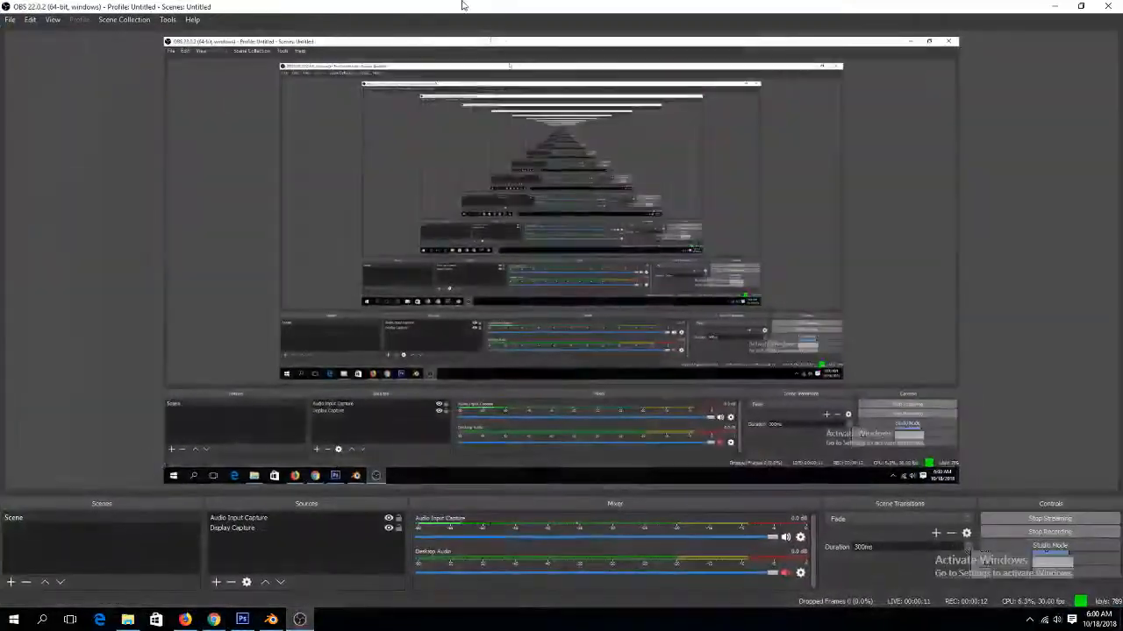
Switch to Firefox with the container image search results
click(299, 620)
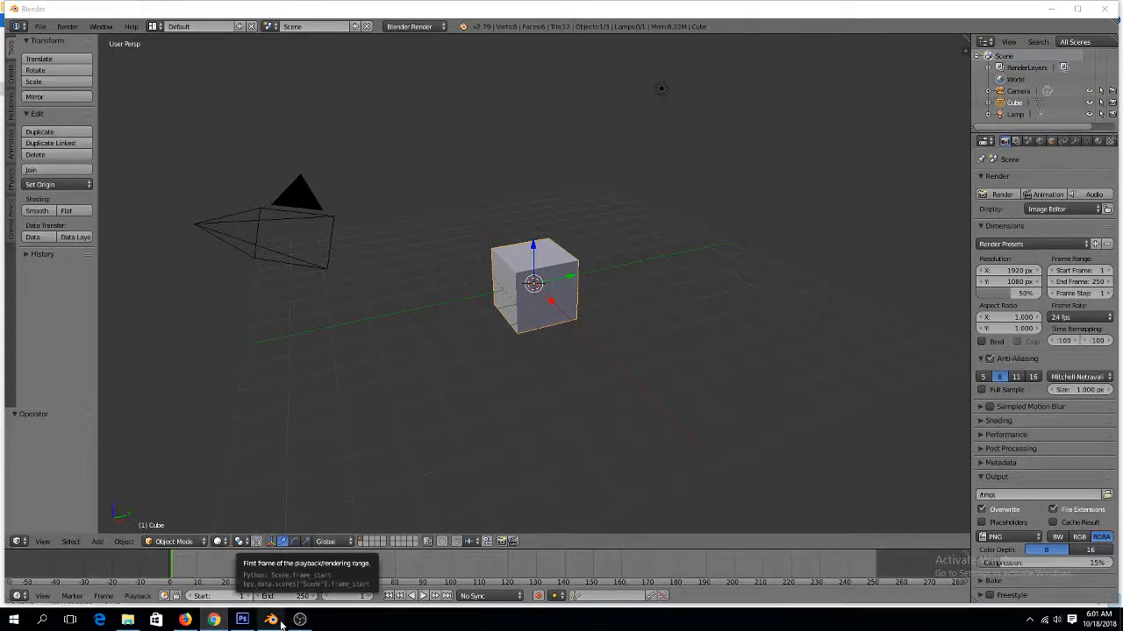
mouse_move(276, 621)
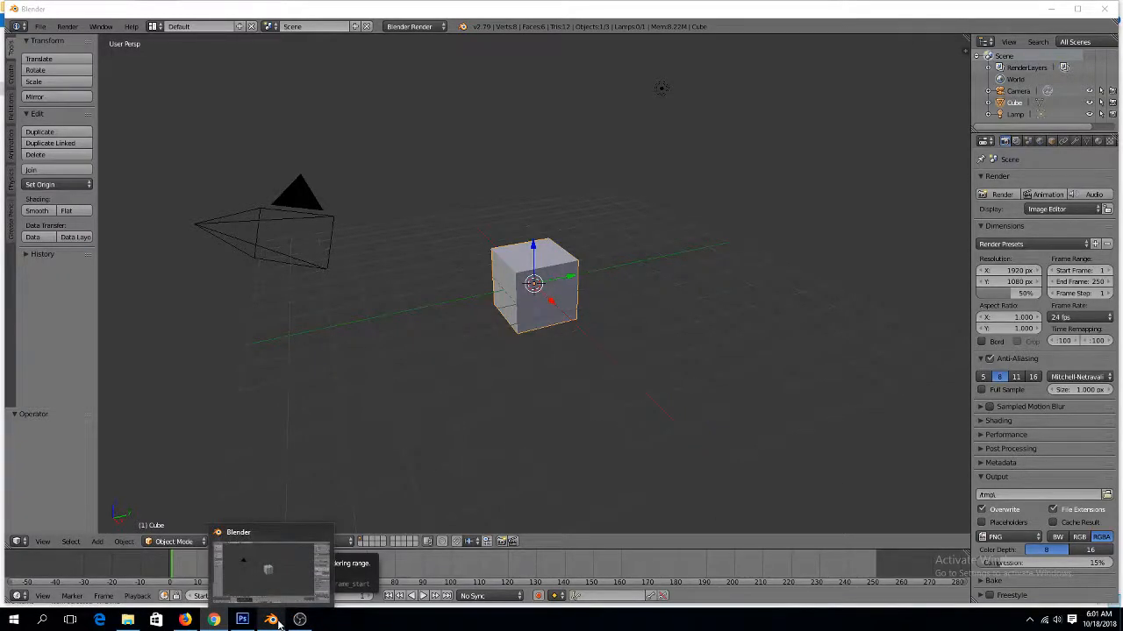
mouse_move(234, 621)
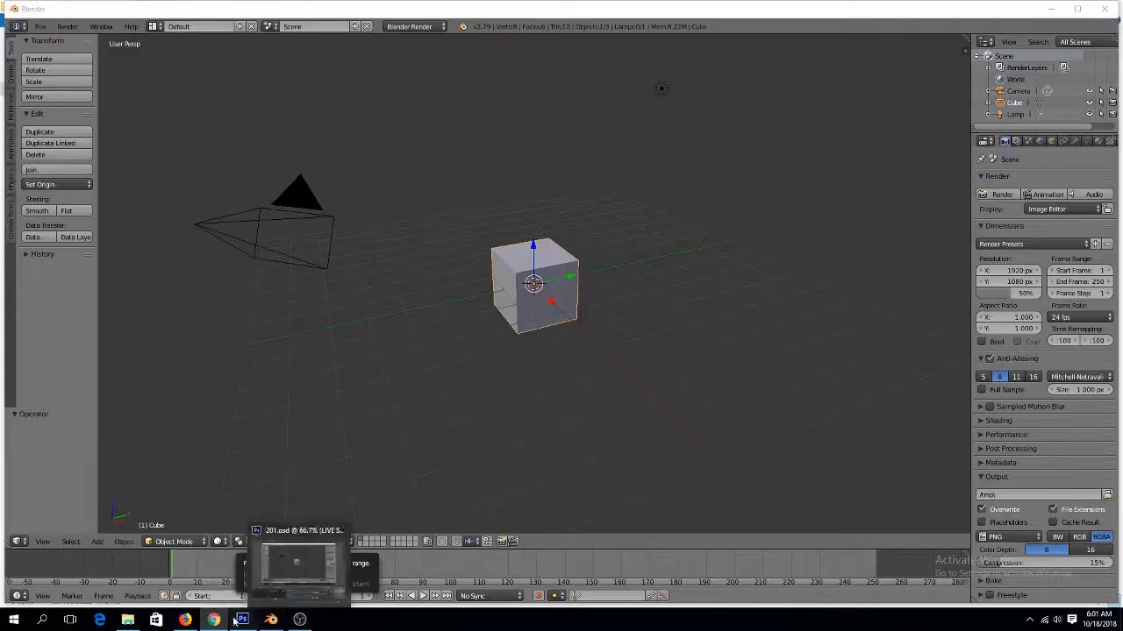
click(185, 620)
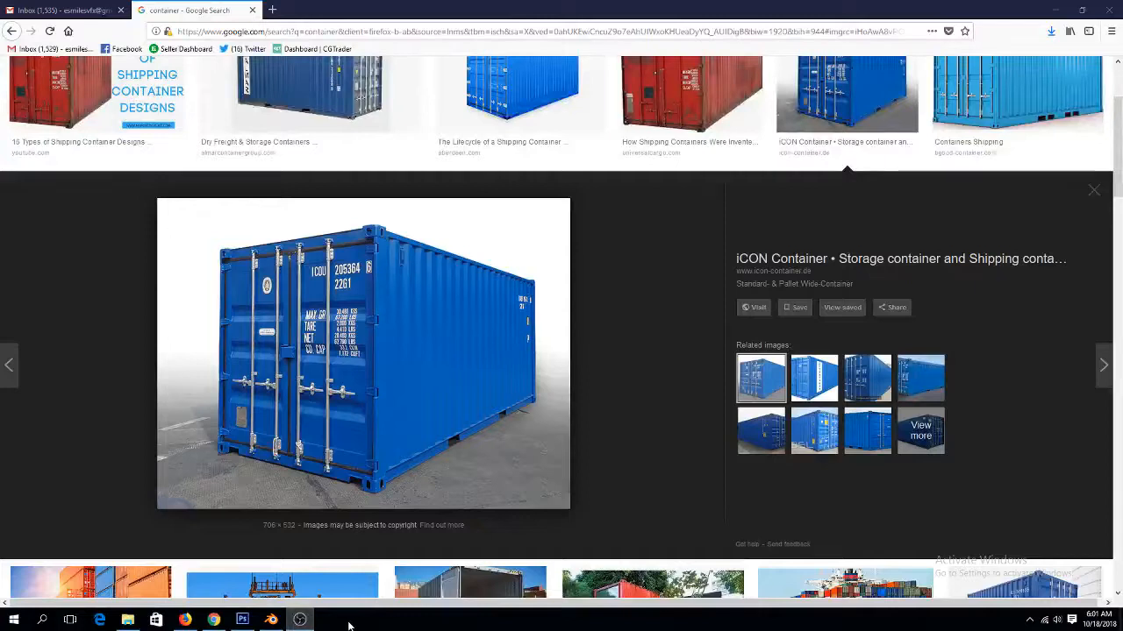
Lower the system speaker volume
click(1058, 619)
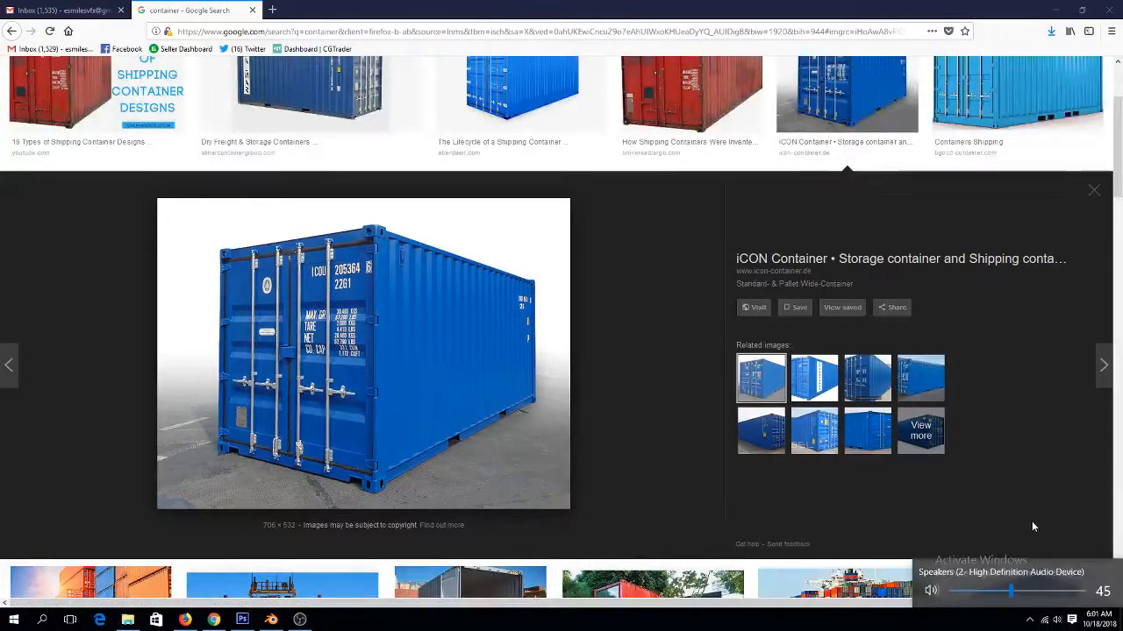
scroll(1033, 523, down, 4)
scroll(965, 541, down, 2)
click(965, 626)
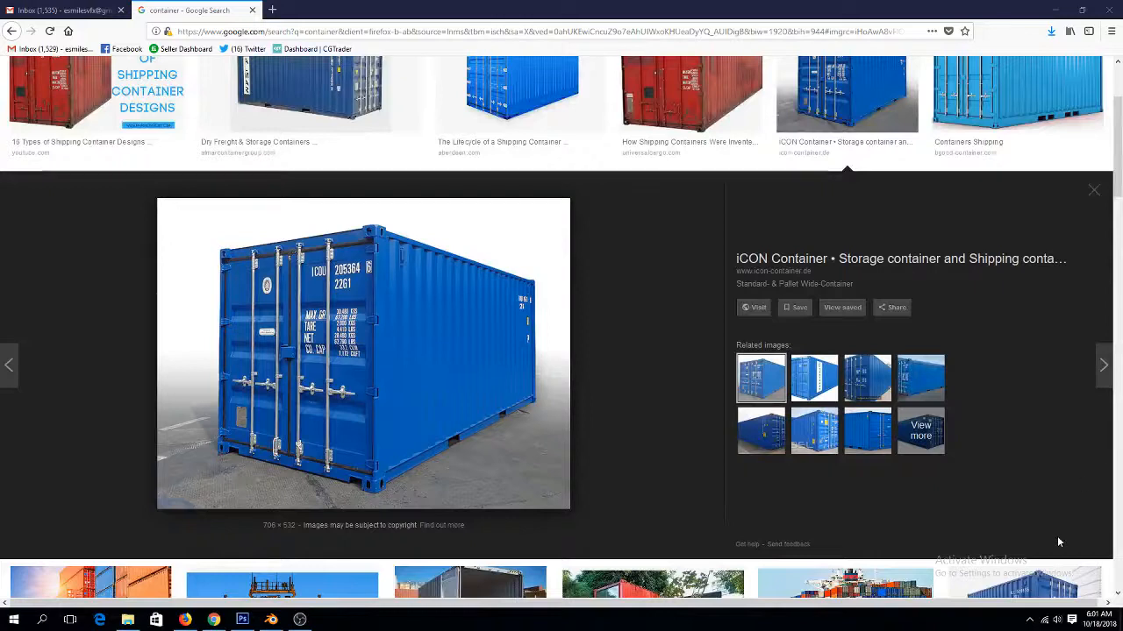
click(1057, 620)
scroll(1032, 568, down, 2)
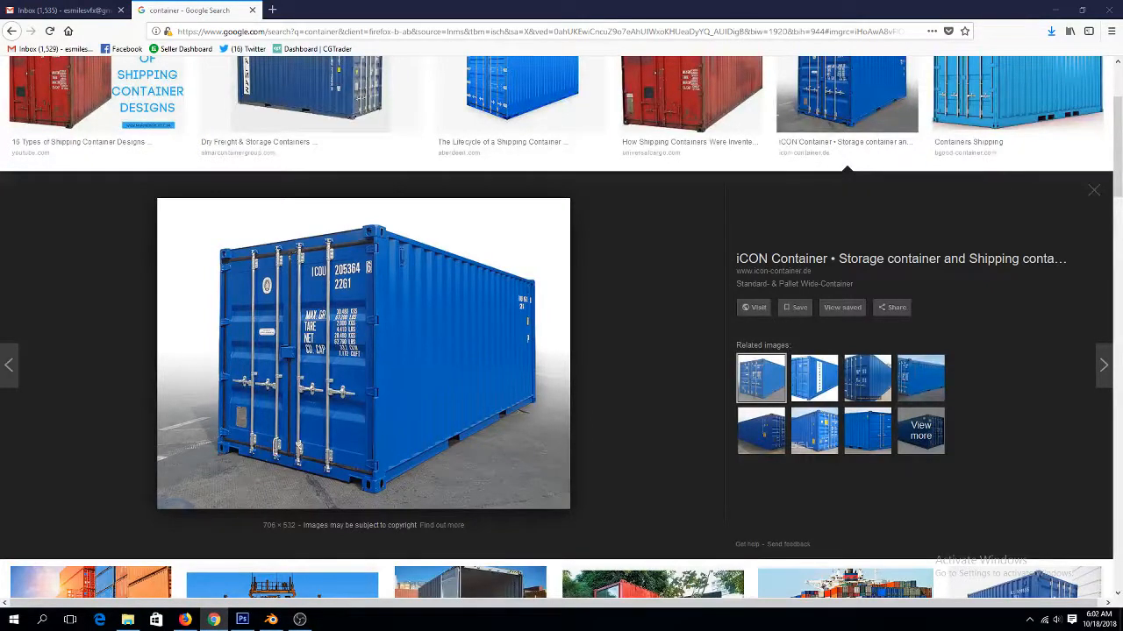
click(1056, 621)
scroll(1014, 479, down, 6)
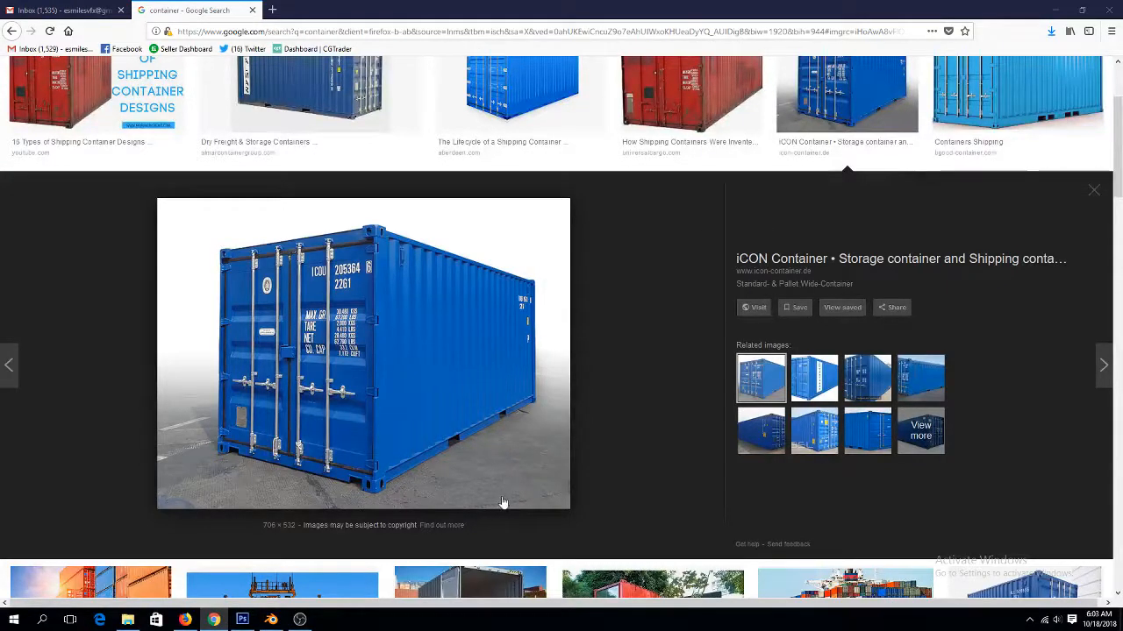
Save the enlarged blue iCON container picture as standard-container-1 in the Downloads folder
right_click(481, 289)
click(553, 436)
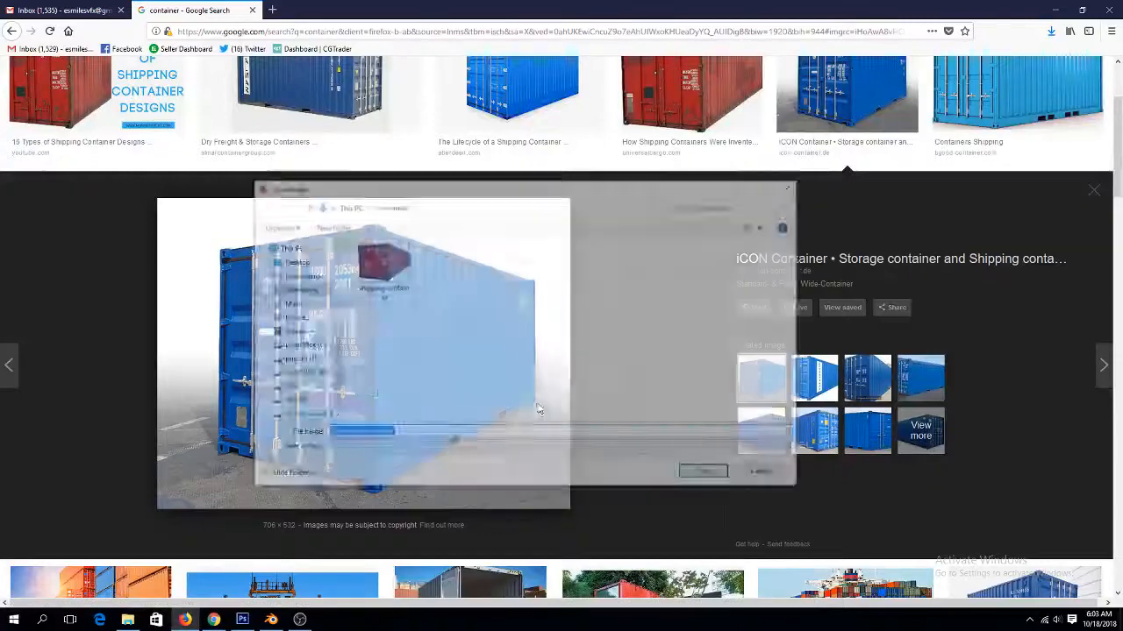
click(704, 472)
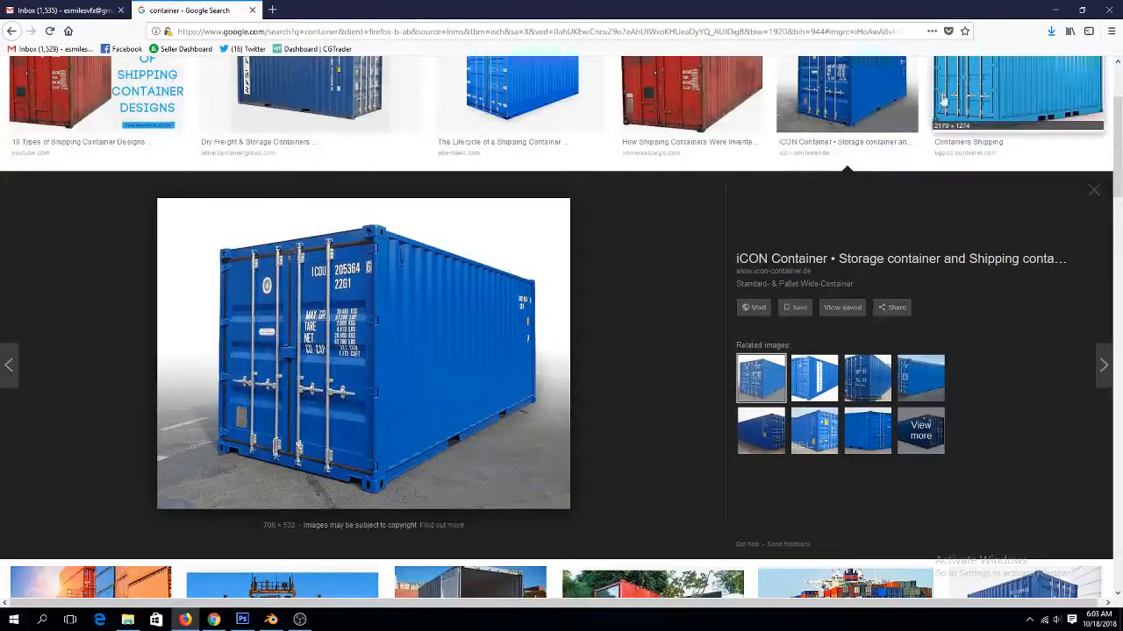
Switch to Blender, split the 3D view into two side-by-side views, and turn the outliner area into an enlarged UV/Image Editor
click(270, 619)
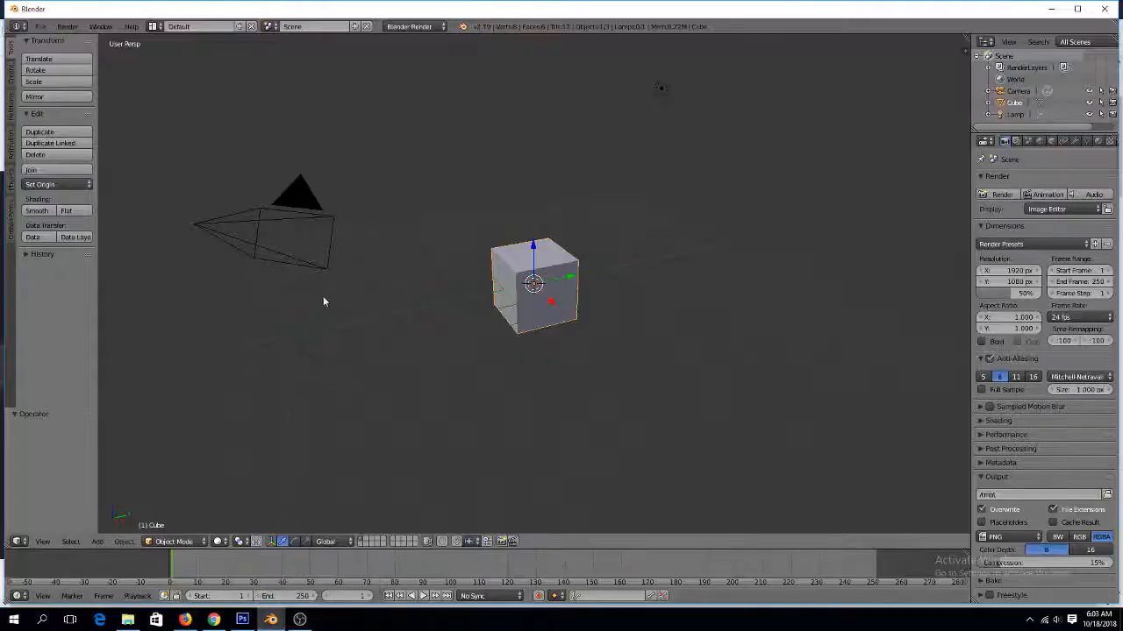
drag(966, 37, 574, 66)
click(986, 41)
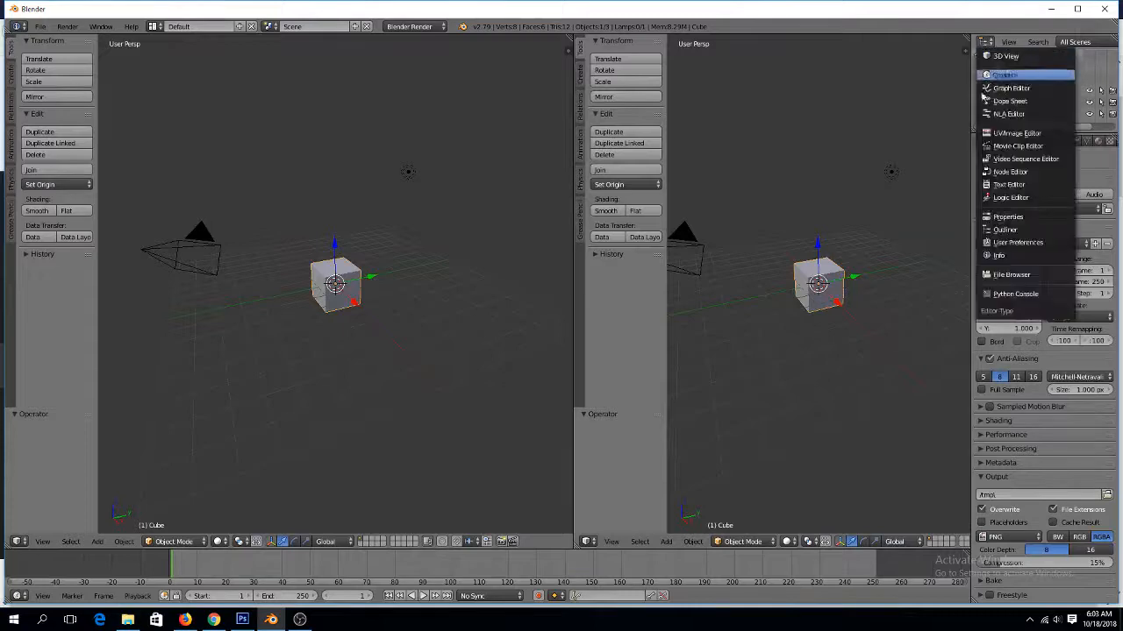
click(1000, 133)
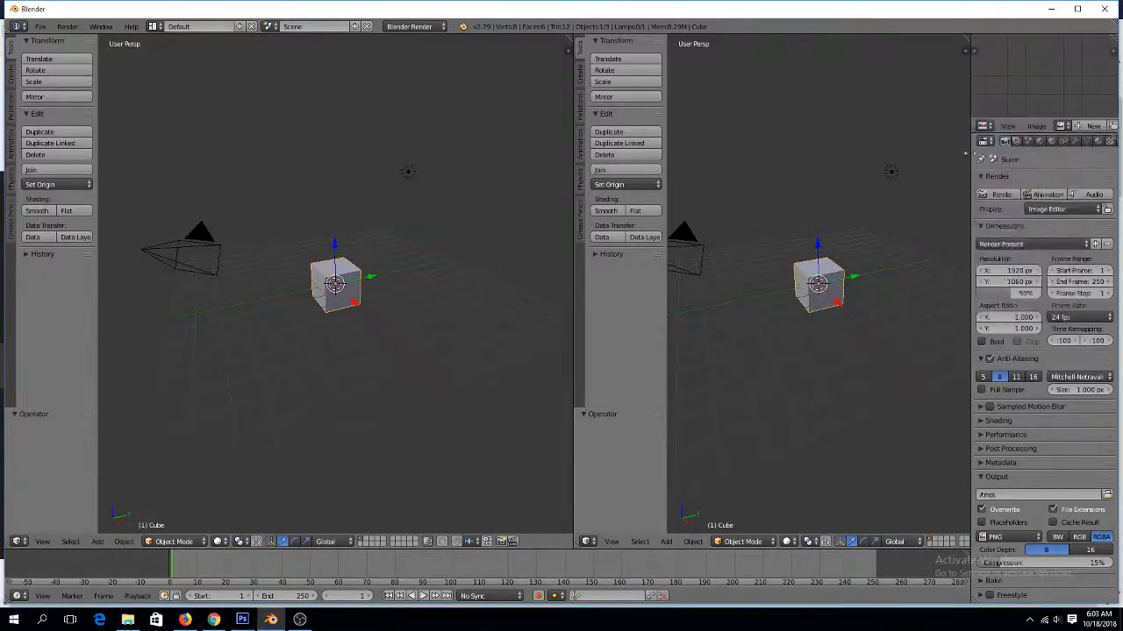
drag(1014, 122, 884, 196)
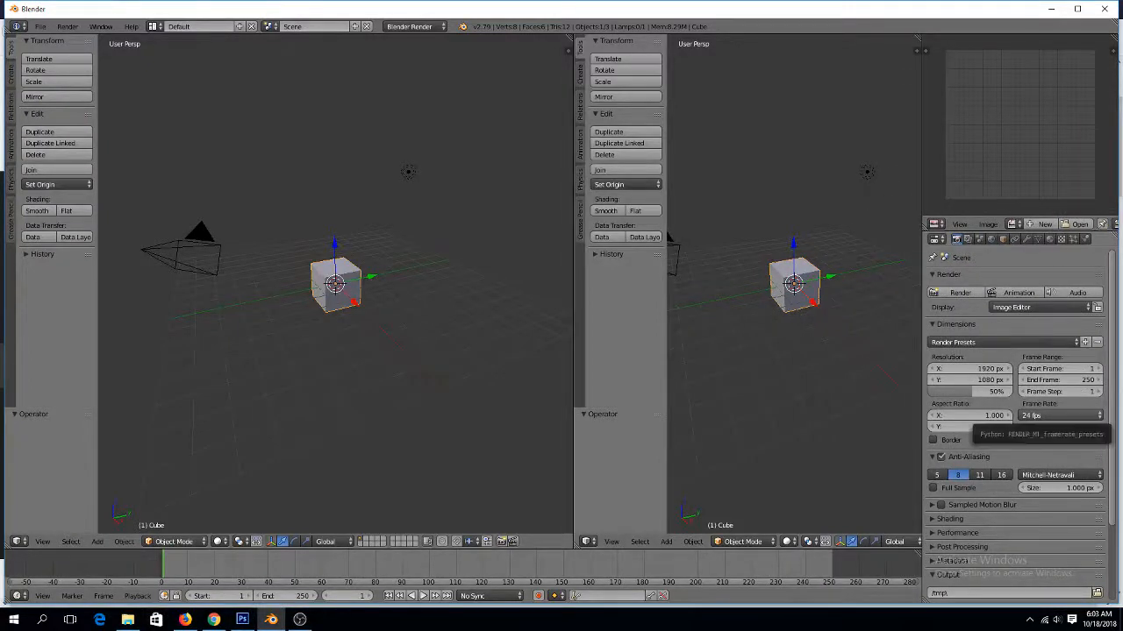
Switch to Firefox and show the downloaded standard-container-1 picture in its folder
key(alt+Tab)
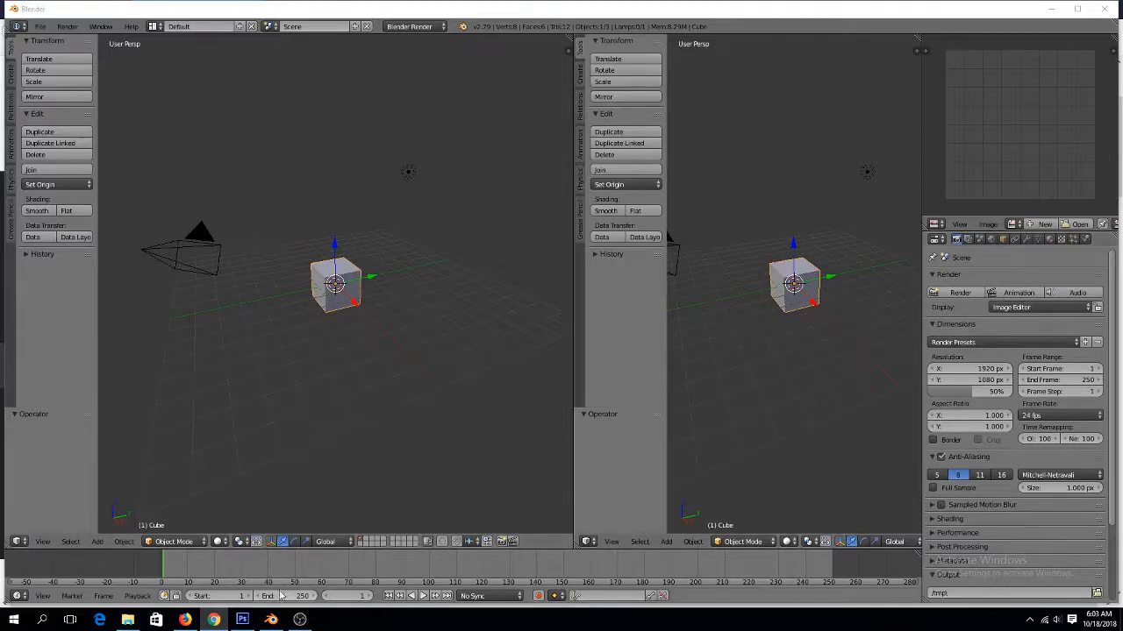
click(127, 620)
click(127, 620)
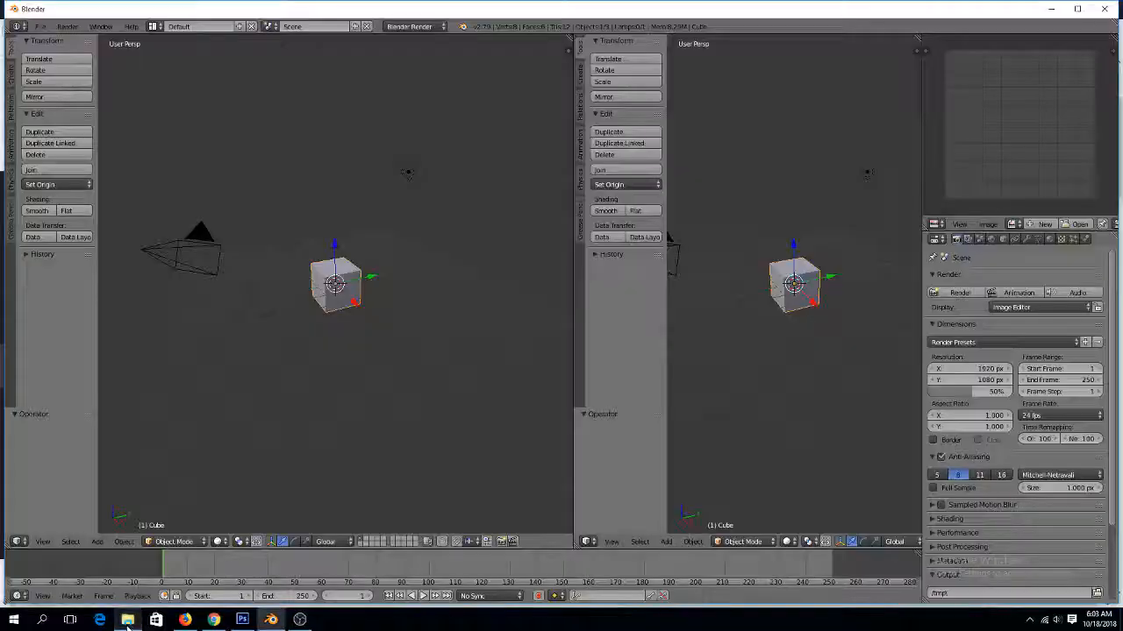
click(184, 620)
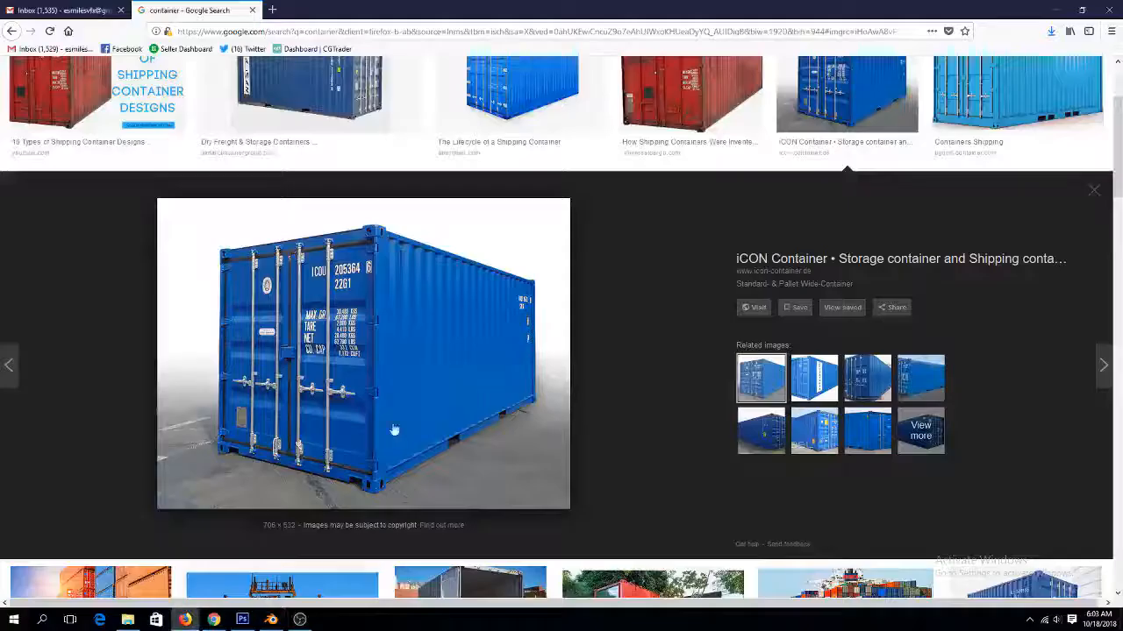
click(1050, 30)
click(1041, 55)
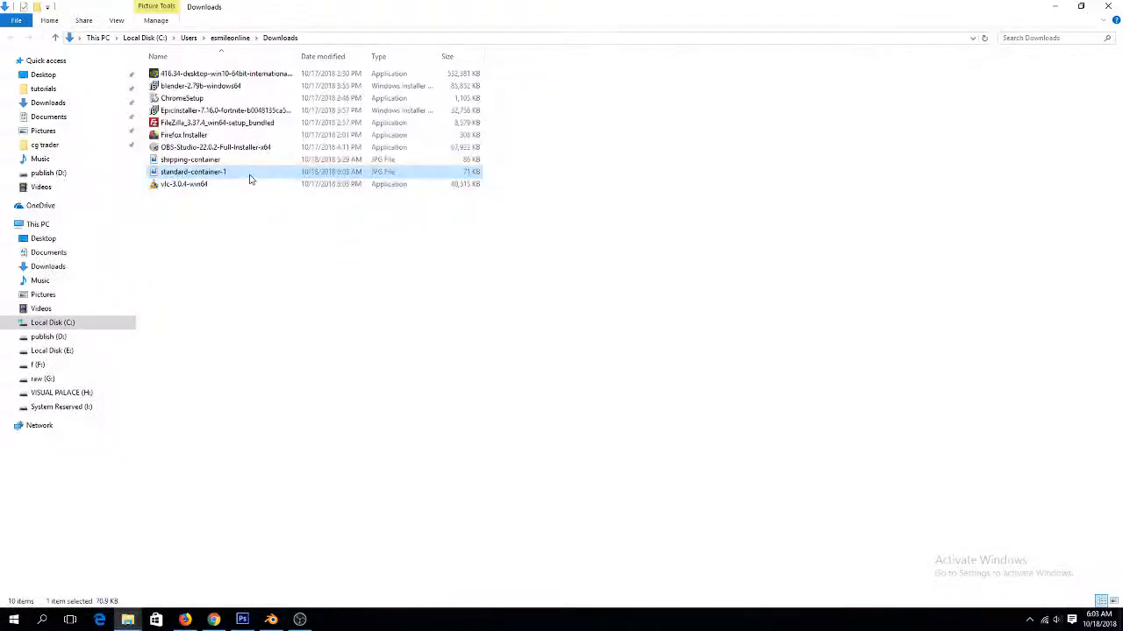
Load standard-container-1 into Blender's UV/Image Editor and hide the tool shelf of the second 3D view
drag(251, 178, 951, 185)
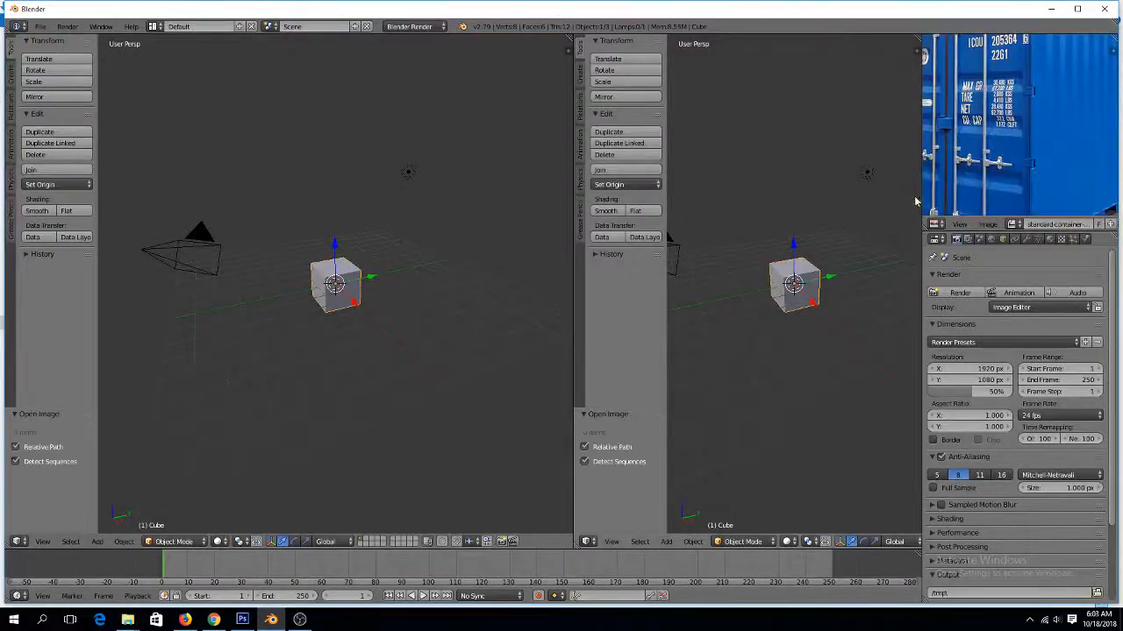
scroll(915, 199, down, 4)
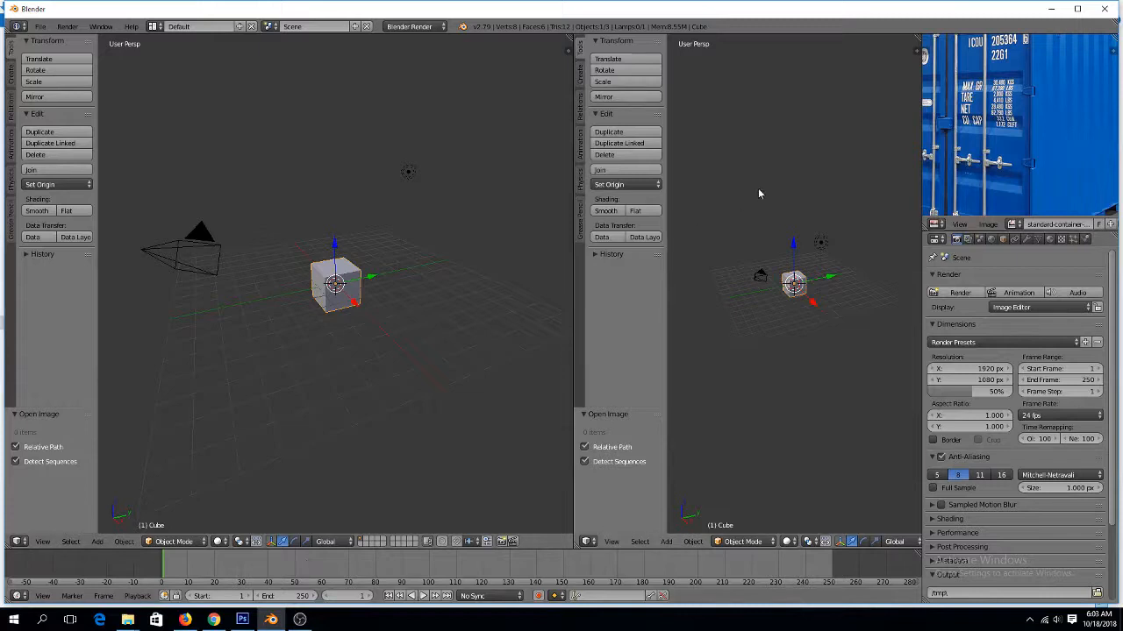
key(t)
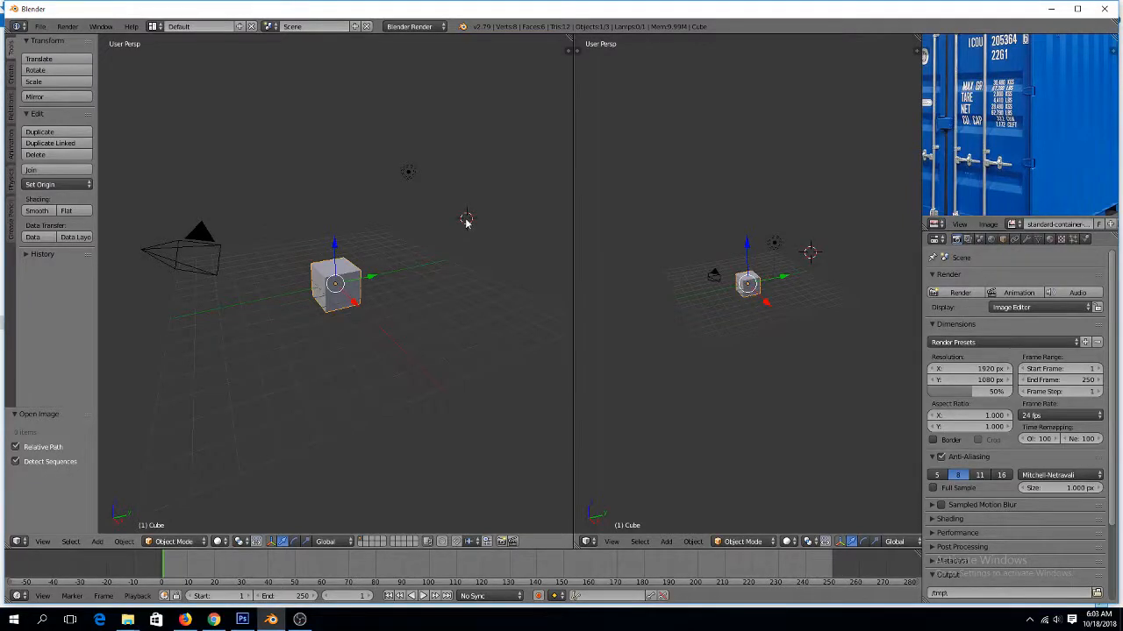
Search the add-ons in the user preferences for "scre" and close the preferences
key(ctrl+alt+u)
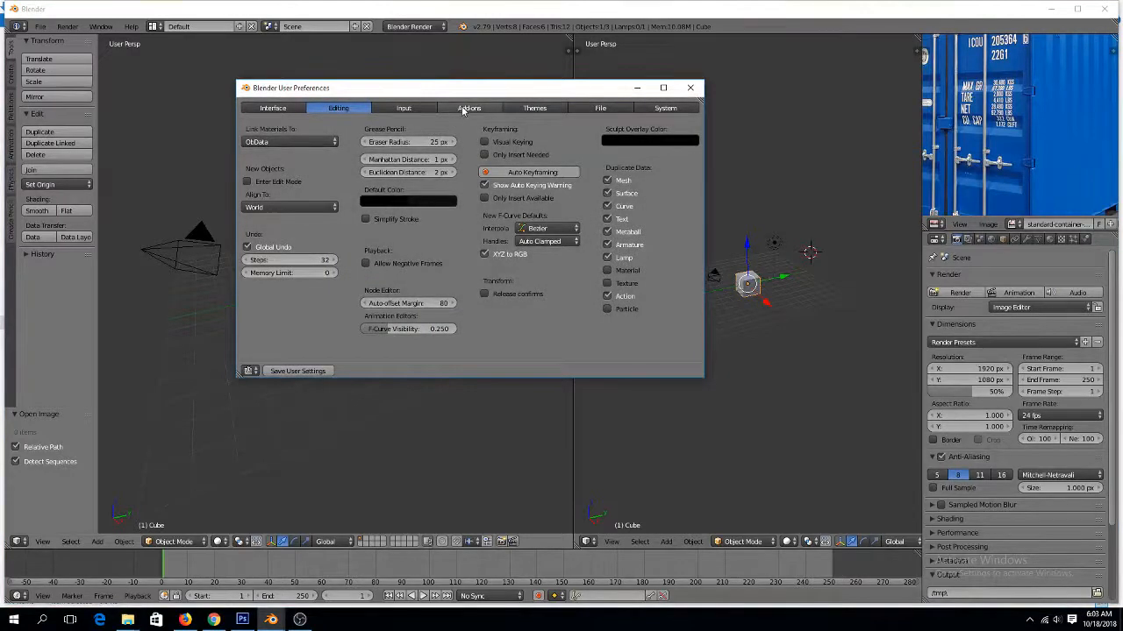
click(464, 108)
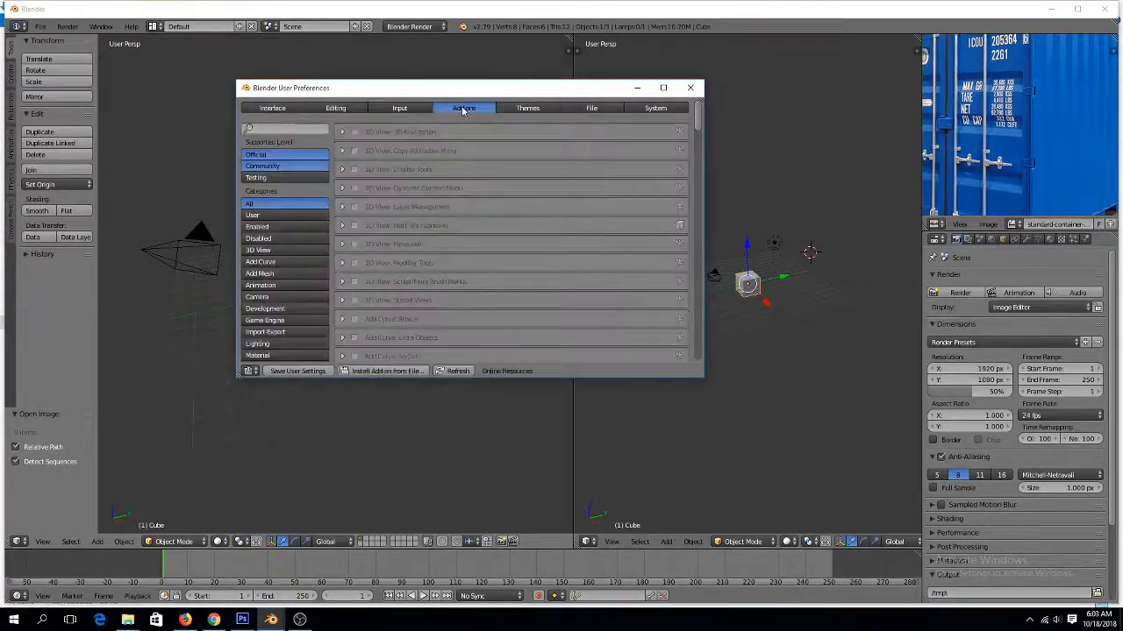
text(sc)
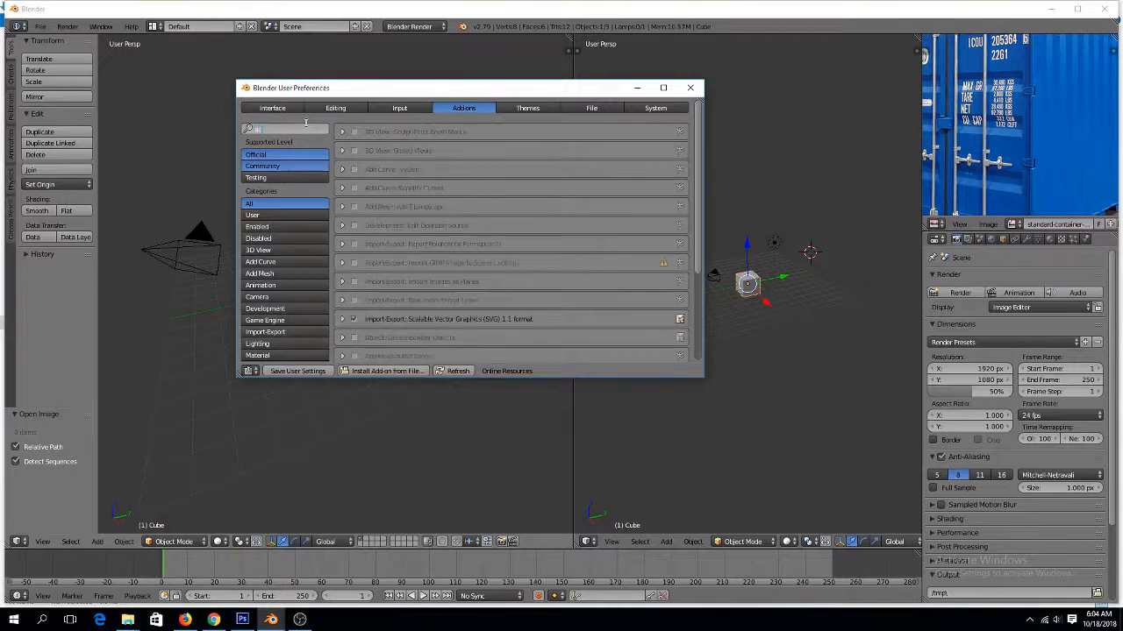
text(re)
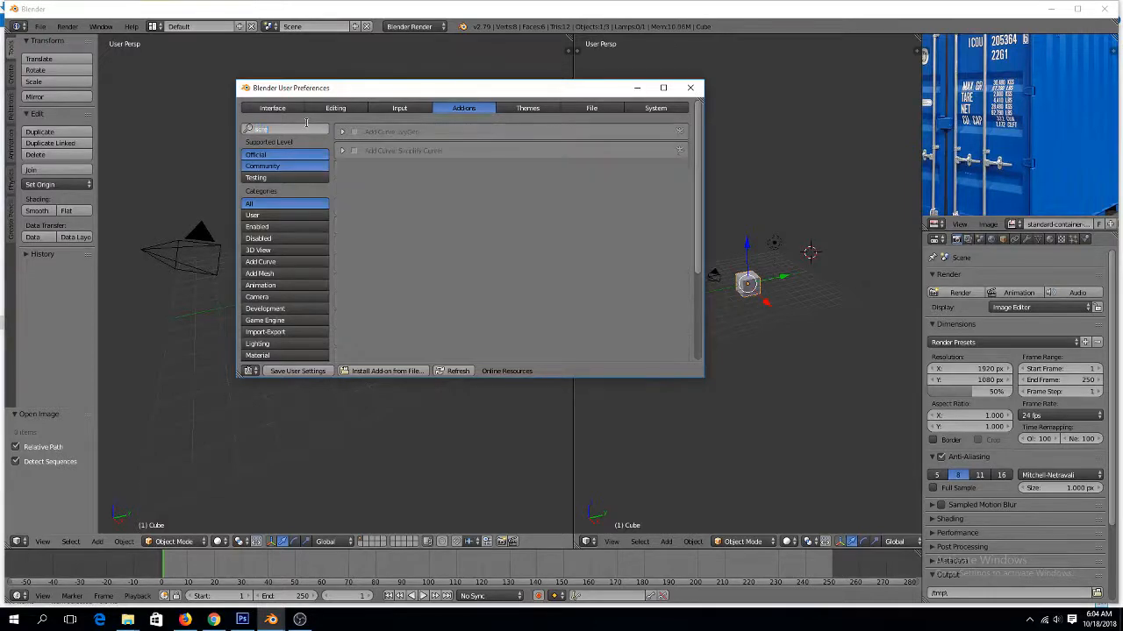
click(690, 88)
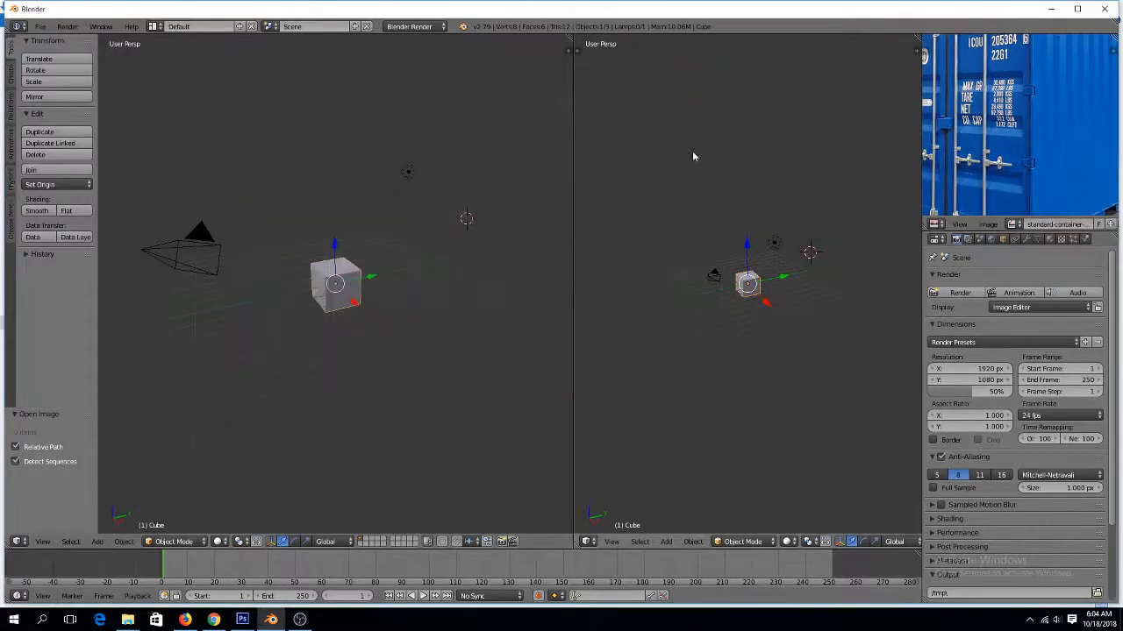
Fit the container picture in its editor and set the second 3D view to front orthographic, framed on the cube
key(Home)
scroll(1017, 98, up, 1)
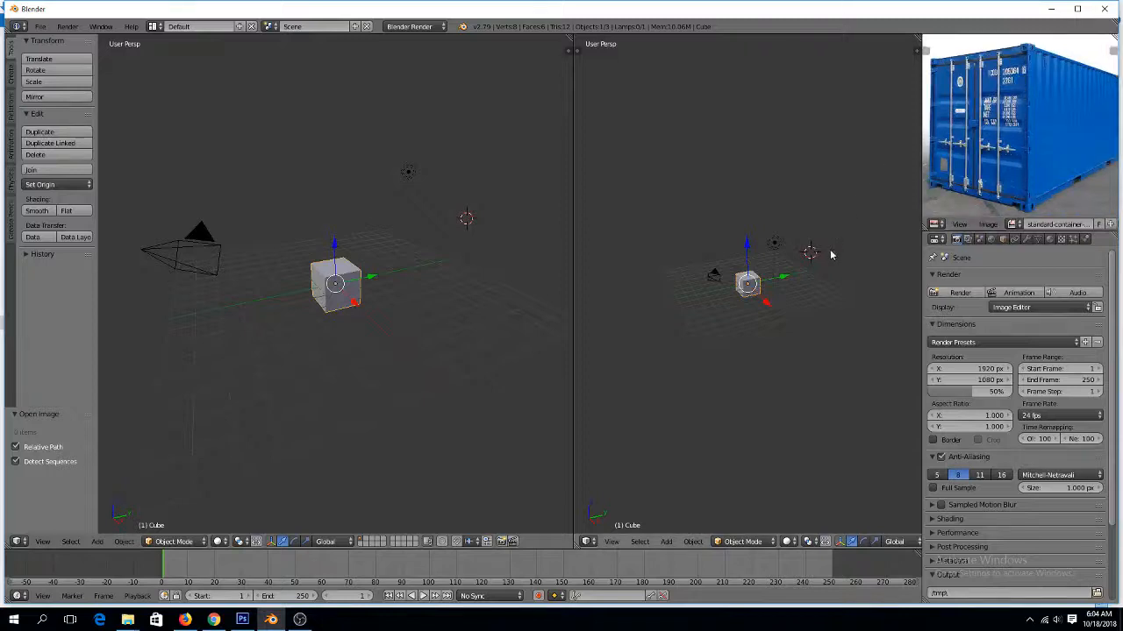
key(KP_1)
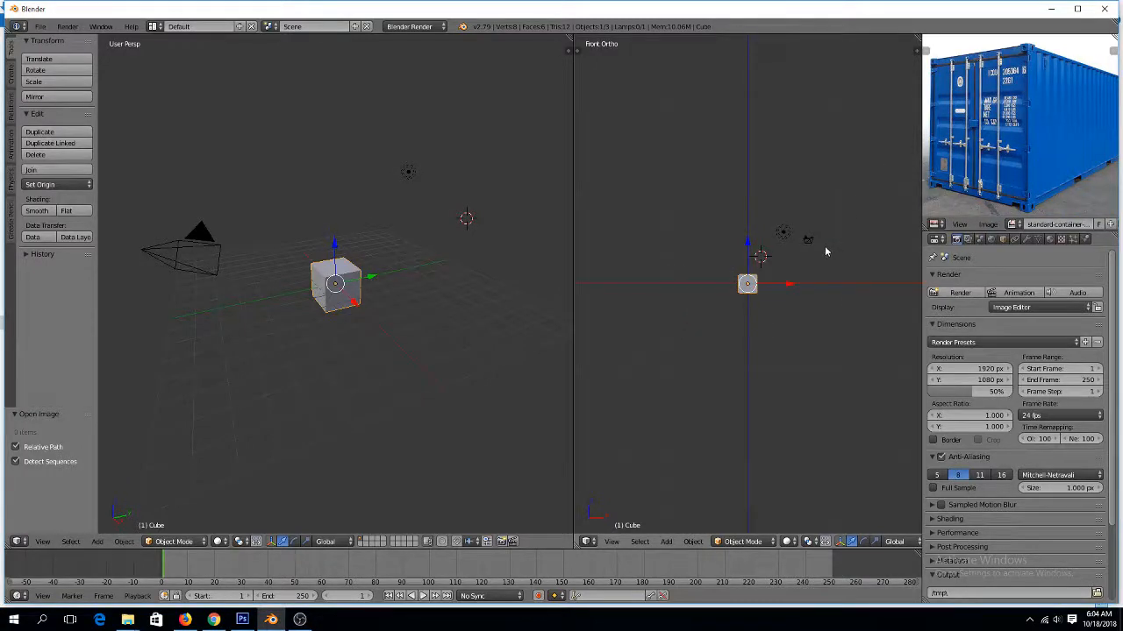
key(x)
key(KP_Decimal)
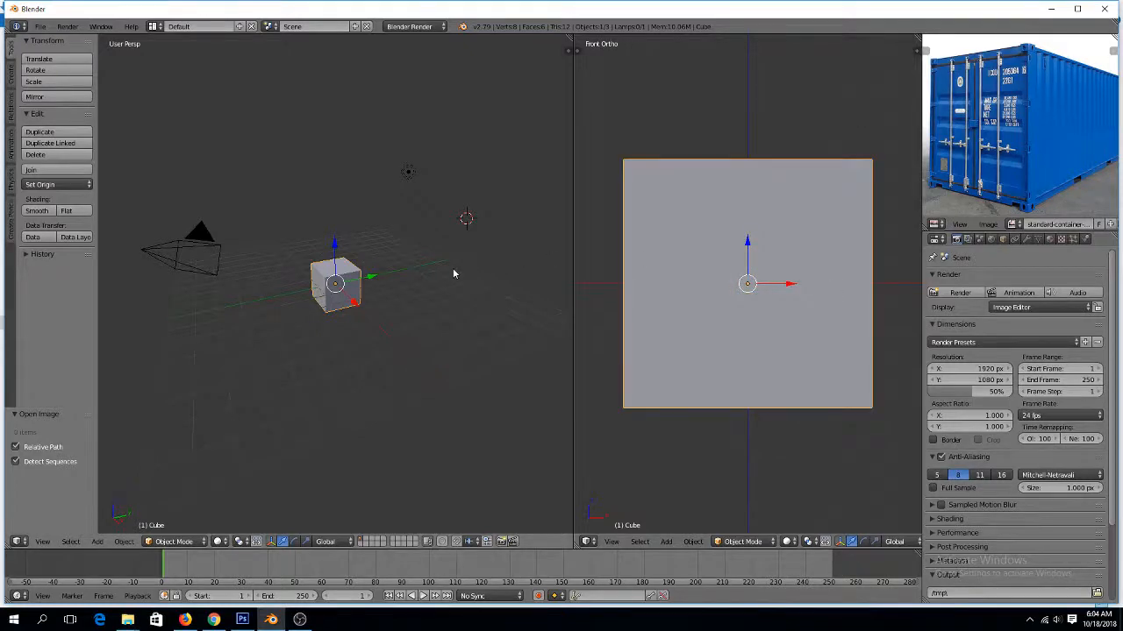
Frame the cube in the first 3D view and display the container reference picture smaller in its editor
key(KP_Decimal)
scroll(930, 131, down, 3)
scroll(904, 140, down, 1)
scroll(267, 260, down, 5)
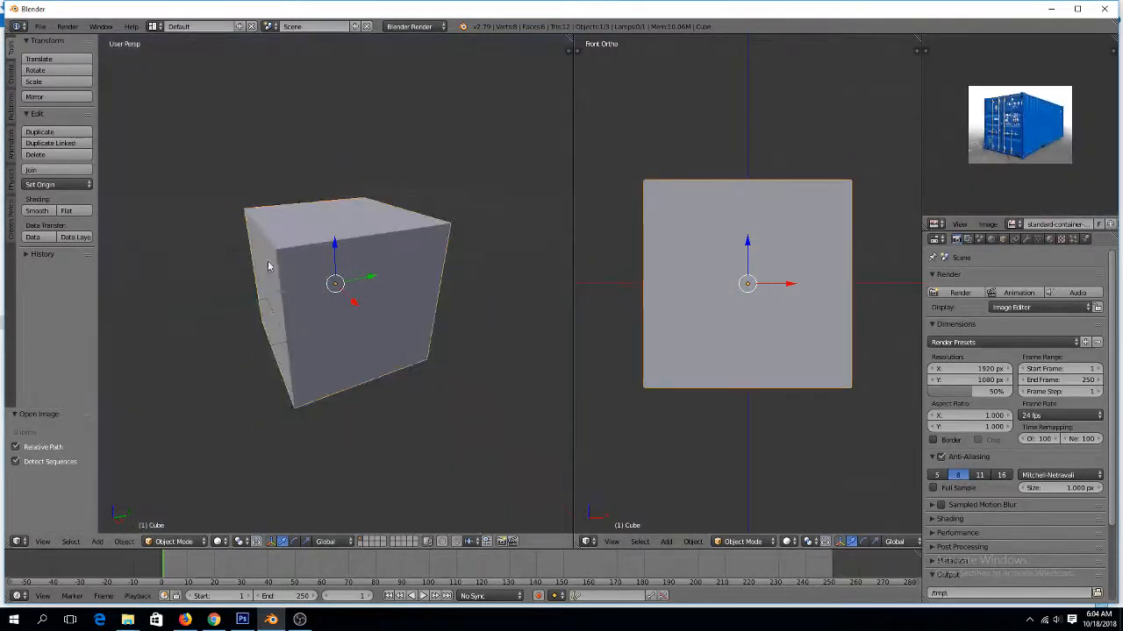
scroll(318, 286, up, 2)
Switch to the Downloads folder window and display its files as large thumbnails
mouse_move(127, 620)
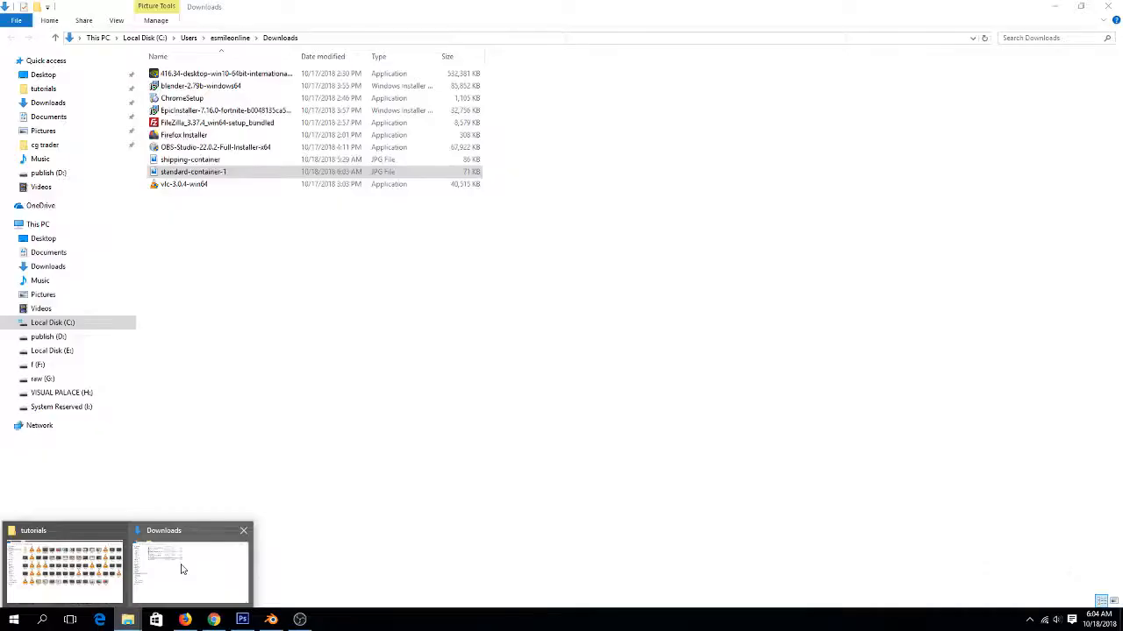
click(184, 568)
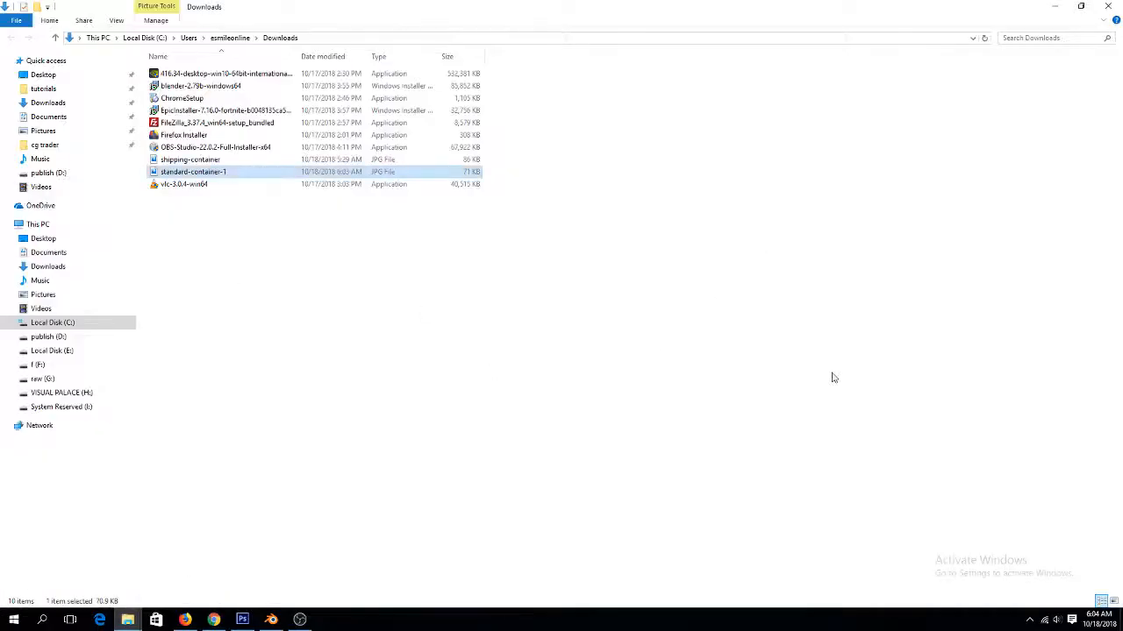
click(1113, 601)
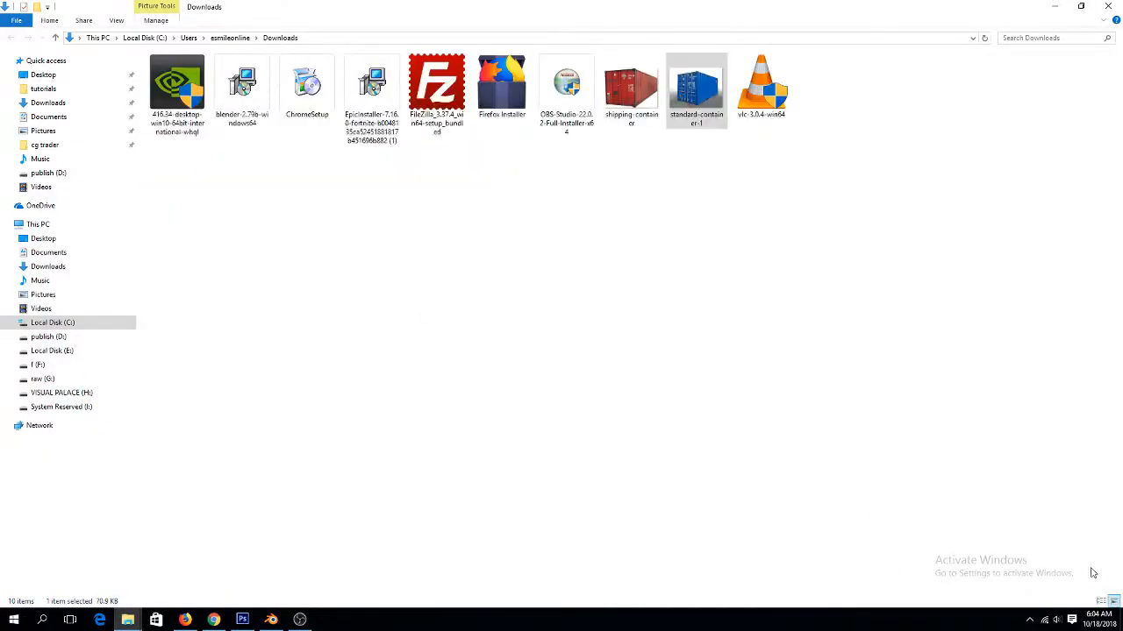
Adjust the system speaker volume and deselect the file in the Downloads folder
click(1057, 620)
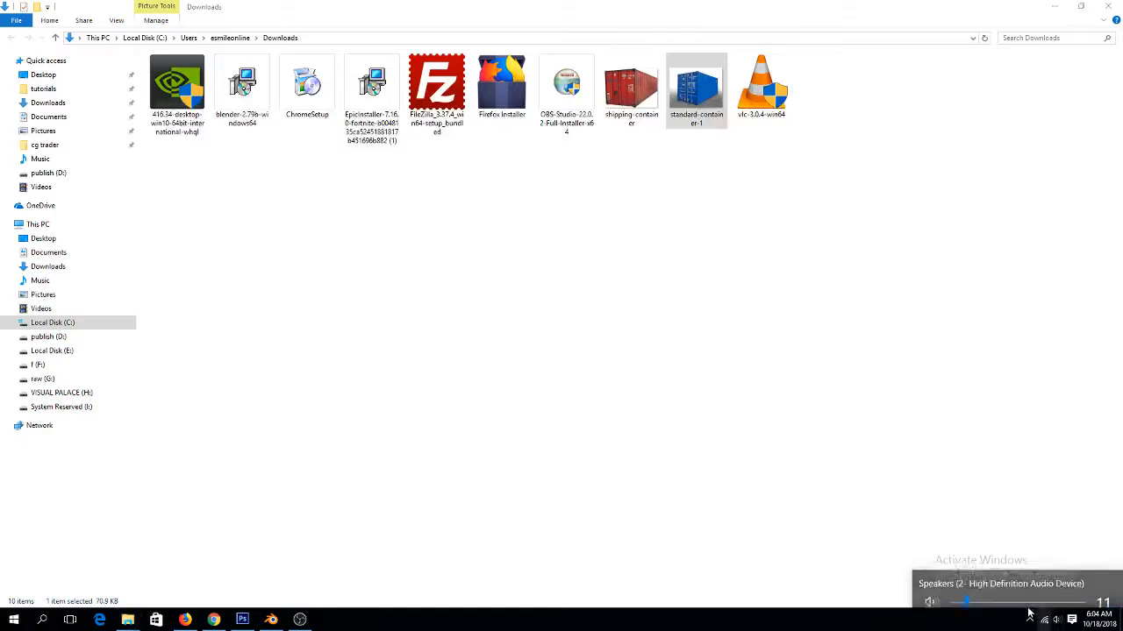
click(960, 593)
click(576, 365)
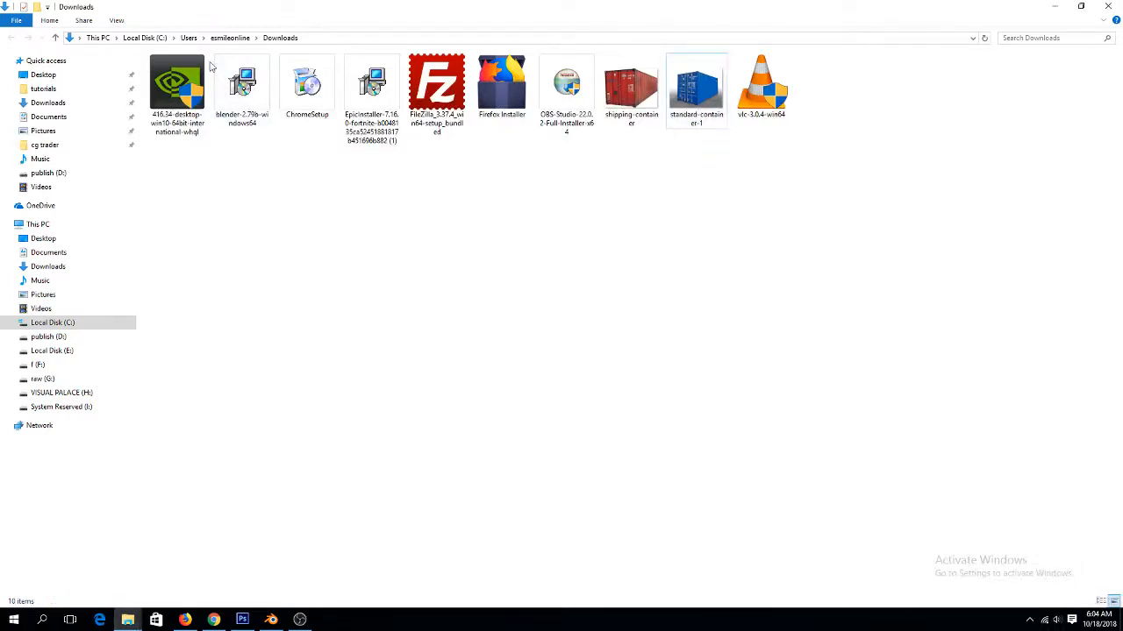
Load the shipping-container picture from the Downloads folder as the first 3D view's background and show it in front orthographic
drag(641, 83, 511, 272)
click(498, 210)
key(KP_1)
key(KP_5)
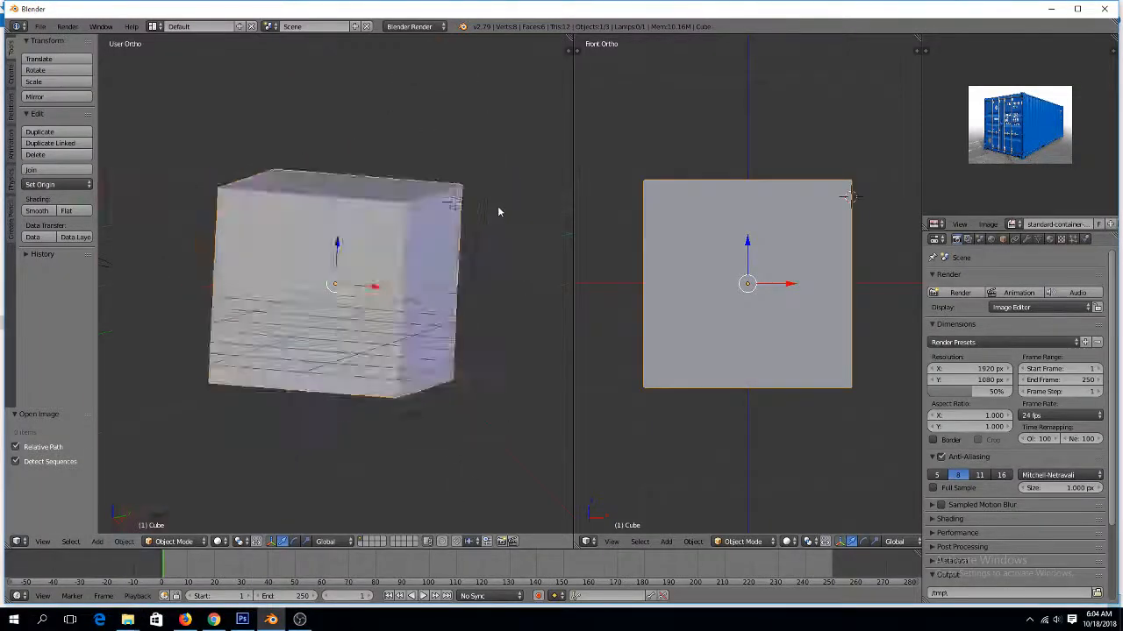
scroll(464, 230, down, 5)
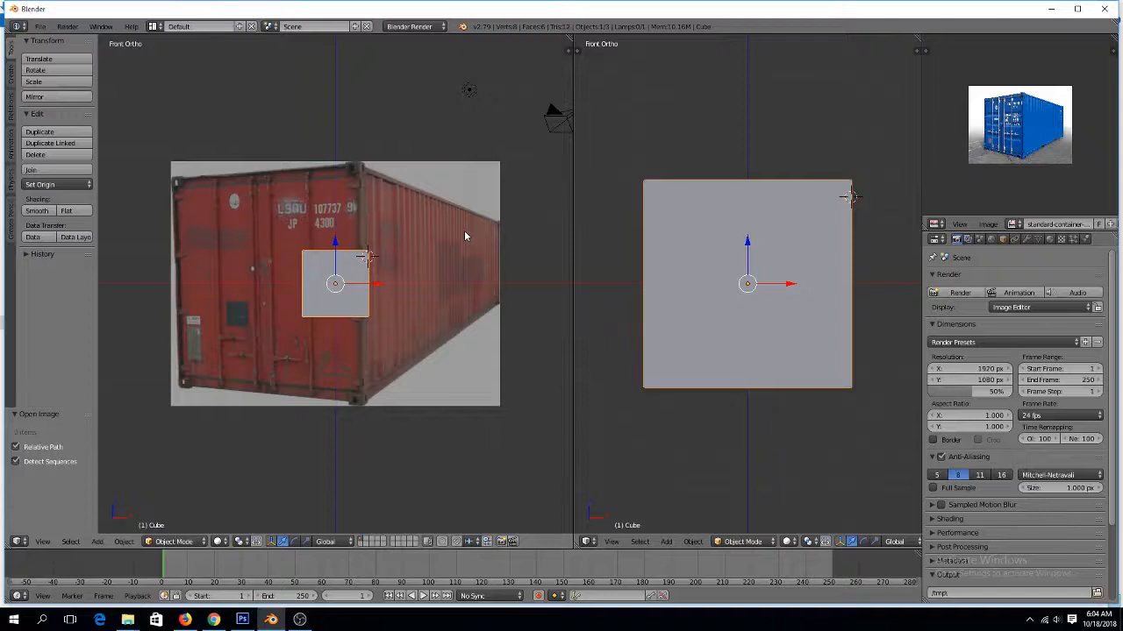
Scale the cube uniformly by about 3.565 and move it about -1.475 along X over the container's door end
key(s)
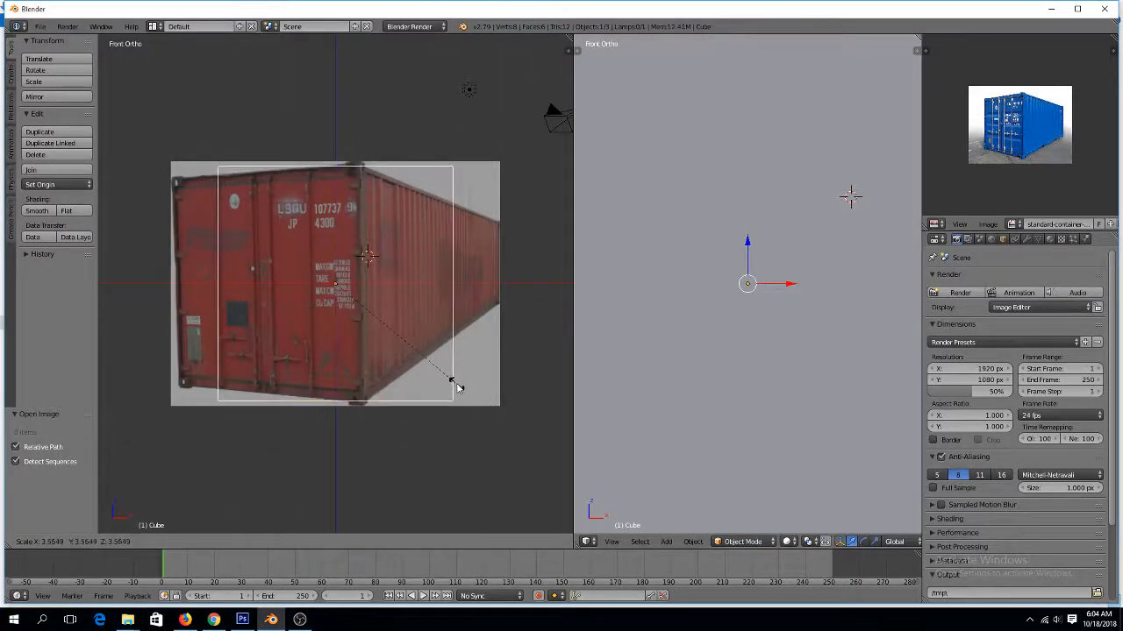
click(455, 375)
key(g)
key(x)
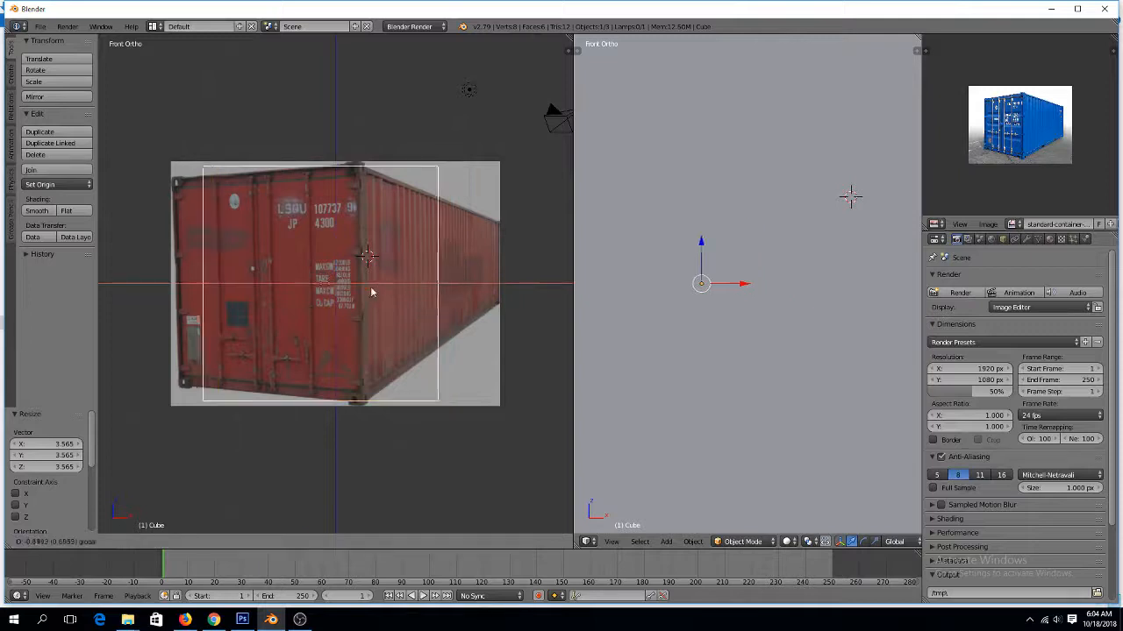
click(338, 299)
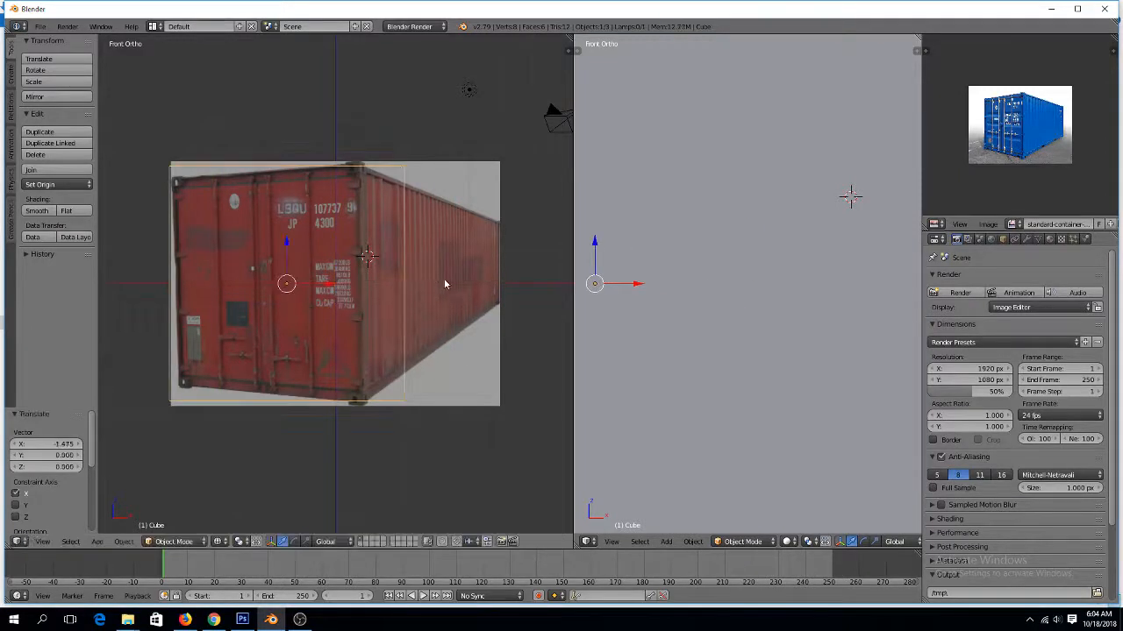
Scale the cube by about 0.805 along X and move it about -0.462 along X to match the container's door end
key(s)
key(x)
click(413, 276)
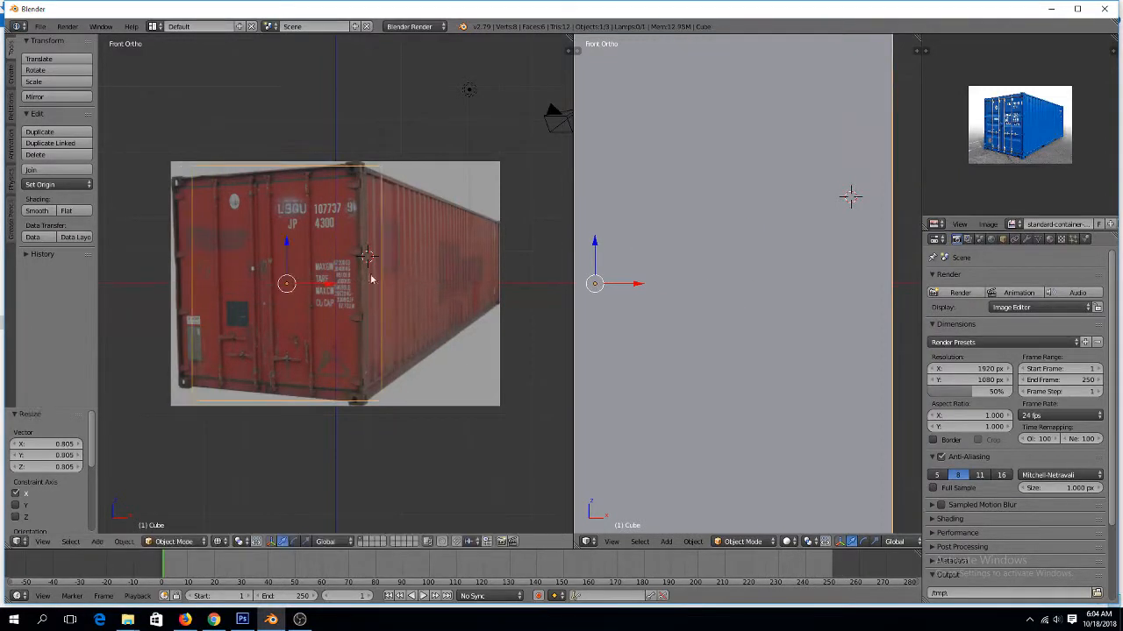
key(g)
key(x)
click(317, 287)
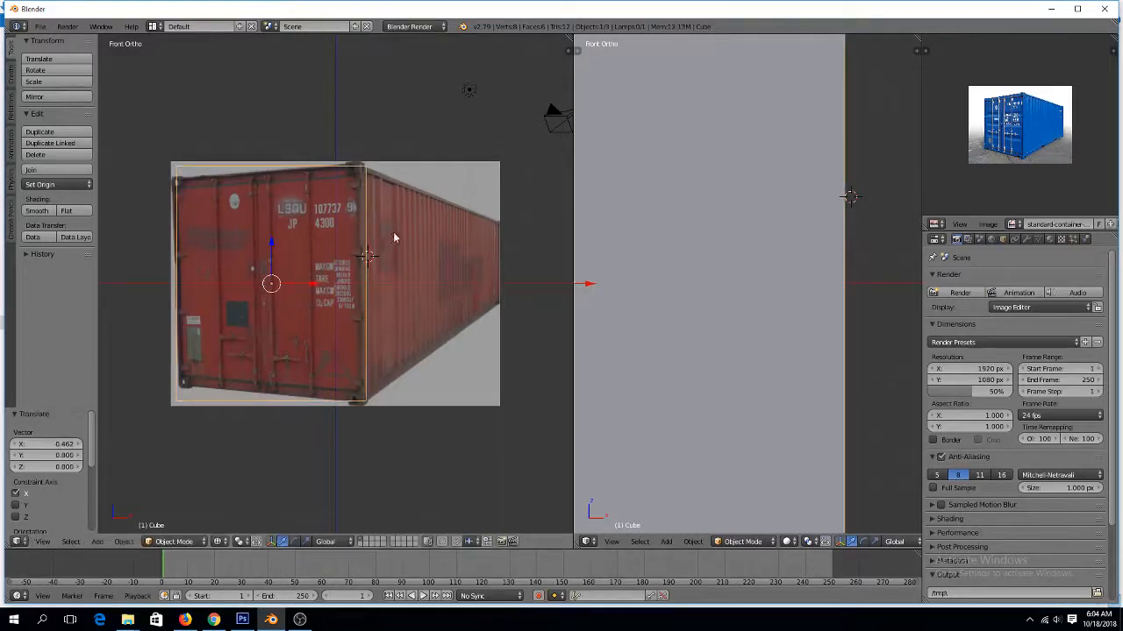
Set the second 3D view to top orthographic and stretch the cube along Y by about 2.02, plus a slight further stretch
scroll(394, 238, down, 3)
scroll(597, 251, down, 5)
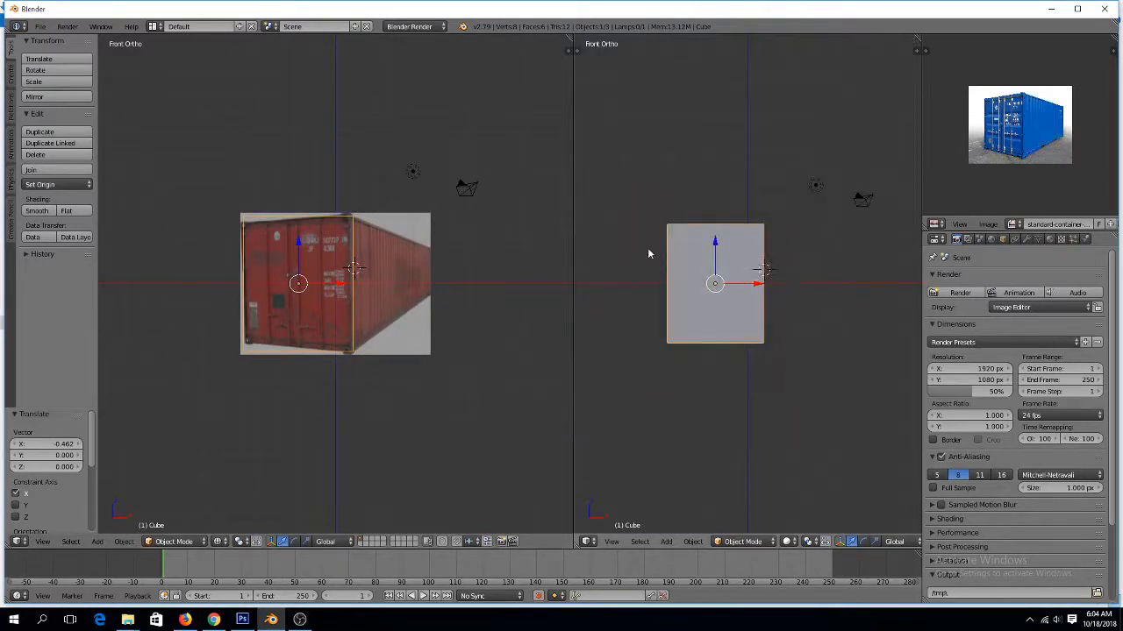
key(KP_7)
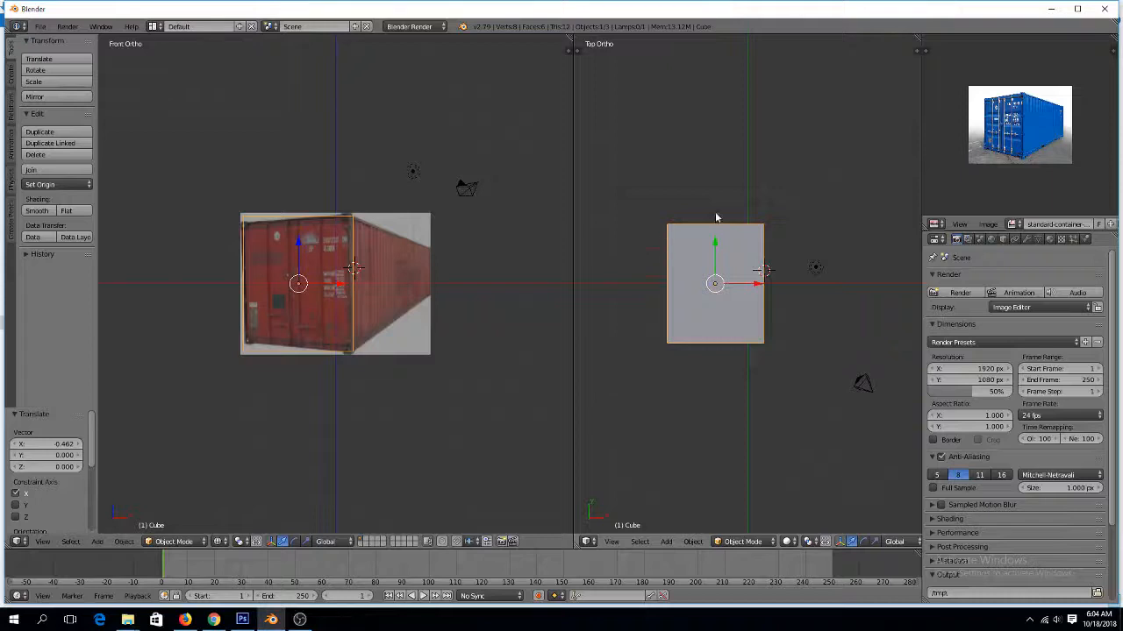
key(Tab)
key(Tab)
key(s)
key(y)
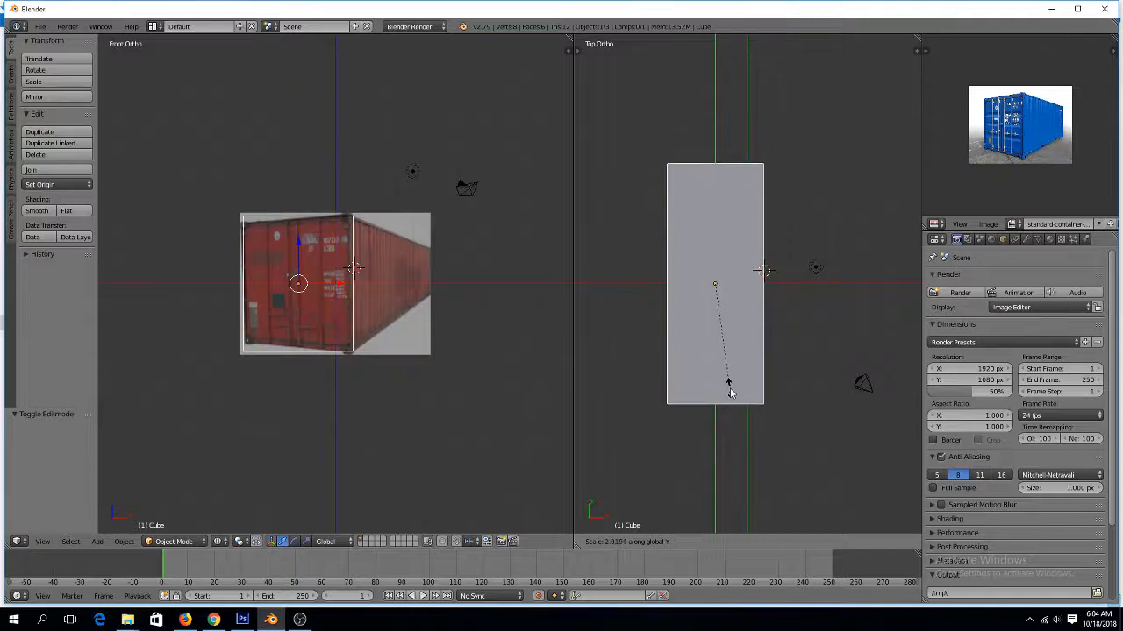
click(729, 391)
key(s)
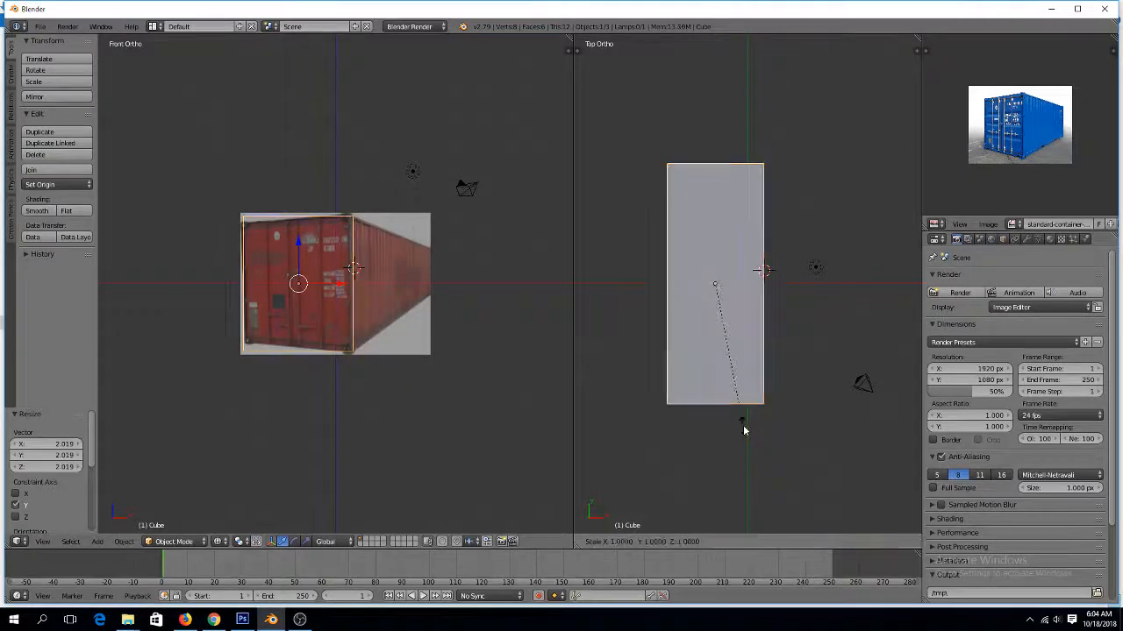
key(y)
click(744, 427)
key(grave)
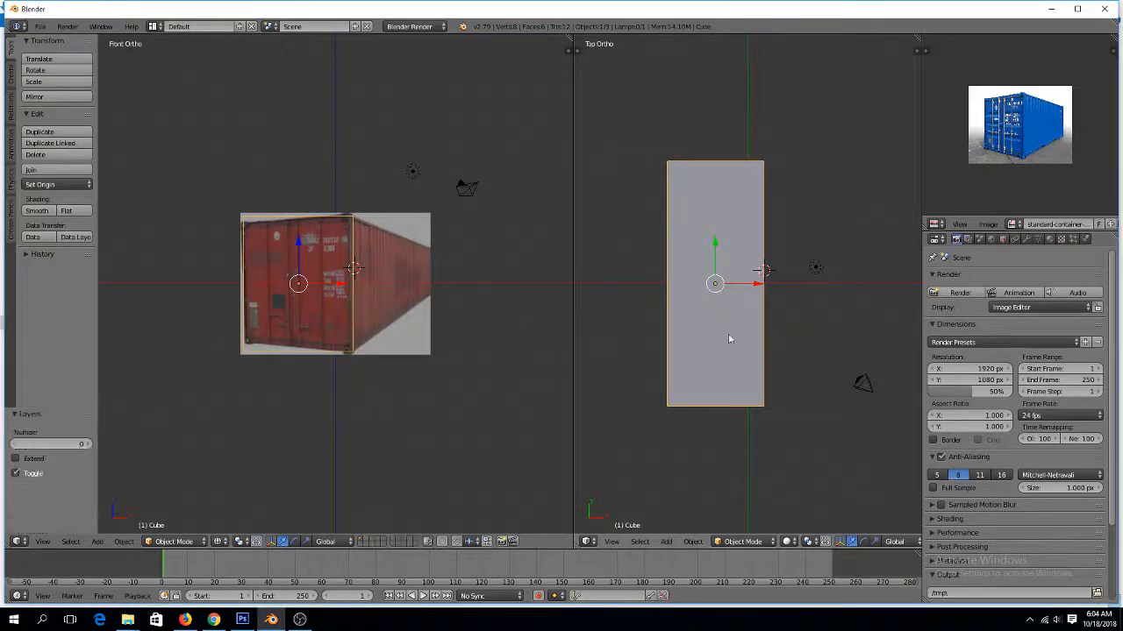
click(699, 295)
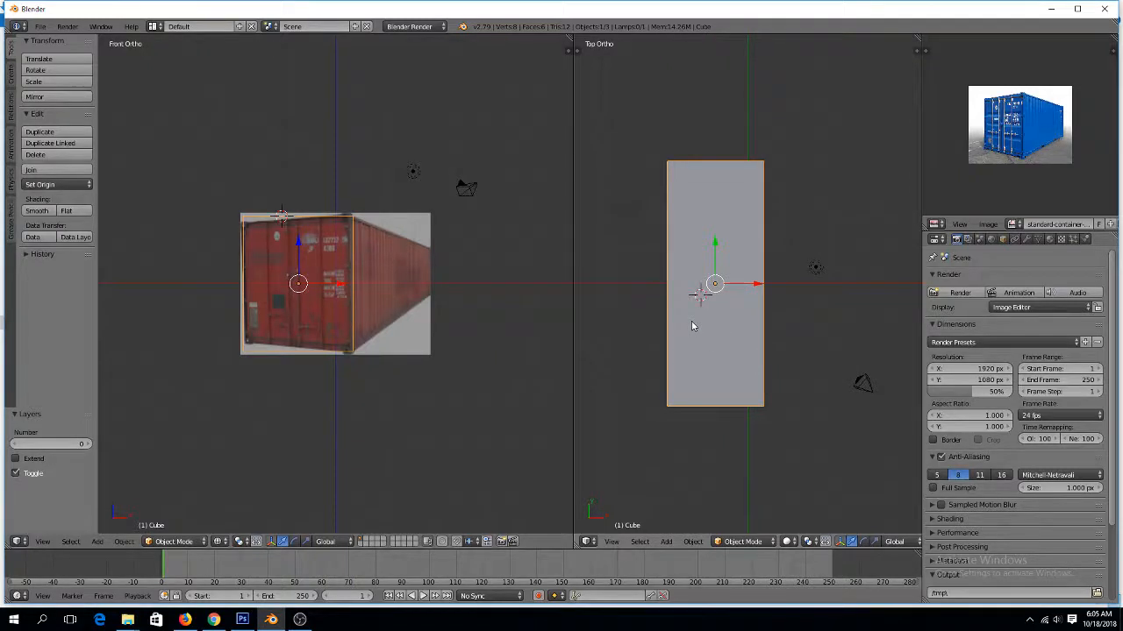
key(ctrl+alt+p)
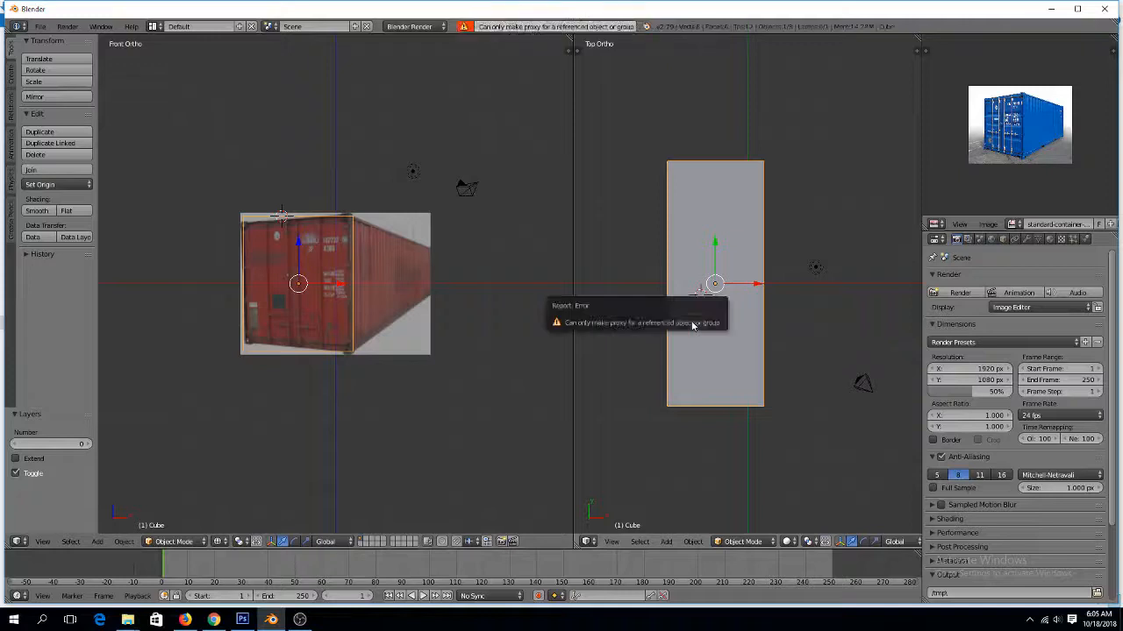
click(714, 236)
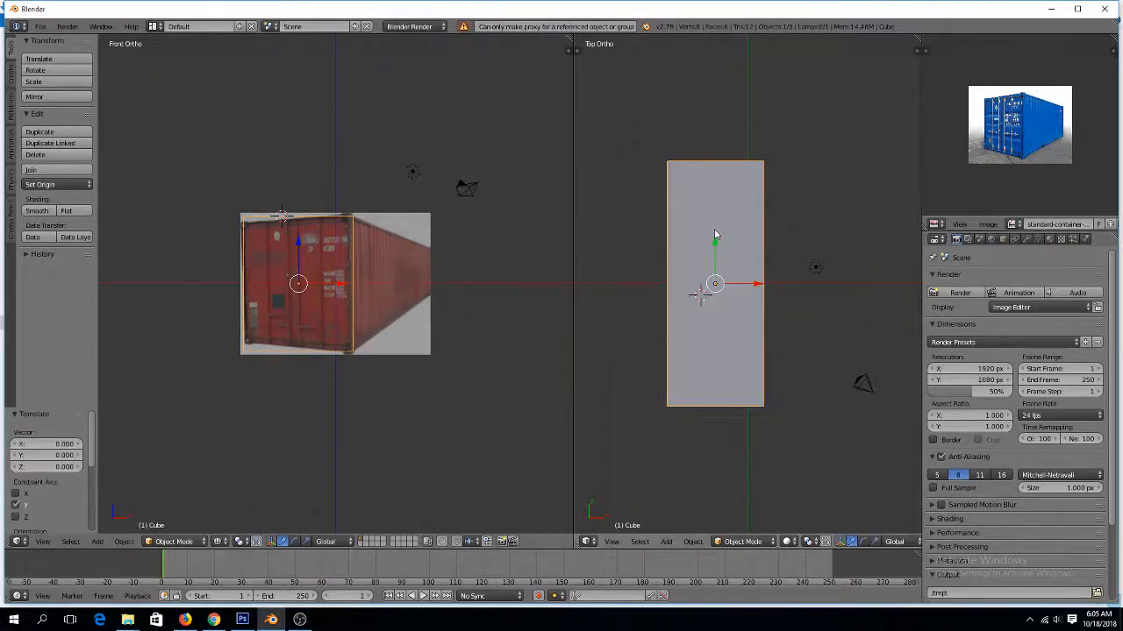
Open the user preferences, look through the setting categories and display the input settings
key(ctrl+alt+u)
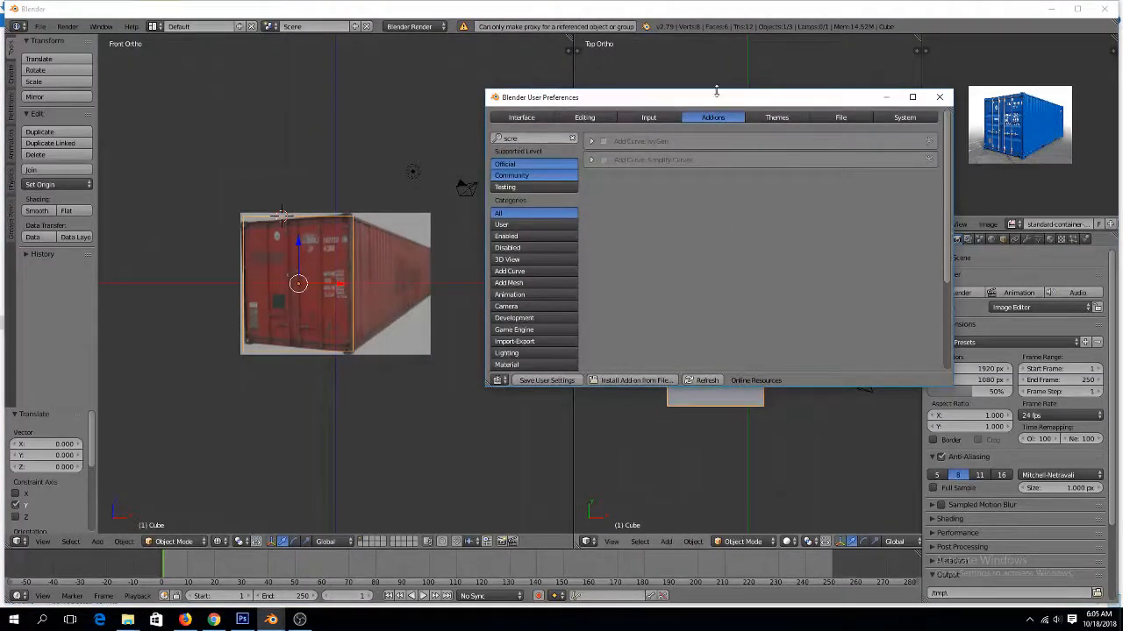
drag(660, 97, 580, 91)
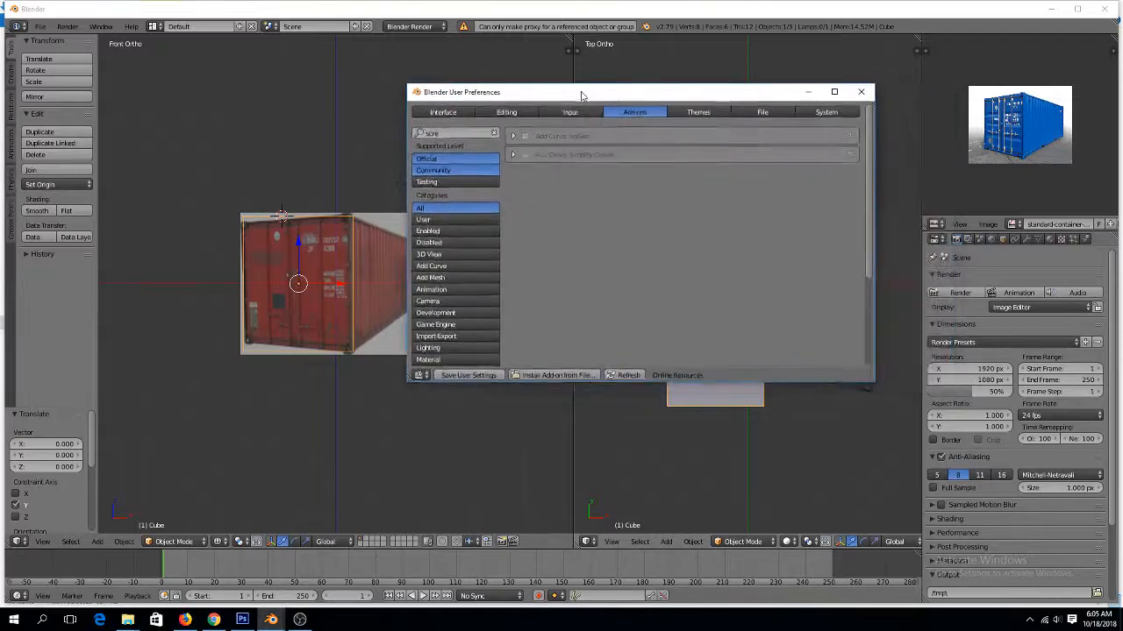
click(455, 112)
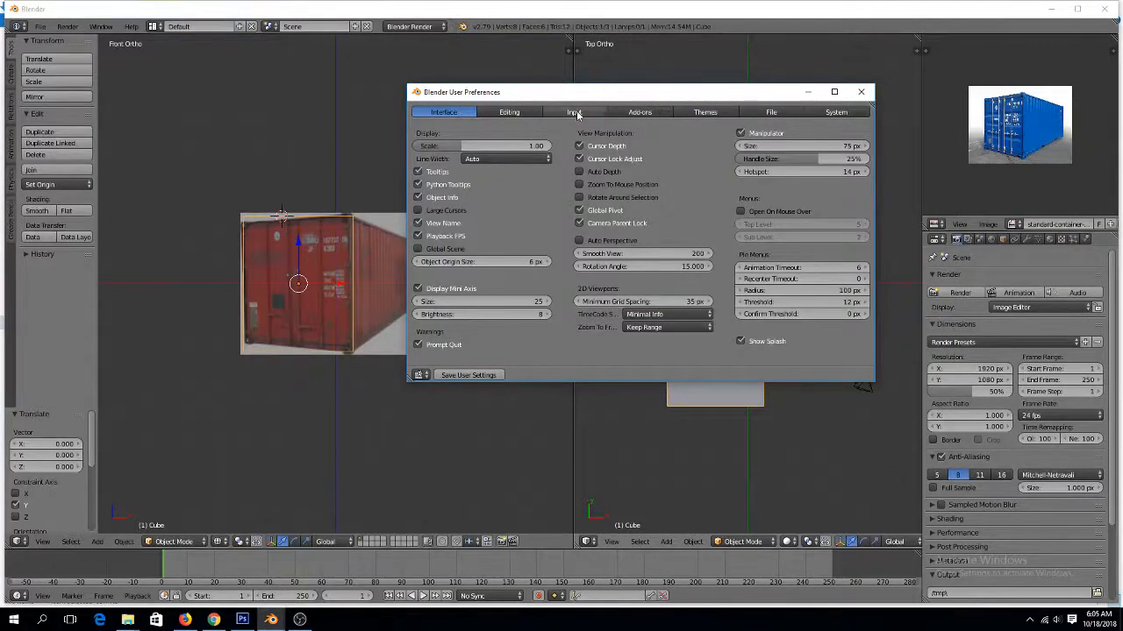
click(705, 112)
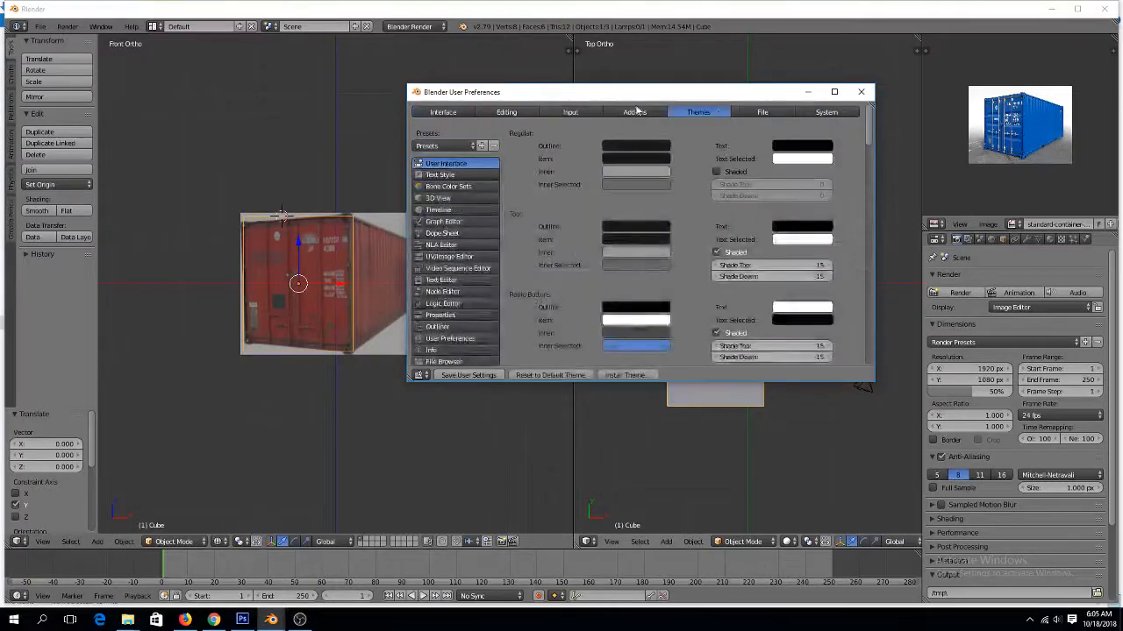
click(579, 112)
click(614, 112)
click(581, 112)
click(609, 113)
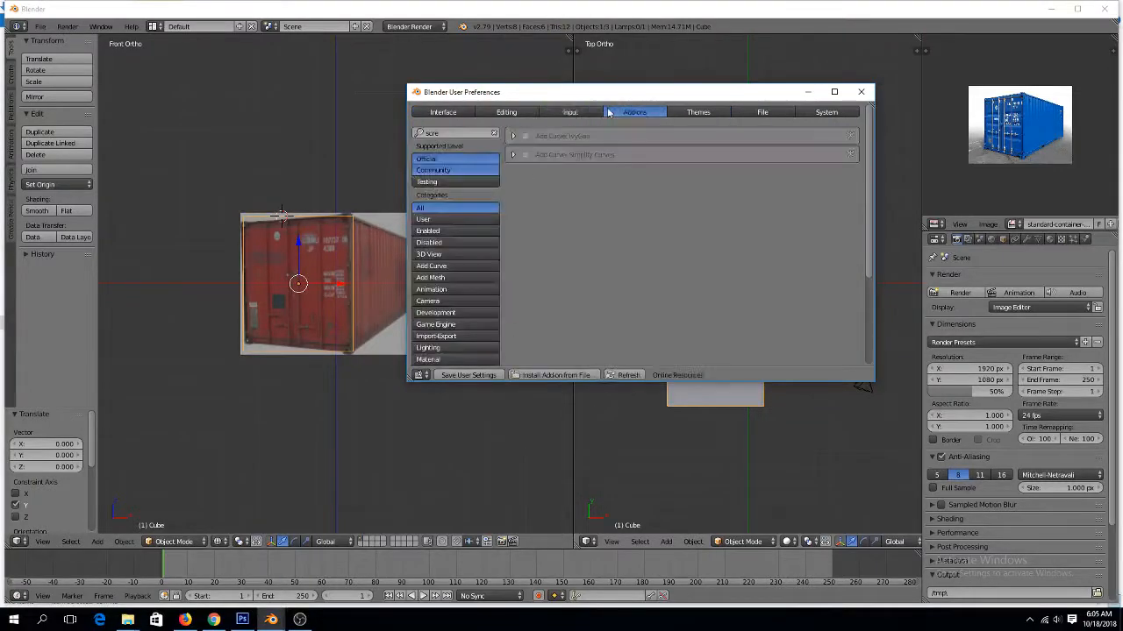
click(559, 113)
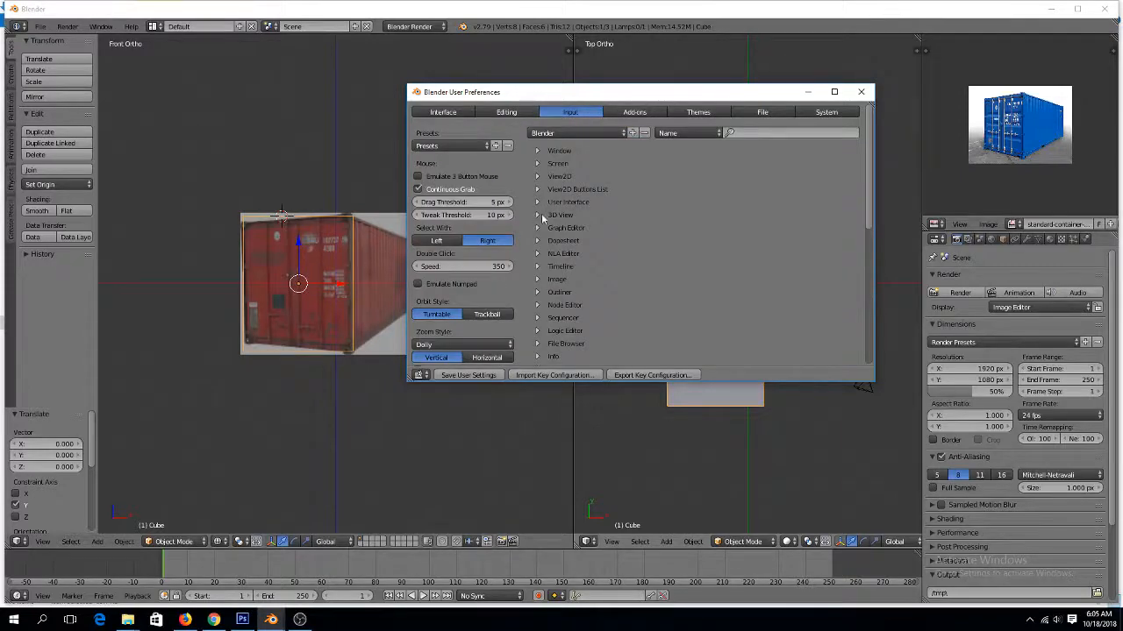
Expand the 3D View (Global) key bindings, examine them and close the user preferences
click(539, 214)
click(552, 232)
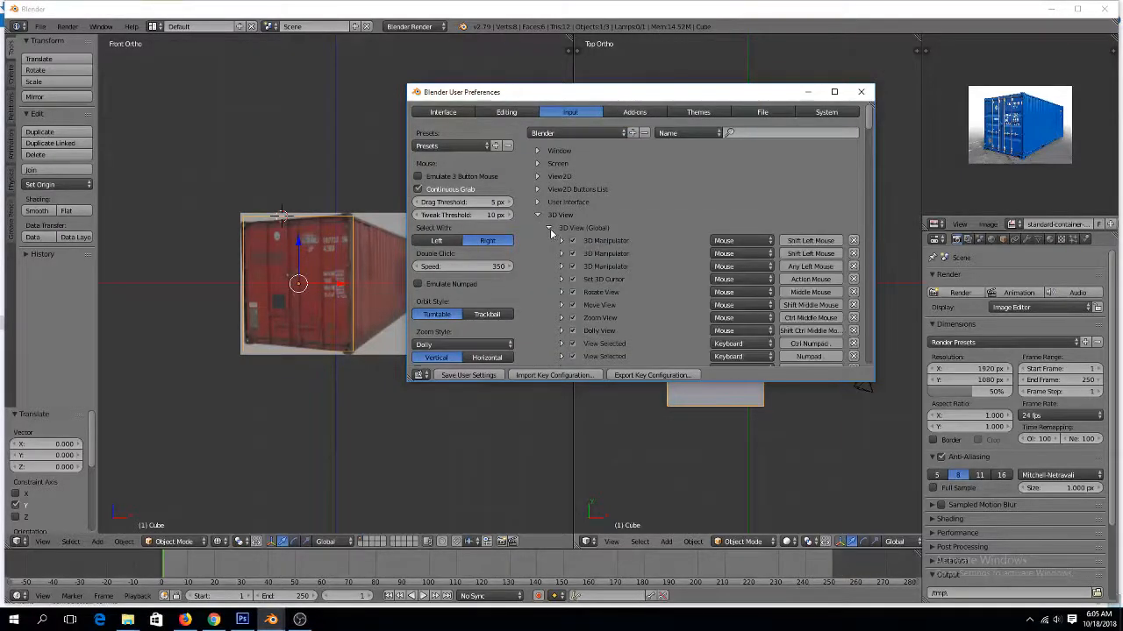
scroll(557, 237, down, 2)
scroll(555, 239, down, 2)
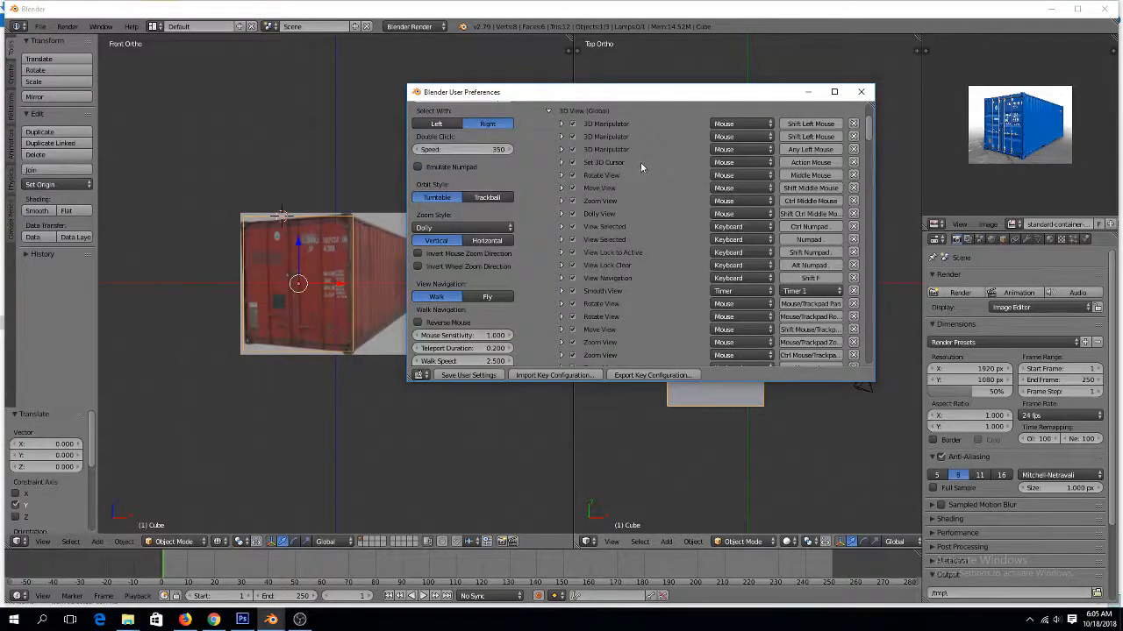
scroll(640, 163, down, 2)
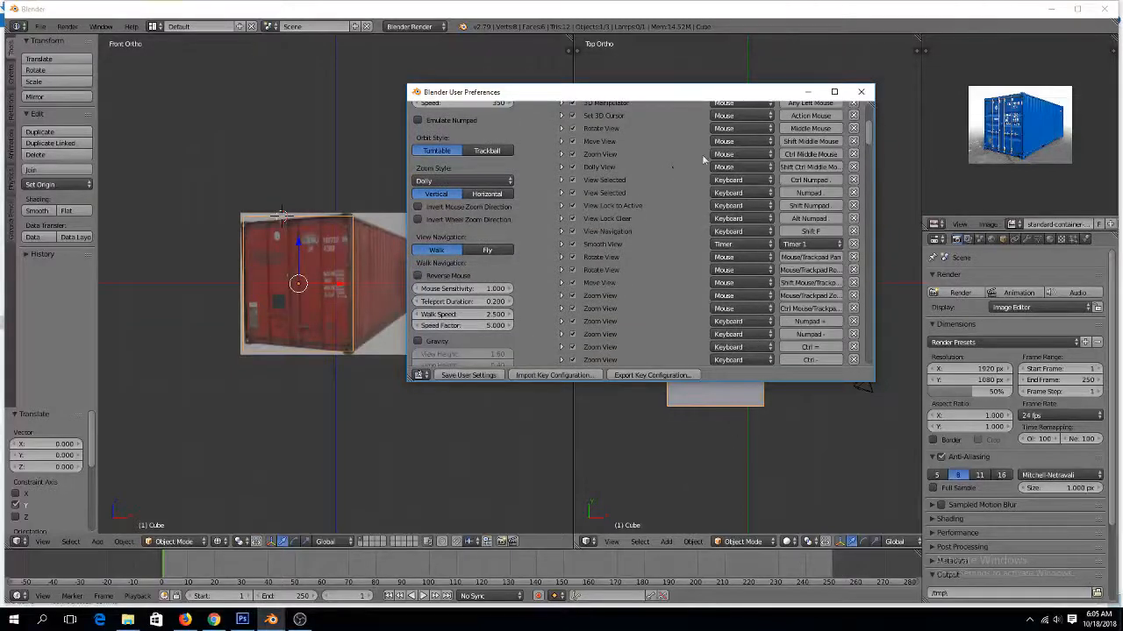
click(861, 92)
middle_drag(290, 263, 342, 250)
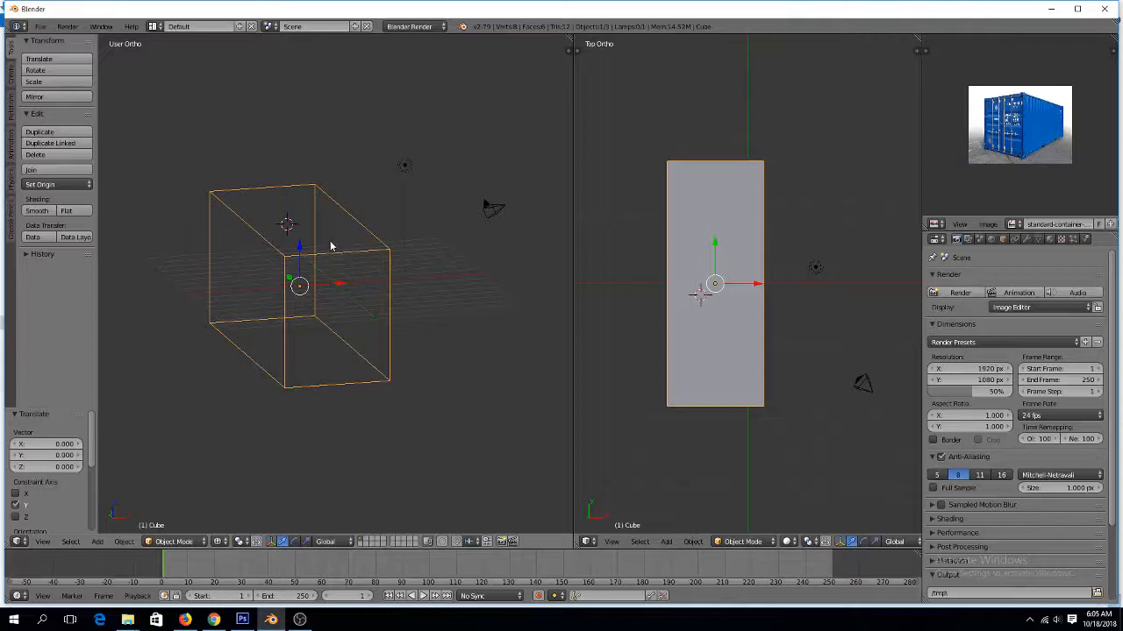
middle_drag(362, 206, 343, 181)
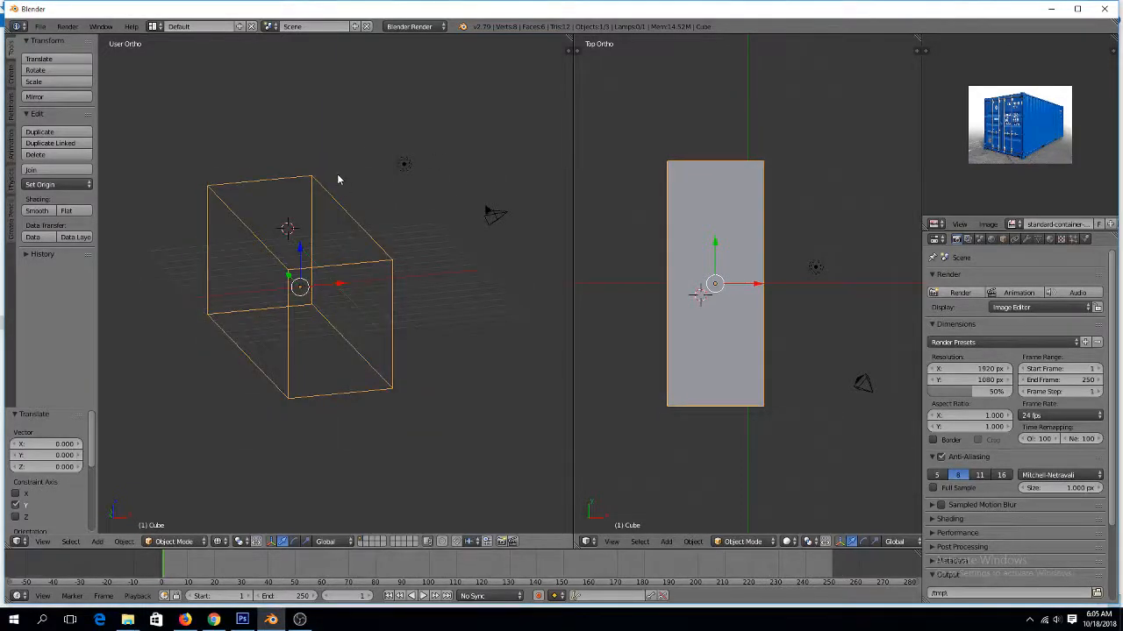
key(KP_1)
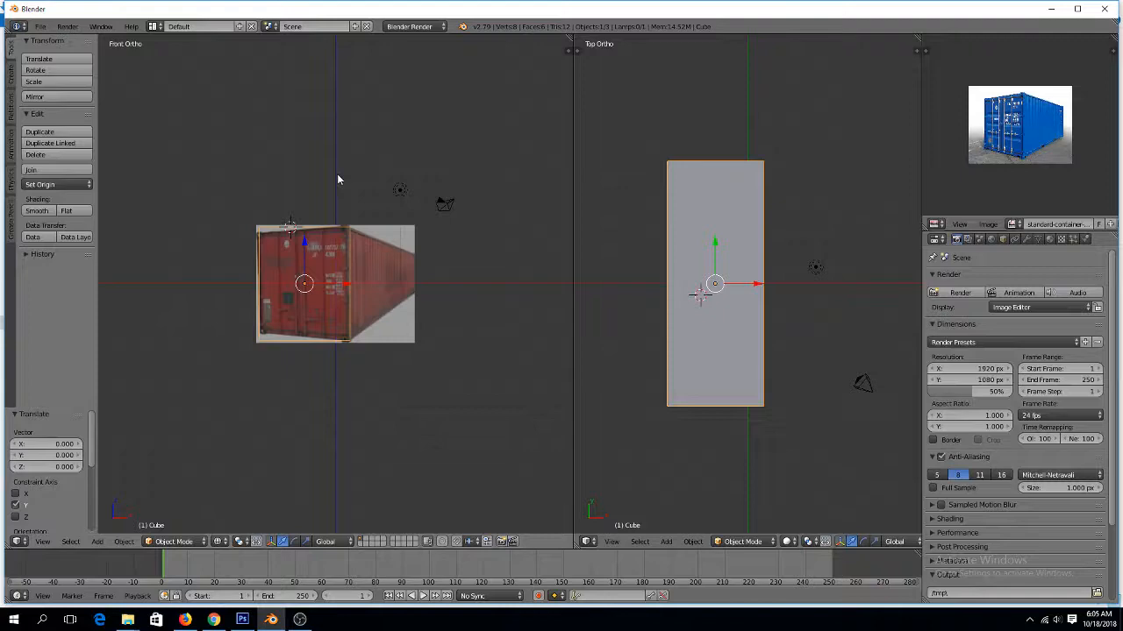
Reopen the user preferences and examine the 3D View (Global) key bindings for the numpad views, orbit, pan and roll
key(ctrl+alt+u)
scroll(365, 193, down, 3)
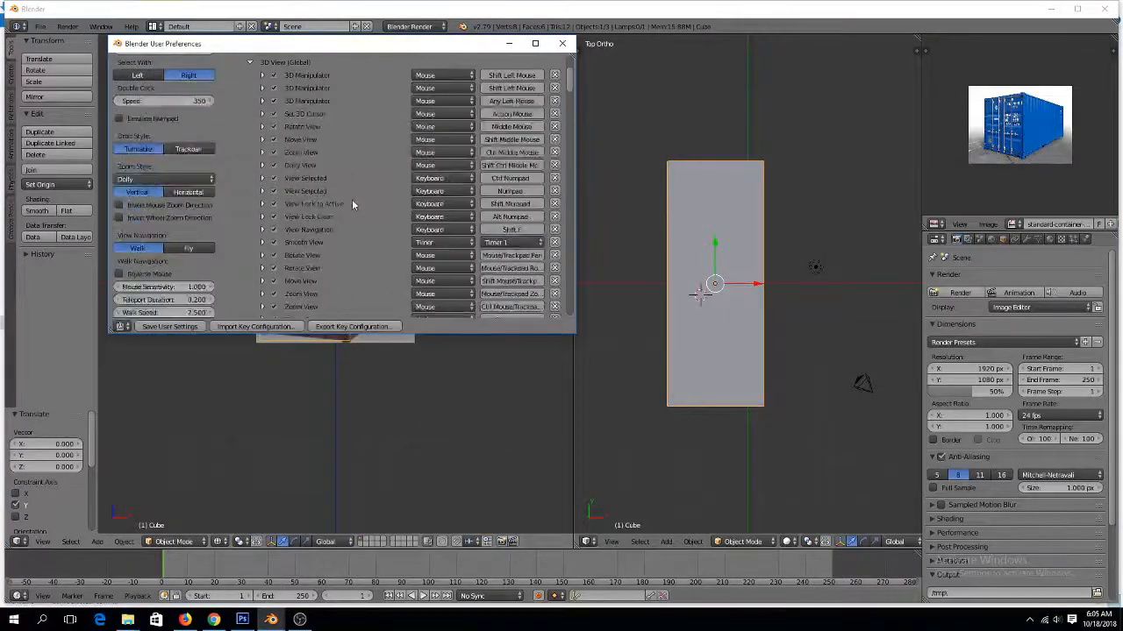
scroll(352, 205, down, 8)
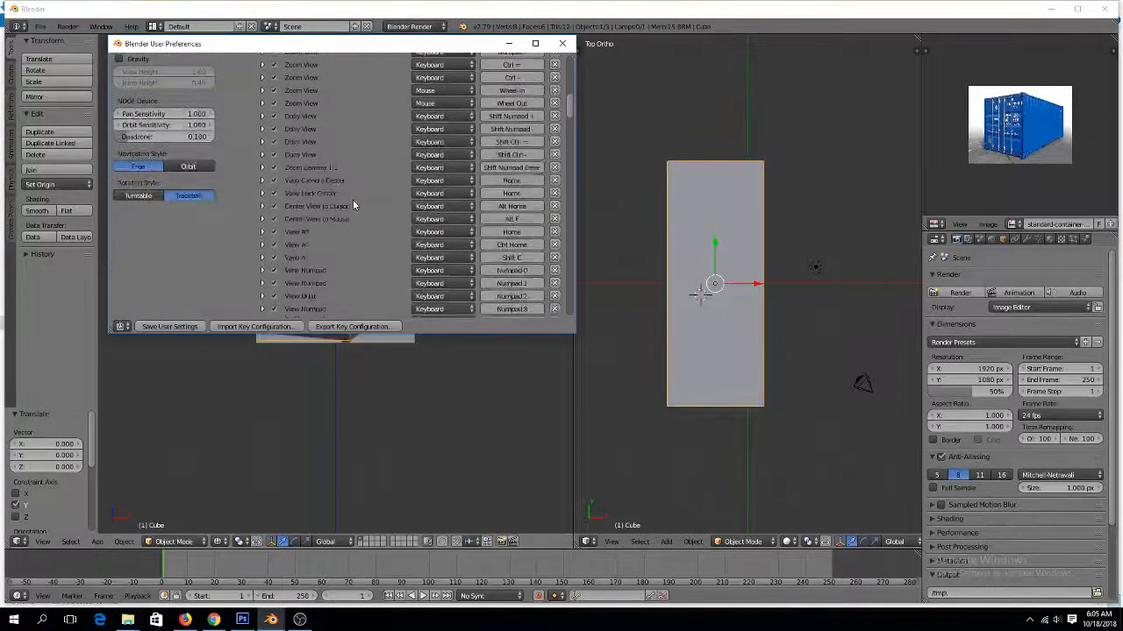
scroll(353, 204, down, 8)
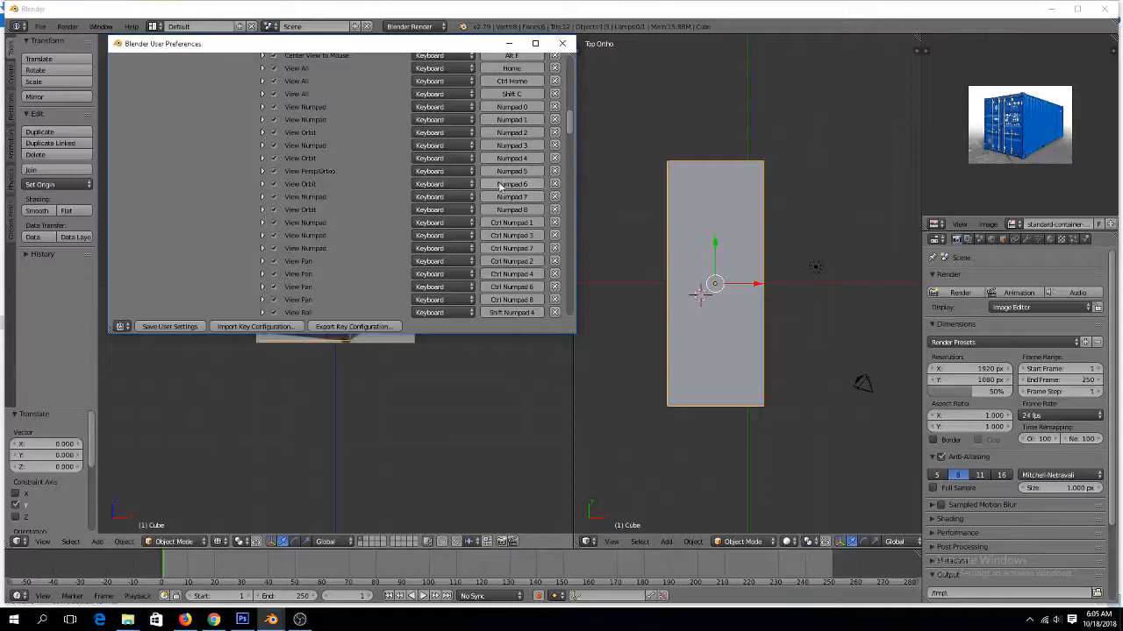
scroll(517, 186, up, 3)
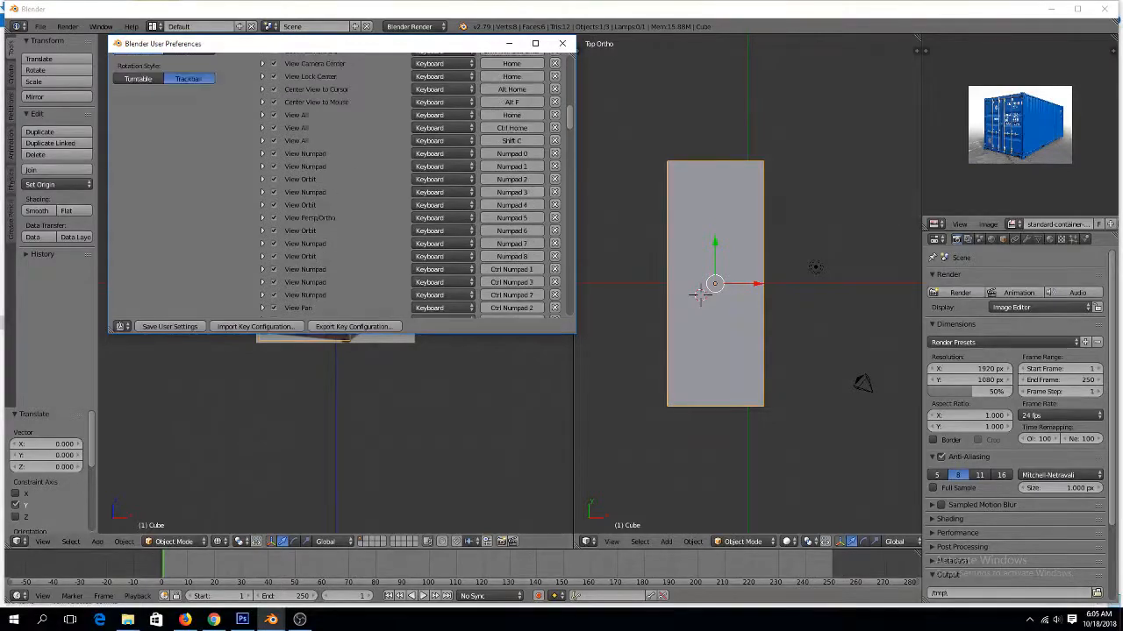
key(alt+Tab)
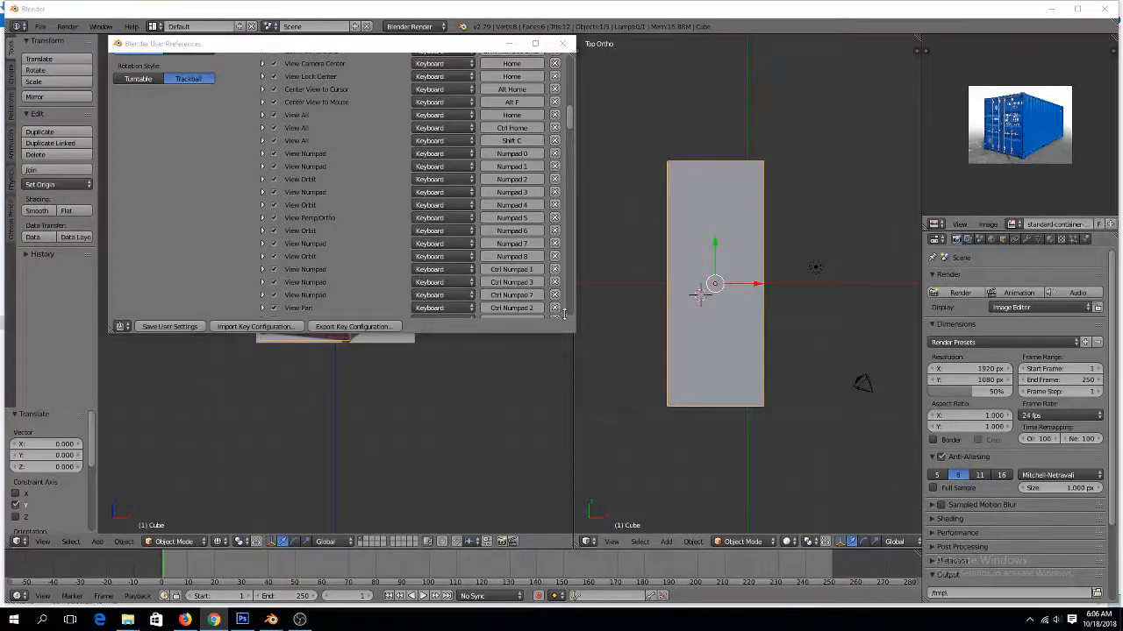
scroll(377, 188, down, 8)
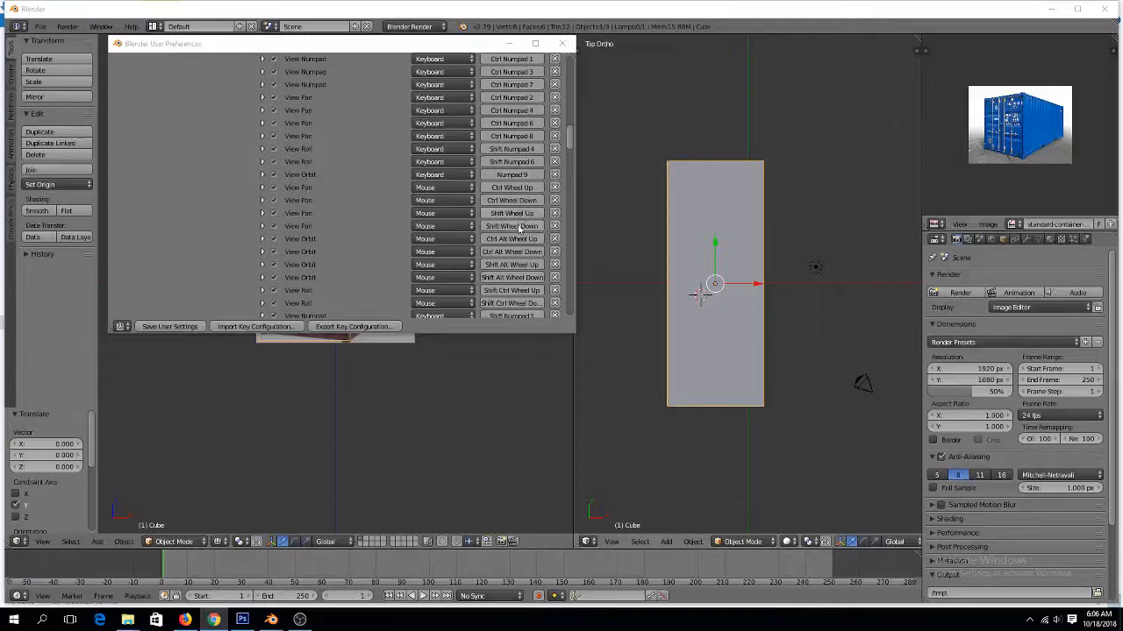
scroll(521, 268, down, 10)
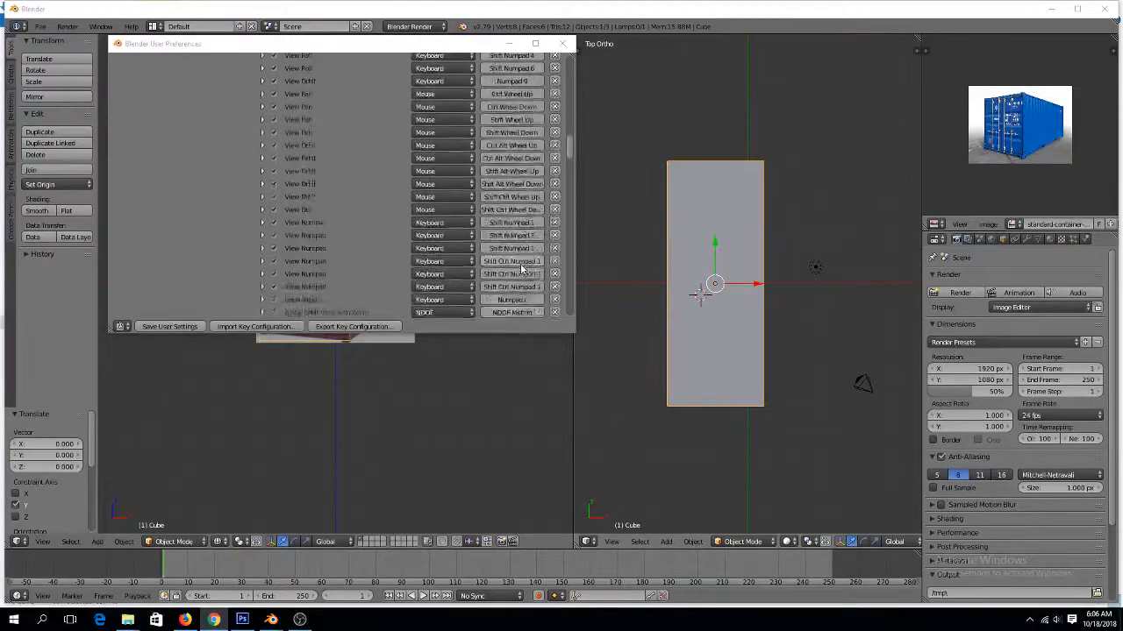
Go back up the key binding list to examine the zoom, dolly and rotate view shortcuts, moving the preferences window lower
scroll(521, 268, up, 10)
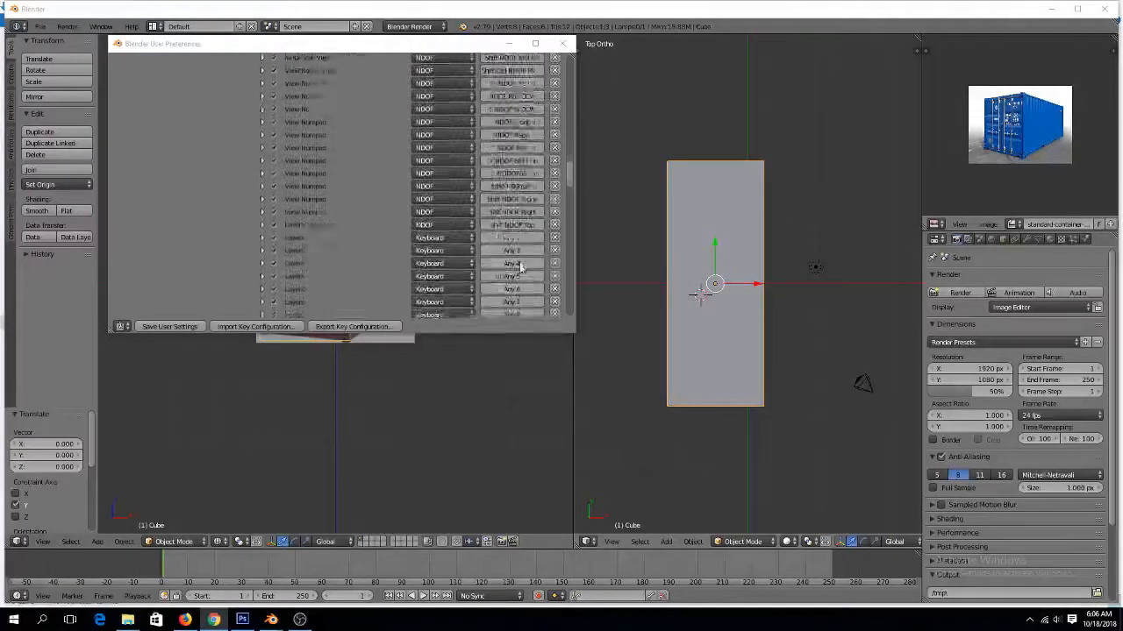
scroll(525, 259, up, 5)
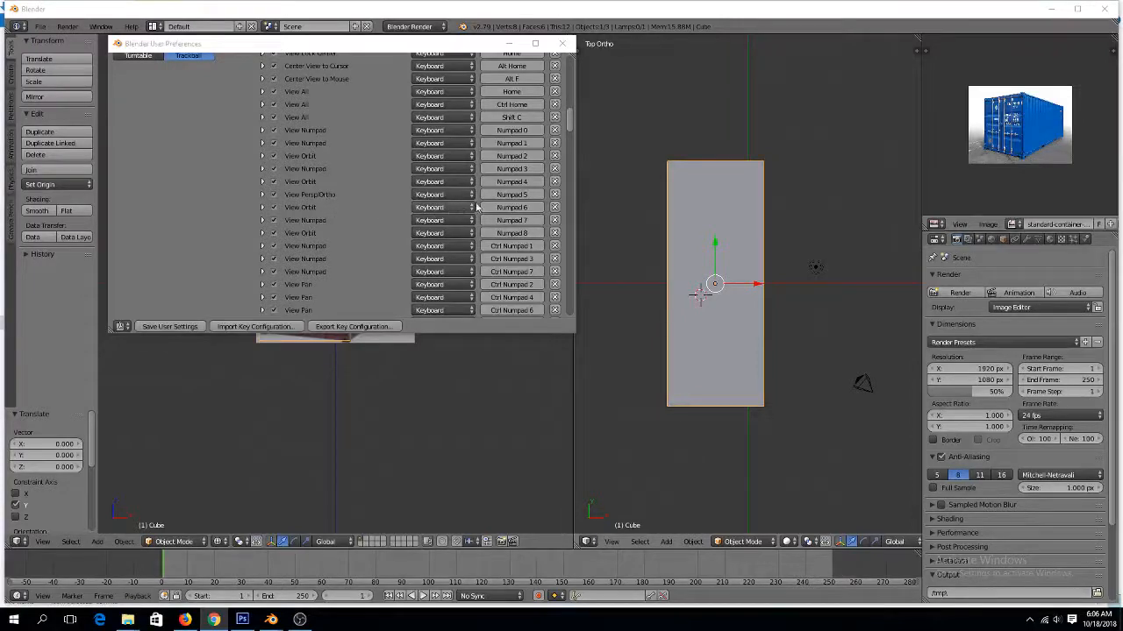
scroll(512, 158, up, 4)
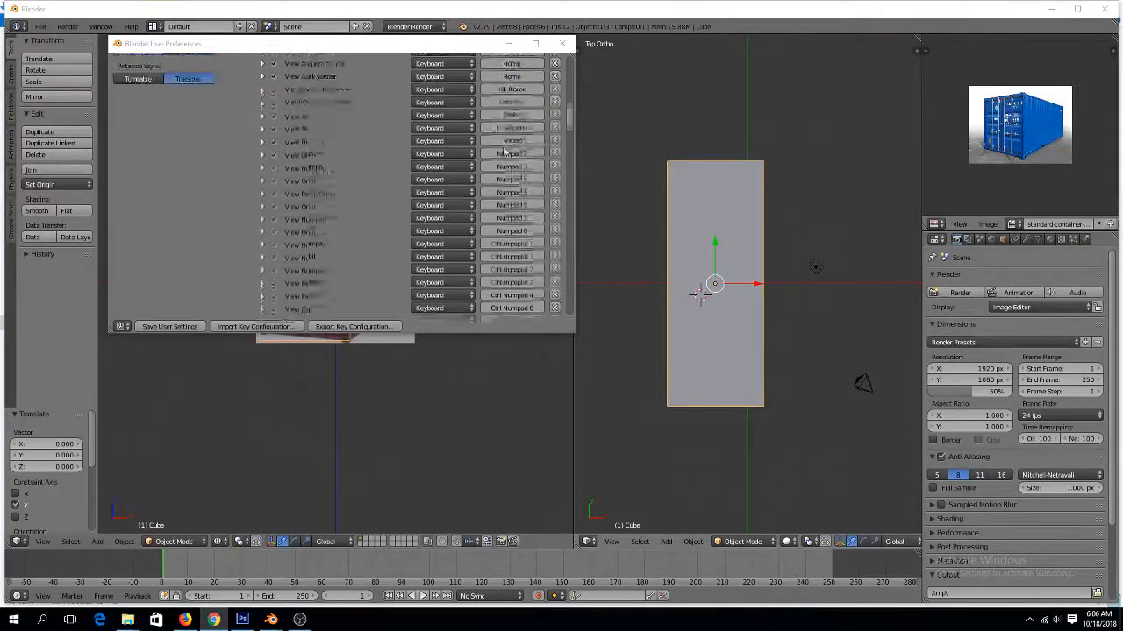
scroll(504, 149, up, 4)
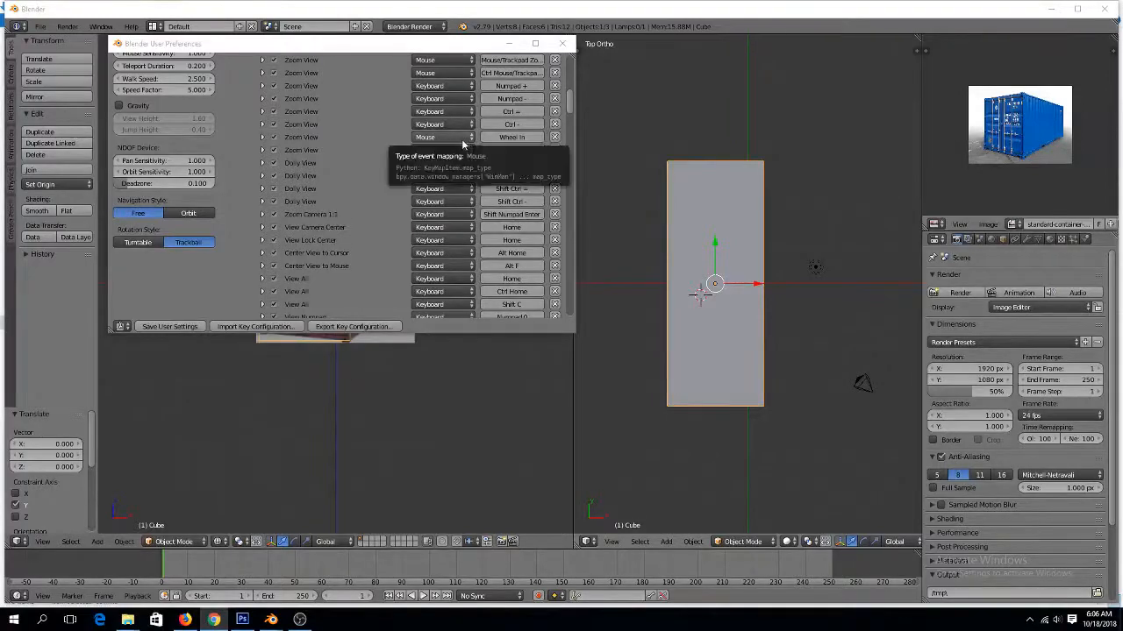
scroll(458, 145, up, 1)
scroll(456, 140, up, 3)
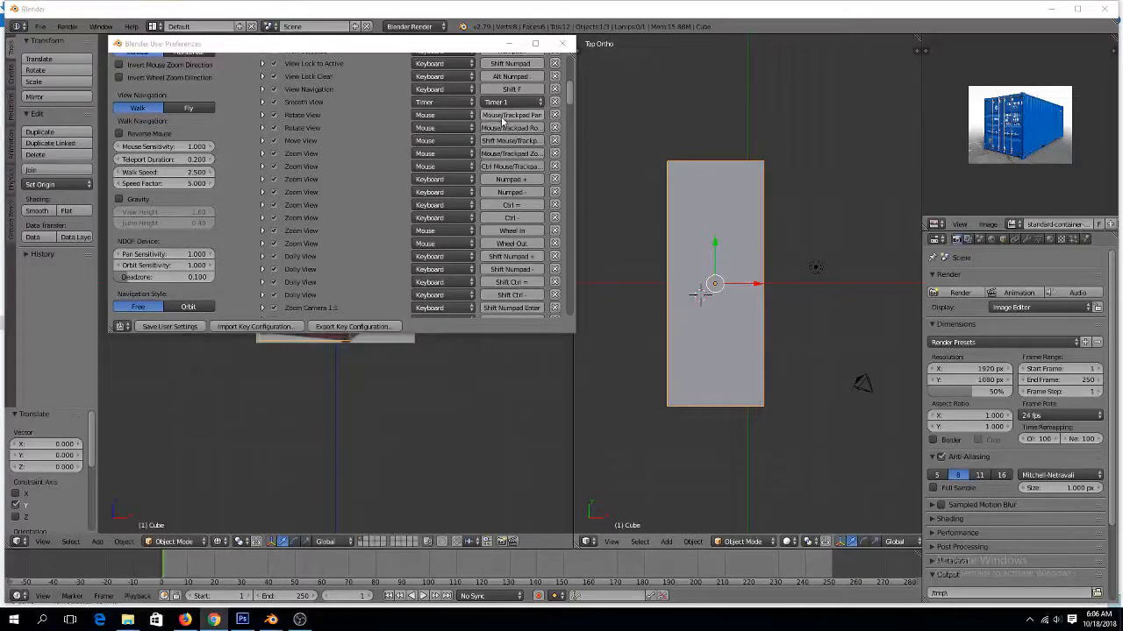
drag(487, 46, 540, 107)
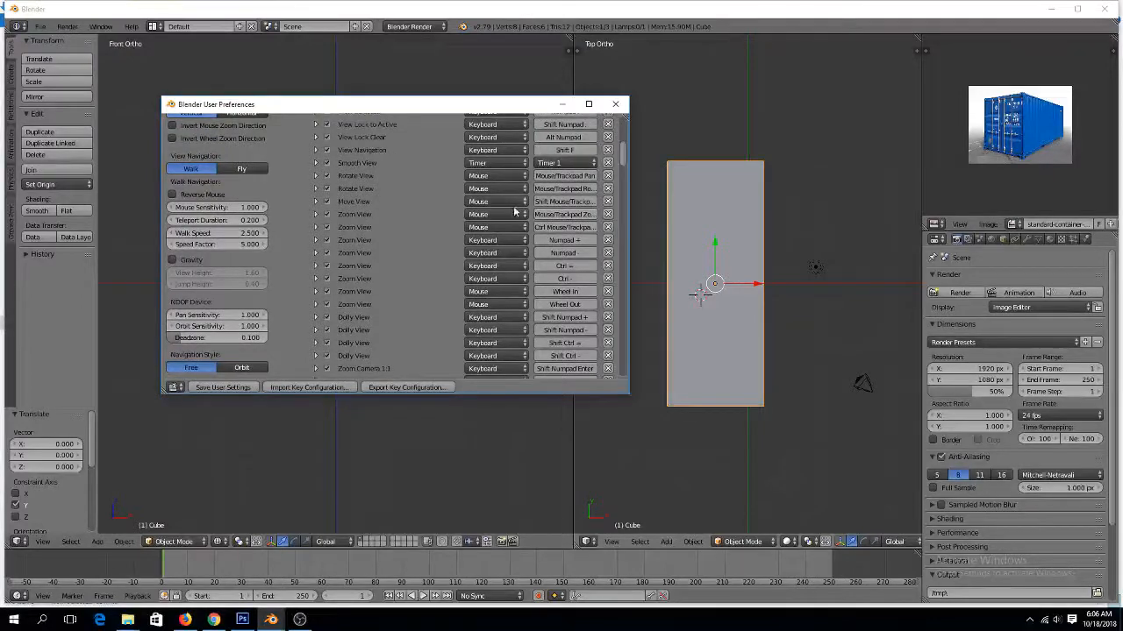
scroll(495, 200, up, 1)
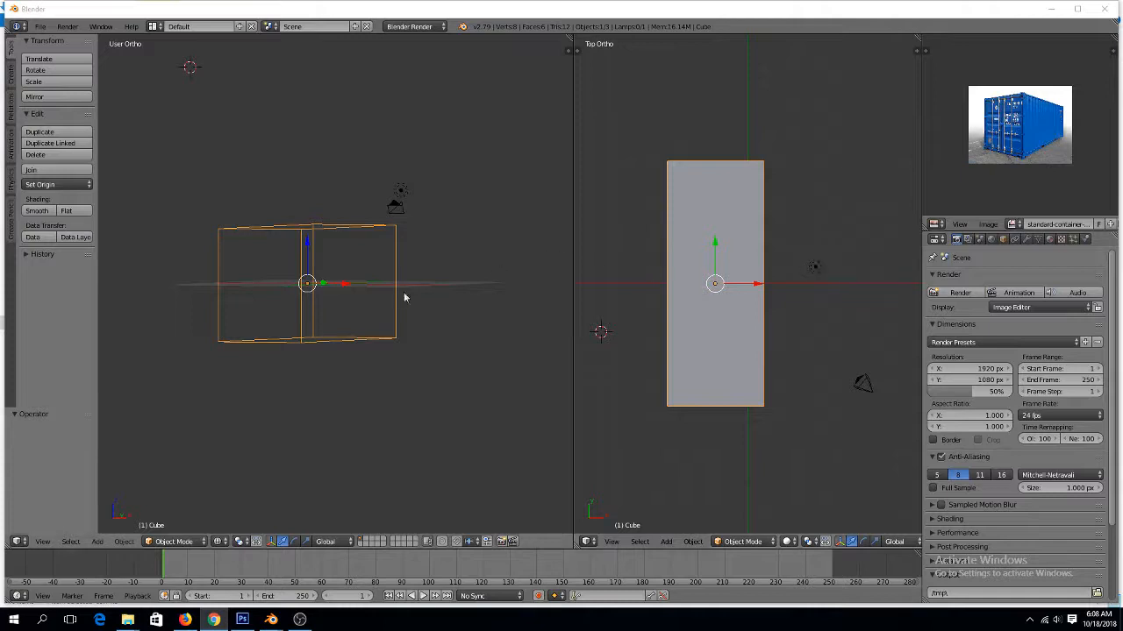
Orbit the first 3D view around the wireframe cube and return it to front orthographic over the red container picture
click(360, 324)
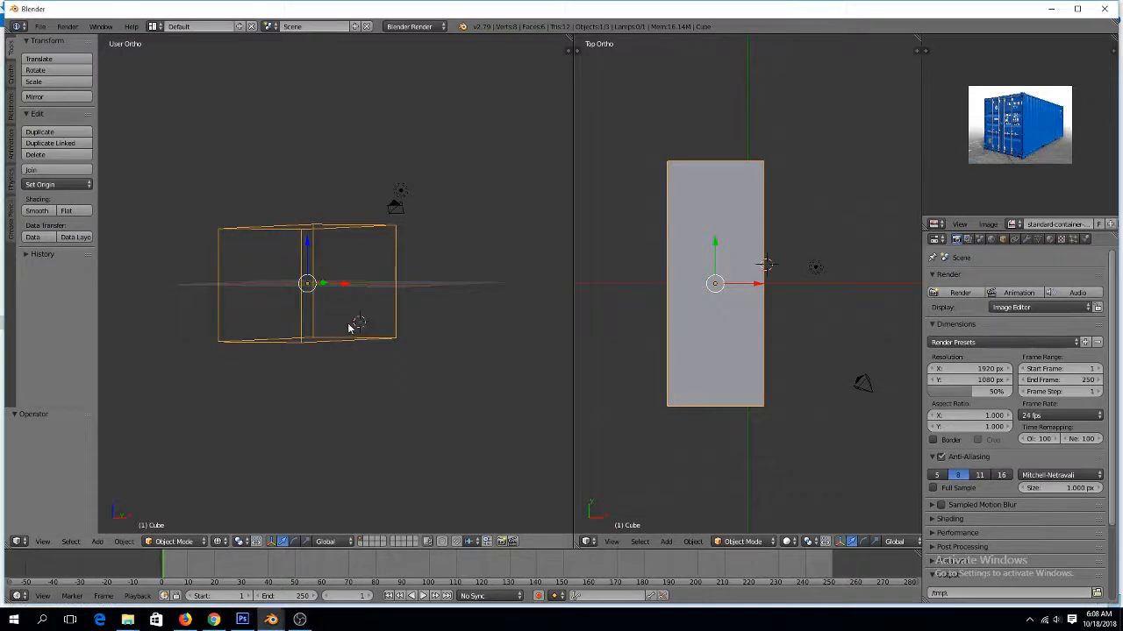
middle_drag(348, 328, 403, 373)
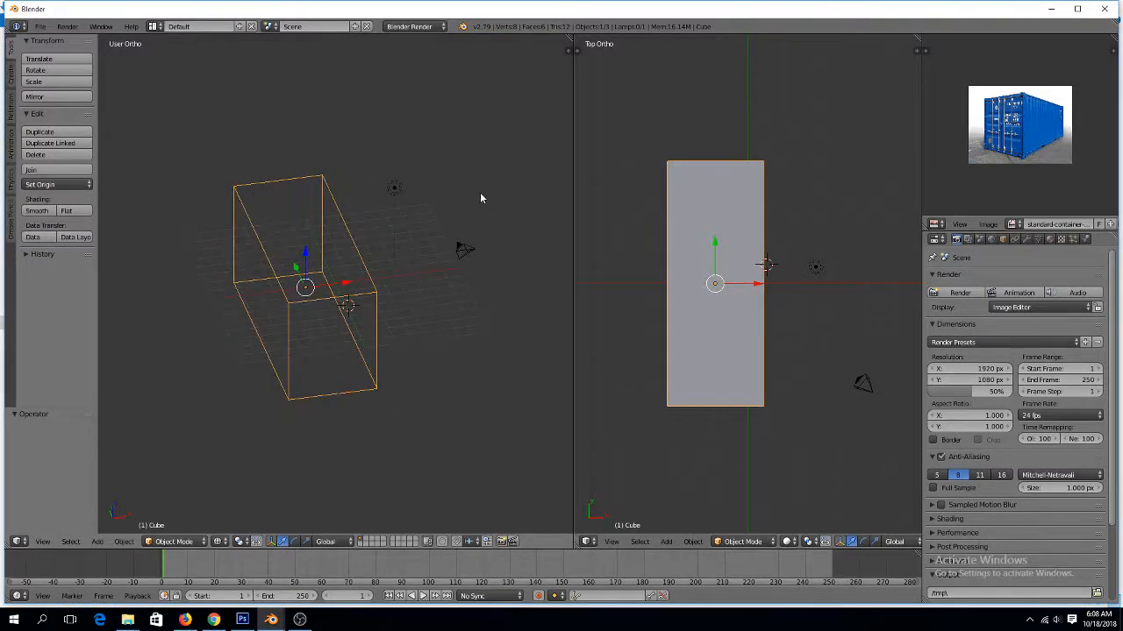
key(KP_1)
key(alt+z)
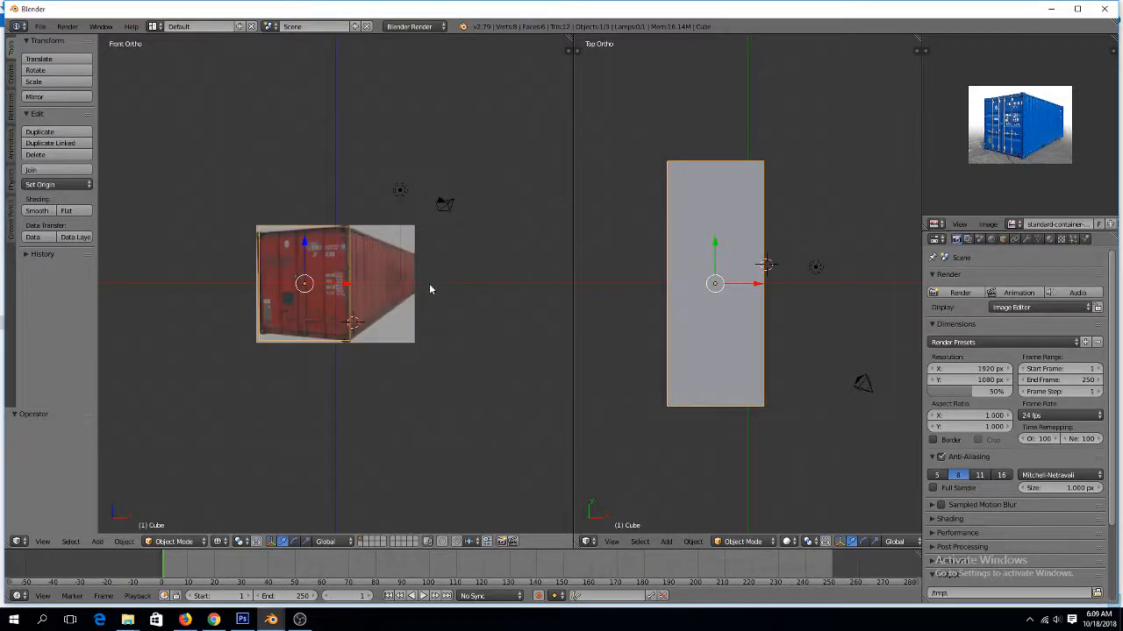
mouse_move(488, 321)
middle_down()
mouse_move(389, 276)
mouse_move(542, 330)
mouse_move(111, 335)
middle_up()
key(KP_1)
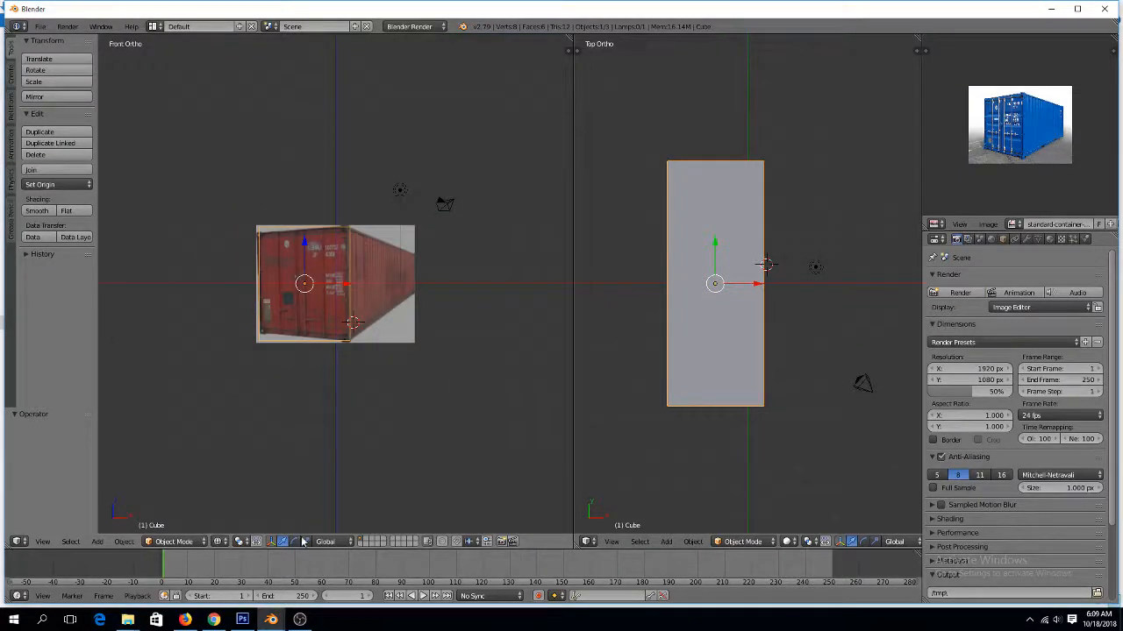
click(301, 620)
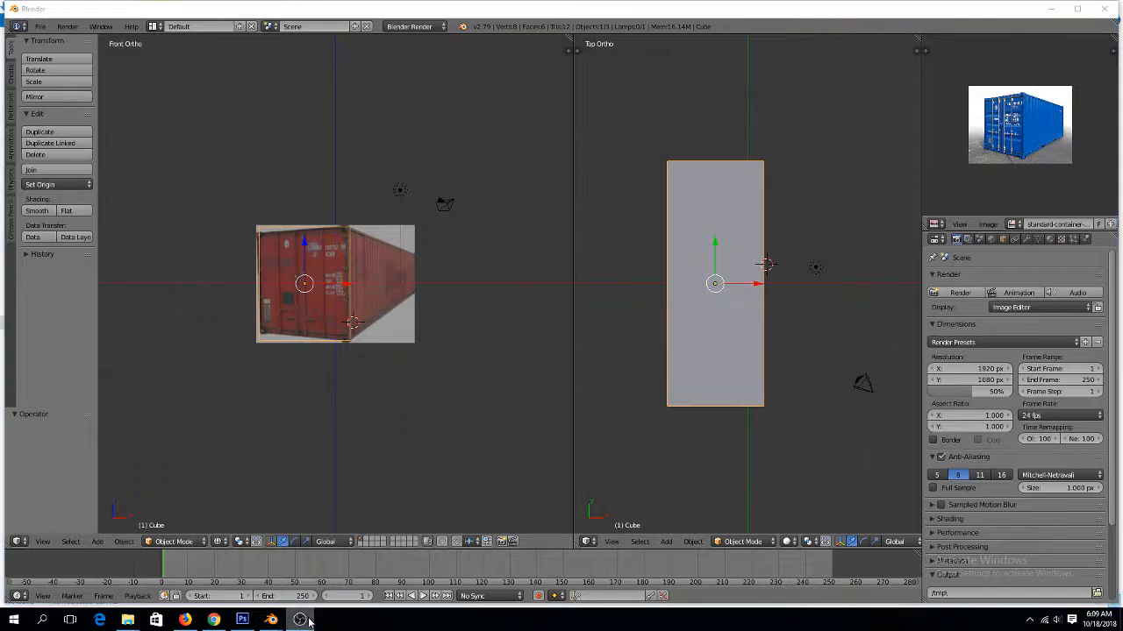
click(307, 620)
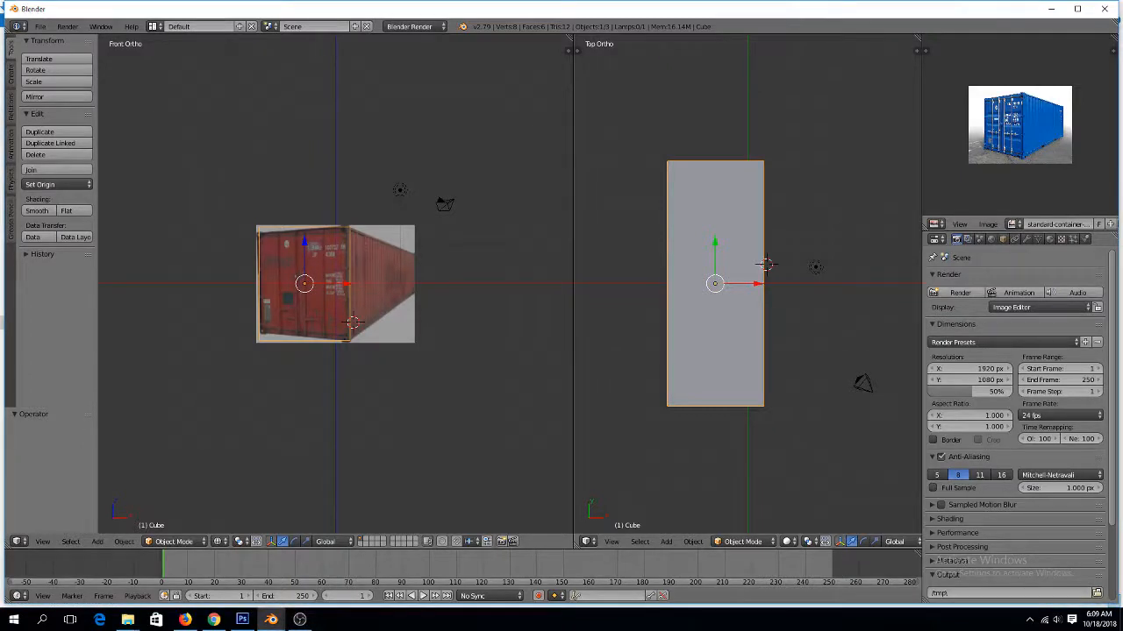
click(213, 620)
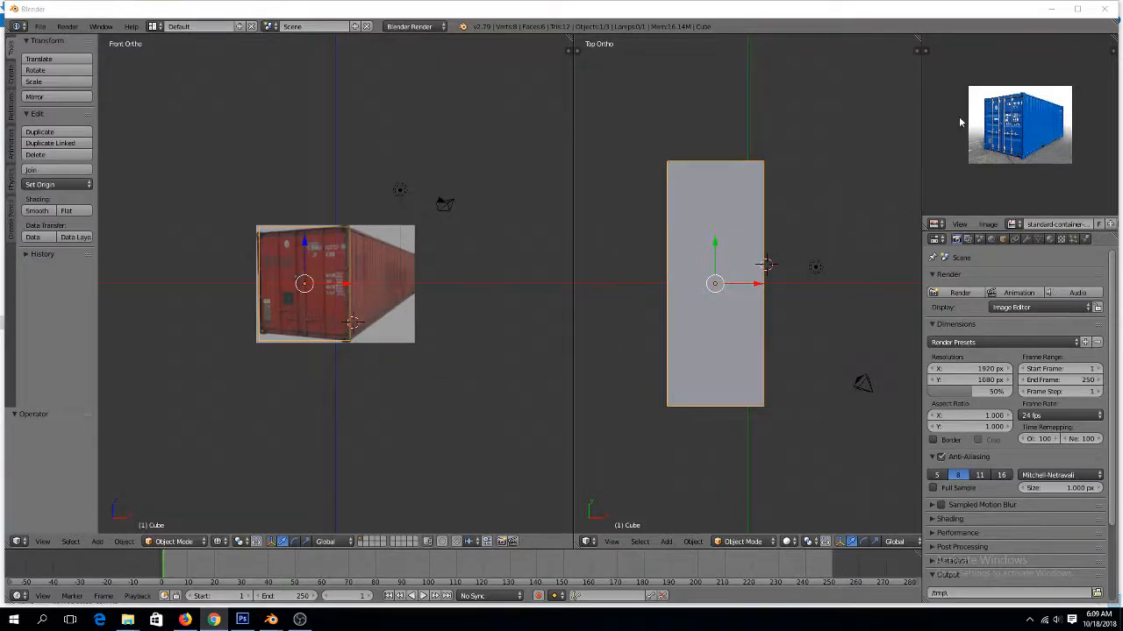
Examine the door end and corrugated side of the container in the blue reference image and the red background picture
scroll(959, 123, up, 4)
scroll(1008, 103, down, 2)
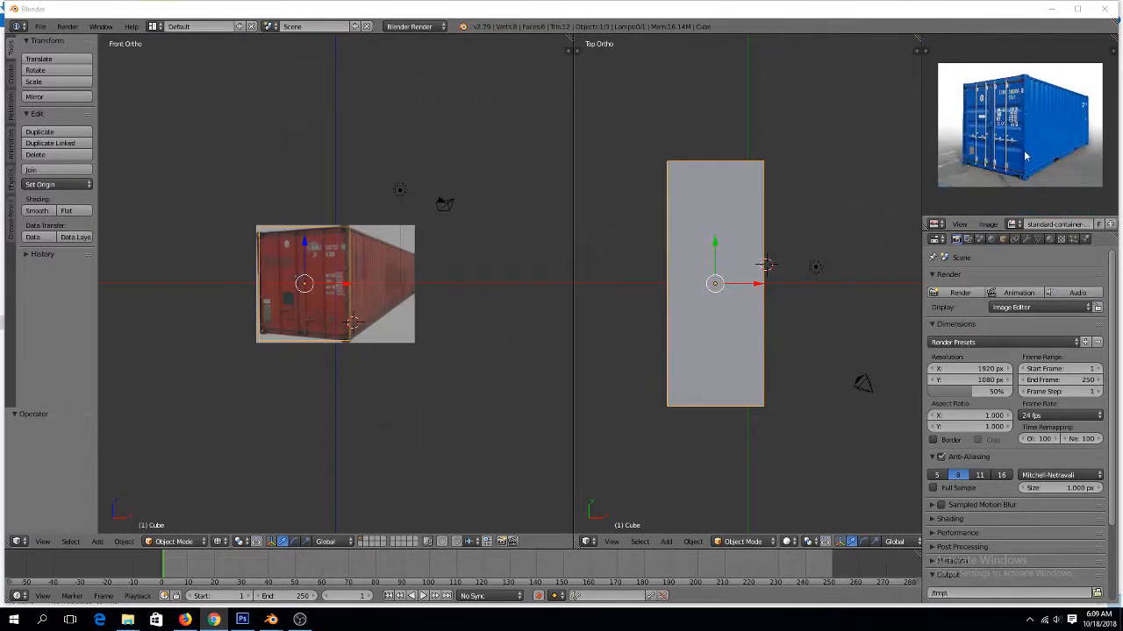
scroll(1028, 159, up, 3)
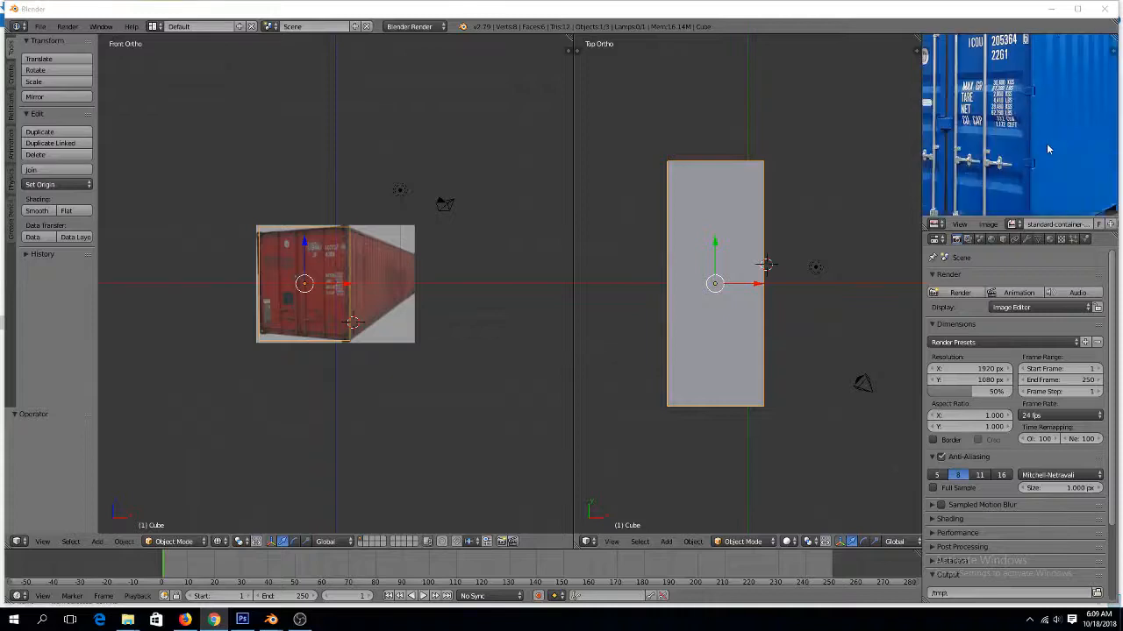
scroll(1028, 159, down, 1)
scroll(474, 202, up, 3)
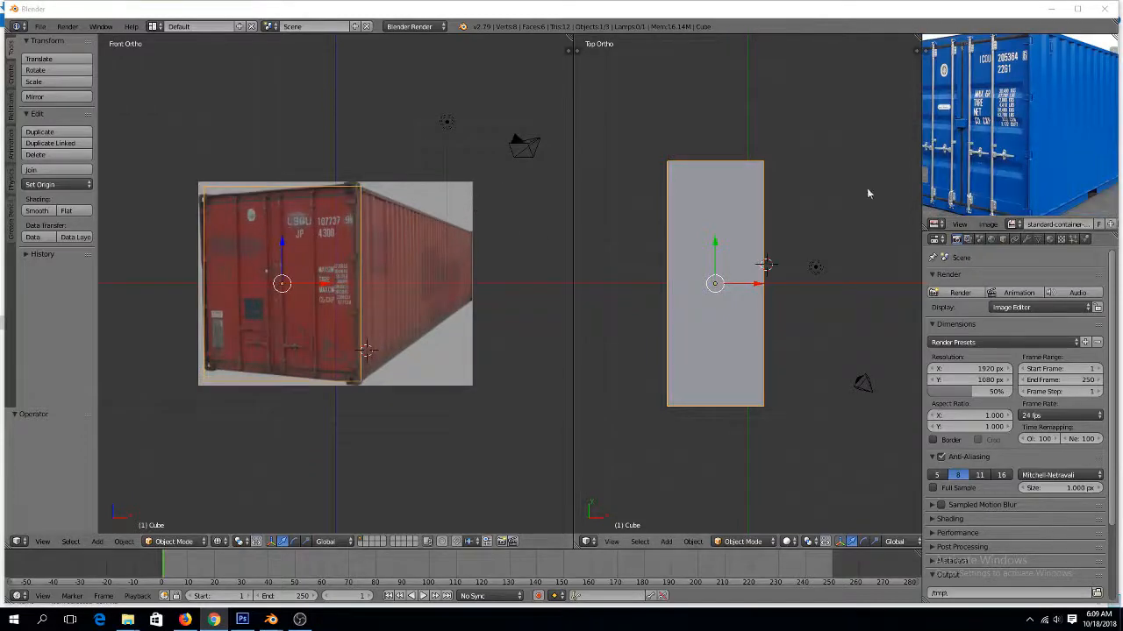
scroll(1006, 158, up, 2)
scroll(1006, 158, down, 4)
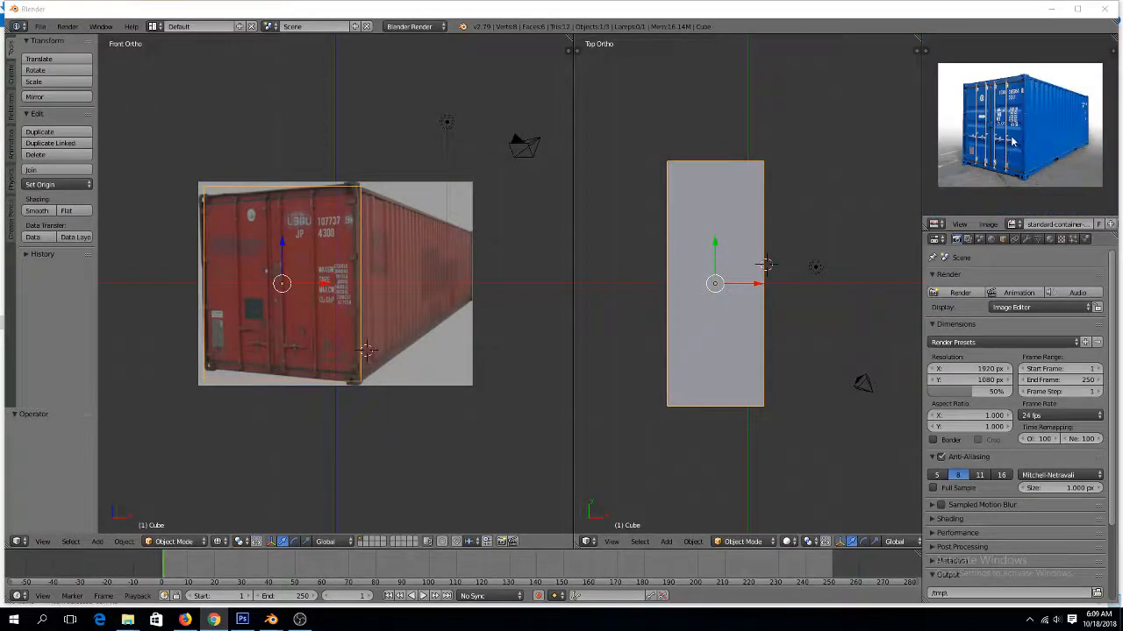
Orbit the second 3D view to show the box's end and long side, and compare it with the blue container reference
click(656, 342)
middle_drag(656, 342, 683, 289)
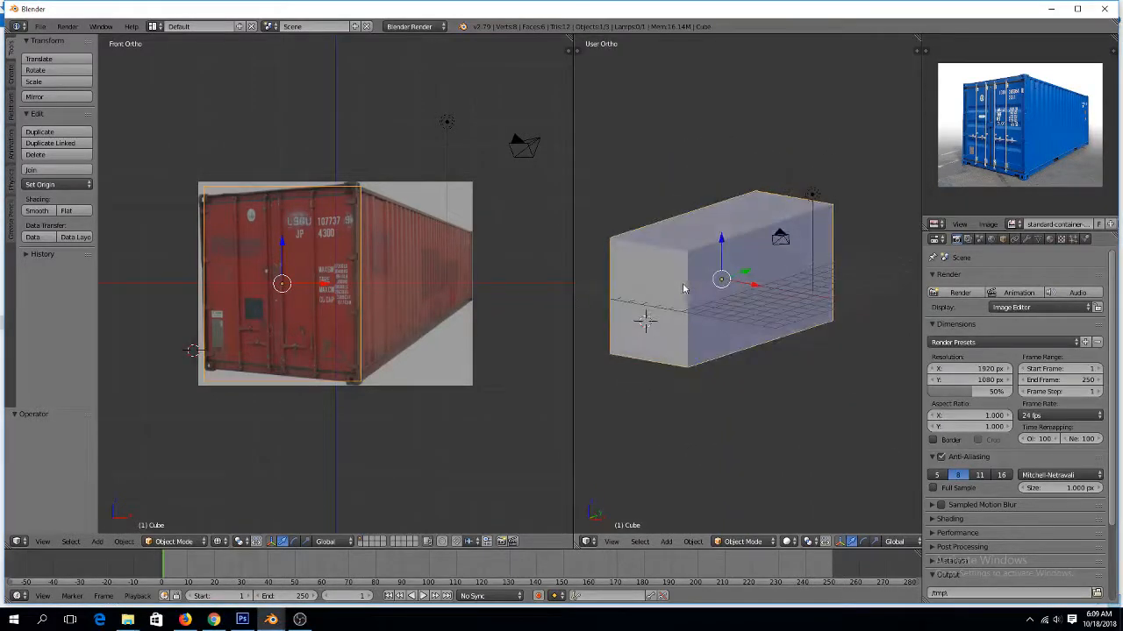
scroll(689, 289, up, 1)
scroll(491, 281, up, 1)
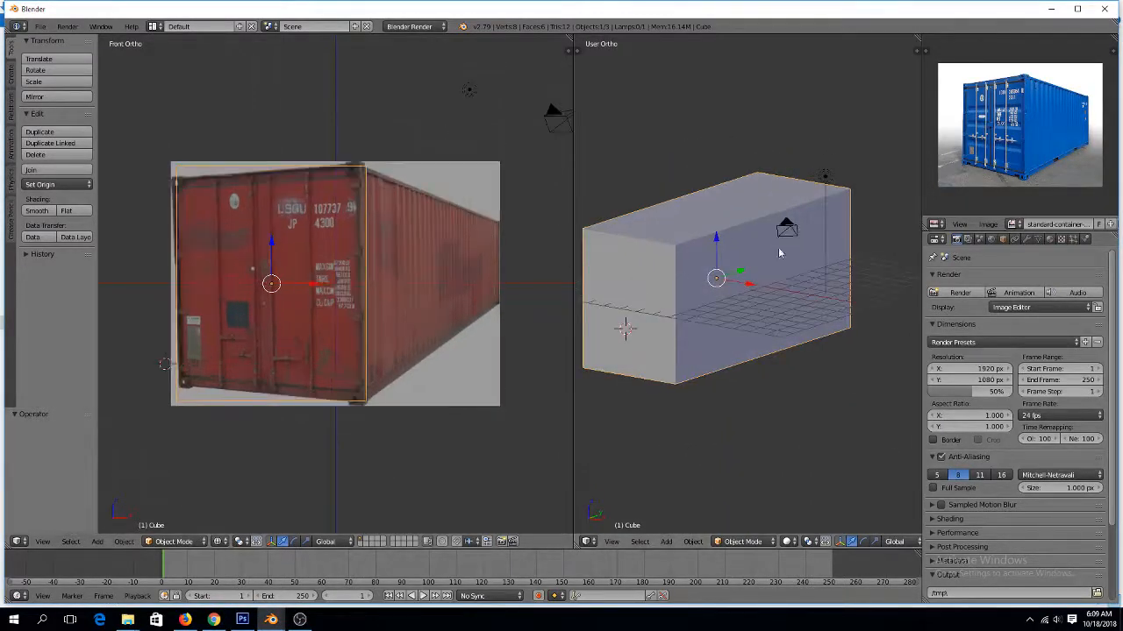
scroll(1031, 101, up, 5)
scroll(1031, 101, down, 3)
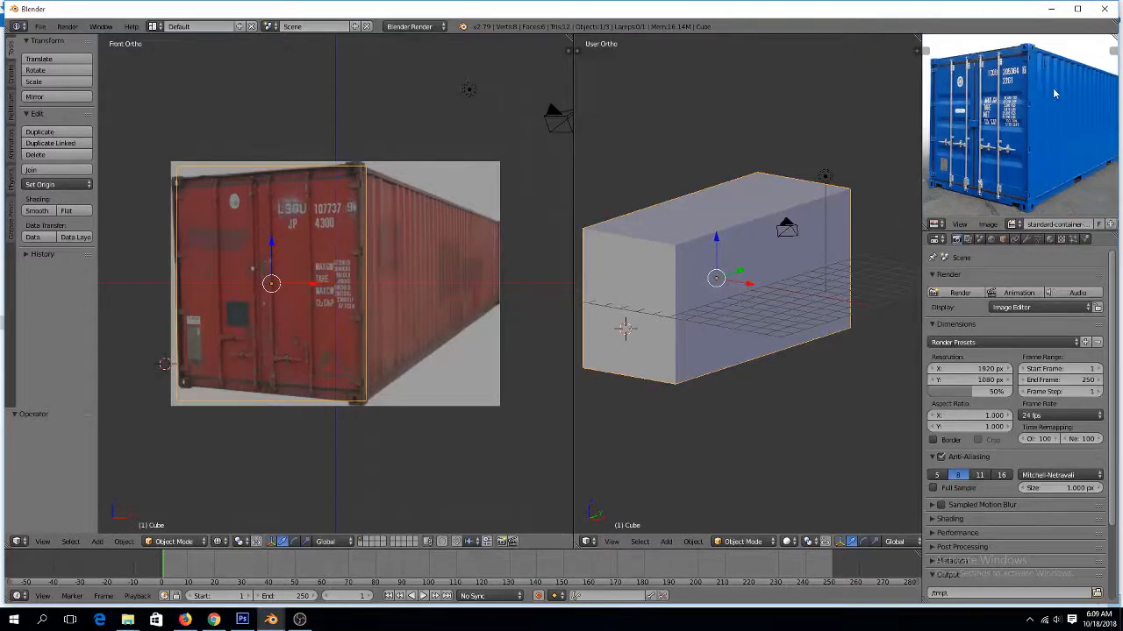
Switch the first 3D view to top orthographic, add a mesh plane beside the container box and scale it by 0.667
click(181, 311)
key(KP_7)
scroll(255, 261, down, 2)
click(444, 213)
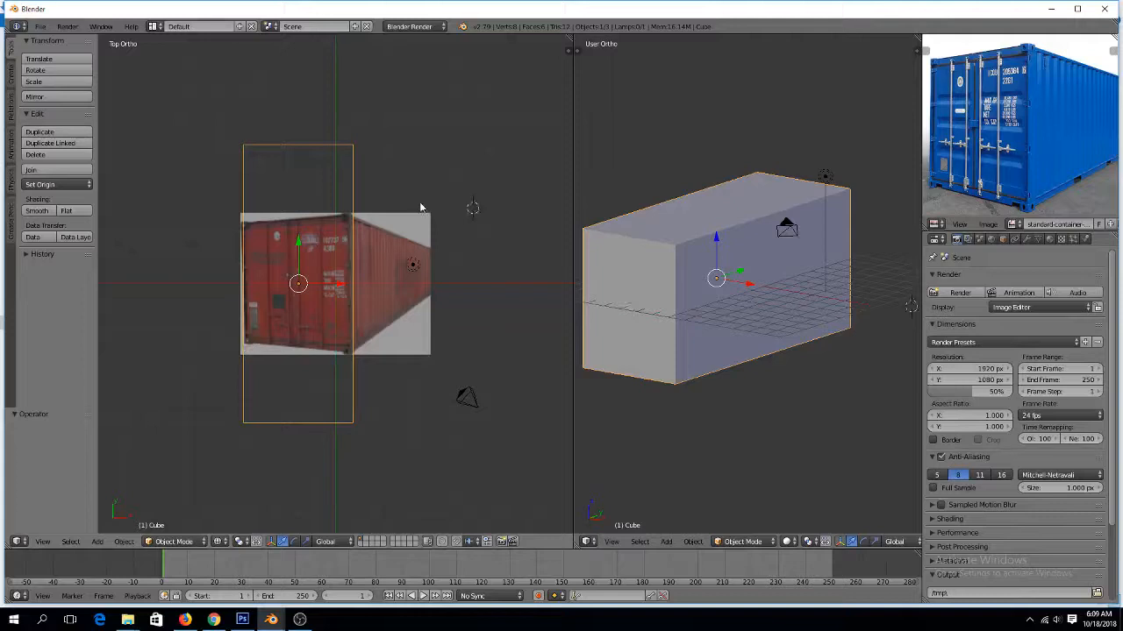
key(shift+a)
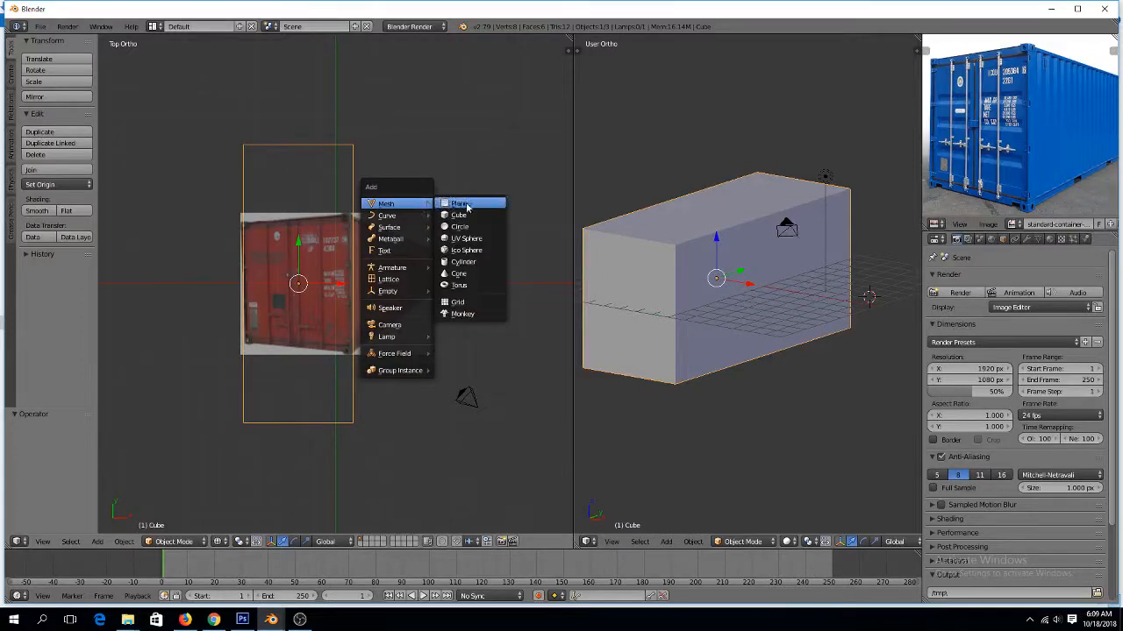
click(452, 204)
scroll(449, 249, up, 5)
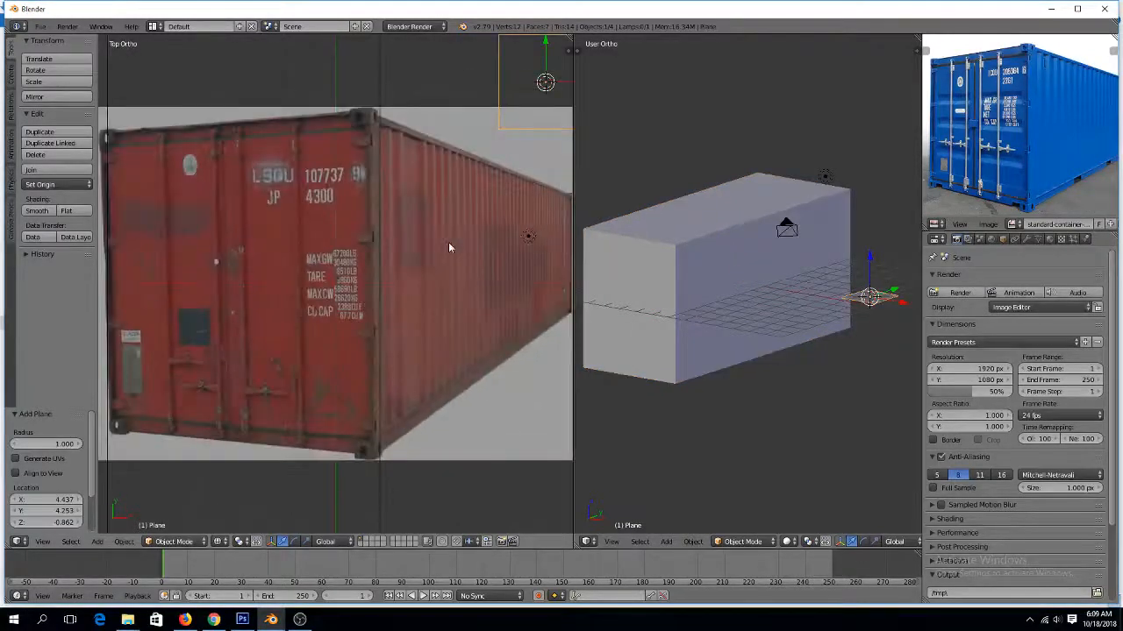
key(s)
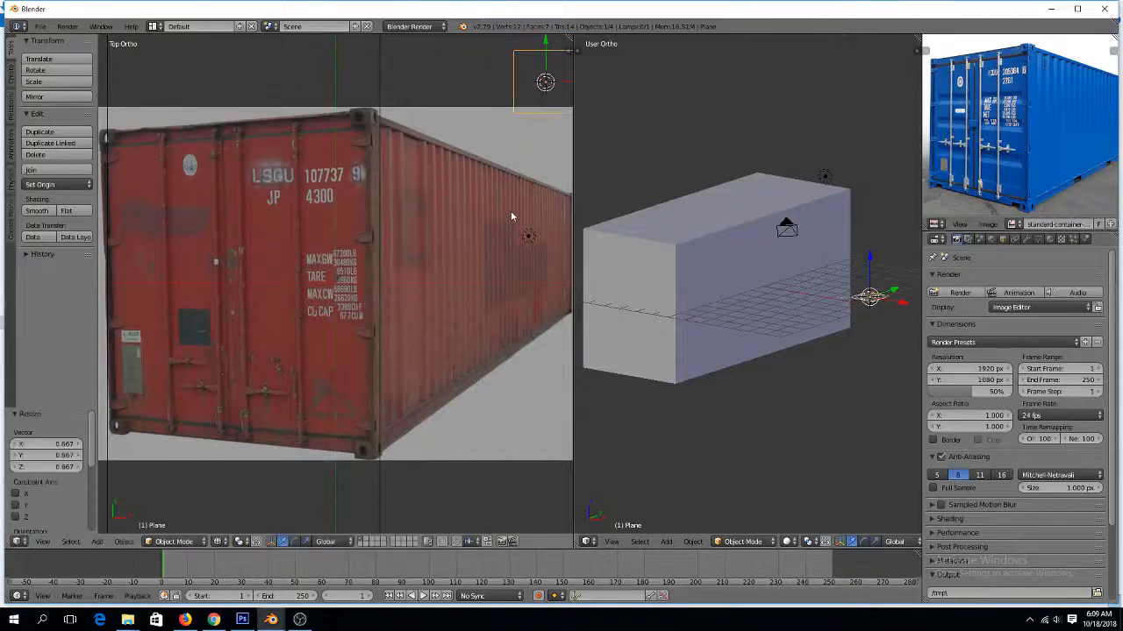
click(508, 211)
Add two evenly spaced horizontal loop cuts across the plane in edit mode, leaving them unslid
key(KP_Decimal)
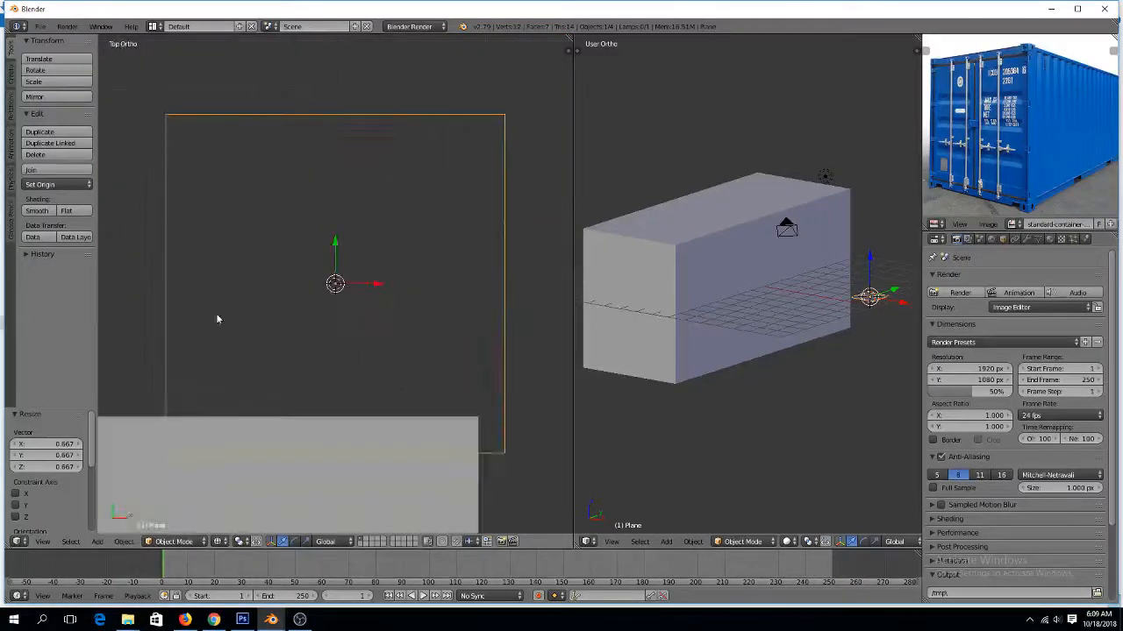
scroll(254, 296, down, 3)
key(Tab)
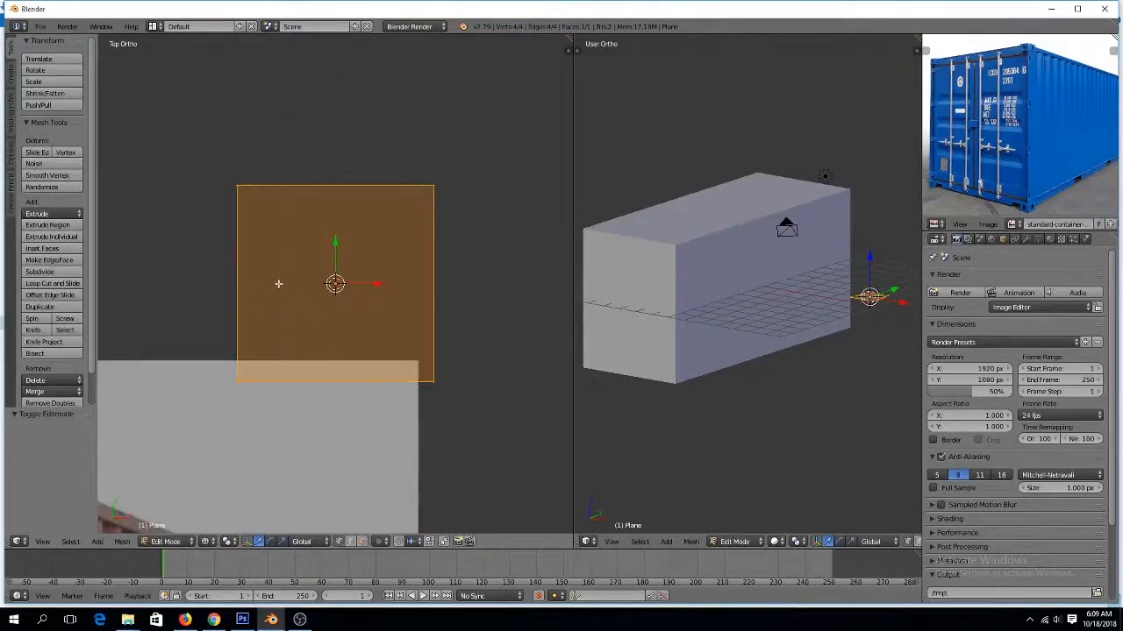
key(ctrl+r)
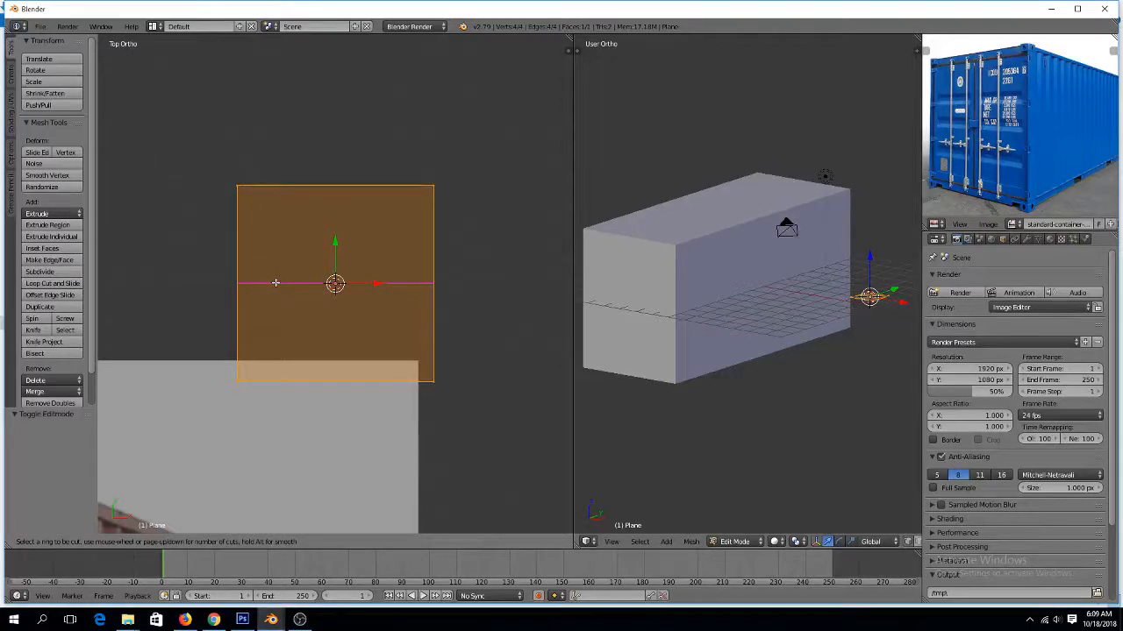
scroll(275, 282, up, 1)
click(275, 283)
right_click(275, 282)
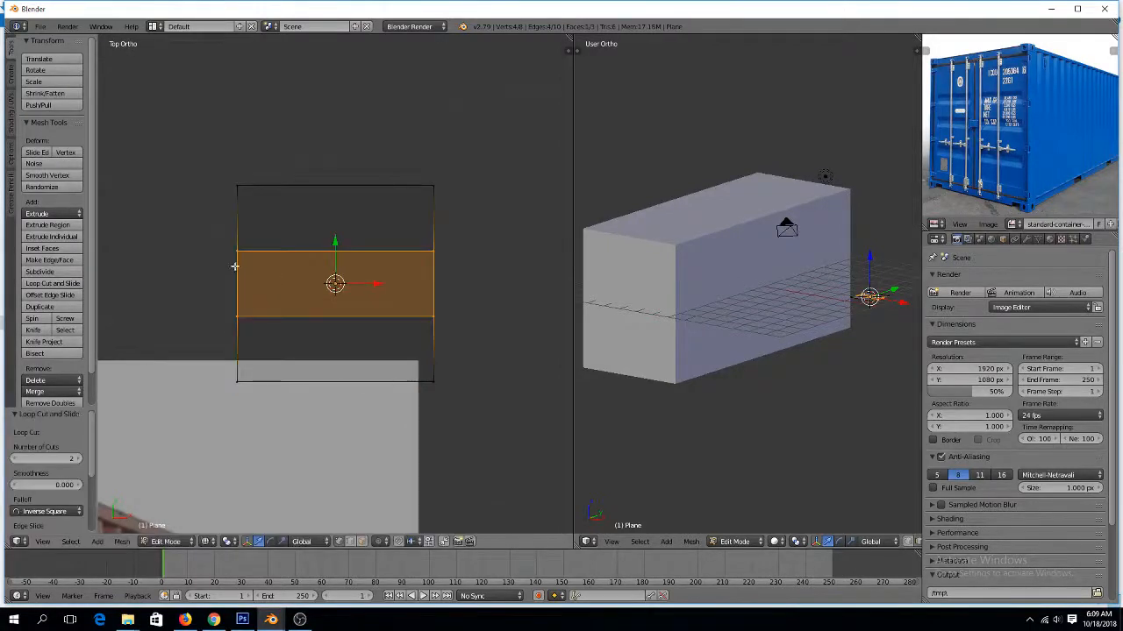
Move the two middle vertices on the plane's left edge outward along X by about 0.41 to form a chamfered profile
right_click(236, 253)
shift+right_click(236, 315)
key(g)
key(x)
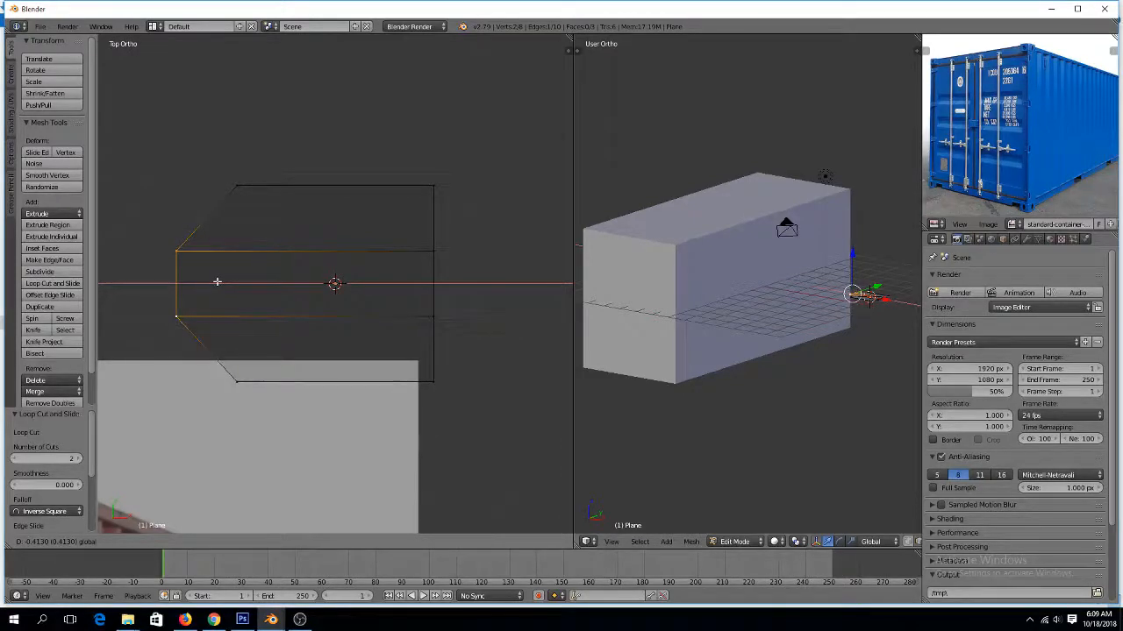
click(214, 280)
key(Tab)
In front orthographic view, extrude the whole chamfered plane upward along Z by about 5.03 to form a column
scroll(233, 293, down, 5)
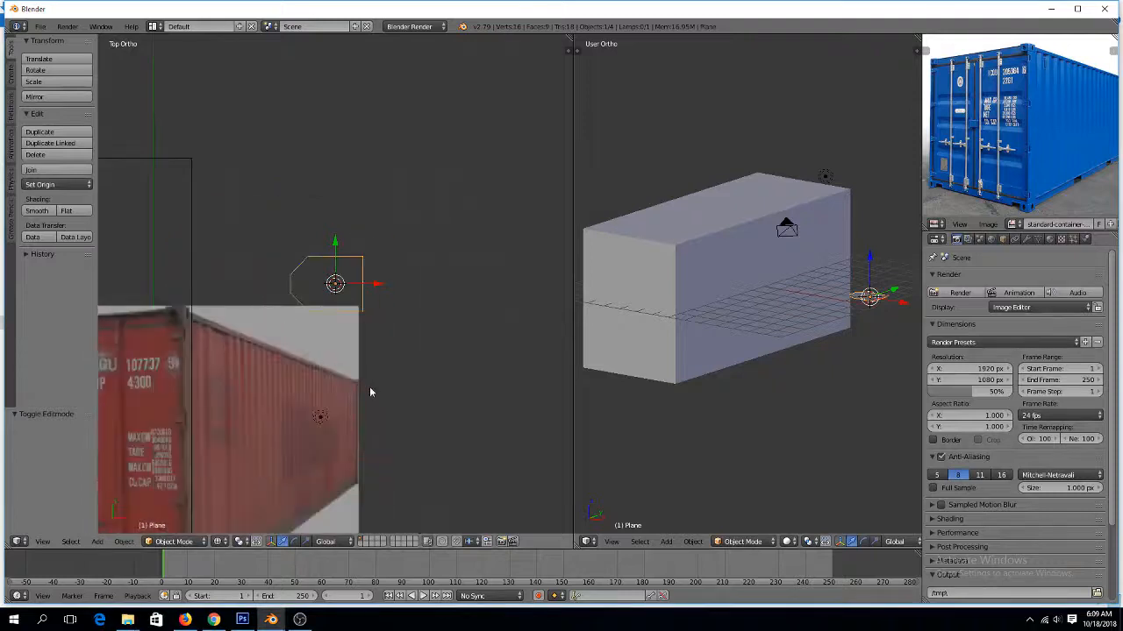
key(KP_1)
key(Tab)
key(a)
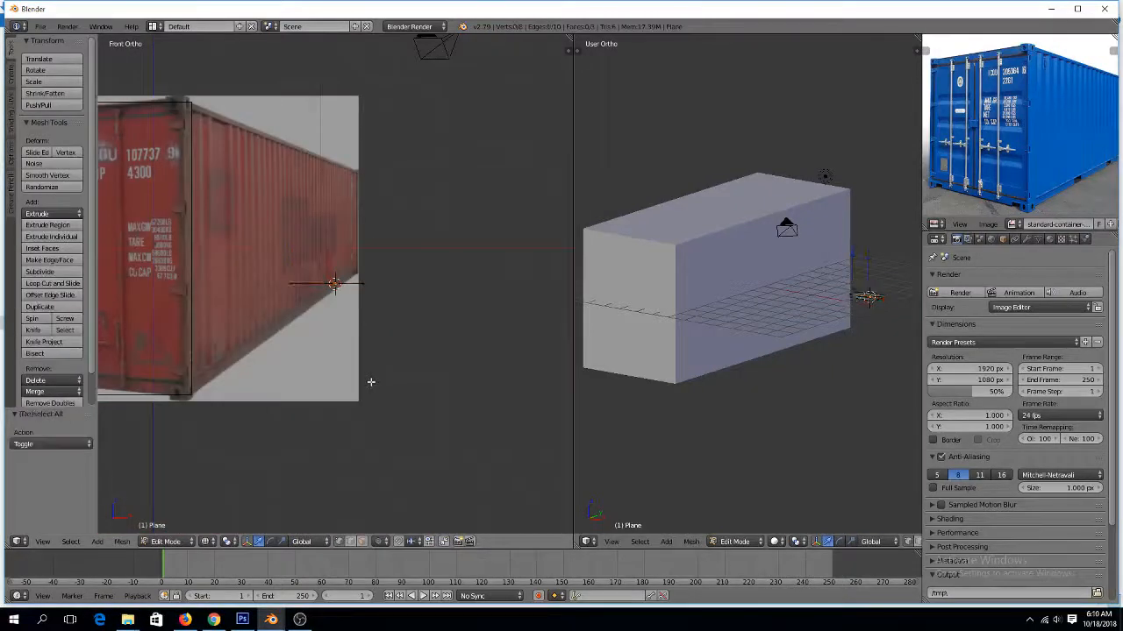
key(a)
key(e)
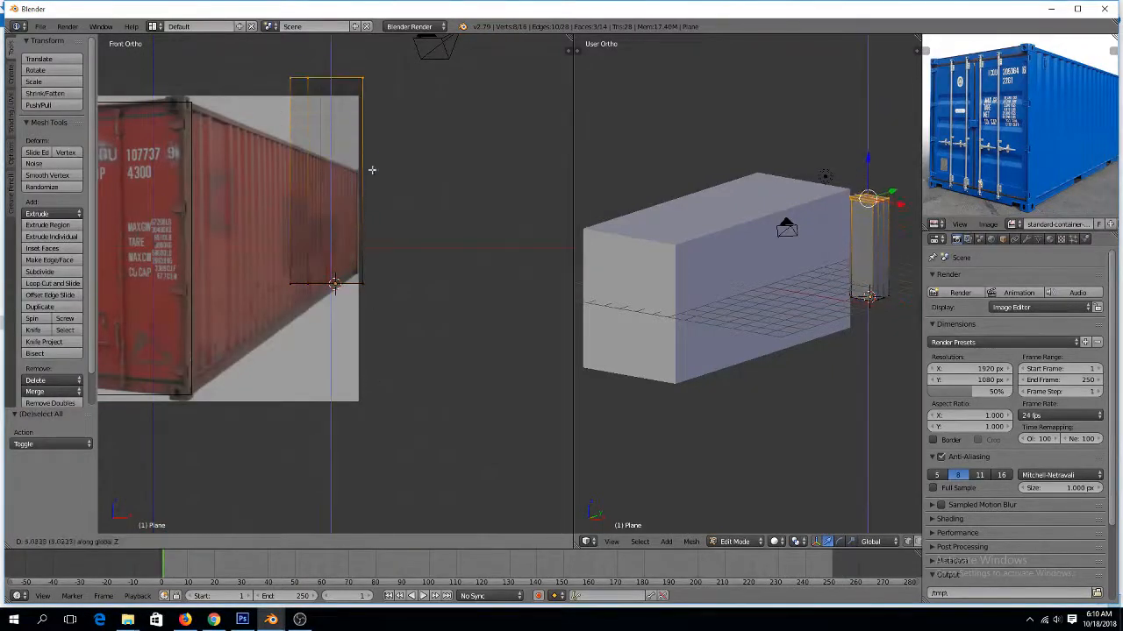
click(355, 172)
Lower the column in object mode and scale it by 1.344 along Z so it spans beyond the box's height
key(Tab)
key(s)
key(z)
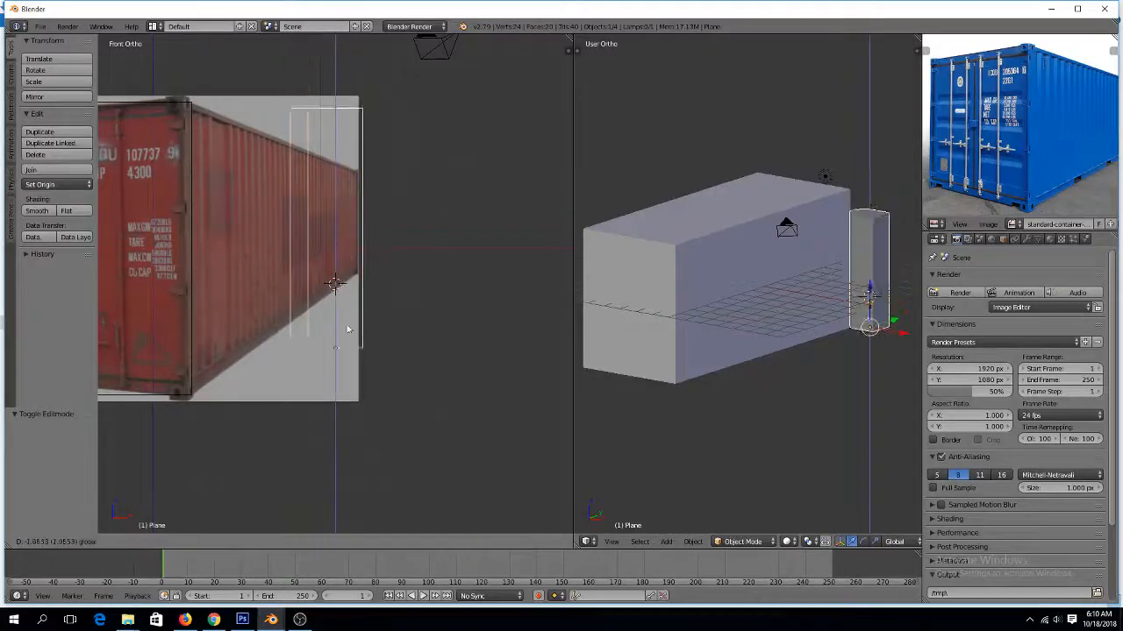
click(377, 256)
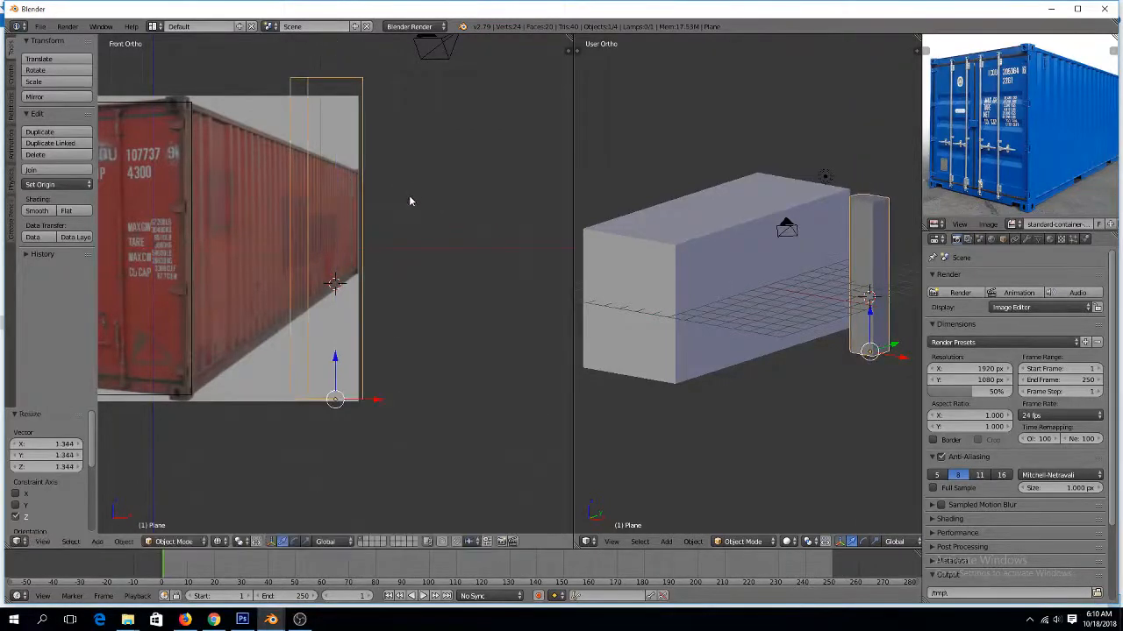
In top view, place the column near the box's front corner and shift it 0.594 along X so its chamfer overlaps the side wall
key(KP_7)
key(g)
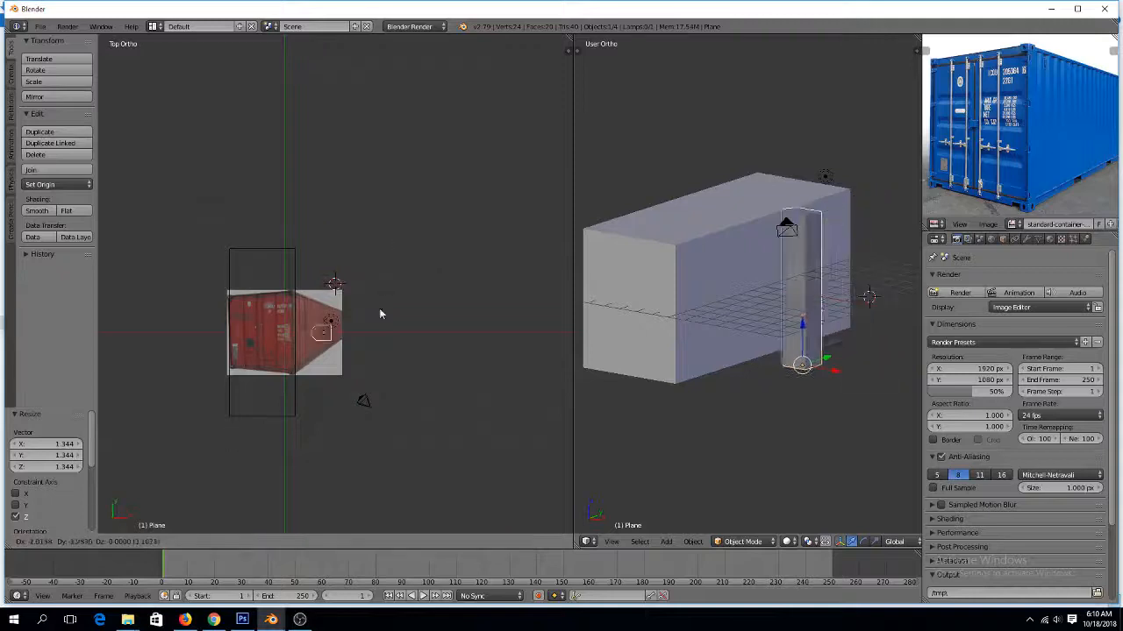
click(357, 365)
key(KP_Decimal)
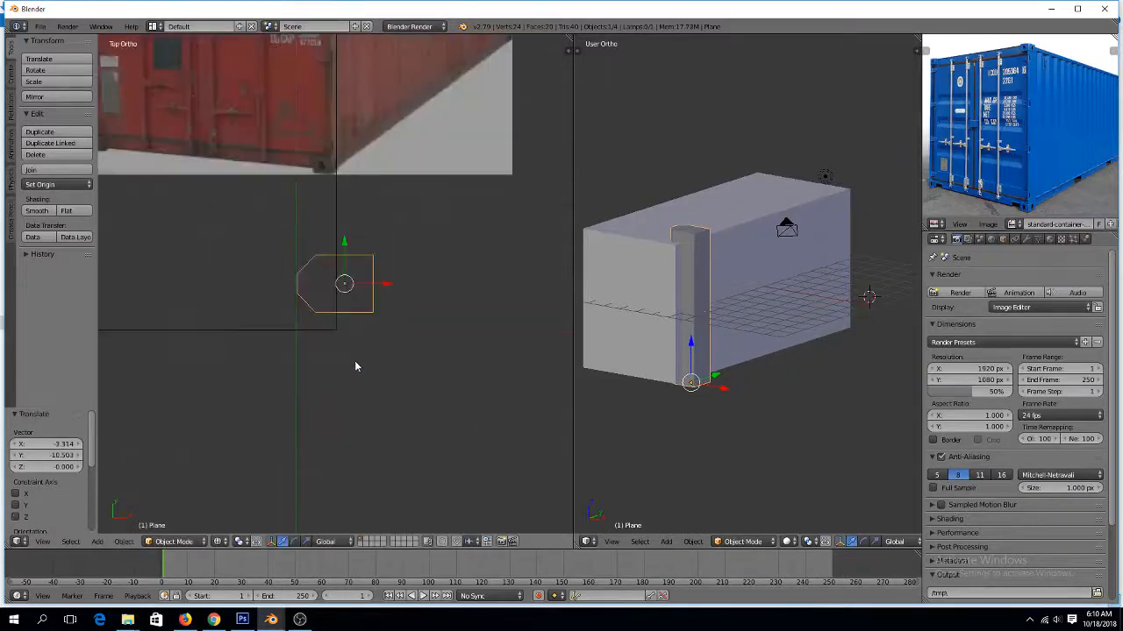
key(g)
key(x)
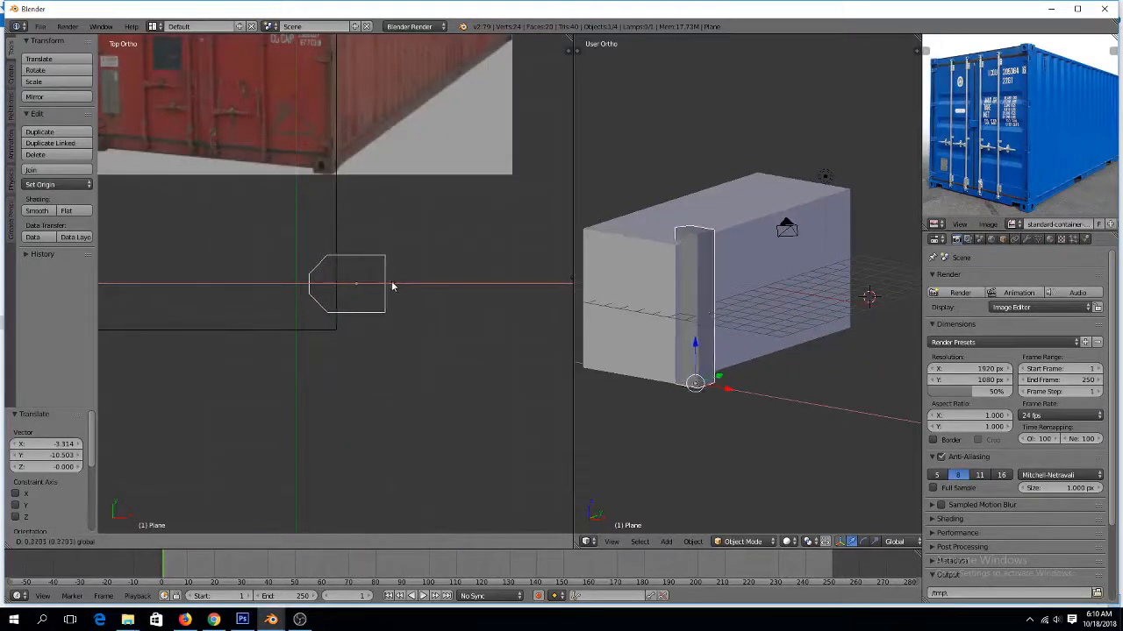
click(392, 279)
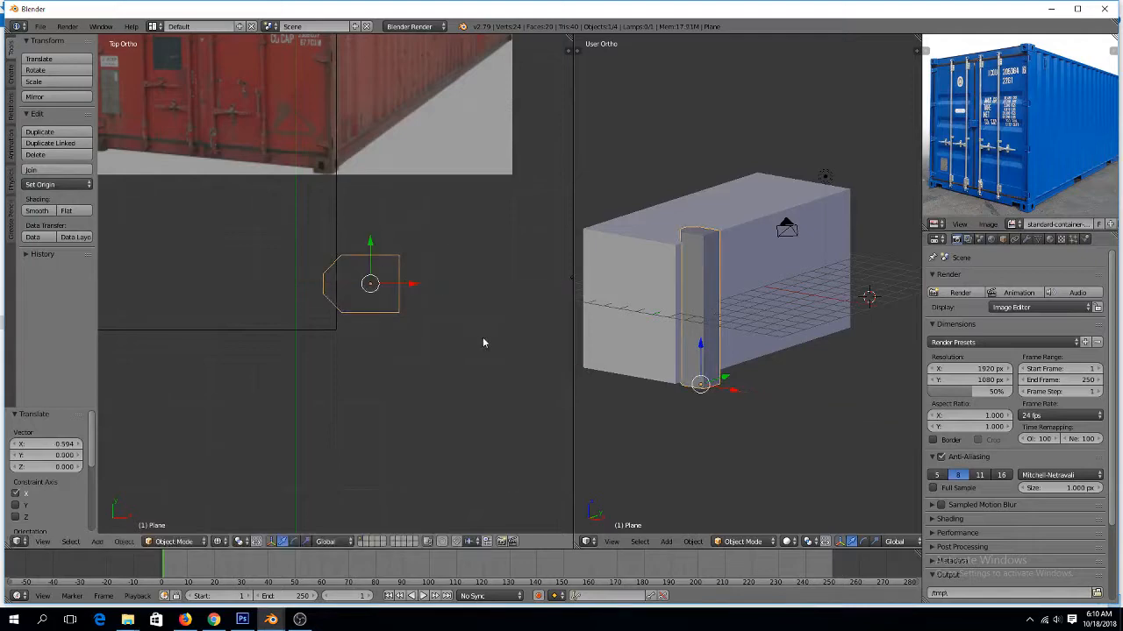
Create a new material for the column and look through its shading and transparency settings
click(1049, 238)
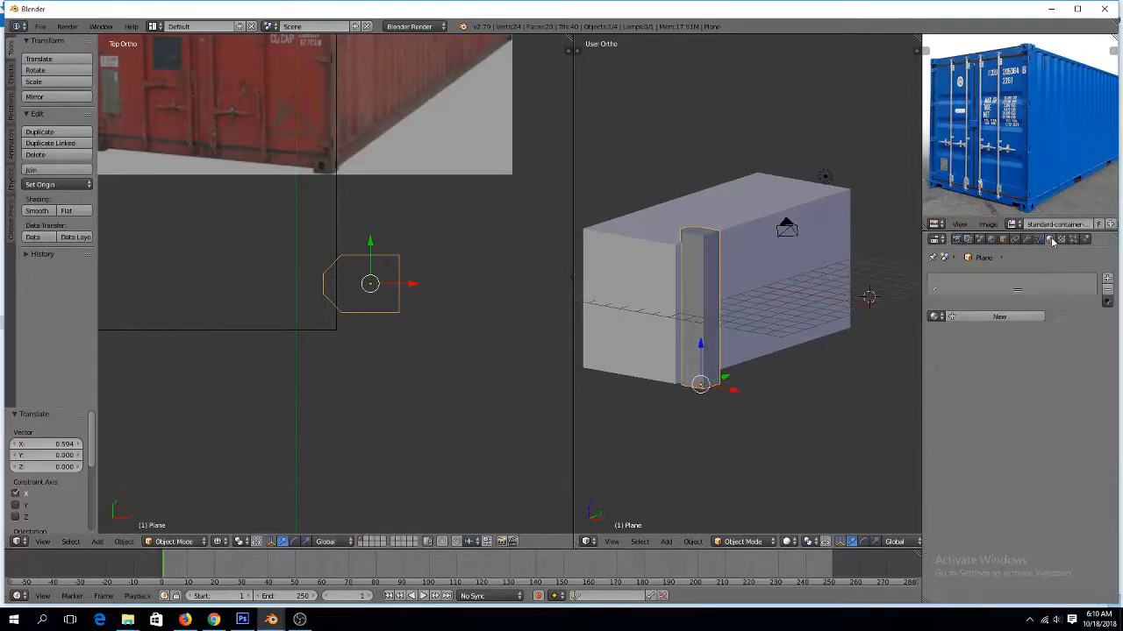
click(1000, 316)
scroll(1005, 430, down, 10)
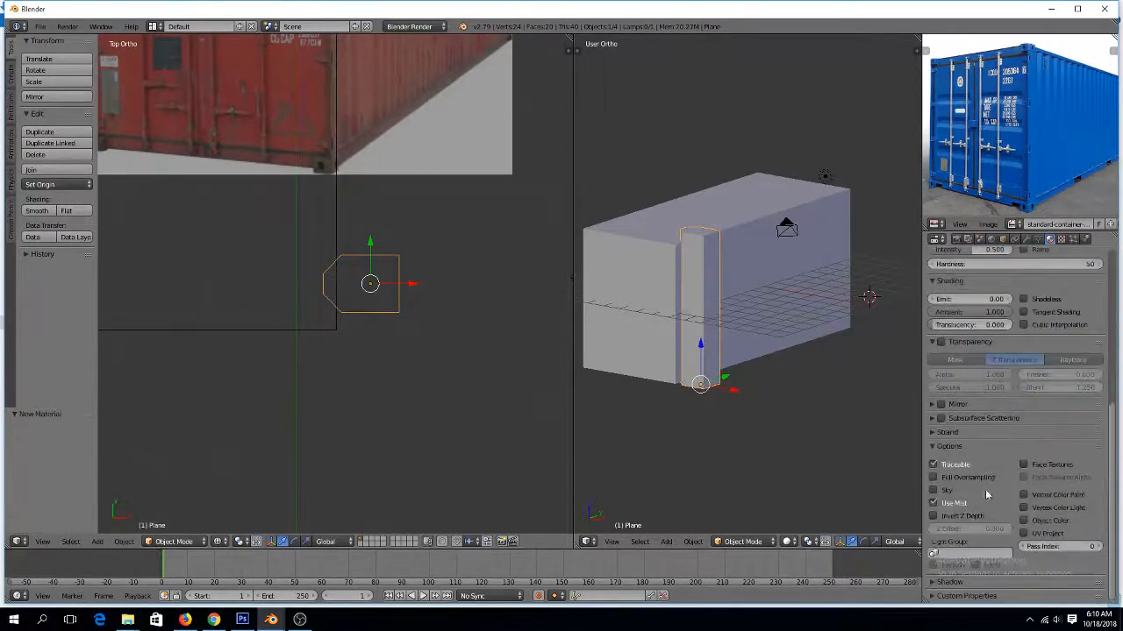
Select the container box, show the first 3D view in solid shading and enable Ambient Occlusion there
right_click(342, 232)
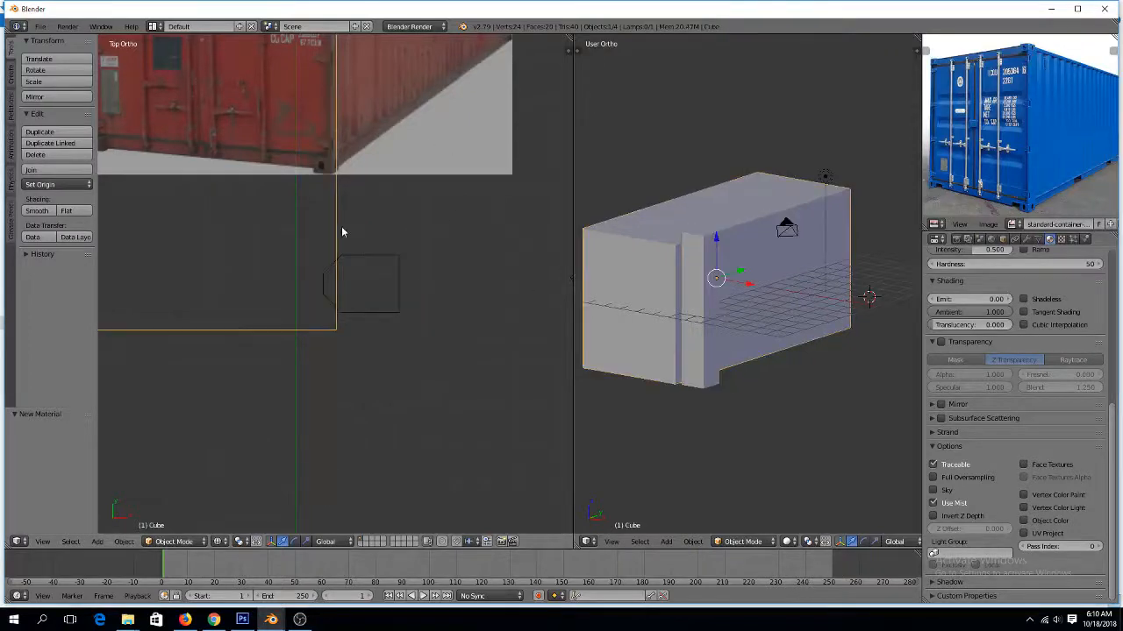
key(n)
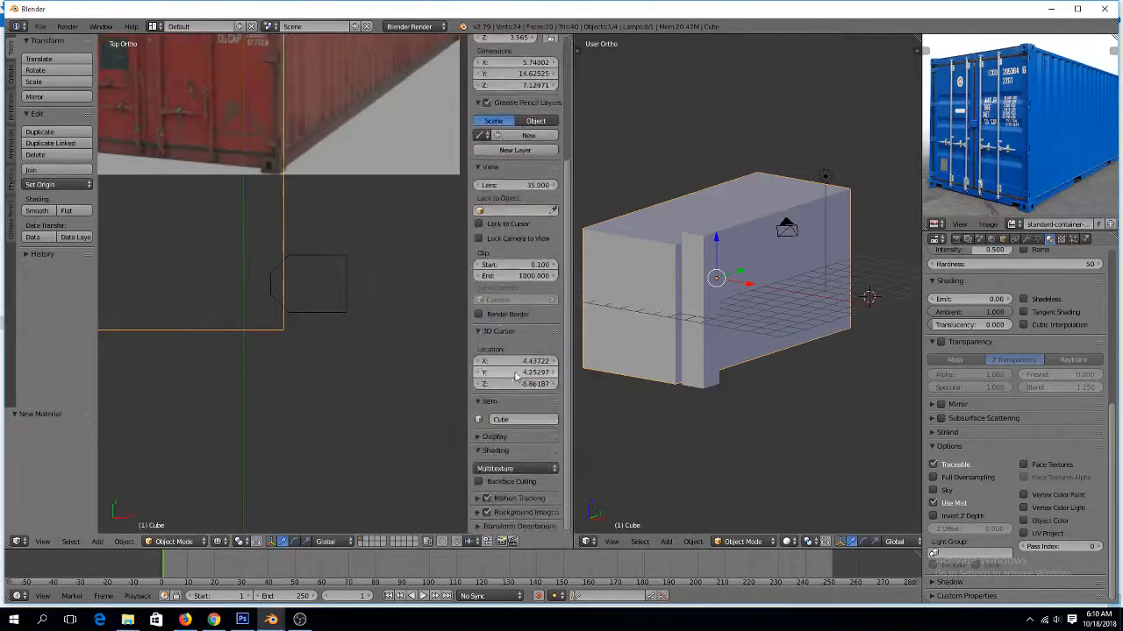
scroll(518, 263, up, 5)
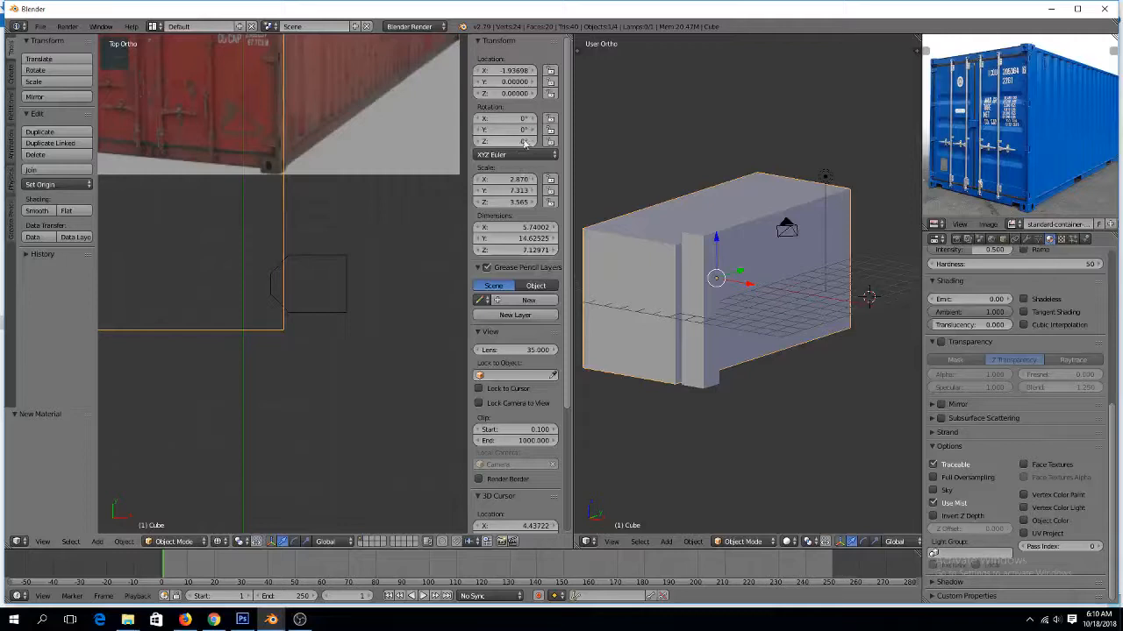
scroll(508, 273, down, 6)
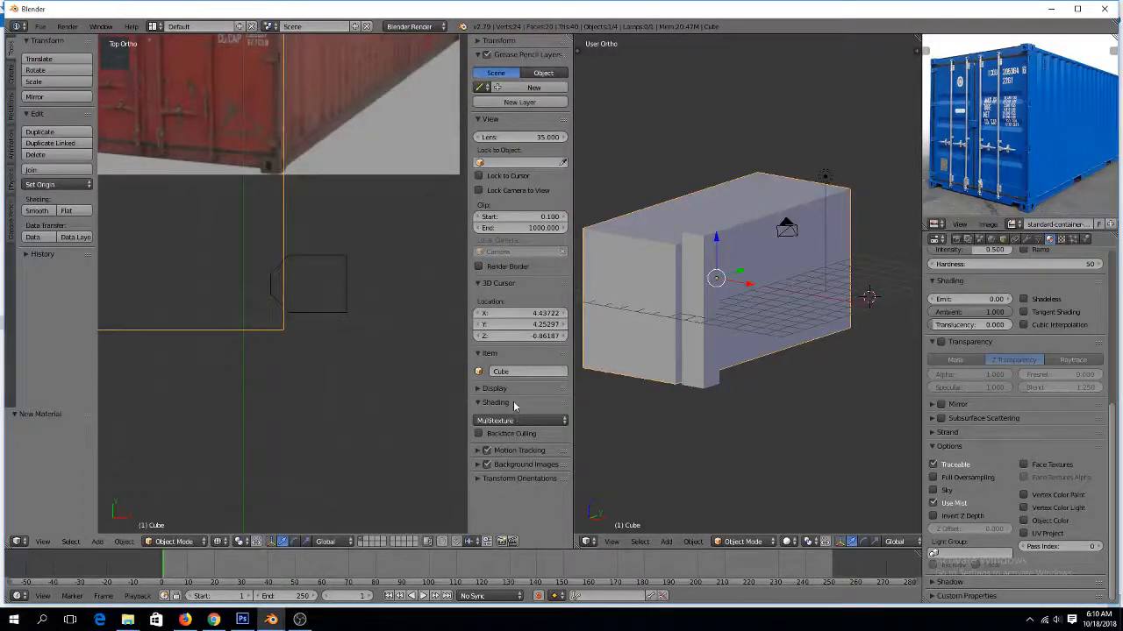
key(z)
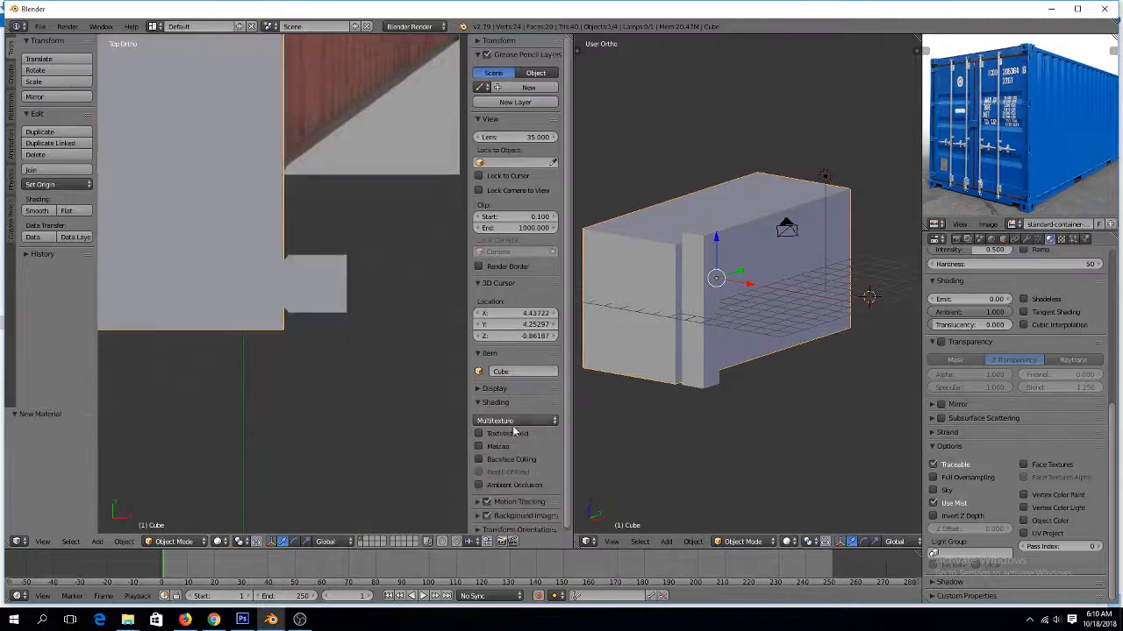
key(z)
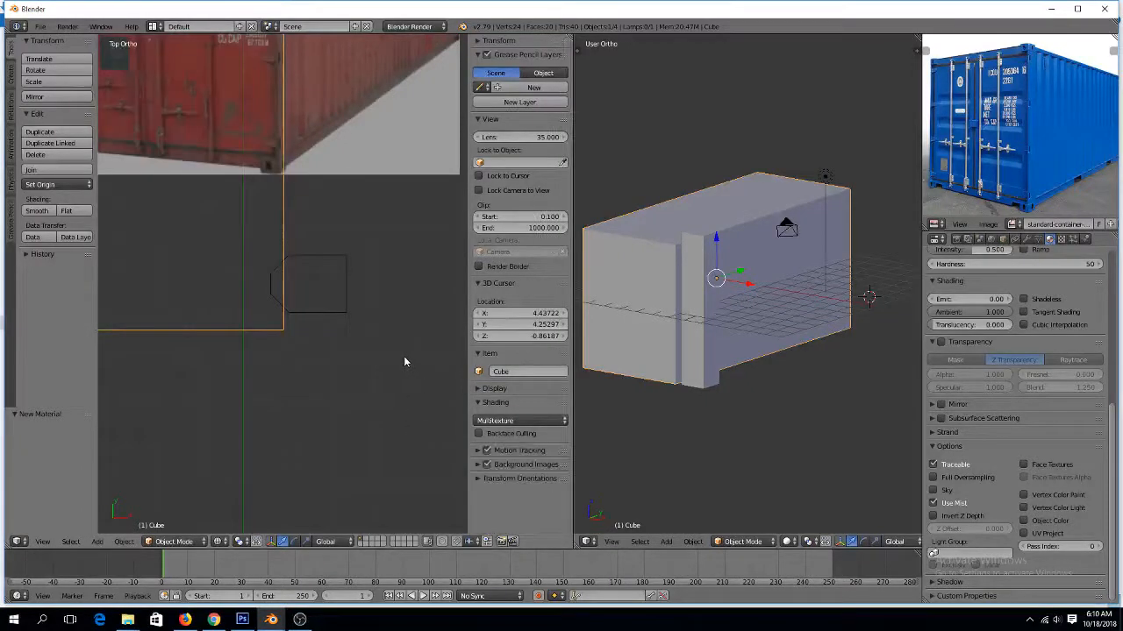
key(z)
Keep the second 3D view in solid shading and enable Ambient Occlusion for it
key(z)
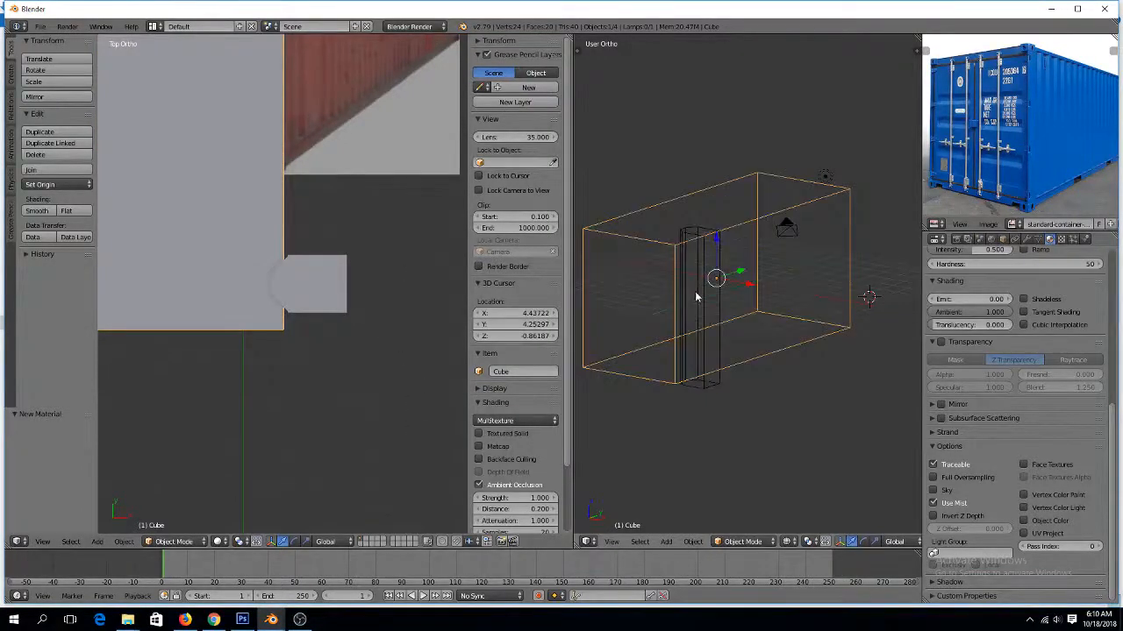
key(z)
key(n)
scroll(864, 395, down, 5)
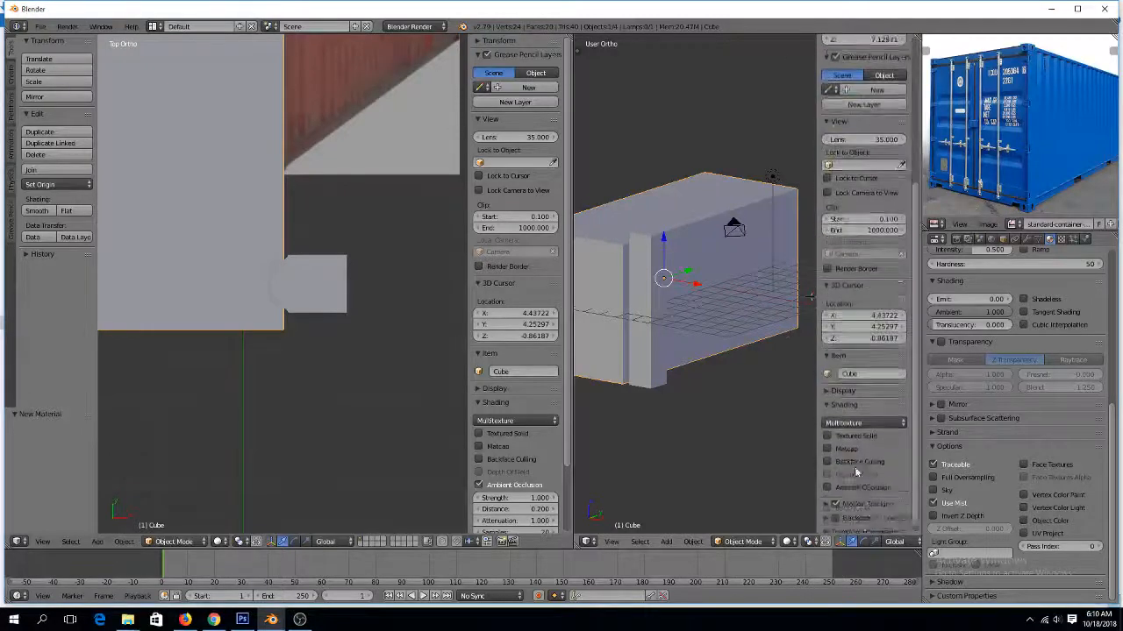
click(828, 481)
key(n)
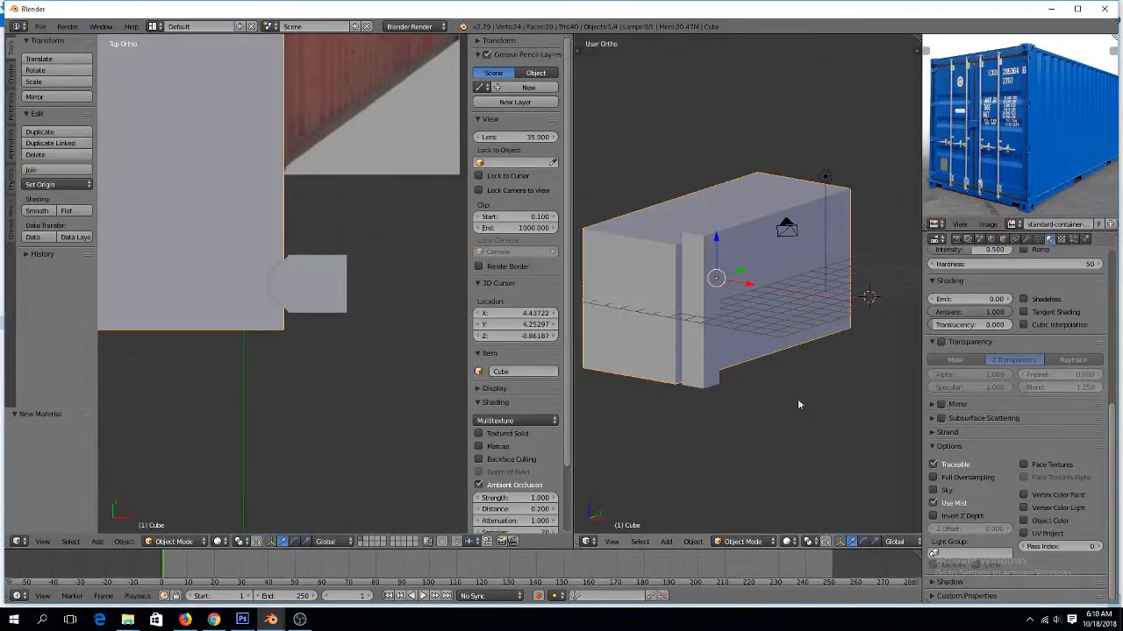
Show the box corner at an angle in the first 3D view without the tool shelf, and add a Boolean modifier to the box
middle_drag(332, 256, 280, 165)
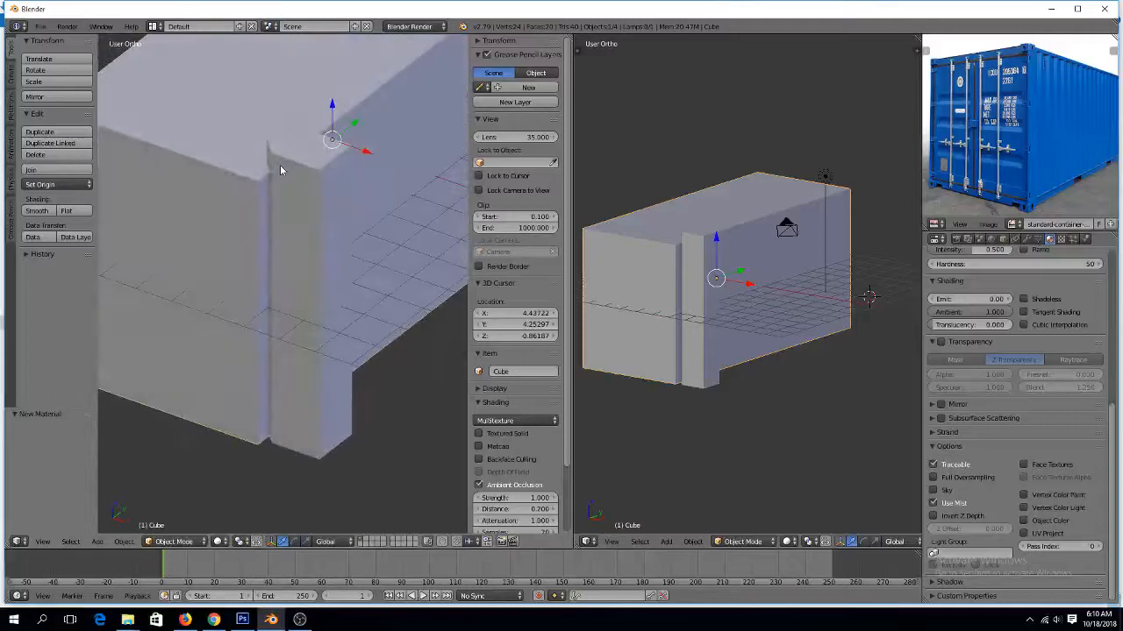
key(t)
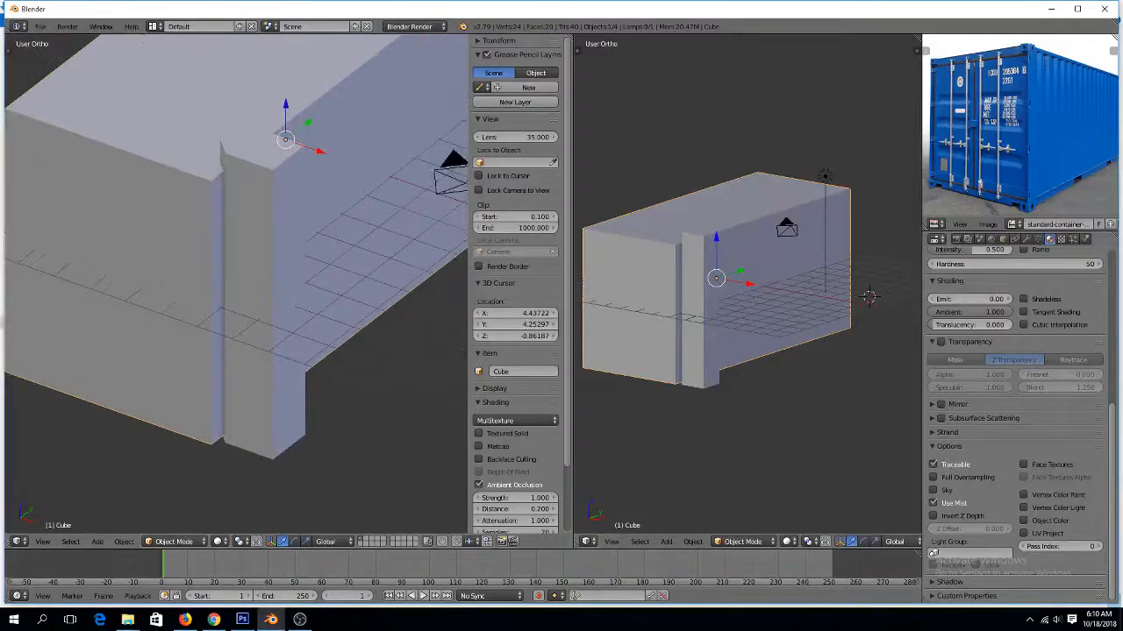
click(1027, 239)
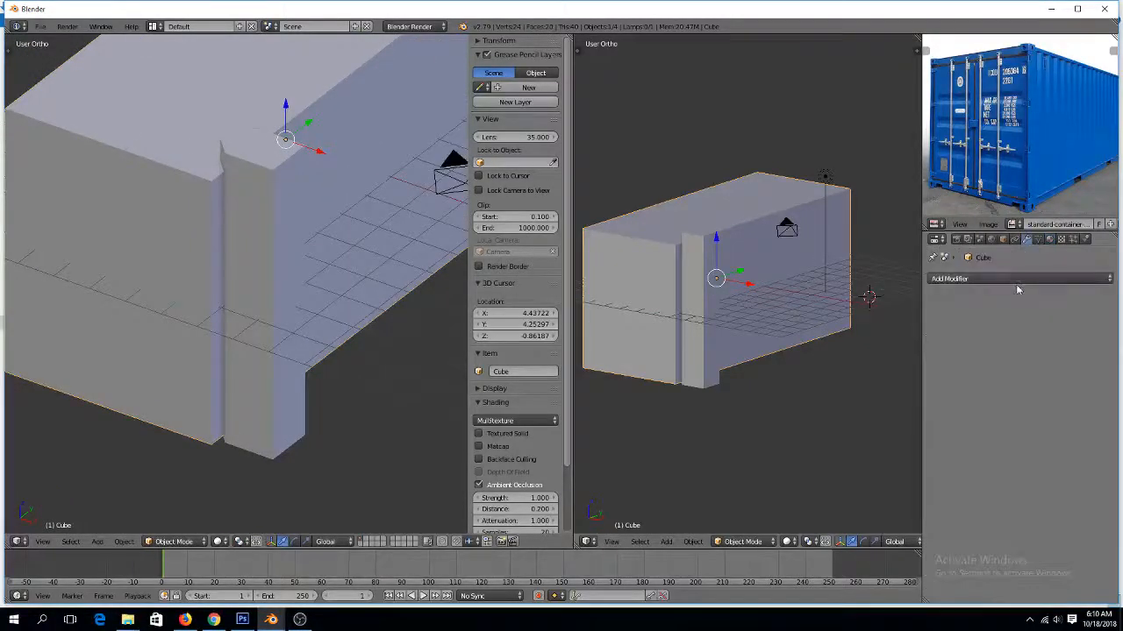
click(1017, 279)
click(878, 331)
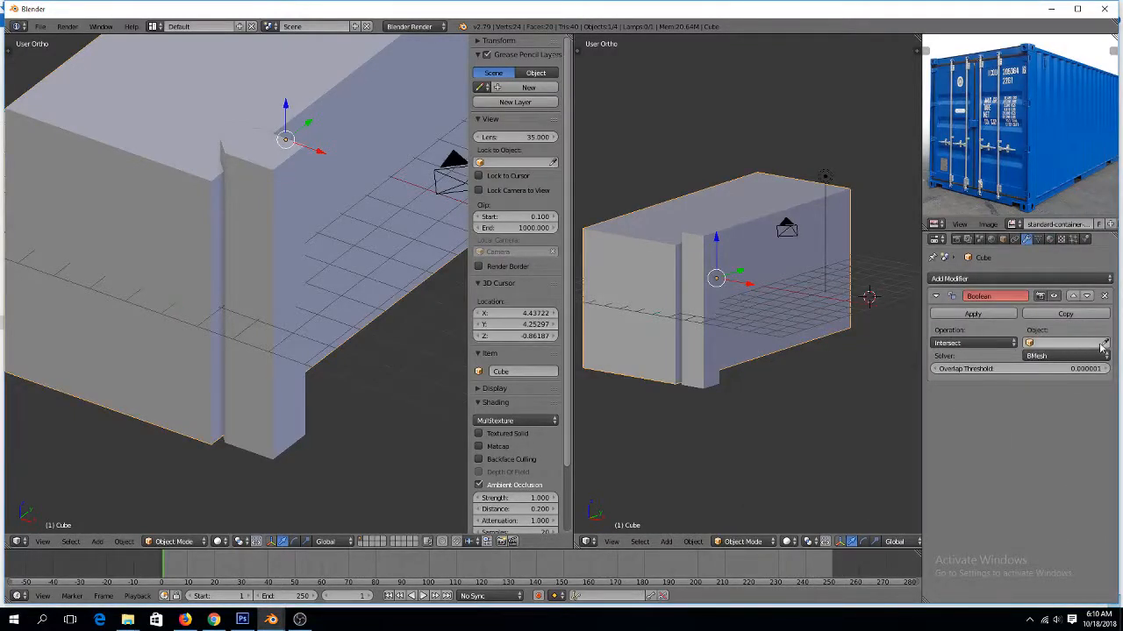
key(alt+Tab)
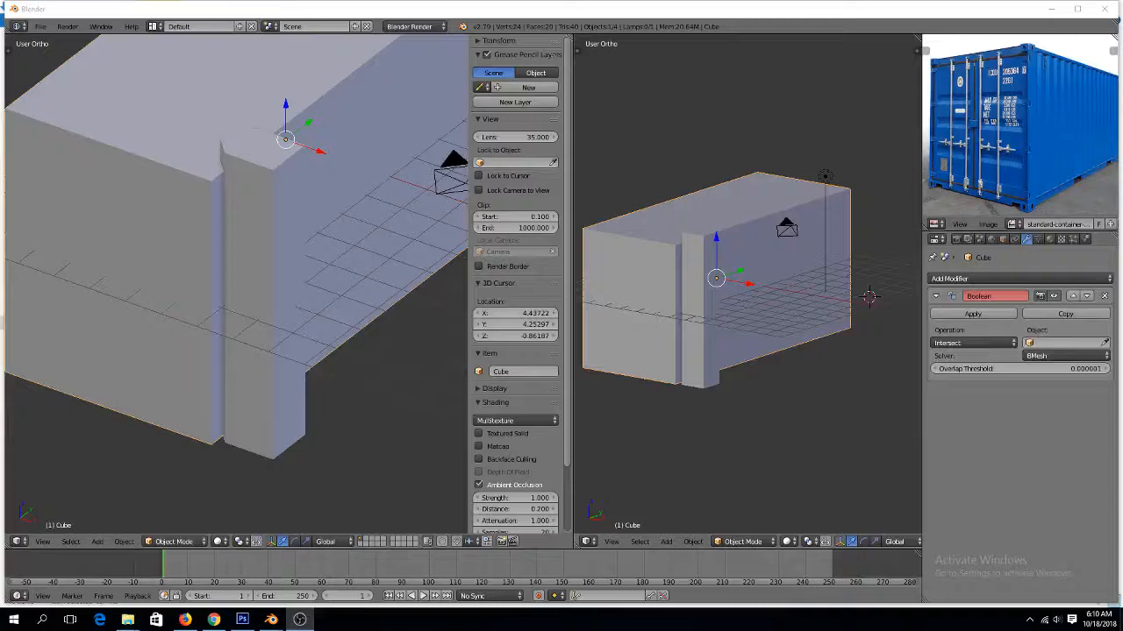
key(alt+Tab)
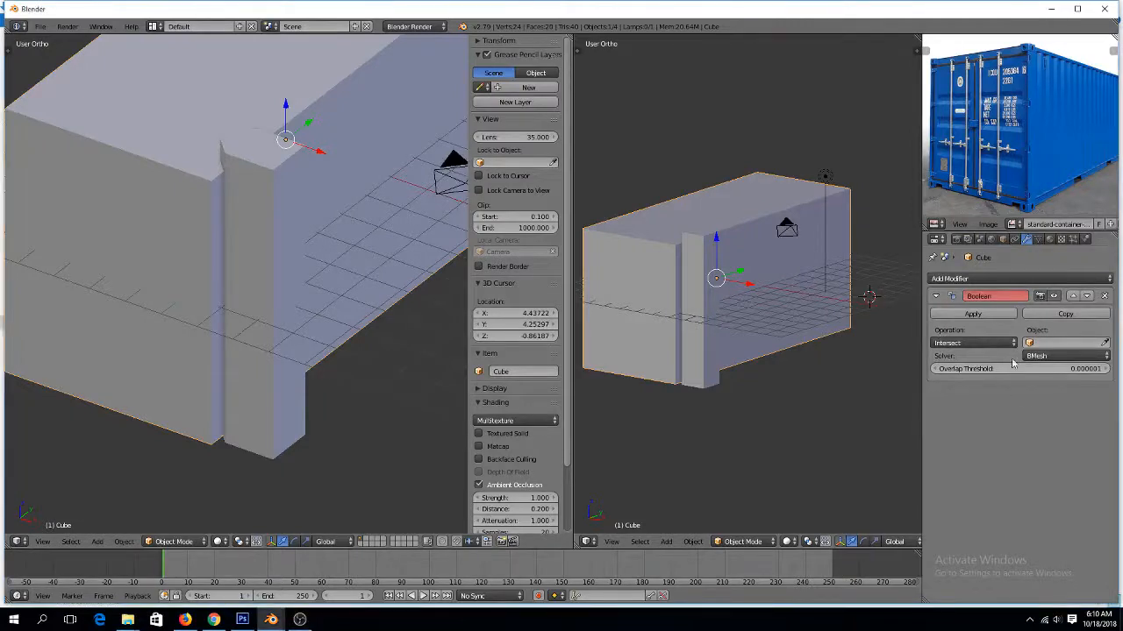
Choose the column (Plane) as the Boolean object, set the operation to Difference and select the column
click(1104, 343)
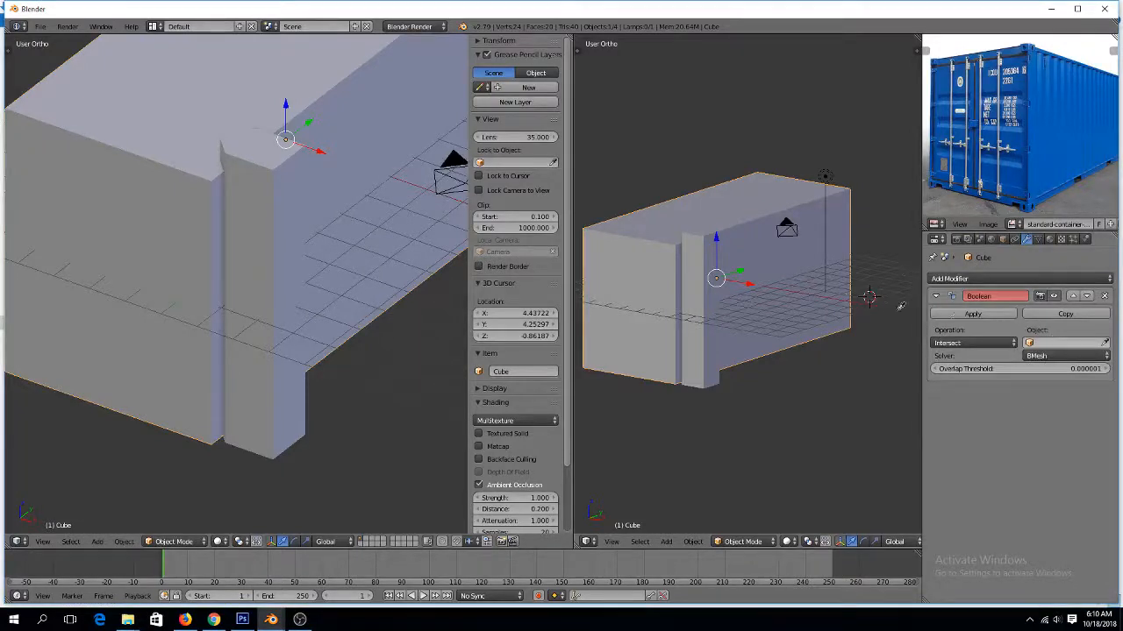
click(714, 278)
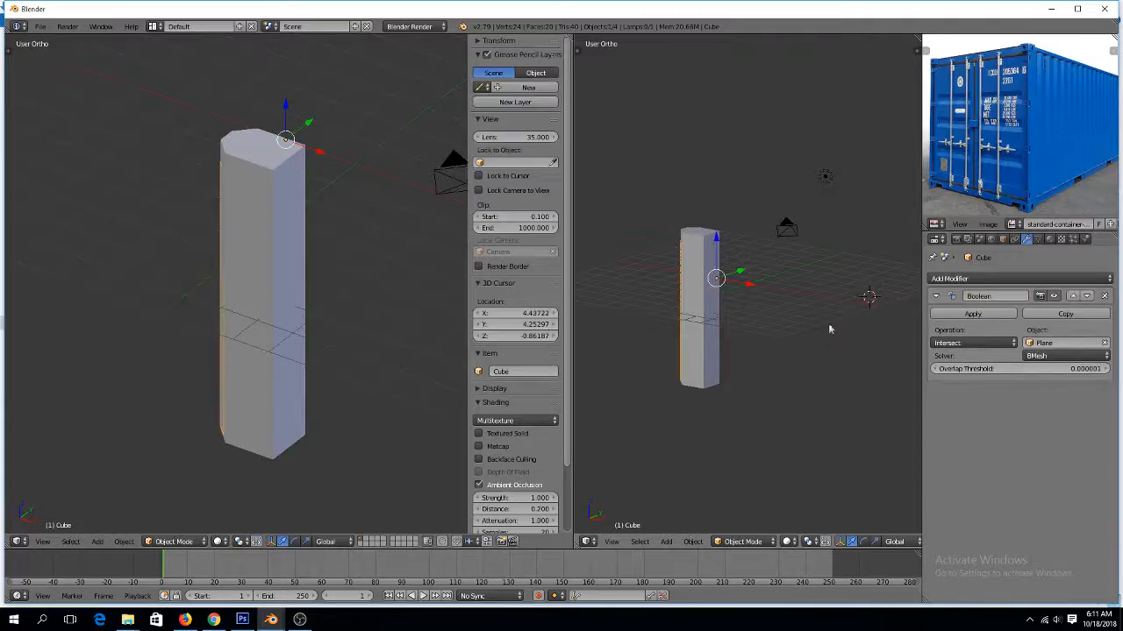
click(956, 342)
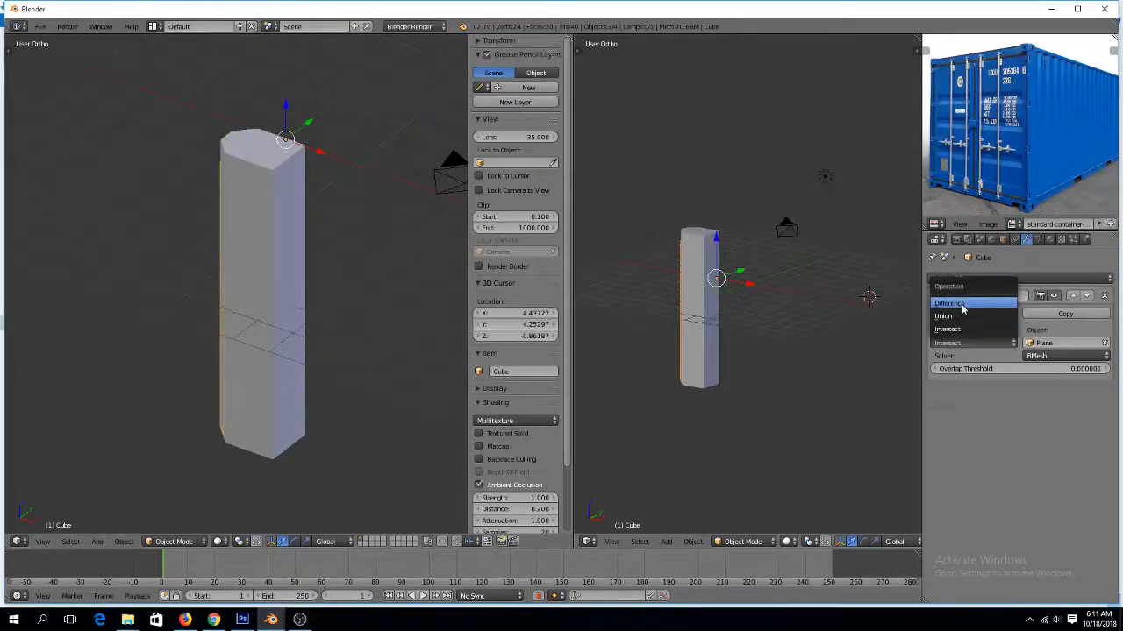
click(962, 304)
right_click(714, 278)
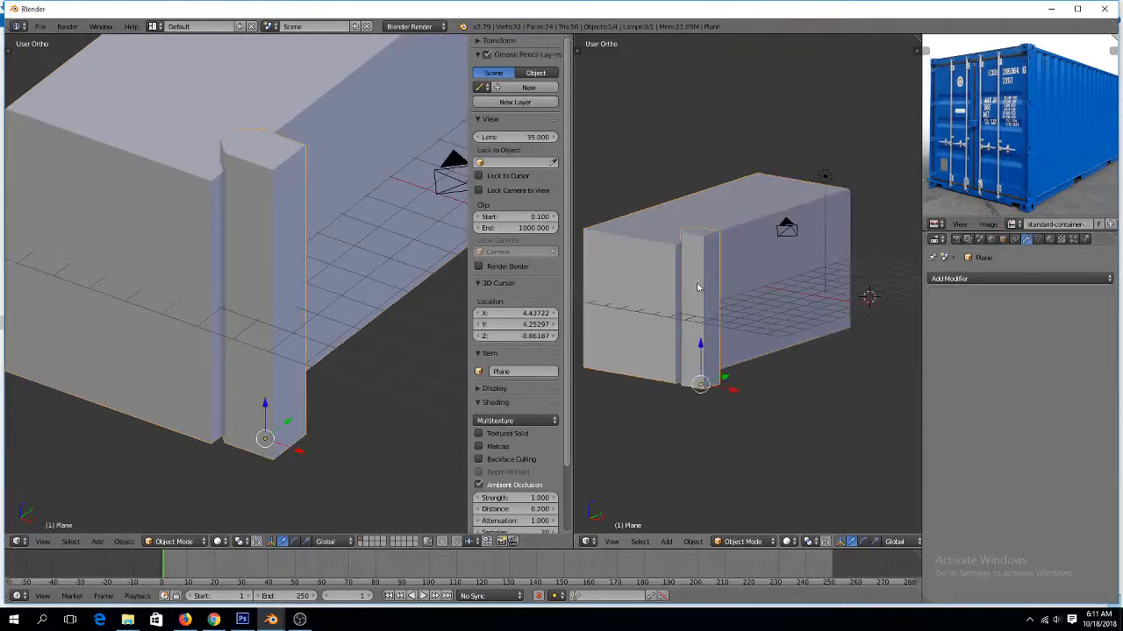
Set the column's maximum draw type to Wire so the Boolean cut in the box can be seen through it
click(1003, 238)
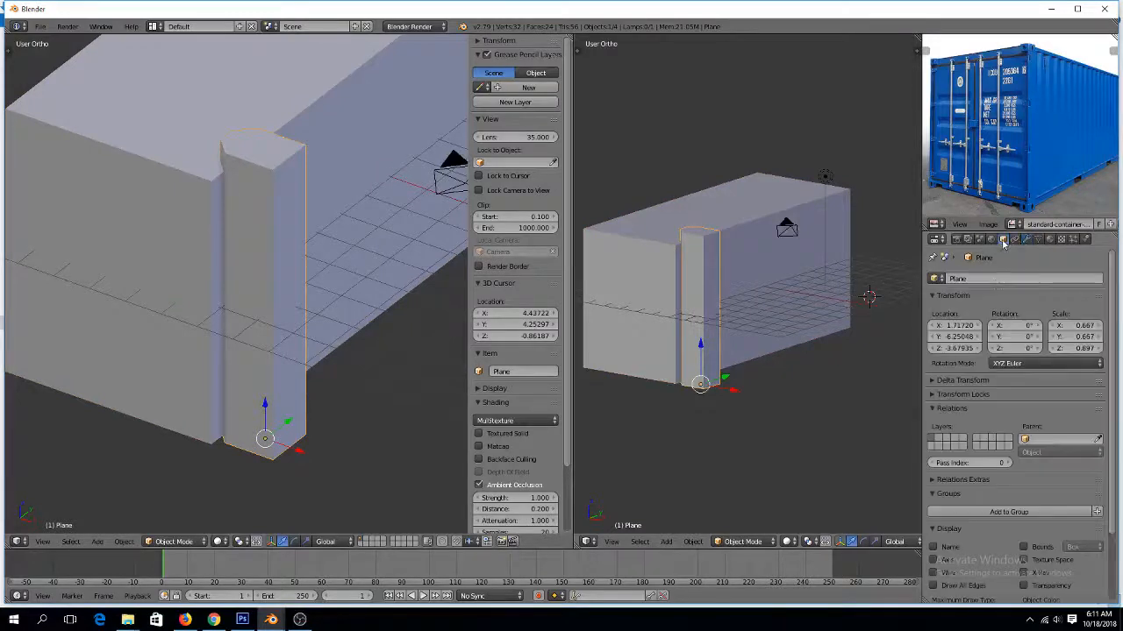
scroll(956, 485, down, 5)
click(956, 528)
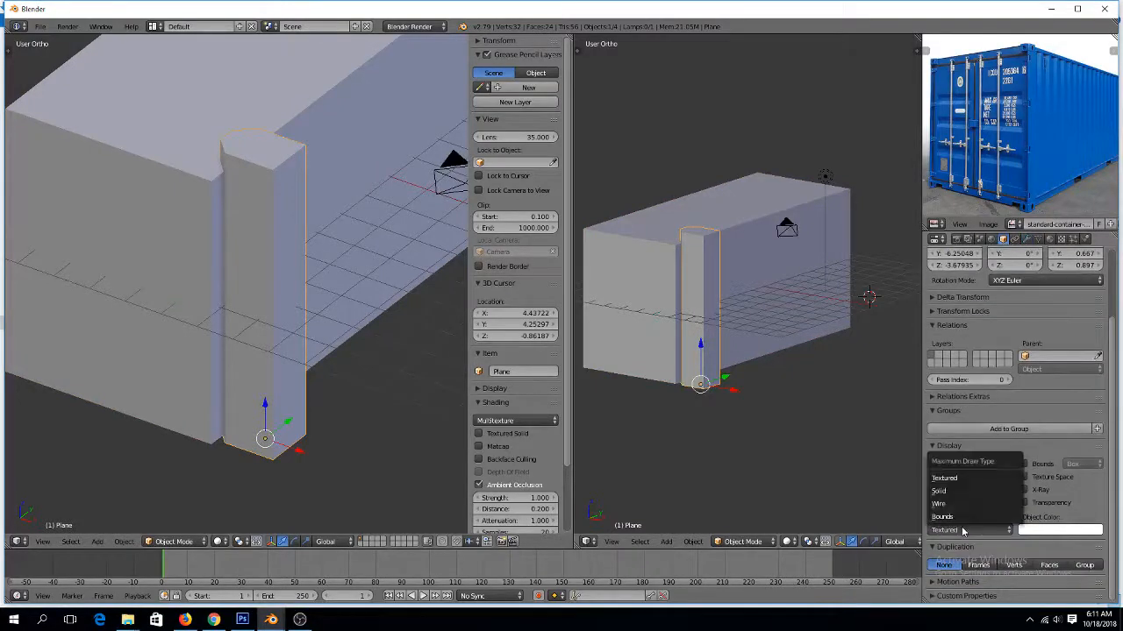
click(959, 511)
scroll(752, 300, up, 4)
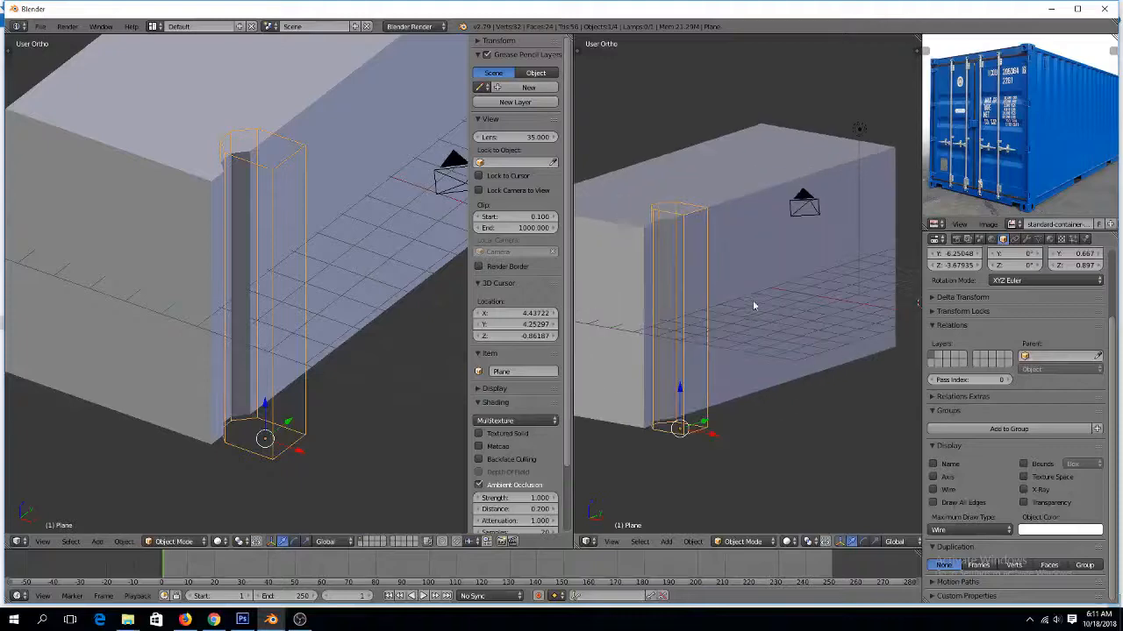
key(KP_Decimal)
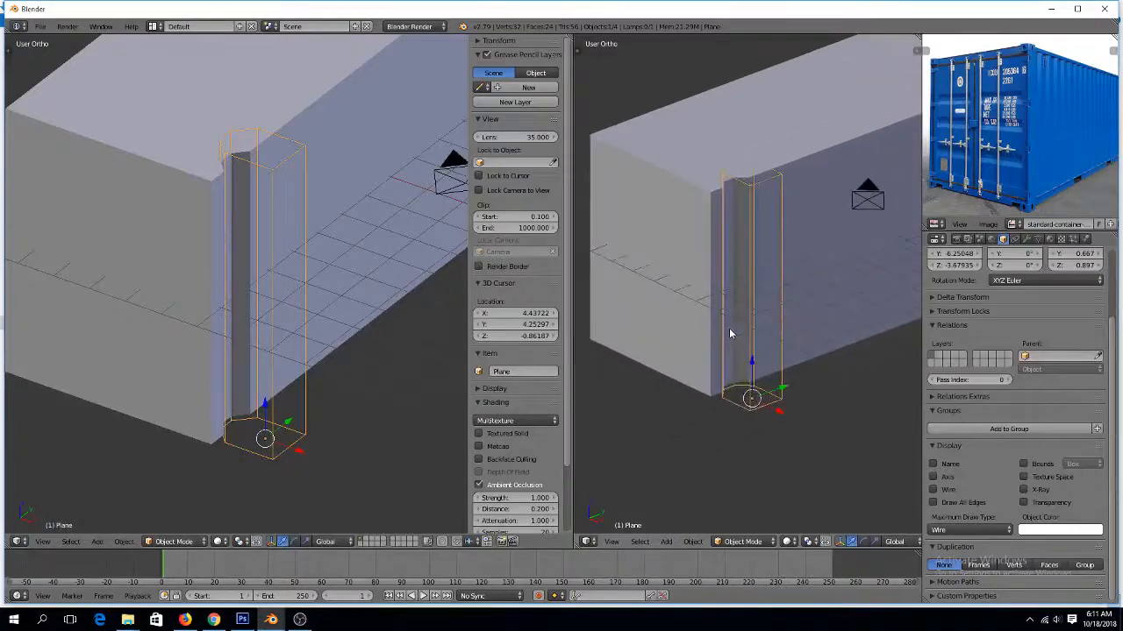
Hide the properties region in the first 3D view and keep its tool shelf hidden
key(t)
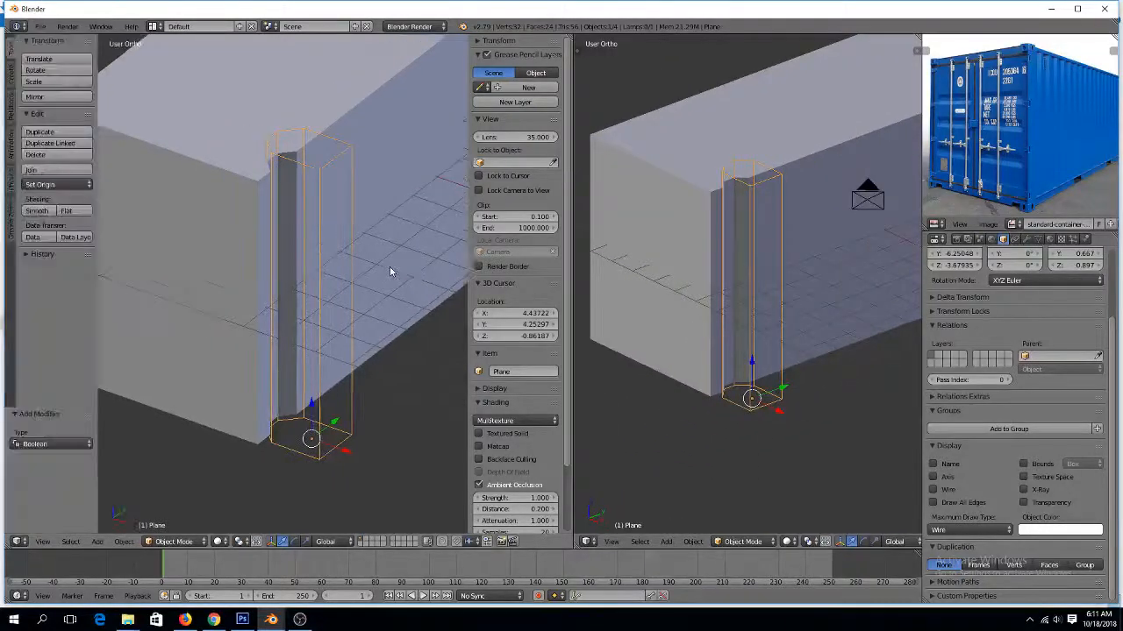
key(t)
key(n)
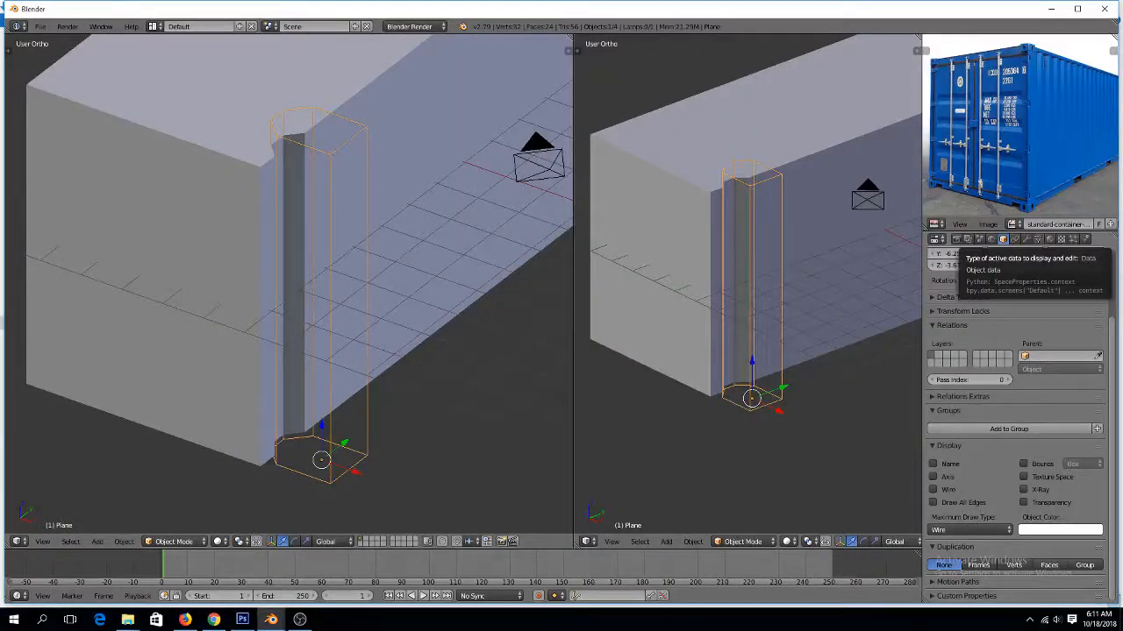
key(alt+Tab)
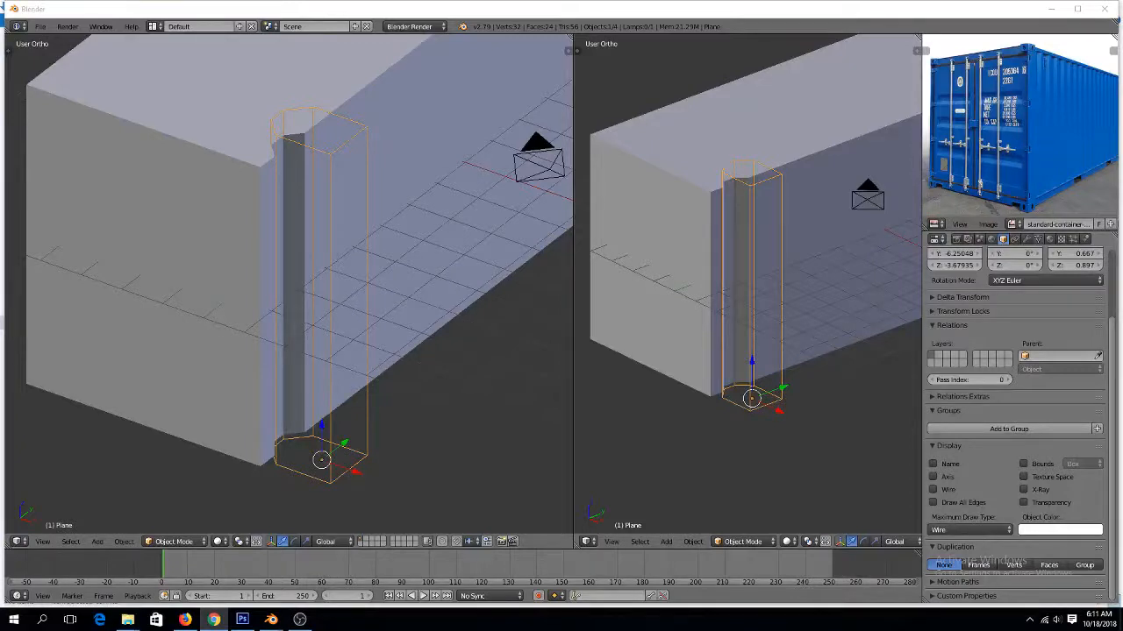
Scale the column in X and Y only to about 0.196, keeping its height, and move it against the box's side near the front corner
click(789, 170)
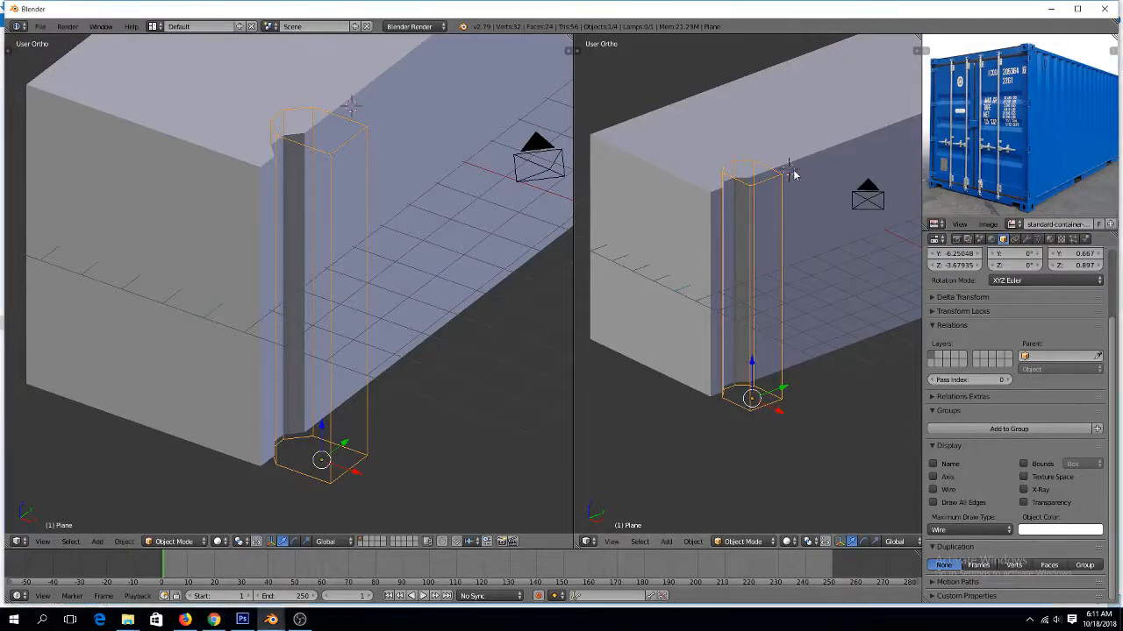
key(s)
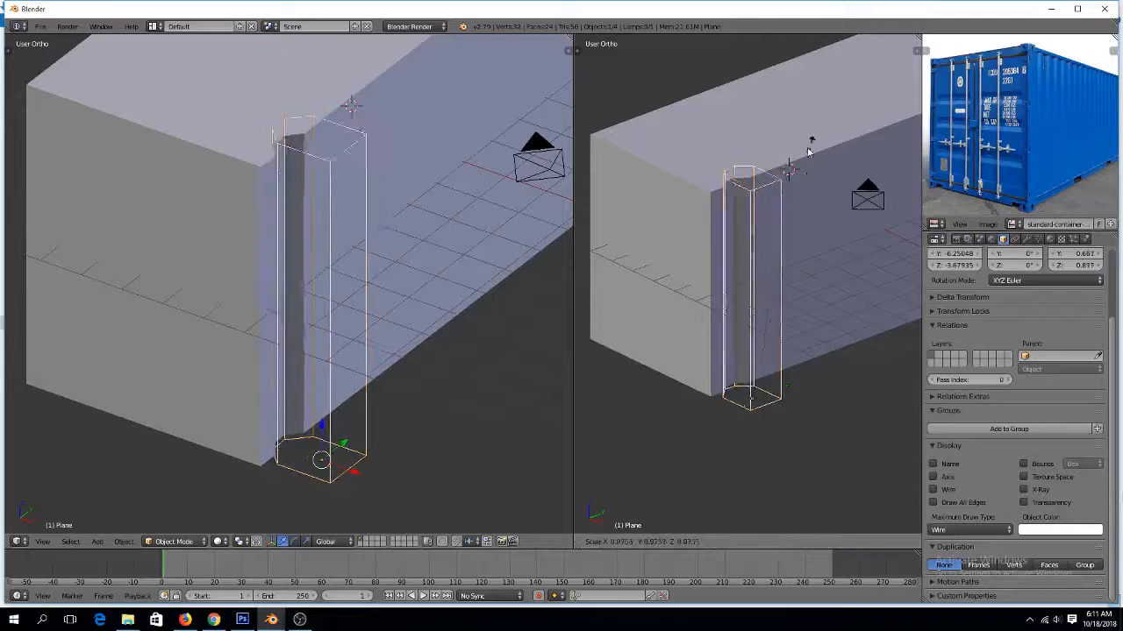
key(shift+z)
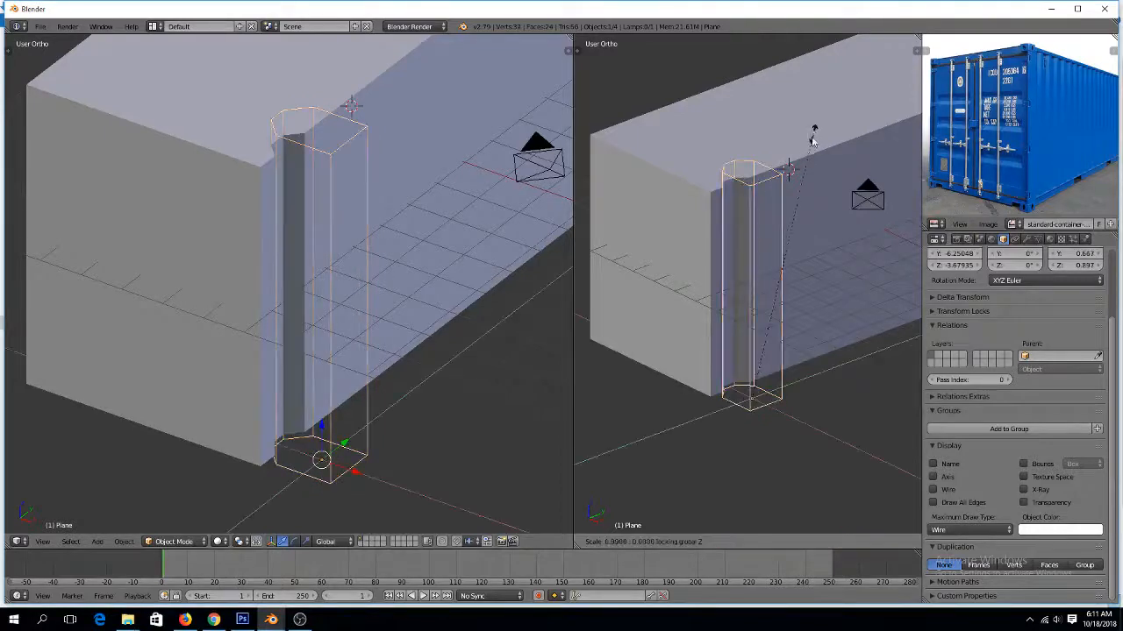
click(746, 327)
drag(774, 414, 760, 409)
scroll(758, 290, up, 5)
scroll(759, 289, down, 2)
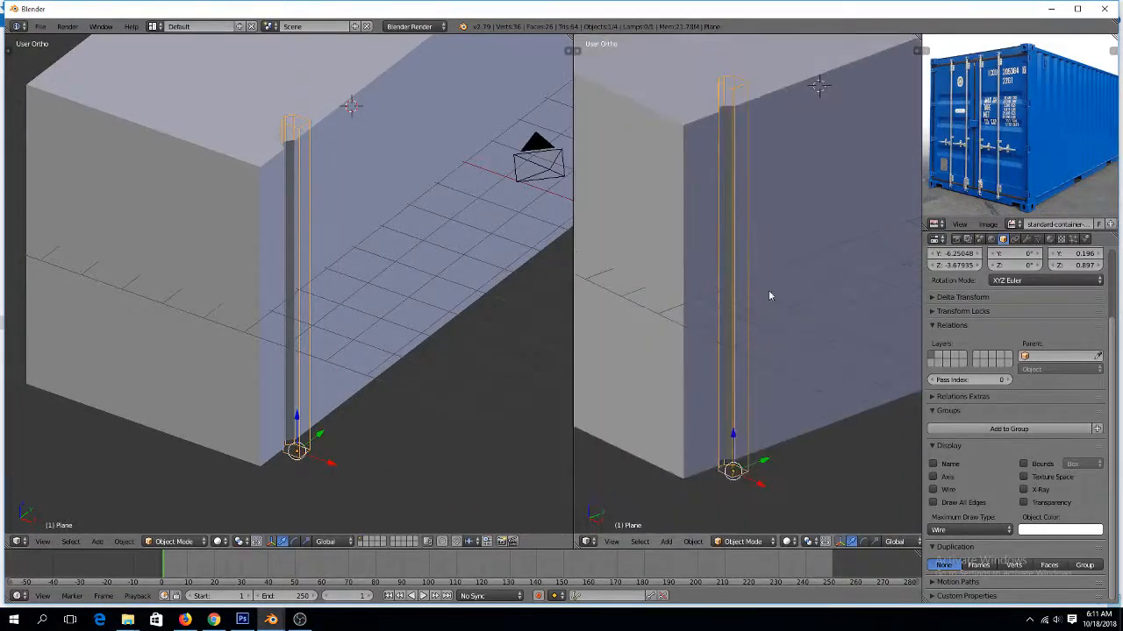
drag(754, 461, 747, 469)
scroll(820, 268, down, 3)
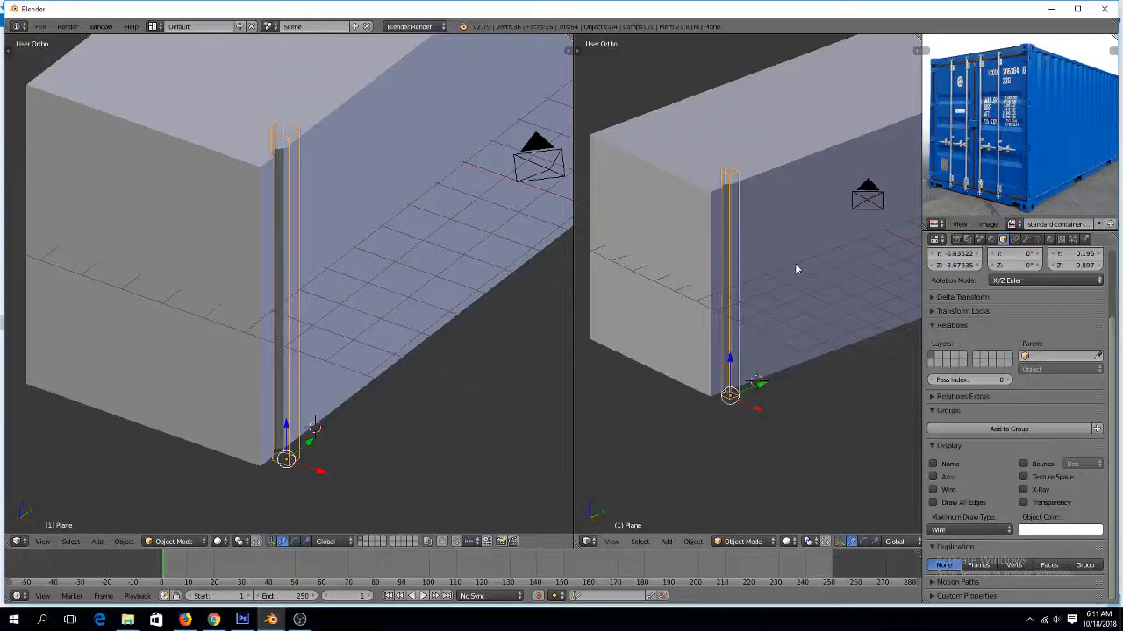
Select the container box, apply its transform, and reselect the column
right_click(796, 268)
key(ctrl+a)
click(786, 302)
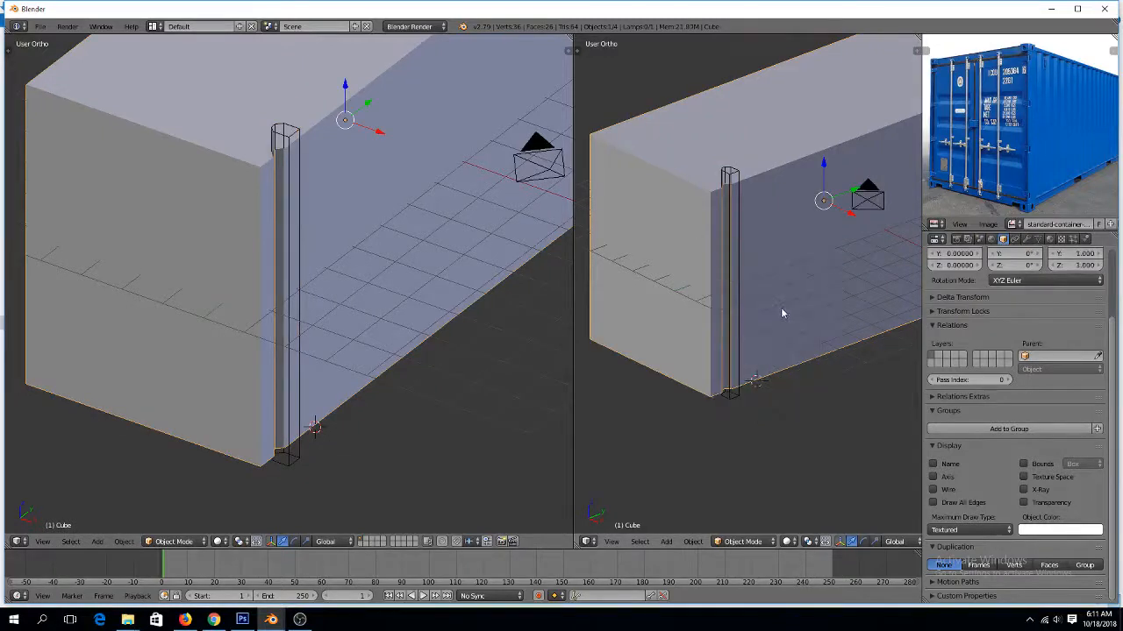
shift+right_click(738, 309)
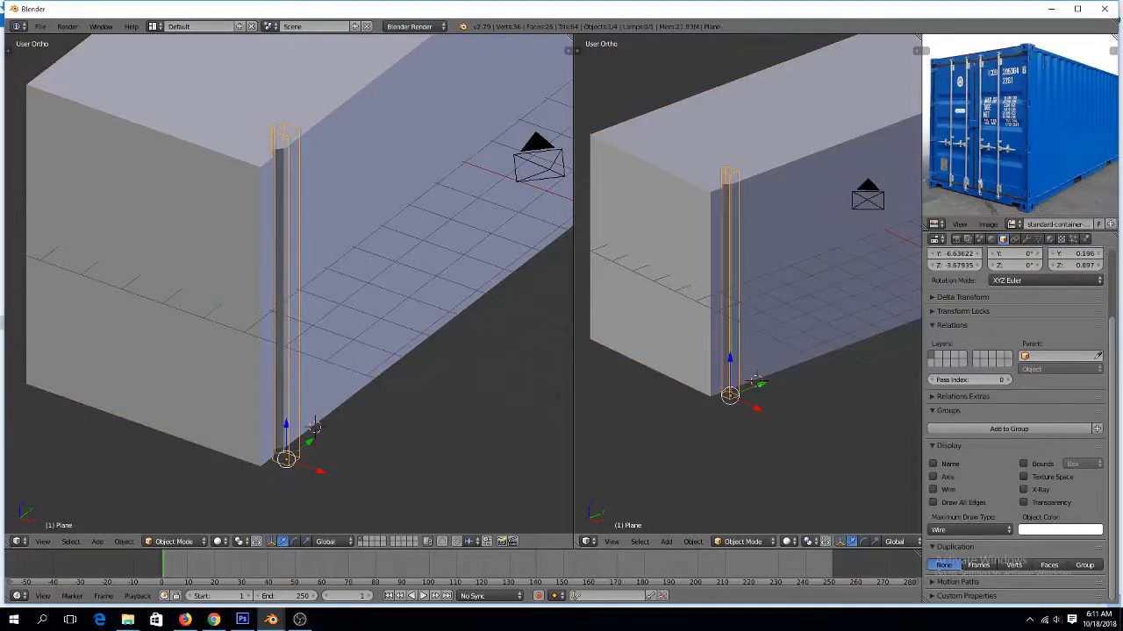
Add an Array modifier to the column with a relative offset of 0 in X and 2 in Y
click(1027, 240)
click(995, 279)
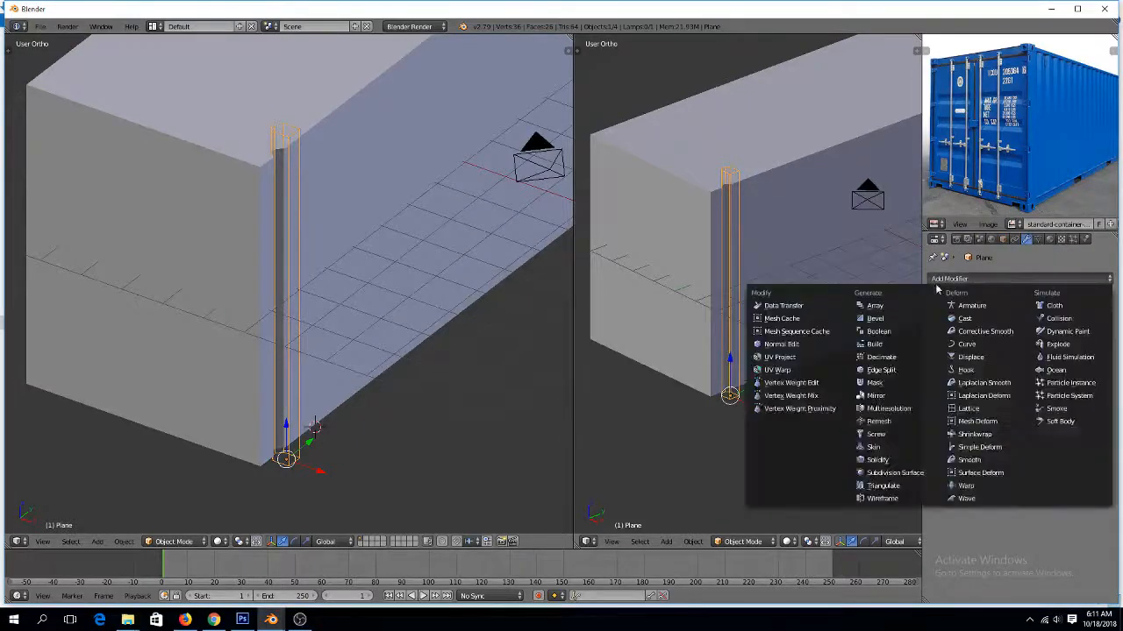
click(912, 305)
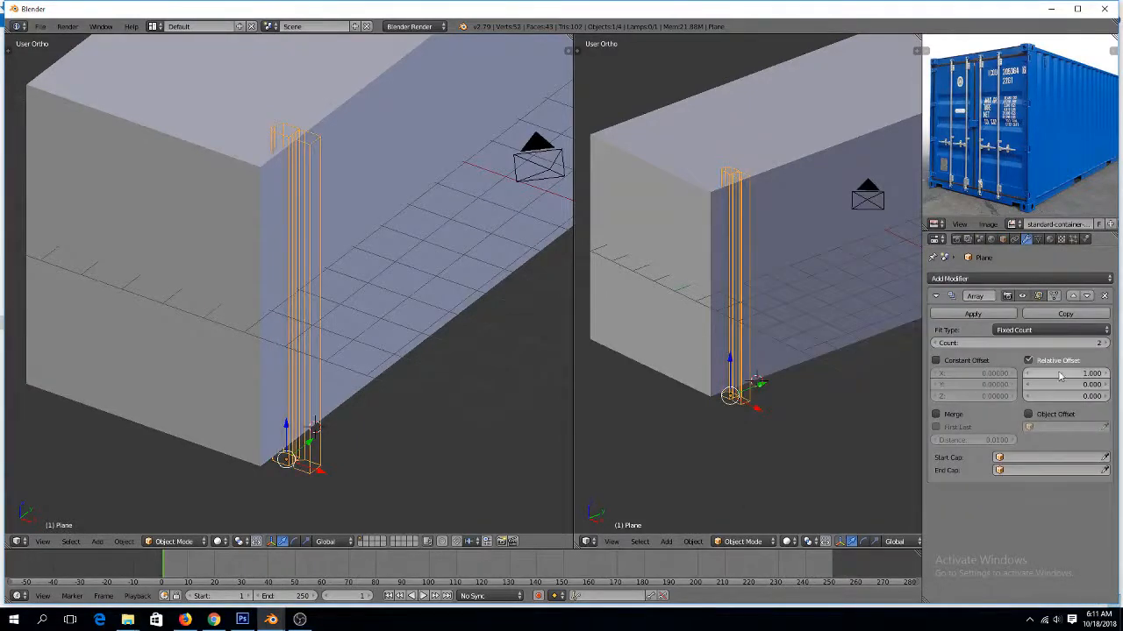
click(1087, 375)
text(0)
key(Return)
click(1090, 385)
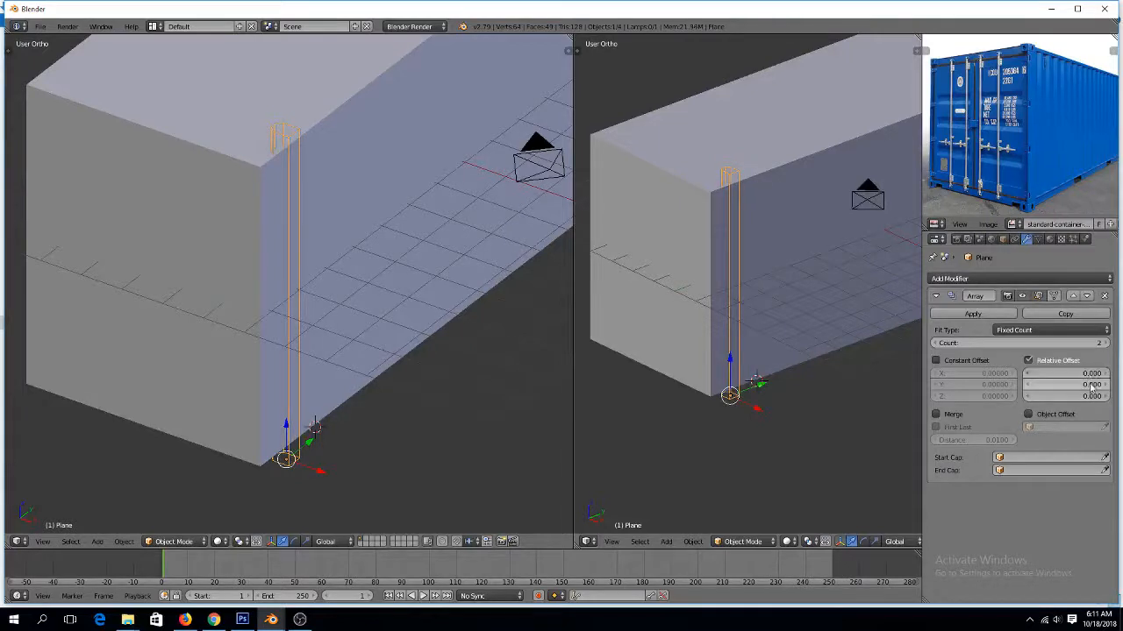
text(1)
key(Return)
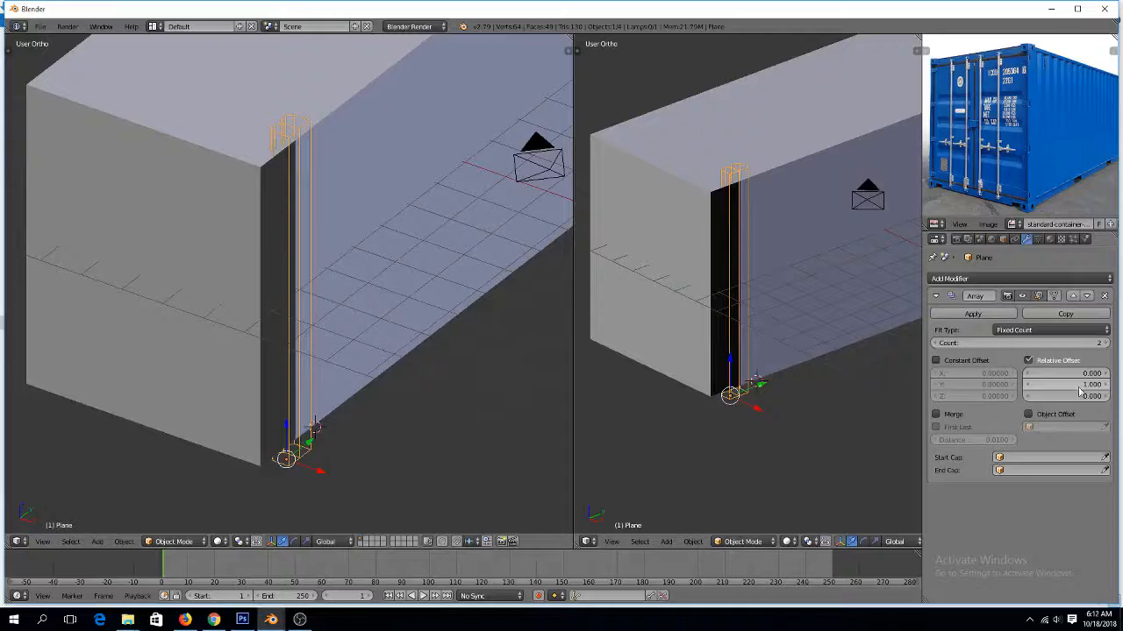
drag(1079, 393, 1099, 393)
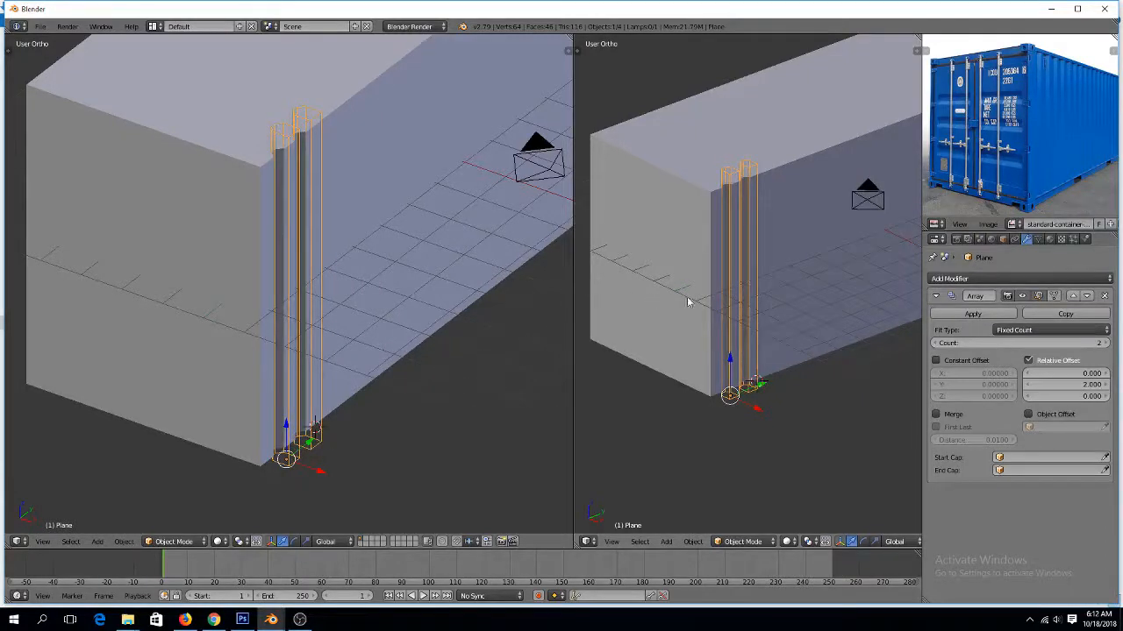
Raise the column array's count to 12 to repeat the grooves along the box's side
click(715, 279)
middle_drag(717, 281, 779, 277)
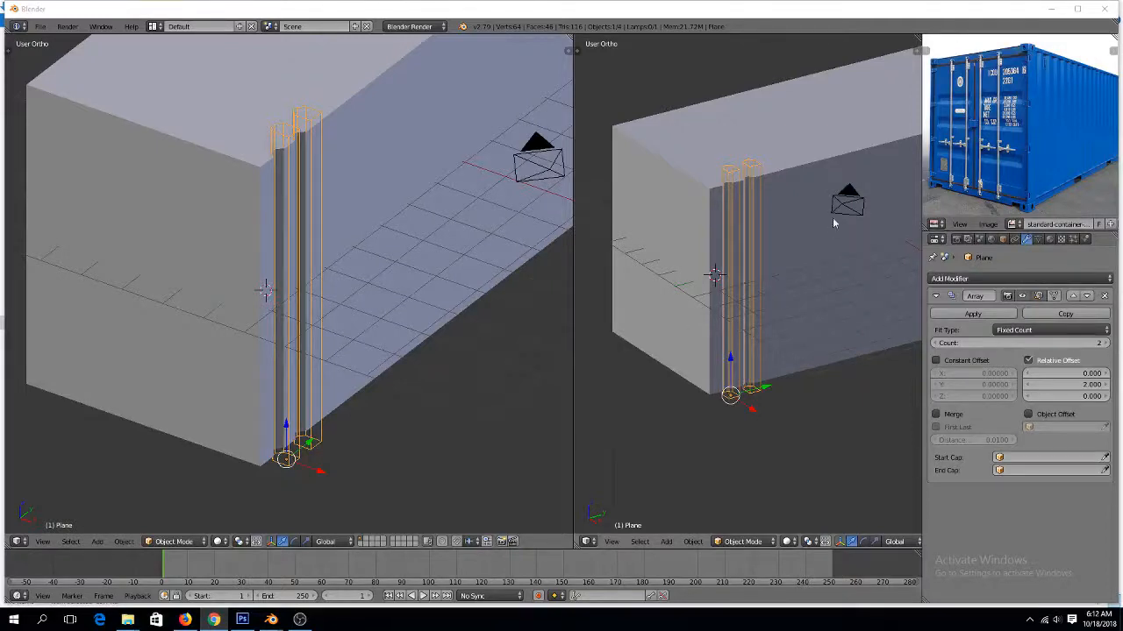
click(1098, 345)
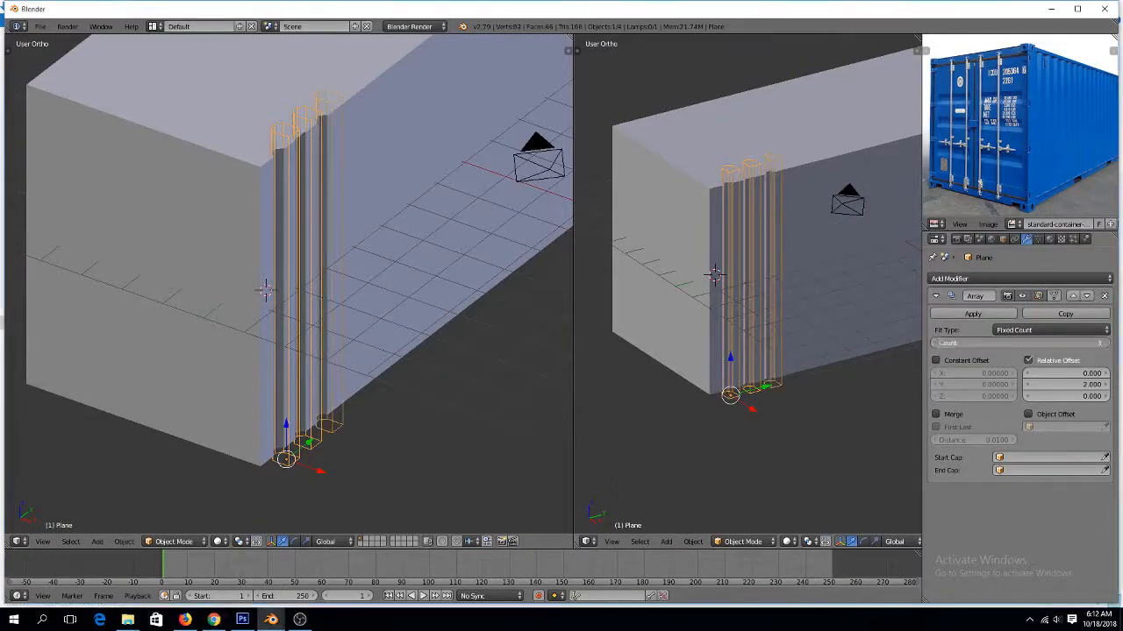
click(1103, 345)
click(1106, 344)
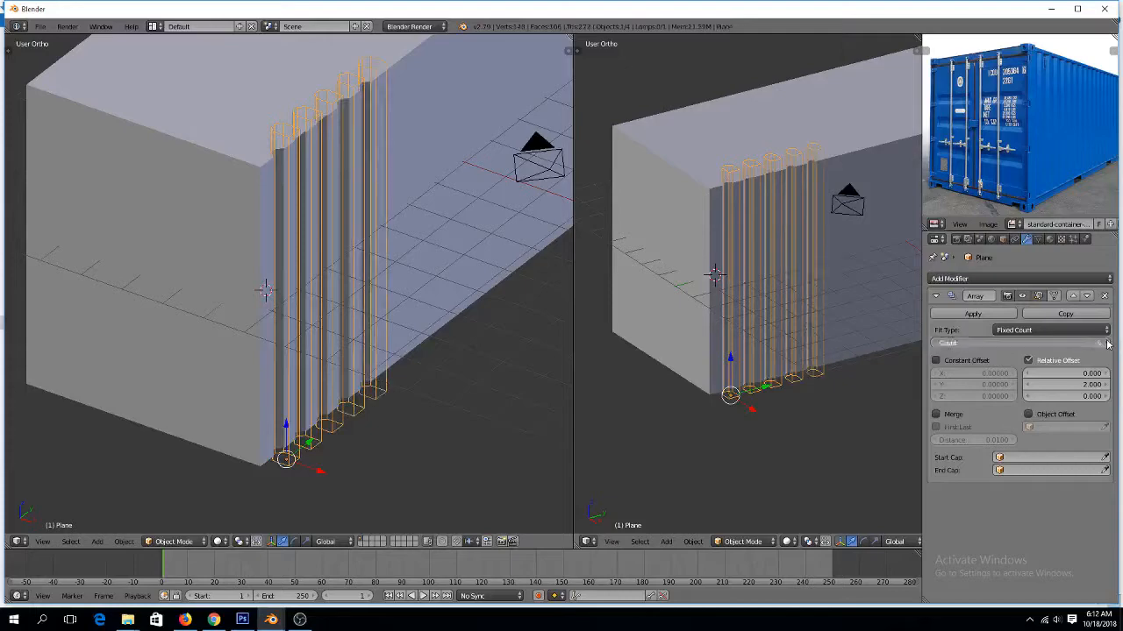
click(1107, 344)
click(1106, 344)
click(1107, 344)
click(1107, 344)
click(1107, 344)
click(1107, 344)
click(1107, 344)
Edit the container box in top view and add a lengthwise loop cut along its centre
scroll(542, 246, down, 3)
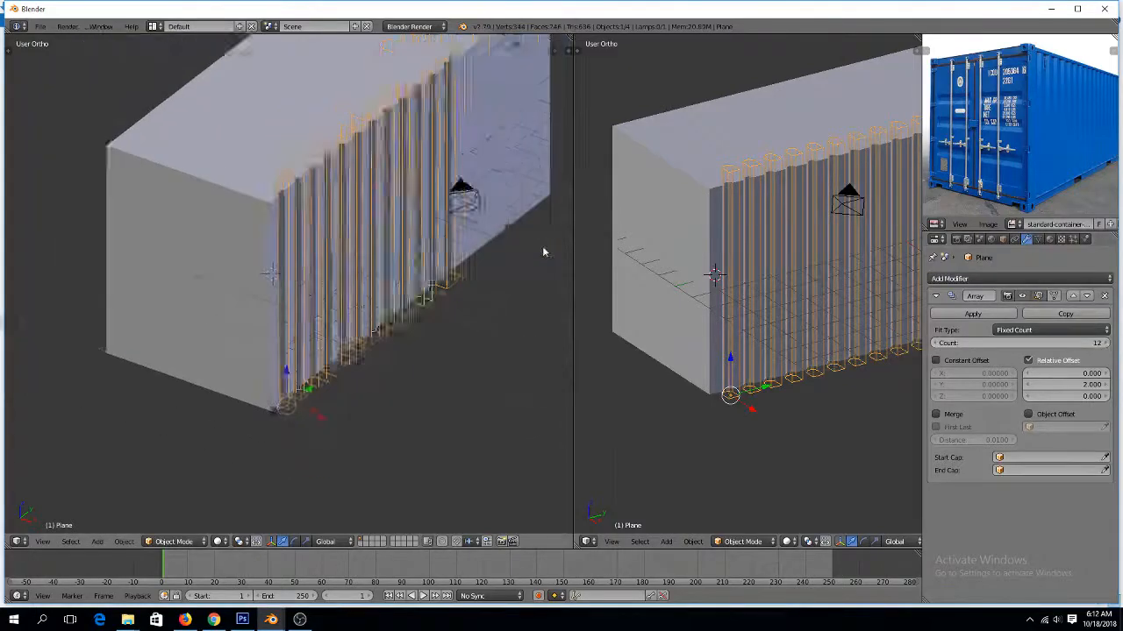
scroll(612, 251, down, 2)
scroll(359, 204, down, 3)
key(KP_7)
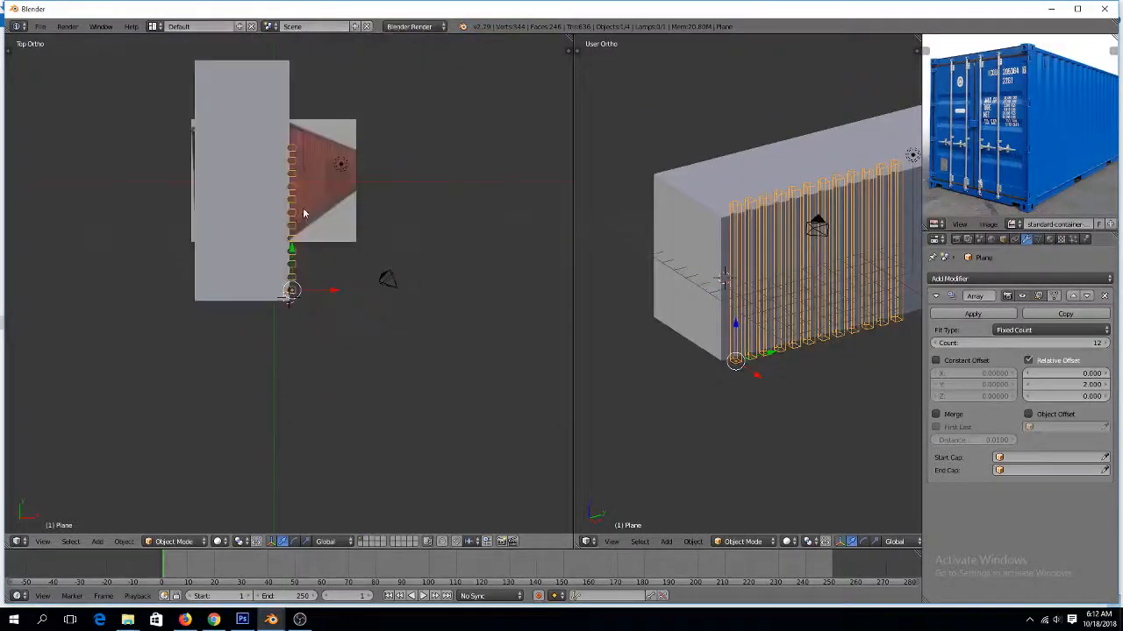
right_click(245, 88)
key(Tab)
key(ctrl+r)
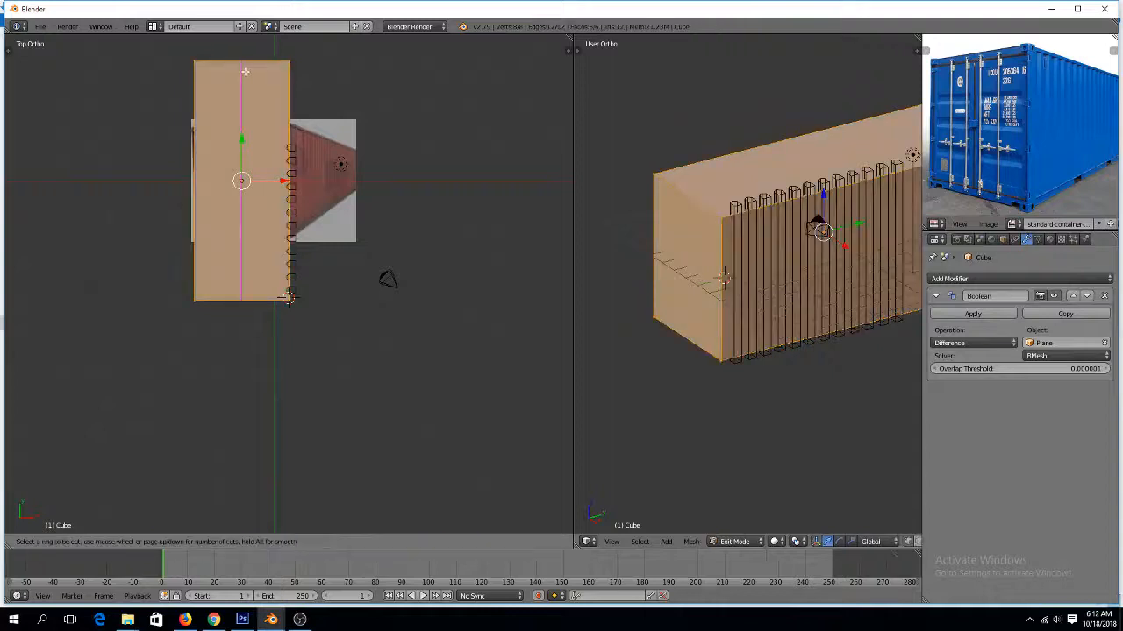
click(244, 70)
Delete the outer vertices of the box's ungrooved negative X half in wireframe and return to Object Mode
key(z)
scroll(212, 66, down, 1)
key(a)
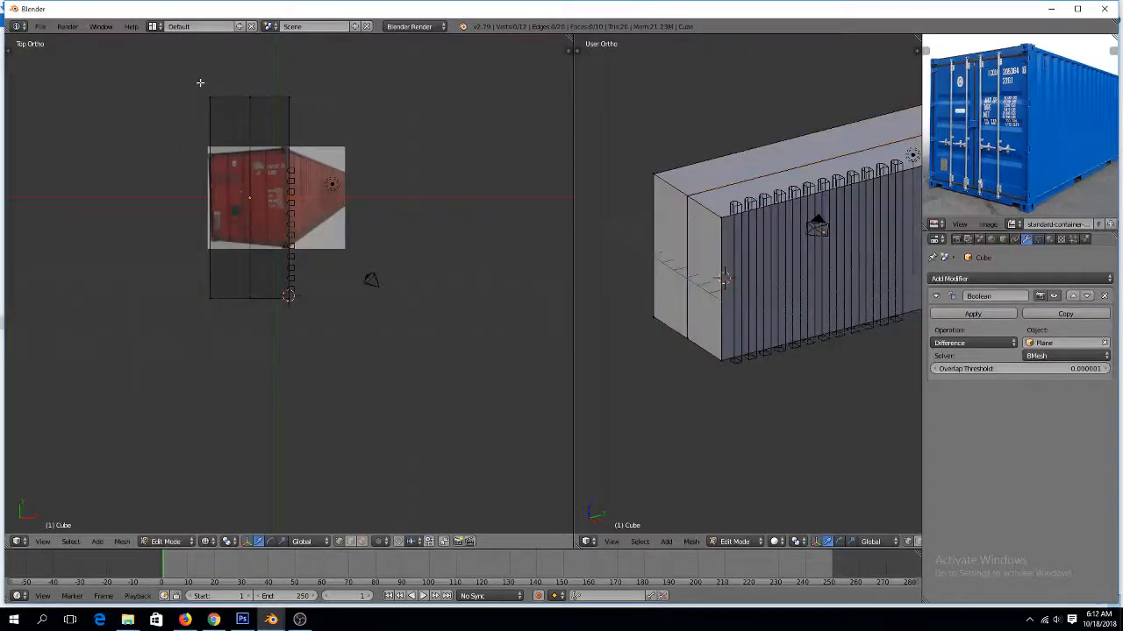
drag(188, 81, 247, 394)
key(x)
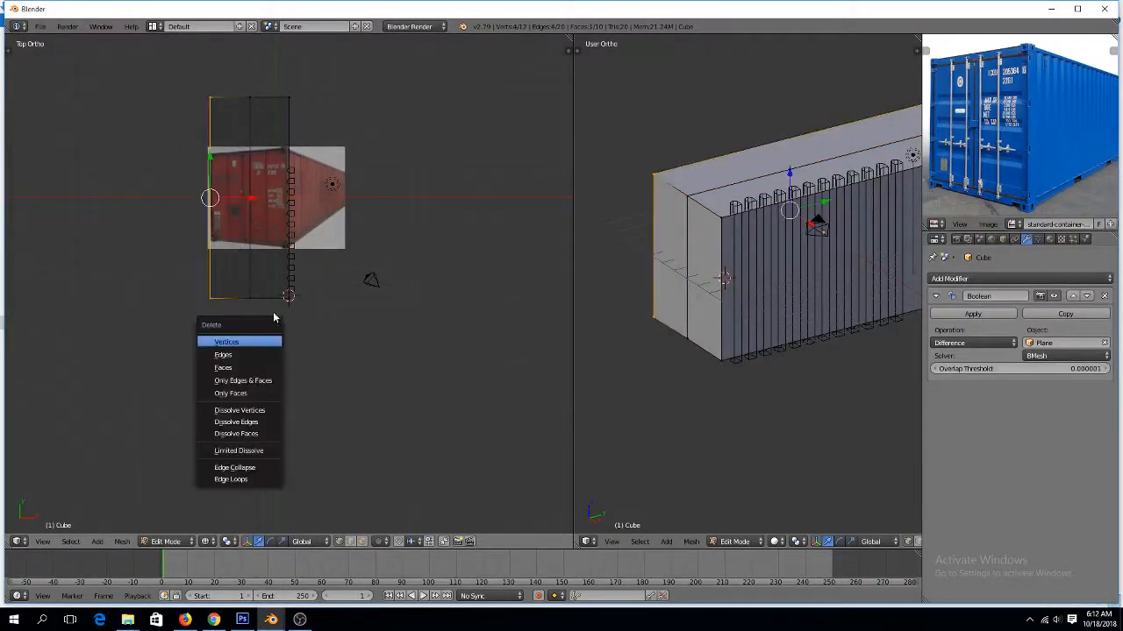
click(278, 343)
key(Tab)
Add a Mirror modifier on the X axis to the half box and inspect the mirrored grooves in solid shading
middle_drag(348, 330, 263, 254)
click(1017, 278)
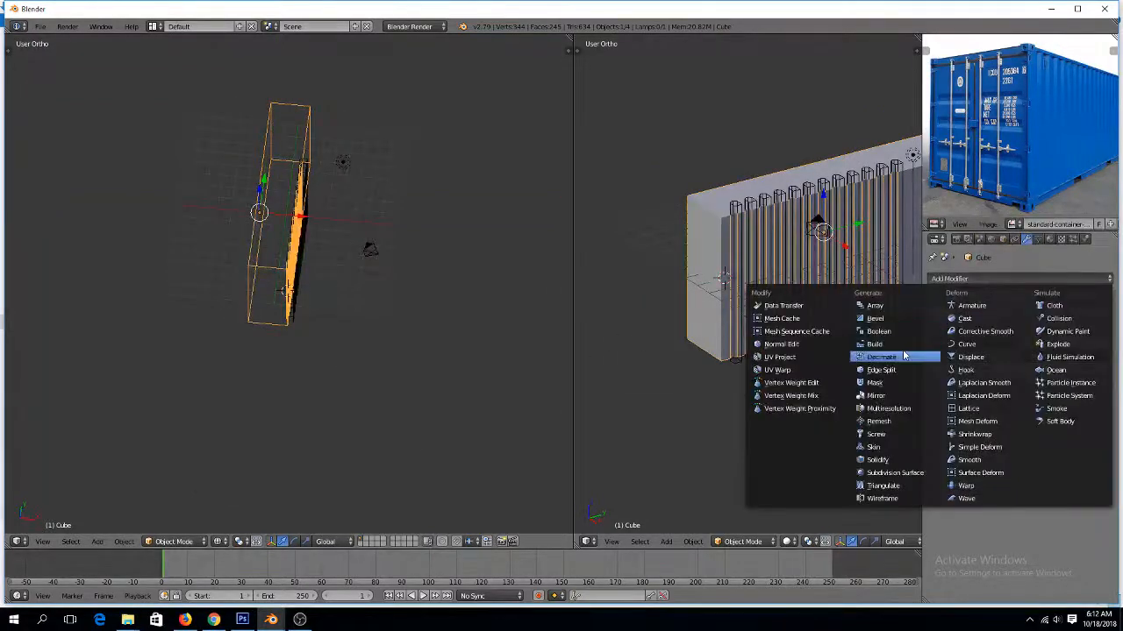
click(875, 396)
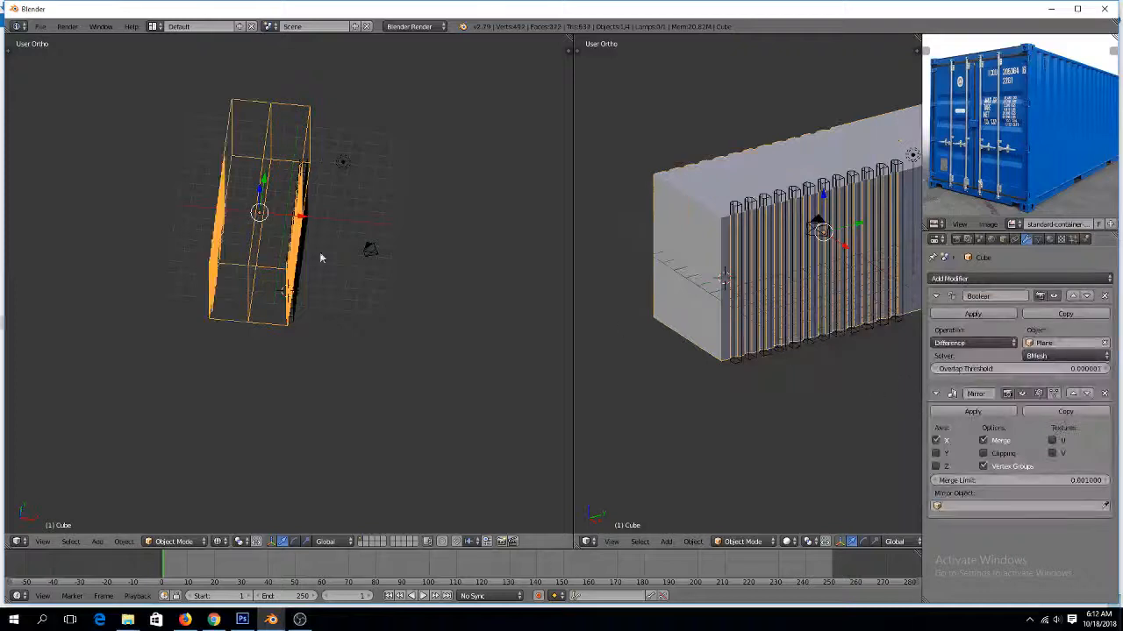
mouse_move(319, 252)
middle_down()
mouse_move(214, 227)
mouse_move(378, 195)
middle_up()
key(z)
scroll(287, 303, up, 6)
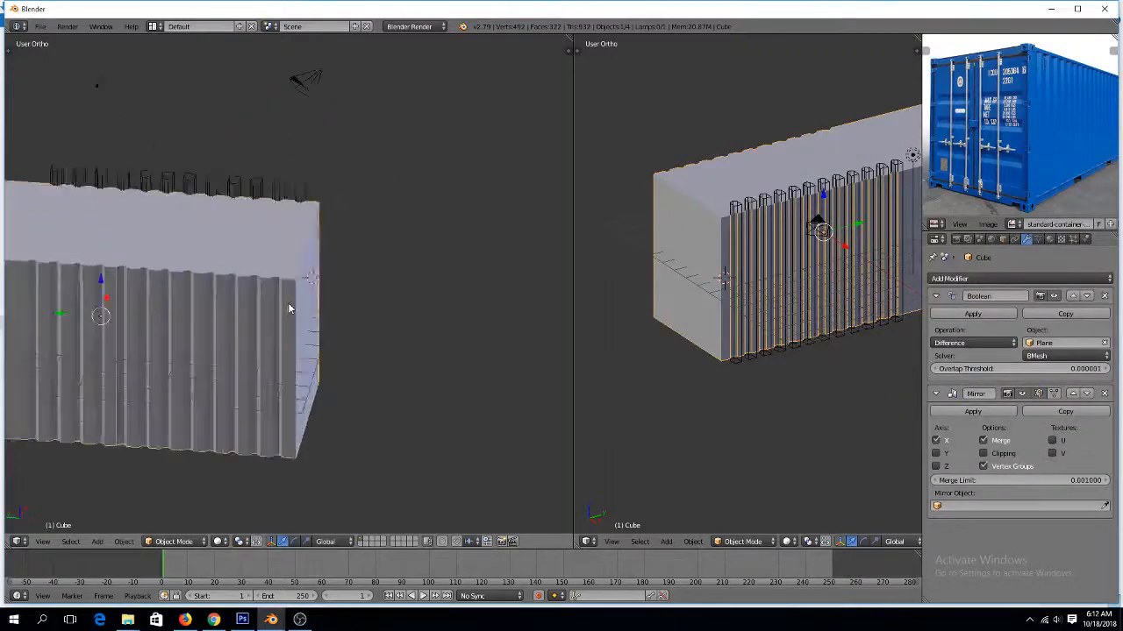
scroll(270, 200, down, 5)
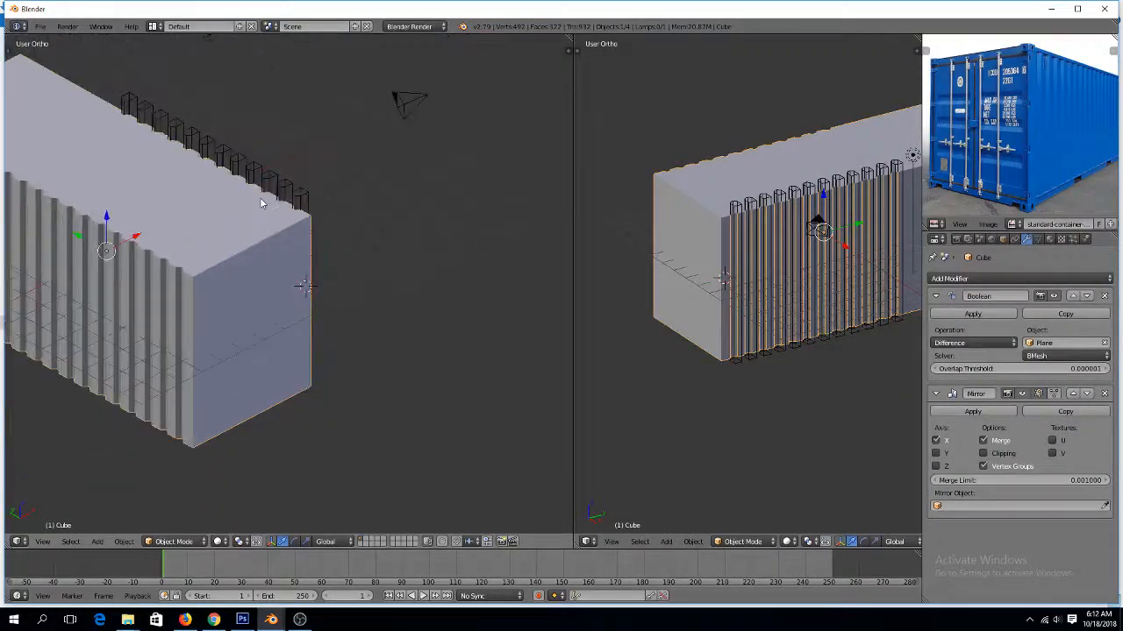
scroll(261, 203, up, 3)
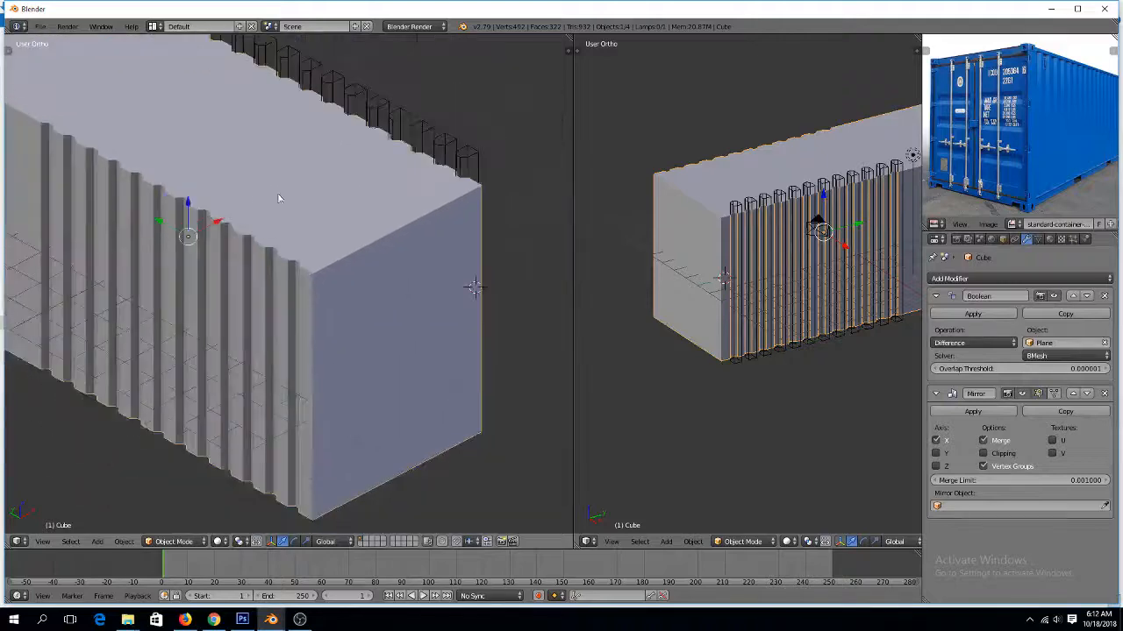
Select the column array and raise its count to 18 to extend the grooves along the full container side
right_click(384, 149)
scroll(664, 289, down, 3)
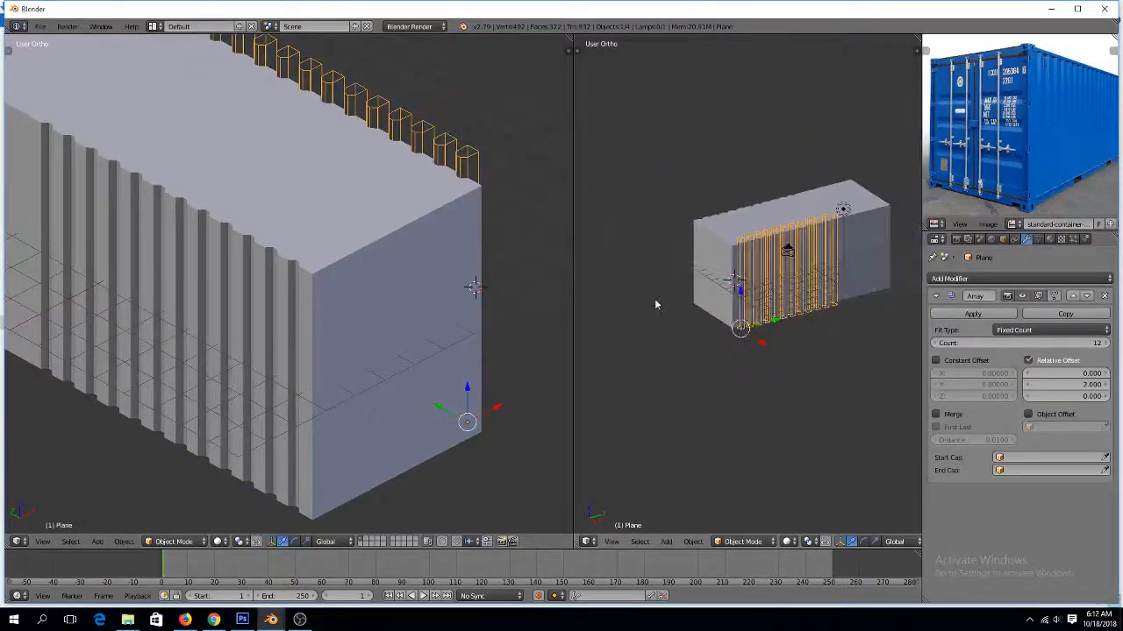
click(1104, 342)
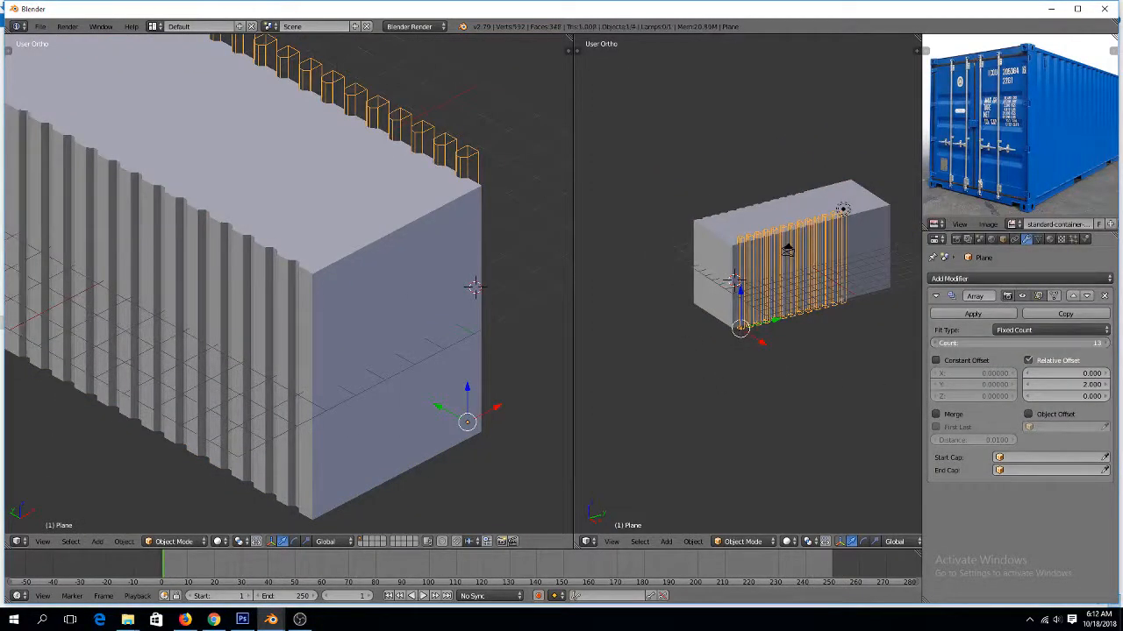
click(1104, 343)
click(1105, 342)
click(1104, 343)
click(1104, 343)
click(1104, 343)
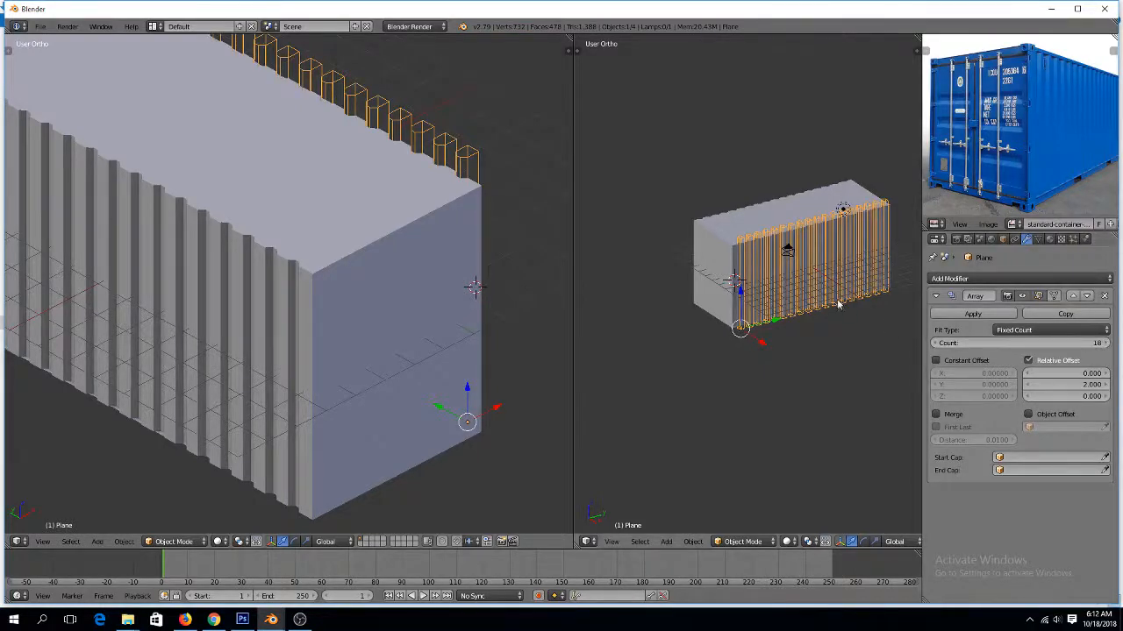
Nudge the column array slightly in the negative Y direction, toward the front corner of the container side
scroll(837, 304, up, 6)
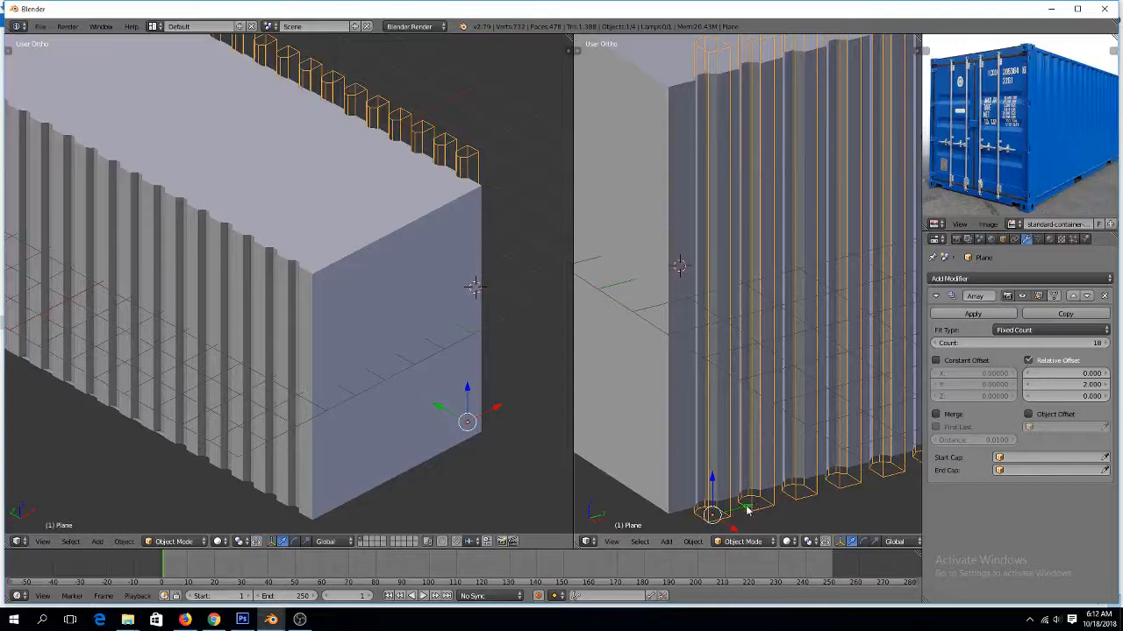
drag(747, 511, 741, 512)
scroll(756, 383, down, 5)
scroll(241, 247, down, 1)
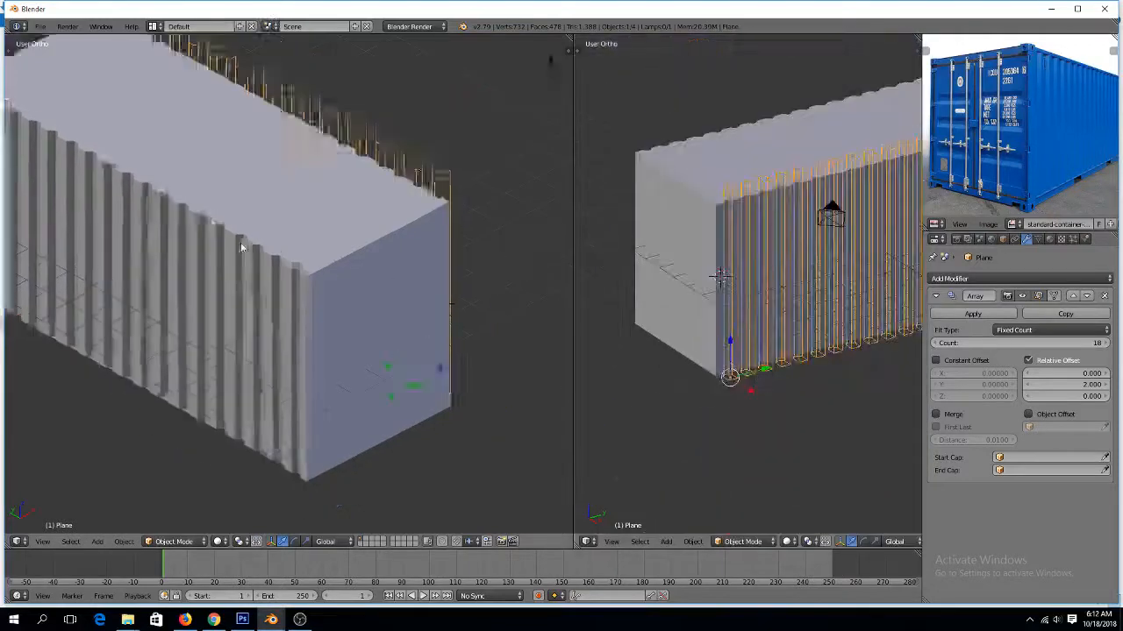
Examine the grooves along the roof edge and corner of the arrayed container side from several angles and distances
scroll(338, 201, down, 4)
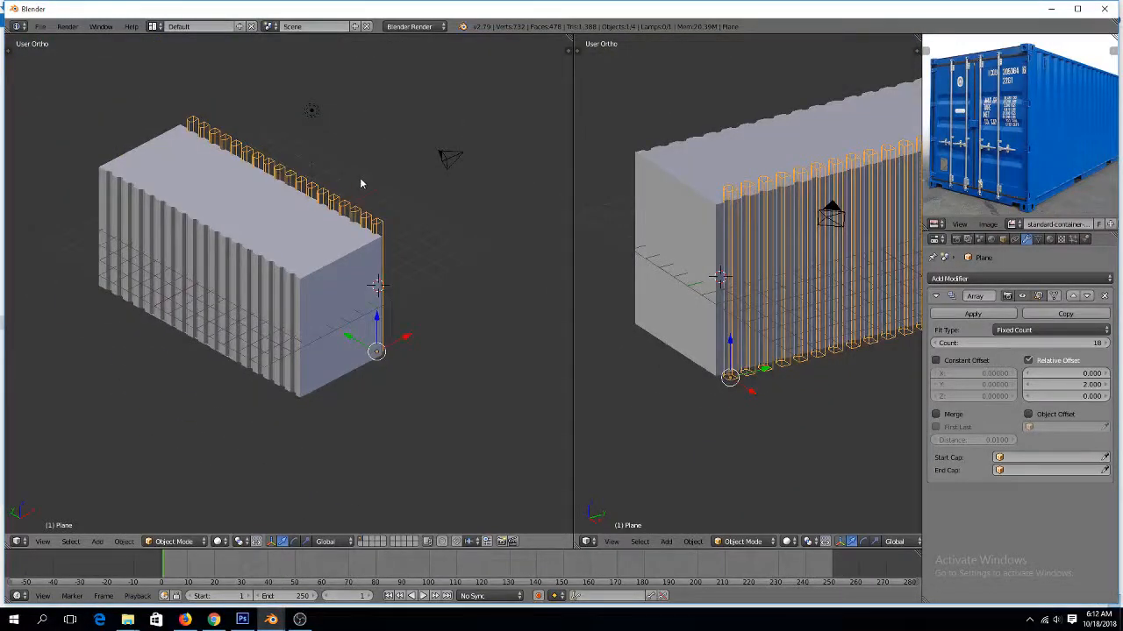
middle_drag(359, 183, 220, 181)
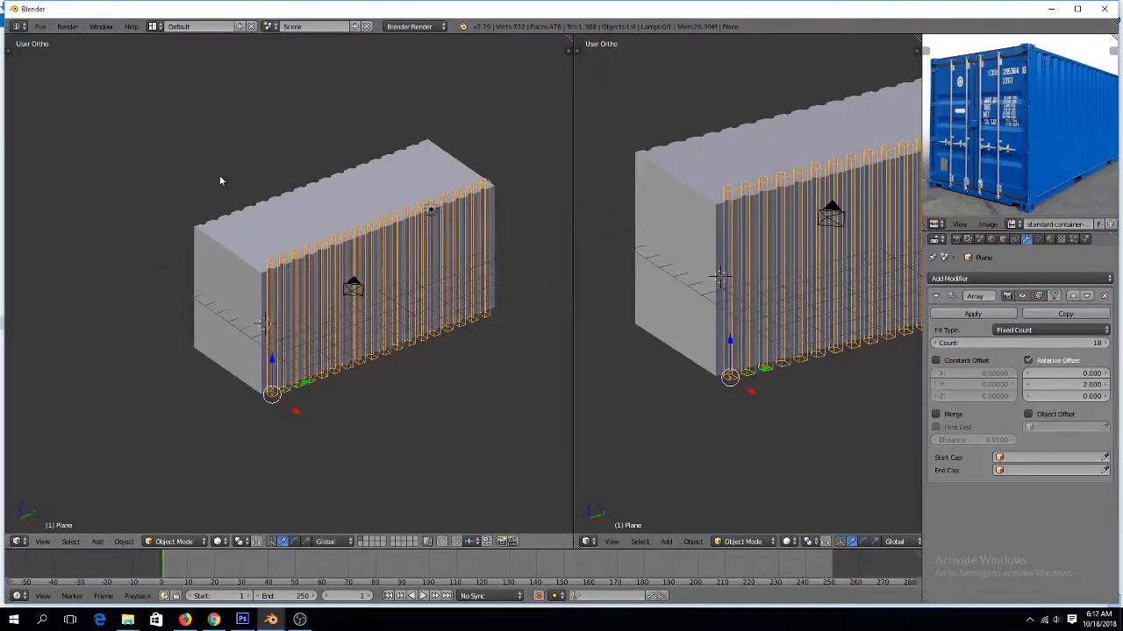
scroll(303, 171, up, 5)
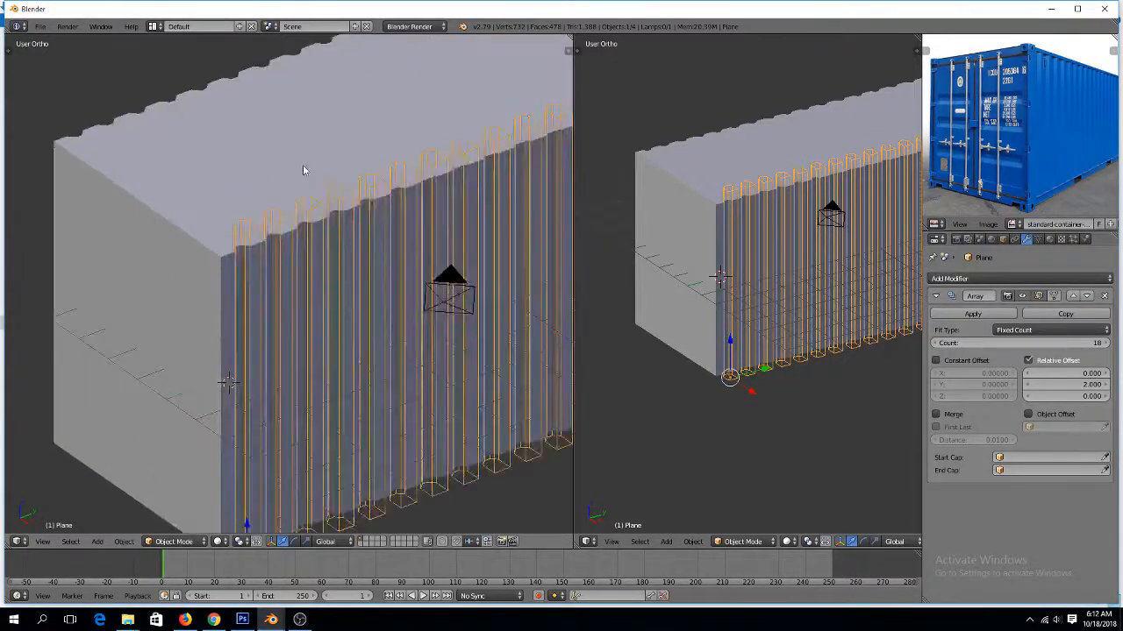
scroll(334, 156, down, 2)
mouse_move(351, 165)
middle_down()
mouse_move(369, 143)
mouse_move(313, 128)
mouse_move(365, 158)
middle_up()
scroll(338, 183, up, 6)
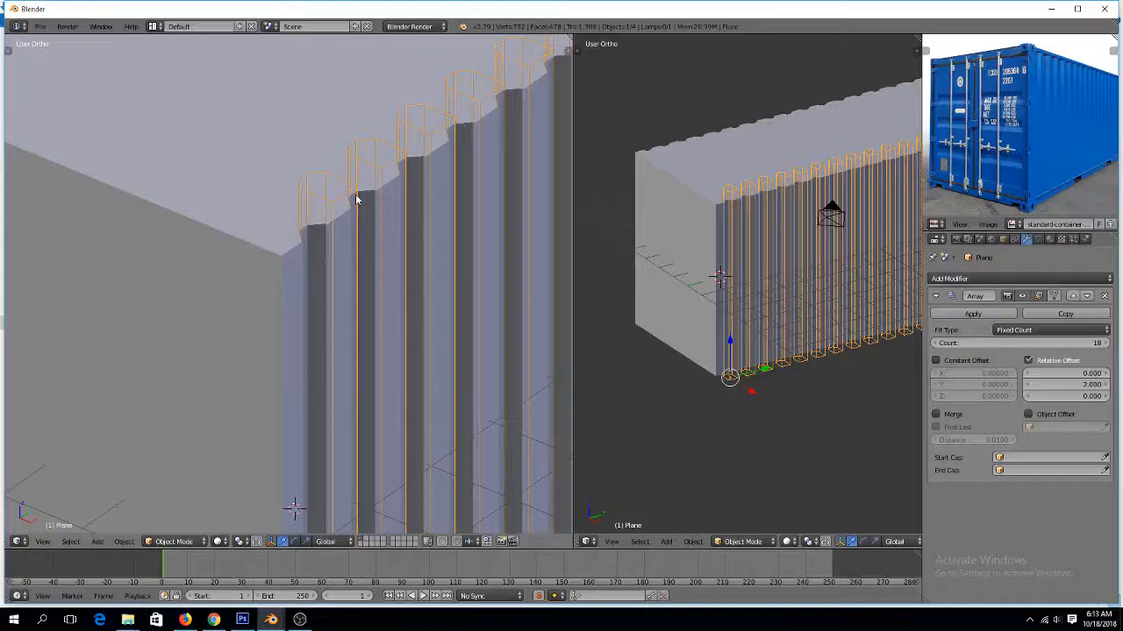
scroll(355, 199, down, 6)
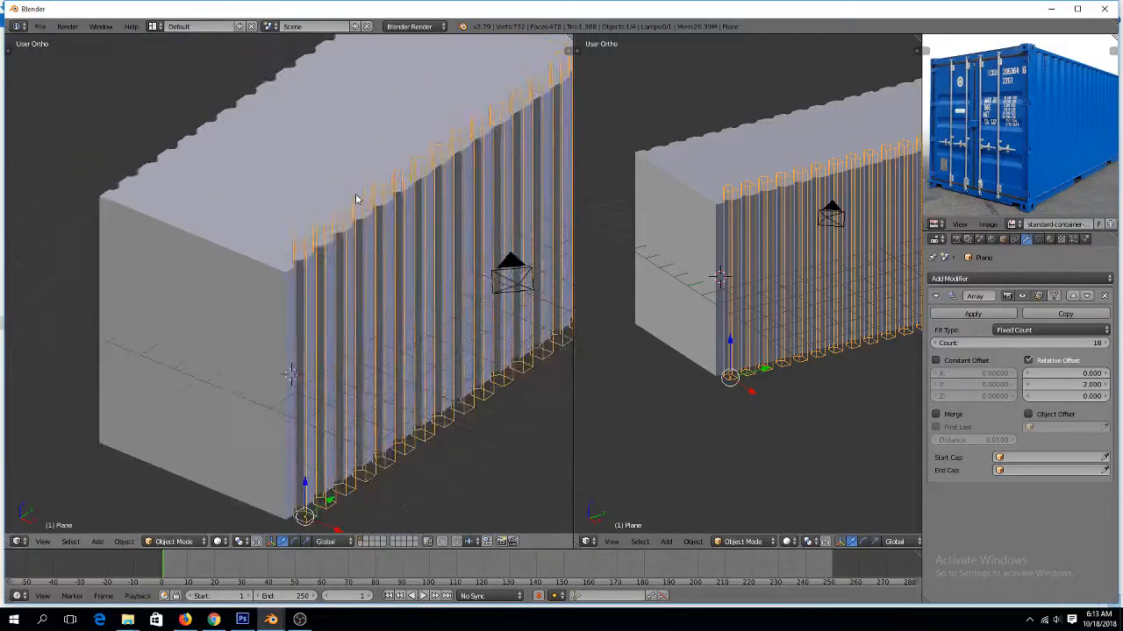
scroll(355, 199, up, 5)
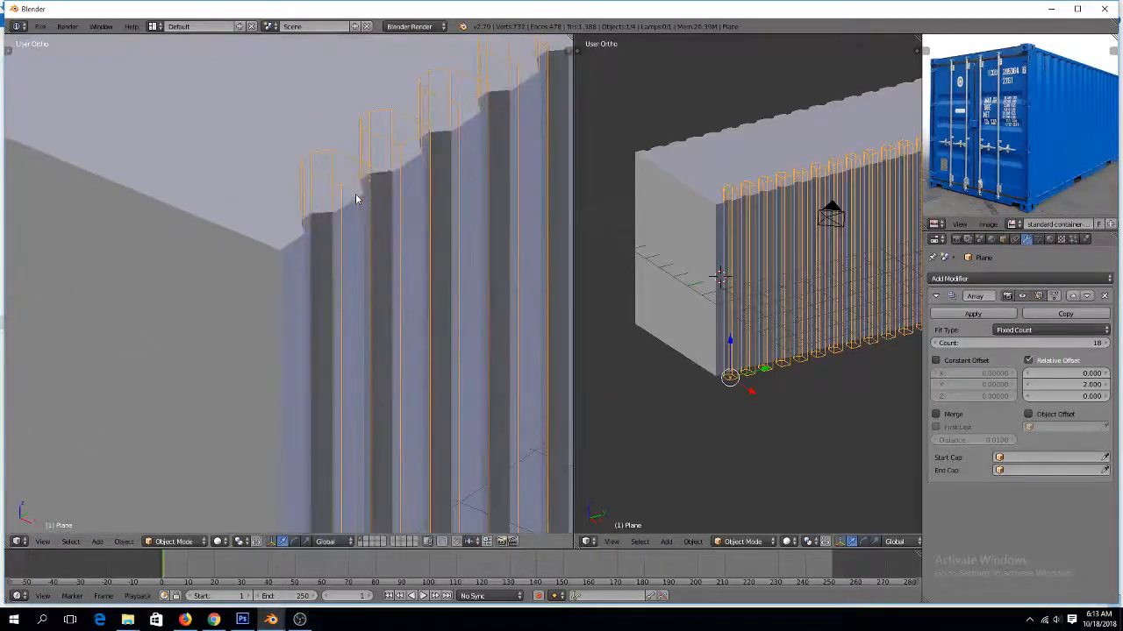
scroll(338, 183, down, 3)
scroll(323, 185, up, 3)
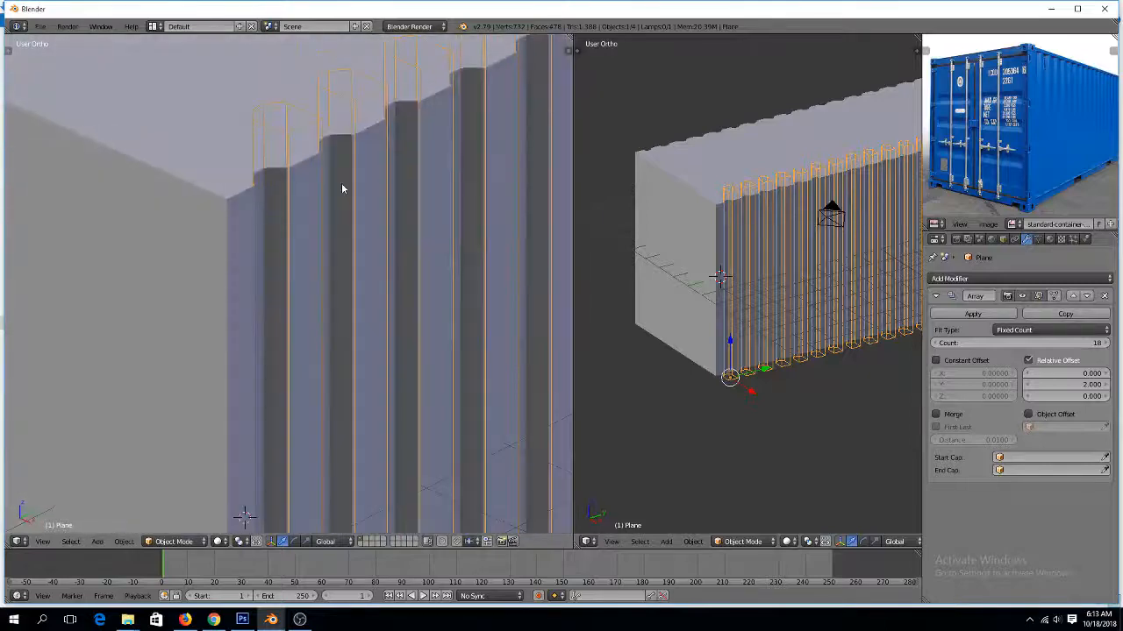
scroll(347, 199, down, 5)
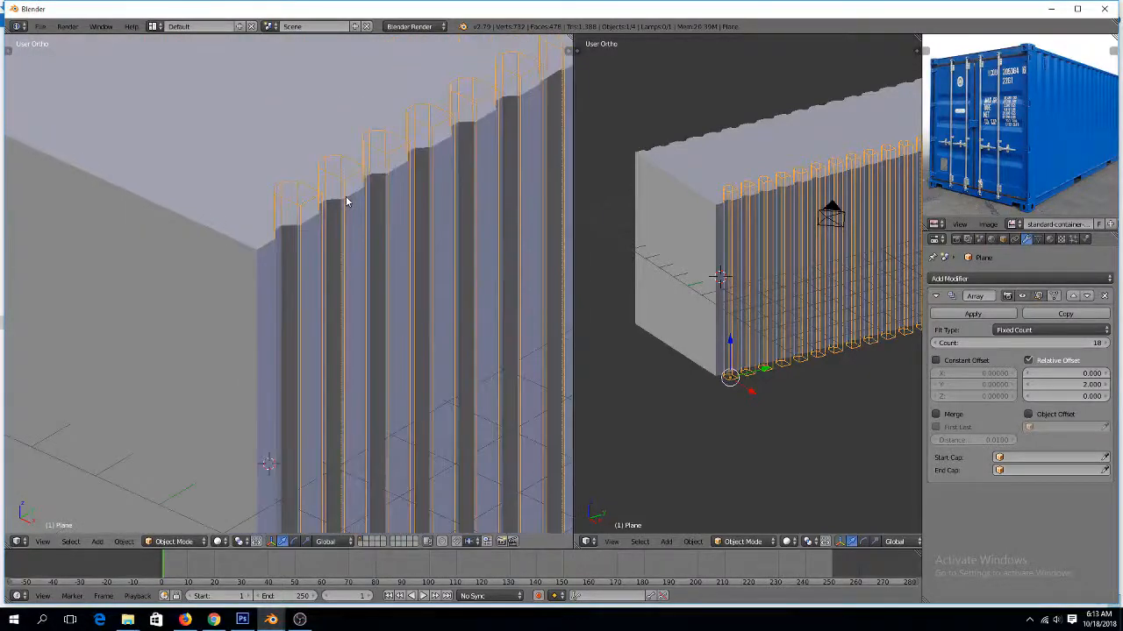
scroll(347, 201, down, 1)
mouse_move(307, 203)
middle_down()
mouse_move(328, 233)
mouse_move(383, 181)
mouse_move(413, 183)
mouse_move(289, 203)
middle_up()
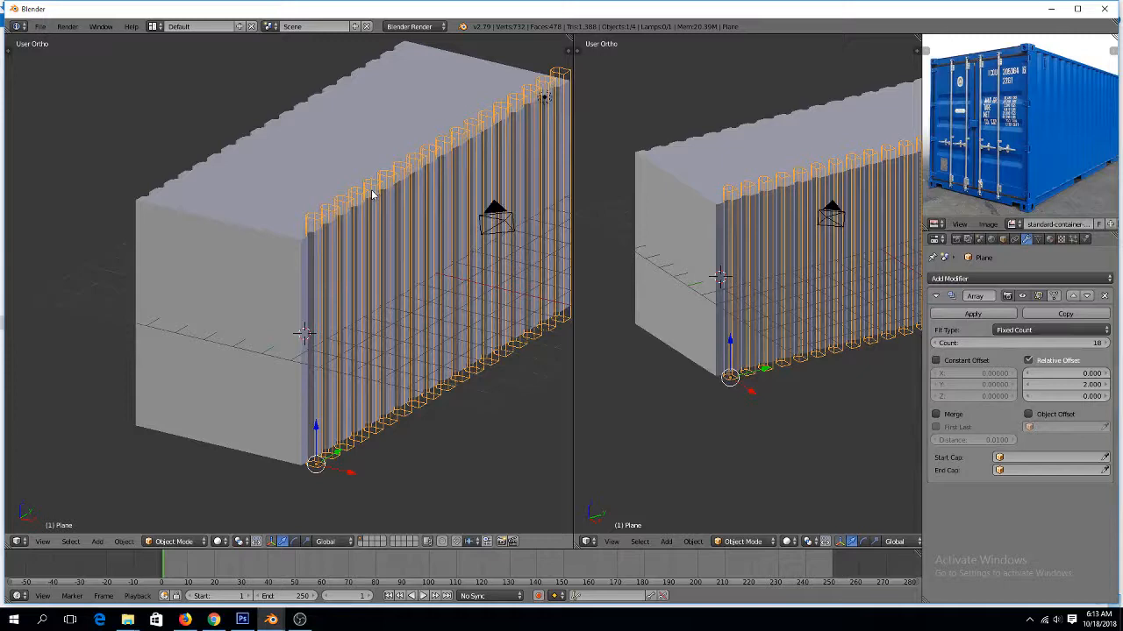
Scale the column array along Z to about 0.90 in front view
key(KP_1)
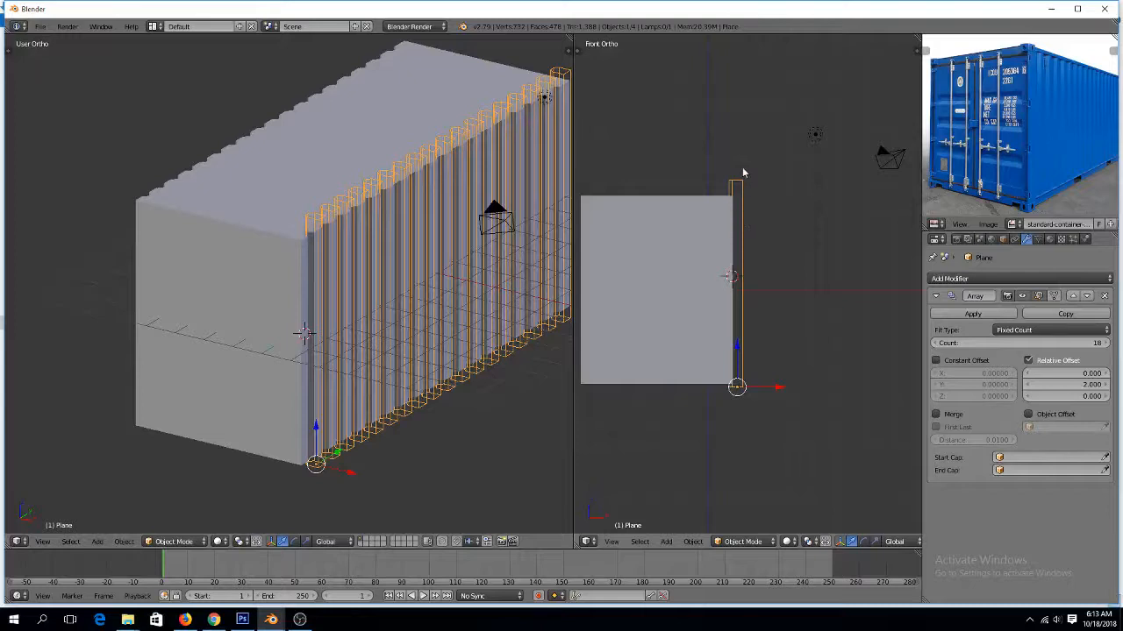
key(s)
key(z)
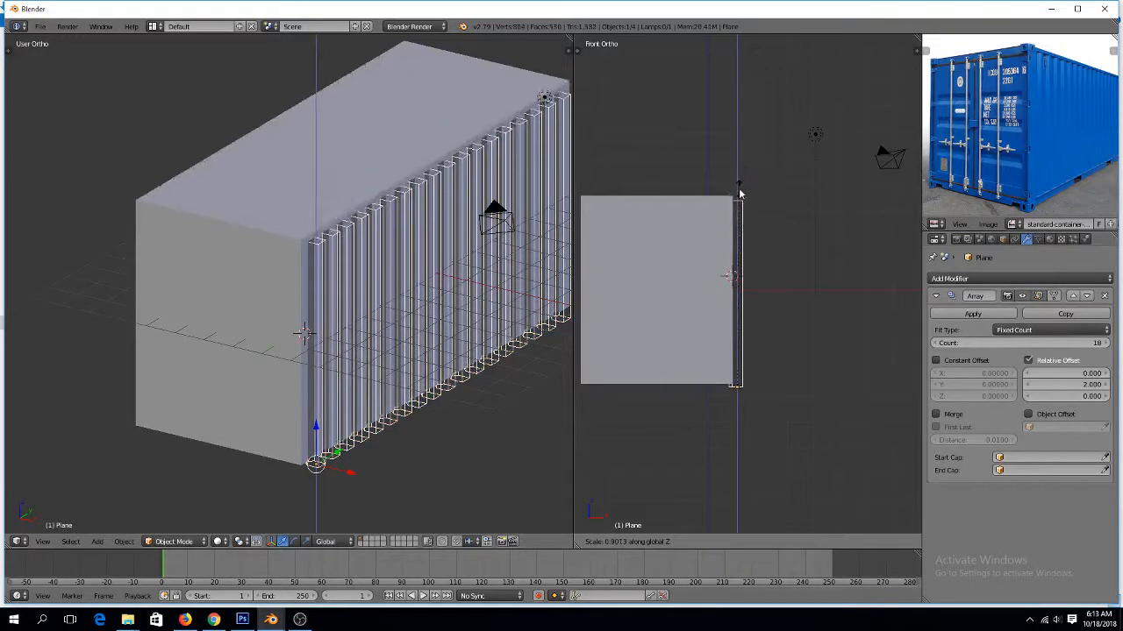
click(740, 194)
Shorten the columns further along Z in wireframe and raise them to leave a margin at the box's top and bottom edges
scroll(684, 286, up, 3)
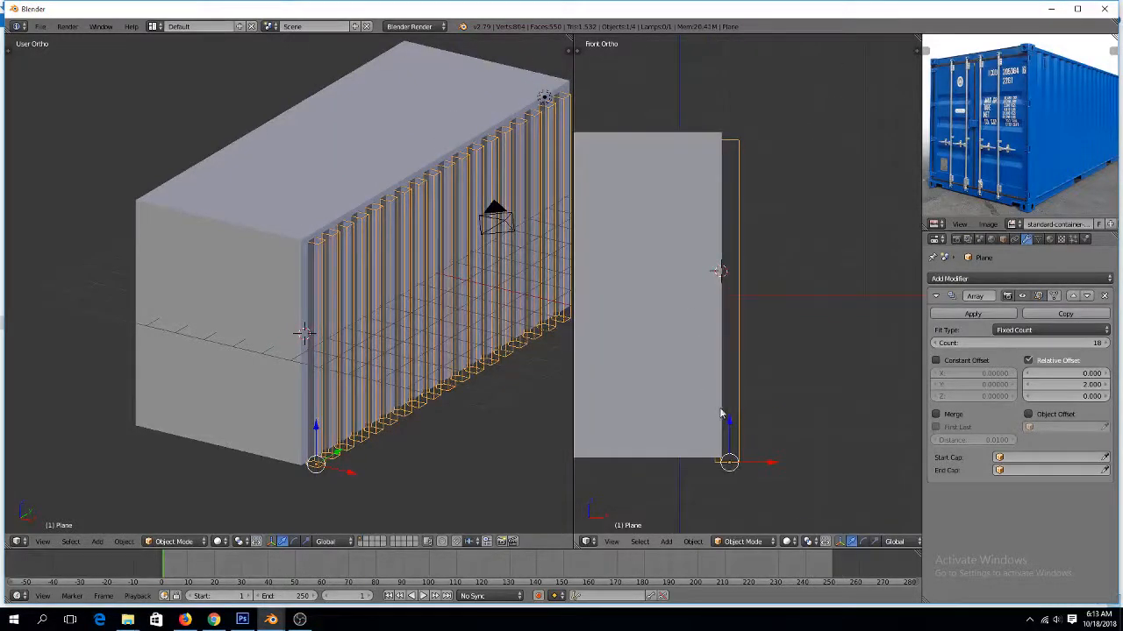
key(z)
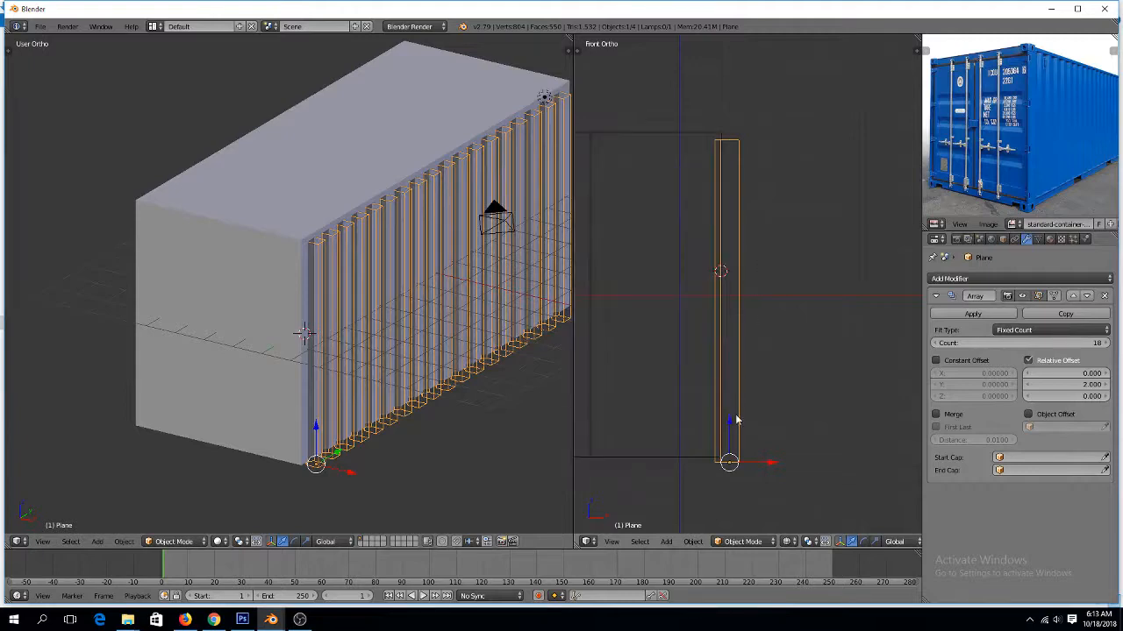
drag(735, 417, 735, 416)
key(s)
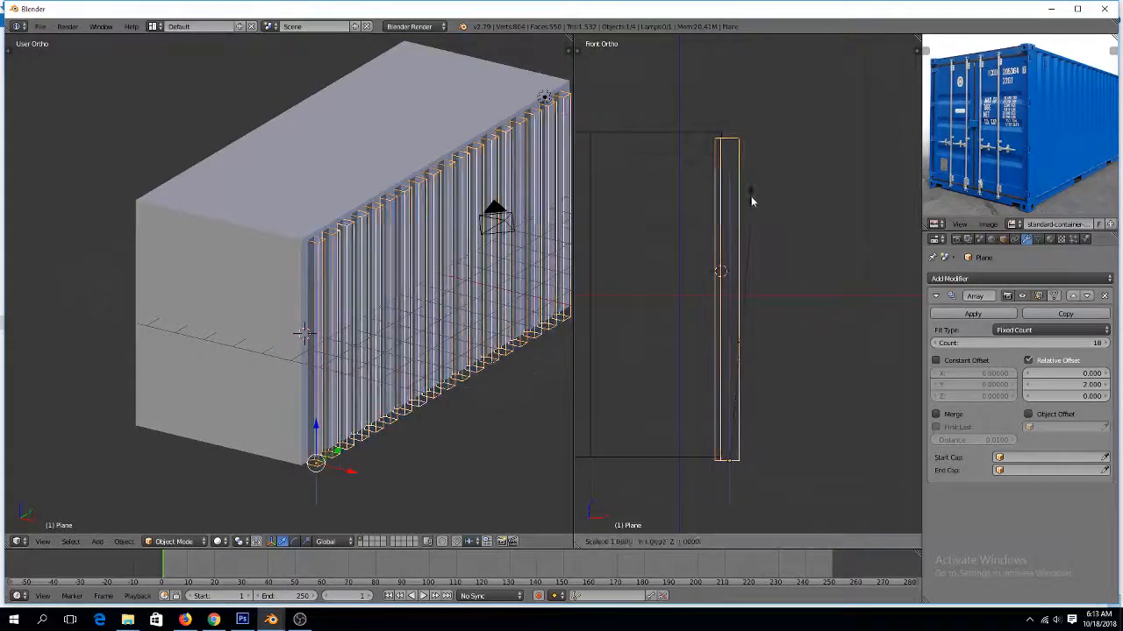
key(z)
click(751, 216)
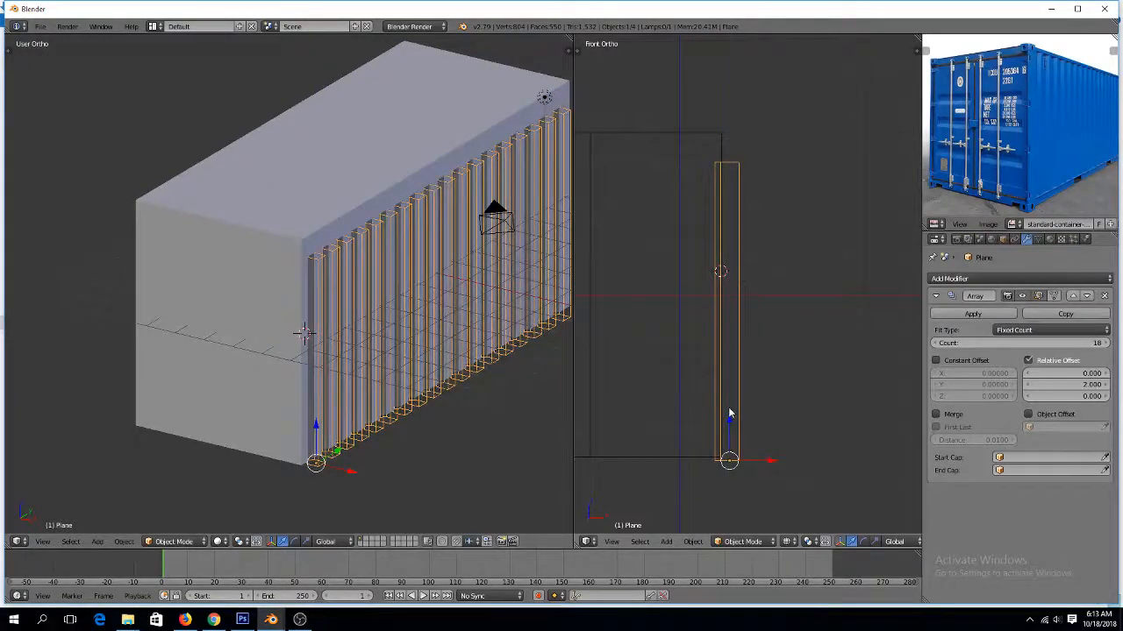
drag(729, 418, 726, 399)
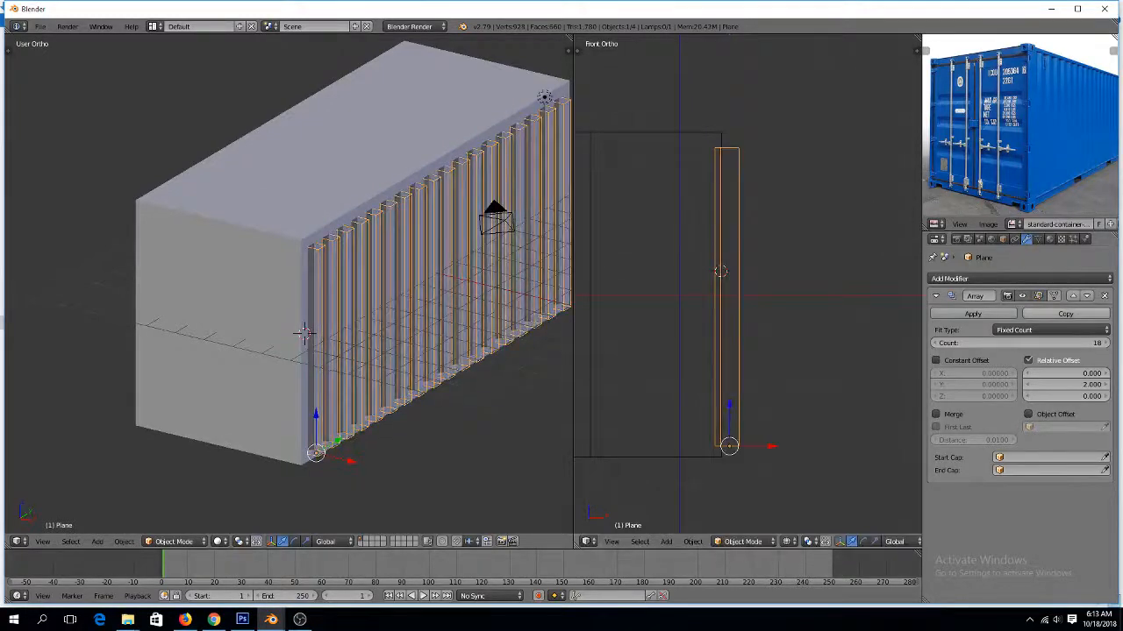
Select the container box and apply its Boolean modifier, keeping the Mirror modifier
key(alt+Tab)
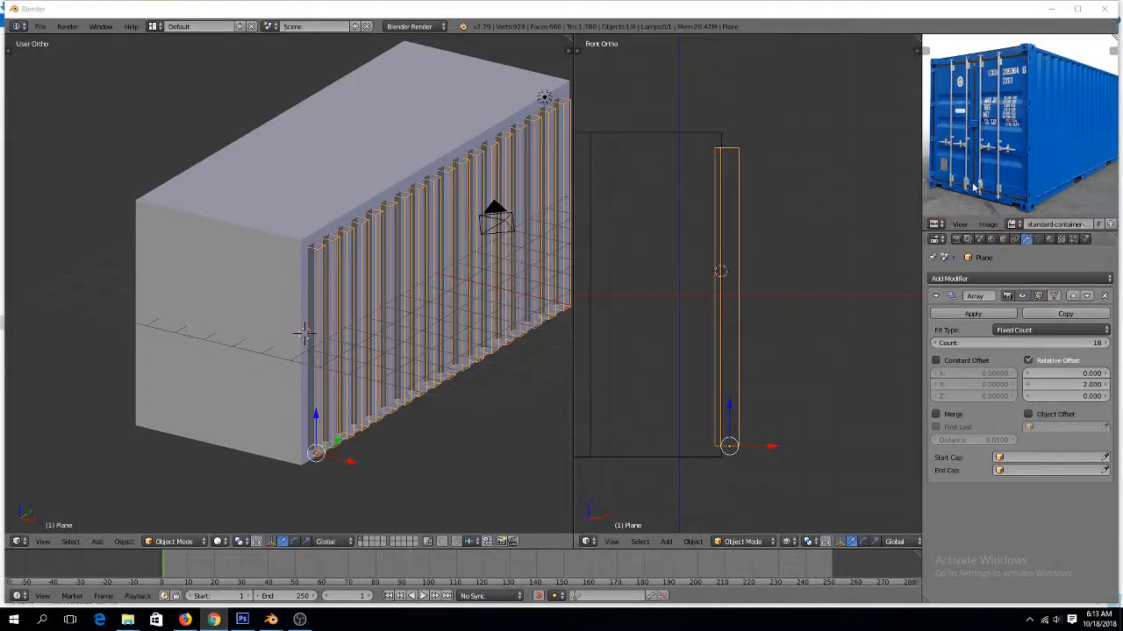
click(713, 241)
middle_drag(453, 218, 482, 218)
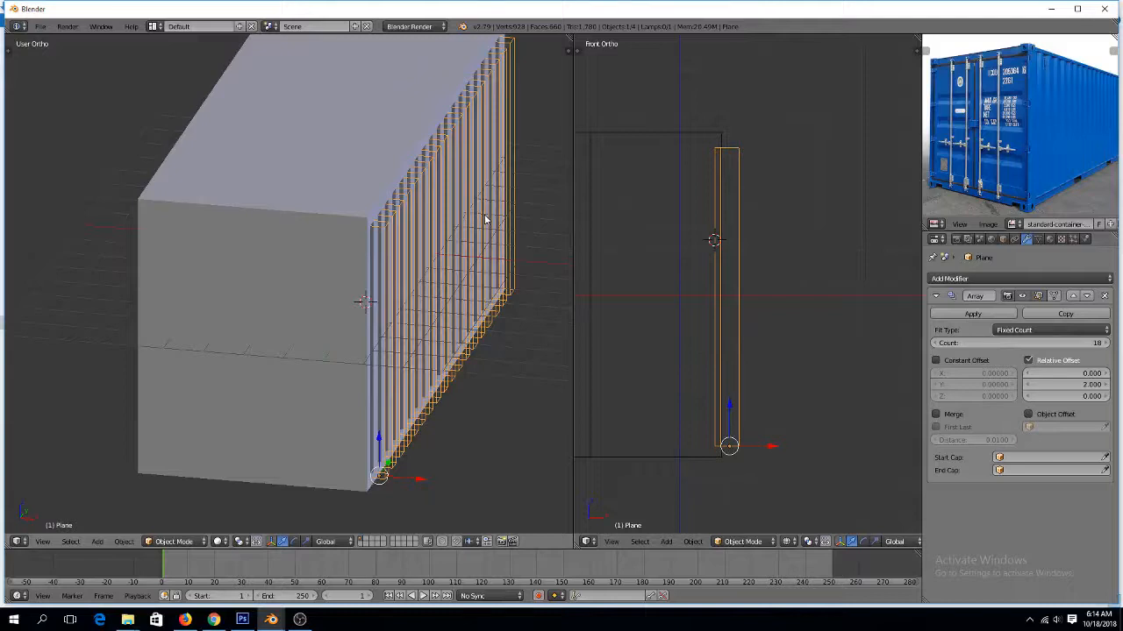
scroll(755, 184, down, 2)
scroll(446, 159, down, 2)
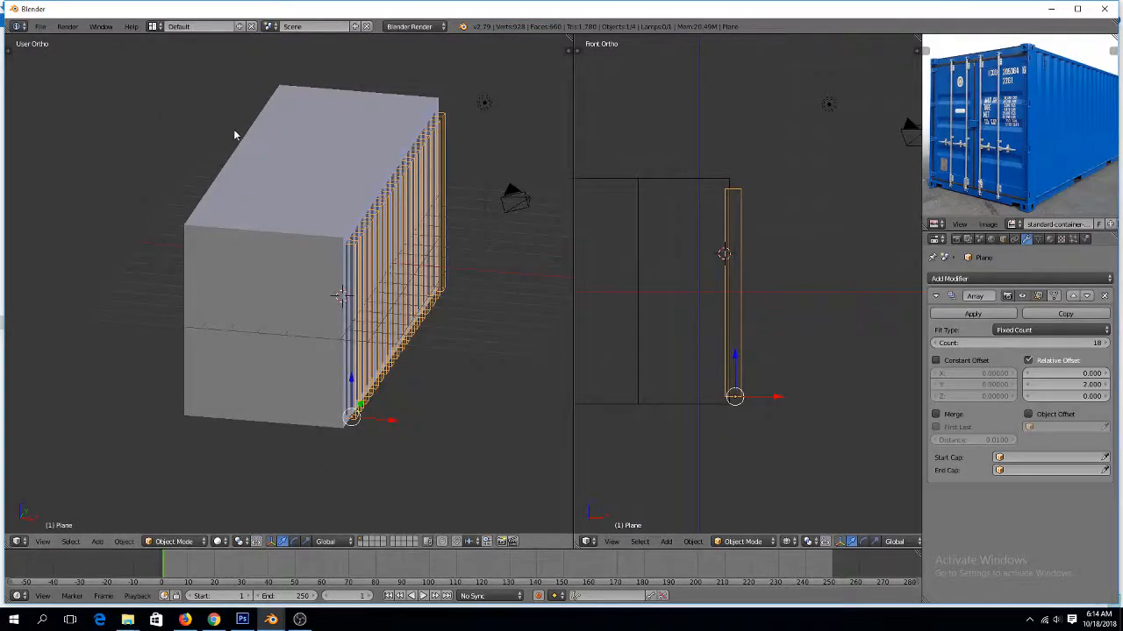
right_click(297, 140)
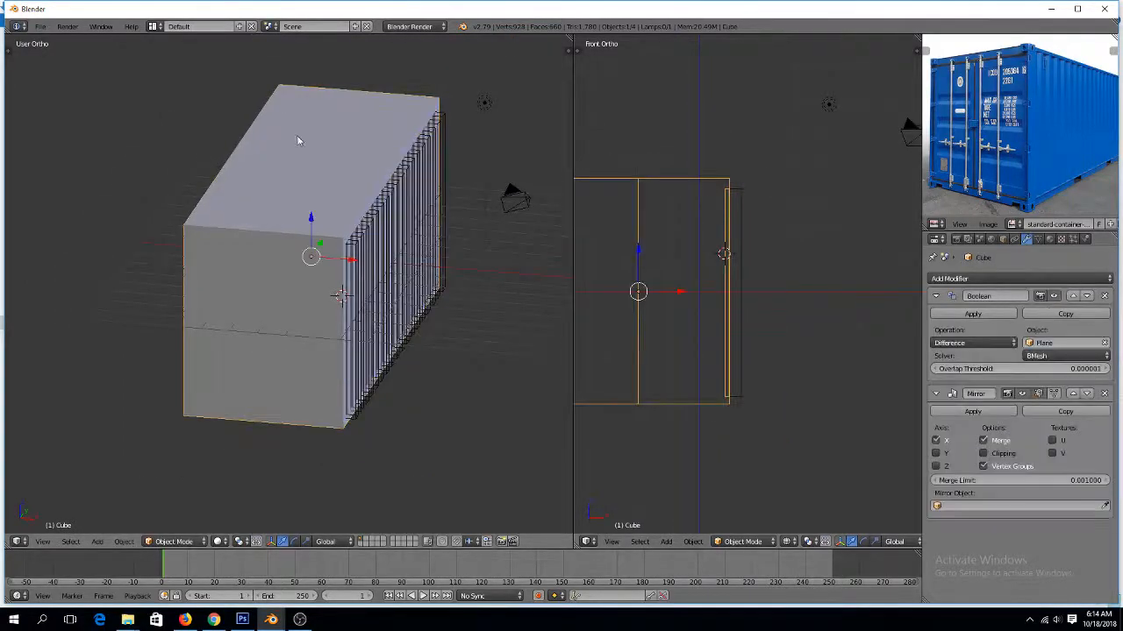
click(969, 314)
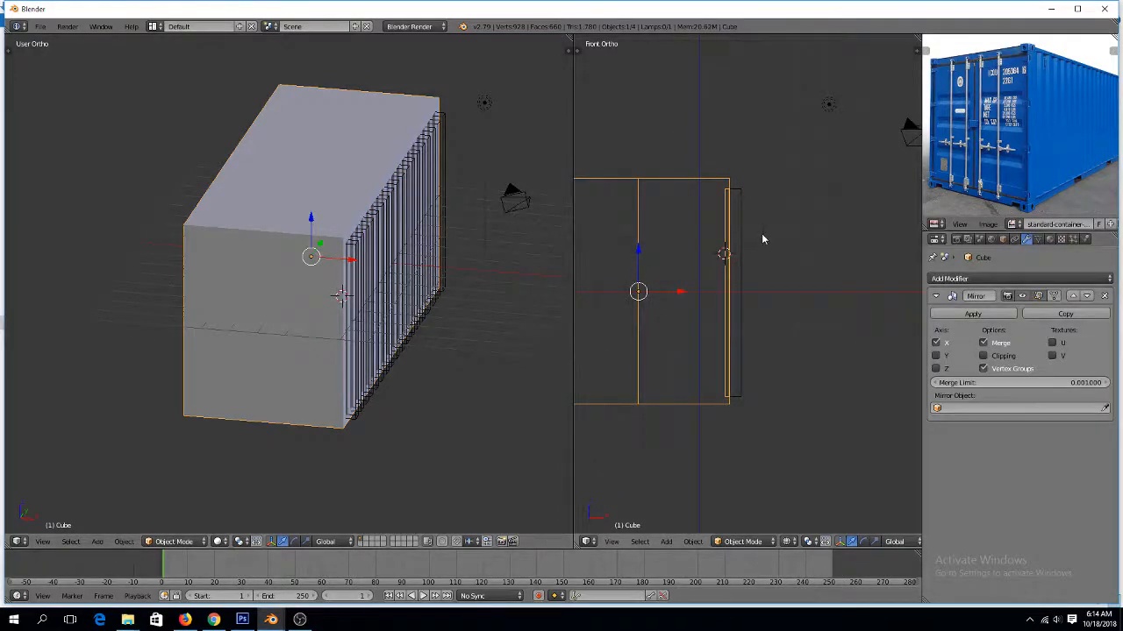
Move the column array to the first layer of the lower row, select the container box and inspect its grooves
right_click(740, 240)
key(m)
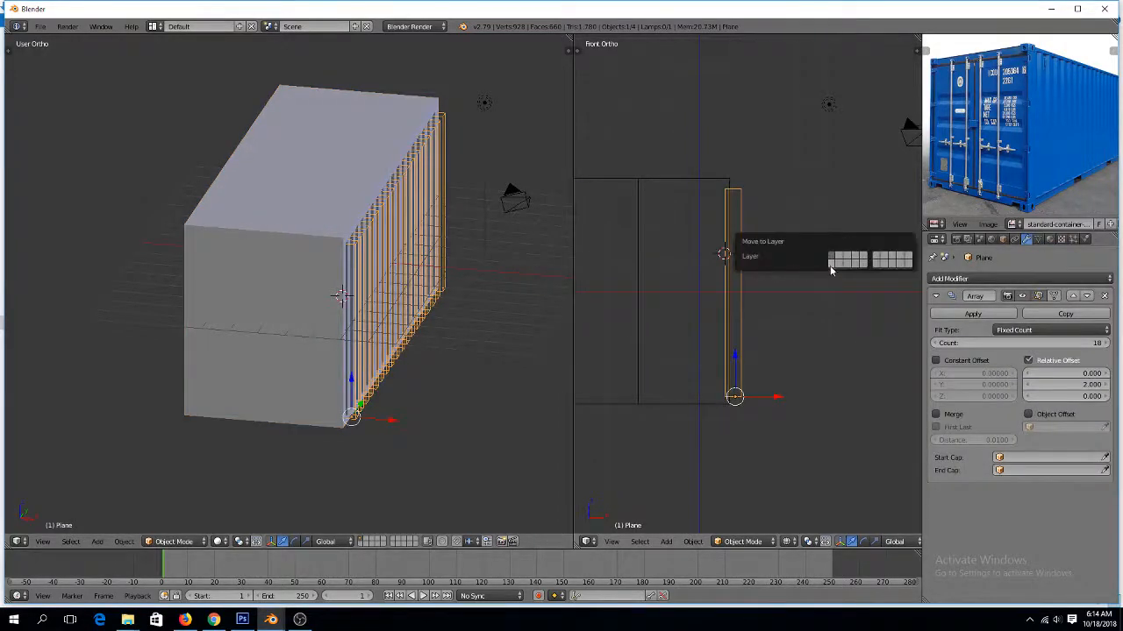
click(830, 261)
right_click(322, 131)
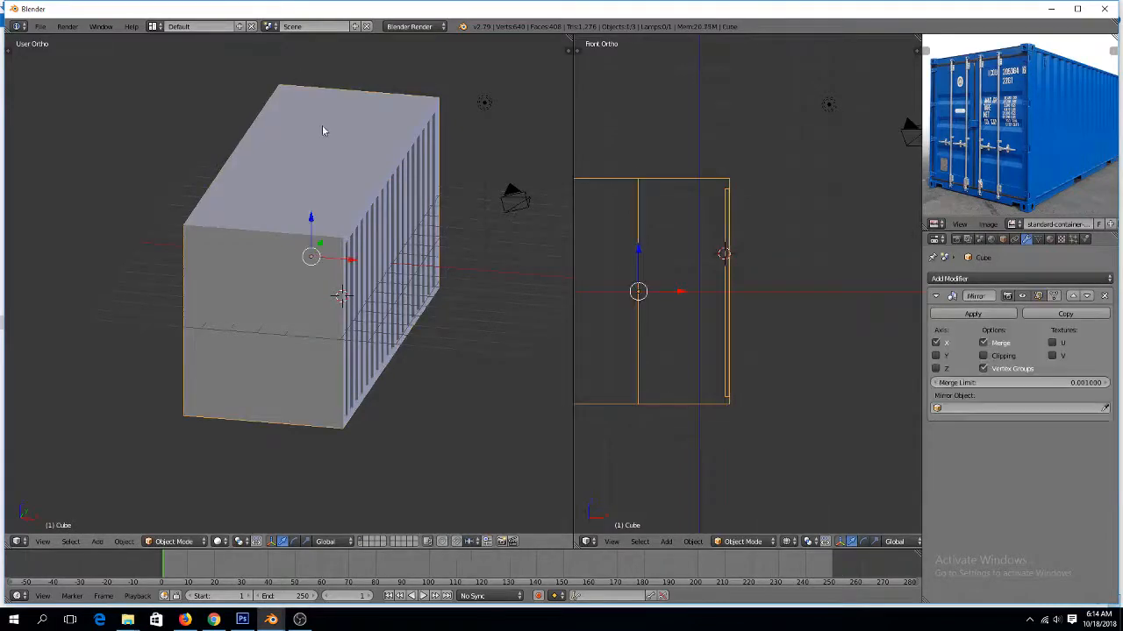
middle_drag(398, 195, 310, 200)
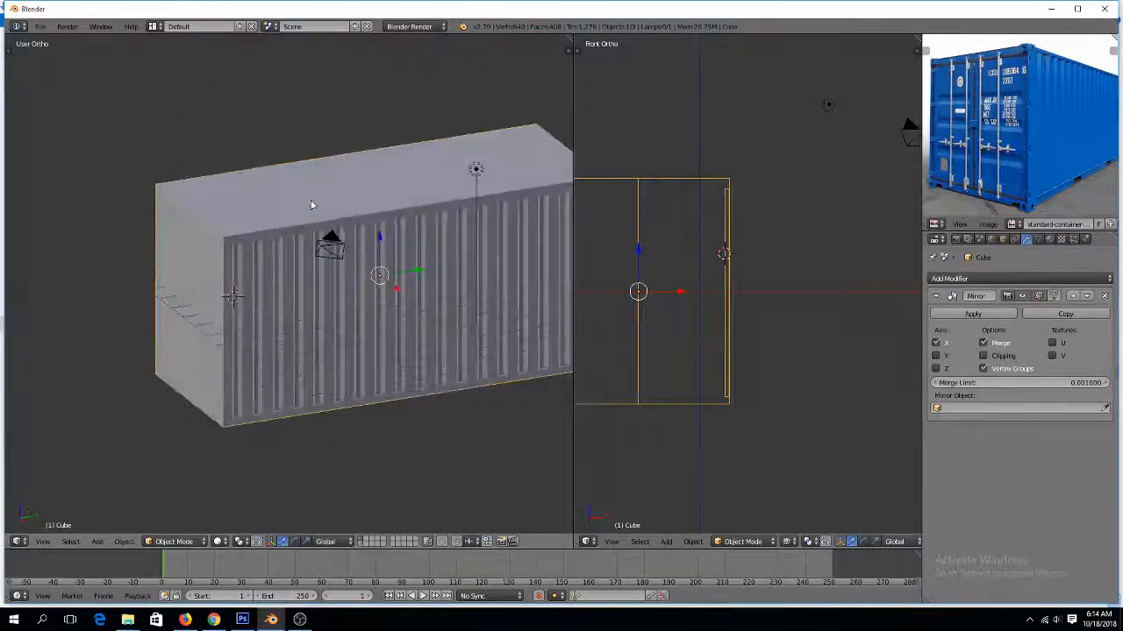
scroll(290, 214, up, 5)
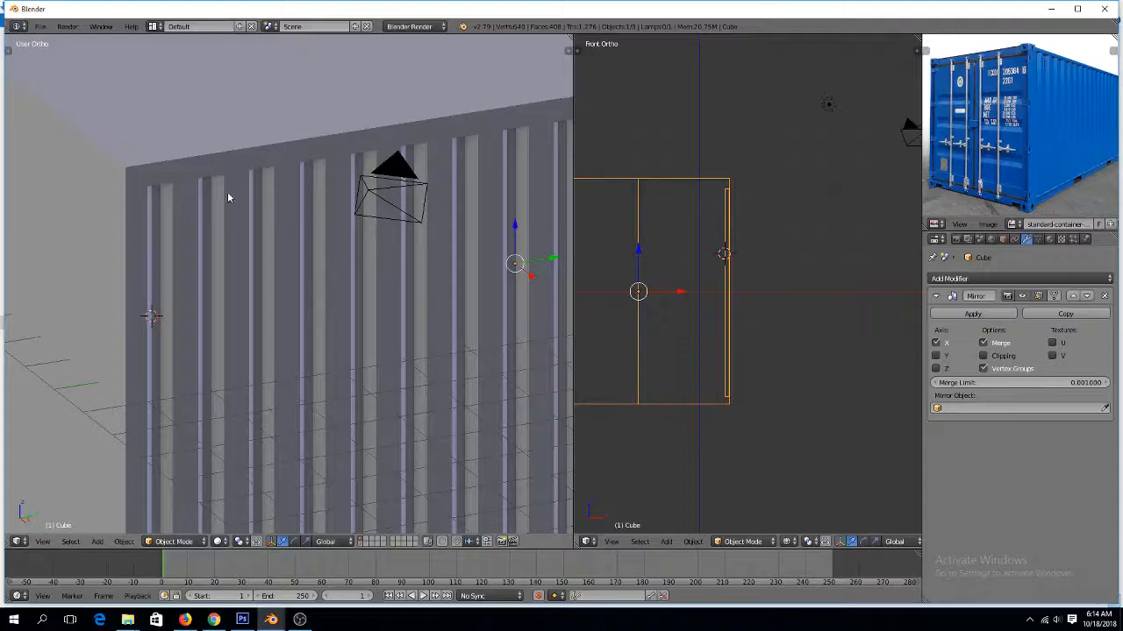
scroll(227, 191, down, 5)
Enter Edit Mode on the grooved box and try to add a crosswise loop cut through the roof and side
key(KP_7)
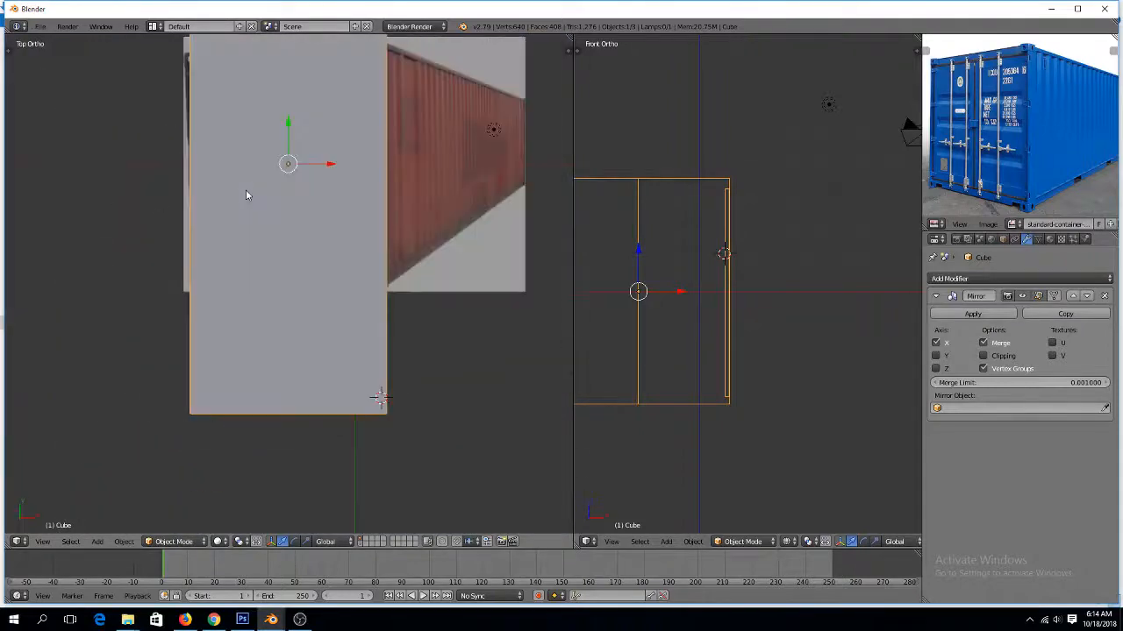
key(Tab)
middle_drag(319, 158, 274, 105)
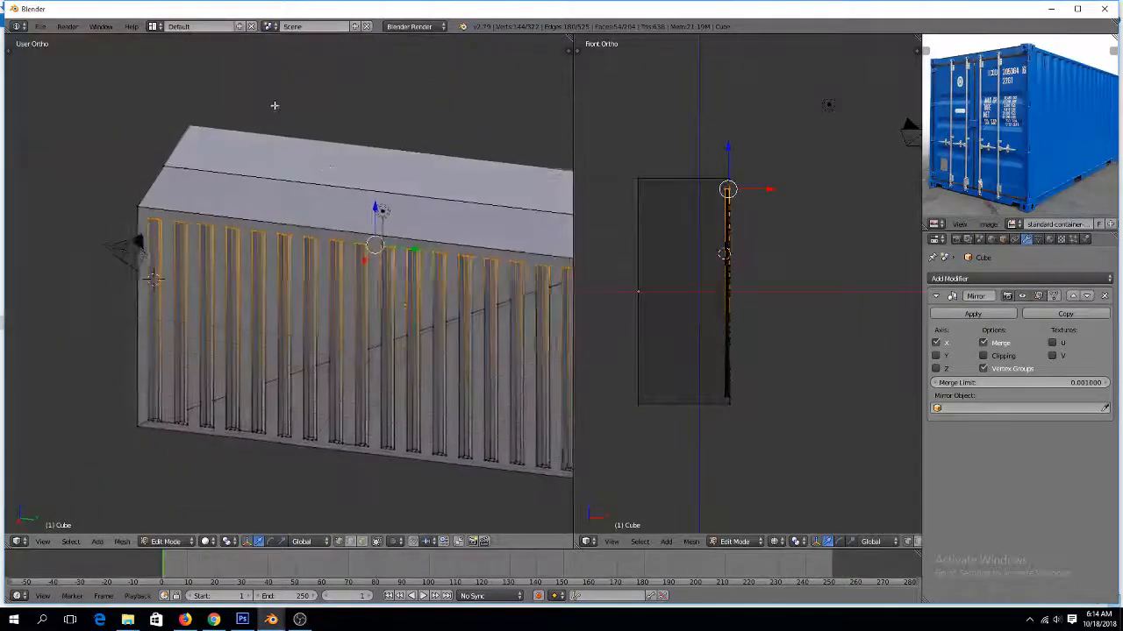
scroll(275, 105, up, 2)
key(w)
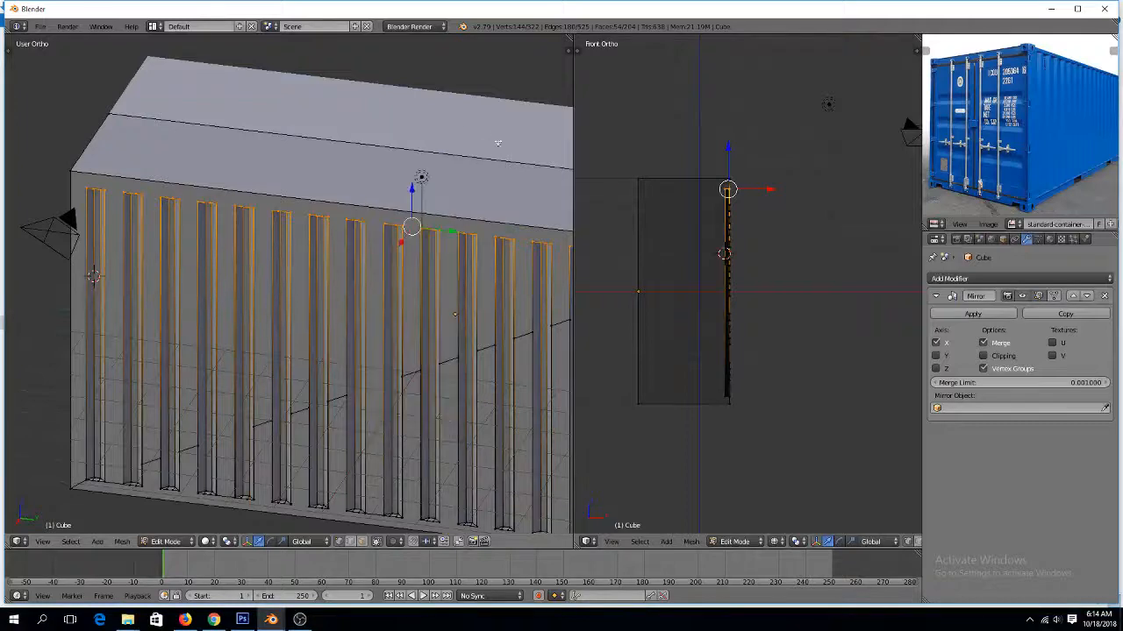
click(499, 141)
right_click(494, 159)
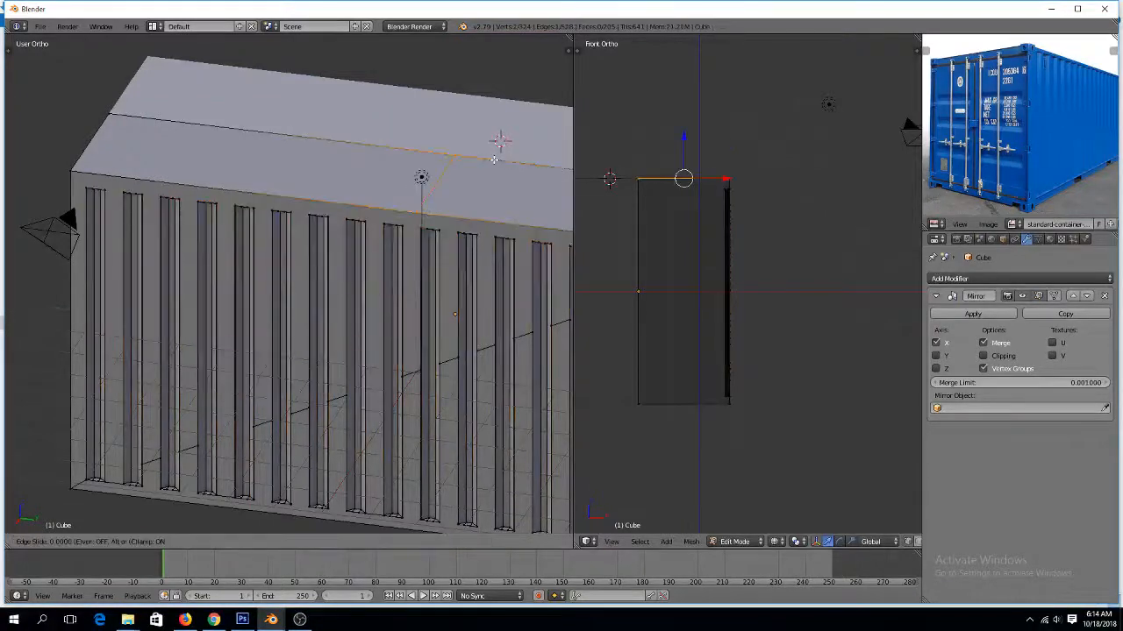
Inspect the grooved side's edges in right view, and undo the loop cut and the groove geometry
scroll(422, 265, up, 2)
scroll(422, 265, down, 3)
key(KP_1)
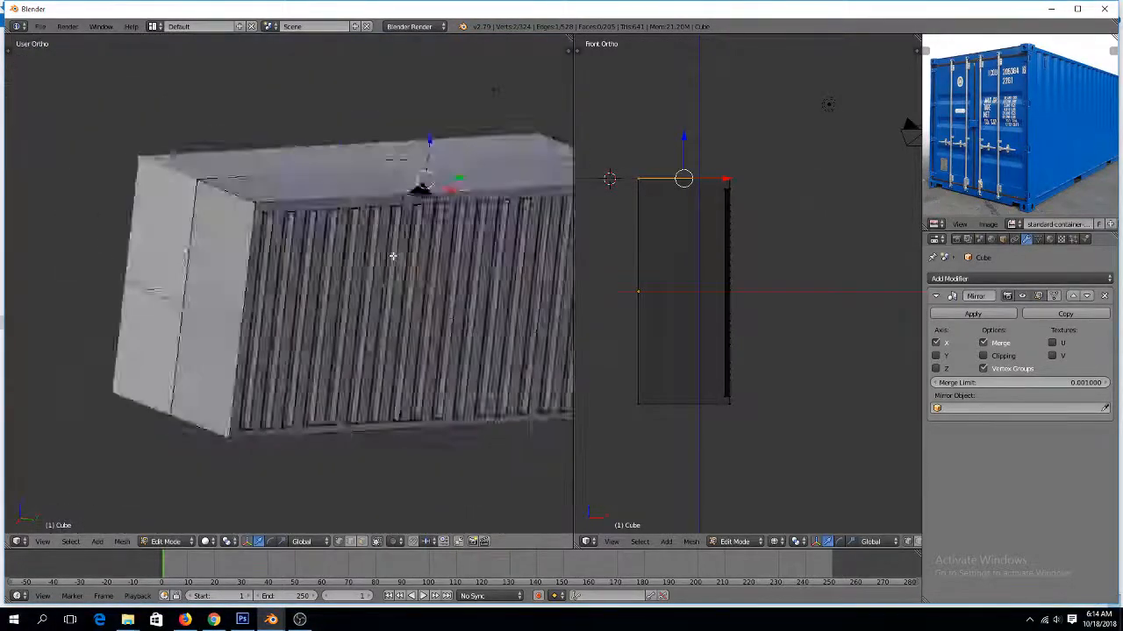
key(KP_3)
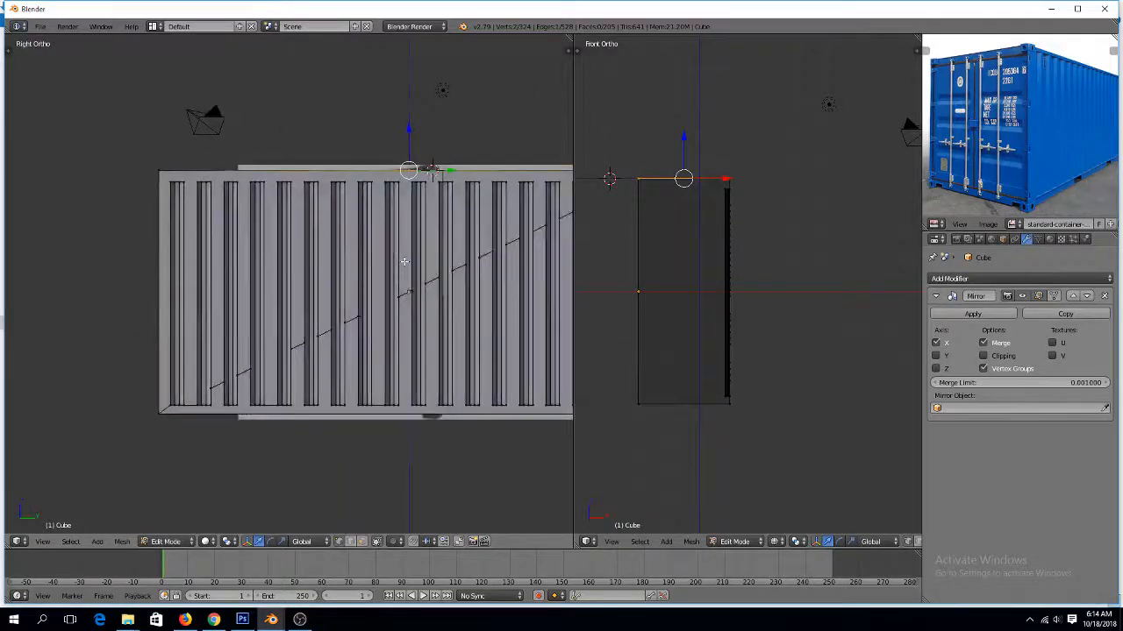
scroll(405, 262, down, 4)
scroll(359, 327, up, 6)
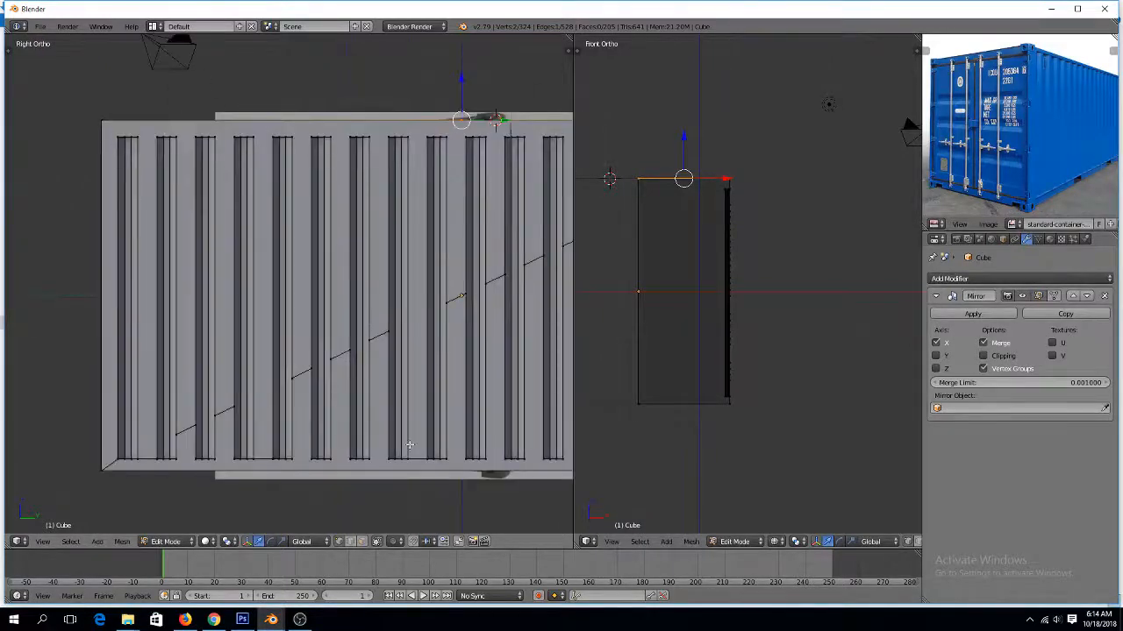
middle_drag(410, 446, 392, 374)
key(ctrl+z)
key(ctrl+z)
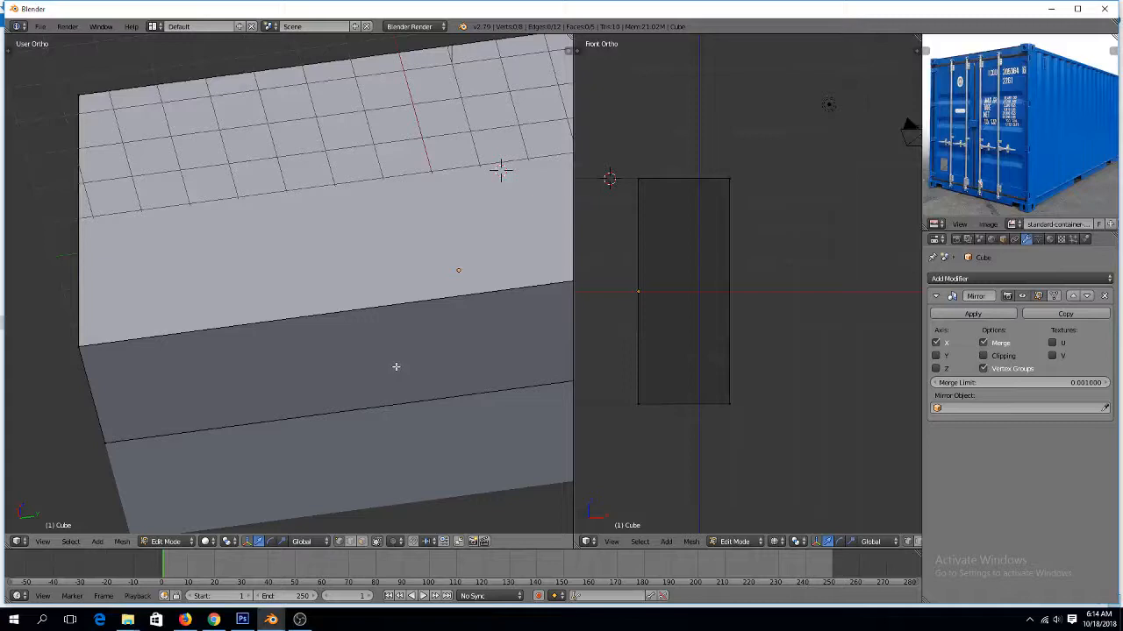
Redo the groove geometry on the container box and clear the selection
key(ctrl+shift+z)
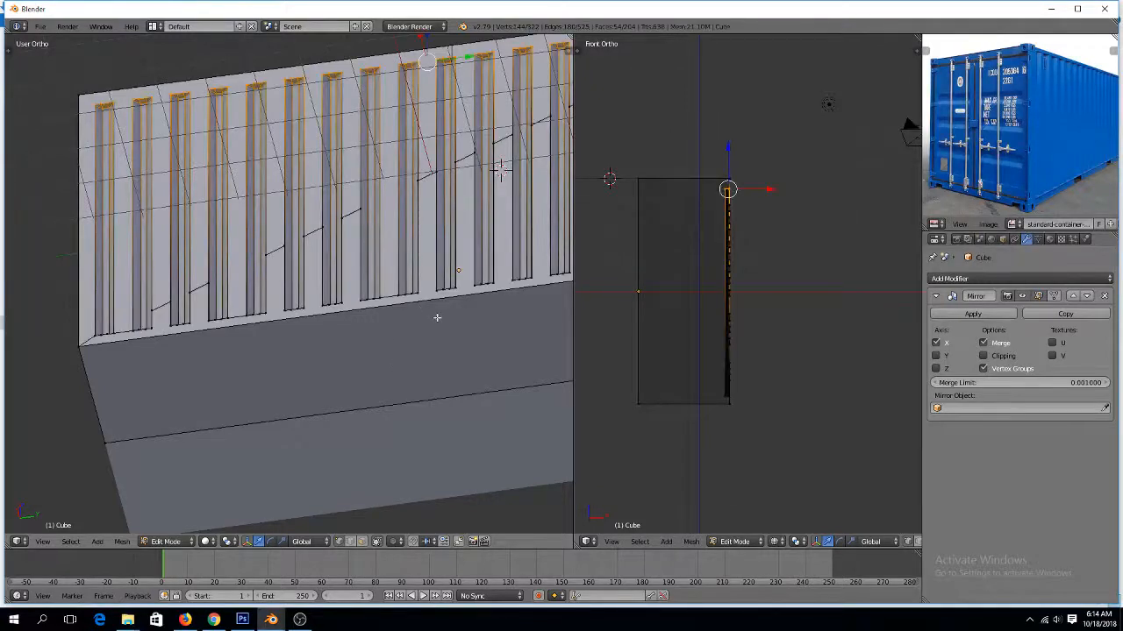
key(ctrl+e)
key(Escape)
key(a)
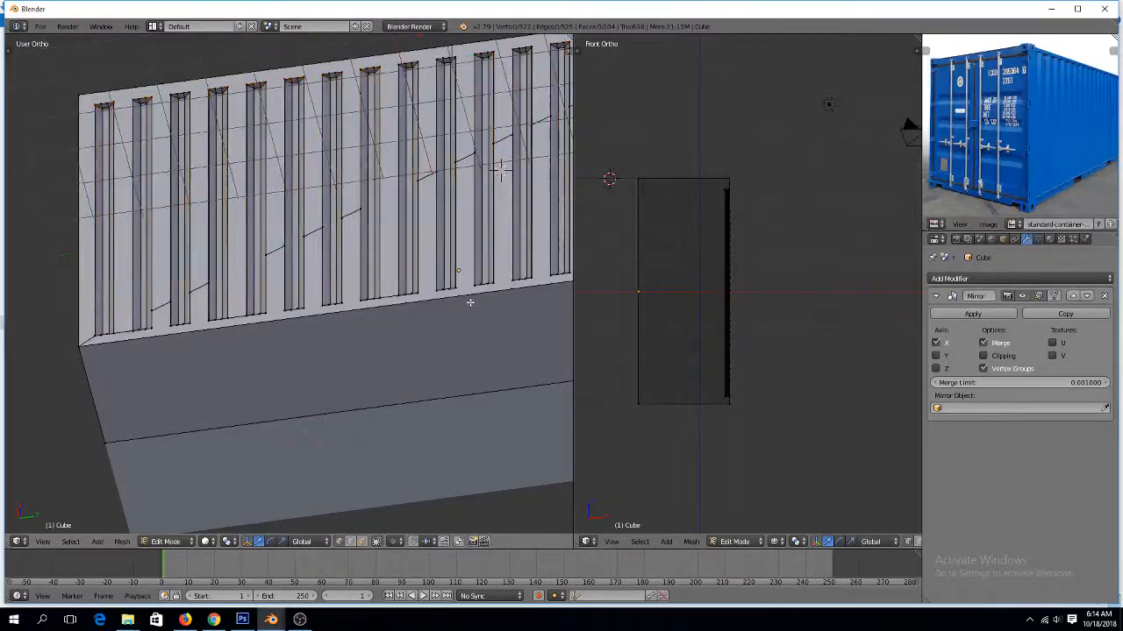
Add centred crosswise loop cuts across the box's underside and across its roof
key(ctrl+r)
click(431, 311)
right_click(432, 312)
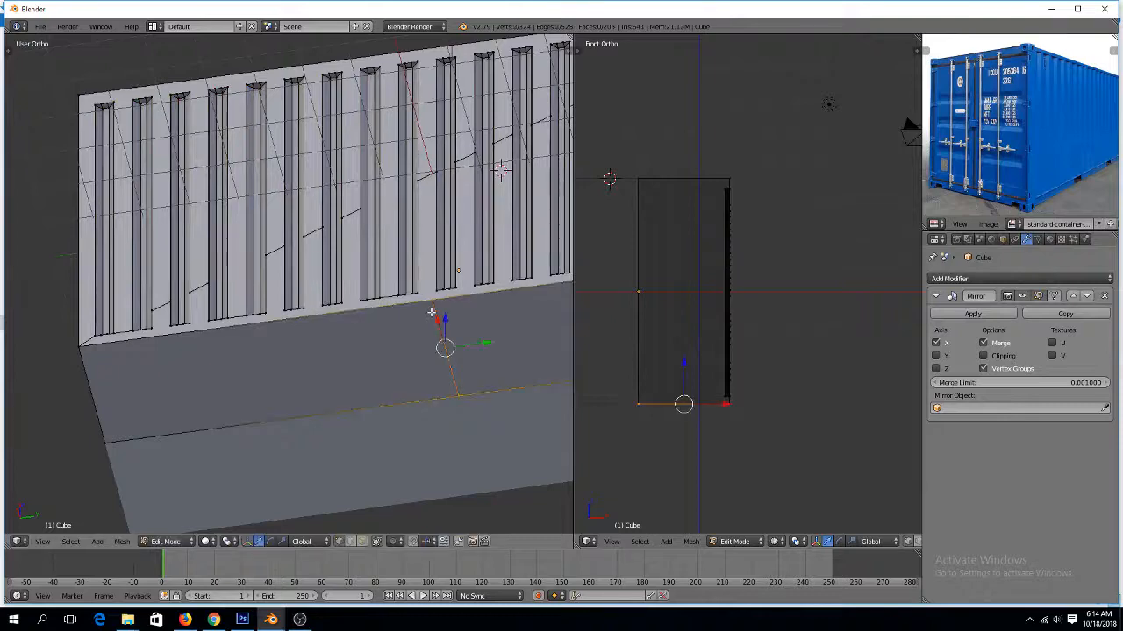
right_click(435, 306)
middle_drag(422, 237, 424, 321)
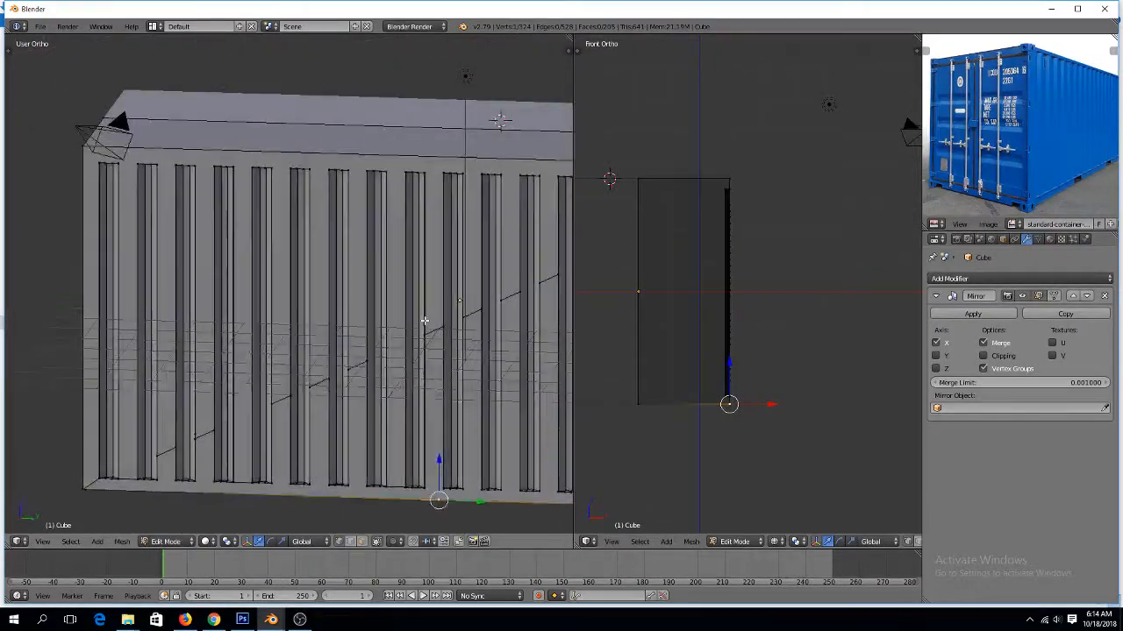
key(ctrl+r)
click(446, 149)
right_click(447, 149)
Connect the midpoint vertices of the grooved side's upper and lower long edges with a vertical edge
right_click(433, 159)
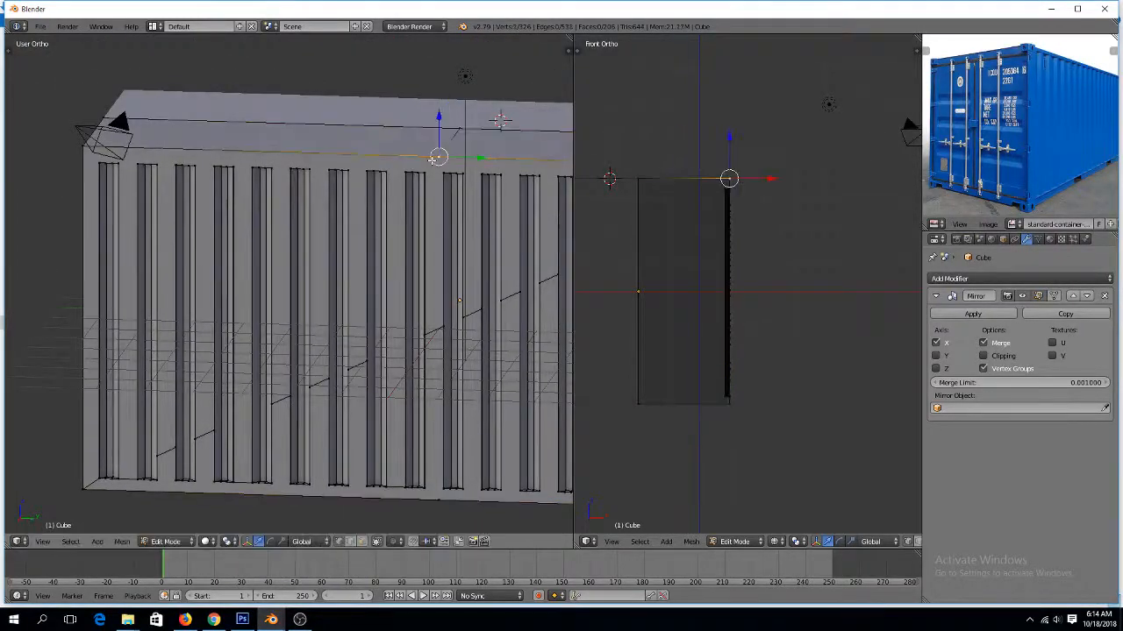
middle_drag(411, 342, 412, 366)
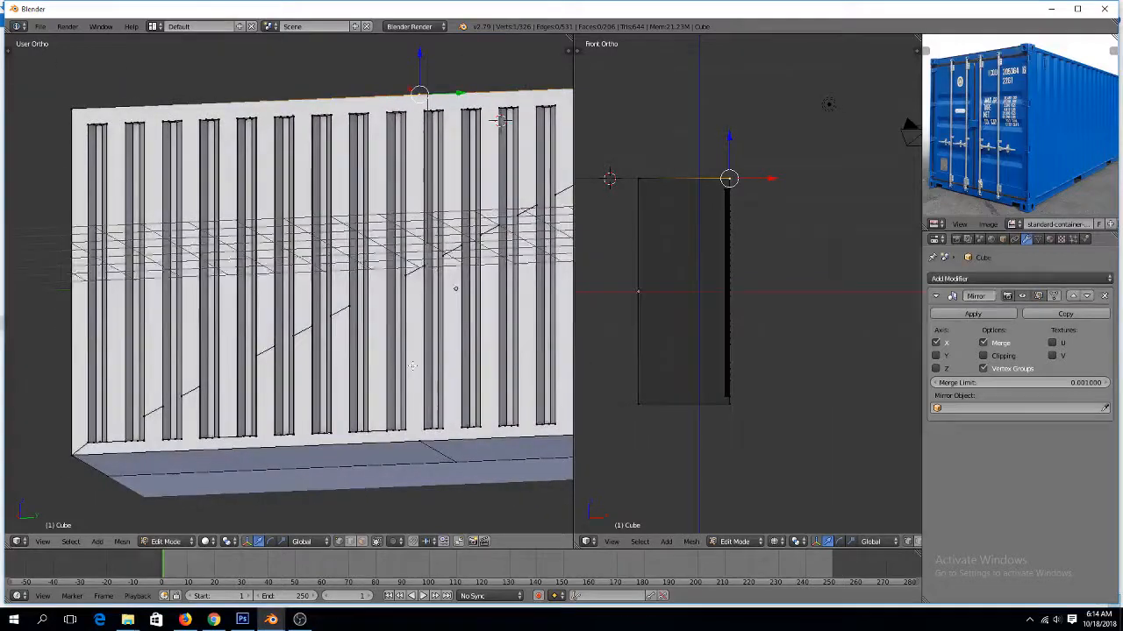
shift+right_click(422, 444)
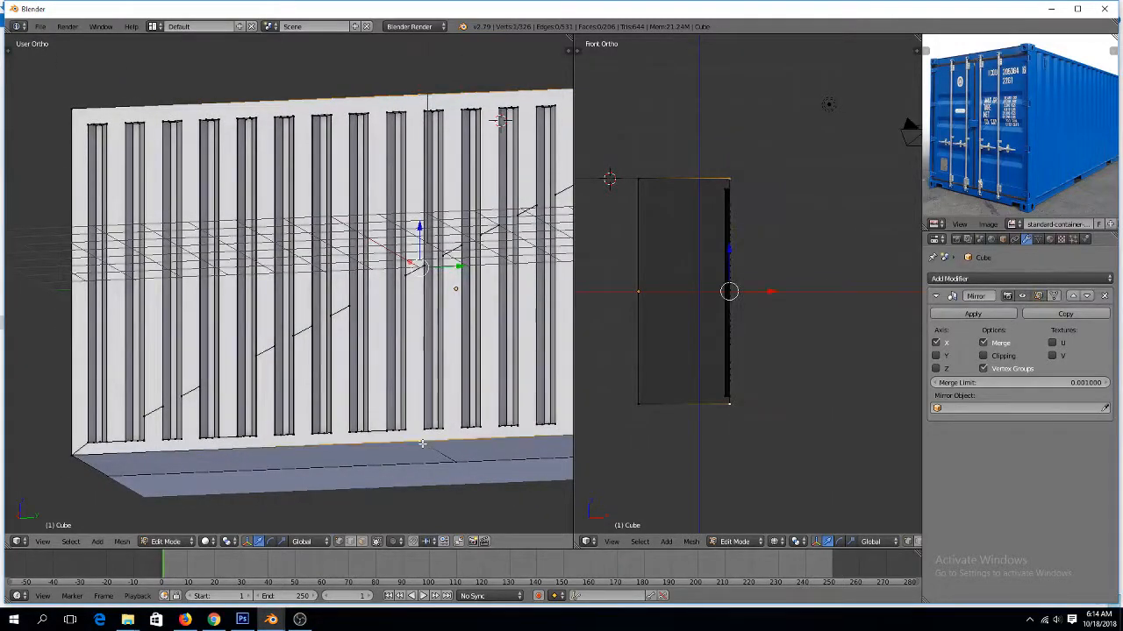
key(j)
key(a)
scroll(381, 248, down, 2)
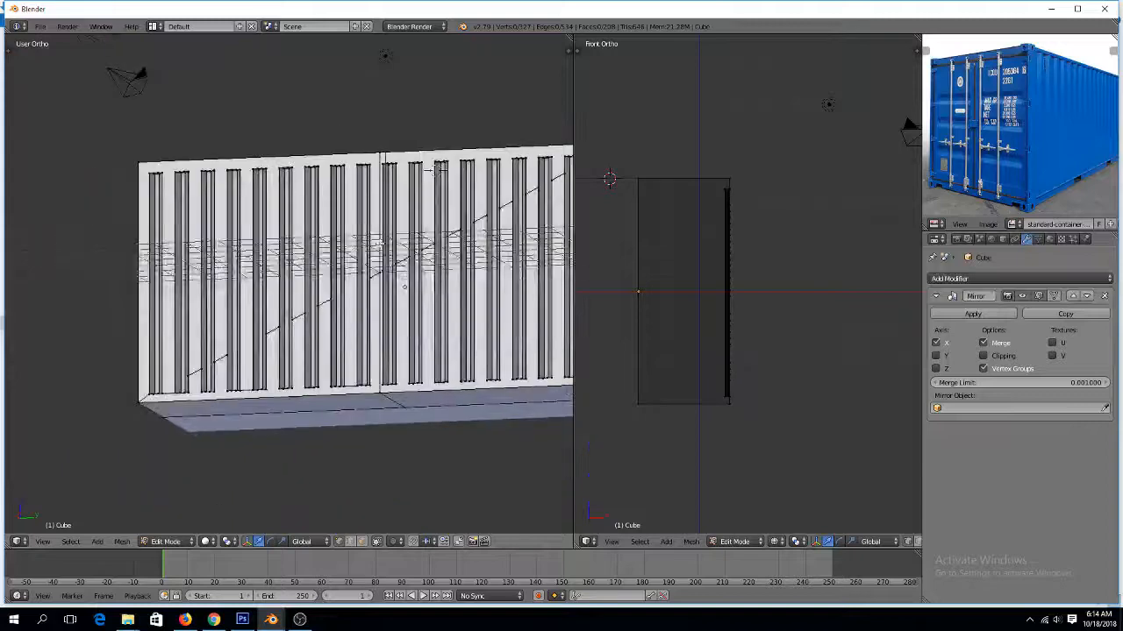
key(KP_7)
scroll(373, 215, up, 3)
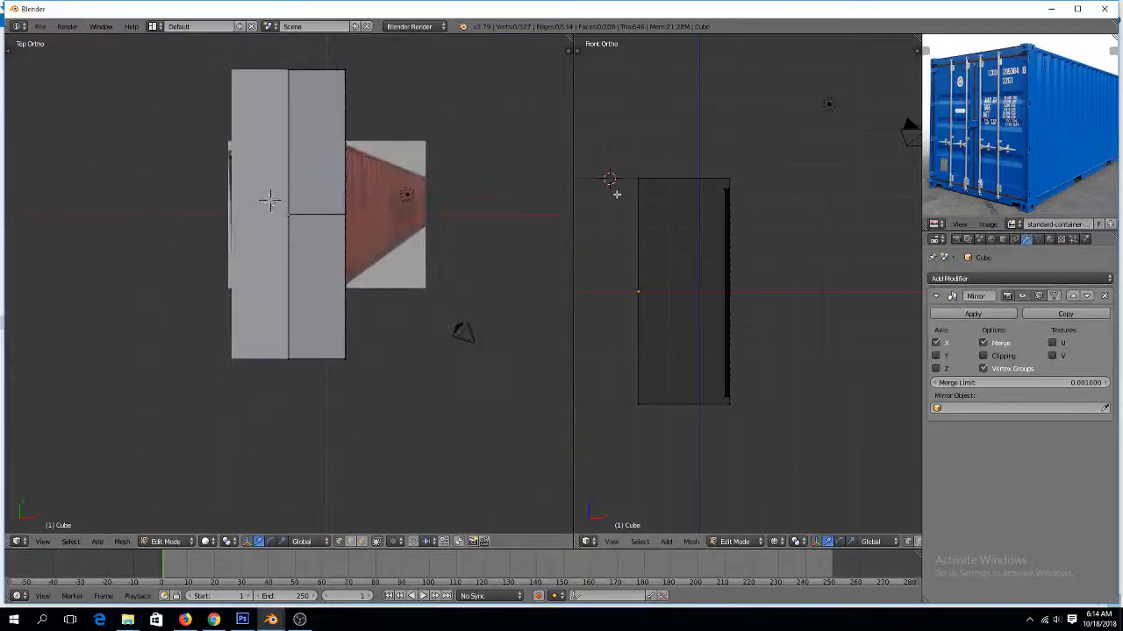
key(b)
drag(607, 93, 758, 304)
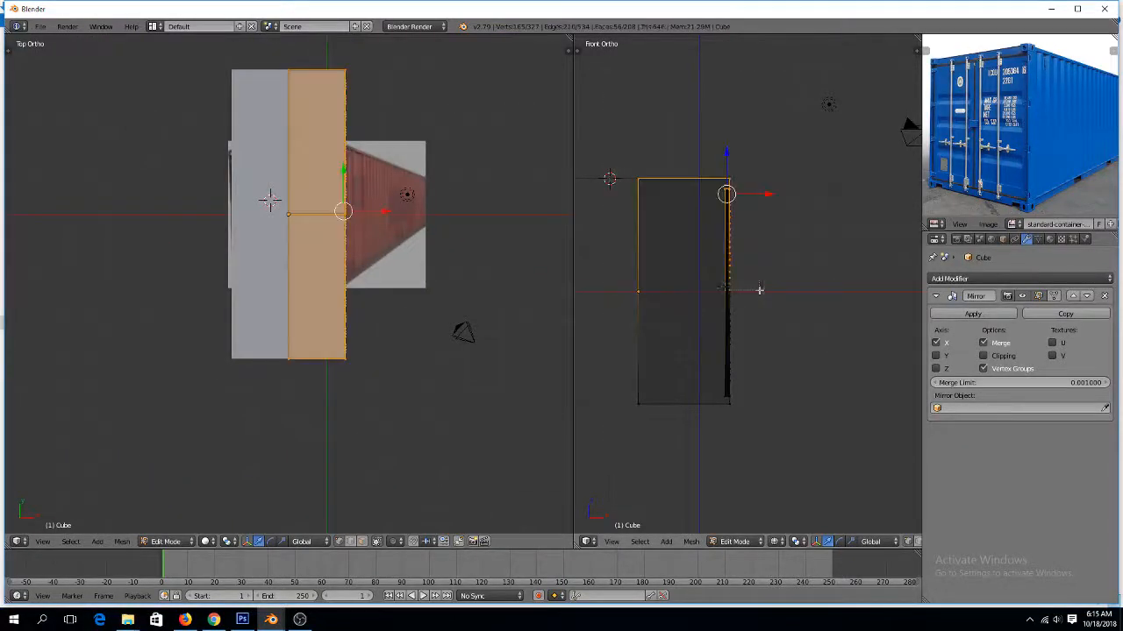
middle_drag(436, 198, 406, 198)
key(a)
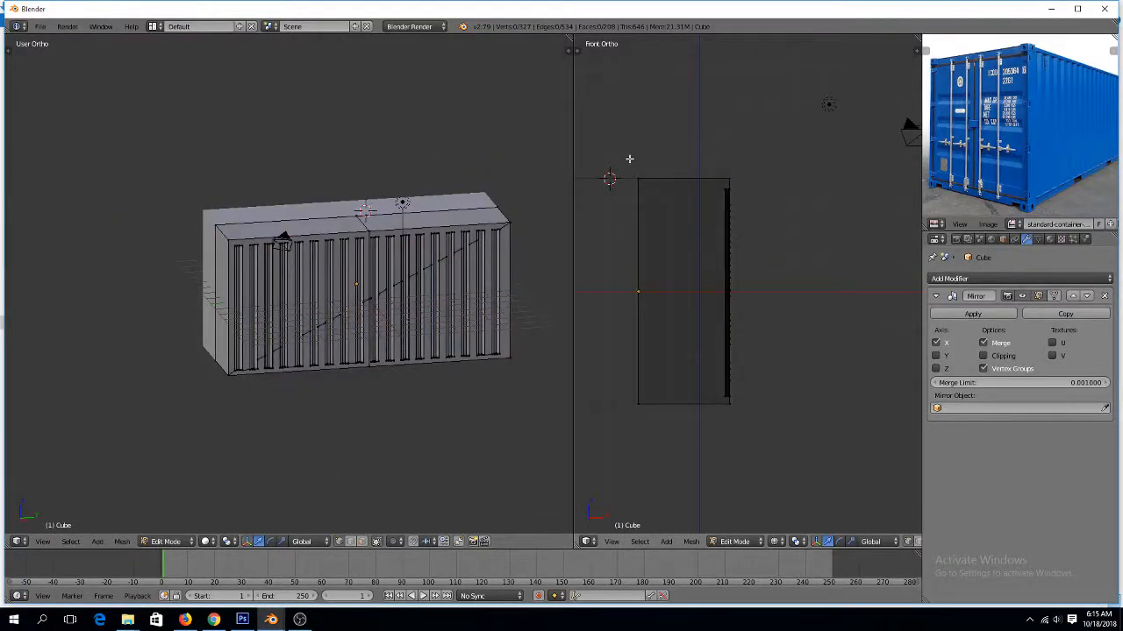
key(b)
drag(623, 146, 781, 293)
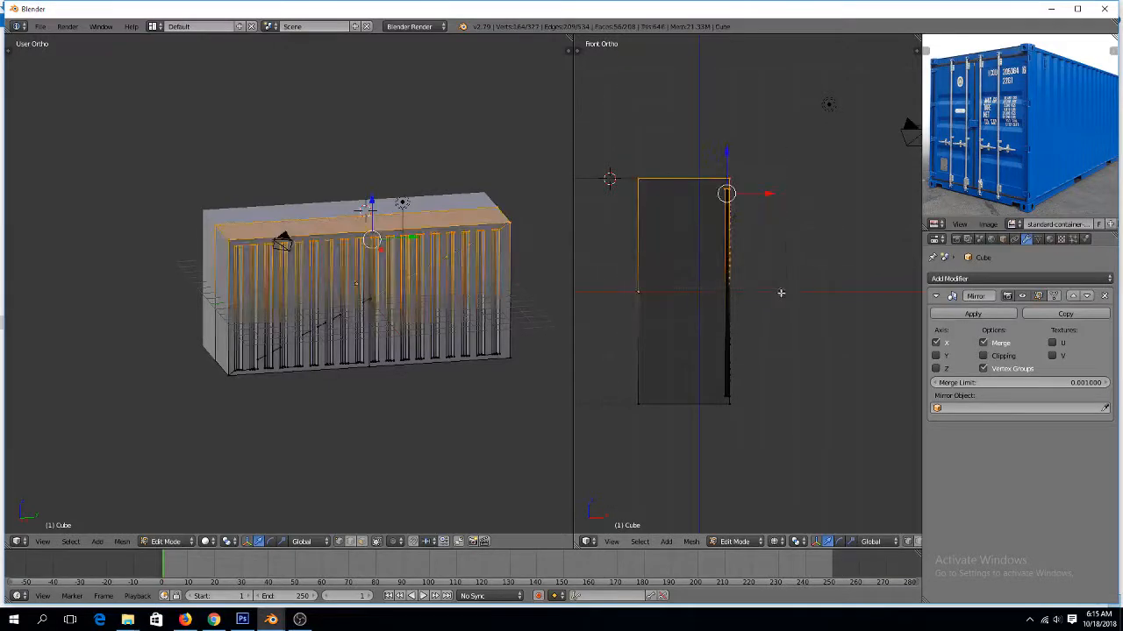
middle_drag(709, 328, 646, 343)
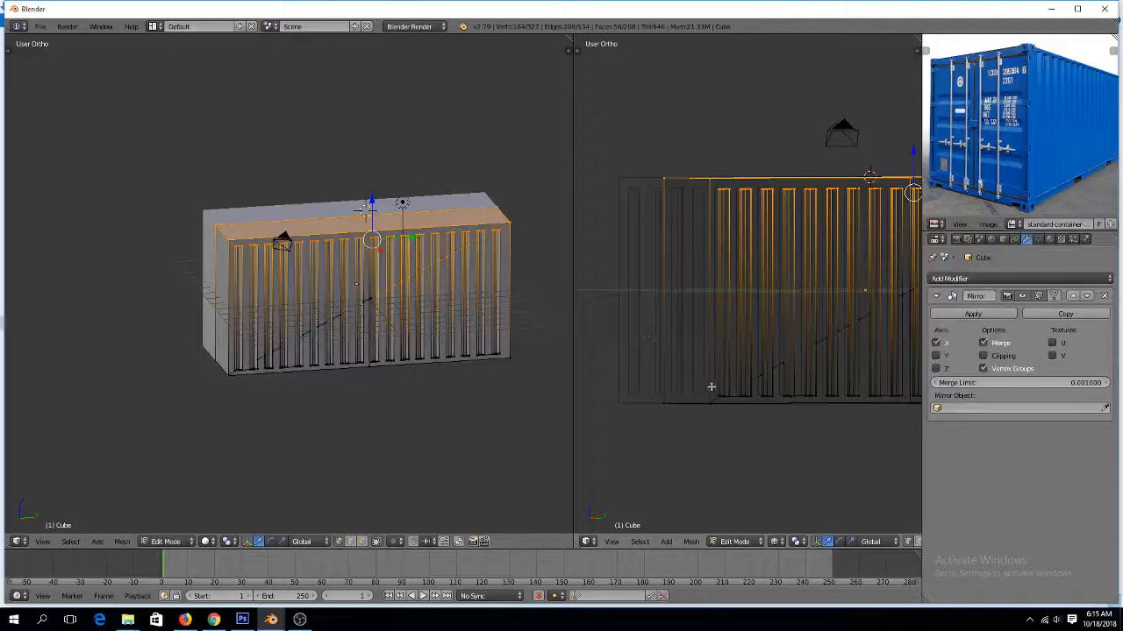
key(KP_7)
key(a)
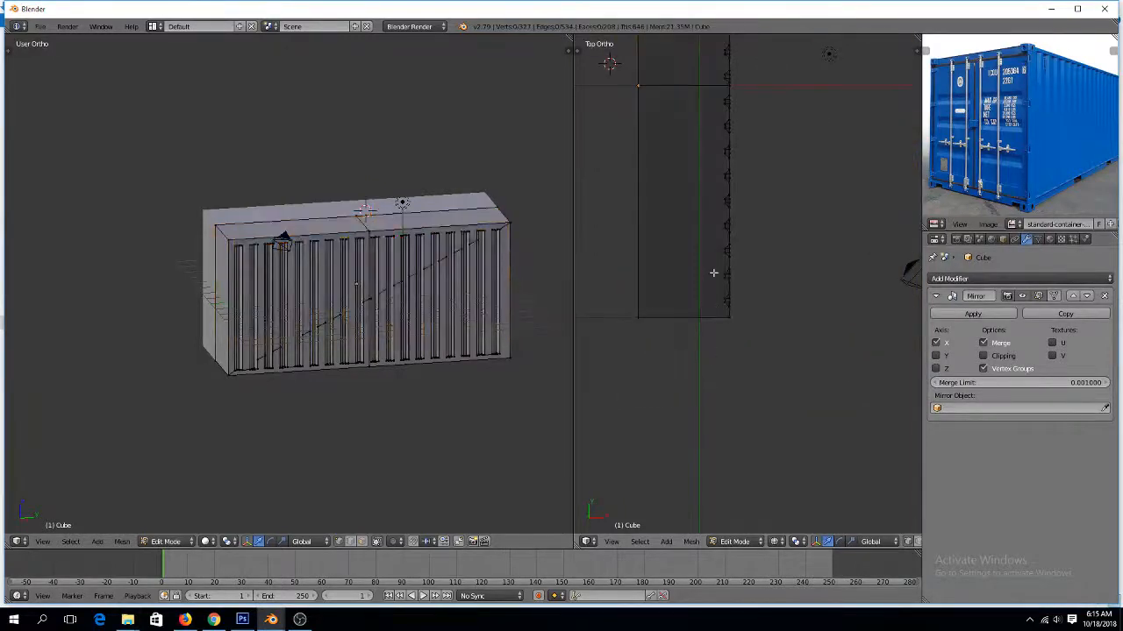
Box-select the front half of the box in top view, invert the selection, and add the rear half's roof face
key(b)
drag(691, 223, 788, 331)
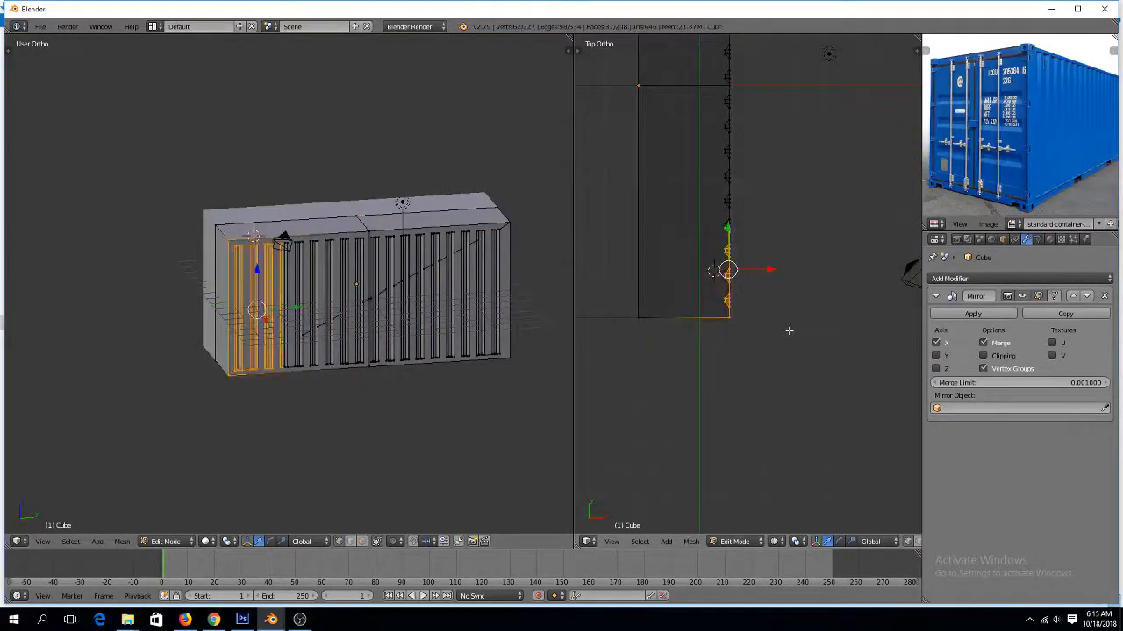
scroll(773, 213, down, 3)
scroll(704, 162, down, 2)
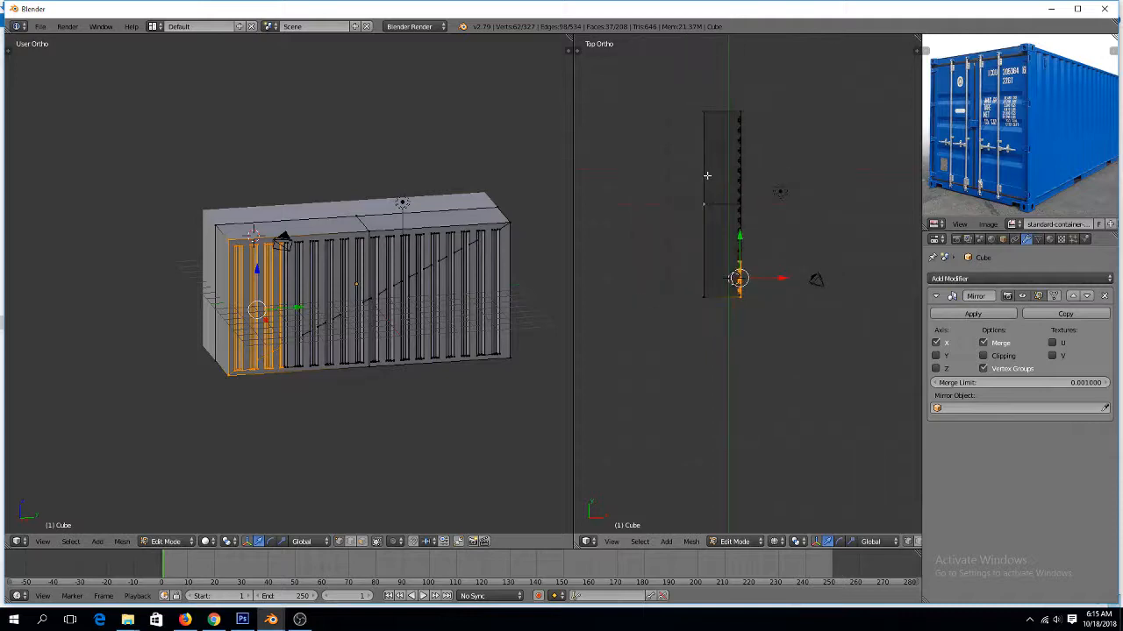
scroll(707, 201, up, 3)
key(b)
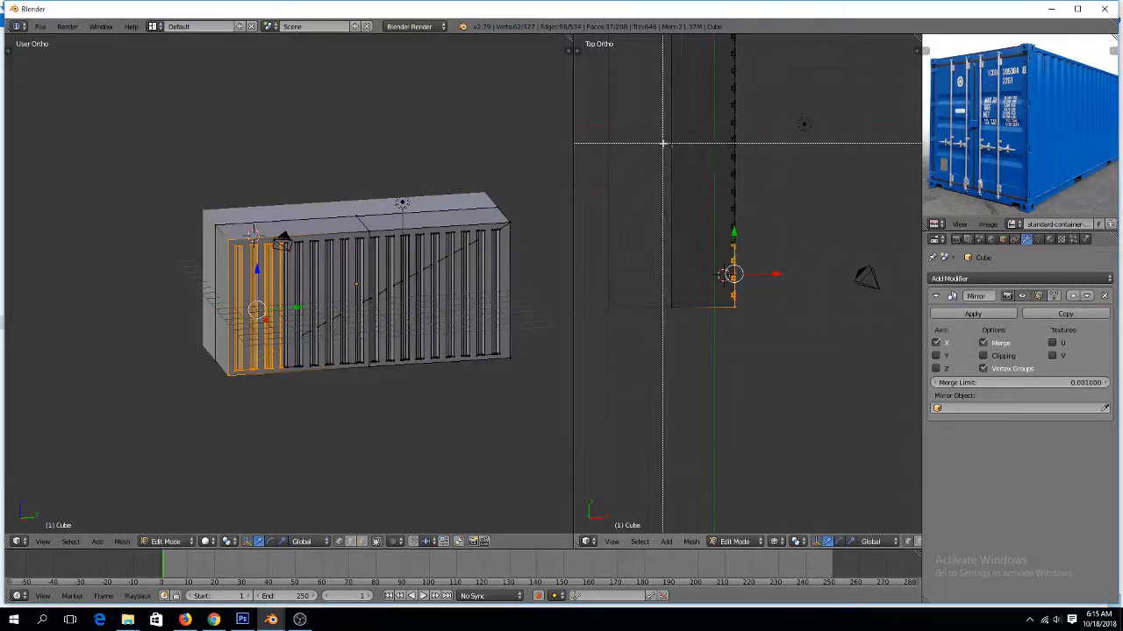
drag(667, 144, 826, 346)
key(ctrl+p)
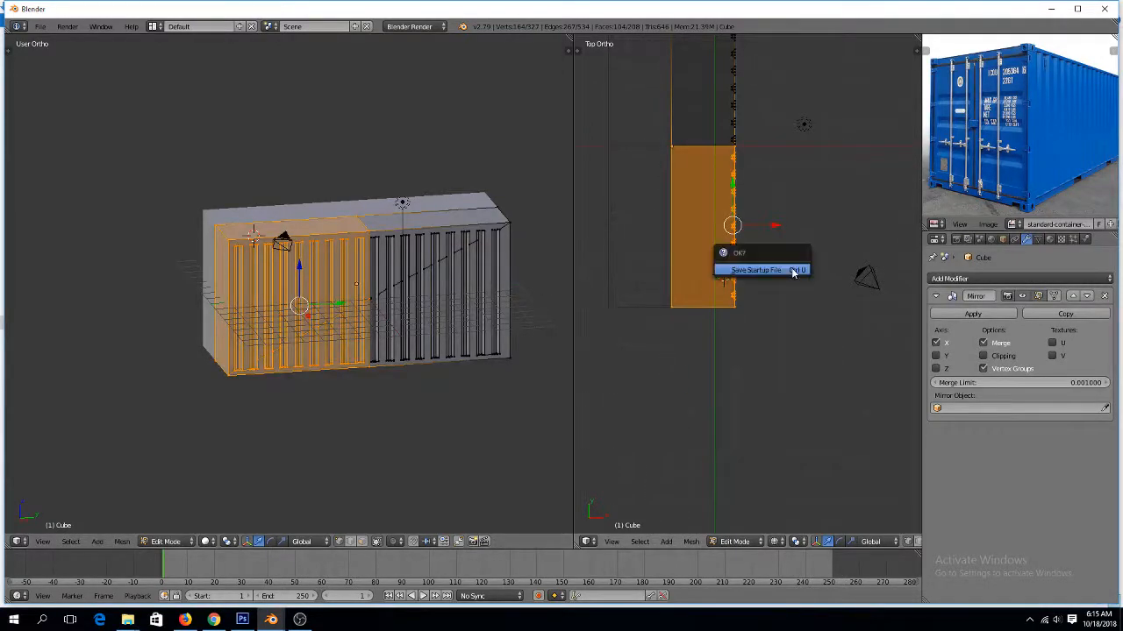
key(ctrl+i)
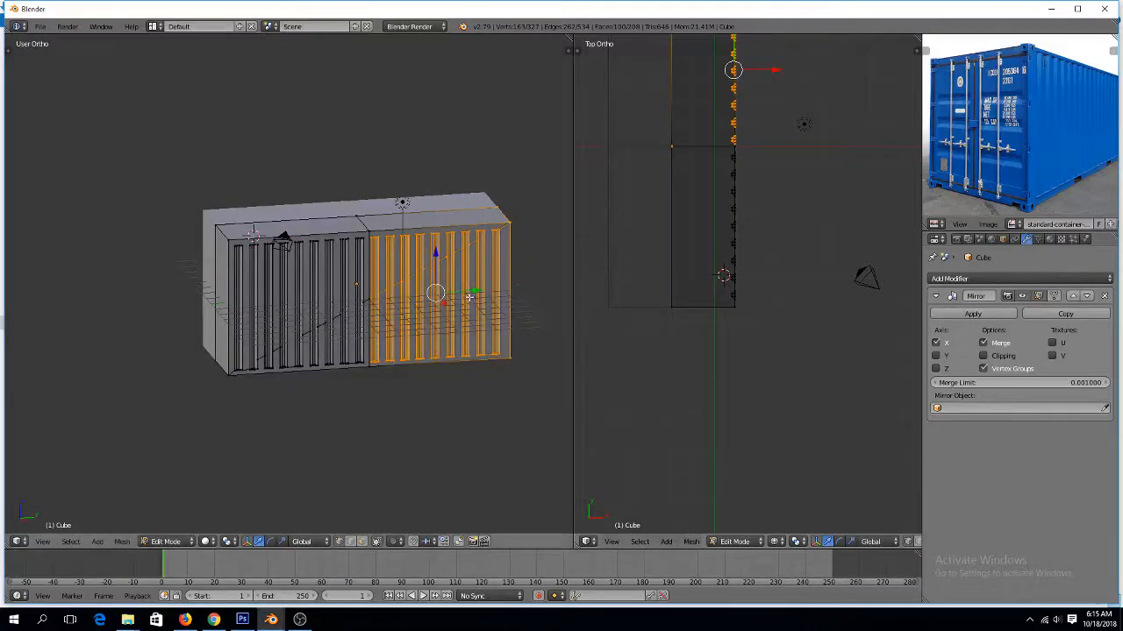
shift+right_click(375, 215)
Try to delete the selected rear half of the box and undo the deletion
click(480, 199)
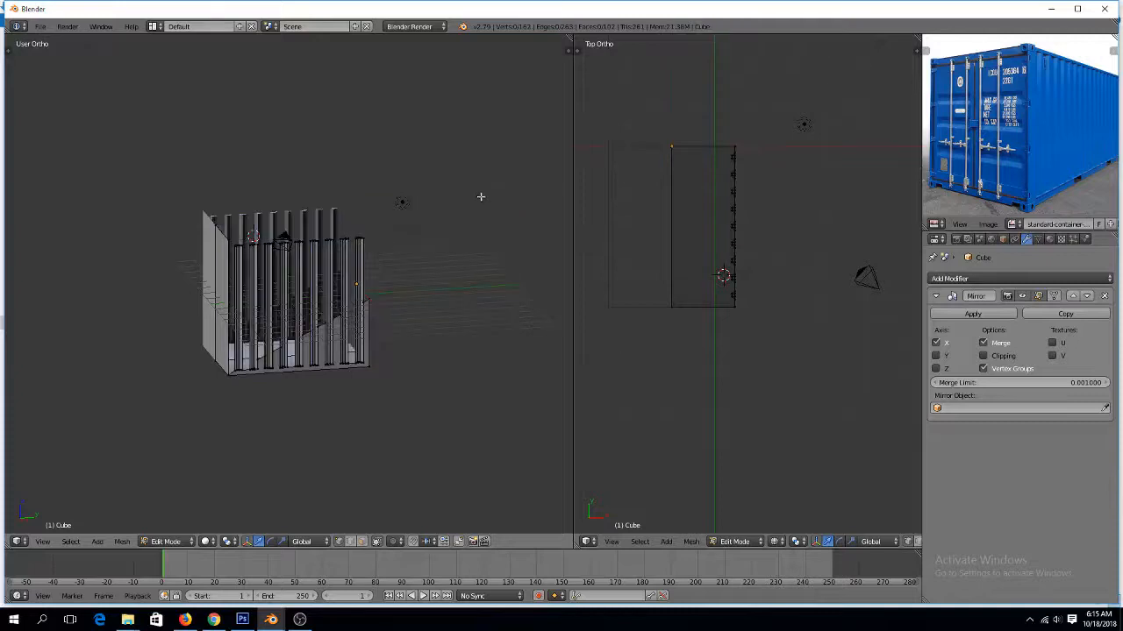
key(ctrl+z)
scroll(459, 250, up, 2)
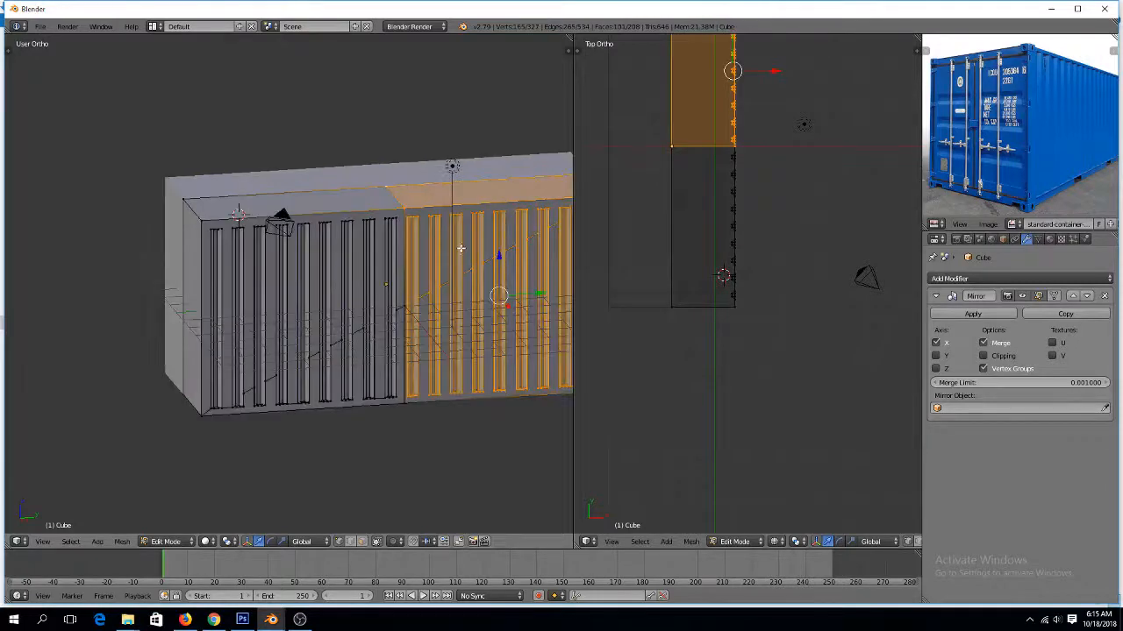
In face select mode, add the remaining side faces to the rear-half selection and delete the selected faces
key(ctrl+Tab)
click(452, 279)
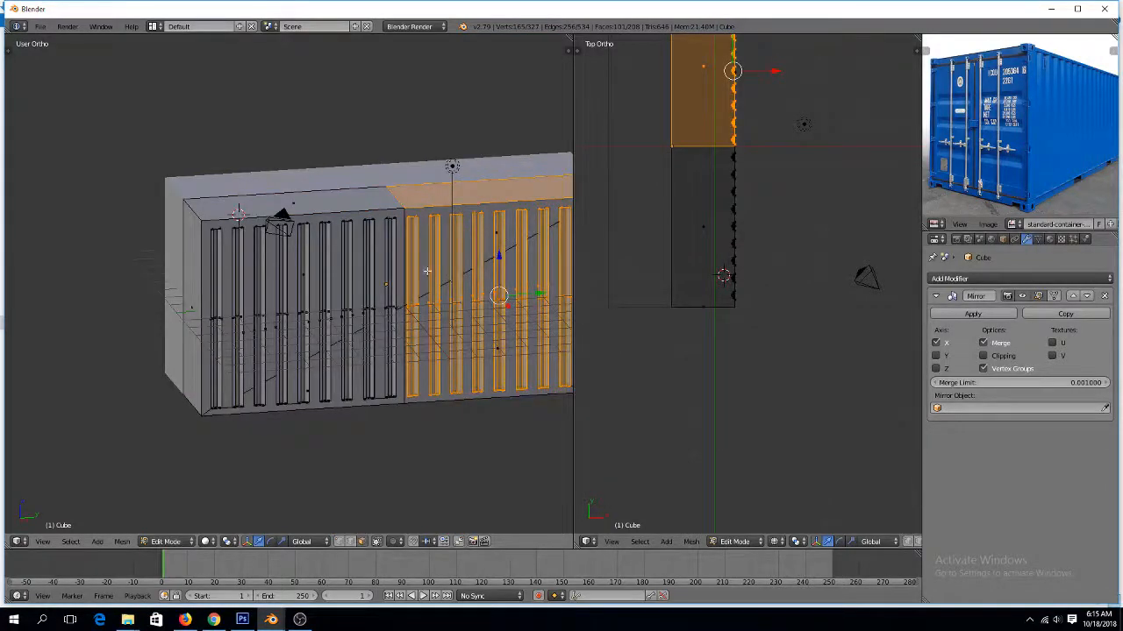
shift+right_click(429, 312)
key(x)
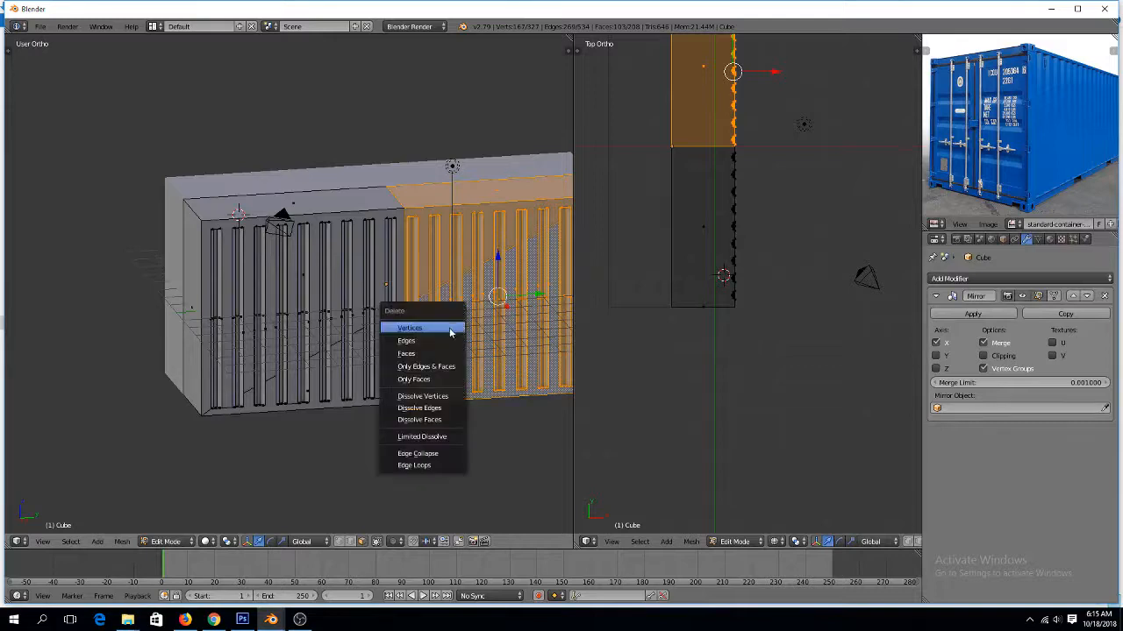
click(450, 354)
key(Tab)
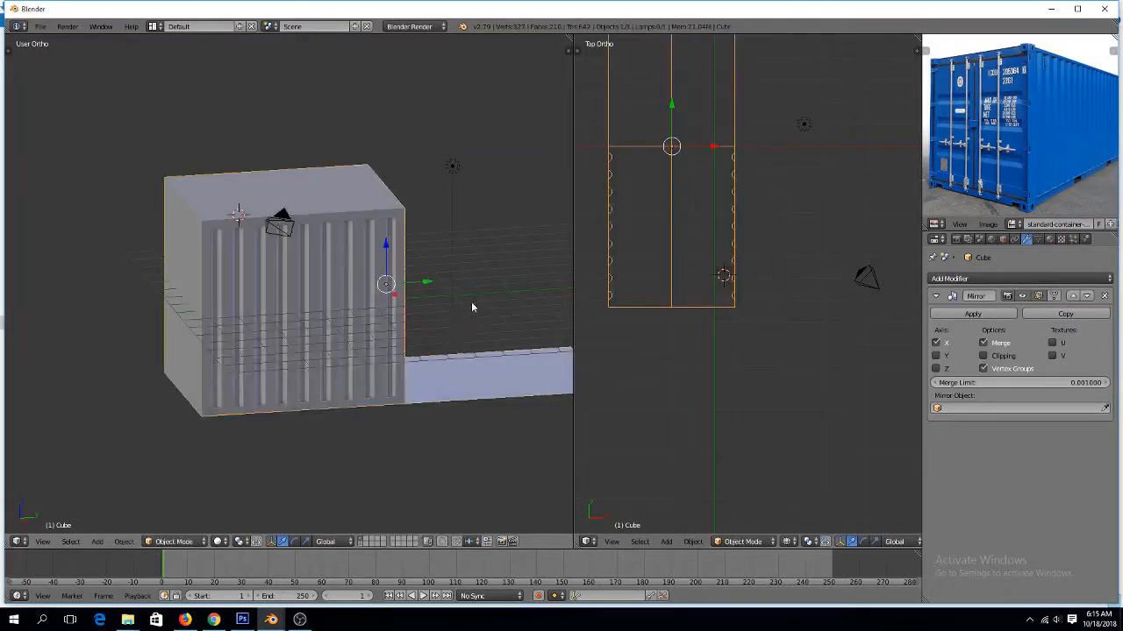
Select the leftover floor face behind the front half, delete it and return to Object Mode
key(Tab)
key(l)
key(x)
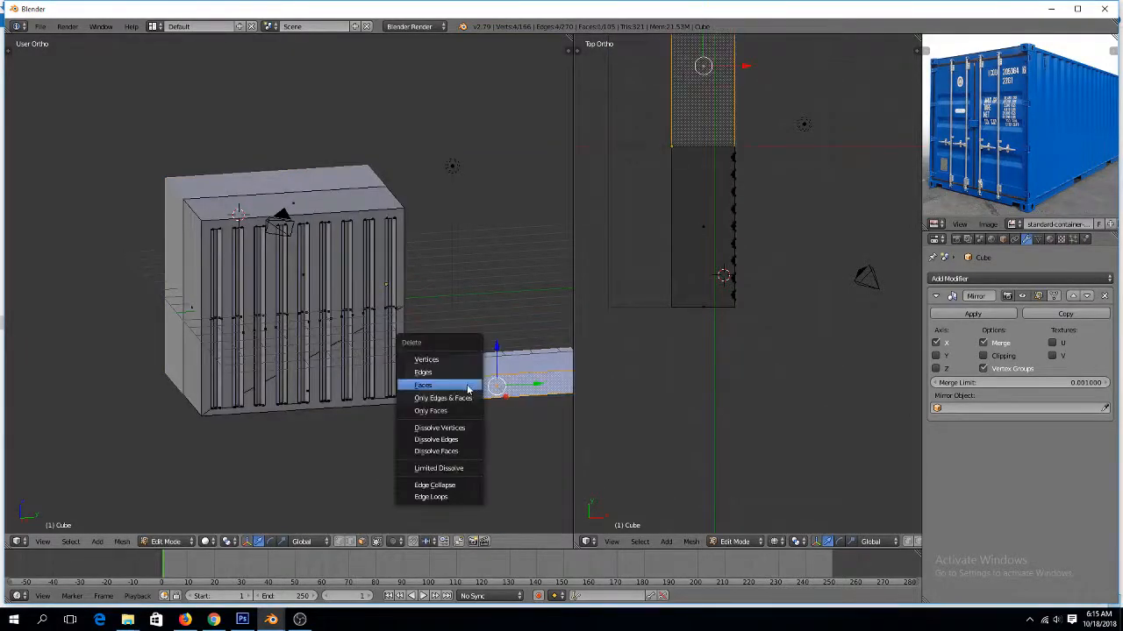
click(467, 386)
key(Tab)
Enable the Y axis in the half container's Mirror modifier and inspect the completed container from the front
middle_drag(474, 371, 503, 361)
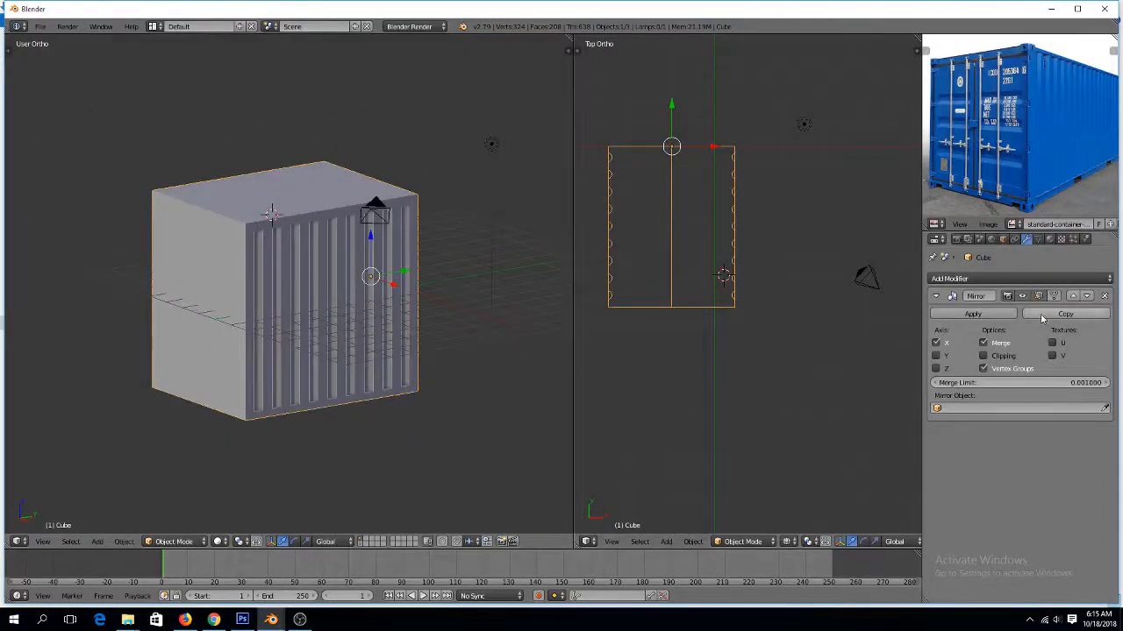
click(935, 355)
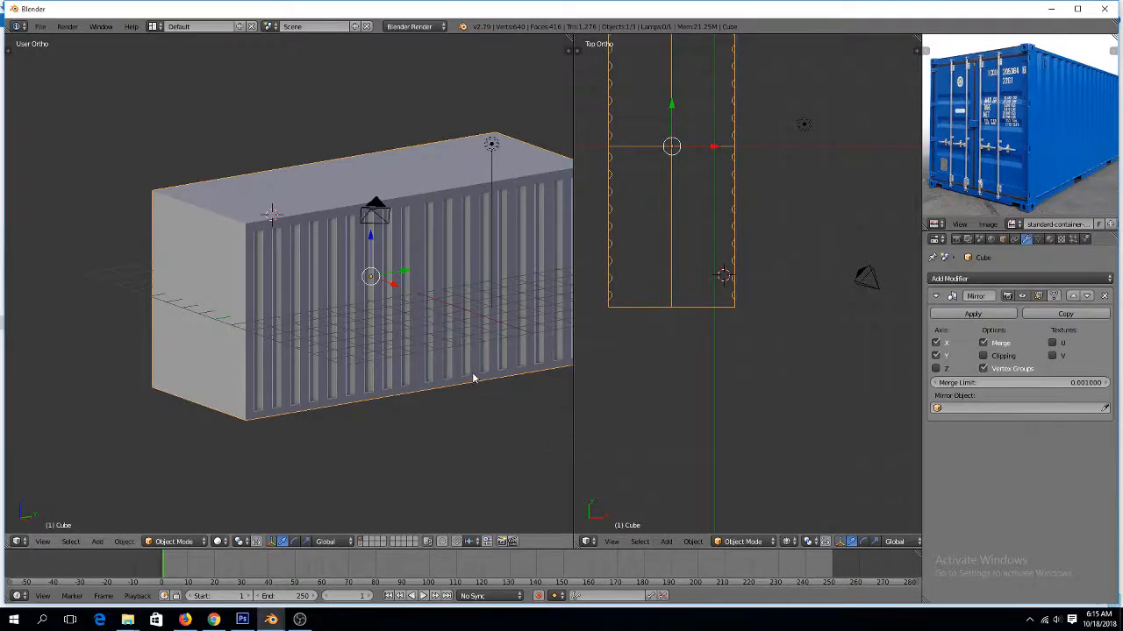
scroll(460, 363, down, 4)
middle_drag(416, 356, 469, 353)
key(KP_1)
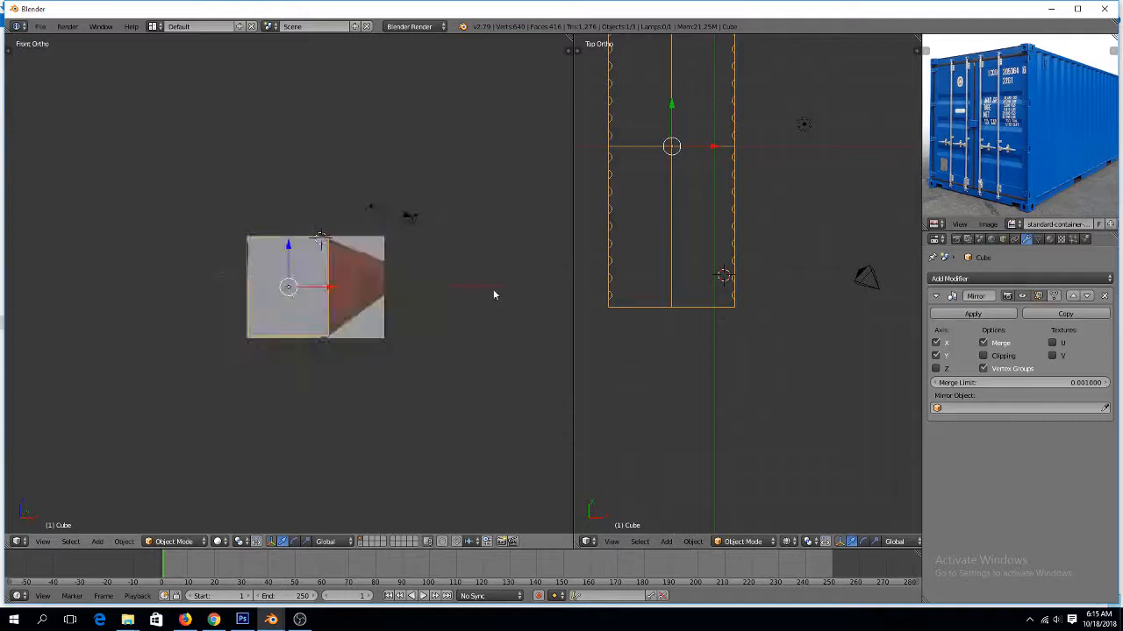
scroll(463, 263, up, 4)
middle_drag(463, 263, 406, 281)
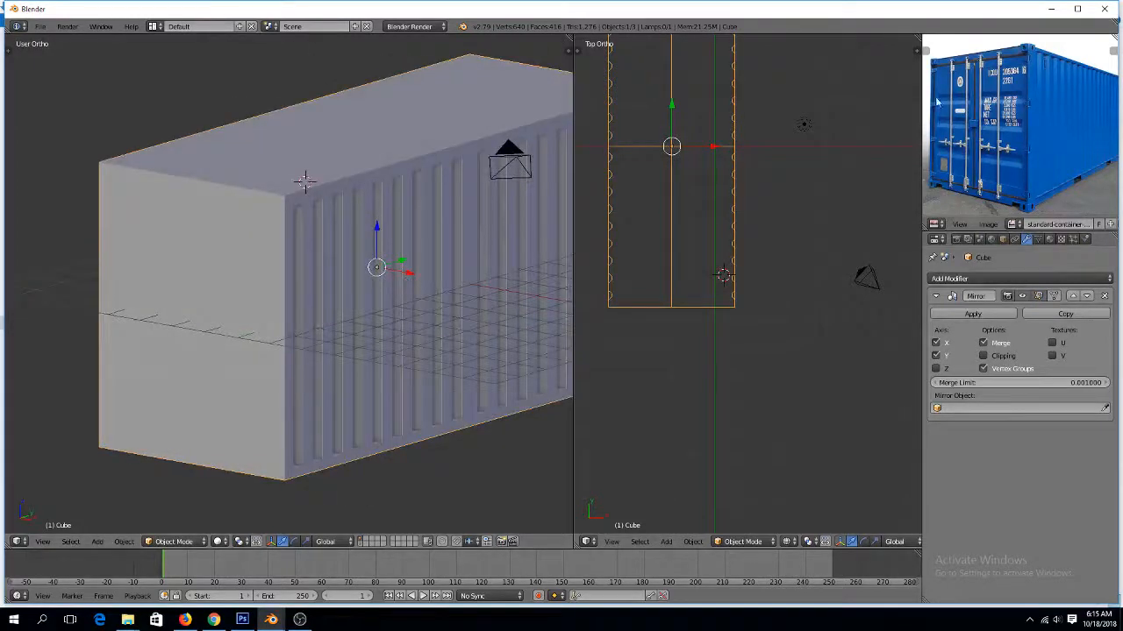
Examine the door end of the container in the reference photo and the model's grooved front corner
scroll(1035, 89, up, 3)
scroll(1011, 123, down, 3)
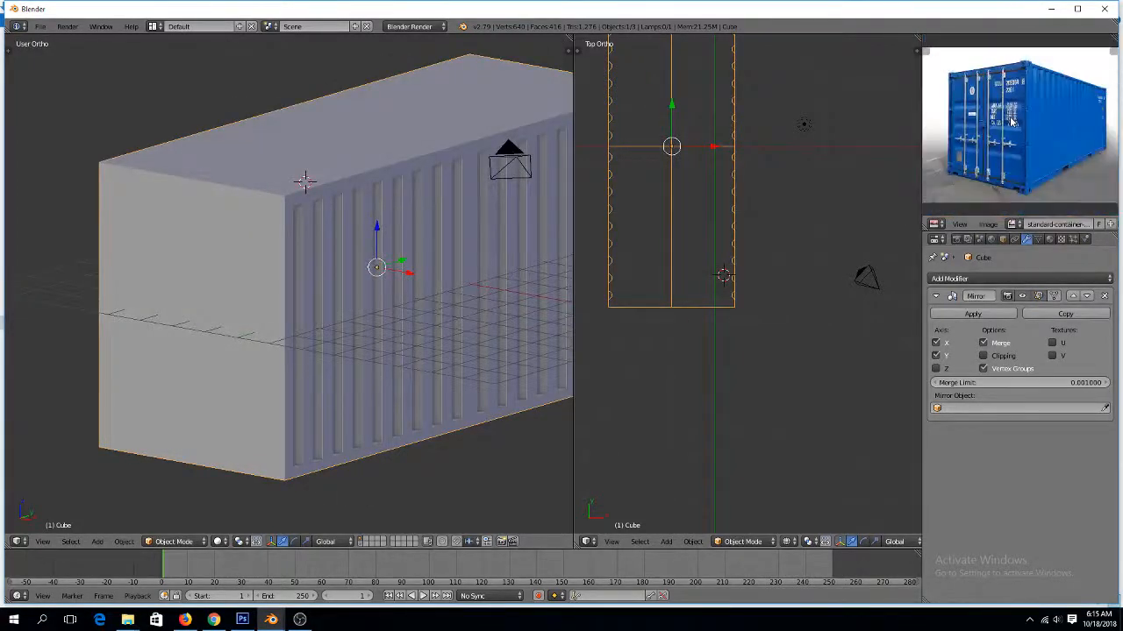
scroll(1010, 122, up, 2)
scroll(1010, 123, down, 1)
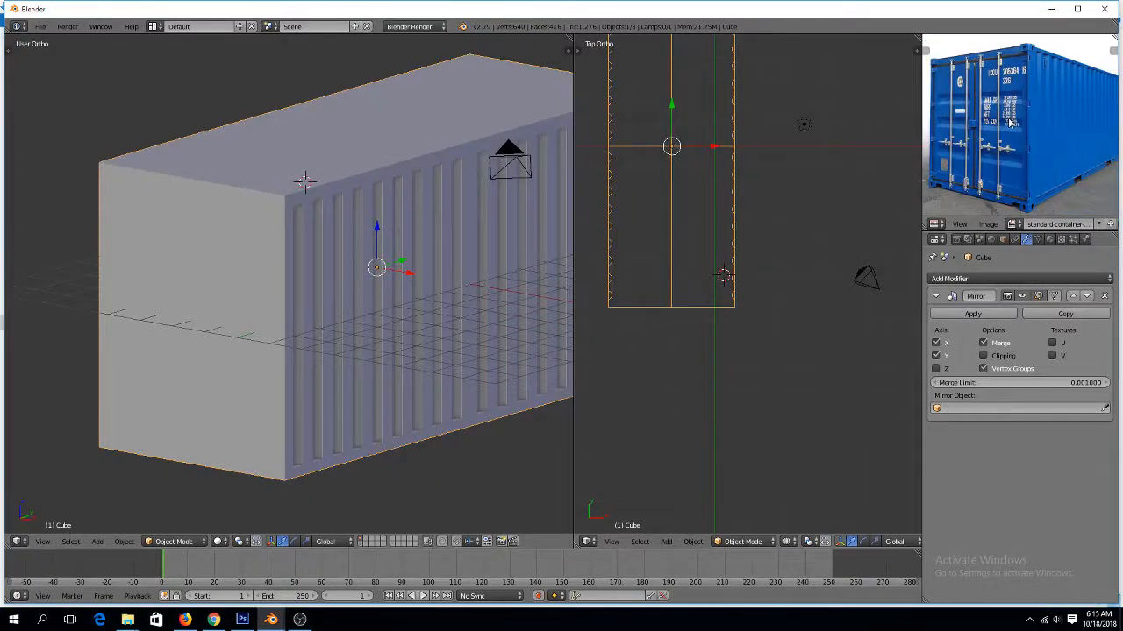
scroll(1040, 111, up, 3)
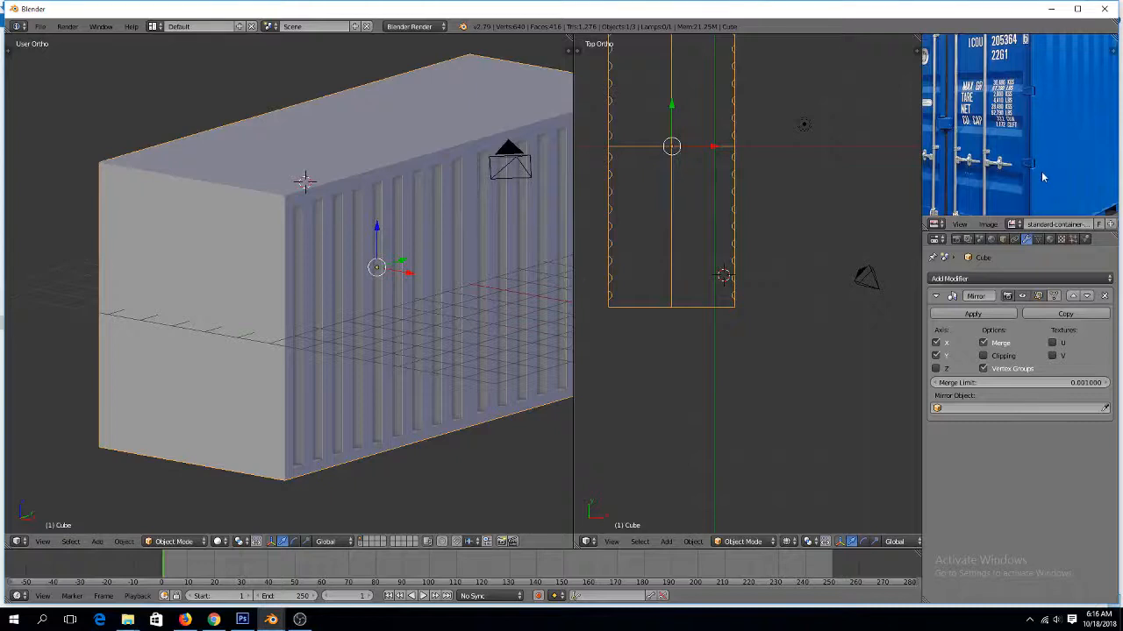
scroll(1043, 178, down, 3)
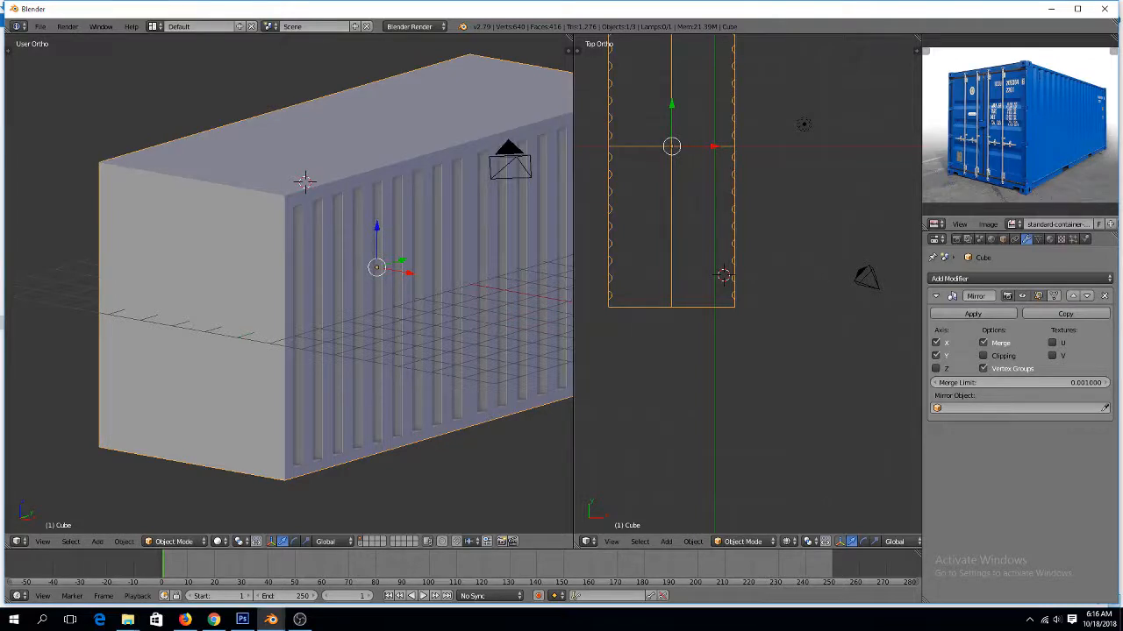
key(alt+Tab)
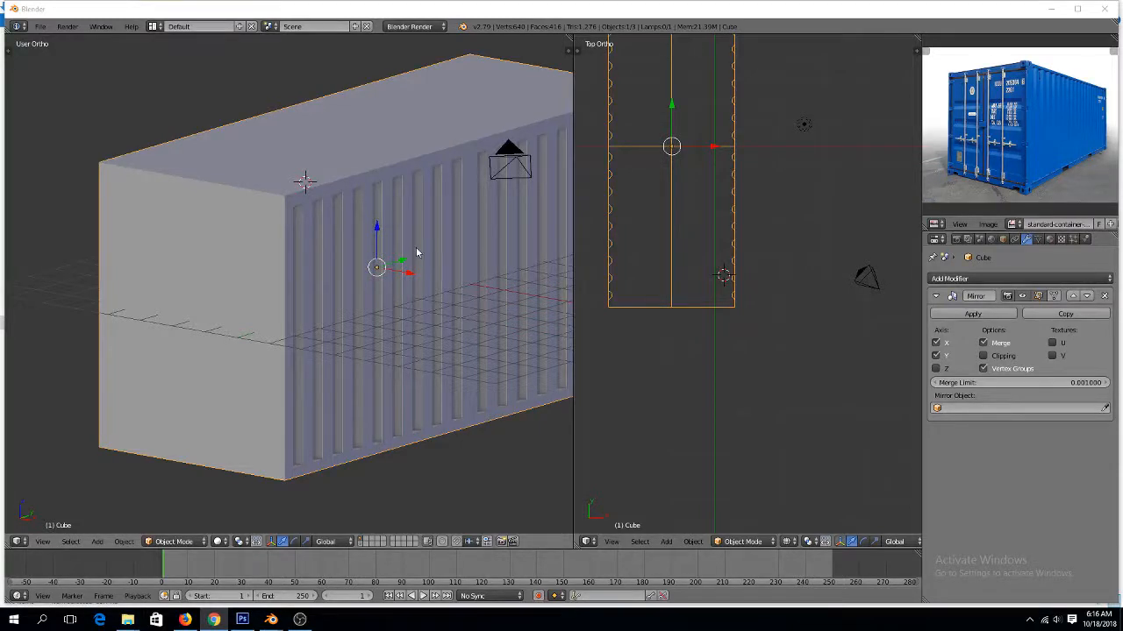
scroll(339, 200, up, 5)
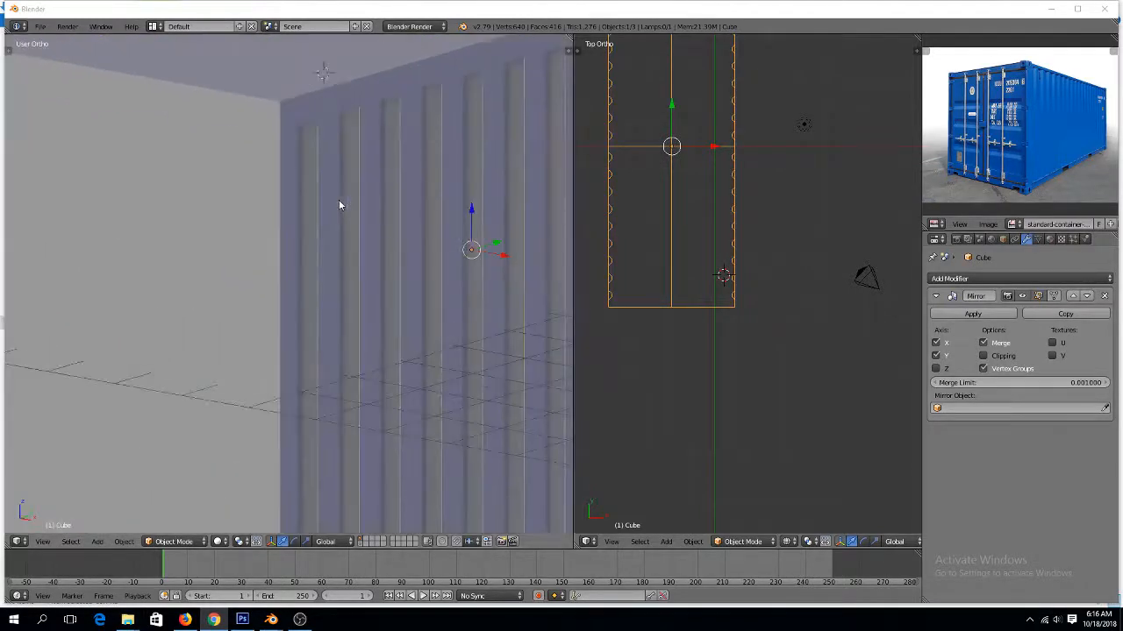
Compare the model's whole grooved side with the blue container in the reference photo
click(289, 171)
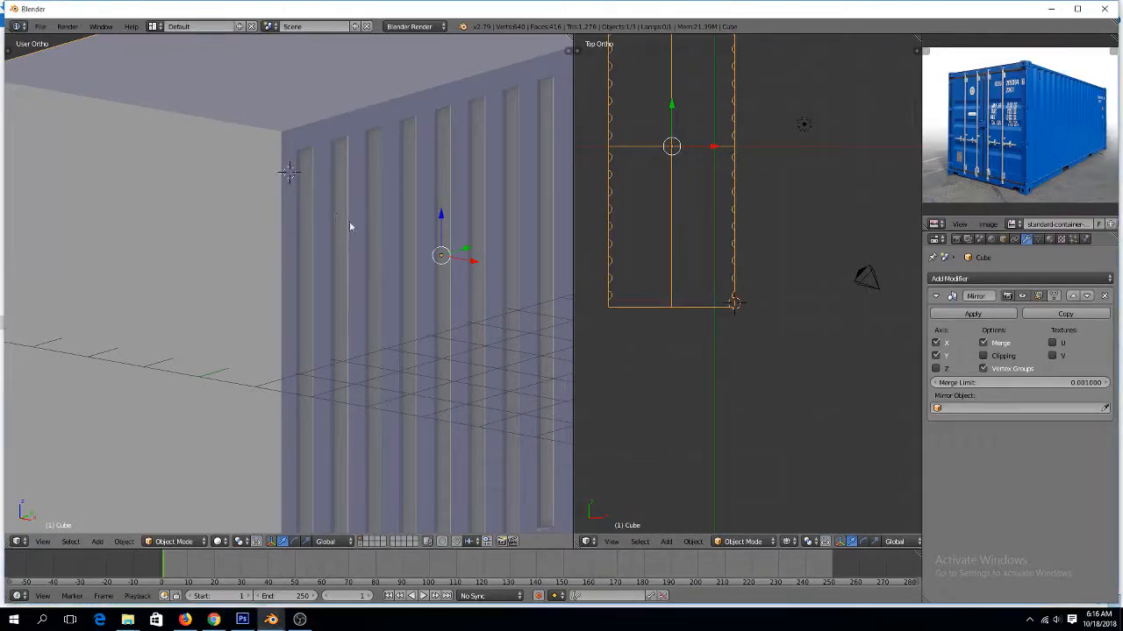
mouse_move(349, 221)
middle_down()
mouse_move(301, 201)
mouse_move(333, 231)
middle_up()
scroll(333, 231, down, 4)
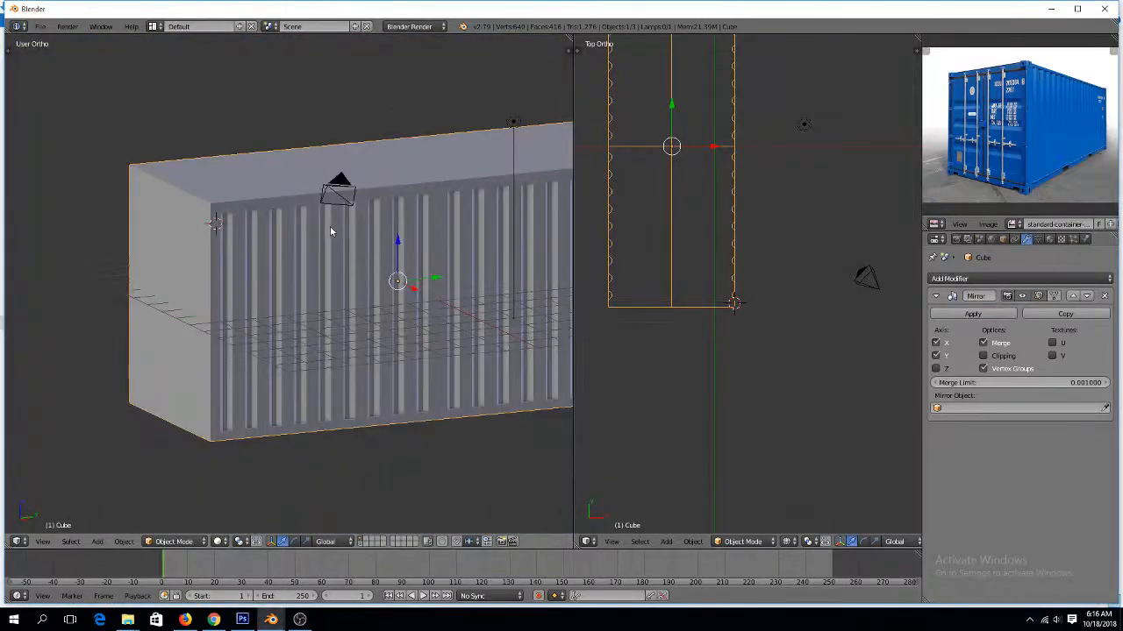
click(1057, 619)
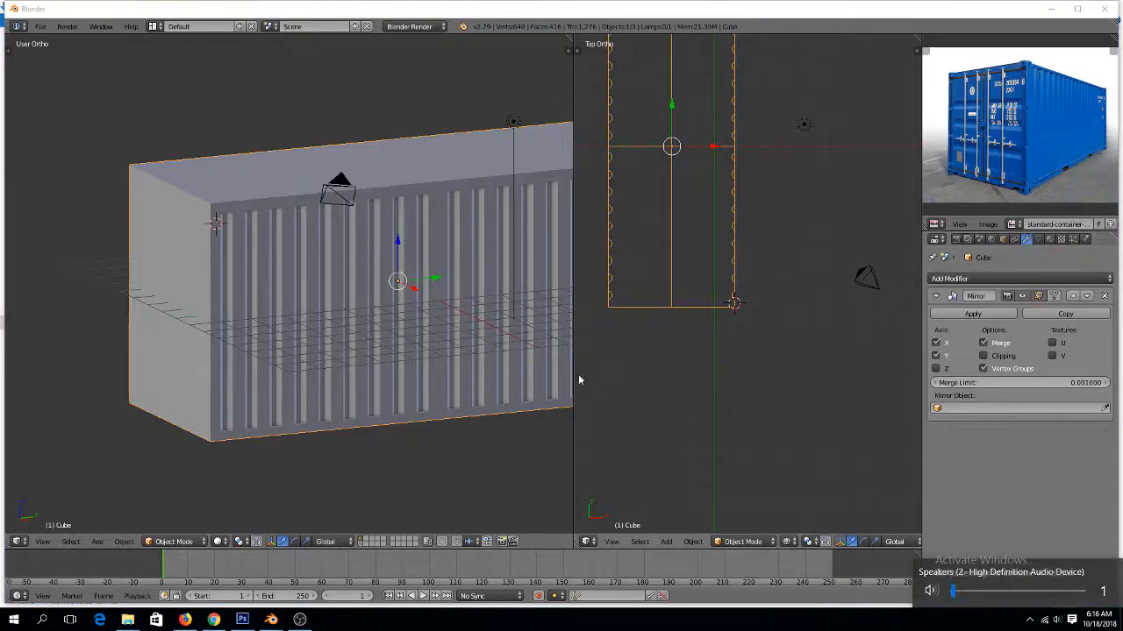
click(503, 361)
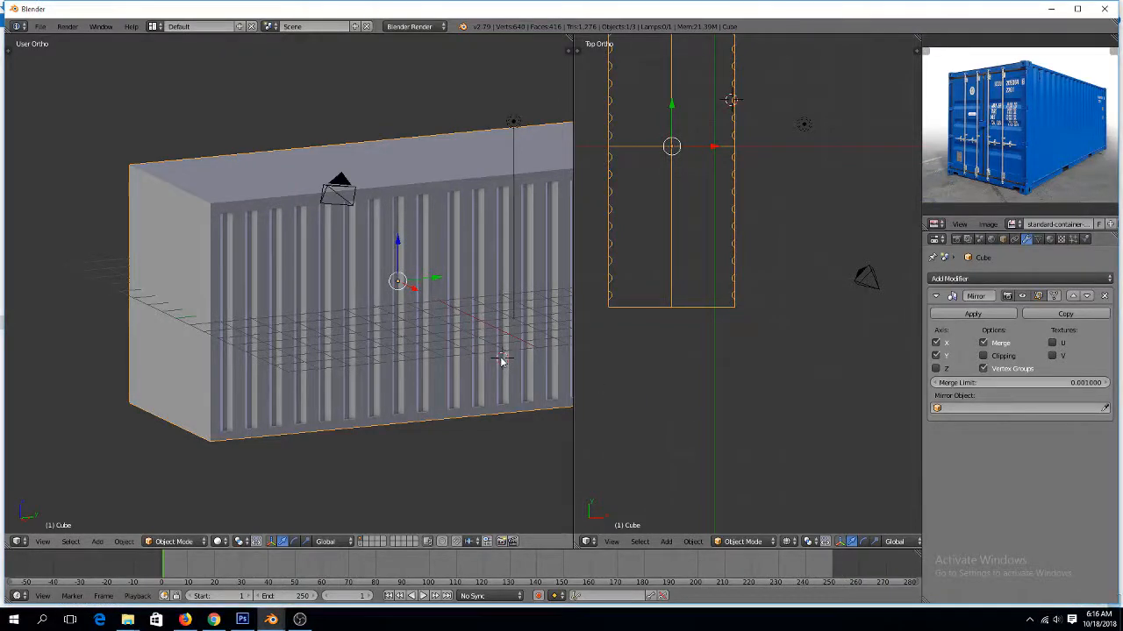
scroll(1072, 80, up, 4)
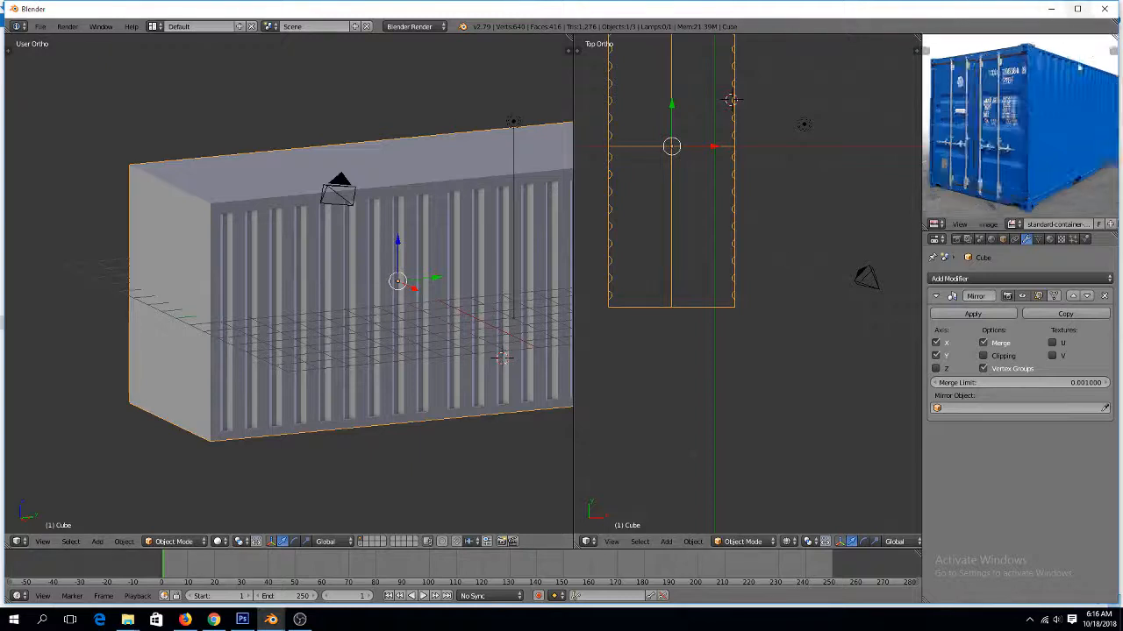
scroll(1072, 80, down, 2)
scroll(1072, 80, down, 1)
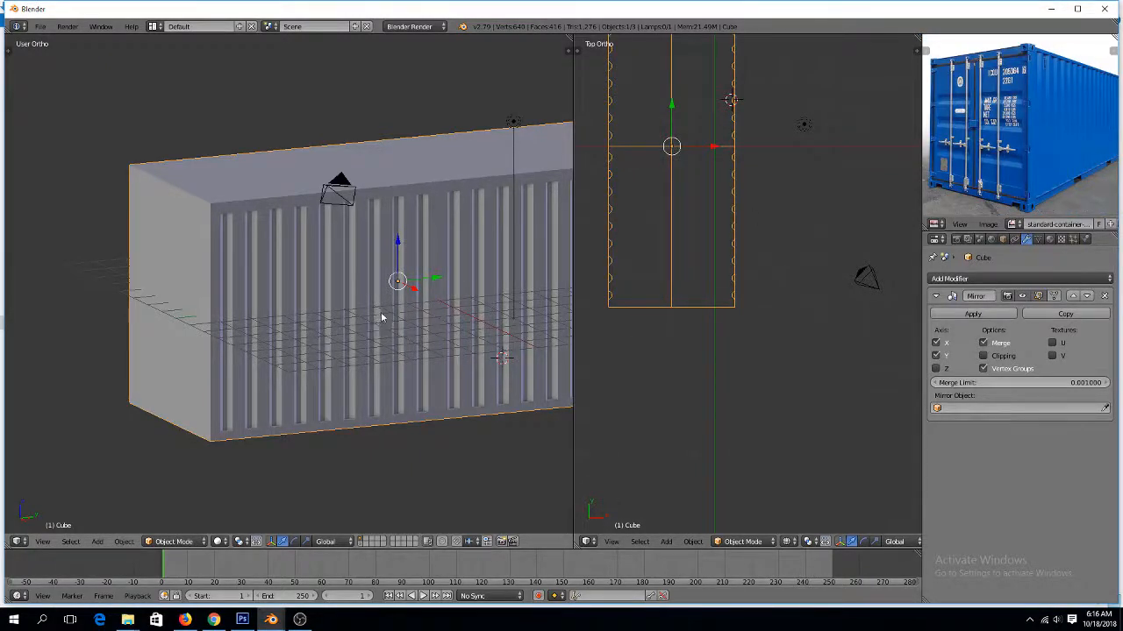
In Edit Mode from the right view, select the quarter body's floor face and extrude it slightly downward along Z to form a base band
key(KP_3)
key(Tab)
scroll(350, 403, down, 1)
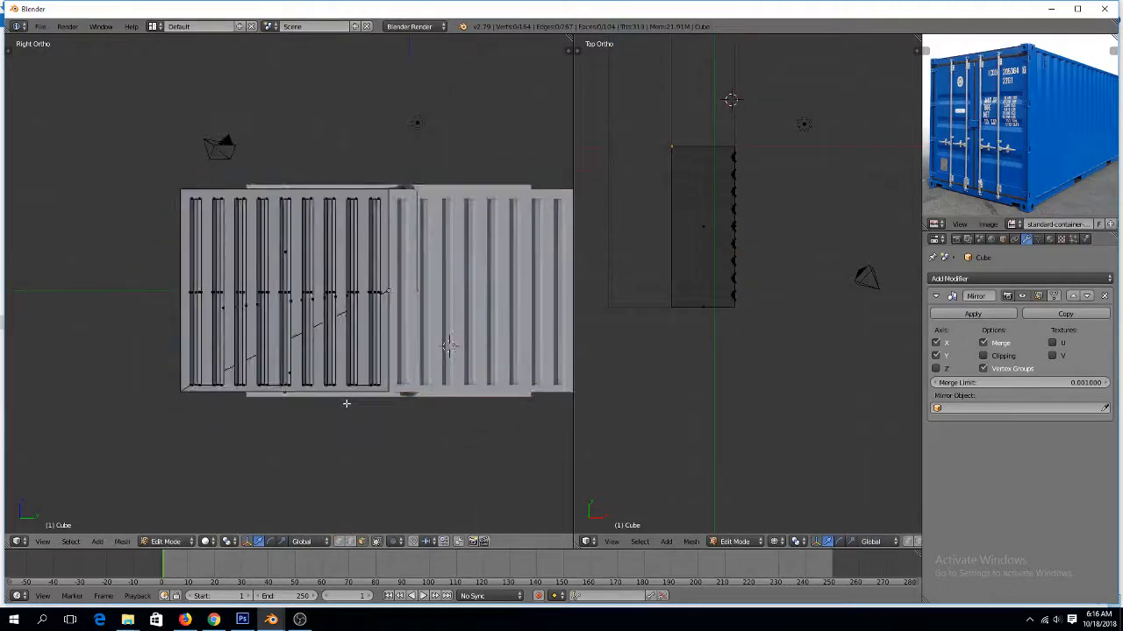
right_click(277, 392)
key(z)
right_click(280, 391)
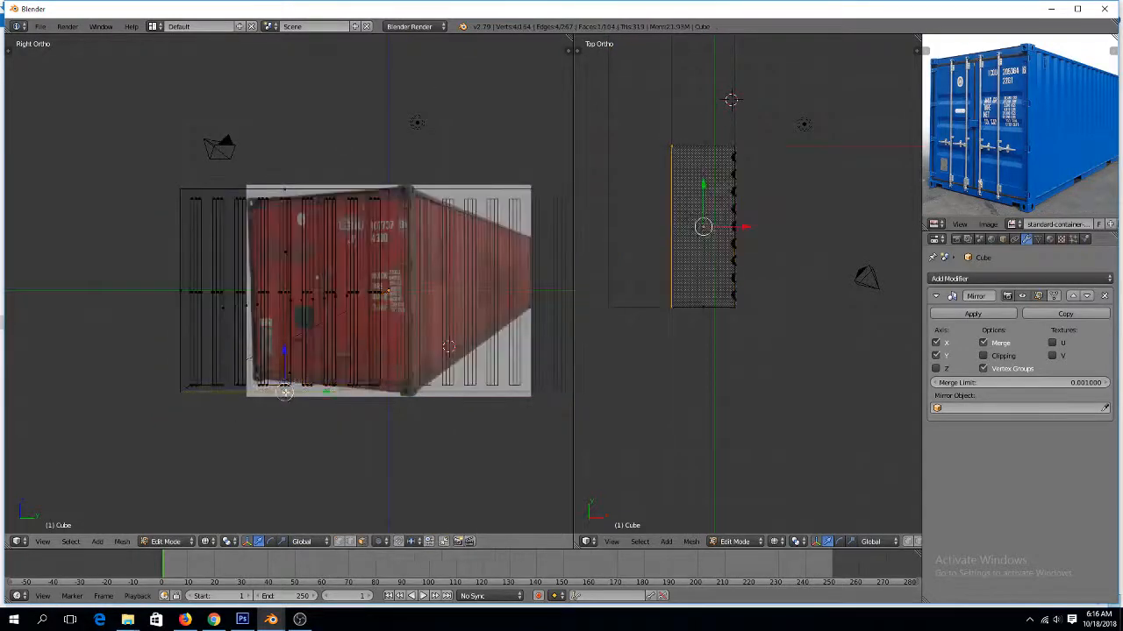
key(z)
key(z)
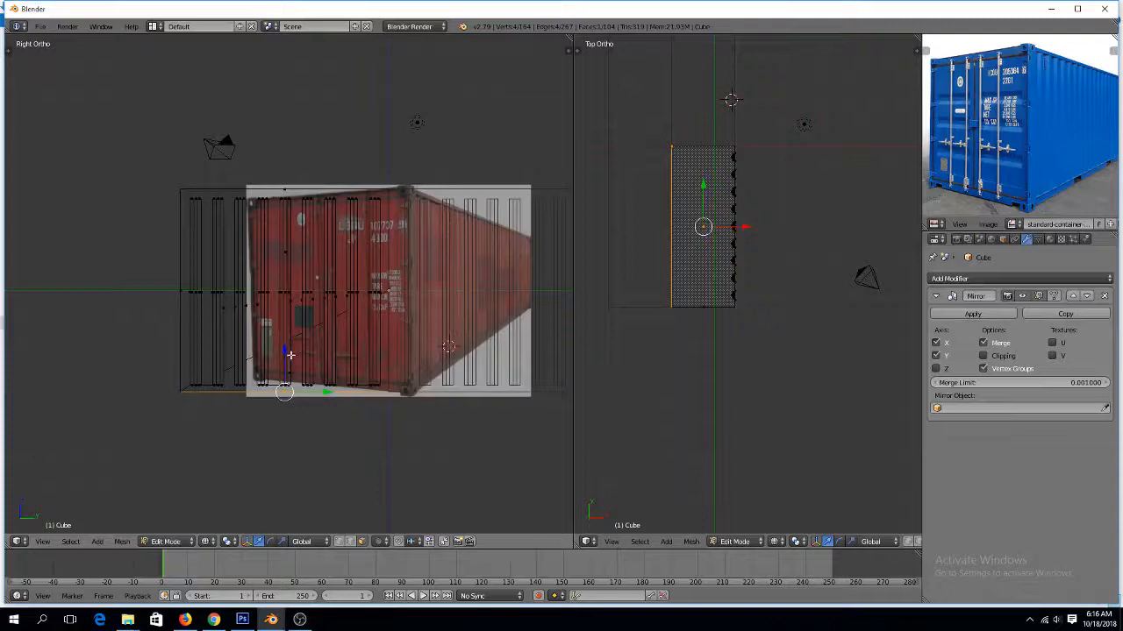
key(z)
scroll(286, 360, up, 2)
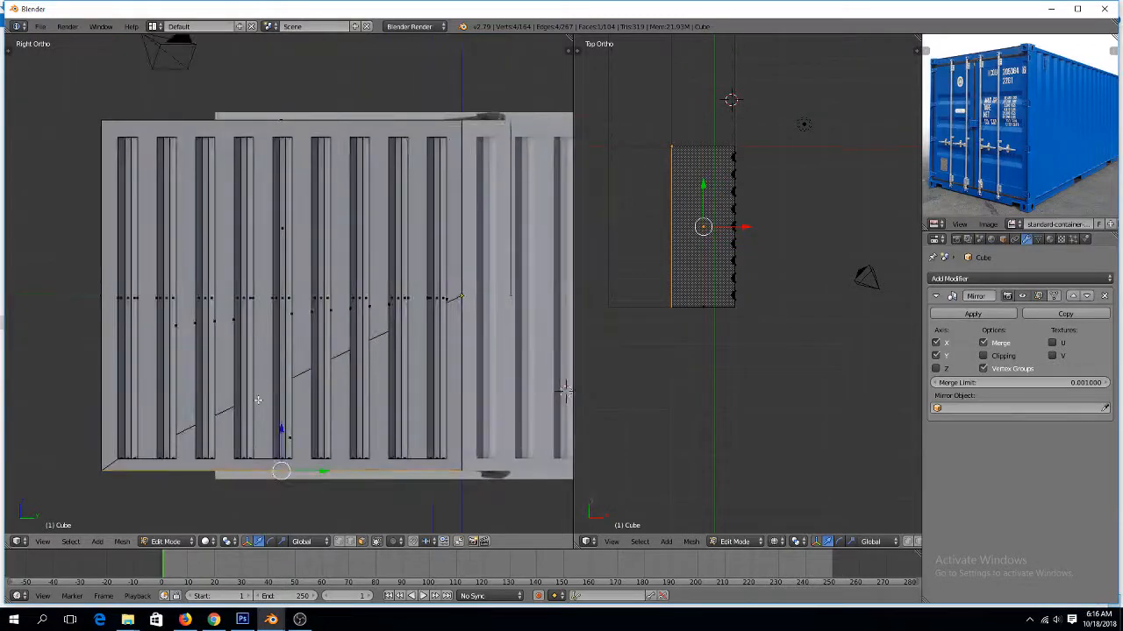
key(e)
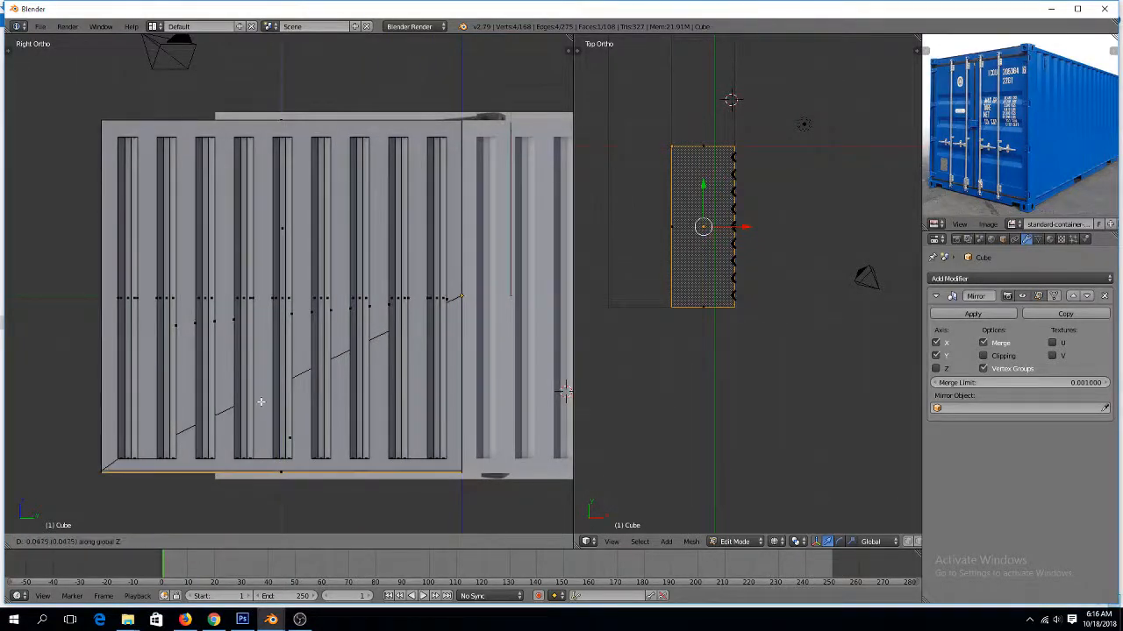
click(259, 414)
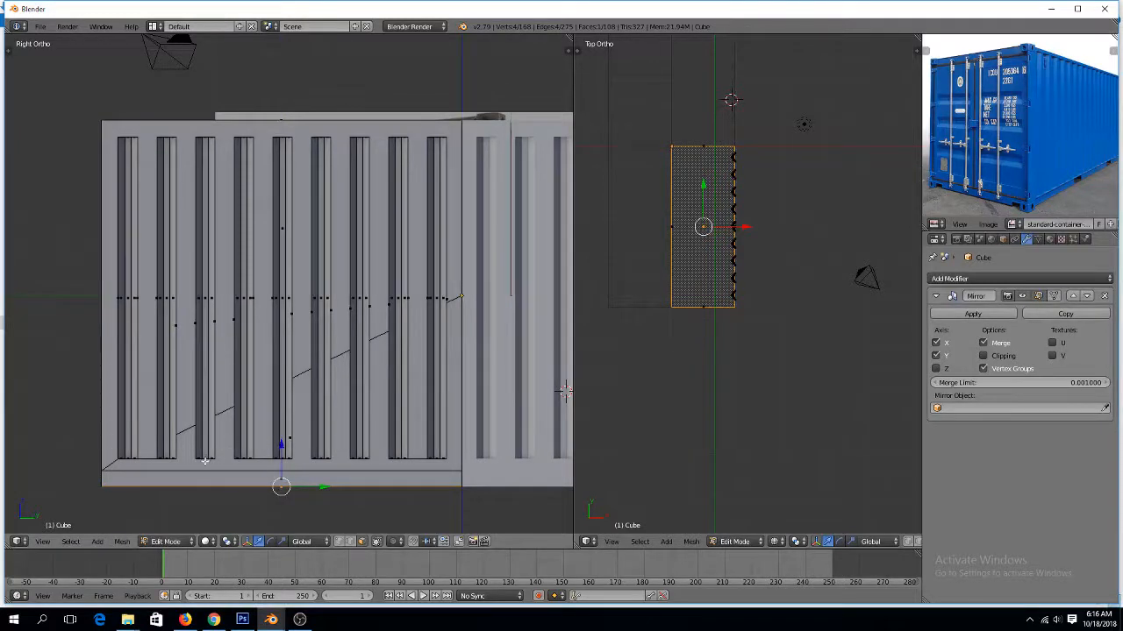
In edge select mode with wireframe shading, box-select the edges along the base band's top and raise them along Z to just below the grooves
key(ctrl+Tab)
click(137, 290)
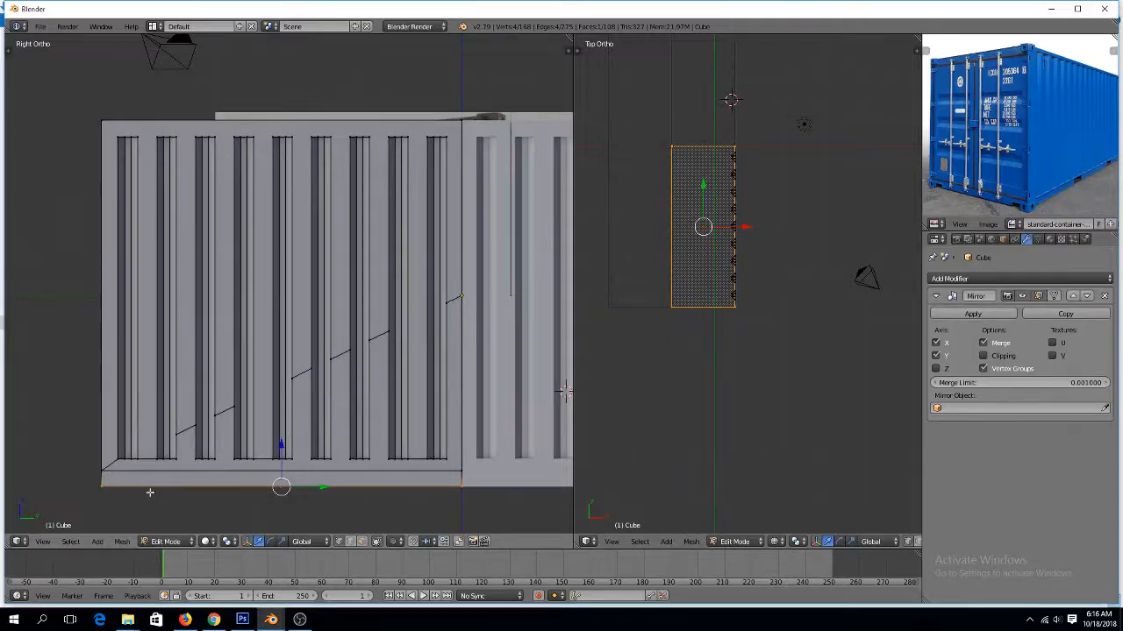
right_click(217, 475)
key(z)
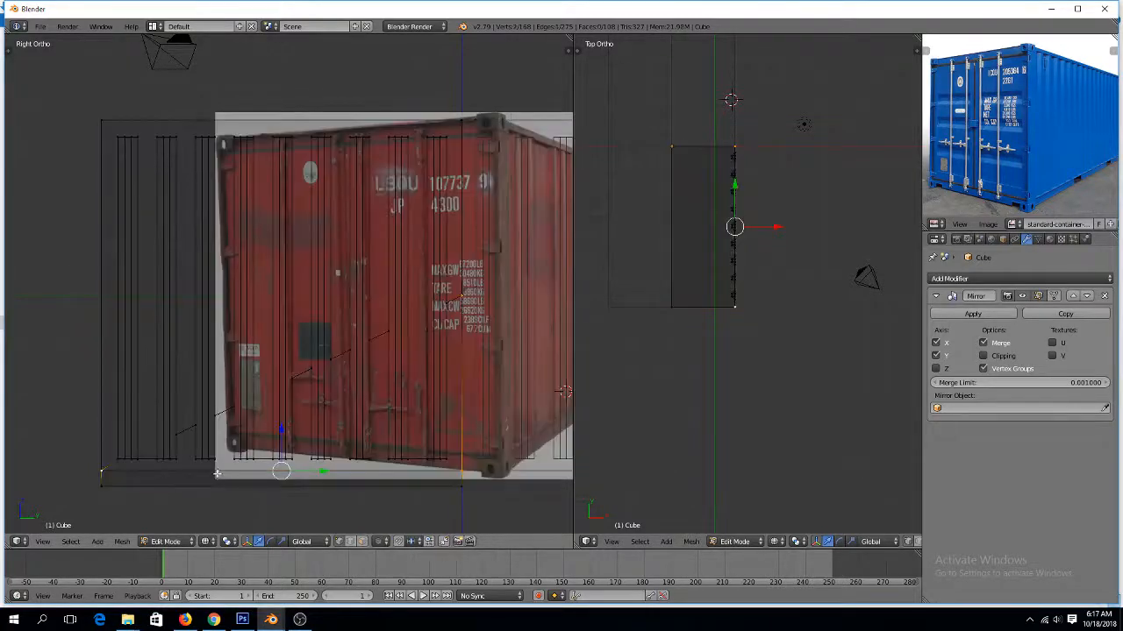
key(b)
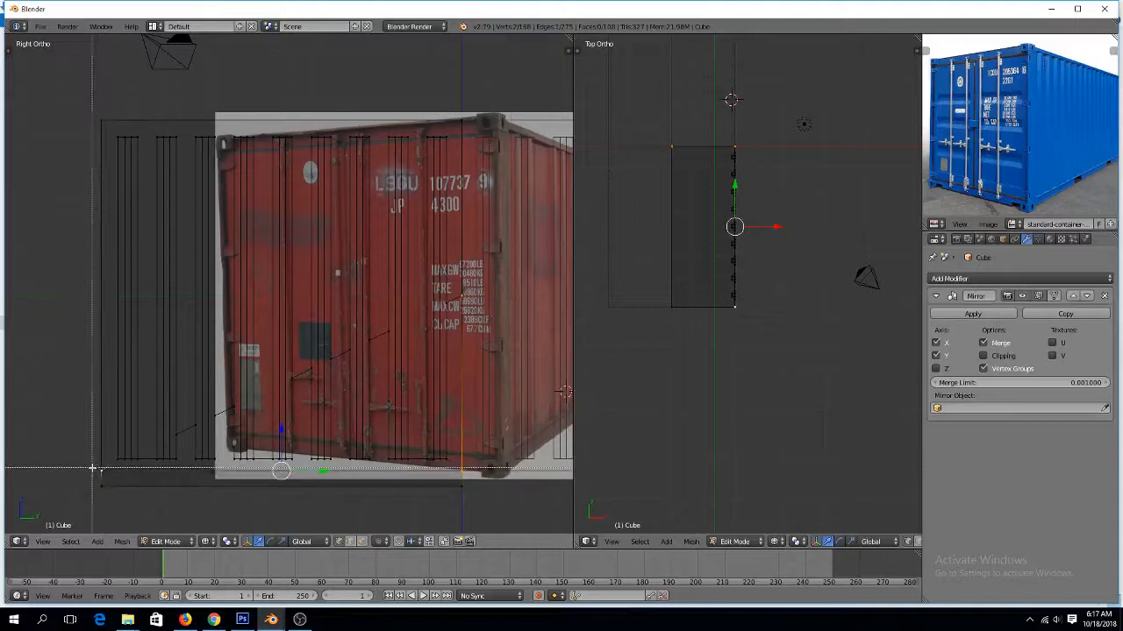
drag(92, 467, 480, 475)
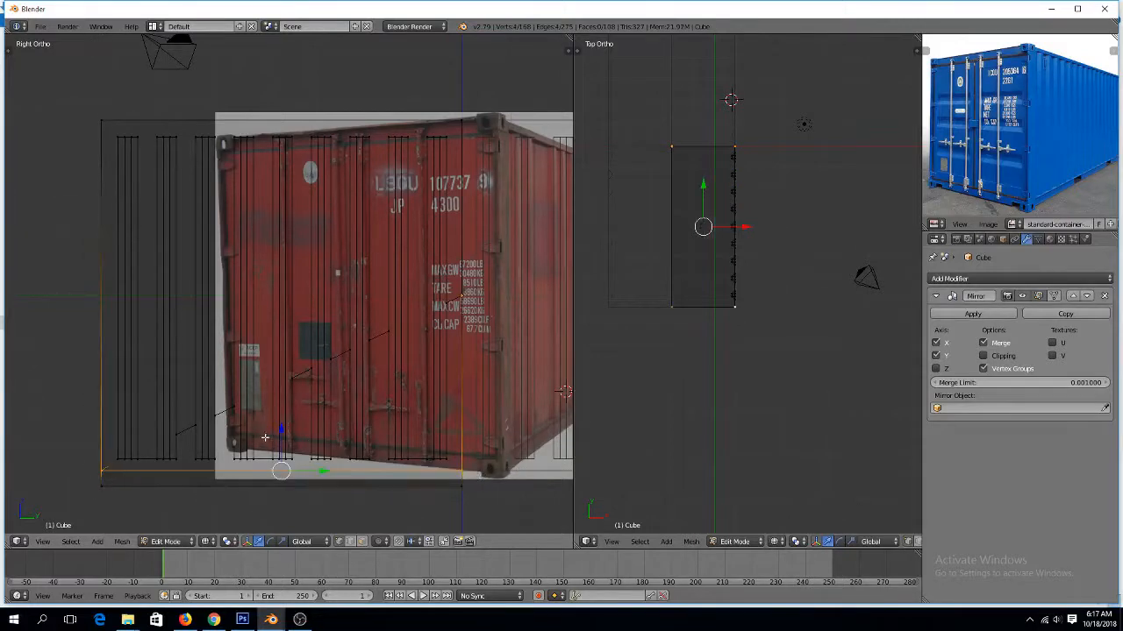
key(g)
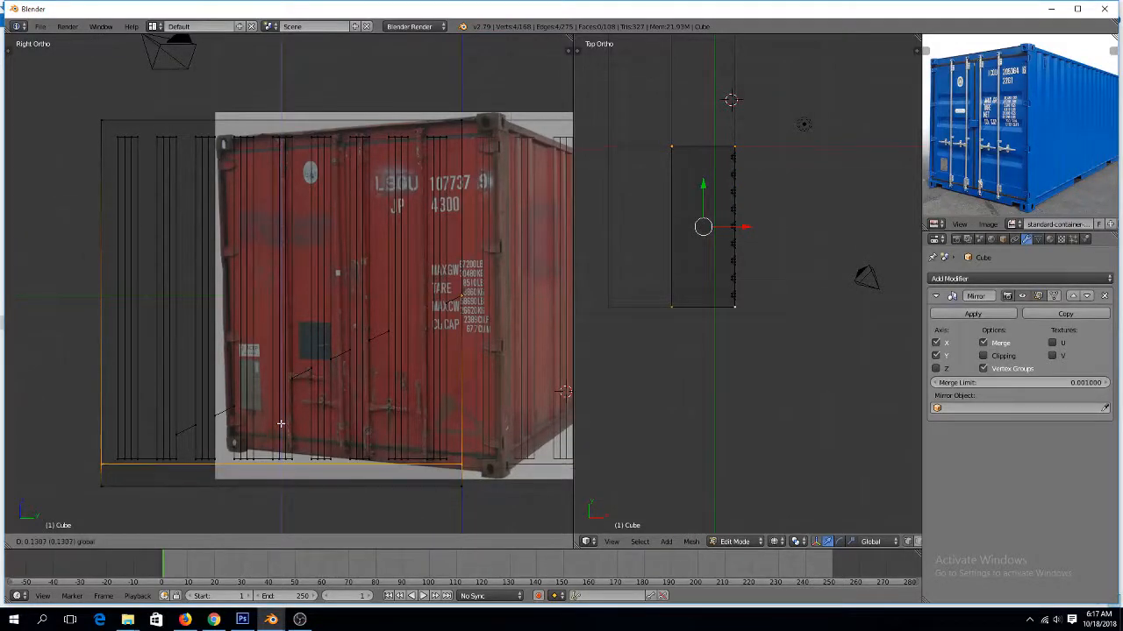
click(281, 420)
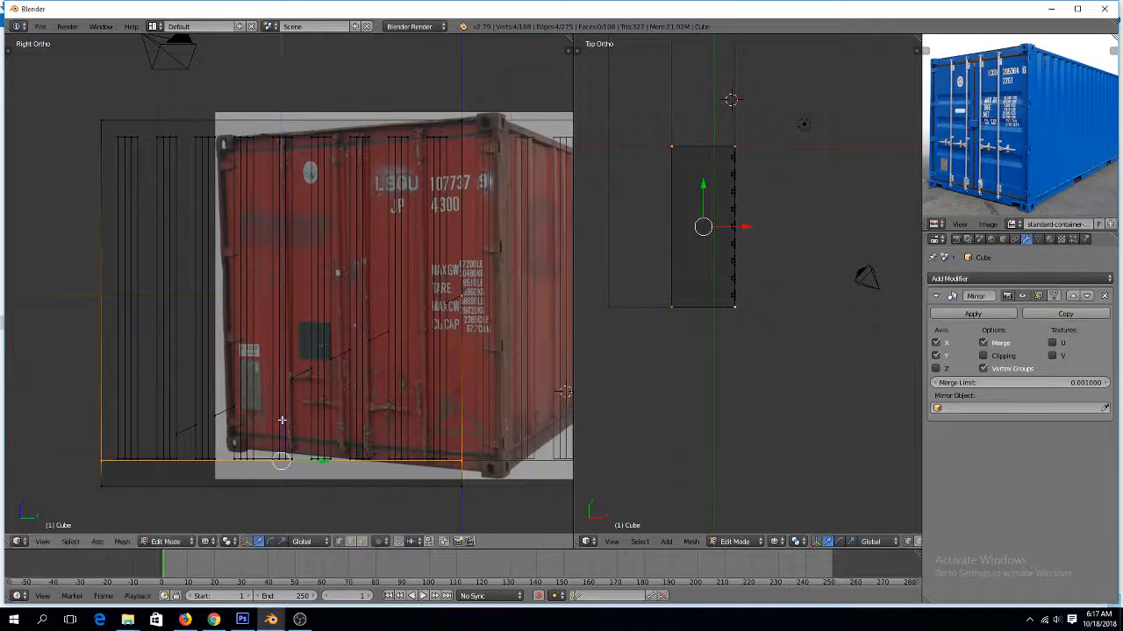
Examine the door hinges, locking bars and corner post of the blue container in the reference photo
scroll(1020, 125, up, 4)
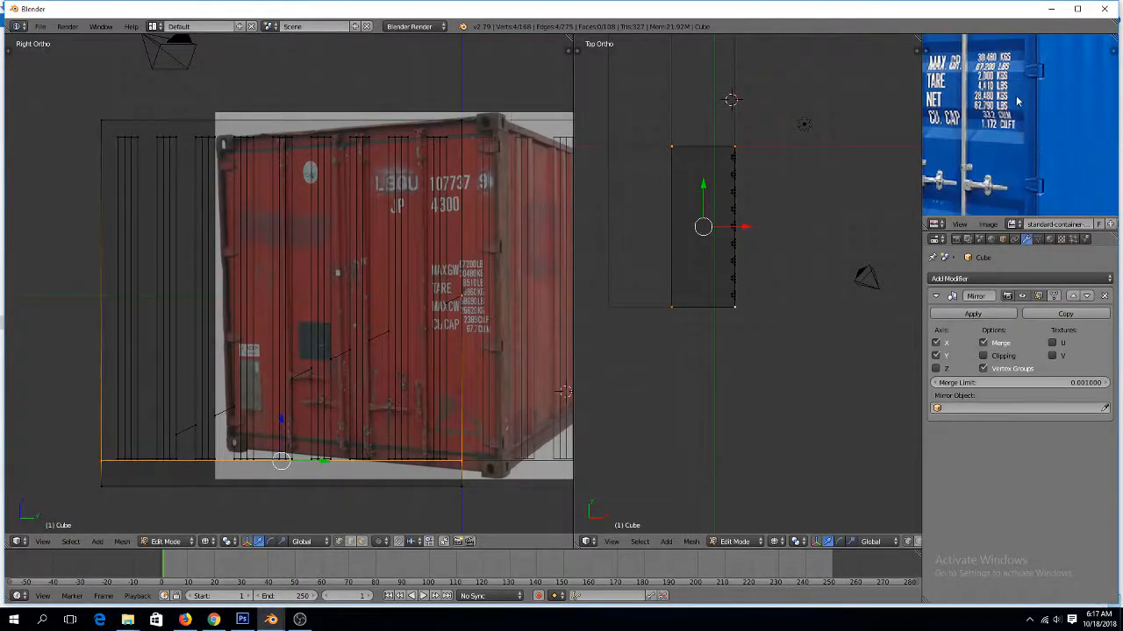
scroll(1007, 104, down, 3)
scroll(1004, 109, up, 3)
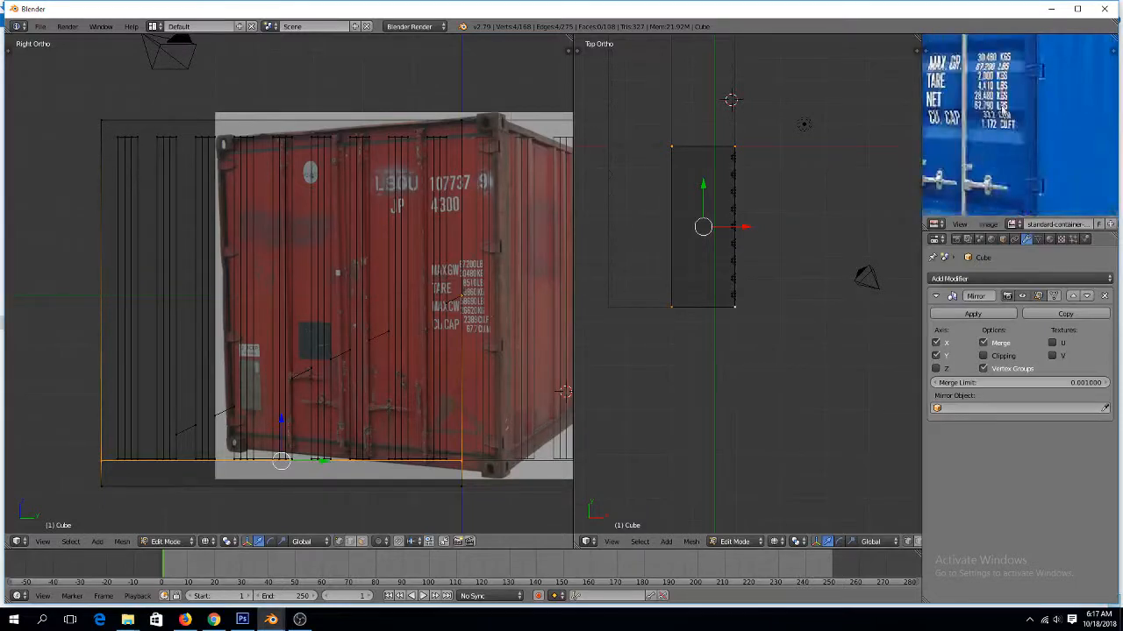
key(Left)
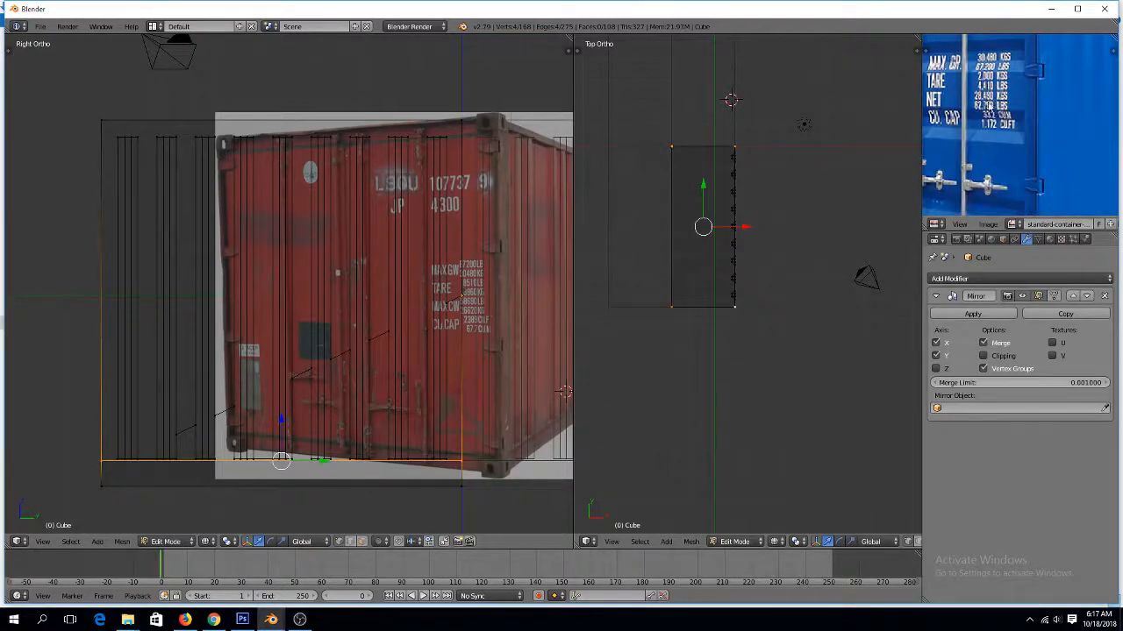
scroll(993, 109, down, 3)
scroll(991, 107, up, 3)
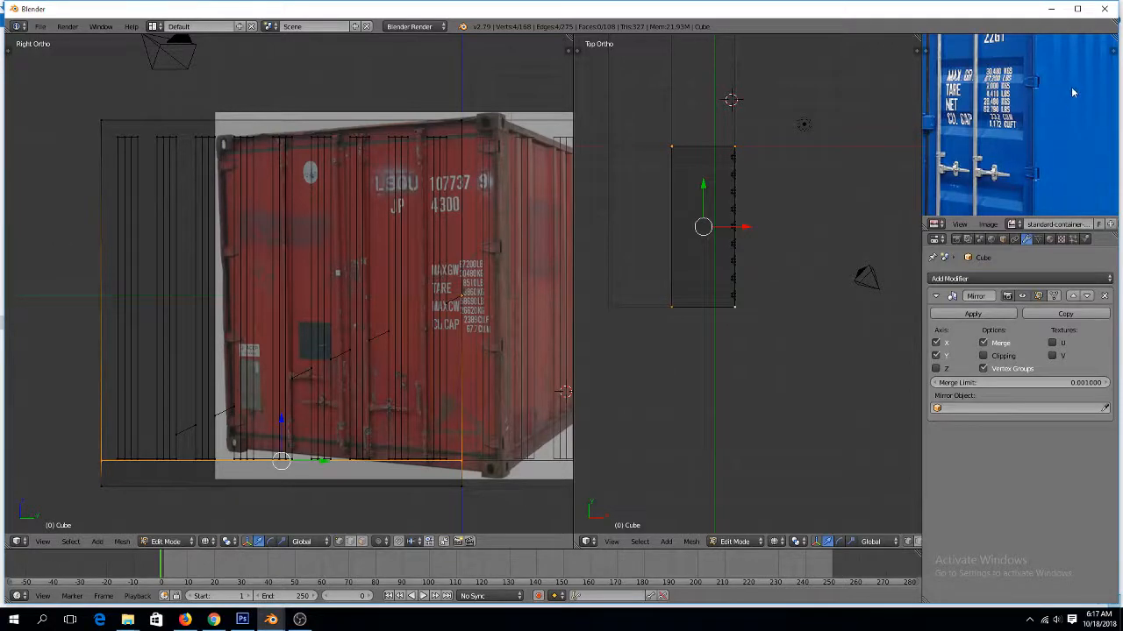
scroll(1050, 114, down, 3)
scroll(1035, 130, up, 3)
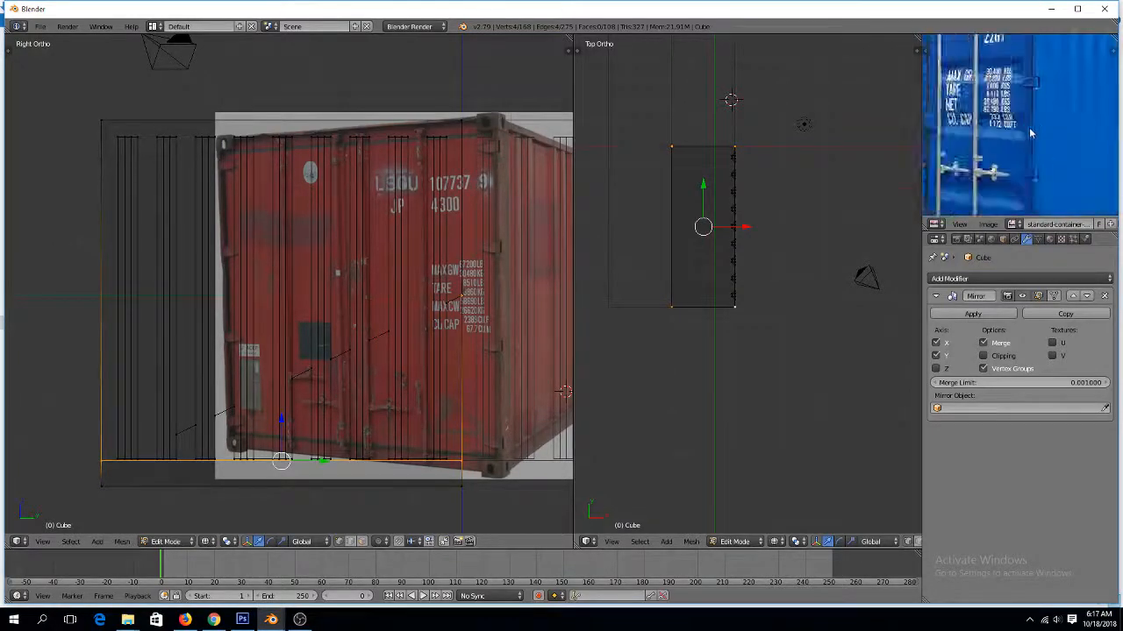
scroll(1032, 133, down, 3)
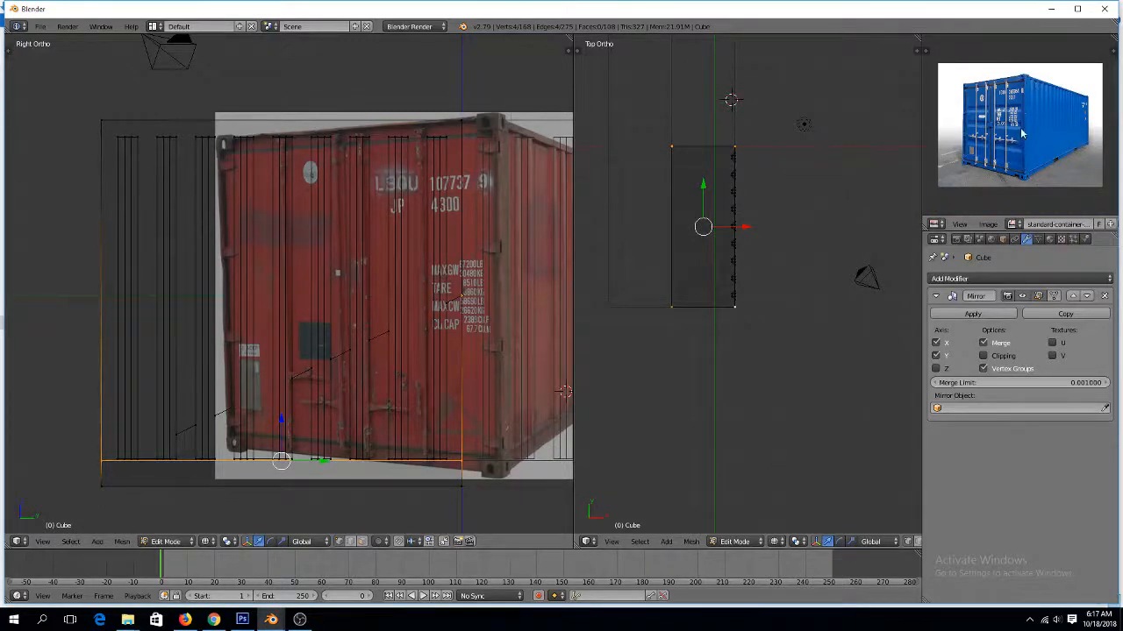
scroll(1020, 132, up, 4)
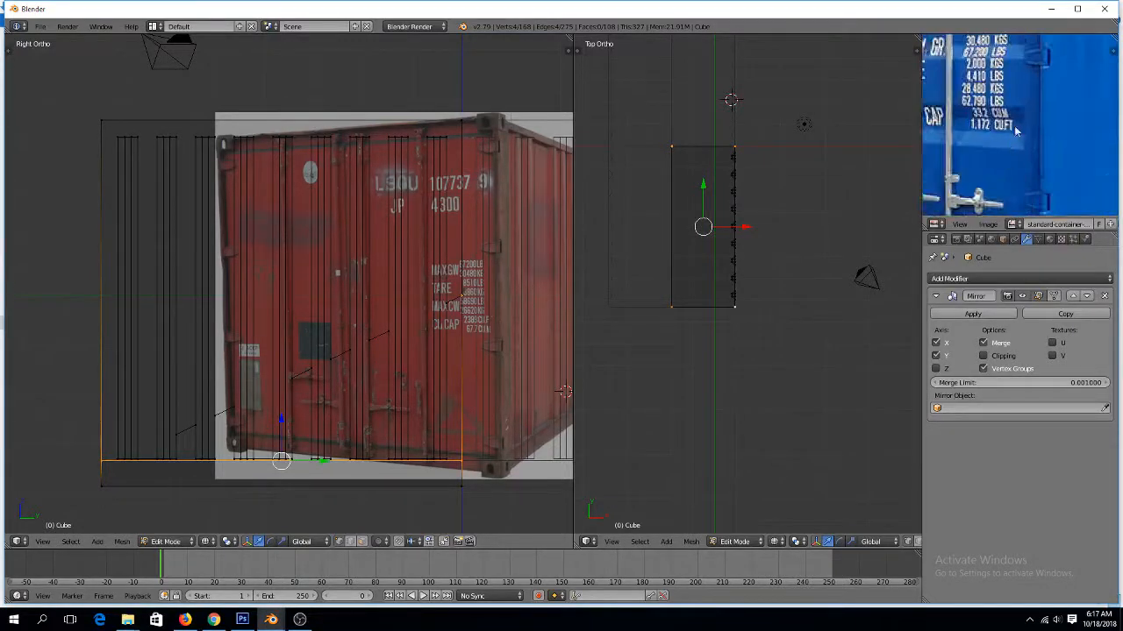
Enlarge the reference image area and reframe the photo on the container's near corner and doors
scroll(1016, 129, down, 4)
drag(1015, 230, 1027, 337)
scroll(1053, 291, up, 3)
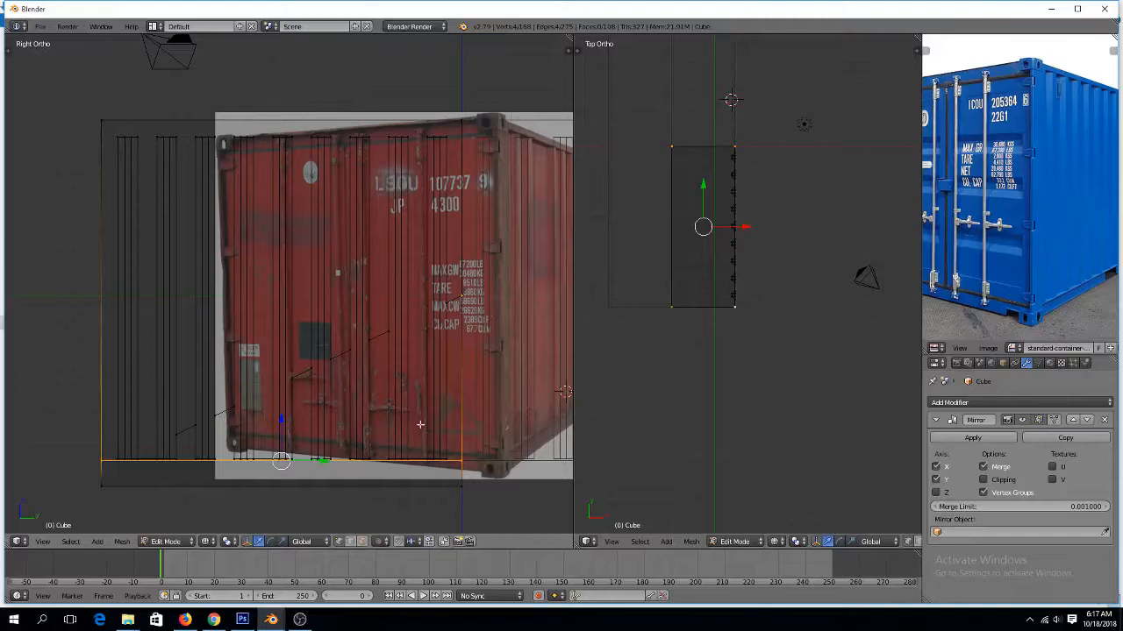
Return to solid shading and examine the lower front corner where the base band meets the grooves
click(345, 406)
key(z)
middle_drag(383, 399, 454, 426)
shift+middle_drag(453, 470, 453, 428)
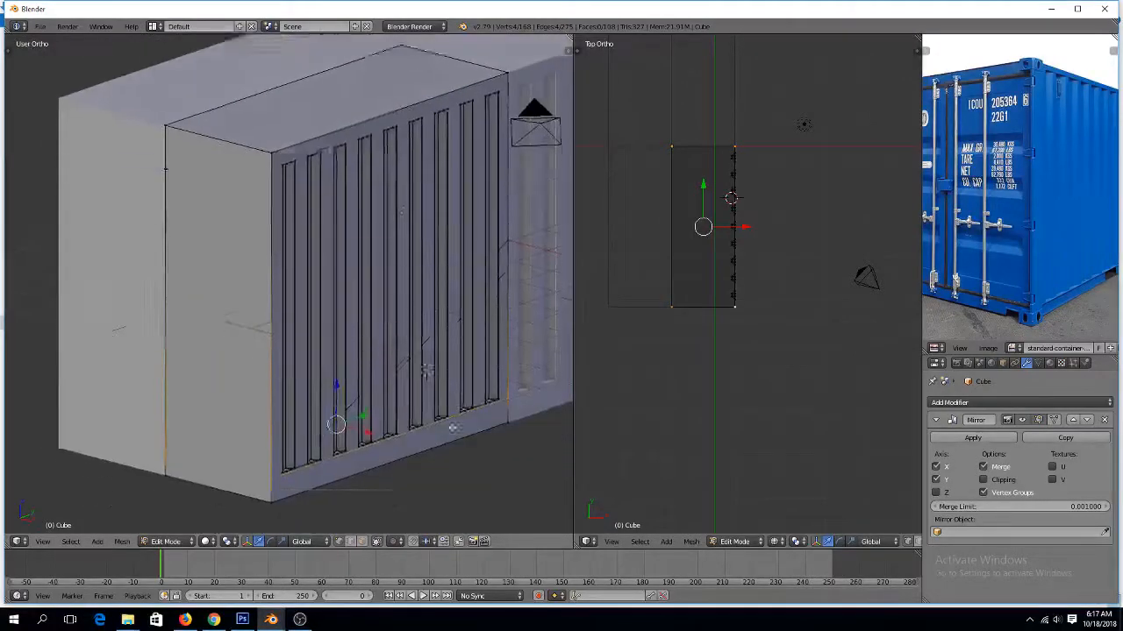
scroll(451, 429, down, 2)
shift+scroll(448, 431, down, 3)
shift+scroll(443, 436, down, 1)
scroll(442, 433, up, 6)
shift+scroll(440, 429, down, 4)
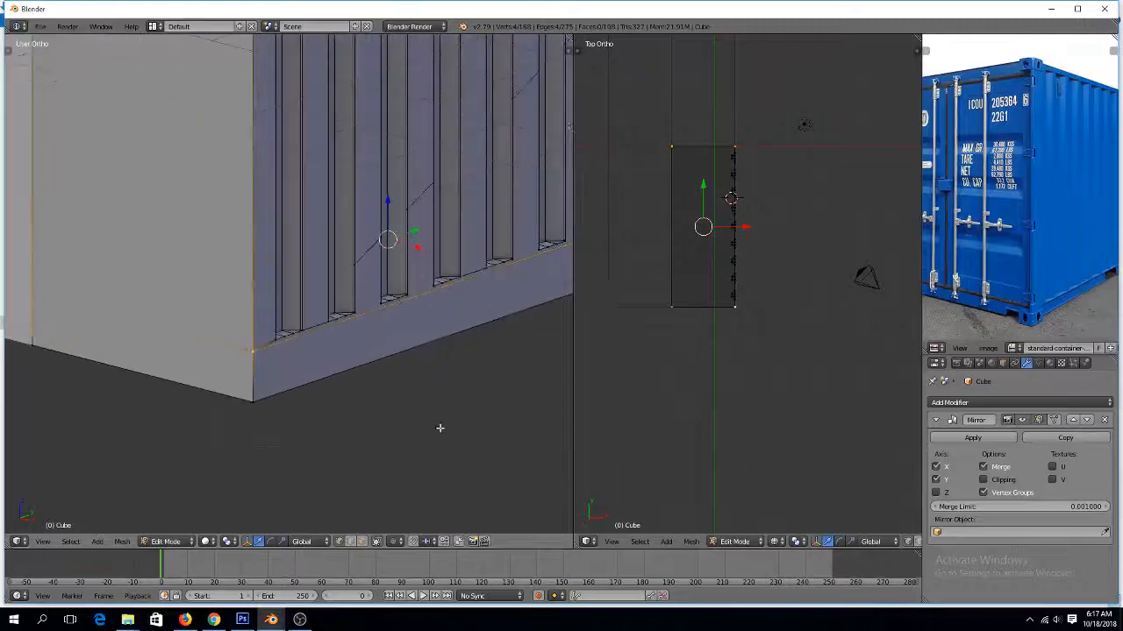
scroll(441, 428, up, 5)
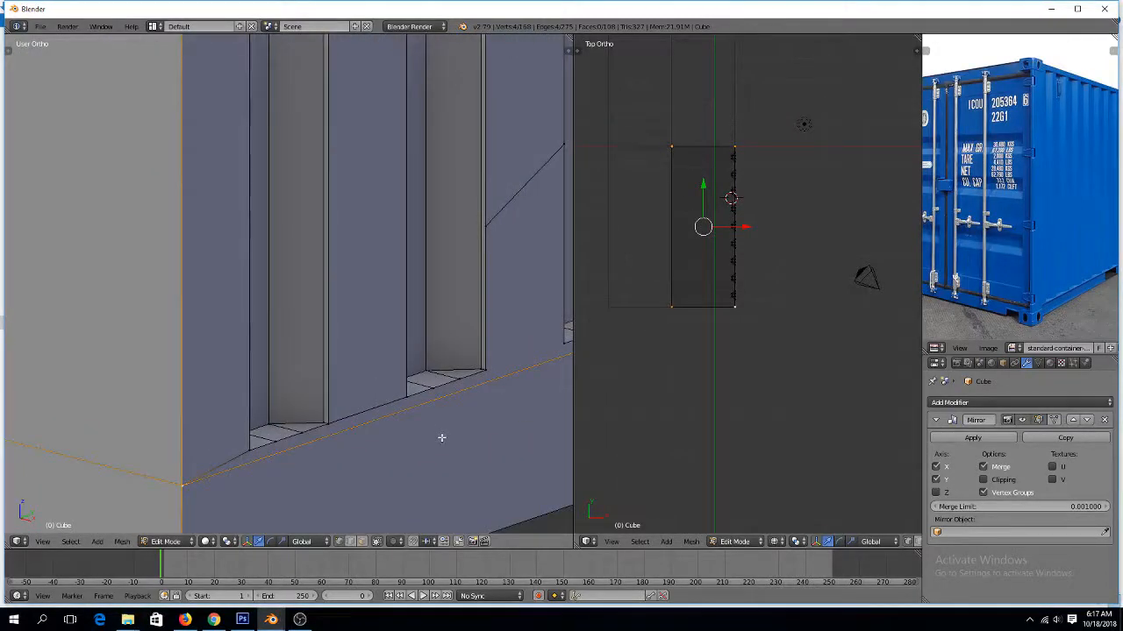
scroll(441, 437, down, 4)
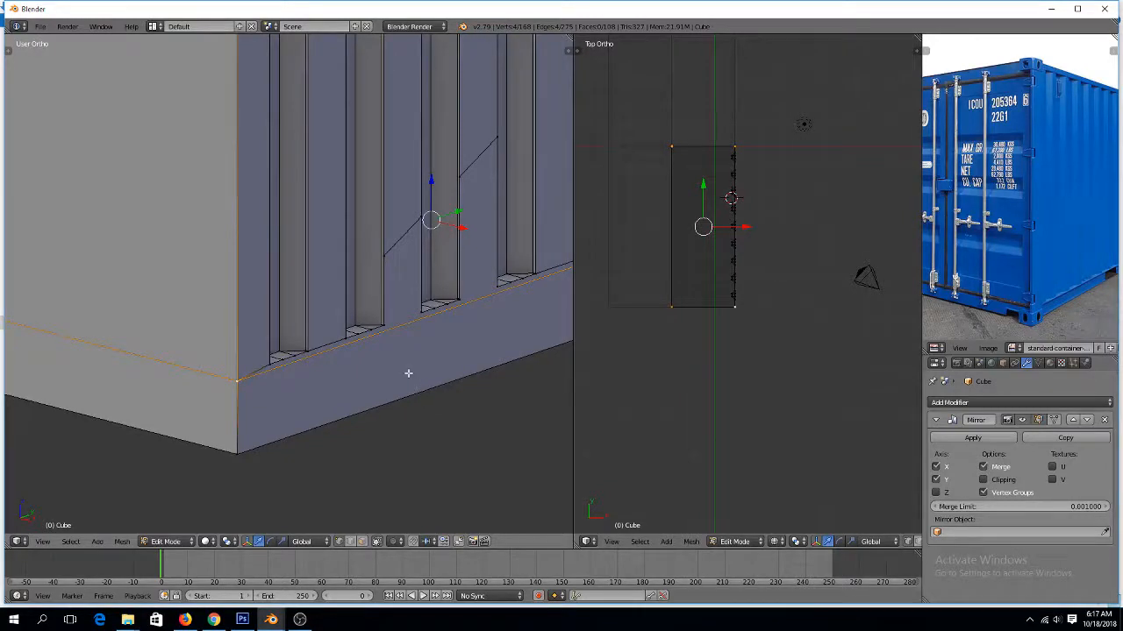
scroll(407, 373, down, 2)
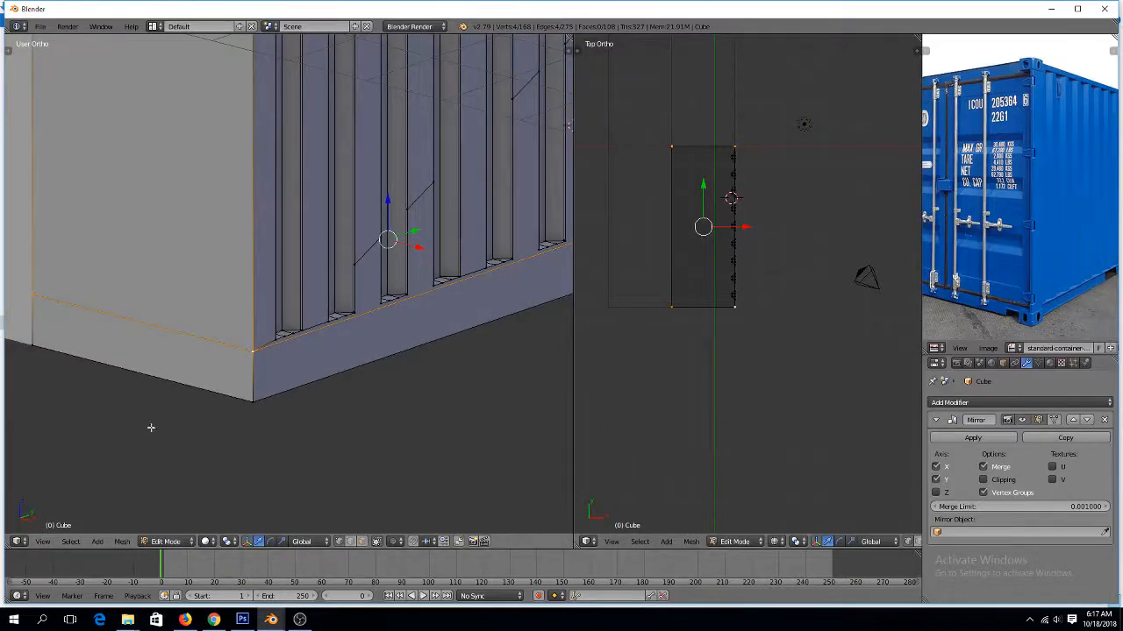
Add two horizontal loop cuts around the base band, one close to its top edge and one close to its bottom edge
key(ctrl+Tab)
click(202, 400)
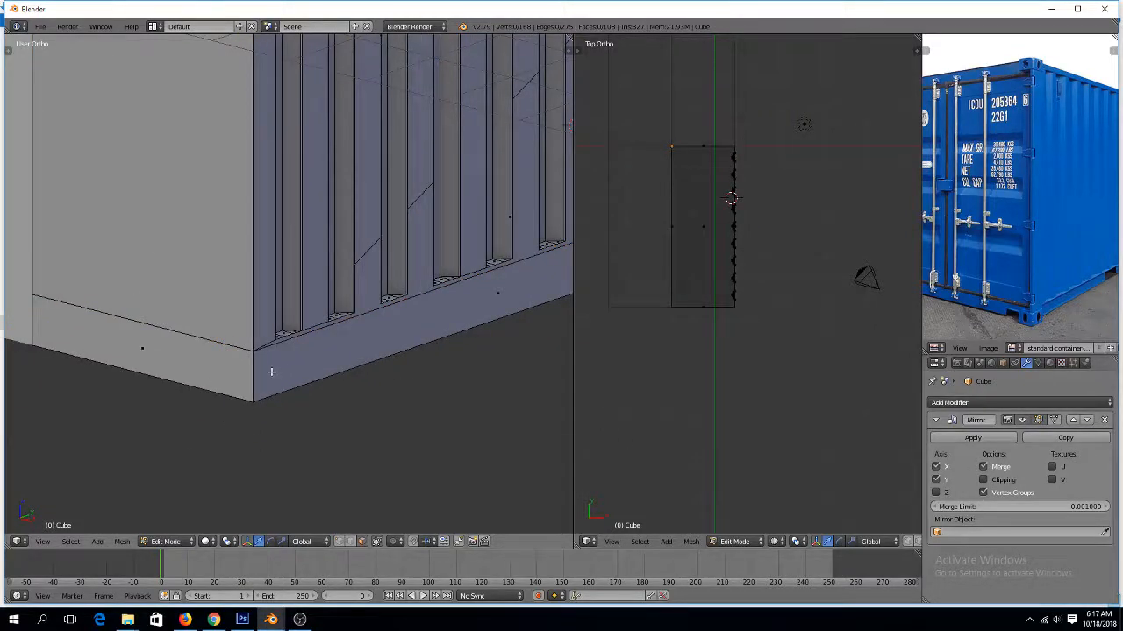
key(ctrl+r)
click(258, 372)
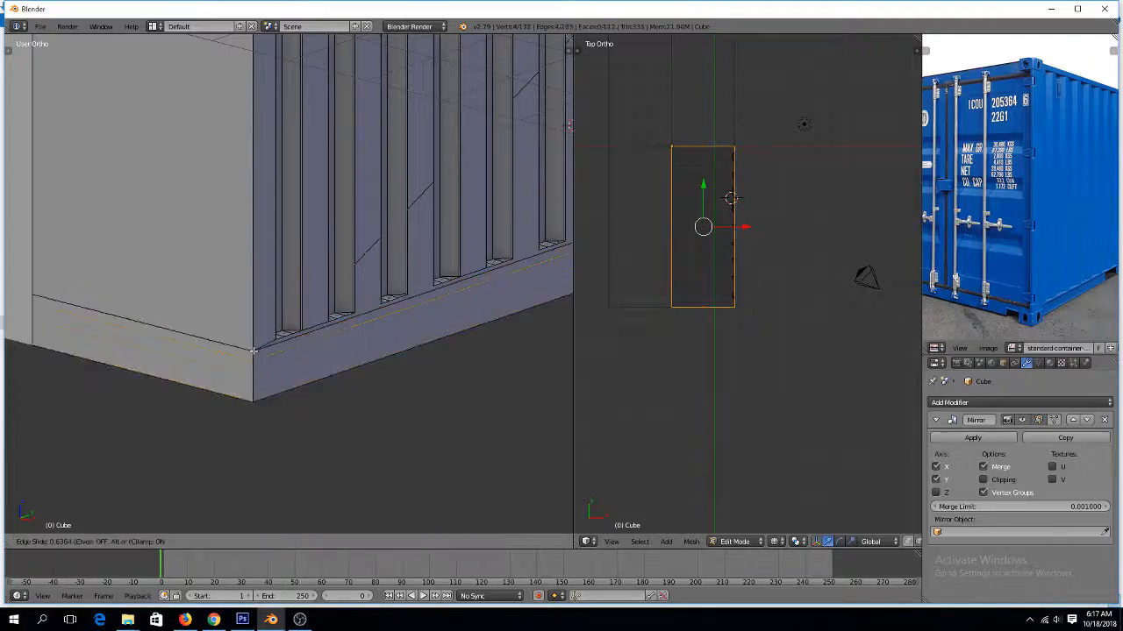
click(255, 394)
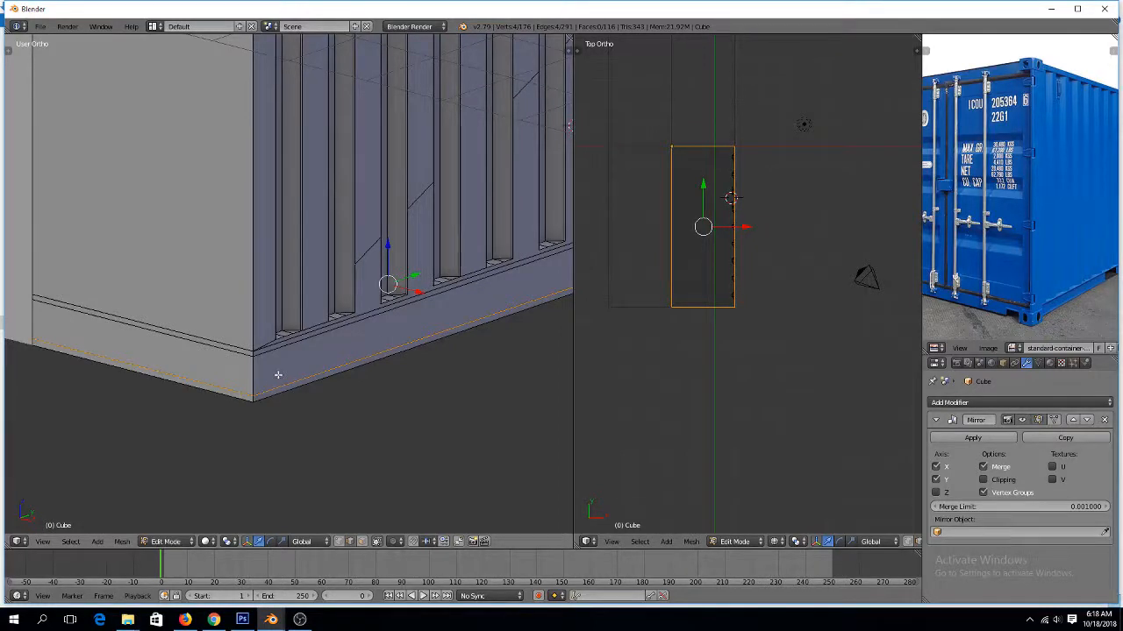
Add a vertical loop cut through the base band's long side, slid close to the container's front corner
key(ctrl+r)
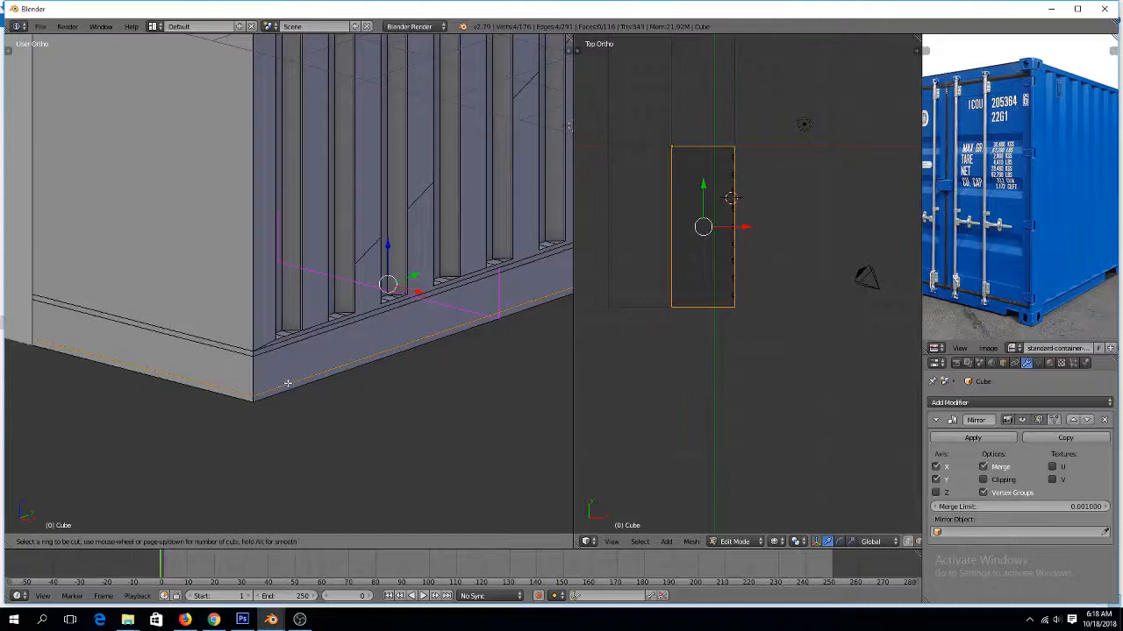
click(288, 383)
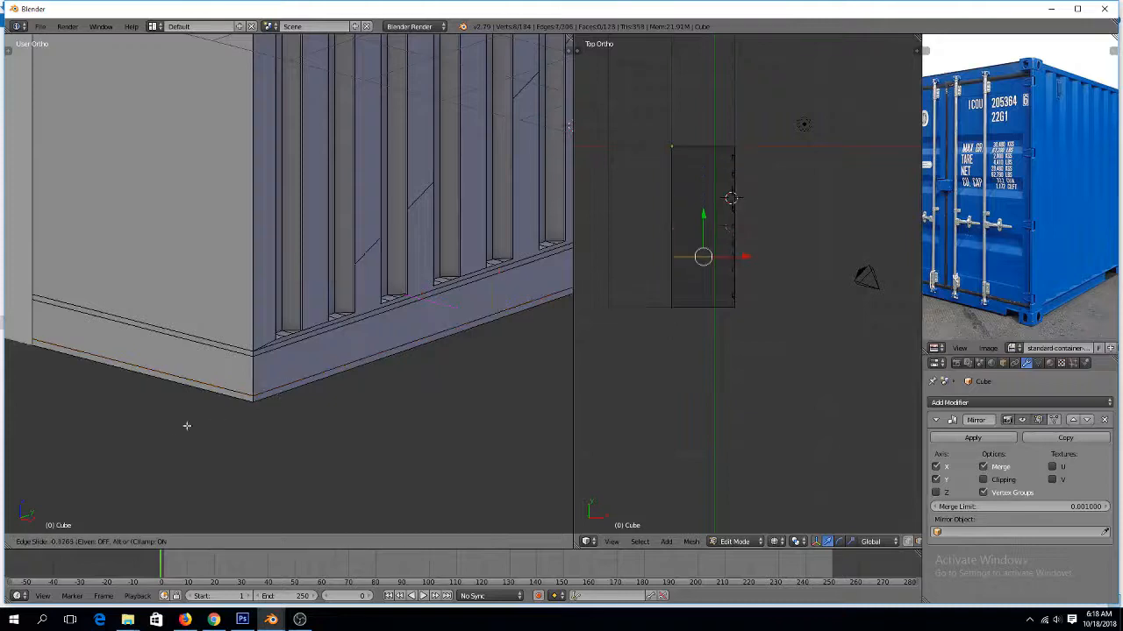
click(68, 465)
scroll(68, 466, up, 3)
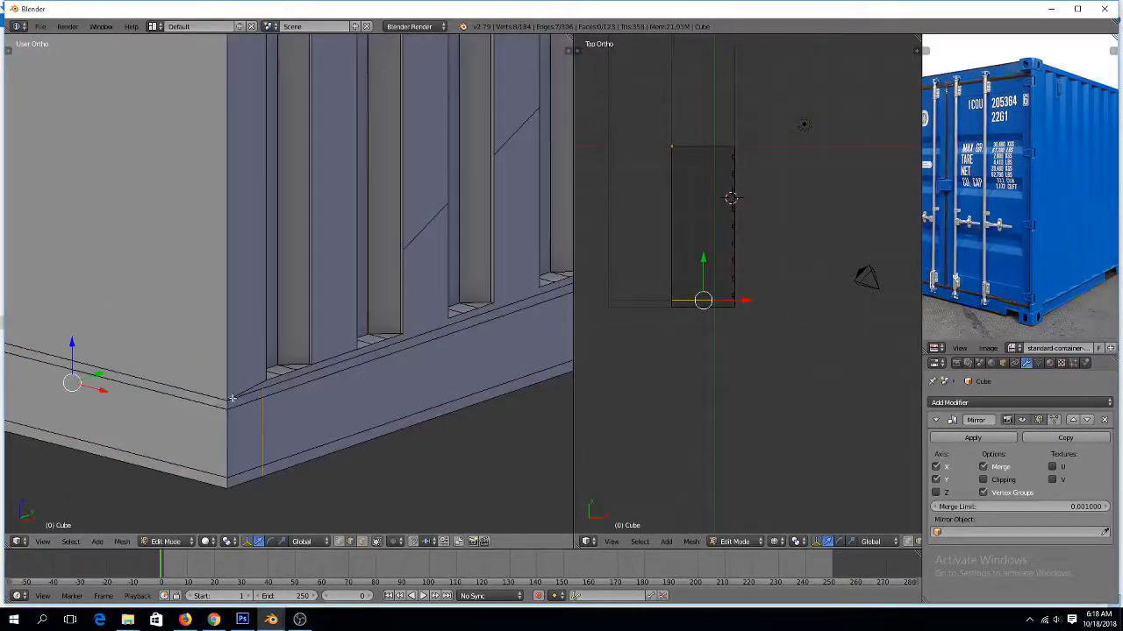
In vertex selection, connect the two vertices where the new vertical cut meets the foot of the corner strip with an edge
key(ctrl+Tab)
click(254, 369)
right_click(262, 390)
key(a)
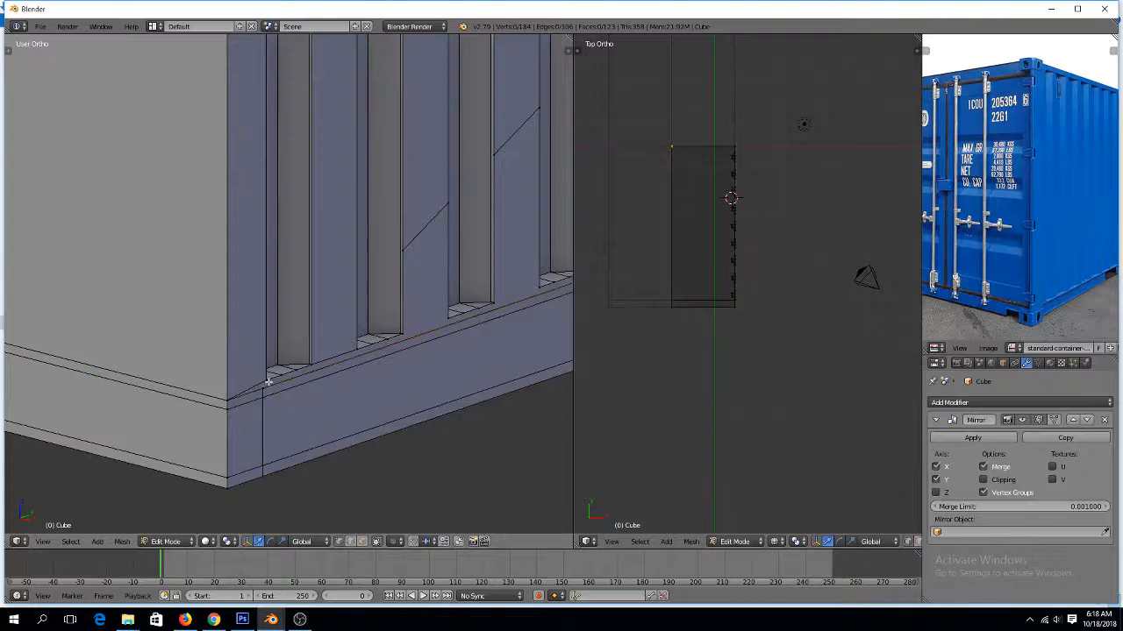
right_click(265, 384)
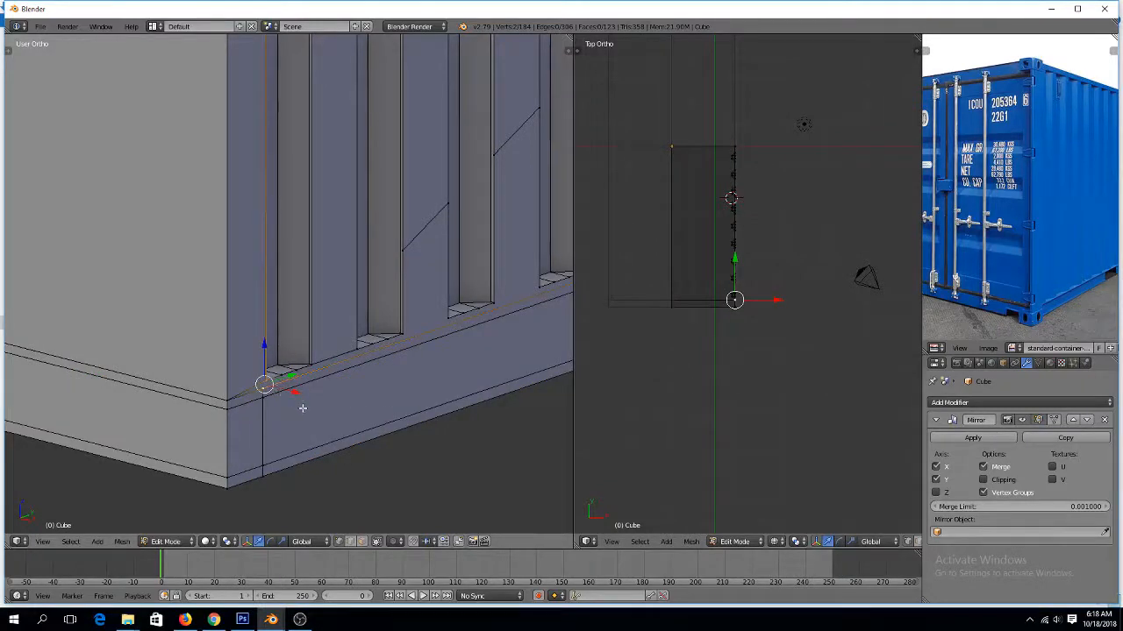
key(a)
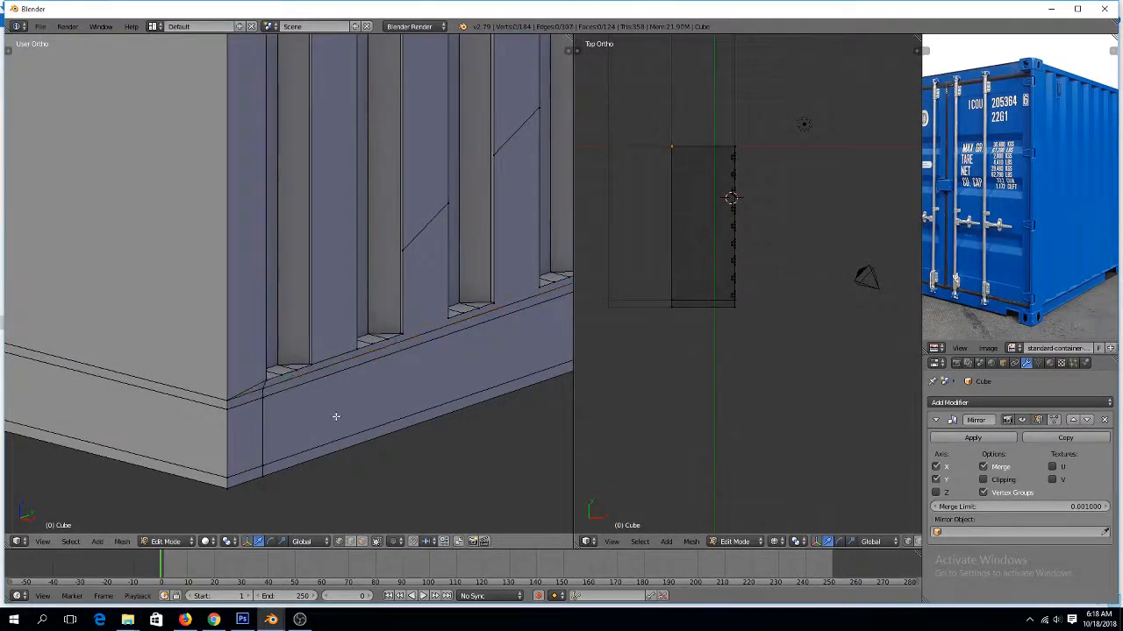
Select the long side face of the base band and extrude it inward by about 0.13
key(ctrl+Tab)
click(342, 440)
right_click(357, 425)
scroll(369, 416, down, 5)
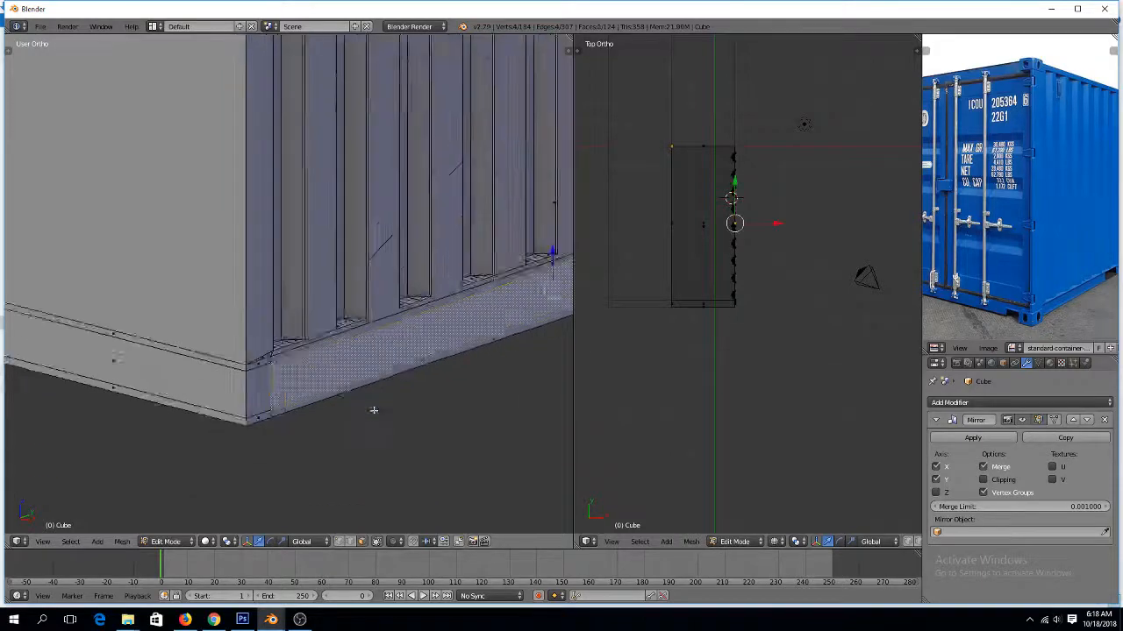
key(e)
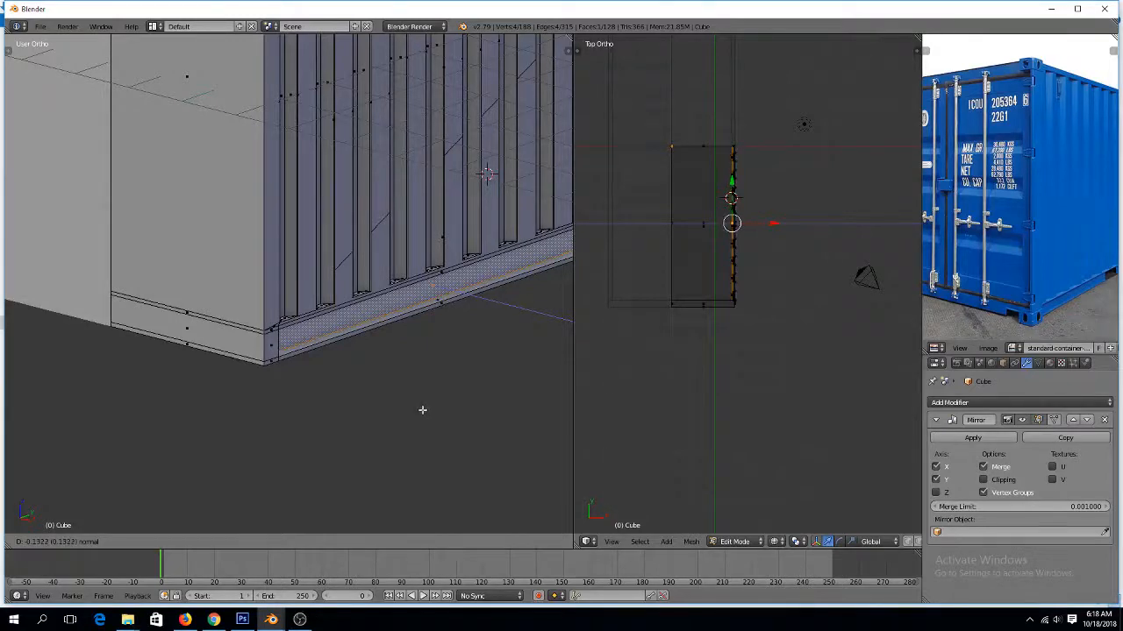
click(424, 413)
Examine the recessed base band along the container's side and at the seam where the mirrored halves meet
key(Tab)
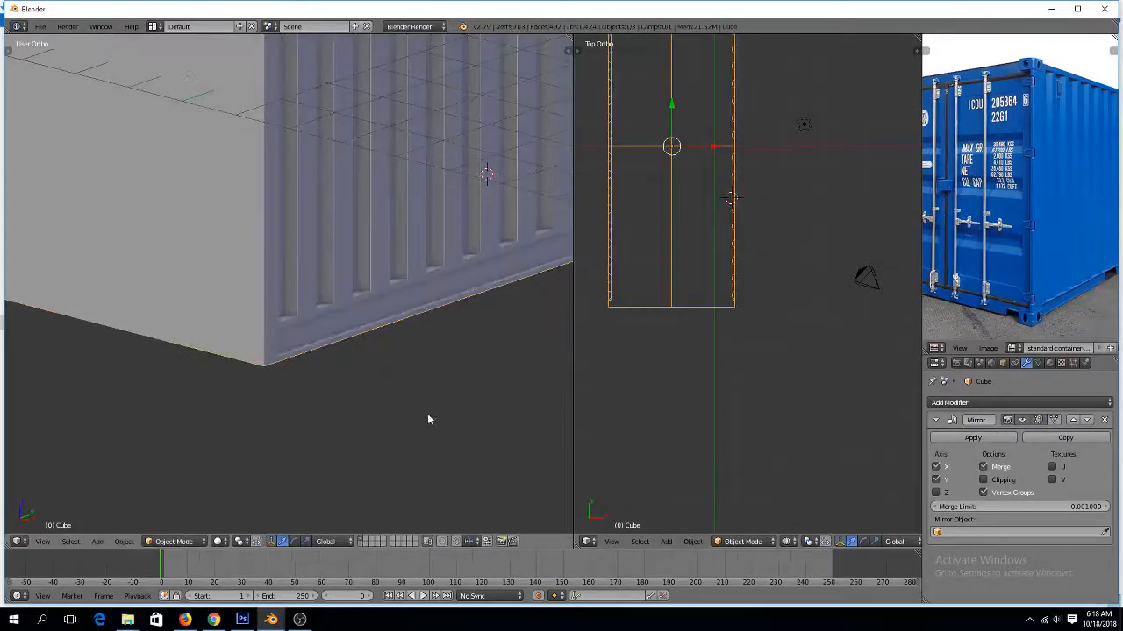
middle_drag(429, 419, 375, 348)
scroll(376, 343, up, 6)
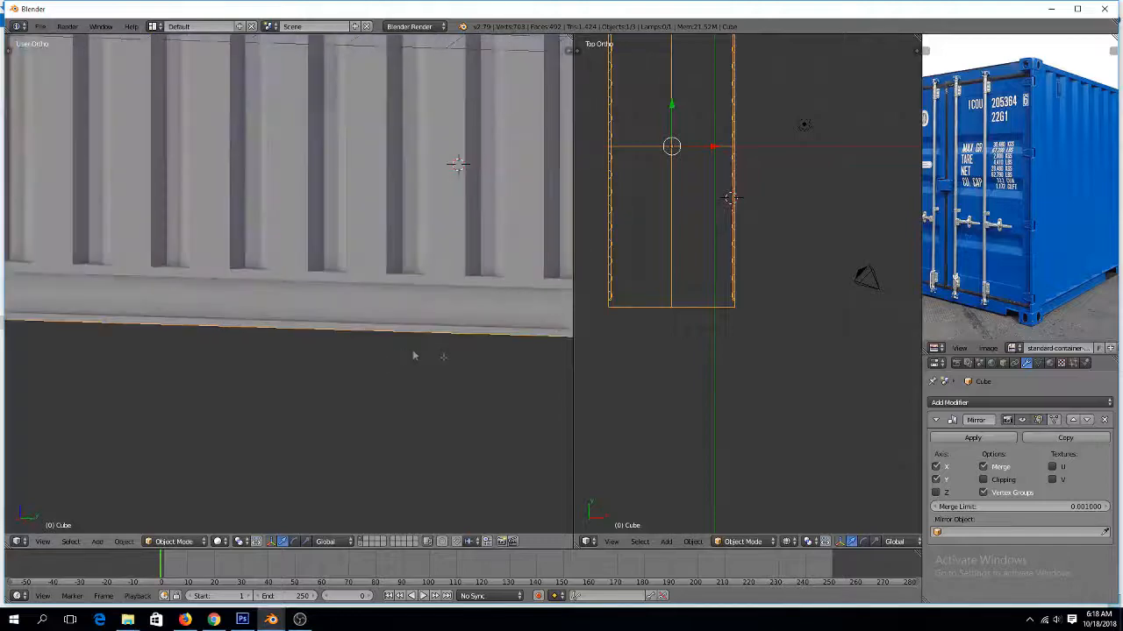
key(Tab)
scroll(442, 354, up, 1)
ctrl+scroll(449, 357, up, 13)
ctrl+scroll(453, 357, up, 2)
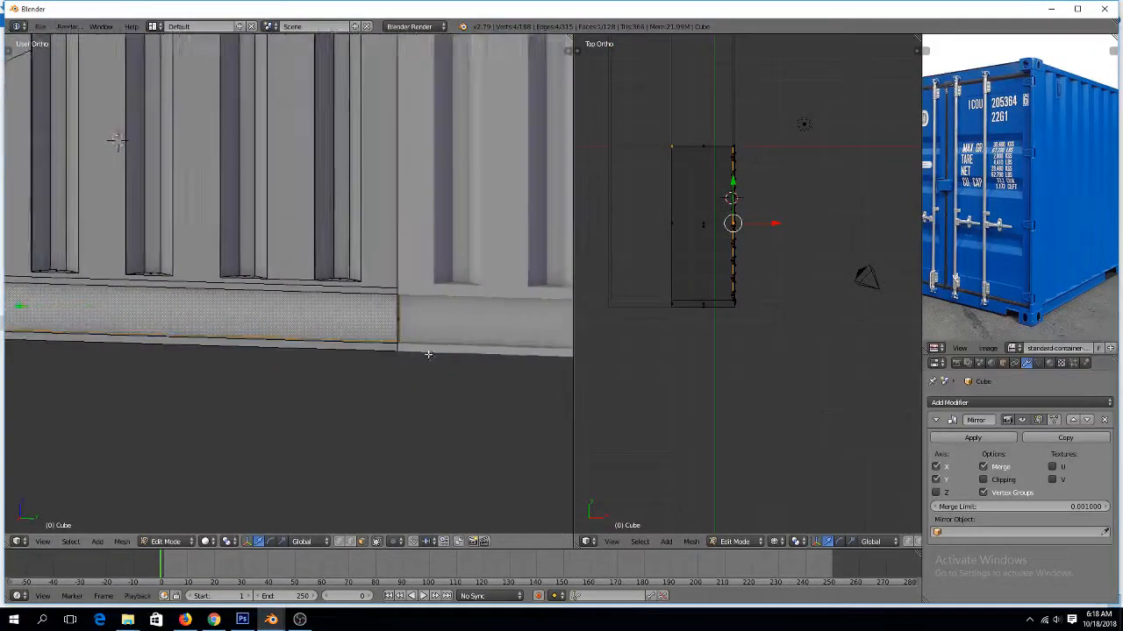
middle_drag(442, 356, 345, 358)
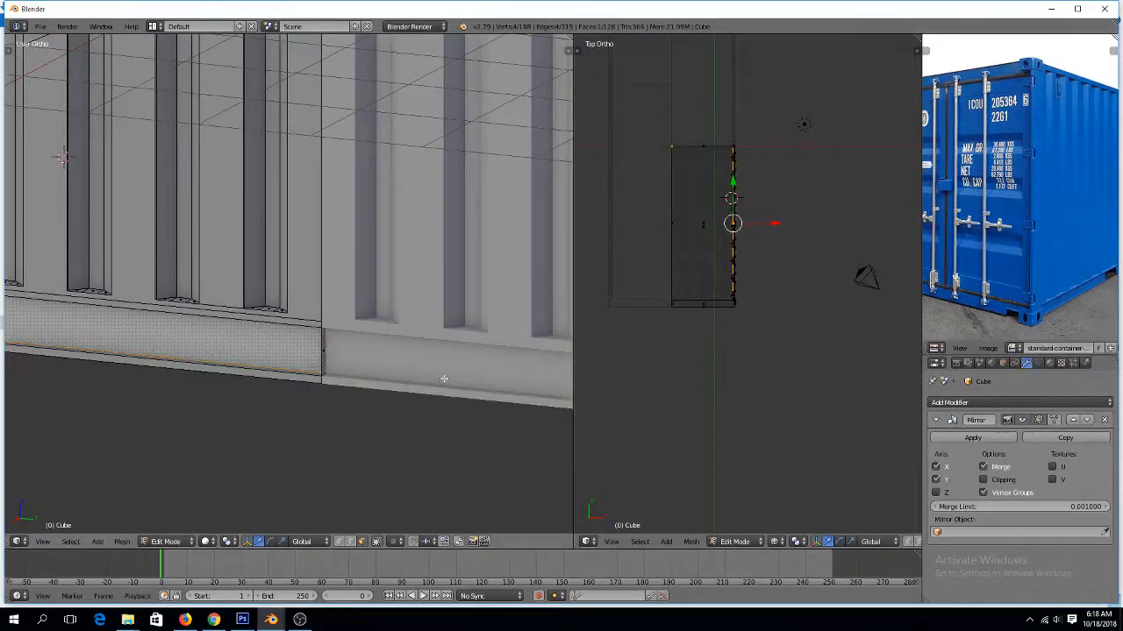
Delete the narrow end face that closes off the recessed band at the mirror seam
key(z)
right_click(324, 356)
key(z)
scroll(331, 356, down, 6)
scroll(331, 356, up, 4)
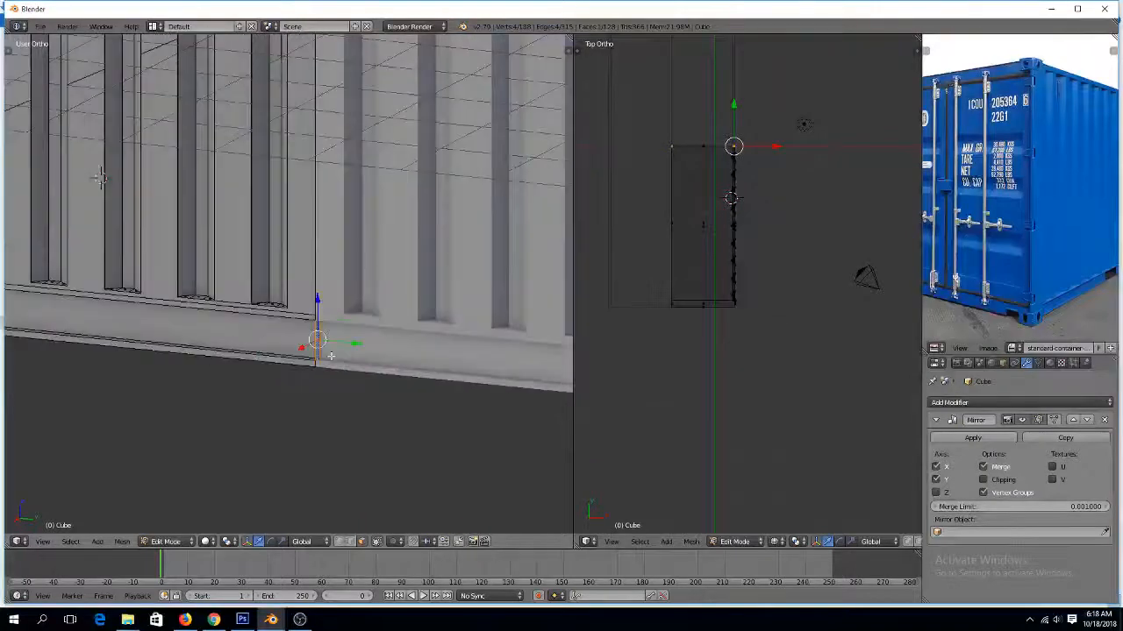
key(x)
click(331, 356)
Delete the wide internal face across the base band at the mirror seam and return to Object Mode
right_click(315, 340)
key(z)
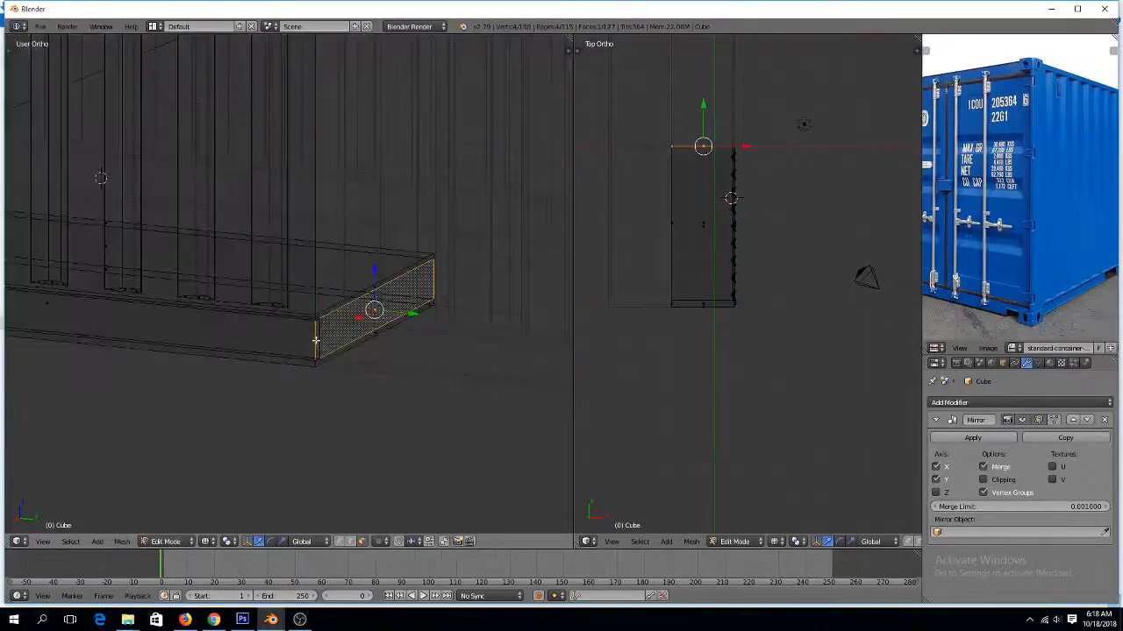
key(x)
click(337, 340)
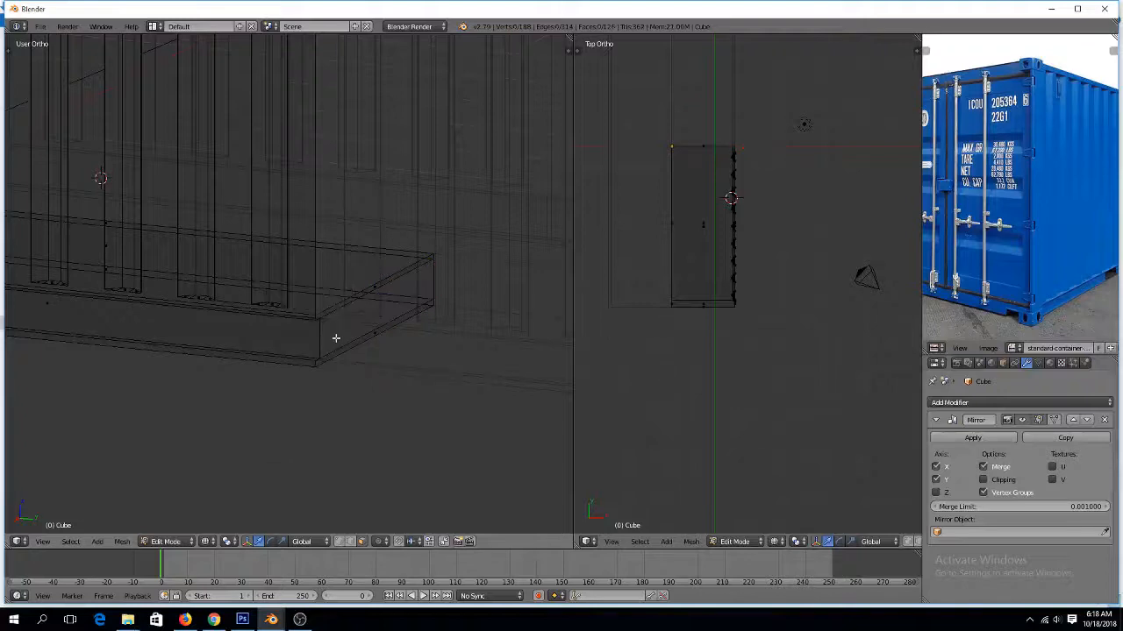
key(z)
key(Tab)
scroll(335, 342, down, 4)
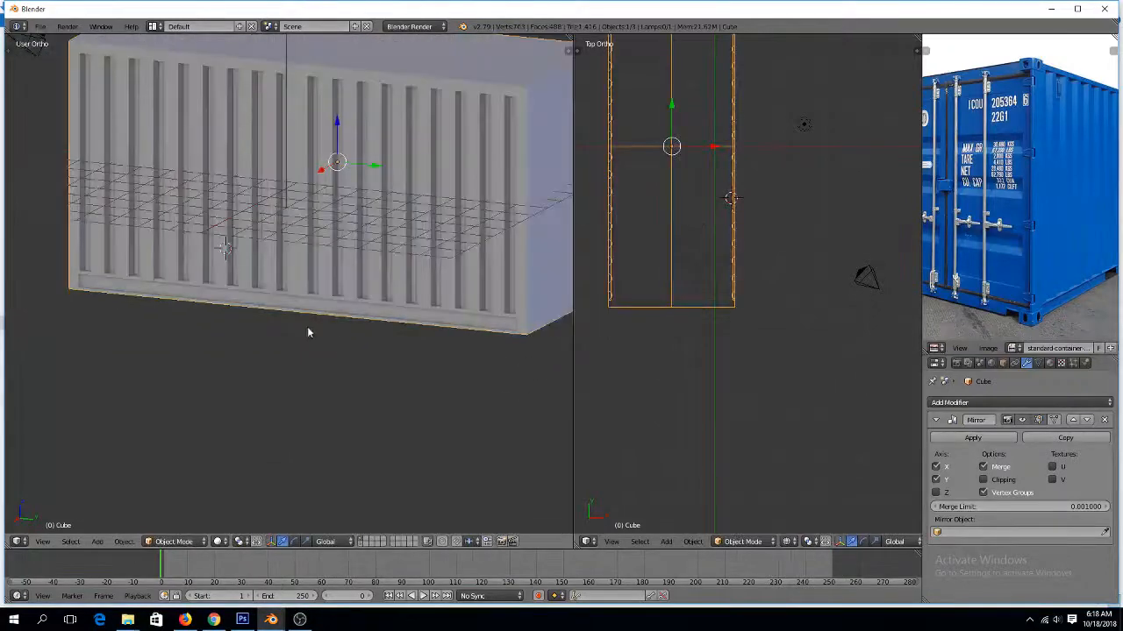
Start saving the scene, with the window maximized, and open the publish (D:) drive in the file browser
key(ctrl+s)
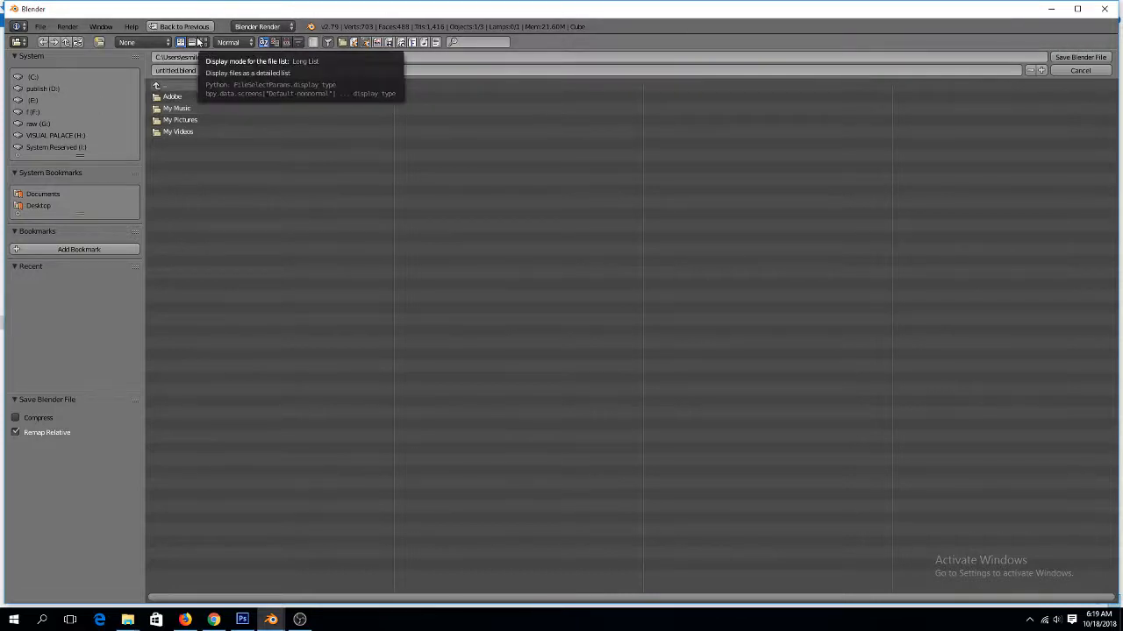
click(1077, 9)
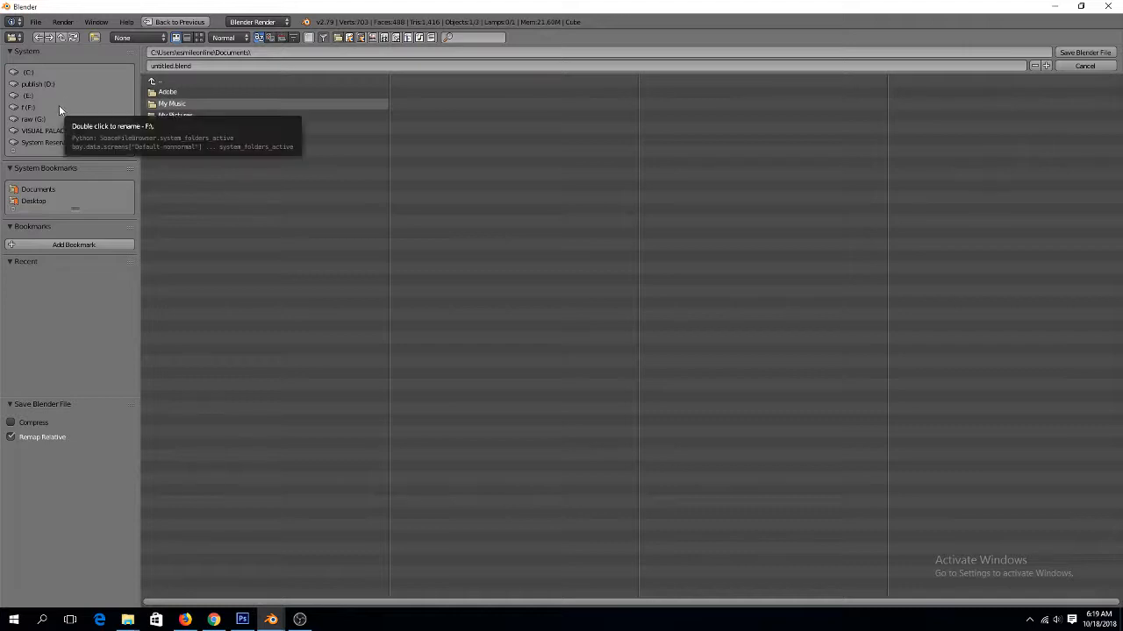
click(50, 85)
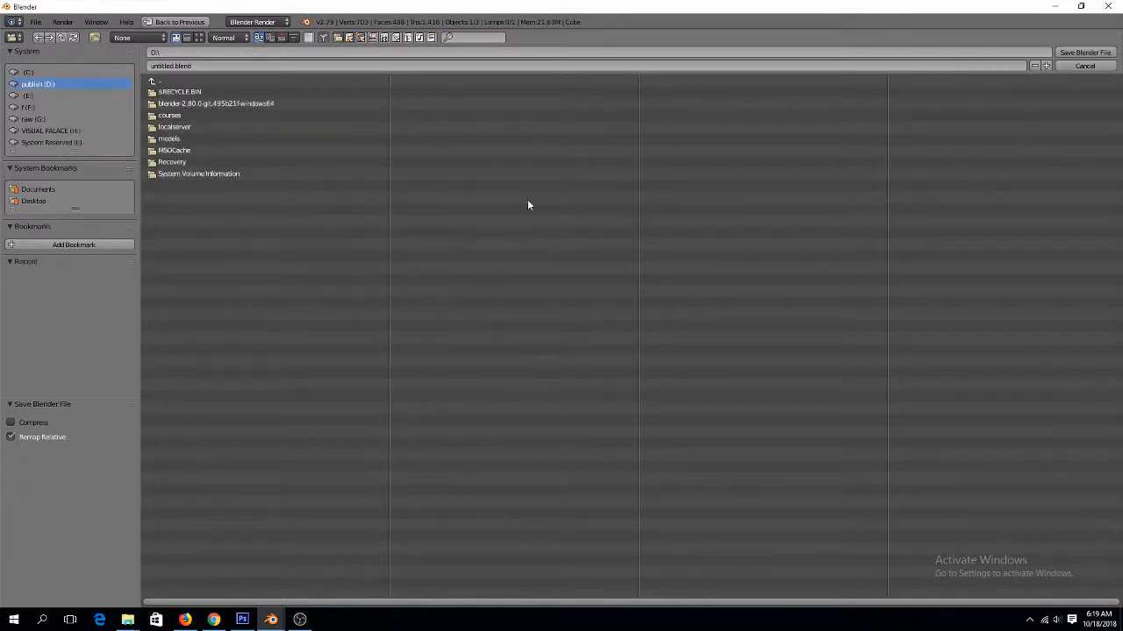
Look through the E:, F:, G: and H: drives for a folder to save the scene in
click(40, 119)
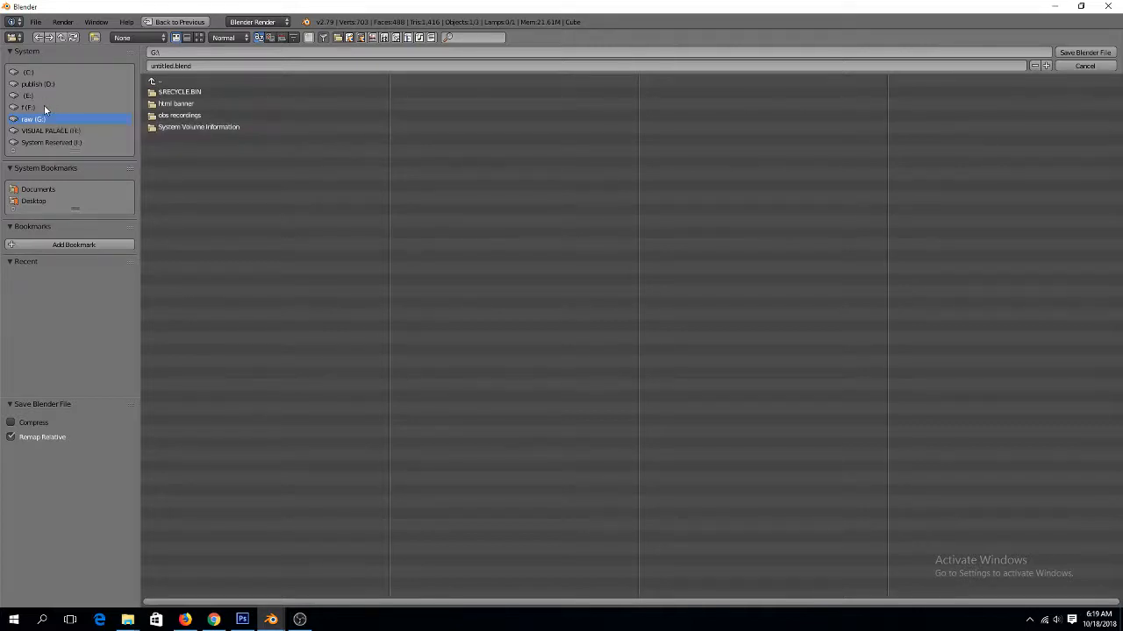
click(45, 108)
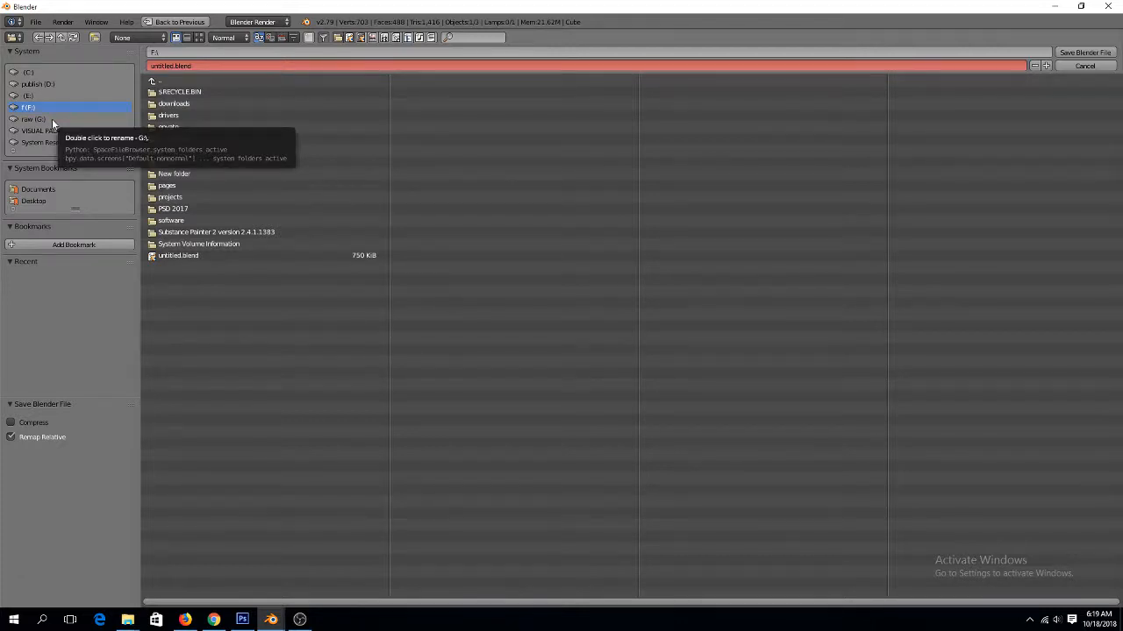
click(51, 119)
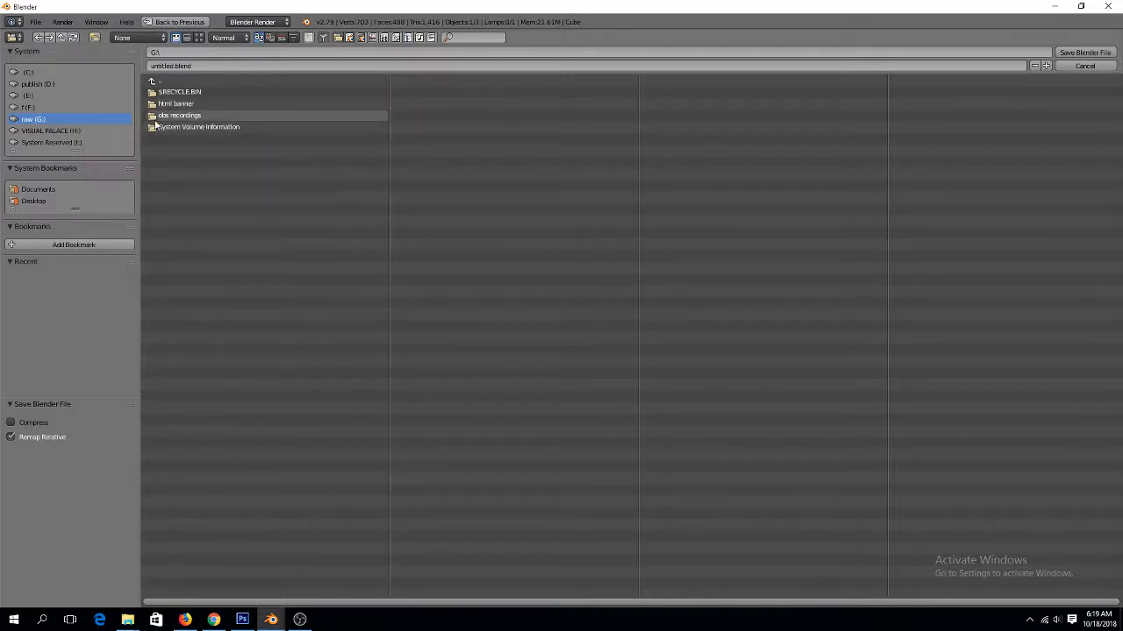
click(60, 83)
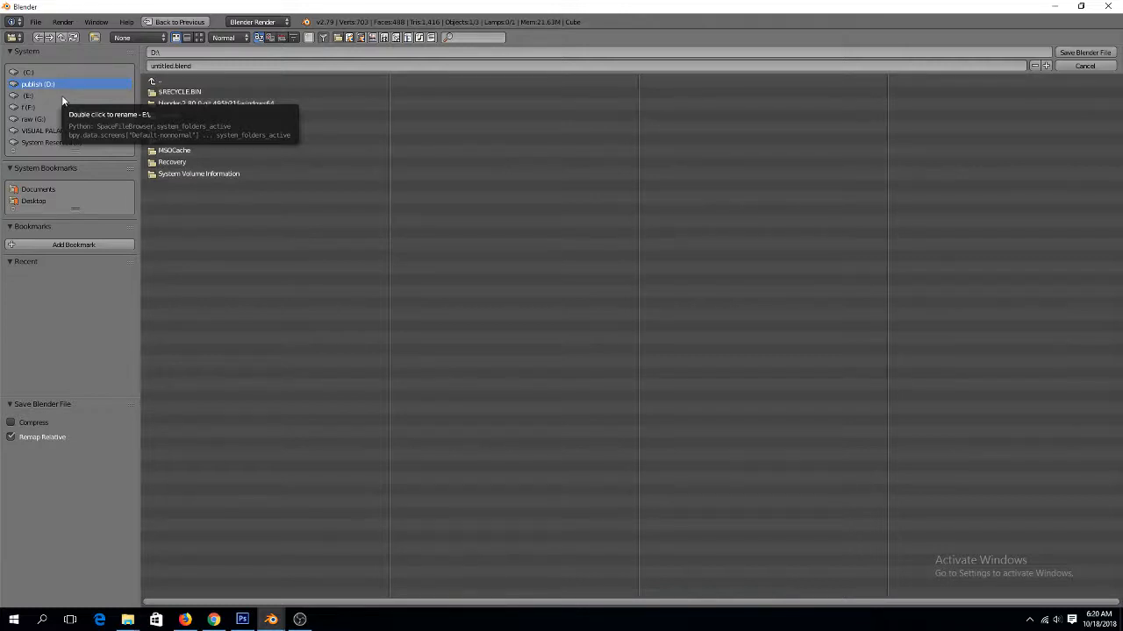
click(62, 96)
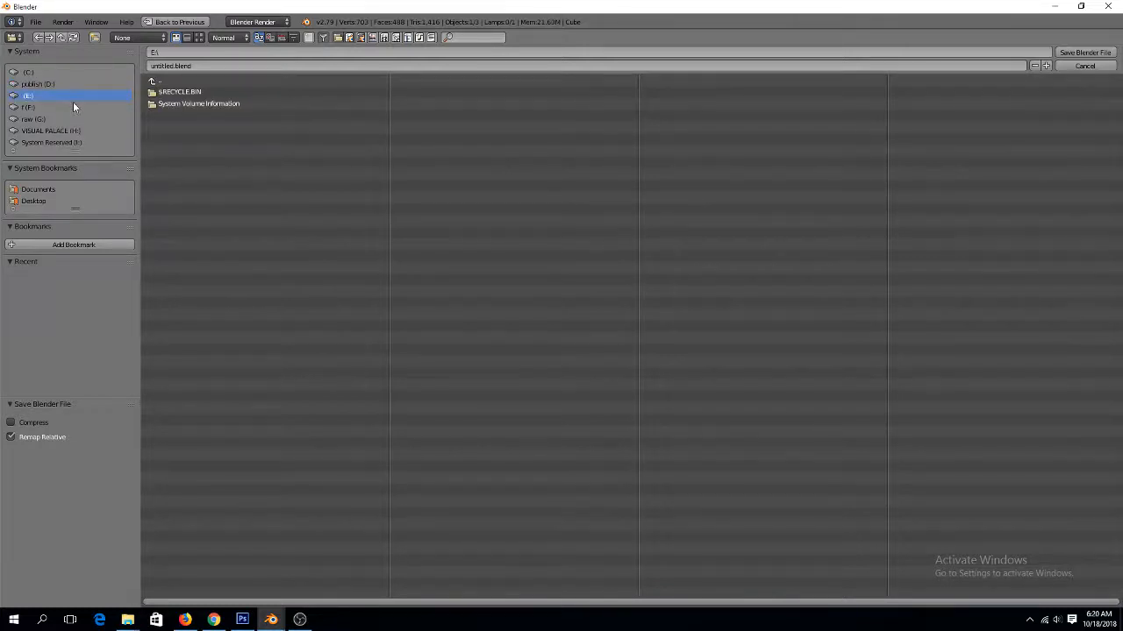
click(68, 107)
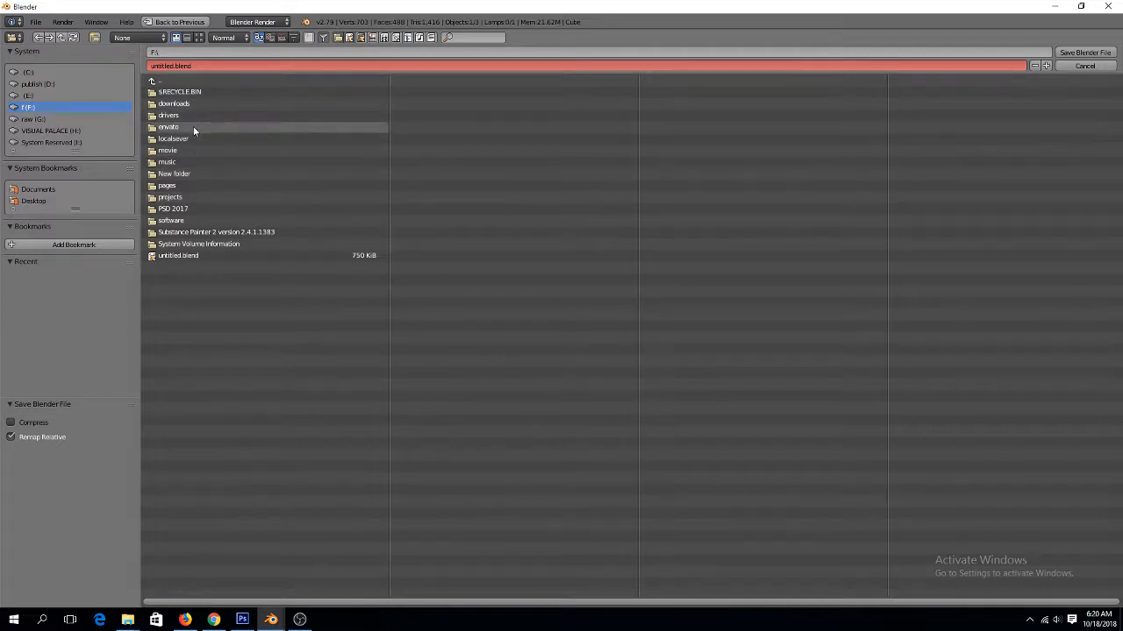
click(73, 118)
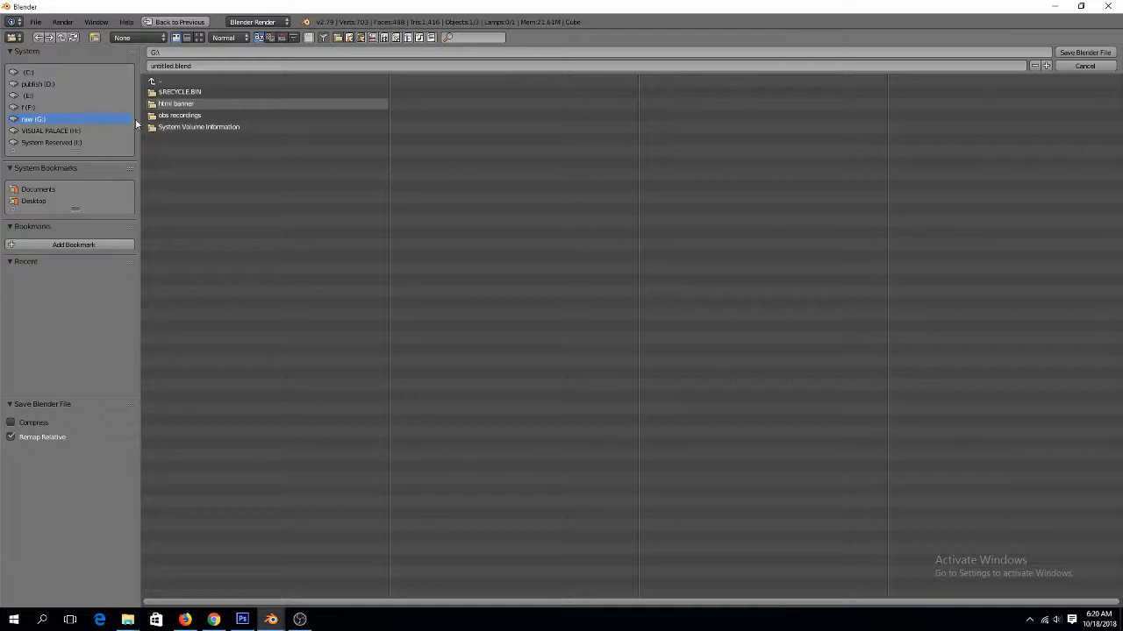
click(61, 96)
click(60, 115)
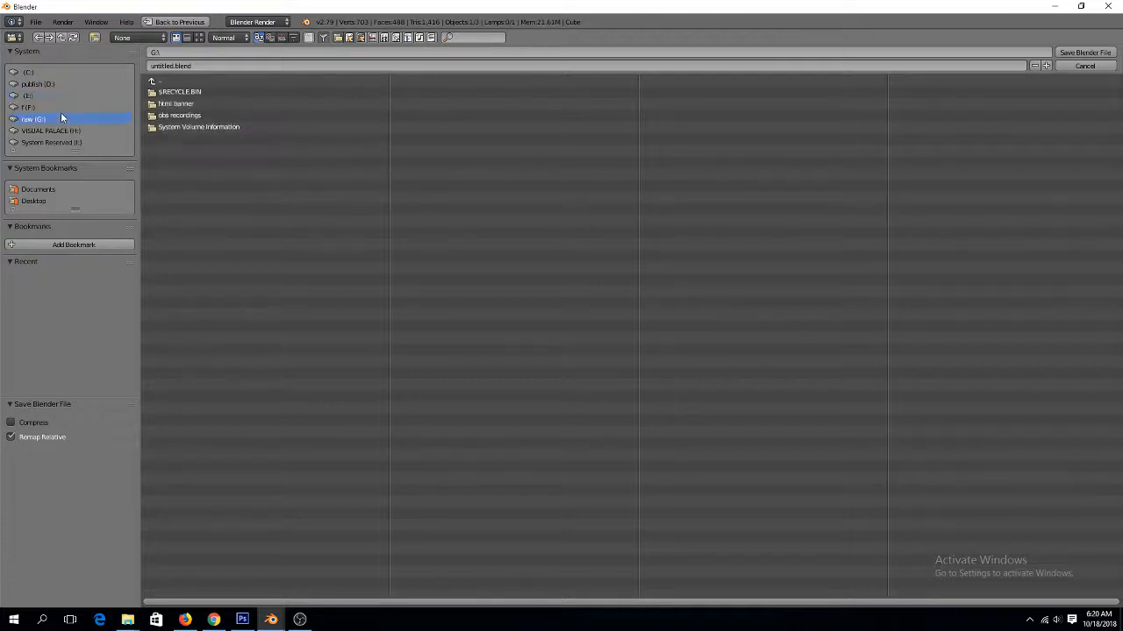
click(70, 131)
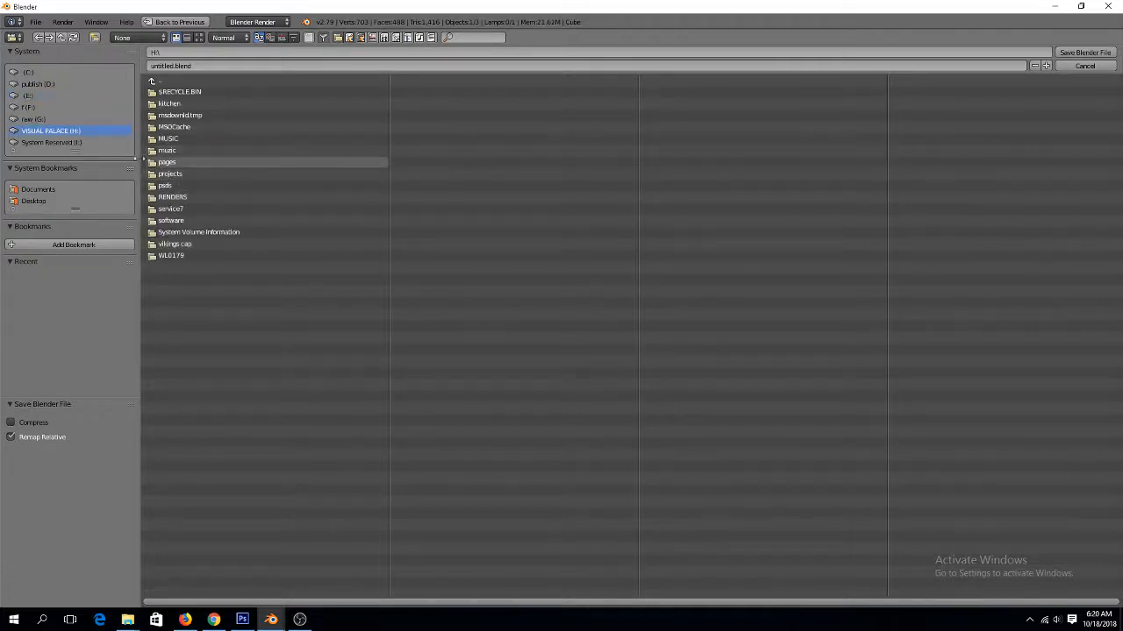
click(50, 118)
click(49, 107)
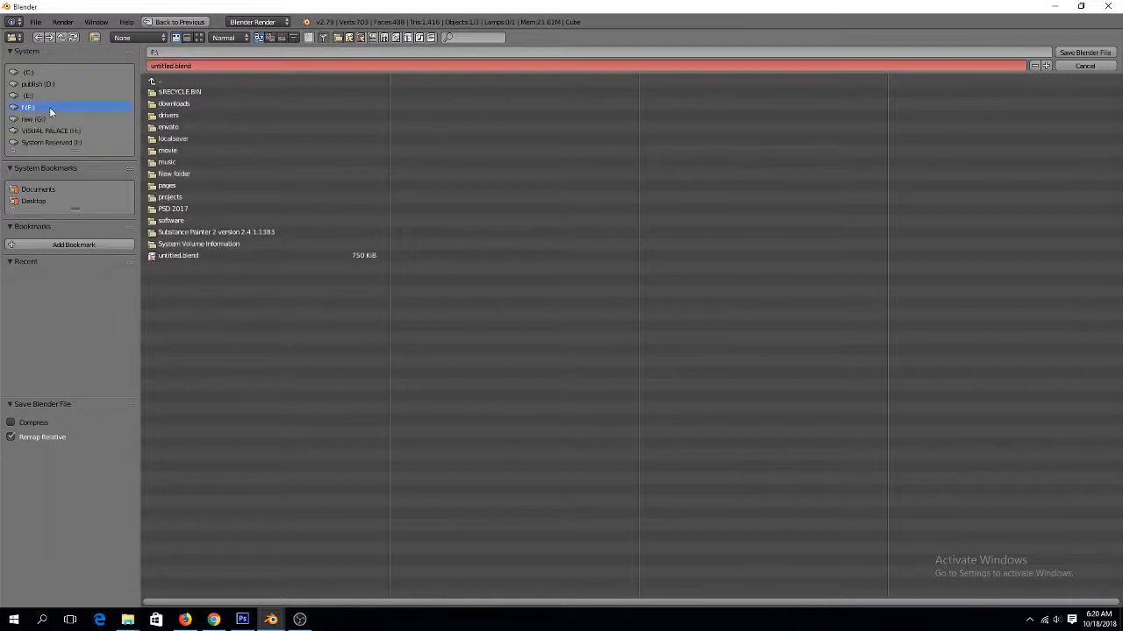
click(55, 94)
Open the cg trader folder inside models on the publish (D:) drive as the save location
click(54, 84)
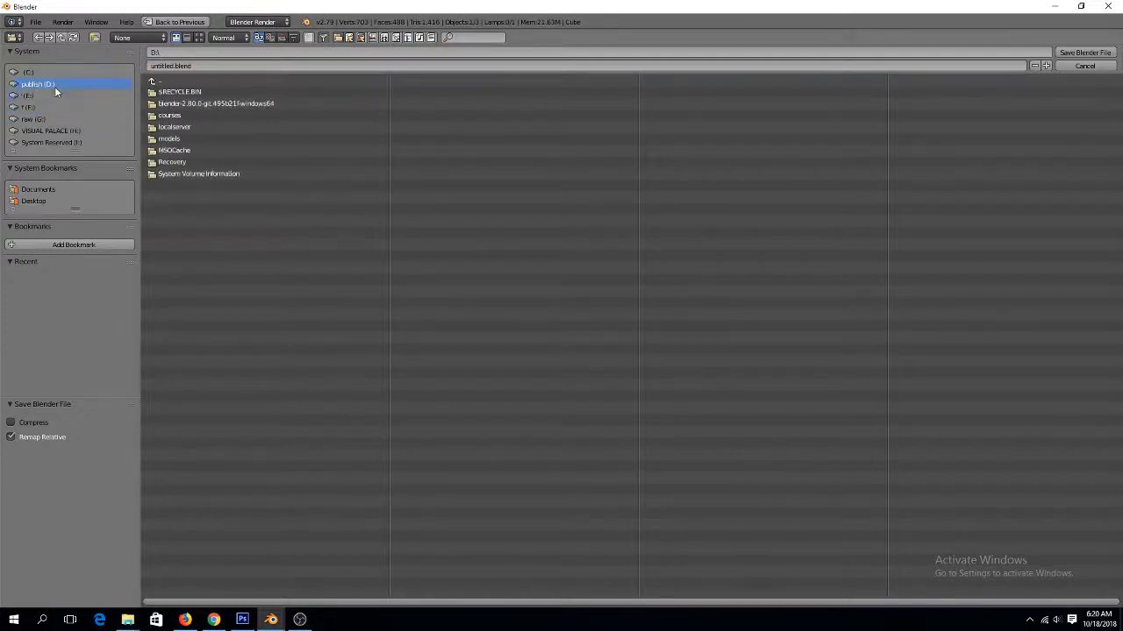
double_click(186, 138)
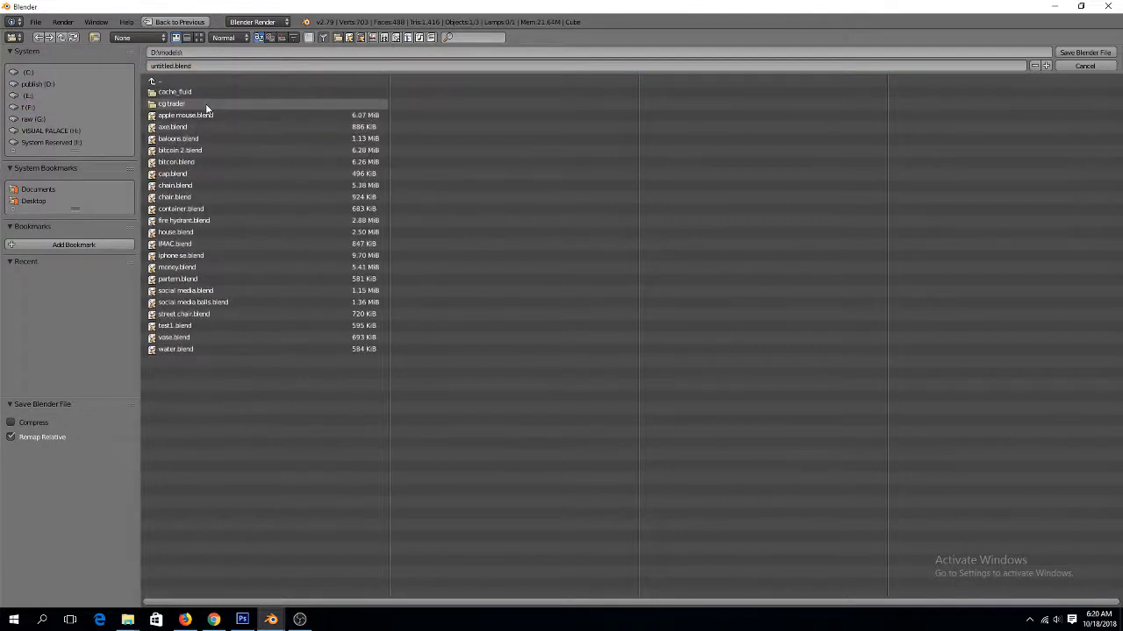
double_click(205, 105)
Create a new folder named container inside the cg trader folder
click(95, 38)
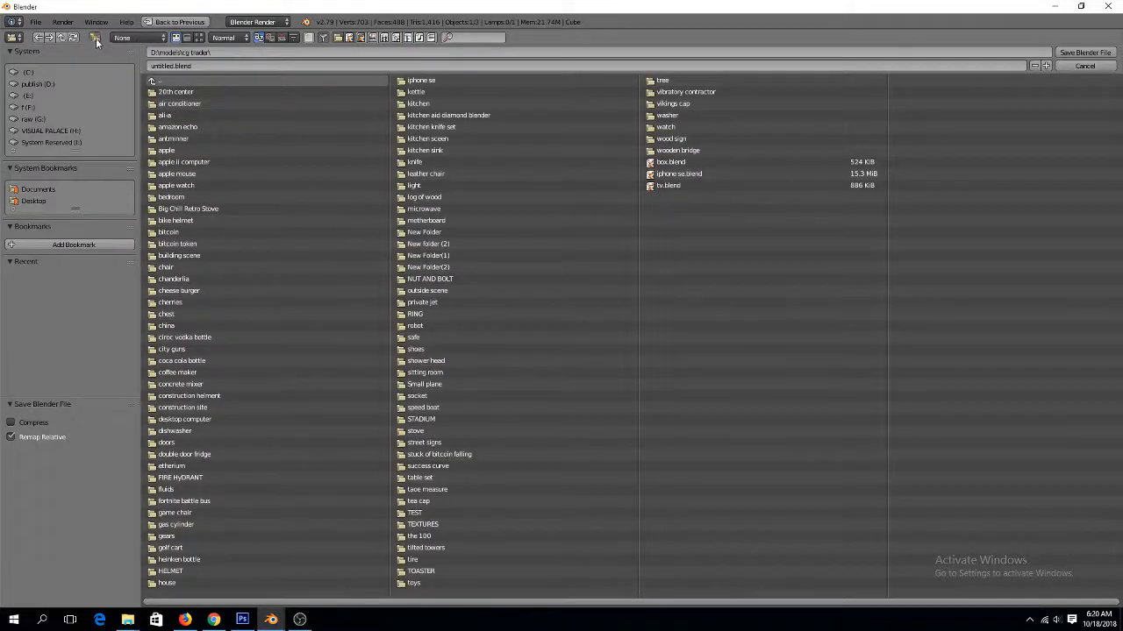
click(95, 38)
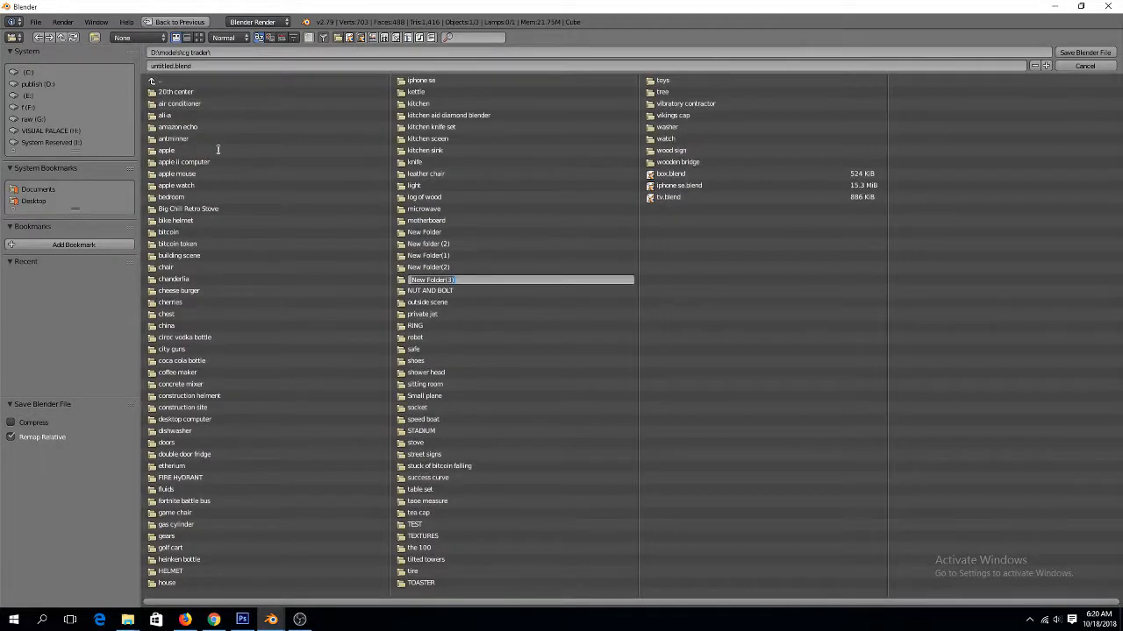
text(container)
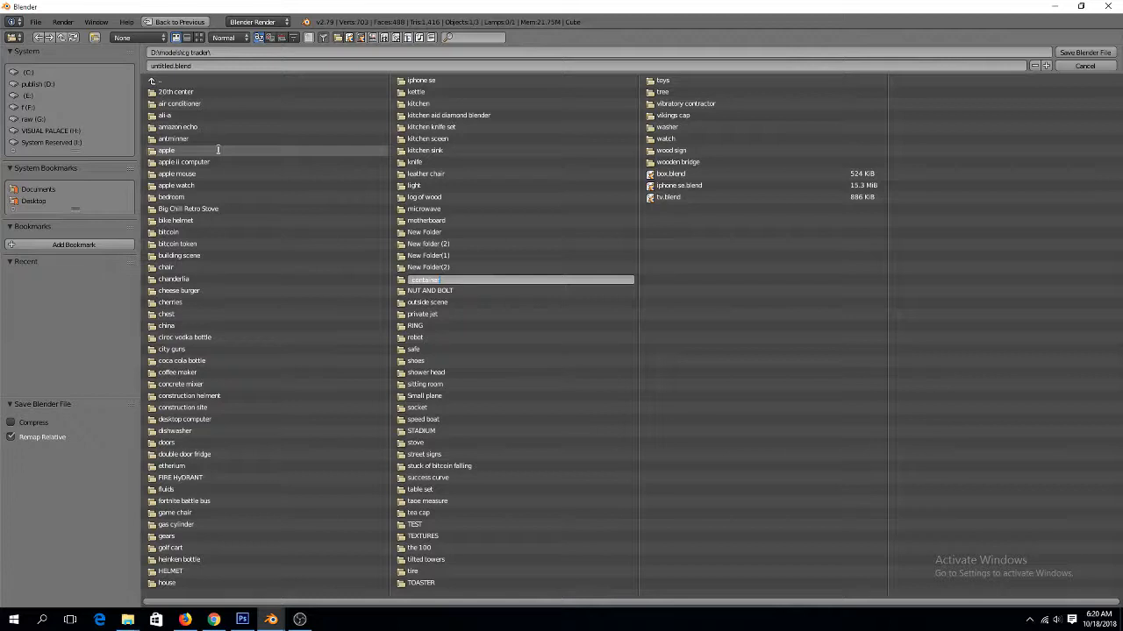
key(Return)
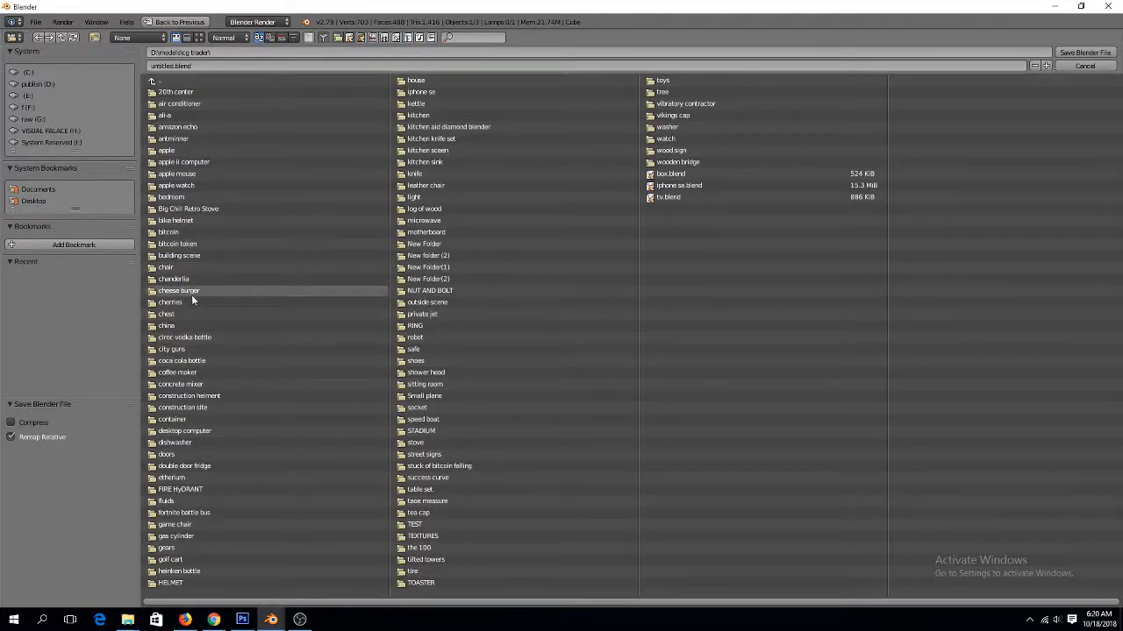
Save the scene as container inside the new container folder
click(211, 419)
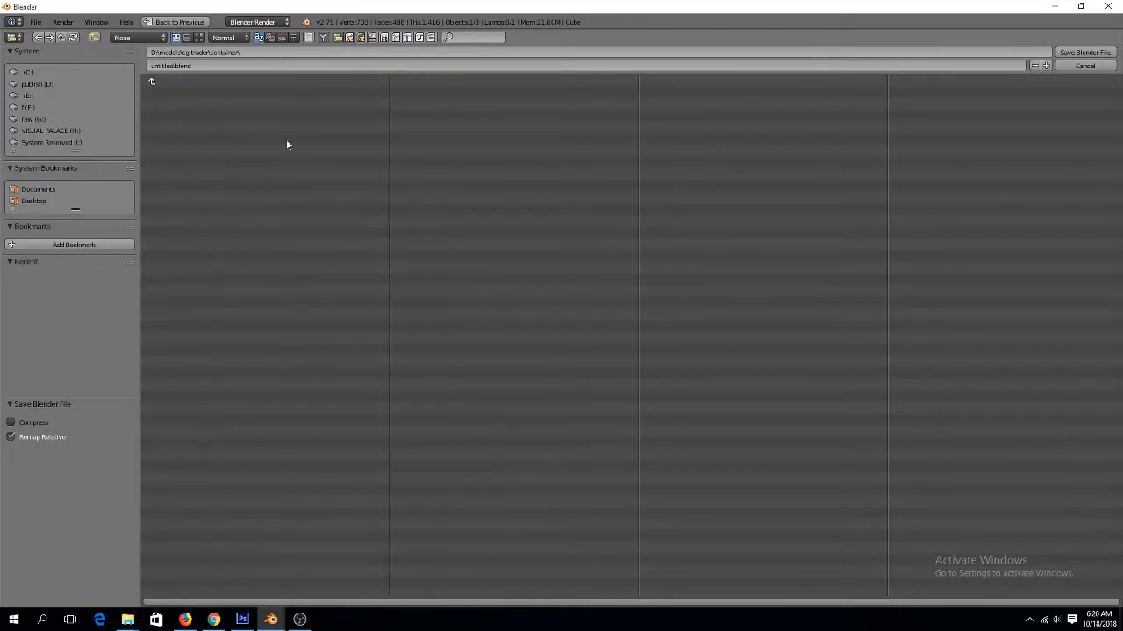
click(383, 65)
text(container)
click(566, 255)
click(1085, 52)
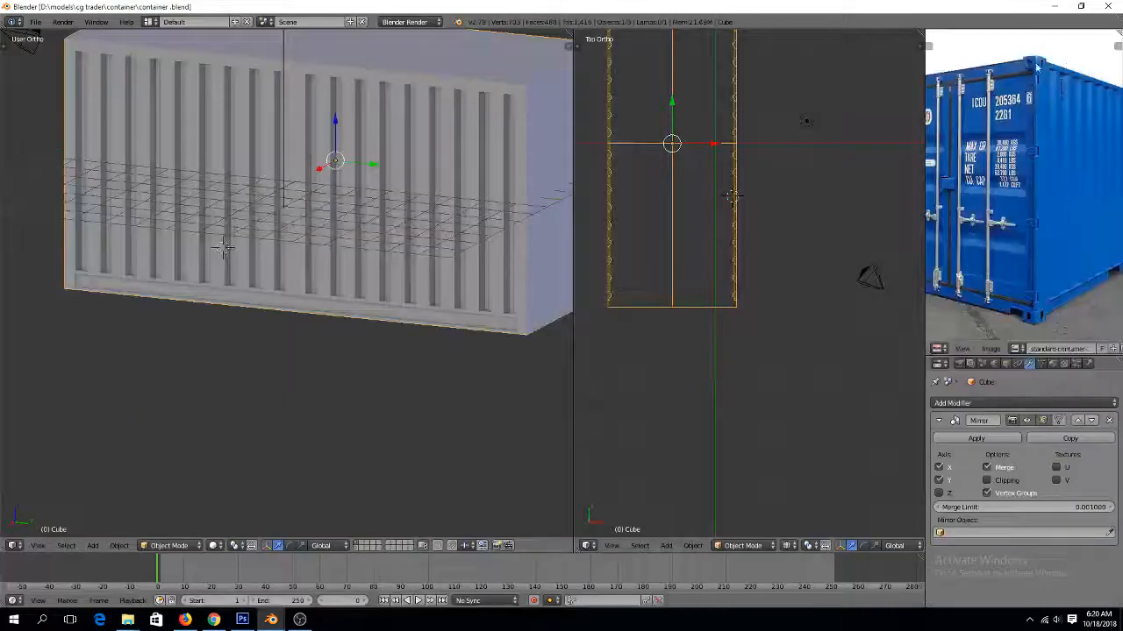
Widen the container by moving all vertices of the grooved side wall outward along X, selecting them in front wireframe view
scroll(446, 225, down, 4)
middle_drag(382, 204, 472, 260)
key(KP_Decimal)
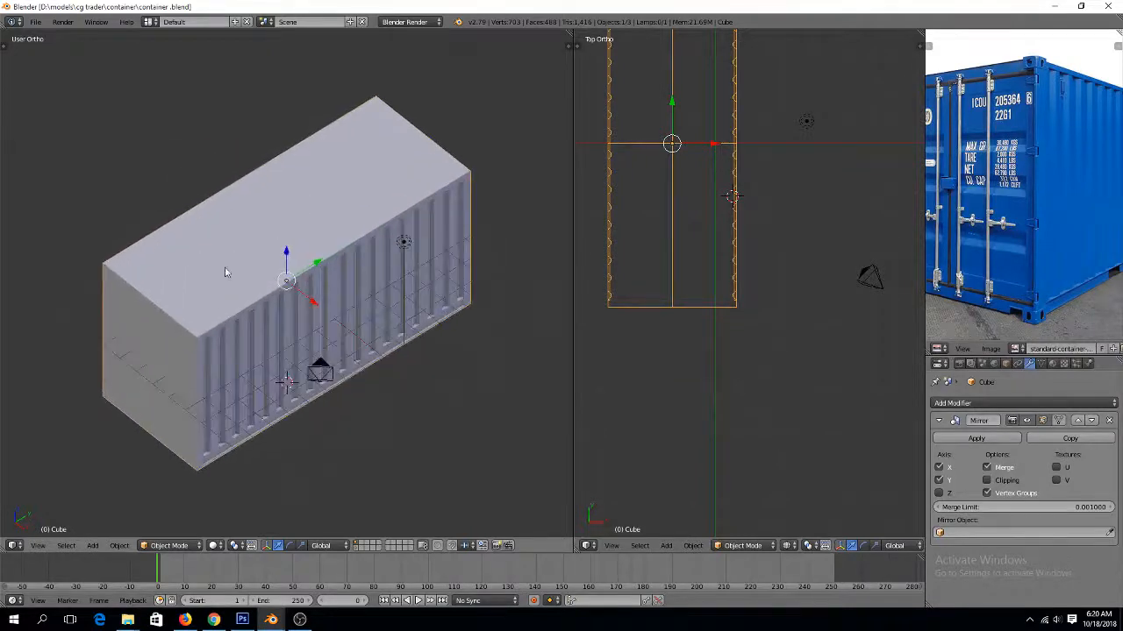
key(KP_1)
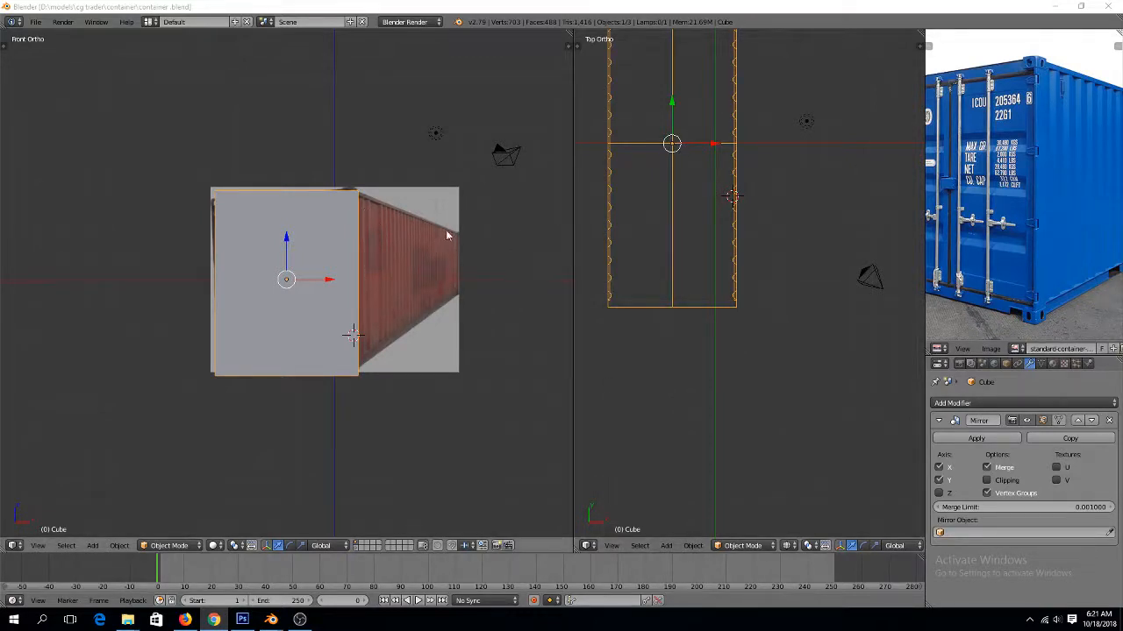
key(Tab)
key(ctrl+Tab)
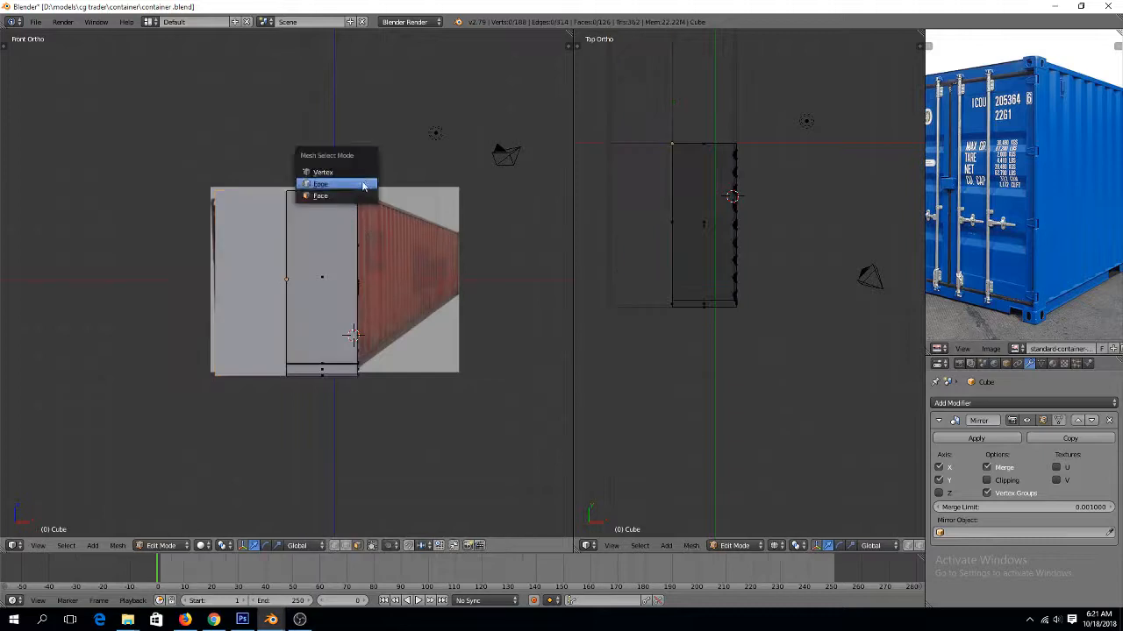
click(363, 172)
key(z)
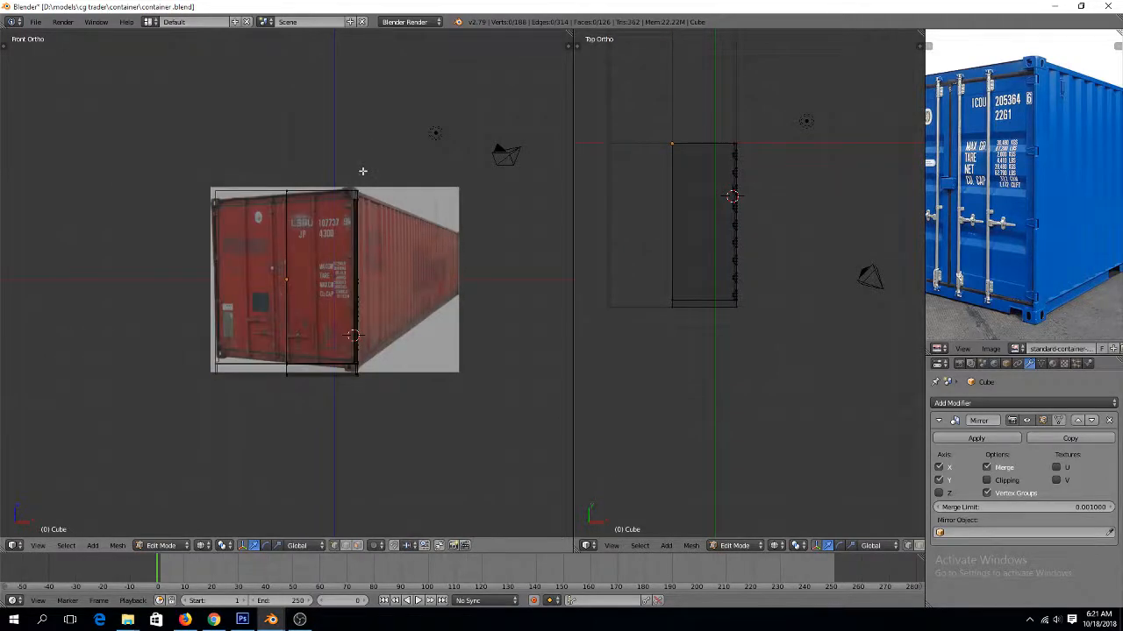
key(b)
drag(352, 152, 436, 429)
drag(402, 287, 418, 292)
key(Tab)
key(Tab)
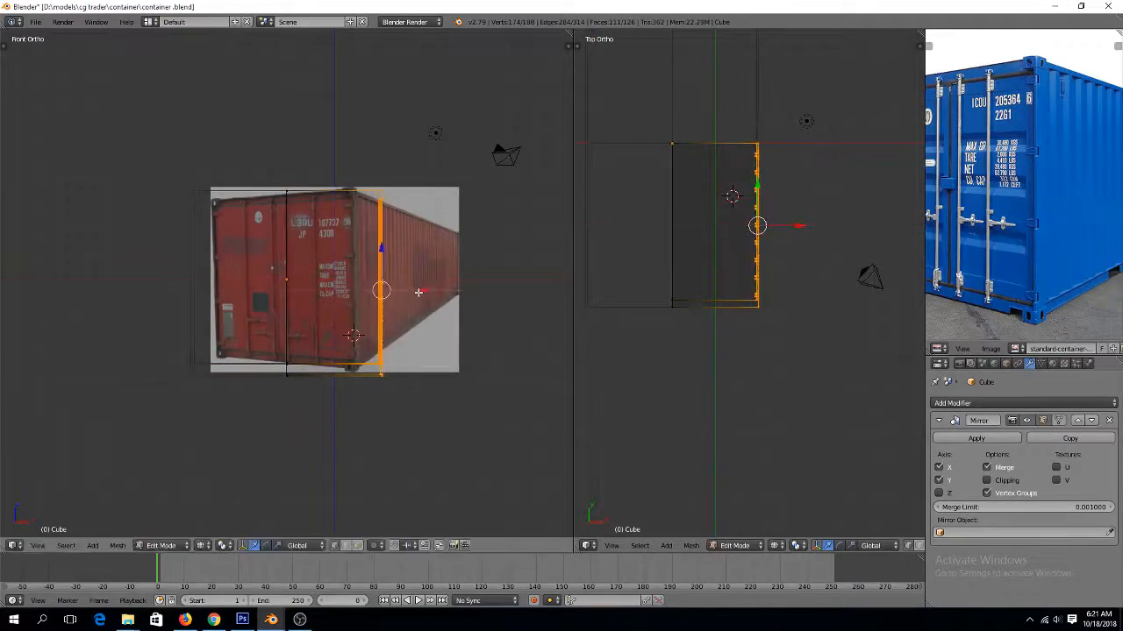
key(Tab)
key(z)
Examine the widened container's grooved side and end wall, comparing its mesh with the solid object
middle_drag(462, 155, 425, 200)
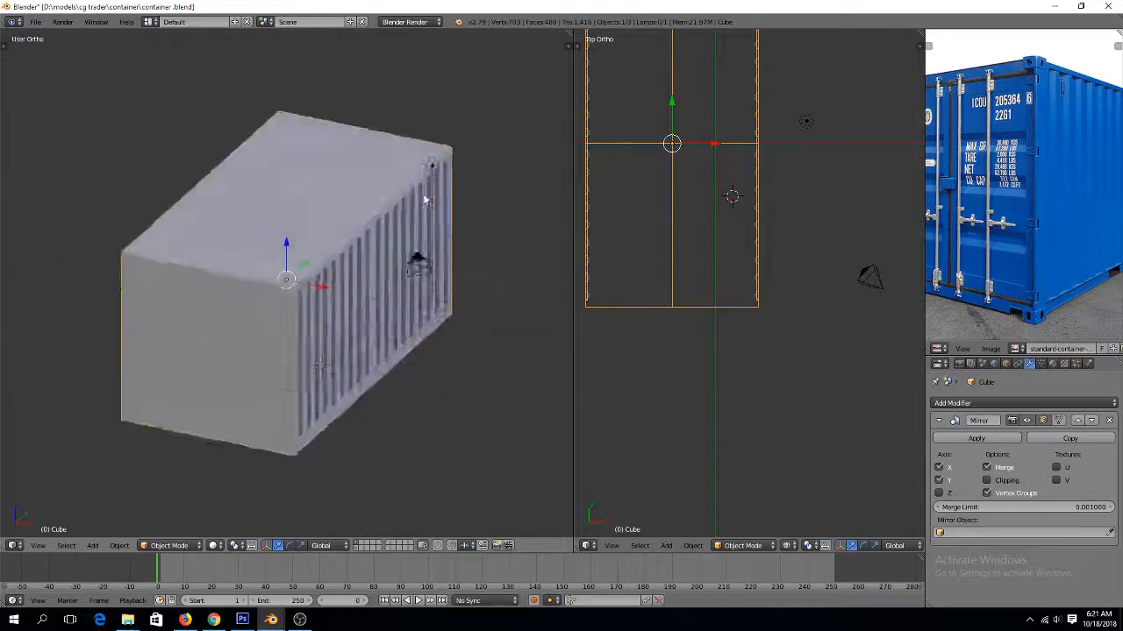
scroll(423, 200, up, 4)
key(Tab)
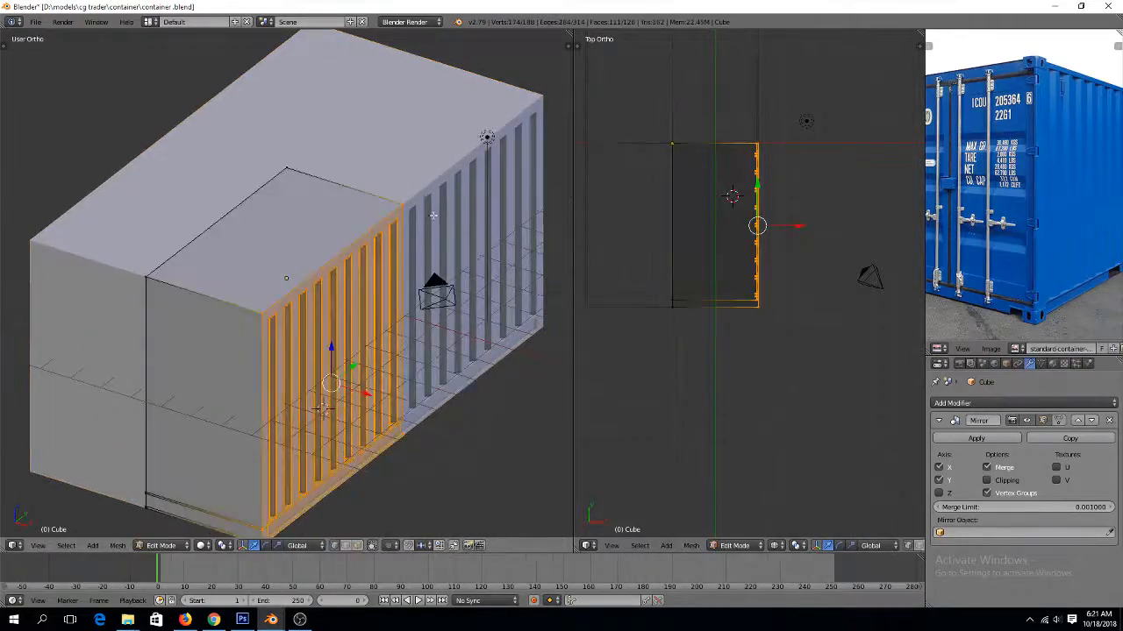
key(Tab)
middle_drag(351, 321, 331, 288)
key(Tab)
key(Tab)
key(Tab)
key(Tab)
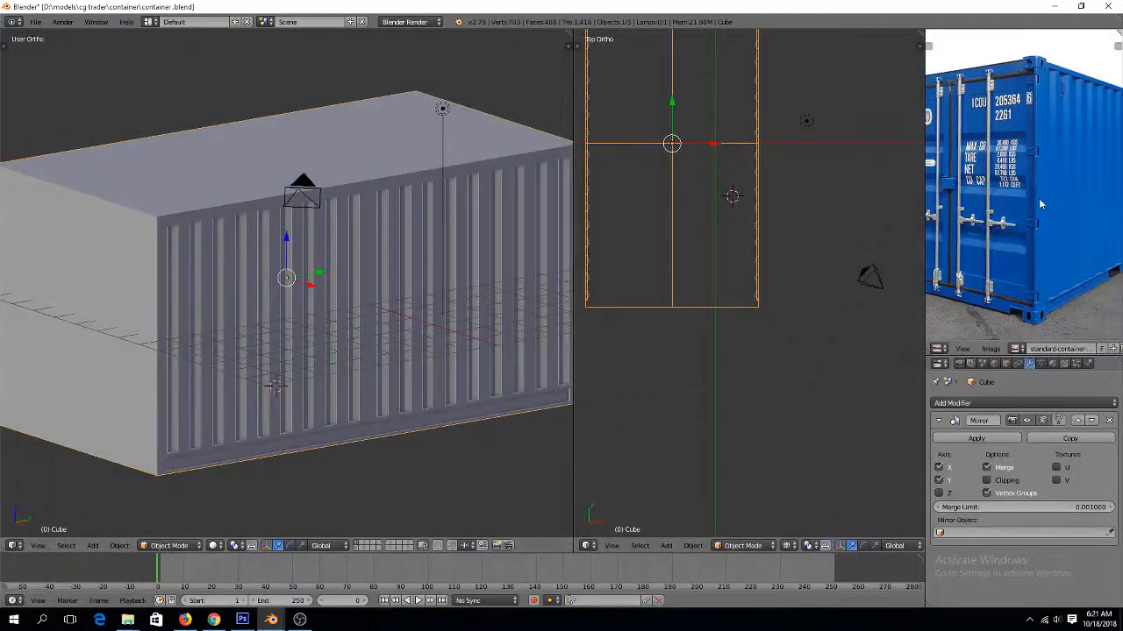
Select the front end wall's corner vertices and move the wall outward along Y by about 0.5 units
key(Tab)
right_click(147, 255)
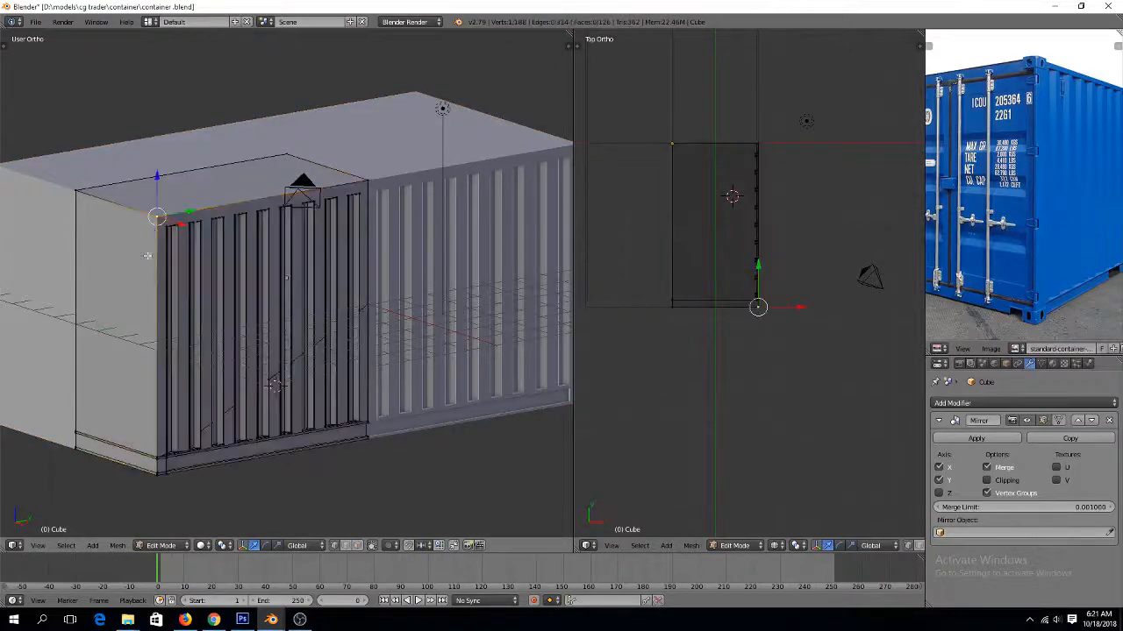
shift+right_click(156, 474)
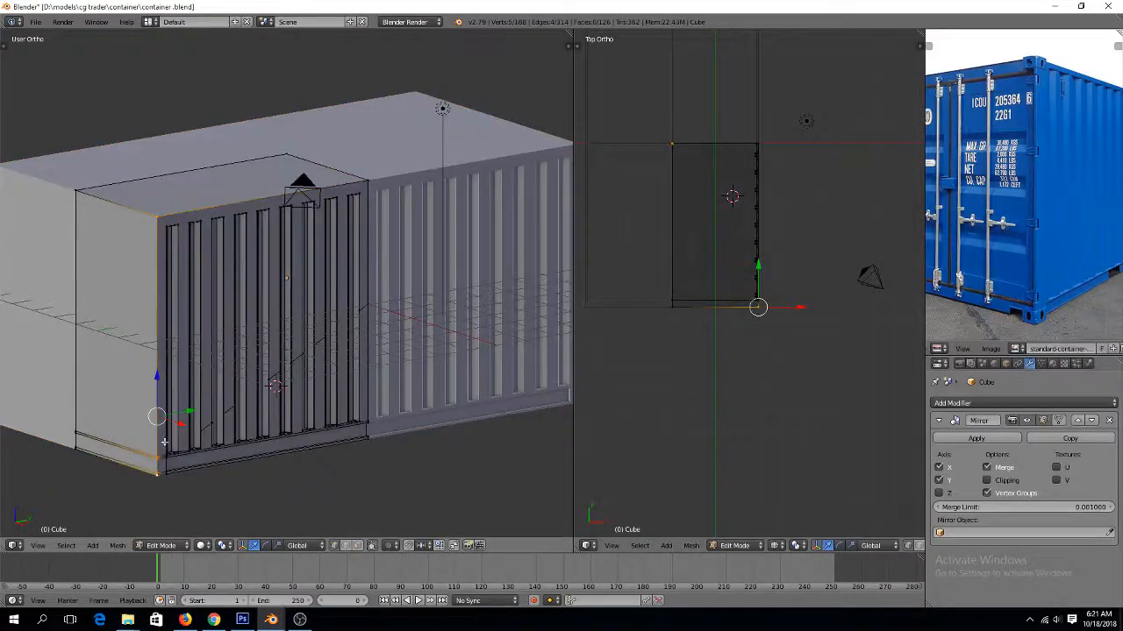
shift+right_click(86, 189)
shift+right_click(69, 472)
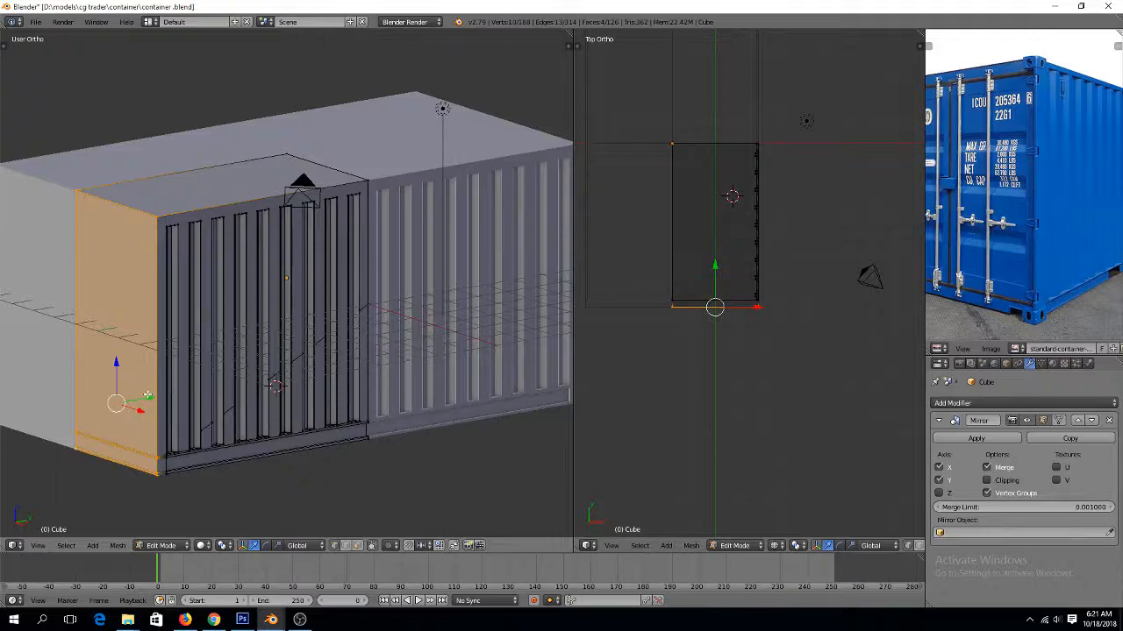
key(g)
key(y)
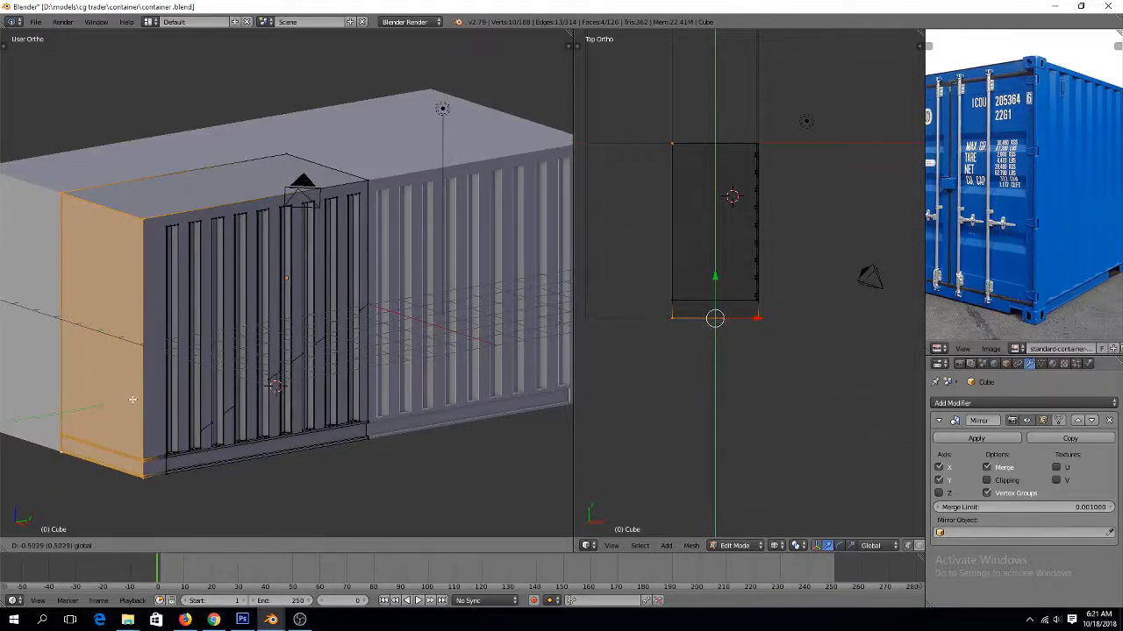
click(132, 400)
key(Tab)
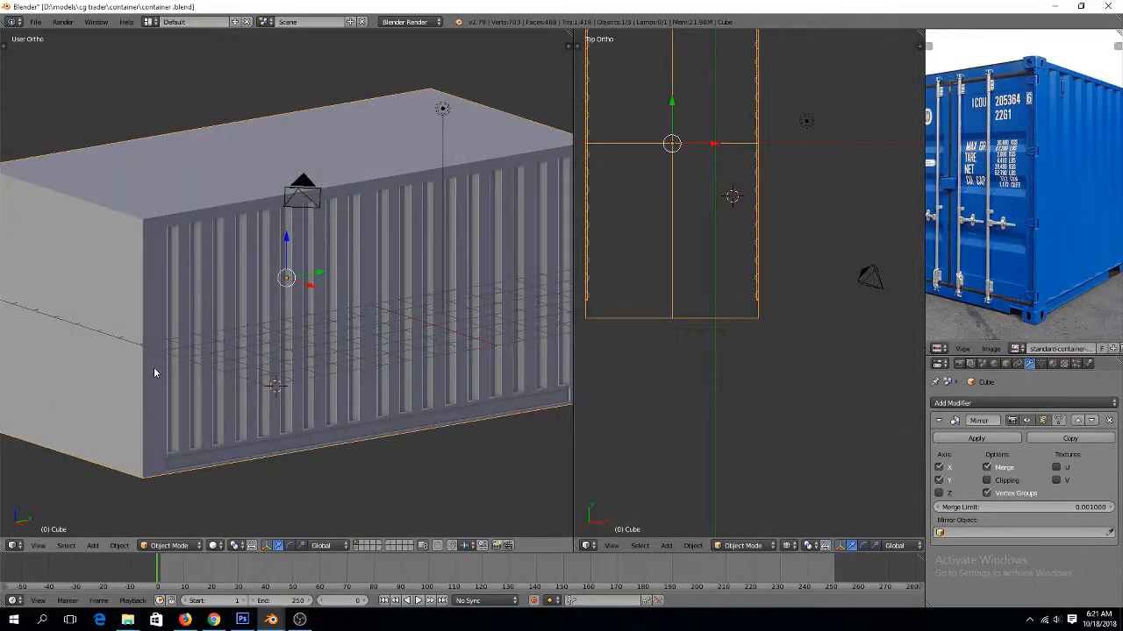
Add a loop cut across the roof close to the container's front end
scroll(238, 300, up, 2)
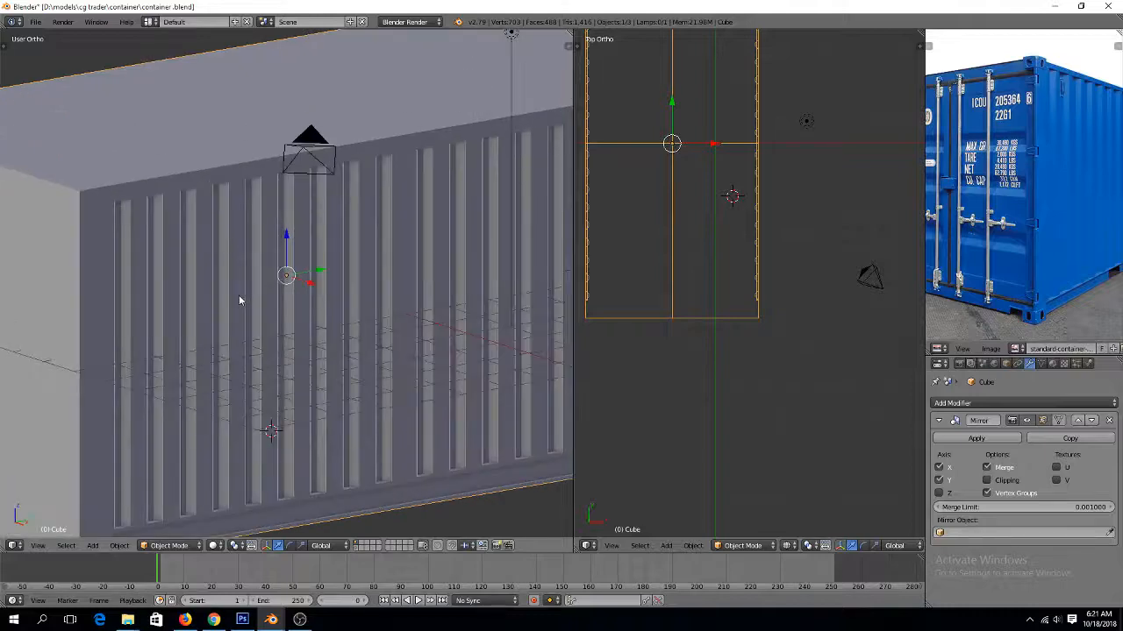
key(Tab)
scroll(239, 296, down, 2)
scroll(131, 219, down, 2)
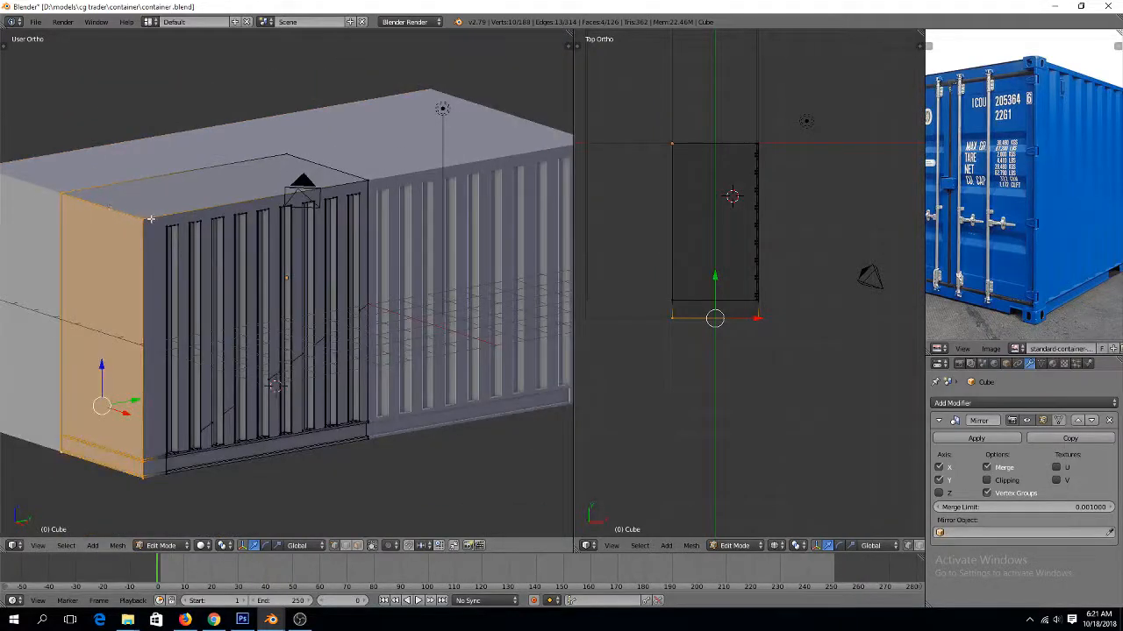
key(ctrl+r)
key(Escape)
scroll(144, 219, up, 3)
key(ctrl+r)
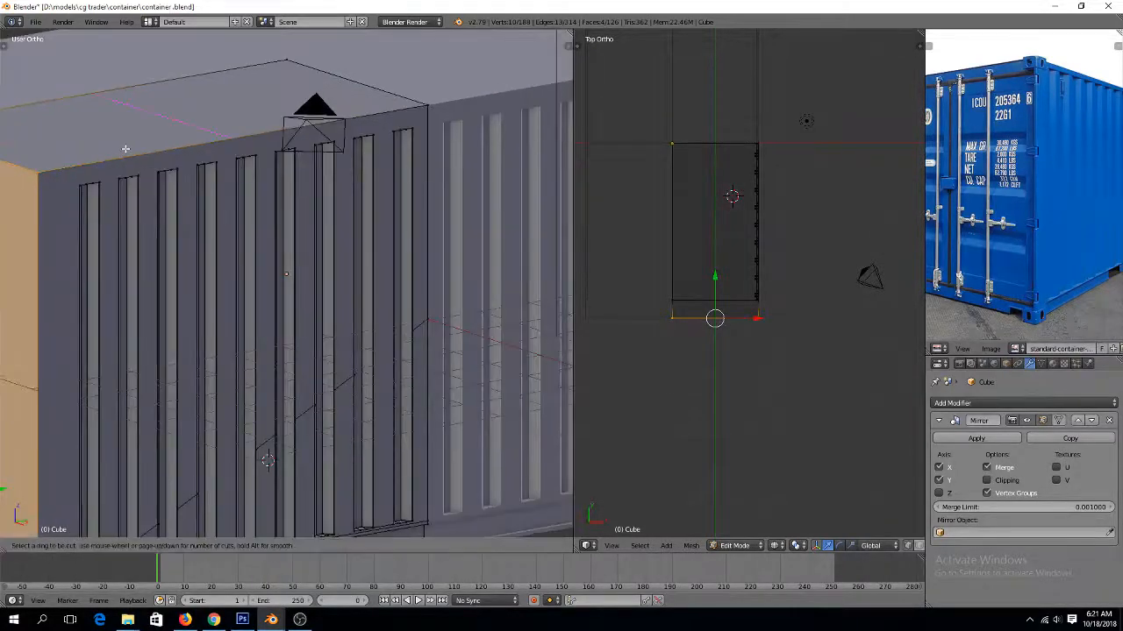
click(125, 149)
click(514, 208)
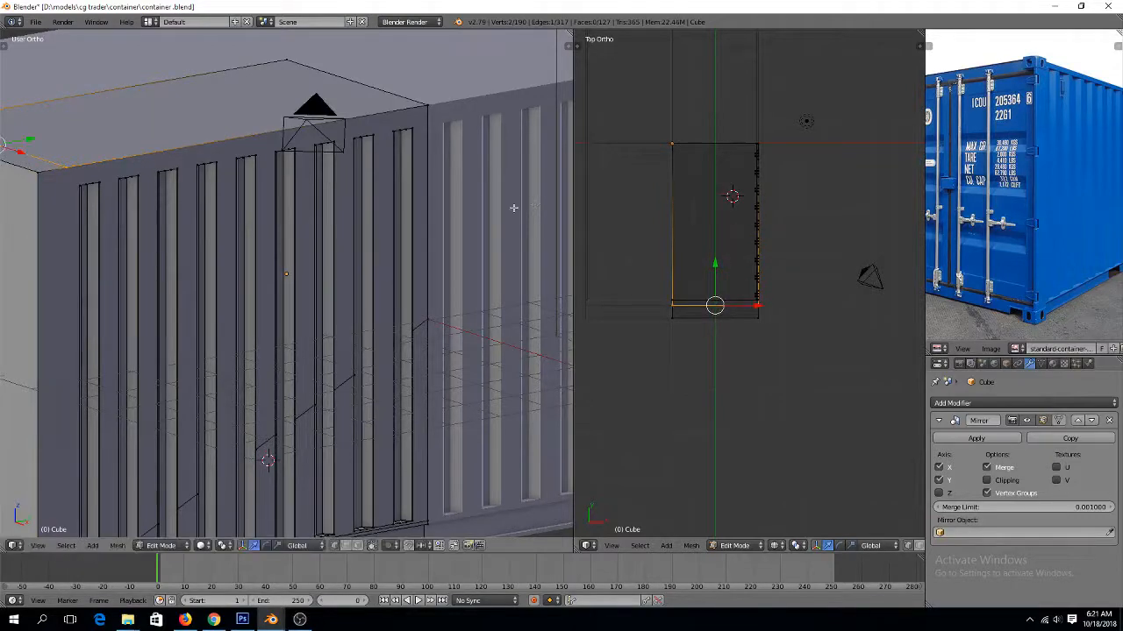
Connect the first groove's top corner vertex to the end vertex of the new roof cut with an edge
right_click(70, 167)
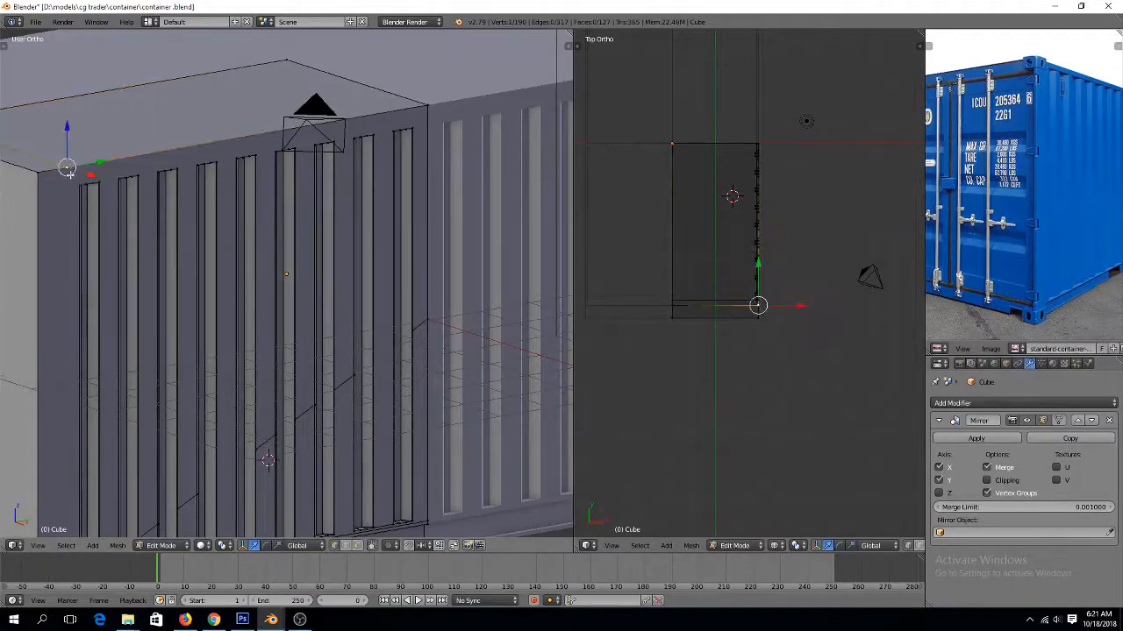
key(a)
right_click(80, 184)
shift+right_click(67, 166)
scroll(73, 171, up, 1)
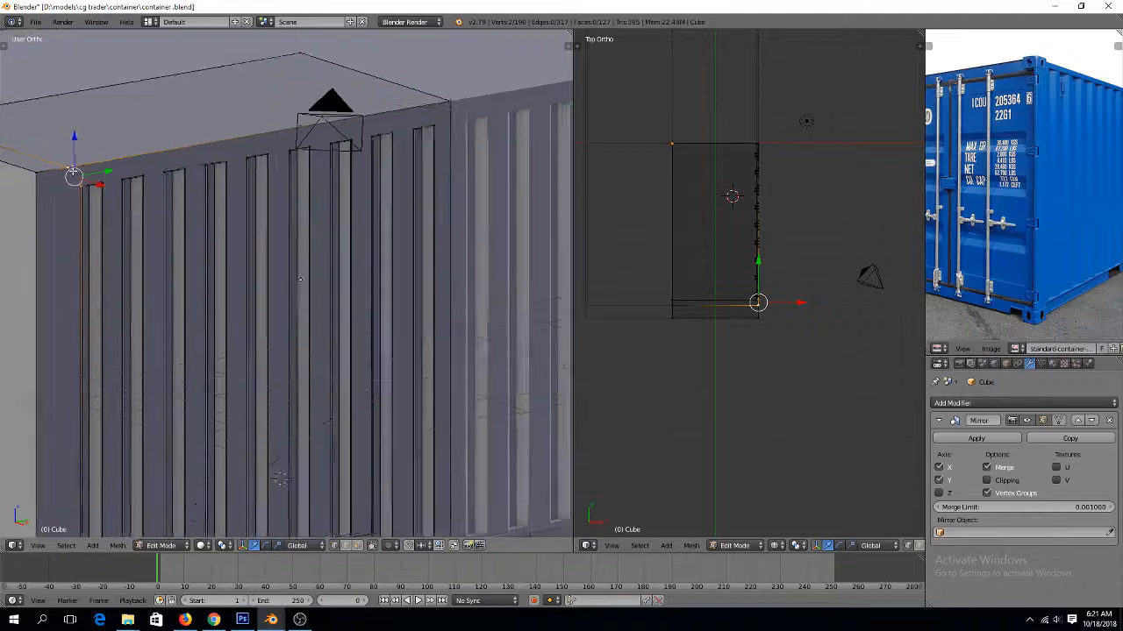
key(KP_Decimal)
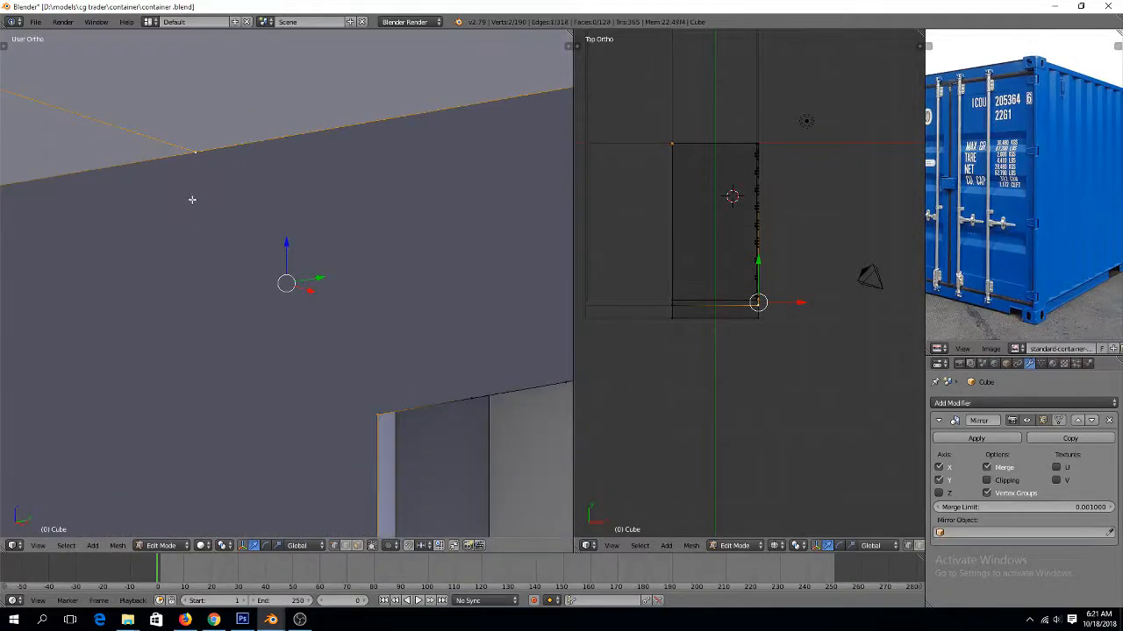
Merge the first groove's bottom corner vertex with the adjacent base rail vertex, using At Last
scroll(268, 190, down, 14)
shift+scroll(271, 196, down, 13)
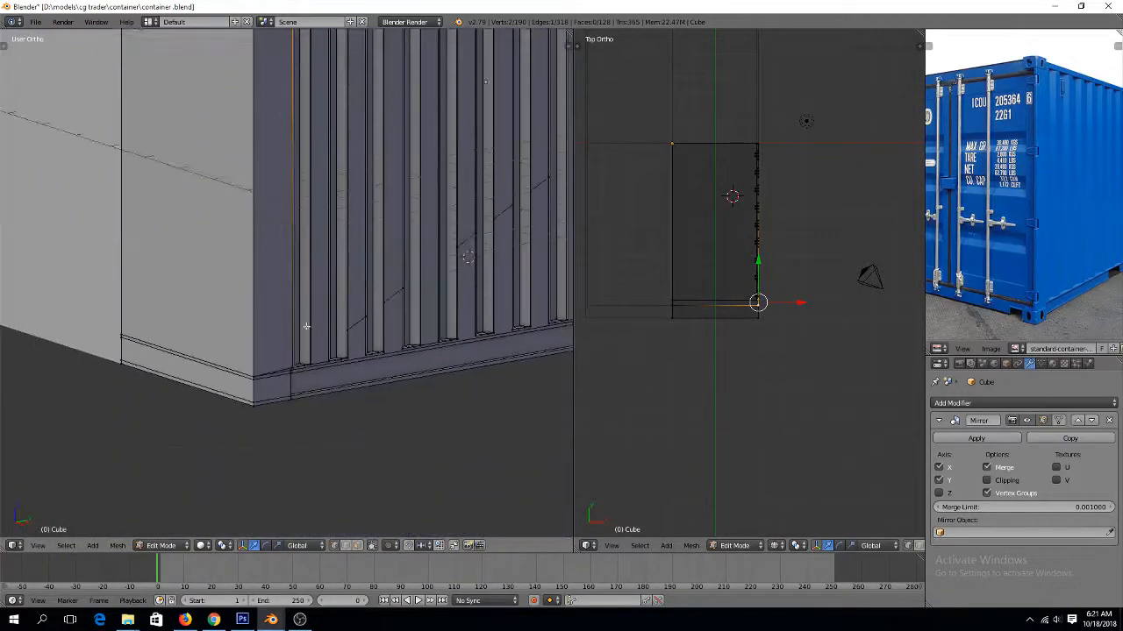
scroll(306, 326, up, 5)
scroll(301, 398, down, 2)
key(k)
key(Escape)
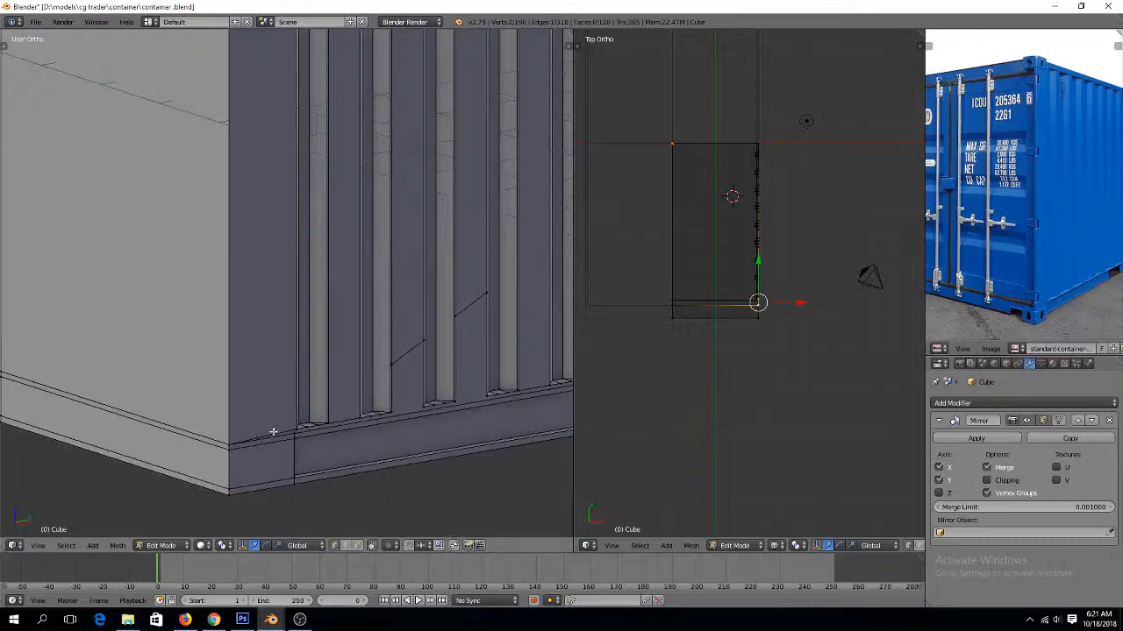
scroll(275, 452, up, 5)
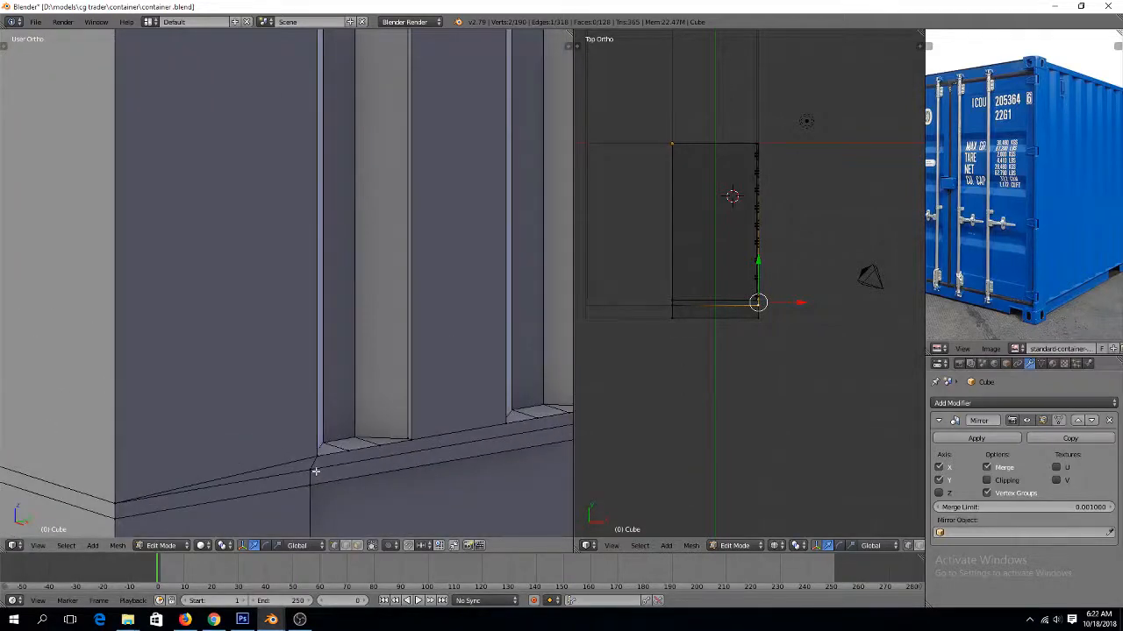
scroll(318, 465, down, 4)
scroll(316, 456, up, 3)
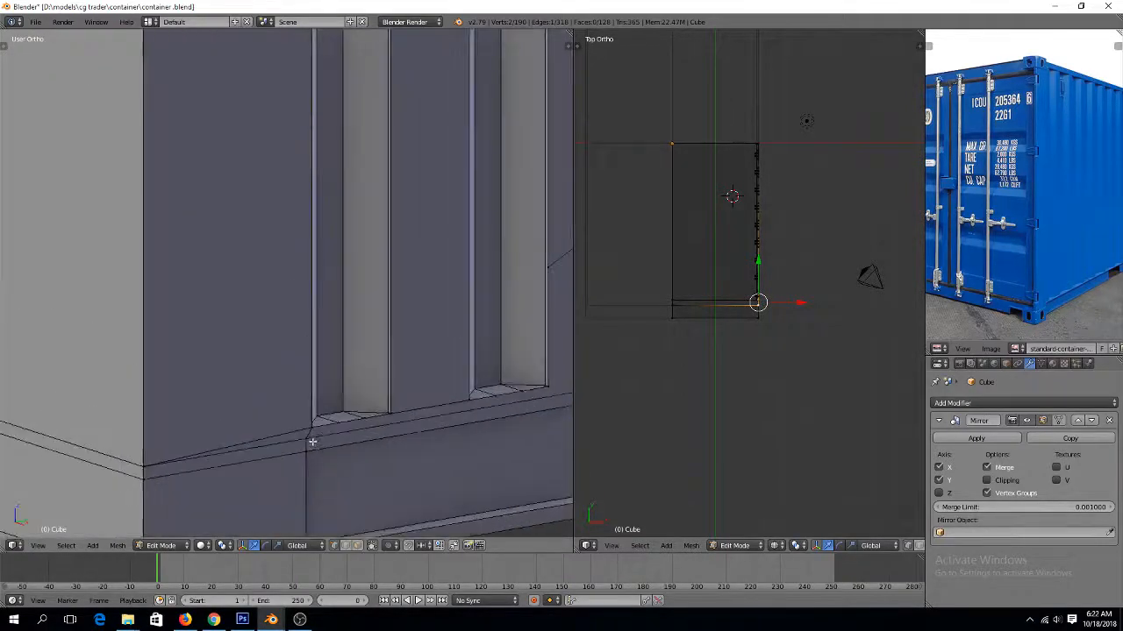
shift+click(312, 443)
key(alt+m)
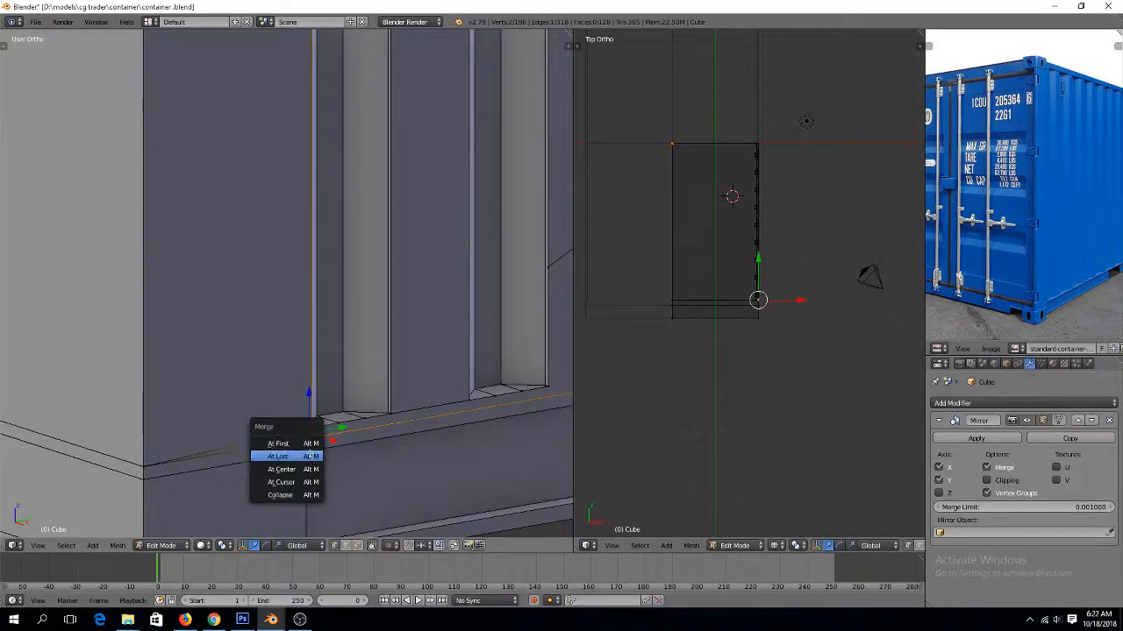
click(310, 457)
scroll(290, 435, down, 3)
key(ctrl+r)
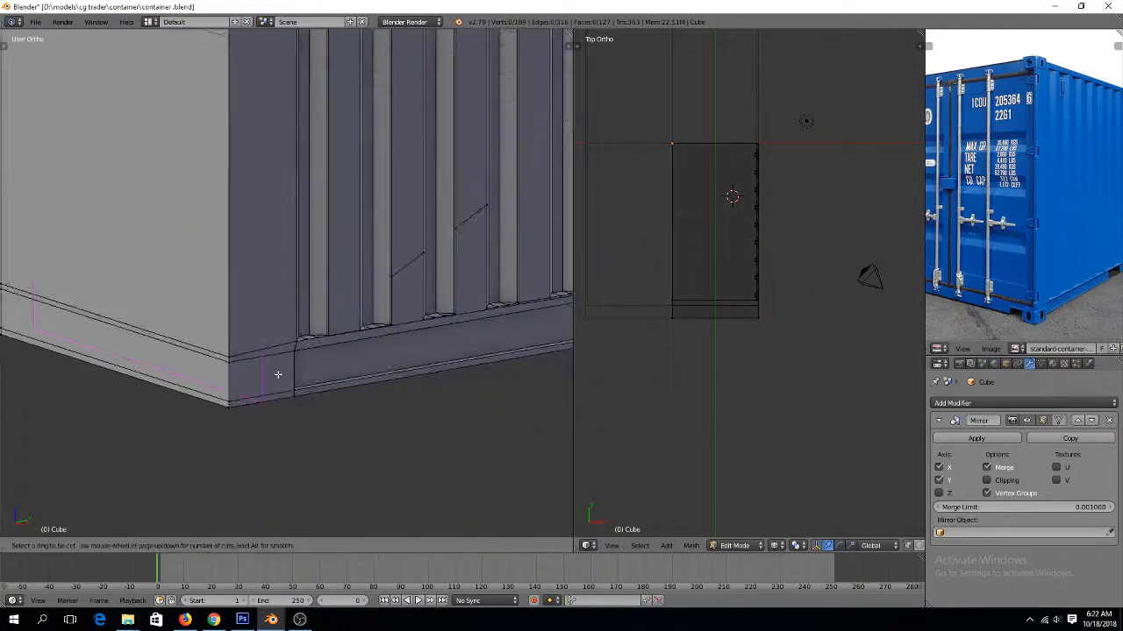
key(Escape)
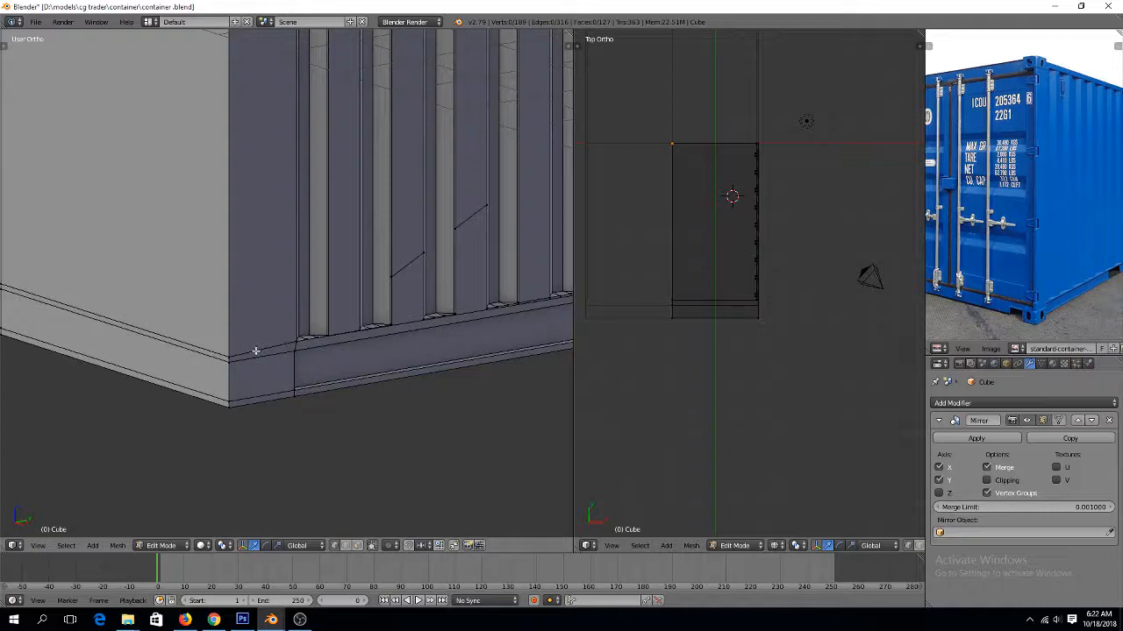
scroll(255, 351, down, 3)
middle_drag(272, 283, 275, 280)
scroll(275, 281, up, 5)
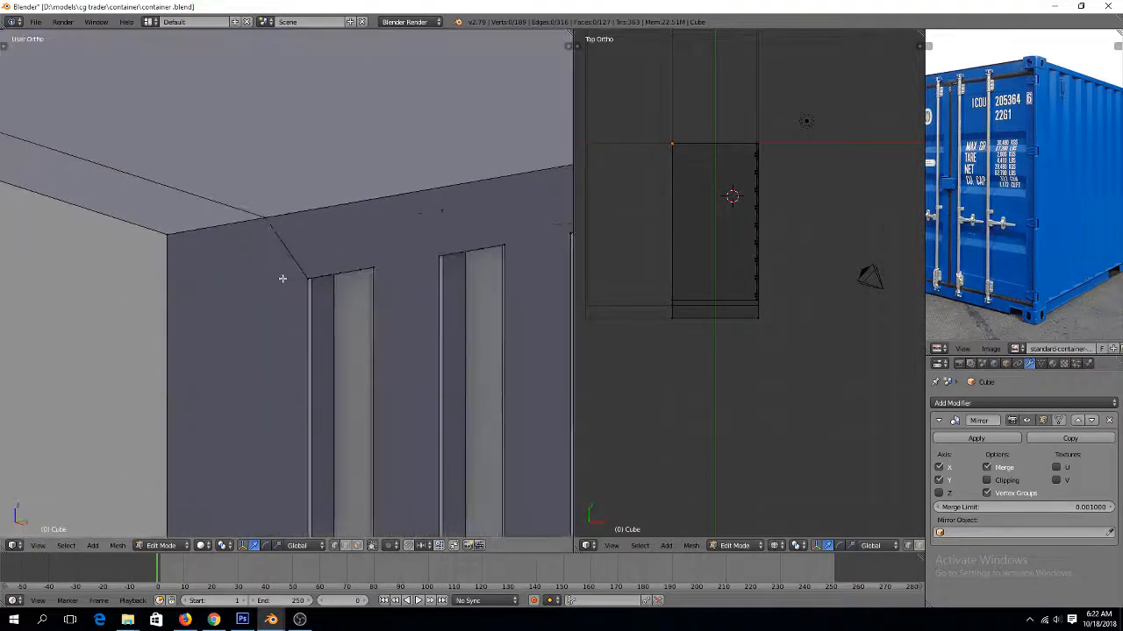
Add a horizontal loop cut across the container's front end face, just below its upper edge
scroll(282, 279, down, 5)
shift+scroll(281, 290, down, 15)
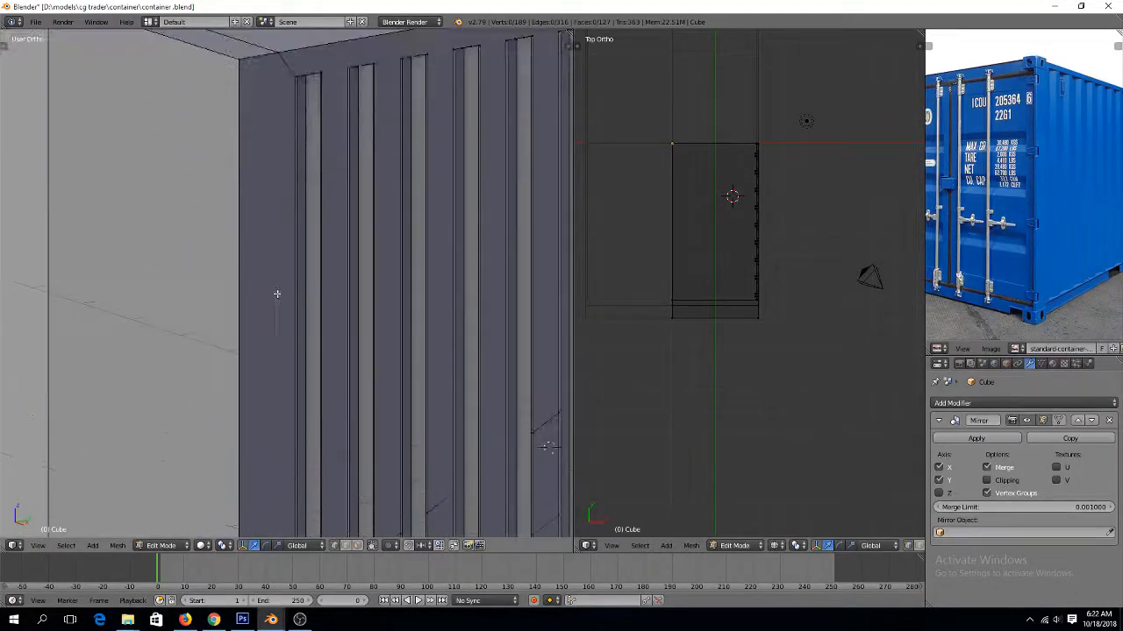
shift+scroll(274, 301, up, 8)
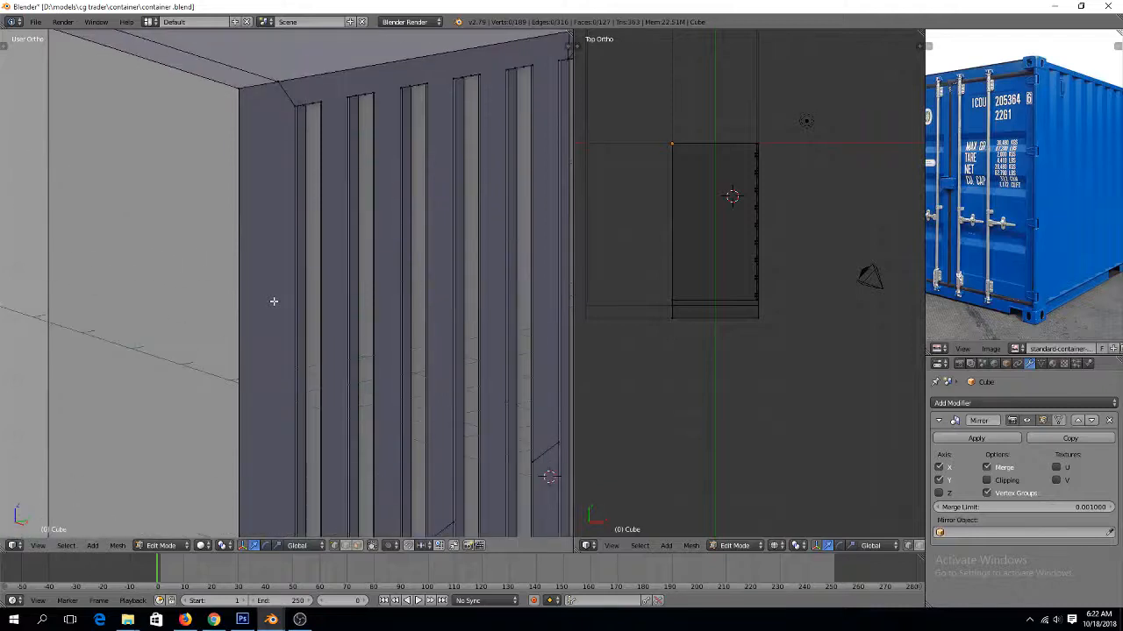
key(ctrl+r)
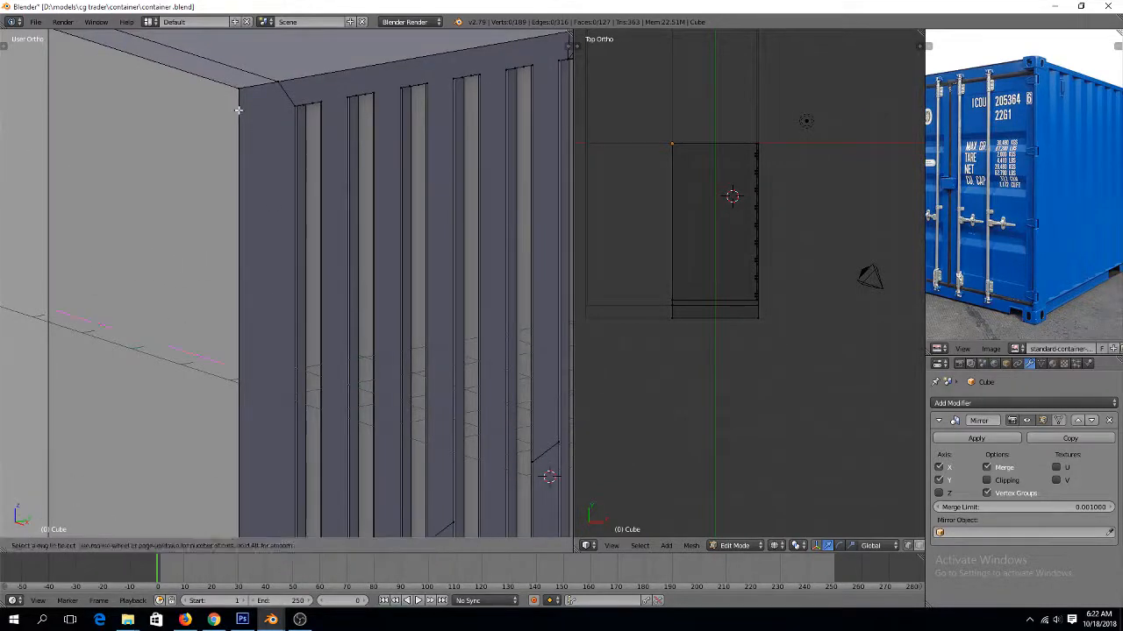
click(273, 301)
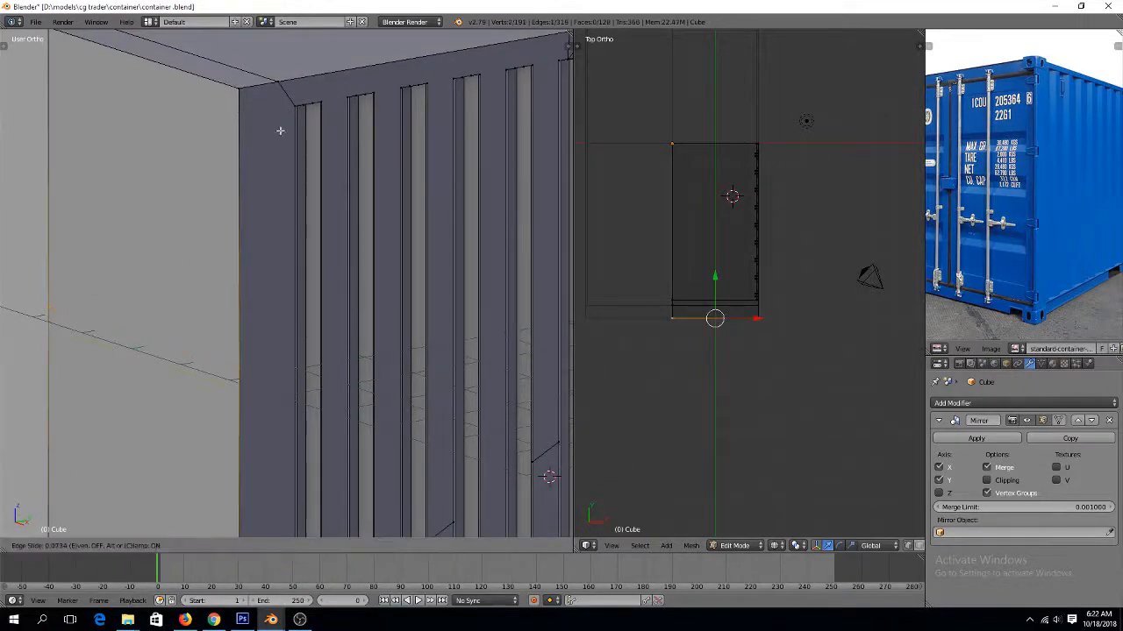
click(359, 353)
Connect the new cut's corner vertex to the upper corner of the first side groove with a new edge
right_click(237, 125)
shift+right_click(291, 105)
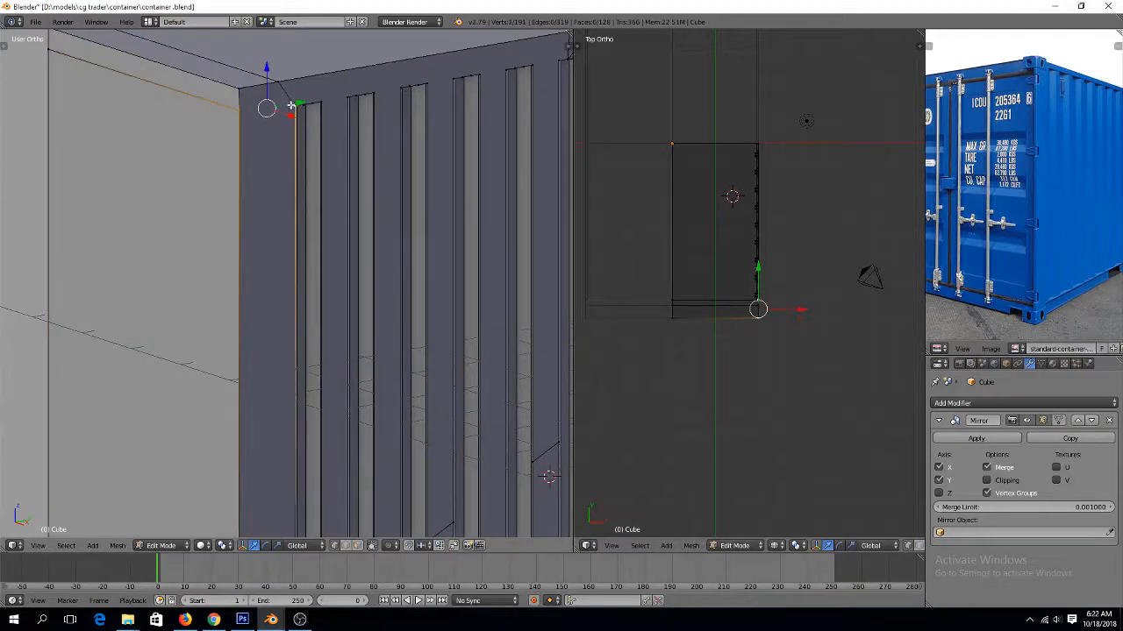
key(f)
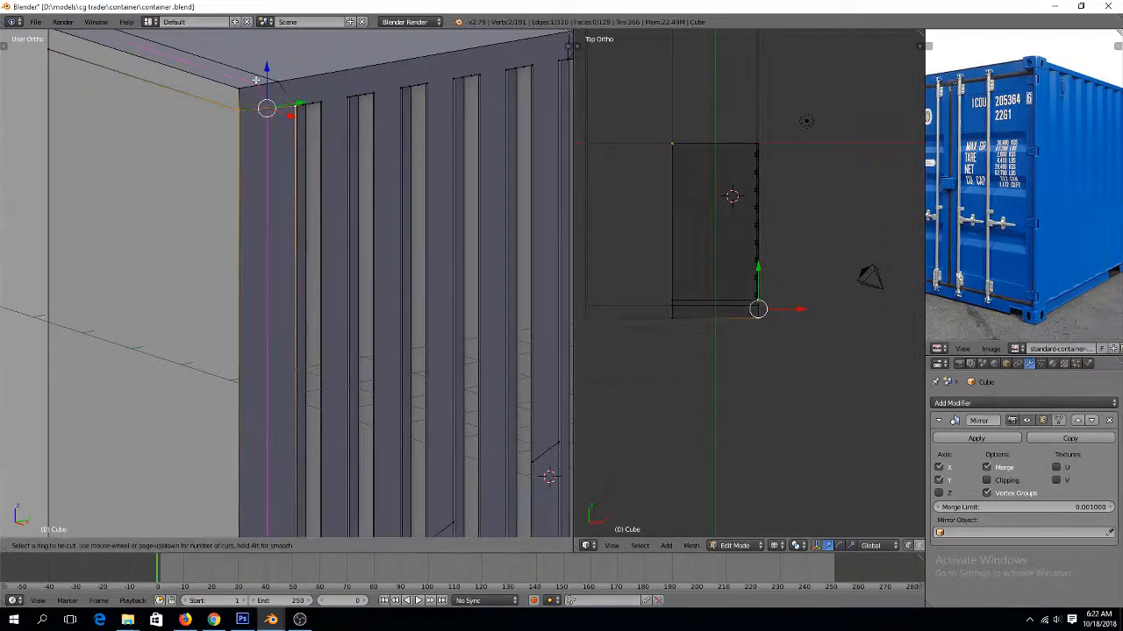
key(a)
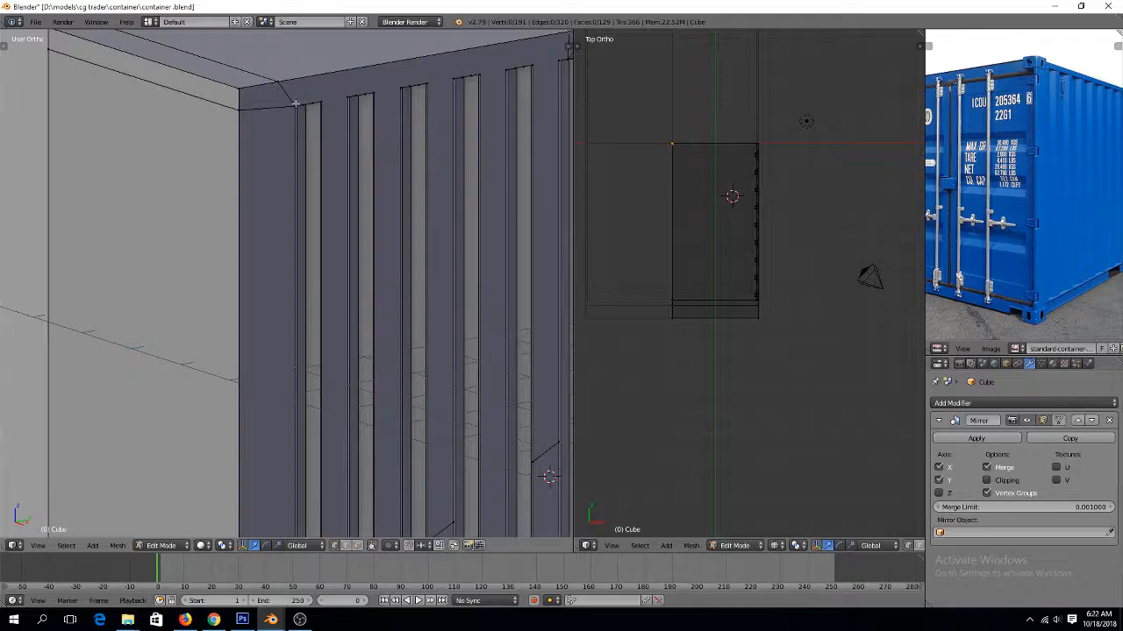
Move the roof's crosswise edge near the front along Y until it lines up with the first side groove
right_click(289, 94)
scroll(282, 86, down, 5)
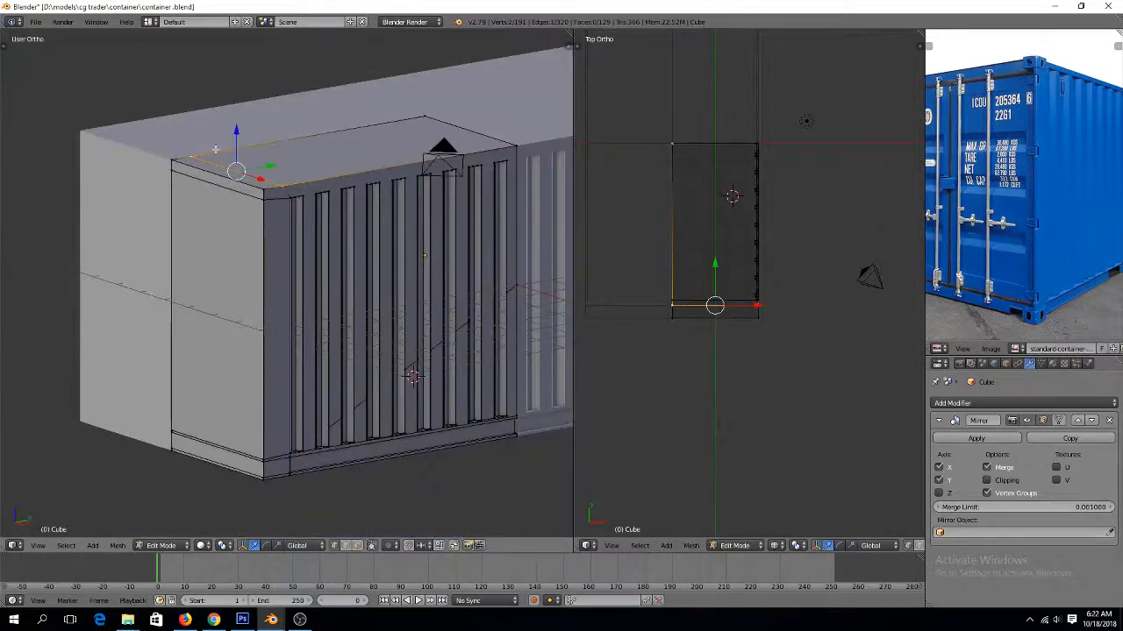
key(KP_3)
scroll(303, 160, up, 6)
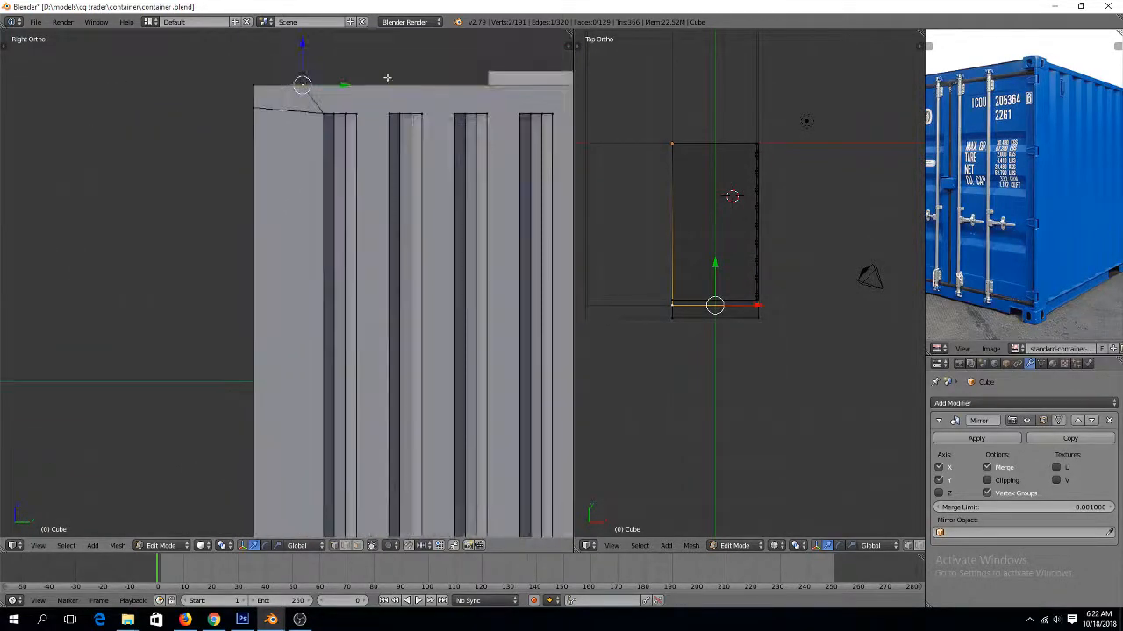
drag(348, 85, 369, 92)
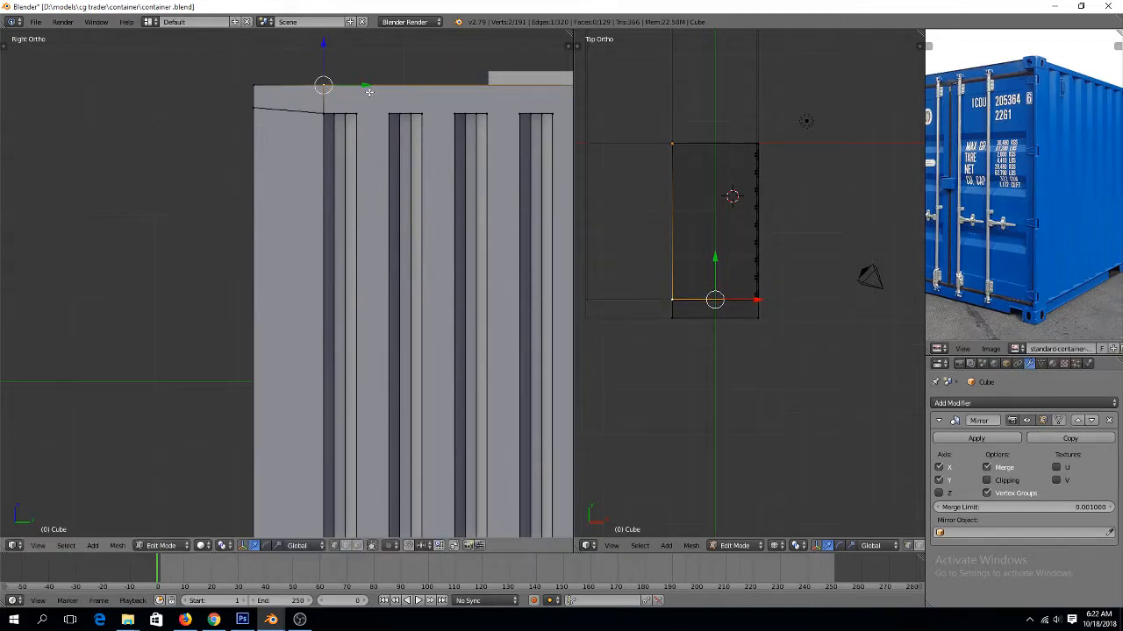
key(a)
Lower the horizontal cut on the front end along Z until it is level with the tops of the side grooves
key(z)
right_click(256, 111)
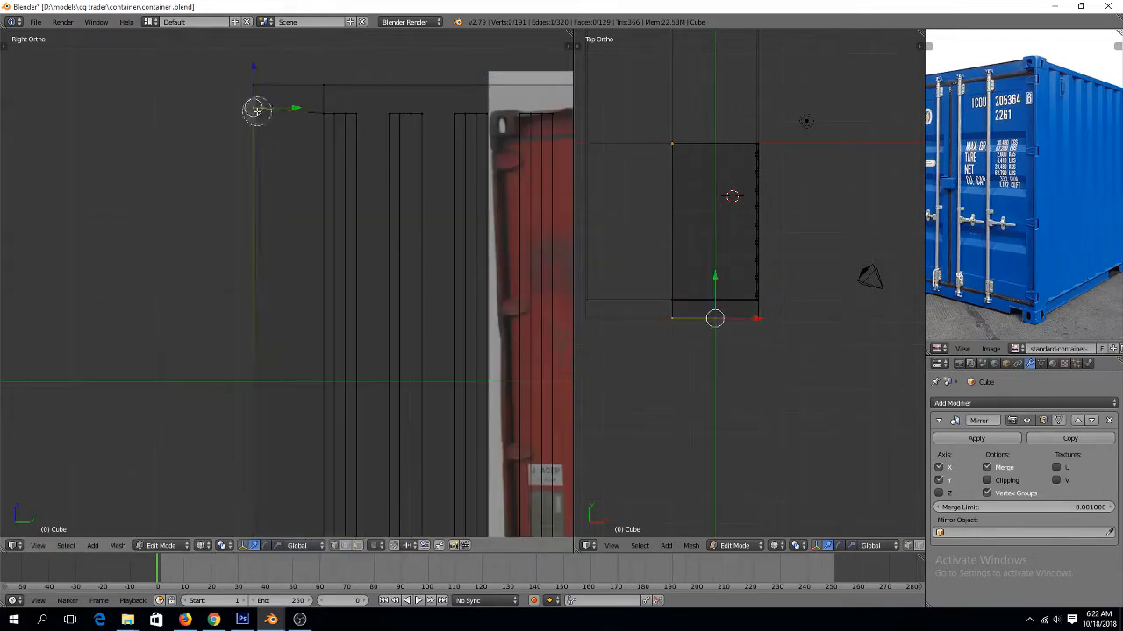
drag(256, 80, 259, 85)
key(a)
key(z)
scroll(301, 115, down, 2)
key(Tab)
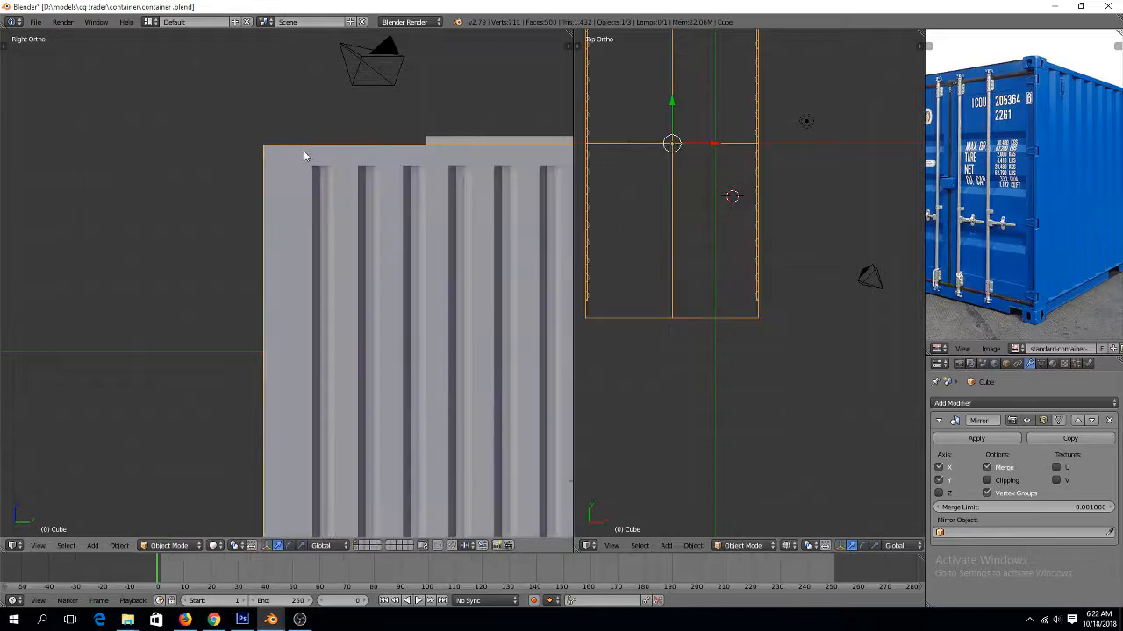
middle_drag(304, 156, 333, 184)
key(Tab)
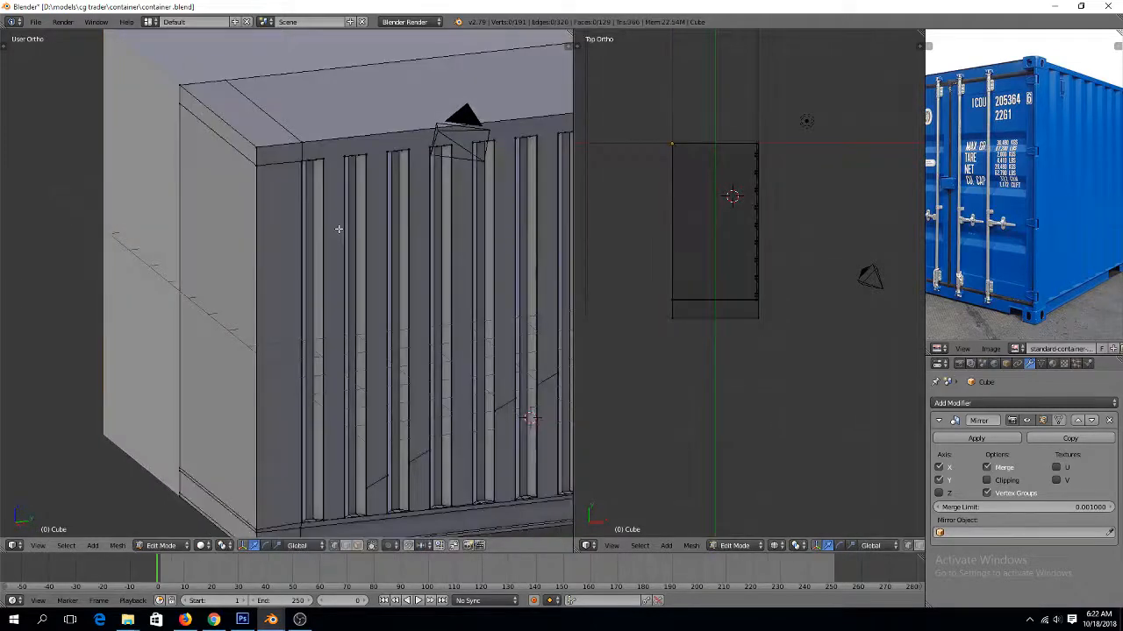
Add a vertical loop cut through the corner strip between the front edge and the first side groove
scroll(335, 230, up, 2)
key(ctrl+Tab)
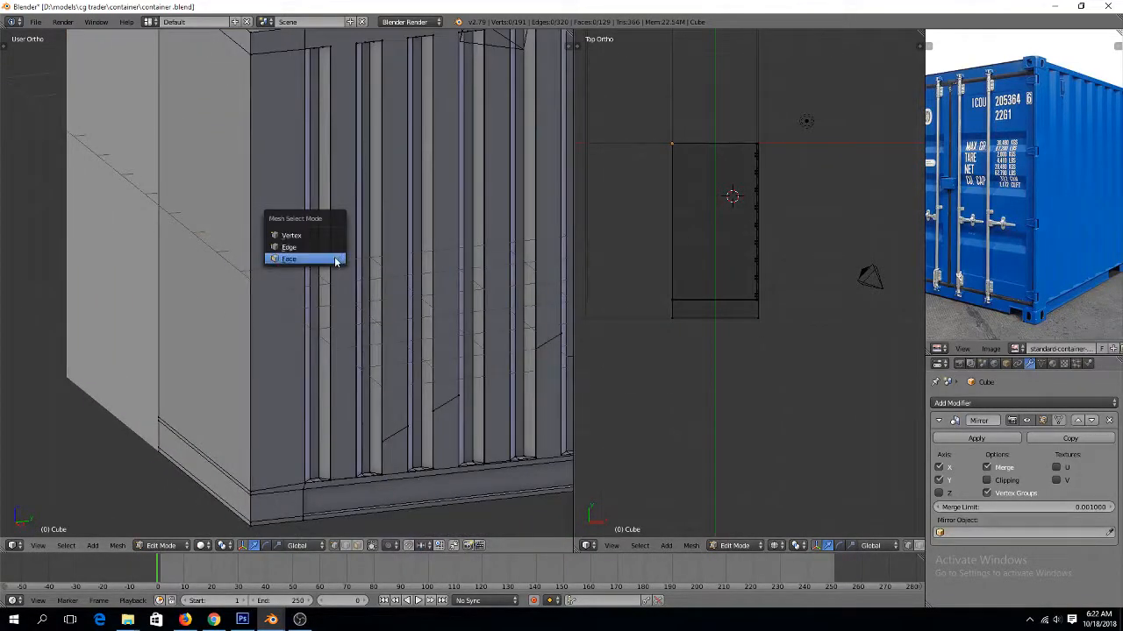
click(335, 260)
scroll(293, 102, down, 1)
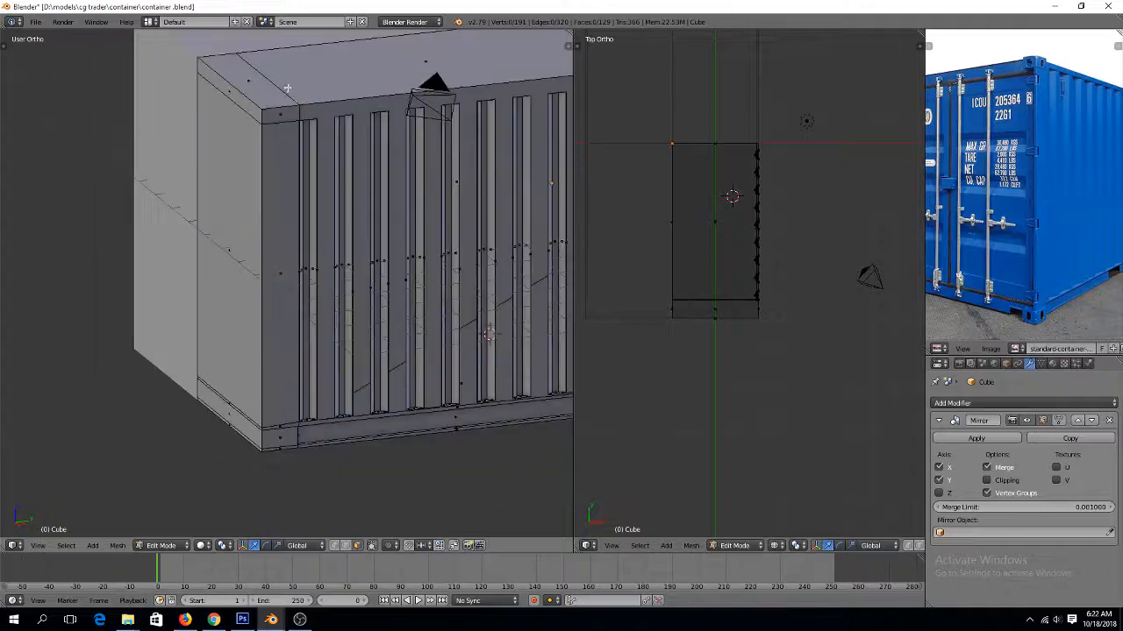
right_click(285, 114)
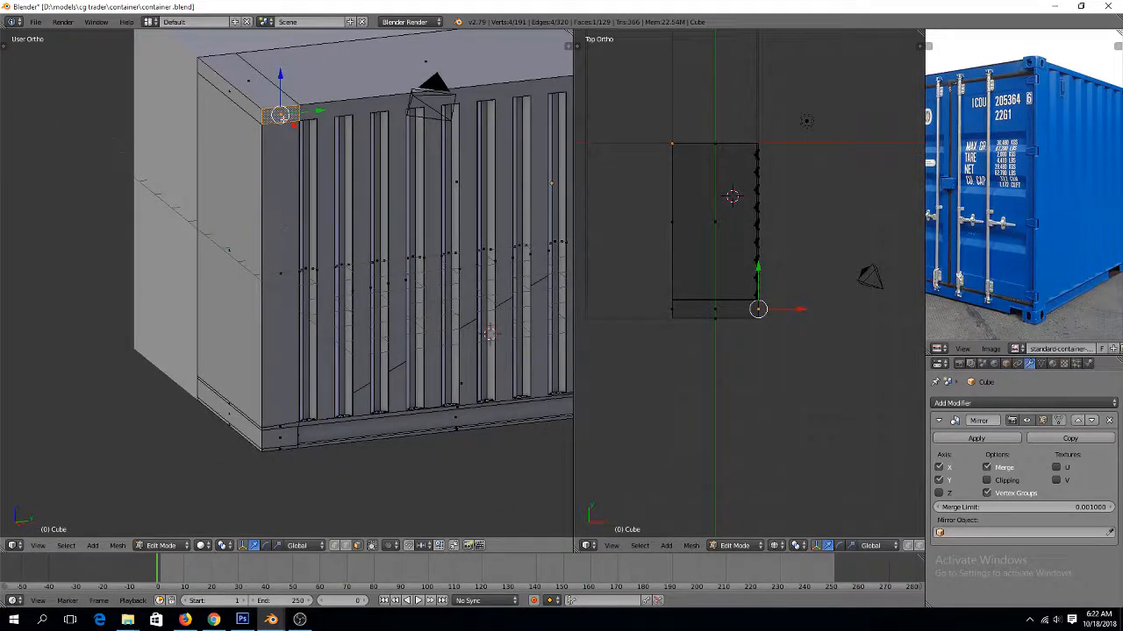
key(ctrl+r)
click(286, 112)
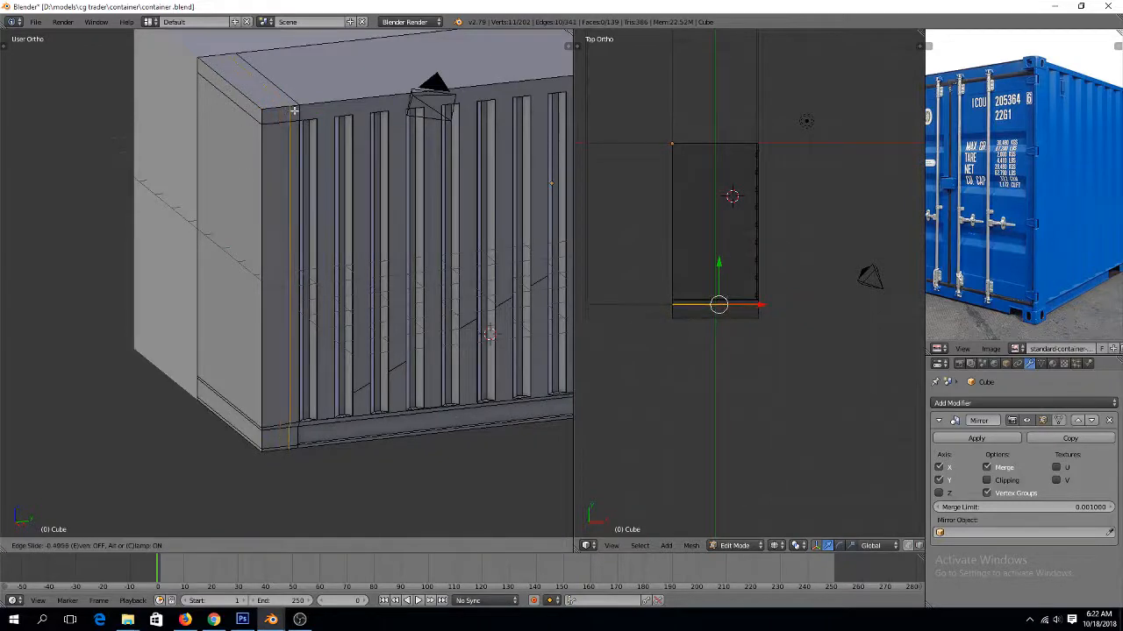
click(299, 116)
Flatten the new corner loop by scaling it to 0 along the Y axis
text(sx)
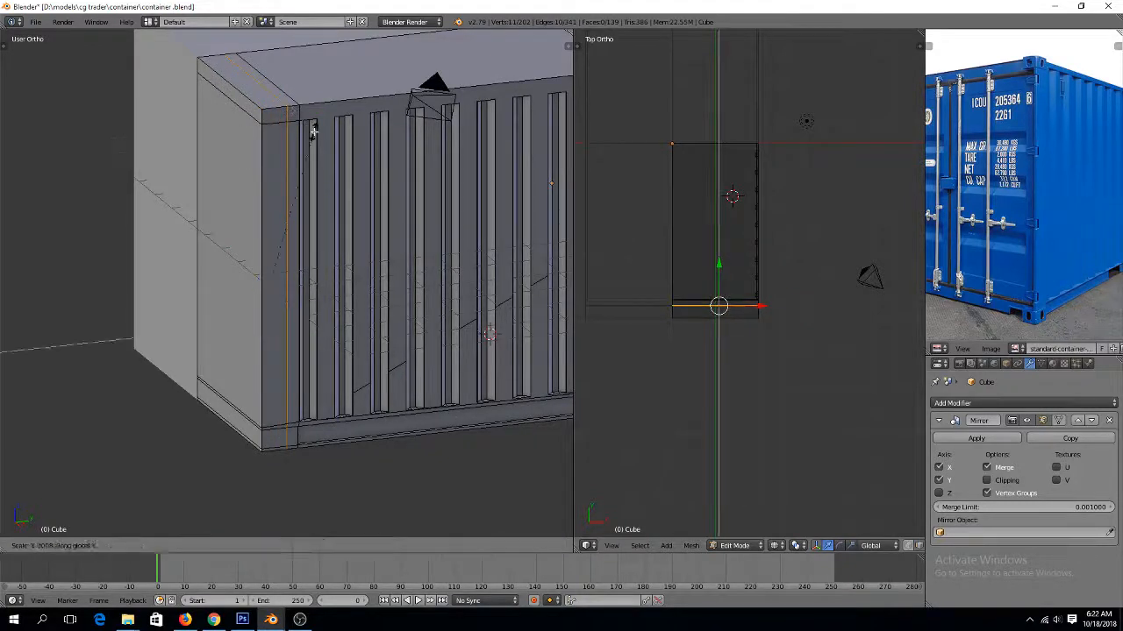
text(0)
click(315, 133)
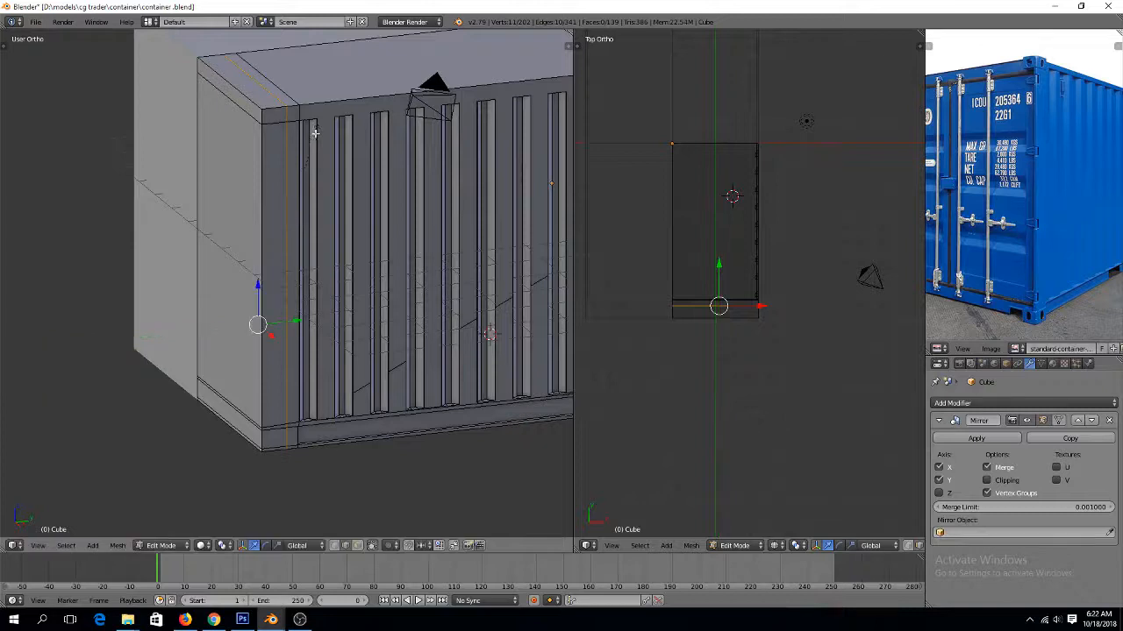
Select the full-height column of faces at the side's front corner and extrude it slightly outward as a corner post
key(ctrl+Tab)
click(311, 146)
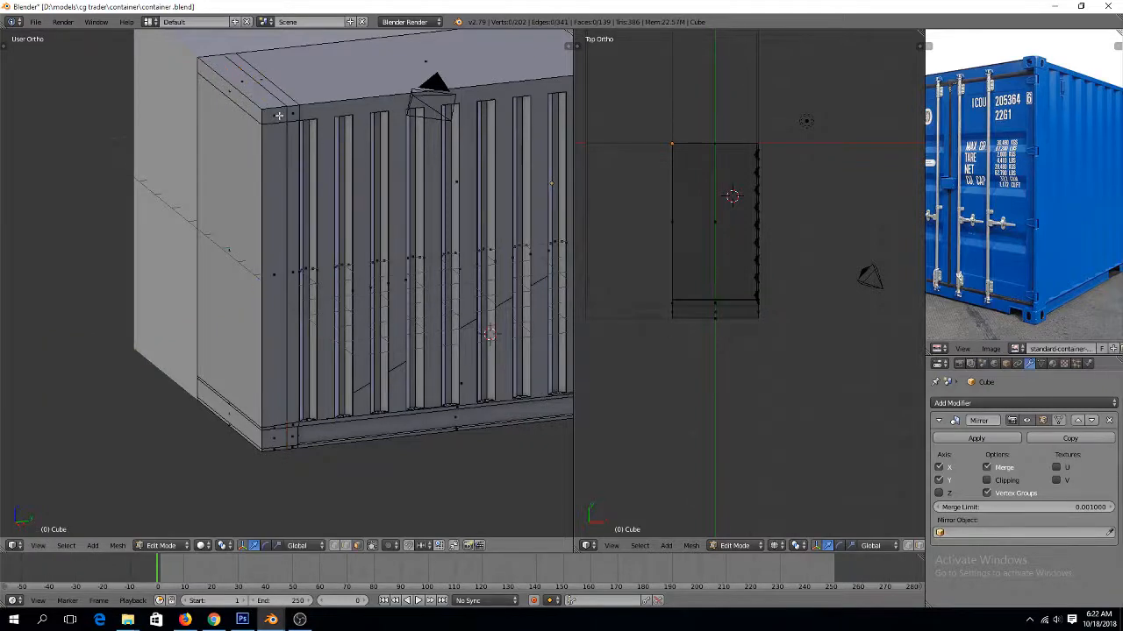
right_click(276, 115)
right_click(275, 447)
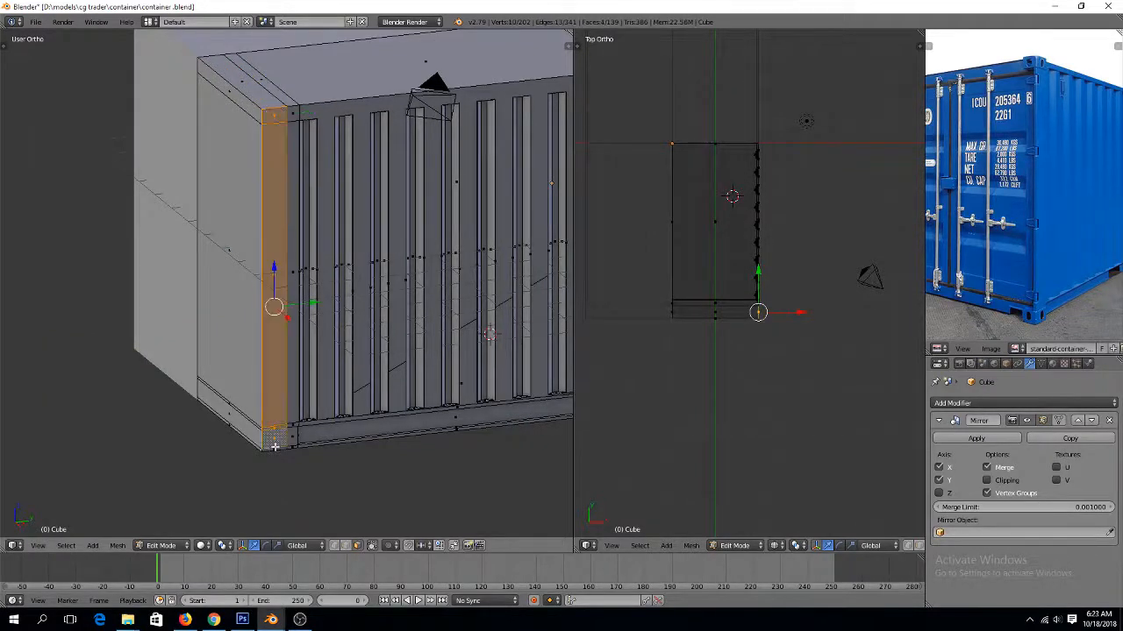
shift+right_click(275, 443)
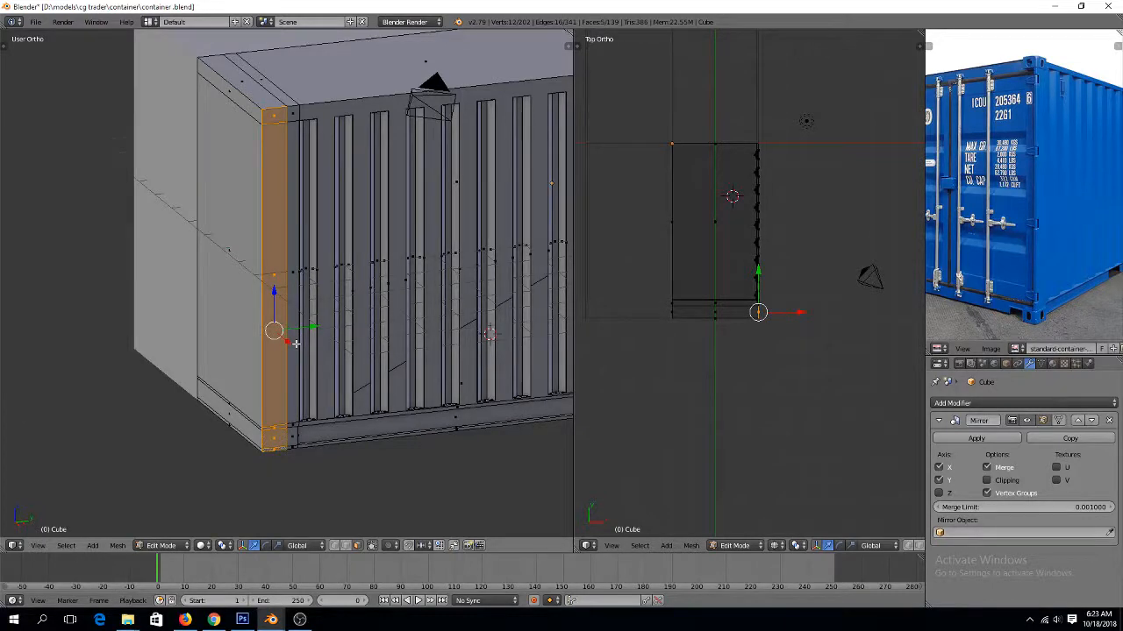
key(e)
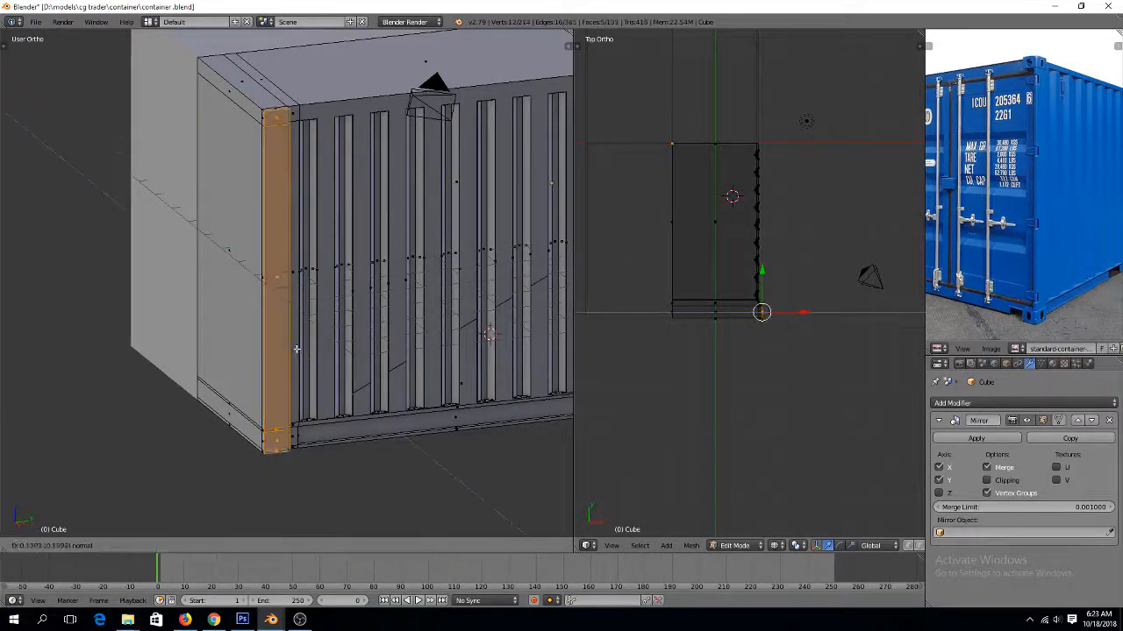
click(298, 348)
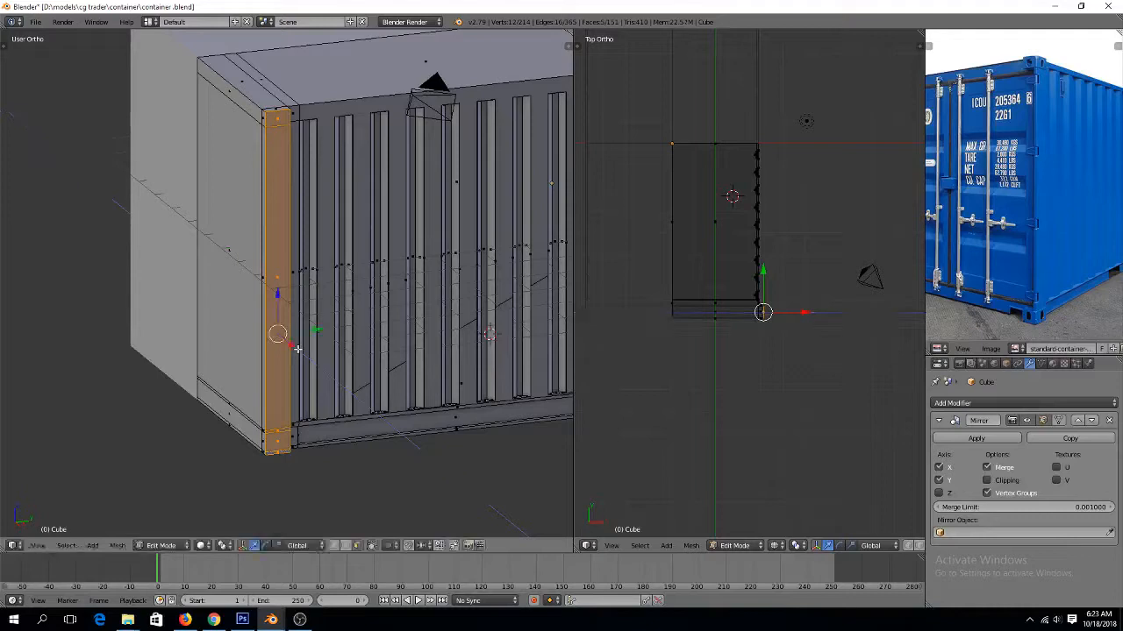
Select all the geometry of the container's front end, including the post's front faces, with a box selection in wireframe side view
right_click(261, 121)
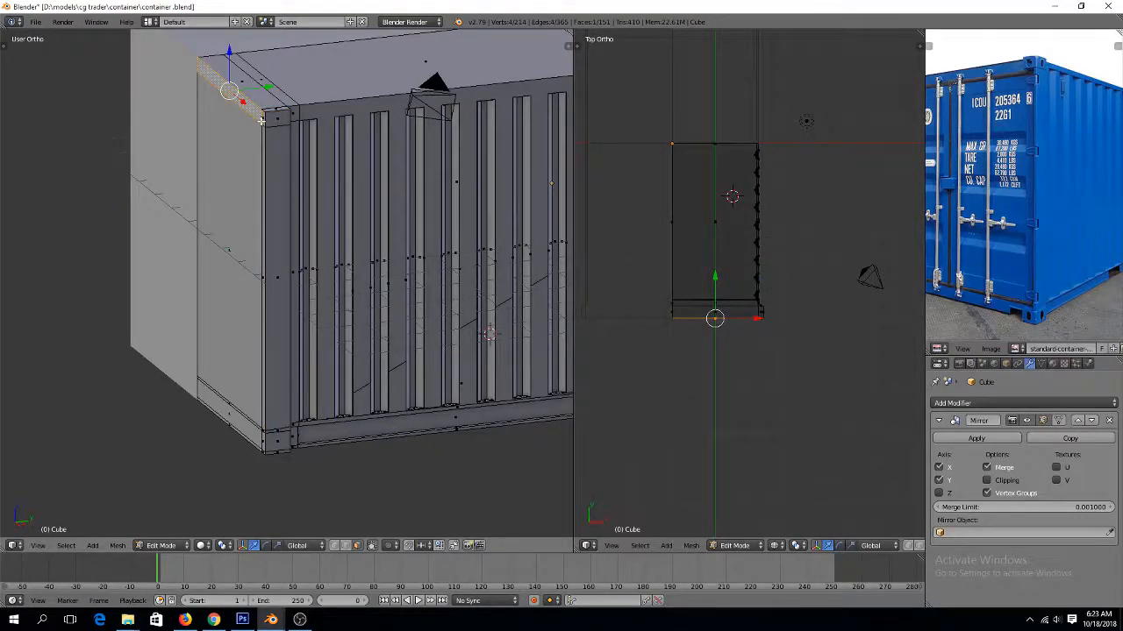
shift+right_click(262, 118)
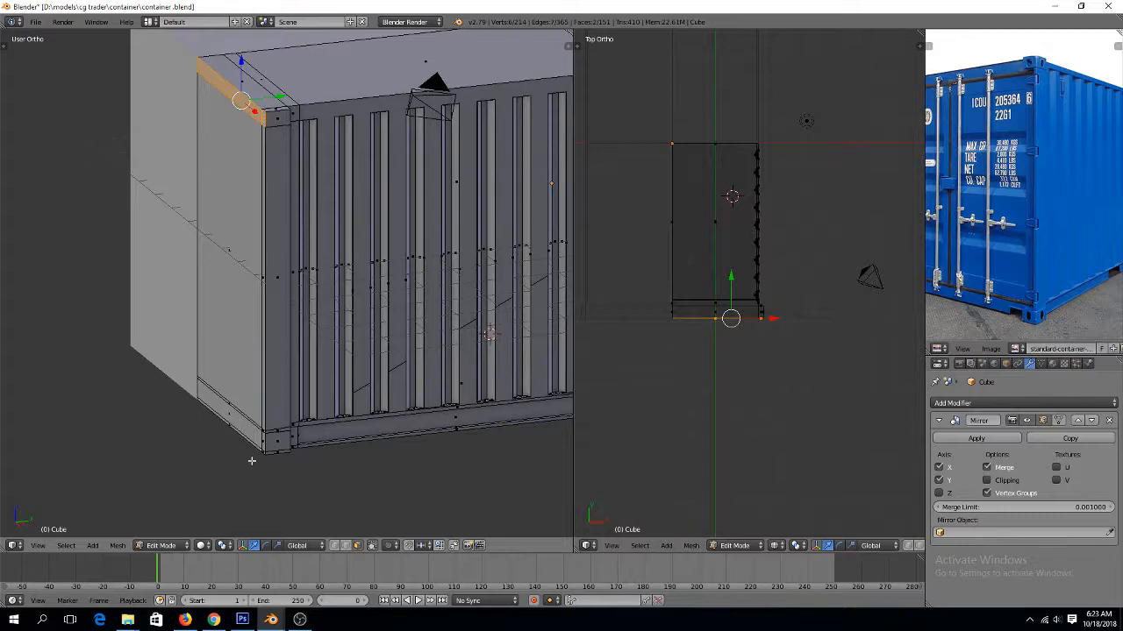
middle_drag(251, 460, 331, 418)
key(KP_3)
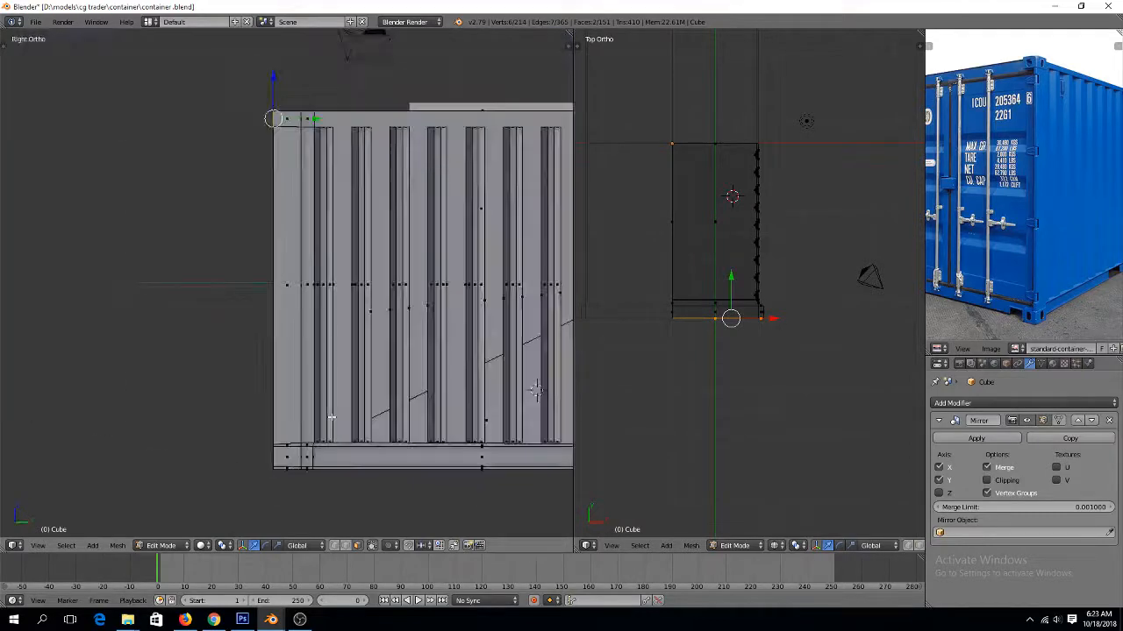
key(ctrl+Tab)
click(279, 261)
key(z)
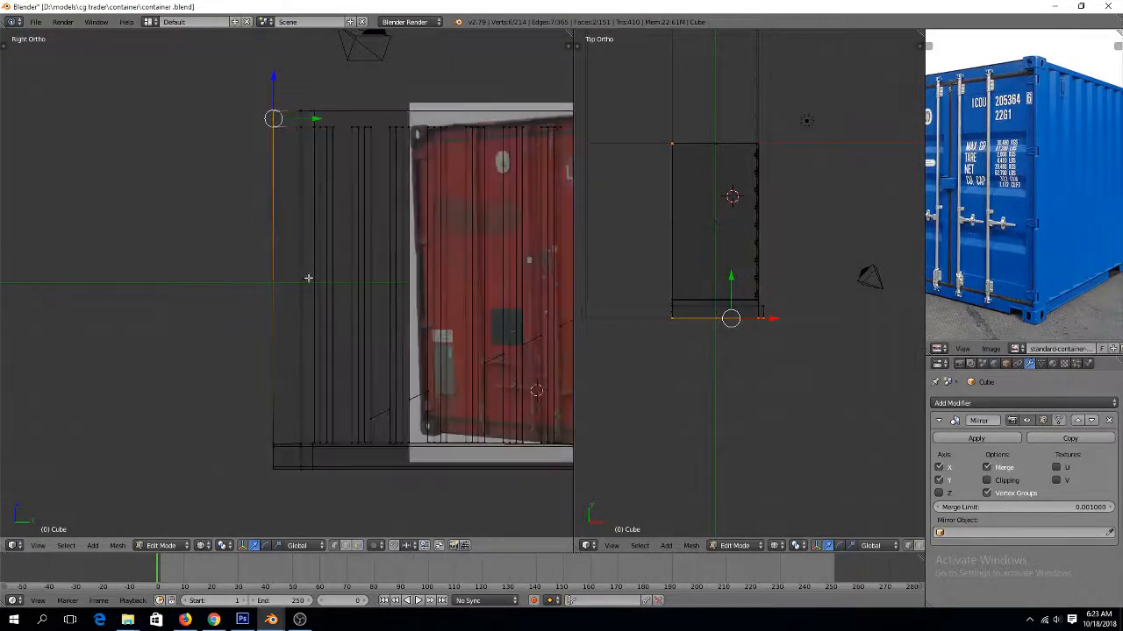
key(a)
key(b)
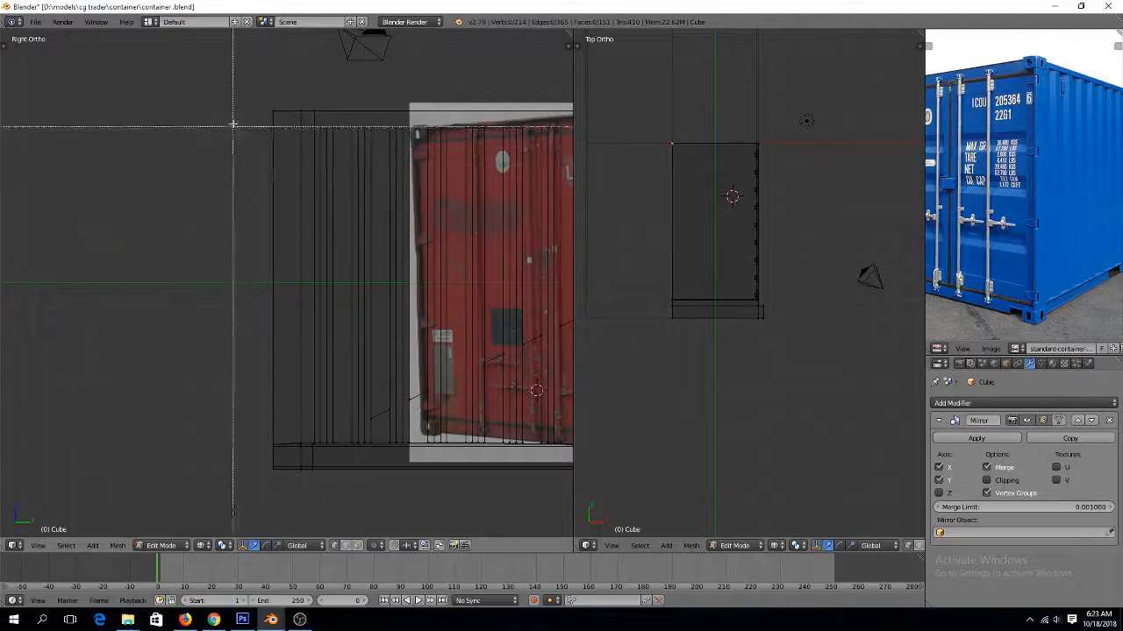
drag(235, 97, 279, 494)
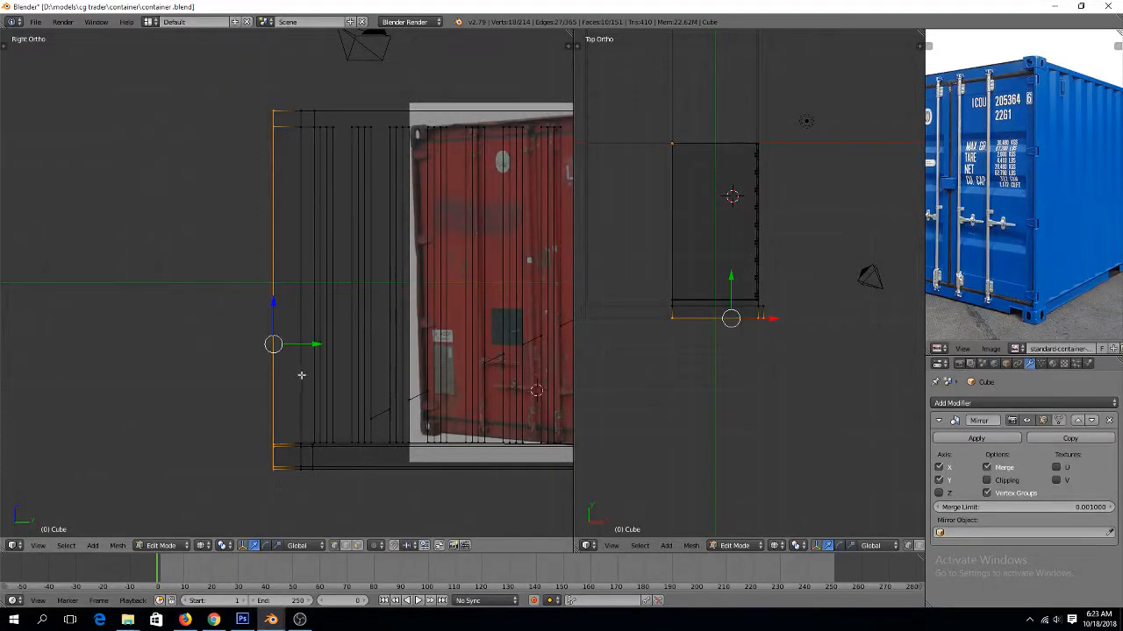
middle_drag(301, 357, 342, 374)
key(z)
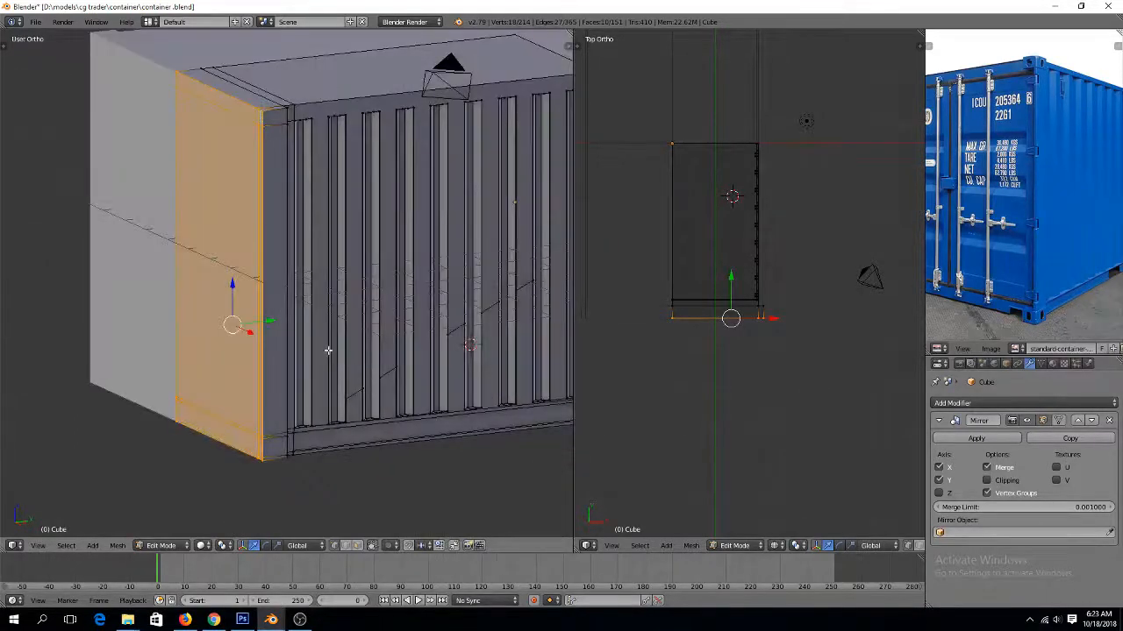
ctrl+scroll(328, 350, down, 4)
scroll(328, 350, up, 1)
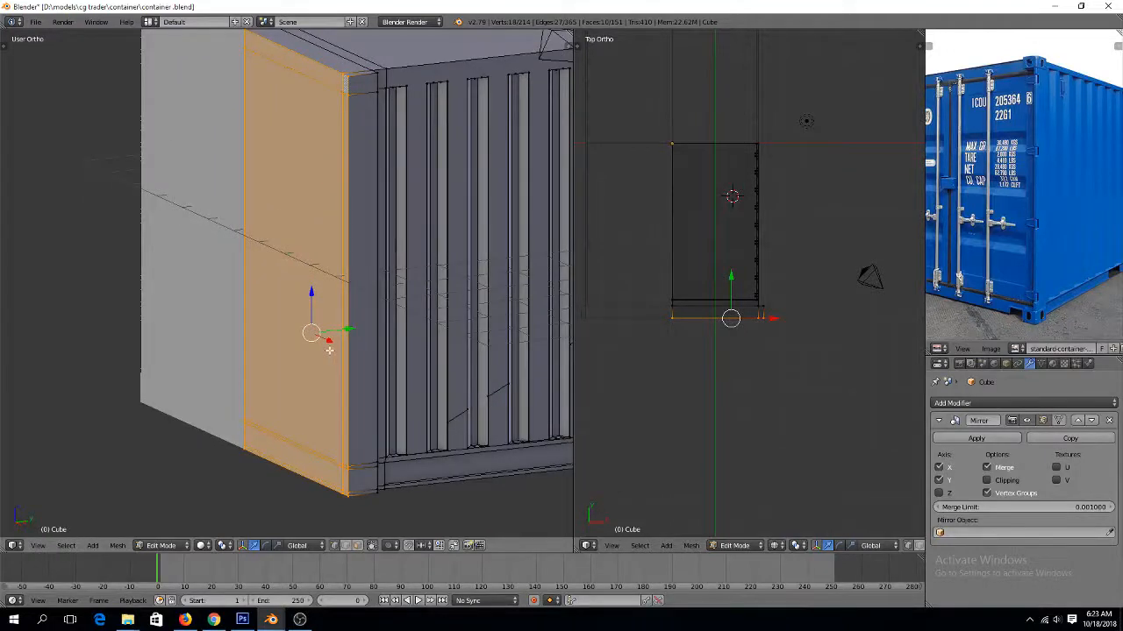
middle_drag(335, 325, 368, 309)
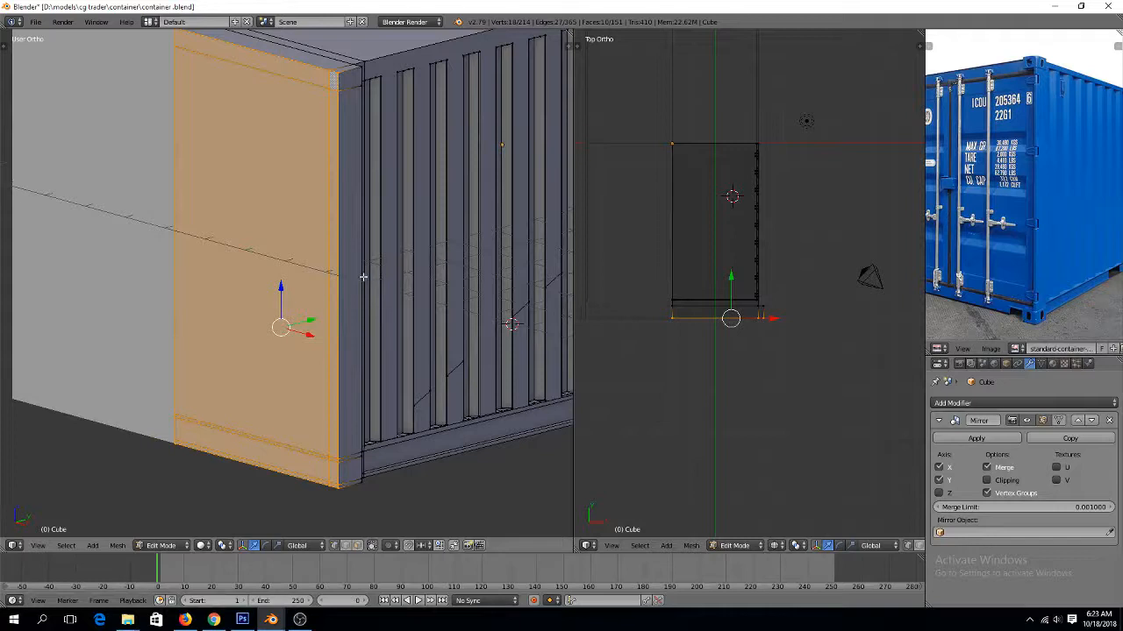
scroll(369, 274, down, 1)
ctrl+scroll(367, 275, down, 2)
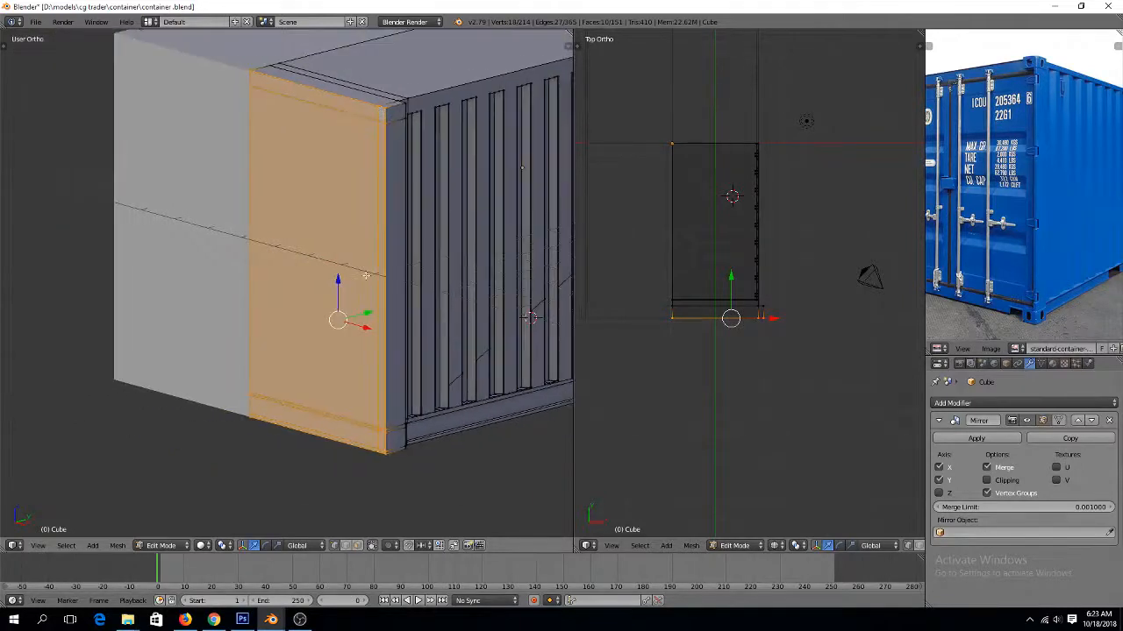
scroll(370, 272, up, 2)
scroll(372, 269, down, 1)
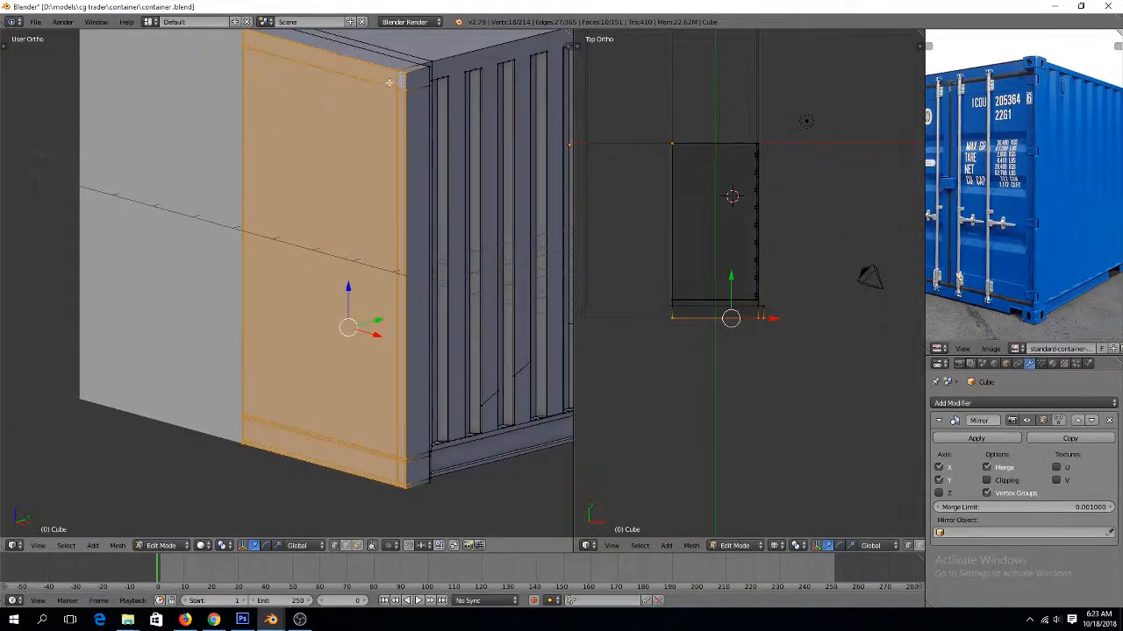
Select the full-height vertical edge line on the front face beside the corner post and move it slightly inward along X
right_click(391, 78)
shift+right_click(394, 482)
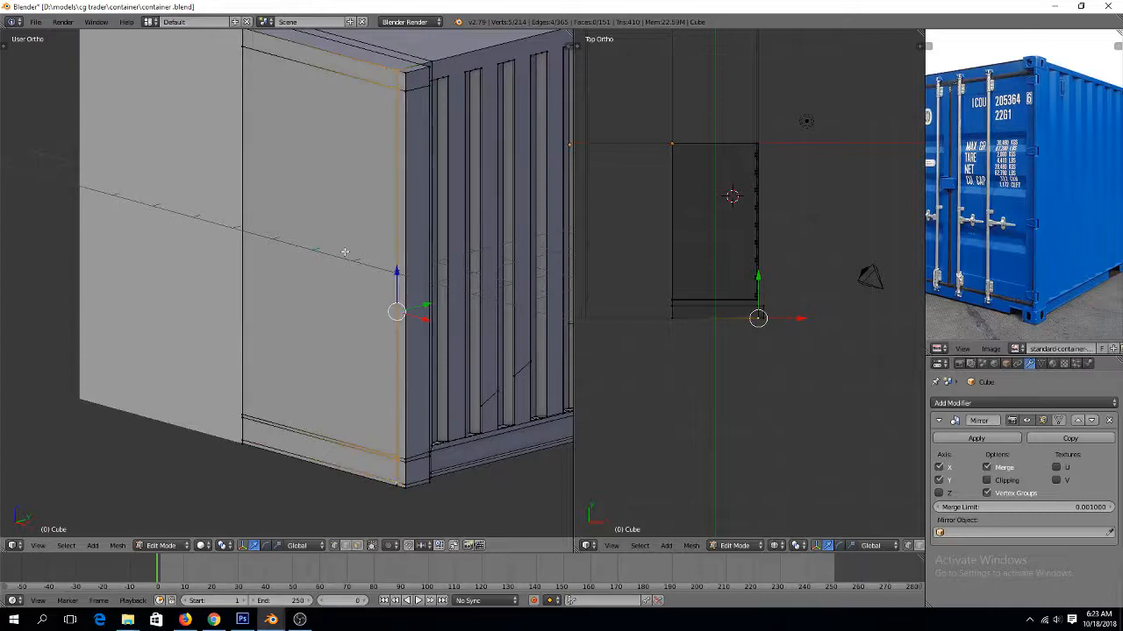
middle_drag(344, 253, 428, 266)
key(KP_Decimal)
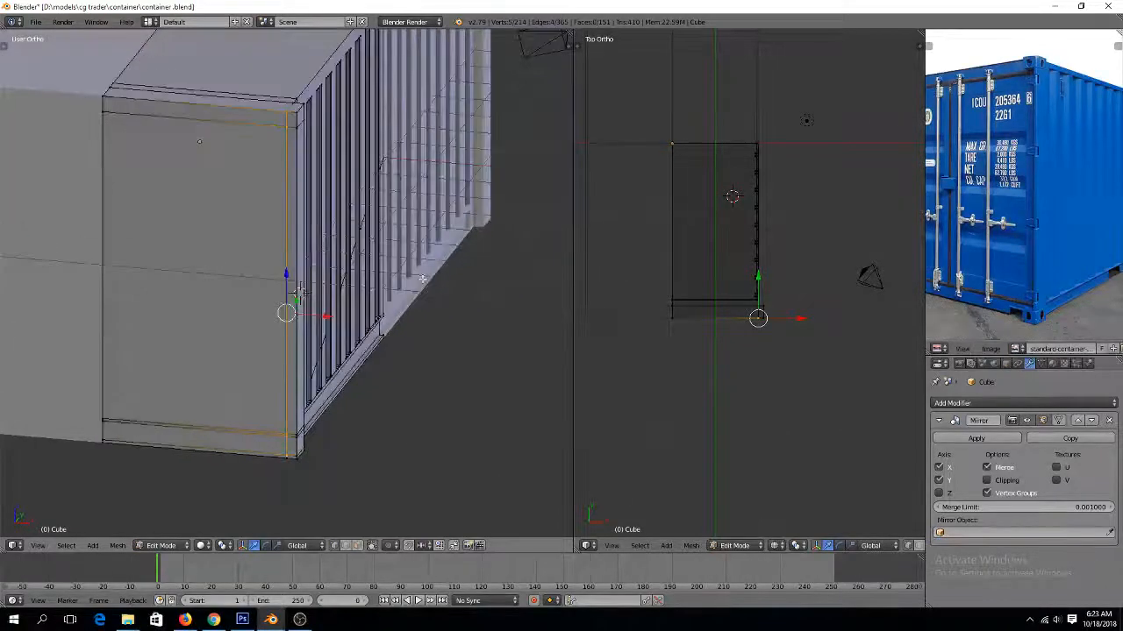
scroll(422, 279, up, 2)
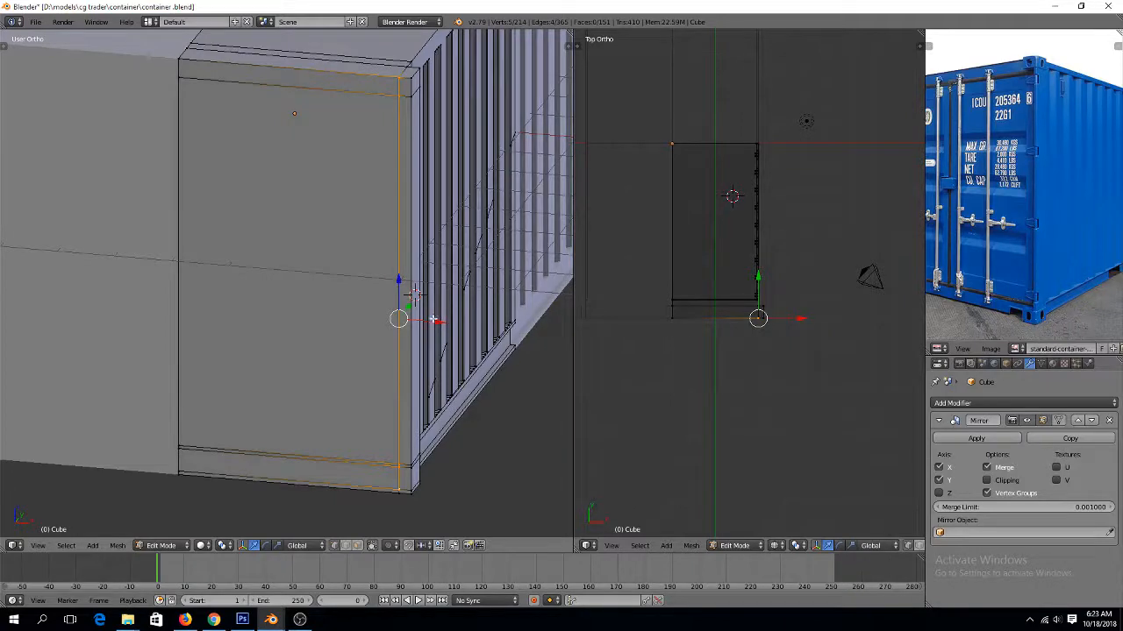
drag(436, 322, 420, 323)
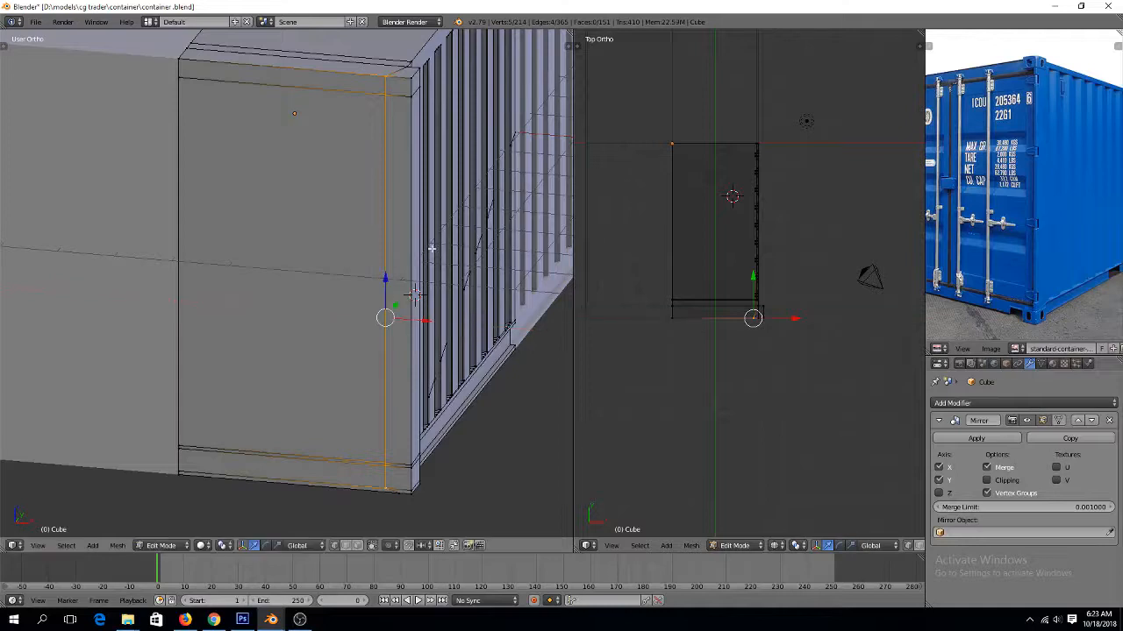
Add a vertical loop cut through the corner post's front strip, between the moved edge line and the outer edge
middle_drag(432, 249, 409, 190)
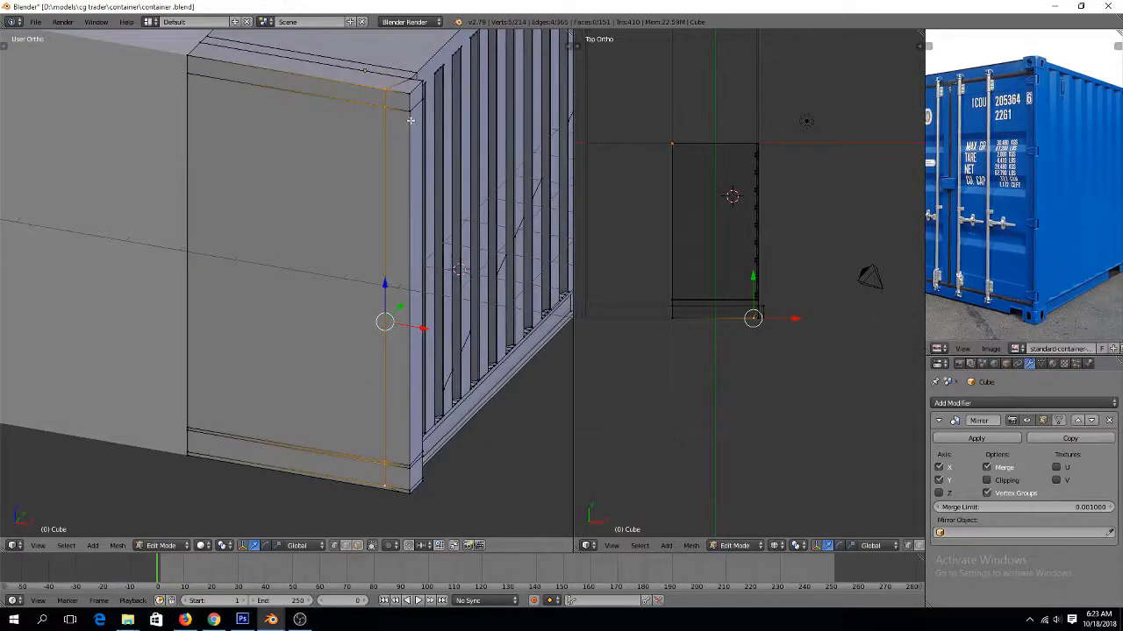
key(ctrl+r)
click(406, 87)
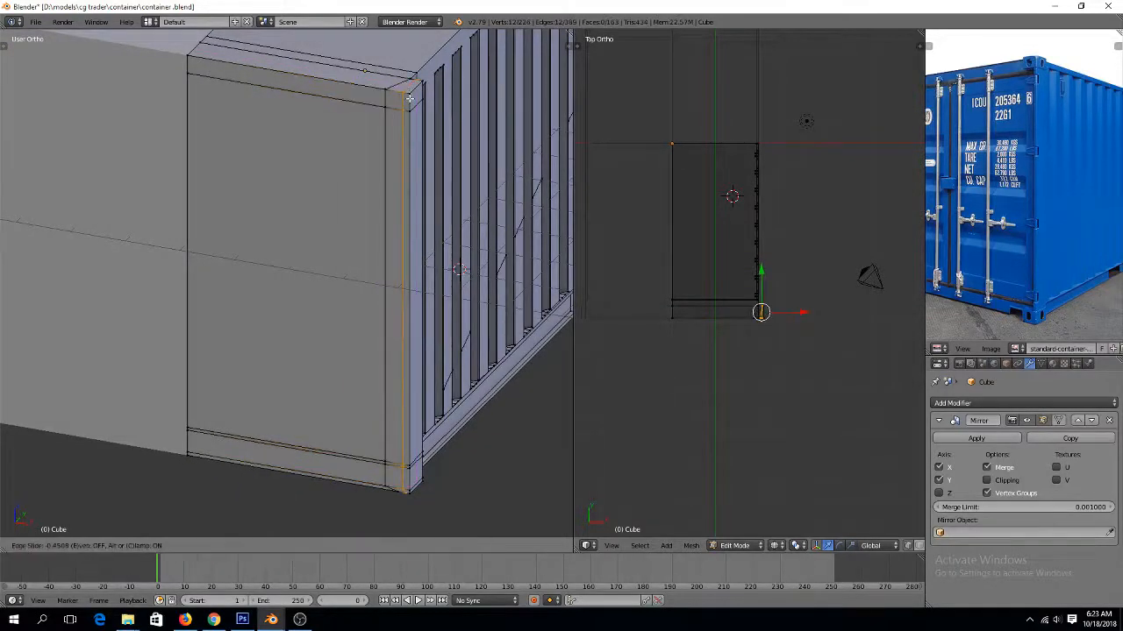
click(409, 99)
Flatten the new corner post loop by scaling it to 0 along the X axis
key(s)
key(y)
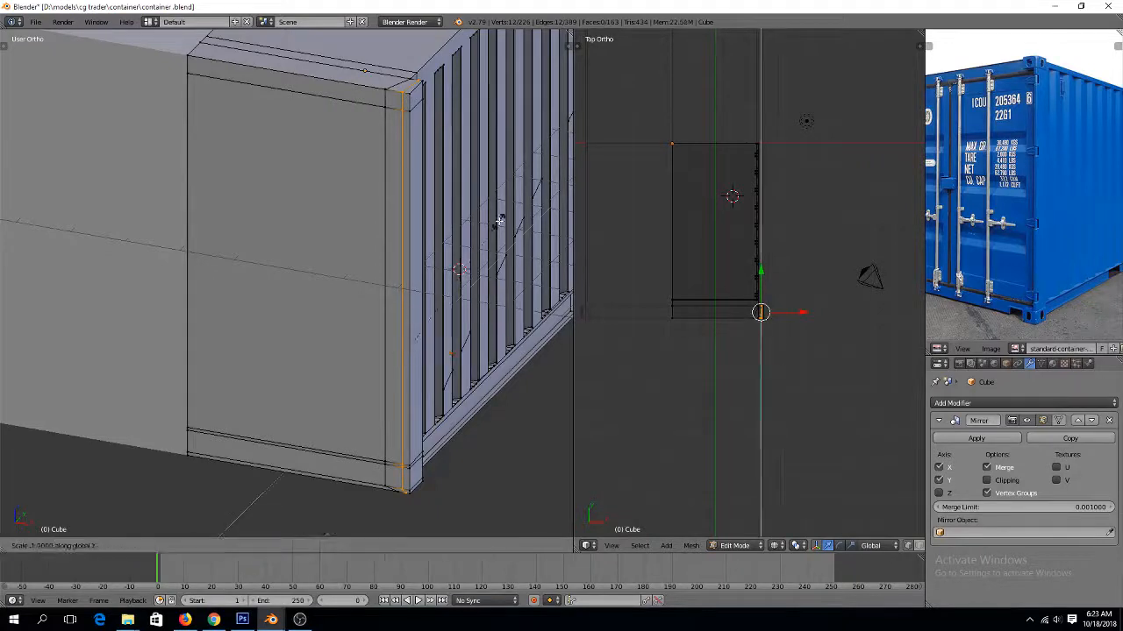
key(x)
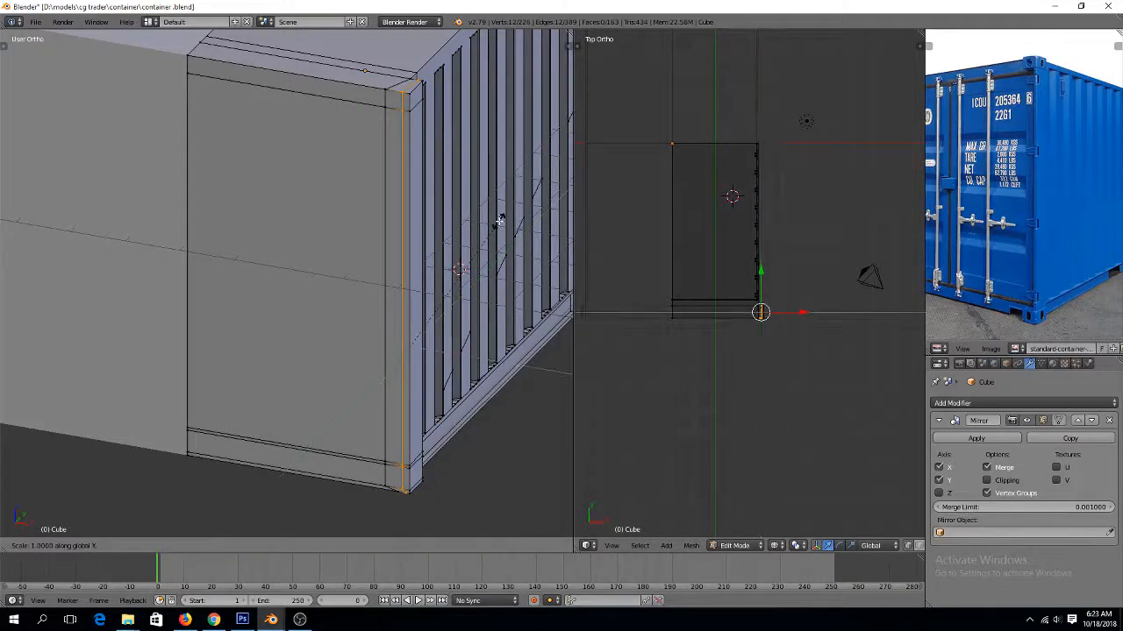
key(0)
key(Return)
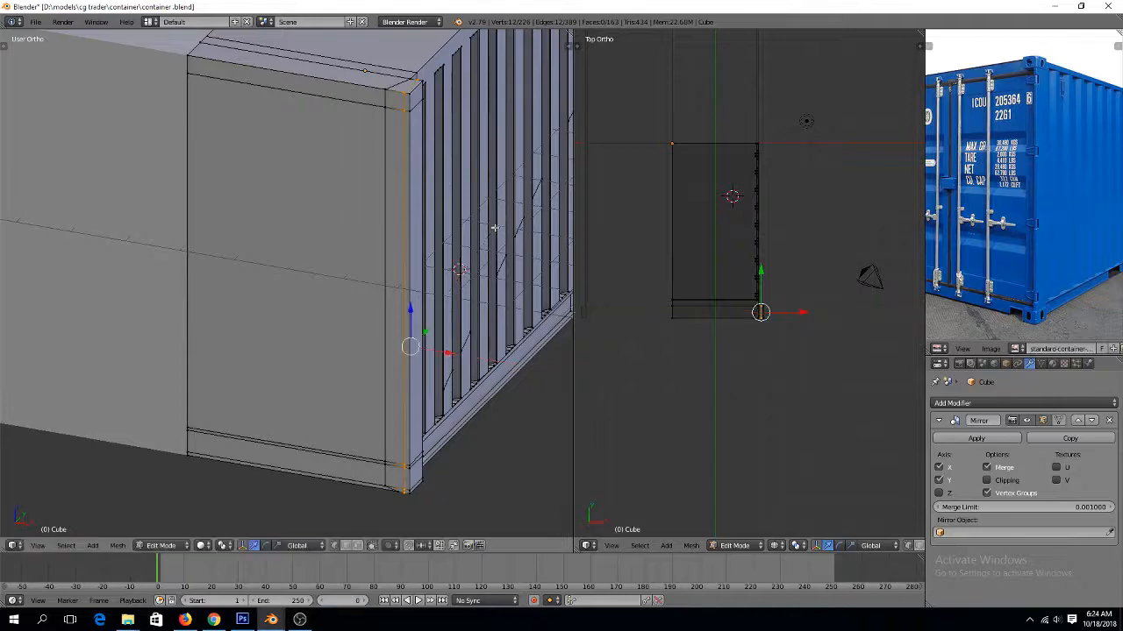
Select the short underside edge at the front corner and move it inward about 0.19 along X
middle_drag(424, 427, 421, 316)
scroll(421, 318, up, 4)
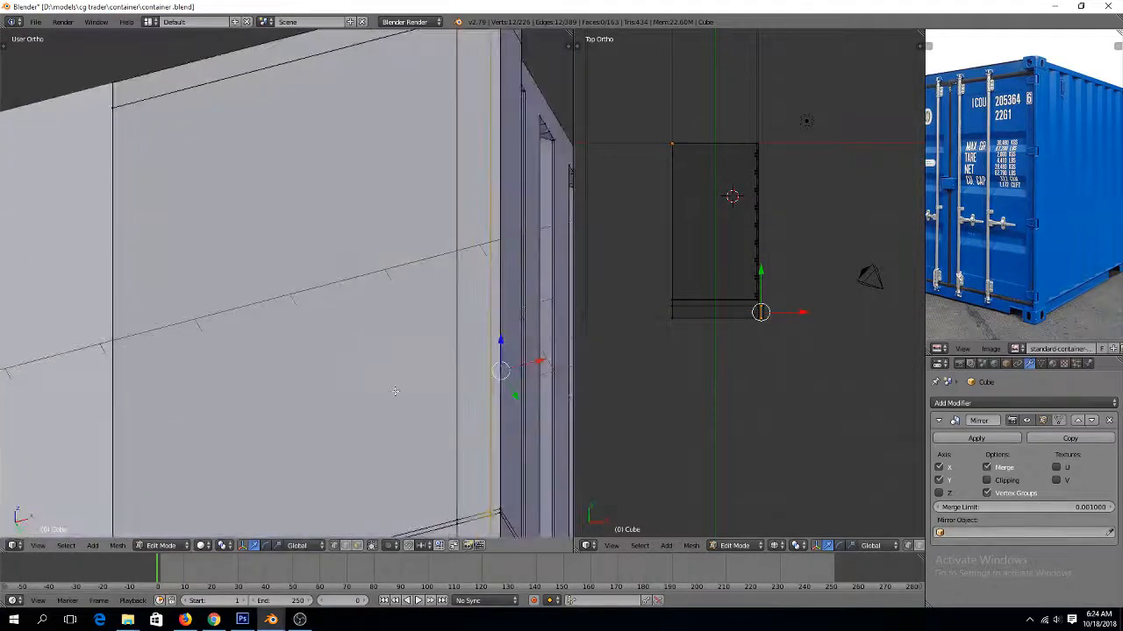
shift+scroll(399, 390, down, 11)
right_click(478, 396)
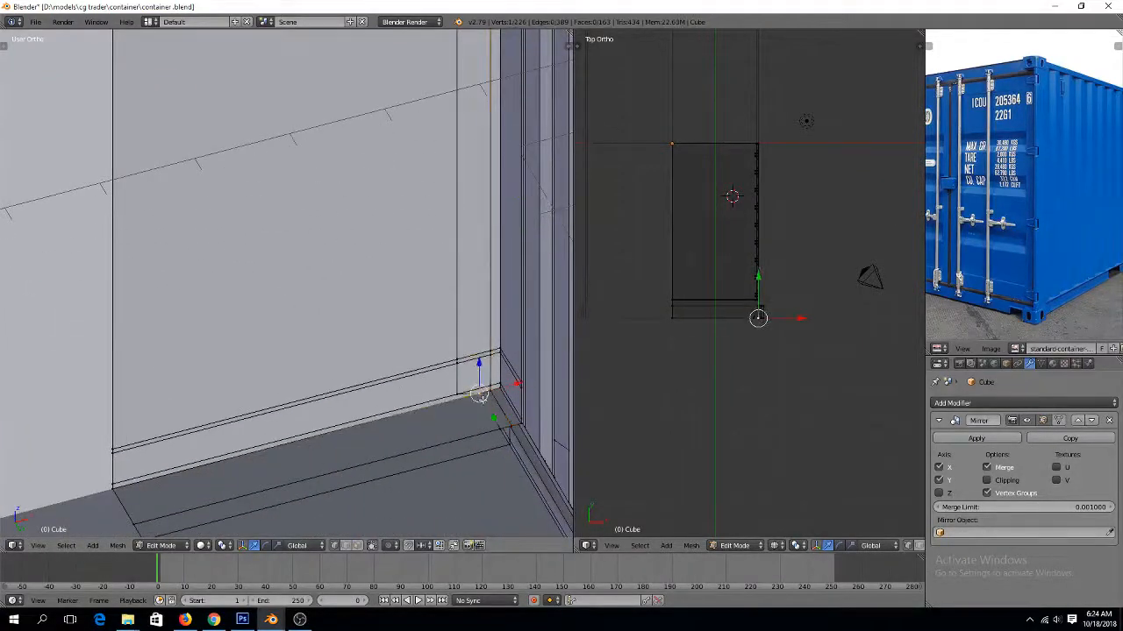
right_click(496, 424)
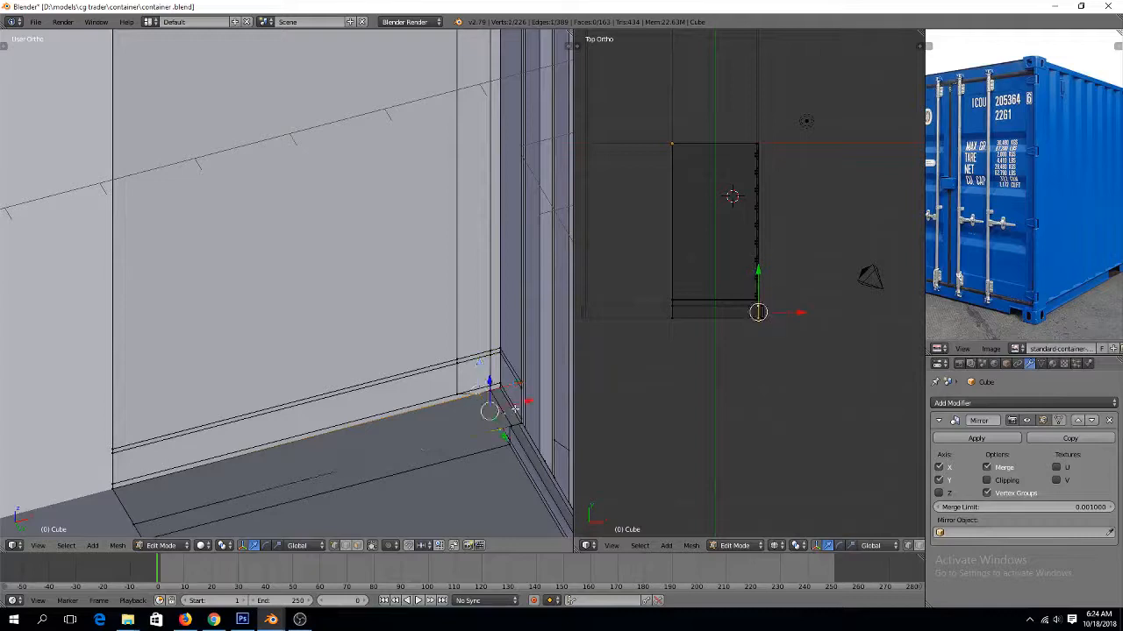
key(g)
key(x)
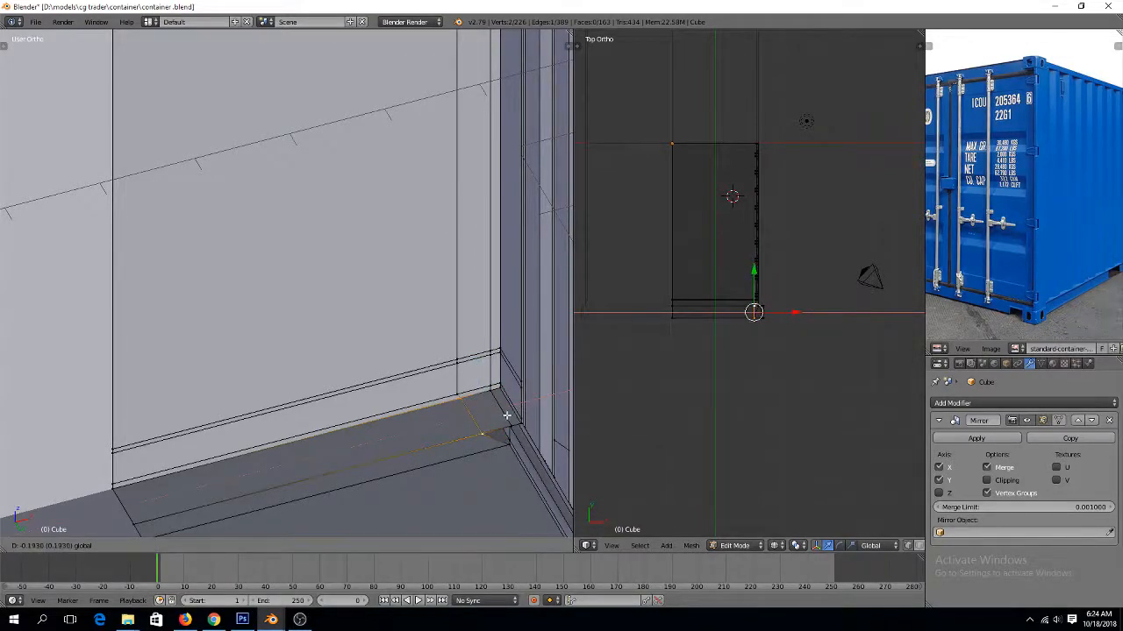
click(506, 416)
Select the two neighbouring vertices at the bottom of the corner post's rear side and connect them with an edge
middle_drag(530, 409, 405, 423)
right_click(241, 395)
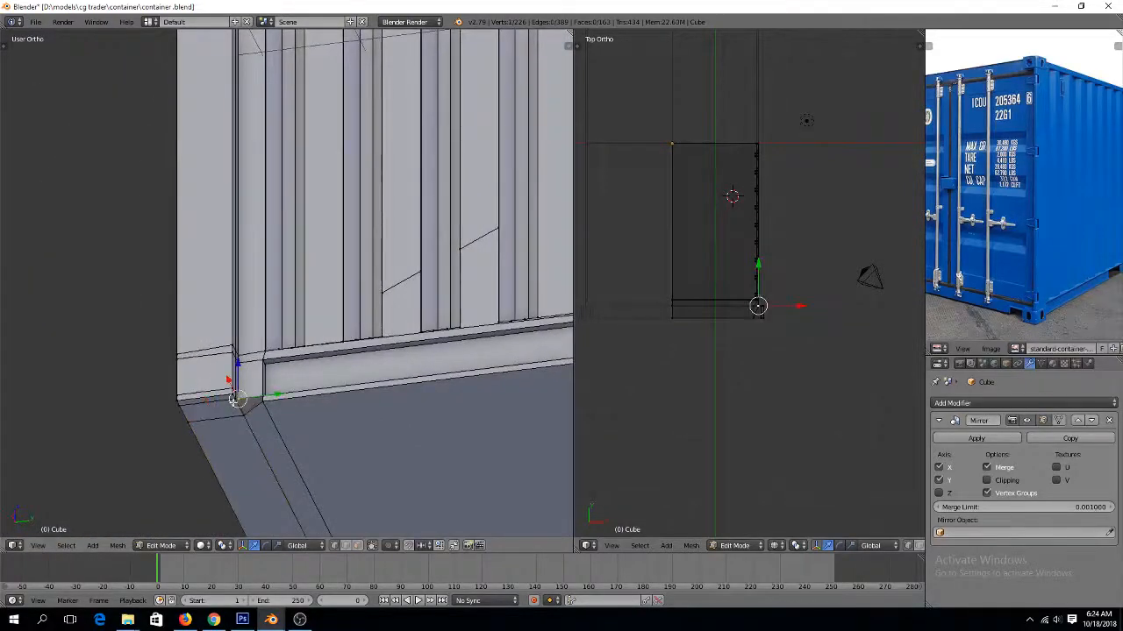
key(a)
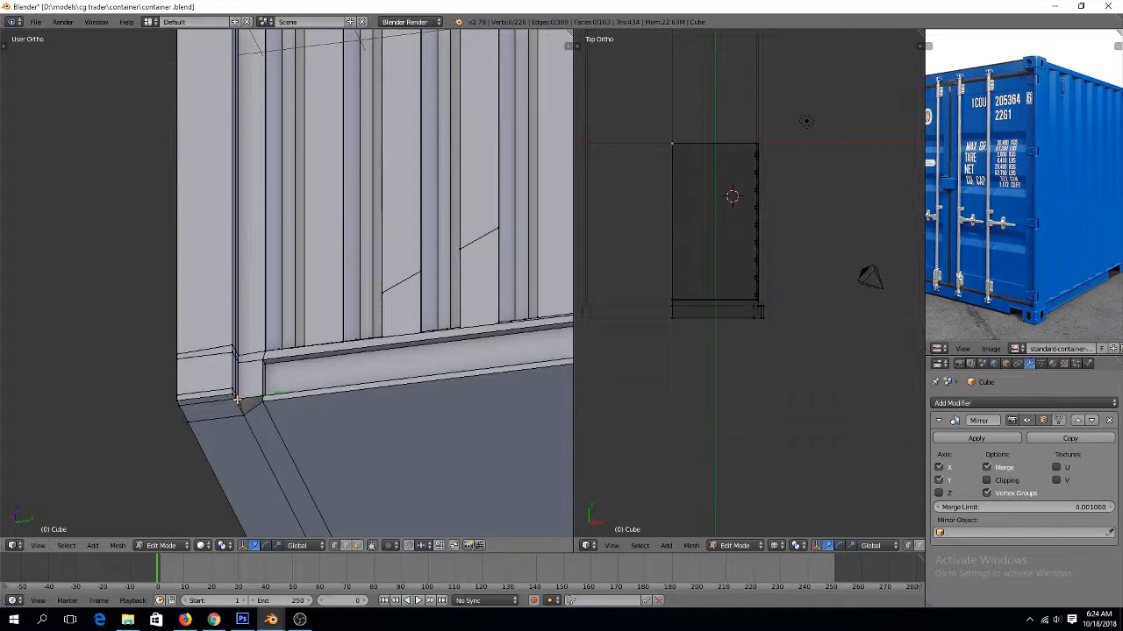
right_click(236, 399)
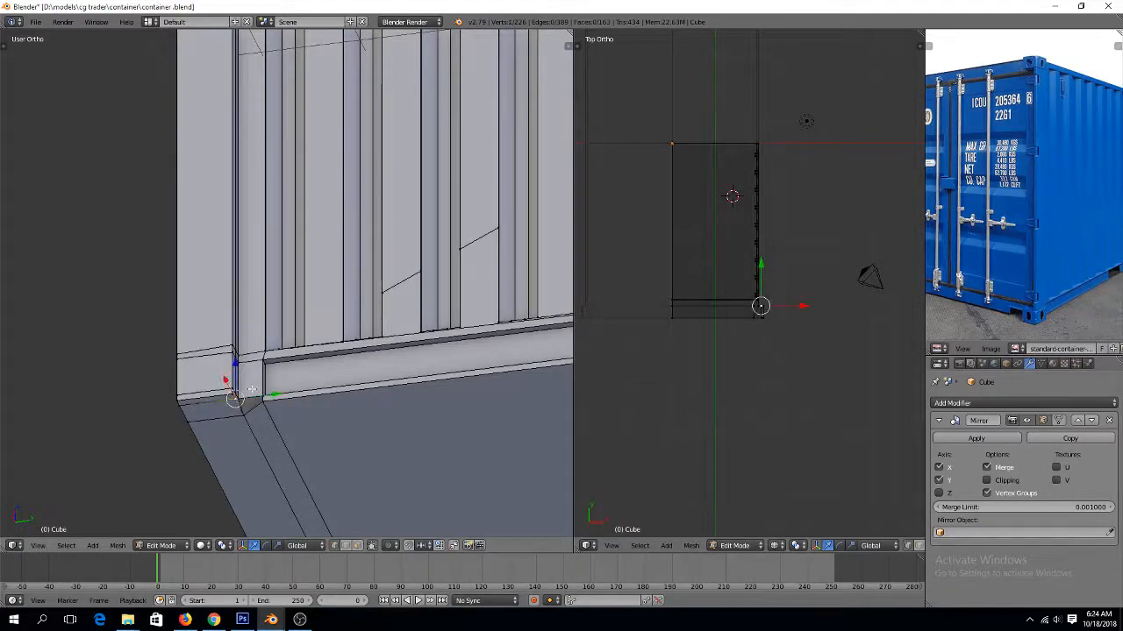
key(KP_Decimal)
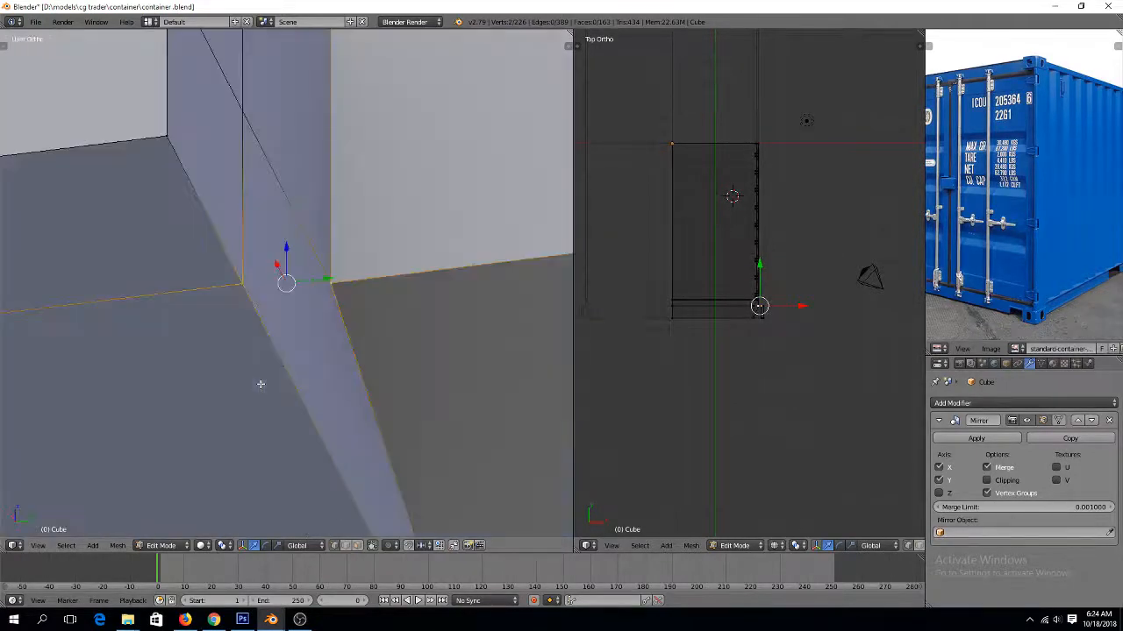
key(f)
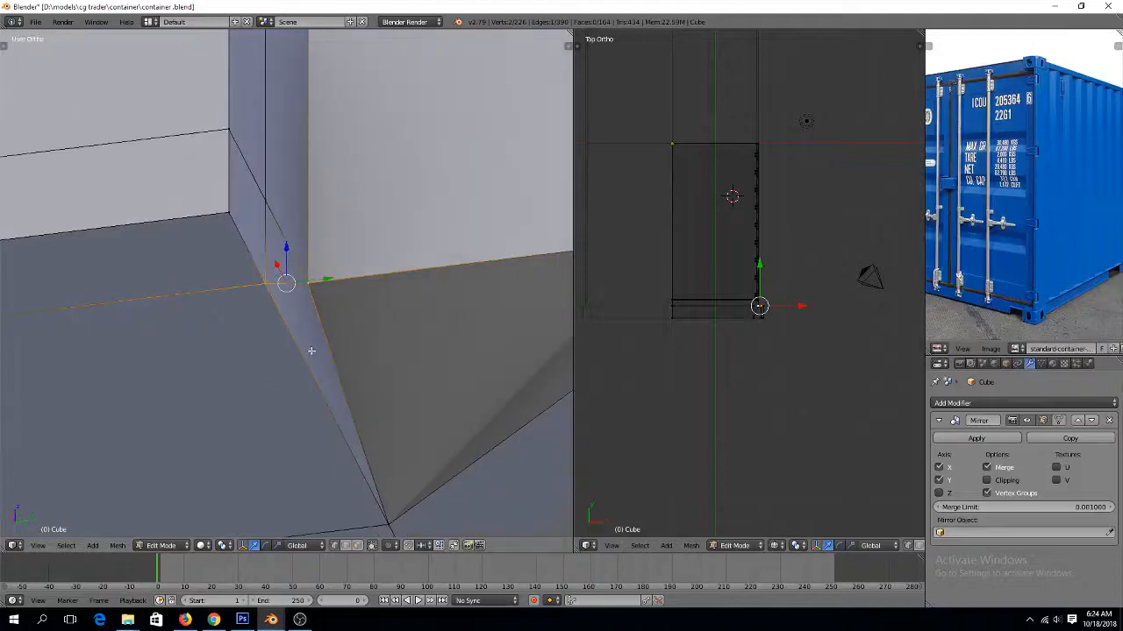
Try to connect the post's bottom vertex with the bottom vertex of the side rail across the notch
middle_drag(310, 351, 279, 391)
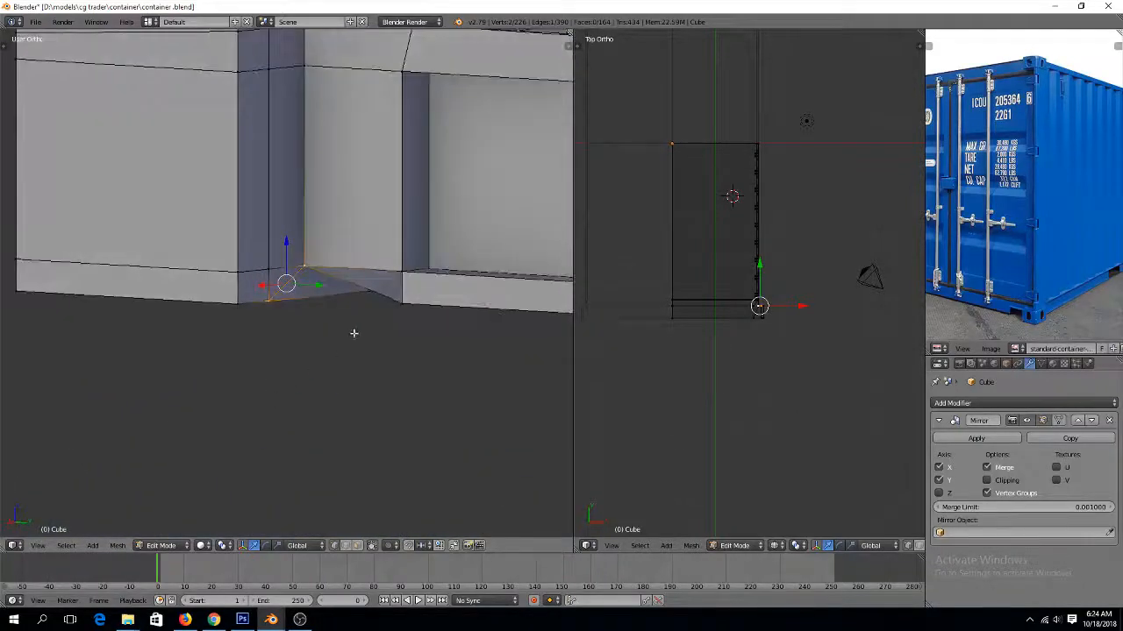
middle_drag(354, 333, 360, 300)
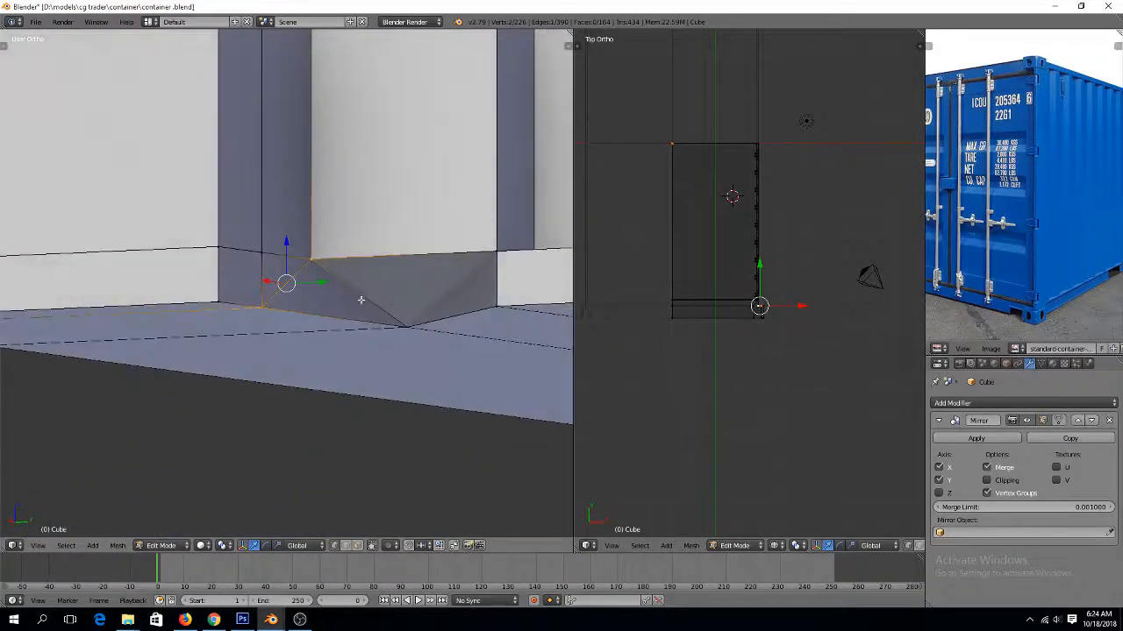
right_click(493, 308)
shift+right_click(259, 309)
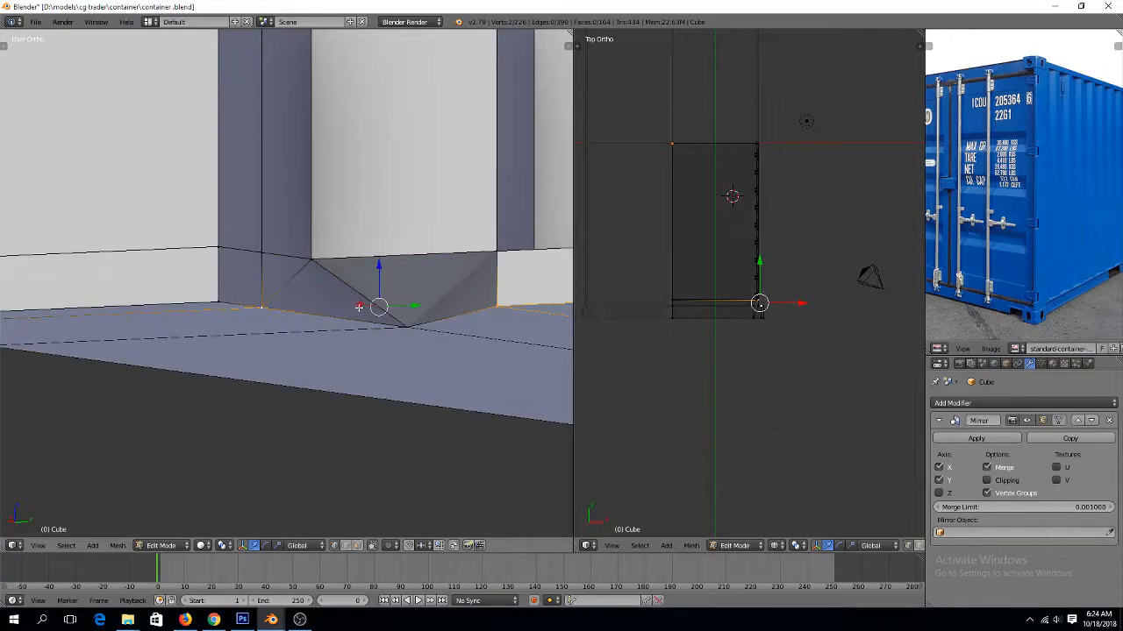
key(j)
key(ctrl+z)
key(a)
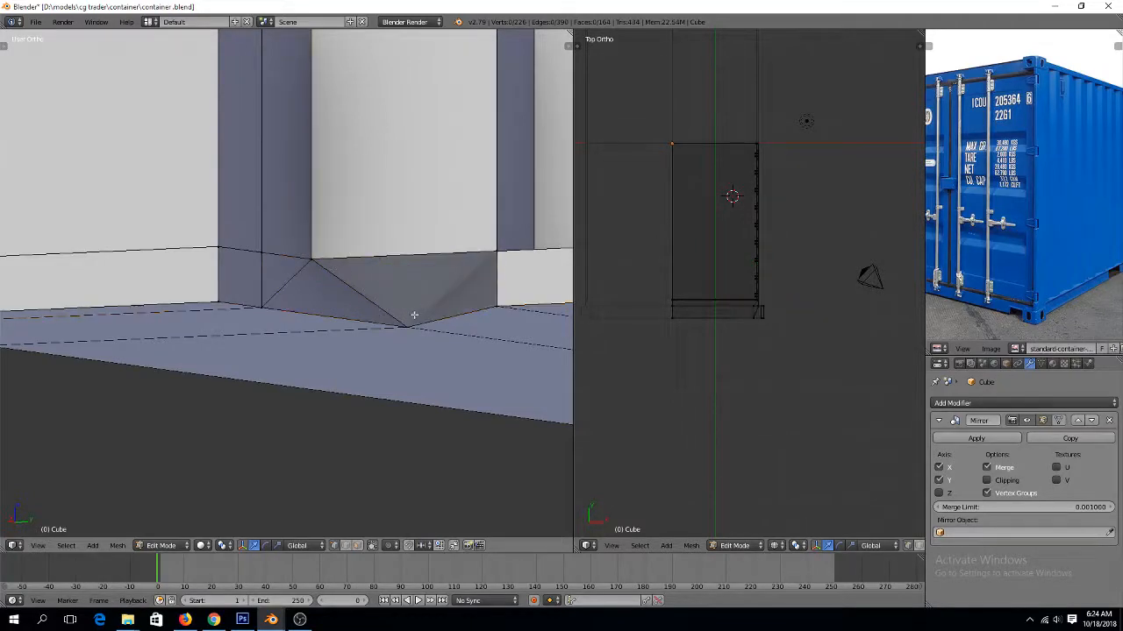
Delete the slanted face and the adjoining triangular face at the underside notch behind the corner post
scroll(414, 313, down, 5)
middle_drag(416, 313, 406, 281)
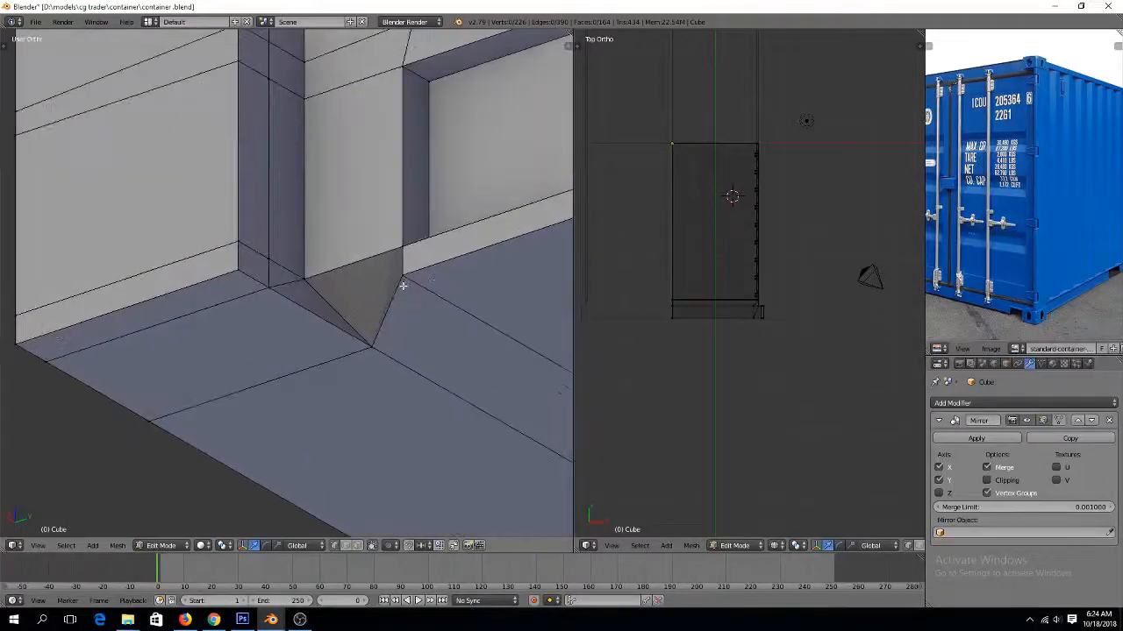
key(ctrl+Tab)
click(392, 310)
click(385, 302)
shift+click(314, 305)
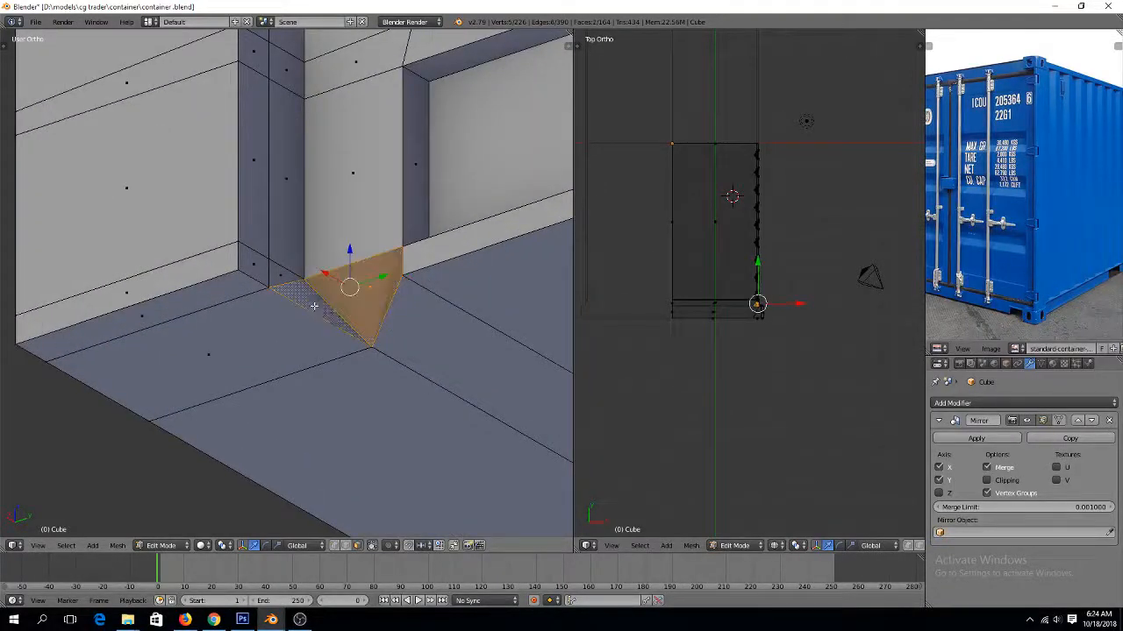
key(x)
click(386, 295)
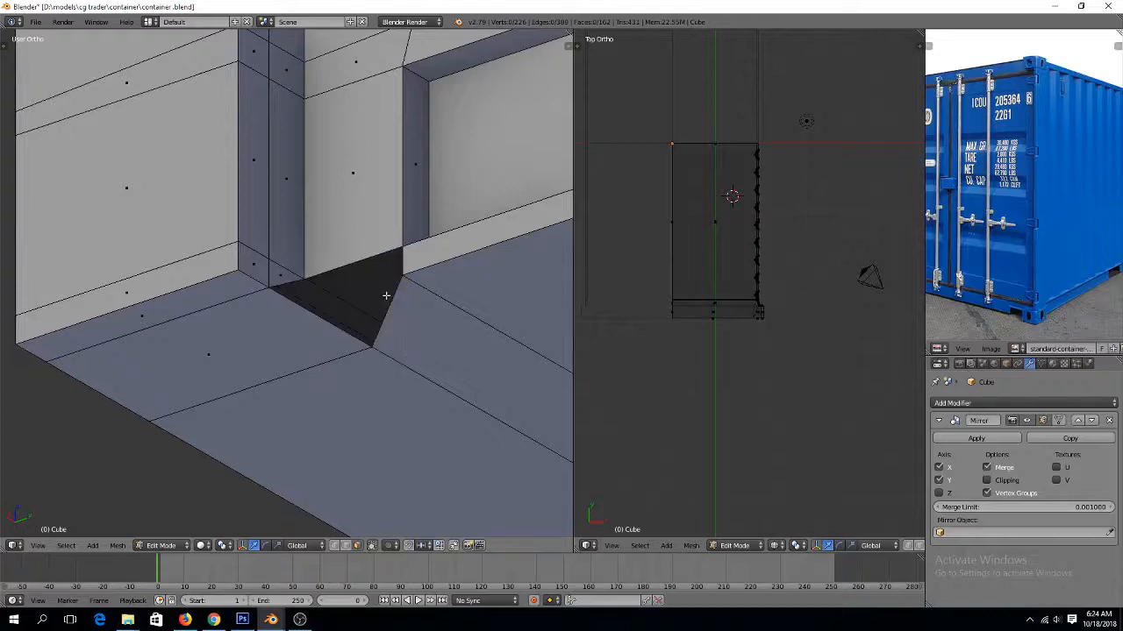
Extrude the vertex at the hole's upper corner beside the post downward about 0.09 along Z
middle_drag(371, 300, 306, 277)
click(346, 295)
right_click(306, 275)
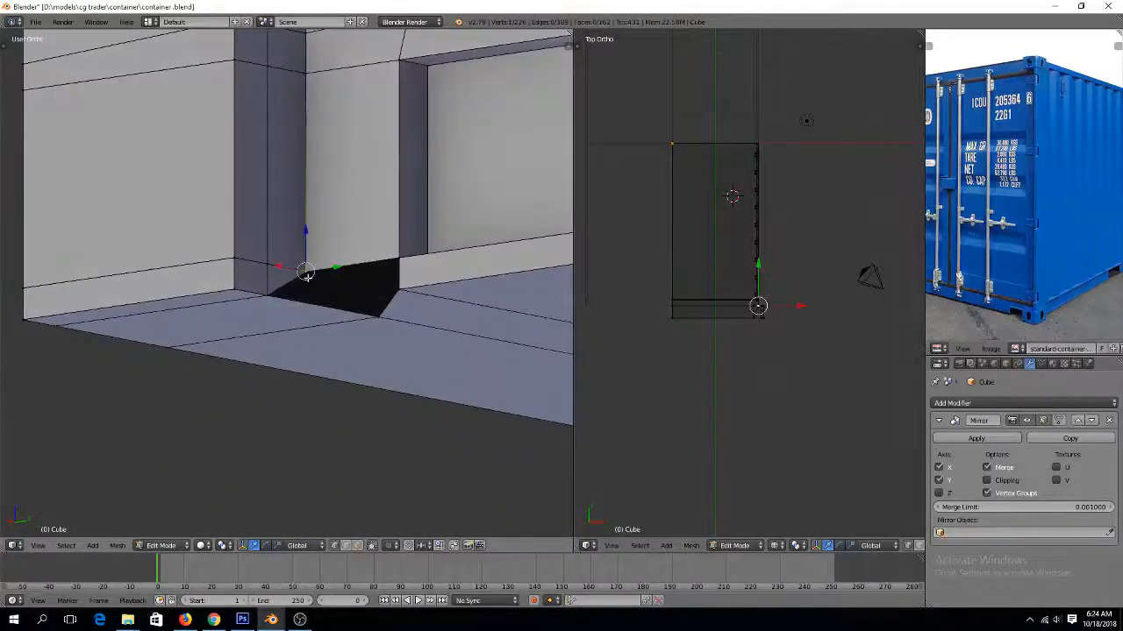
key(g)
key(z)
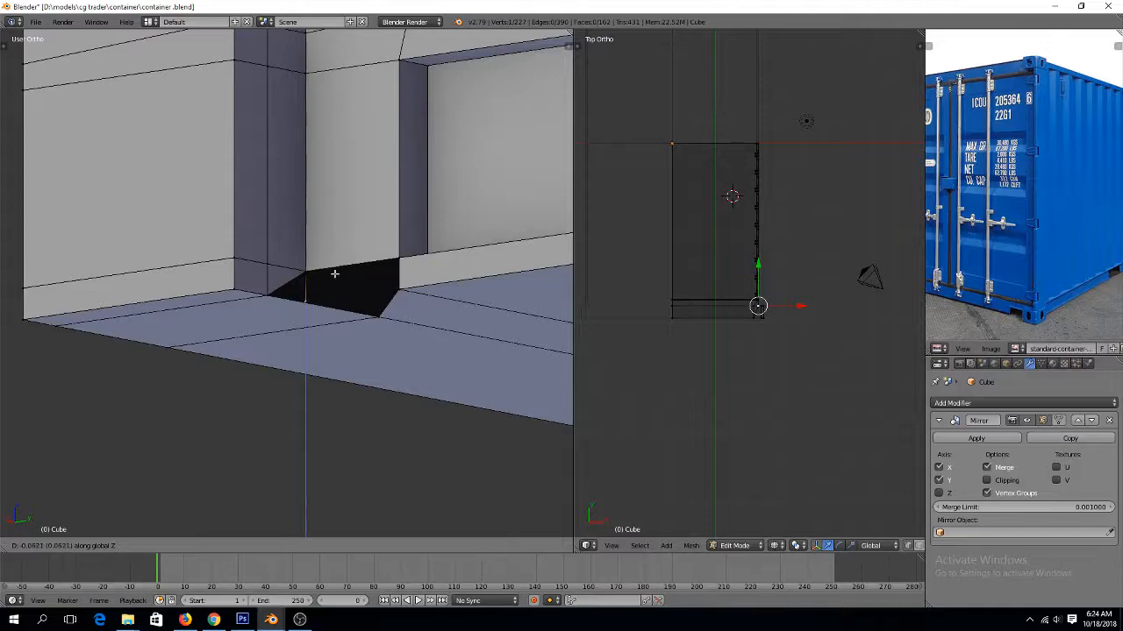
click(334, 274)
Select the new vertical edge and the side rail's opposite vertical edge and fill a face between them
middle_drag(334, 273, 369, 275)
key(ctrl+Tab)
click(349, 321)
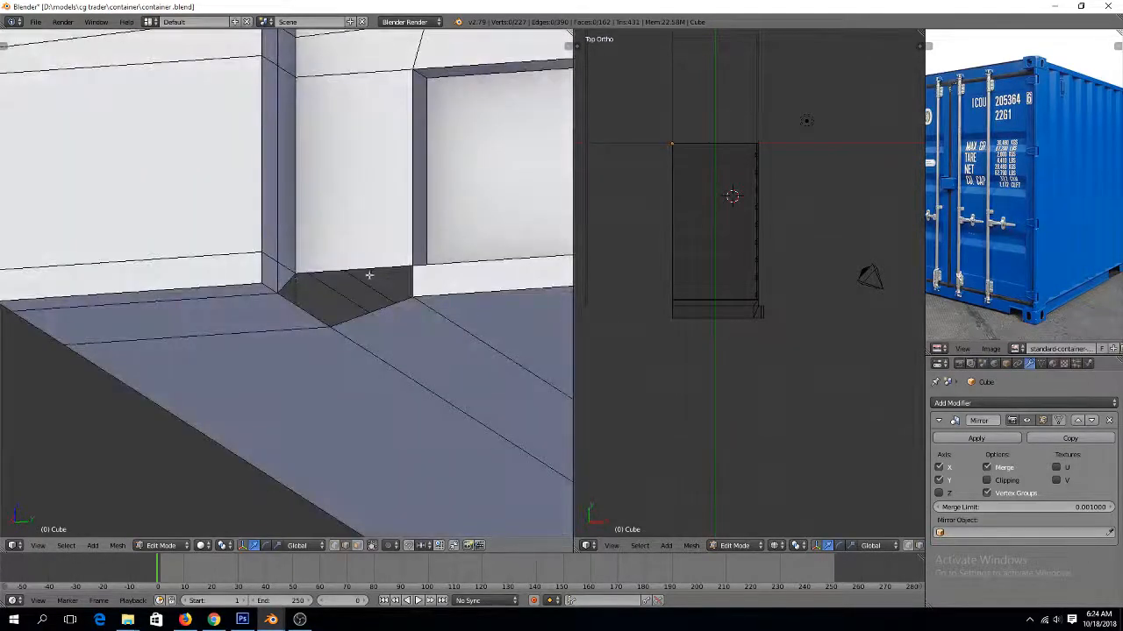
right_click(291, 286)
right_click(425, 272)
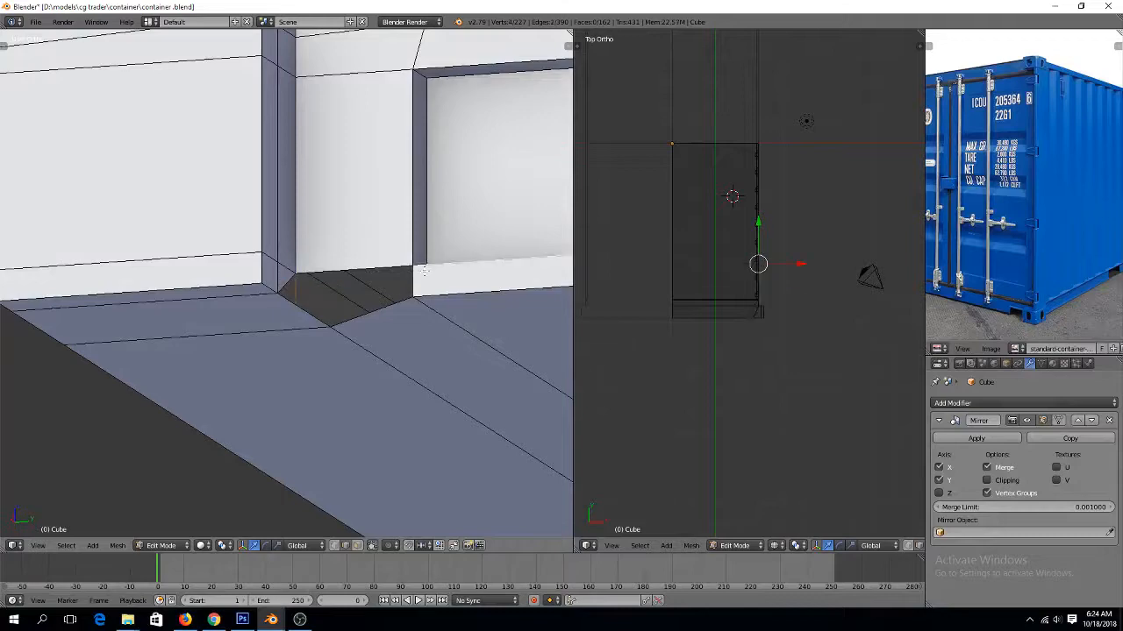
right_click(410, 278)
shift+right_click(298, 280)
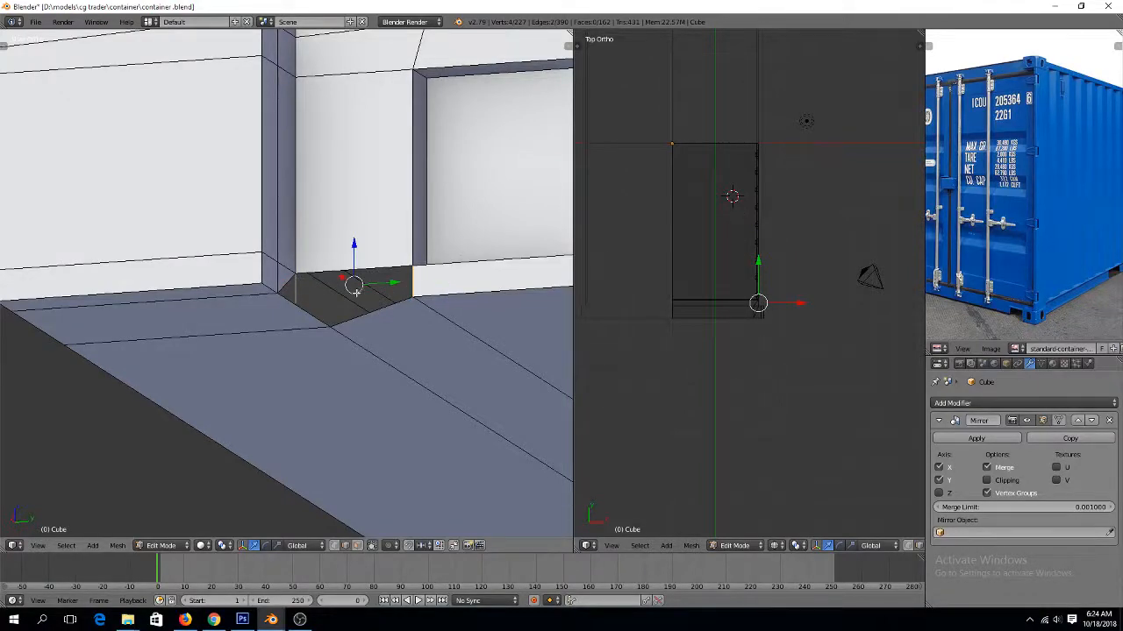
key(f)
Fill the triangular underside hole and the small remaining triangular gap beside the corner post
middle_drag(354, 292, 368, 324)
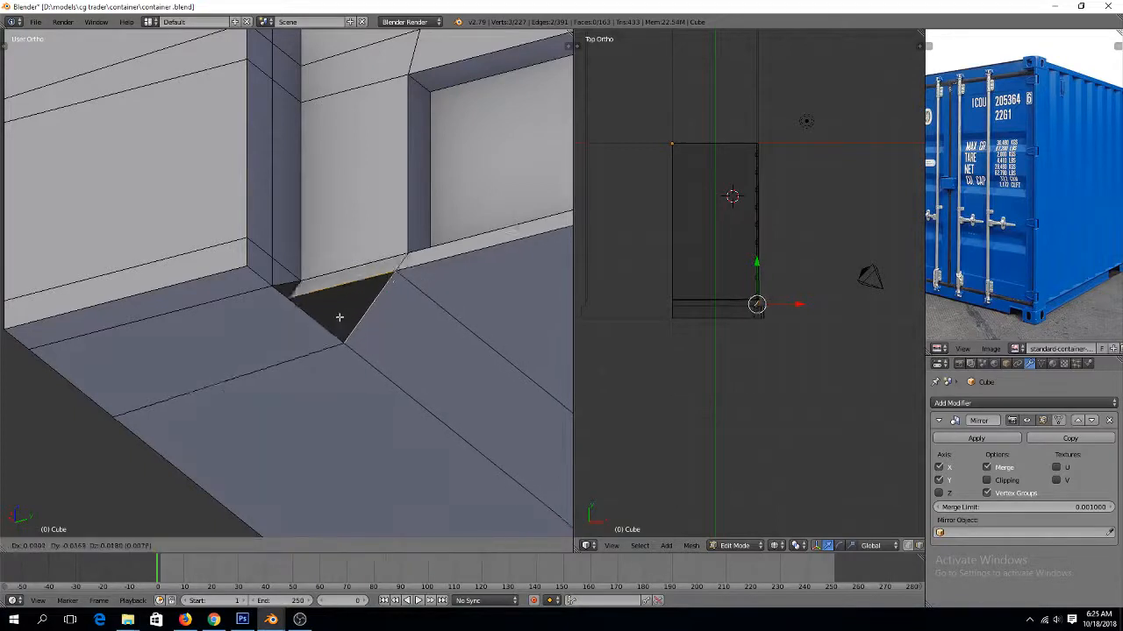
key(f)
right_click(300, 294)
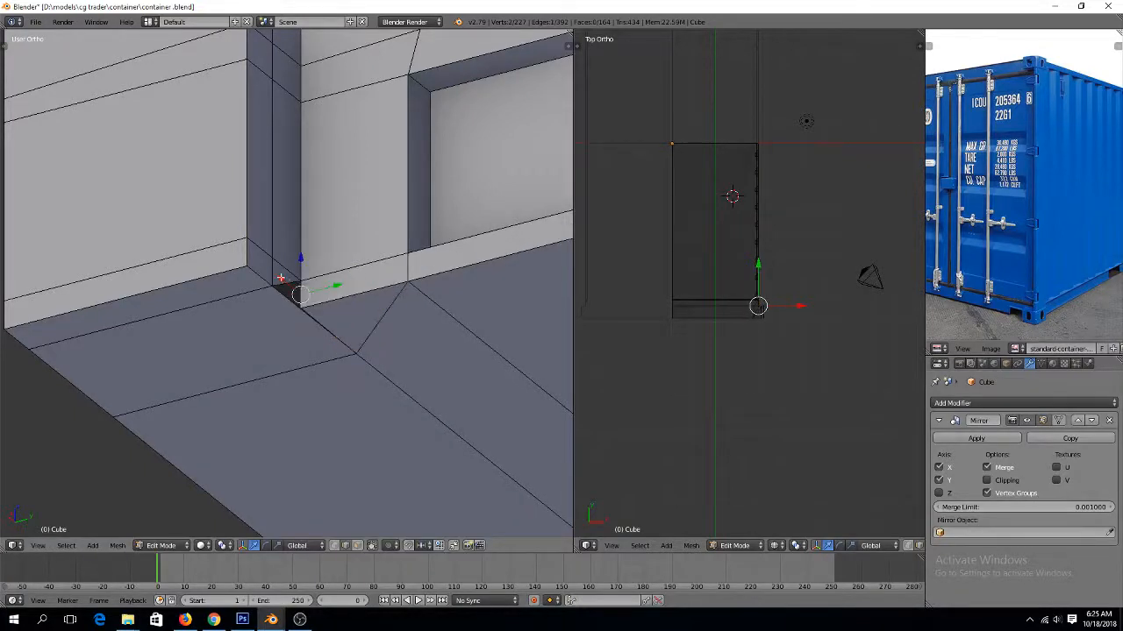
shift+right_click(280, 278)
key(f)
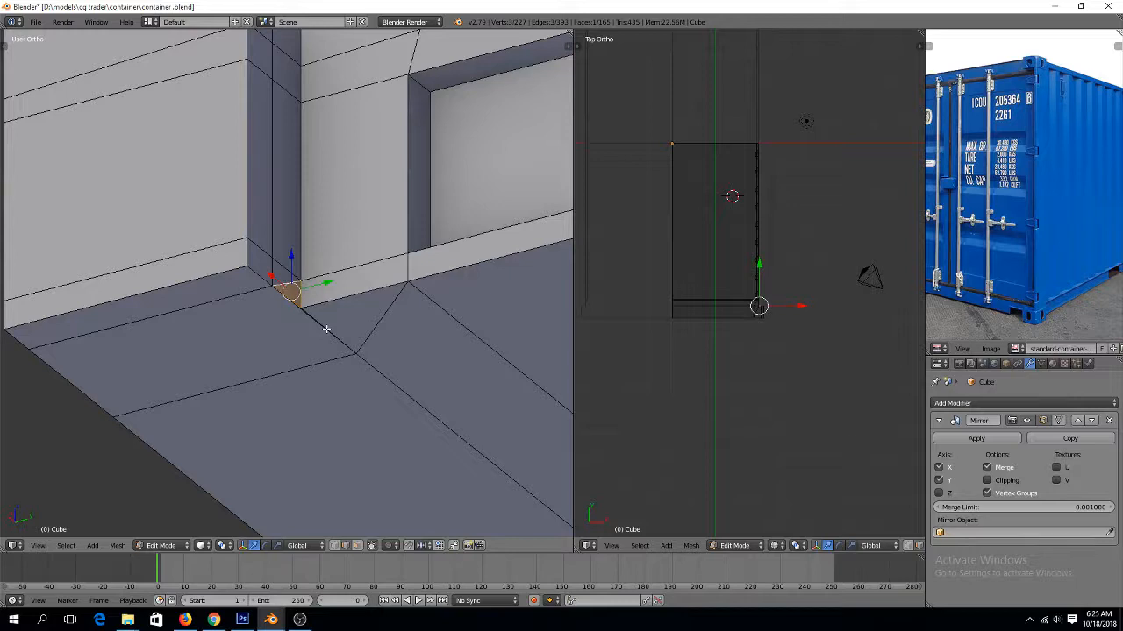
Move the vertex at the corner post's lower inner corner down along Z until it is level with the bottom edge
key(alt+m)
click(313, 305)
key(KP_3)
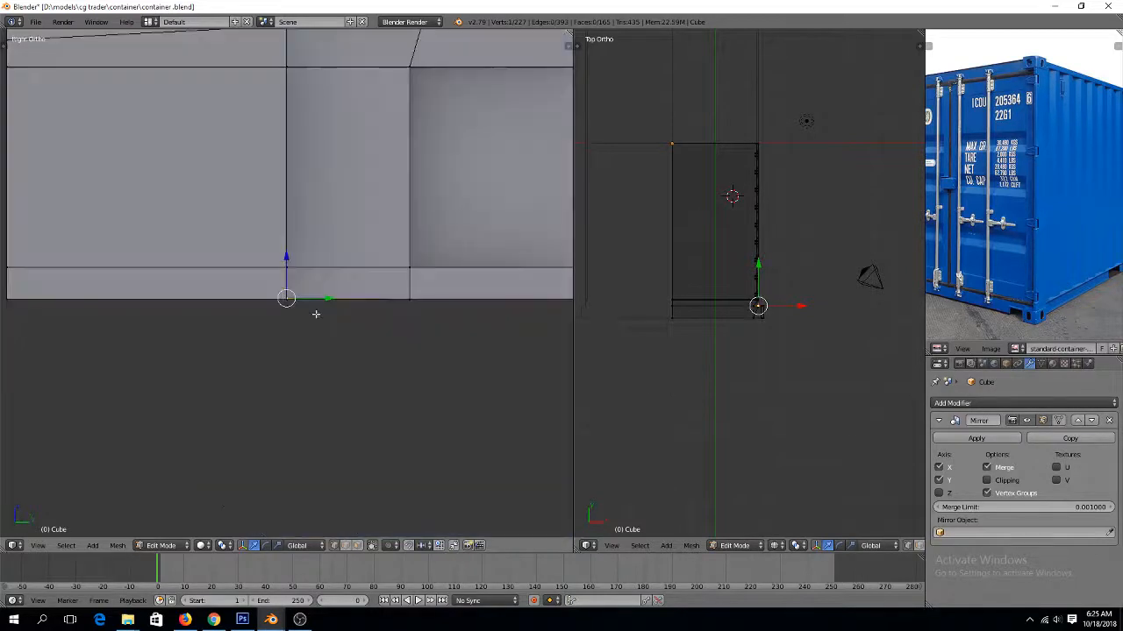
key(KP_Decimal)
scroll(320, 312, up, 9)
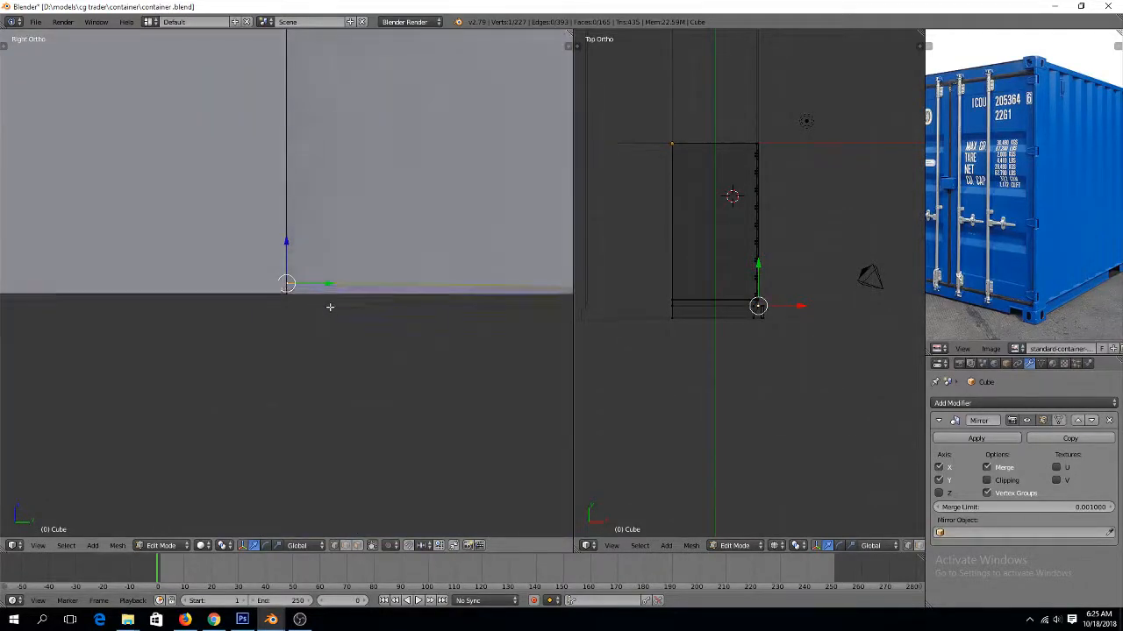
key(z)
key(g)
key(z)
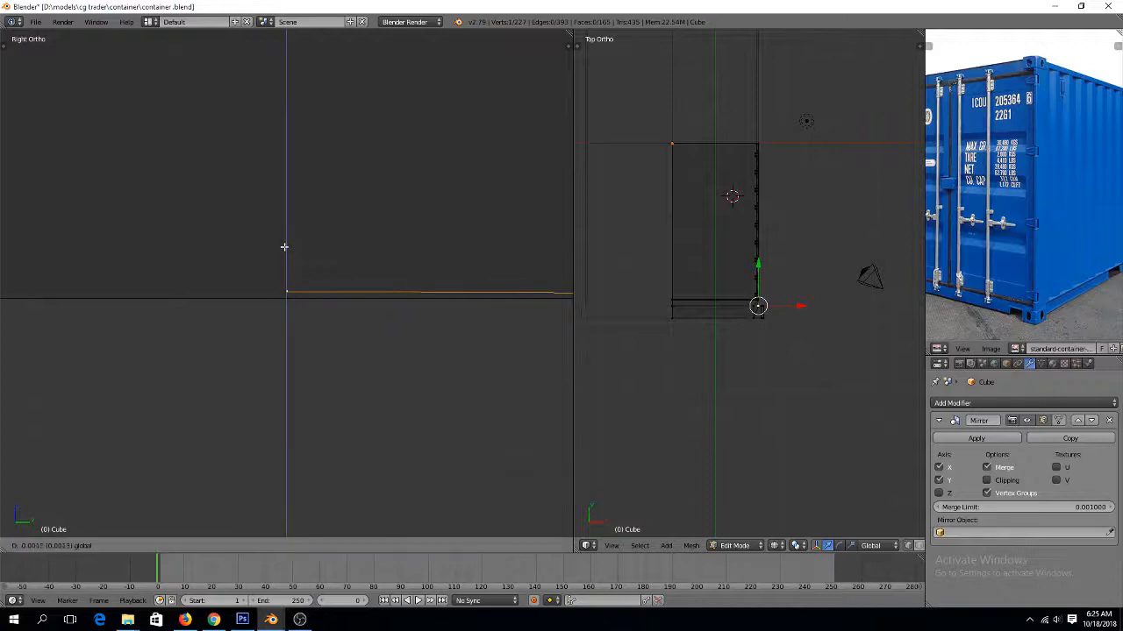
click(287, 252)
scroll(282, 258, down, 9)
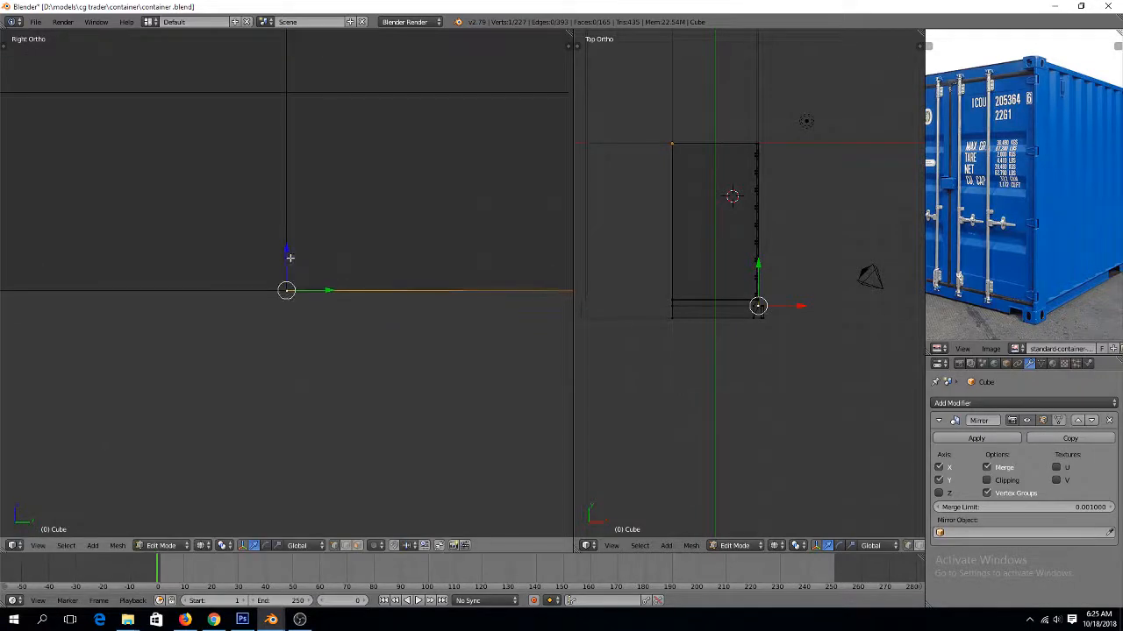
key(a)
key(z)
mouse_move(270, 258)
middle_down()
mouse_move(316, 266)
mouse_move(376, 238)
mouse_move(249, 266)
mouse_move(213, 205)
mouse_move(234, 205)
mouse_move(230, 284)
mouse_move(264, 273)
mouse_move(263, 263)
middle_up()
Join the two small triangular faces at the lower end of the corner post's inner side into one quad
key(ctrl+Tab)
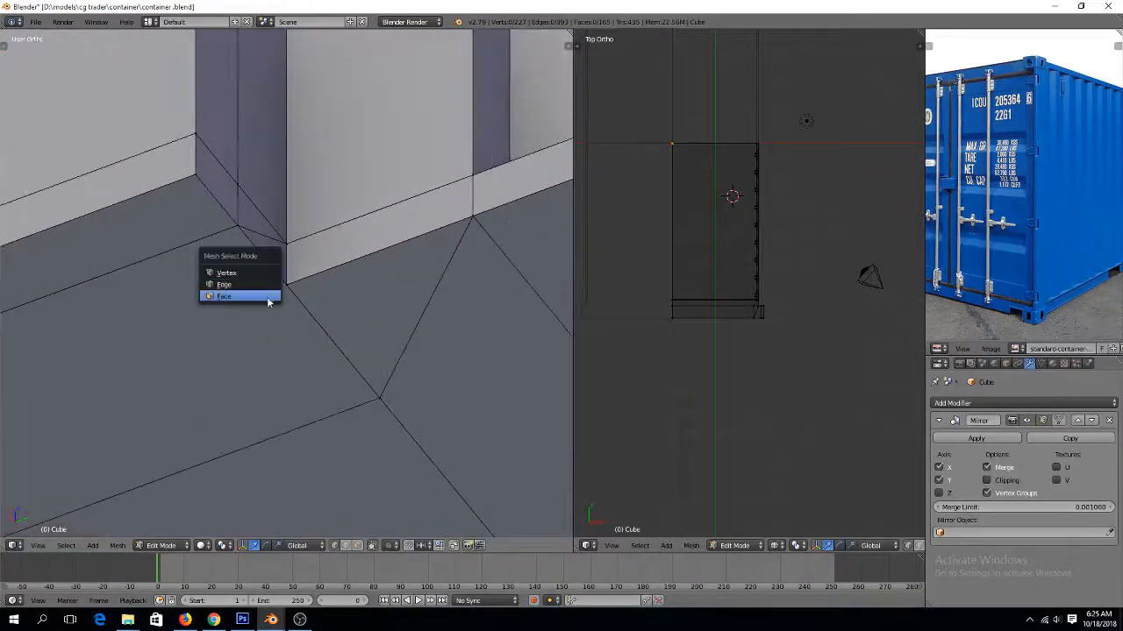
click(267, 296)
right_click(264, 234)
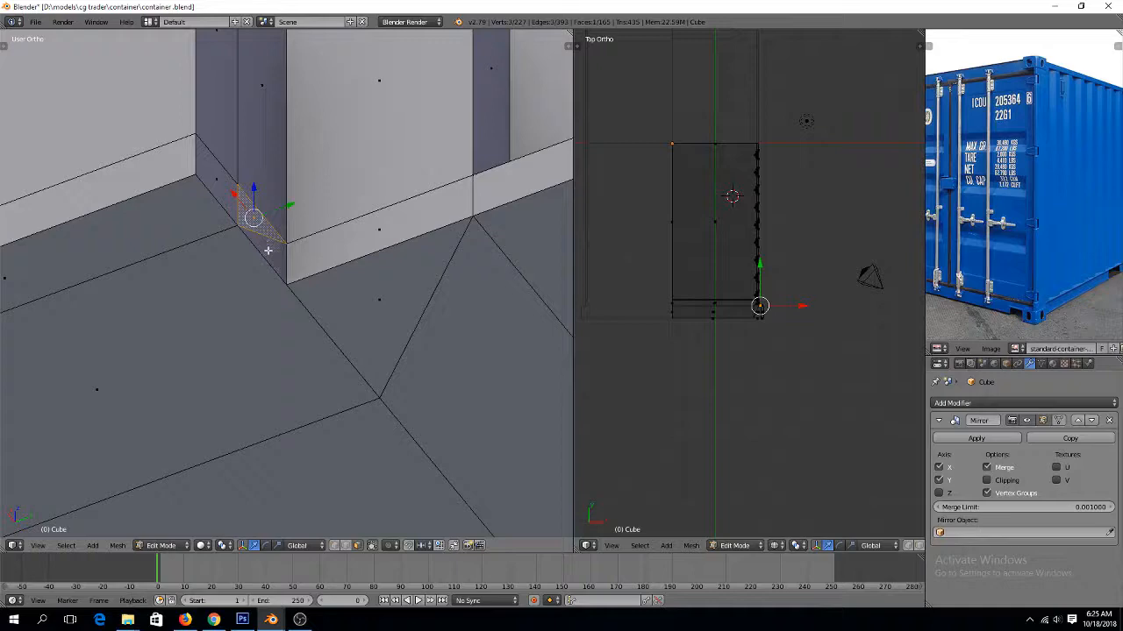
key(a)
mouse_move(296, 270)
middle_down()
mouse_move(296, 315)
mouse_move(328, 277)
mouse_move(304, 290)
middle_up()
key(ctrl+Tab)
click(300, 288)
Delete the large underside face directly beneath the corner post
key(ctrl+Tab)
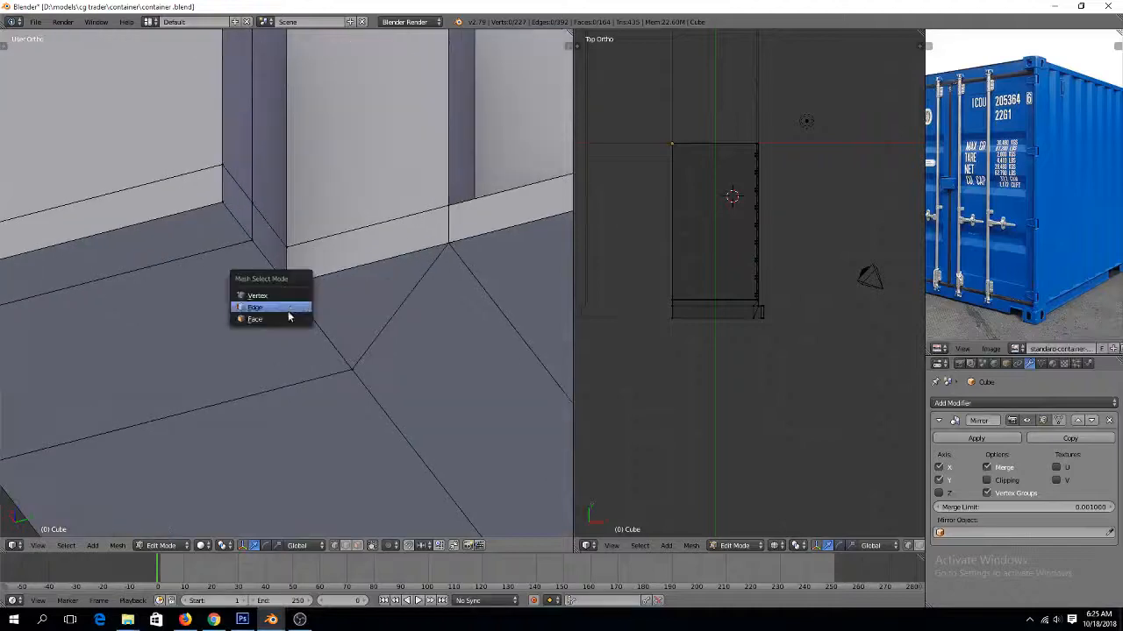
click(288, 319)
right_click(260, 308)
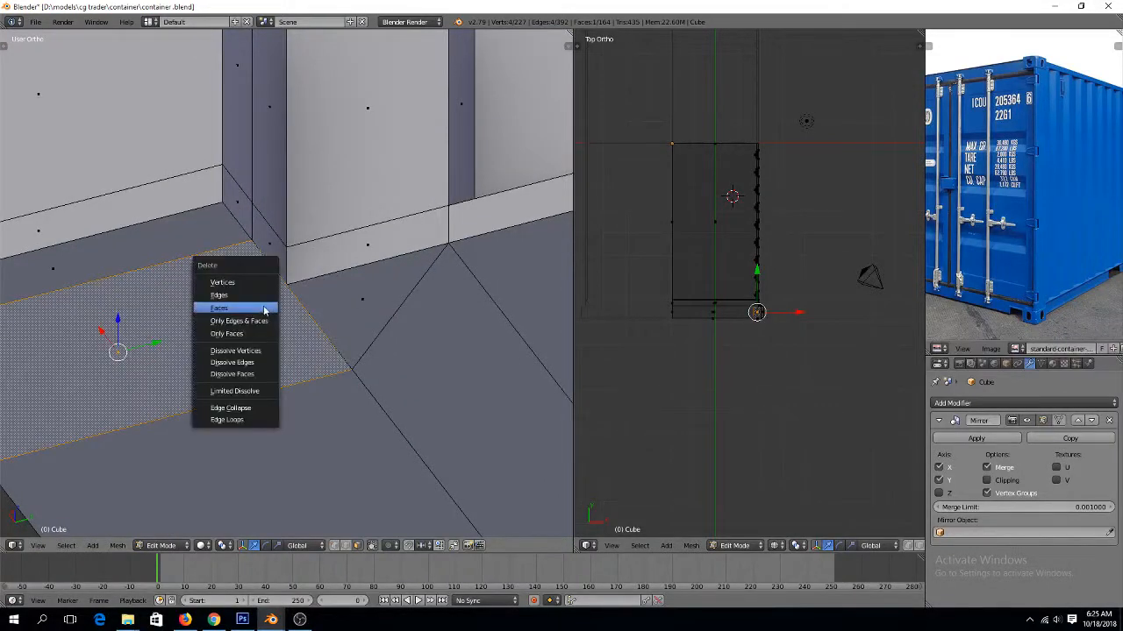
click(264, 308)
Fill the underside hole with two faces, first from the two edges meeting at its inner corner, and close the remaining gap
key(ctrl+Tab)
click(267, 259)
key(ctrl+Tab)
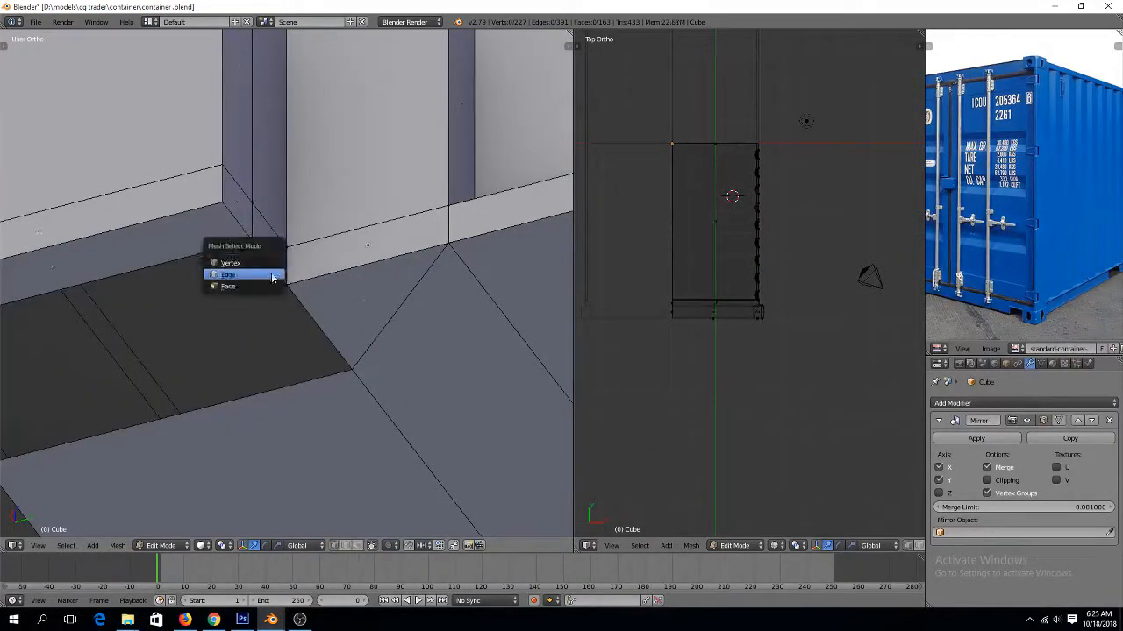
click(272, 276)
right_click(303, 310)
shift+right_click(285, 383)
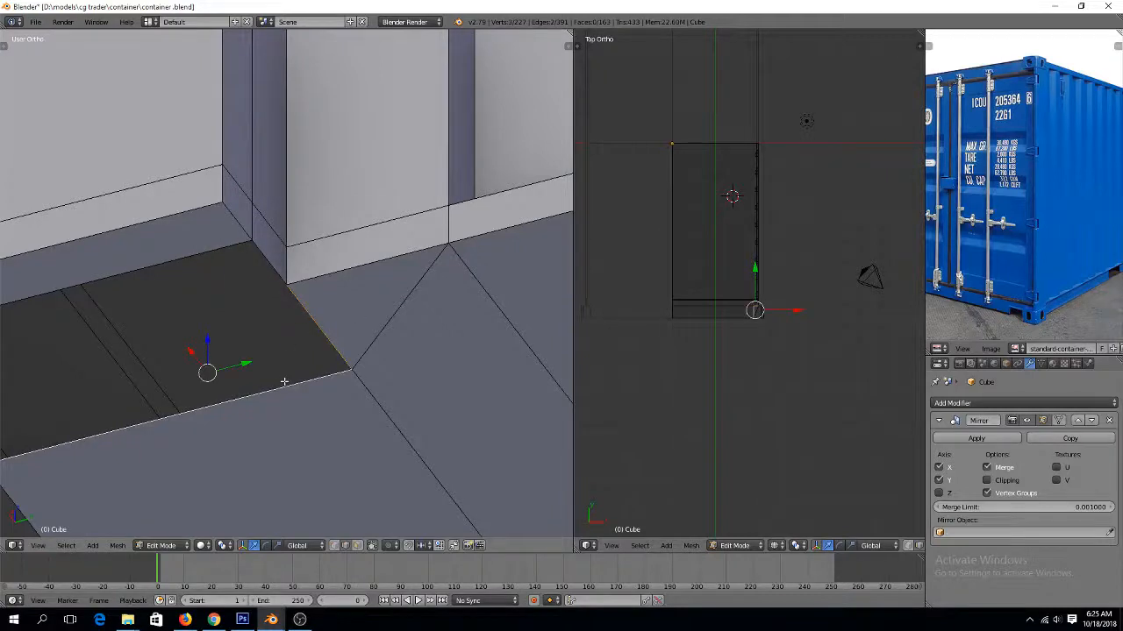
key(f)
right_click(201, 261)
shift+right_click(239, 312)
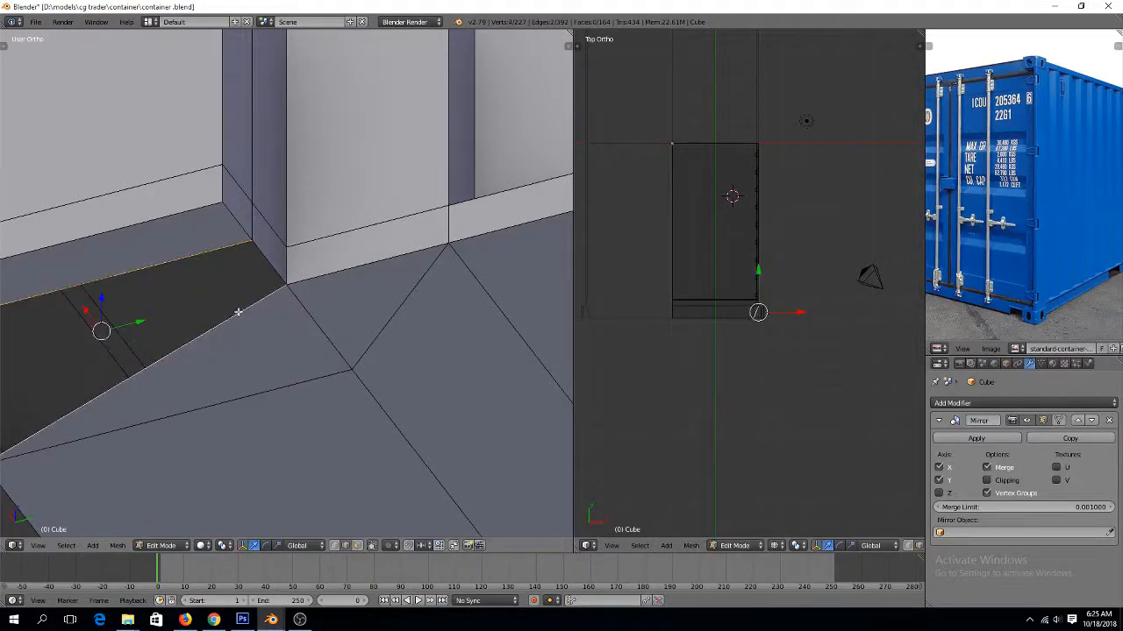
key(f)
key(Tab)
key(Tab)
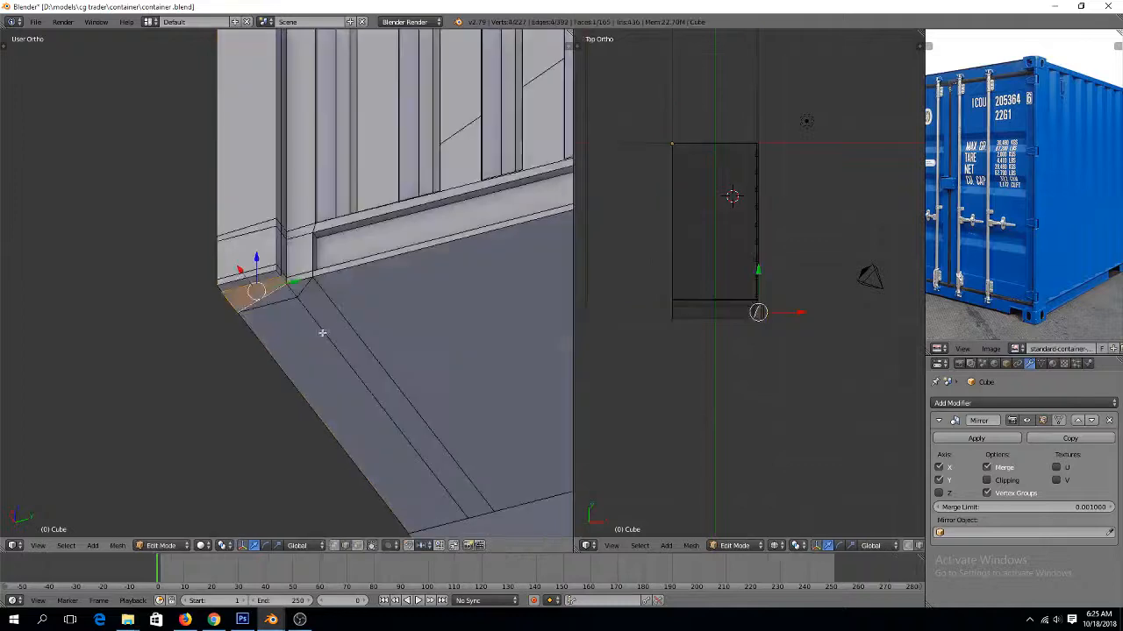
Merge the inner underside vertex into the vertex at the post's lower inner corner using At Last
scroll(326, 329, up, 4)
key(ctrl+Tab)
click(315, 297)
right_click(311, 311)
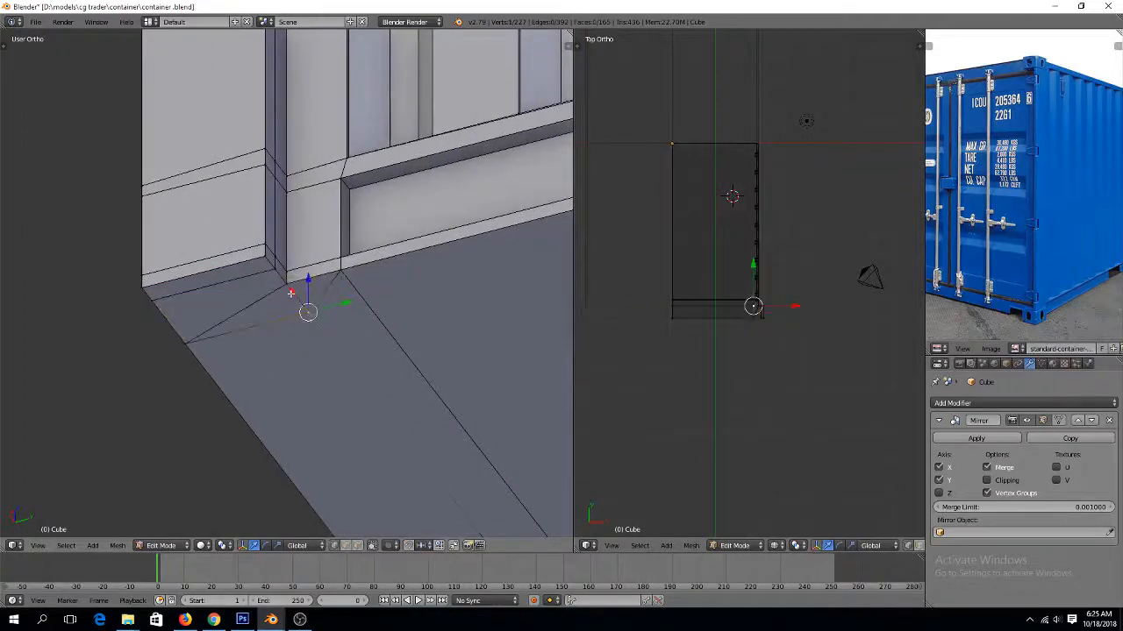
shift+right_click(287, 285)
key(alt+m)
click(309, 302)
scroll(310, 304, down, 2)
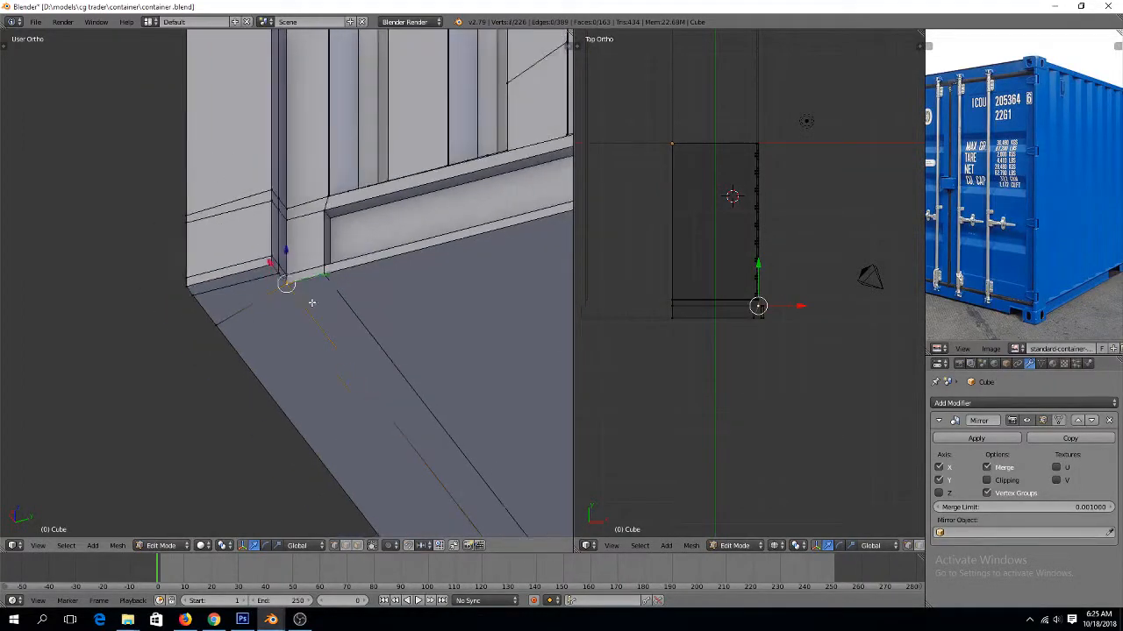
key(a)
Save the file over the existing one and check the whole container in Object Mode
key(ctrl+s)
click(318, 296)
scroll(329, 277, down, 4)
key(Tab)
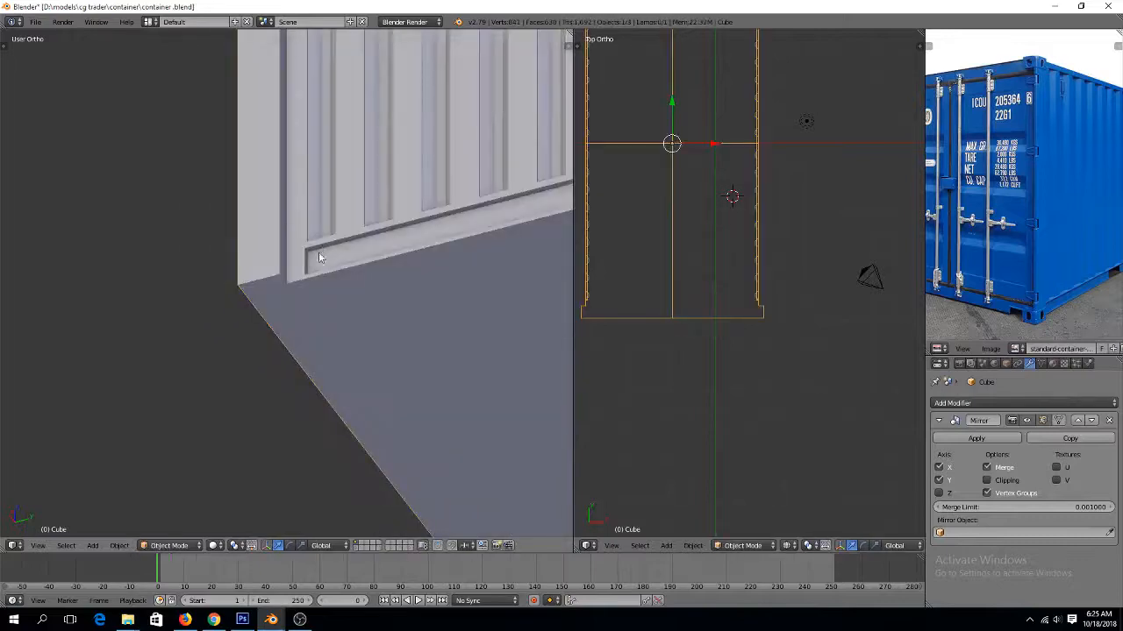
scroll(392, 359, down, 5)
scroll(369, 309, up, 4)
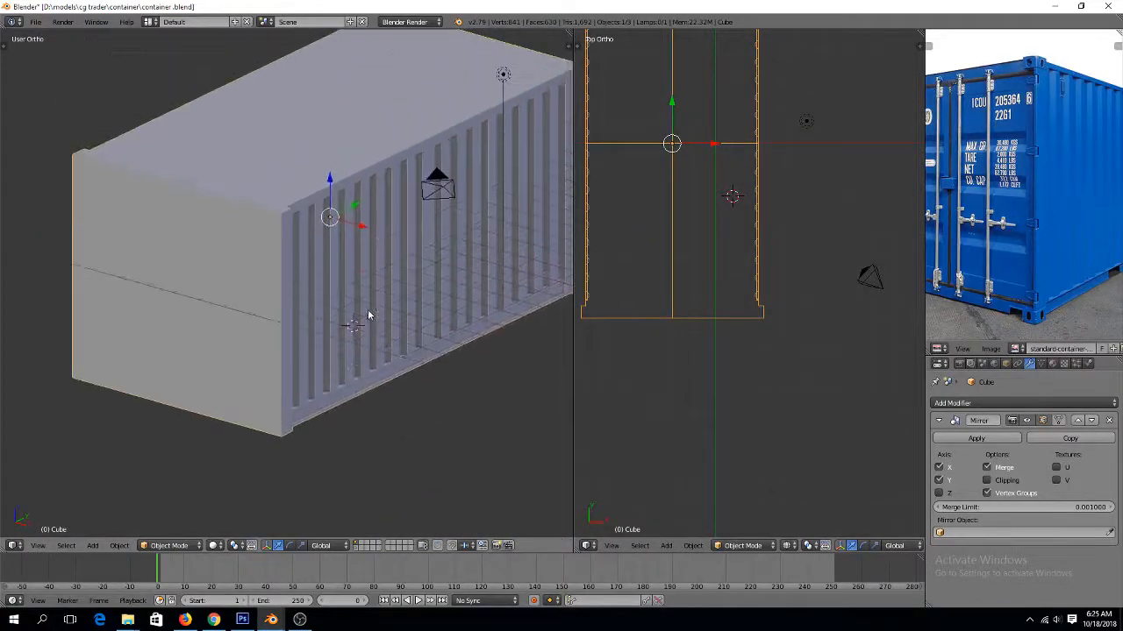
In face select mode, select the three outer faces around the corner post's upper end, on the front and side
key(Tab)
scroll(371, 303, up, 2)
scroll(371, 304, up, 3)
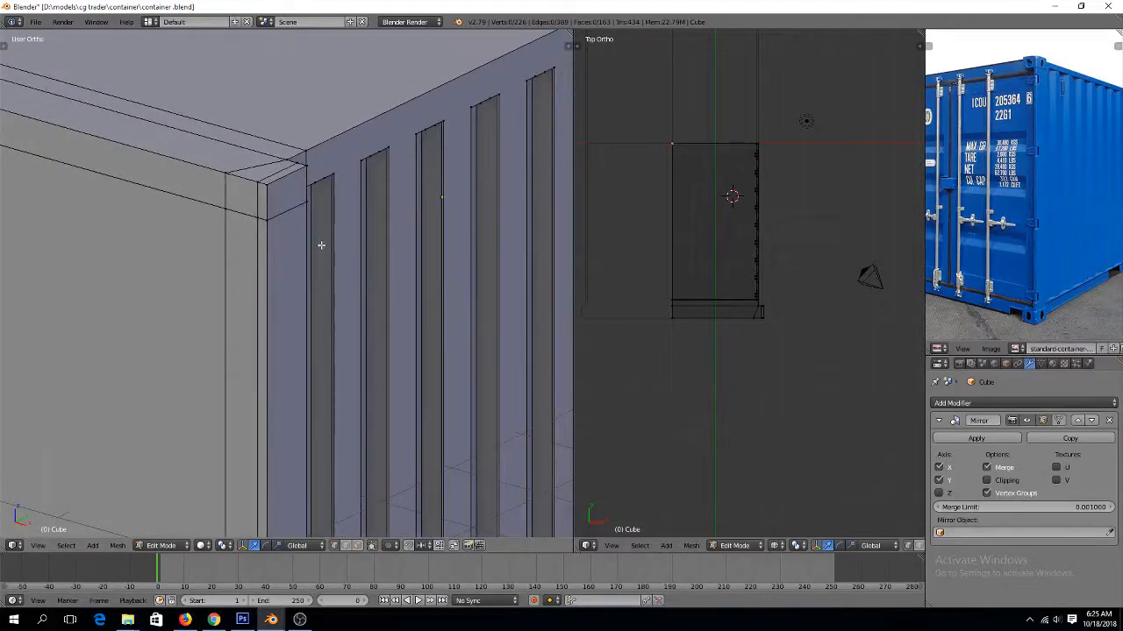
middle_drag(321, 246, 279, 290)
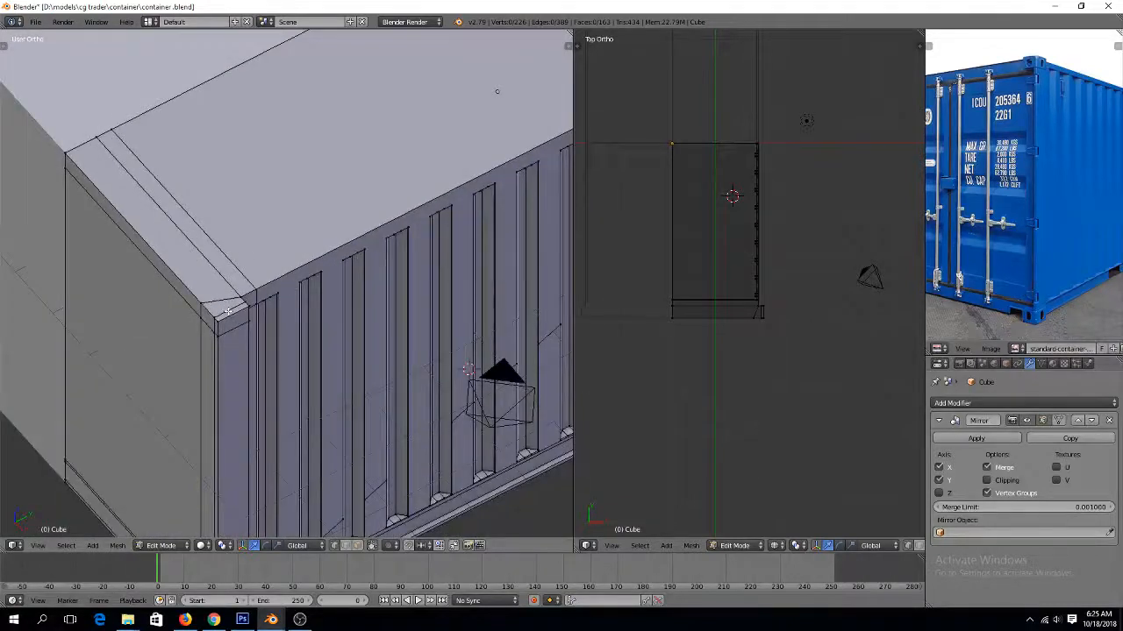
alt+right_click(227, 311)
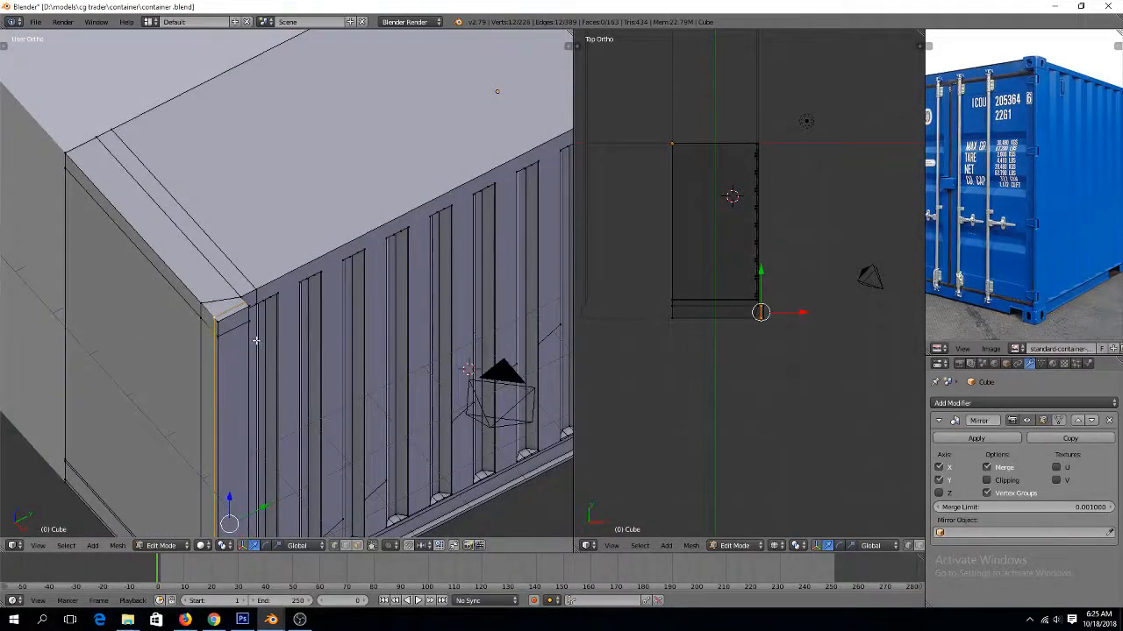
shift+scroll(258, 337, down, 3)
shift+scroll(258, 337, up, 3)
scroll(258, 333, up, 2)
scroll(263, 342, up, 4)
key(ctrl+Tab)
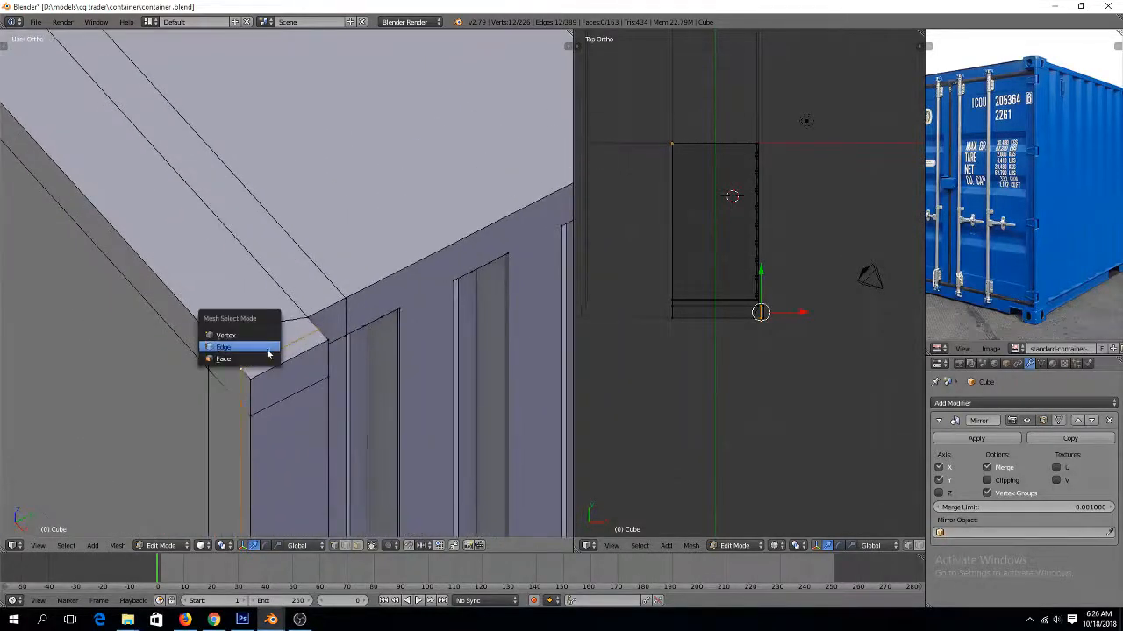
click(255, 360)
right_click(220, 376)
shift+right_click(301, 379)
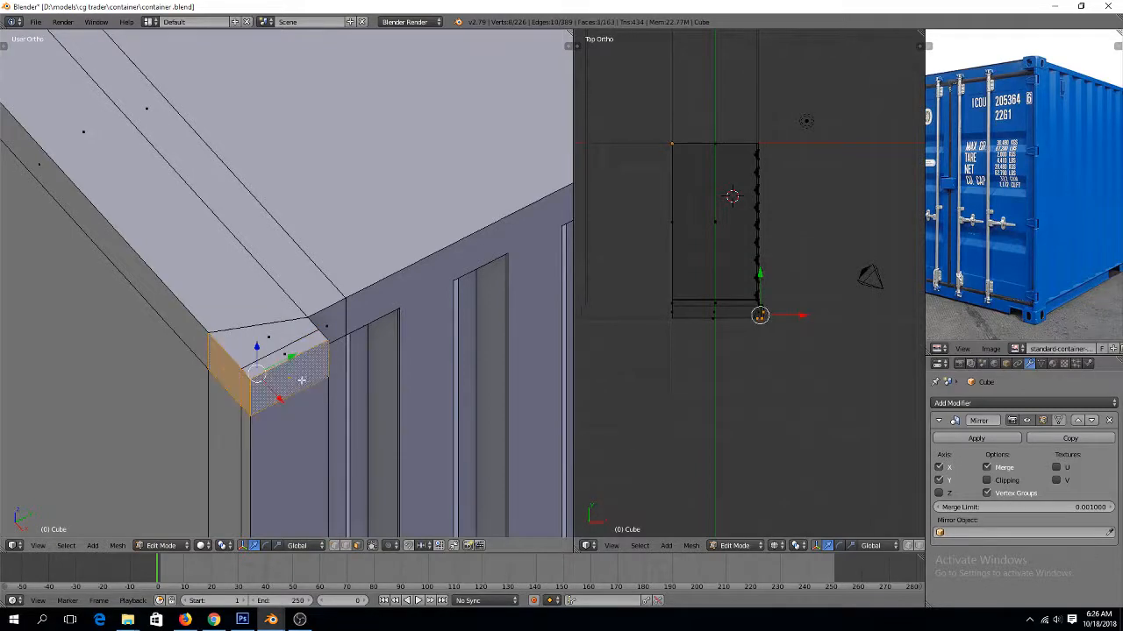
Leave Edit Mode and save the container file over the existing one
key(Tab)
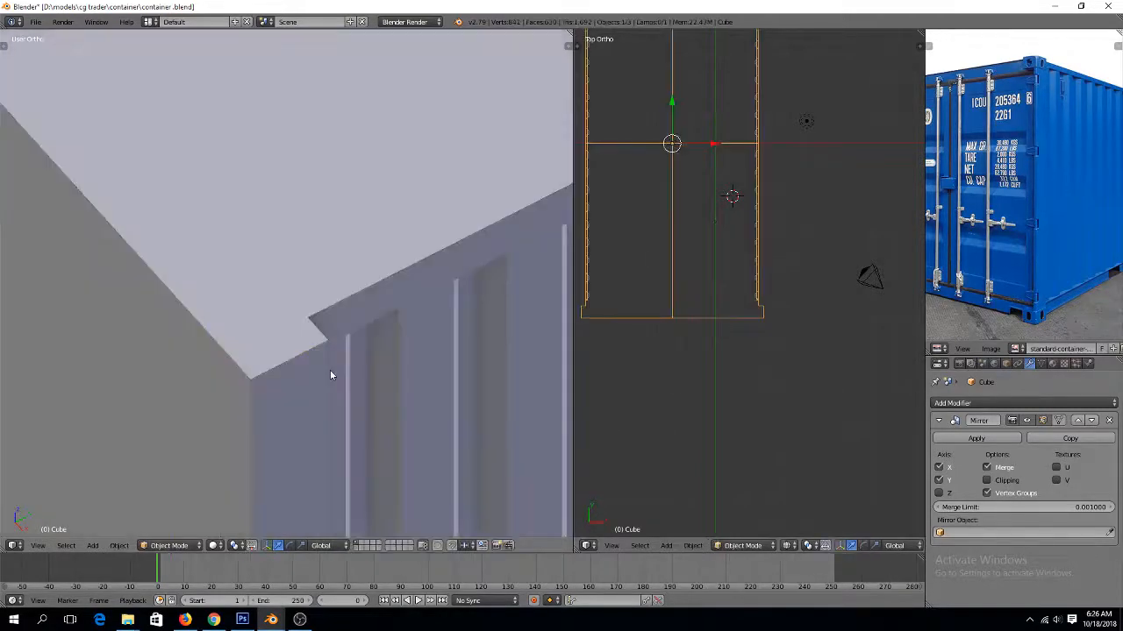
key(ctrl+a)
click(331, 372)
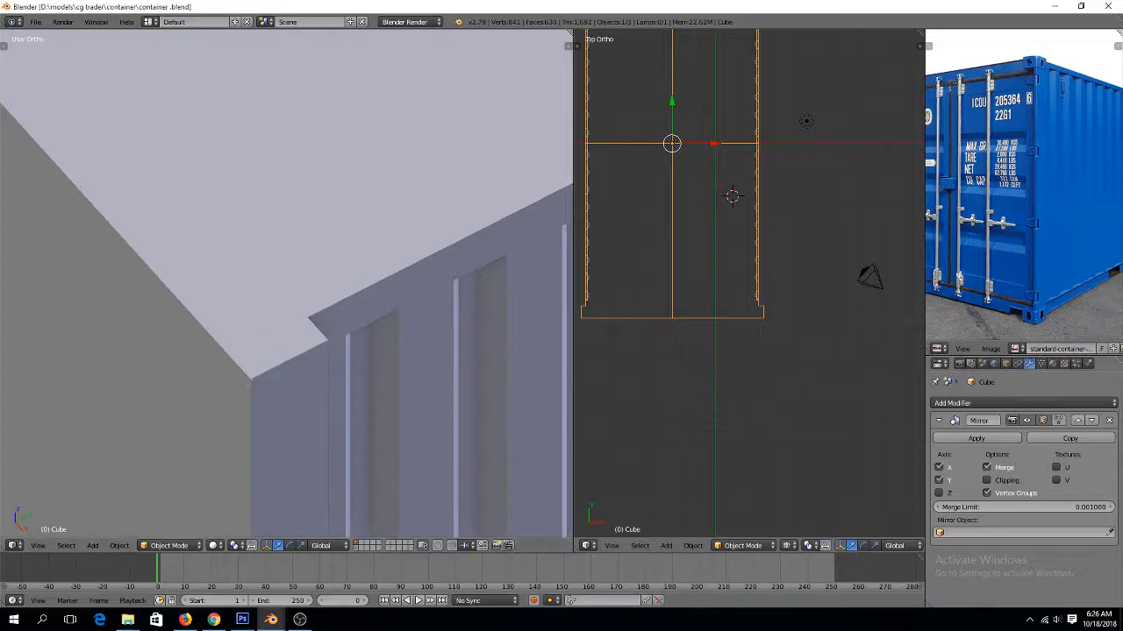
key(alt+Tab)
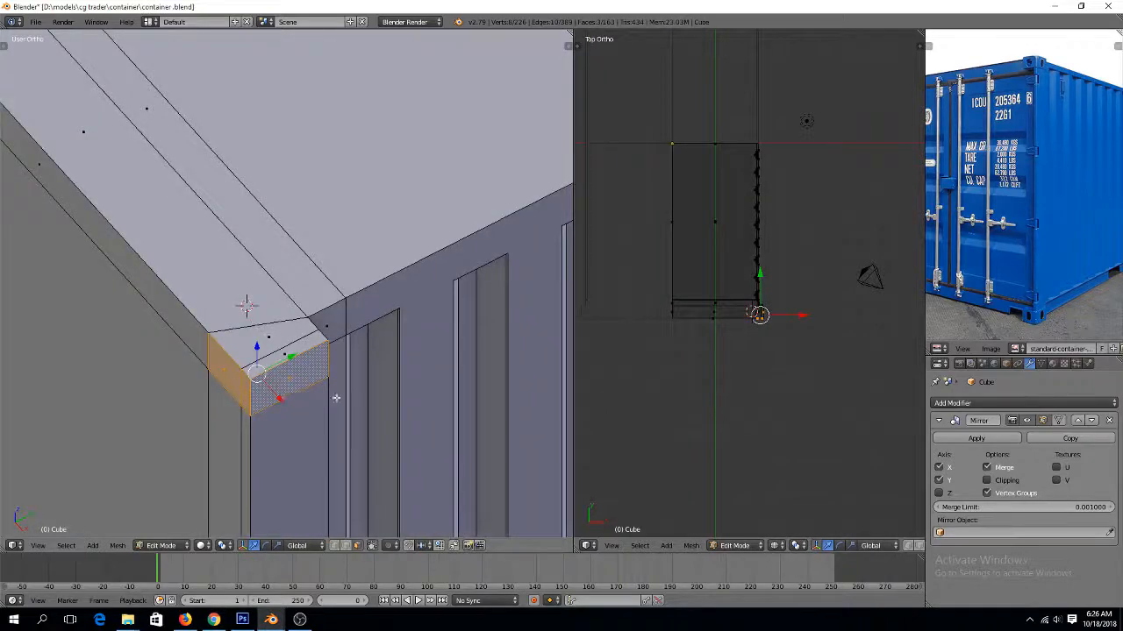
Extrude the three selected upper corner faces and fatten them outward by about 0.098
scroll(336, 398, up, 3)
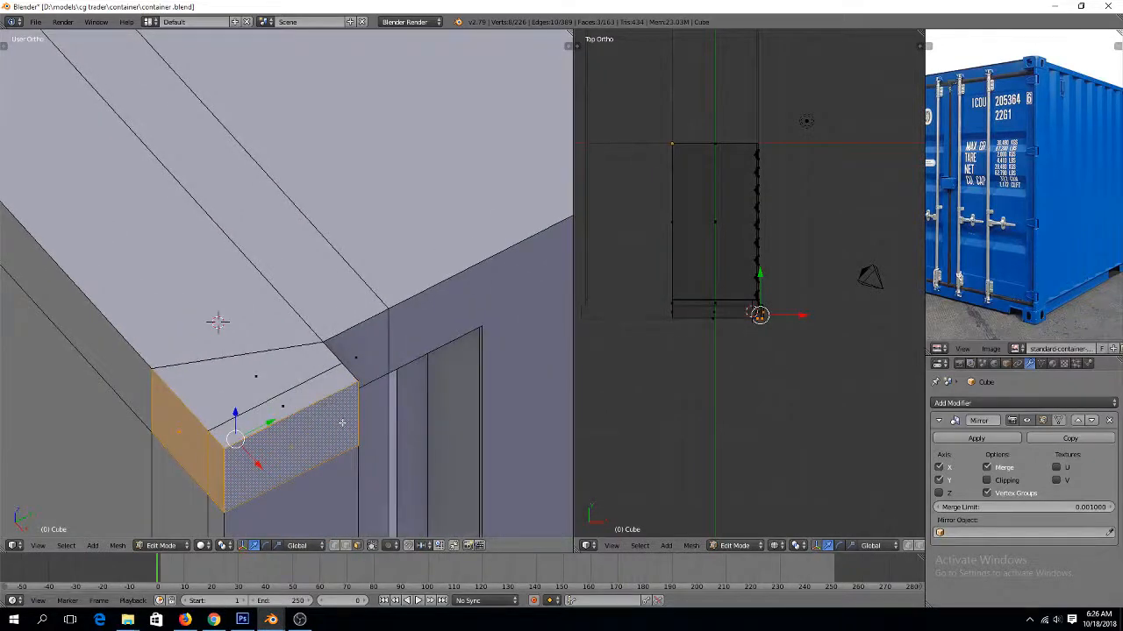
key(ctrl+b)
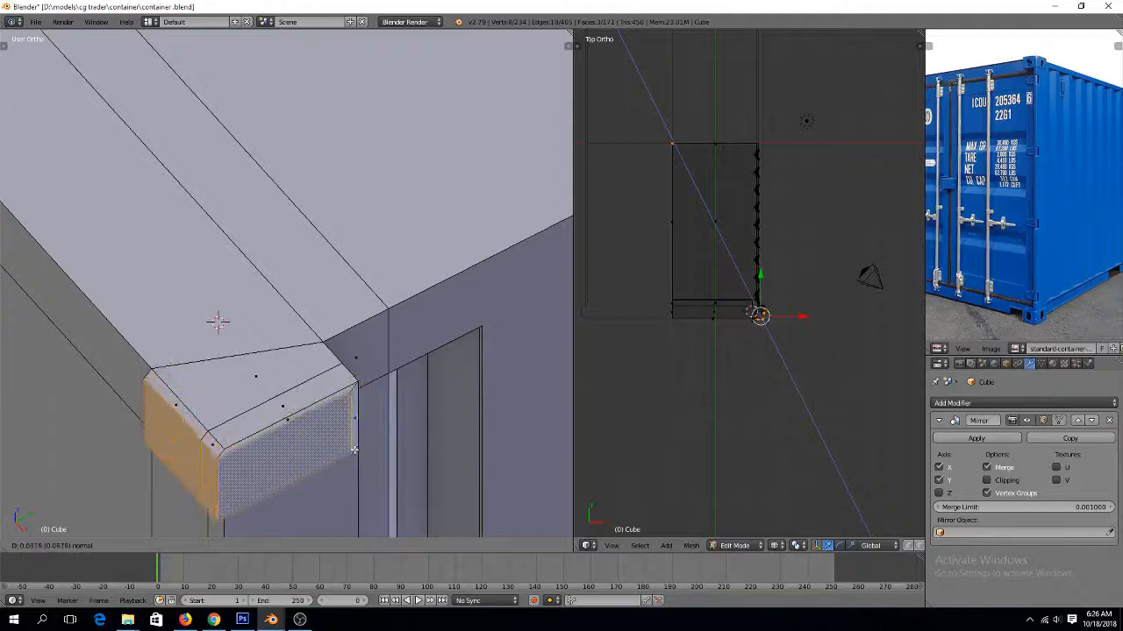
key(Escape)
key(alt+s)
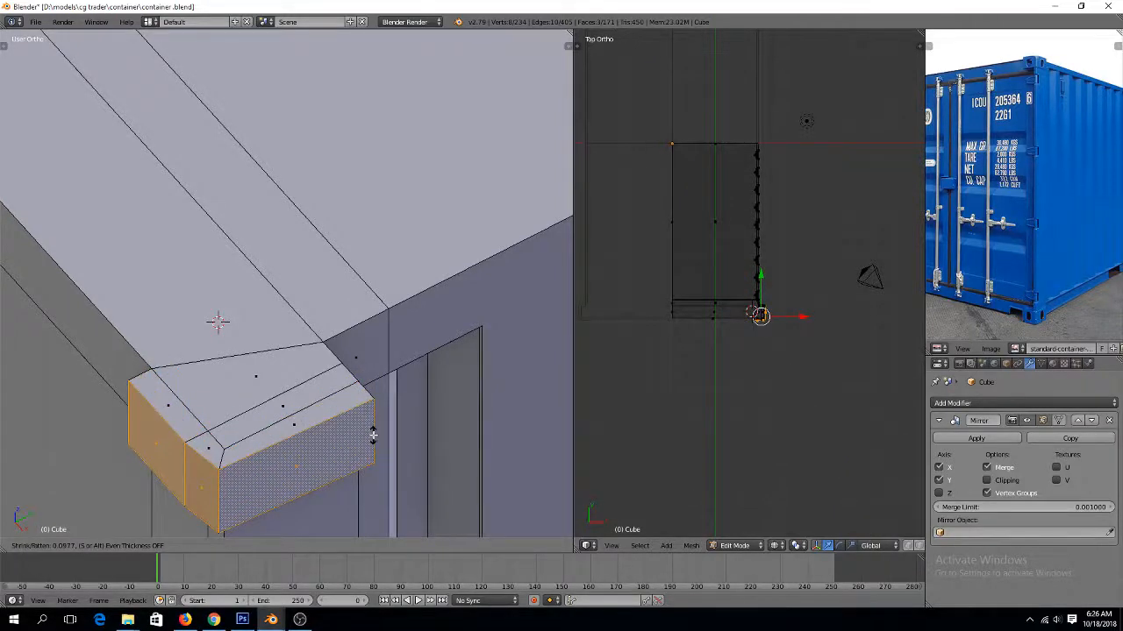
click(373, 436)
In top wireframe view, move the extruded block's outer corner vertices about 0.02 along X, in line with the side edge
key(KP_7)
scroll(374, 431, down, 3)
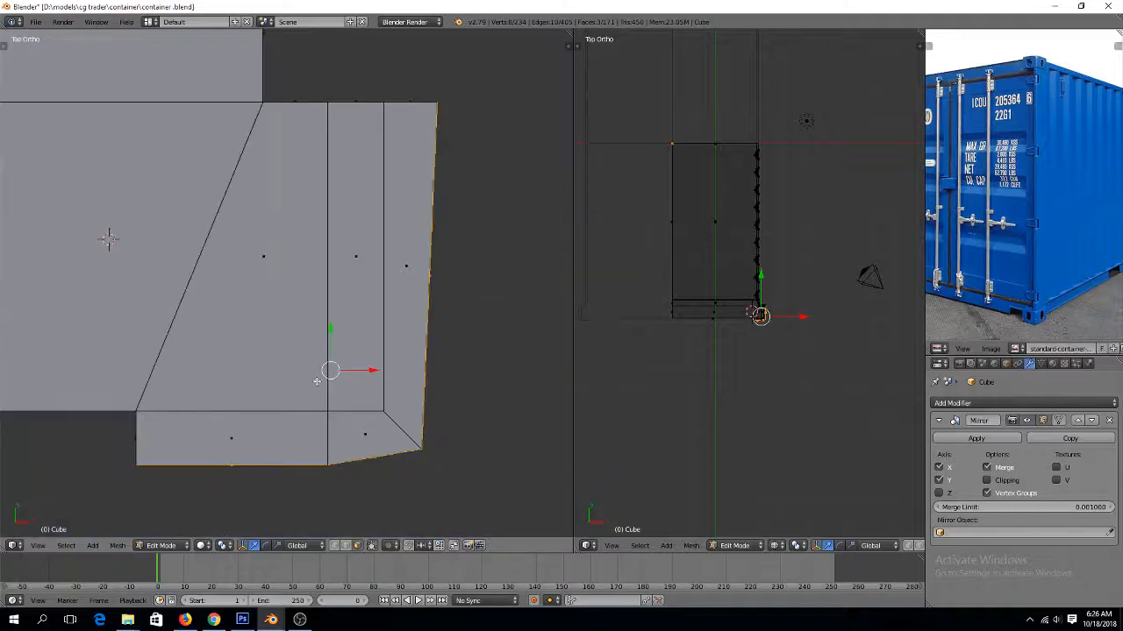
key(ctrl+Tab)
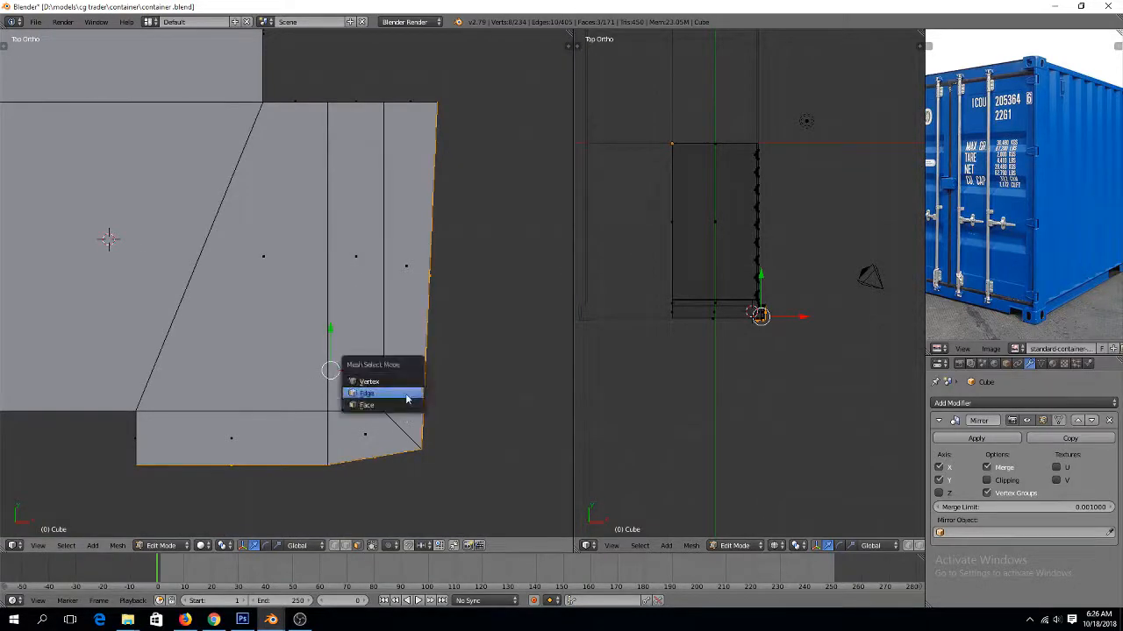
click(409, 380)
key(a)
key(z)
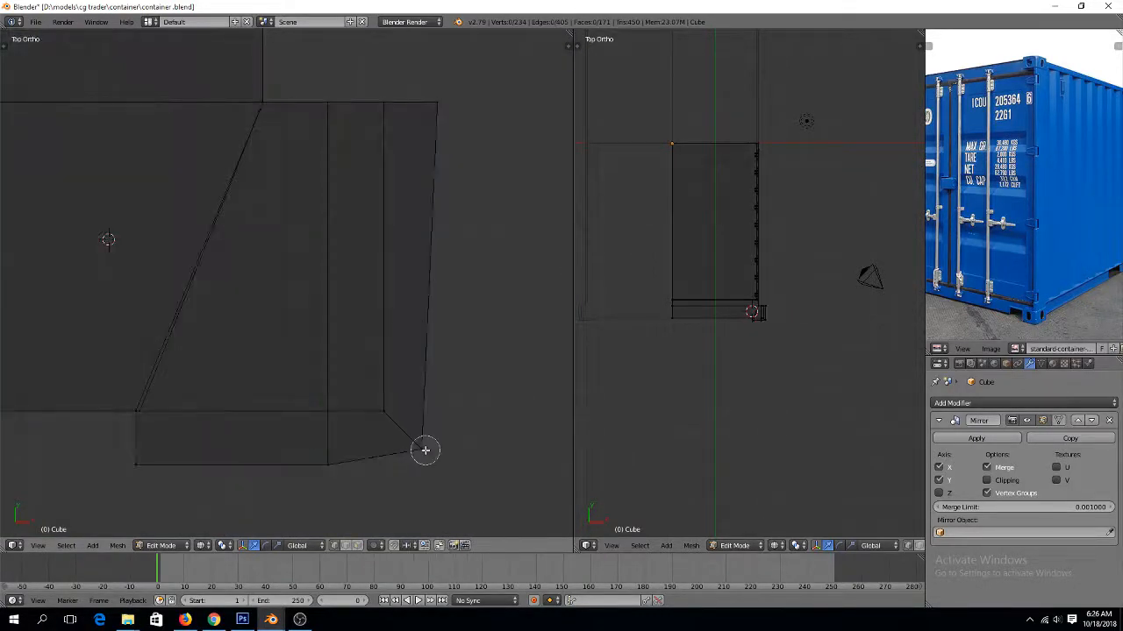
right_click(421, 450)
key(g)
key(x)
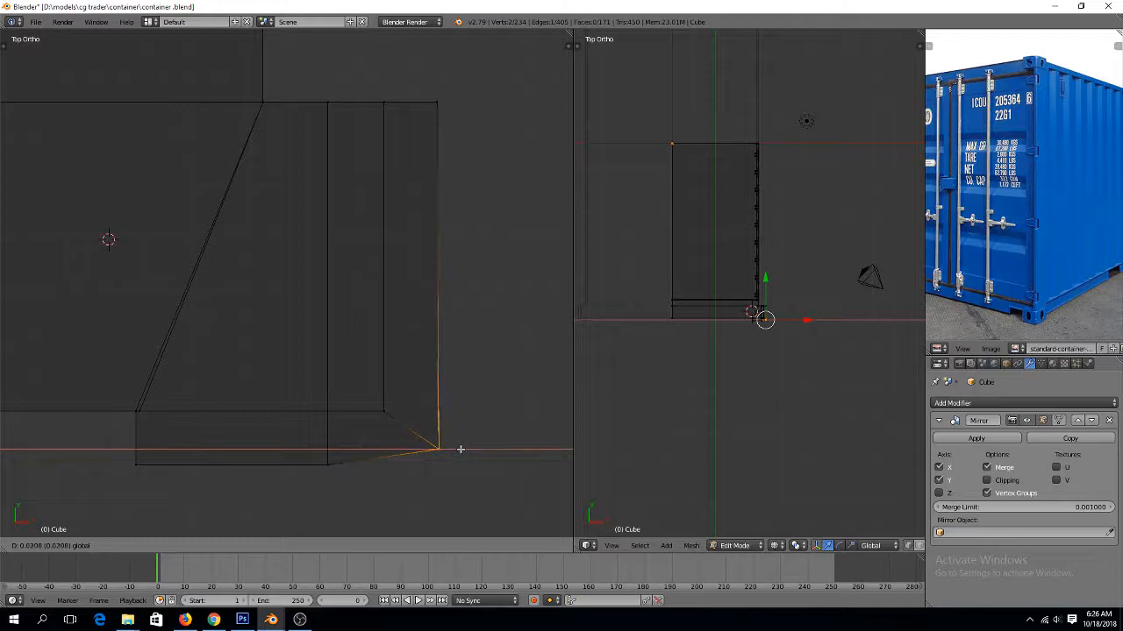
click(460, 449)
Box-select the vertices along the extruded block's outer side and flatten them by scaling to 0 along X
key(a)
key(v)
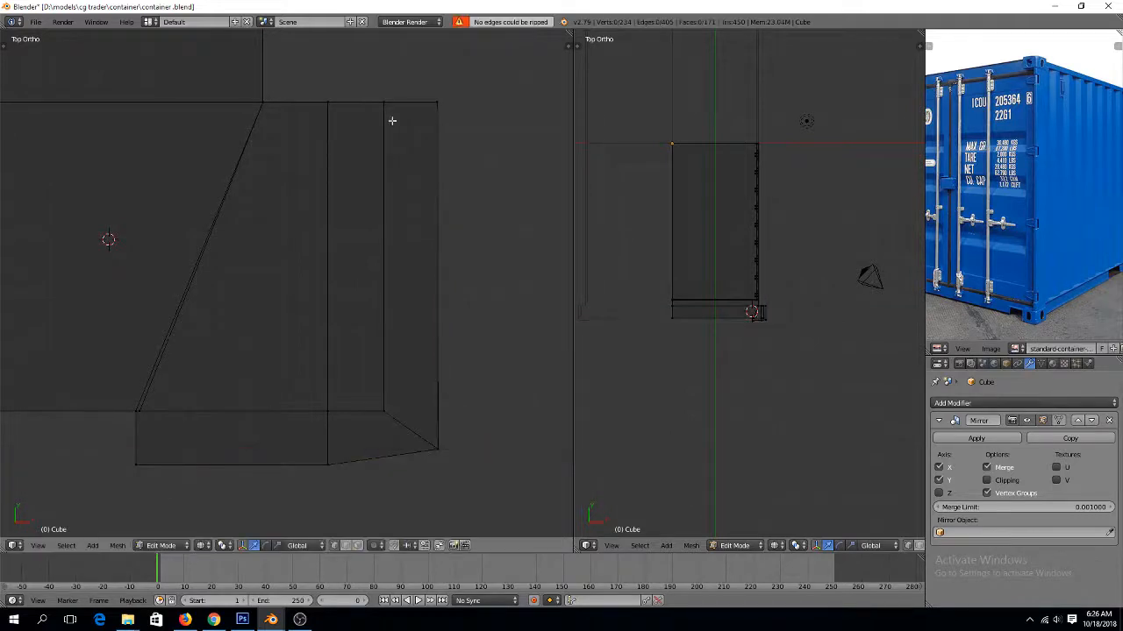
key(b)
drag(421, 90, 483, 510)
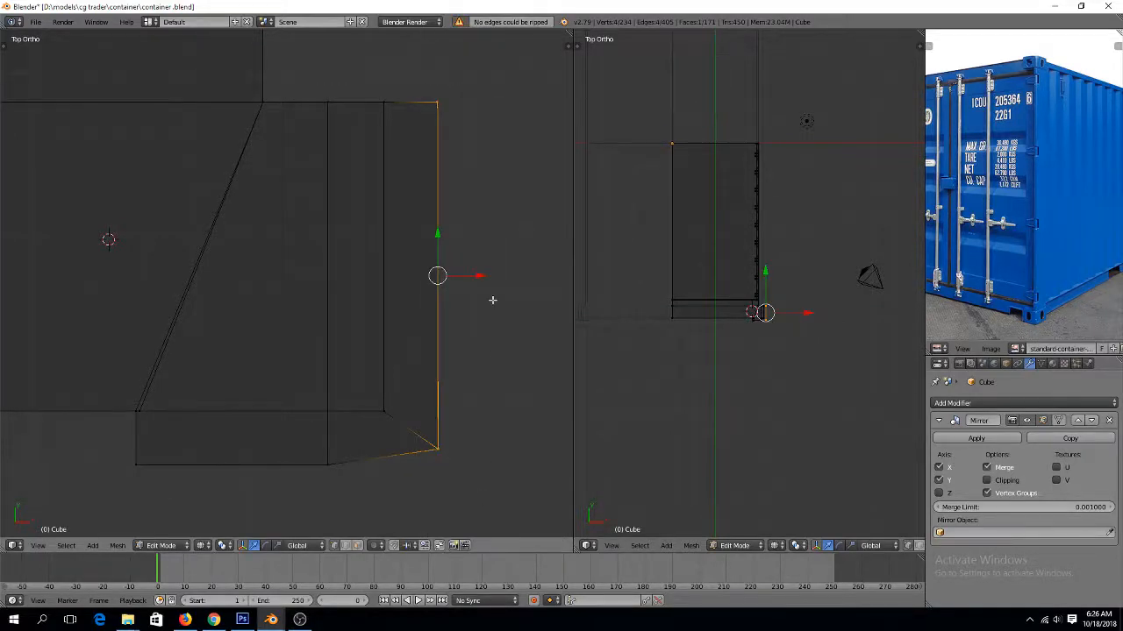
key(s)
key(x)
key(0)
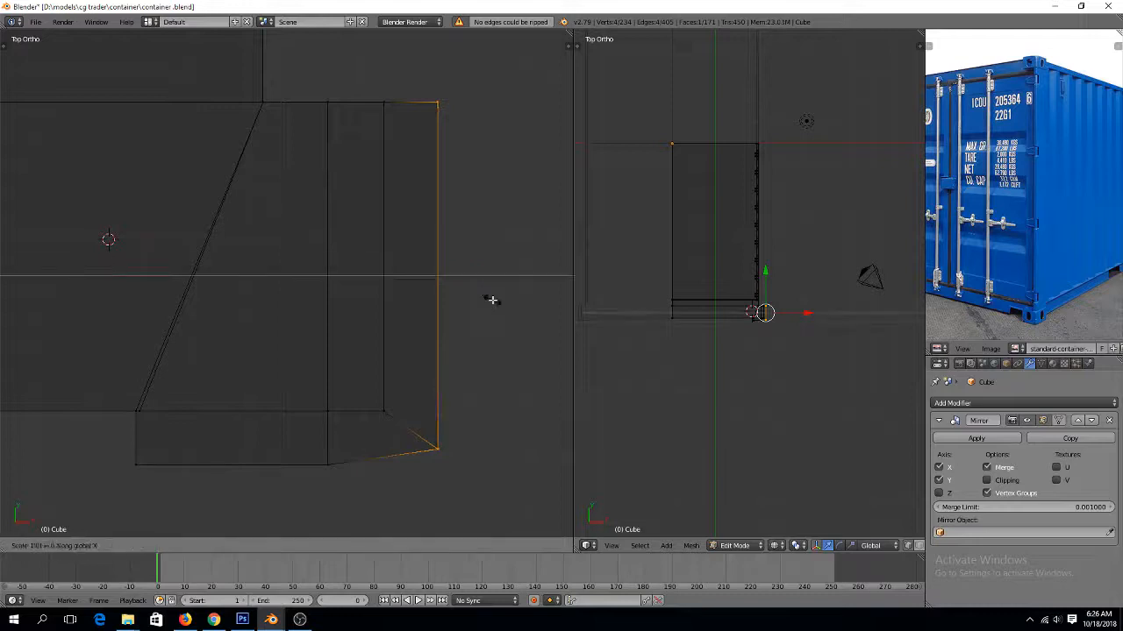
key(Return)
Box-select the vertices along the corner block's front side, flatten them by scaling to 0 along Y, and leave Edit Mode
key(a)
key(b)
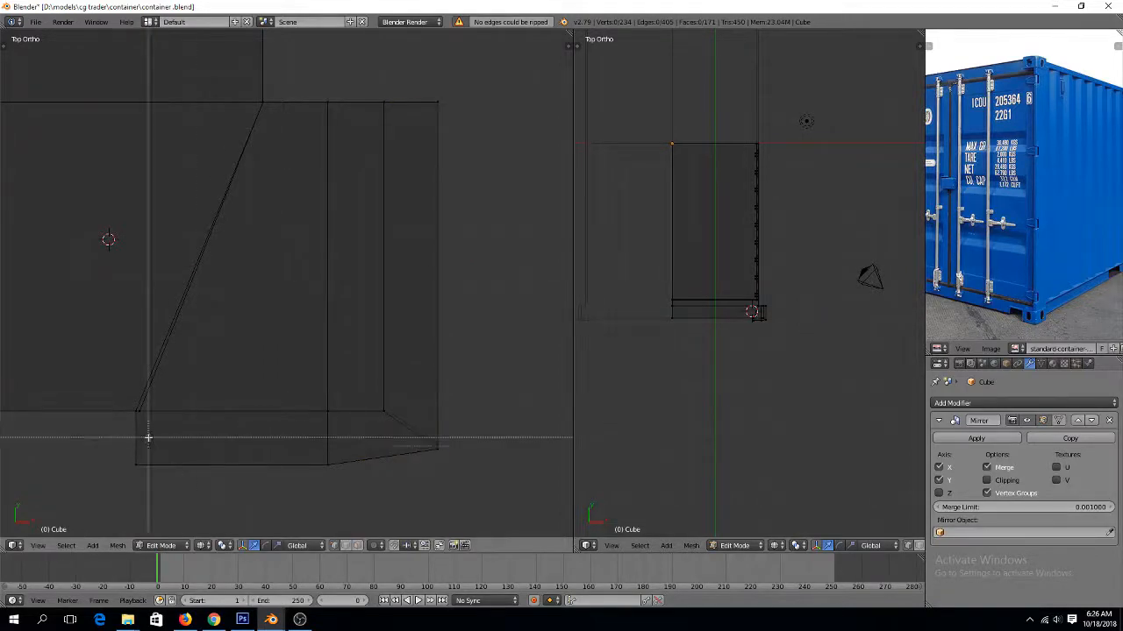
drag(102, 439, 477, 498)
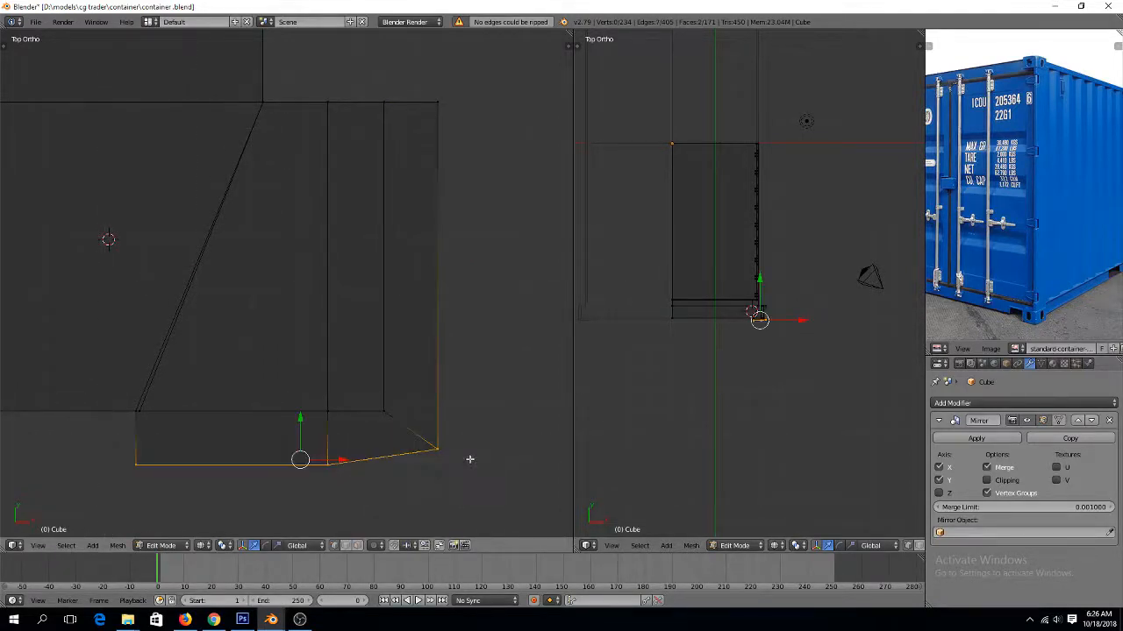
key(s)
key(y)
key(0)
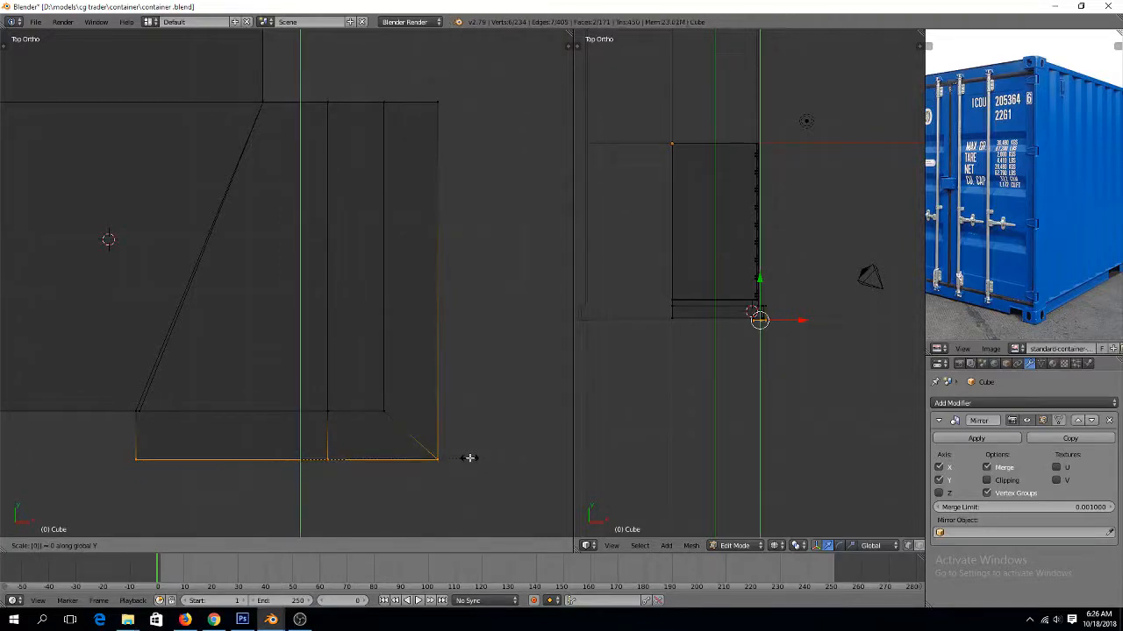
key(Return)
scroll(444, 443, down, 3)
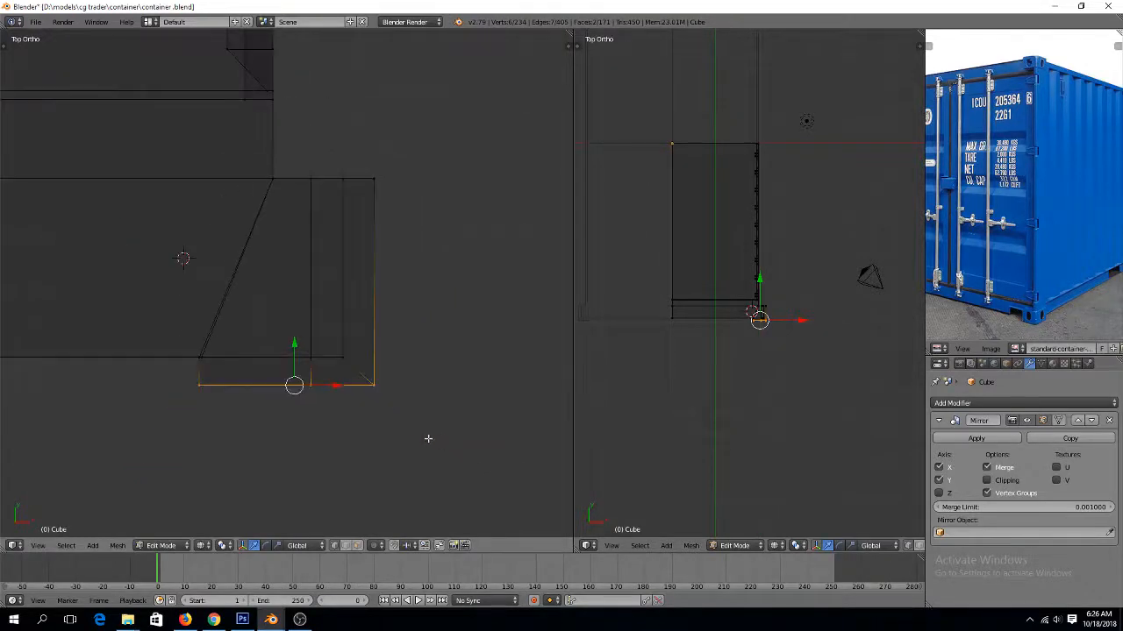
middle_drag(332, 392, 339, 333)
key(z)
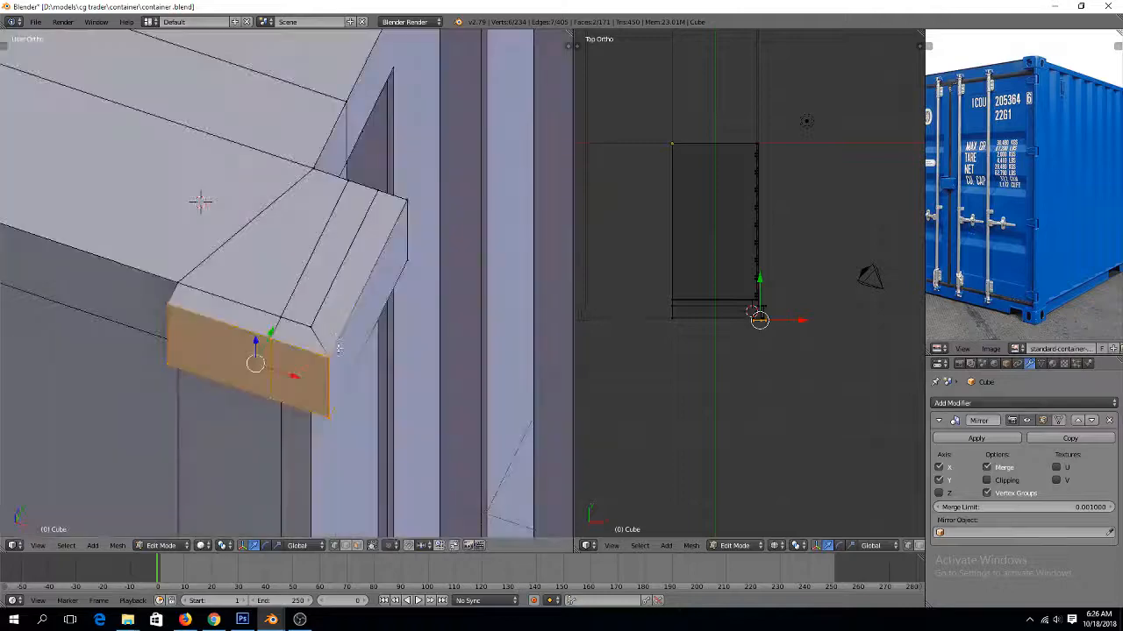
key(Tab)
middle_drag(344, 377, 373, 297)
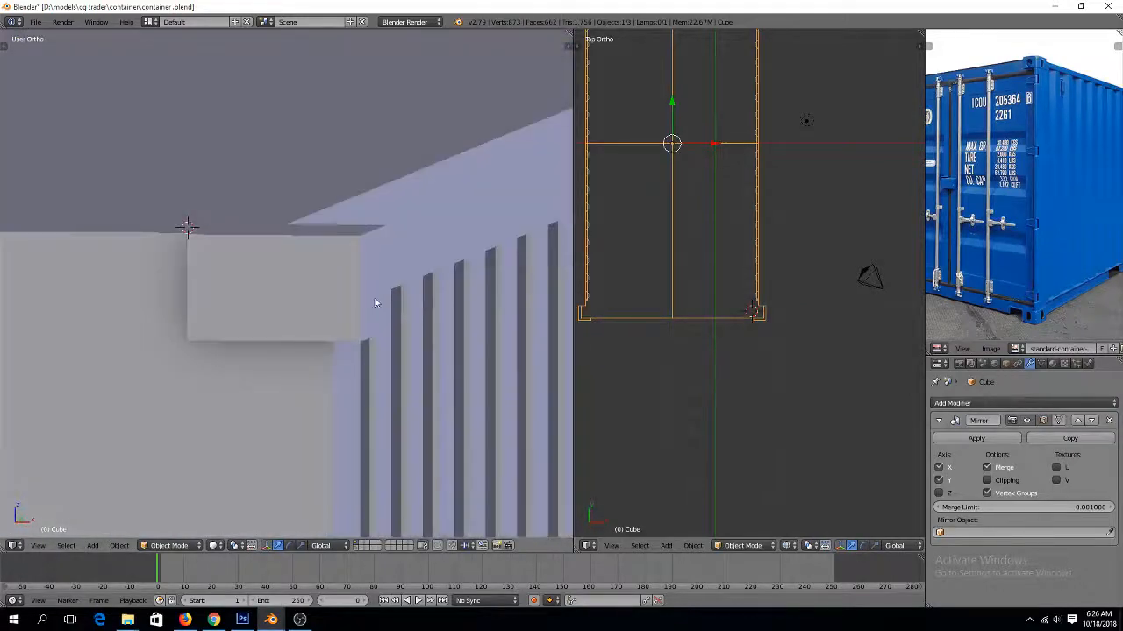
In front wireframe view, box-select the vertices along the lower edge of the top beam and corner block and move them down along Z
key(KP_1)
key(Tab)
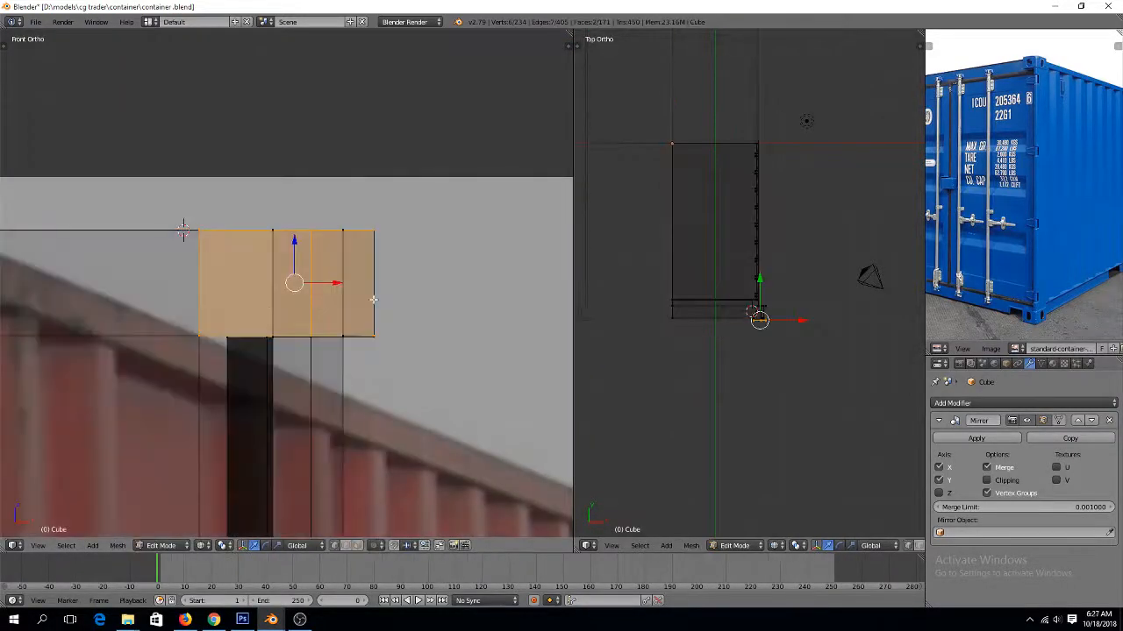
key(a)
scroll(259, 313, down, 5)
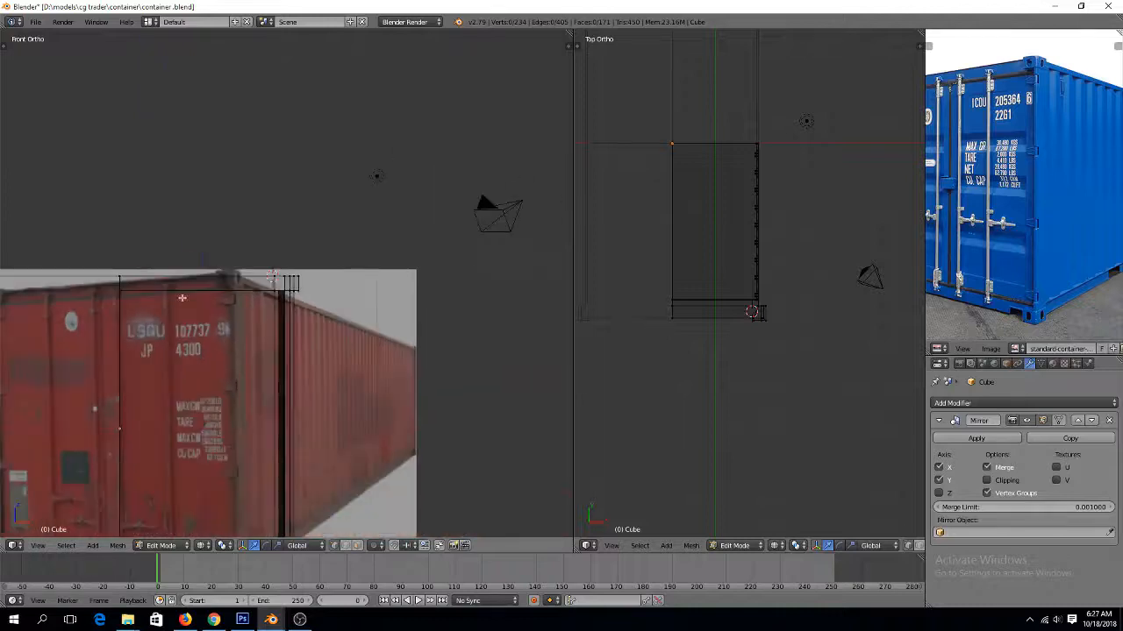
key(b)
drag(106, 286, 384, 312)
scroll(383, 312, up, 2)
scroll(267, 291, up, 1)
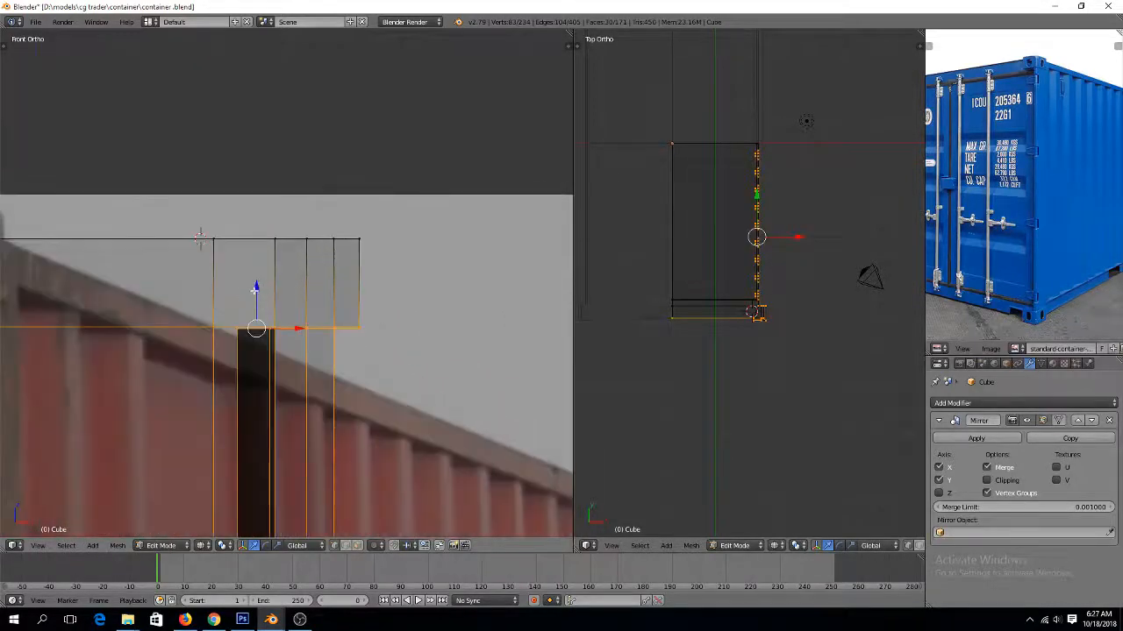
drag(256, 288, 261, 314)
Examine the corner block's proportions in solid shading and clear the vertex selection
key(Tab)
key(z)
scroll(341, 242, down, 4)
middle_drag(343, 242, 255, 289)
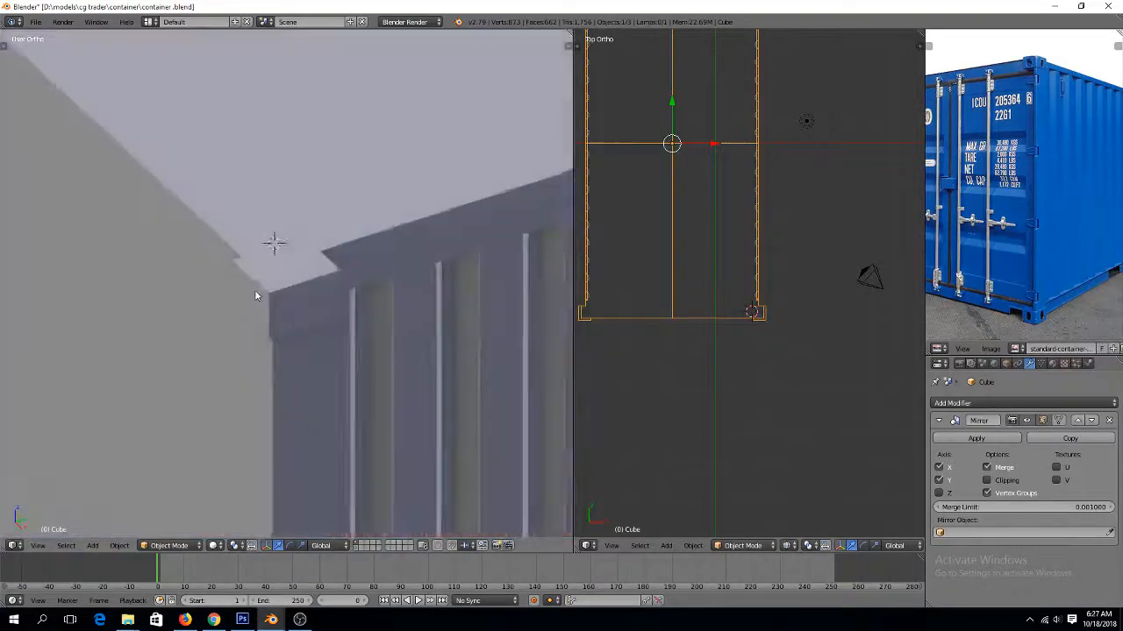
scroll(254, 288, up, 5)
key(Tab)
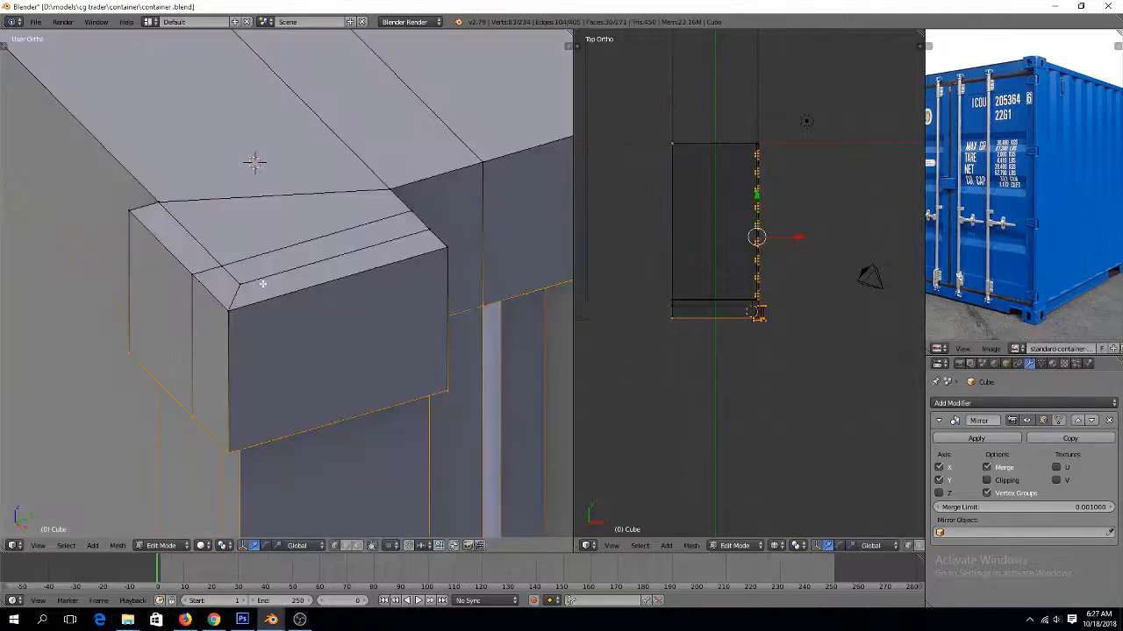
key(a)
scroll(349, 312, down, 2)
key(Tab)
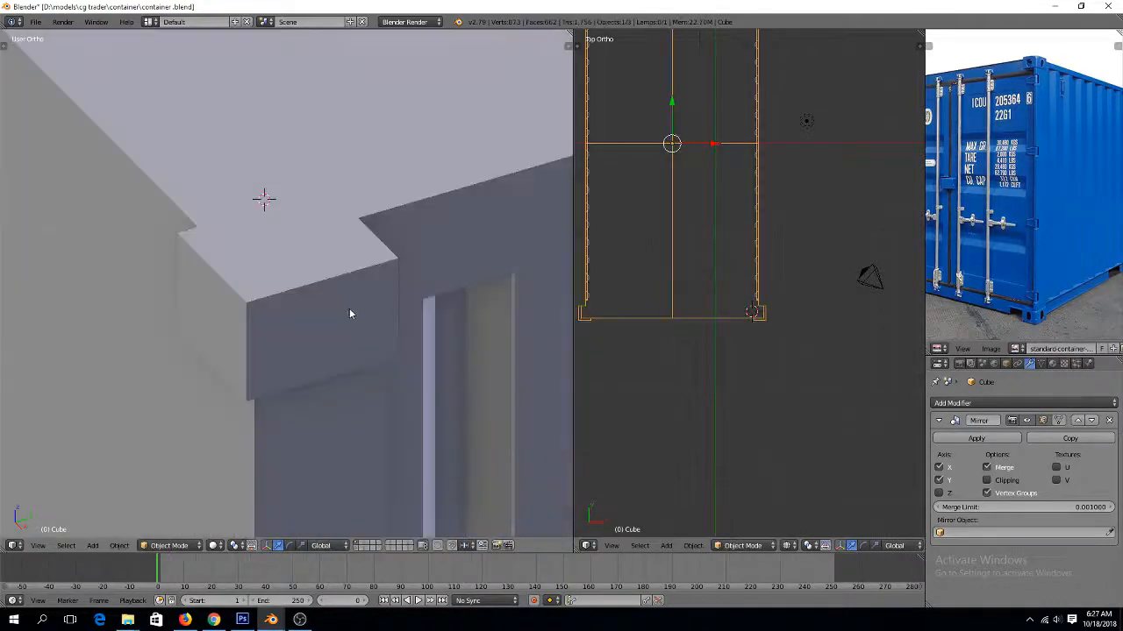
scroll(349, 307, down, 2)
Add a cube in right view, scale it down, and place it over the middle of the corner block's side
key(KP_3)
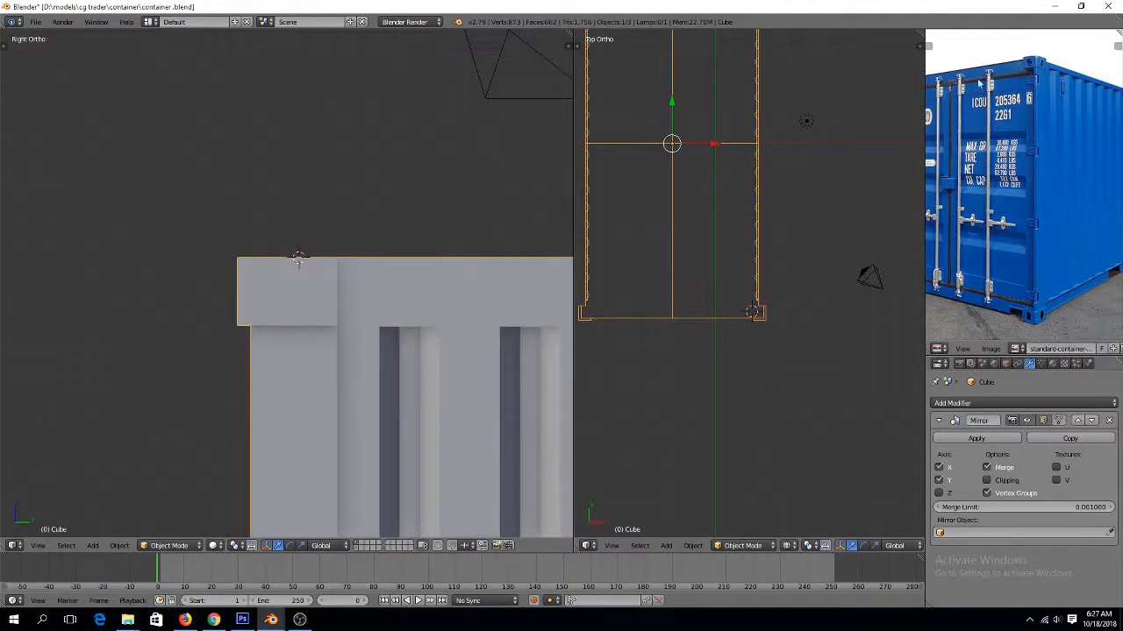
key(shift+a)
key(shift+a)
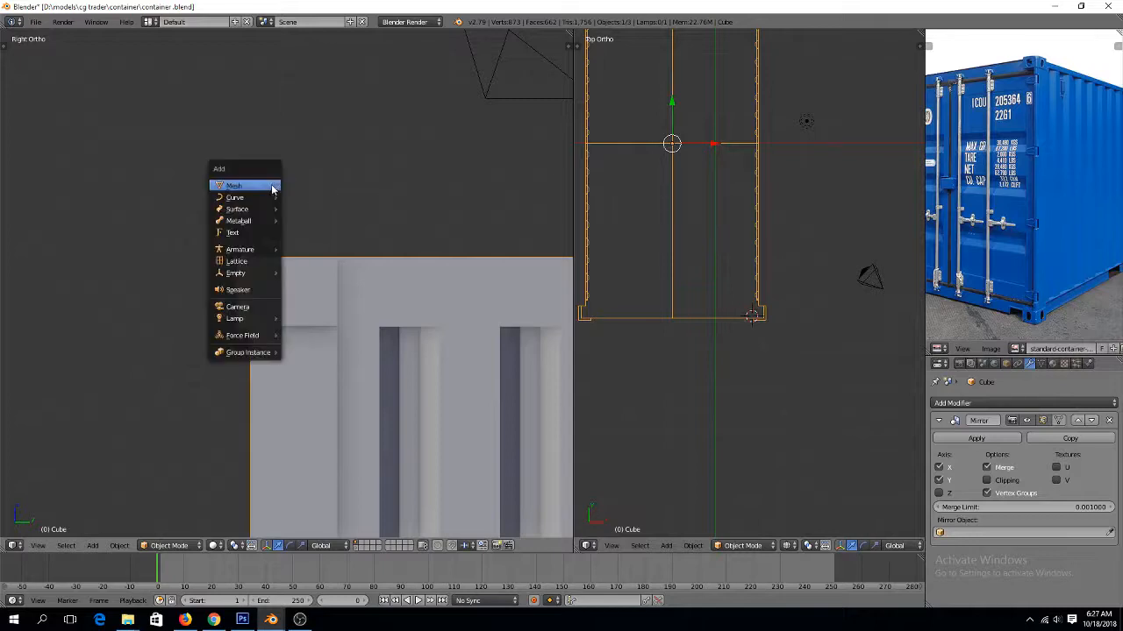
mouse_move(272, 188)
click(316, 197)
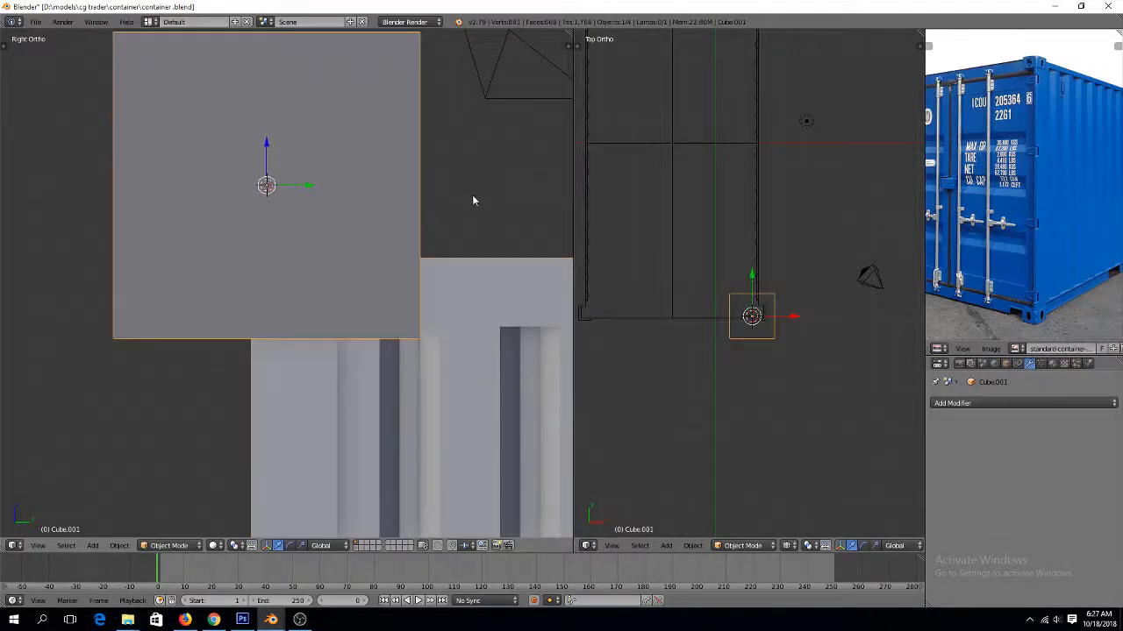
key(z)
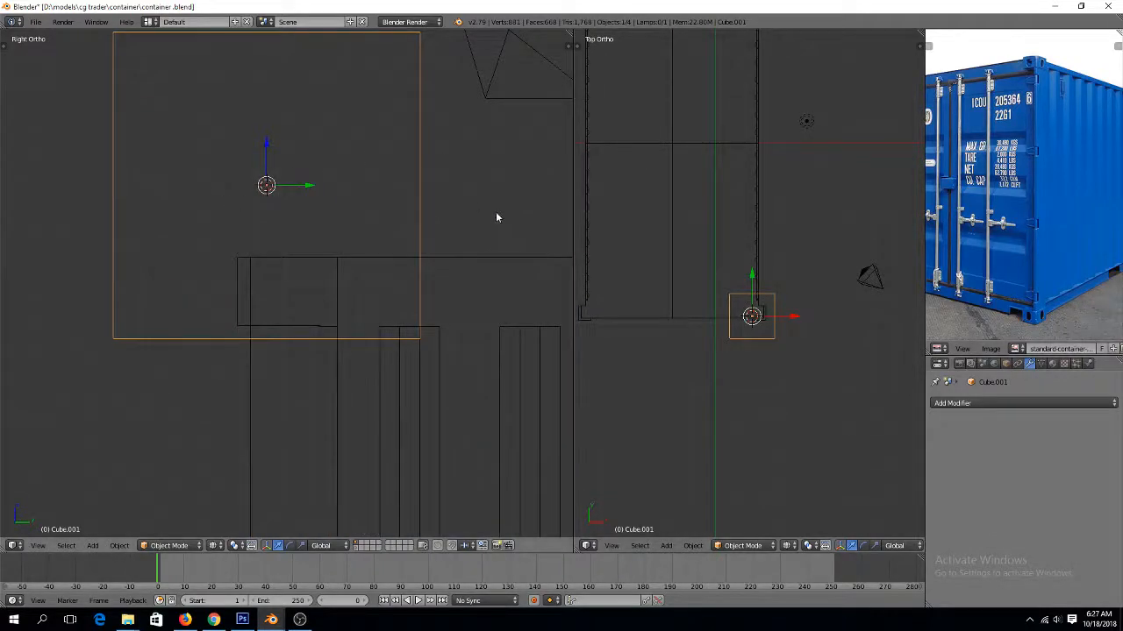
key(s)
click(300, 181)
key(g)
click(334, 298)
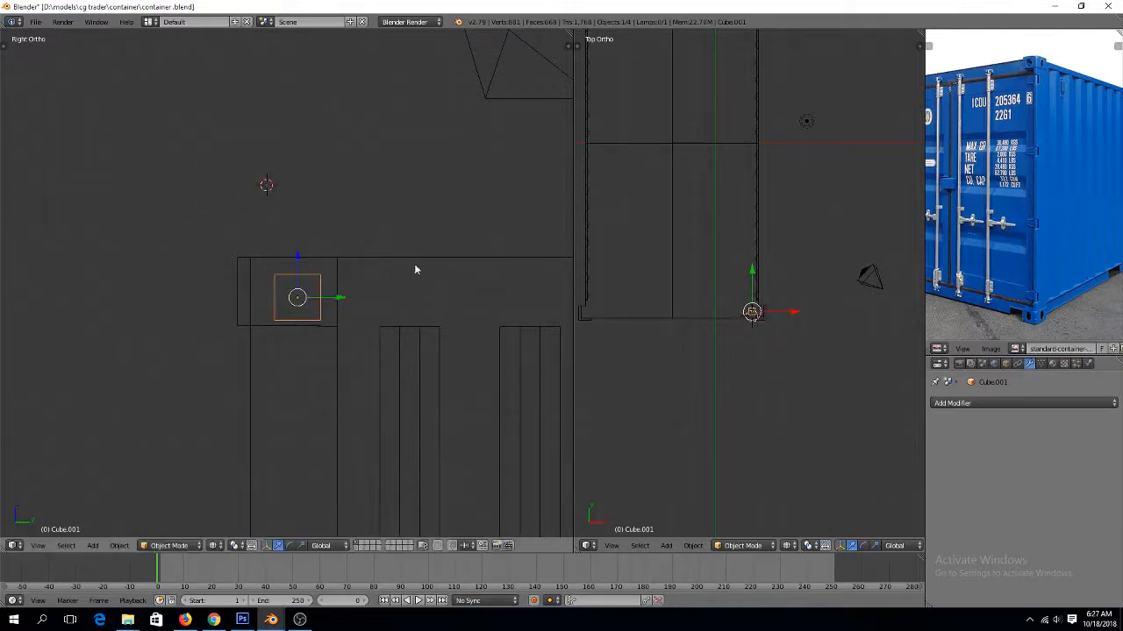
Narrow the small box along Y, adjust its height, and move it outward along X so it protrudes from the corner block's side
key(s)
key(y)
click(374, 277)
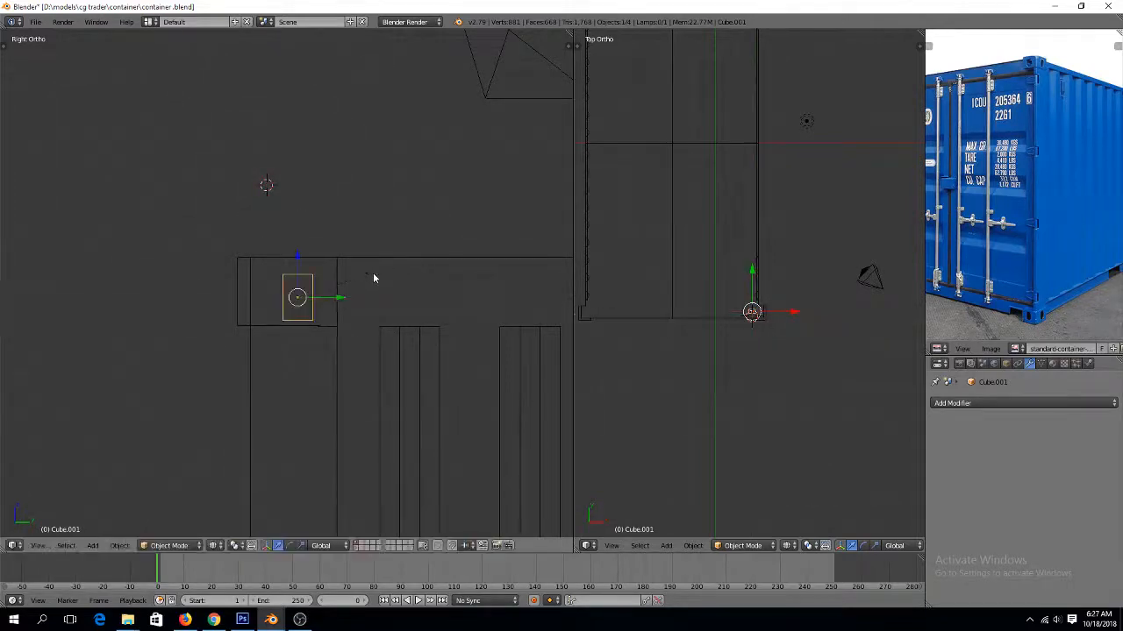
drag(299, 260, 298, 250)
key(z)
mouse_move(337, 271)
middle_down()
mouse_move(341, 279)
mouse_move(297, 270)
middle_up()
drag(286, 287, 335, 302)
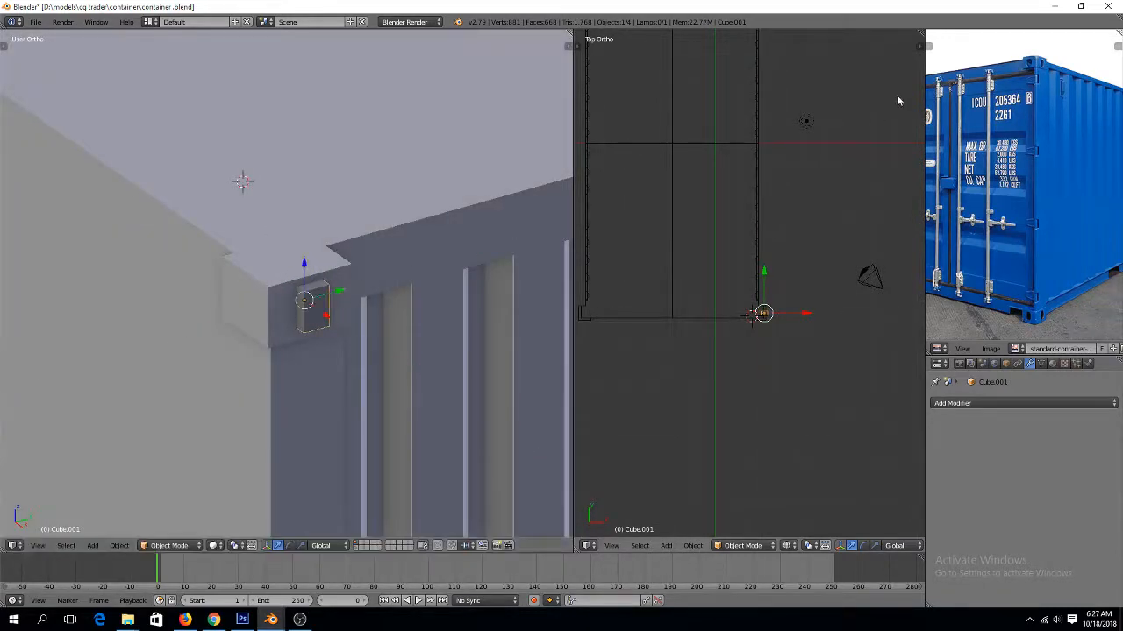
Try adding a centred vertical loop cut to the small box and scaling the loop up along Z
scroll(426, 303, up, 5)
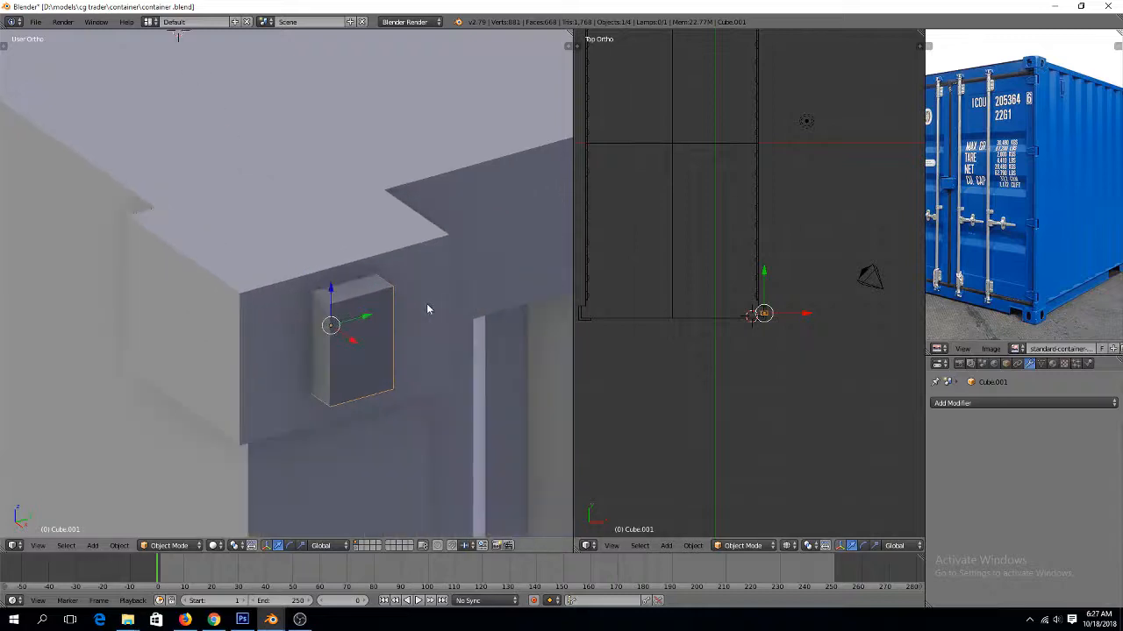
key(Tab)
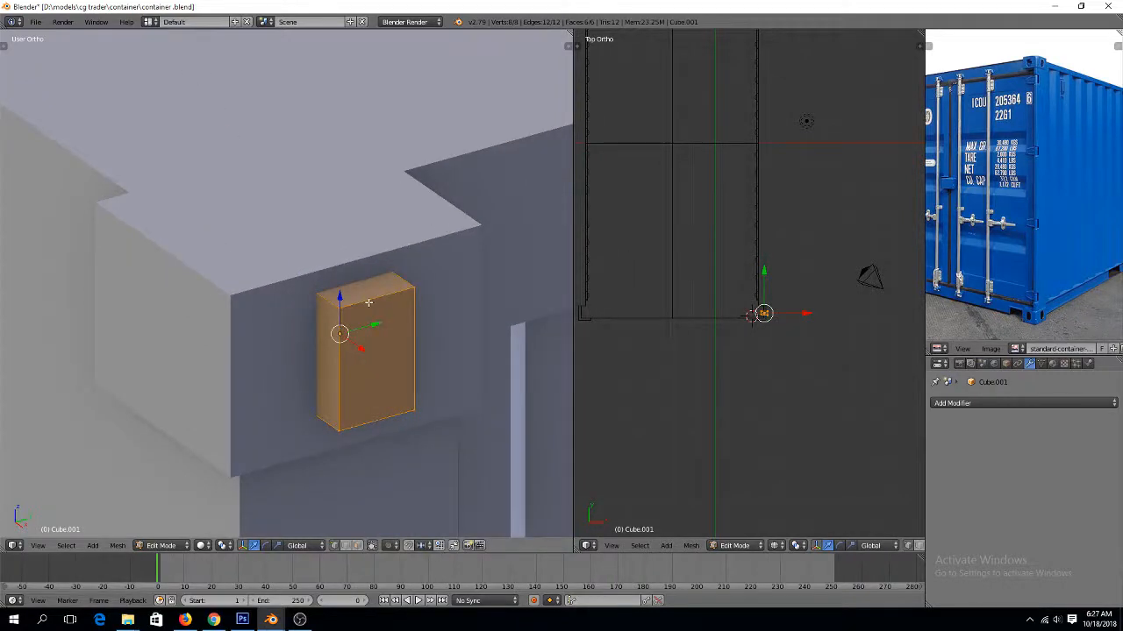
key(ctrl+r)
click(367, 302)
right_click(368, 302)
key(s)
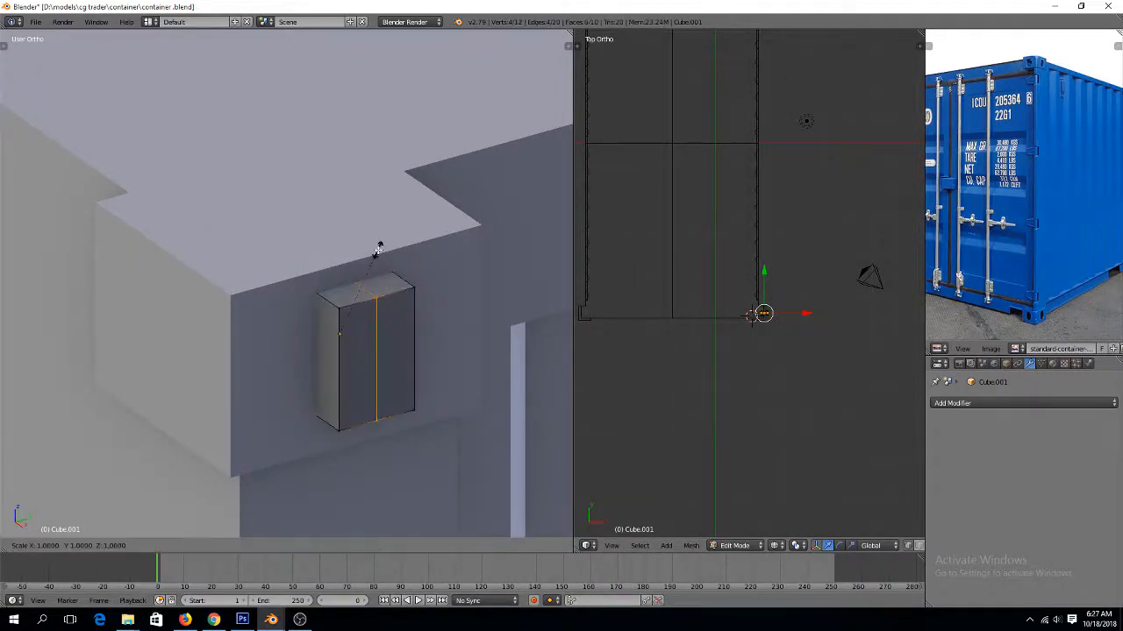
key(z)
click(383, 229)
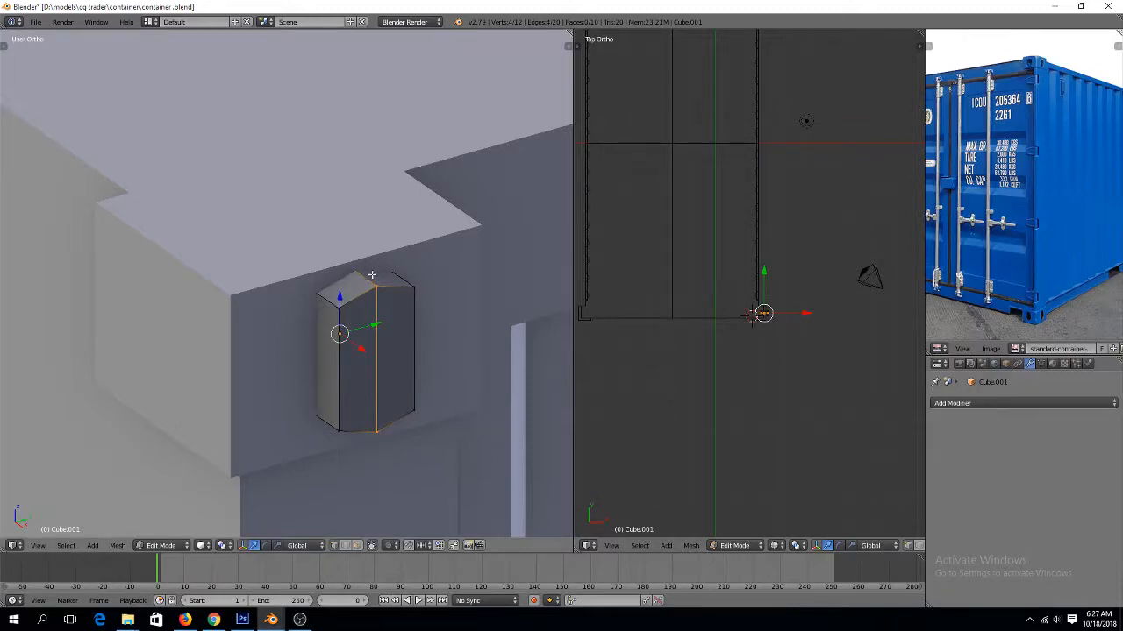
Try beveling the small box's centre loop with 2 segments to round its upper and lower ends
key(ctrl+b)
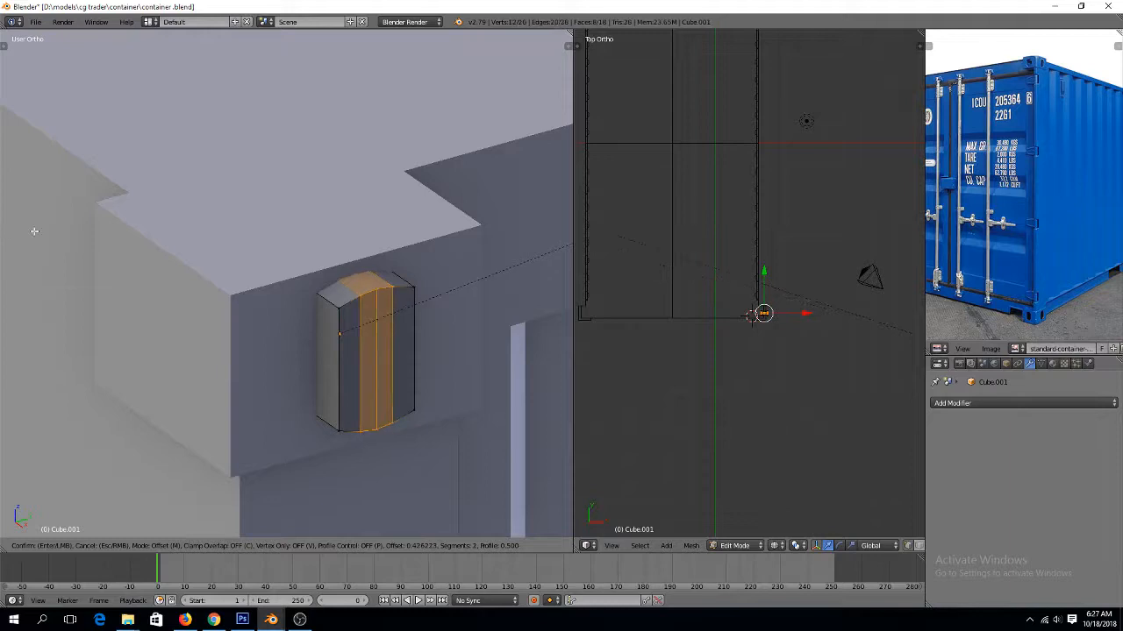
click(559, 247)
key(Tab)
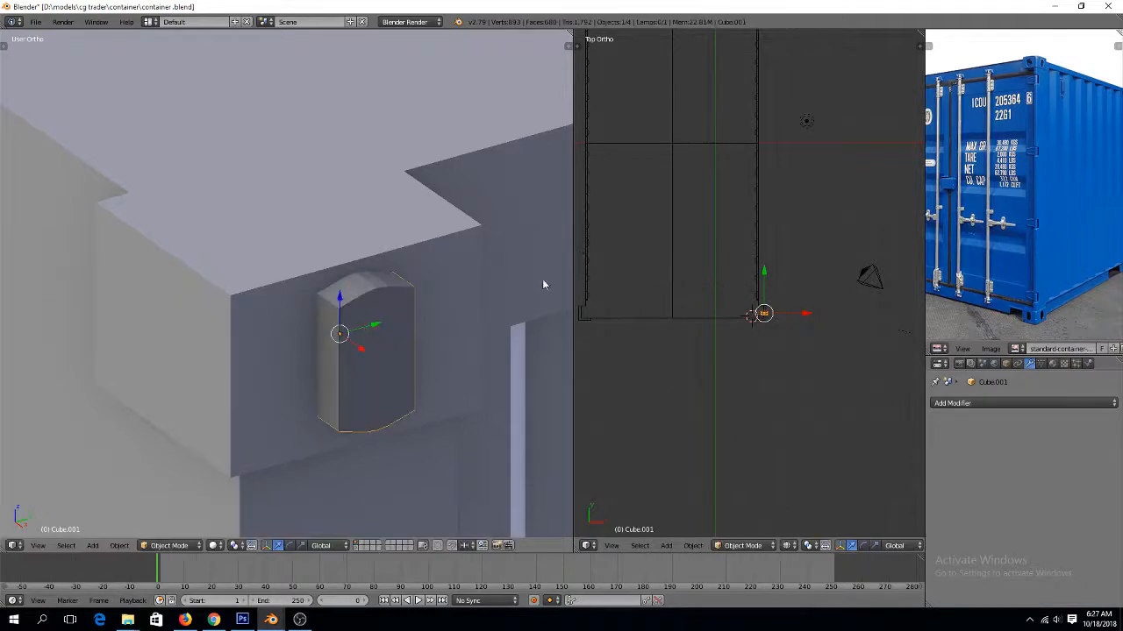
scroll(542, 279, down, 2)
middle_drag(456, 280, 439, 257)
scroll(435, 258, up, 4)
key(Tab)
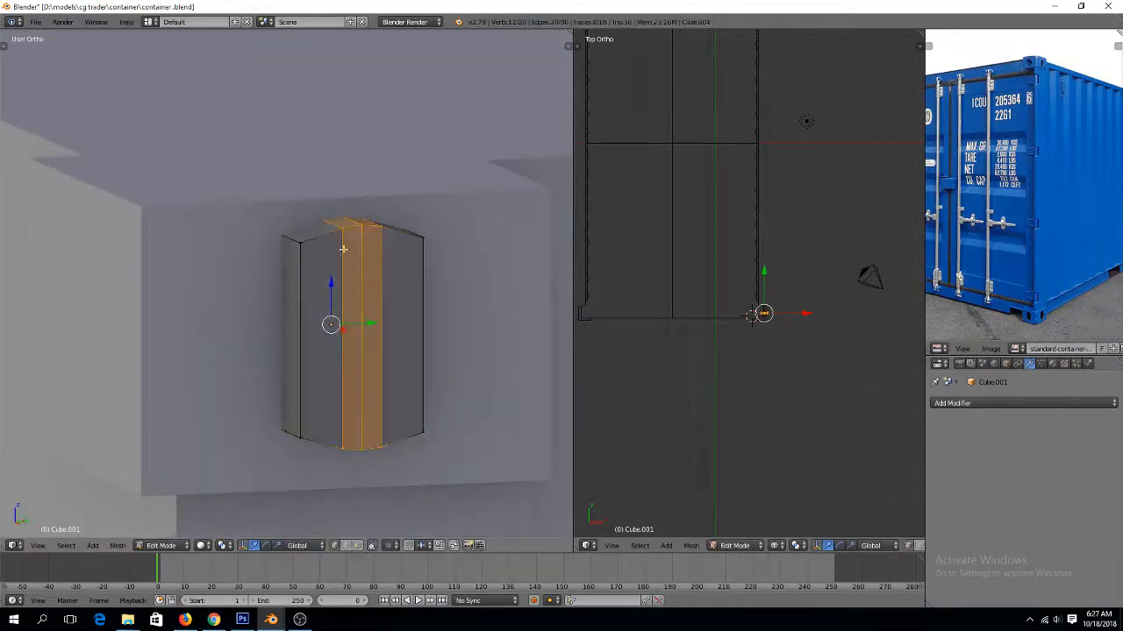
Undo the bevel, loop scaling and loop cut on the small box
key(ctrl+Tab)
click(290, 251)
key(ctrl+z)
key(ctrl+z)
key(ctrl+z)
key(ctrl+z)
In edge select mode, select the small box's four corner edges that run along X
right_click(282, 238)
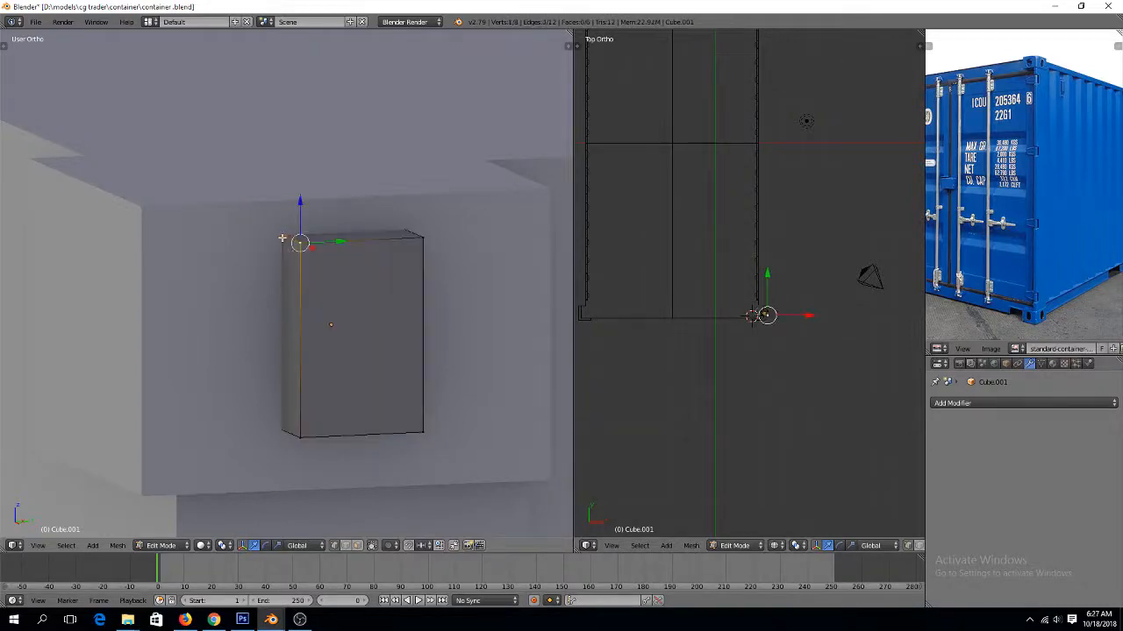
key(ctrl+Tab)
click(320, 285)
right_click(290, 245)
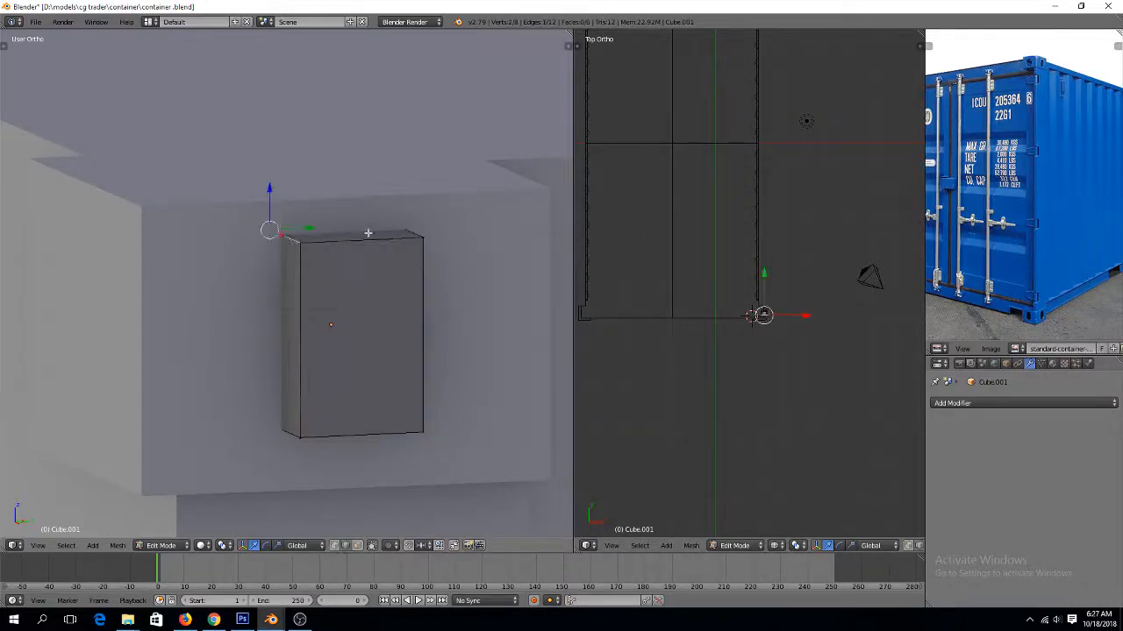
shift+right_click(395, 229)
key(z)
shift+right_click(276, 410)
key(ctrl+z)
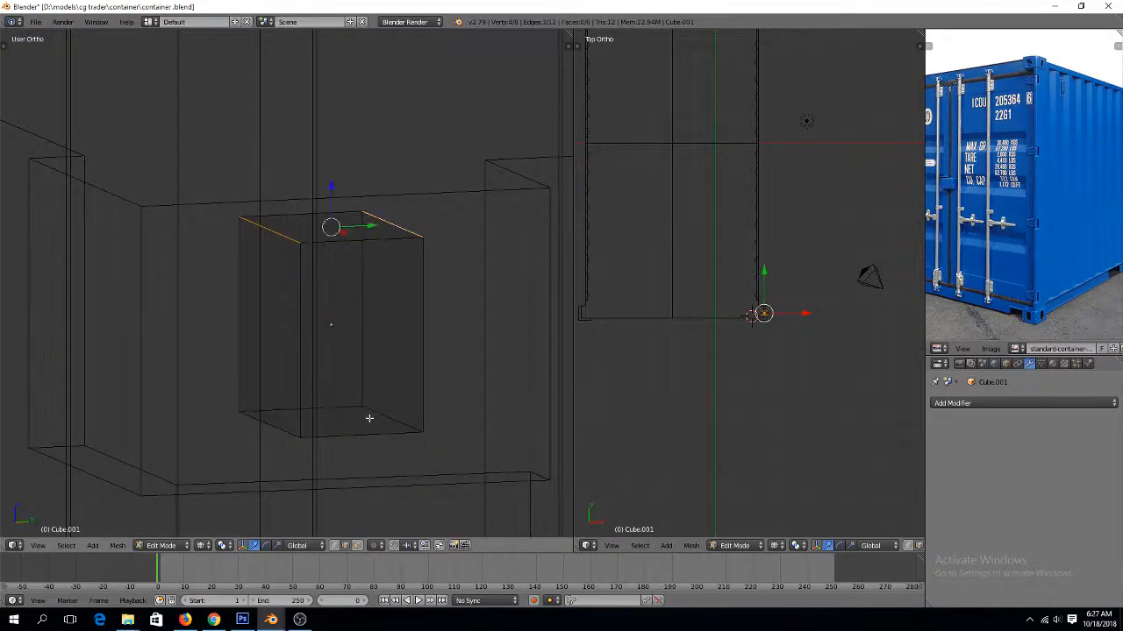
shift+right_click(376, 416)
key(a)
key(a)
key(z)
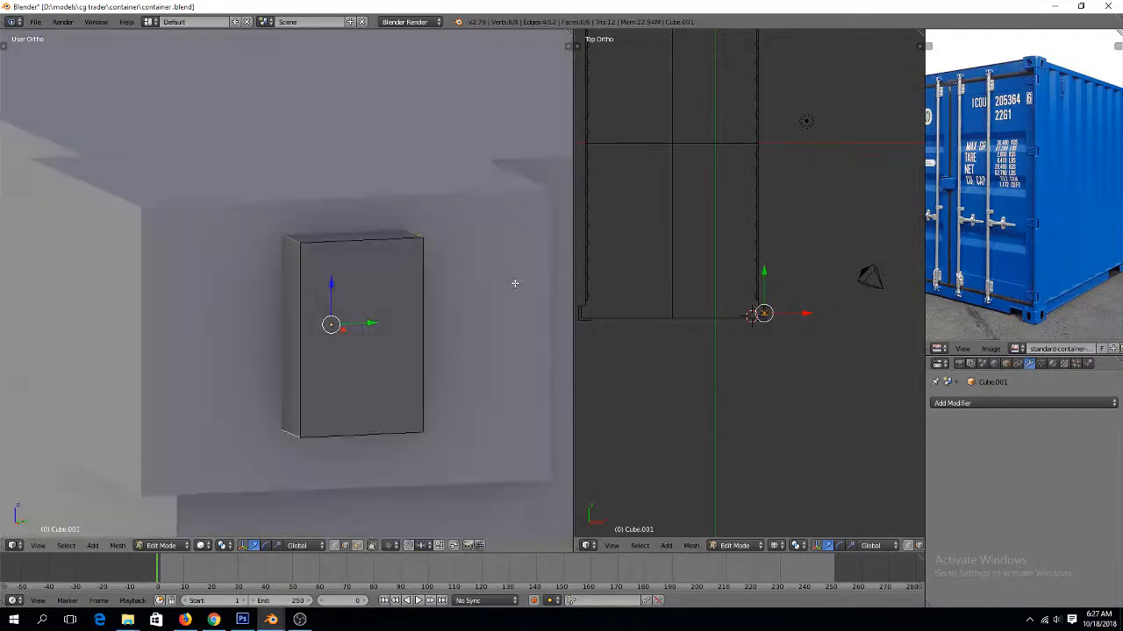
Apply the small box's scale and bevel its four selected corner edges with 2 segments and an offset of about 0.07
key(Tab)
key(ctrl+a)
click(500, 247)
key(Tab)
key(ctrl+b)
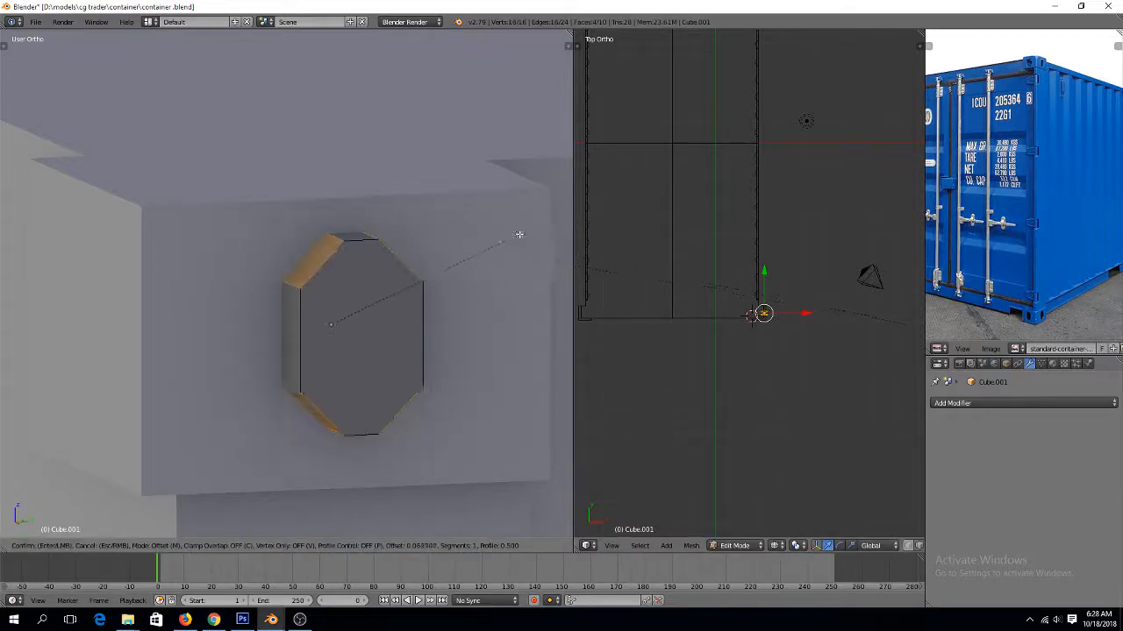
scroll(502, 245, up, 2)
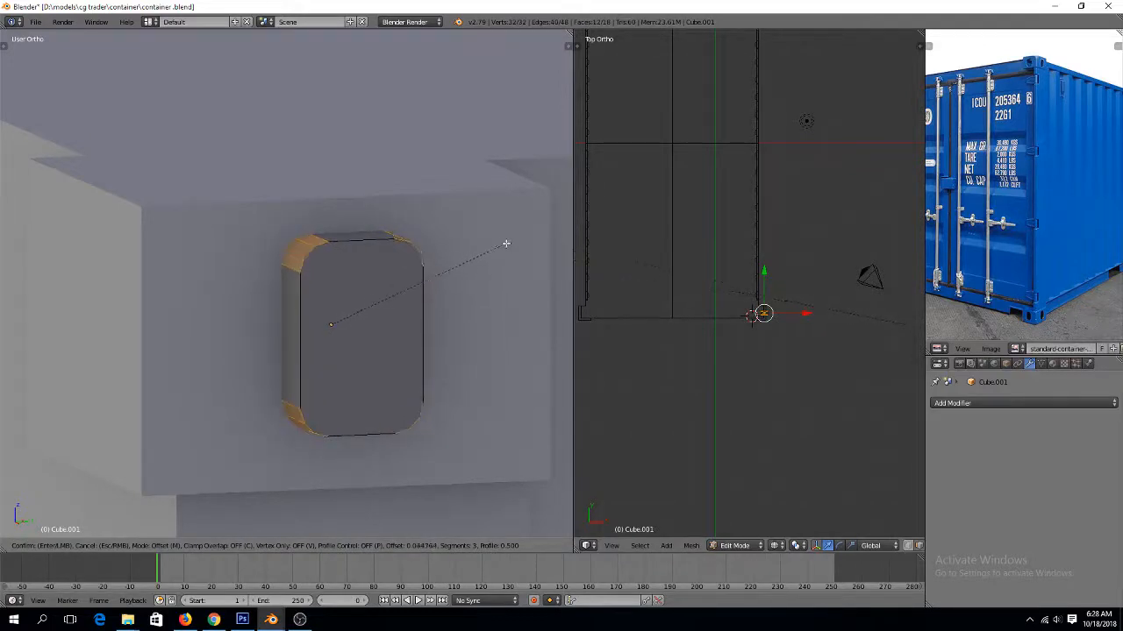
scroll(522, 234, down, 1)
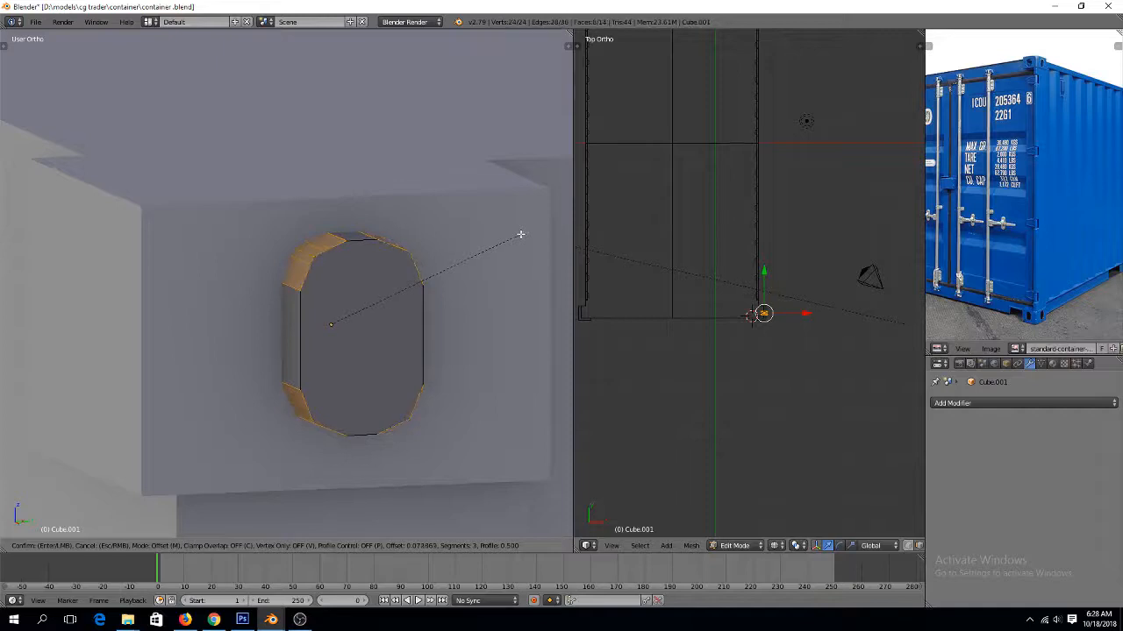
click(520, 233)
Leave Edit Mode on the rounded box and select the container body
key(Tab)
scroll(495, 240, down, 5)
middle_drag(496, 239, 487, 278)
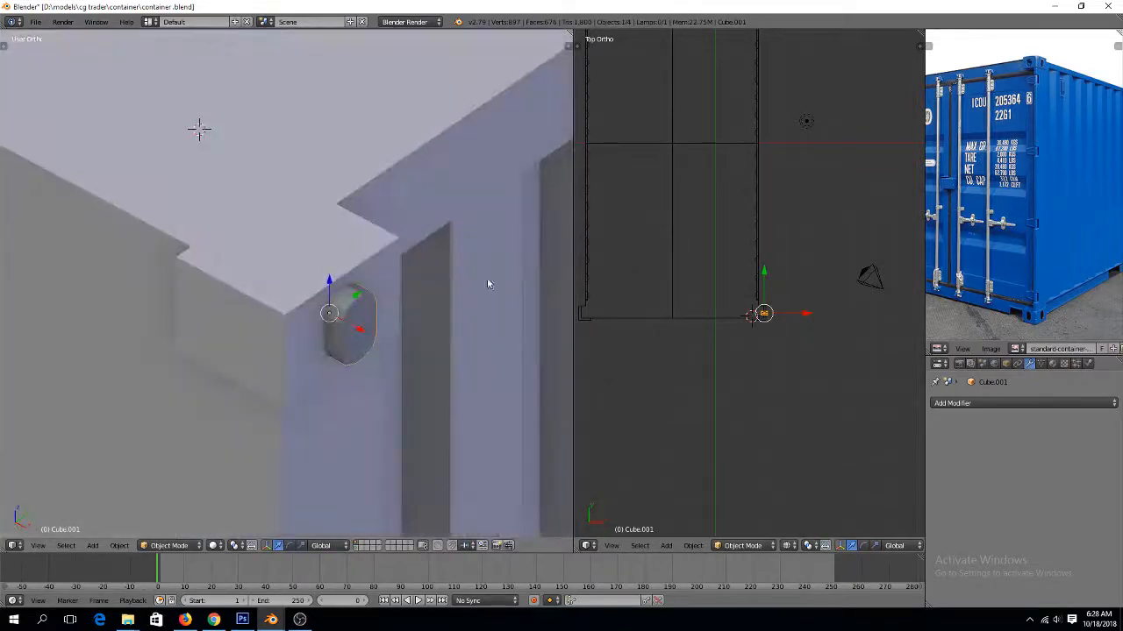
right_click(402, 252)
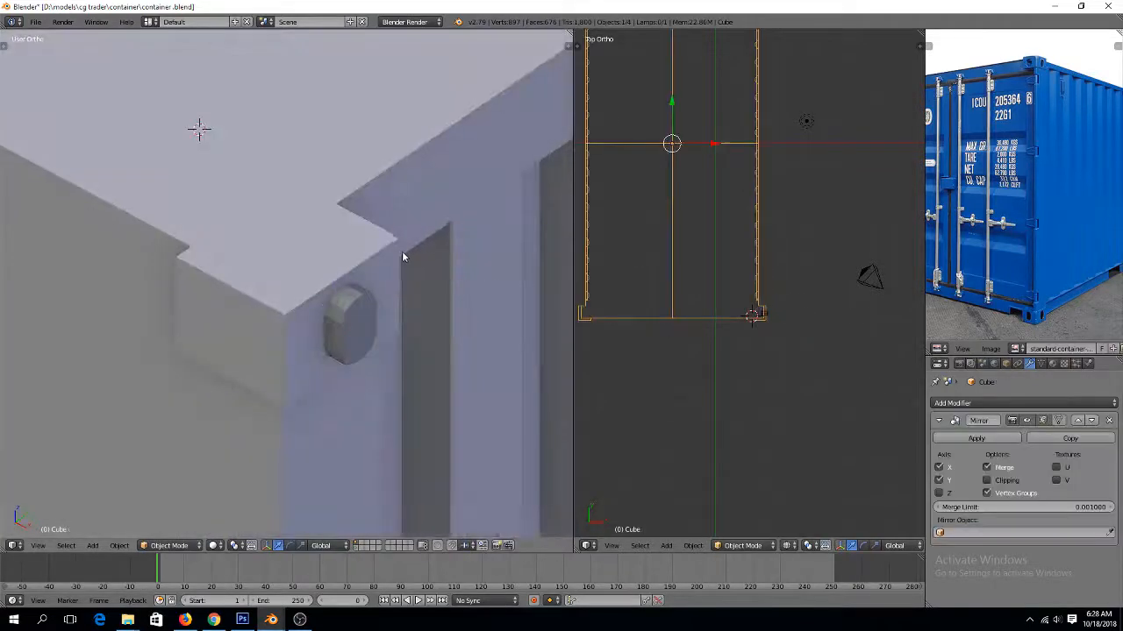
Add a Boolean modifier to the container body with the rounded box as its object and the operation set to Difference
click(939, 421)
click(960, 402)
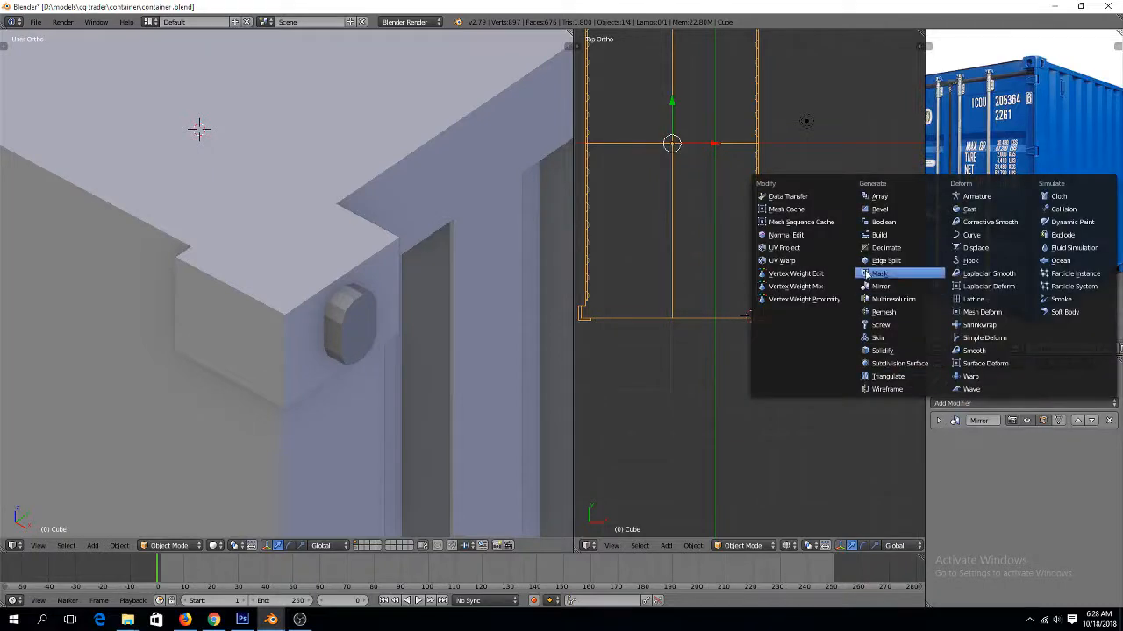
click(891, 224)
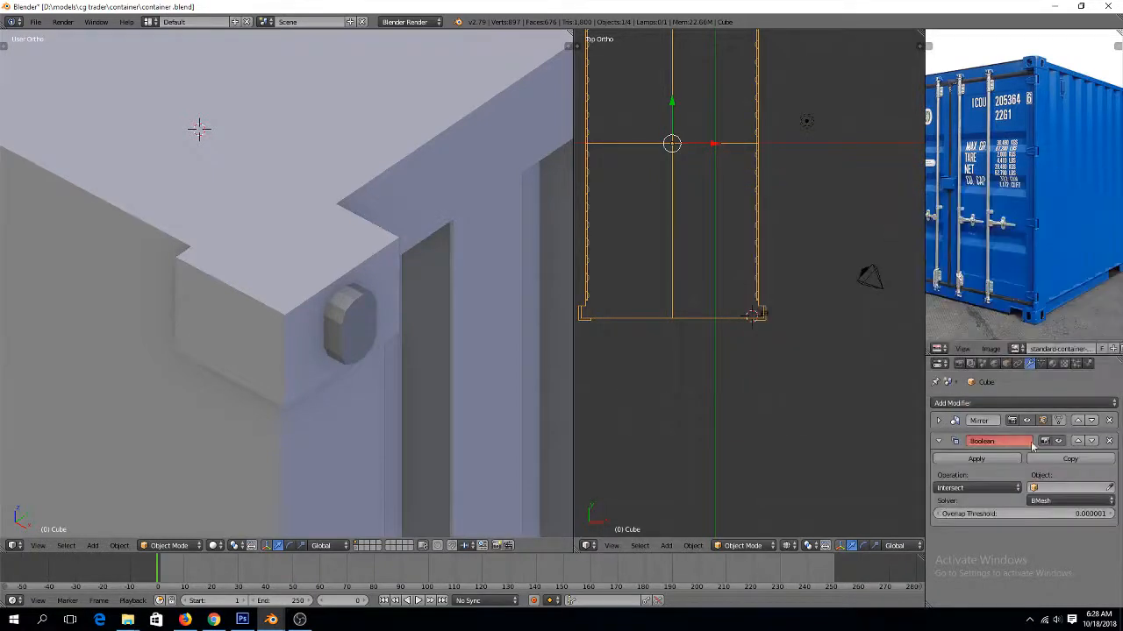
click(1109, 488)
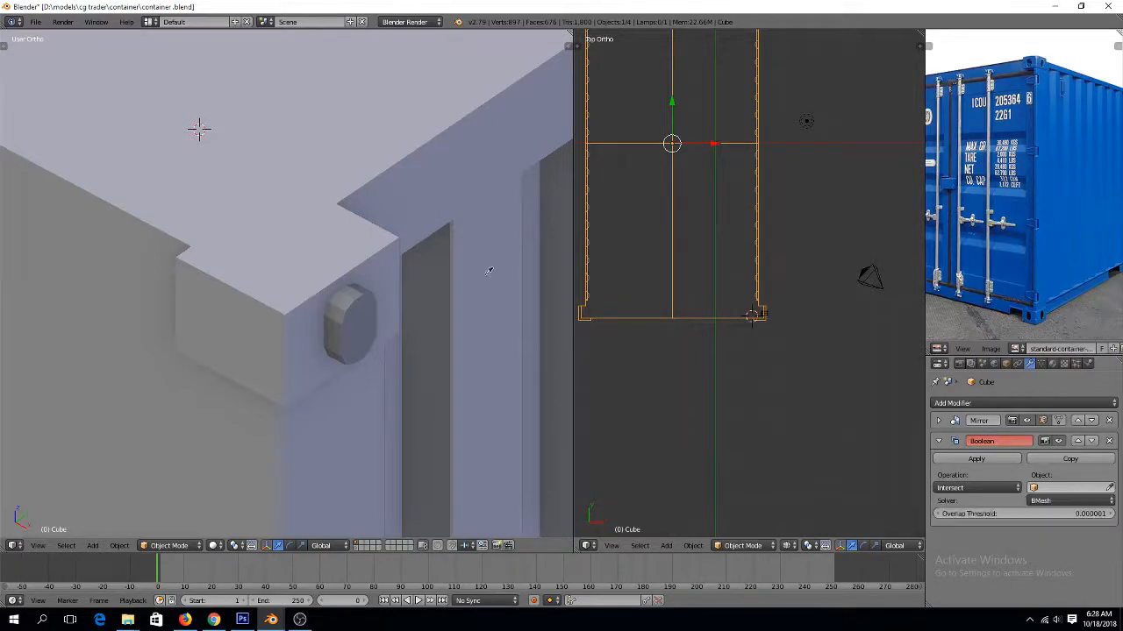
click(364, 300)
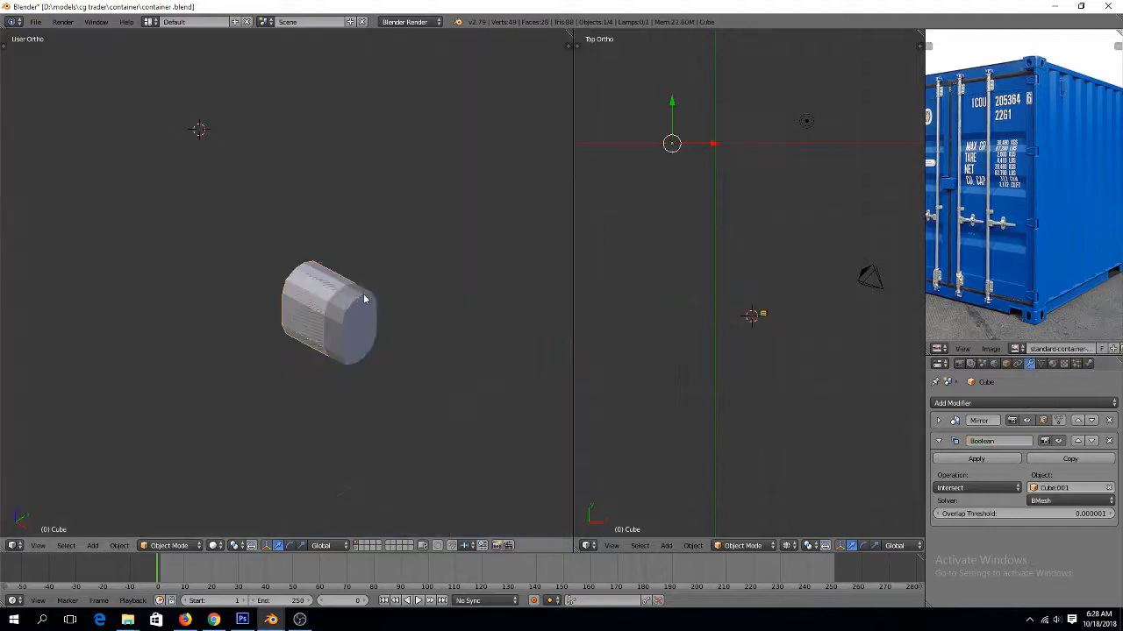
click(1000, 487)
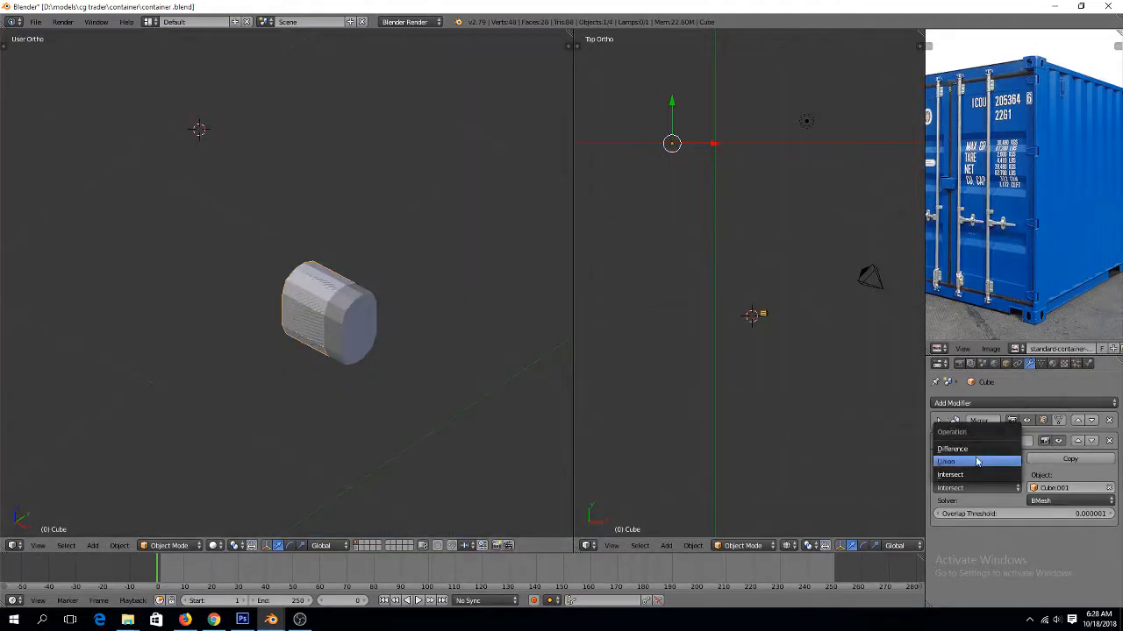
click(976, 448)
Select the rounded box and set its maximum draw type to Wire
right_click(364, 326)
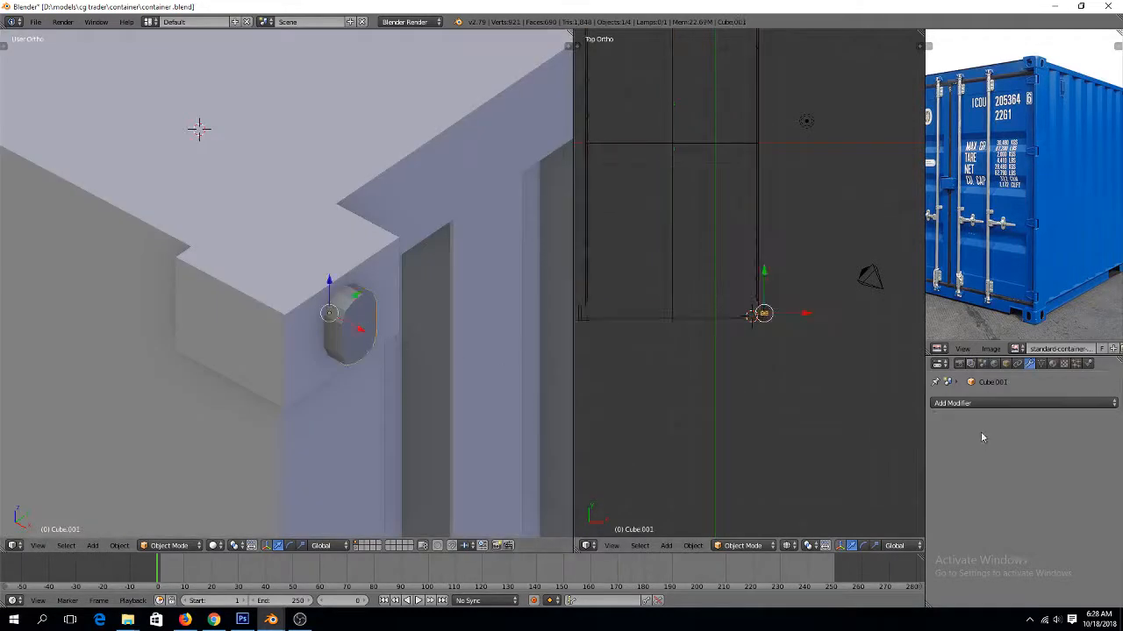
click(1005, 364)
scroll(956, 539, down, 5)
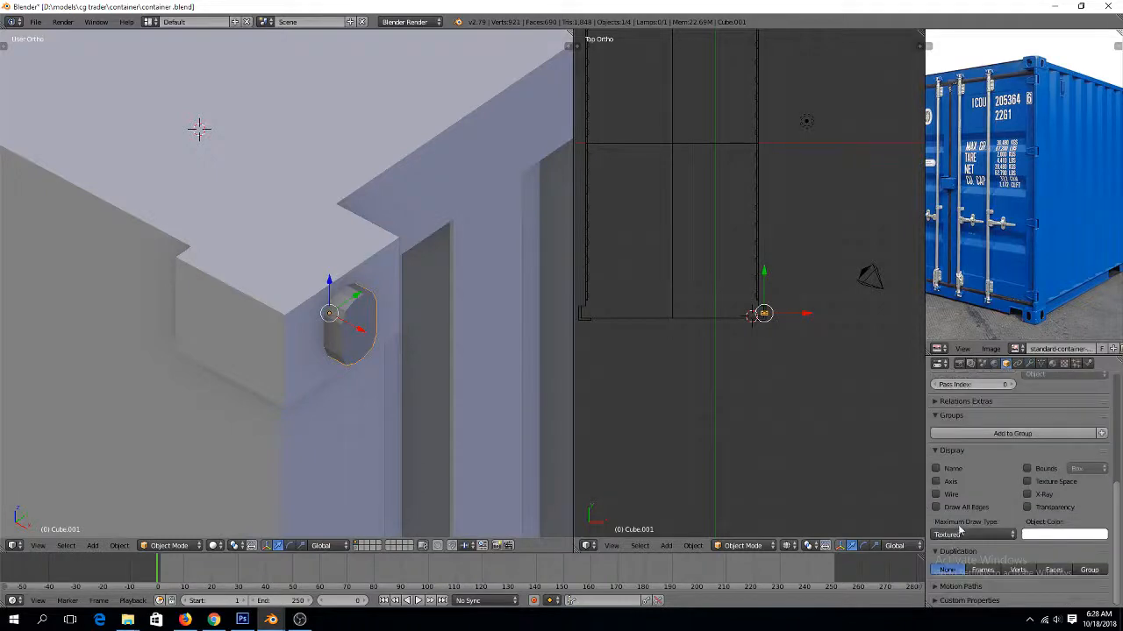
click(964, 535)
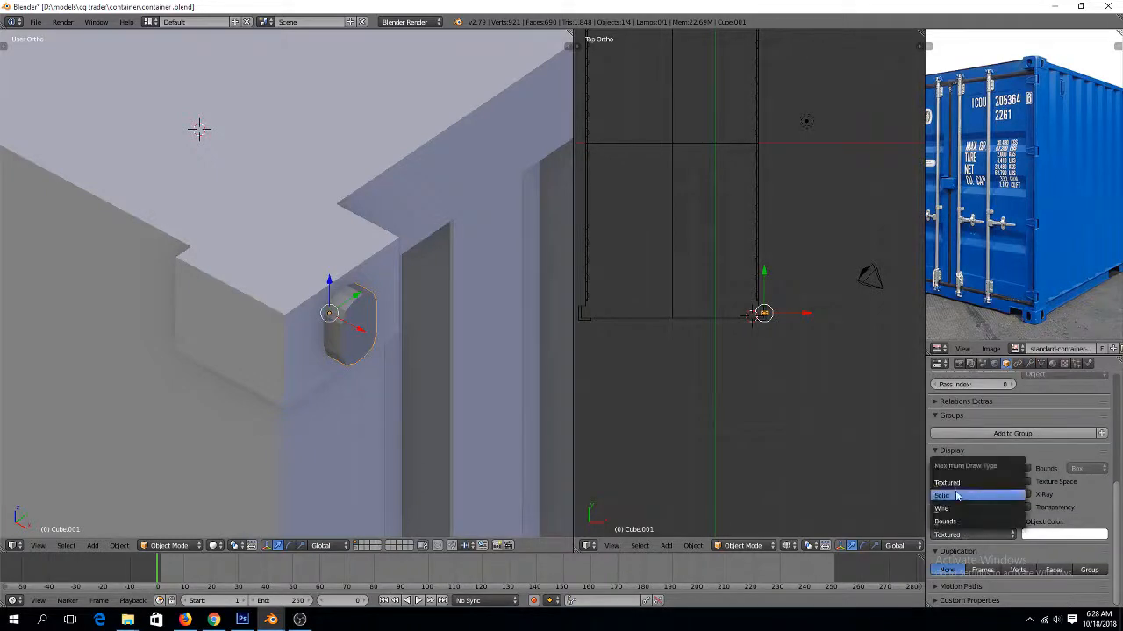
click(961, 513)
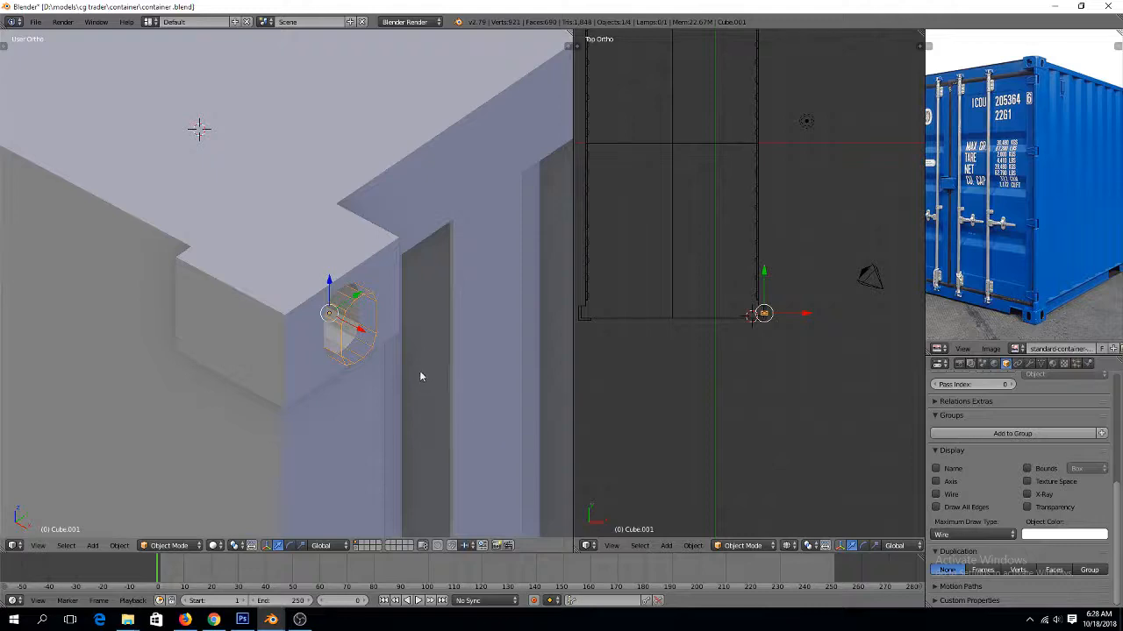
Duplicate the rounded box's whole mesh in place in Edit Mode and rotate the copy 90° in top view
middle_drag(420, 376, 383, 337)
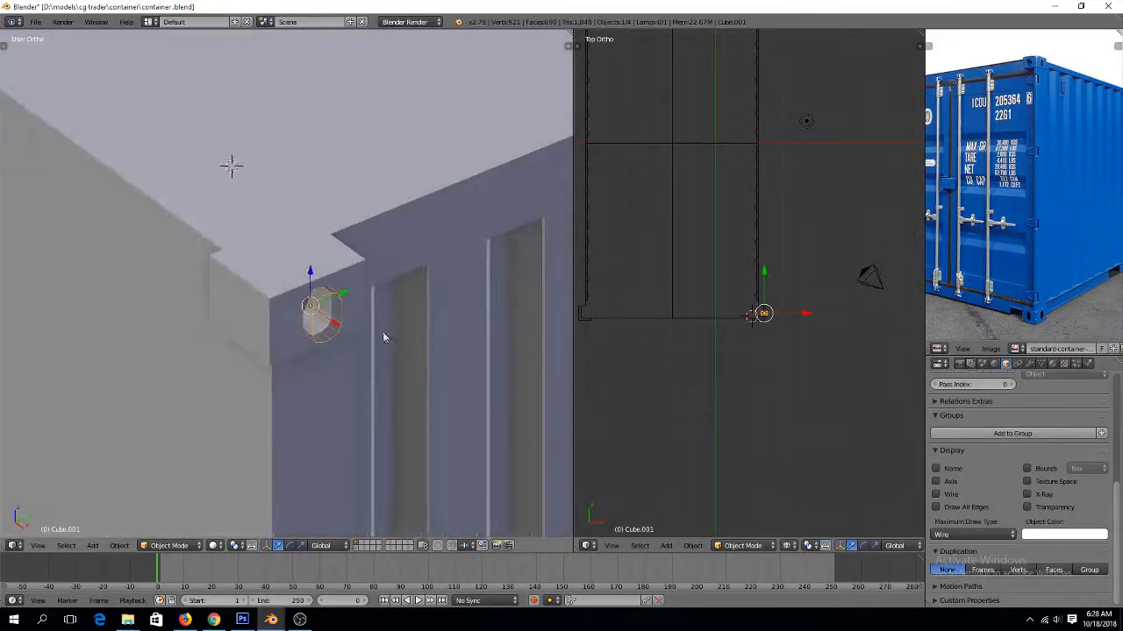
key(KP_7)
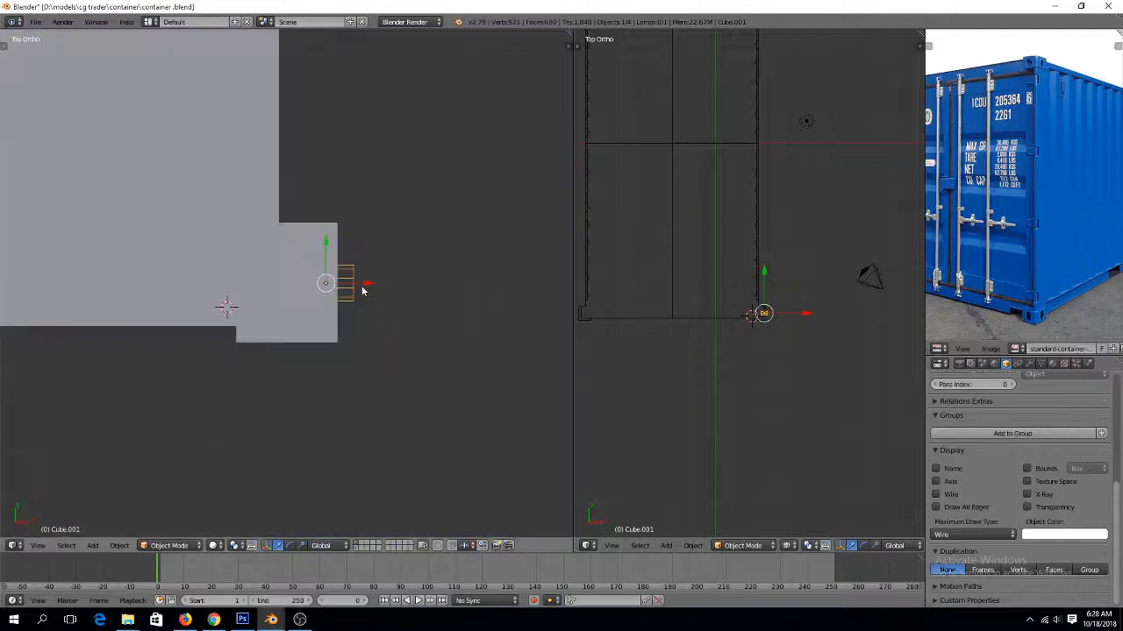
key(Tab)
key(z)
key(a)
key(a)
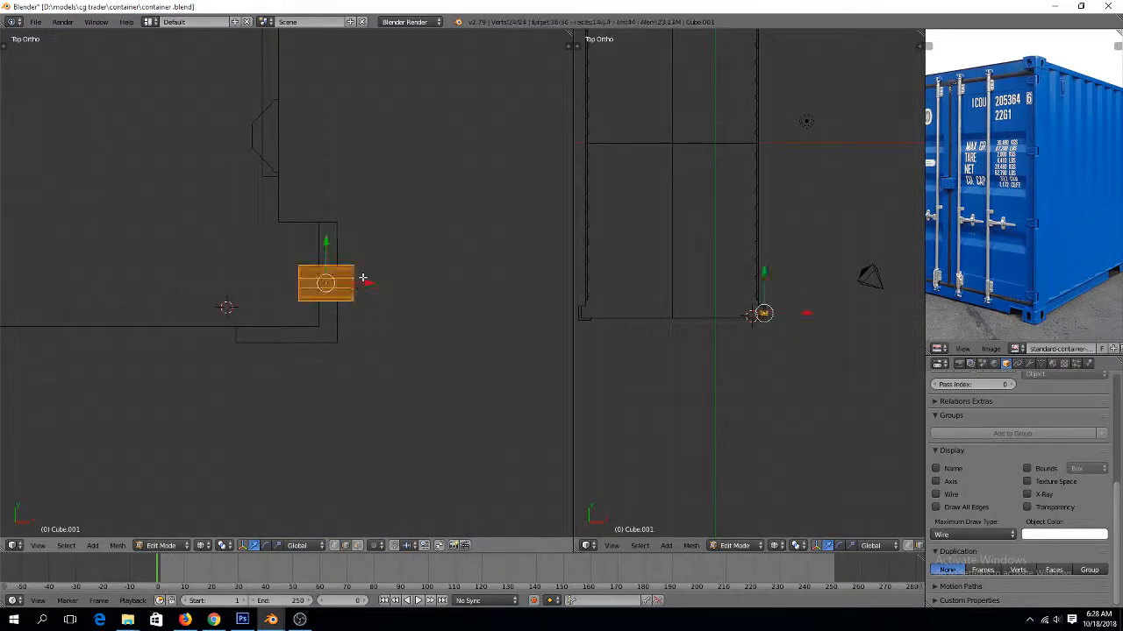
key(shift+d)
right_click(362, 277)
text(r90)
right_click(367, 276)
key(shift+d)
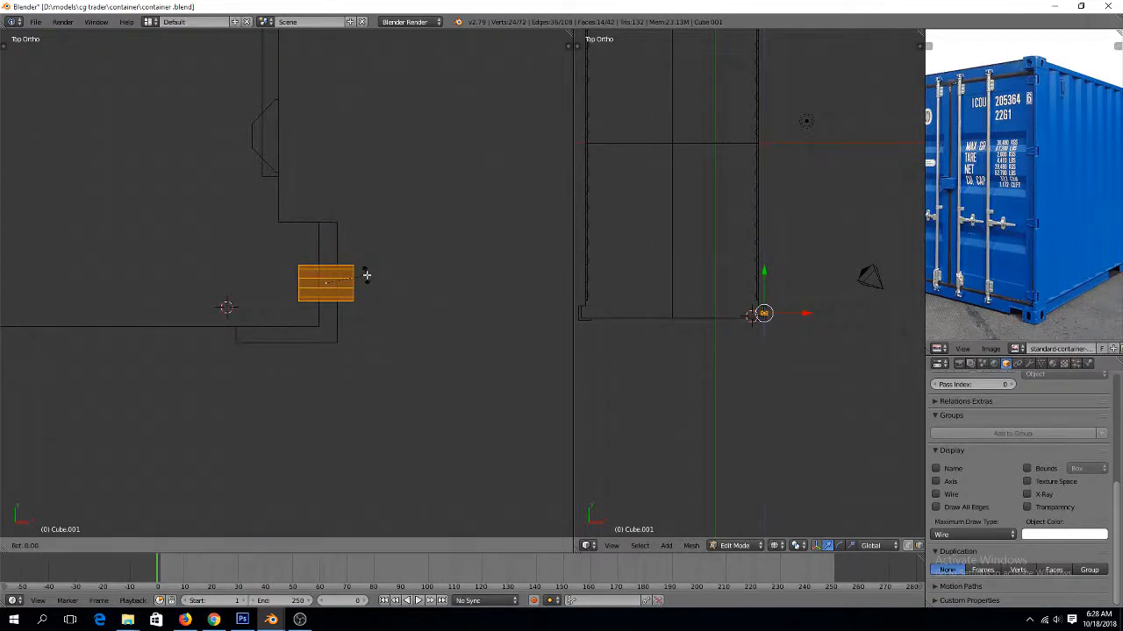
text(90)
key(Return)
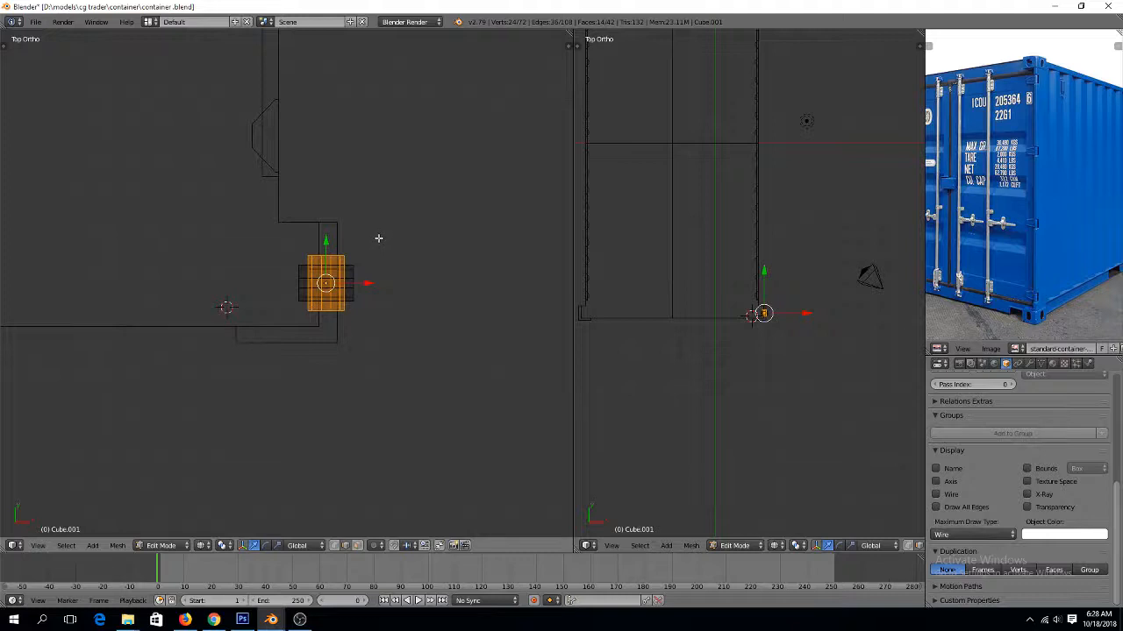
Move the rotated copy about -0.24 in X and -0.27 in Y so it cuts the corner block's end face, and leave Edit Mode
key(g)
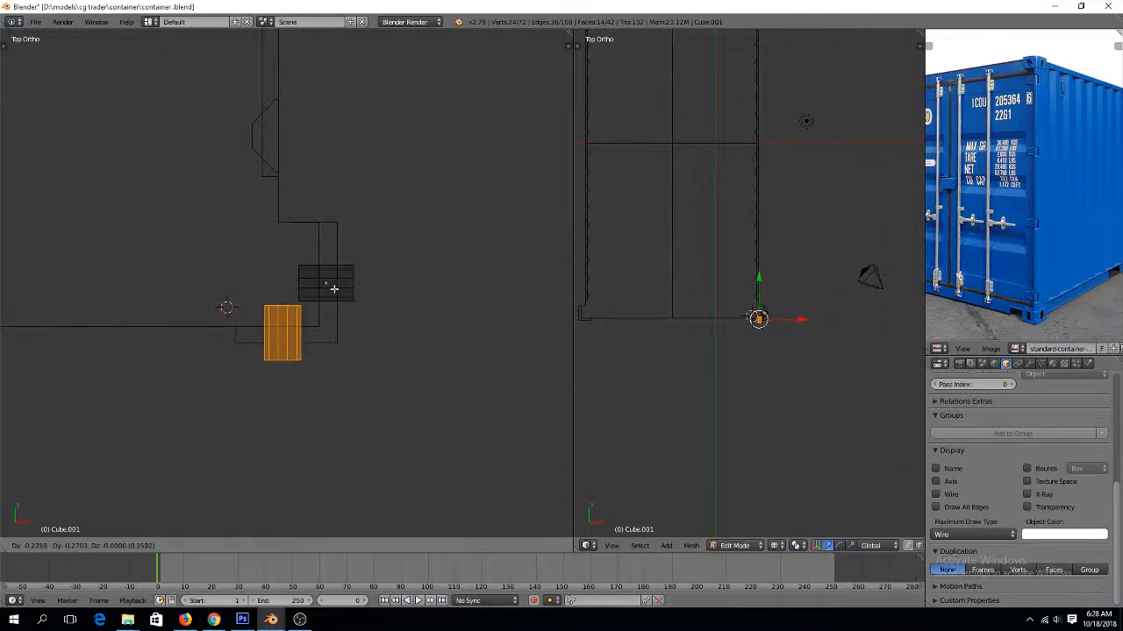
click(334, 289)
key(Tab)
middle_drag(421, 338, 374, 225)
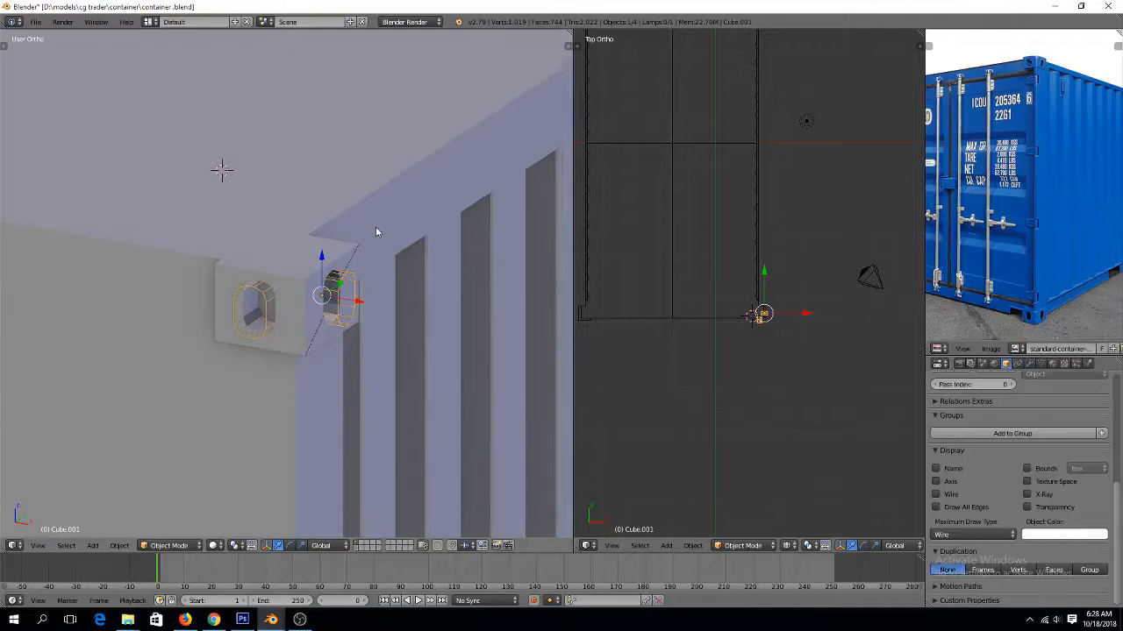
Duplicate the end-face cutter's mesh, place the copy above the corner block and rotate it 90° about X
scroll(376, 230, up, 2)
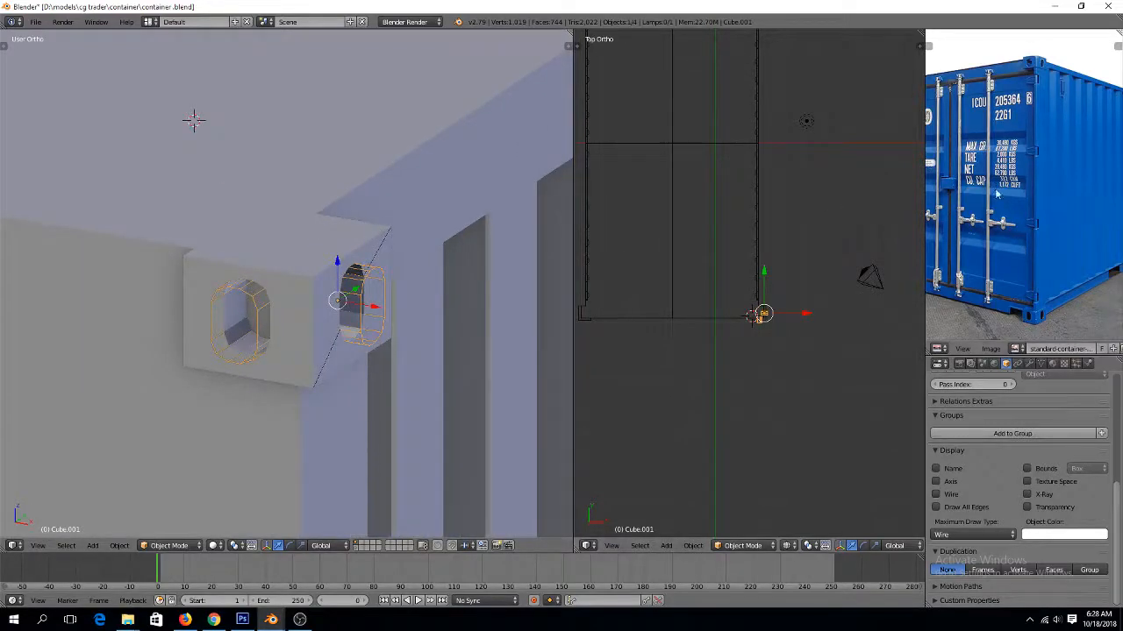
key(Tab)
key(shift+d)
right_click(305, 335)
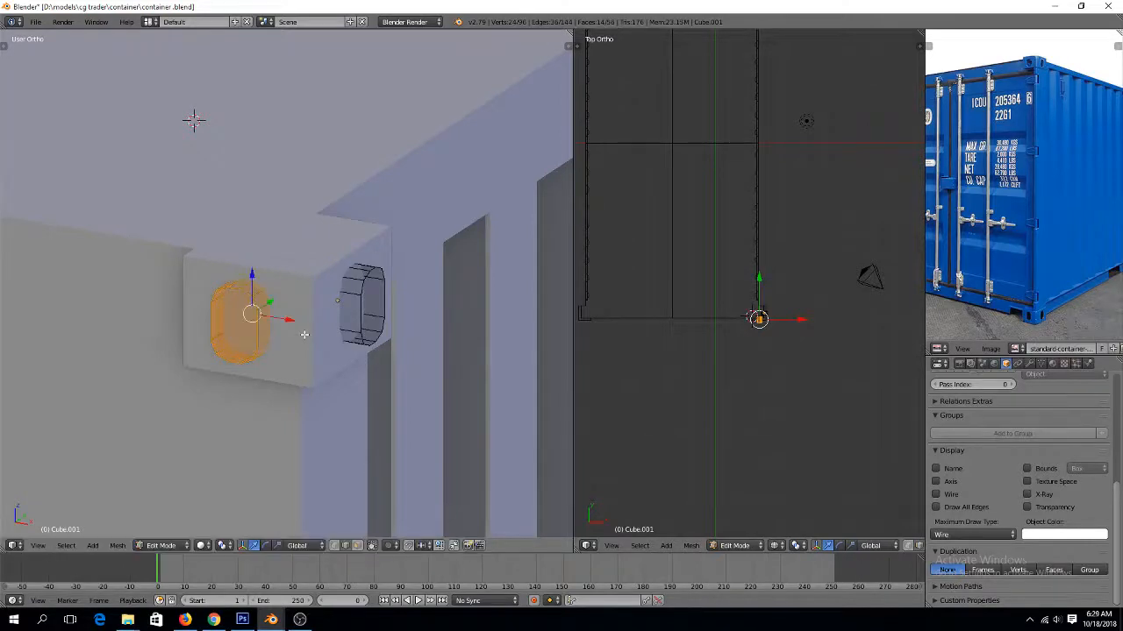
key(g)
key(y)
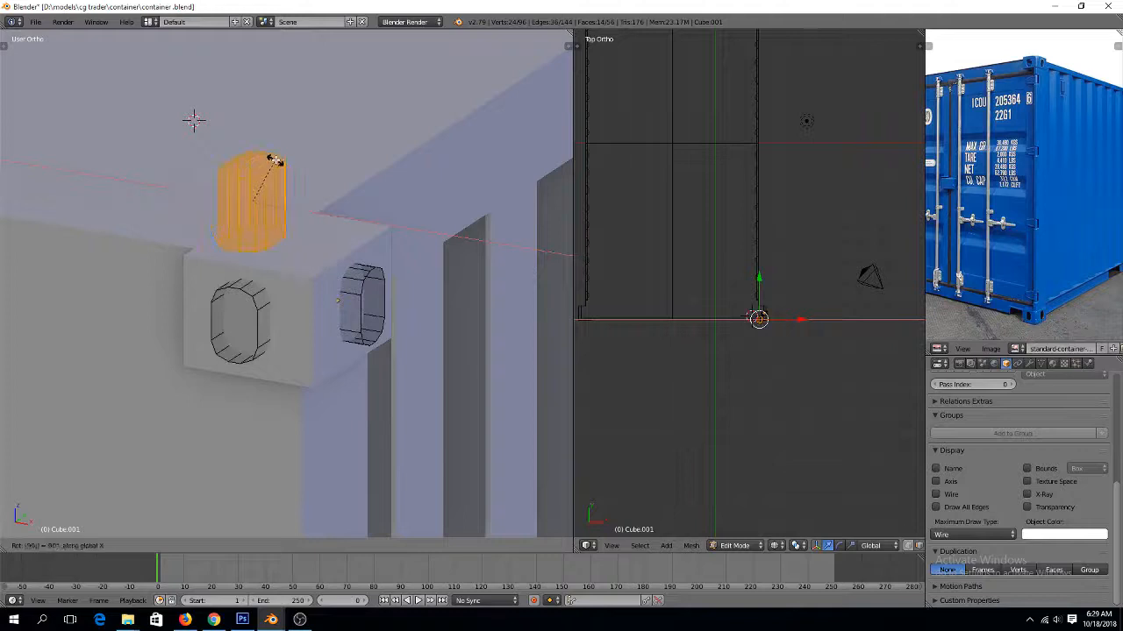
click(274, 178)
drag(273, 183, 301, 176)
Center the upper cutter over the corner block in top view and widen it along X by a factor of about 1.6
key(KP_7)
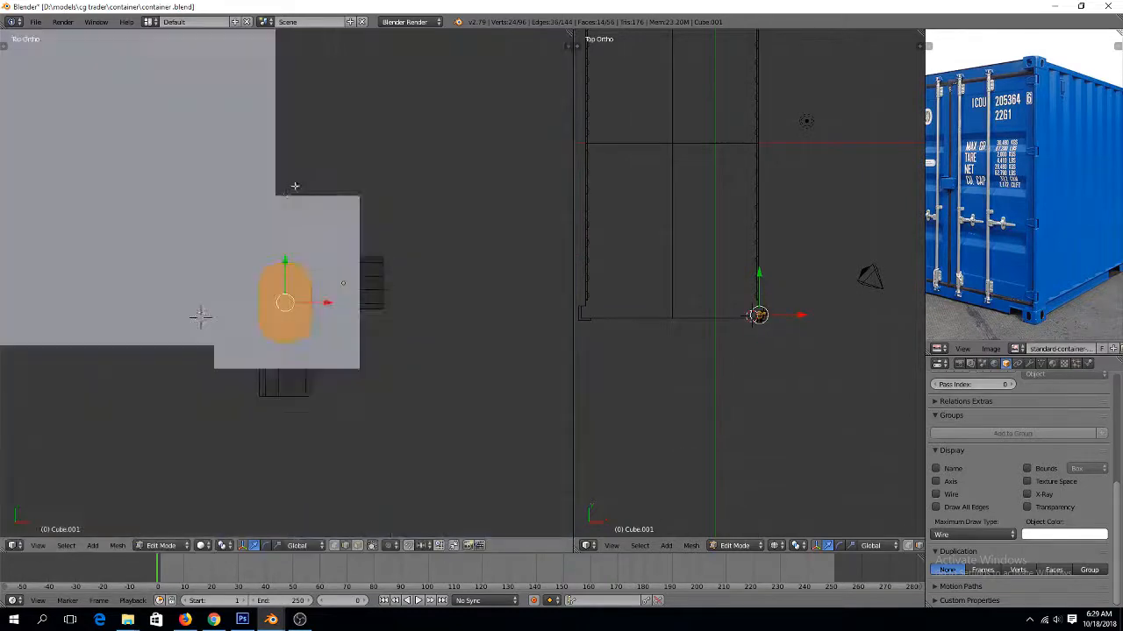
key(g)
click(294, 236)
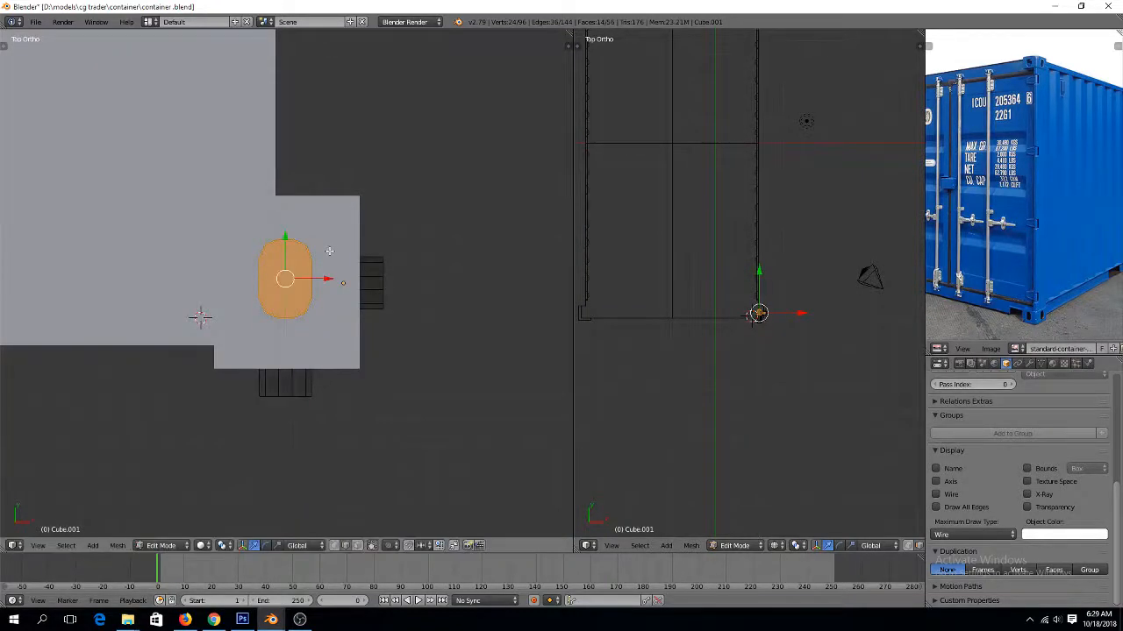
key(s)
key(x)
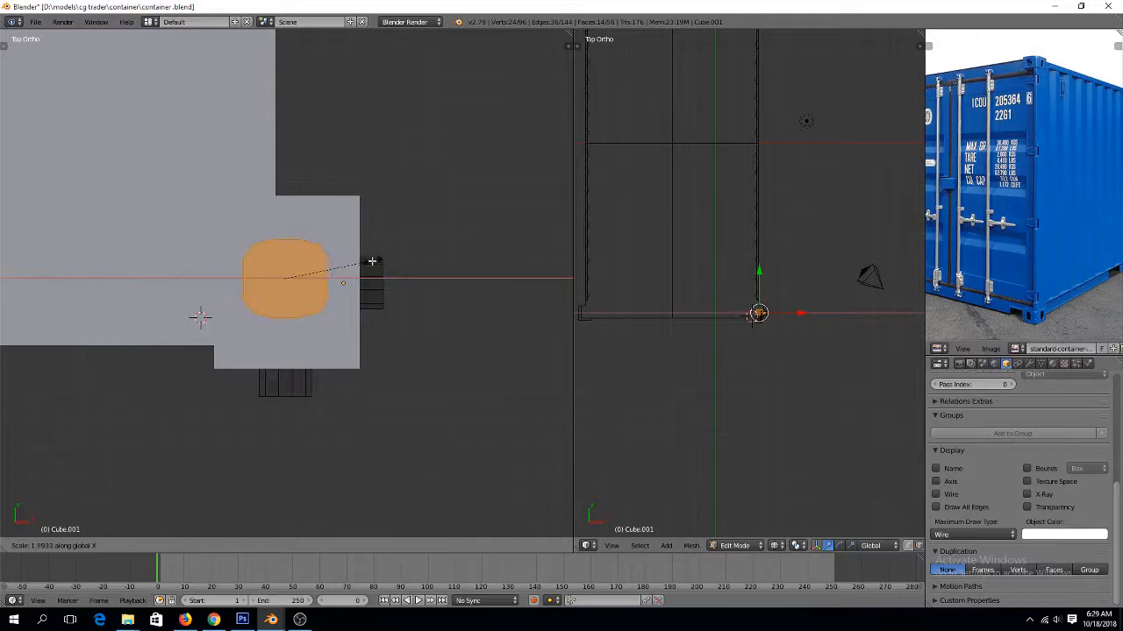
click(370, 261)
Lower the widened cutter along Z into the corner block's top face and leave Edit Mode
middle_drag(419, 334, 324, 234)
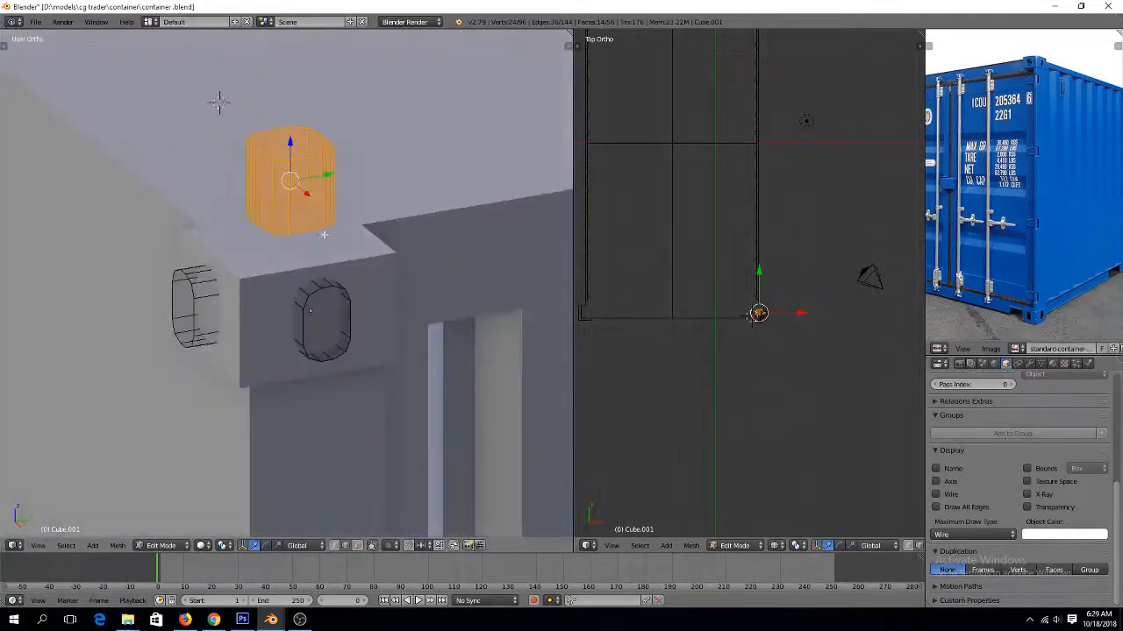
drag(290, 140, 294, 189)
click(295, 192)
key(Tab)
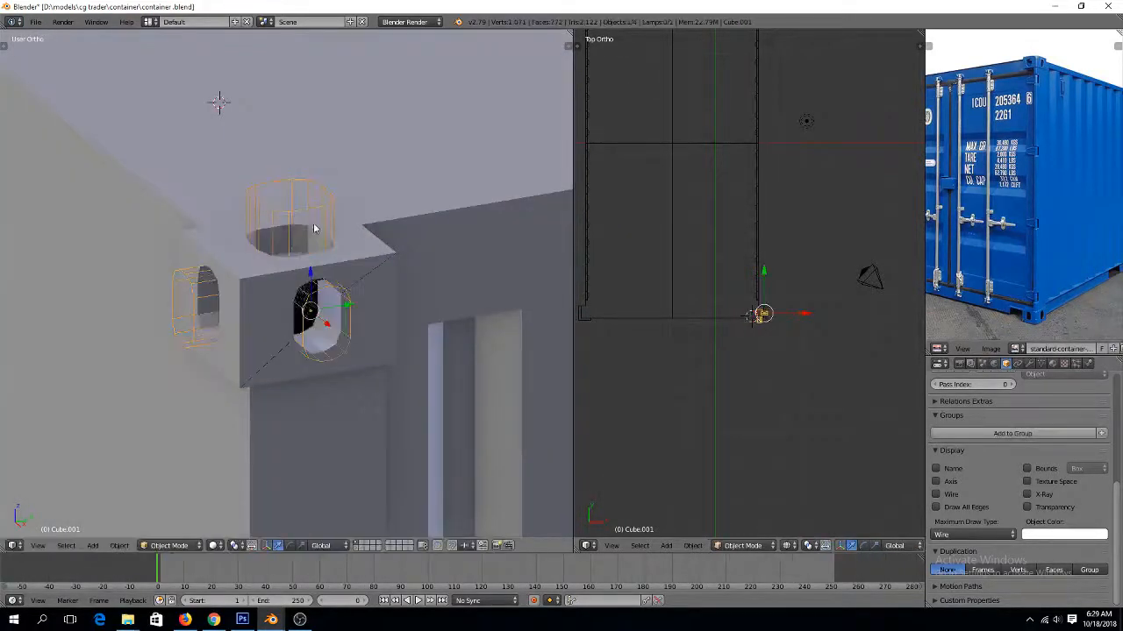
Scale the upper cutter along Z and adjust its depth in the corner block's top face
middle_drag(314, 223, 317, 237)
key(Tab)
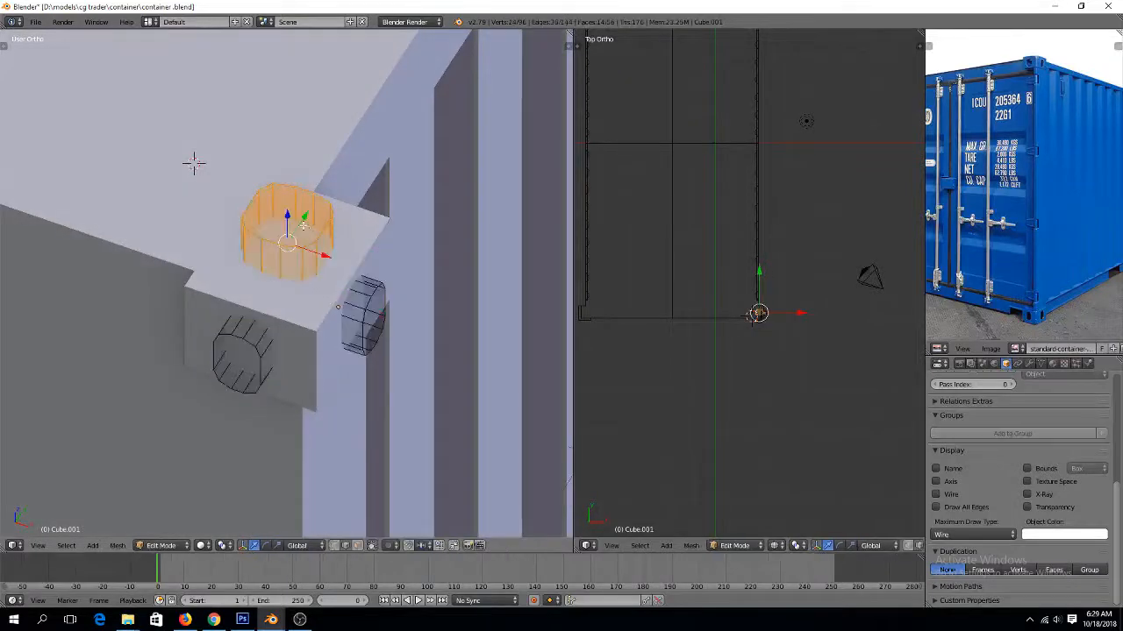
key(s)
key(z)
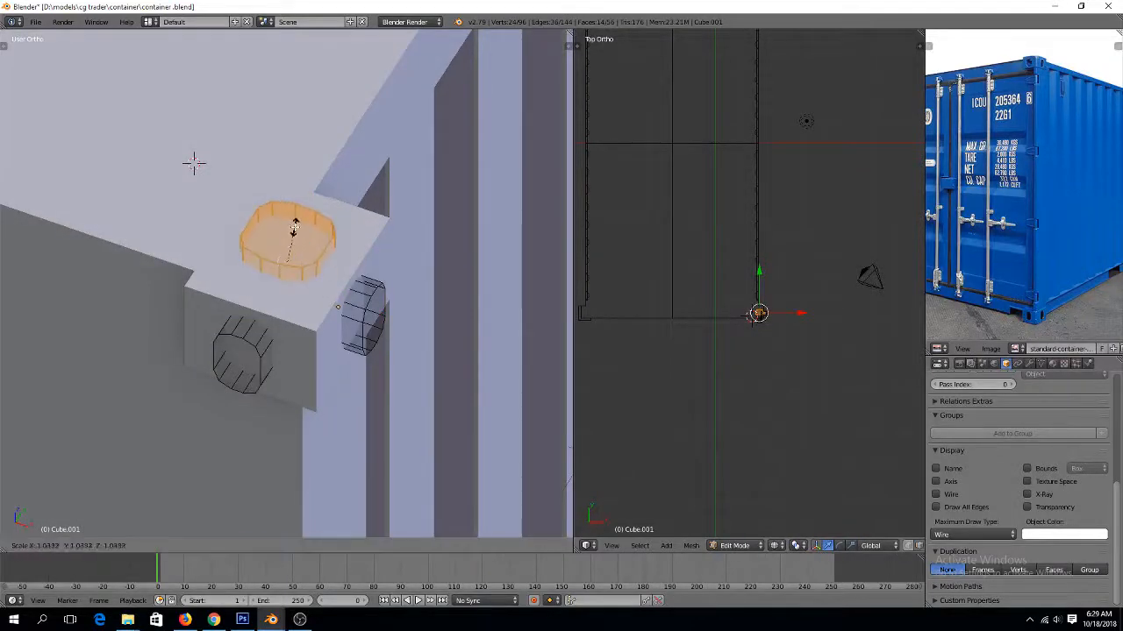
click(299, 184)
drag(288, 233, 294, 264)
key(Tab)
Save the container file, overwriting the existing version
scroll(369, 263, down, 2)
middle_drag(394, 256, 249, 277)
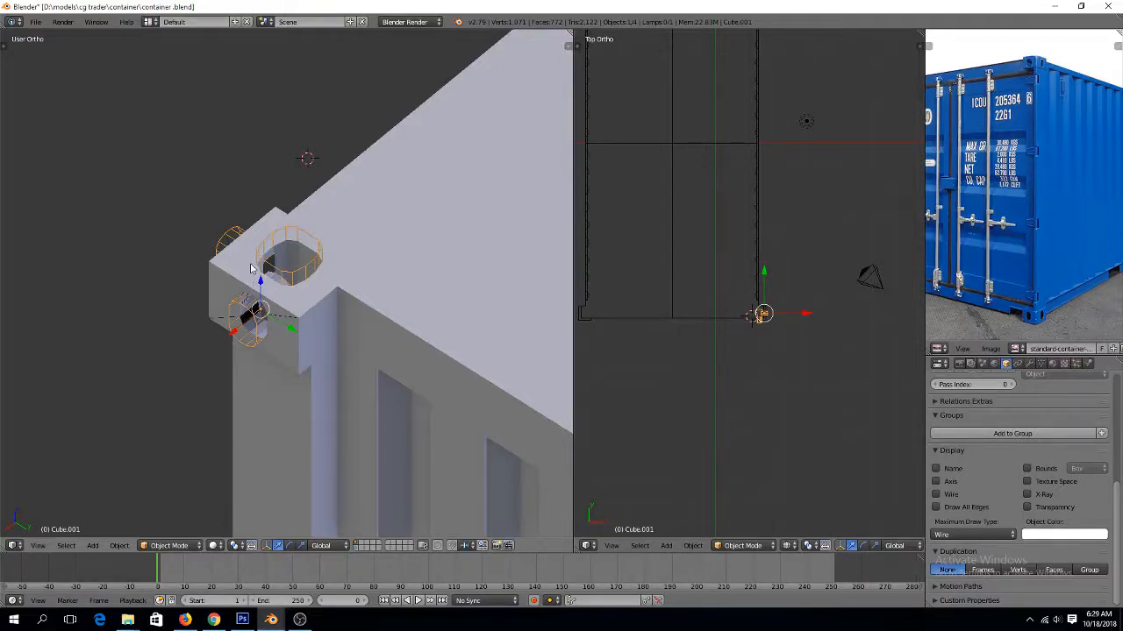
key(ctrl+s)
click(252, 267)
key(ctrl+s)
click(251, 268)
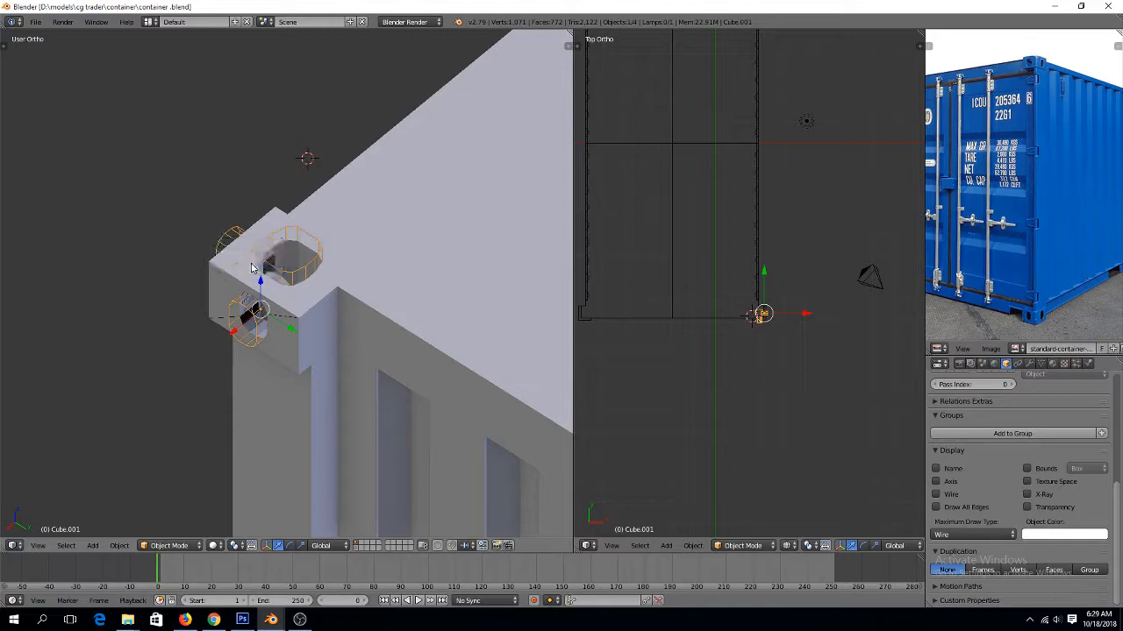
middle_drag(246, 276, 401, 230)
middle_drag(321, 292, 381, 346)
scroll(381, 346, up, 4)
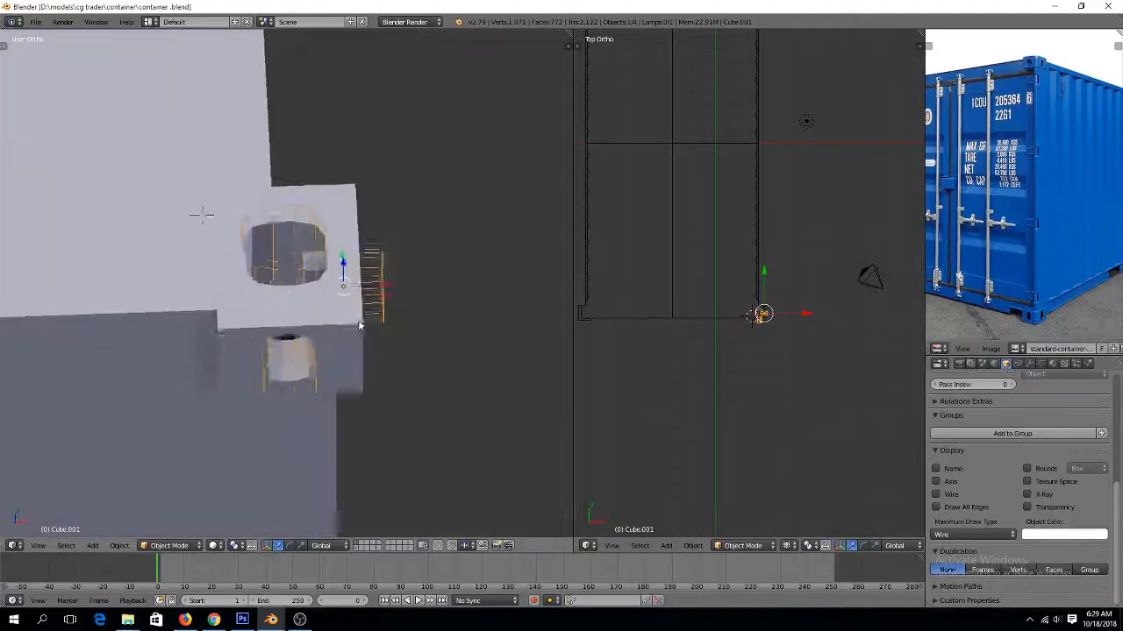
middle_drag(324, 304, 405, 306)
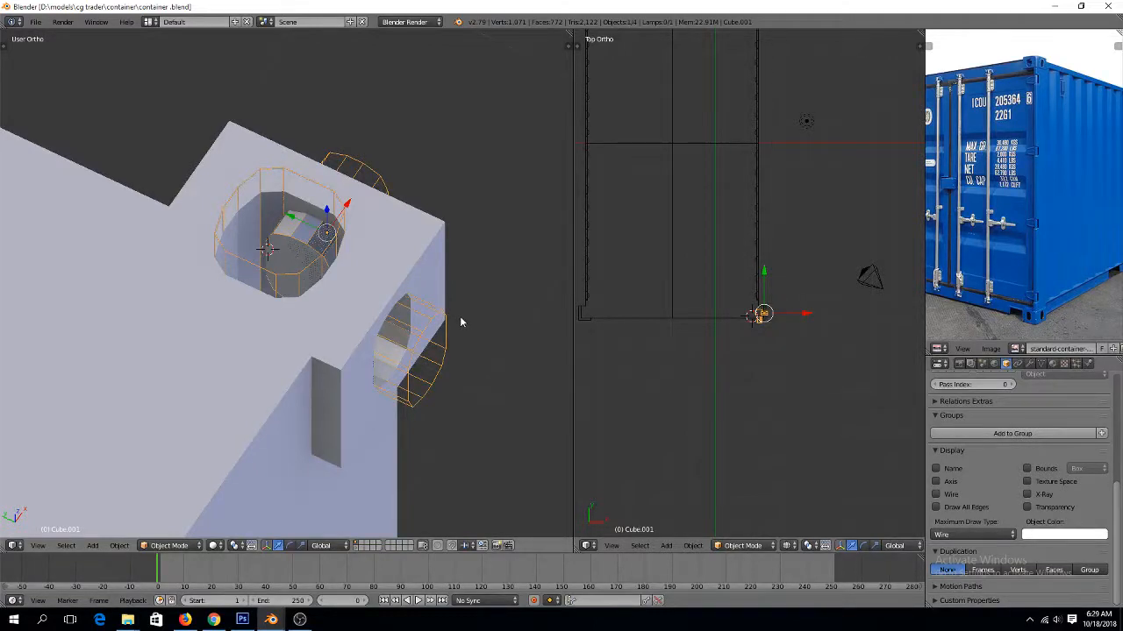
middle_drag(450, 320, 368, 373)
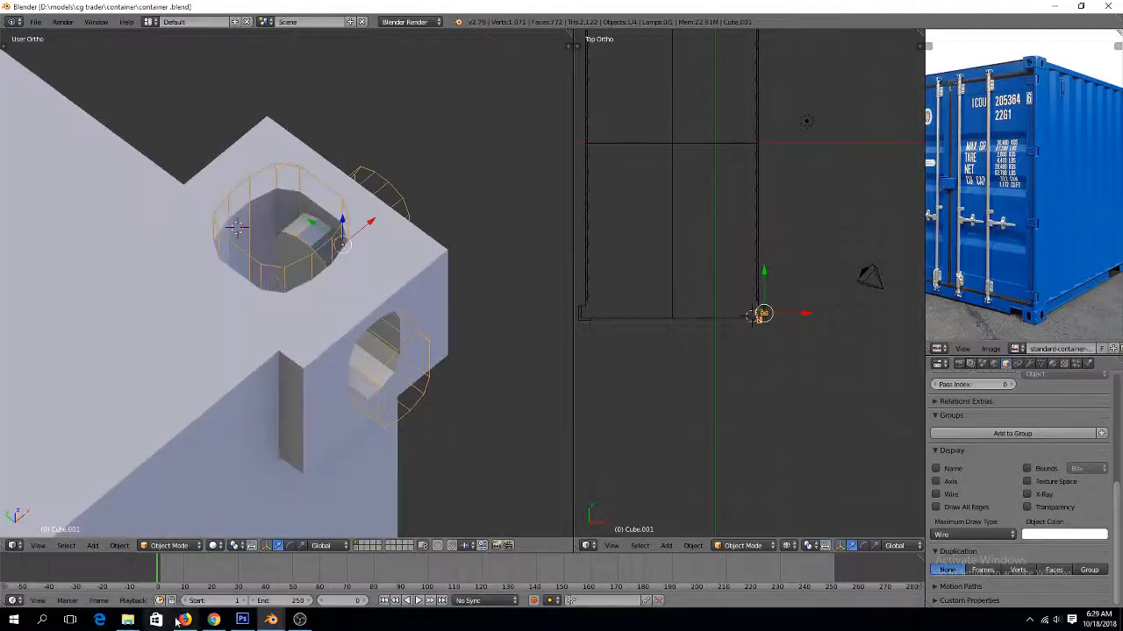
Switch to Firefox and search the web for "autodesk 3ds max" in the empty tab
click(185, 619)
click(271, 9)
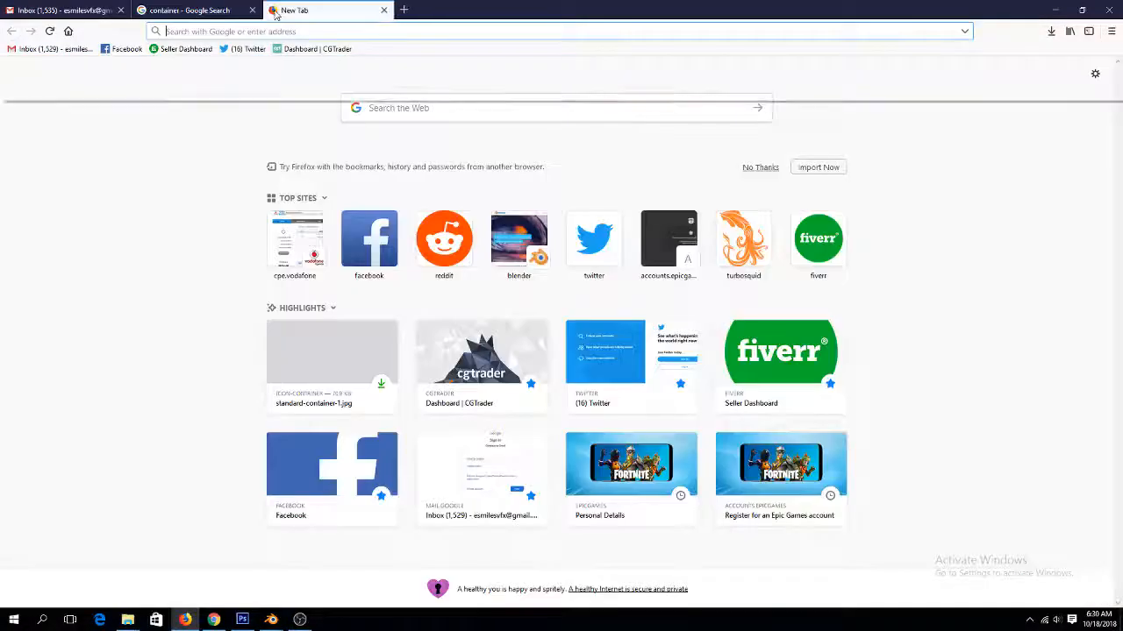
text(autodes)
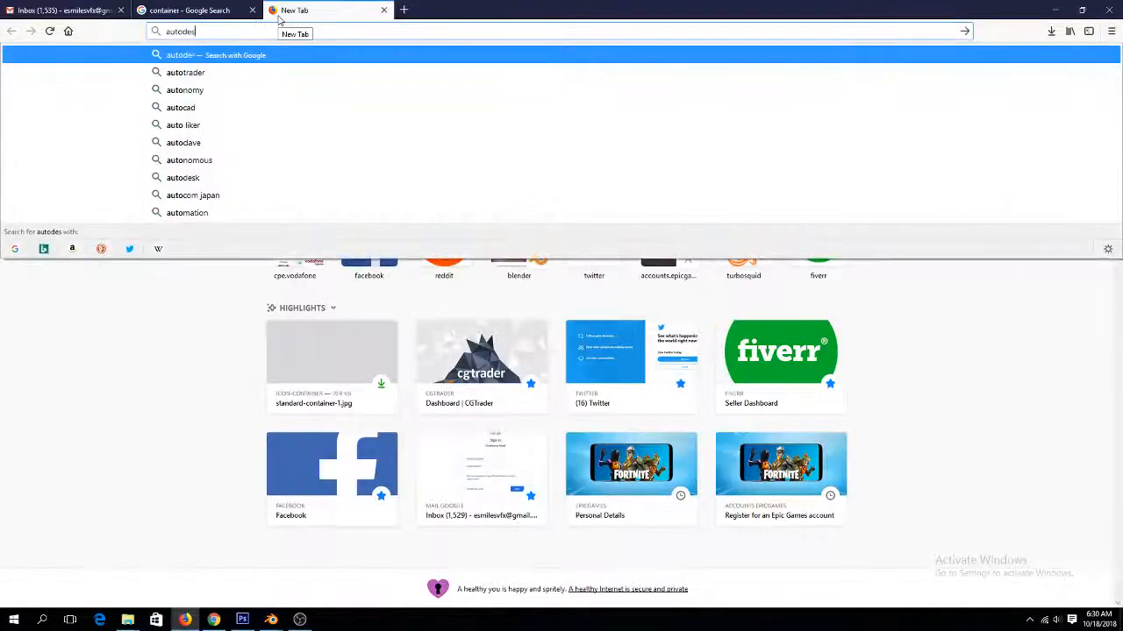
text(k 3)
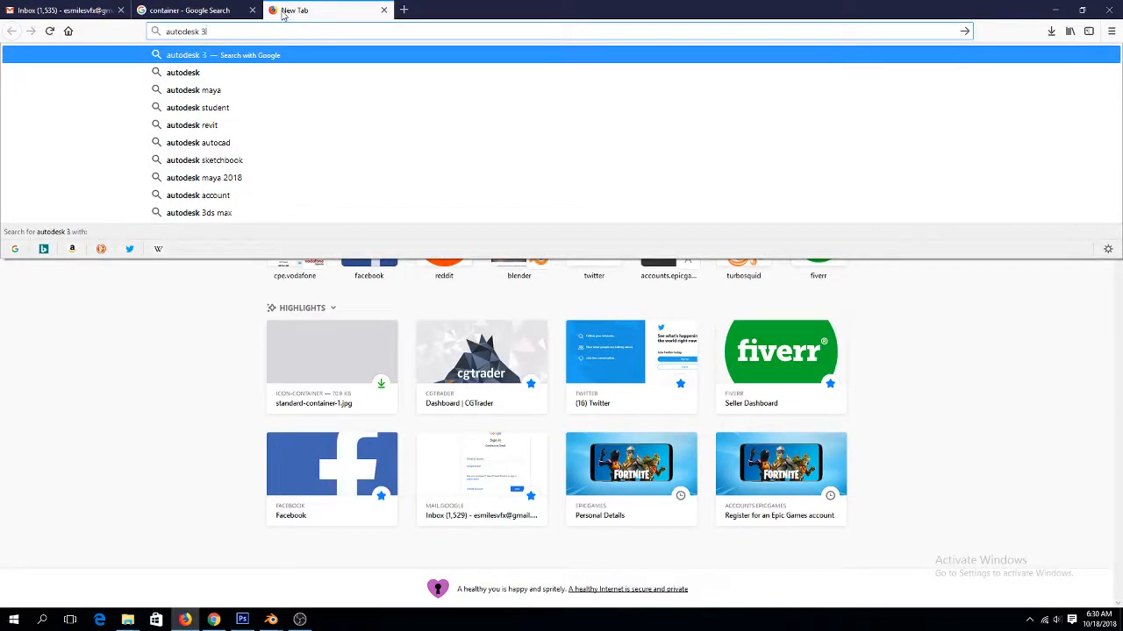
text(ds max)
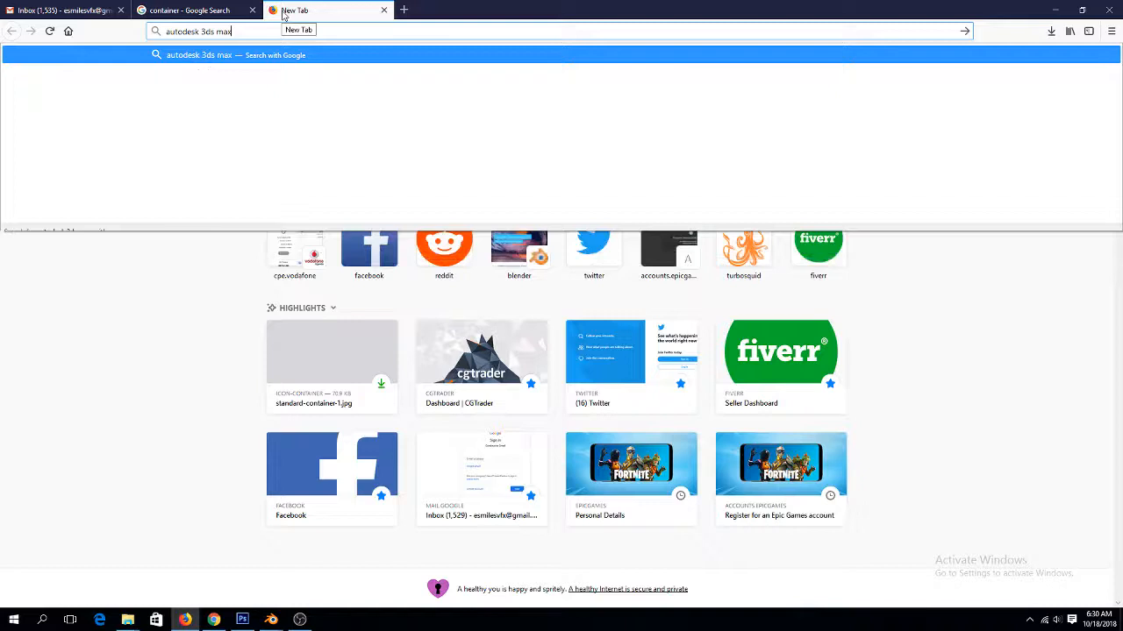
key(Return)
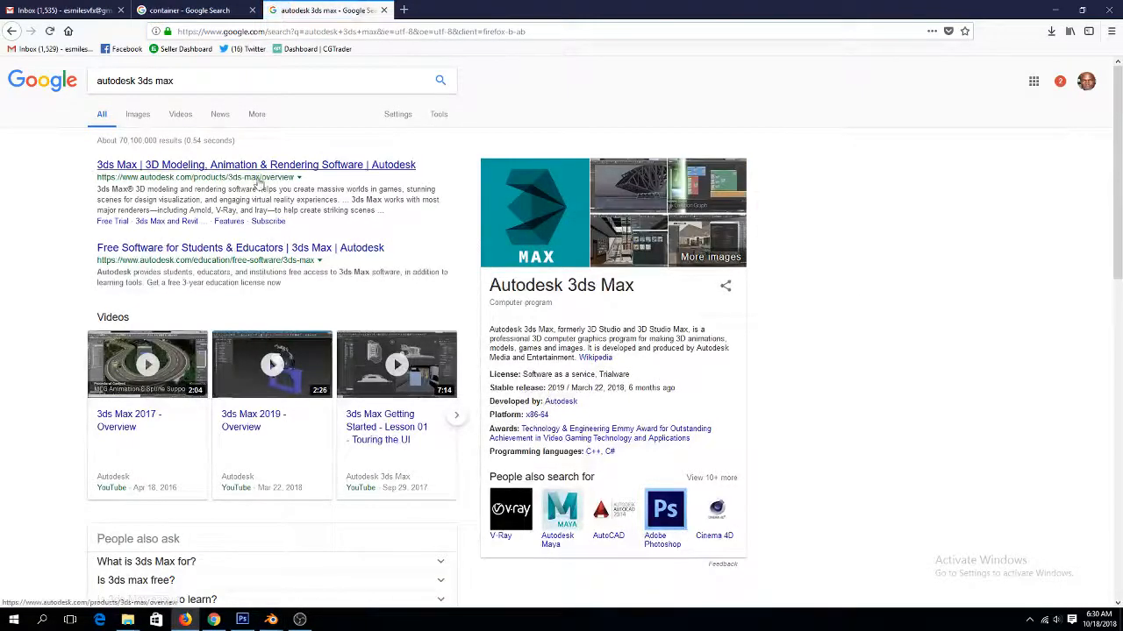
Open Autodesk's 3ds Max overview page from the results and examine the yearly subscription prices
click(279, 166)
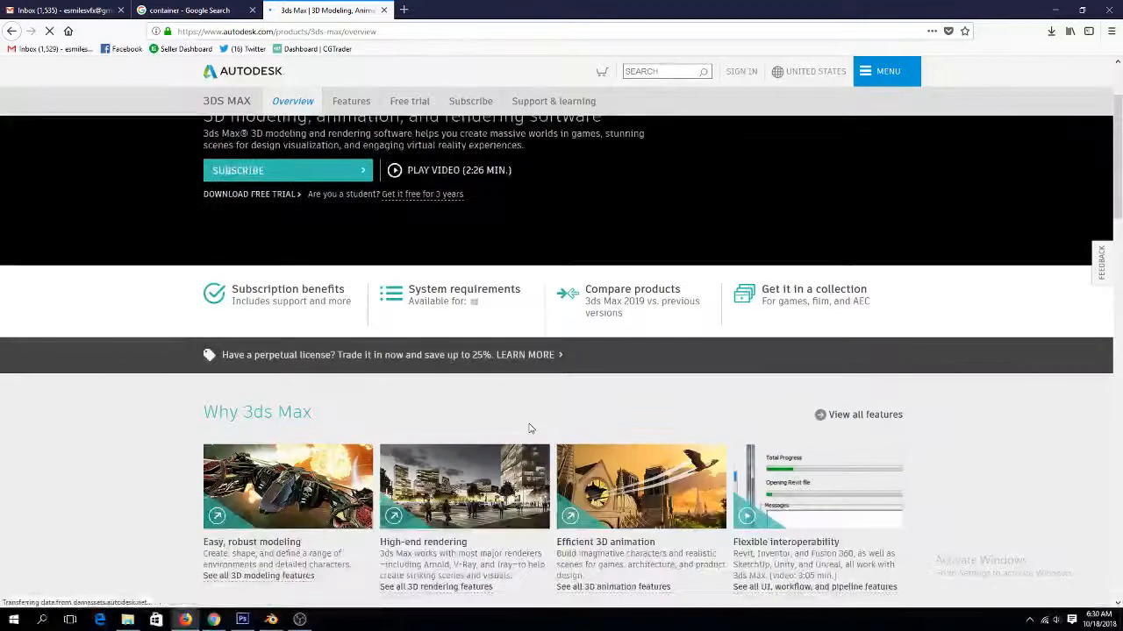
scroll(529, 428, down, 3)
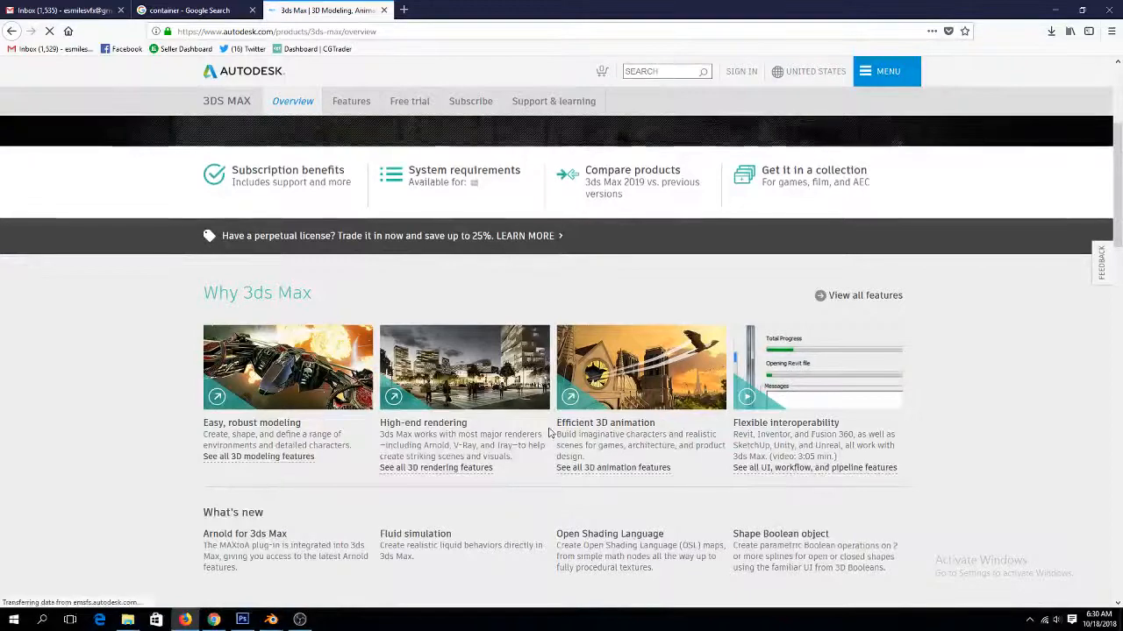
scroll(549, 432, up, 2)
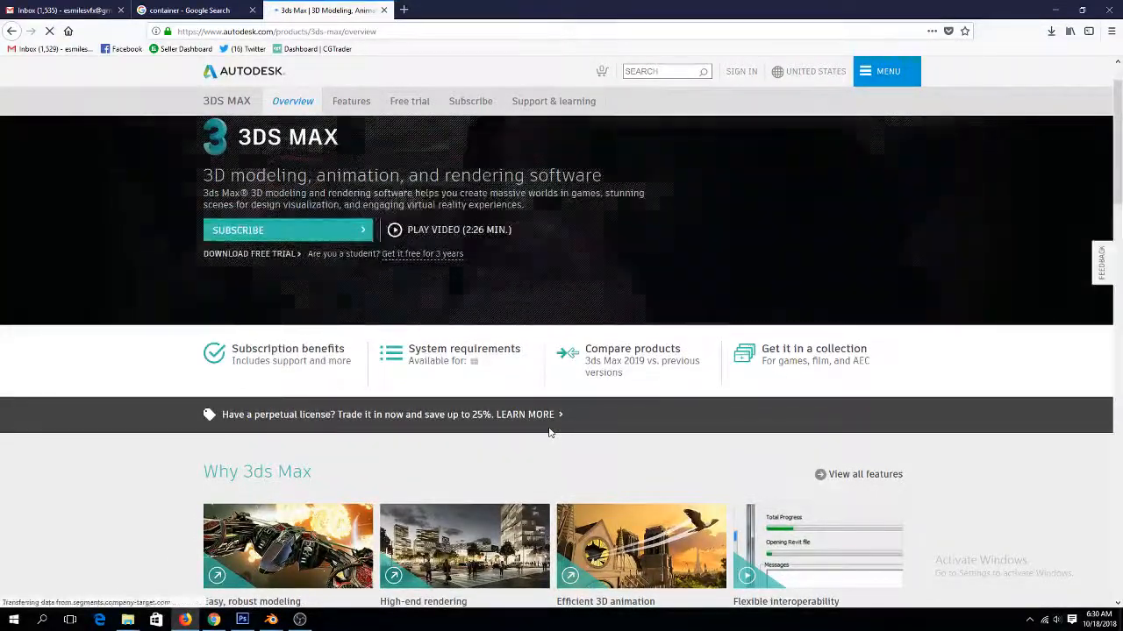
scroll(549, 432, up, 1)
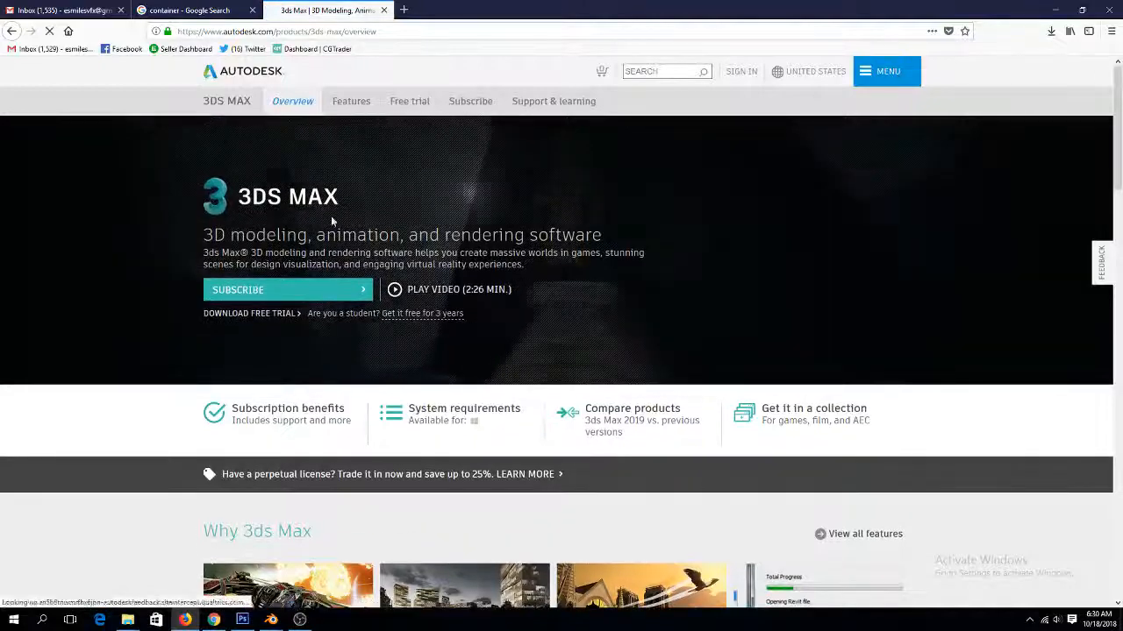
scroll(574, 225, down, 8)
scroll(654, 299, down, 5)
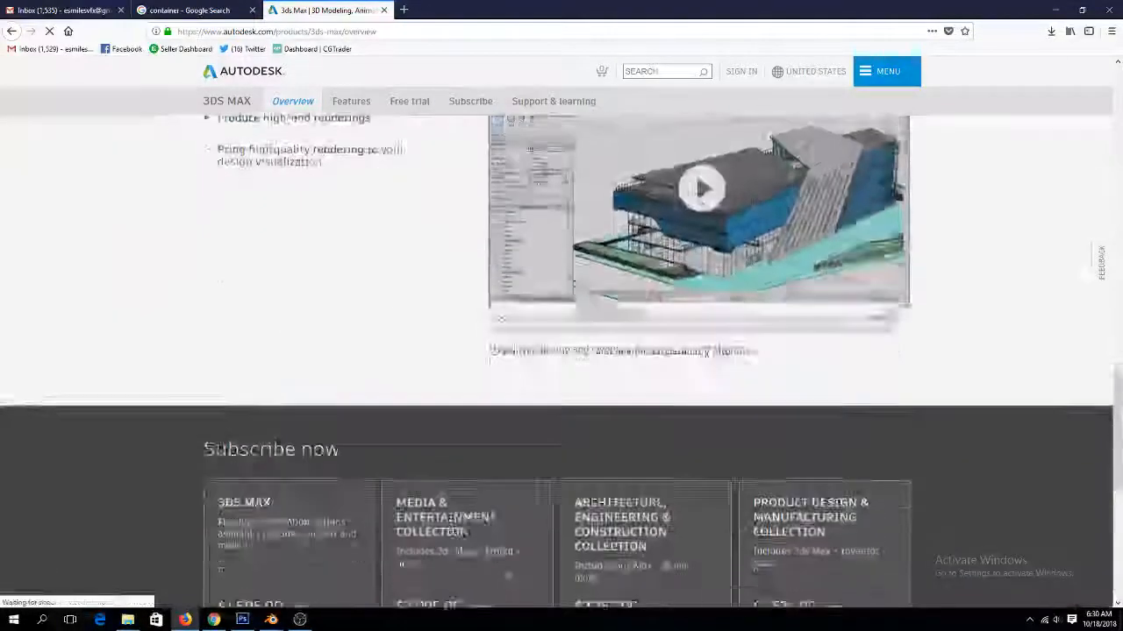
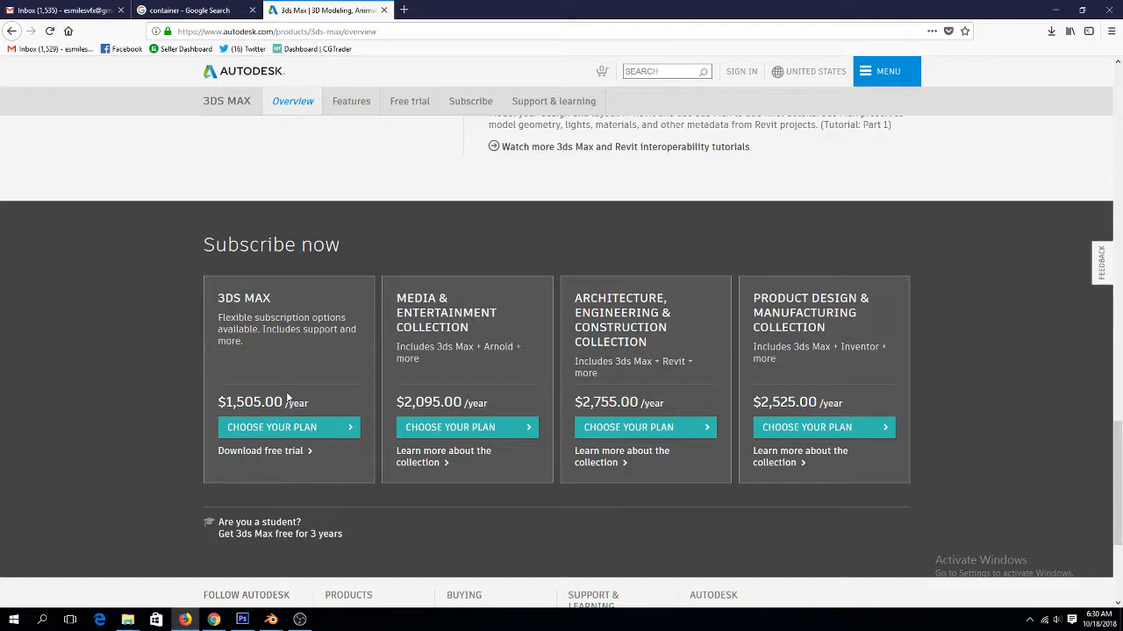
scroll(289, 397, up, 2)
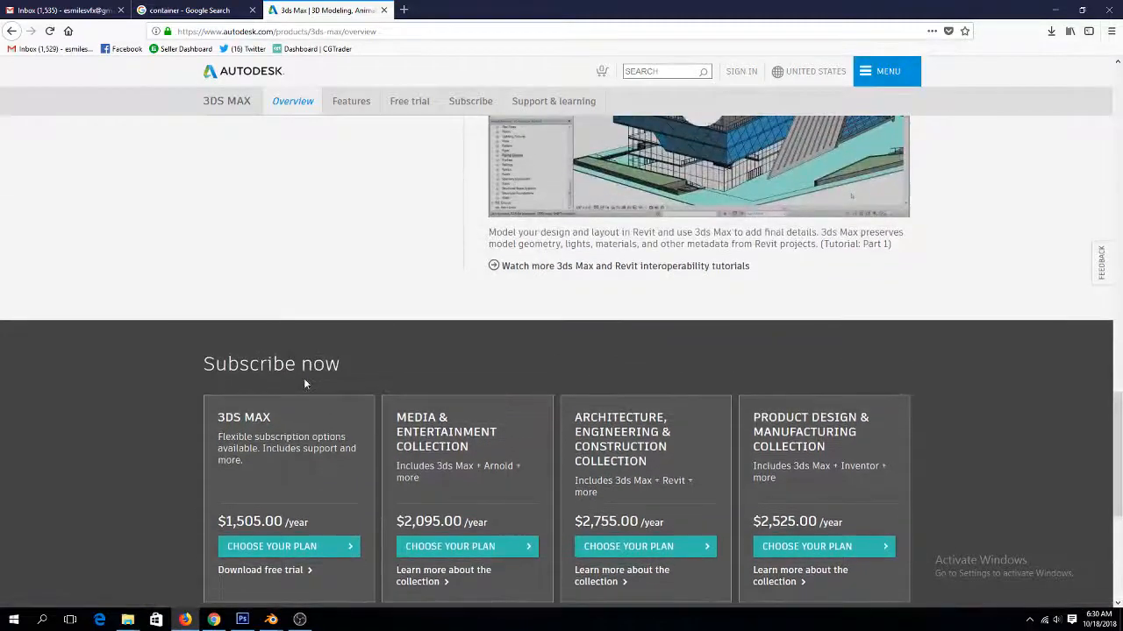
scroll(295, 398, down, 2)
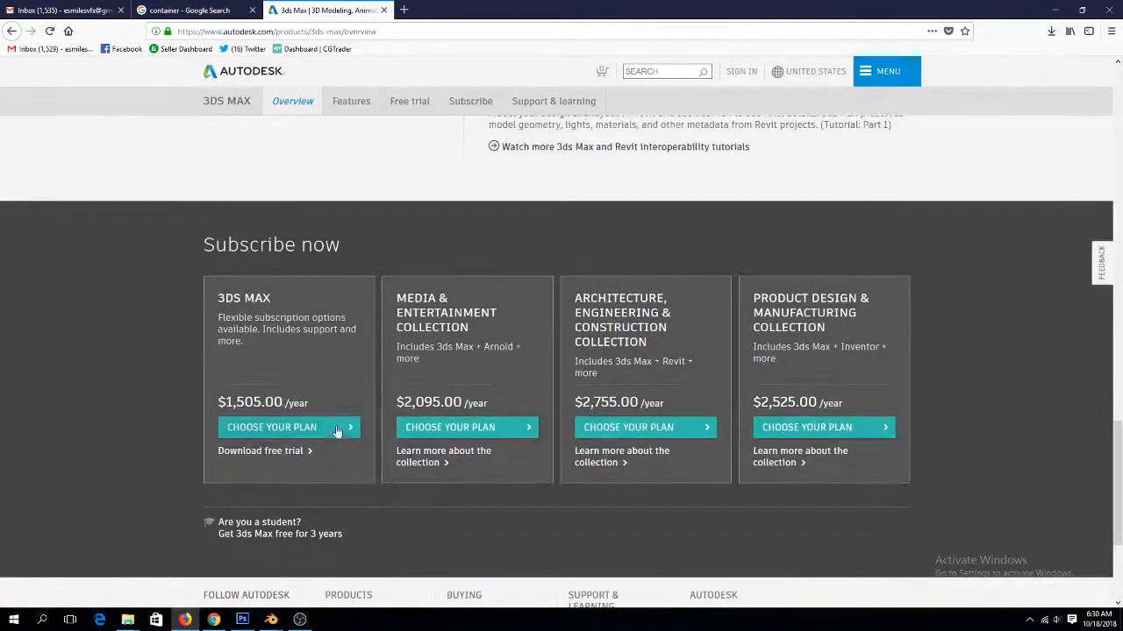
scroll(338, 430, down, 2)
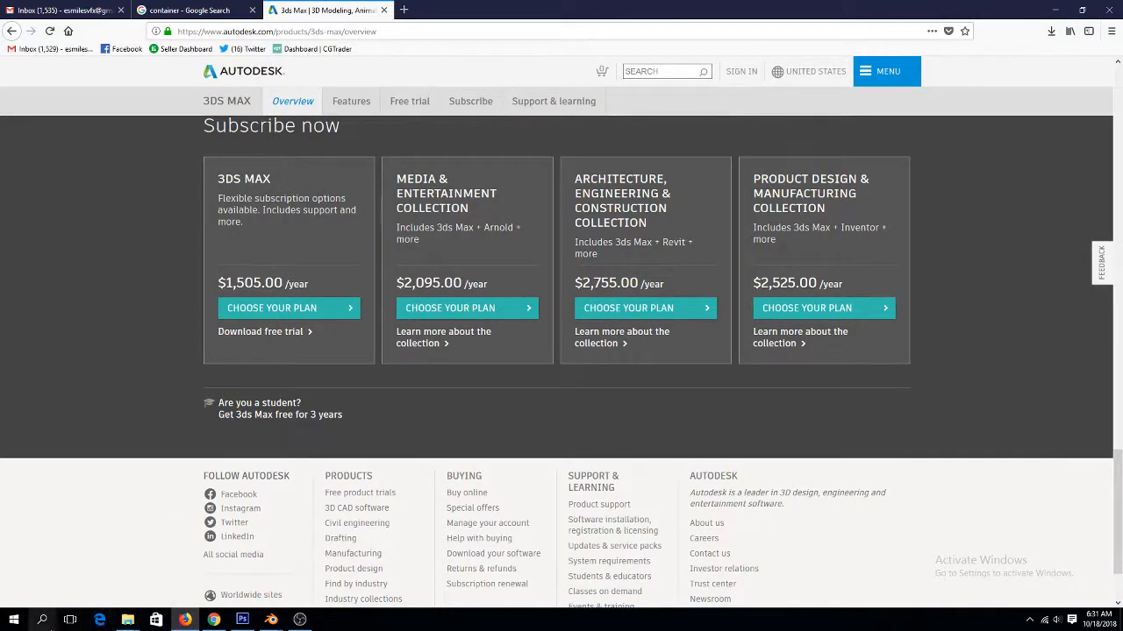
Open Calculator, multiply the yearly 3ds Max price of 1505 by 5, and close it
click(44, 621)
text(cal)
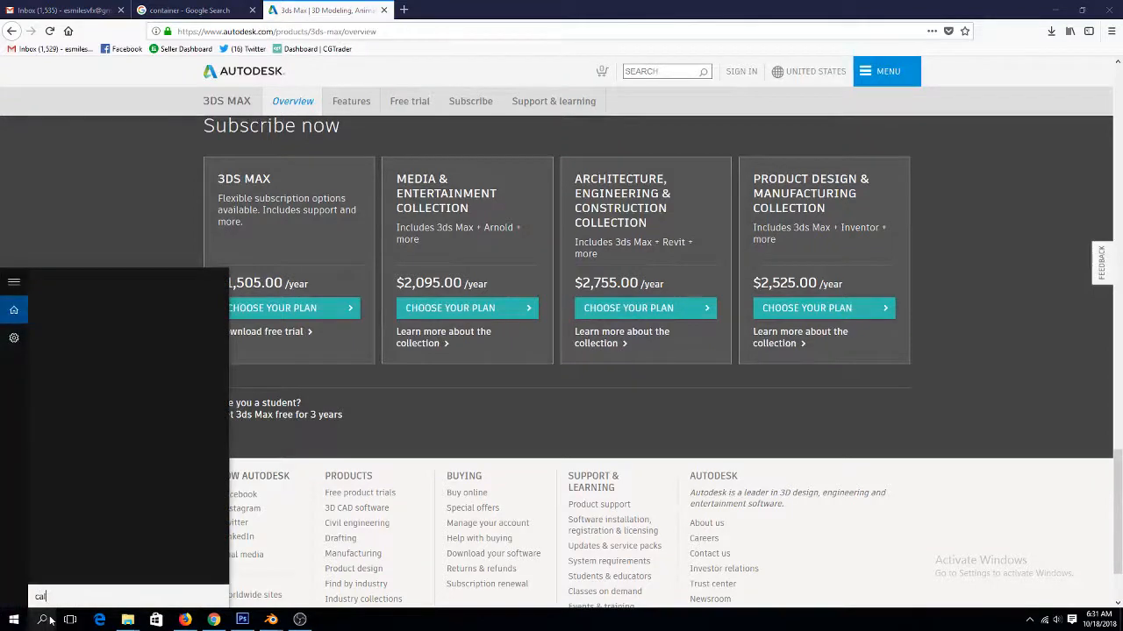
click(124, 335)
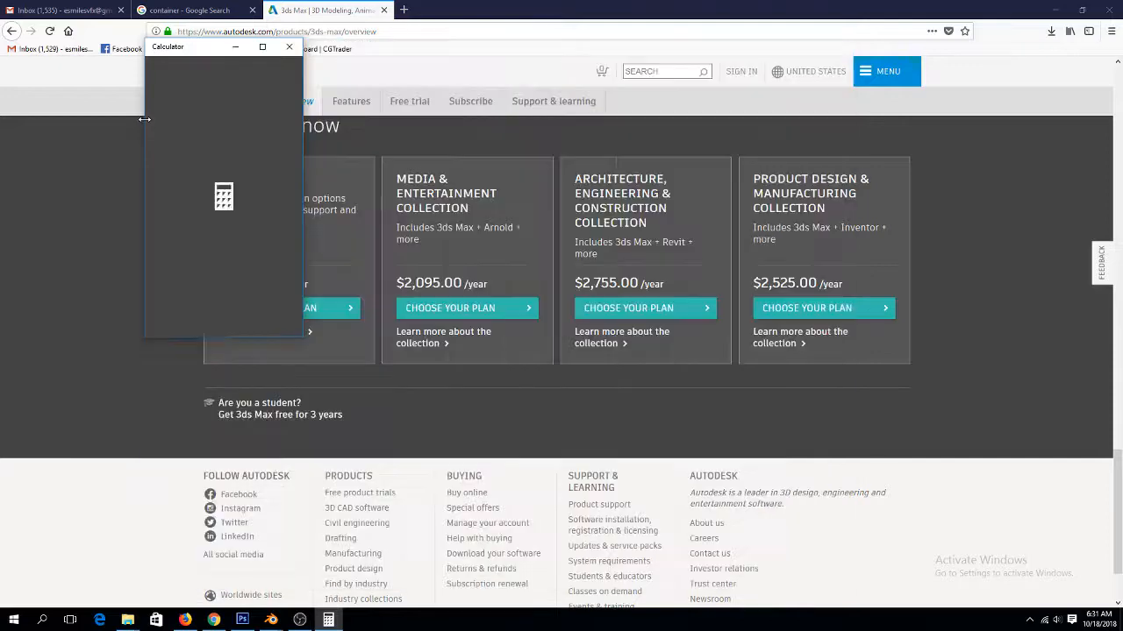
drag(189, 50, 602, 206)
key(5)
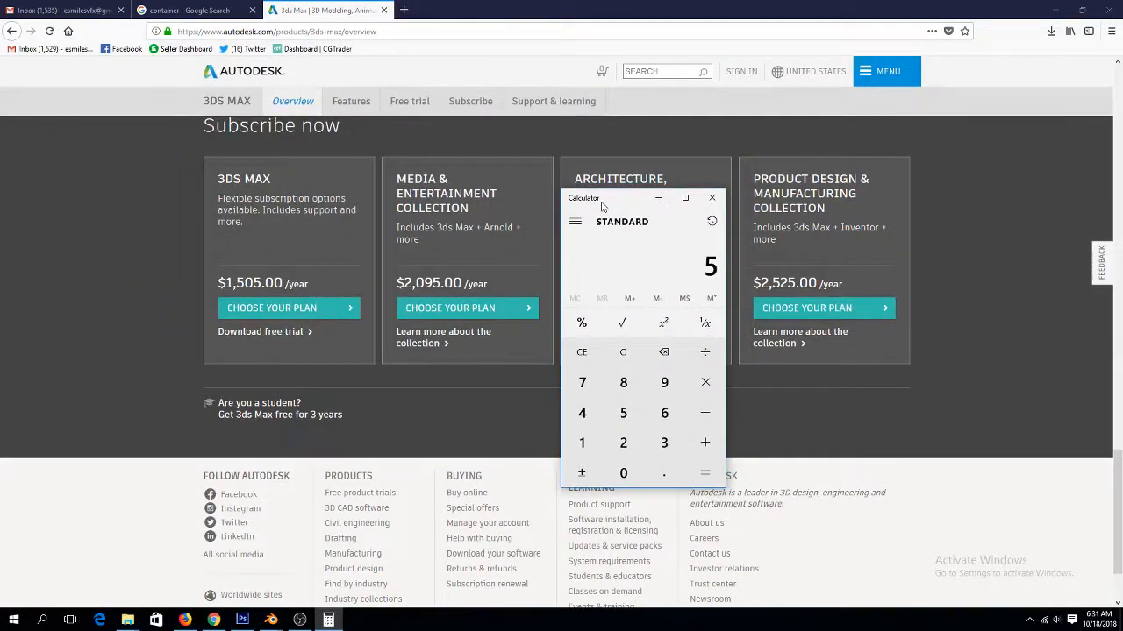
key(BackSpace)
text(150)
text(5)
text(5)
key(Return)
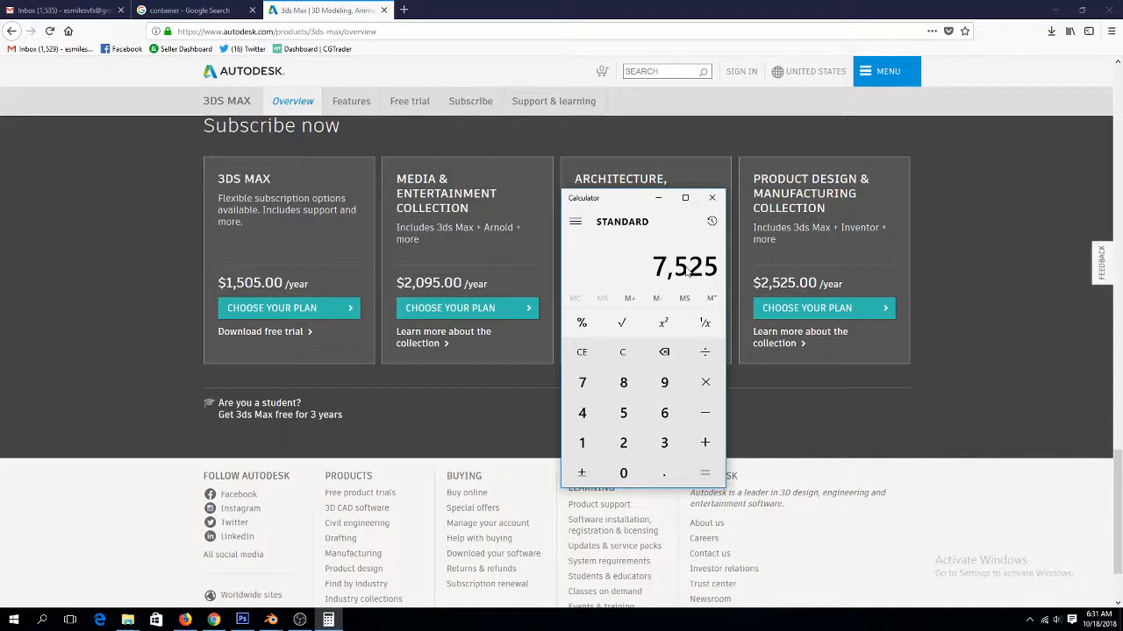
click(713, 198)
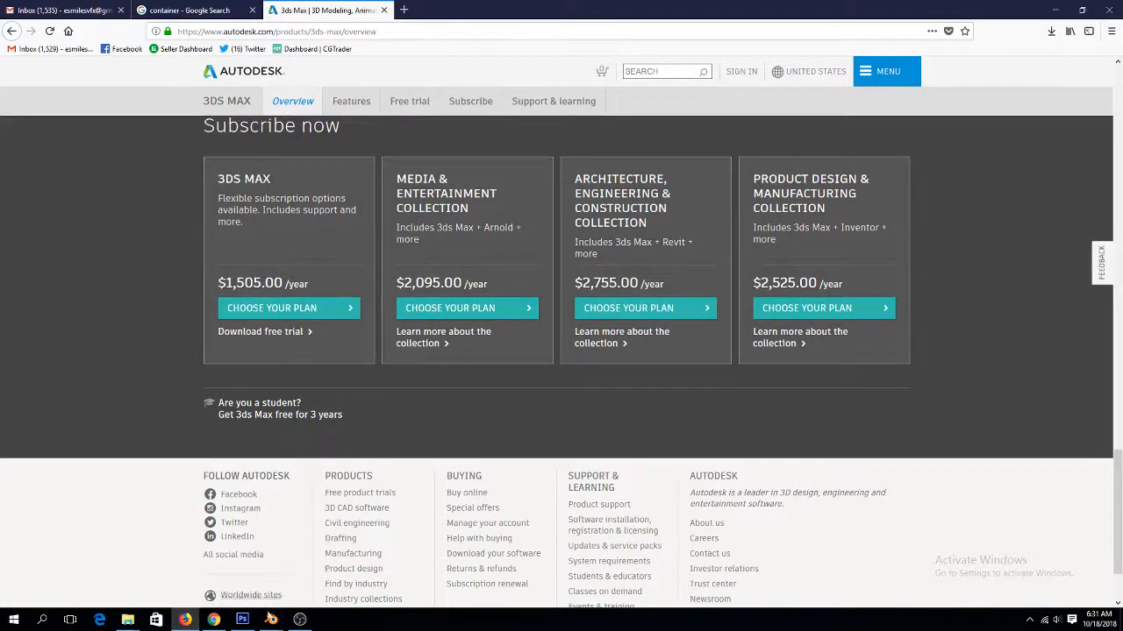
Switch back to Blender and inspect the cutter and the holes in the upper corner block from several angles
mouse_move(271, 619)
click(268, 553)
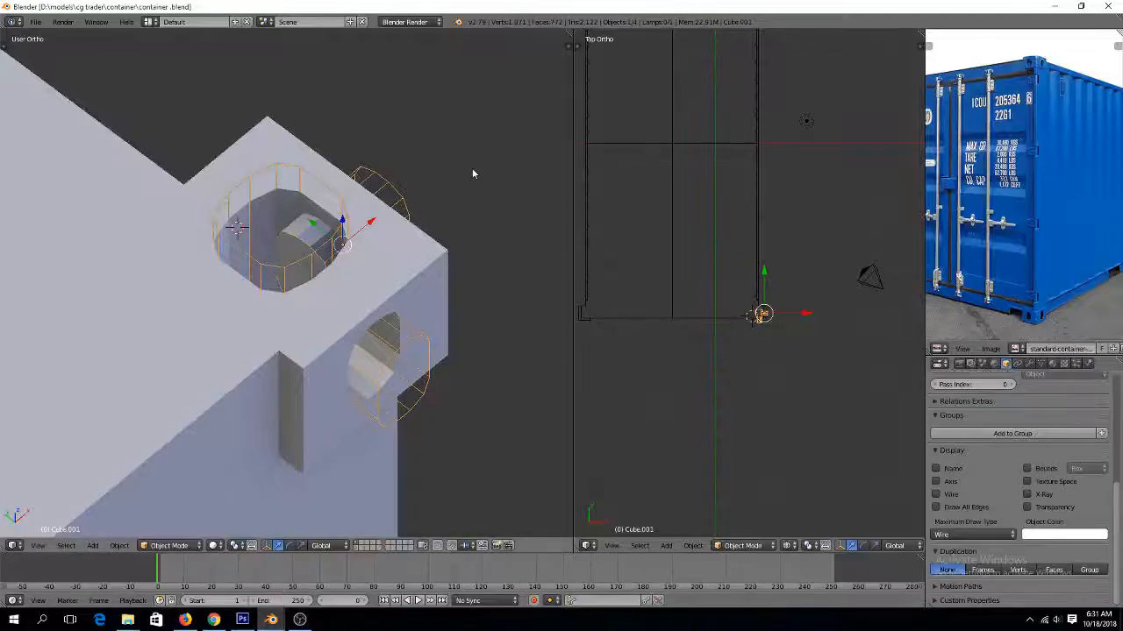
middle_drag(477, 160, 373, 202)
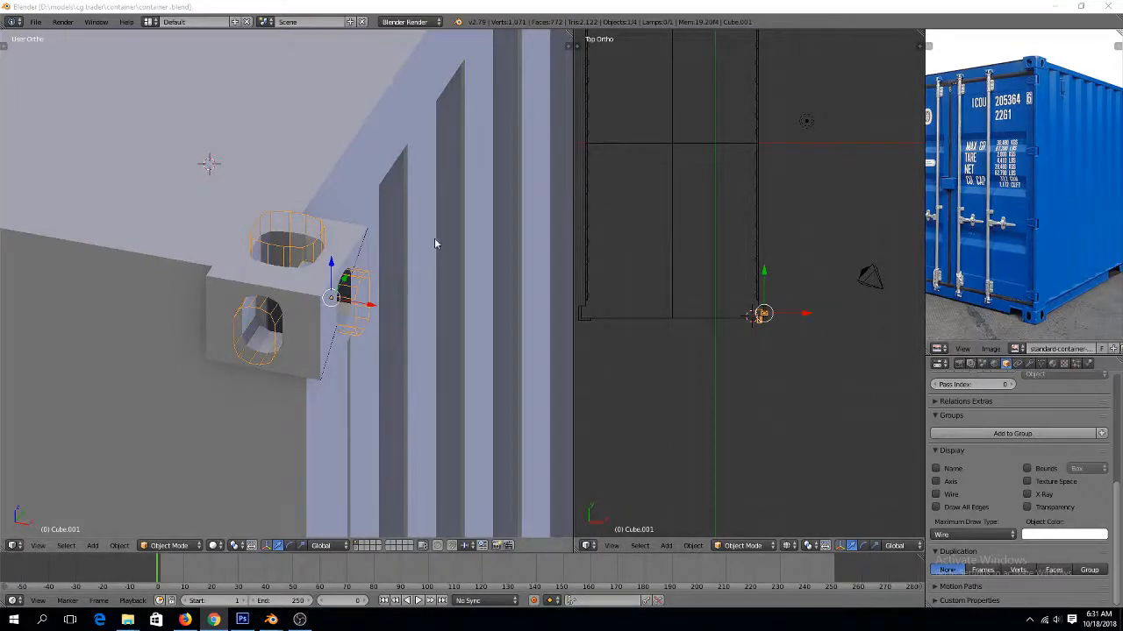
scroll(436, 243, down, 2)
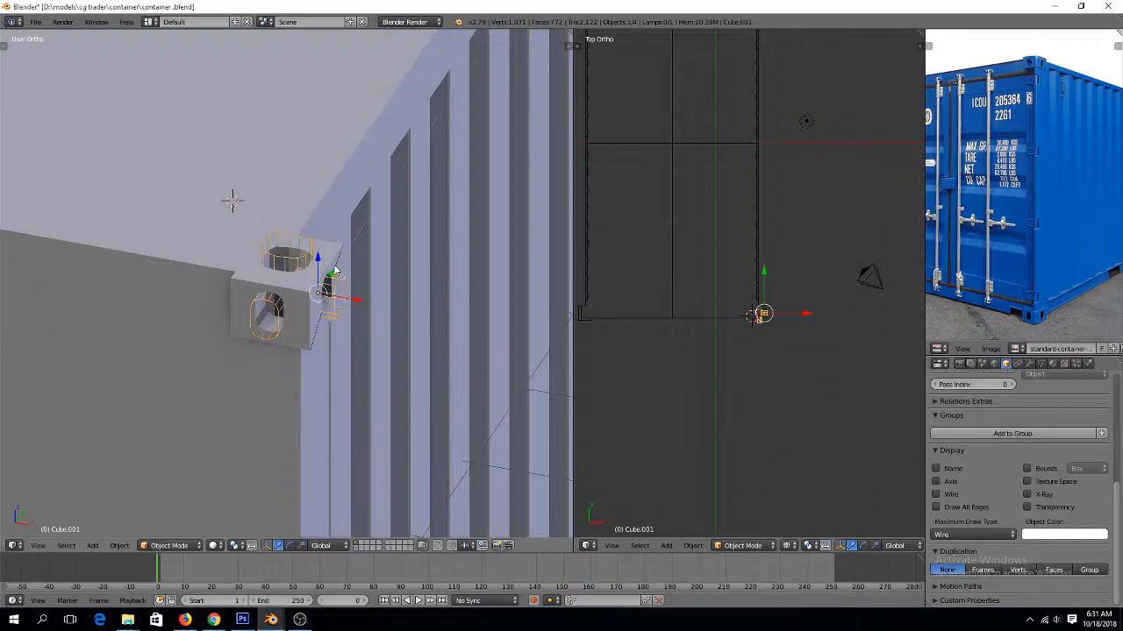
middle_drag(376, 220, 323, 216)
scroll(341, 254, up, 3)
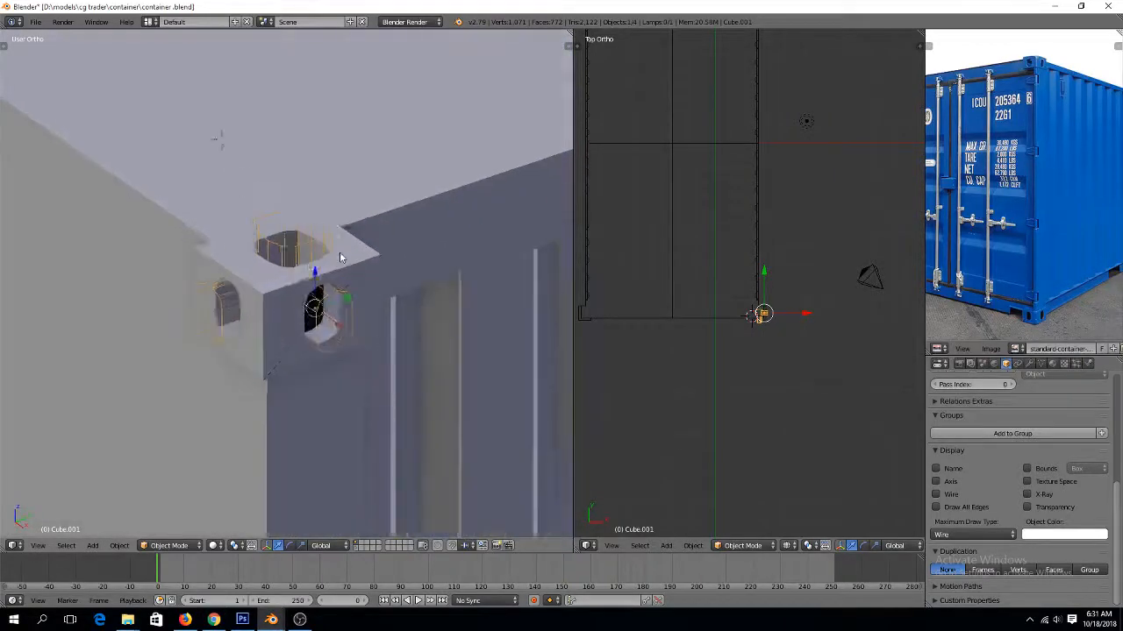
scroll(287, 271, down, 1)
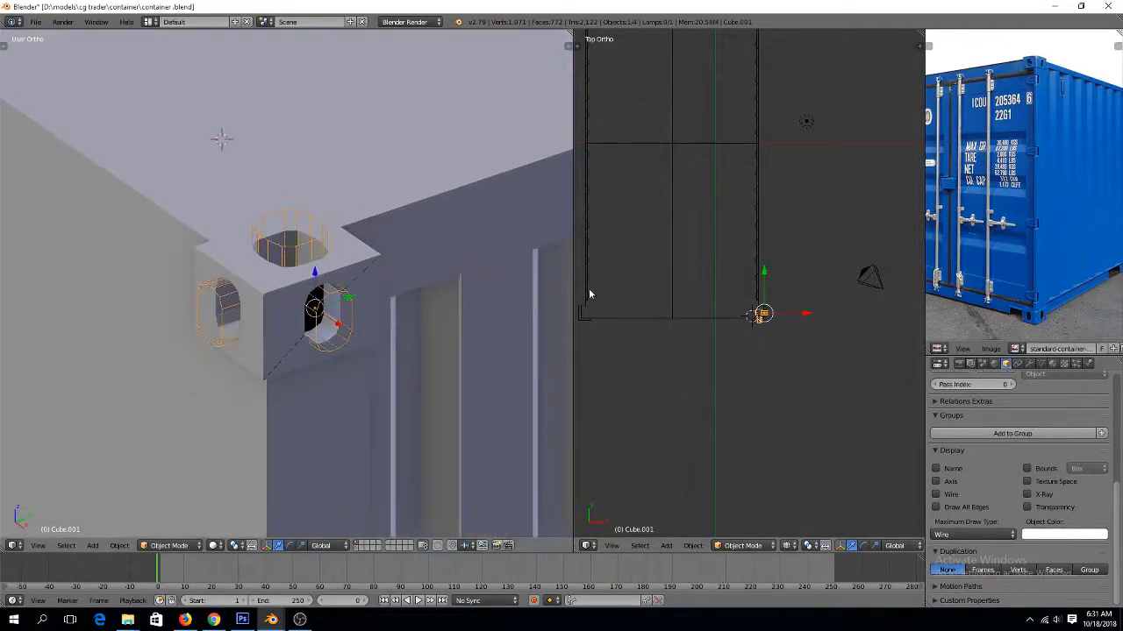
Apply the Boolean Difference modifier on the container body to make the corner block's holes permanent
click(1030, 363)
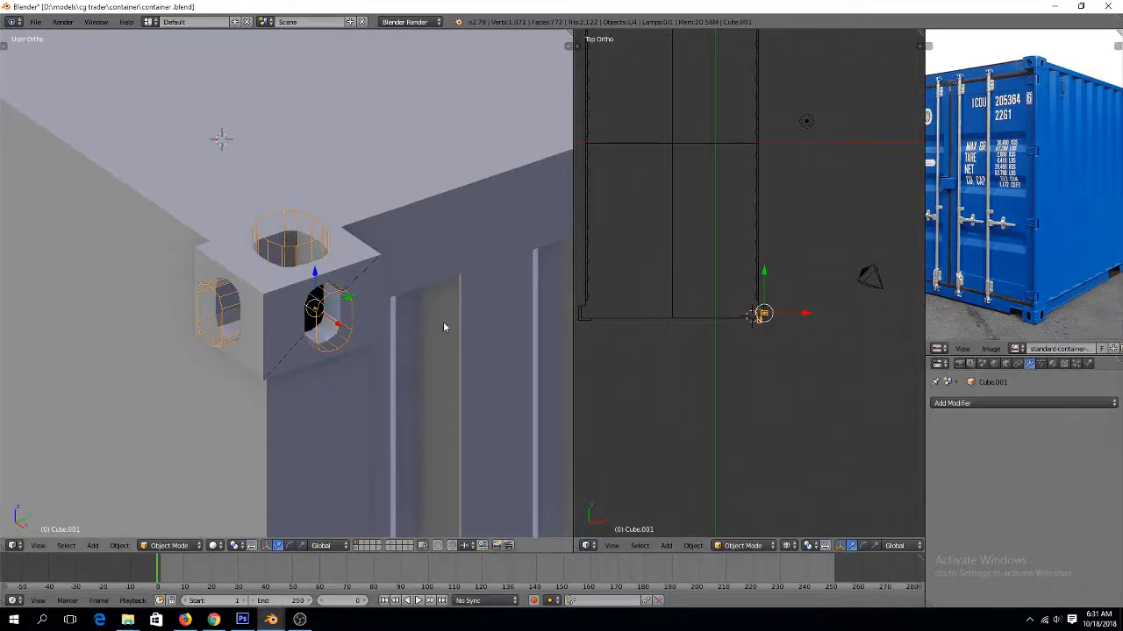
scroll(551, 325, up, 2)
scroll(373, 324, up, 2)
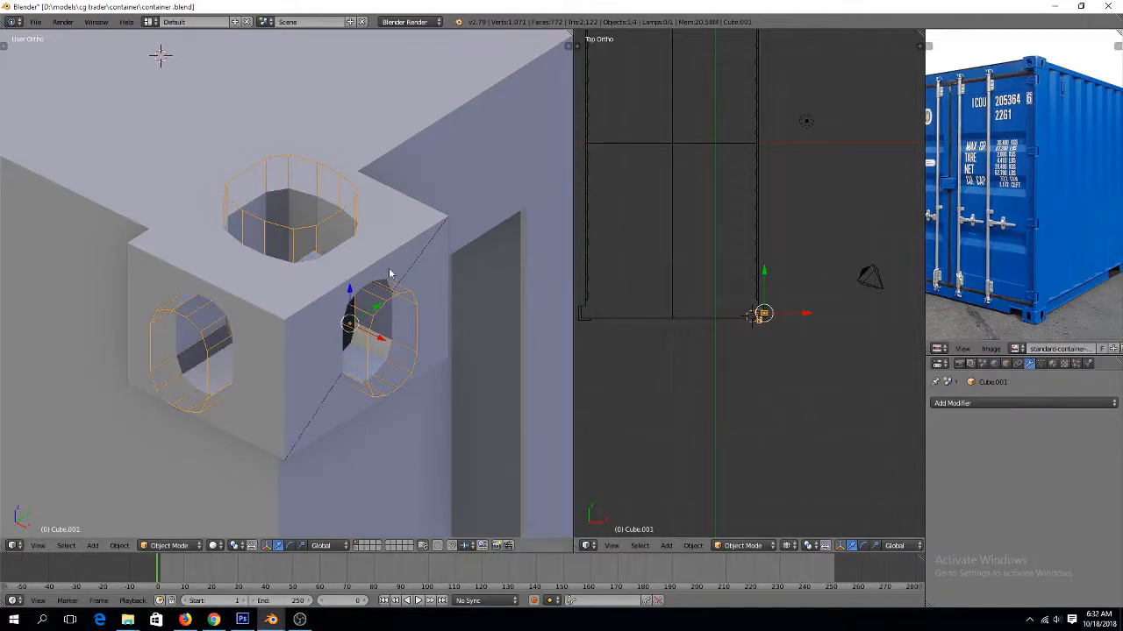
middle_drag(268, 300, 340, 324)
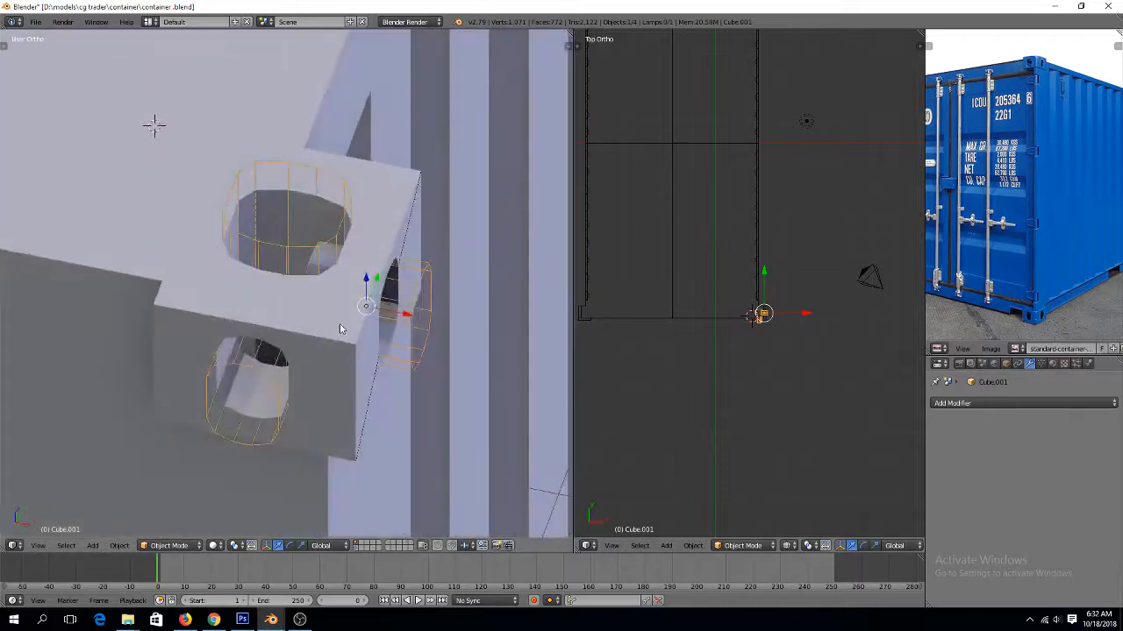
right_click(346, 323)
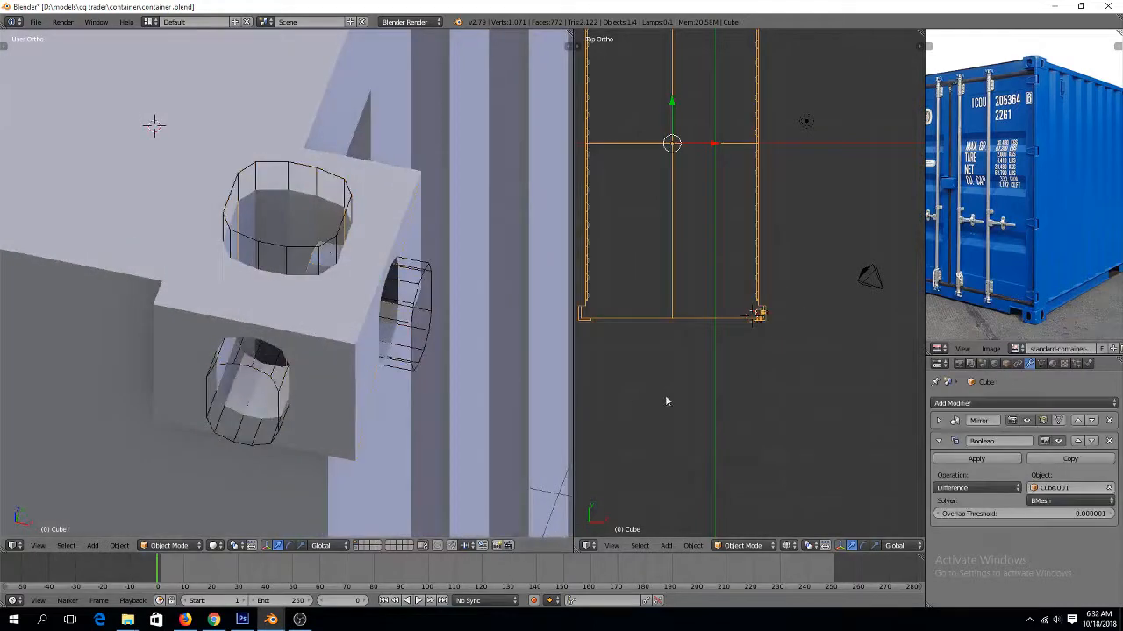
click(972, 460)
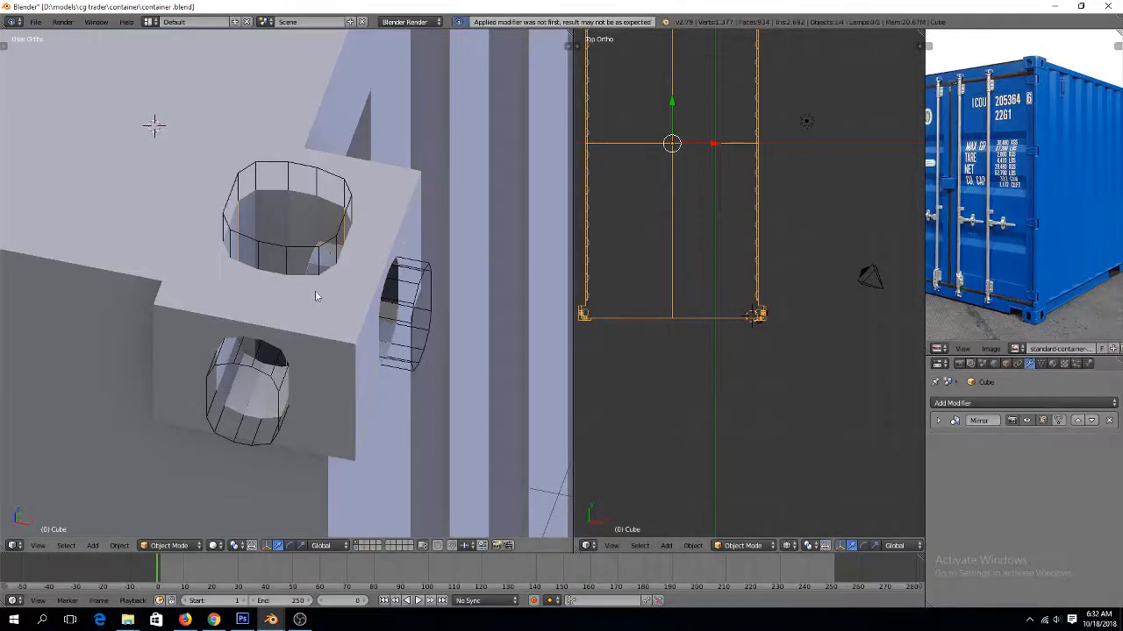
Delete the wireframe cutter object around the corner block
scroll(330, 278, down, 1)
middle_drag(375, 246, 320, 213)
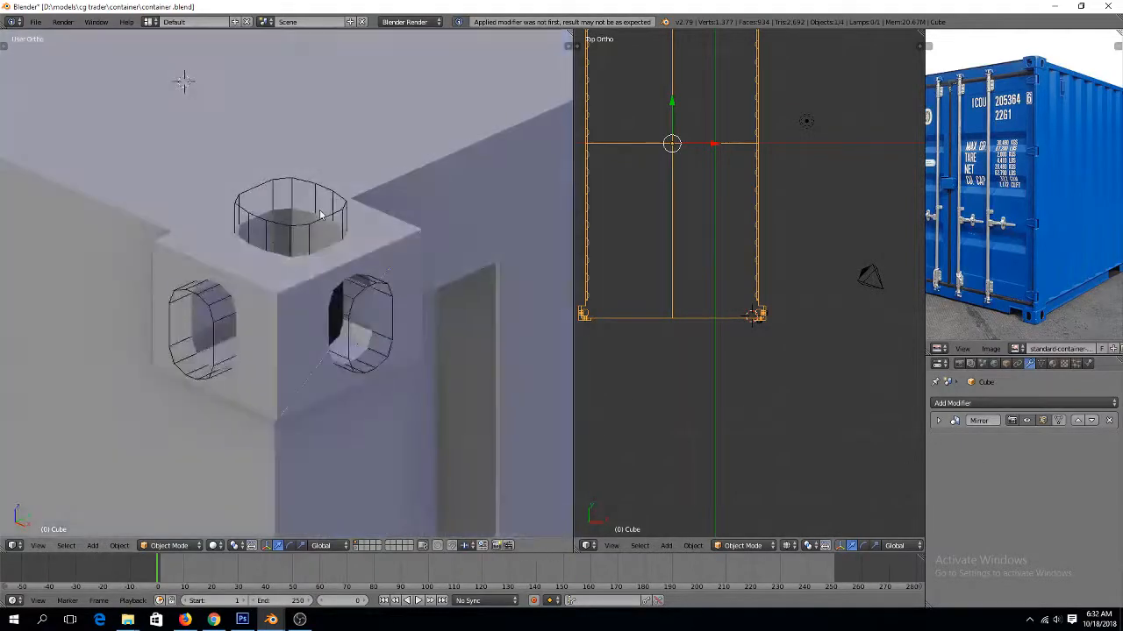
right_click(320, 215)
right_click(321, 218)
right_click(323, 222)
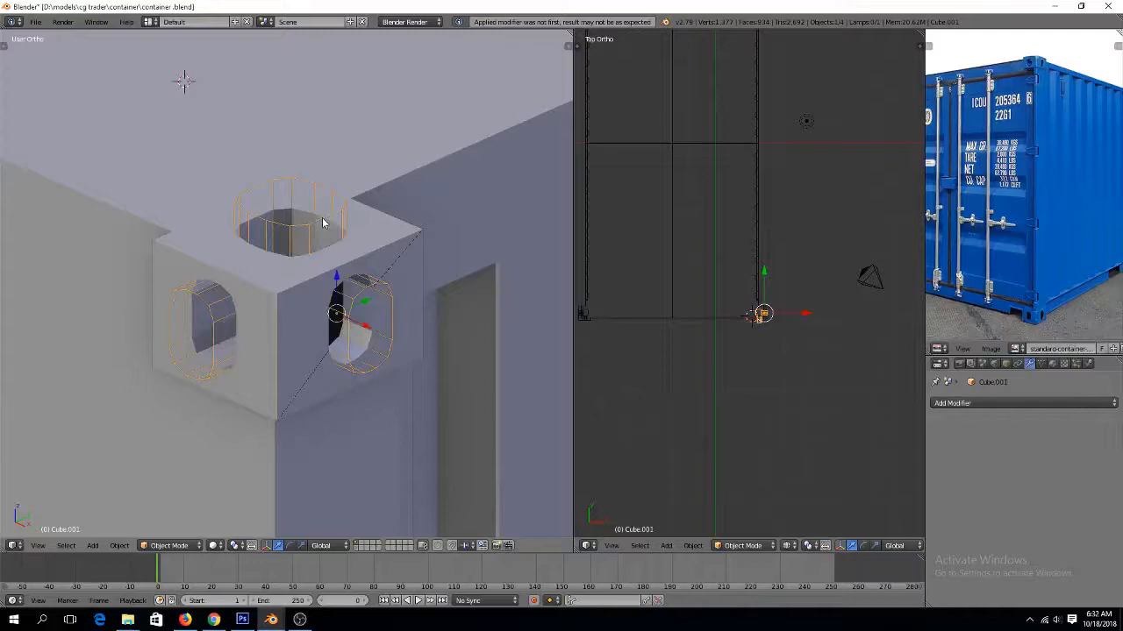
key(x)
click(323, 223)
Edit the container body's mesh and delete only the flat inner end face of the corner block's side hole
right_click(343, 251)
key(Tab)
scroll(371, 300, up, 2)
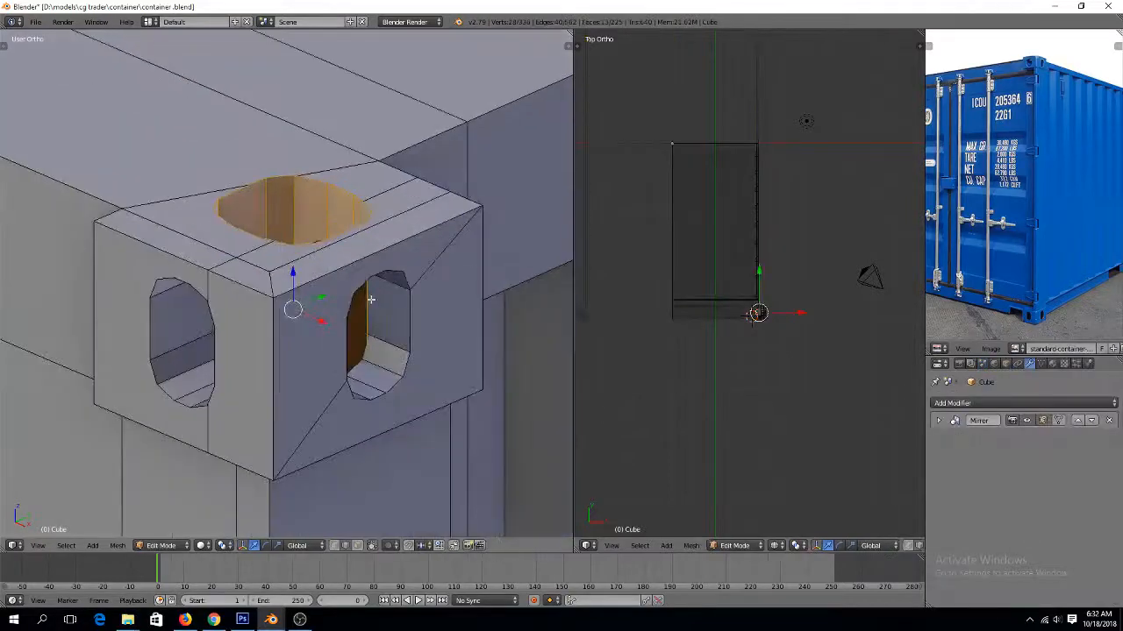
middle_drag(334, 277, 461, 329)
key(ctrl+Tab)
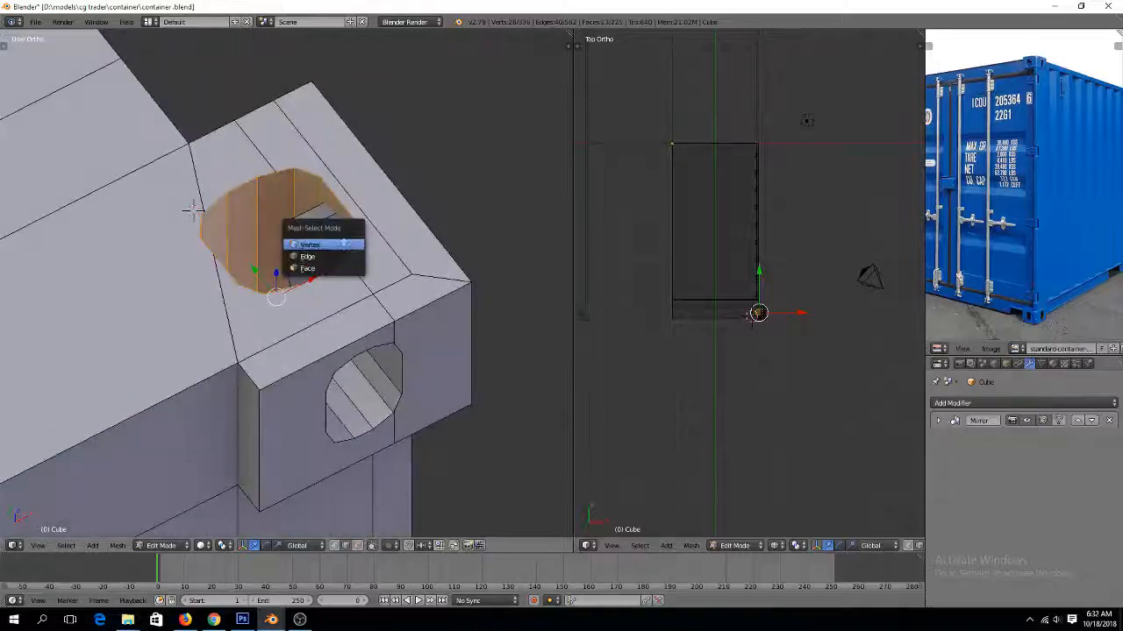
click(316, 245)
alt+right_click(317, 246)
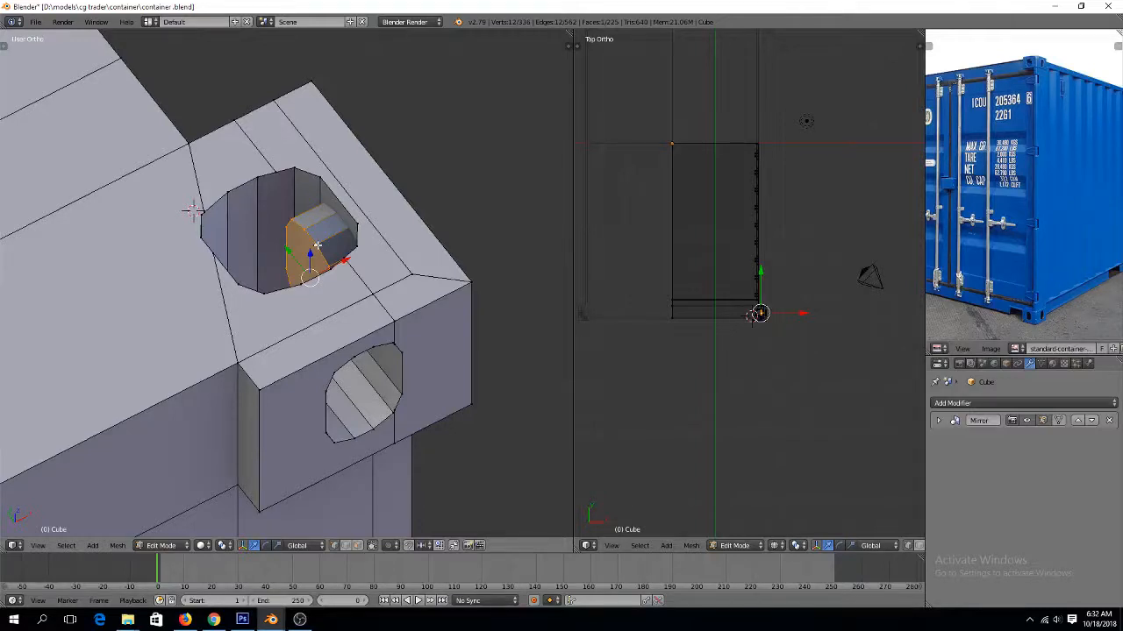
key(x)
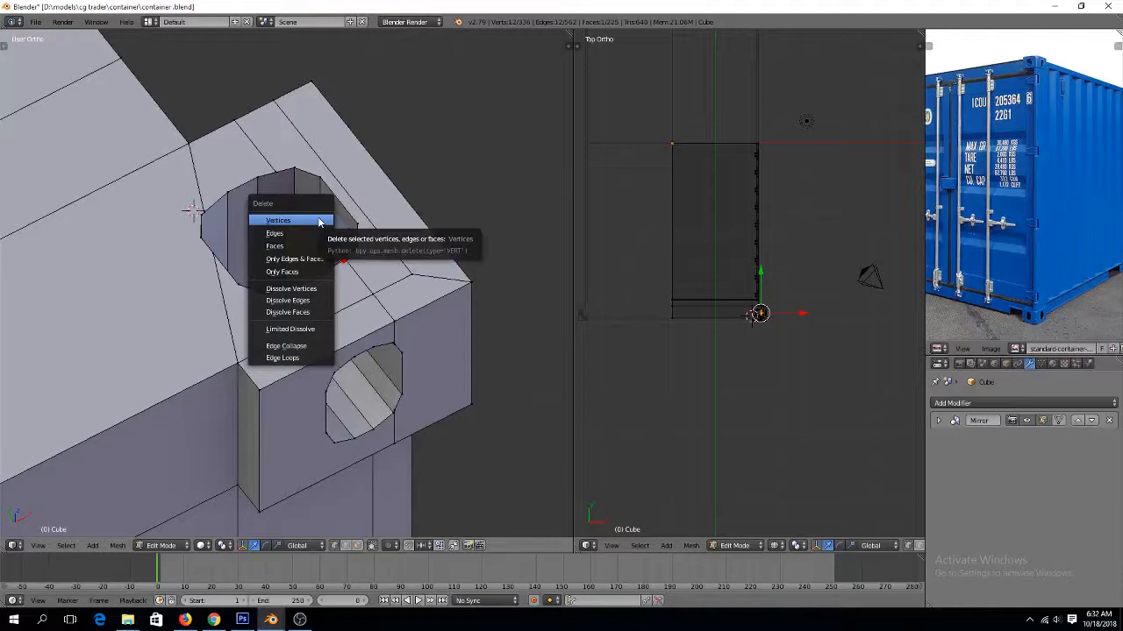
click(281, 272)
scroll(329, 239, up, 4)
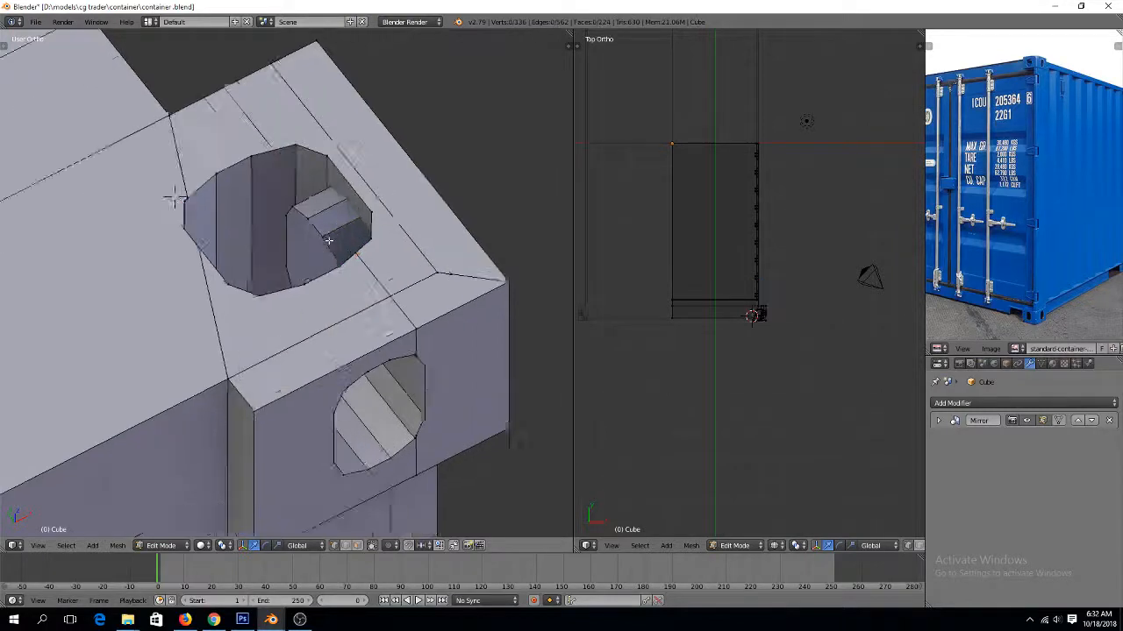
Try to move the edge loop at the side hole's inner end outward along X
alt+right_click(341, 213)
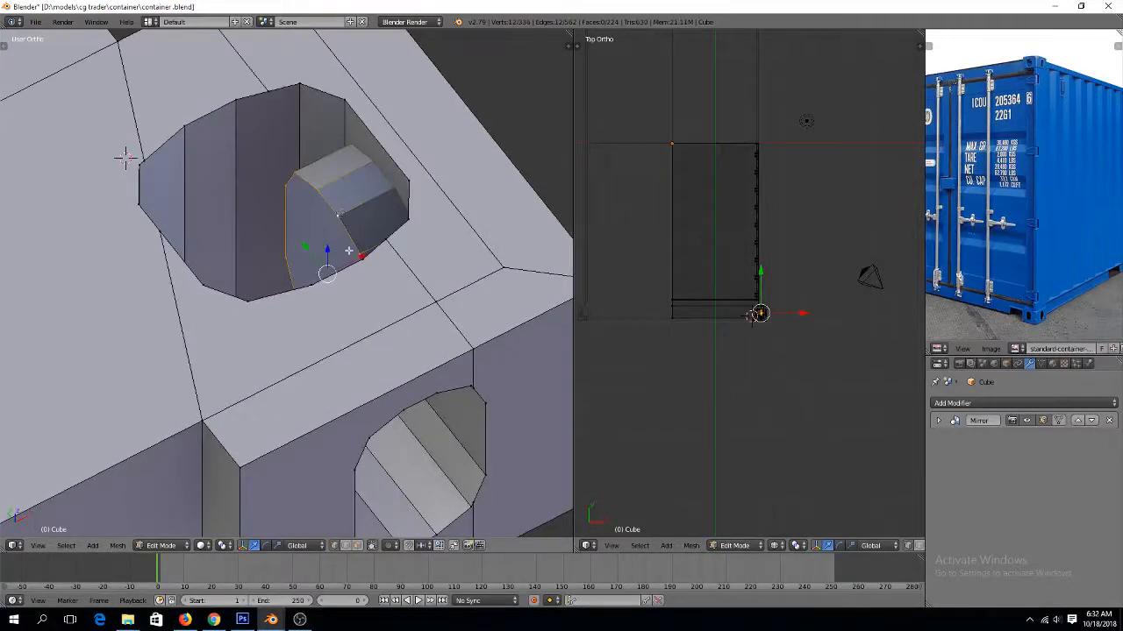
drag(363, 258, 407, 237)
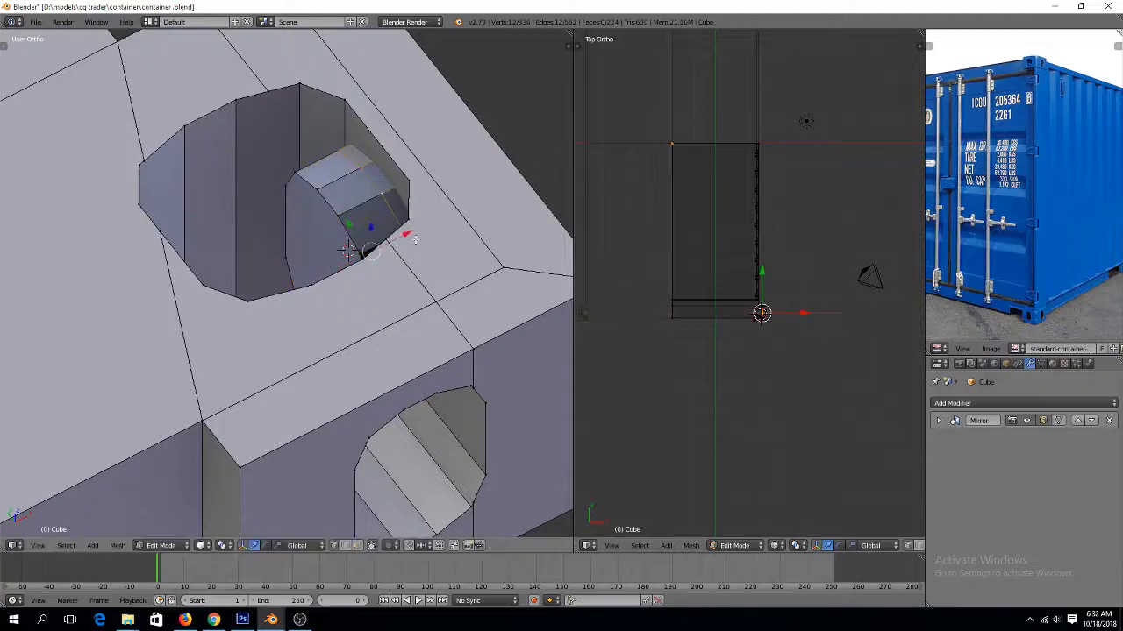
key(ctrl+z)
Remove doubles across the container body's entire mesh
key(a)
key(a)
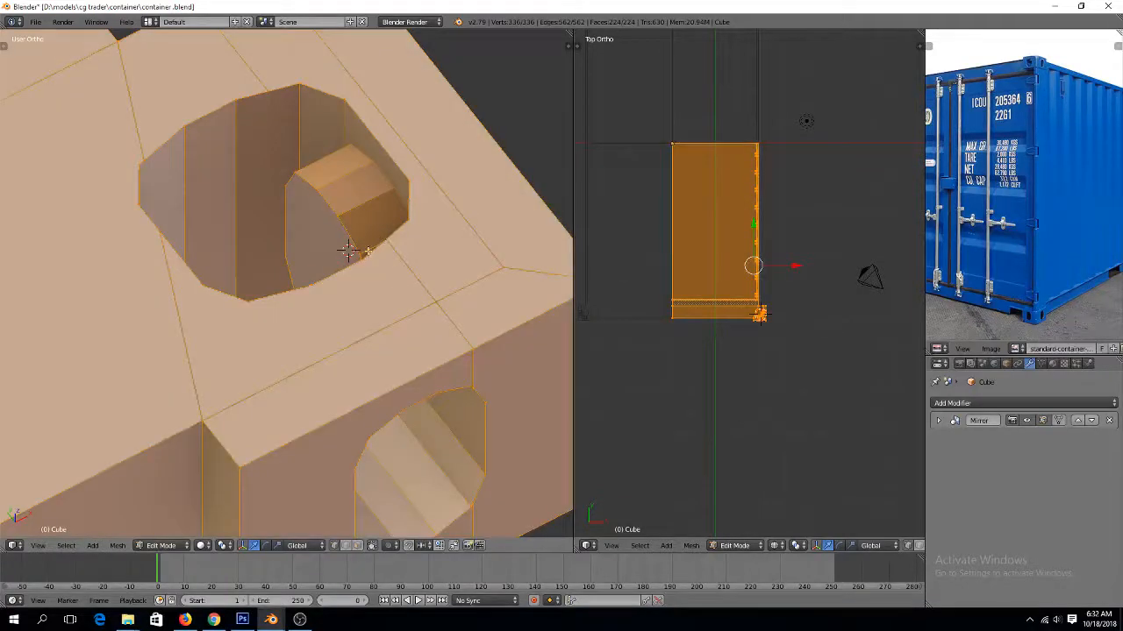
key(w)
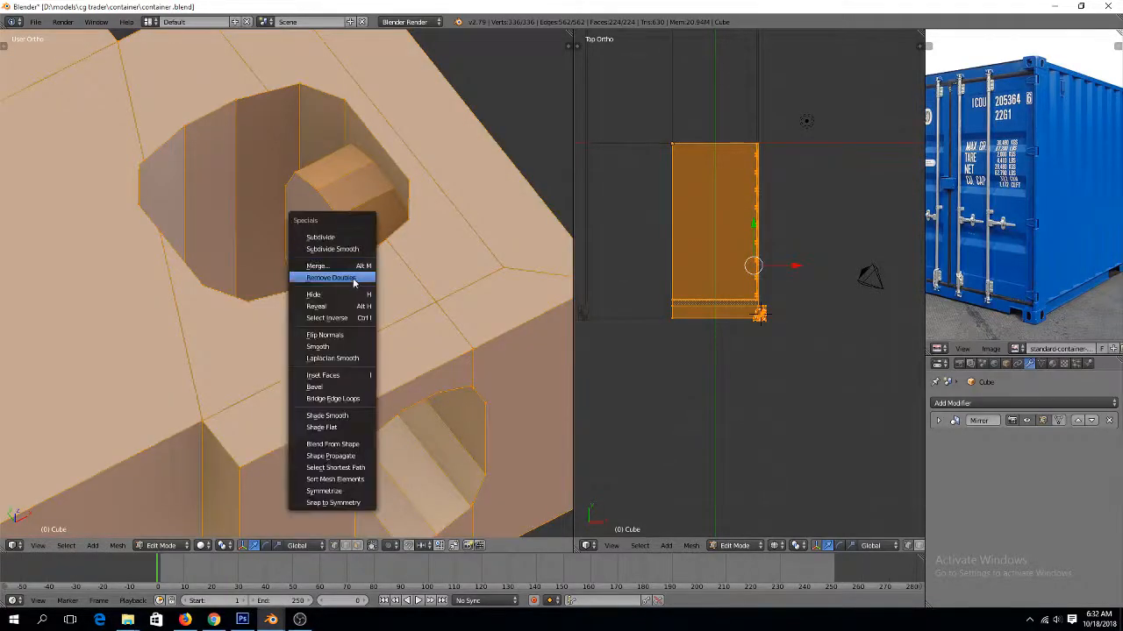
click(359, 268)
Move the side hole's inner end face outward along X by about 0.04 and delete that face
right_click(324, 226)
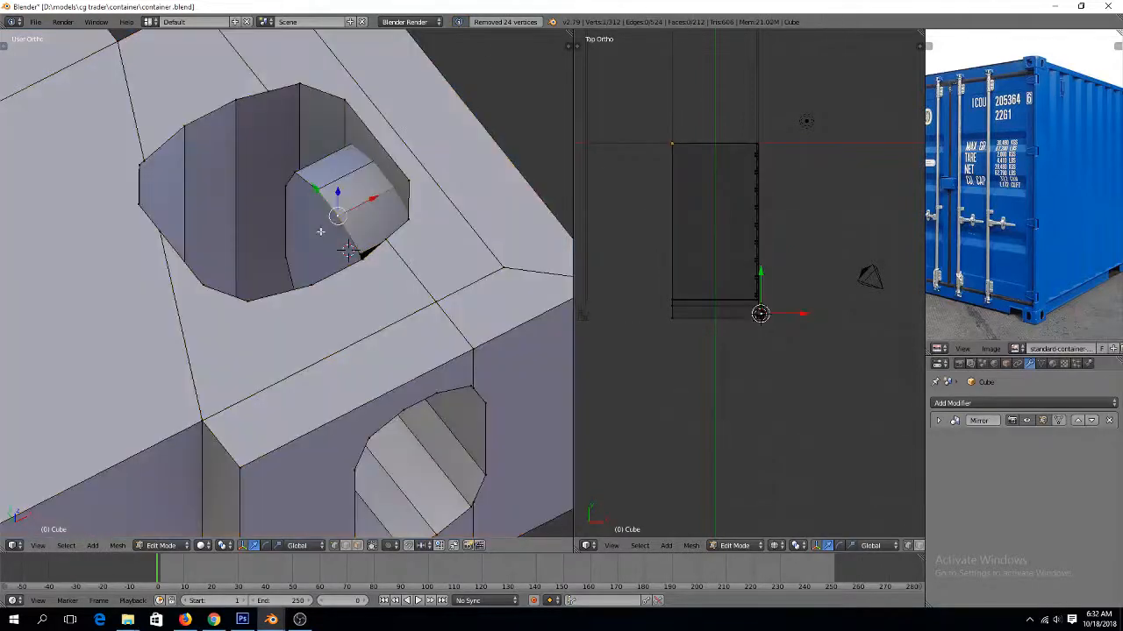
key(ctrl+Tab)
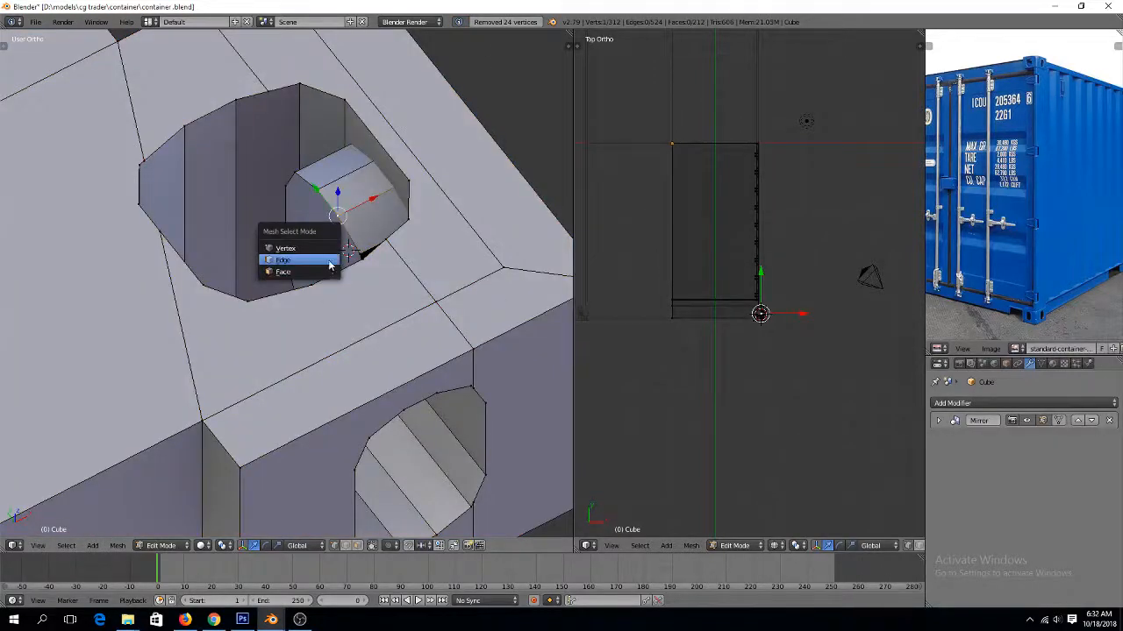
click(327, 272)
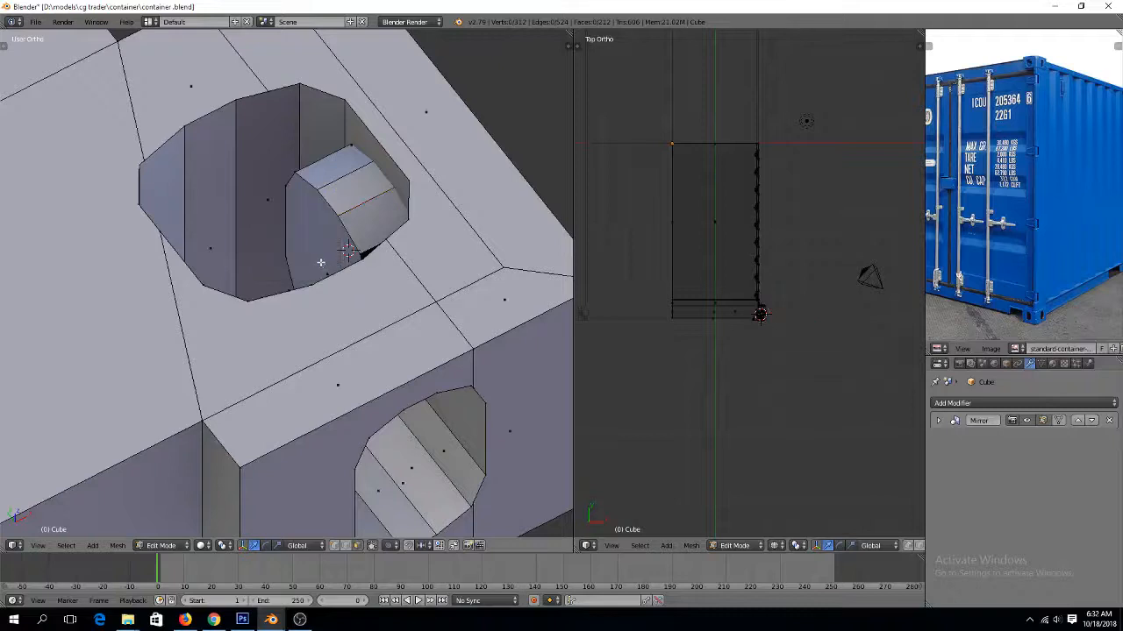
right_click(336, 264)
key(g)
key(x)
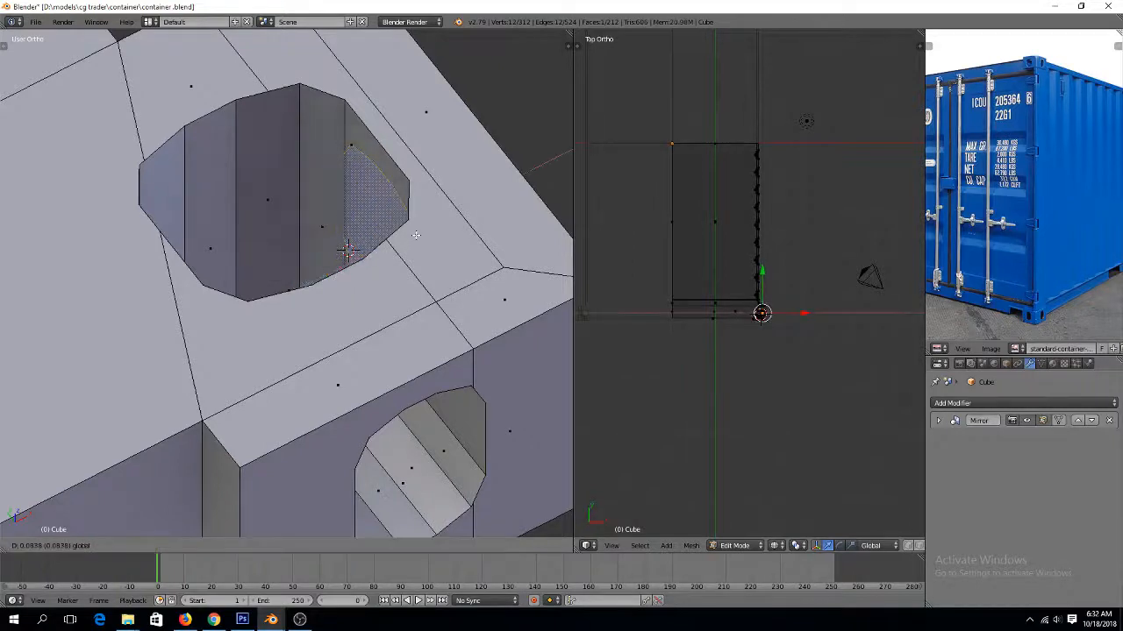
click(415, 239)
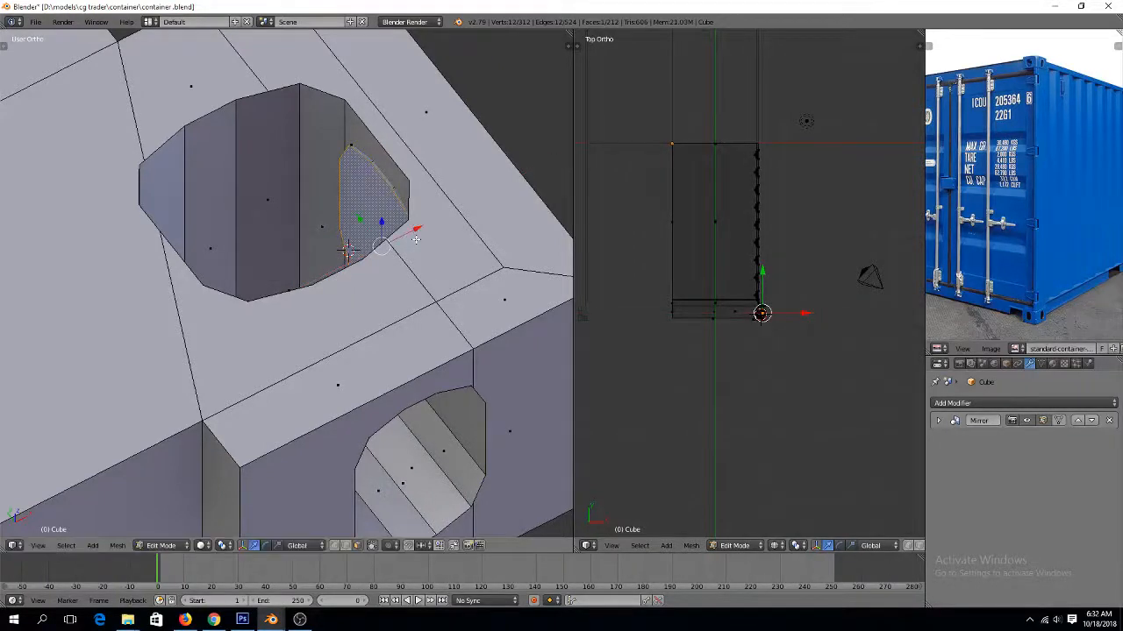
key(x)
click(415, 239)
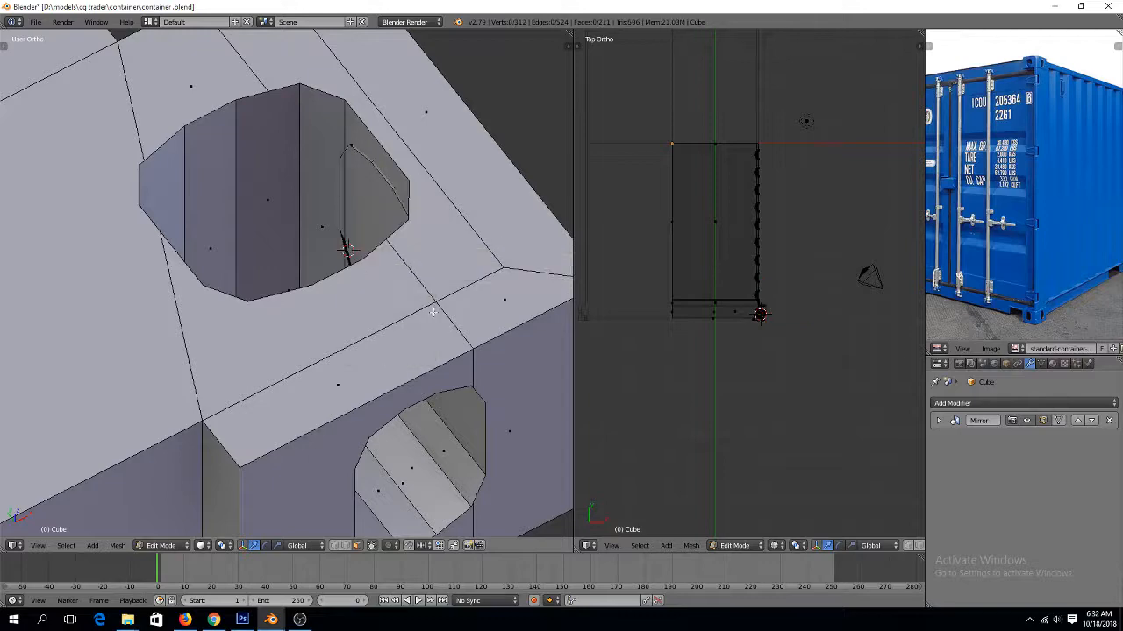
Delete the leftover faces blocking the view through the corner block's side hole
middle_drag(432, 311, 215, 310)
right_click(210, 316)
shift+right_click(242, 330)
key(x)
click(299, 351)
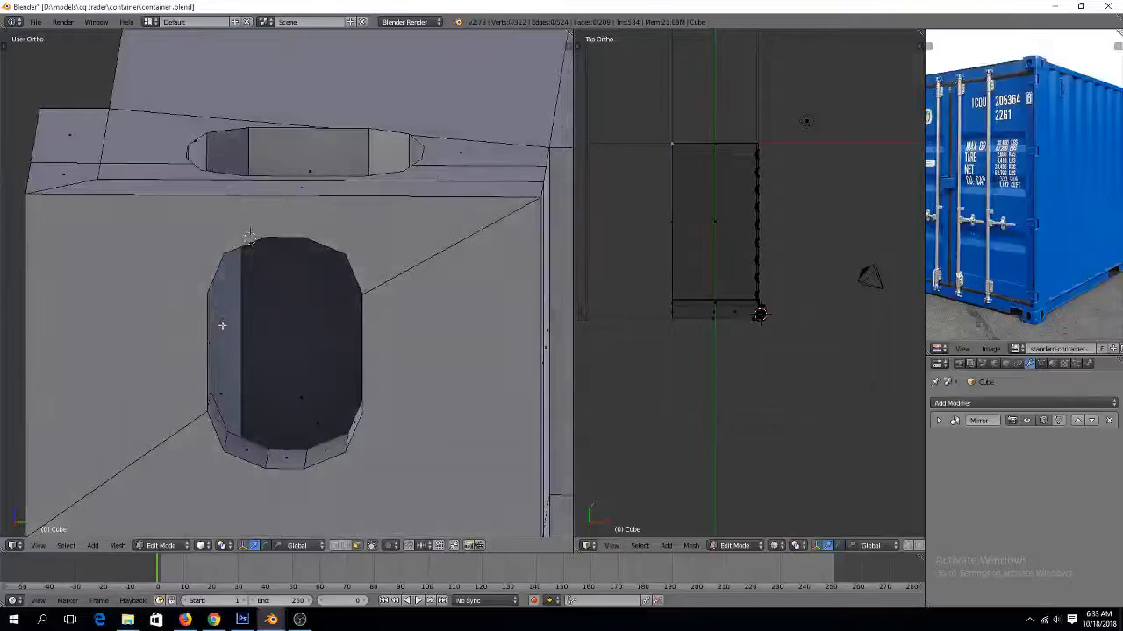
Delete the narrow wall face and the adjoining large dark face behind the side hole's opening
right_click(222, 325)
shift+right_click(267, 330)
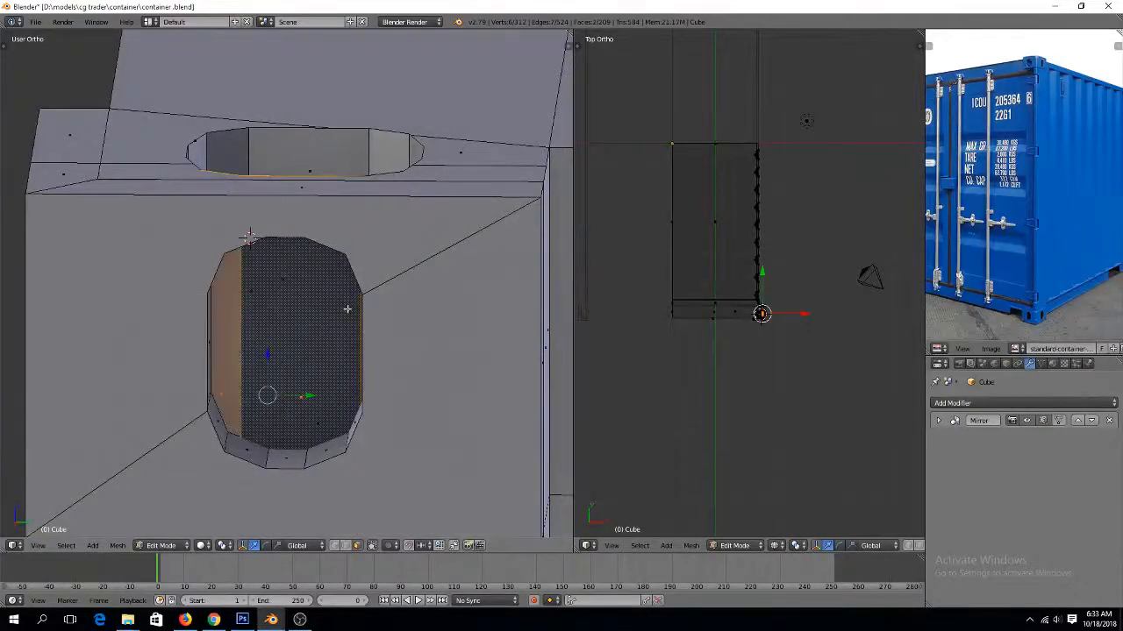
middle_drag(348, 309, 385, 389)
key(x)
click(232, 366)
alt+right_click(288, 339)
click(331, 341)
key(ctrl+Tab)
click(305, 256)
right_click(331, 328)
Examine the cleaned-up holes and the interior of the corner block from several angles
scroll(332, 458, down, 3)
drag(312, 423, 382, 195)
middle_drag(382, 195, 499, 246)
scroll(406, 290, up, 3)
middle_drag(406, 289, 376, 266)
scroll(382, 328, down, 3)
key(Tab)
scroll(382, 328, down, 2)
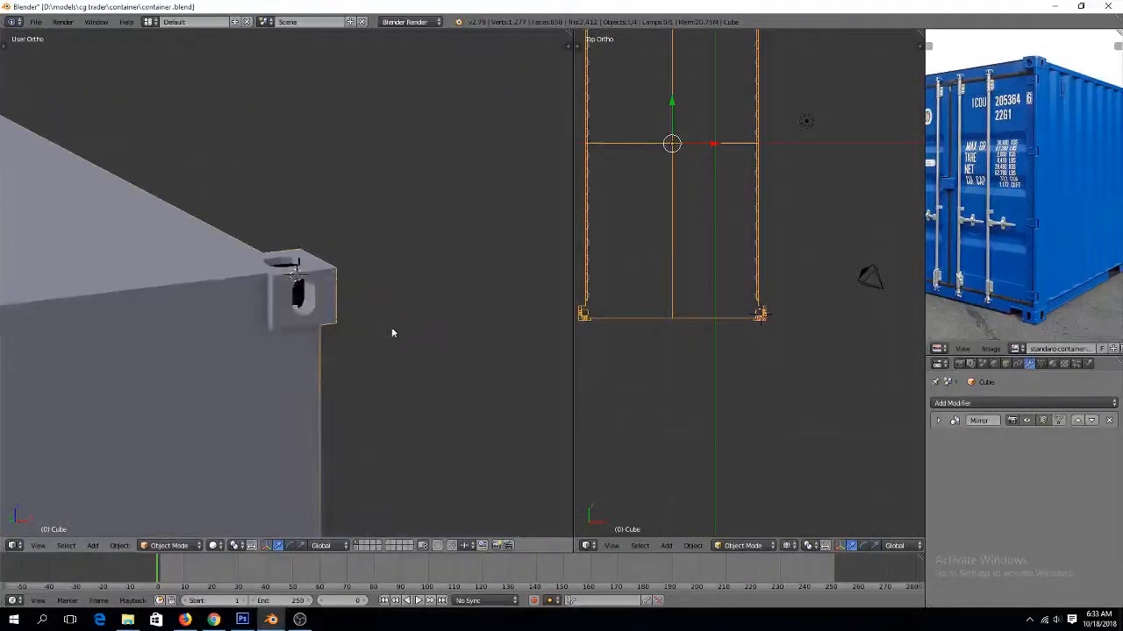
scroll(397, 325, up, 4)
middle_drag(388, 335, 383, 300)
scroll(383, 301, up, 3)
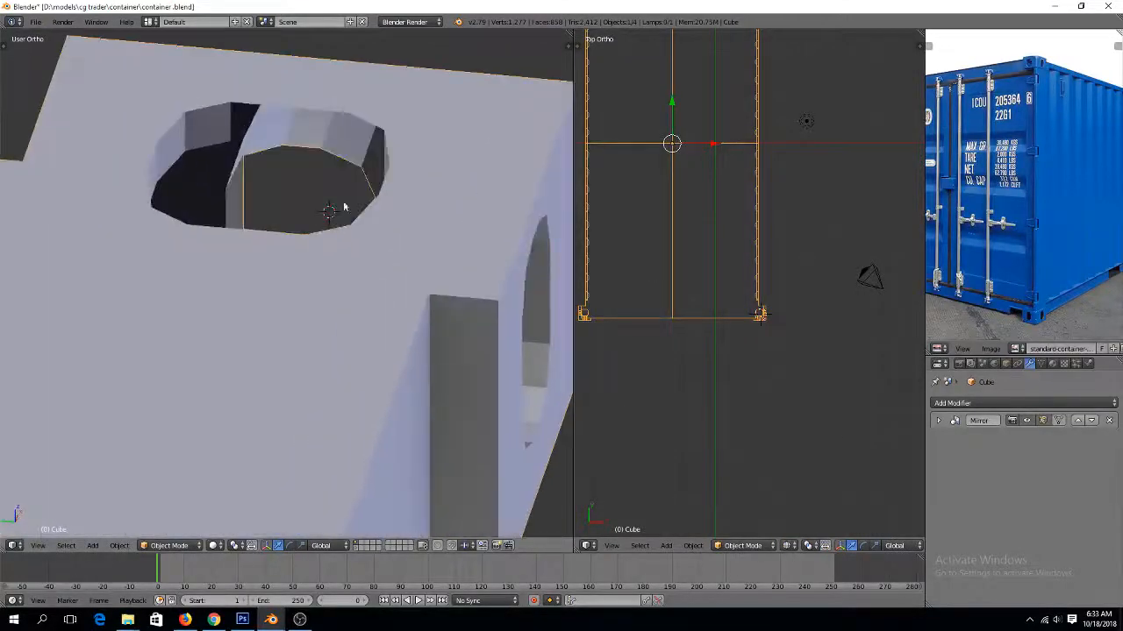
Delete the tall inner wall geometry crossing the corner block's top hole
key(Tab)
middle_drag(340, 158, 430, 135)
key(ctrl+Tab)
click(375, 159)
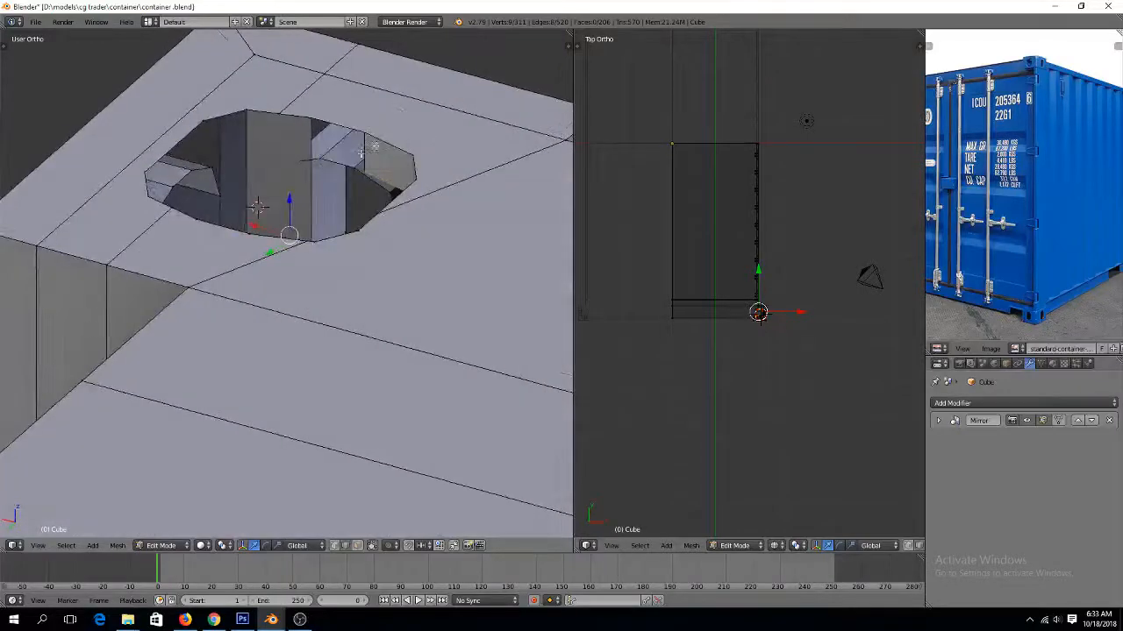
right_click(352, 160)
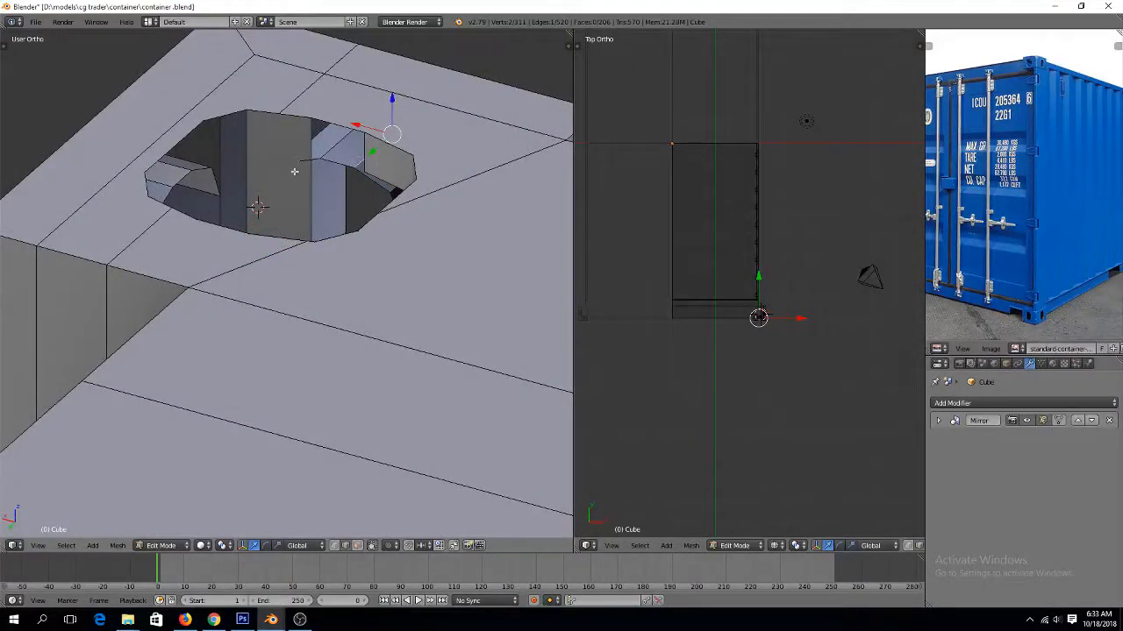
middle_drag(294, 171, 308, 254)
key(ctrl+Tab)
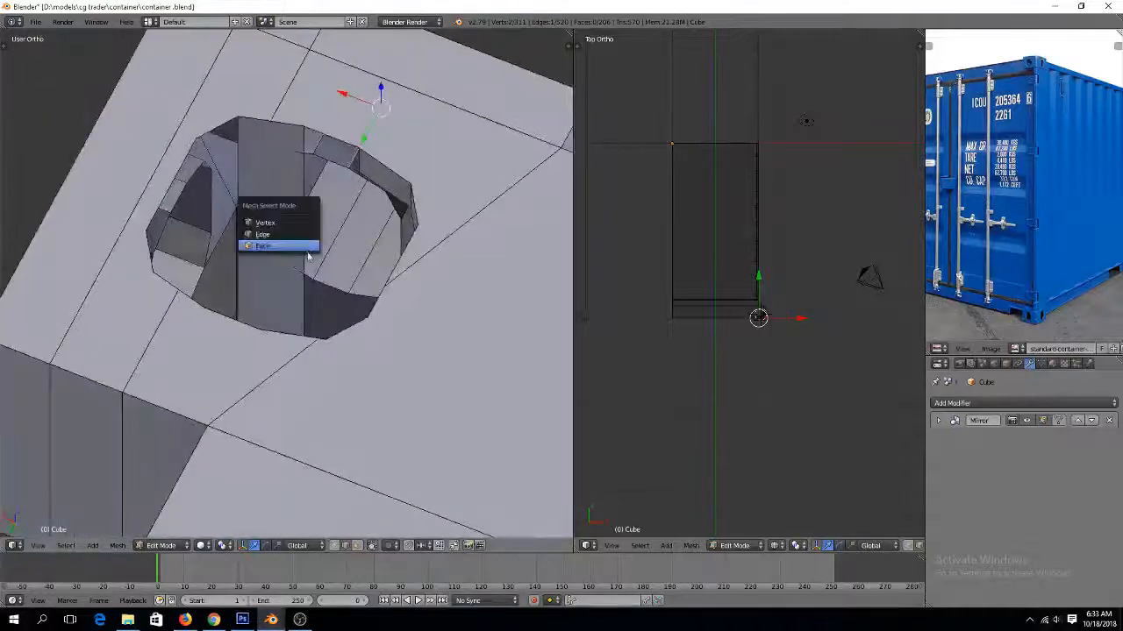
click(307, 250)
key(x)
click(285, 211)
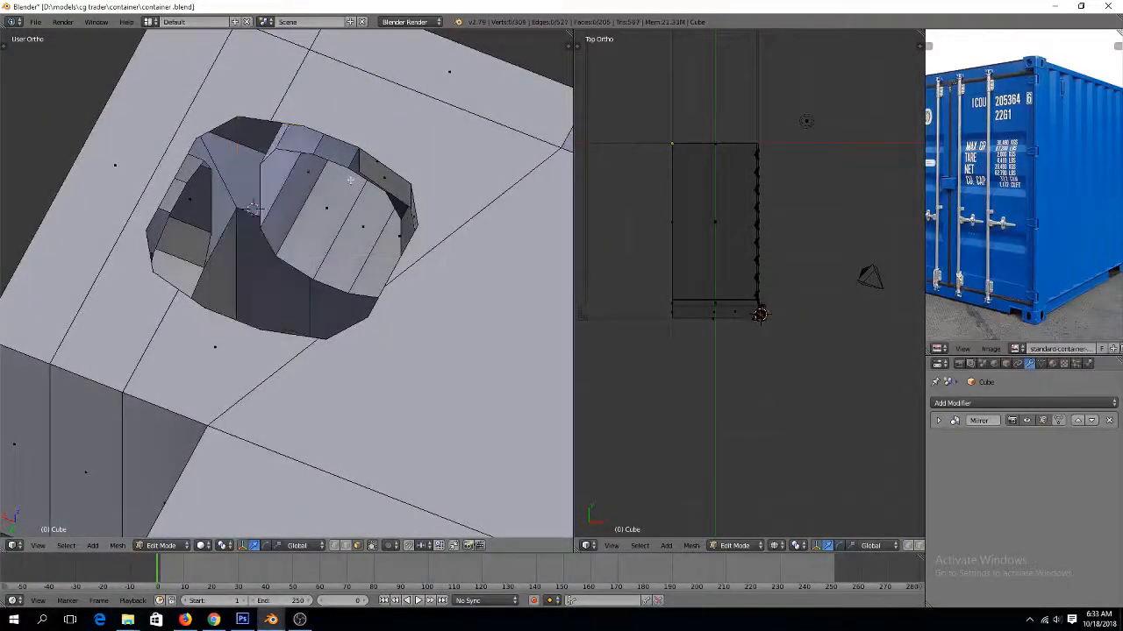
Delete the strip of inner wall faces along the rim of the top hole
middle_drag(350, 180, 180, 116)
key(ctrl+Tab)
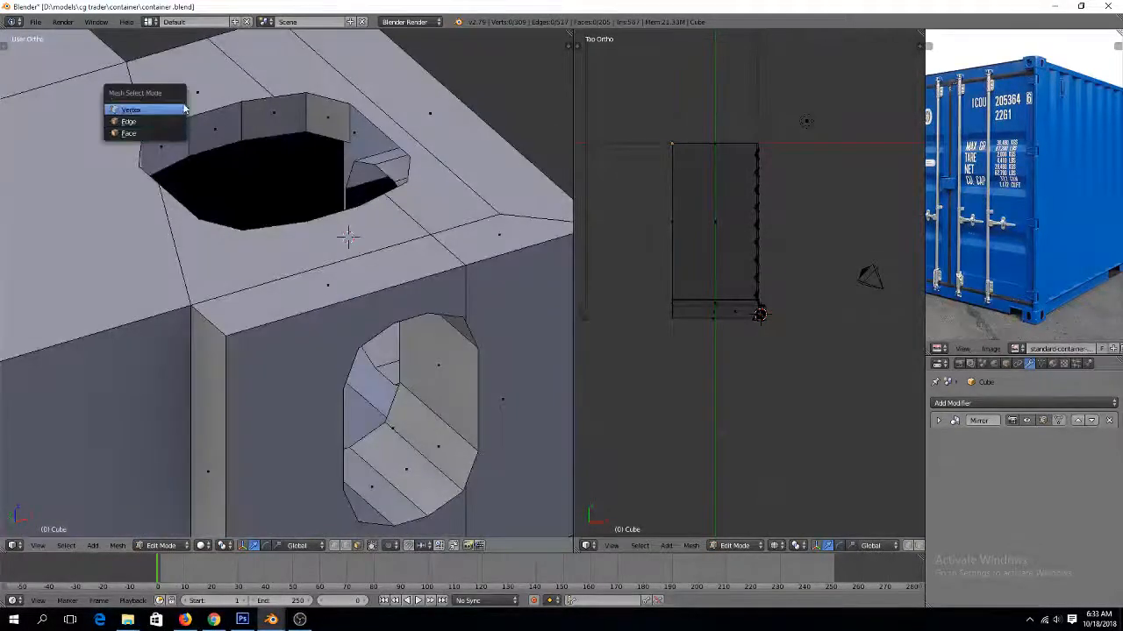
click(184, 109)
key(x)
click(257, 107)
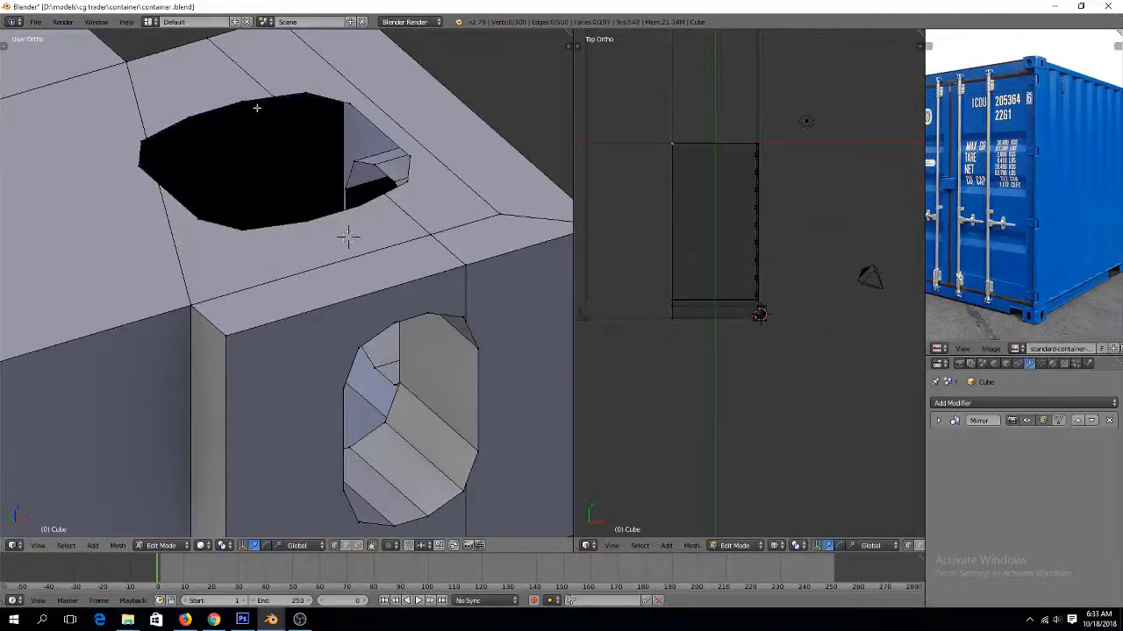
Try to extrude the top hole's rim edges along Z
alt+right_click(257, 107)
alt+shift+right_click(320, 97)
alt+shift+right_click(294, 224)
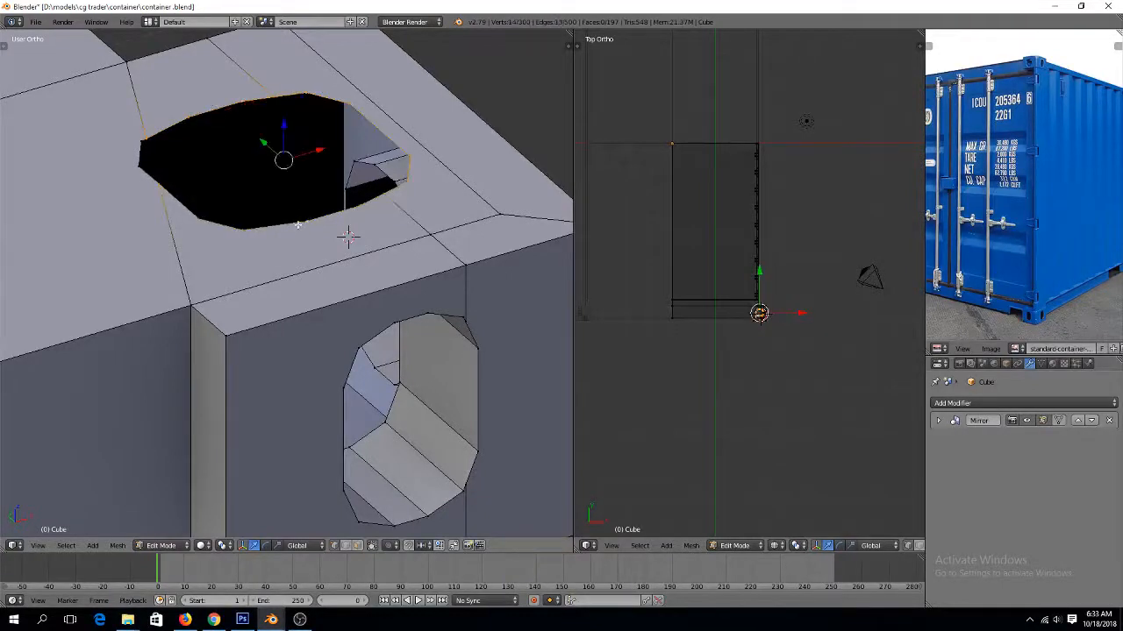
alt+shift+right_click(141, 162)
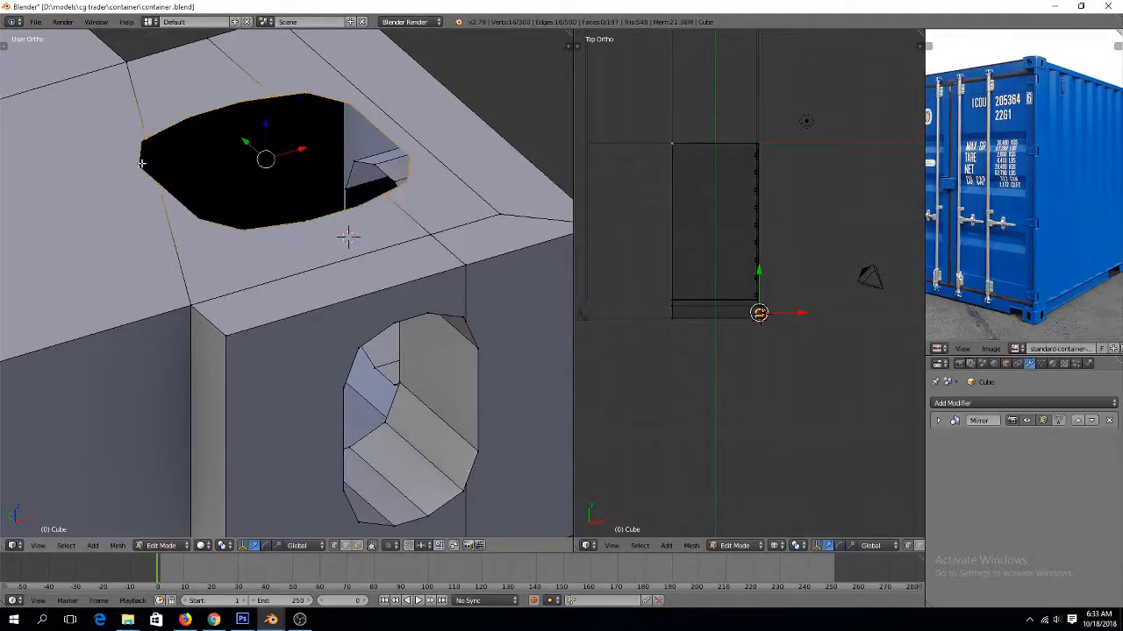
key(e)
key(z)
right_click(291, 136)
key(ctrl+z)
key(ctrl+z)
Merge two neighbouring vertices on the top hole's rim with At Last and save the file over the existing one
right_click(147, 137)
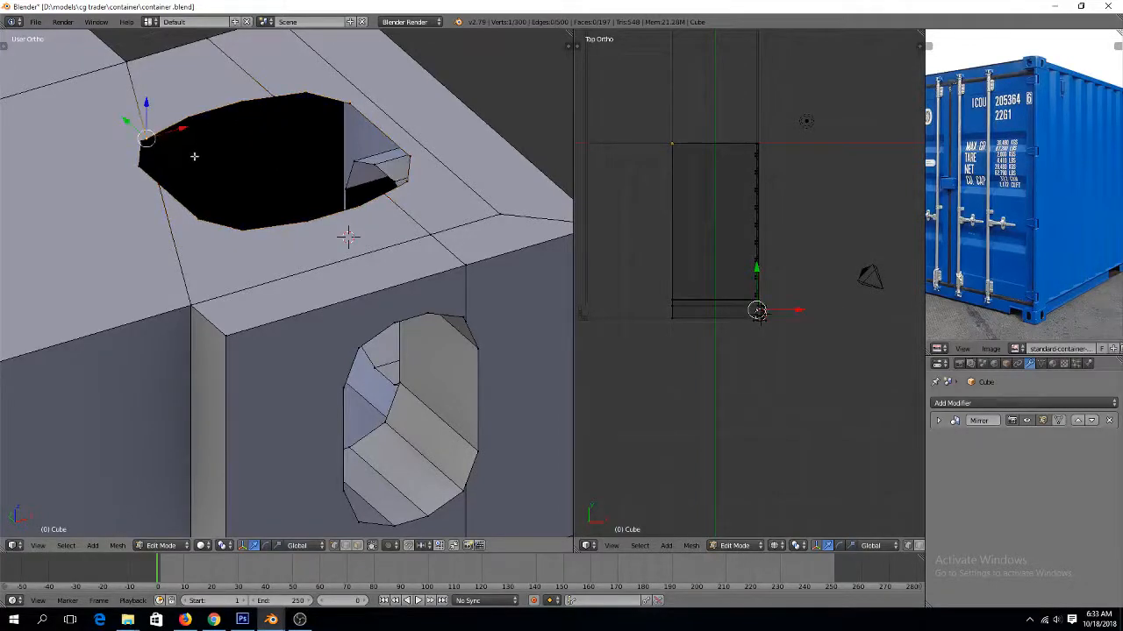
shift+right_click(133, 138)
key(alt+m)
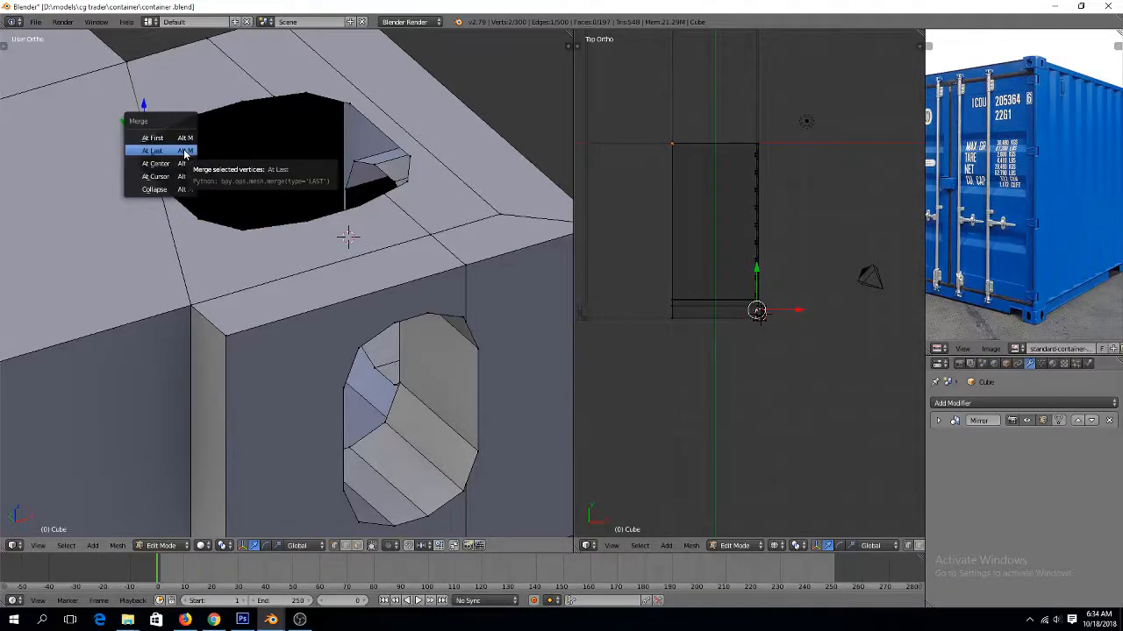
click(185, 152)
middle_drag(225, 150, 295, 258)
key(ctrl+s)
click(235, 159)
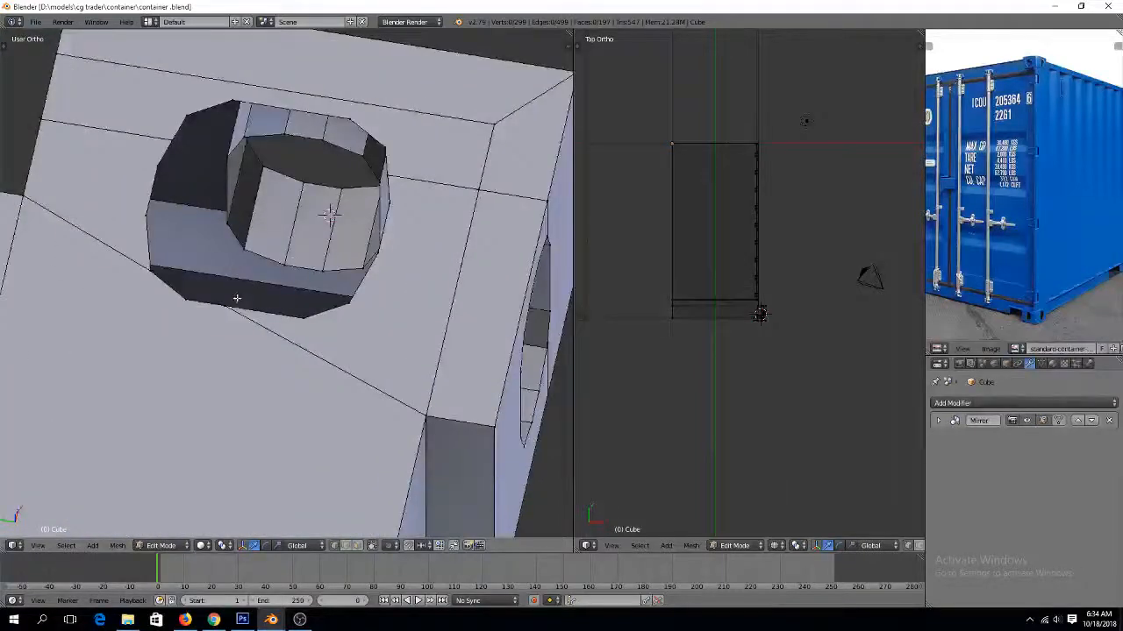
Merge two more pairs of neighbouring vertices on the top hole's rim so the surrounding edges meet its corners
right_click(263, 311)
key(alt+m)
click(305, 327)
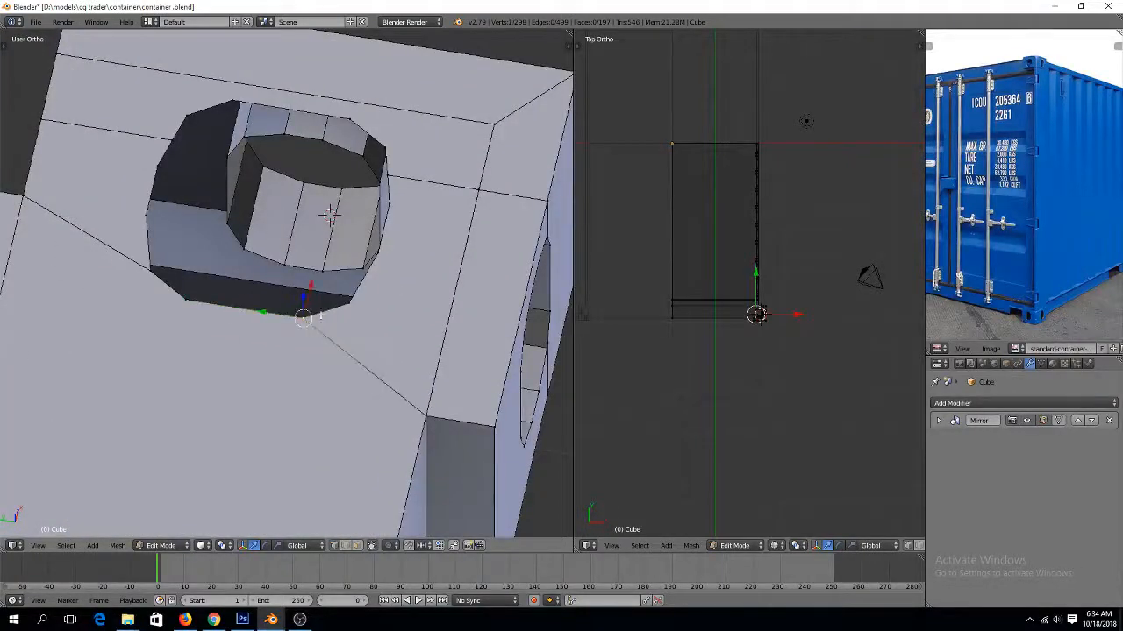
right_click(383, 181)
middle_drag(386, 171, 370, 132)
shift+right_click(366, 138)
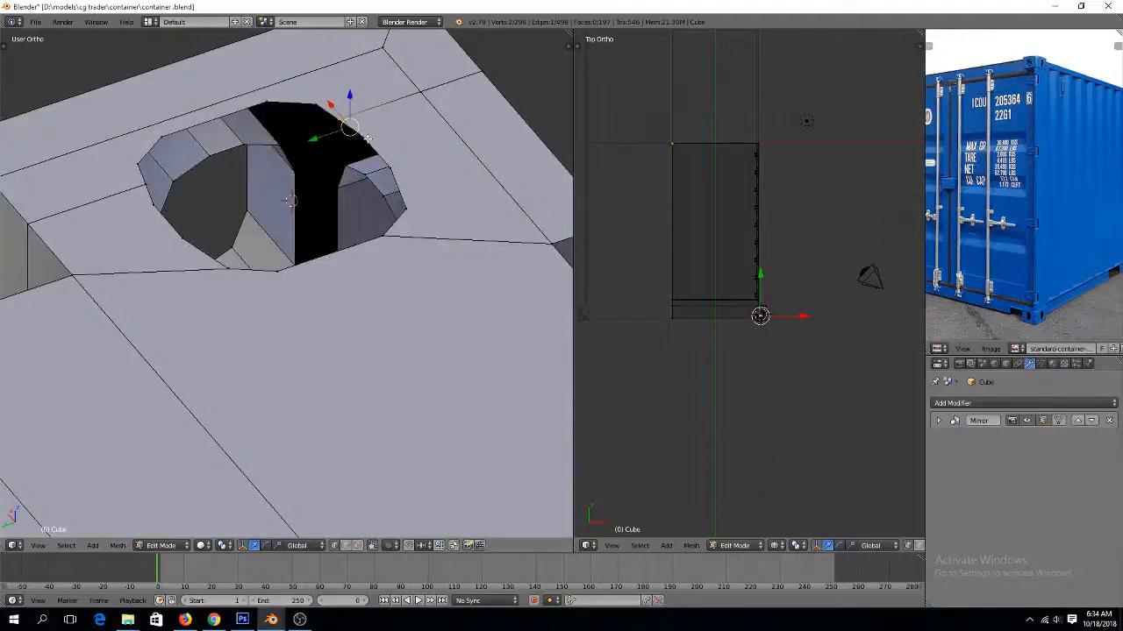
key(alt+m)
click(366, 138)
key(a)
Merge the remaining stray vertex pair on the top hole's rim and check the corner block's shading in Object Mode
right_click(145, 184)
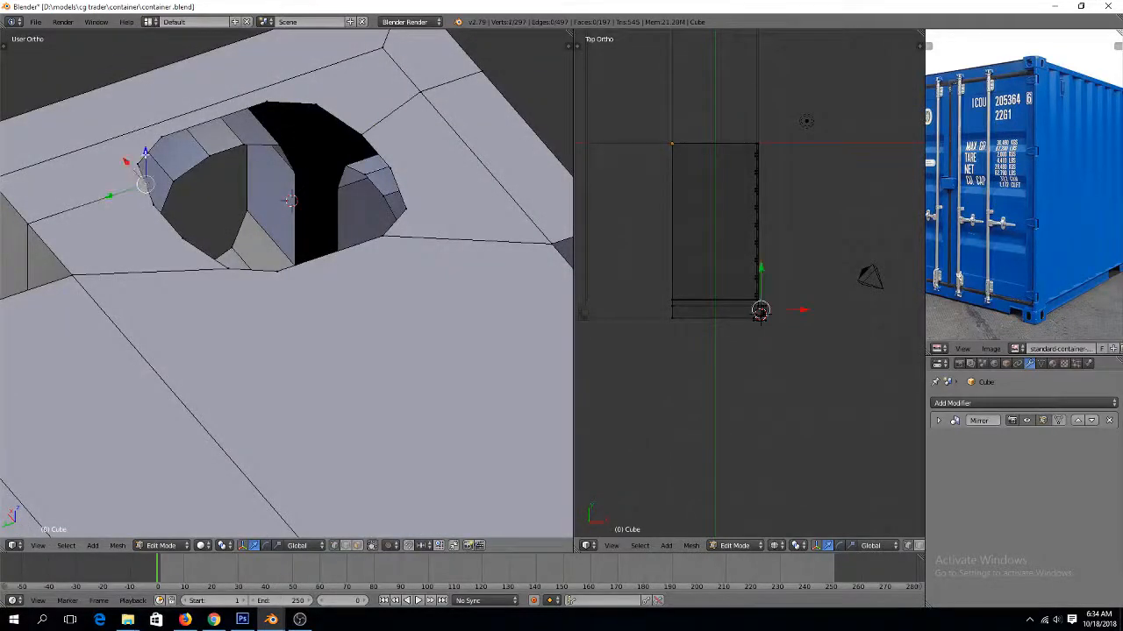
shift+right_click(142, 158)
key(alt+m)
click(190, 181)
key(a)
scroll(251, 201, down, 4)
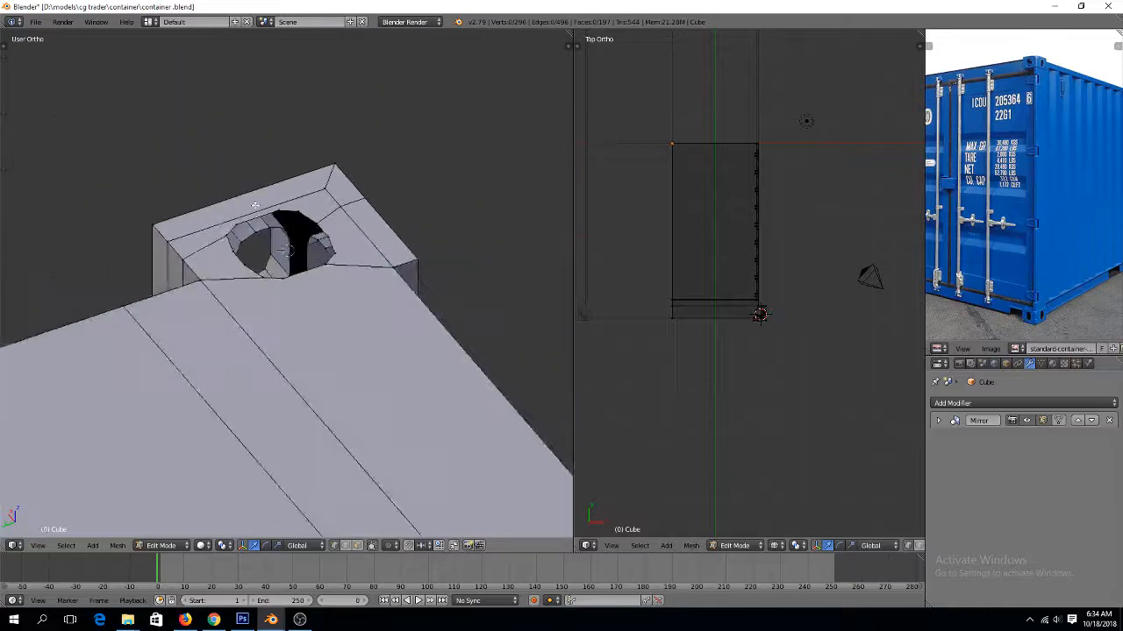
middle_drag(251, 201, 362, 230)
key(Tab)
scroll(382, 224, up, 3)
key(Tab)
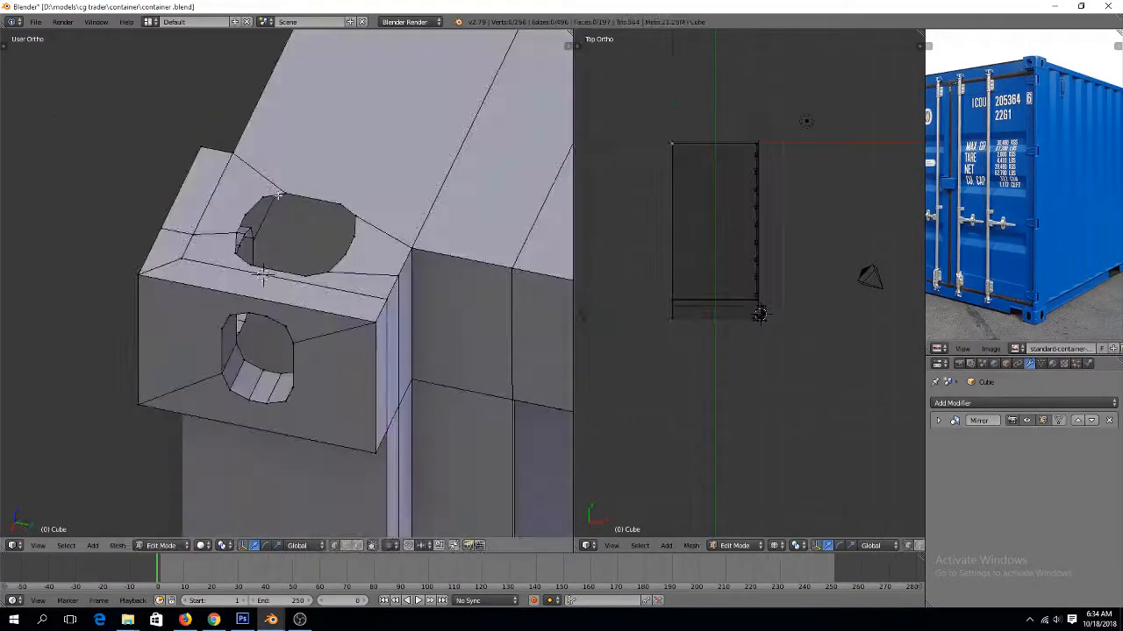
Merge two neighbouring vertices on the corner block's top hole rim into the one nearest the block's outer corner
alt+right_click(278, 194)
scroll(312, 192, up, 2)
middle_drag(290, 195, 452, 236)
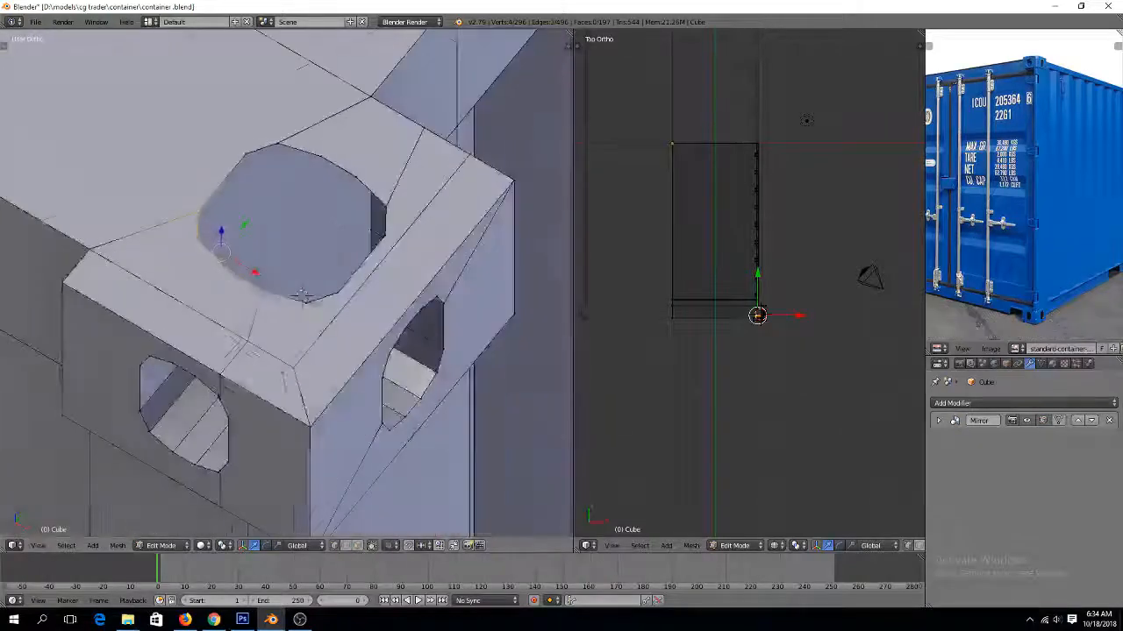
scroll(296, 262, up, 4)
right_click(241, 297)
shift+right_click(325, 321)
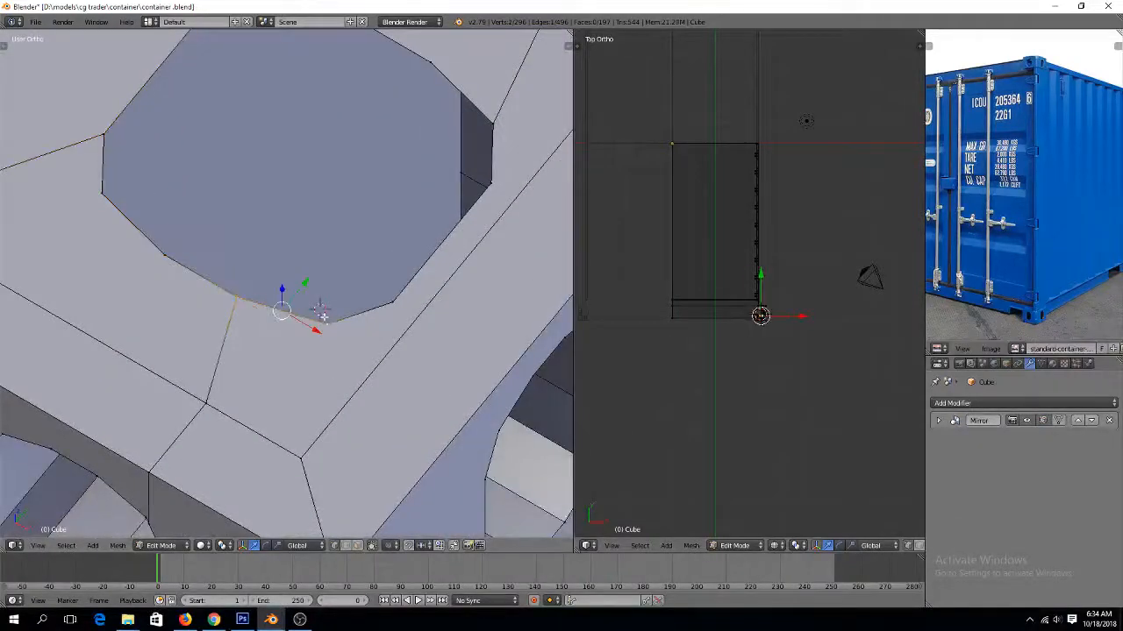
key(alt+m)
click(324, 319)
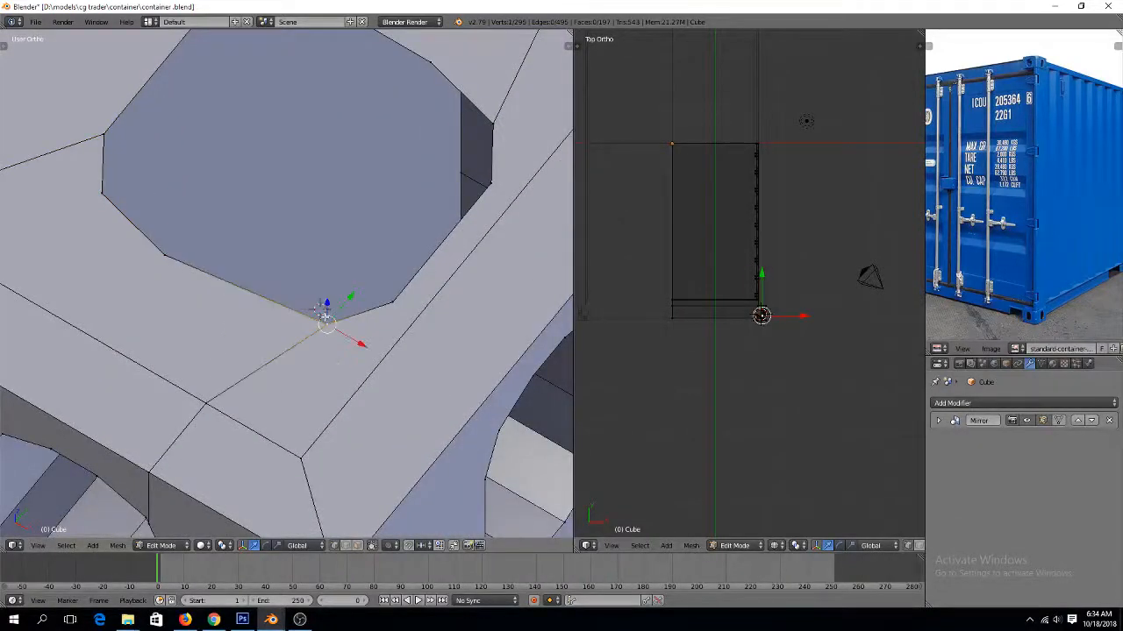
Try to merge the vertex pair on the roof-side edge of the top hole's rim and undo the merge
right_click(105, 175)
key(alt+m)
click(105, 184)
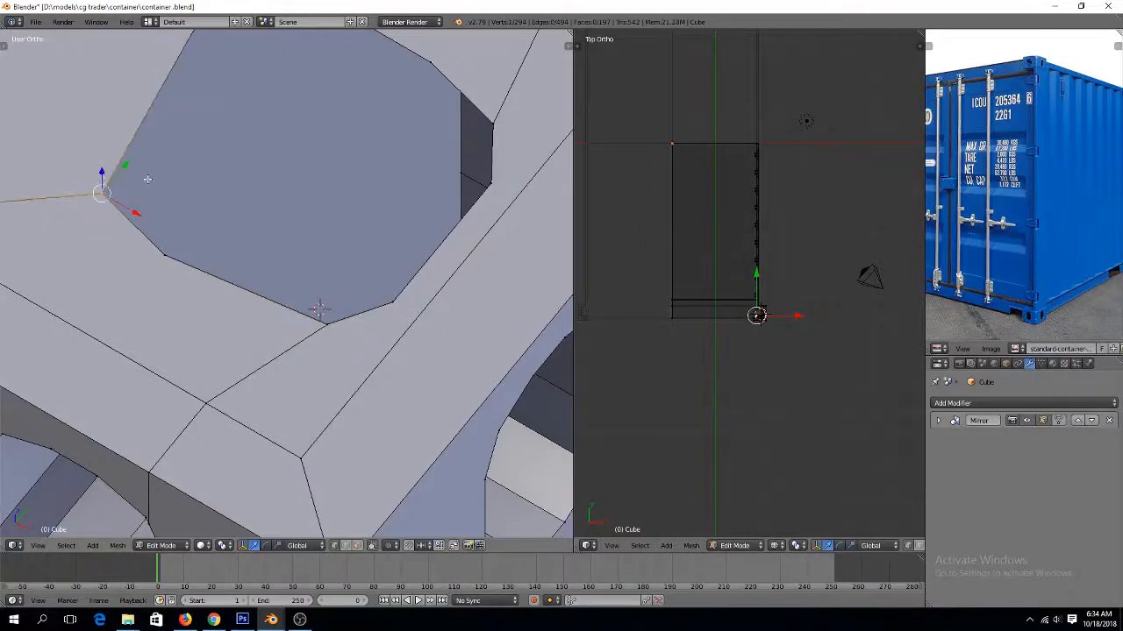
scroll(288, 229, down, 5)
key(ctrl+z)
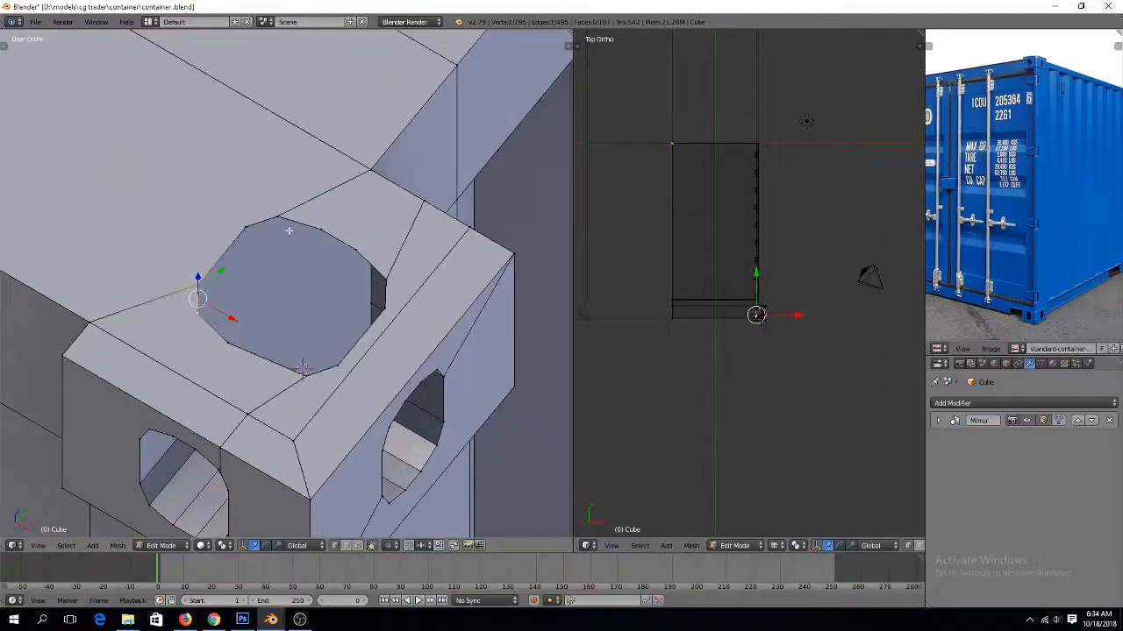
Extrude the top hole's rim edges down along Z by about 0.07 to form the hole's inner wall
key(KP_7)
scroll(309, 263, down, 1)
scroll(311, 309, up, 2)
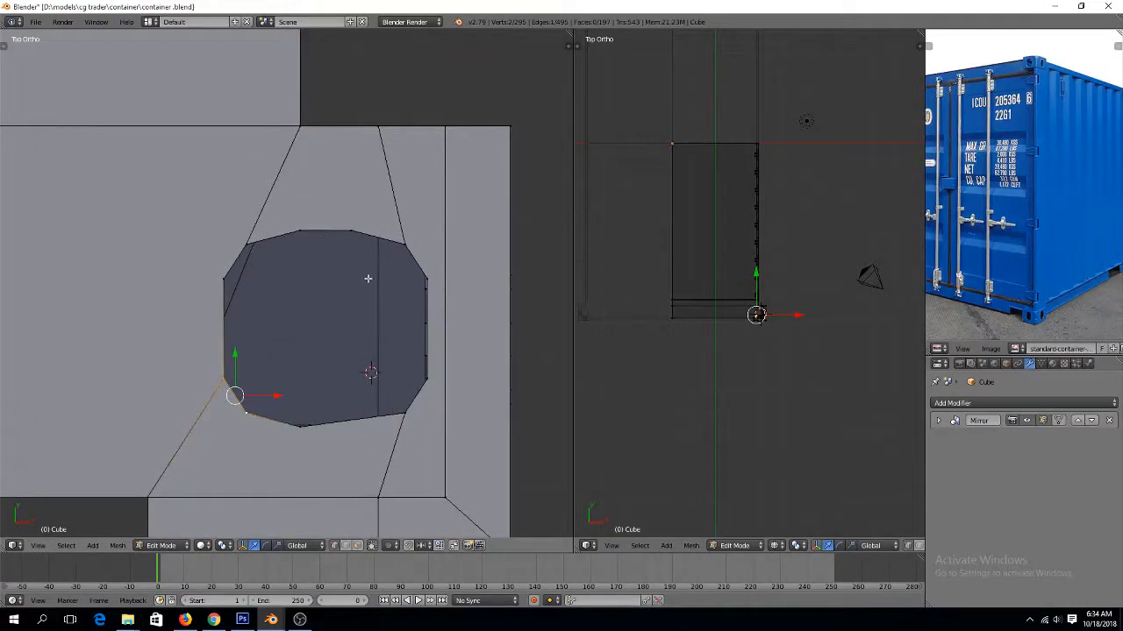
middle_drag(367, 278, 257, 345)
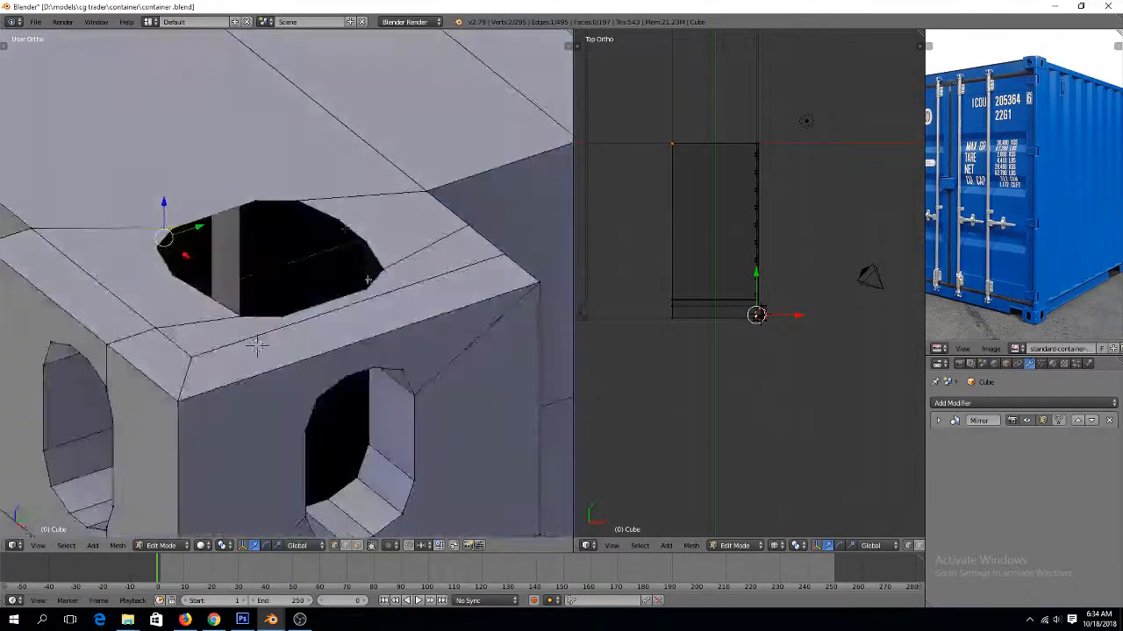
alt+shift+right_click(284, 201)
alt+shift+right_click(210, 297)
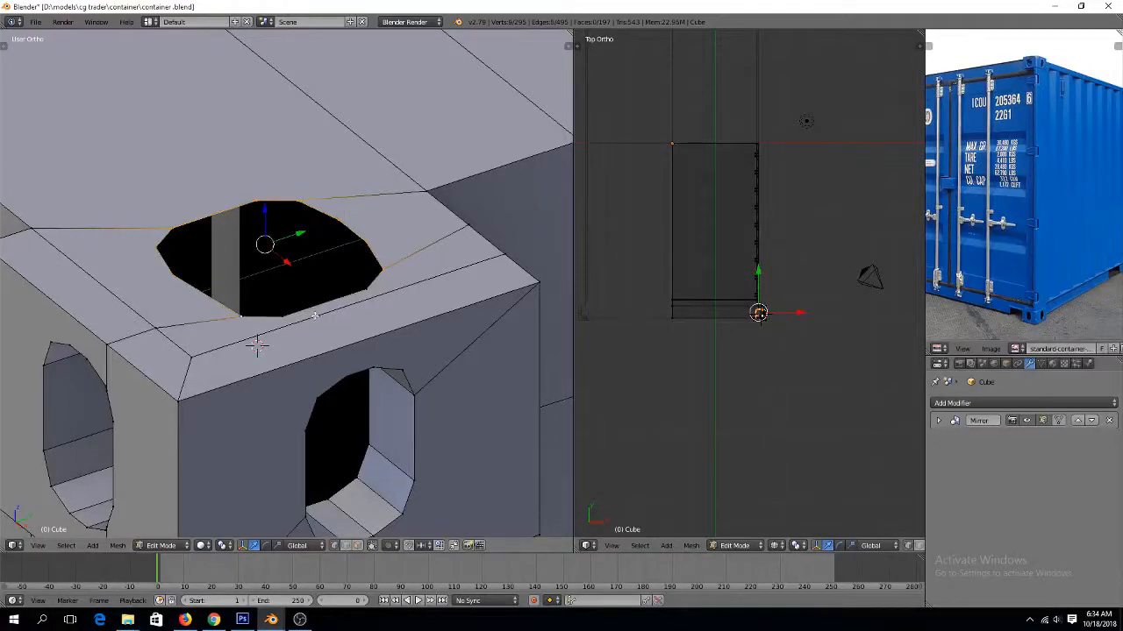
key(e)
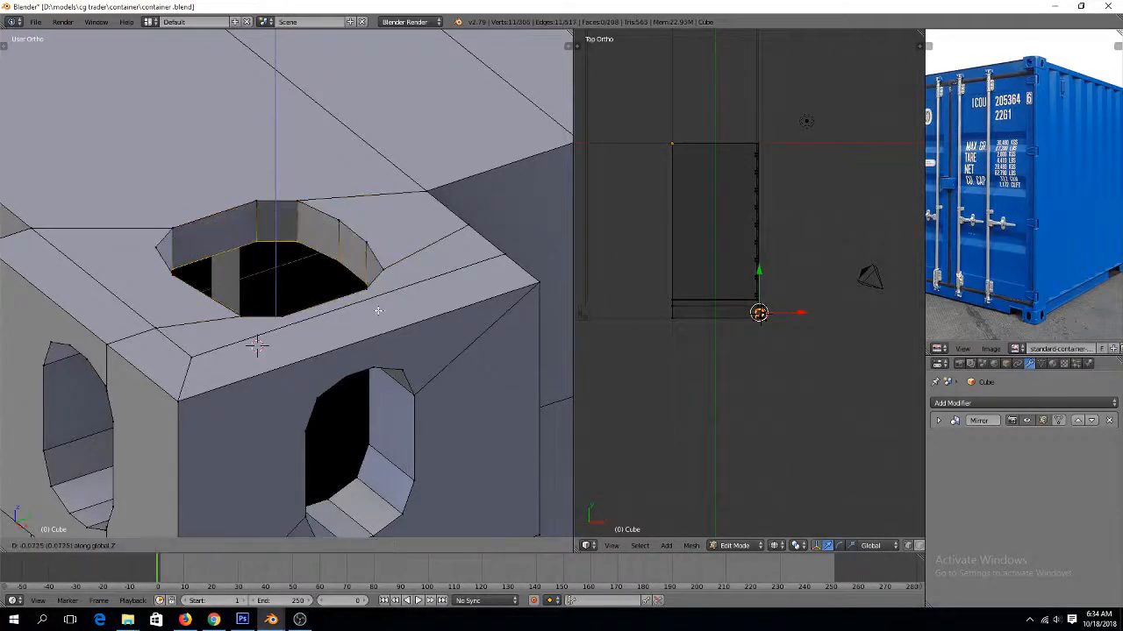
click(378, 310)
Check the whole container in Object Mode, including the upper corner blocks and the bare lower front corner
key(Tab)
scroll(398, 314, down, 12)
middle_drag(403, 312, 427, 304)
scroll(352, 271, down, 2)
scroll(427, 305, up, 3)
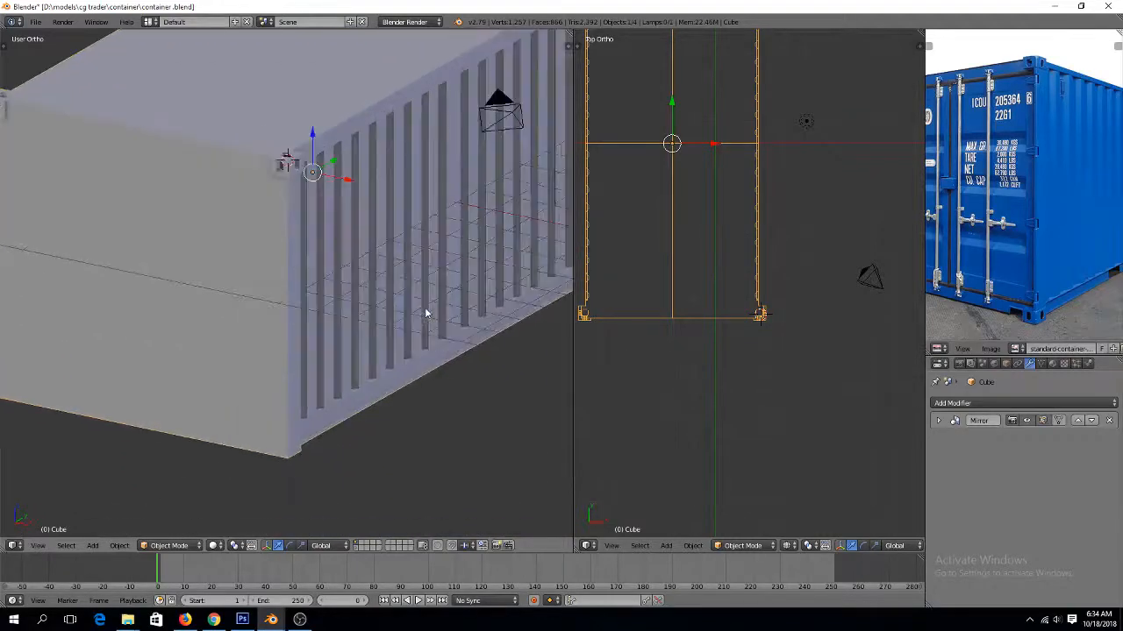
scroll(359, 309, down, 3)
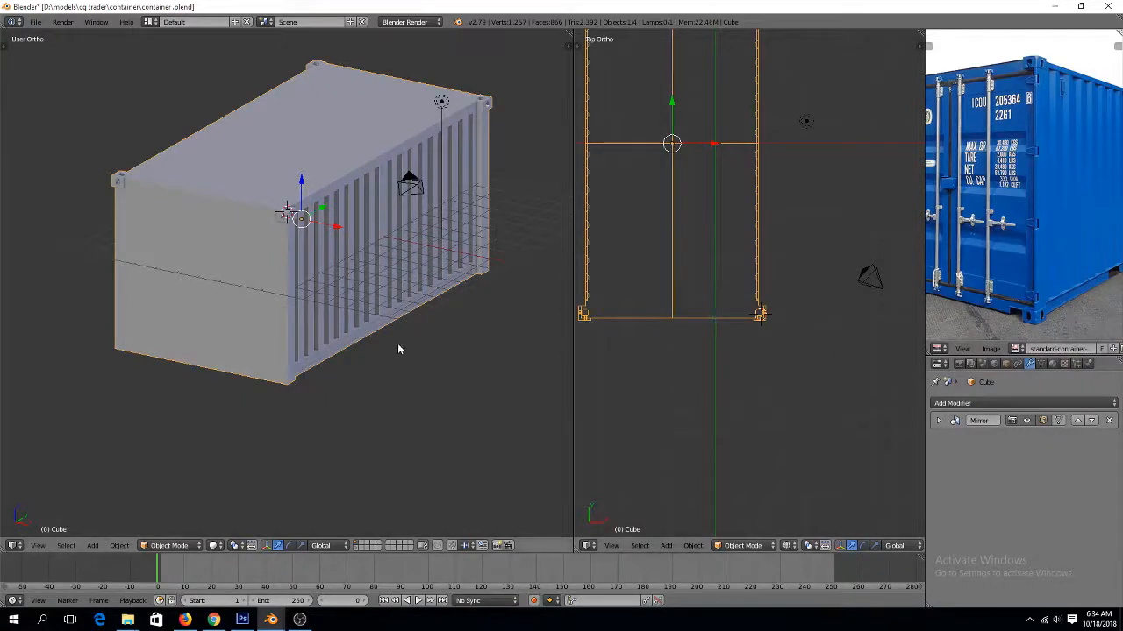
scroll(398, 311, up, 4)
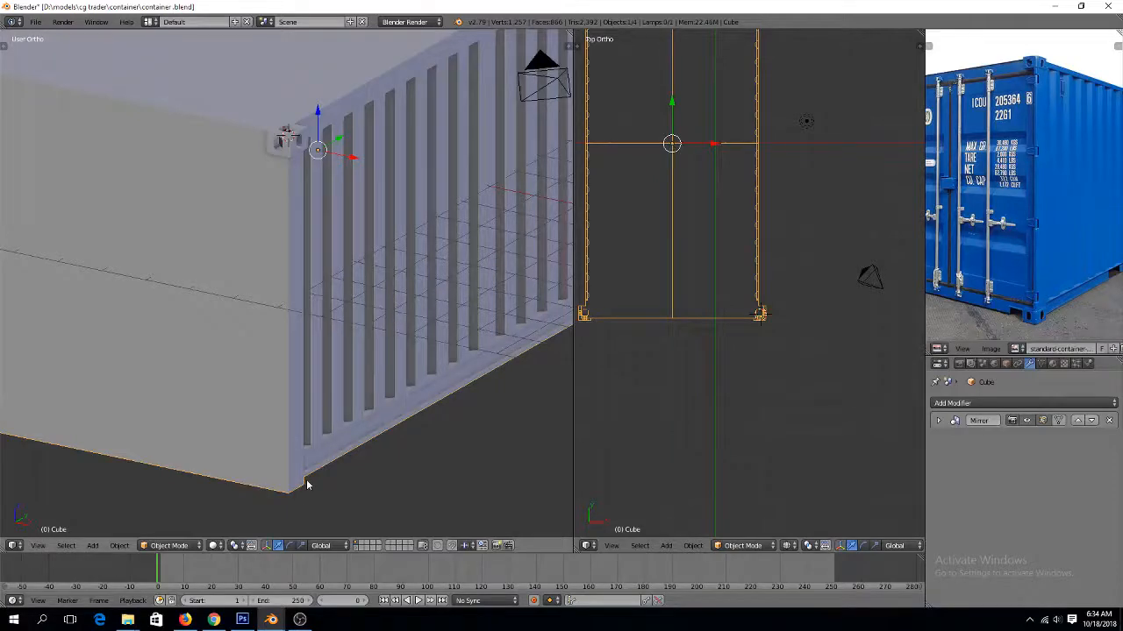
Add a horizontal loop cut at mid-height across the container's door end and corner post without sliding it
key(Tab)
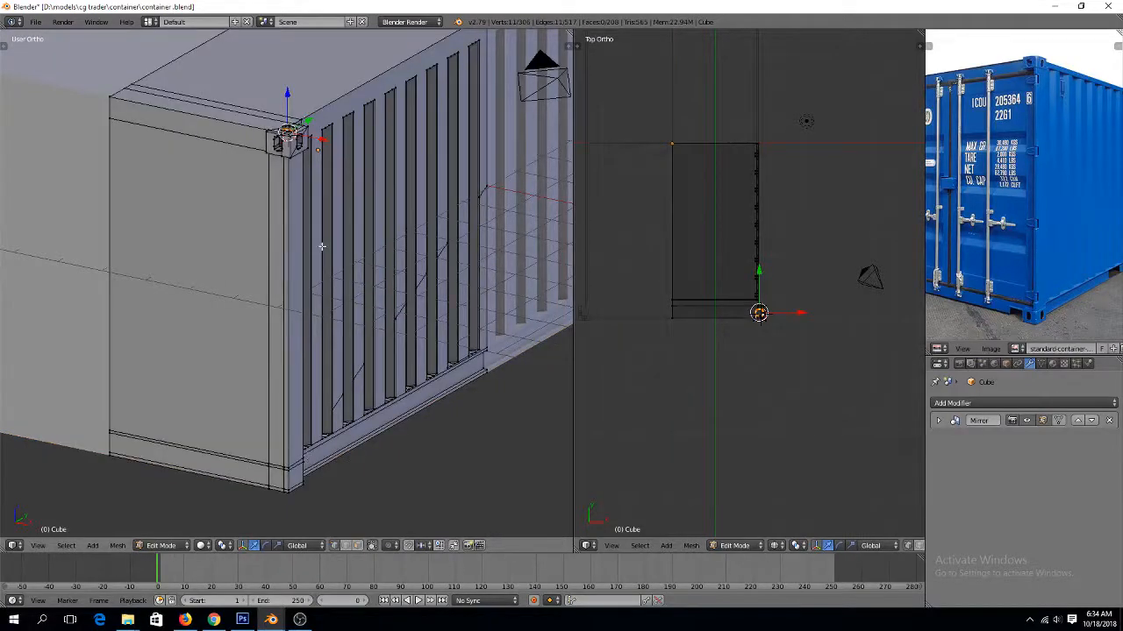
scroll(322, 246, up, 2)
key(a)
middle_drag(328, 255, 348, 326)
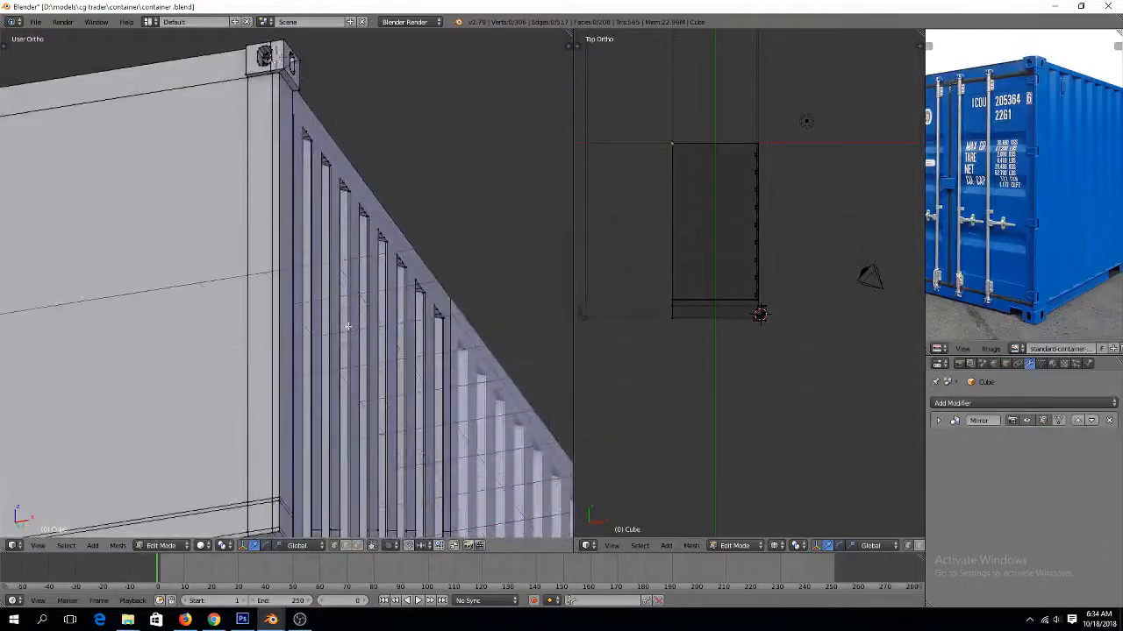
scroll(348, 326, down, 4)
key(a)
key(a)
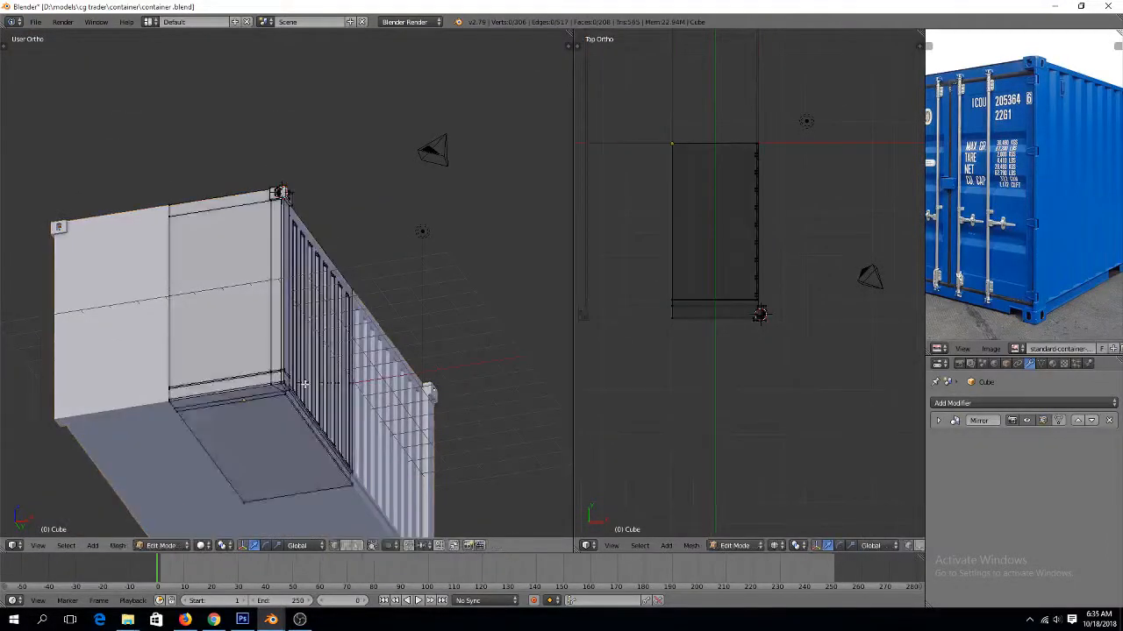
key(KP_1)
key(ctrl+r)
click(285, 277)
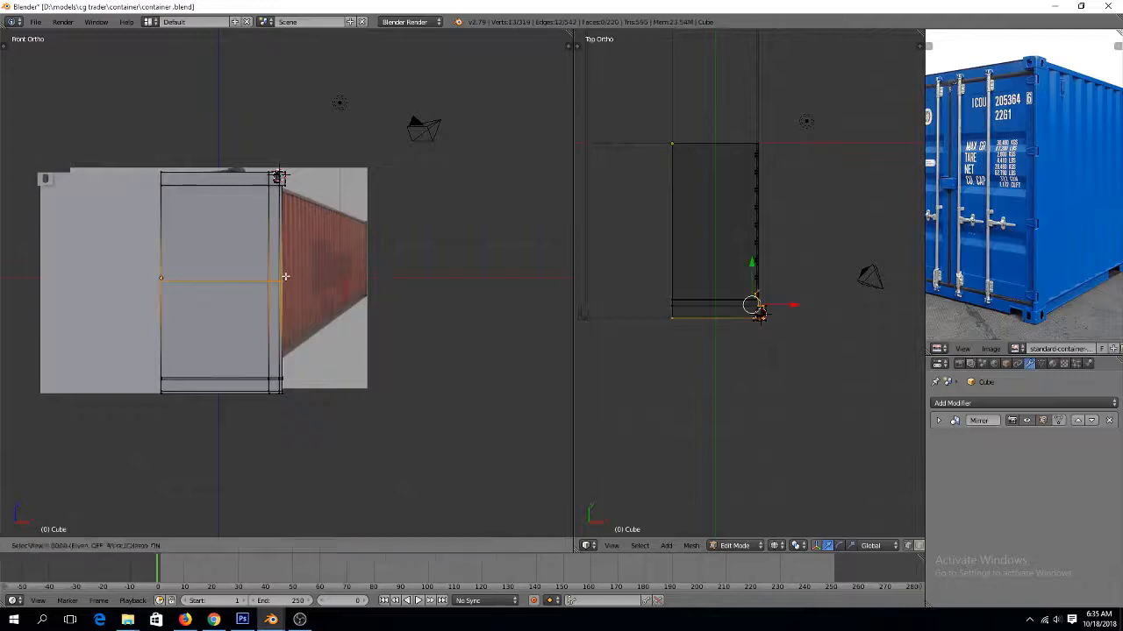
right_click(285, 277)
Try to delete the vertices of the container's lower half below the new loop and undo the deletion
key(z)
key(a)
key(n)
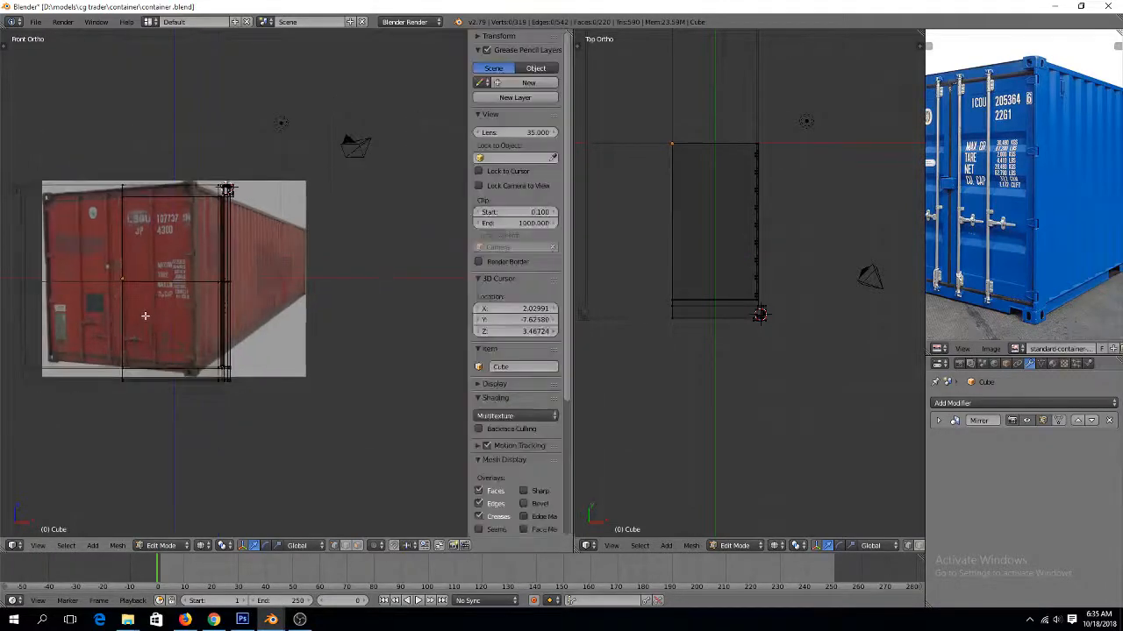
key(n)
key(b)
drag(139, 327, 334, 417)
key(x)
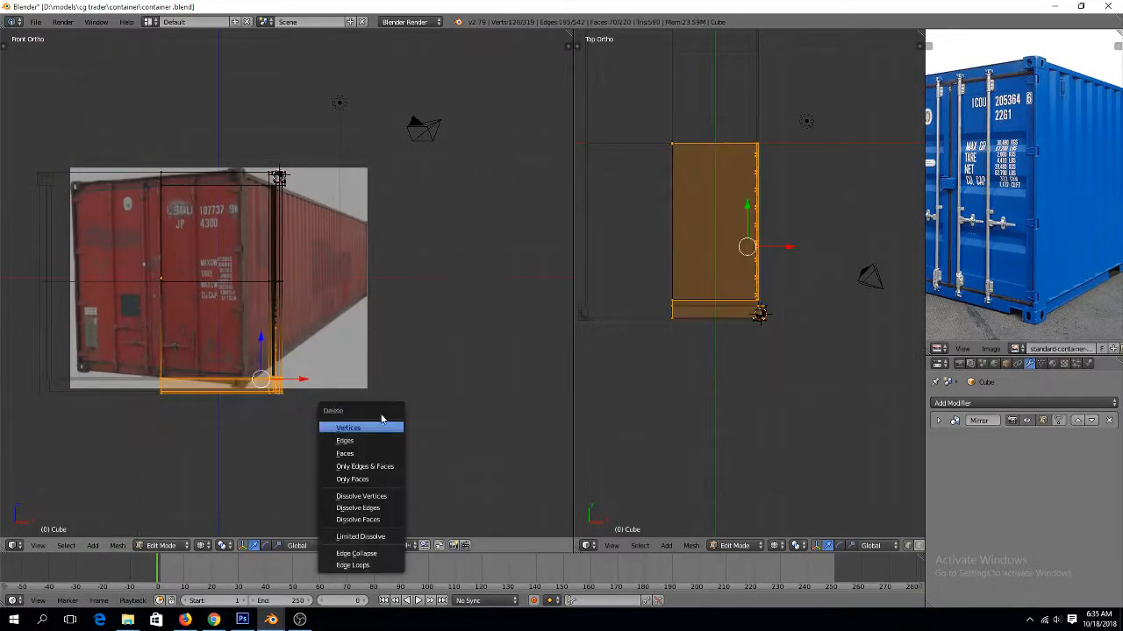
click(384, 436)
key(a)
key(a)
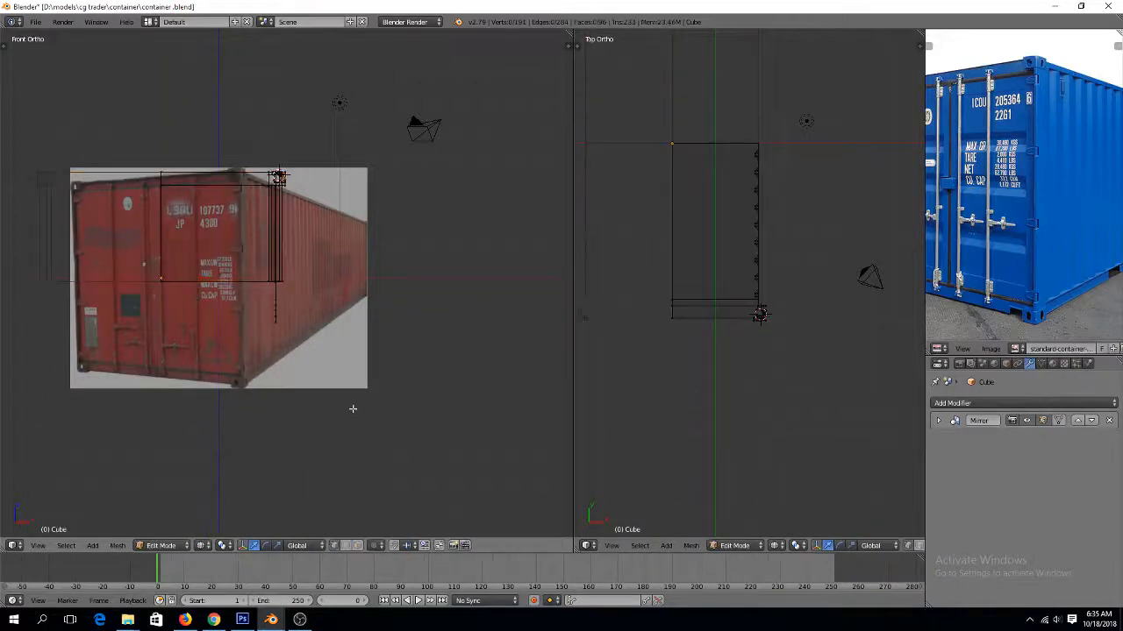
middle_drag(354, 406, 239, 407)
key(z)
key(ctrl+z)
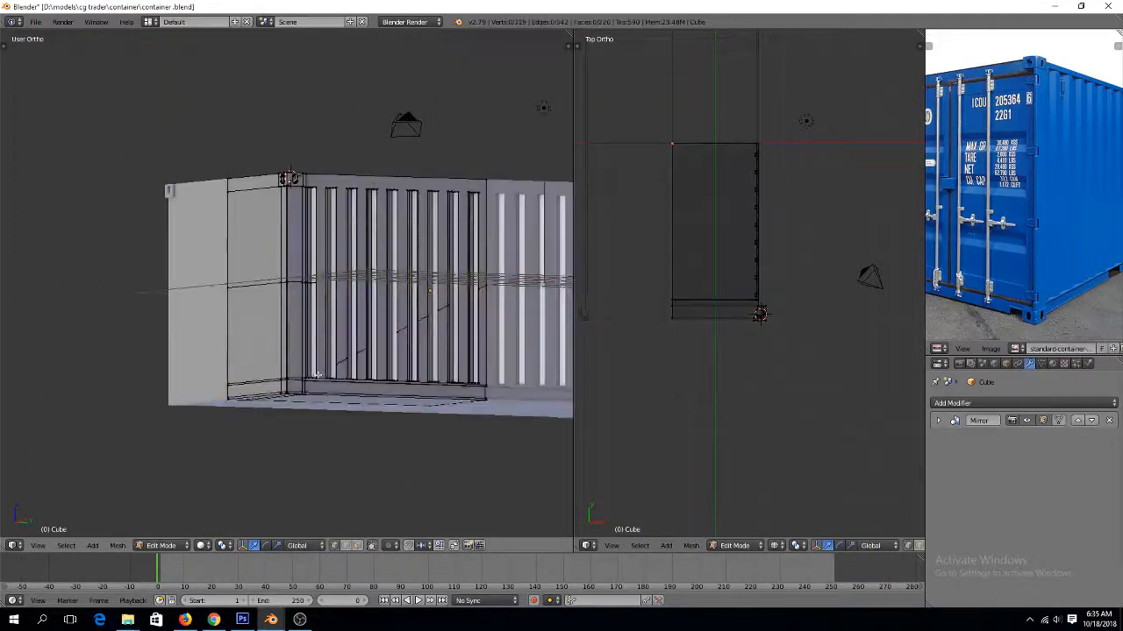
Try to connect the loop's end vertex to the middle vertex at the far end of the corrugated side, and undo it
key(KP_3)
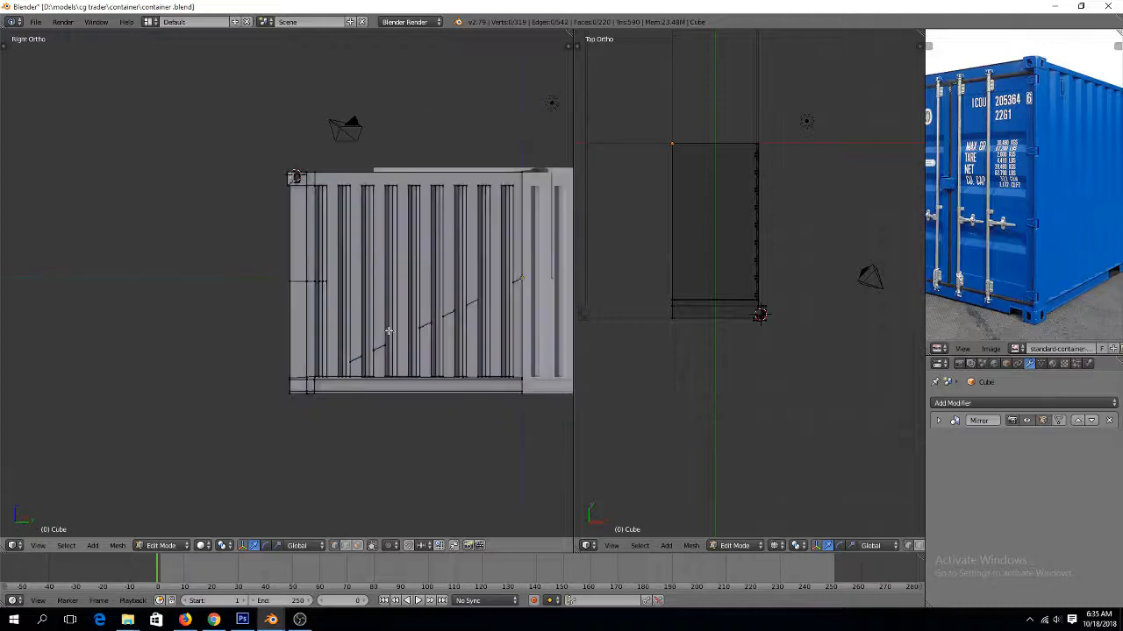
right_click(326, 283)
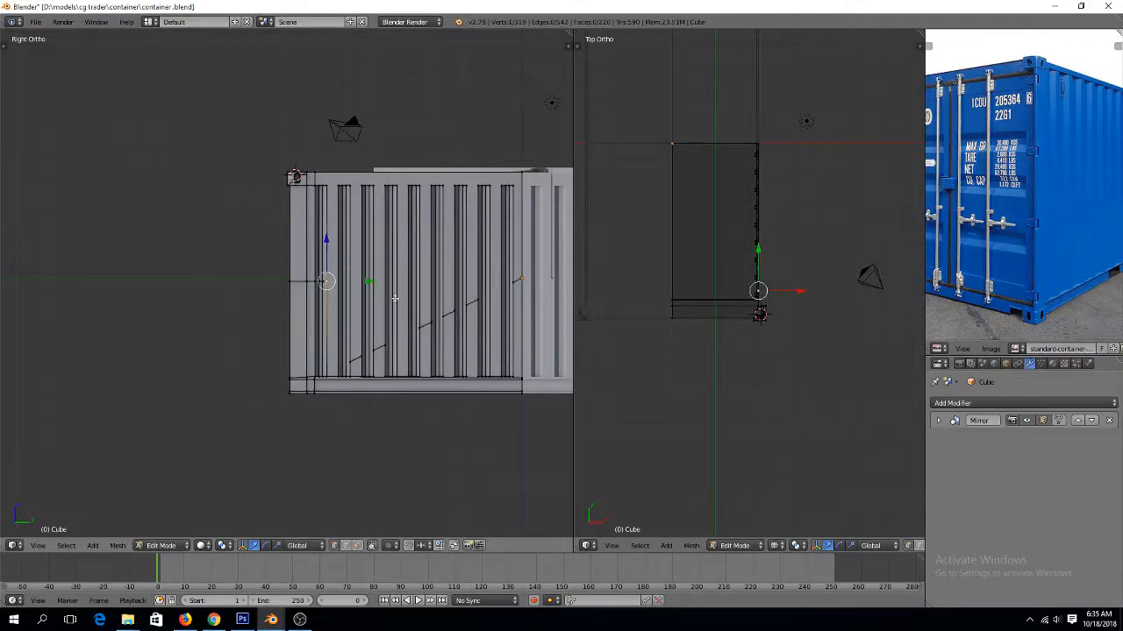
scroll(412, 298, up, 4)
ctrl+scroll(477, 287, down, 3)
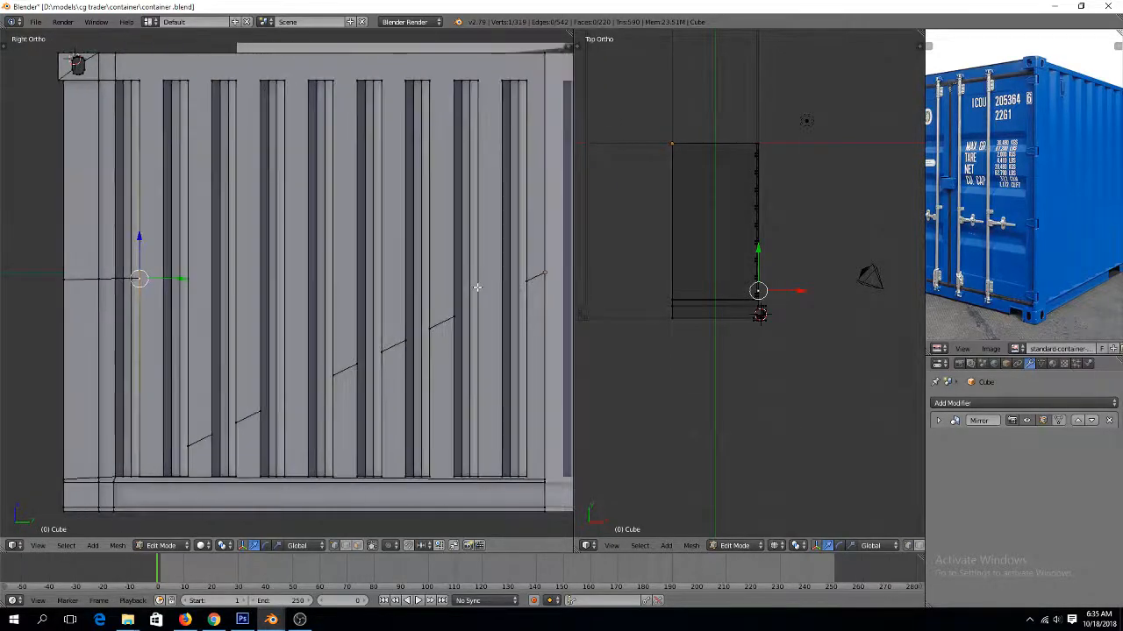
shift+right_click(553, 271)
key(j)
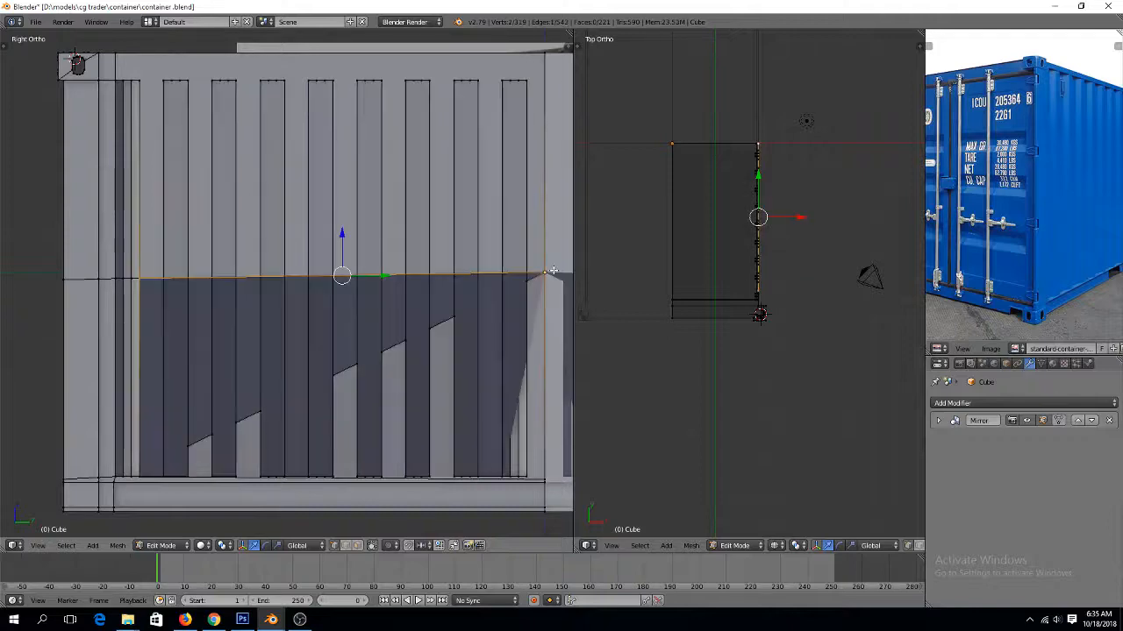
scroll(439, 318, down, 4)
mouse_move(416, 328)
middle_down()
mouse_move(455, 345)
mouse_move(426, 338)
middle_up()
key(ctrl+z)
Knife-cut the corrugated side horizontally at mid-height from the loop's end vertex to the mirror-plane edge
scroll(424, 340, up, 5)
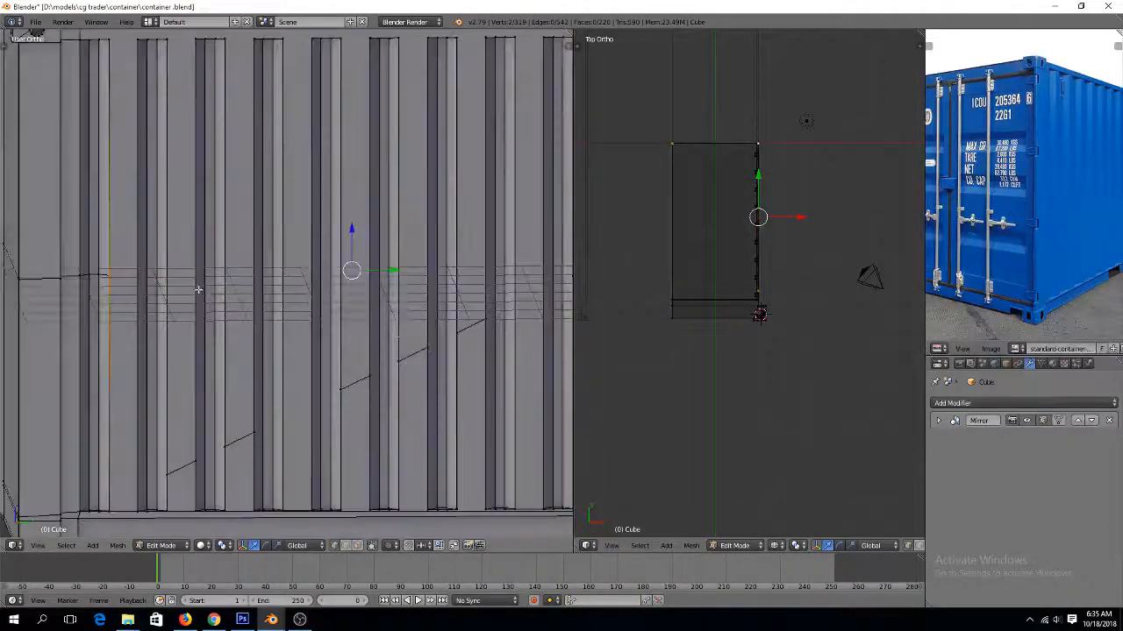
scroll(198, 289, down, 3)
right_click(141, 274)
key(k)
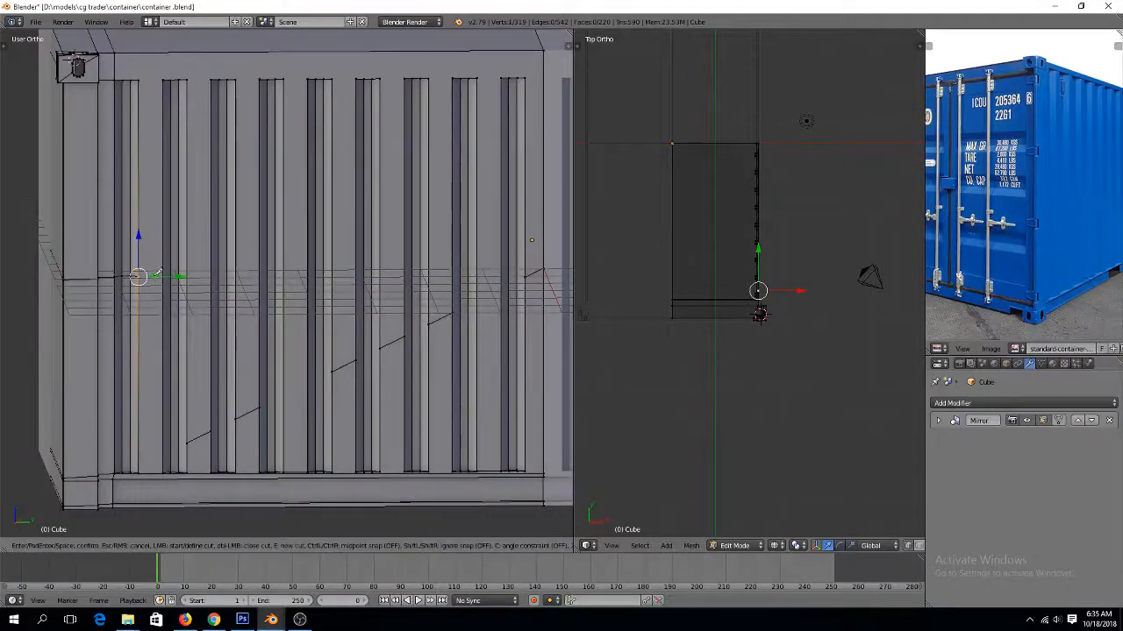
click(138, 276)
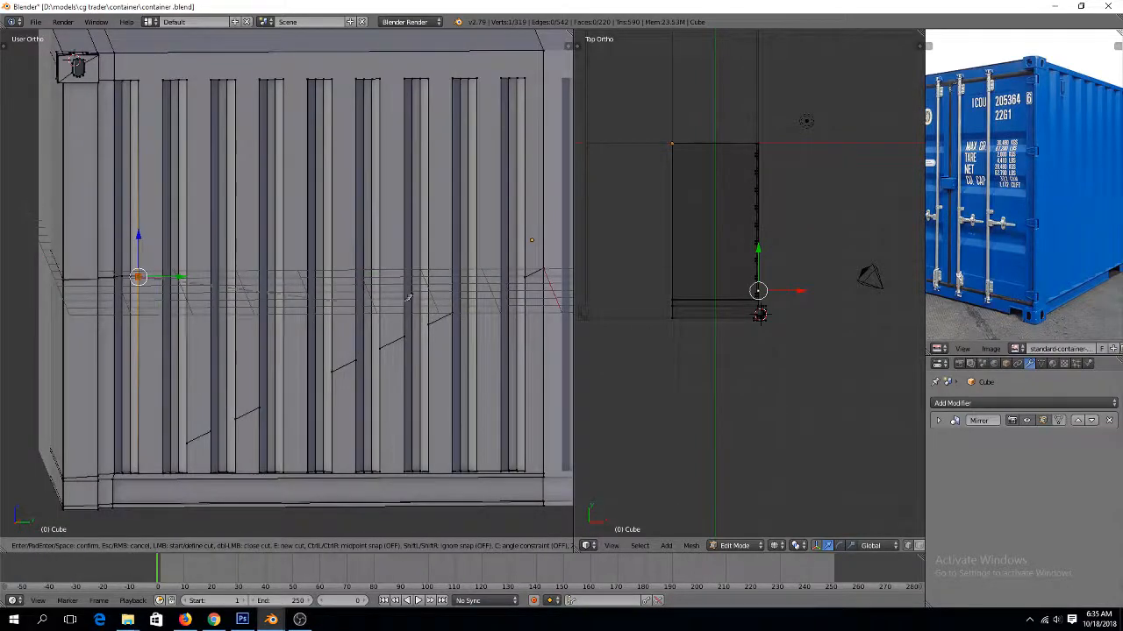
click(547, 265)
key(Return)
middle_drag(322, 375, 386, 380)
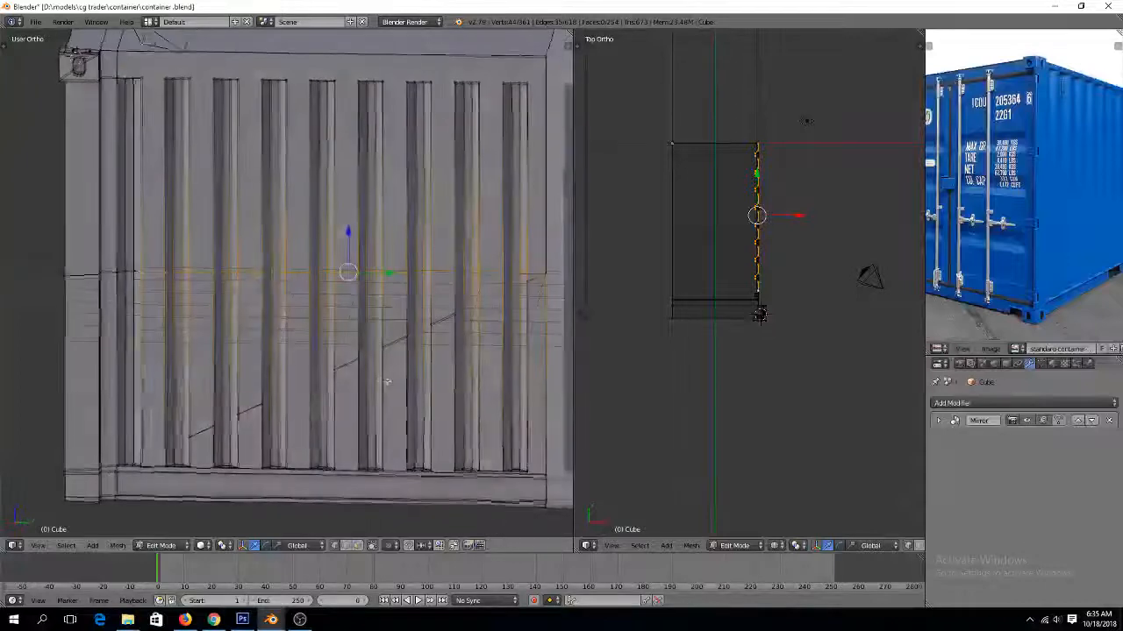
Connect the knife cut's vertex pairs across the uncut faces of the third, fourth and fifth grooves
scroll(388, 377, up, 3)
ctrl+scroll(389, 376, down, 11)
scroll(388, 375, up, 4)
key(a)
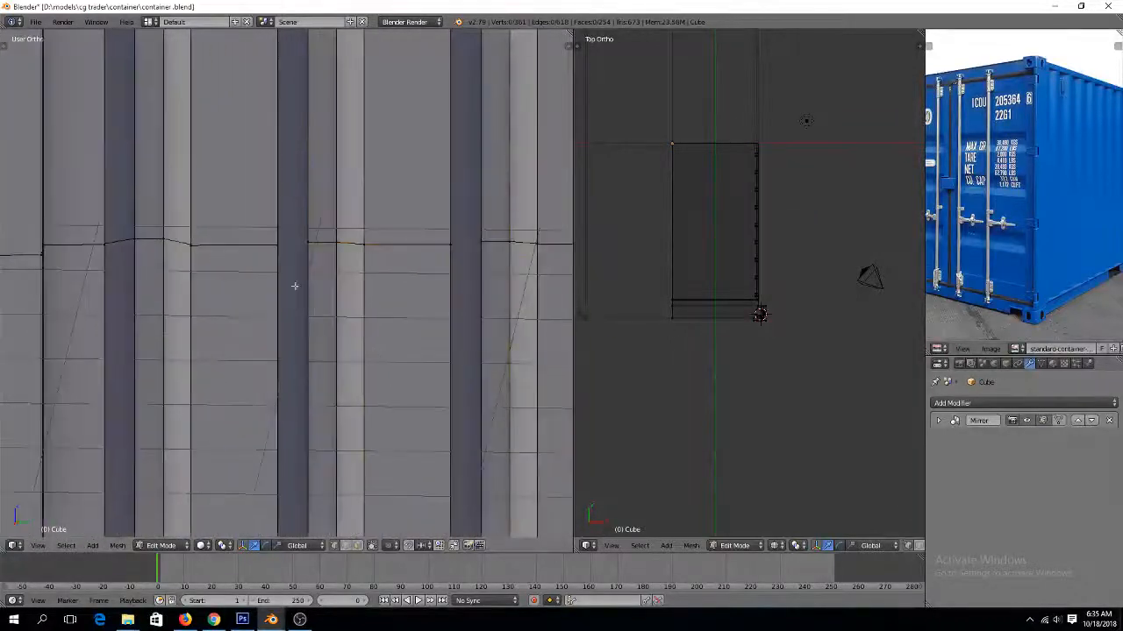
right_click(278, 247)
shift+right_click(311, 249)
key(j)
scroll(376, 273, down, 4)
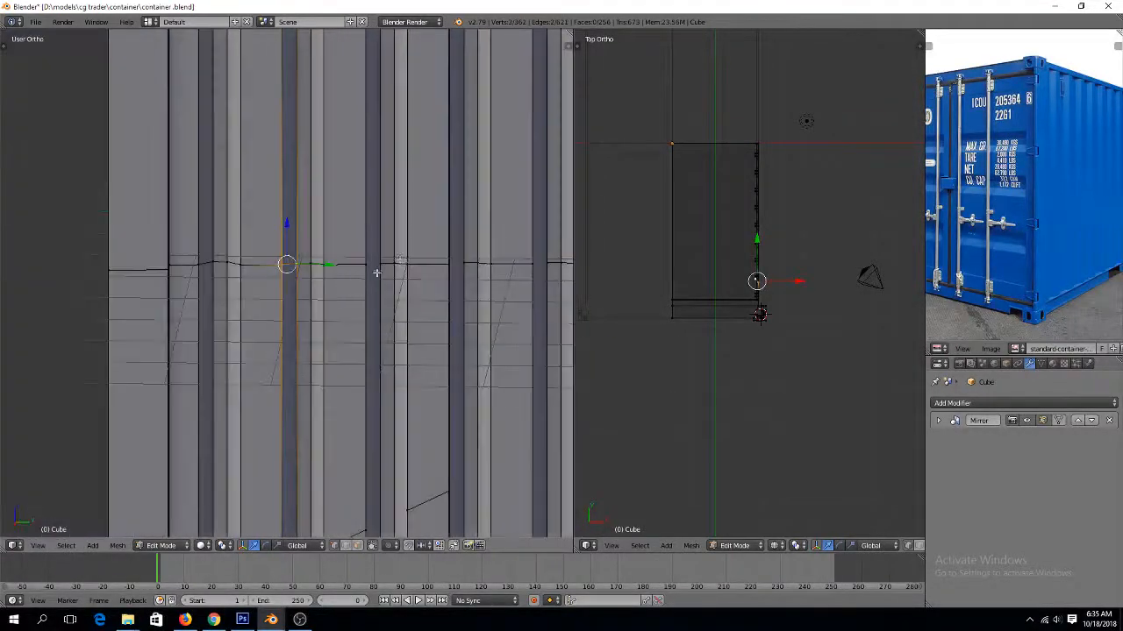
right_click(374, 264)
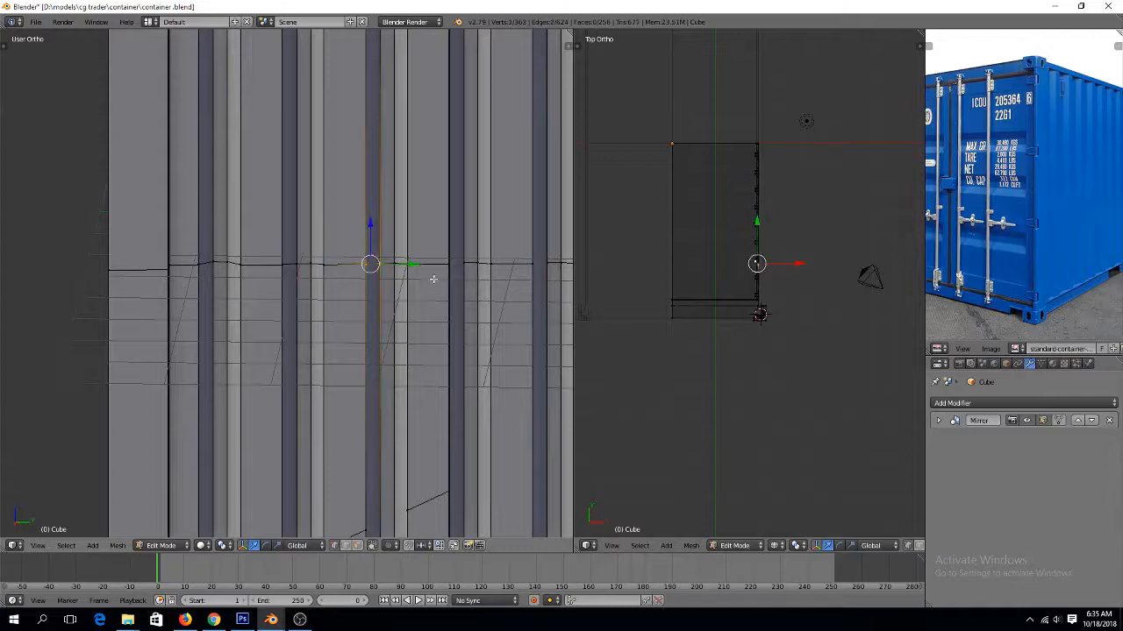
right_click(457, 266)
key(j)
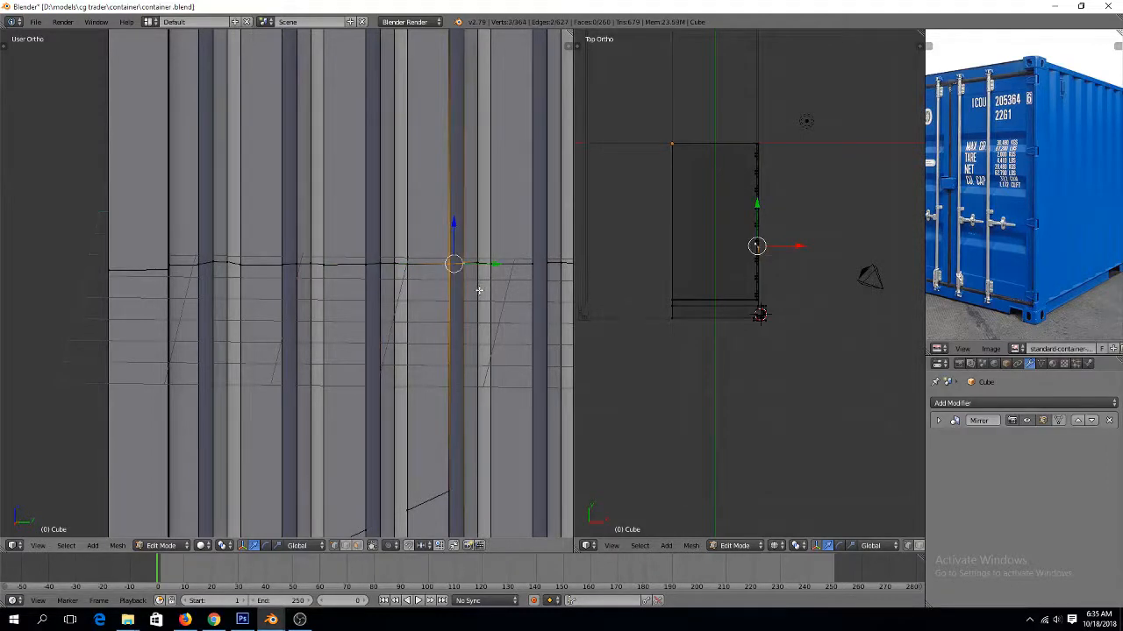
Connect the knife cut's vertex pairs across the next four grooves towards the mirror plane
ctrl+scroll(479, 289, up, 6)
right_click(363, 265)
shift+right_click(379, 264)
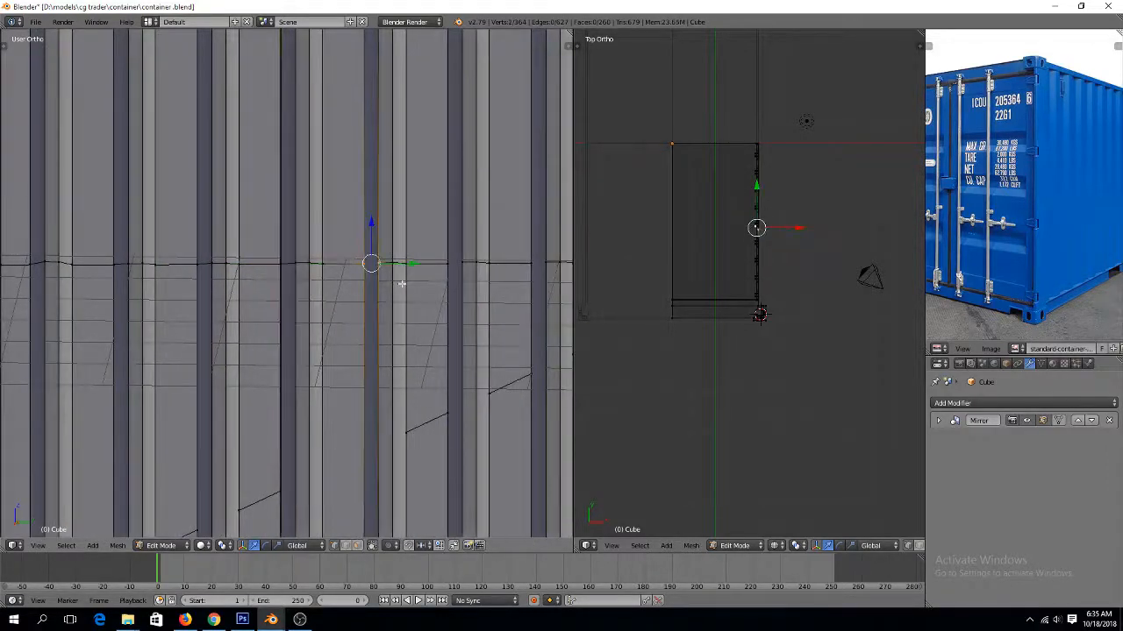
right_click(454, 265)
shift+right_click(458, 264)
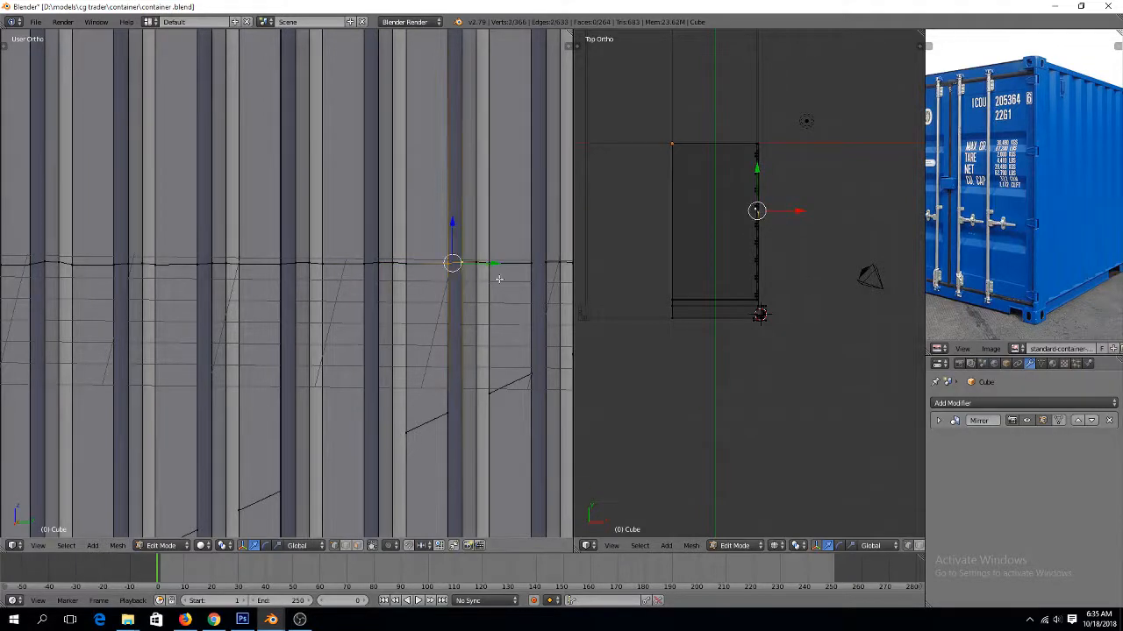
ctrl+scroll(499, 279, up, 6)
right_click(371, 261)
shift+right_click(377, 262)
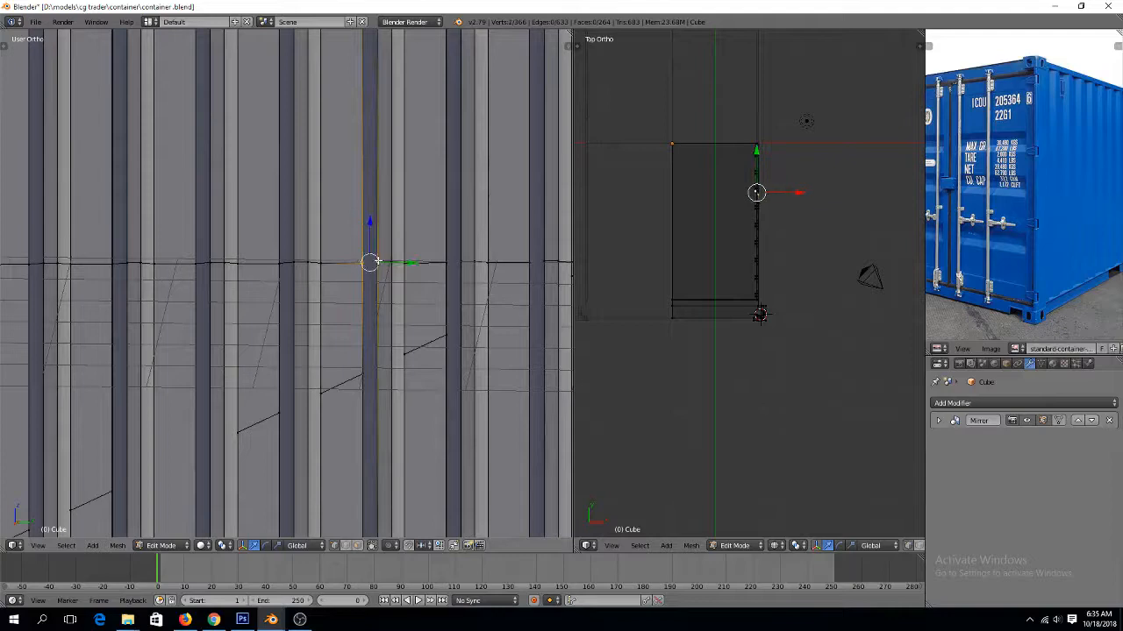
right_click(449, 262)
shift+right_click(460, 264)
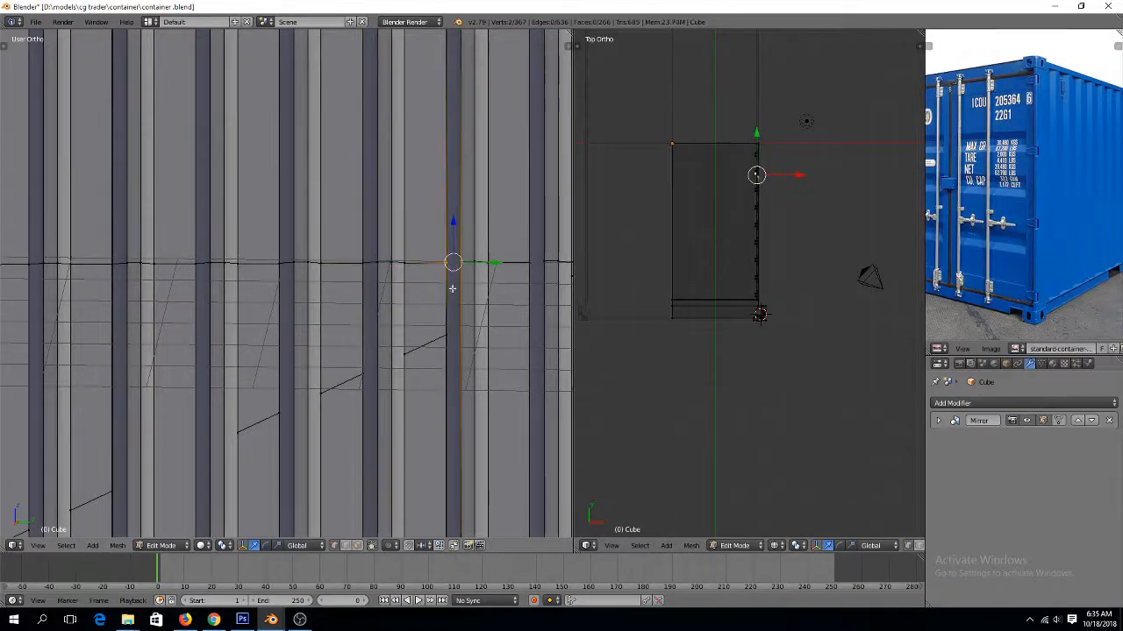
key(j)
Connect the knife cut's vertex pair across the last groove beside the mirror plane
scroll(452, 294, down, 2)
key(a)
scroll(452, 293, up, 5)
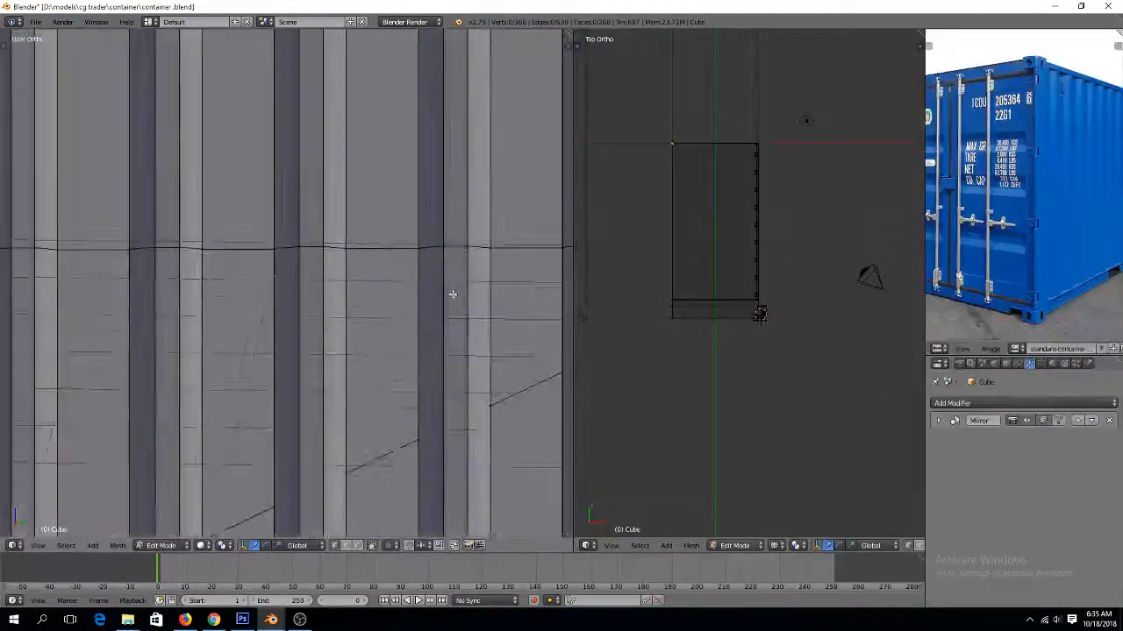
ctrl+scroll(452, 294, up, 8)
middle_drag(453, 294, 412, 294)
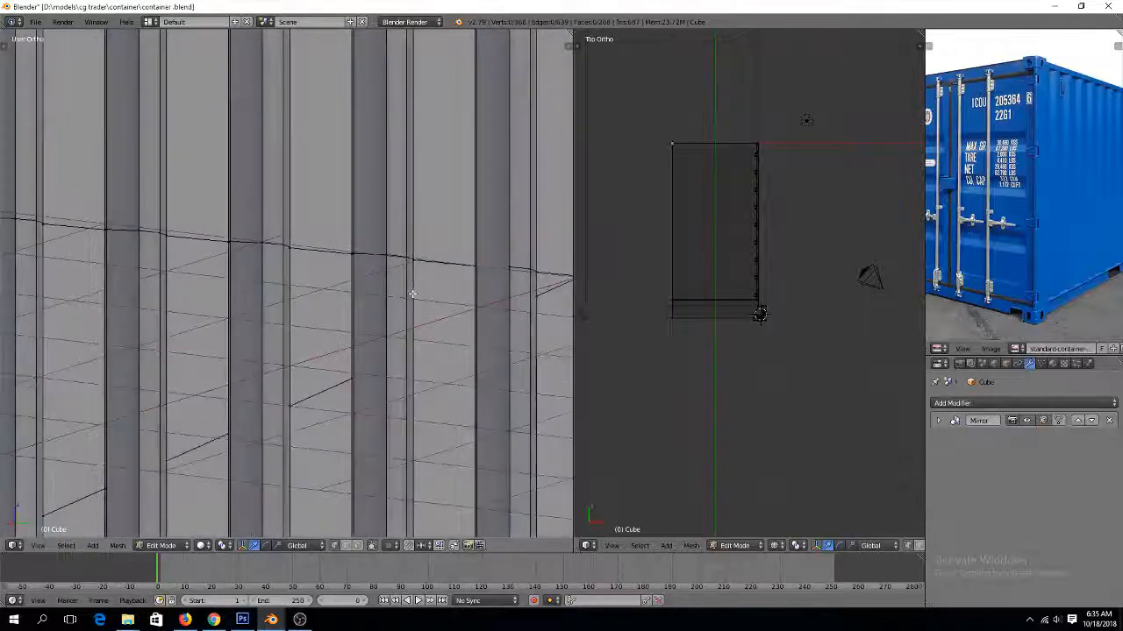
right_click(474, 266)
shift+right_click(510, 269)
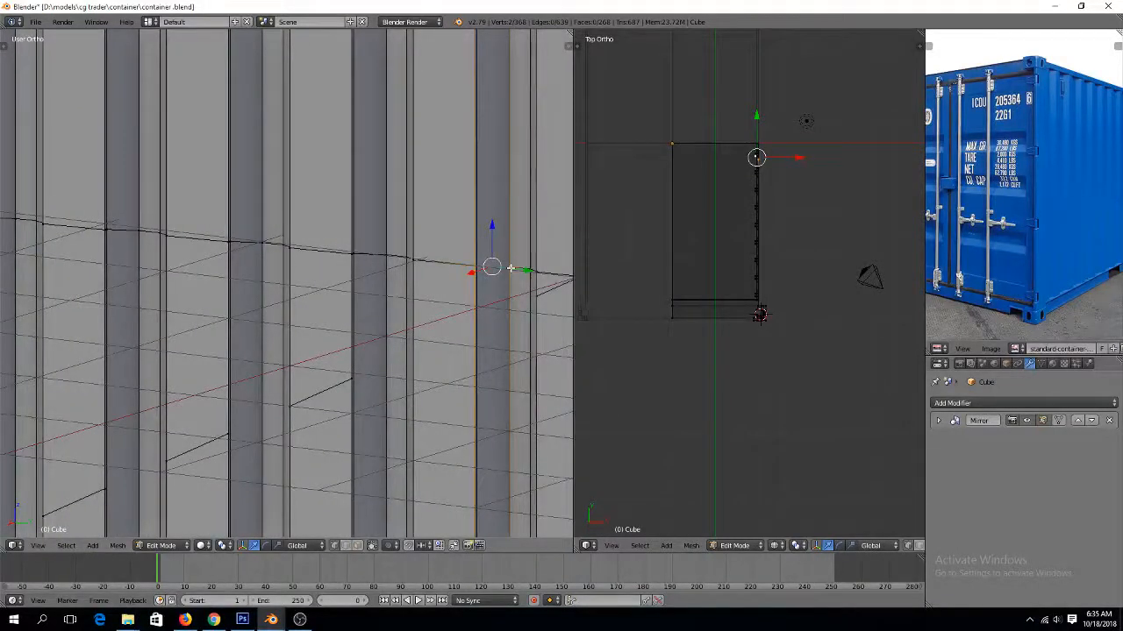
key(j)
scroll(511, 270, down, 6)
key(a)
Select the whole mesh and run Remove Doubles on it
scroll(495, 283, up, 5)
key(a)
key(a)
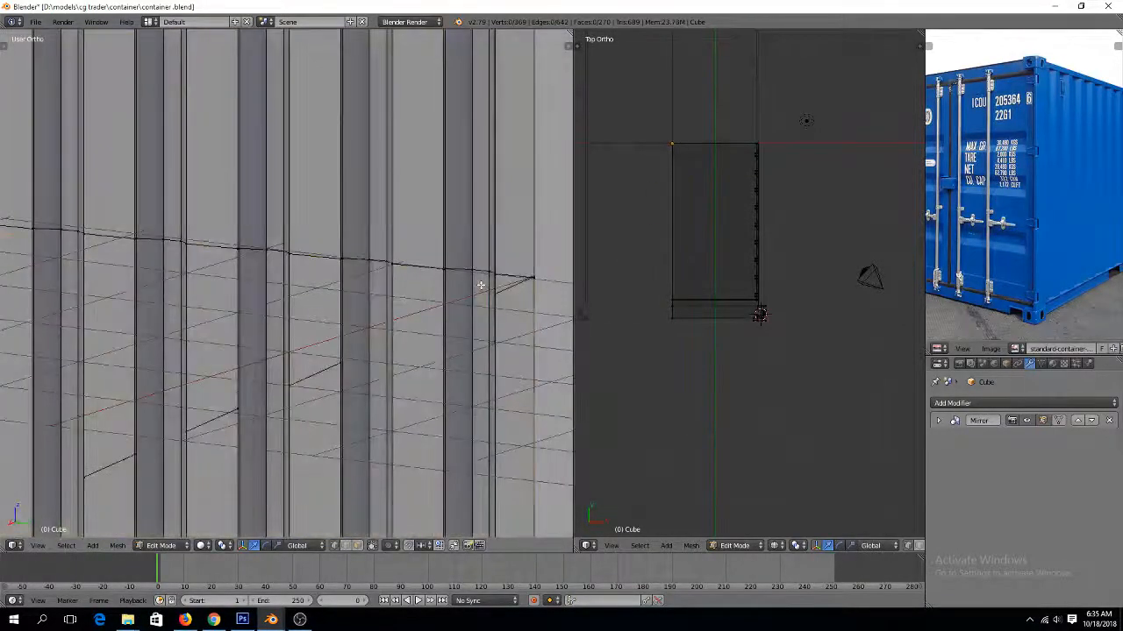
key(a)
key(w)
click(481, 284)
key(a)
Box-select all vertices below the mid-height cut in front wireframe view and delete them
scroll(398, 286, down, 3)
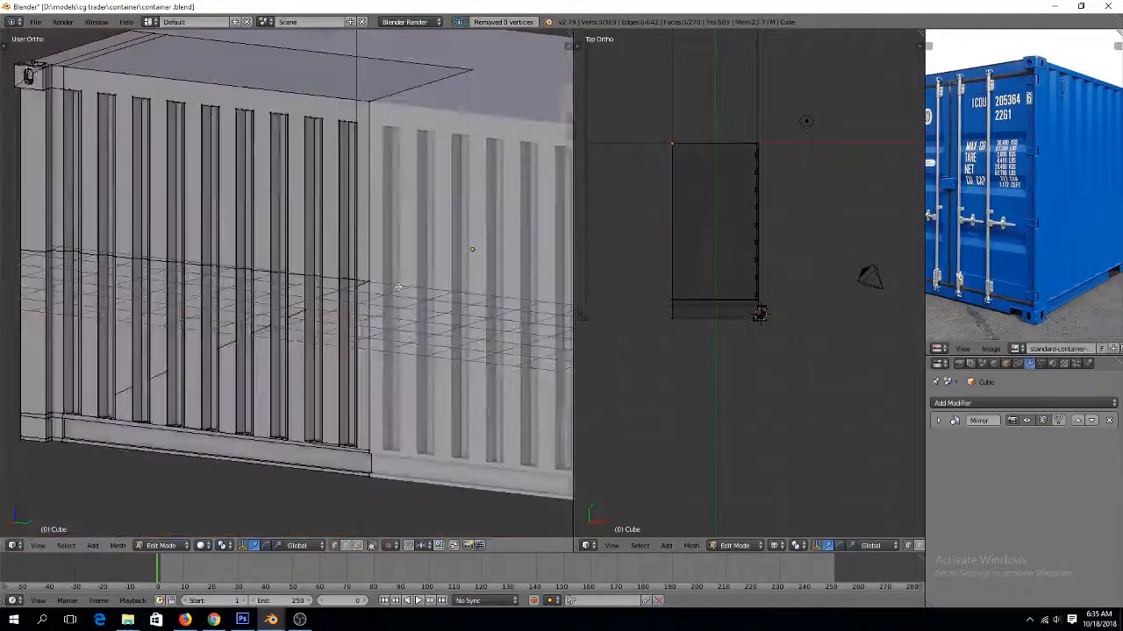
scroll(398, 288, down, 2)
key(Tab)
middle_drag(293, 312, 383, 325)
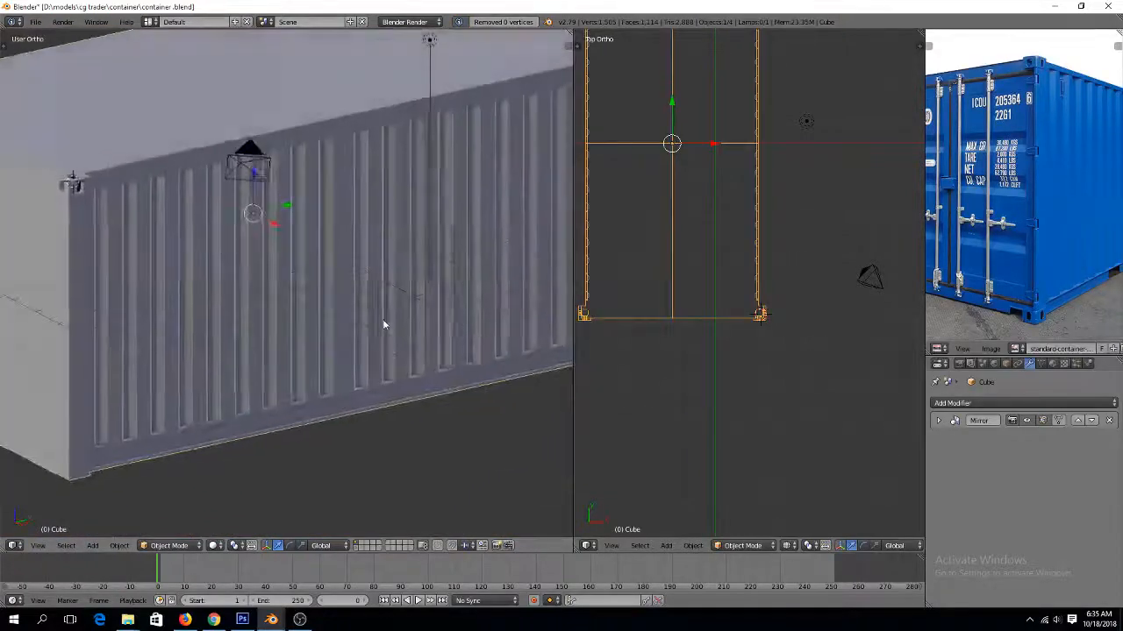
key(Tab)
key(KP_1)
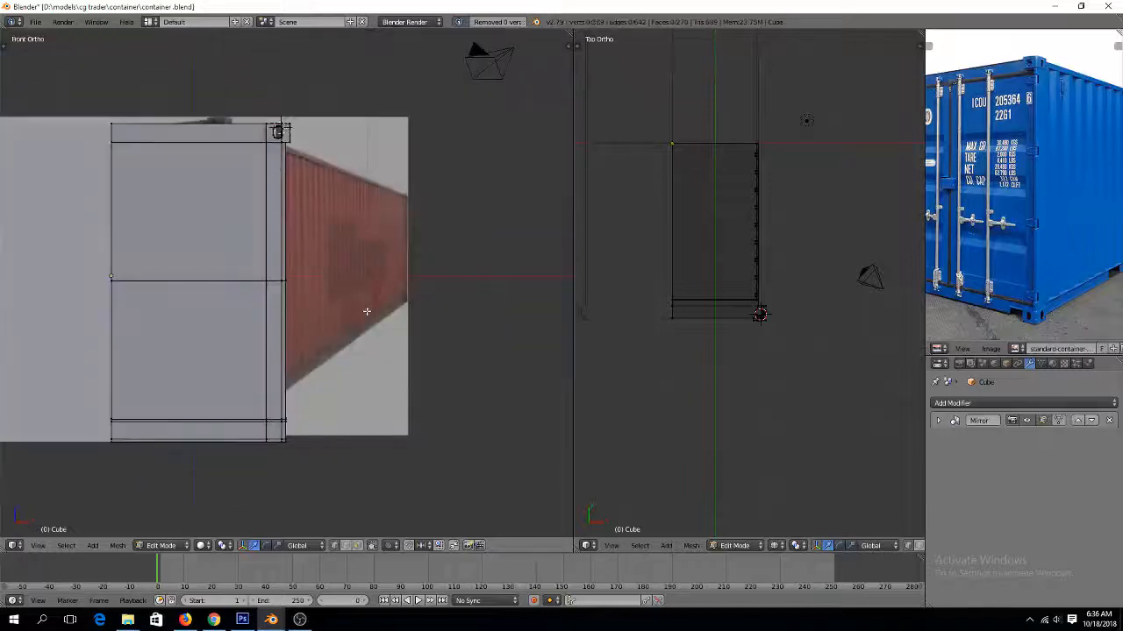
key(z)
key(b)
drag(112, 353, 377, 500)
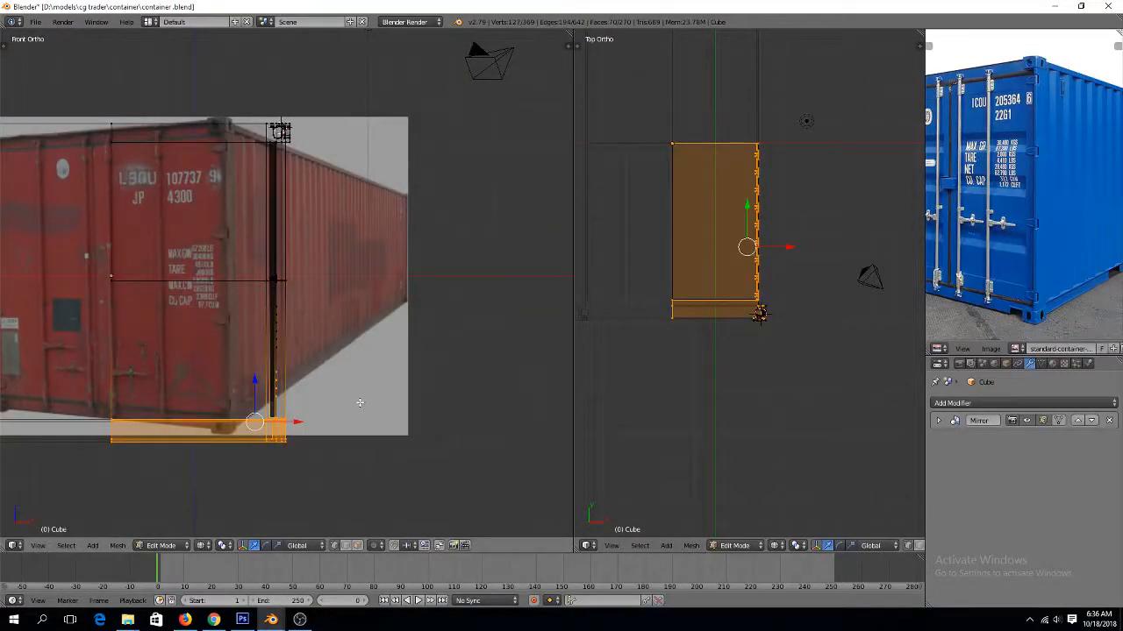
key(z)
key(x)
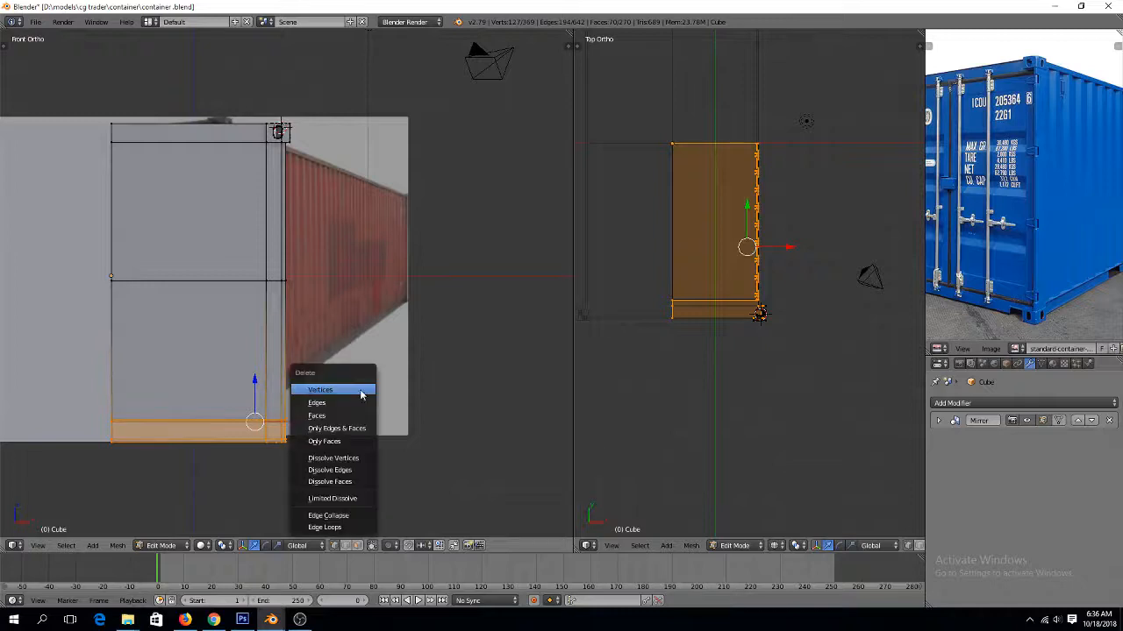
click(357, 392)
middle_drag(368, 389, 298, 368)
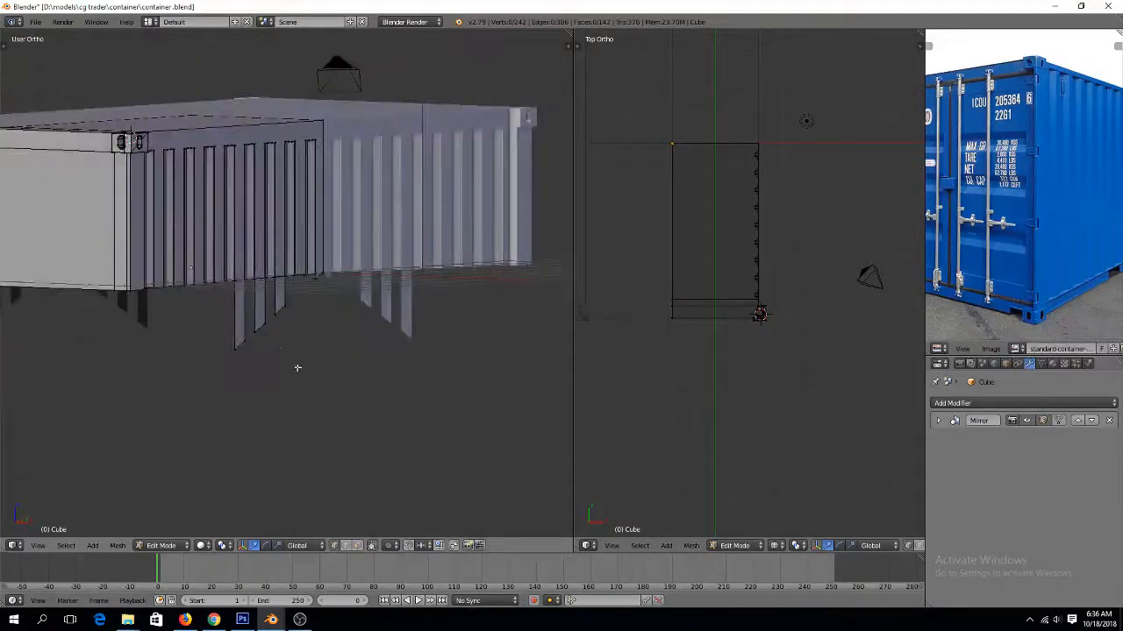
Delete the leftover groove vertices hanging below the mid-height cut on the corrugated side
right_click(255, 344)
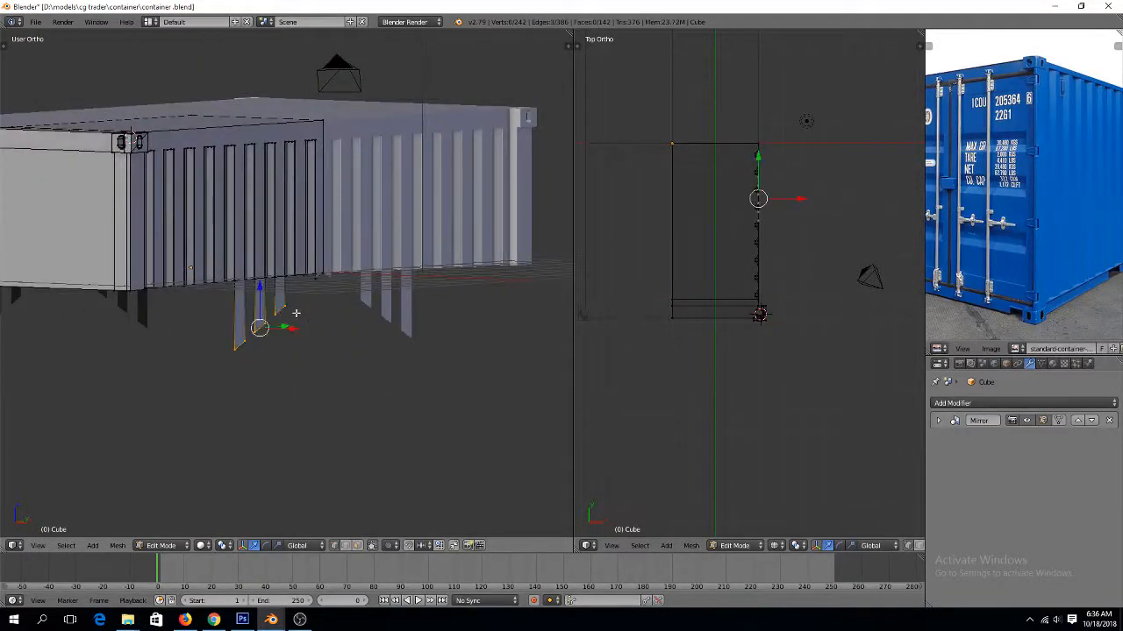
key(x)
click(296, 314)
scroll(344, 302, up, 3)
right_click(351, 289)
key(x)
click(353, 287)
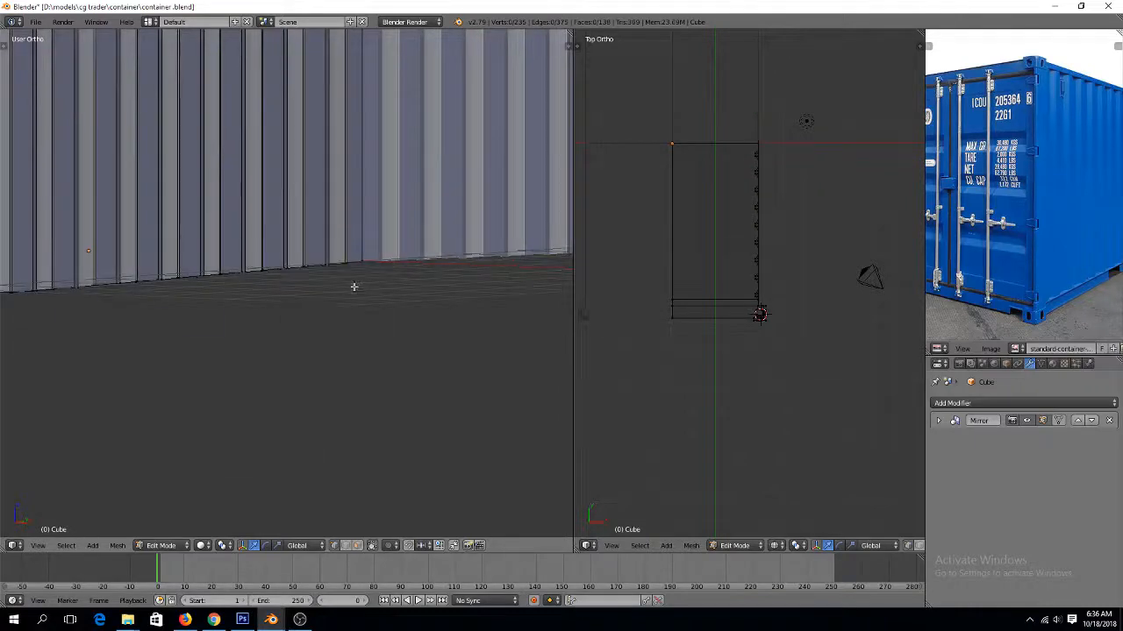
Delete the two redundant vertical edge loops at the corners of the second groove from the mirror plane
middle_drag(345, 315, 263, 471)
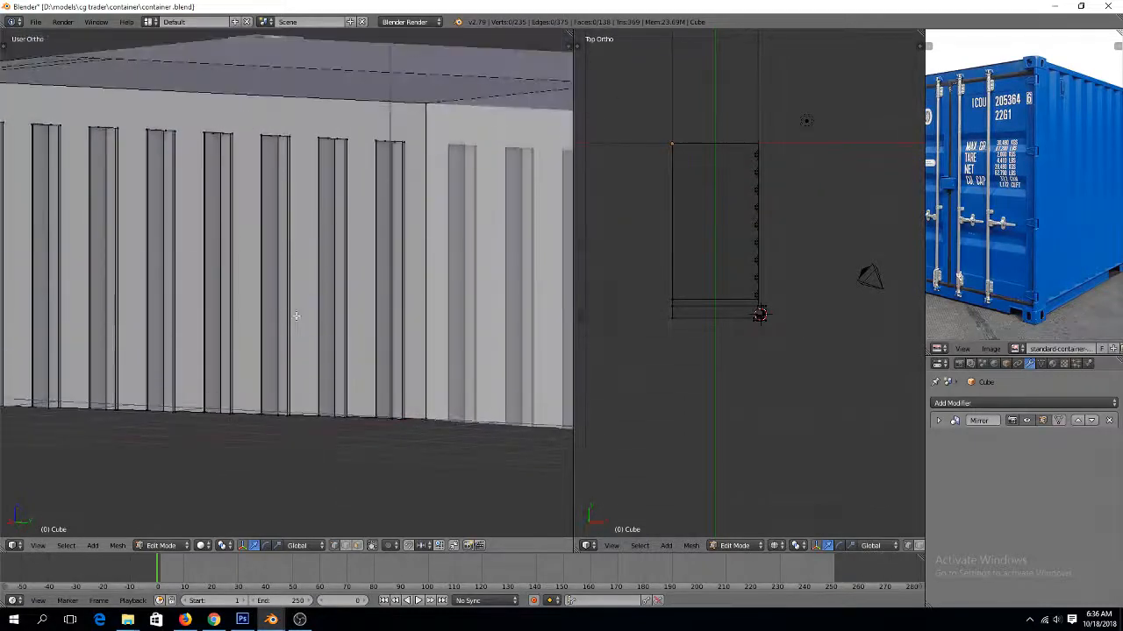
scroll(296, 316, up, 4)
right_click(432, 244)
mouse_move(421, 251)
middle_down()
mouse_move(386, 281)
mouse_move(413, 313)
mouse_move(430, 288)
mouse_move(395, 283)
middle_up()
right_click(368, 259)
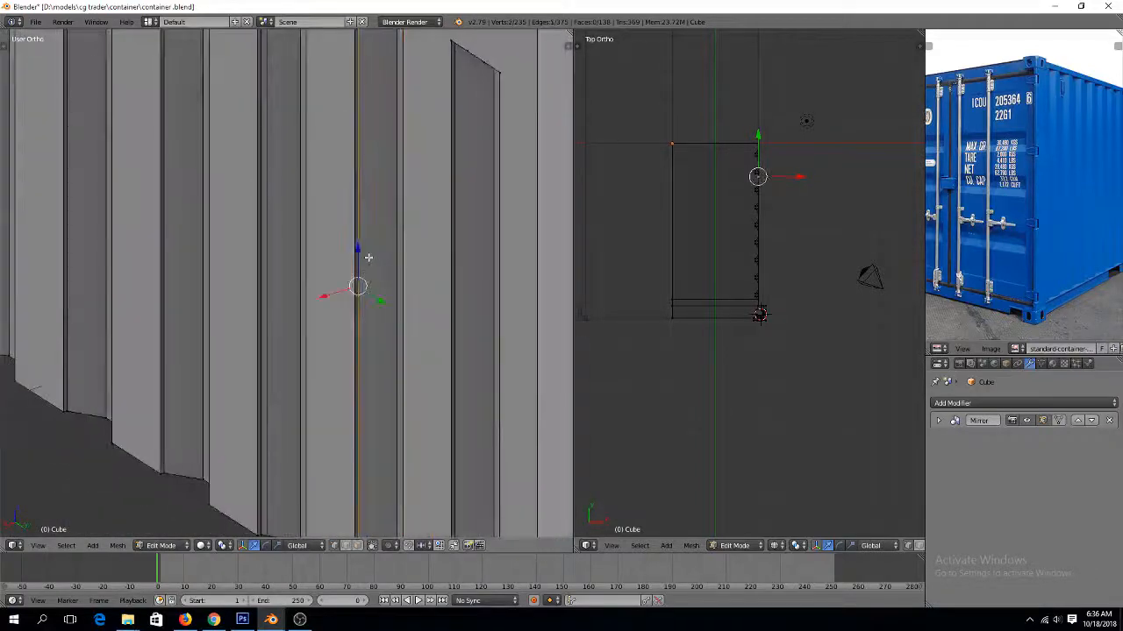
key(z)
scroll(378, 286, down, 3)
scroll(380, 288, up, 3)
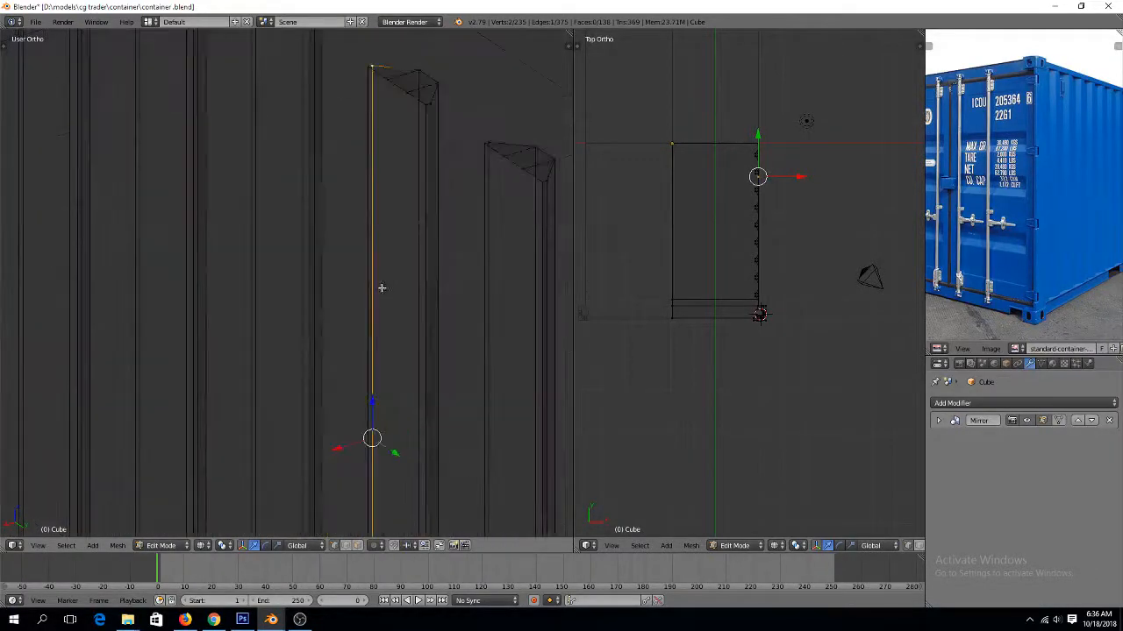
key(ctrl+e)
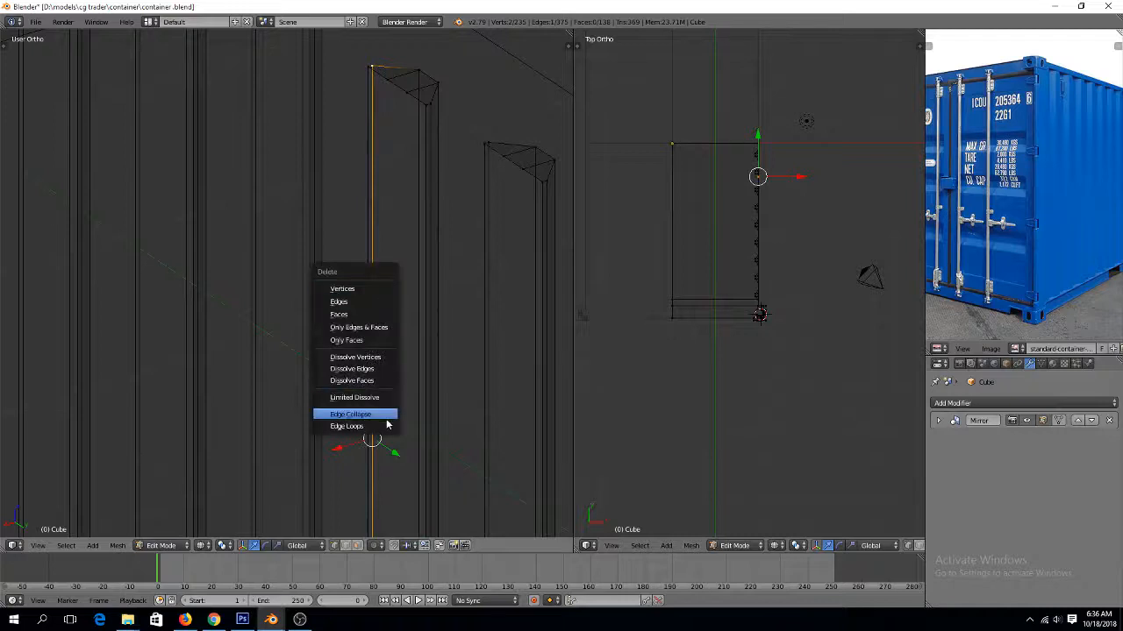
click(386, 421)
right_click(431, 260)
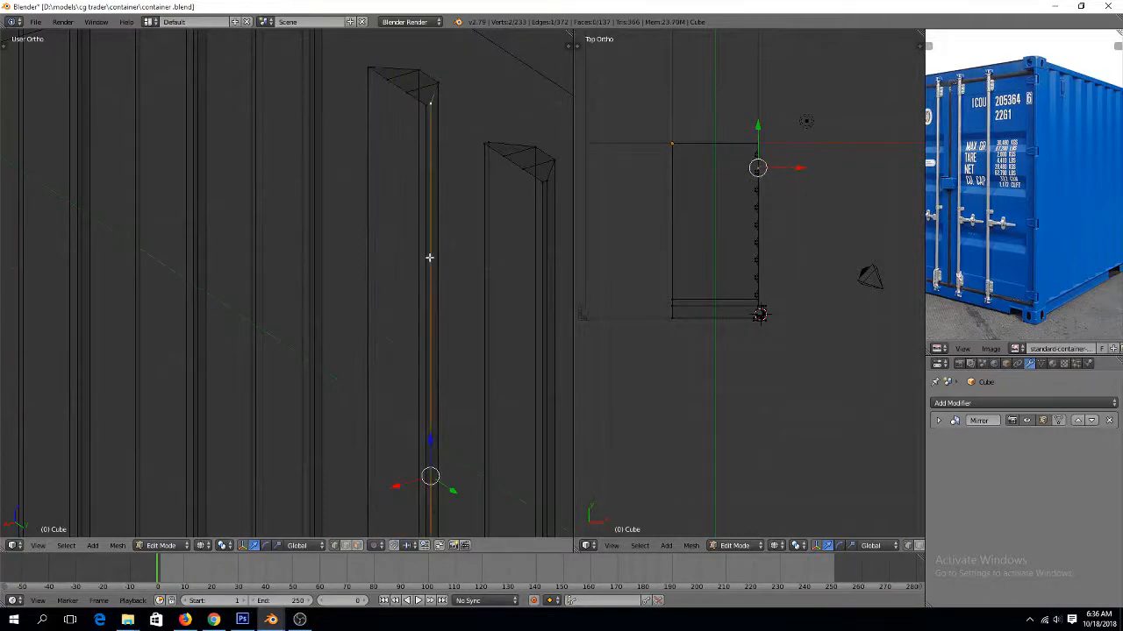
key(x)
click(429, 258)
Delete the redundant vertical edge loops at both corners of the groove nearest the mirror plane
key(a)
scroll(518, 277, down, 1)
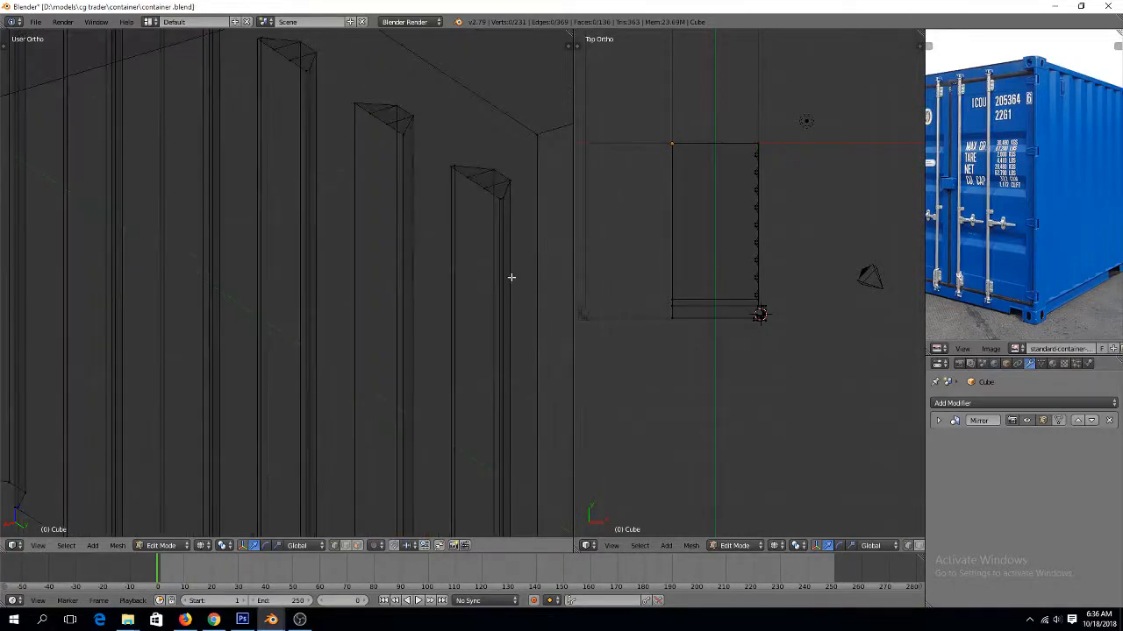
right_click(512, 277)
key(x)
click(506, 279)
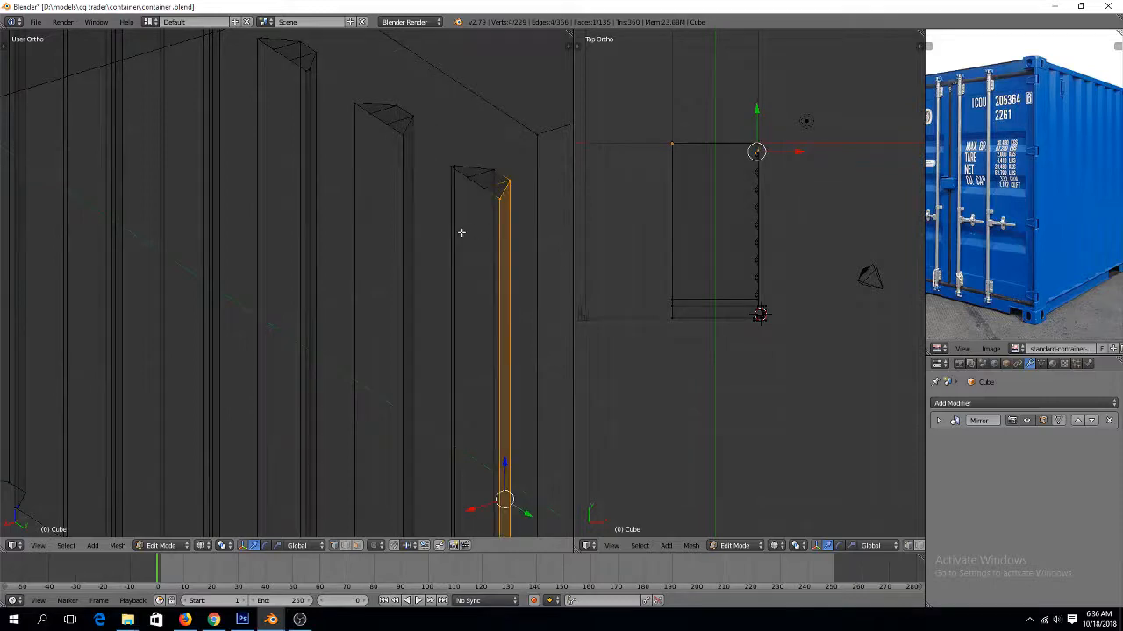
right_click(461, 233)
key(x)
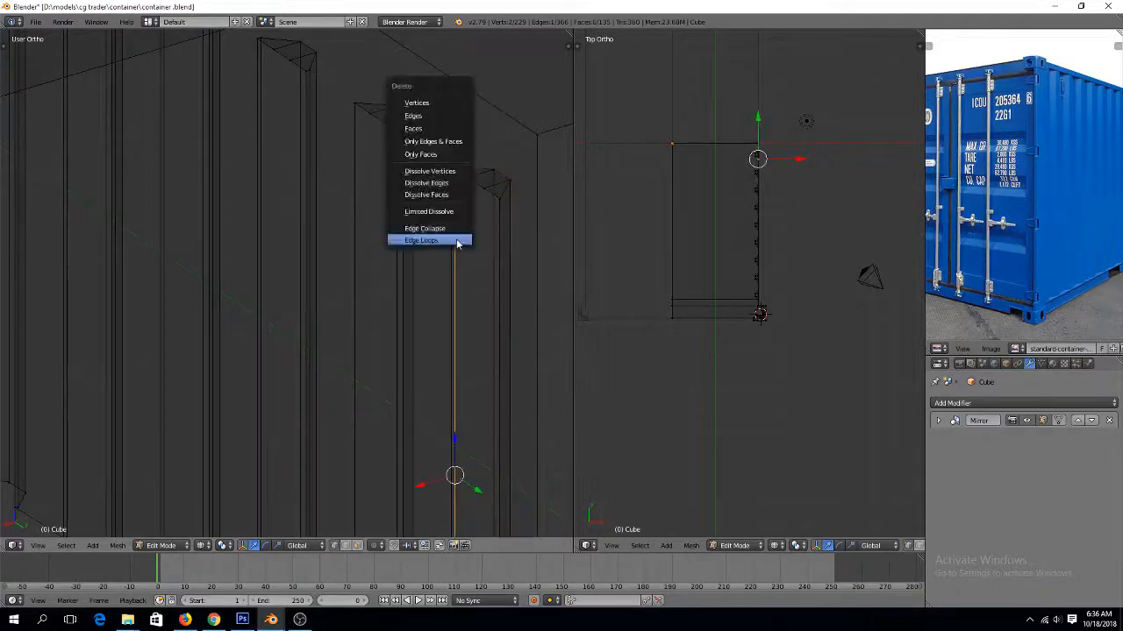
click(425, 243)
Select the redundant vertical corner edges of the next four grooves together and delete their edge loops
scroll(416, 248, down, 2)
shift+scroll(404, 258, up, 2)
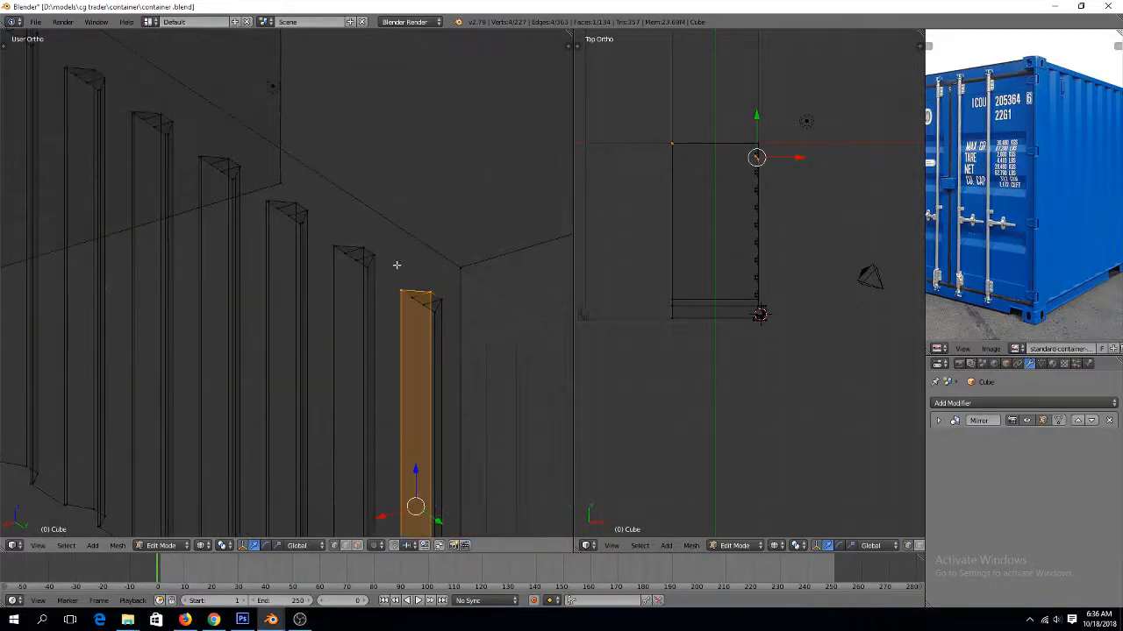
ctrl+scroll(396, 265, up, 2)
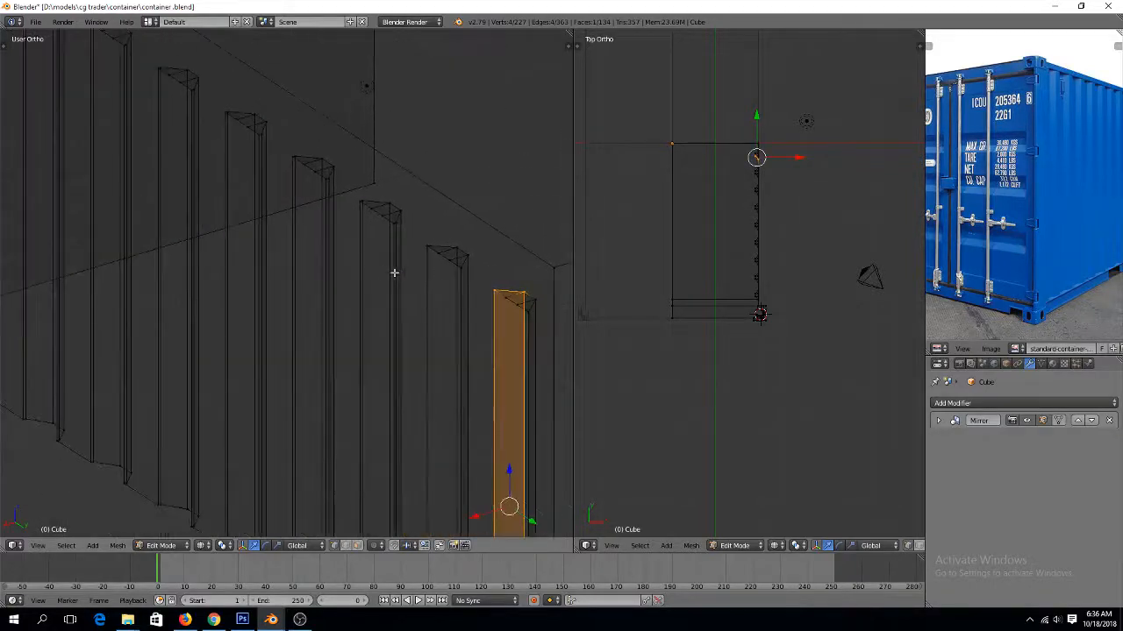
right_click(398, 253)
shift+right_click(364, 259)
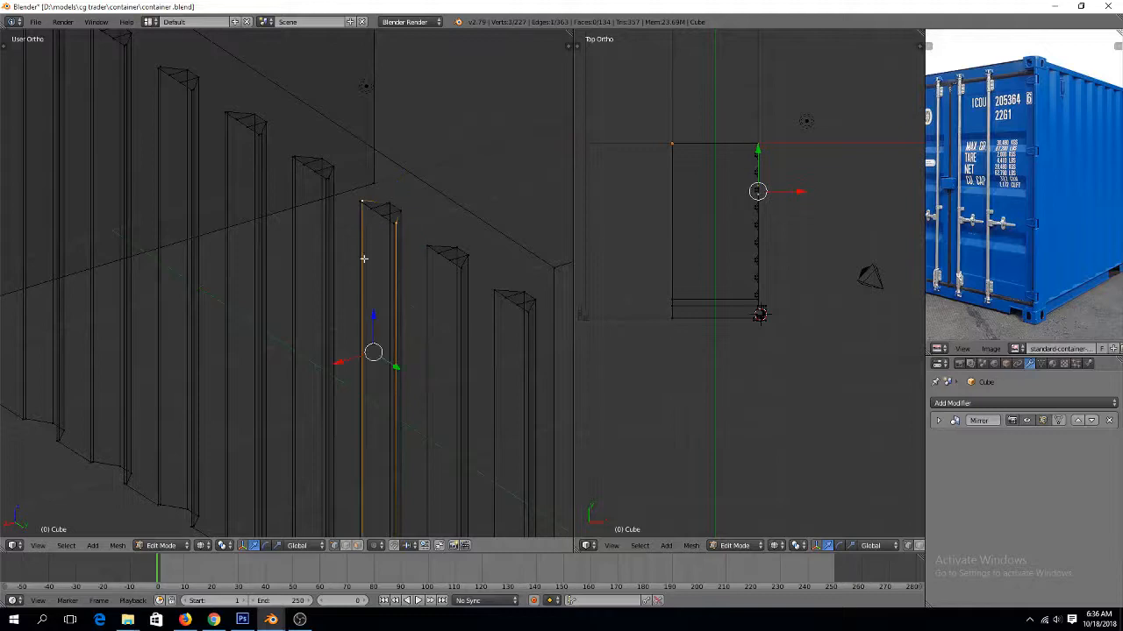
shift+right_click(325, 210)
shift+right_click(315, 200)
shift+right_click(320, 203)
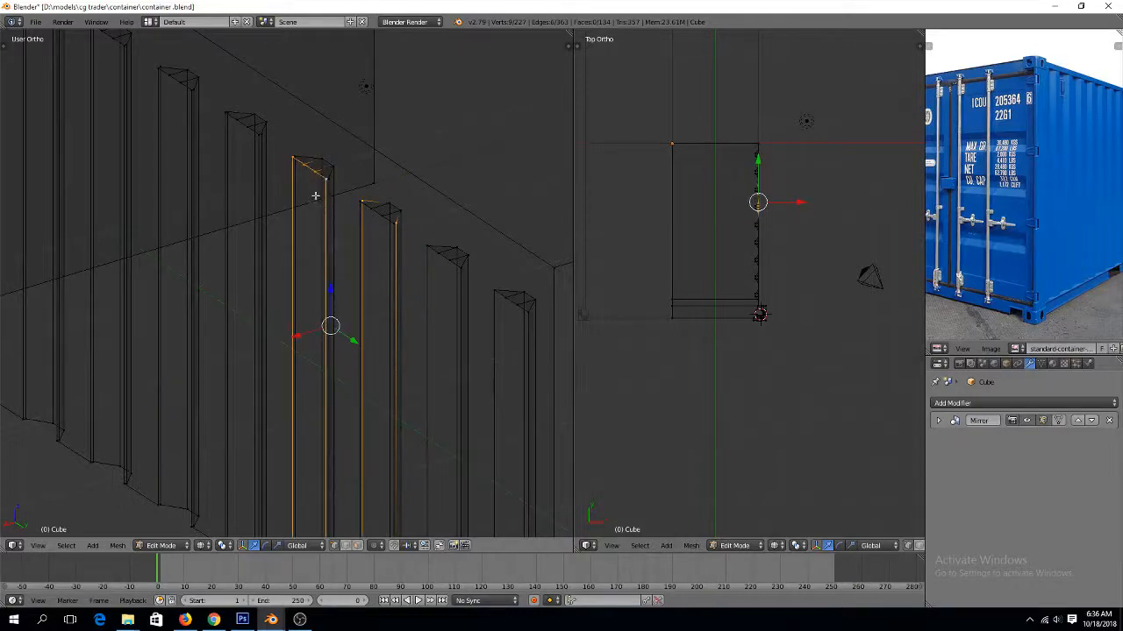
shift+right_click(326, 204)
shift+right_click(328, 205)
shift+right_click(301, 203)
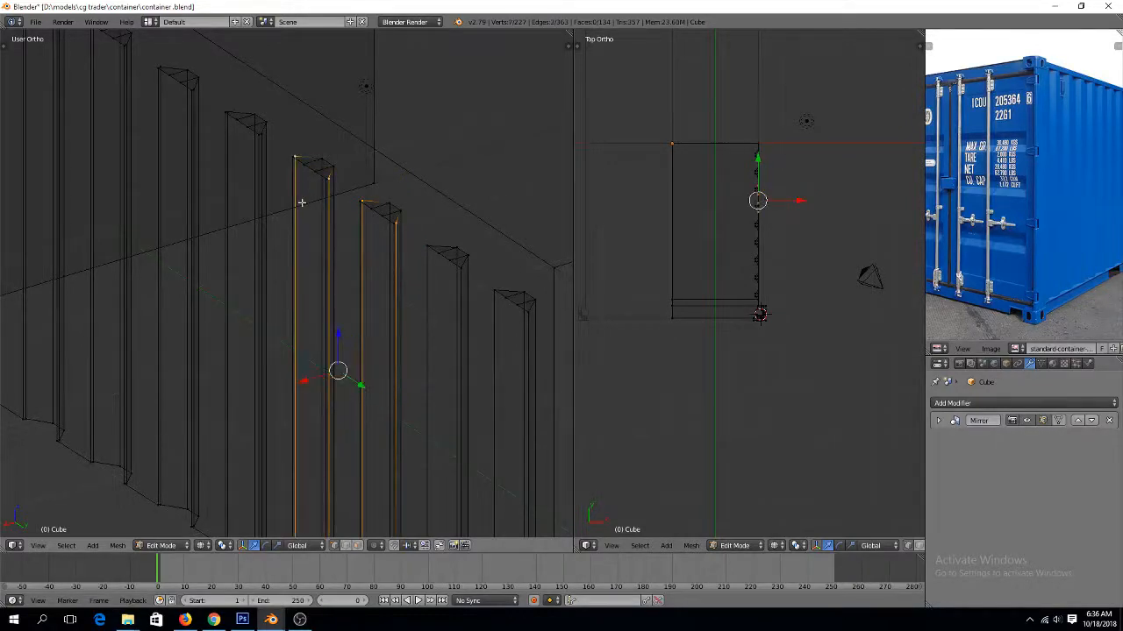
shift+right_click(260, 160)
shift+right_click(229, 140)
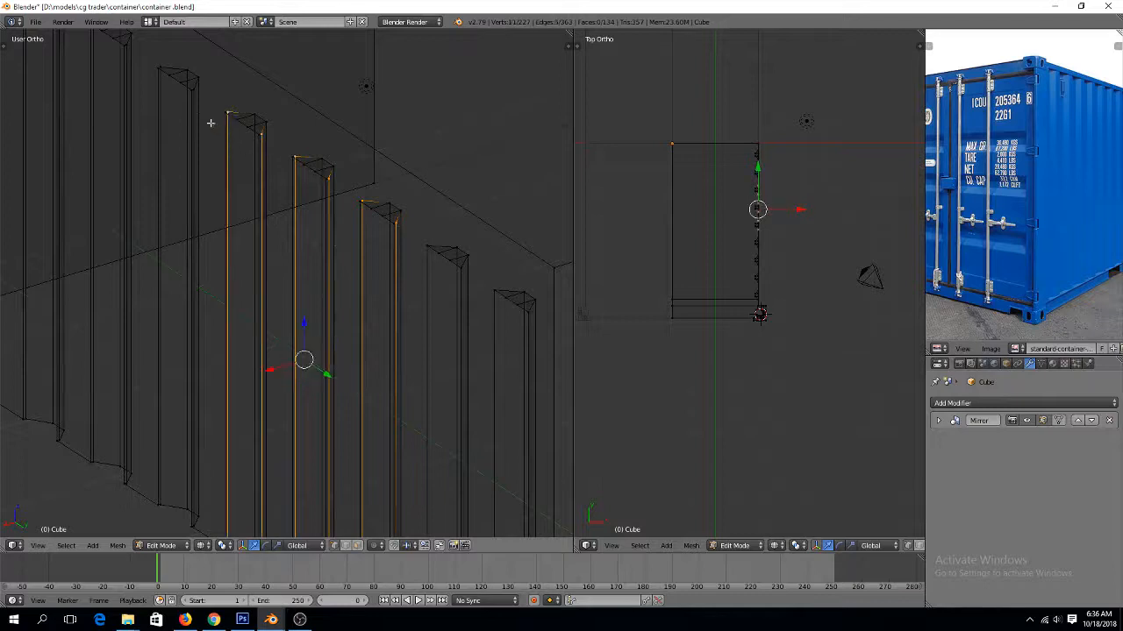
shift+right_click(195, 120)
shift+right_click(160, 115)
key(x)
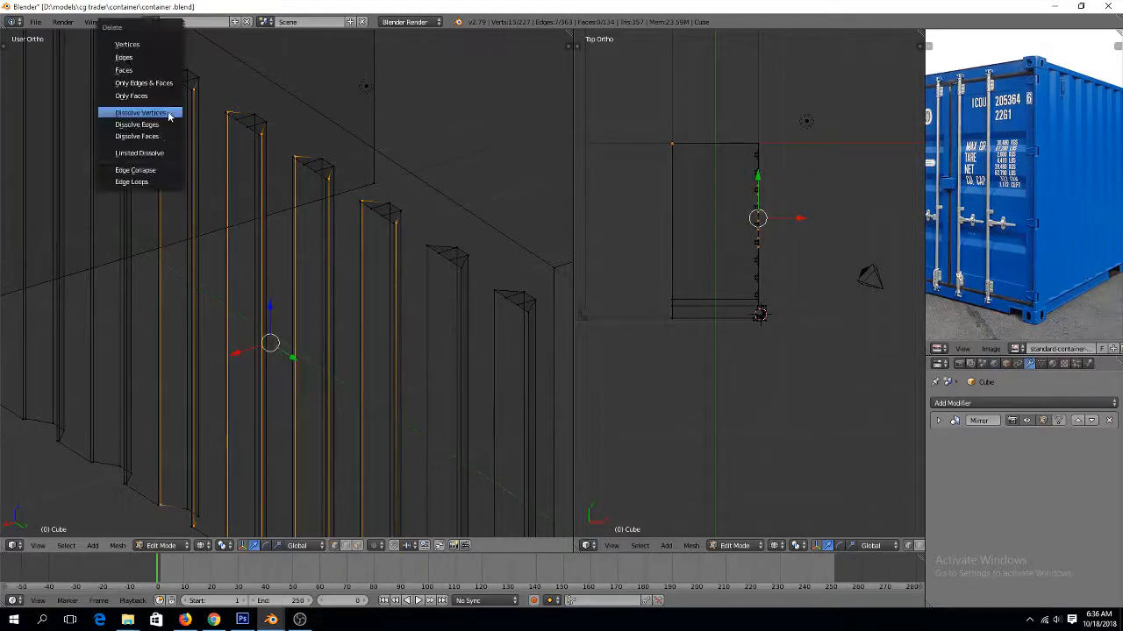
click(162, 170)
key(z)
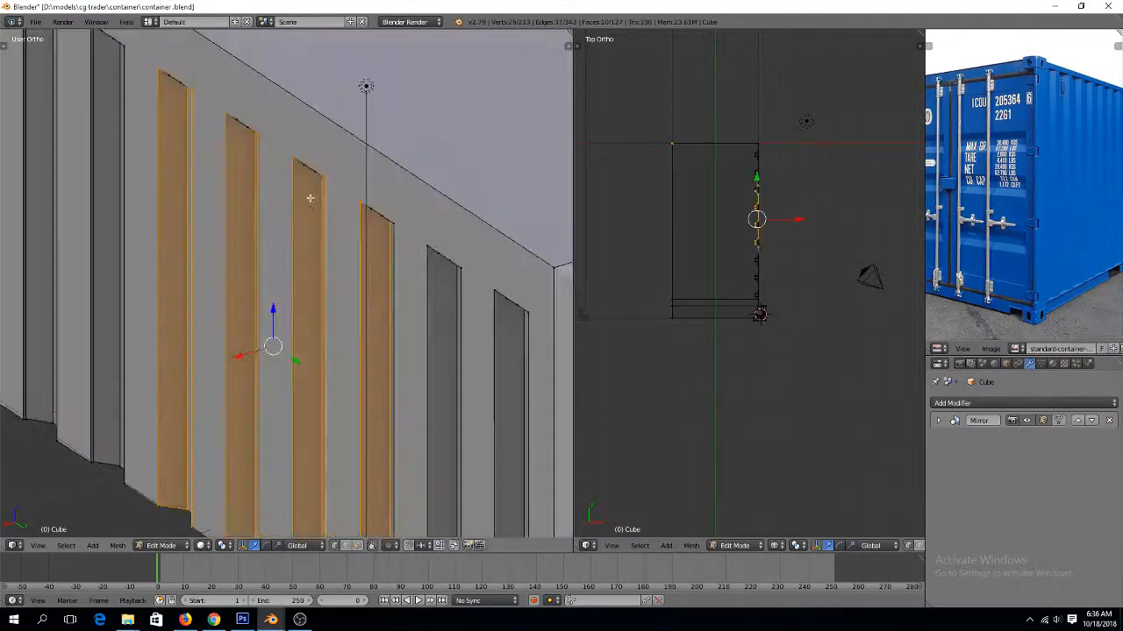
Select the redundant vertical corner edges of the two remaining grooves together and delete their edge loops
key(Tab)
shift+middle_drag(317, 210, 572, 326)
scroll(315, 209, up, 4)
key(Tab)
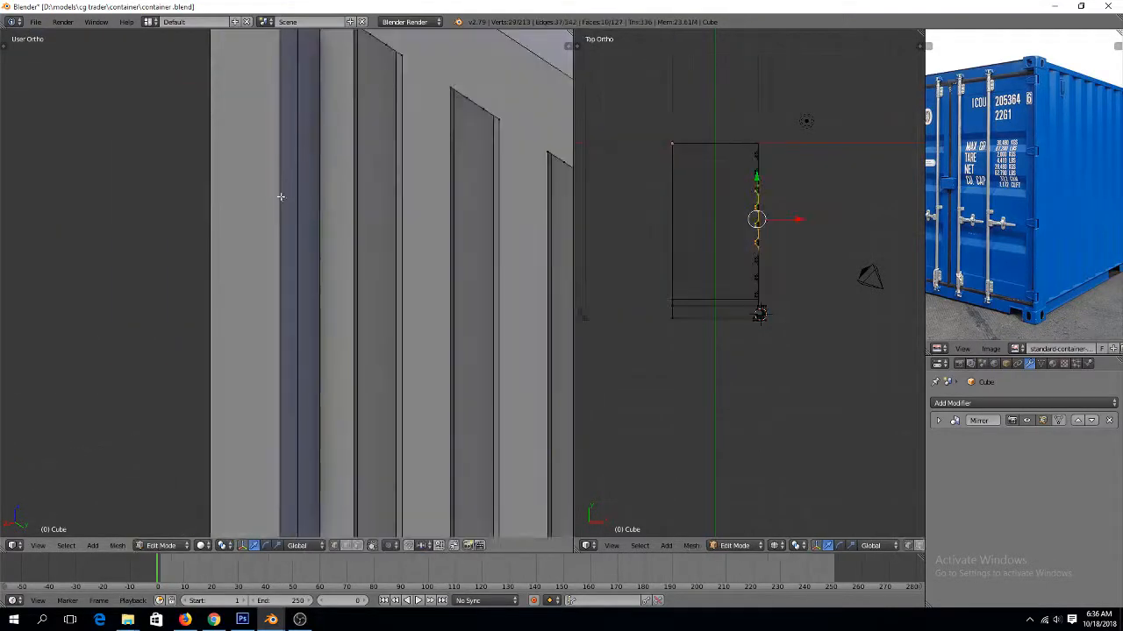
shift+middle_drag(281, 196, 280, 308)
key(z)
right_click(507, 285)
shift+right_click(462, 261)
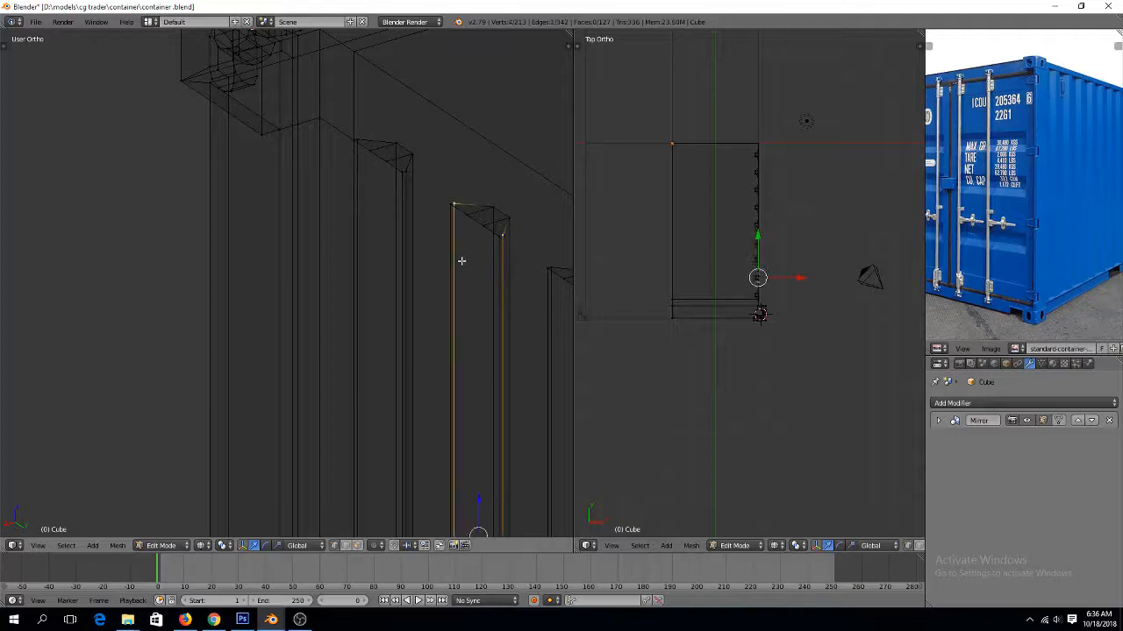
shift+right_click(399, 215)
shift+right_click(366, 194)
key(x)
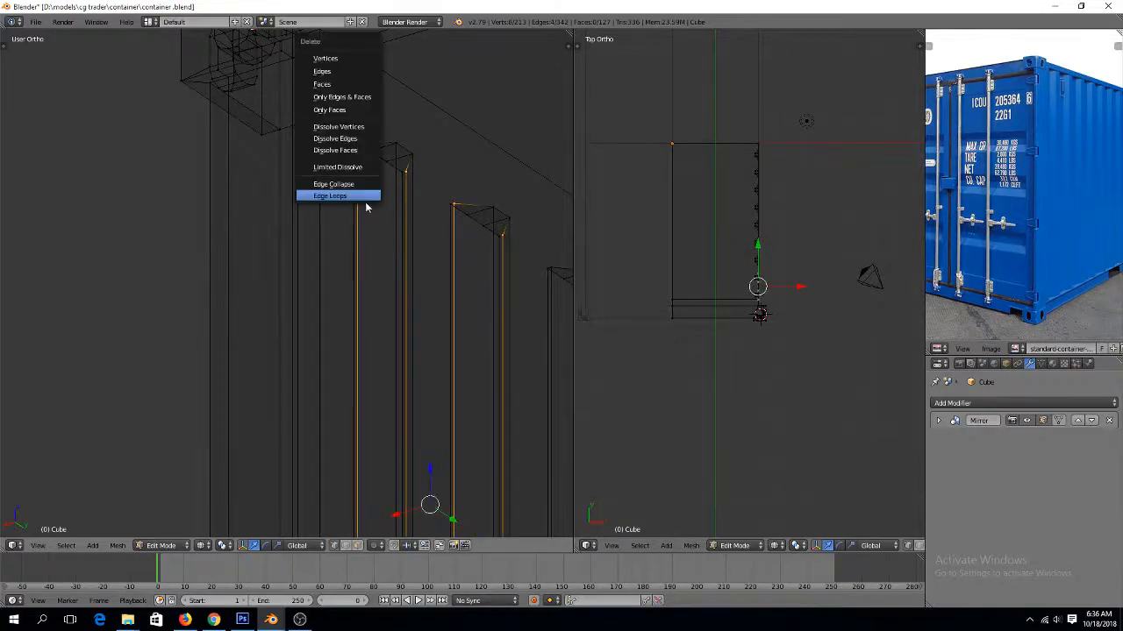
click(365, 195)
Enable the Z axis in the Mirror modifier so the upper half of the container is mirrored downwards
key(Tab)
key(z)
scroll(415, 264, down, 6)
middle_drag(412, 310, 413, 269)
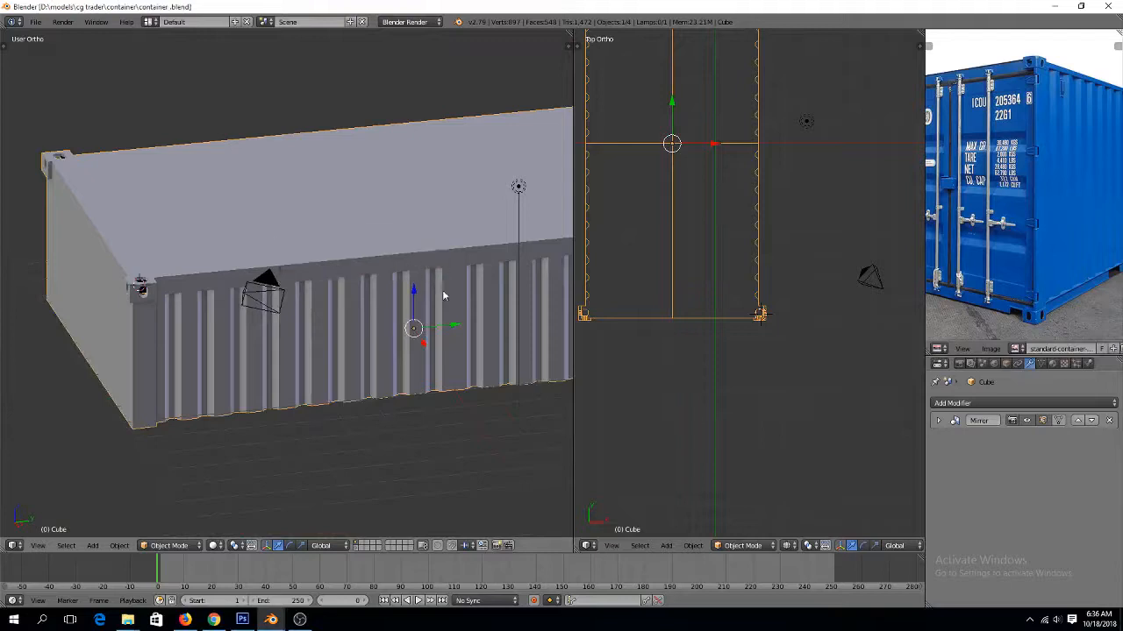
click(970, 403)
click(939, 421)
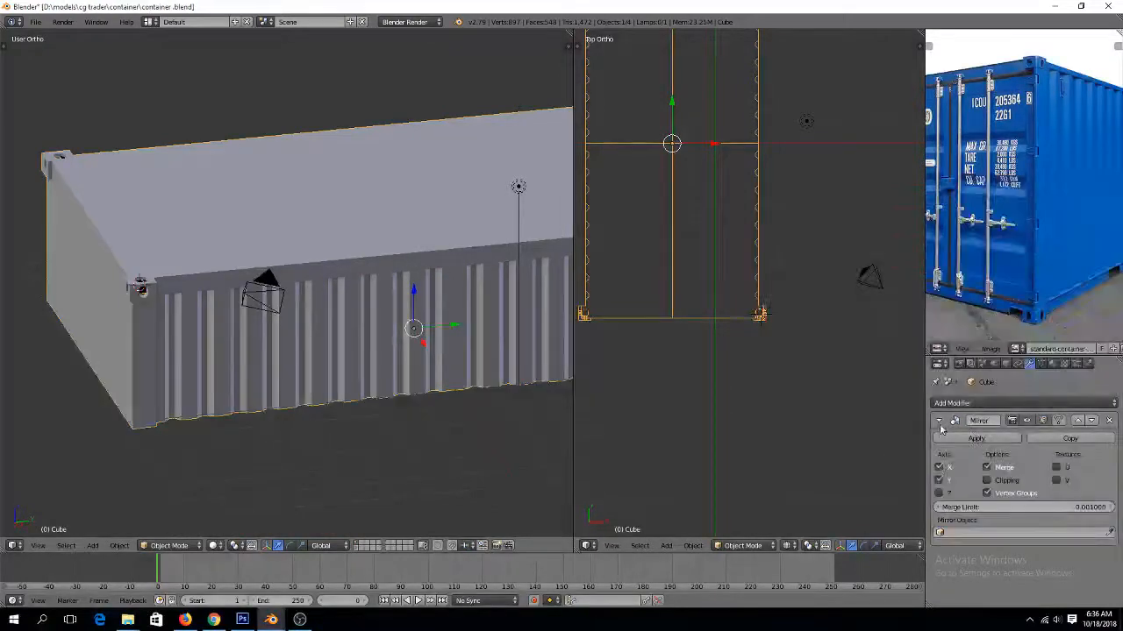
click(940, 480)
click(939, 493)
scroll(369, 344, down, 3)
scroll(369, 347, up, 5)
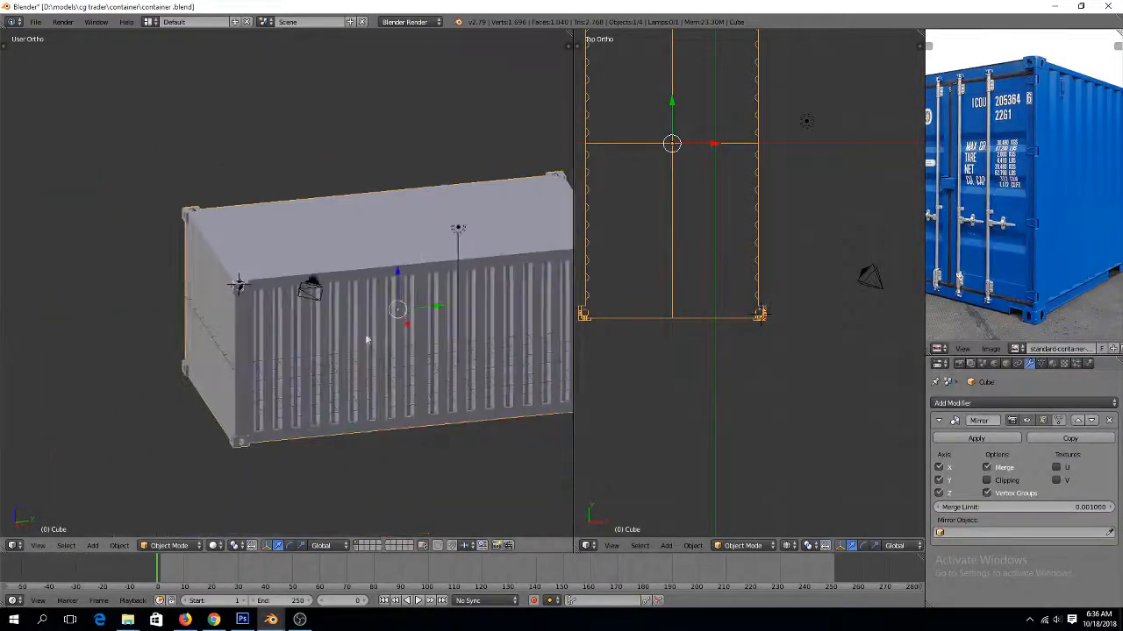
Save the fully mirrored container over the existing container.blend file
mouse_move(370, 350)
middle_down()
mouse_move(415, 341)
mouse_move(448, 308)
mouse_move(349, 362)
mouse_move(429, 354)
mouse_move(379, 357)
middle_up()
shift+scroll(424, 330, down, 13)
scroll(425, 329, down, 5)
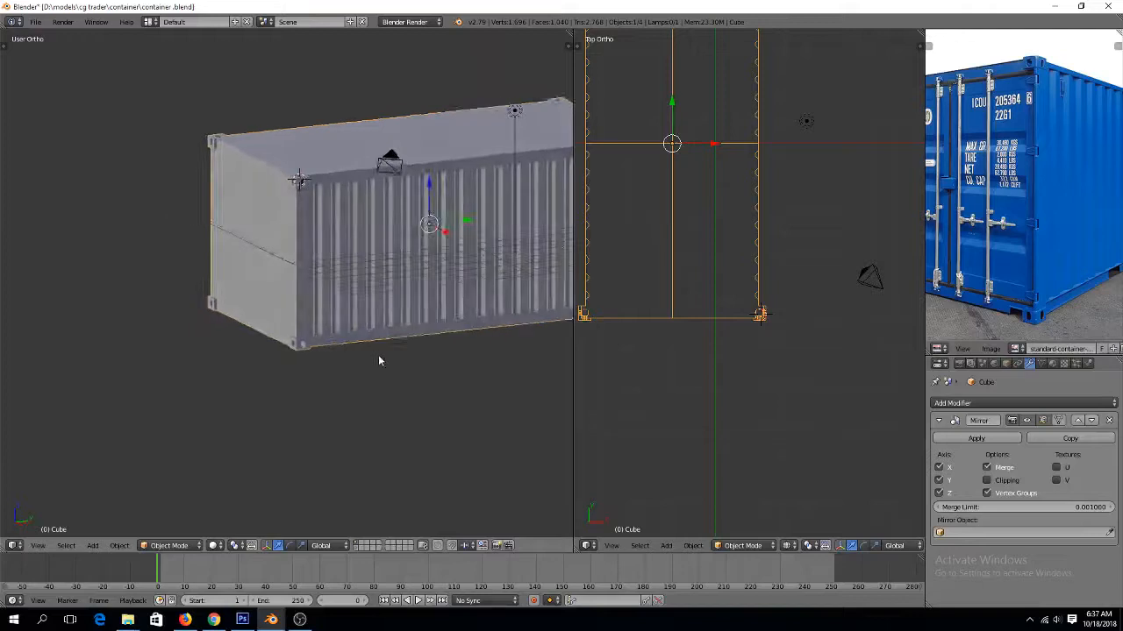
scroll(379, 351, up, 8)
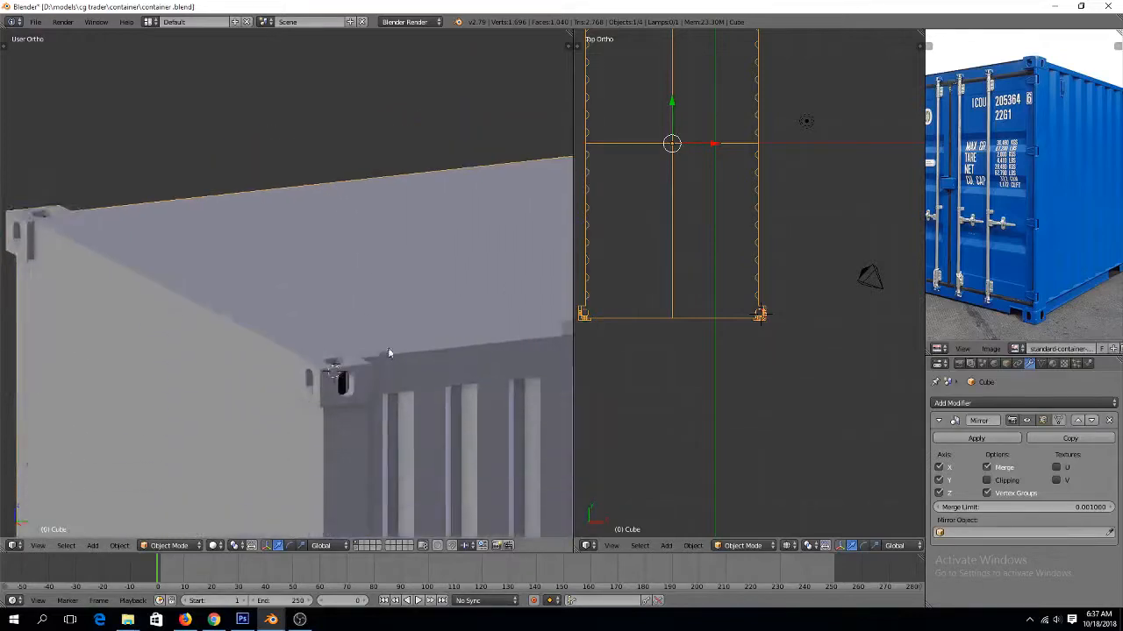
shift+scroll(388, 348, down, 7)
key(ctrl+s)
click(384, 351)
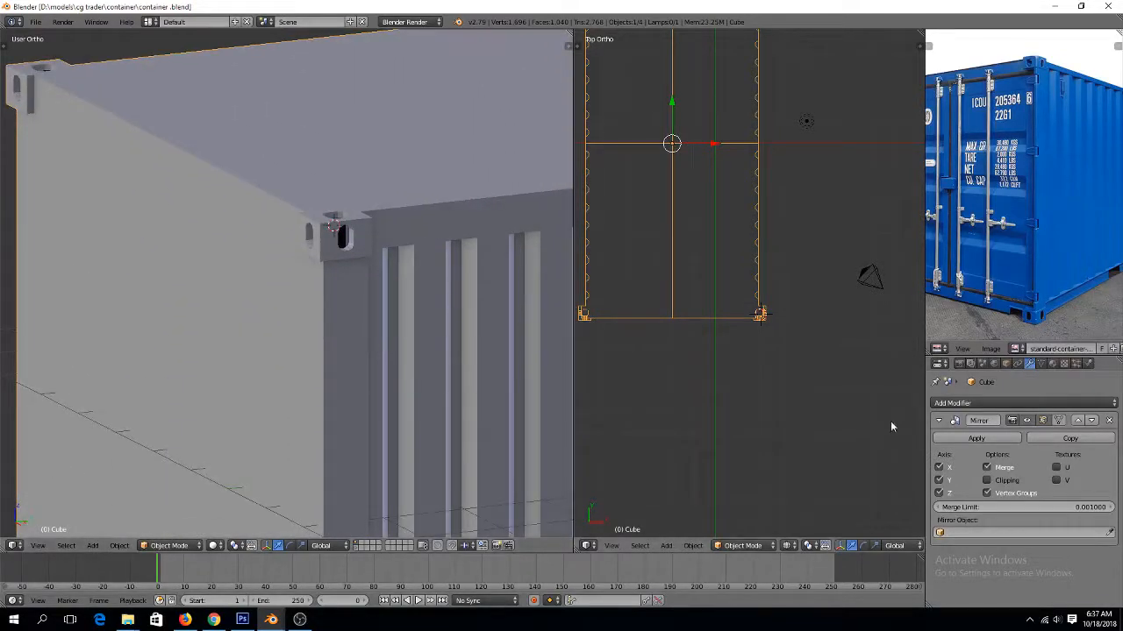
Add a Bevel modifier below the Mirror modifier on the container and save the file
click(962, 420)
click(964, 404)
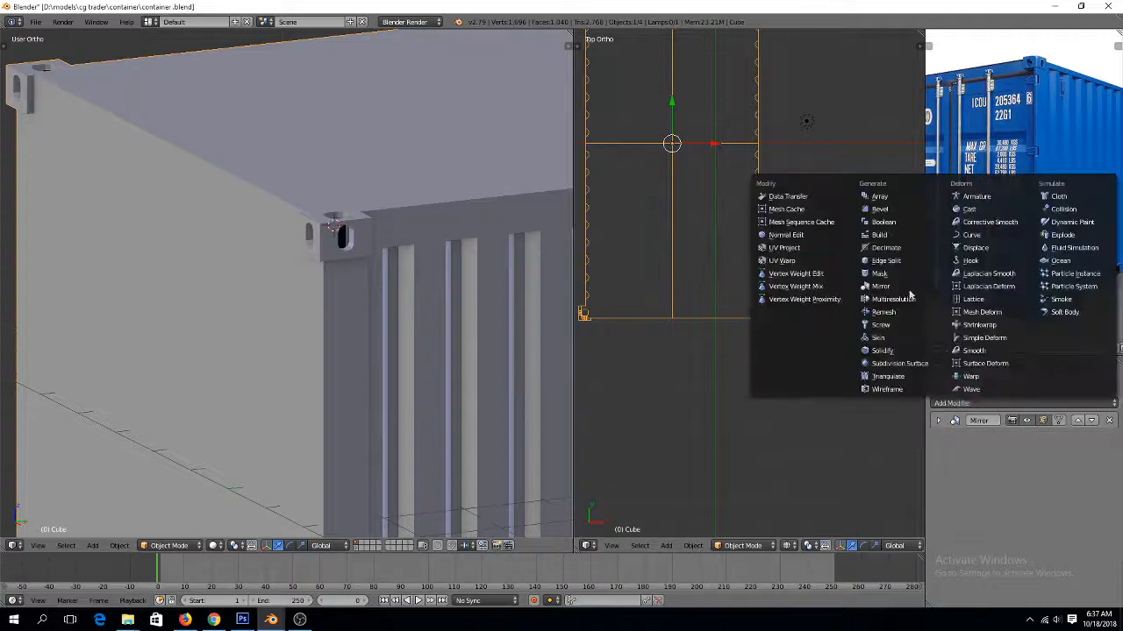
click(880, 208)
key(ctrl+s)
click(307, 258)
Set the Bevel modifier to 2 segments with a width of 0.0710 and save the file
scroll(402, 242, up, 4)
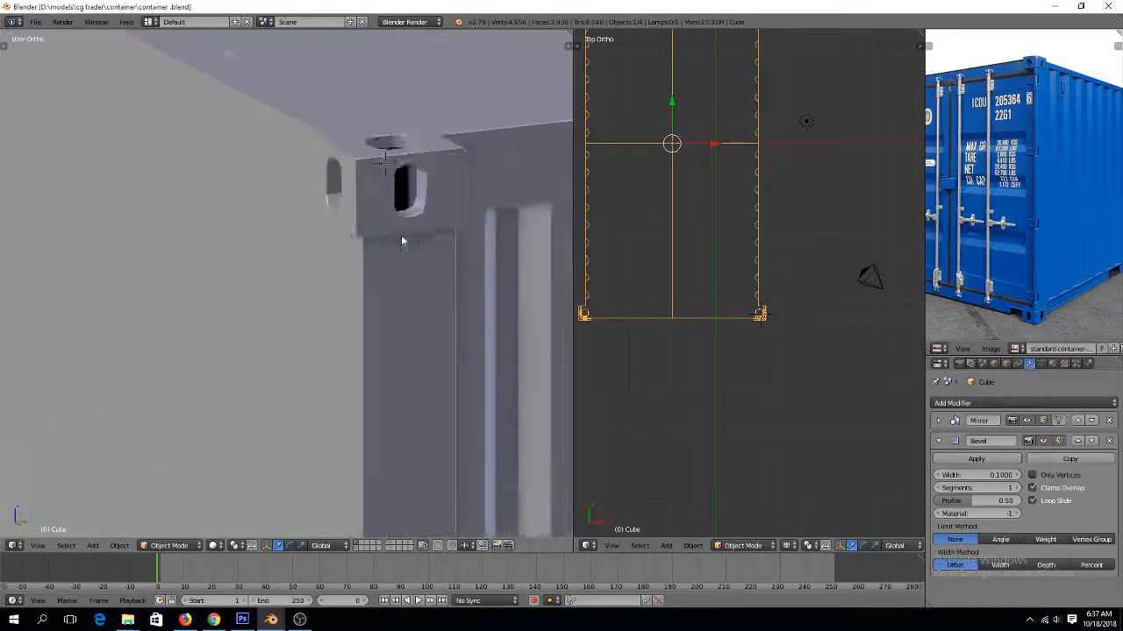
scroll(404, 239, up, 4)
scroll(413, 242, down, 2)
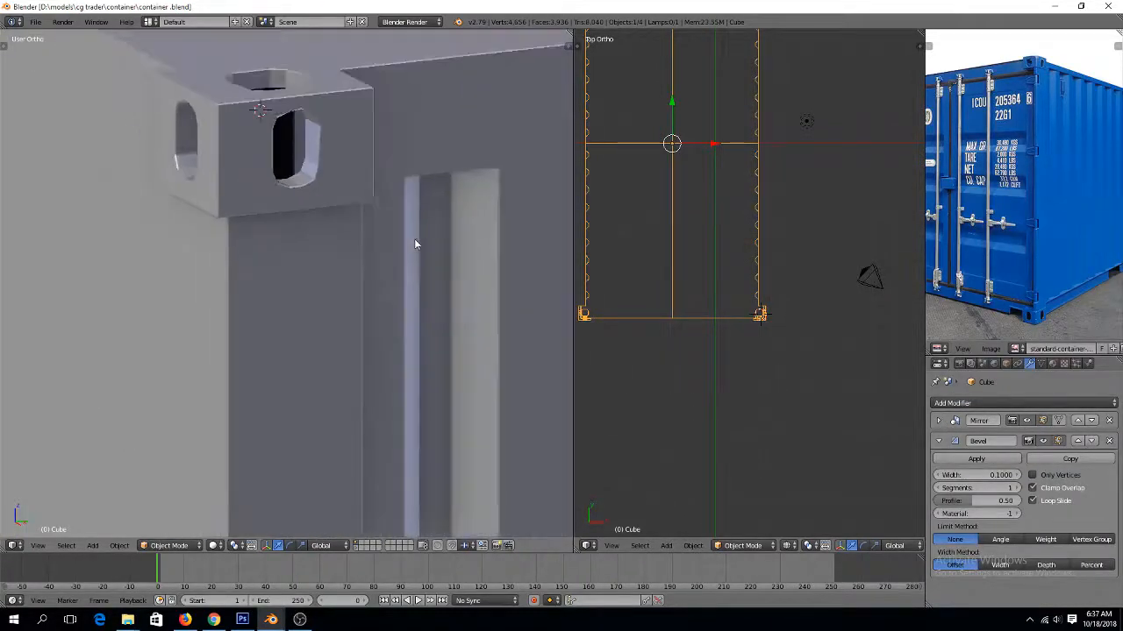
middle_drag(415, 244, 329, 199)
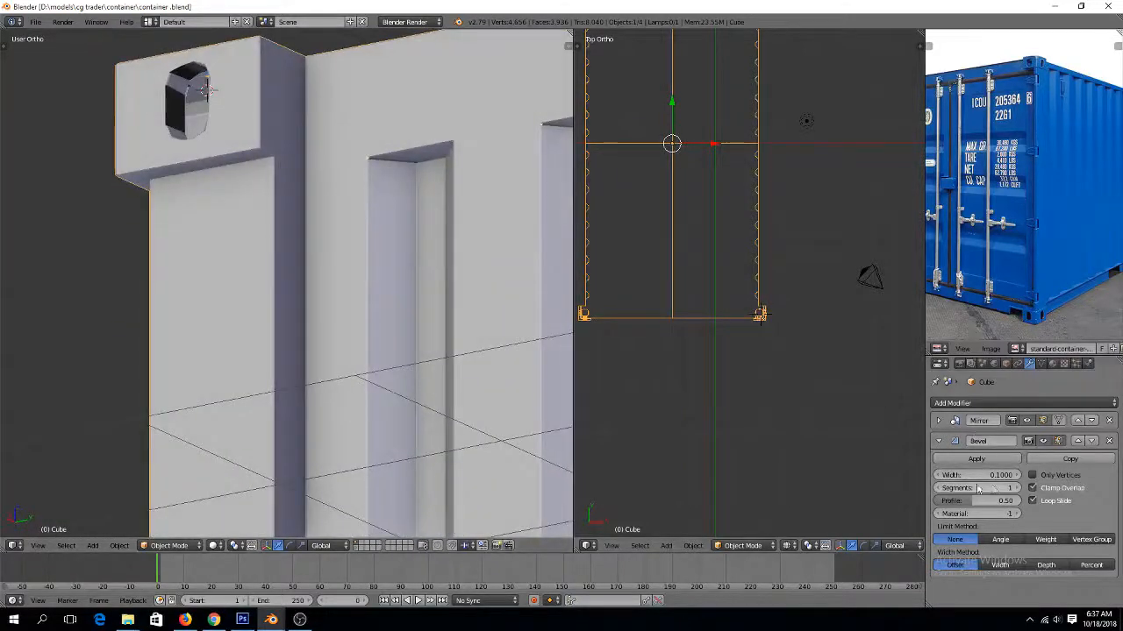
click(1013, 488)
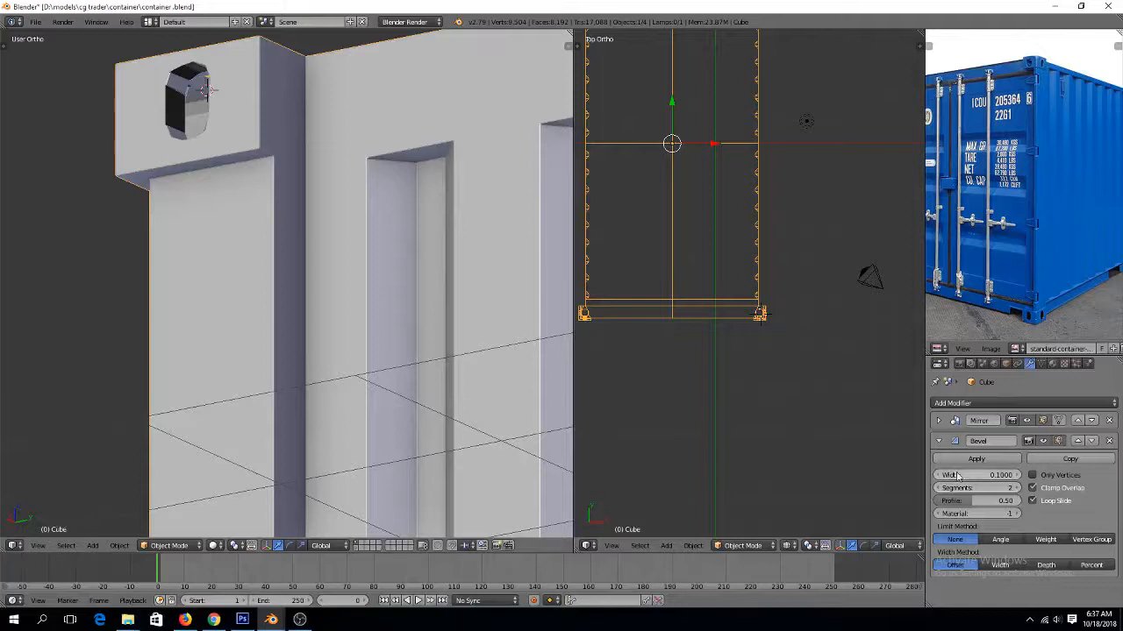
drag(972, 479, 1001, 474)
scroll(296, 274, down, 3)
key(ctrl+s)
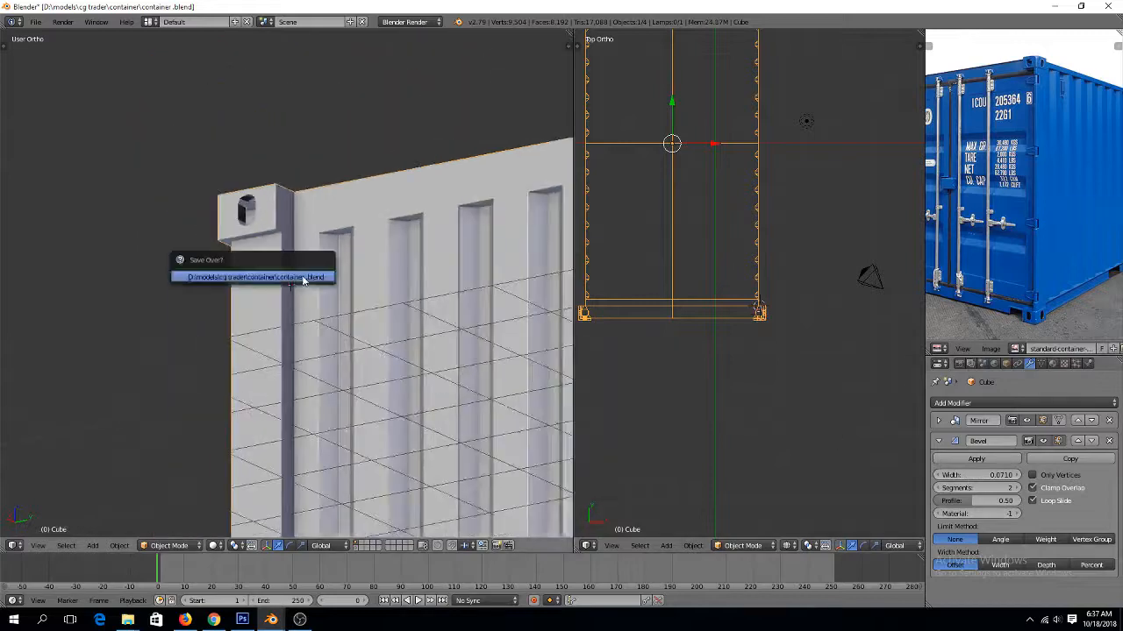
click(301, 277)
Connect the facing top corner vertices of the first and second grooves beside the corner post with an edge
scroll(296, 281, down, 2)
middle_drag(296, 280, 427, 363)
scroll(427, 364, down, 5)
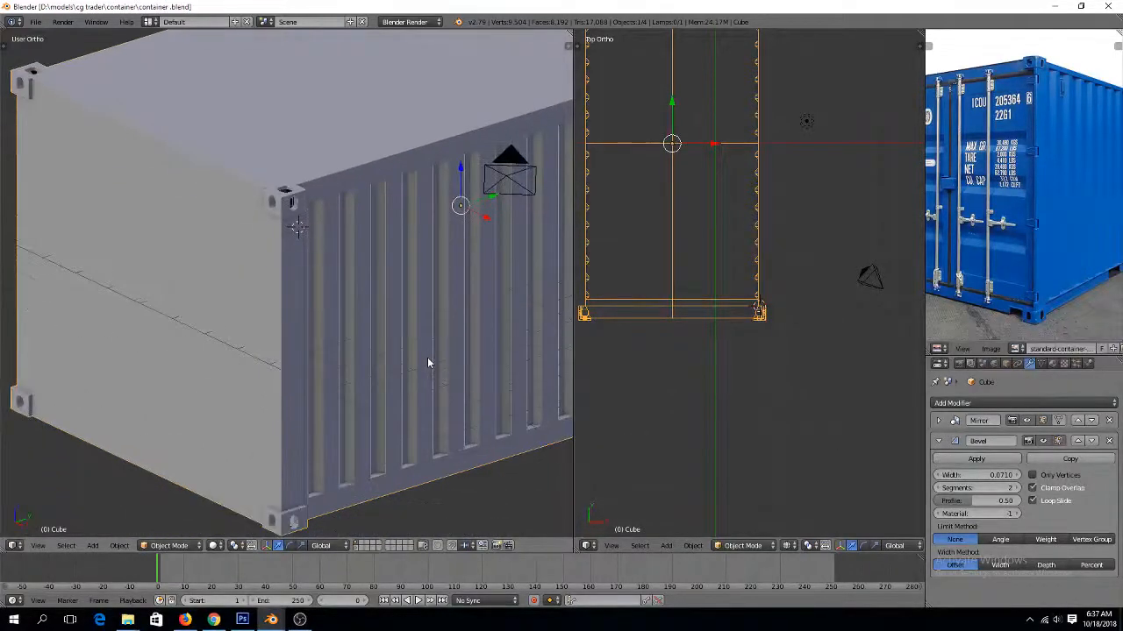
middle_drag(376, 326, 310, 298)
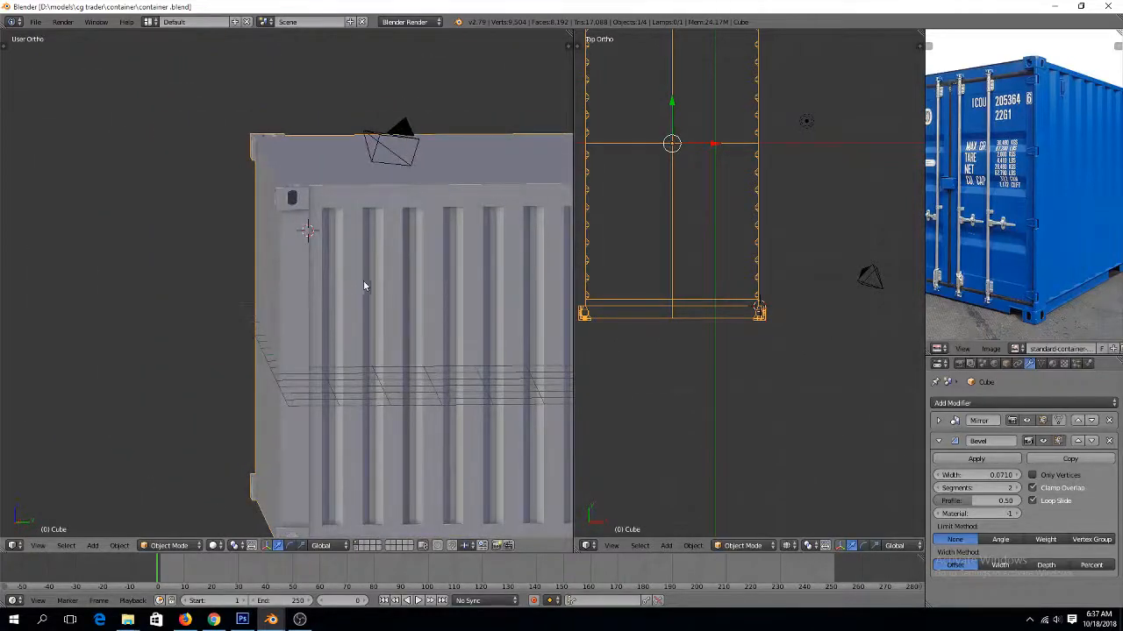
scroll(371, 275, up, 4)
key(Tab)
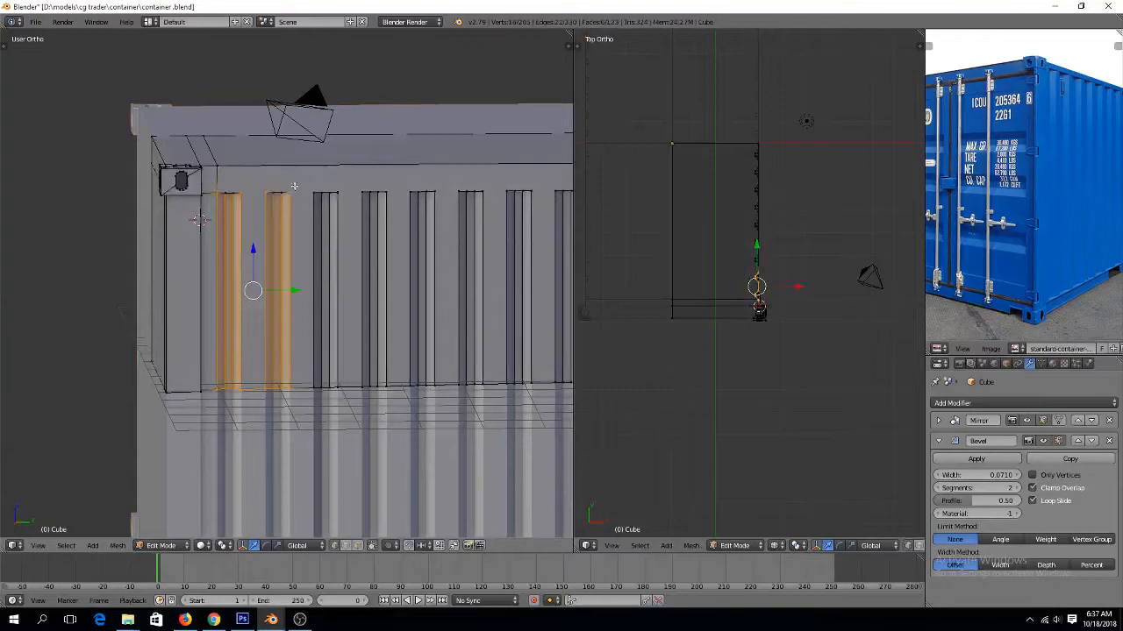
key(a)
right_click(244, 191)
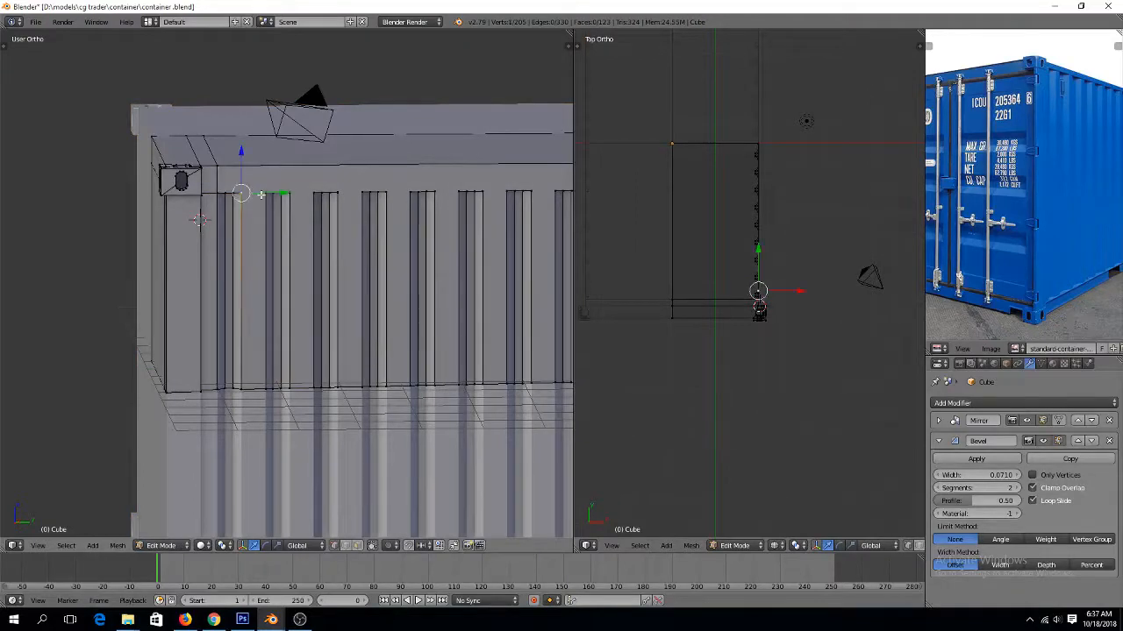
shift+right_click(266, 193)
scroll(320, 198, up, 5)
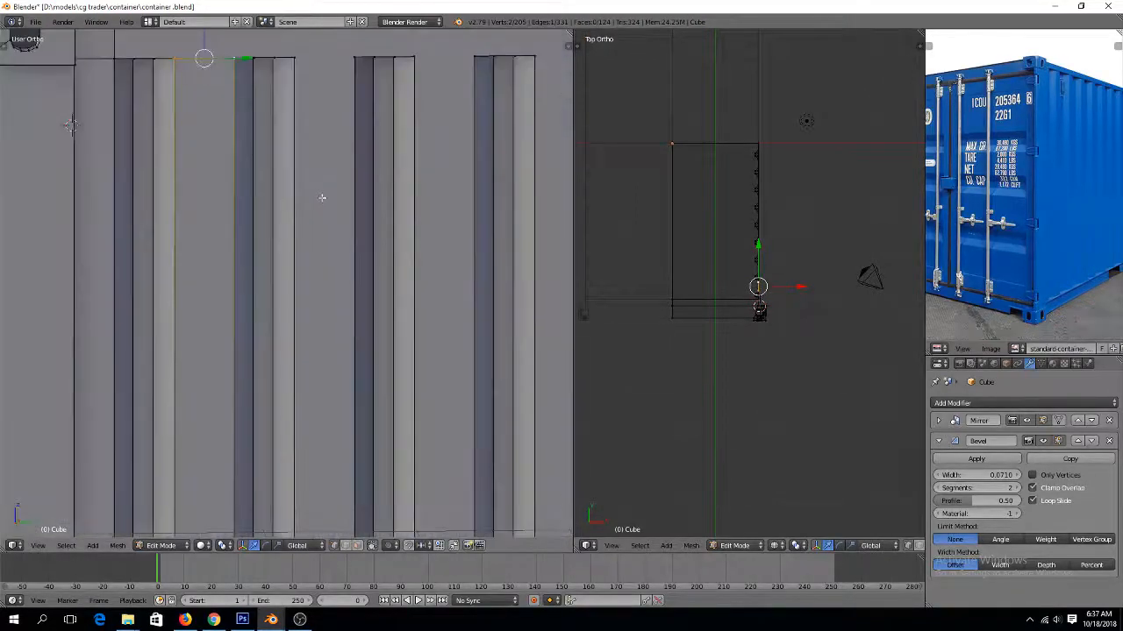
Connect the facing top corner vertices across the next three gaps, from the second groove to the fifth
ctrl+scroll(329, 183, up, 4)
shift+scroll(239, 140, up, 3)
right_click(189, 116)
shift+right_click(238, 115)
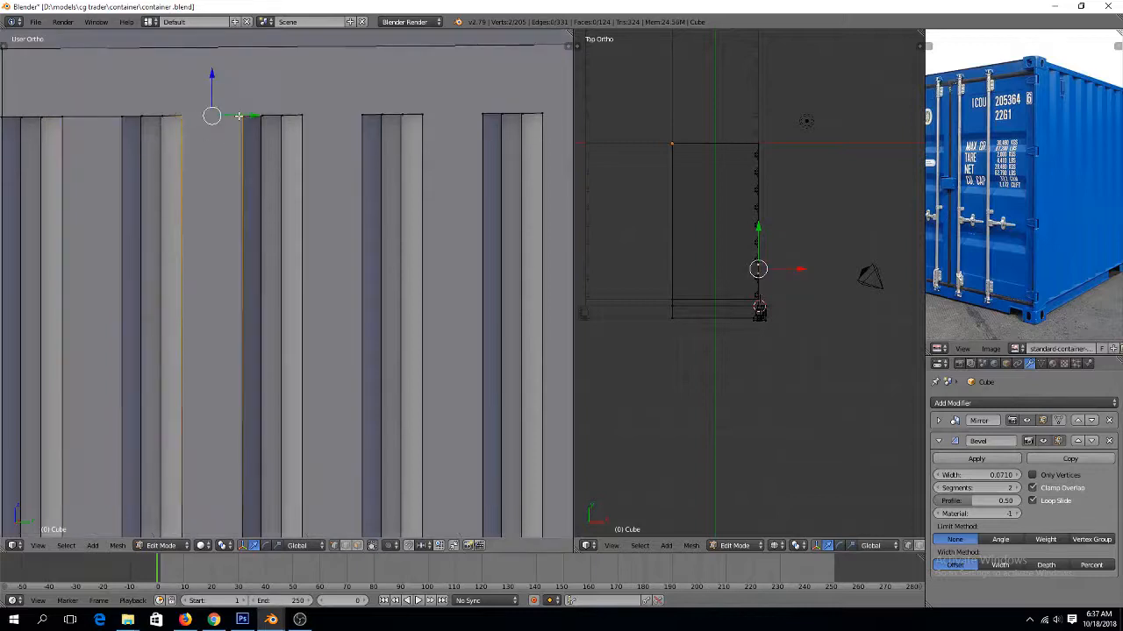
right_click(307, 118)
shift+right_click(356, 115)
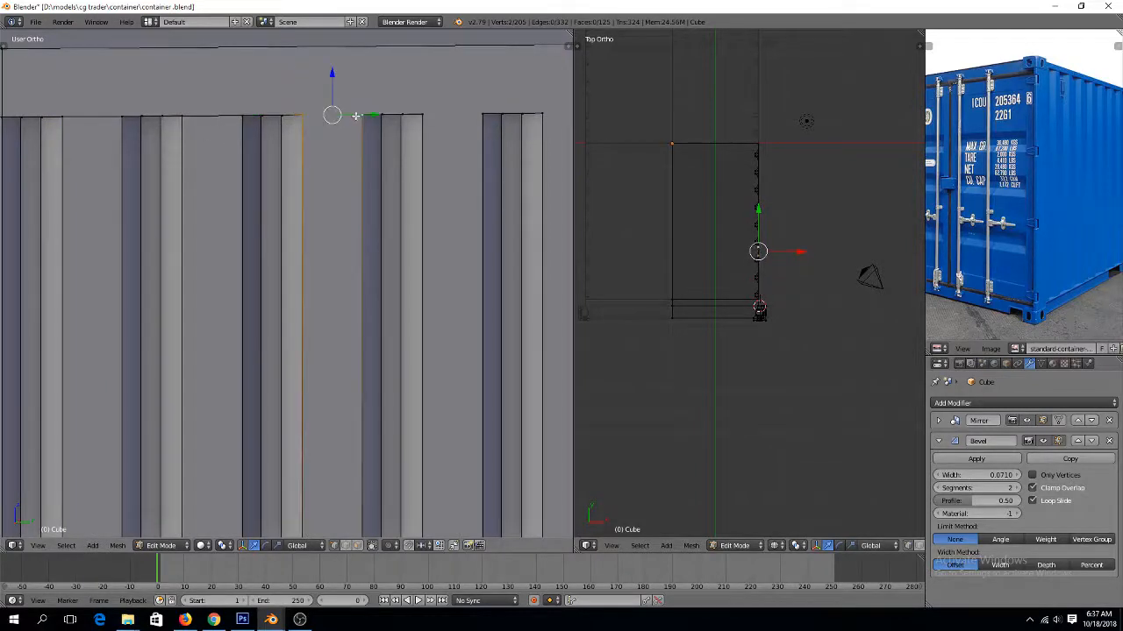
right_click(438, 116)
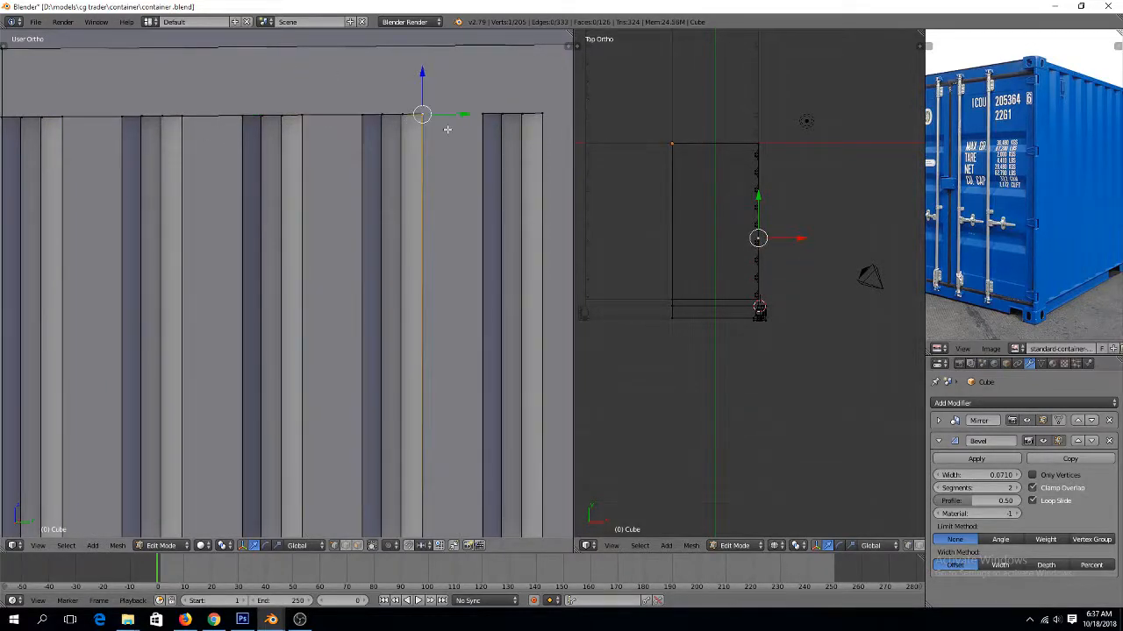
shift+right_click(483, 114)
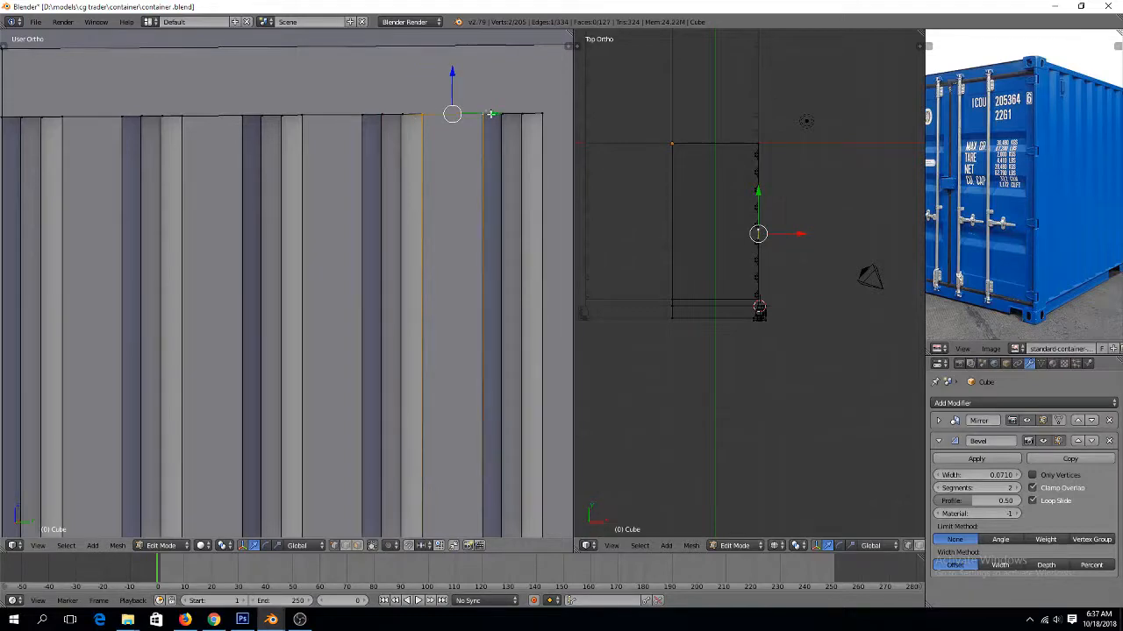
Connect the facing top corner vertices across the following three gaps, from the fifth groove to the eighth
scroll(491, 114, down, 3)
scroll(351, 210, up, 5)
right_click(267, 140)
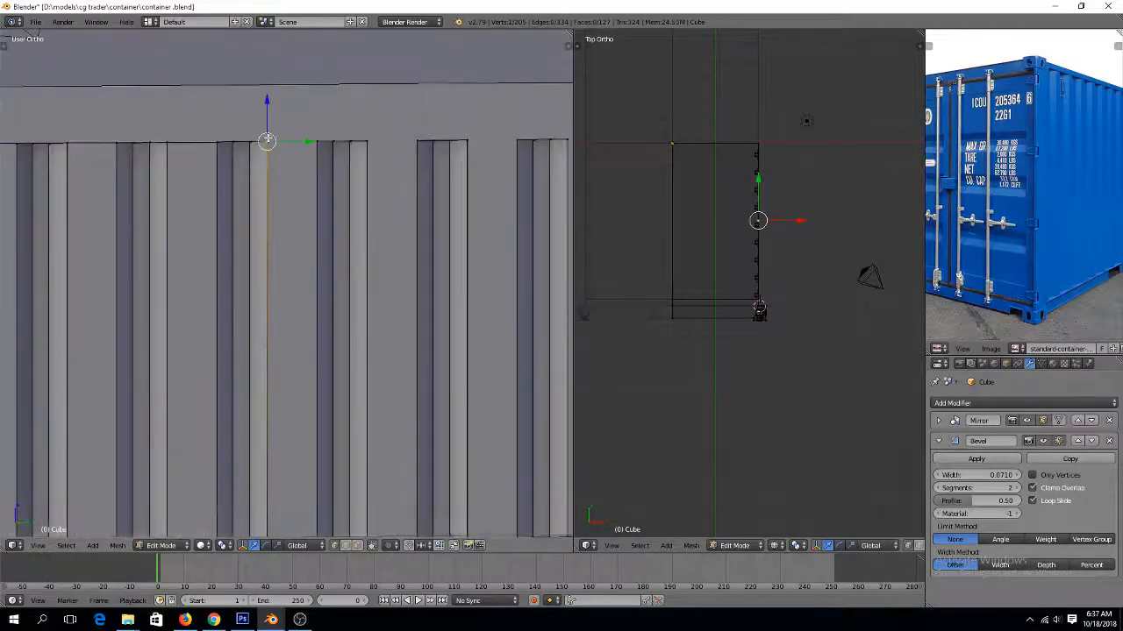
shift+right_click(314, 139)
right_click(372, 141)
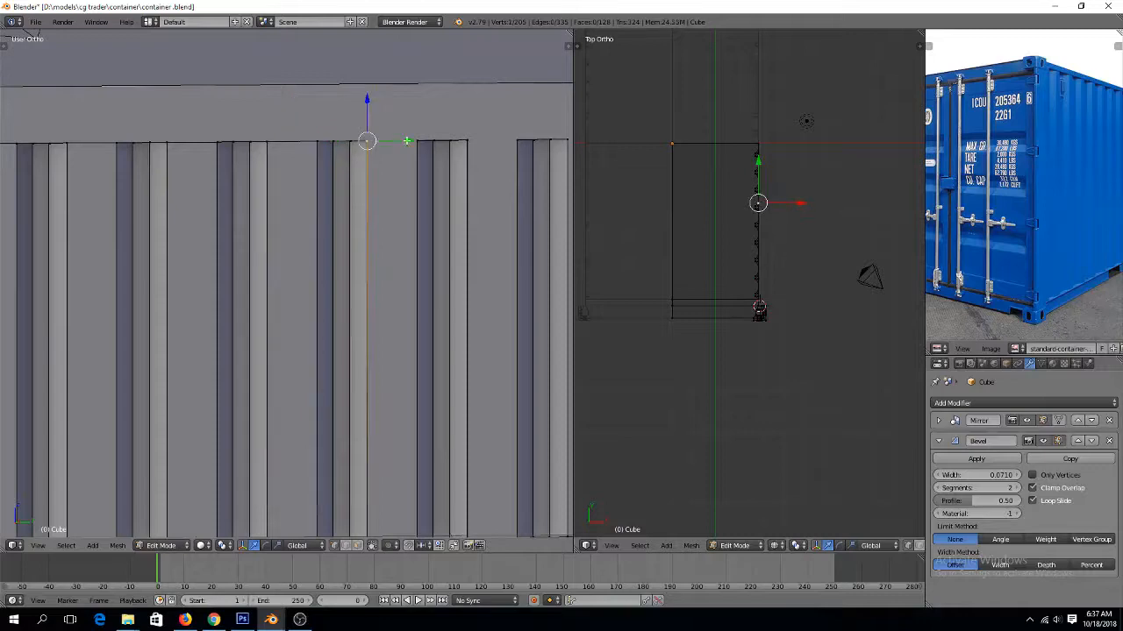
shift+right_click(409, 139)
right_click(466, 140)
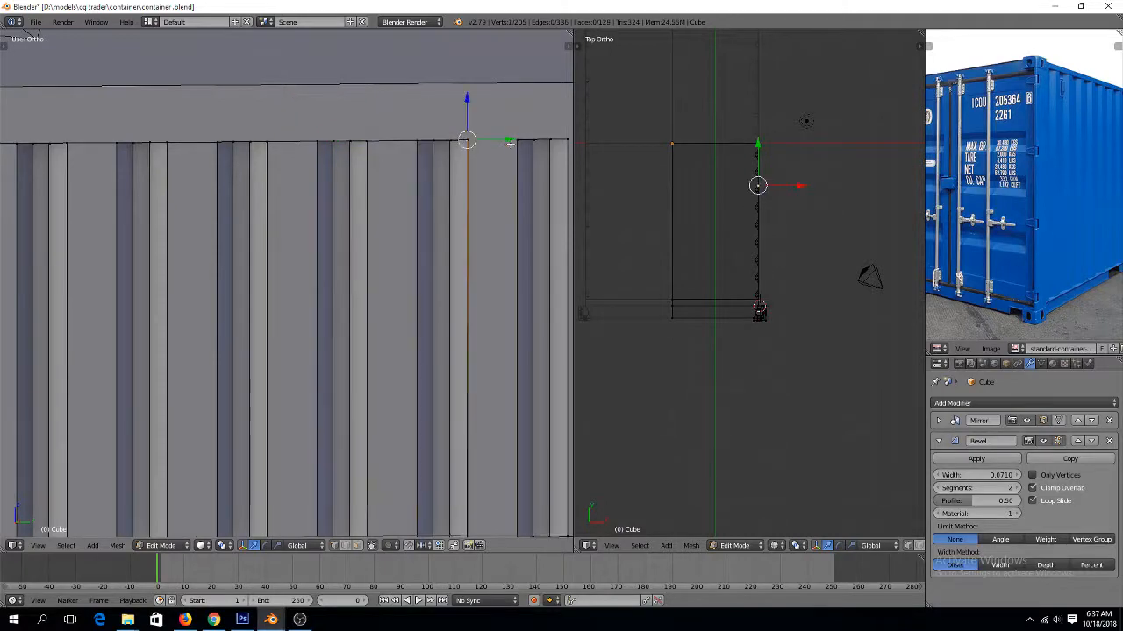
shift+right_click(514, 141)
key(j)
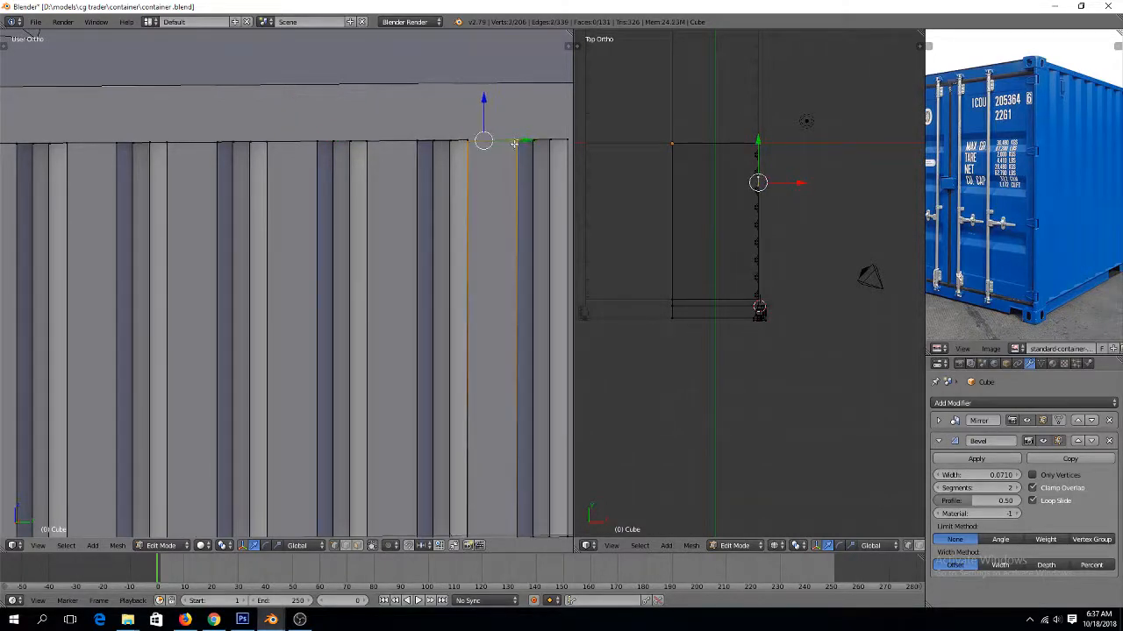
Merge the duplicate vertices at the seventh groove's top corner facing the eighth groove
scroll(514, 147, down, 3)
scroll(514, 150, up, 2)
shift+middle_drag(513, 150, 439, 151)
scroll(487, 150, up, 2)
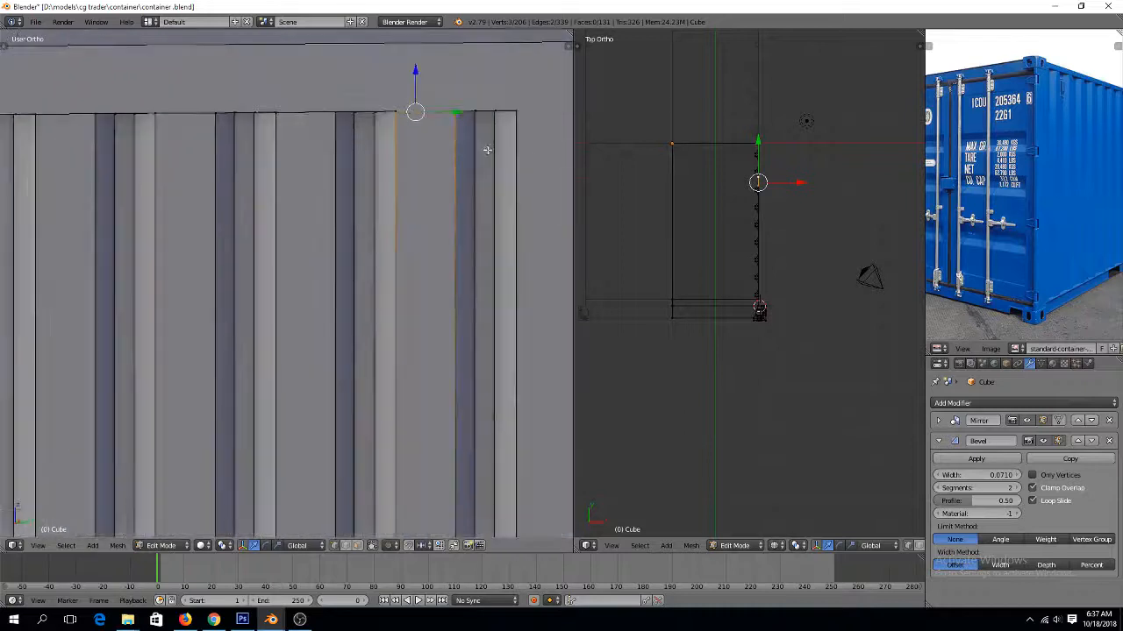
right_click(398, 119)
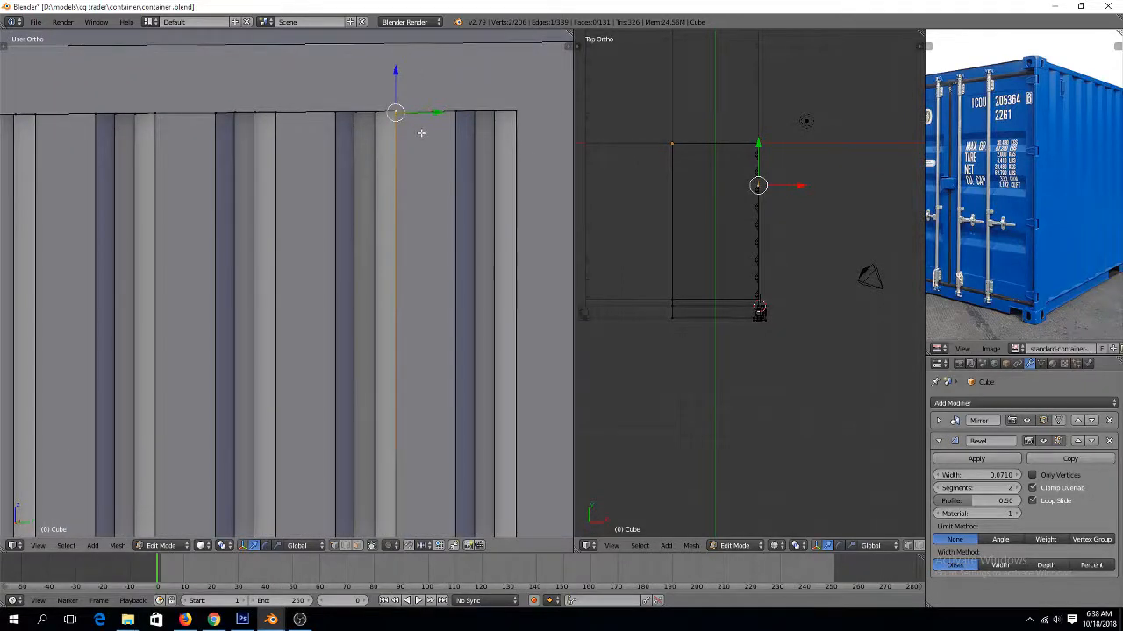
key(alt+m)
click(422, 135)
key(a)
Connect the facing top corner vertices of the last two grooves before the mirror plane with an edge
right_click(521, 116)
shift+middle_drag(522, 123, 391, 131)
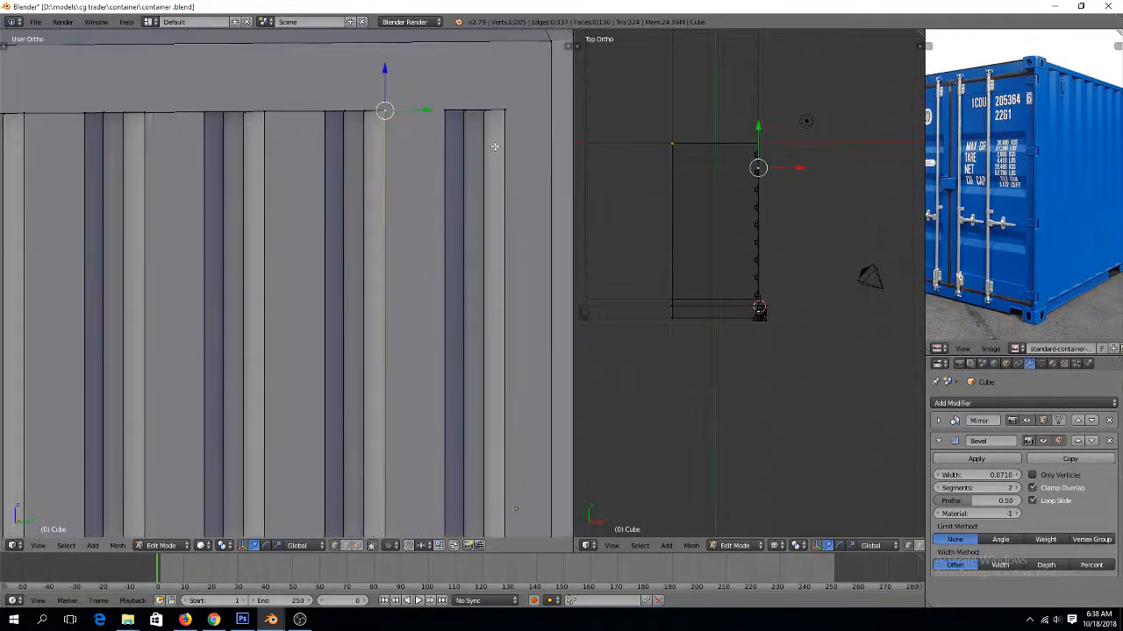
shift+right_click(454, 116)
right_click(436, 110)
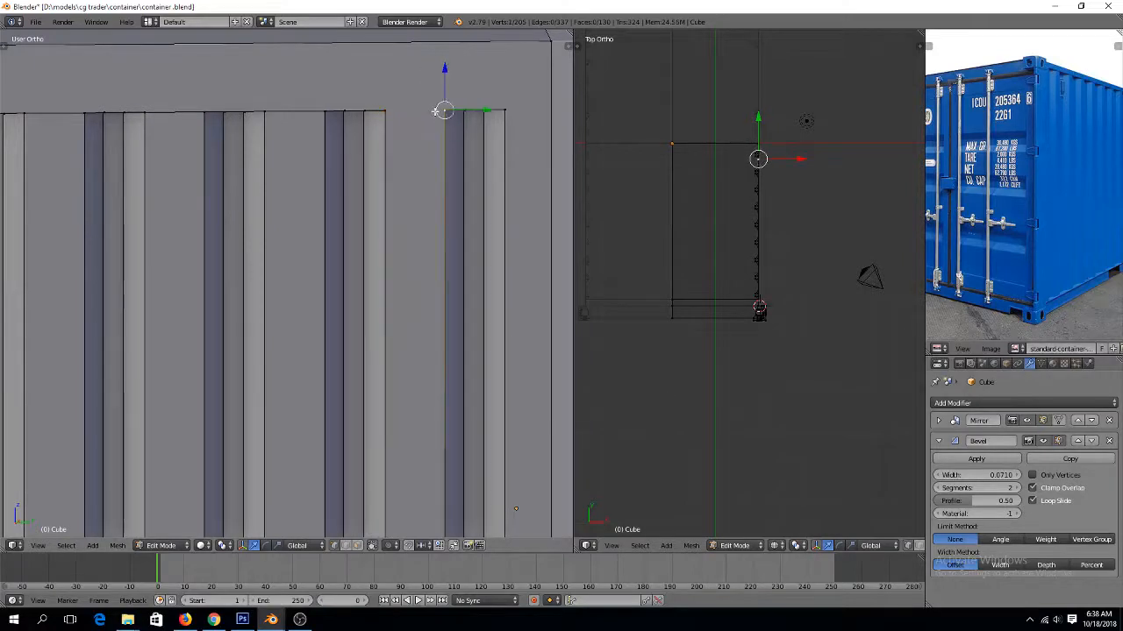
shift+right_click(396, 111)
key(j)
right_click(507, 112)
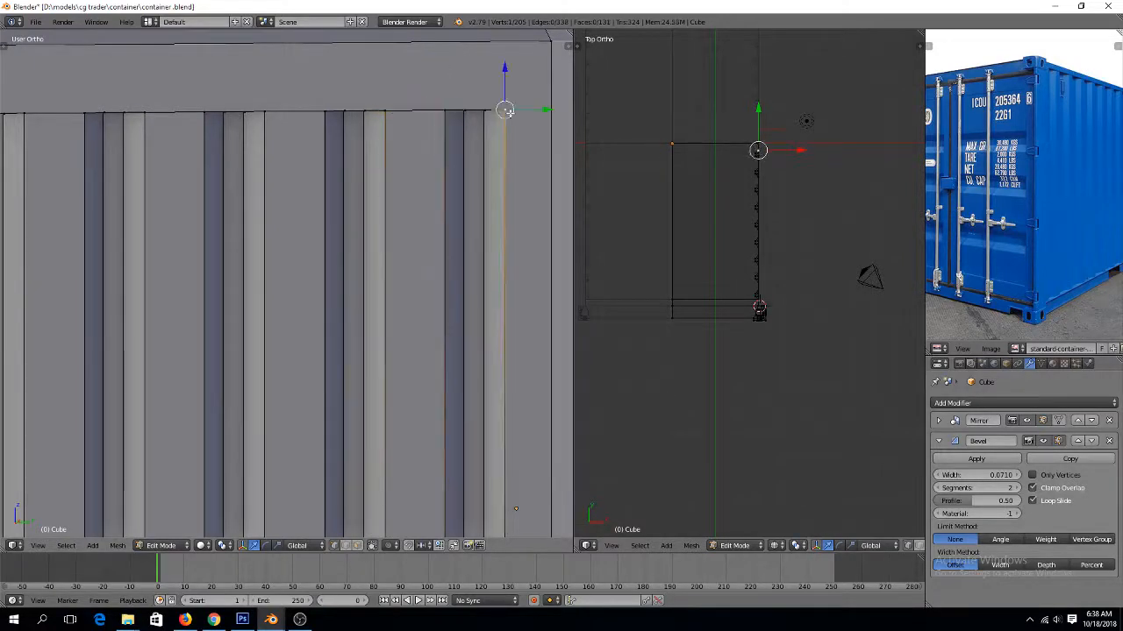
key(a)
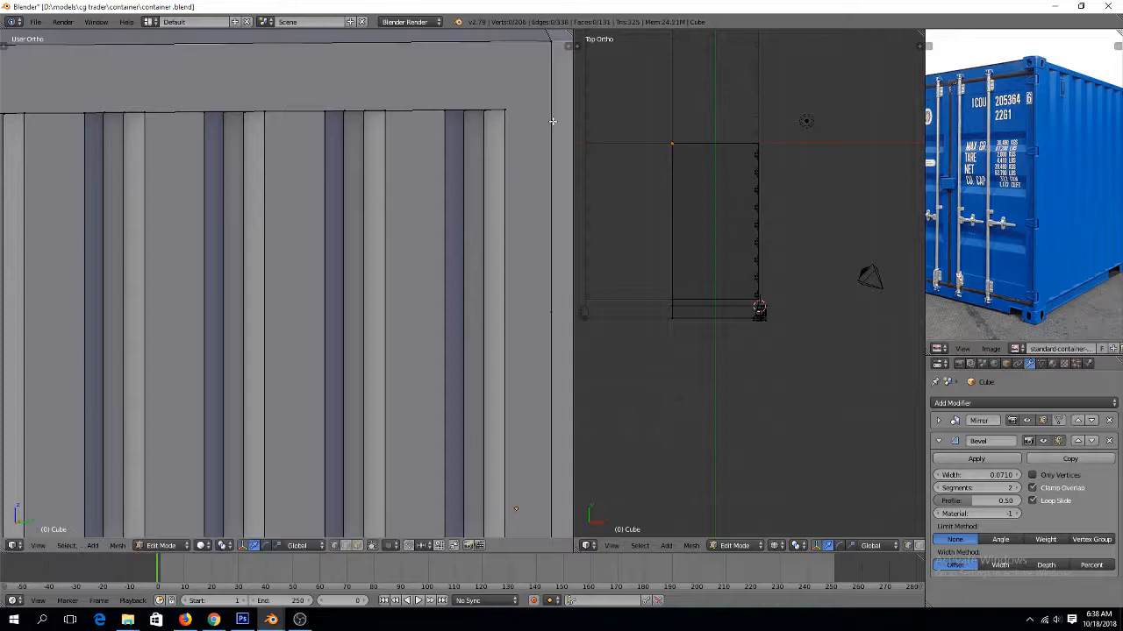
Slide the vertex on the side panel's inner end edge upward until it is level with the ribs' upper ends
middle_drag(553, 121, 515, 203)
scroll(483, 244, up, 2)
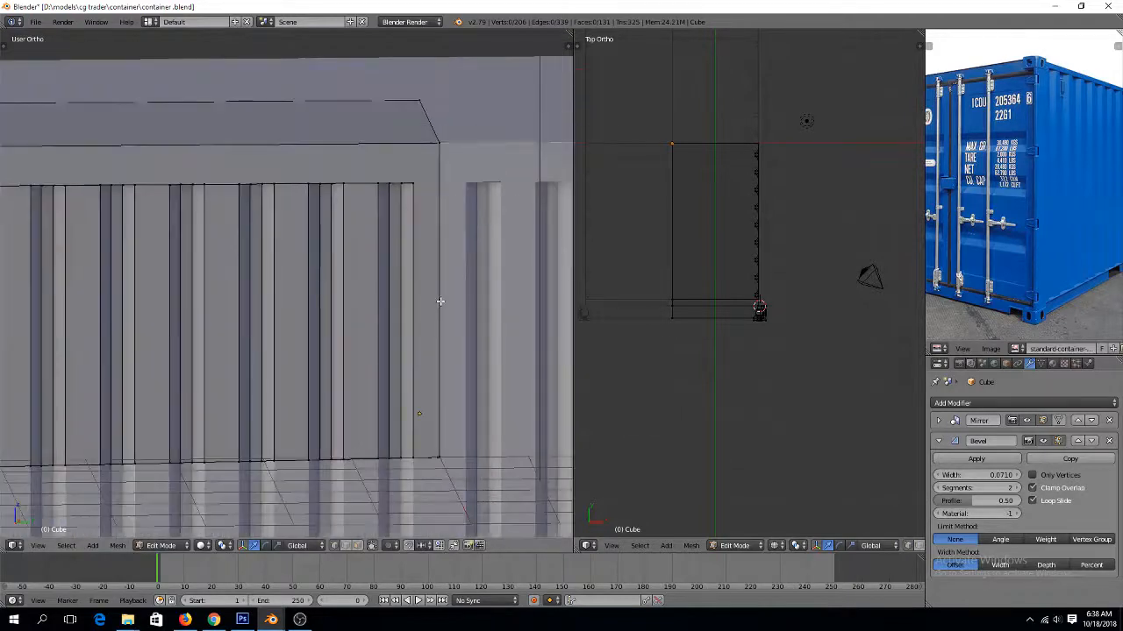
right_click(440, 302)
key(g)
key(g)
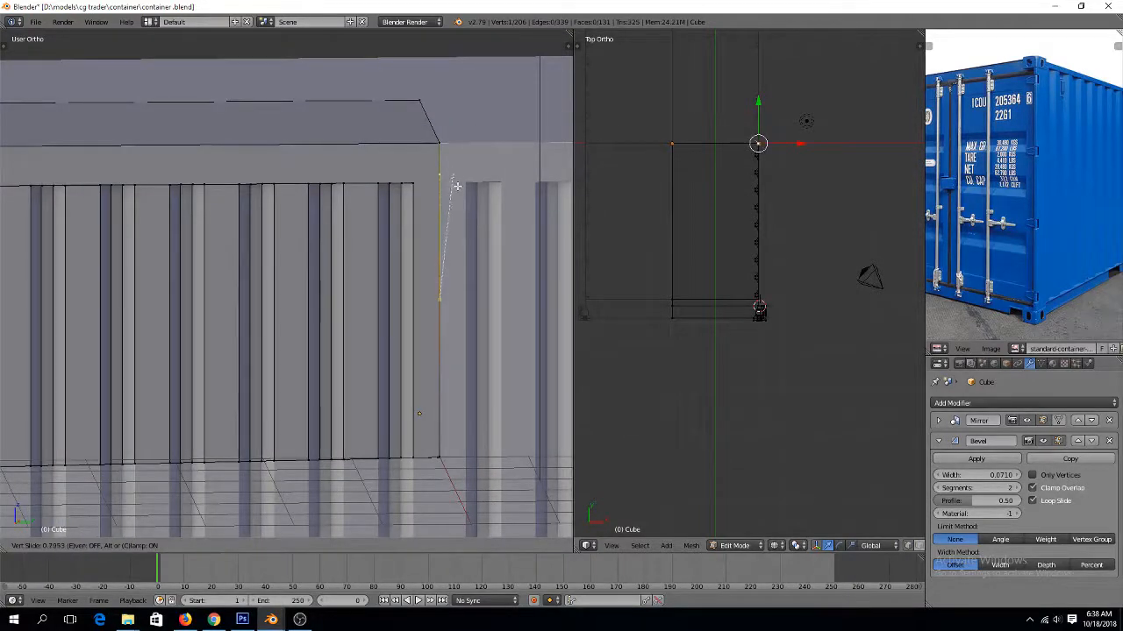
click(457, 188)
Connect the raised vertex to the nearest rib's upper corner with an edge across the face, and save the file
right_click(418, 178)
shift+right_click(438, 177)
key(h)
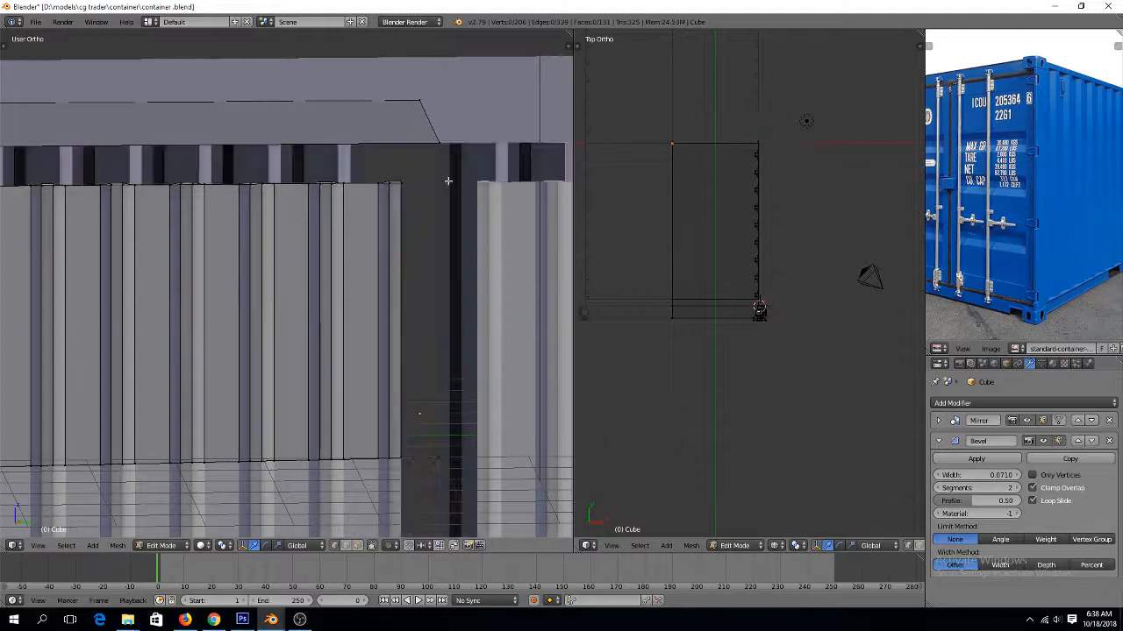
key(alt+h)
key(a)
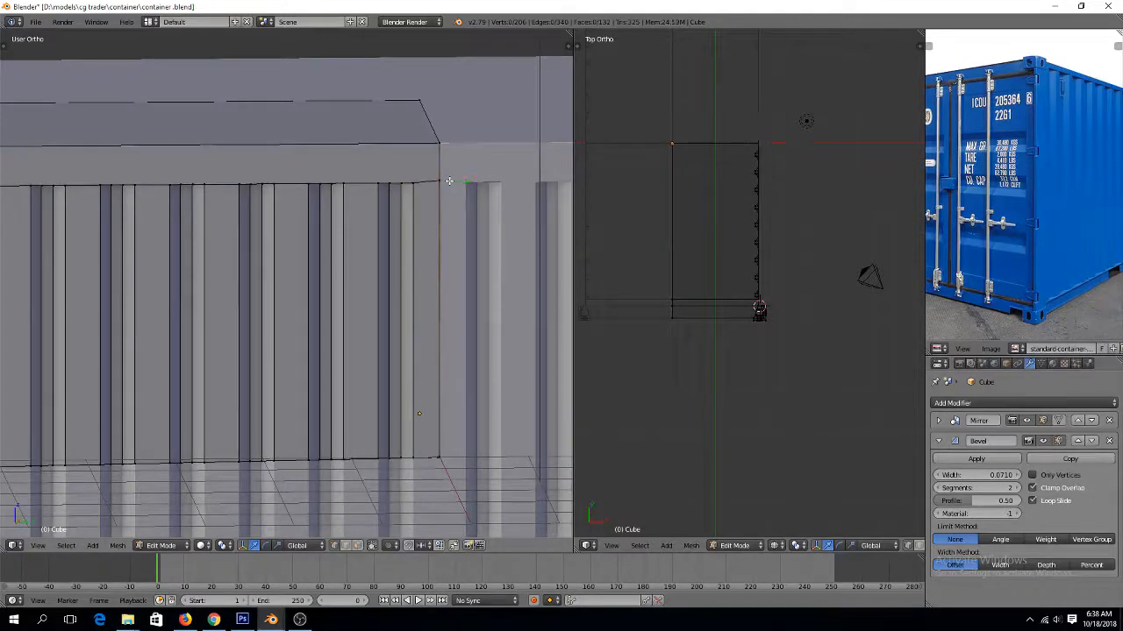
right_click(443, 182)
key(ctrl+s)
click(438, 201)
key(Tab)
Review the ribbed side wall of the whole container and save the file
scroll(420, 211, down, 5)
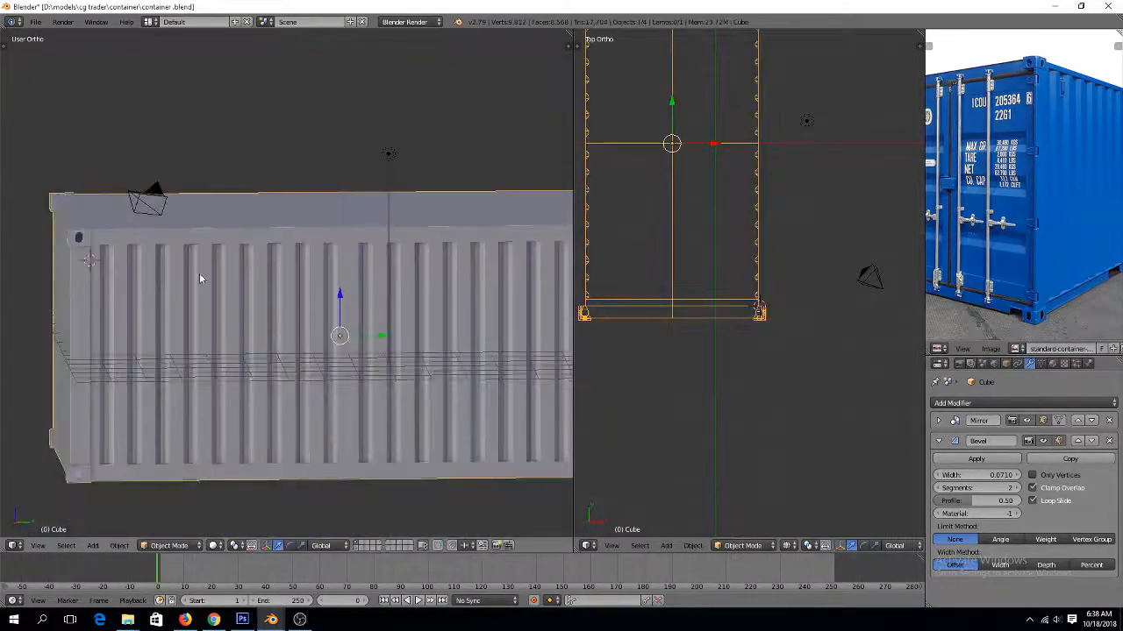
middle_drag(199, 279, 232, 285)
scroll(274, 312, up, 2)
scroll(274, 313, down, 2)
scroll(231, 285, up, 4)
key(Tab)
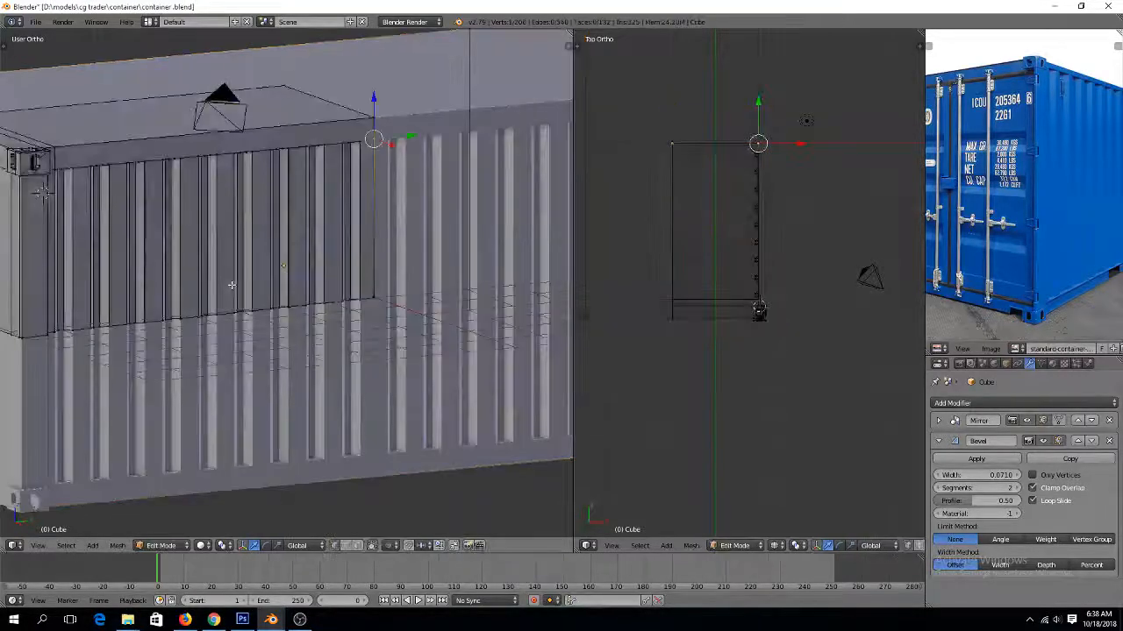
ctrl+scroll(232, 285, down, 4)
scroll(233, 293, up, 2)
key(ctrl+s)
click(234, 295)
Examine the ribbed side wall, its upper rail and the upper corner block from several angles
scroll(233, 299, down, 5)
key(Tab)
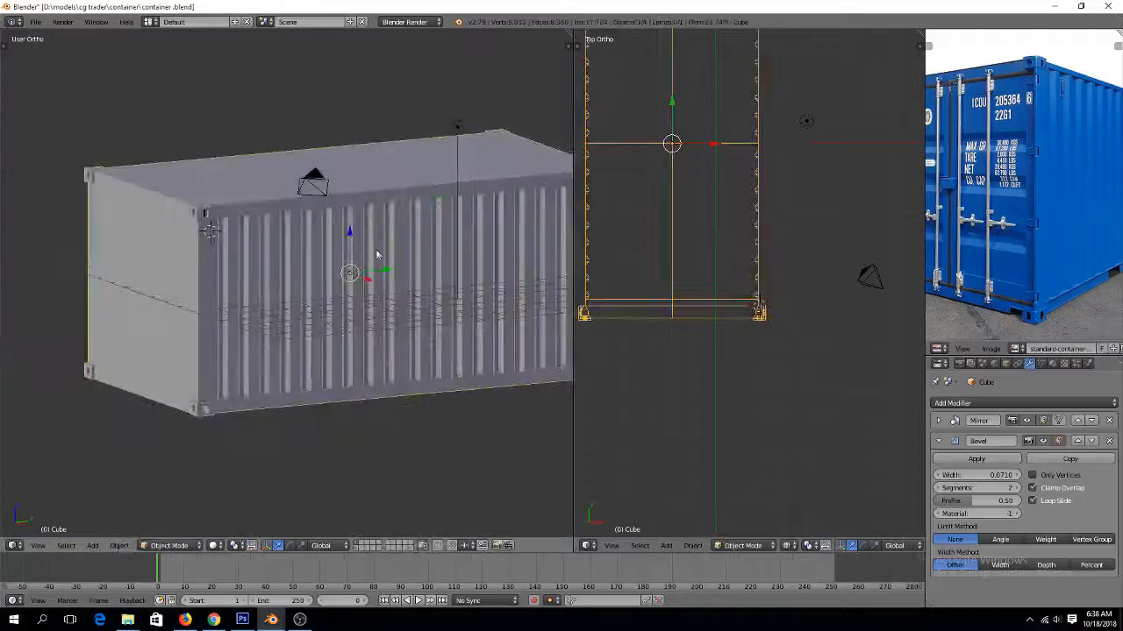
middle_drag(357, 246, 396, 204)
scroll(397, 204, up, 2)
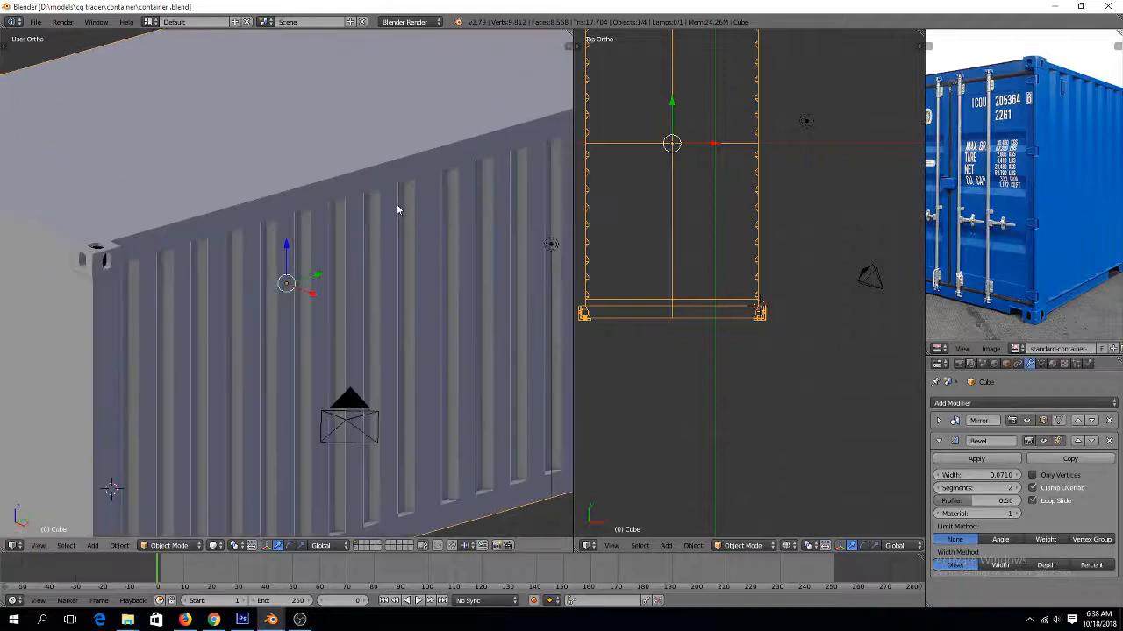
scroll(396, 212, up, 1)
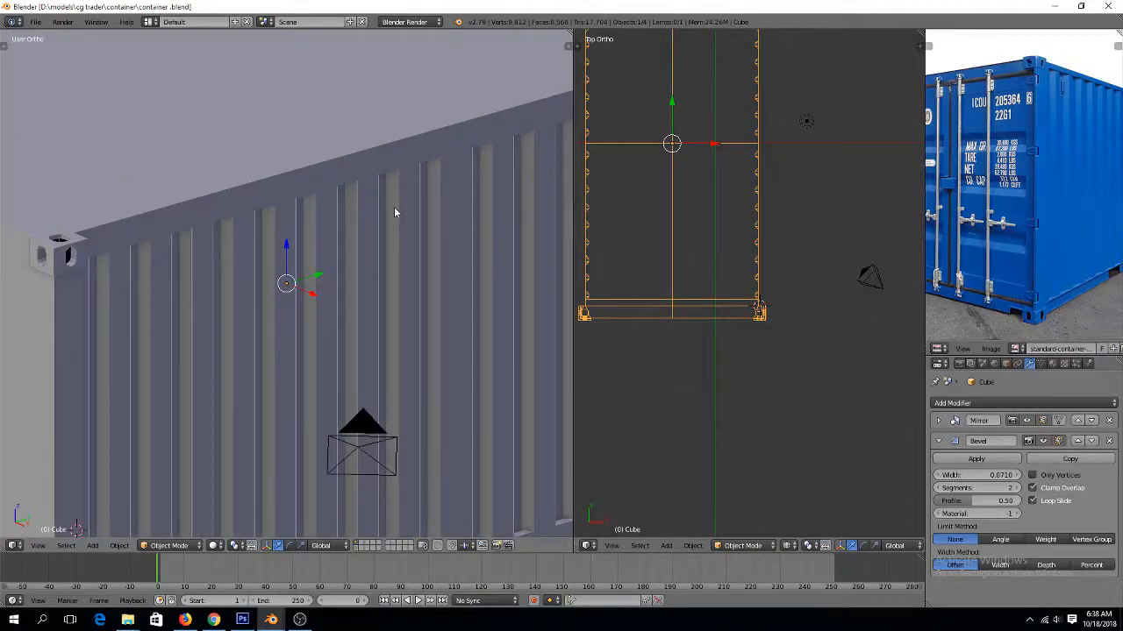
middle_drag(394, 210, 423, 214)
key(Tab)
middle_drag(241, 308, 353, 260)
scroll(280, 250, down, 3)
shift+middle_drag(479, 266, 356, 259)
ctrl+scroll(356, 259, up, 6)
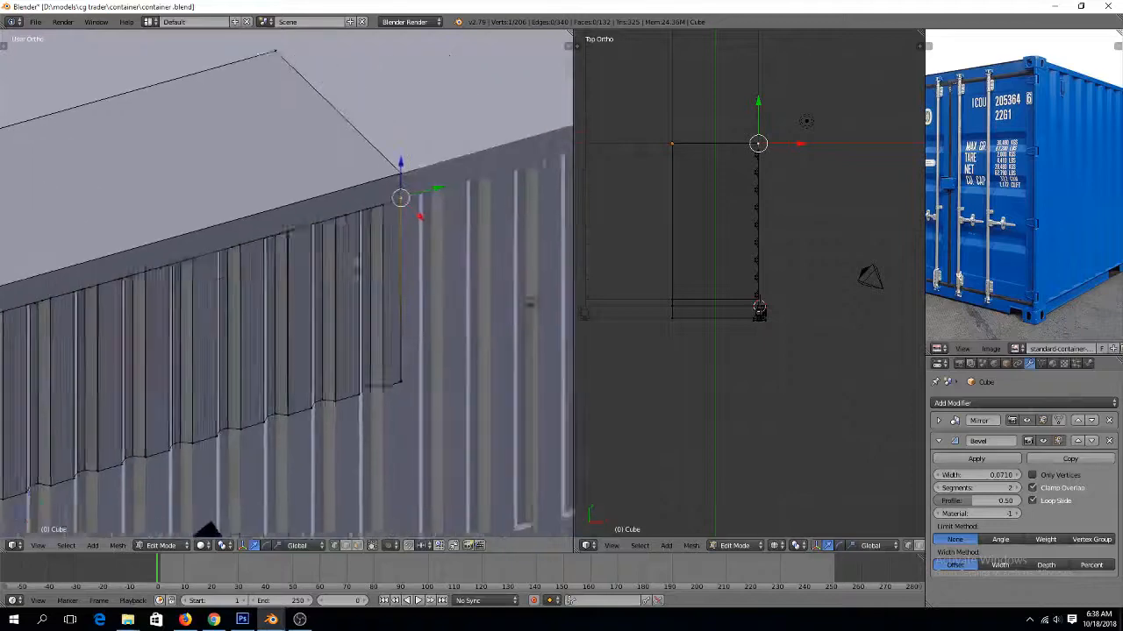
scroll(368, 254, up, 4)
key(KP_3)
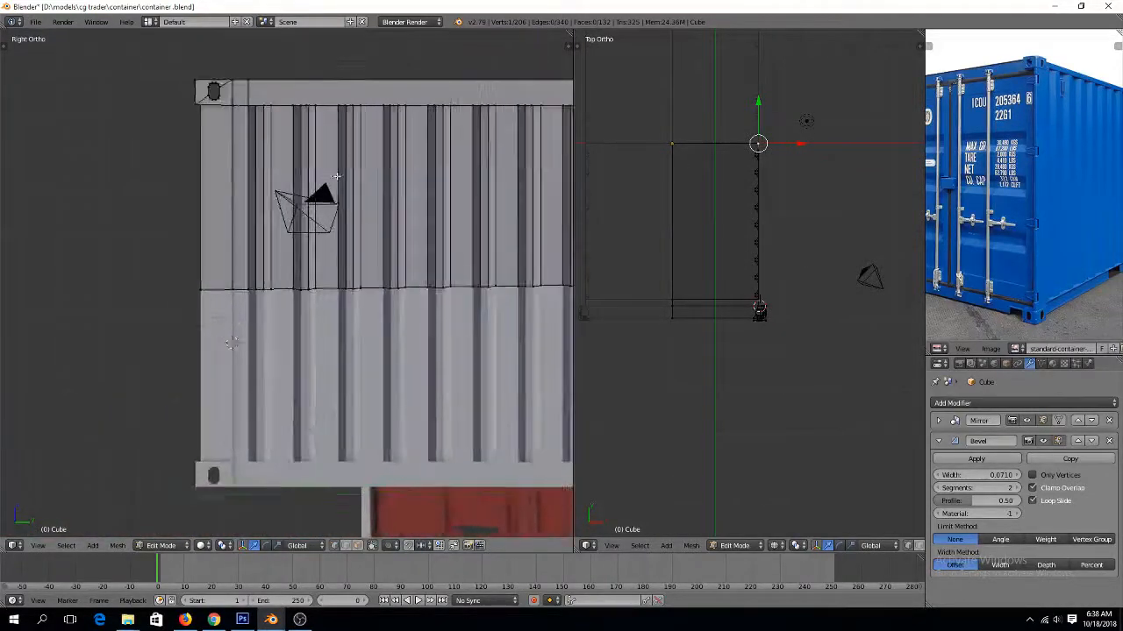
middle_drag(347, 199, 299, 221)
scroll(299, 221, up, 7)
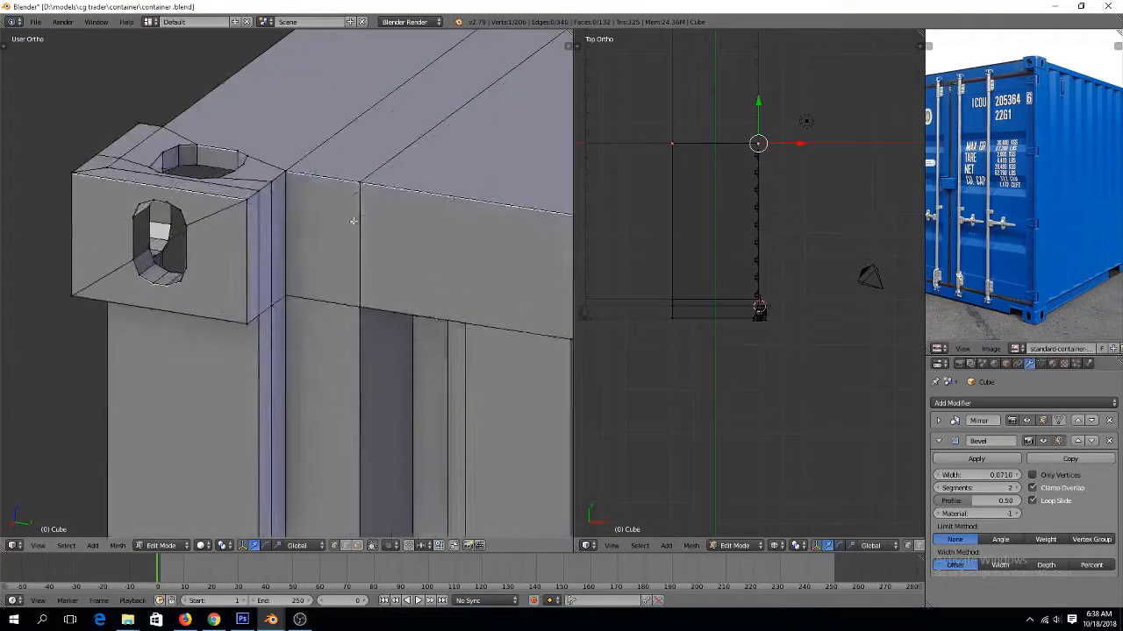
key(ctrl+Tab)
click(301, 252)
right_click(343, 245)
scroll(404, 255, down, 7)
ctrl+scroll(469, 263, up, 15)
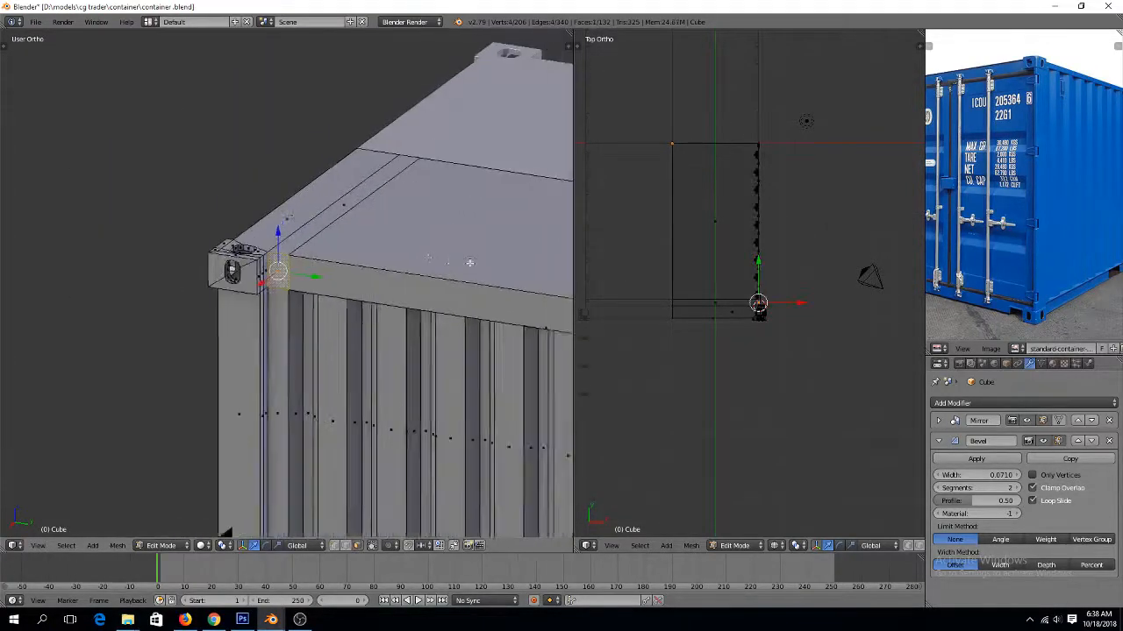
shift+right_click(404, 355)
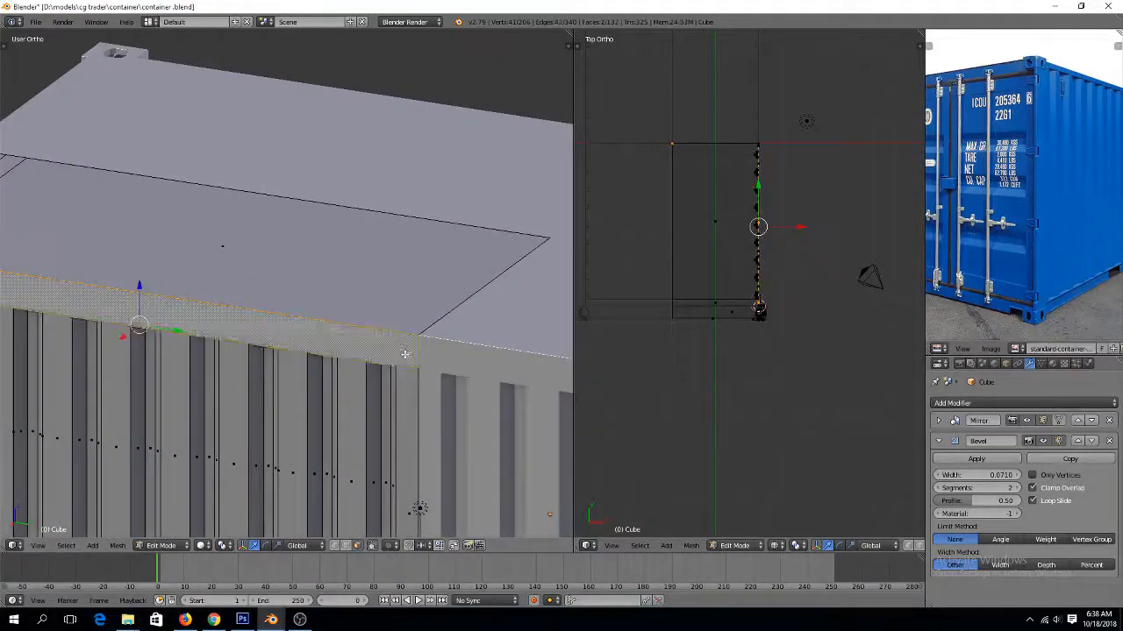
Select the vertices along the upper side rail's lower boundary and flatten them by scaling to 0 along global Z
key(ctrl+Tab)
click(369, 314)
right_click(416, 371)
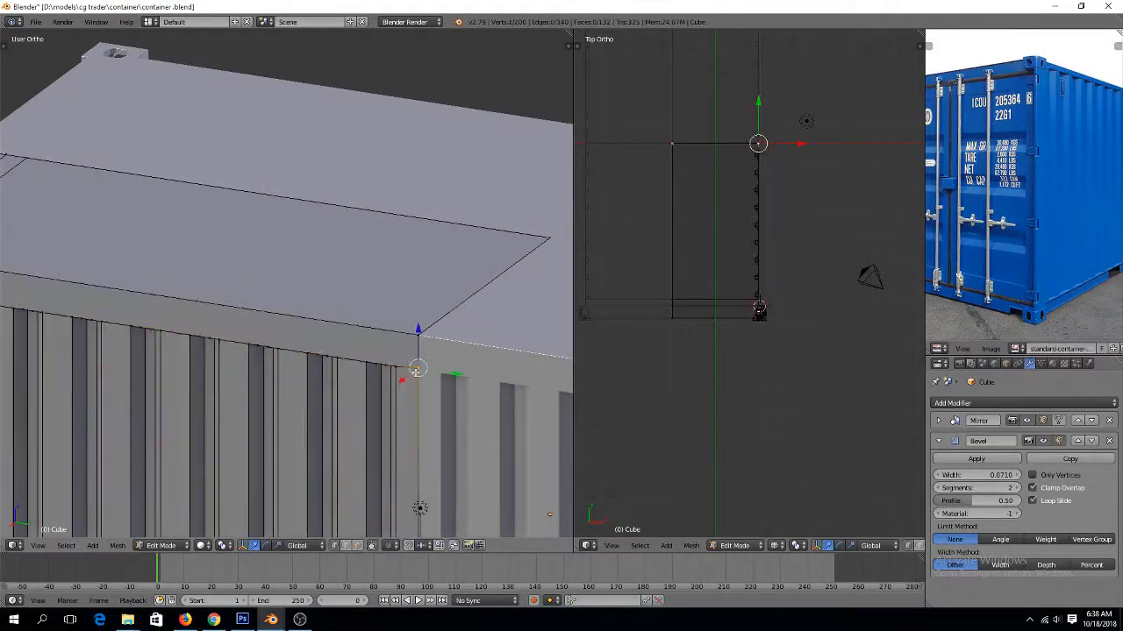
ctrl+scroll(389, 368, down, 7)
ctrl+scroll(385, 368, down, 3)
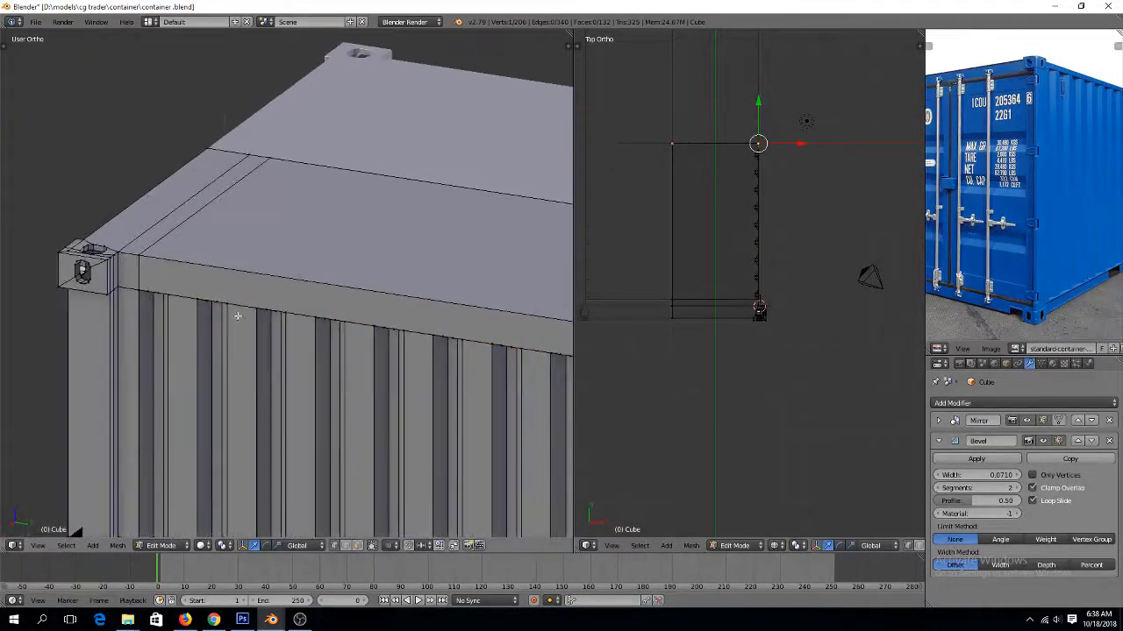
ctrl+right_click(122, 286)
key(s)
key(z)
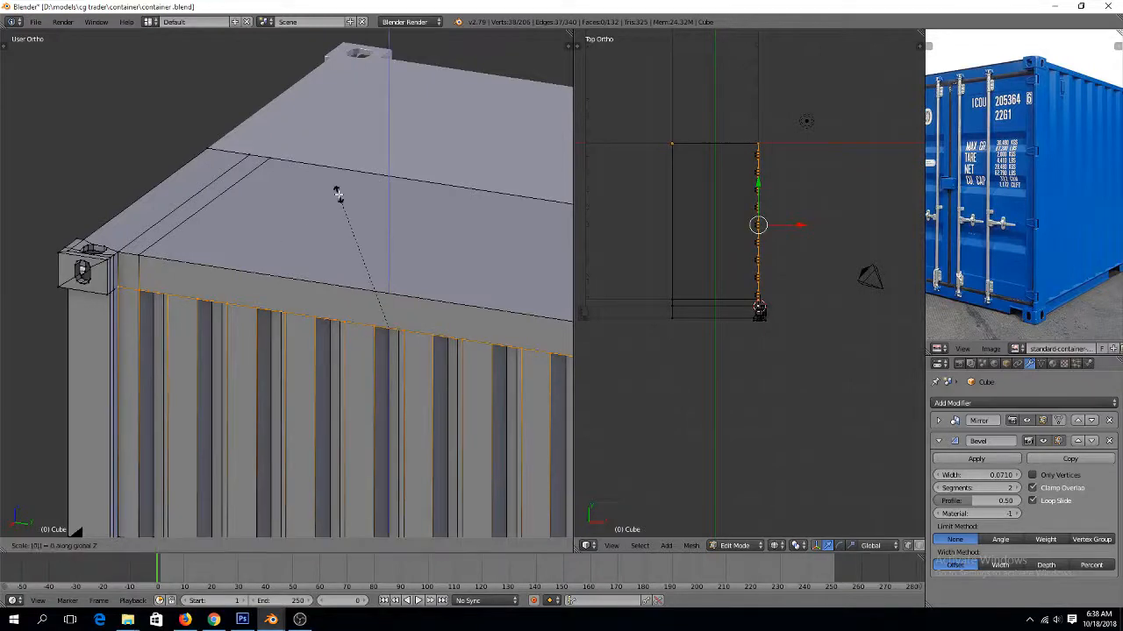
click(339, 195)
Extrude the long upper side rail face outward about 0.12, leaving out the short face beside the corner block
key(ctrl+Tab)
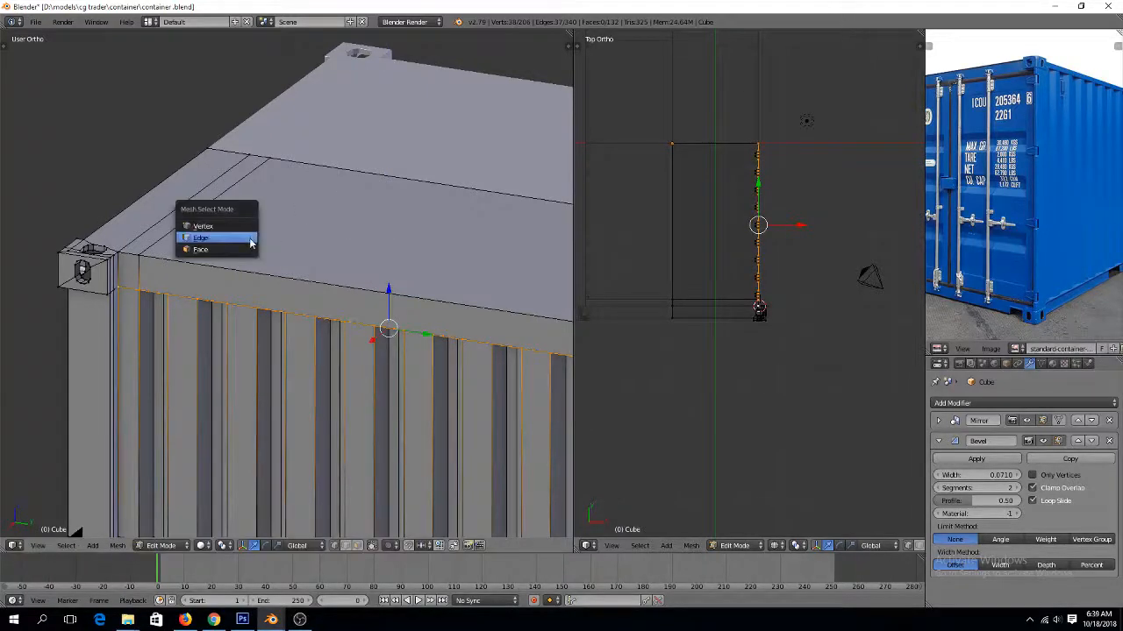
click(199, 249)
right_click(123, 269)
ctrl+scroll(345, 316, down, 13)
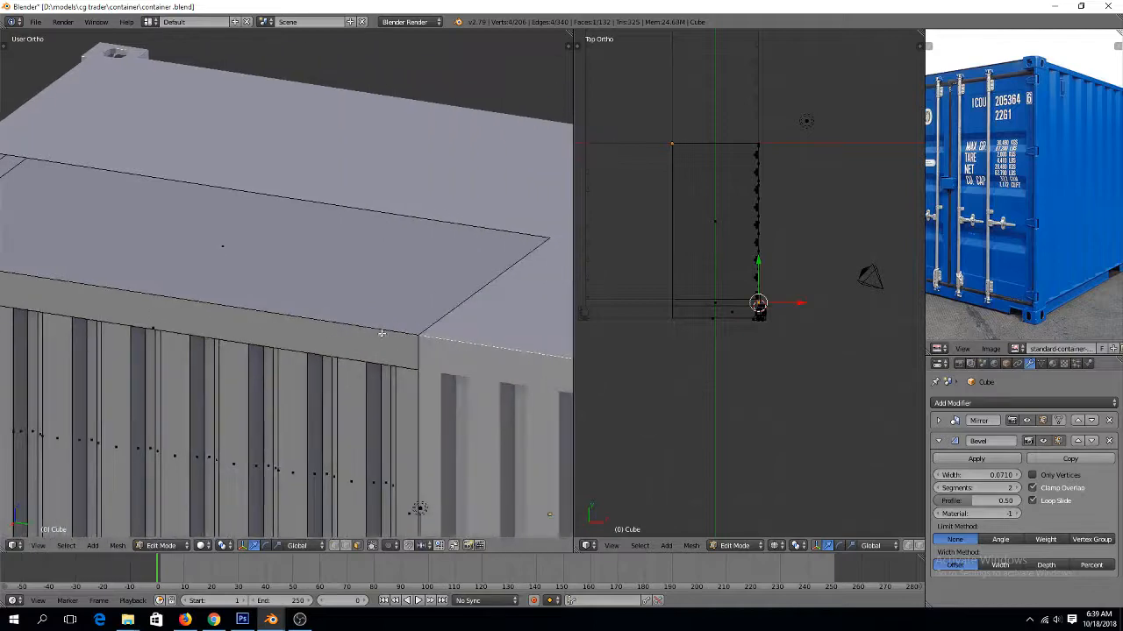
shift+right_click(386, 341)
ctrl+scroll(270, 314, up, 15)
scroll(255, 303, up, 3)
ctrl+scroll(262, 304, up, 11)
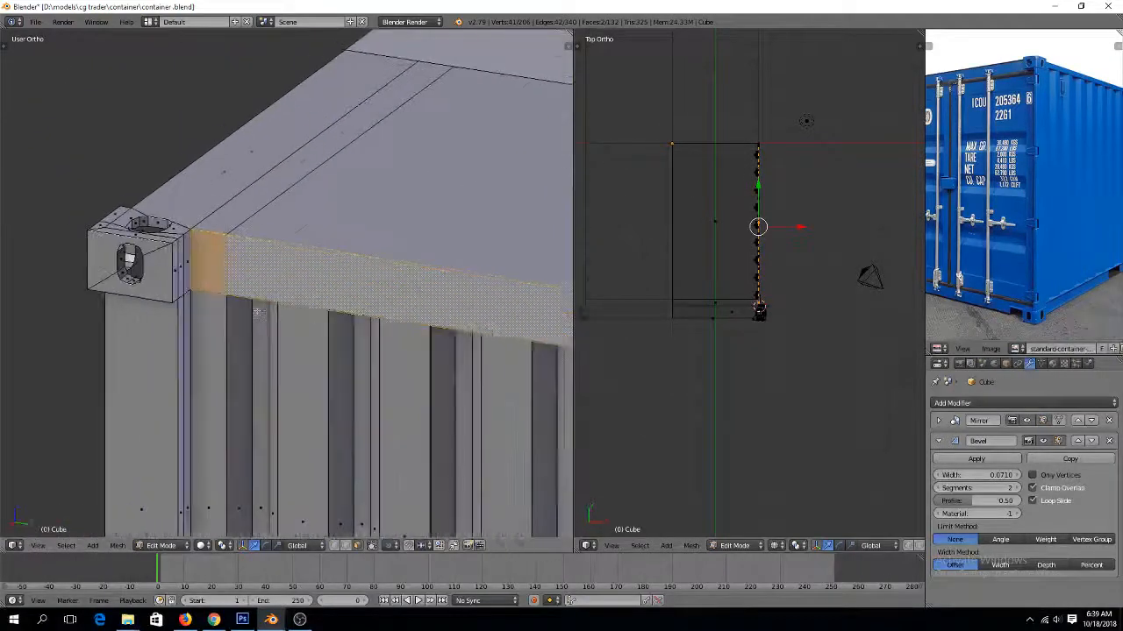
scroll(265, 304, up, 3)
shift+right_click(278, 266)
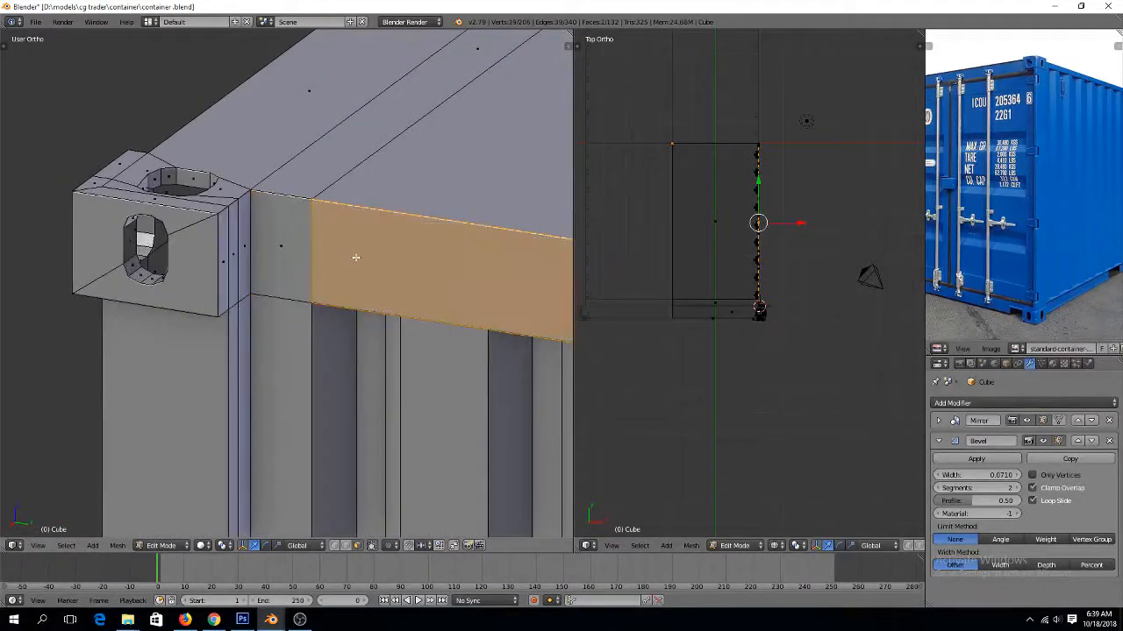
key(e)
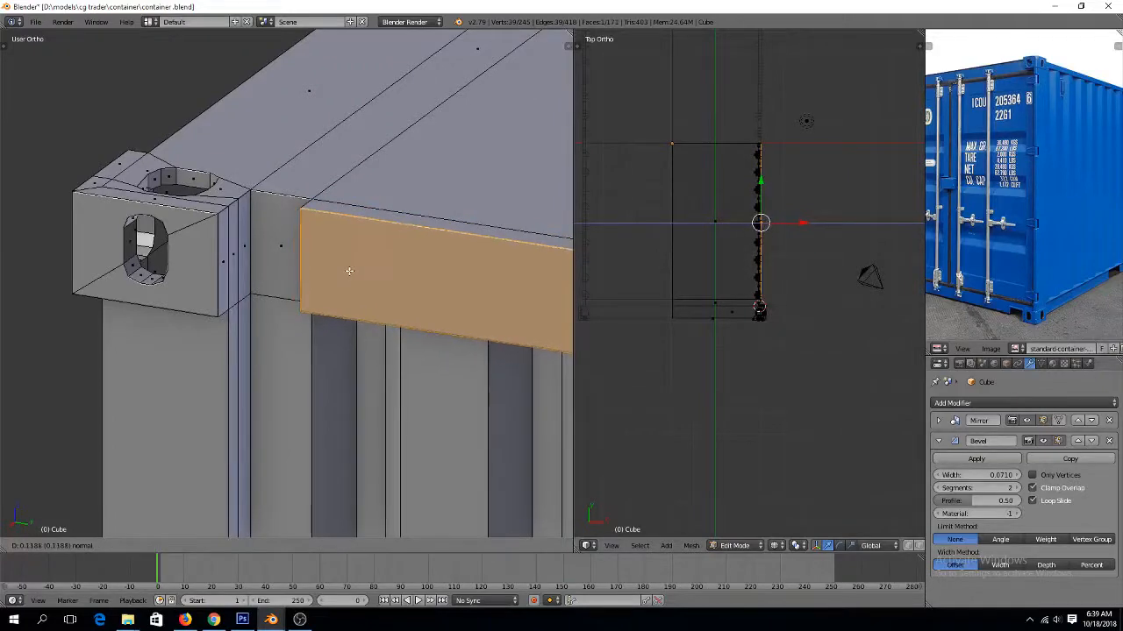
click(349, 271)
Delete the short rail face beside the corner block and the narrow corner block face adjoining it
key(KP_Decimal)
scroll(344, 280, up, 4)
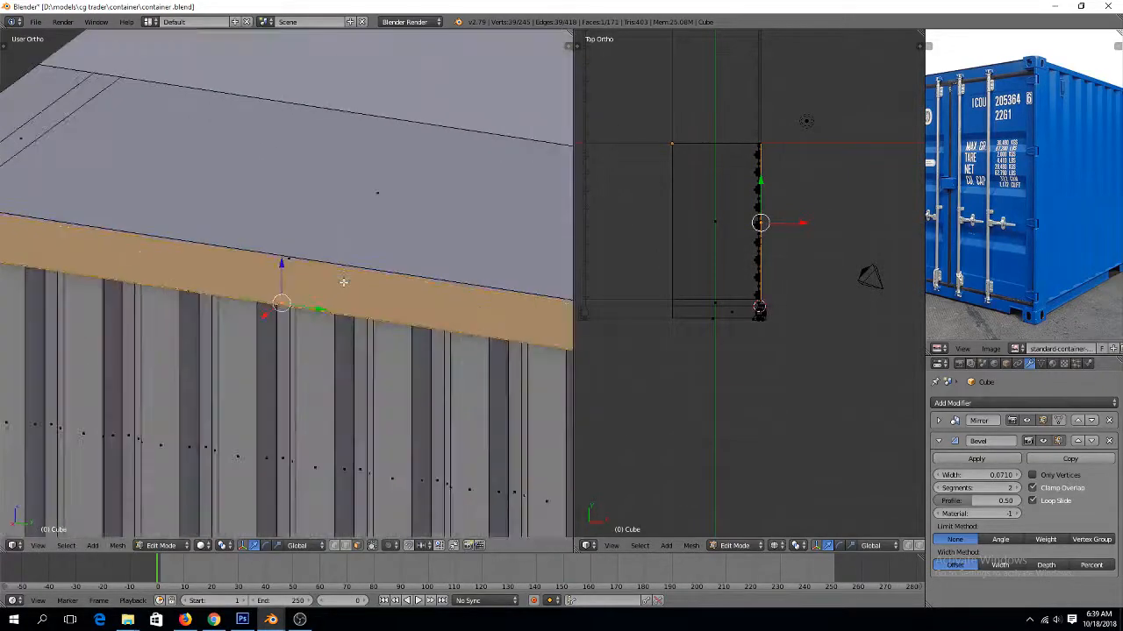
ctrl+scroll(236, 289, down, 11)
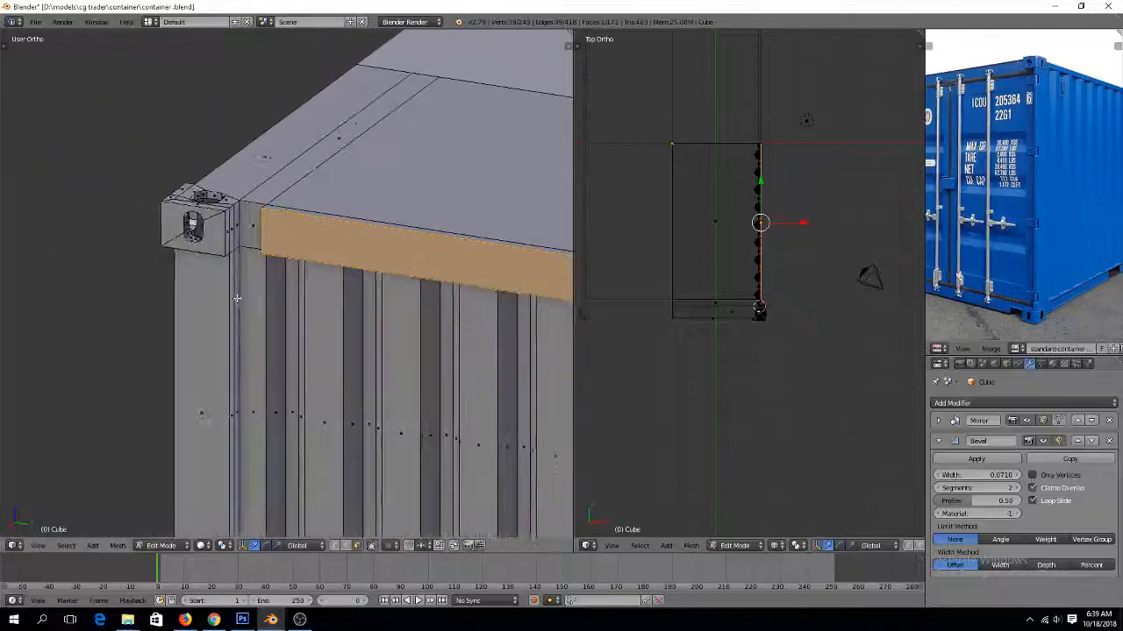
scroll(237, 295, up, 3)
shift+scroll(235, 291, up, 5)
scroll(230, 290, up, 4)
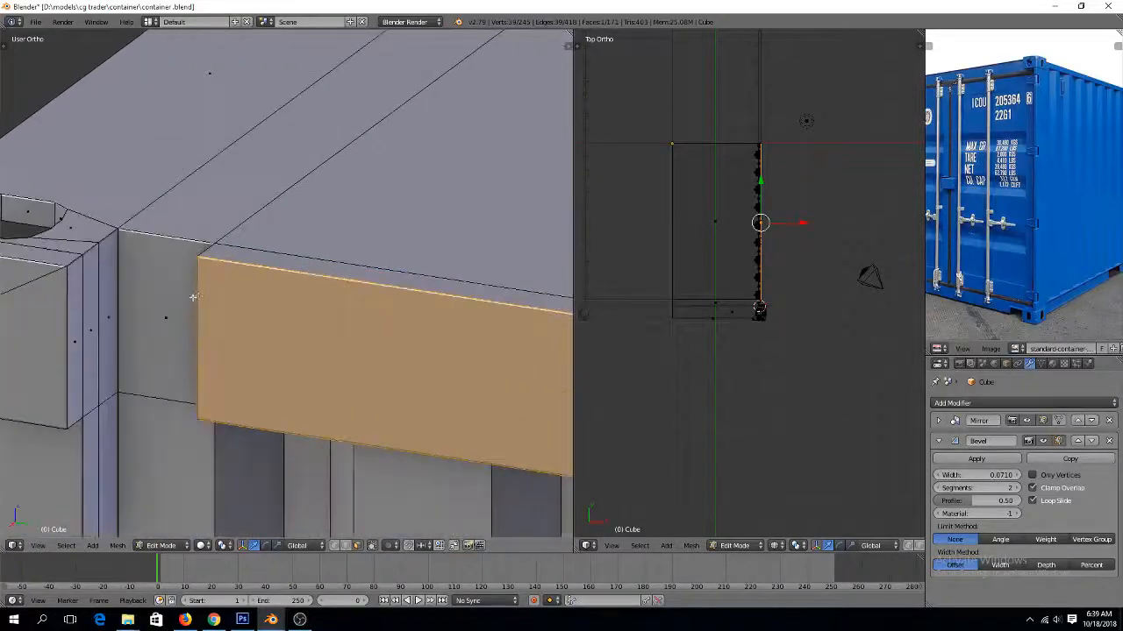
right_click(193, 297)
shift+right_click(111, 295)
key(x)
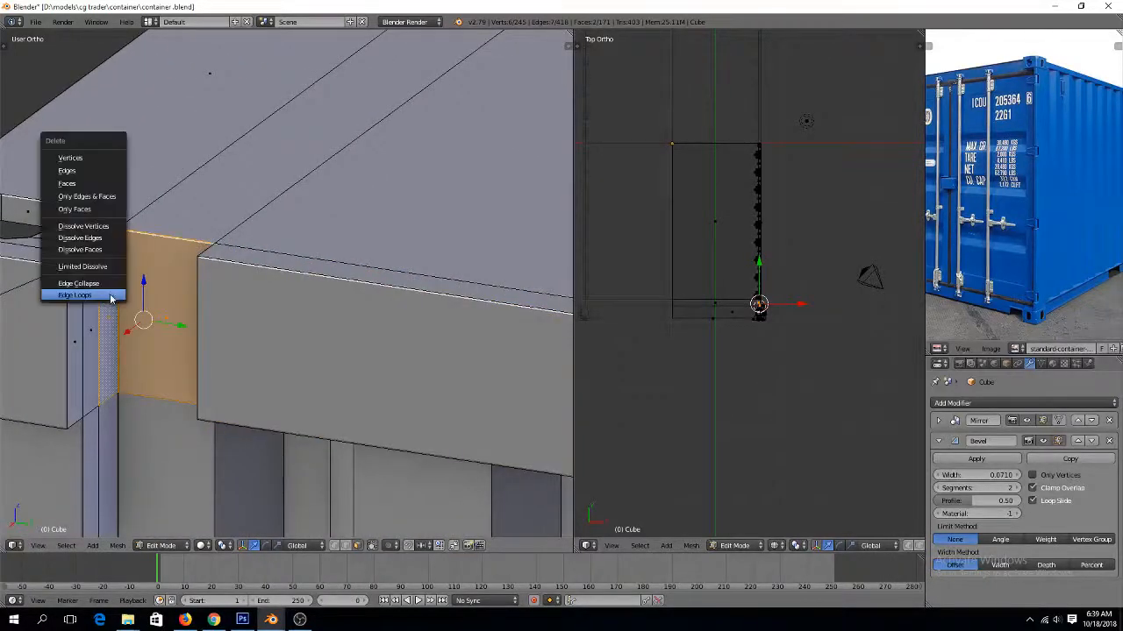
click(116, 183)
Bridge the gap between the corner block and the extruded rail with faces on its top and outer side
key(ctrl+Tab)
click(120, 192)
right_click(109, 225)
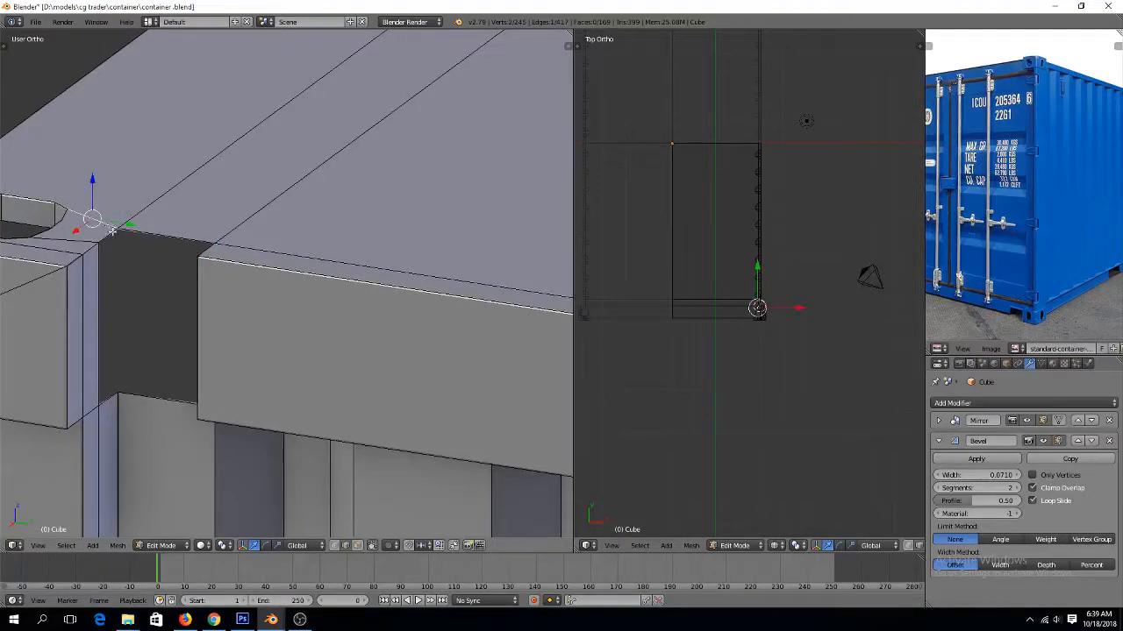
shift+right_click(201, 253)
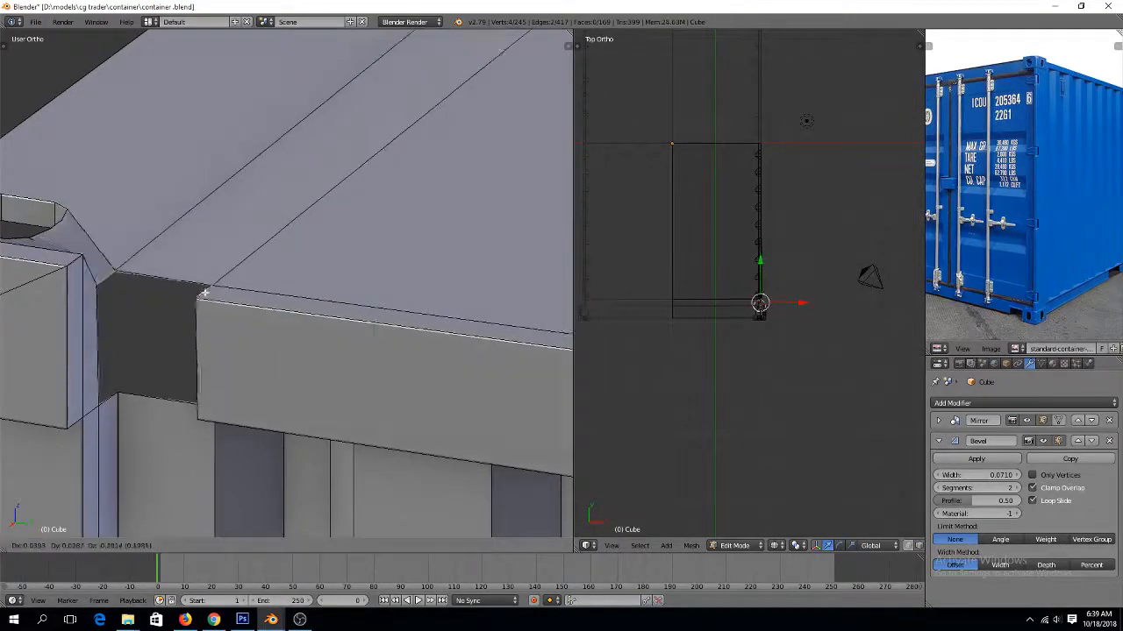
key(f)
right_click(205, 286)
shift+right_click(98, 279)
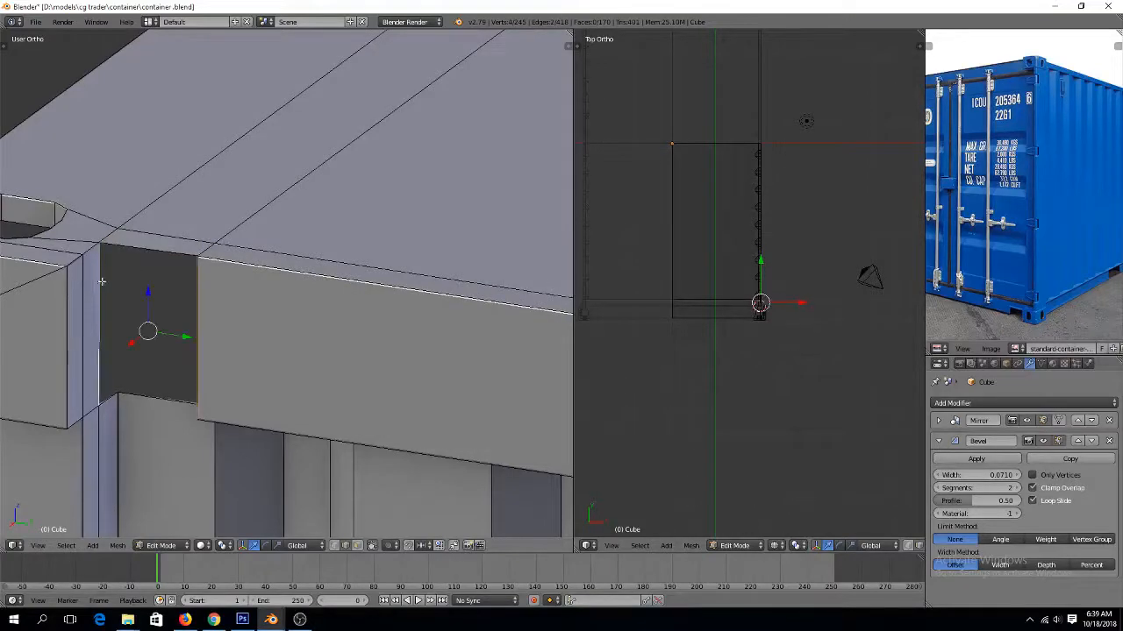
key(f)
Fill the underside of the gap between the corner block and the rail with a face, and save the file
key(z)
right_click(146, 408)
shift+right_click(151, 399)
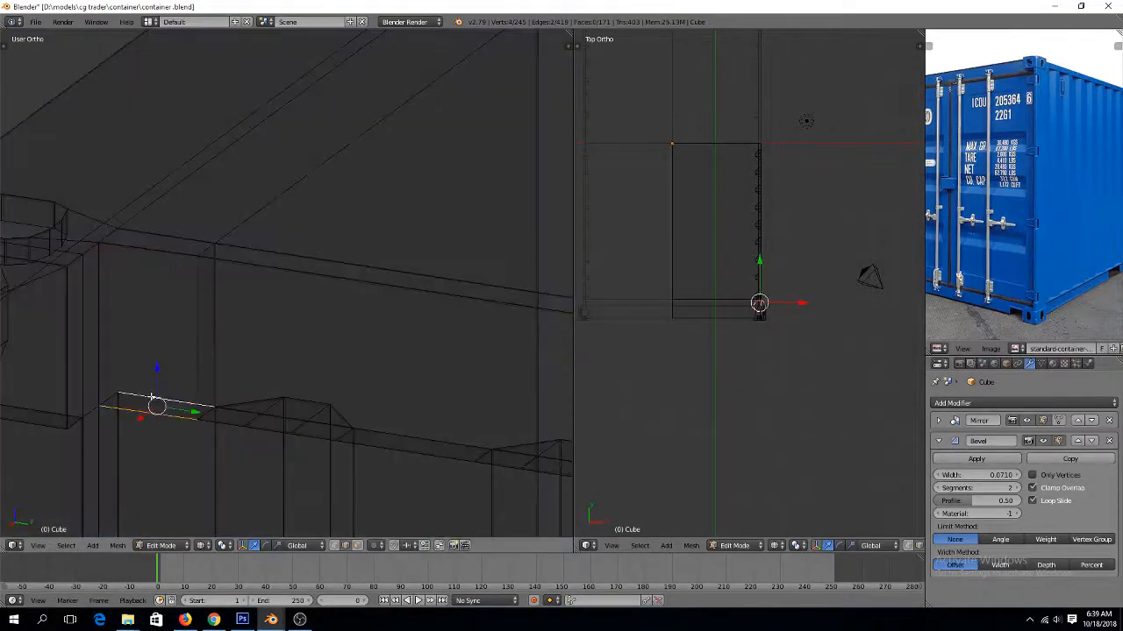
key(Tab)
key(z)
mouse_move(306, 374)
middle_down()
mouse_move(379, 304)
mouse_move(453, 337)
mouse_move(488, 318)
mouse_move(485, 331)
mouse_move(381, 371)
mouse_move(317, 375)
middle_up()
scroll(483, 326, down, 2)
key(ctrl+s)
click(477, 328)
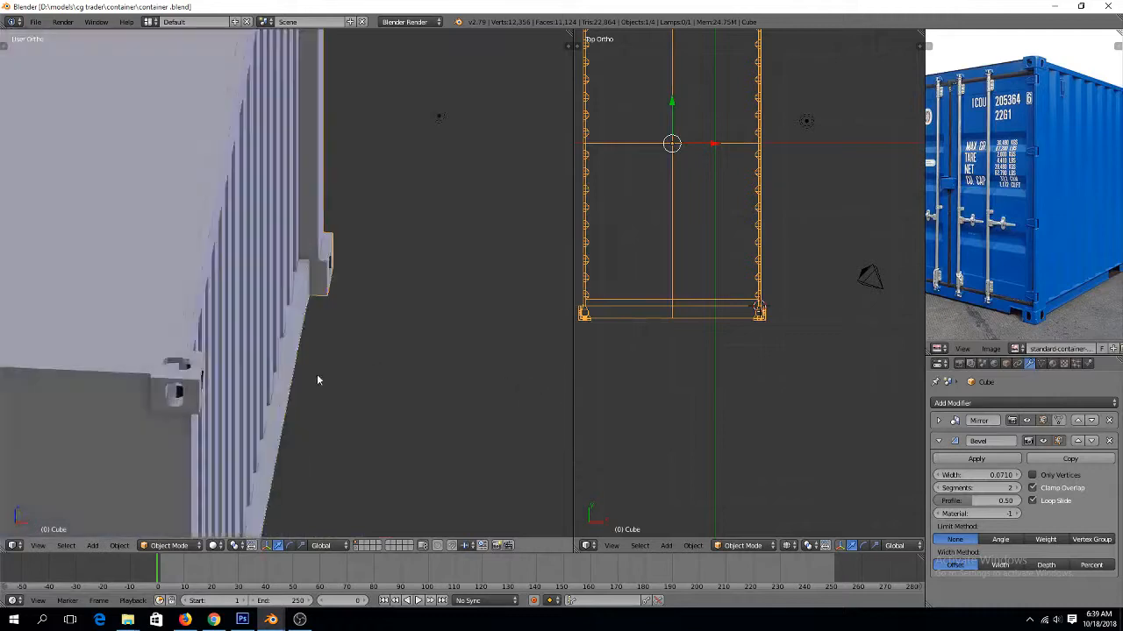
Run Remove Doubles on the entire mesh and save the file
key(Tab)
key(a)
key(w)
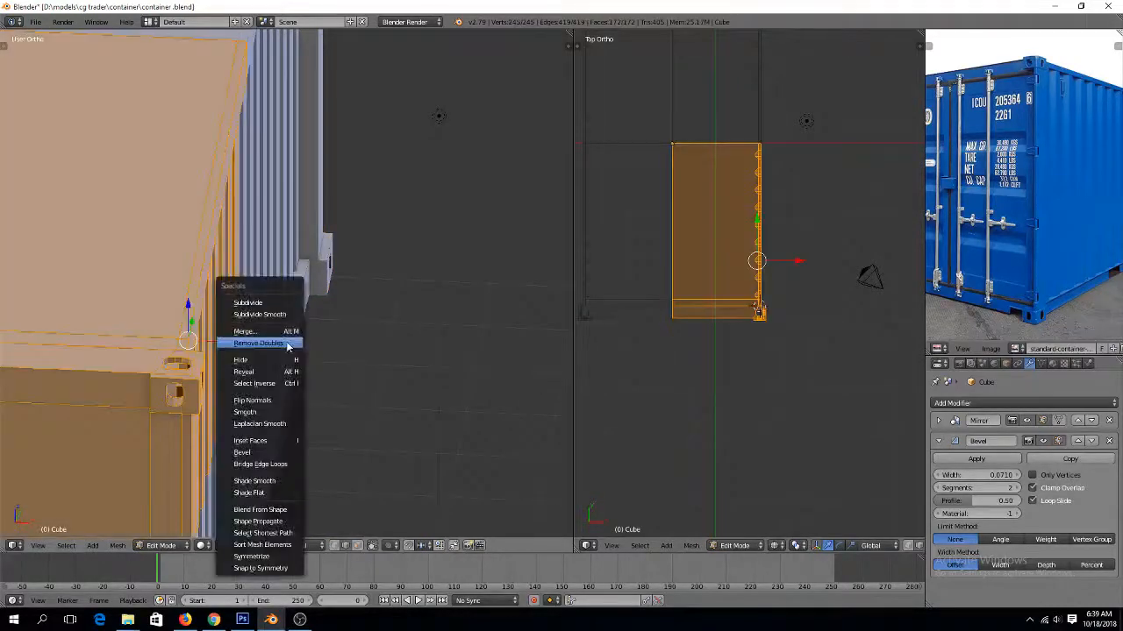
click(287, 342)
key(a)
key(ctrl+s)
click(339, 350)
key(Tab)
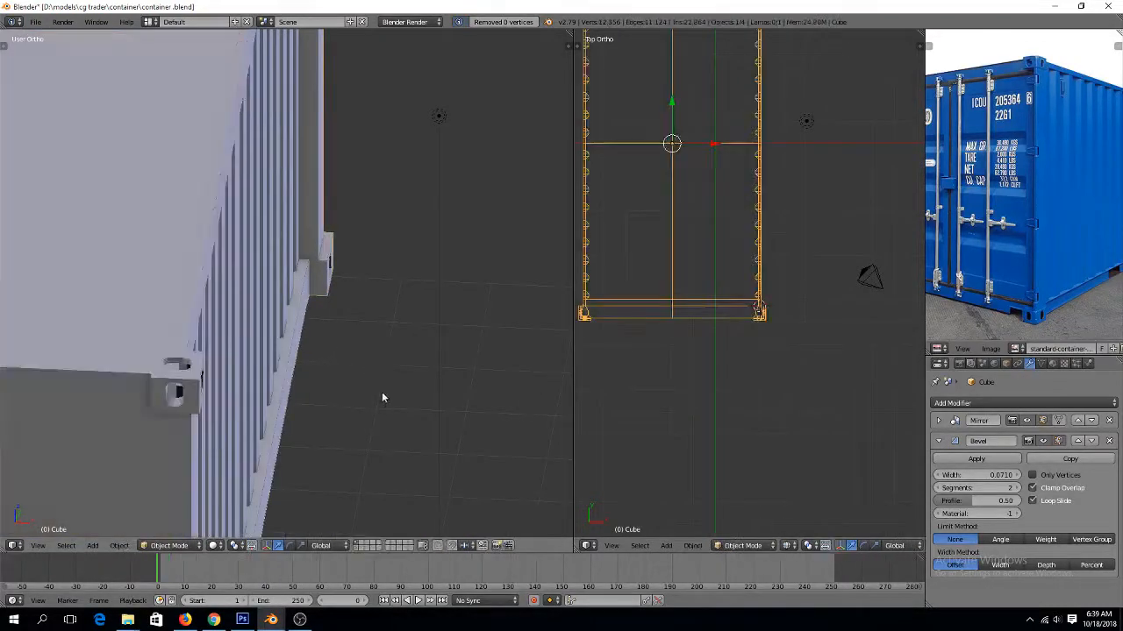
scroll(381, 394, down, 4)
key(ctrl+s)
click(385, 400)
Examine the container's bottom rail and lower corner block
middle_drag(386, 400, 342, 403)
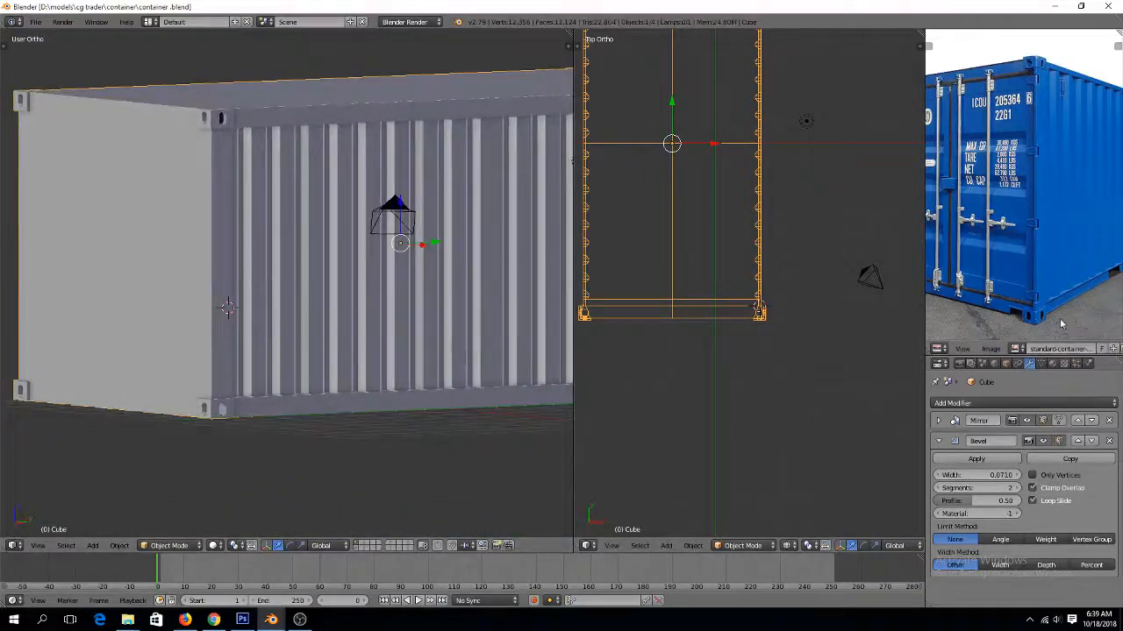
shift+scroll(266, 411, down, 7)
middle_drag(267, 413, 300, 409)
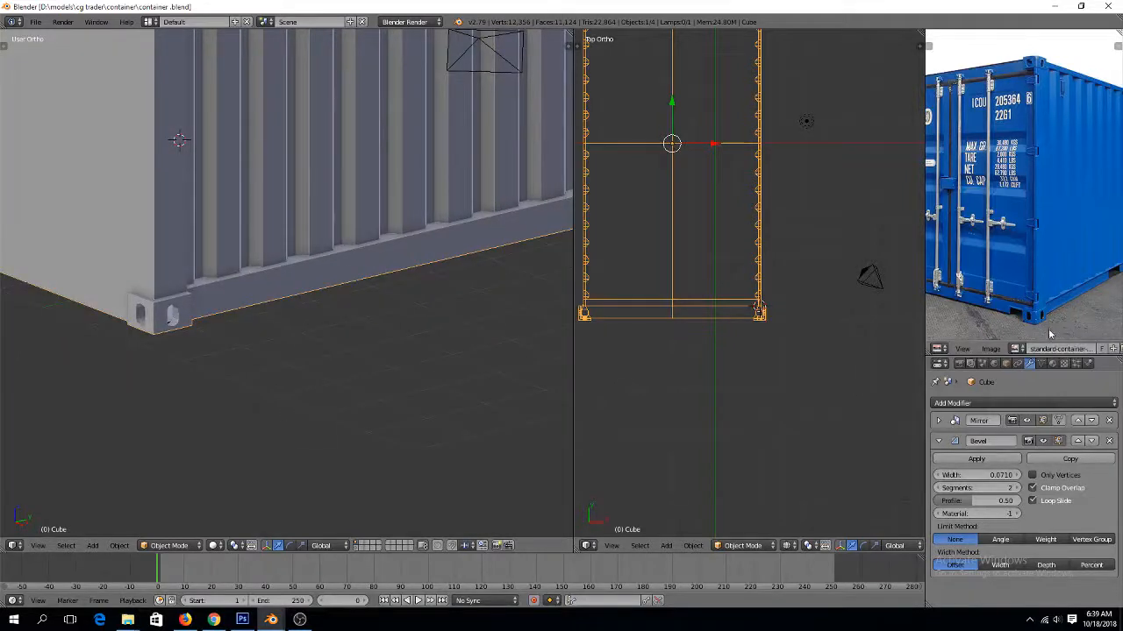
key(KP_Decimal)
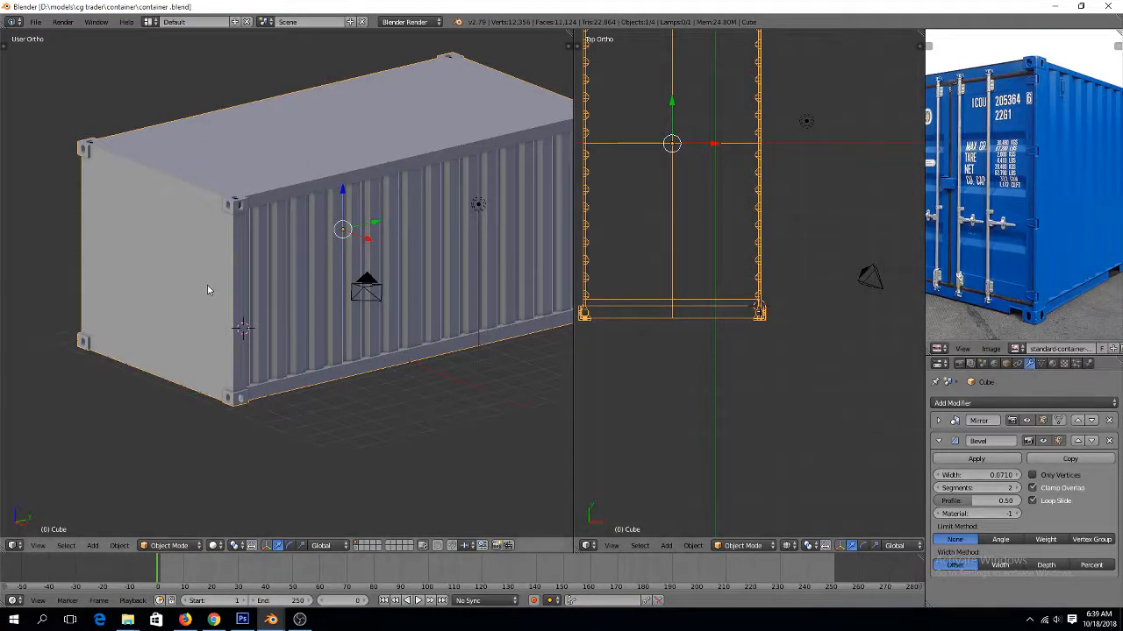
key(KP_3)
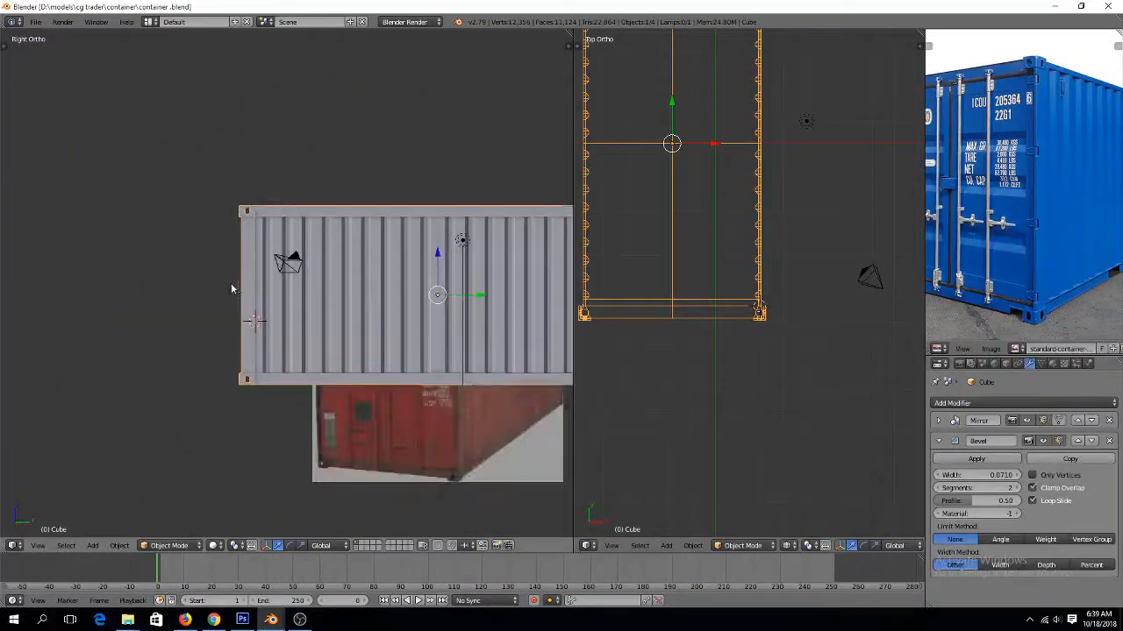
click(165, 217)
key(shift+a)
mouse_move(163, 215)
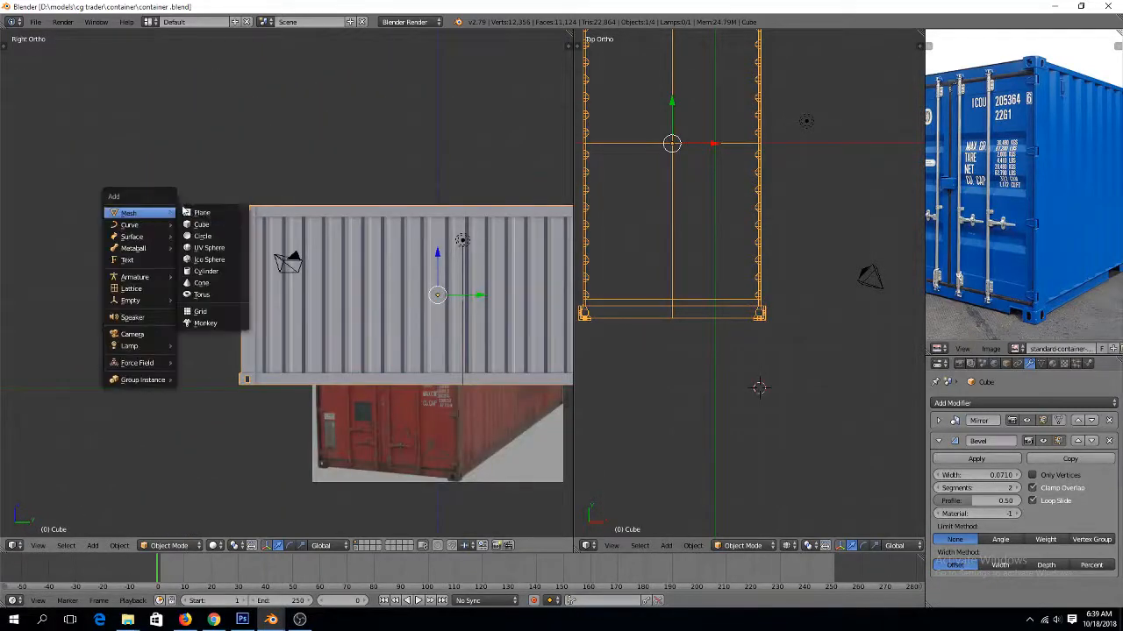
click(199, 224)
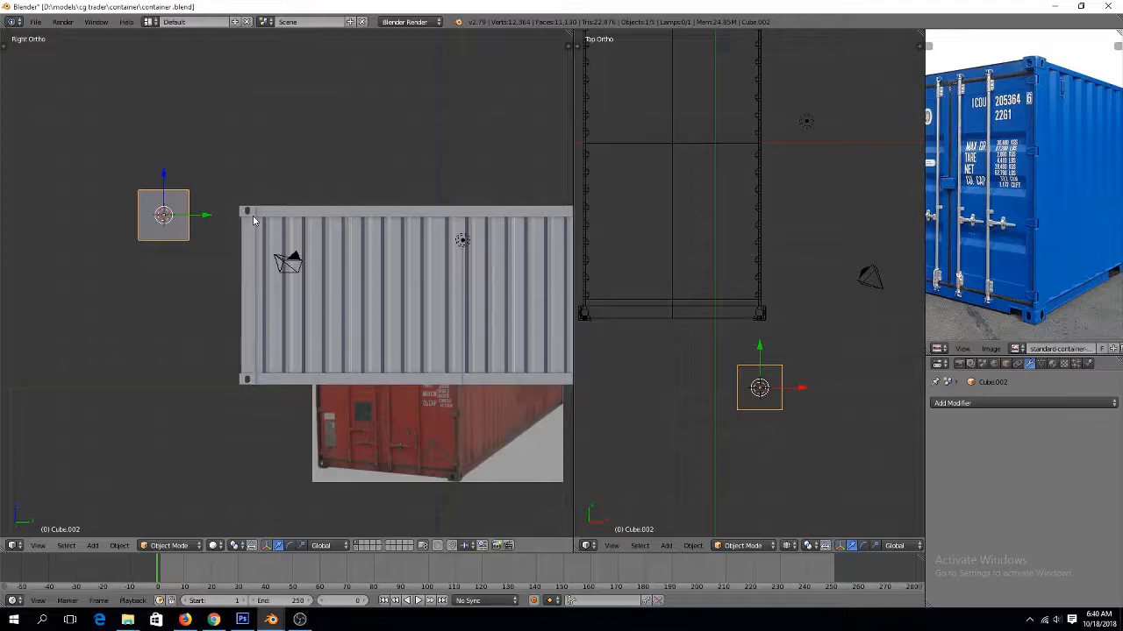
middle_drag(326, 253, 445, 324)
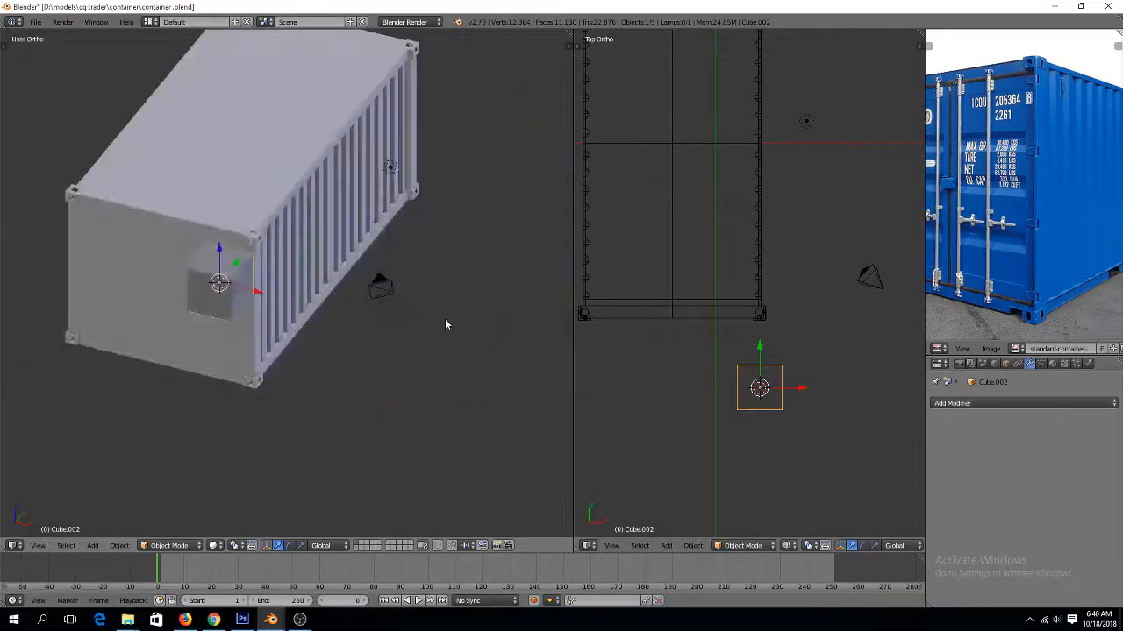
scroll(445, 320, up, 5)
key(x)
click(189, 264)
Extrude the narrow vertical end face of the container's corner post, below the upper corner block, slightly outward
right_click(188, 264)
key(Tab)
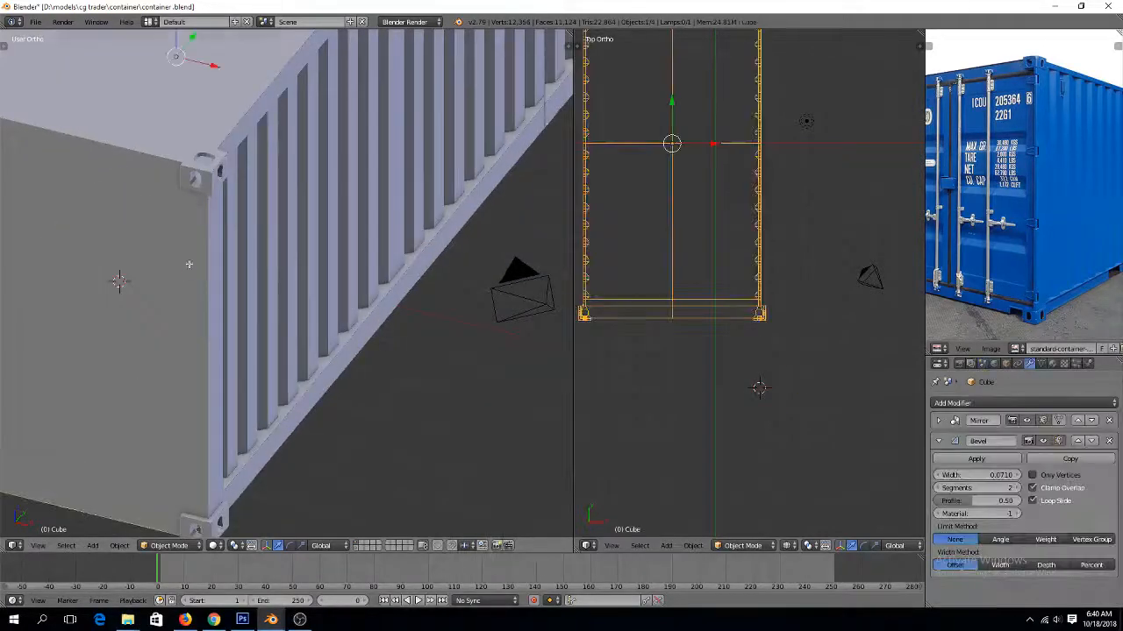
scroll(190, 281, up, 3)
key(ctrl+Tab)
click(176, 277)
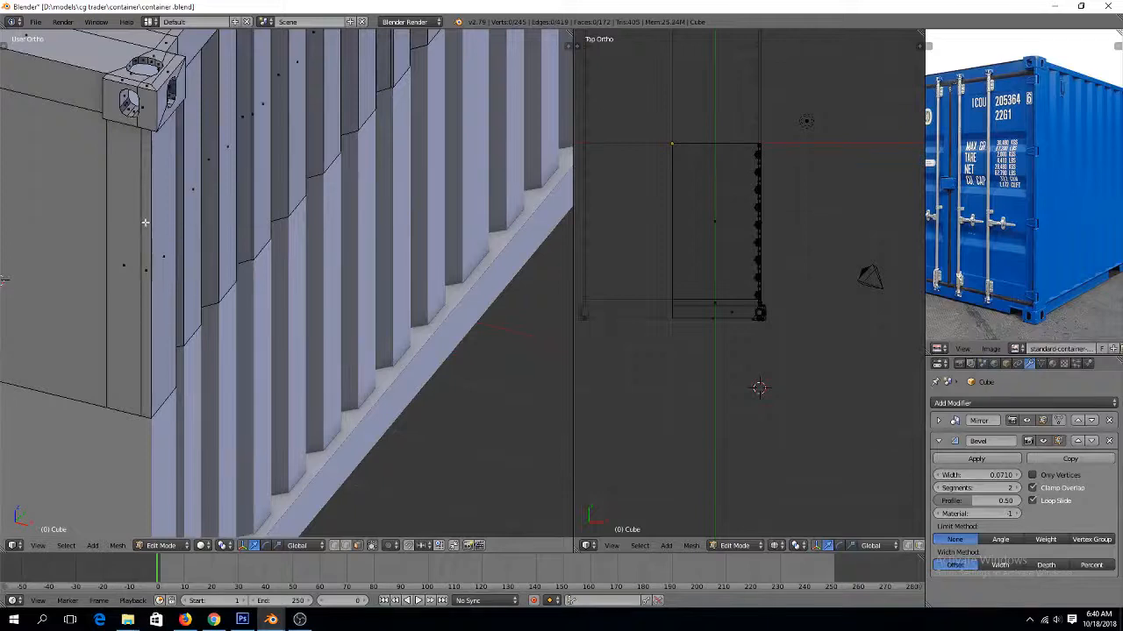
right_click(146, 223)
shift+scroll(152, 253, up, 2)
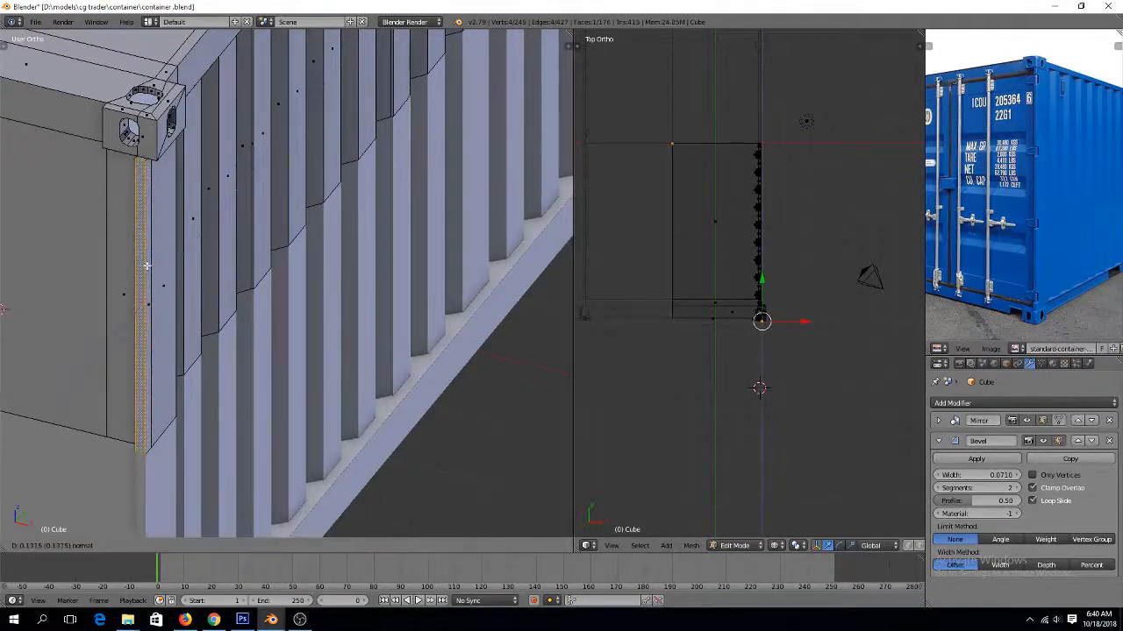
key(Tab)
scroll(160, 288, up, 2)
middle_drag(160, 288, 161, 264)
key(Tab)
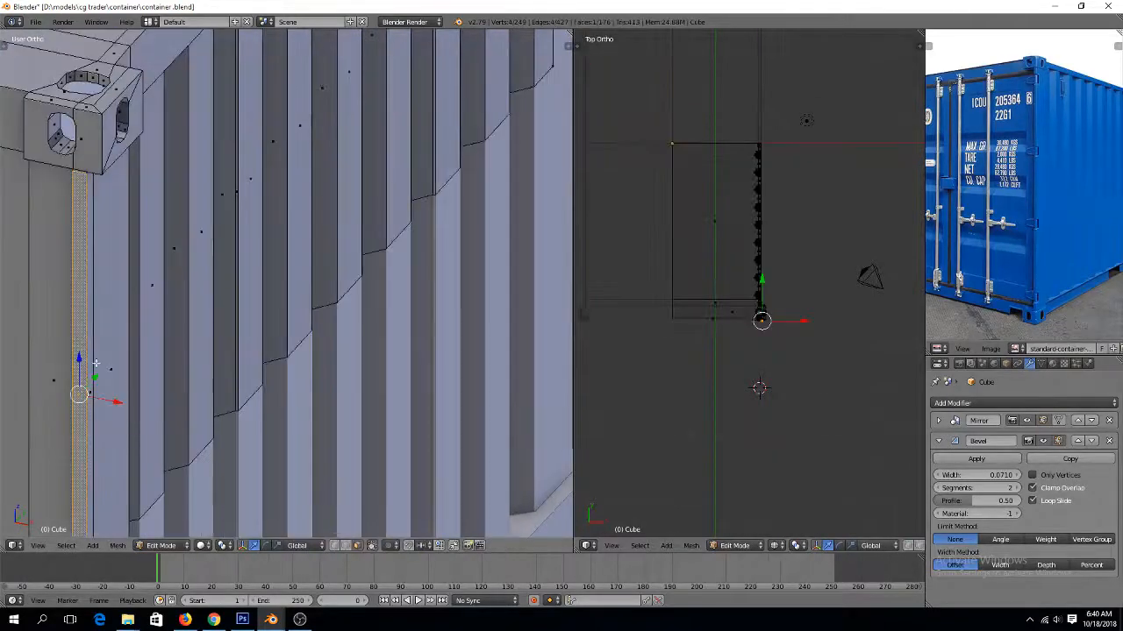
Delete the small top face of the extruded post strip directly beneath the upper corner block
middle_drag(95, 375, 164, 409)
scroll(154, 239, up, 7)
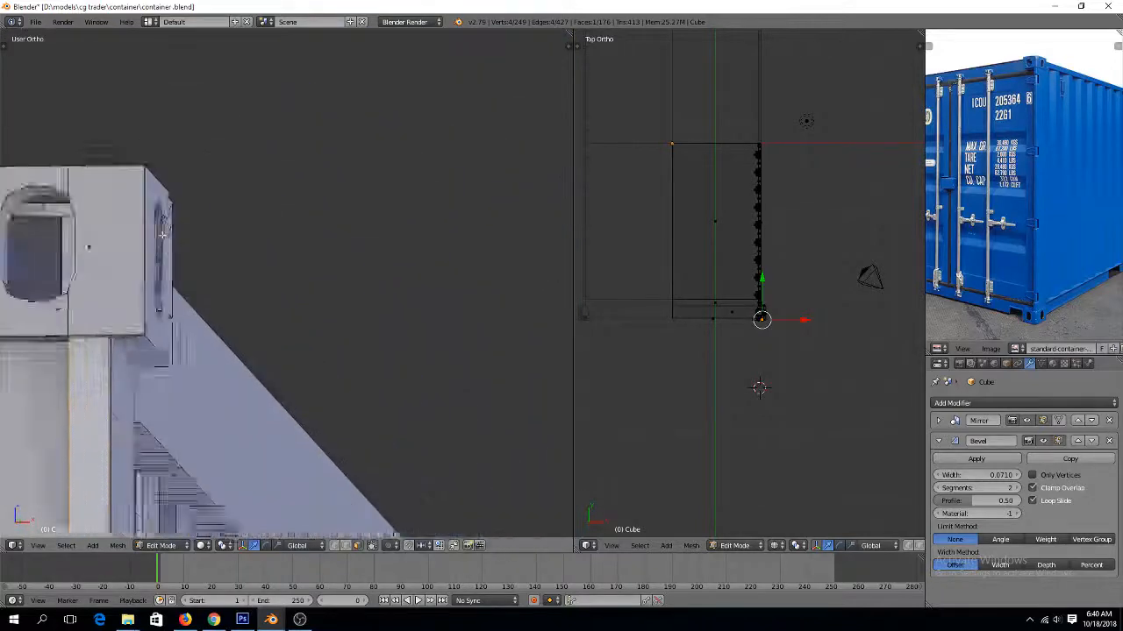
scroll(140, 230, up, 5)
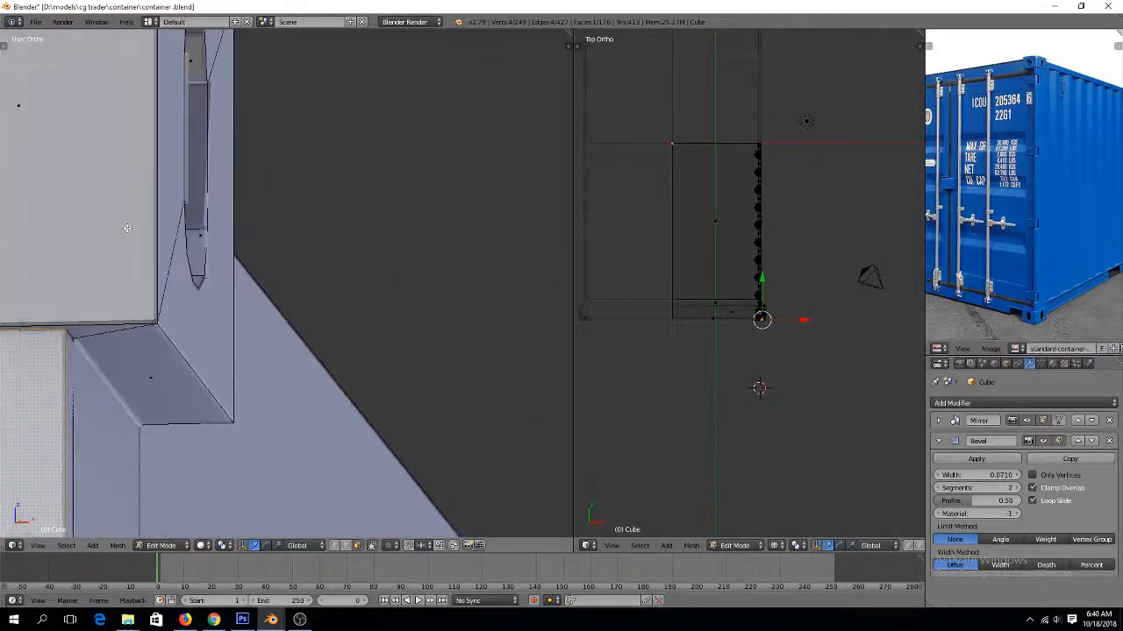
key(z)
ctrl+scroll(141, 232, down, 5)
right_click(155, 334)
key(x)
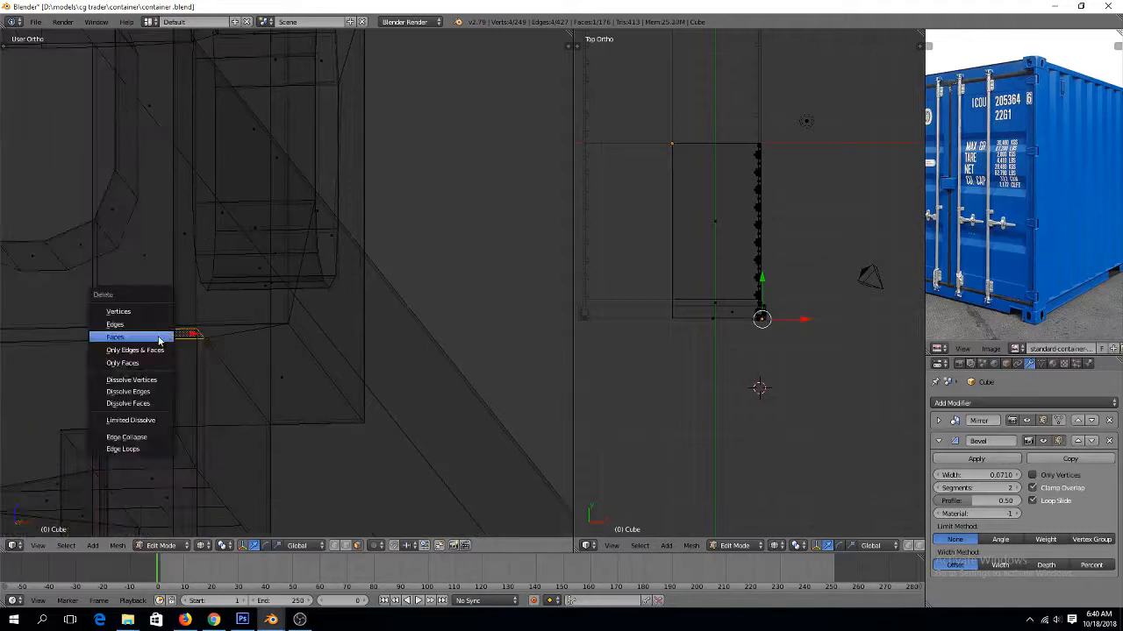
click(158, 337)
Delete the underside face of the upper corner block that lies directly above the extruded post strip
ctrl+scroll(83, 335, up, 4)
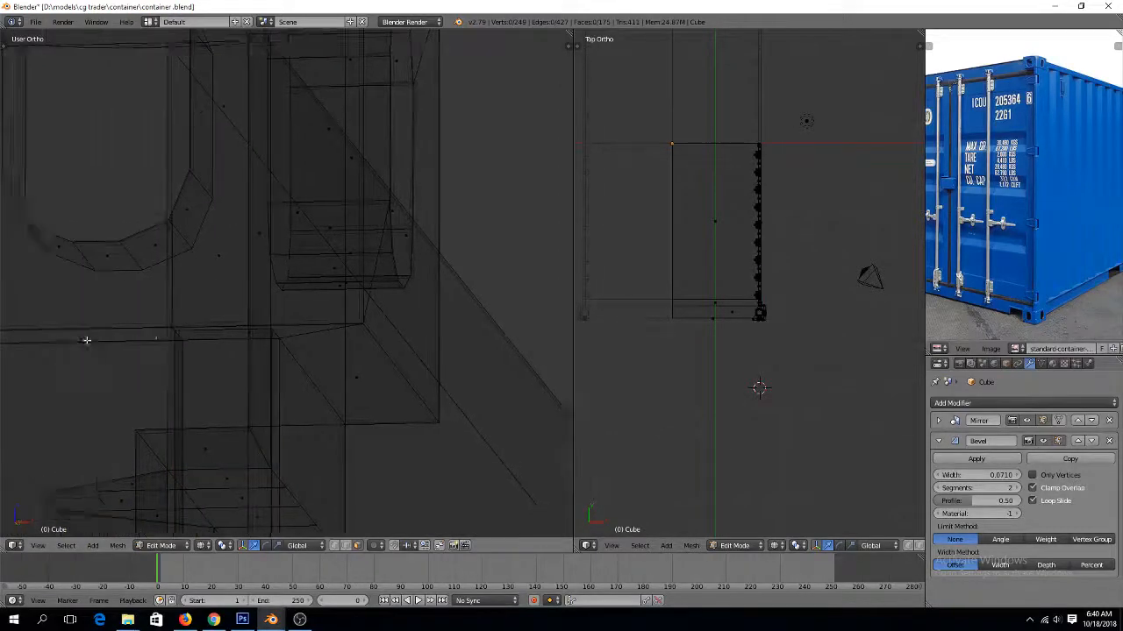
right_click(81, 335)
key(z)
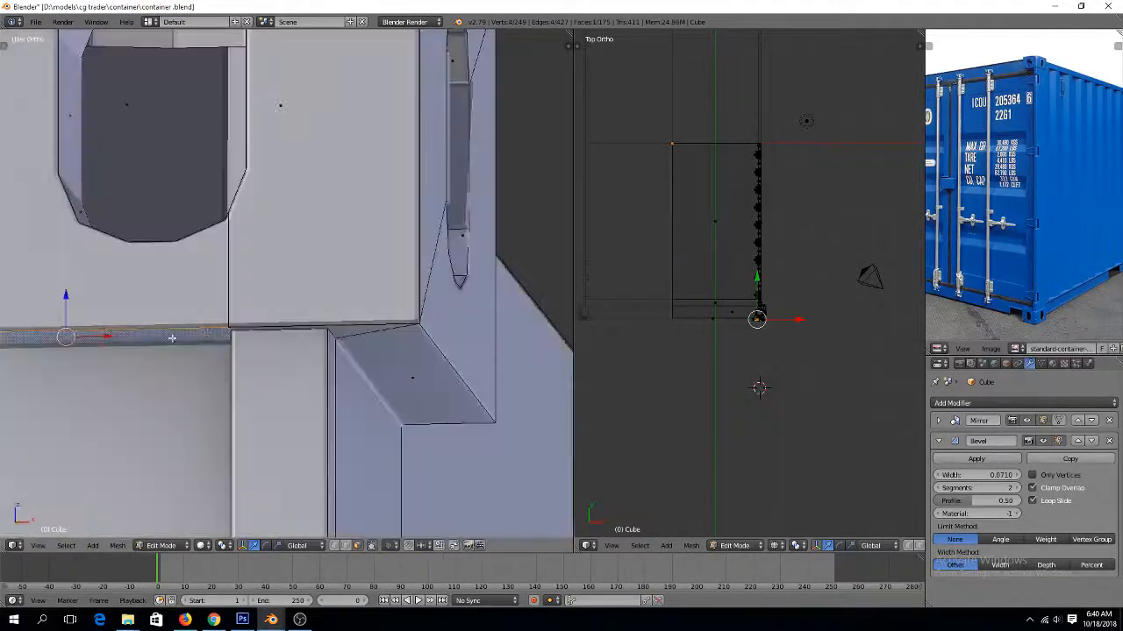
scroll(253, 345, up, 4)
right_click(252, 349)
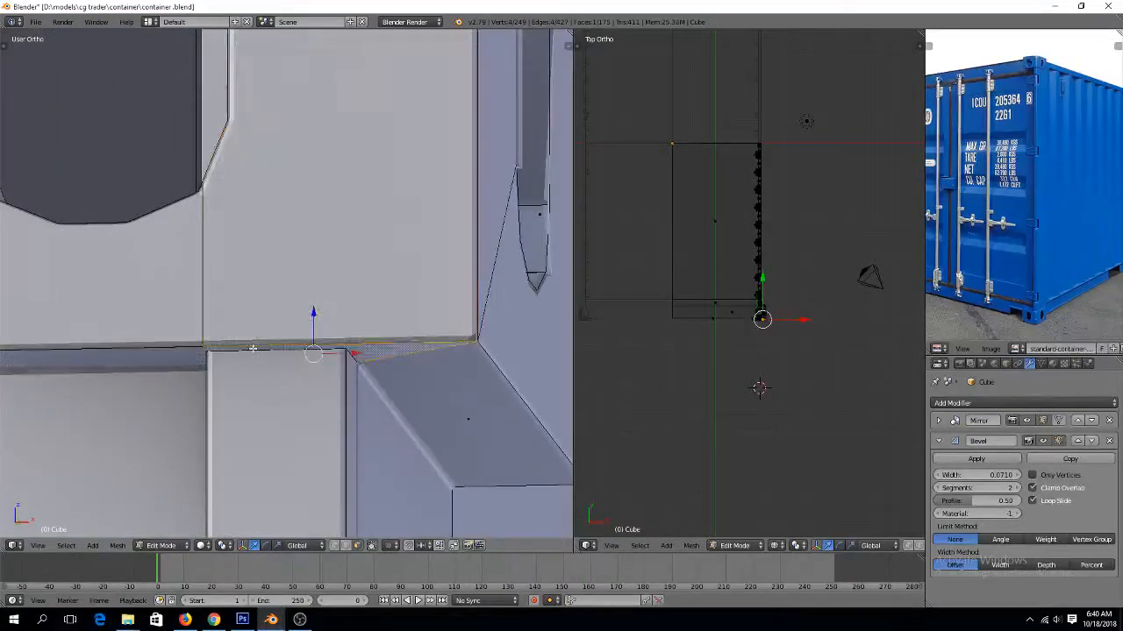
key(x)
click(253, 346)
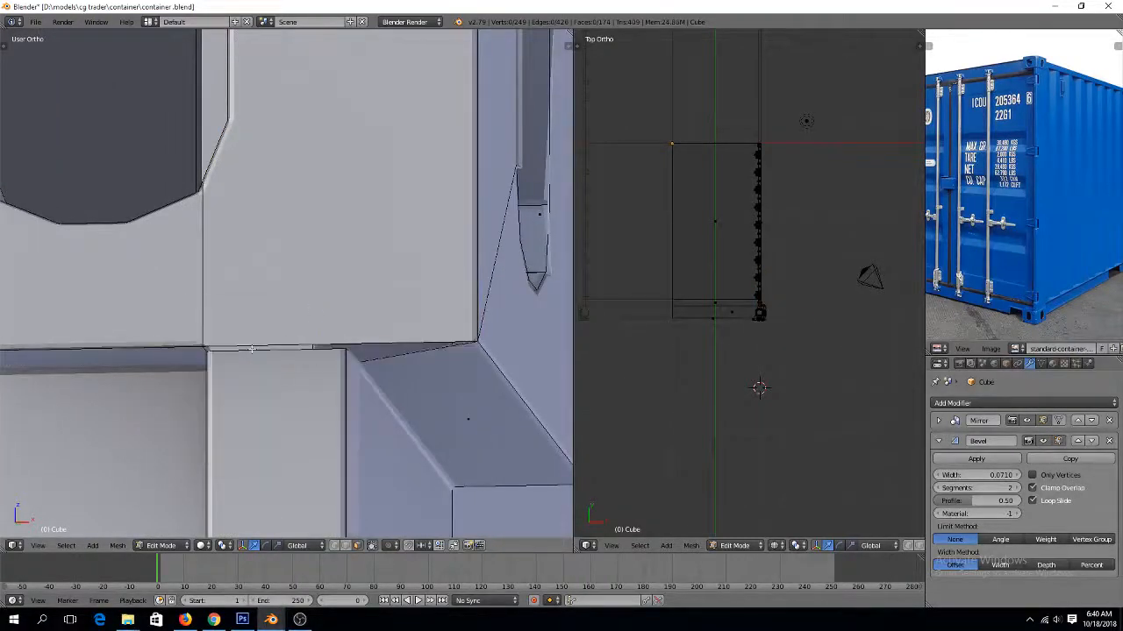
Fill the opening under the corner block with two new faces between the block's edges and the post strip
key(ctrl+Tab)
click(245, 341)
scroll(264, 344, up, 4)
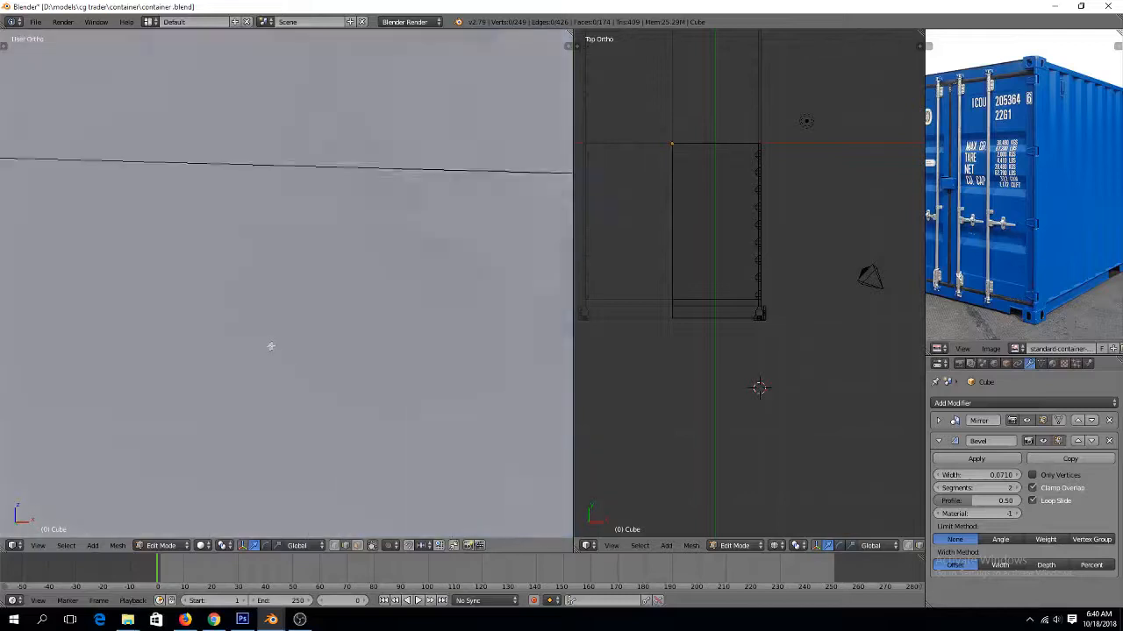
scroll(250, 345, down, 4)
right_click(337, 301)
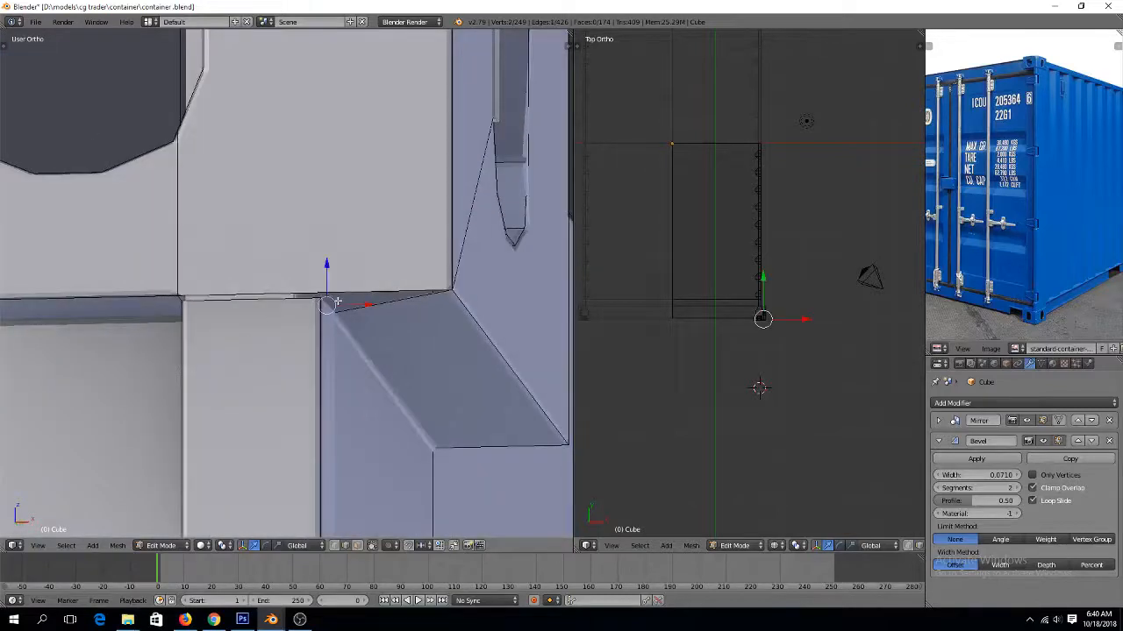
right_click(376, 304)
key(f)
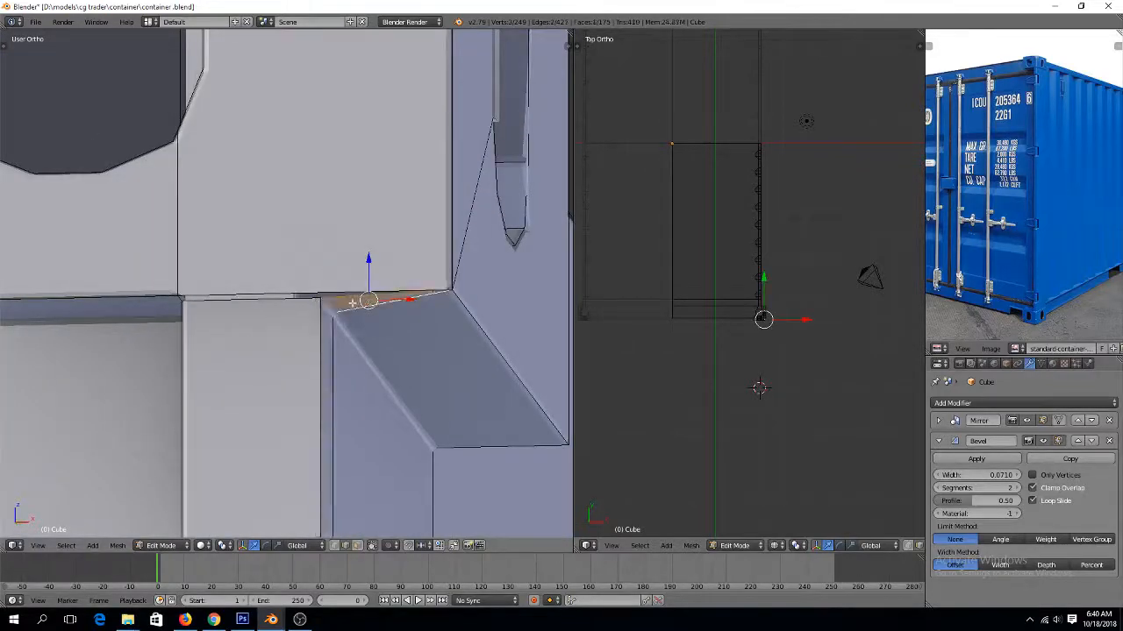
right_click(307, 295)
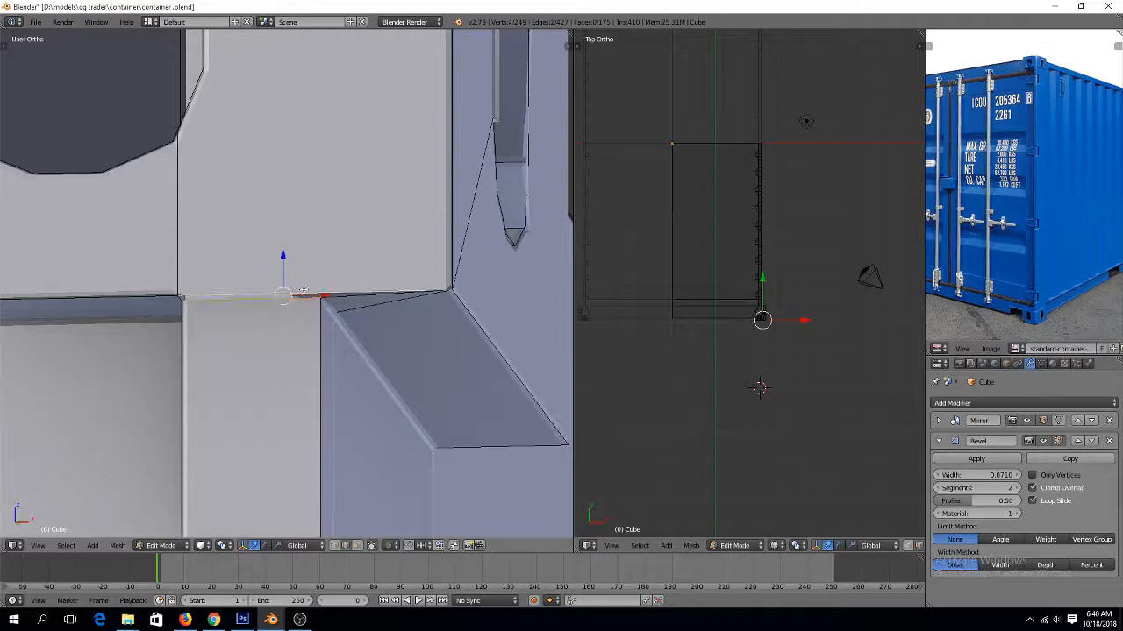
key(f)
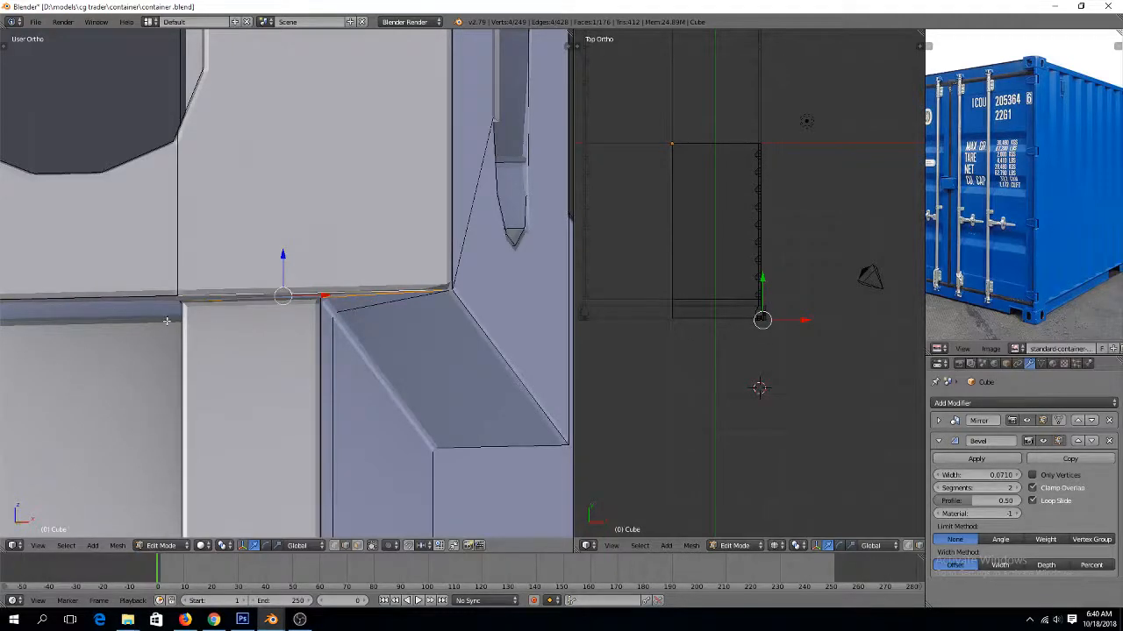
Move the corner block's lower front vertex along the X axis into line with the inner edge of the post strip
middle_drag(167, 321, 242, 331)
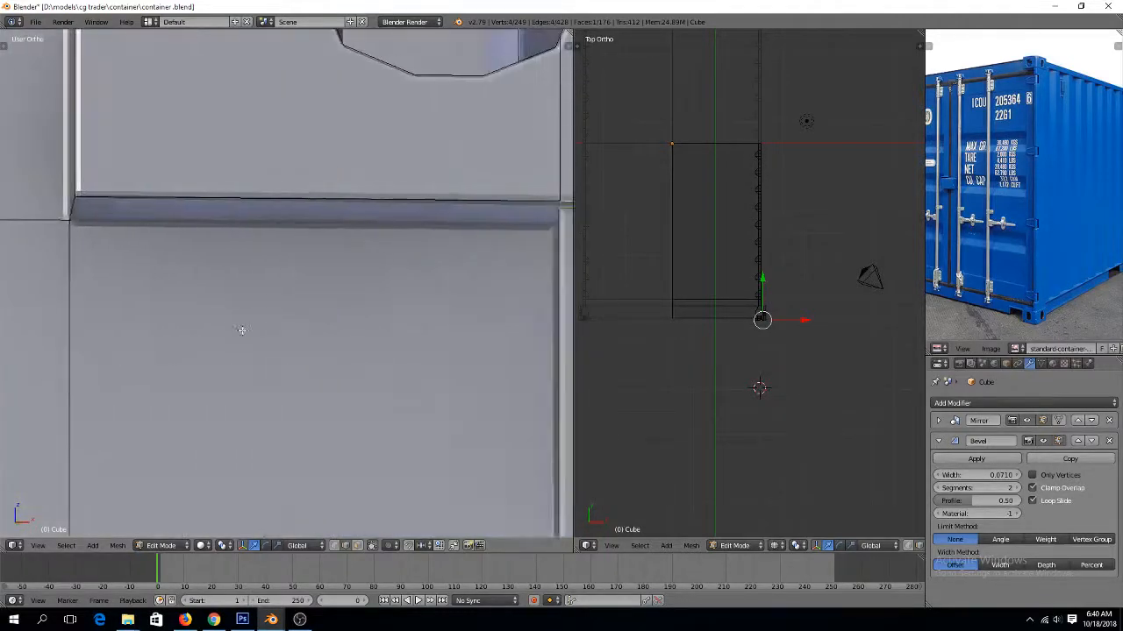
ctrl+scroll(242, 331, up, 4)
key(z)
right_click(445, 215)
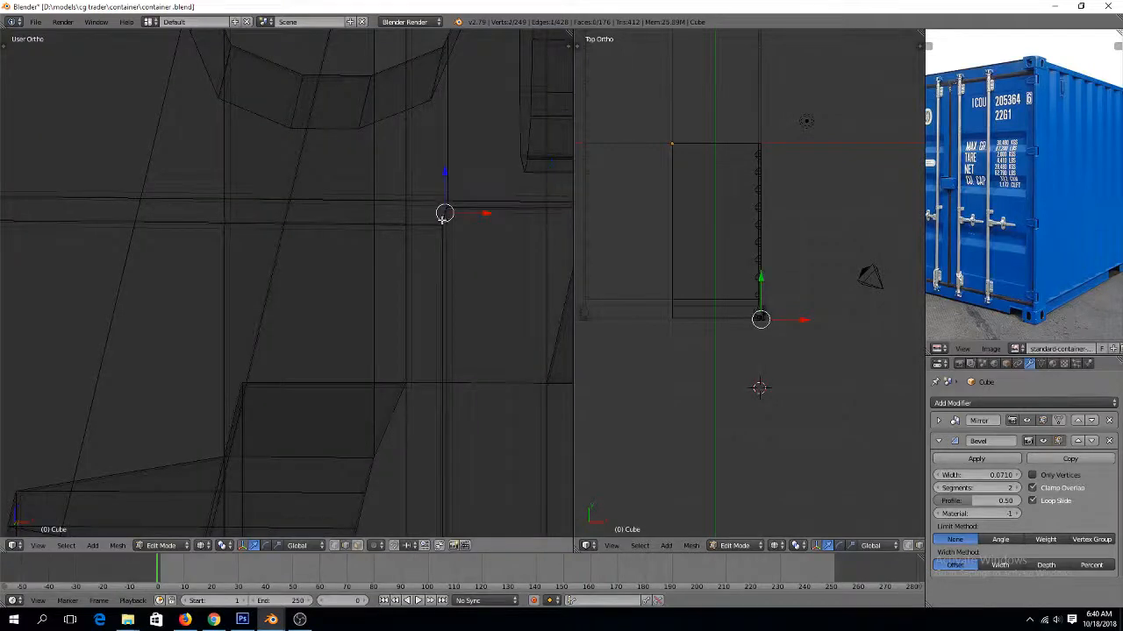
key(z)
key(ctrl+Tab)
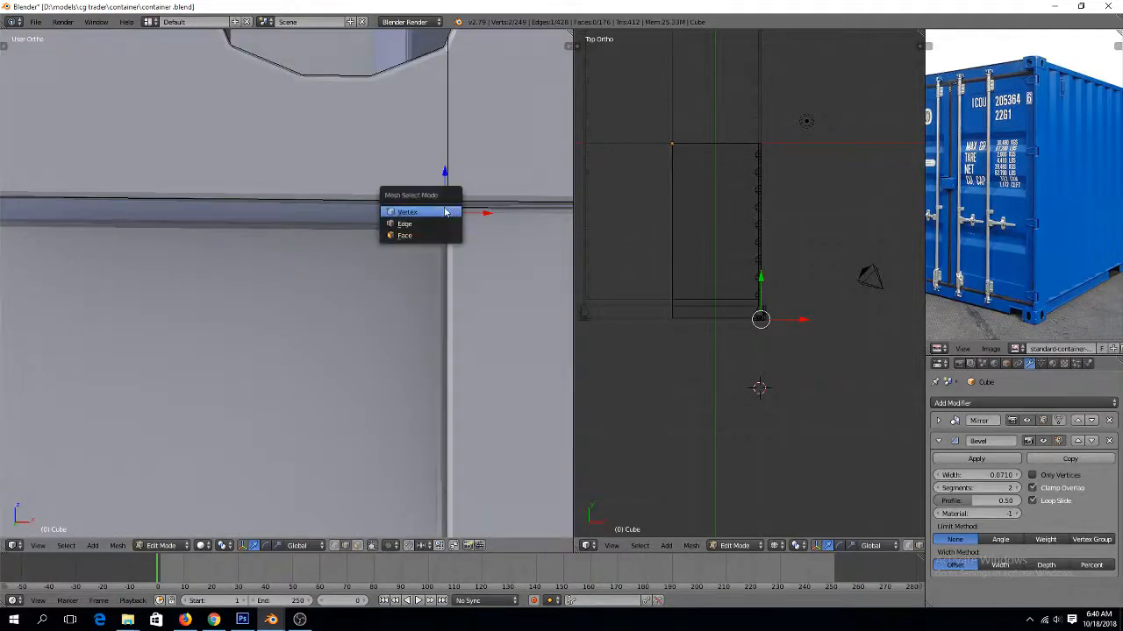
click(459, 224)
key(z)
scroll(459, 221, up, 2)
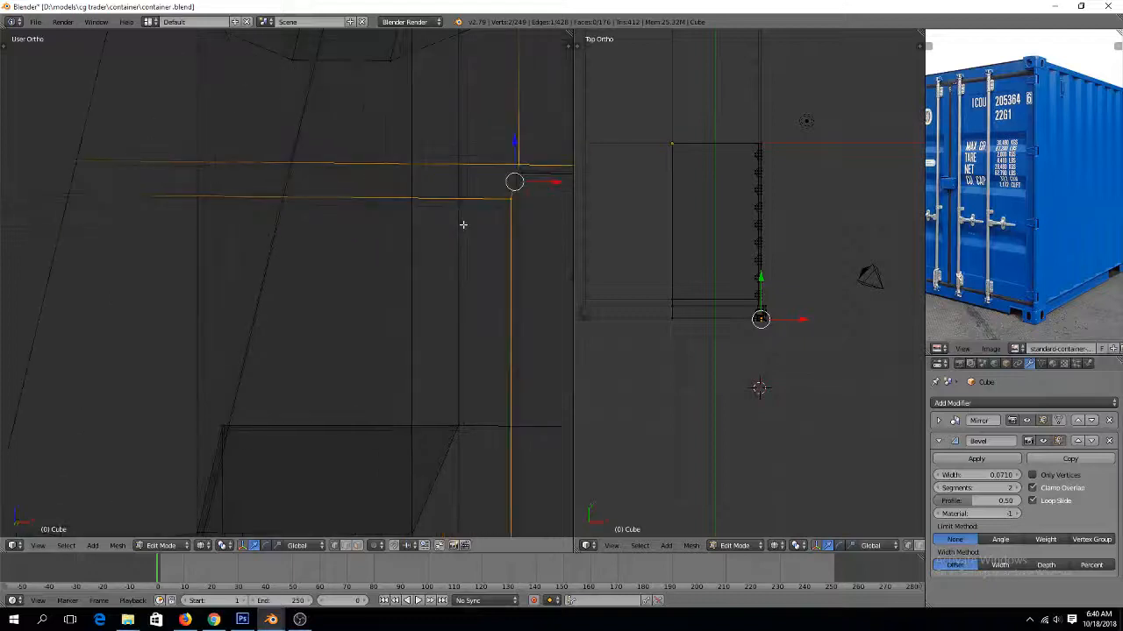
ctrl+scroll(459, 221, up, 5)
key(a)
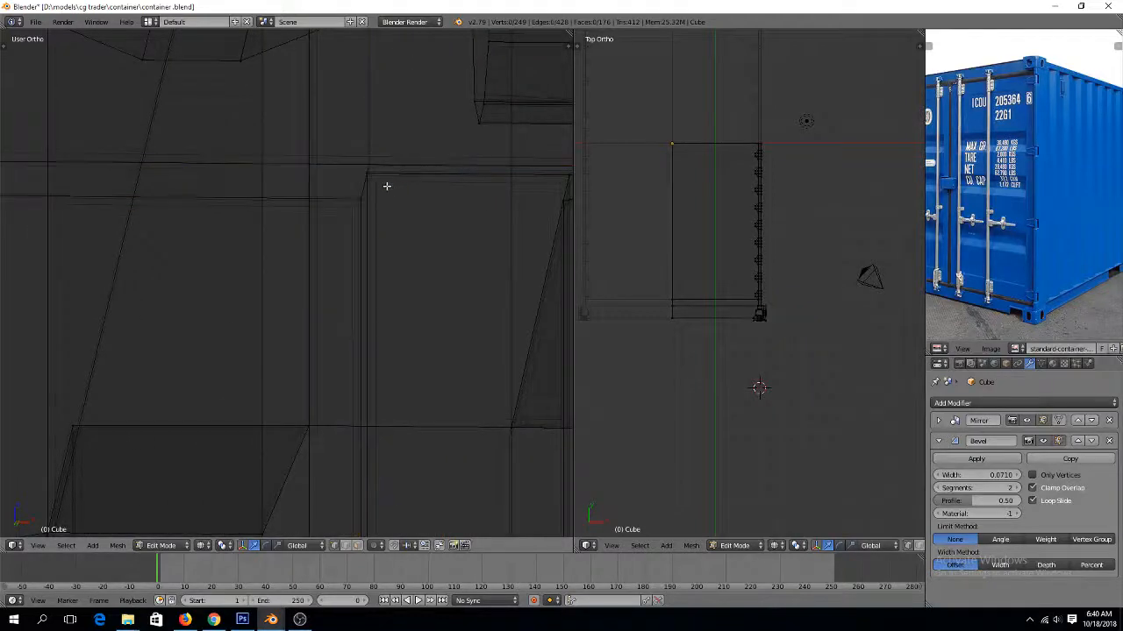
right_click(370, 167)
key(g)
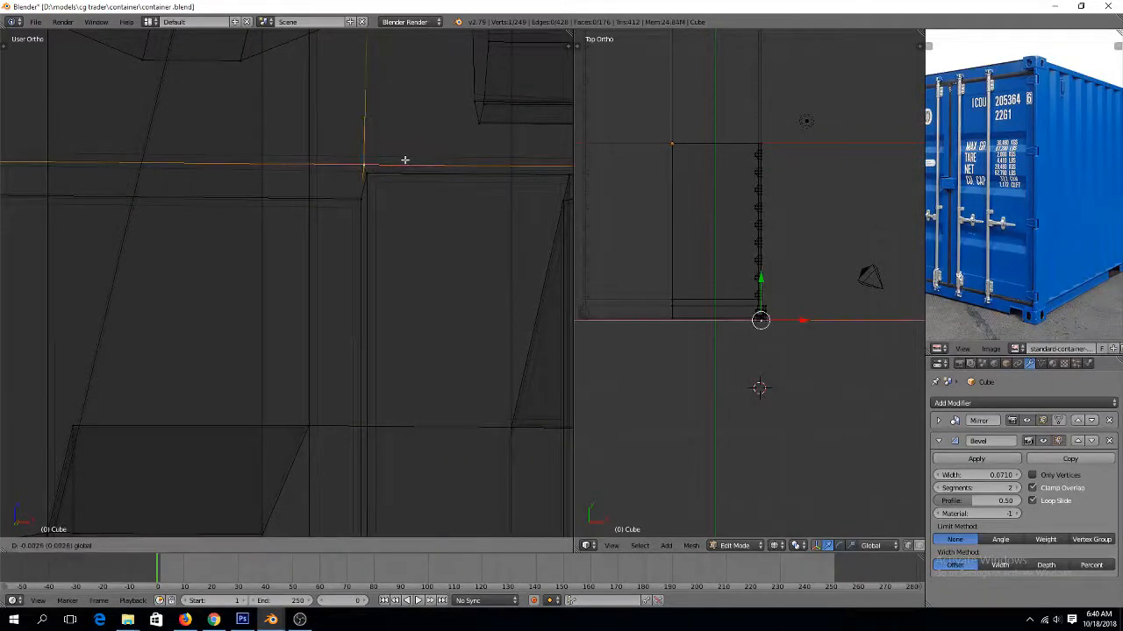
click(401, 163)
key(z)
Select the two edges bordering the gap between the corner block and post strip, leave mesh editing, and save the file
key(ctrl+Tab)
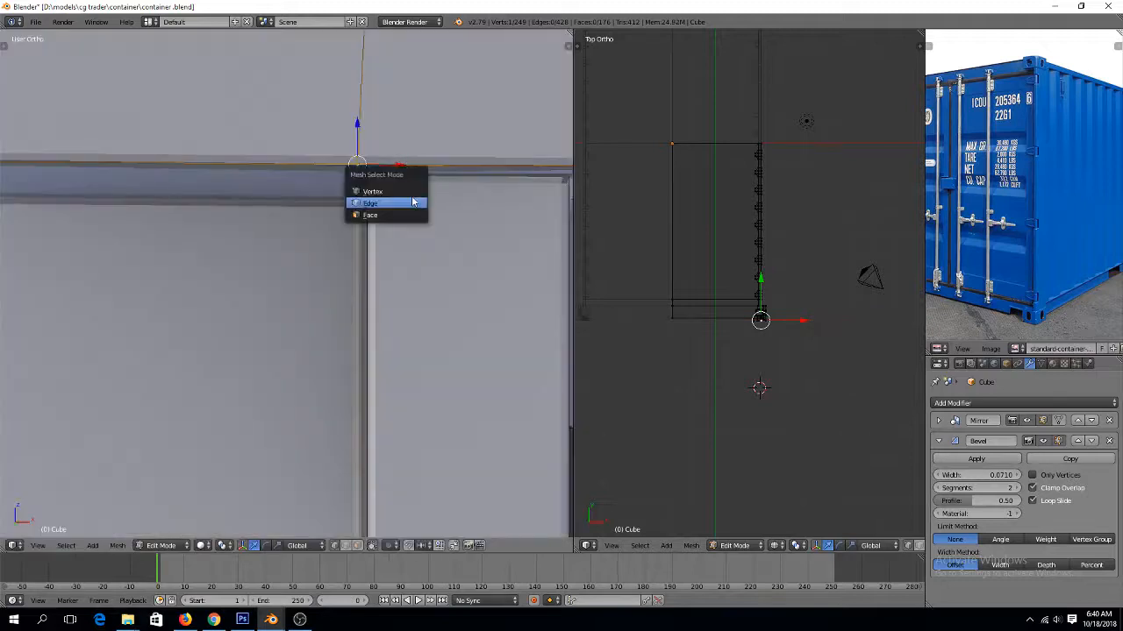
click(414, 202)
right_click(428, 166)
shift+right_click(430, 174)
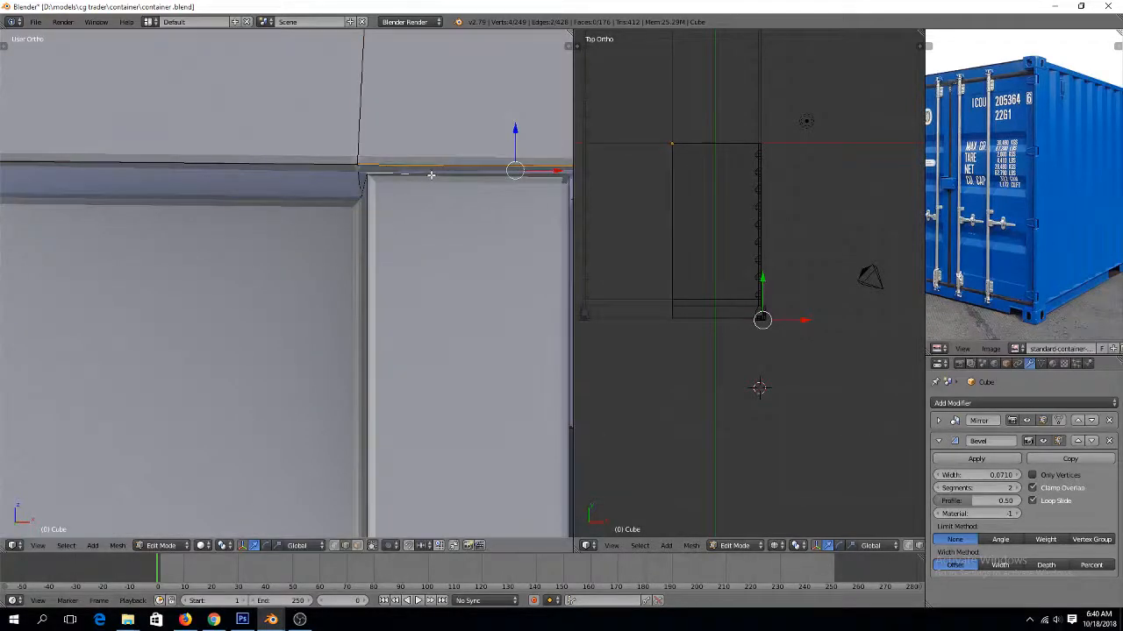
key(Tab)
scroll(425, 242, down, 6)
key(ctrl+s)
click(424, 245)
scroll(425, 249, down, 4)
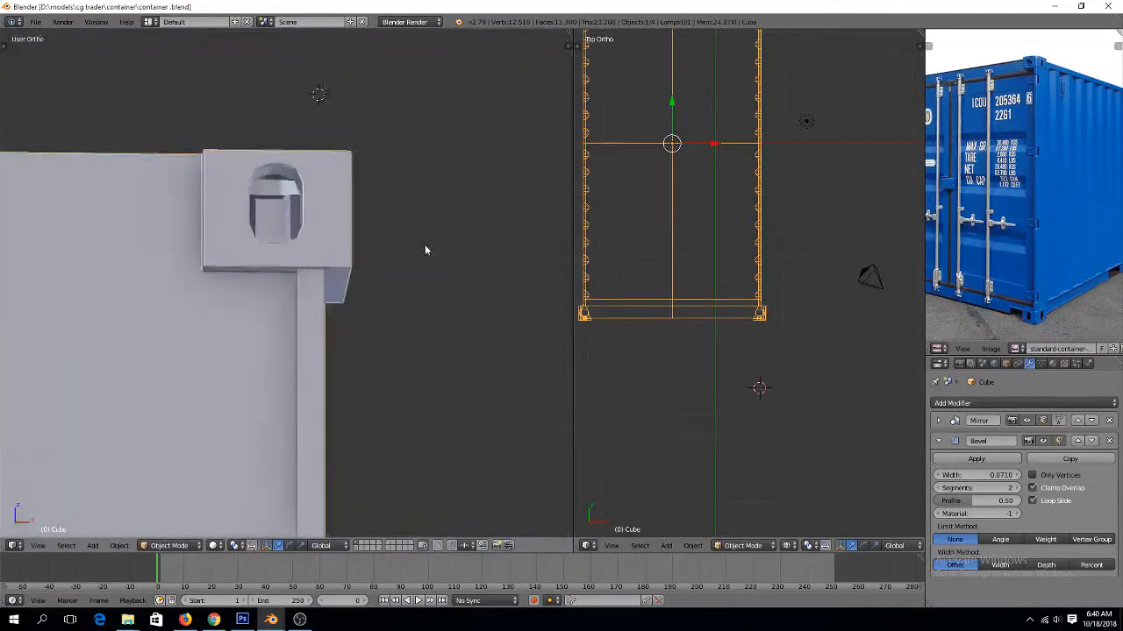
Deselect the container and save over the existing container file
middle_drag(425, 248, 375, 296)
scroll(377, 293, down, 4)
key(ctrl+s)
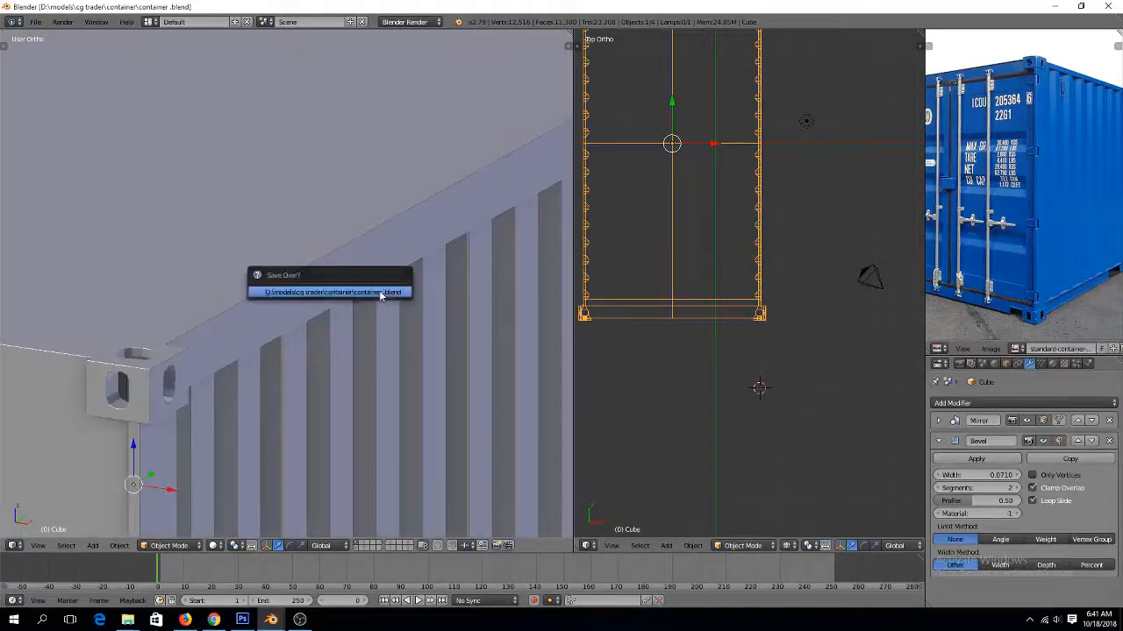
click(379, 291)
shift+scroll(379, 296, down, 4)
key(ctrl+s)
click(380, 293)
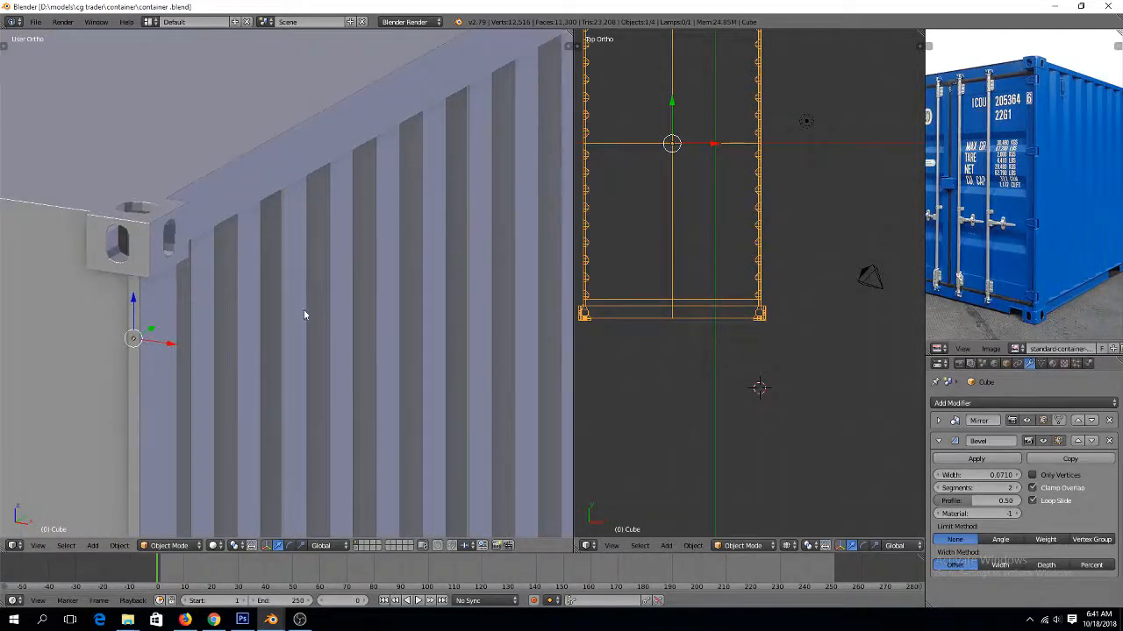
key(a)
key(ctrl+s)
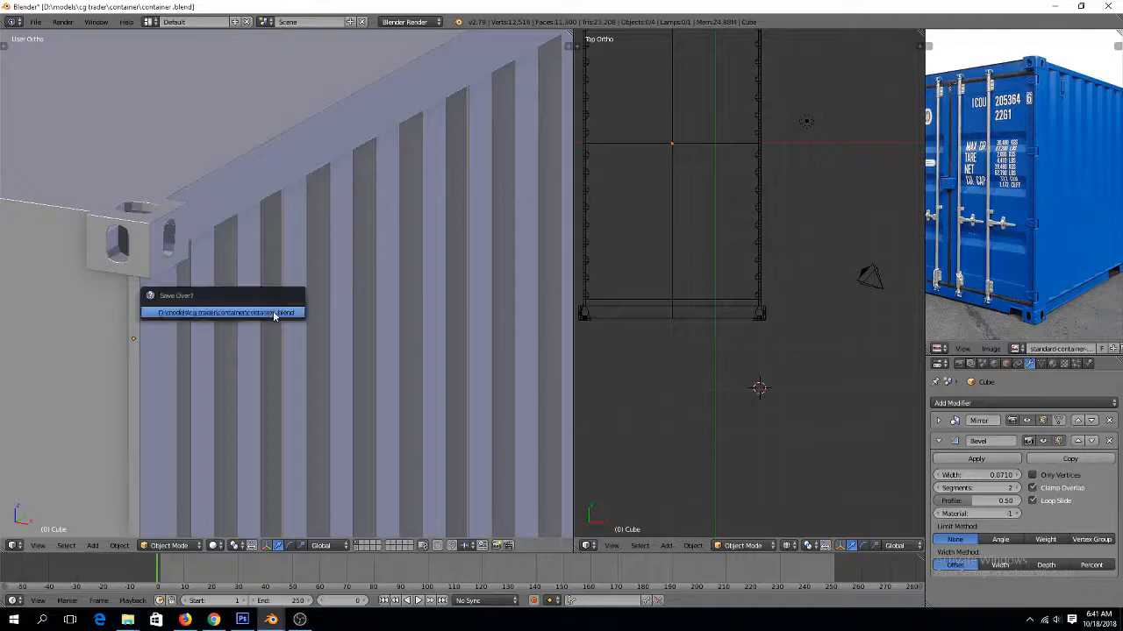
click(271, 313)
Add a lengthwise edge loop across the container roof and move it along the X axis toward the corner block
middle_drag(271, 313, 357, 355)
scroll(280, 319, down, 2)
scroll(286, 329, up, 1)
scroll(290, 331, up, 5)
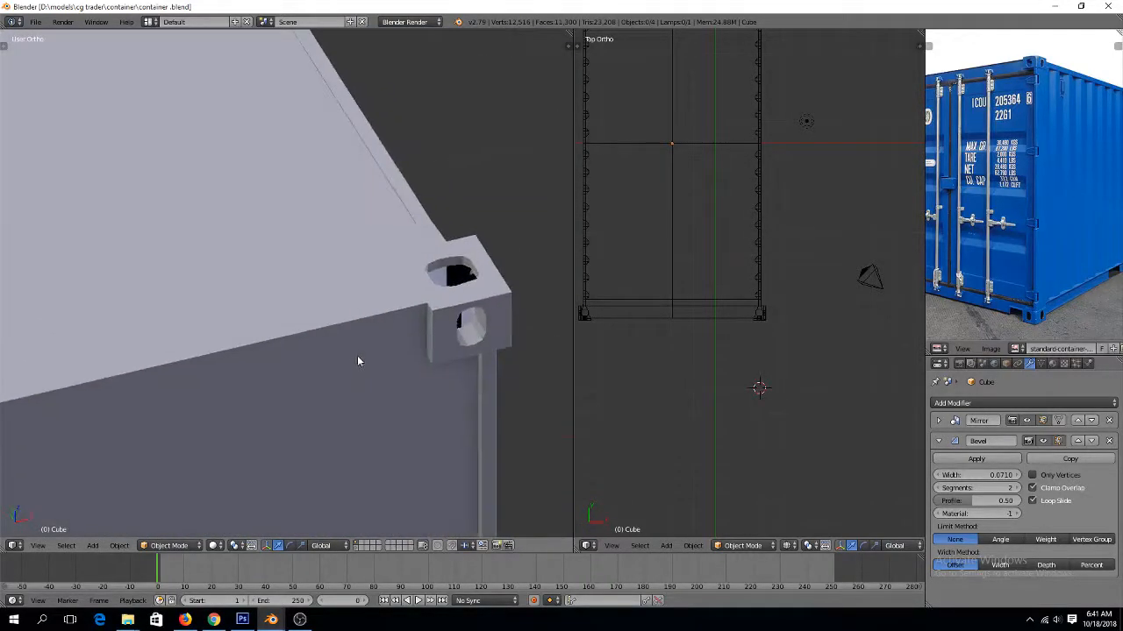
scroll(397, 309, up, 10)
key(Tab)
scroll(398, 309, down, 5)
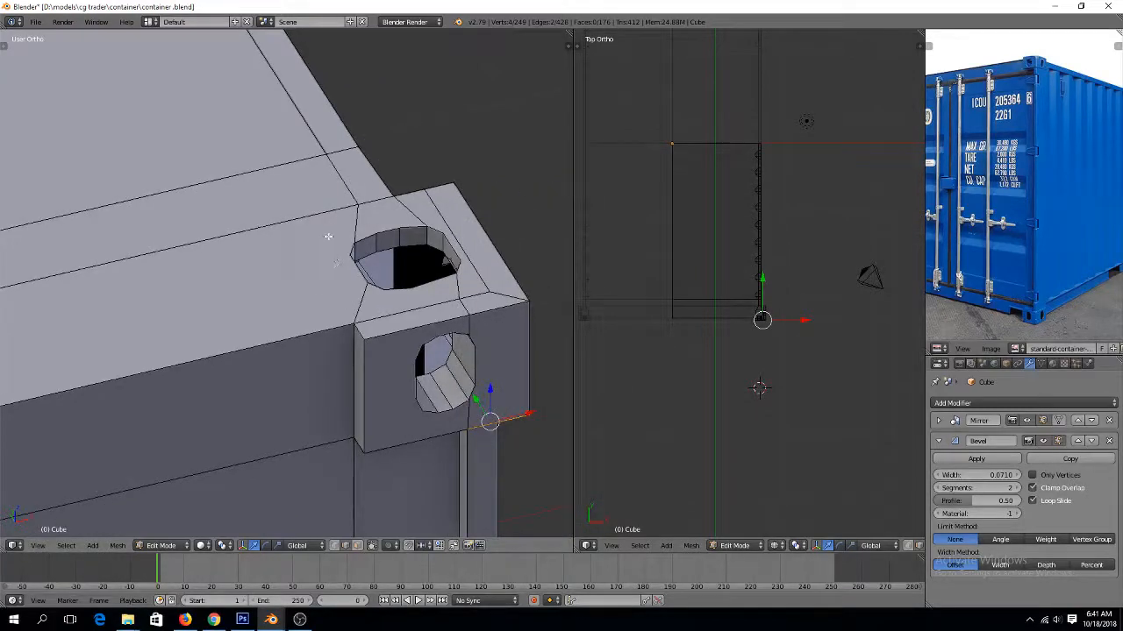
right_click(286, 226)
scroll(264, 219, down, 3)
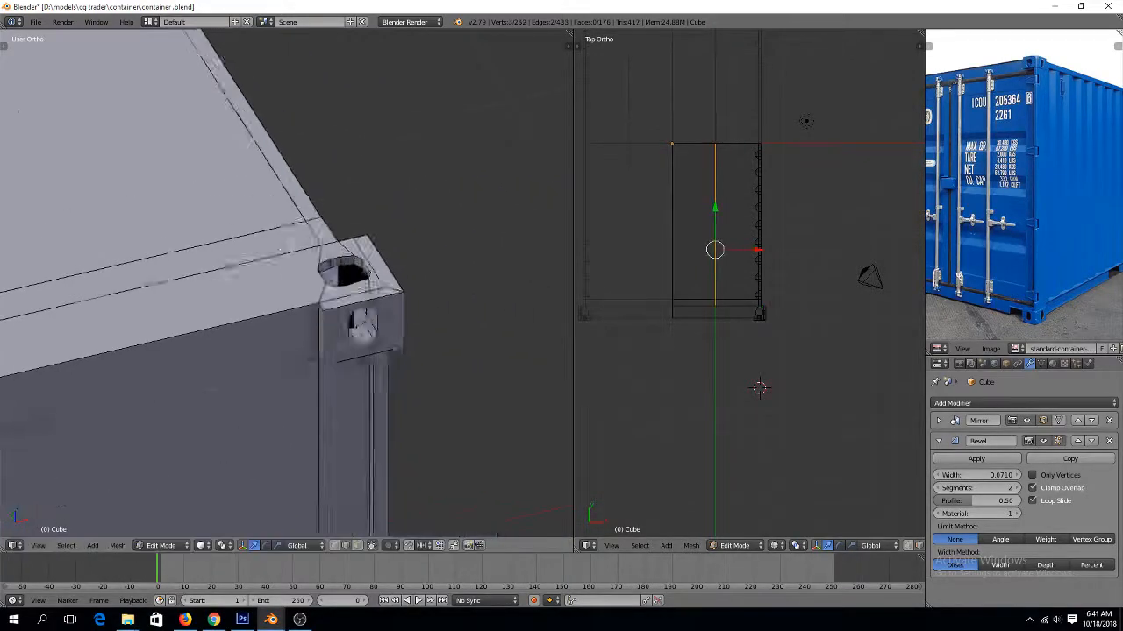
key(g)
key(x)
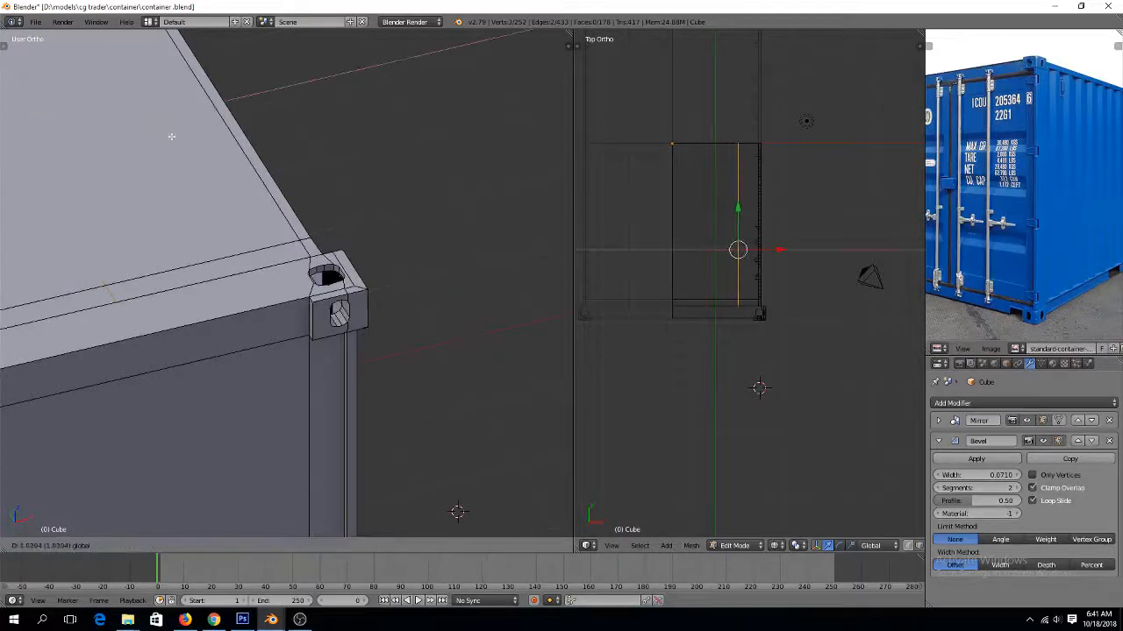
click(235, 134)
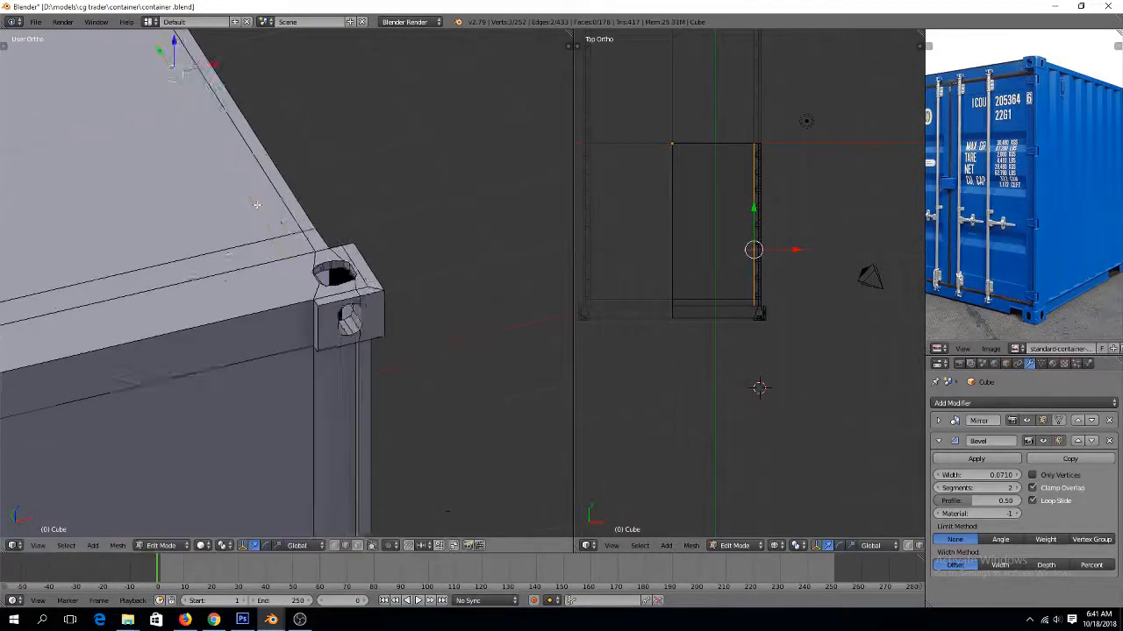
Fine-tune the roof edge loop along the X axis in the top view to line up with the corner block's inner side
scroll(235, 134, up, 3)
key(KP_Decimal)
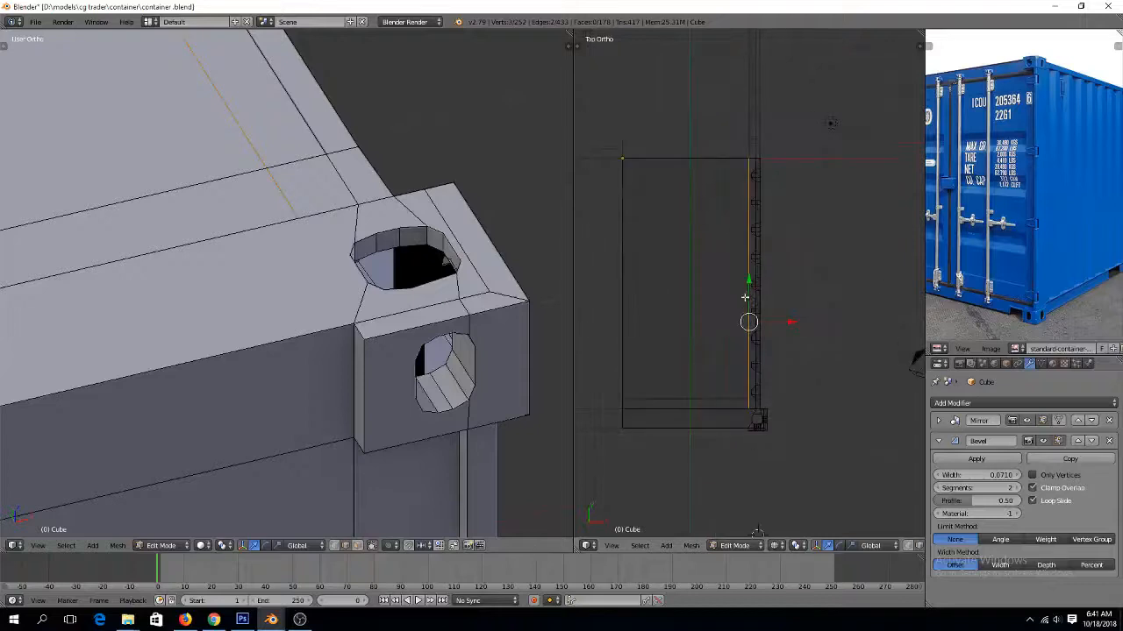
scroll(795, 383, up, 5)
shift+scroll(789, 391, down, 13)
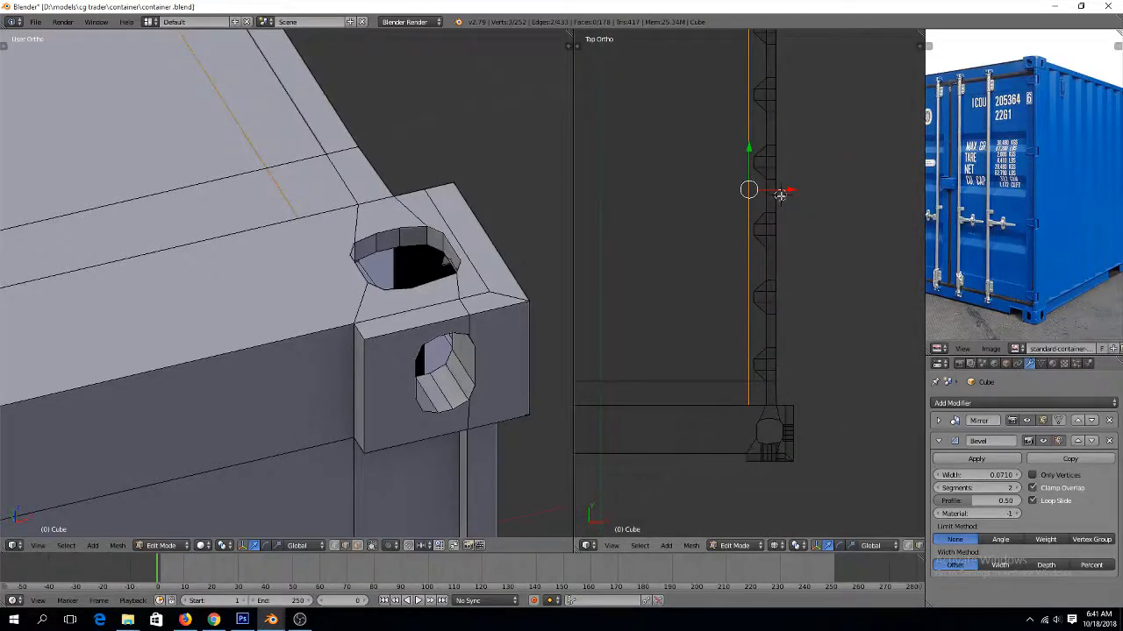
drag(781, 190, 779, 190)
scroll(814, 313, up, 4)
shift+scroll(820, 319, down, 9)
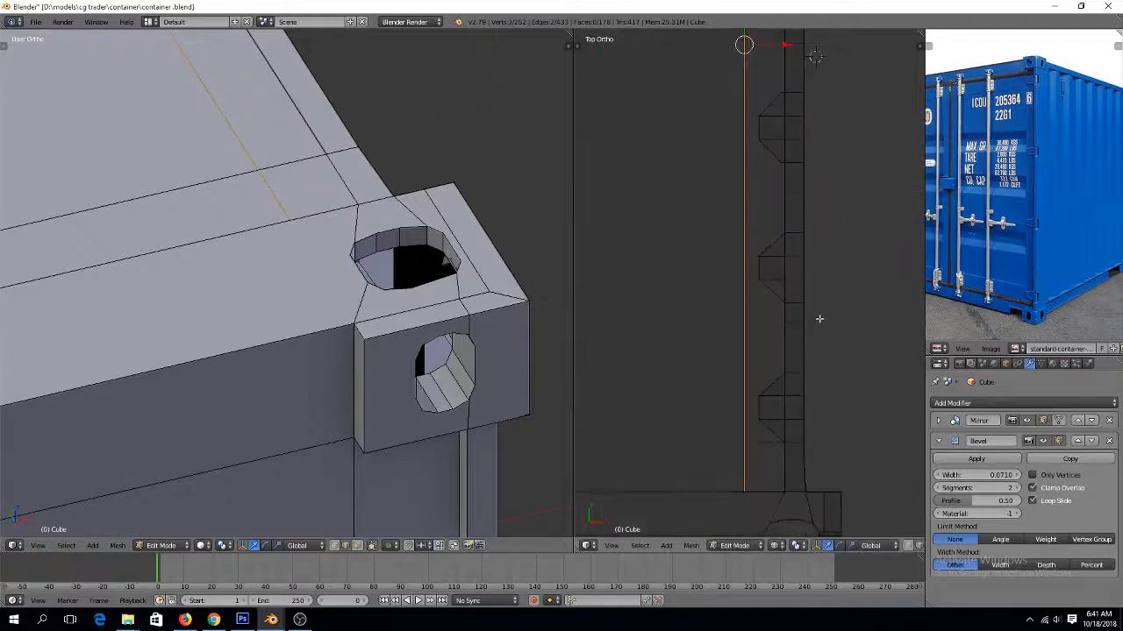
shift+scroll(816, 324, down, 2)
Switch to vertex selection and connect the corner block's inner front vertex to the end vertex of the roof loop
key(ctrl+Tab)
click(797, 289)
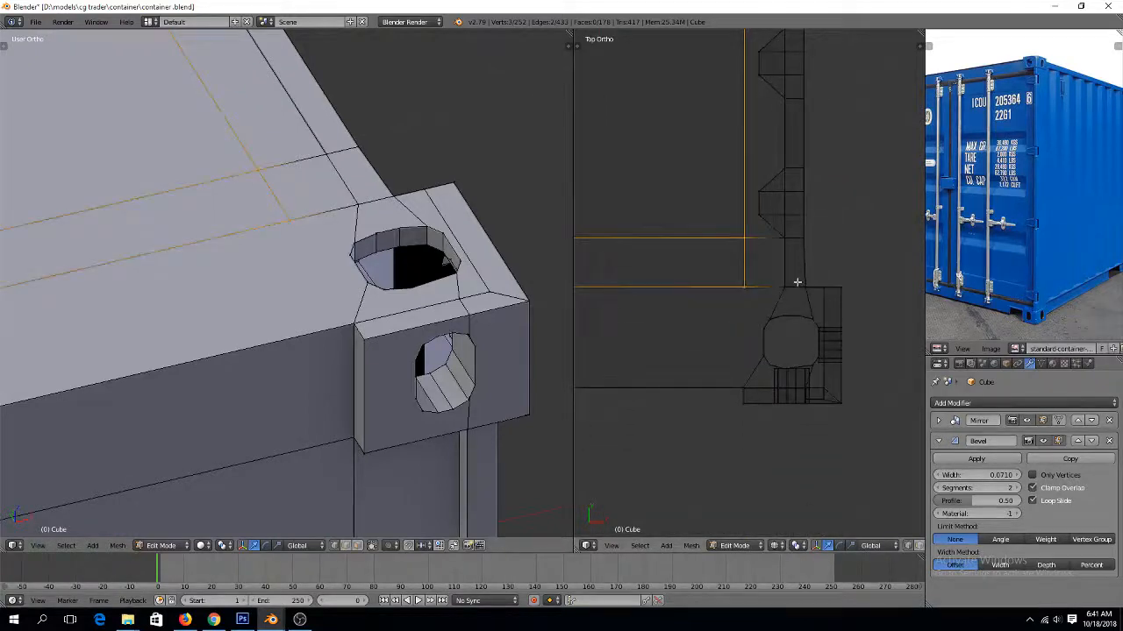
right_click(348, 314)
shift+right_click(302, 236)
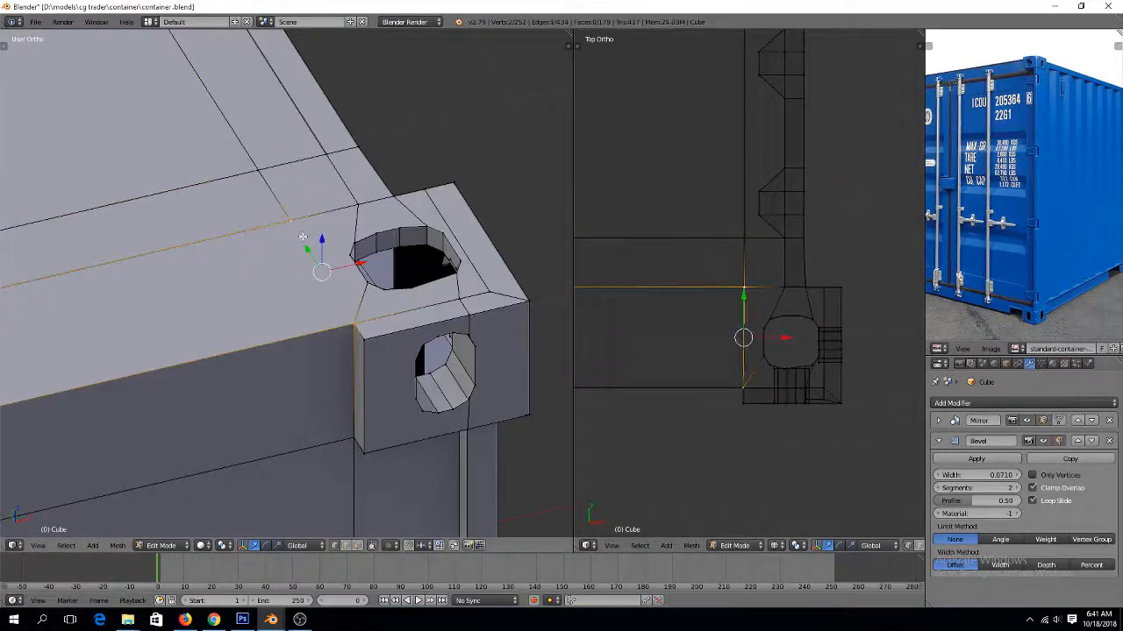
Deselect the mesh and save over the existing container file
key(a)
scroll(368, 261, up, 3)
key(ctrl+s)
click(369, 263)
key(ctrl+s)
click(370, 263)
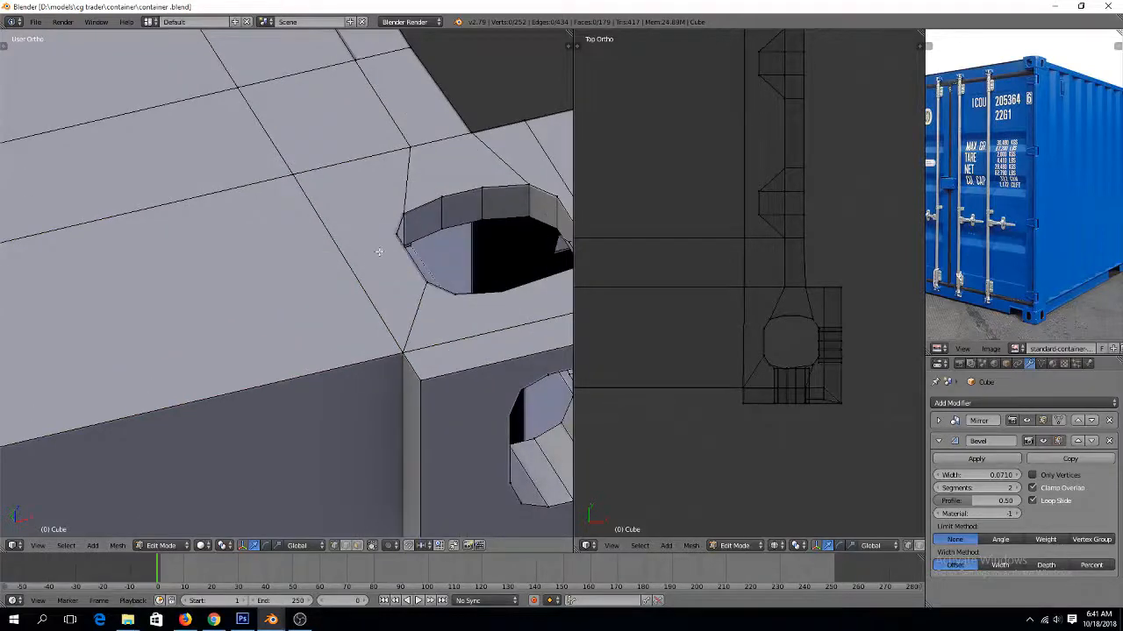
Connect the inner vertex of the corner block's top hole to the end vertex of the roof loop
right_click(387, 236)
shift+right_click(311, 176)
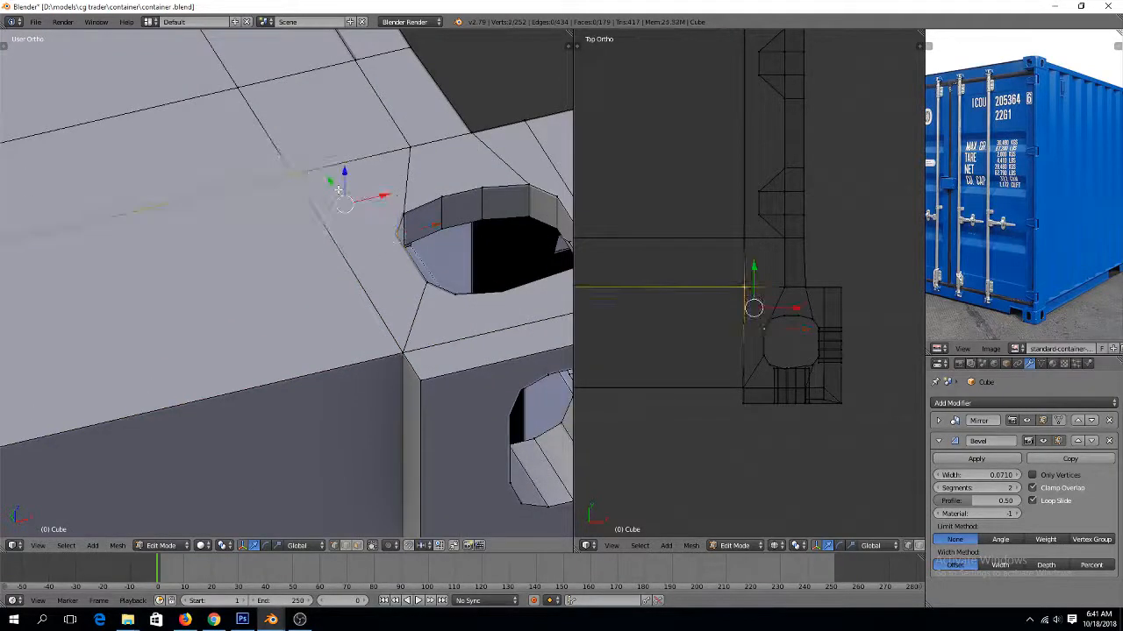
ctrl+scroll(436, 251, up, 4)
Select all top faces around the corner block's upper hole, extrude them slightly above the roof, and leave mesh editing
key(ctrl+Tab)
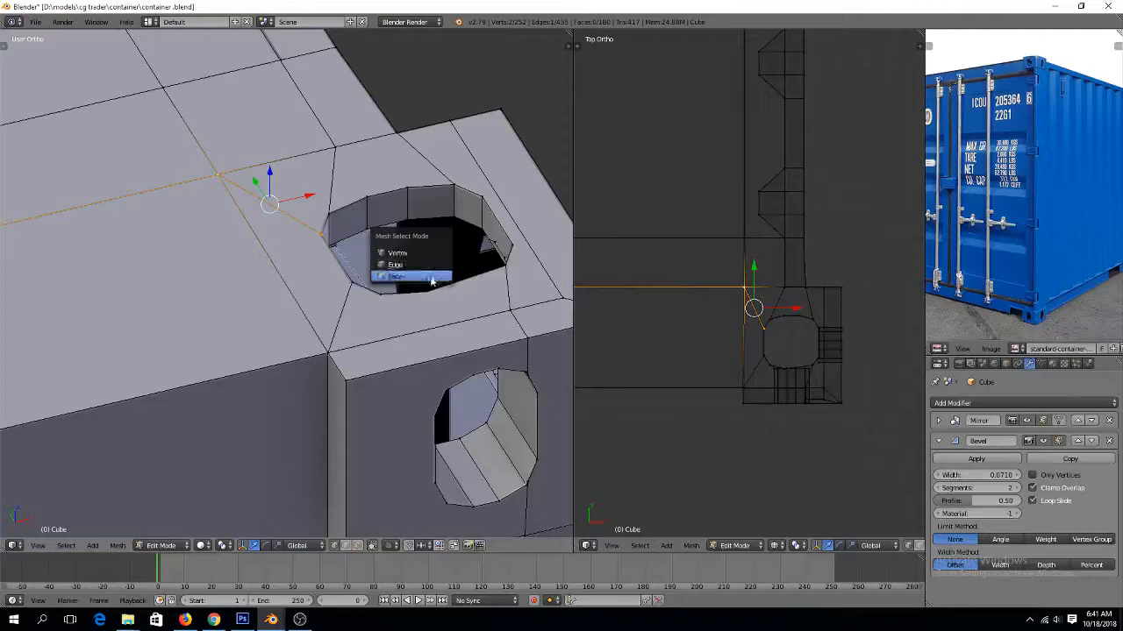
click(431, 281)
right_click(308, 199)
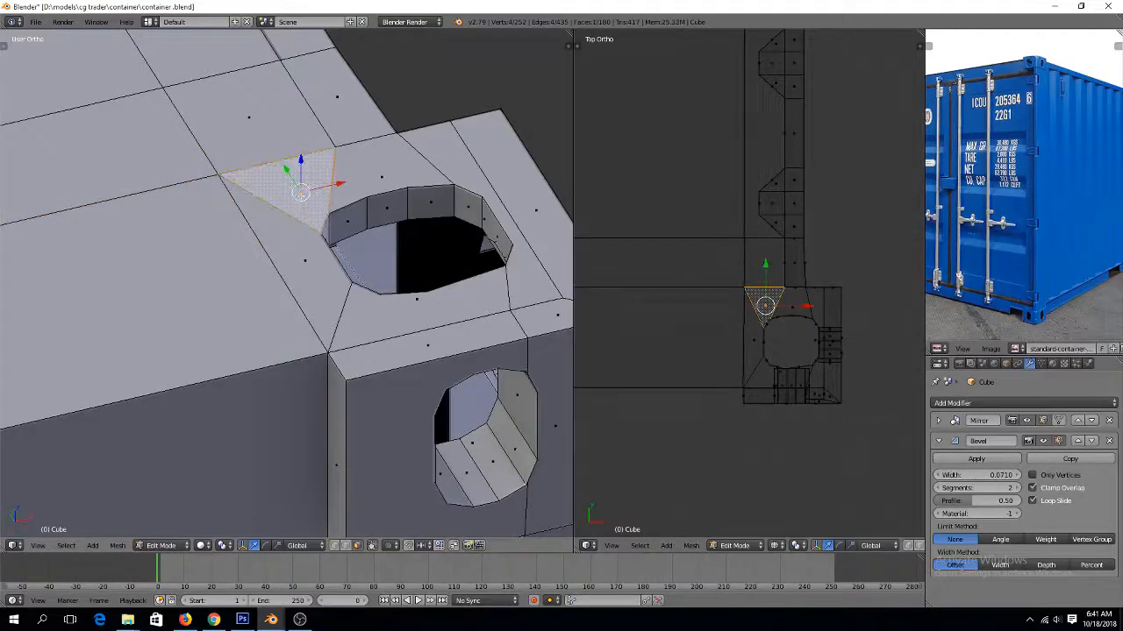
ctrl+right_click(489, 144)
ctrl+right_click(424, 300)
ctrl+right_click(315, 272)
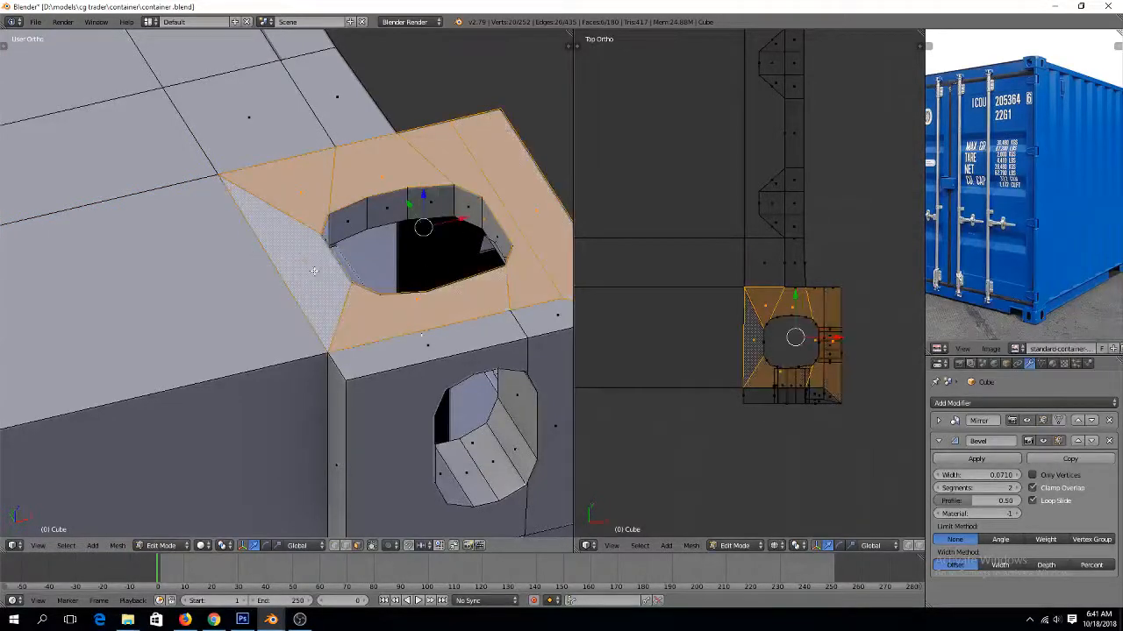
ctrl+right_click(427, 344)
ctrl+right_click(550, 310)
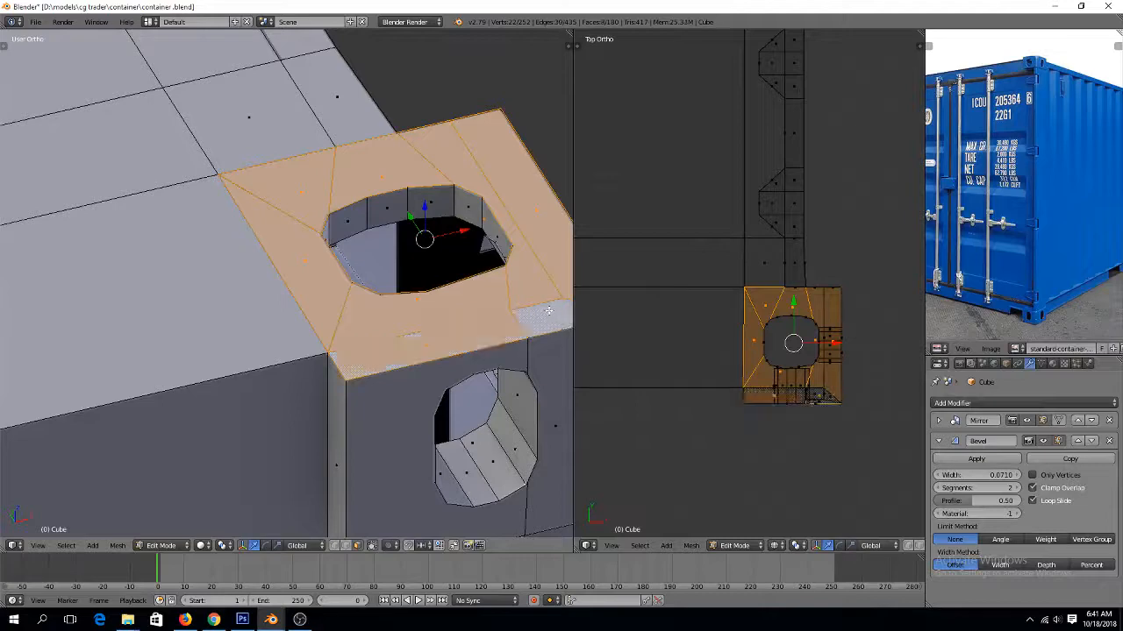
key(e)
click(534, 308)
key(Tab)
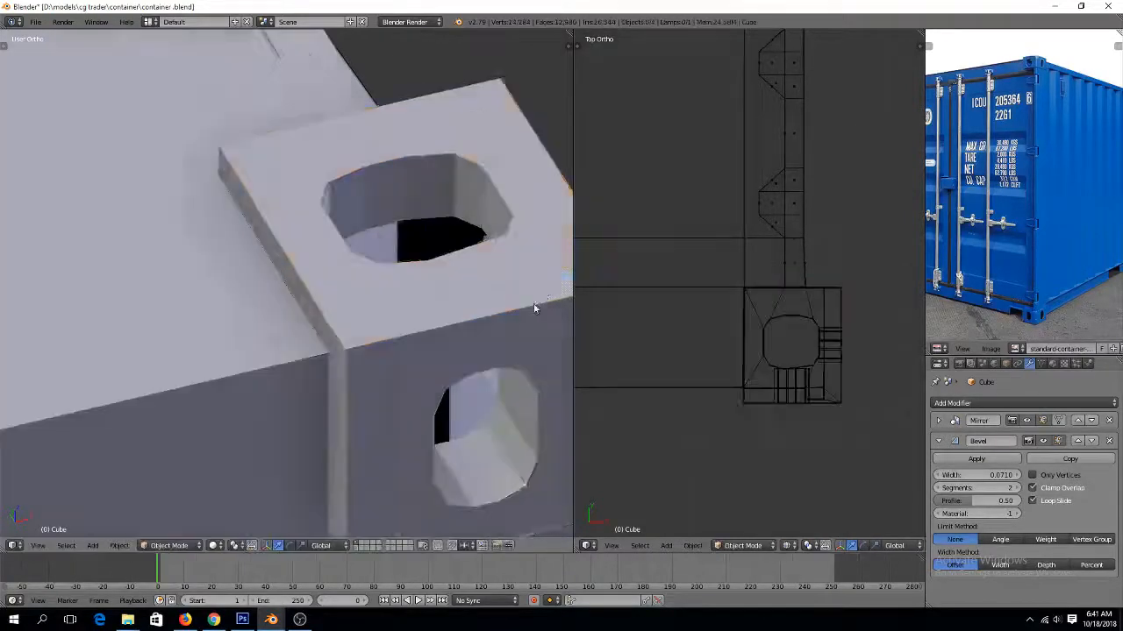
Check the raised corner block against the whole container and save over the existing file
scroll(530, 320, down, 7)
middle_drag(530, 320, 451, 321)
scroll(467, 300, down, 5)
key(ctrl+s)
click(468, 302)
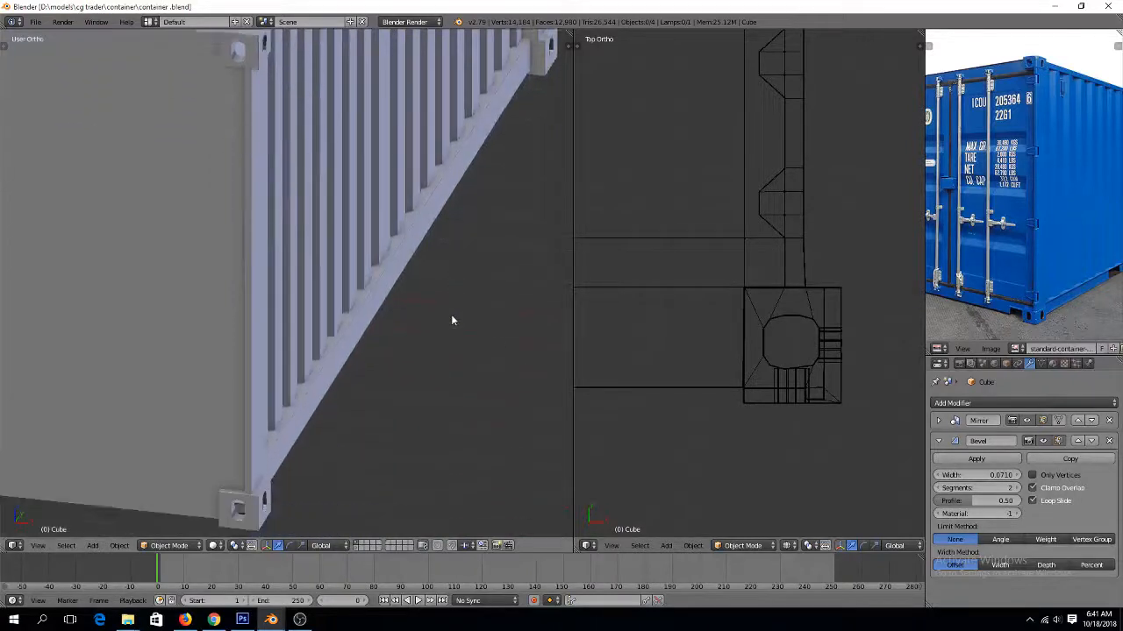
shift+scroll(452, 316, down, 2)
key(ctrl+s)
click(447, 317)
scroll(336, 312, down, 1)
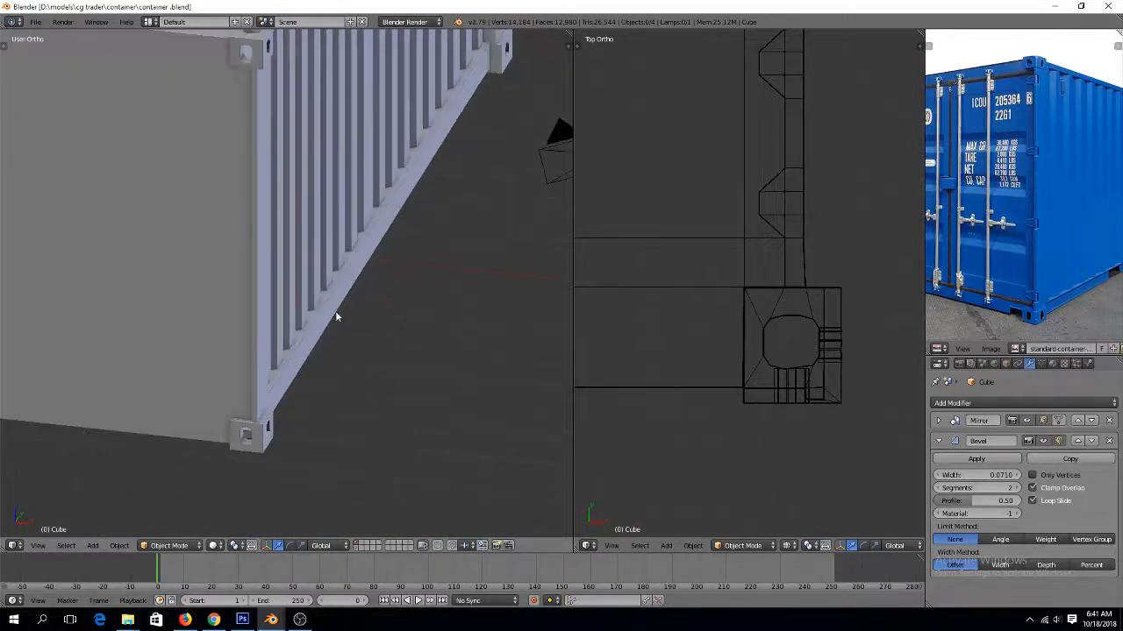
Cut a horizontal edge loop around the container walls and corner post, sliding it to just below the corner block
key(Tab)
shift+scroll(263, 275, up, 8)
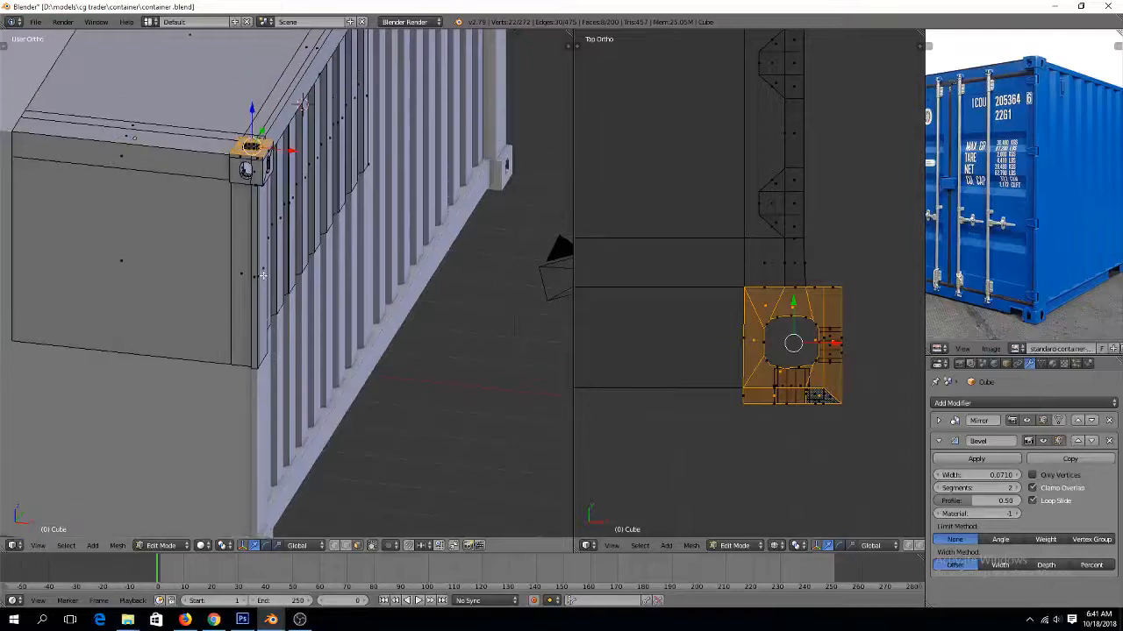
scroll(263, 275, up, 5)
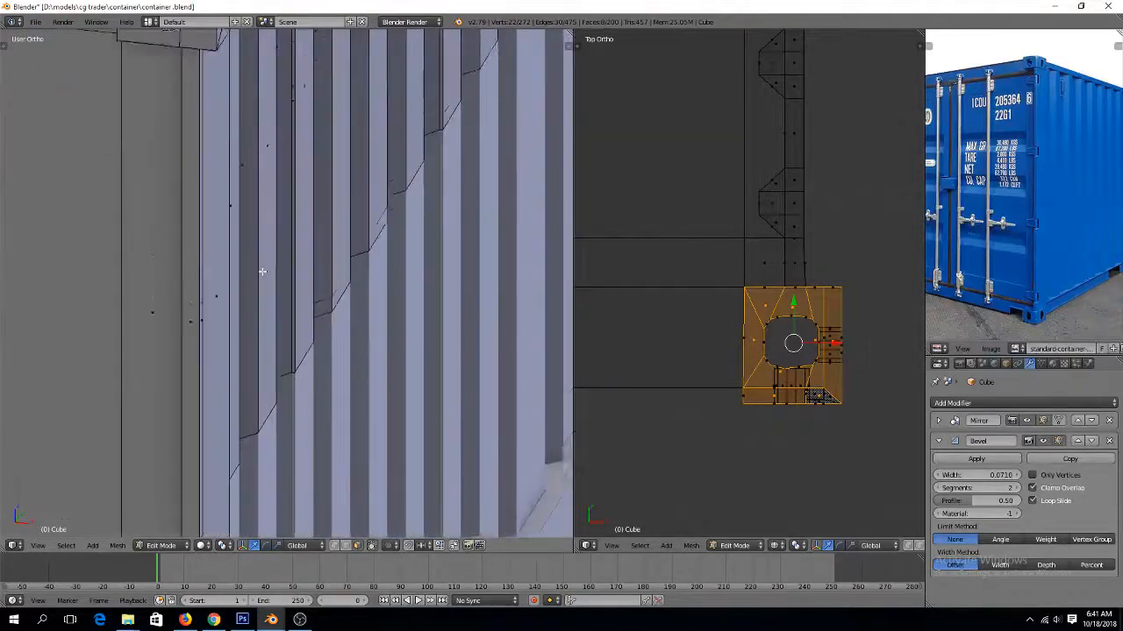
shift+scroll(261, 272, up, 2)
key(ctrl+r)
click(200, 219)
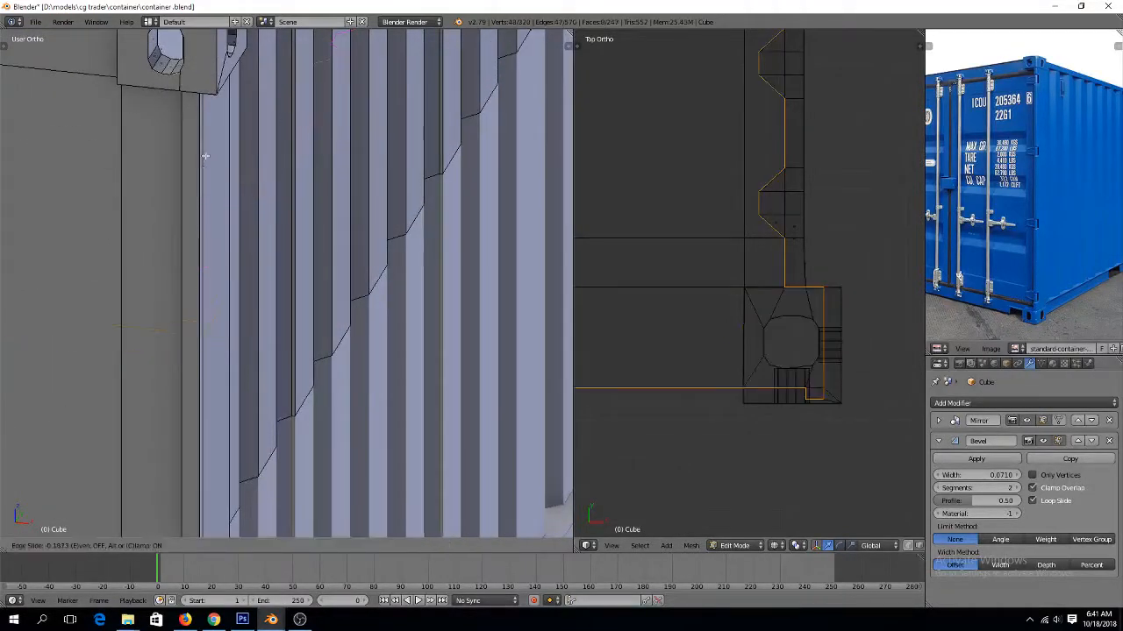
click(274, 77)
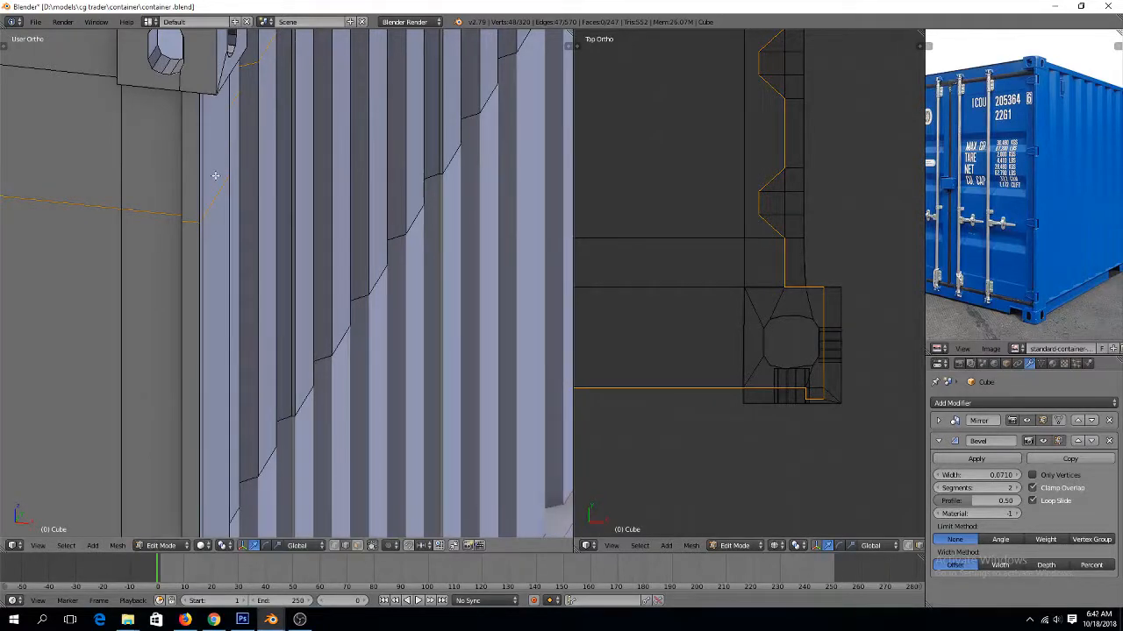
Bevel the new horizontal loop into a one-segment strip with an offset of about 0.119, then clear the selection
scroll(201, 210, up, 1)
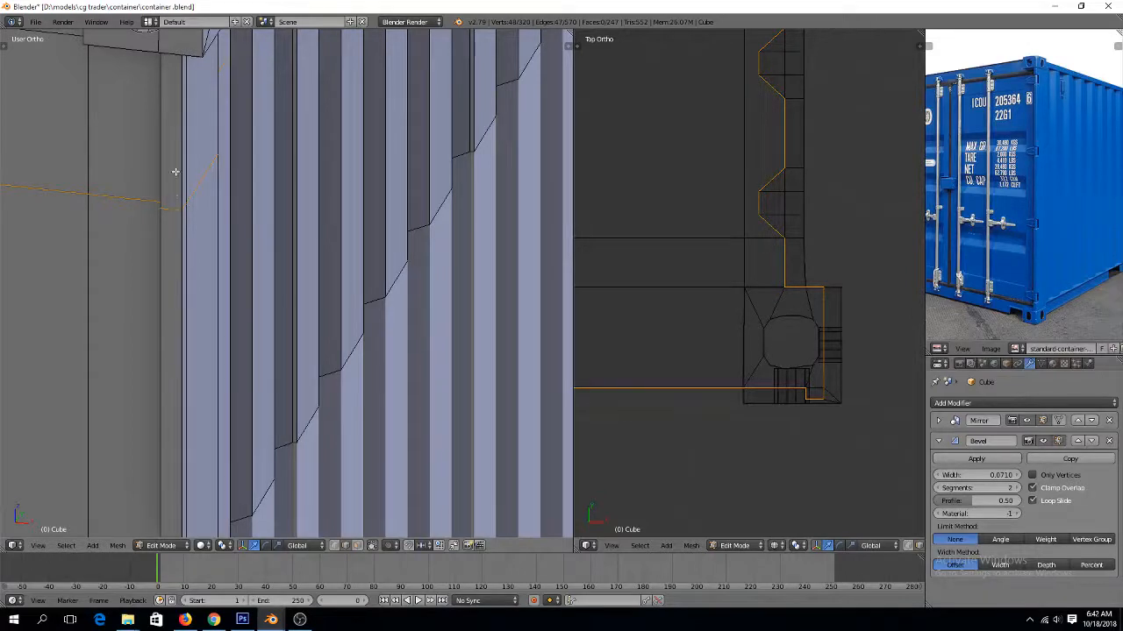
key(ctrl+b)
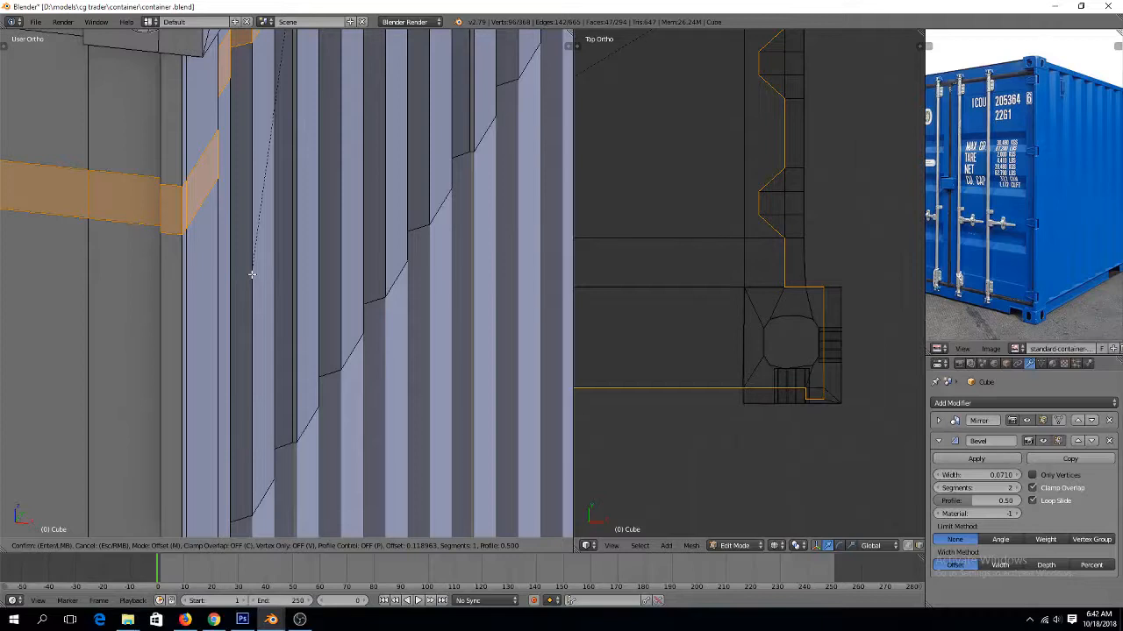
click(252, 274)
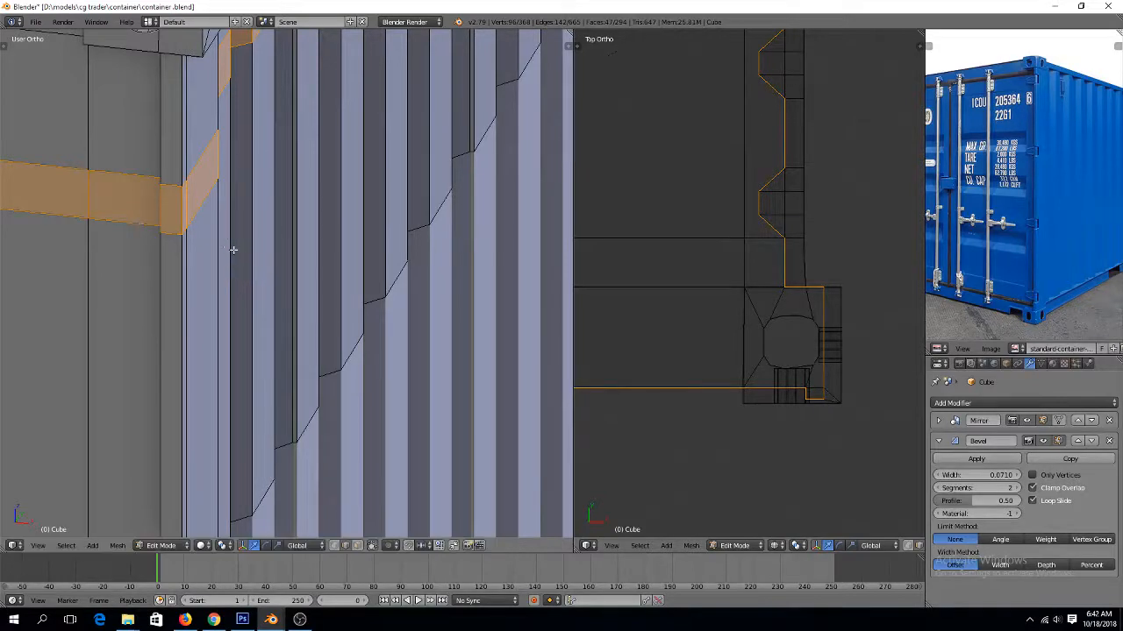
key(a)
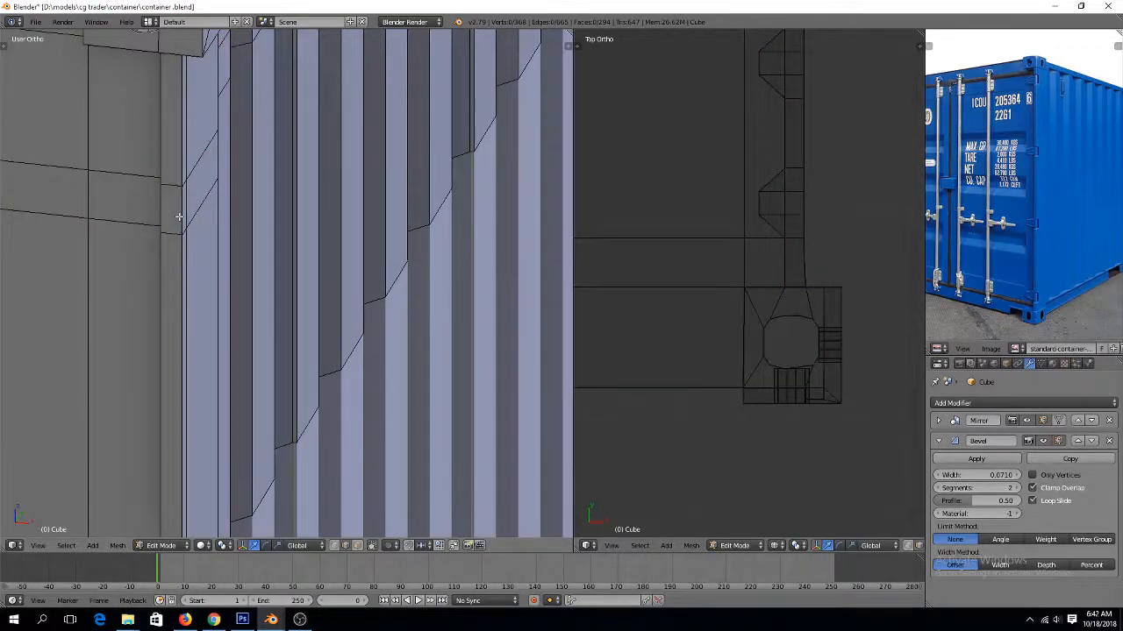
Select the three corner post faces within the beveled strip and inset them with a thickness of 0.01
middle_drag(171, 216, 223, 299)
scroll(133, 224, down, 3)
scroll(126, 238, up, 7)
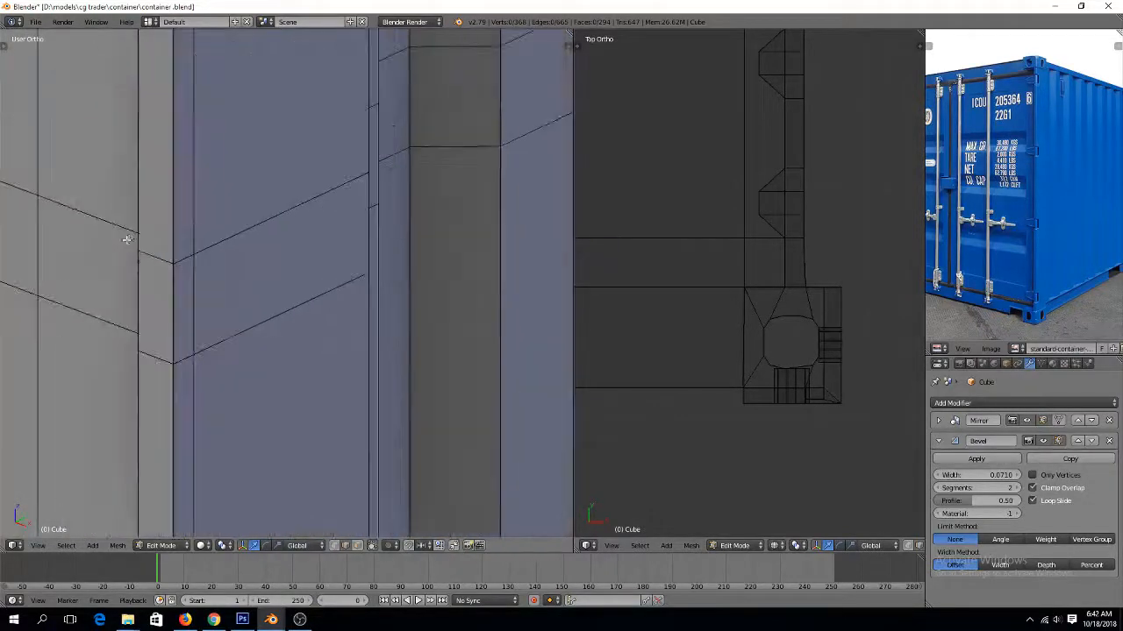
shift+scroll(138, 233, down, 3)
scroll(138, 233, up, 2)
key(ctrl+Tab)
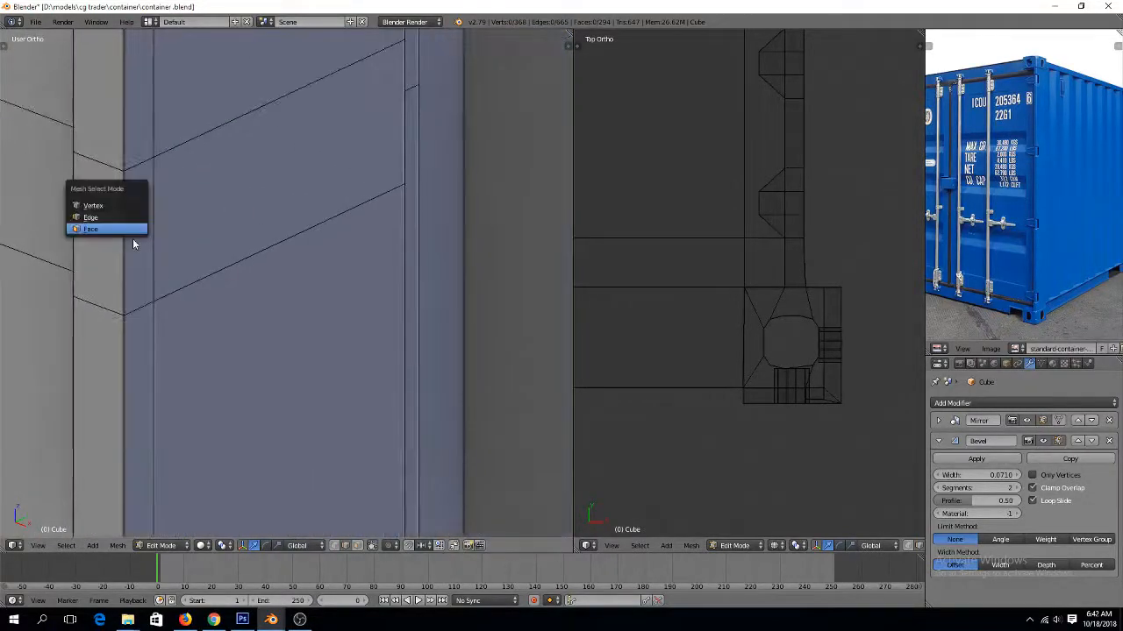
click(132, 233)
right_click(115, 220)
shift+right_click(138, 223)
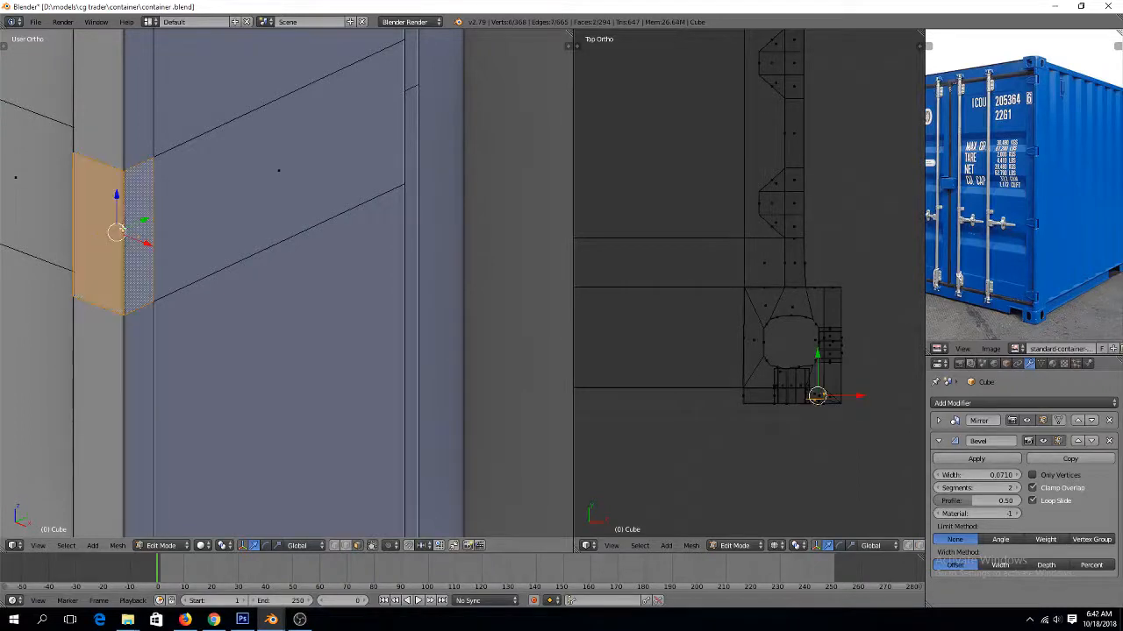
middle_drag(115, 226, 197, 235)
ctrl+scroll(198, 234, up, 5)
ctrl+scroll(199, 232, up, 2)
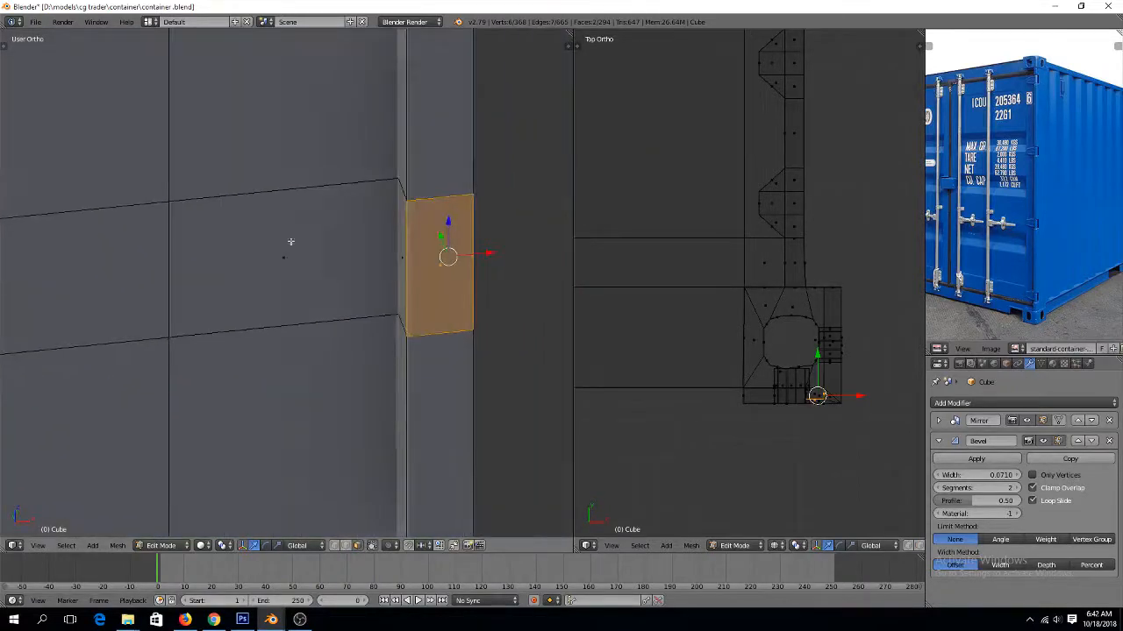
shift+right_click(396, 238)
key(i)
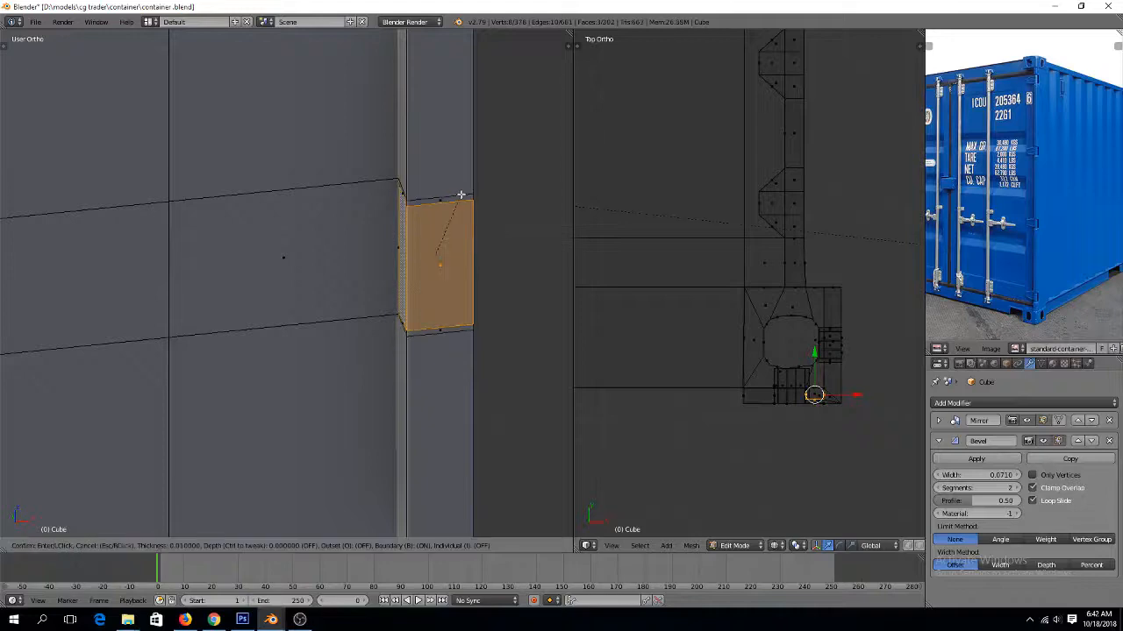
click(461, 195)
Delete the three inset faces to leave an opening in the corner post
middle_drag(453, 242, 418, 246)
scroll(372, 256, up, 1)
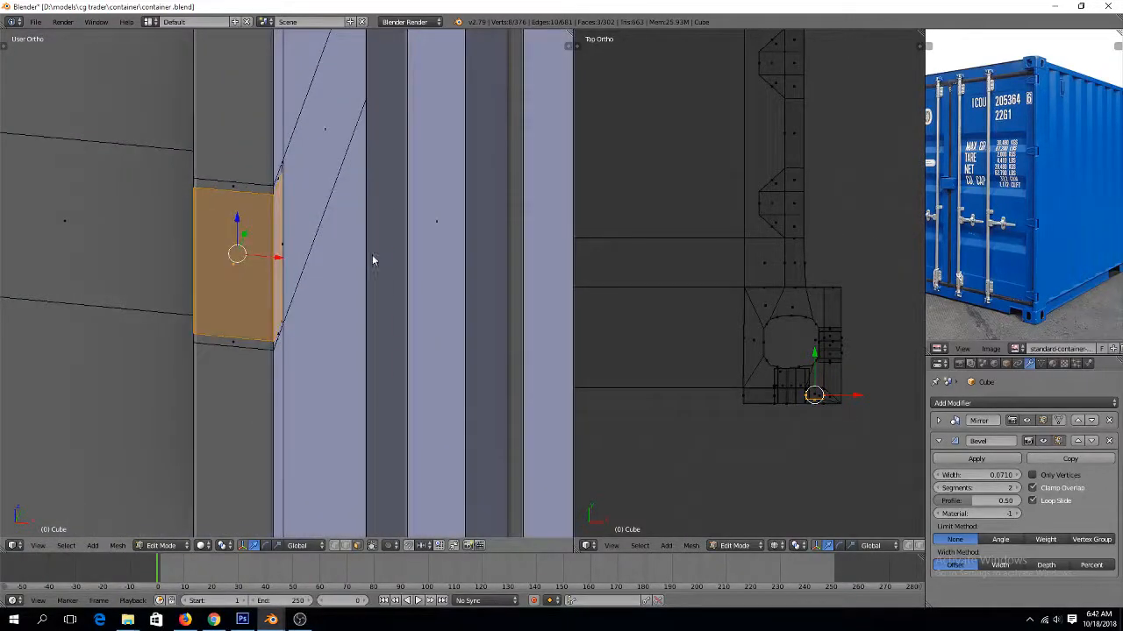
key(x)
click(372, 256)
middle_drag(319, 239, 314, 230)
Switch to edge selection and show the second viewport in solid shading, framed on the corner block and the post opening
key(ctrl+Tab)
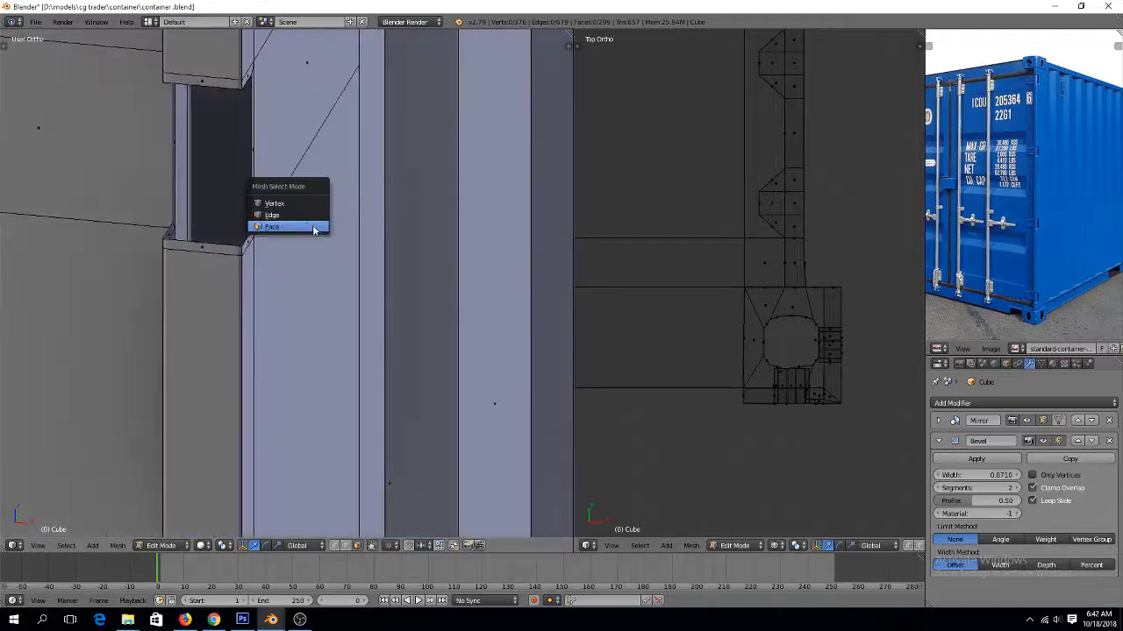
click(311, 216)
scroll(201, 206, up, 3)
scroll(203, 216, down, 2)
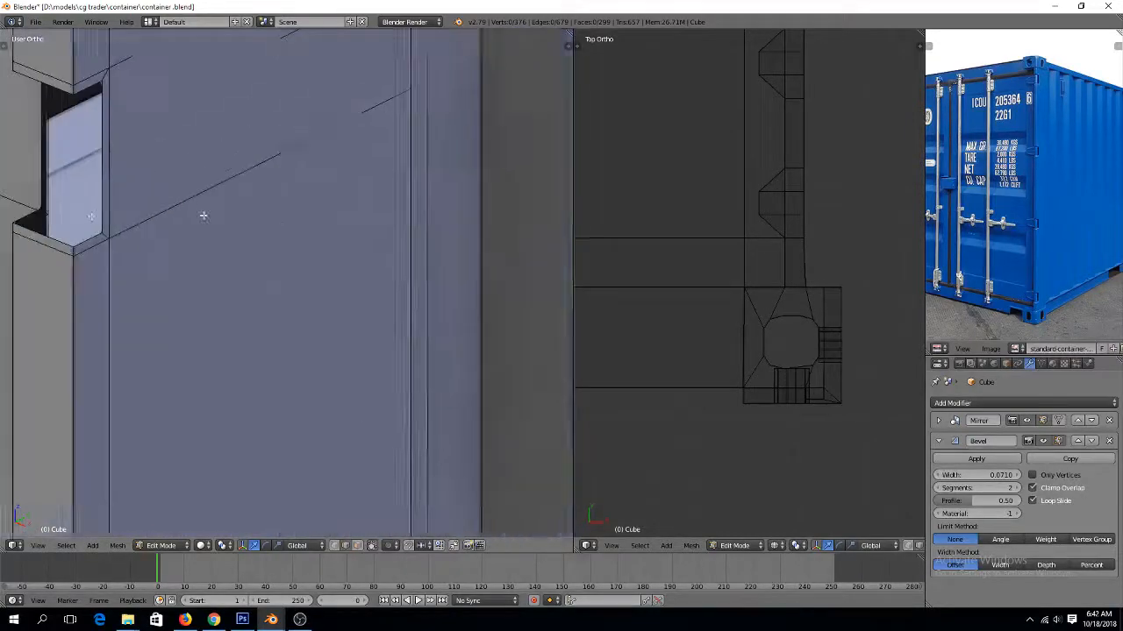
shift+middle_drag(203, 216, 211, 217)
scroll(701, 266, down, 8)
middle_drag(712, 269, 676, 142)
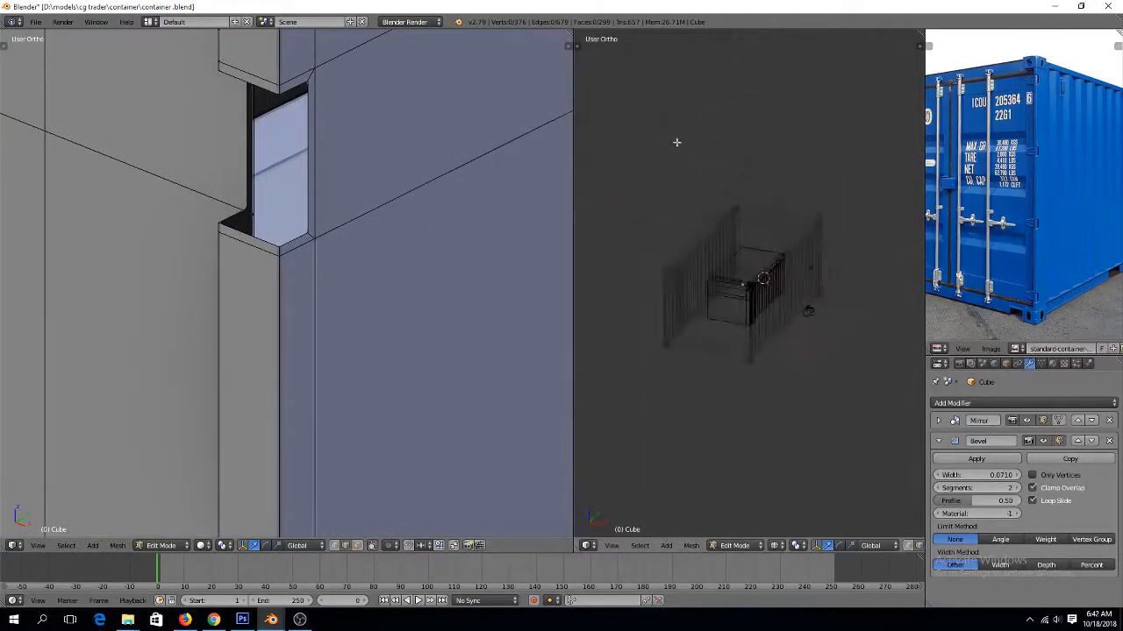
key(z)
scroll(728, 333, up, 14)
shift+middle_drag(742, 359, 747, 229)
scroll(145, 182, up, 2)
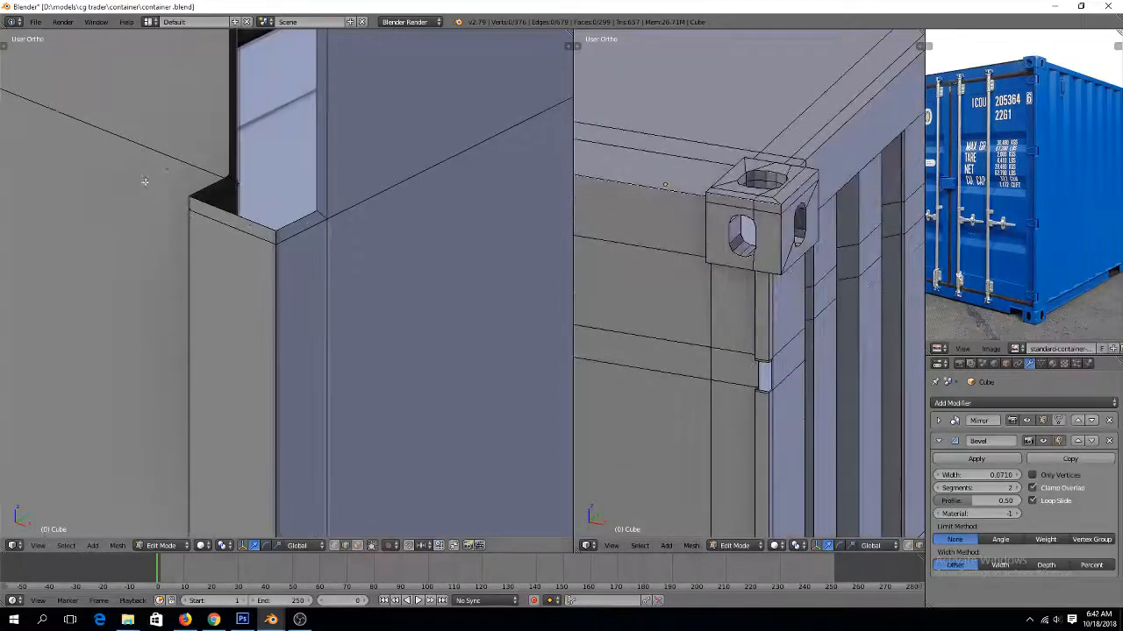
Select the opposite inner vertical edges of the corner post opening and fill a face between them as its back wall
shift+scroll(156, 194, up, 8)
scroll(184, 207, up, 1)
right_click(216, 218)
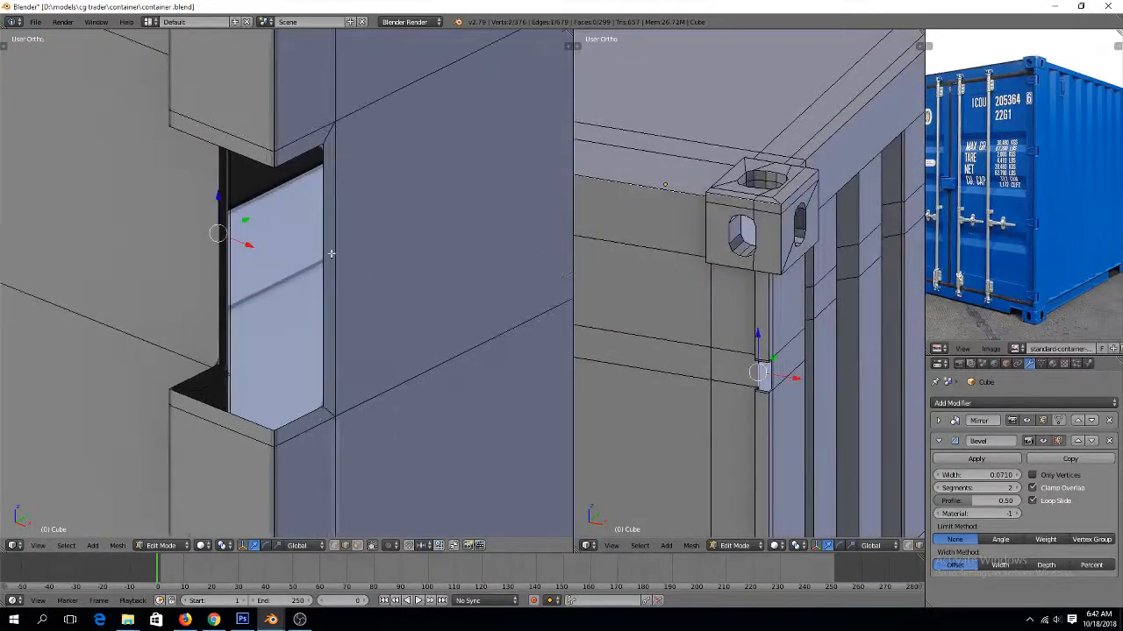
shift+right_click(332, 255)
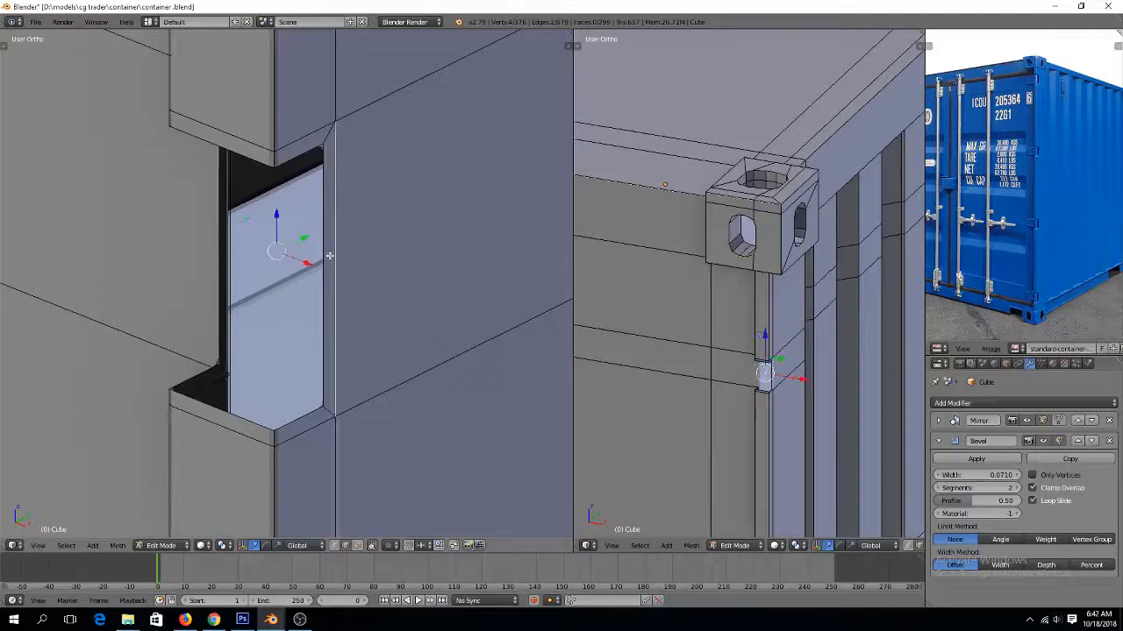
right_click(324, 254)
shift+right_click(213, 232)
key(f)
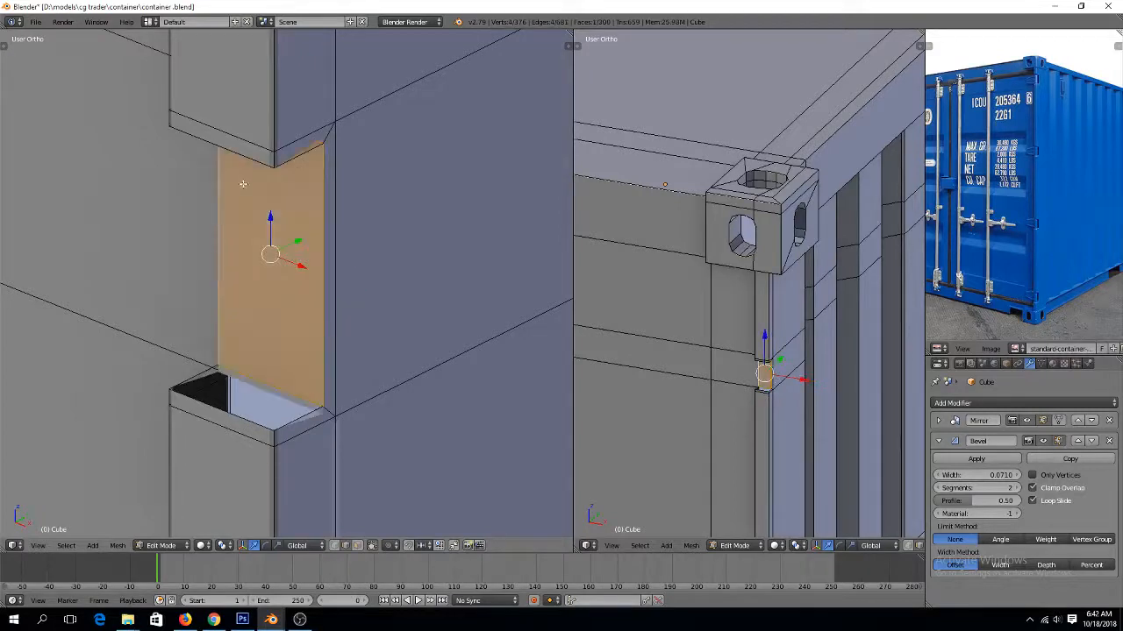
Fill faces across the bottom and top of the corner post opening, using wireframe shading to pick its upper edges
mouse_move(273, 184)
middle_down()
mouse_move(278, 173)
mouse_move(265, 190)
middle_up()
right_click(142, 461)
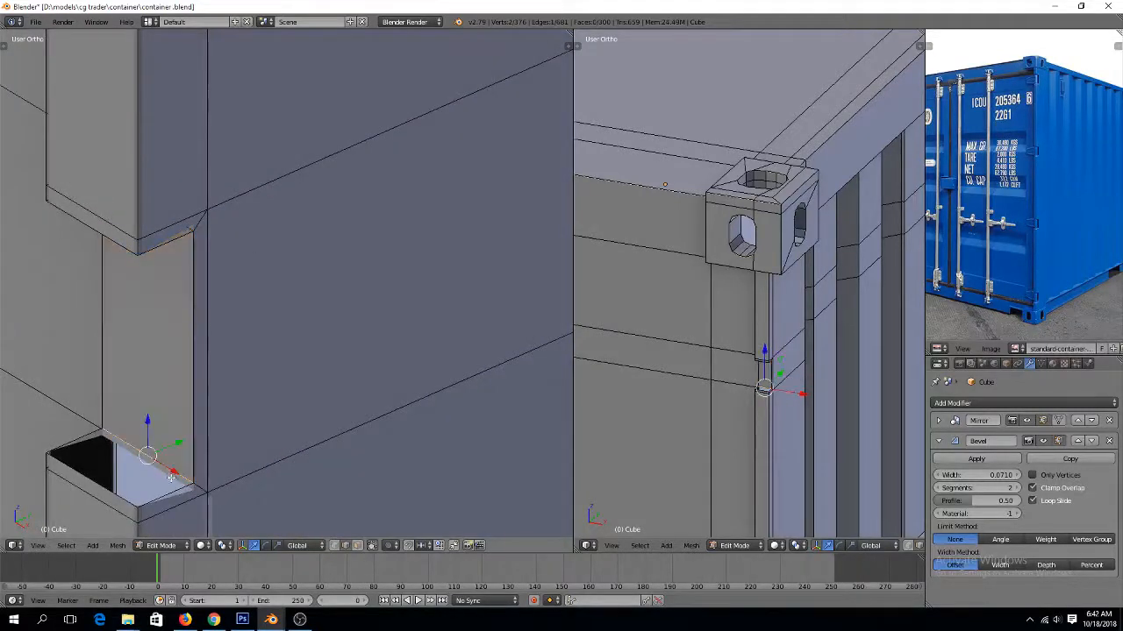
shift+right_click(85, 432)
key(f)
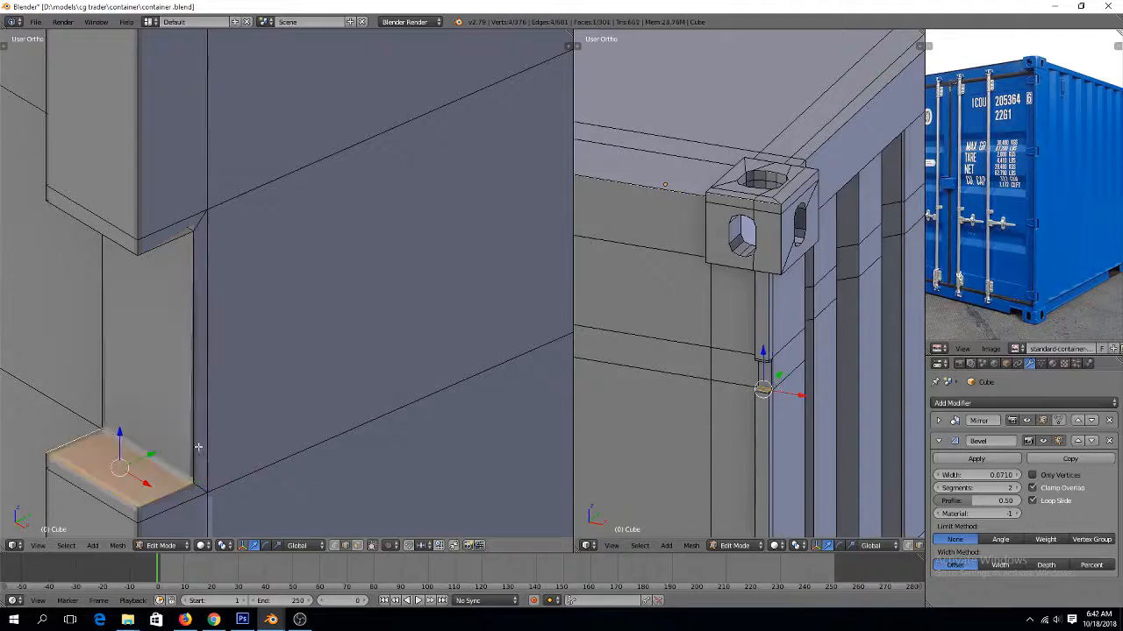
key(z)
right_click(170, 236)
shift+right_click(81, 183)
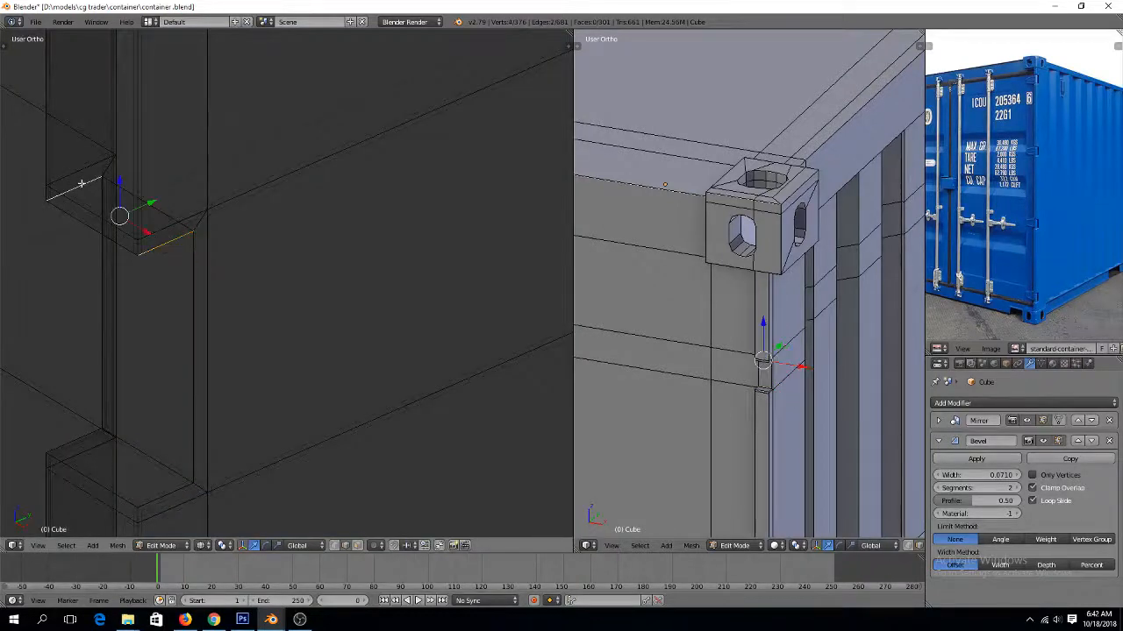
key(f)
key(z)
Return to Object Mode and save the container file over the existing version
key(Tab)
scroll(196, 295, down, 11)
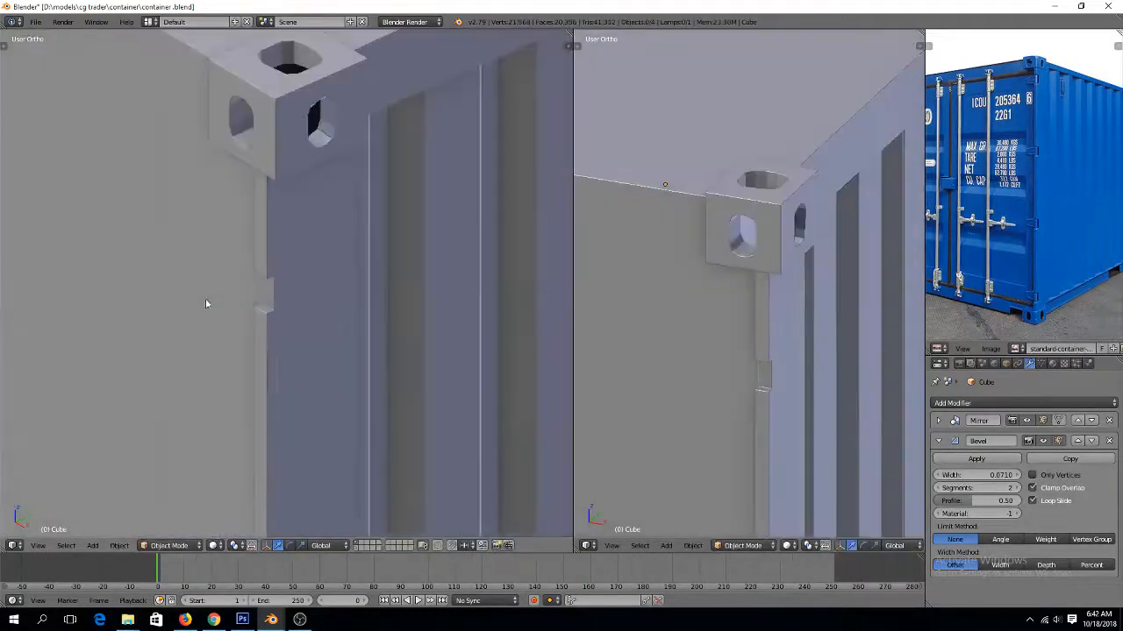
key(ctrl+s)
click(209, 300)
In Edit Mode, cut another horizontal edge loop around the walls and corner post, sliding it to a spot below the first opening
shift+scroll(687, 407, down, 5)
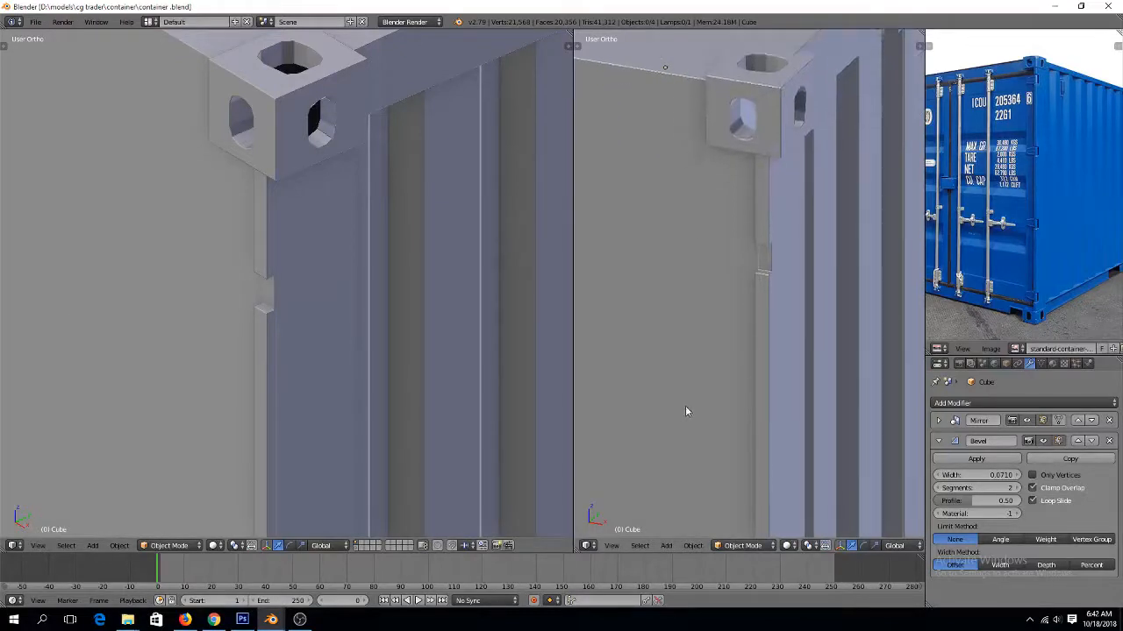
shift+scroll(187, 369, down, 1)
shift+scroll(187, 370, down, 1)
key(Tab)
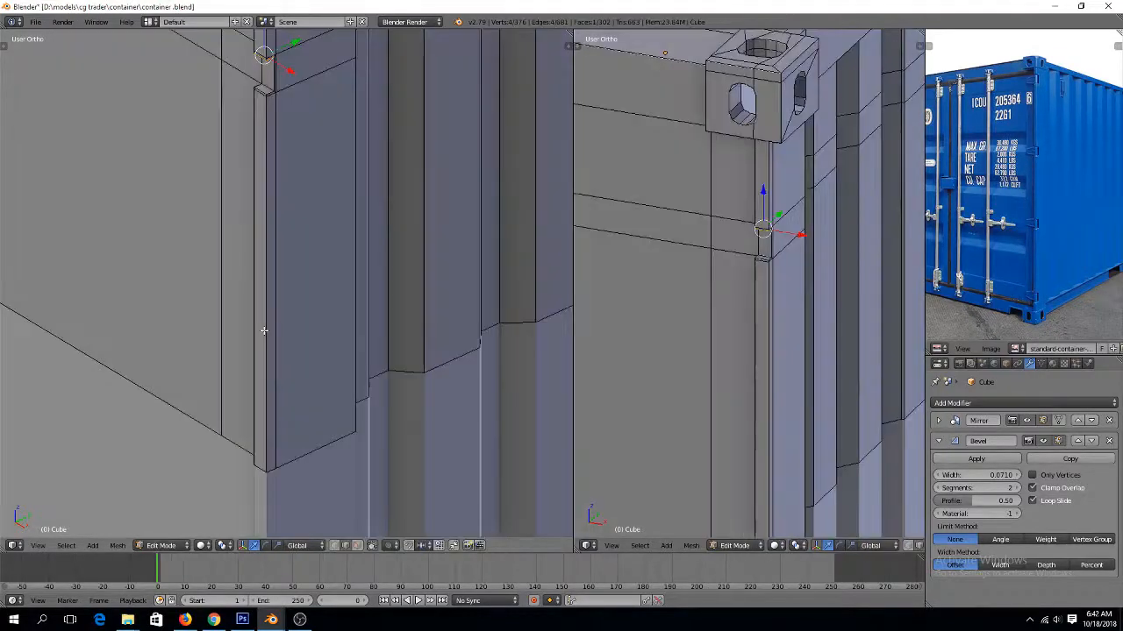
key(ctrl+r)
click(272, 277)
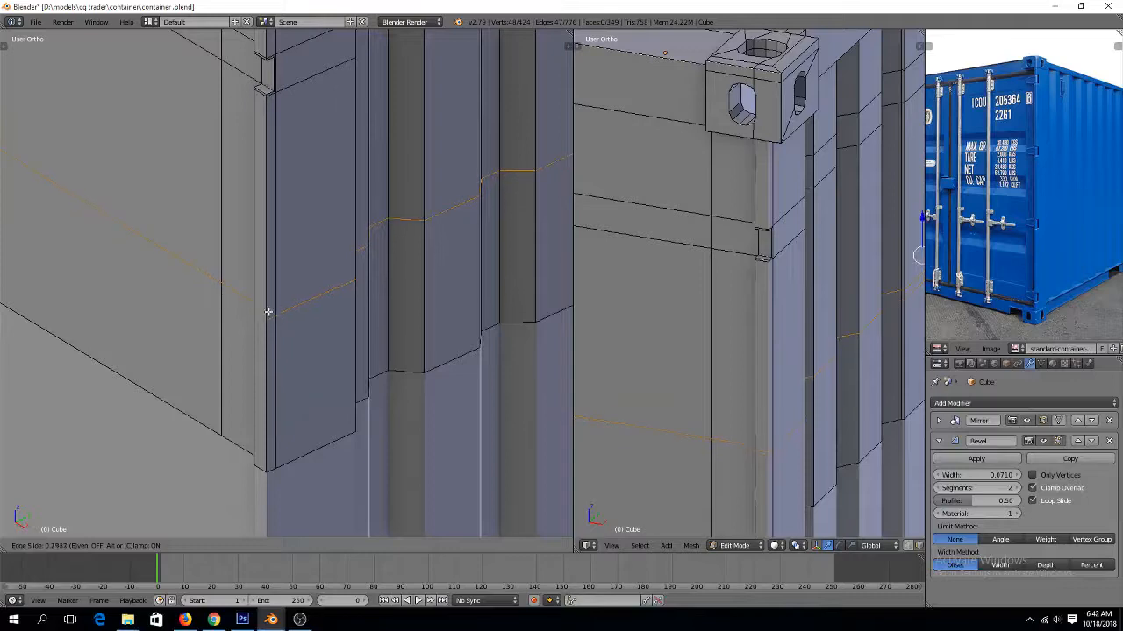
click(268, 311)
Bevel the new loop's corner post edges into a one-segment strip with an offset of about 0.118, and scale it down slightly along Z
scroll(277, 310, up, 2)
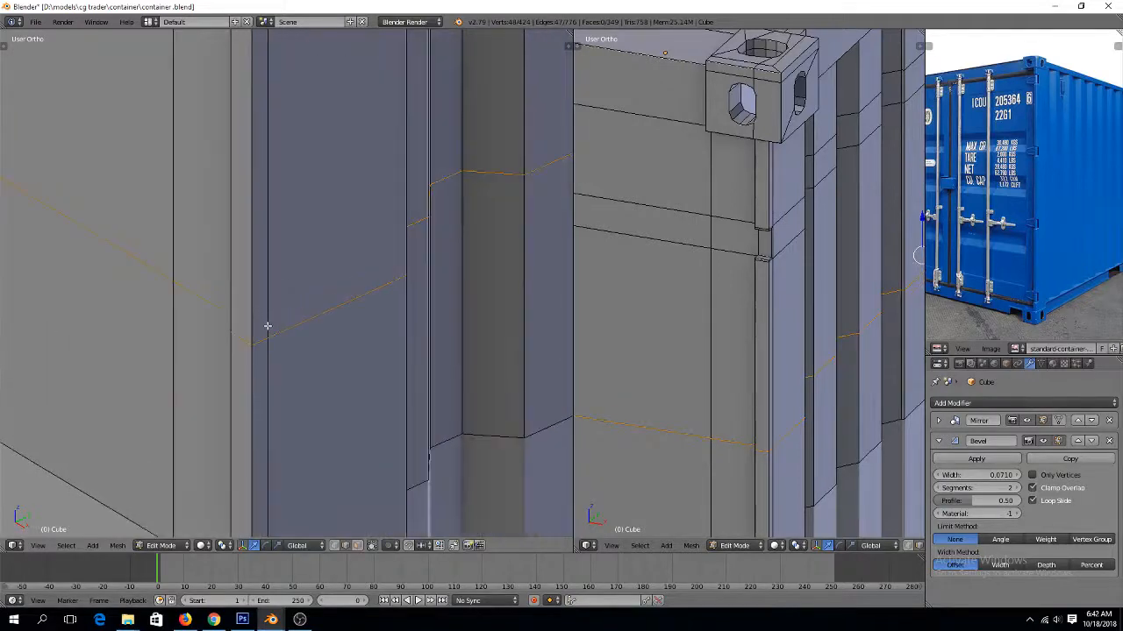
right_click(263, 335)
middle_drag(265, 335, 373, 340)
right_click(304, 344)
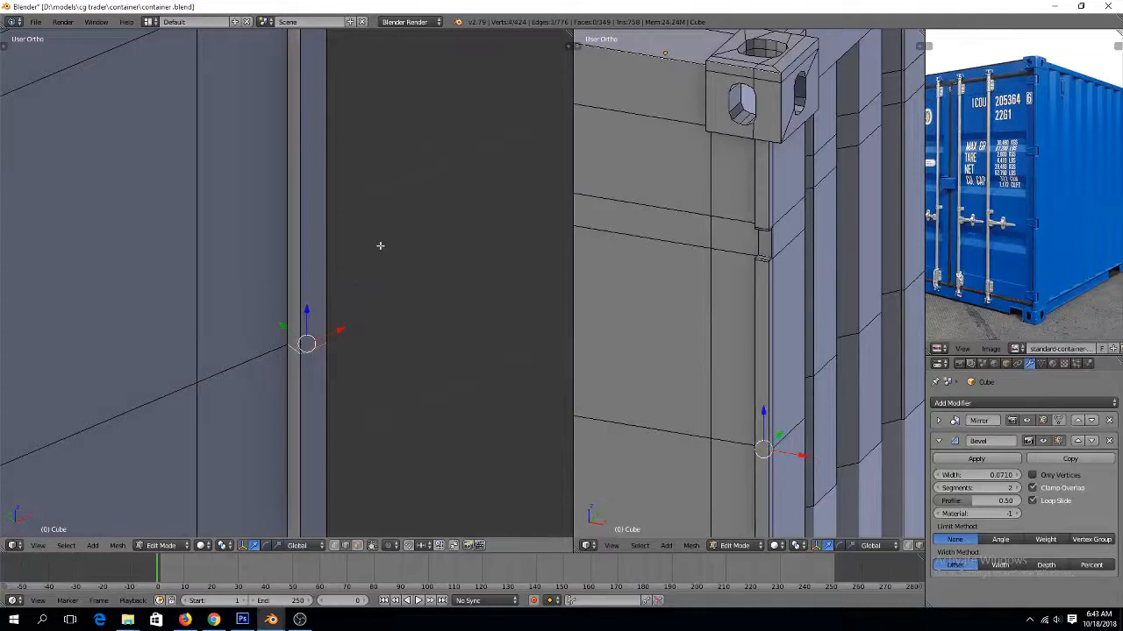
key(ctrl+shift+b)
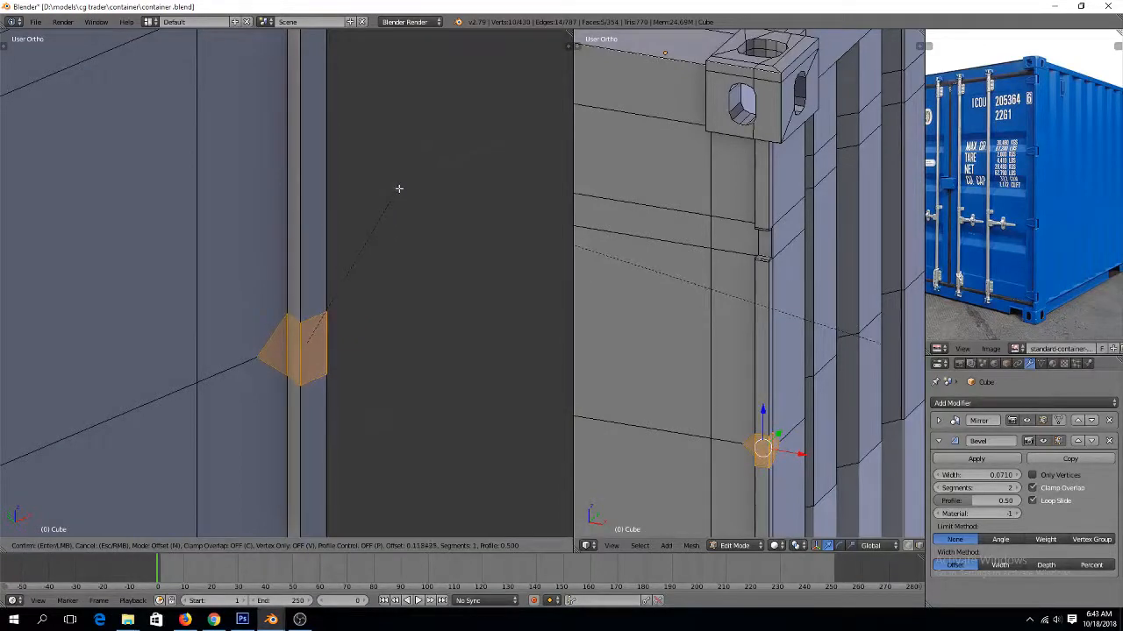
click(399, 189)
key(s)
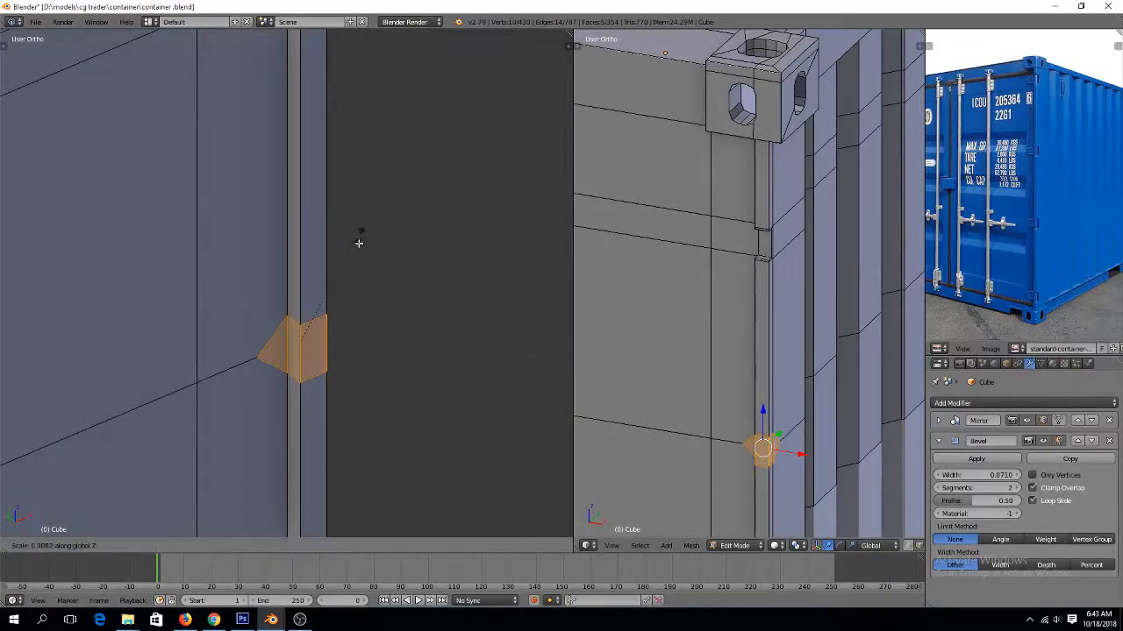
click(358, 244)
In vertex selection, merge the strip's pointed tip on the flat end wall into the neighbouring loop vertex on the post's vertical edge
key(alt+m)
click(356, 228)
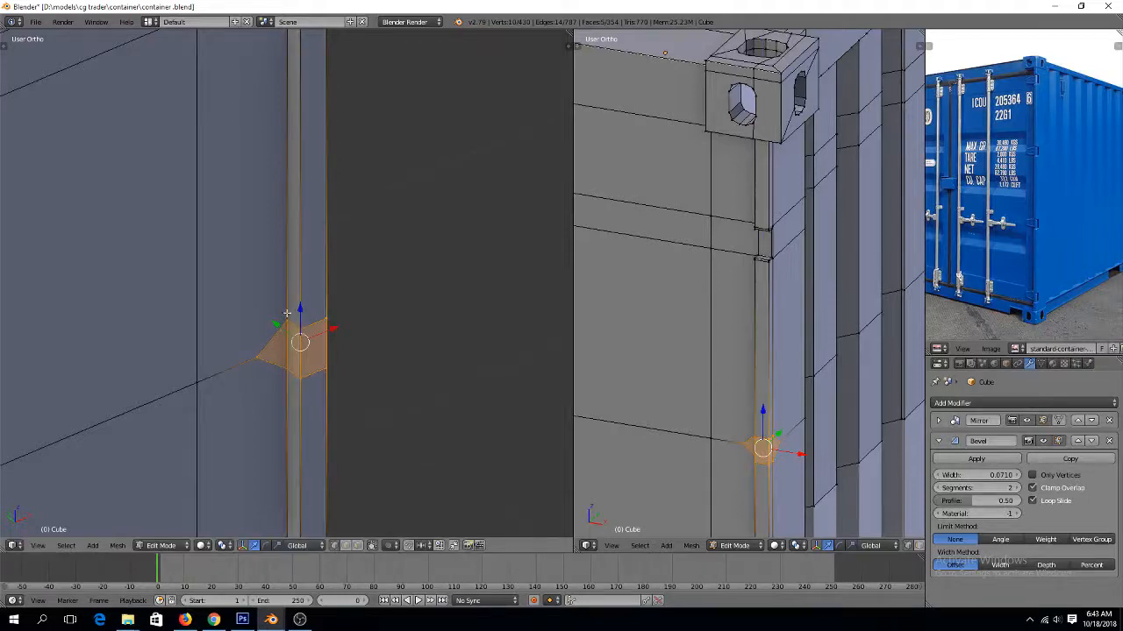
shift+right_click(194, 368)
key(alt+m)
click(253, 358)
Merge the strip's pointed tip on the corrugated side into the loop vertex at the post's far edge, and clear the selection
middle_drag(381, 319, 217, 302)
right_click(296, 340)
shift+right_click(422, 303)
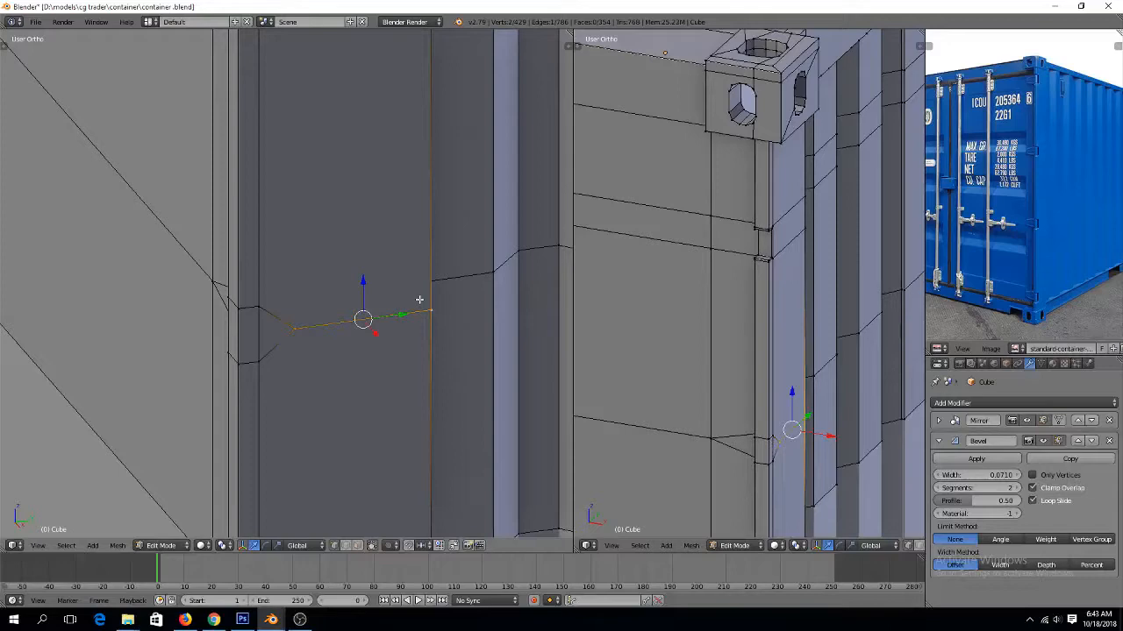
key(alt+m)
click(422, 302)
key(a)
Switch to face selection and select the three narrow corner post faces inside the new strip
scroll(331, 314, down, 8)
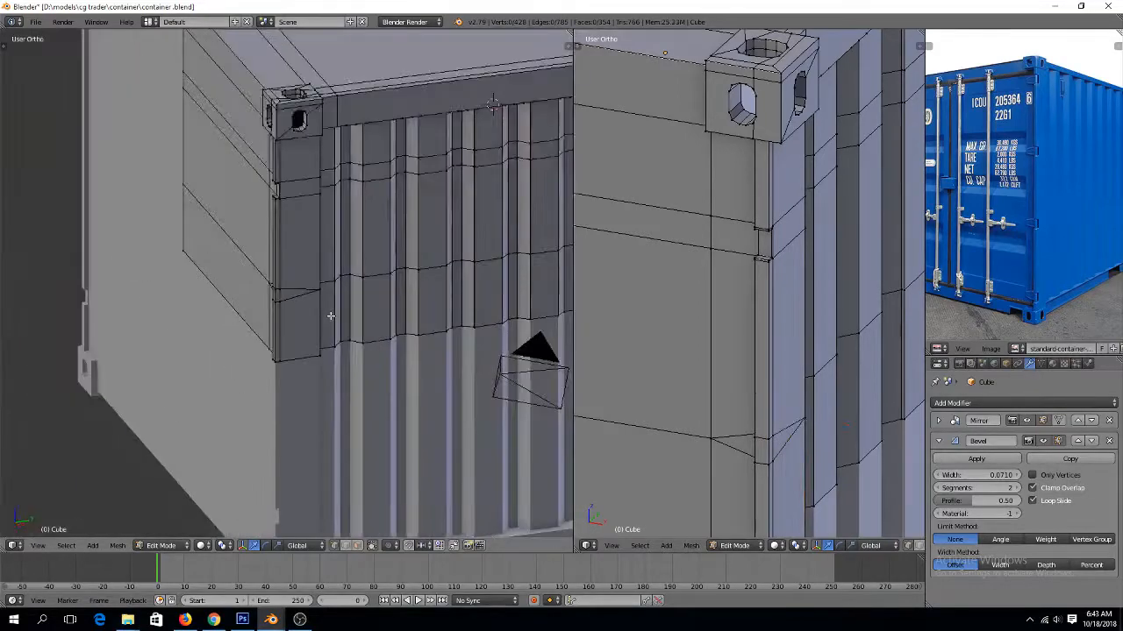
shift+scroll(331, 316, up, 4)
scroll(221, 376, up, 3)
shift+scroll(221, 375, down, 4)
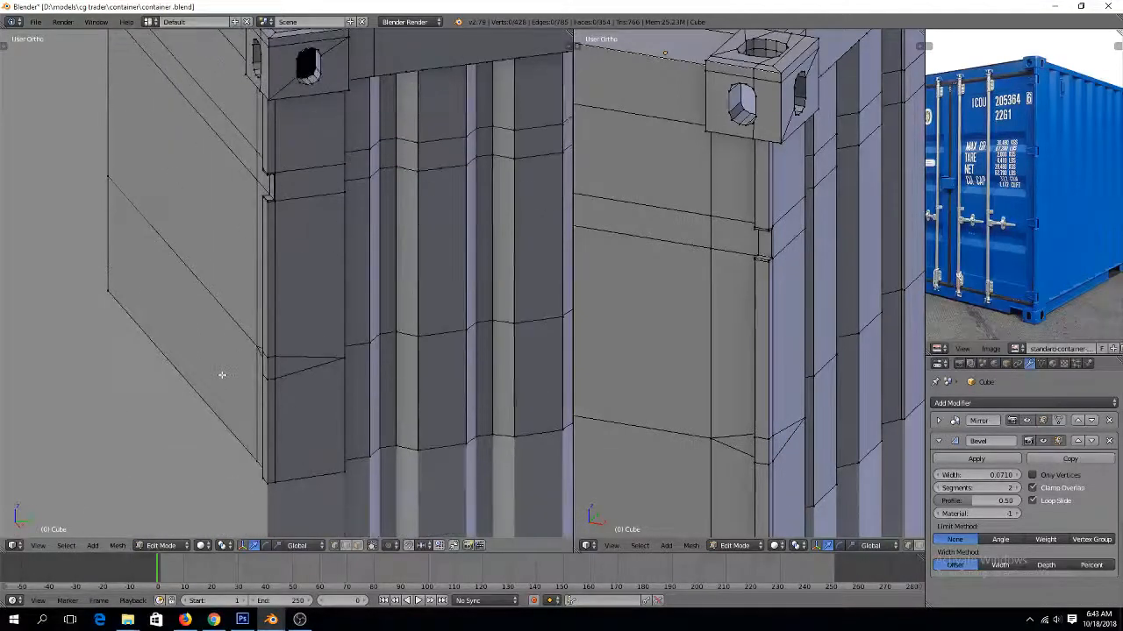
middle_drag(220, 375, 318, 354)
scroll(301, 357, up, 4)
shift+scroll(302, 357, up, 2)
shift+scroll(300, 357, down, 6)
key(ctrl+Tab)
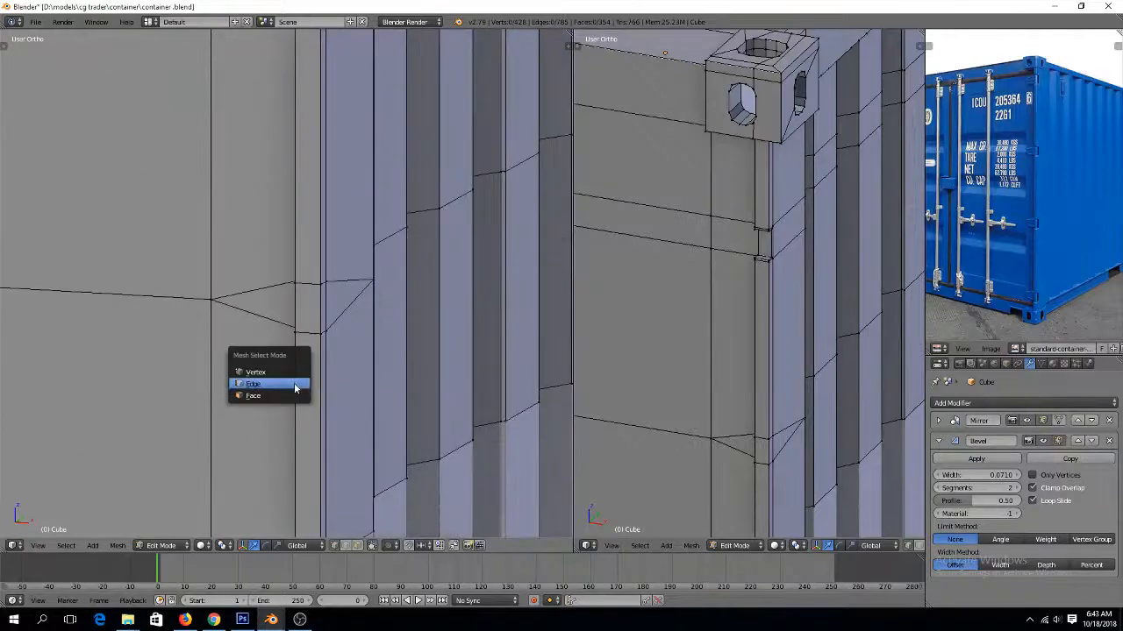
click(296, 393)
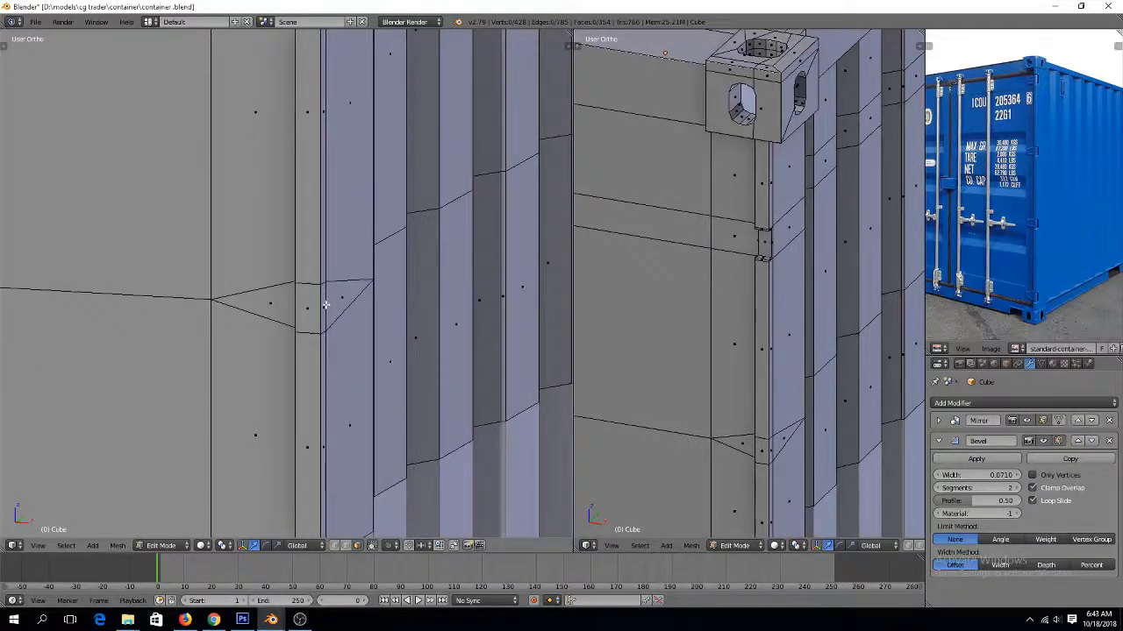
right_click(325, 304)
middle_drag(326, 304, 403, 280)
shift+right_click(336, 310)
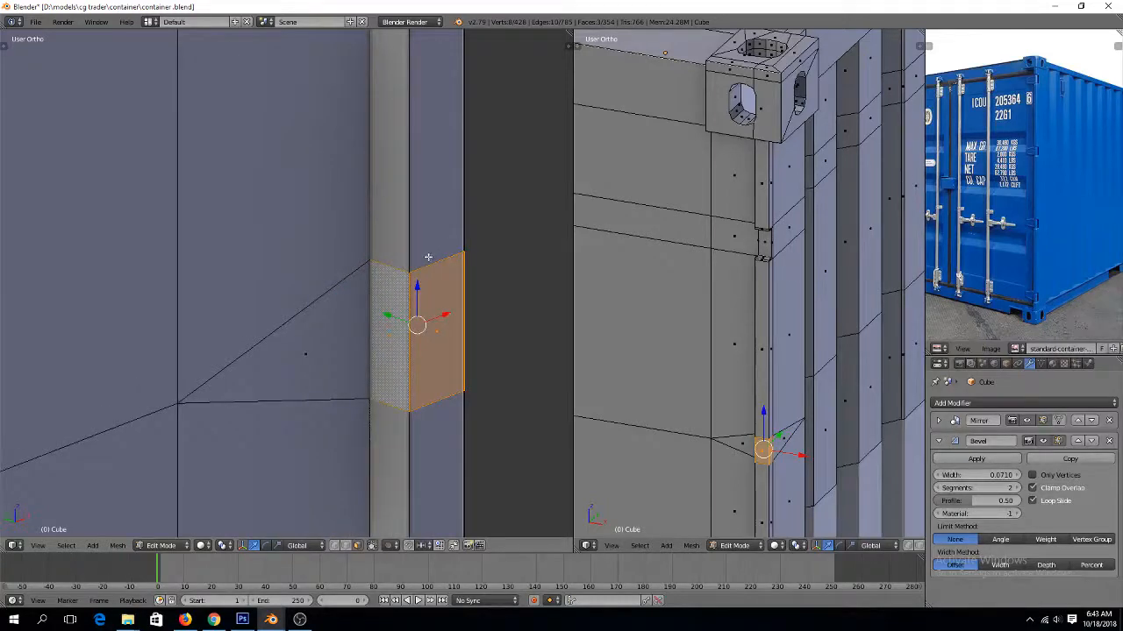
Inset the three selected post faces slightly and delete the inset faces to cut a second opening in the post
key(i)
click(433, 260)
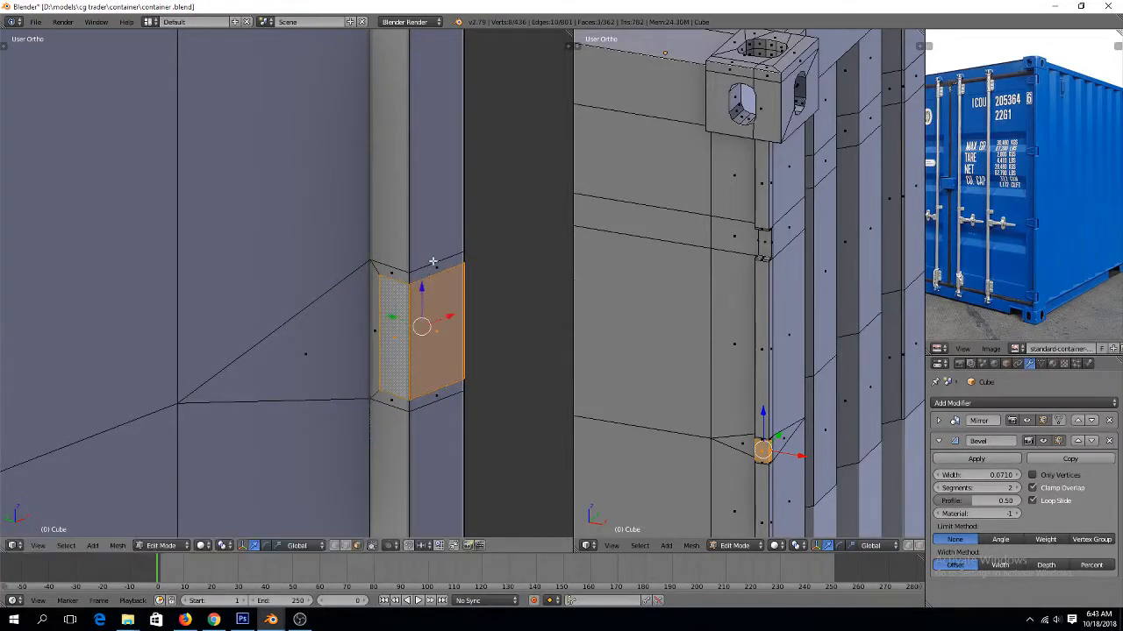
key(x)
click(431, 264)
In edge selection, fill a back wall face between the second opening's opposite inner vertical edges
middle_drag(460, 303, 424, 258)
key(ctrl+Tab)
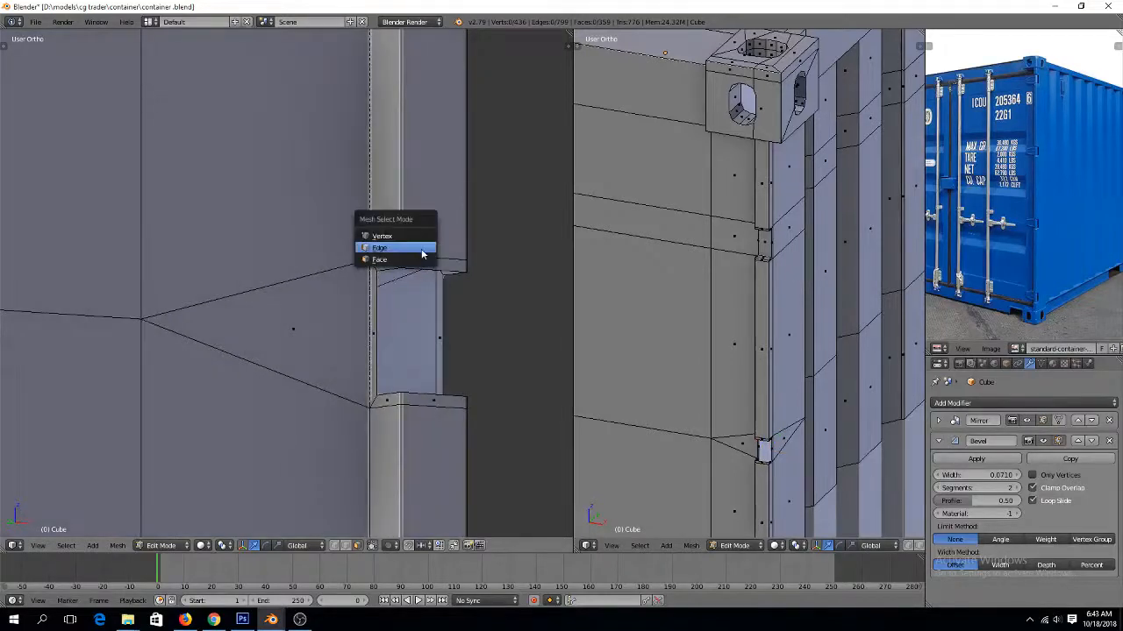
click(425, 244)
right_click(382, 311)
shift+right_click(445, 320)
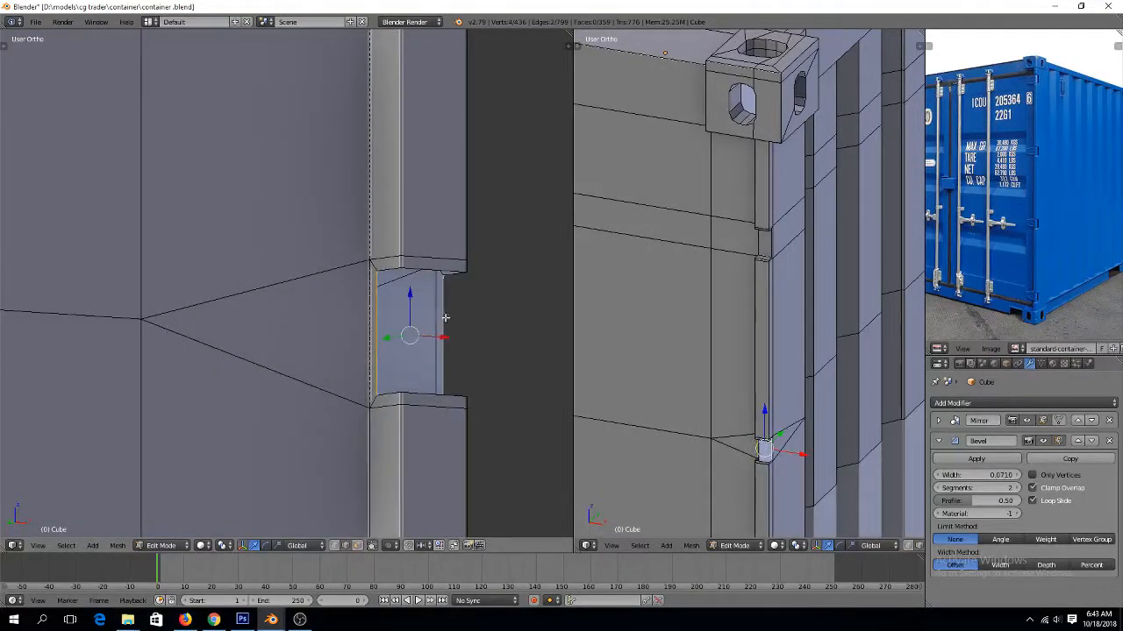
key(f)
Fill faces across the top and bottom of the second corner post opening
right_click(441, 272)
key(g)
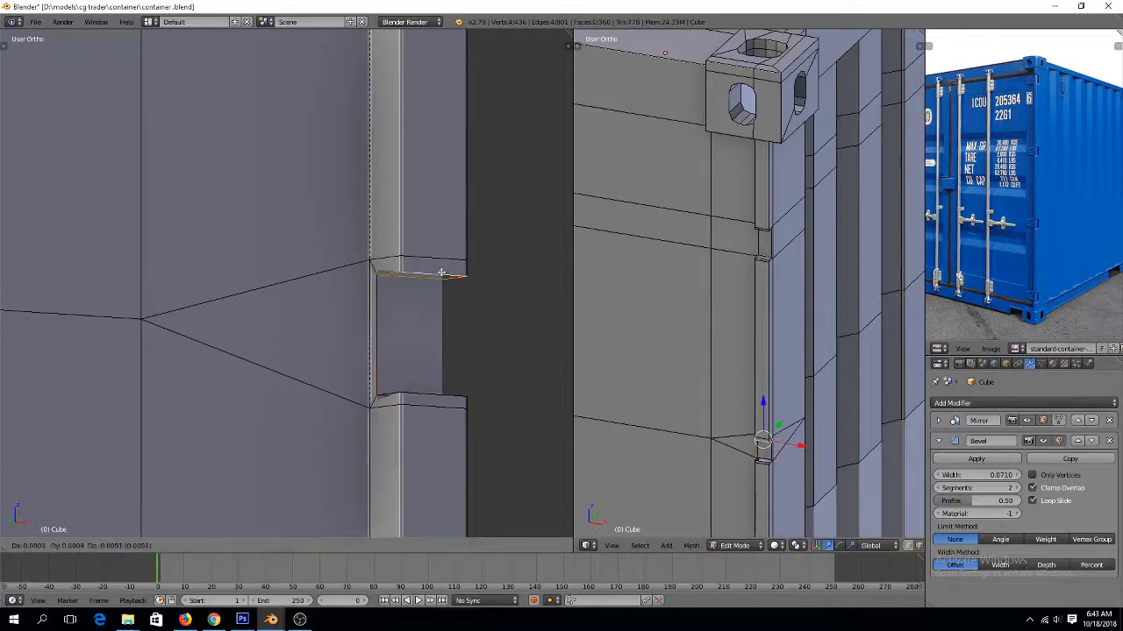
click(441, 273)
middle_drag(416, 351, 403, 390)
right_click(408, 399)
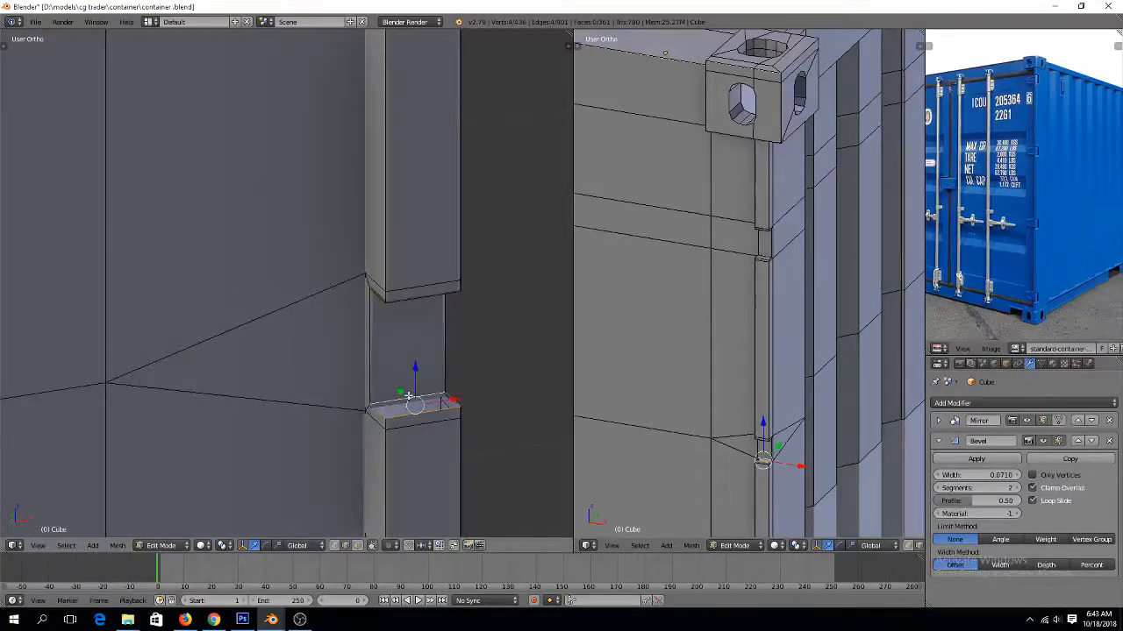
key(f)
Leave Edit Mode, bring the whole container into view and save the file over the existing version
key(Tab)
scroll(413, 395, down, 13)
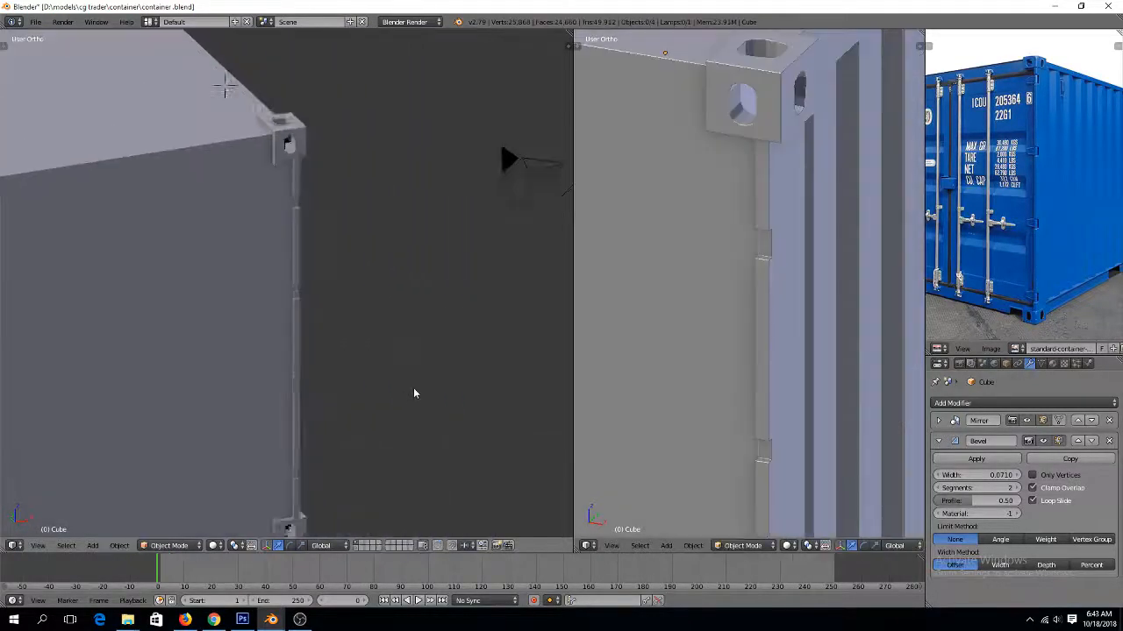
scroll(362, 379, down, 5)
middle_drag(391, 383, 294, 367)
key(ctrl+s)
click(295, 367)
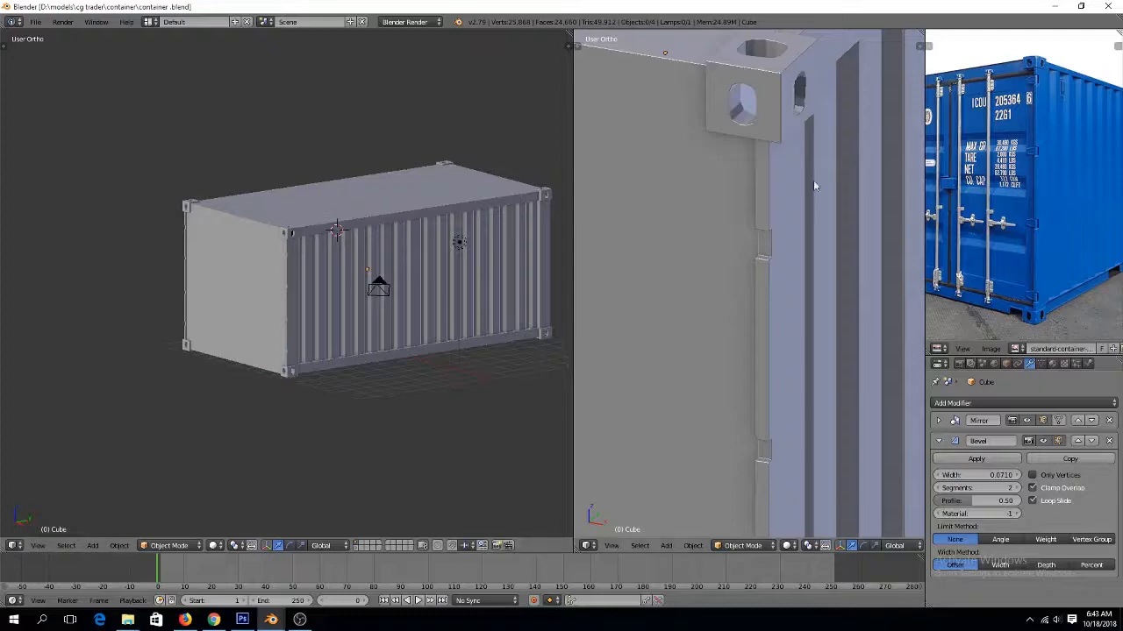
Show the entire container in the reference photo, select the container model, and switch to Firefox
scroll(1013, 178, down, 2)
scroll(257, 193, up, 2)
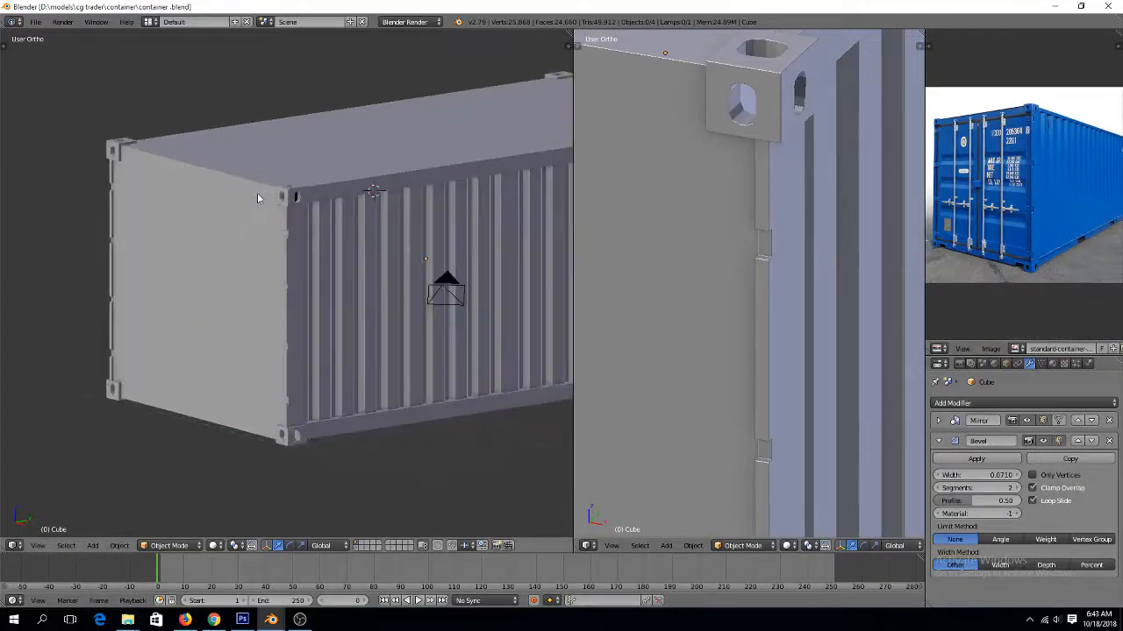
right_click(306, 162)
middle_drag(292, 203, 274, 221)
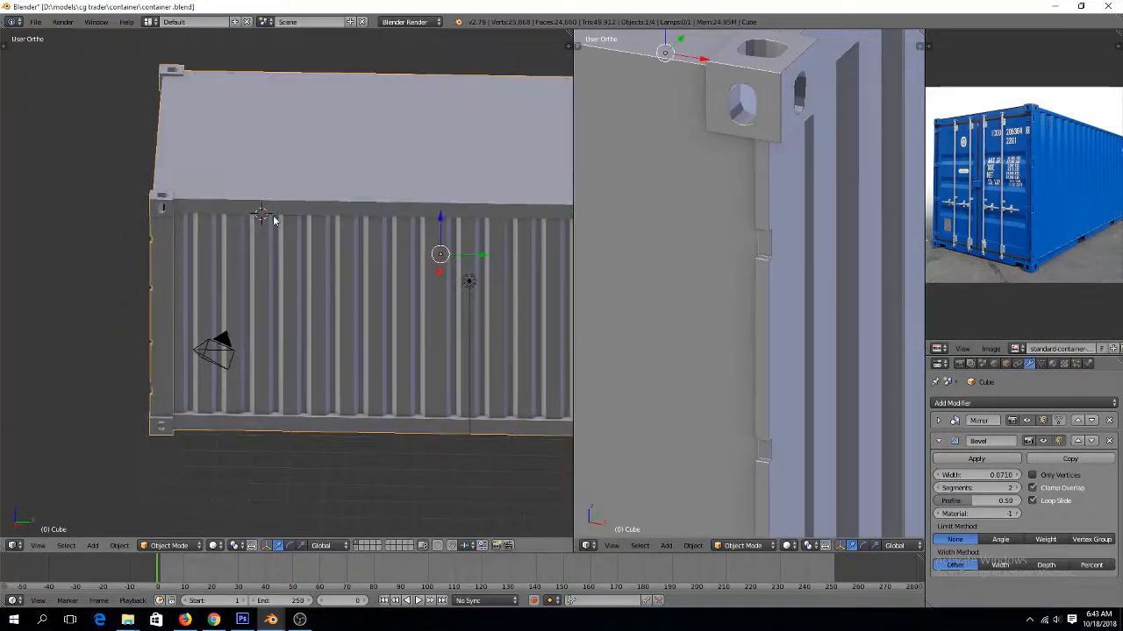
click(185, 619)
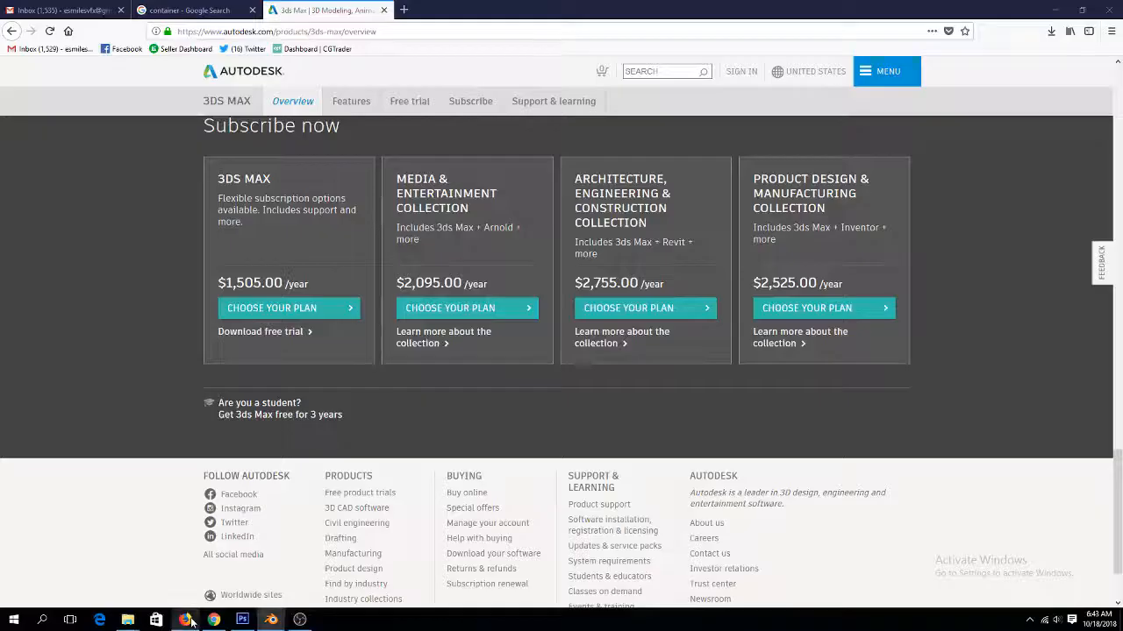
Look through the Google image results for more shipping container references, then switch back to Blender
click(201, 10)
scroll(339, 313, up, 2)
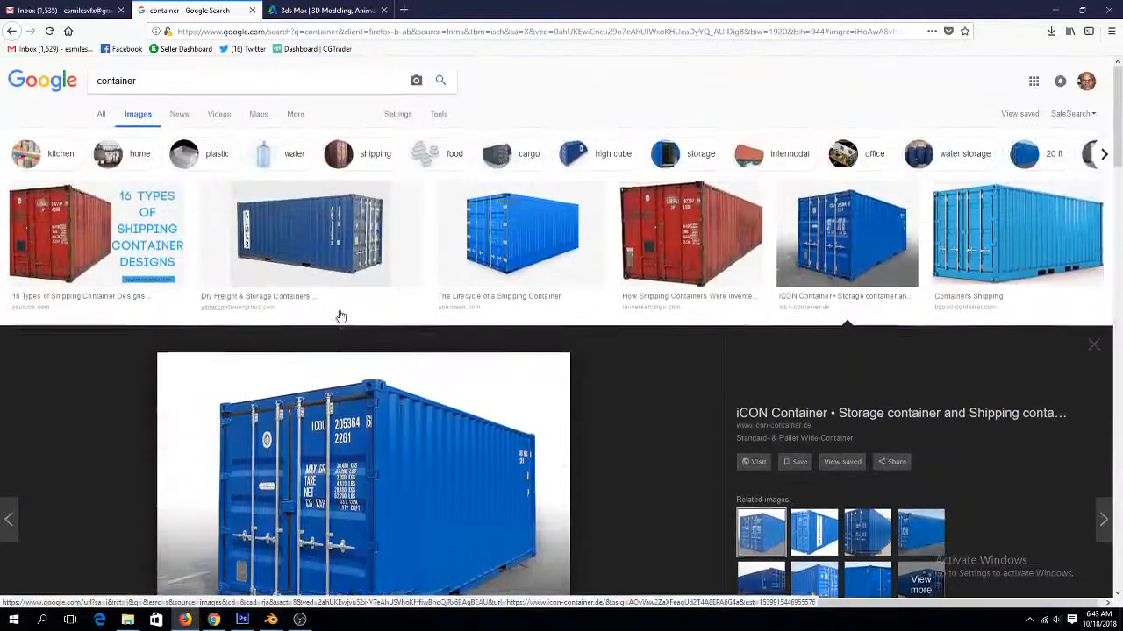
scroll(338, 313, down, 4)
scroll(331, 241, down, 5)
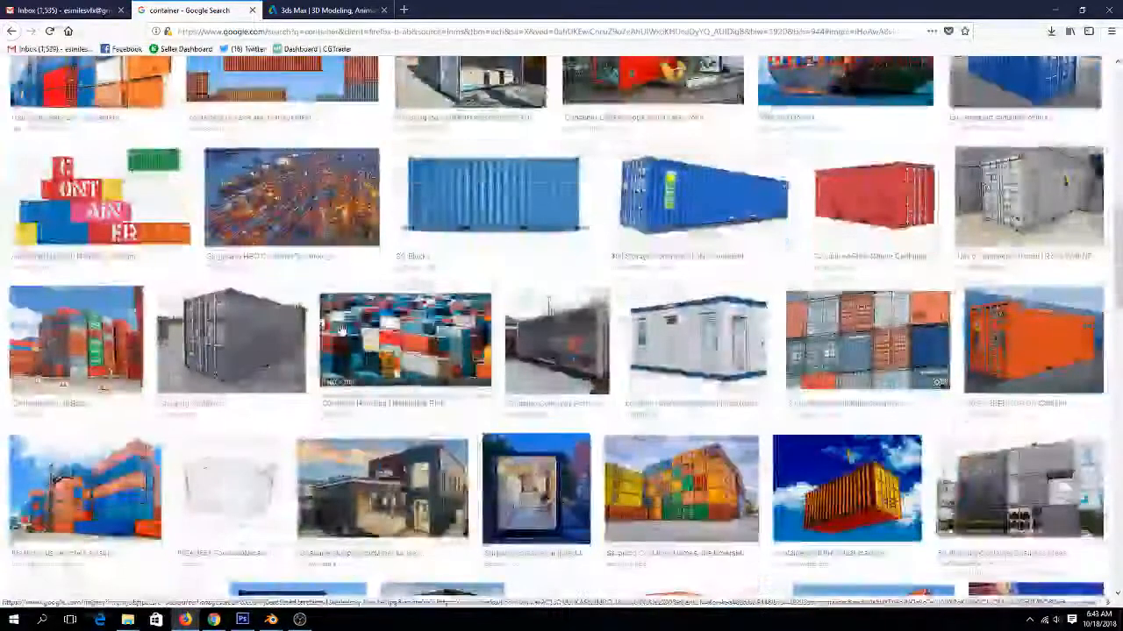
scroll(342, 330, down, 4)
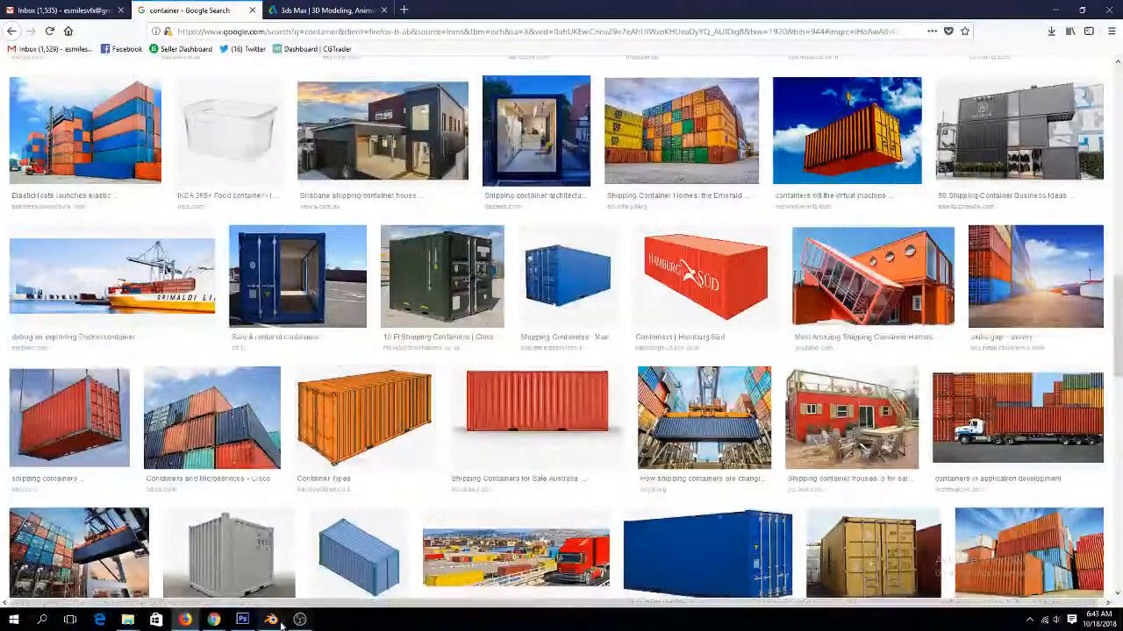
mouse_move(271, 619)
click(239, 575)
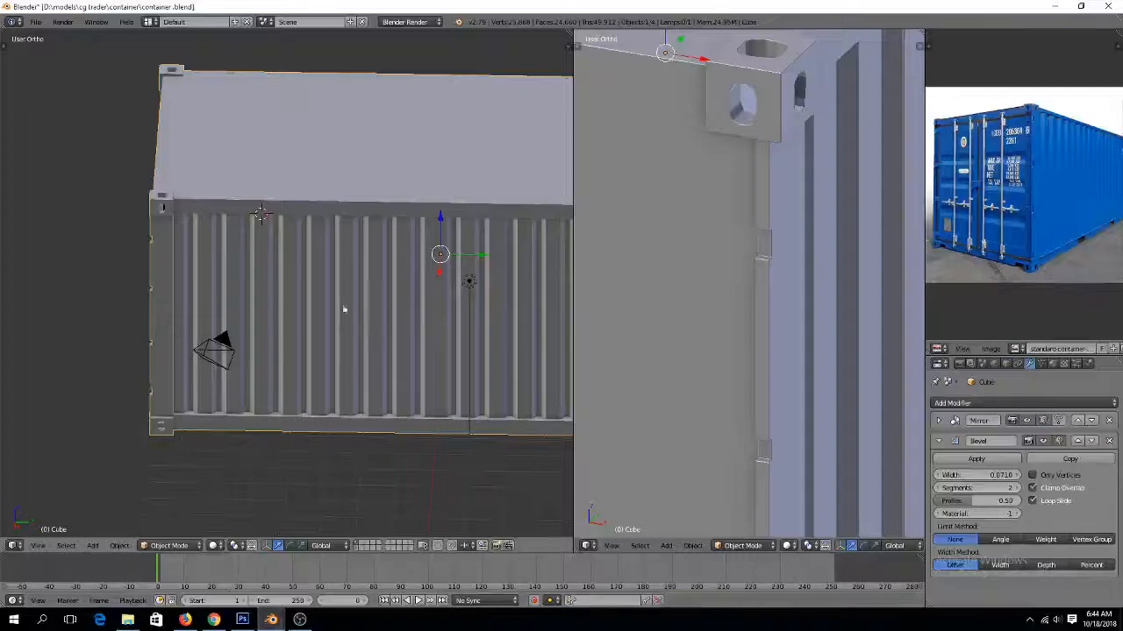
Select the arrayed cutter plane below the container and move it above the container's roof in front view
middle_drag(344, 310, 324, 320)
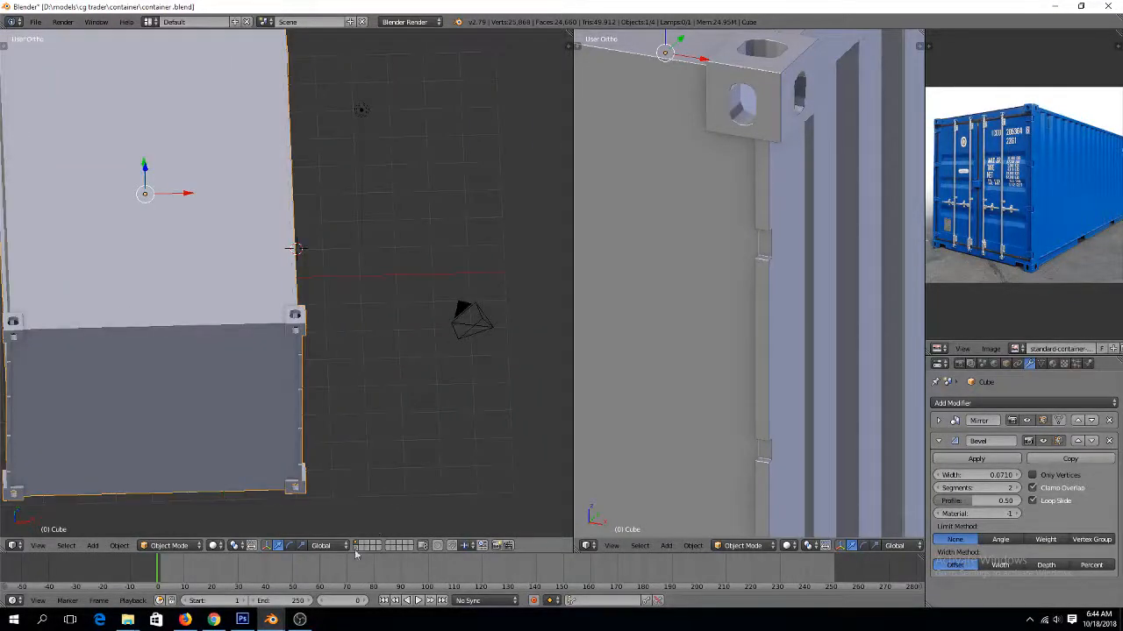
right_click(263, 515)
scroll(281, 505, down, 4)
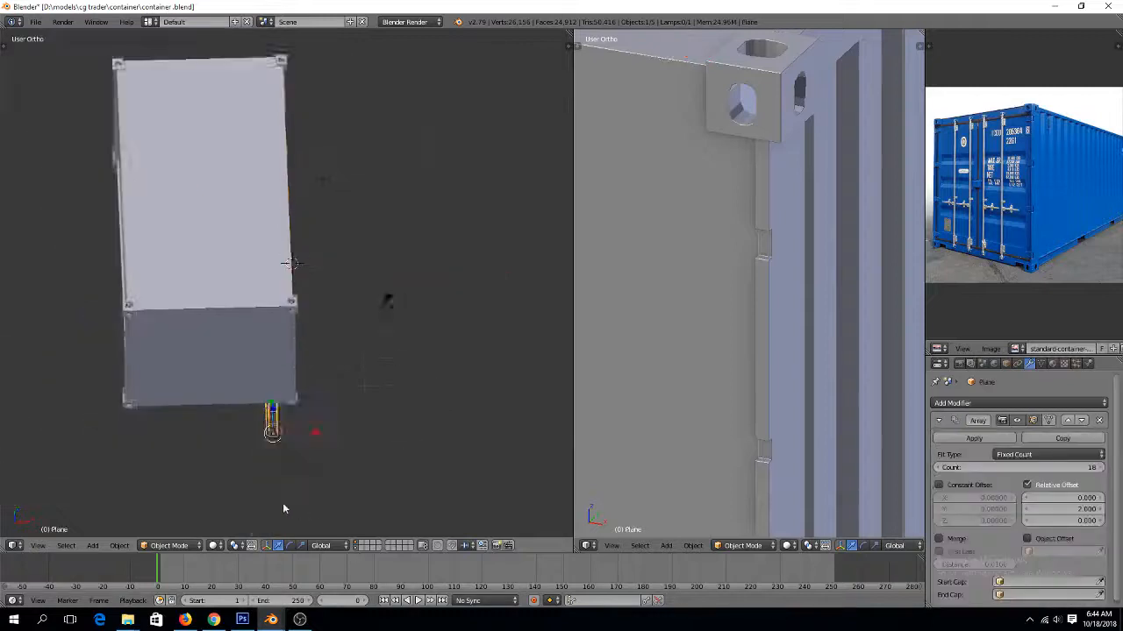
key(KP_1)
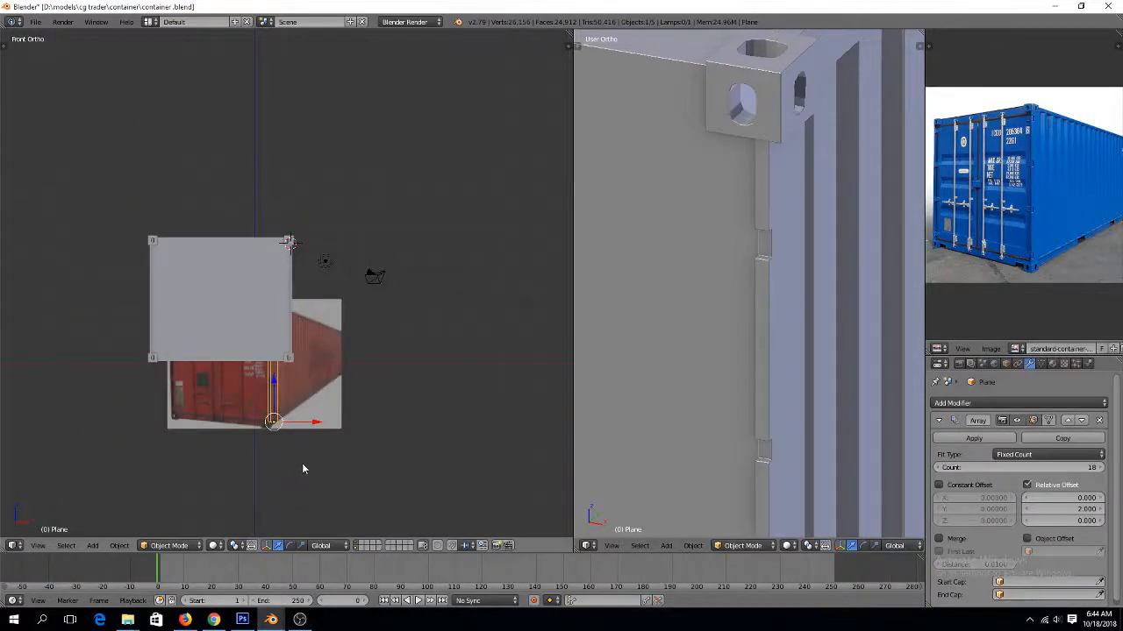
key(g)
click(334, 258)
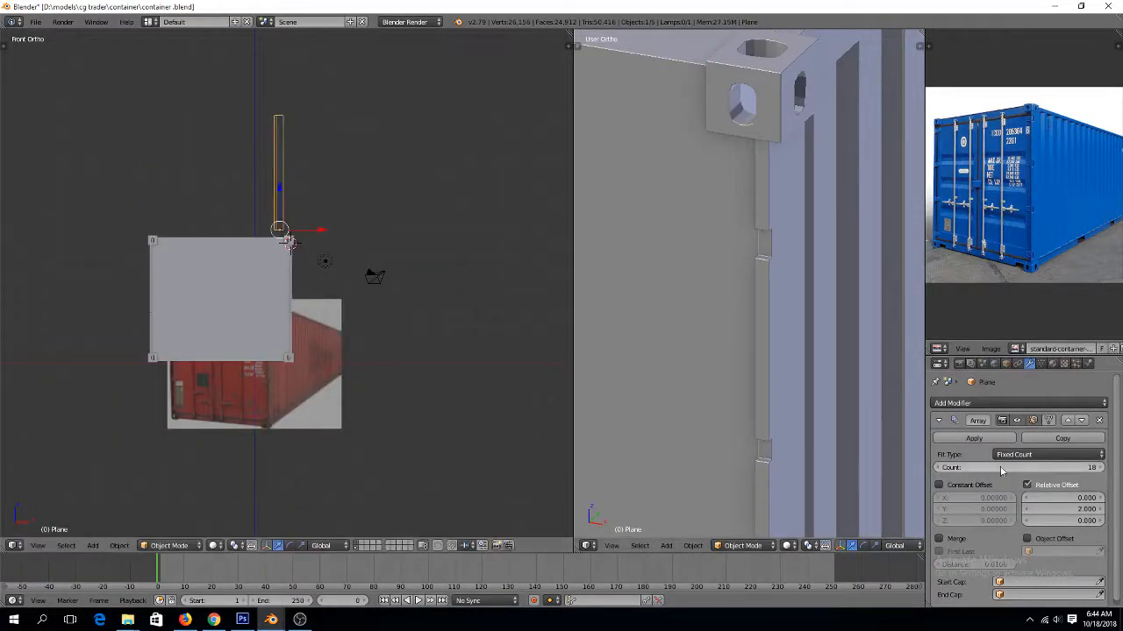
Turn off the viewport display of the container's Bevel modifier and save the file over the existing version
right_click(152, 302)
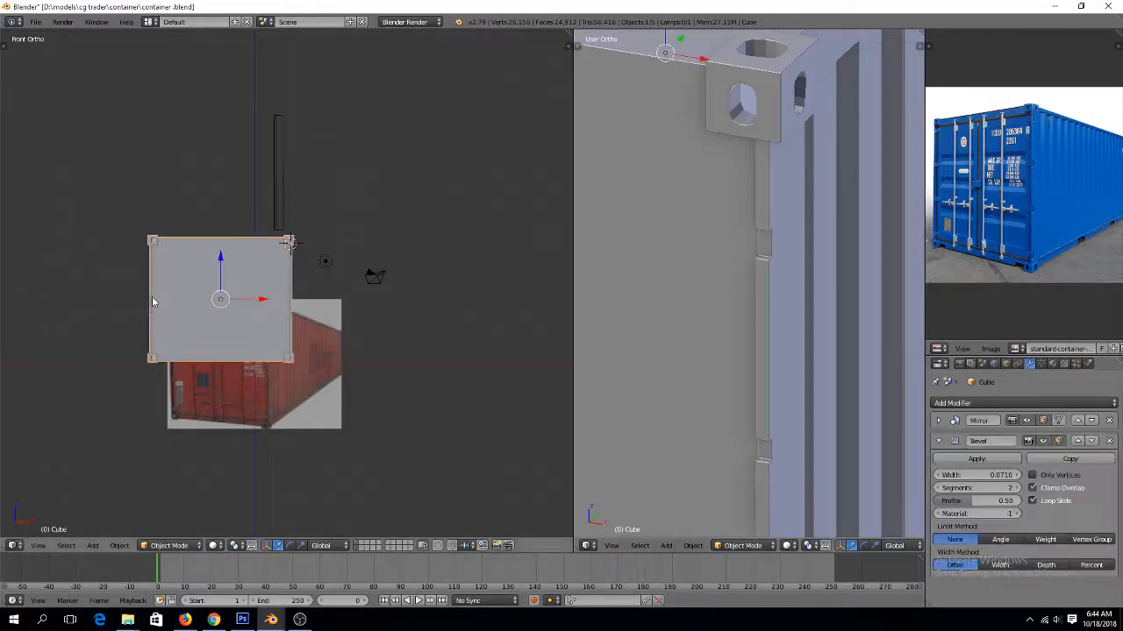
click(1042, 442)
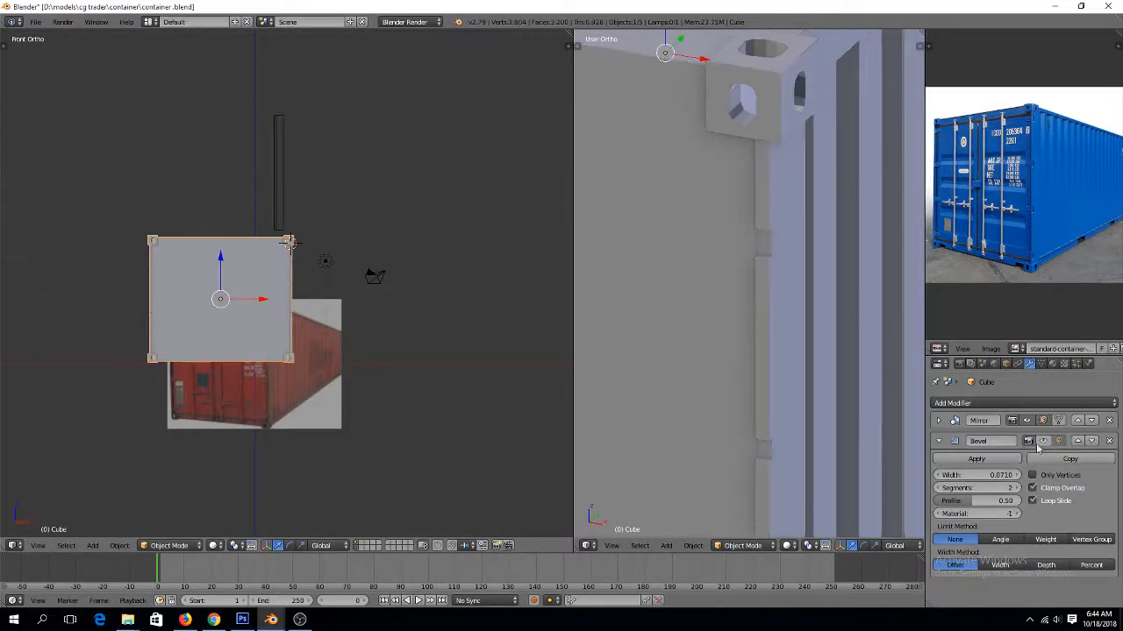
key(ctrl+s)
click(327, 317)
Rotate the arrayed cutter by -90 degrees in front view so it lies flat across the roof
shift+scroll(294, 272, up, 4)
right_click(294, 274)
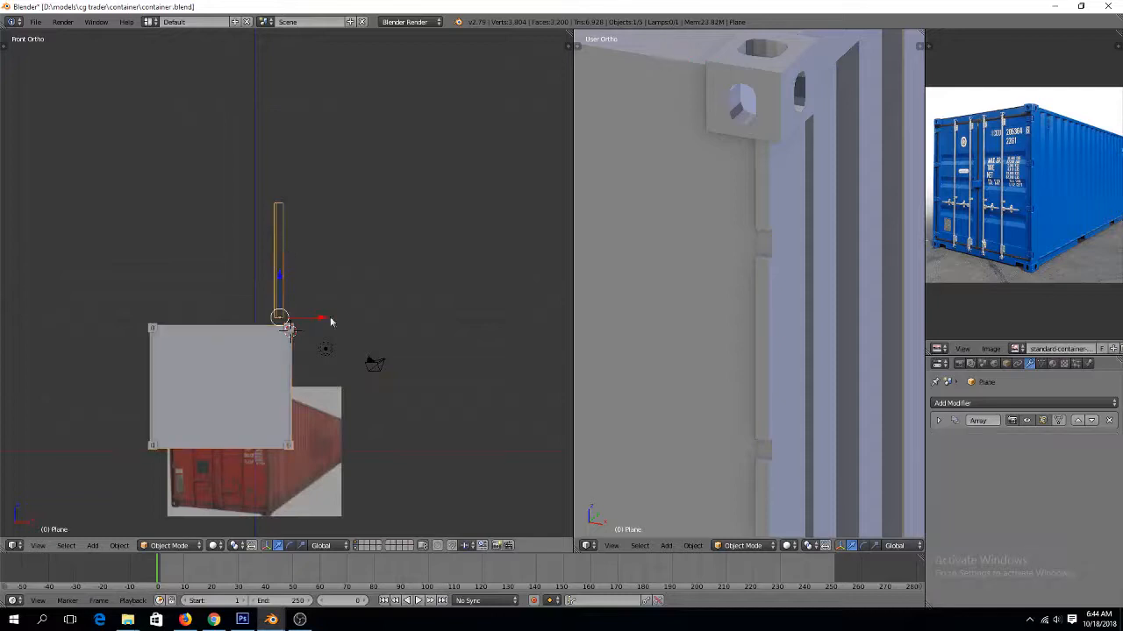
text(r90-90)
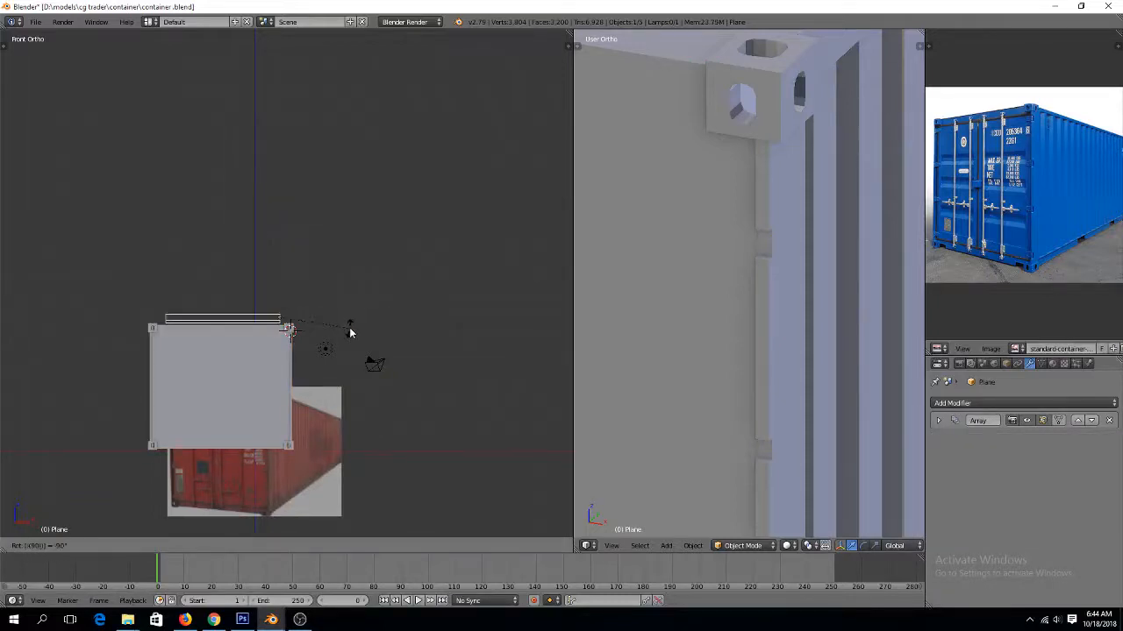
key(Return)
In wireframe, move the cutter array along X to the corner fitting's inner edge and lower it slightly along Z
scroll(261, 306, up, 4)
ctrl+scroll(270, 305, down, 4)
scroll(323, 289, up, 1)
key(z)
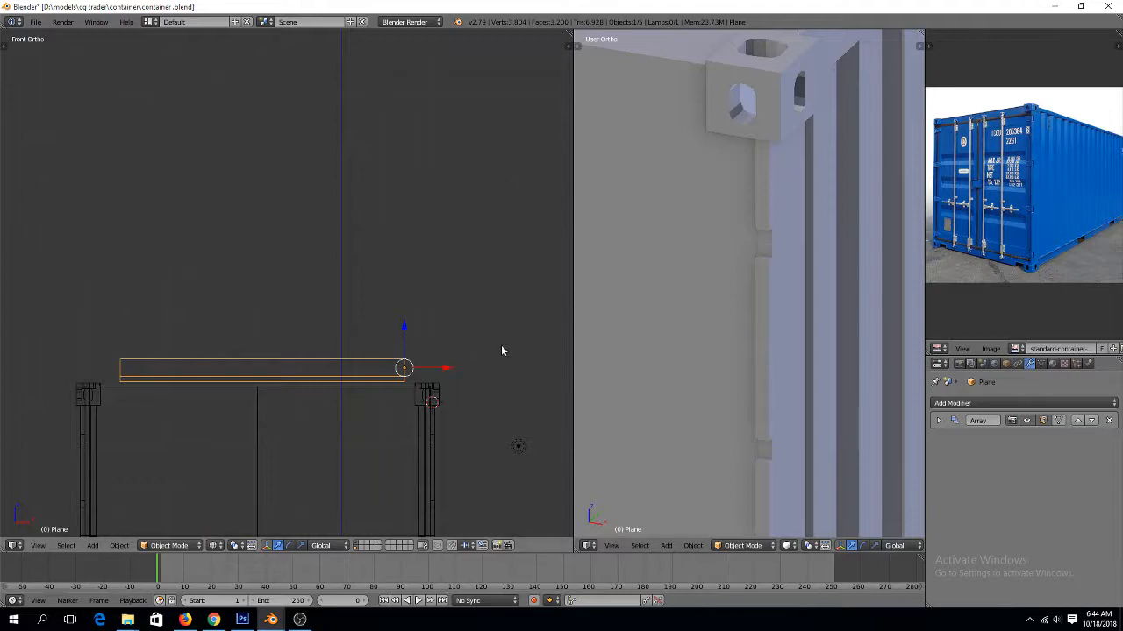
key(Tab)
key(Tab)
scroll(511, 345, up, 2)
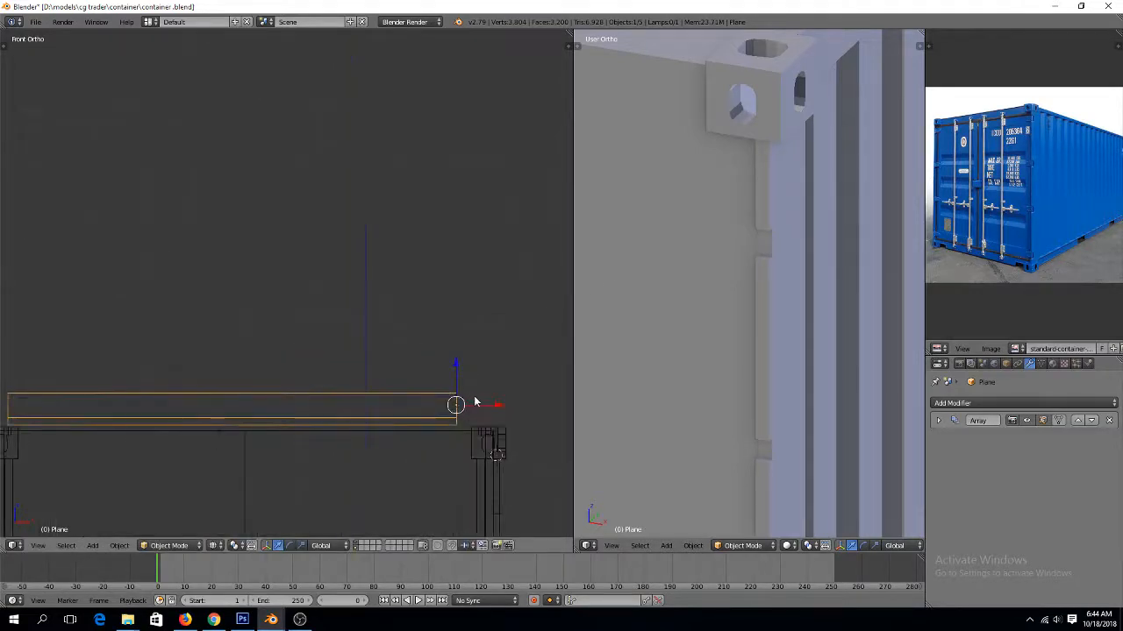
key(g)
key(x)
click(506, 408)
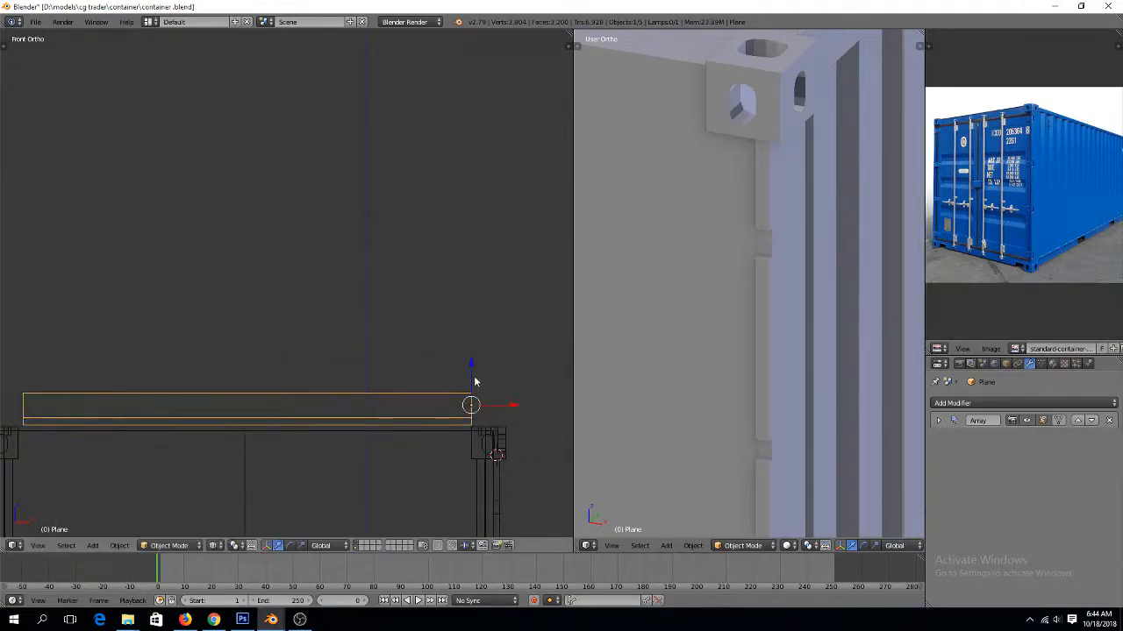
drag(475, 378, 478, 384)
Scale the cutter array along X to span the roof between the corner fittings, and return to solid shading
scroll(507, 392, down, 1)
key(s)
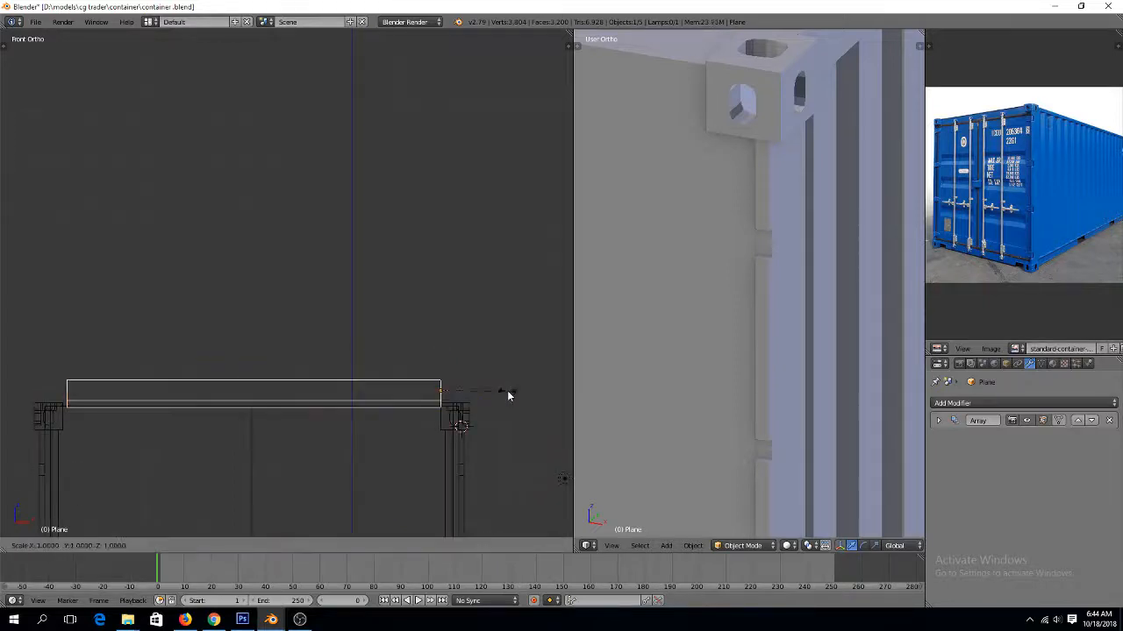
key(x)
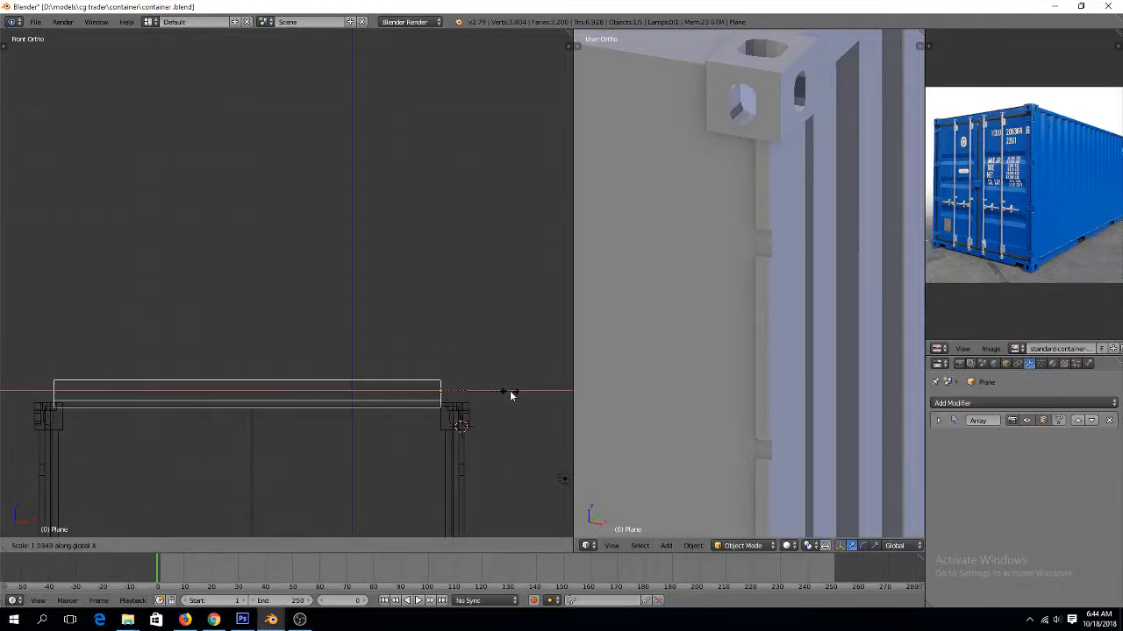
click(519, 388)
middle_drag(555, 305, 486, 376)
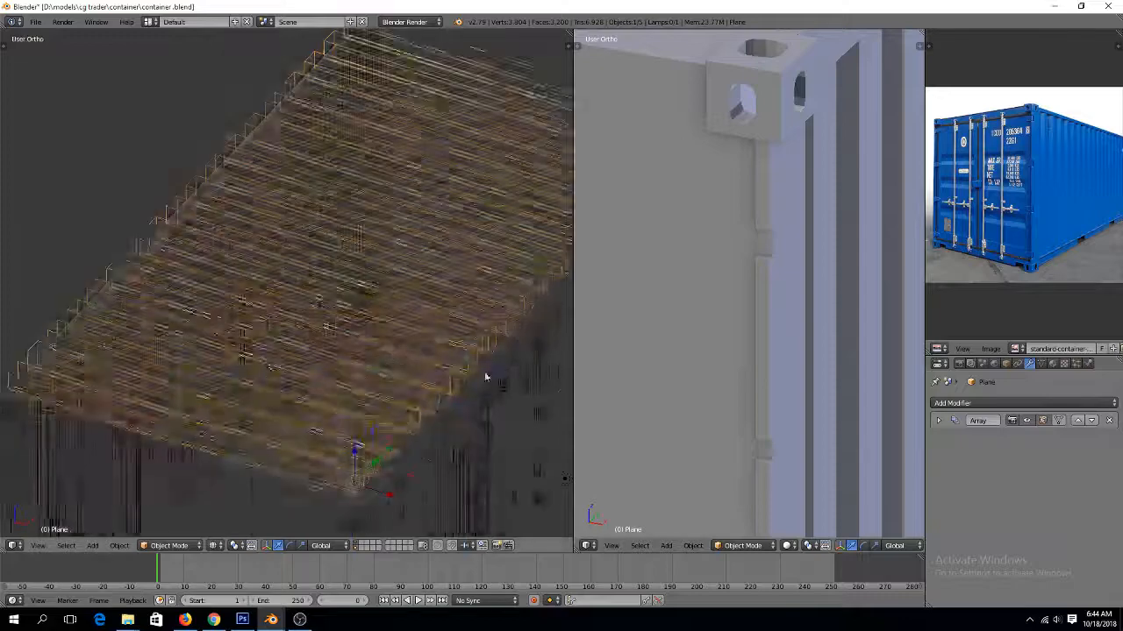
key(z)
shift+middle_drag(381, 504, 379, 429)
Add a Boolean modifier to the container with Plane as its object and Difference as the operation
right_click(400, 417)
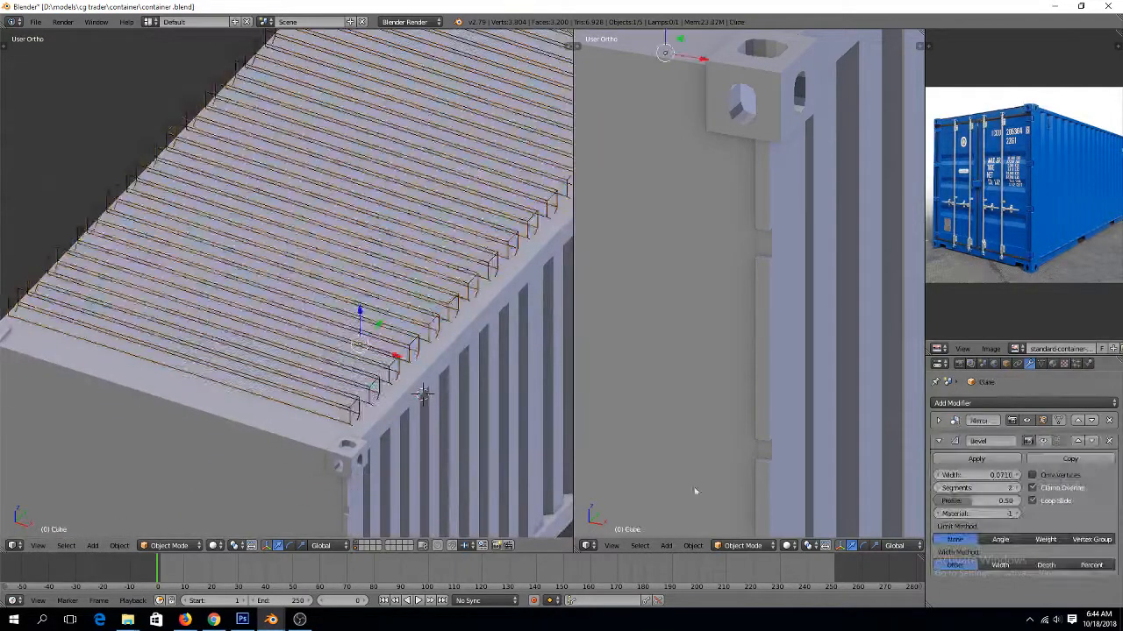
click(940, 441)
click(976, 406)
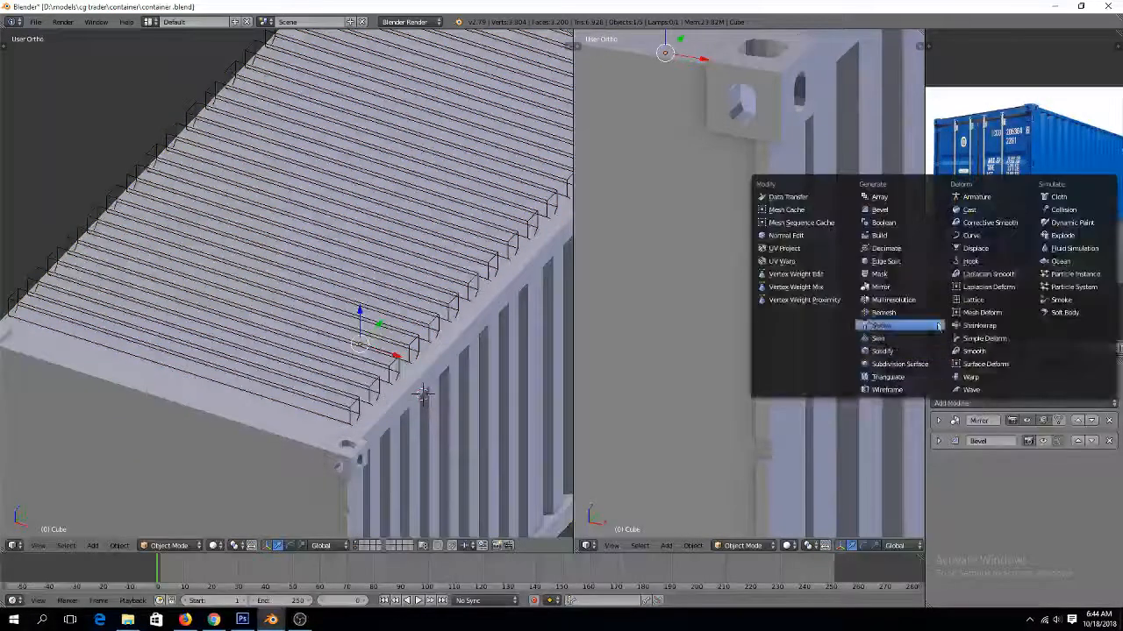
click(920, 226)
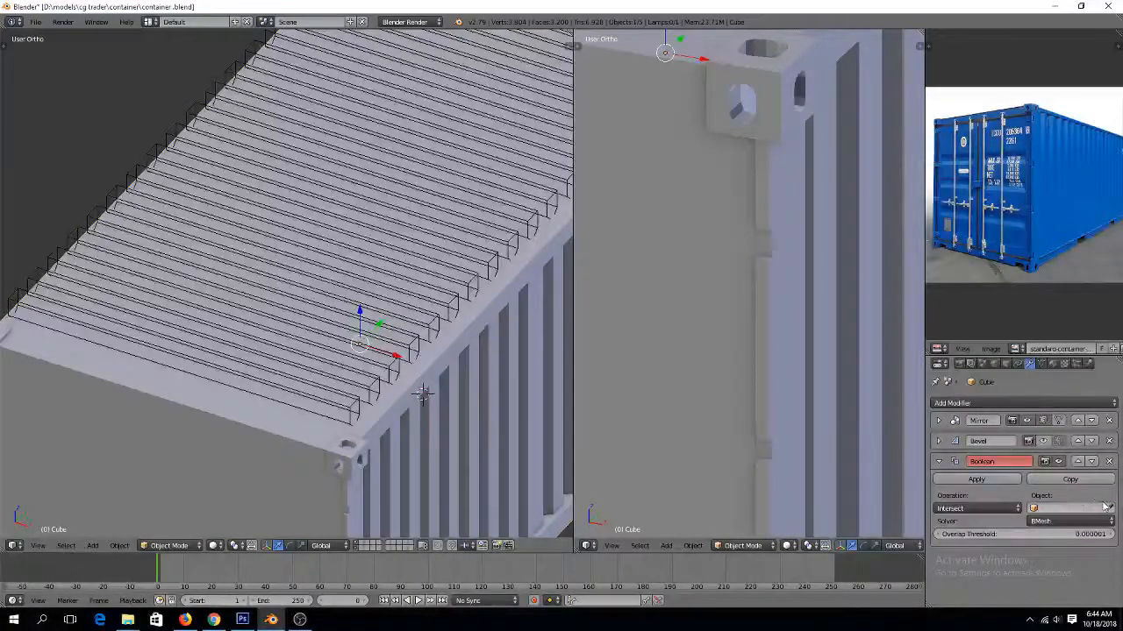
click(203, 106)
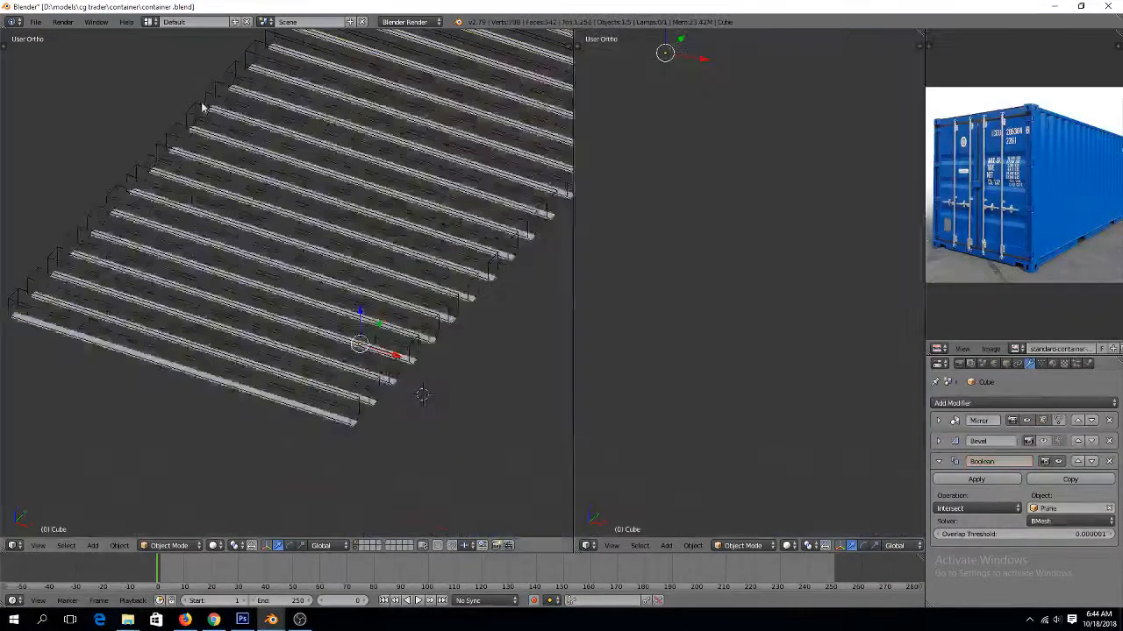
middle_drag(203, 108, 263, 219)
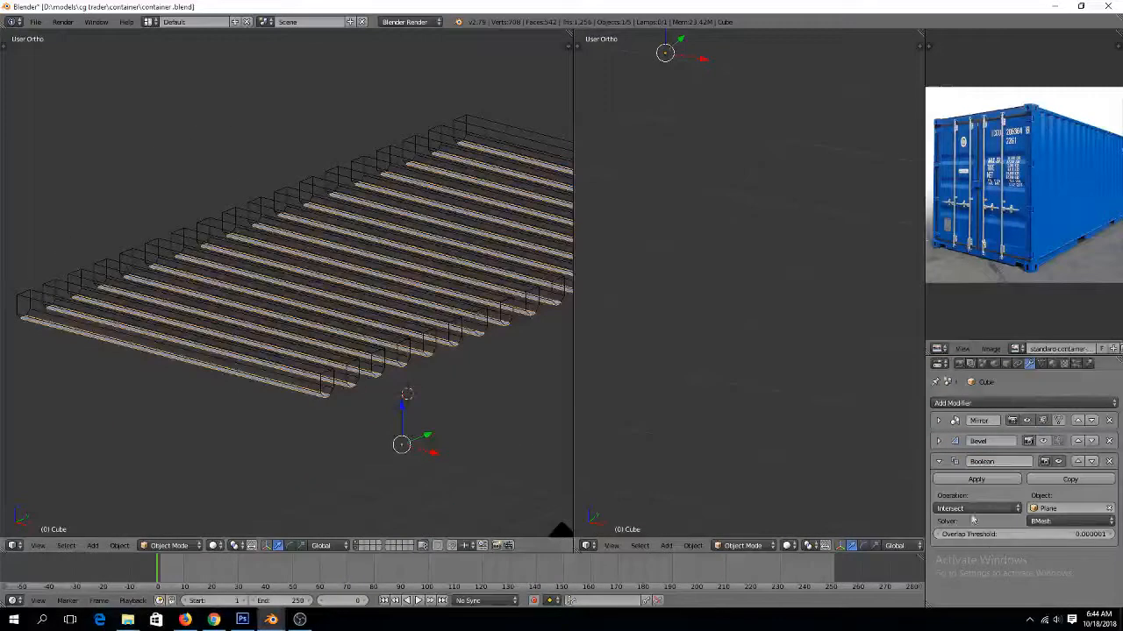
click(981, 510)
click(975, 472)
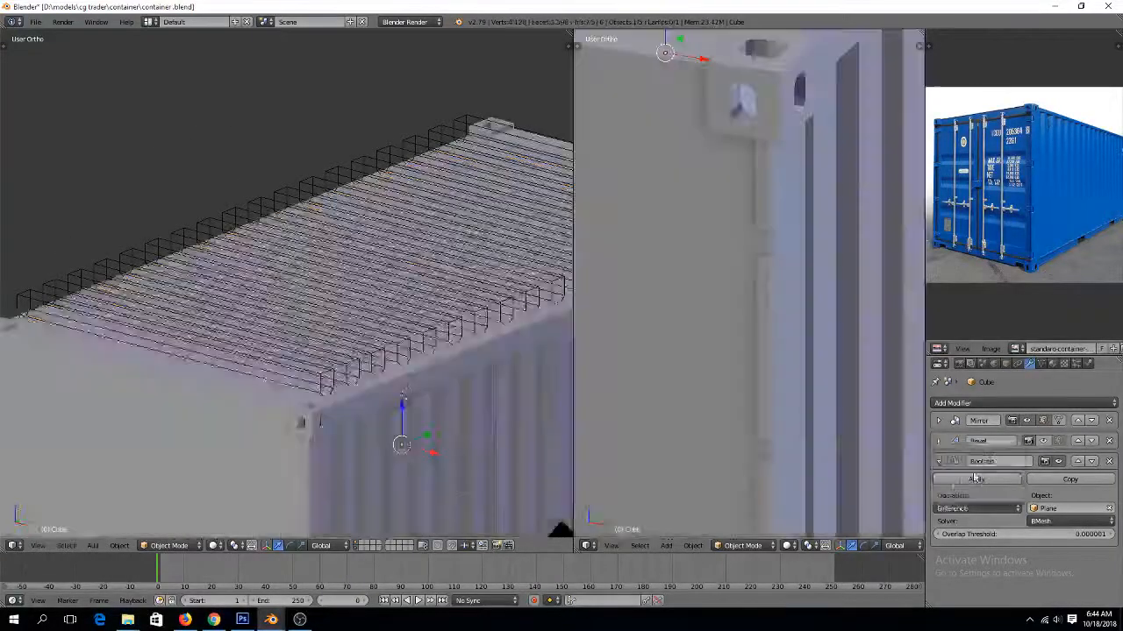
Select the cutter array and lower it slightly along Z so it cuts grooves into the roof
scroll(290, 369, up, 2)
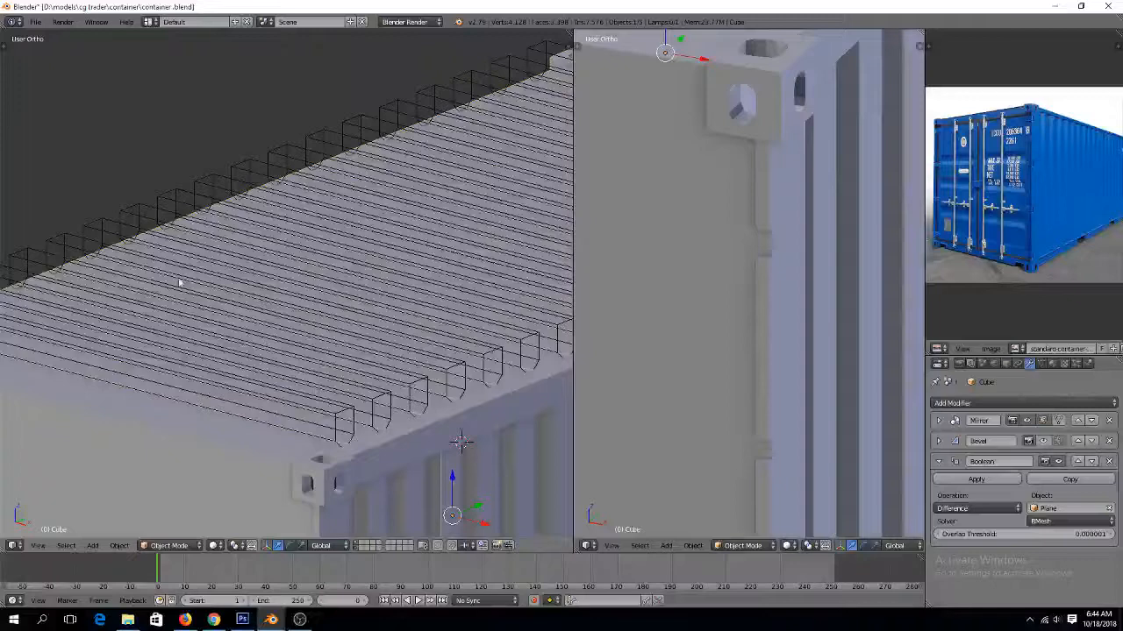
right_click(211, 275)
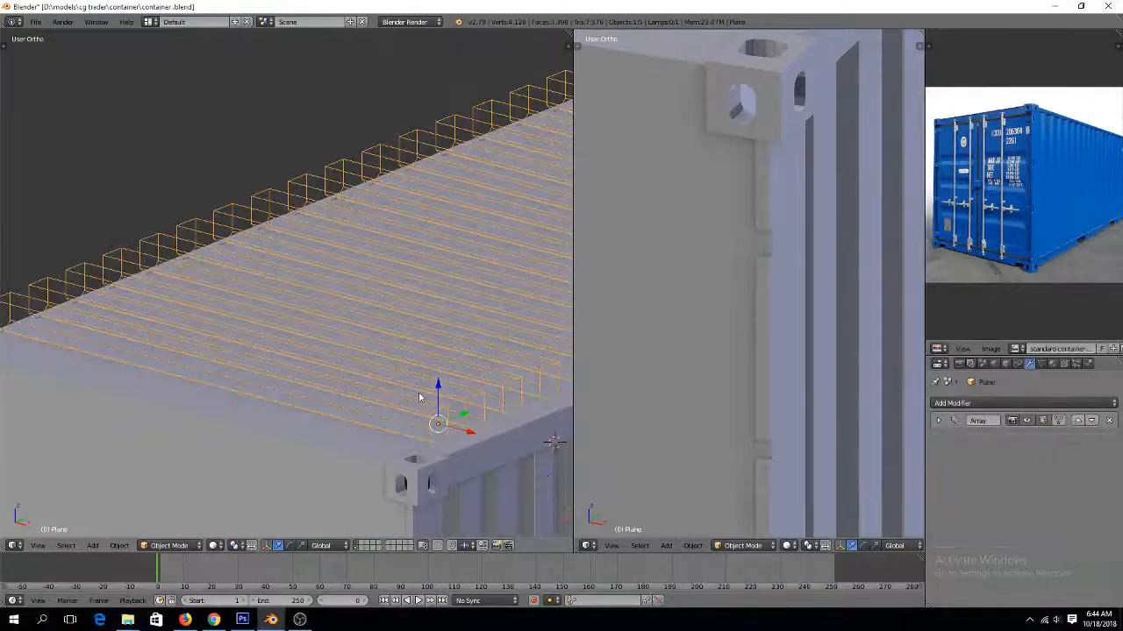
drag(440, 384, 442, 389)
scroll(399, 330, down, 2)
middle_drag(399, 330, 405, 364)
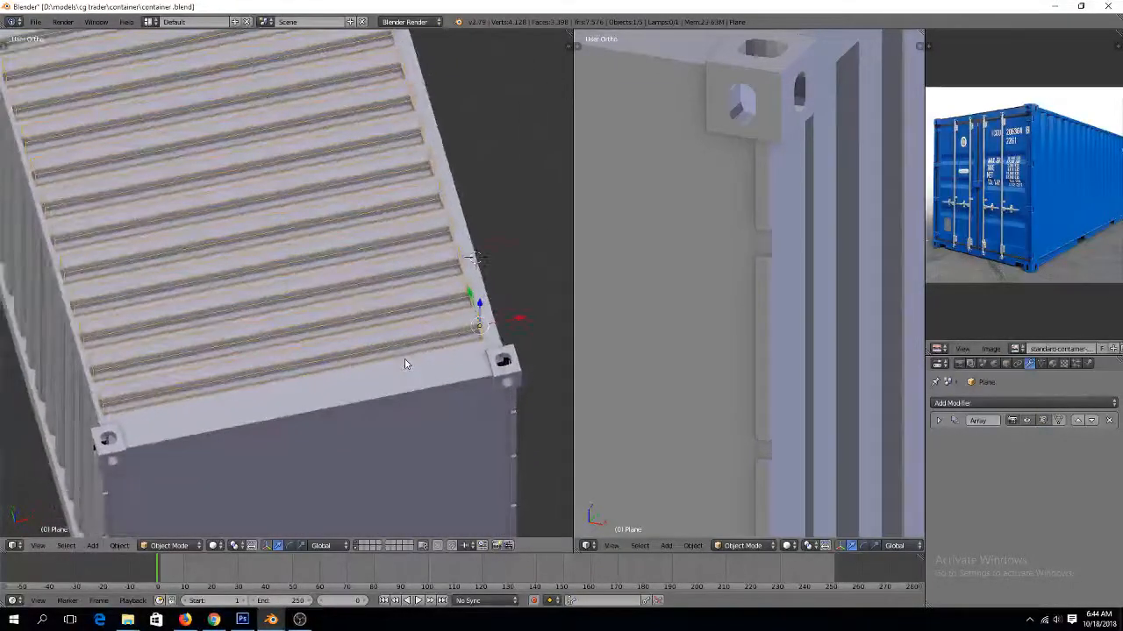
In top view, shift the cutter array about 0.10 along X to centre the grooves across the roof
key(KP_7)
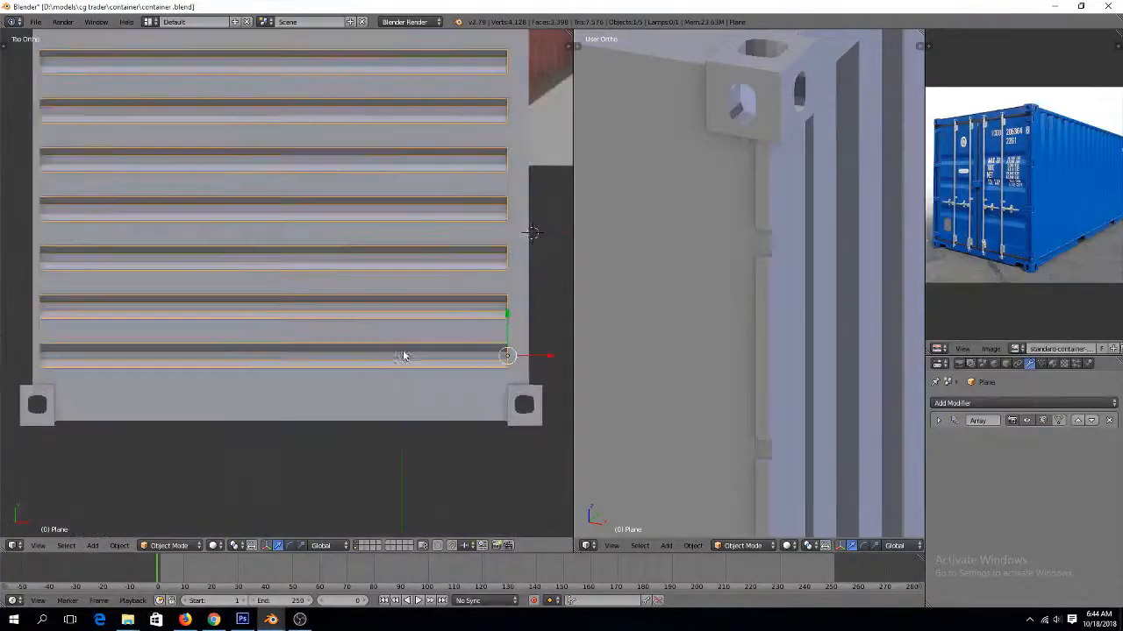
key(g)
key(x)
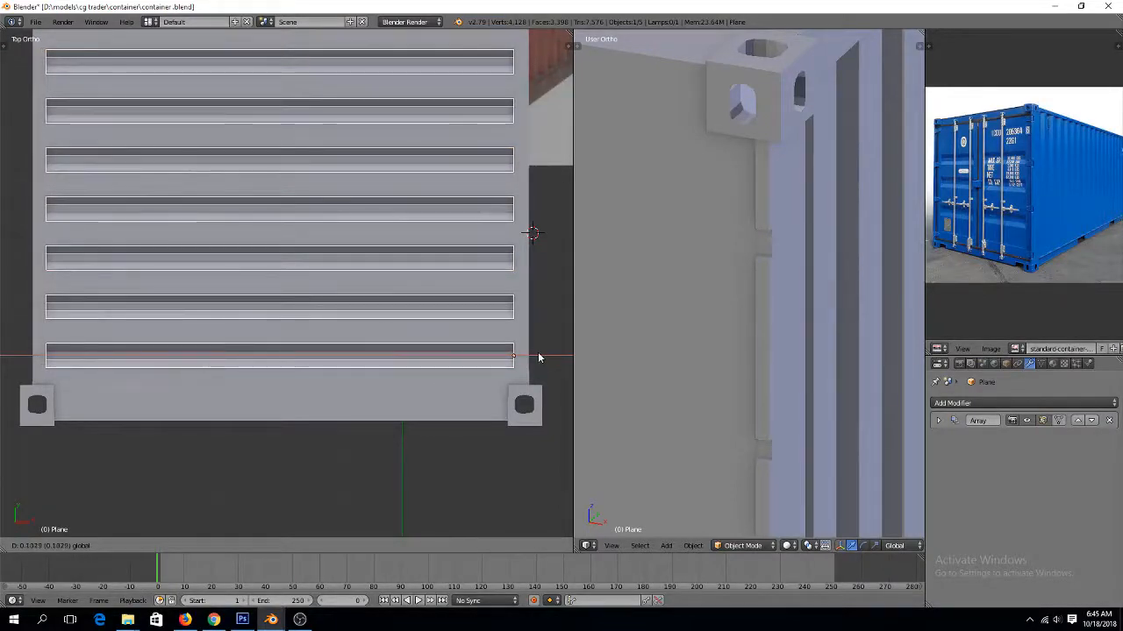
click(539, 358)
middle_drag(527, 382, 511, 277)
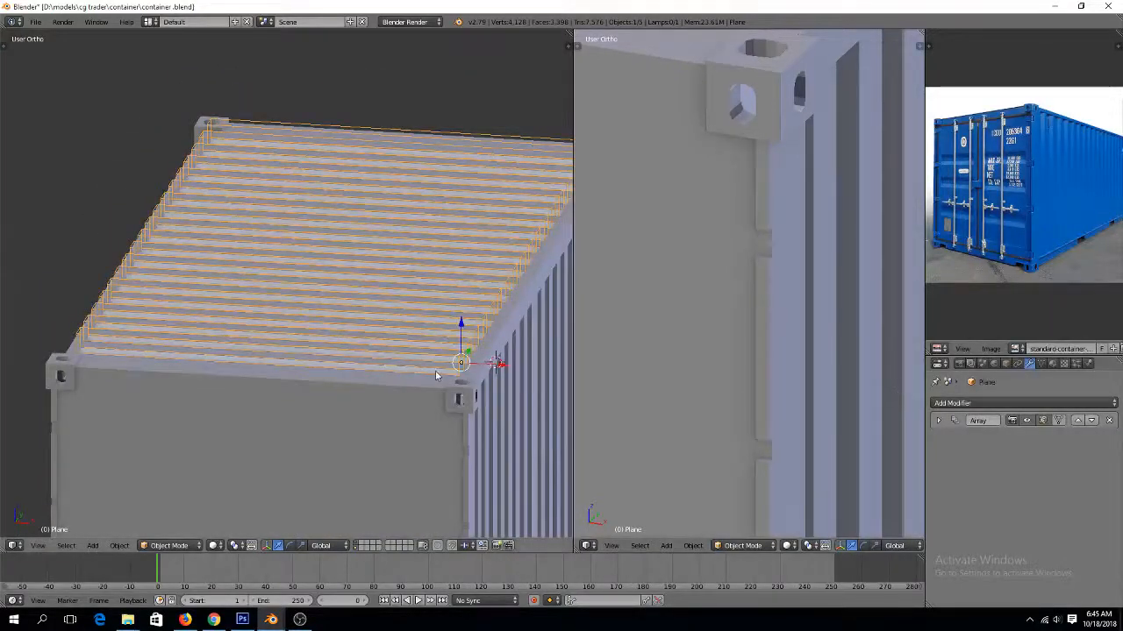
Try to apply the container's Boolean modifier and inspect the roof, then undo the application
key(KP_3)
scroll(356, 435, up, 2)
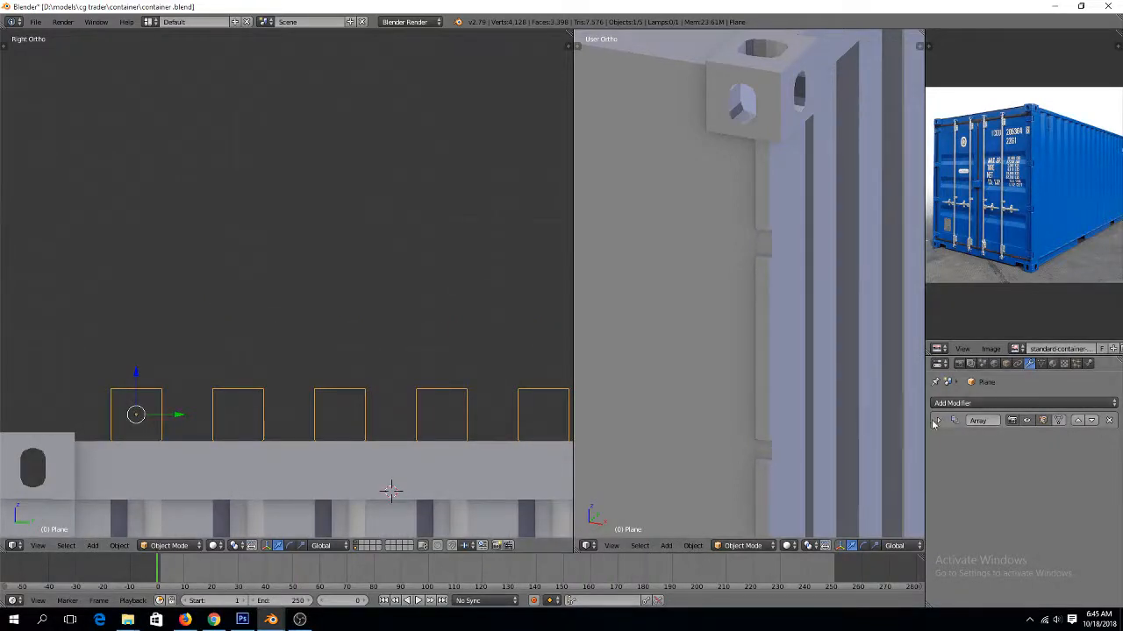
right_click(428, 452)
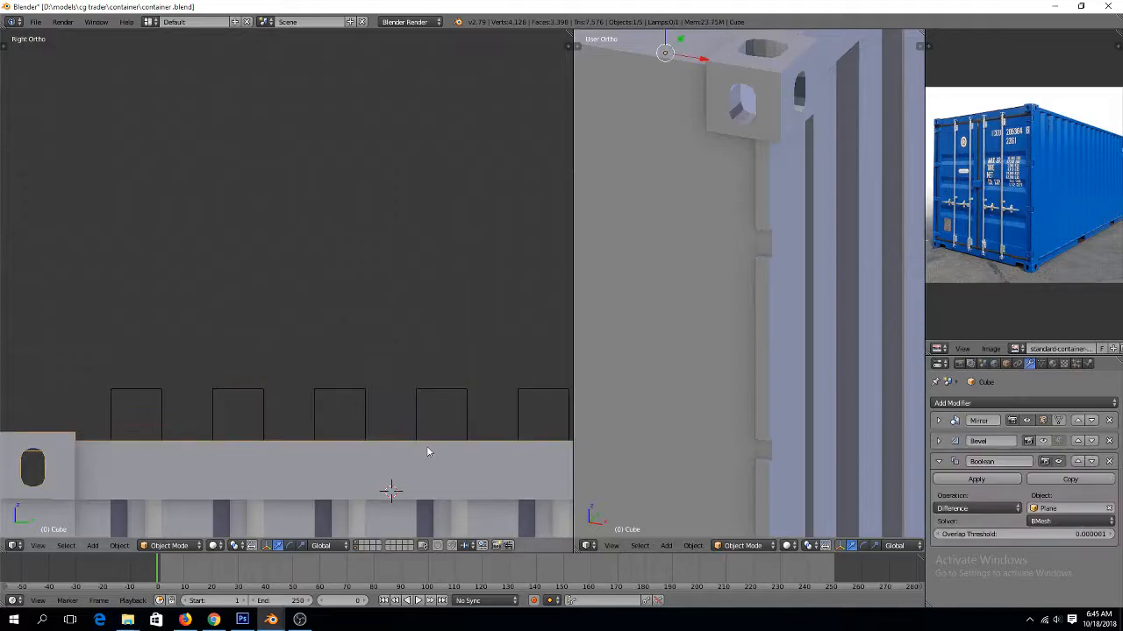
click(971, 482)
middle_drag(285, 353, 325, 388)
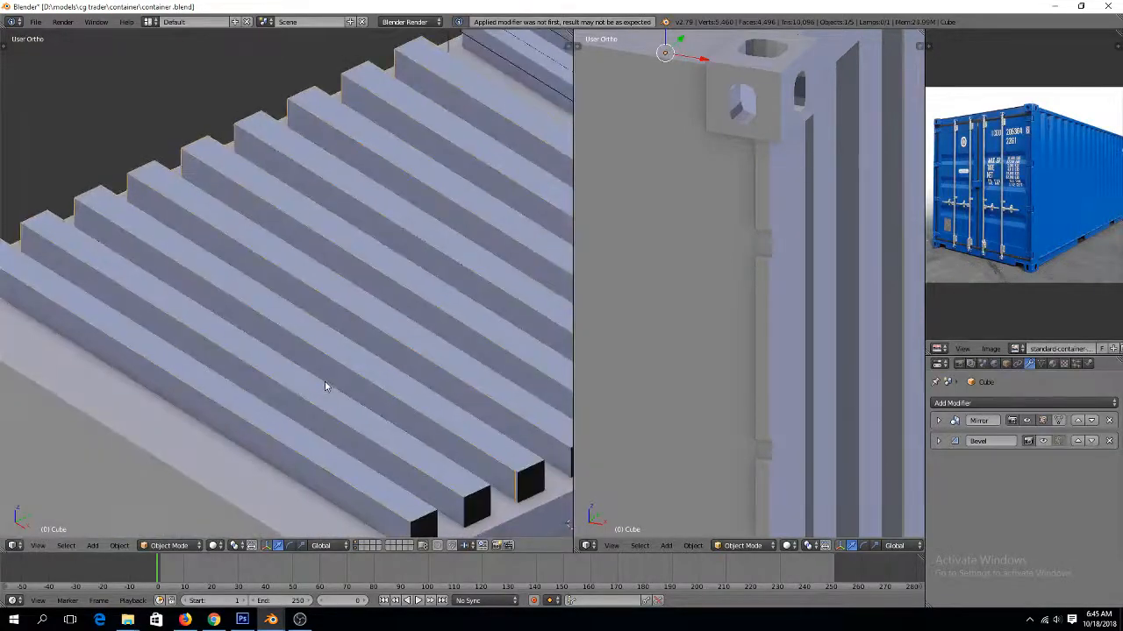
key(z)
key(z)
scroll(326, 371, down, 2)
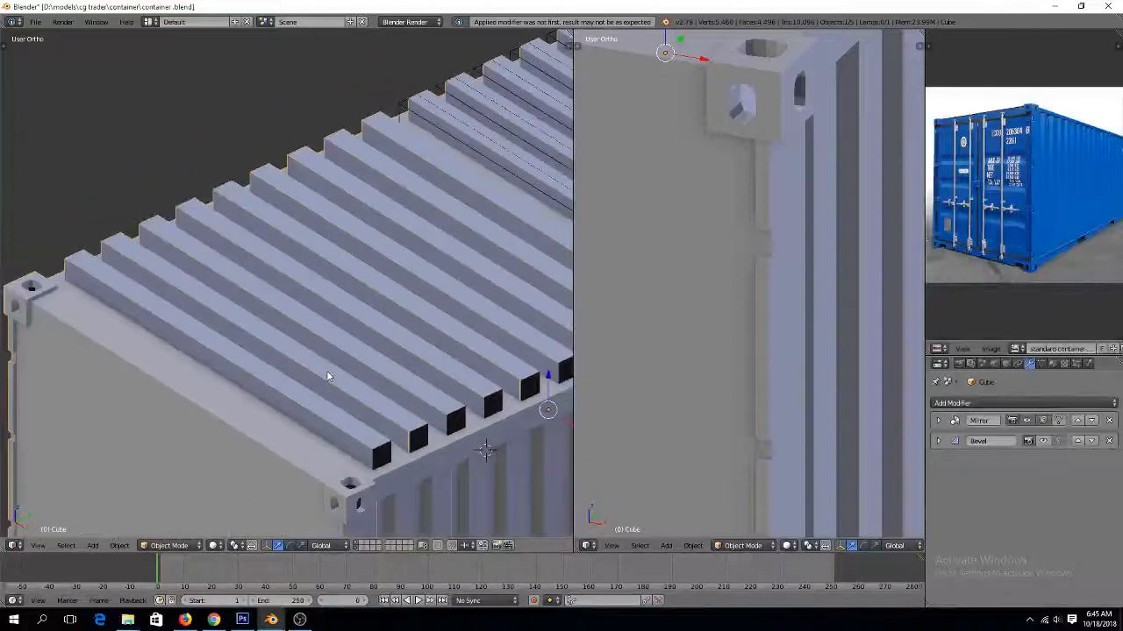
key(ctrl+z)
key(ctrl+z)
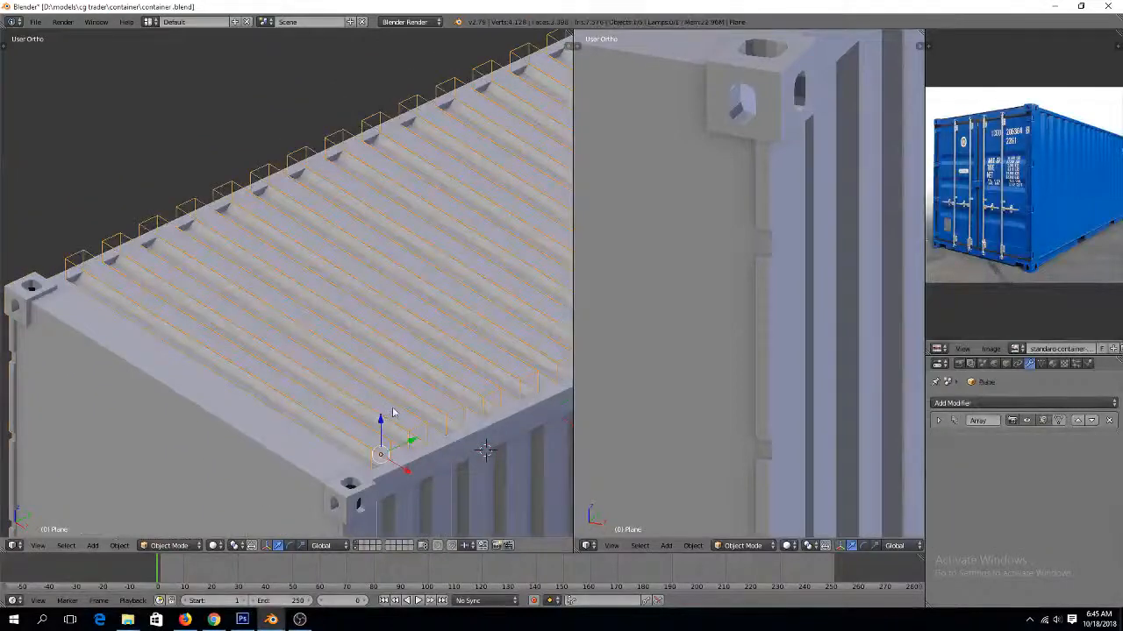
Select the container and turn off the viewport display of its Mirror modifier
right_click(735, 493)
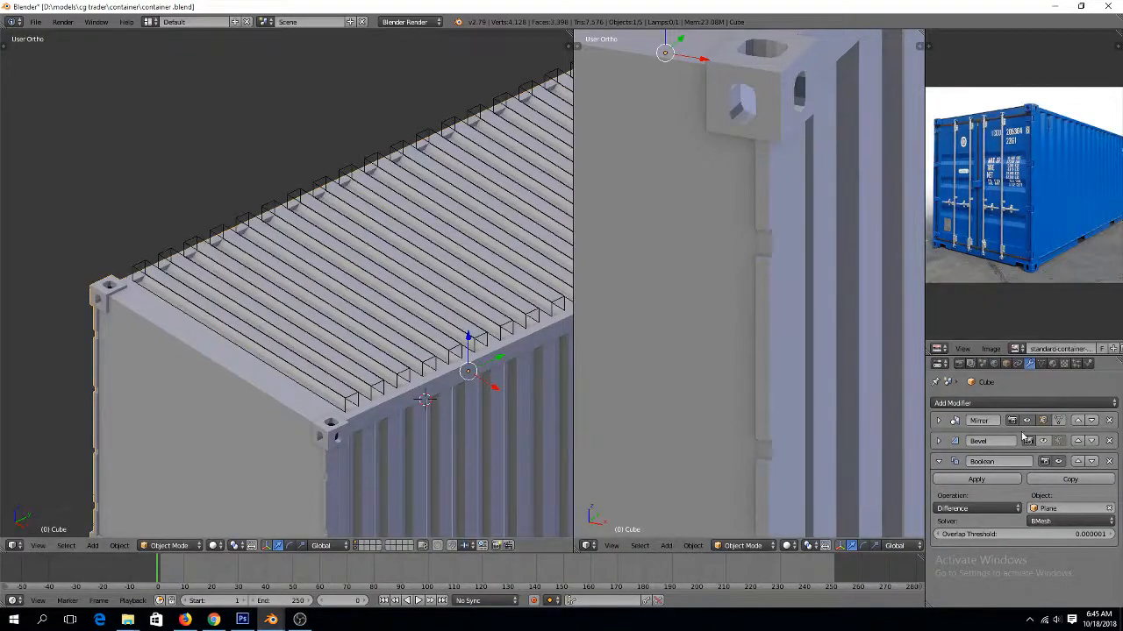
click(1028, 422)
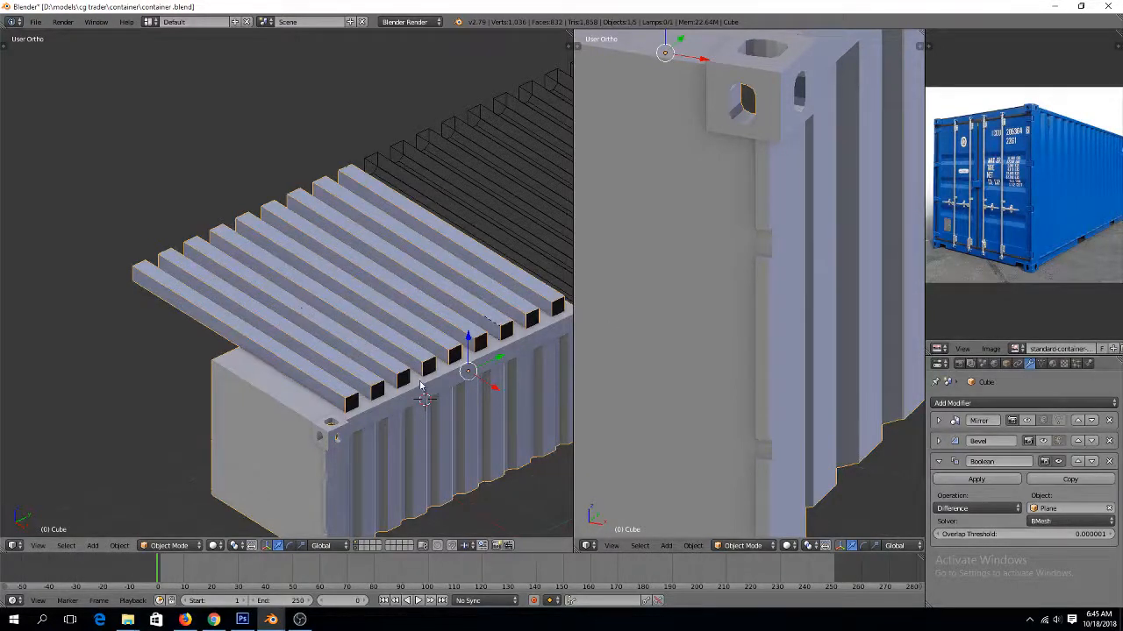
key(g)
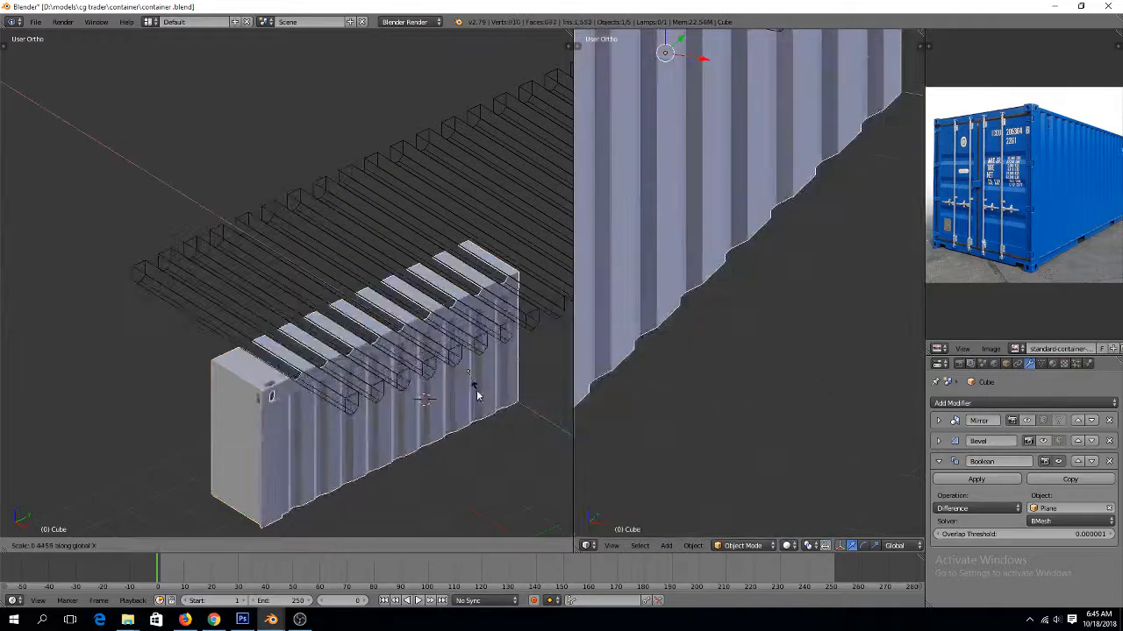
right_click(480, 394)
Select the cutter array and scale it to about 0.49 along X so it spans one half of the roof
right_click(267, 278)
key(s)
key(y)
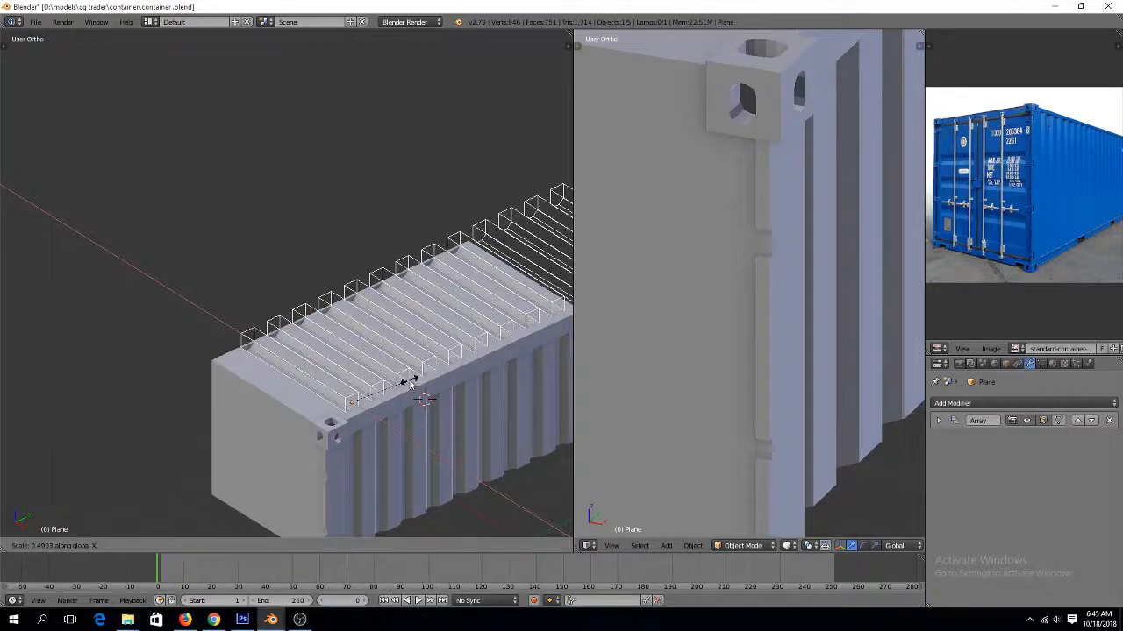
click(409, 380)
scroll(409, 380, up, 3)
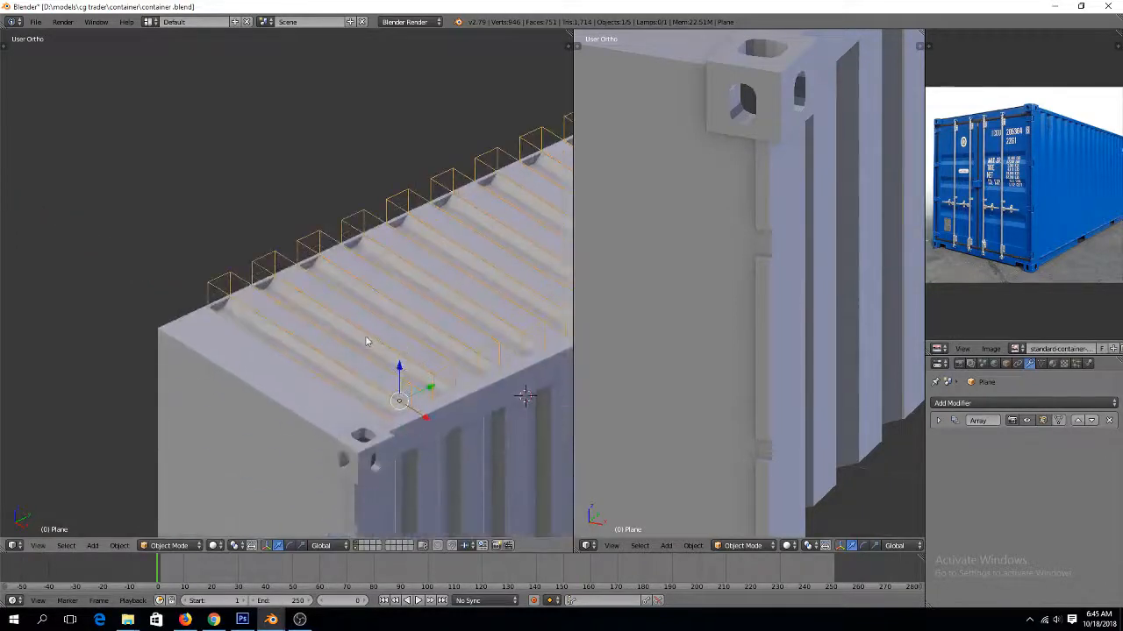
scroll(369, 342, up, 2)
middle_drag(371, 342, 456, 365)
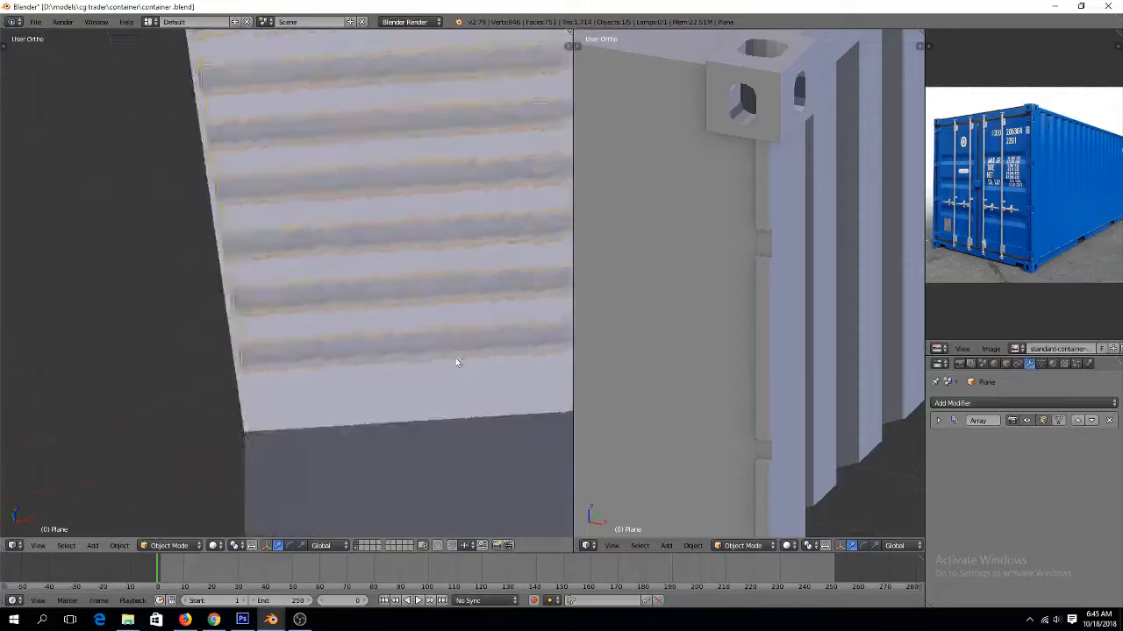
Apply the container's Boolean modifier and delete the cutter array
right_click(511, 390)
click(1004, 481)
scroll(418, 279, down, 4)
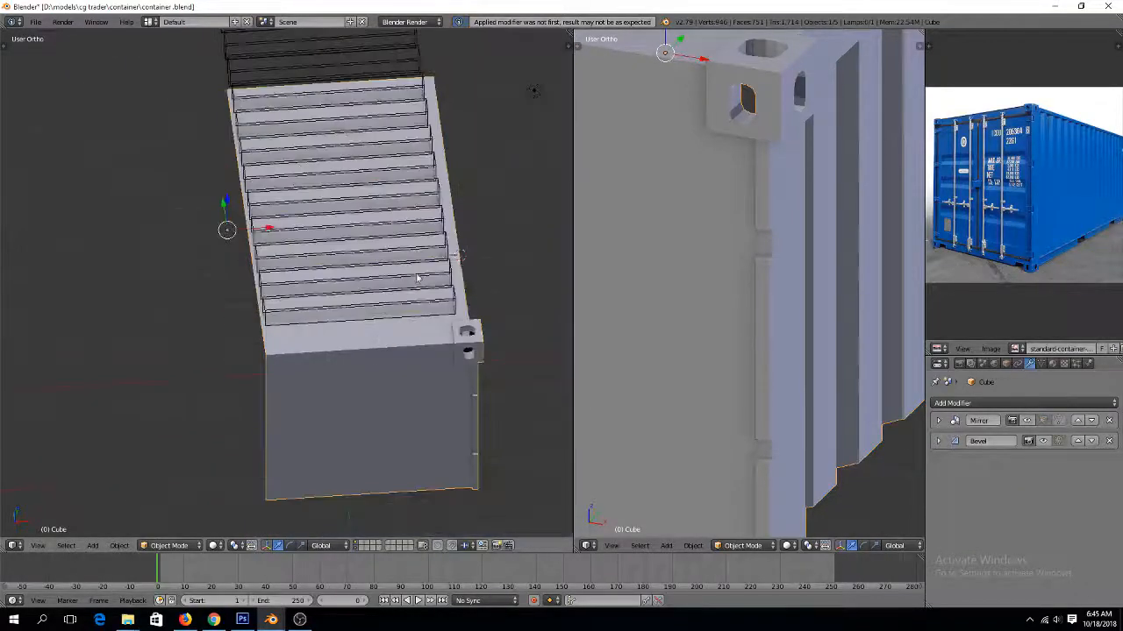
right_click(365, 66)
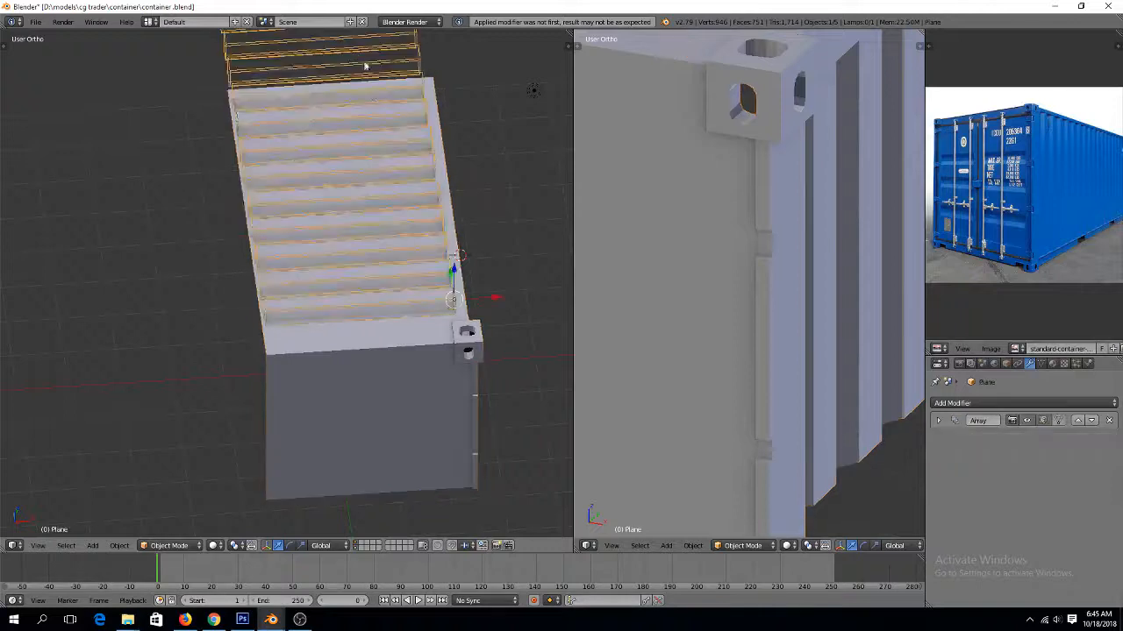
click(355, 544)
Select the container and turn the viewport display of its Mirror modifier back on
middle_drag(434, 297, 327, 318)
right_click(328, 317)
scroll(383, 358, down, 3)
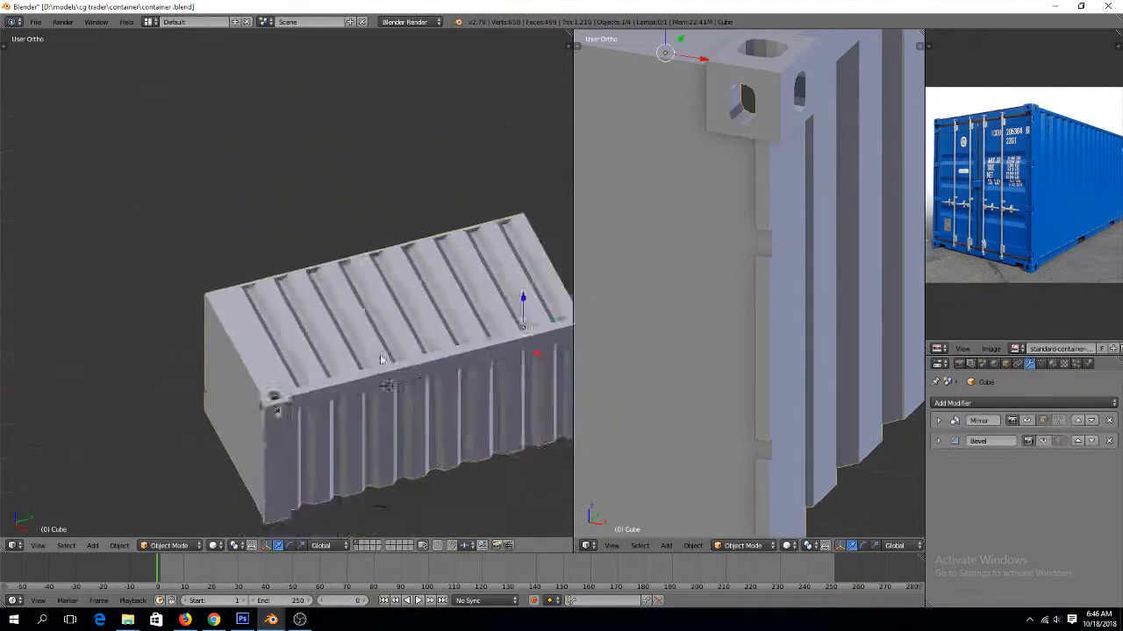
click(1029, 421)
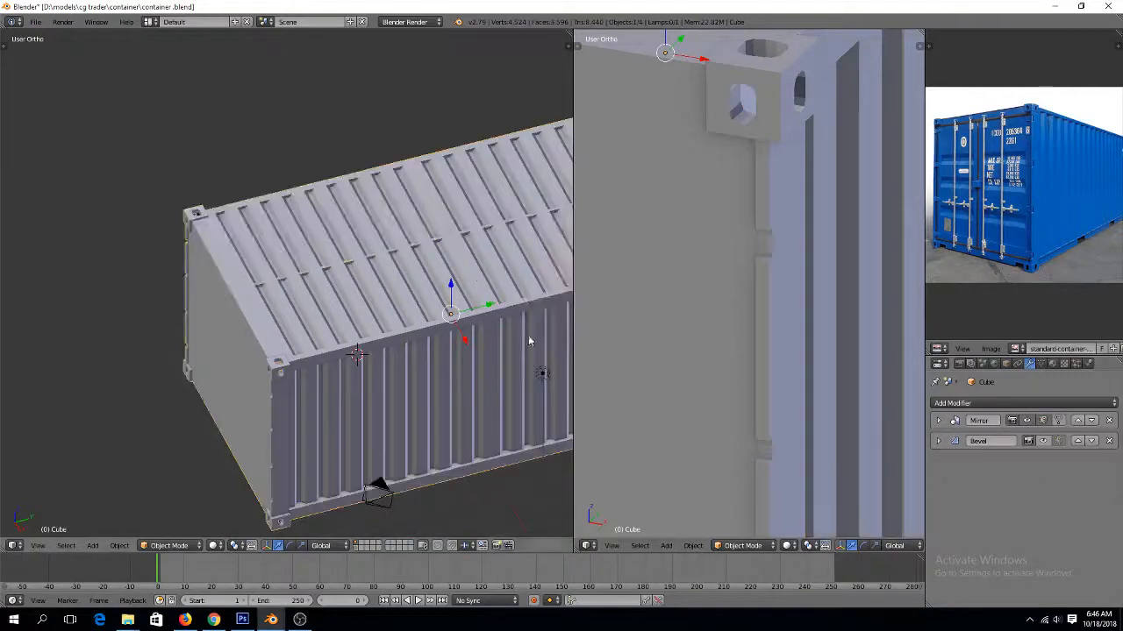
In Edit Mode, delete the selected faces closing the groove ends along the roof's centre seam
scroll(434, 342, up, 4)
key(Tab)
scroll(422, 369, up, 2)
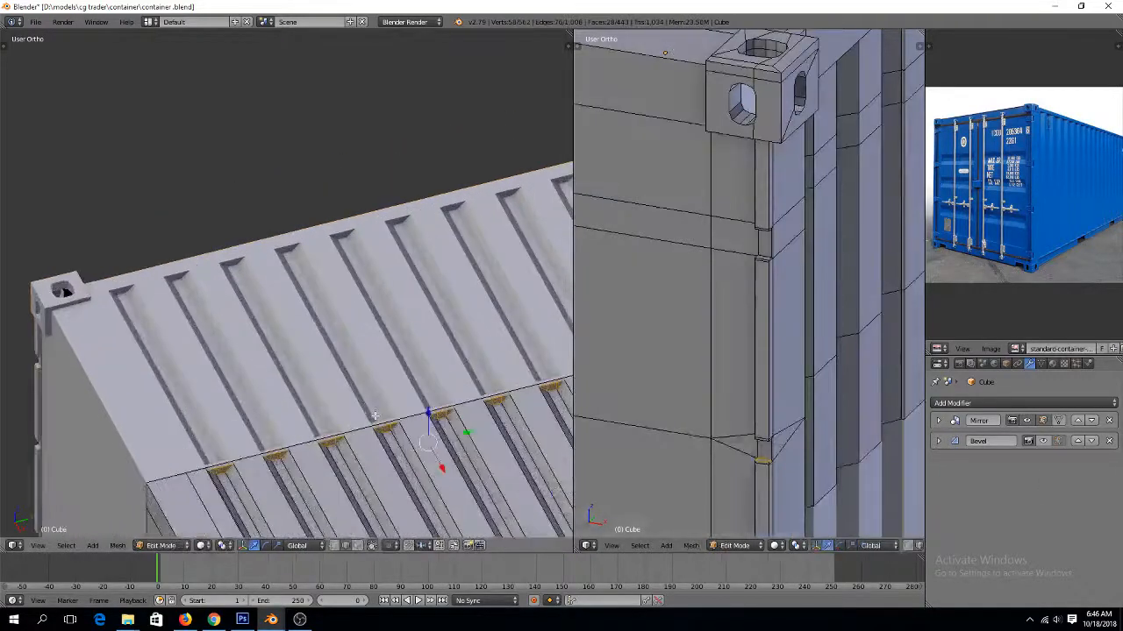
scroll(305, 449, up, 3)
key(x)
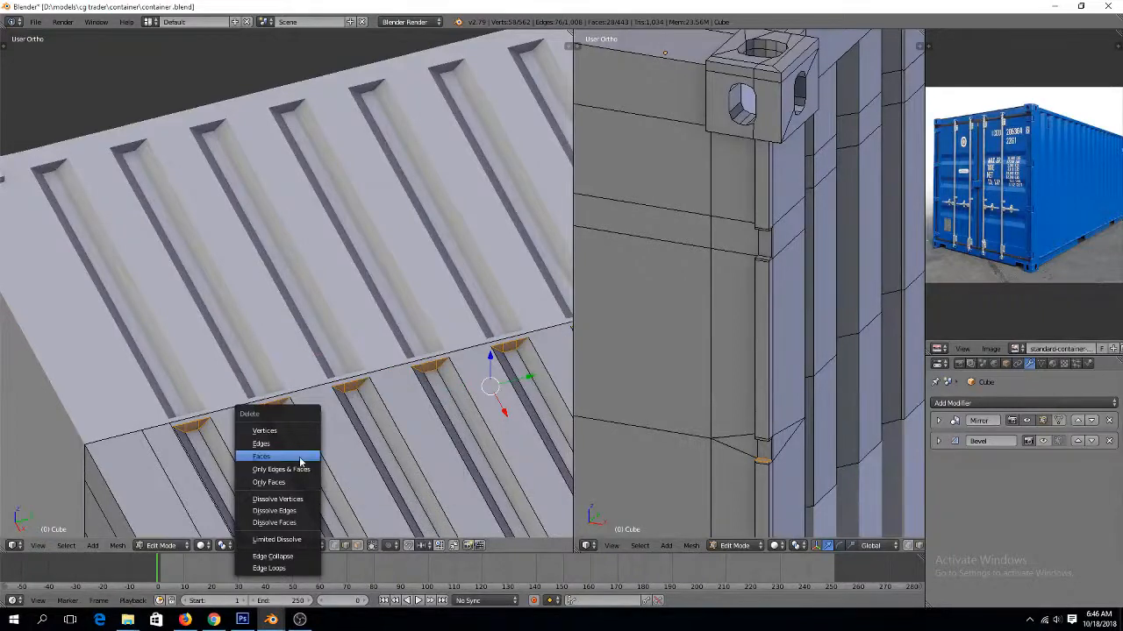
click(298, 458)
In edge selection mode, try to delete the edge along the roof's centre seam, then undo the deletion
key(ctrl+Tab)
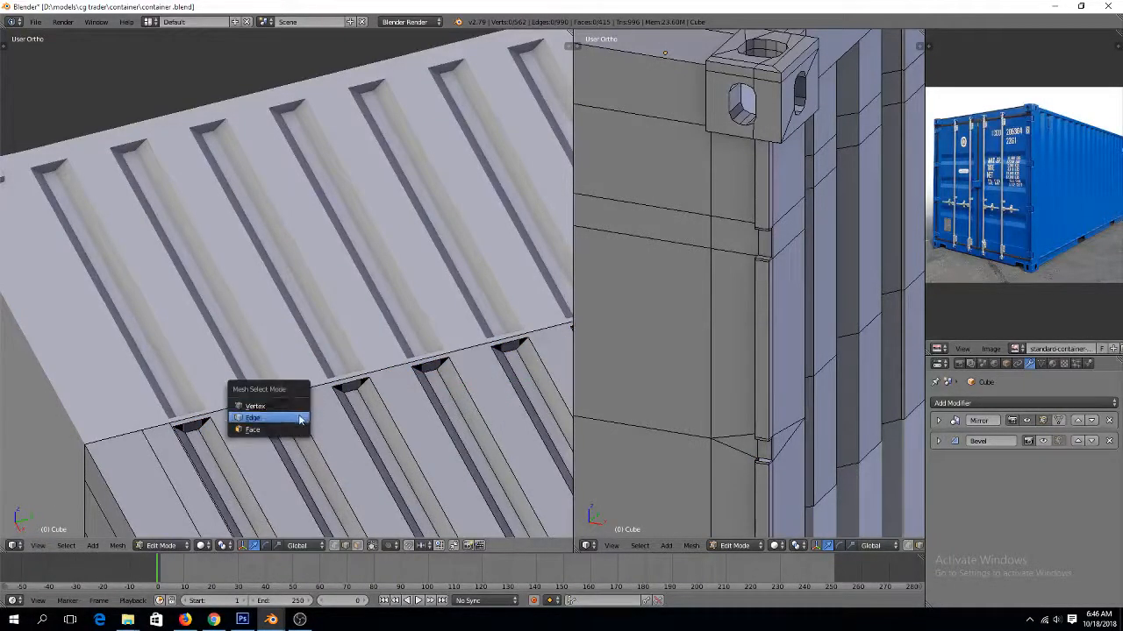
click(301, 418)
alt+right_click(325, 383)
key(x)
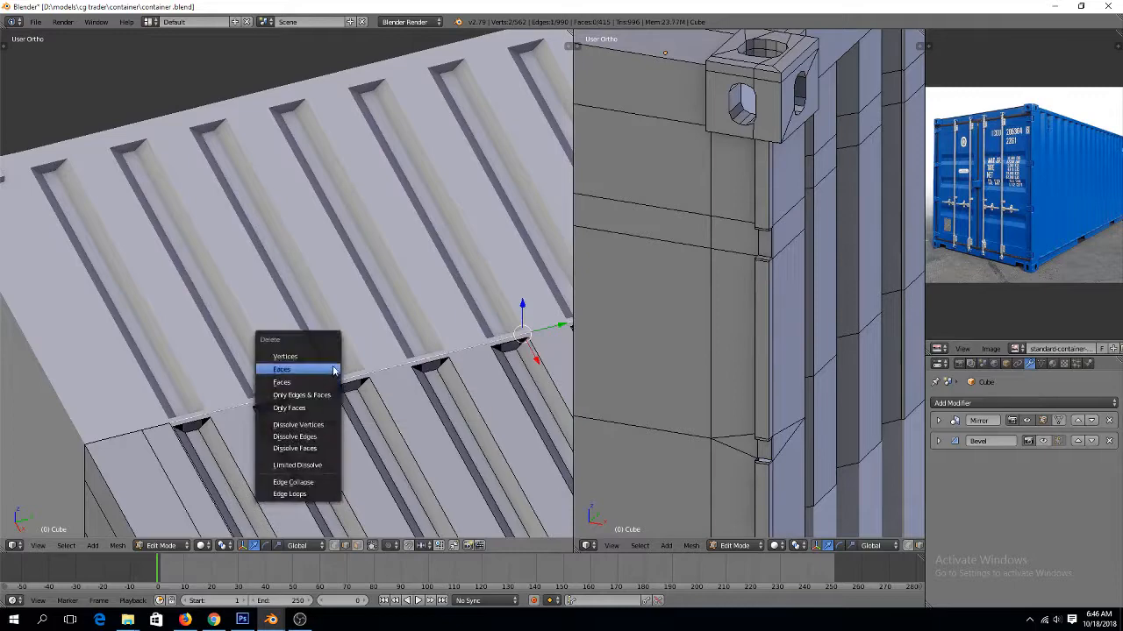
click(336, 370)
key(ctrl+z)
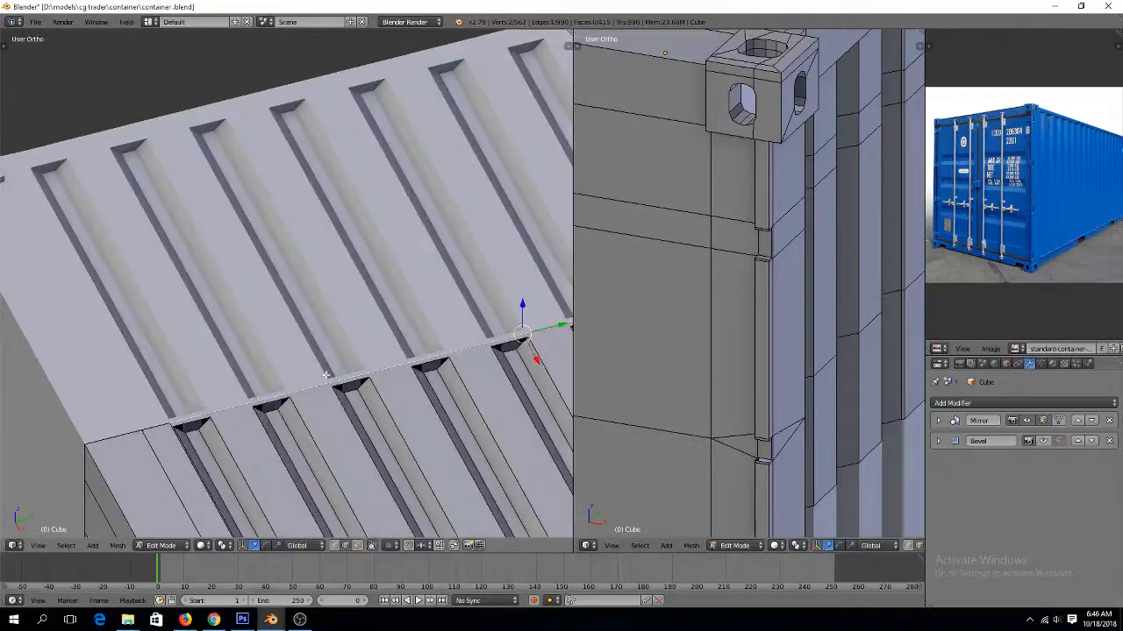
Show the mesh in wireframe from the top with vertex selection, and expand the Mirror modifier's settings
key(KP_7)
scroll(325, 377, down, 2)
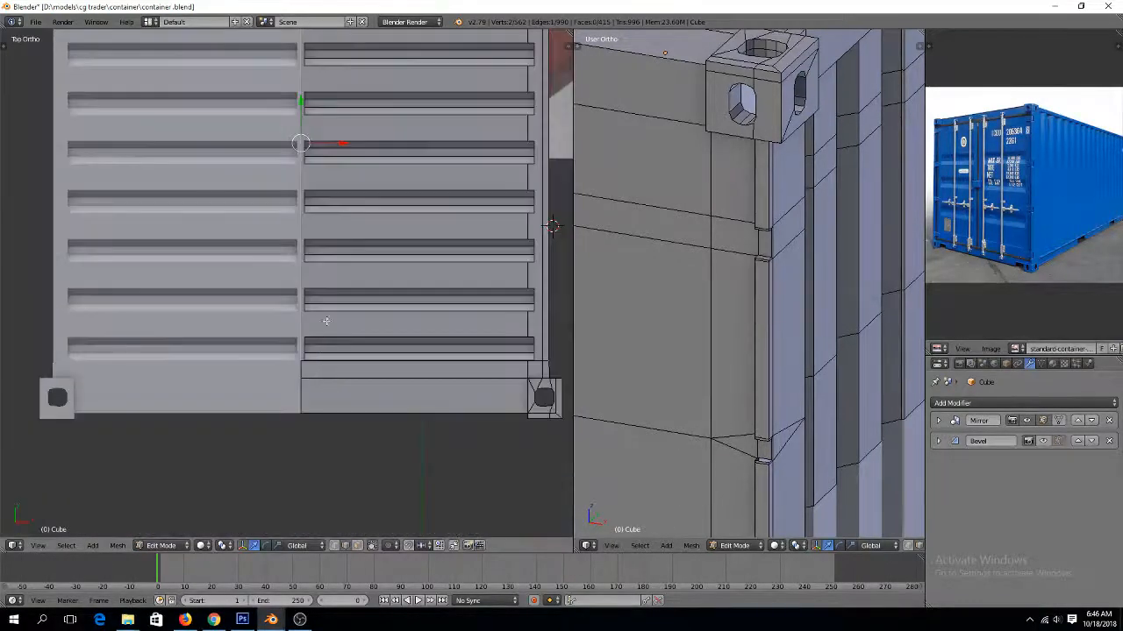
key(ctrl+Tab)
key(Escape)
key(z)
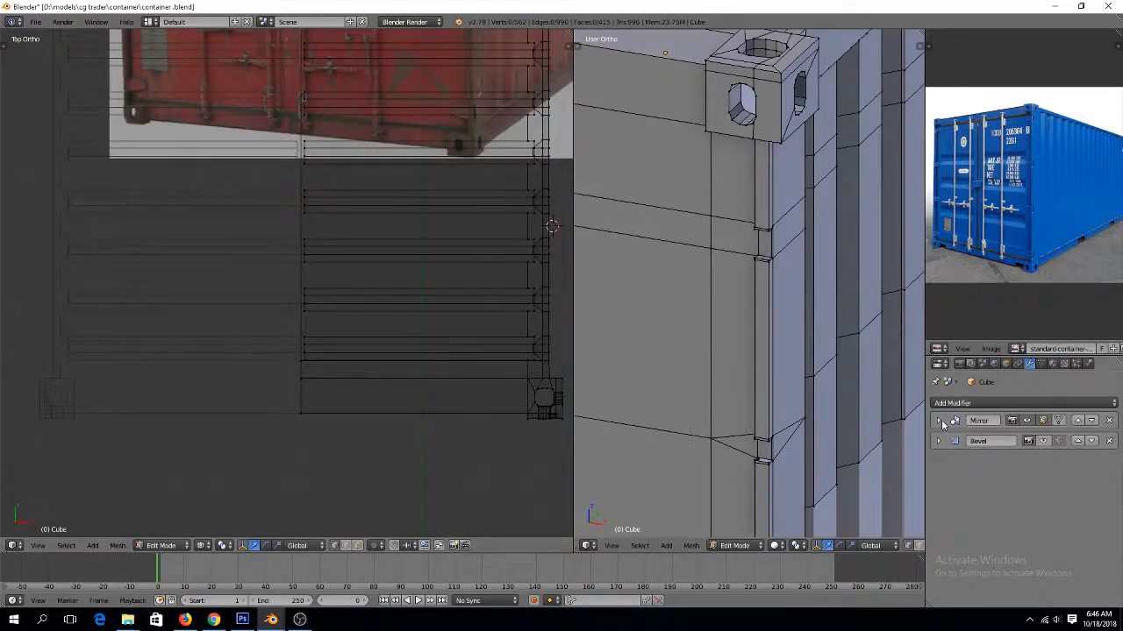
click(938, 422)
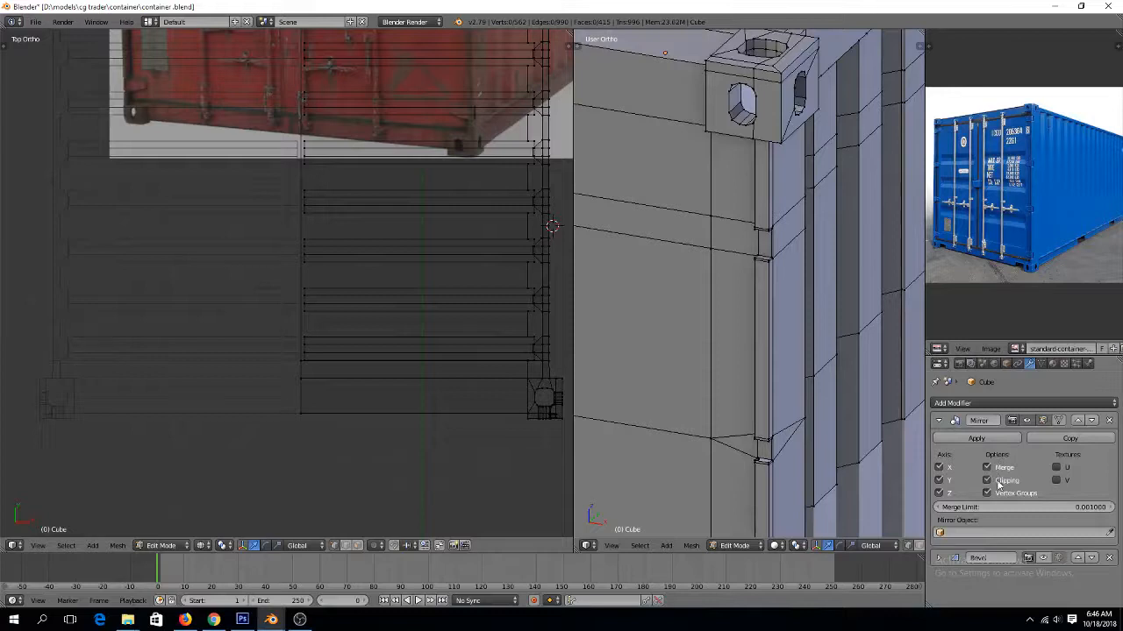
key(alt+Tab)
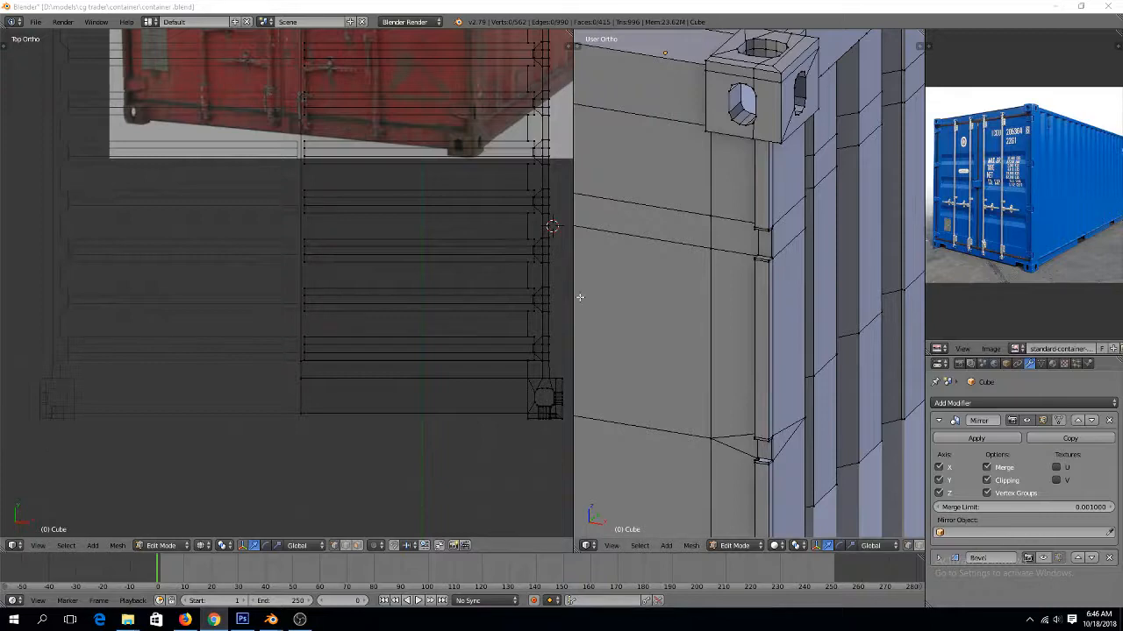
click(476, 252)
Box-select the groove-end vertices along the roof's centre seam and move them along X onto the mirror plane
scroll(346, 205, down, 4)
scroll(345, 205, down, 1)
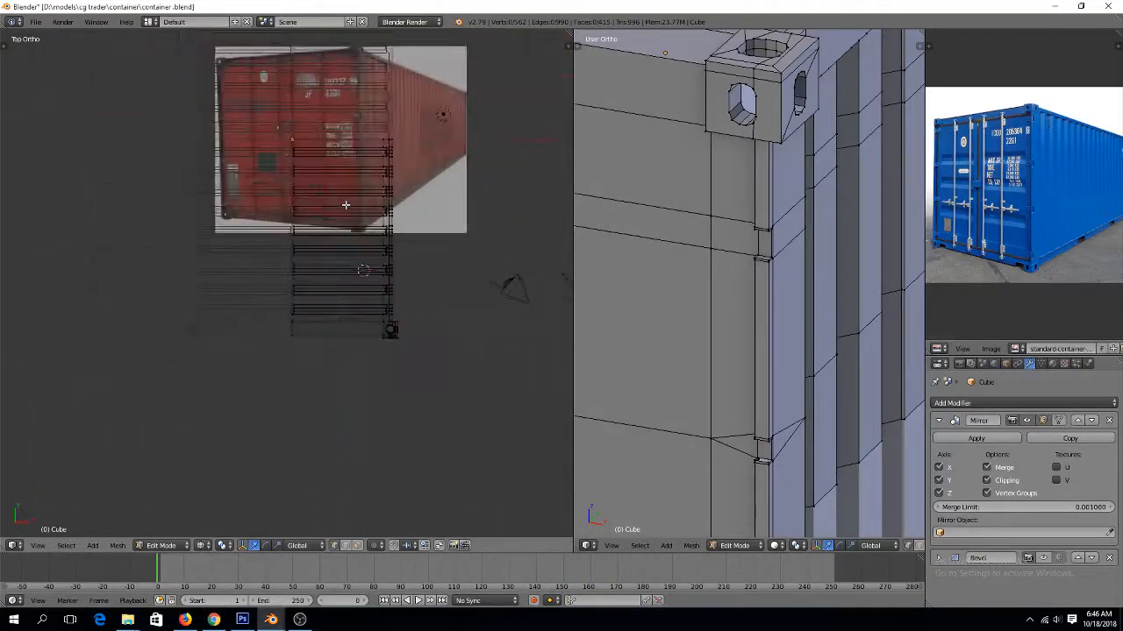
key(b)
drag(289, 100, 313, 332)
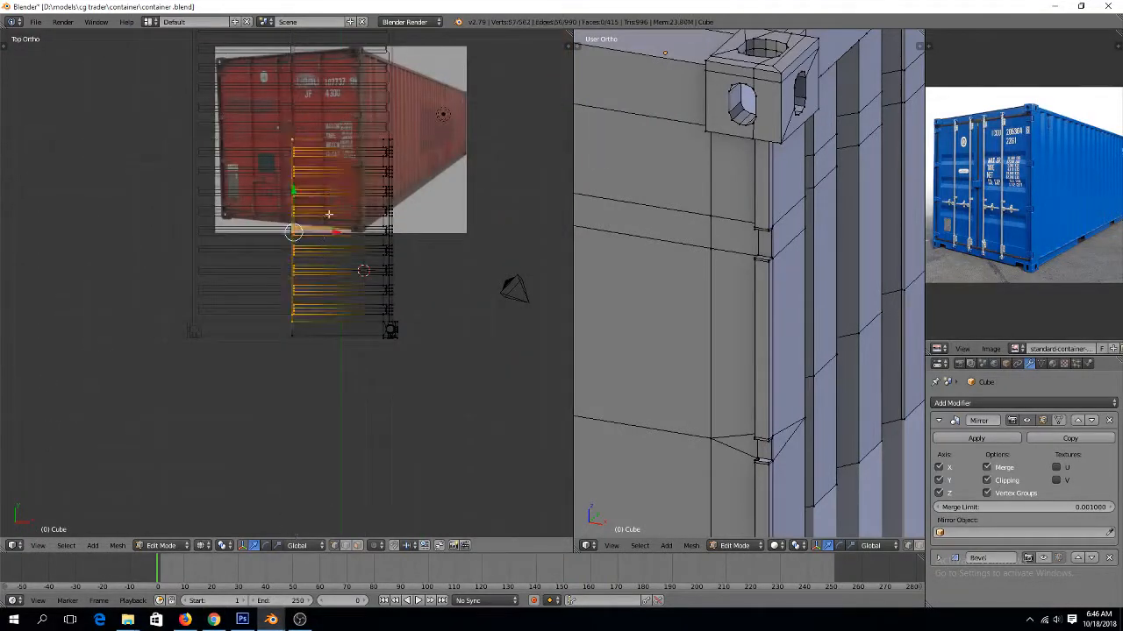
scroll(333, 217, up, 3)
drag(342, 195, 290, 198)
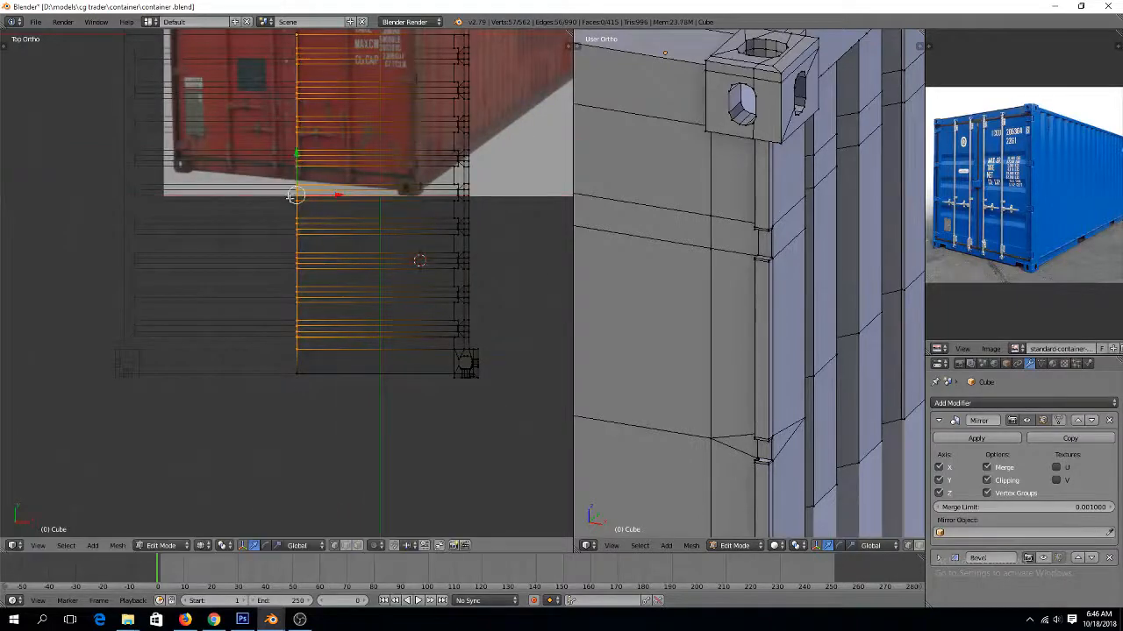
middle_drag(386, 296, 303, 216)
scroll(355, 282, up, 5)
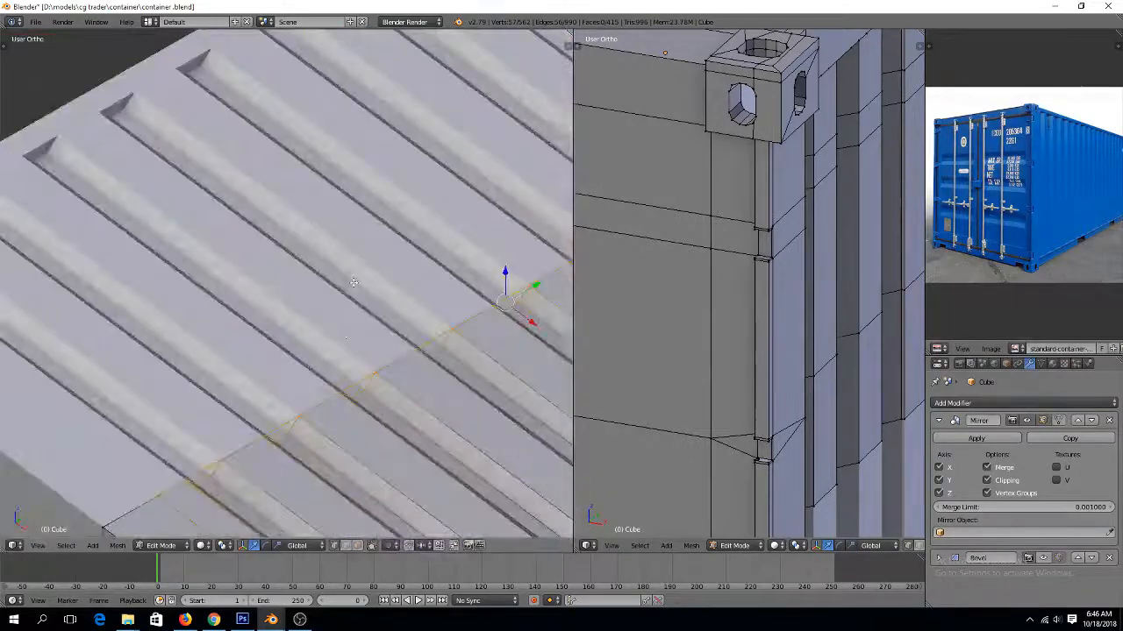
Try to delete the seam edge between the first two grooves and its vertices, then undo the deletions
key(a)
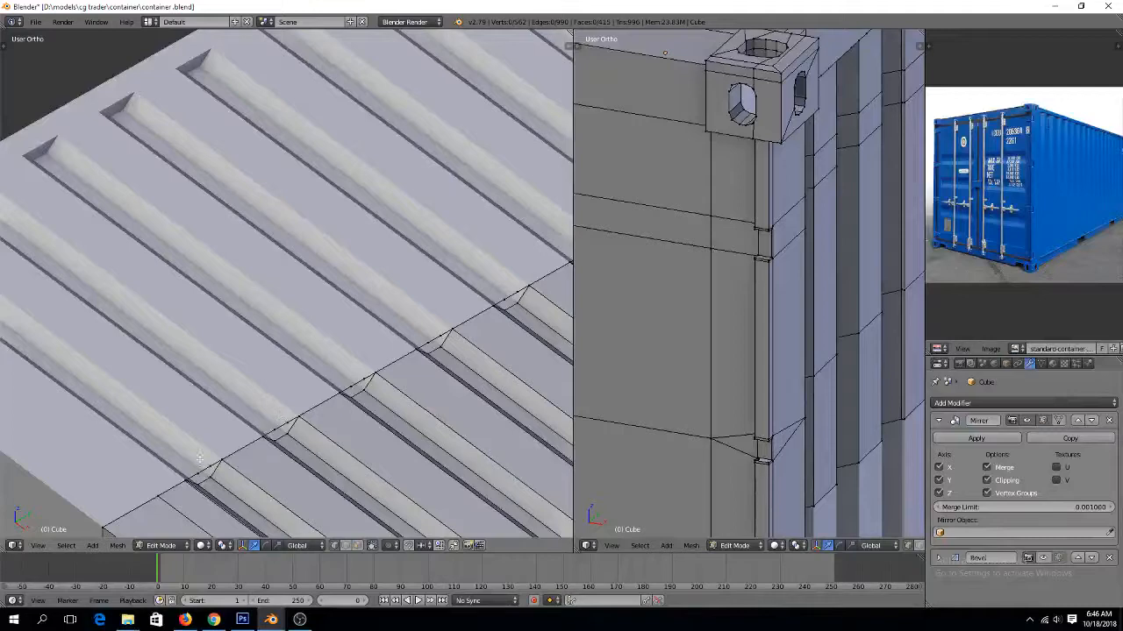
right_click(228, 455)
key(x)
click(228, 452)
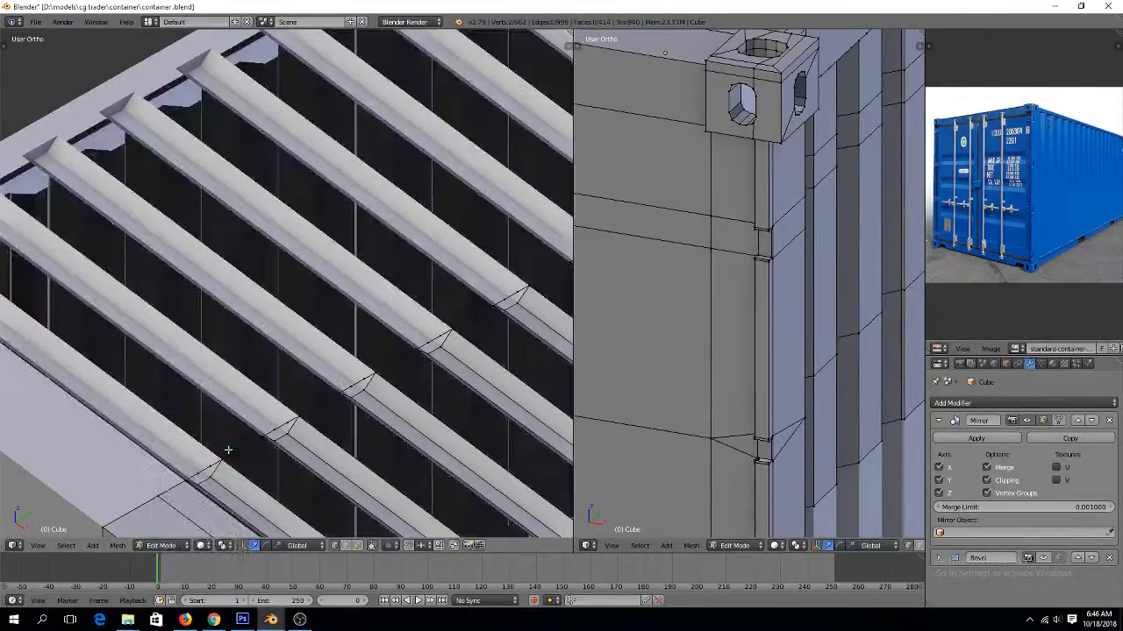
right_click(228, 450)
key(x)
click(234, 435)
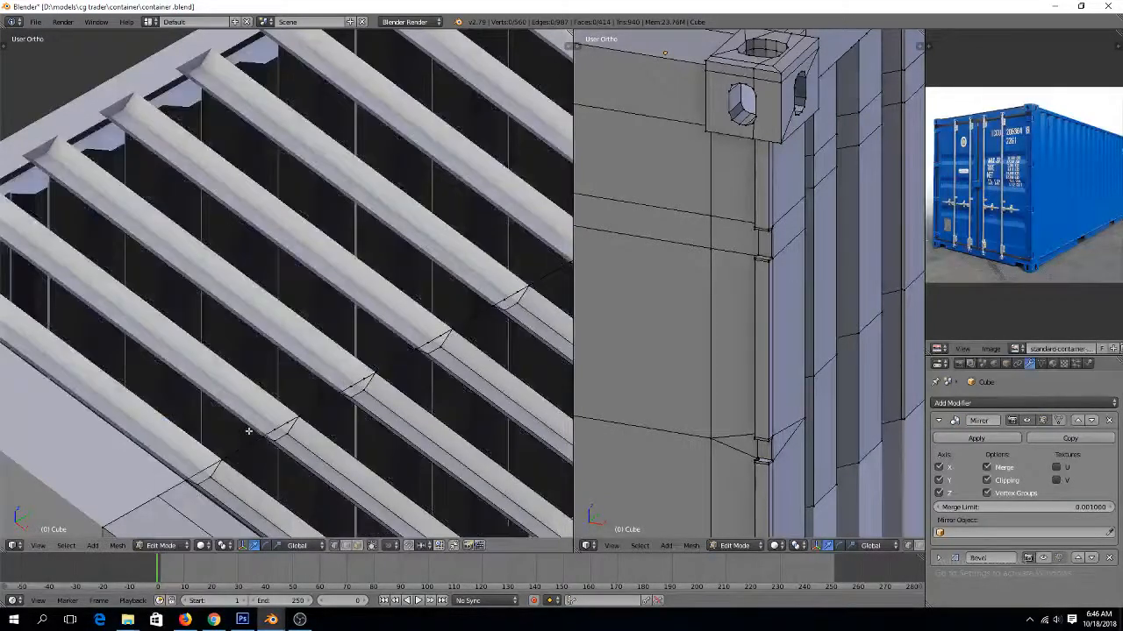
key(ctrl+z)
key(ctrl+z)
key(ctrl+z)
key(ctrl+z)
Select the whole container mesh and remove its duplicate vertices, then clear the selection
key(a)
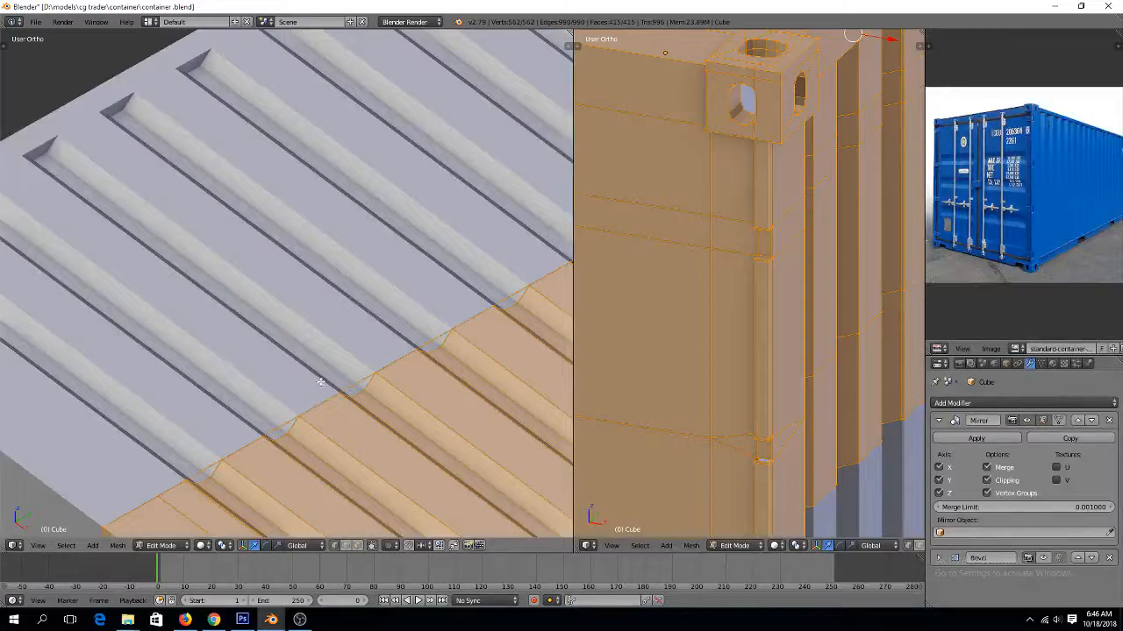
key(w)
click(325, 366)
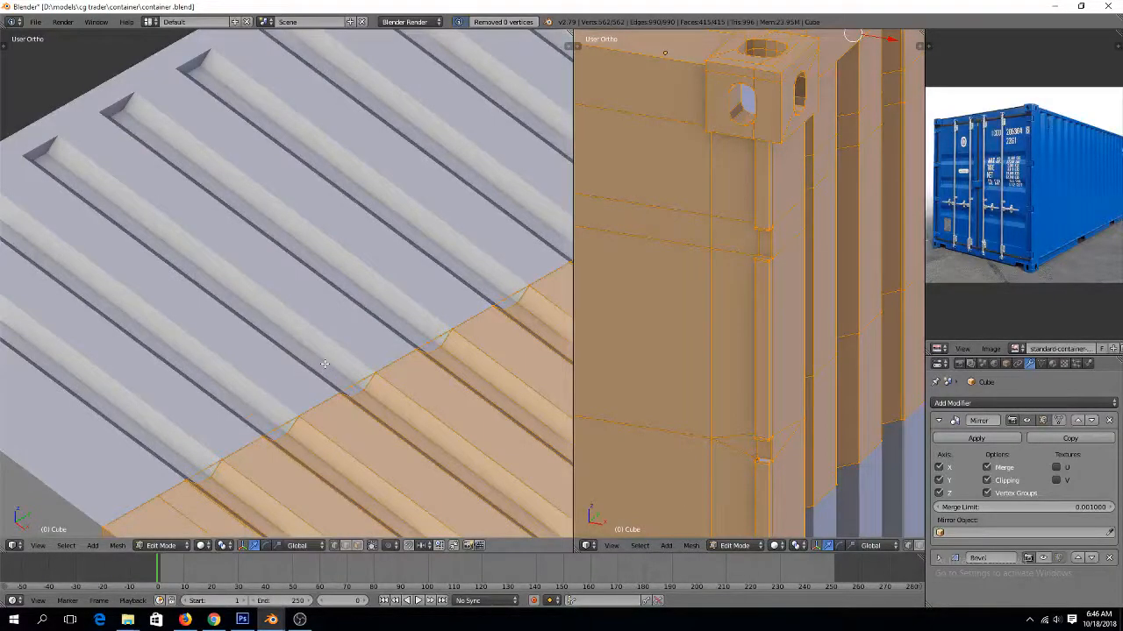
key(a)
Inspect the faces around the roof's centre seam using face selection mode and wireframe shading
middle_drag(324, 364, 358, 399)
key(ctrl+Tab)
click(360, 403)
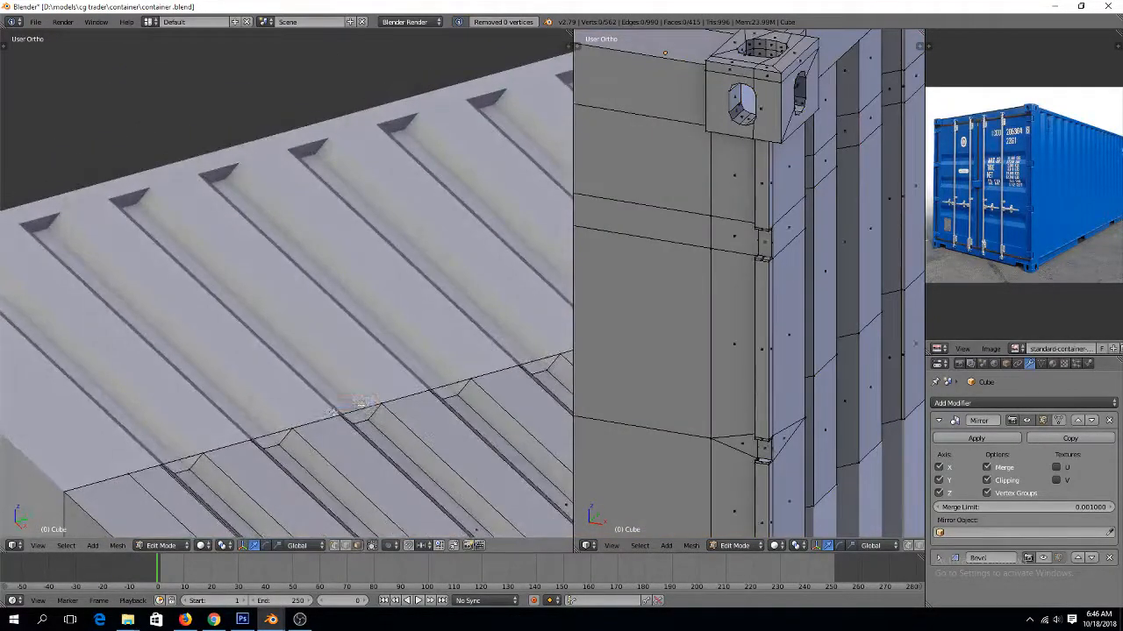
key(z)
key(z)
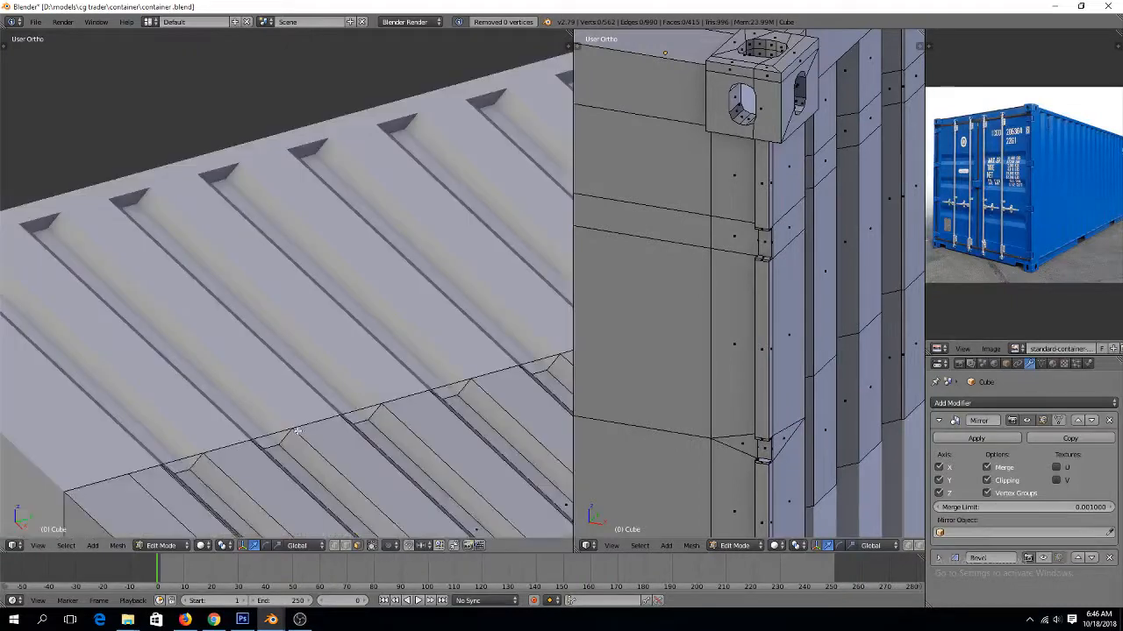
In vertex selection mode, try to delete the two seam vertices between the first grooves, then undo the deletion
key(ctrl+Tab)
click(293, 423)
key(ctrl+Tab)
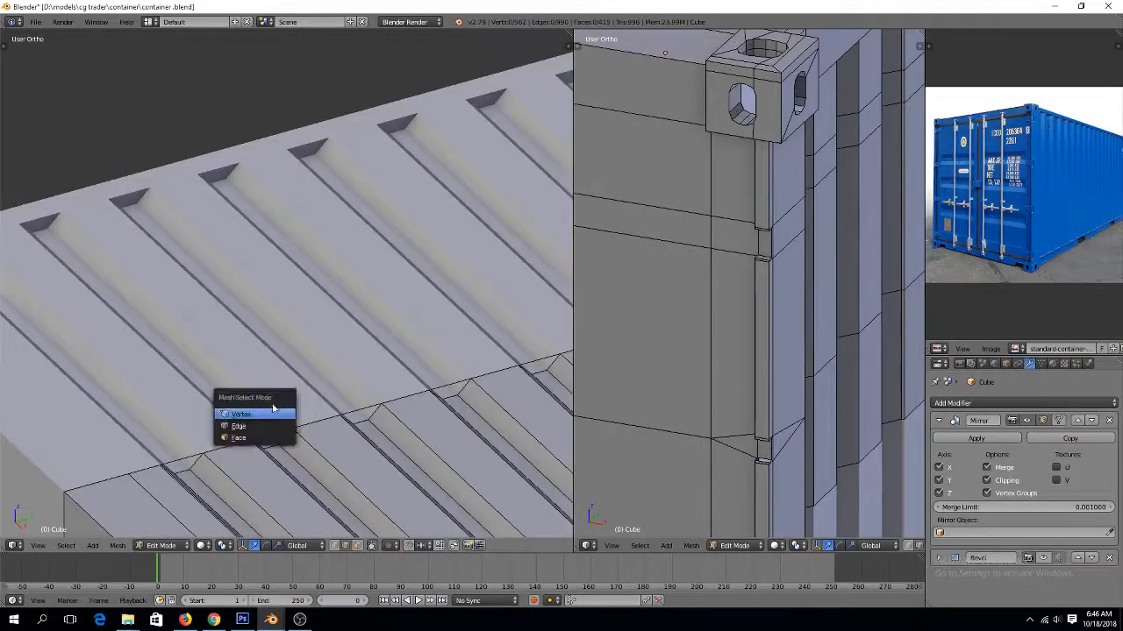
click(276, 411)
right_click(202, 452)
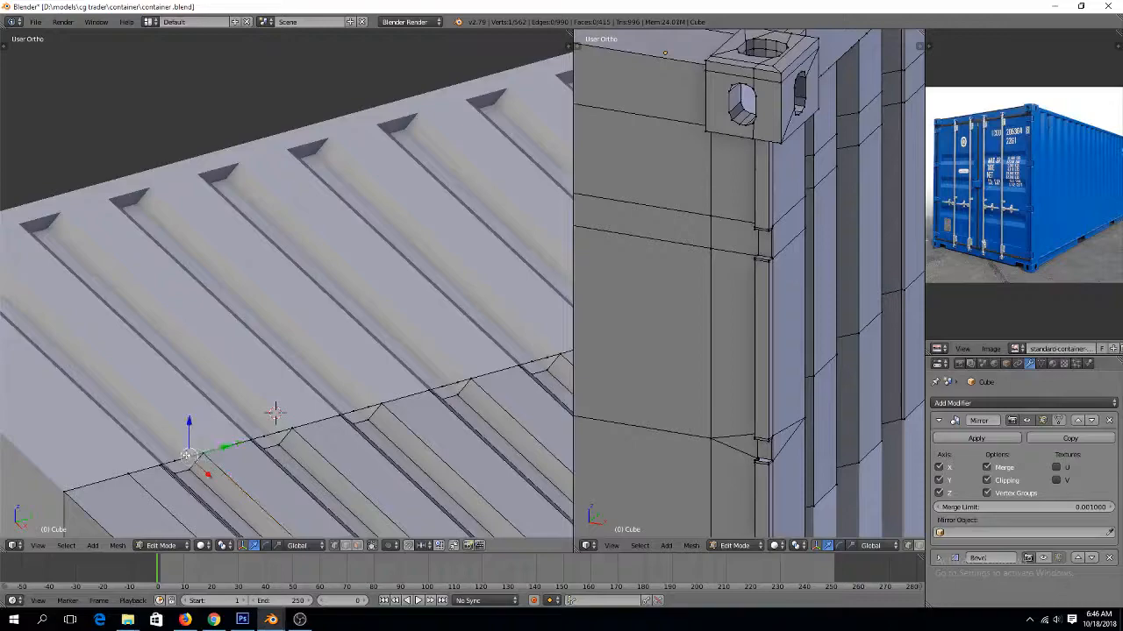
key(x)
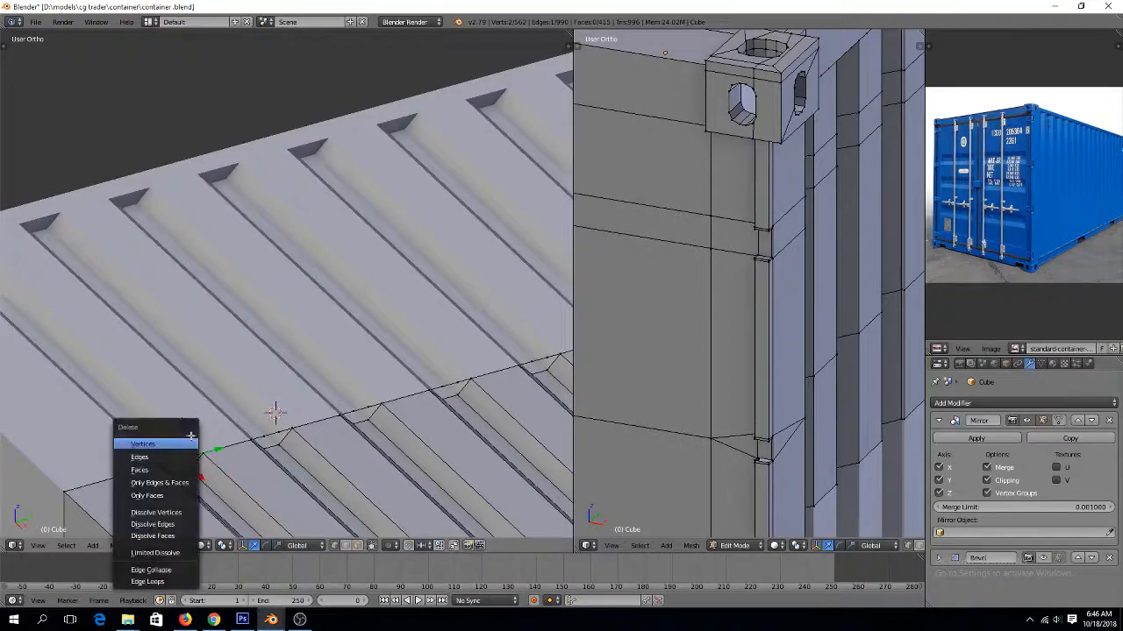
click(188, 442)
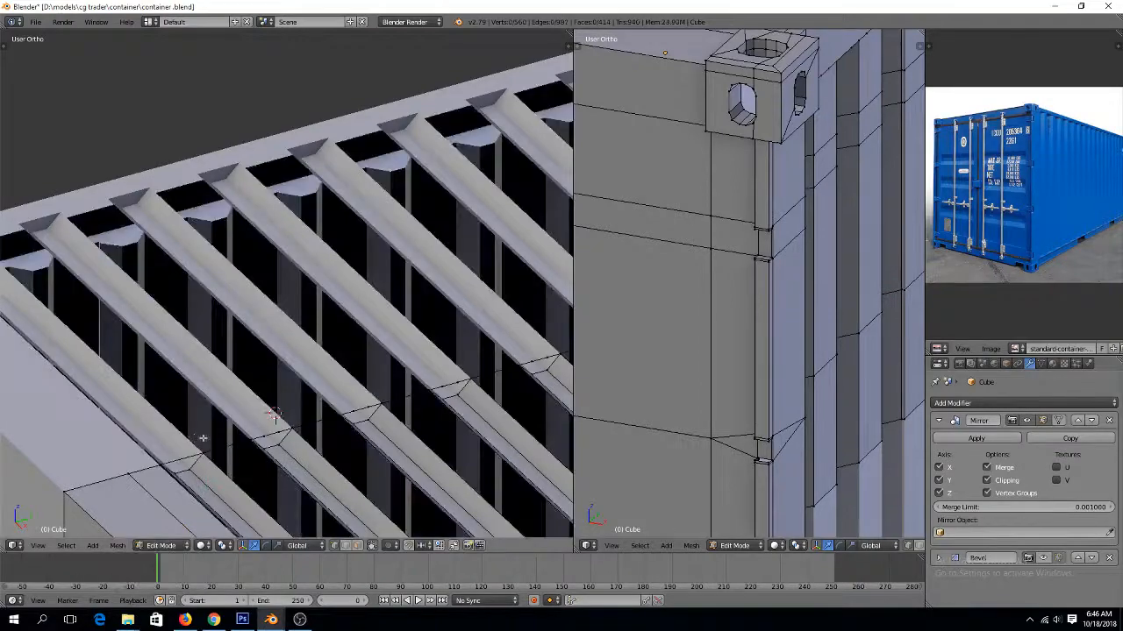
scroll(202, 438, down, 3)
middle_drag(330, 391, 243, 369)
key(ctrl+z)
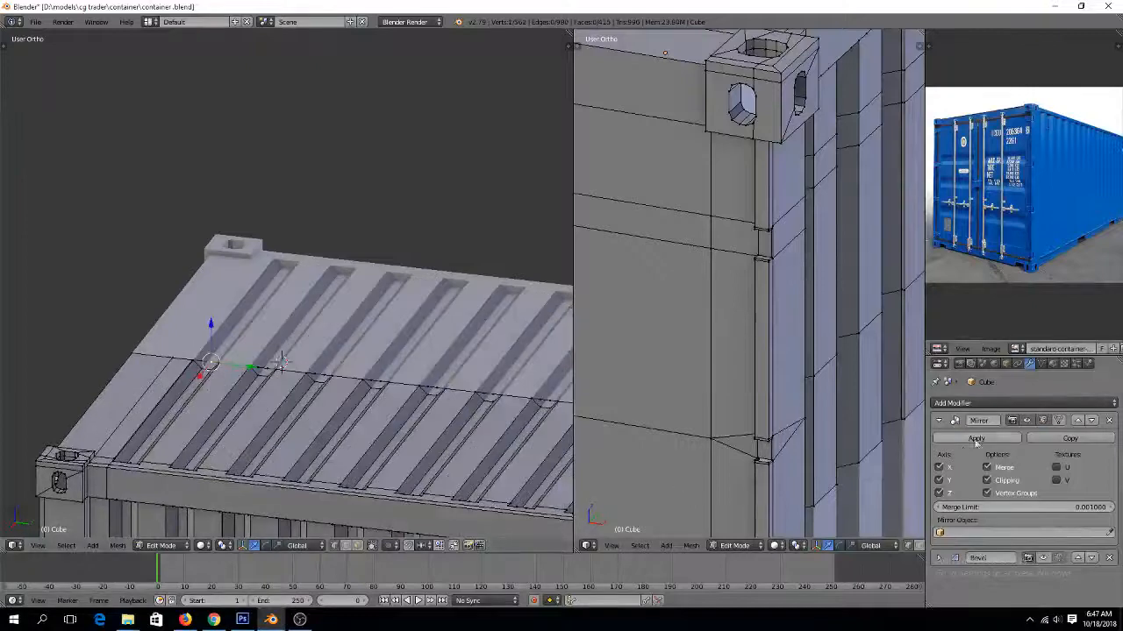
Turn off the Mirror modifier's viewport display so only the modelled quarter of the container is shown
click(1027, 420)
middle_drag(594, 393, 824, 428)
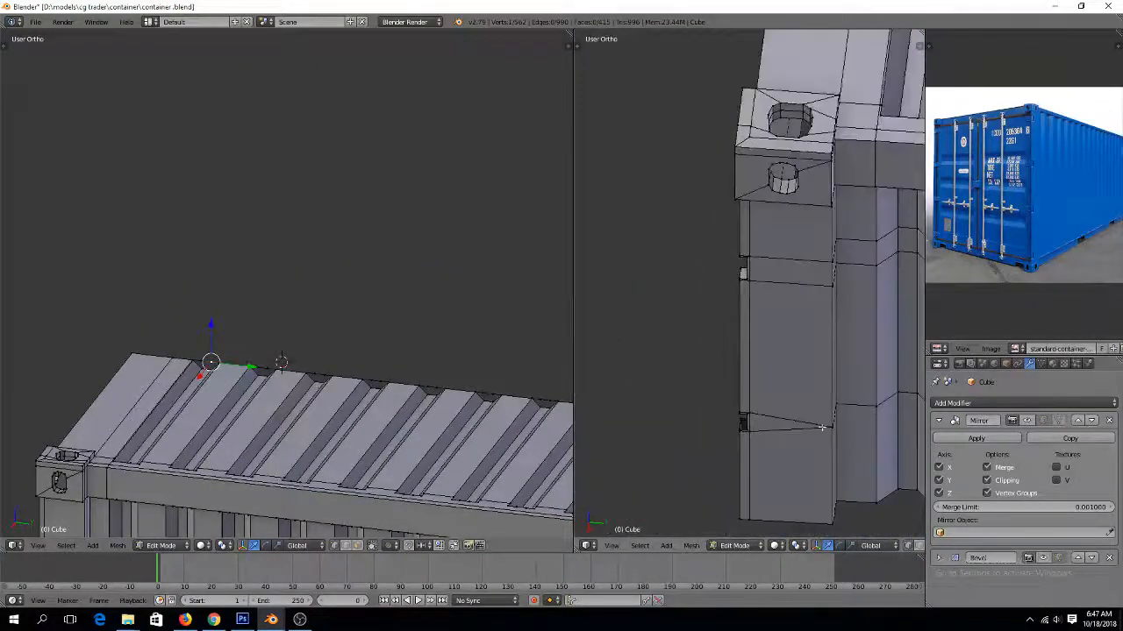
scroll(468, 407, down, 3)
middle_drag(468, 407, 336, 401)
Examine the faces of the grooved roof quarter in face selection mode, from an angle and from above
key(ctrl+Tab)
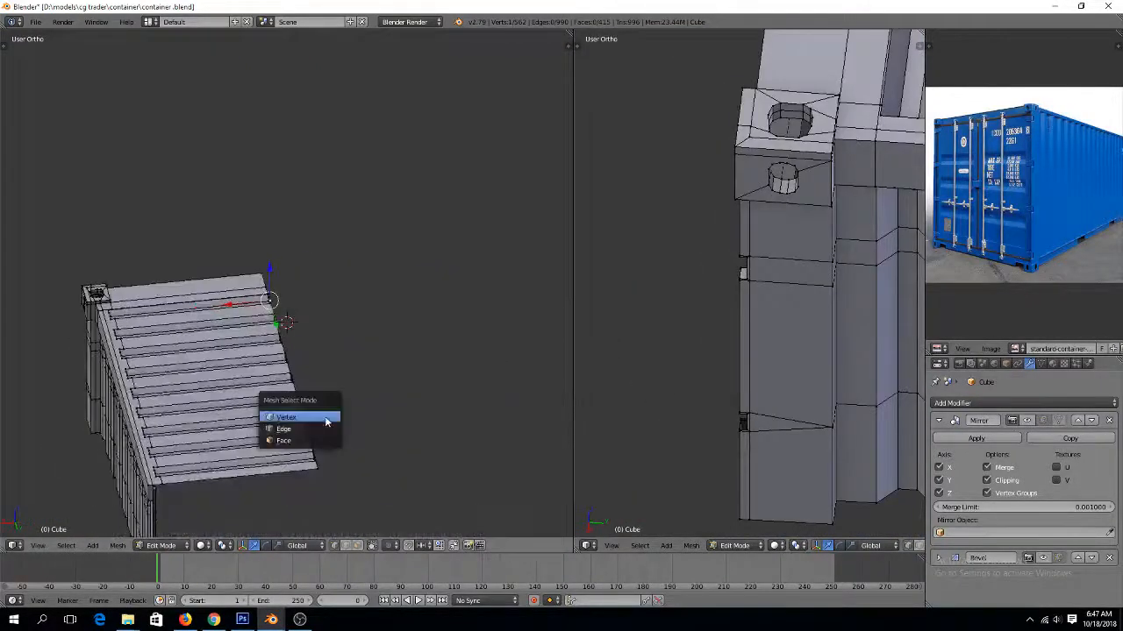
click(320, 442)
middle_drag(319, 442, 377, 412)
scroll(386, 398, up, 4)
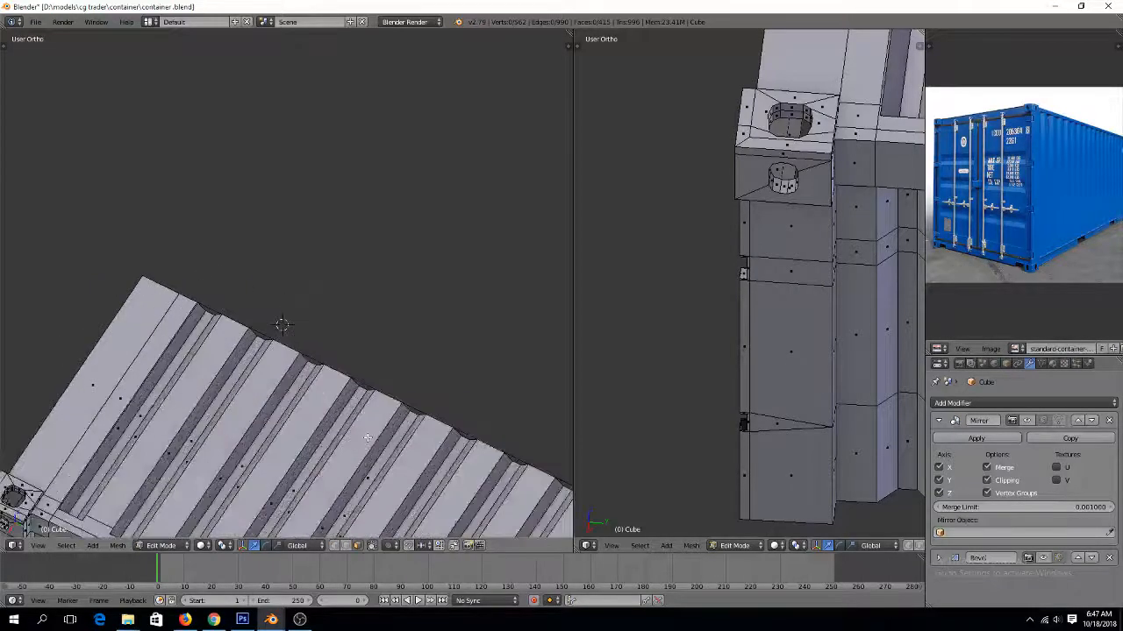
shift+middle_drag(365, 501, 189, 482)
scroll(365, 429, up, 2)
scroll(189, 483, down, 3)
middle_drag(311, 482, 332, 212)
middle_drag(207, 388, 254, 443)
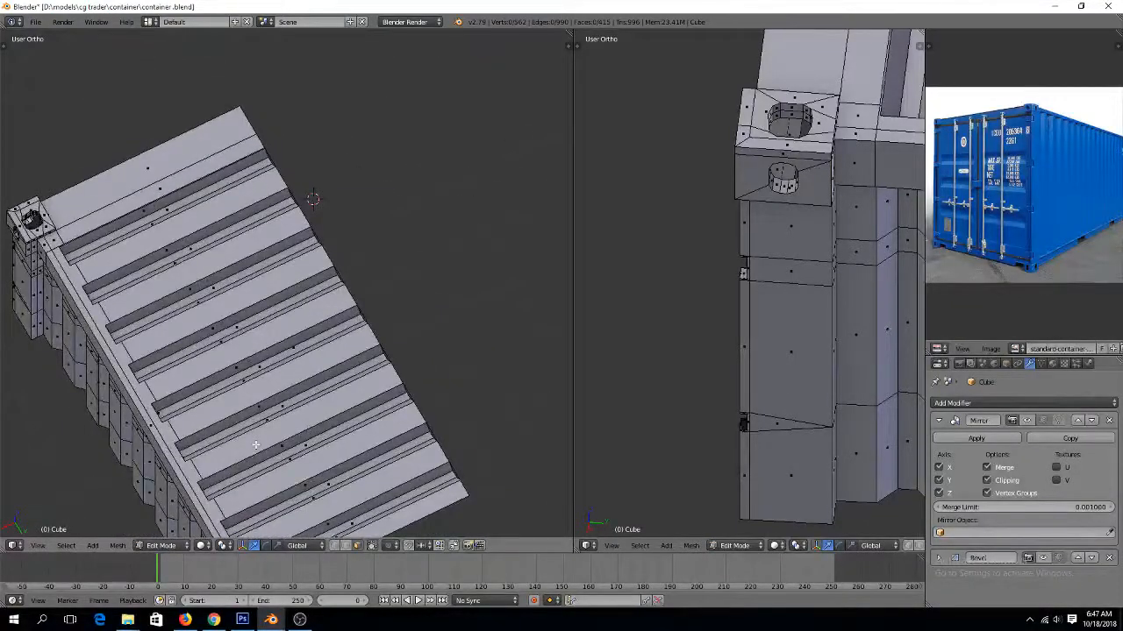
key(KP_7)
scroll(481, 421, up, 1)
scroll(435, 413, up, 4)
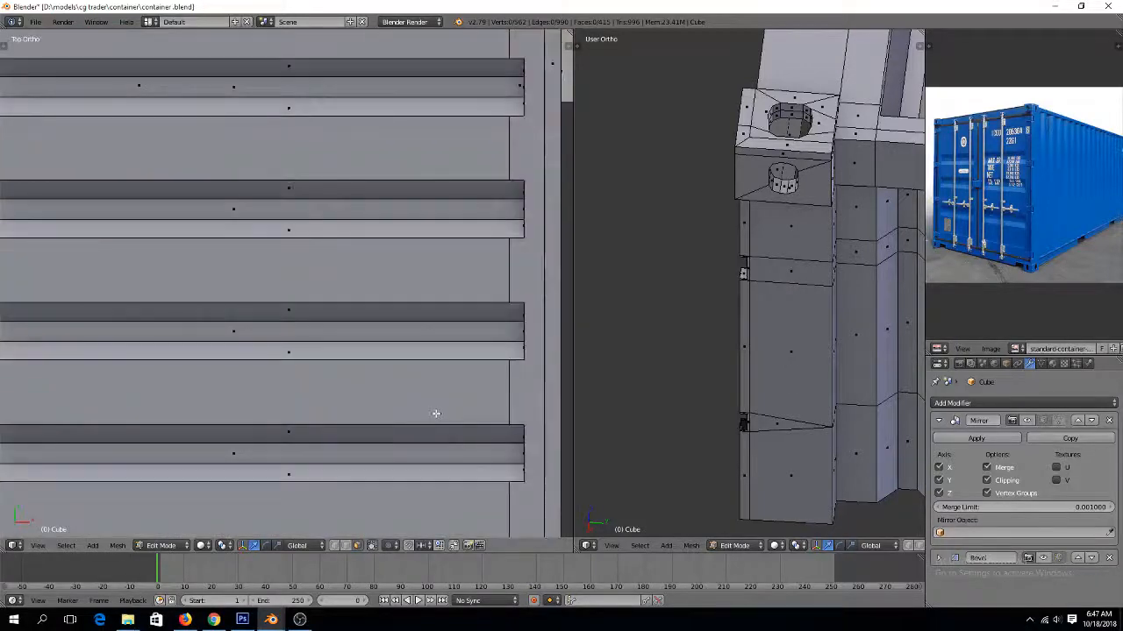
scroll(436, 414, down, 4)
In vertex selection mode with wireframe shading, circle-select the outer ends of all the roof grooves, excluding the stray vertex beyond the last groove
key(ctrl+Tab)
click(403, 312)
key(z)
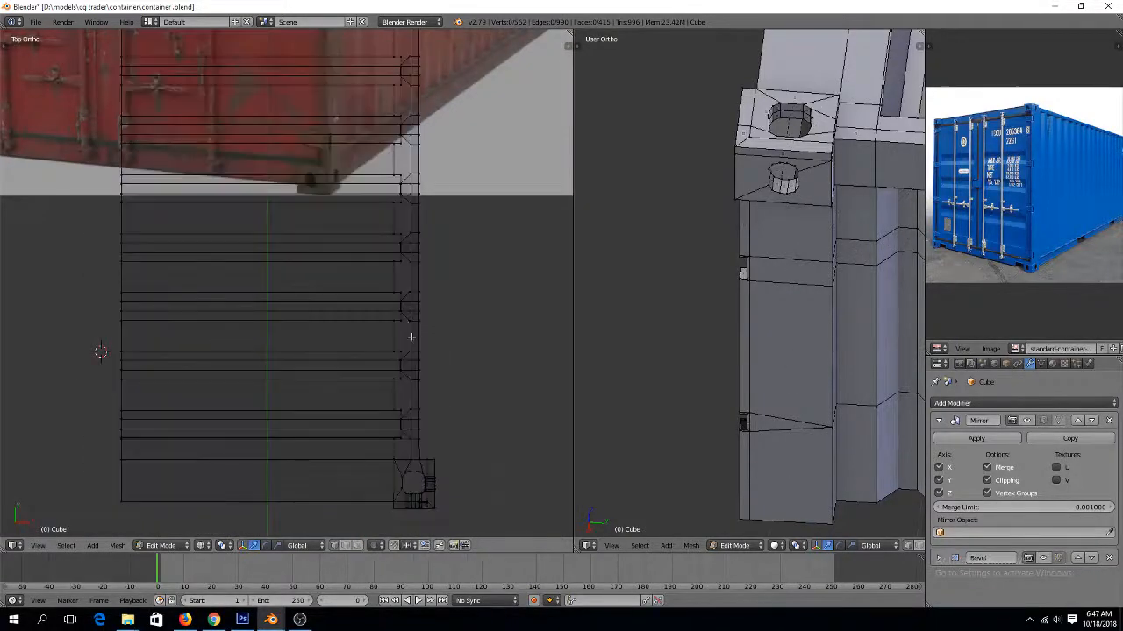
scroll(400, 304, down, 1)
middle_drag(378, 240, 370, 263)
scroll(398, 348, up, 2)
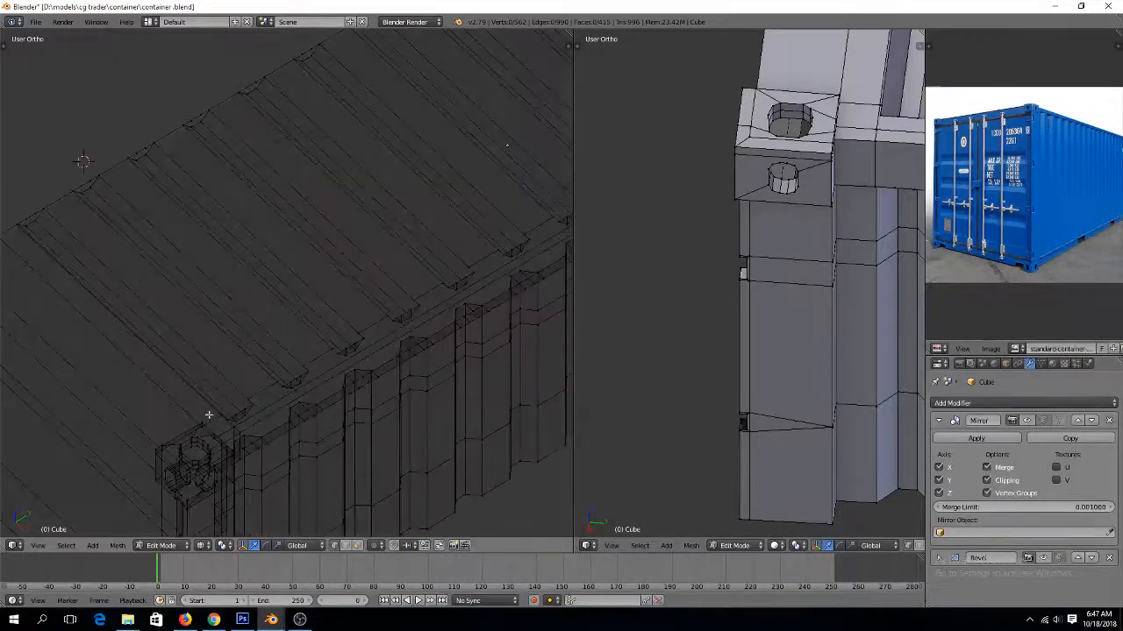
key(c)
drag(234, 415, 531, 233)
scroll(526, 230, down, 4)
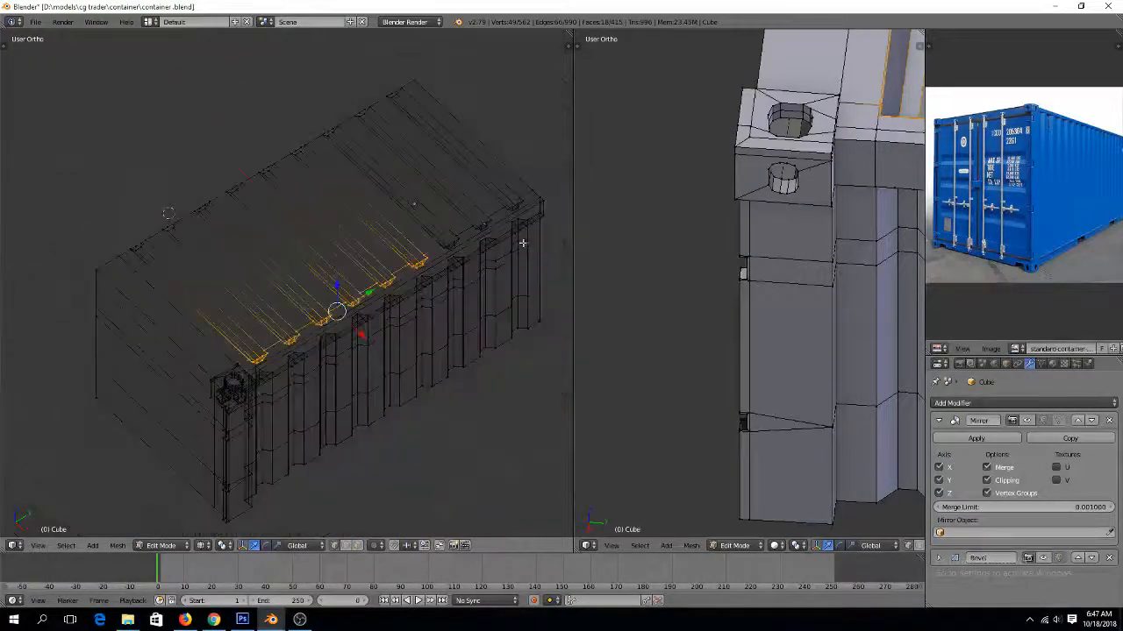
drag(442, 232, 531, 186)
right_click(532, 186)
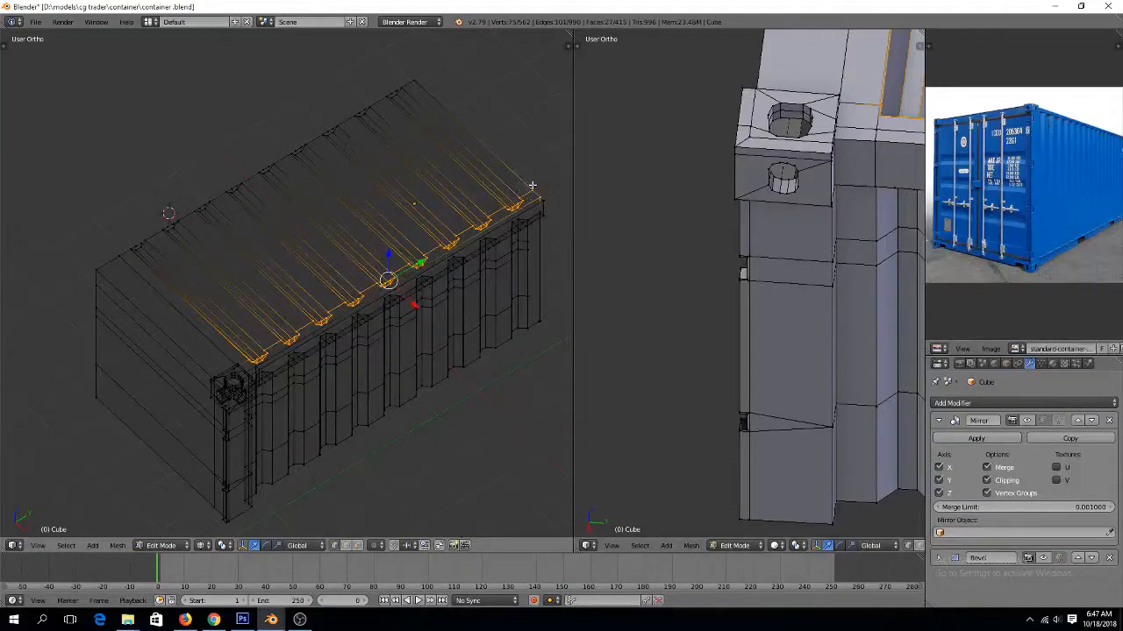
shift+right_click(542, 193)
Flatten the selected groove-end vertices into one line by scaling them to 0 along the X axis
key(KP_7)
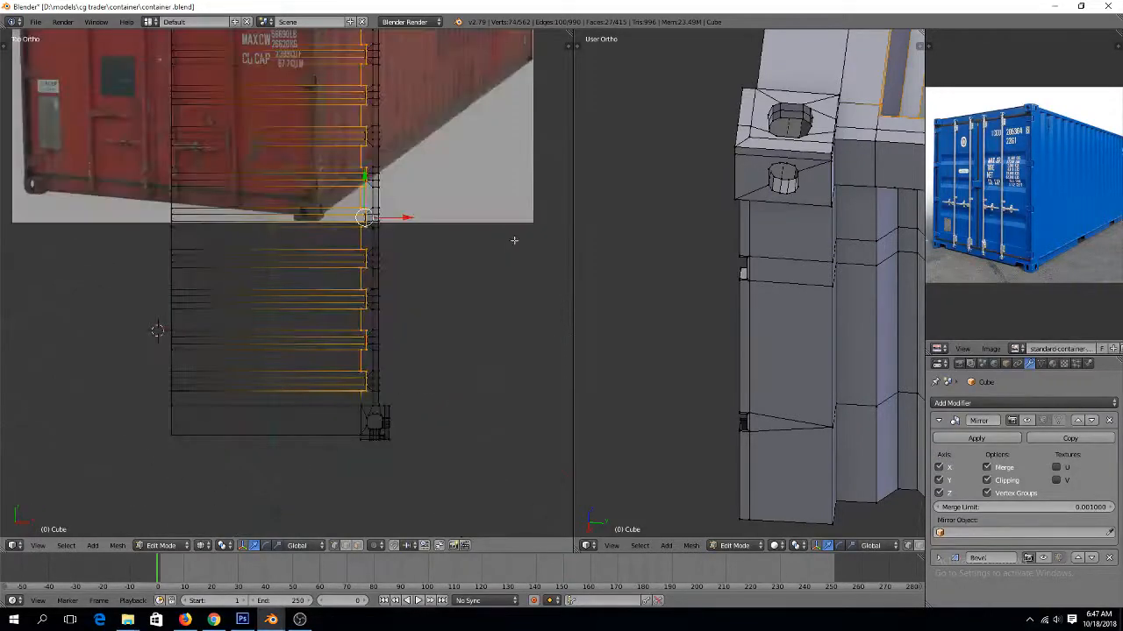
scroll(497, 236, up, 3)
key(s)
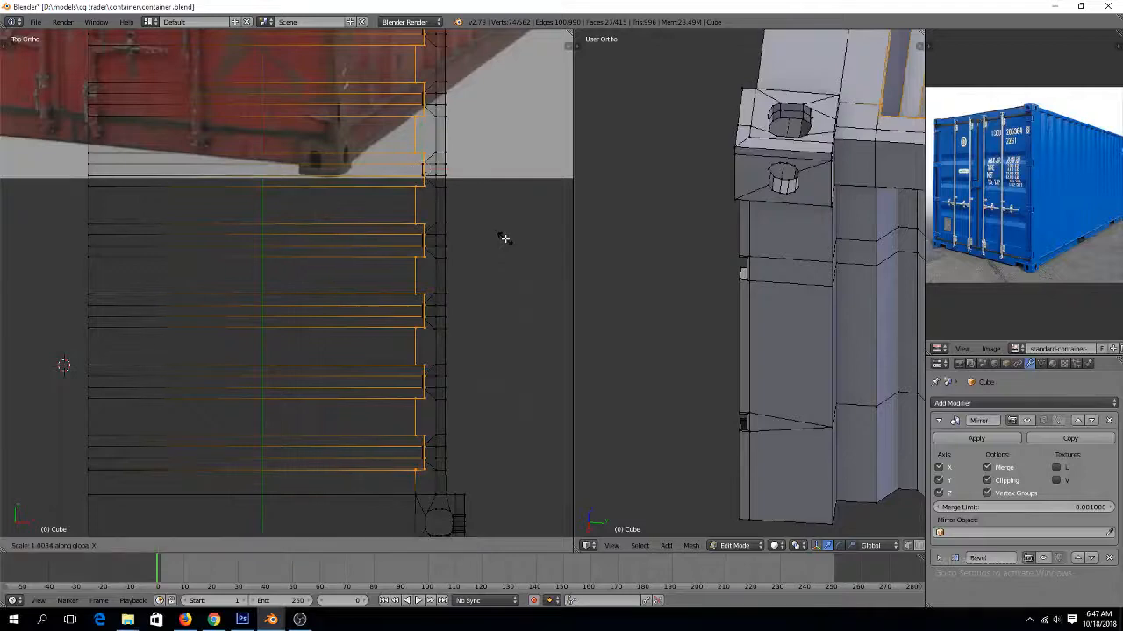
key(x)
key(0)
key(Return)
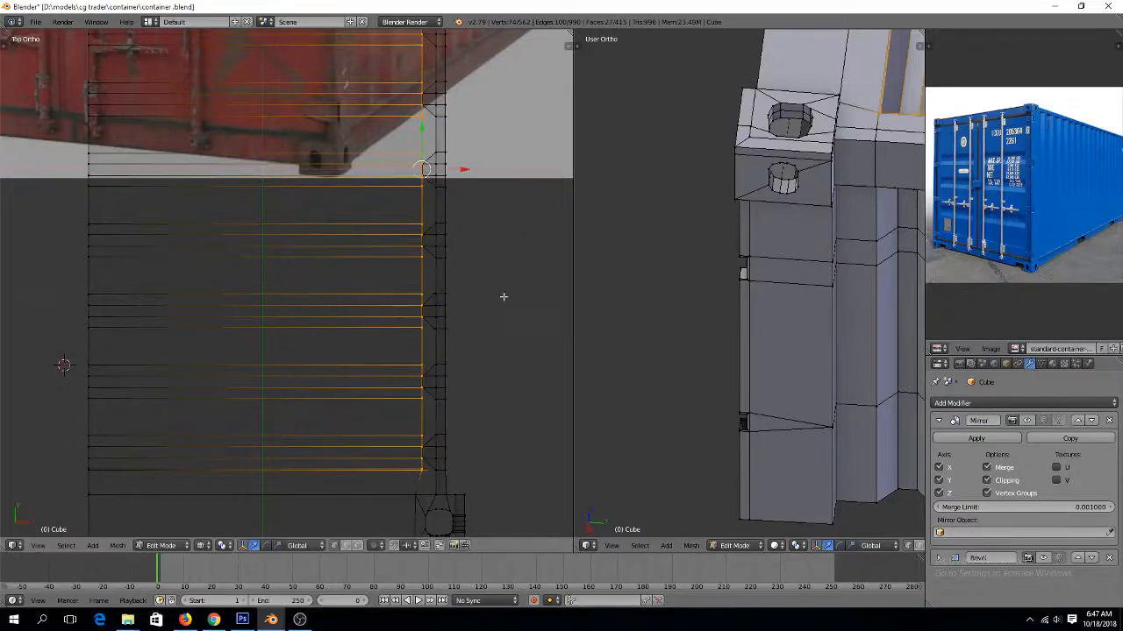
Remove the duplicate vertices among the flattened groove ends and return to solid shading
middle_drag(503, 296, 416, 264)
key(w)
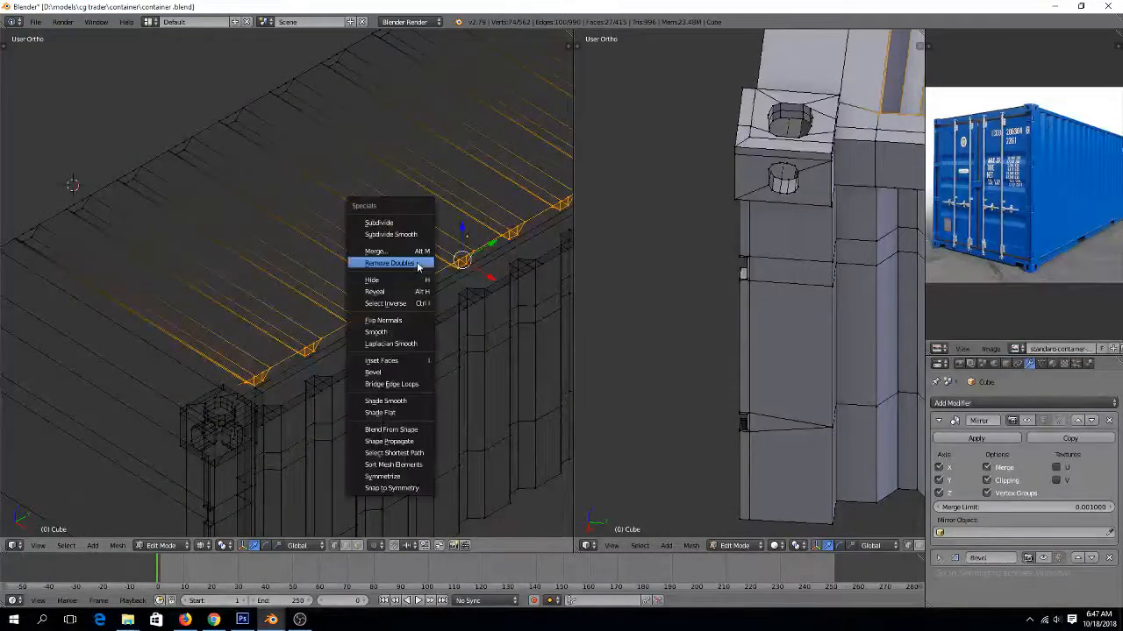
click(417, 262)
key(z)
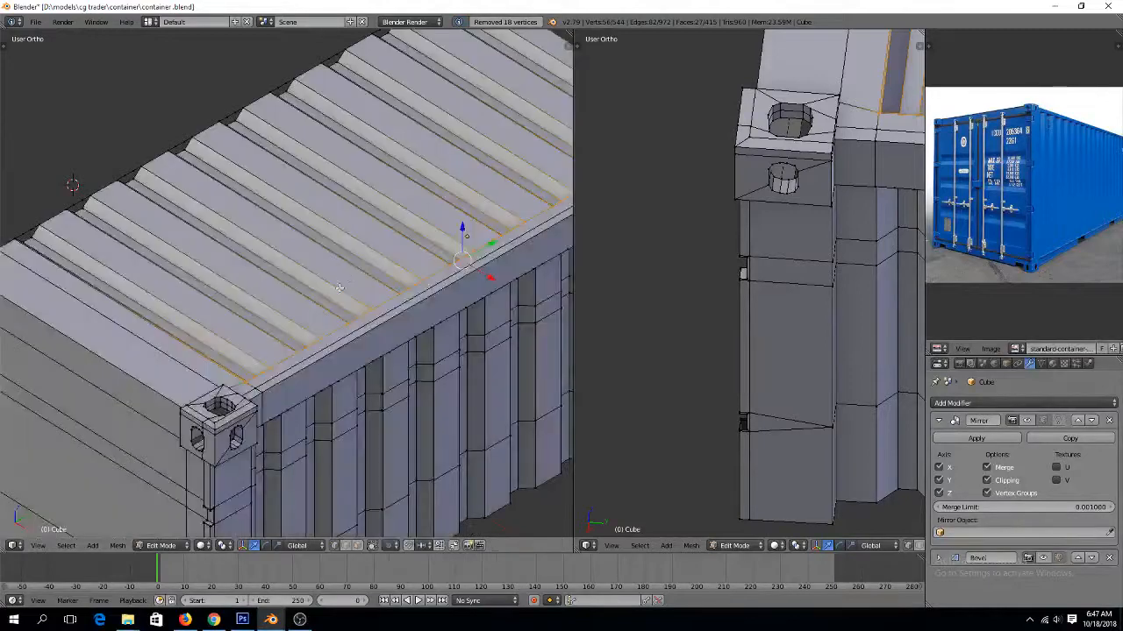
Try clearing the grooved roof surface by box-selecting the vertices along its centre seam in top view and deleting them
scroll(343, 294, down, 2)
key(KP_7)
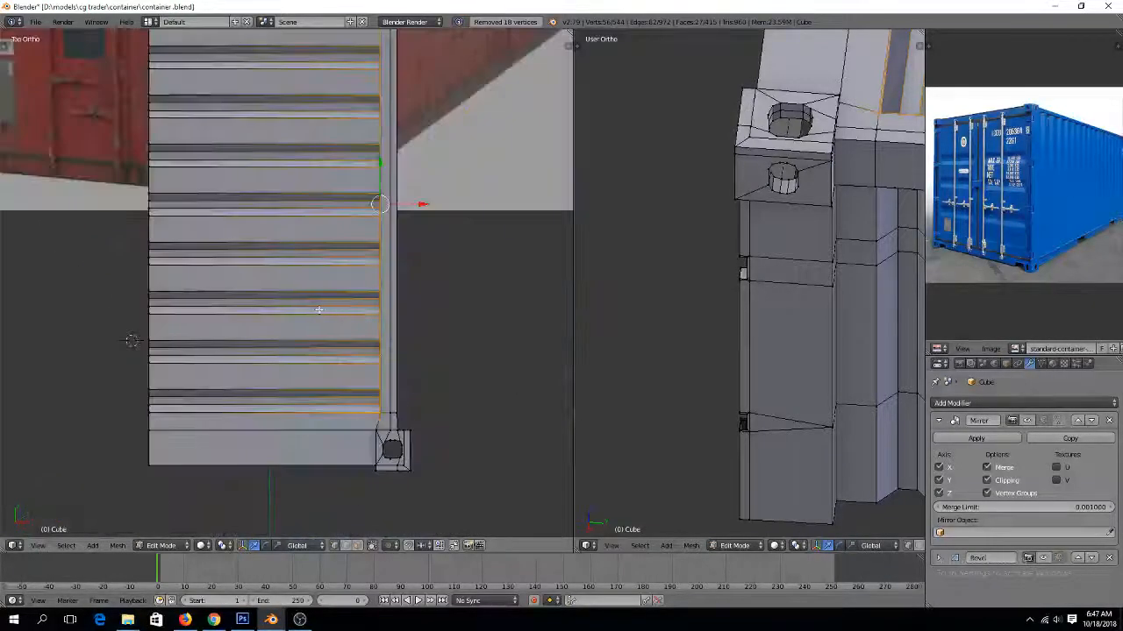
key(z)
scroll(320, 310, down, 2)
key(a)
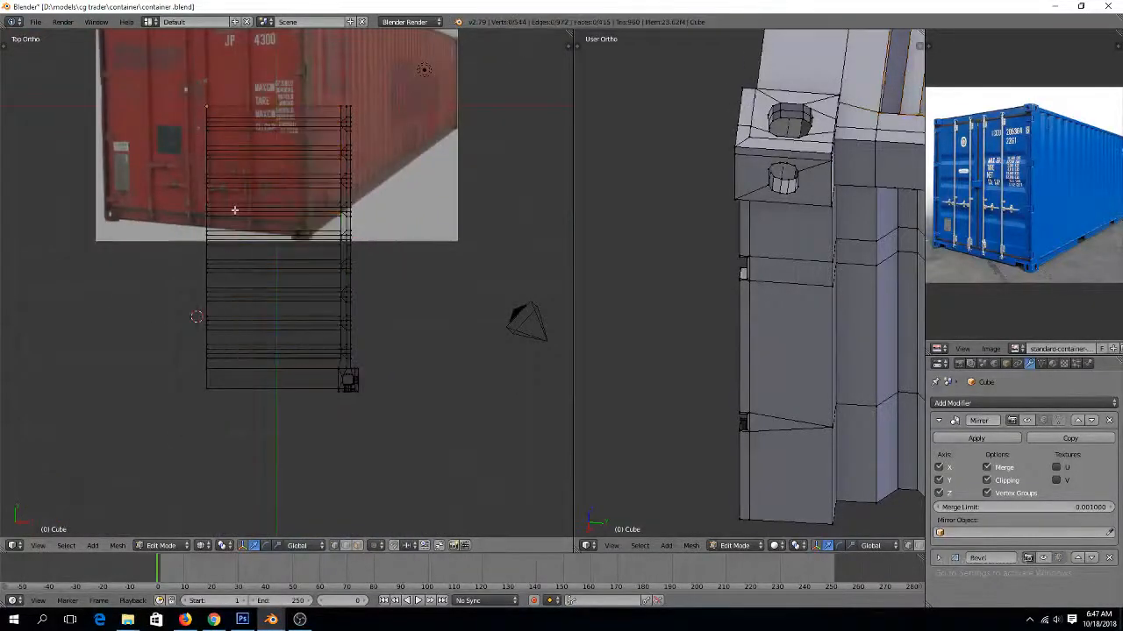
key(b)
mouse_move(195, 92)
mouse_down()
mouse_move(233, 377)
mouse_move(227, 358)
mouse_up()
key(x)
click(320, 230)
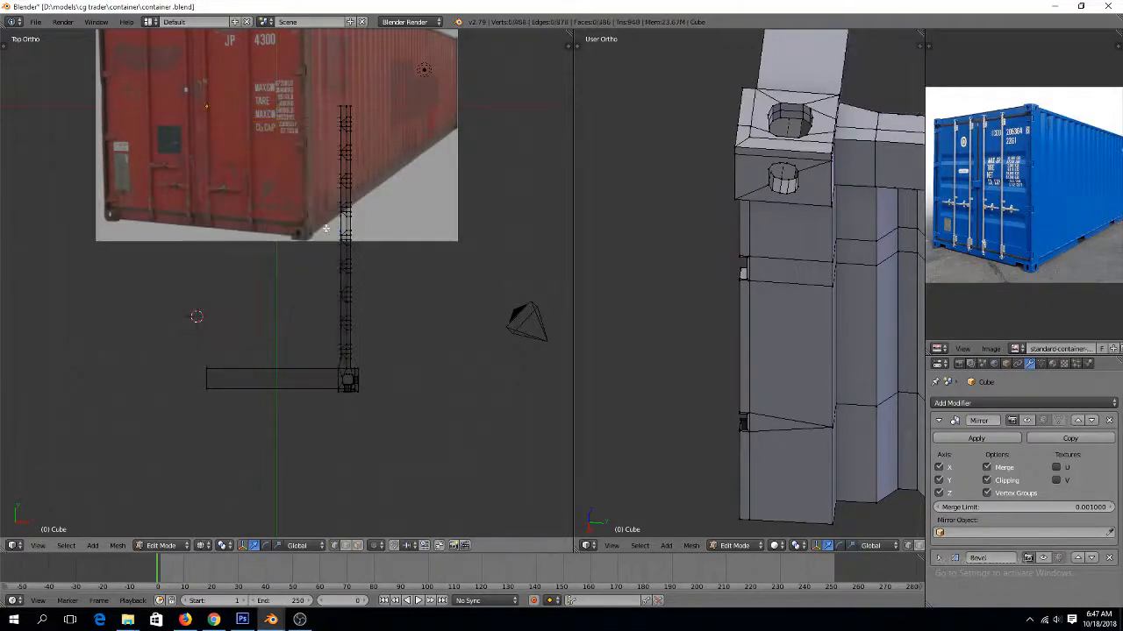
Select the vertices along the side rail's inner top edge, leaving out the corner ones, and extrude them towards the roof's centre line
key(z)
scroll(386, 328, up, 3)
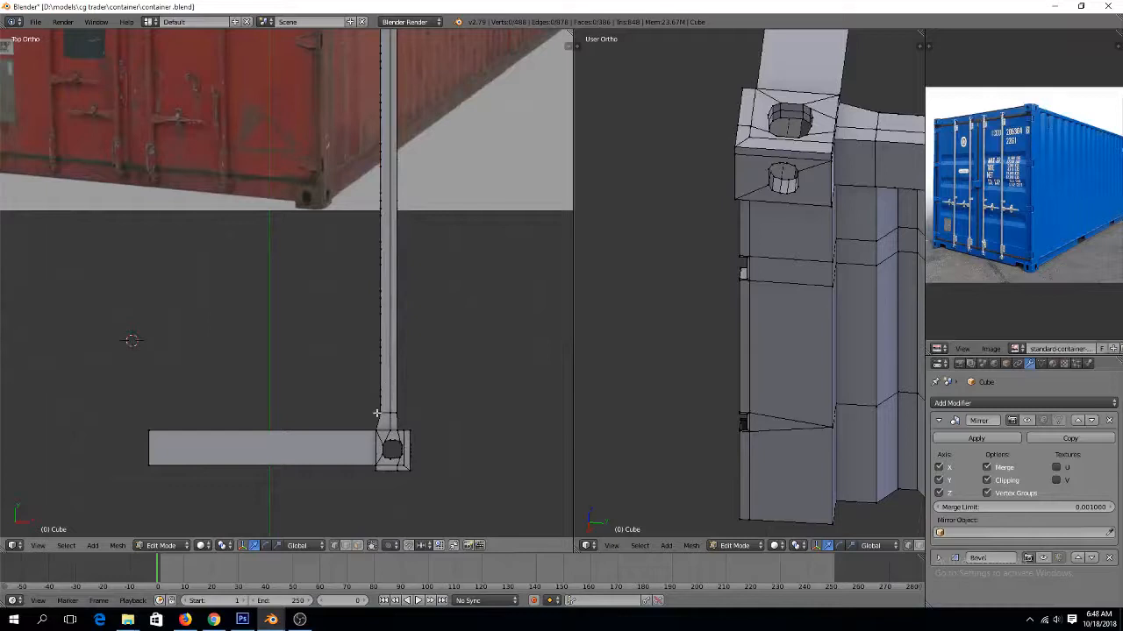
right_click(375, 424)
shift+scroll(386, 370, up, 7)
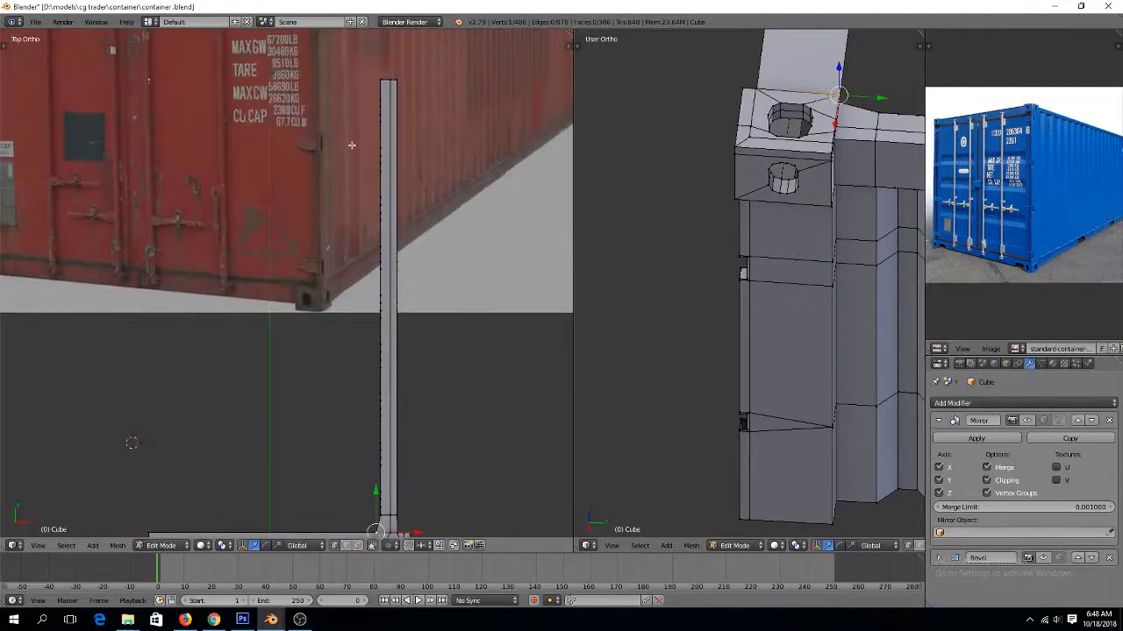
ctrl+right_click(374, 70)
scroll(374, 70, down, 2)
key(z)
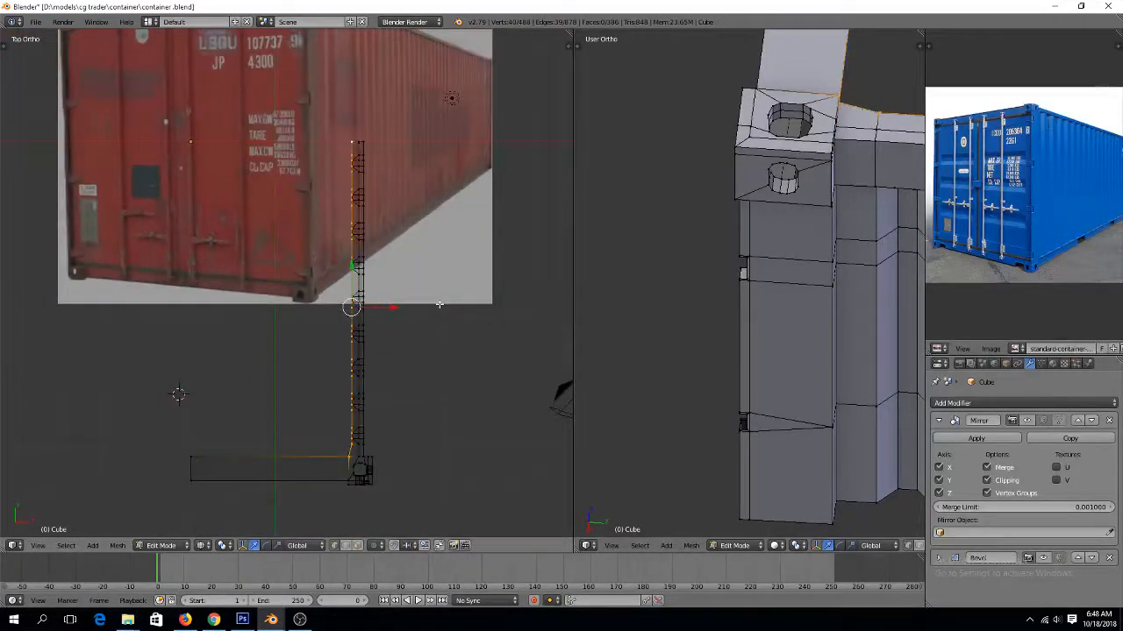
shift+right_click(350, 459)
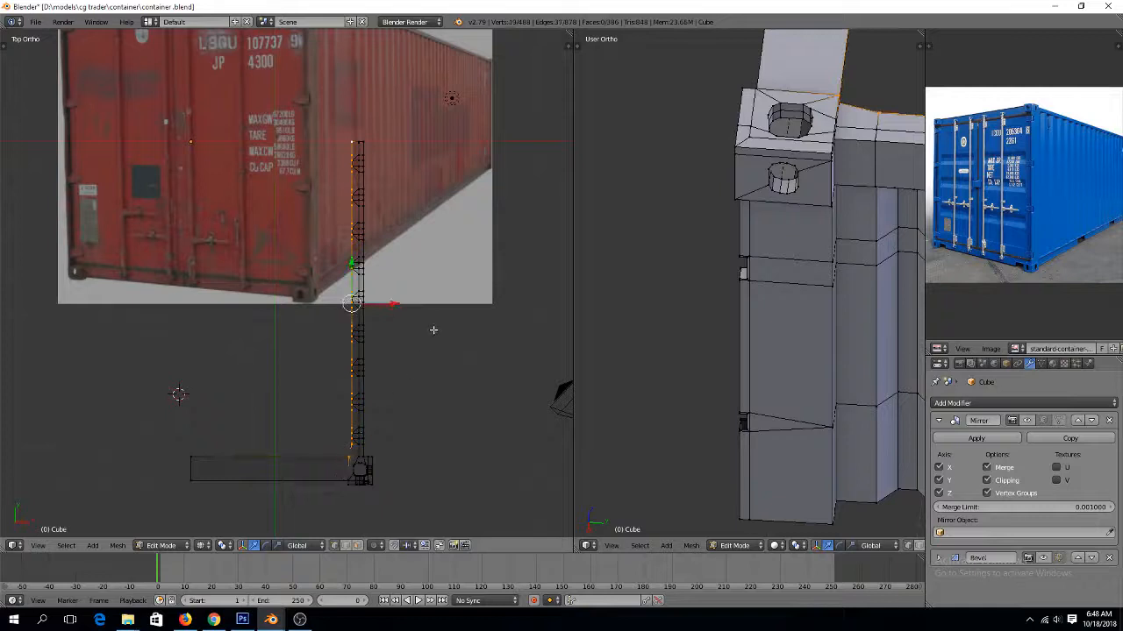
shift+right_click(352, 466)
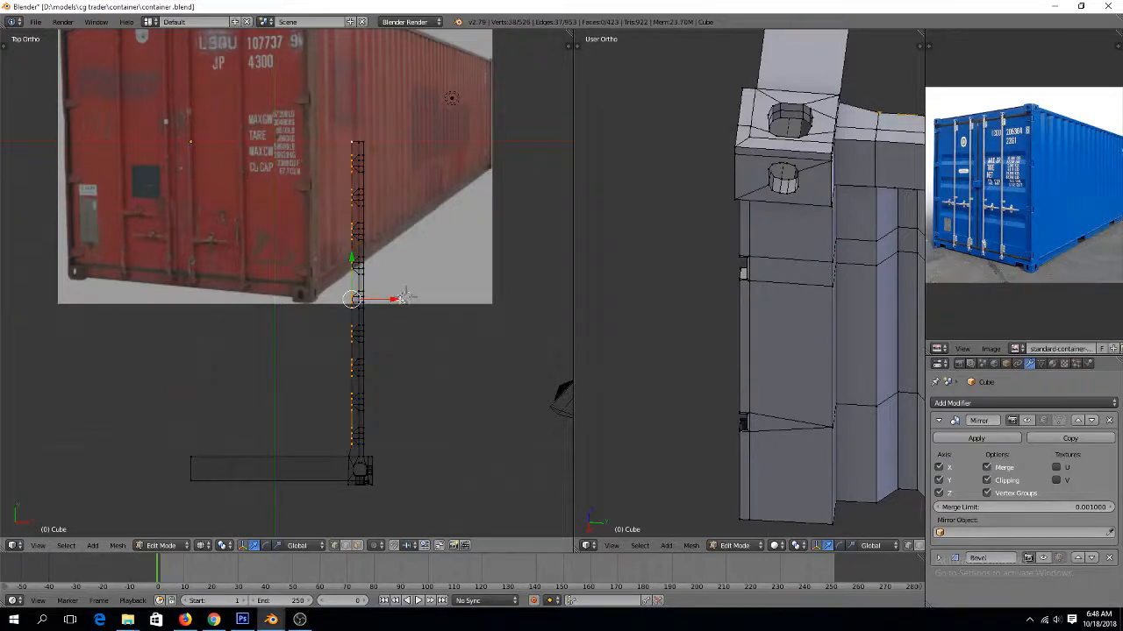
drag(389, 299, 242, 311)
Turn the Mirror modifier's viewport display back on and bring the mirrored roof into view
click(1024, 423)
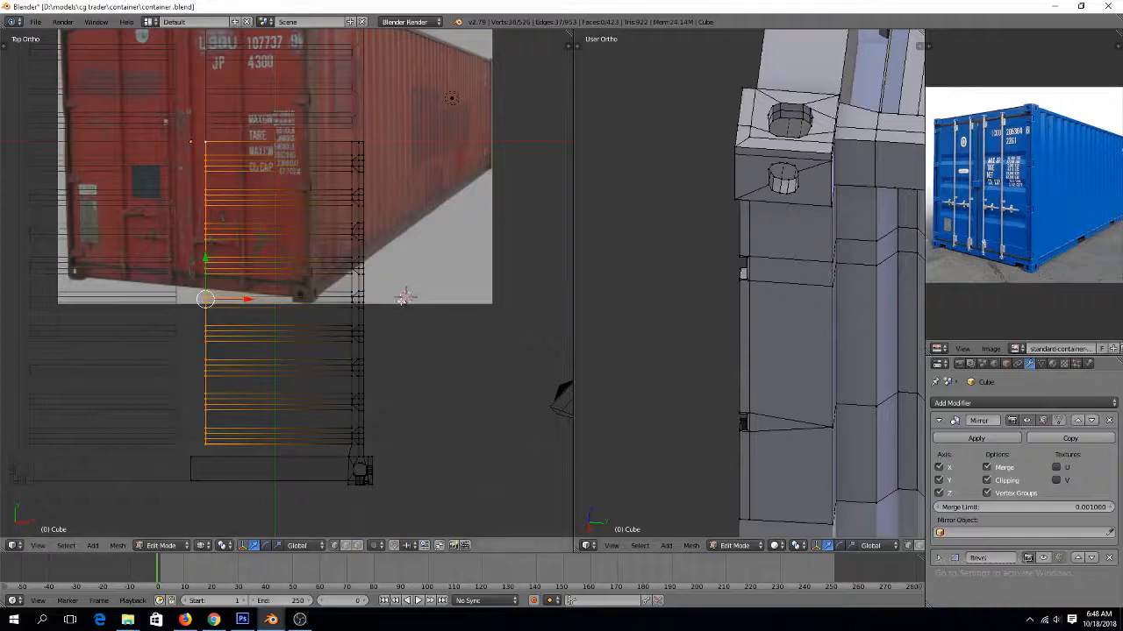
scroll(431, 300, down, 1)
scroll(773, 213, down, 5)
key(KP_Decimal)
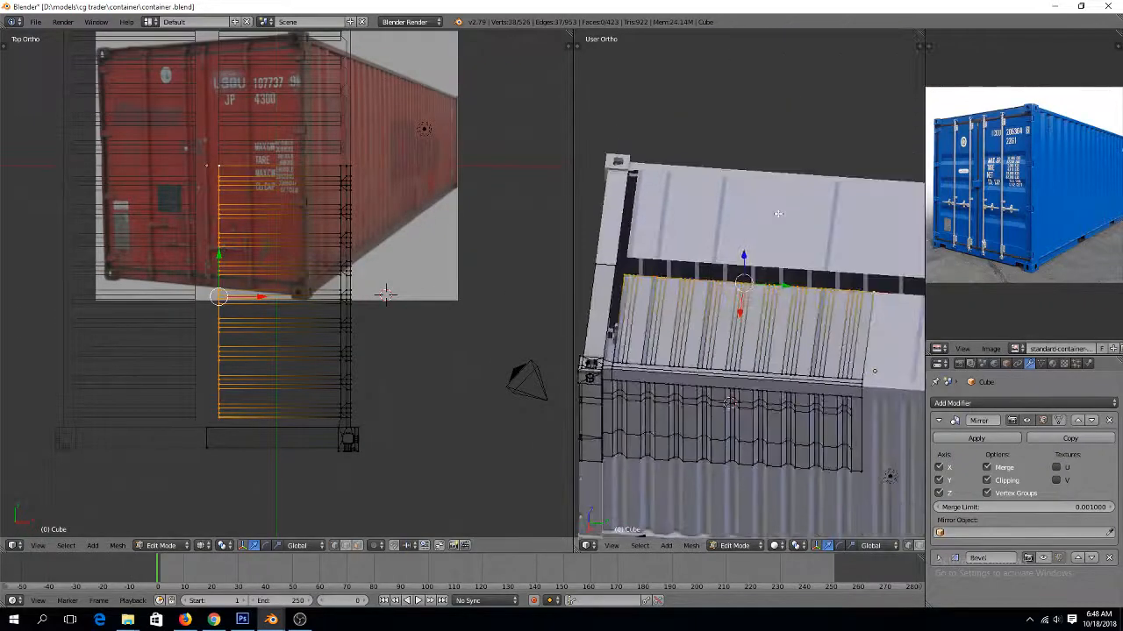
Try to close the centre gap by moving the extruded edge along X to the mirror line, and check the roof in solid shading
drag(260, 298, 195, 297)
key(Tab)
mouse_move(384, 342)
middle_down()
mouse_move(288, 311)
mouse_move(228, 185)
mouse_move(195, 181)
middle_up()
key(z)
scroll(279, 293, up, 4)
key(Tab)
middle_drag(189, 257, 148, 237)
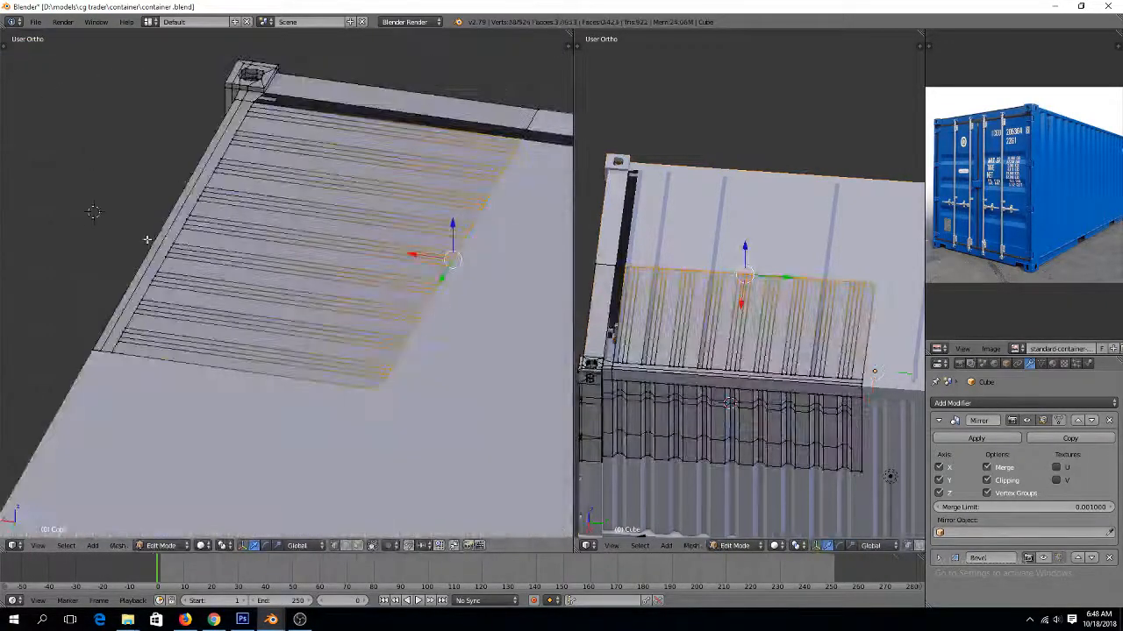
Undo the roof extrusion and the deletion of the grooved roof surface
key(ctrl+z)
key(ctrl+z)
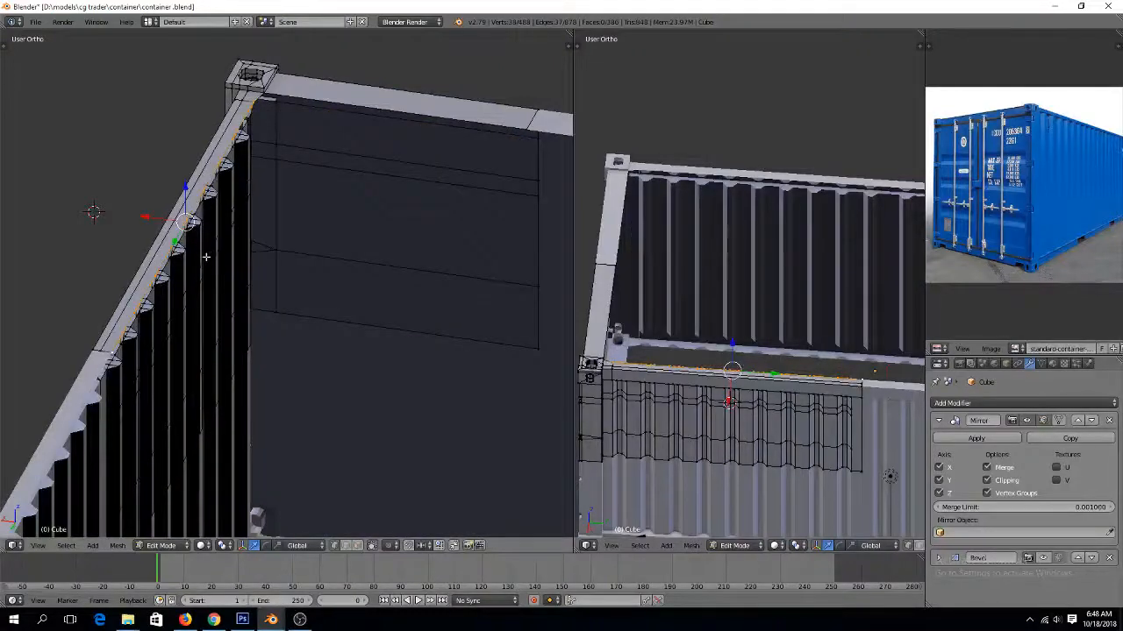
key(ctrl+shift+z)
key(ctrl+shift+z)
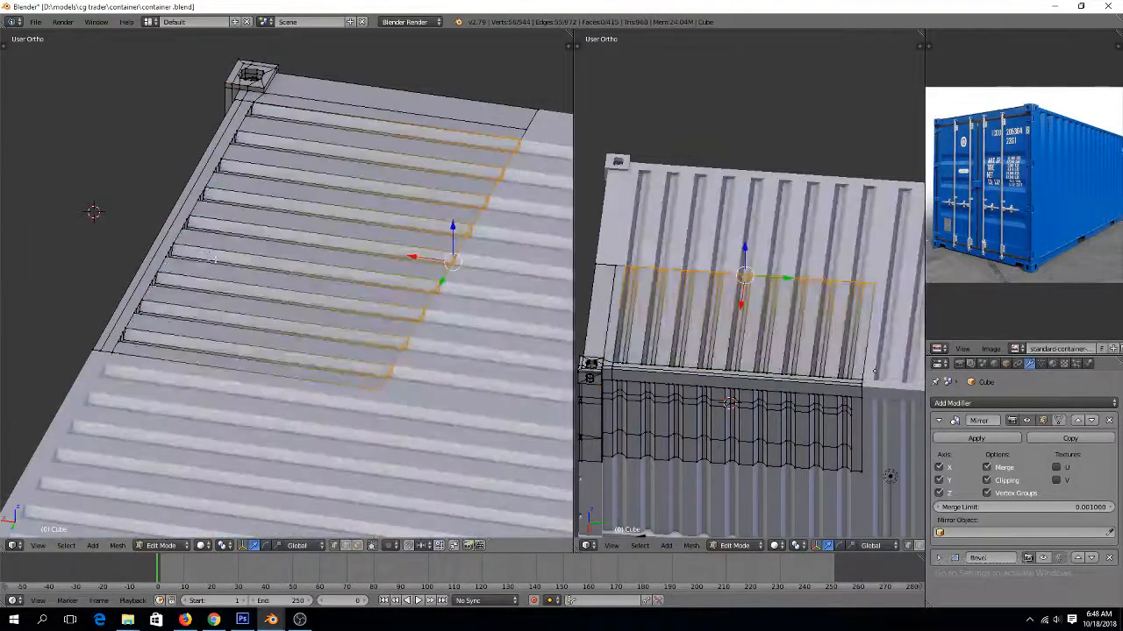
Try deleting the vertices along the grooved roof's centre seam again, then undo back to the selection of the groove ends
mouse_move(208, 257)
middle_down()
mouse_move(229, 252)
mouse_move(217, 255)
middle_up()
key(z)
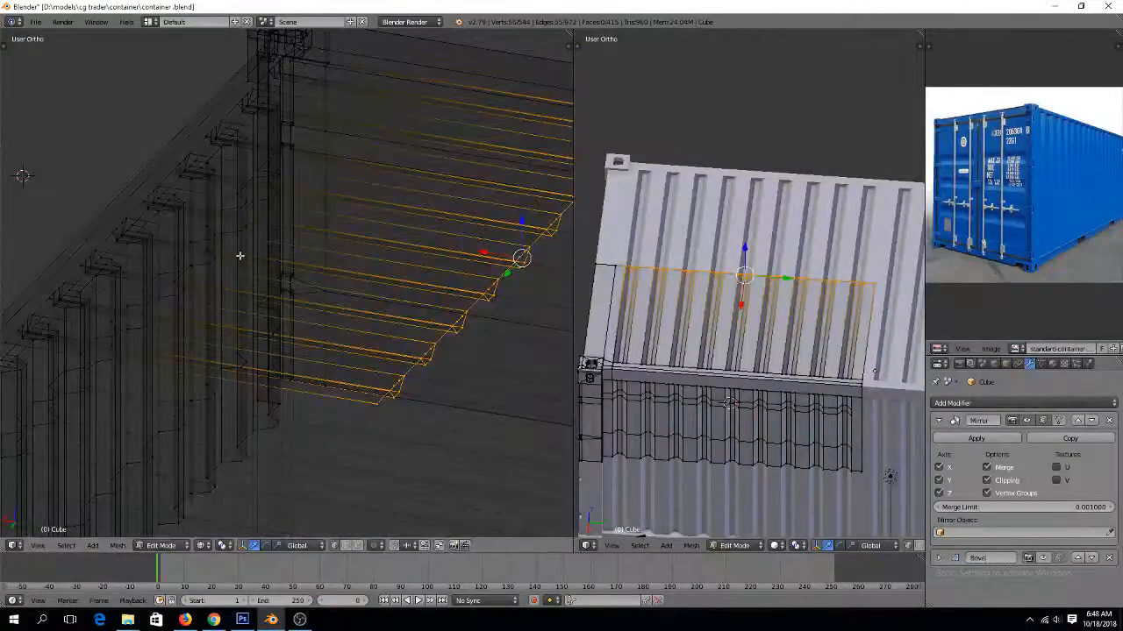
key(z)
key(x)
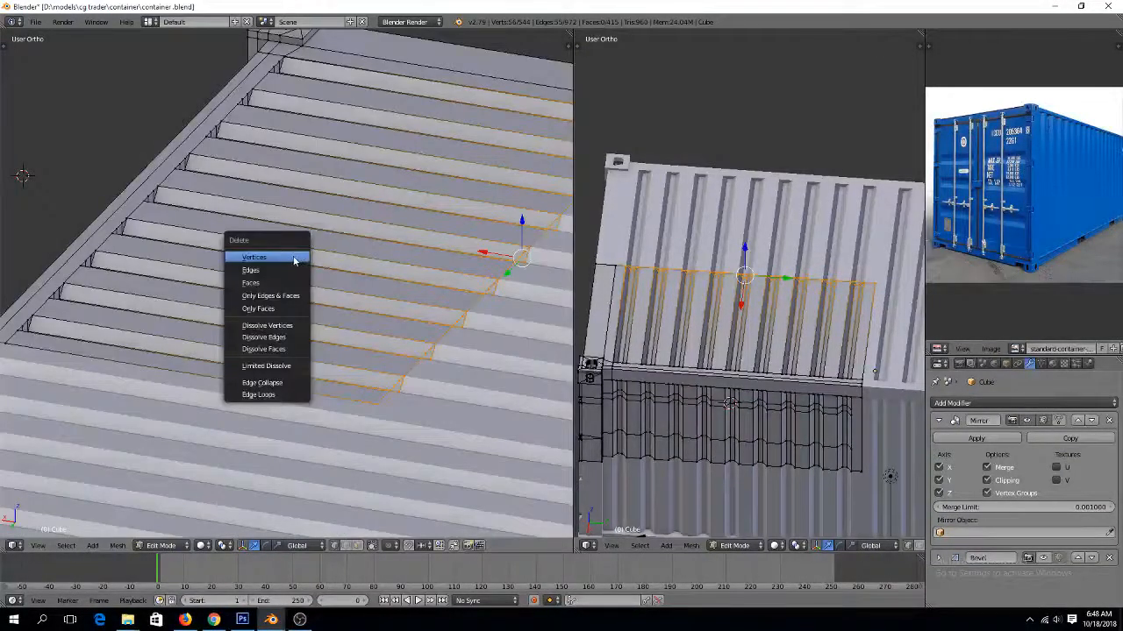
click(294, 260)
middle_drag(291, 255, 227, 260)
key(ctrl+z)
key(ctrl+z)
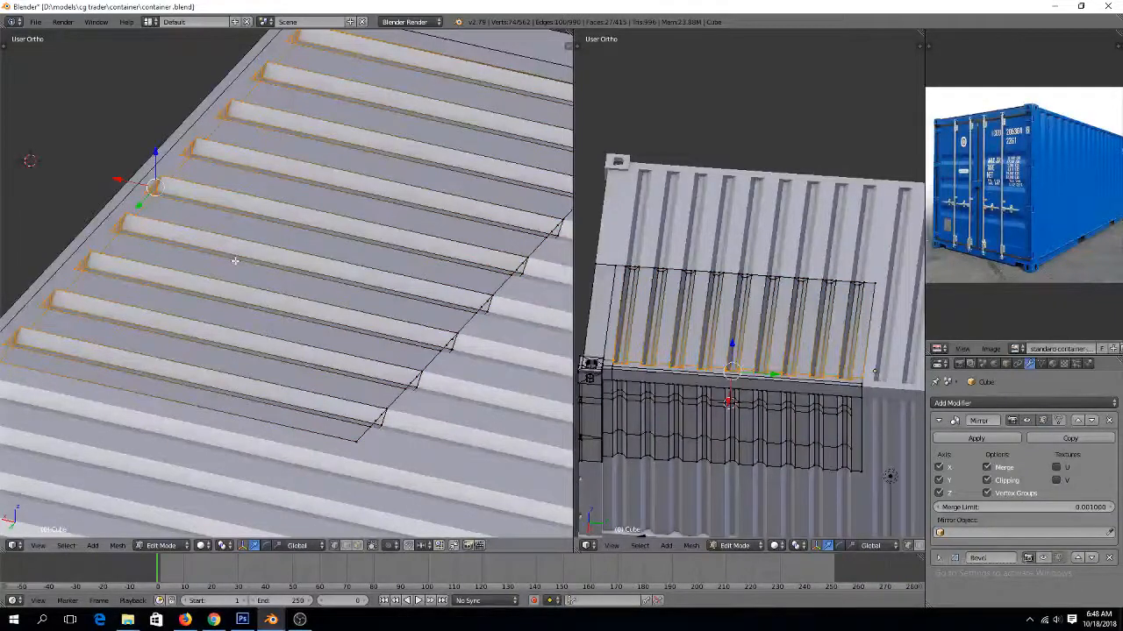
Merge the coinciding vertices in the groove-end selection with Remove Doubles
middle_drag(235, 260, 275, 288)
key(s)
key(x)
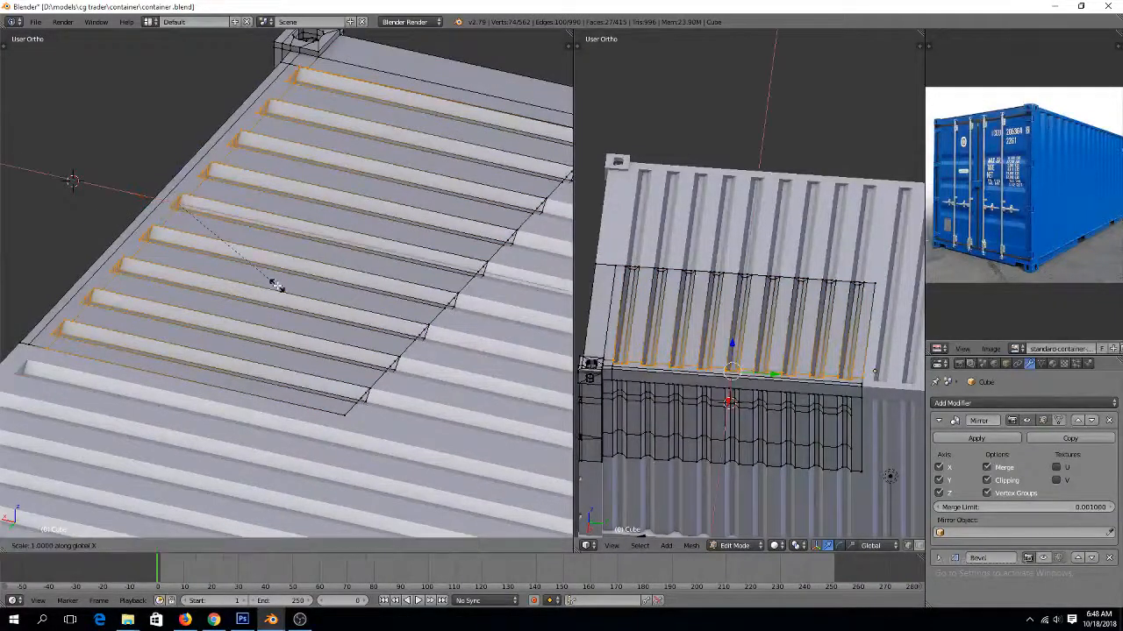
key(Escape)
click(278, 288)
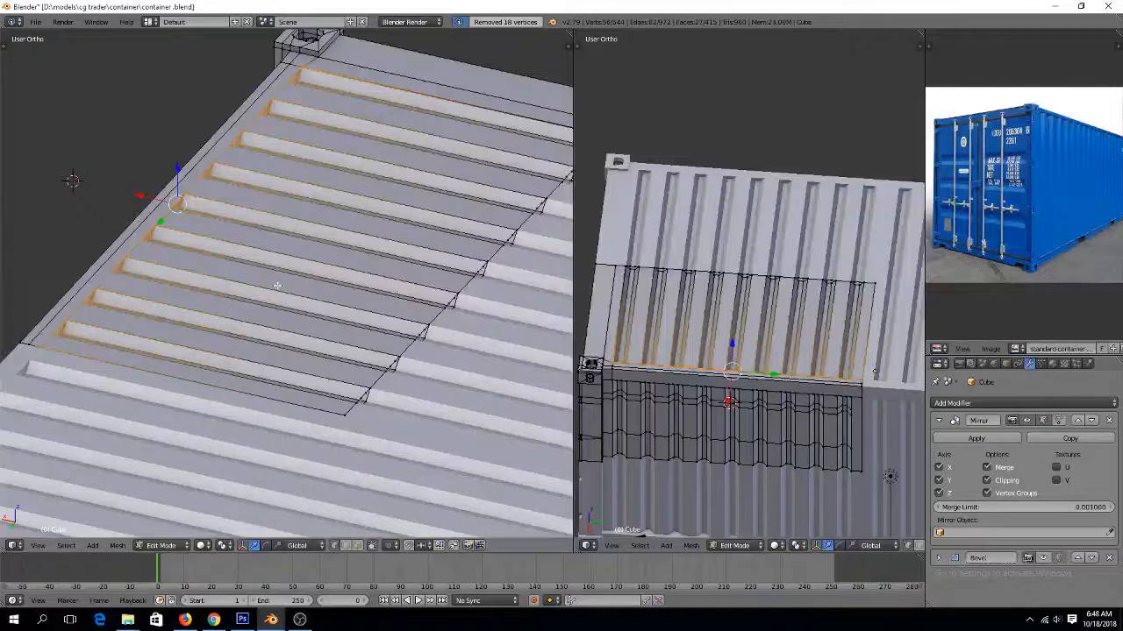
Clear the selection and examine the roof's grooves and centre seam in solid and wireframe shading
scroll(259, 289, up, 1)
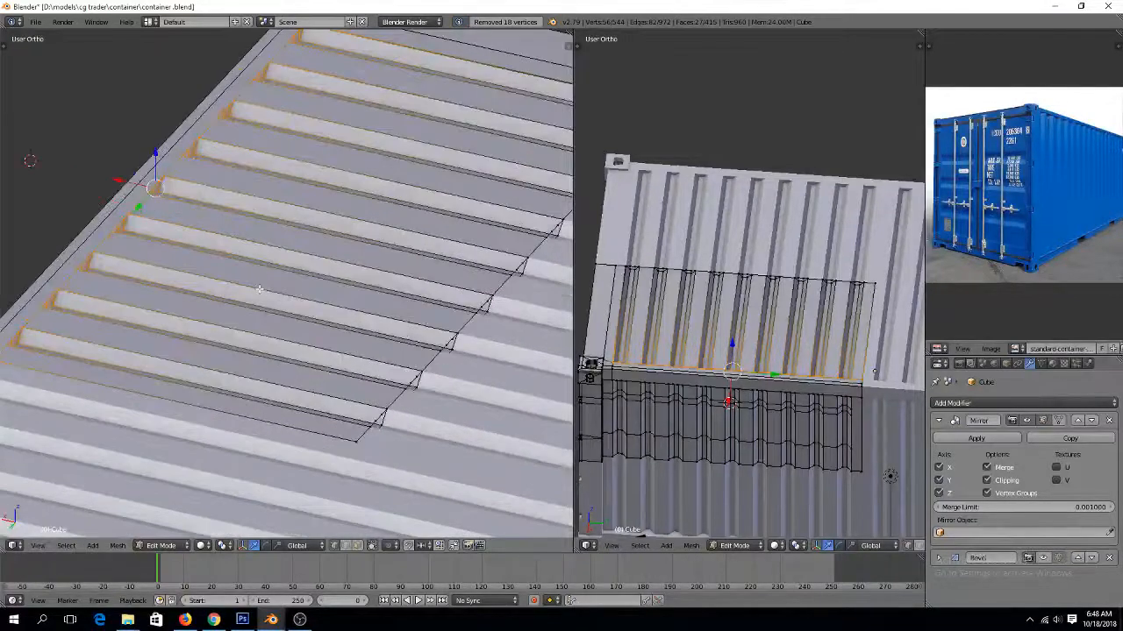
scroll(258, 290, down, 6)
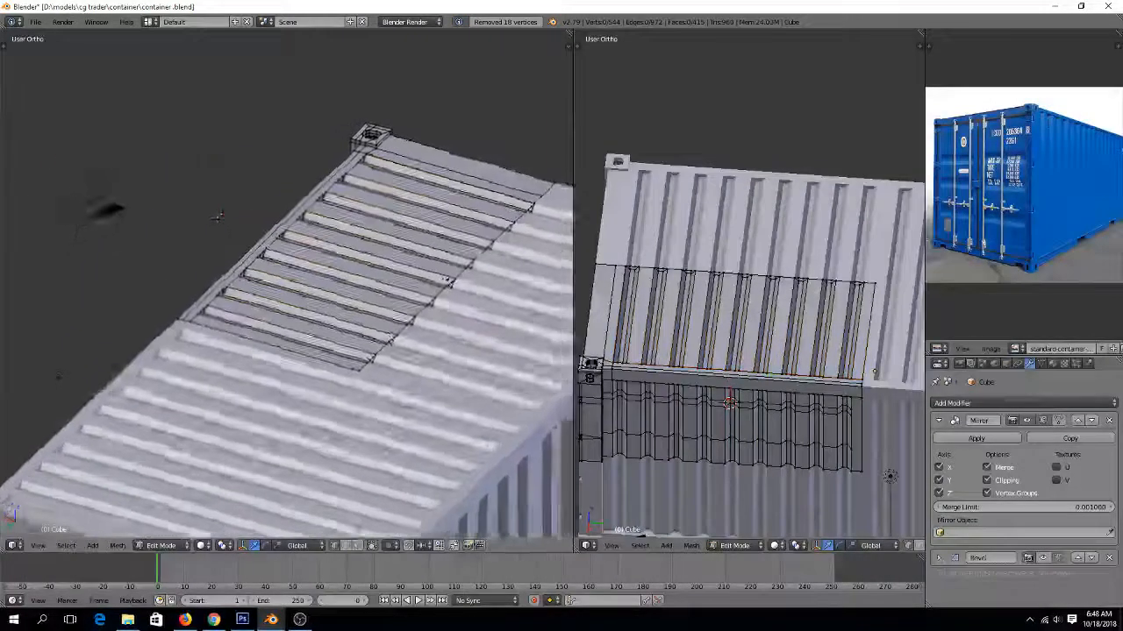
mouse_move(392, 338)
middle_down()
mouse_move(329, 351)
mouse_move(409, 381)
middle_up()
scroll(329, 351, up, 1)
key(z)
scroll(330, 350, down, 2)
key(z)
key(z)
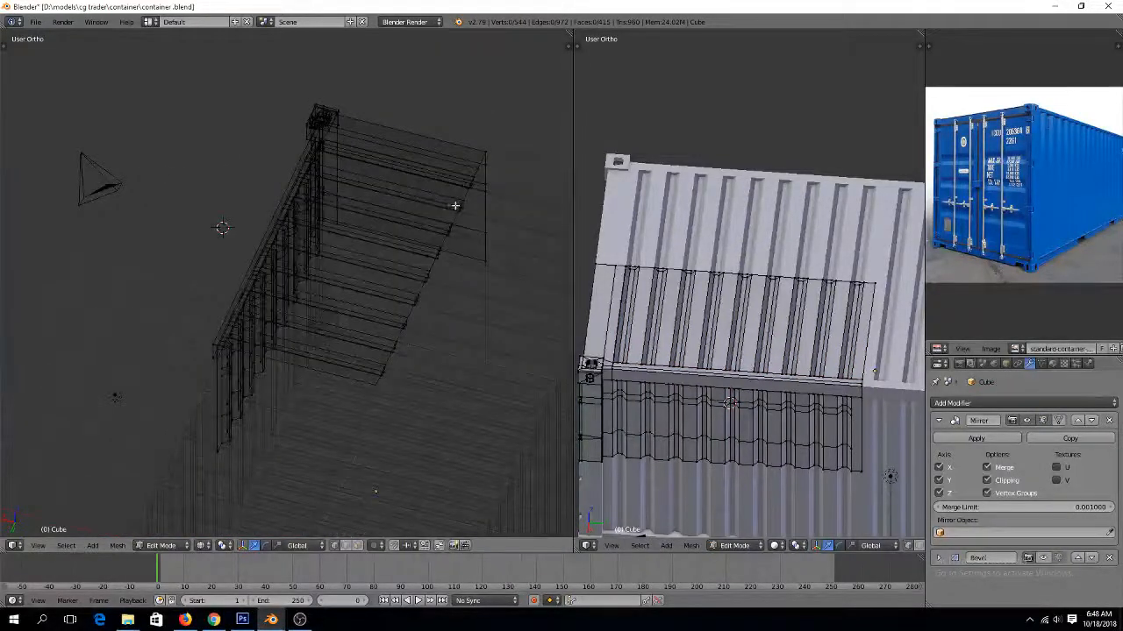
Try deleting the edge's vertices at the groove end on the roof's centre seam, then undo the deletion
middle_drag(455, 205, 477, 212)
middle_drag(435, 137, 384, 147)
key(z)
scroll(384, 147, up, 4)
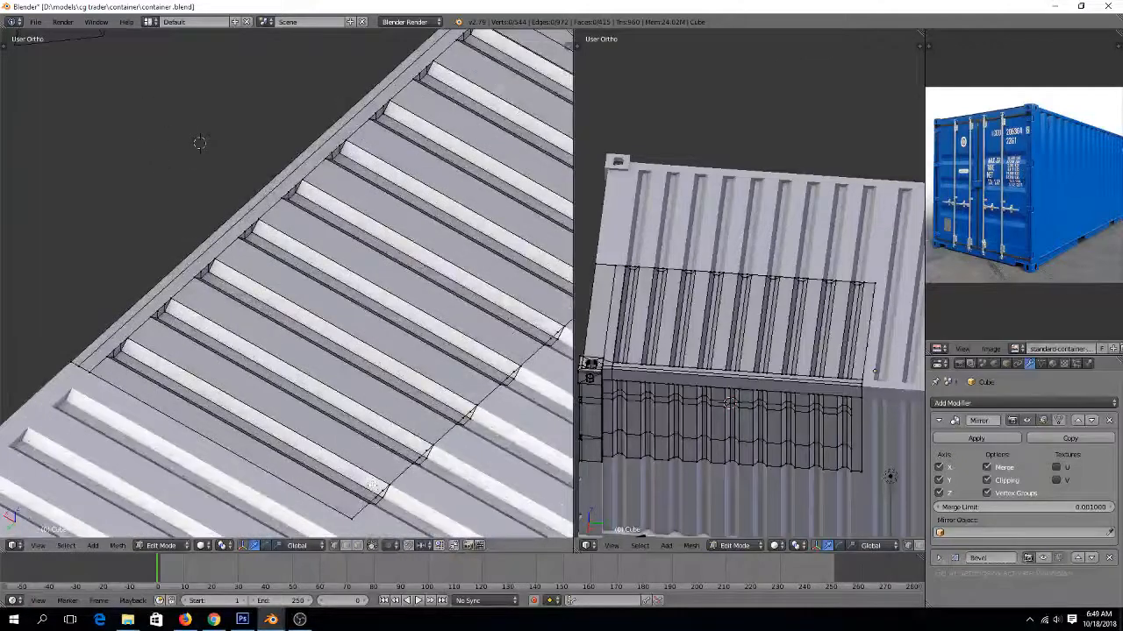
right_click(377, 492)
key(x)
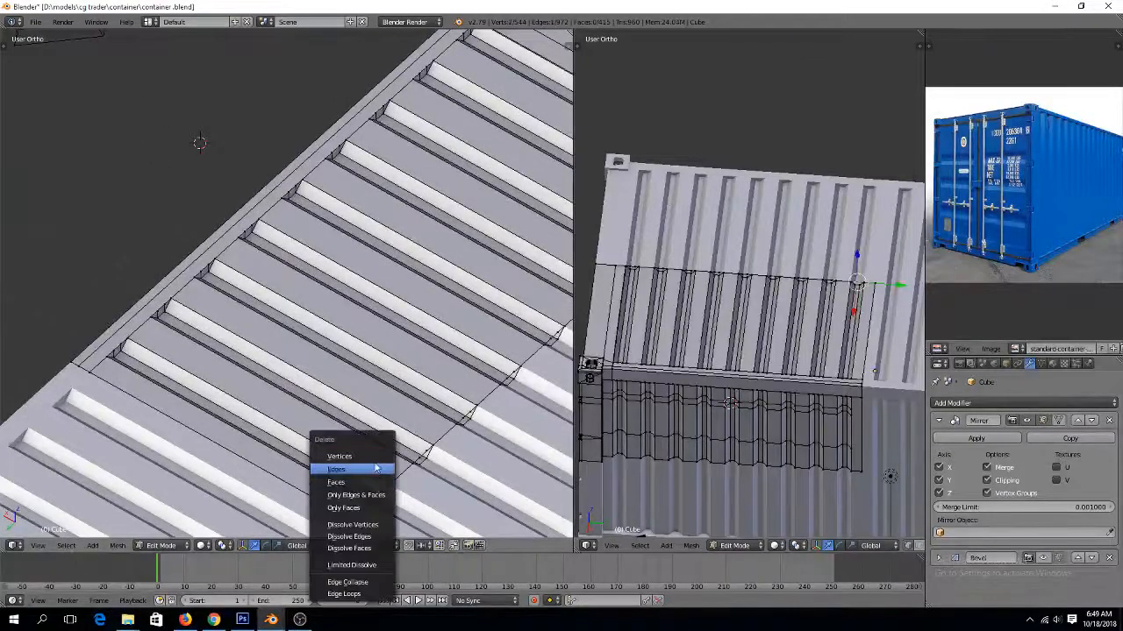
click(375, 453)
scroll(375, 453, down, 3)
key(ctrl+z)
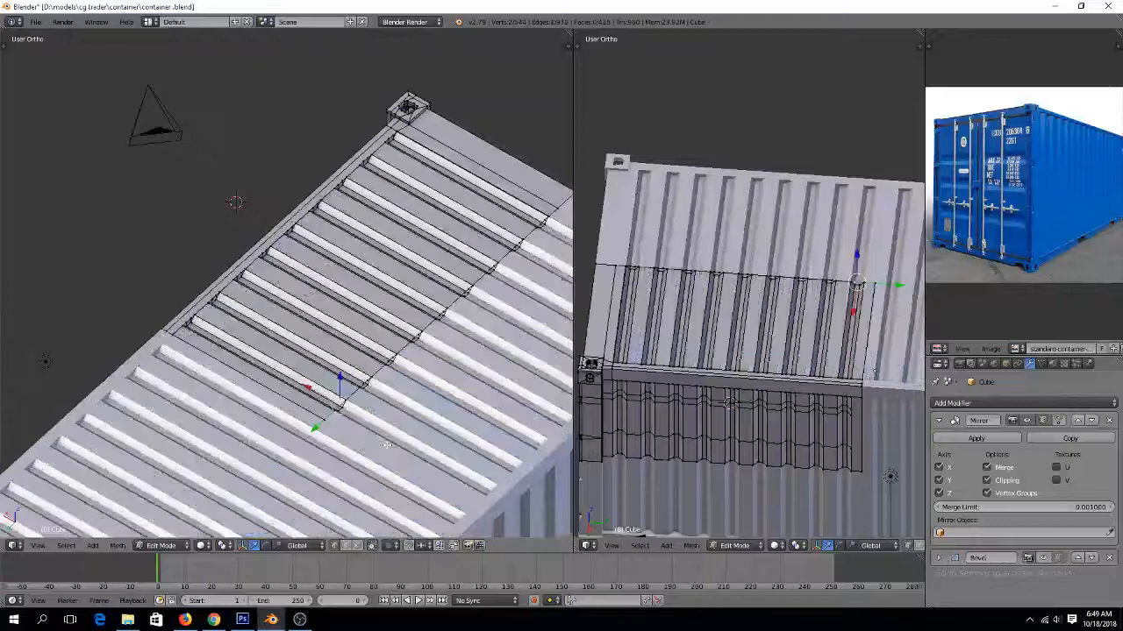
Box-select all roof vertices along the centre seam in the top wireframe view and delete them
key(KP_7)
scroll(309, 352, down, 4)
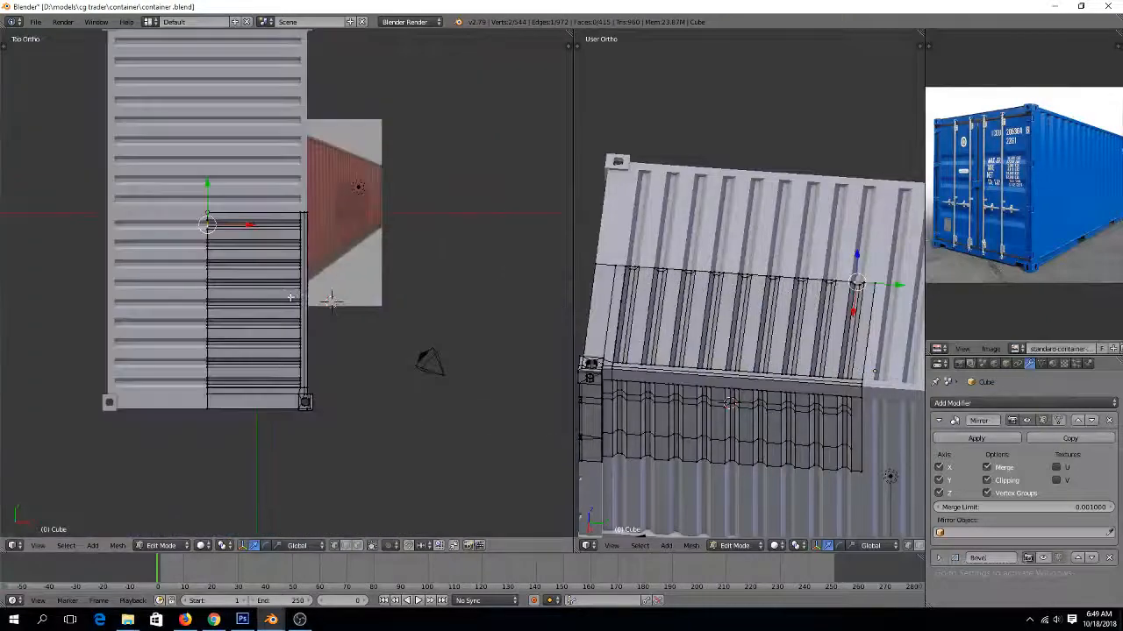
key(z)
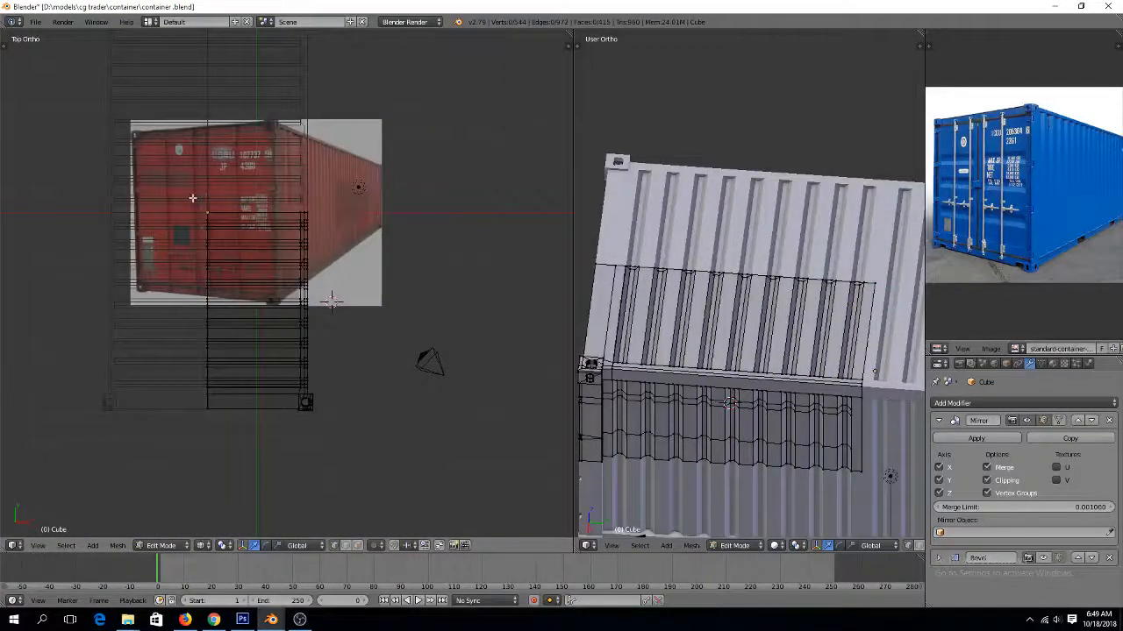
key(b)
drag(189, 193, 234, 391)
key(x)
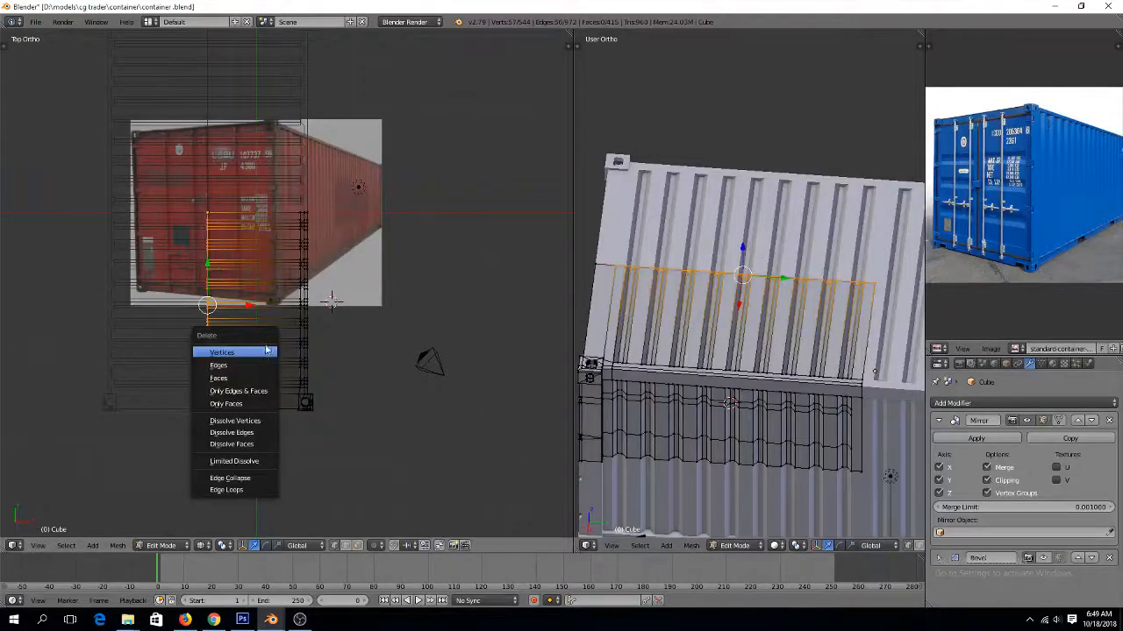
click(266, 351)
Select the notched edge loop along the roof rail, drop the three end-panel vertices and add the rail's mid-length end vertex
middle_drag(259, 365, 441, 294)
scroll(368, 321, up, 5)
middle_drag(365, 321, 346, 257)
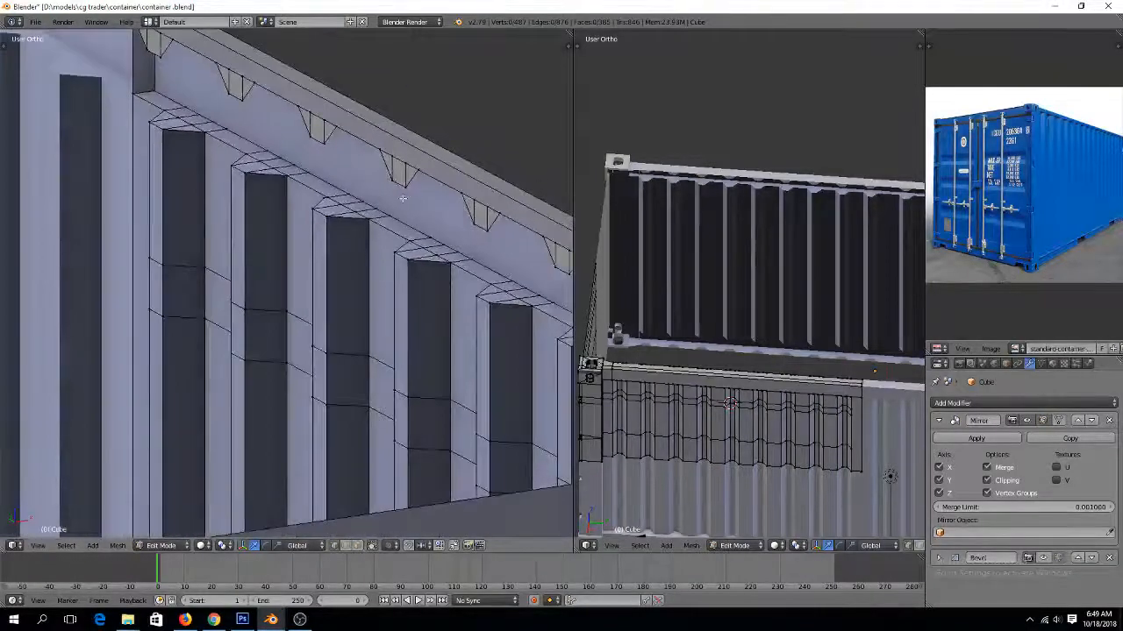
alt+right_click(418, 169)
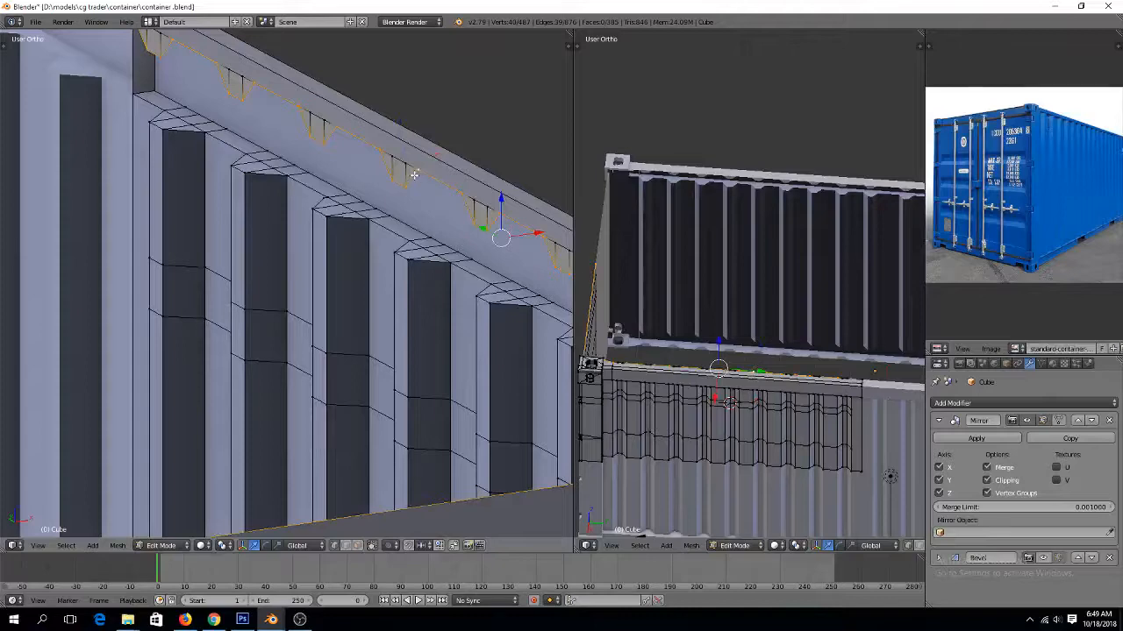
scroll(414, 175, down, 7)
scroll(425, 276, up, 4)
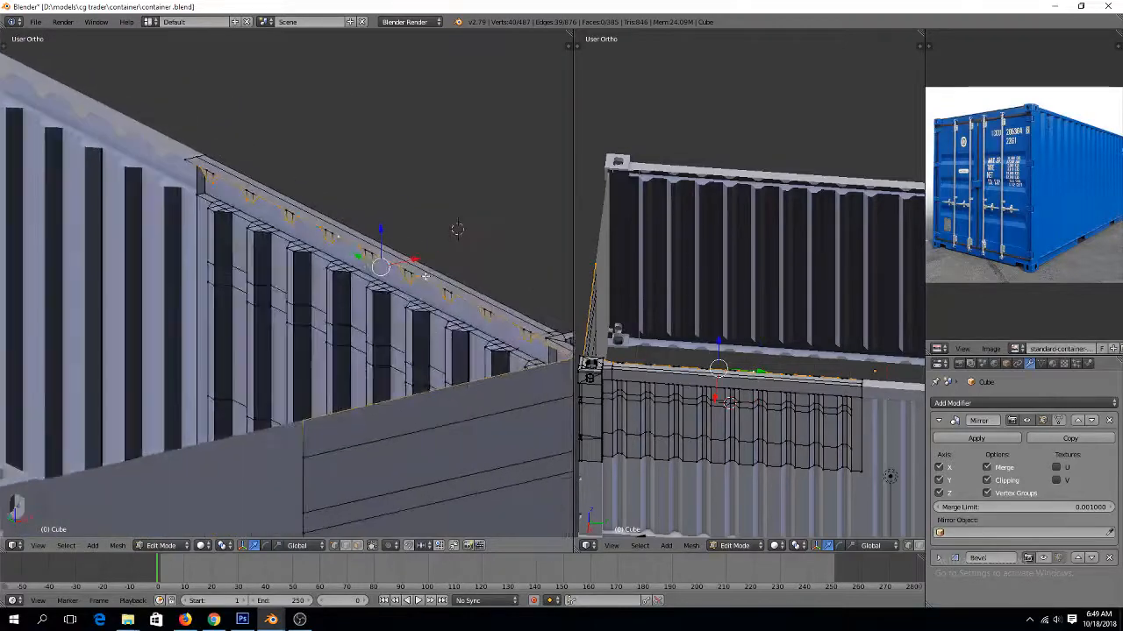
ctrl+scroll(434, 279, up, 5)
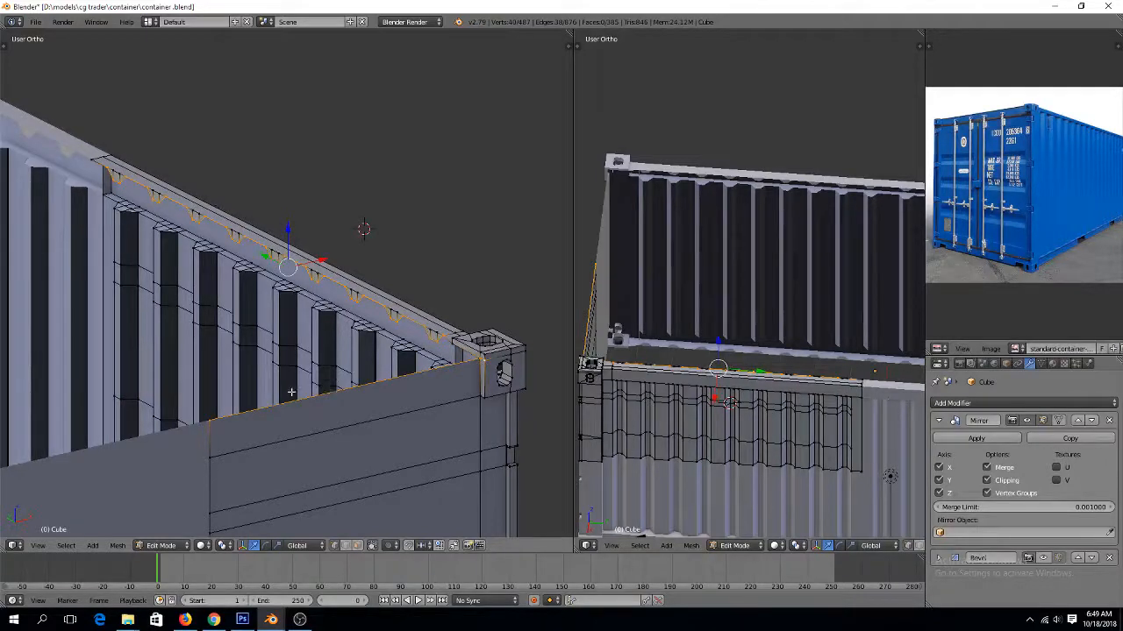
shift+right_click(211, 421)
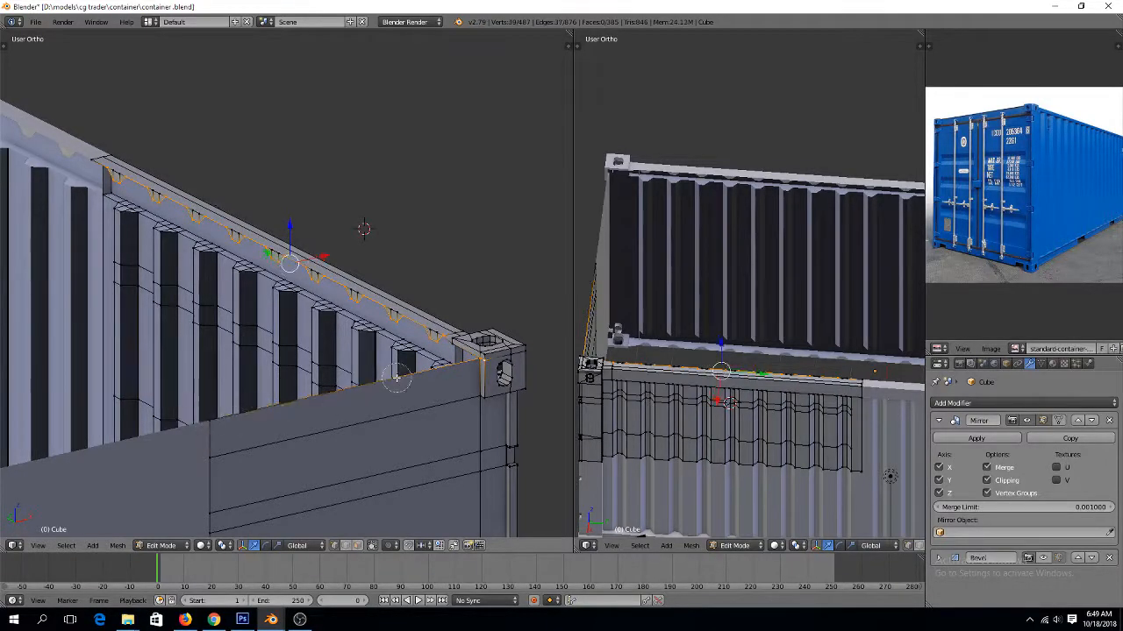
shift+right_click(482, 362)
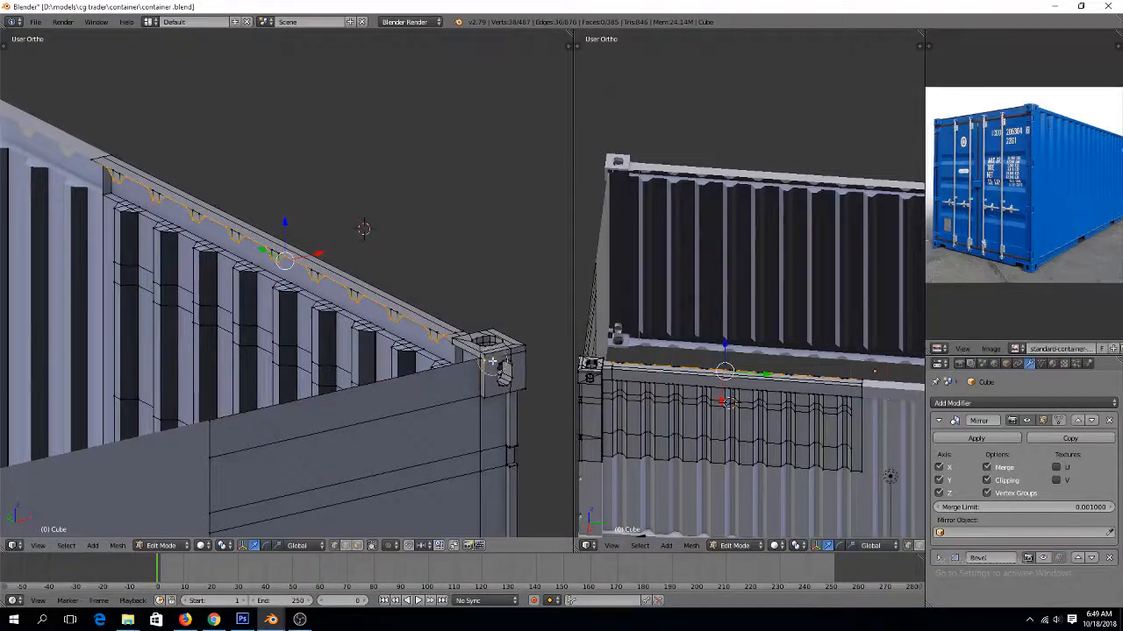
shift+right_click(494, 364)
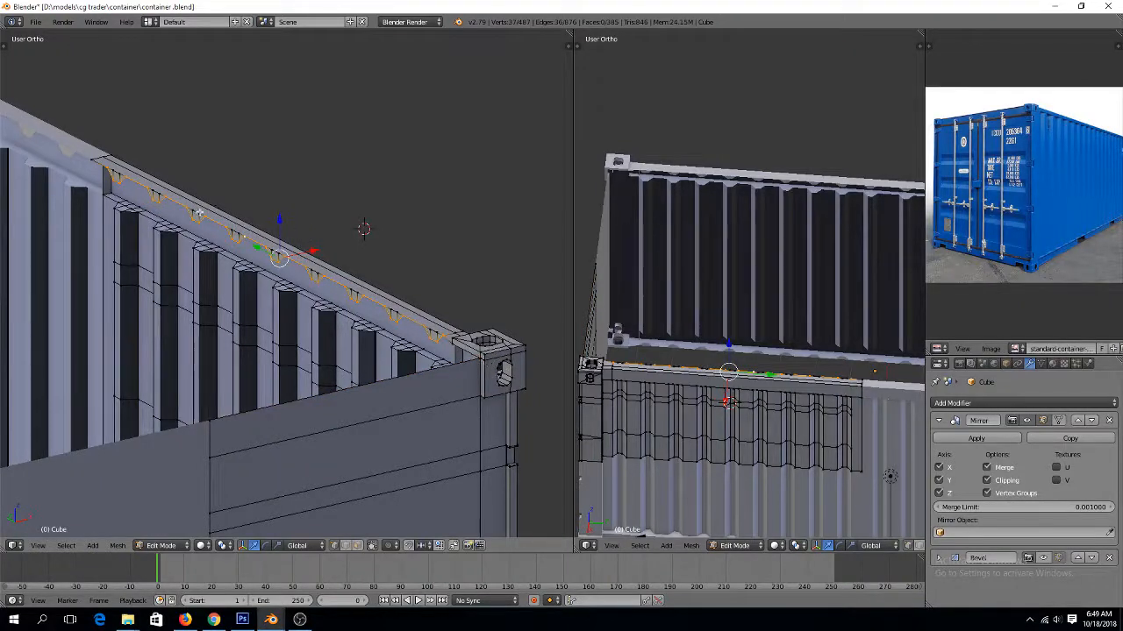
shift+right_click(92, 162)
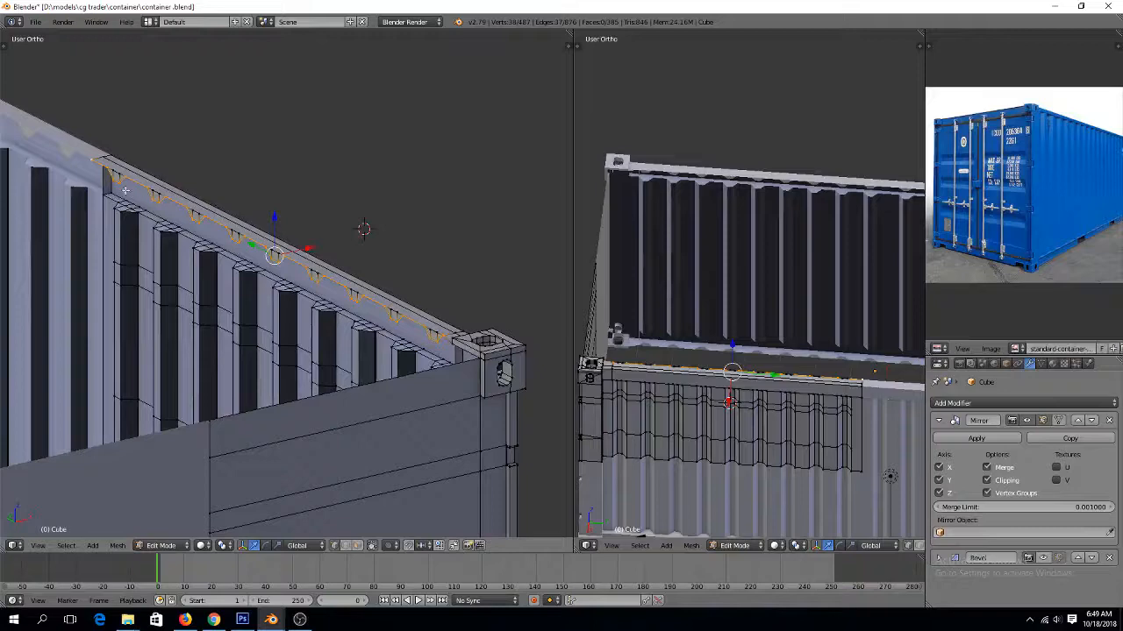
Extrude the notched rail edges across the roof along X to the mirrored centre seam
key(e)
right_click(296, 239)
scroll(298, 241, down, 4)
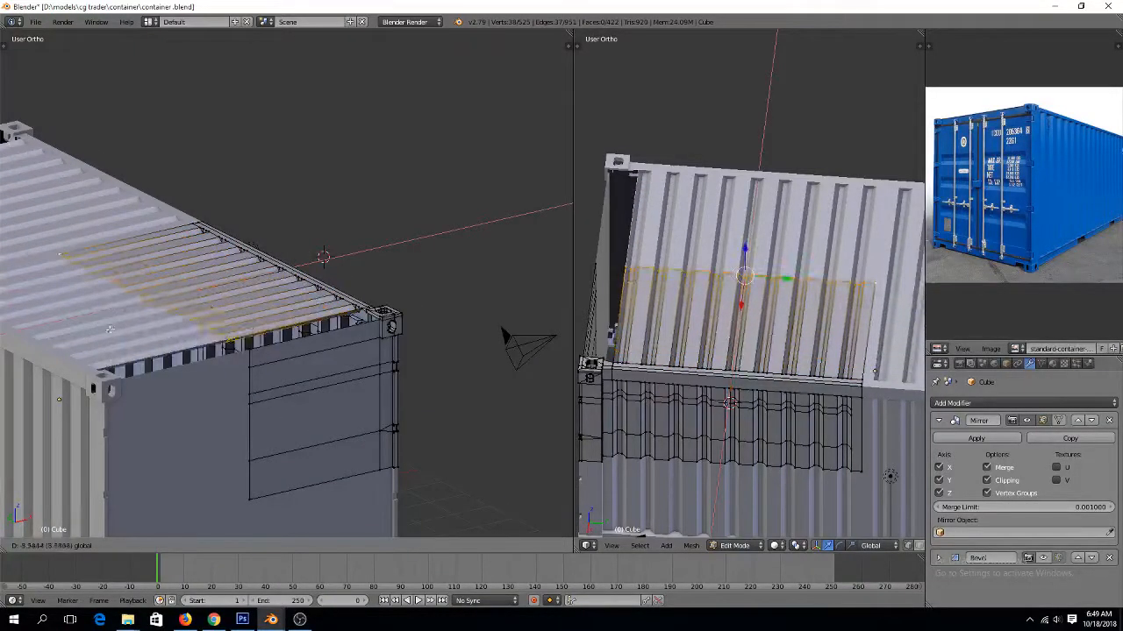
key(Tab)
Fill the open gap between the last roof groove and the container's end with a face, using vertex selection
middle_drag(208, 299, 355, 350)
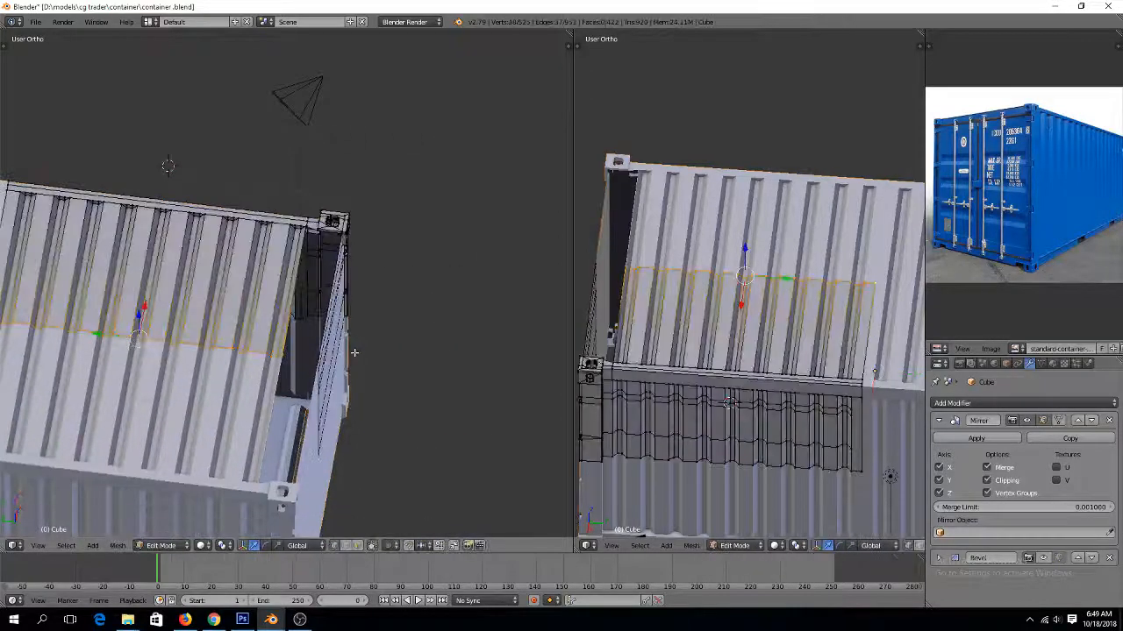
scroll(354, 354, up, 3)
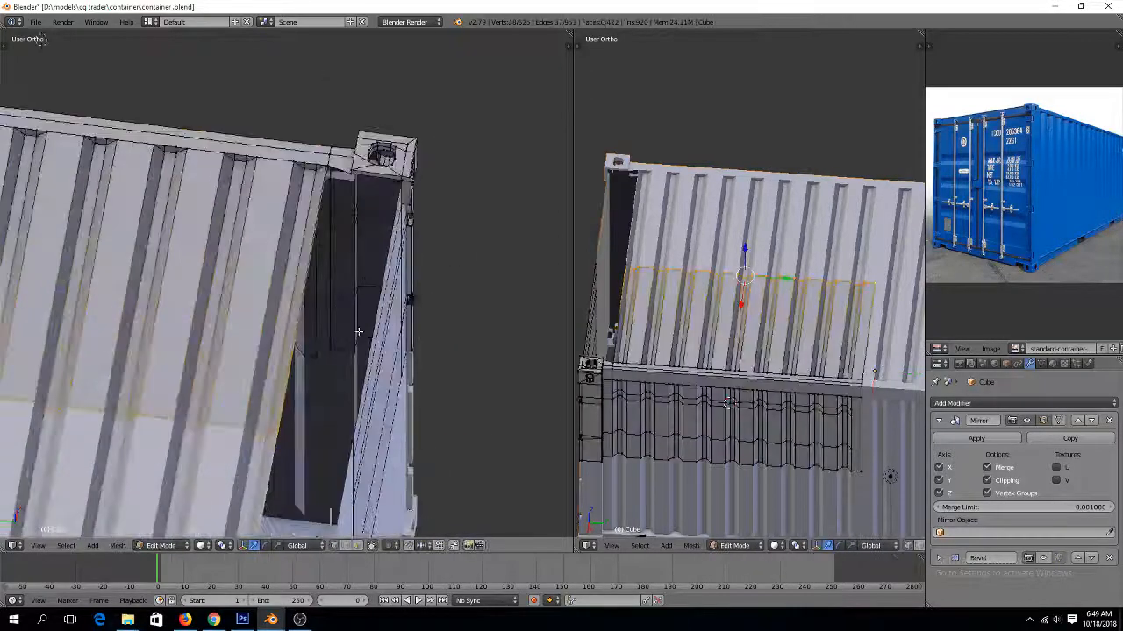
key(ctrl+Tab)
click(349, 236)
click(351, 181)
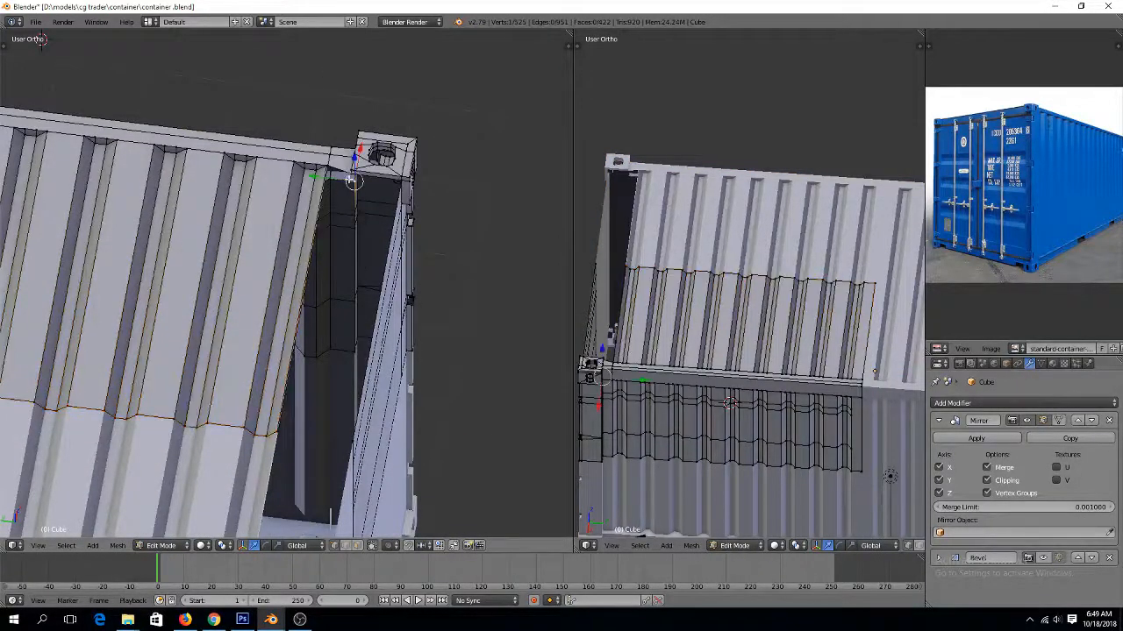
alt+click(337, 168)
key(f)
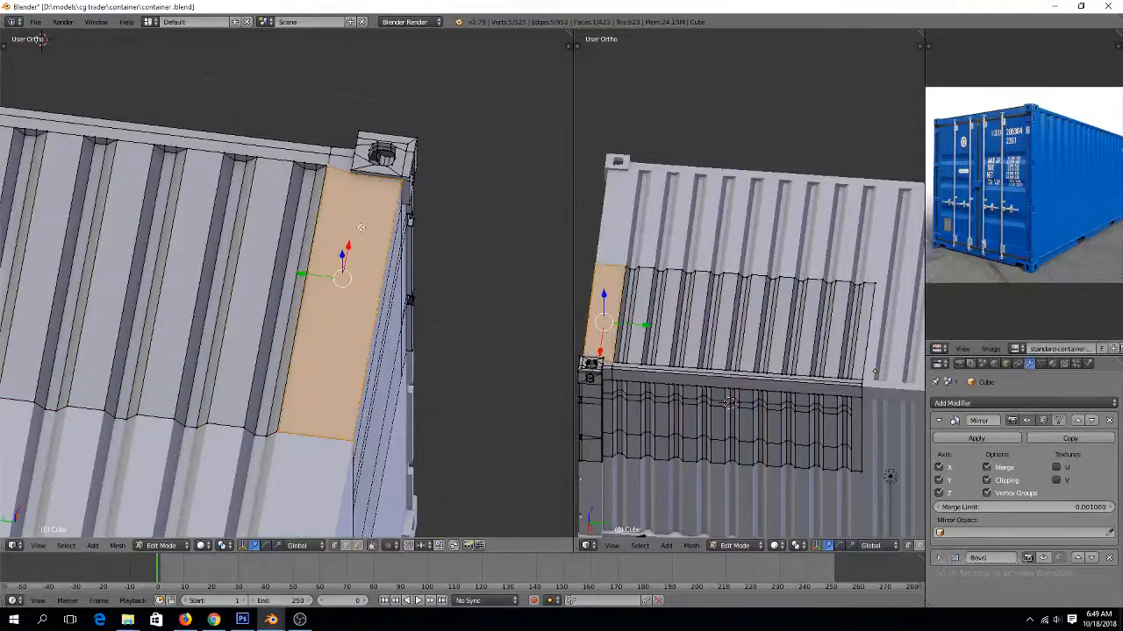
Split the new end face with an edge from the vertex beside the corner casting to the centre seam
right_click(347, 183)
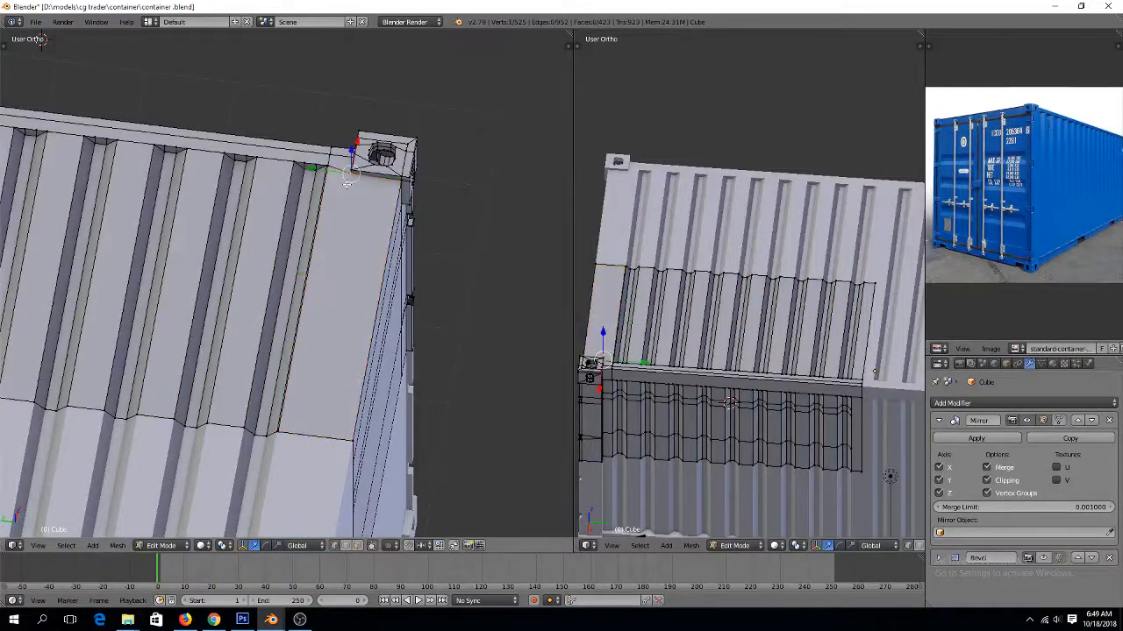
ctrl+right_click(316, 438)
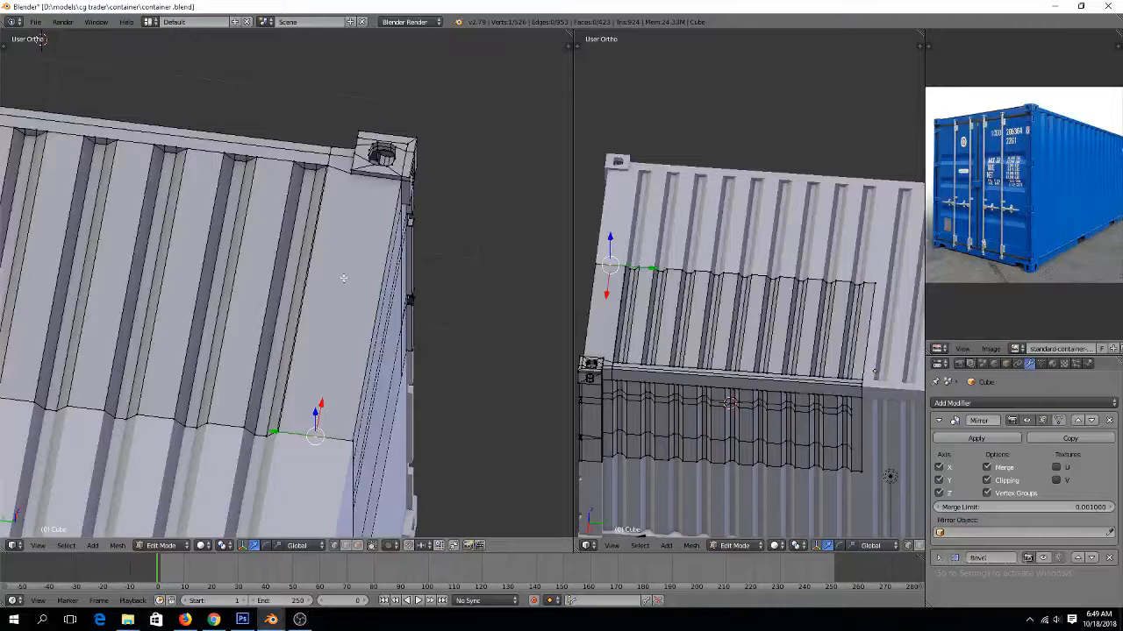
shift+right_click(342, 181)
key(a)
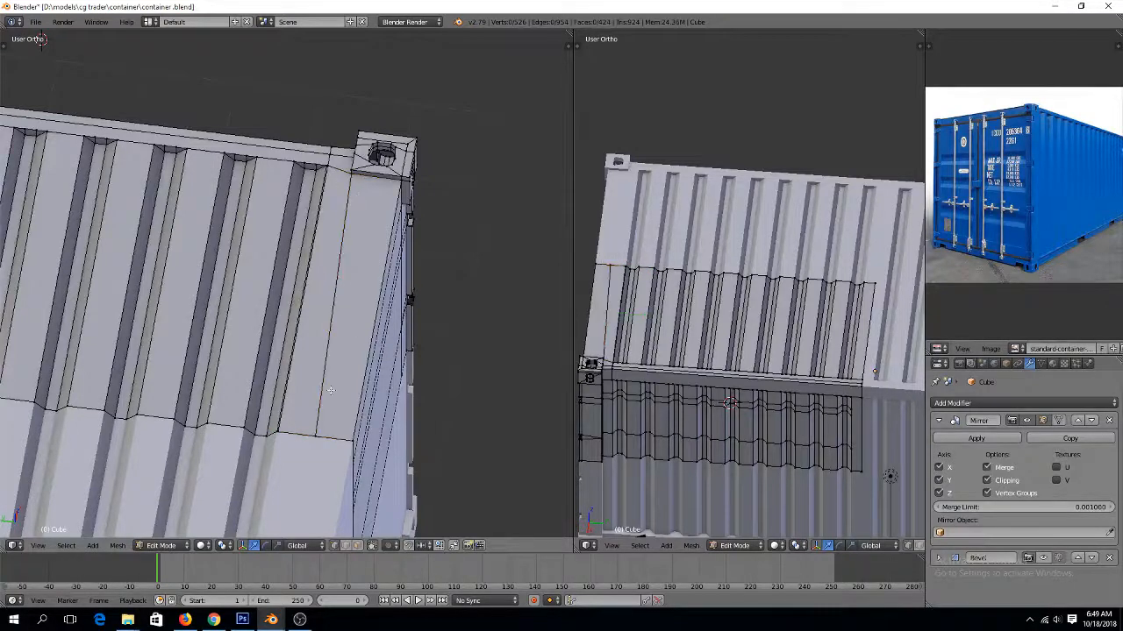
Move the split's centre-seam vertex along Y so the new edge runs straight across the roof
right_click(320, 418)
key(KP_7)
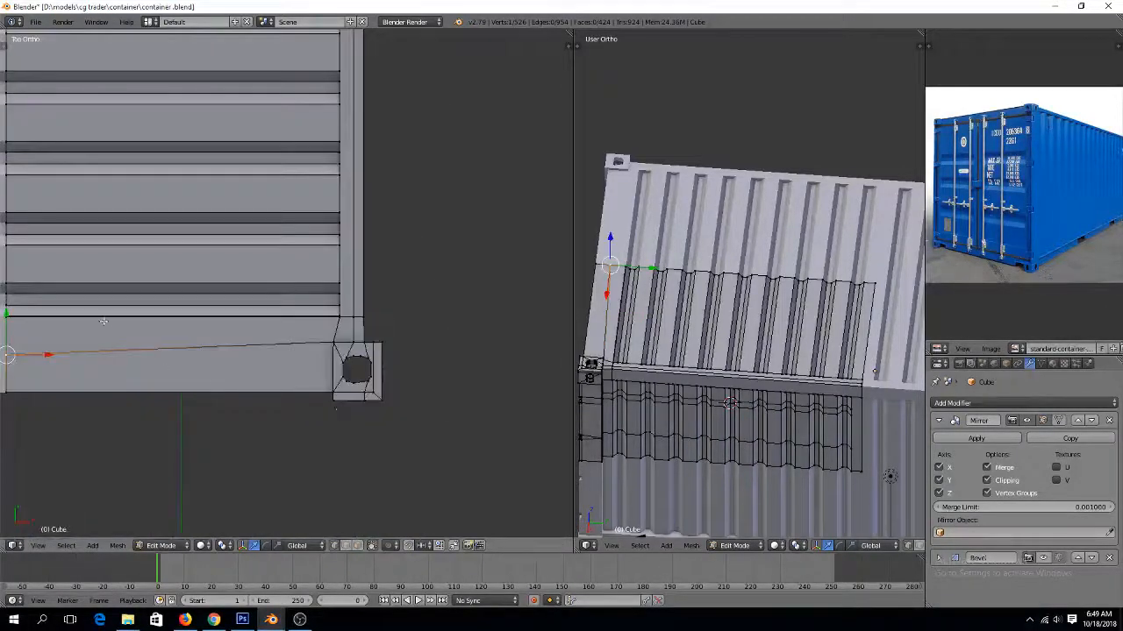
scroll(103, 321, down, 2)
ctrl+scroll(103, 321, down, 2)
drag(149, 293, 156, 283)
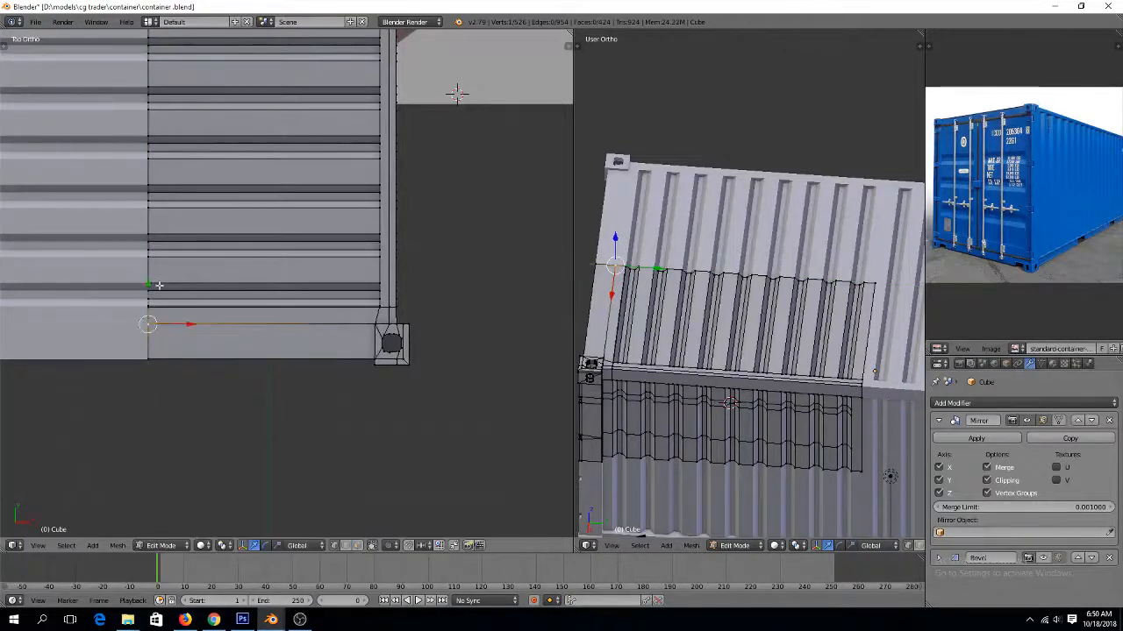
key(a)
Leave Edit Mode and save the container file over the existing version
scroll(279, 326, down, 2)
scroll(279, 326, down, 3)
key(Tab)
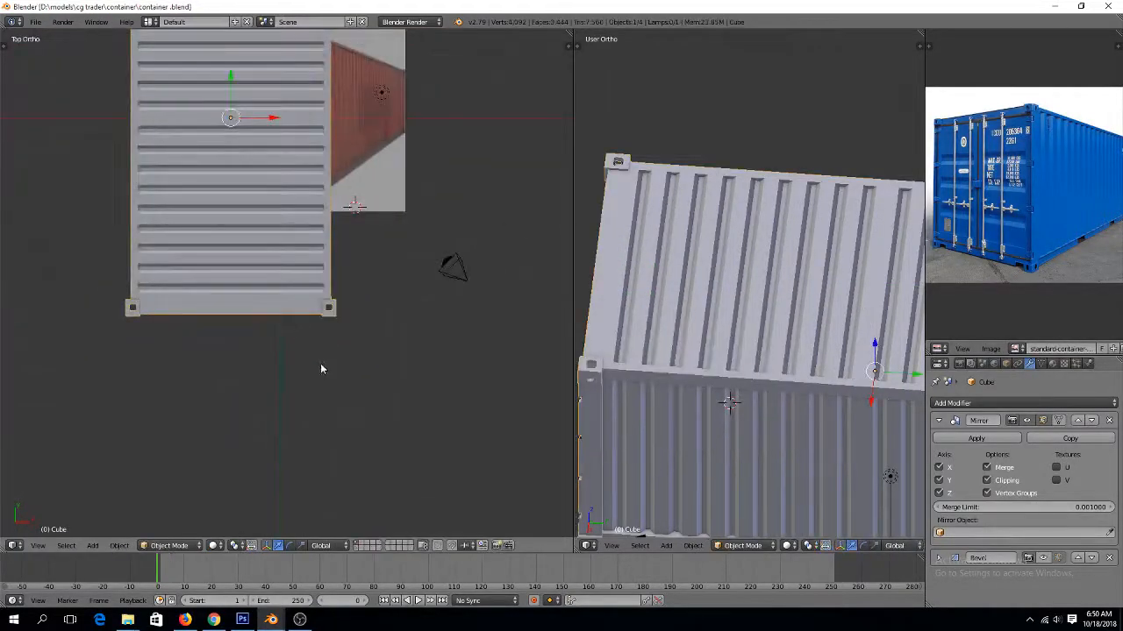
middle_drag(321, 369, 226, 275)
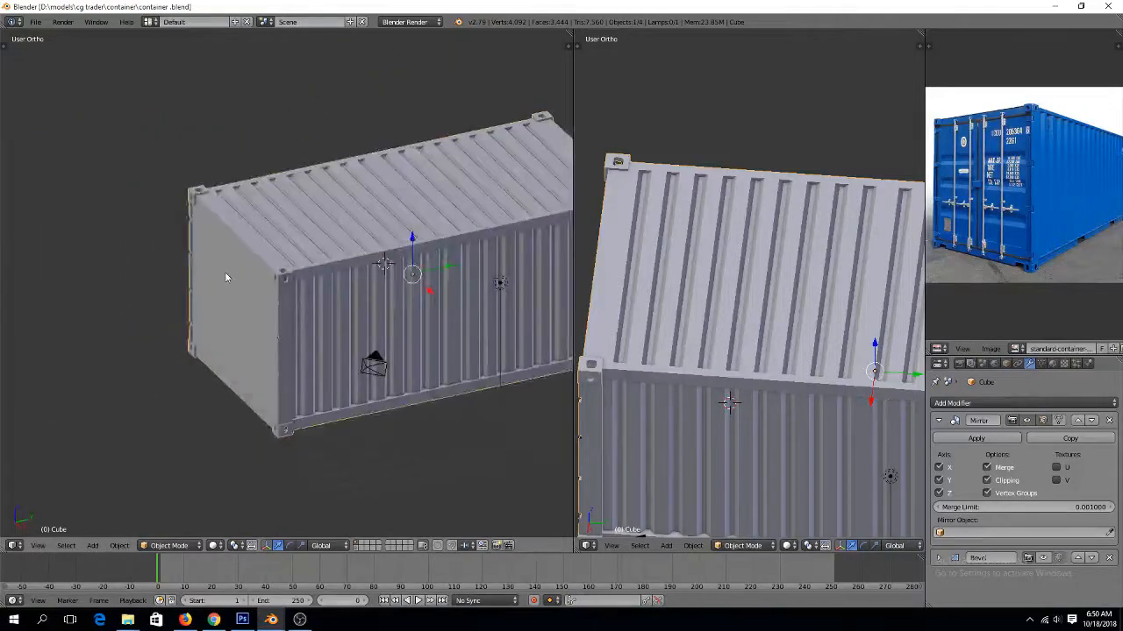
key(ctrl+s)
click(230, 277)
Examine the container's overall shape, roof grooves and corner casting from several angles
scroll(386, 265, down, 3)
middle_drag(385, 266, 471, 301)
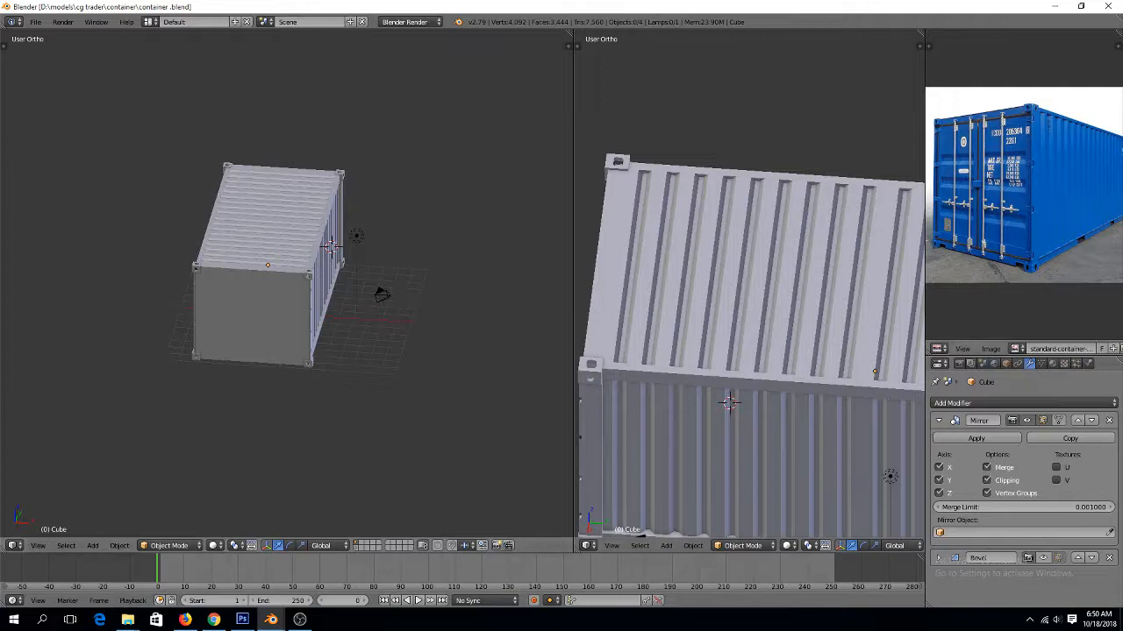
key(alt+Tab)
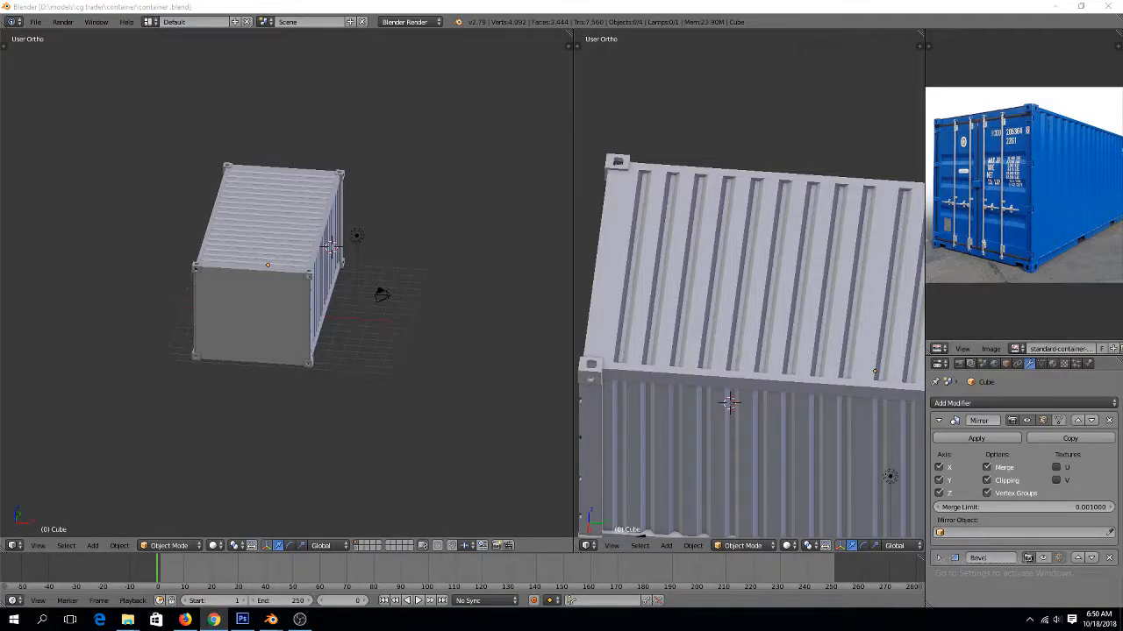
click(379, 207)
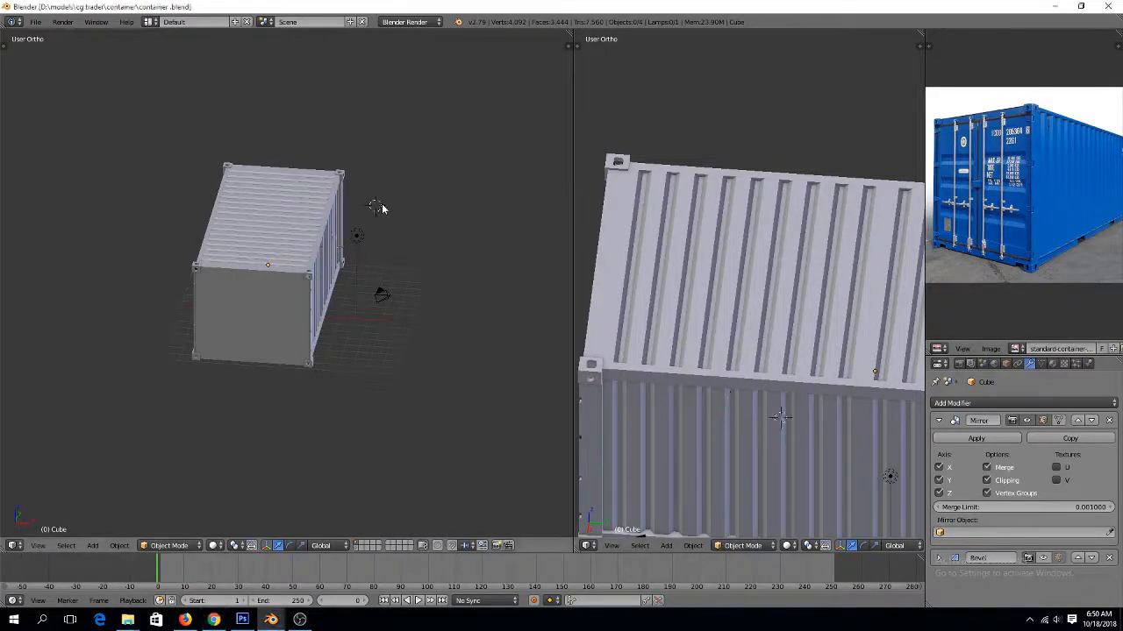
scroll(375, 219, up, 5)
scroll(372, 215, up, 4)
middle_drag(370, 216, 308, 213)
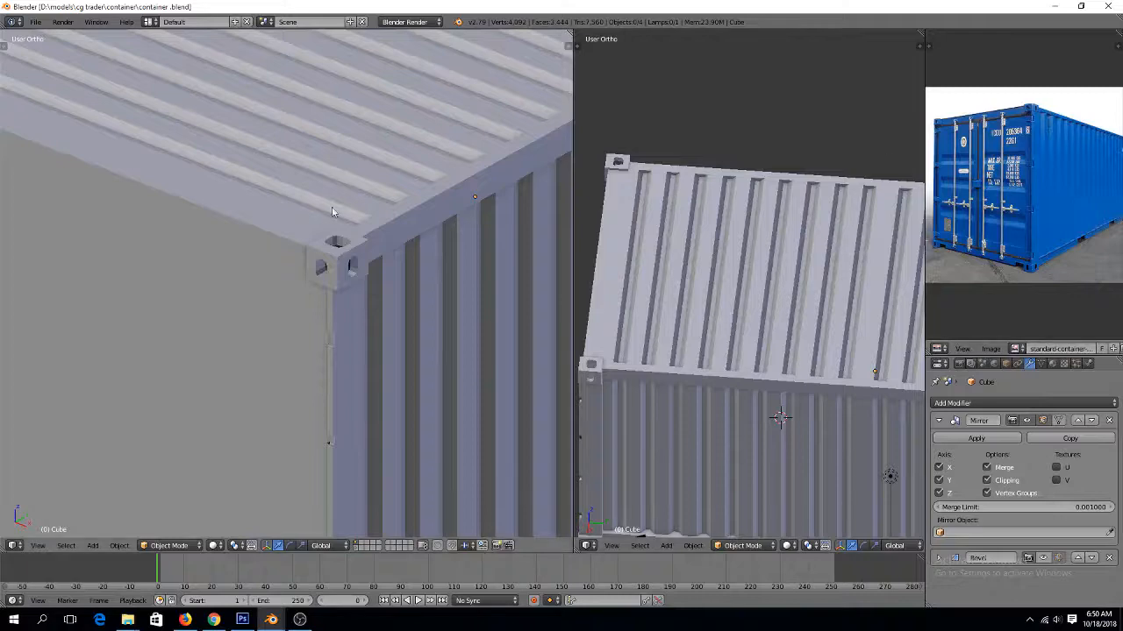
scroll(330, 208, down, 3)
Separate all end-wall faces below the roof header, including the narrow column beside the corner post, into their own object
key(Tab)
shift+middle_drag(274, 276, 433, 252)
scroll(276, 276, up, 1)
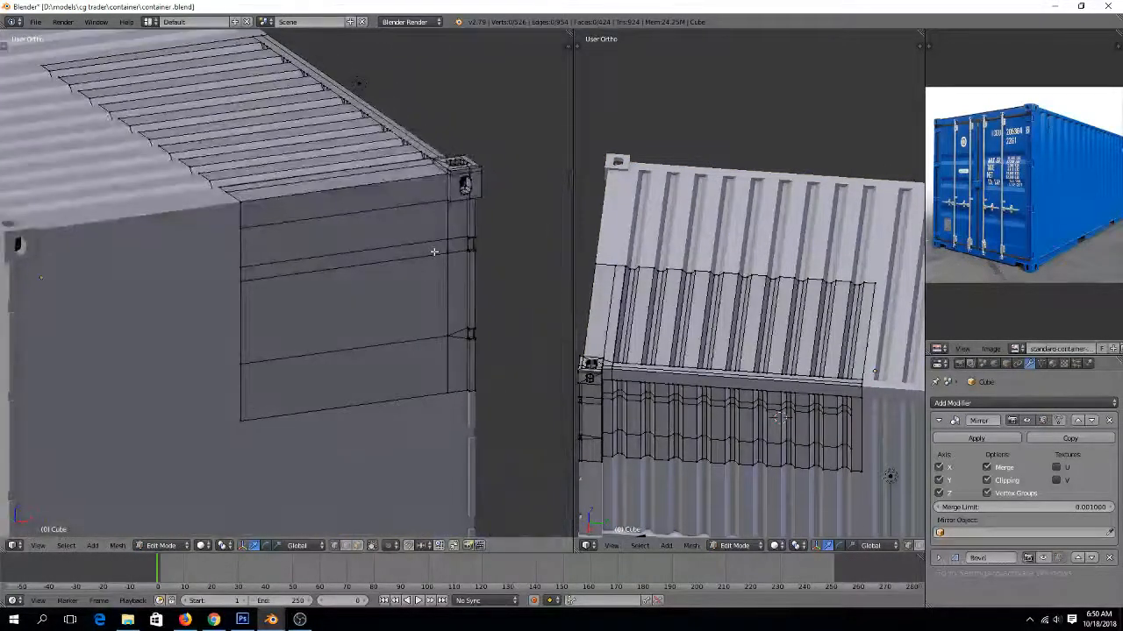
scroll(433, 252, up, 1)
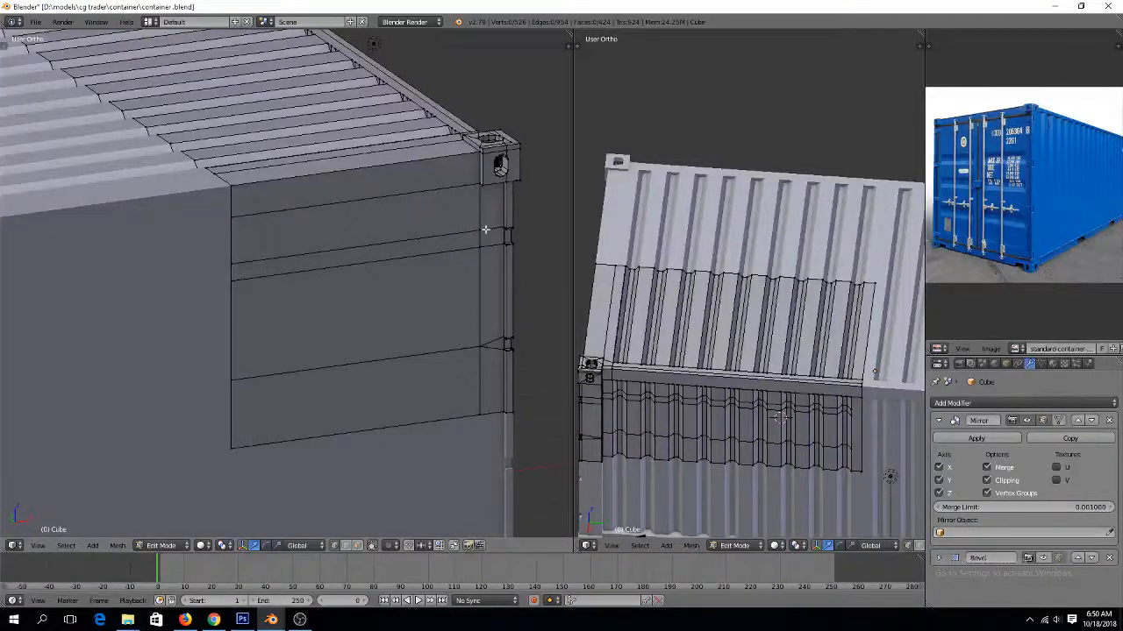
key(ctrl+Tab)
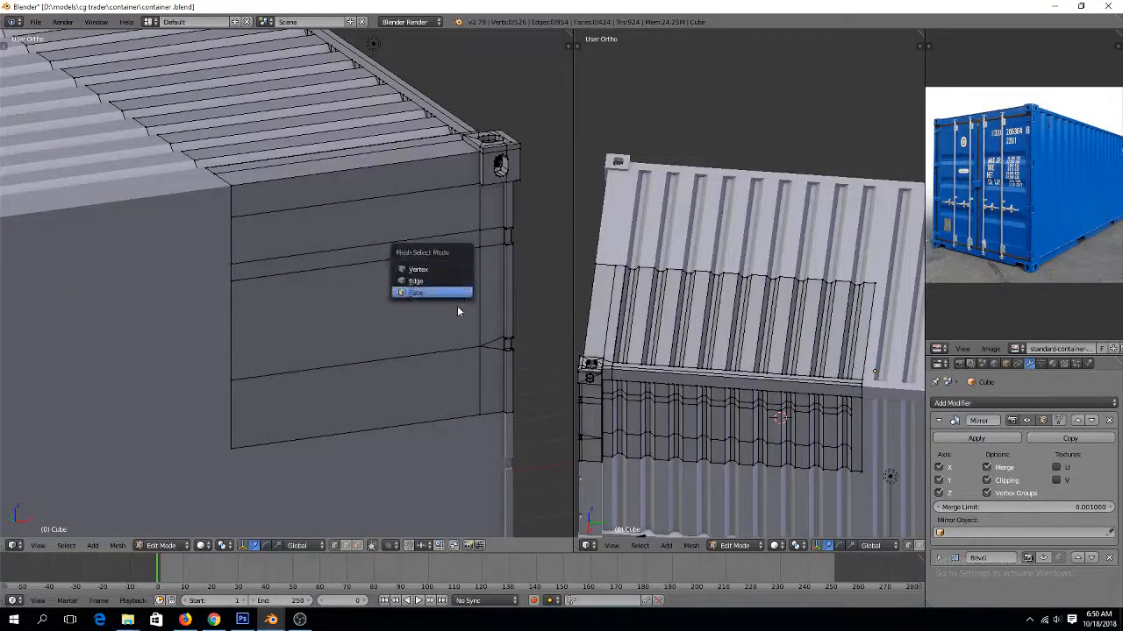
key(Escape)
key(ctrl+Tab)
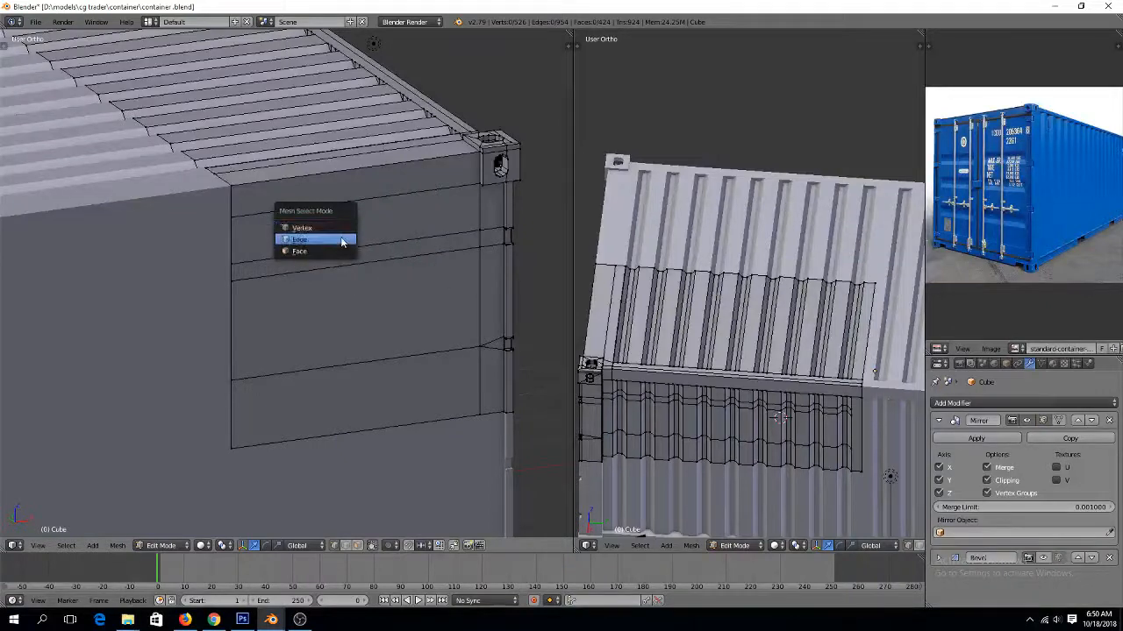
click(341, 251)
right_click(436, 224)
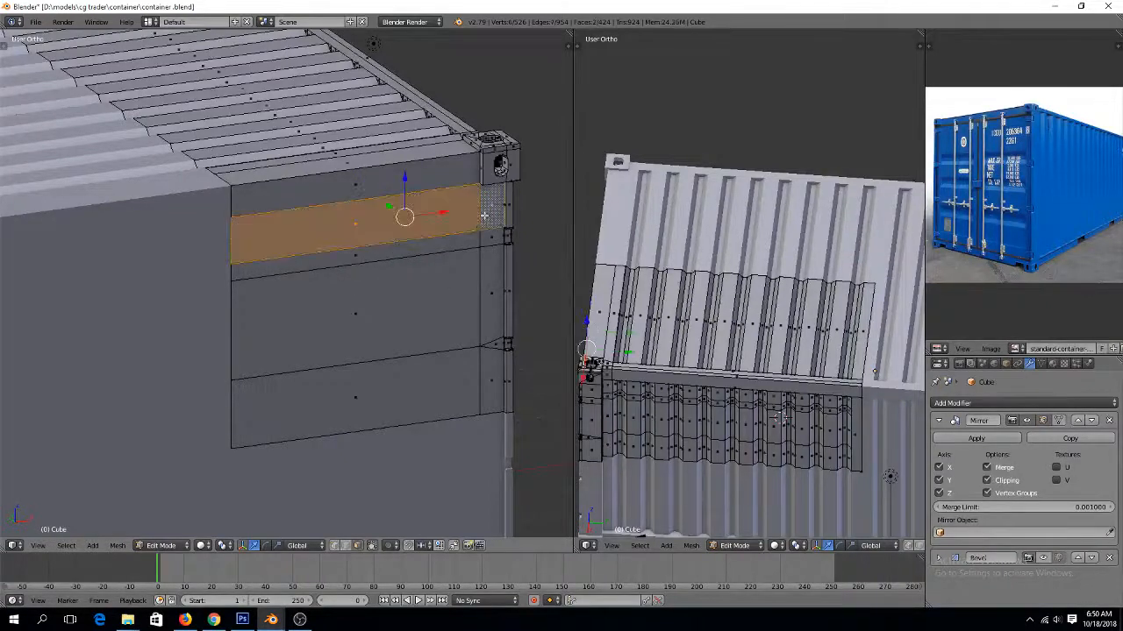
ctrl+right_click(492, 384)
shift+right_click(409, 312)
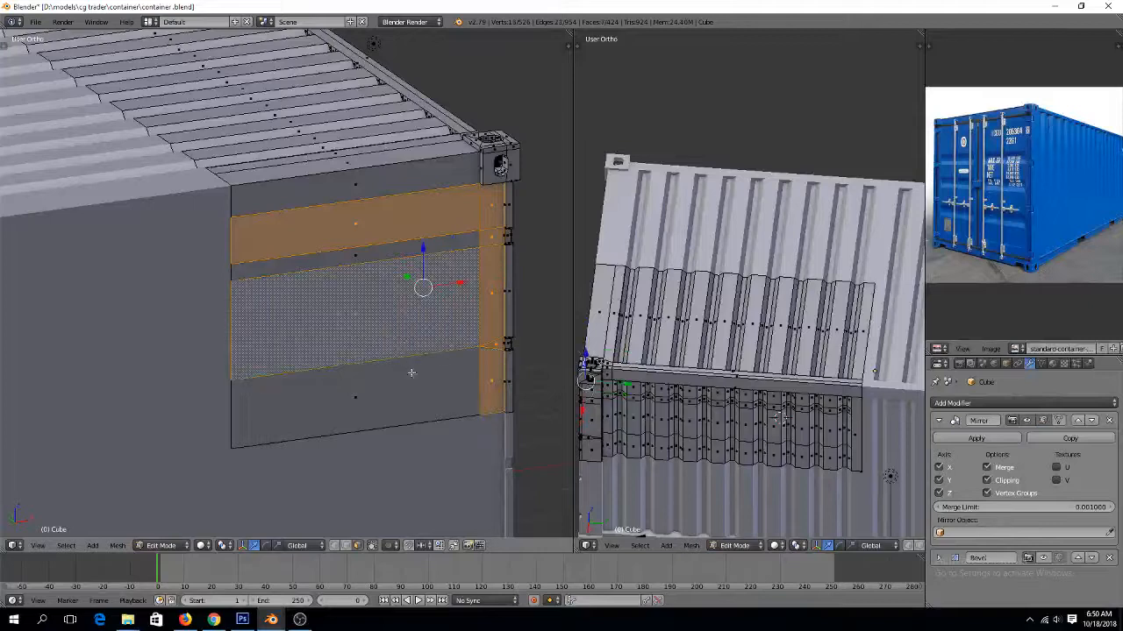
shift+right_click(412, 374)
shift+right_click(378, 253)
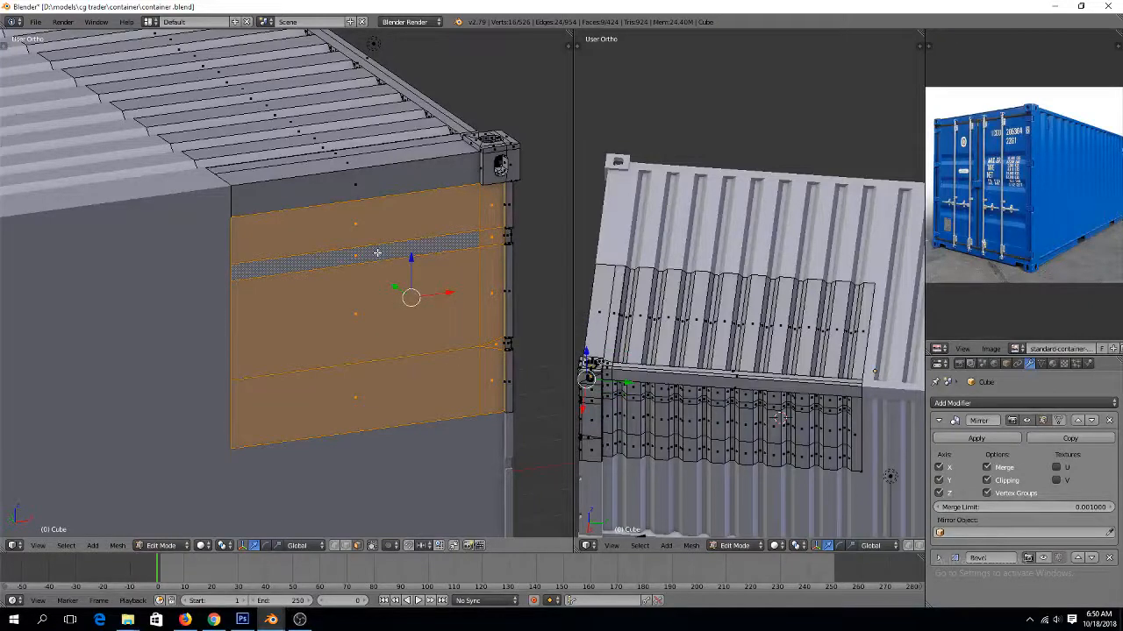
shift+right_click(377, 254)
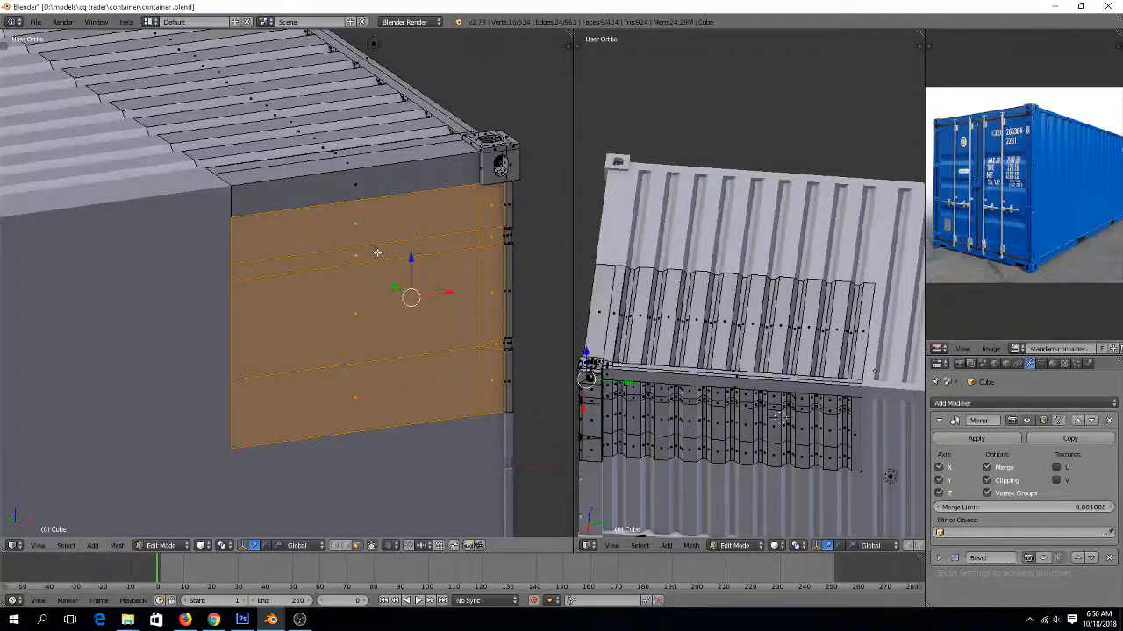
key(p)
click(378, 254)
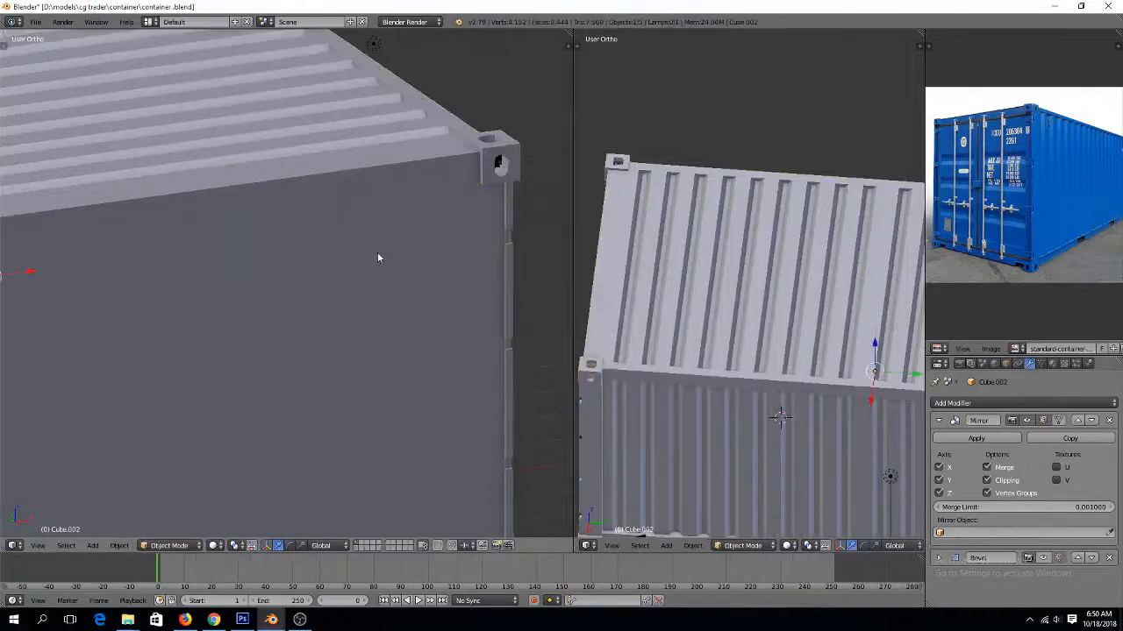
Select the separated end panel in Object Mode and try moving it away from the container
key(Tab)
key(z)
key(z)
key(z)
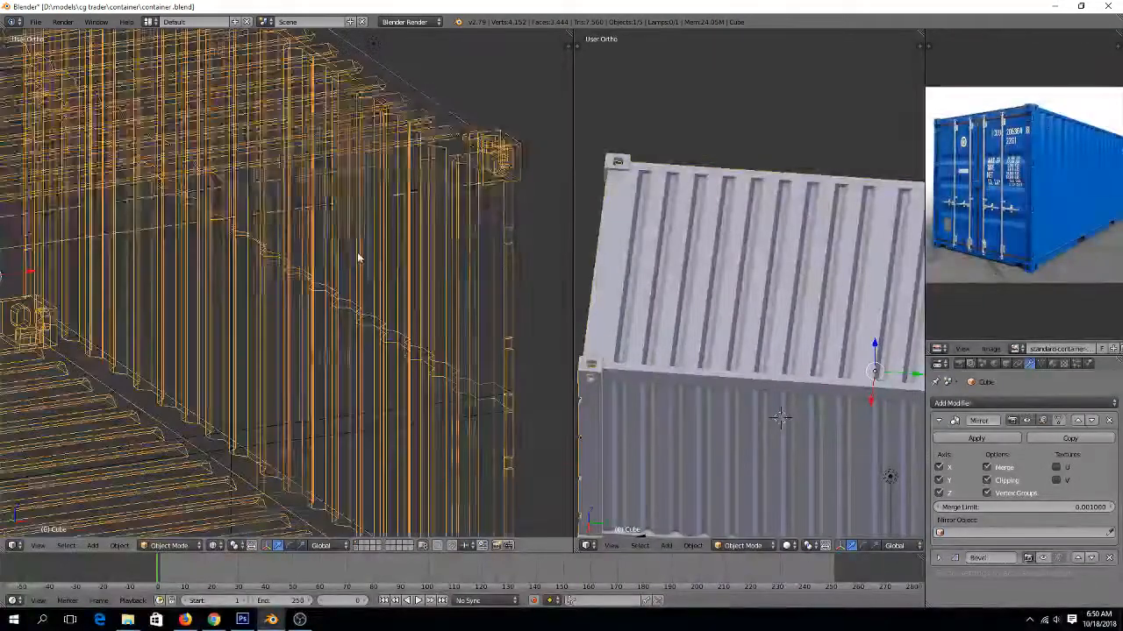
scroll(377, 256, down, 5)
key(z)
right_click(235, 307)
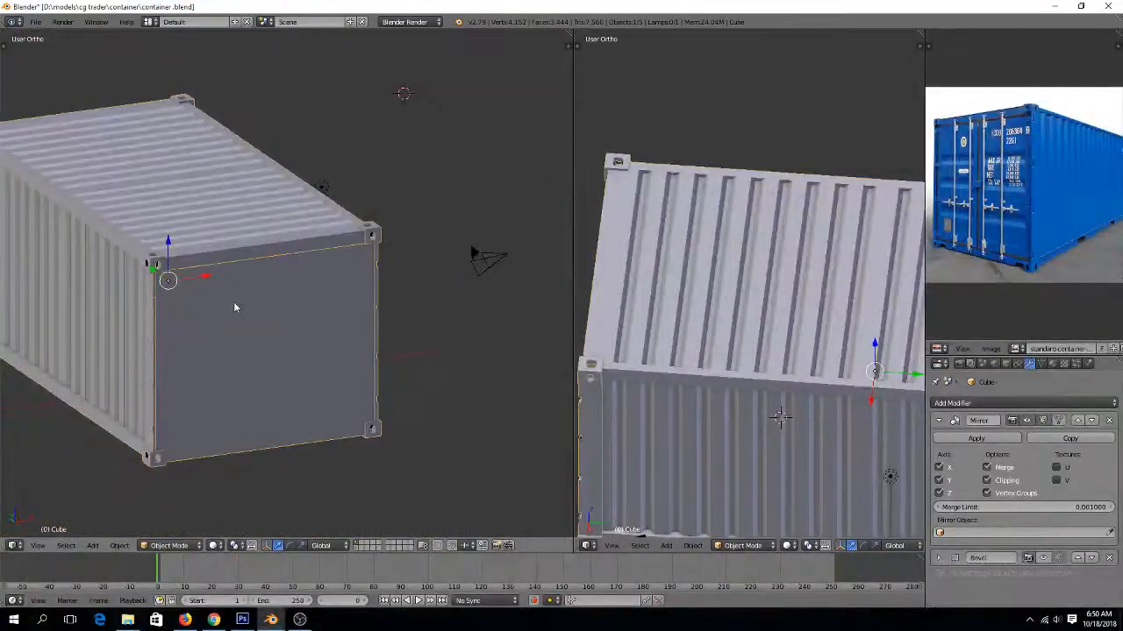
key(g)
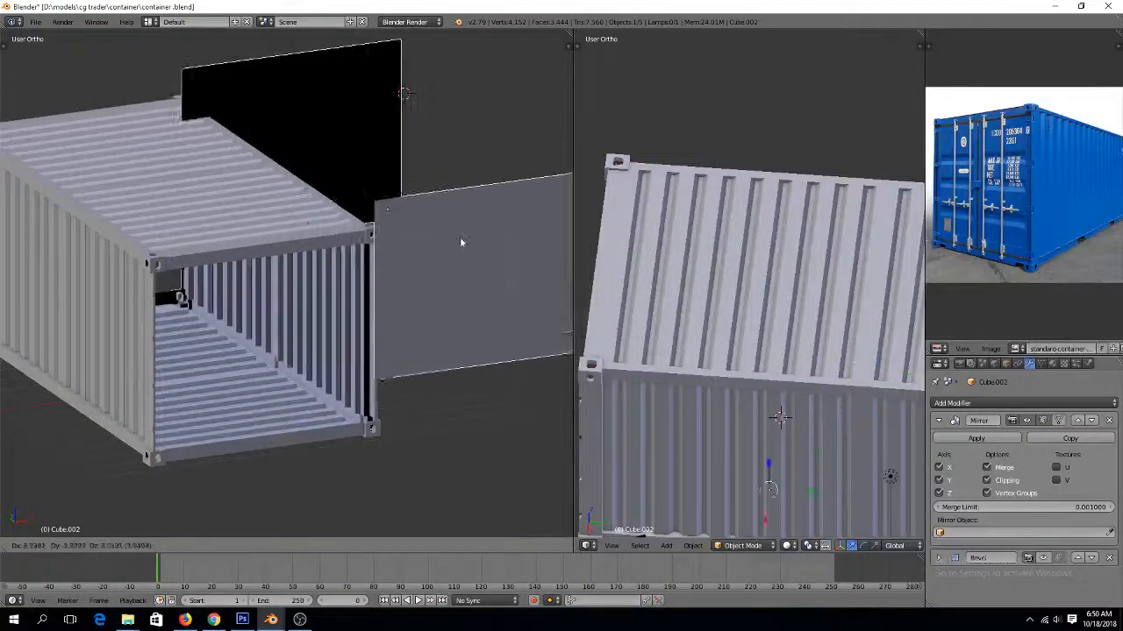
right_click(262, 265)
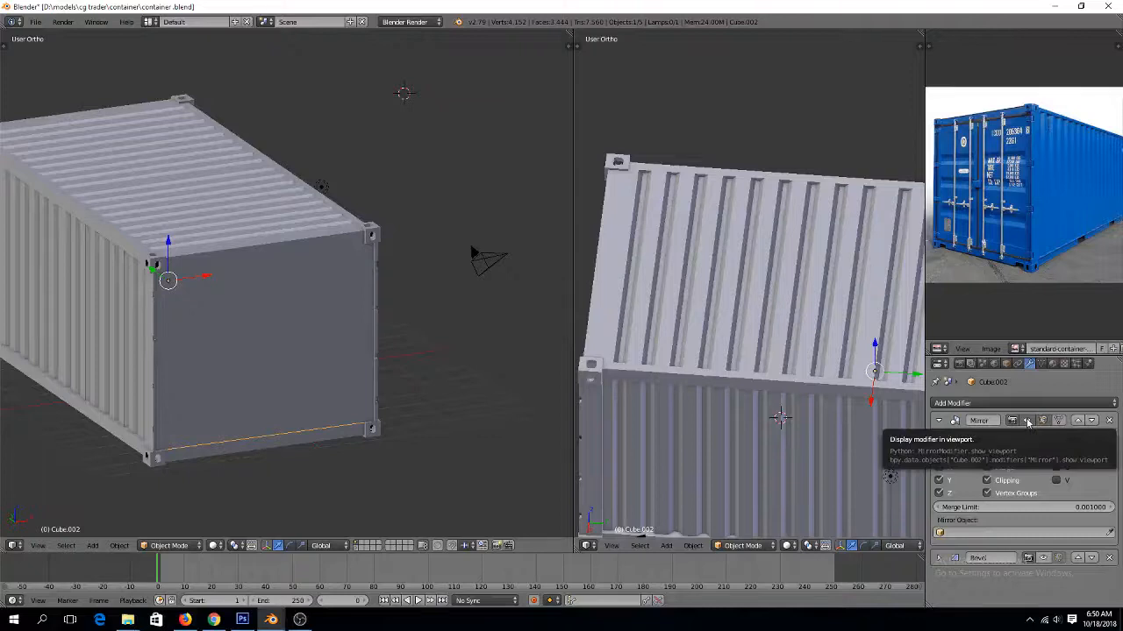
Delete the lower of the two closely spaced horizontal edge loops in the upper part of the end panel
key(Tab)
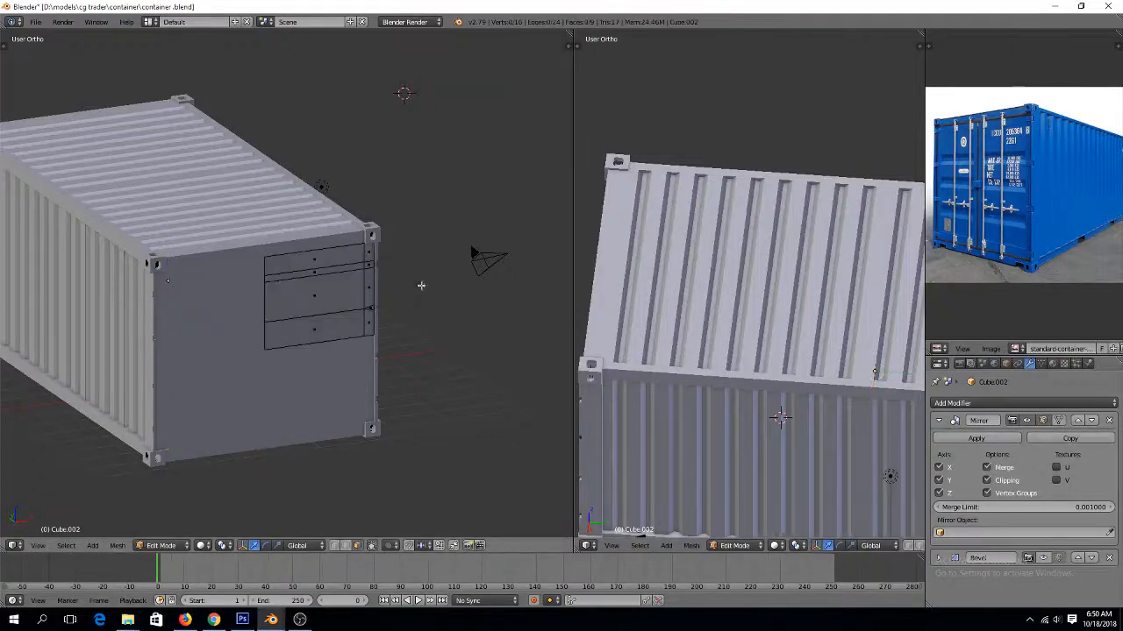
scroll(421, 285, up, 5)
key(ctrl+Tab)
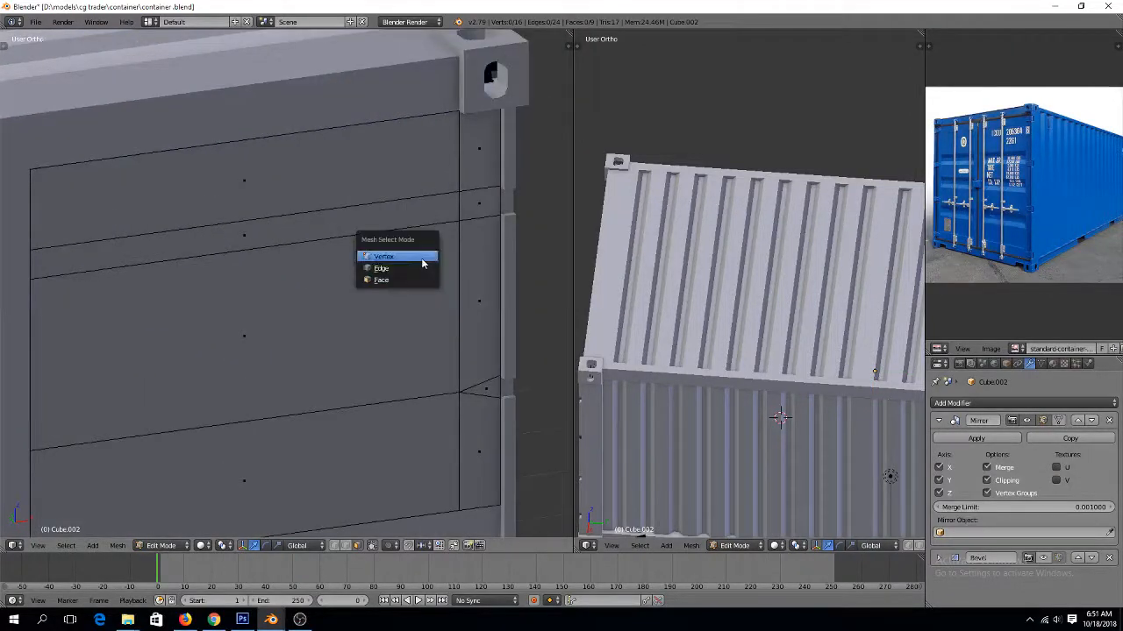
click(421, 268)
alt+right_click(305, 237)
key(x)
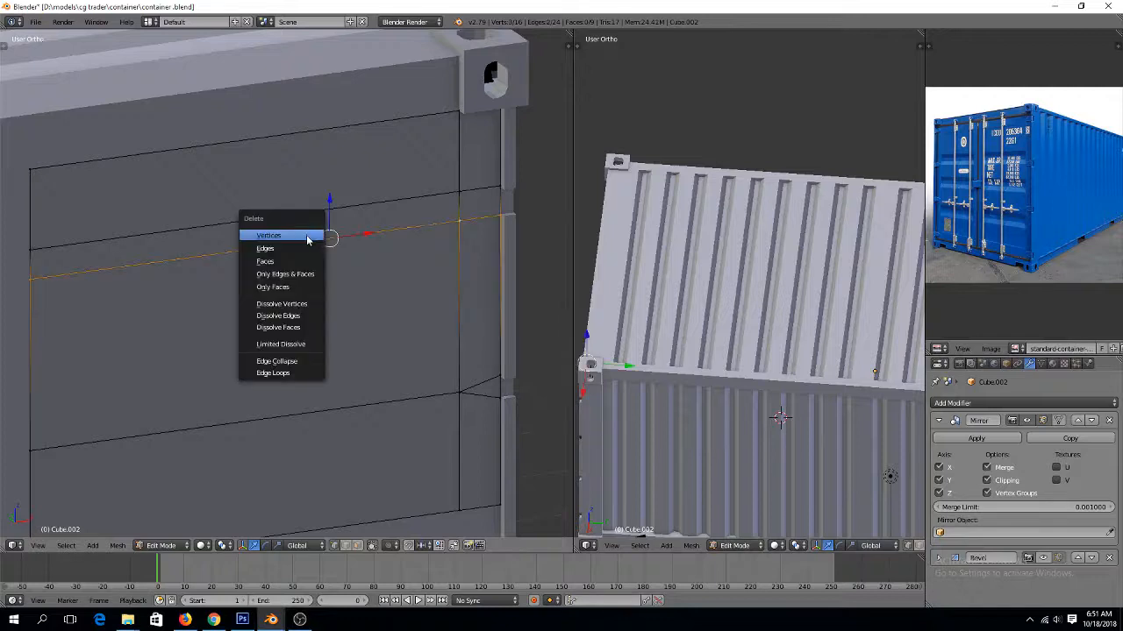
click(284, 374)
Merge the two outer vertices of the small wedge on the end panel's side edge and leave Edit Mode
key(a)
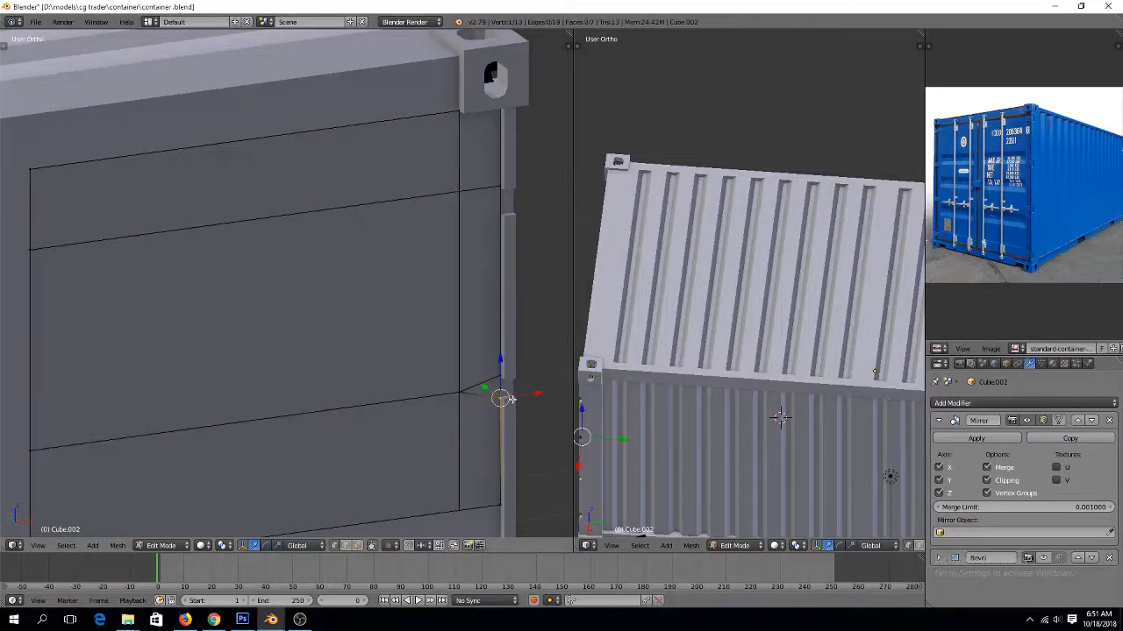
right_click(500, 380)
shift+right_click(502, 405)
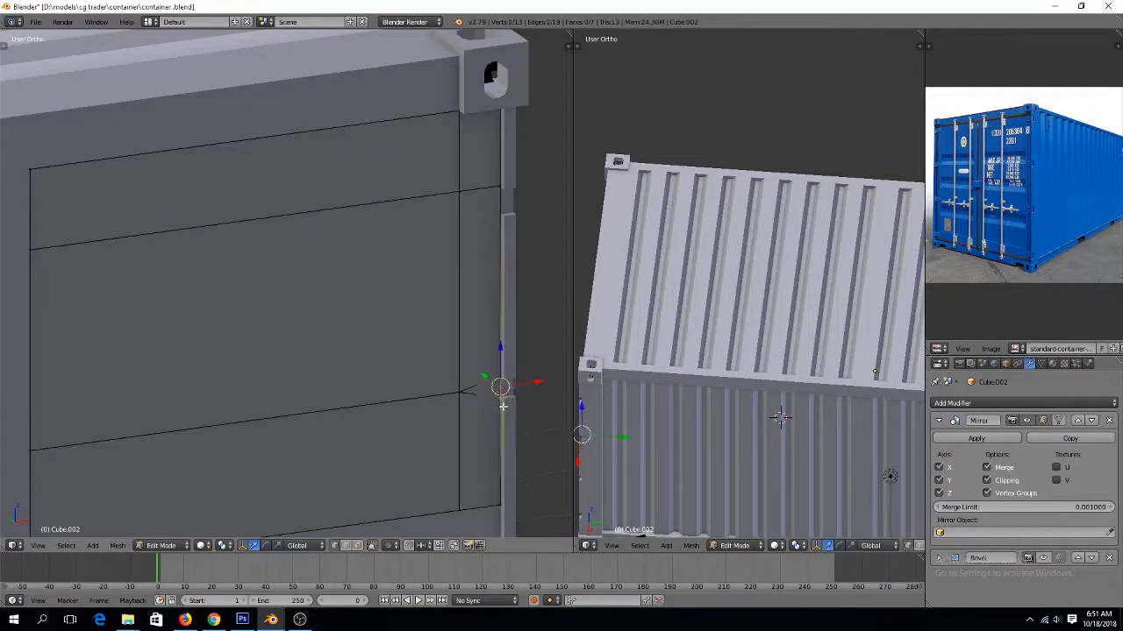
key(alt+m)
click(504, 420)
scroll(484, 394, down, 4)
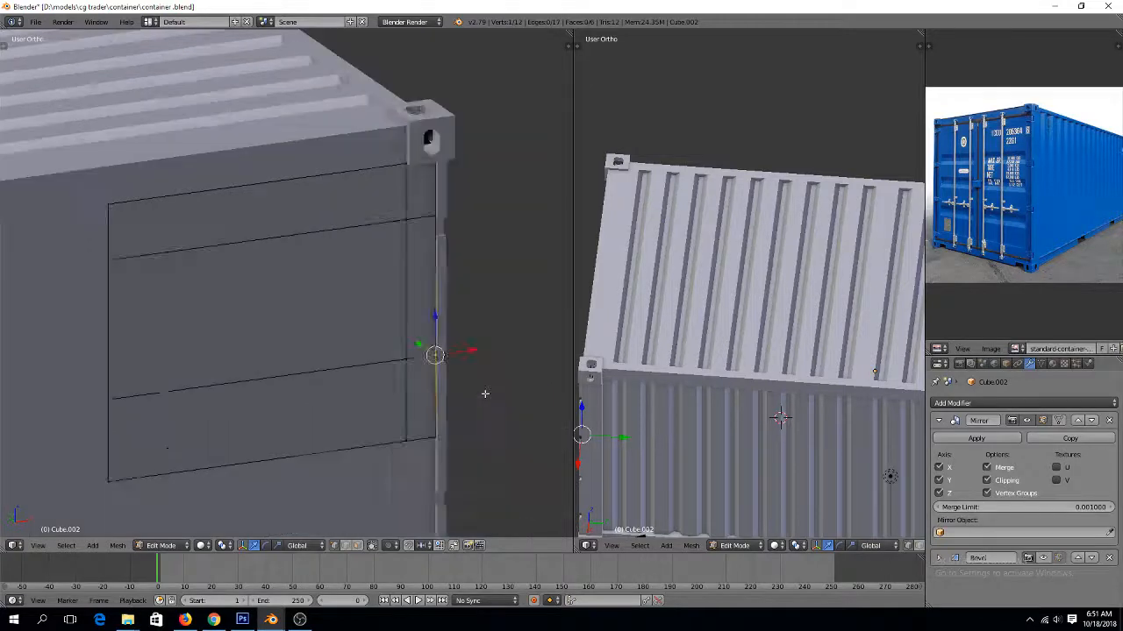
scroll(485, 394, up, 1)
scroll(484, 393, up, 2)
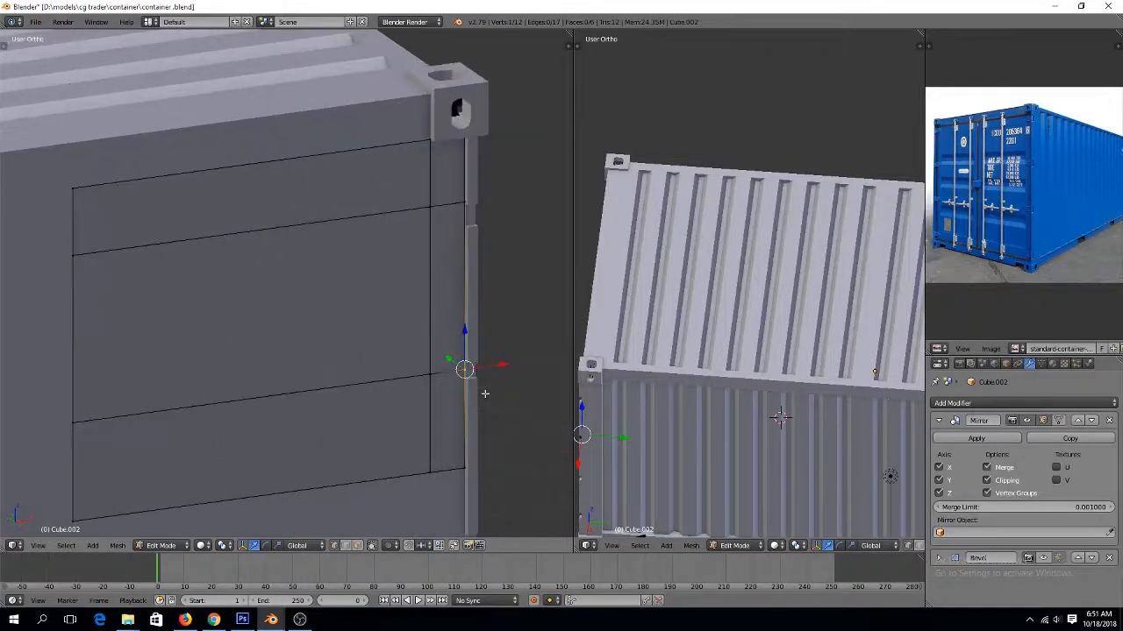
key(Tab)
Reveal the hidden roof groove array object and move it out past the container's end corner
scroll(487, 394, down, 4)
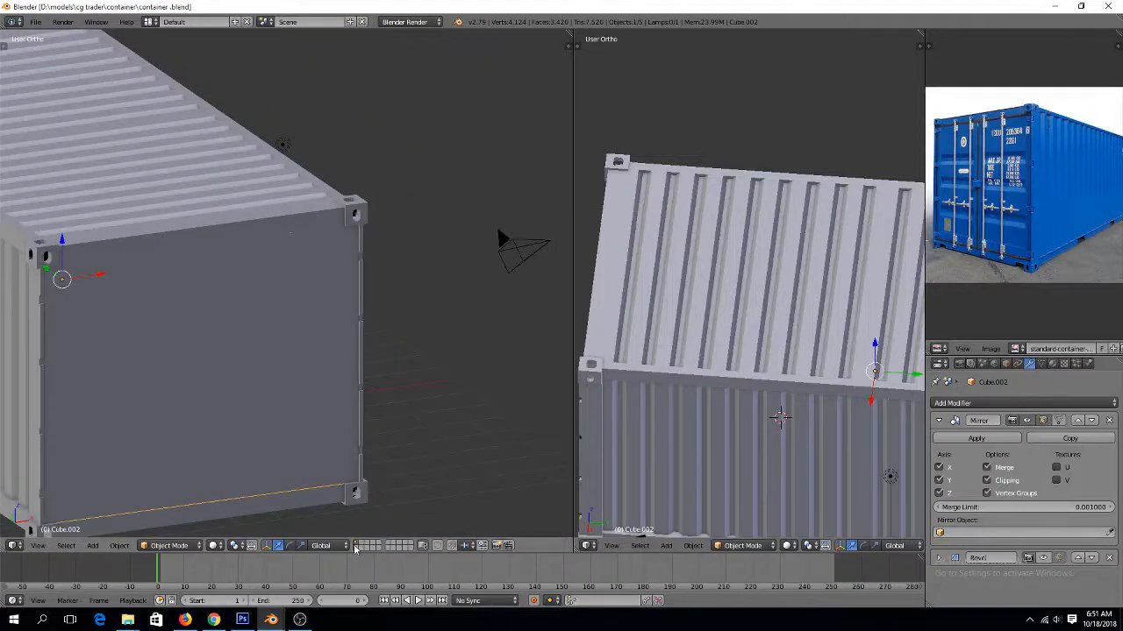
key(alt+h)
right_click(210, 188)
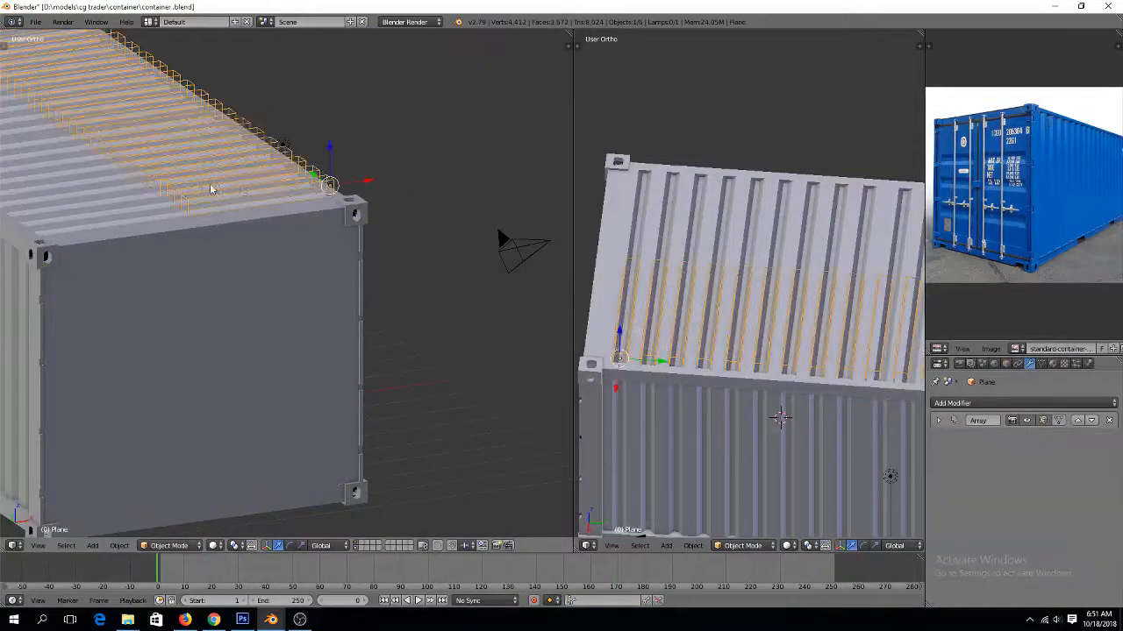
drag(313, 175, 400, 325)
Apply the end panel's Mirror modifier and run Remove Doubles on its whole mesh
right_click(263, 333)
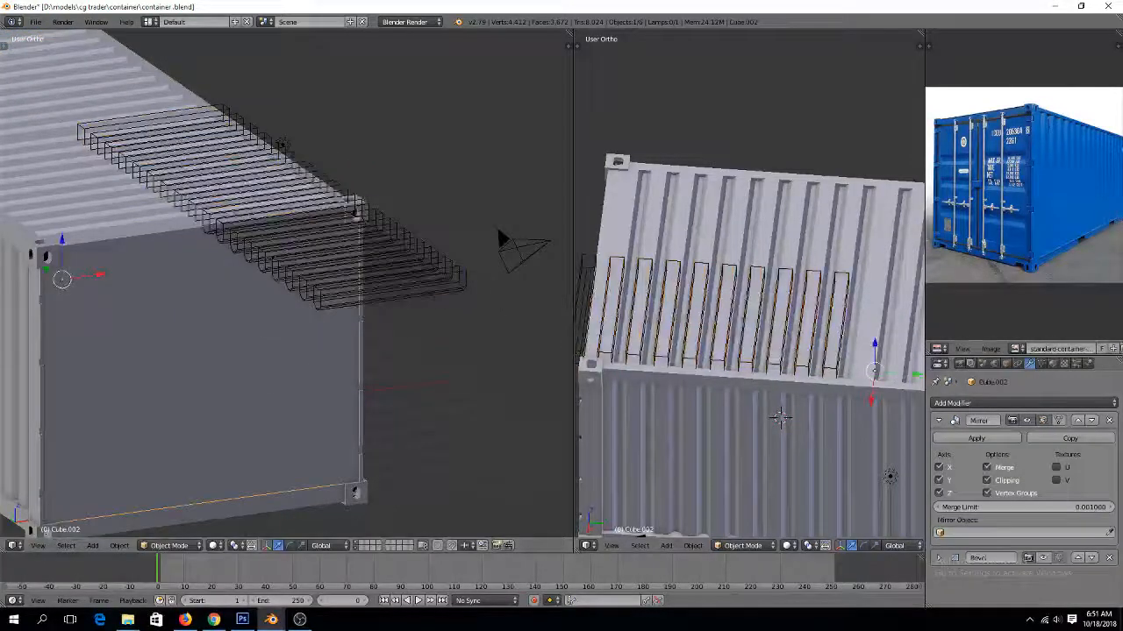
click(974, 437)
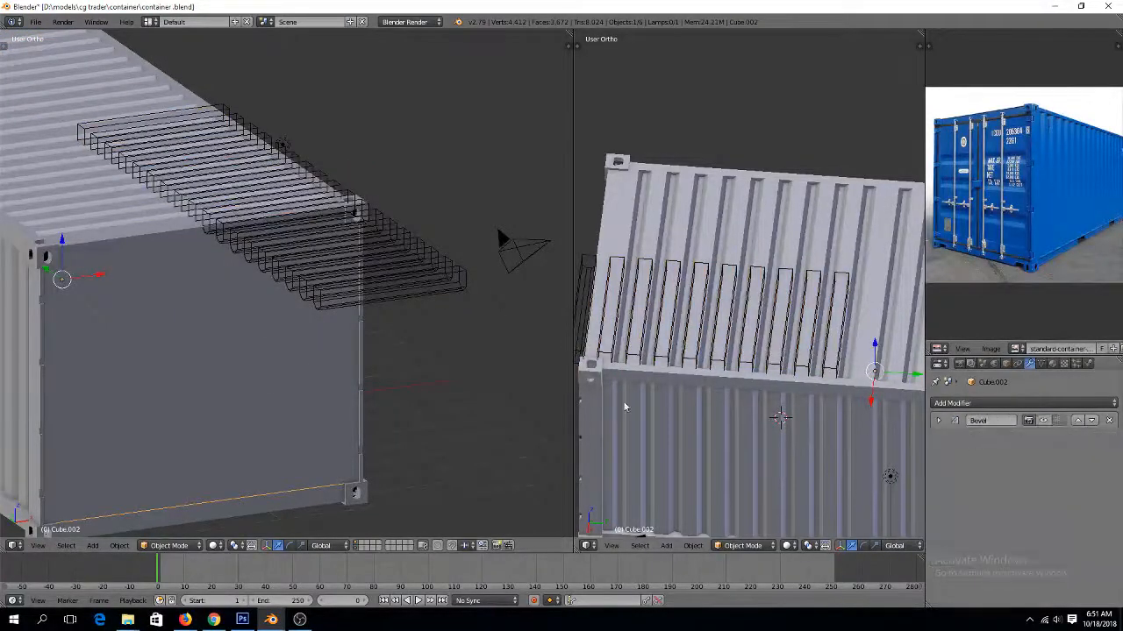
key(Tab)
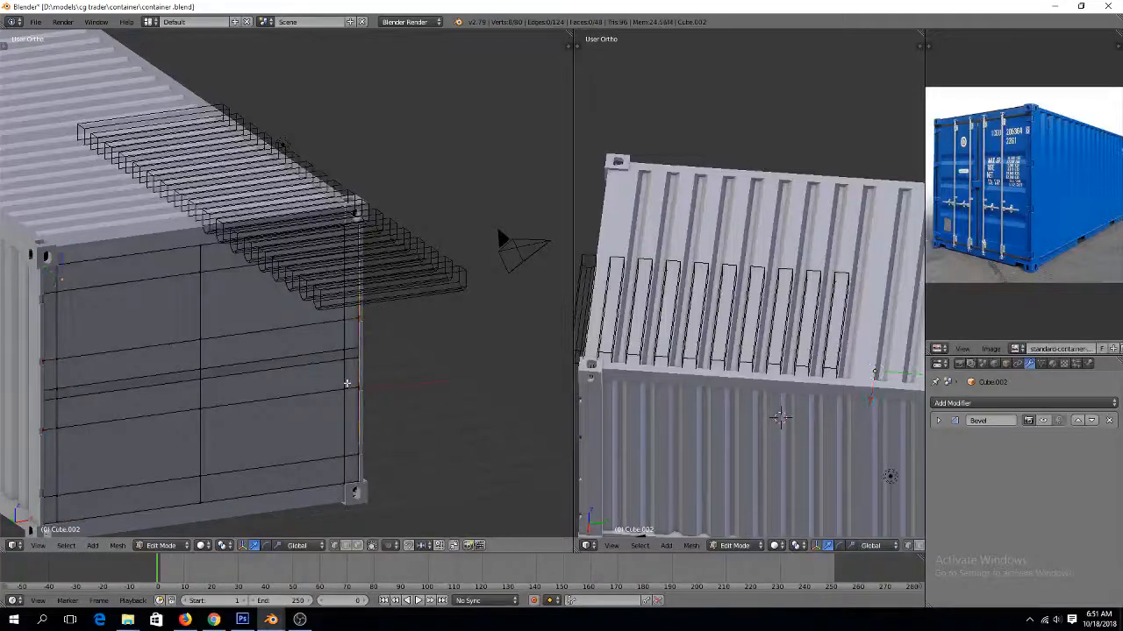
key(a)
key(w)
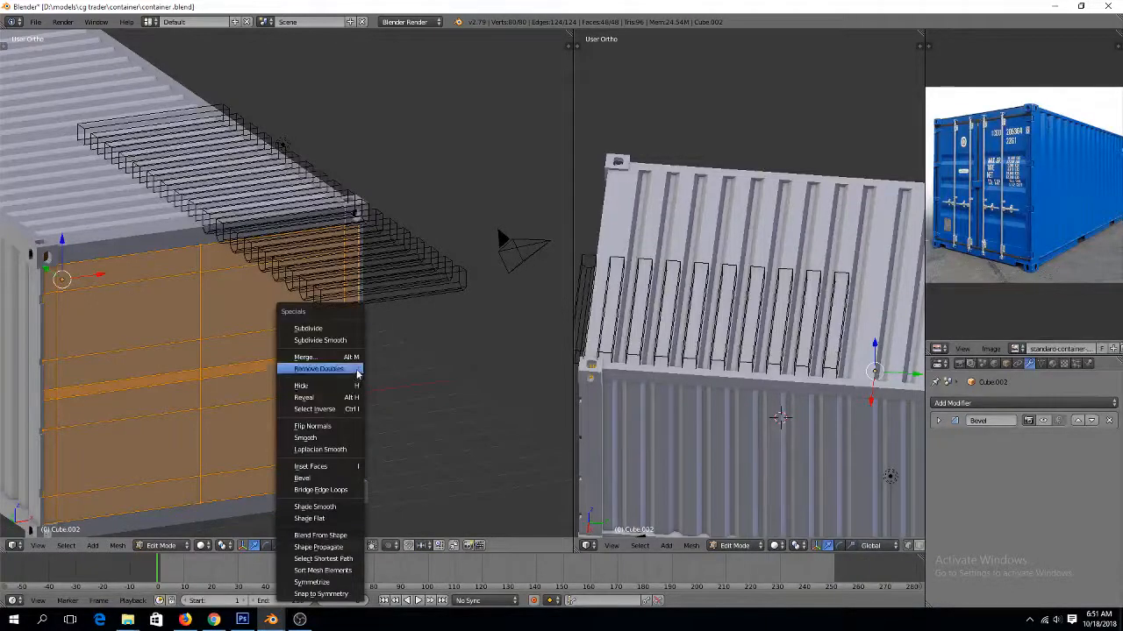
click(354, 369)
Try to delete the lower of the two close edge loops at the end panel's mid-height
alt+right_click(293, 374)
key(x)
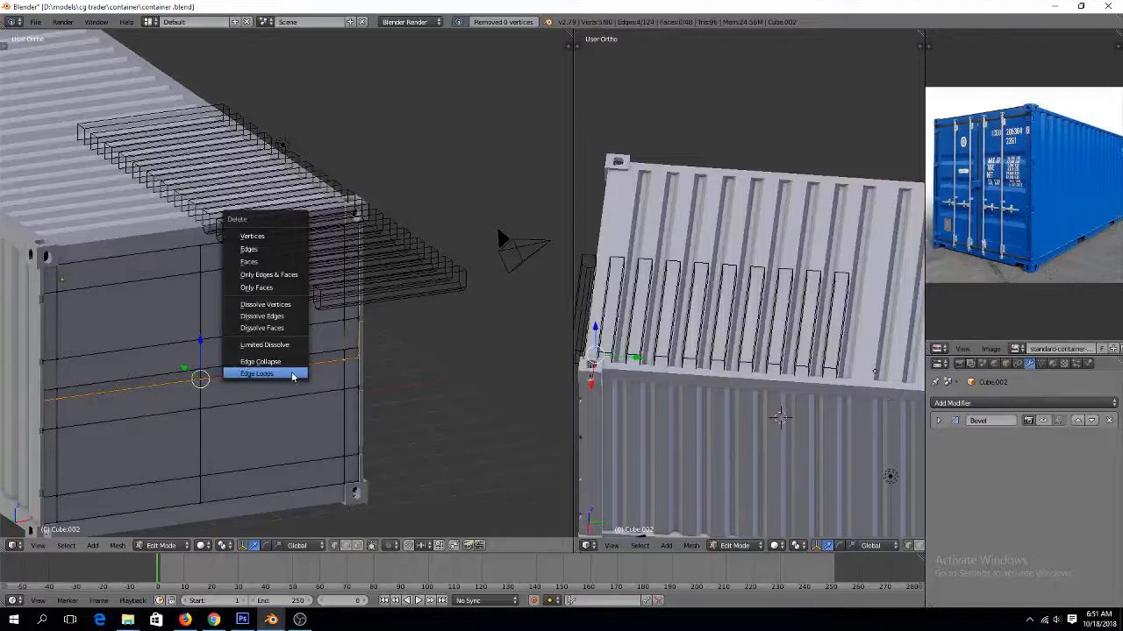
click(293, 374)
alt+right_click(295, 365)
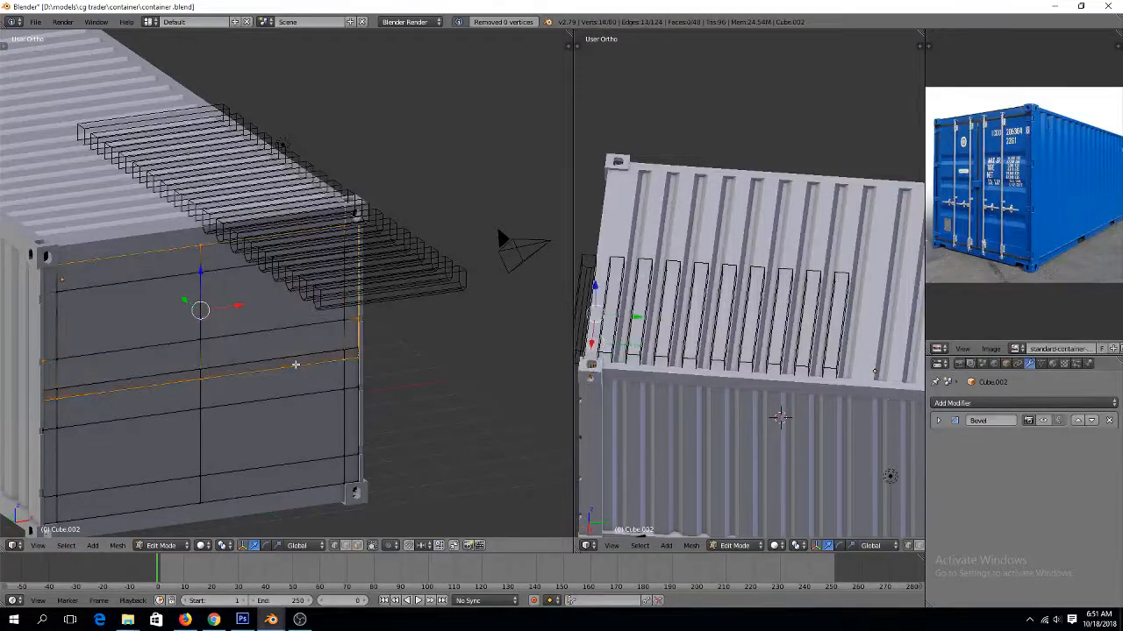
Flatten the two close edge loops at the end panel's mid-height together by scaling them to 0 along Z
alt+right_click(286, 365)
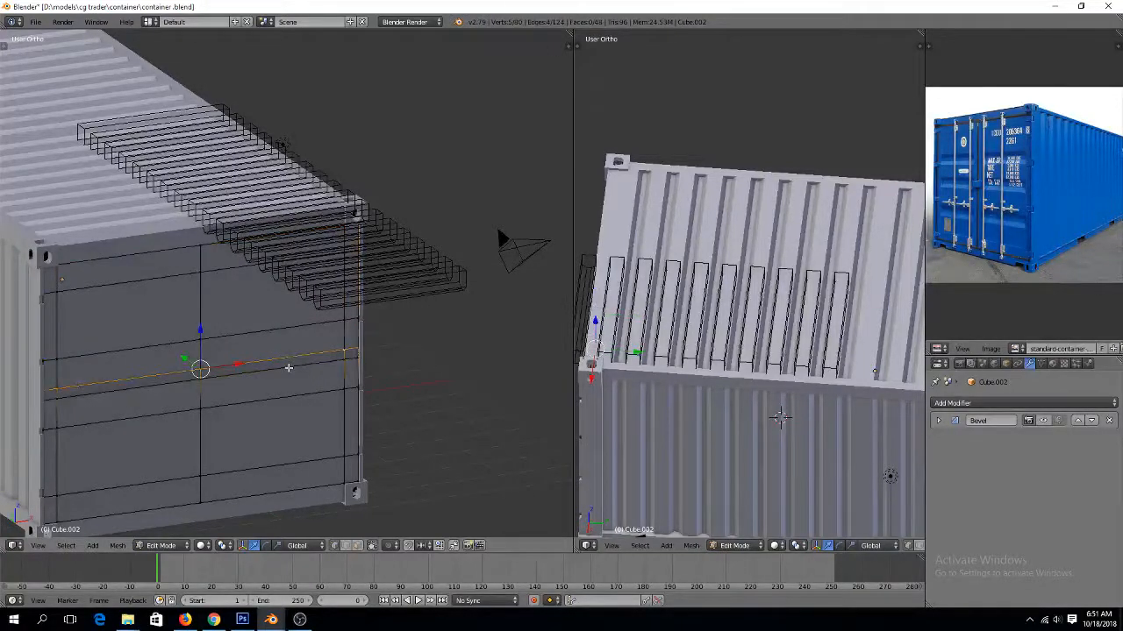
alt+shift+right_click(289, 368)
key(s)
key(z)
key(0)
key(Return)
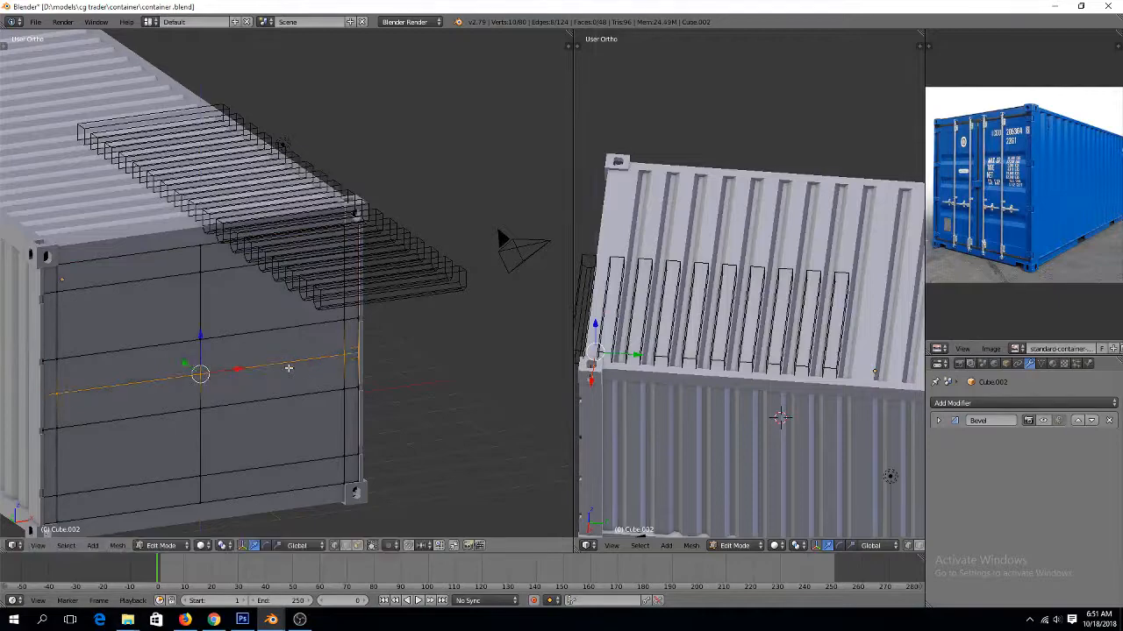
Merge the overlapping vertices of the end panel with Remove Doubles and clear the selection
key(a)
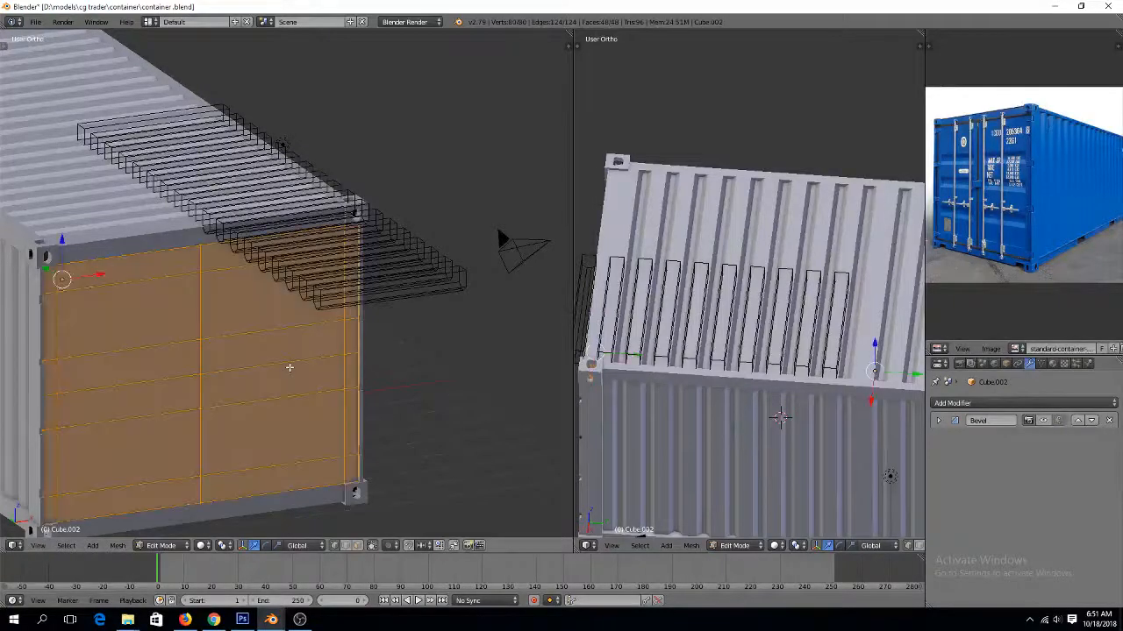
key(w)
click(263, 297)
key(a)
Delete the horizontal edge loops directly above and below the end panel's middle loop
alt+right_click(276, 330)
key(x)
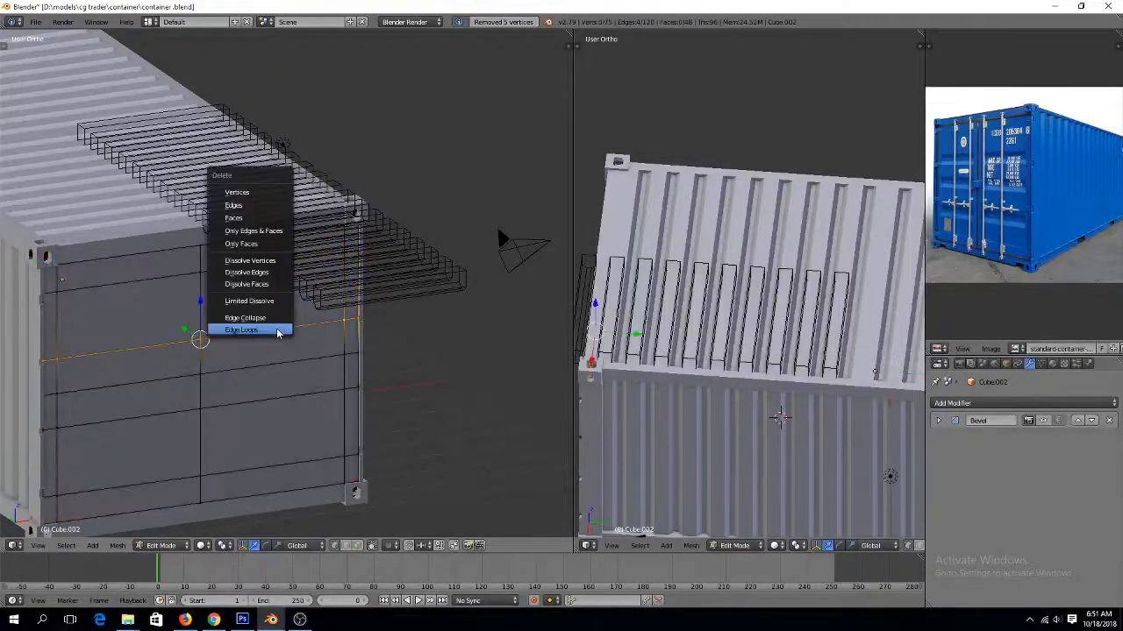
click(278, 330)
alt+right_click(303, 404)
key(x)
click(302, 404)
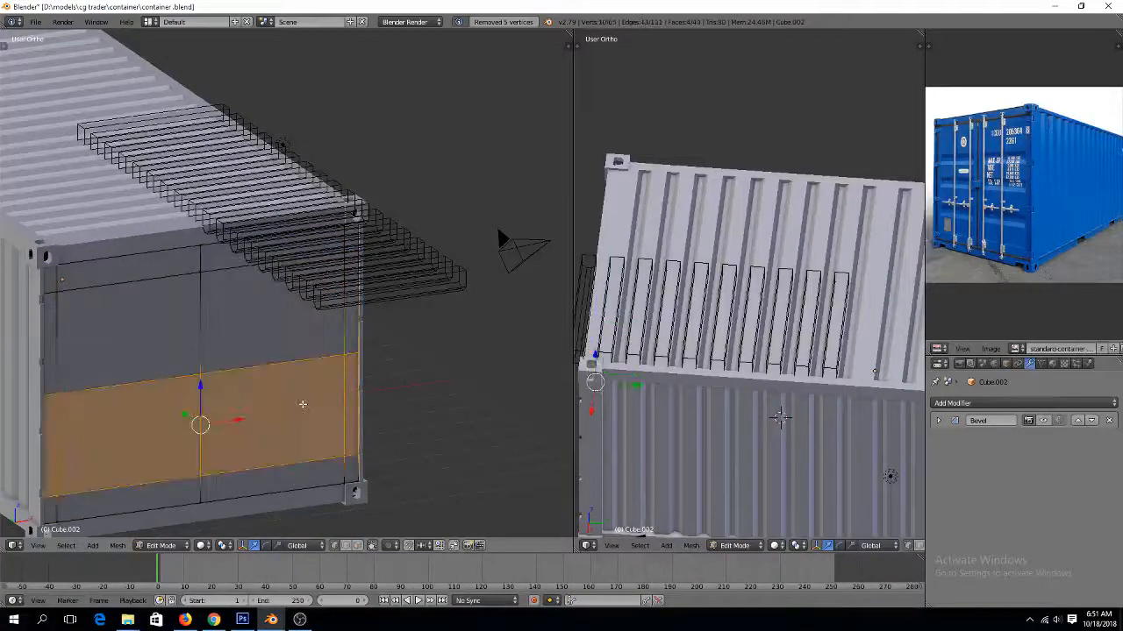
key(a)
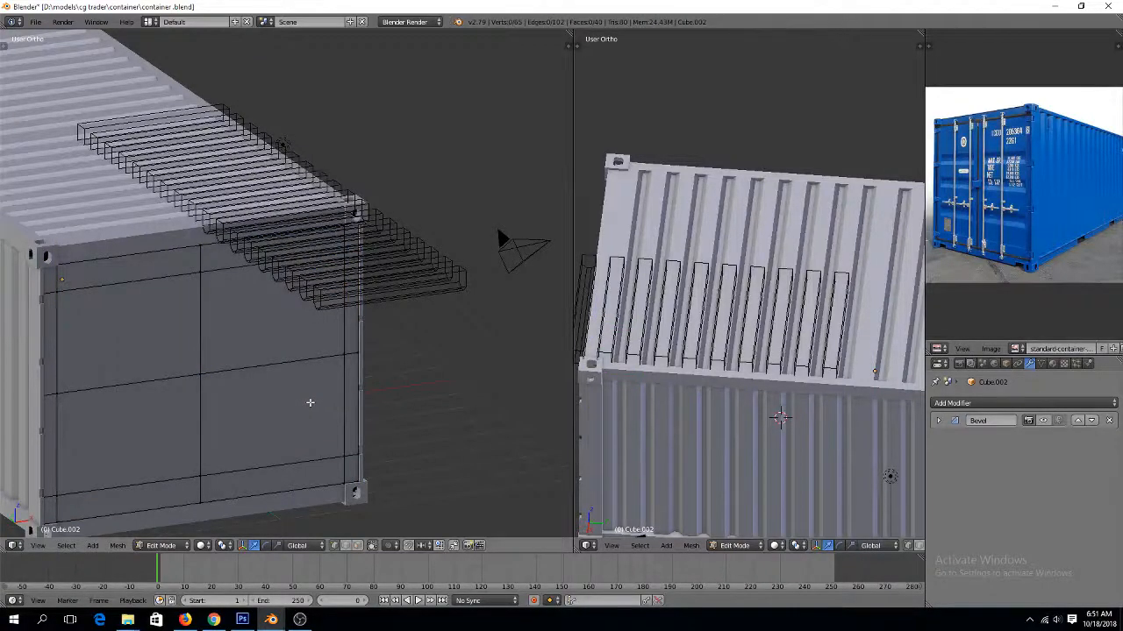
scroll(309, 403, up, 1)
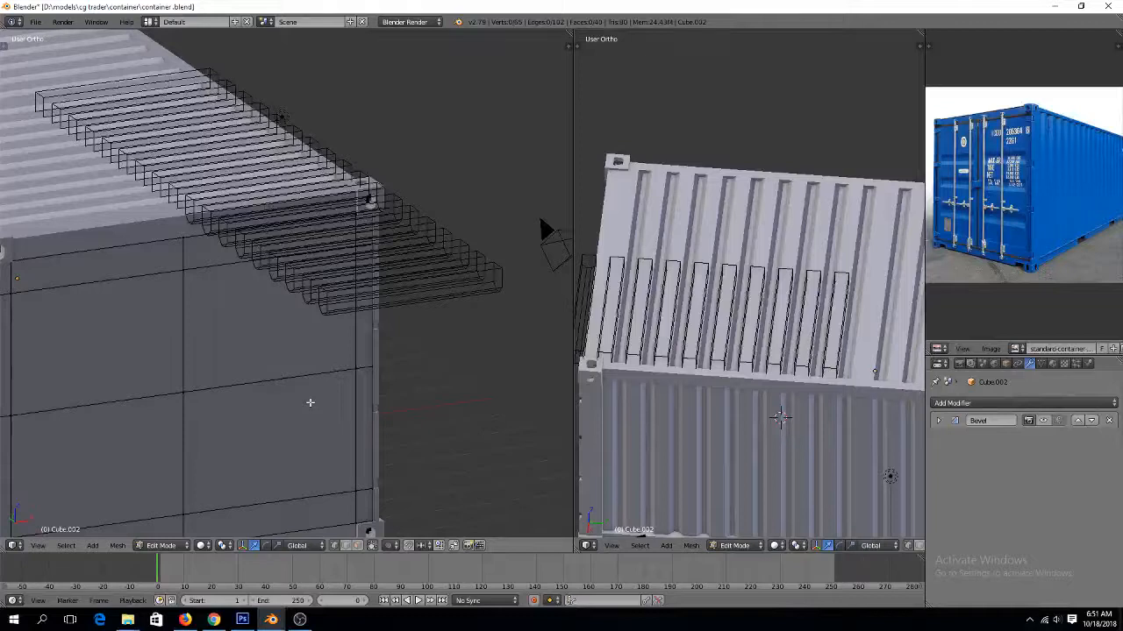
Delete the faces of one half of the end panel, up to its vertical centre line, and save the file
scroll(310, 403, down, 2)
key(ctrl+Tab)
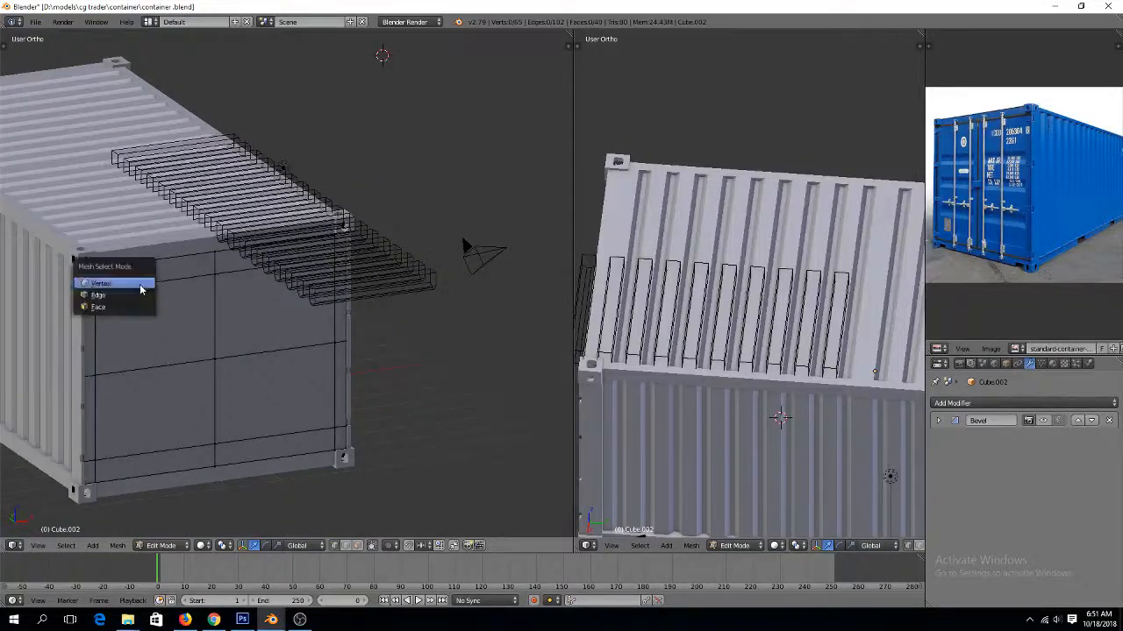
click(132, 304)
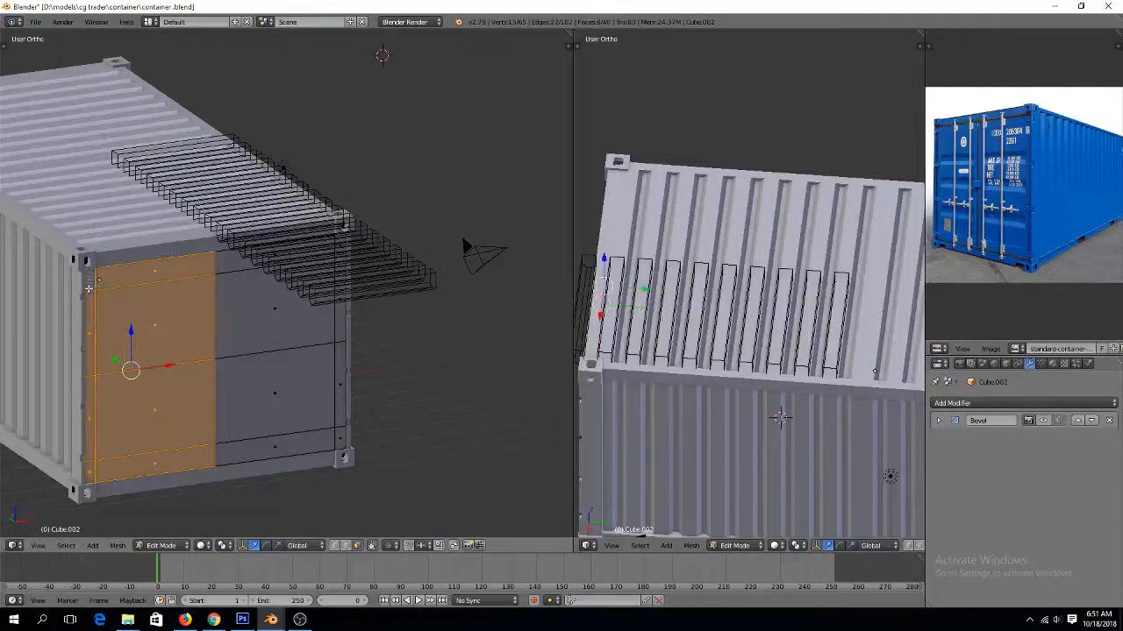
key(x)
click(93, 187)
key(Tab)
scroll(382, 357, up, 3)
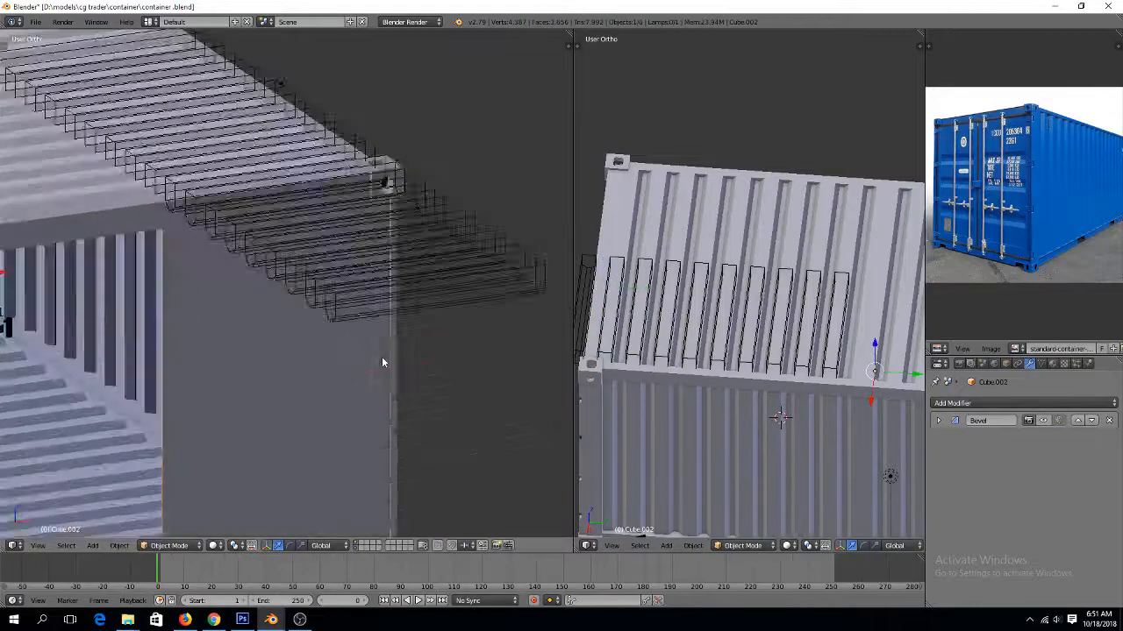
key(ctrl+s)
click(382, 357)
scroll(249, 358, down, 3)
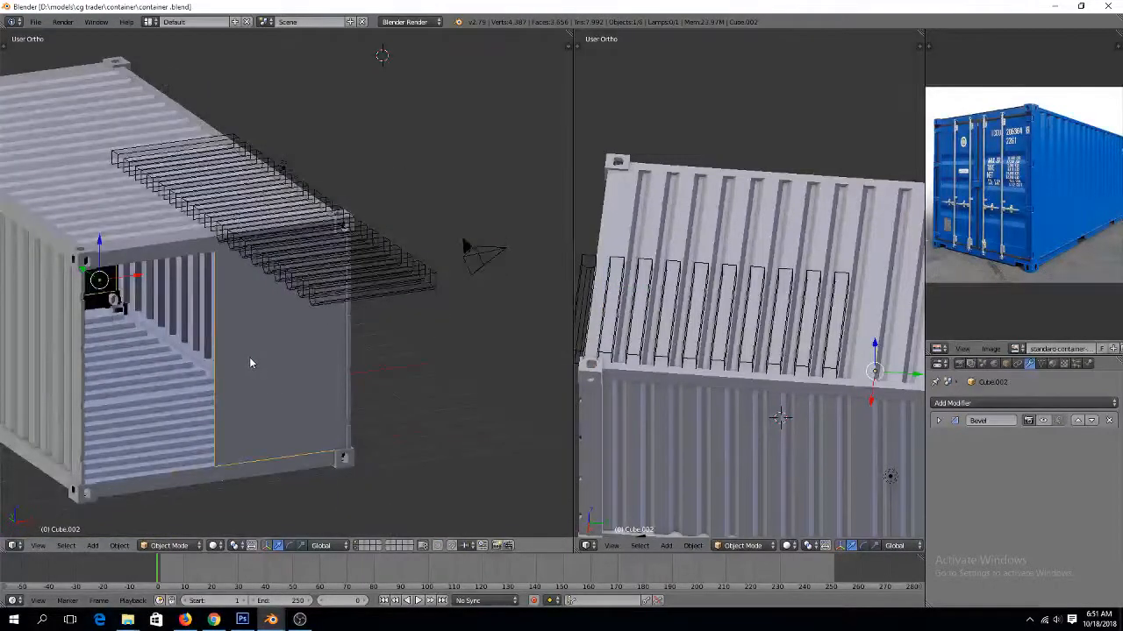
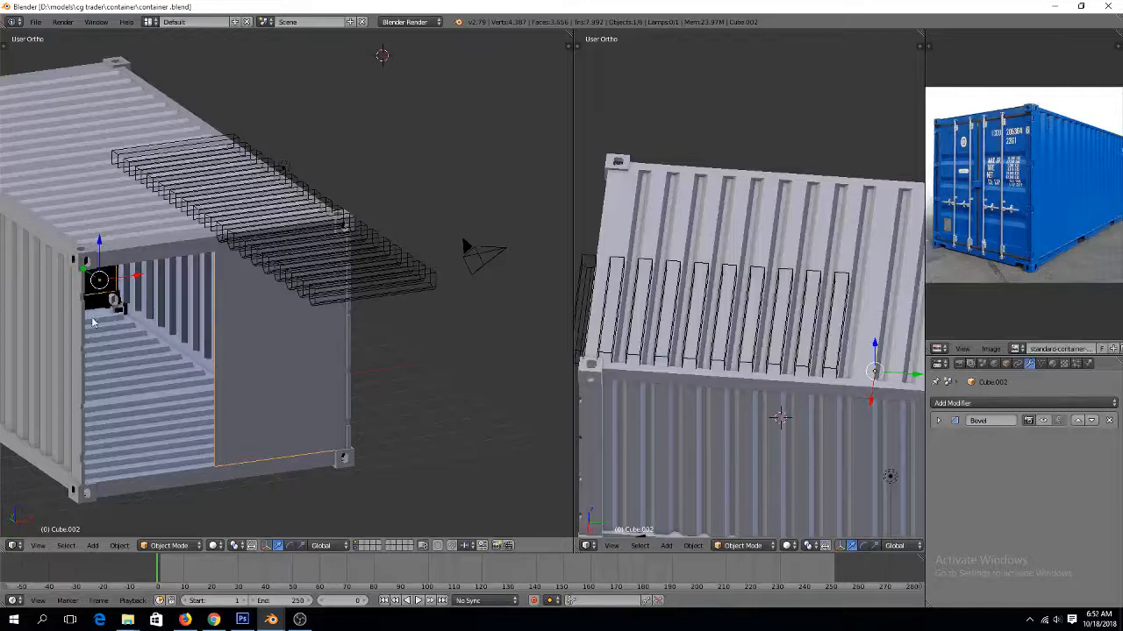
Rotate the wireframe bar array 90 degrees about the X axis so its bars stack vertically
scroll(350, 278, up, 2)
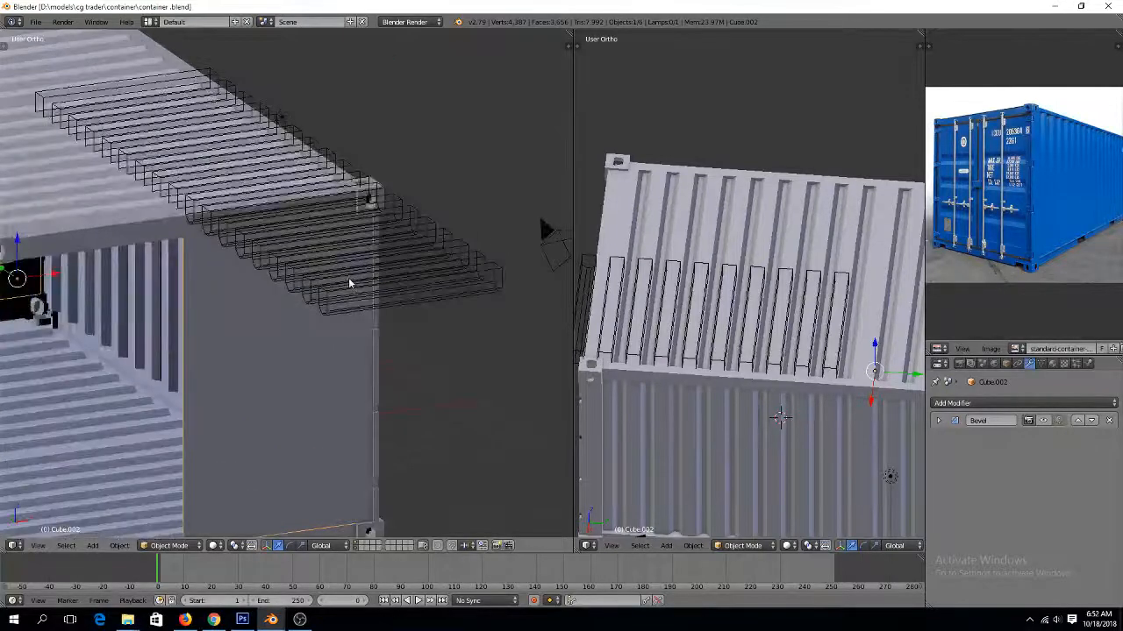
scroll(348, 277, up, 2)
right_click(366, 306)
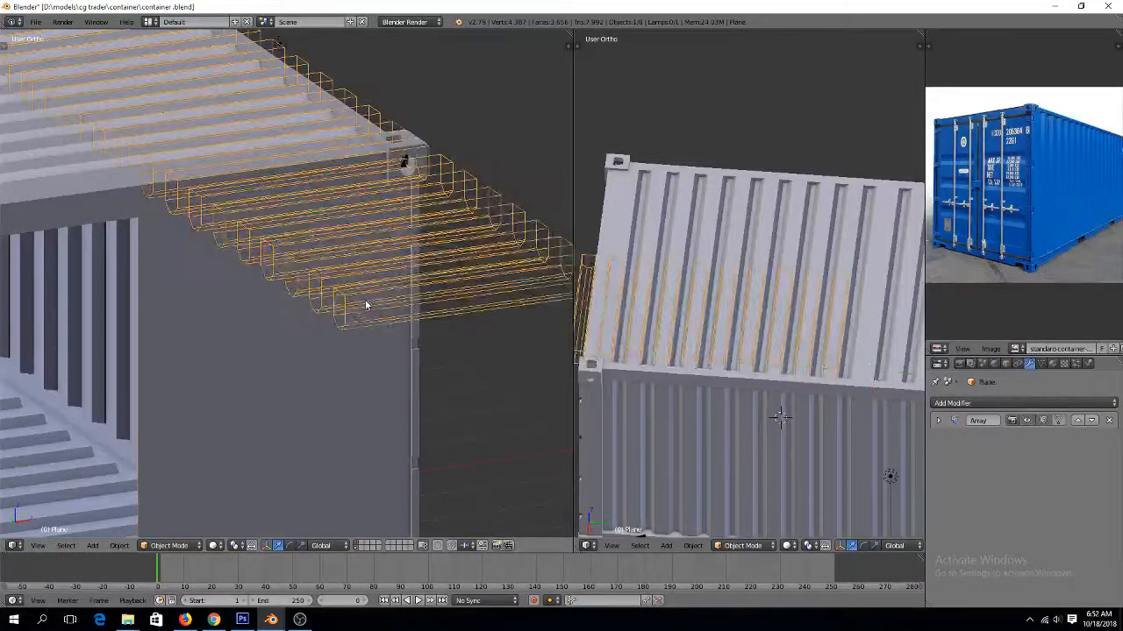
scroll(367, 303, down, 1)
text(rx90)
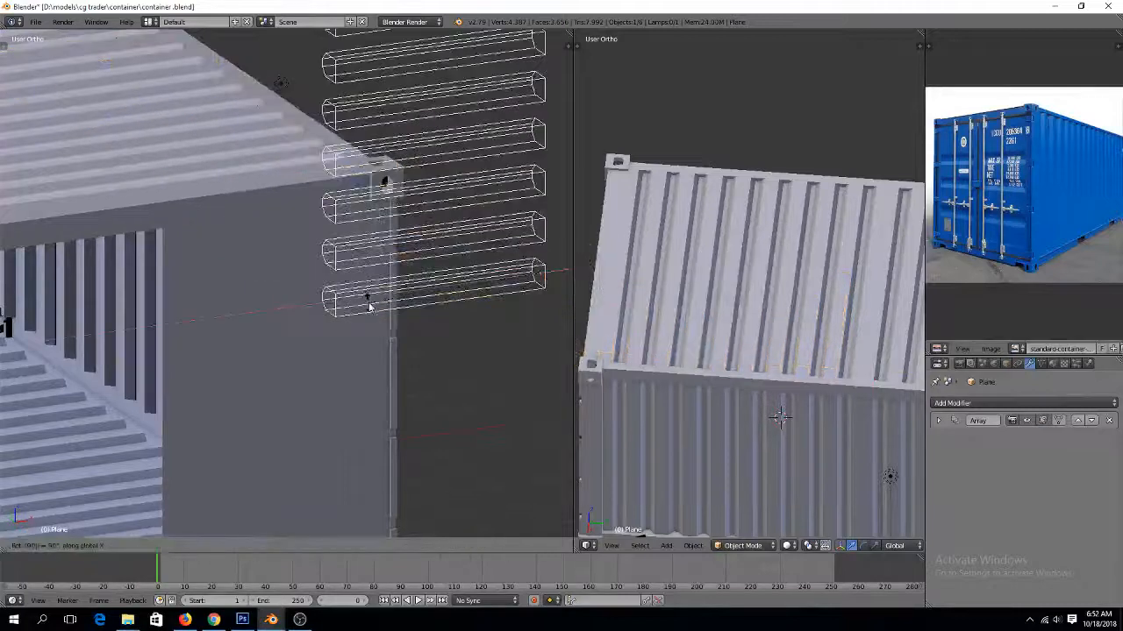
key(Return)
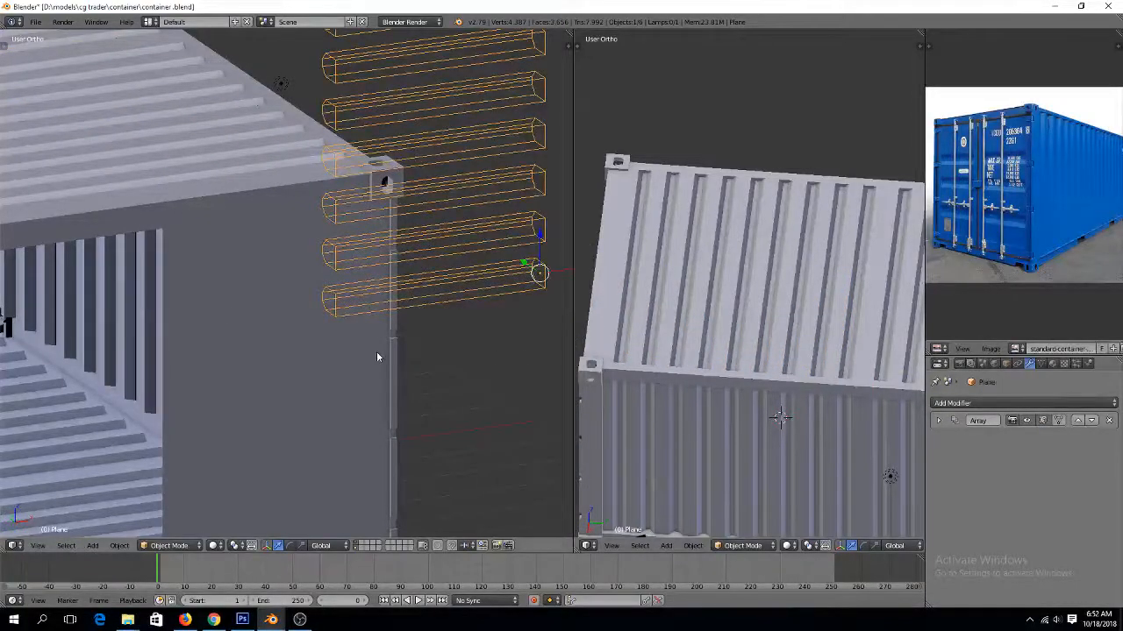
Move the bar array in the right view onto the container's end so its bars cross the end panel, and save
key(KP_3)
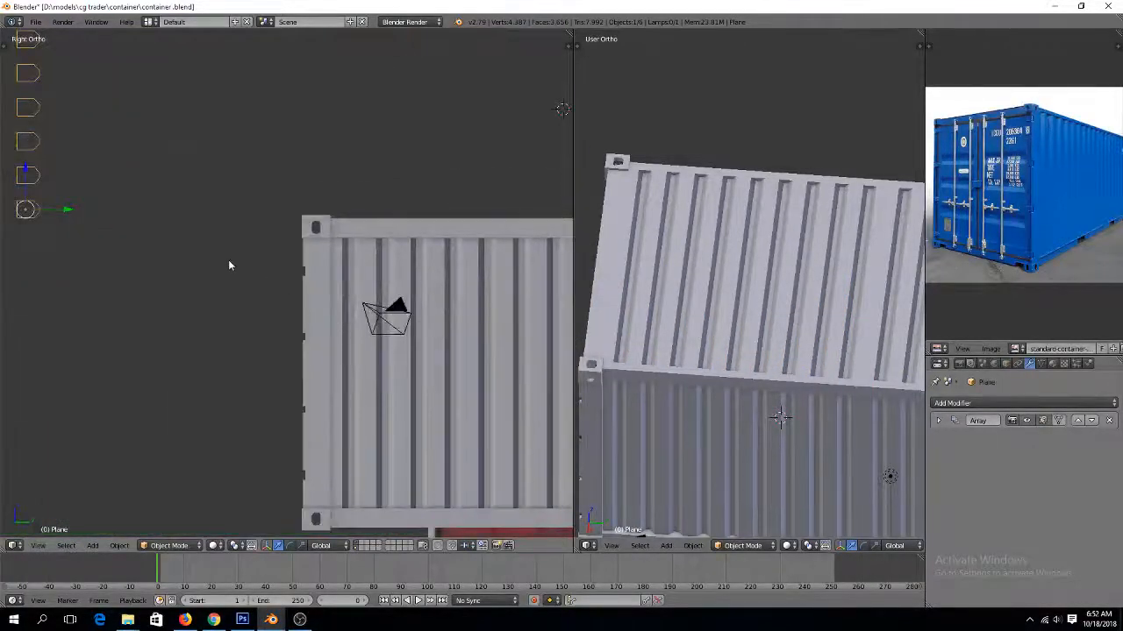
key(g)
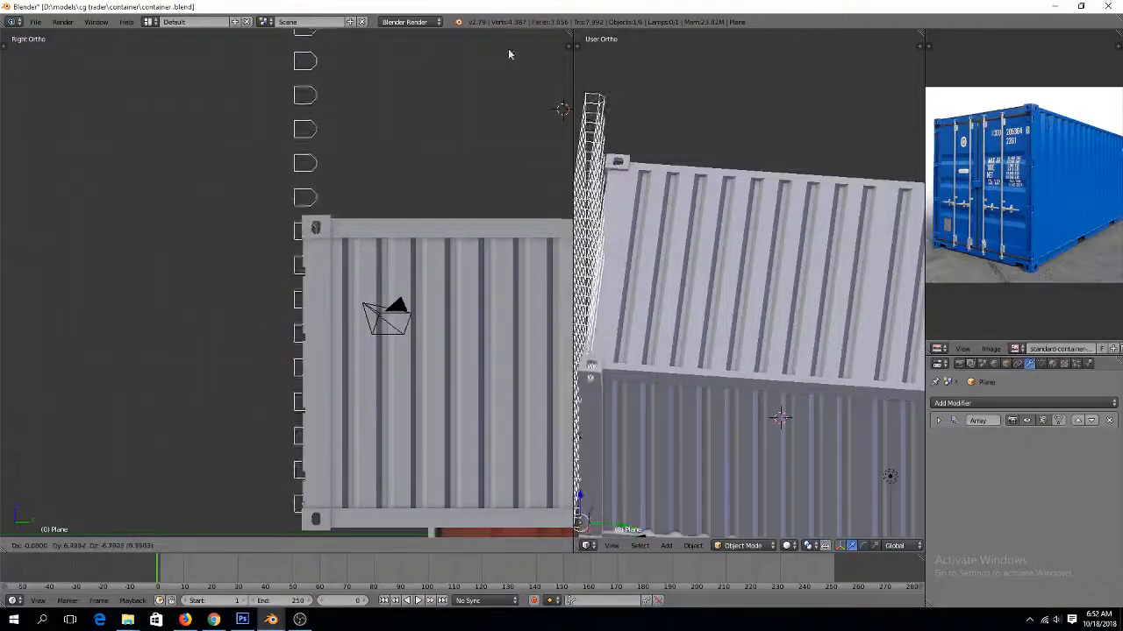
click(515, 50)
middle_drag(404, 88, 534, 171)
shift+middle_drag(382, 286, 379, 215)
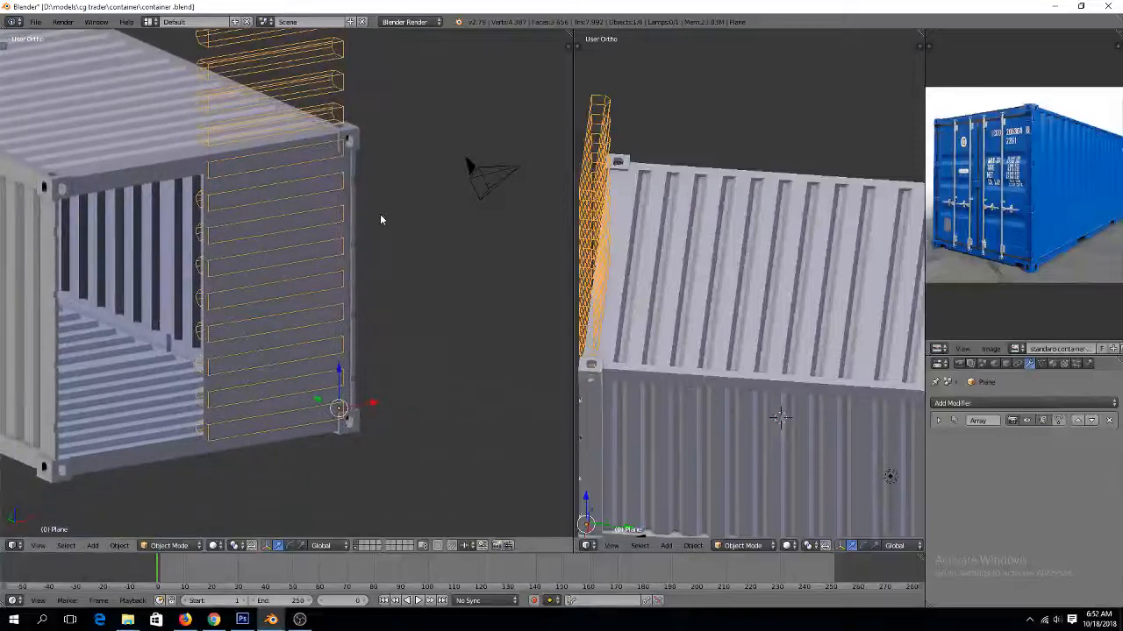
key(ctrl+s)
click(380, 218)
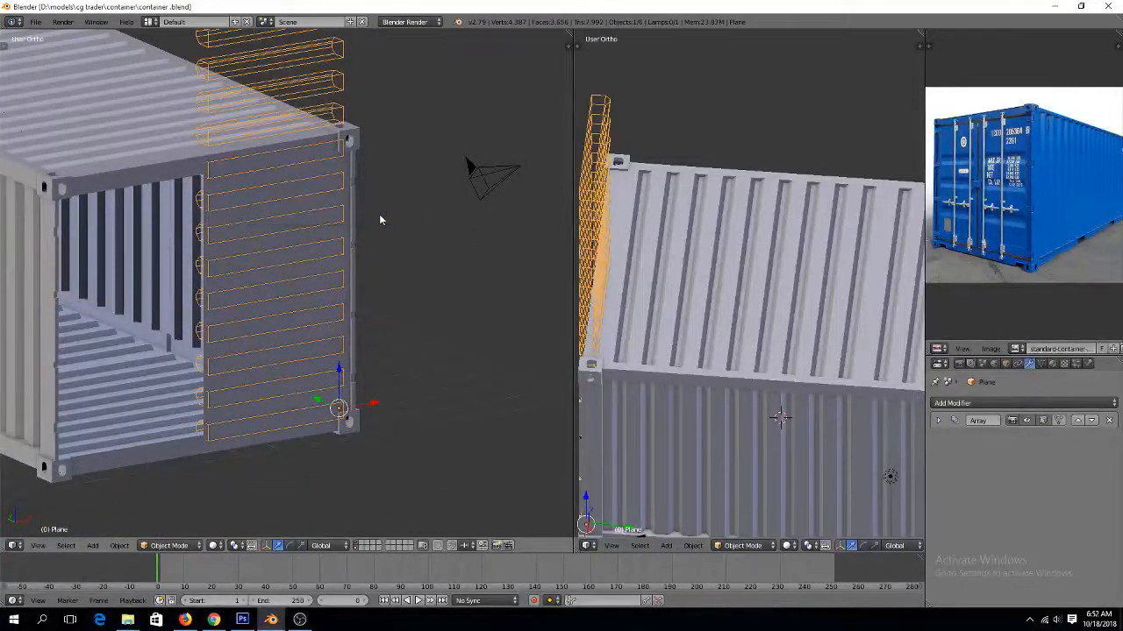
Add a Boolean modifier to the end panel with the bar array Plane as its object and the operation set to Difference
scroll(379, 220, up, 1)
right_click(191, 286)
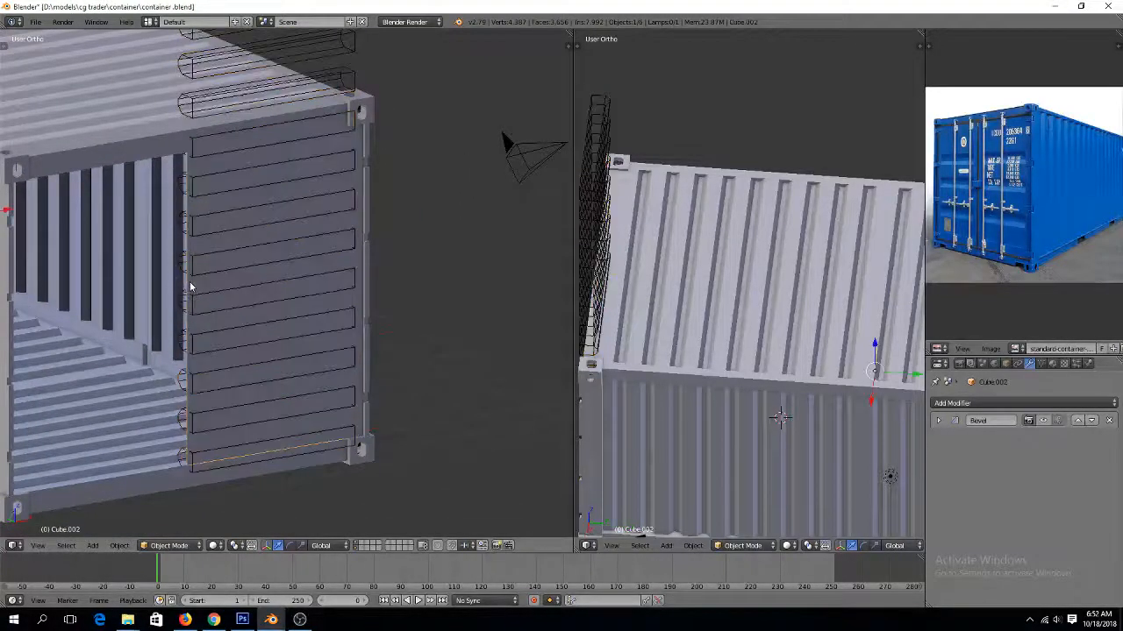
click(1000, 406)
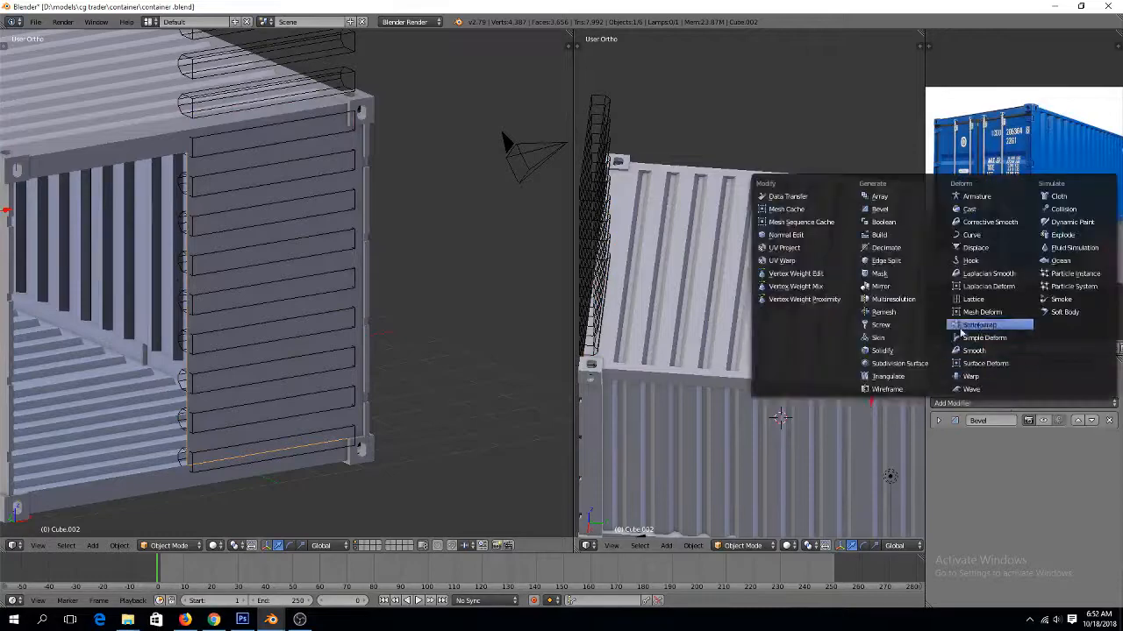
click(918, 222)
click(1110, 488)
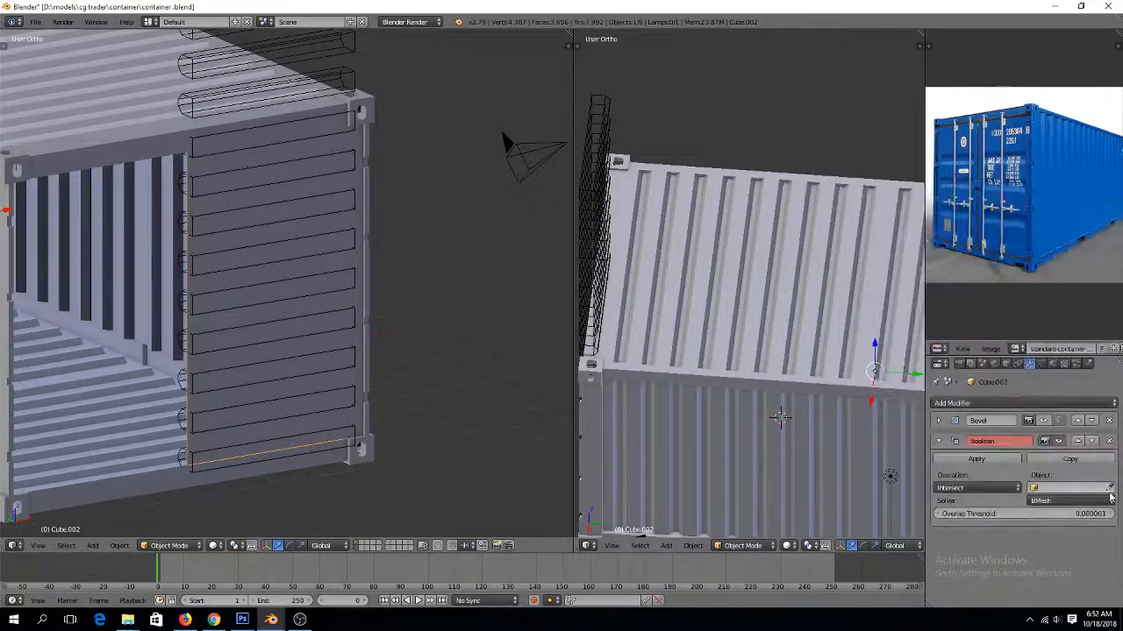
click(358, 64)
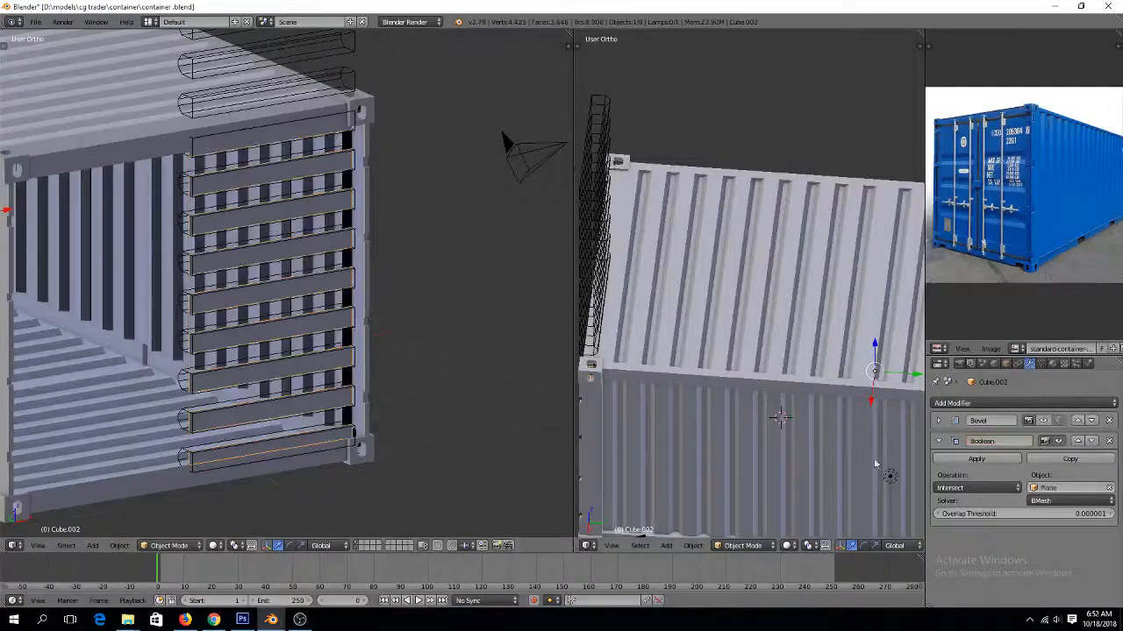
click(973, 488)
click(956, 457)
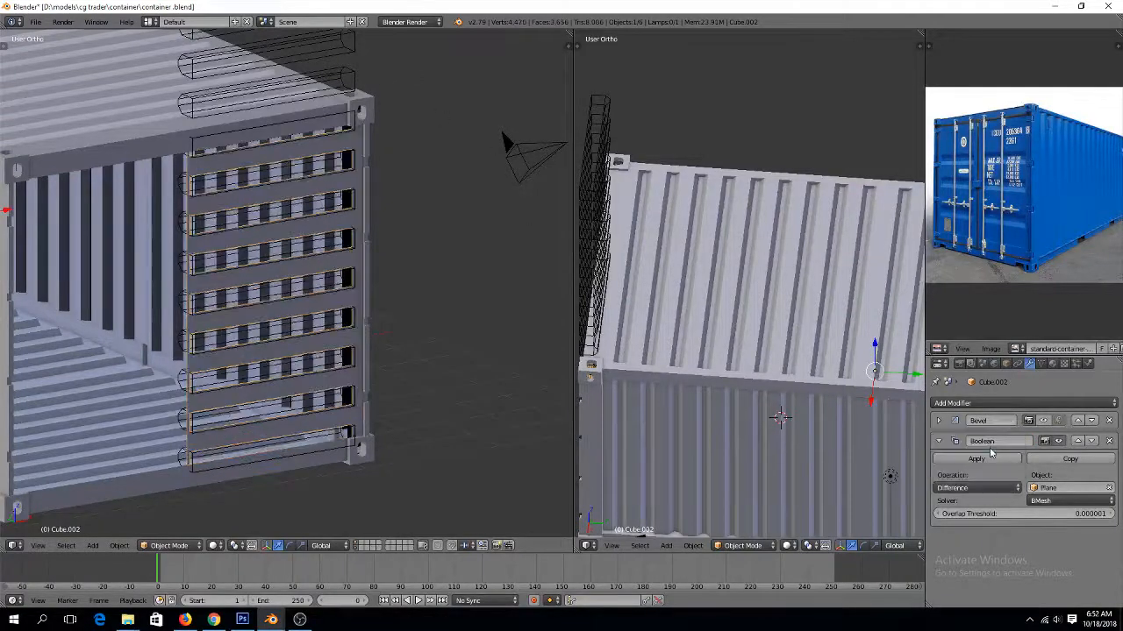
Move the bar array up along Z so its lowest cut sits clear of the end panel's lower edge
middle_drag(562, 379, 376, 310)
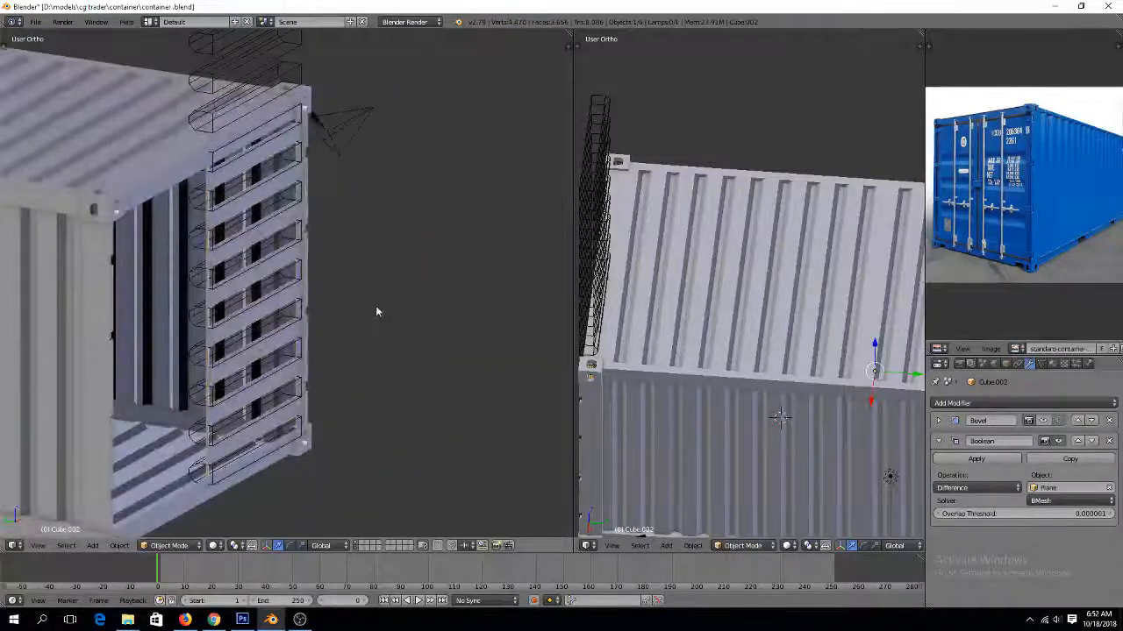
right_click(235, 457)
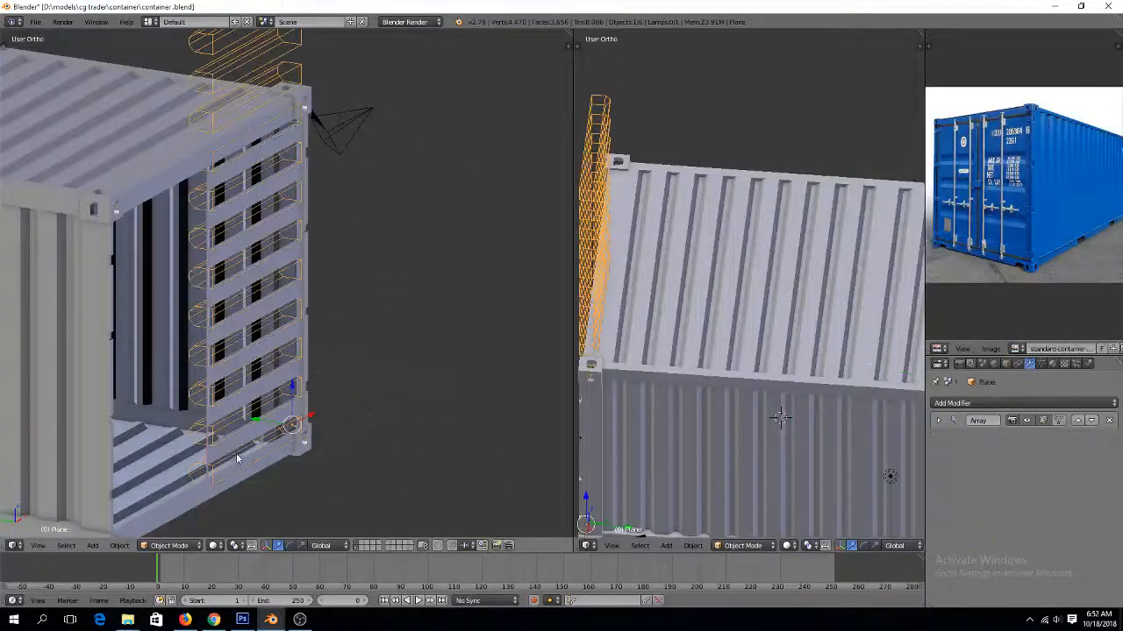
key(g)
key(z)
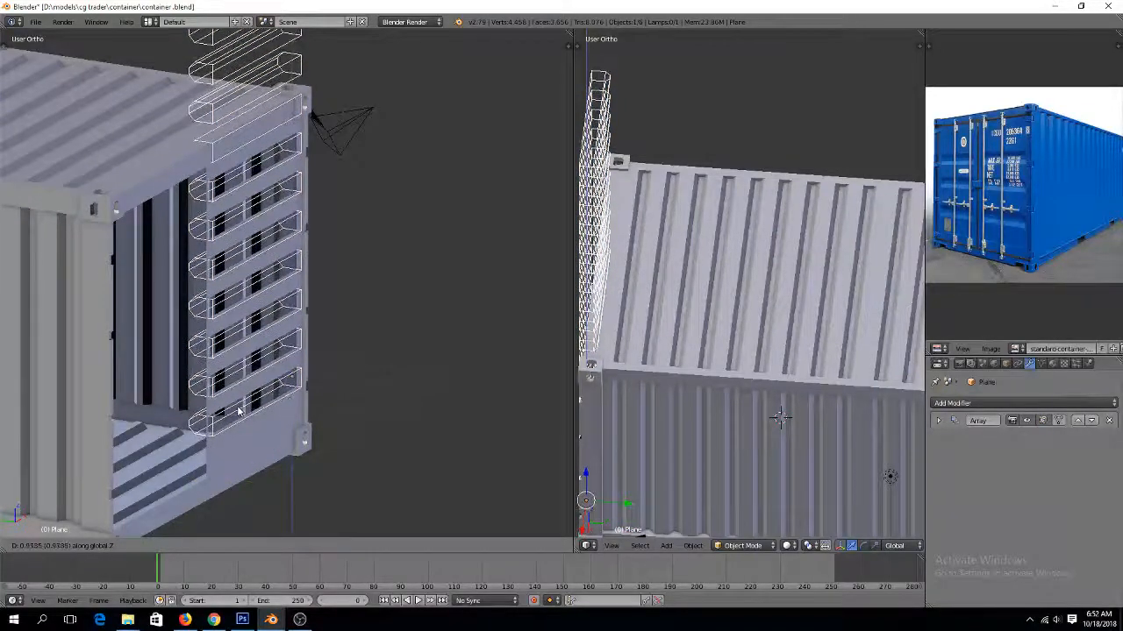
click(237, 405)
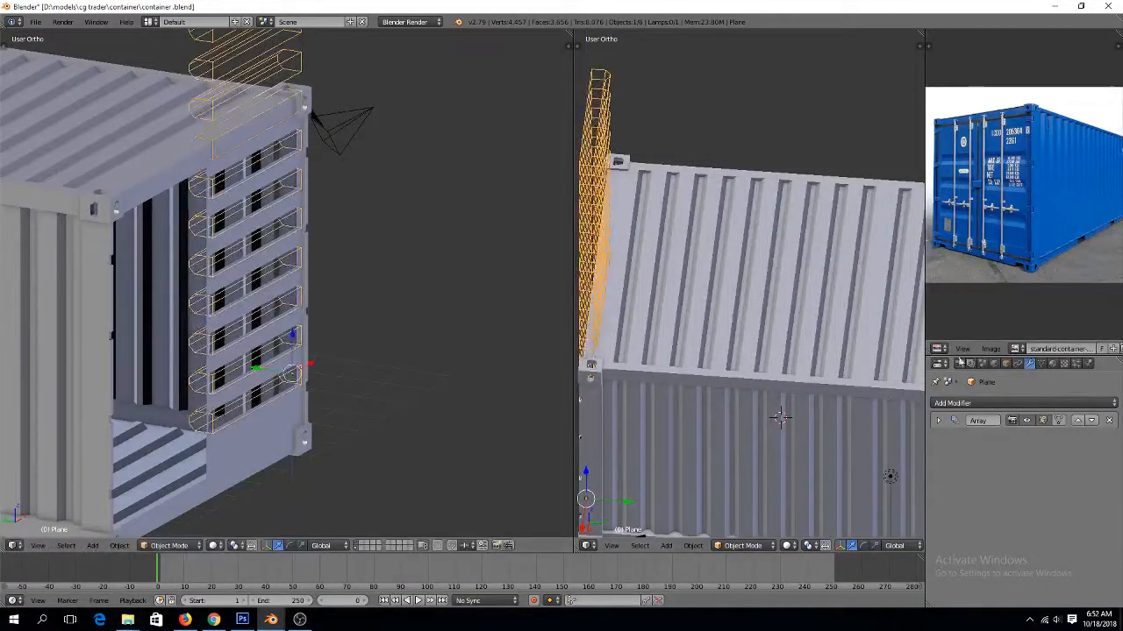
Set the bar array's Array modifier to a count of 3 with a relative Y offset of 4.000
click(937, 423)
mouse_move(1053, 470)
mouse_down()
mouse_move(974, 471)
mouse_move(1035, 470)
mouse_up()
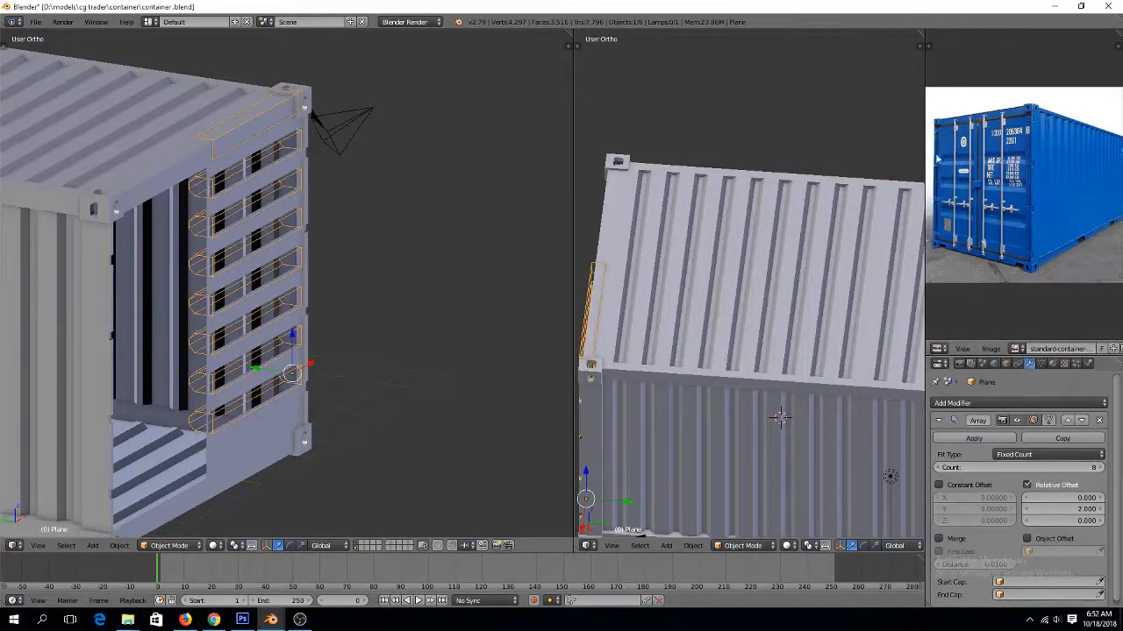
click(1011, 468)
text(3)
key(Return)
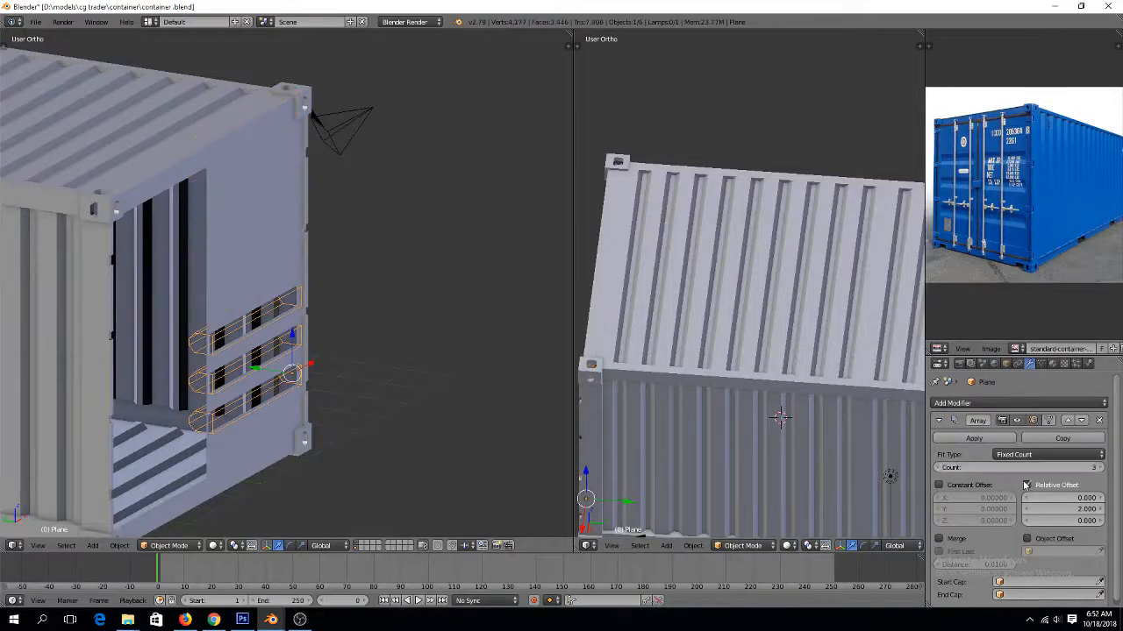
drag(1072, 508, 1107, 509)
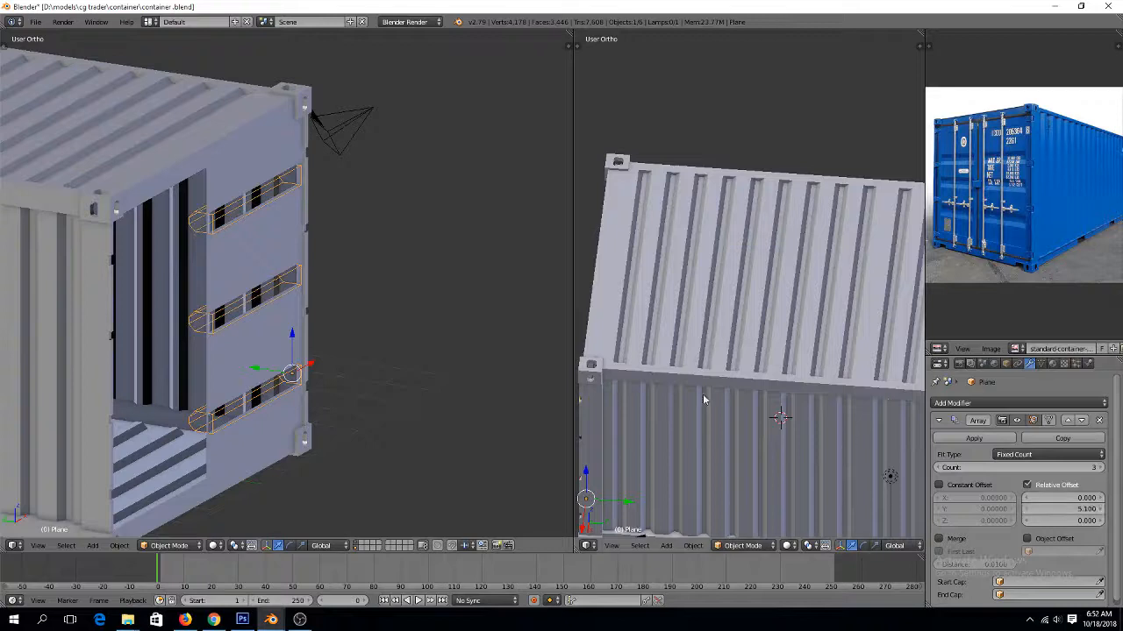
drag(1107, 509, 1094, 508)
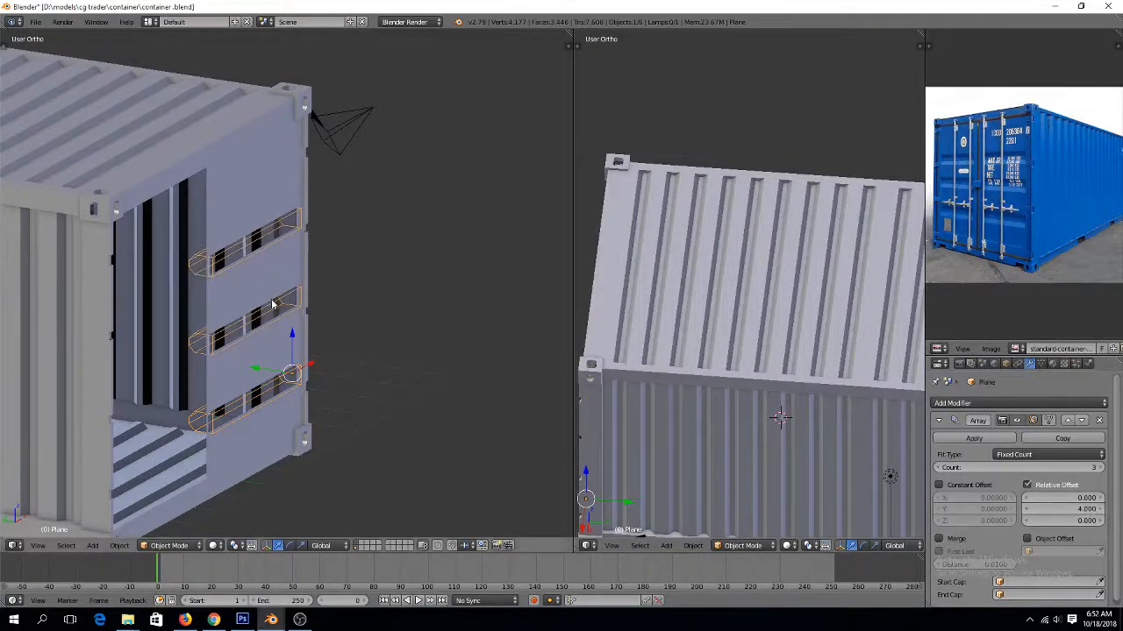
Reposition the three-bar array over the end panel in the front view
key(KP_1)
key(g)
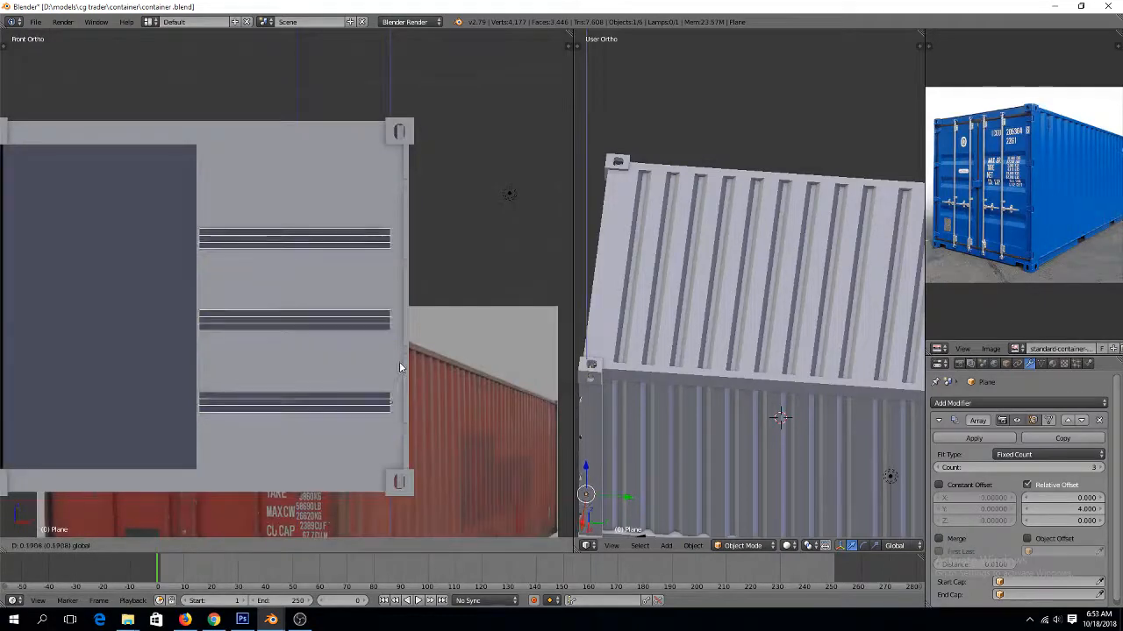
Place the row of three groove cutters across the front door panel
click(406, 348)
middle_drag(406, 348, 336, 325)
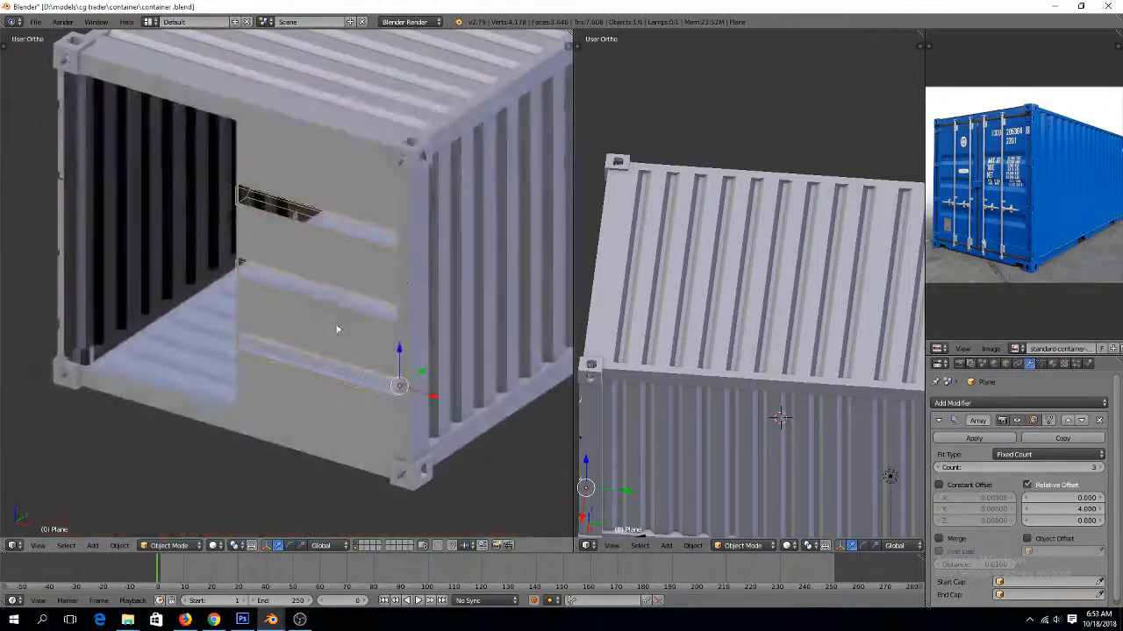
Extrude the entire front door panel mesh to give it depth behind the groove cutters
right_click(316, 185)
key(Tab)
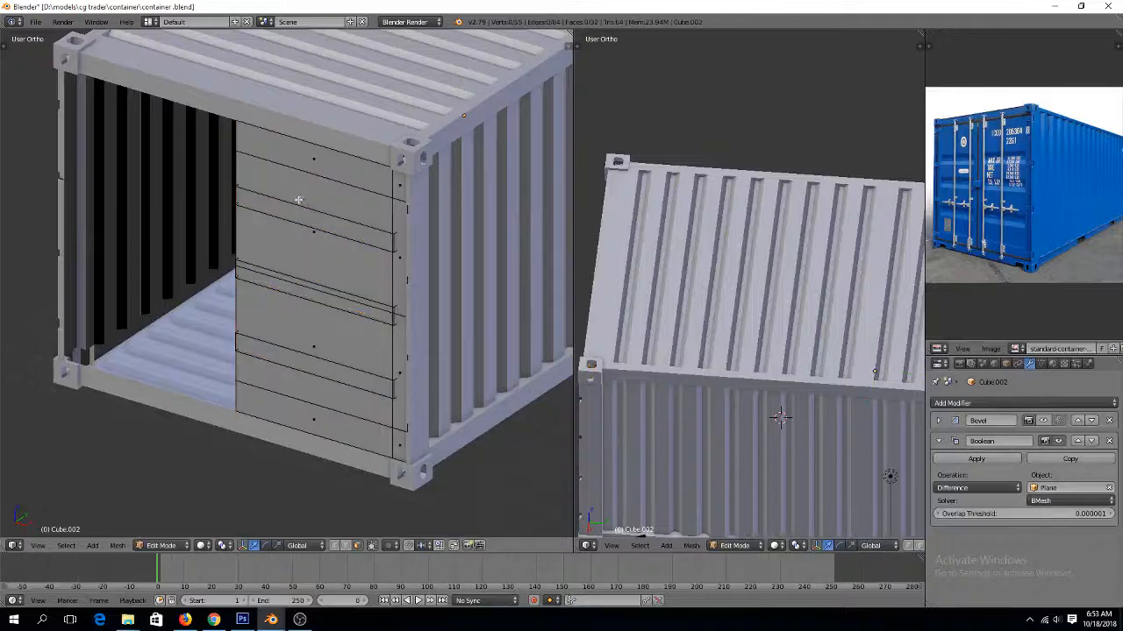
key(a)
key(a)
key(a)
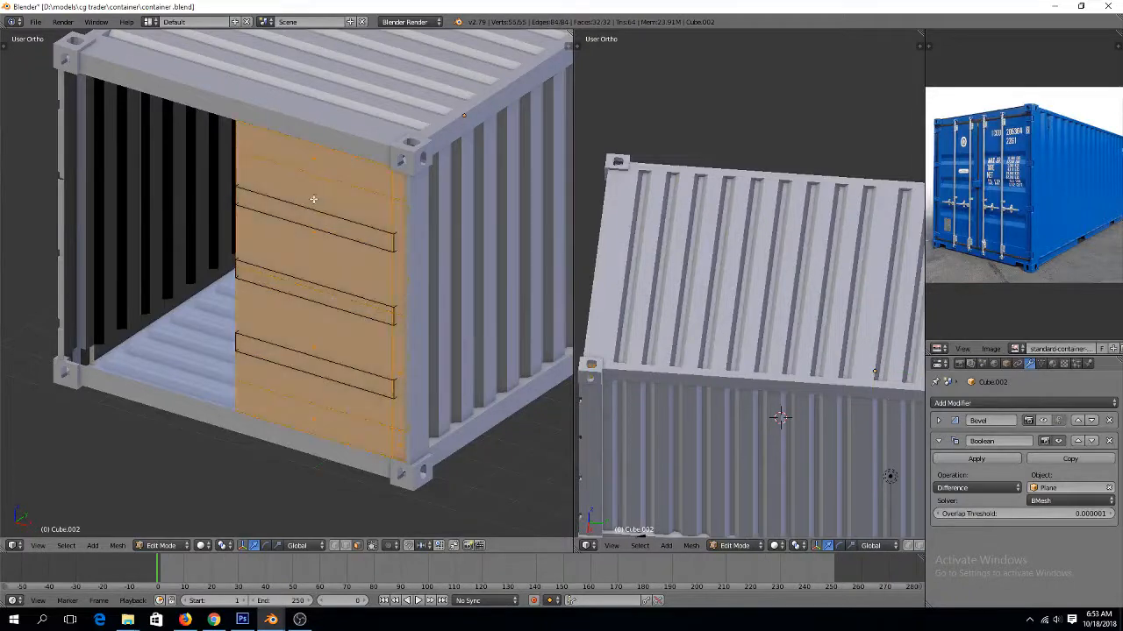
key(e)
click(338, 184)
key(a)
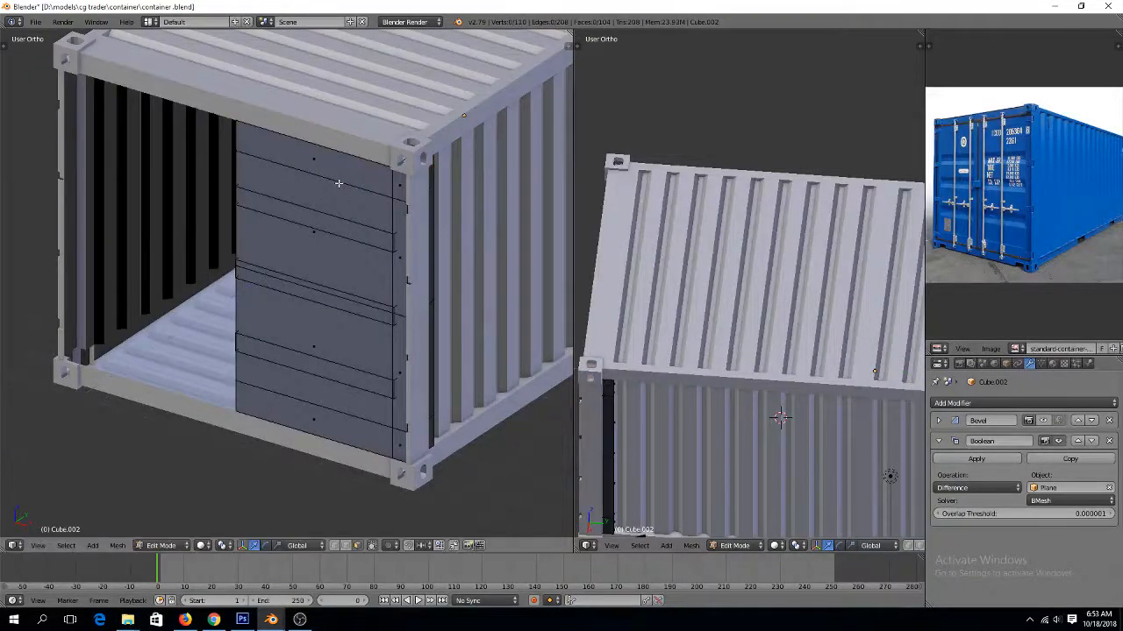
key(a)
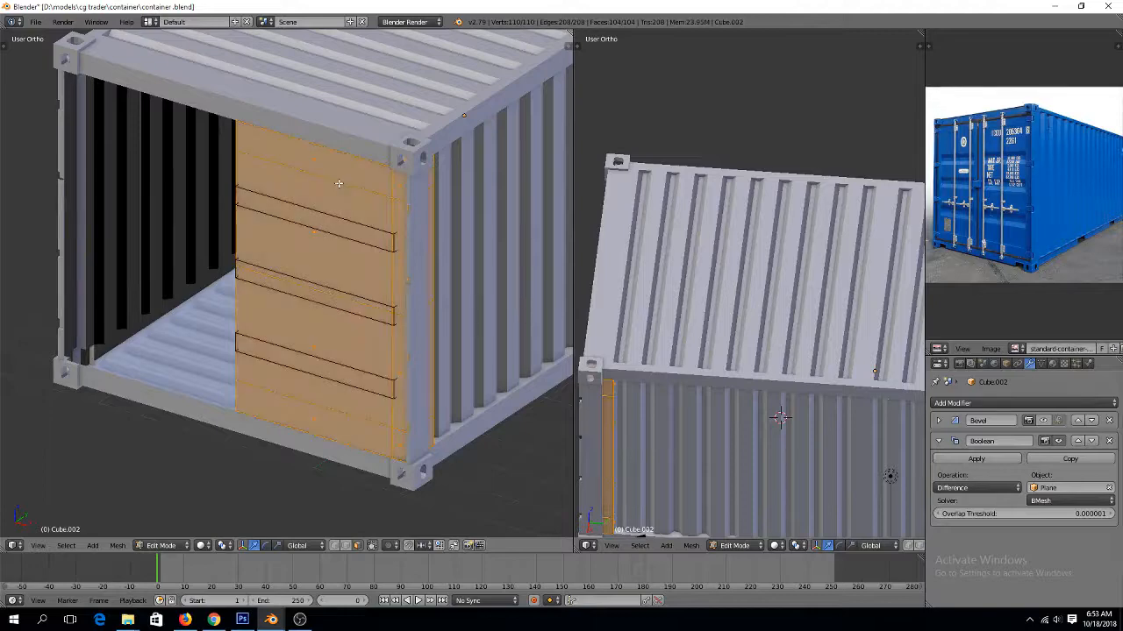
key(Tab)
Move the groove cutters about 0.31 outward along the Y axis to make the door recesses shallower
middle_drag(363, 226, 328, 211)
scroll(325, 214, up, 2)
scroll(327, 213, up, 4)
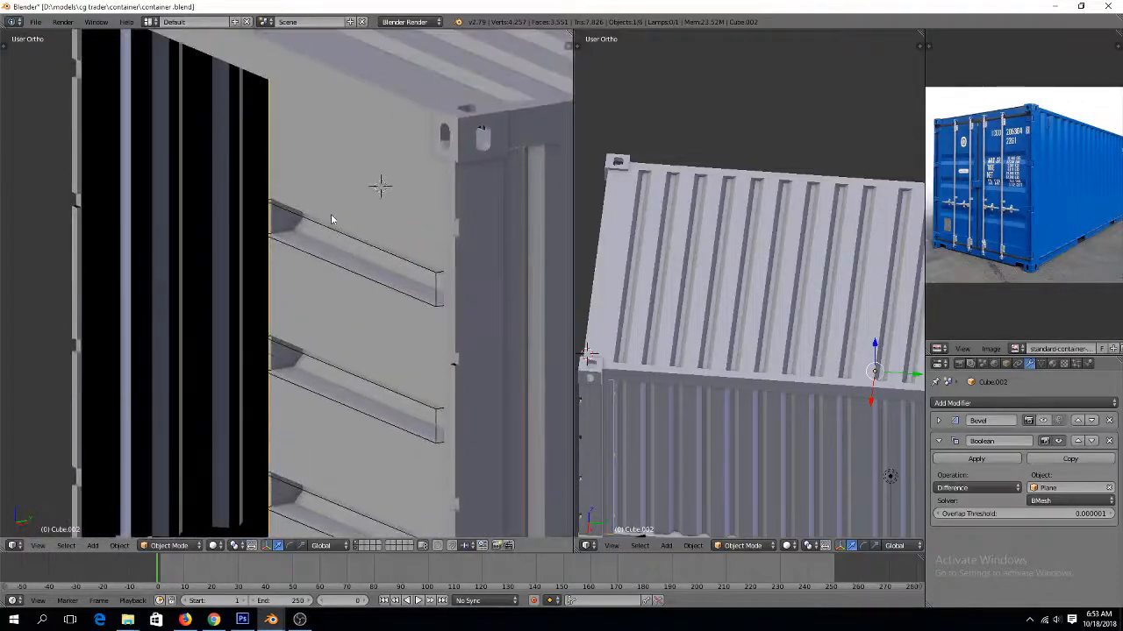
right_click(358, 195)
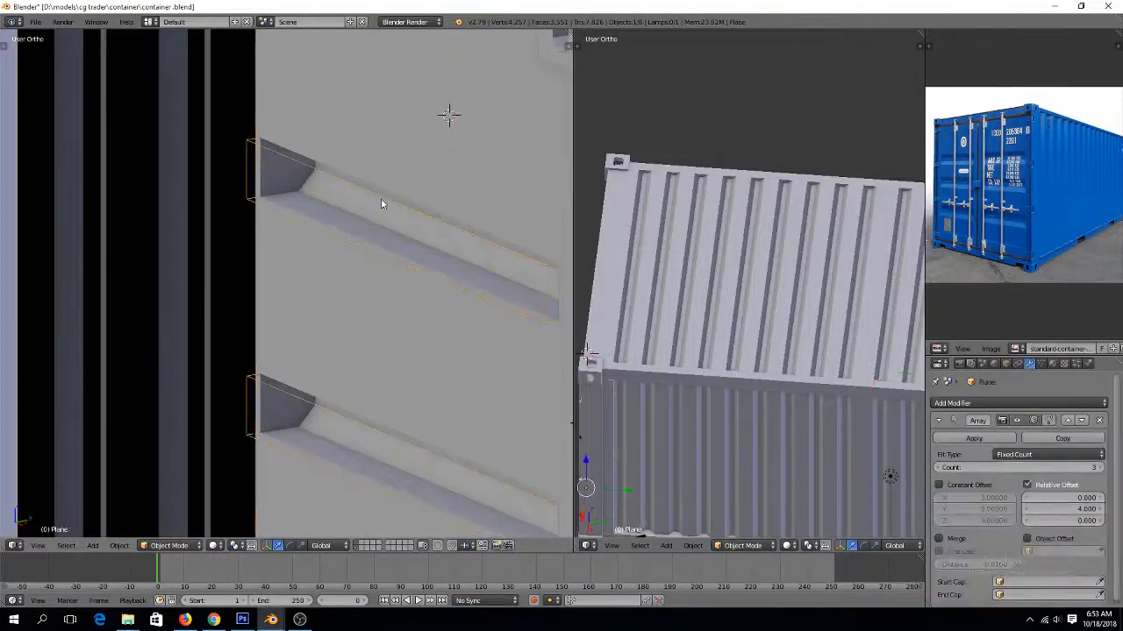
key(g)
key(y)
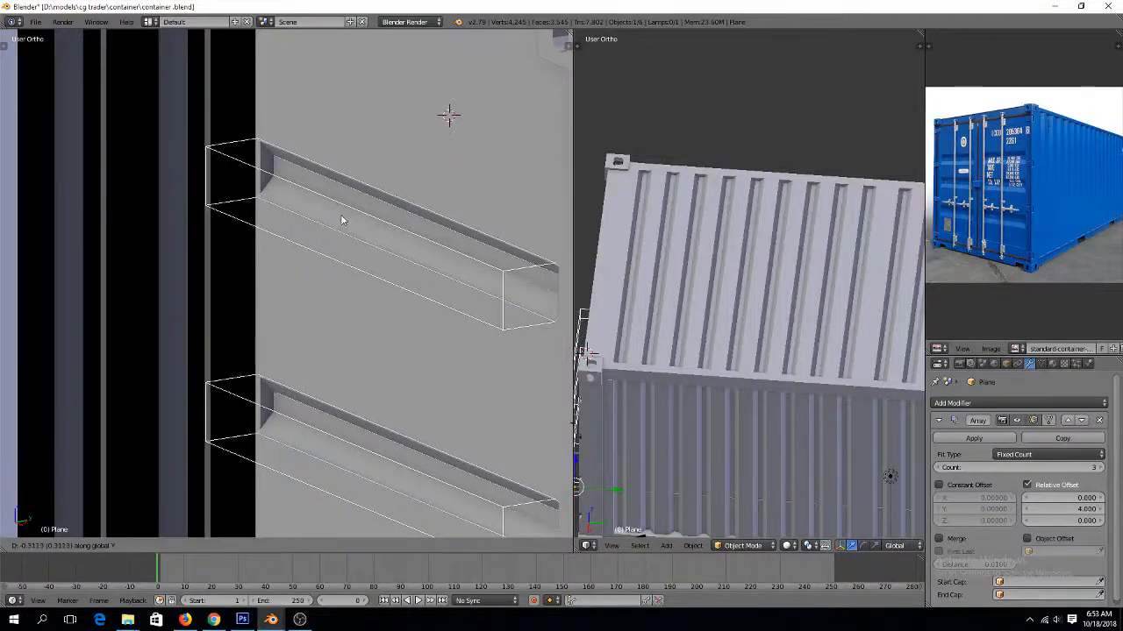
click(345, 216)
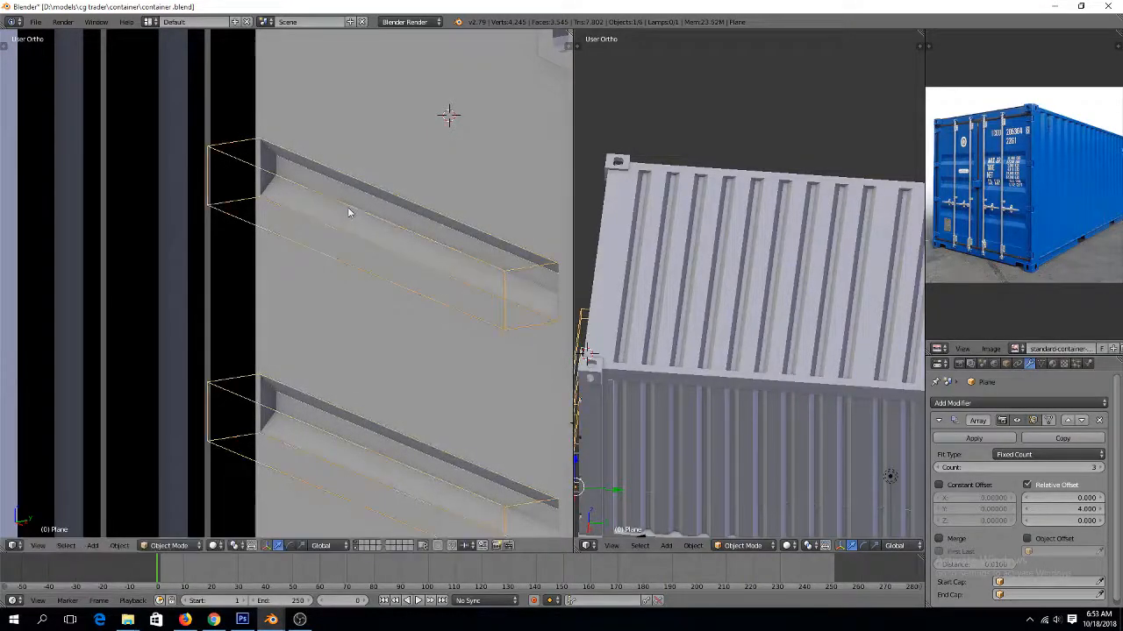
Scale the groove cutter's whole mesh up along Z to about 1.25 to make the recesses taller
scroll(356, 190, down, 2)
shift+scroll(376, 317, down, 13)
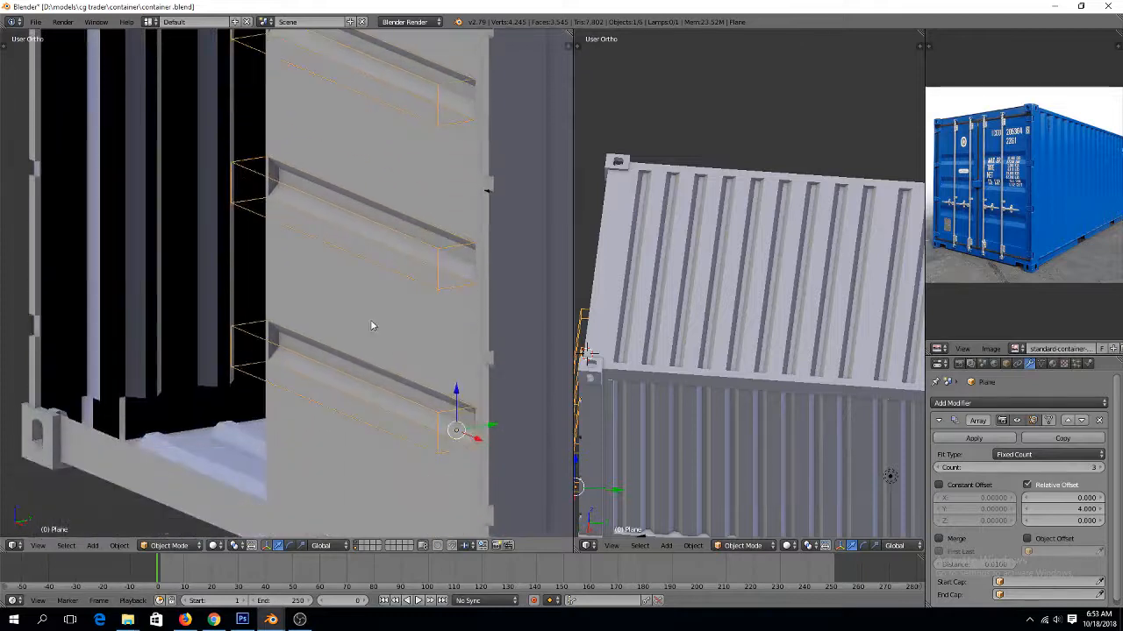
key(Tab)
key(s)
right_click(378, 305)
key(a)
key(a)
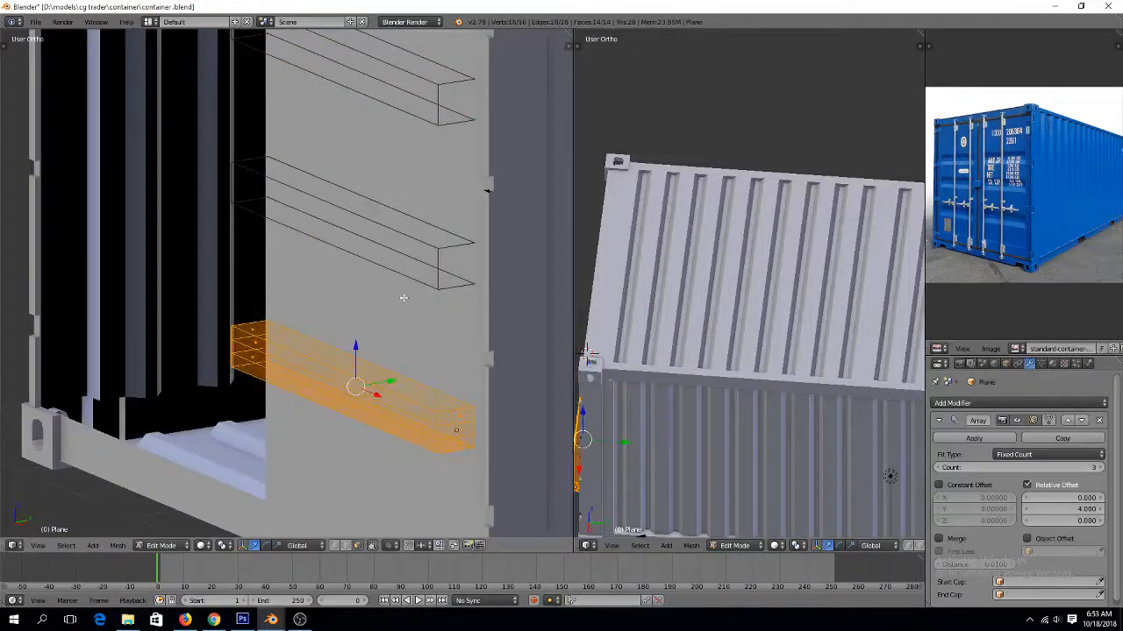
key(s)
key(z)
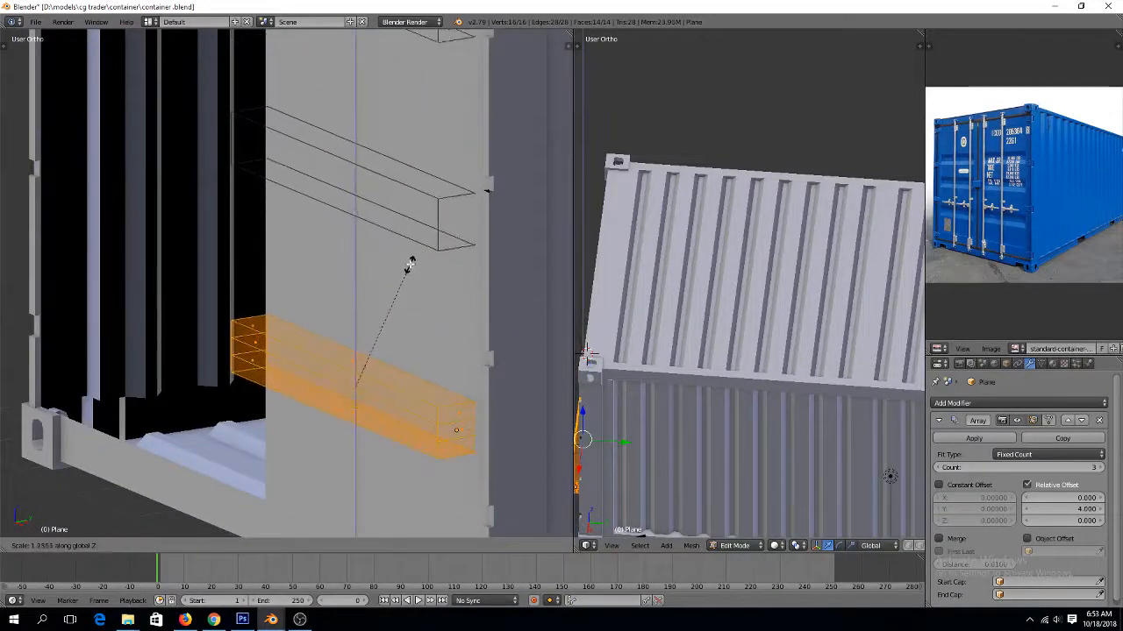
click(412, 259)
key(Tab)
Enlarge the groove cutter's mesh further along Z in two more passes, checking the recesses from a lower front angle
scroll(408, 281, down, 2)
middle_drag(406, 288, 457, 283)
key(Tab)
key(s)
key(z)
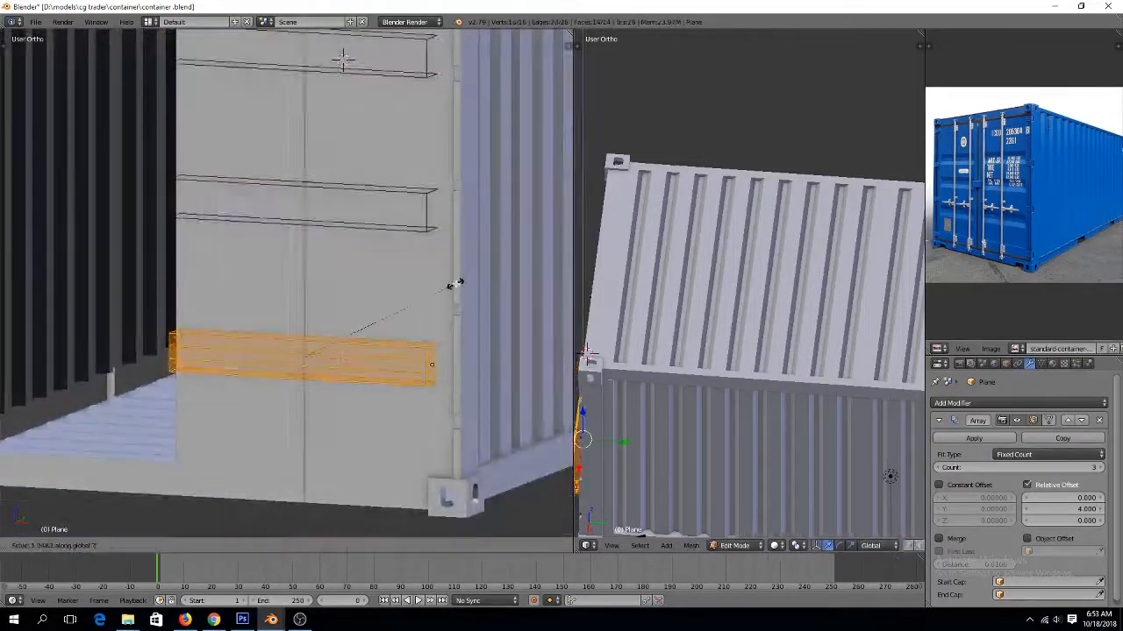
click(464, 222)
scroll(456, 250, down, 4)
key(Tab)
scroll(449, 270, up, 3)
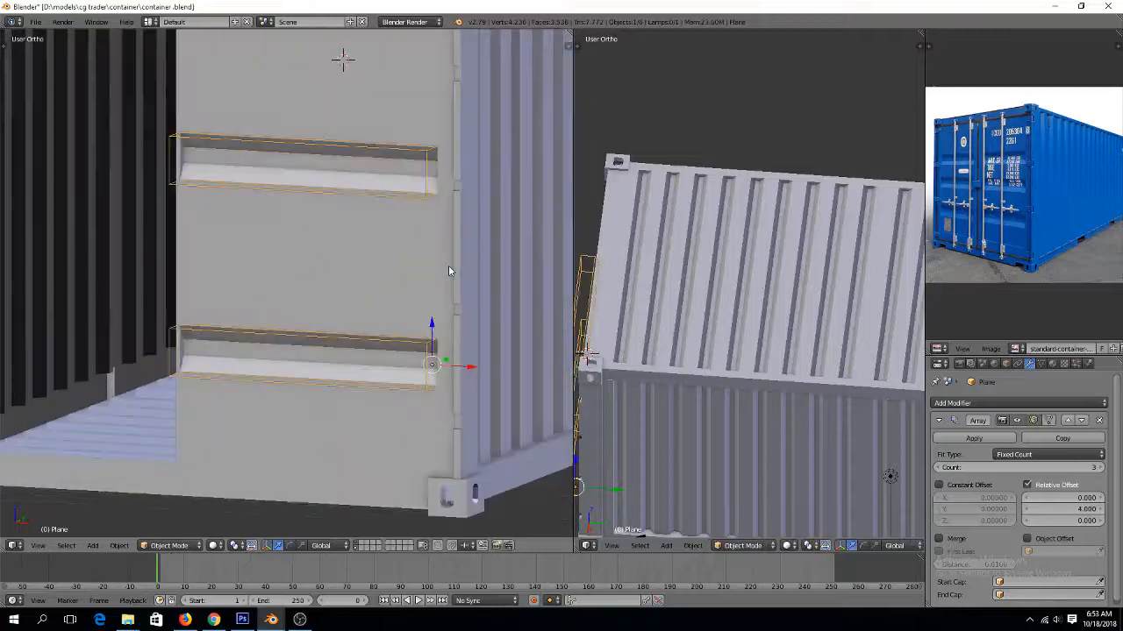
key(Tab)
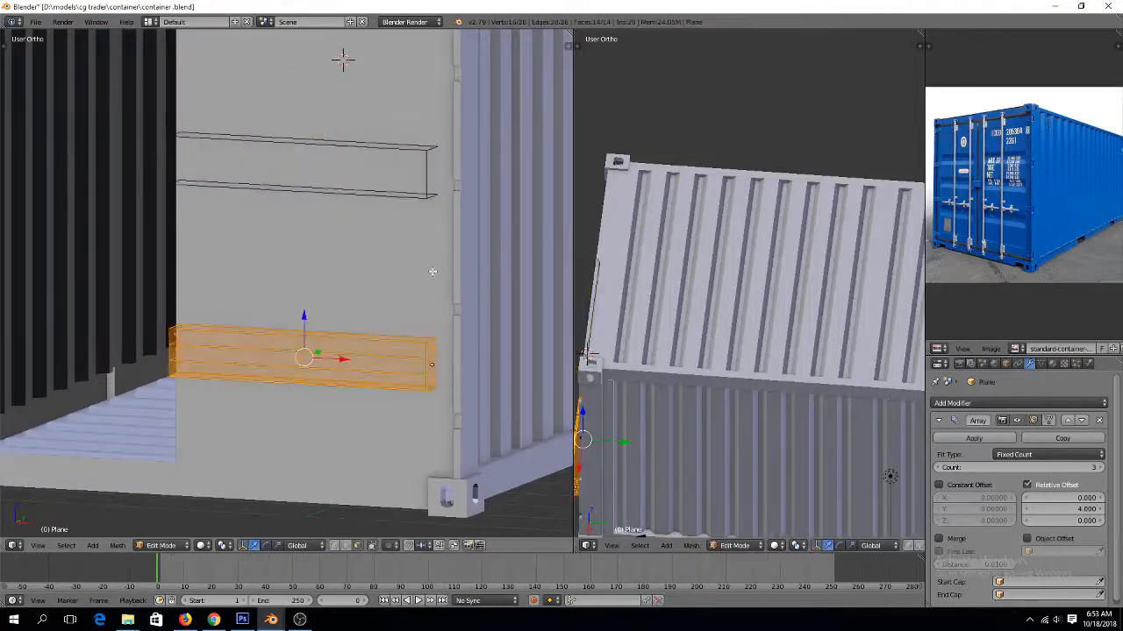
key(s)
key(z)
click(433, 234)
key(Tab)
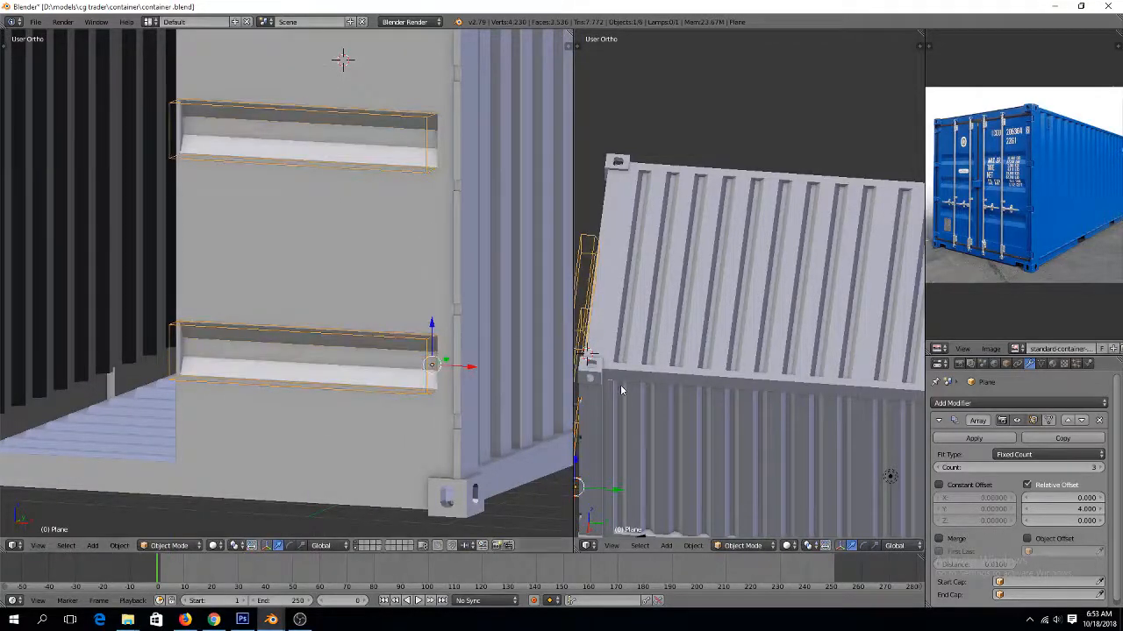
Set the Y relative offset of the groove cutter's Array modifier to 2.000
drag(1061, 509, 1022, 509)
scroll(529, 360, down, 3)
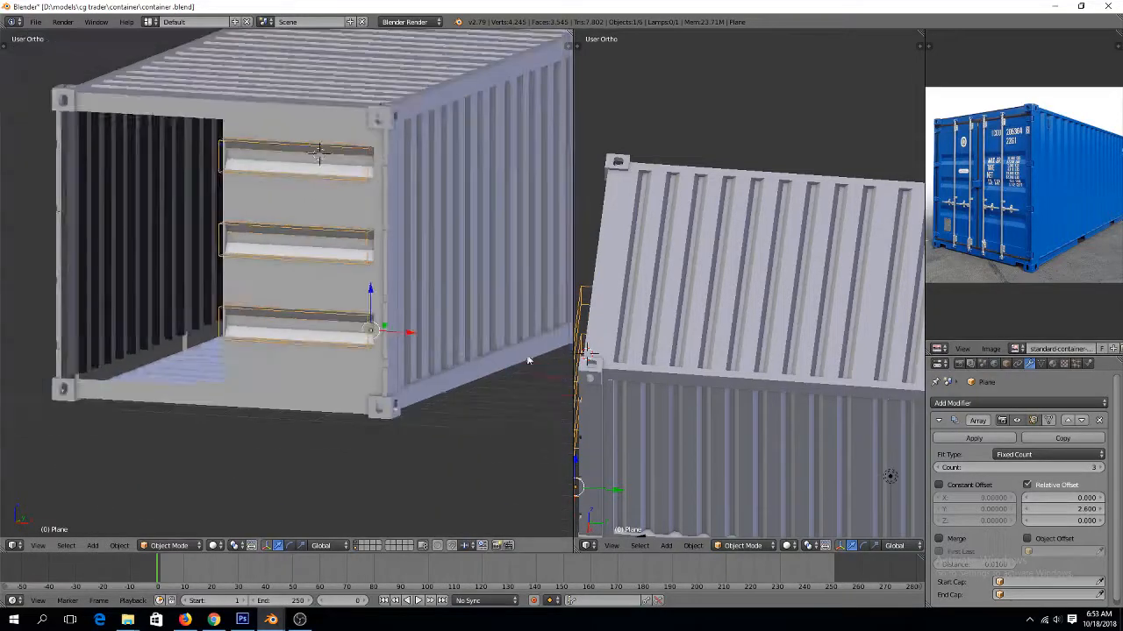
mouse_move(1061, 509)
mouse_down()
mouse_move(1035, 508)
mouse_move(1065, 508)
mouse_move(1039, 509)
mouse_move(1053, 508)
mouse_up()
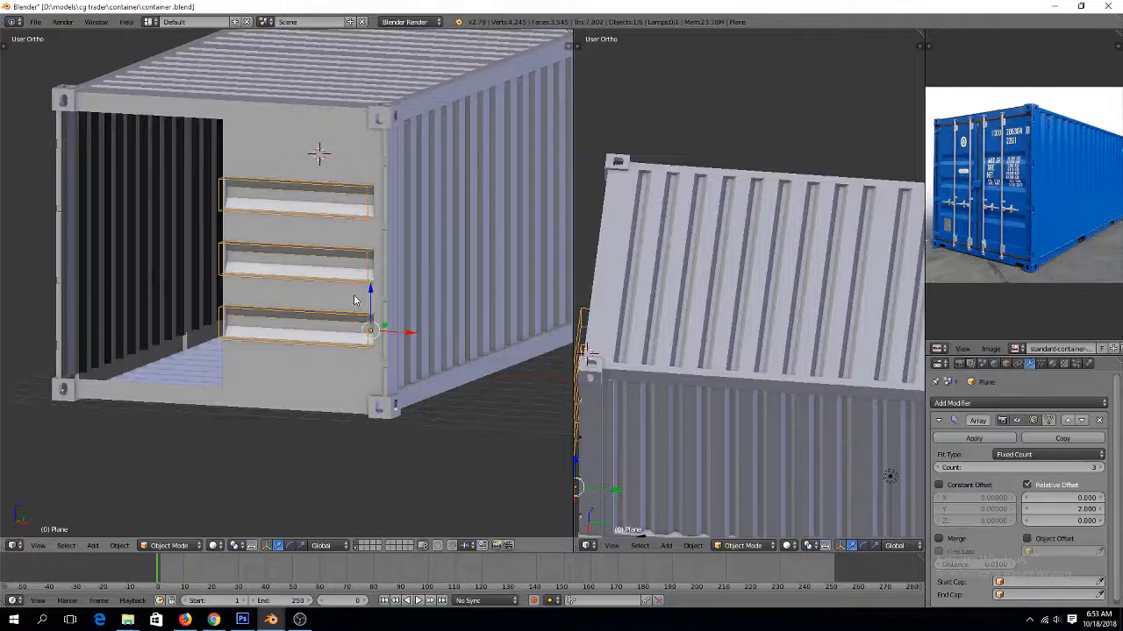
Shift the groove cutters slightly along X and scale them to about 1.04 along X in the front view
key(KP_1)
scroll(350, 296, up, 3)
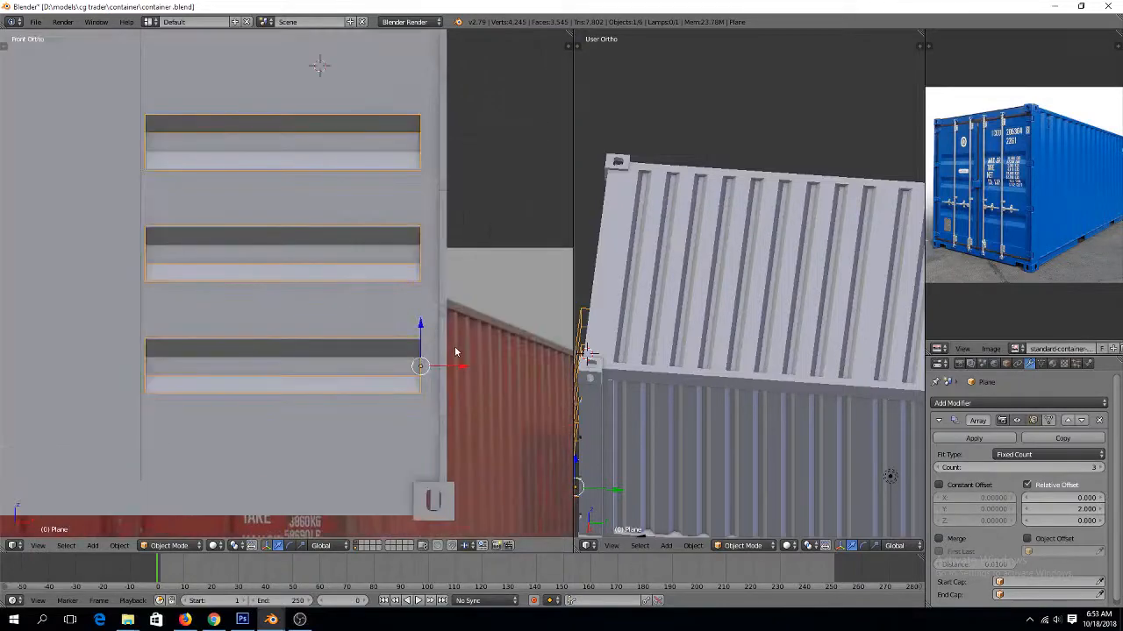
key(s)
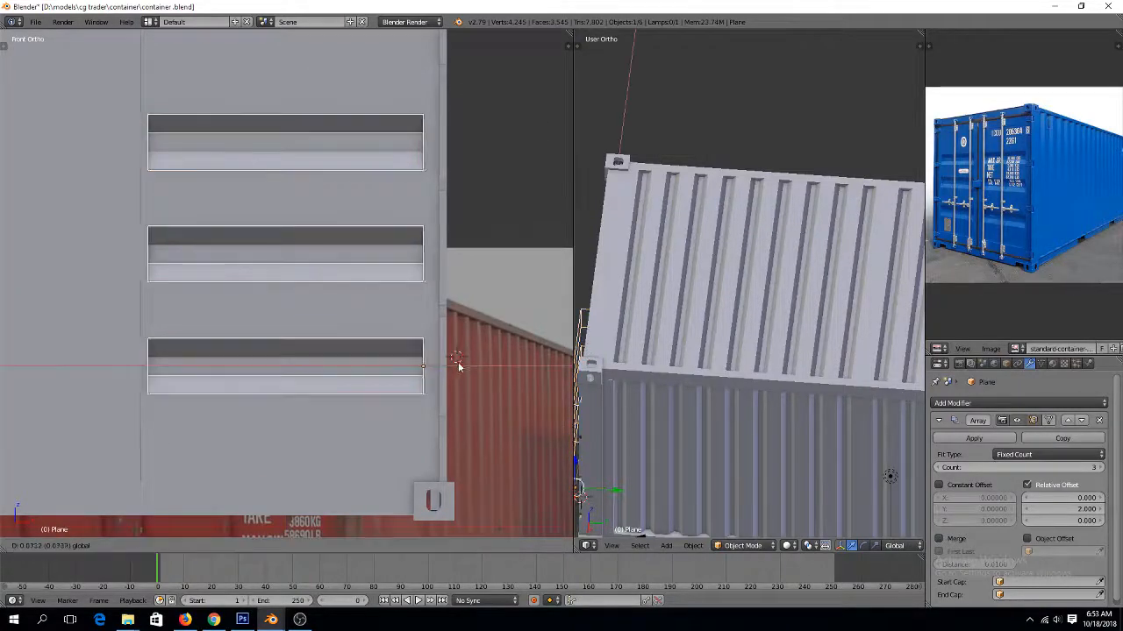
key(x)
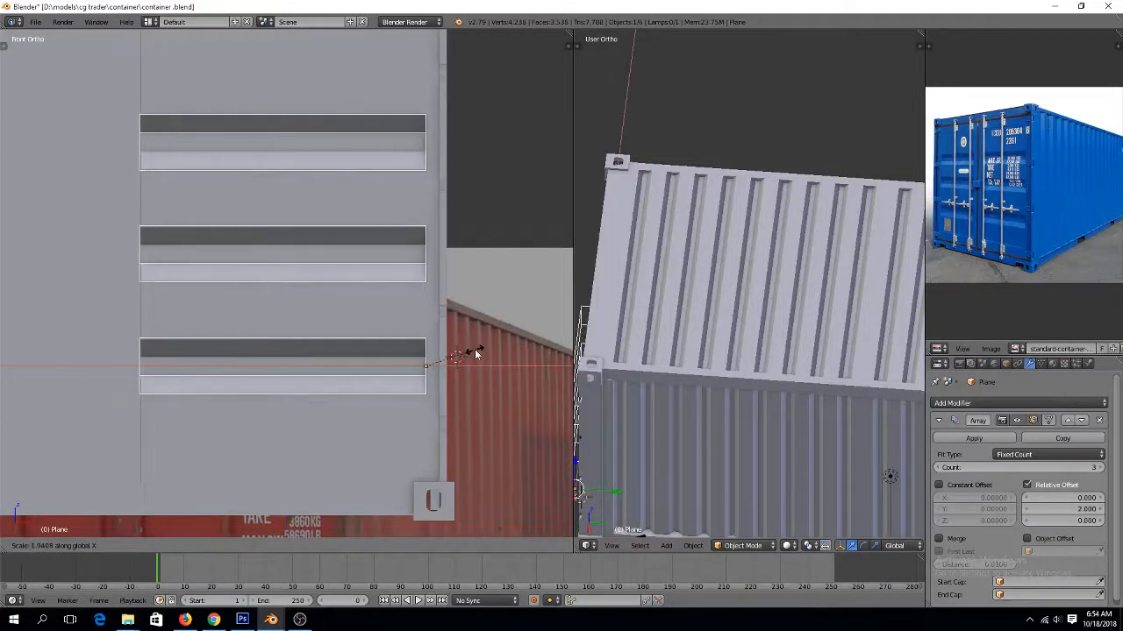
click(471, 350)
Apply the Boolean modifier on the door panel and remove the groove cutters from the scene
middle_drag(472, 357, 385, 289)
scroll(386, 289, up, 2)
right_click(352, 234)
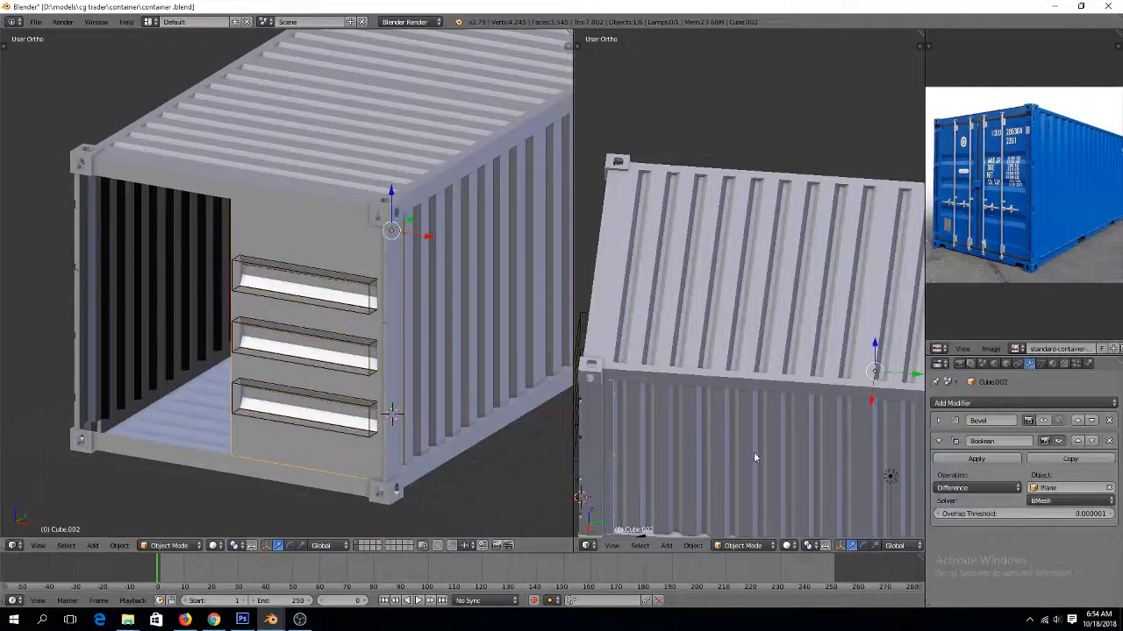
click(986, 458)
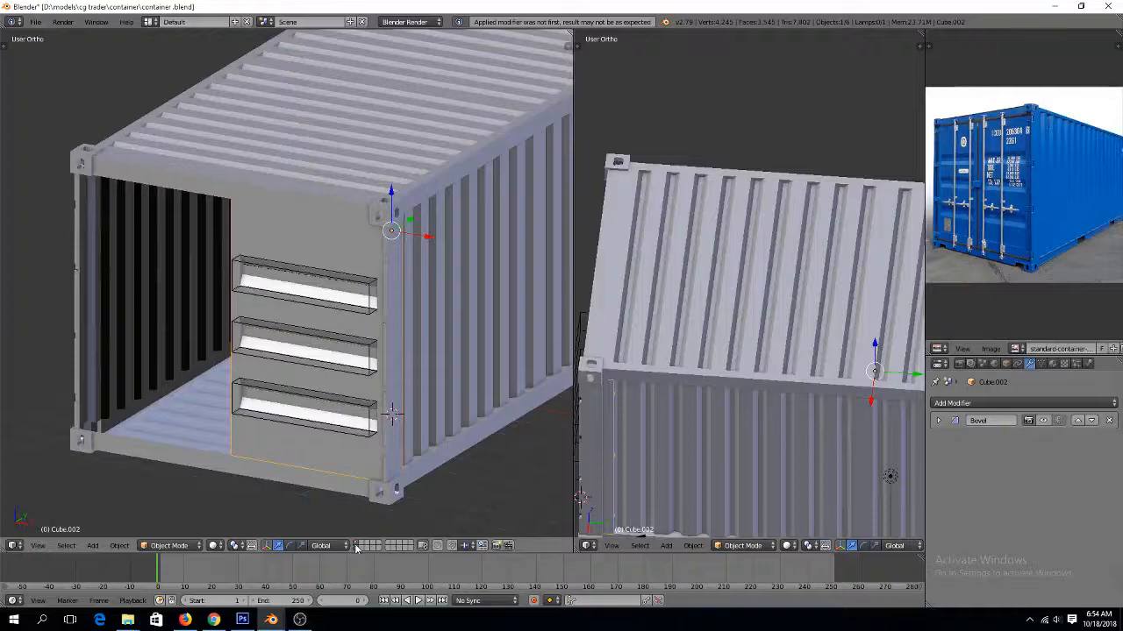
right_click(298, 349)
mouse_move(302, 344)
middle_down()
mouse_move(387, 339)
mouse_move(314, 334)
middle_up()
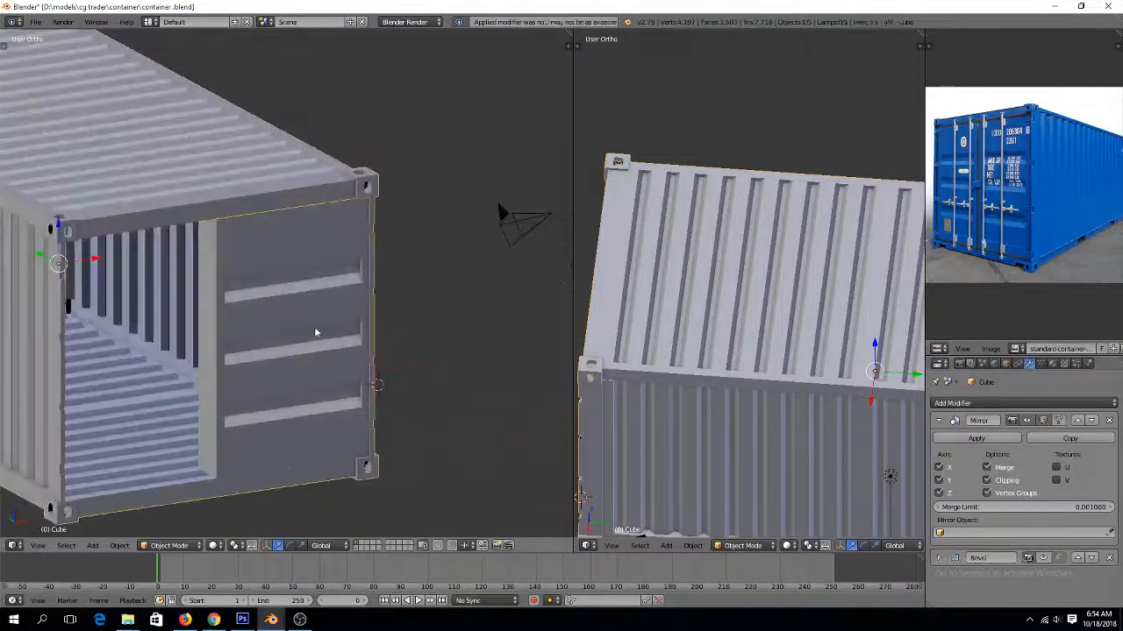
Delete the vertices along the rear side of the extruded door panel, selecting them in a wireframe side view
right_click(293, 285)
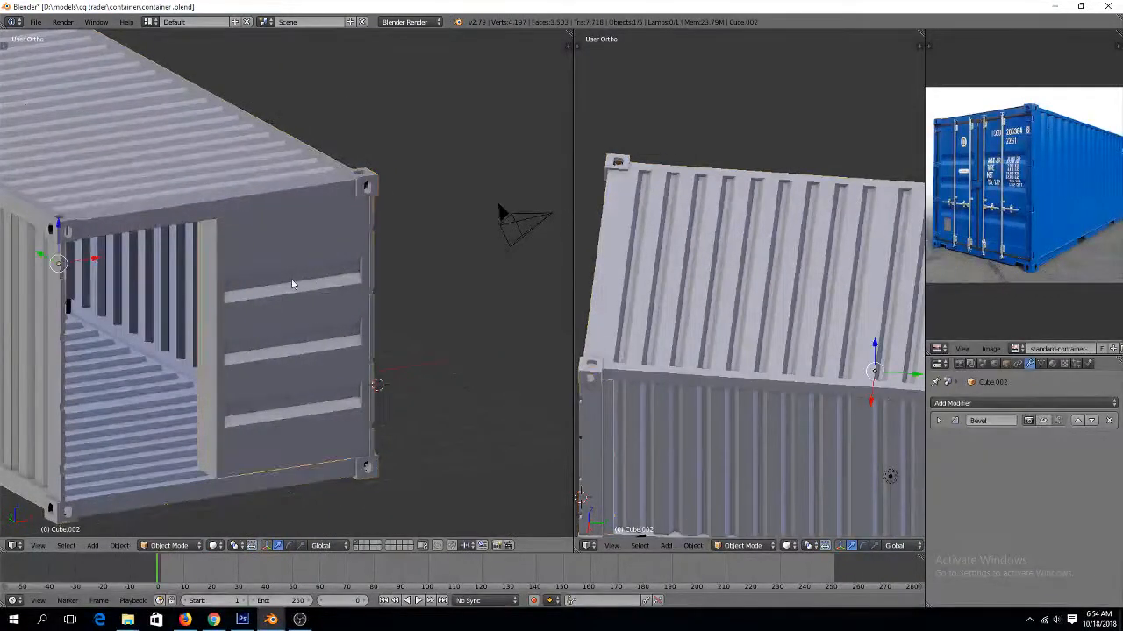
middle_drag(293, 285, 240, 269)
key(Tab)
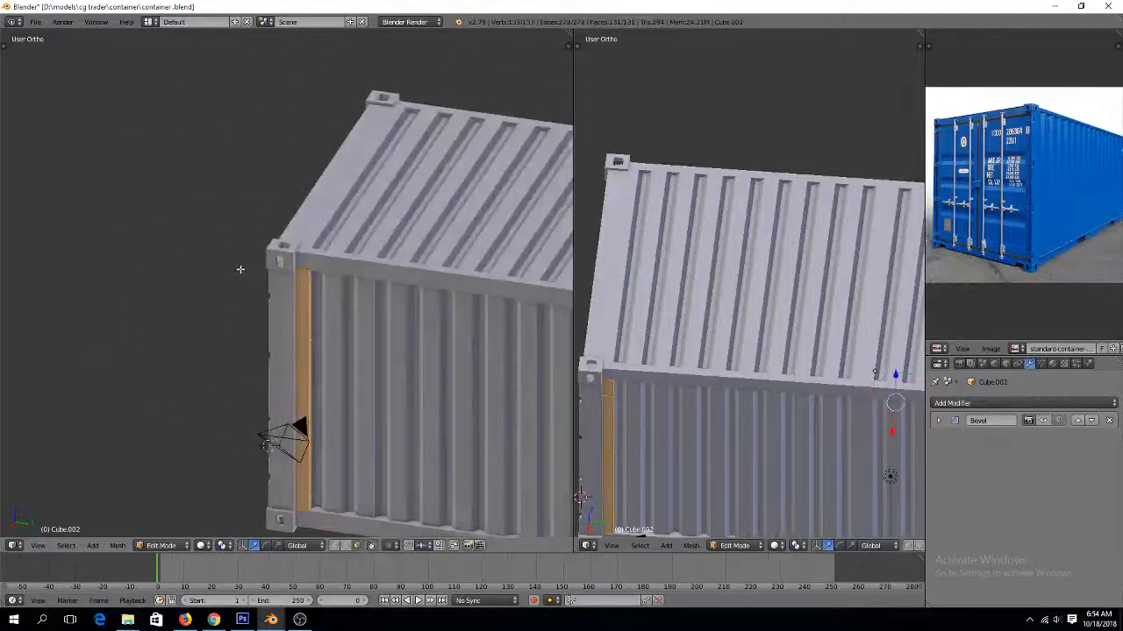
key(z)
key(a)
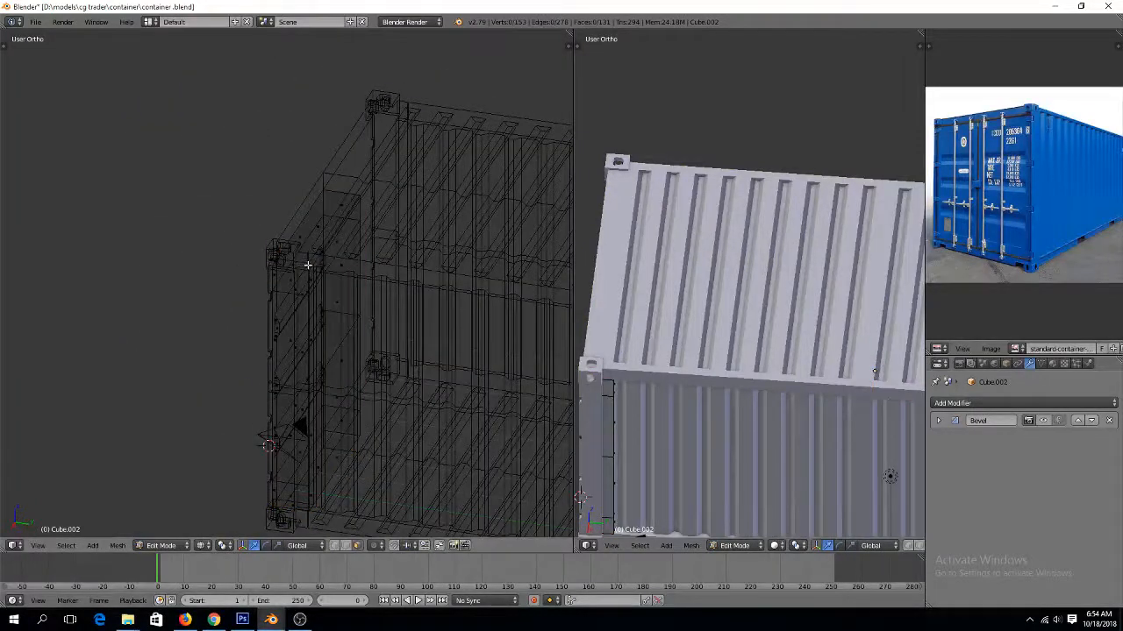
key(KP_3)
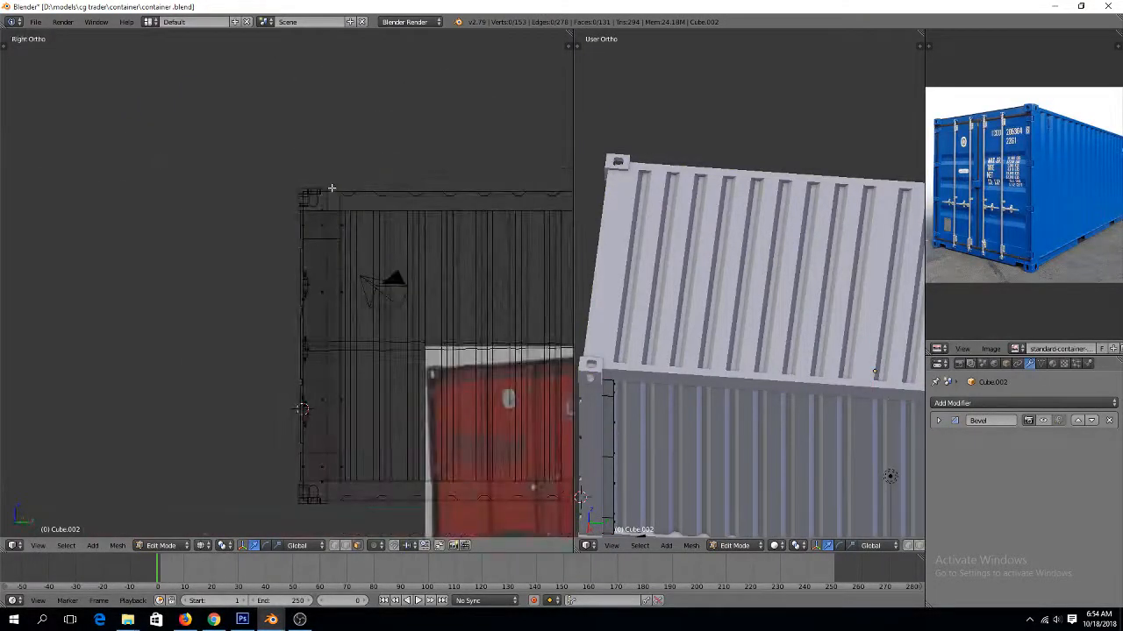
key(b)
drag(331, 187, 411, 532)
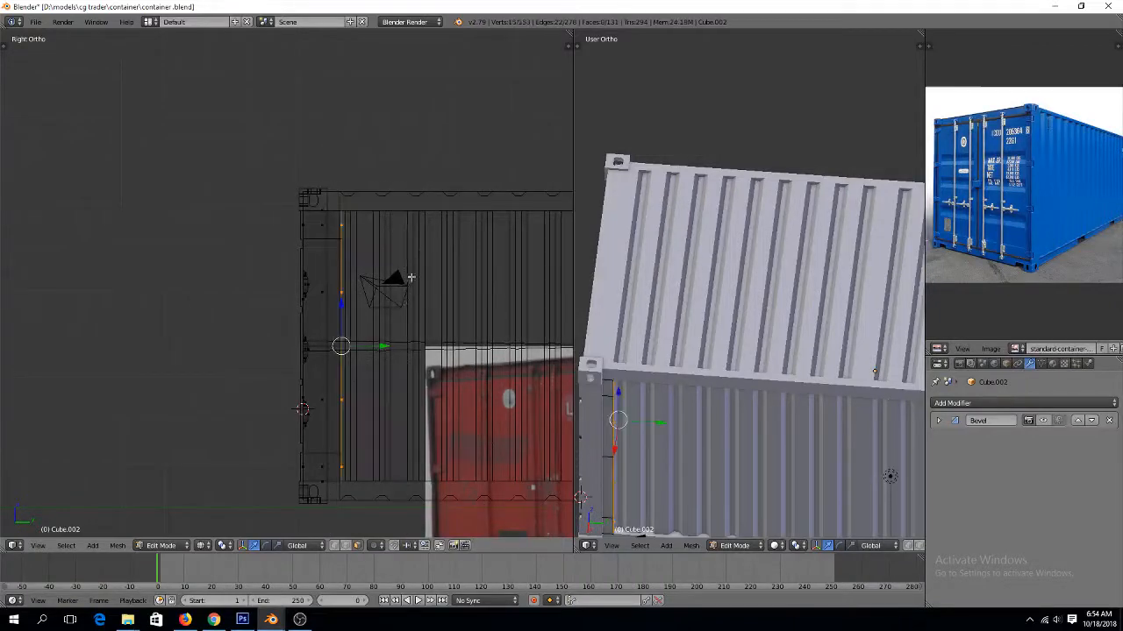
key(x)
click(408, 258)
key(z)
middle_drag(380, 288, 395, 322)
key(Tab)
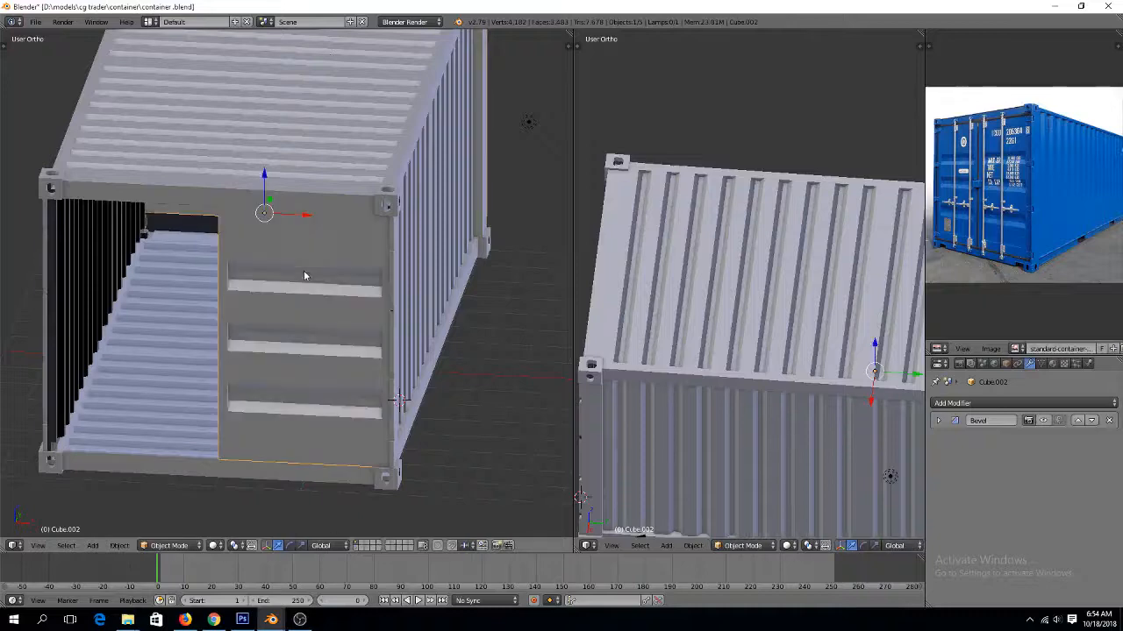
Delete the door panel mesh's vertices at the container's far end, selecting them in a wireframe top view
key(Tab)
middle_drag(304, 276, 549, 267)
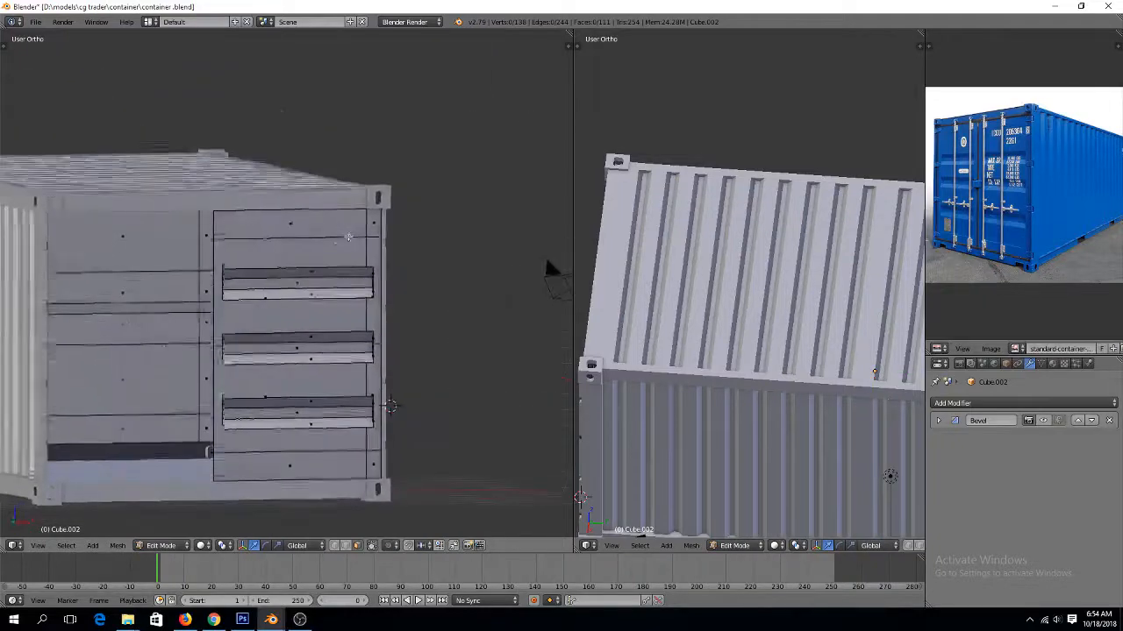
middle_drag(348, 236, 321, 245)
scroll(324, 244, down, 4)
key(KP_7)
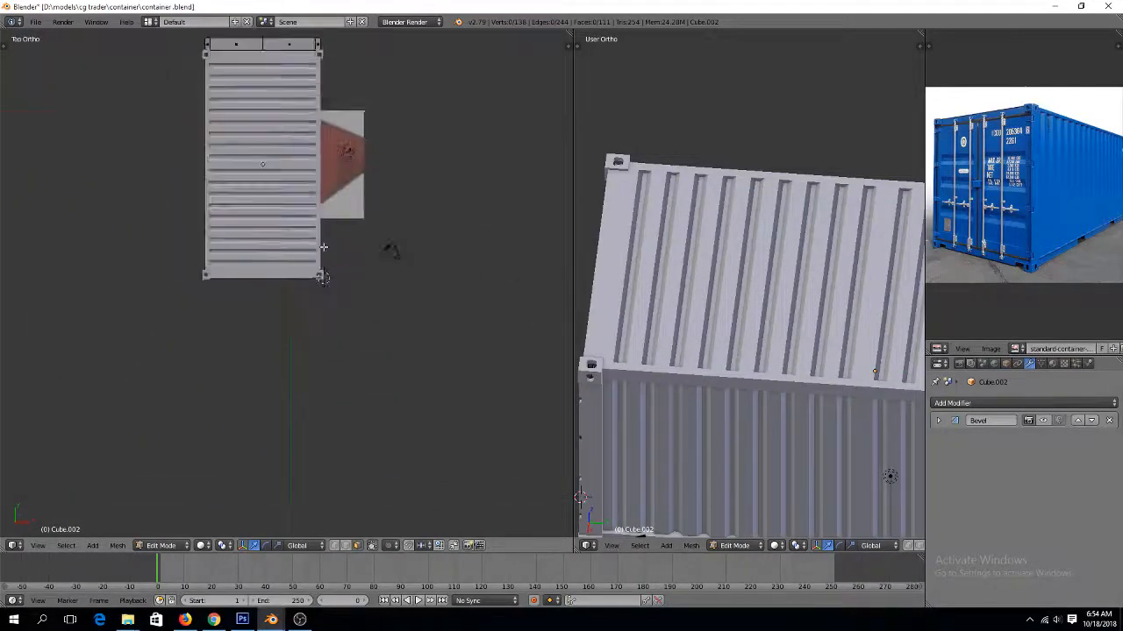
scroll(243, 200, down, 4)
key(z)
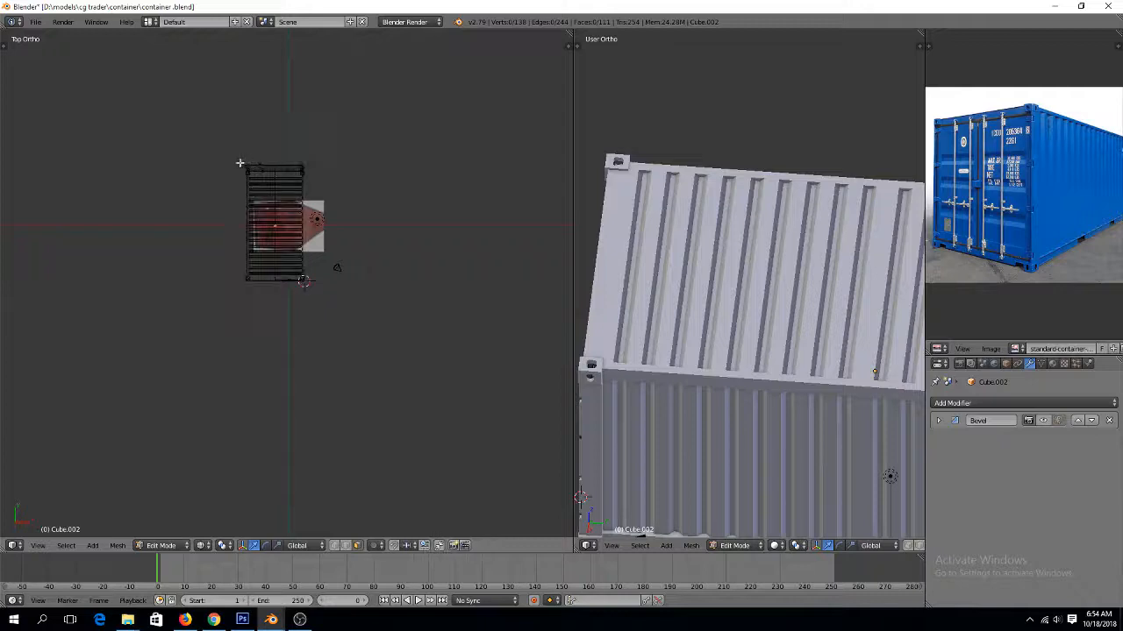
key(b)
drag(197, 138, 397, 208)
key(x)
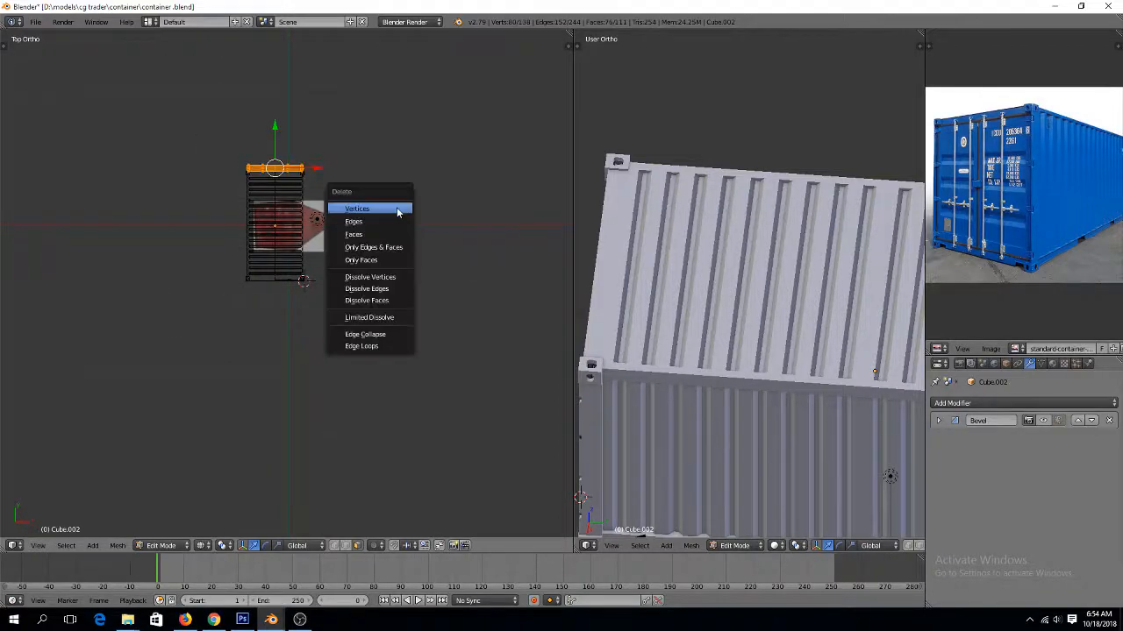
click(397, 208)
key(Tab)
key(z)
middle_drag(326, 347, 323, 267)
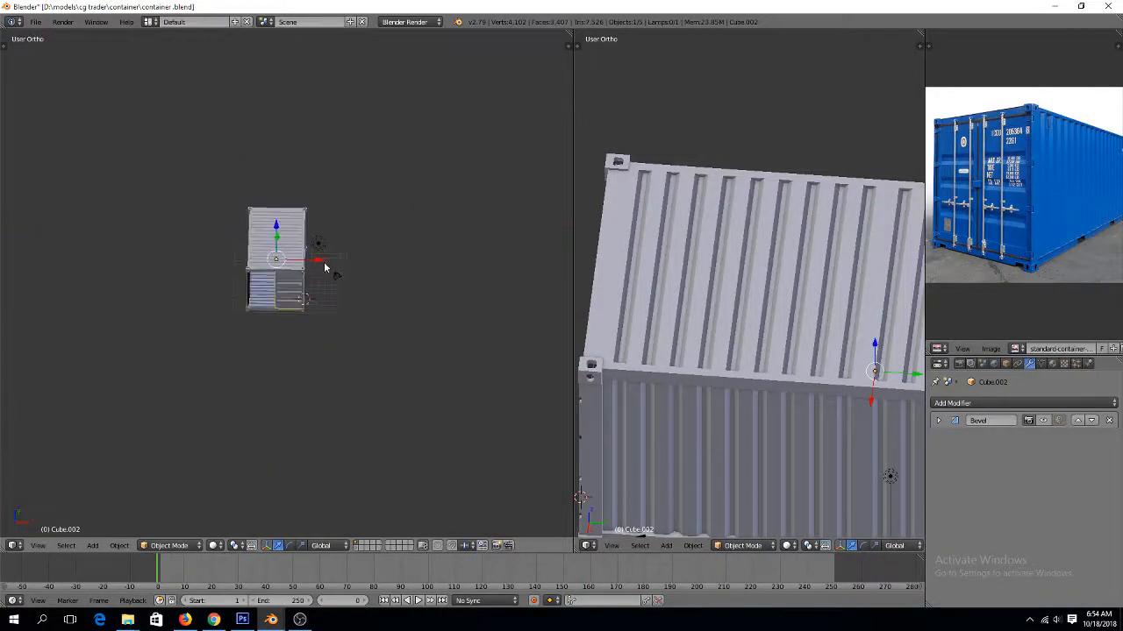
Save the container model over the existing "container .blend" file
scroll(324, 268, up, 10)
key(ctrl+s)
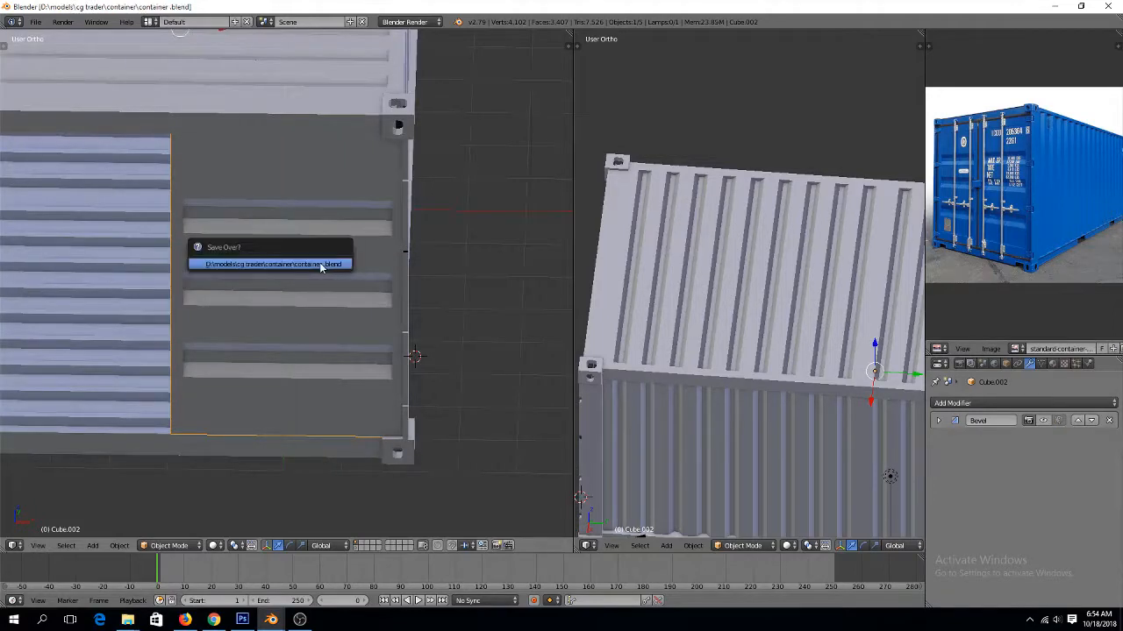
click(321, 265)
middle_drag(321, 266, 349, 247)
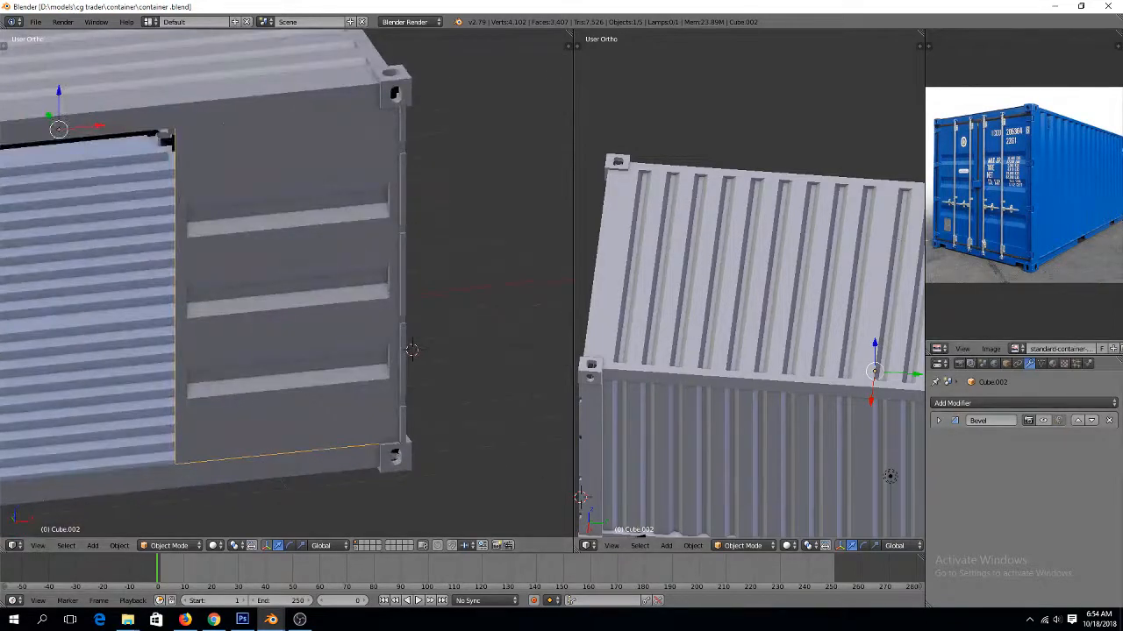
key(alt+Tab)
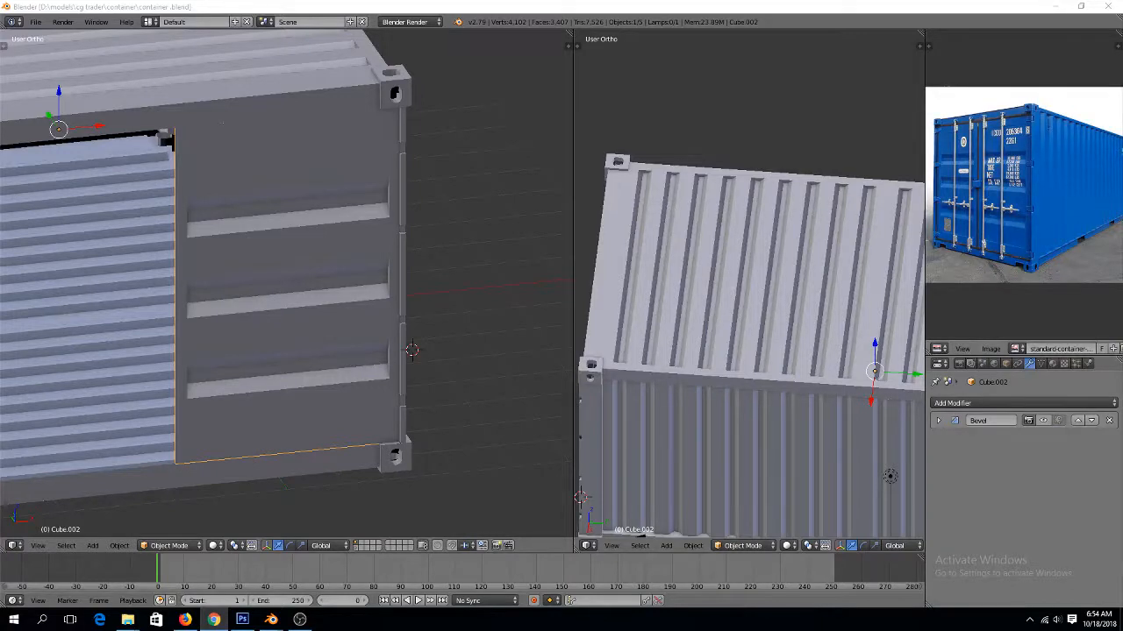
scroll(325, 231, up, 2)
click(325, 231)
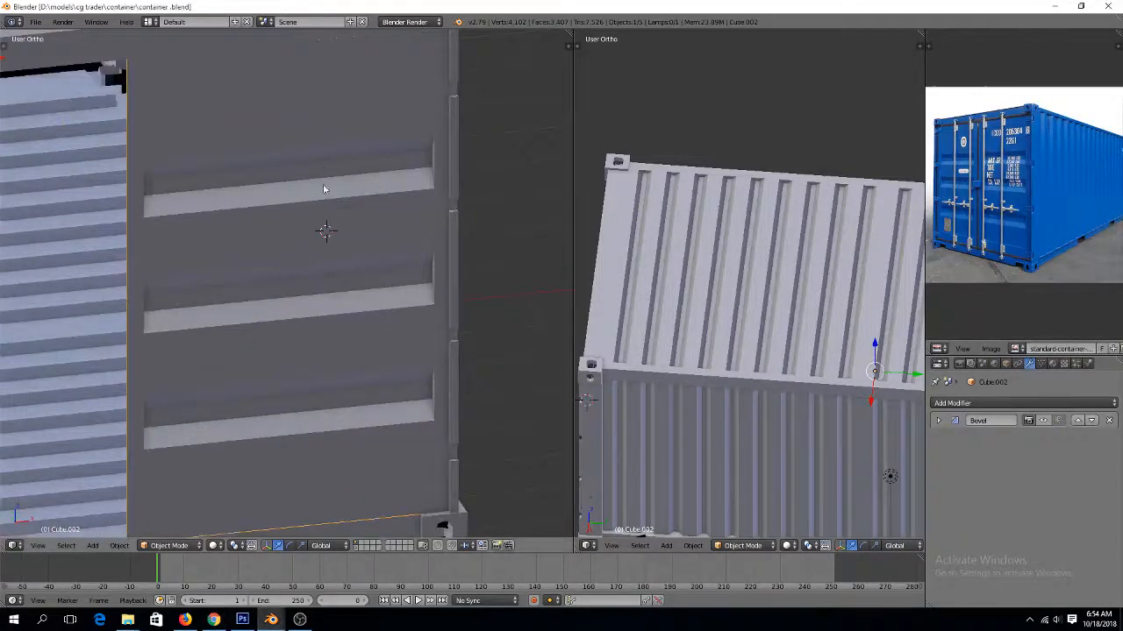
scroll(323, 184, down, 1)
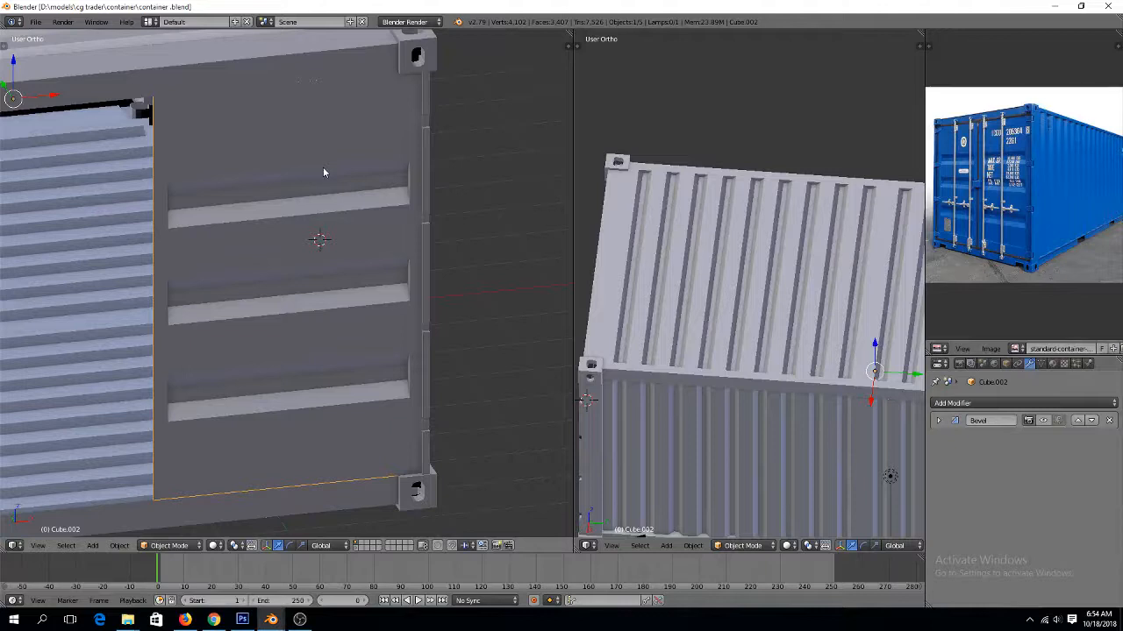
Add a vertical loop cut to the door panel's uppermost and lowermost strips, sliding both close to the panel's inner edge
key(Tab)
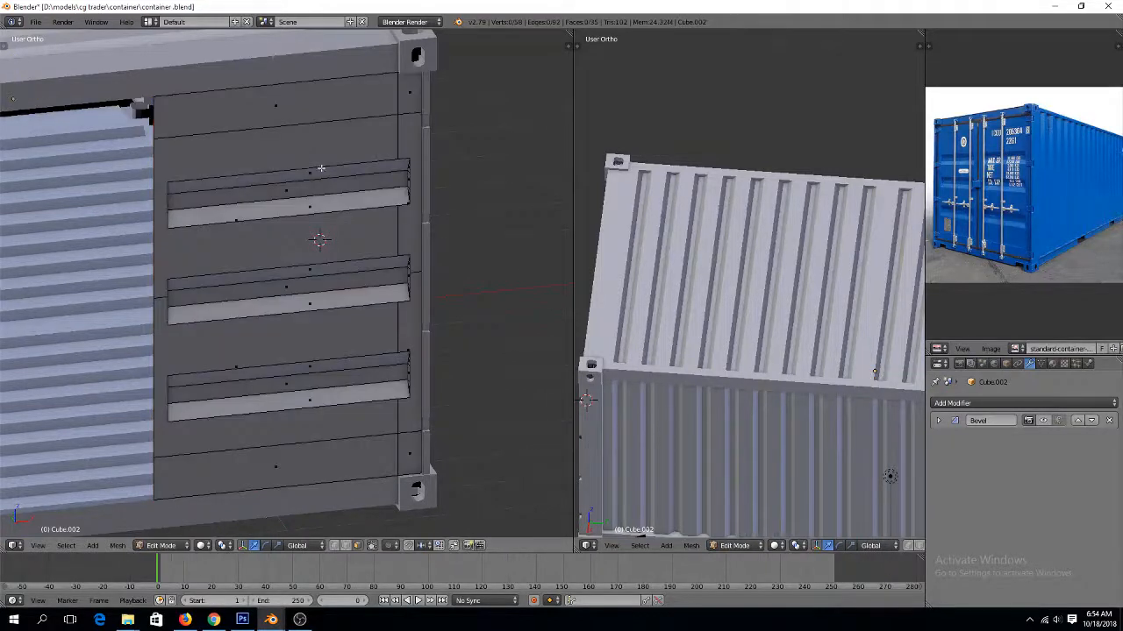
shift+scroll(301, 152, up, 1)
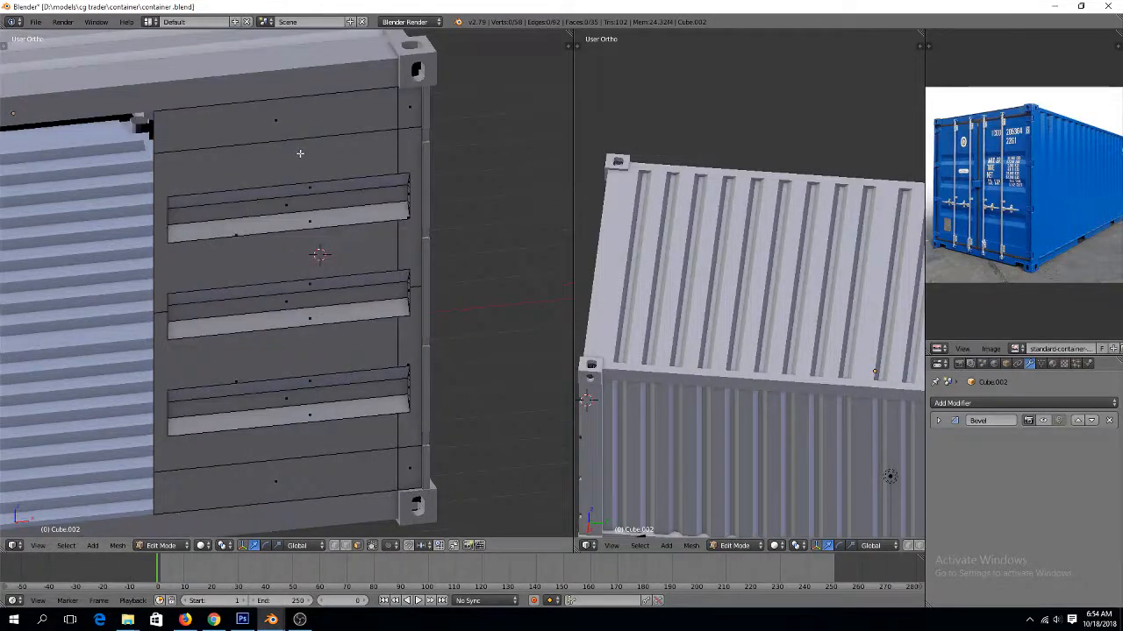
scroll(952, 155, up, 4)
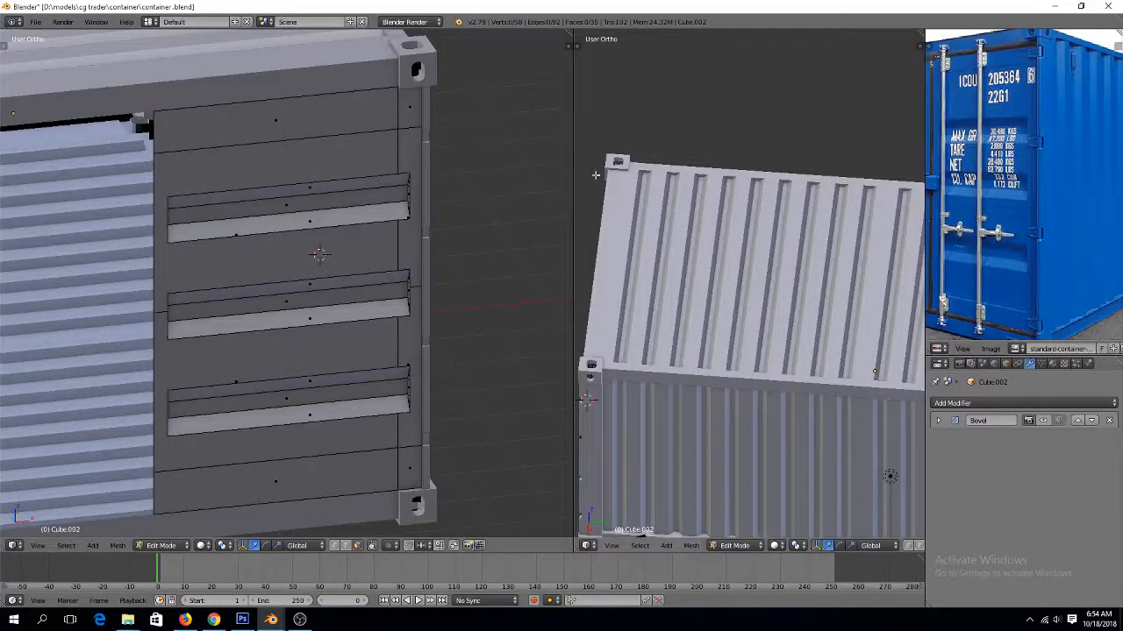
middle_drag(377, 205, 310, 162)
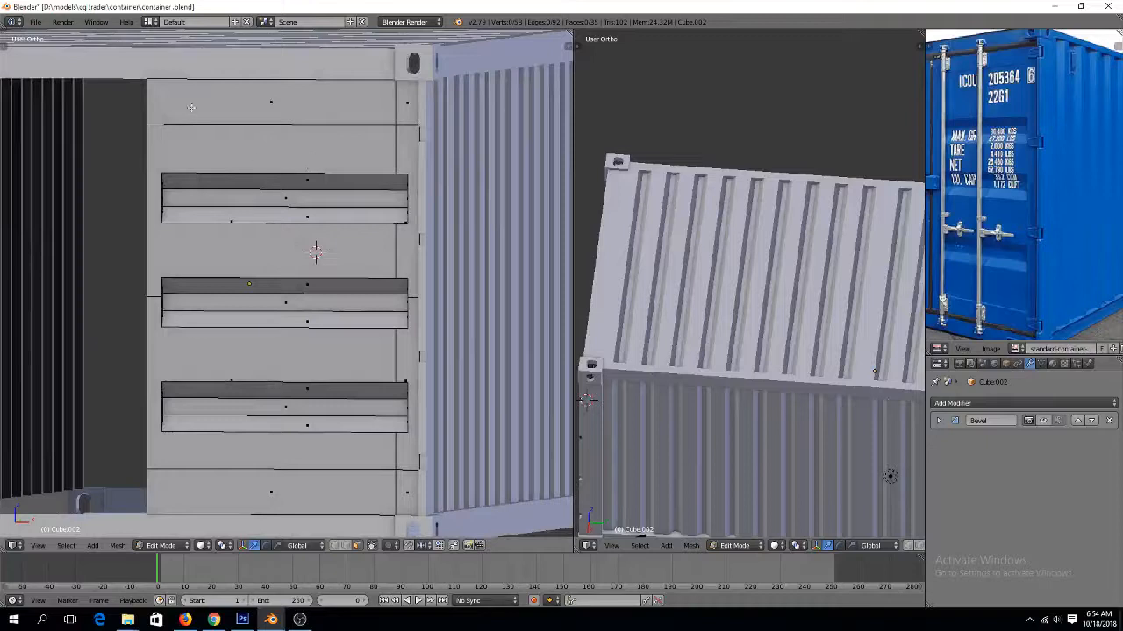
key(ctrl+r)
click(196, 80)
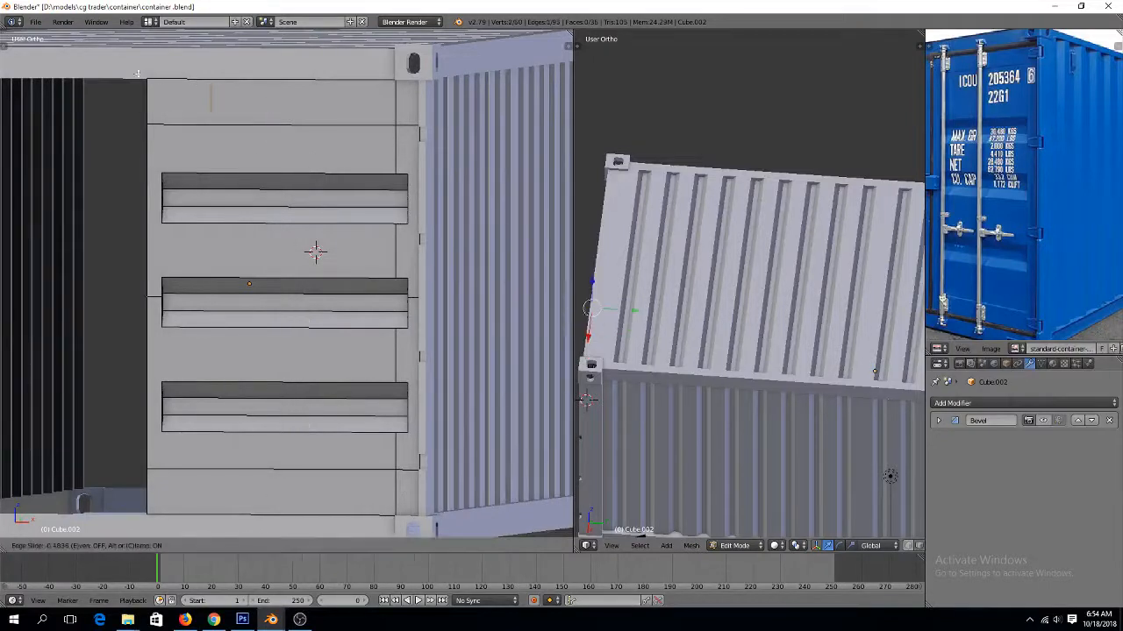
click(88, 90)
key(ctrl+r)
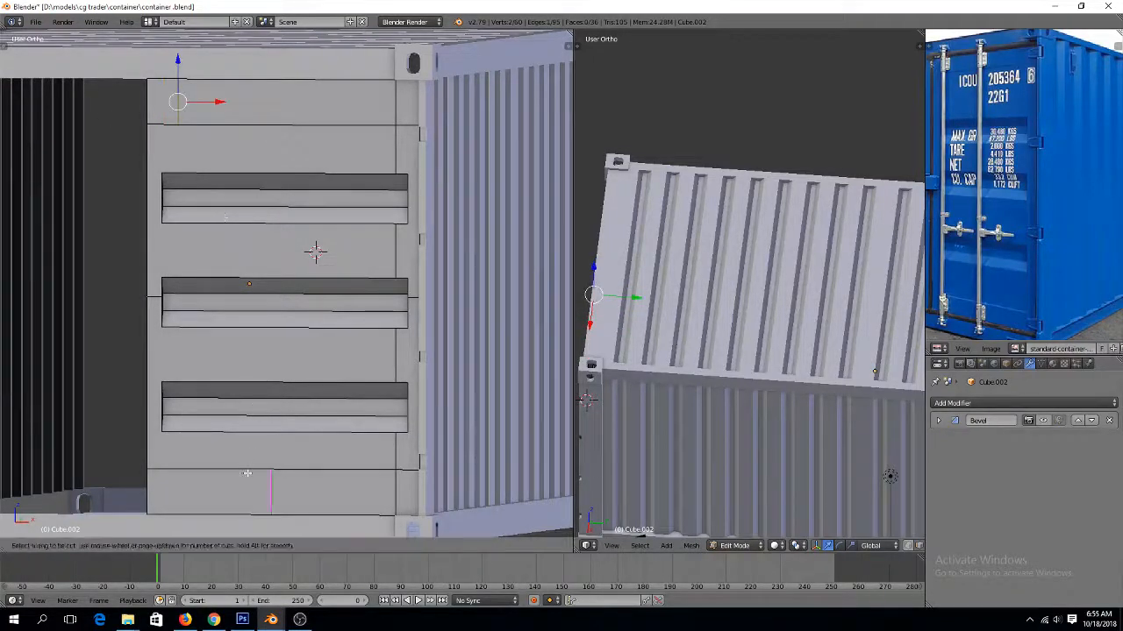
click(248, 473)
click(142, 456)
Align the new cuts' vertices with the recesses' inner-end vertices by scaling them to 0 along X in a wireframe front view
key(KP_1)
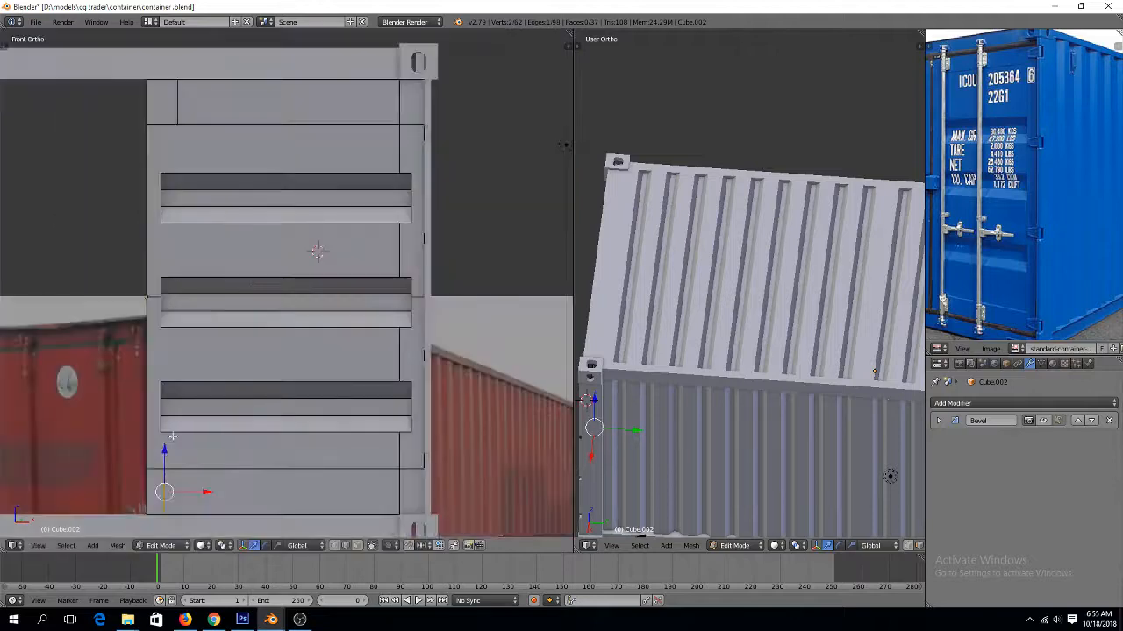
scroll(224, 255, down, 4)
key(ctrl+Tab)
click(223, 255)
key(z)
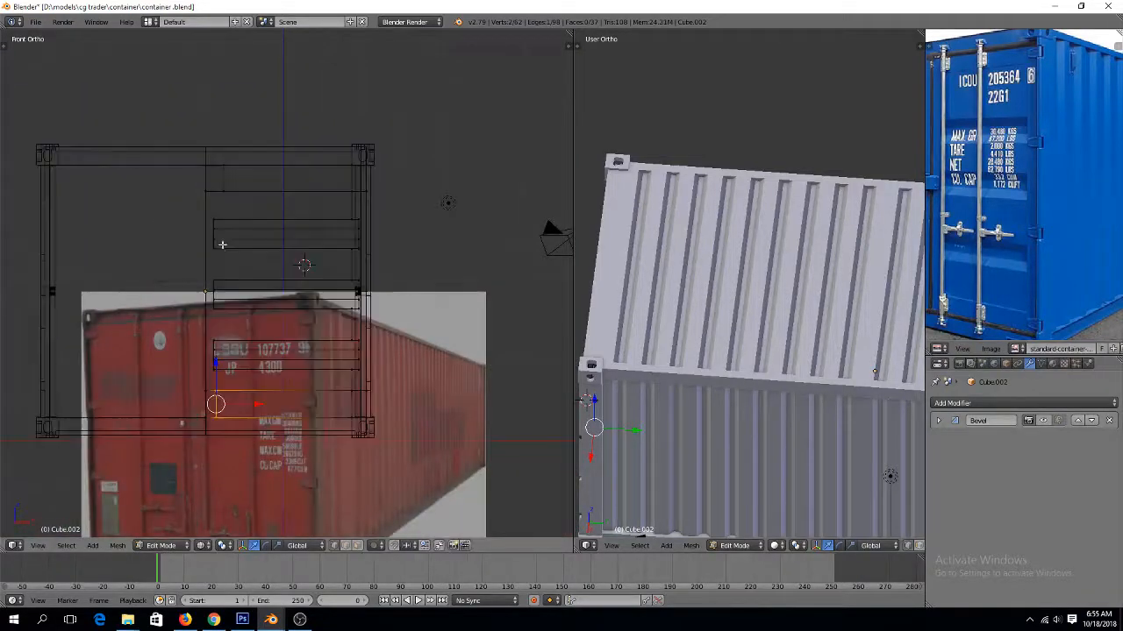
key(a)
key(b)
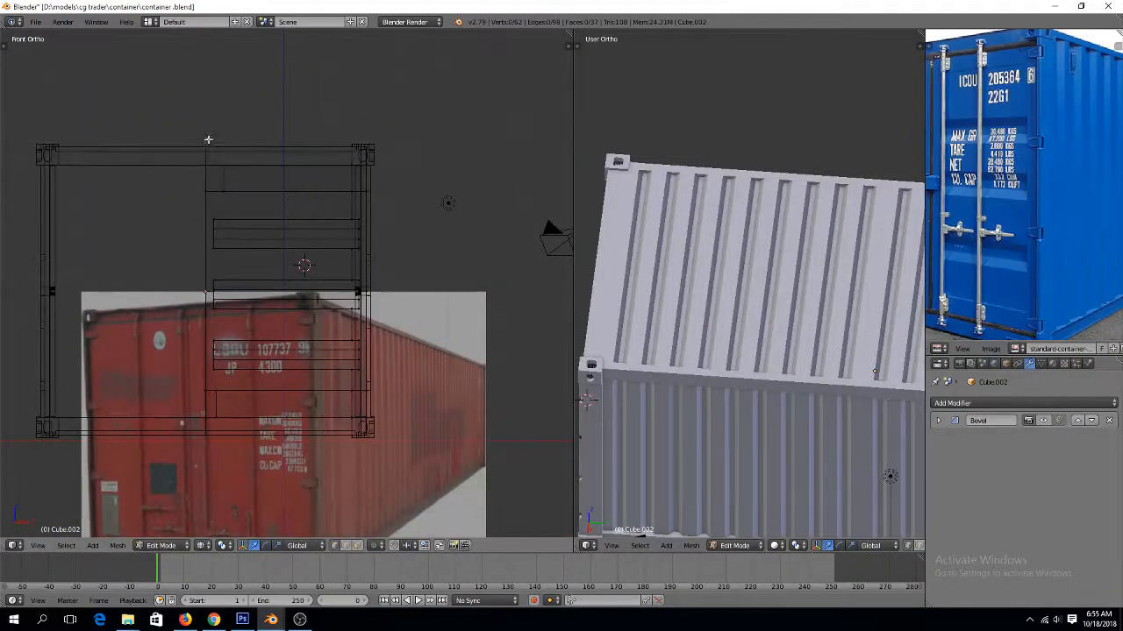
drag(208, 139, 263, 465)
text(sx)
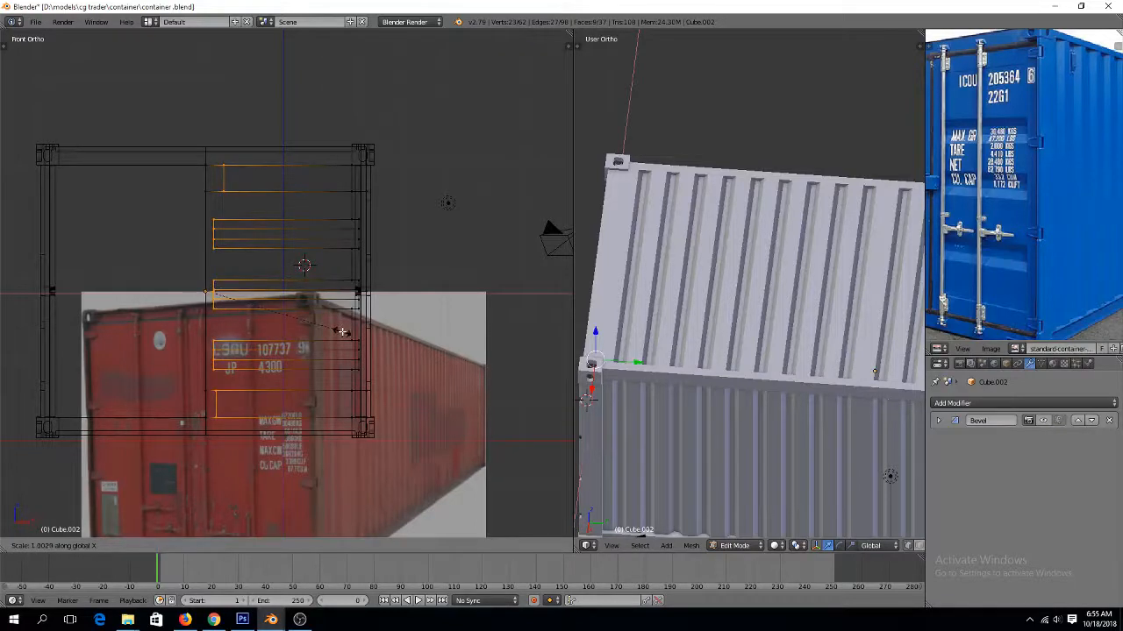
text(0)
key(Return)
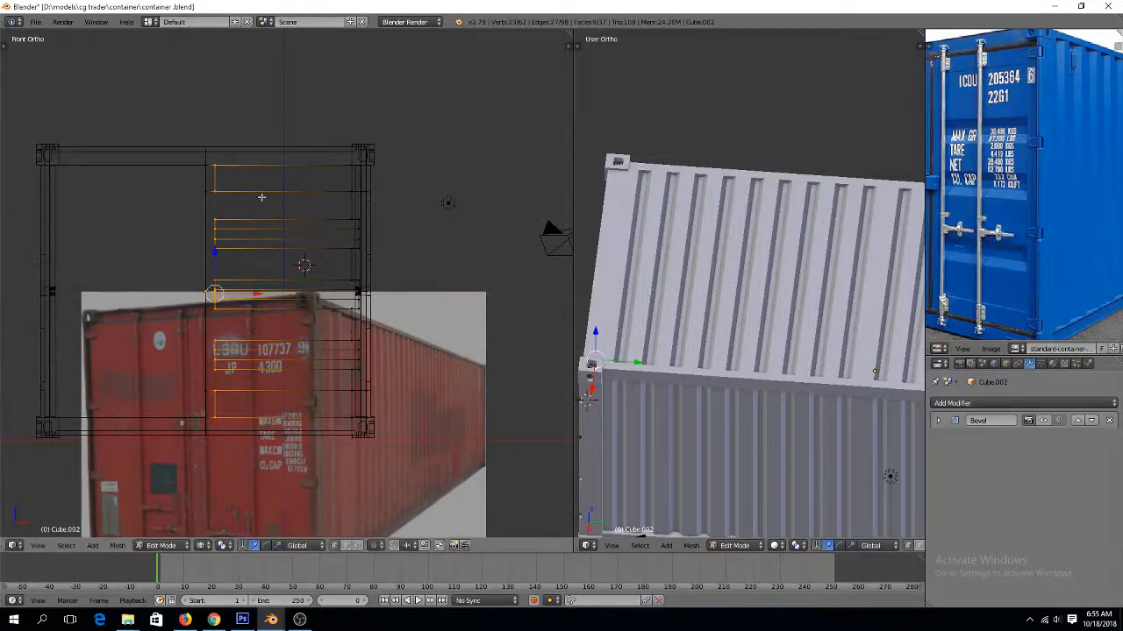
Connect the aligned inner-end vertices above, between and below the three recesses with vertical edges on the door panel
right_click(226, 195)
key(z)
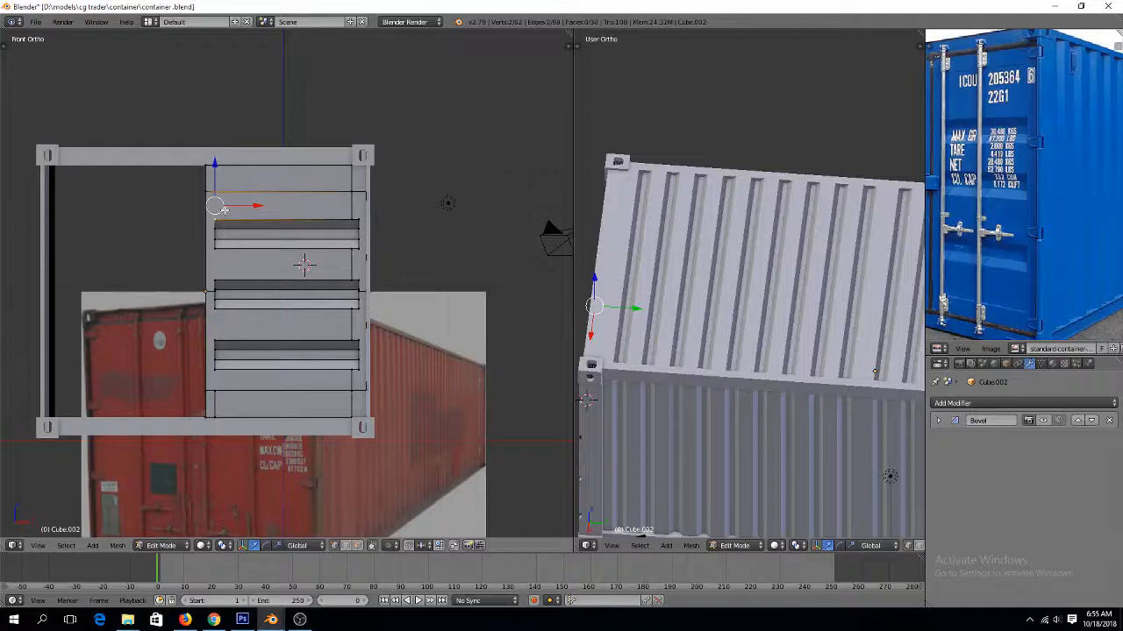
right_click(221, 385)
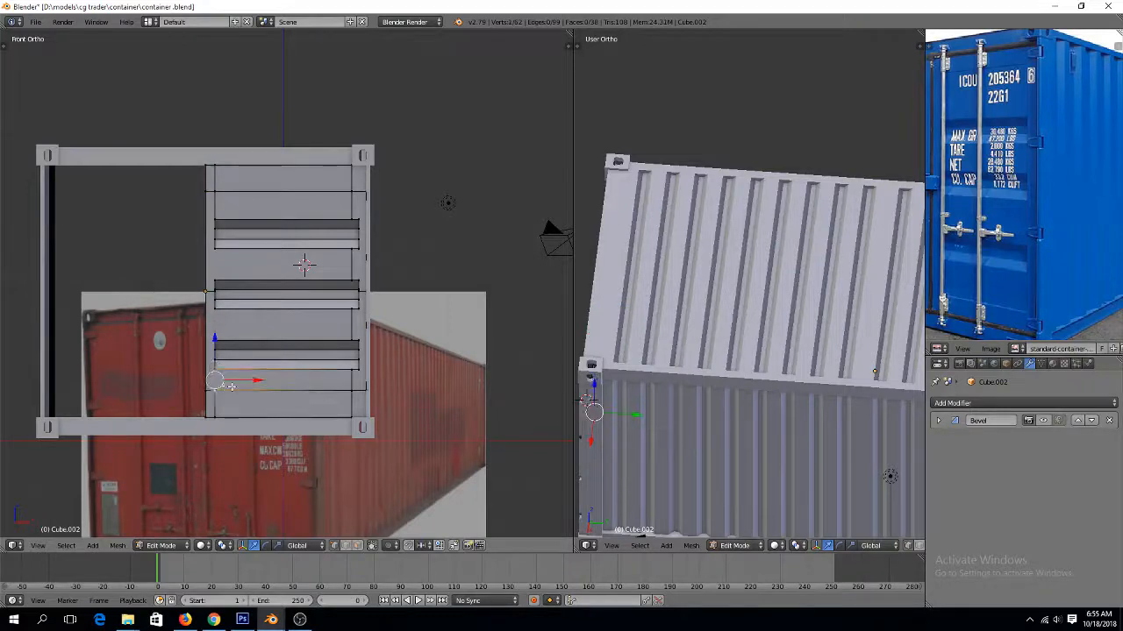
key(j)
right_click(213, 336)
shift+right_click(217, 313)
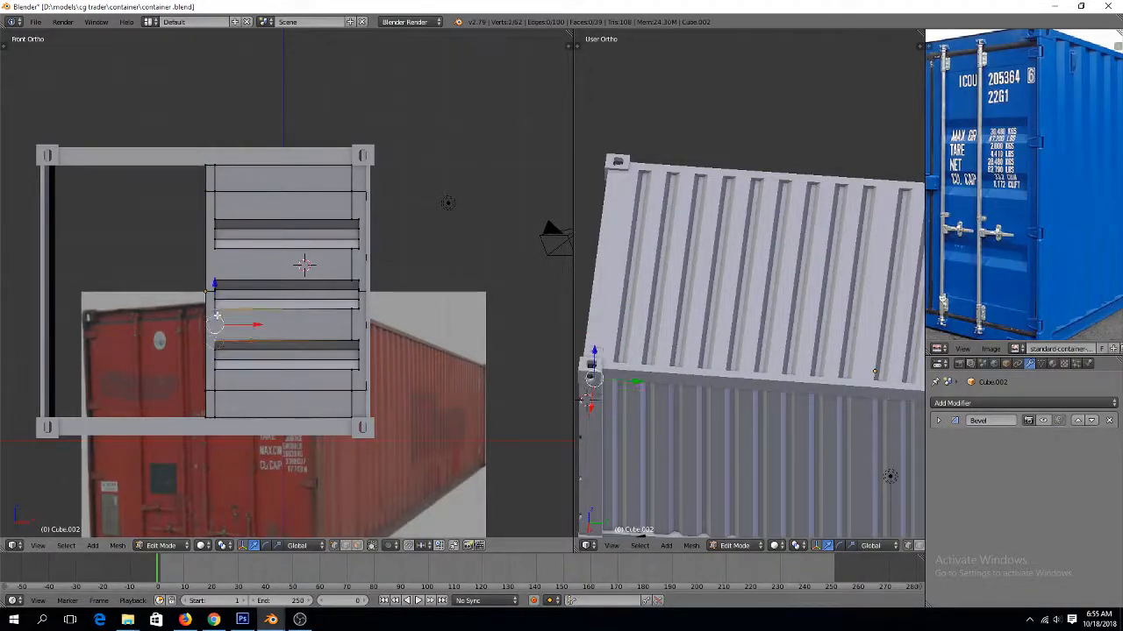
right_click(213, 286)
right_click(215, 273)
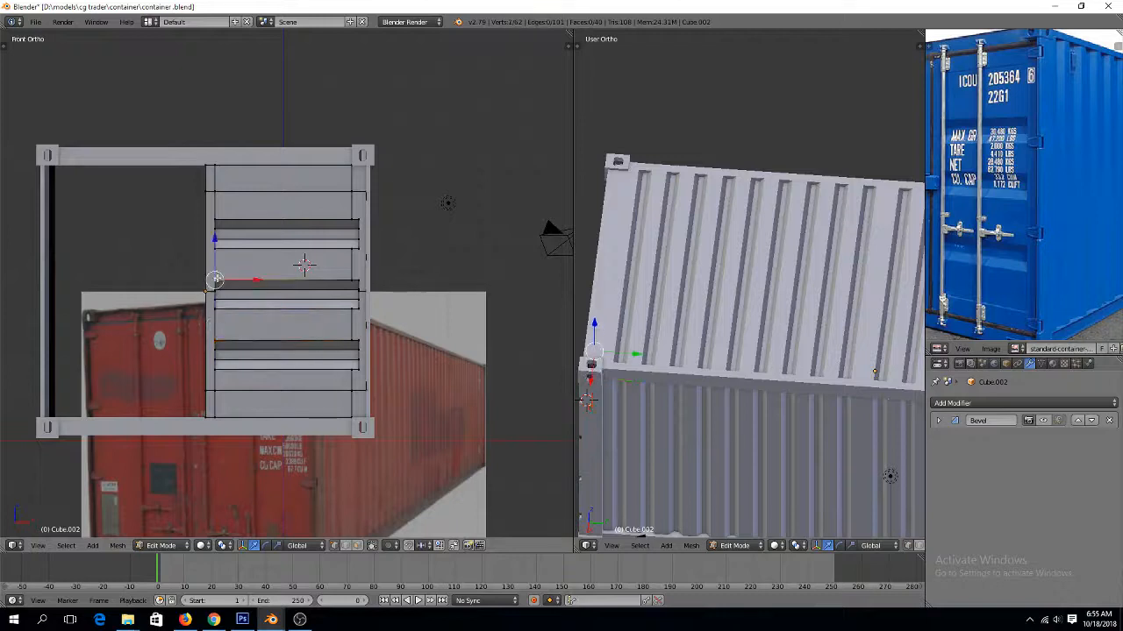
shift+right_click(216, 260)
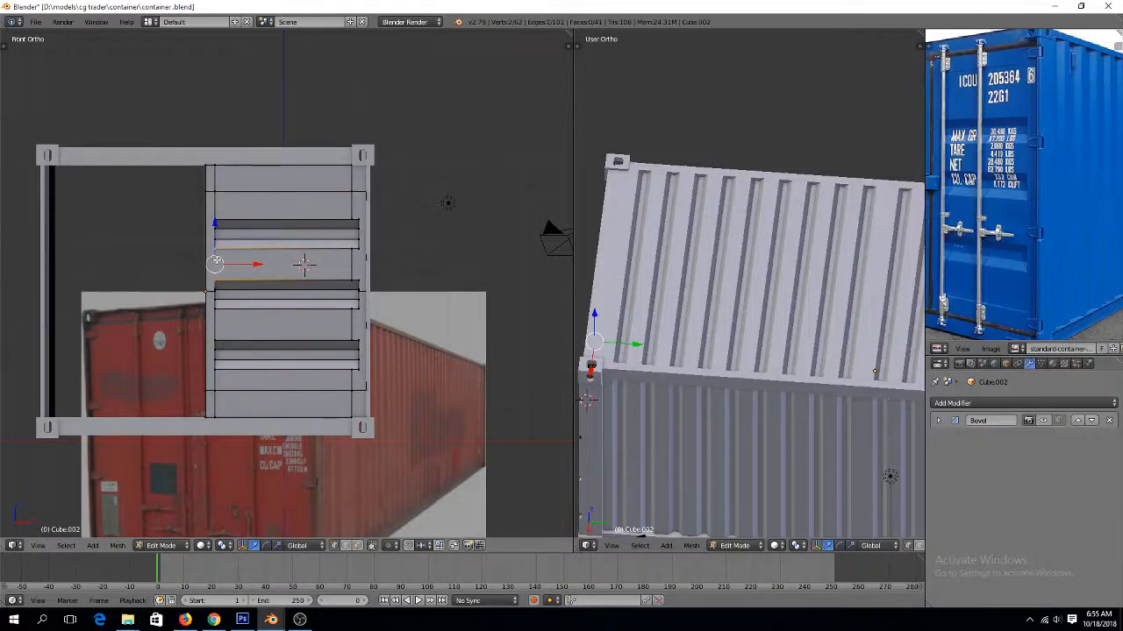
Flatten the vertices at the recesses' outer ends and the neighbouring vertical edge line into one column, scaling them to 0 along X
key(a)
key(z)
key(b)
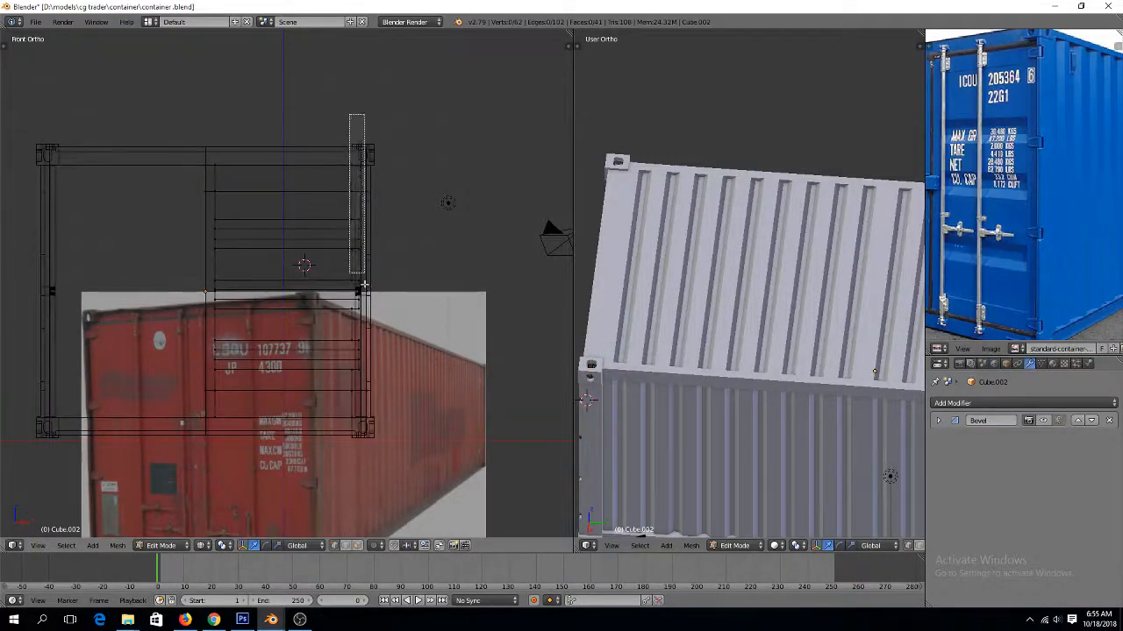
drag(349, 114, 356, 469)
key(z)
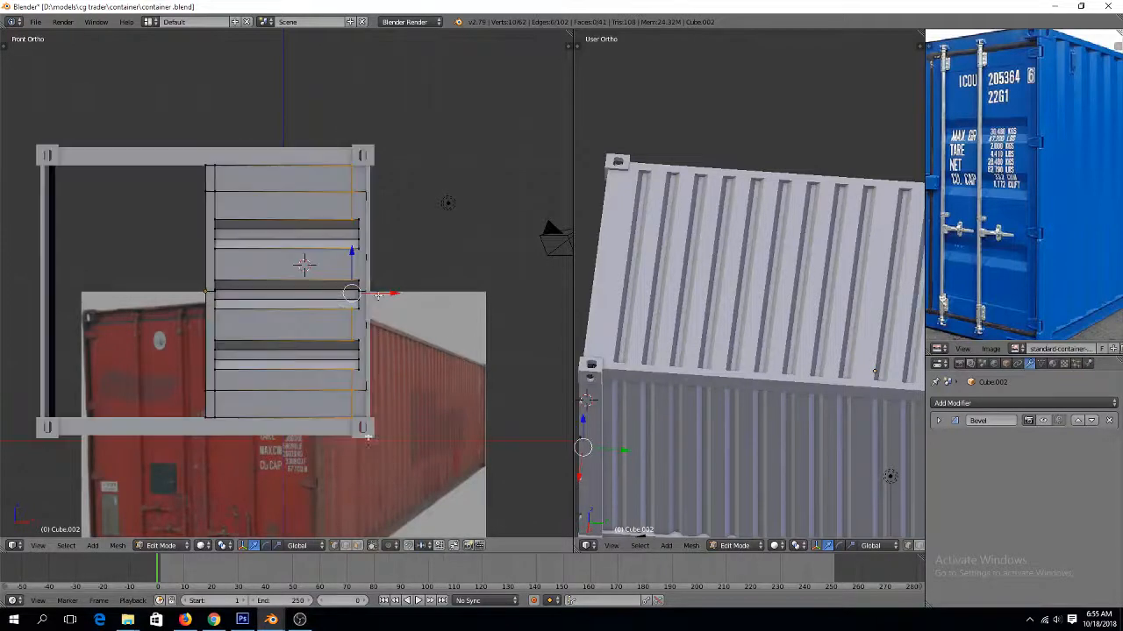
key(z)
key(b)
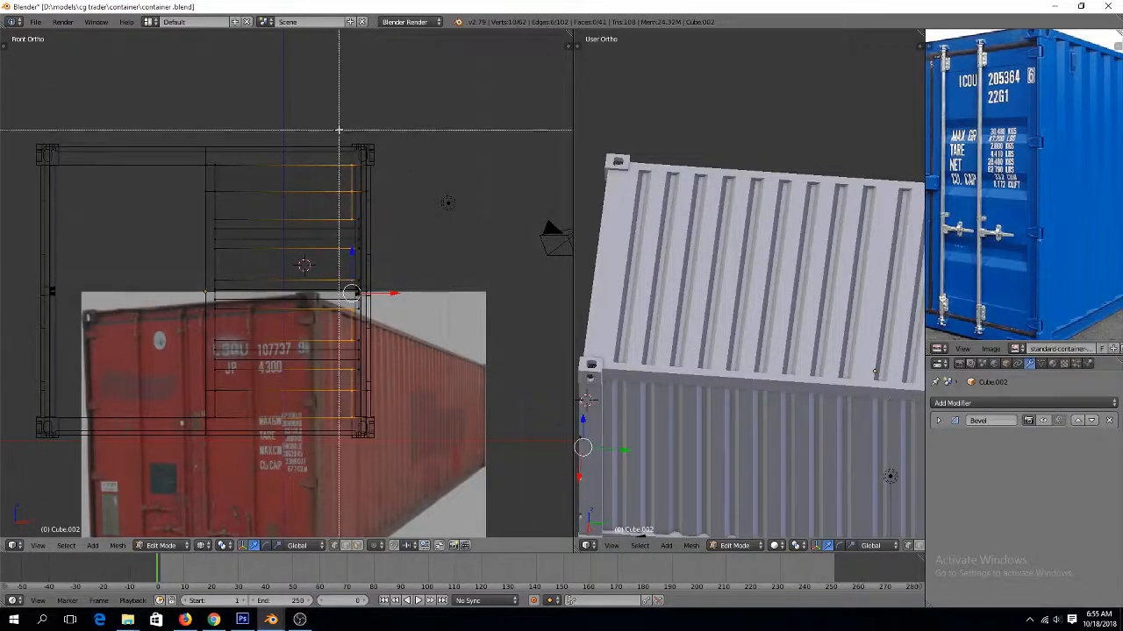
drag(340, 132, 363, 454)
drag(361, 455, 364, 456)
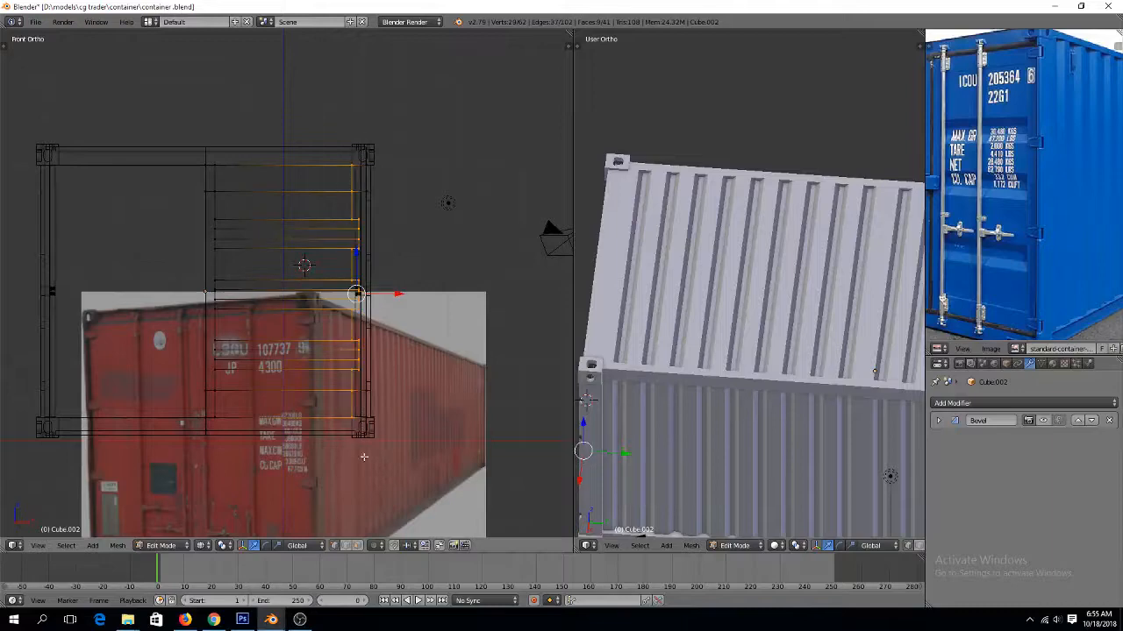
key(z)
middle_drag(424, 333, 464, 358)
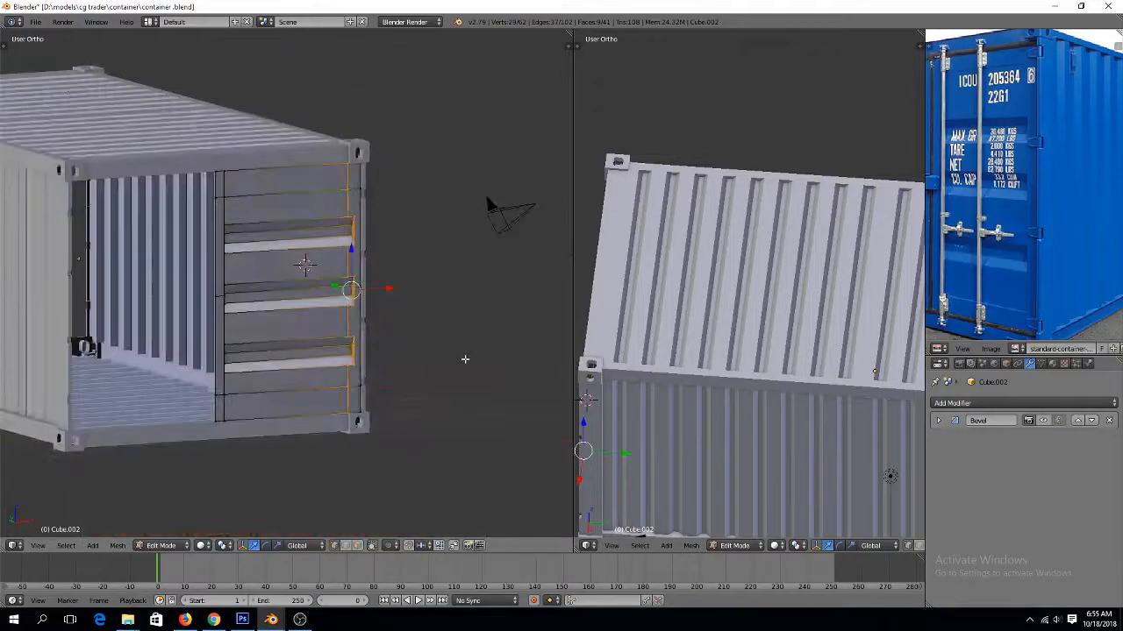
key(s)
key(x)
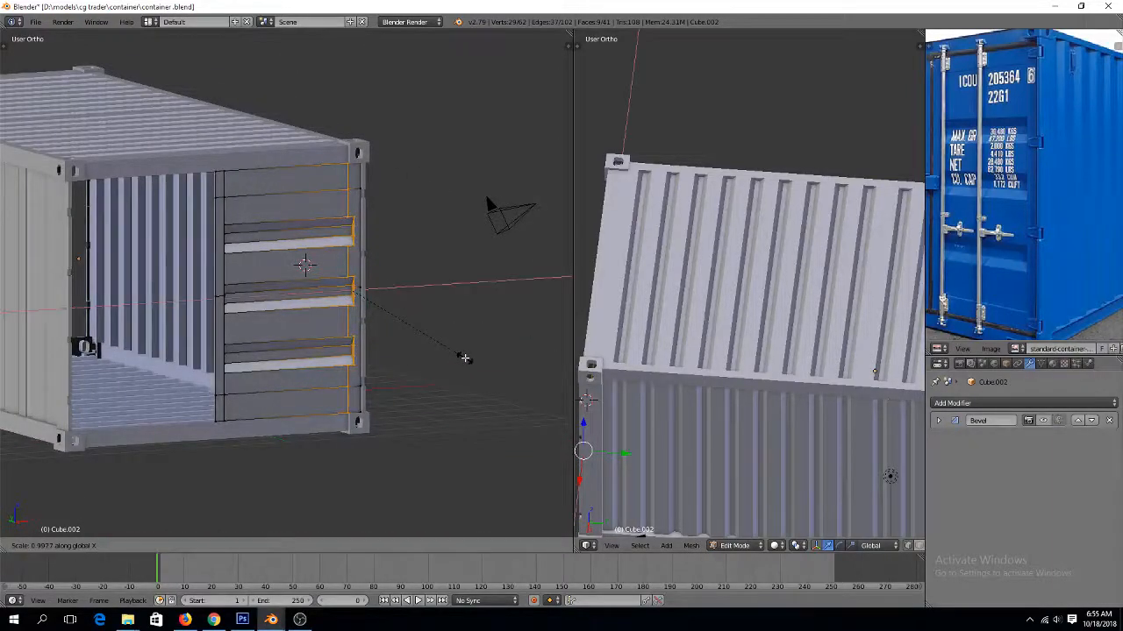
key(0)
key(Return)
Remove the duplicate vertices from the flattened outer column and return to Object Mode
key(w)
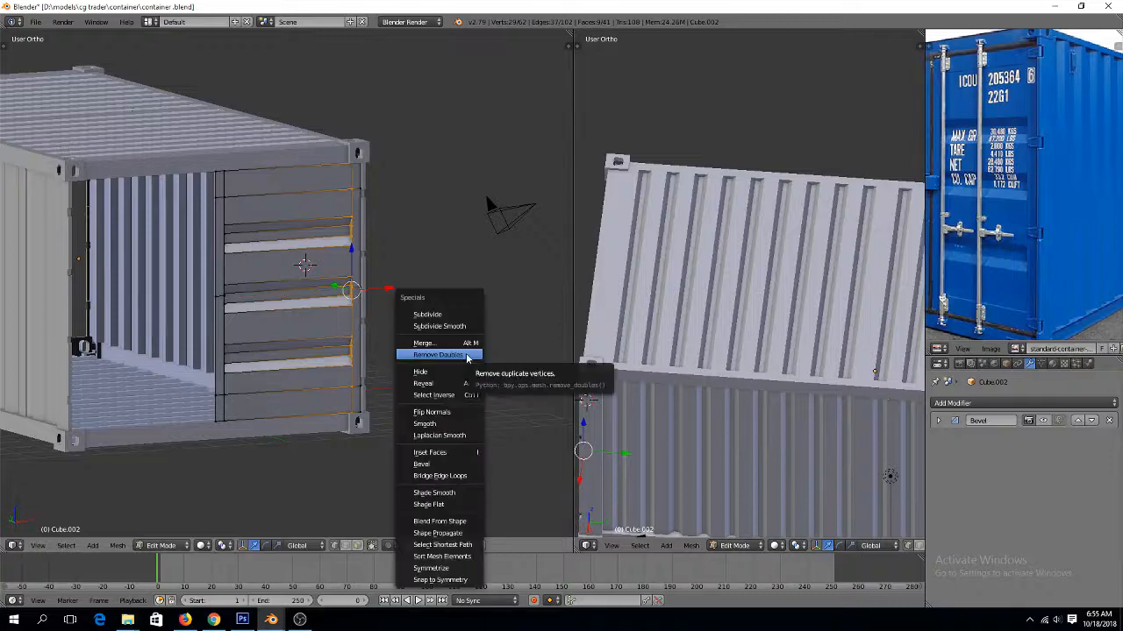
click(467, 357)
key(a)
key(Tab)
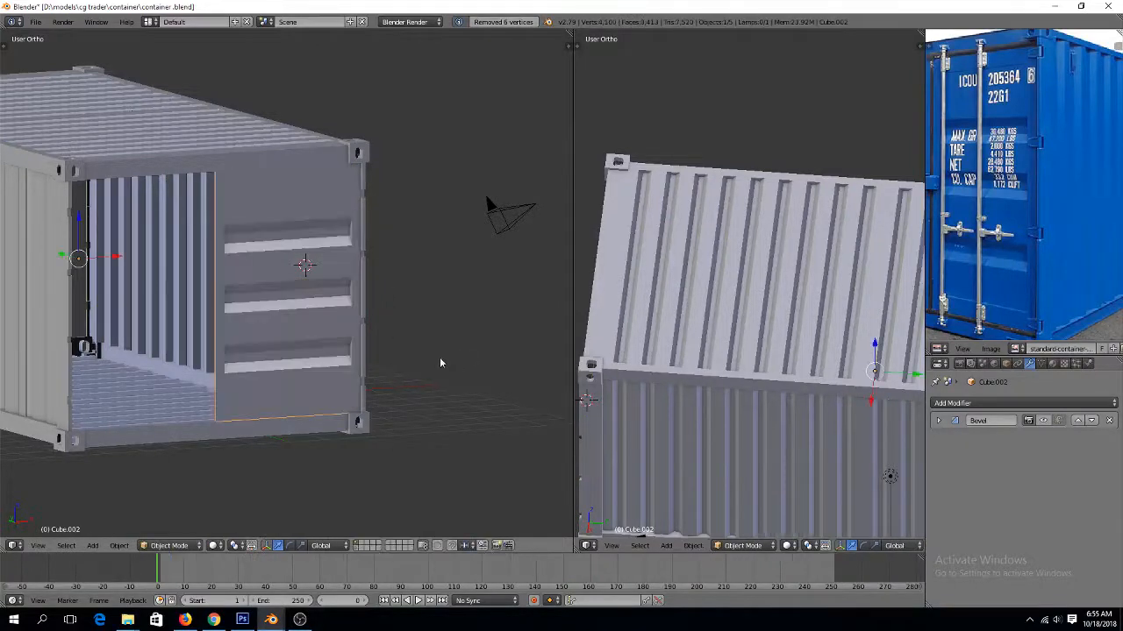
Open the door panel mesh for editing and examine its edge layout around the recesses and along the outer strip
middle_drag(440, 363, 298, 274)
key(Tab)
shift+middle_drag(357, 297, 383, 355)
scroll(384, 356, up, 2)
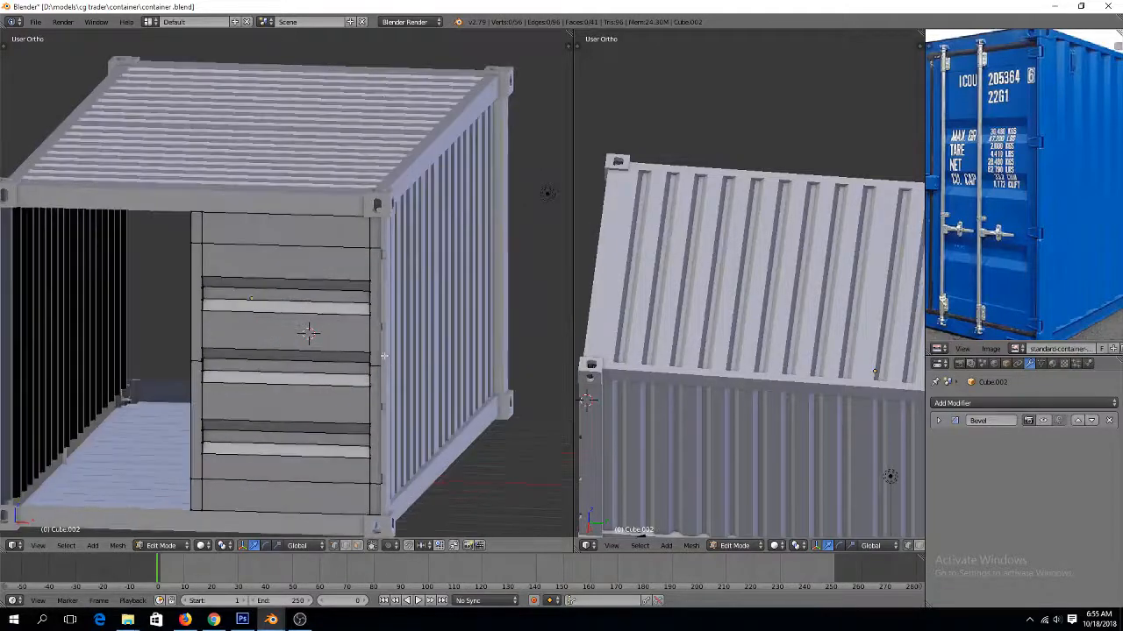
scroll(322, 308, up, 1)
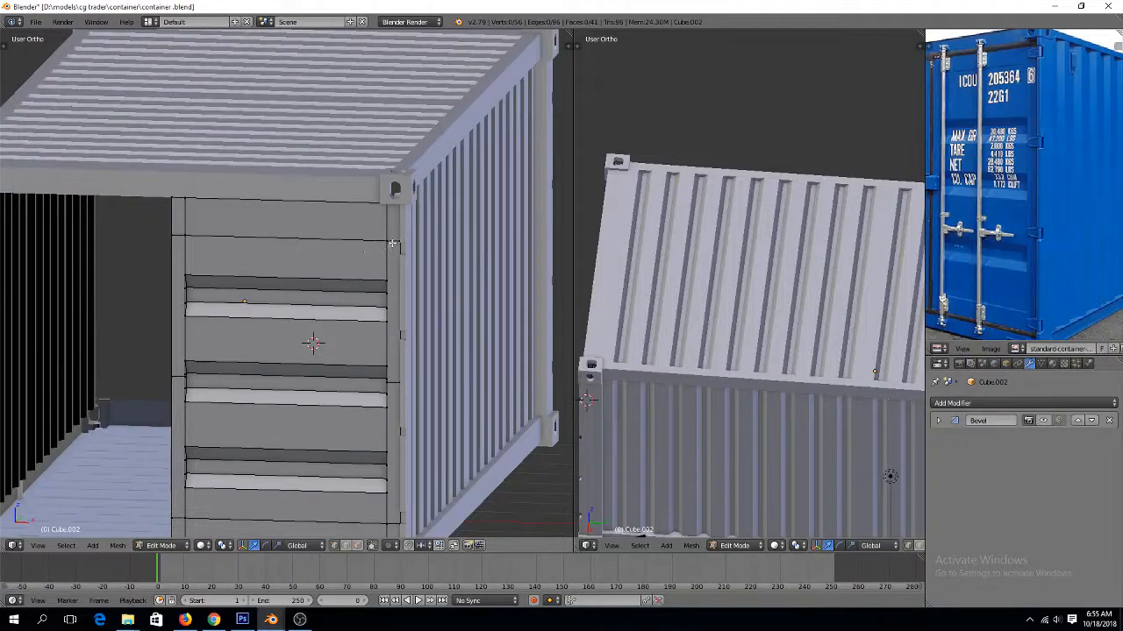
key(ctrl+r)
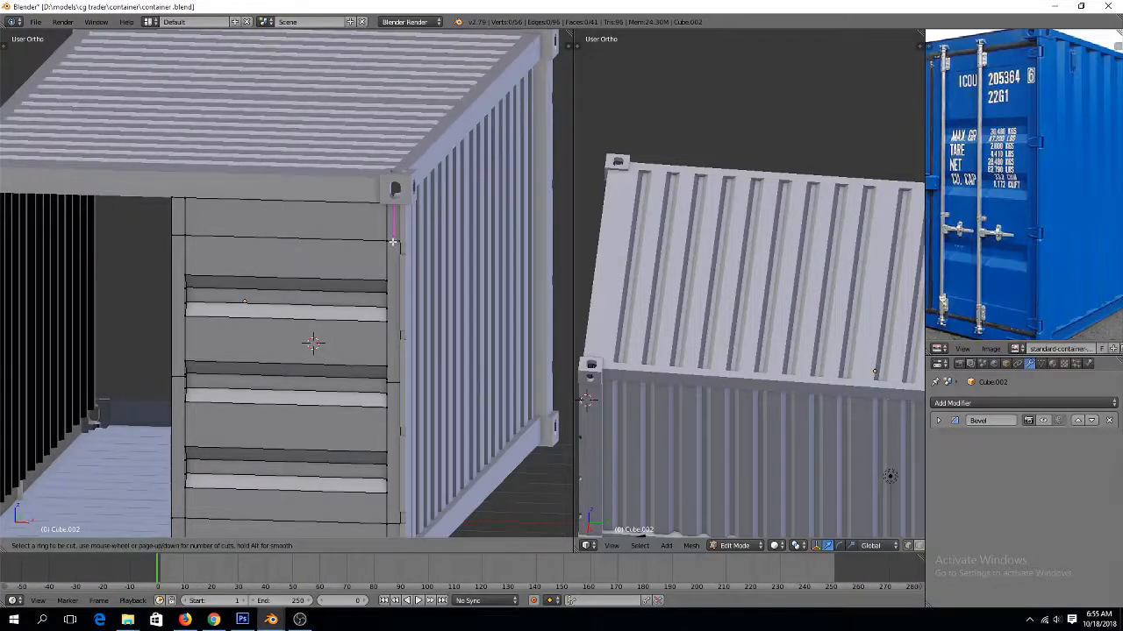
key(Escape)
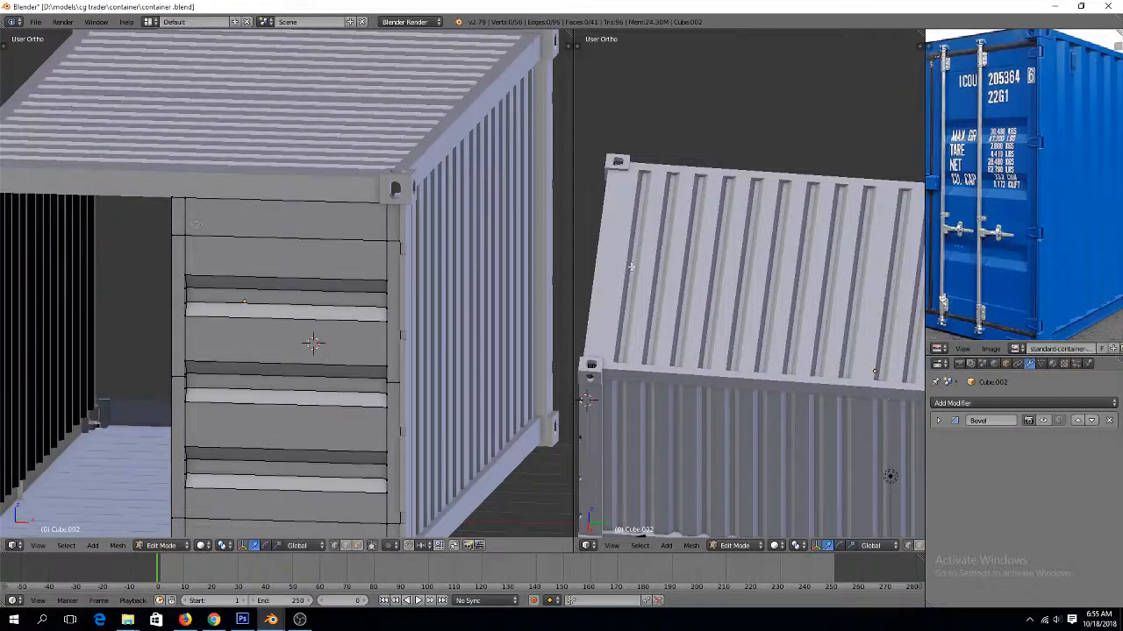
scroll(201, 360, down, 1)
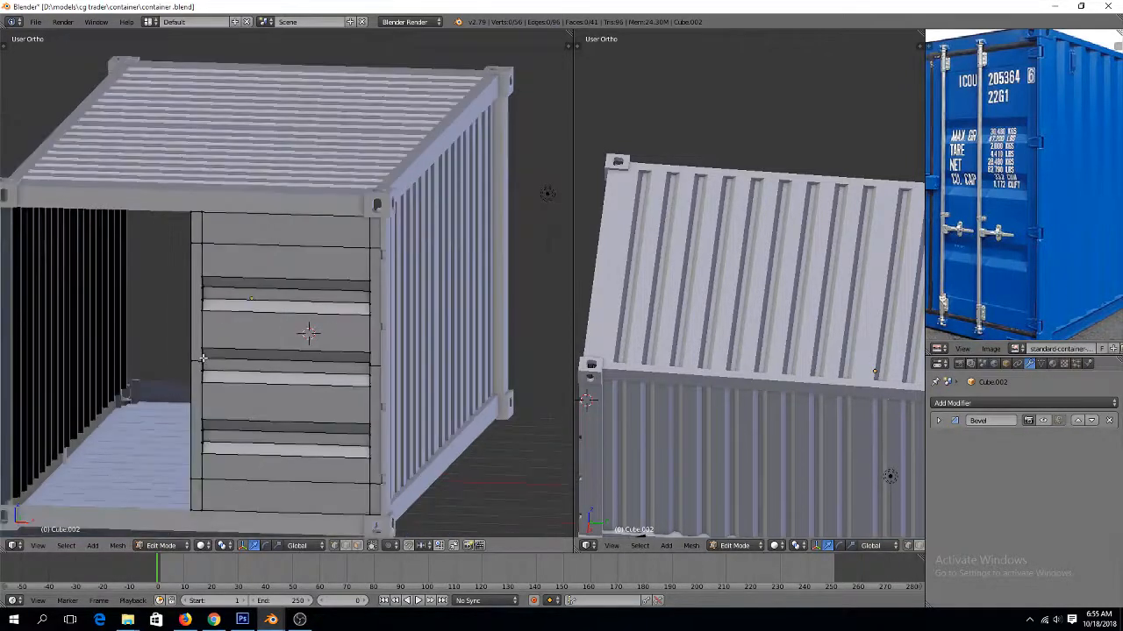
Box-select the inner faces of the door panel, including the three recesses, in face select mode from the front wireframe view
key(KP_1)
scroll(210, 344, down, 1)
key(ctrl+Tab)
click(216, 367)
key(z)
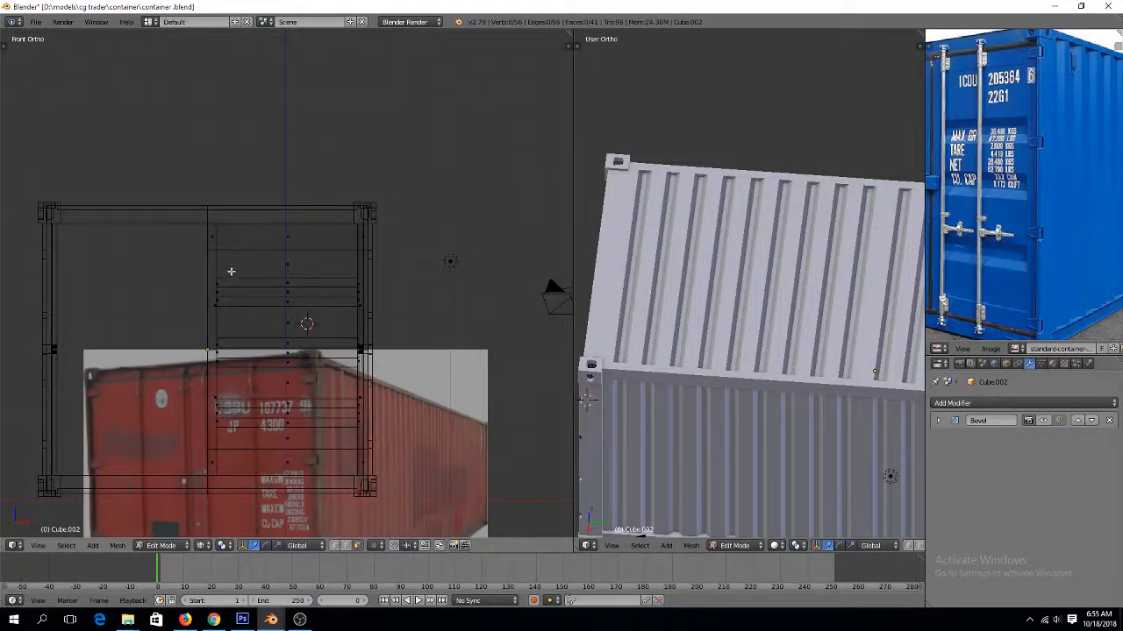
key(n)
key(n)
key(b)
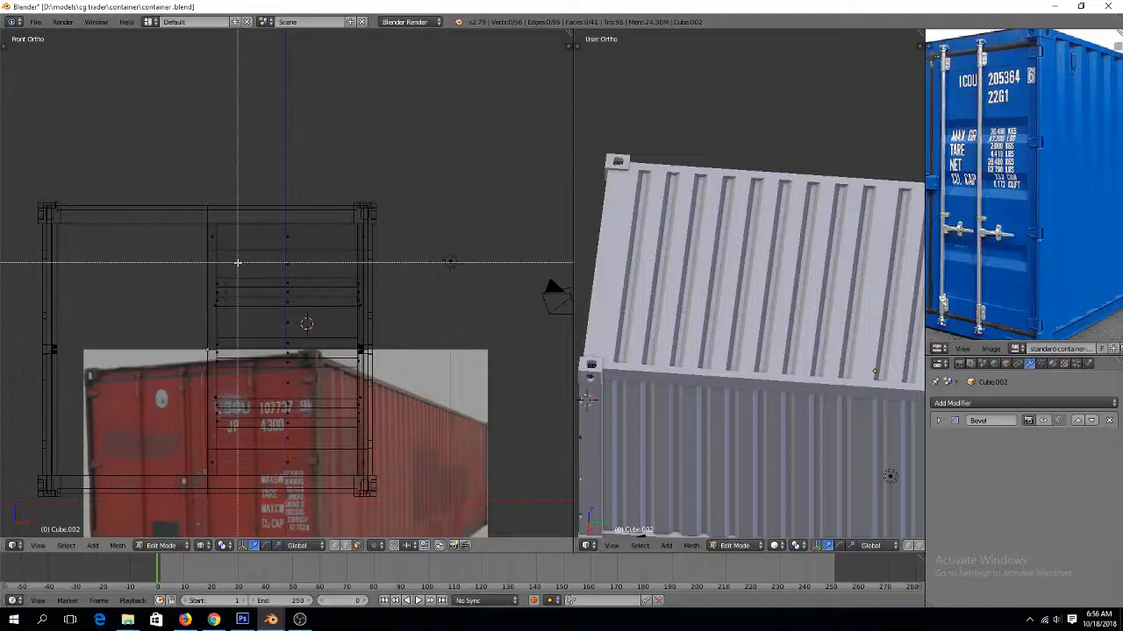
mouse_move(225, 255)
mouse_down()
mouse_move(307, 313)
mouse_move(321, 446)
mouse_up()
Extrude the selected inner door faces inward by about 0.04 units, leaving the surrounding border in place
key(z)
middle_drag(321, 445, 293, 330)
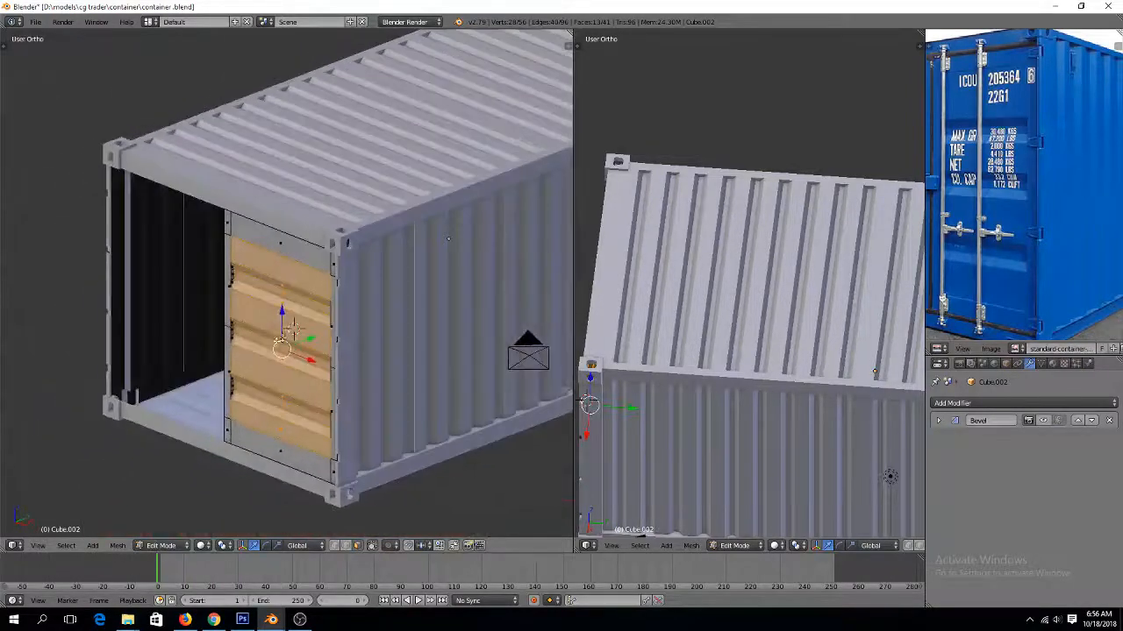
scroll(281, 340, up, 4)
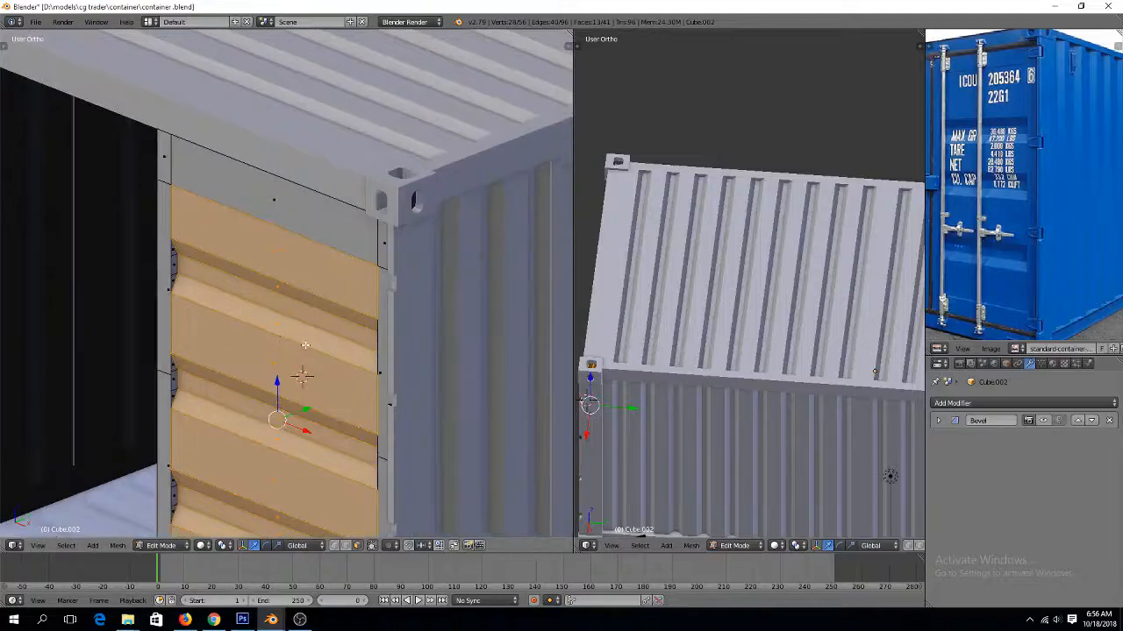
key(e)
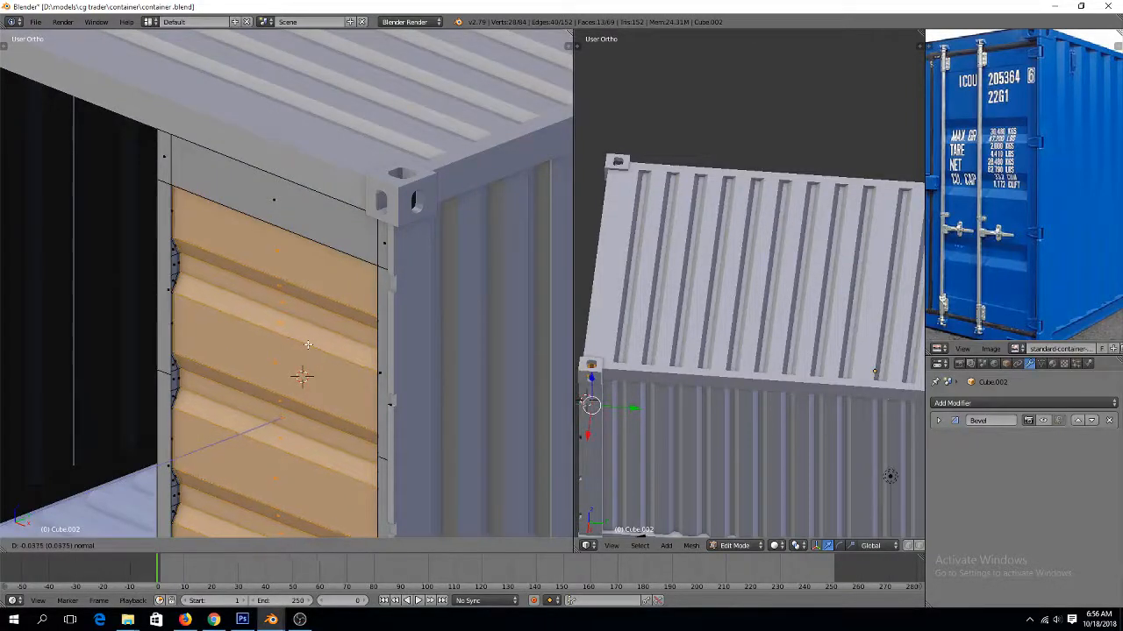
click(308, 343)
Return to Object Mode, deselect everything and save the file over the existing one
key(Tab)
scroll(306, 356, down, 4)
middle_drag(307, 356, 349, 370)
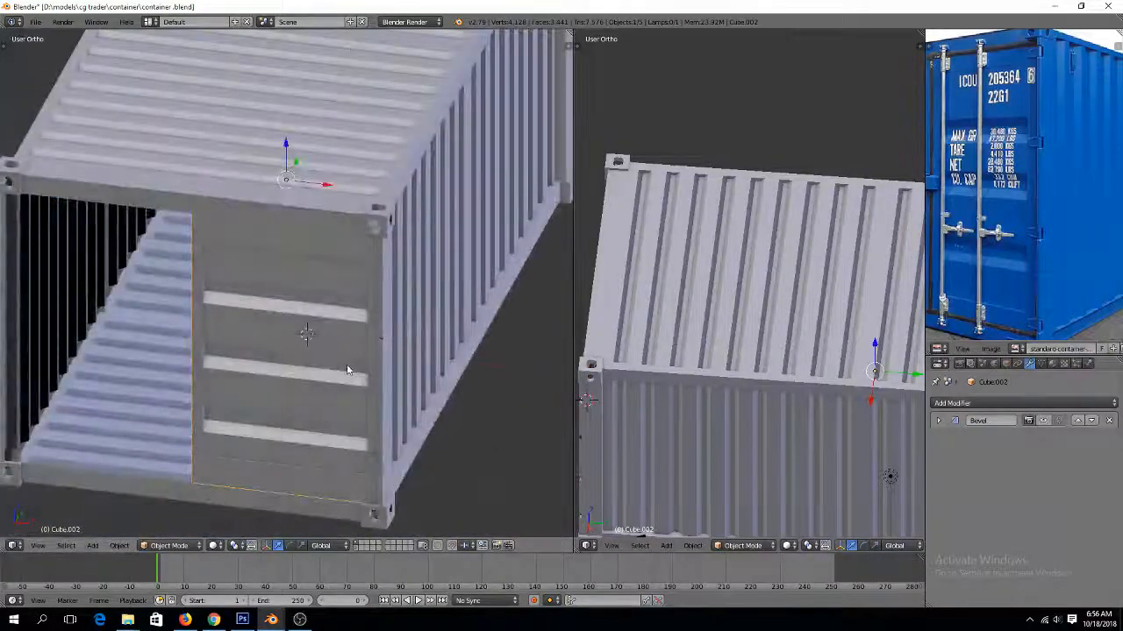
key(a)
key(ctrl+s)
click(354, 365)
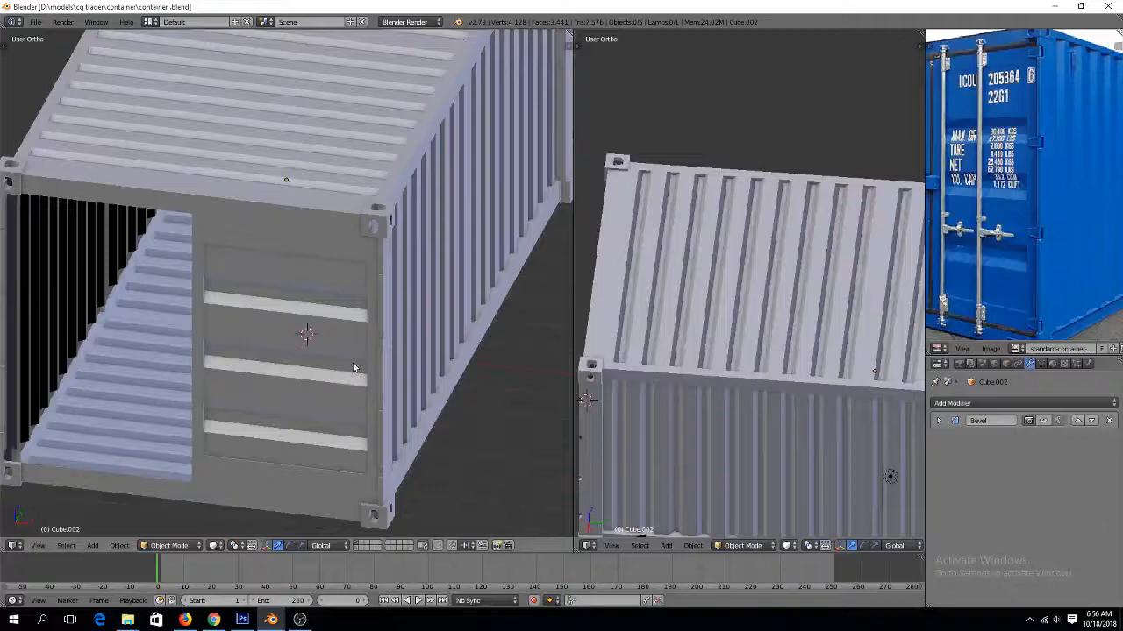
Inspect the door mesh around its uppermost face, return to Object Mode and save the file again
scroll(375, 343, up, 3)
scroll(376, 319, down, 2)
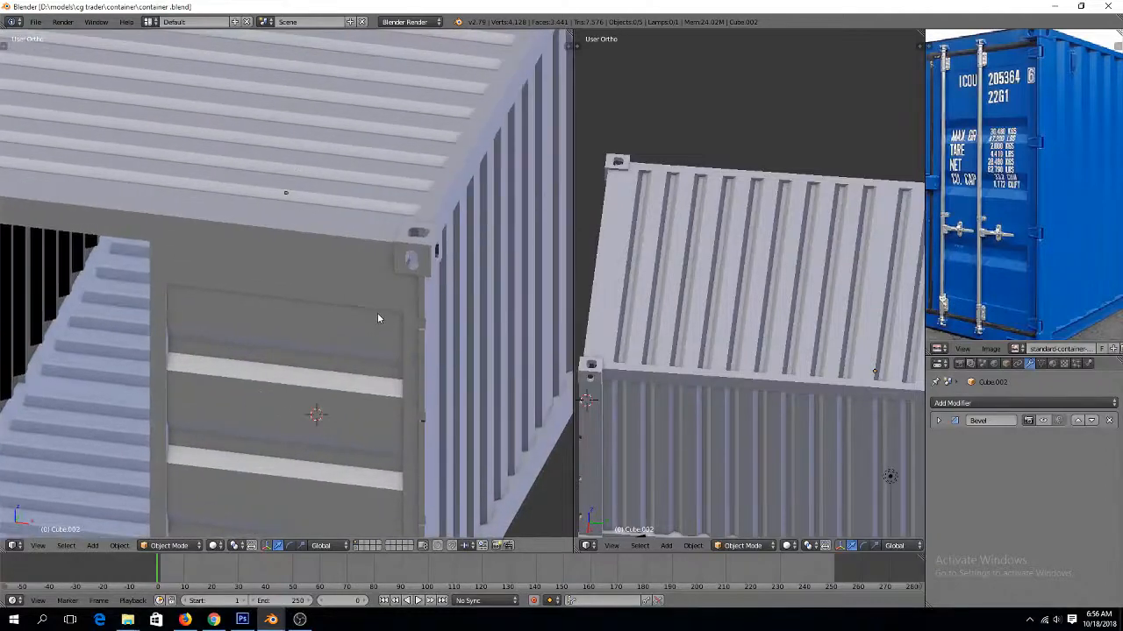
right_click(377, 318)
scroll(386, 303, up, 2)
key(Tab)
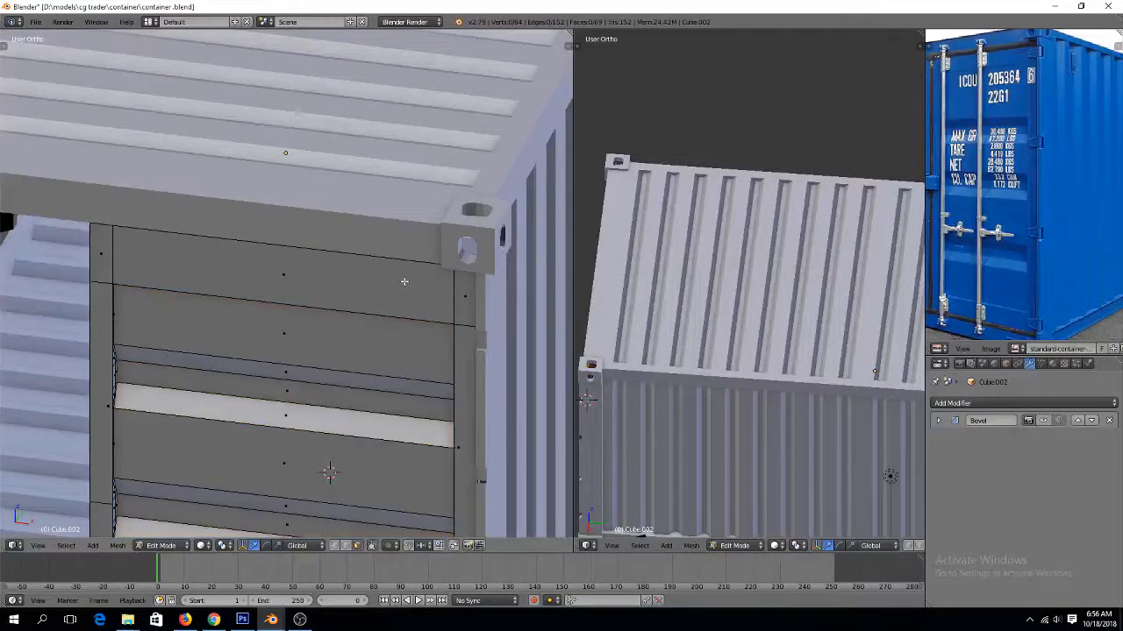
right_click(420, 275)
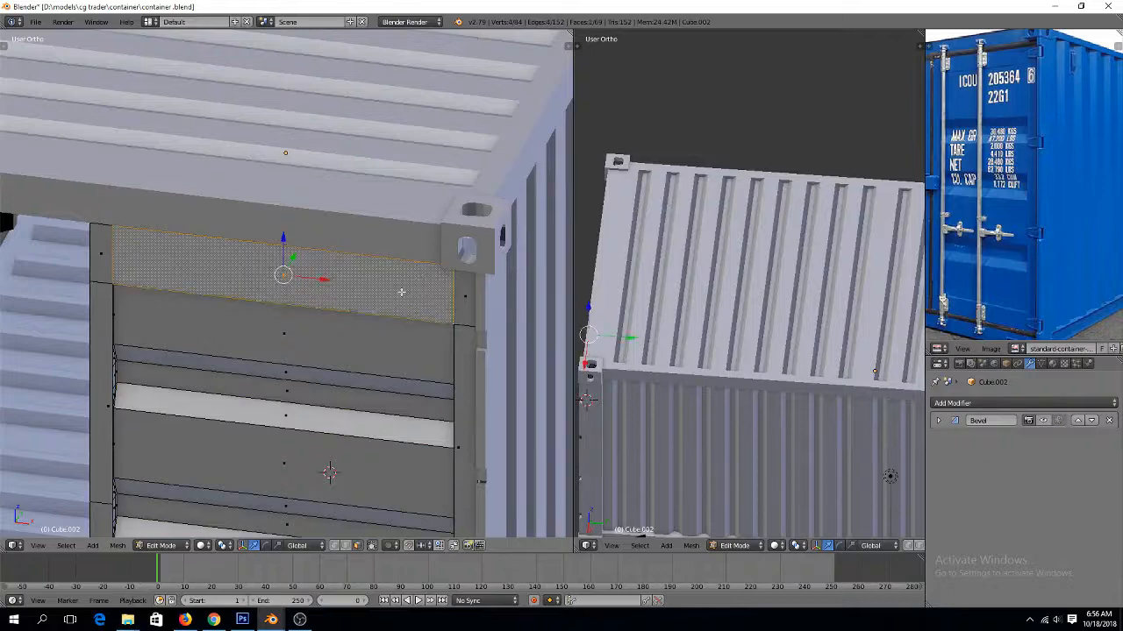
key(Tab)
scroll(406, 326, down, 3)
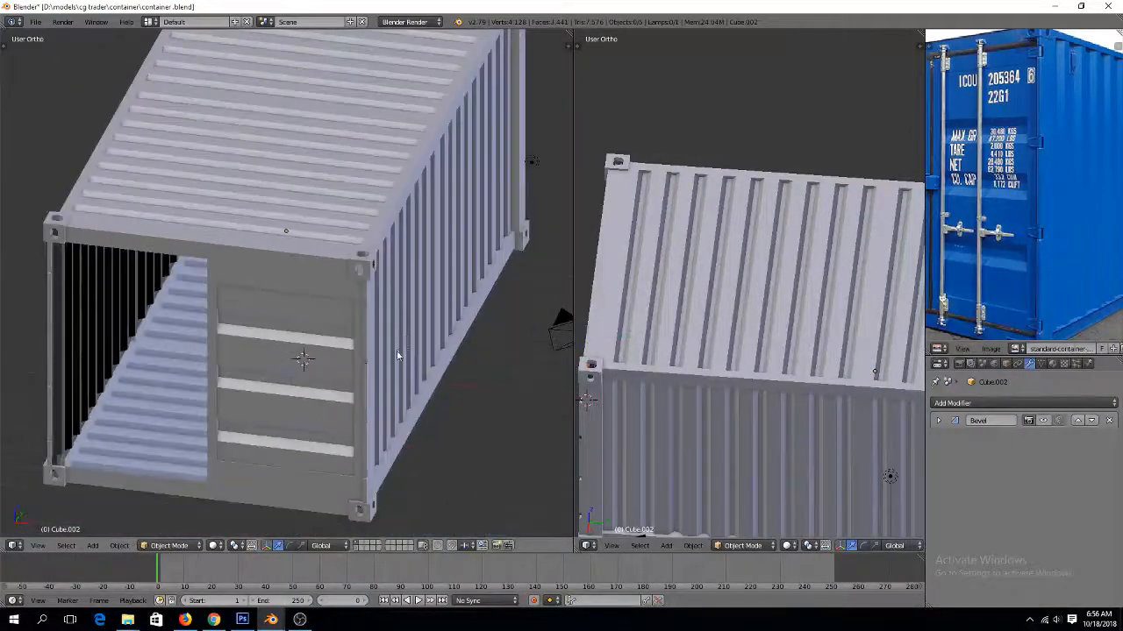
mouse_move(400, 350)
middle_down()
mouse_move(389, 310)
mouse_move(421, 325)
mouse_move(390, 356)
middle_up()
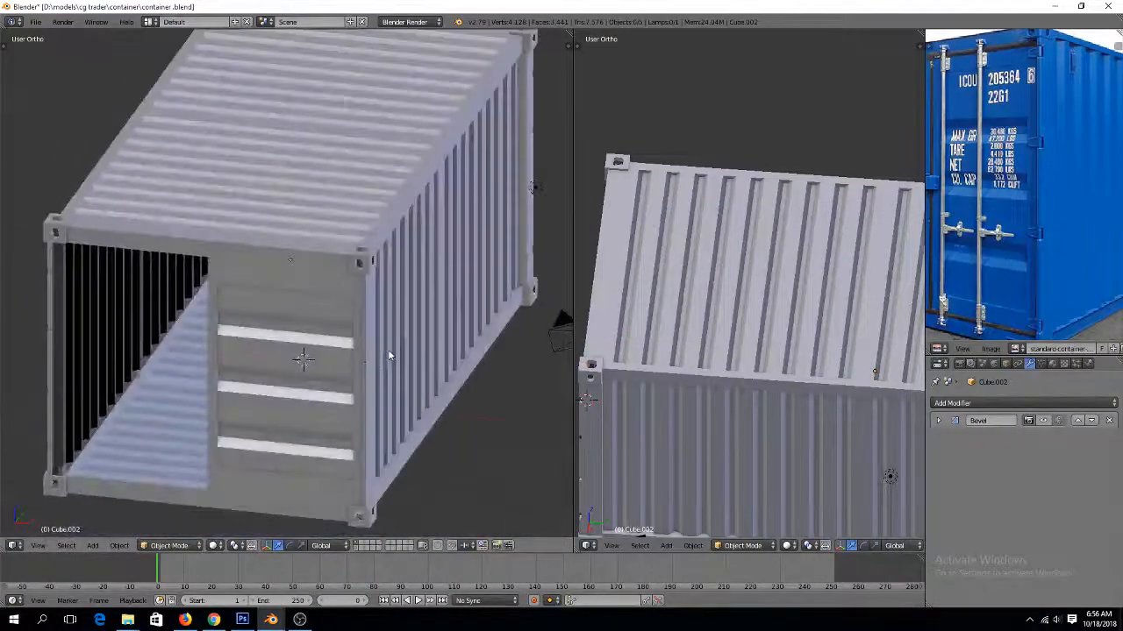
key(ctrl+s)
click(386, 348)
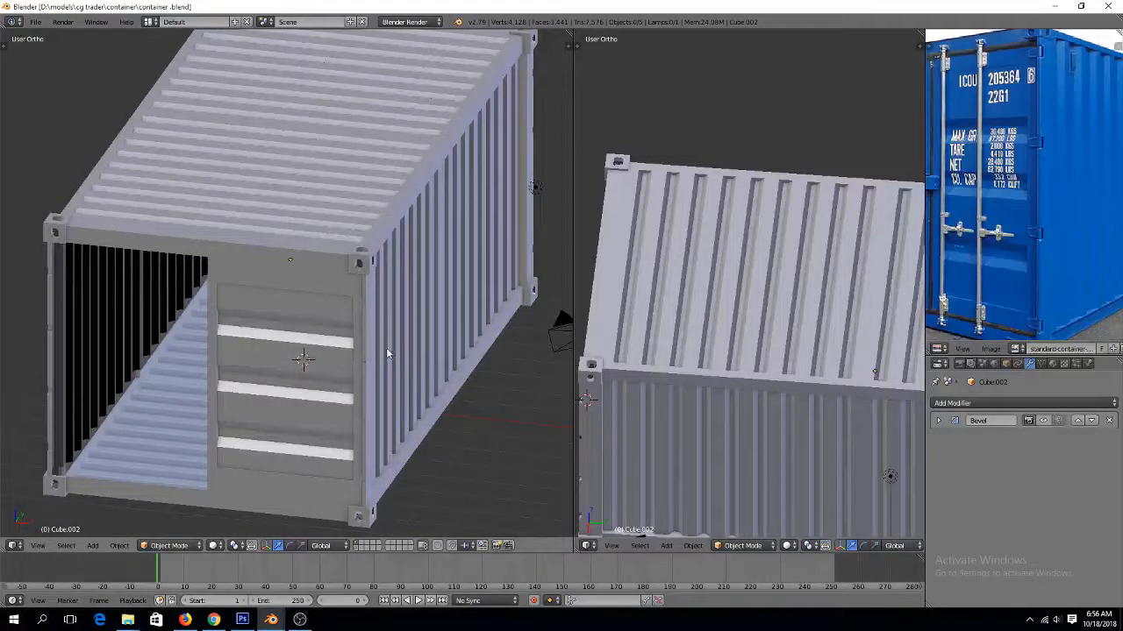
Add a plane at the 3D cursor placed beside the door's outer post, below the upper corner casting in front view
key(KP_1)
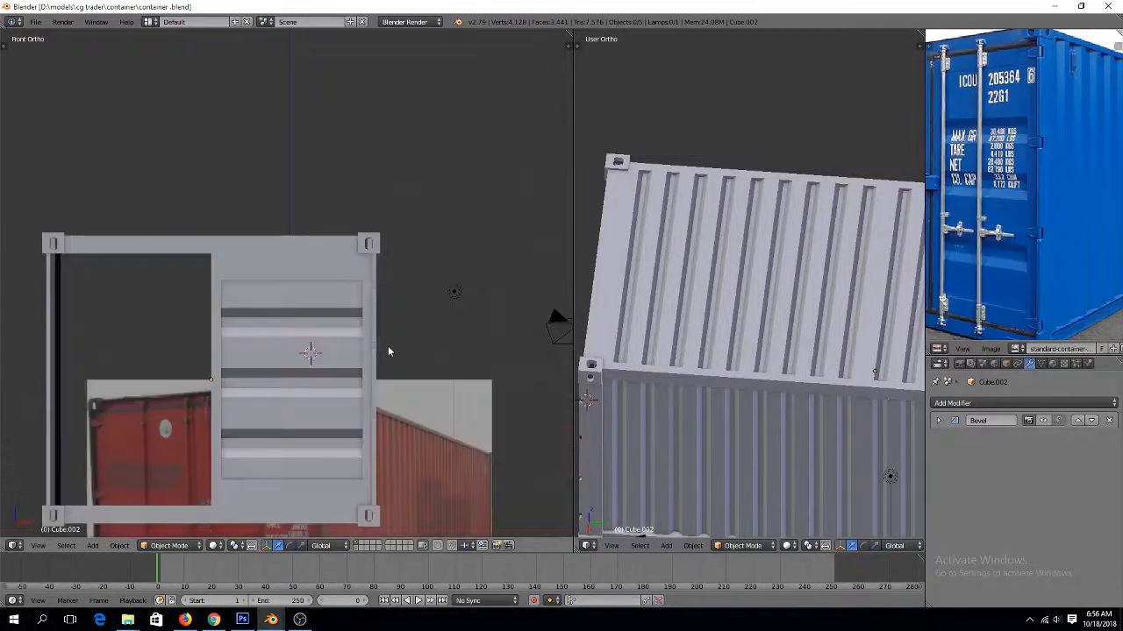
scroll(388, 346, up, 4)
scroll(393, 340, up, 2)
ctrl+scroll(395, 341, up, 10)
click(412, 301)
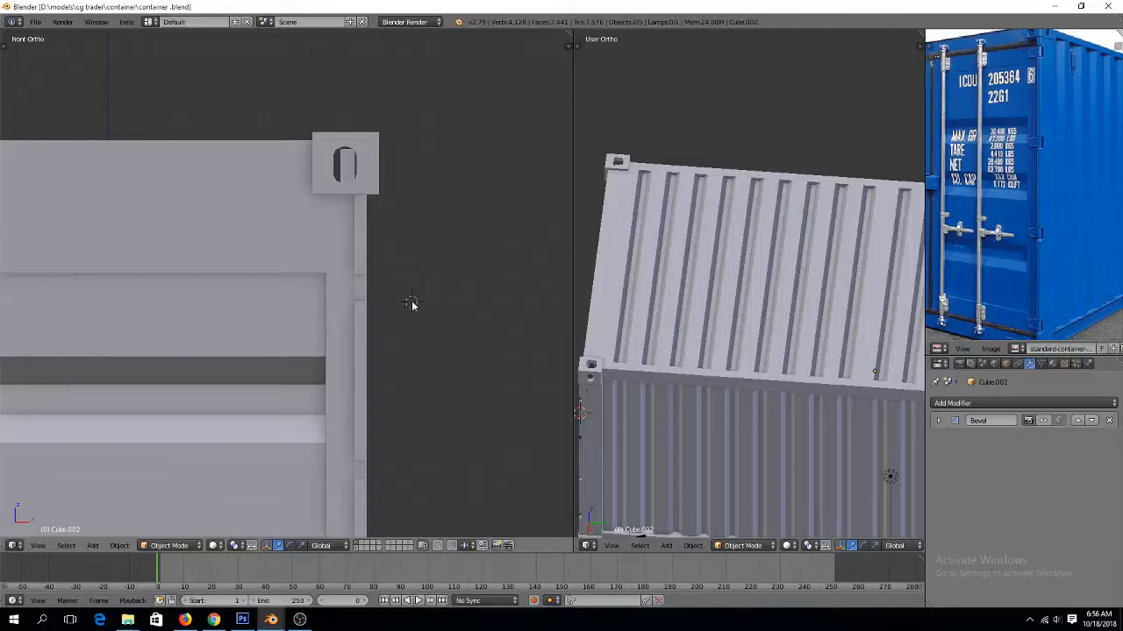
key(z)
click(373, 285)
key(shift+a)
key(Escape)
key(shift+a)
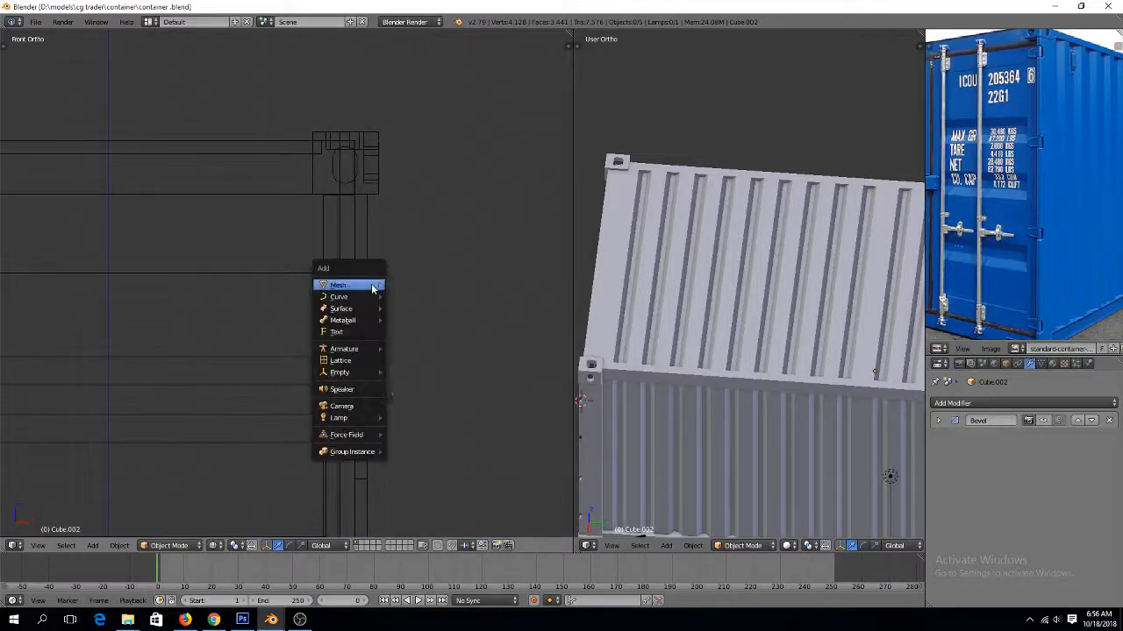
mouse_move(374, 285)
click(409, 291)
Rotate the new plane 90 degrees about X and scale it down to about 0.11
text(r)
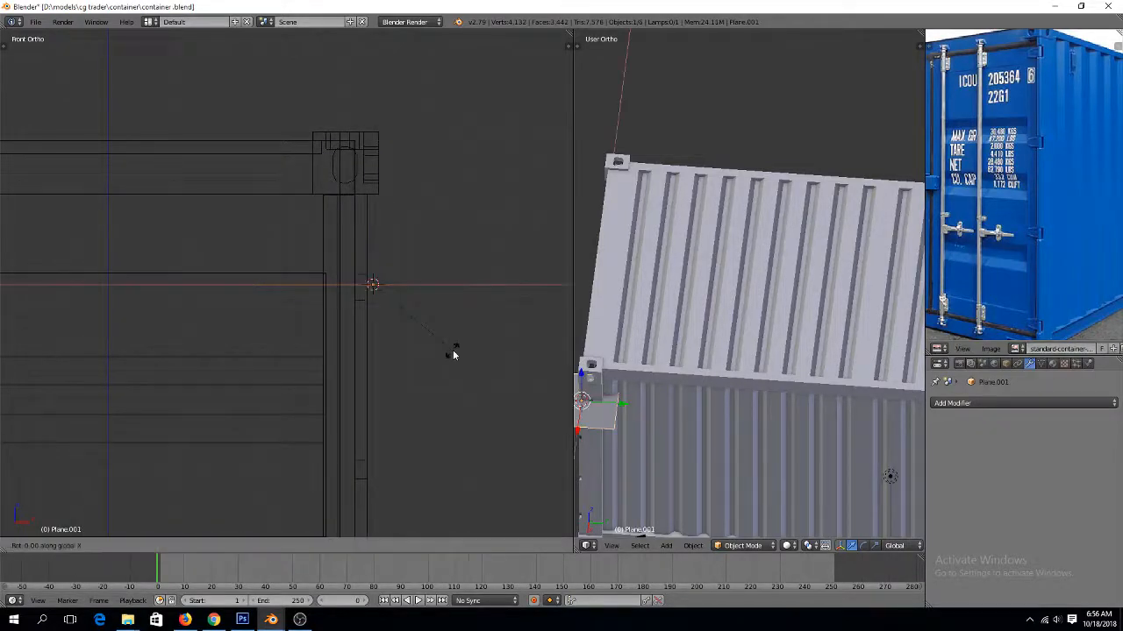
text(x90)
key(Return)
key(s)
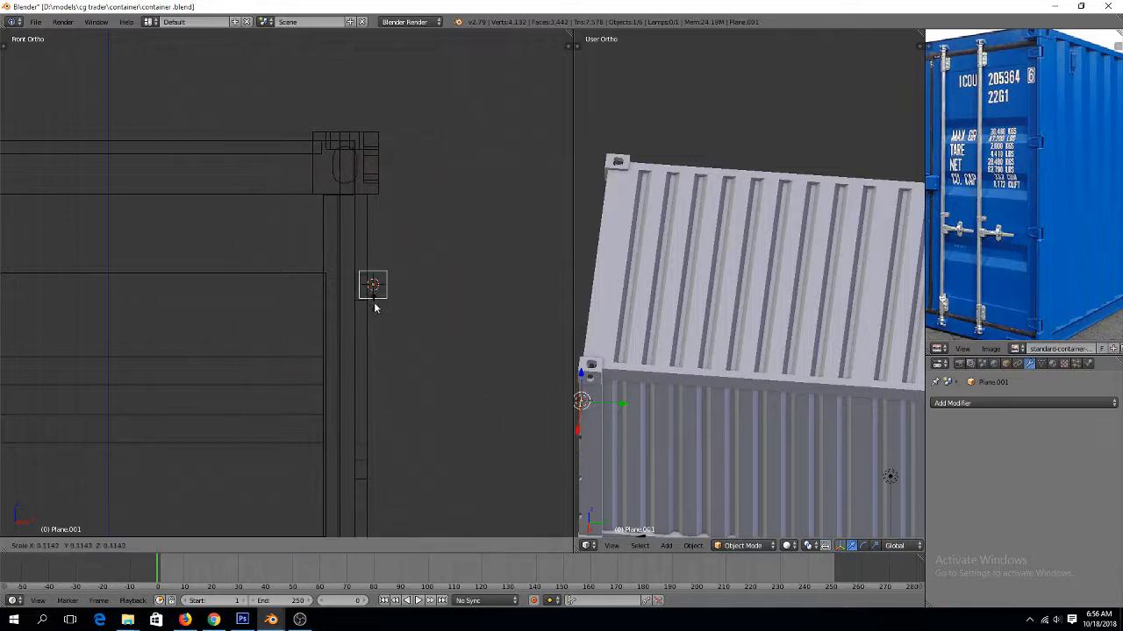
click(375, 305)
Move the plane onto the notch in the corner post, lower it slightly and scale it to about 0.79
key(KP_Decimal)
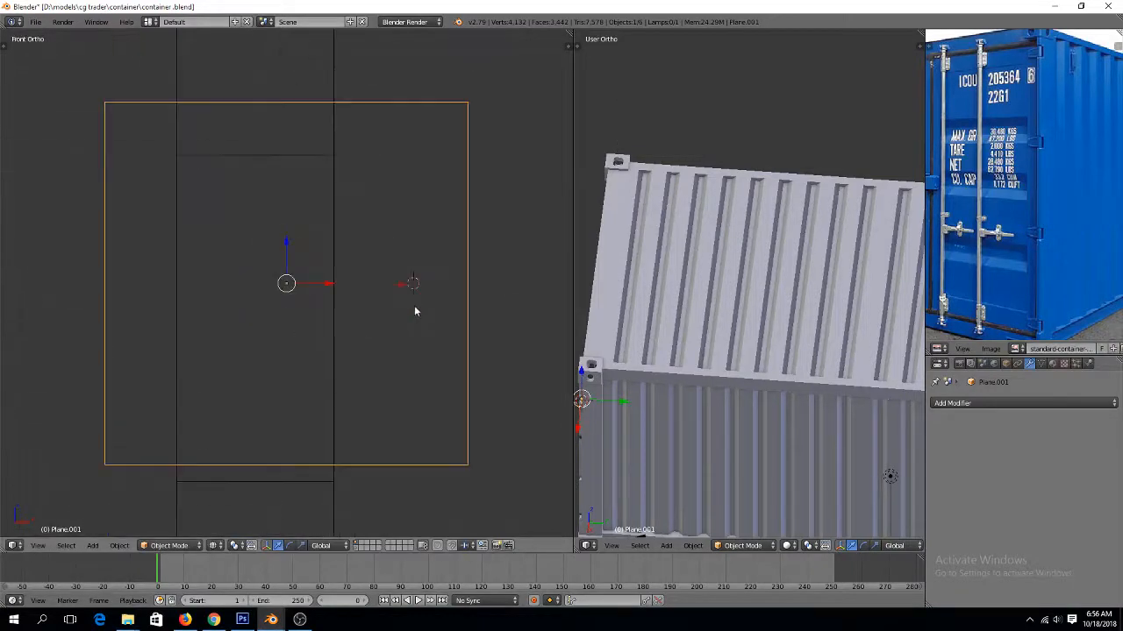
scroll(322, 301, down, 3)
mouse_move(399, 293)
middle_down()
mouse_move(404, 274)
mouse_move(367, 287)
middle_up()
key(g)
click(303, 290)
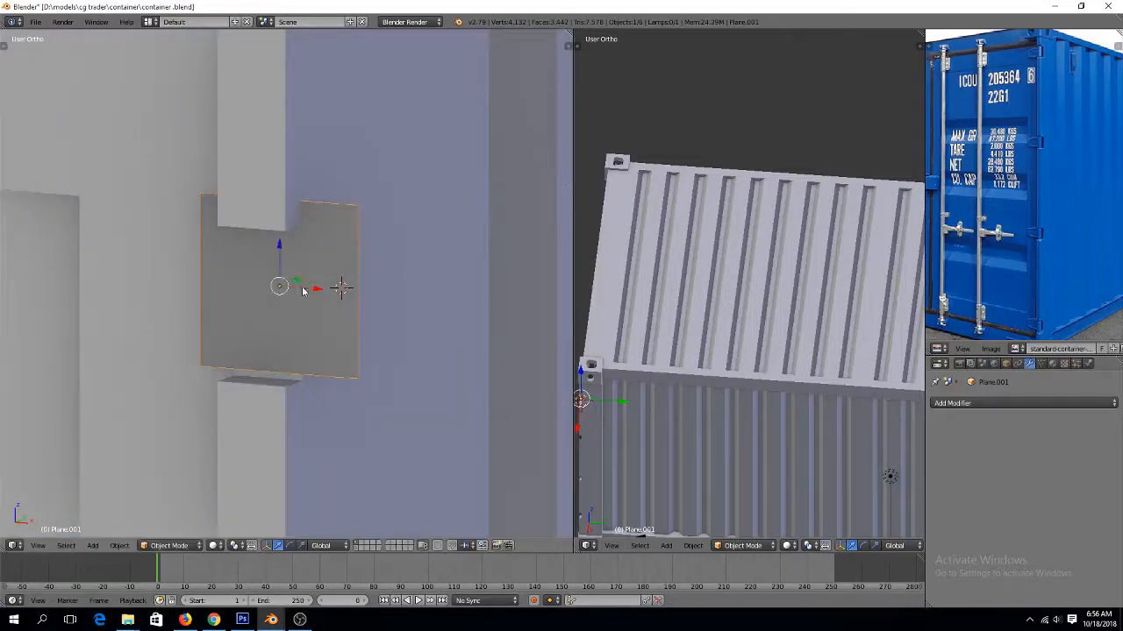
drag(282, 251, 282, 258)
key(s)
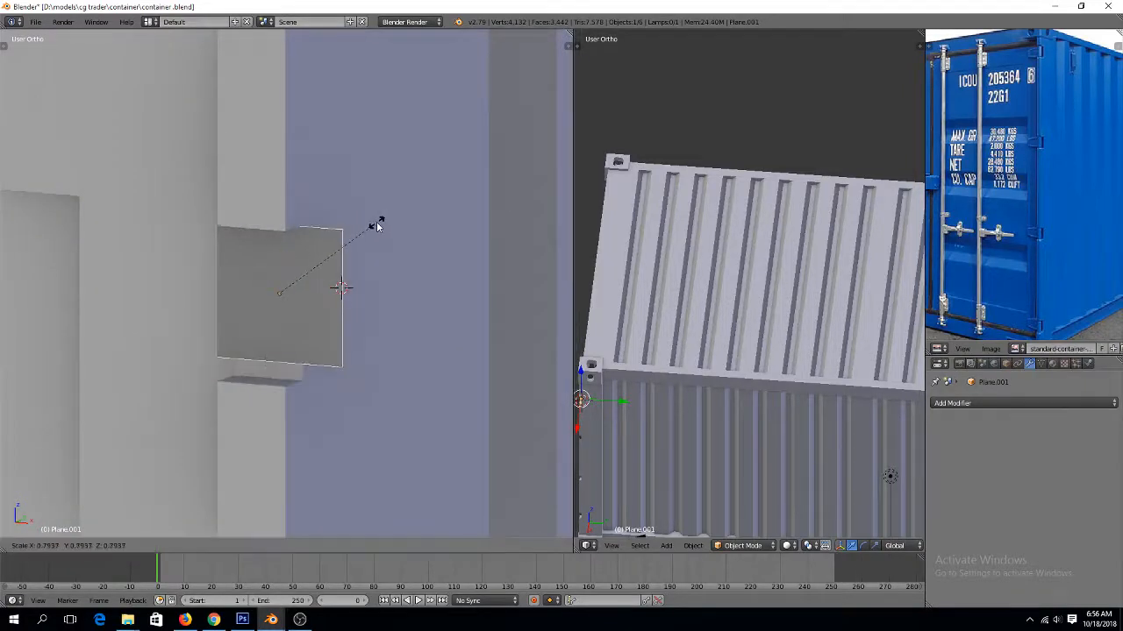
click(377, 223)
Lower the plane a little and enlarge it in front view so it spans the full height of the post's notch
key(KP_1)
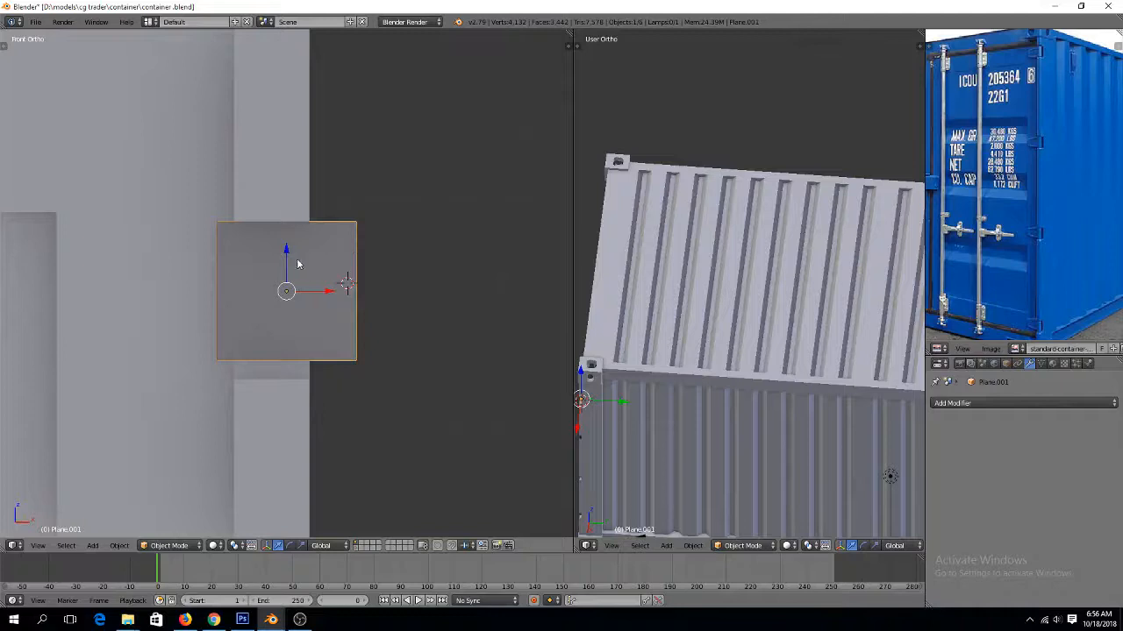
drag(285, 274, 285, 284)
key(s)
click(382, 318)
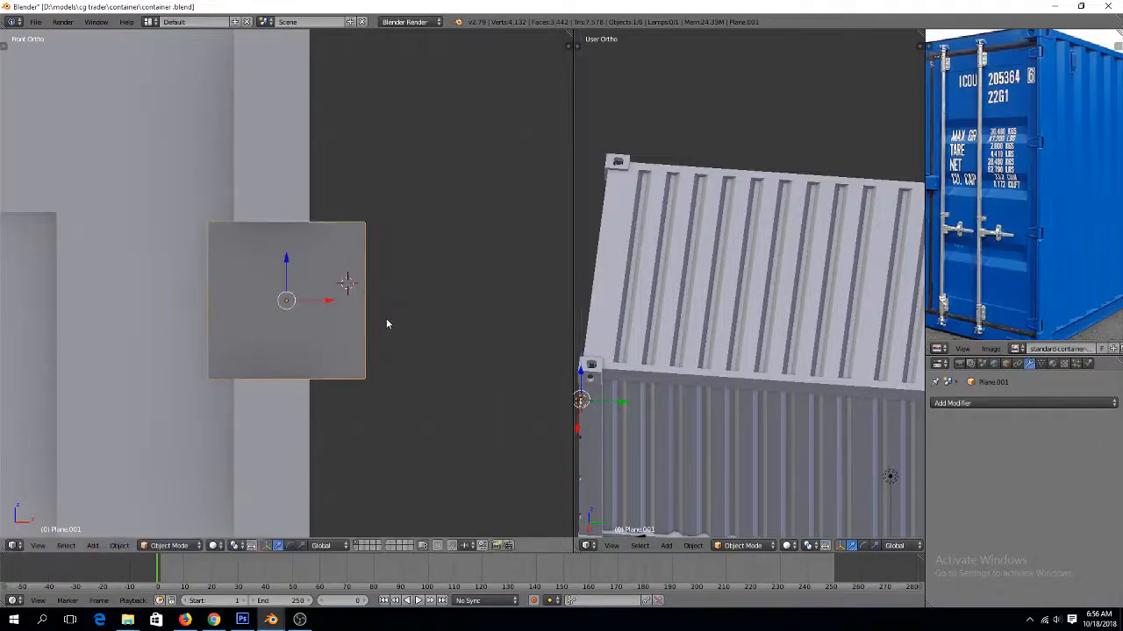
Move the plane's inner vertical edge along X onto the door panel and scale that edge down to form a taper
ctrl+scroll(354, 307, up, 2)
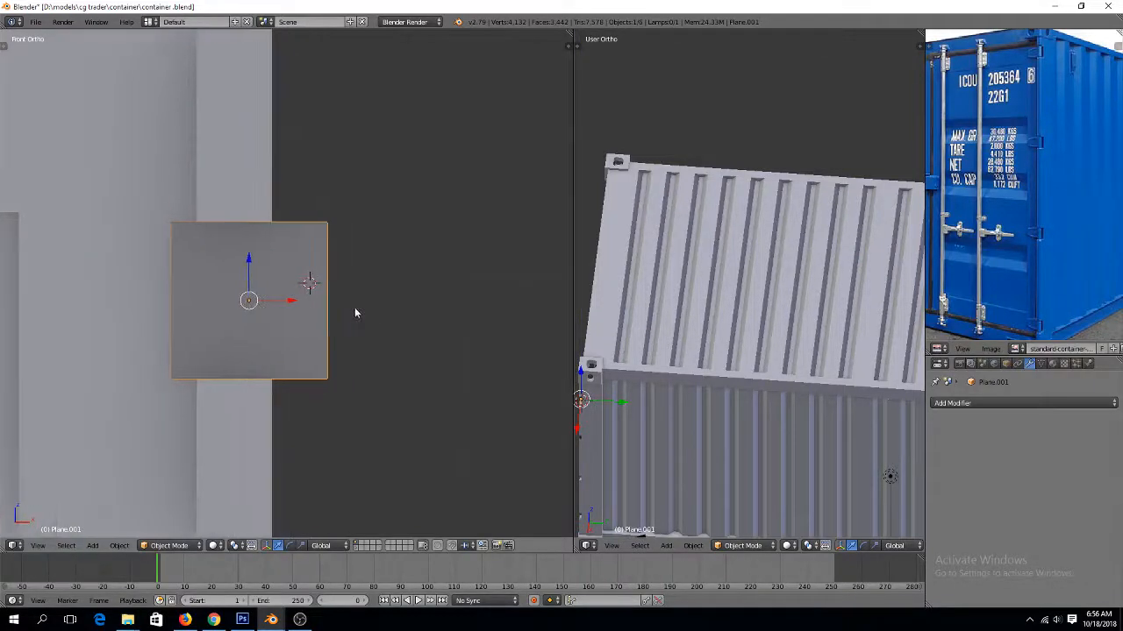
scroll(356, 307, down, 2)
ctrl+scroll(355, 307, down, 2)
key(Tab)
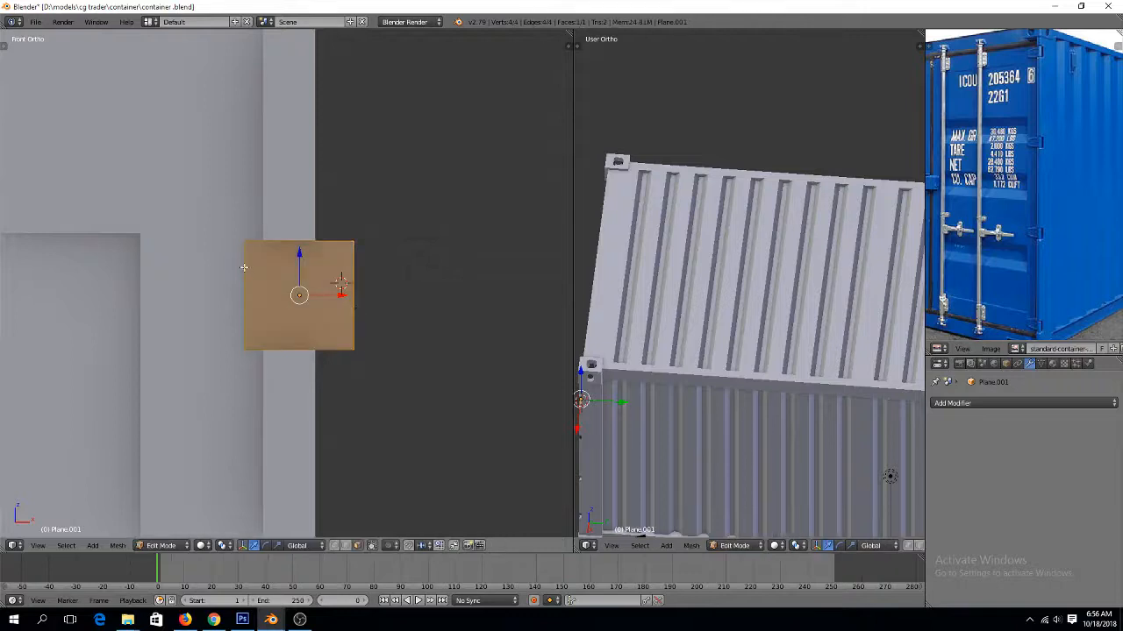
key(ctrl+Tab)
click(244, 257)
right_click(245, 271)
click(298, 289)
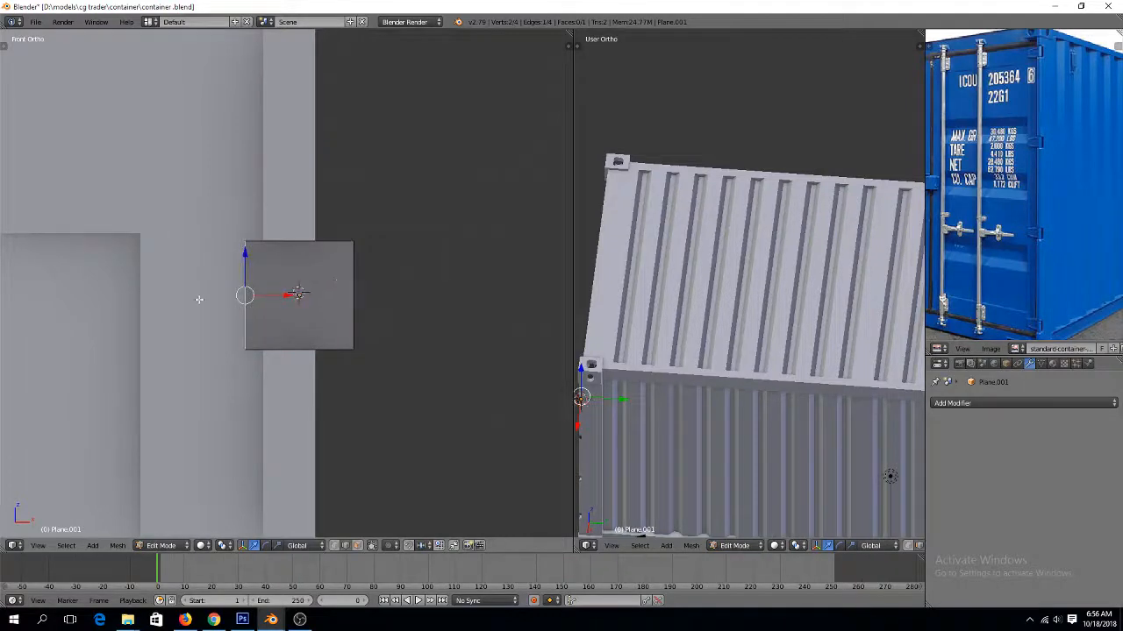
key(g)
key(x)
click(173, 296)
key(s)
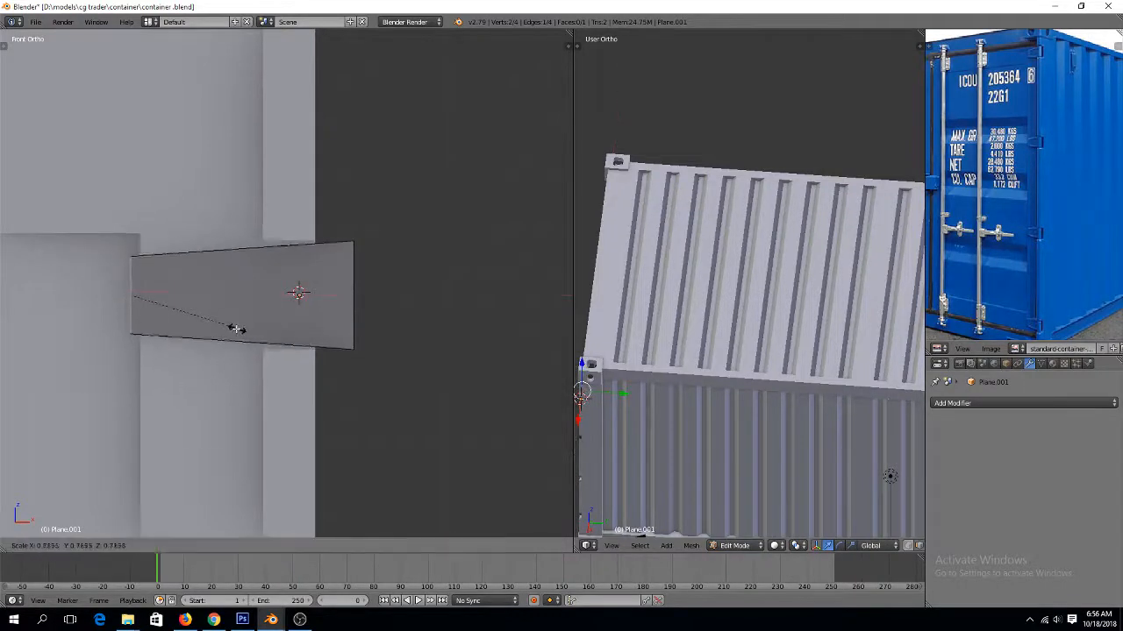
click(220, 324)
Move the plate's wide edge along X to the post's inner side and extrude it along X to the post's outer edge
right_click(355, 291)
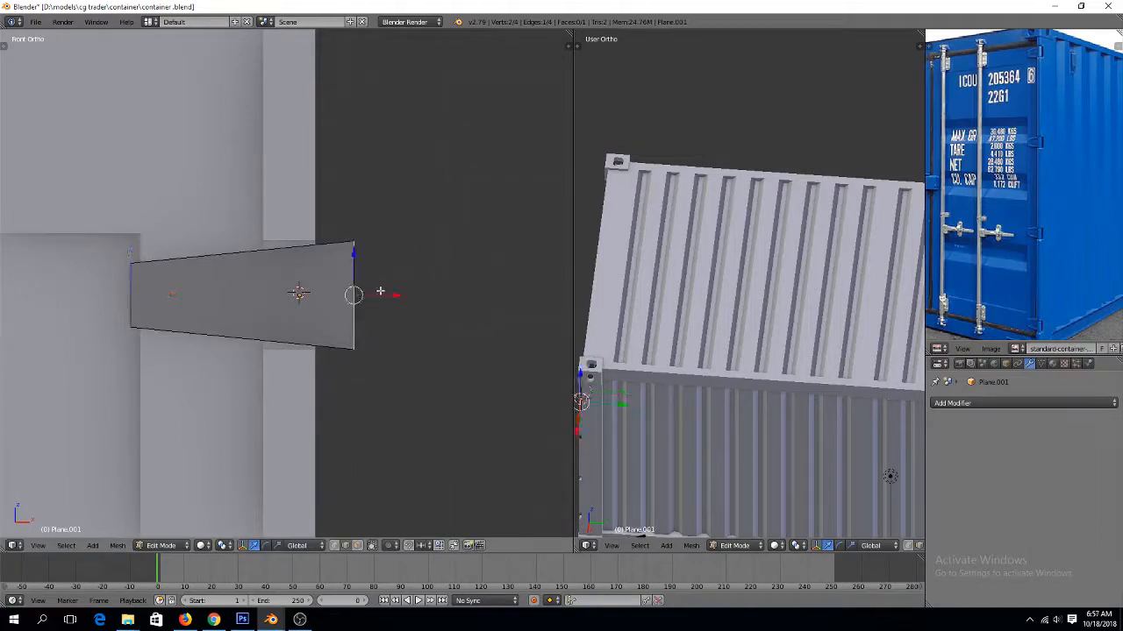
click(379, 291)
key(g)
key(x)
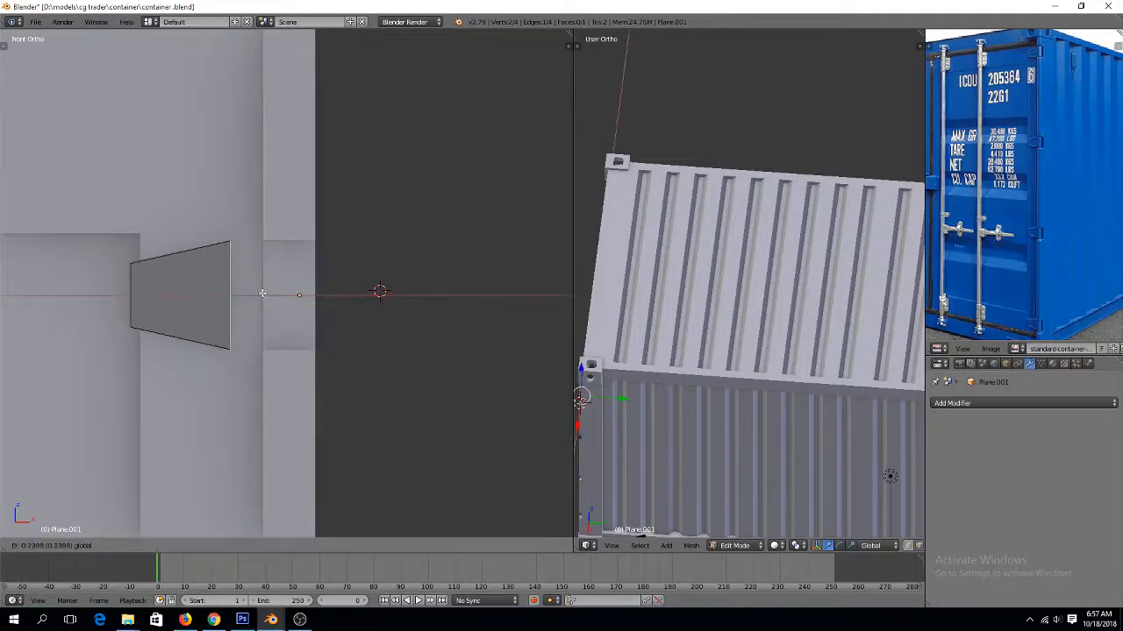
click(293, 295)
key(e)
key(x)
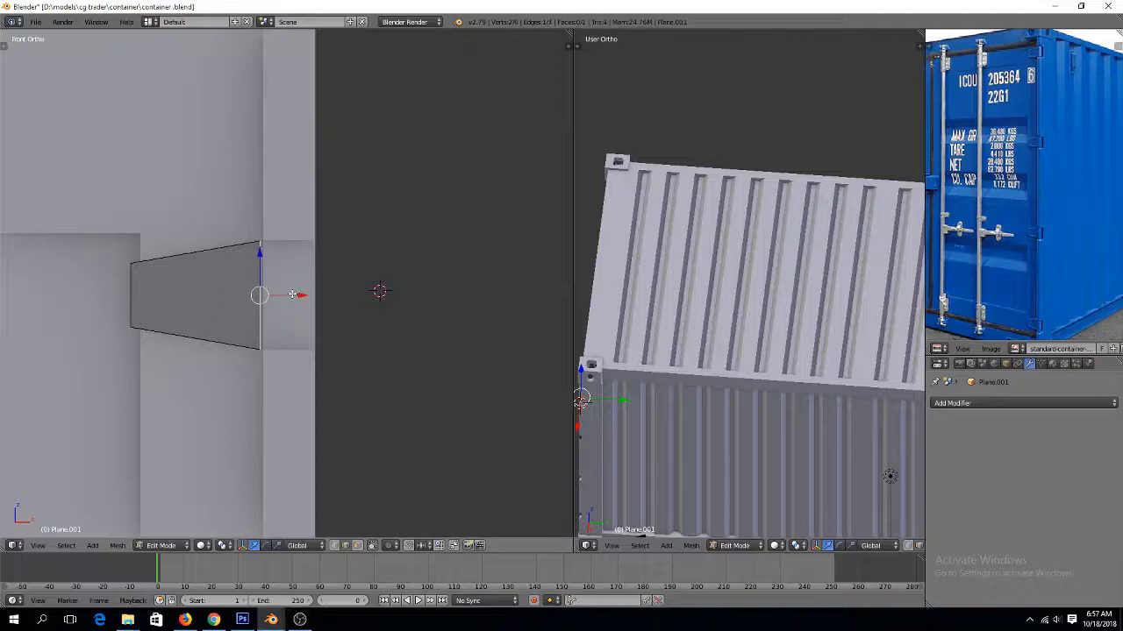
click(342, 291)
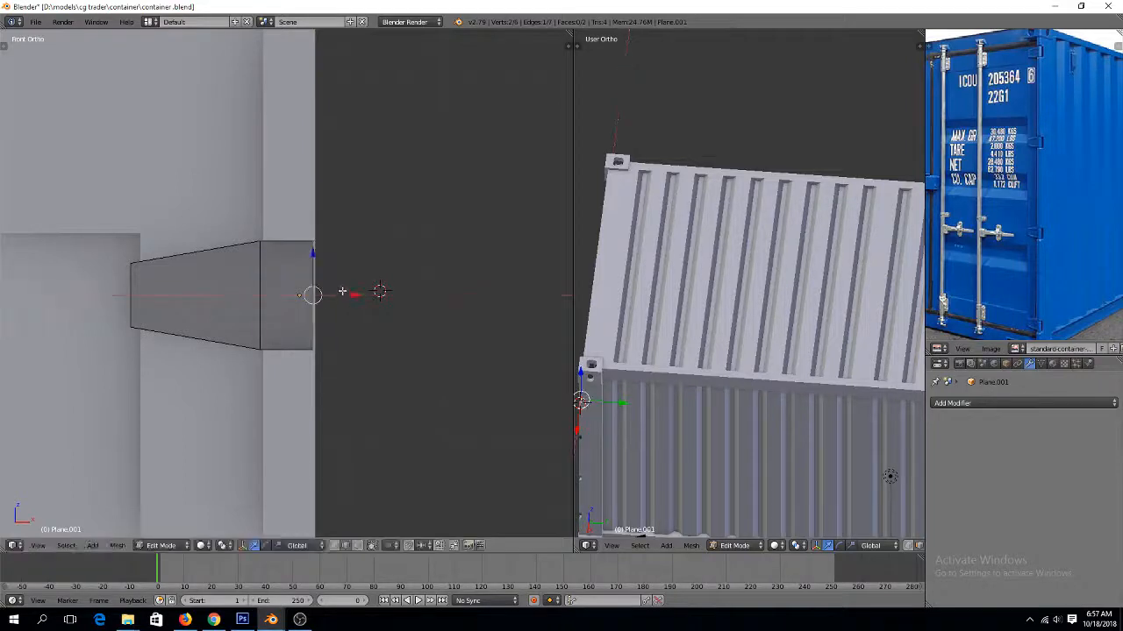
Return to Object Mode and move the hinge plate forward along Y, in front of the corner post
scroll(343, 283, up, 1)
middle_drag(343, 283, 292, 318)
key(Tab)
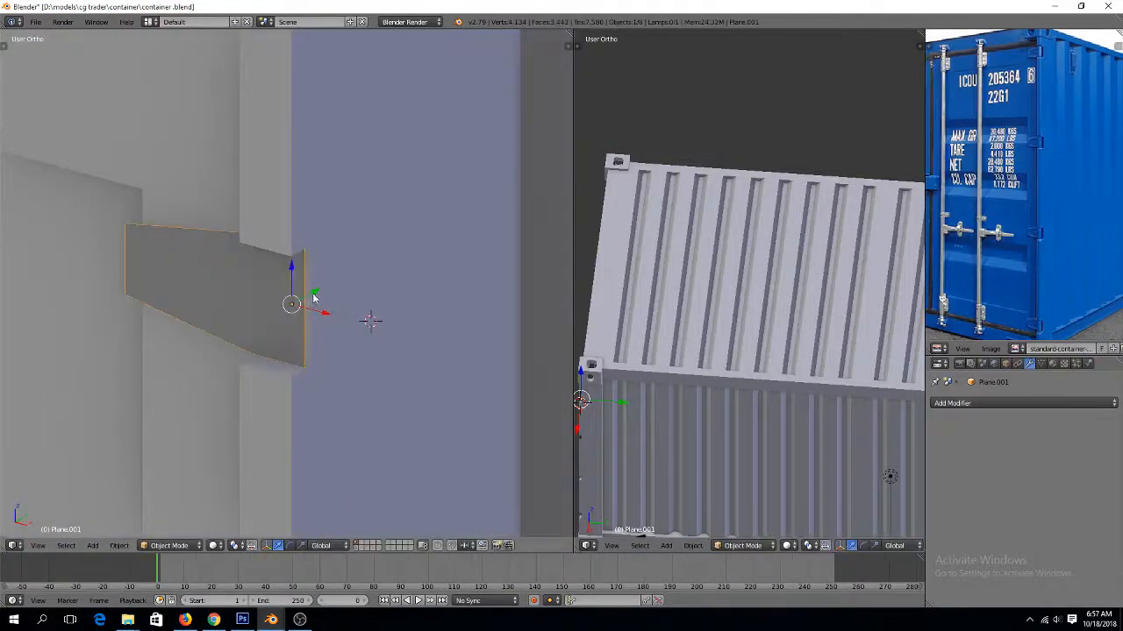
drag(309, 296, 293, 317)
Select all of the hinge plate's geometry in Edit Mode and extrude it slightly to give it thickness
key(Tab)
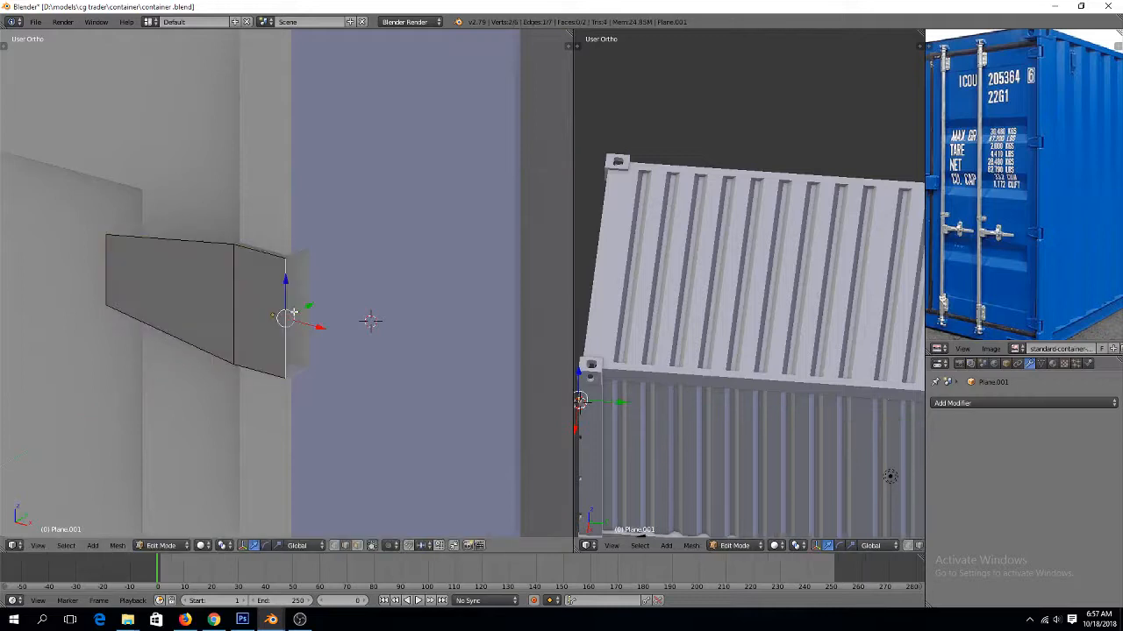
key(a)
key(a)
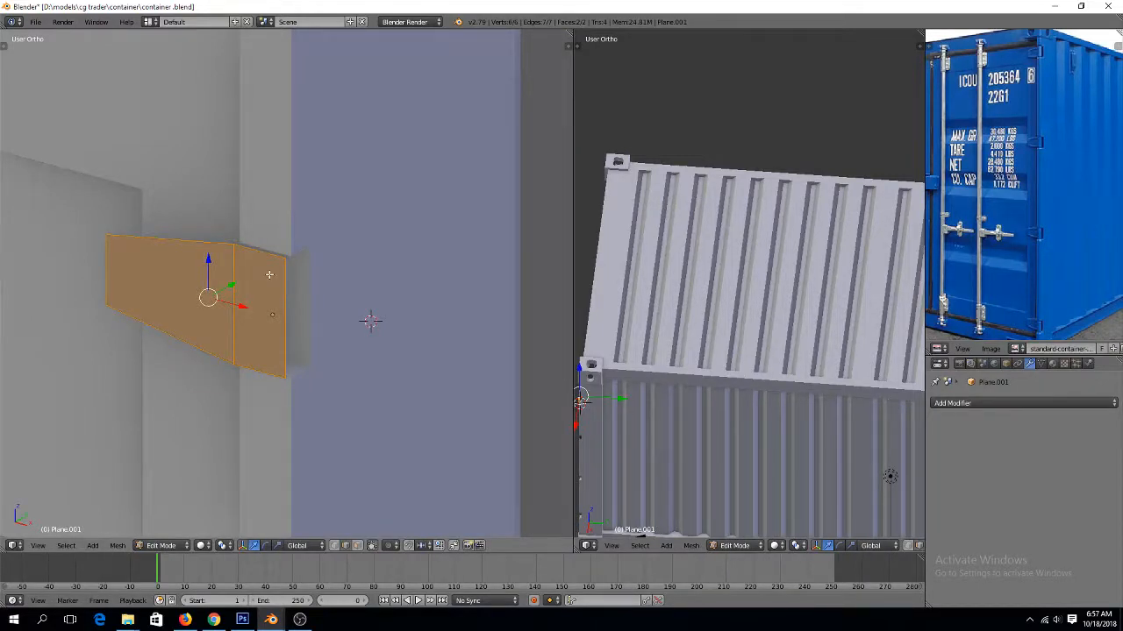
key(e)
click(276, 272)
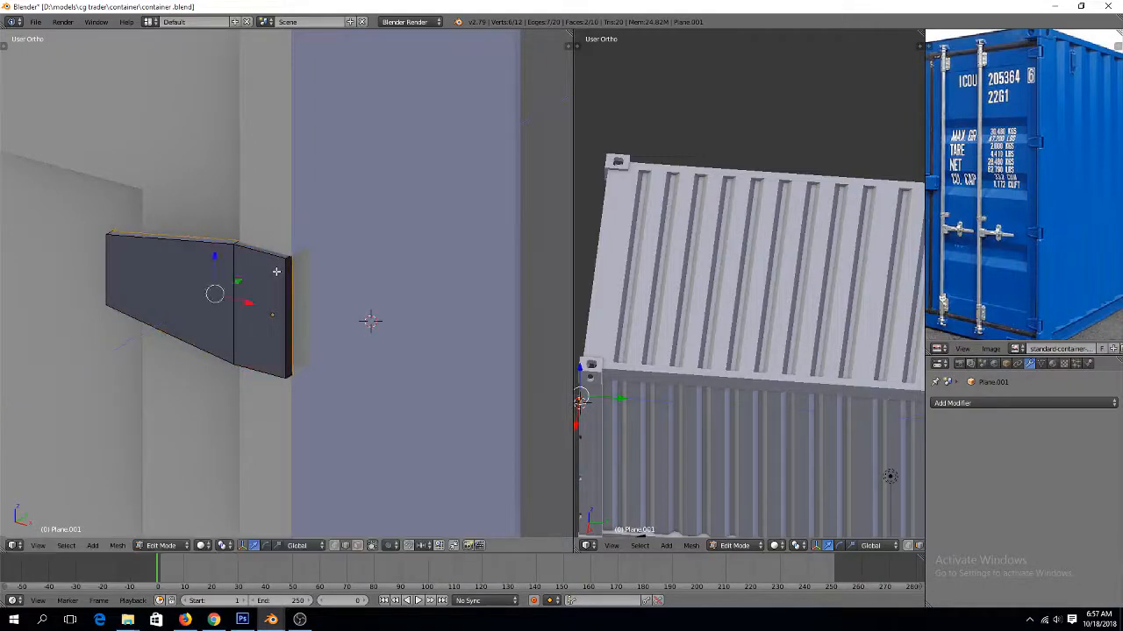
Select all of the hinge plate's geometry and recalculate its normals to face outward
key(a)
key(a)
key(ctrl+b)
key(Escape)
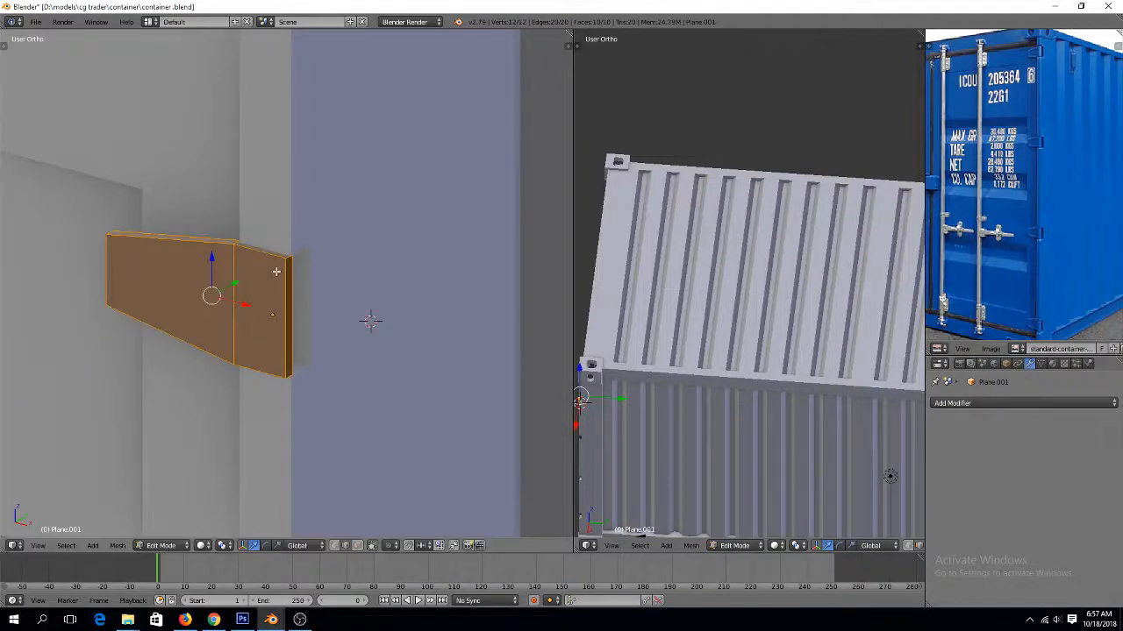
key(ctrl+n)
Add a centred vertical loop cut around the hinge plate's straight end section in front of the corner post
key(a)
key(ctrl+r)
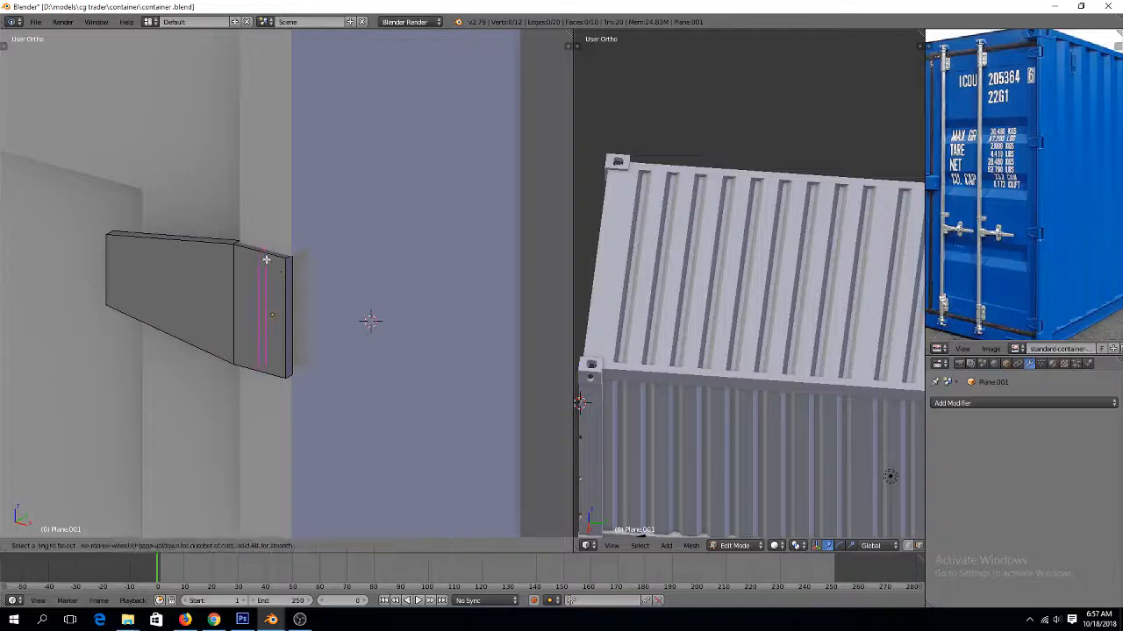
click(265, 259)
right_click(264, 260)
Scale the new edge loop up along Y to thicken the post end and bevel it with two segments into a barrel
key(s)
key(y)
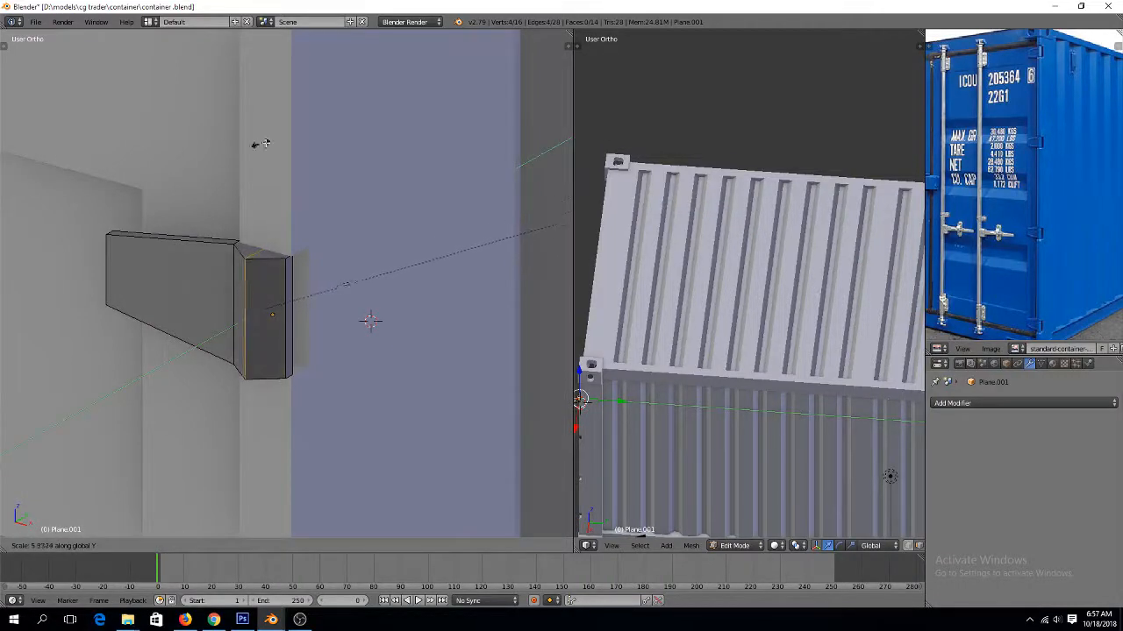
click(356, 142)
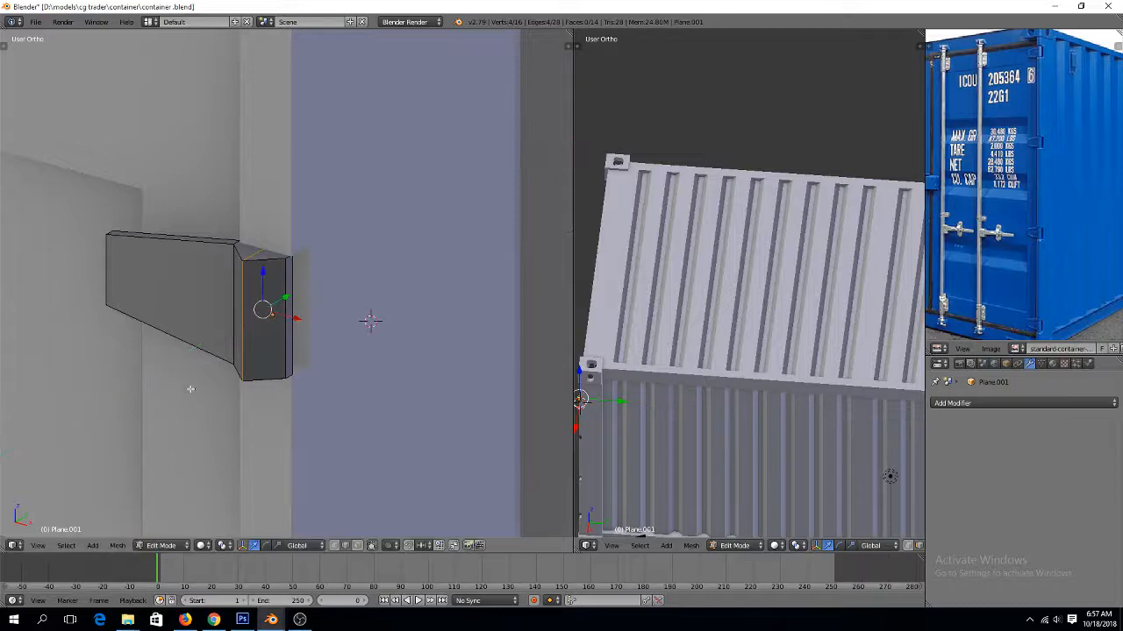
key(ctrl+b)
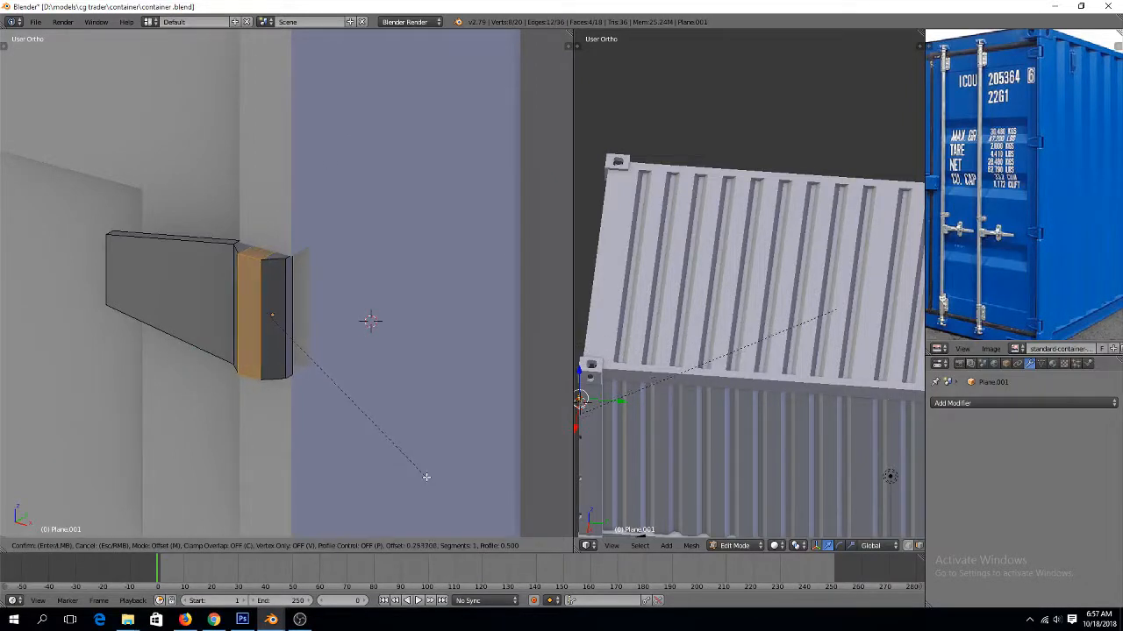
click(518, 511)
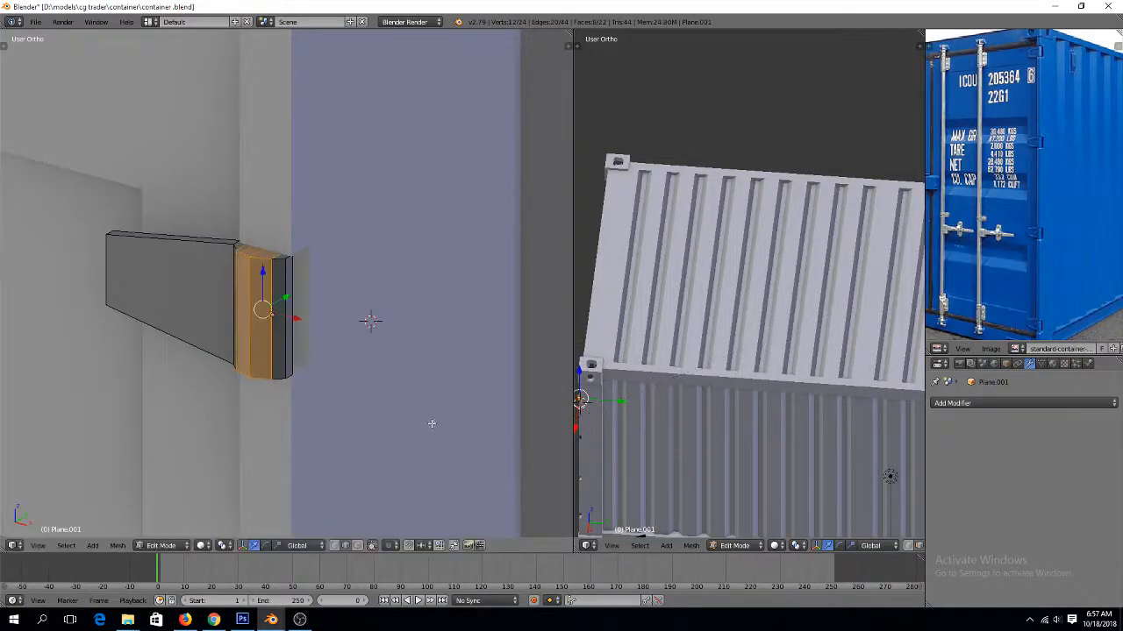
In a wireframe top view, box-select all of the barrel's vertices and scale them down along X to make it rounder
middle_drag(430, 423, 417, 402)
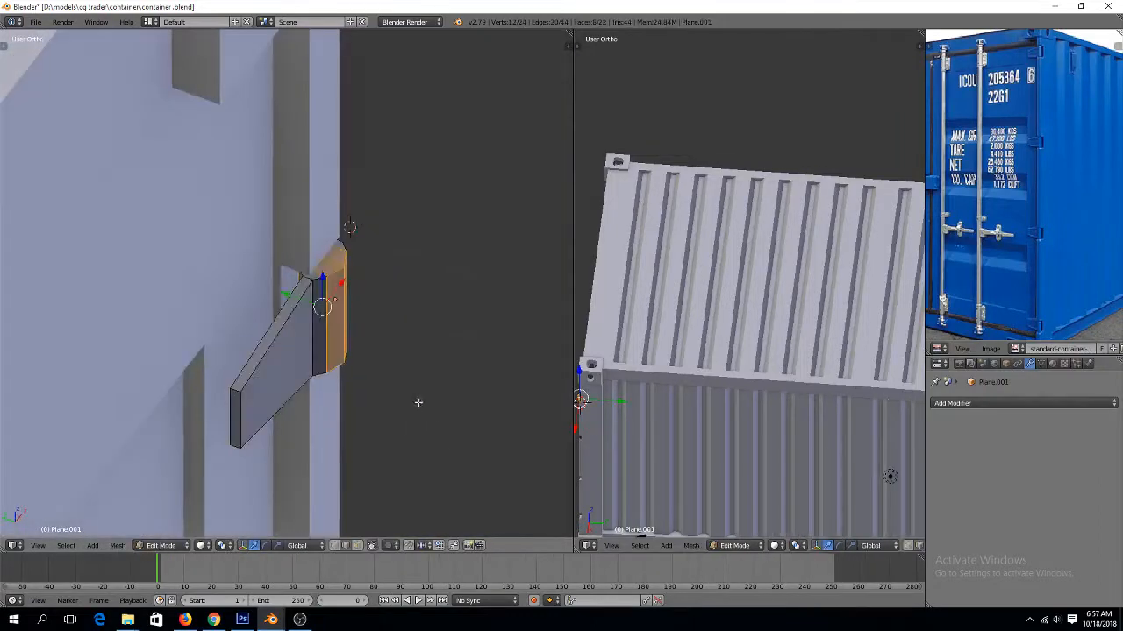
key(KP_7)
key(z)
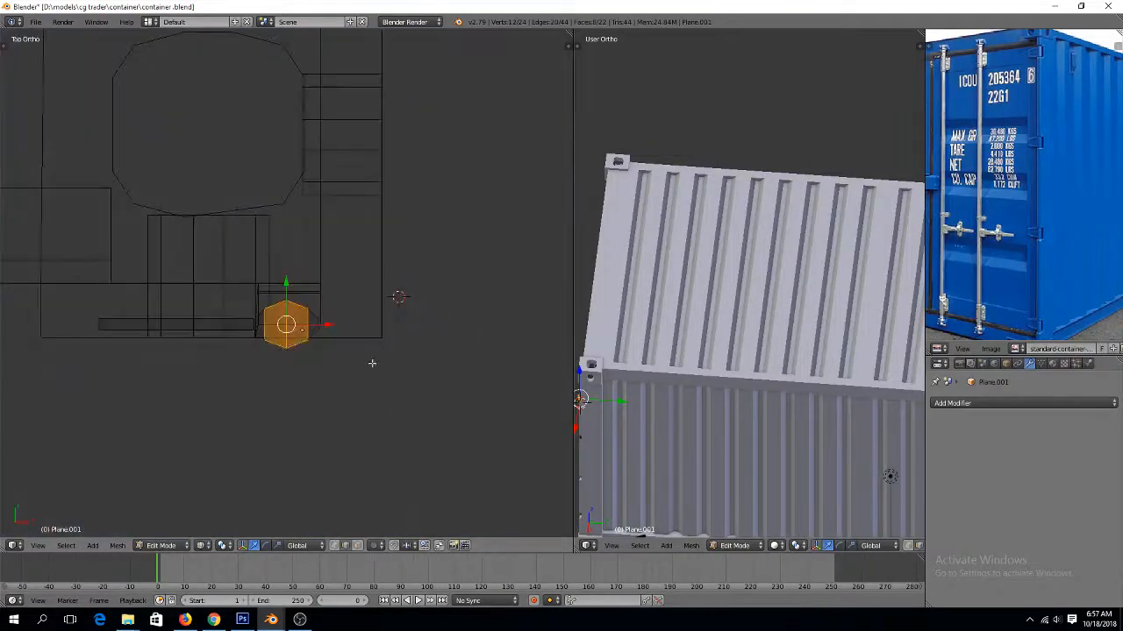
scroll(372, 363, up, 3)
key(ctrl+Tab)
click(321, 313)
key(a)
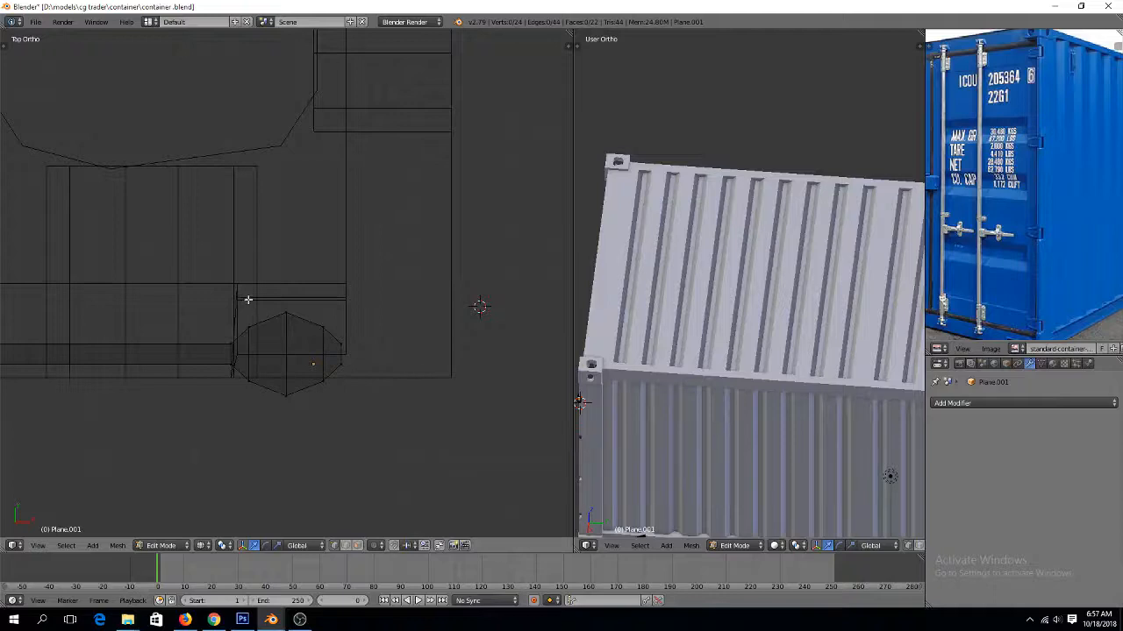
key(n)
key(n)
key(b)
drag(220, 288, 402, 442)
key(s)
key(x)
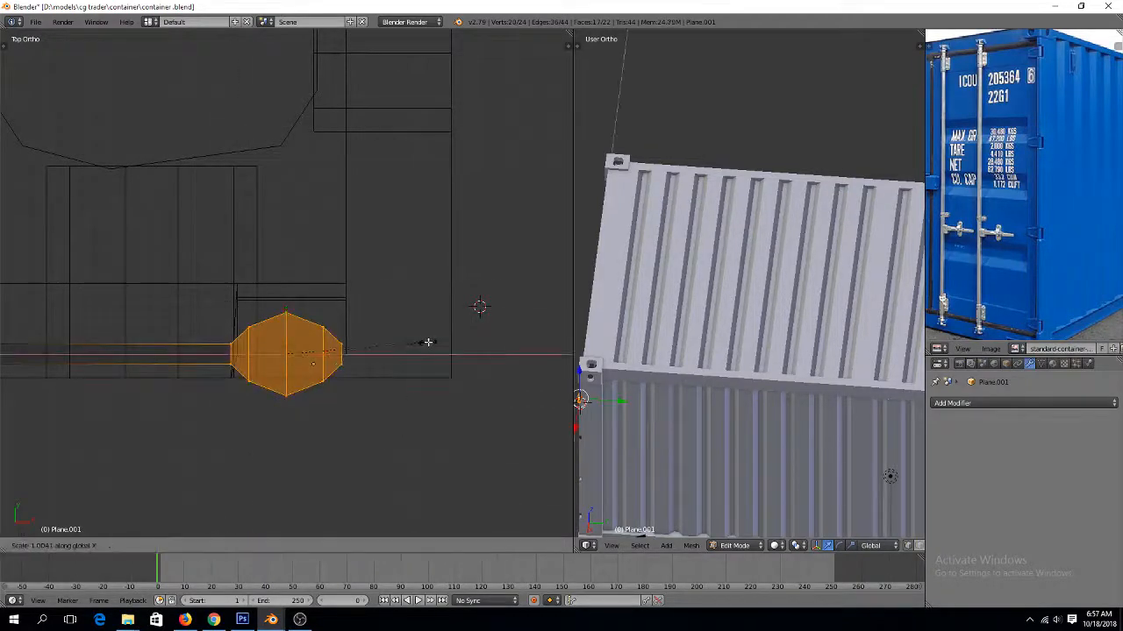
click(393, 343)
In Object Mode, scale the hinge up uniformly and move it along X so its barrel meets the post's edge
key(Tab)
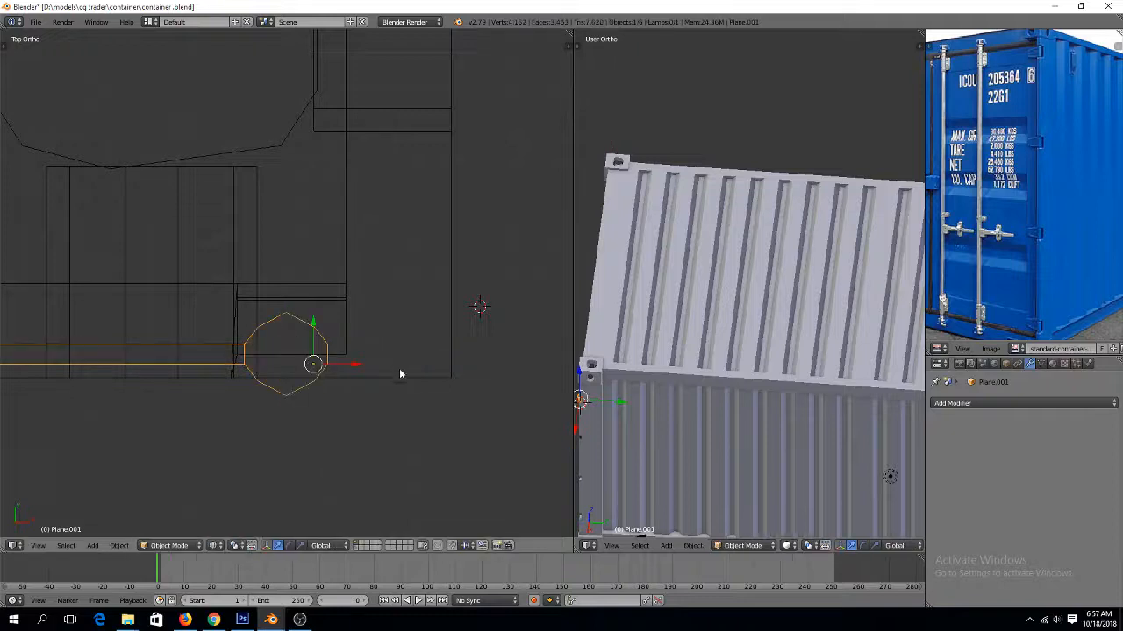
key(s)
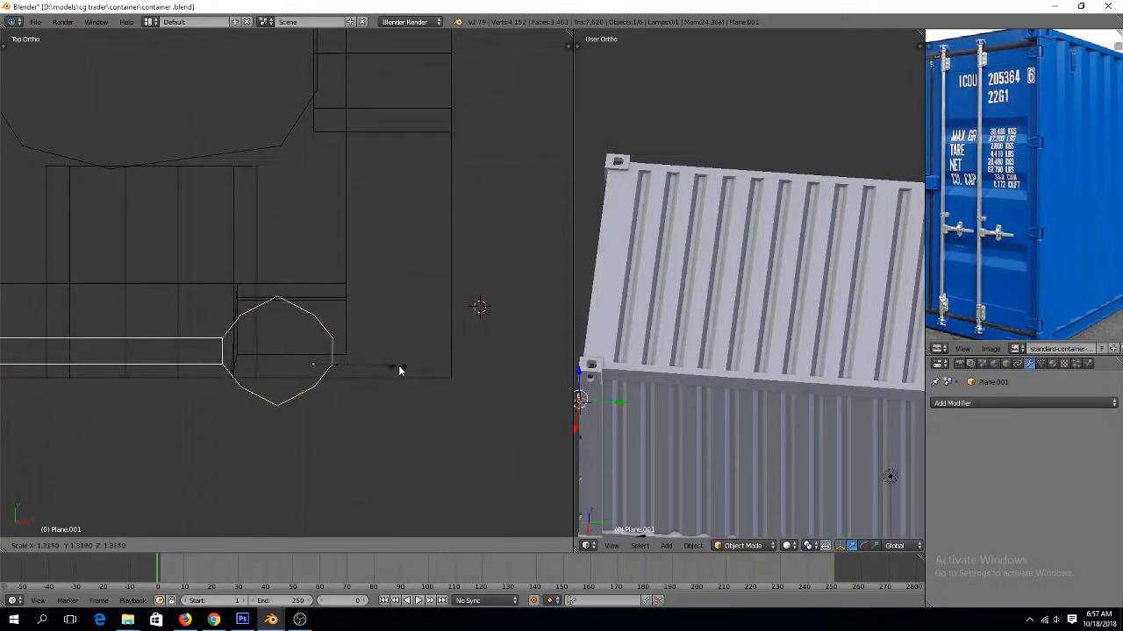
click(395, 370)
click(368, 362)
drag(360, 366, 373, 366)
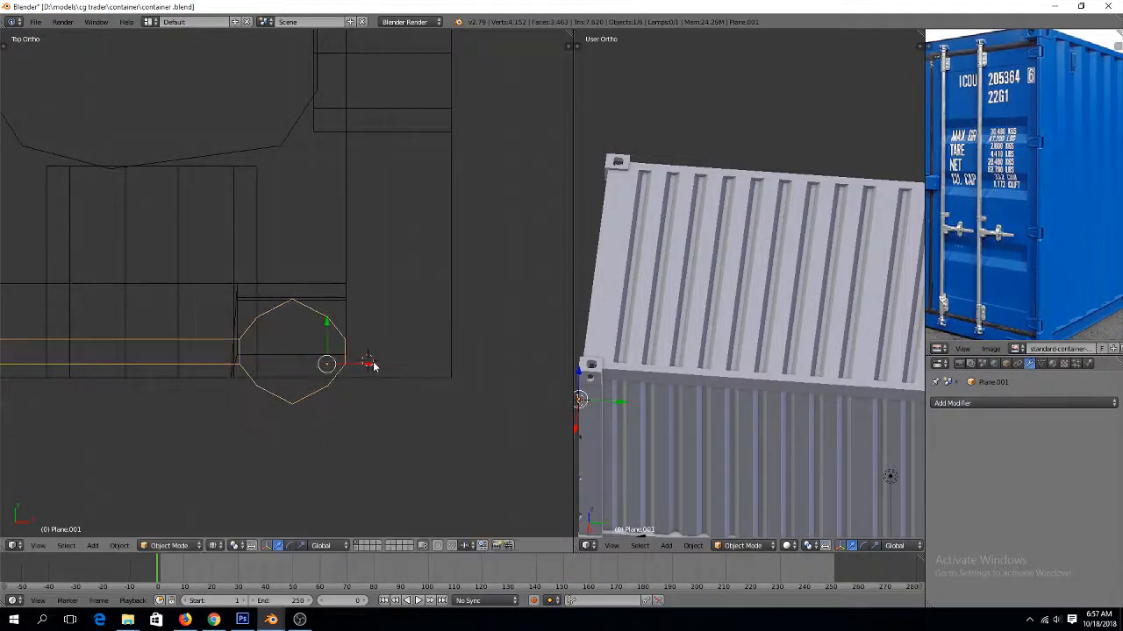
In Edit Mode, select the barrel's centre edge loop and scale it down slightly along Y to even out the round profile
key(Tab)
alt+right_click(297, 315)
key(s)
key(z)
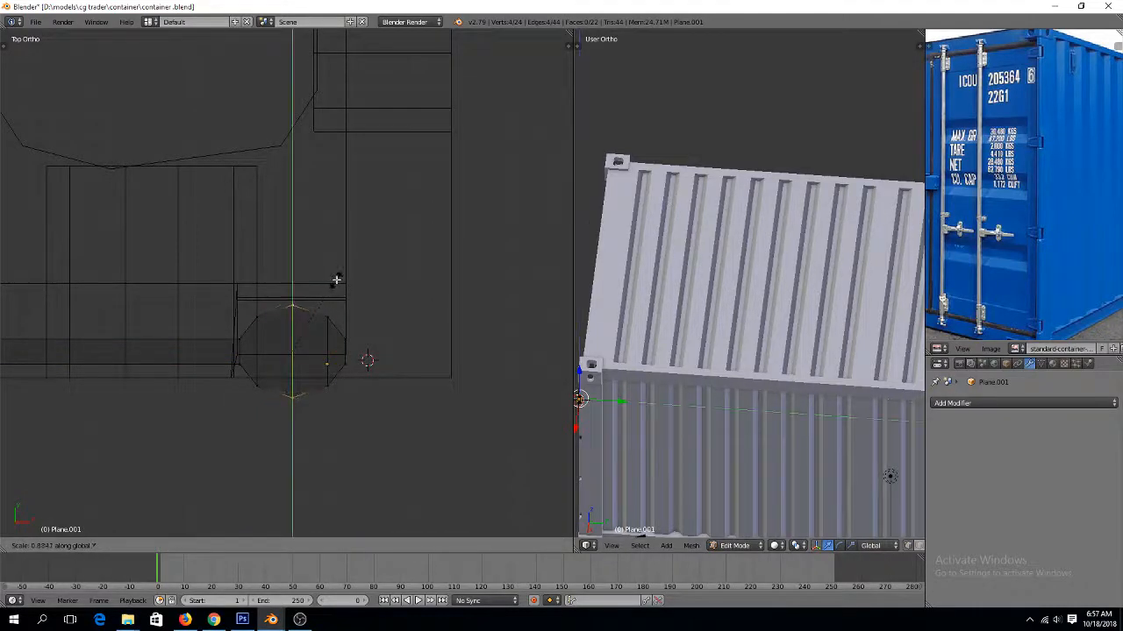
click(334, 281)
key(Tab)
Save the scene over the existing container .blend file
key(ctrl+s)
click(324, 297)
key(ctrl+s)
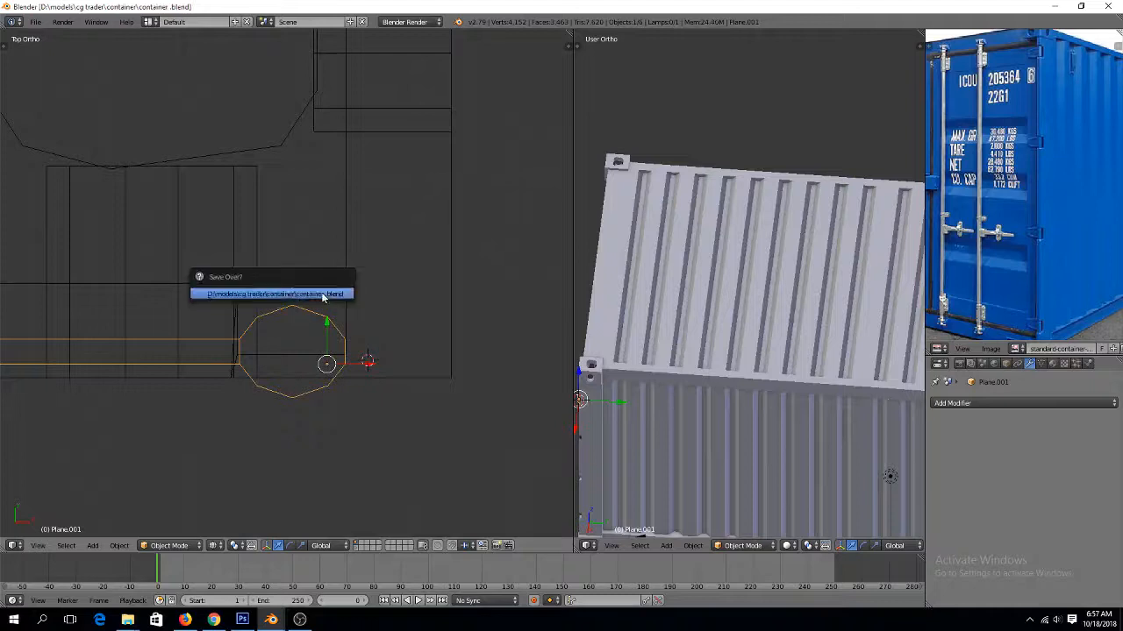
click(322, 298)
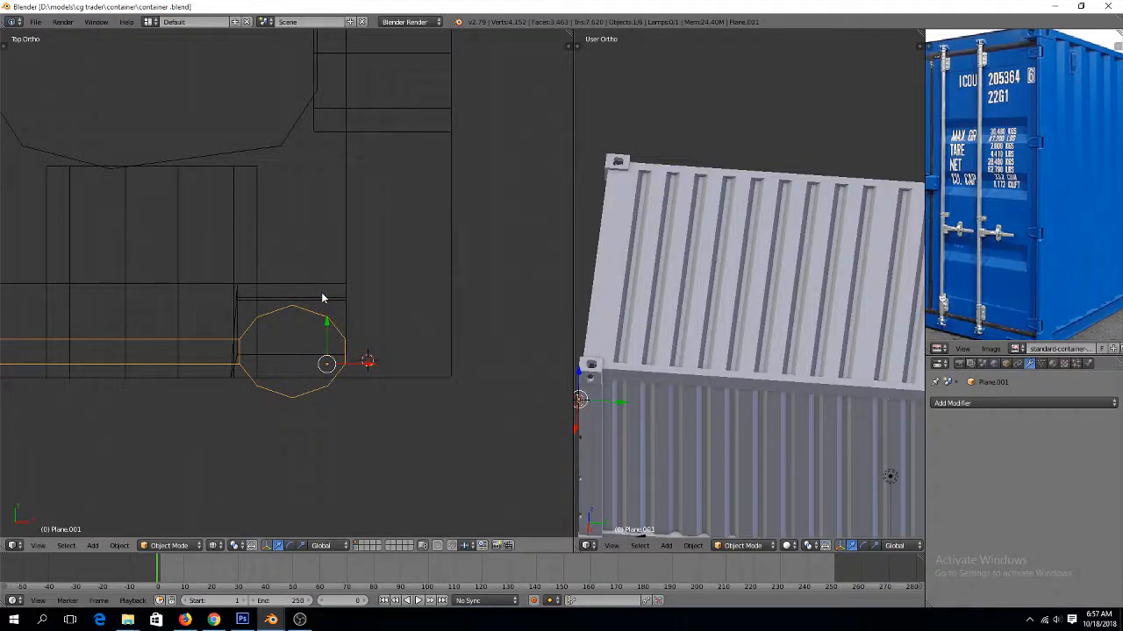
key(z)
scroll(322, 298, down, 3)
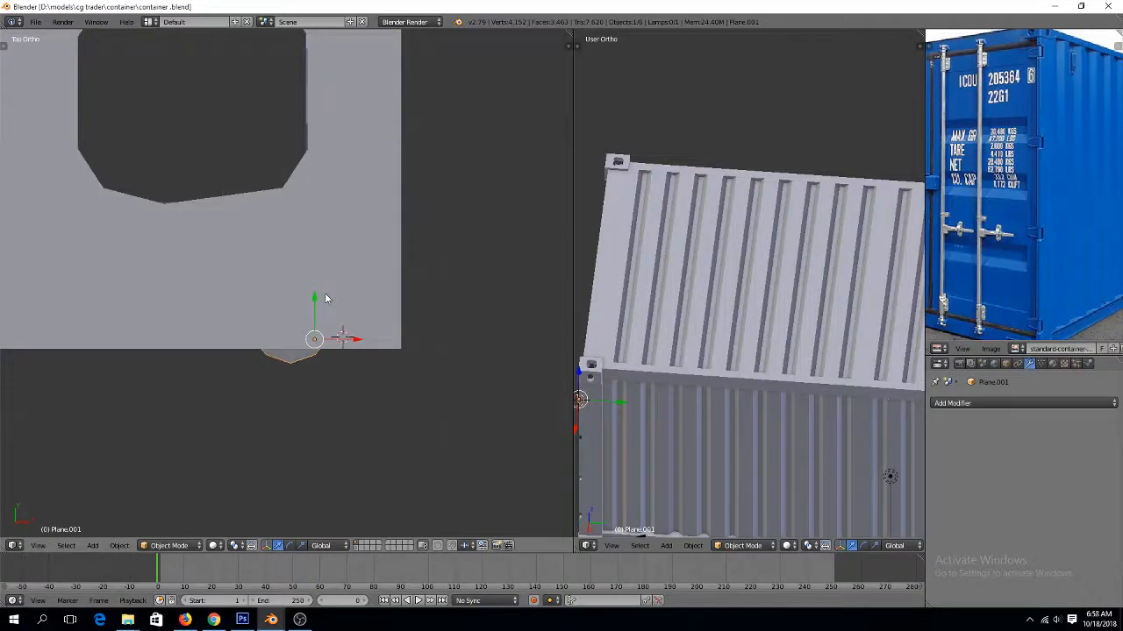
key(z)
key(z)
middle_drag(328, 382, 286, 291)
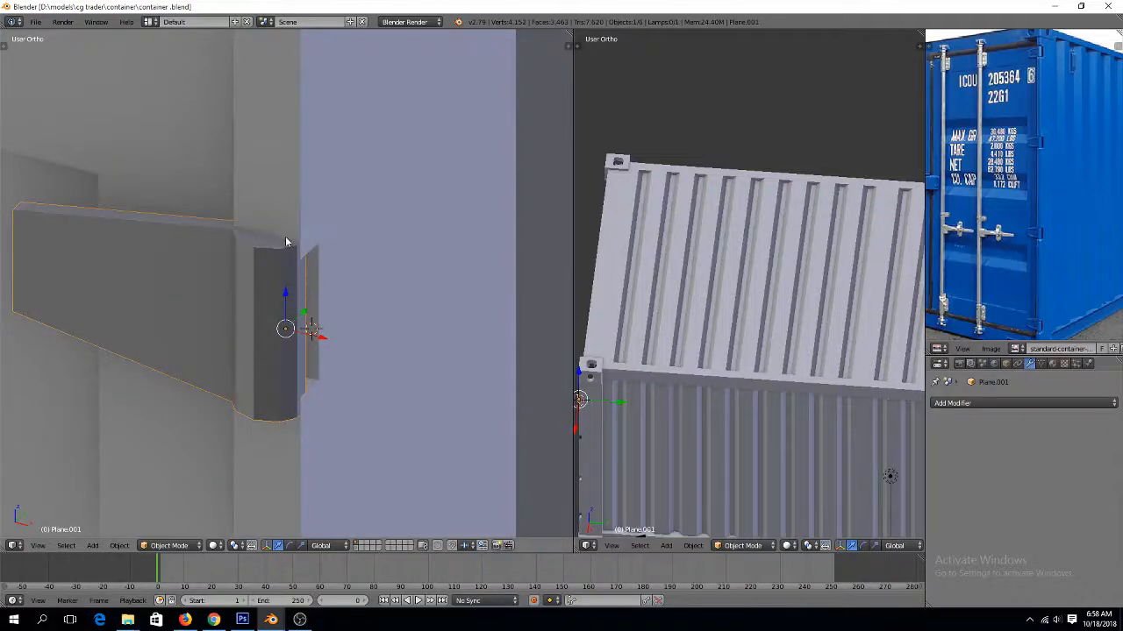
key(Tab)
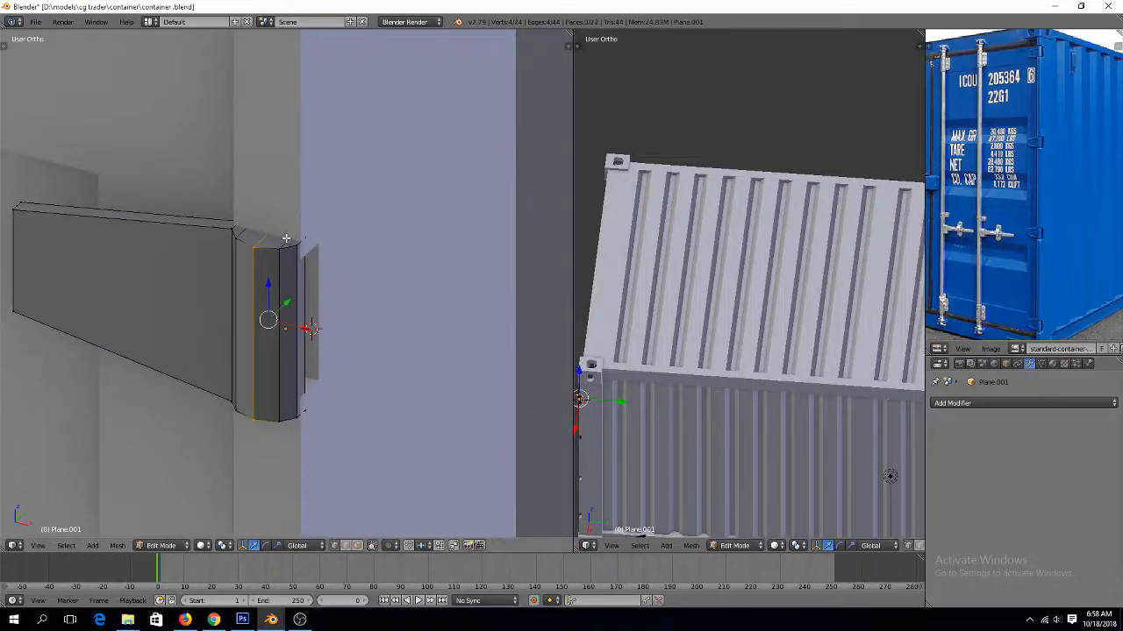
key(KP_1)
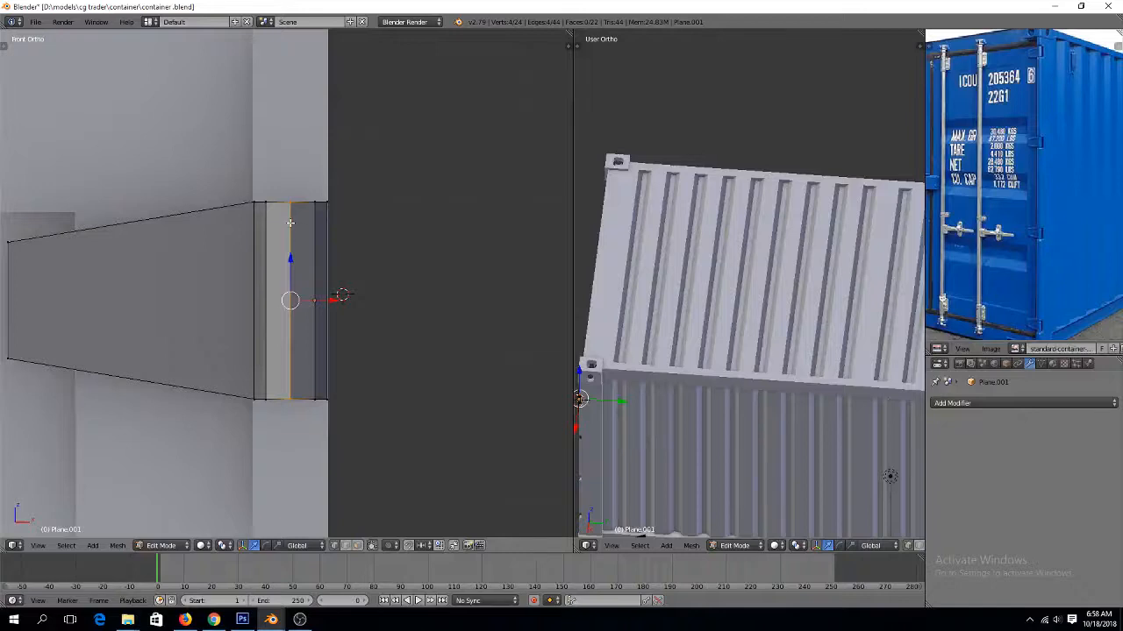
key(a)
key(z)
key(b)
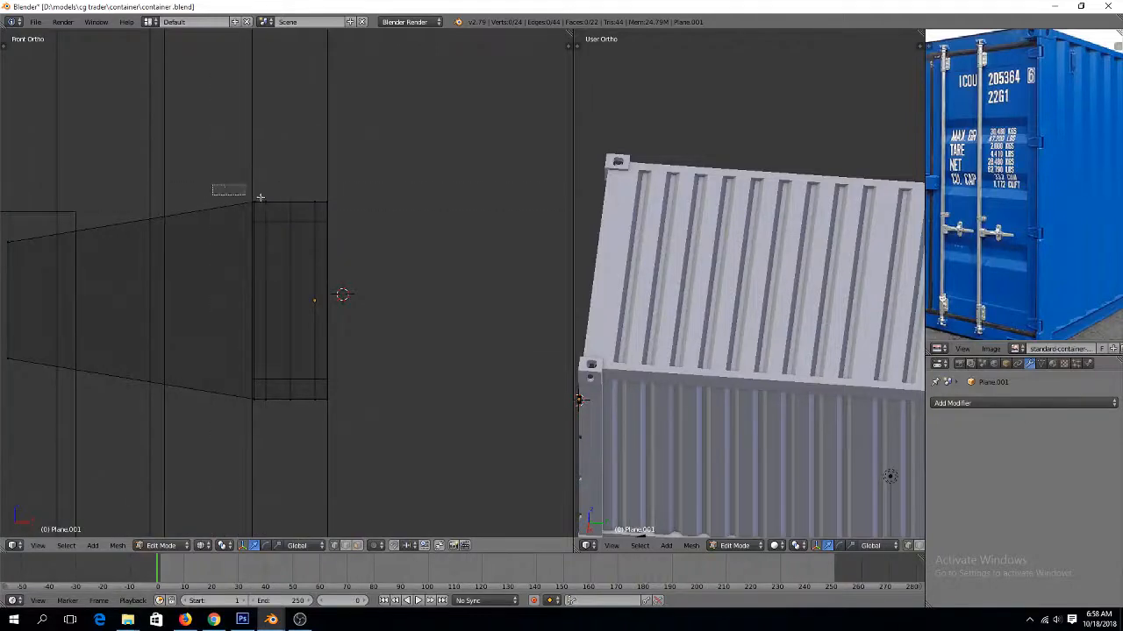
drag(215, 184, 329, 213)
scroll(285, 164, down, 3)
Scale the whole hinge down along Z in Object Mode and save over the container .blend file
key(Tab)
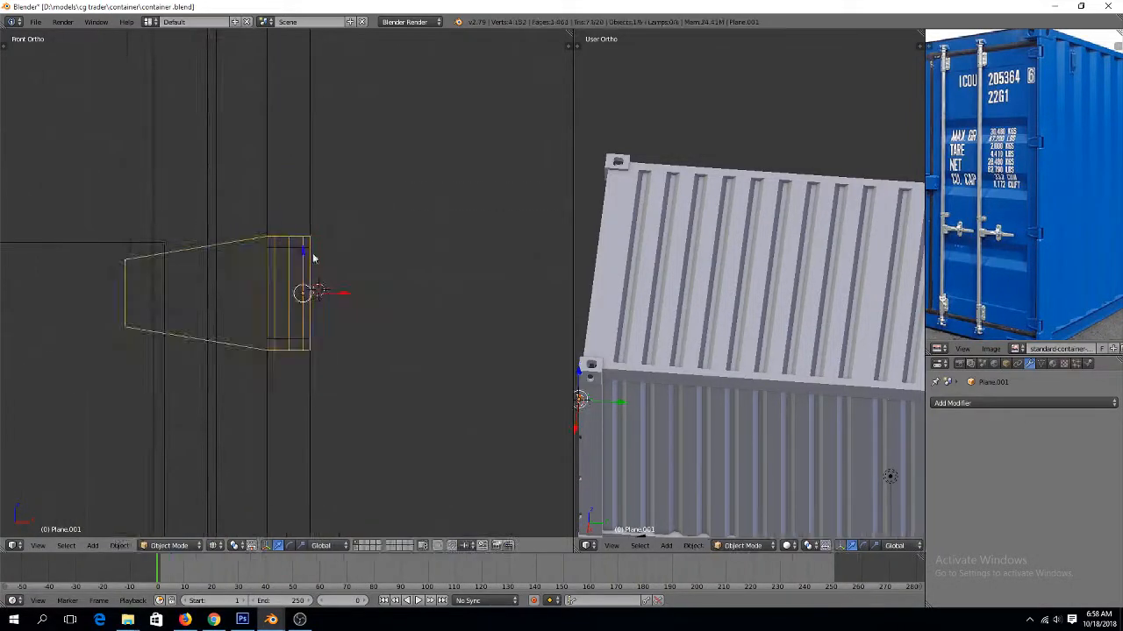
key(s)
key(z)
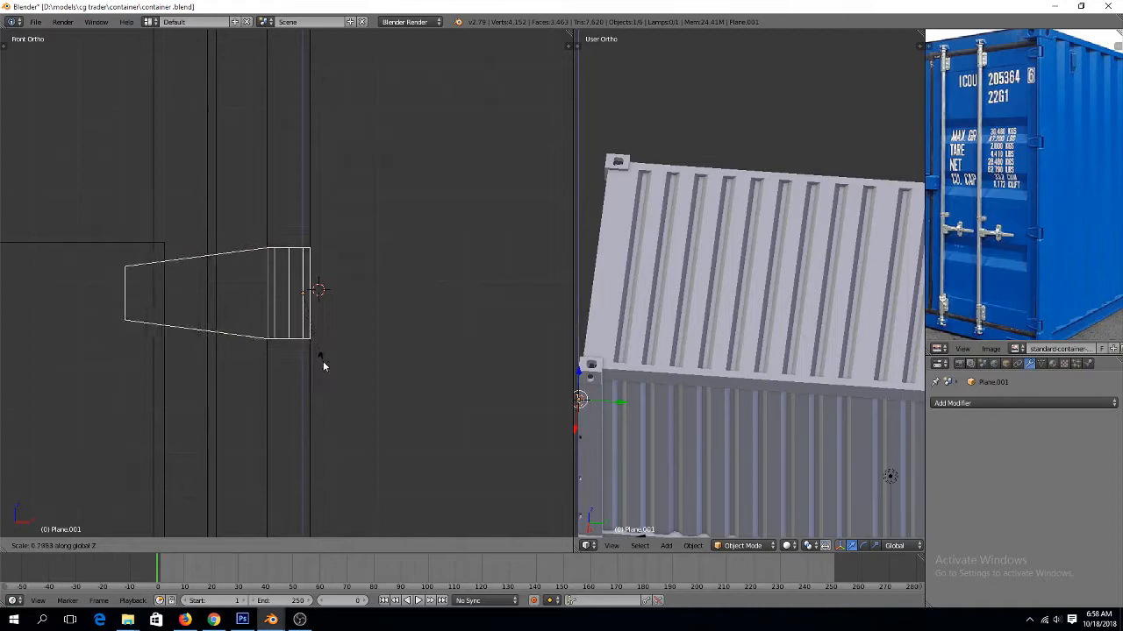
click(318, 359)
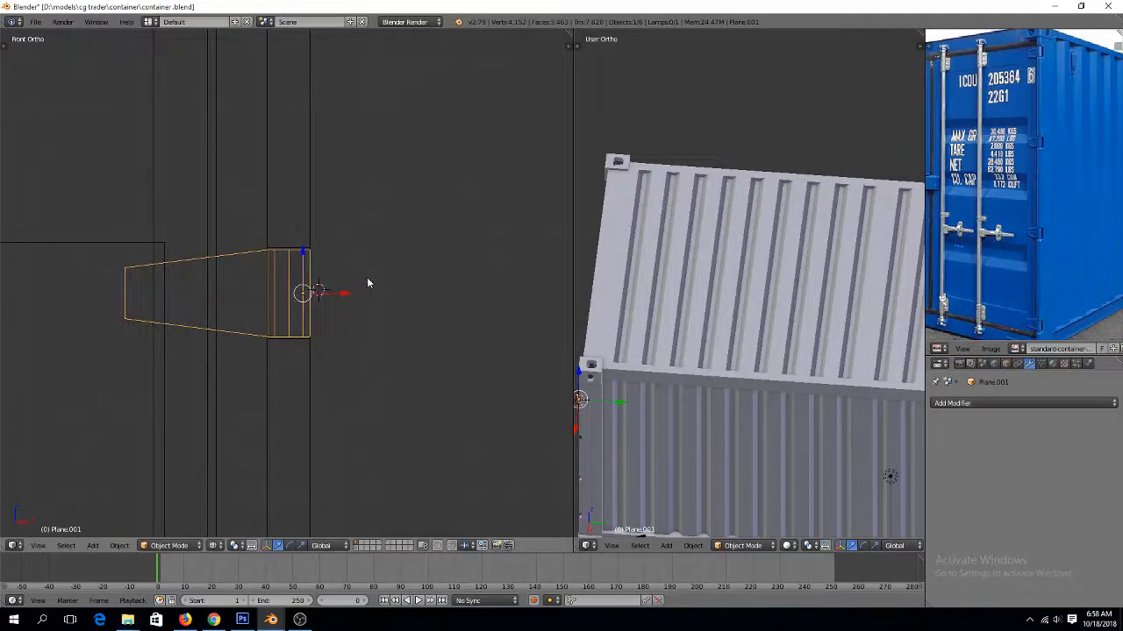
key(z)
mouse_move(371, 278)
middle_down()
mouse_move(309, 313)
mouse_move(316, 304)
middle_up()
key(ctrl+s)
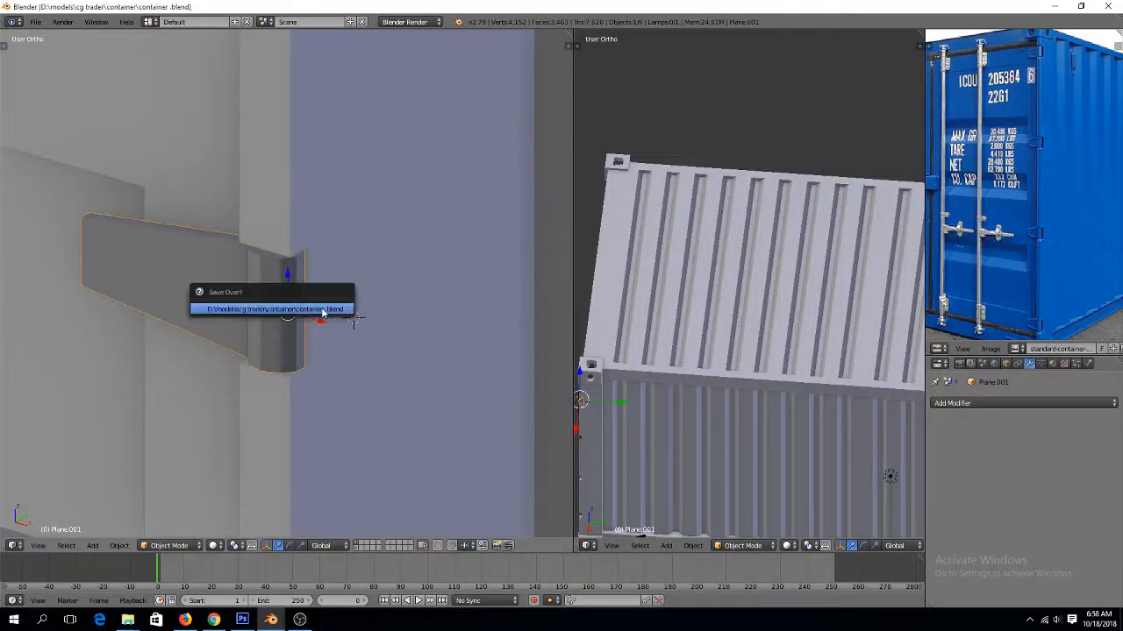
click(322, 311)
In Edit Mode with face selection, select the hinge plate's large tapered front face and inset it slightly
scroll(286, 312, up, 2)
key(Tab)
shift+middle_drag(286, 311, 351, 275)
key(a)
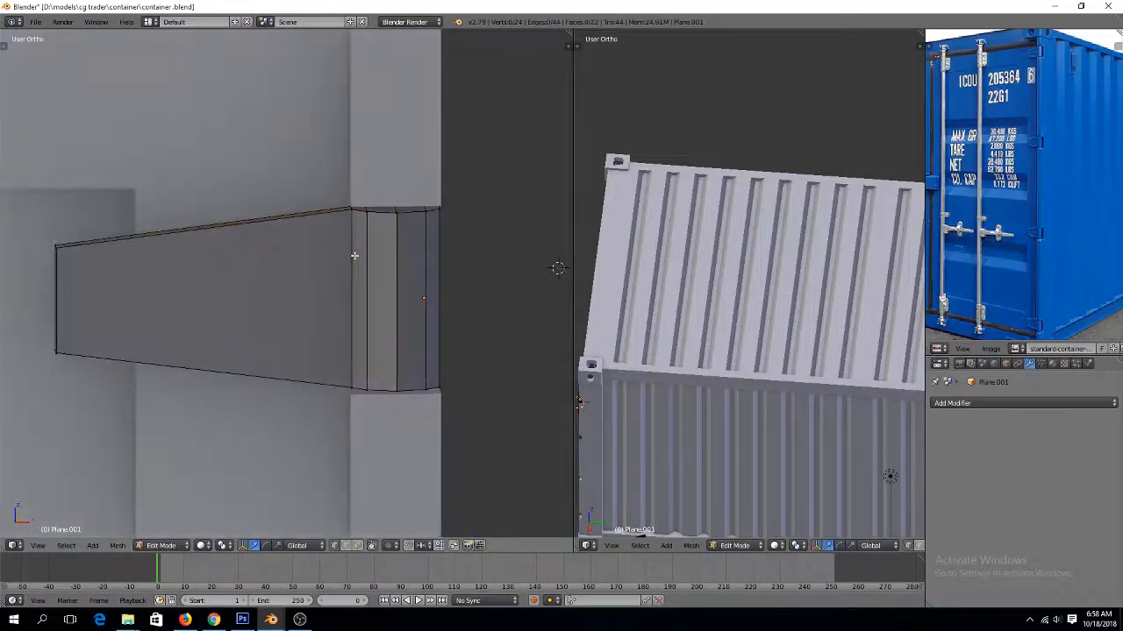
key(ctrl+Tab)
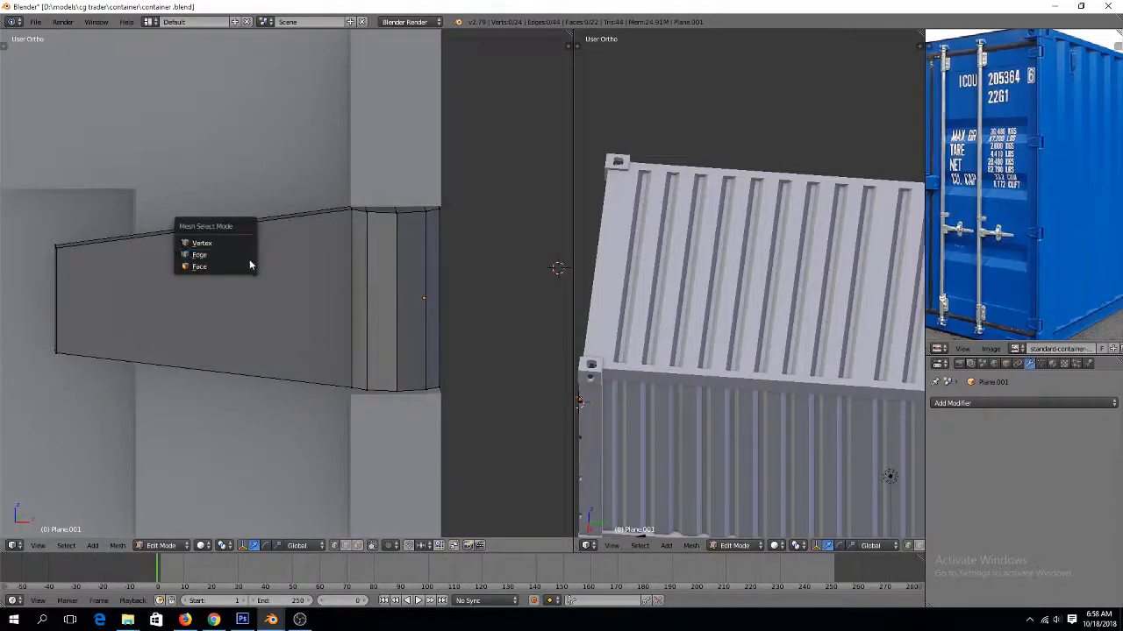
click(250, 268)
right_click(248, 258)
key(i)
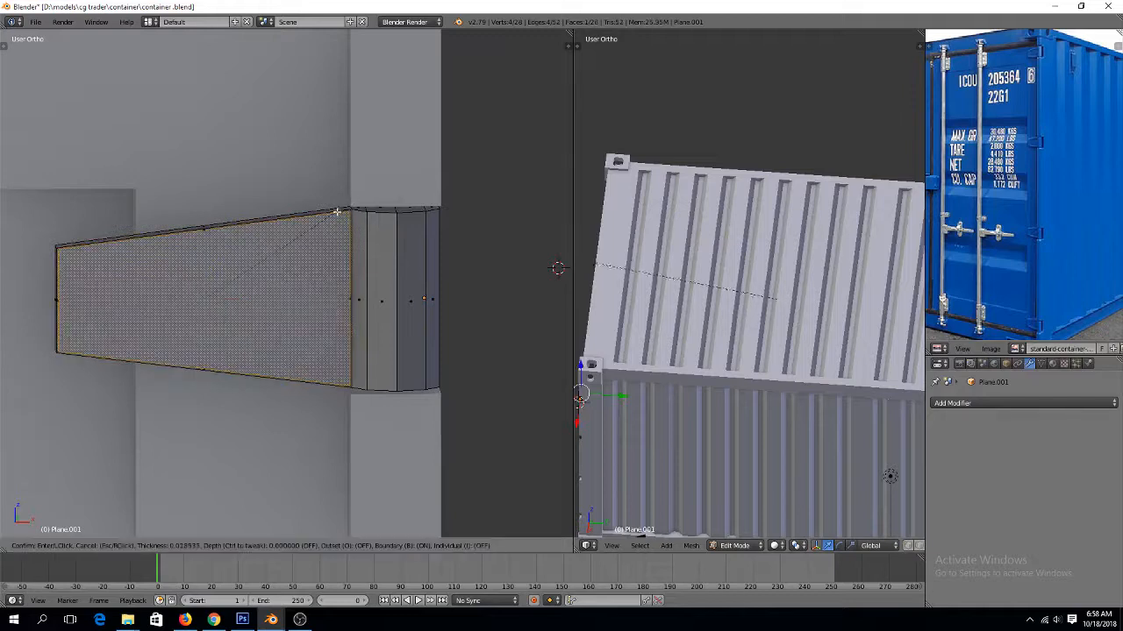
click(264, 259)
key(a)
key(ctrl+r)
click(377, 234)
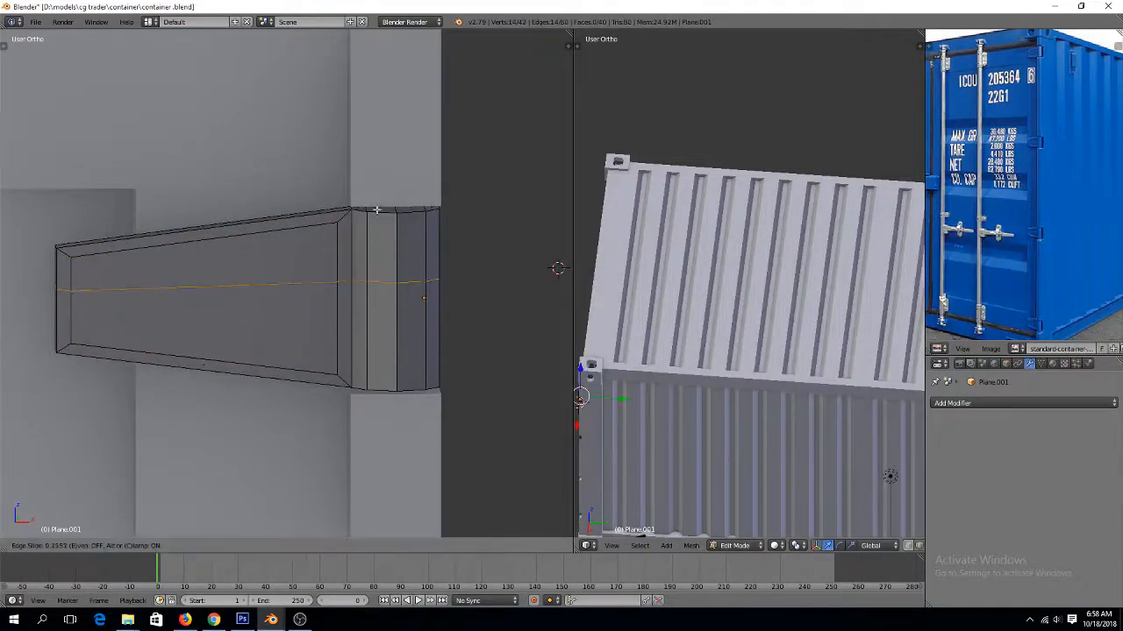
right_click(378, 201)
key(ctrl+z)
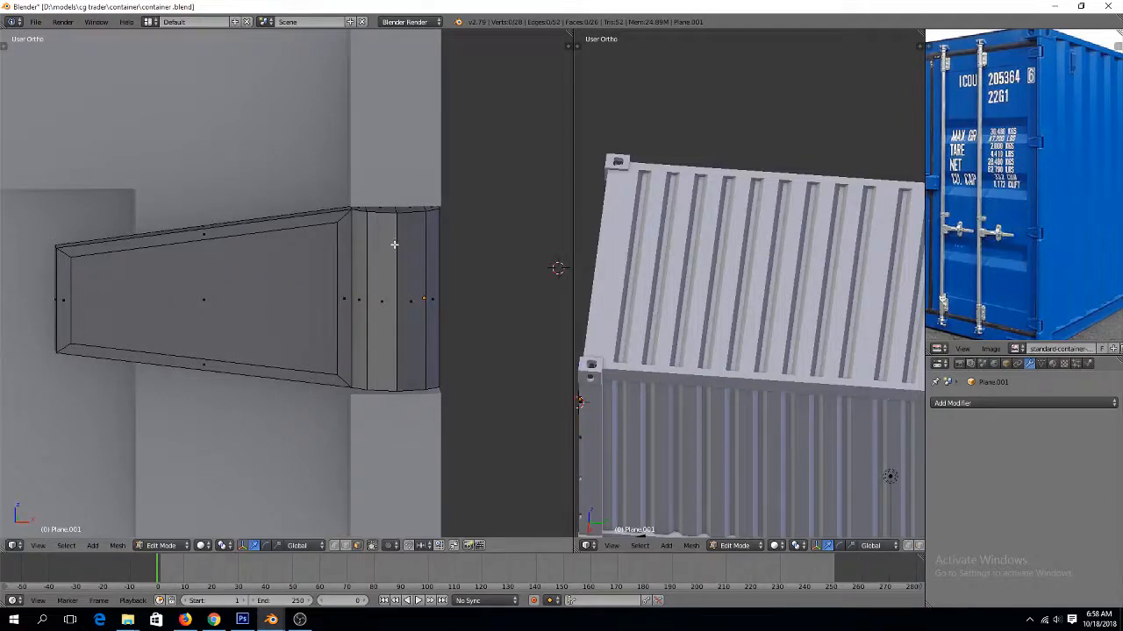
Select the upper, lower and door-end border faces around the plate's inset and inset them together slightly
right_click(296, 227)
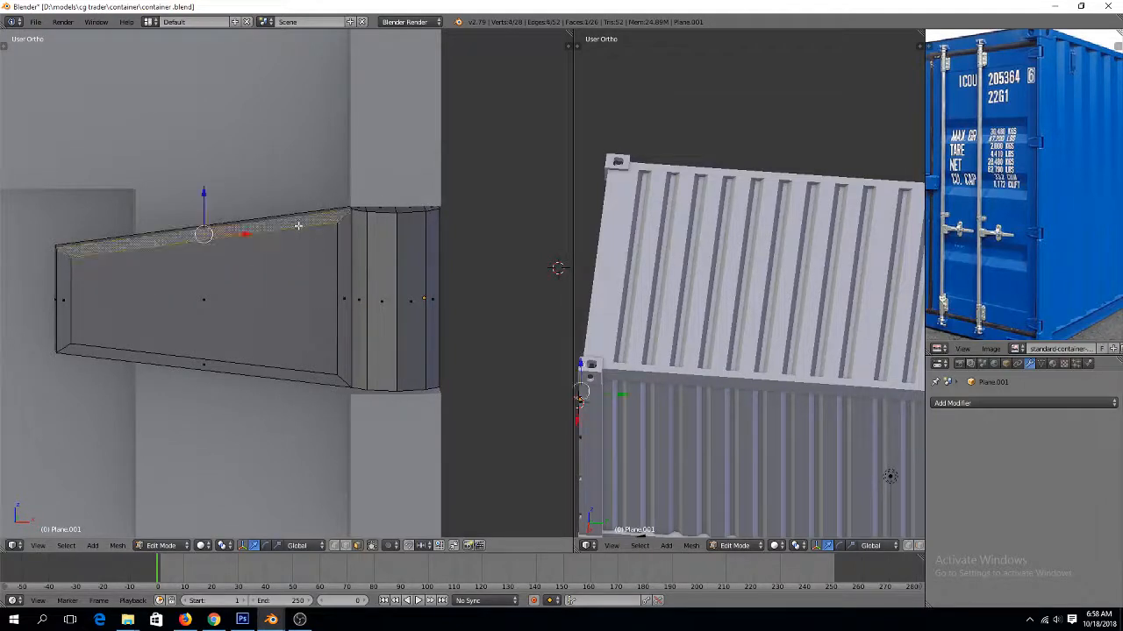
alt+shift+right_click(219, 368)
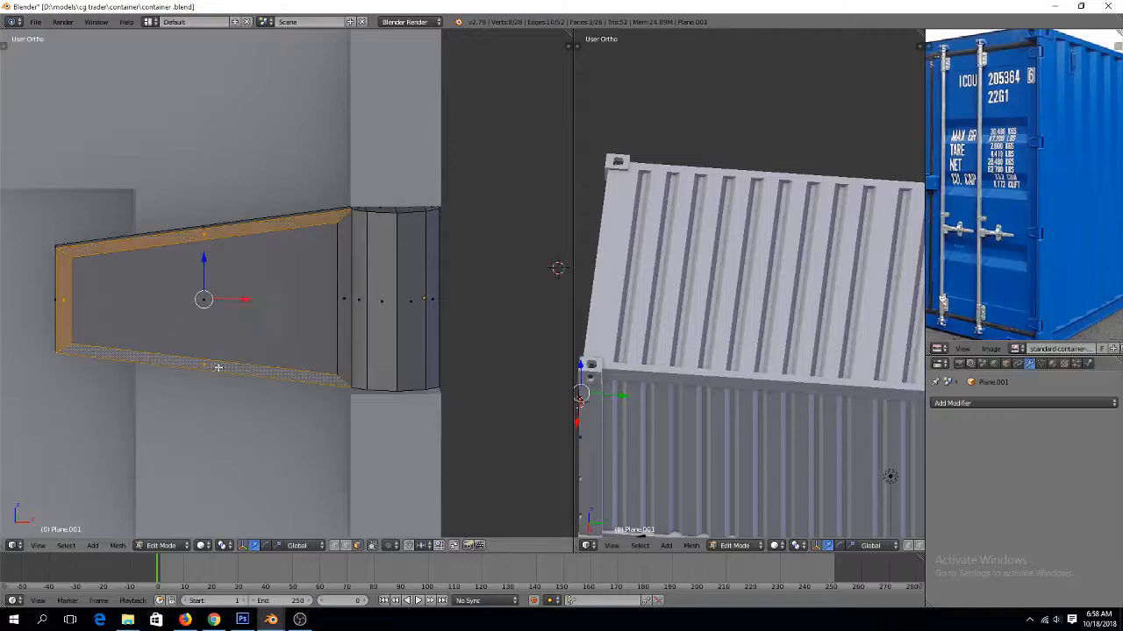
middle_drag(247, 266, 200, 276)
scroll(282, 219, up, 2)
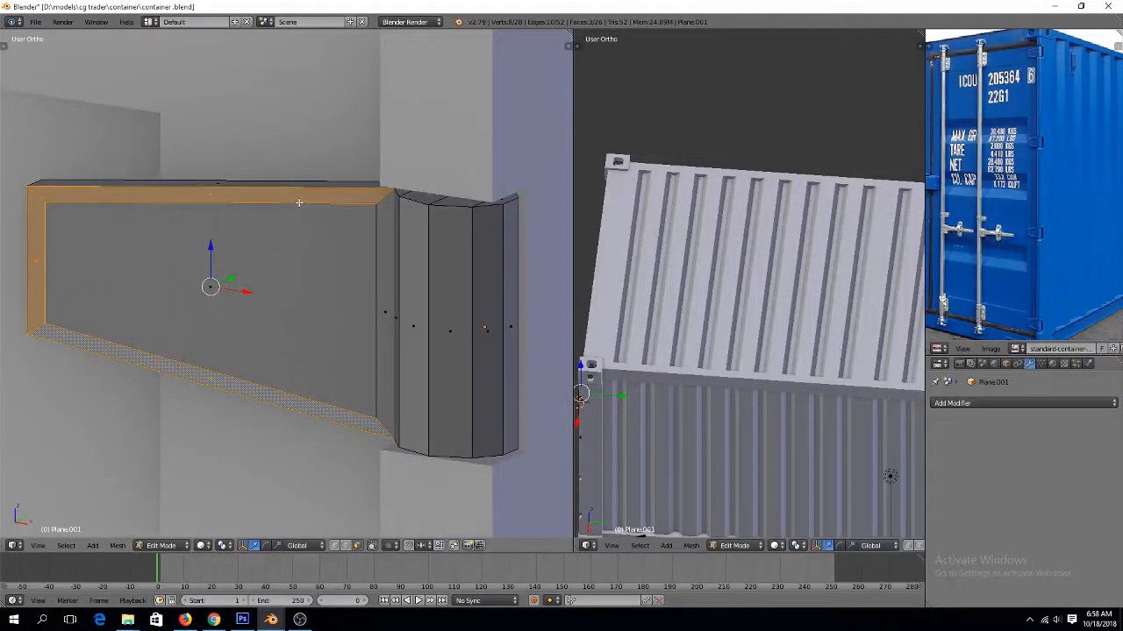
key(y)
key(ctrl+z)
key(i)
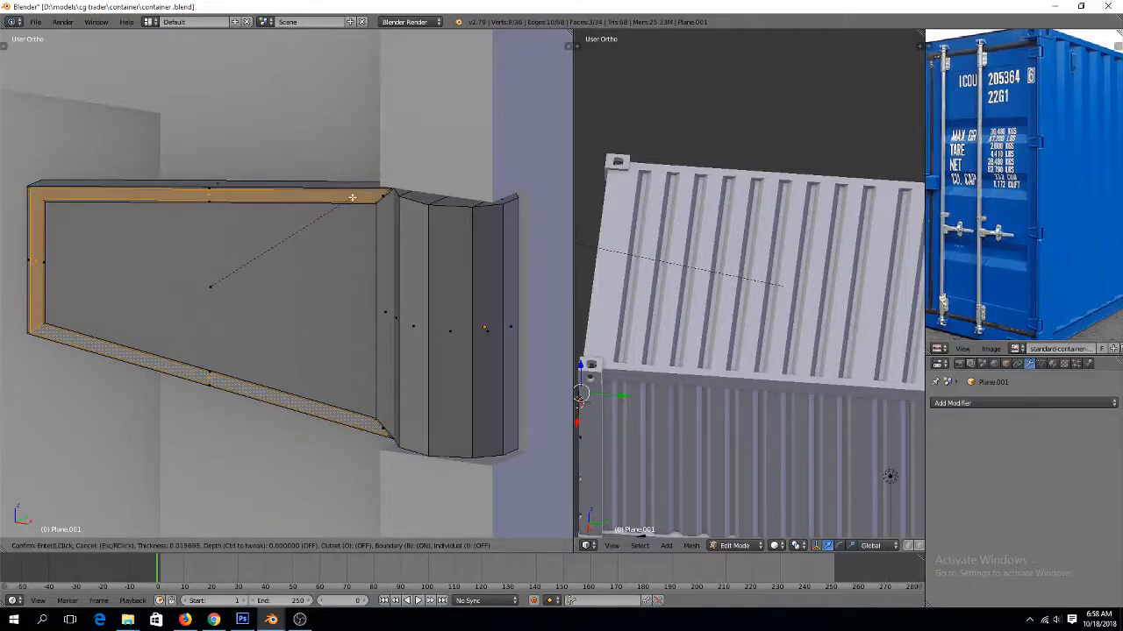
click(351, 197)
middle_drag(351, 197, 333, 210)
scroll(330, 212, up, 2)
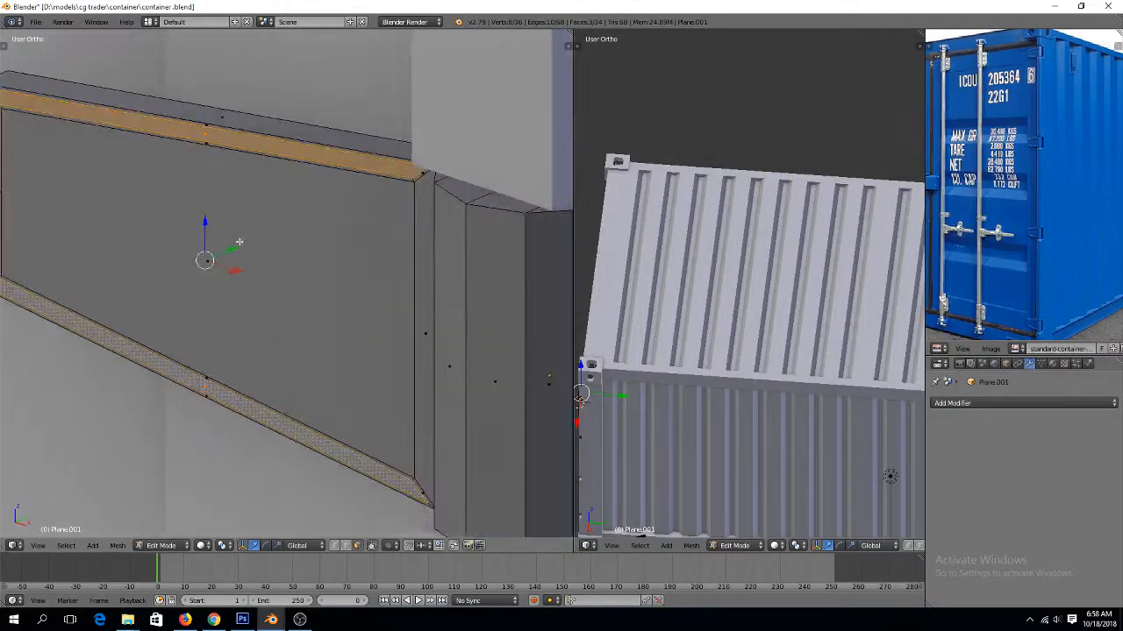
Return the hinge to Object Mode and save the scene over the existing container .blend file
key(Tab)
scroll(233, 247, down, 5)
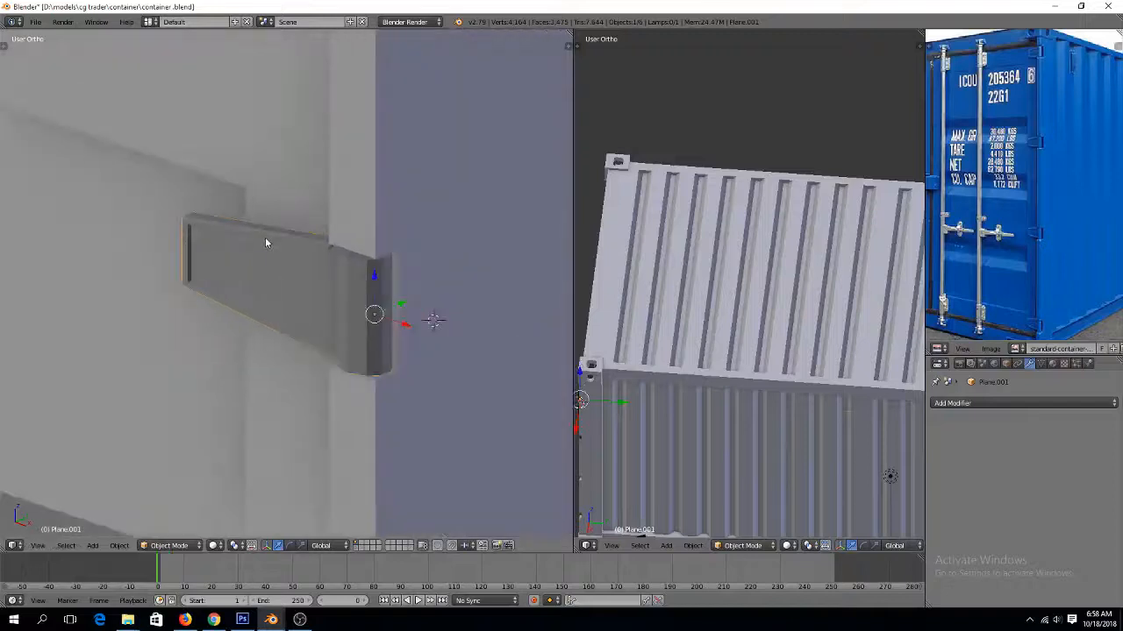
mouse_move(267, 243)
middle_down()
mouse_move(333, 236)
mouse_move(339, 246)
mouse_move(361, 234)
middle_up()
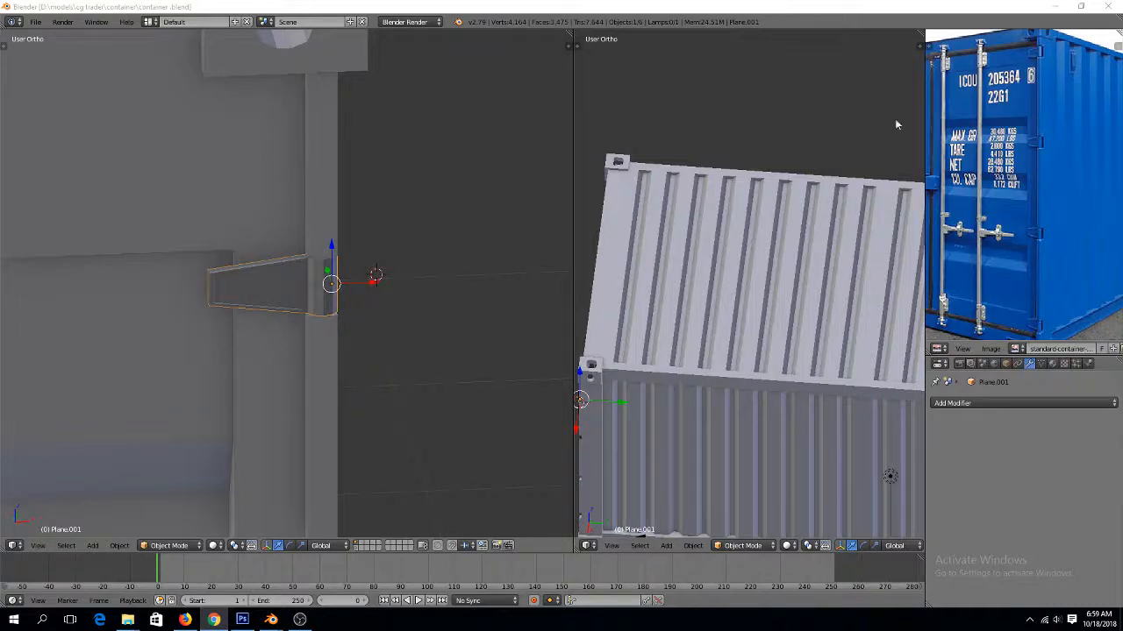
click(285, 246)
key(ctrl+s)
click(286, 248)
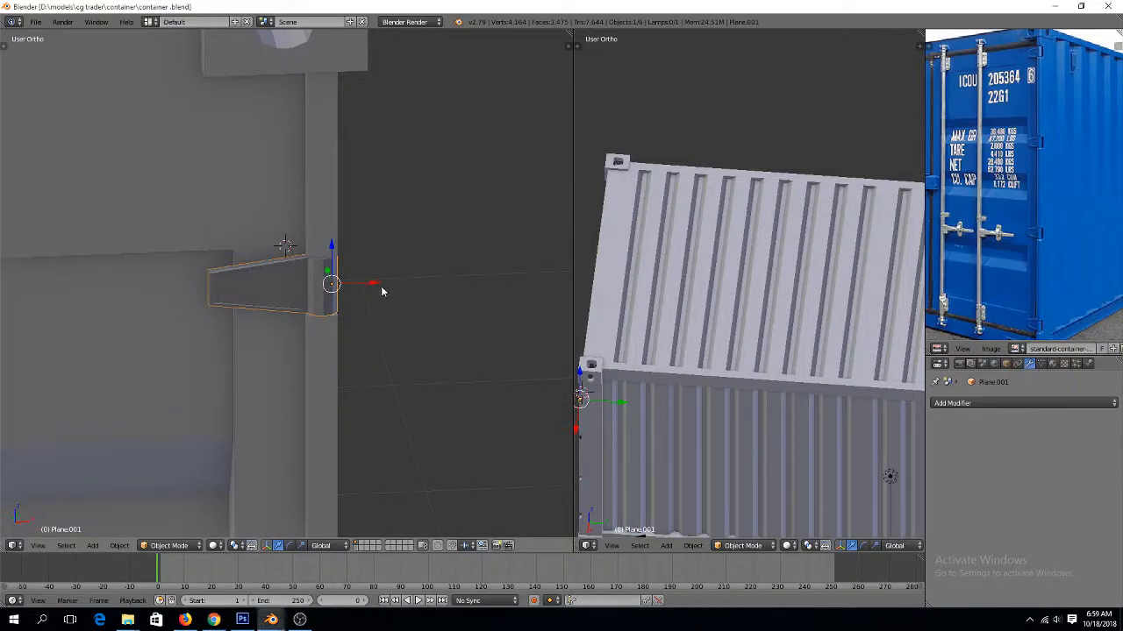
scroll(381, 291, up, 3)
key(Tab)
key(Tab)
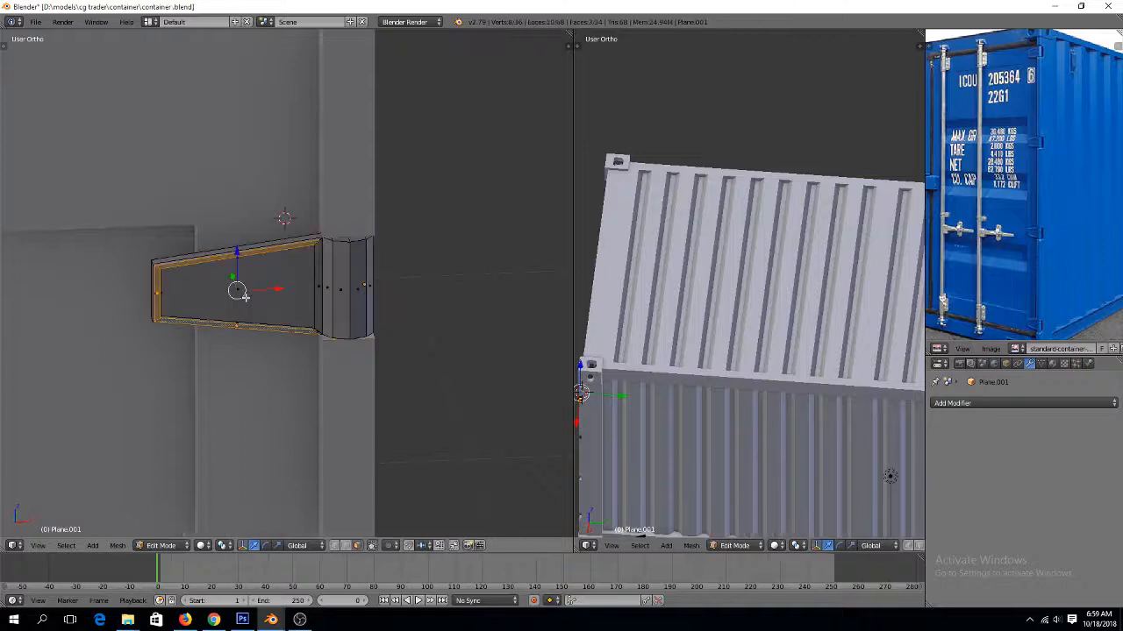
scroll(272, 300, down, 5)
key(KP_1)
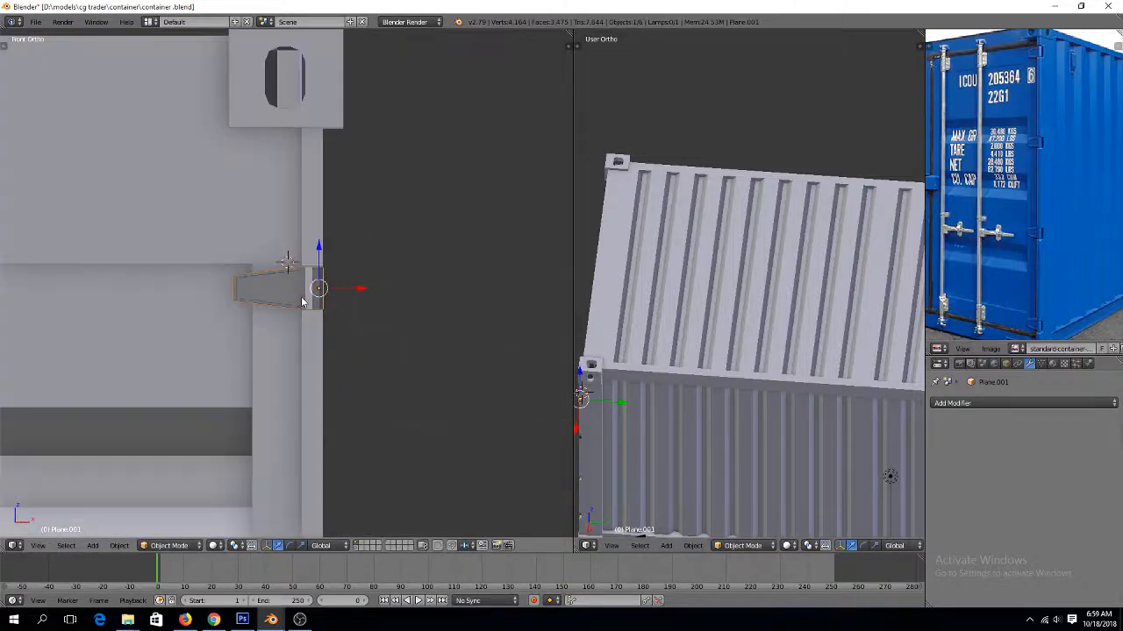
key(ctrl+s)
click(304, 299)
In Edit Mode, select the whole hinge mesh and duplicate it straight down along Z on the door's outer edge
shift+scroll(304, 298, down, 4)
shift+scroll(304, 304, down, 3)
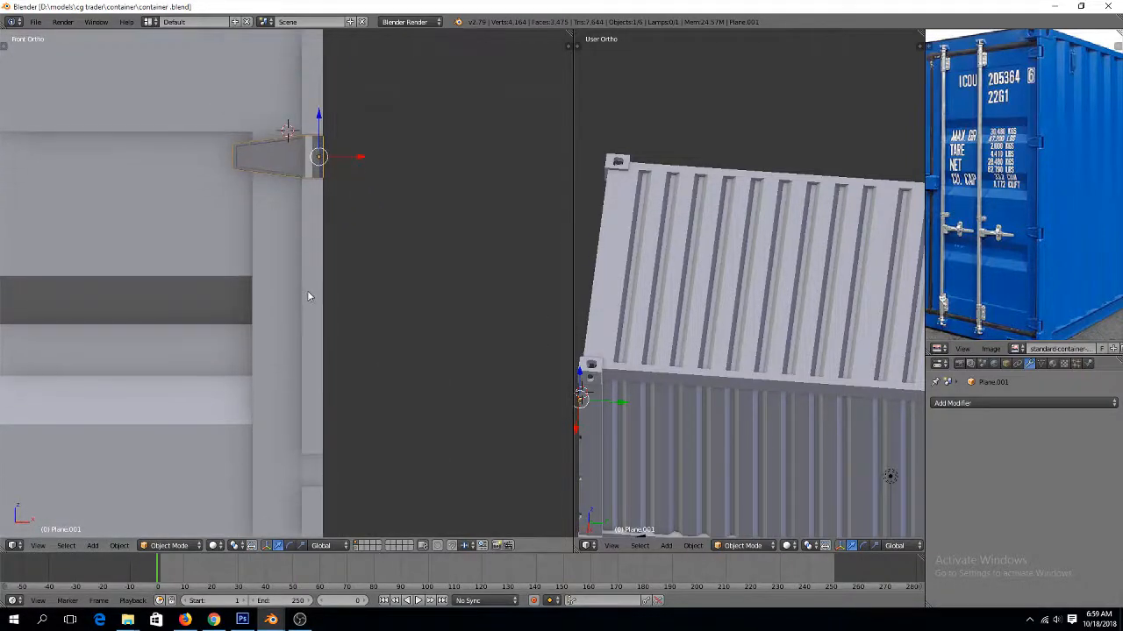
key(Tab)
key(a)
scroll(309, 291, down, 4)
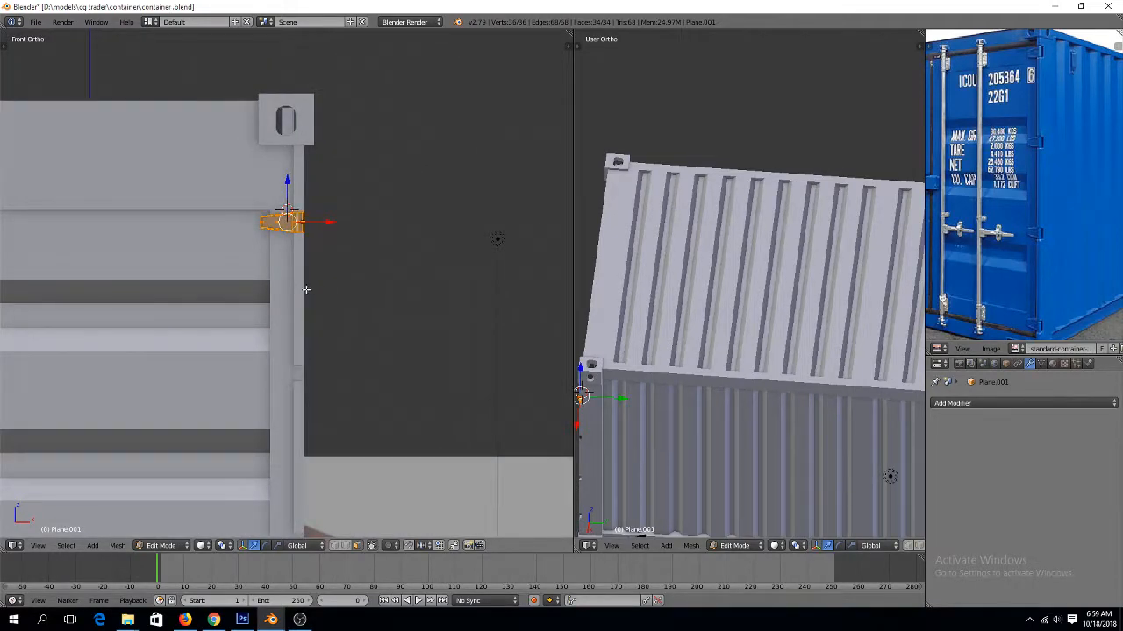
key(shift+d)
key(z)
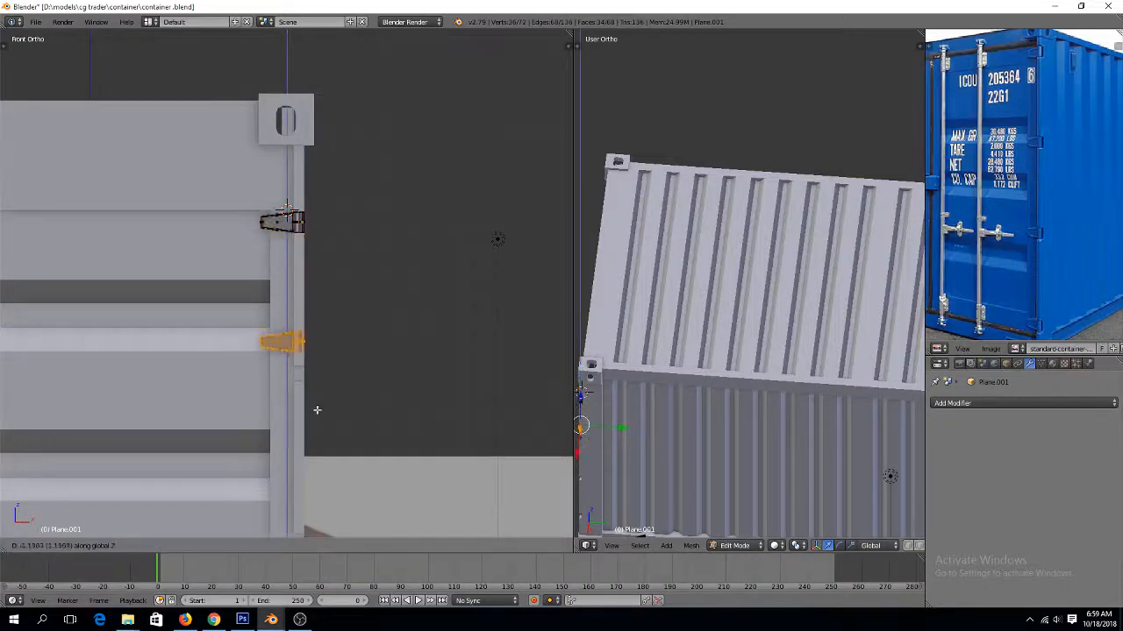
click(329, 442)
Duplicate the hinge twice more down along Z, spacing the copies about evenly to the door's lower end
shift+scroll(327, 394, down, 3)
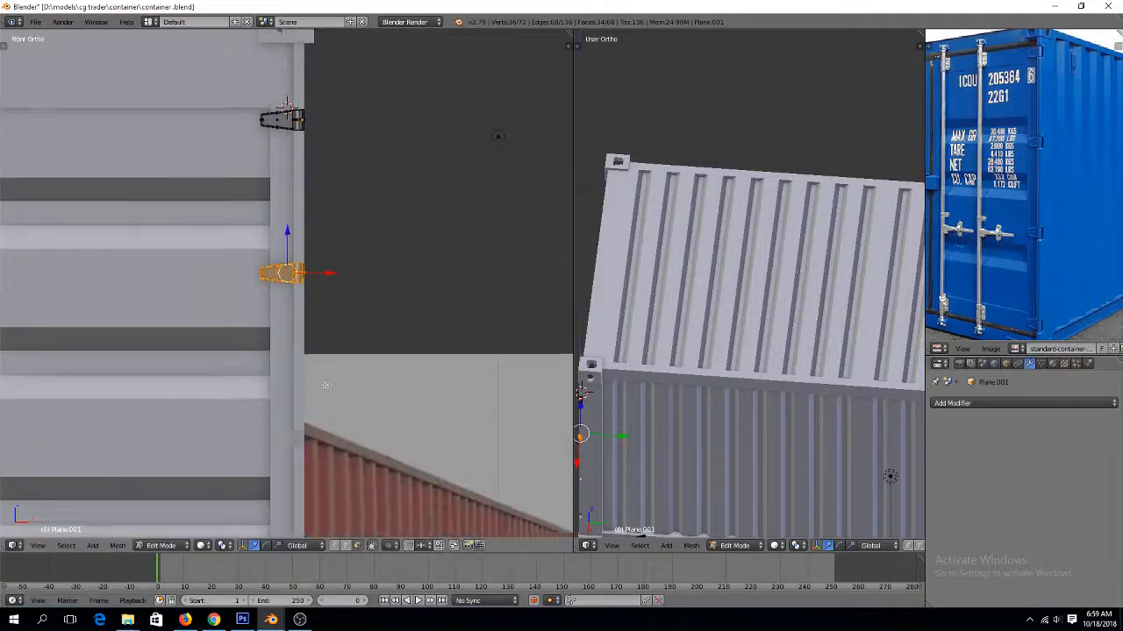
key(shift+d)
key(z)
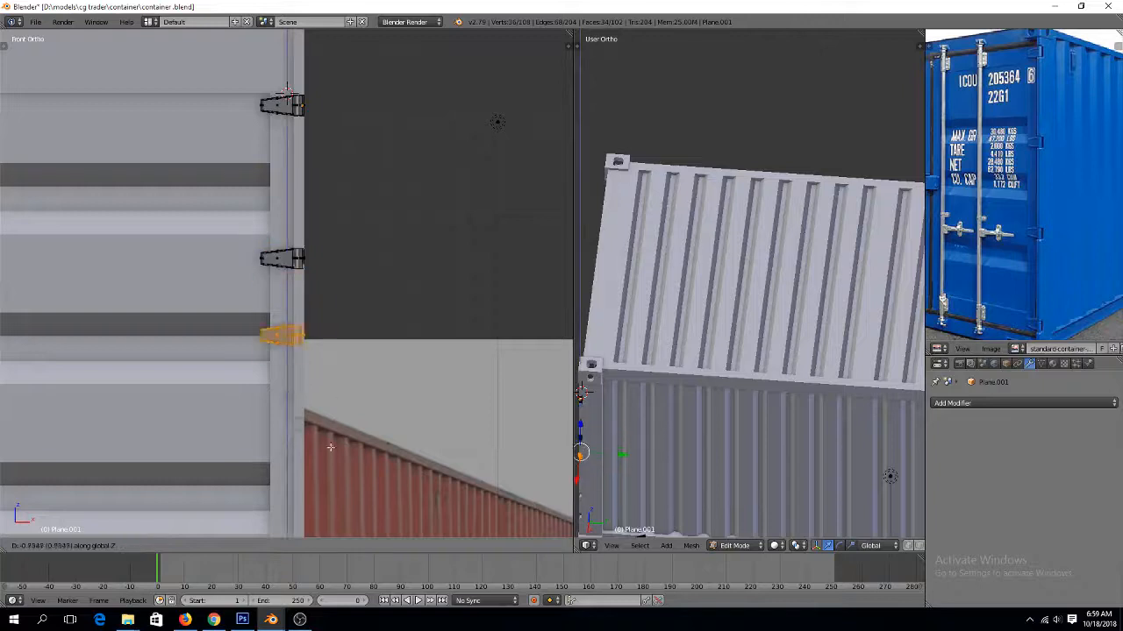
click(345, 526)
shift+scroll(338, 395, down, 3)
key(shift+d)
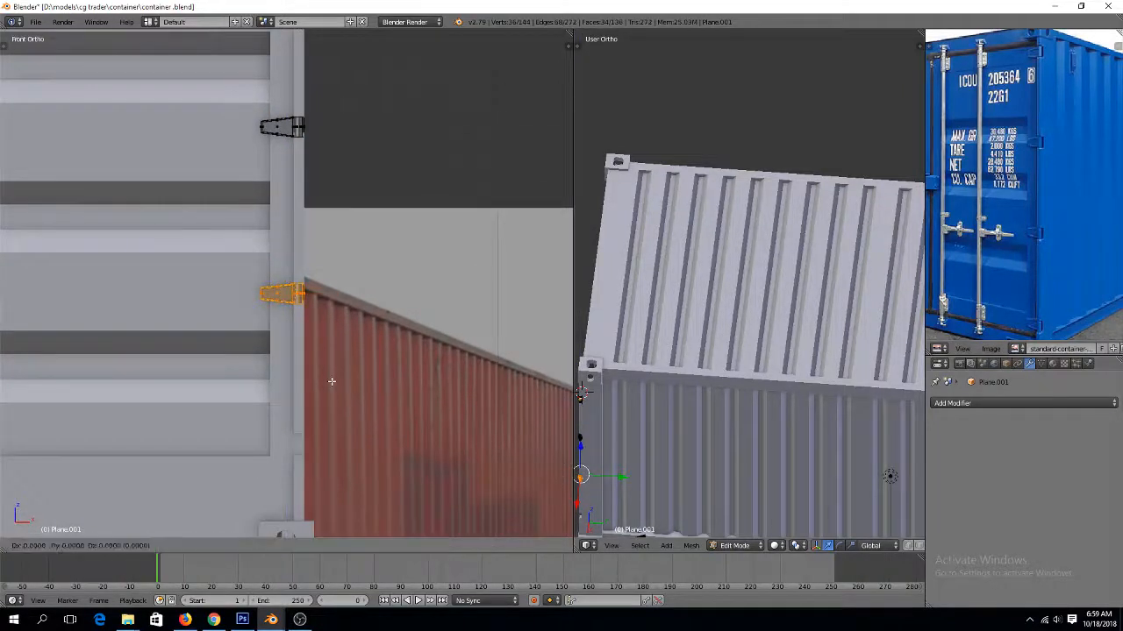
key(z)
click(347, 444)
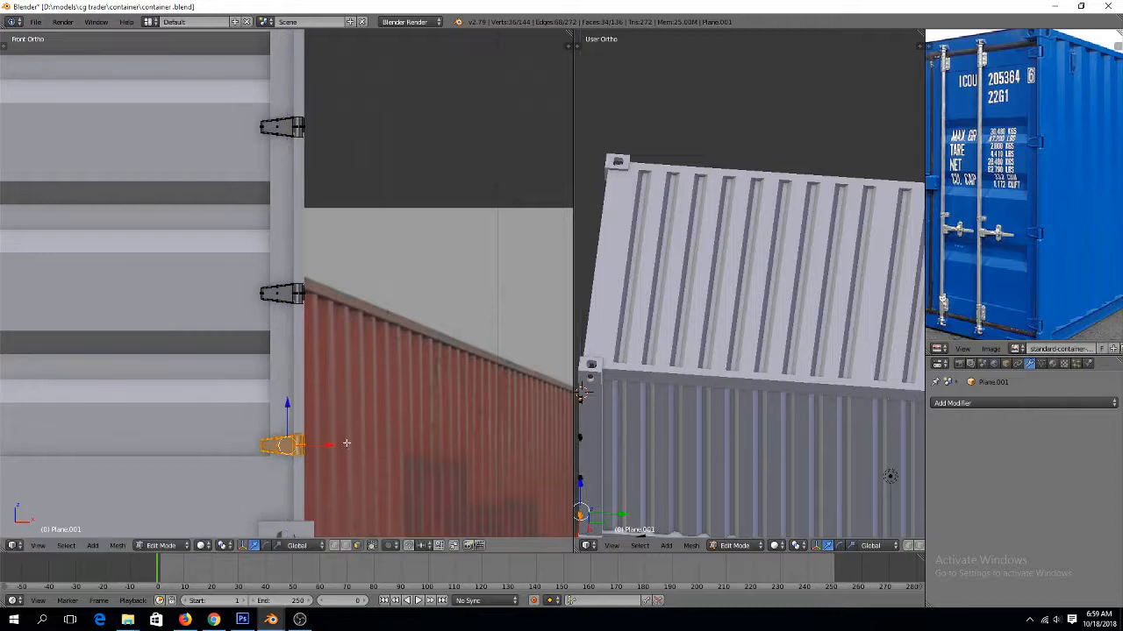
In Object Mode, join the hinges into the door panel object, deselect everything and save over the container .blend file
key(Tab)
middle_drag(342, 356, 303, 369)
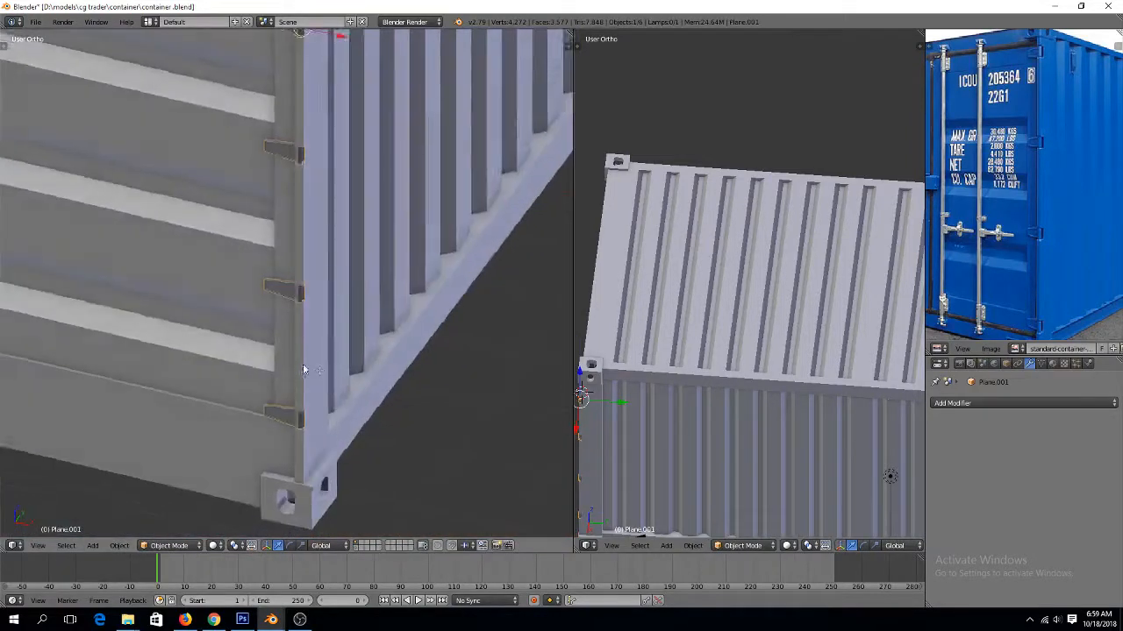
key(Tab)
key(a)
key(a)
key(Tab)
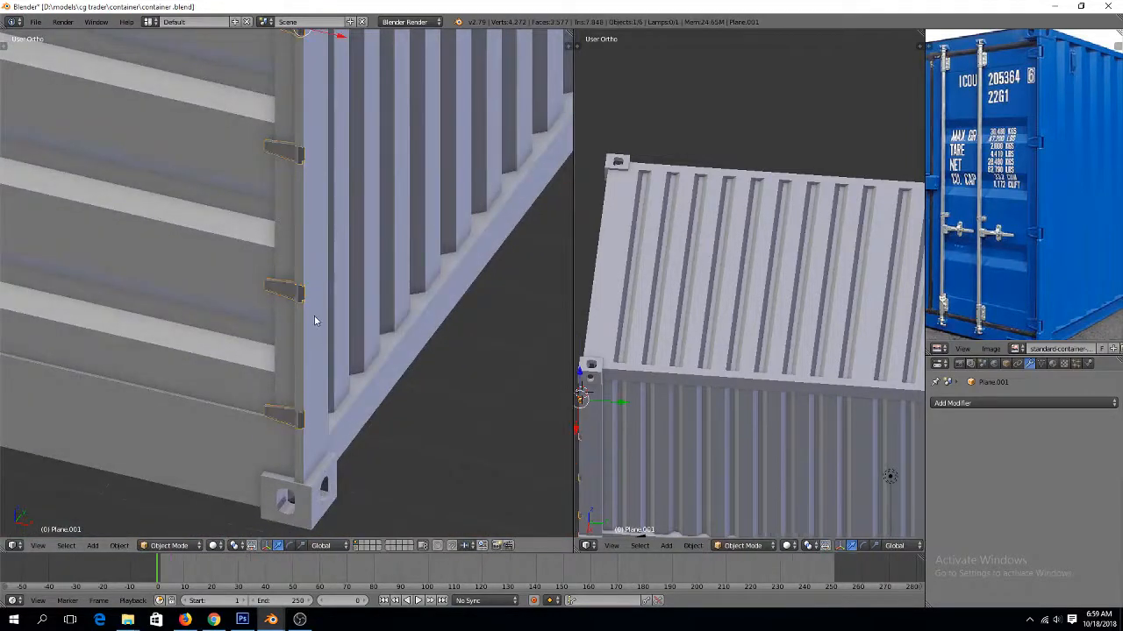
shift+right_click(263, 261)
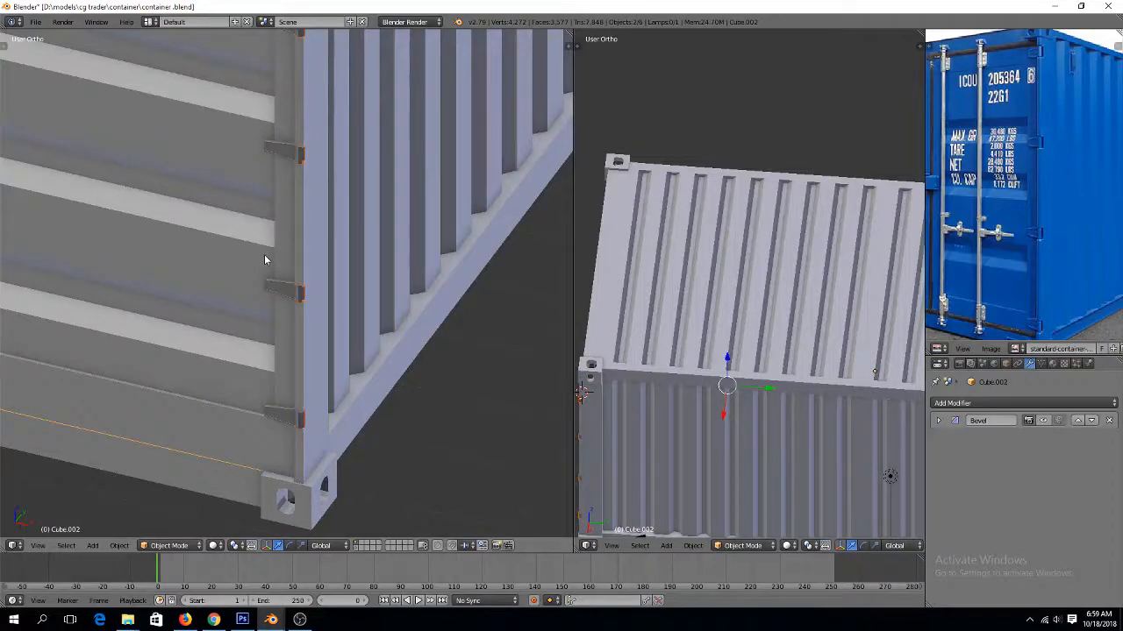
key(ctrl+j)
key(a)
scroll(286, 266, down, 3)
key(ctrl+s)
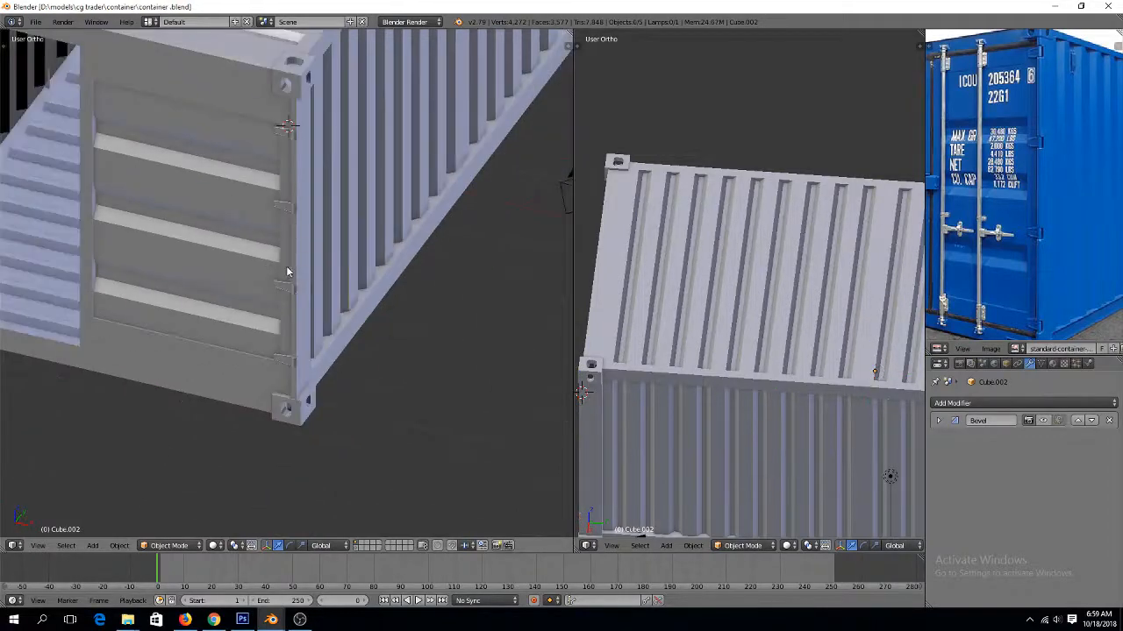
middle_drag(285, 270, 295, 249)
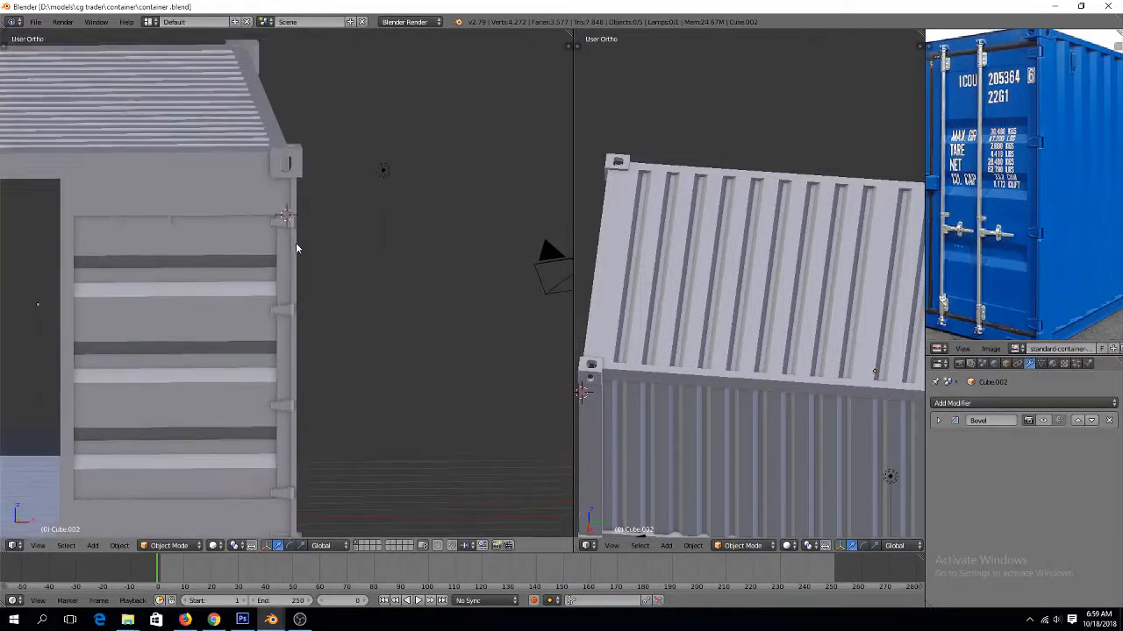
key(KP_1)
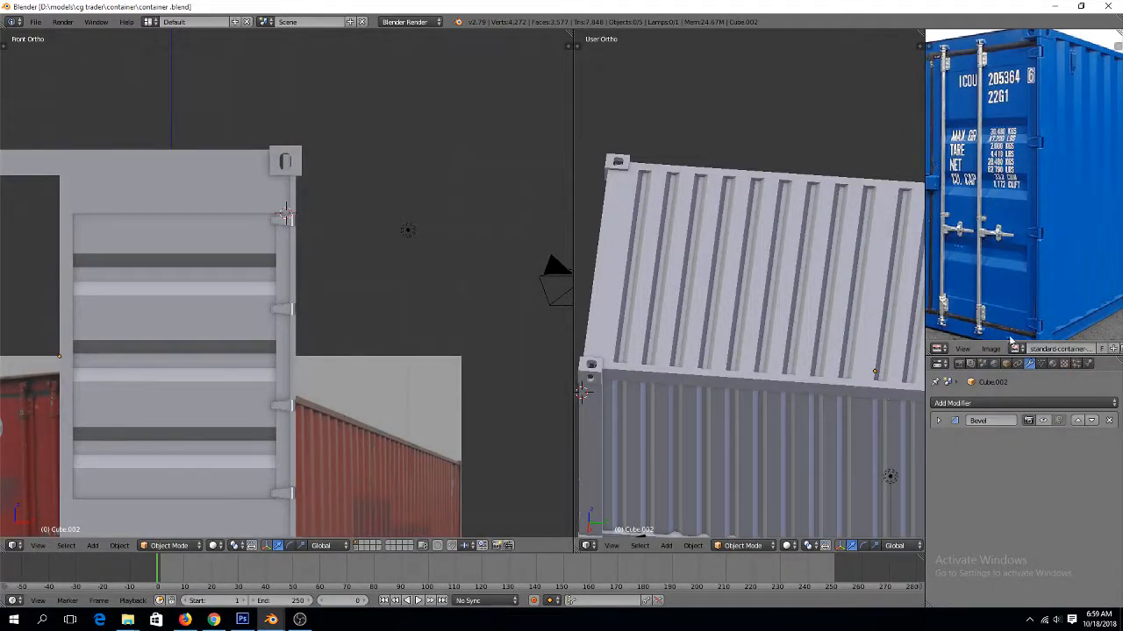
key(Tab)
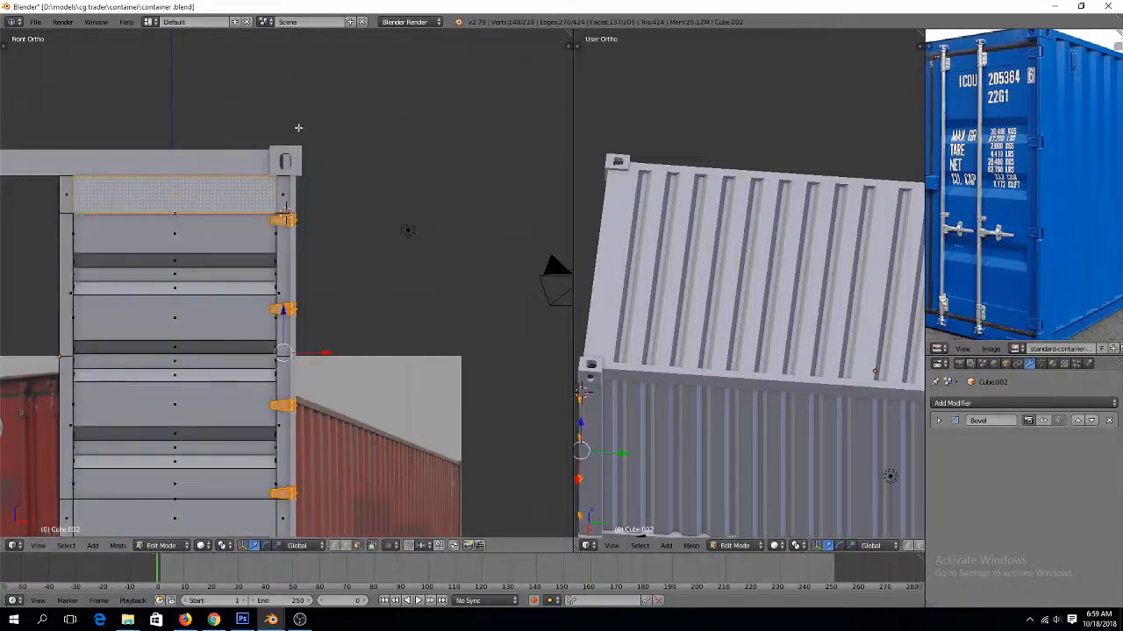
key(ctrl+Tab)
click(203, 184)
key(Tab)
click(389, 138)
key(a)
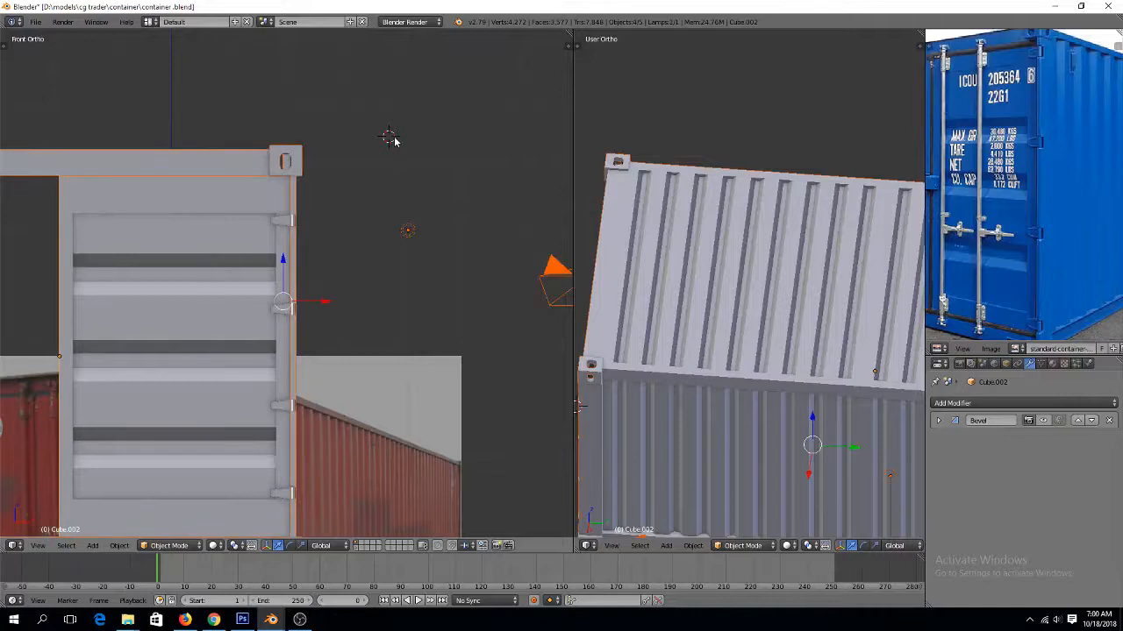
click(336, 180)
key(a)
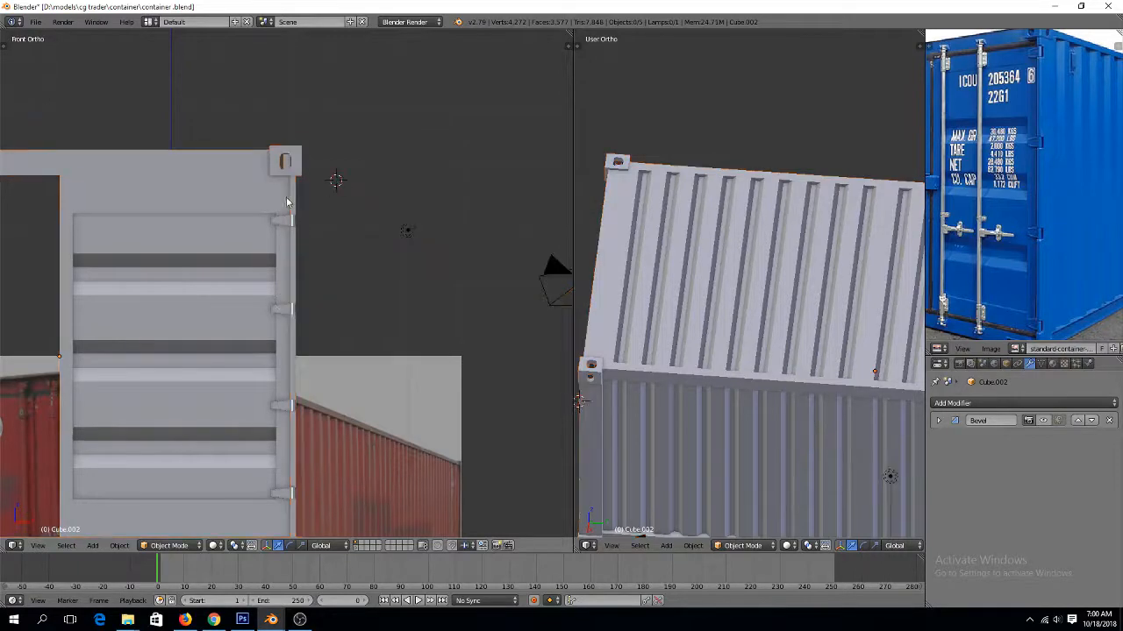
Save the file, and in wireframe with vertex selection lower the door's top row of vertices slightly along Z
key(ctrl+s)
click(244, 198)
right_click(244, 199)
key(Tab)
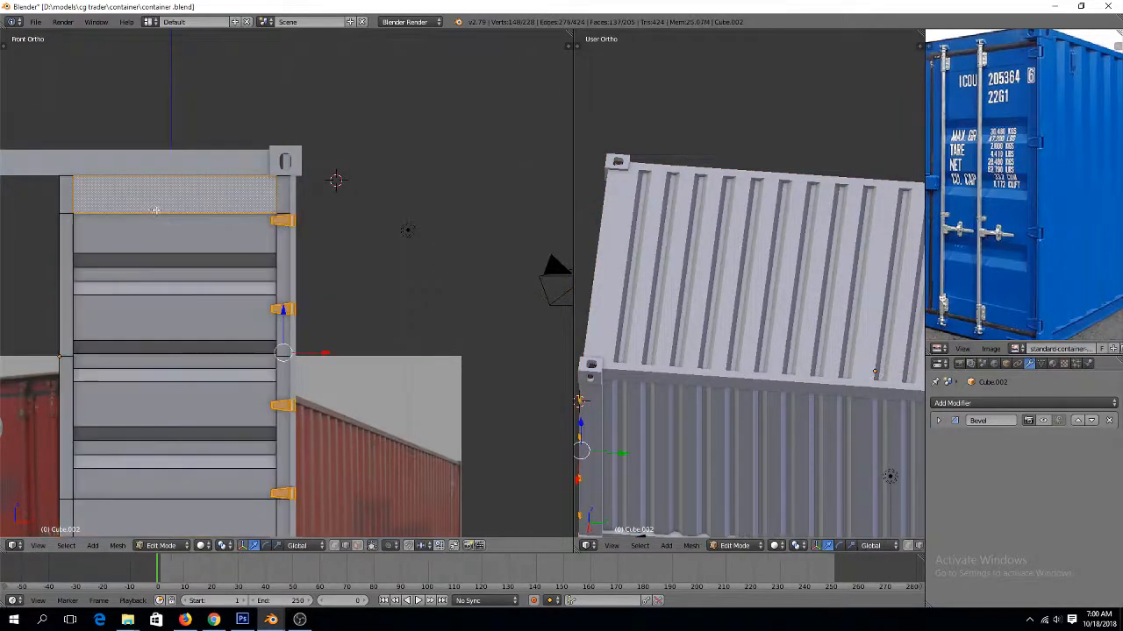
key(ctrl+Tab)
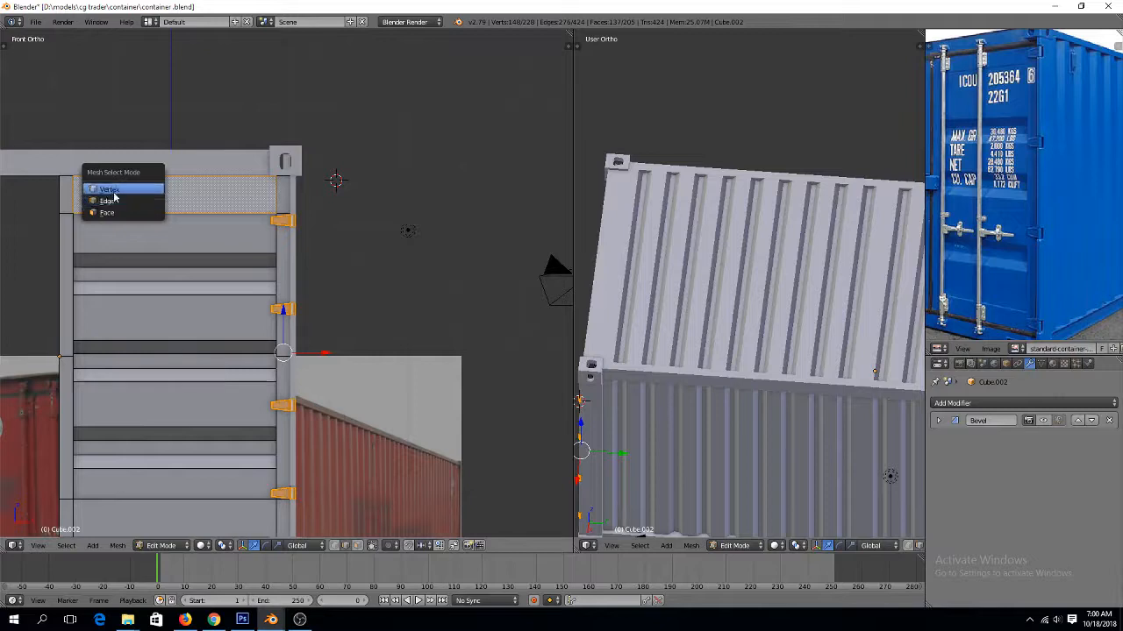
click(123, 190)
key(z)
key(a)
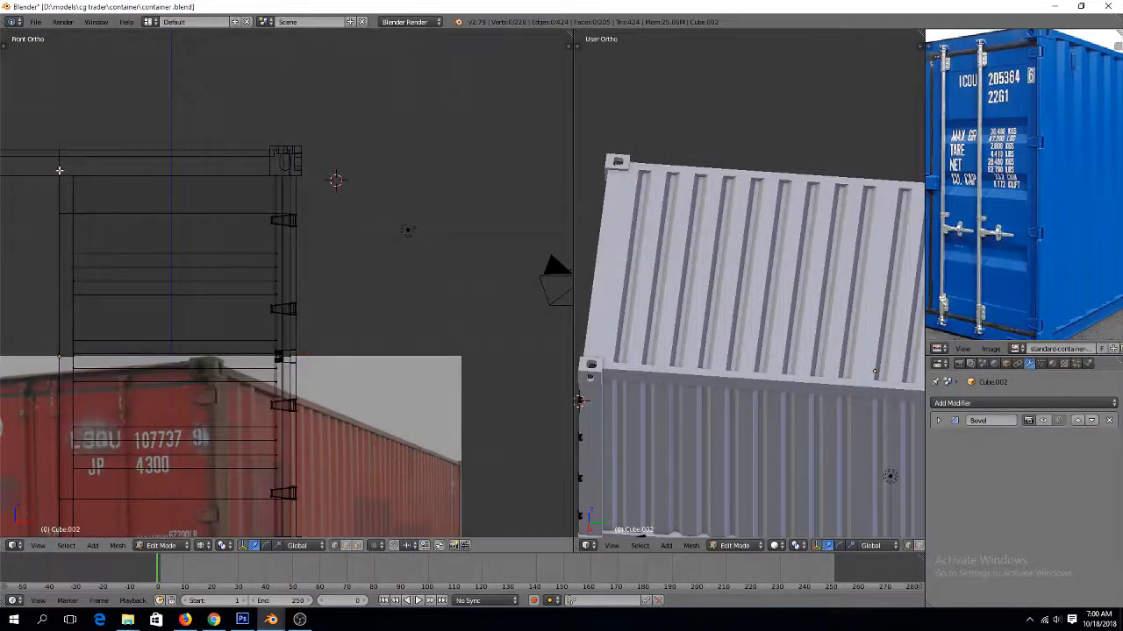
key(b)
drag(37, 146, 346, 185)
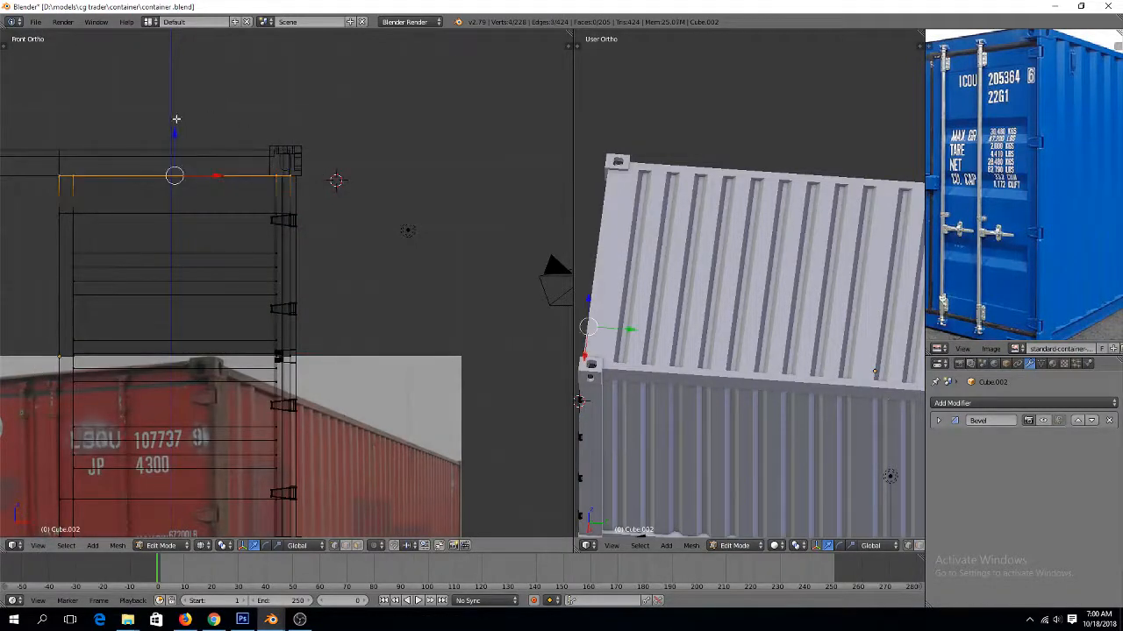
drag(174, 136, 177, 138)
shift+scroll(182, 173, down, 6)
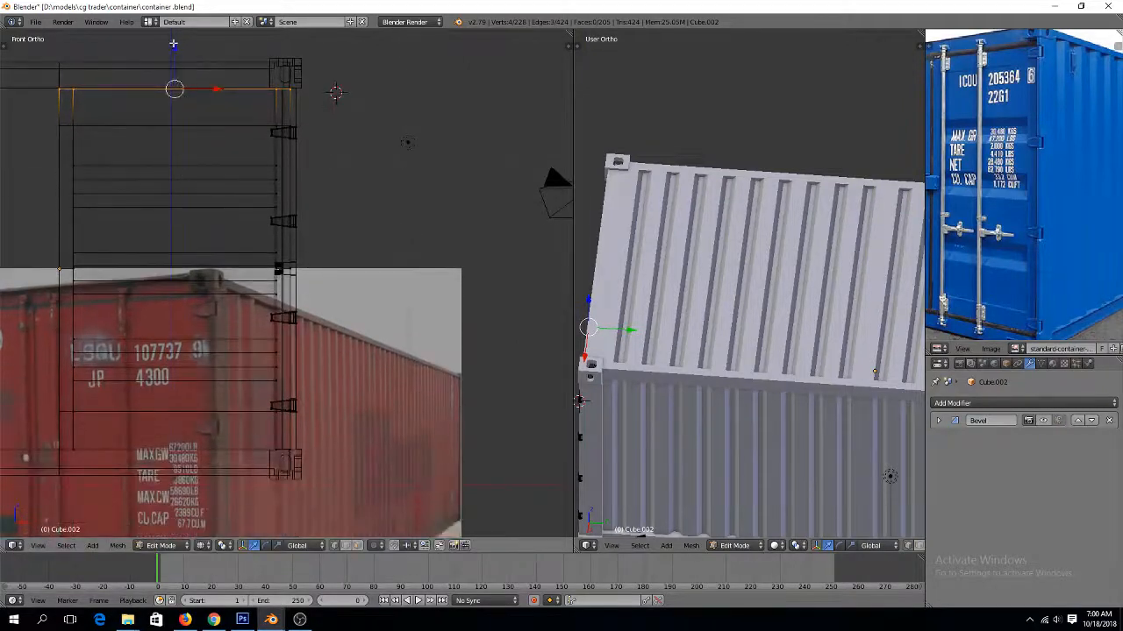
Box-select the door's bottom row of vertices and raise it slightly along Z
key(a)
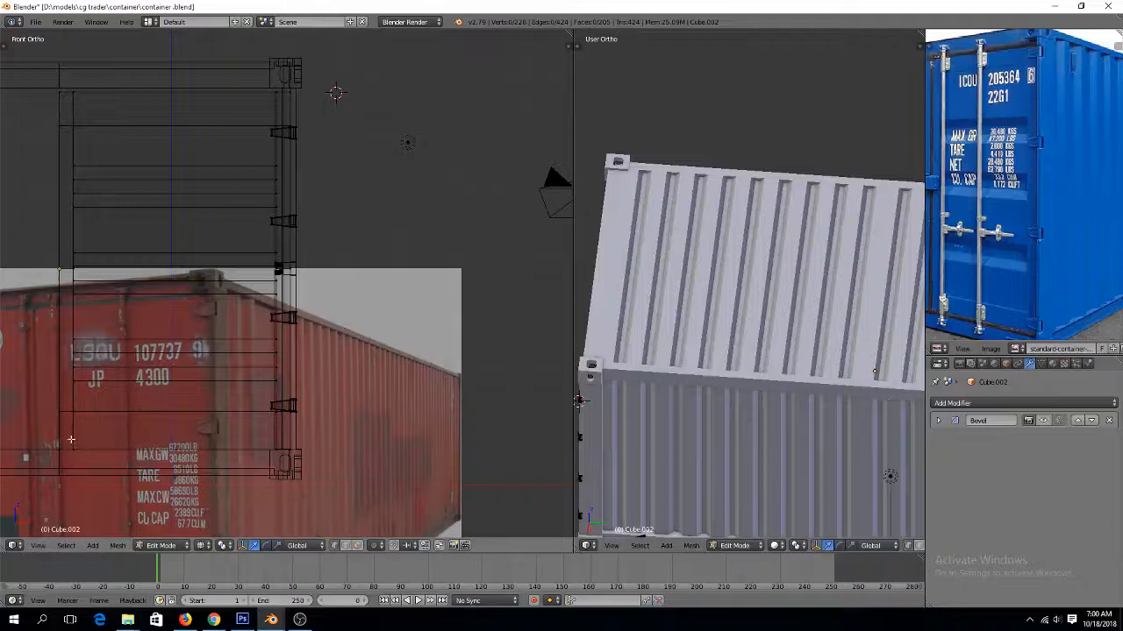
key(b)
drag(45, 436, 301, 465)
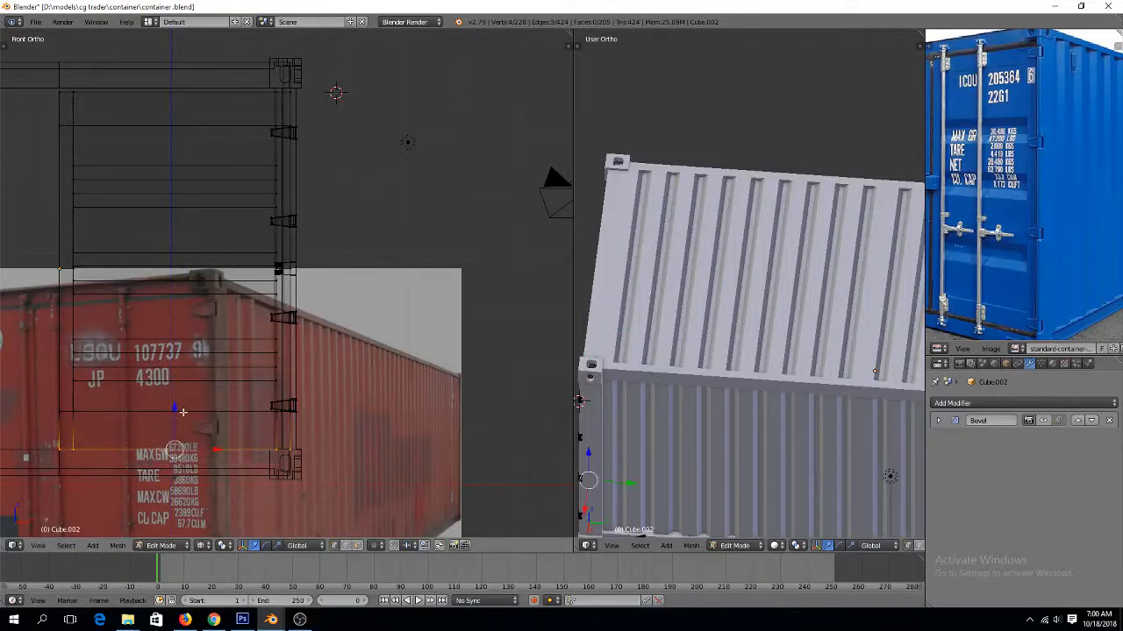
drag(178, 412, 180, 408)
key(a)
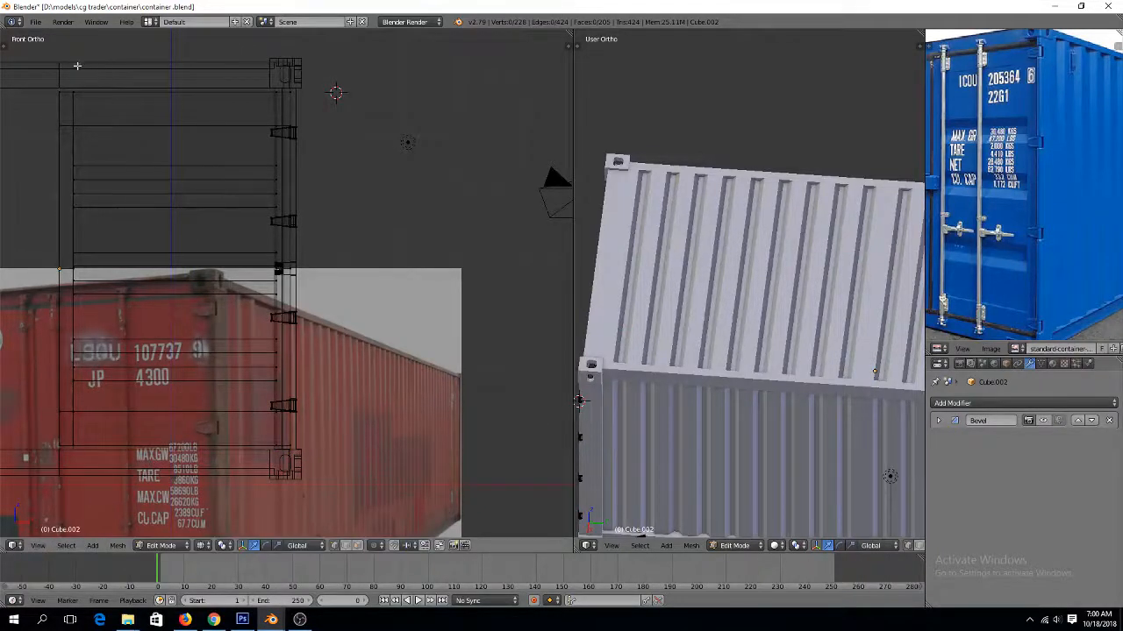
Shift the vertices of the door's free side edge slightly toward the hinges along X and save over the container .blend file
key(b)
drag(47, 75, 59, 475)
drag(90, 265, 95, 264)
key(Tab)
key(ctrl+s)
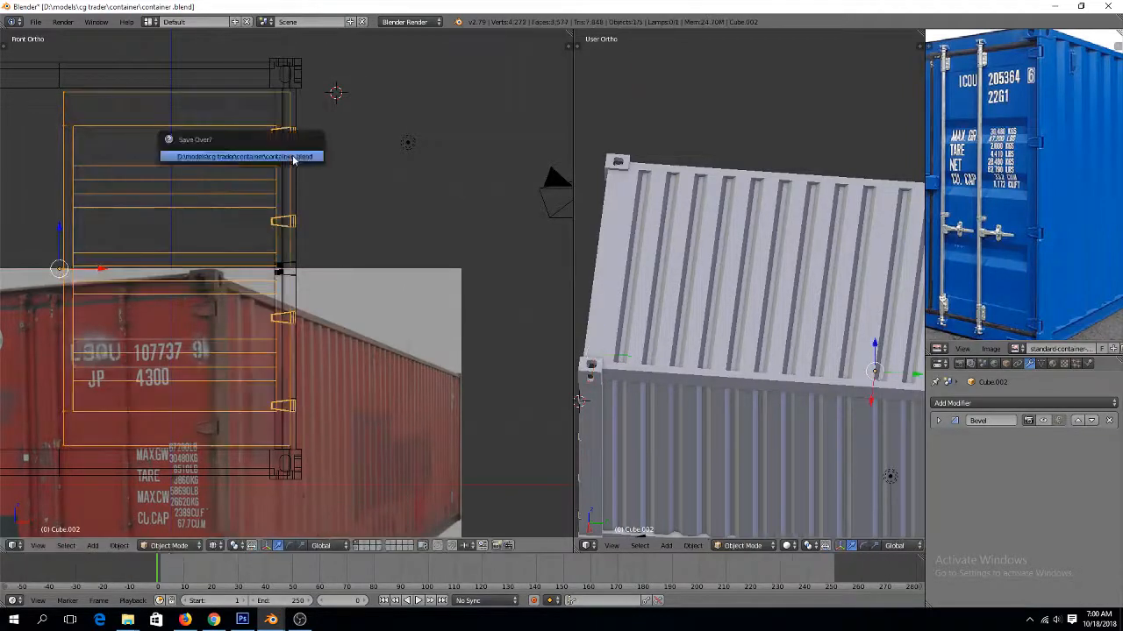
click(296, 158)
Return to solid shading and add a mesh plane in the empty space beside the container's hinged edge
key(z)
key(shift+a)
mouse_move(357, 125)
click(393, 124)
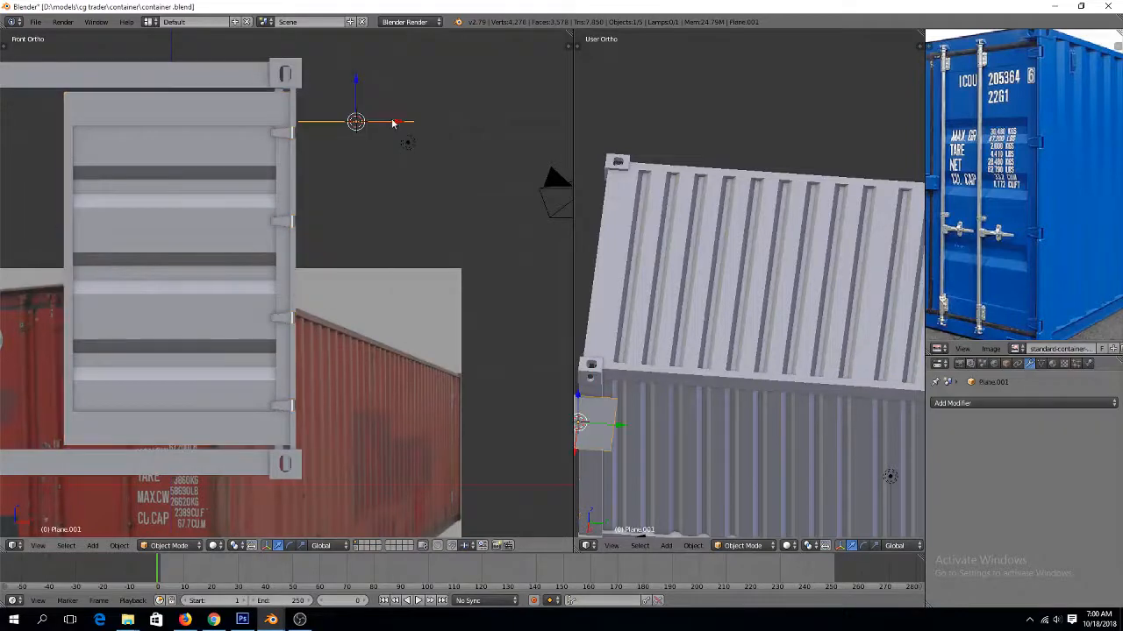
In top view, move the plane's far edge along Y toward the opposite edge, leaving a narrow horizontal strip
key(KP_7)
scroll(406, 179, up, 5)
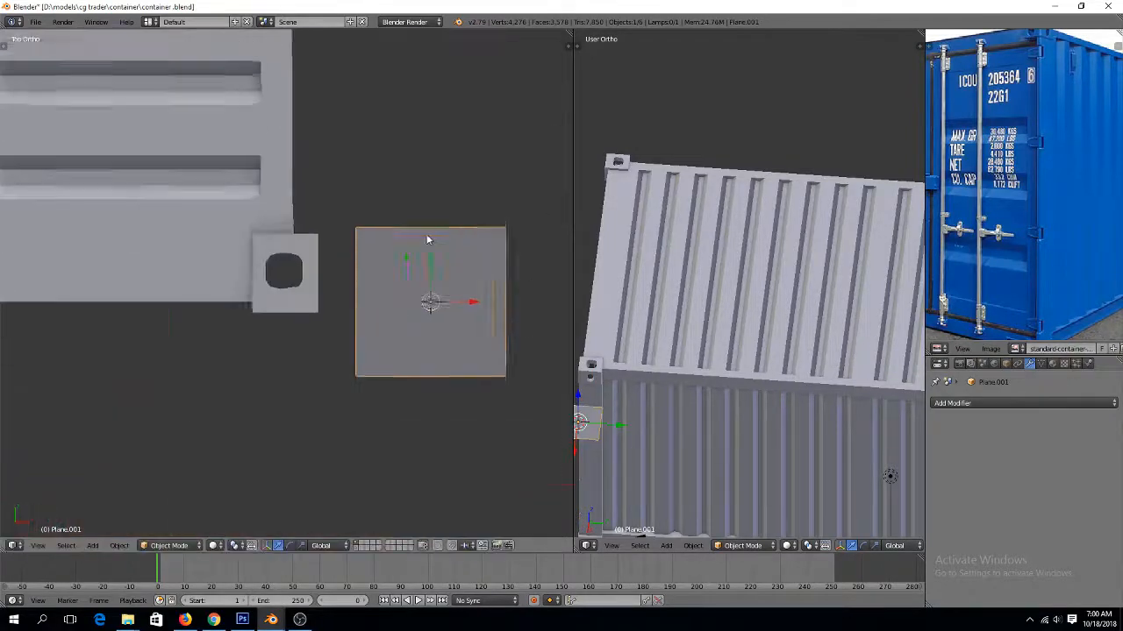
ctrl+scroll(455, 247, down, 5)
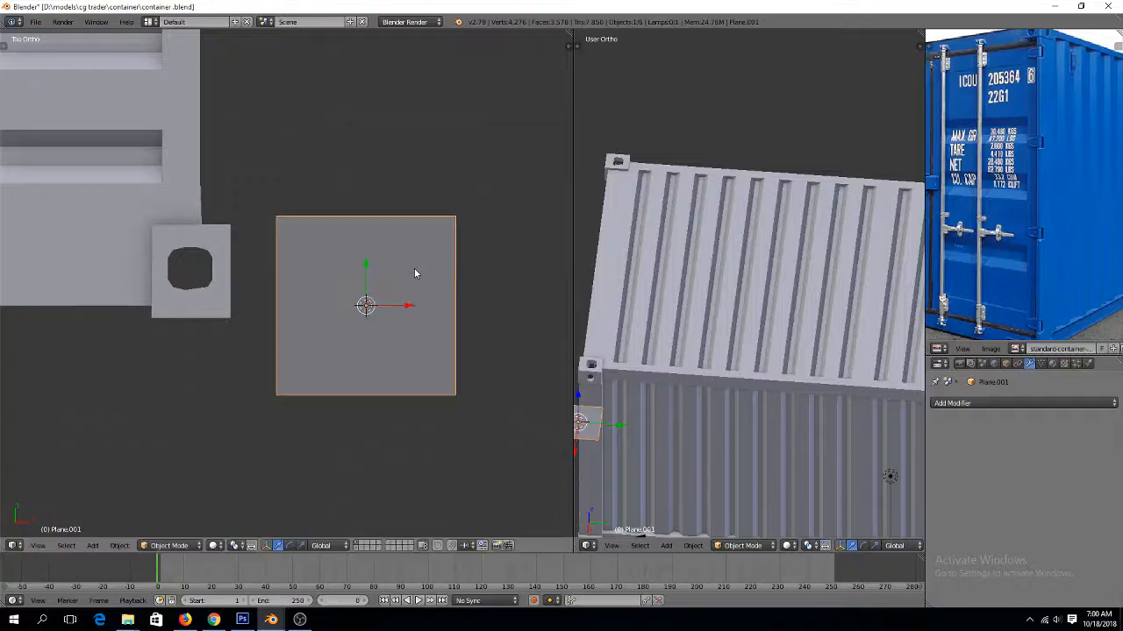
key(Tab)
right_click(394, 215)
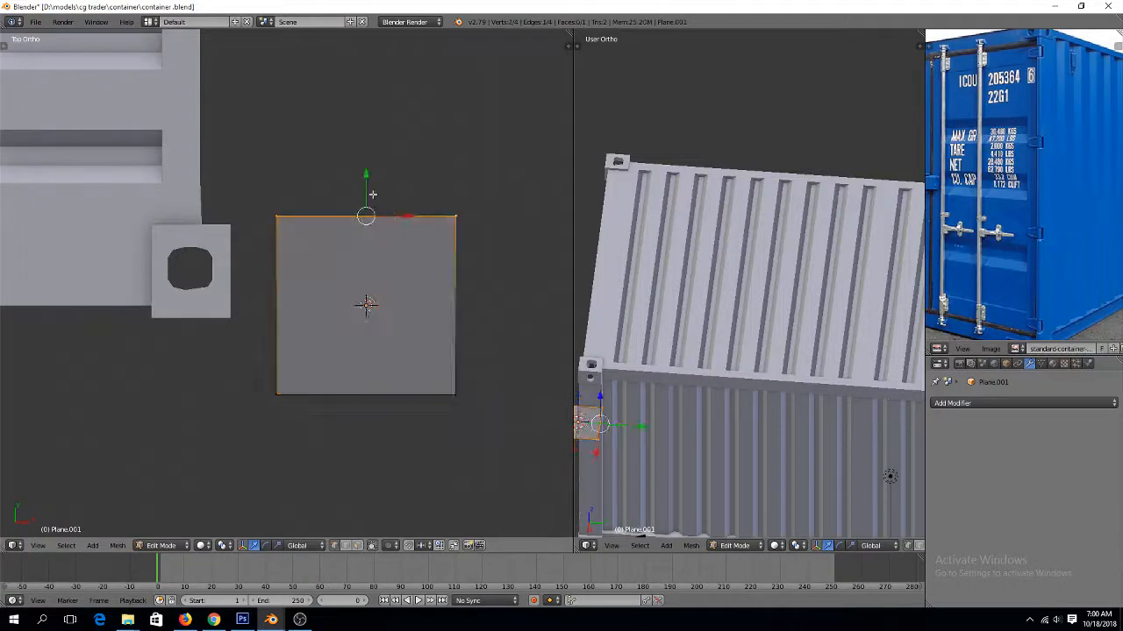
key(g)
key(y)
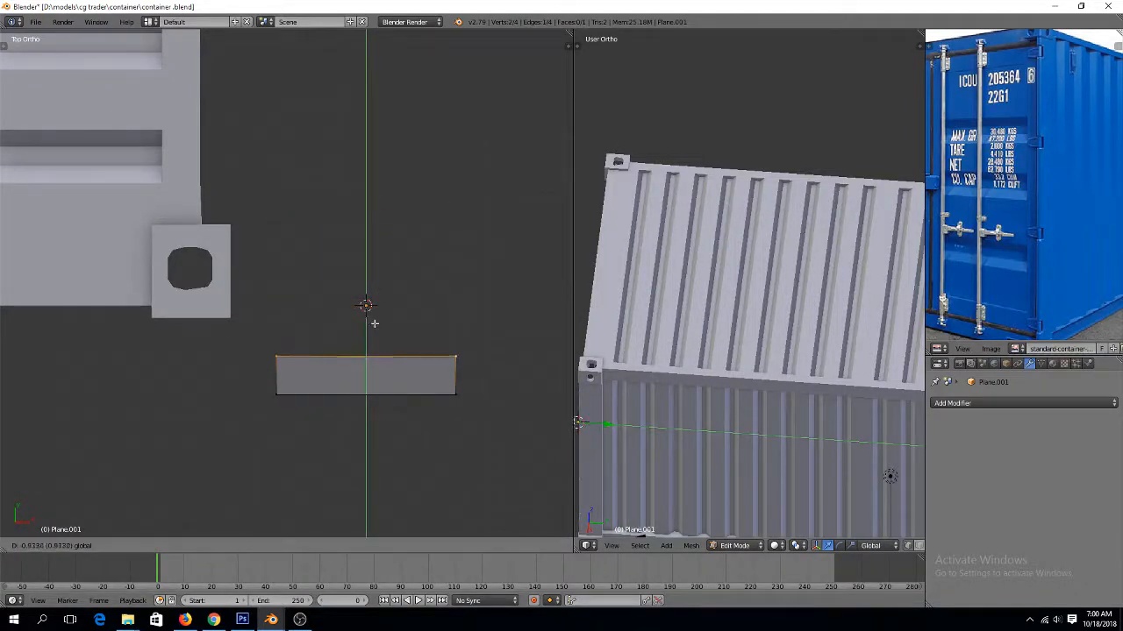
click(368, 361)
Add a centred loop cut across the strip's width and bevel it into two edges with one segment
key(ctrl+r)
click(367, 375)
right_click(367, 374)
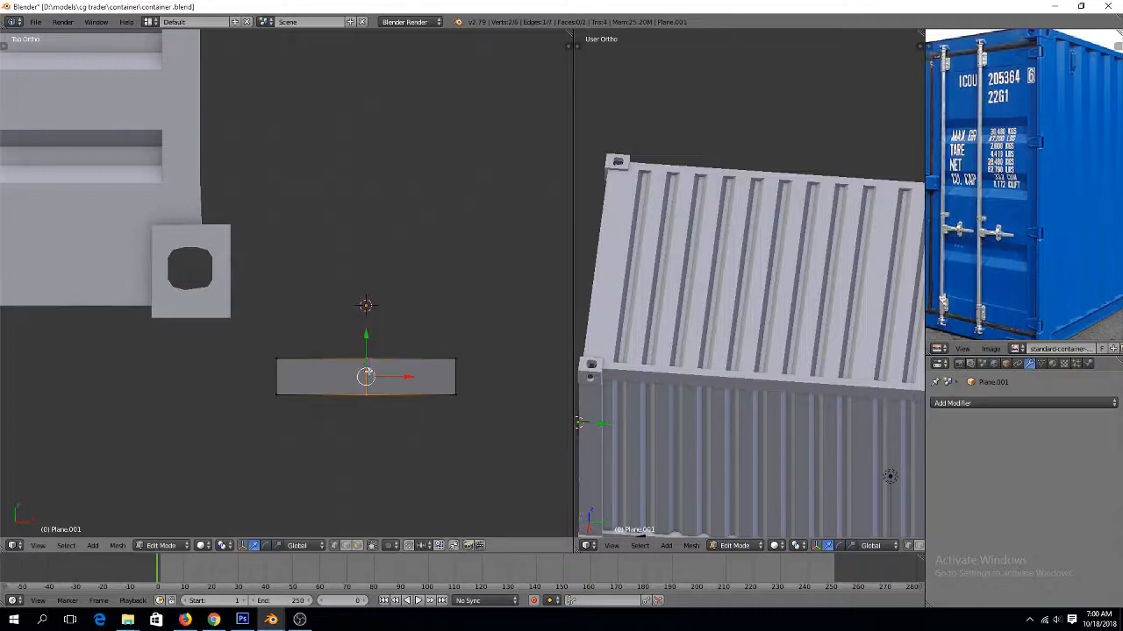
key(ctrl+b)
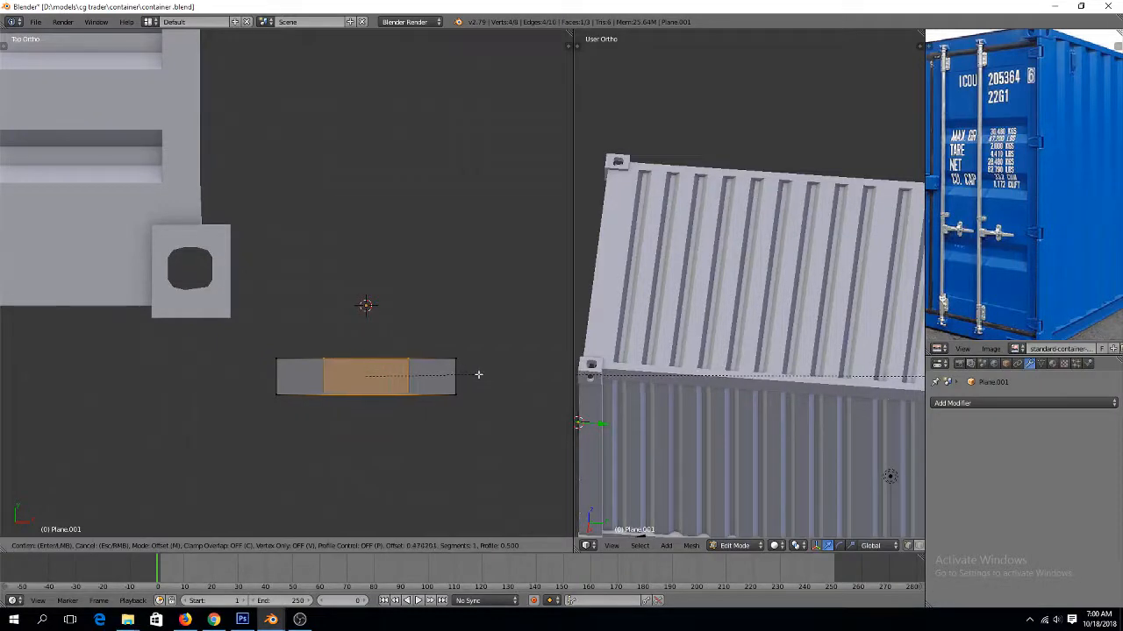
click(477, 375)
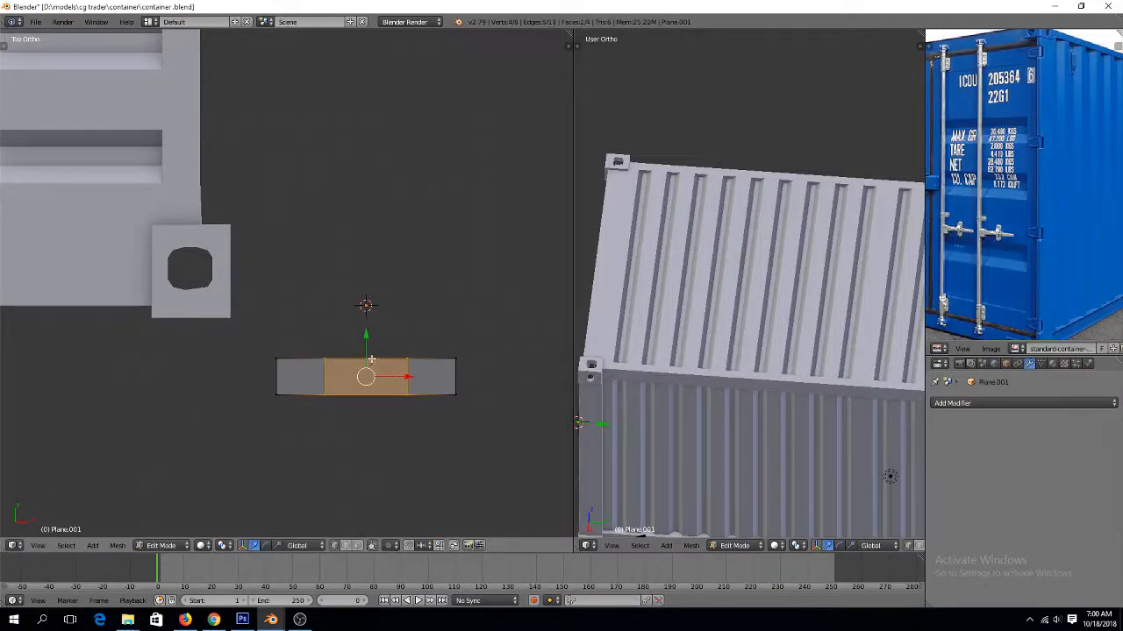
Add a centred loop cut in the strip's middle section and raise its upper vertex along Y to form a peak
key(ctrl+r)
click(379, 350)
right_click(379, 351)
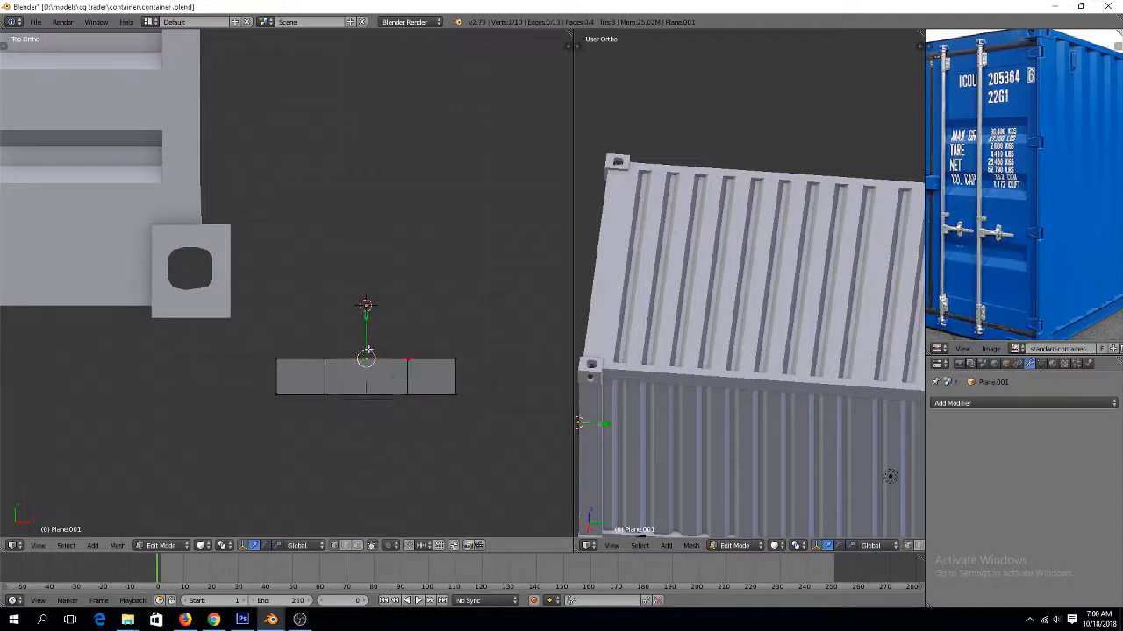
key(g)
key(y)
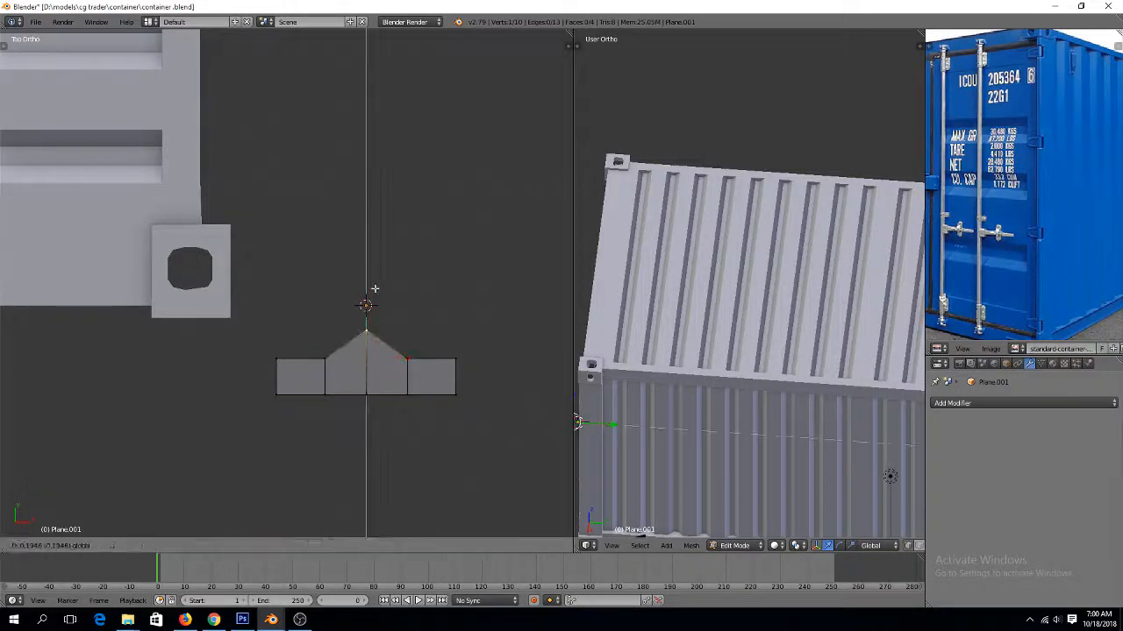
click(375, 288)
Bevel the peak's centre edge with two segments to round the bump, then return to Object Mode
key(ctrl+b)
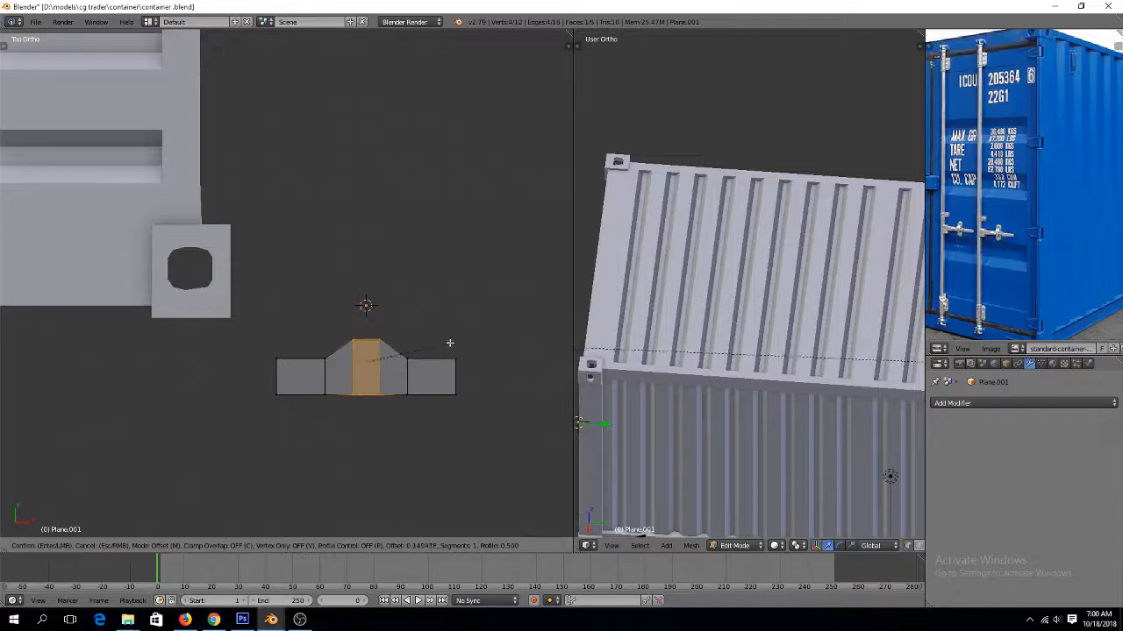
scroll(458, 345, up, 1)
click(458, 346)
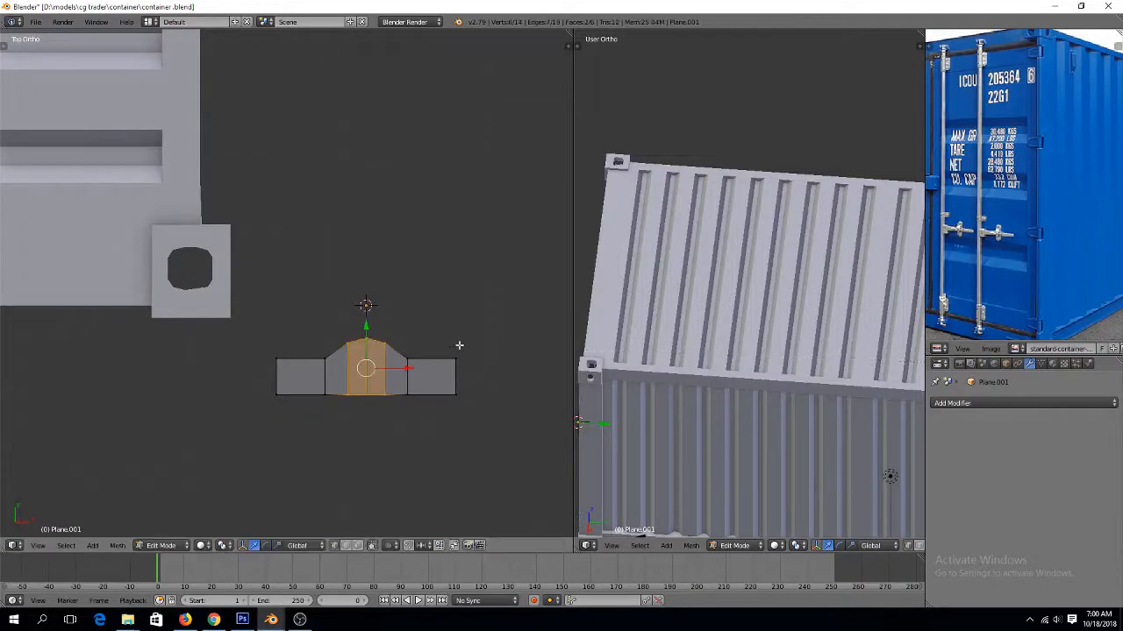
key(Tab)
scroll(444, 355, down, 1)
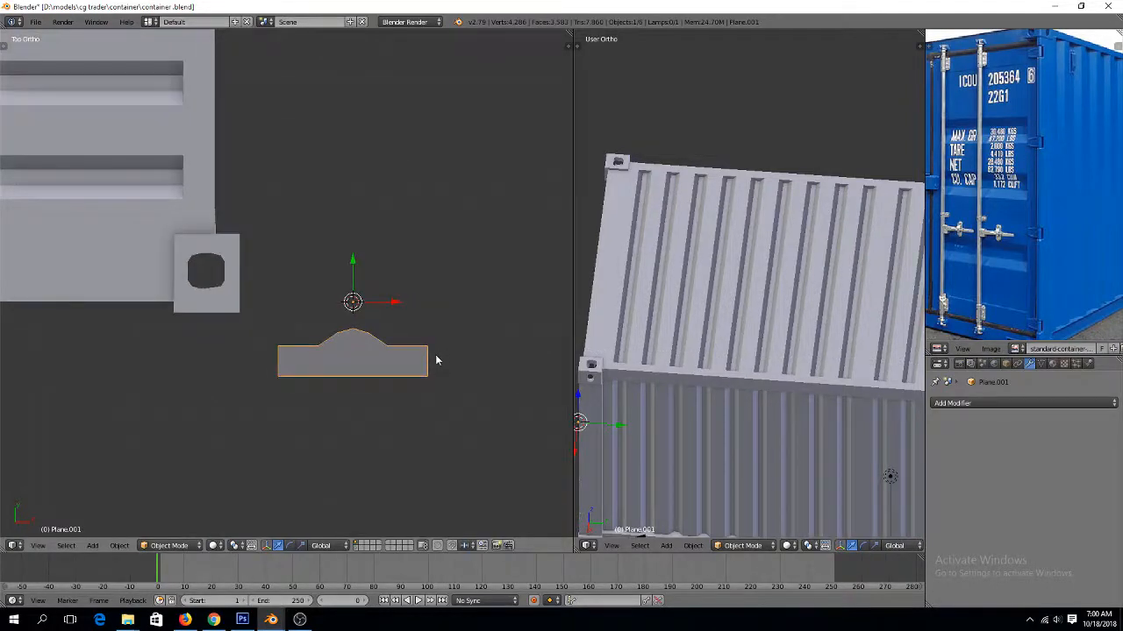
Move the whole profile mesh up along Y in Edit Mode so the object's origin lies inside the bump
key(Tab)
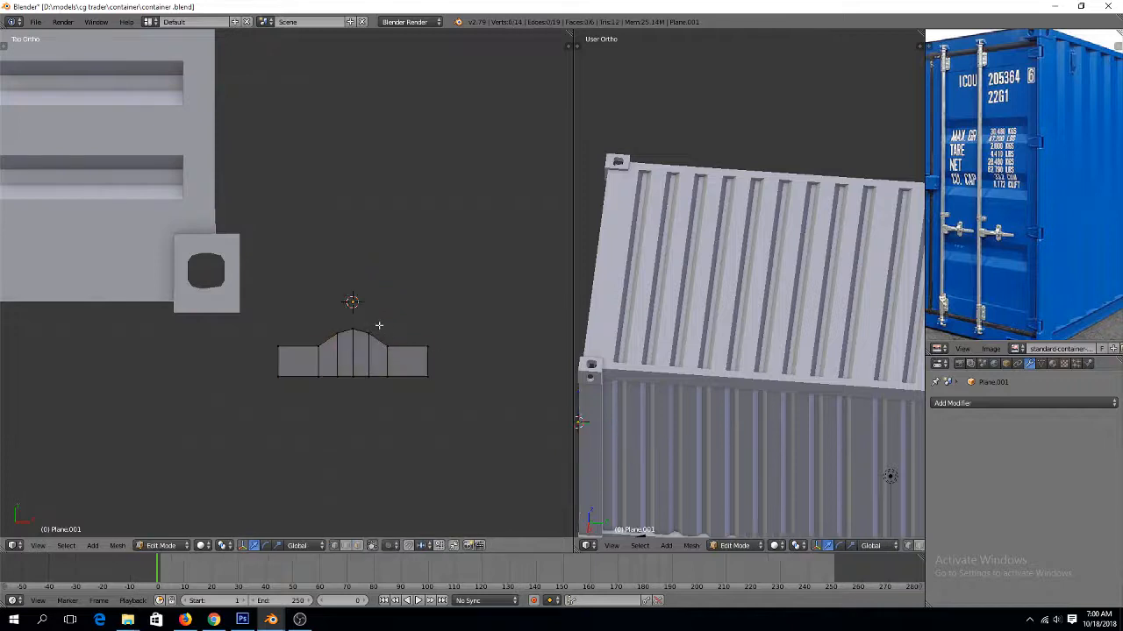
key(a)
drag(350, 326, 350, 279)
key(Tab)
scroll(397, 318, up, 3)
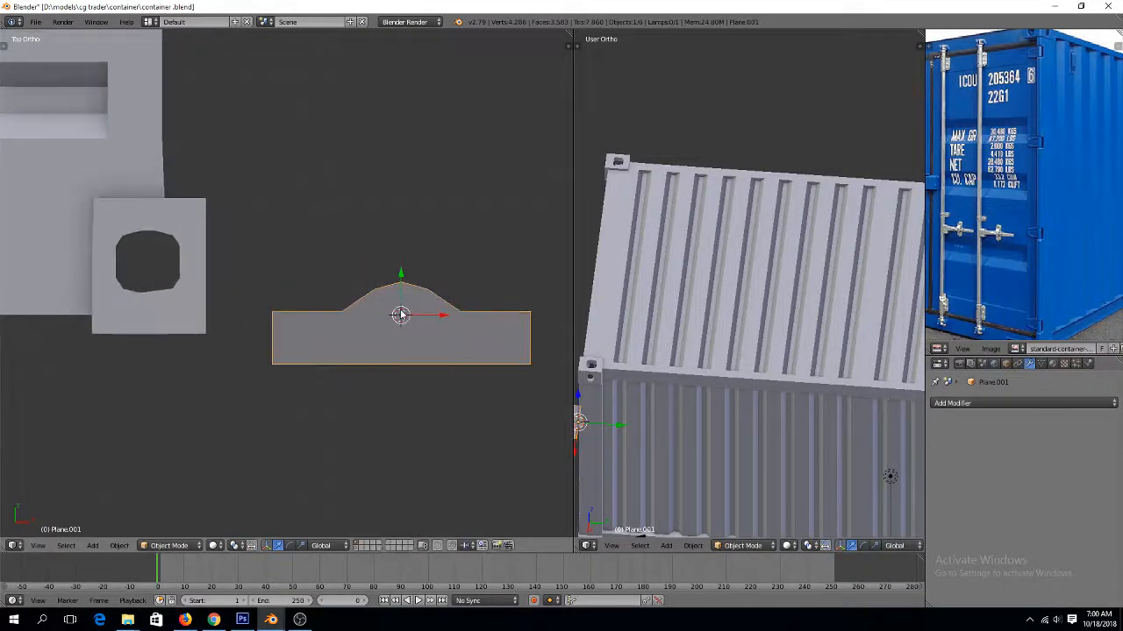
Select the five inner vertices of the profile's lower edge and scale them outward toward the ends
key(Tab)
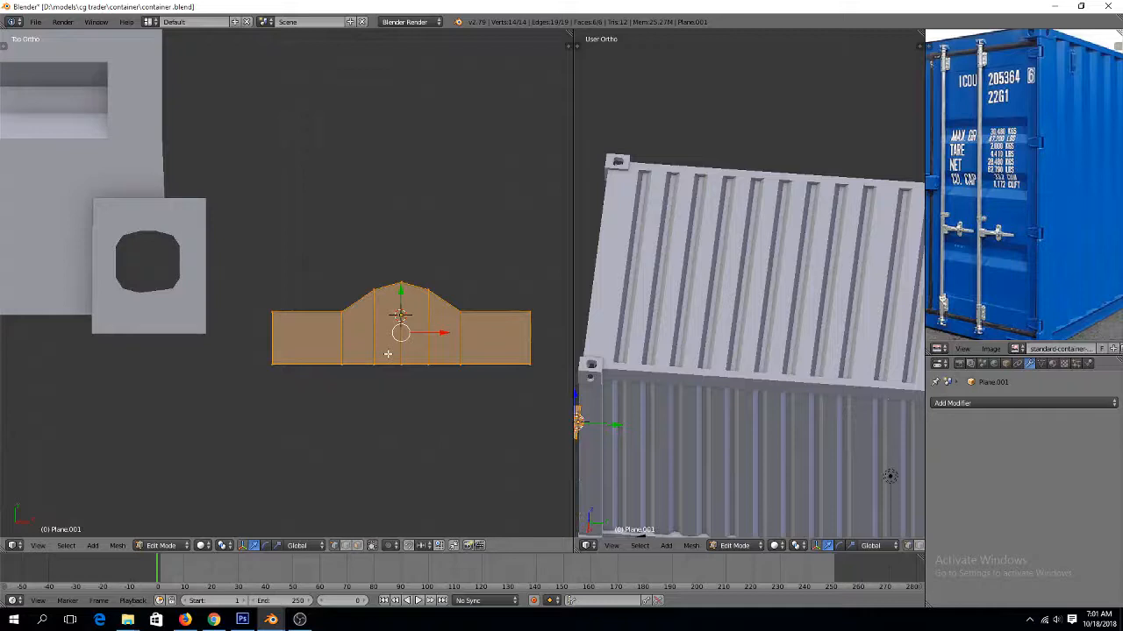
key(a)
right_click(392, 365)
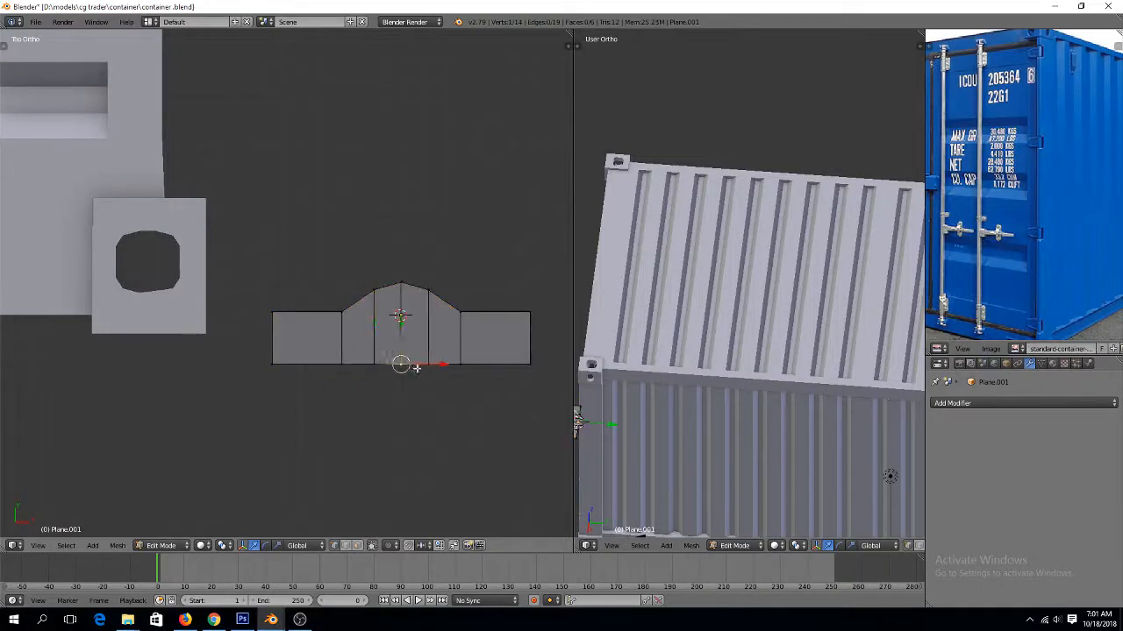
shift+right_click(343, 364)
shift+right_click(402, 369)
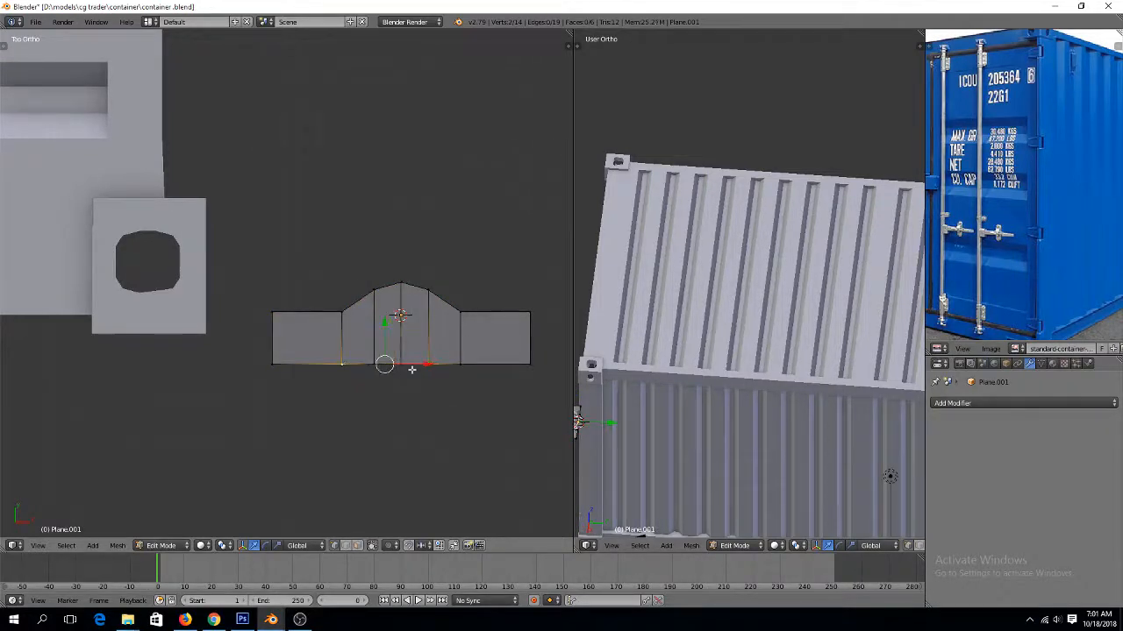
shift+right_click(428, 371)
ctrl+right_click(460, 370)
key(s)
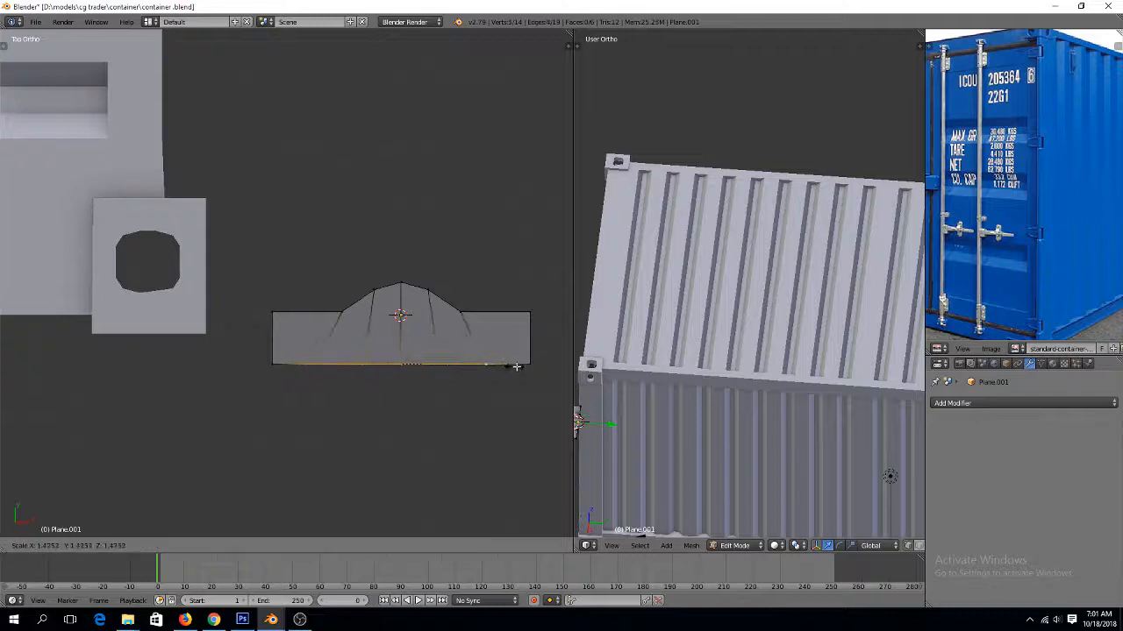
click(526, 366)
Pull the profile's lower inner vertices down along Y in stages to form a shallow outward curve
drag(400, 328, 404, 360)
right_click(351, 372)
right_click(401, 370)
right_click(401, 361)
right_click(351, 378)
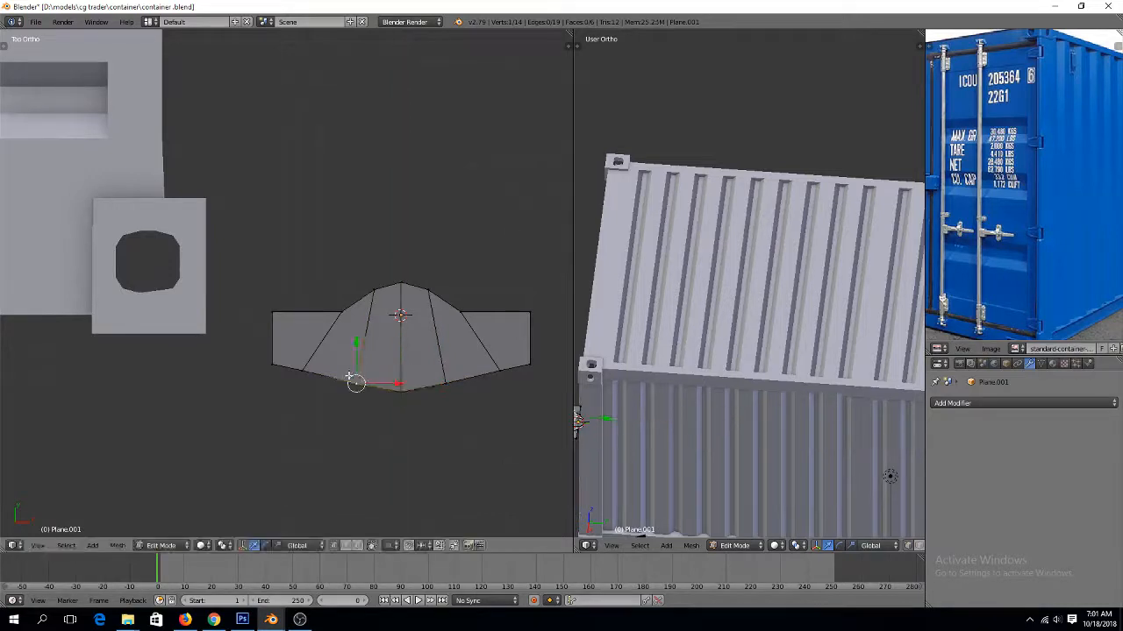
shift+right_click(458, 377)
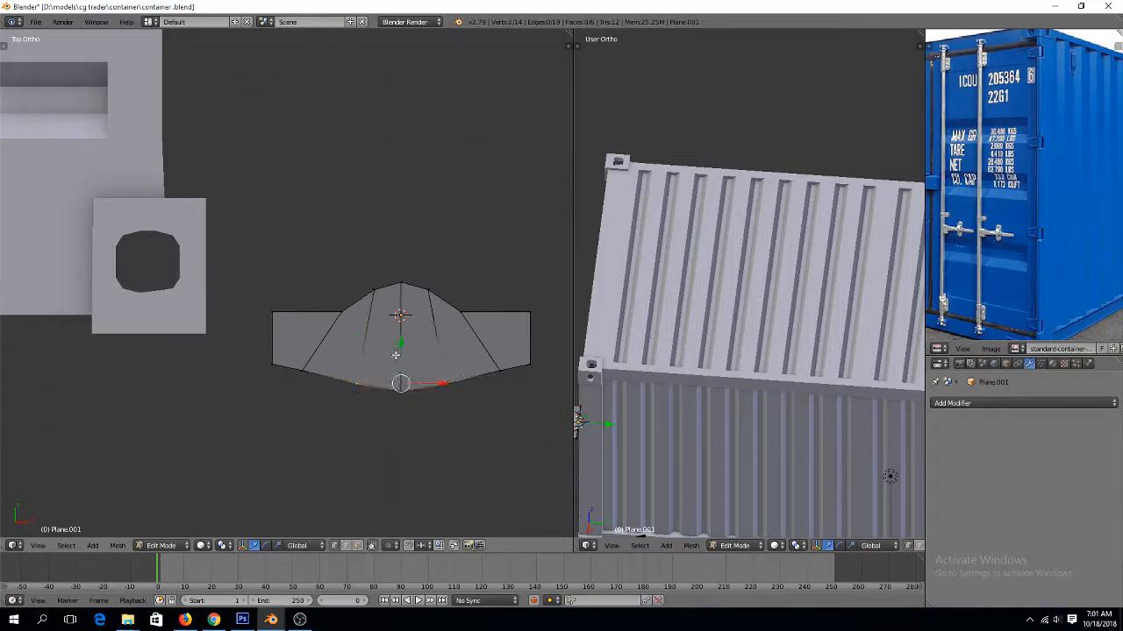
click(394, 355)
drag(400, 349, 402, 355)
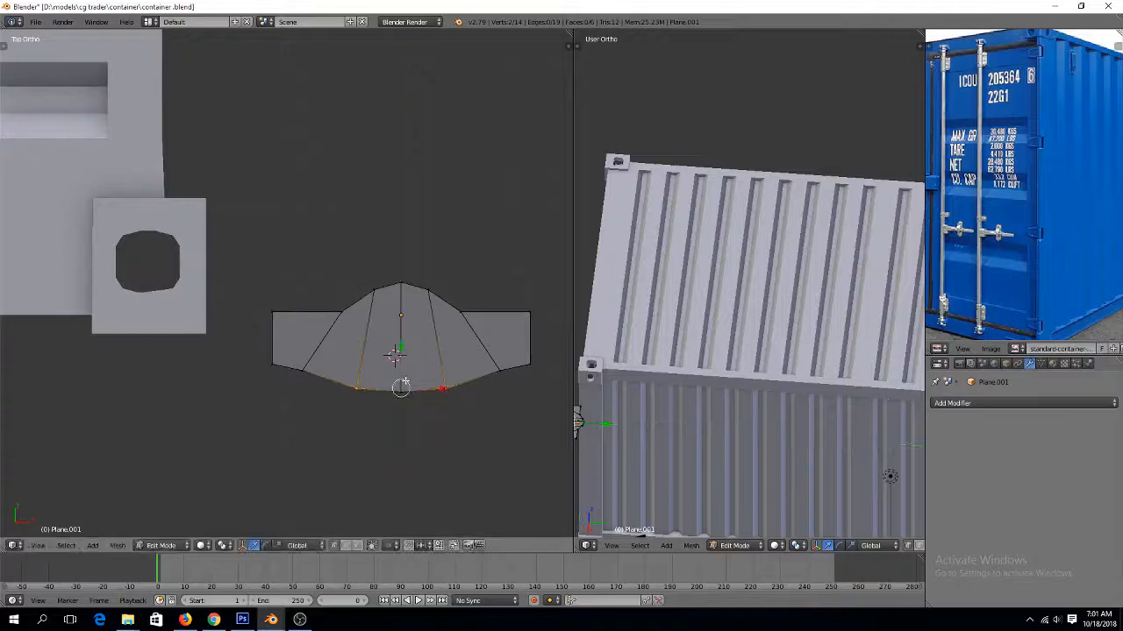
Spread the two lower vertices flanking the centre apart by scaling to smooth the curve, and leave Edit Mode
right_click(349, 383)
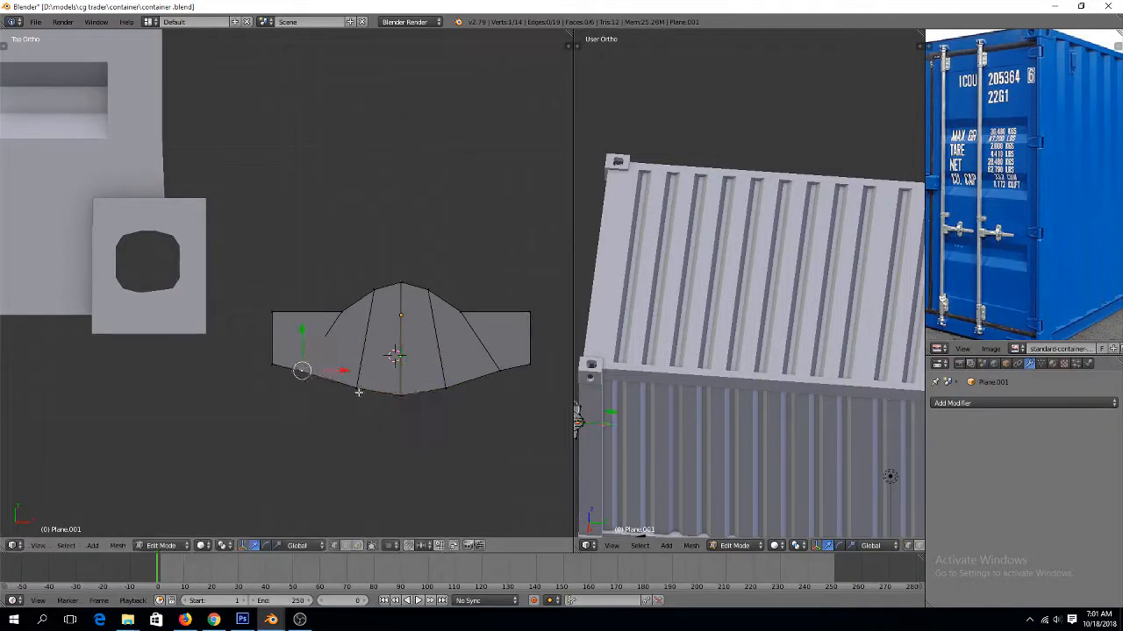
shift+right_click(458, 386)
key(s)
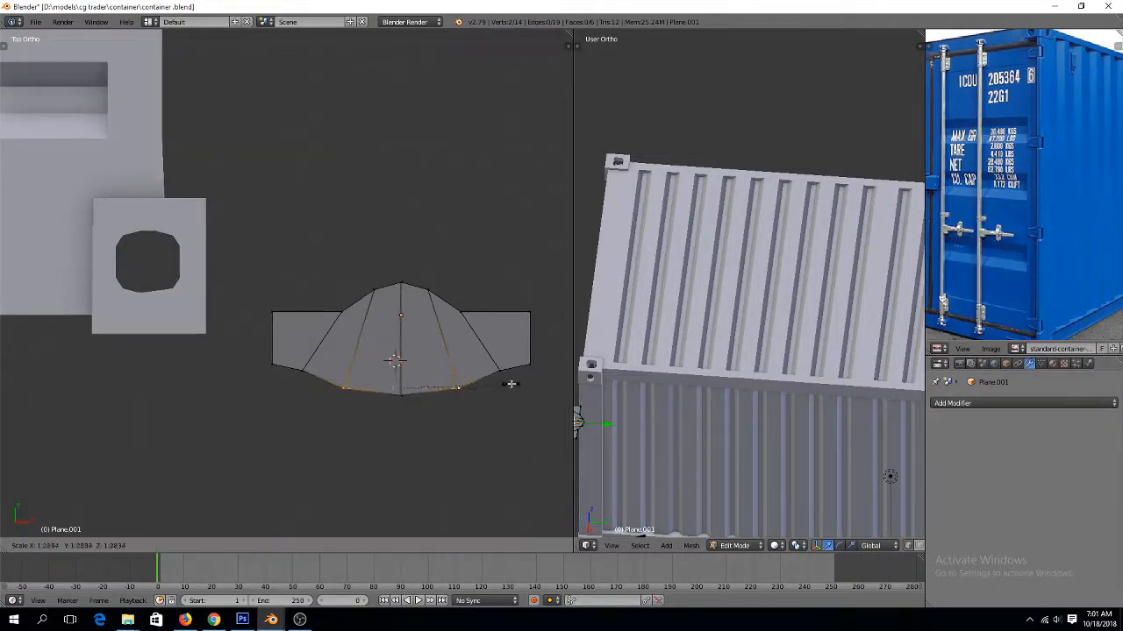
click(511, 383)
key(Tab)
scroll(463, 386, down, 3)
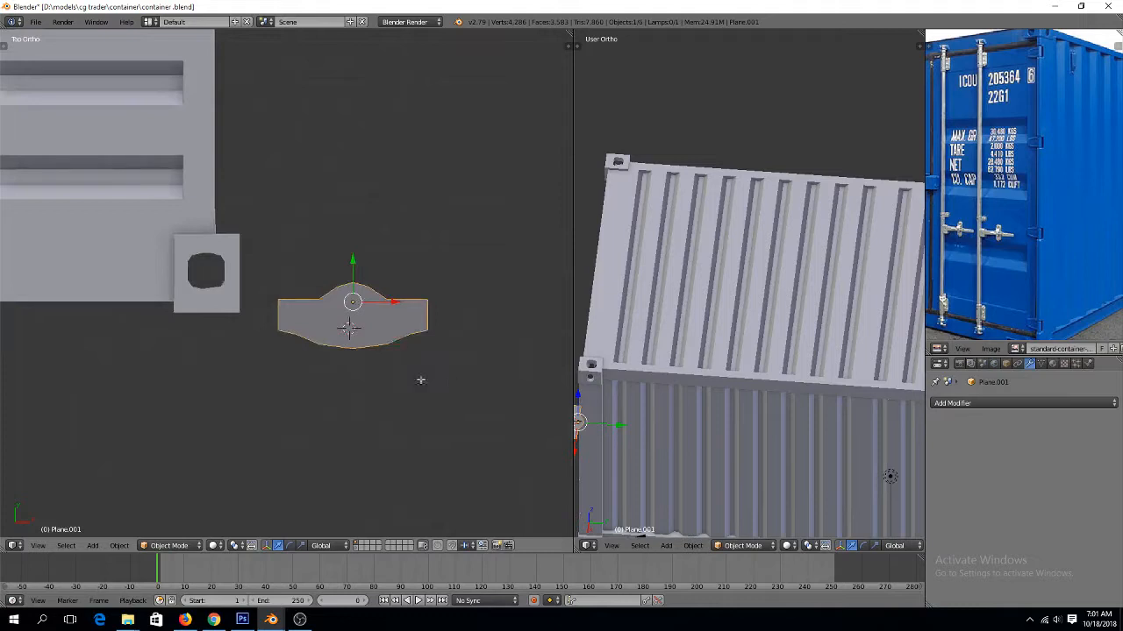
Rotate the profile 90° in front view so it stands upright, and scale it down
key(Tab)
key(a)
key(KP_1)
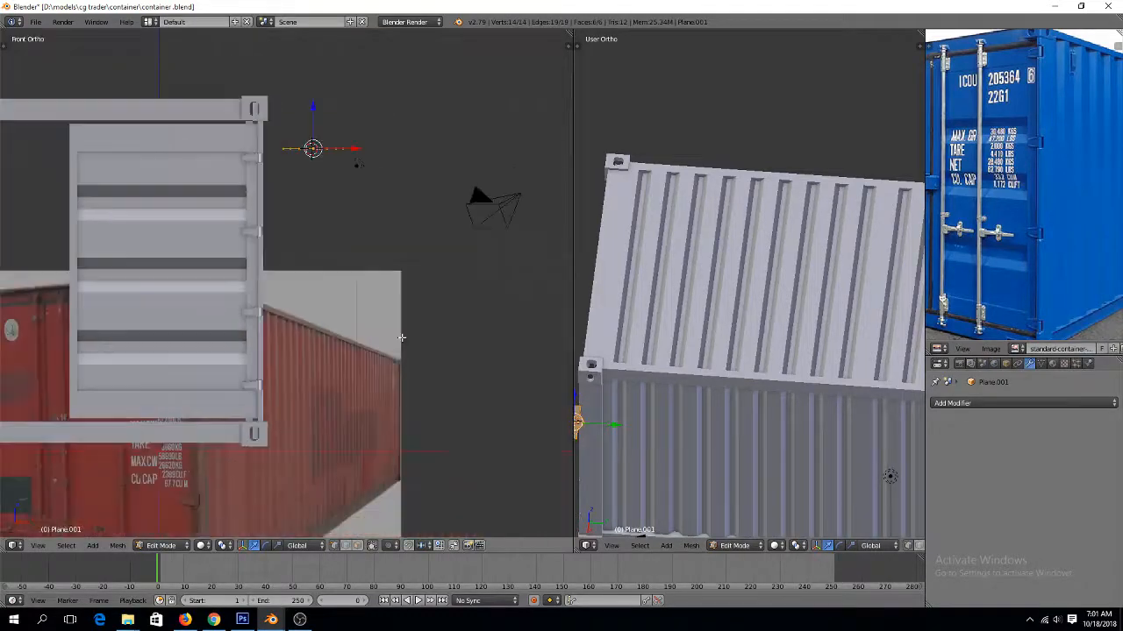
key(Tab)
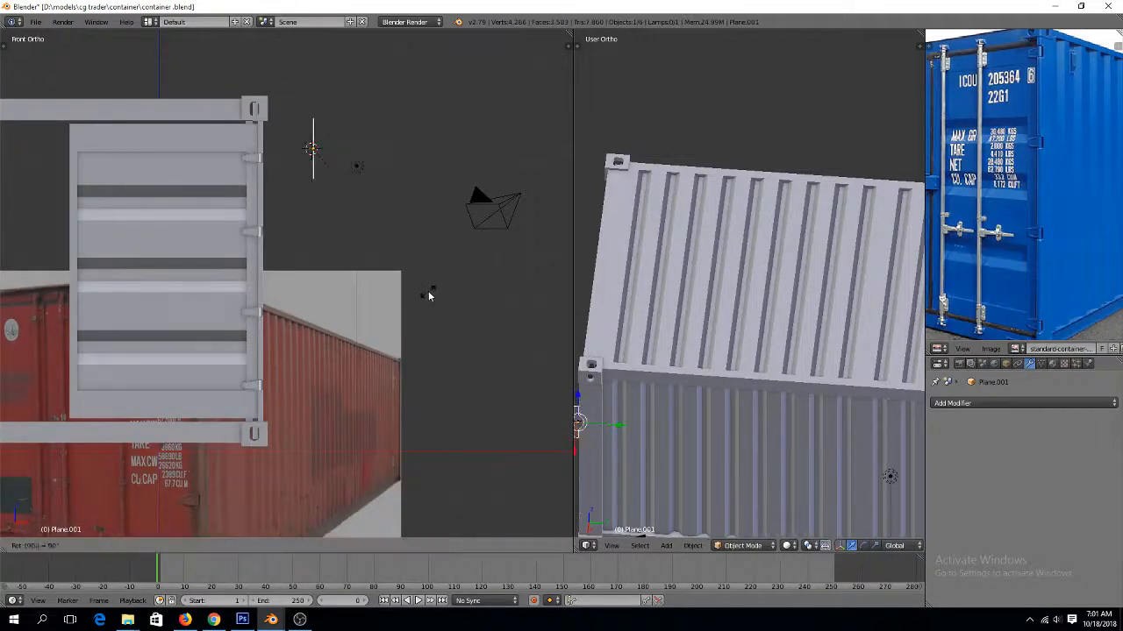
key(s)
click(382, 183)
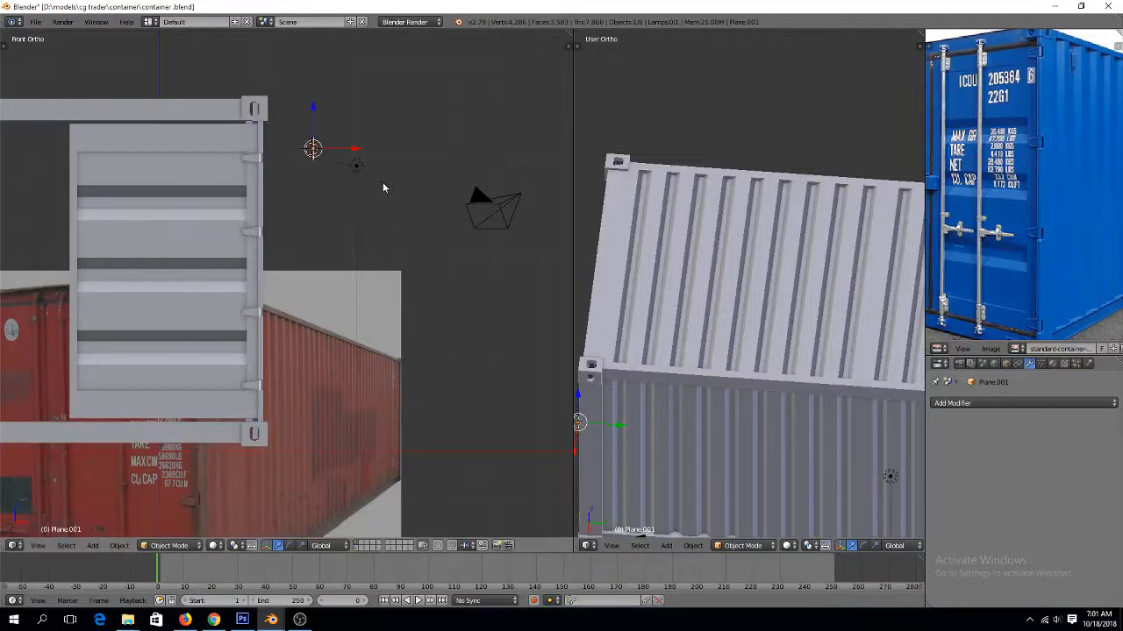
Move the profile to the container's upper hinged corner and, in wireframe side view, shrink it further to fit the gap
key(g)
click(287, 151)
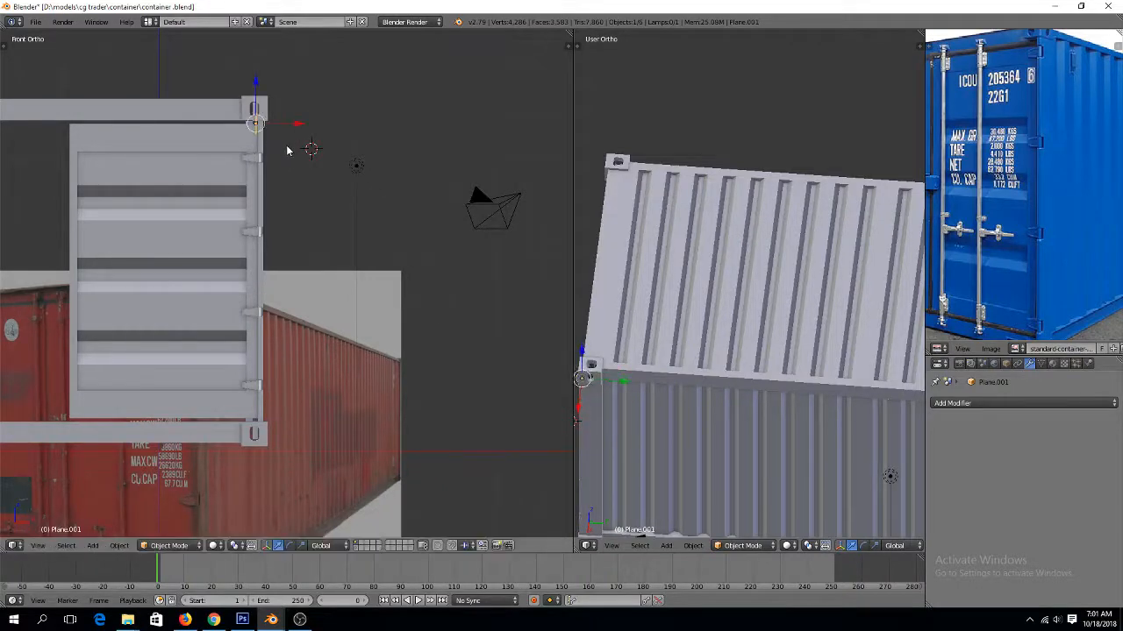
key(KP_Decimal)
key(KP_3)
scroll(343, 230, down, 2)
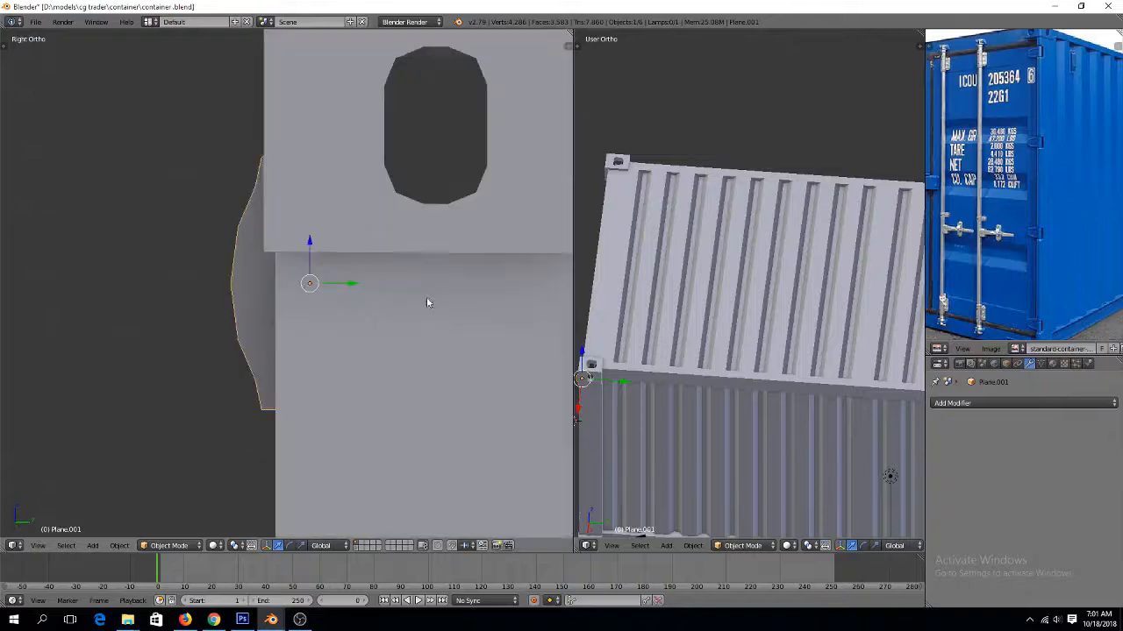
key(z)
key(s)
click(351, 288)
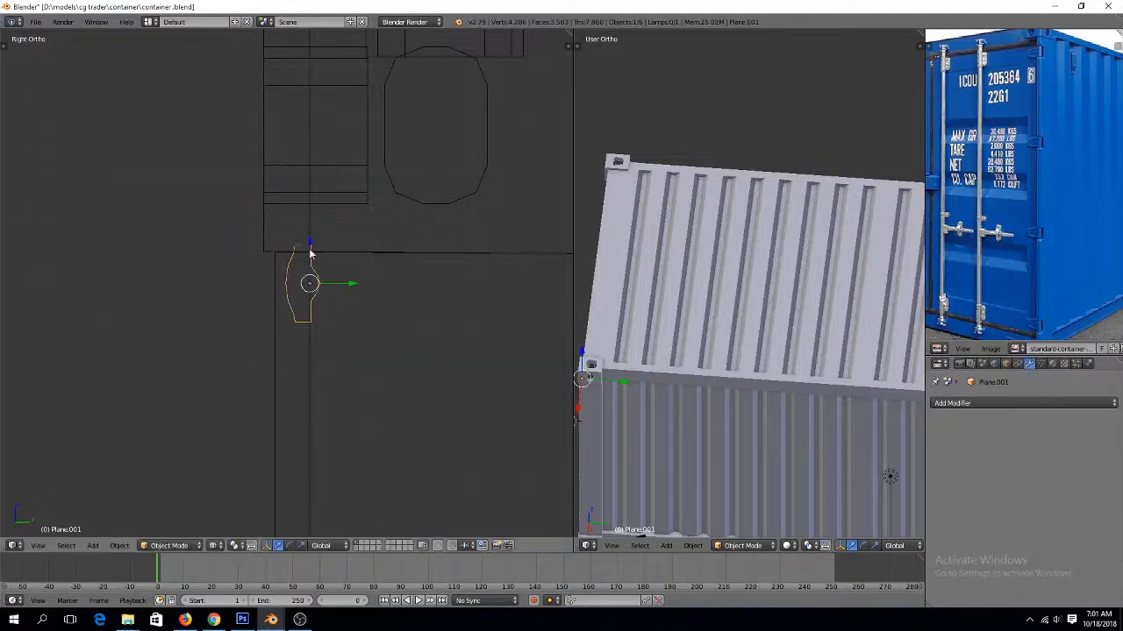
Raise the profile slightly along Z into the gap above the door and shift it along X to the door's hinged edge
middle_drag(310, 253, 320, 263)
key(z)
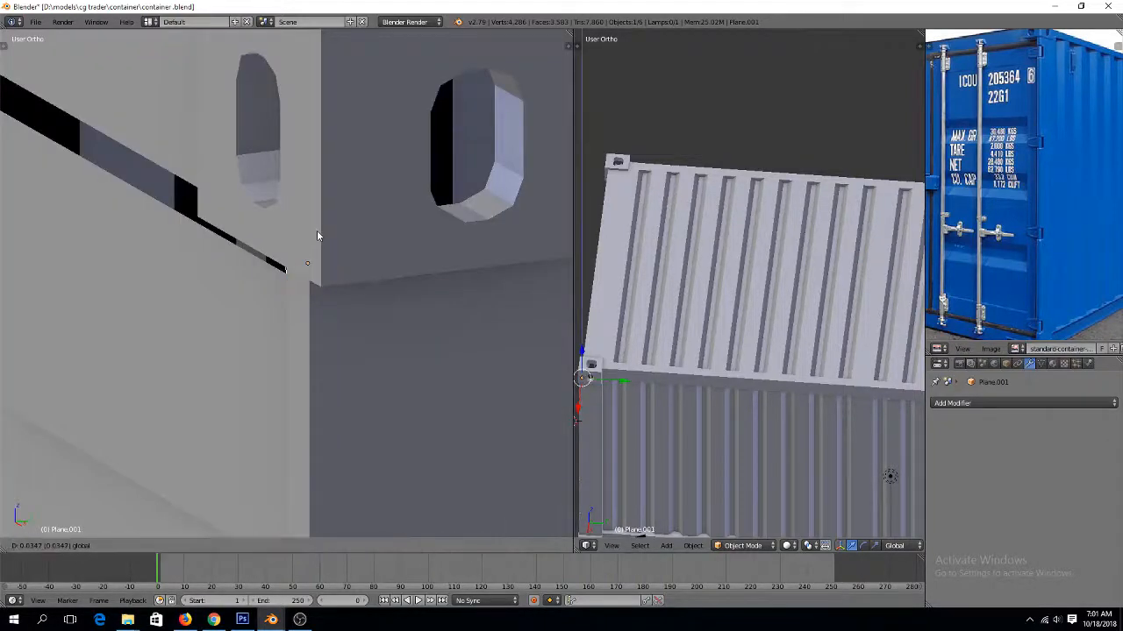
key(KP_1)
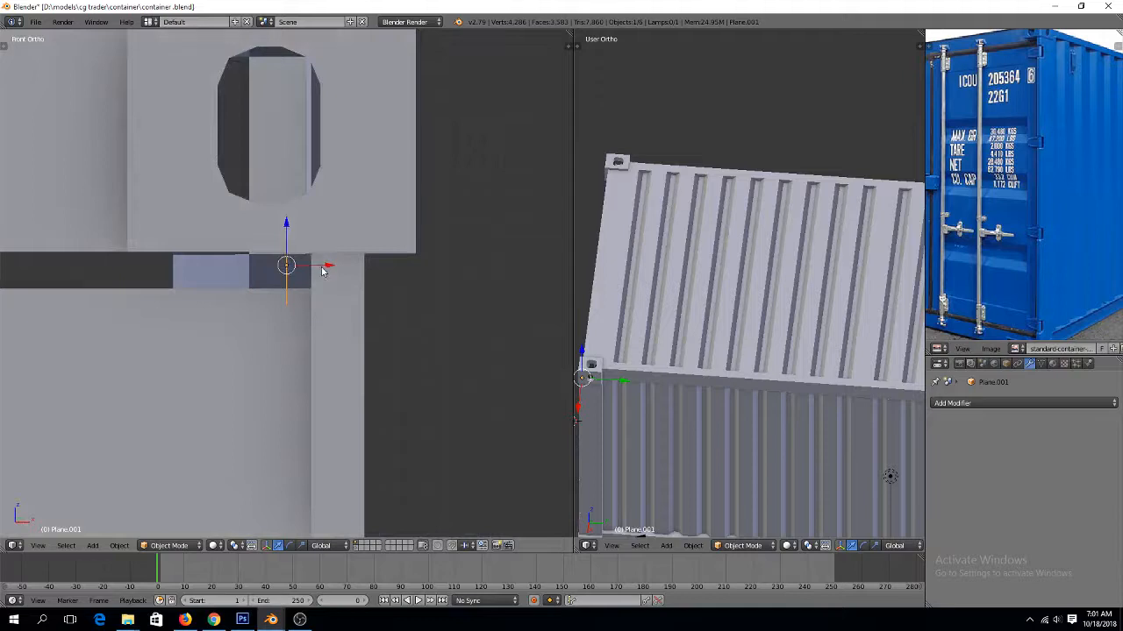
key(z)
drag(319, 267, 340, 259)
Extrude the whole profile along the top of the door from the hinged edge to the door's free edge, and leave Edit Mode
key(Tab)
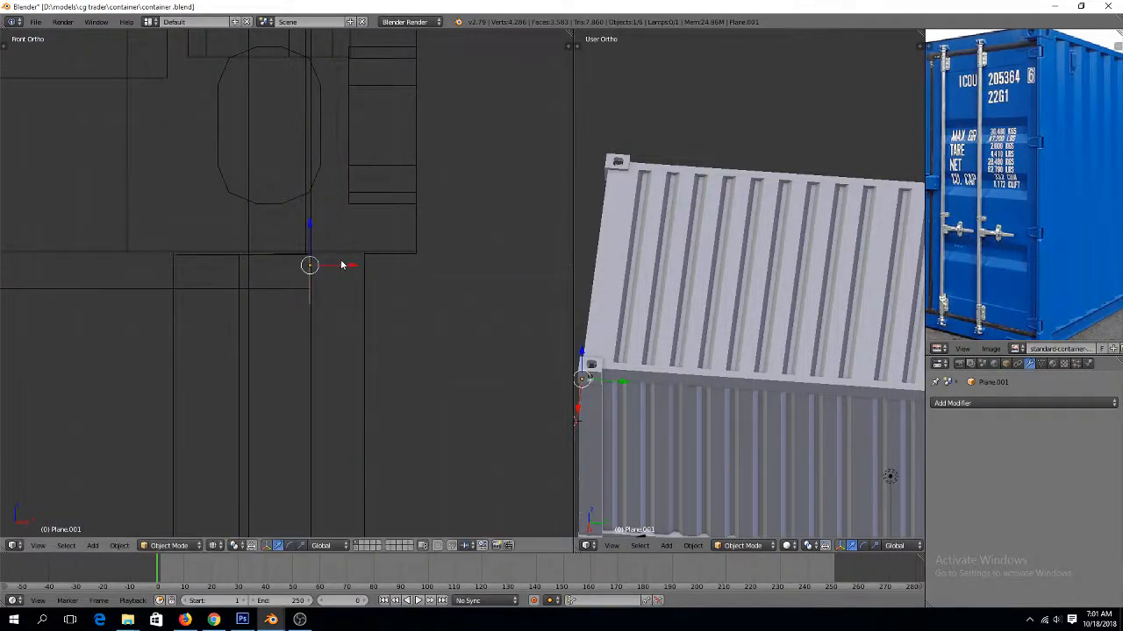
key(a)
scroll(355, 271, down, 9)
ctrl+scroll(358, 273, down, 14)
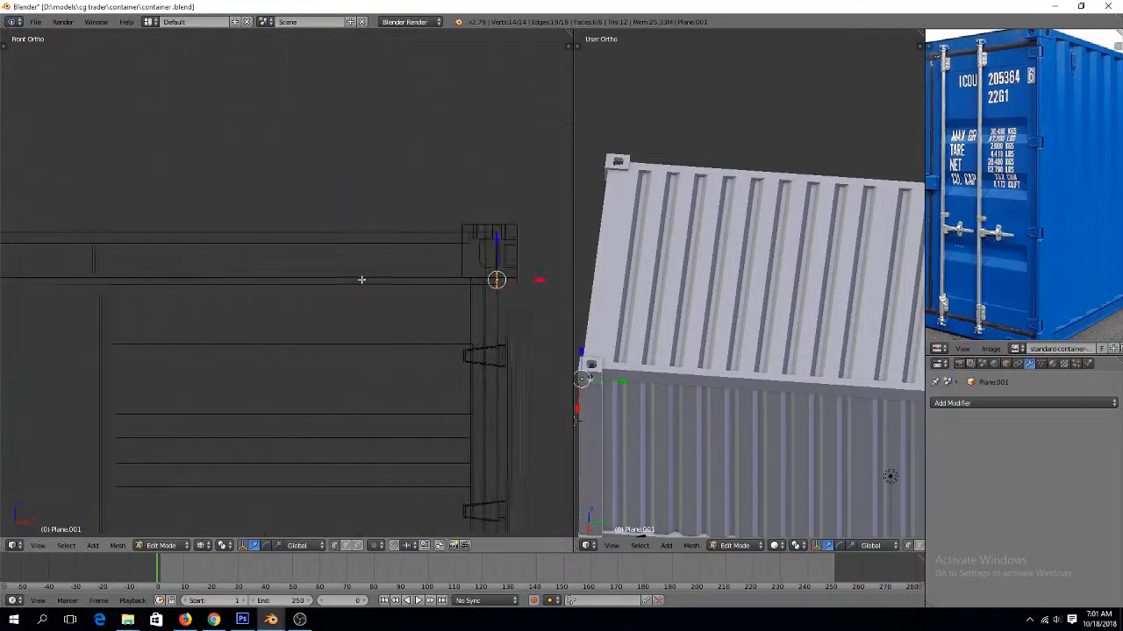
key(e)
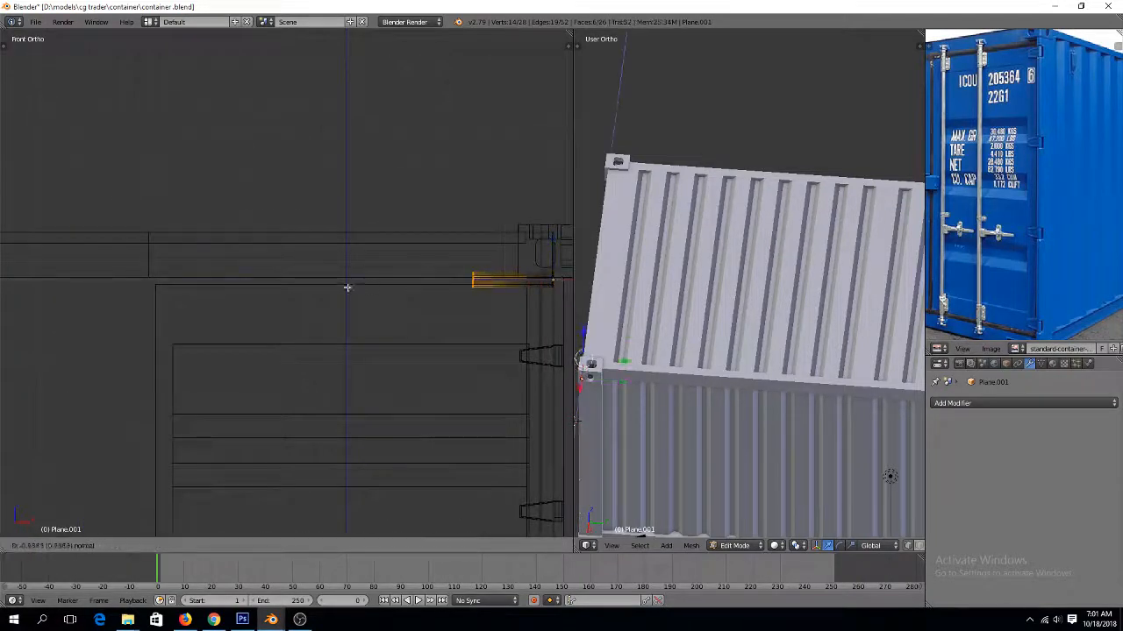
click(38, 299)
key(Tab)
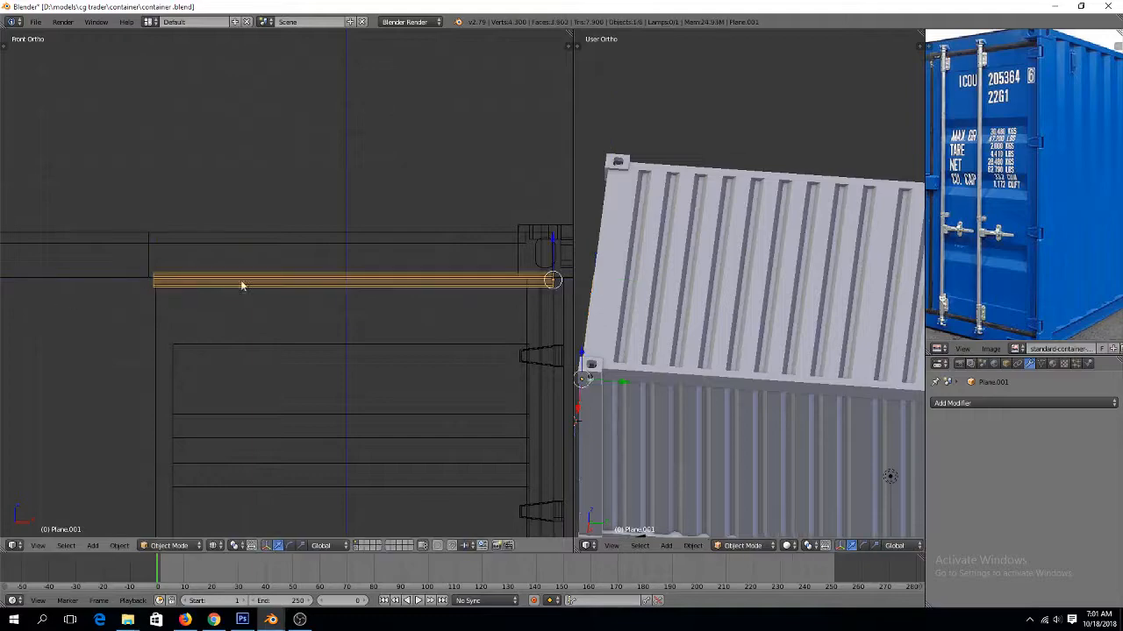
Return to solid shading to check the extruded strip from an angle, and save over the container file
key(z)
middle_drag(334, 286, 239, 315)
key(Tab)
key(a)
key(a)
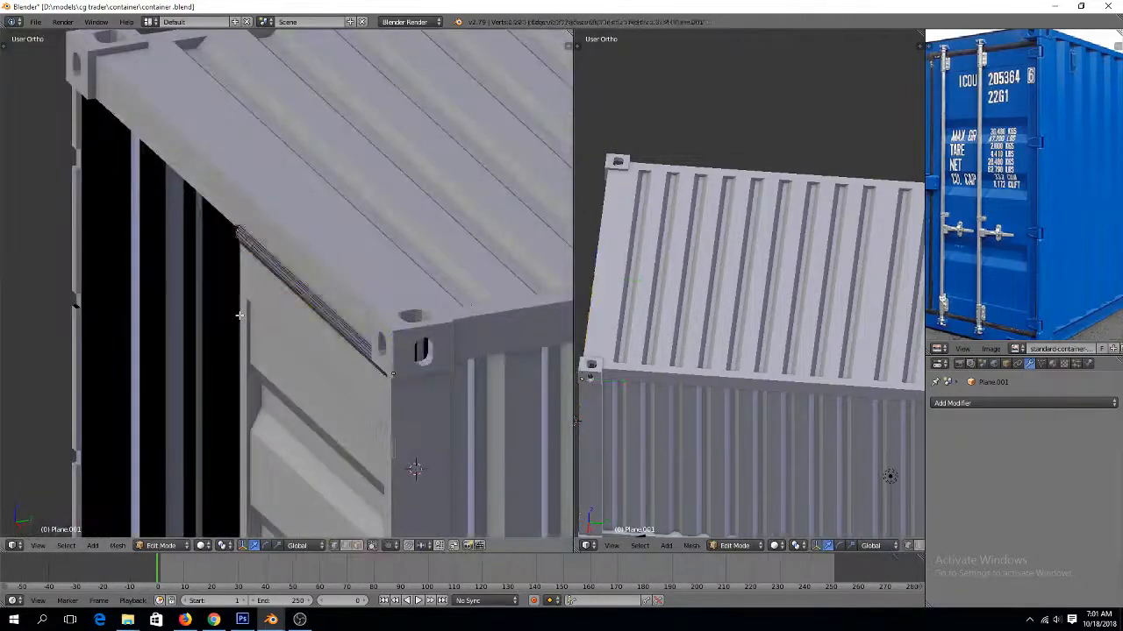
key(Tab)
key(ctrl+s)
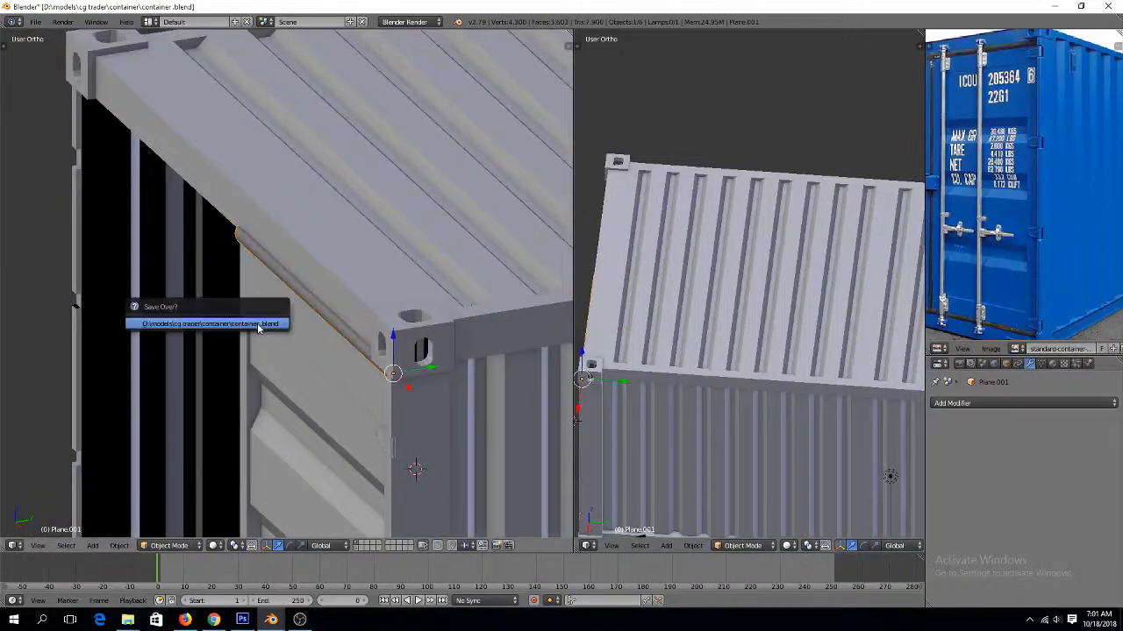
click(258, 324)
Apply smooth shading to the strip above the door
key(Tab)
key(Tab)
key(t)
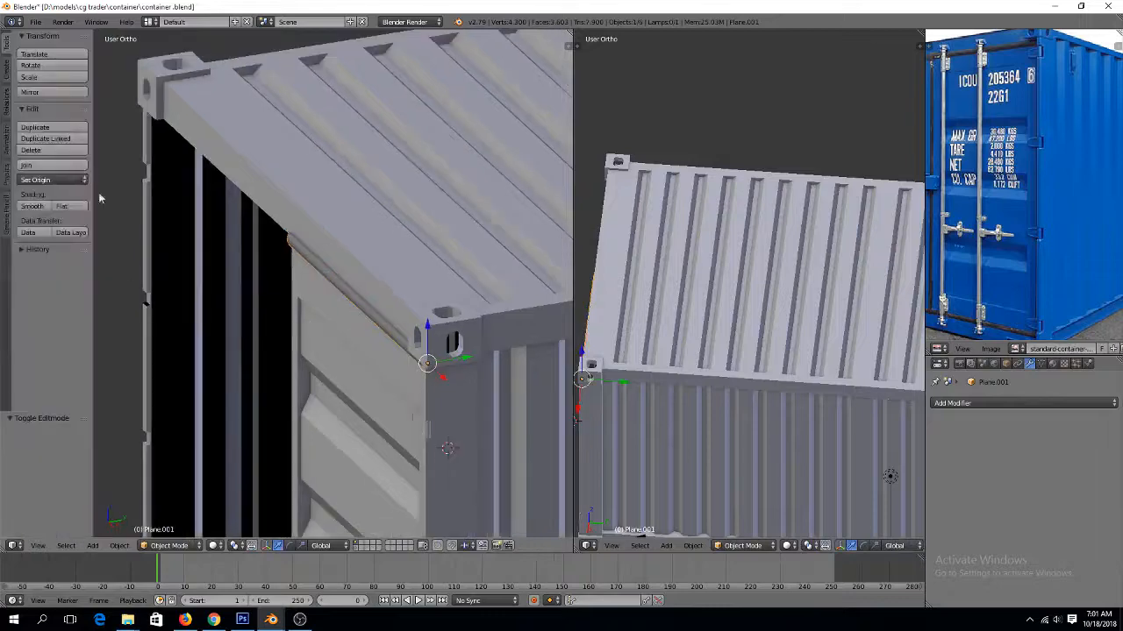
click(31, 206)
key(t)
Recalculate the normals of the whole strip mesh with the Inside option enabled, and leave Edit Mode
scroll(270, 294, up, 9)
key(Tab)
key(a)
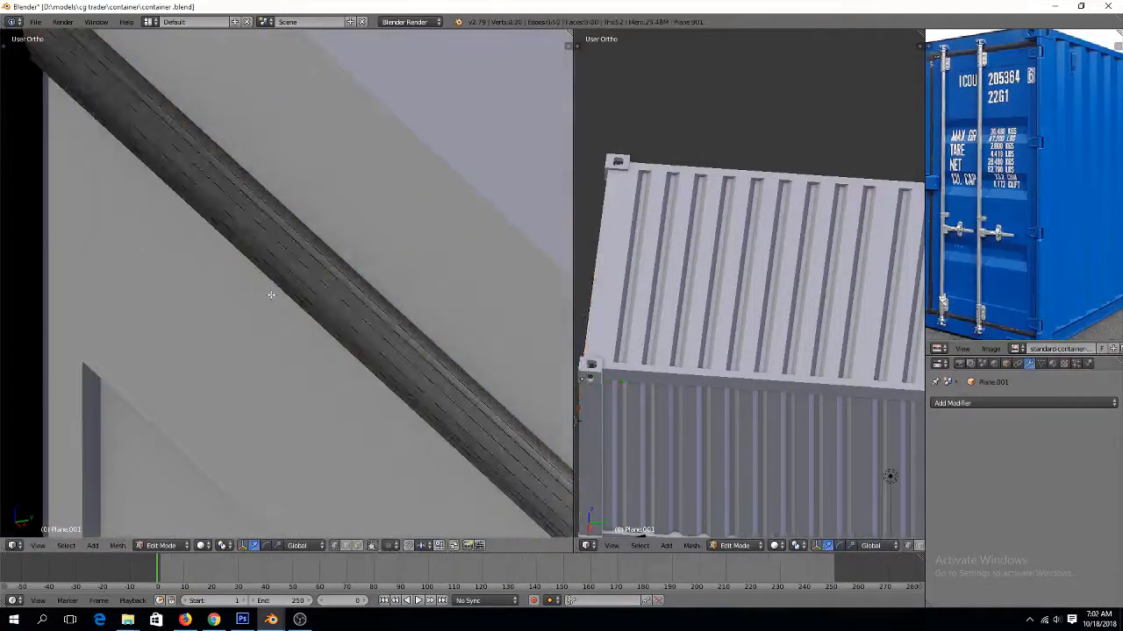
key(a)
key(t)
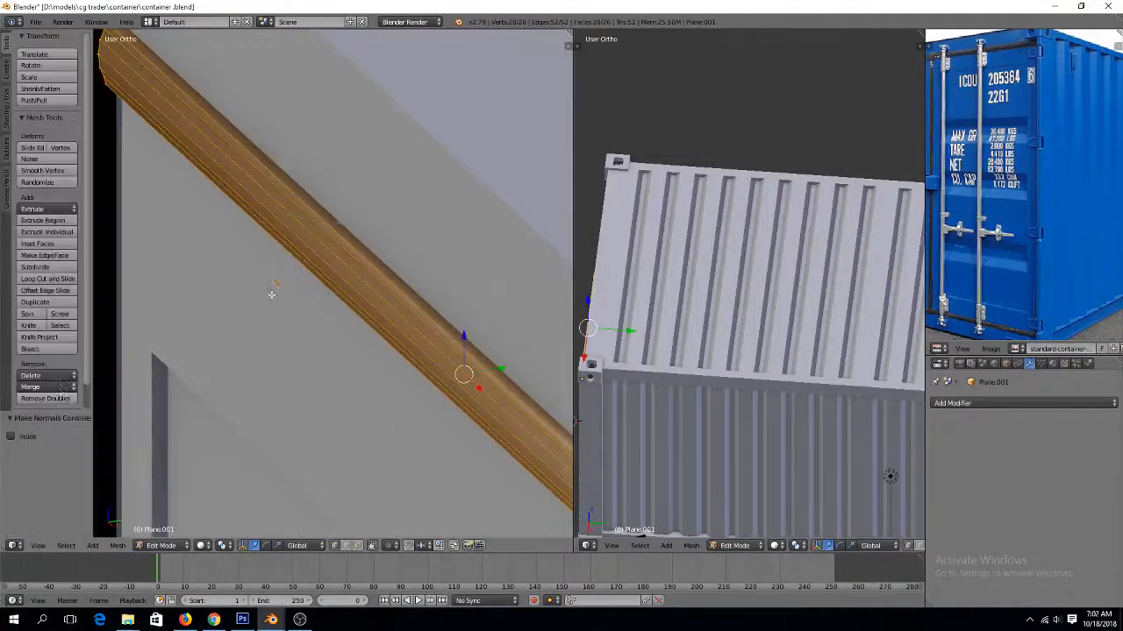
click(23, 440)
key(t)
key(Tab)
Save over the container file with the corrected strip
scroll(207, 281, down, 5)
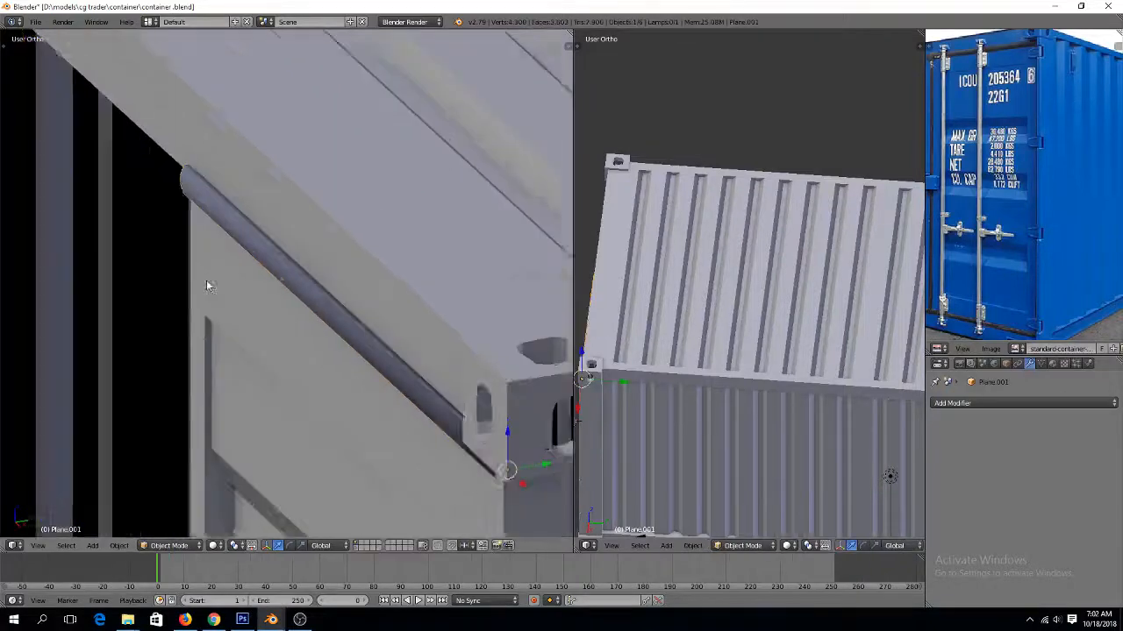
scroll(207, 285, down, 1)
key(ctrl+s)
click(206, 280)
key(Tab)
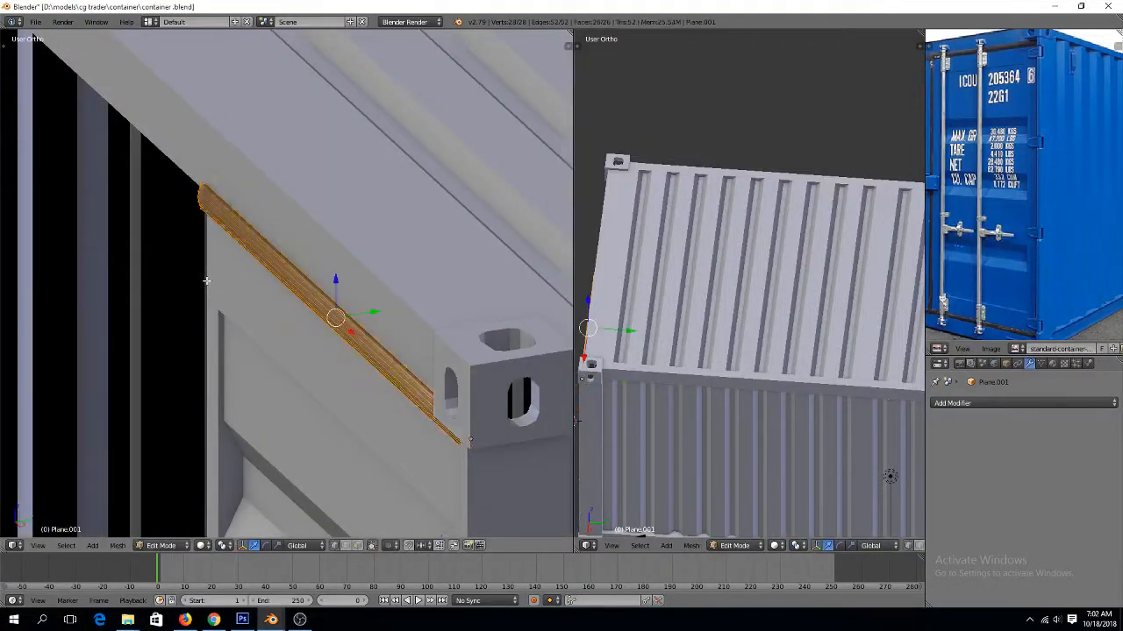
key(Tab)
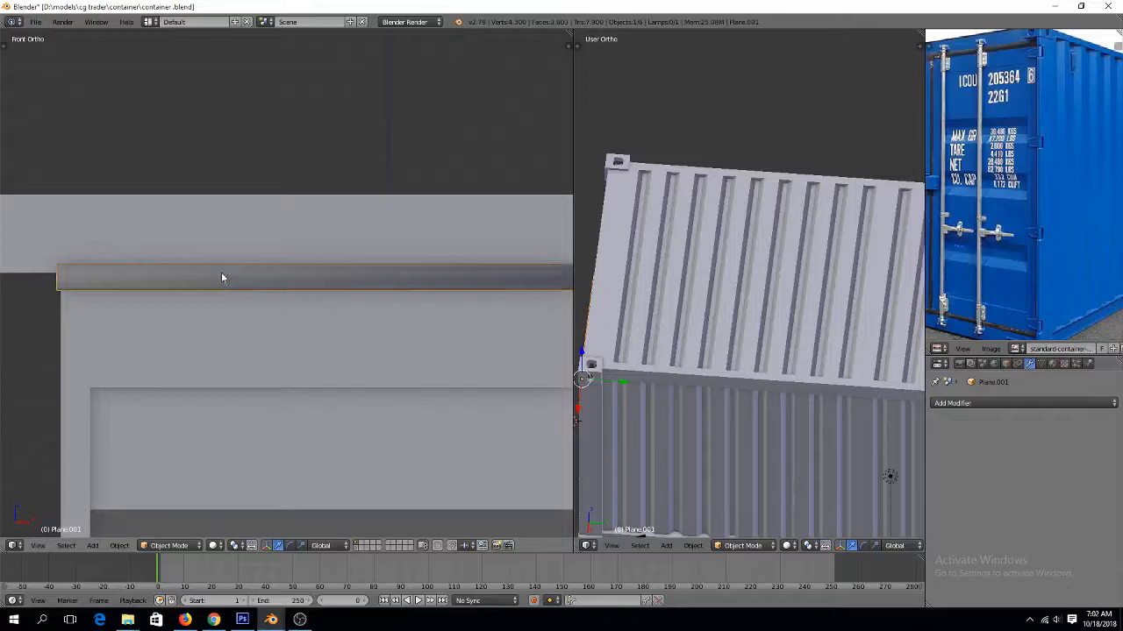
Box-select all vertices at the strip's free end in wireframe front view
ctrl+scroll(223, 274, up, 4)
scroll(225, 276, up, 5)
key(Tab)
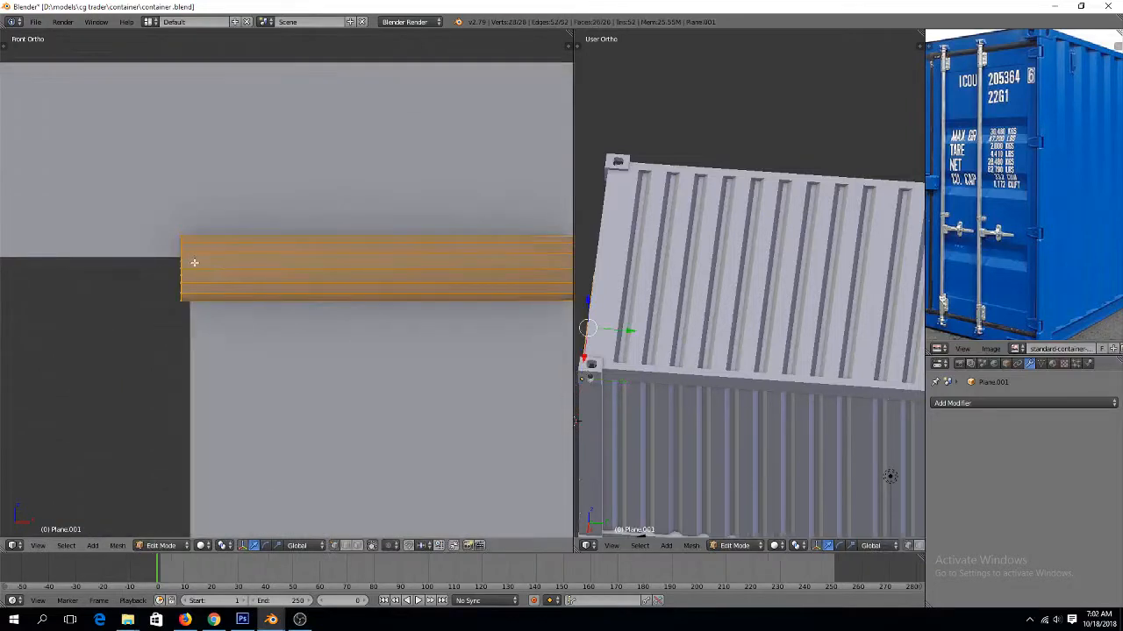
key(a)
key(z)
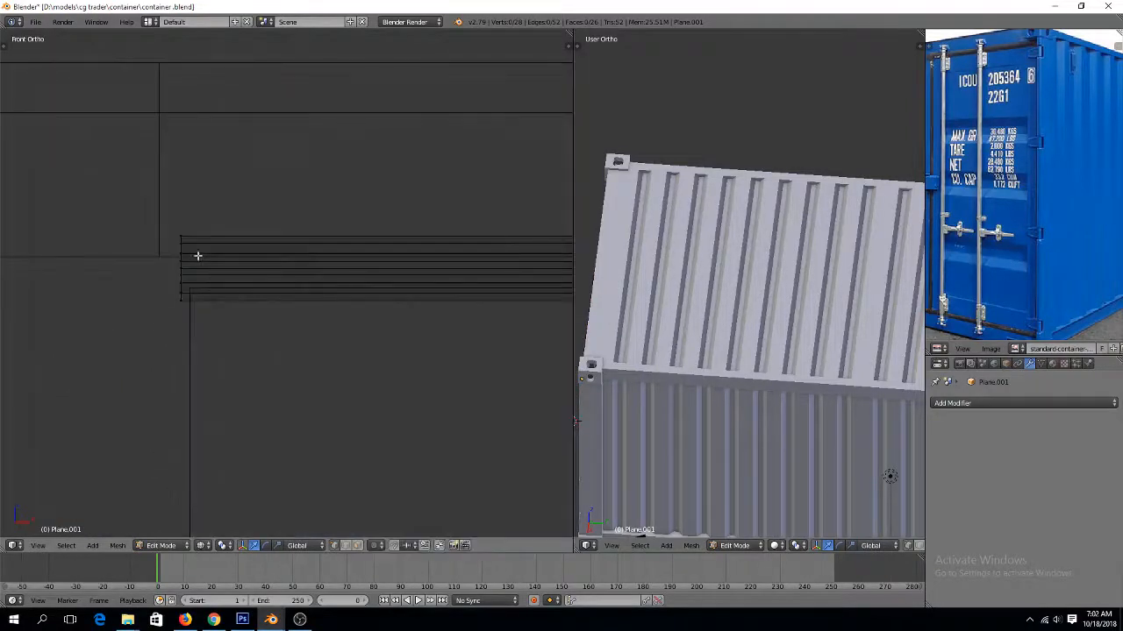
key(b)
drag(156, 214, 225, 326)
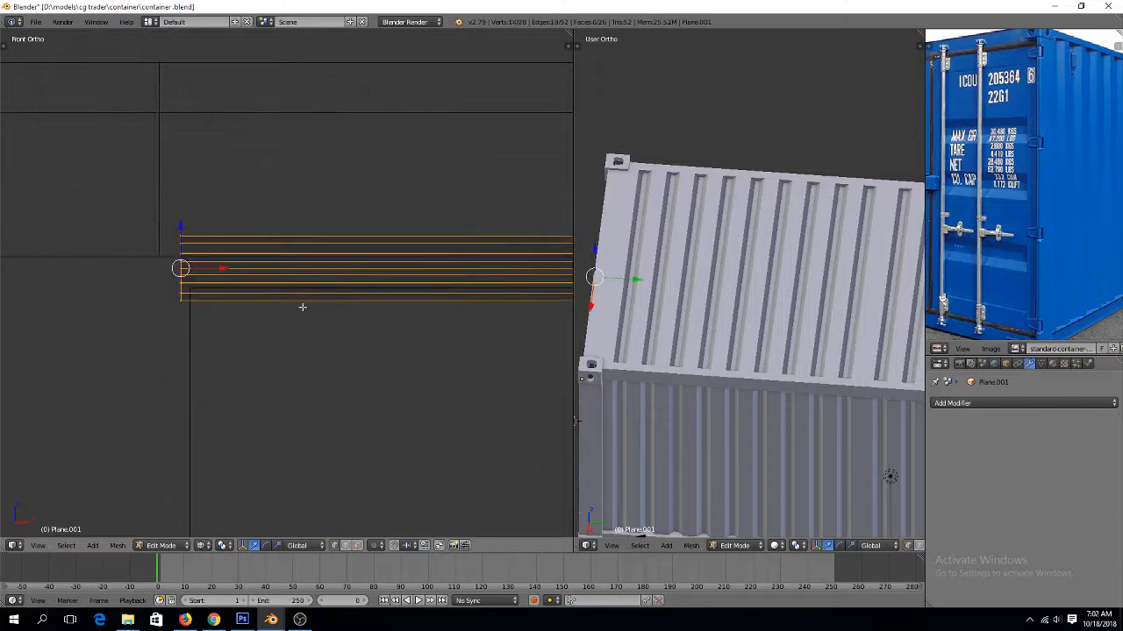
Try to angle the strip's free end by rotating the selected vertices in front view
key(r)
right_click(330, 277)
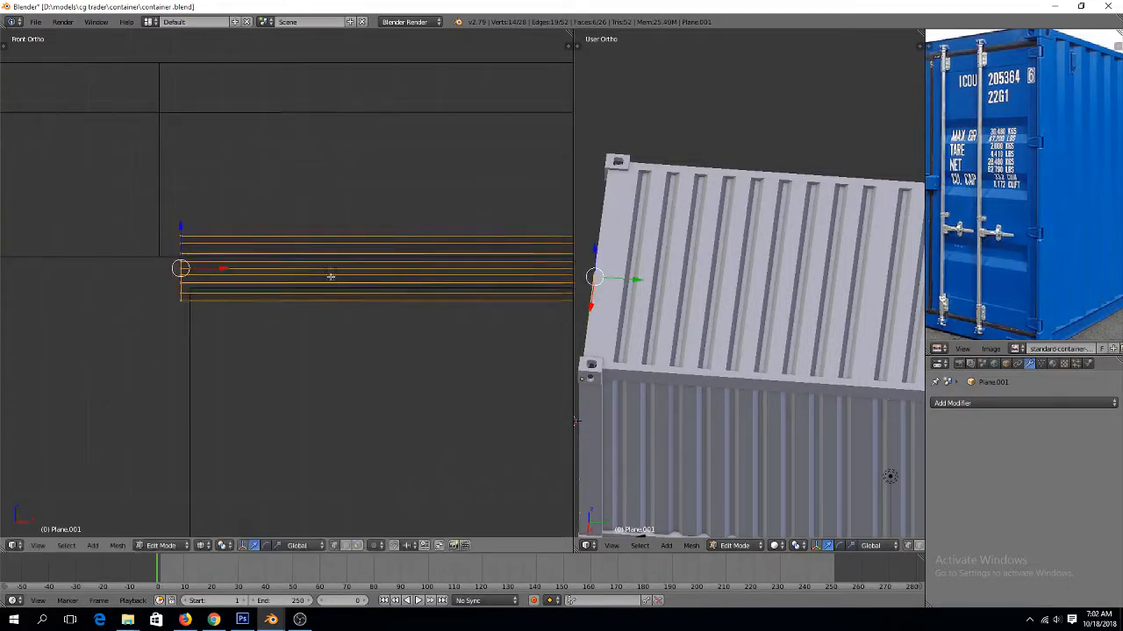
scroll(369, 289, down, 5)
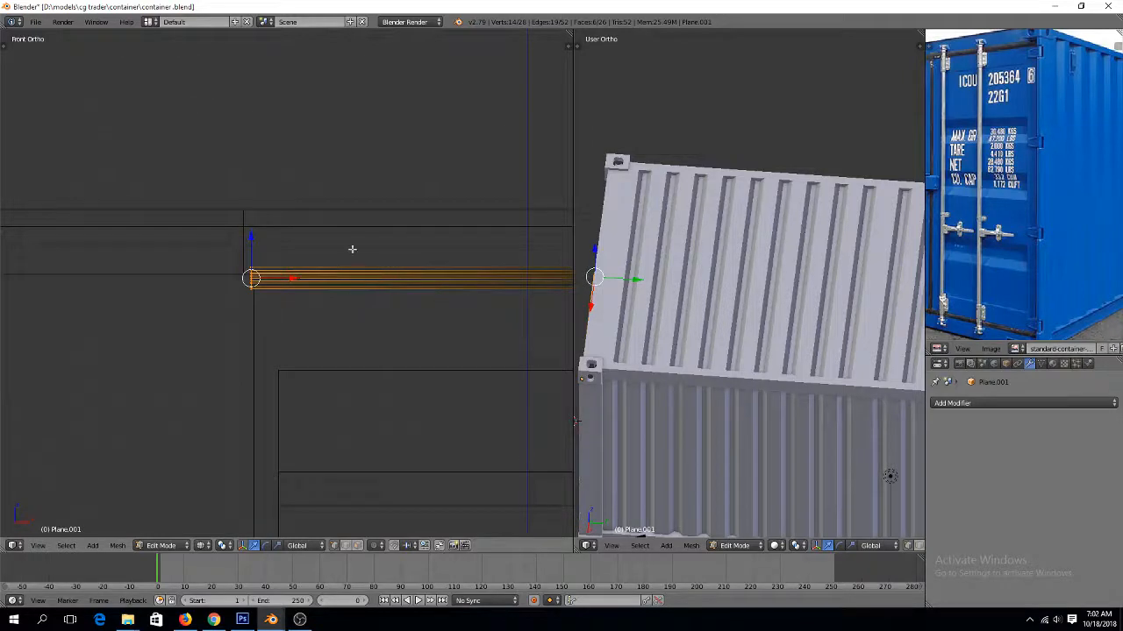
scroll(333, 279, up, 8)
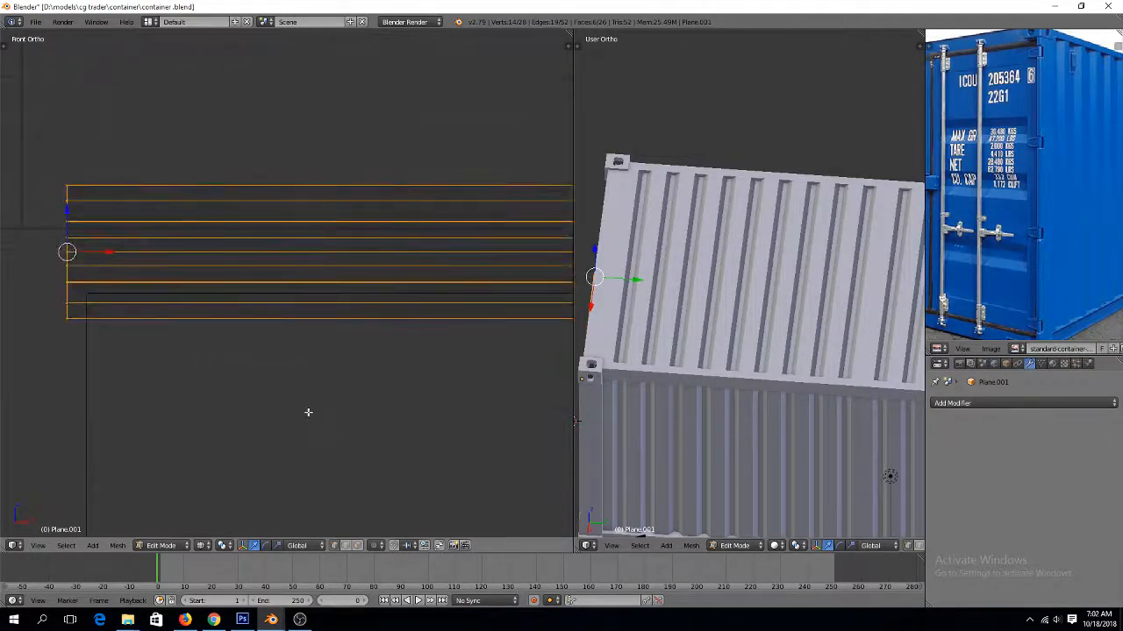
key(r)
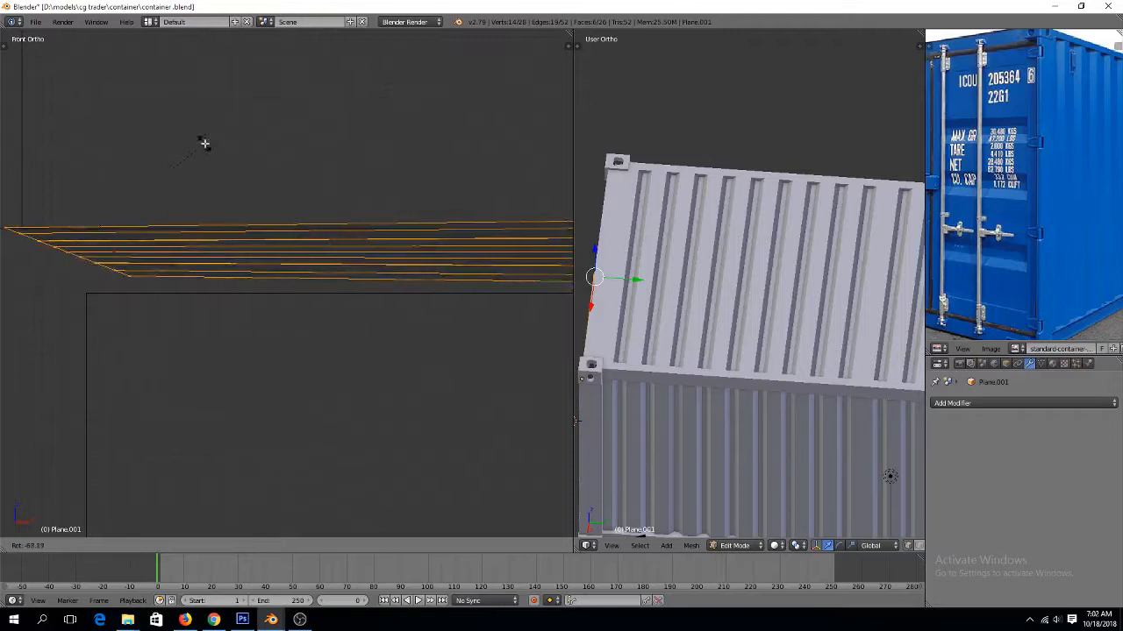
click(205, 143)
scroll(260, 226, down, 13)
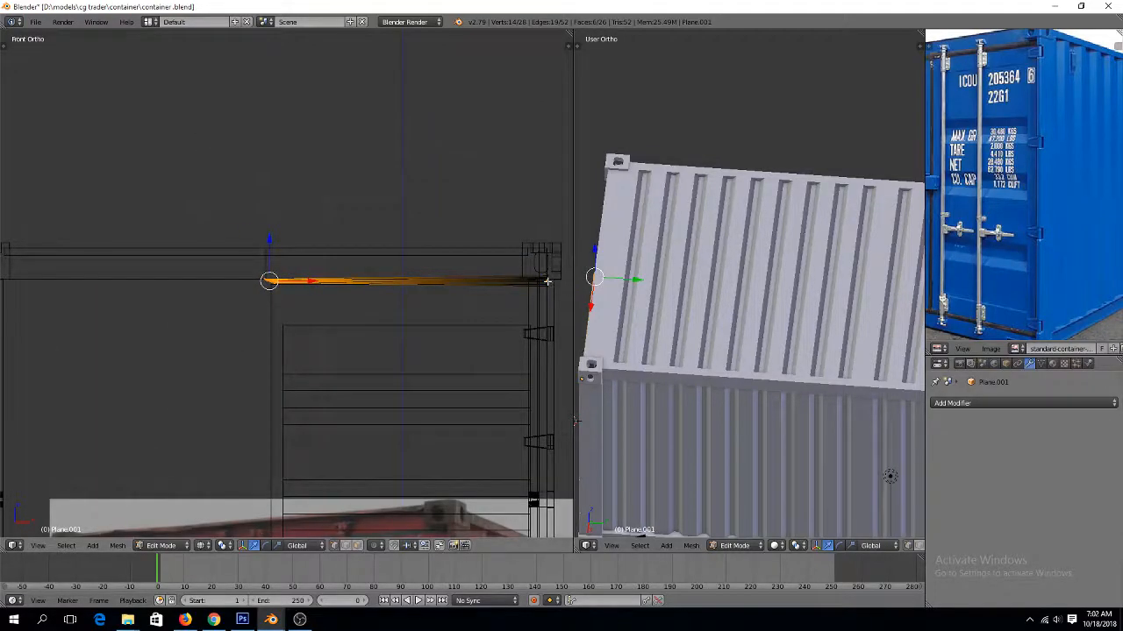
scroll(343, 288, up, 5)
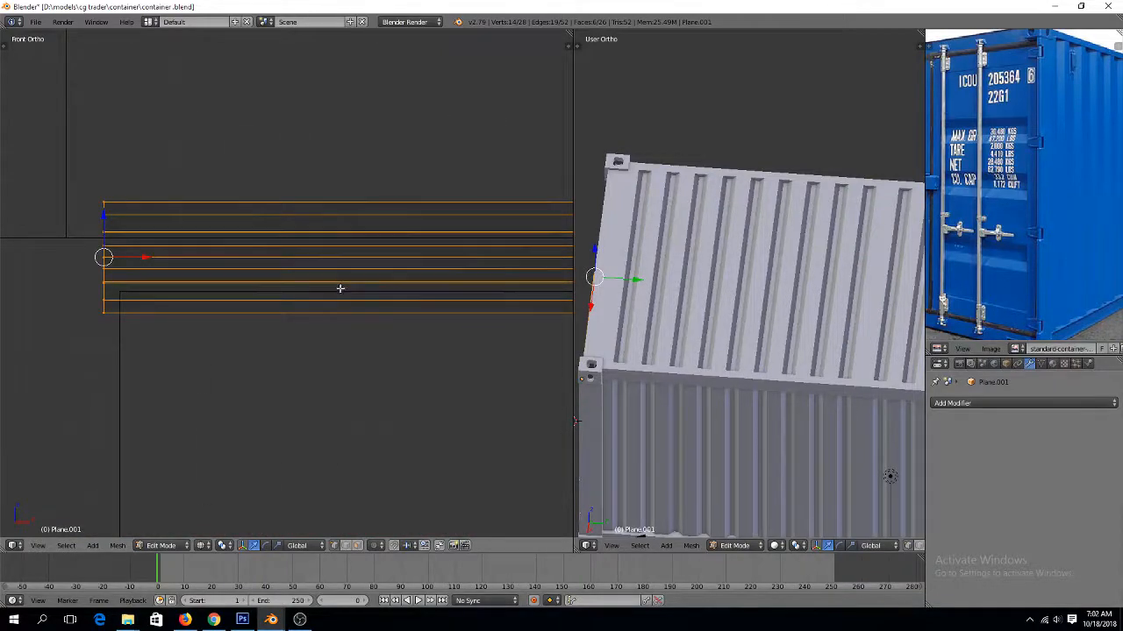
Shear the strip's free end into a diagonal mitre and shift it slightly outward along X past the door edge
key(shift+ctrl+alt+s)
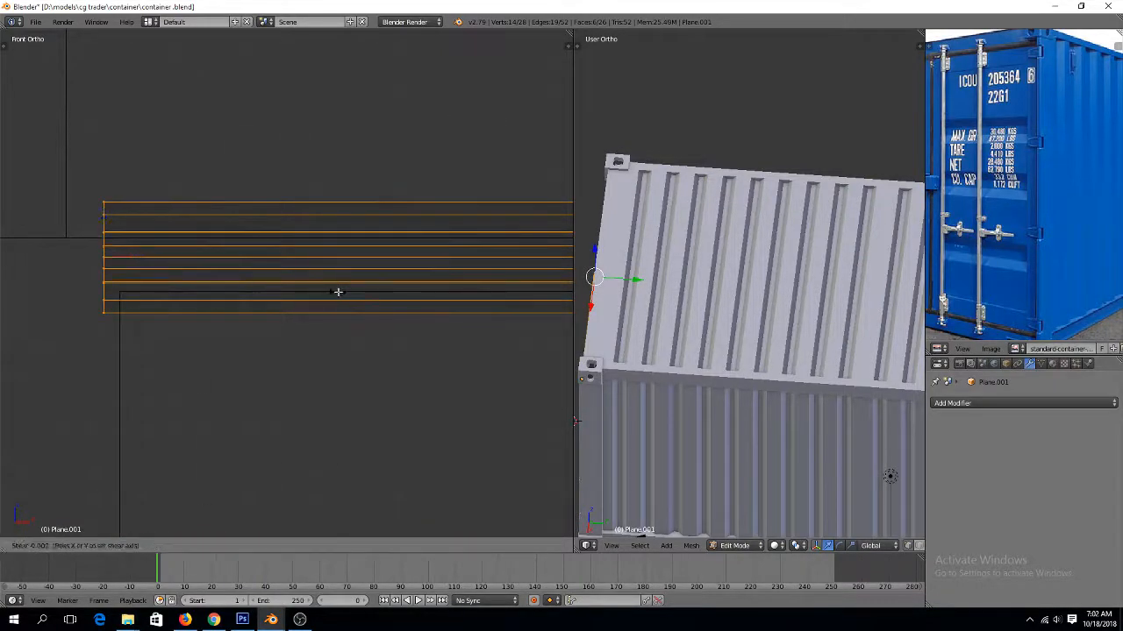
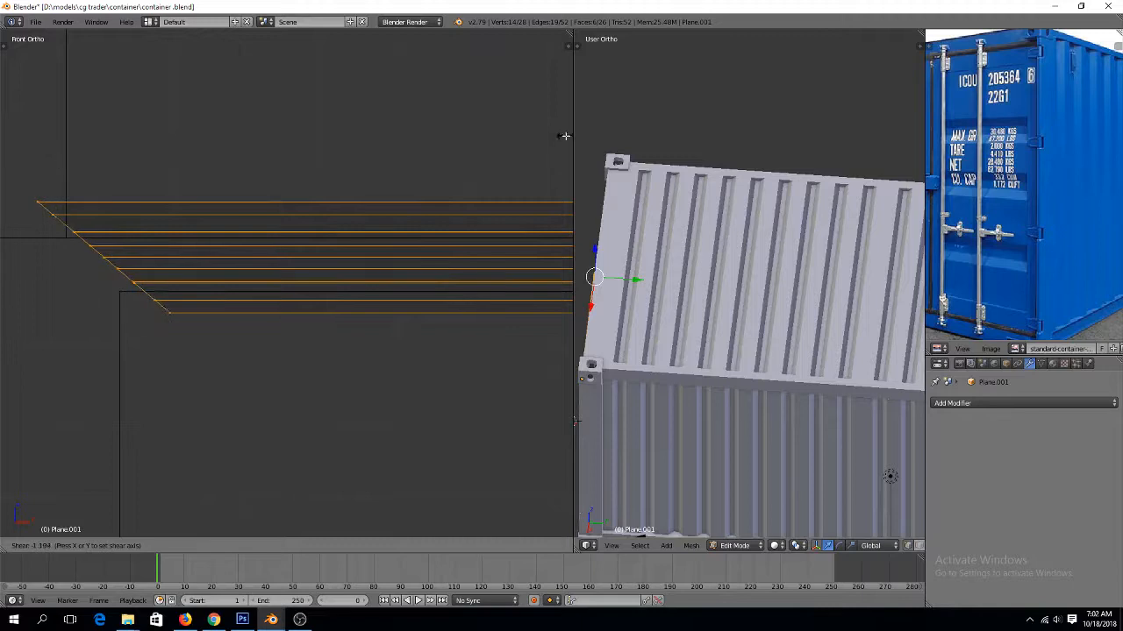
click(475, 138)
key(KP_Decimal)
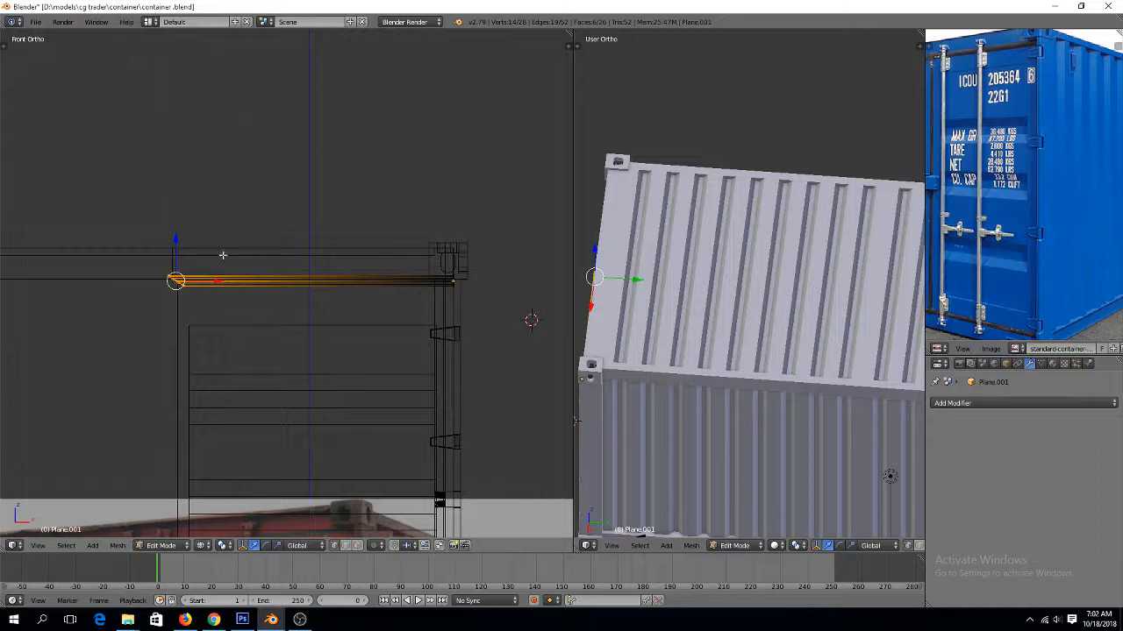
scroll(208, 283, up, 5)
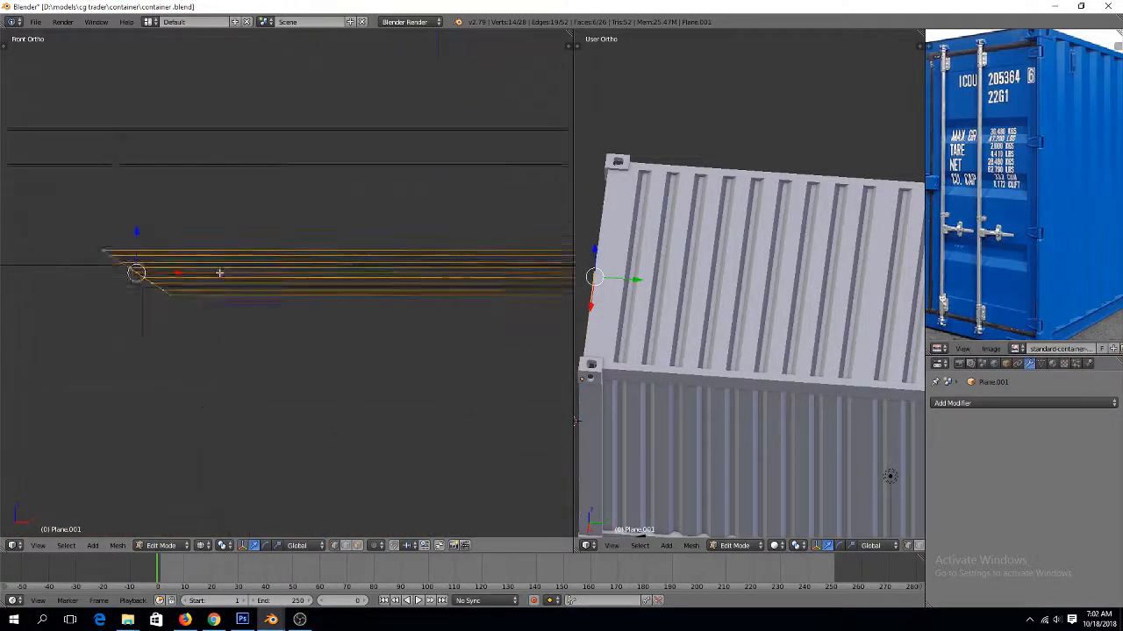
ctrl+scroll(224, 278, down, 4)
mouse_move(257, 271)
mouse_down()
mouse_move(226, 267)
mouse_move(239, 270)
mouse_up()
Extrude the mitred end down along Z beside the door's free edge to about the container's mid-height
key(z)
scroll(239, 270, down, 5)
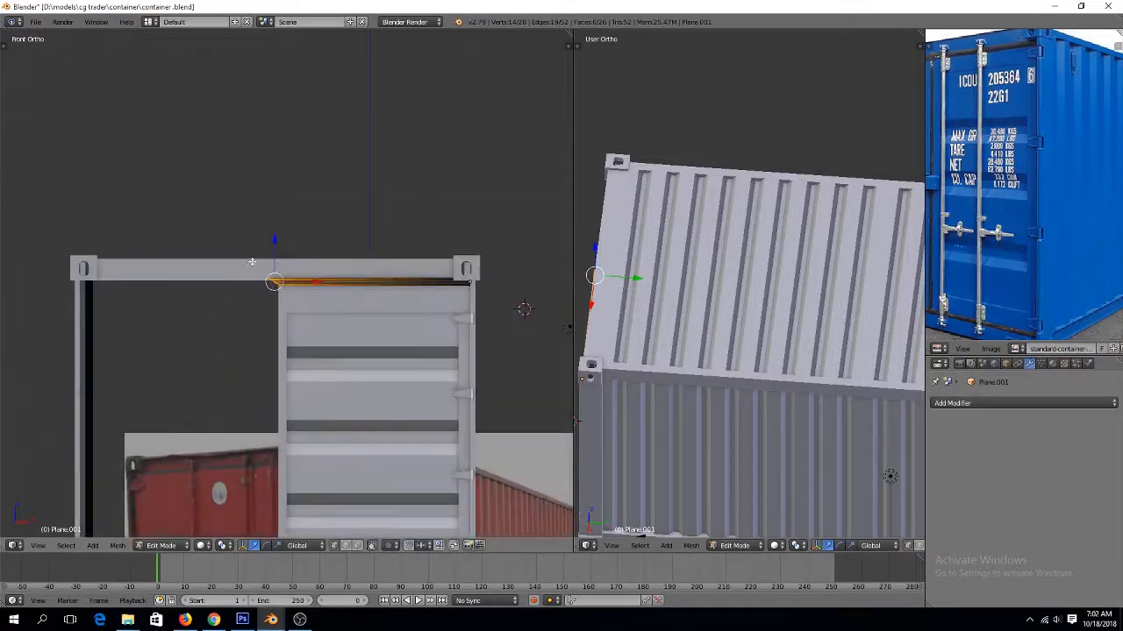
key(e)
key(z)
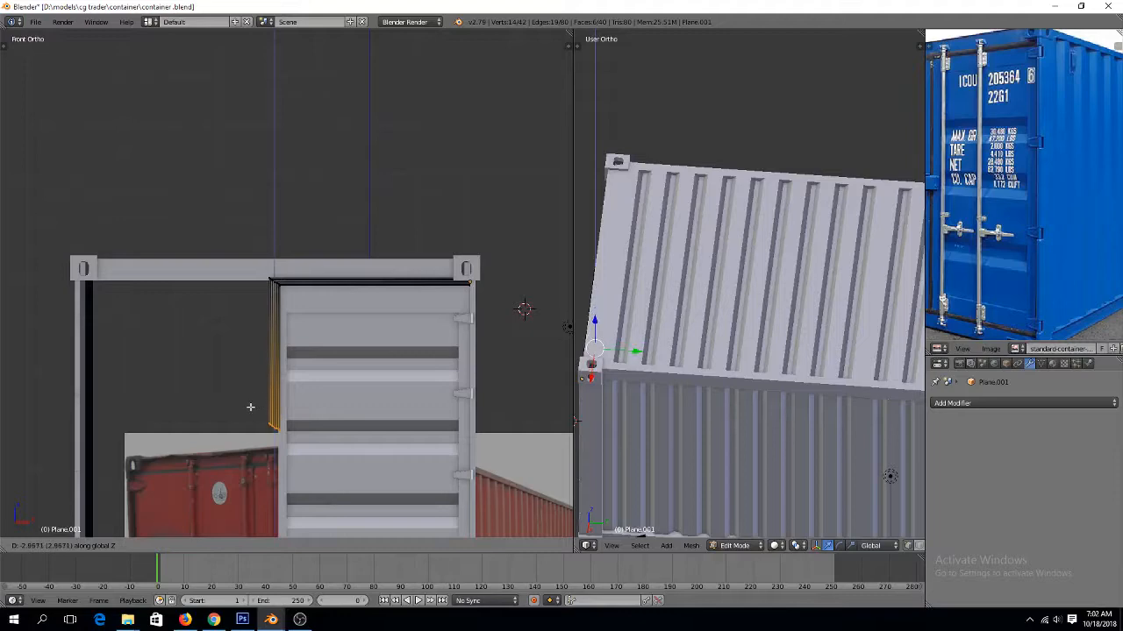
Flatten the lower end of the vertical strip by scaling it to 0 along Z
key(s)
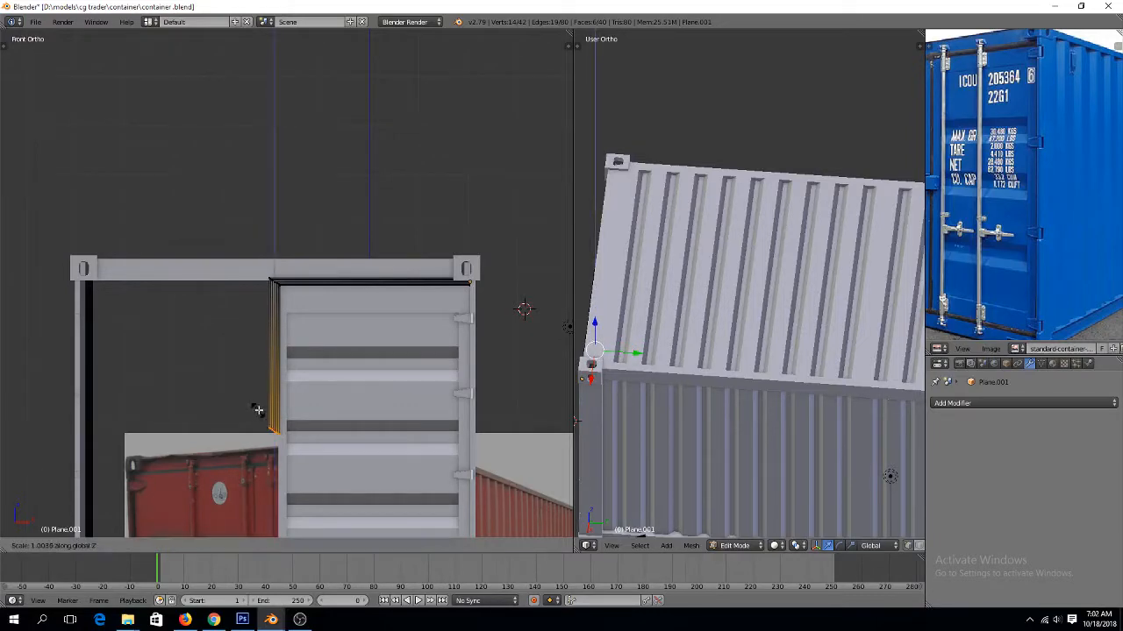
click(261, 409)
key(KP_0)
key(KP_1)
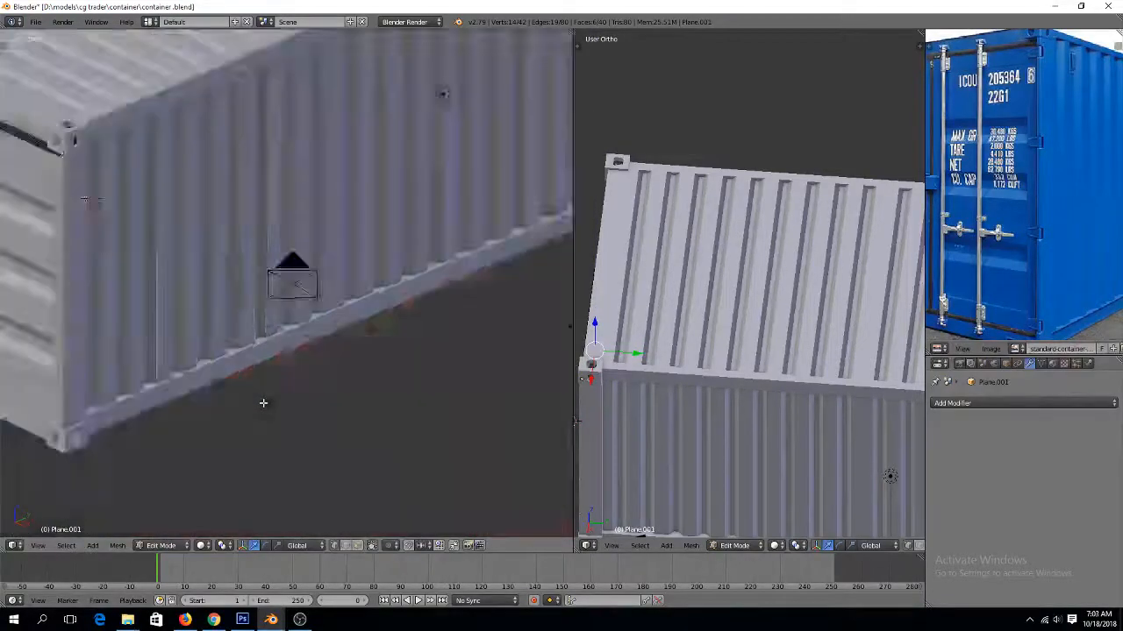
key(s)
key(z)
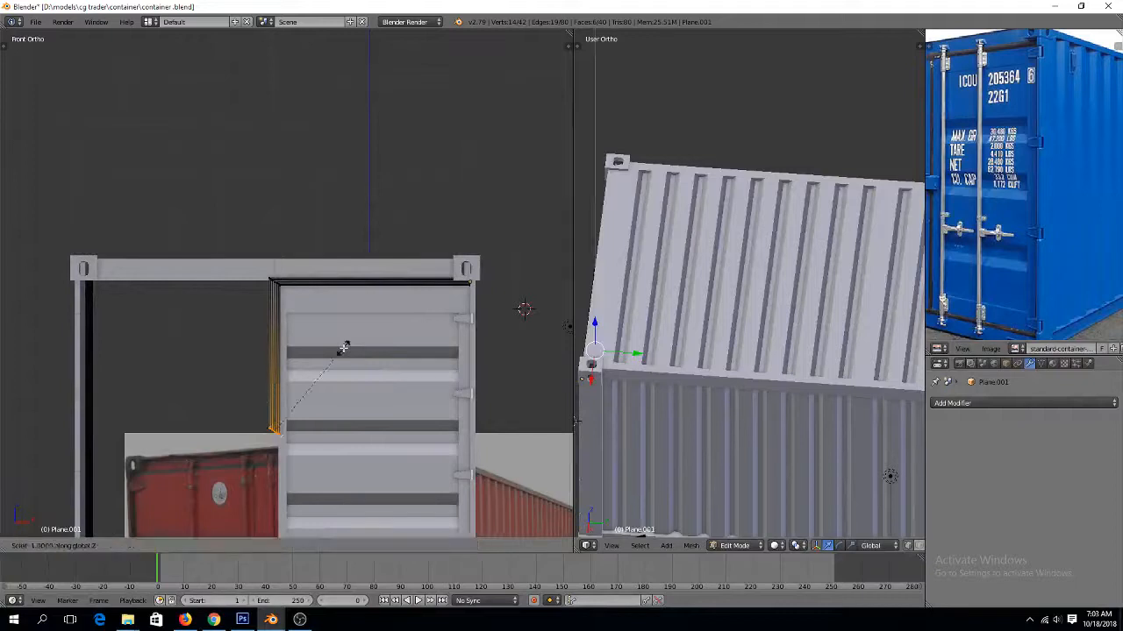
key(0)
key(Return)
Duplicate the entire L-shaped strip in place and mirror the copy along Z to form the lower half of the seal
key(a)
key(z)
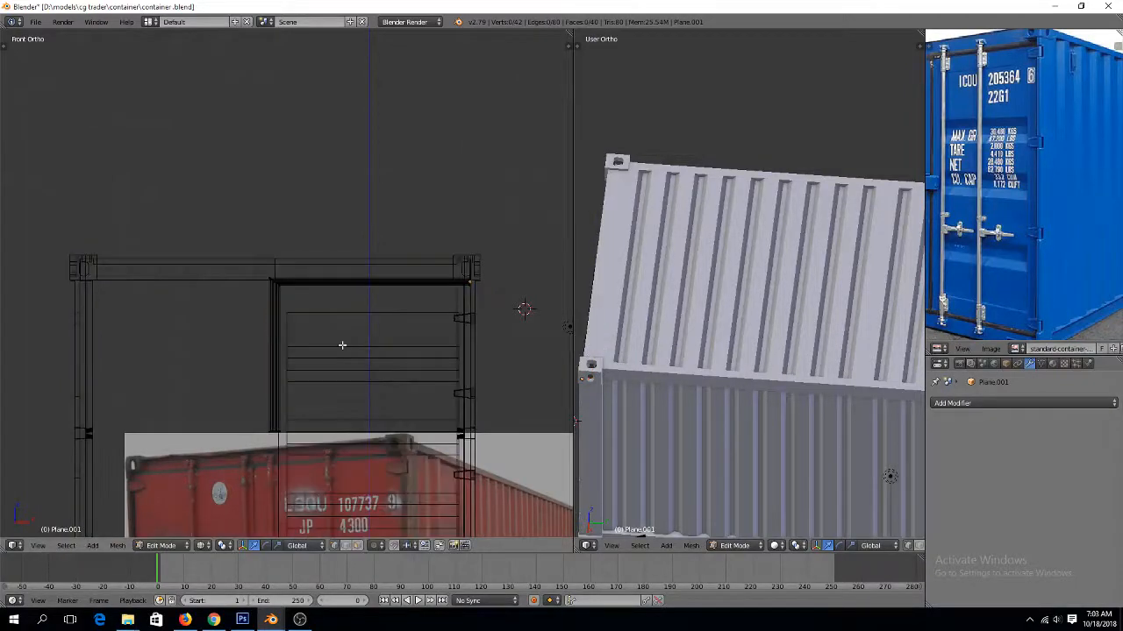
shift+scroll(342, 345, down, 8)
key(a)
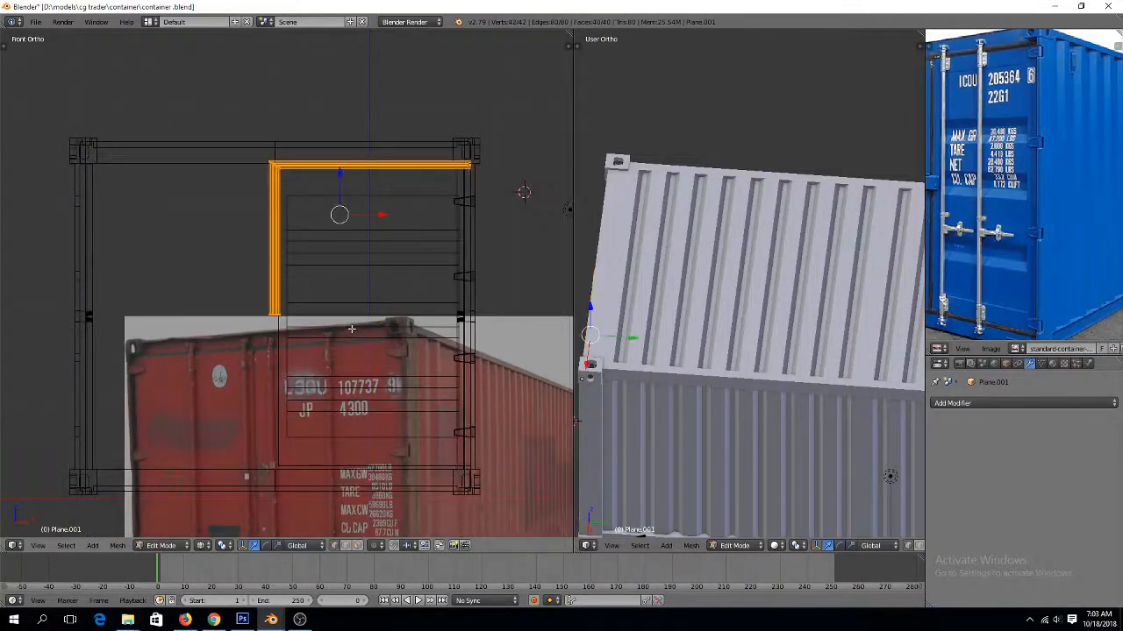
key(shift+d)
right_click(357, 255)
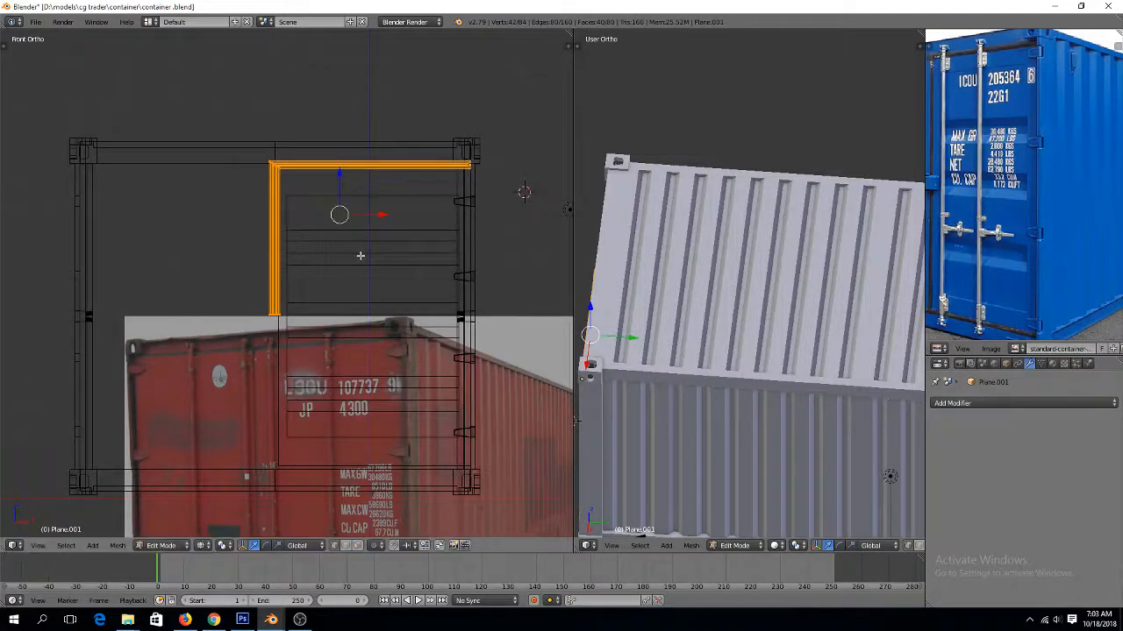
key(g)
right_click(396, 274)
key(ctrl+m)
key(z)
click(395, 321)
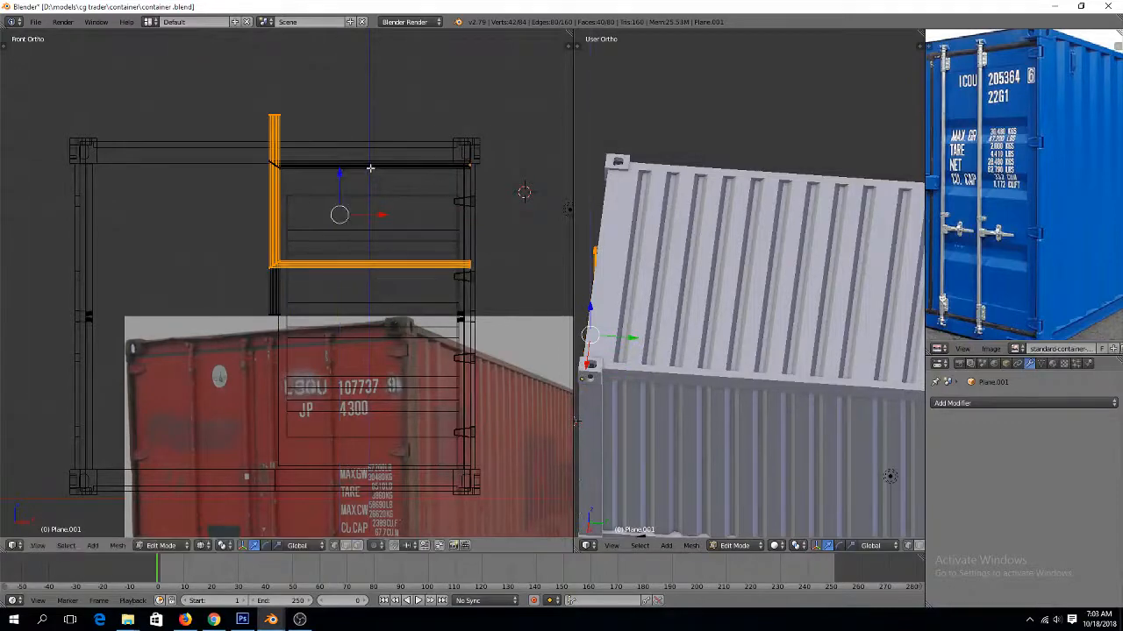
middle_drag(370, 167, 474, 360)
key(z)
scroll(316, 273, up, 4)
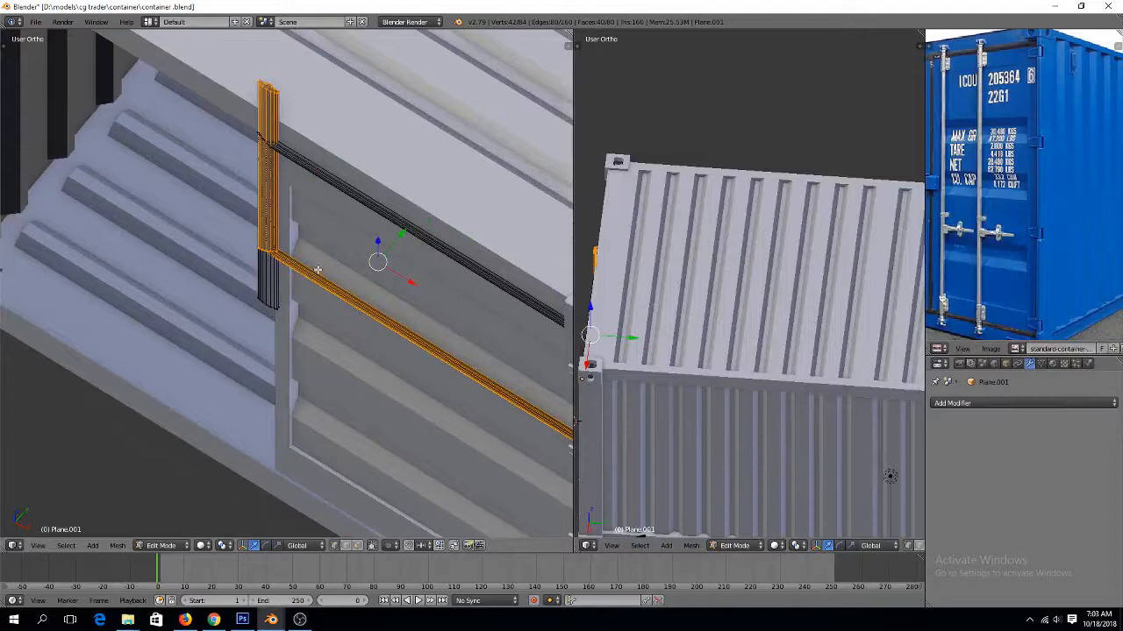
Move the mirrored strip half down along Z by about 4.2 so its upright meets the upper half
key(KP_1)
scroll(318, 271, down, 3)
scroll(317, 269, down, 2)
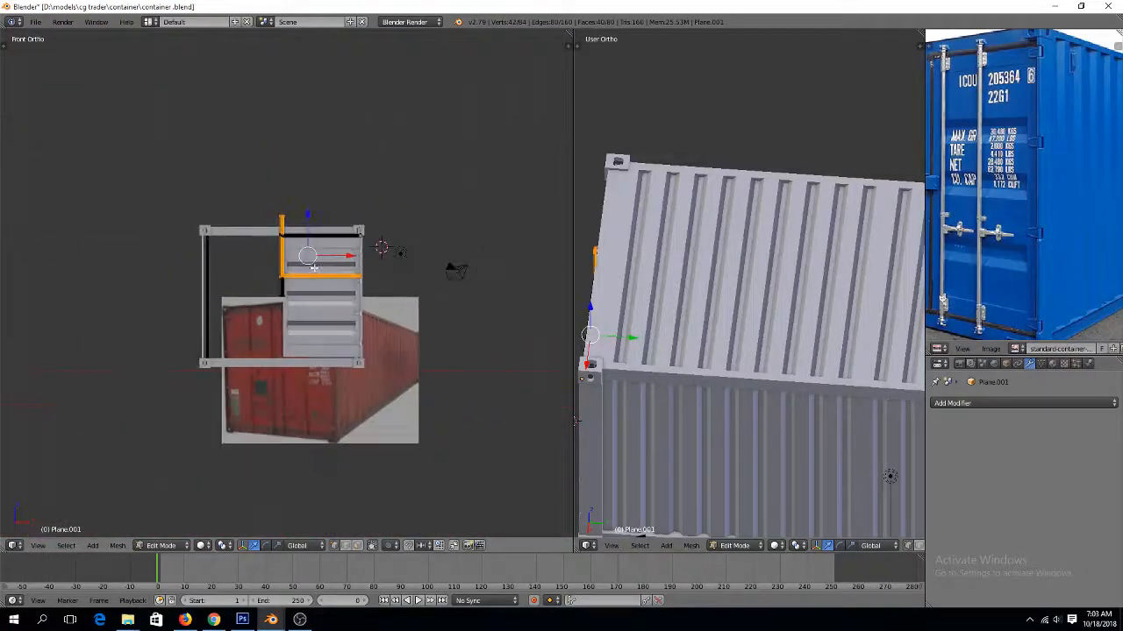
shift+scroll(298, 228, down, 3)
key(z)
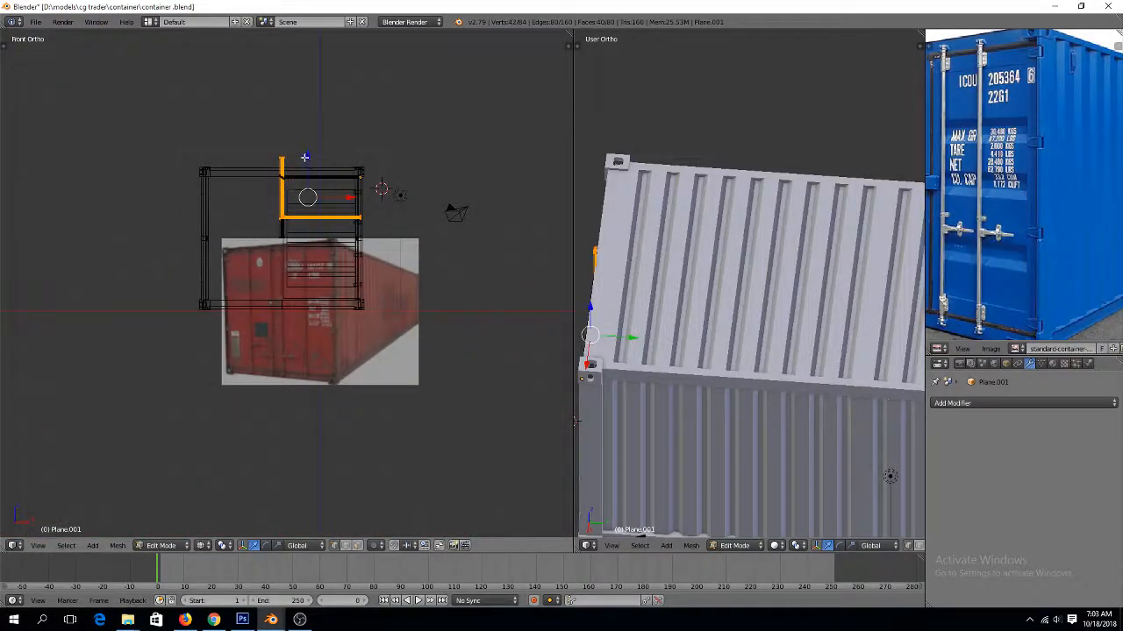
key(g)
key(z)
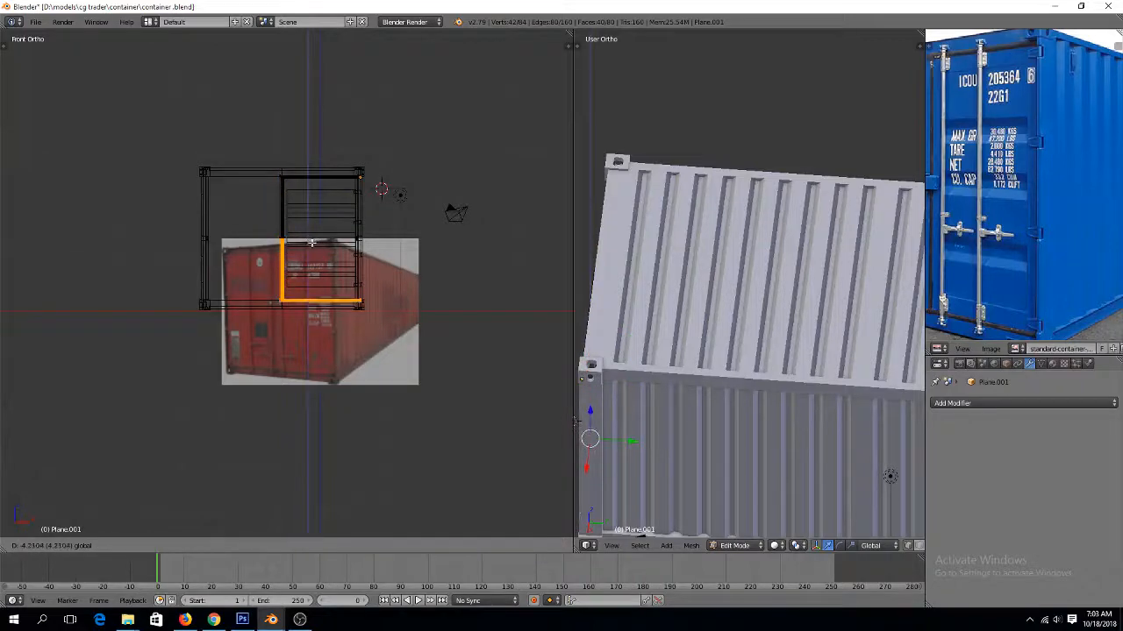
click(312, 243)
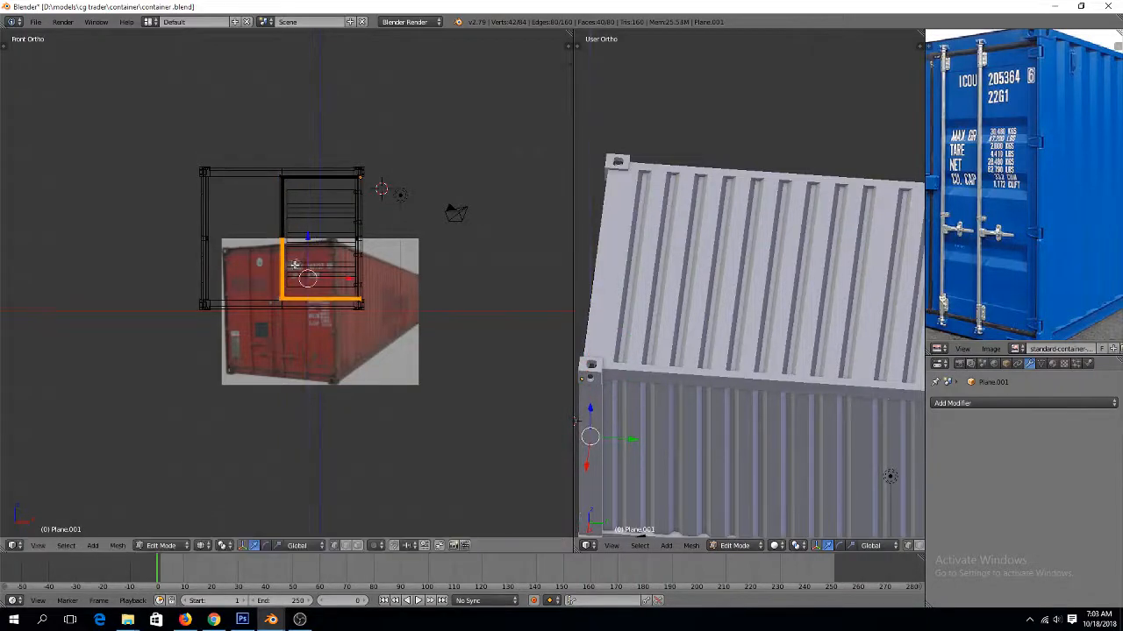
Flatten the end loops where the two strip halves meet along Z and remove the seal mesh's duplicate vertices
scroll(296, 265, up, 6)
key(a)
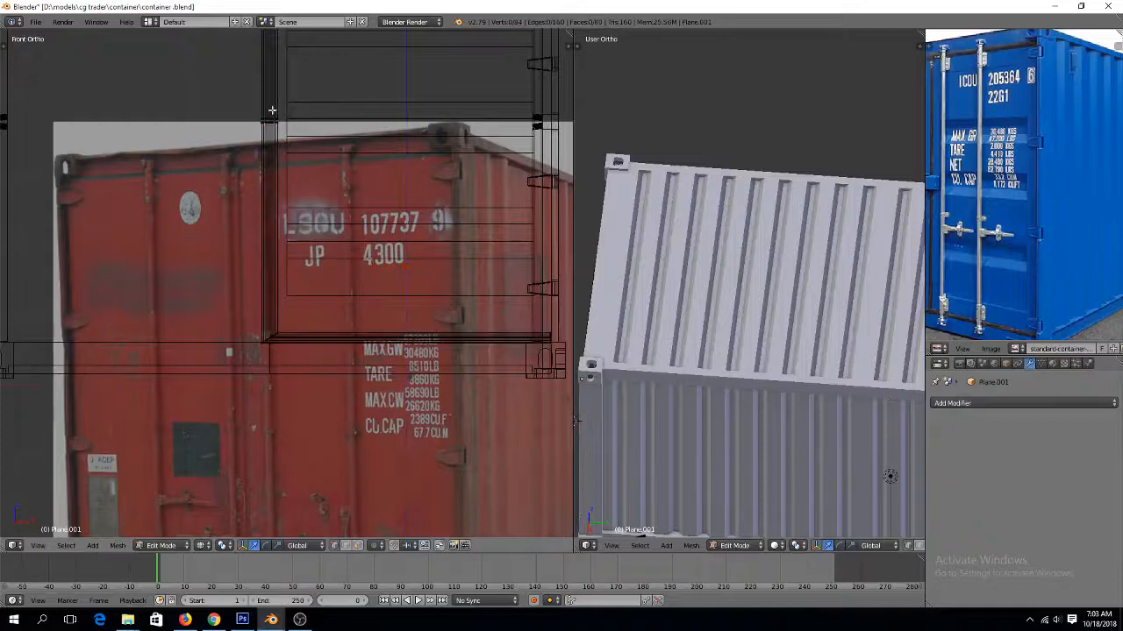
alt+right_click(270, 113)
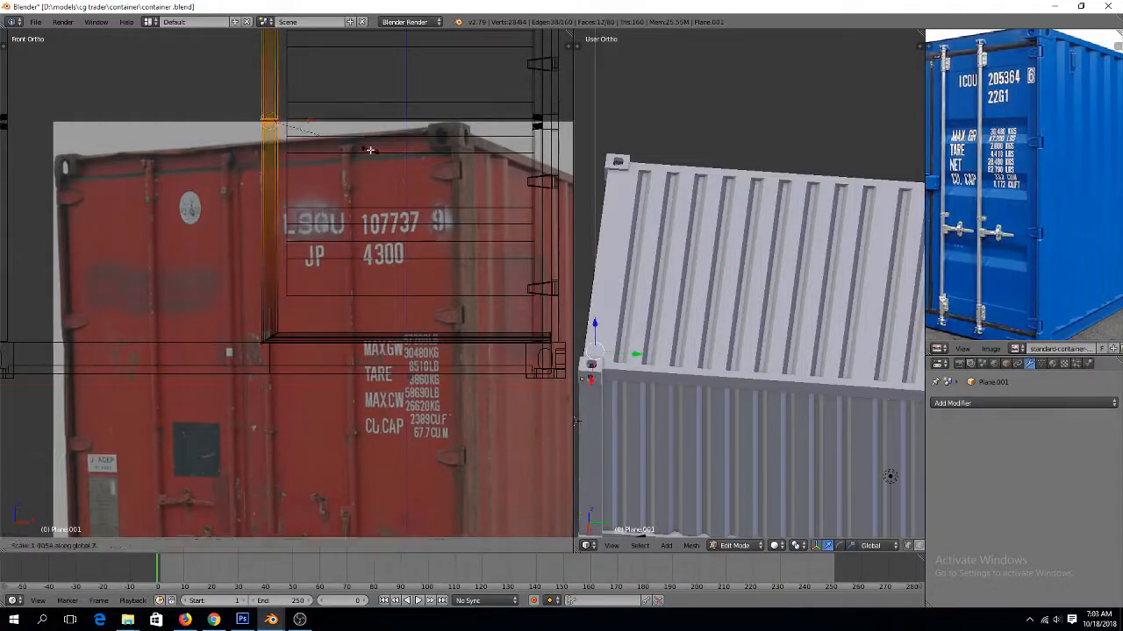
key(a)
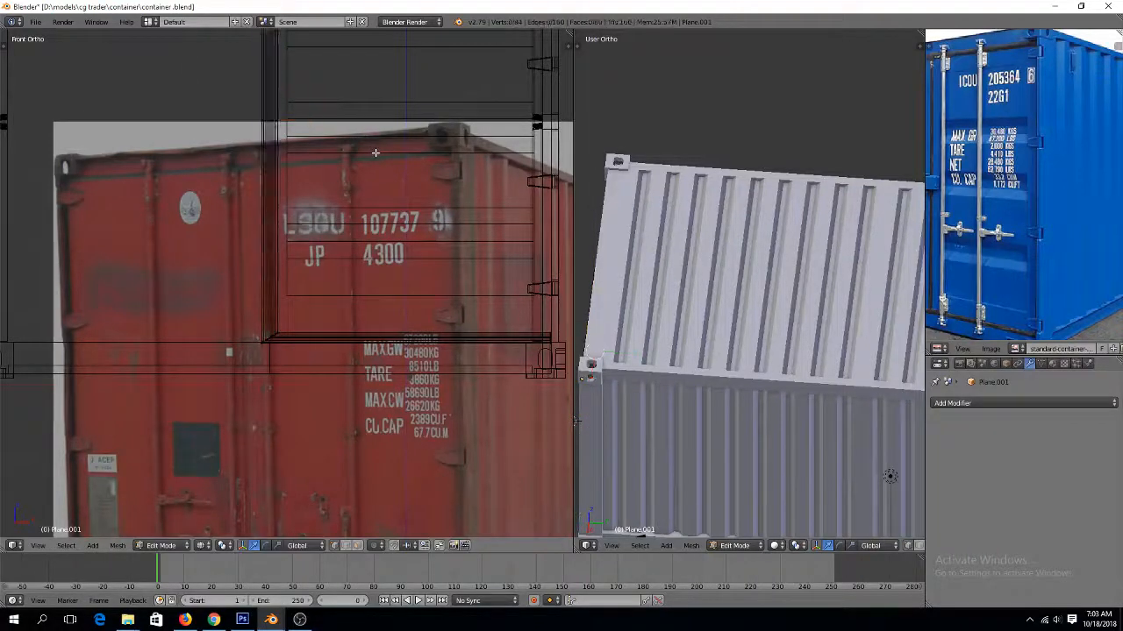
key(a)
key(w)
click(377, 156)
key(a)
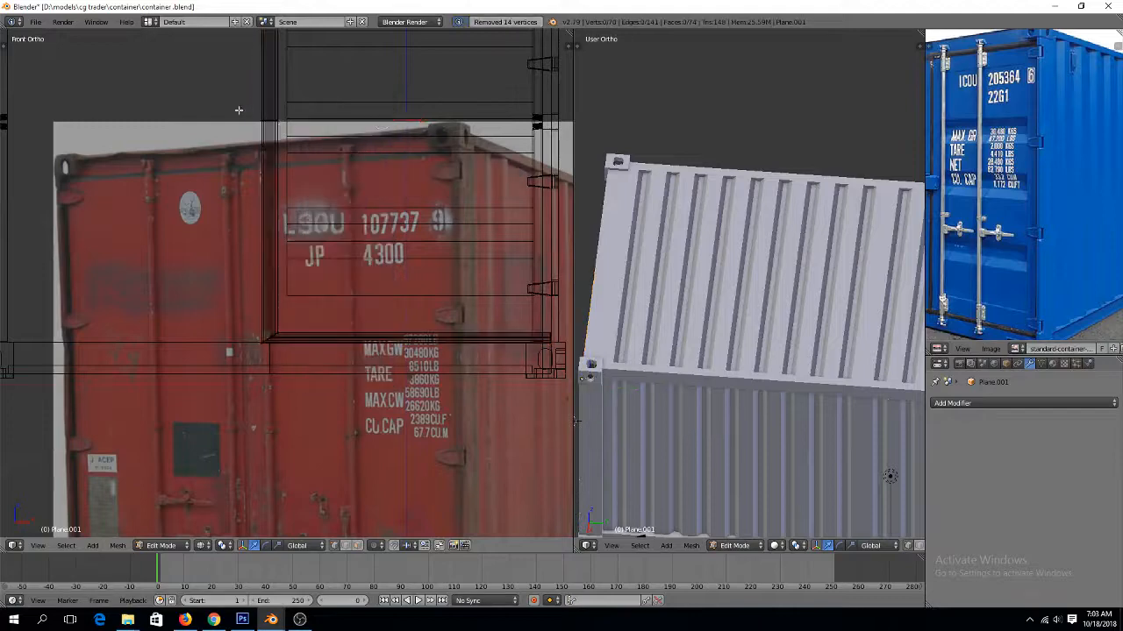
Delete the internal faces at the seam joining the two halves of the vertical strip
alt+right_click(325, 139)
key(w)
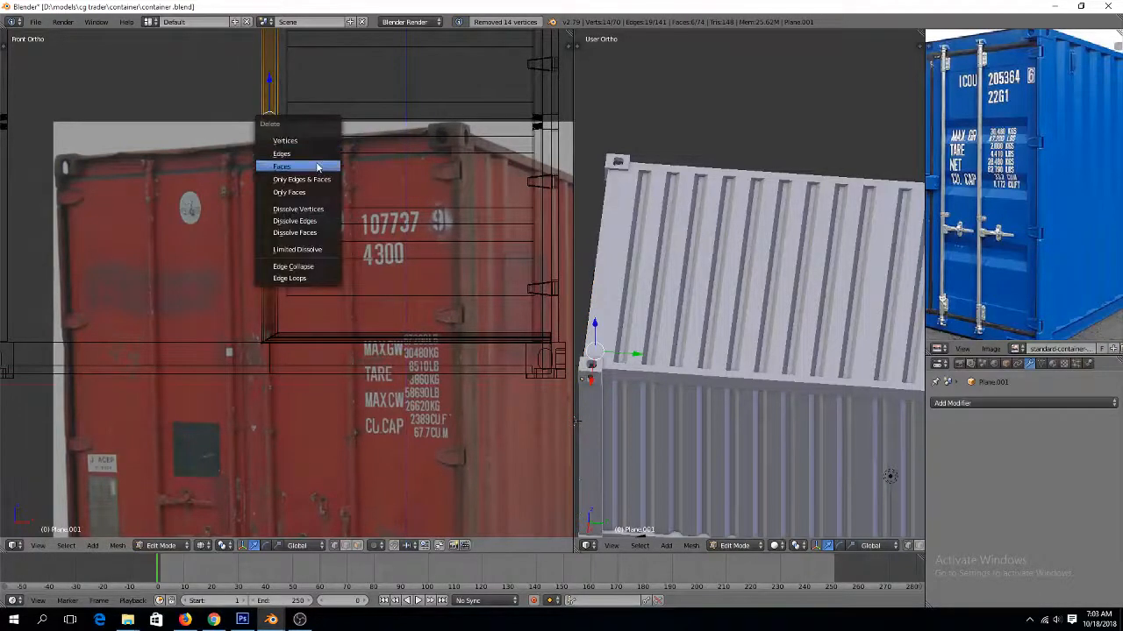
click(324, 165)
scroll(323, 165, down, 2)
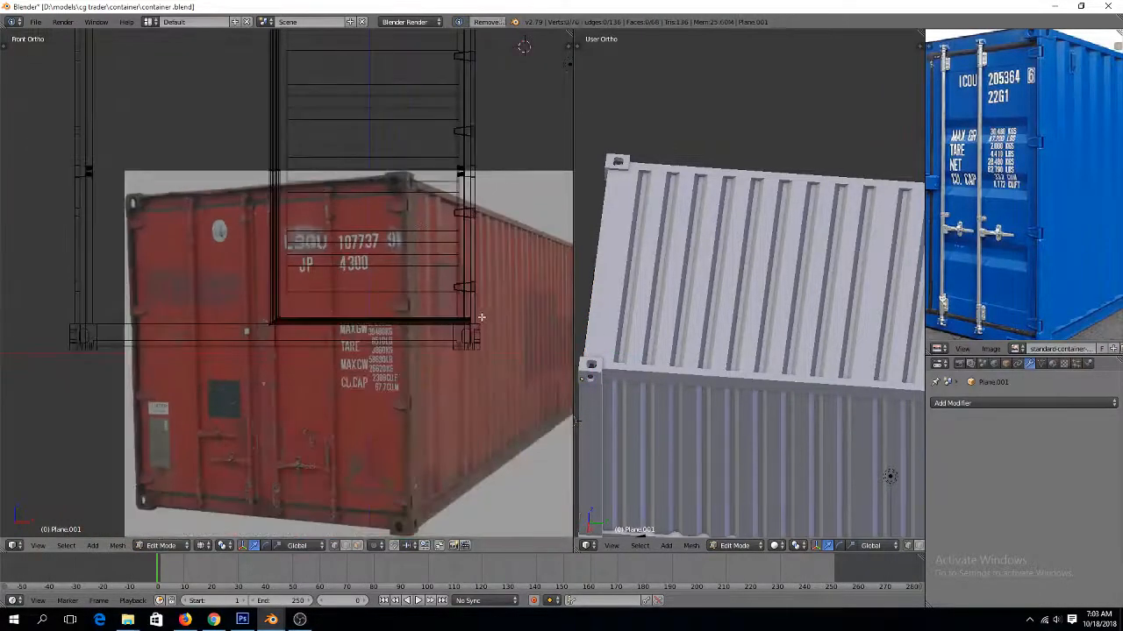
key(Tab)
key(z)
key(Tab)
key(z)
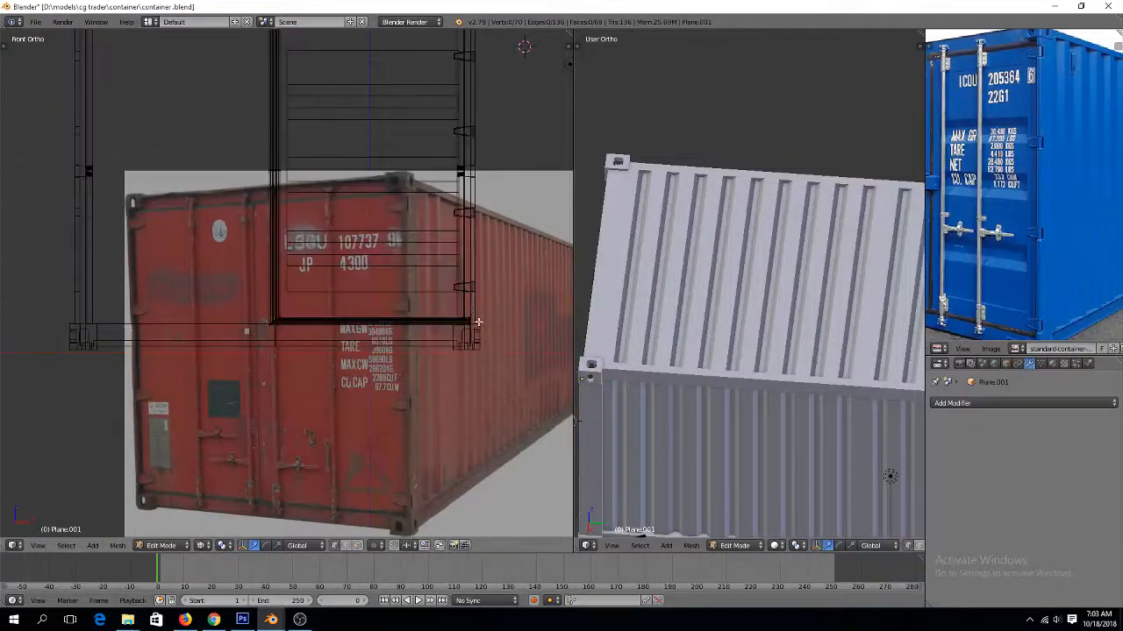
Delete the end-cap faces on the hinge-side ends of the upper and lower strips and save over the container file
alt+right_click(465, 318)
scroll(465, 316, down, 4)
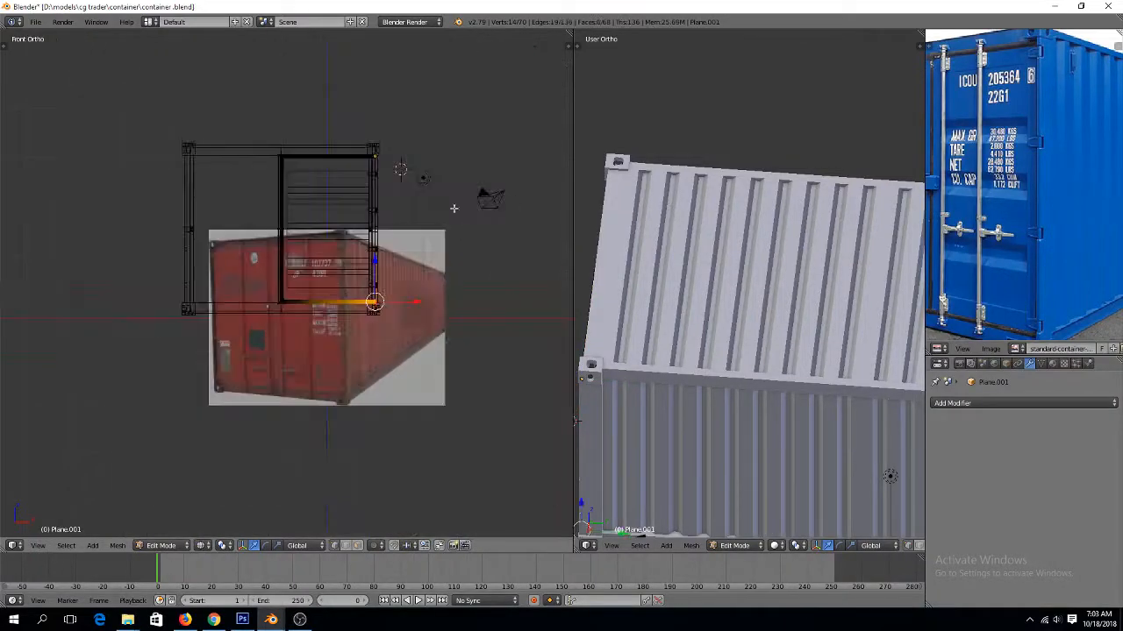
alt+shift+right_click(408, 182)
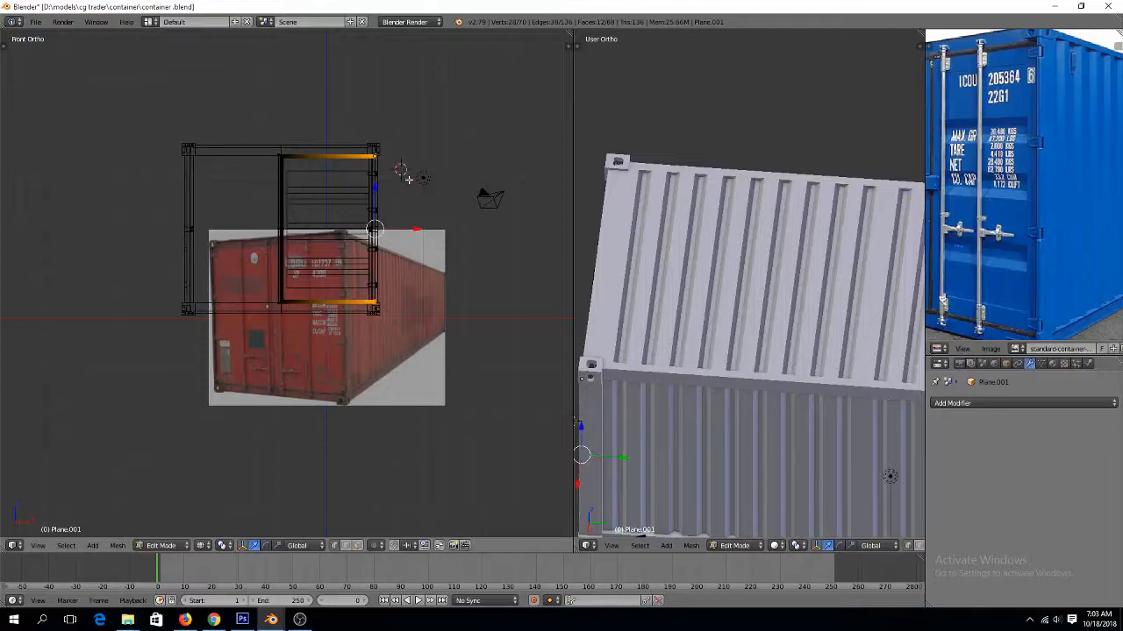
key(x)
click(410, 182)
key(Tab)
key(z)
mouse_move(409, 183)
middle_down()
mouse_move(395, 200)
mouse_move(450, 228)
mouse_move(439, 208)
middle_up()
scroll(433, 207, up, 4)
key(ctrl+s)
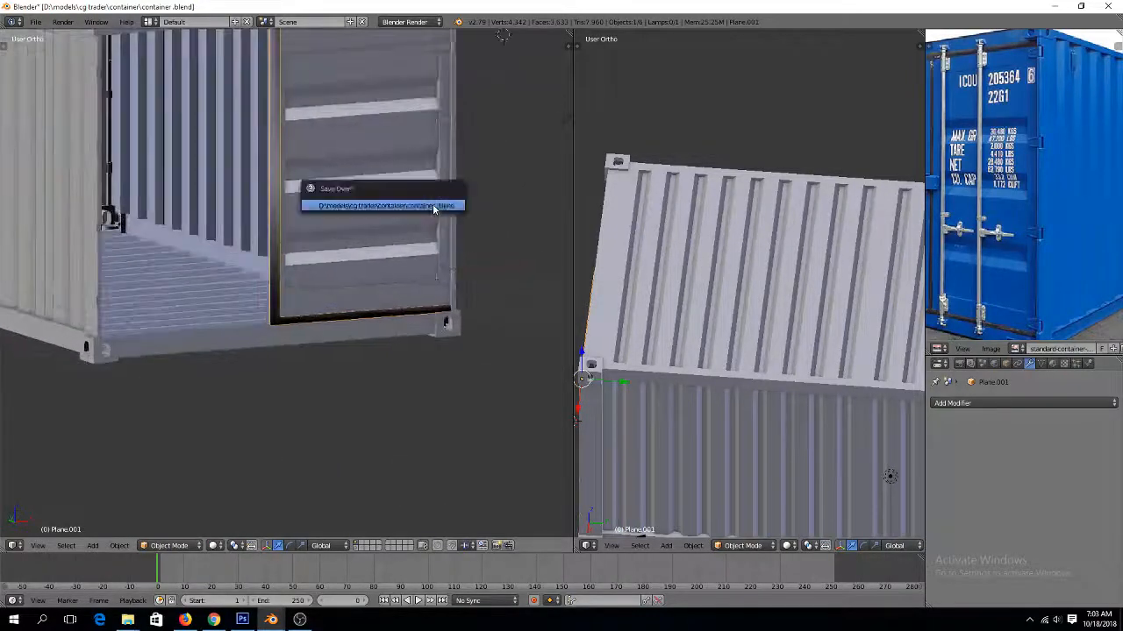
click(434, 207)
Recalculate the normals of the whole seal mesh and save over the container file
shift+scroll(434, 209, up, 7)
scroll(434, 213, up, 3)
key(Tab)
scroll(435, 218, down, 4)
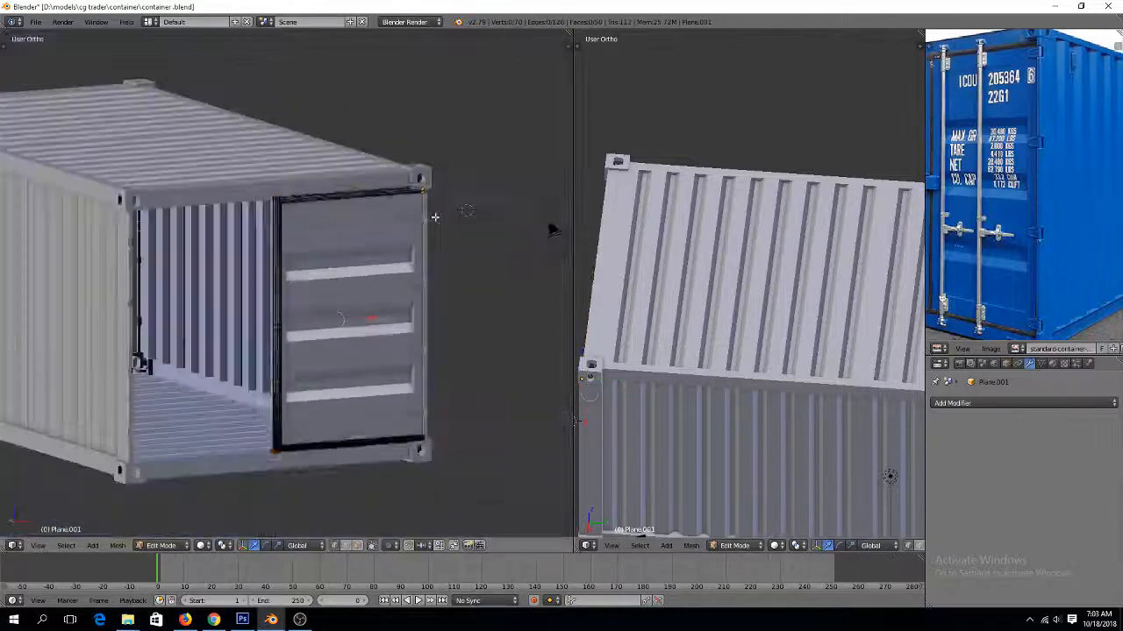
key(a)
key(a)
key(a)
key(ctrl+n)
key(Tab)
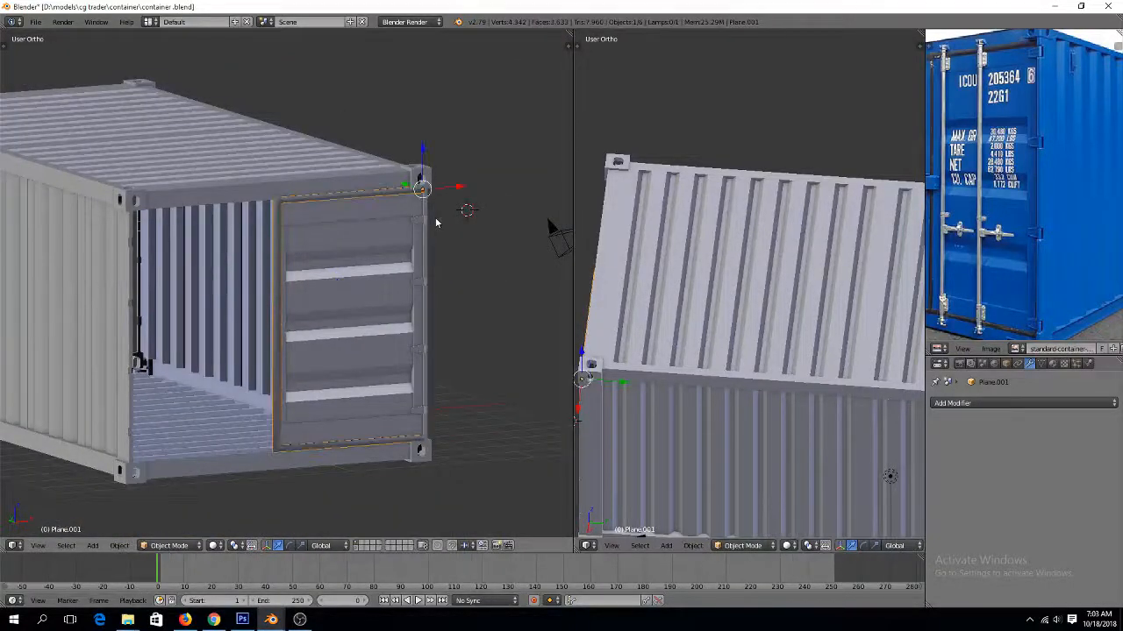
scroll(435, 221, up, 3)
key(ctrl+s)
click(435, 219)
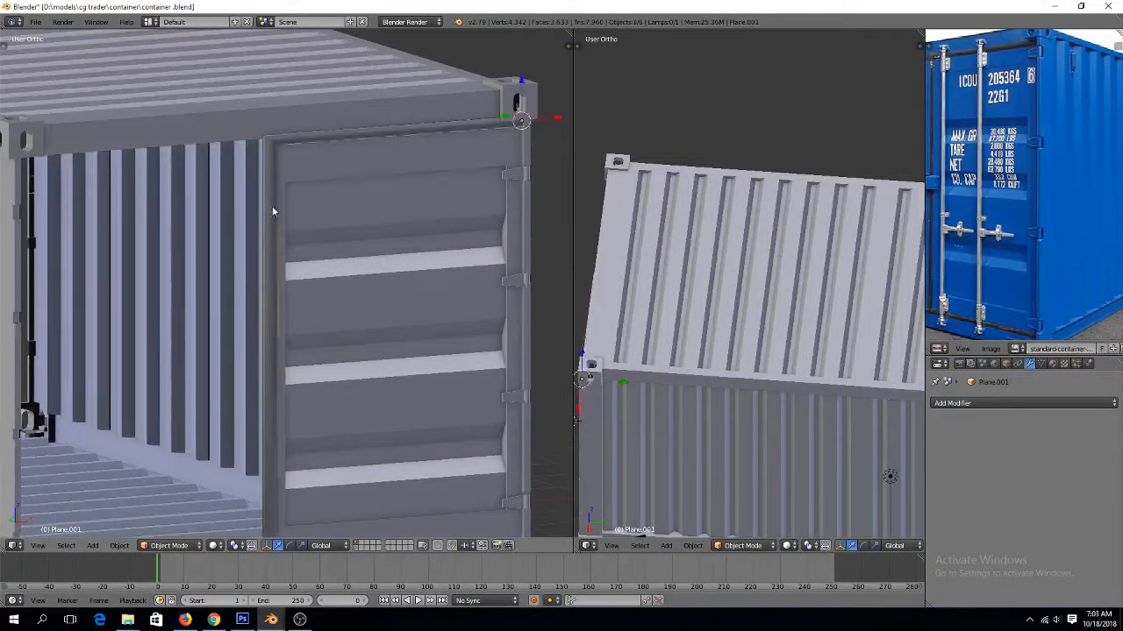
Give the door seal a new material named RUBBER
right_click(271, 212)
click(1052, 363)
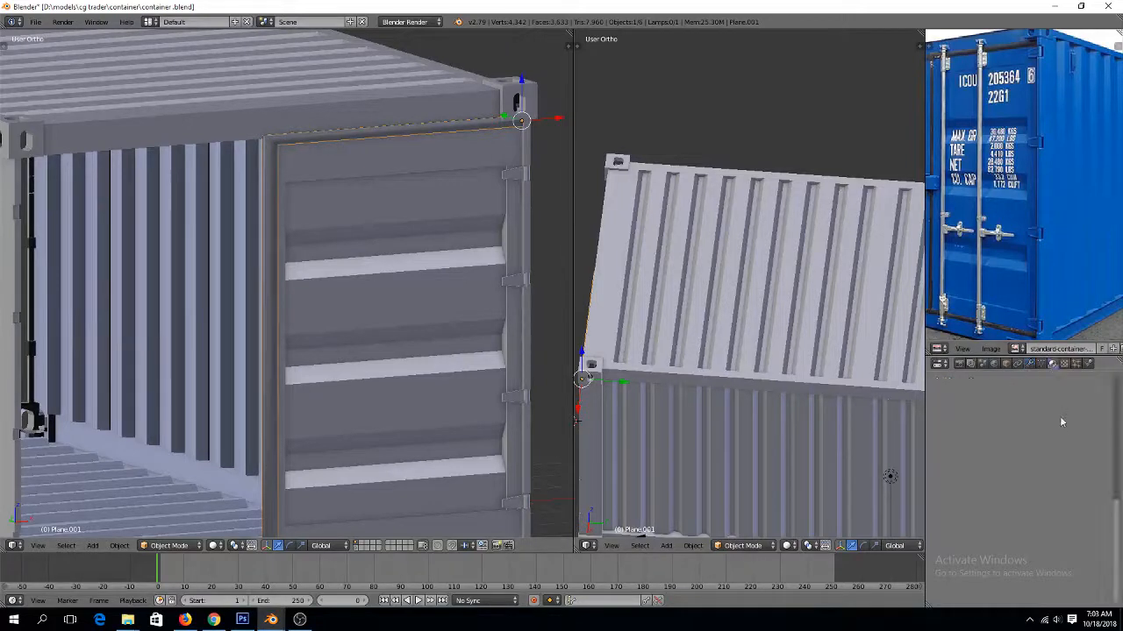
click(992, 439)
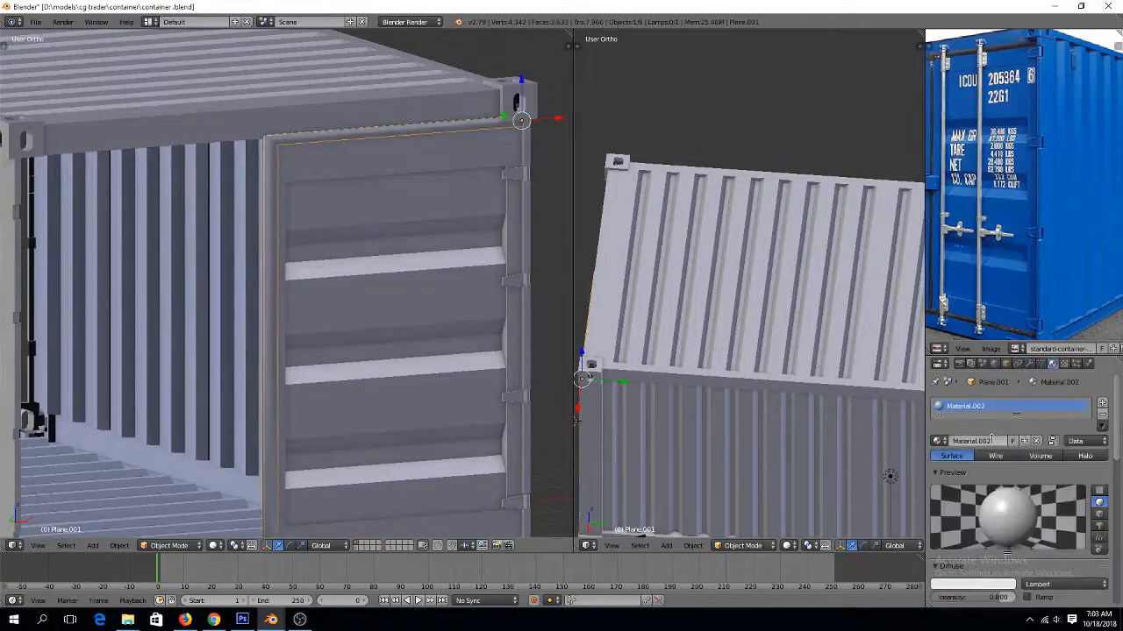
click(992, 439)
text(RUBBER-R)
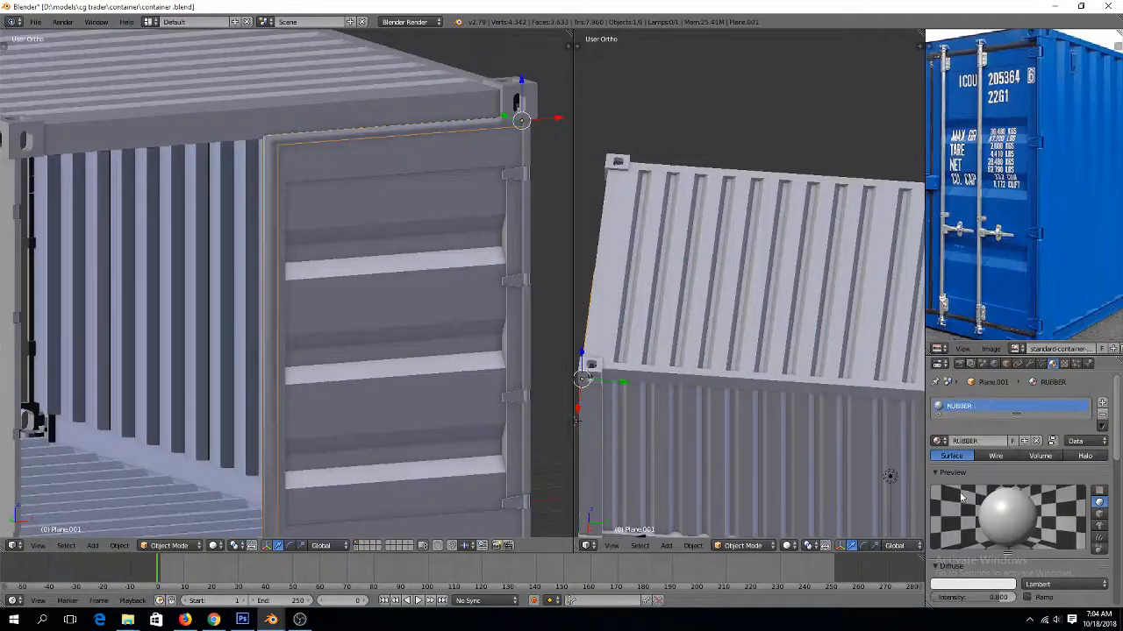
Switch the render engine to Cycles and enable nodes for the RUBBER material
scroll(962, 497, down, 10)
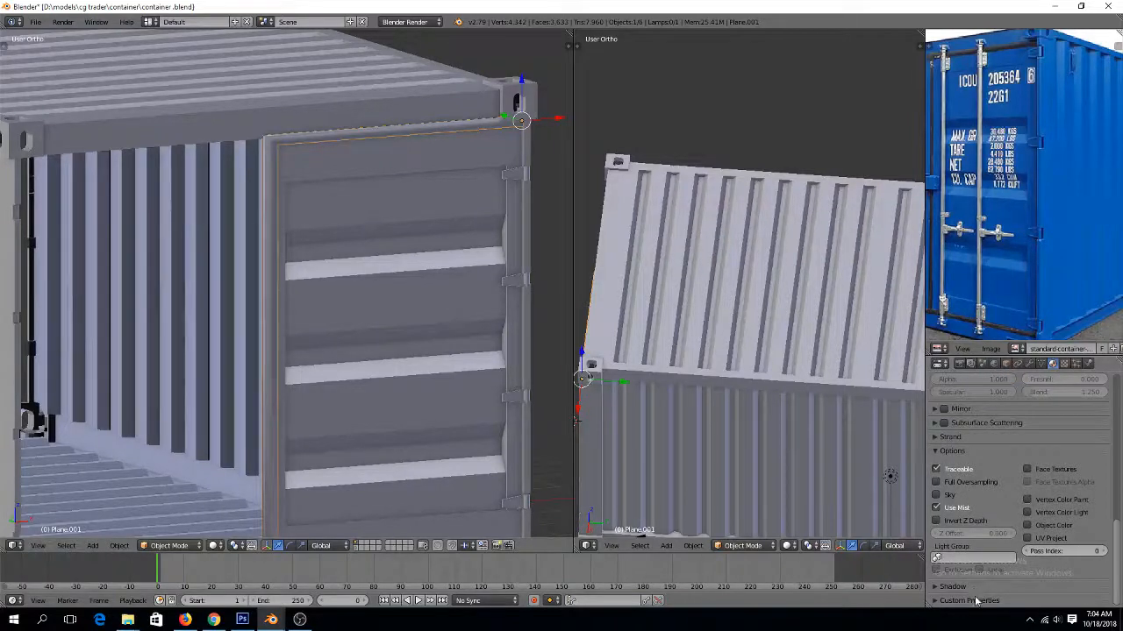
scroll(973, 587, down, 1)
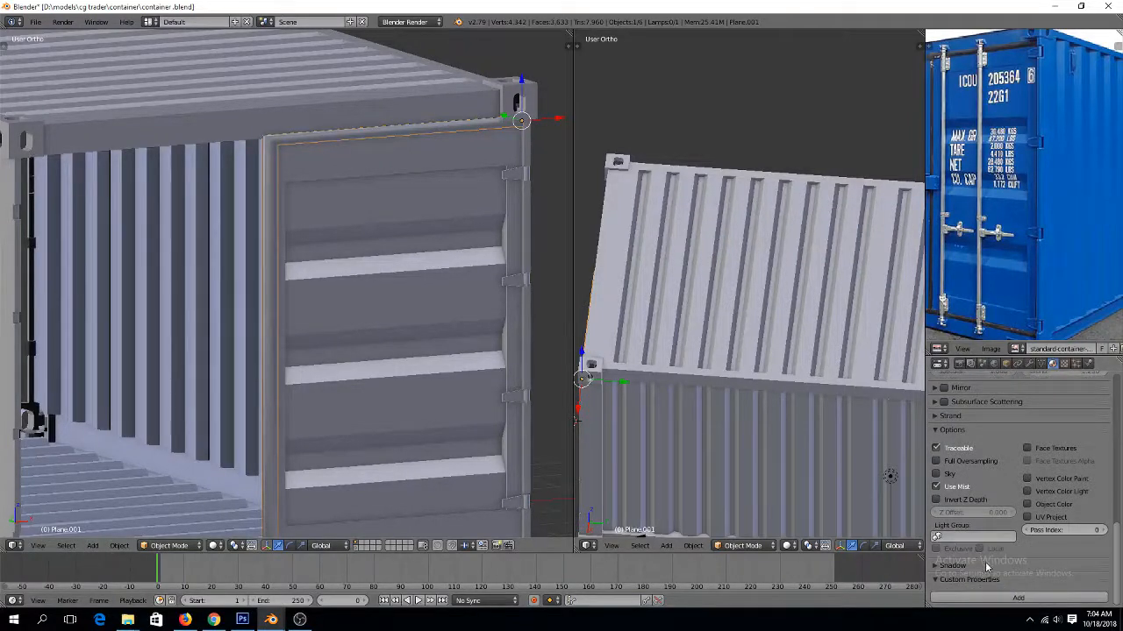
scroll(994, 505, up, 6)
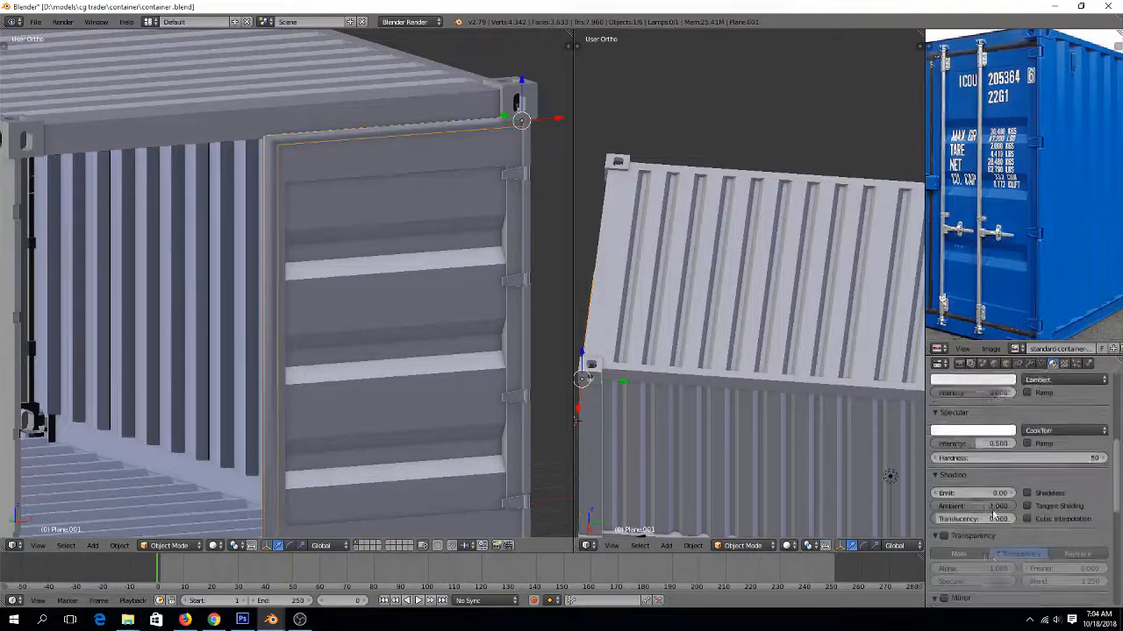
scroll(994, 505, up, 5)
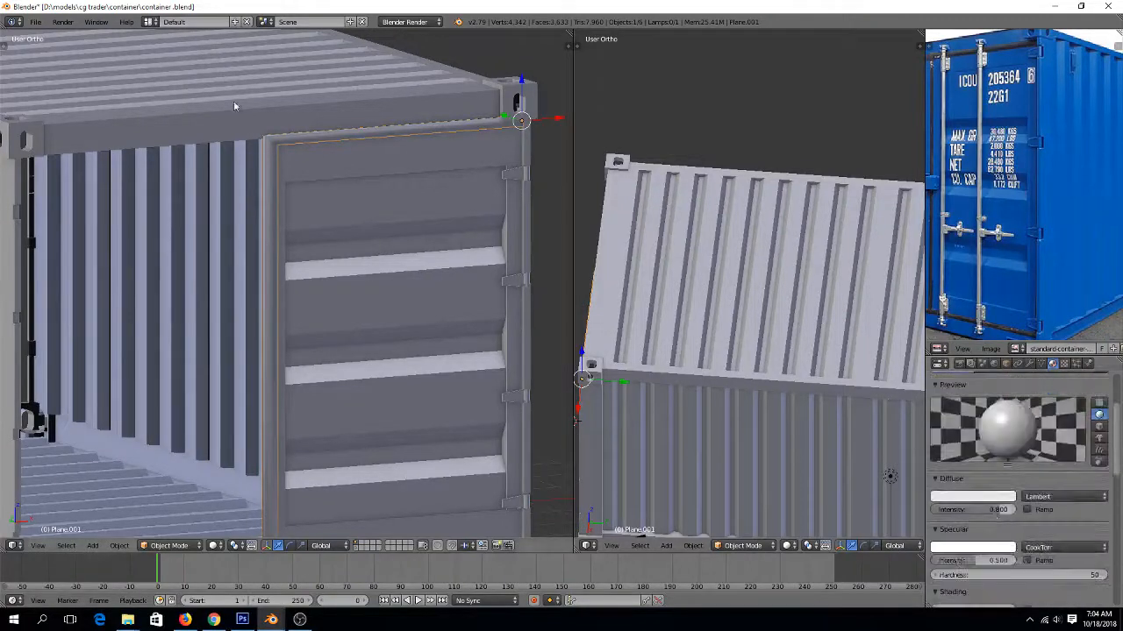
click(404, 21)
click(411, 59)
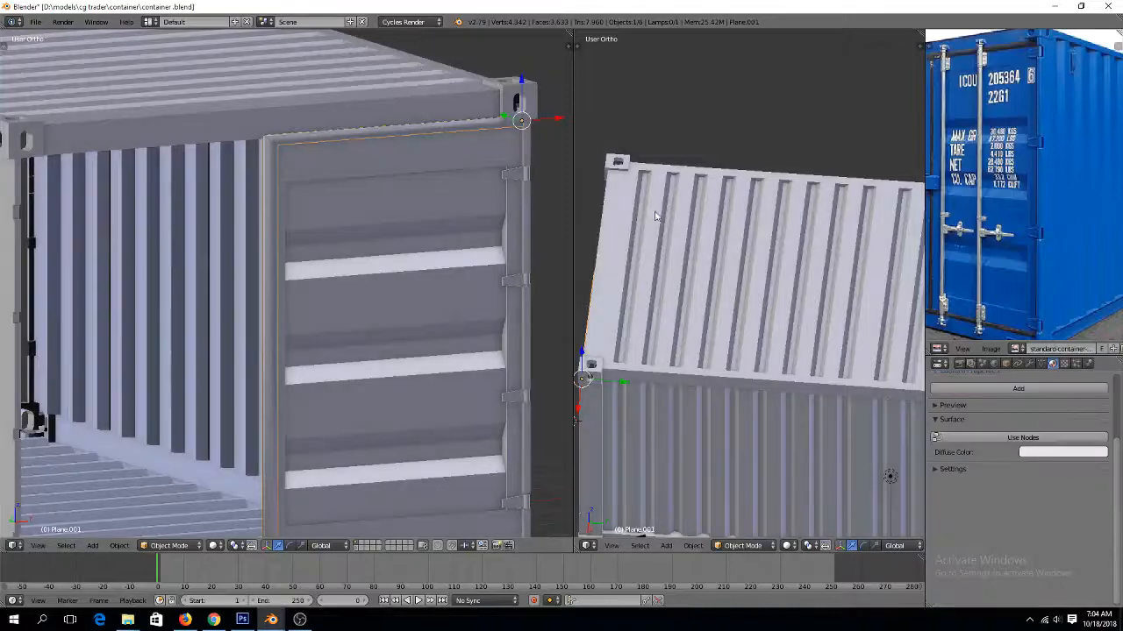
click(1042, 438)
Set the RUBBER material's viewport color to blue in its settings
click(966, 552)
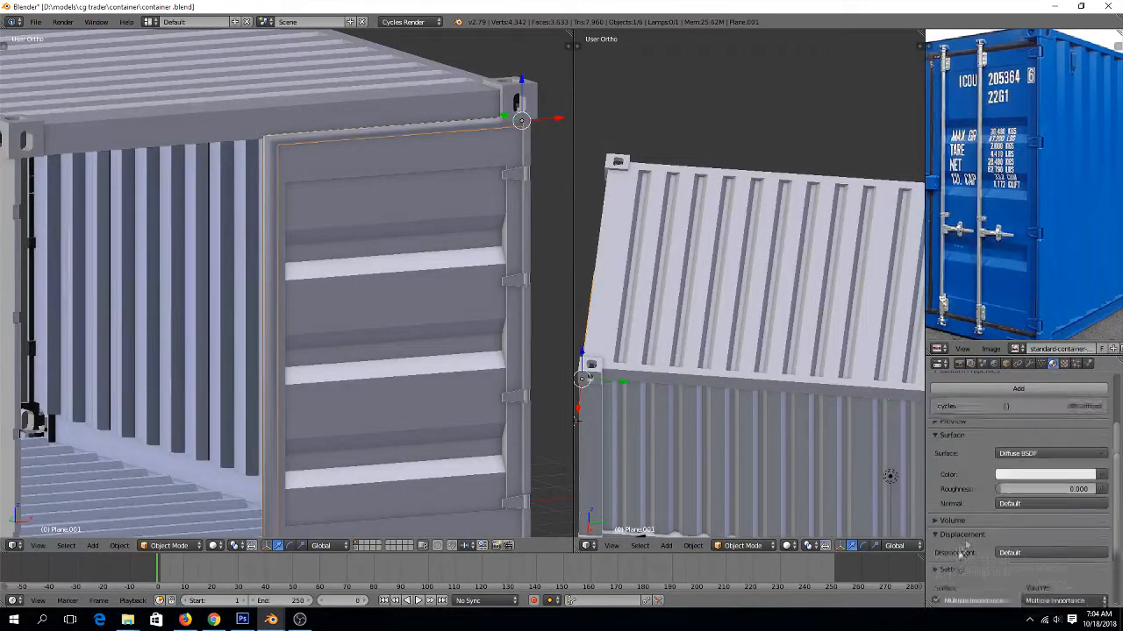
scroll(969, 548, down, 3)
click(1000, 559)
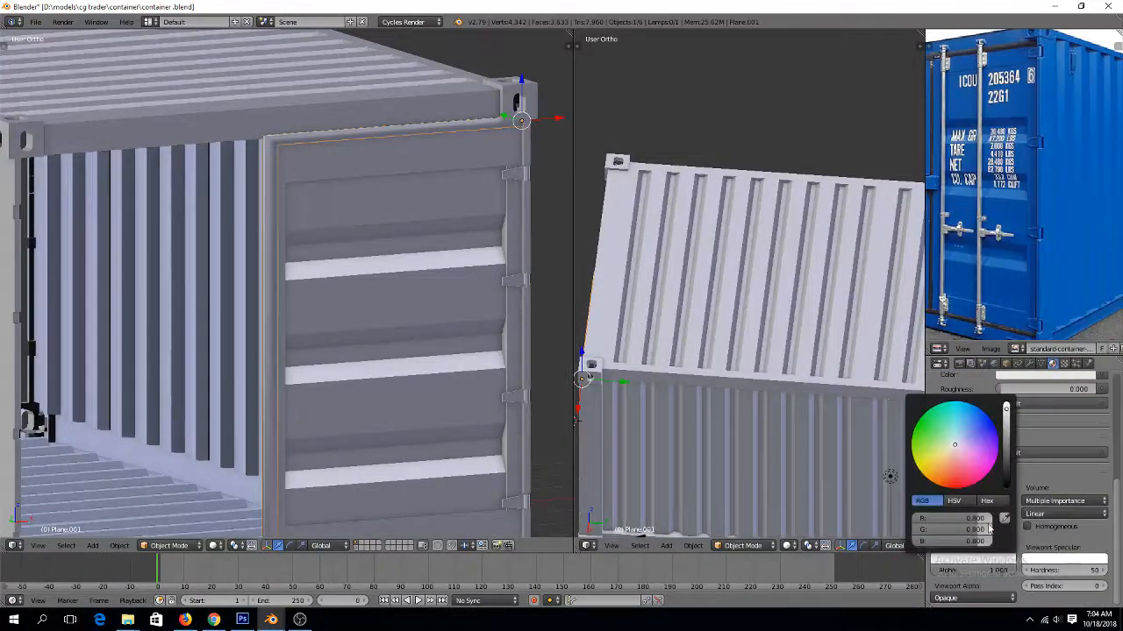
click(972, 441)
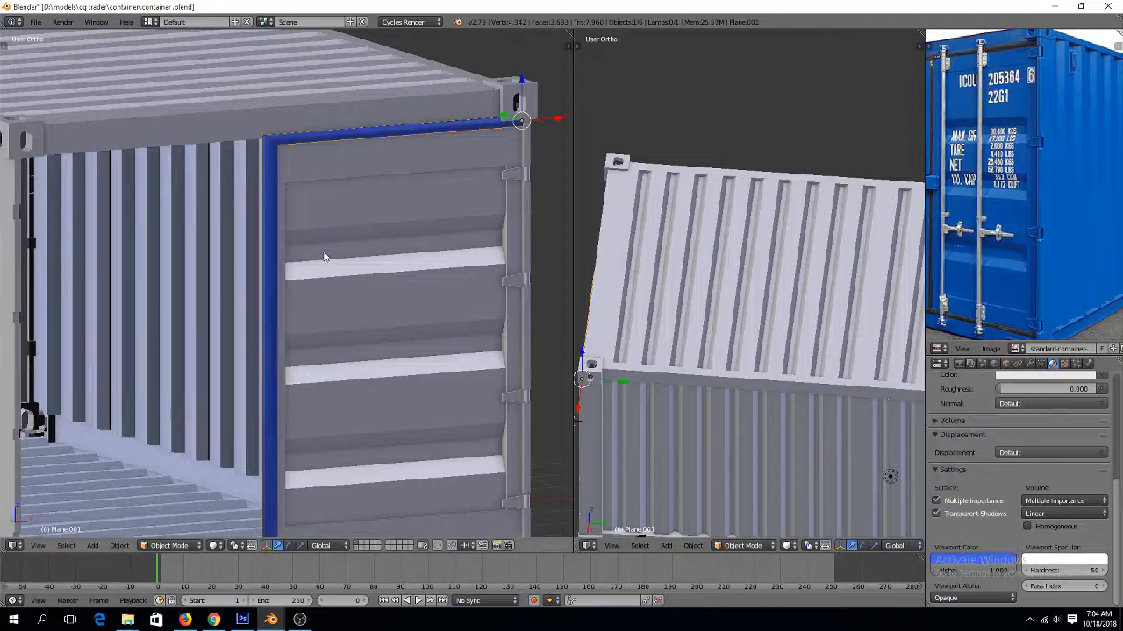
Set the viewport color of the door hinges' shared material to pink
right_click(398, 231)
scroll(988, 488, up, 2)
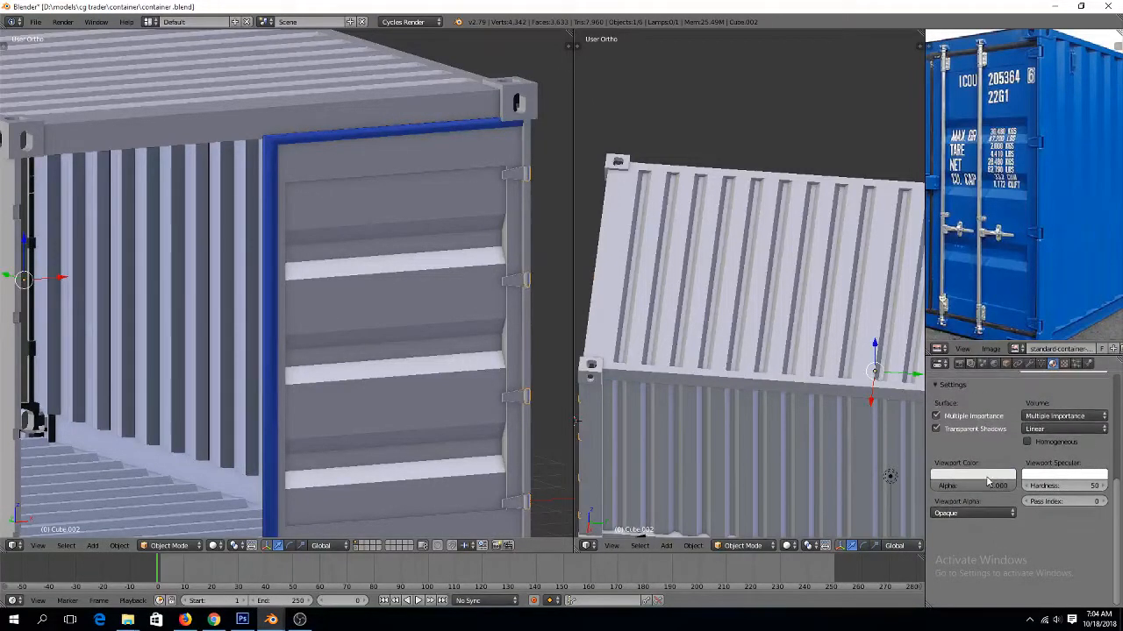
click(988, 479)
mouse_move(964, 381)
mouse_down()
mouse_move(950, 386)
mouse_move(961, 385)
mouse_up()
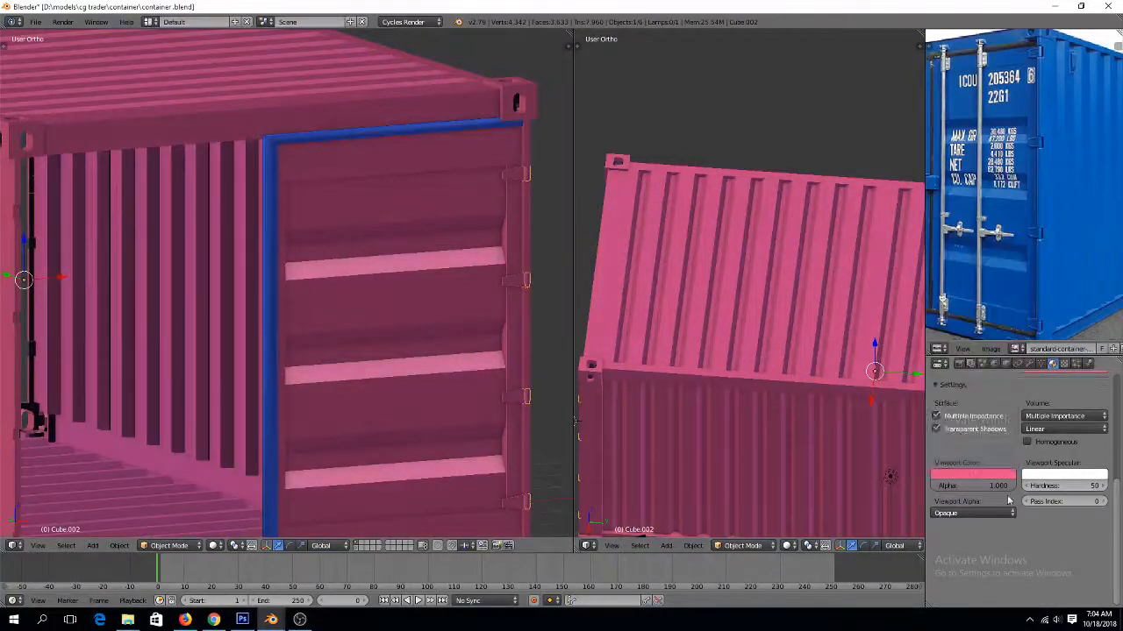
scroll(1046, 492, up, 10)
Replace the container body's shared material with a new one and set its viewport color to blue
right_click(244, 103)
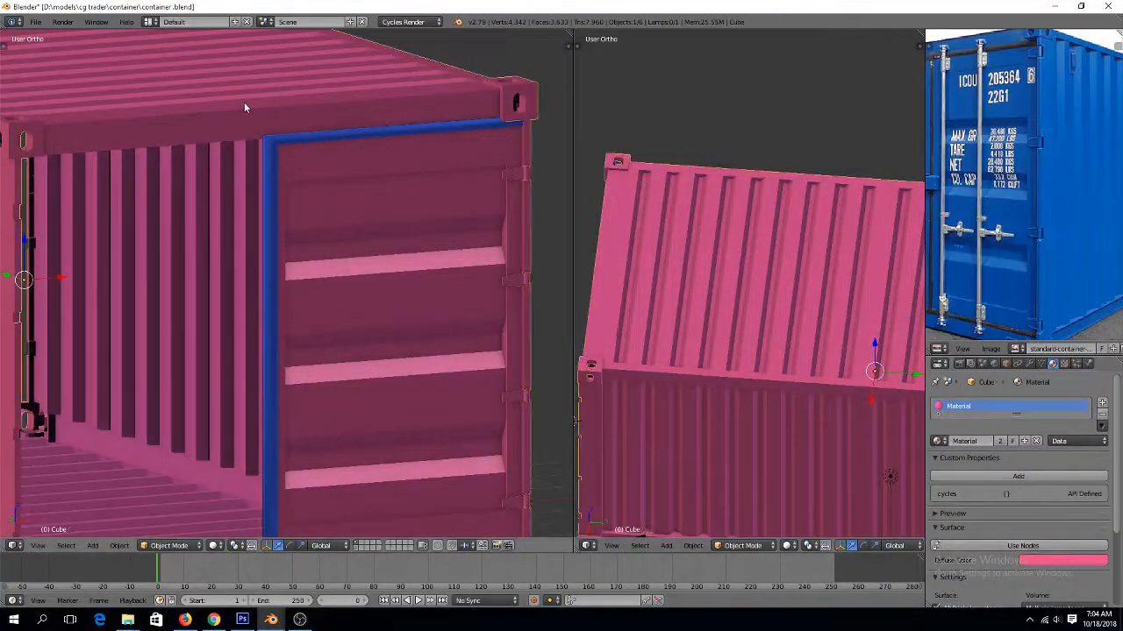
click(1103, 417)
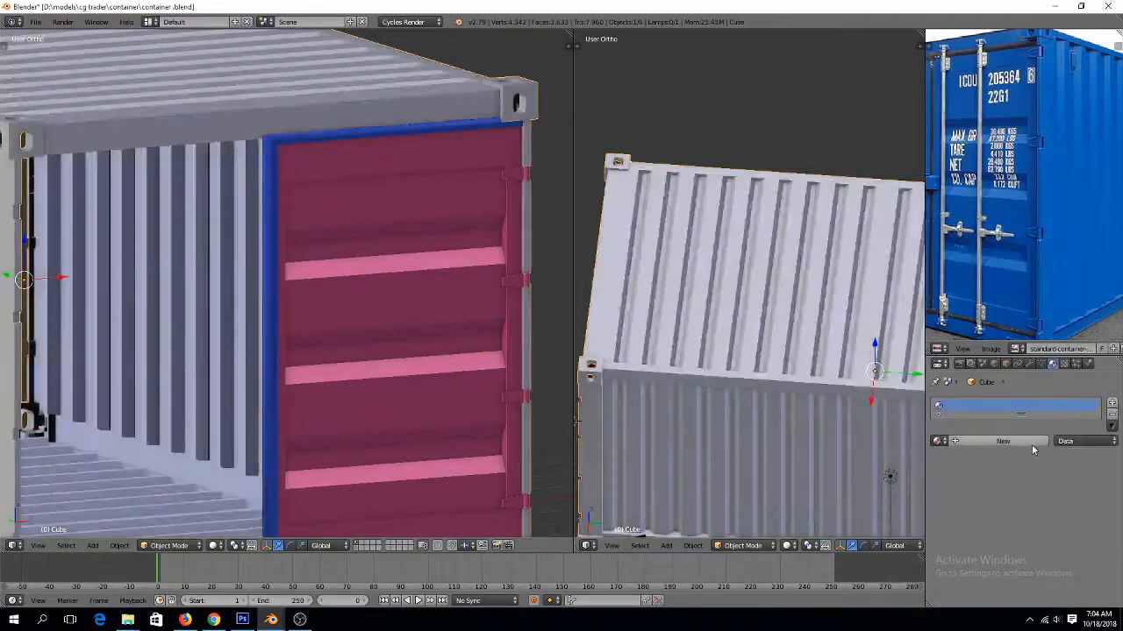
click(1002, 440)
scroll(993, 538, down, 10)
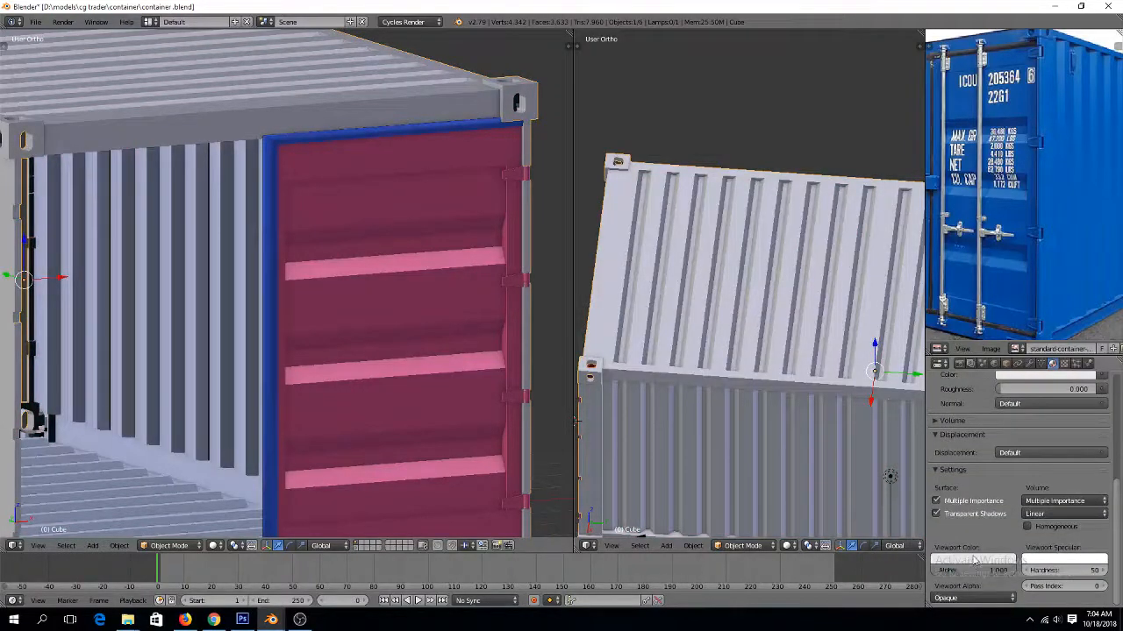
click(970, 561)
click(976, 426)
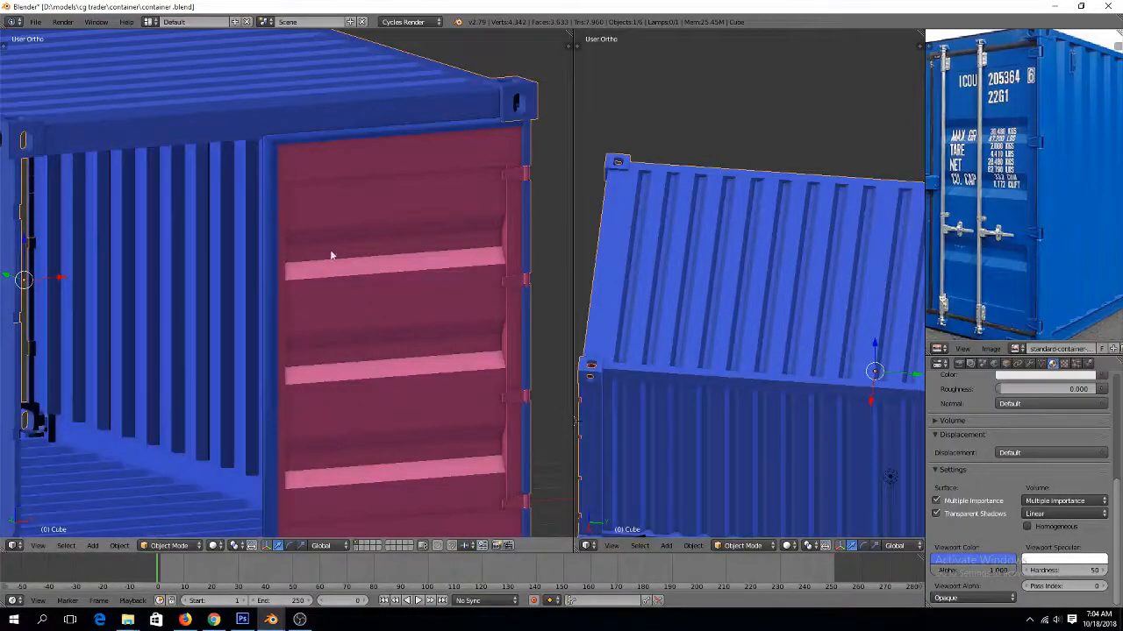
scroll(1034, 511, up, 9)
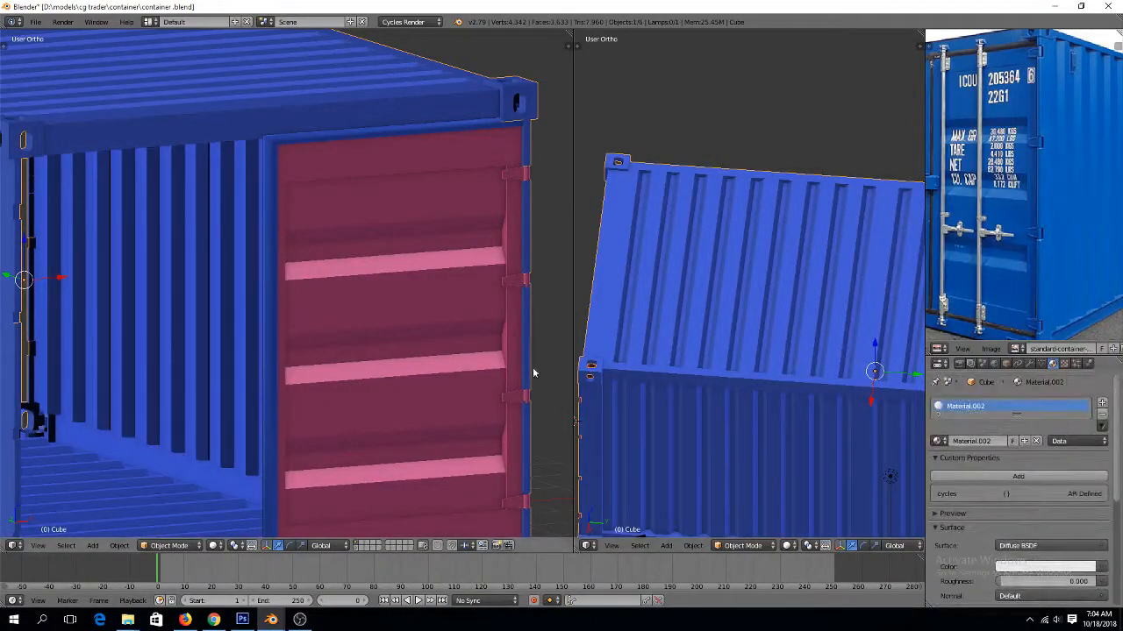
Set the viewport color of the RUBBER door seal's material to green and save the file
right_click(275, 239)
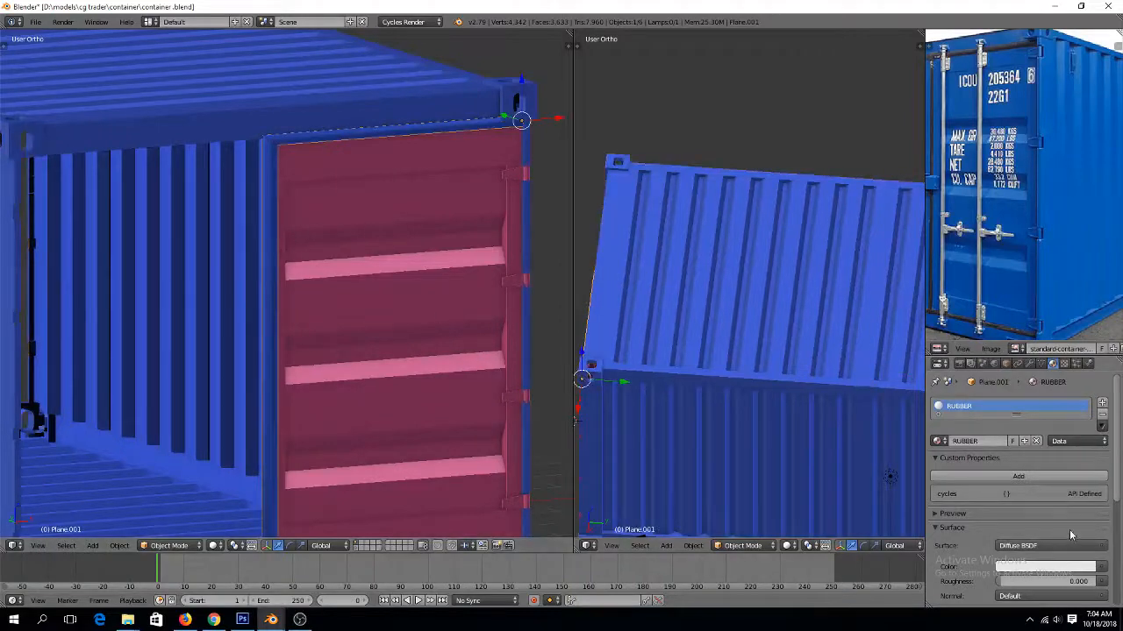
scroll(1013, 527, down, 5)
click(1000, 561)
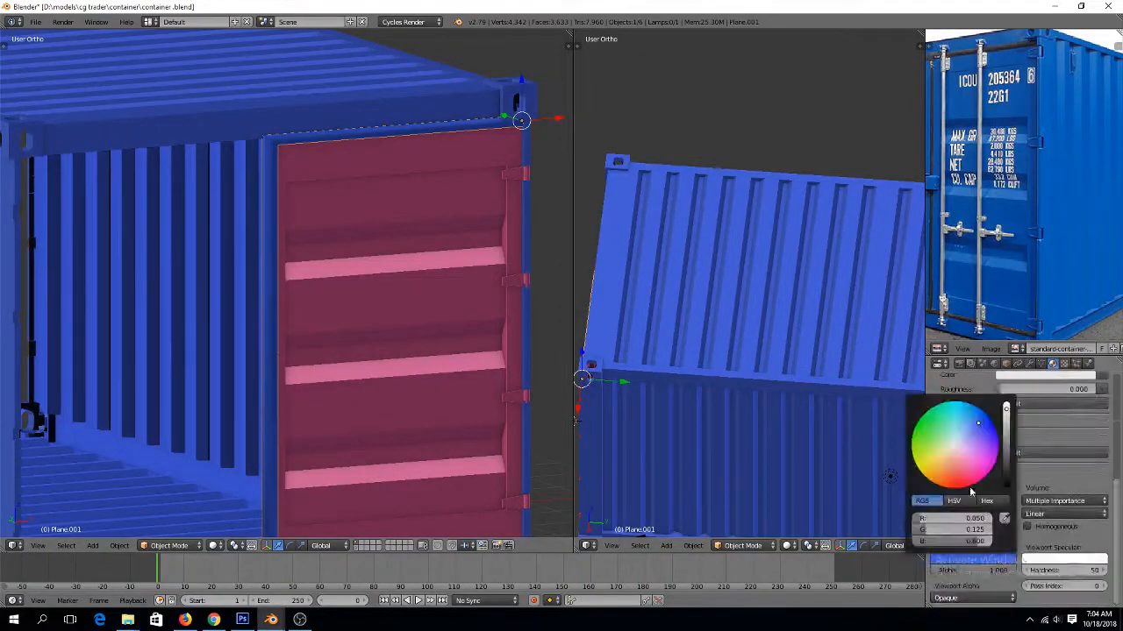
drag(965, 474, 919, 447)
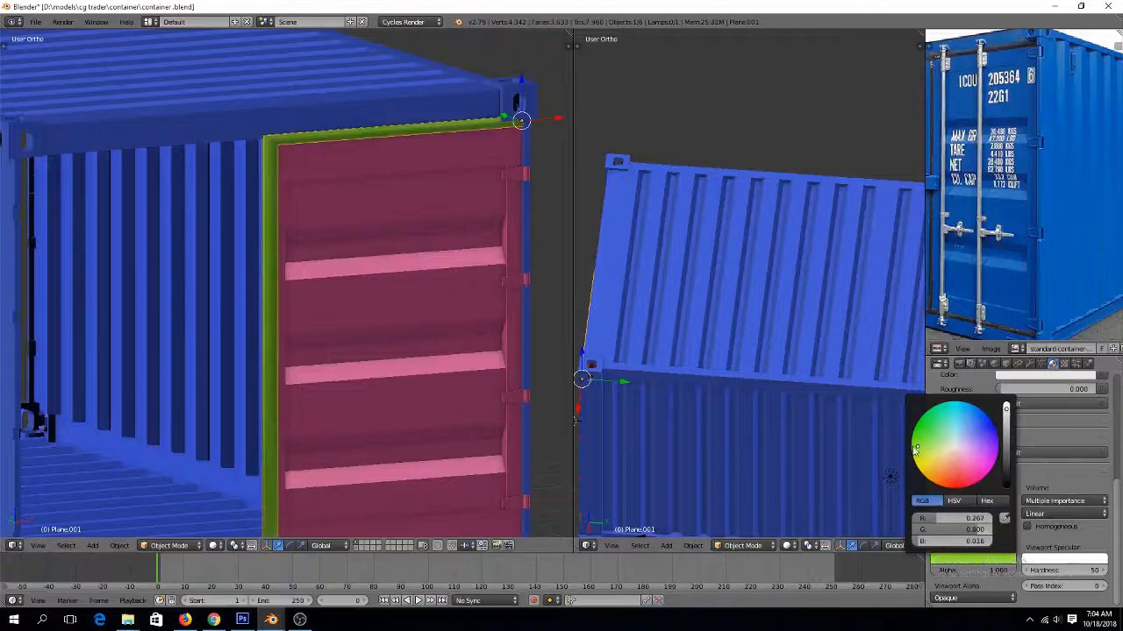
scroll(363, 331, down, 2)
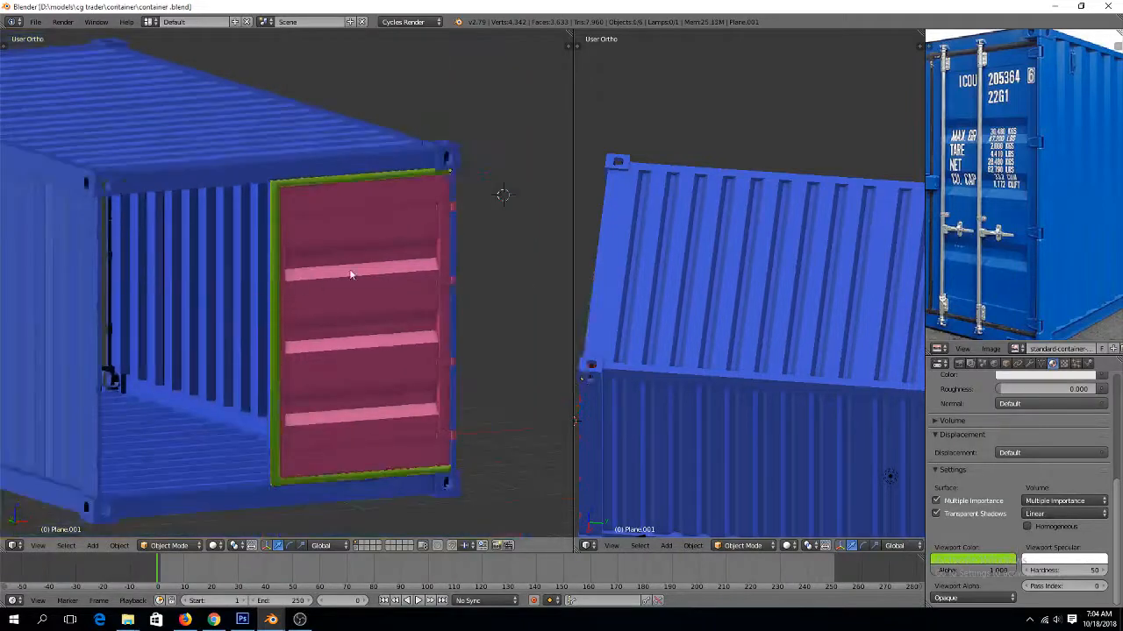
key(ctrl+s)
click(373, 261)
Save the file and join the rubber seal and the hinged door into one object
right_click(373, 261)
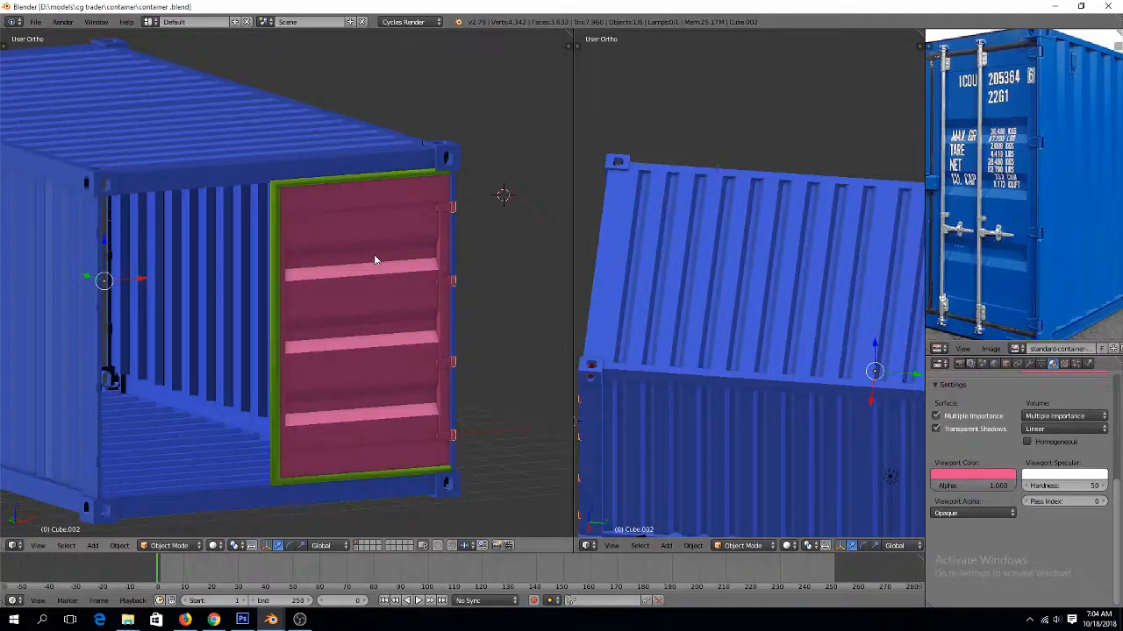
key(ctrl+s)
click(316, 243)
right_click(275, 237)
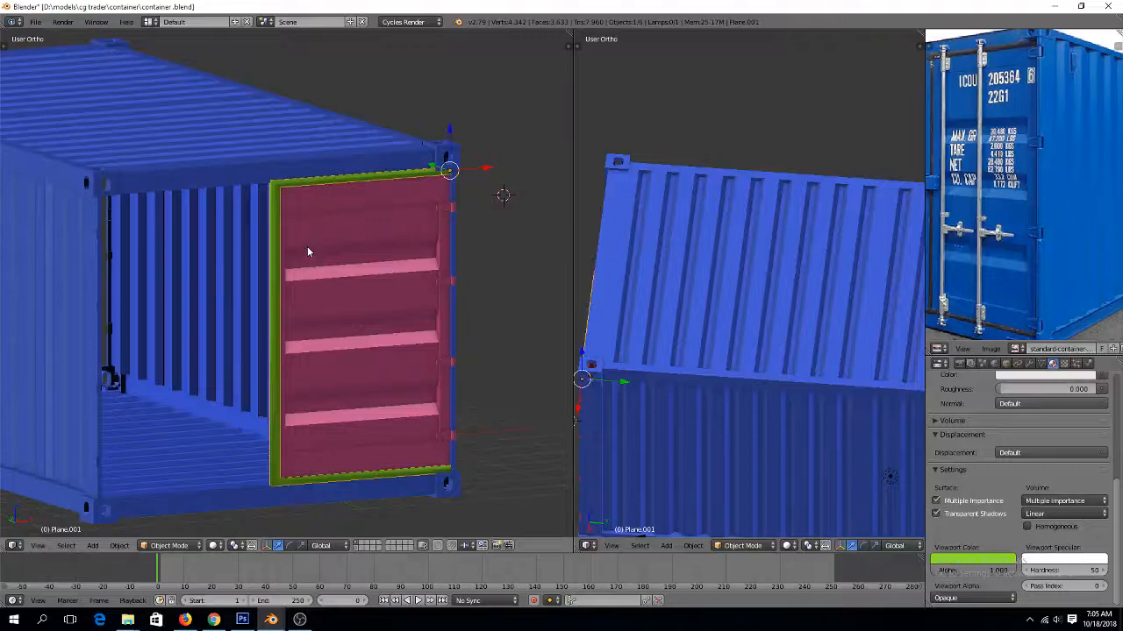
right_click(308, 249)
right_click(310, 246)
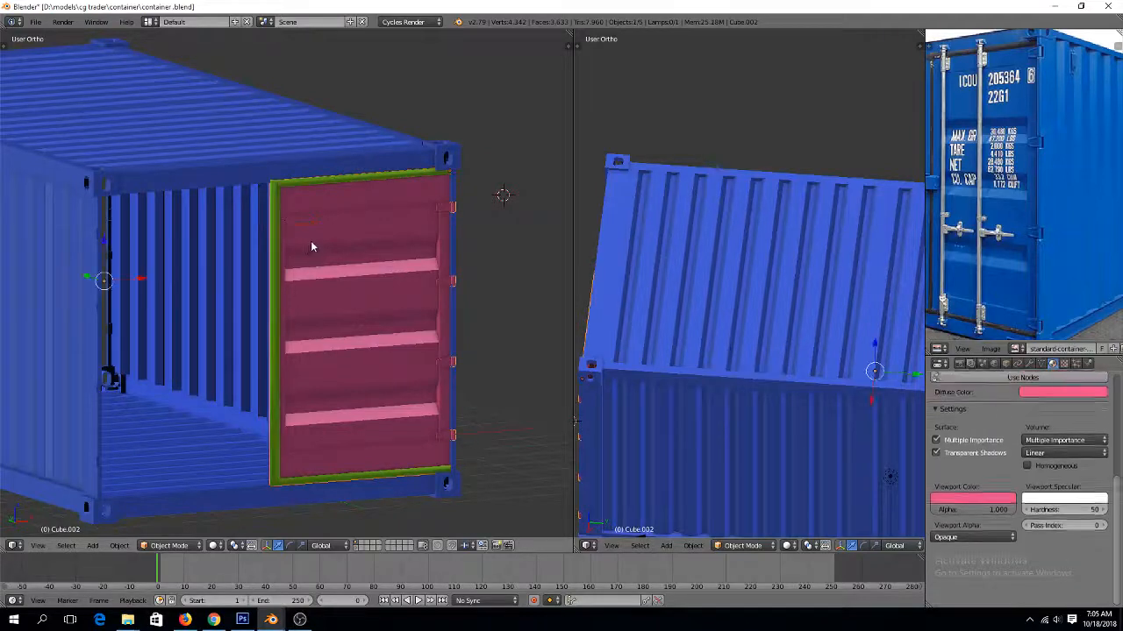
Add a Mirror modifier along X to the joined door object to create the second door
middle_drag(306, 250, 202, 238)
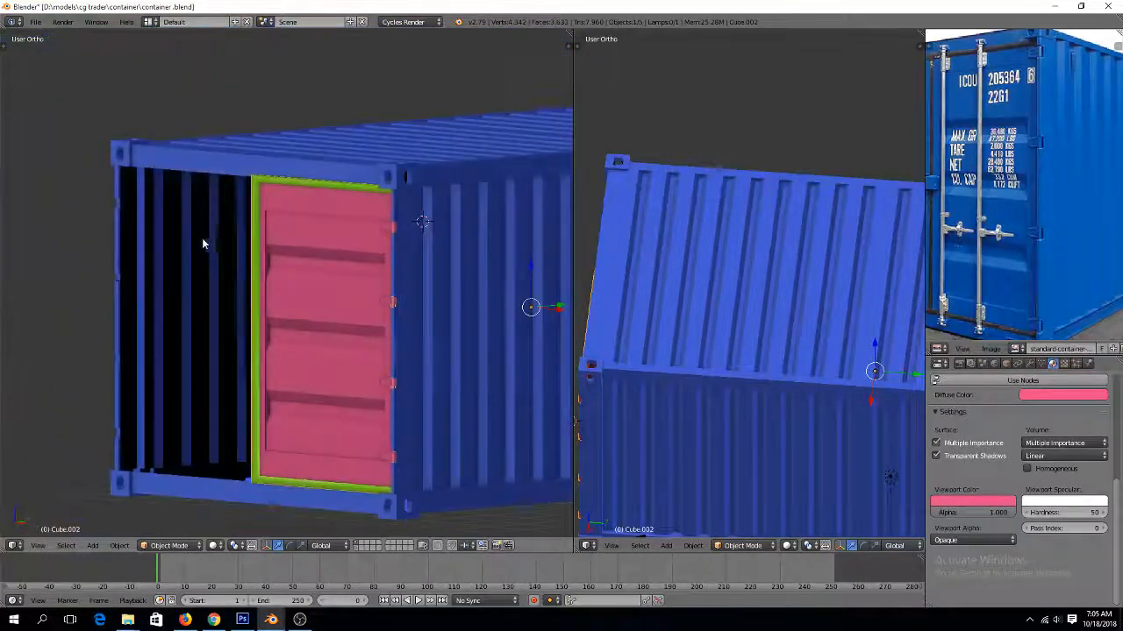
click(1032, 364)
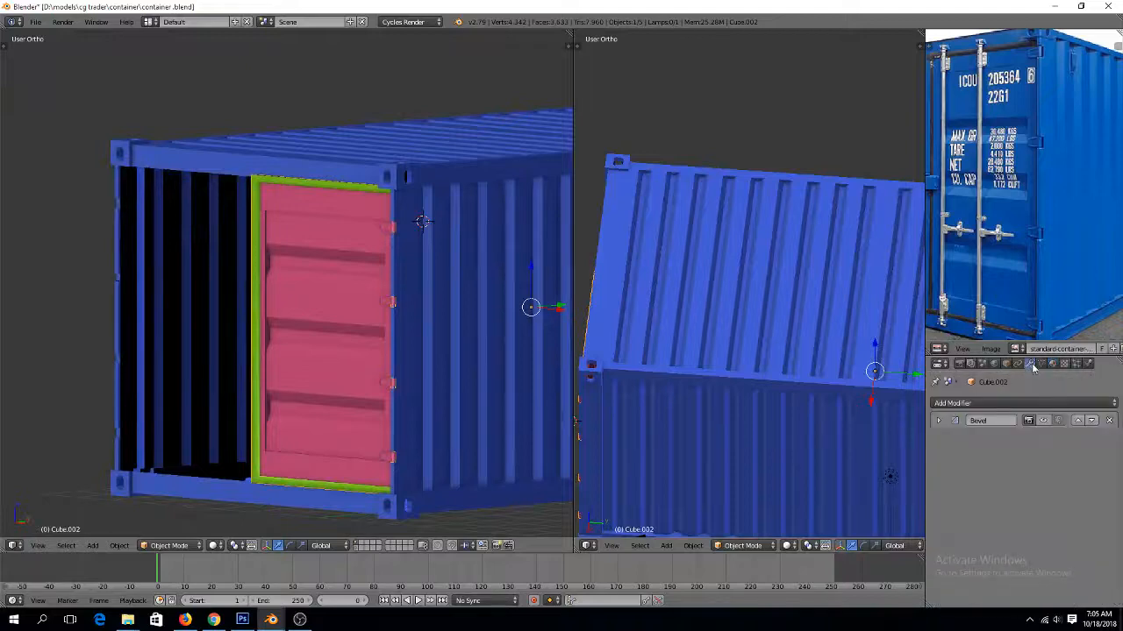
key(KP_7)
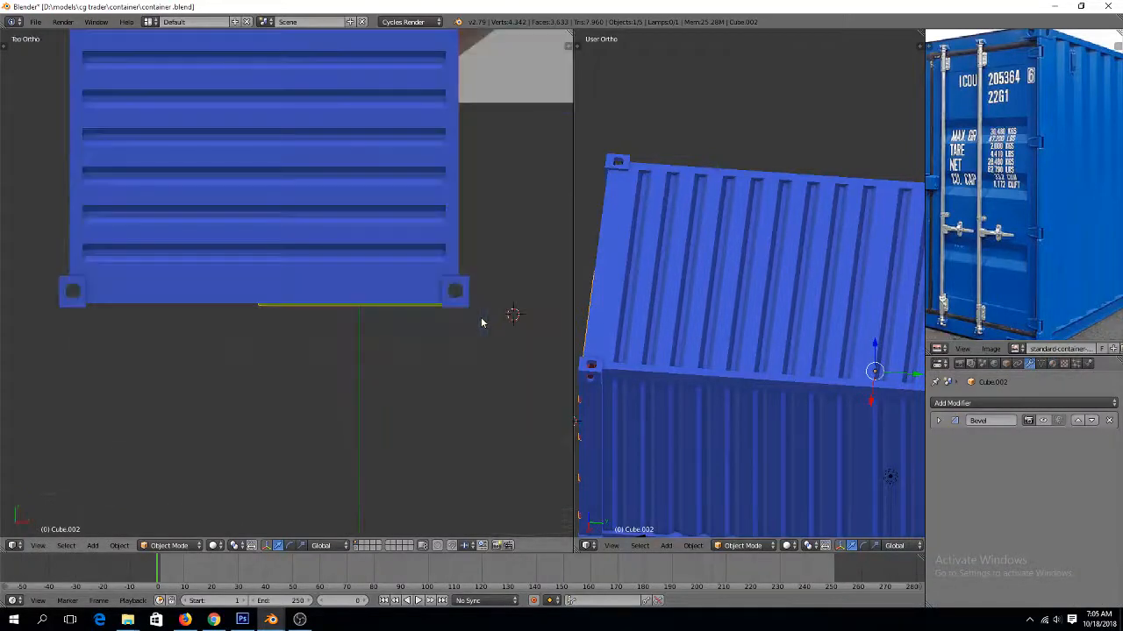
scroll(480, 319, down, 4)
key(Tab)
key(z)
scroll(447, 303, up, 5)
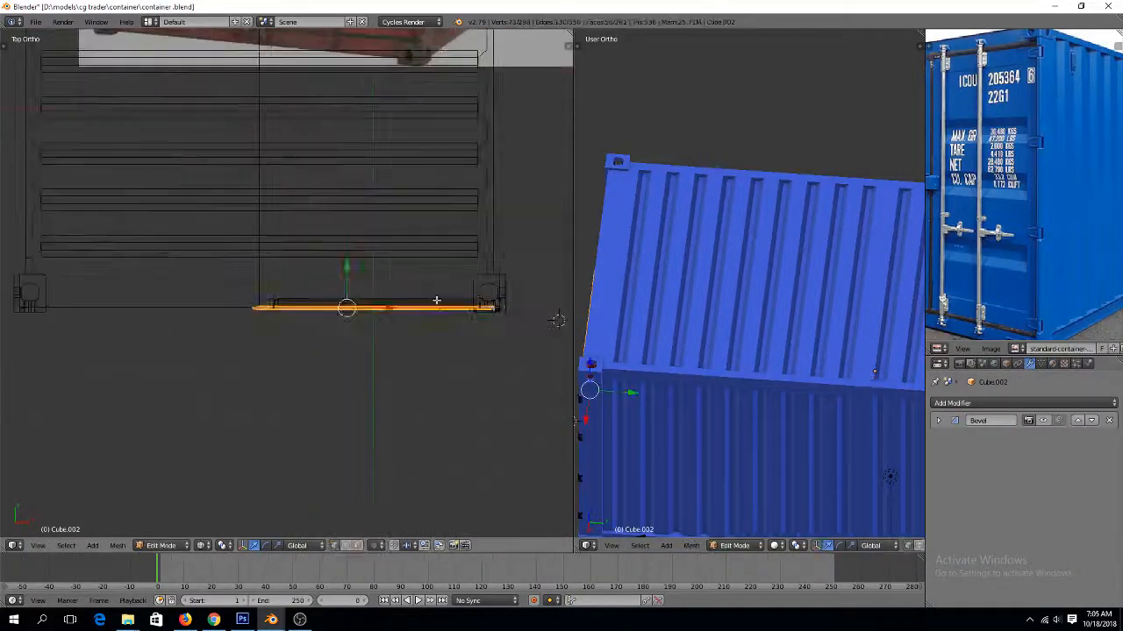
key(Tab)
mouse_move(436, 301)
middle_down()
mouse_move(470, 283)
mouse_move(463, 258)
mouse_move(441, 243)
middle_up()
key(z)
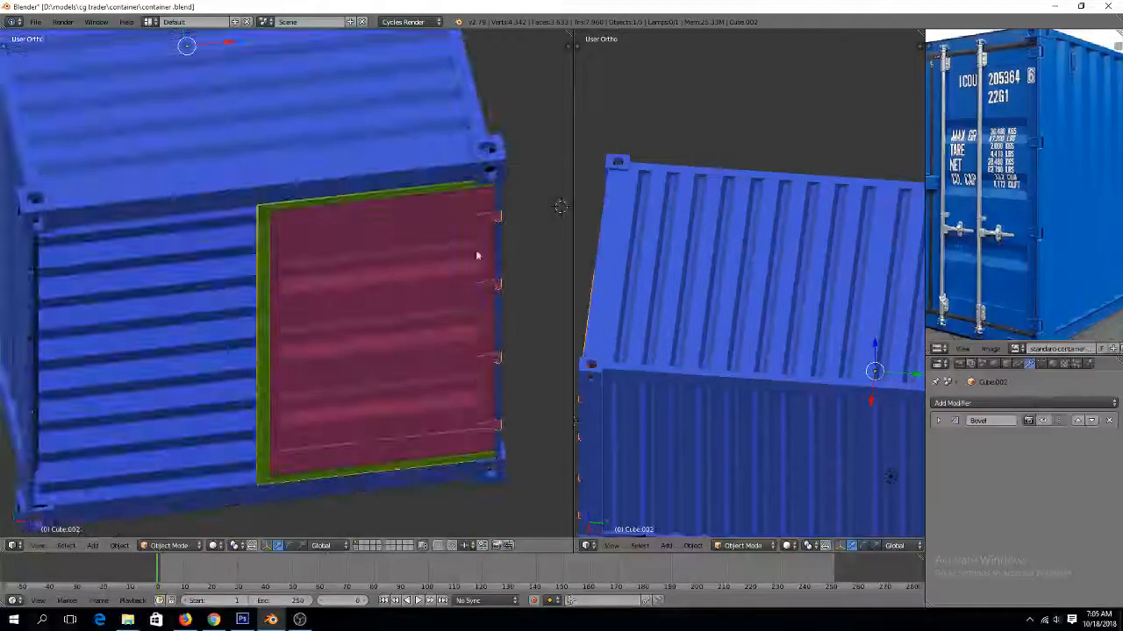
click(954, 404)
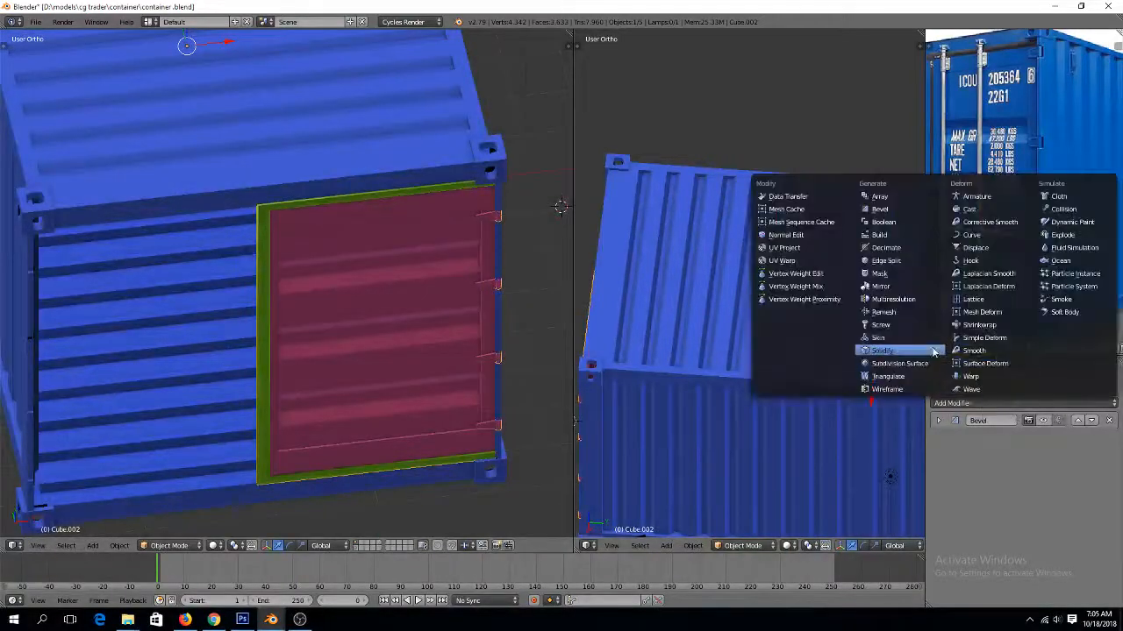
click(894, 288)
middle_drag(420, 344, 378, 284)
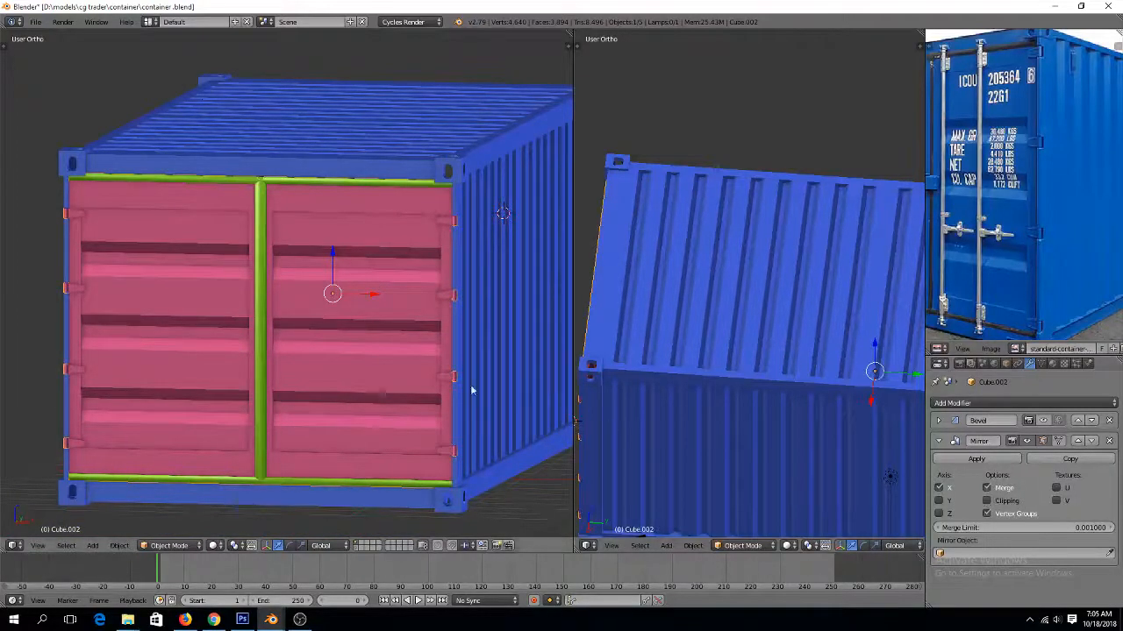
Try to move the whole door mesh about 0.12 along X to separate the two door leaves
right_click(390, 351)
key(Tab)
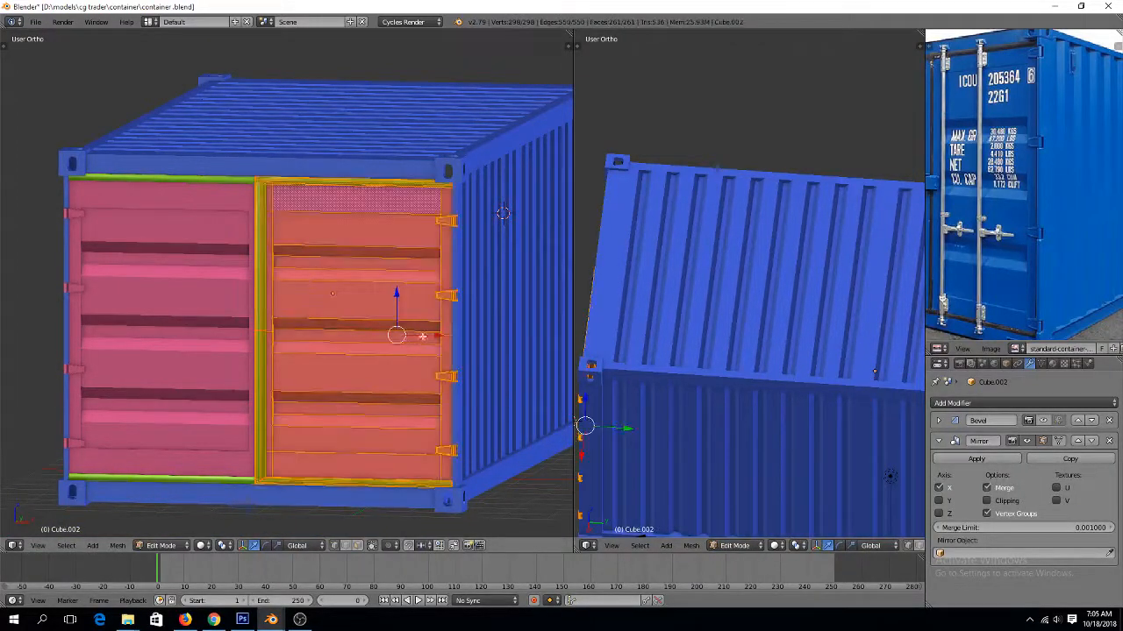
key(g)
key(x)
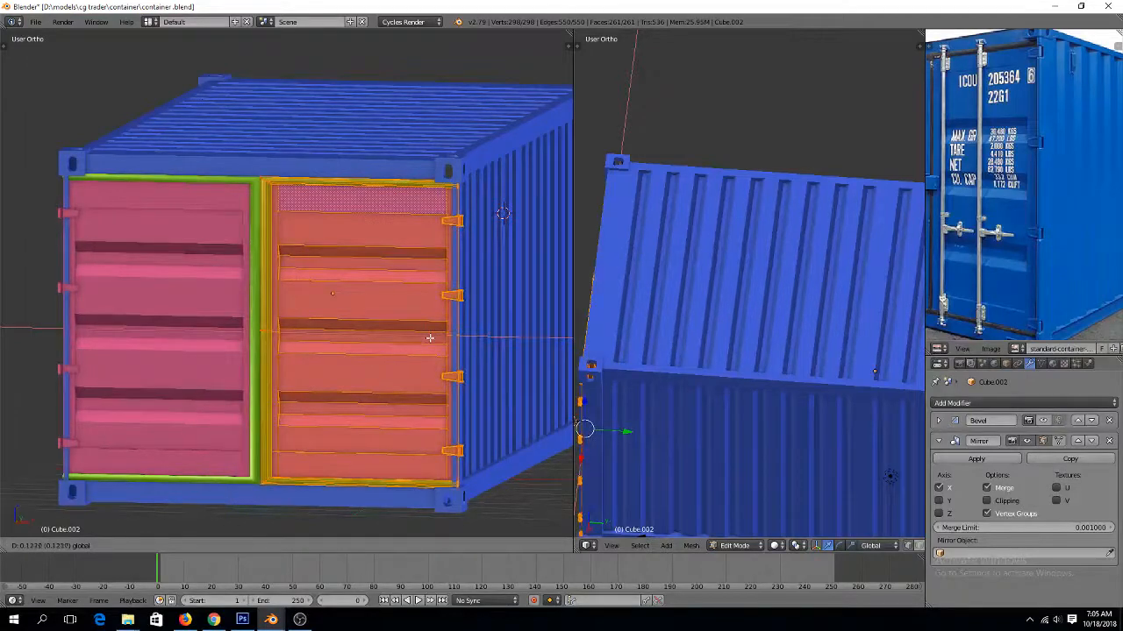
click(430, 338)
key(ctrl+z)
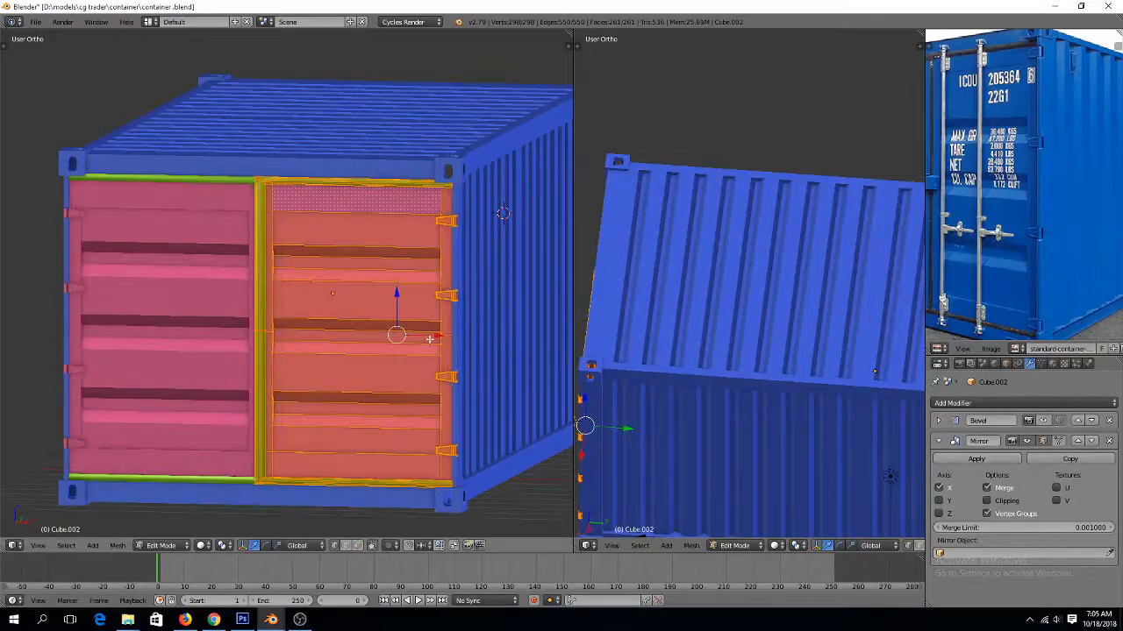
Select the seal vertices along the middle gap in front wireframe view and scale them narrower along X
key(KP_1)
key(ctrl+Tab)
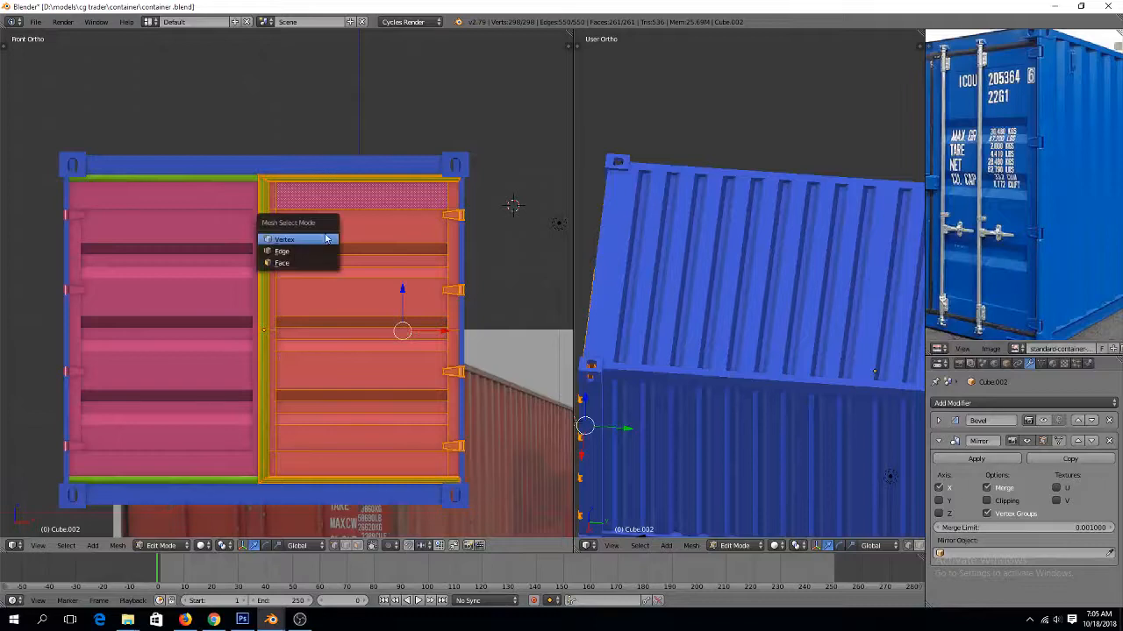
click(318, 248)
key(a)
key(z)
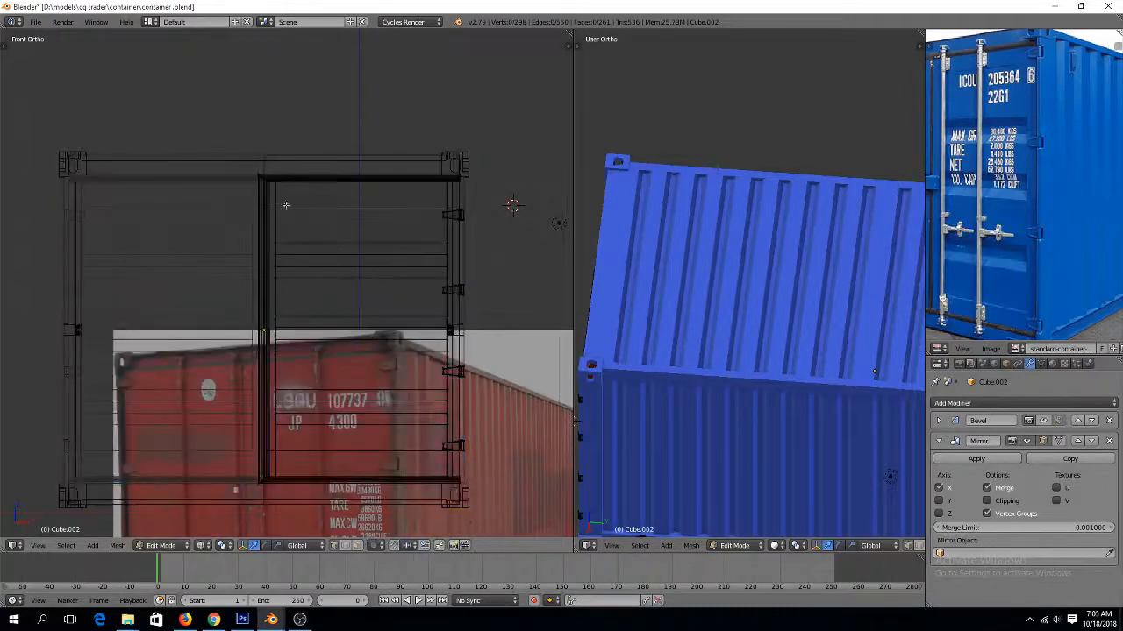
key(b)
drag(239, 136, 272, 525)
key(s)
key(x)
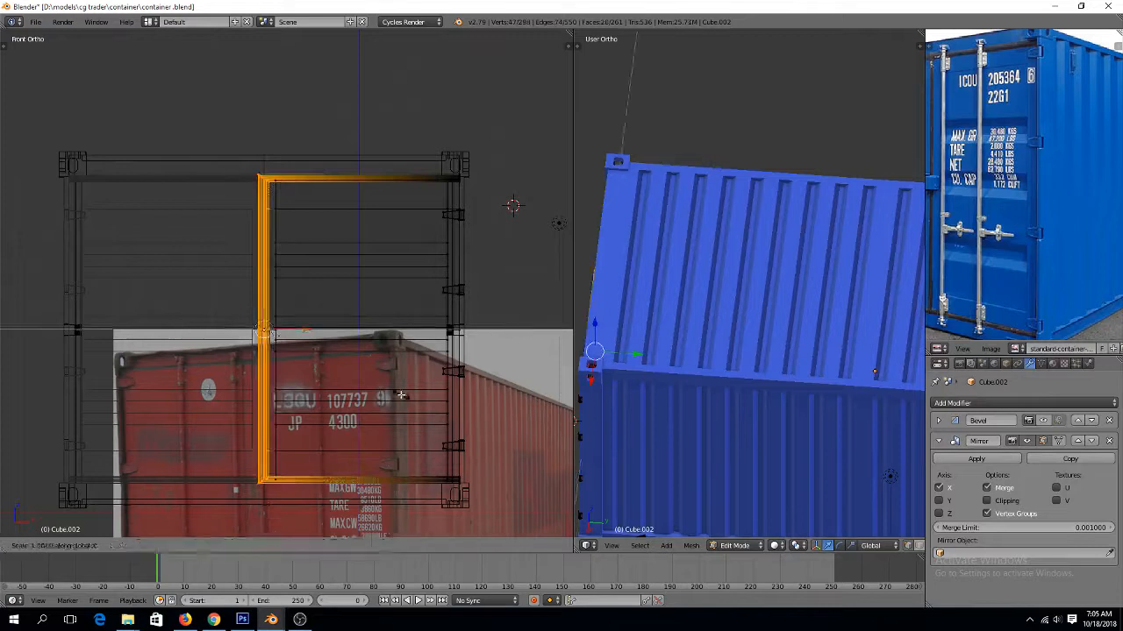
click(336, 346)
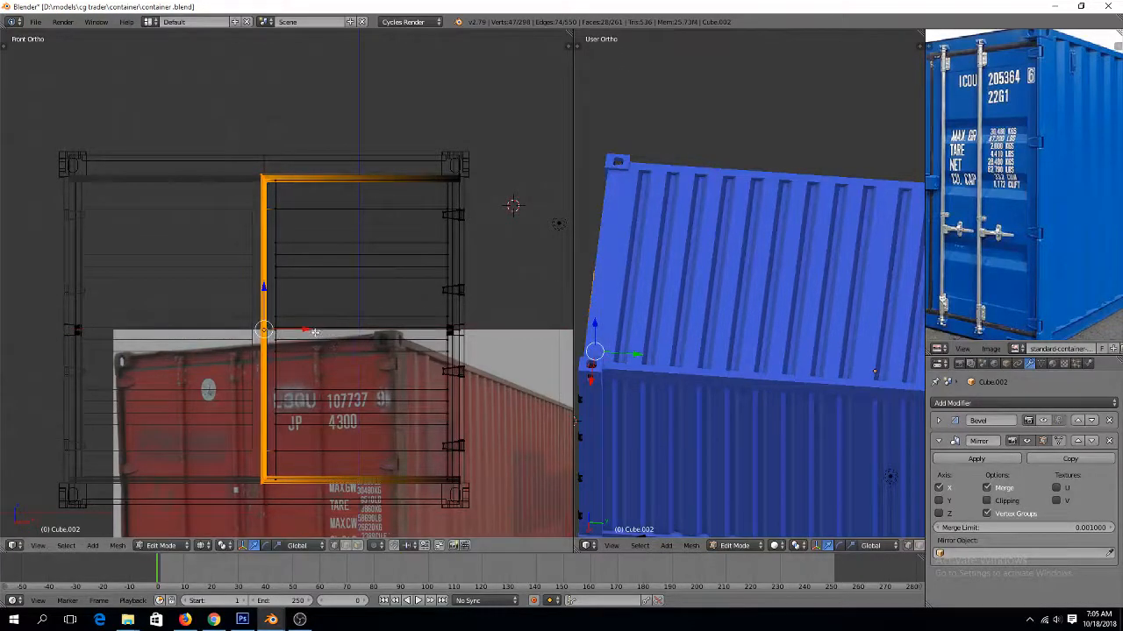
Move the selected seal vertices about 0.07 along X, leave mesh editing and save the file
key(g)
key(x)
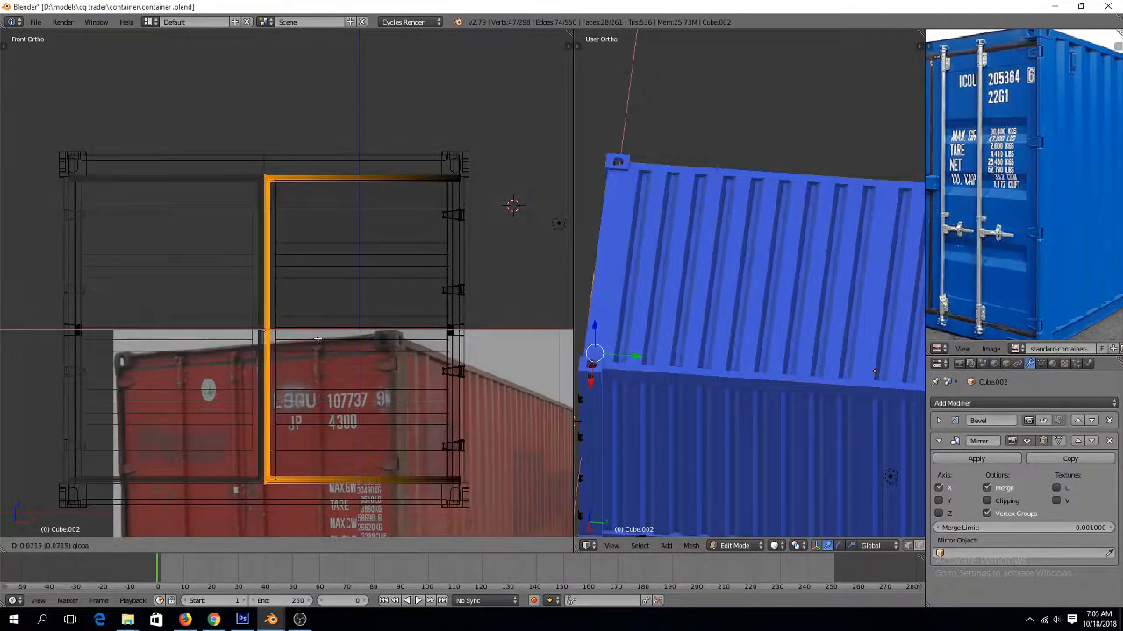
click(317, 338)
key(Tab)
middle_drag(339, 323, 380, 357)
key(ctrl+s)
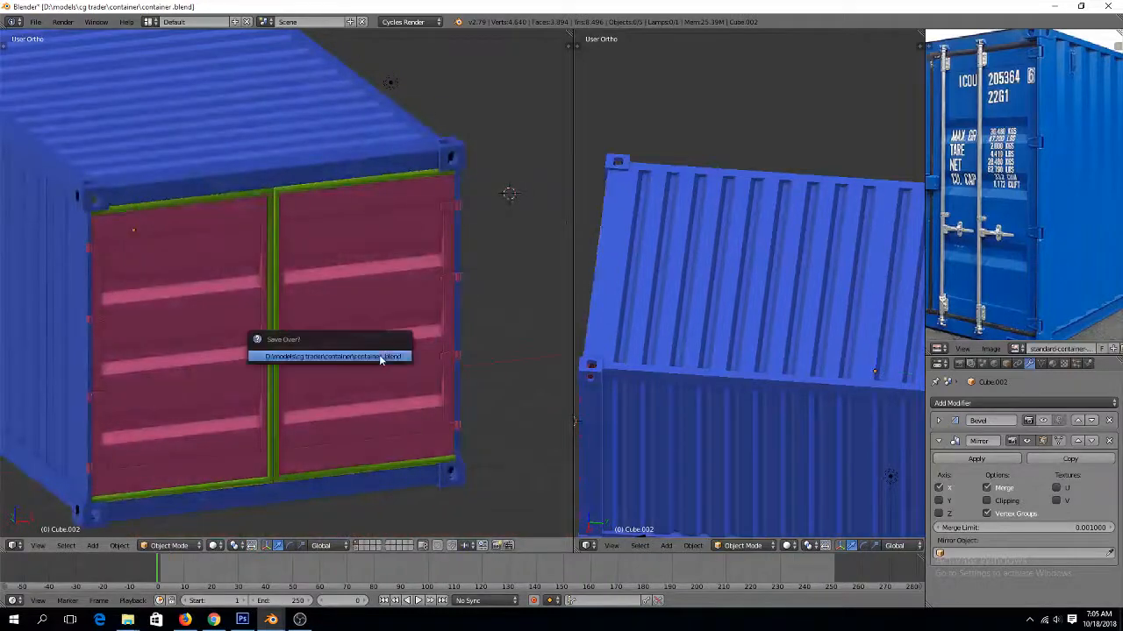
click(380, 356)
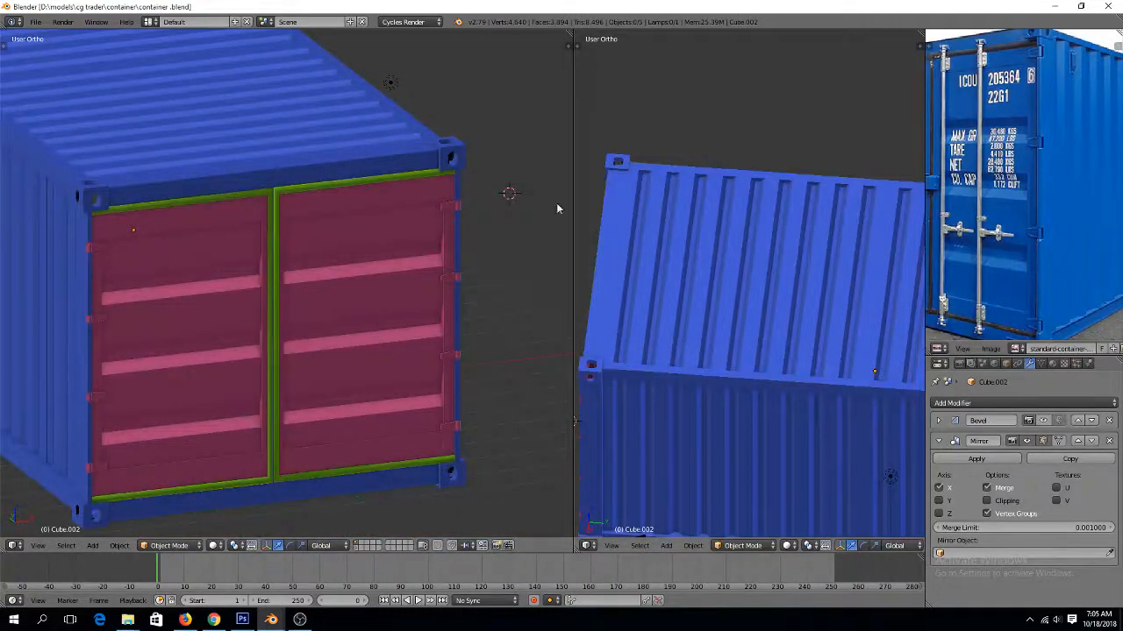
Compare the mirrored doors and their seals with the reference photo and save the file again
scroll(958, 251, down, 2)
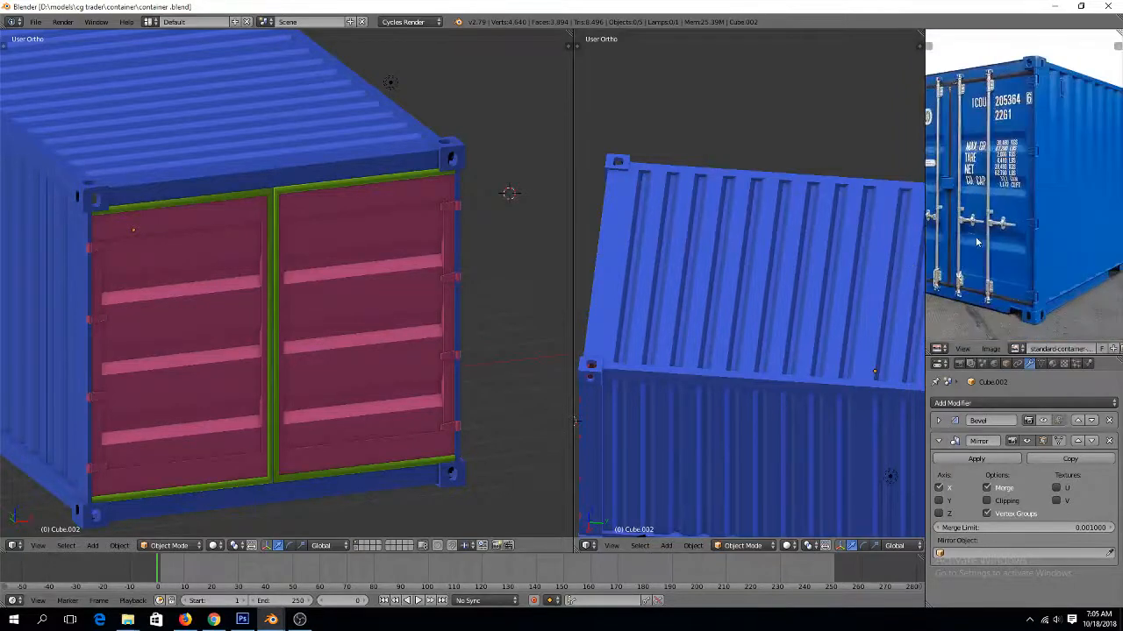
key(ctrl+s)
click(287, 306)
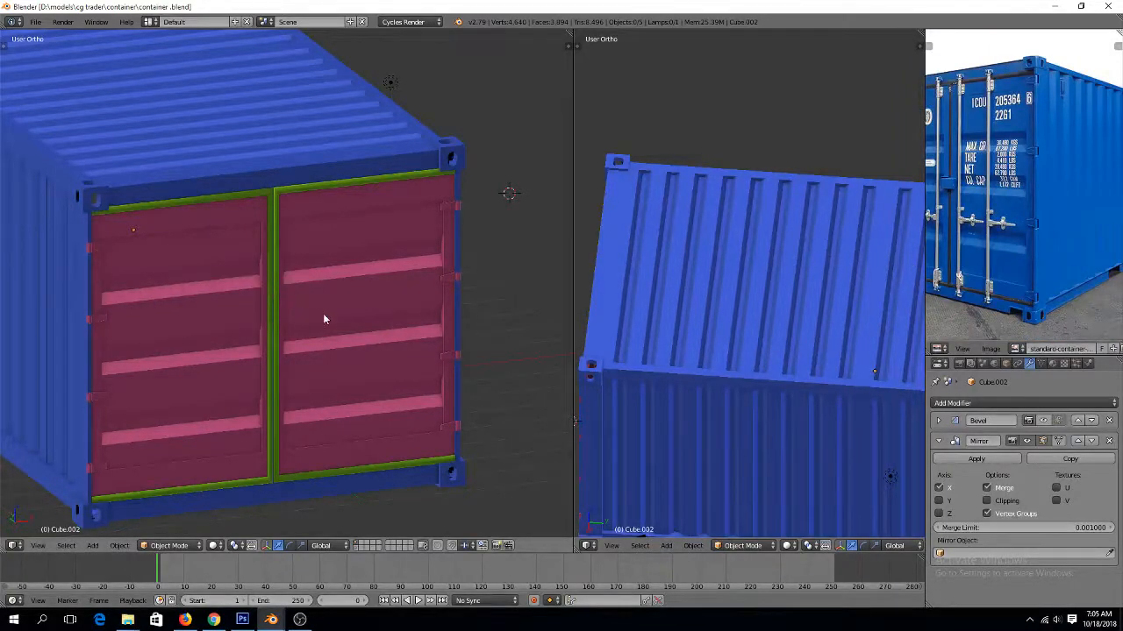
middle_drag(323, 313, 365, 304)
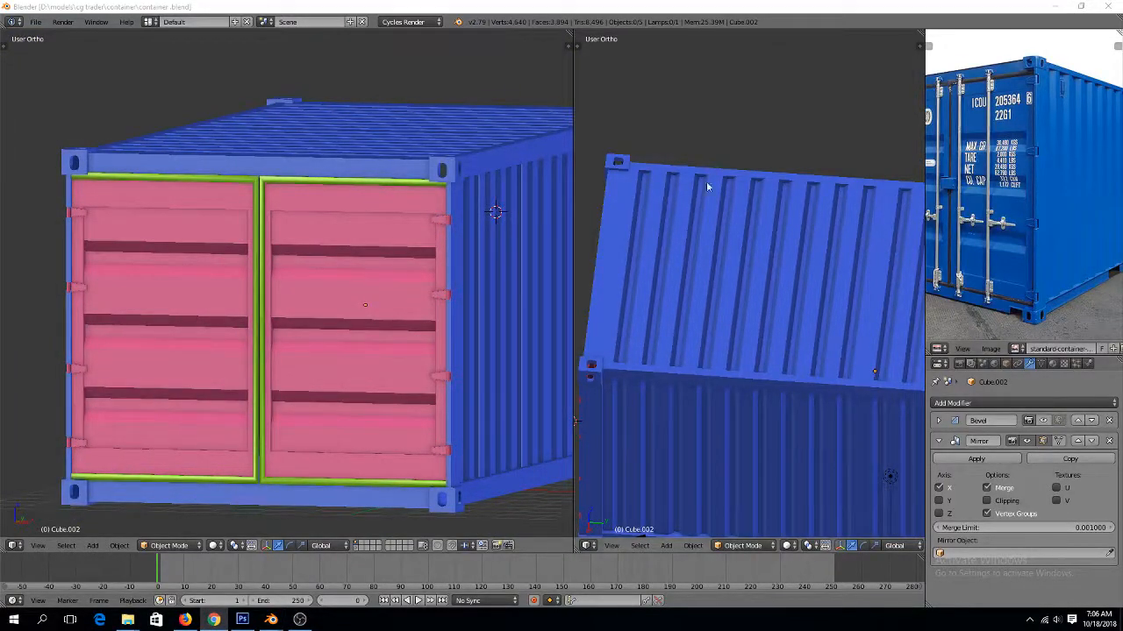
click(414, 301)
scroll(414, 302, up, 2)
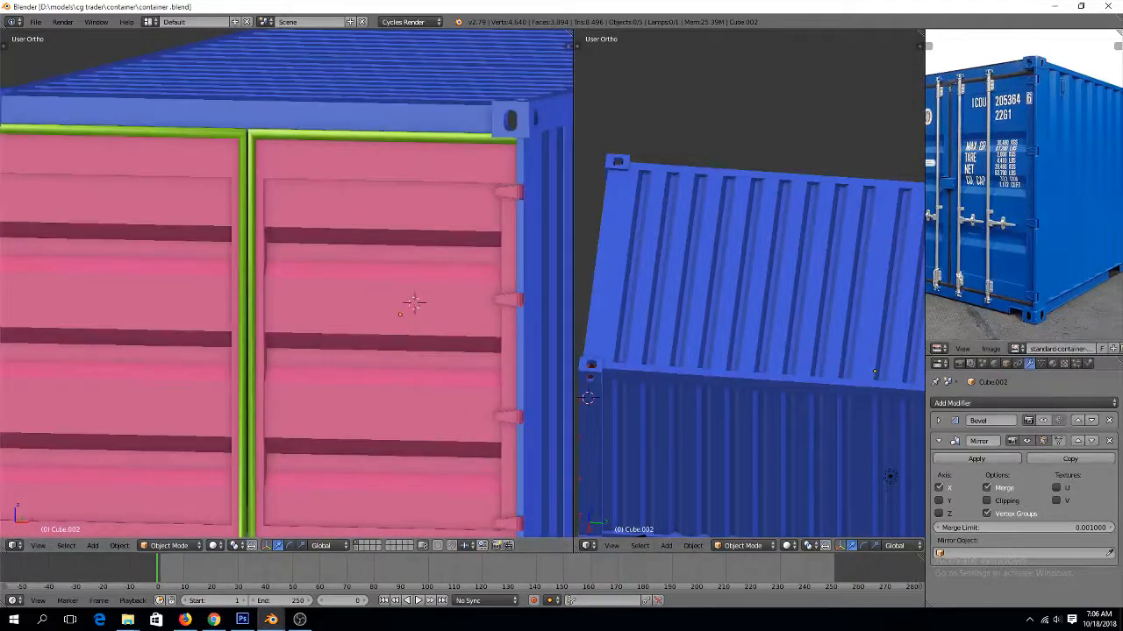
click(205, 191)
key(ctrl+s)
click(204, 190)
scroll(241, 177, down, 5)
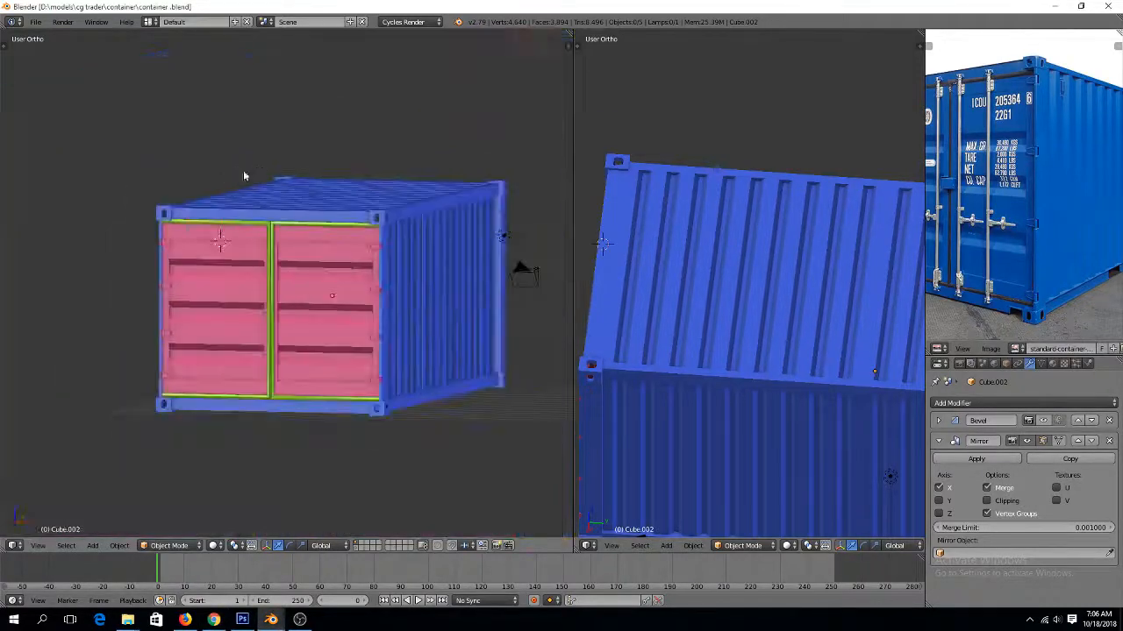
Enable the Y axis in the doors' Mirror modifier to copy them to the container's opposite end, and save
middle_drag(243, 175, 254, 271)
right_click(254, 271)
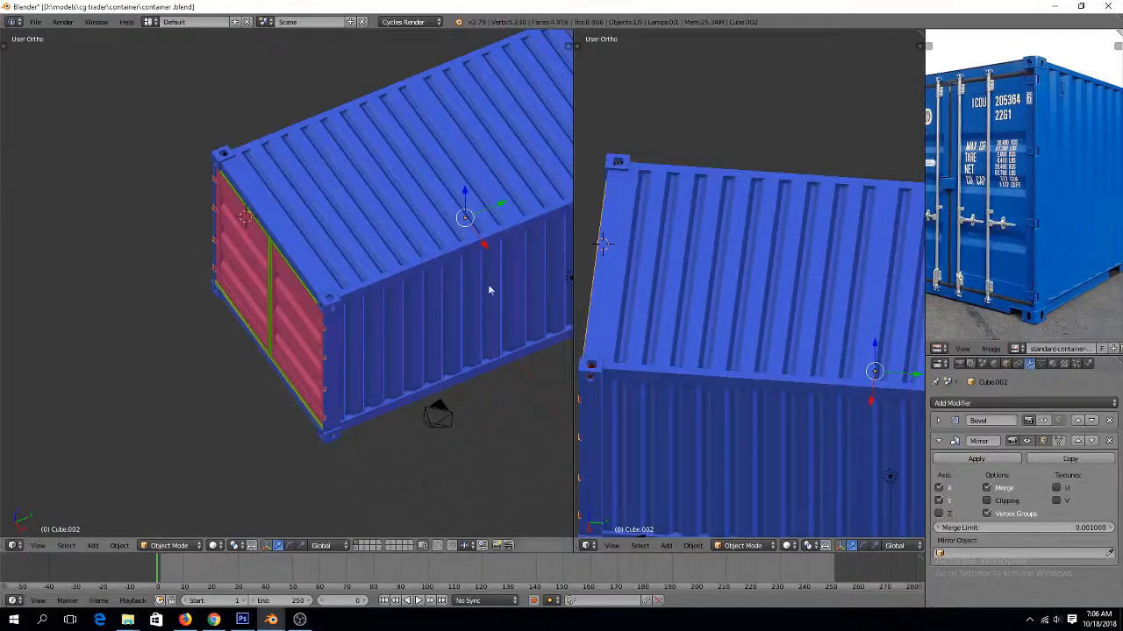
scroll(479, 215, down, 3)
middle_drag(479, 215, 322, 218)
scroll(351, 272, up, 7)
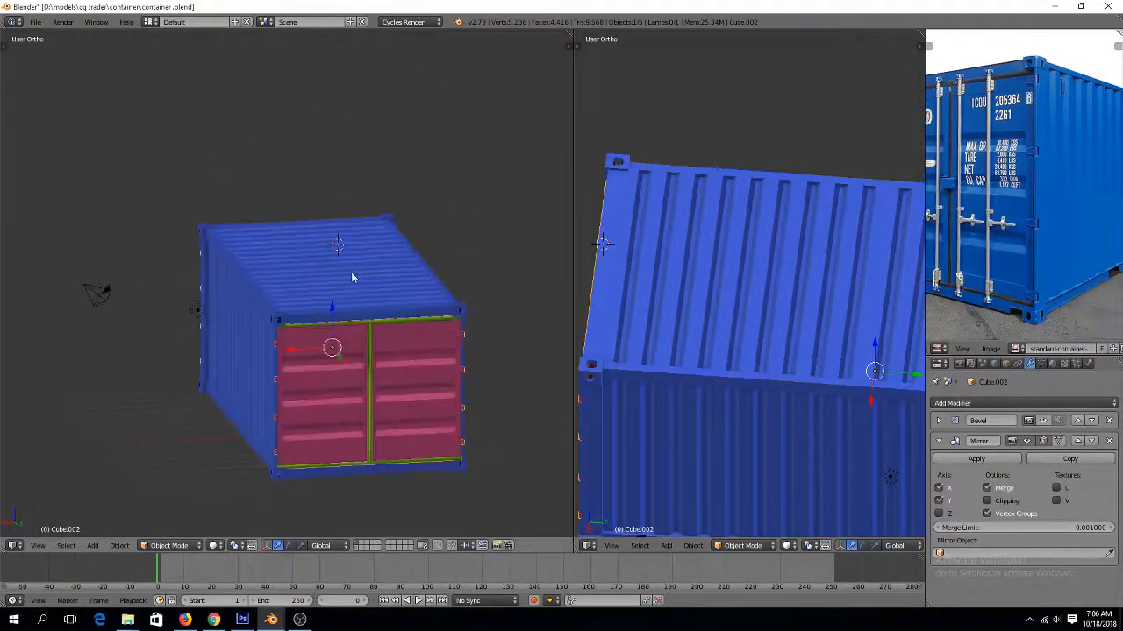
key(a)
key(ctrl+s)
click(351, 275)
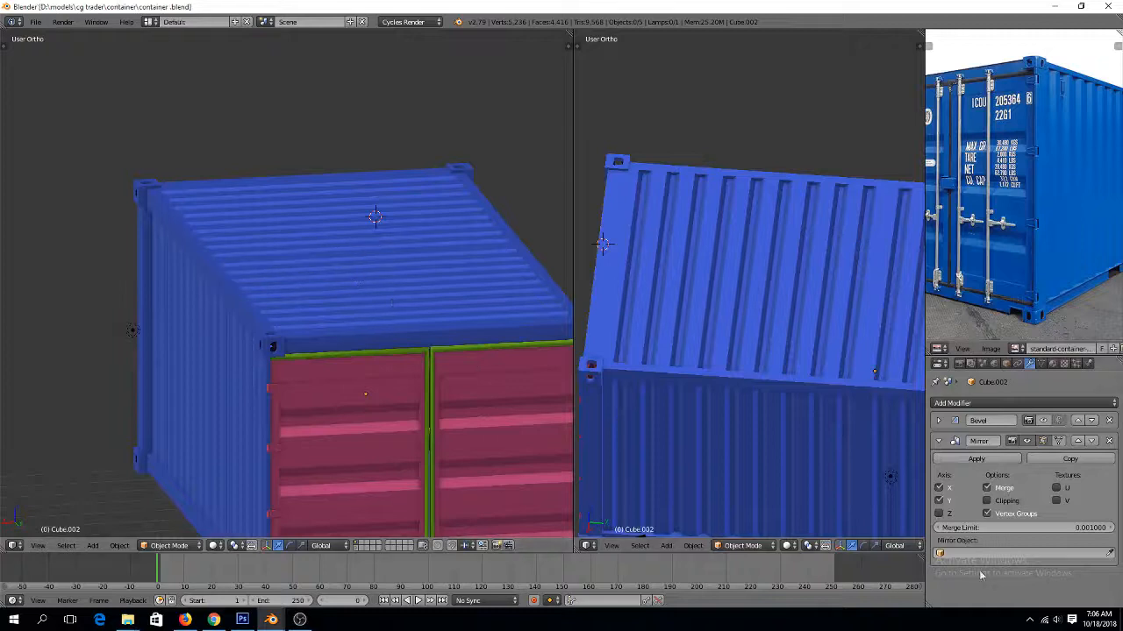
Apply the Mirror modifier on the doors and open their mesh for editing
click(978, 460)
right_click(367, 385)
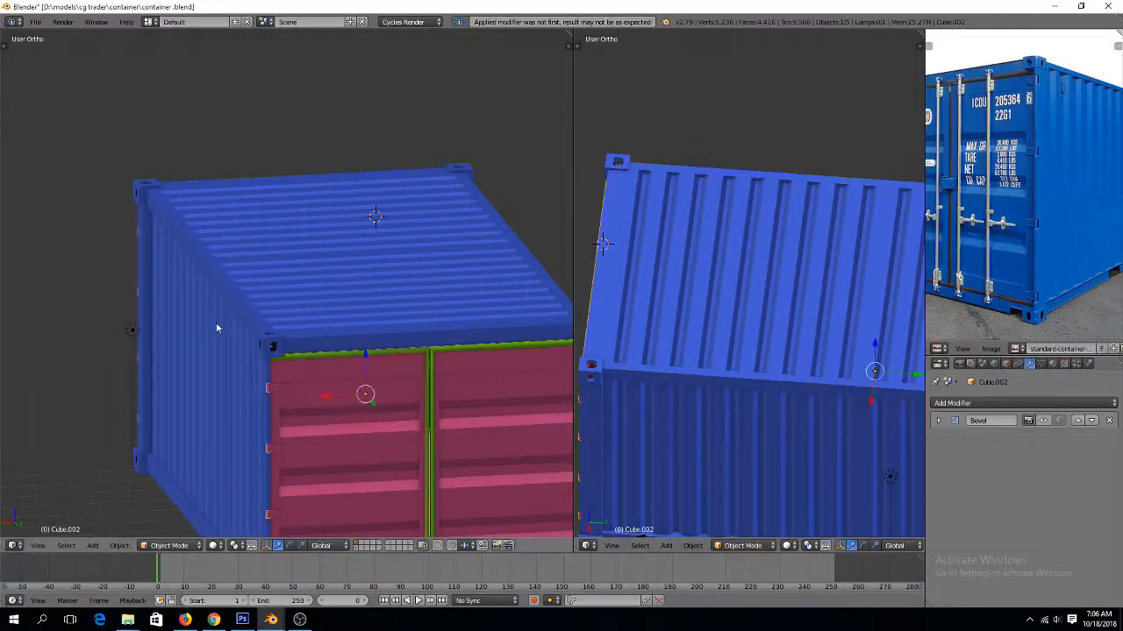
middle_drag(216, 324, 339, 281)
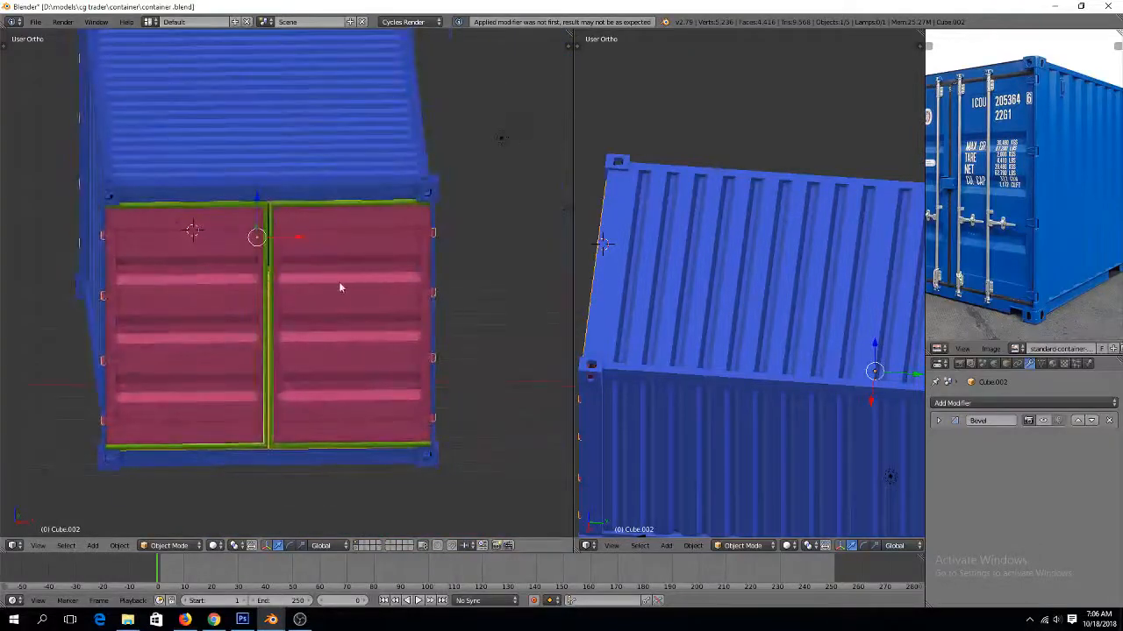
key(Tab)
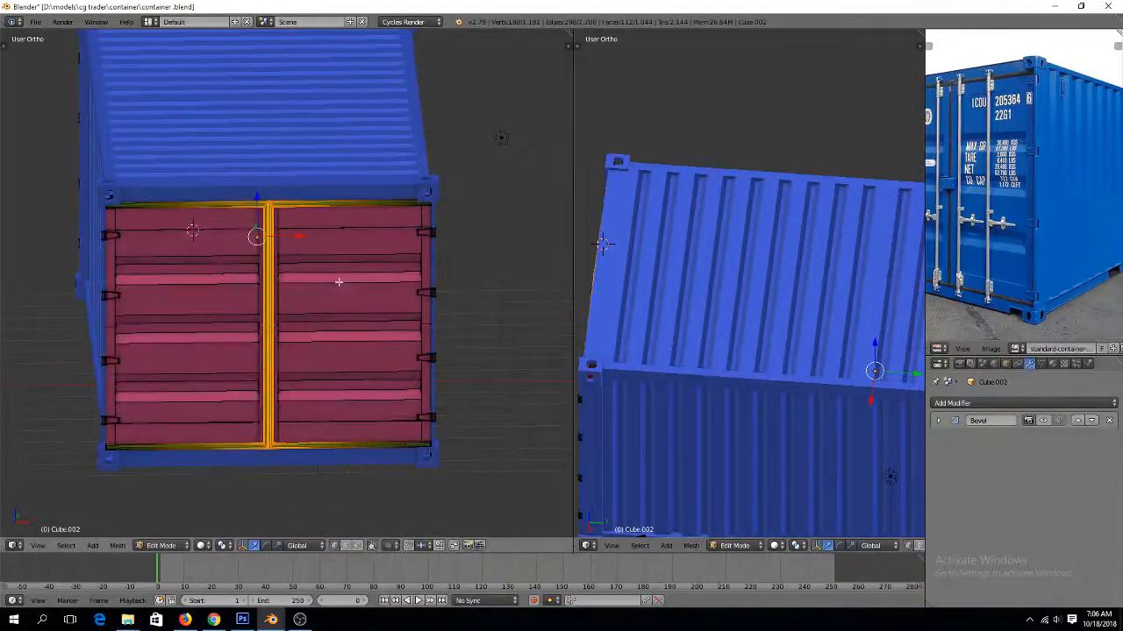
Select all geometry of the door pair at the container's front end and separate the selection into its own object, ending mesh editing
key(Tab)
key(Tab)
key(KP_7)
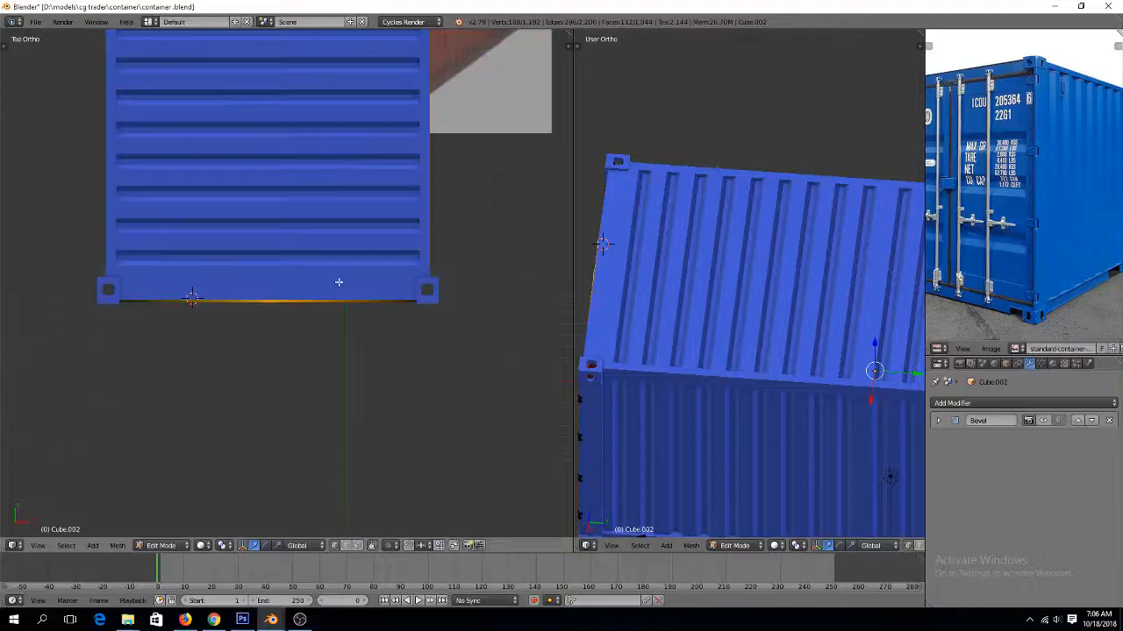
scroll(338, 282, down, 2)
key(a)
key(z)
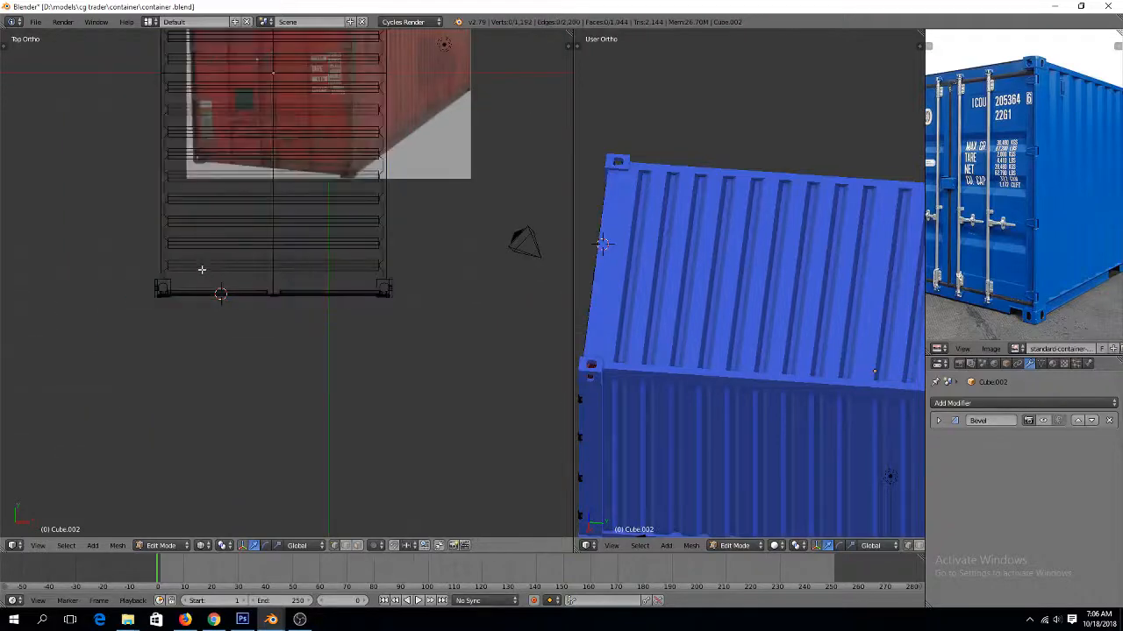
key(b)
drag(160, 251, 424, 383)
key(b)
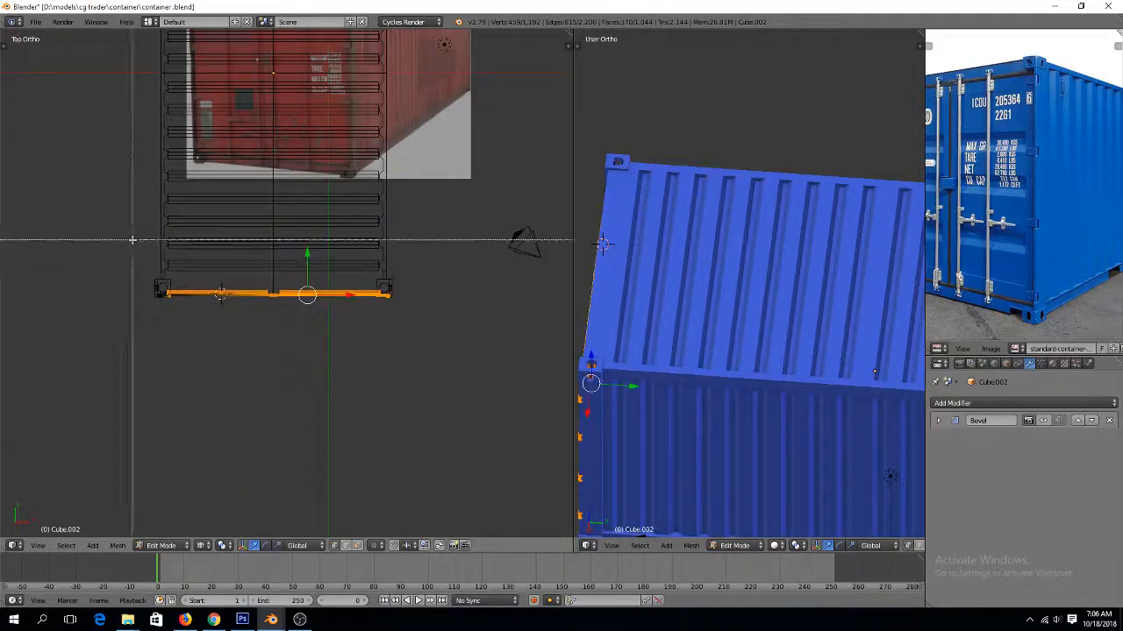
drag(131, 239, 421, 371)
key(p)
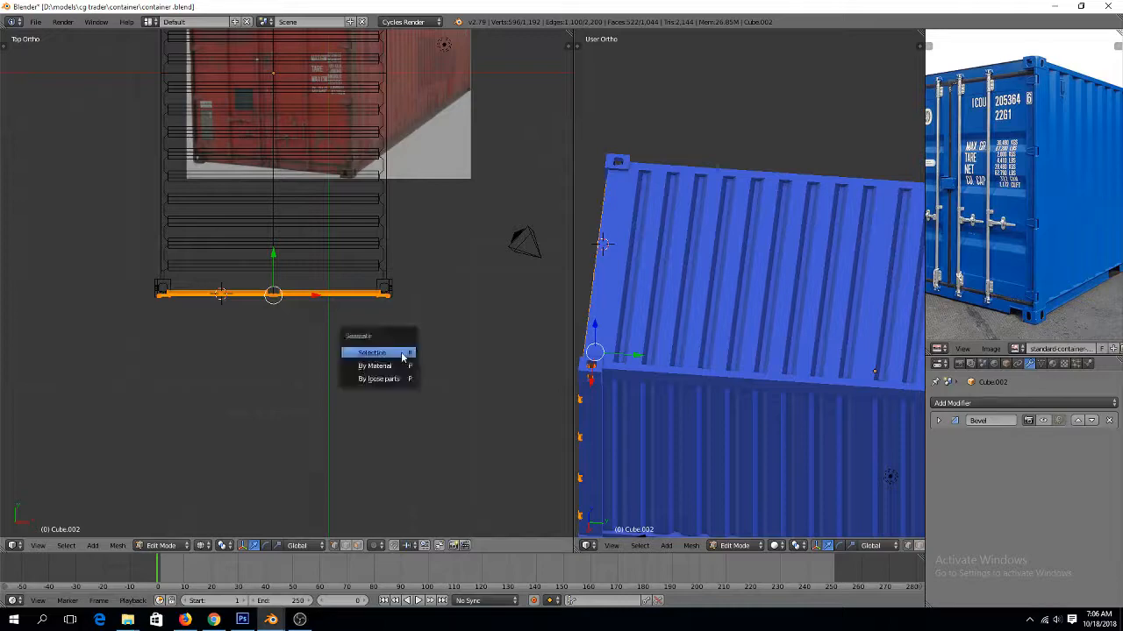
click(400, 353)
key(Tab)
key(z)
key(z)
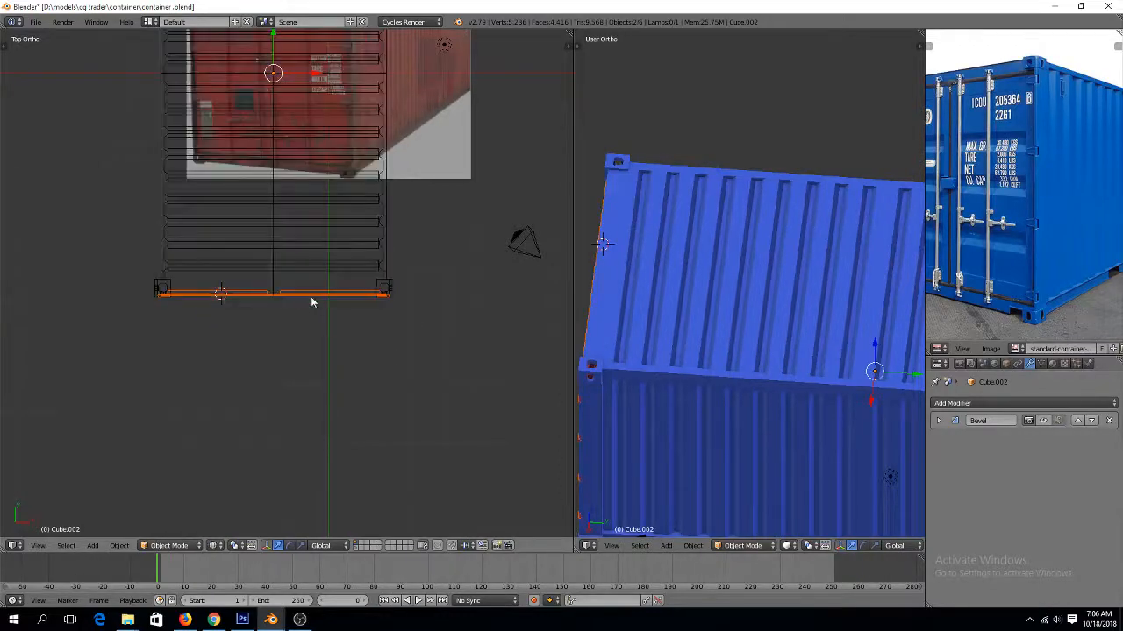
Select the separated front door pair and return the view to solid shading
right_click(311, 301)
scroll(366, 289, down, 3)
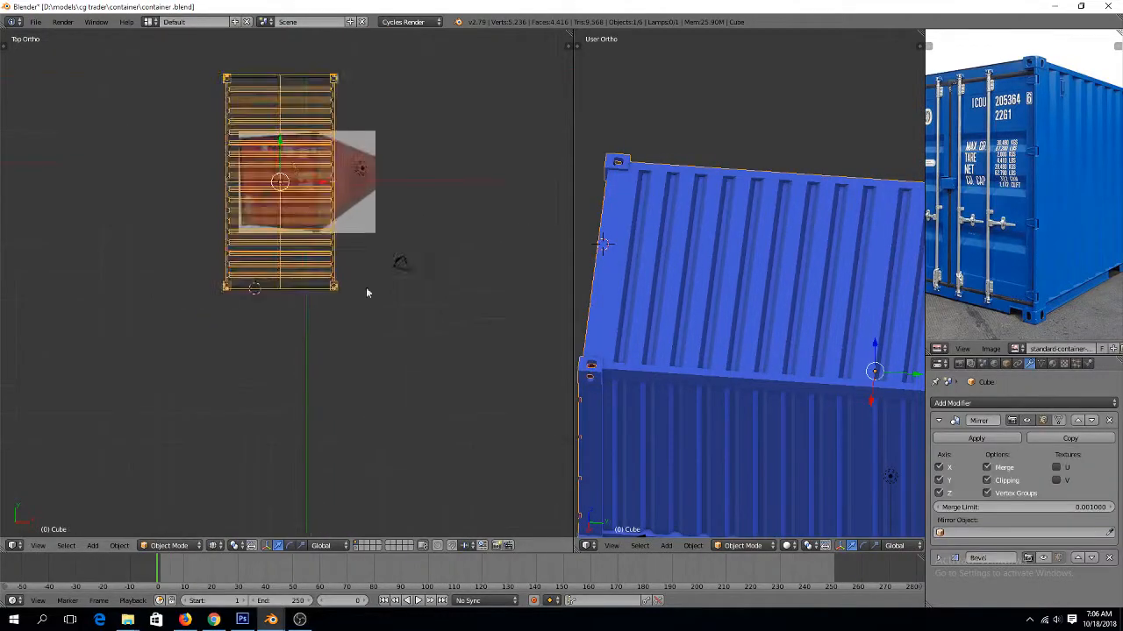
right_click(306, 292)
middle_drag(364, 387, 318, 300)
scroll(321, 299, up, 4)
key(z)
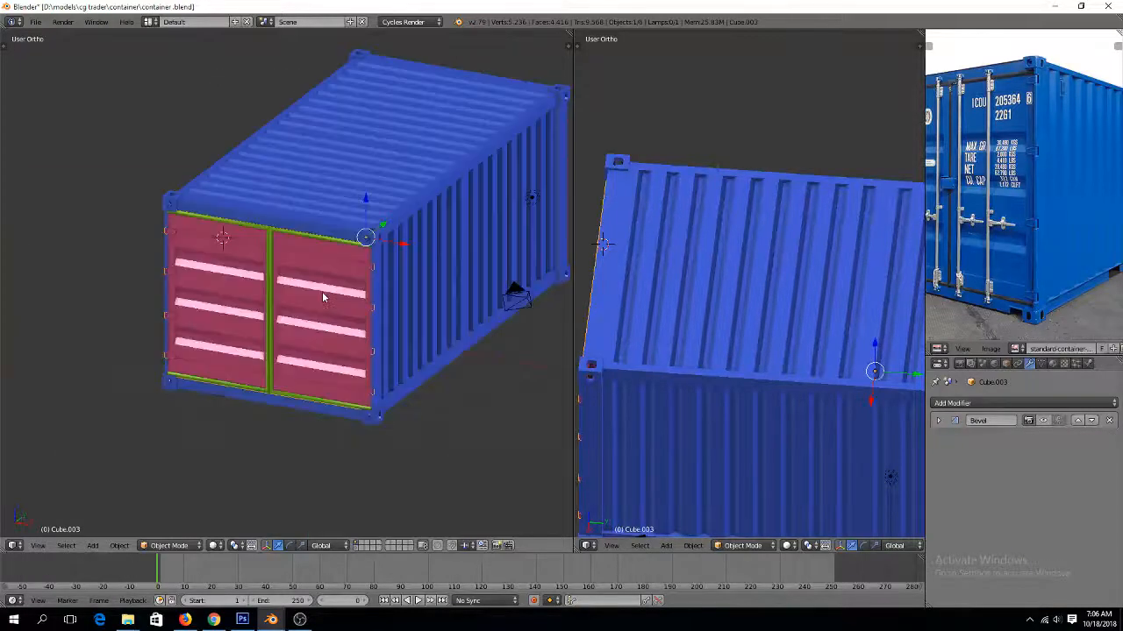
scroll(322, 291, up, 3)
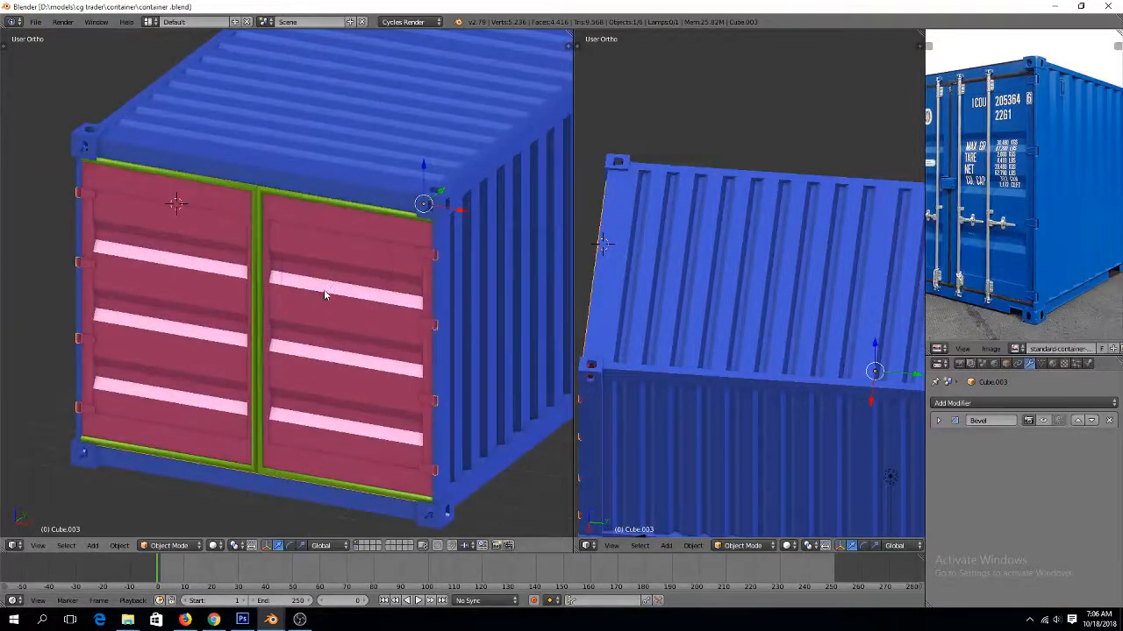
Select the front right-hand door's linked geometry with its seal and hinges, and separate it into its own object
scroll(324, 295, down, 4)
key(Tab)
scroll(324, 290, up, 6)
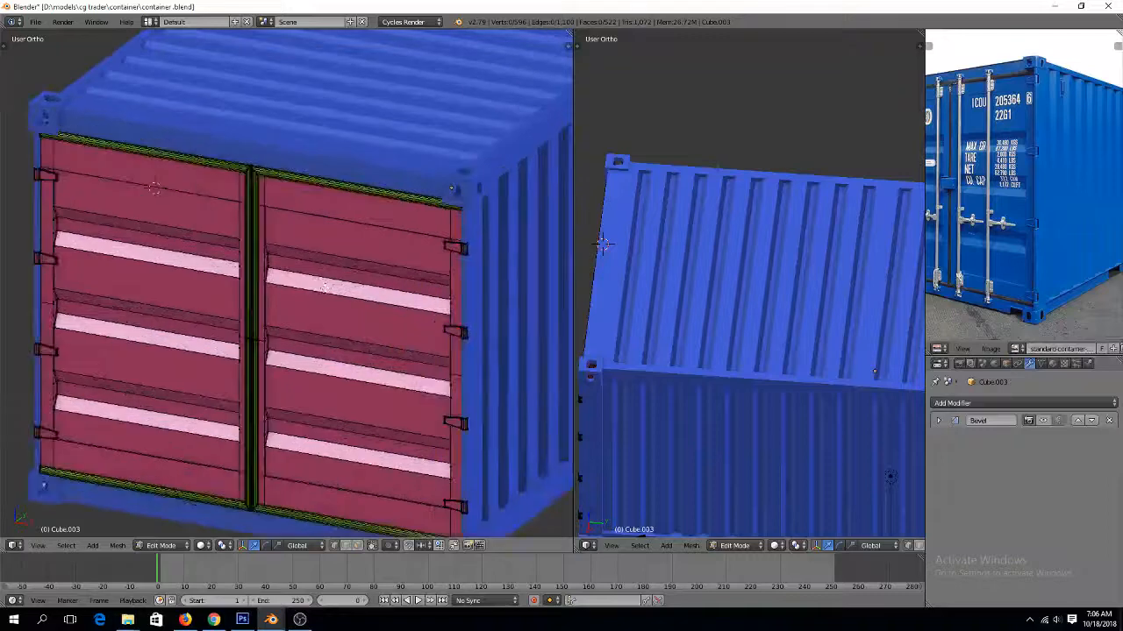
key(KP_1)
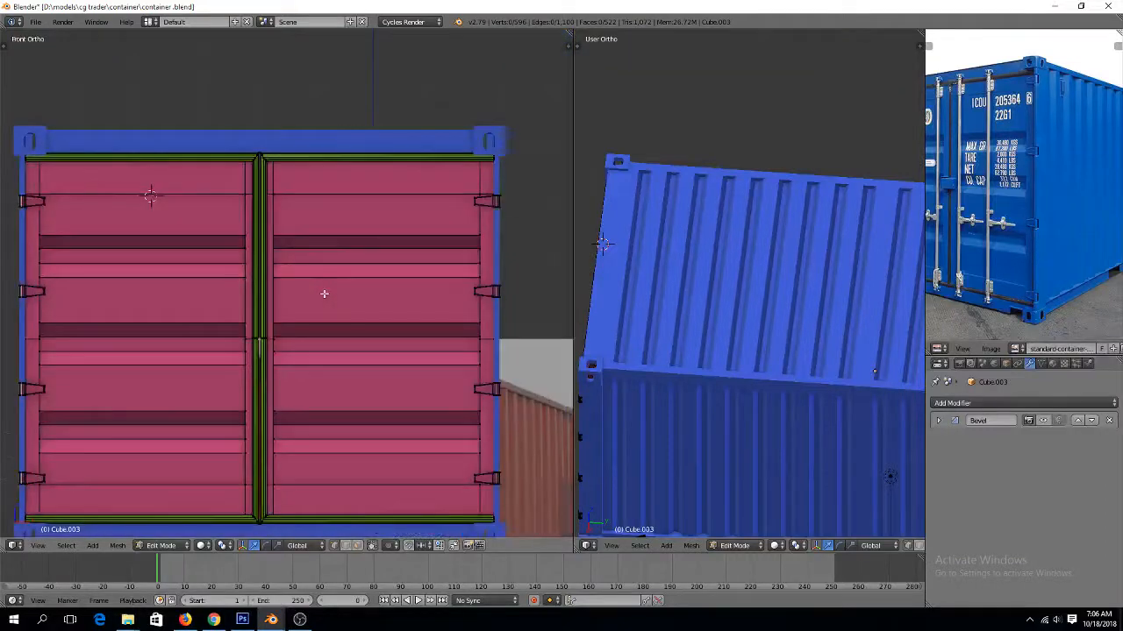
right_click(279, 182)
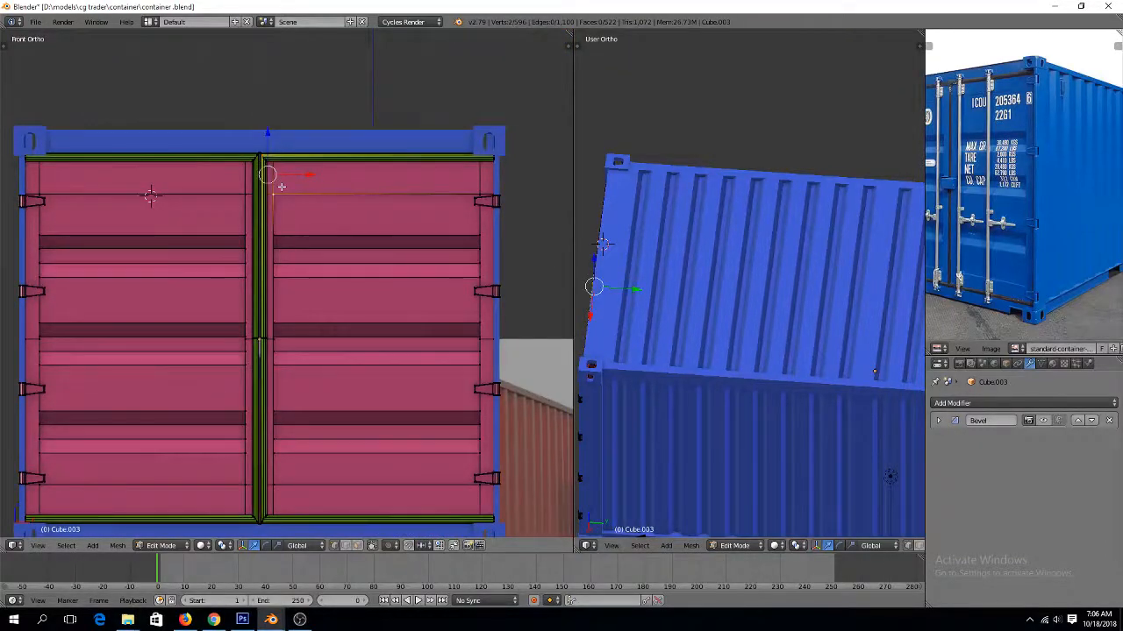
scroll(280, 186, down, 1)
key(b)
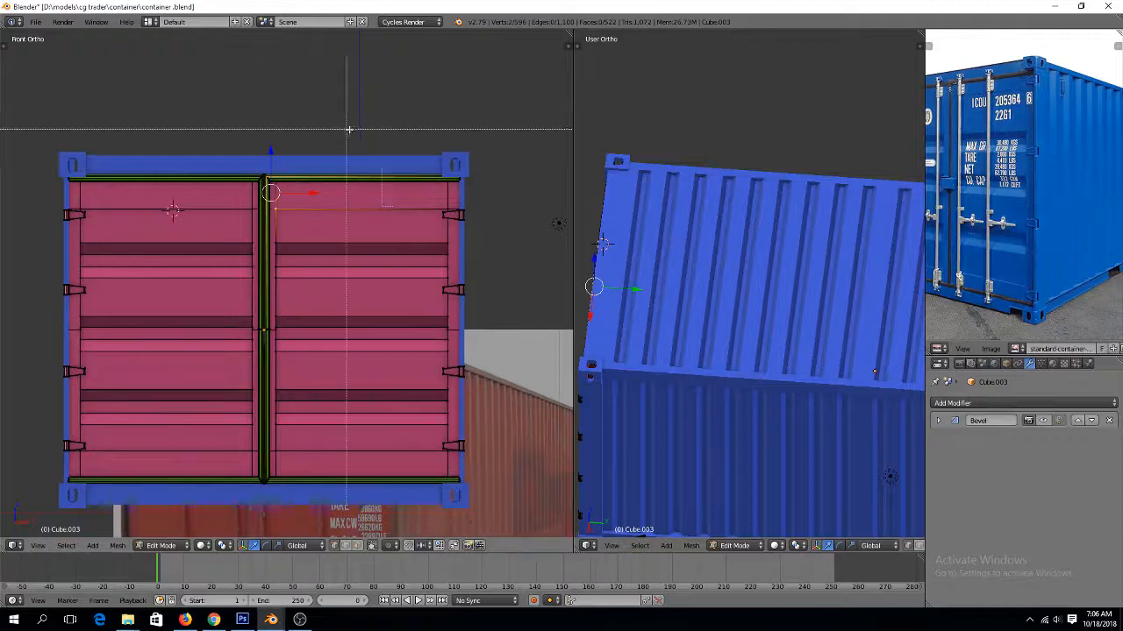
drag(351, 133, 493, 494)
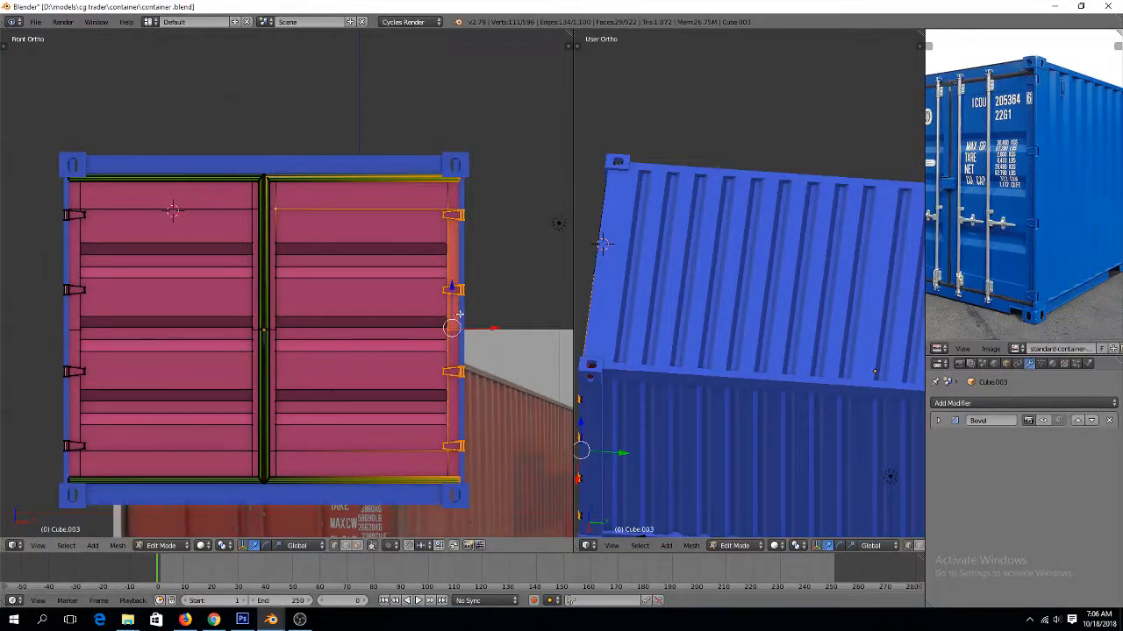
key(ctrl+l)
key(p)
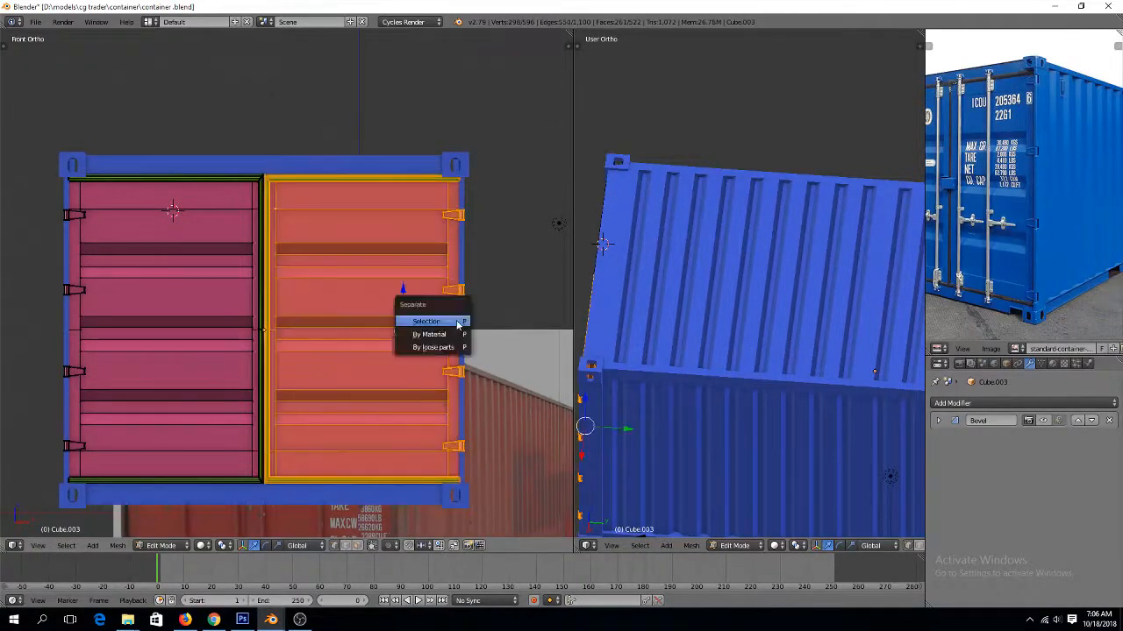
click(457, 321)
key(Tab)
Snap the 3D cursor to the right-hand door's outer hinge edge and set the door's origin to the cursor
right_click(443, 314)
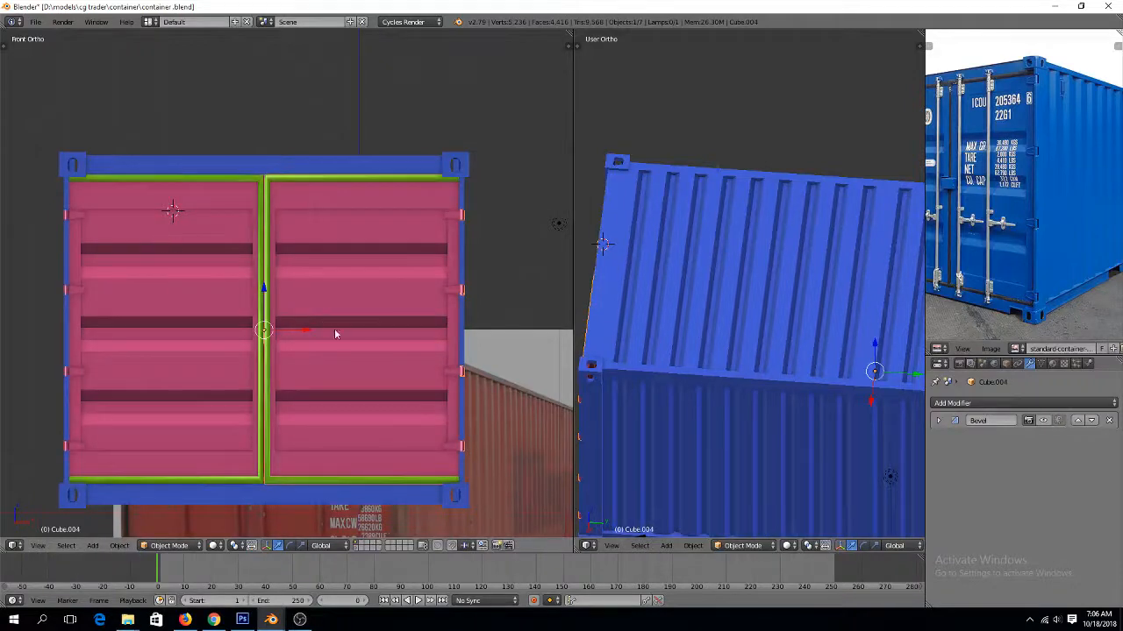
key(Tab)
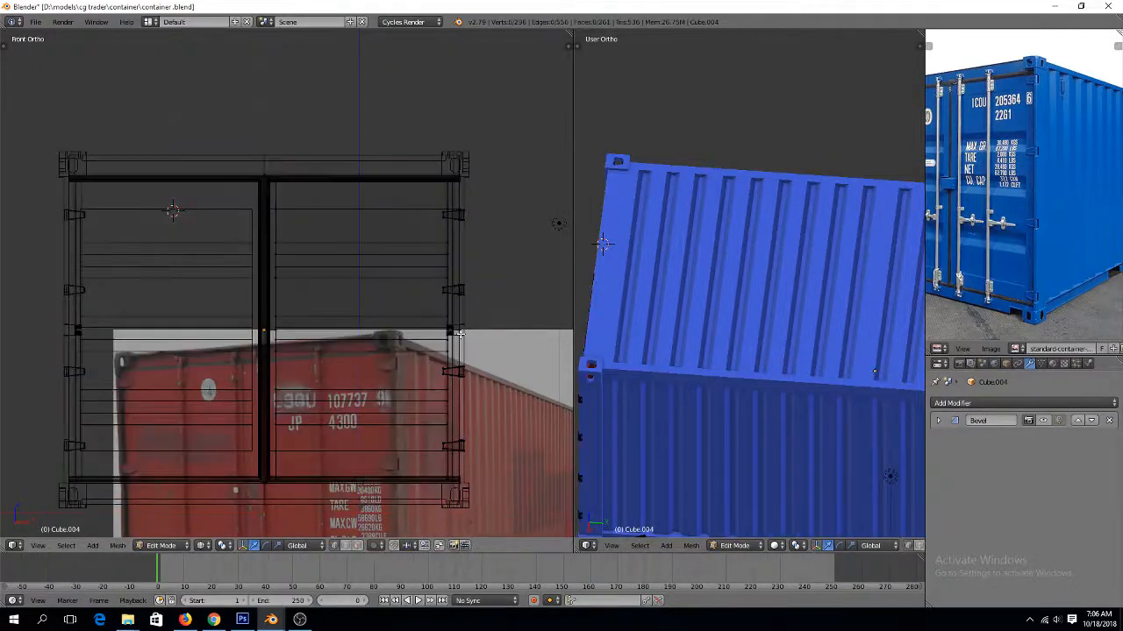
key(z)
right_click(458, 331)
key(shift+s)
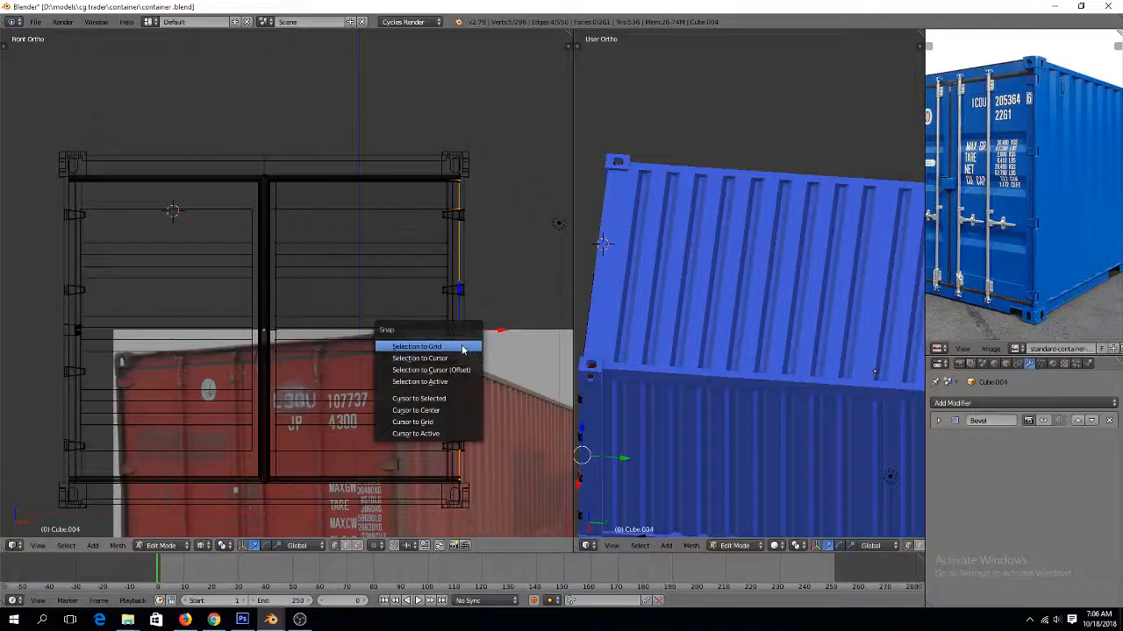
click(443, 403)
key(Tab)
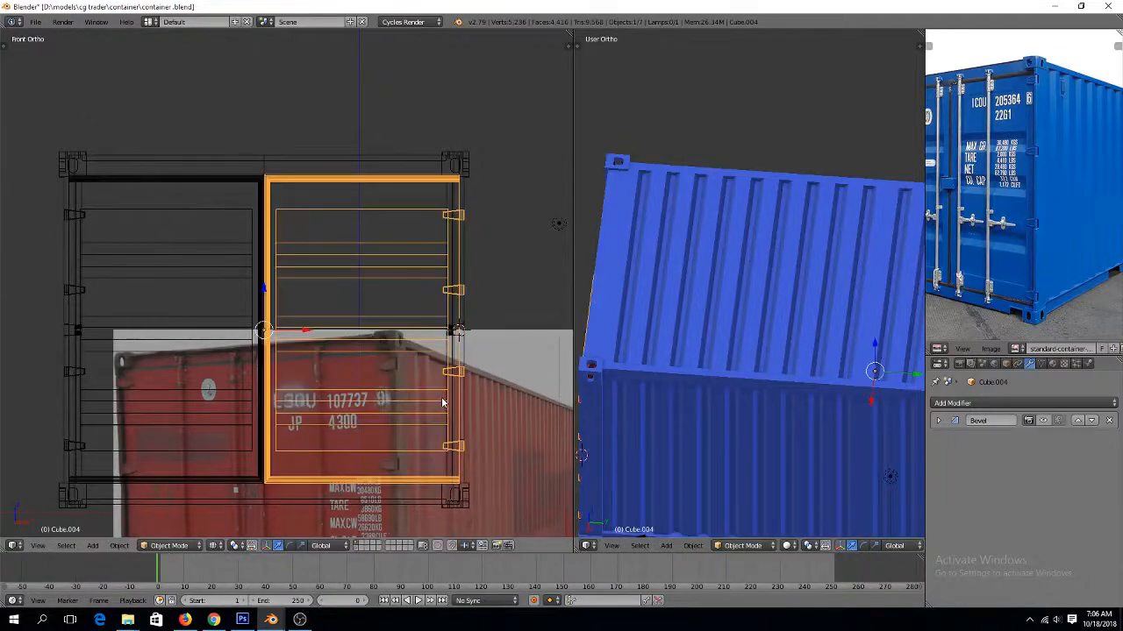
key(ctrl+shift+alt+c)
click(427, 421)
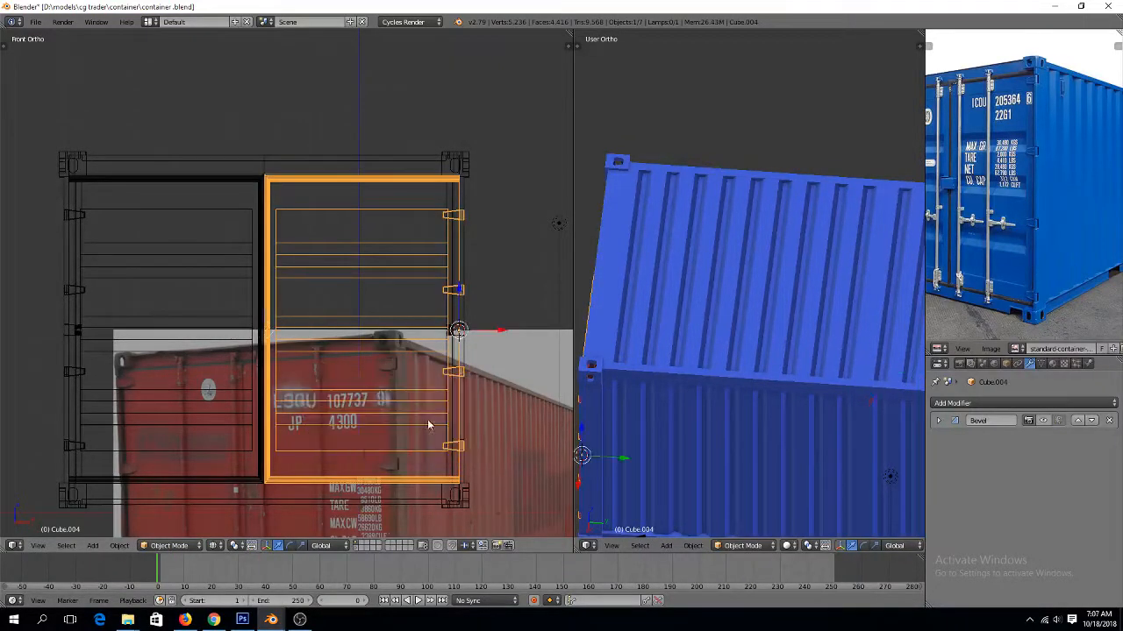
Snap the 3D cursor to the left-hand door's outer hinge edge, set that door's origin there and return to solid shading
right_click(194, 205)
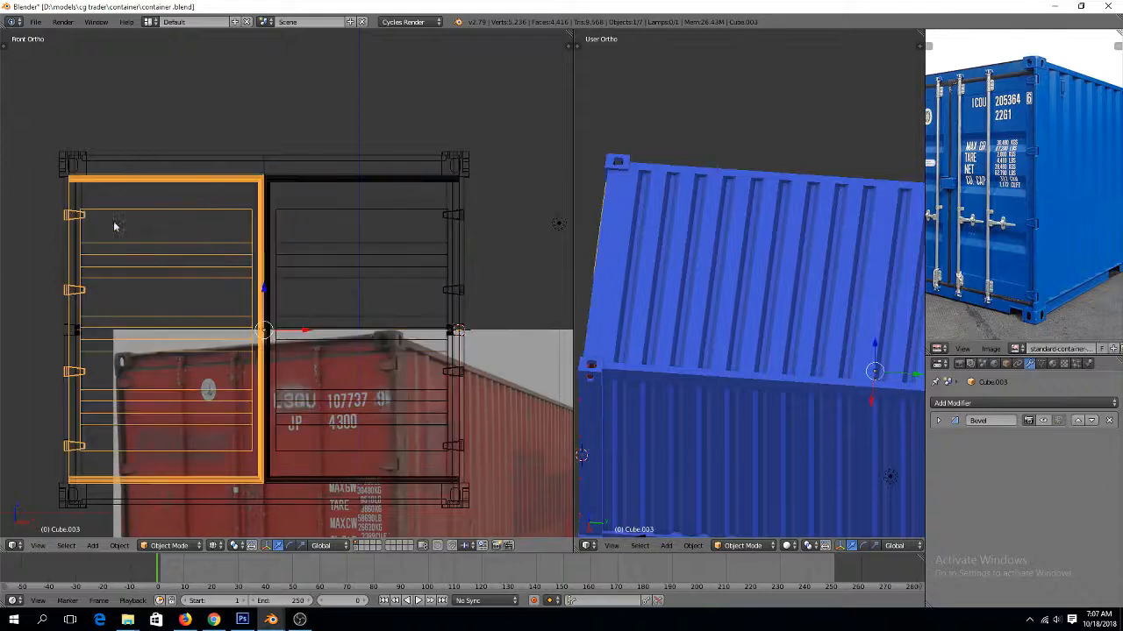
key(Tab)
alt+right_click(68, 268)
key(shift+s)
click(163, 324)
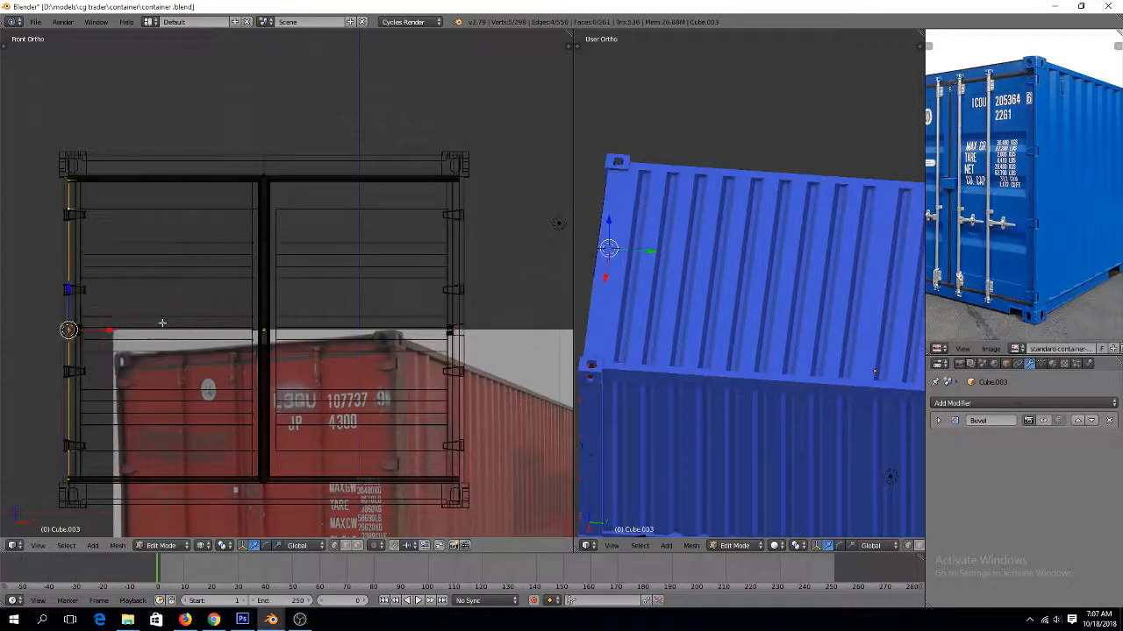
key(Tab)
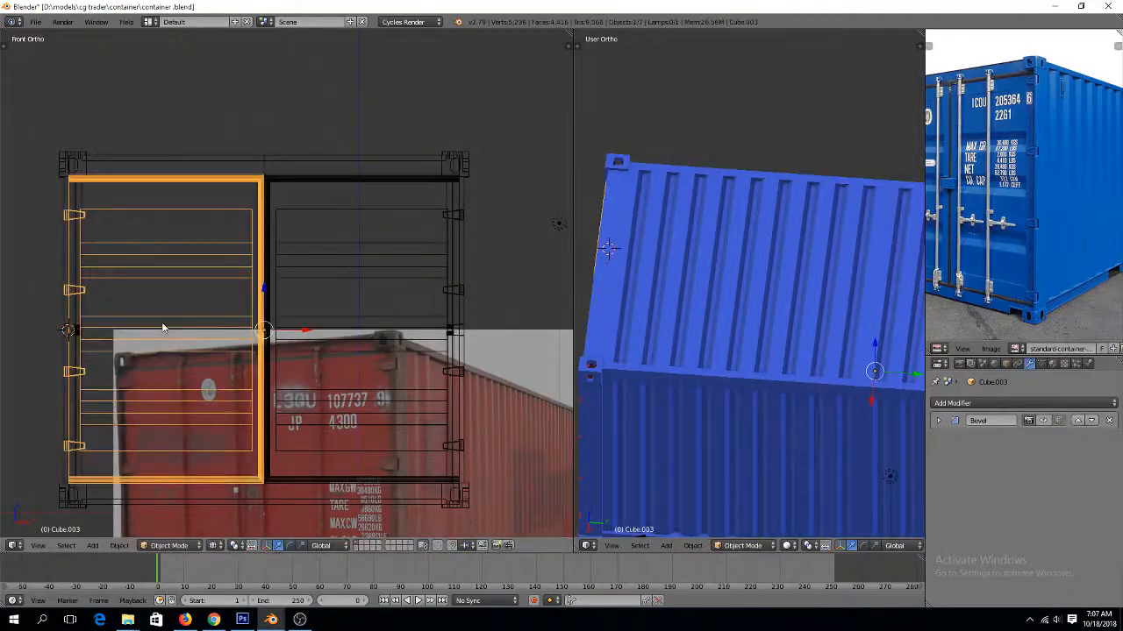
key(ctrl+shift+alt+c)
click(163, 327)
key(z)
scroll(277, 312, down, 3)
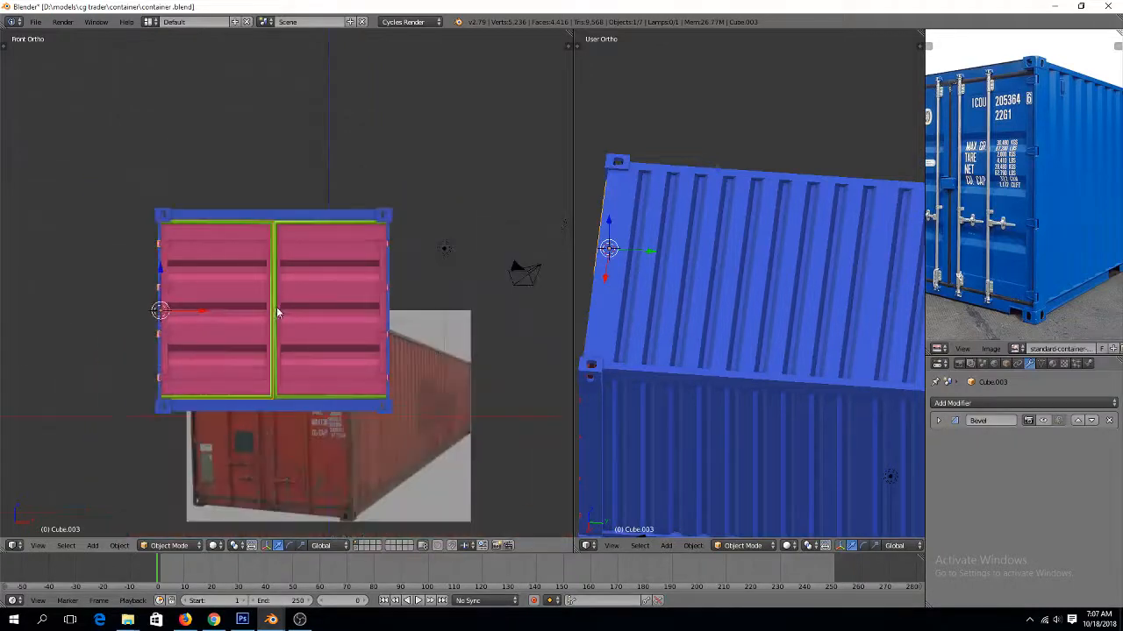
key(r)
key(z)
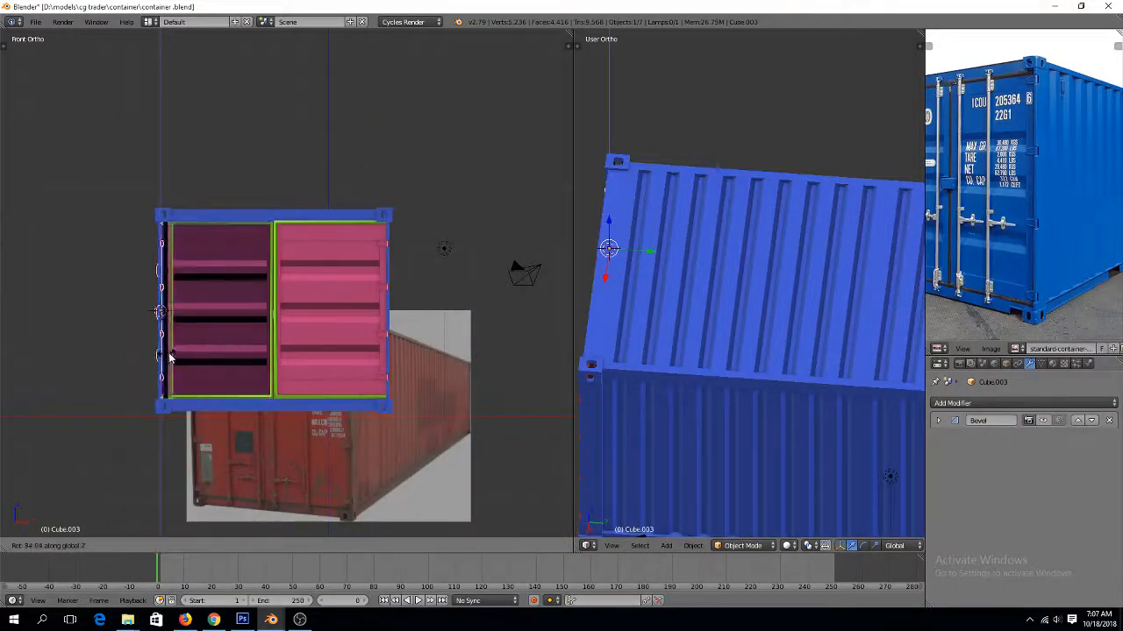
right_click(169, 358)
Swing the left-hand door outward by rotating it around the Z axis, and select the right-hand door
middle_drag(254, 329, 232, 378)
key(r)
key(z)
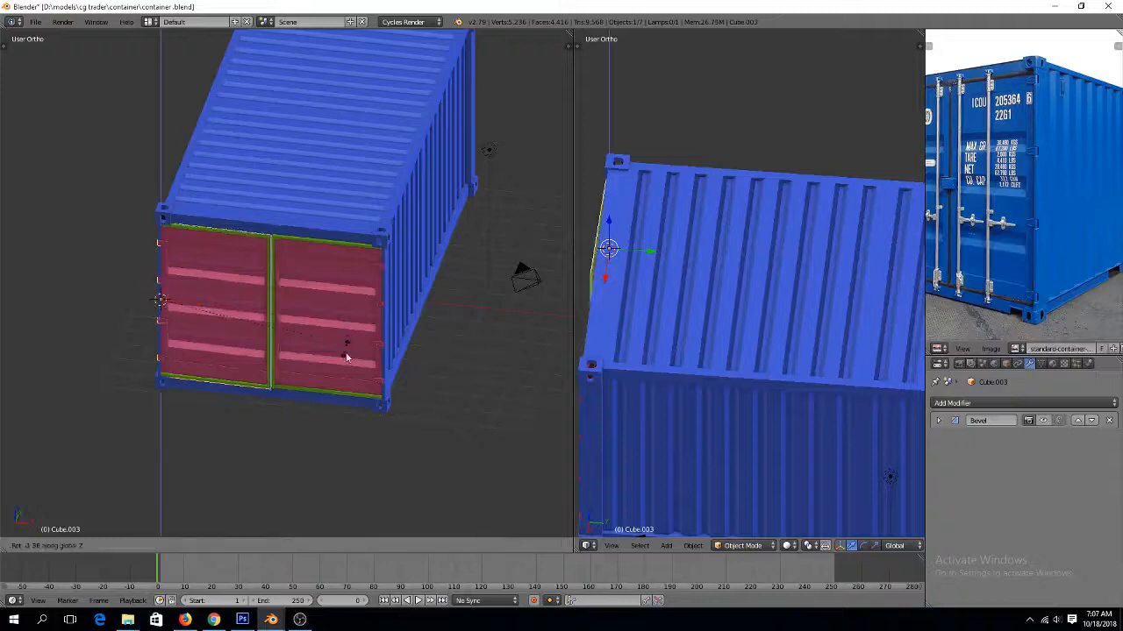
click(218, 425)
right_click(333, 351)
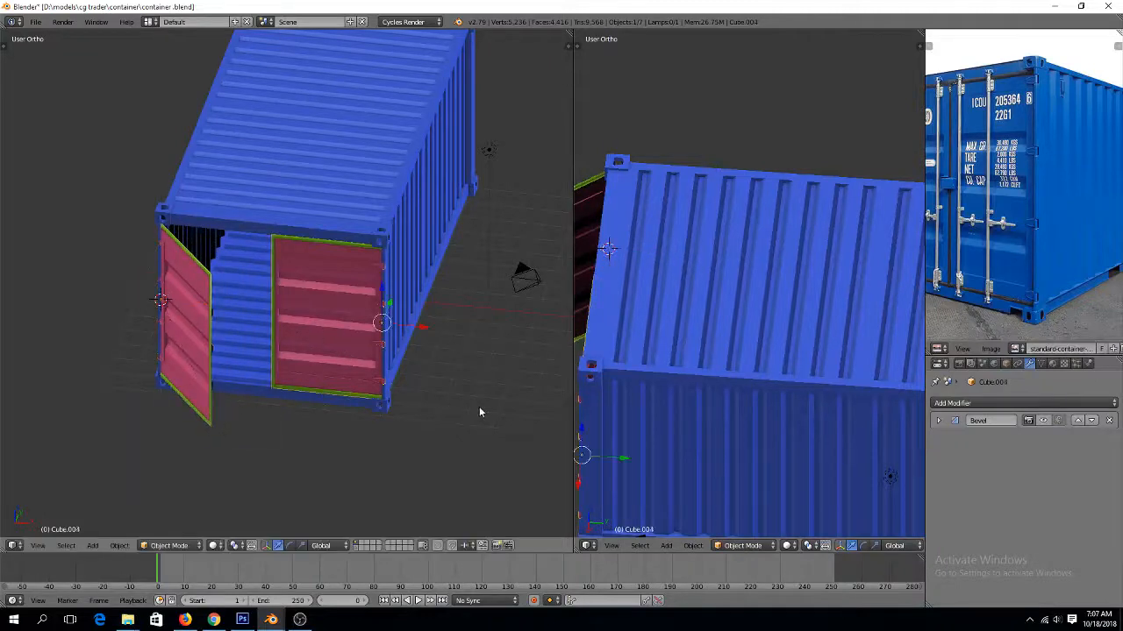
Swing the container's right door outward by rotating it about the Z axis
key(r)
key(z)
click(468, 351)
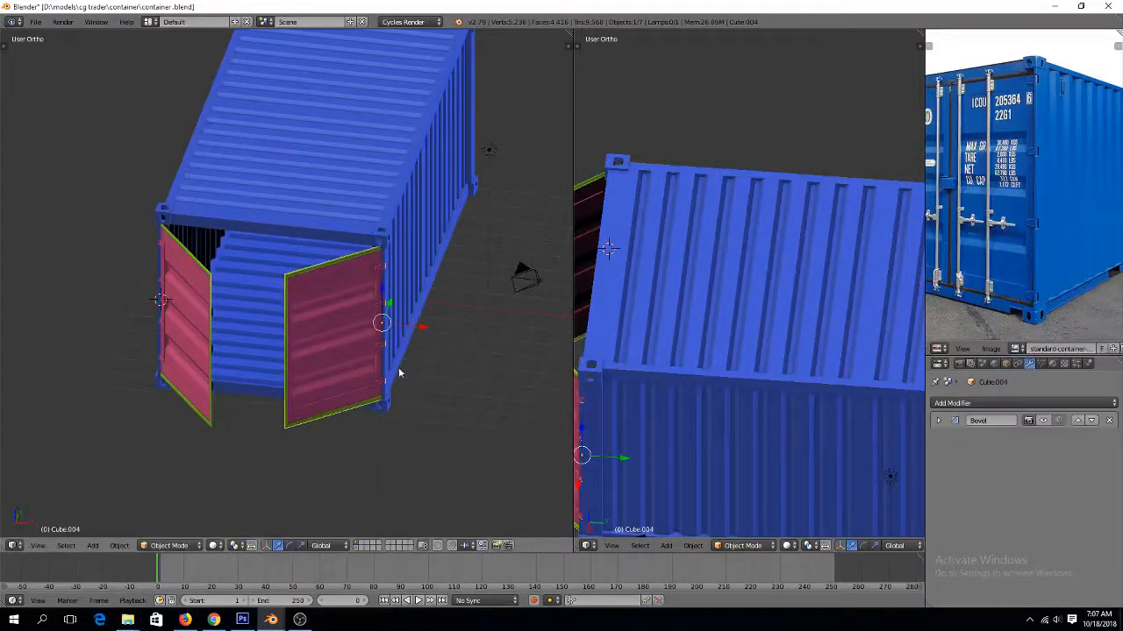
Clear the rotation of both container doors so they close, and save over container.blend
key(alt+r)
right_click(206, 331)
key(alt+r)
key(ctrl+s)
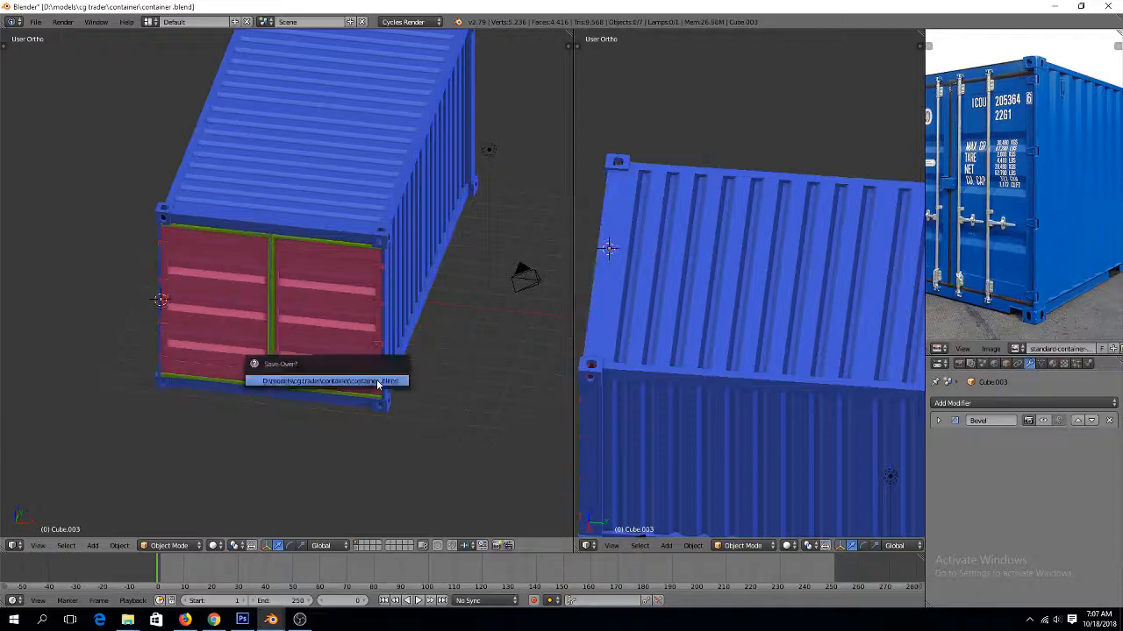
click(378, 382)
Examine the locking bars and door header in the container reference photo and on the model
scroll(384, 371, down, 3)
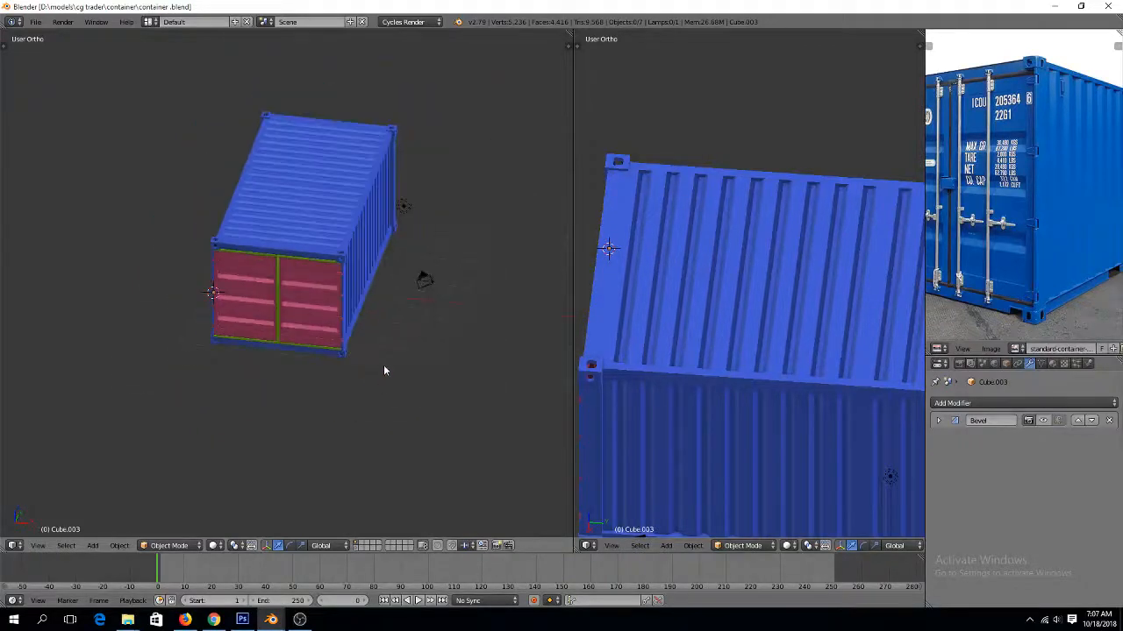
scroll(386, 364, up, 2)
scroll(388, 360, up, 3)
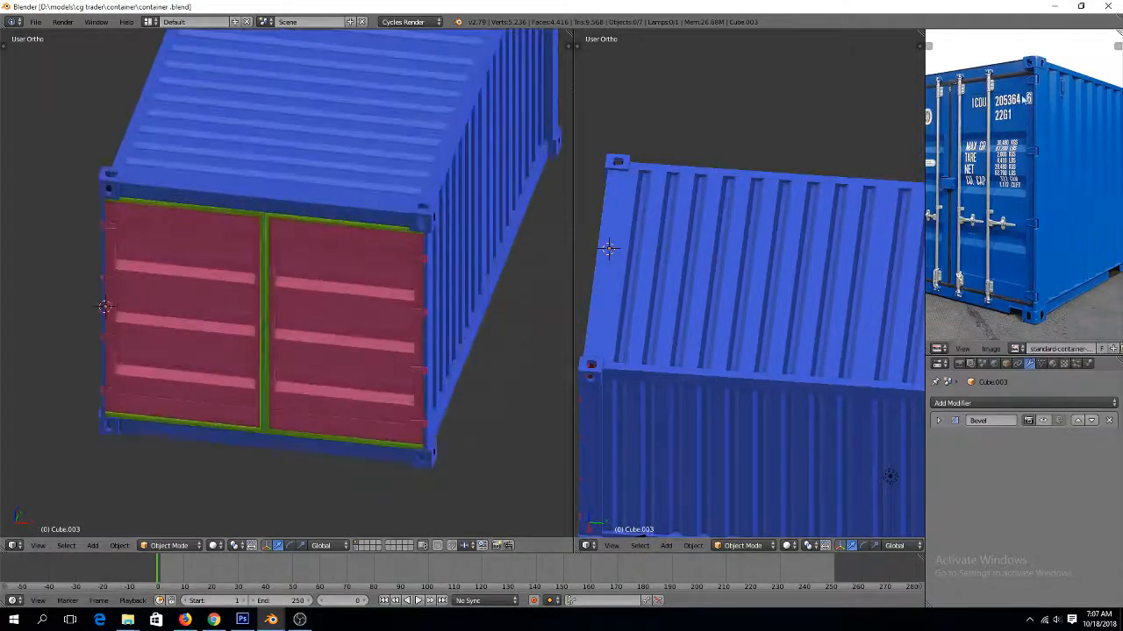
scroll(969, 226, up, 2)
scroll(989, 241, down, 3)
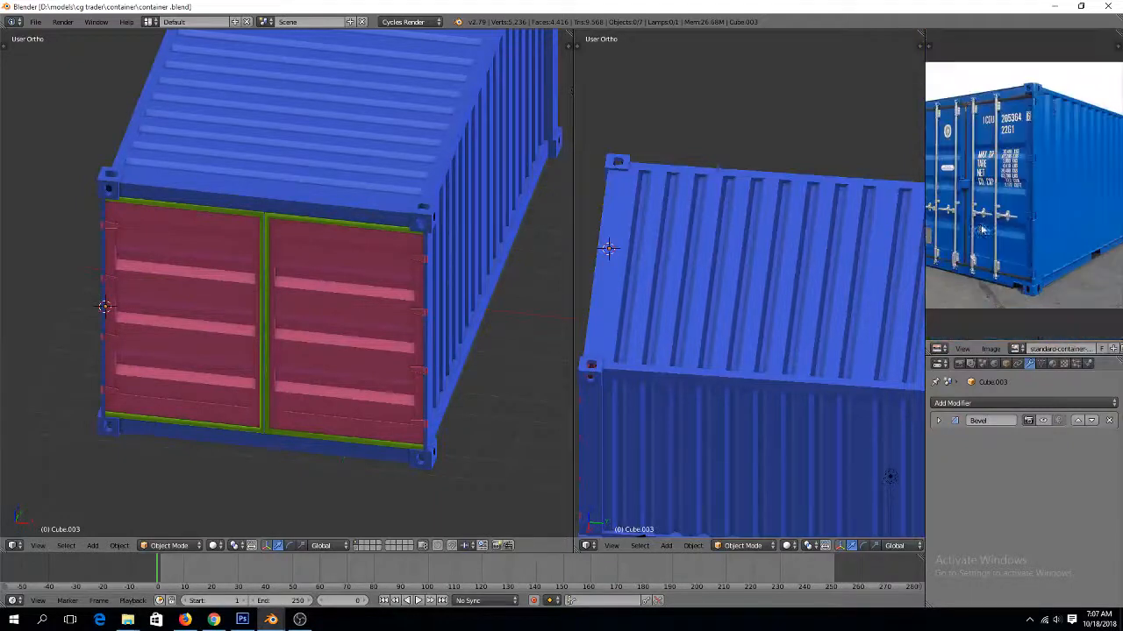
scroll(982, 229, up, 3)
Add two lengthwise edge loops to the container body, crossing the roof and the front header above the right door
click(265, 205)
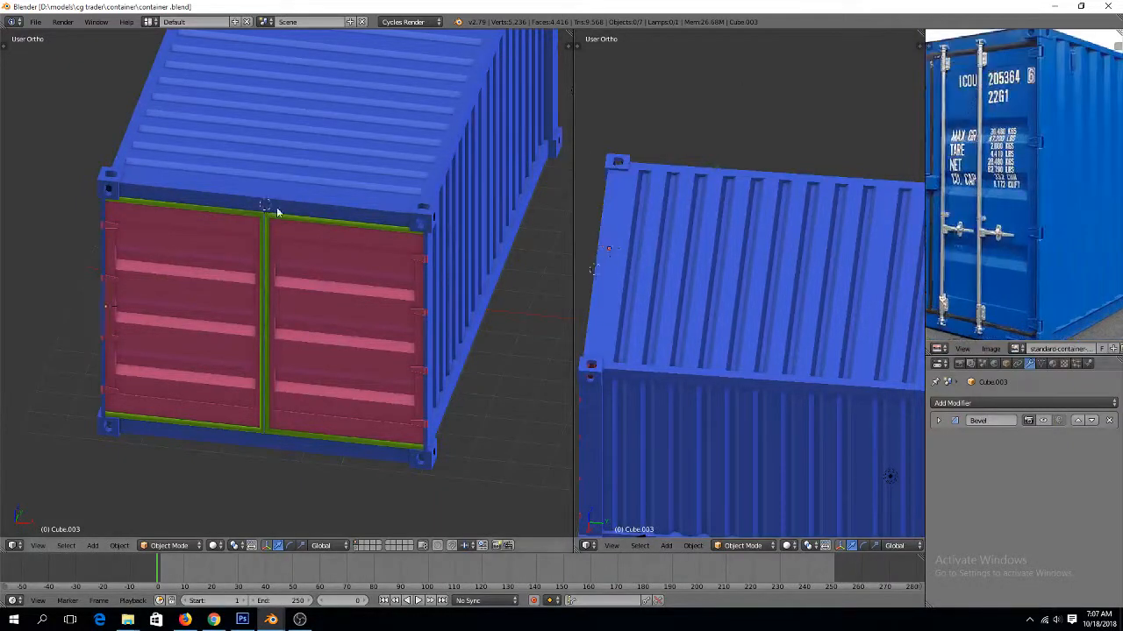
right_click(298, 213)
middle_drag(302, 212, 327, 202)
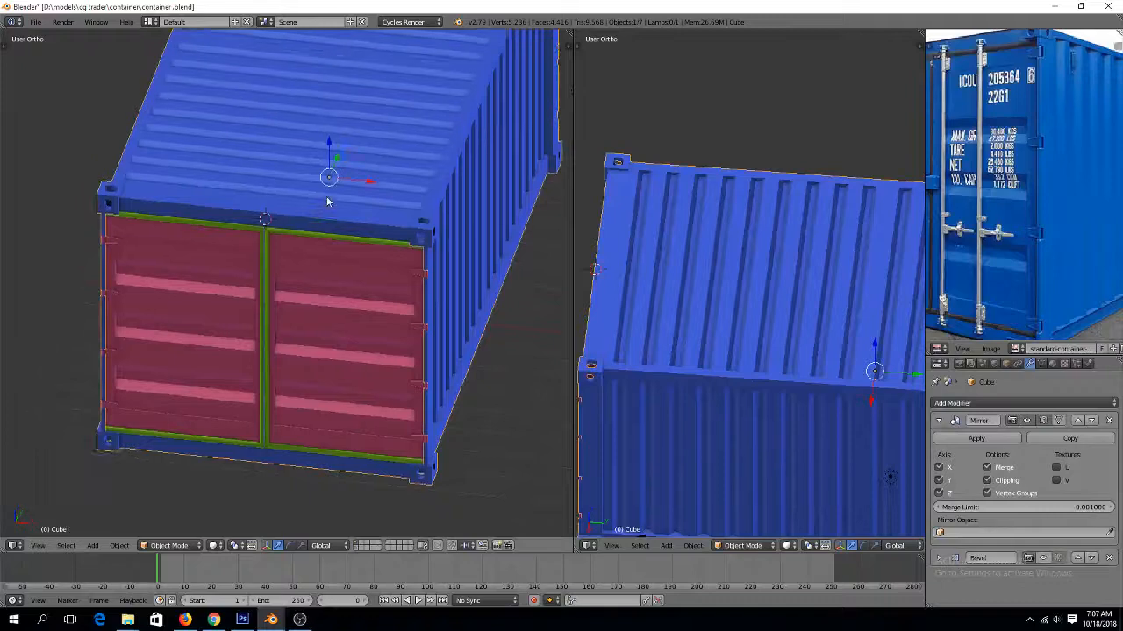
scroll(327, 206, up, 3)
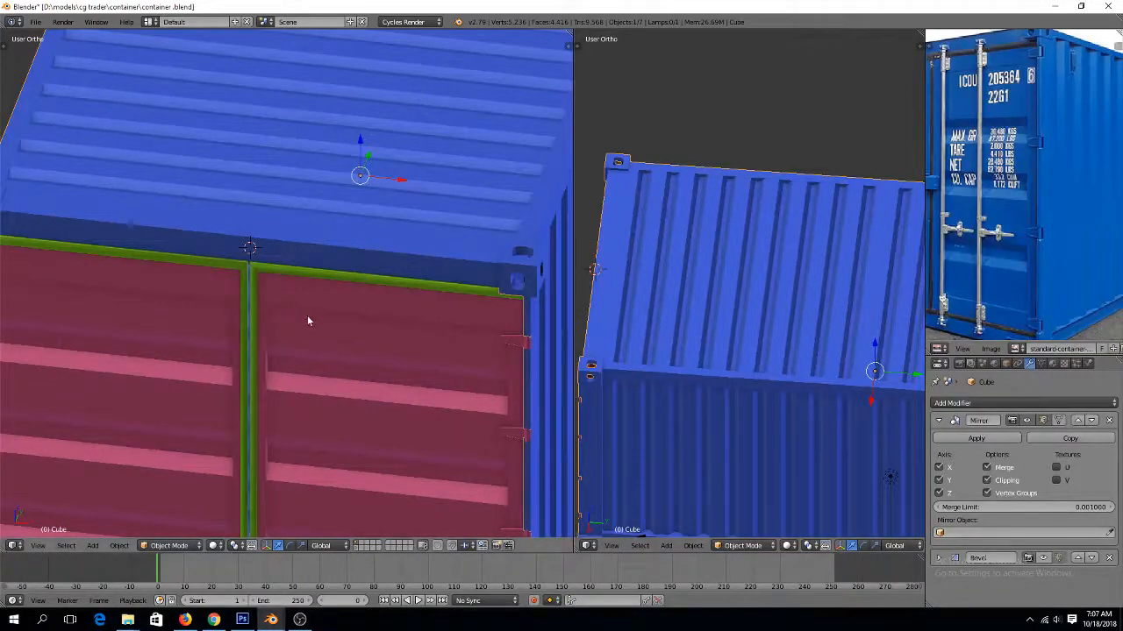
key(Tab)
scroll(417, 234, up, 2)
key(ctrl+r)
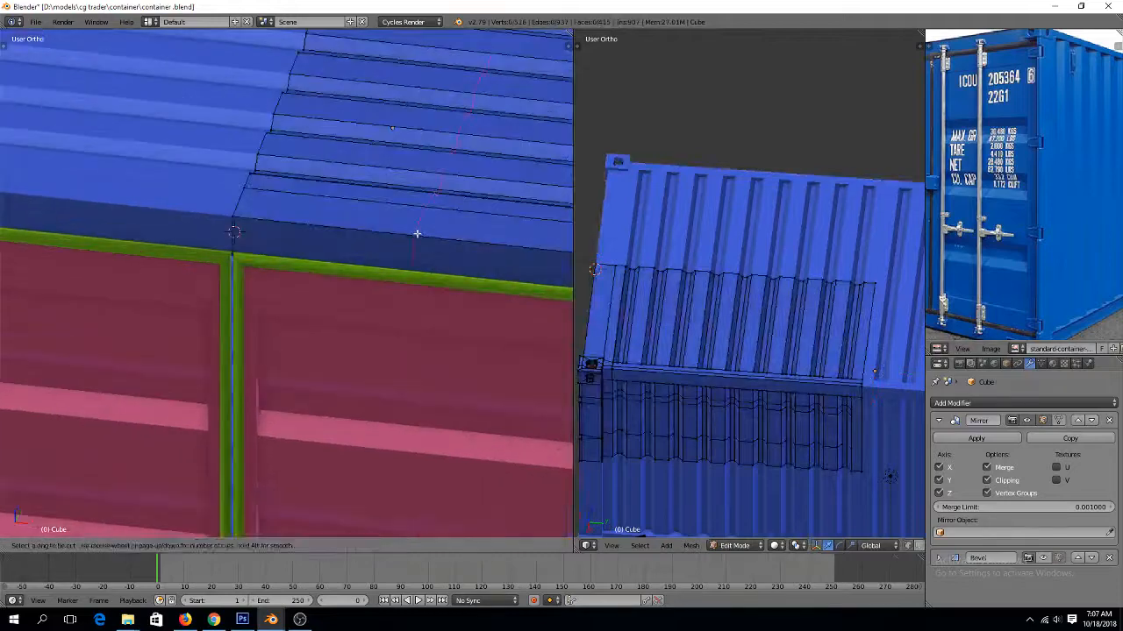
click(420, 235)
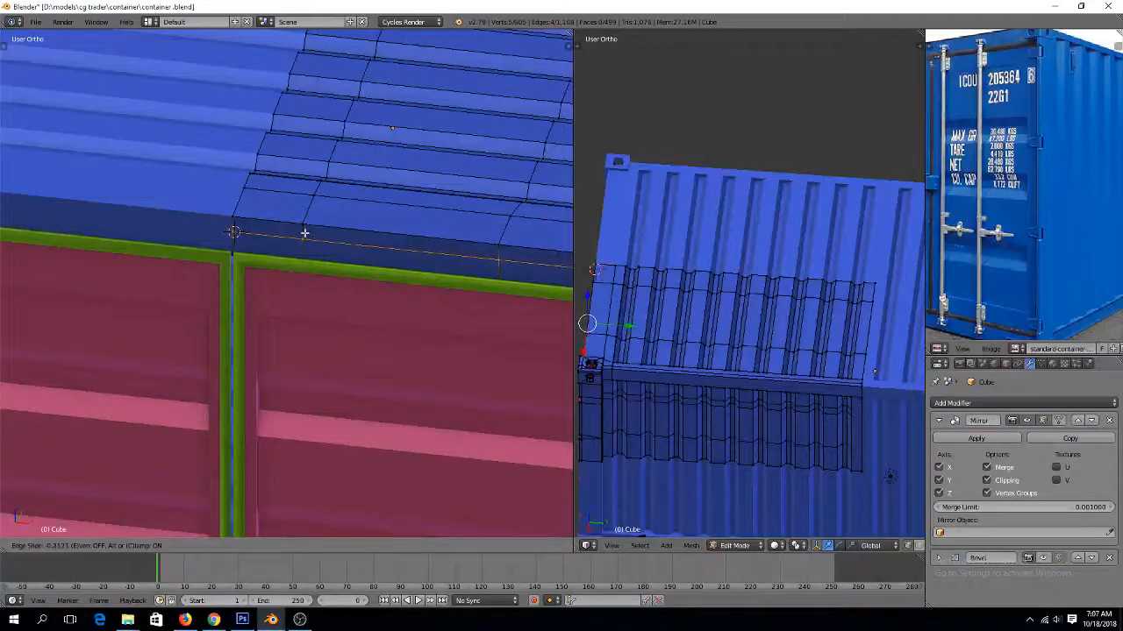
click(305, 232)
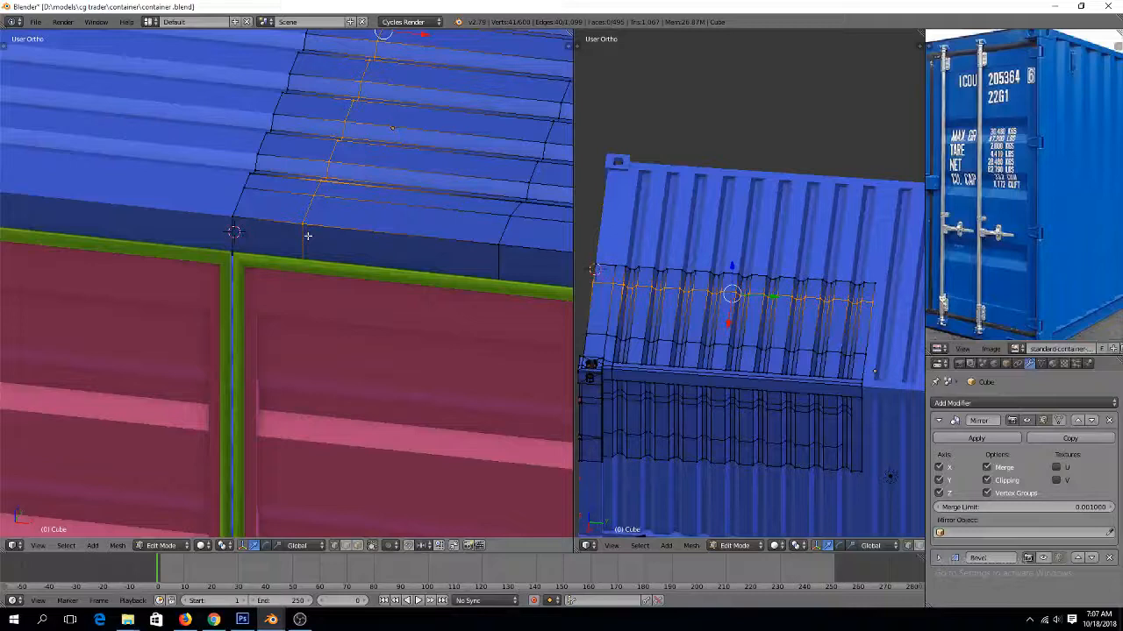
Bevel the two short vertical edges on the front header above the right door into narrow strips
right_click(305, 237)
key(ctrl+Tab)
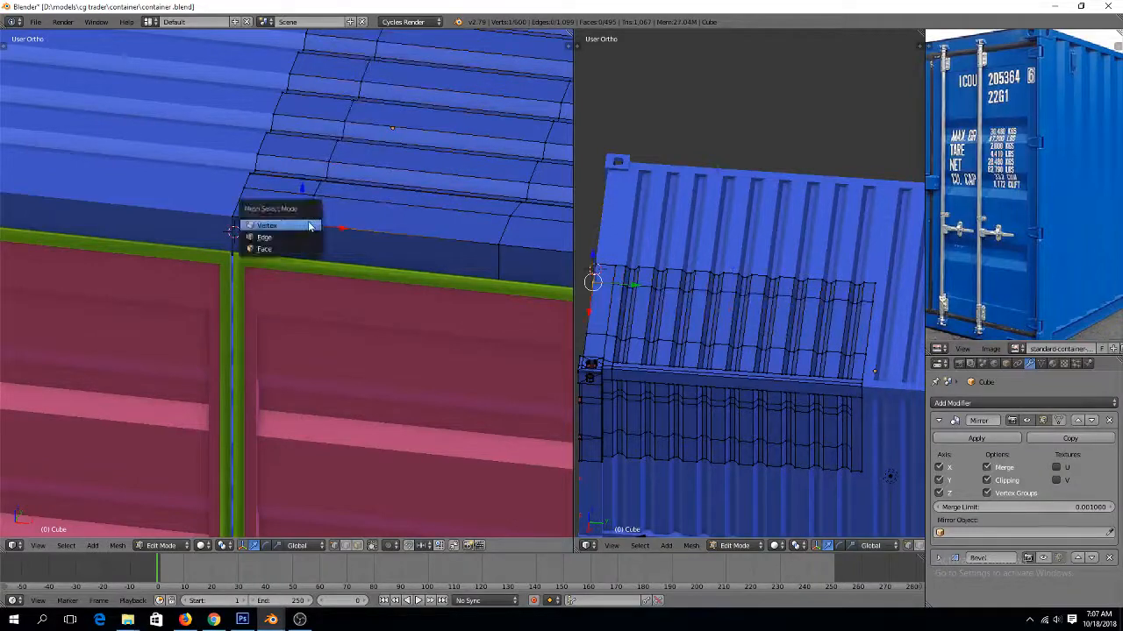
key(ctrl+Tab)
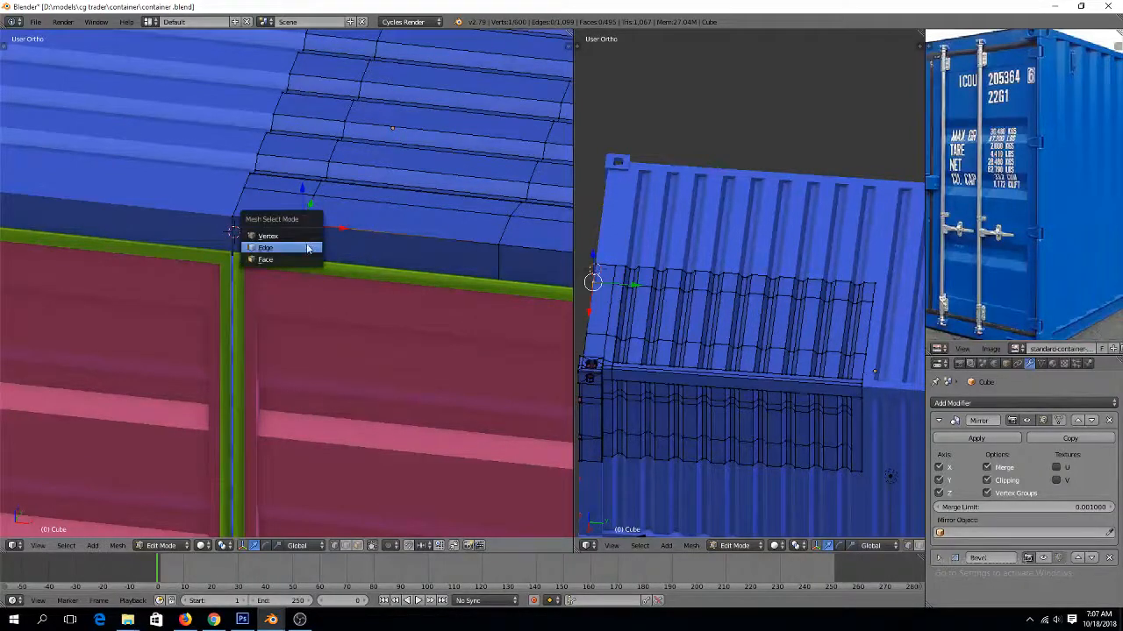
click(308, 249)
right_click(313, 223)
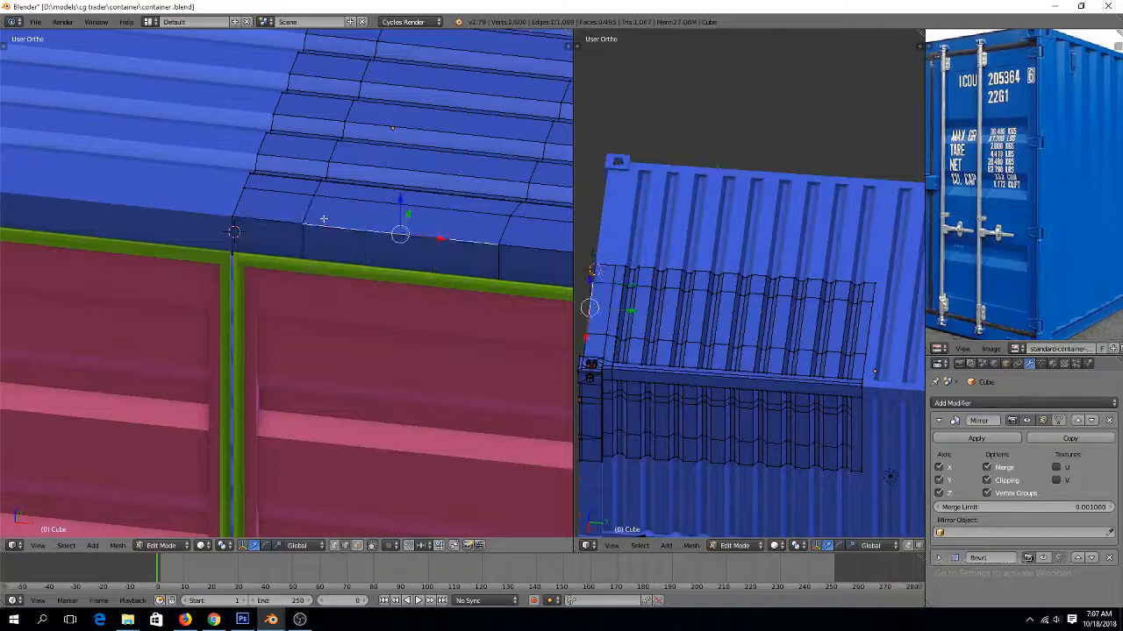
shift+right_click(301, 241)
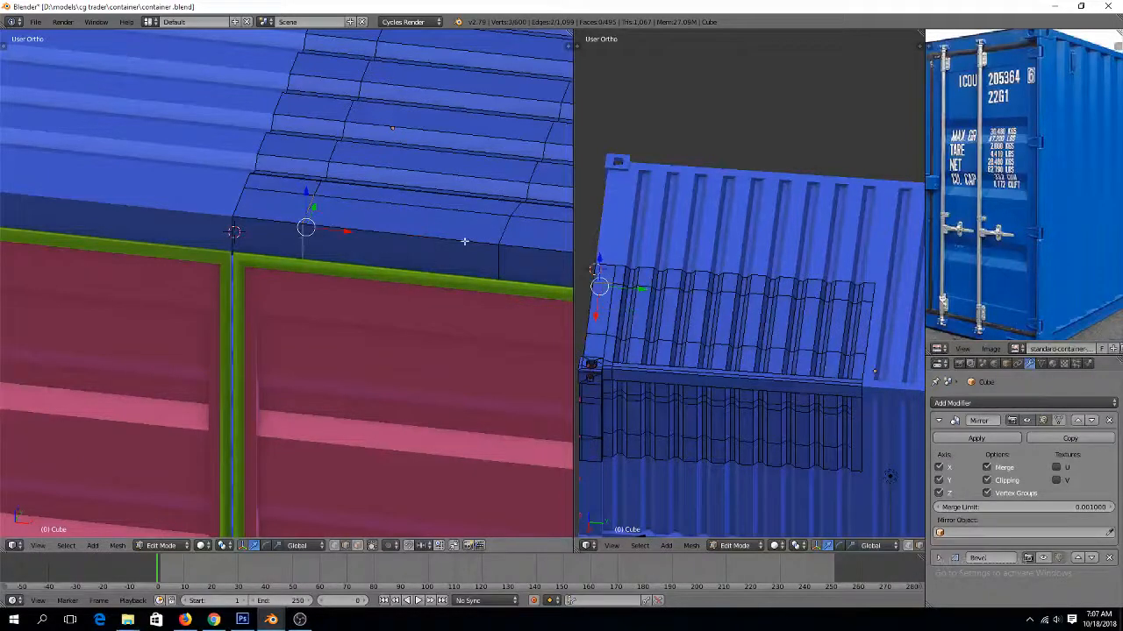
right_click(347, 246)
shift+right_click(499, 261)
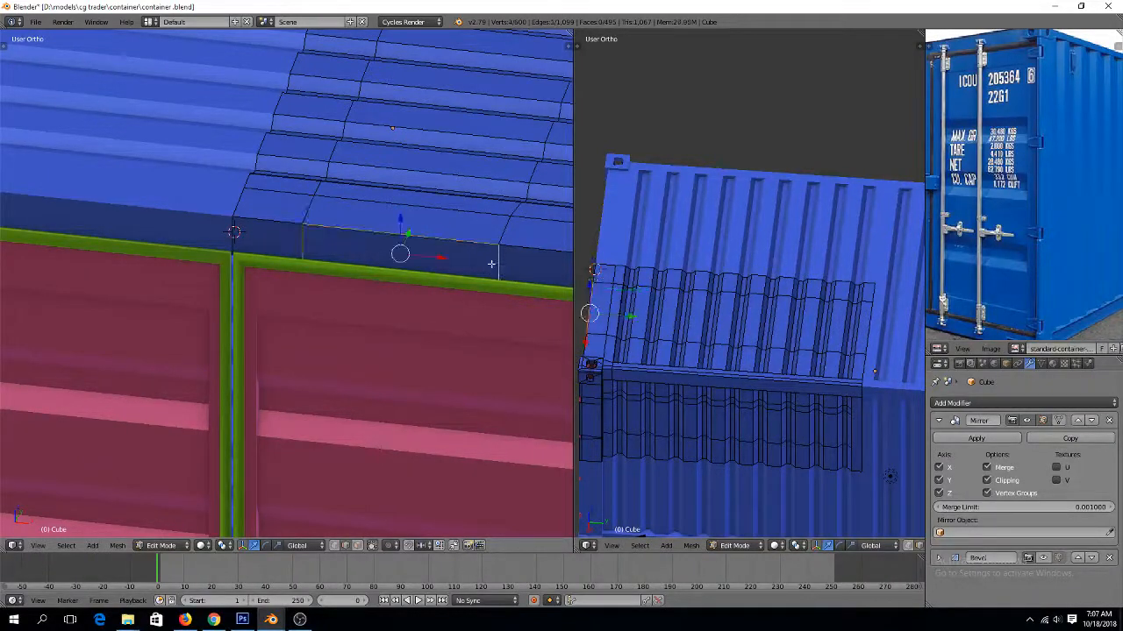
right_click(490, 264)
shift+right_click(297, 241)
key(ctrl+b)
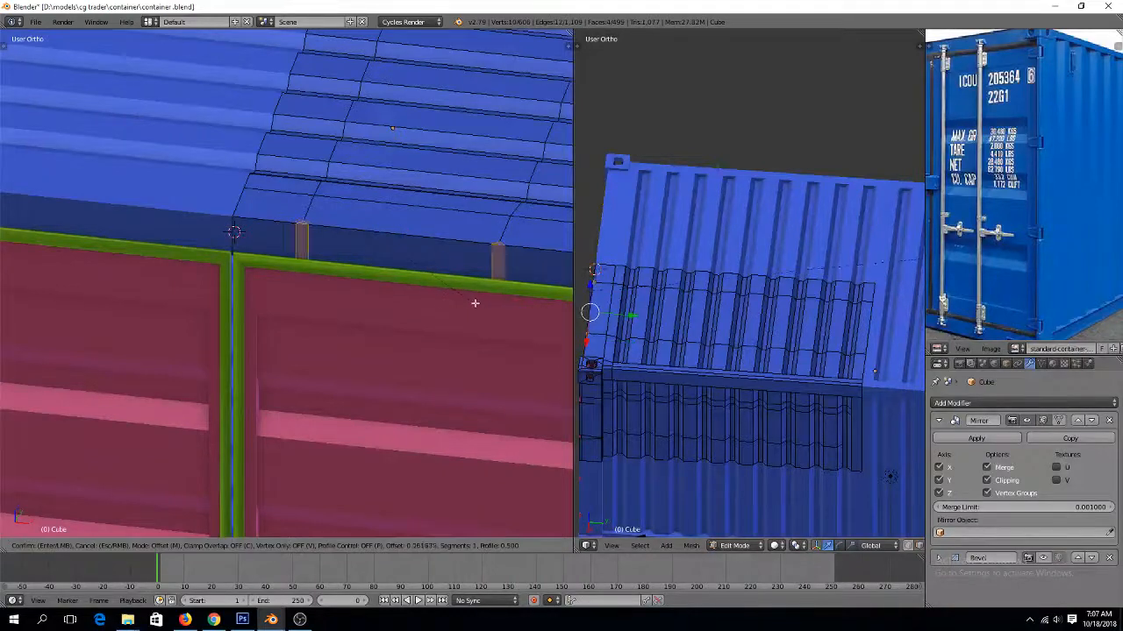
click(476, 303)
Merge the peak vertex of each bevelled header strip with the roof vertex directly behind it
key(ctrl+Tab)
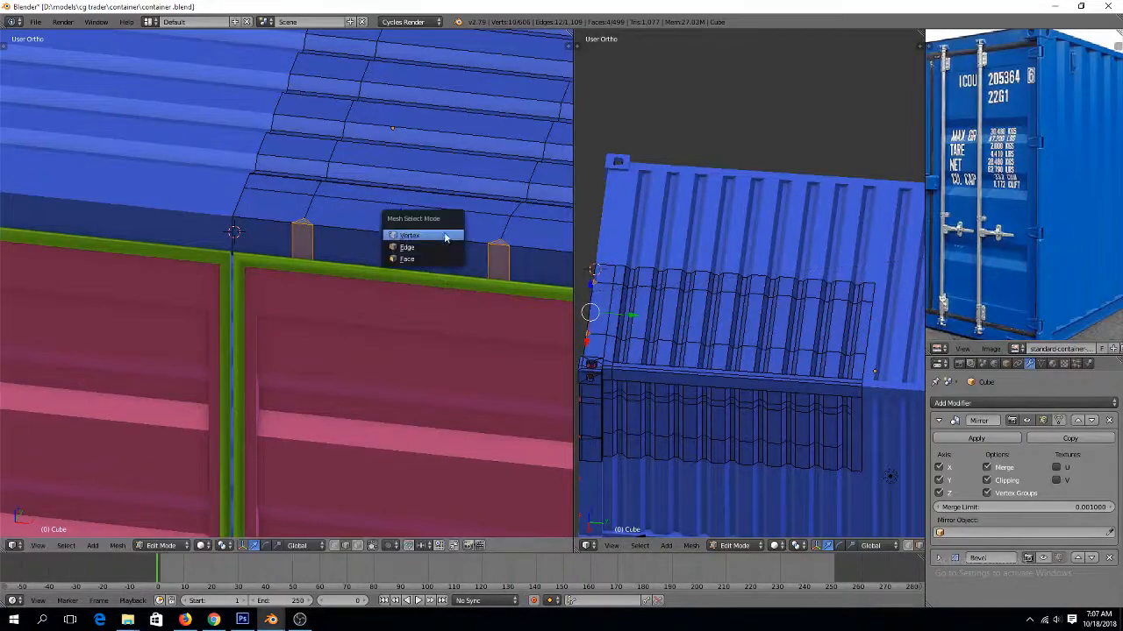
click(446, 236)
right_click(510, 244)
shift+right_click(499, 239)
key(g)
key(y)
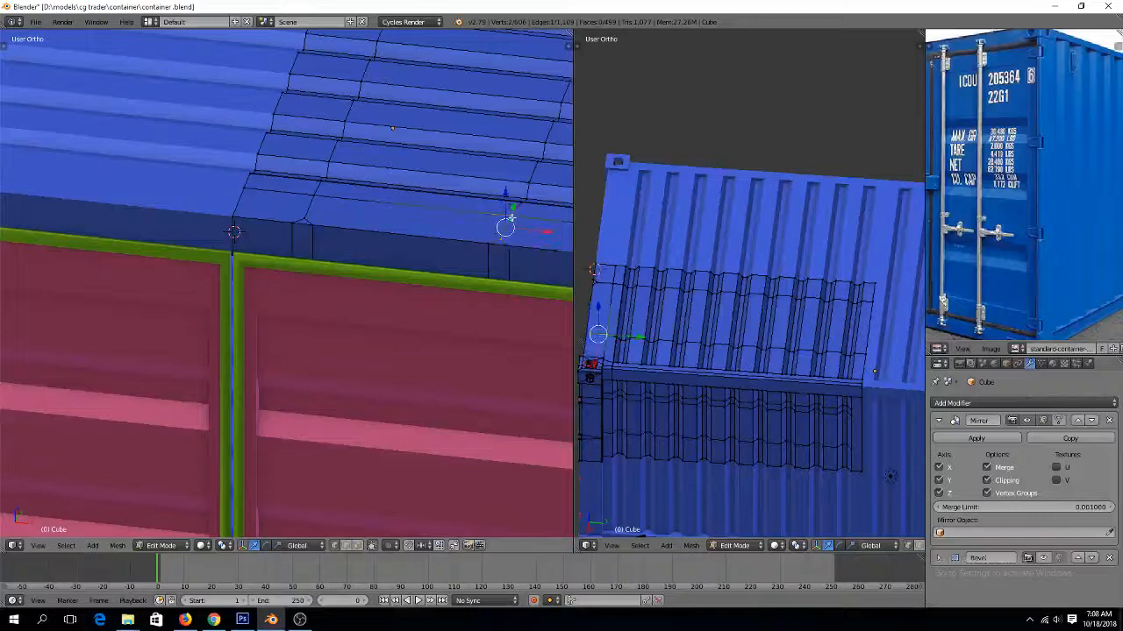
key(alt+m)
click(512, 221)
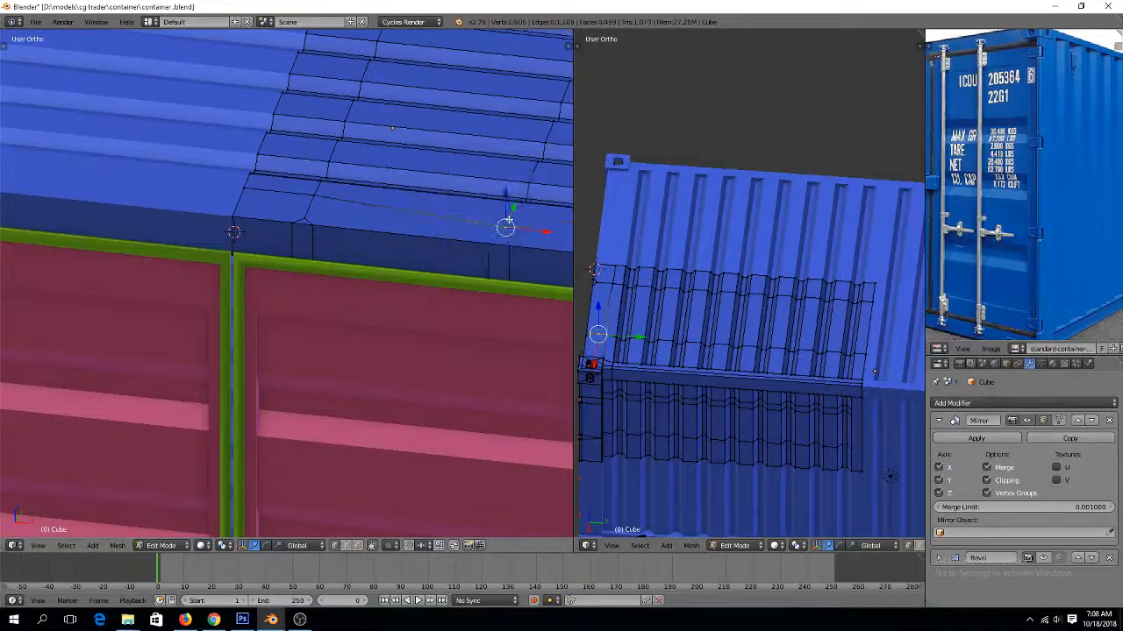
key(alt+m)
click(511, 220)
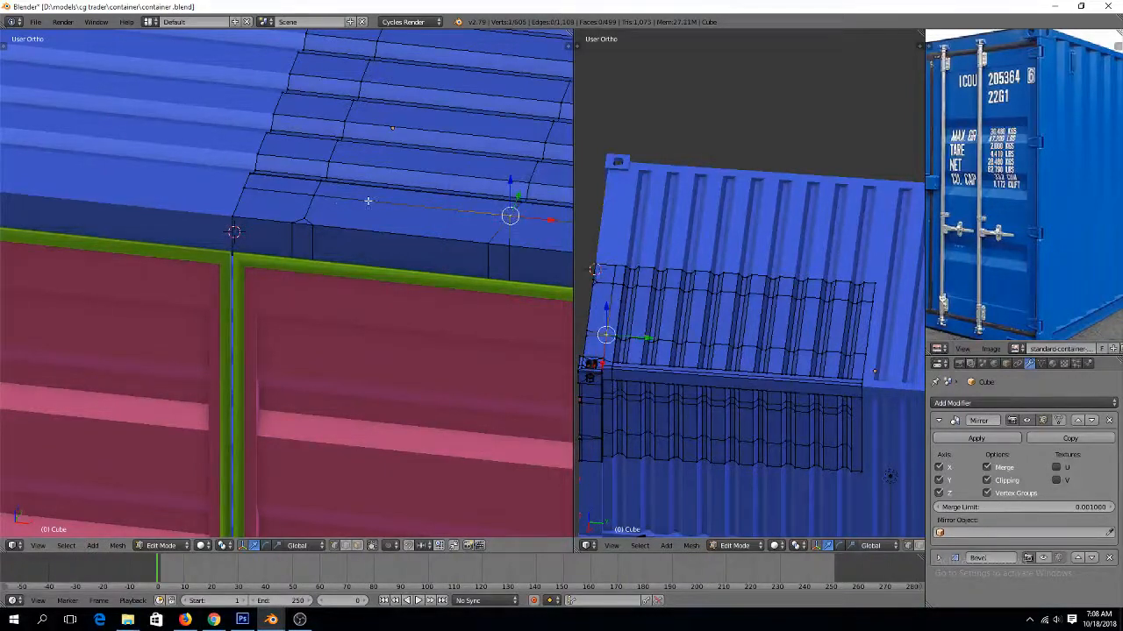
shift+right_click(308, 214)
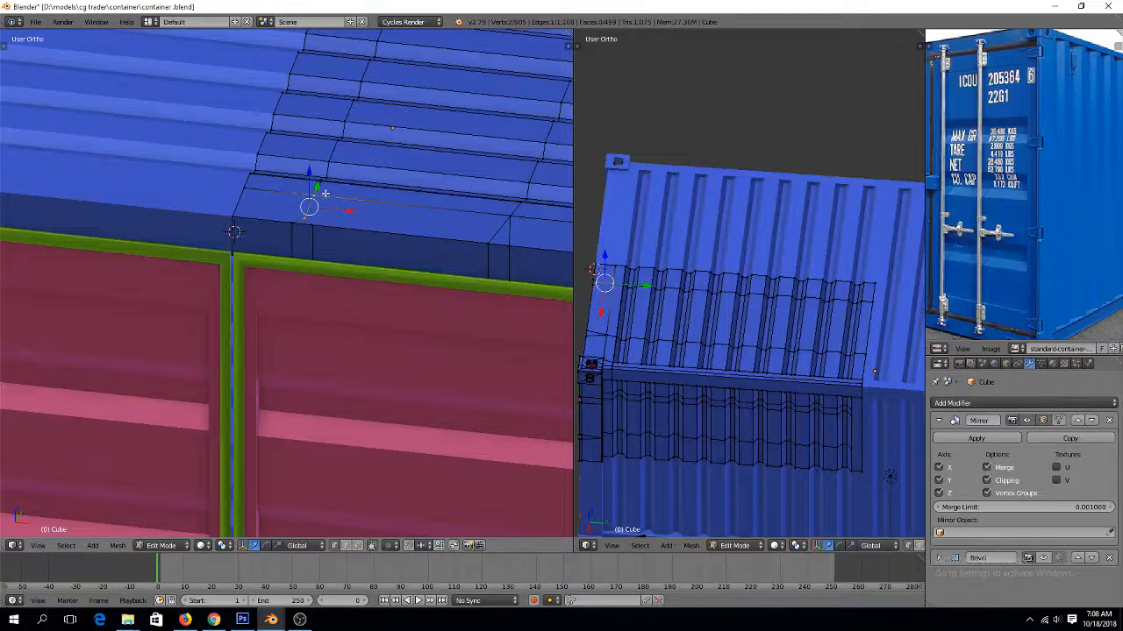
key(alt+m)
click(325, 189)
Add a horizontal edge loop along the front header, slid to about mid-height
key(ctrl+Tab)
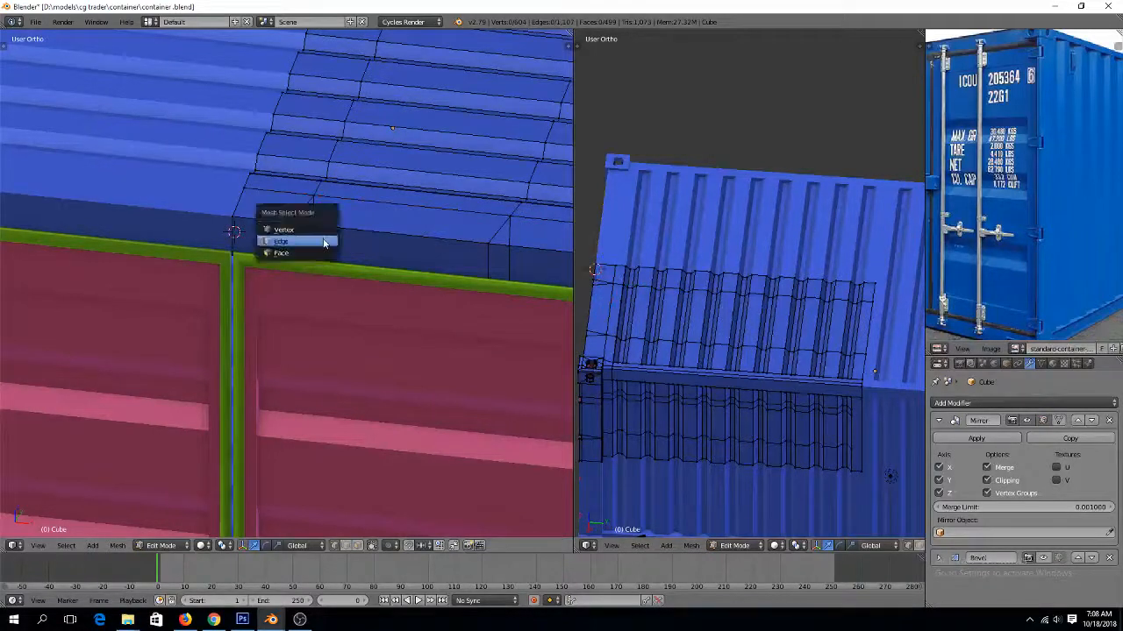
click(324, 243)
key(ctrl+r)
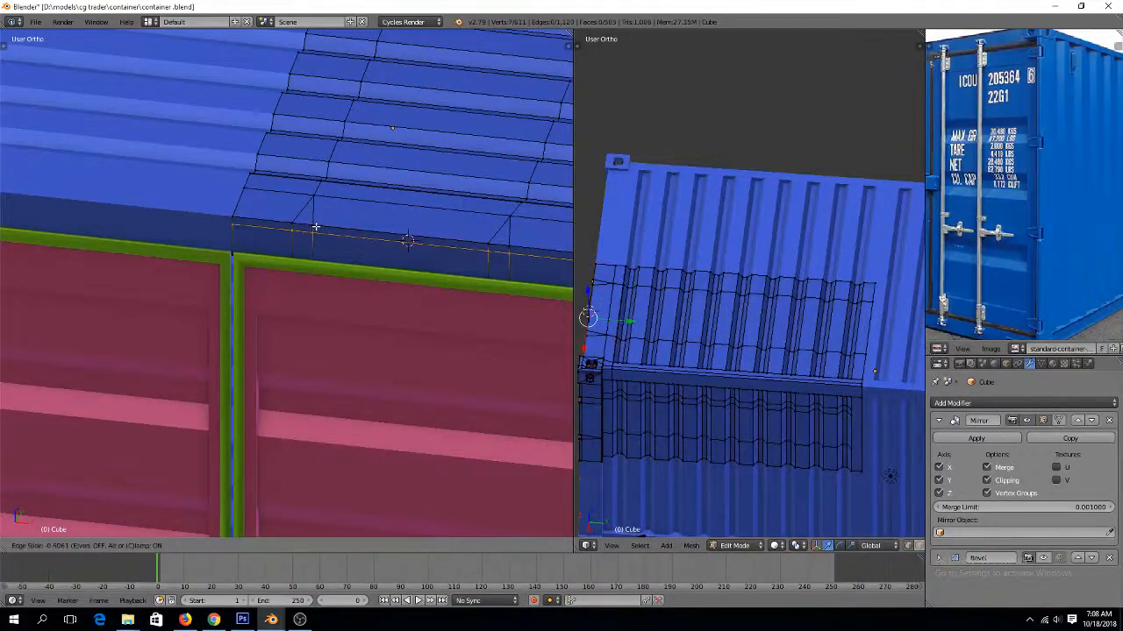
click(316, 233)
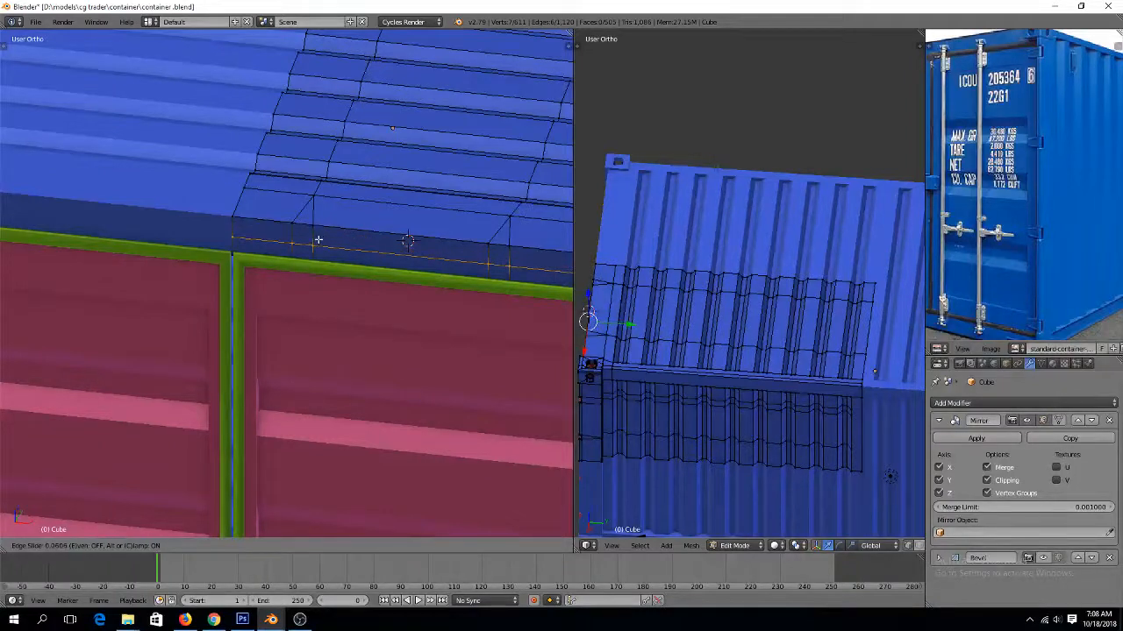
click(318, 243)
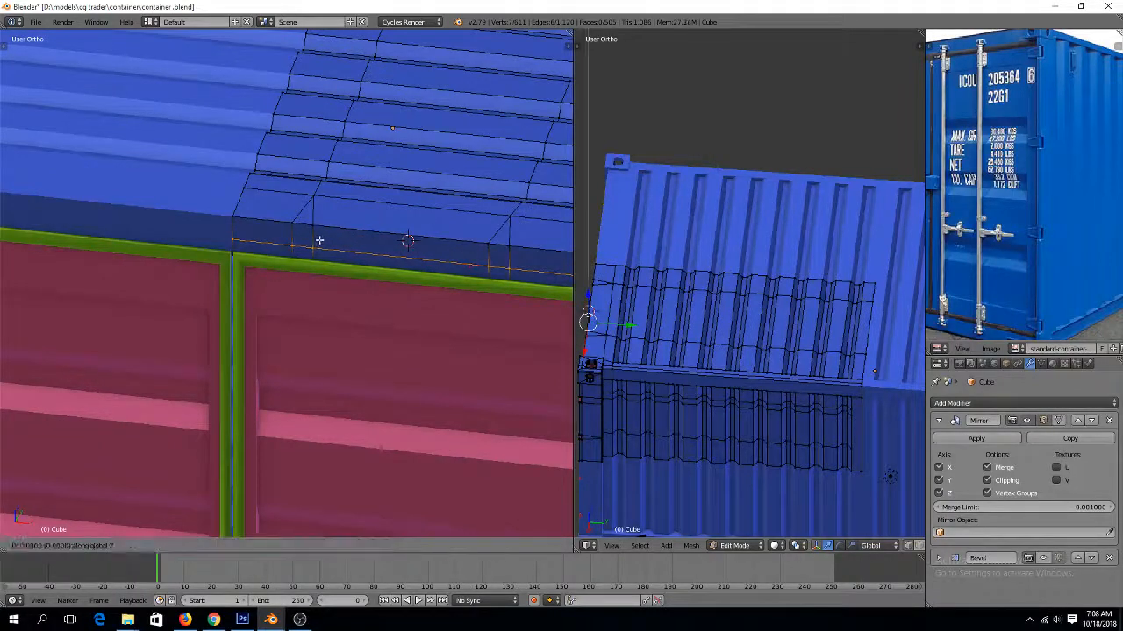
Bevel the short horizontal edge crossing each of the two header strips to form small square faces
key(ctrl+Tab)
click(316, 255)
right_click(315, 243)
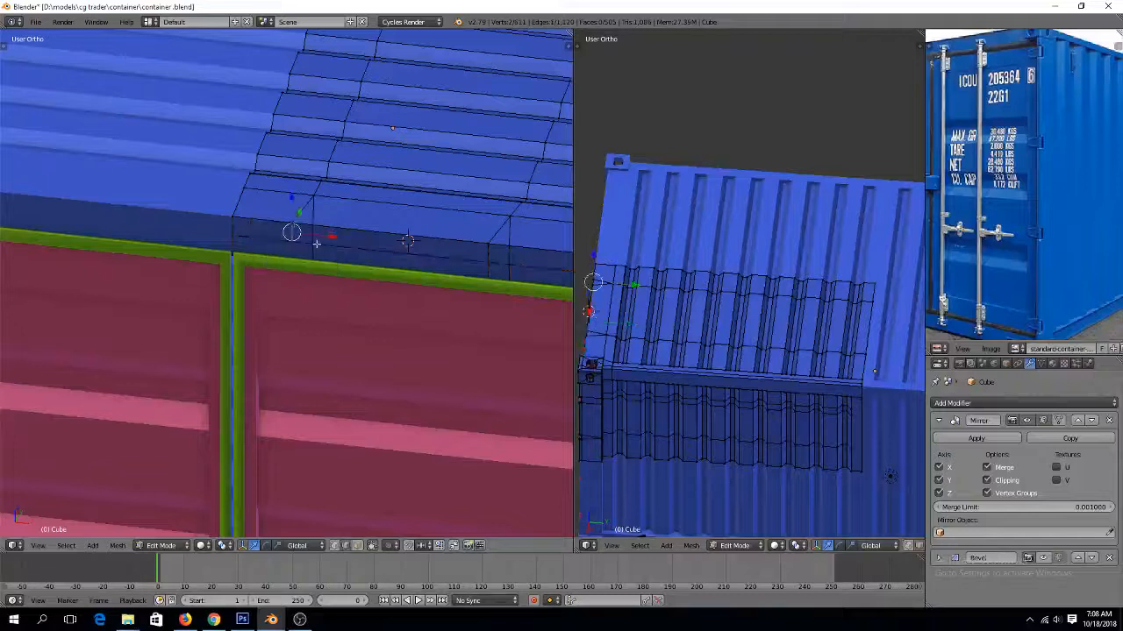
right_click(300, 241)
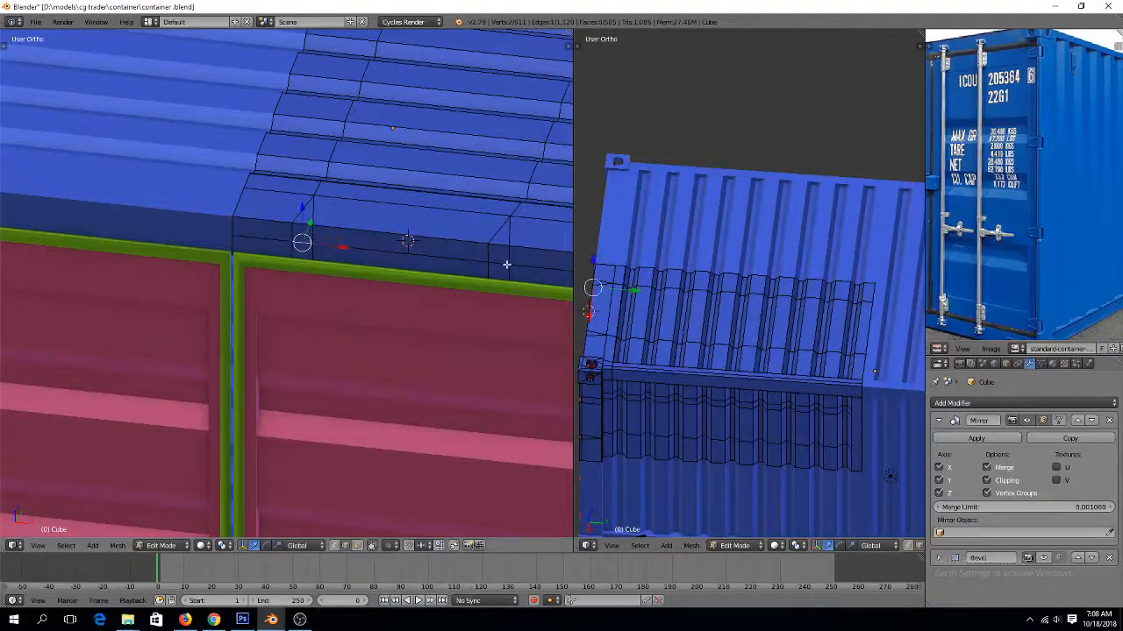
shift+right_click(506, 264)
key(ctrl+b)
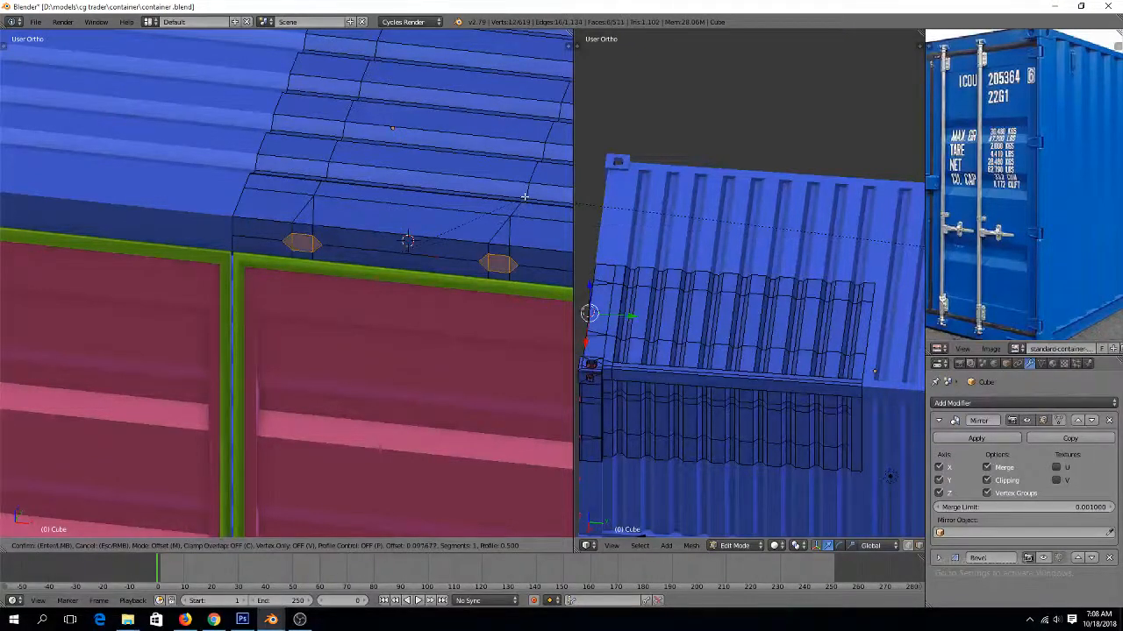
click(523, 197)
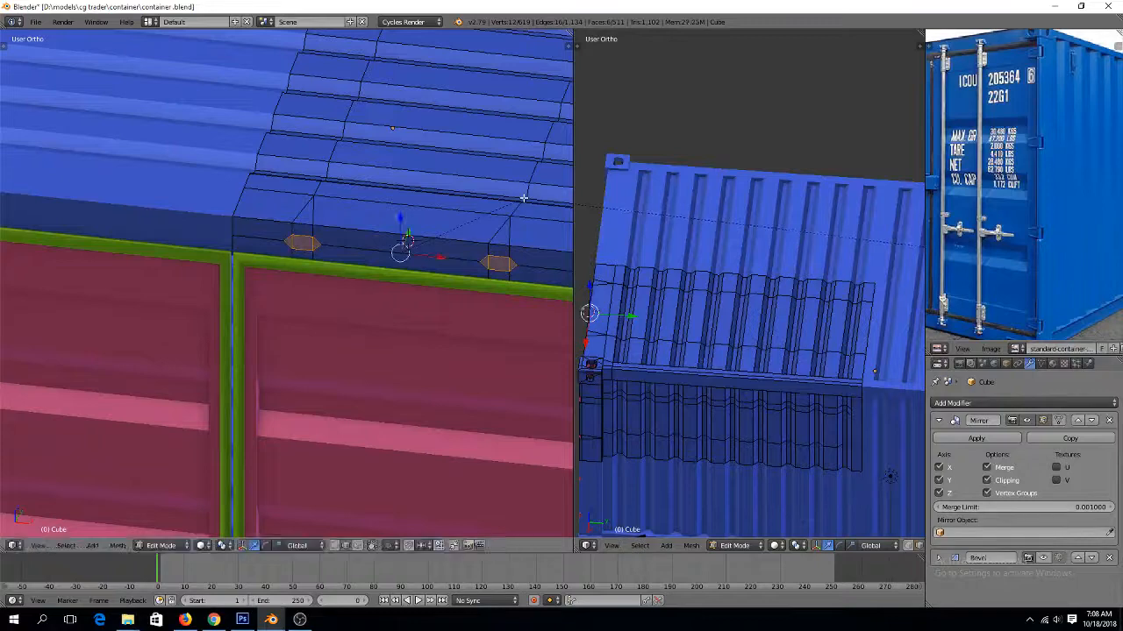
shift+middle_drag(403, 217, 399, 260)
scroll(394, 260, up, 5)
key(a)
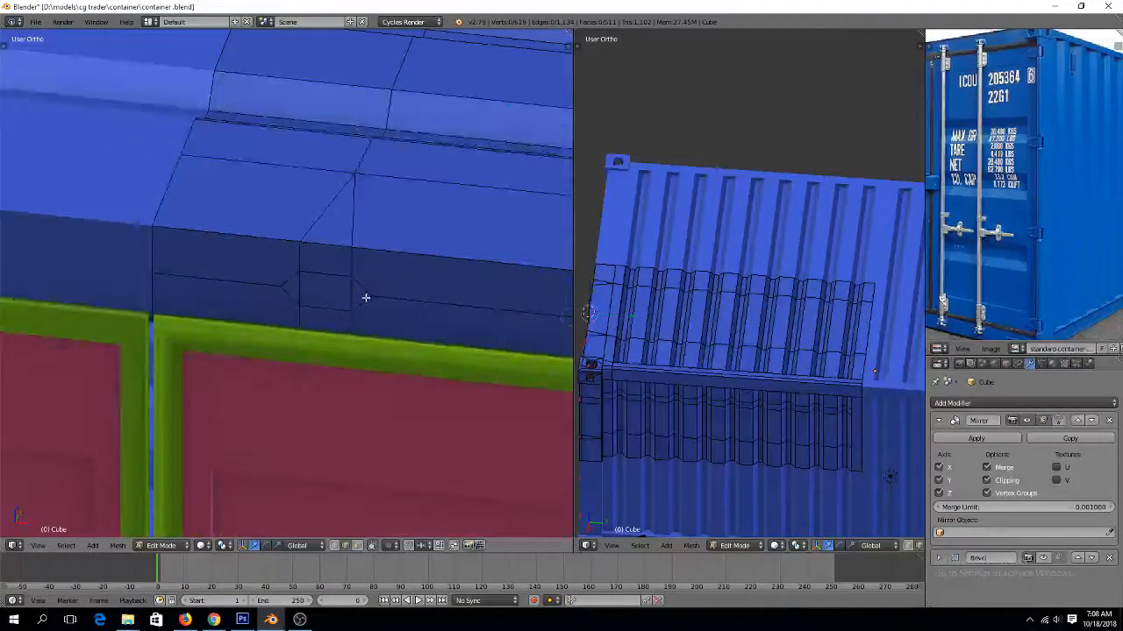
click(345, 293)
click(331, 282)
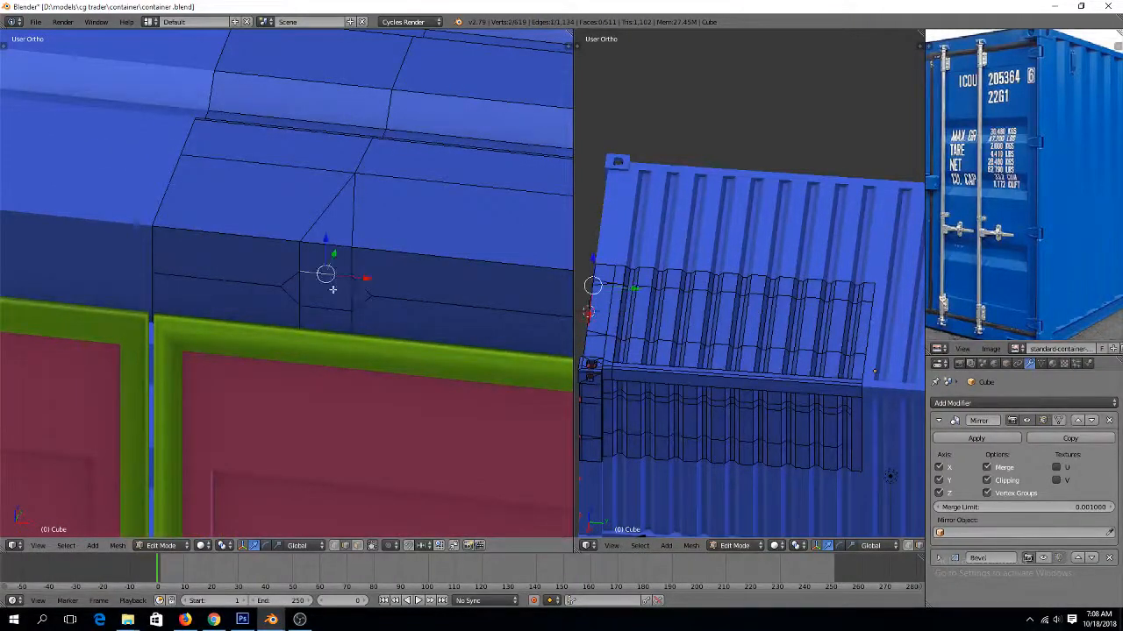
key(ctrl+Tab)
click(334, 313)
click(346, 300)
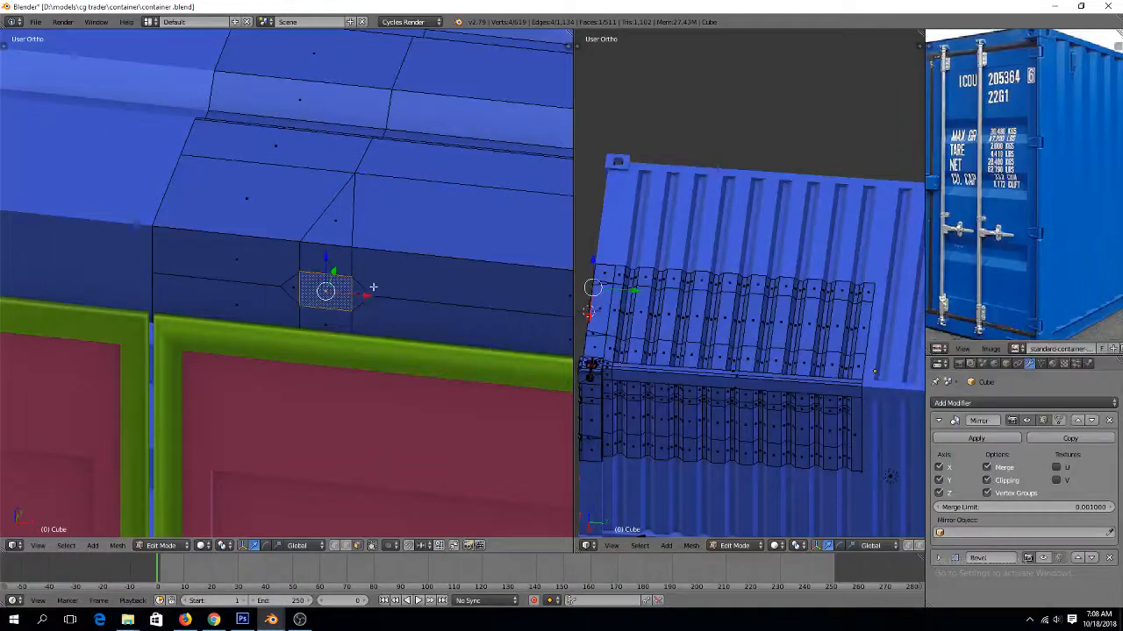
ctrl+scroll(439, 321, up, 4)
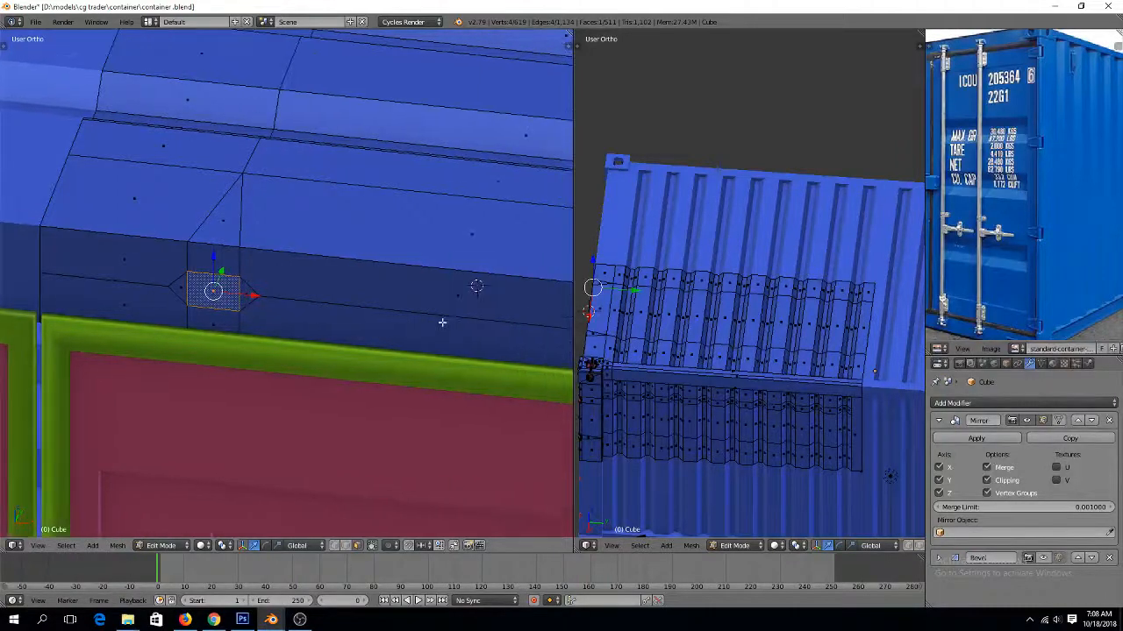
ctrl+scroll(453, 322, up, 8)
scroll(464, 323, up, 2)
scroll(468, 326, down, 4)
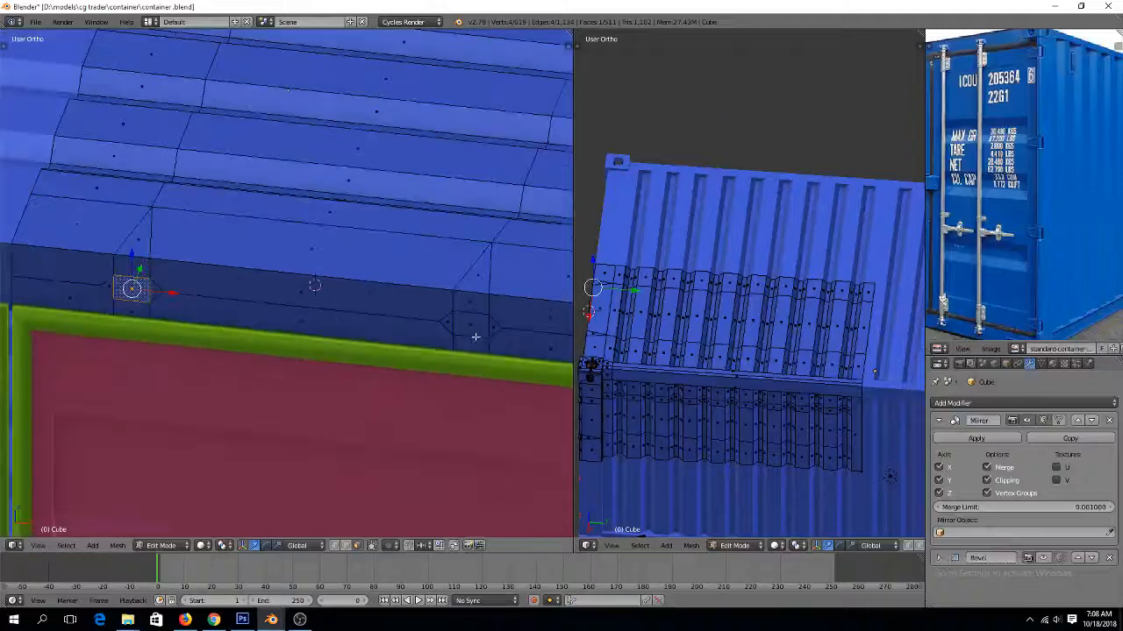
shift+right_click(471, 320)
key(a)
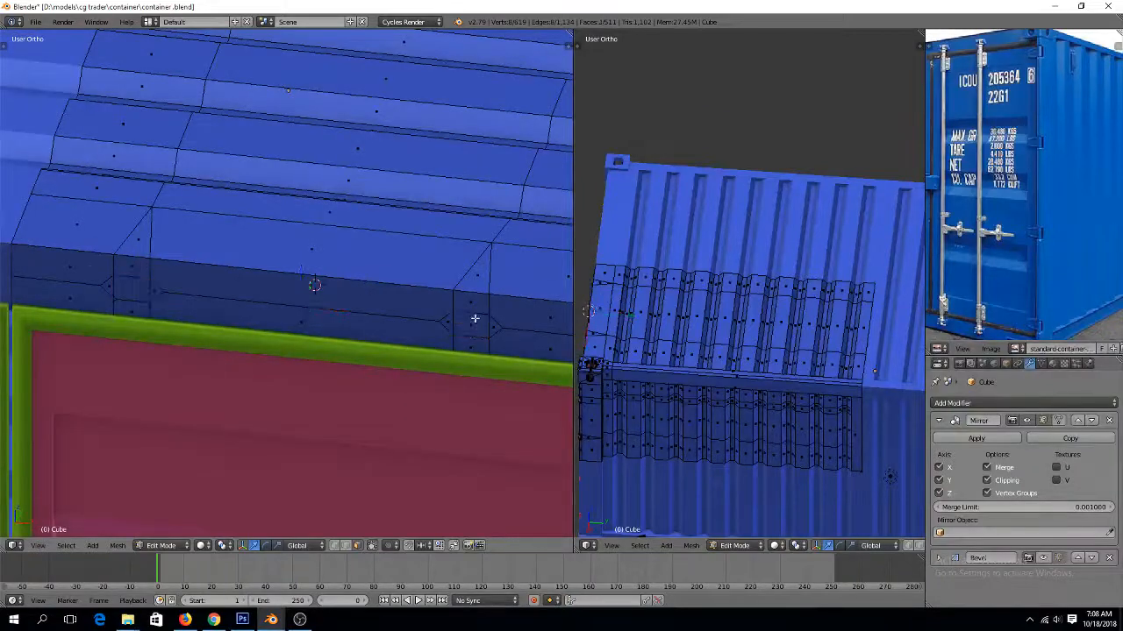
Add a centred vertical edge loop through each of the two narrow header strips above the right door
key(ctrl+r)
click(473, 319)
right_click(473, 319)
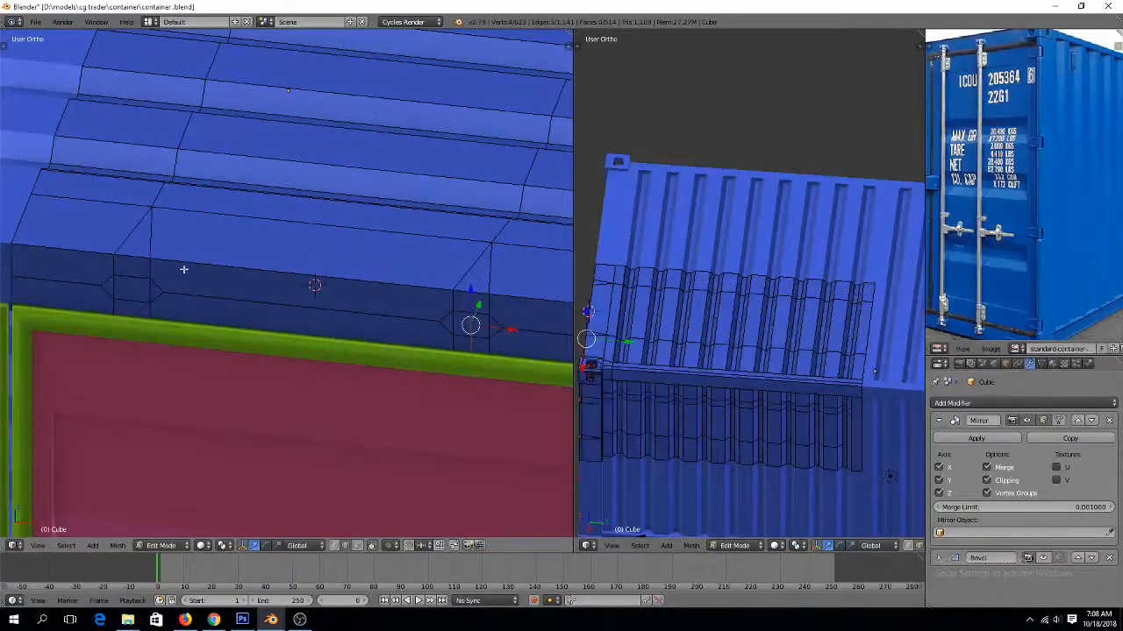
key(ctrl+r)
click(138, 282)
right_click(138, 282)
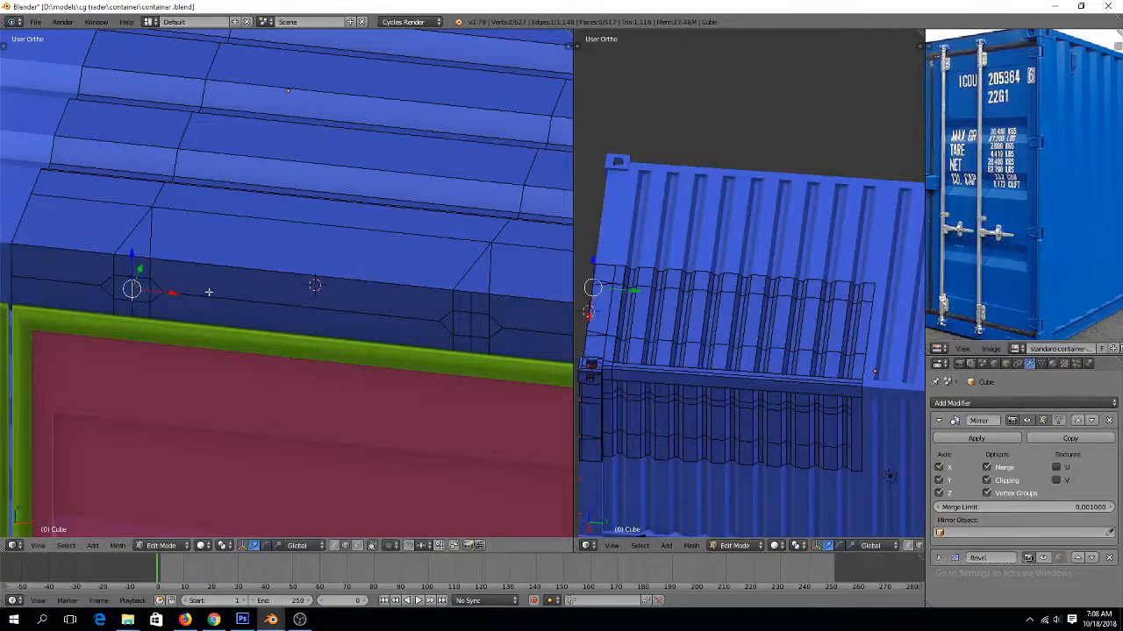
Bevel the vertical centre edge inside each small header square to split it into two side faces with a gap
key(ctrl+b)
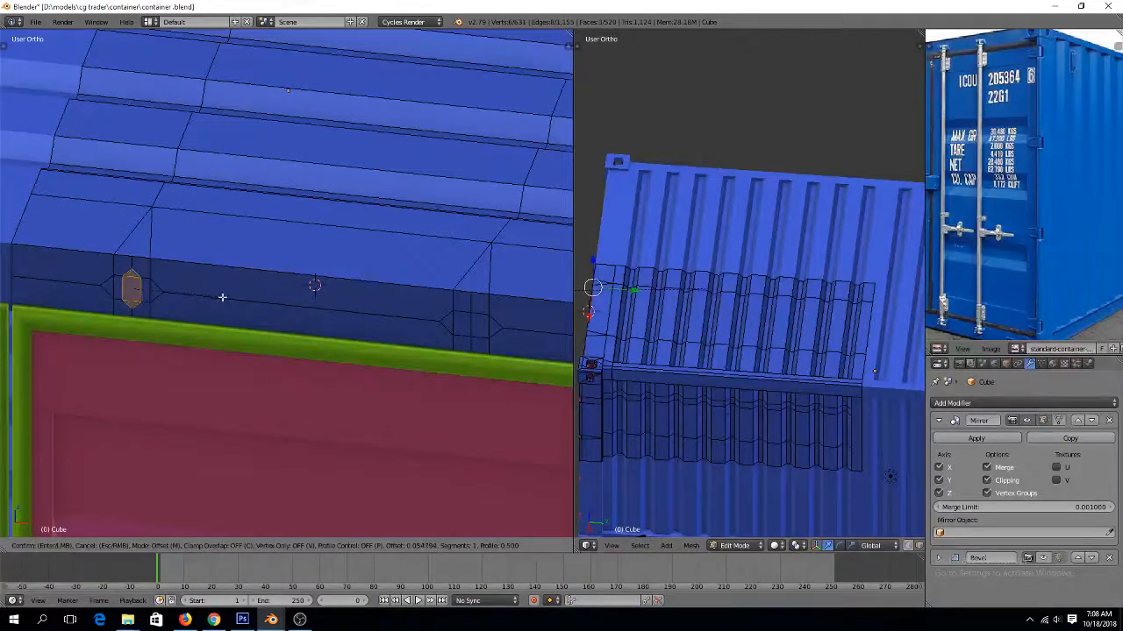
click(216, 296)
right_click(479, 326)
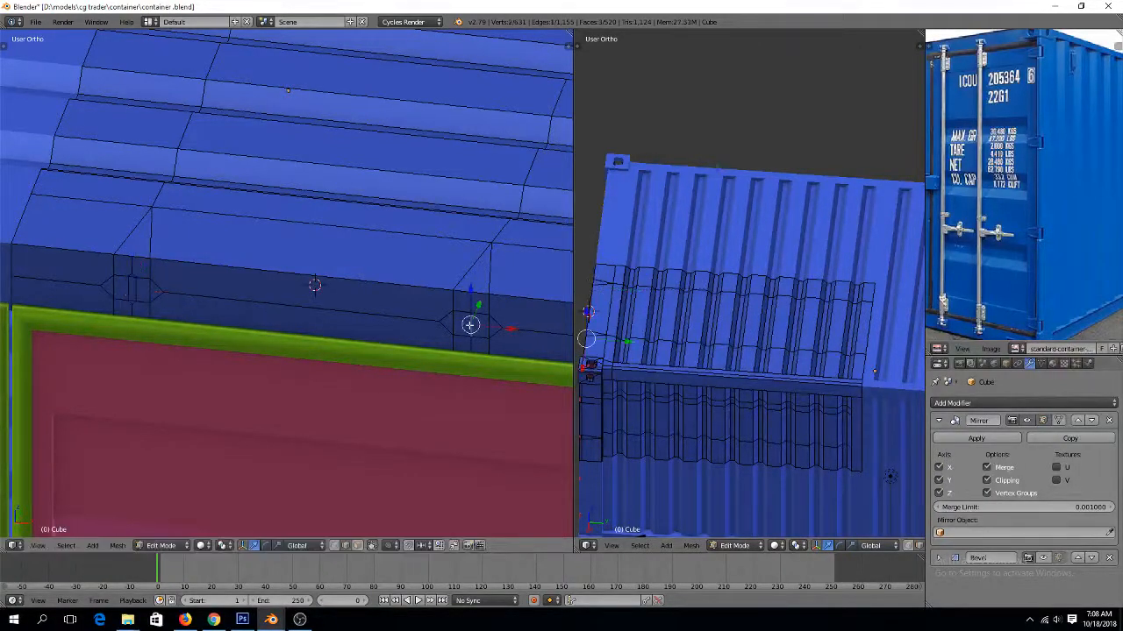
key(ctrl+b)
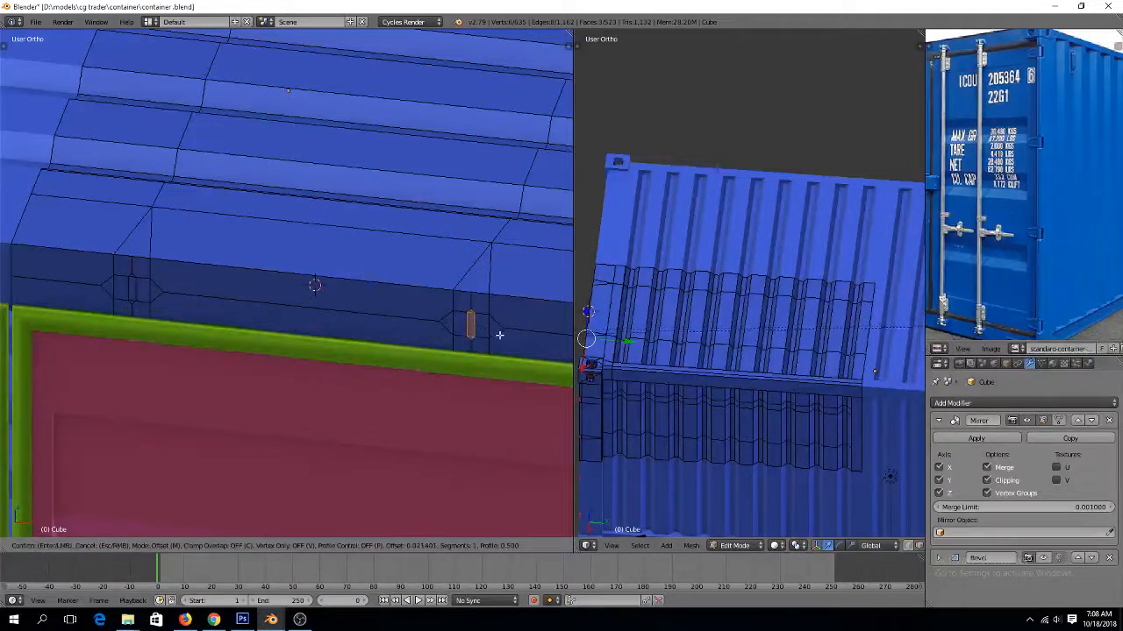
click(490, 329)
Extrude the four side faces of the two header squares outward into pairs of small blocks and inspect them in Object Mode
key(ctrl+Tab)
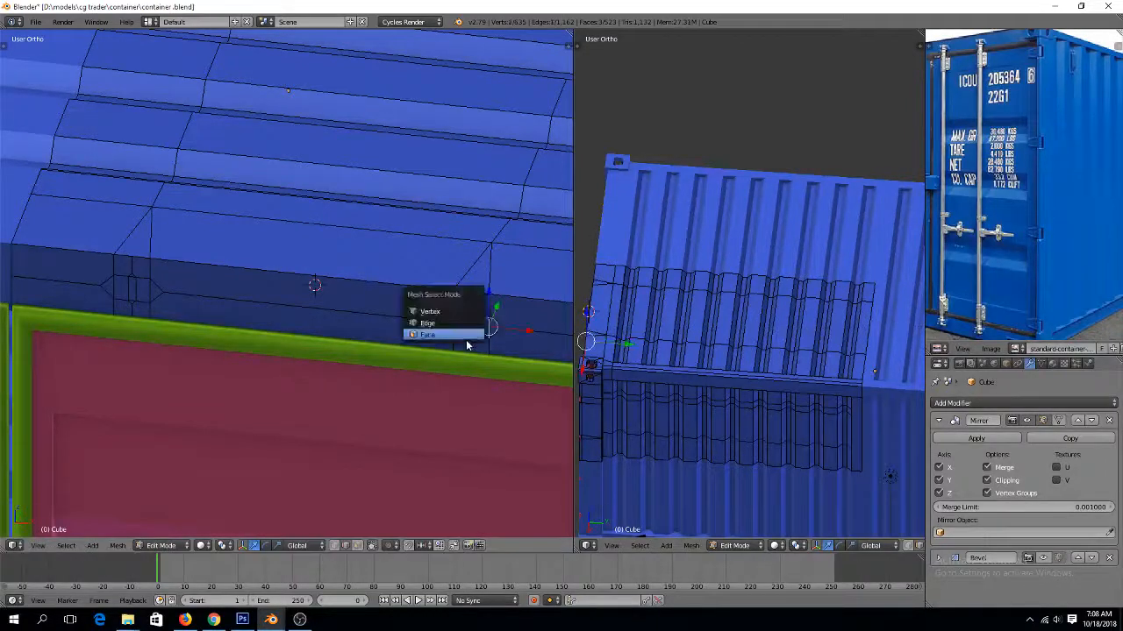
click(465, 341)
shift+right_click(458, 326)
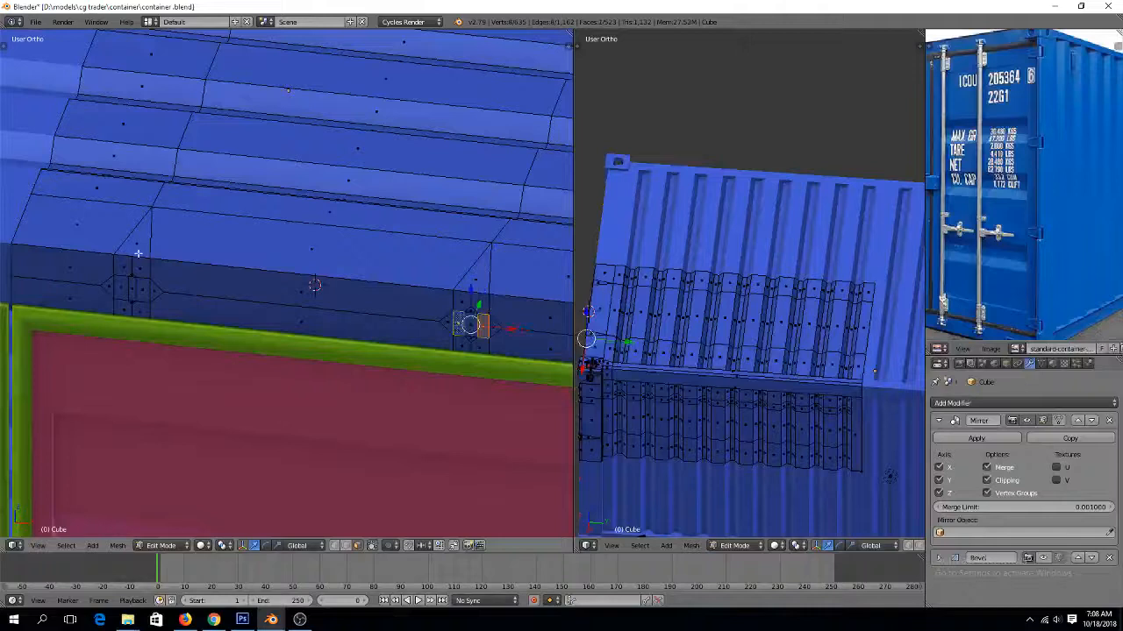
shift+right_click(138, 289)
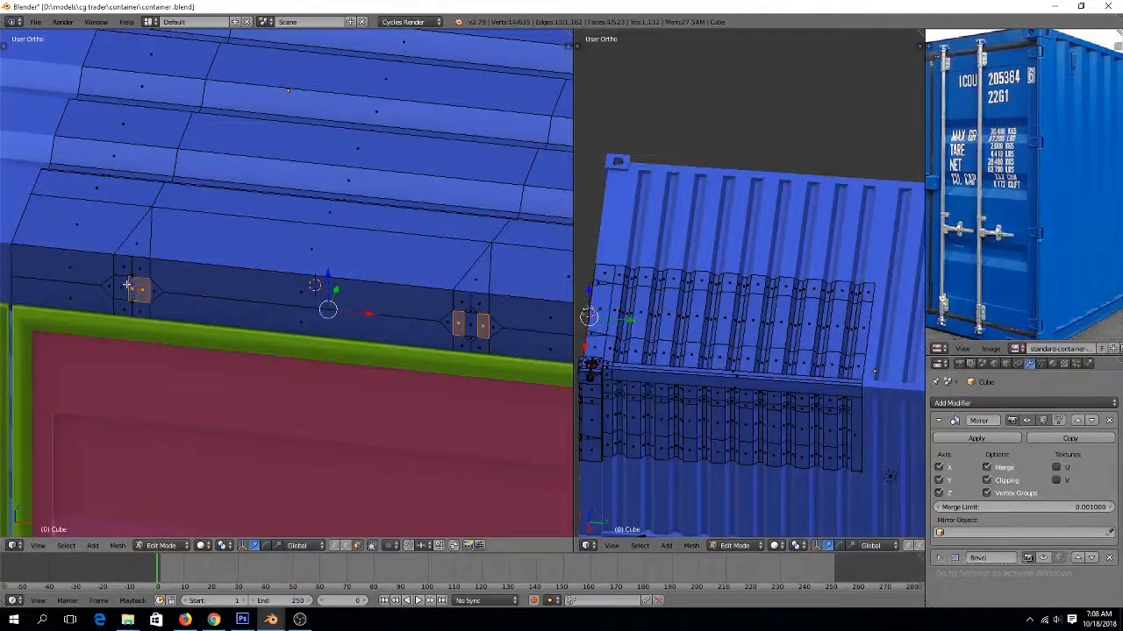
shift+right_click(122, 287)
shift+right_click(133, 289)
key(e)
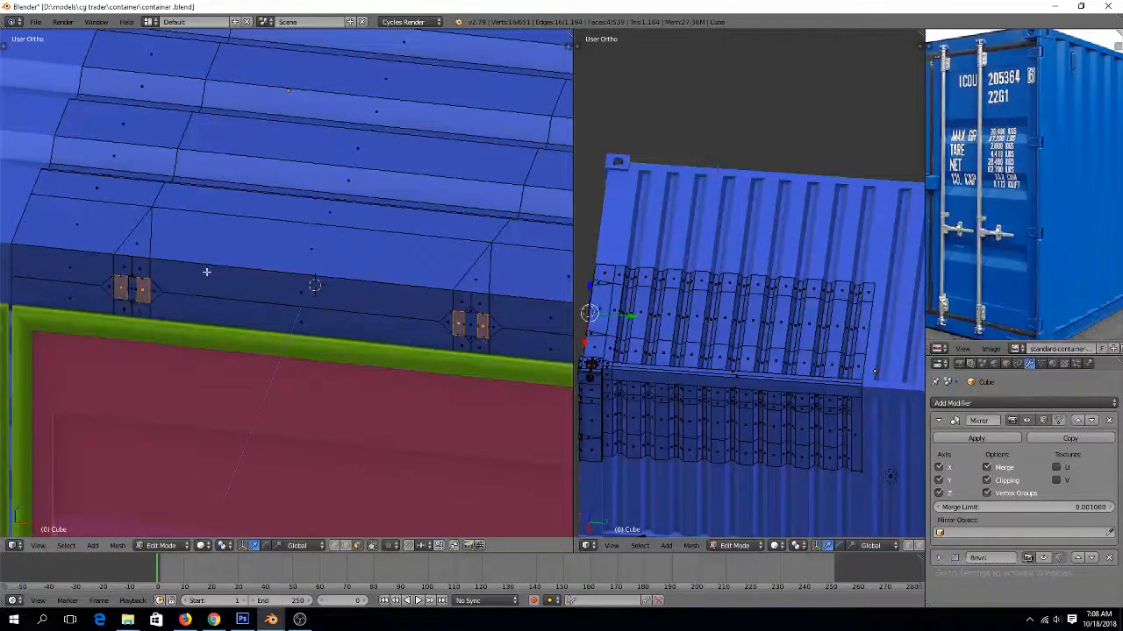
click(204, 279)
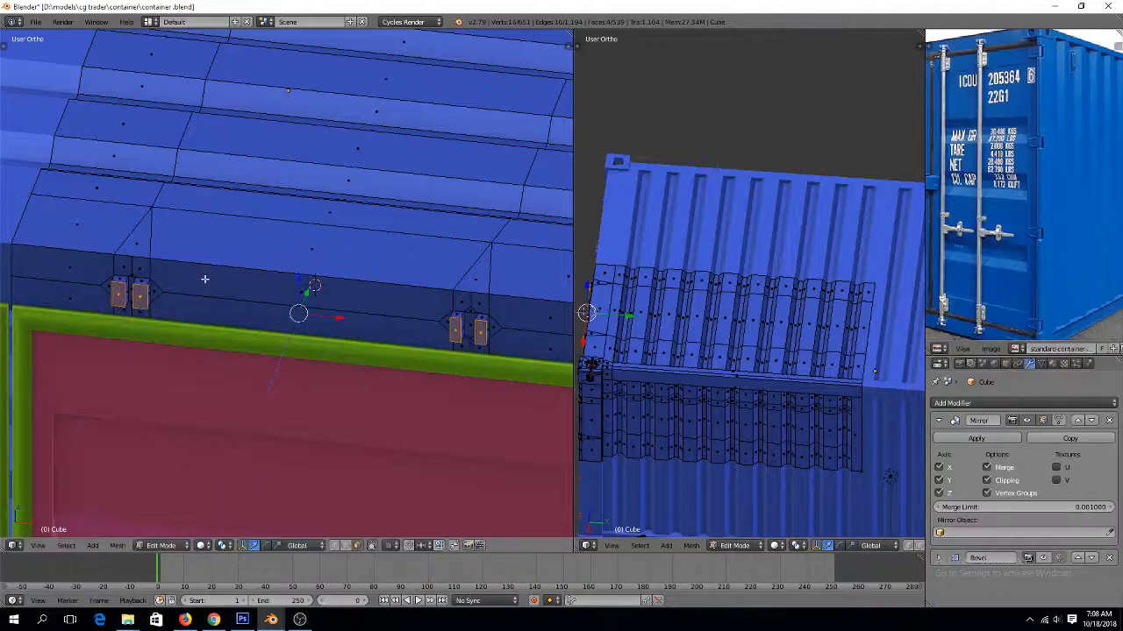
key(Tab)
scroll(184, 294, up, 4)
scroll(184, 298, up, 4)
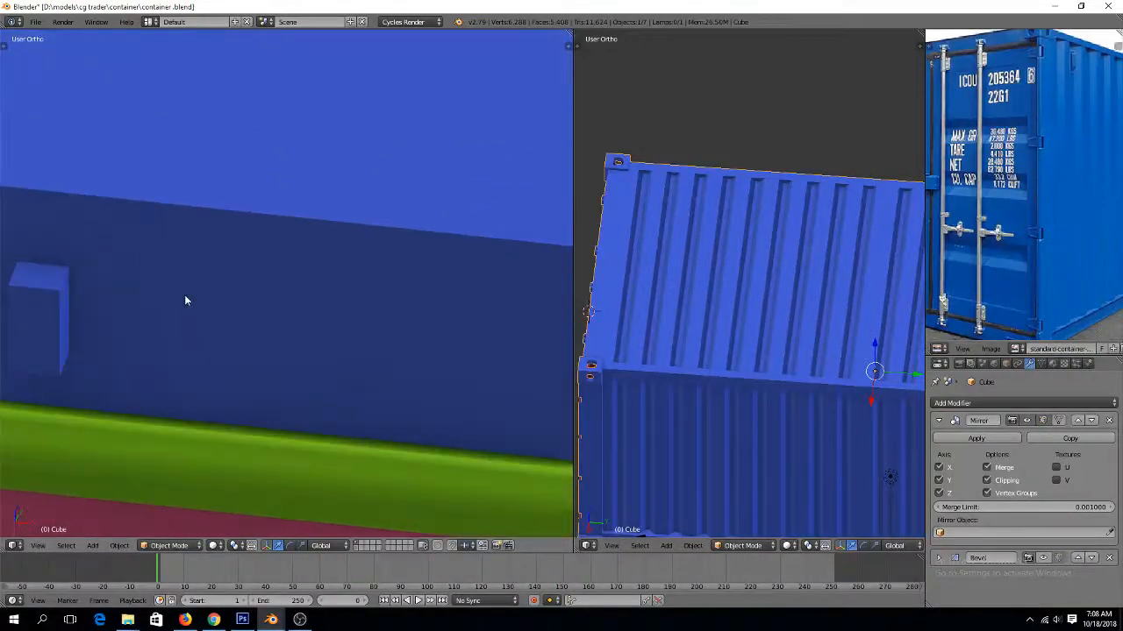
Scale the two facing inner sides of the block pair nearest the door gap apart along X to widen their spacing
key(Tab)
key(alt+f)
key(a)
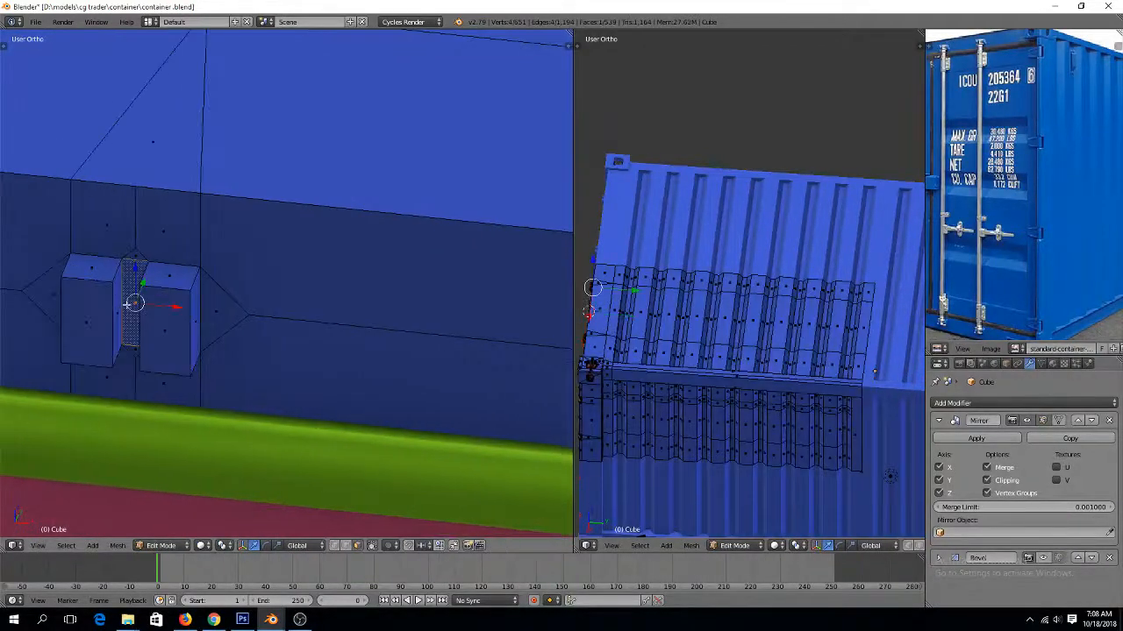
right_click(123, 307)
key(z)
shift+right_click(151, 316)
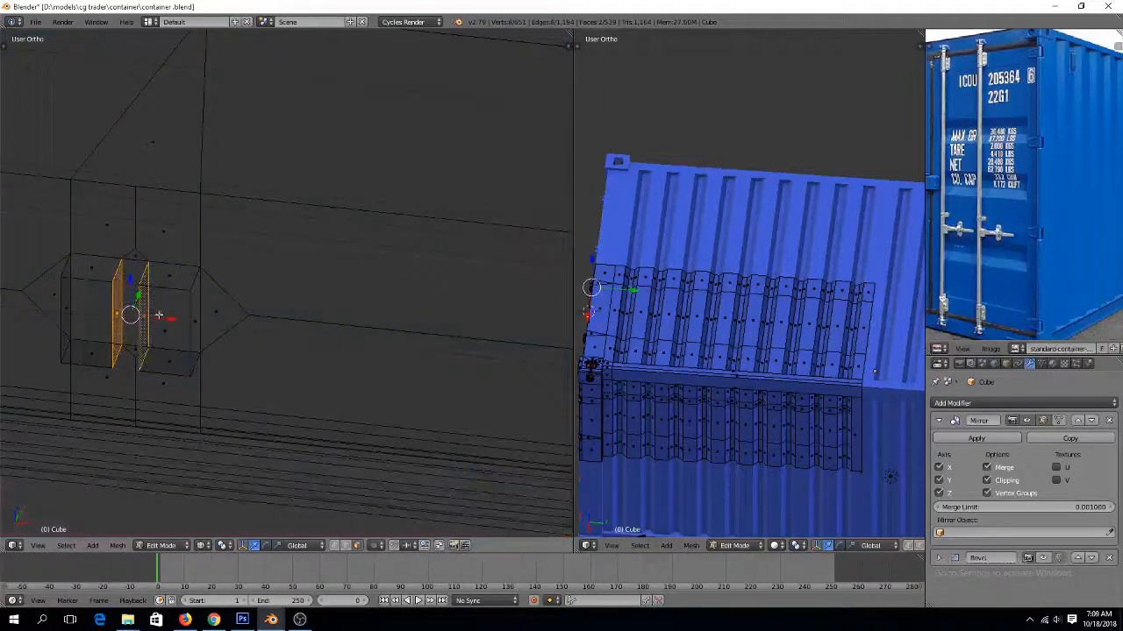
key(z)
key(s)
key(x)
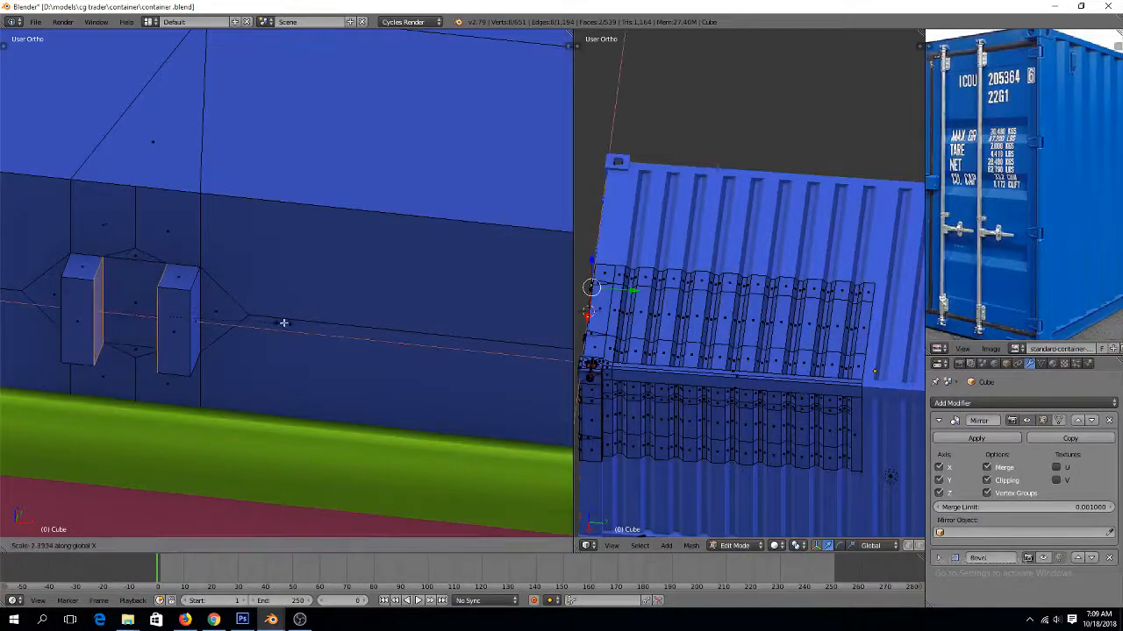
click(282, 321)
Merge the peak vertex above the block pair nearest the door gap into the vertex above it on the header's top edge
key(ctrl+Tab)
click(174, 219)
right_click(136, 251)
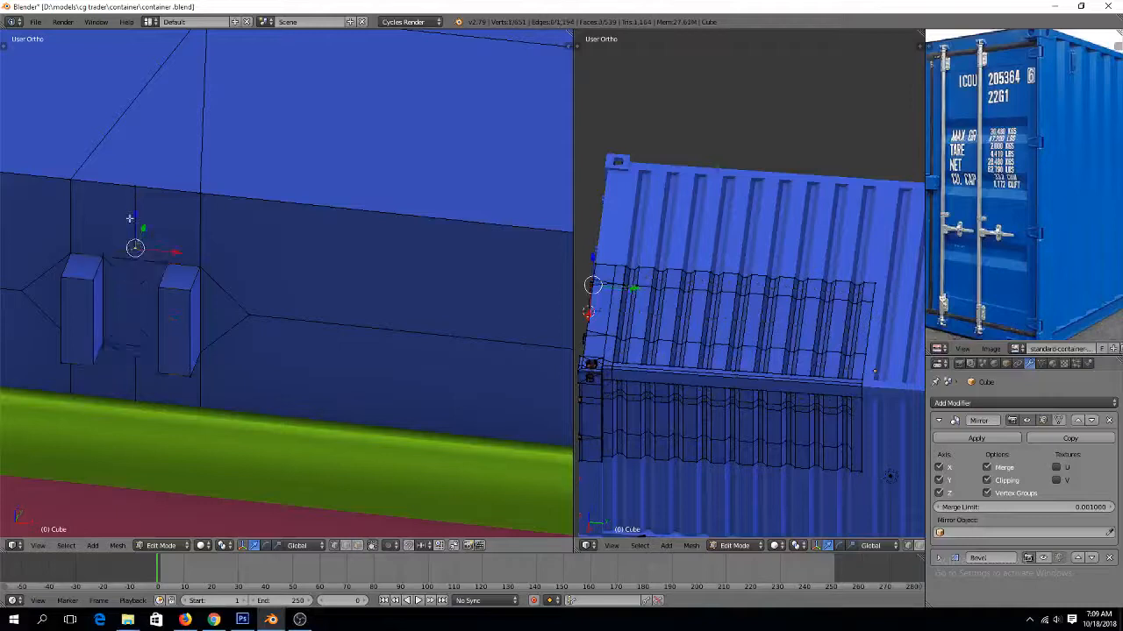
shift+right_click(136, 187)
key(alt+m)
click(151, 195)
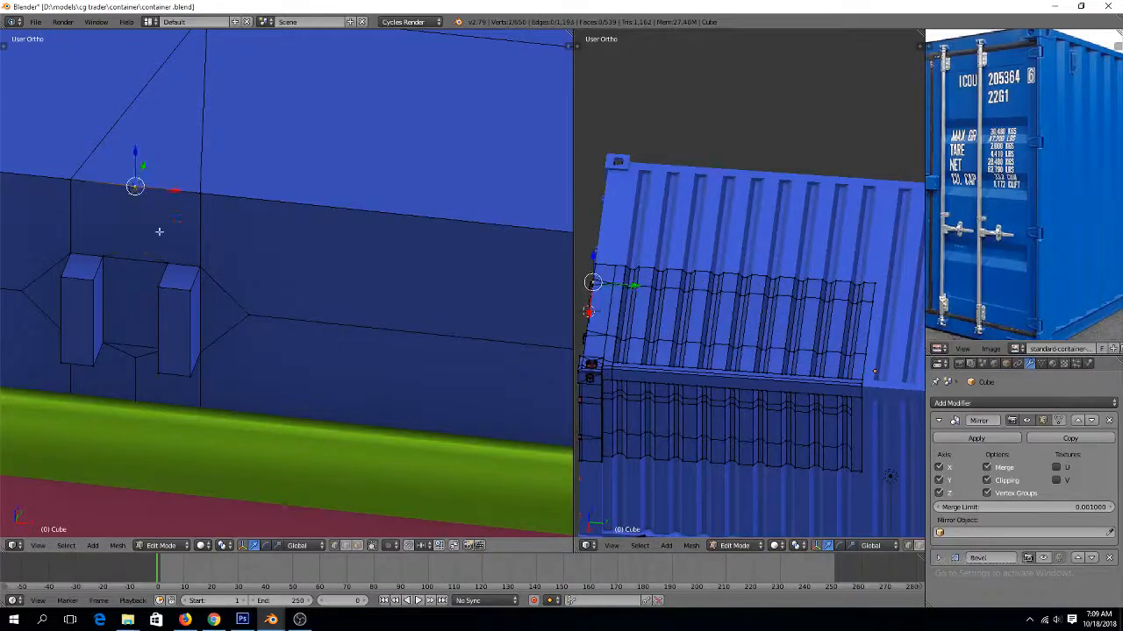
Merge the point vertex below the same block pair into the vertex directly beneath it on the header's bottom edge
right_click(136, 355)
key(z)
shift+right_click(137, 414)
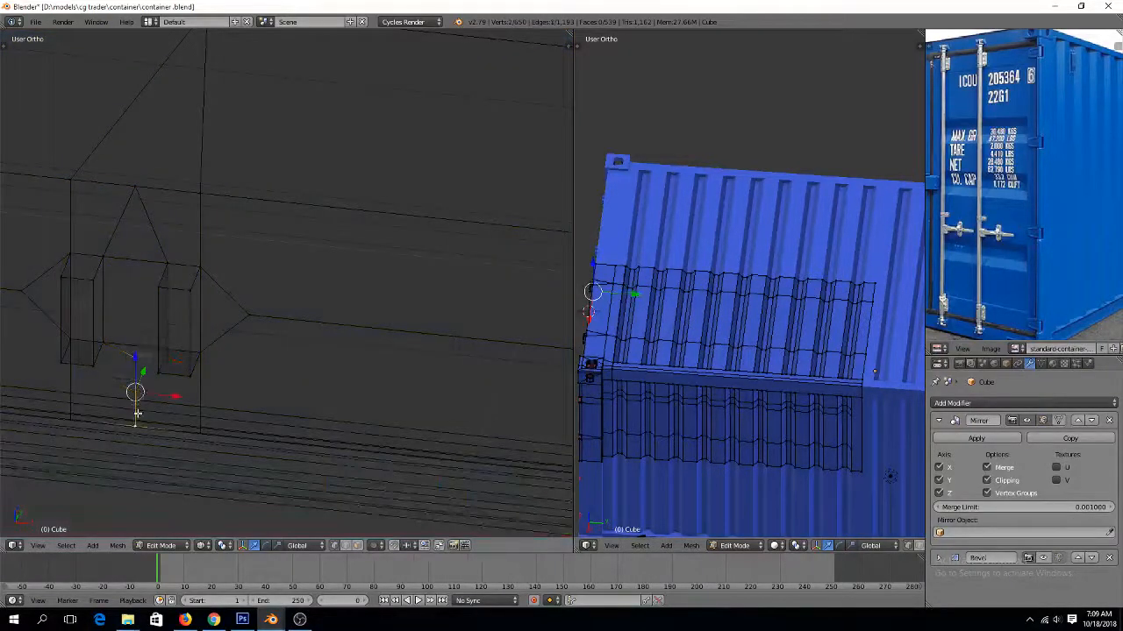
key(alt+m)
click(137, 414)
key(z)
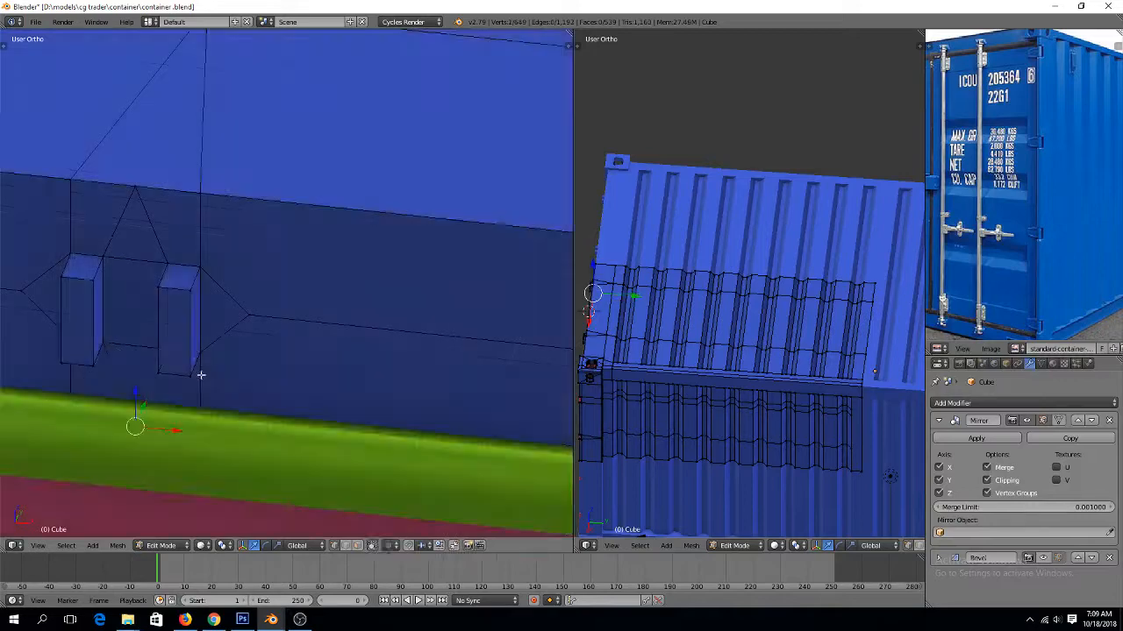
Merge that middle bottom-edge vertex into the strip's right corner vertex on the header's bottom edge
key(z)
right_click(144, 408)
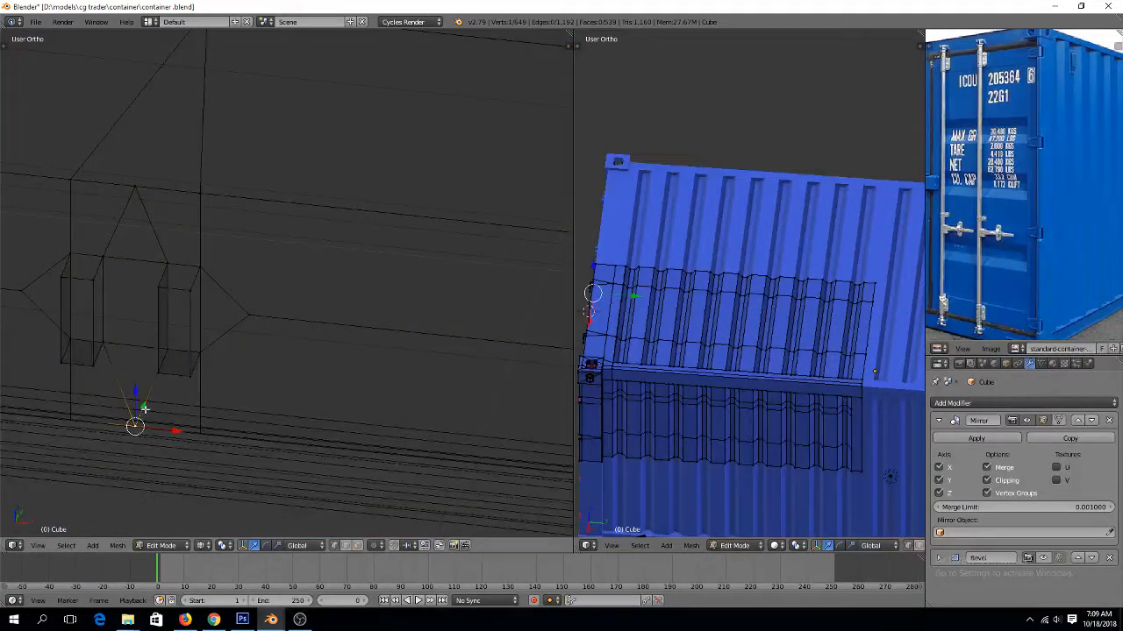
right_click(202, 430)
right_click(136, 423)
shift+right_click(200, 432)
key(alt+m)
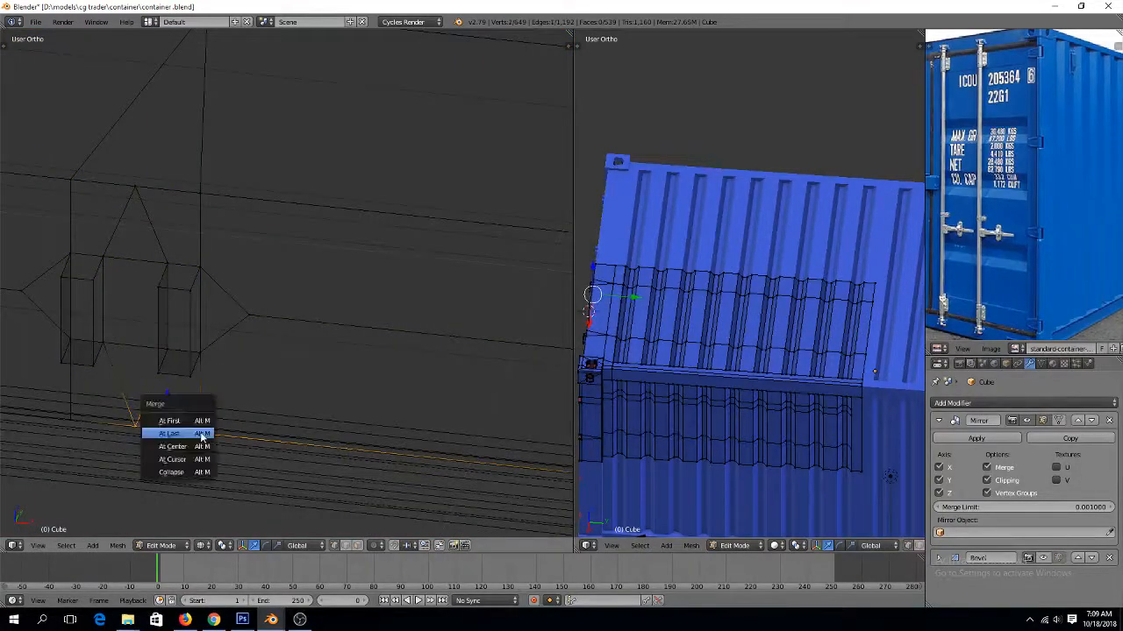
click(201, 434)
key(z)
middle_drag(211, 412, 218, 406)
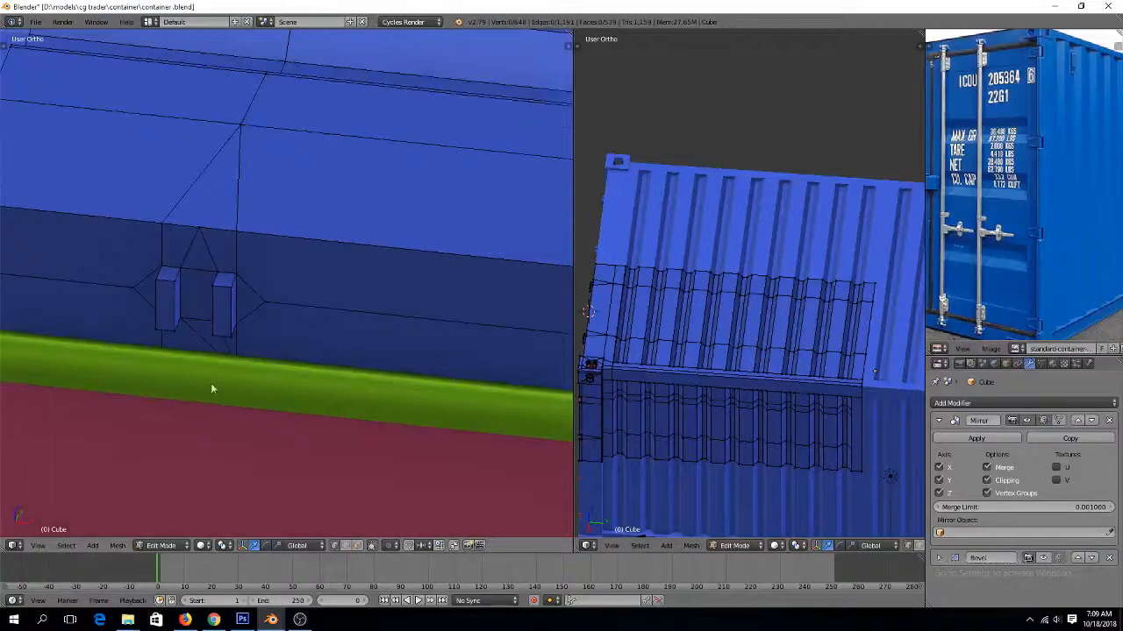
Combine the two adjoining faces directly below the block pair into a single face
key(ctrl+Tab)
click(201, 403)
right_click(190, 343)
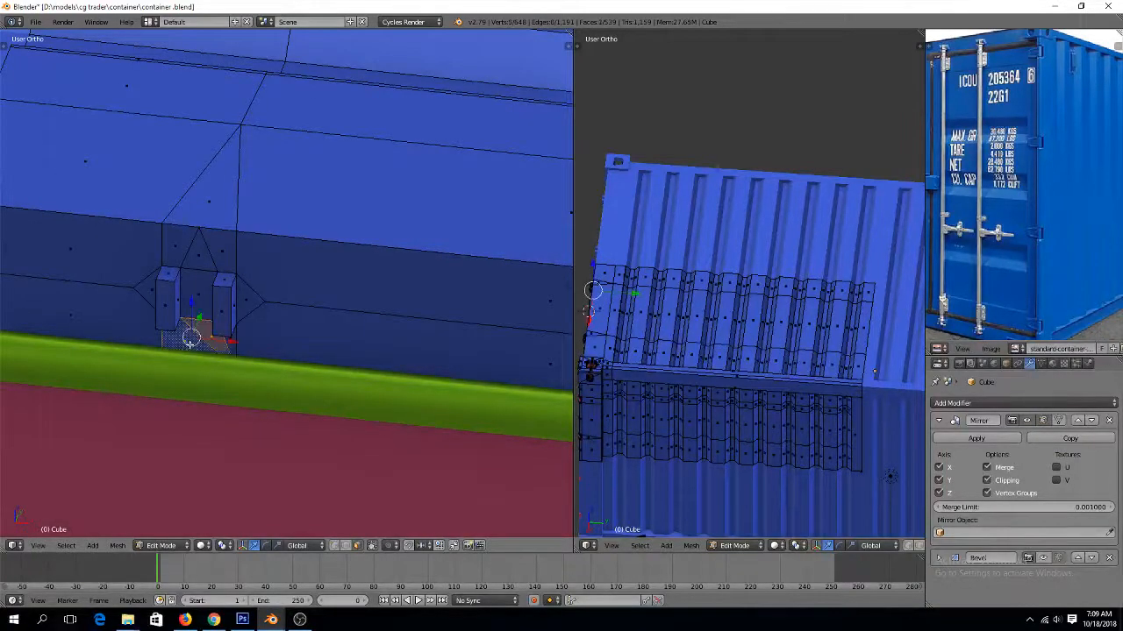
key(f)
key(a)
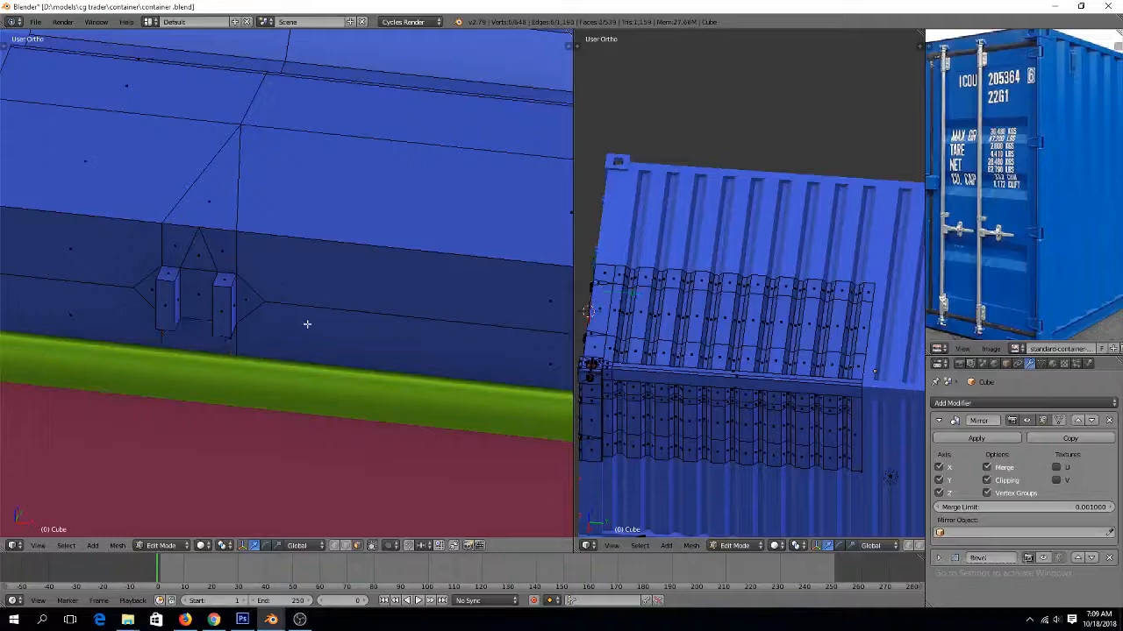
Move the upper front edges of the two blocks nearest the door gap outward along Y by about 0.1 to slant them
key(ctrl+Tab)
click(308, 273)
scroll(296, 301, down, 3)
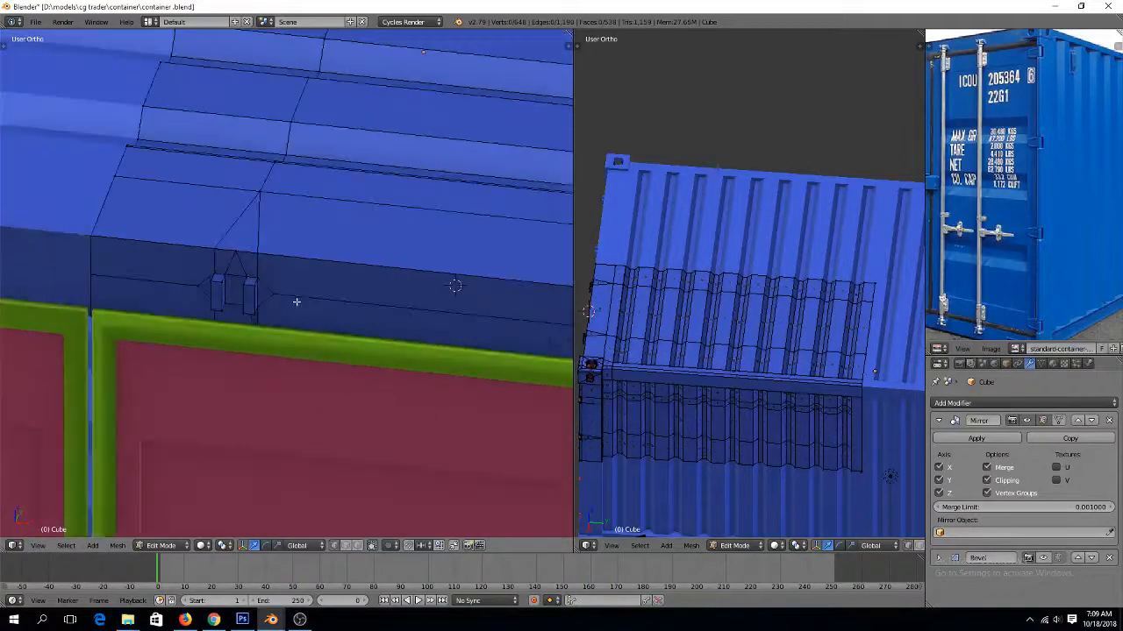
ctrl+scroll(297, 302, up, 6)
ctrl+scroll(298, 303, down, 4)
ctrl+scroll(297, 303, up, 3)
scroll(298, 305, up, 1)
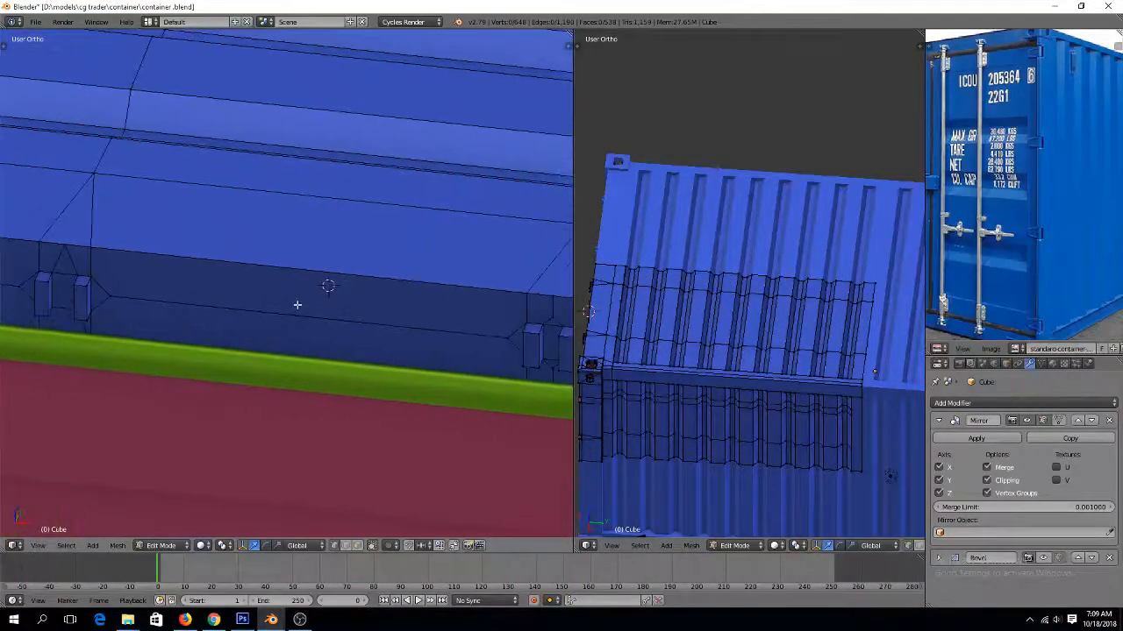
ctrl+scroll(210, 311, down, 11)
scroll(219, 311, up, 3)
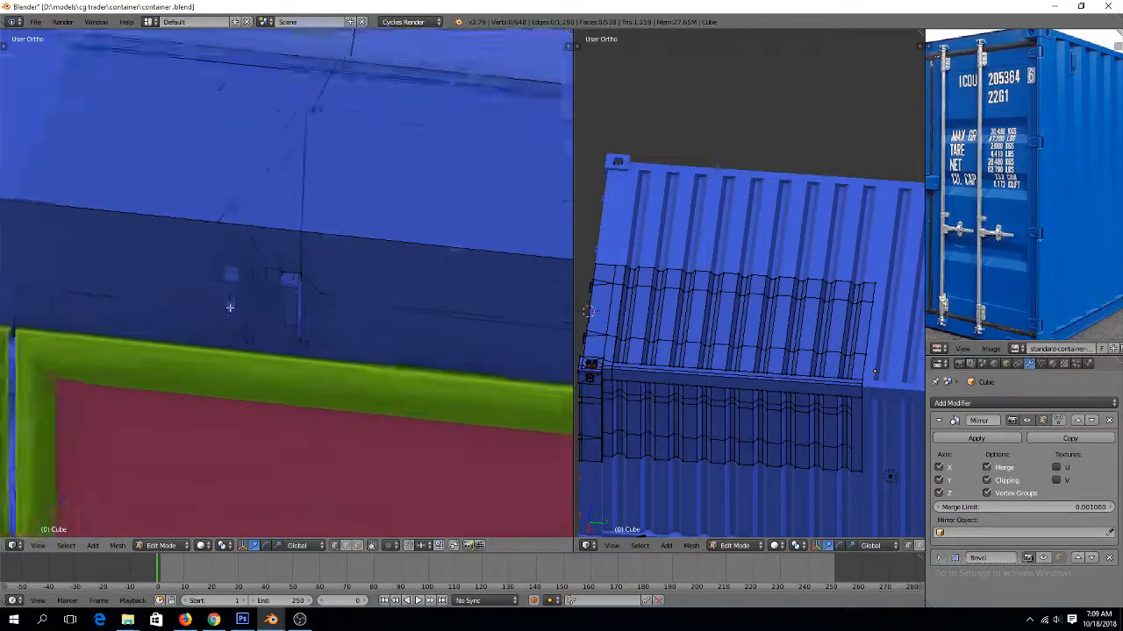
right_click(209, 279)
shift+right_click(229, 281)
shift+right_click(274, 288)
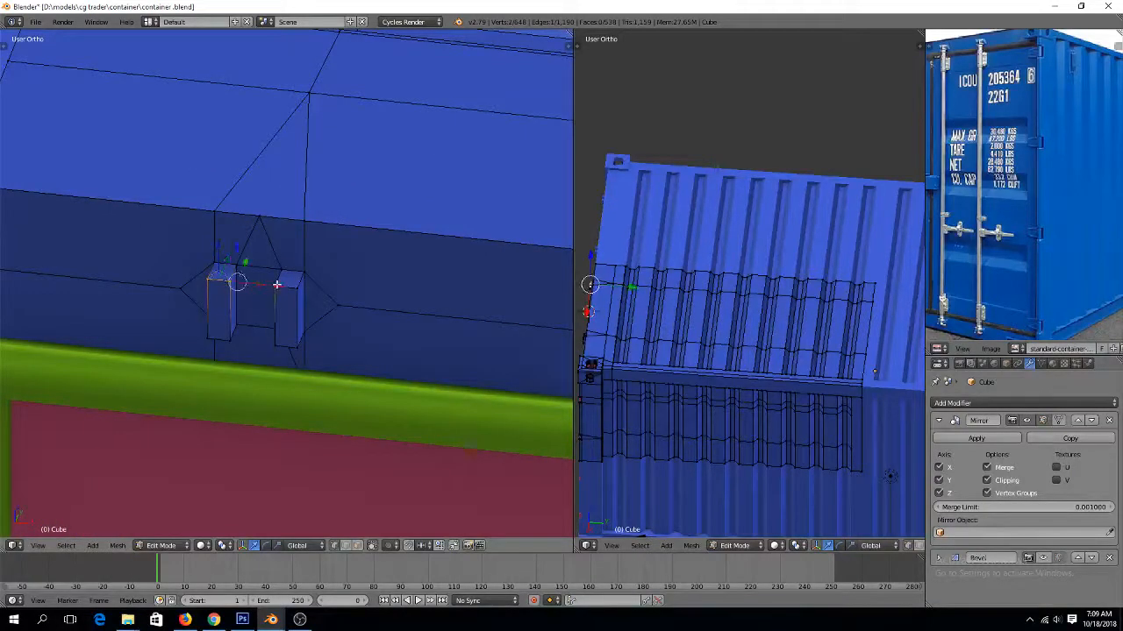
shift+right_click(293, 288)
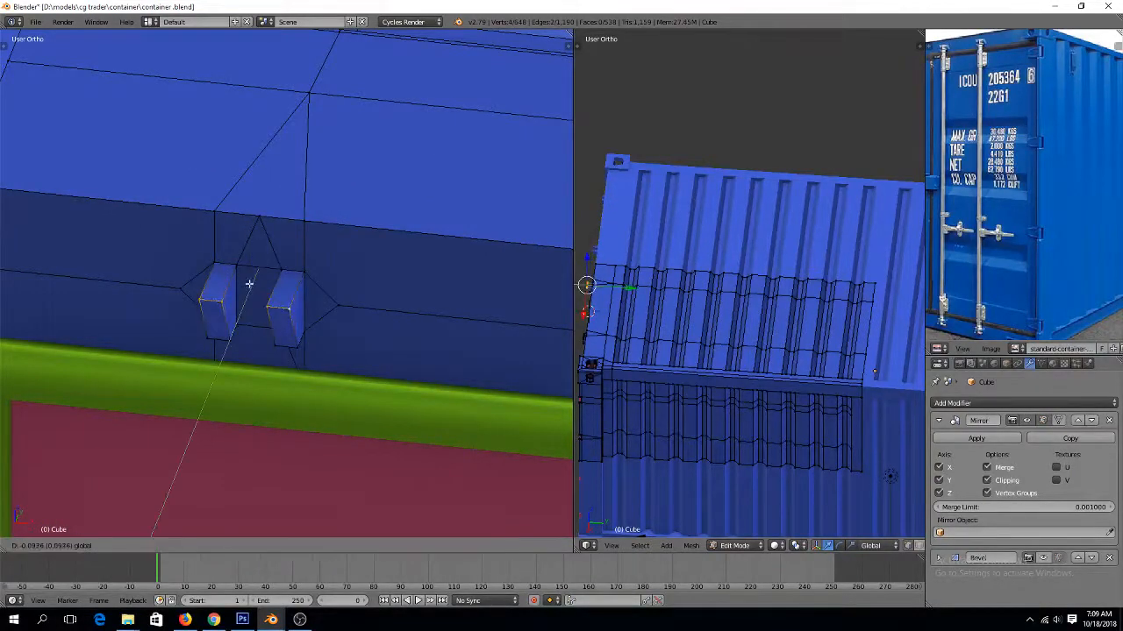
key(Tab)
scroll(415, 353, down, 5)
ctrl+scroll(430, 352, up, 9)
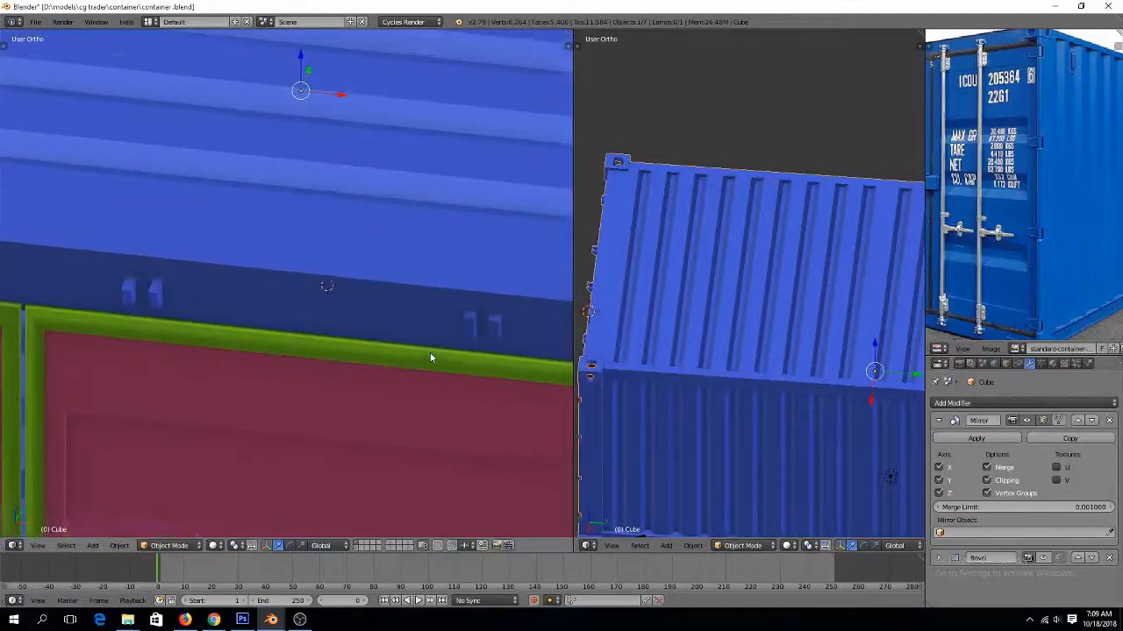
Scale the two facing inner faces of the outer bracket block pair apart along X to narrow both blocks
key(Tab)
scroll(428, 349, up, 5)
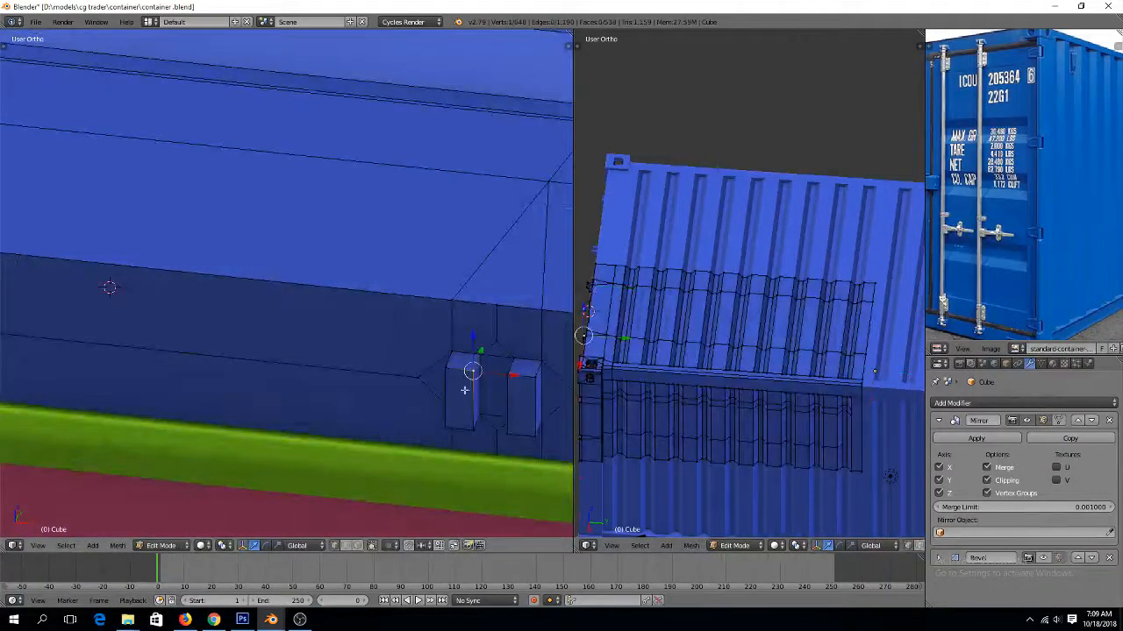
key(ctrl+Tab)
click(459, 420)
right_click(479, 383)
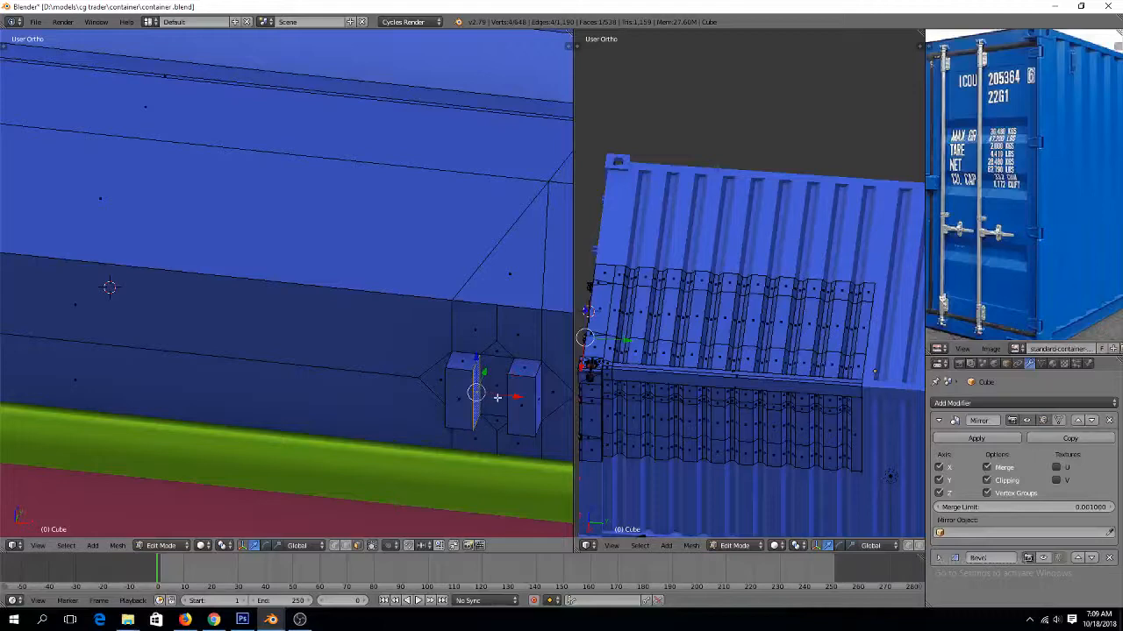
key(z)
shift+right_click(517, 400)
key(s)
key(x)
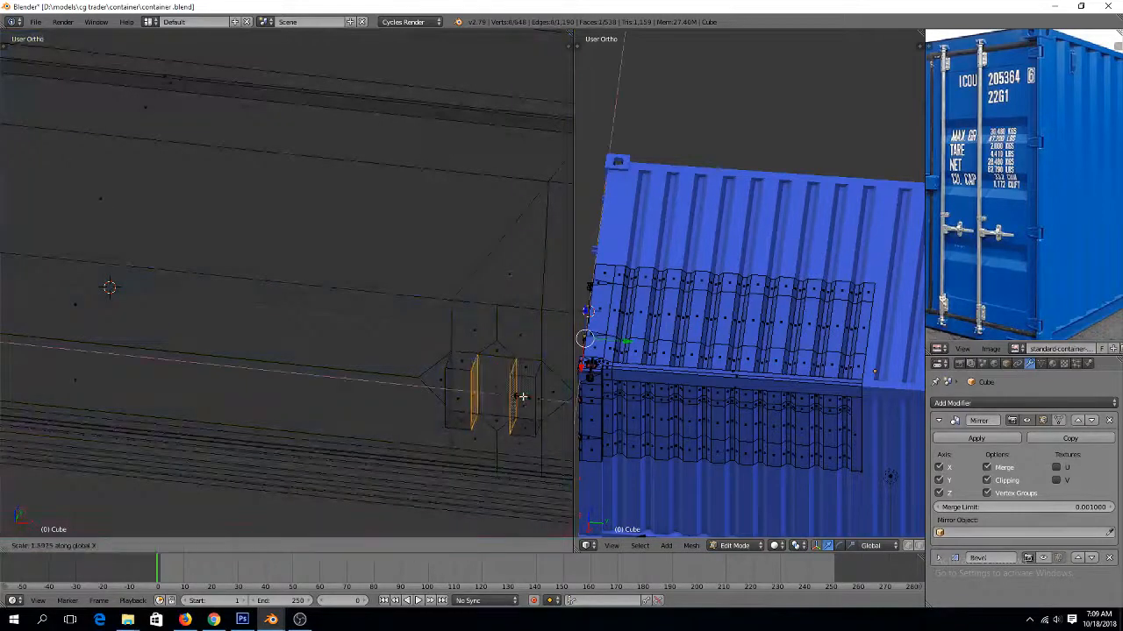
click(536, 396)
key(z)
Move the upper front edges of the outer bracket blocks outward along Y to slant their fronts
key(ctrl+Tab)
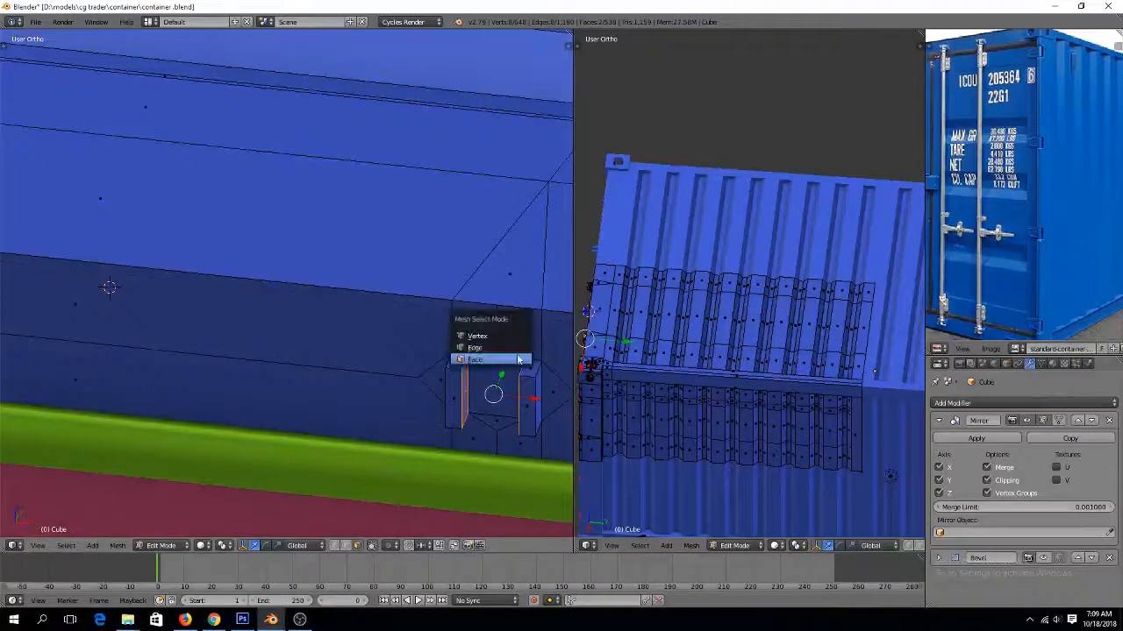
click(520, 357)
right_click(524, 357)
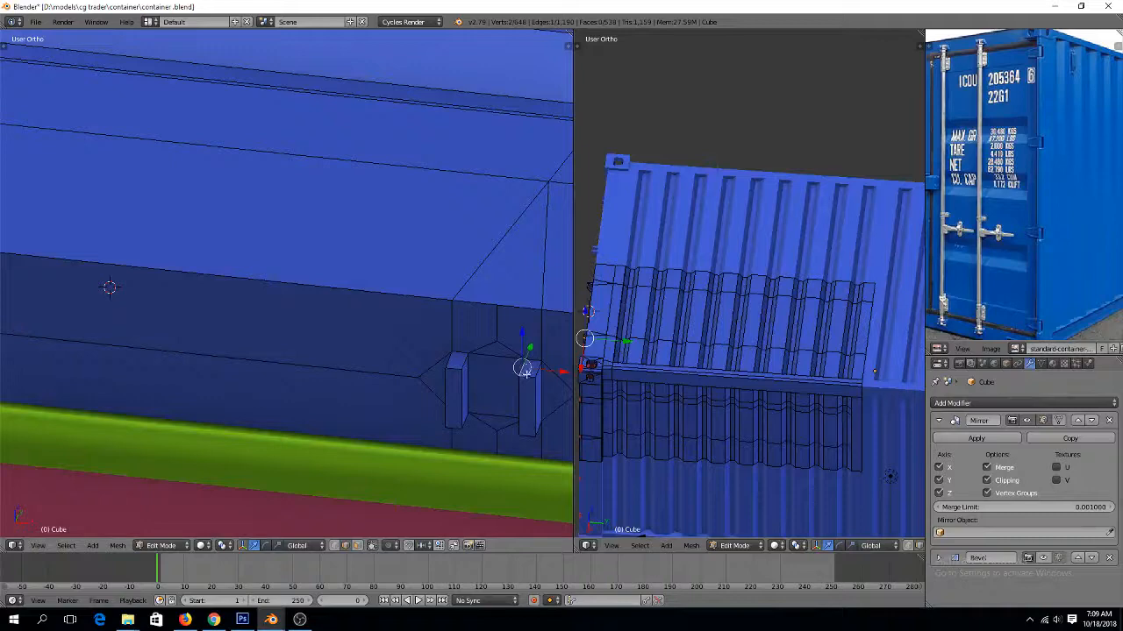
shift+right_click(459, 363)
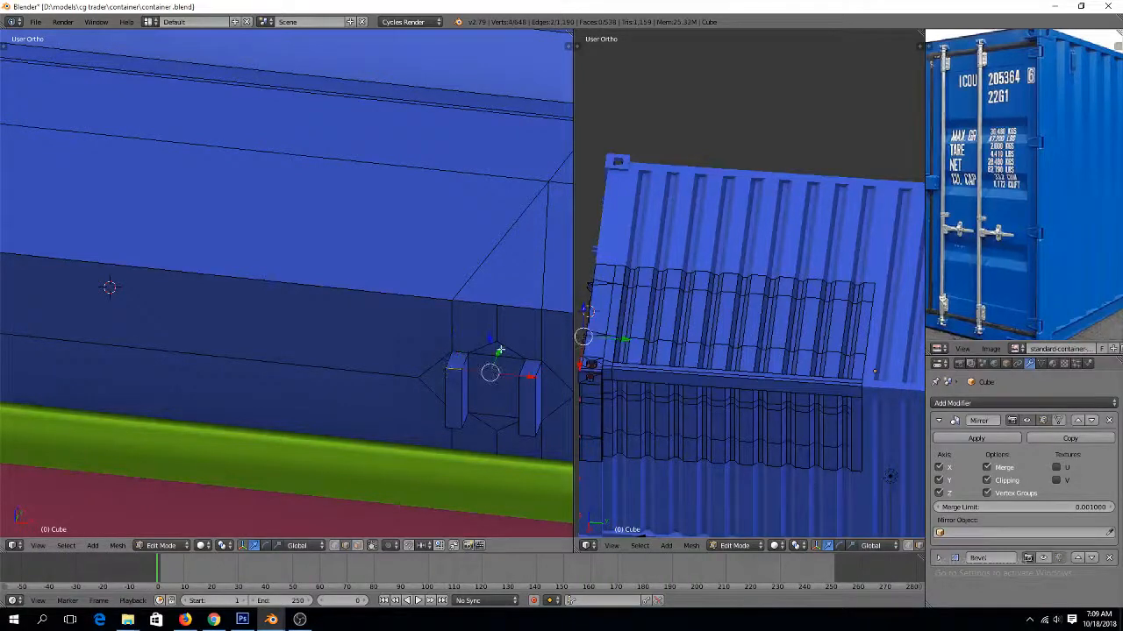
drag(501, 349, 499, 363)
Leave mesh editing and save the project over the existing container .blend file
key(Tab)
scroll(497, 353, down, 11)
key(ctrl+s)
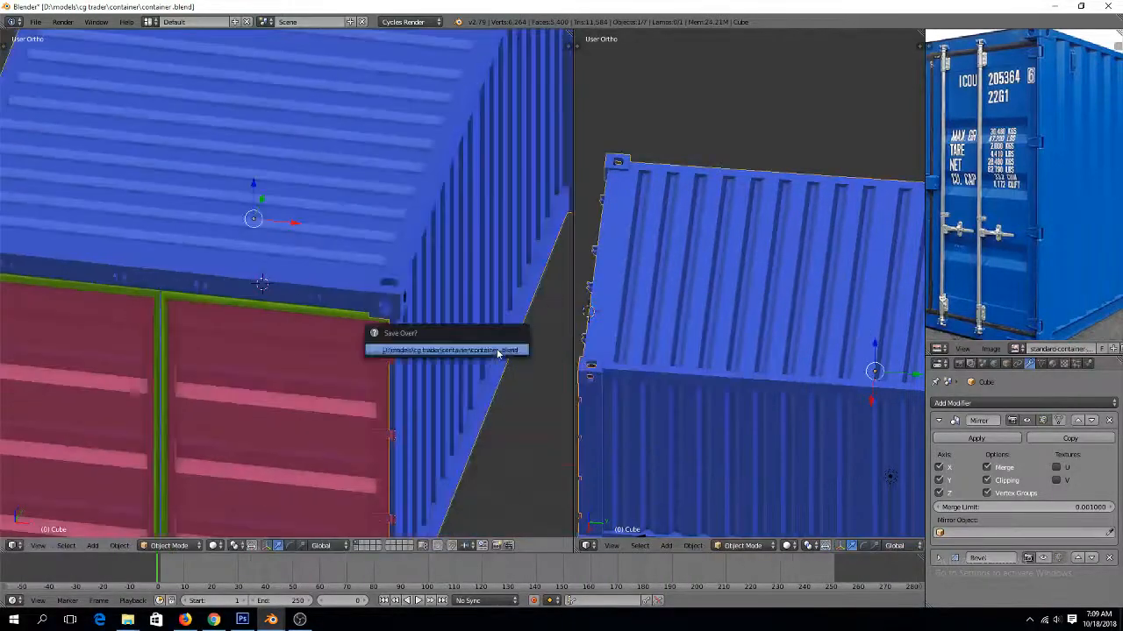
click(497, 351)
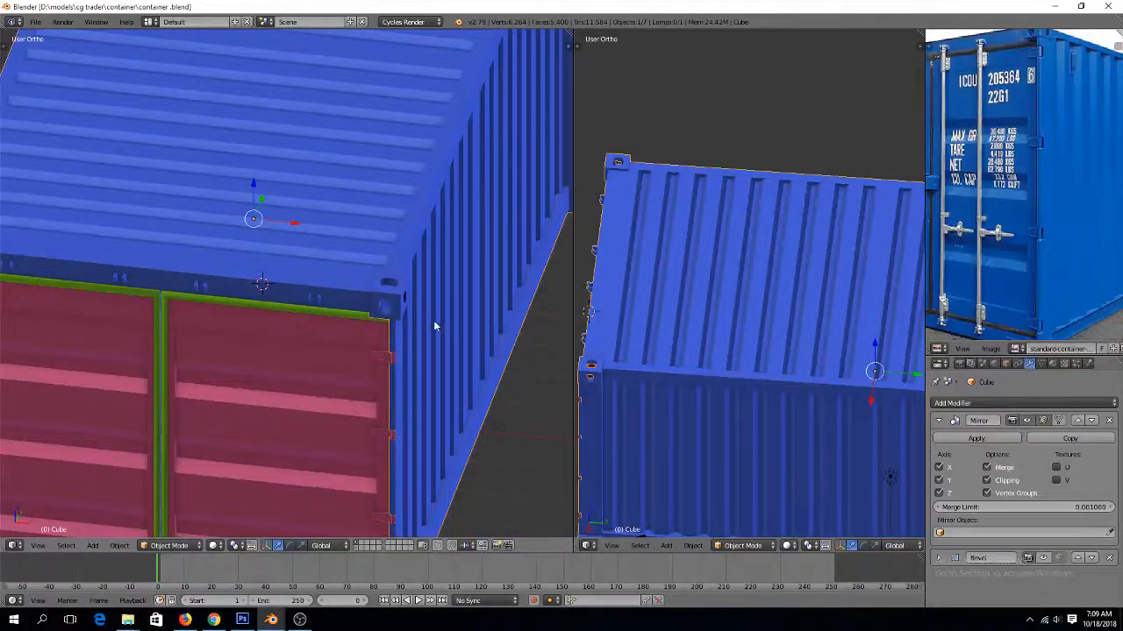
Add a cylinder in front view, placed over the outer bracket block pair on the header
key(KP_1)
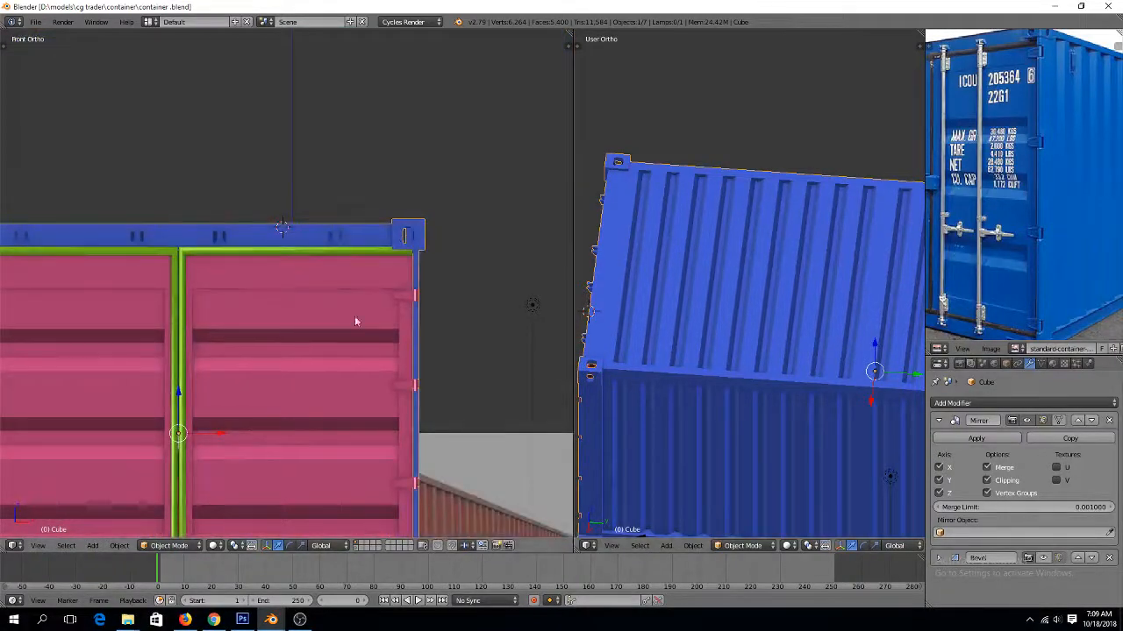
shift+middle_drag(308, 323, 308, 251)
click(336, 177)
key(shift+a)
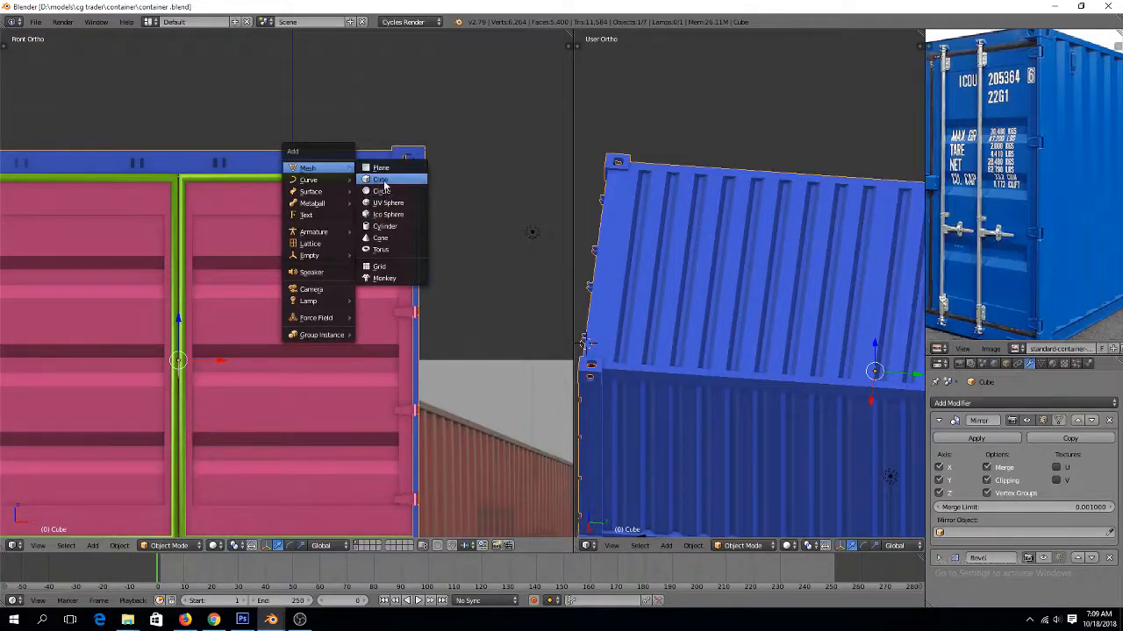
click(383, 227)
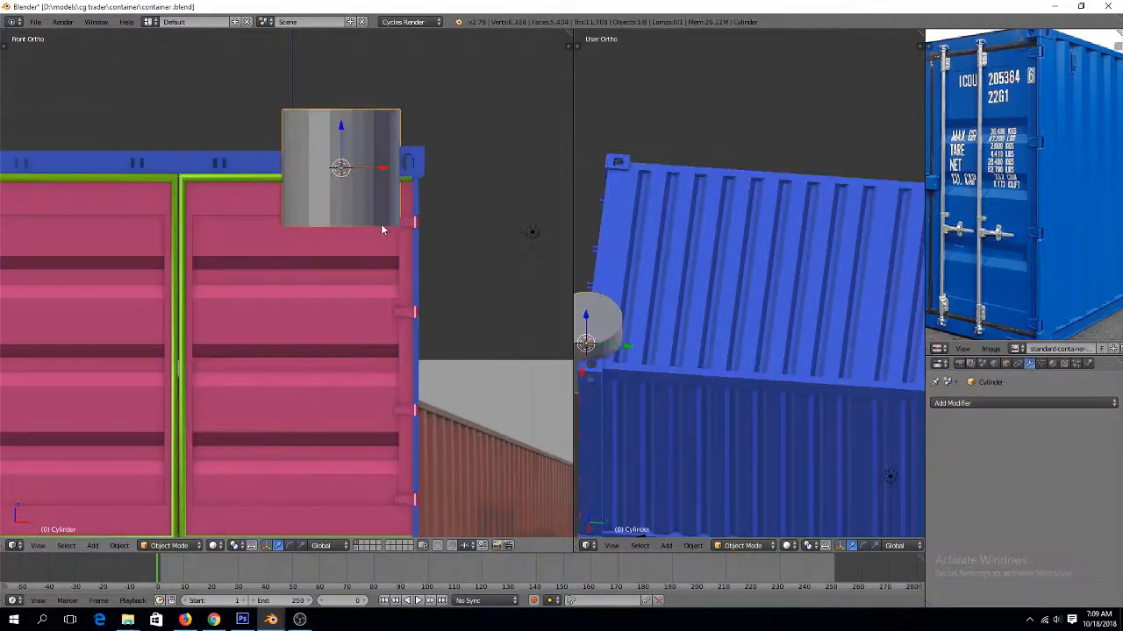
Set the new cylinder to 8 vertices and a radius of 0.07
key(t)
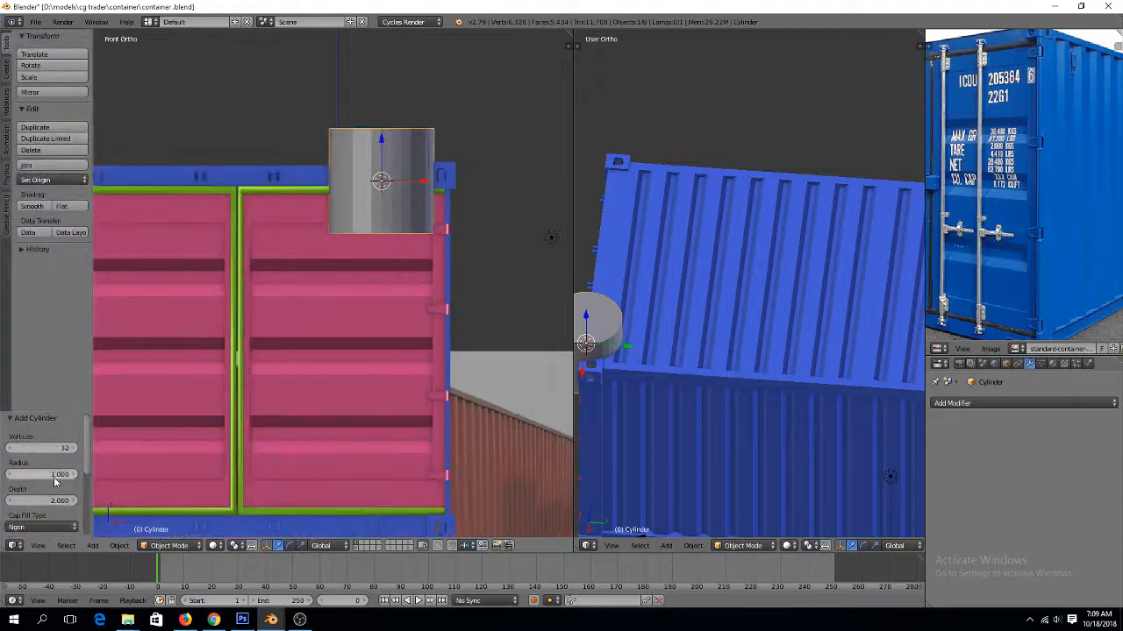
click(62, 449)
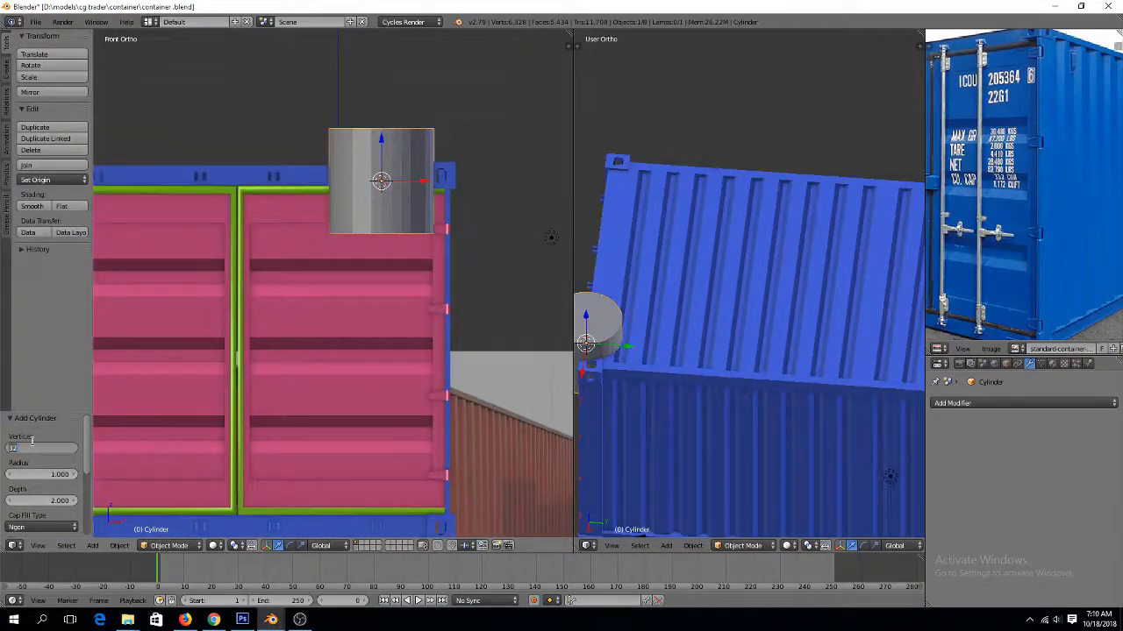
text(8)
key(Return)
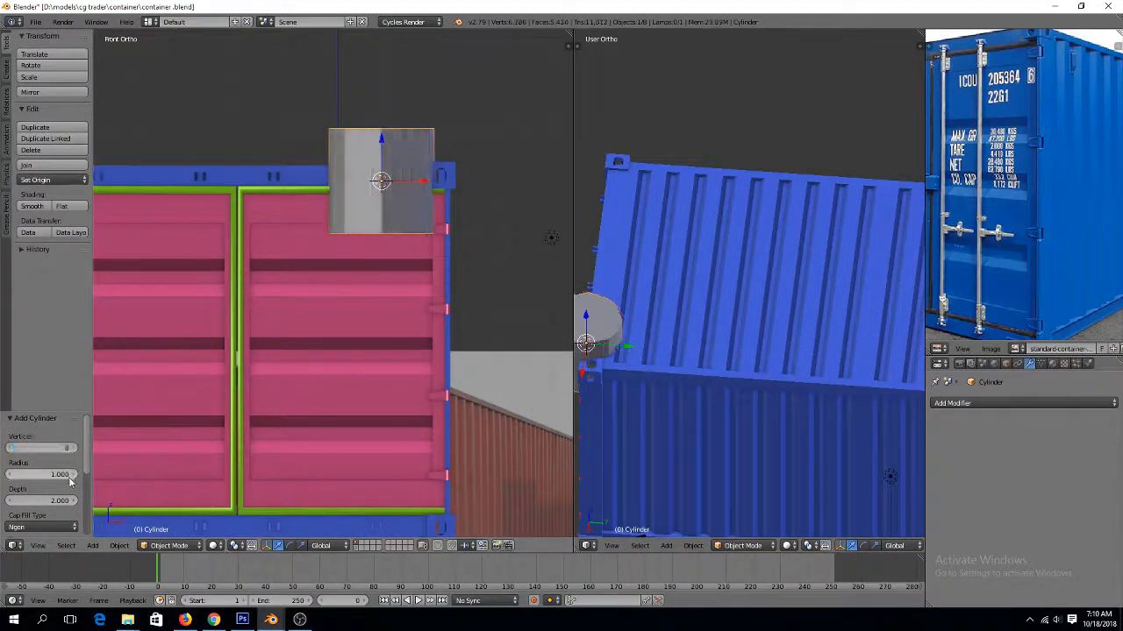
drag(53, 475, 16, 476)
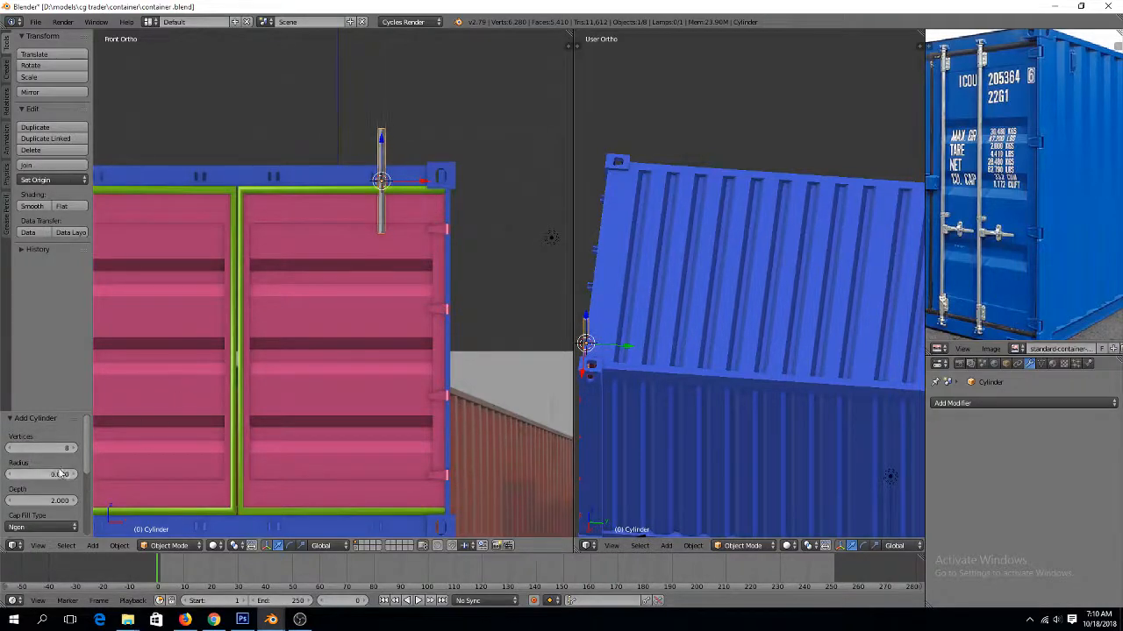
Scale the cylinder to about 0.87 and move it to sit centred between the two bracket blocks
scroll(344, 262, up, 2)
key(s)
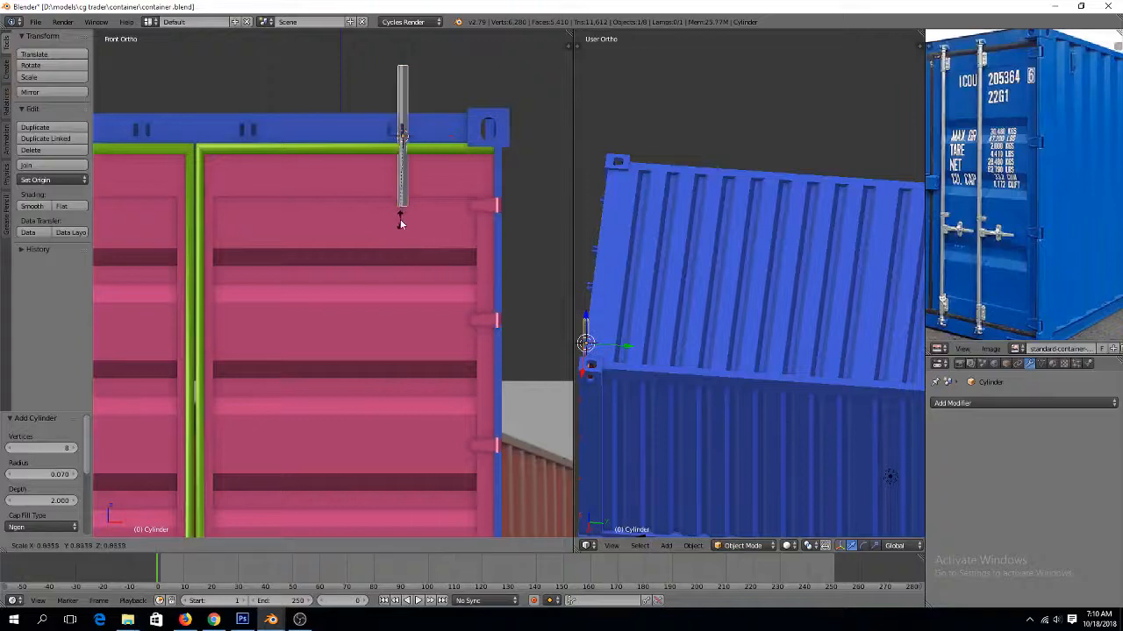
click(398, 213)
key(g)
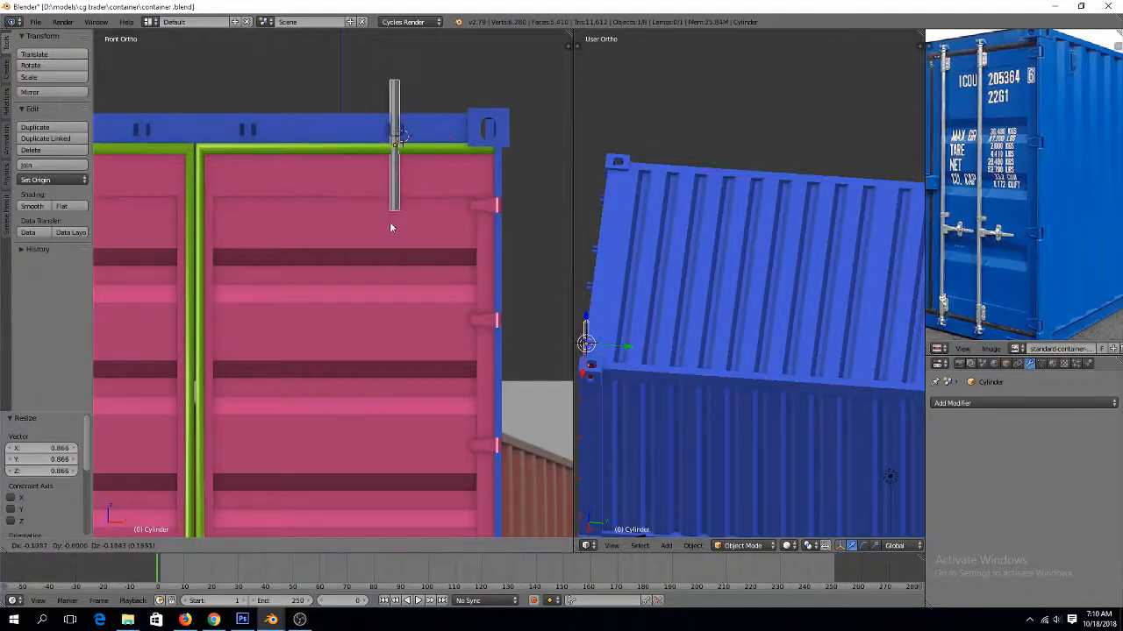
click(391, 223)
Lower the cylinder's top-end vertices to the height of the bracket blocks on the header
key(Tab)
key(ctrl+Tab)
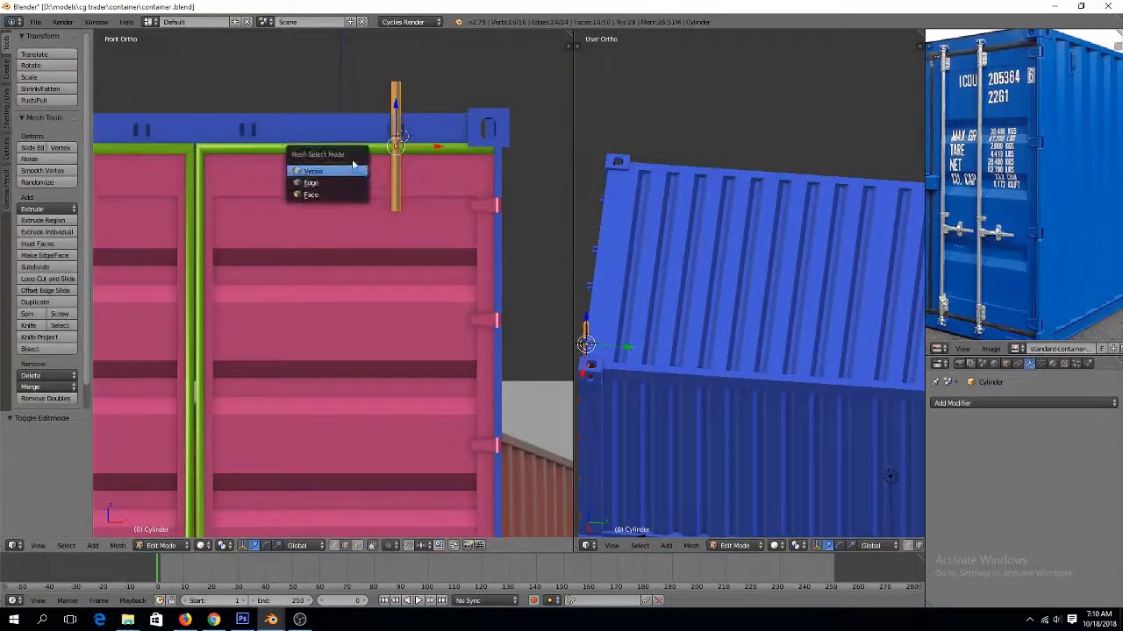
click(353, 169)
key(z)
key(a)
scroll(409, 126, down, 2)
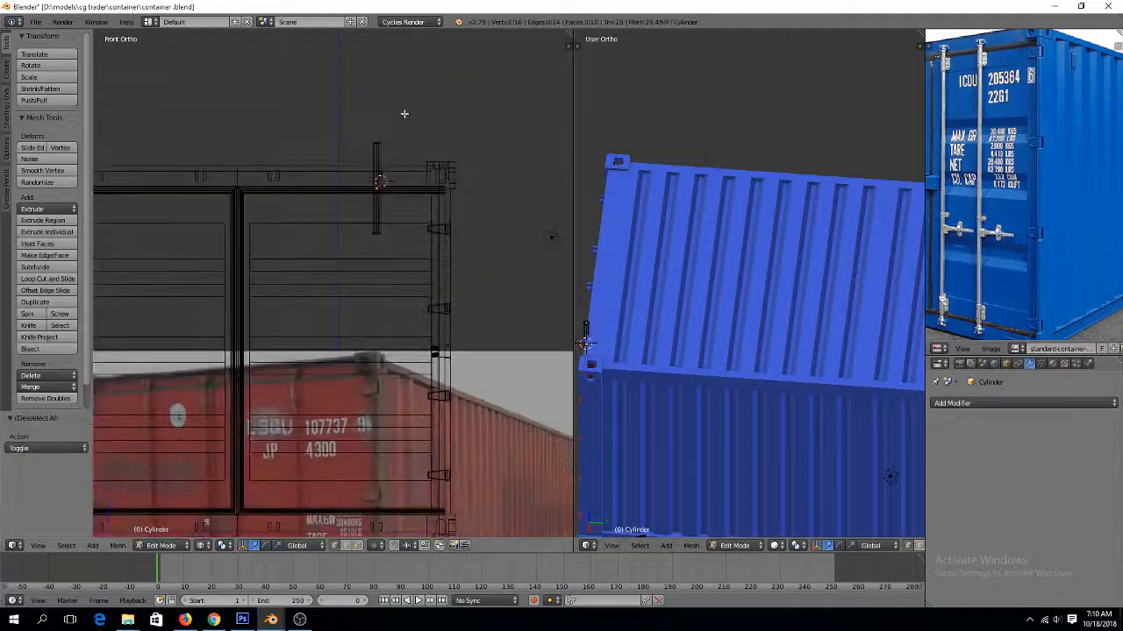
scroll(676, 306, down, 1)
middle_drag(677, 306, 734, 263)
scroll(734, 325, up, 6)
shift+middle_drag(736, 412, 736, 326)
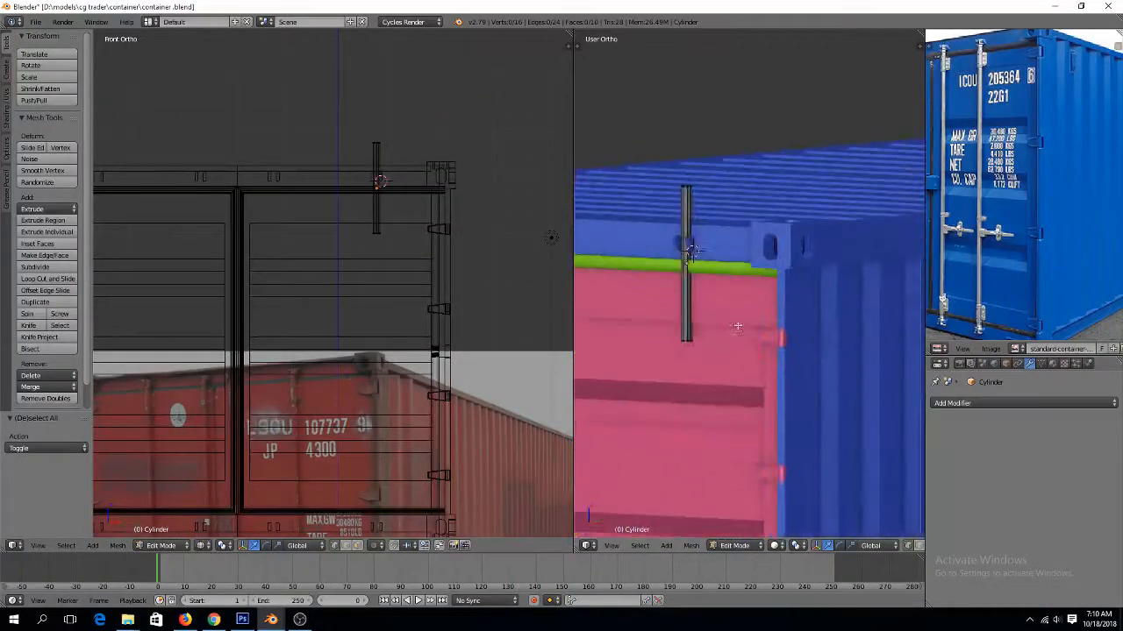
key(b)
drag(353, 105, 384, 144)
key(a)
Pull the cylinder's bottom-end vertices down to the lower rail to form a full-height locking bar
scroll(395, 241, down, 3)
key(b)
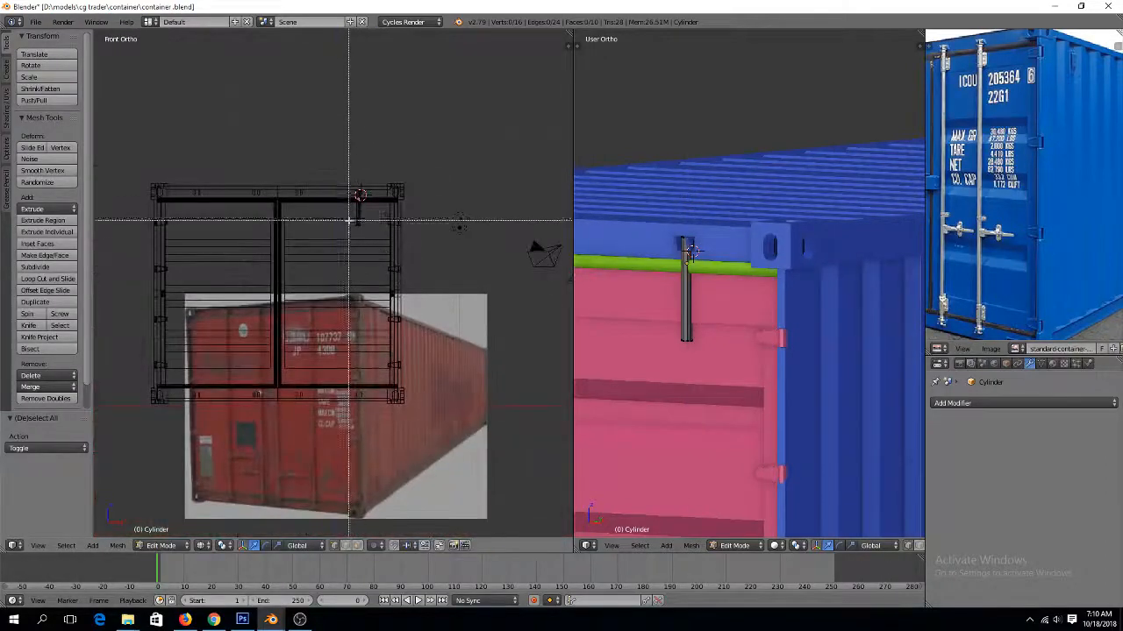
drag(356, 195, 401, 251)
drag(360, 191, 371, 362)
key(Tab)
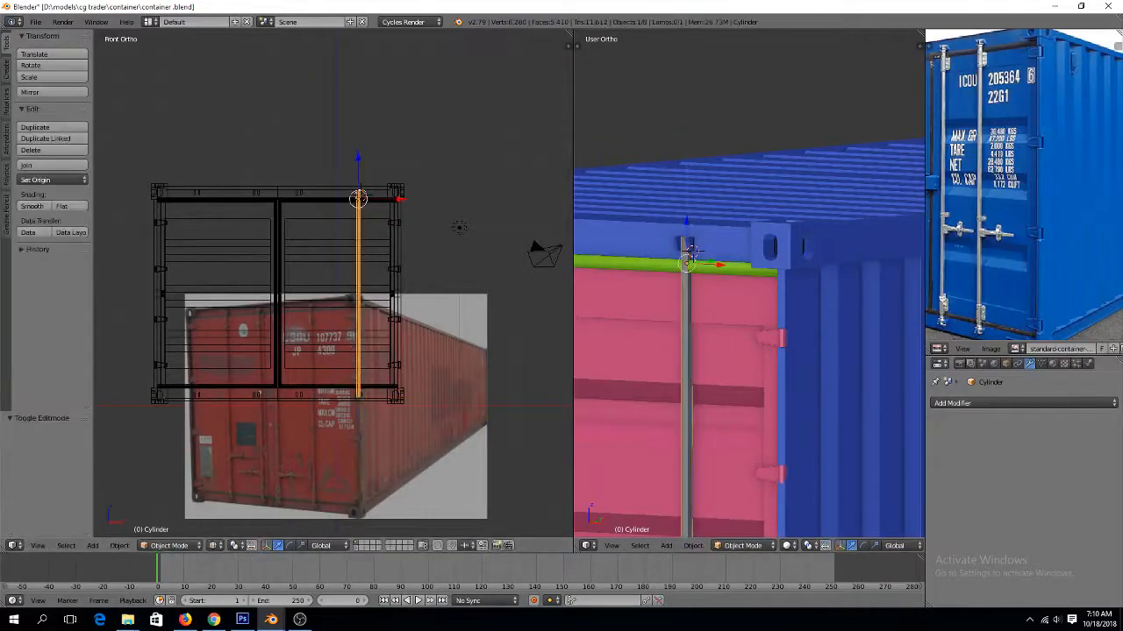
key(alt+Tab)
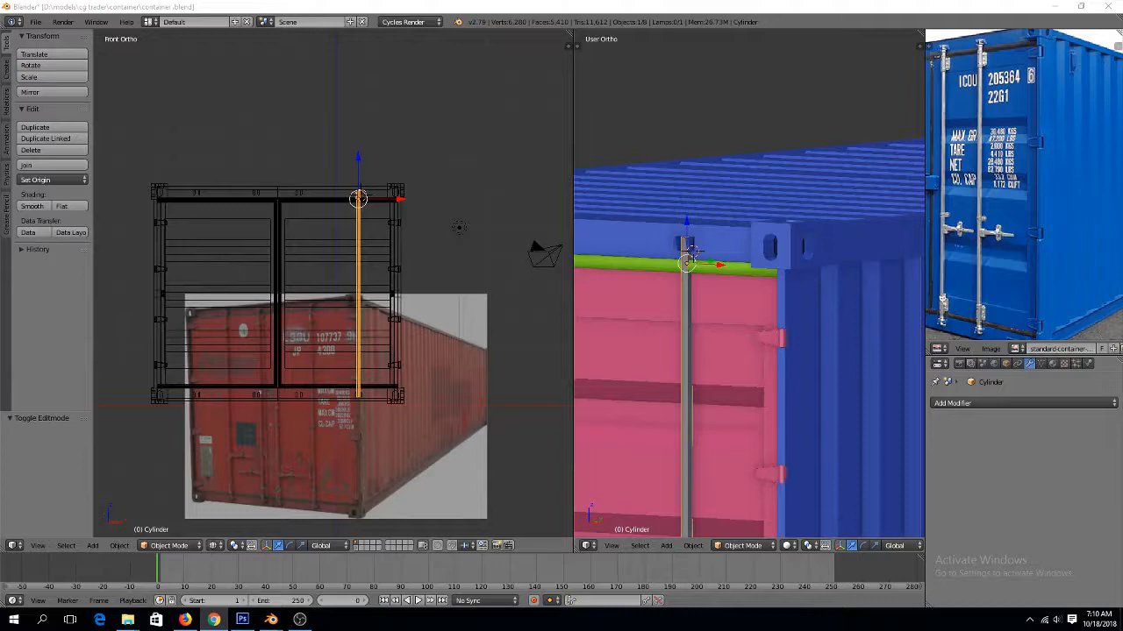
key(alt+Tab)
Add one loop cut around the locking bar and move it up about 2.41 along Z to just below the bracket blocks
scroll(393, 249, up, 2)
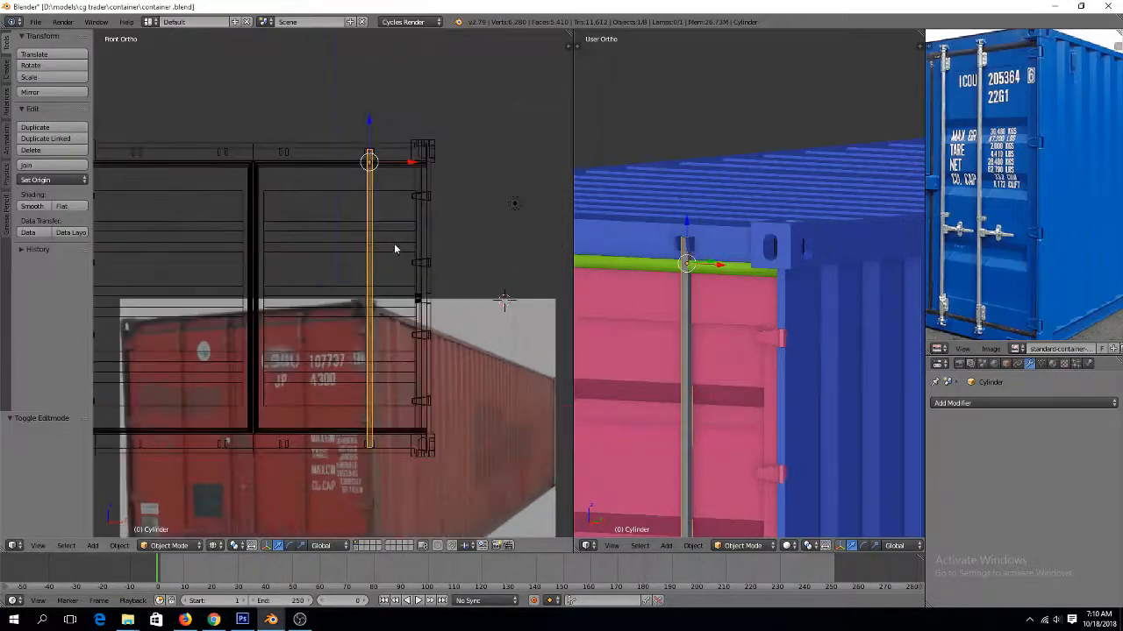
scroll(433, 235, up, 5)
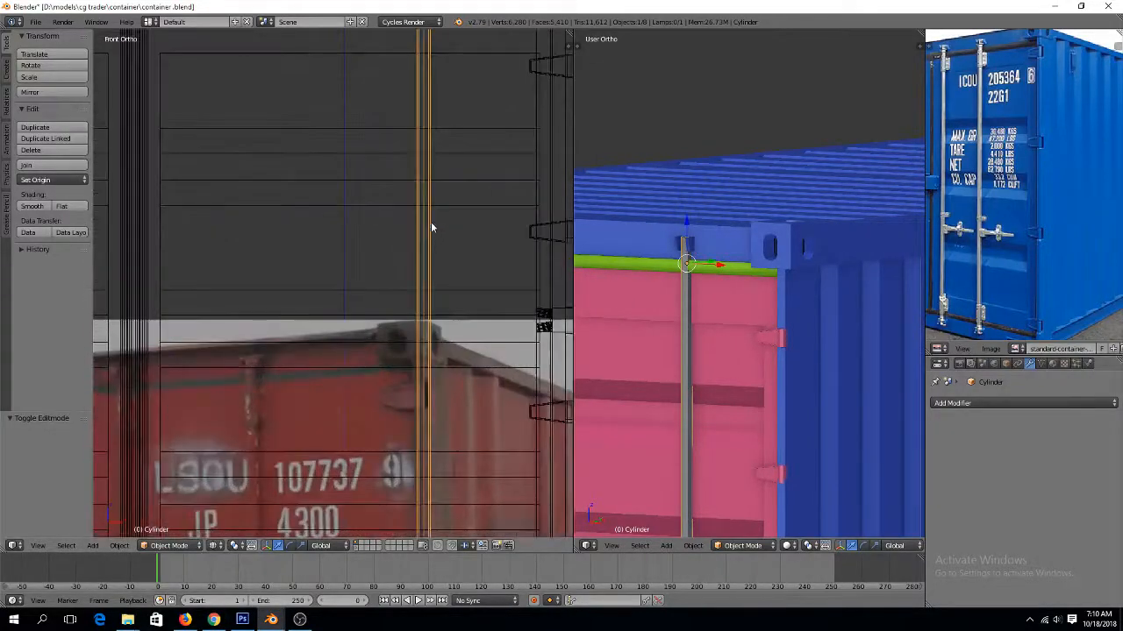
key(z)
scroll(444, 188, down, 3)
scroll(445, 186, up, 4)
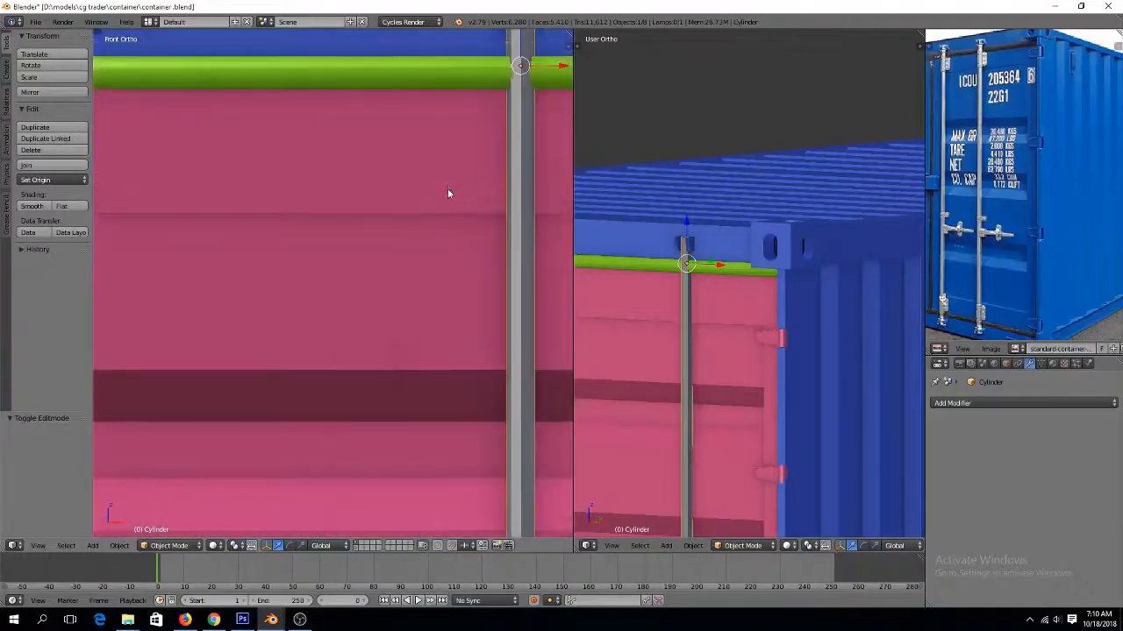
scroll(450, 189, up, 1)
shift+scroll(451, 187, up, 8)
scroll(451, 186, up, 3)
key(Tab)
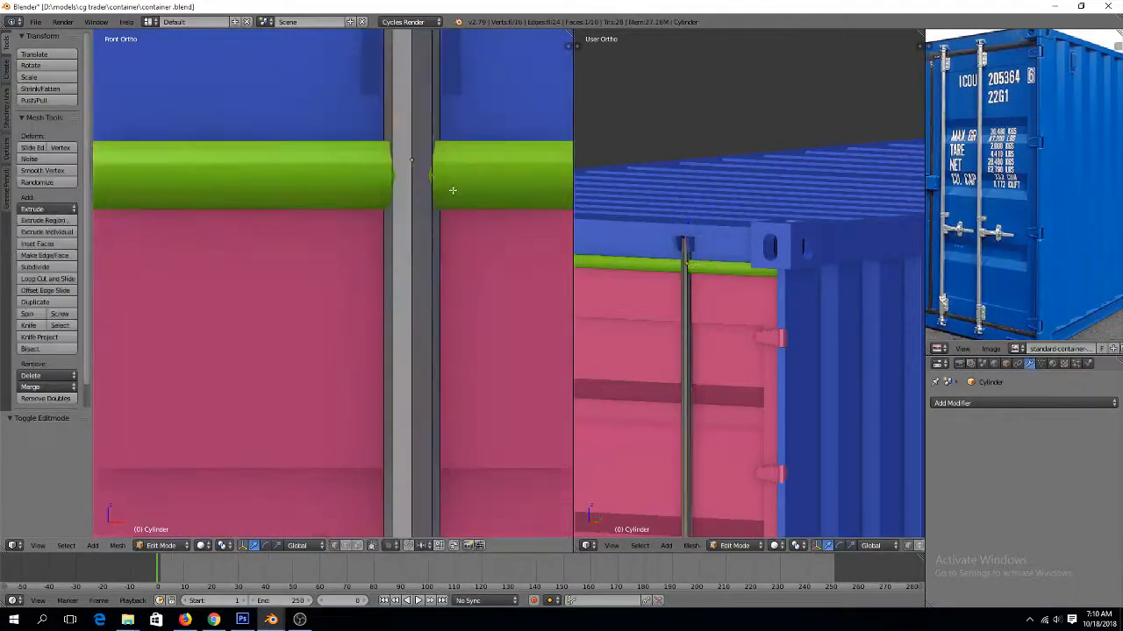
middle_drag(452, 189, 449, 207)
key(ctrl+r)
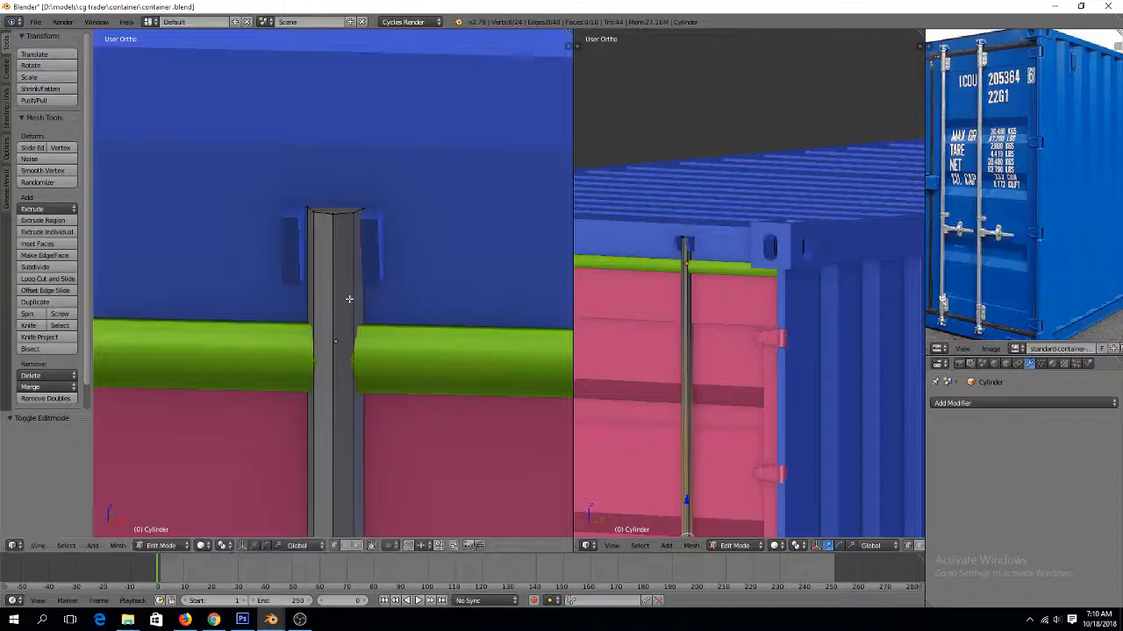
click(348, 298)
click(448, 452)
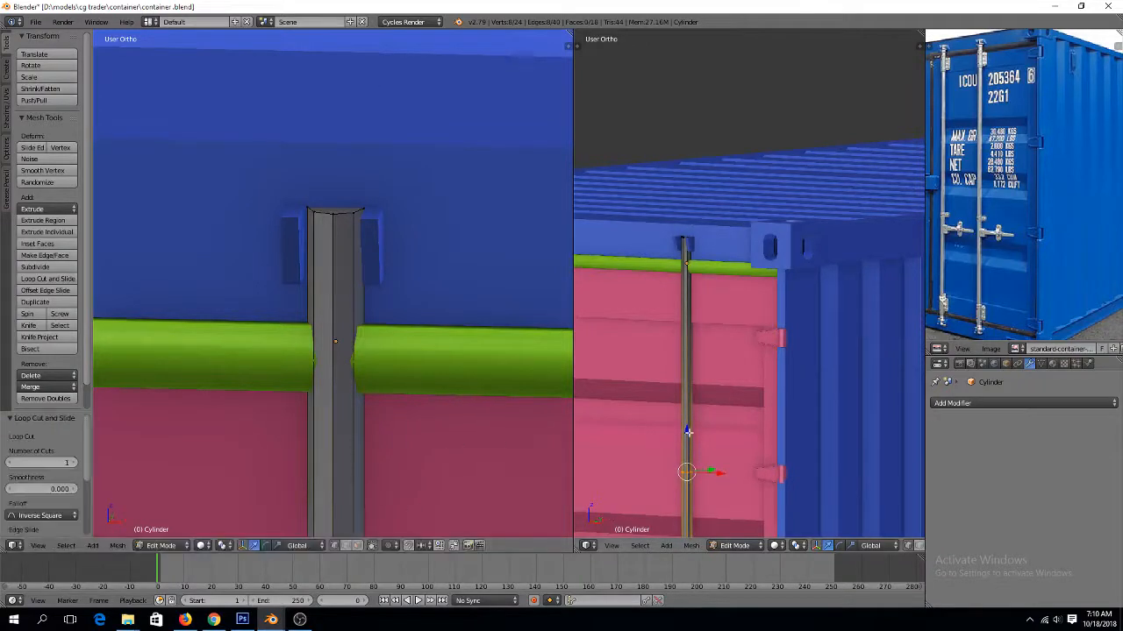
drag(688, 433, 720, 217)
Raise the locking bar's top face along Z to slightly above the bracket blocks
scroll(377, 305, up, 3)
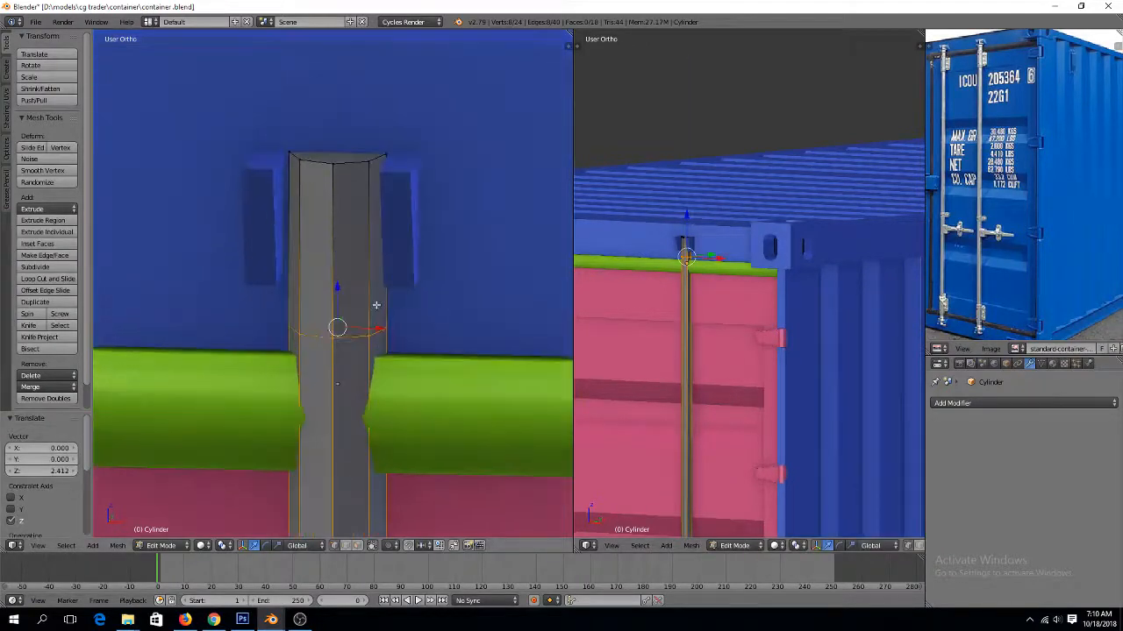
key(ctrl+Tab)
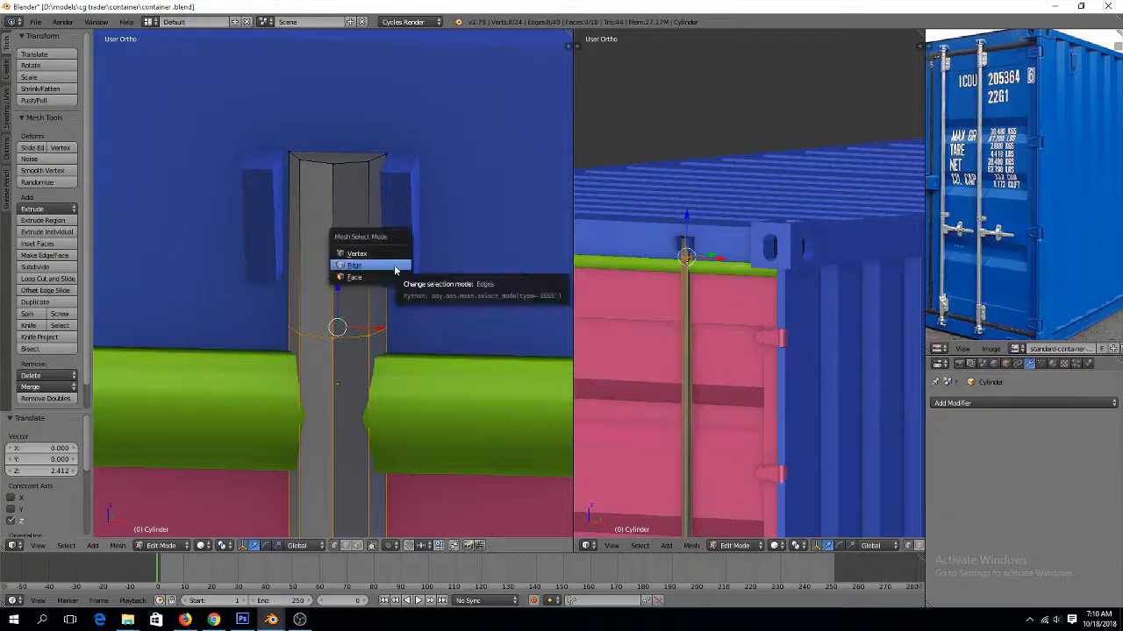
click(394, 264)
alt+right_click(369, 257)
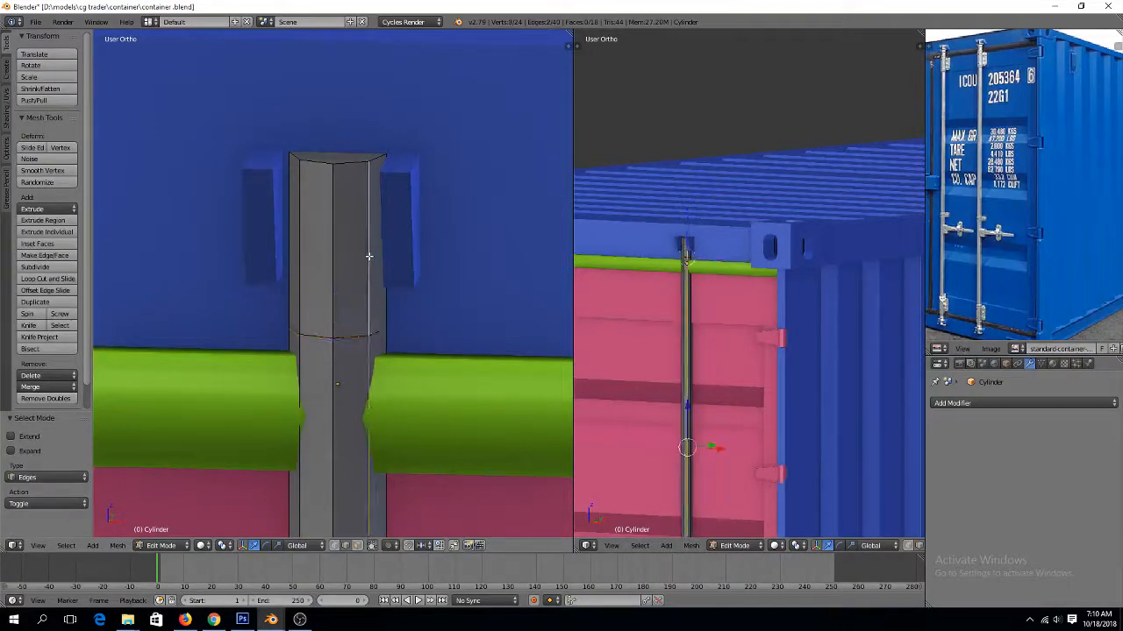
key(ctrl+Tab)
click(380, 276)
alt+right_click(367, 249)
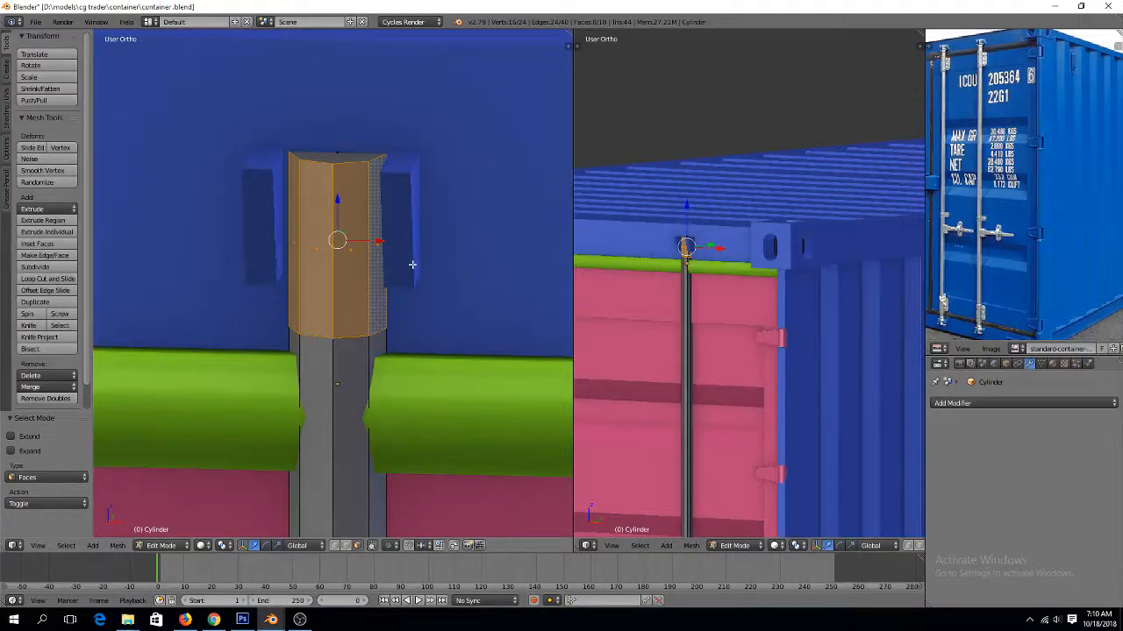
right_click(338, 155)
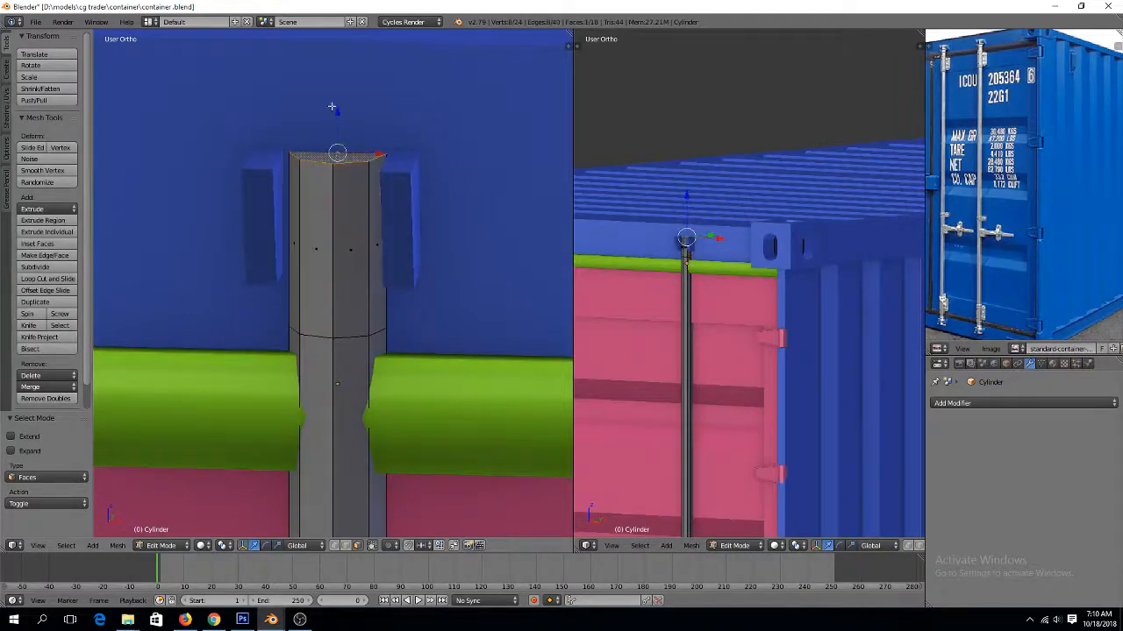
drag(336, 104, 336, 83)
key(Tab)
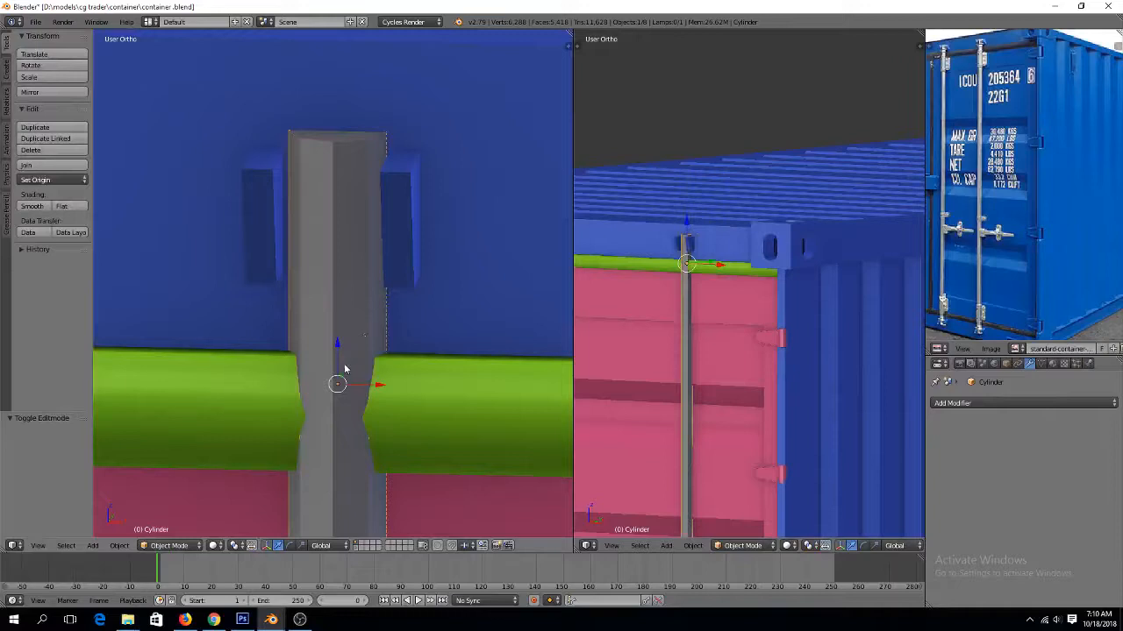
Scale the locking bar to 0.719 in X and Y and shift it forward along Y, clear of the door rail
key(s)
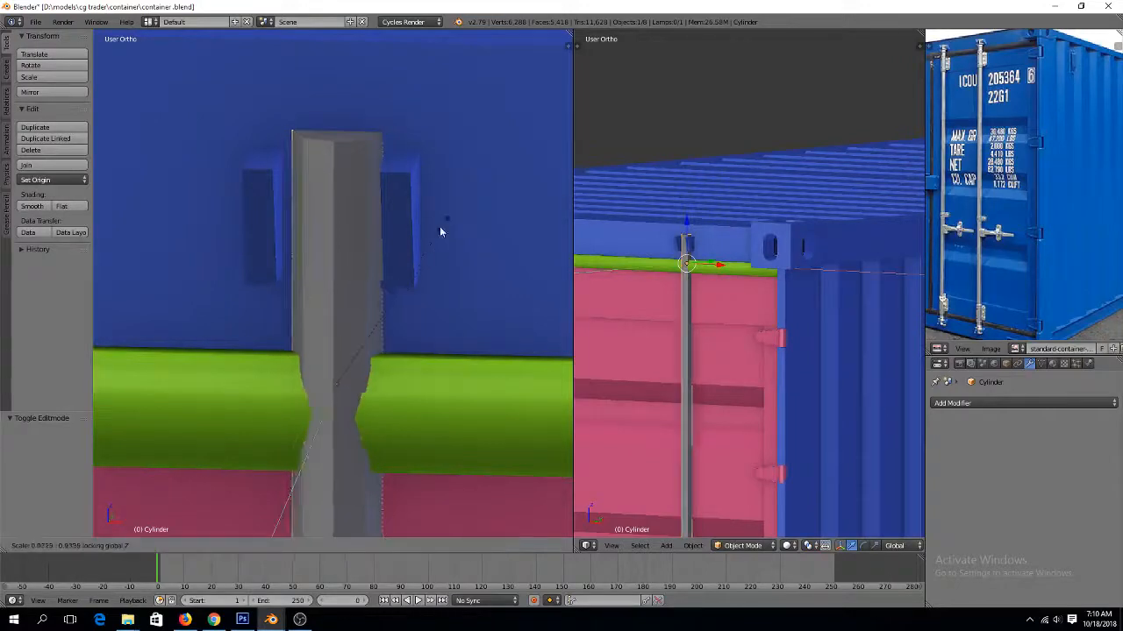
click(407, 259)
key(ctrl+z)
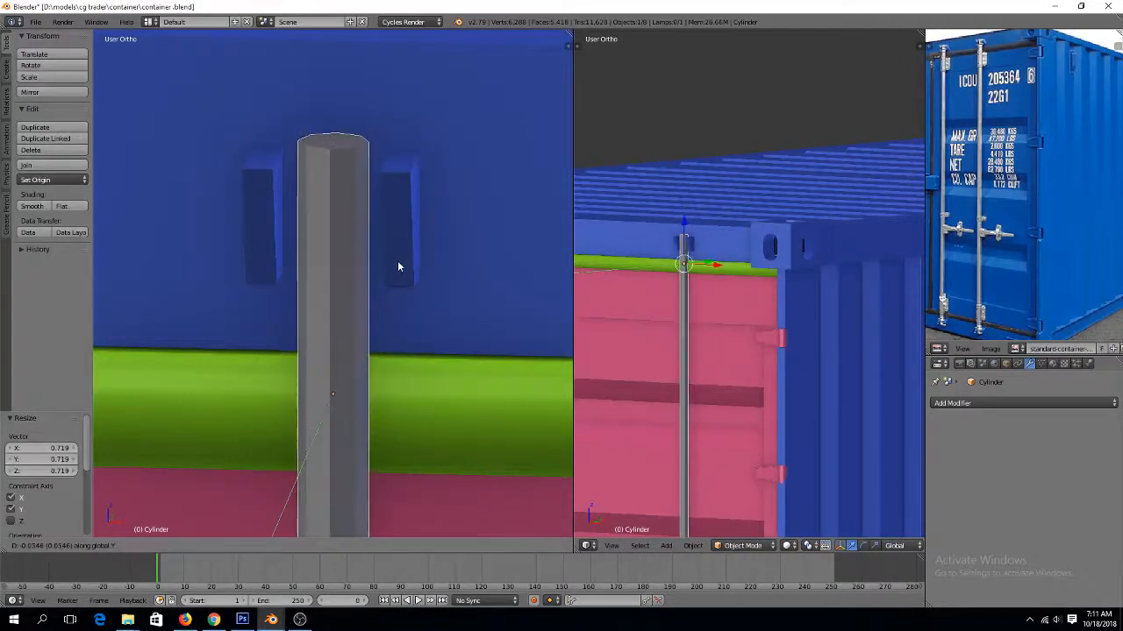
key(ctrl+z)
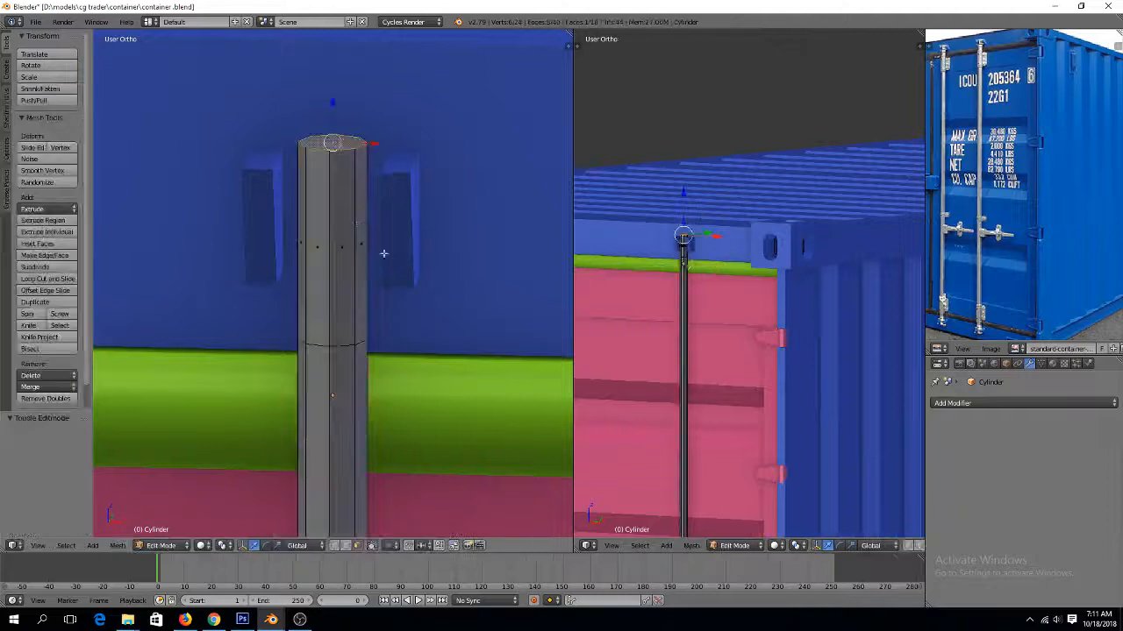
Select the edge loop below the bracket blocks on the locking bar and raise it 0.060 along Z
alt+right_click(356, 202)
key(ctrl+Tab)
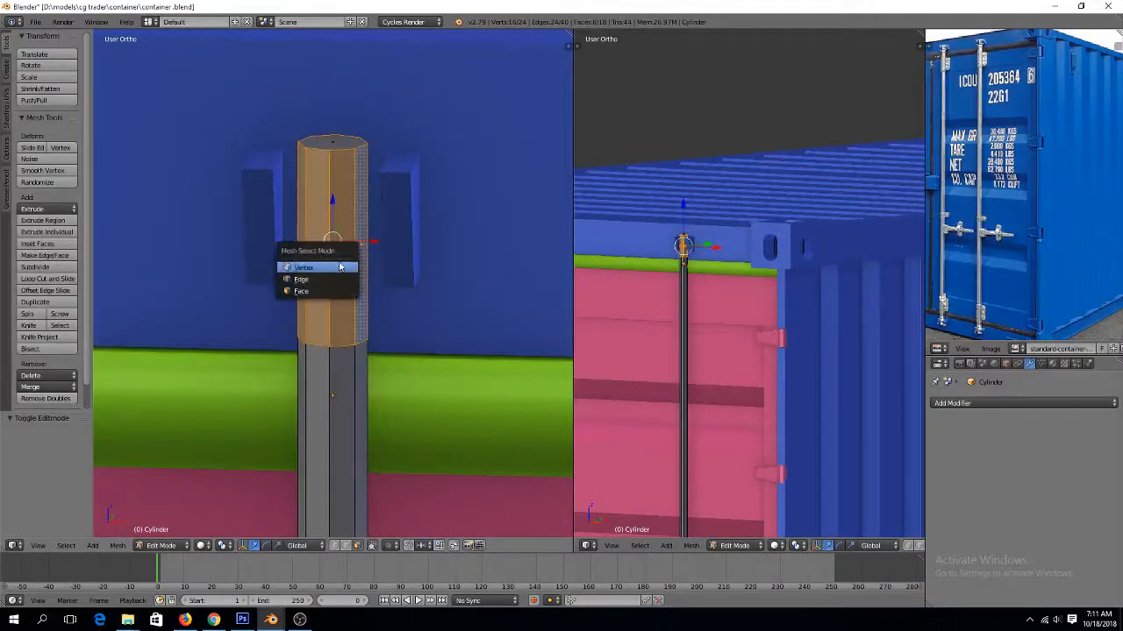
click(343, 266)
alt+right_click(340, 347)
drag(334, 300, 339, 253)
Add one centred loop cut around the long lower section of the locking bar
scroll(385, 294, down, 2)
scroll(385, 294, down, 3)
key(KP_1)
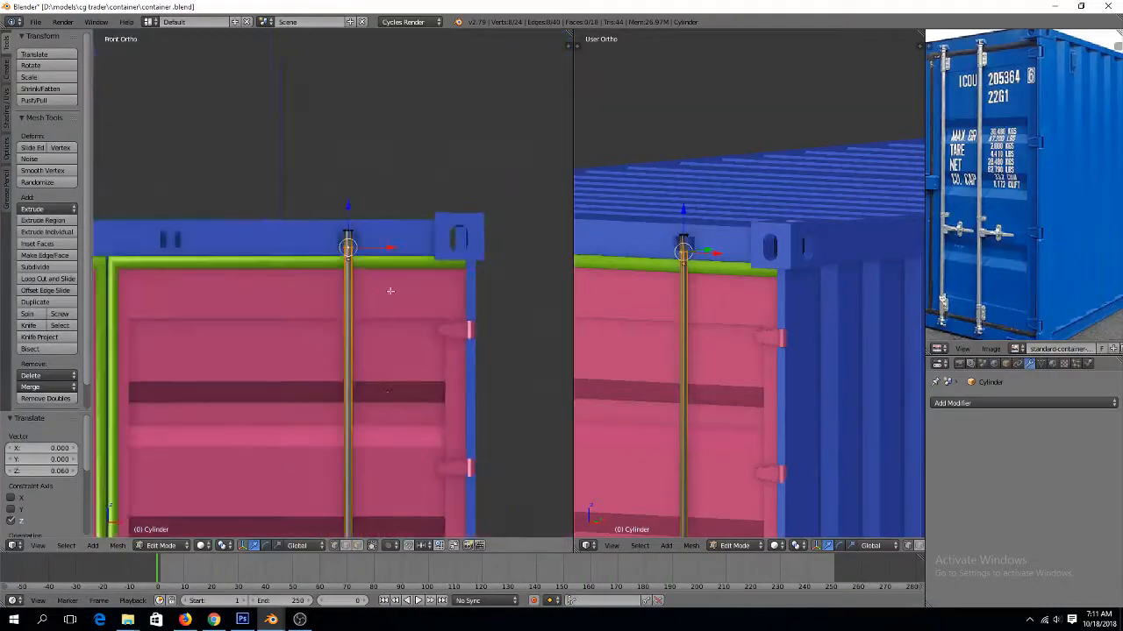
key(ctrl+r)
click(364, 427)
right_click(359, 394)
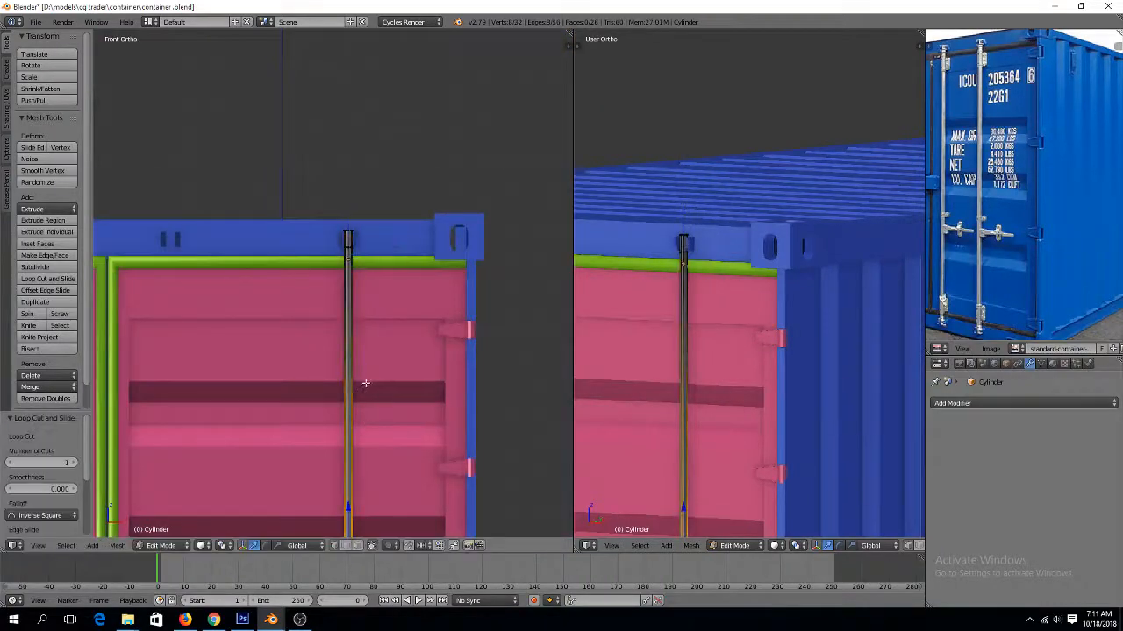
Delete the locking bar's geometry below the middle loop, leaving only its upper half
scroll(366, 383, down, 7)
scroll(370, 379, up, 4)
scroll(370, 379, down, 2)
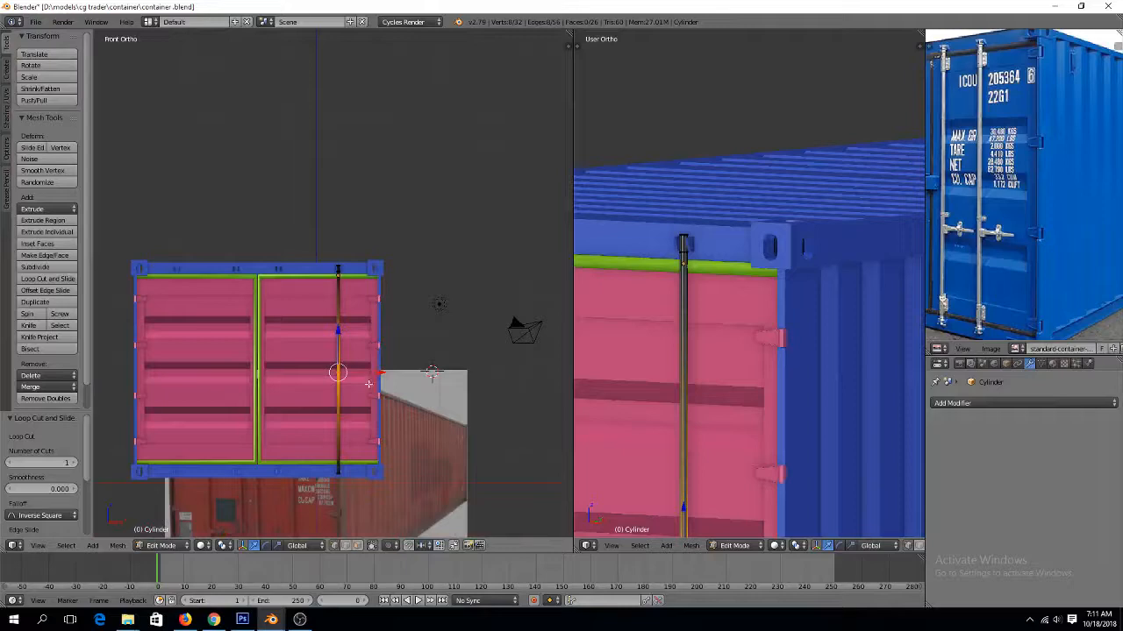
key(z)
key(a)
right_click(339, 465)
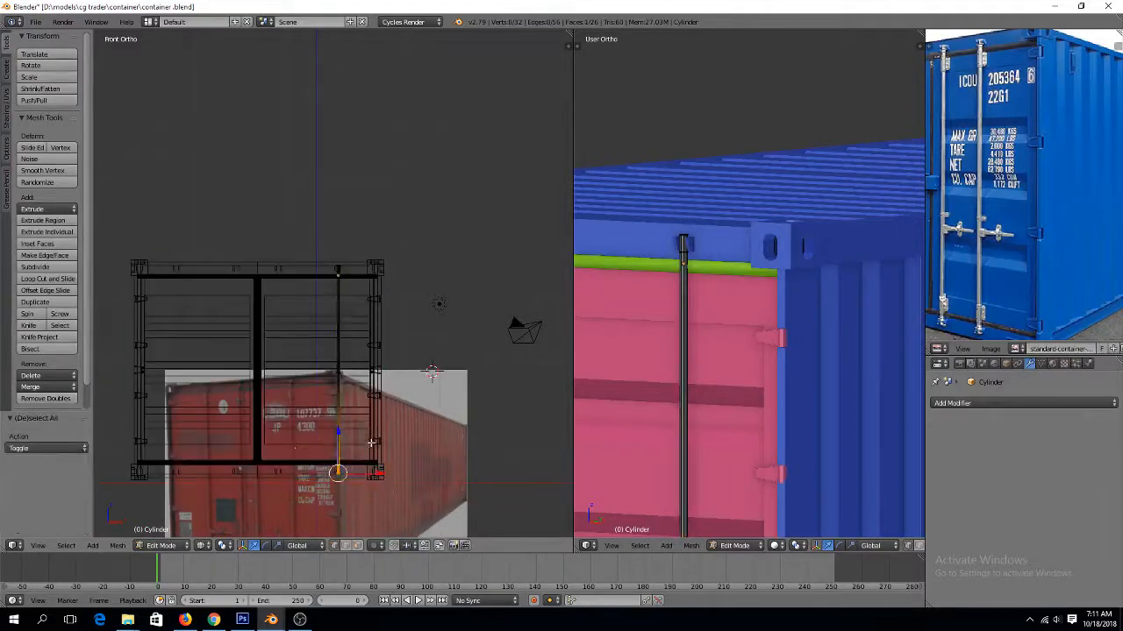
key(x)
click(356, 352)
key(Tab)
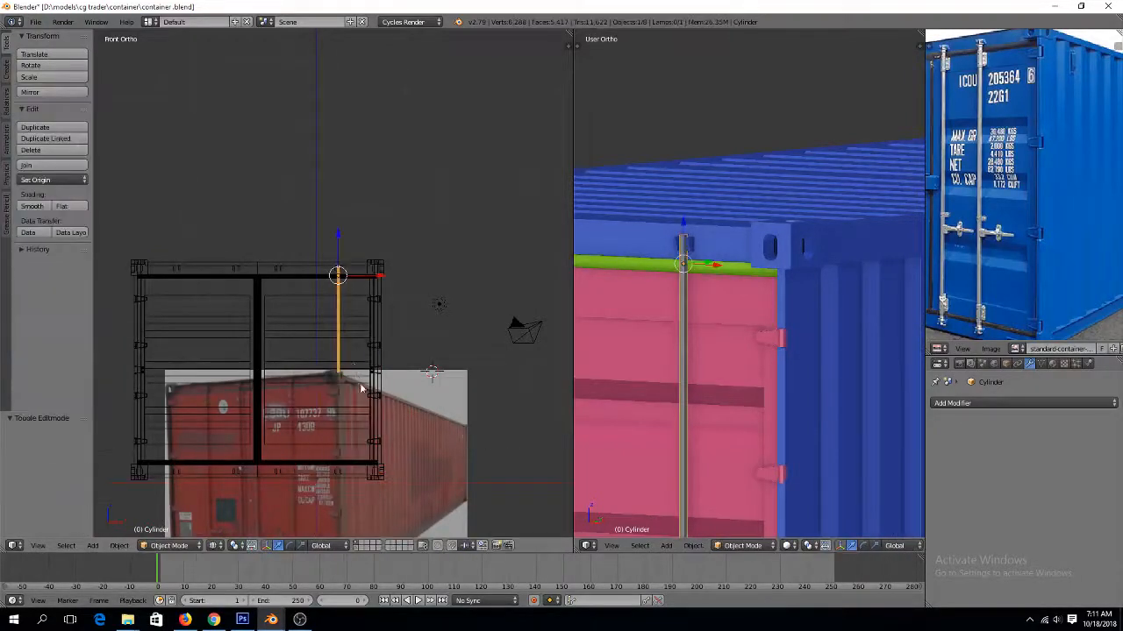
Select the edge loop at the half bar's open lower end and snap the 3D cursor to it
scroll(362, 396, up, 5)
key(Tab)
right_click(347, 516)
key(shift+s)
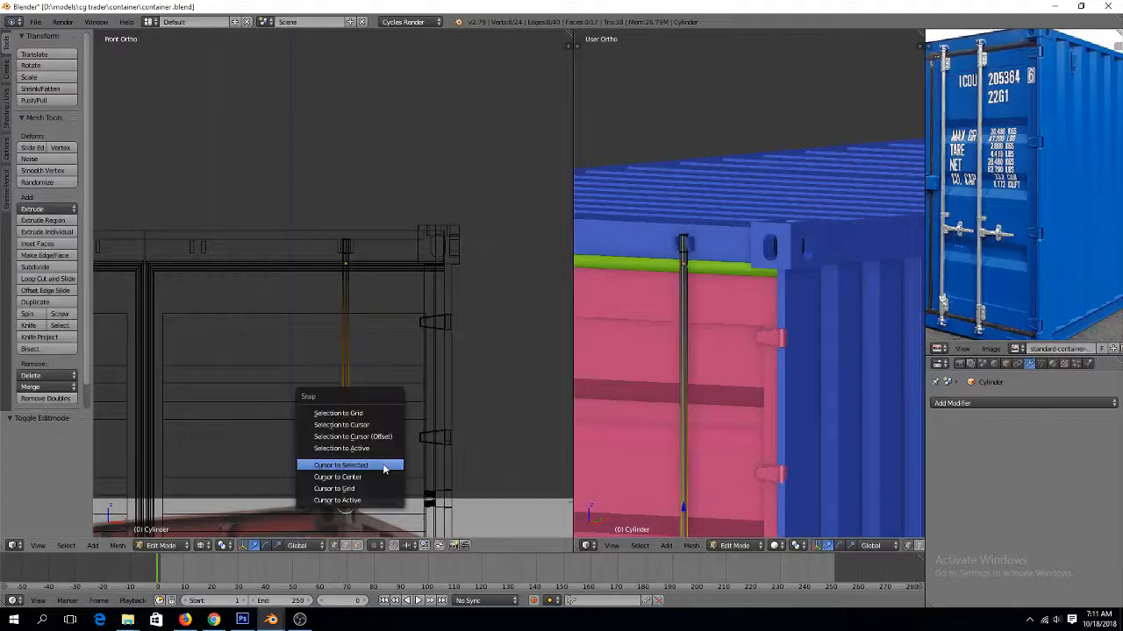
click(369, 465)
key(Tab)
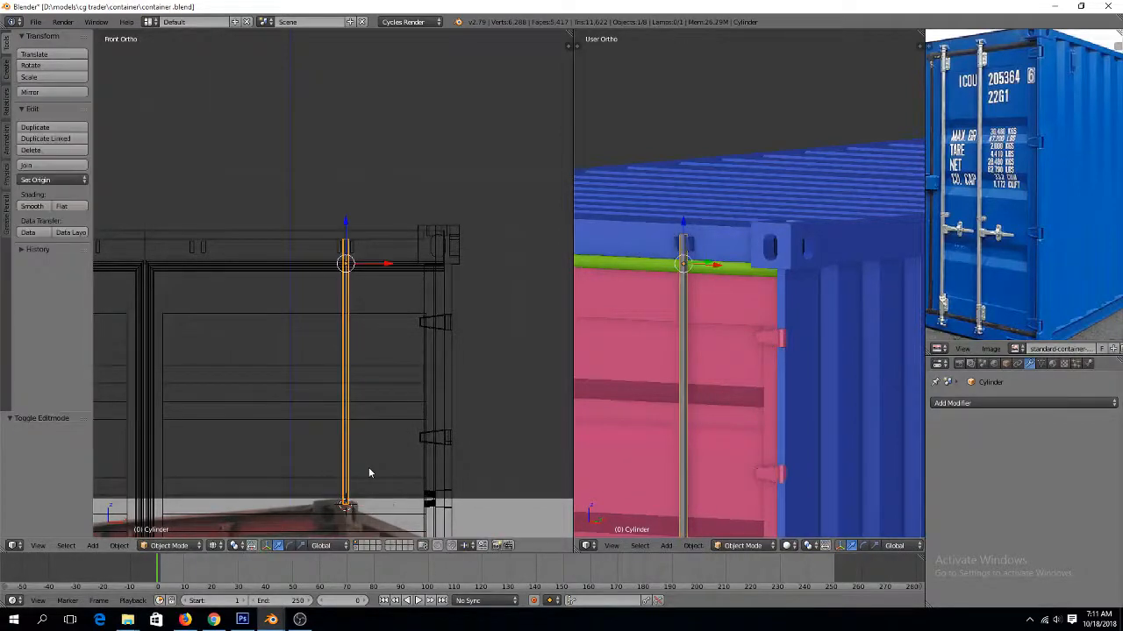
Try to move the locking bar's origin to the 3D cursor at its open lower end
key(ctrl+shift+alt+c)
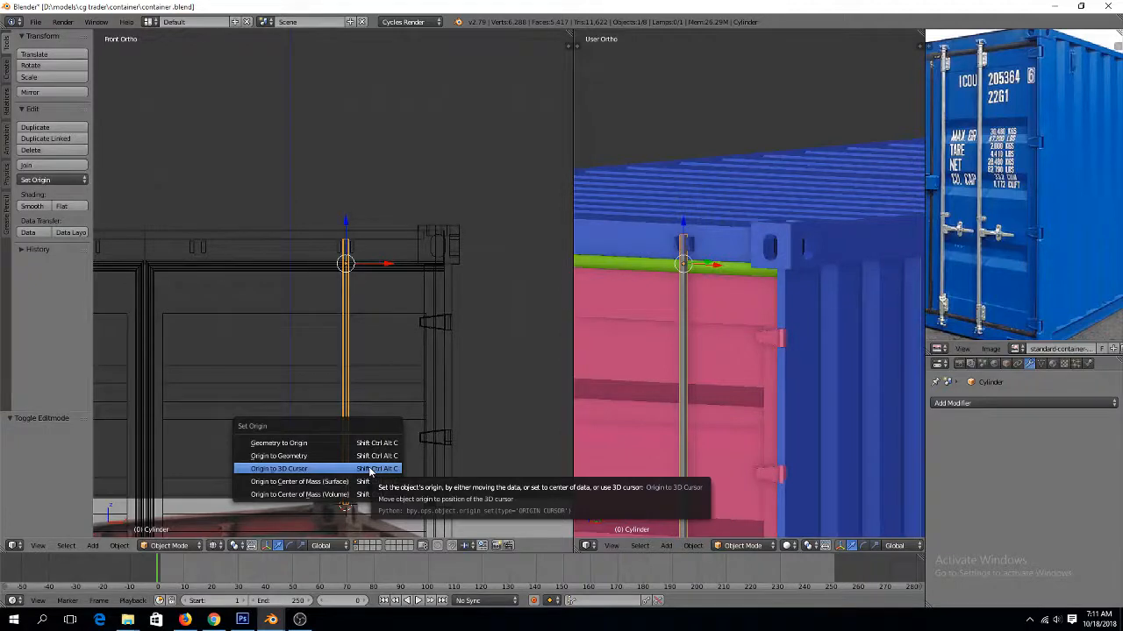
click(369, 469)
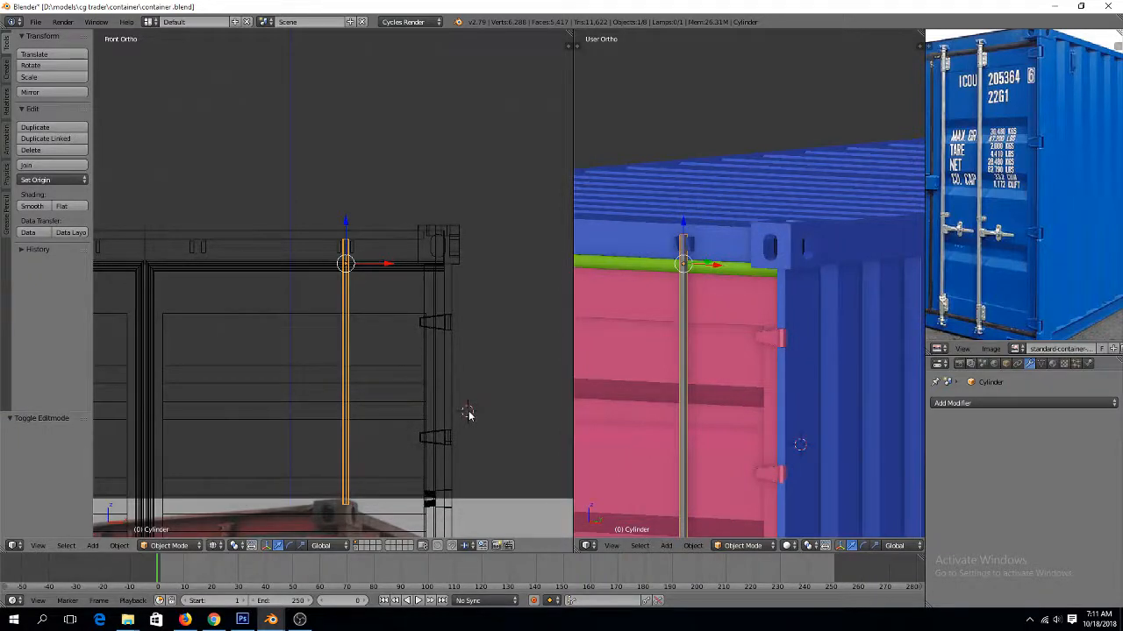
key(ctrl+shift+alt+c)
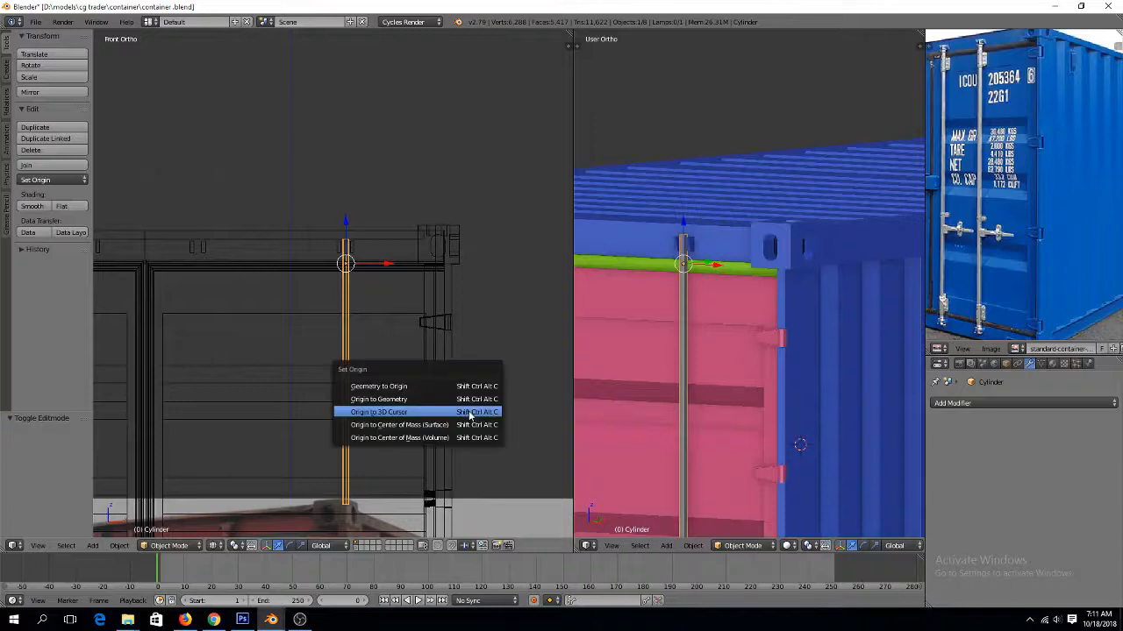
click(469, 413)
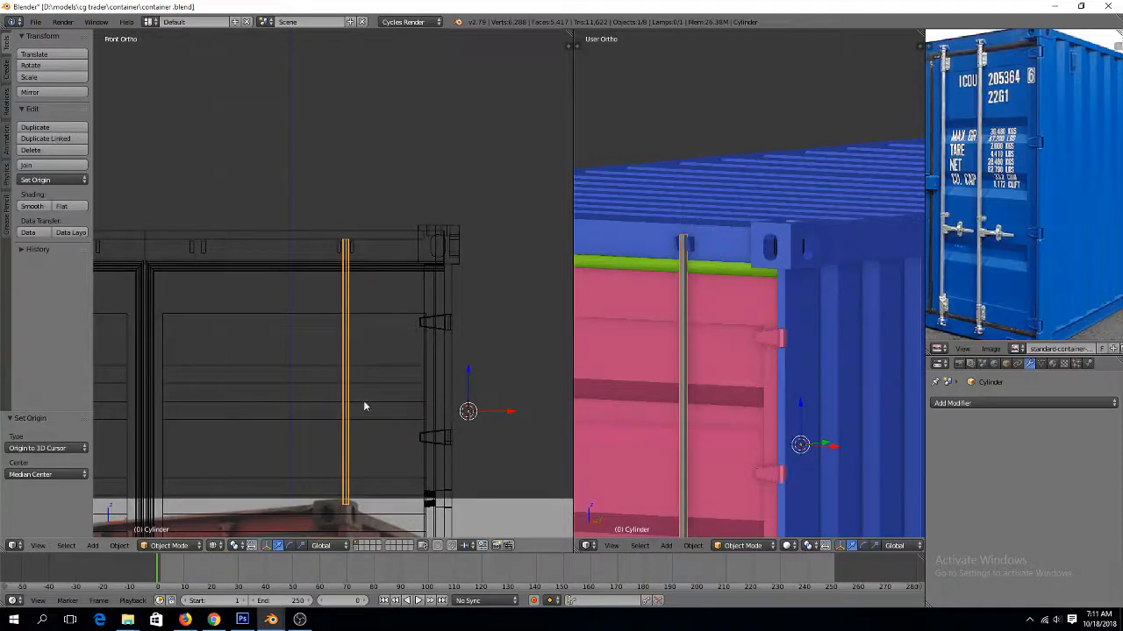
click(356, 426)
key(Tab)
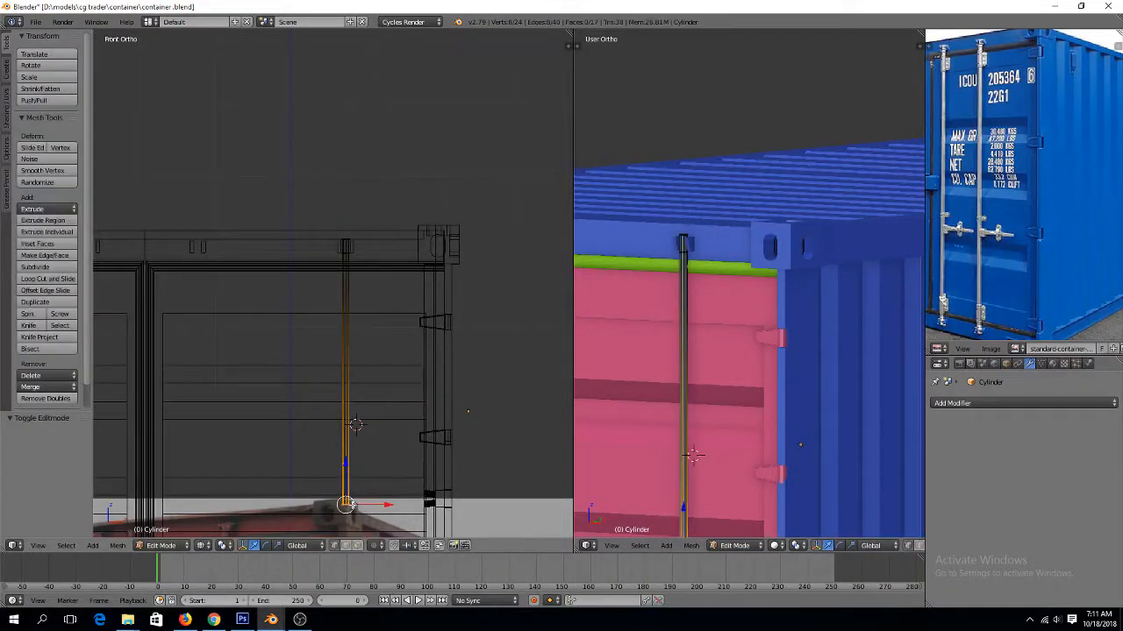
key(shift+s)
click(369, 496)
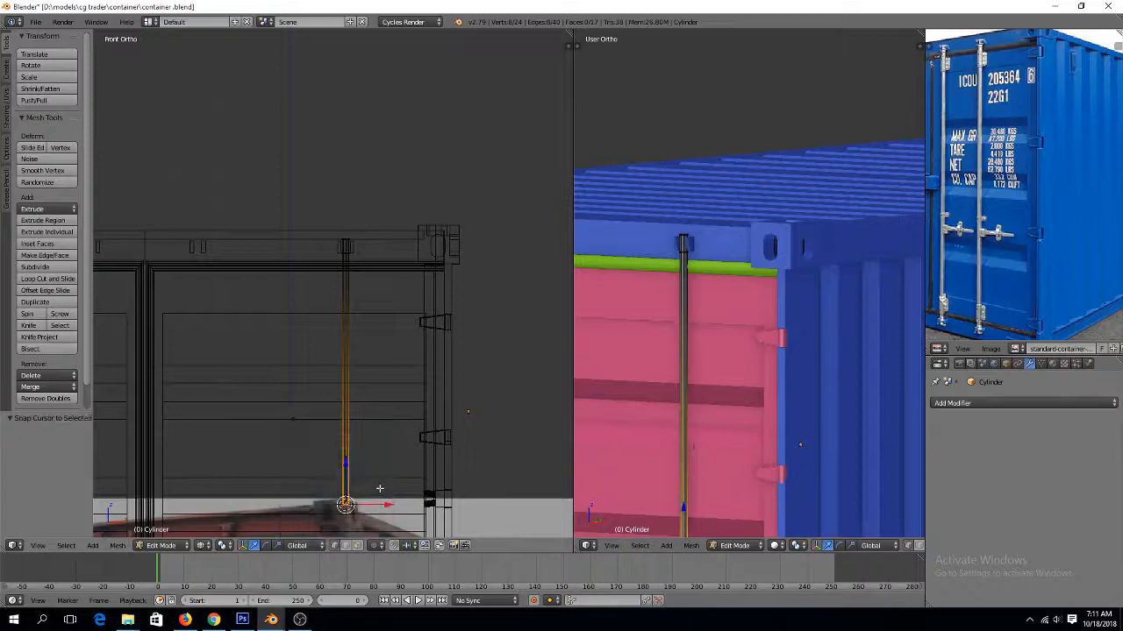
key(ctrl+shift+alt+c)
click(379, 488)
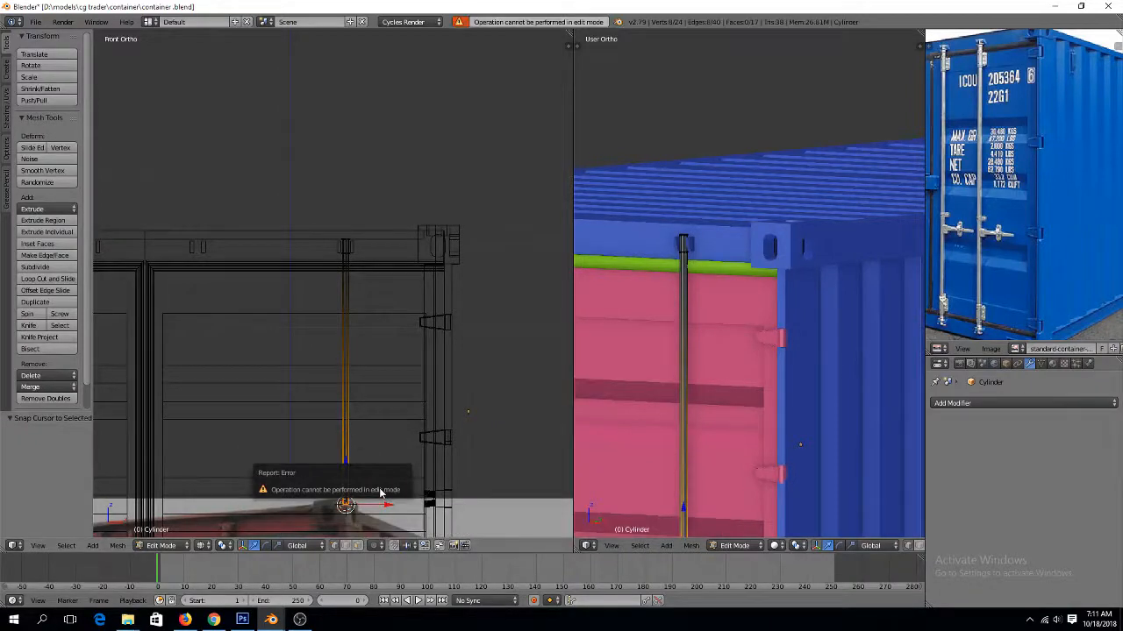
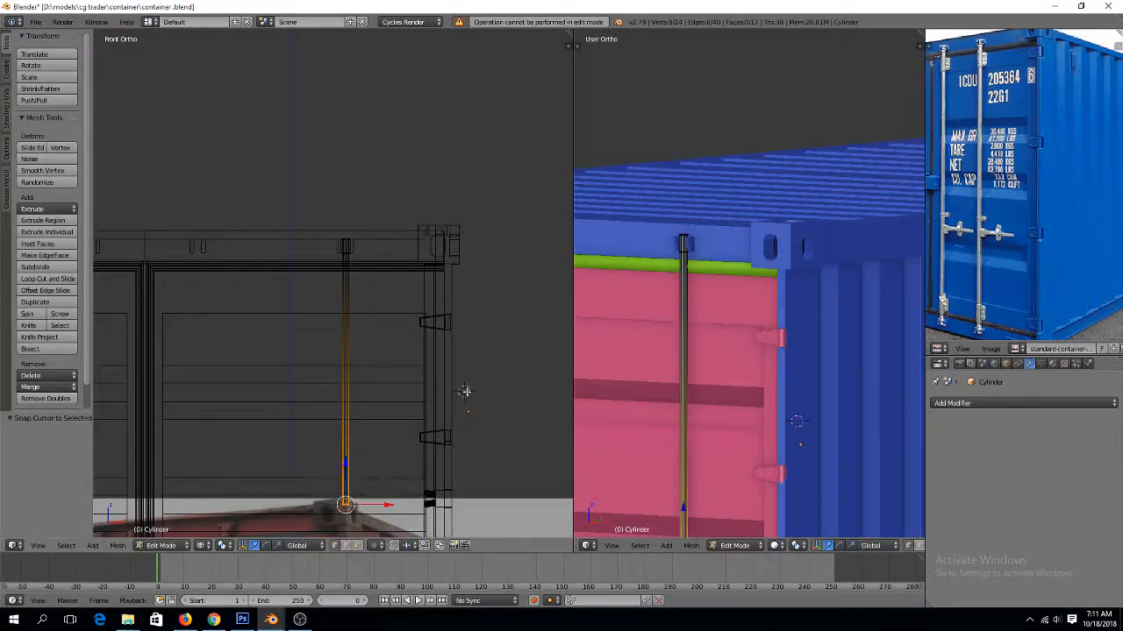
Snap the 3D cursor to the selected open-end loop and set the locking bar's origin to the cursor
key(Tab)
key(Tab)
key(shift+s)
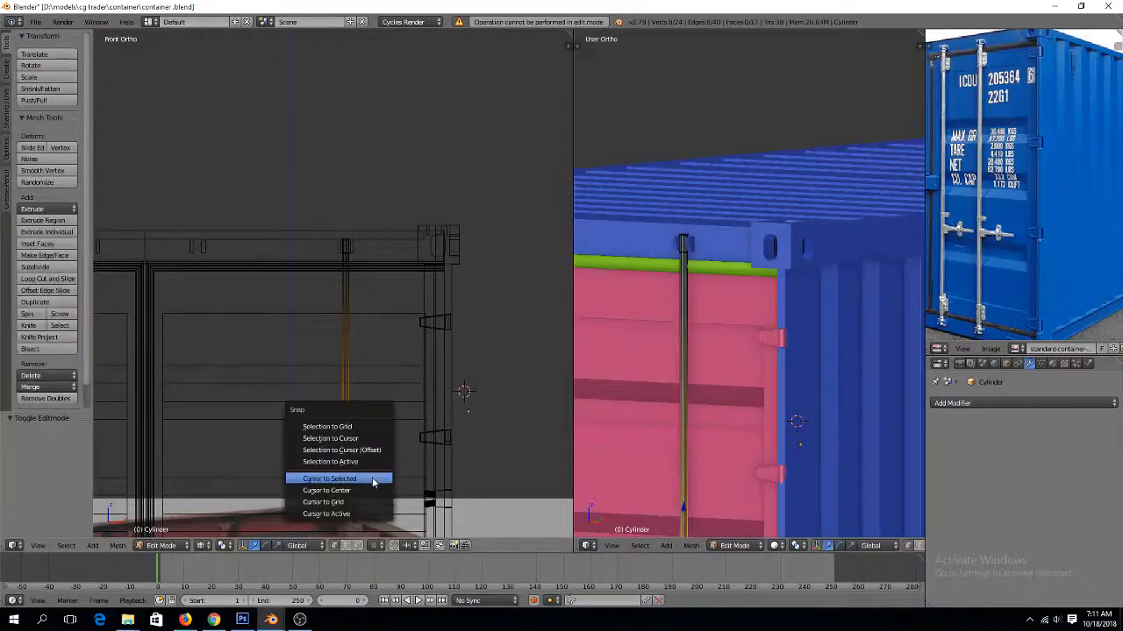
click(372, 479)
key(Tab)
key(ctrl+shift+alt+c)
click(372, 482)
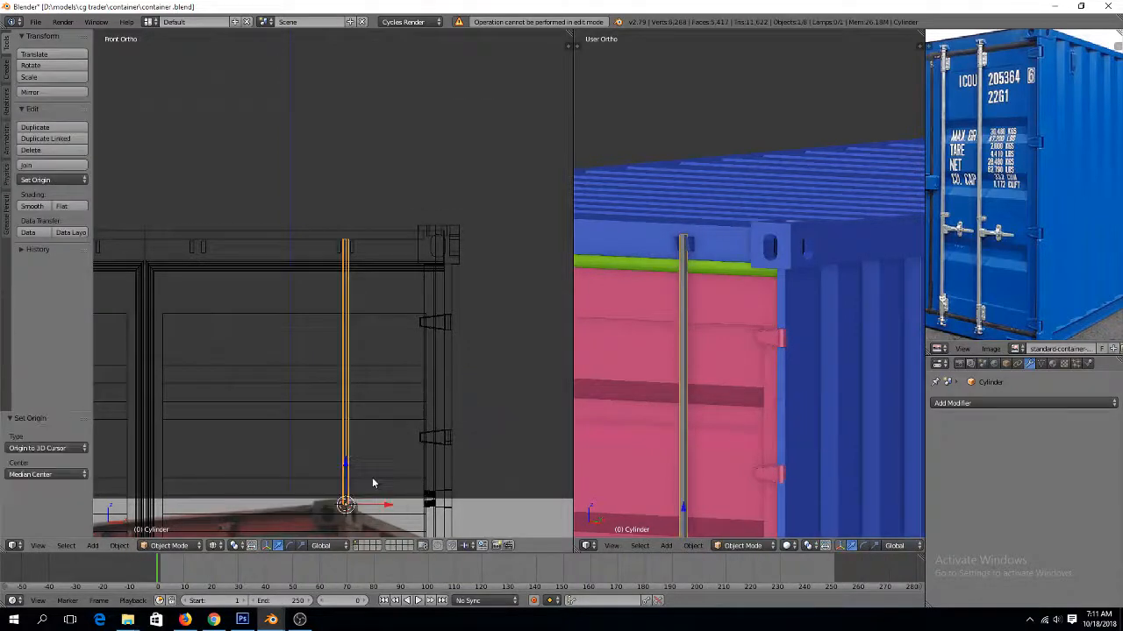
Add a Mirror modifier to the locking bar with the X axis disabled and the Z axis enabled
click(1054, 404)
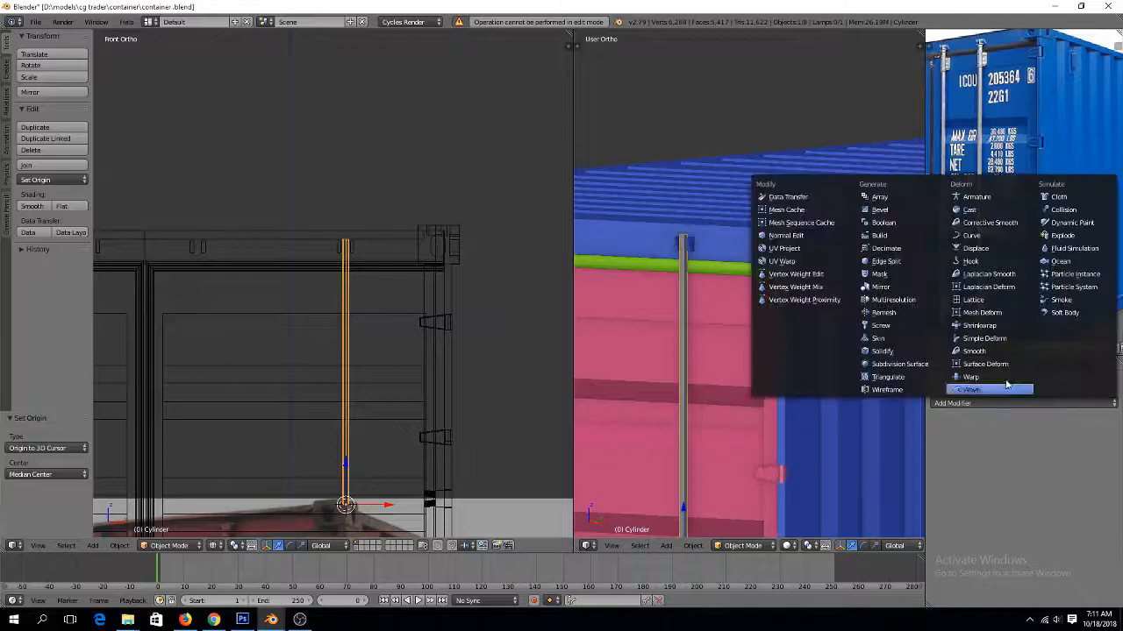
click(880, 287)
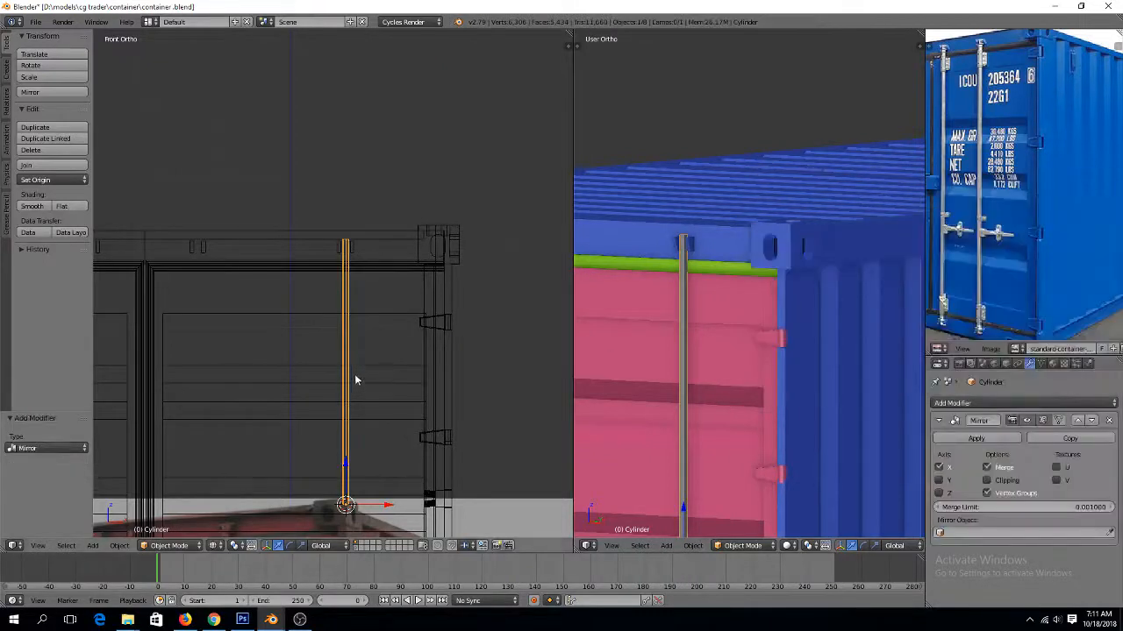
click(939, 468)
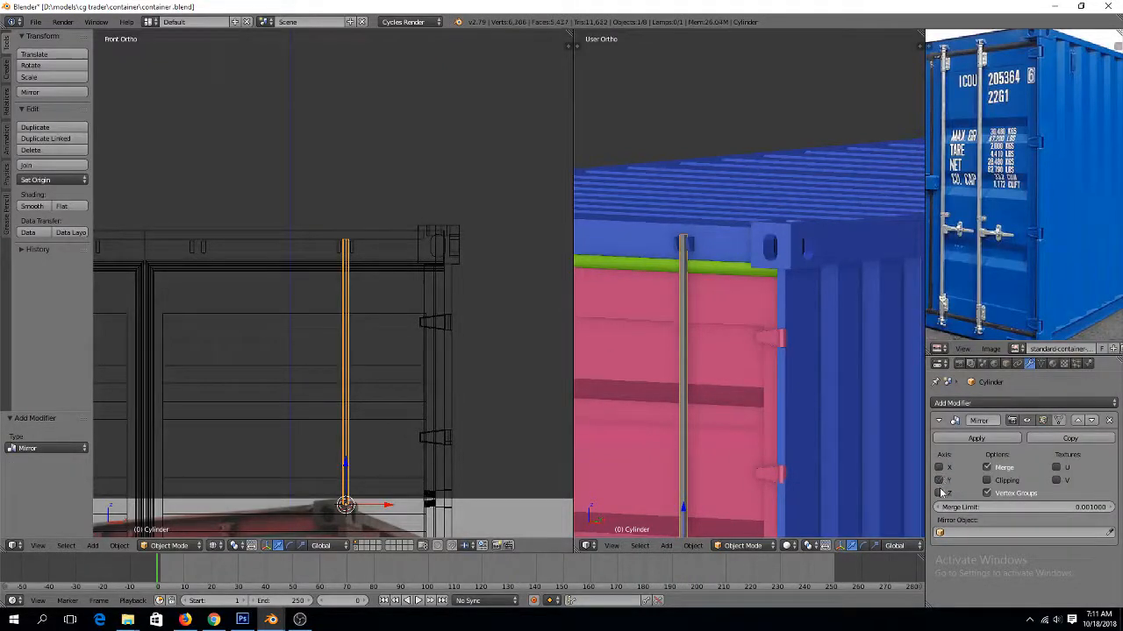
click(940, 494)
Raise the mirrored locking bar 0.022 along Z and fine-tune its length by scaling along Z
scroll(247, 341, down, 3)
shift+scroll(248, 341, down, 5)
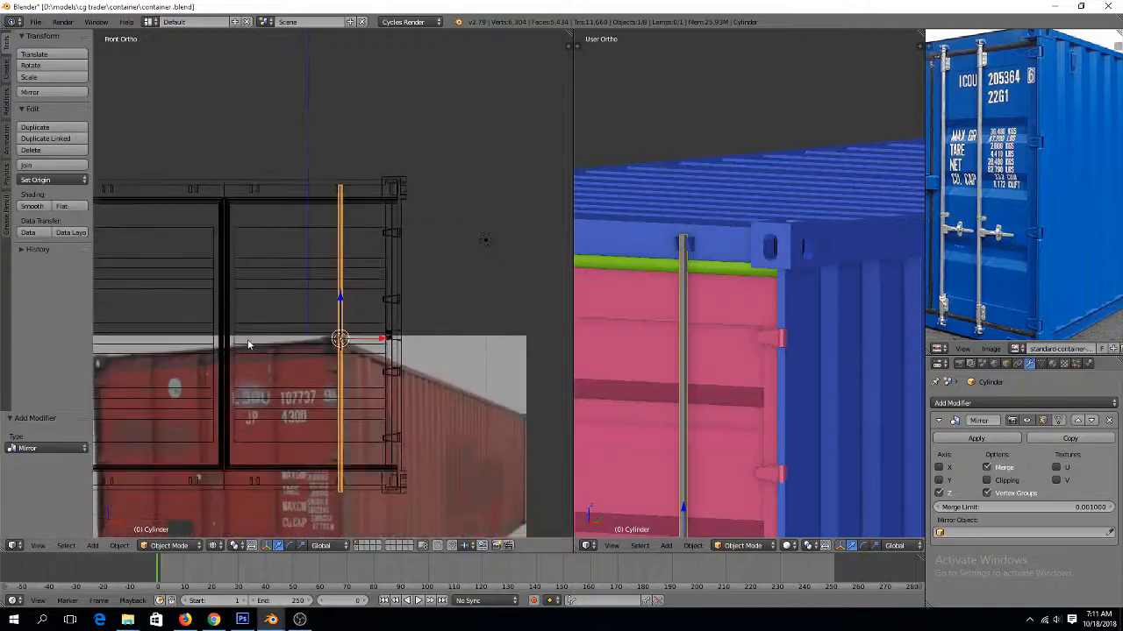
scroll(248, 345, up, 1)
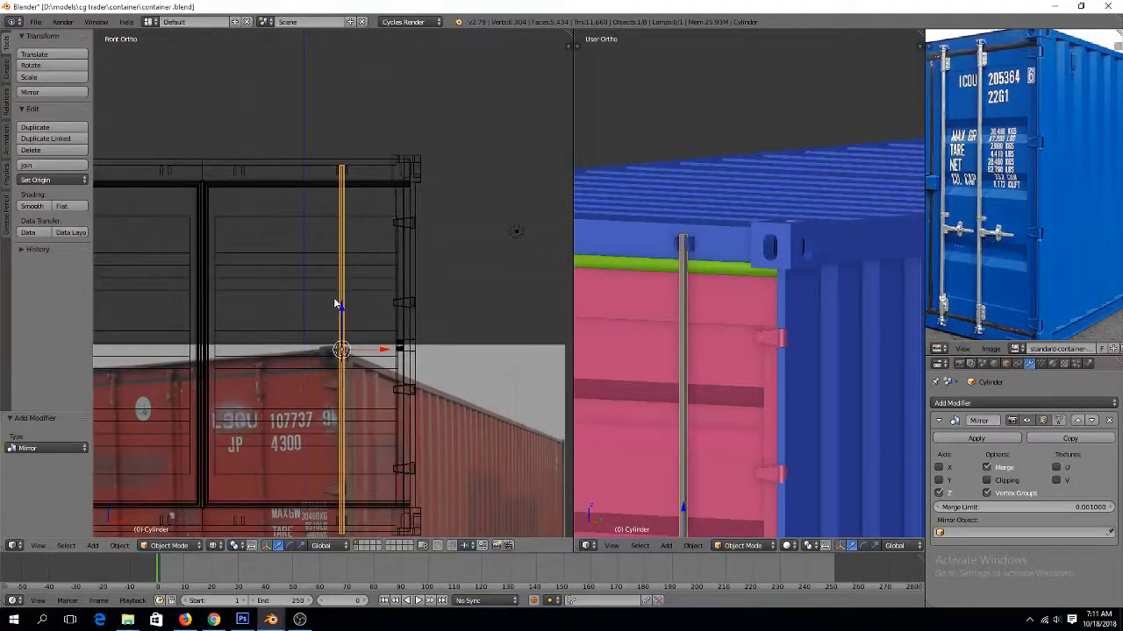
key(g)
key(z)
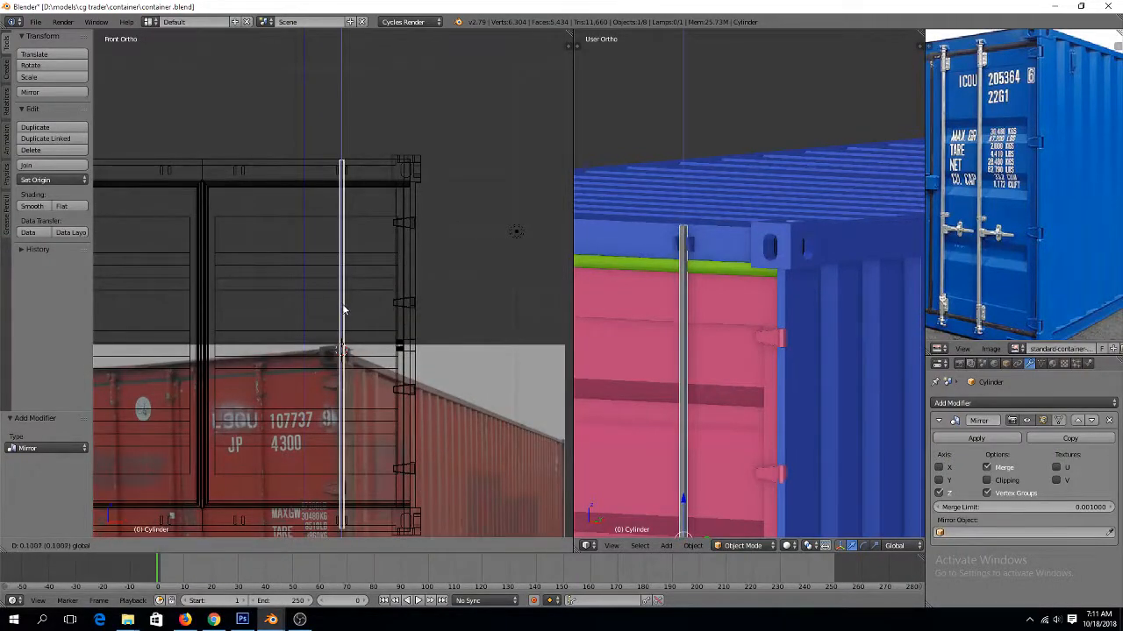
click(344, 314)
key(s)
key(z)
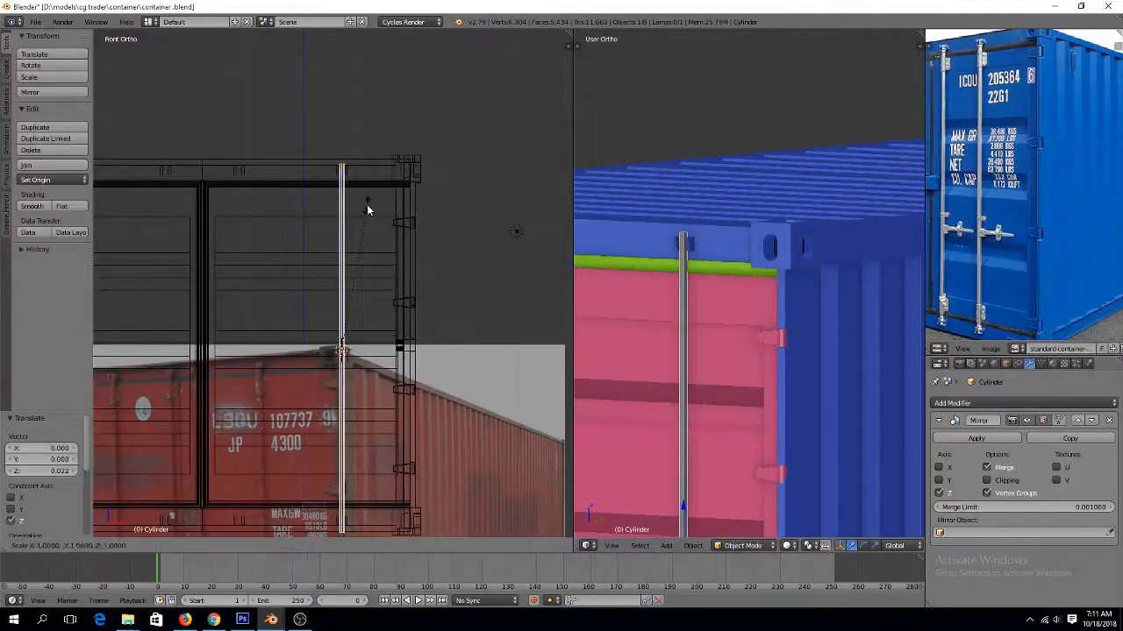
click(369, 207)
Apply the locking bar's rotation and scale, and raise the bar 0.045 along Z
key(ctrl+a)
click(366, 207)
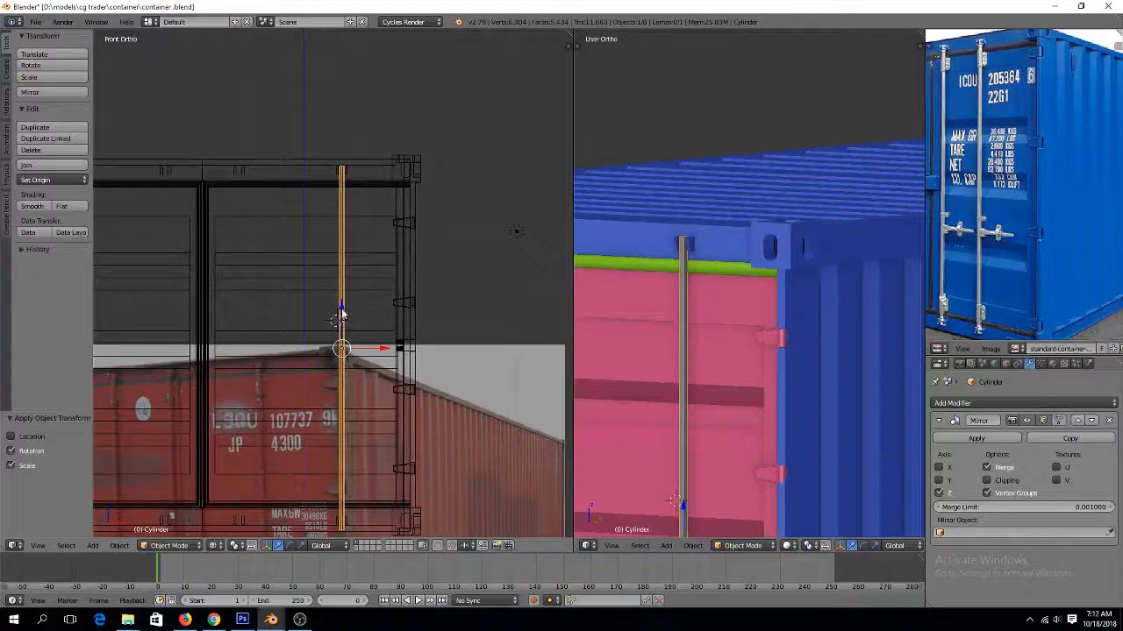
drag(342, 312, 343, 310)
shift+scroll(343, 207, up, 4)
scroll(350, 222, up, 7)
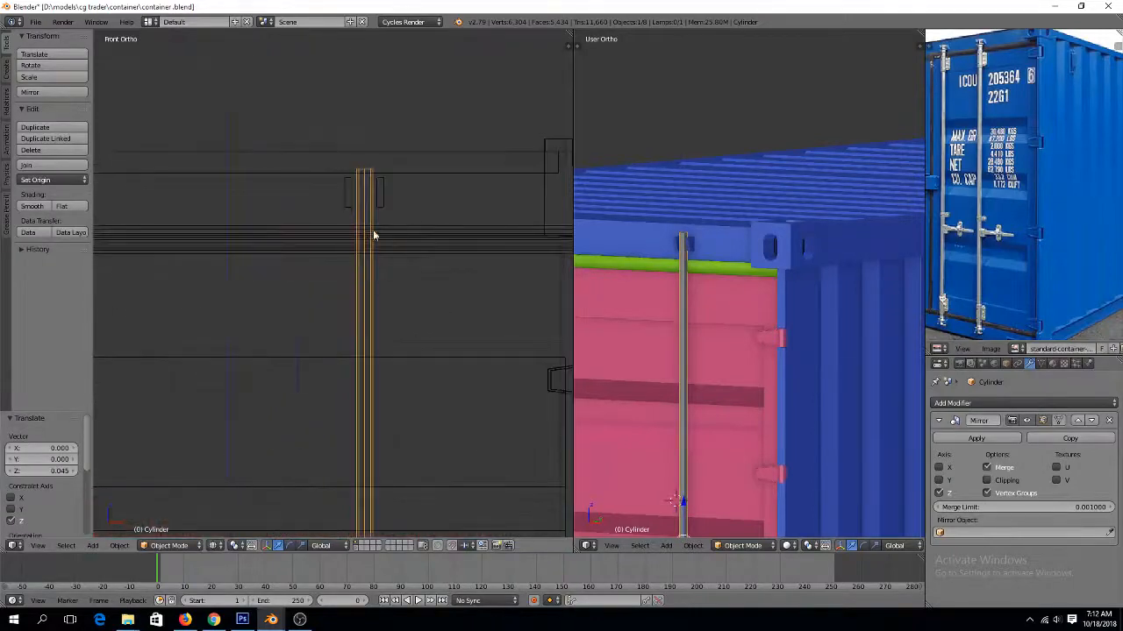
Extrude the ring of side faces on the bar's top section and scale it outward in X and Y into a thicker head between the bracket blocks
middle_drag(403, 201, 358, 240)
key(z)
key(Tab)
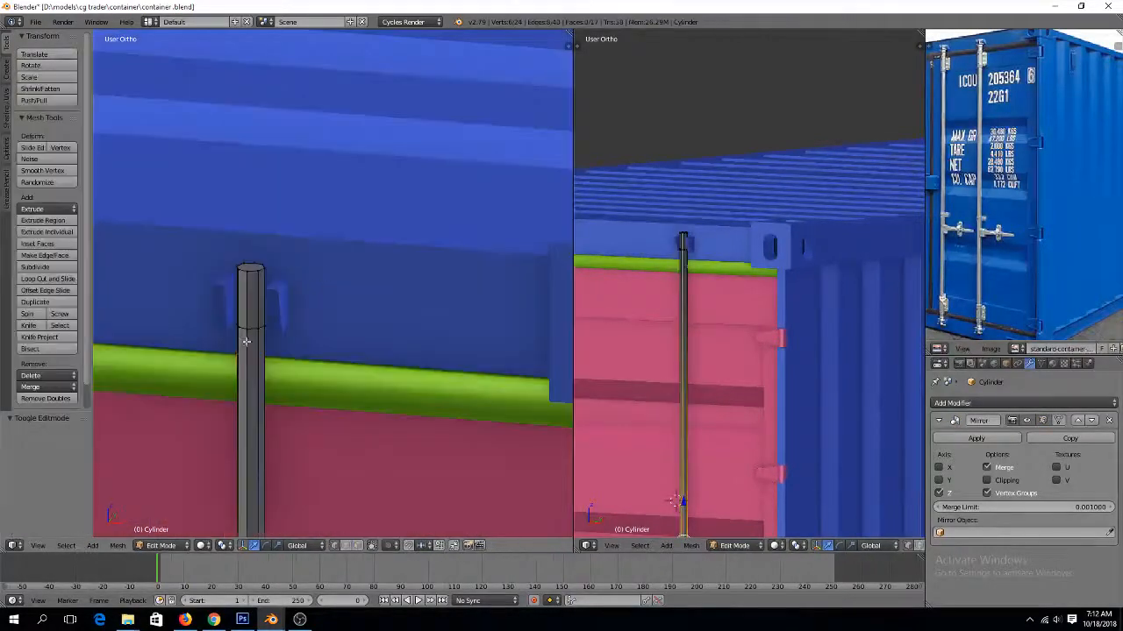
ctrl+scroll(252, 333, down, 4)
scroll(327, 305, up, 4)
key(ctrl+Tab)
click(376, 321)
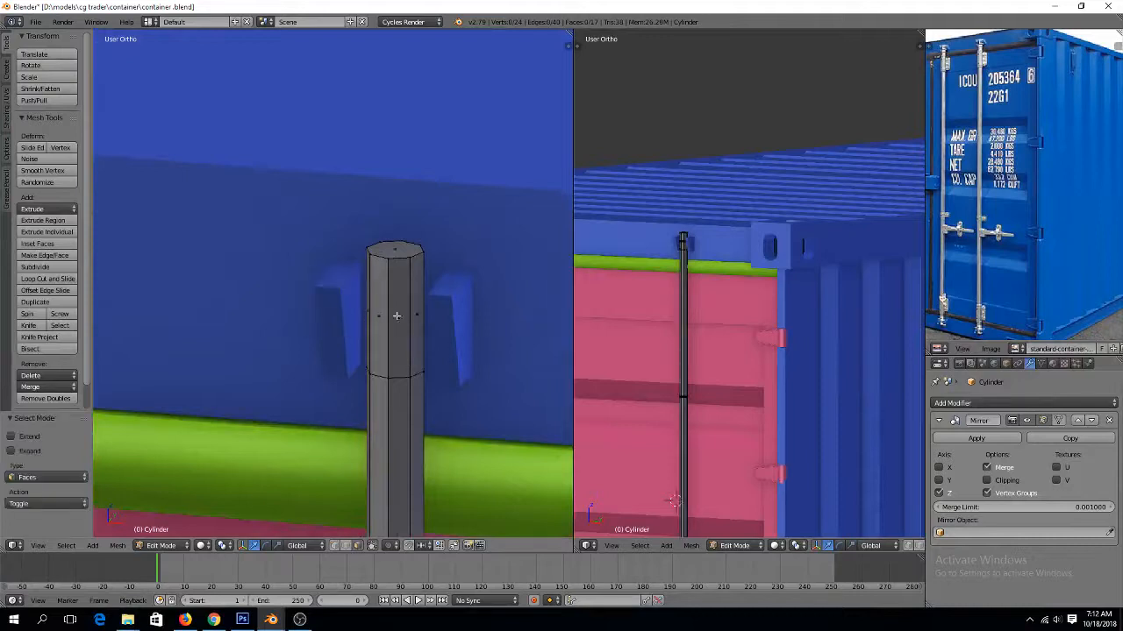
alt+right_click(397, 316)
key(e)
right_click(441, 328)
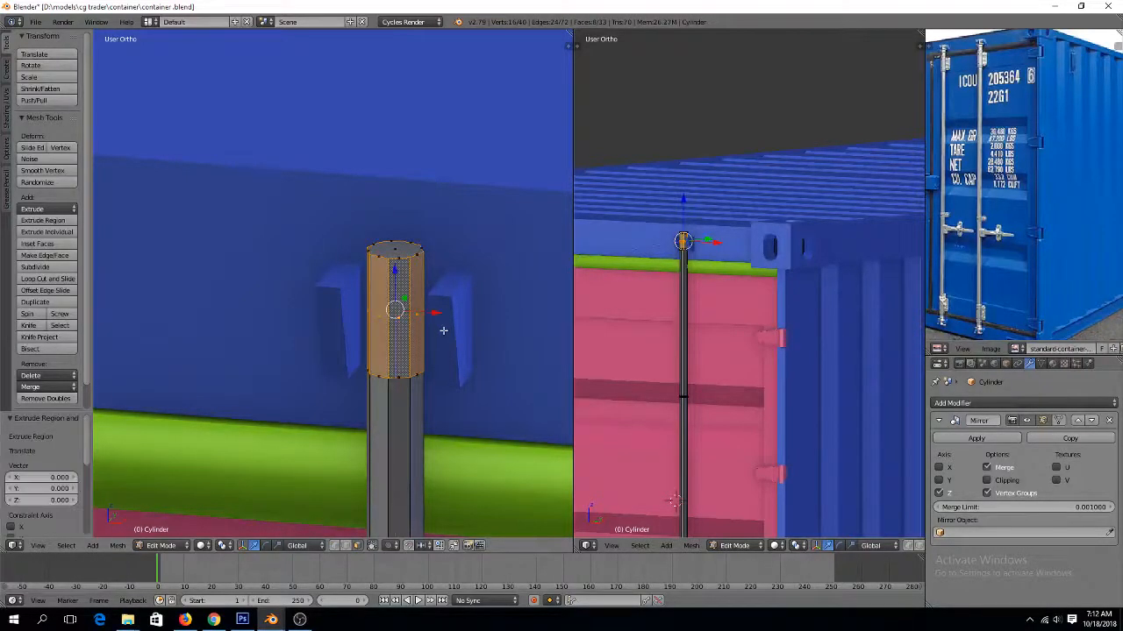
key(s)
key(shift+z)
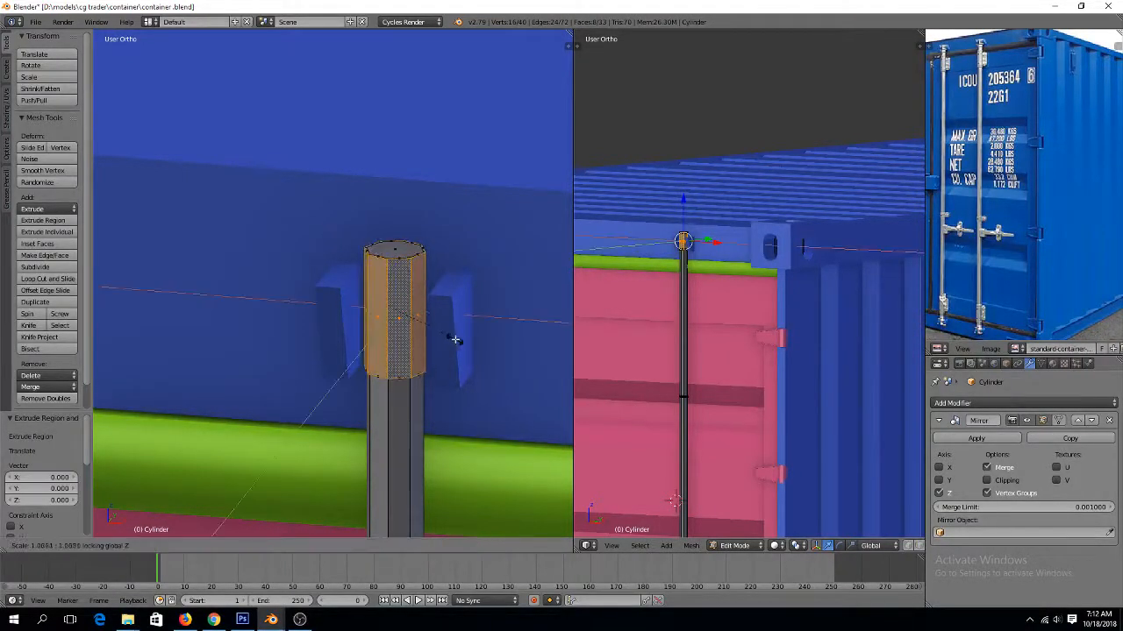
click(472, 355)
key(Tab)
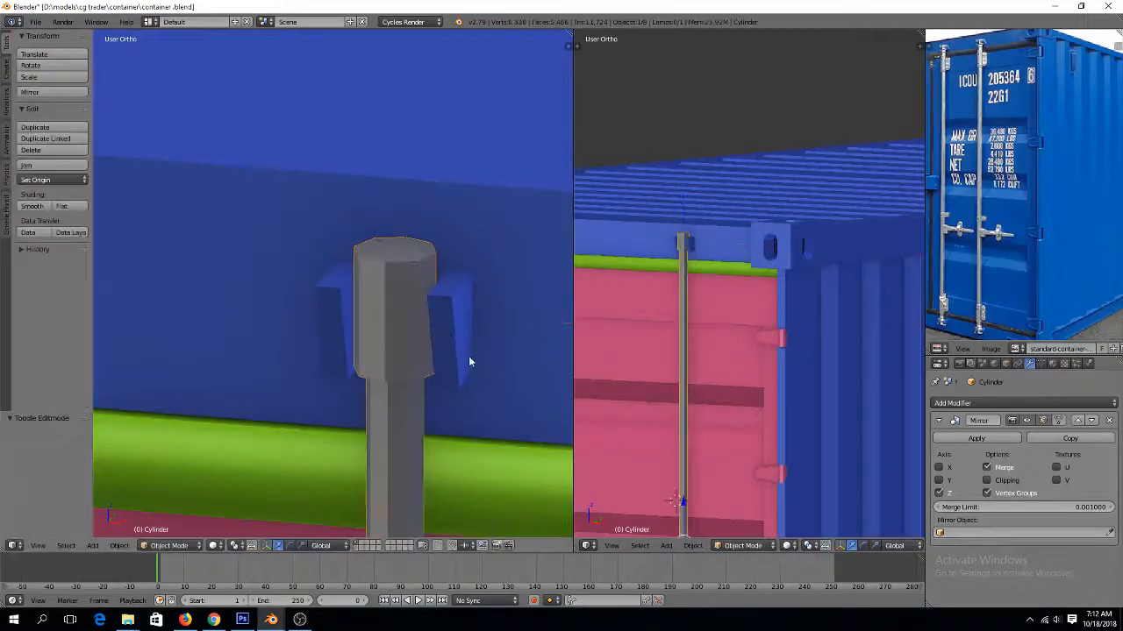
Add one loop cut around the locking bar's shaft and raise it 0.898 along Z to just below the head
scroll(468, 356, down, 3)
shift+scroll(466, 354, down, 3)
scroll(466, 353, up, 2)
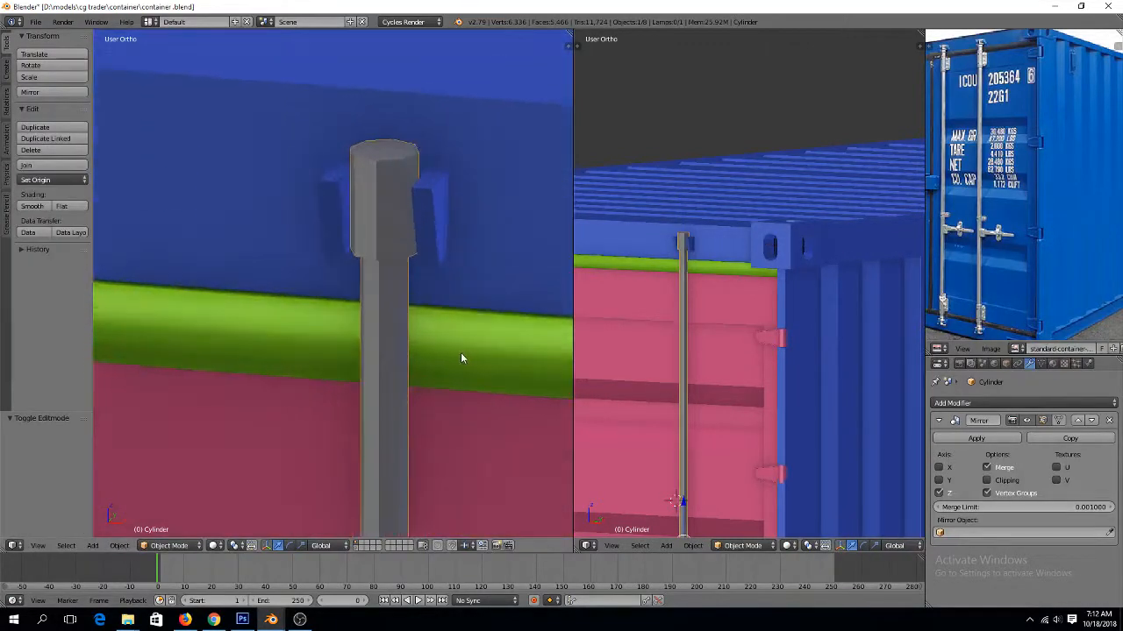
key(Tab)
key(g)
key(g)
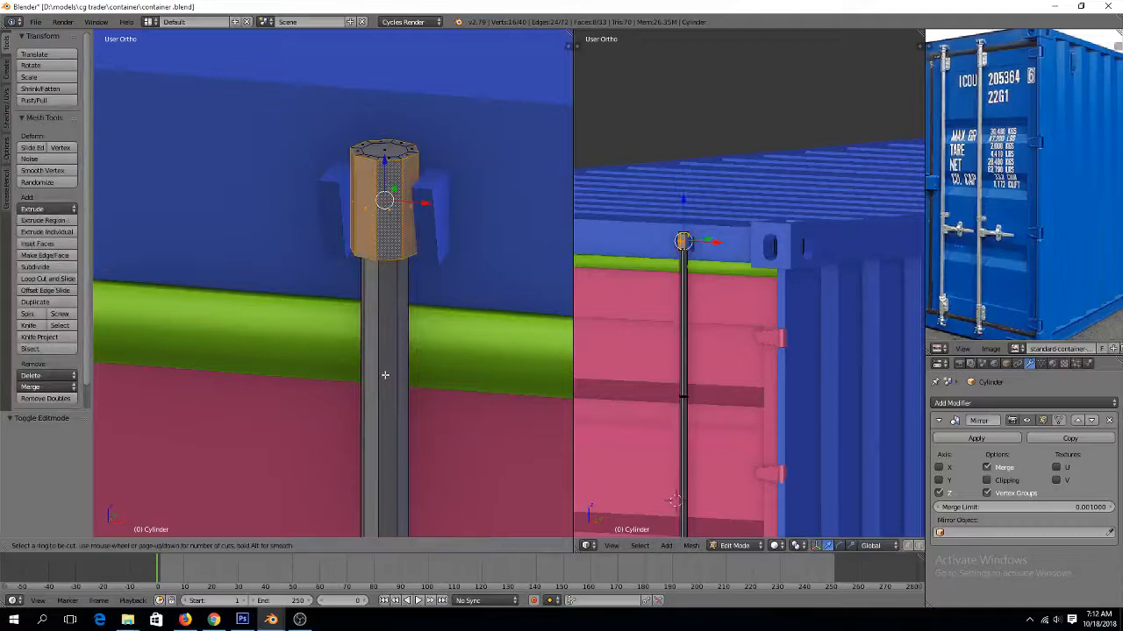
click(389, 77)
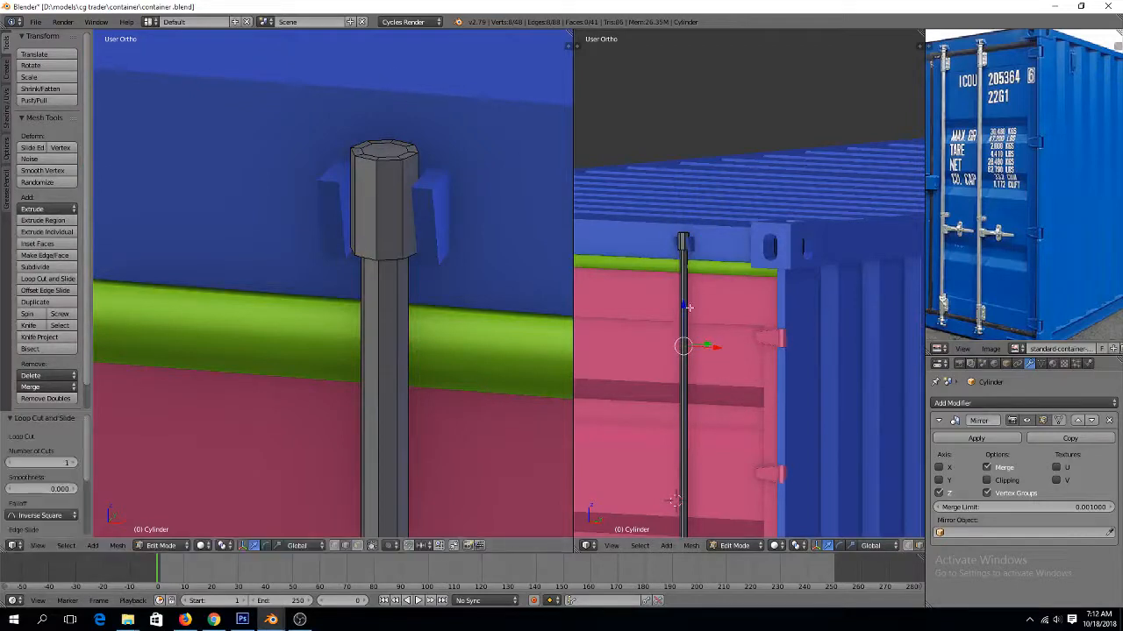
key(g)
key(z)
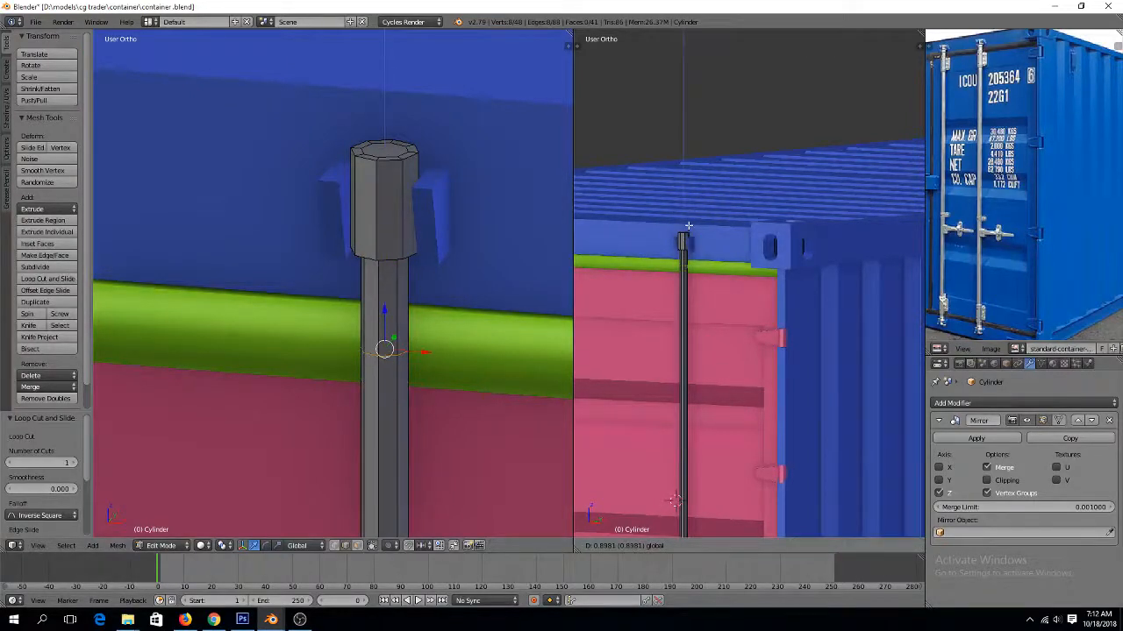
click(688, 226)
Raise the shaft's edge loop another 0.025 along Z and bevel it by 0.063 into a band of faces
shift+middle_drag(421, 370, 420, 313)
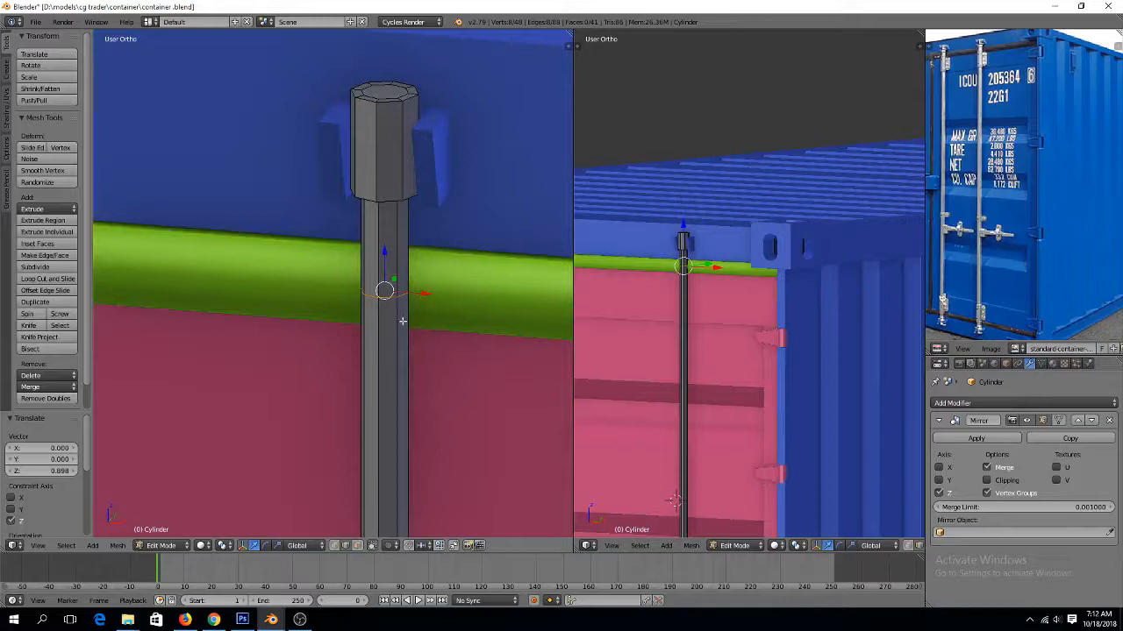
key(g)
key(z)
click(394, 243)
key(ctrl+b)
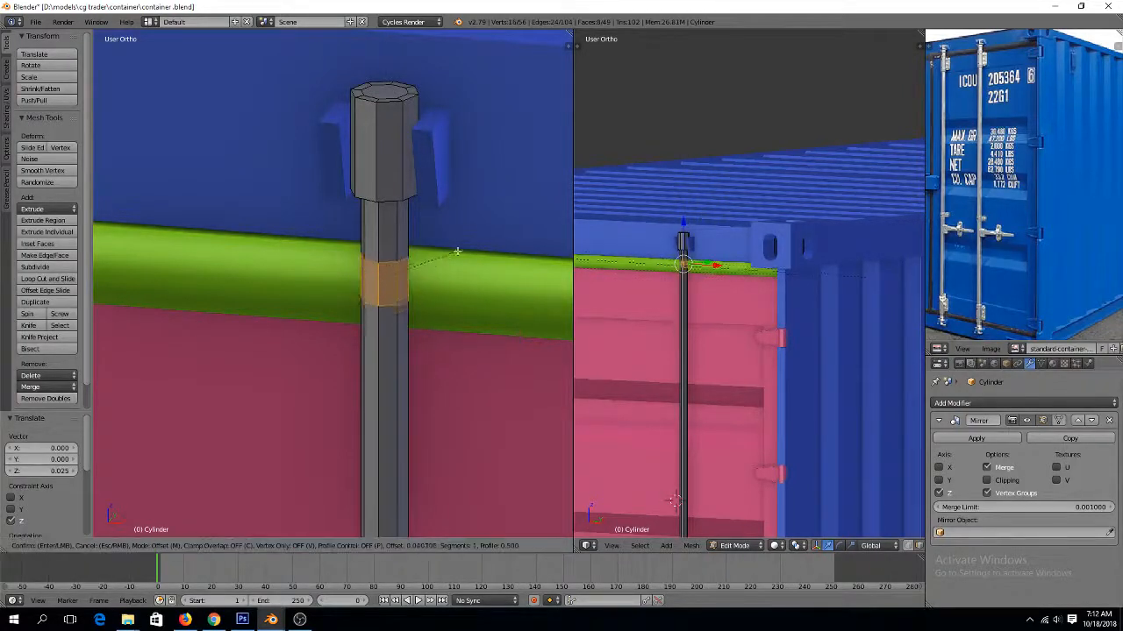
click(458, 241)
Scale the bevelled band by 2.069 along Z and lower it about 0.031 along Z
key(s)
key(z)
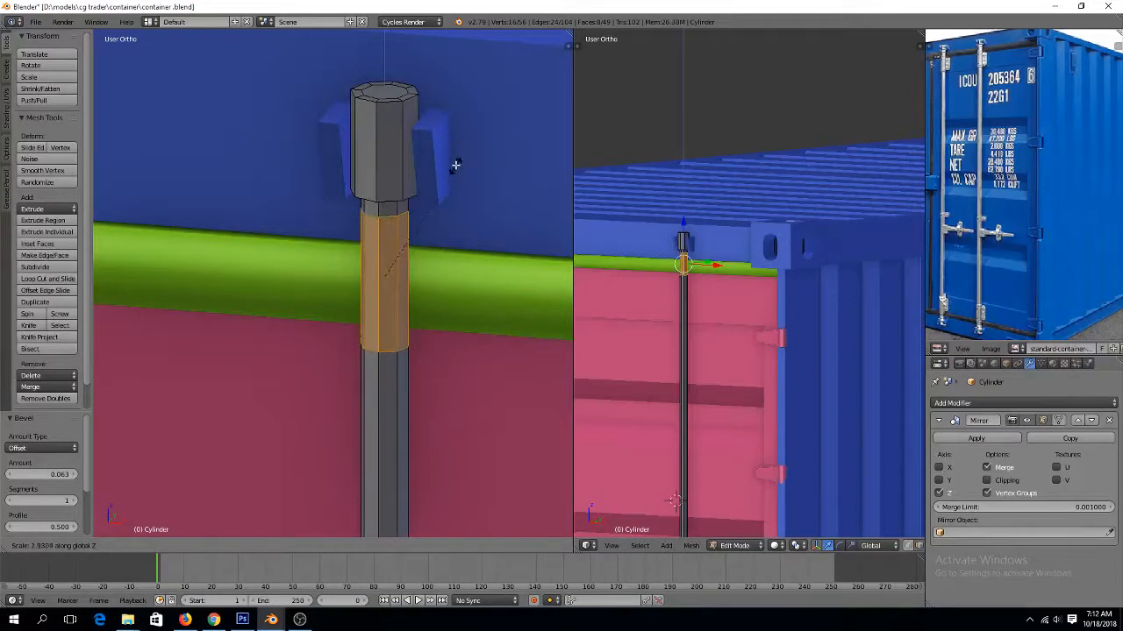
click(449, 172)
key(g)
key(z)
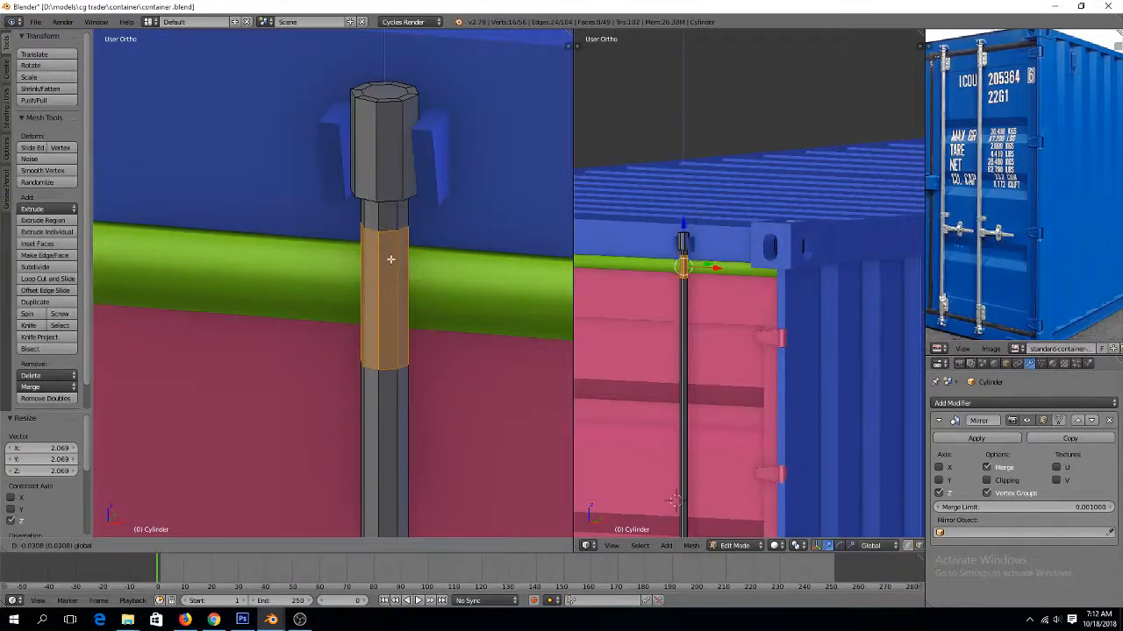
click(391, 260)
Extrude the band's faces in place and scale them outward by 1.222 in X and Y into a sleeve
key(g)
key(z)
right_click(446, 286)
key(s)
key(shift+z)
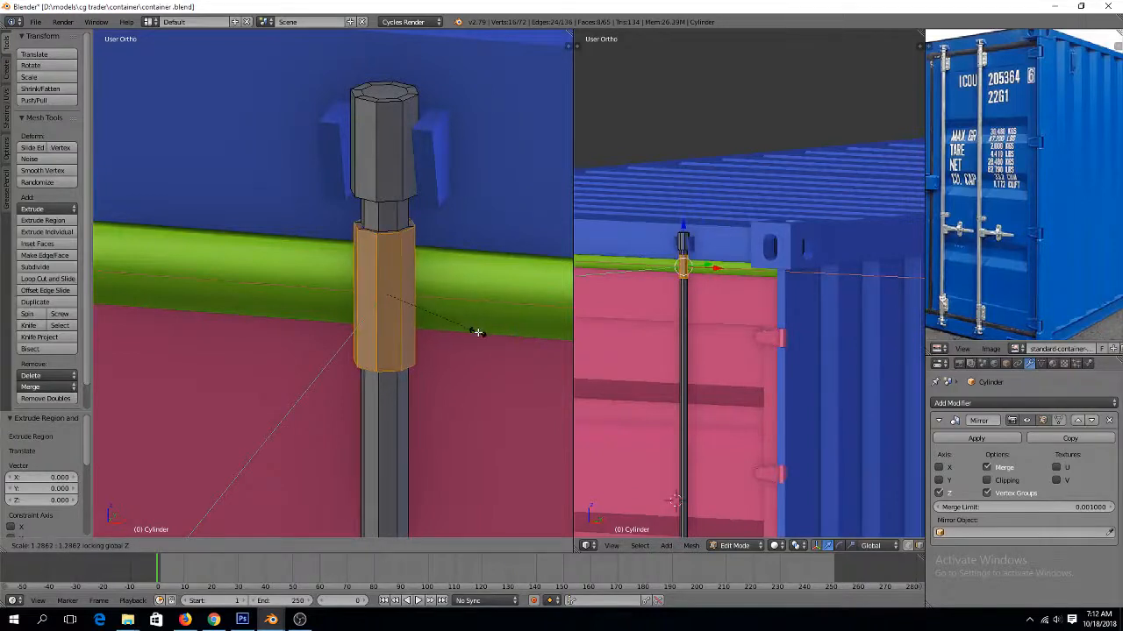
click(472, 330)
scroll(455, 329, up, 1)
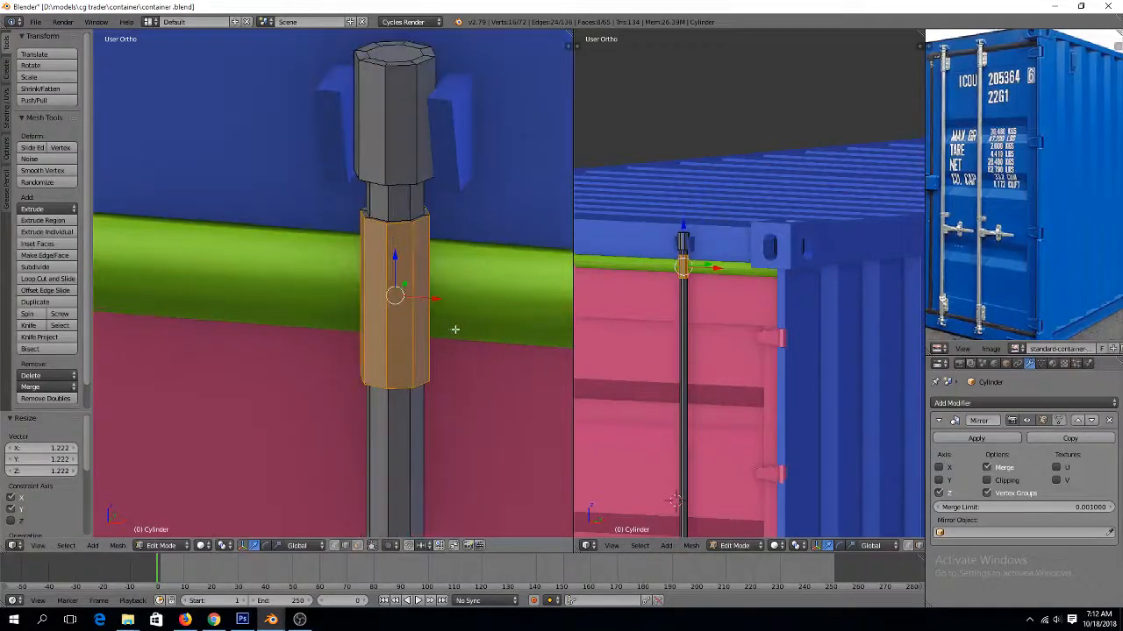
Add a mesh circle with 8 vertices, aligned to the front view, beside the sleeve
key(KP_1)
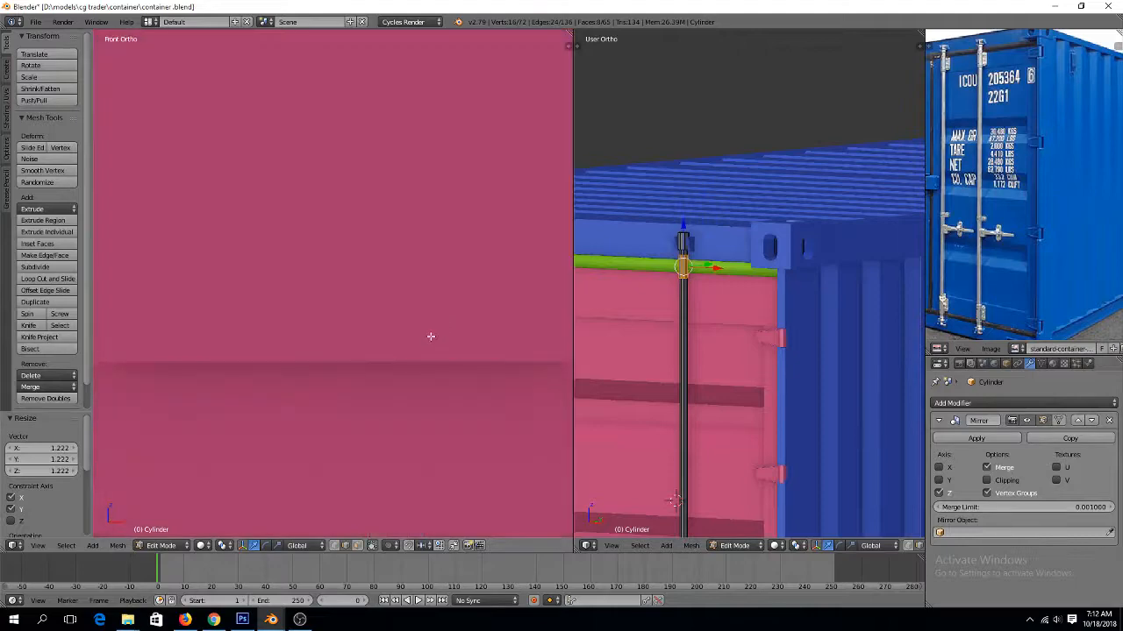
key(KP_Decimal)
scroll(445, 175, down, 3)
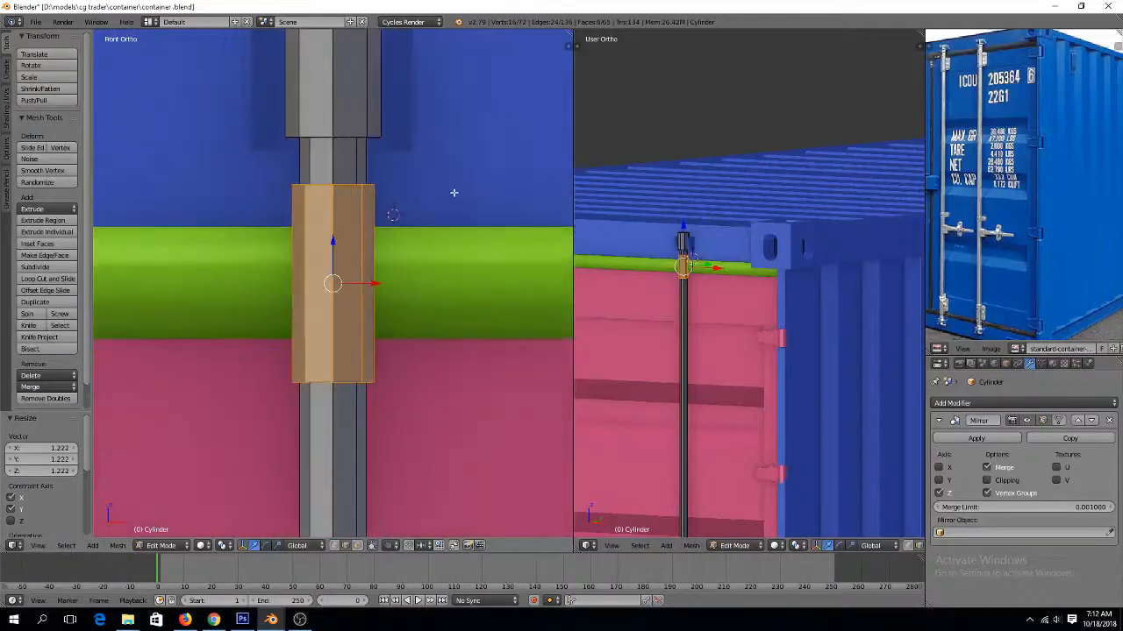
key(shift+a)
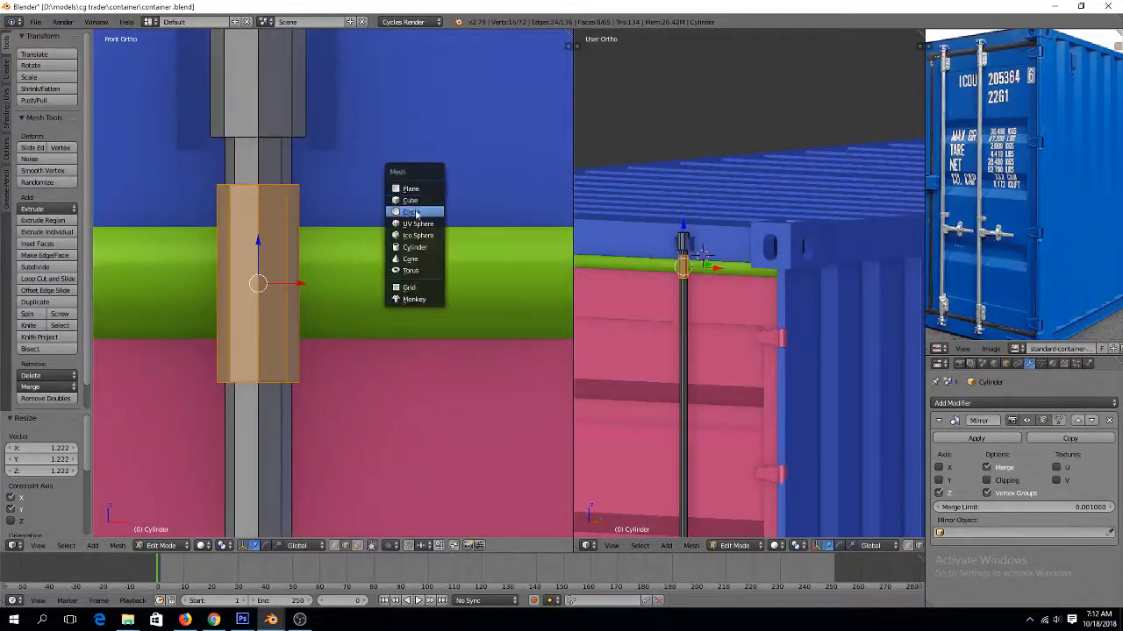
click(410, 213)
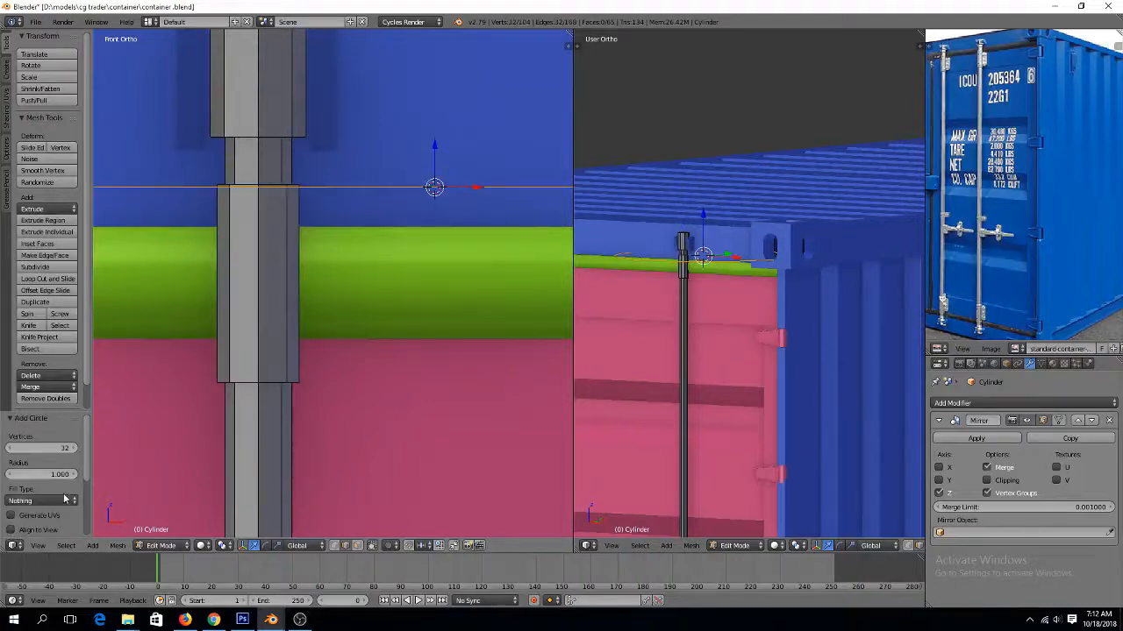
click(35, 530)
click(46, 448)
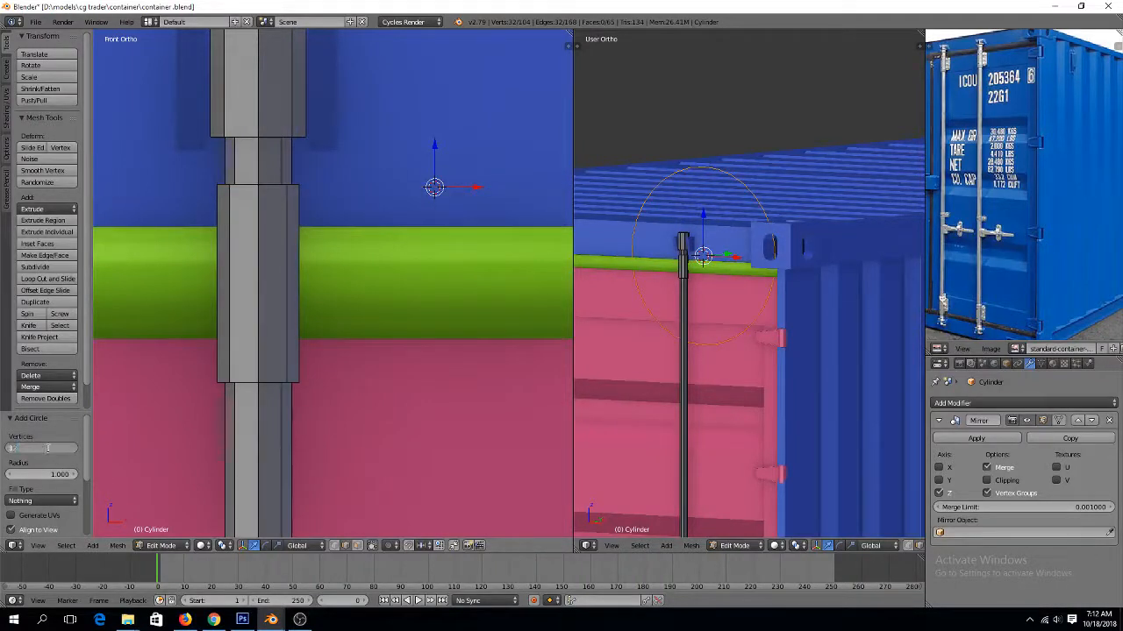
text(8)
key(Return)
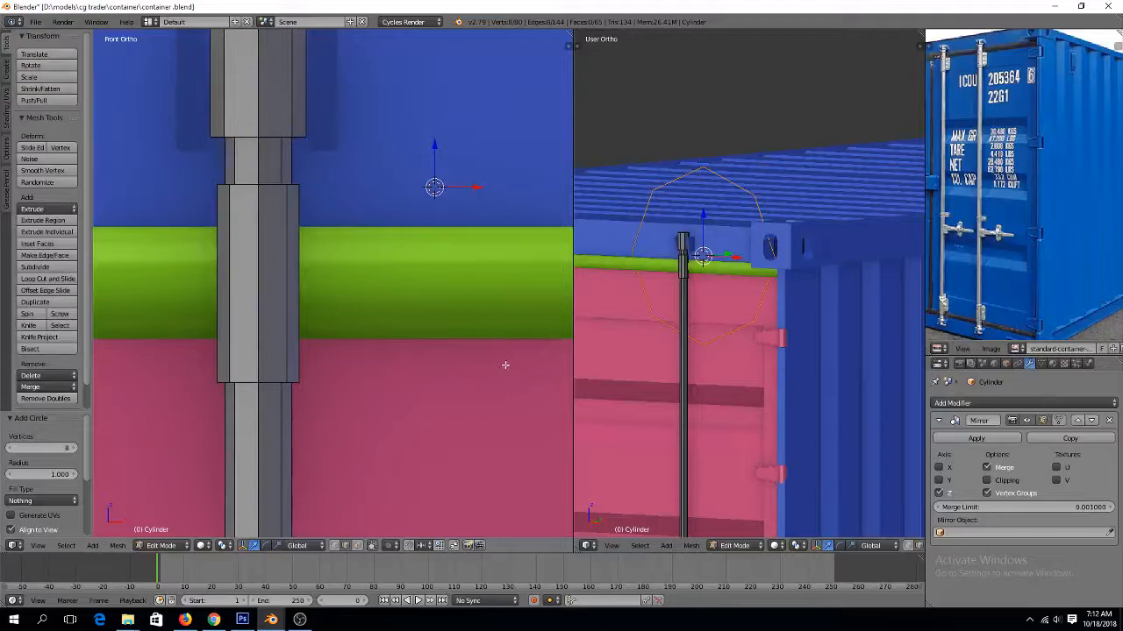
Shrink the circle to rivet size and move it 0.260 along Y toward the container
scroll(505, 365, down, 1)
key(s)
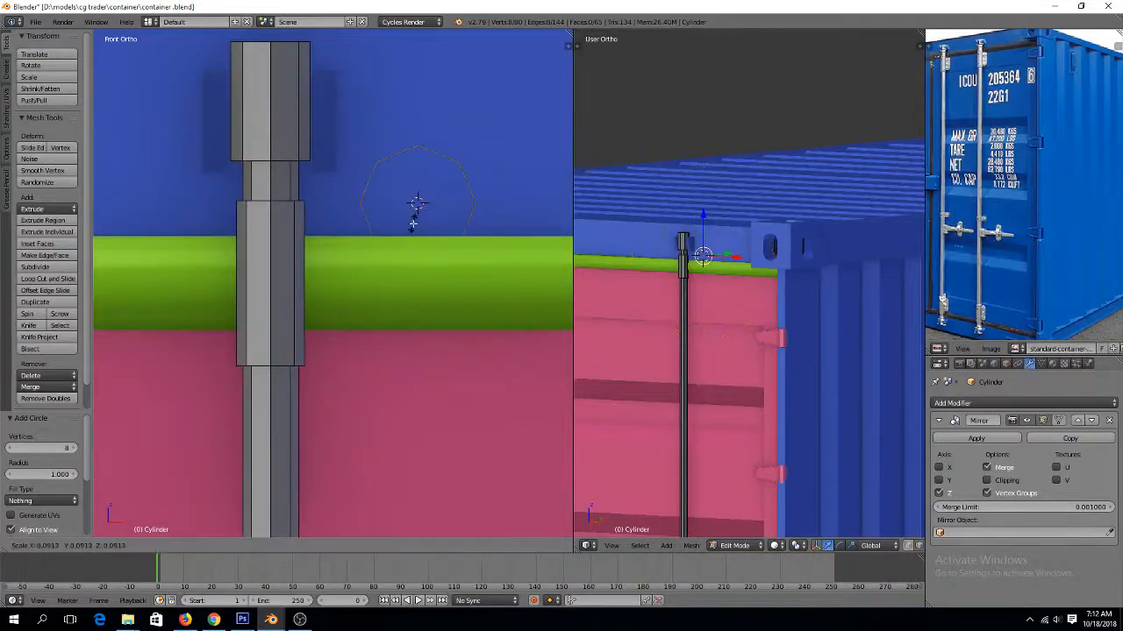
click(420, 226)
key(s)
click(445, 232)
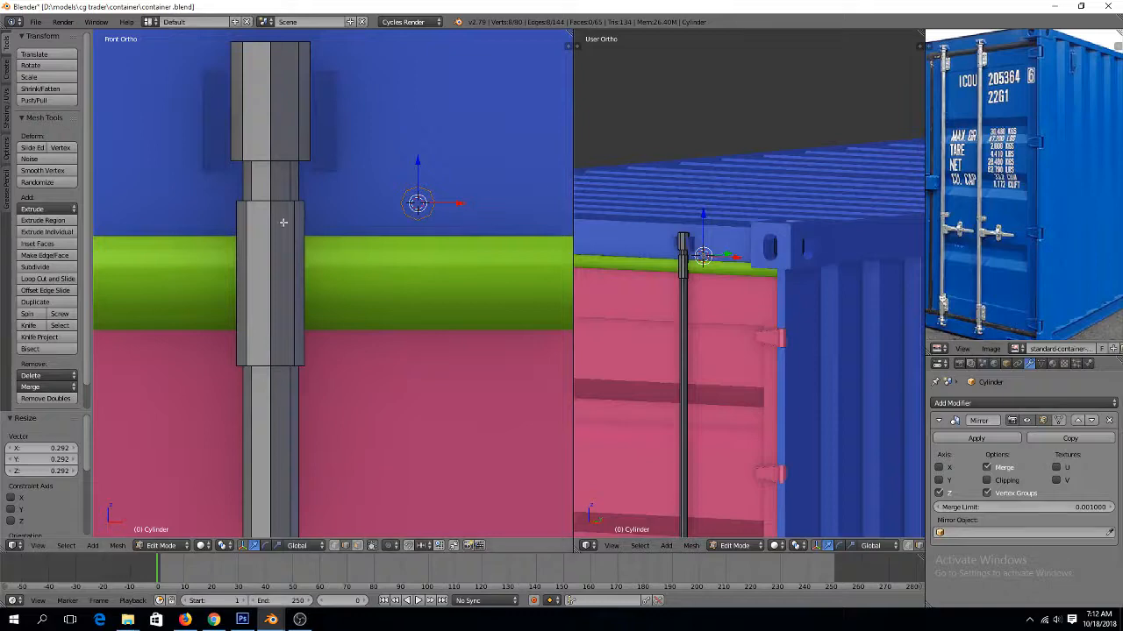
key(s)
click(452, 236)
middle_drag(458, 205, 399, 246)
drag(434, 205, 349, 252)
scroll(394, 238, up, 4)
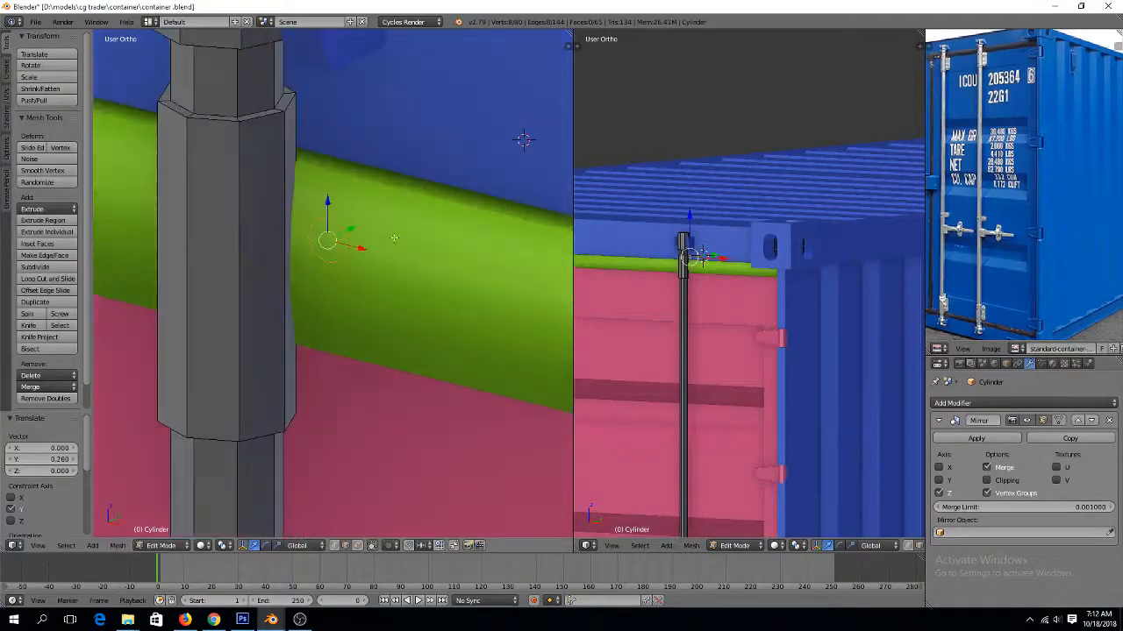
Fill the circle by extruding its edge in place and merging the new vertices at the center
key(e)
right_click(417, 218)
key(alt+m)
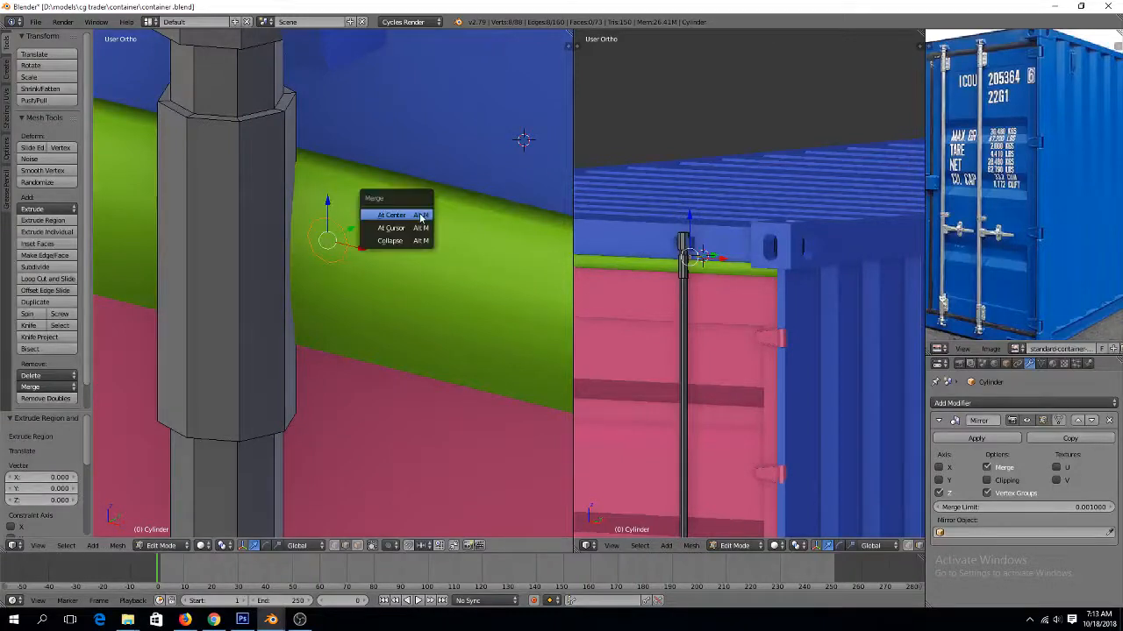
click(419, 213)
Extrude the disc's outer edge loop and move it 0.012 along Y to give the rivet thickness
alt+right_click(339, 223)
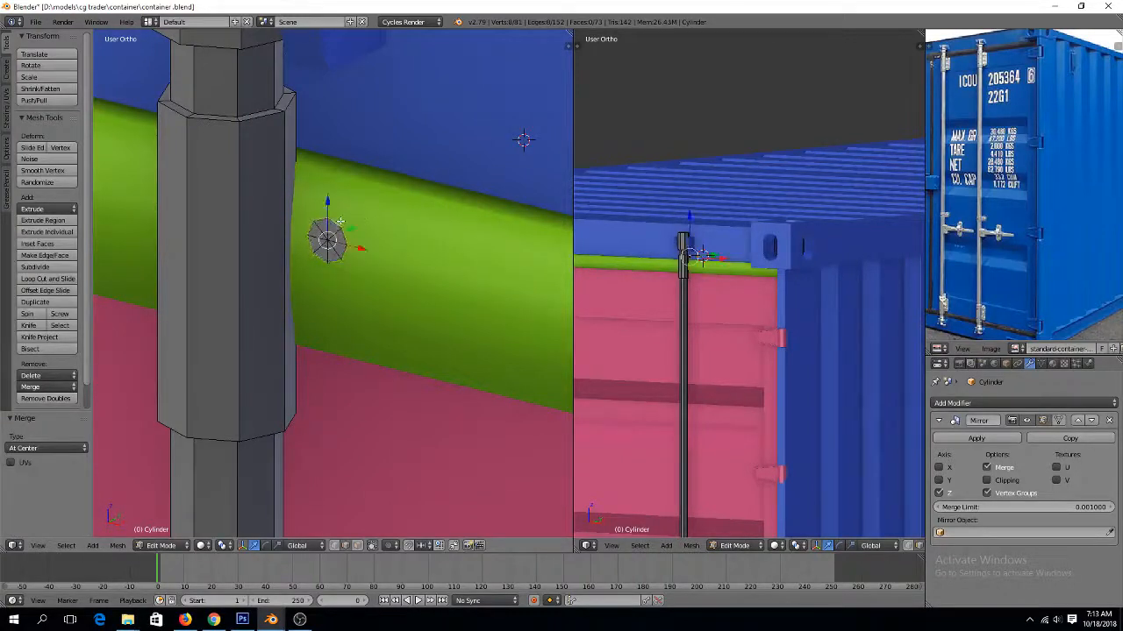
key(e)
right_click(349, 226)
key(g)
key(y)
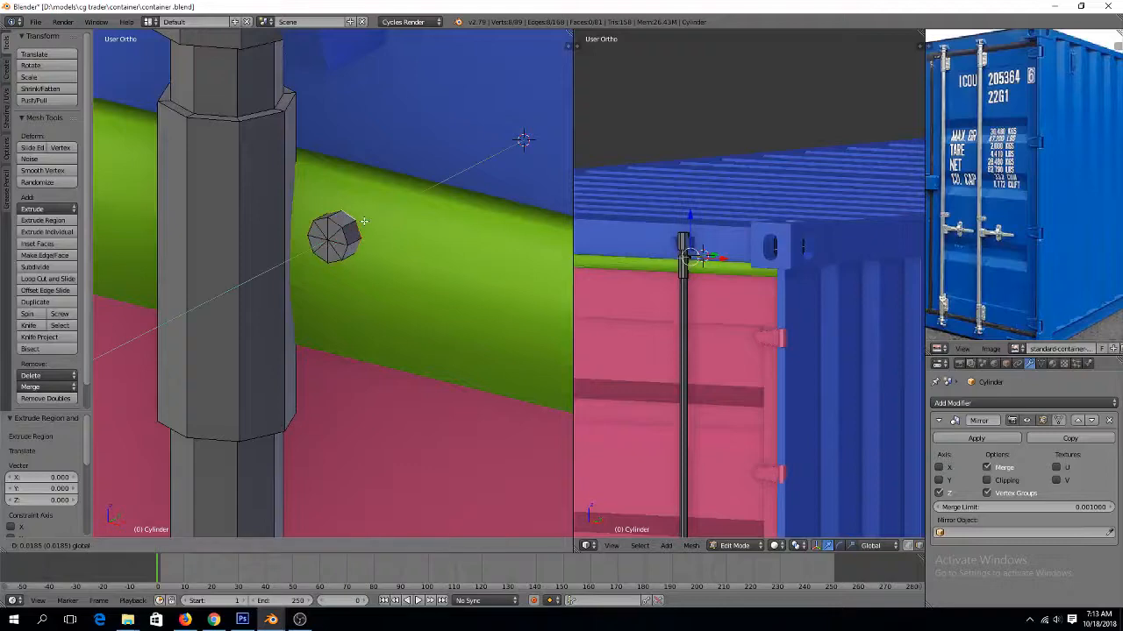
click(352, 230)
Select the vertex at the centre of the rivet's face and pull it slightly outward along Y into a dome
scroll(356, 230, up, 4)
key(ctrl+Tab)
click(354, 200)
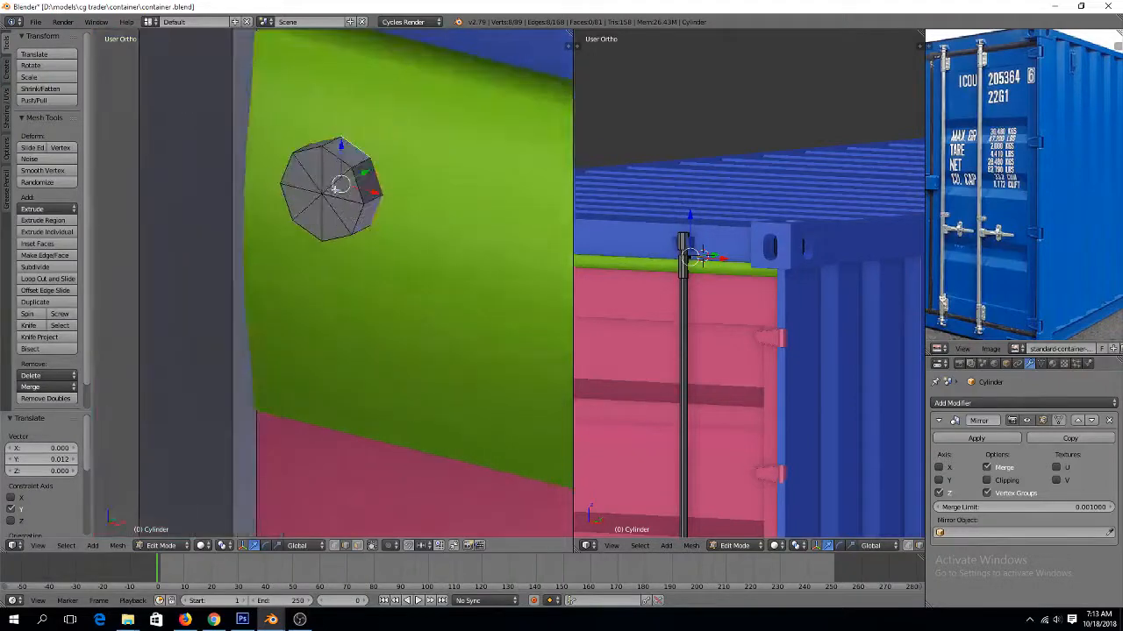
right_click(333, 186)
key(ctrl+Tab)
click(317, 176)
right_click(320, 191)
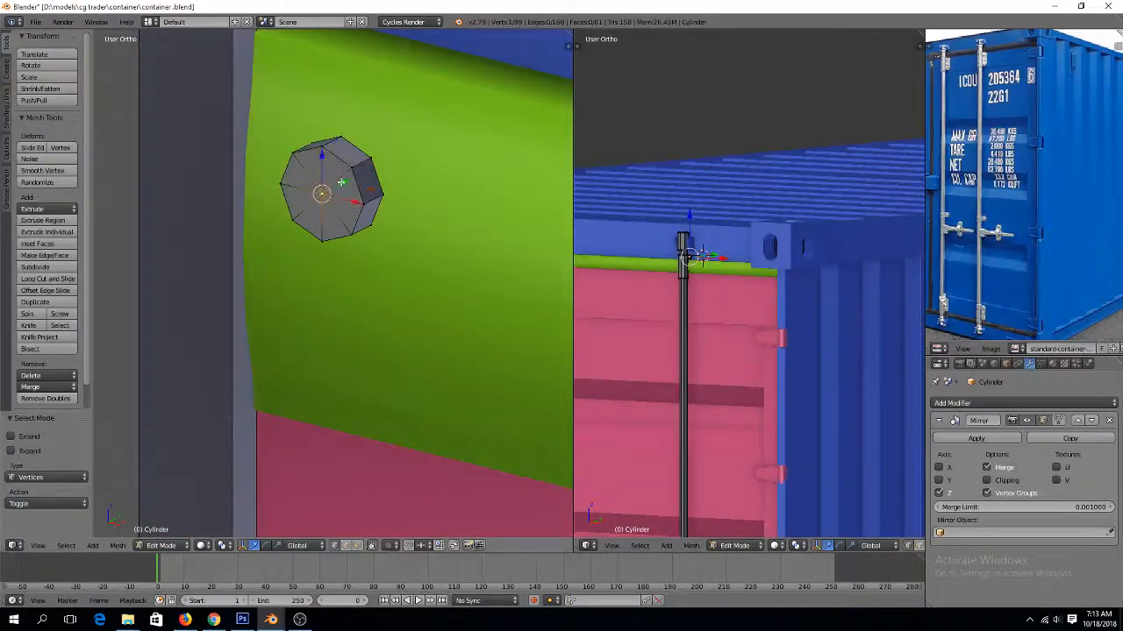
key(g)
key(y)
click(339, 186)
key(Tab)
scroll(348, 210, down, 4)
key(Tab)
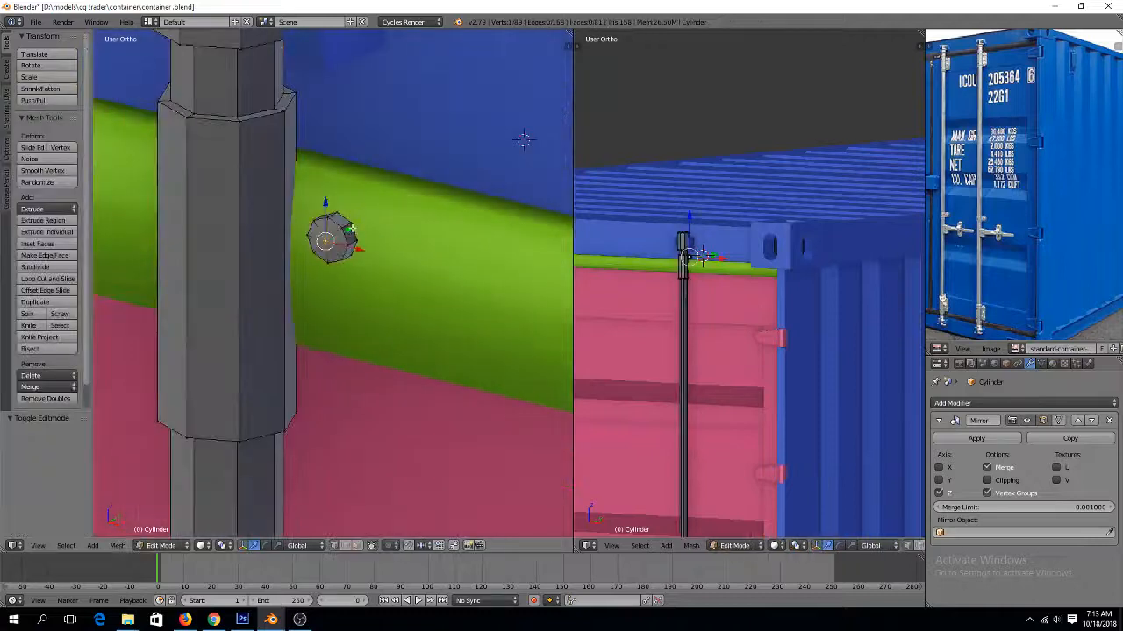
Select the whole rivet, move it -0.231 in X and -0.020 in Z onto the sleeve's upper part, and scale it by 0.601
key(ctrl+l)
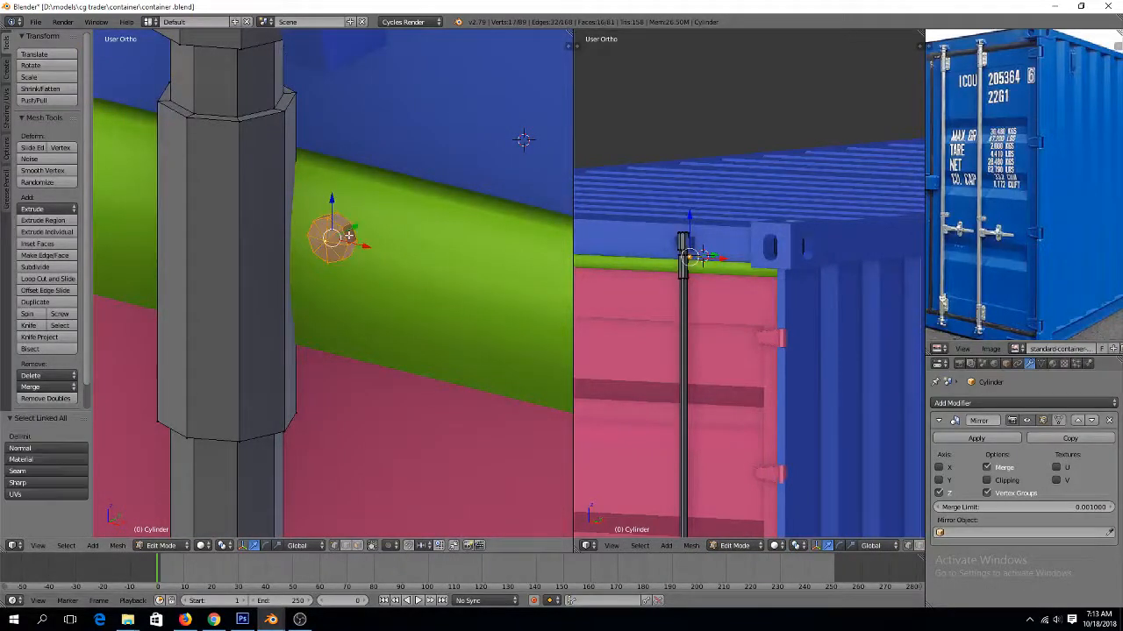
key(KP_1)
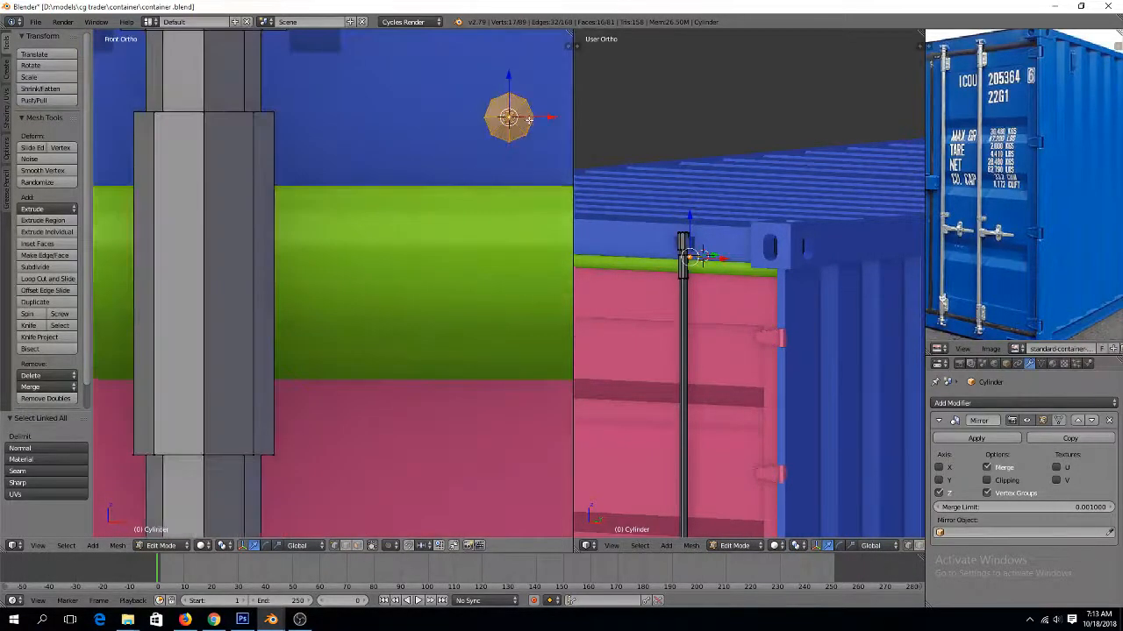
key(g)
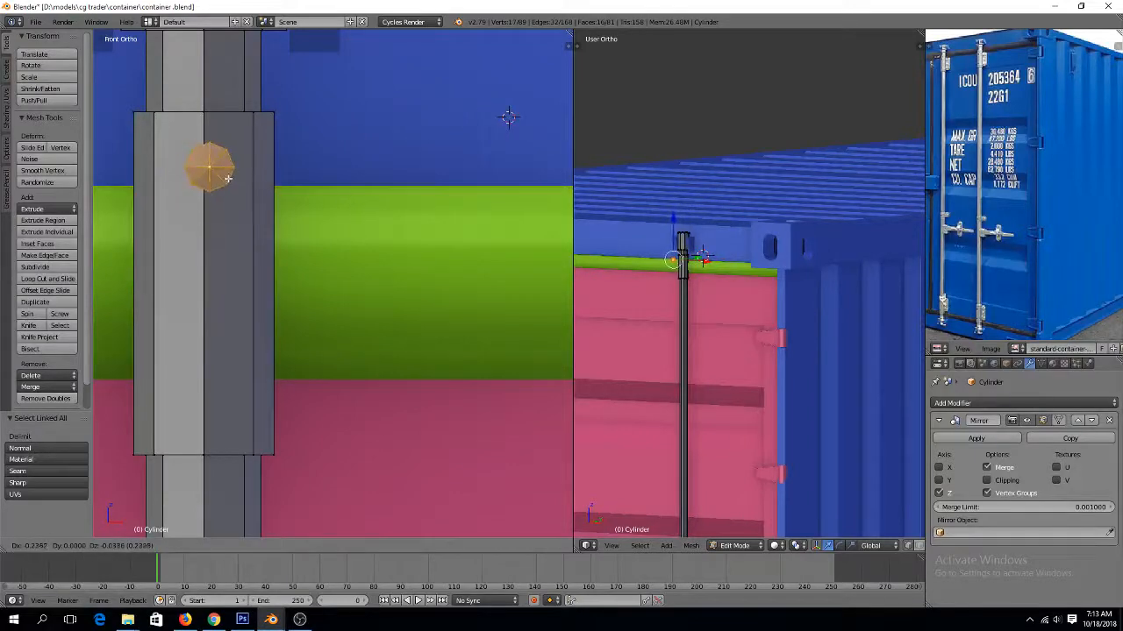
click(224, 158)
key(s)
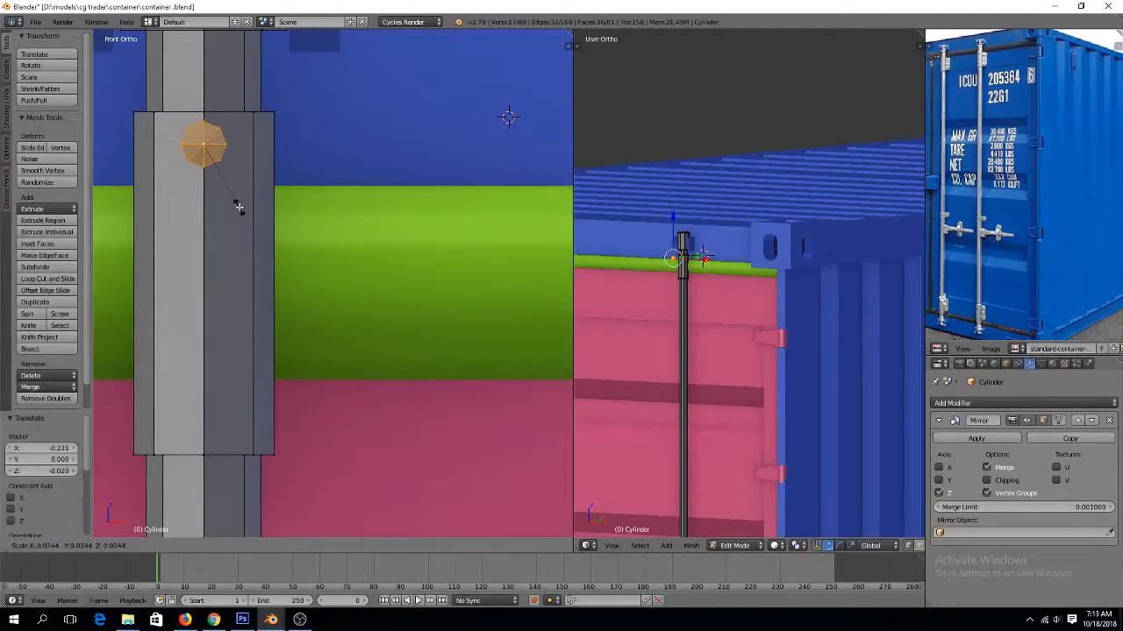
click(225, 183)
Move the rivet 0.137 along Y against the sleeve's front surface
middle_drag(225, 183, 146, 201)
scroll(138, 202, down, 2)
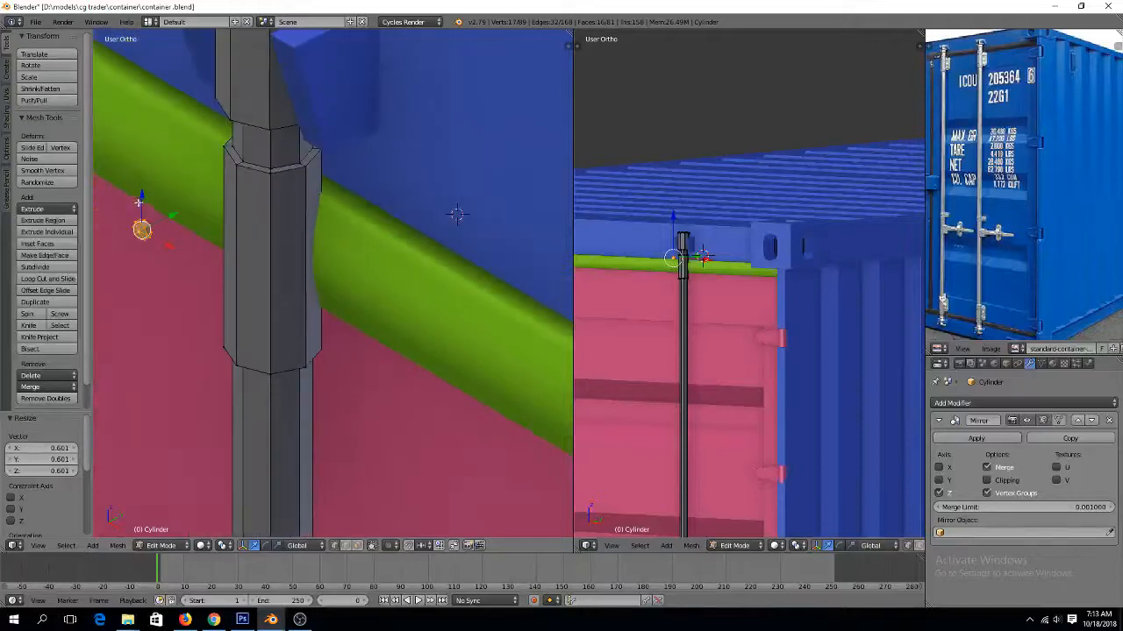
key(g)
key(y)
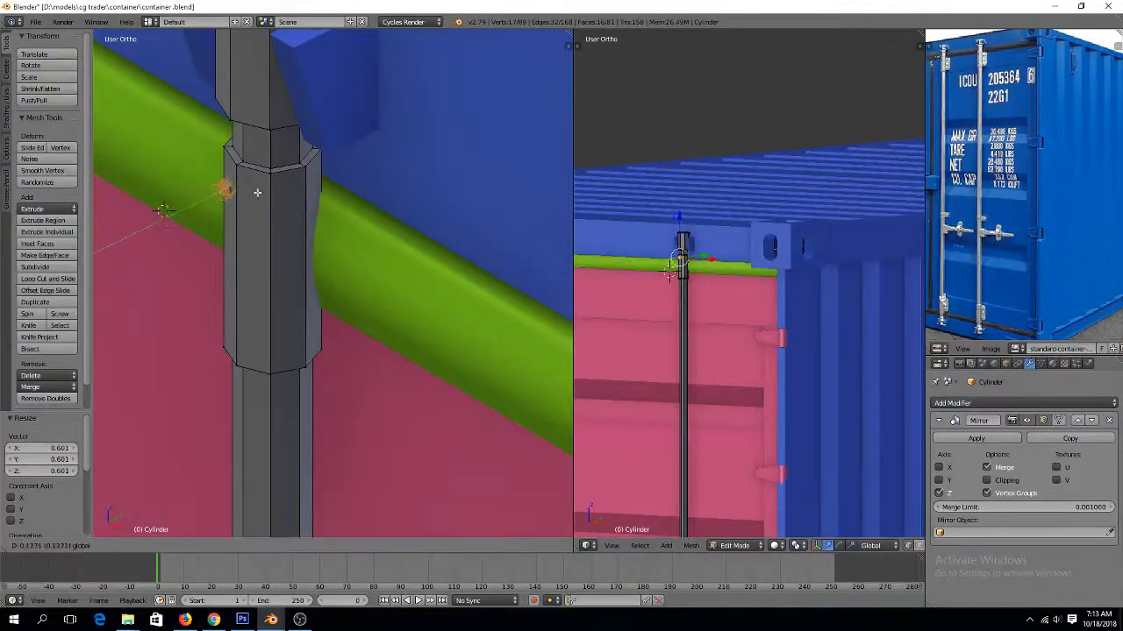
click(268, 187)
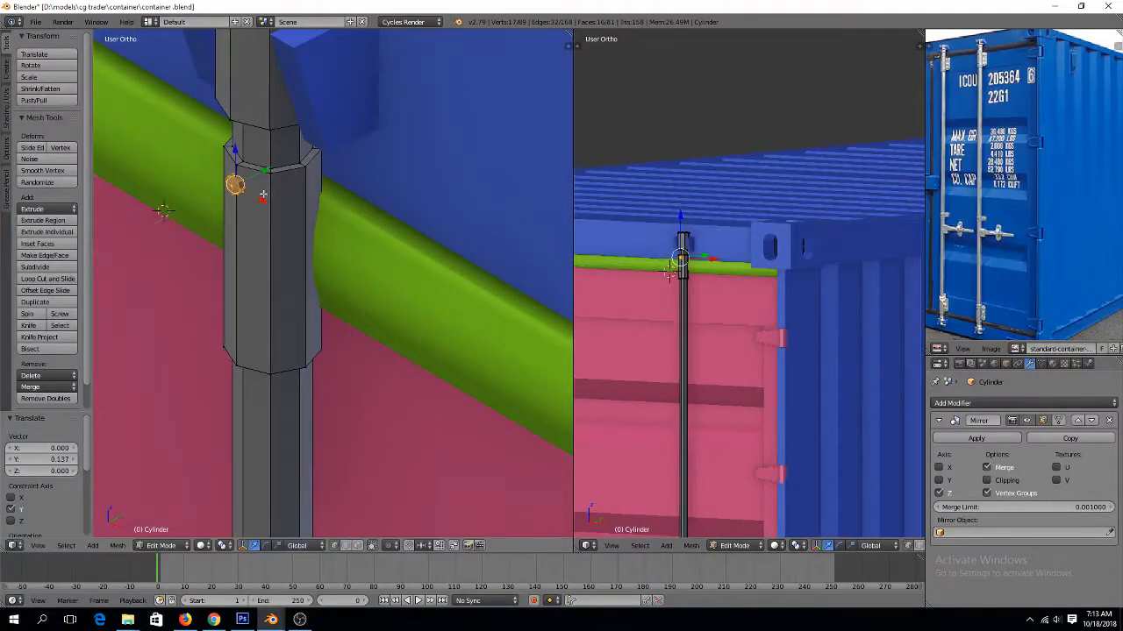
Duplicate the rivet and move the copy -0.184 along Z to the sleeve's lower part
key(KP_1)
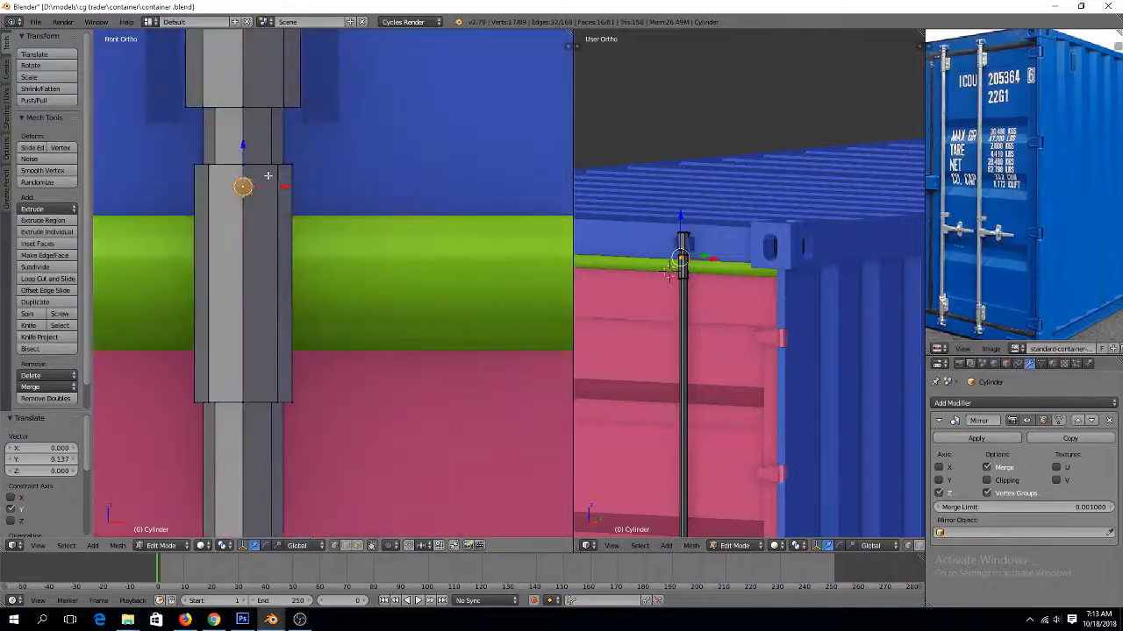
key(e)
key(z)
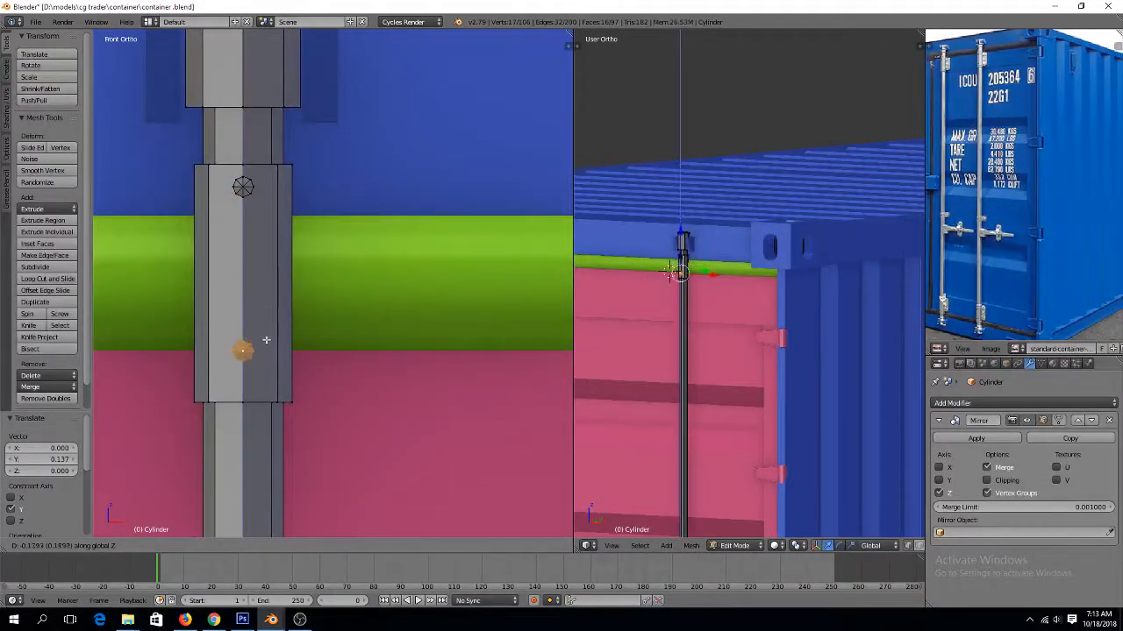
click(282, 326)
scroll(306, 256, down, 5)
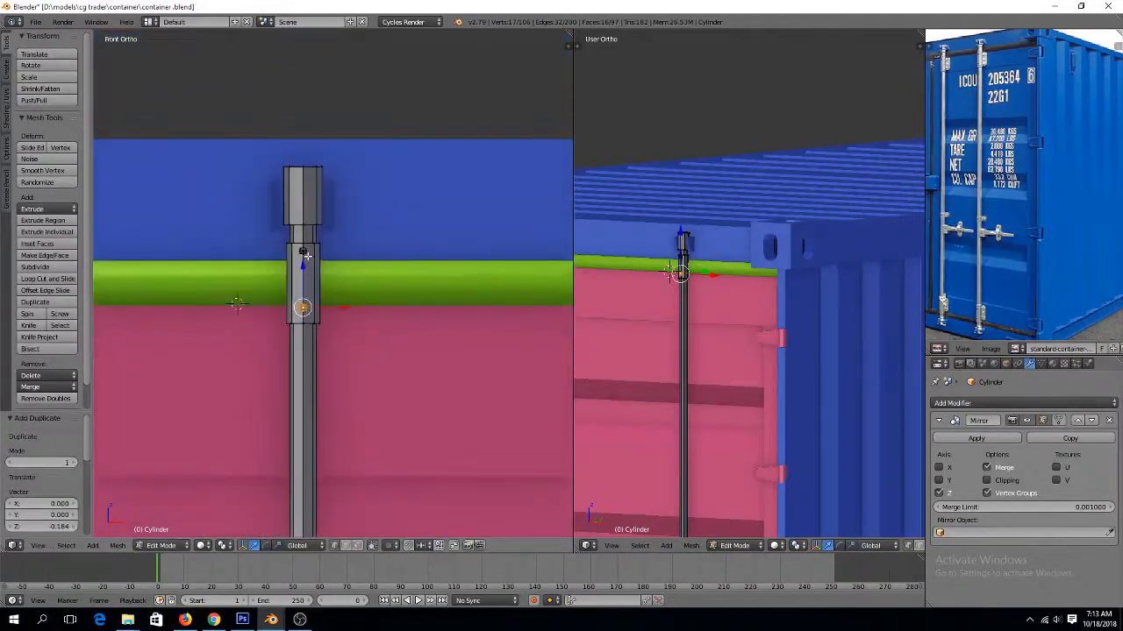
Select the sleeve with both rivets in vertex mode and move them down along Z until they sit below the green bar
key(ctrl+Tab)
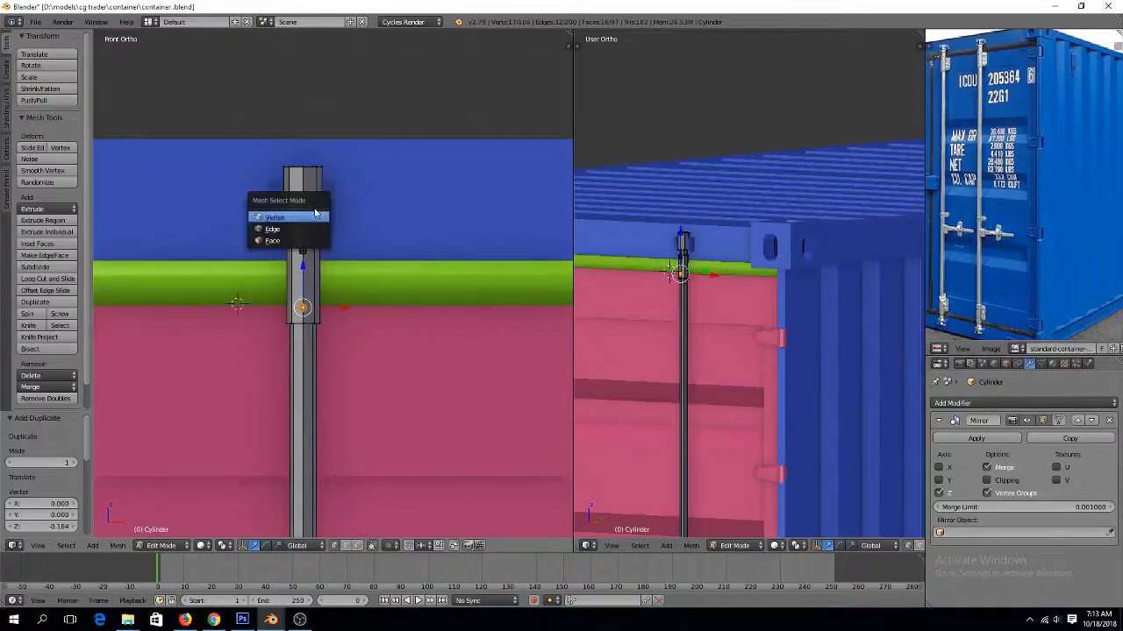
click(316, 215)
key(z)
key(a)
key(b)
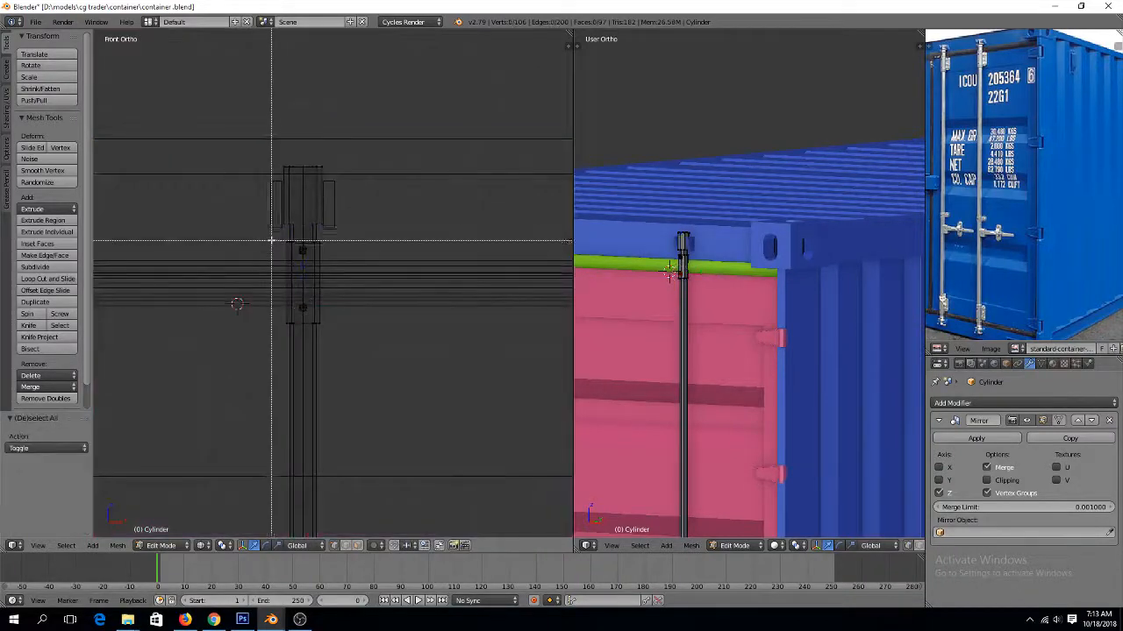
drag(271, 240, 391, 353)
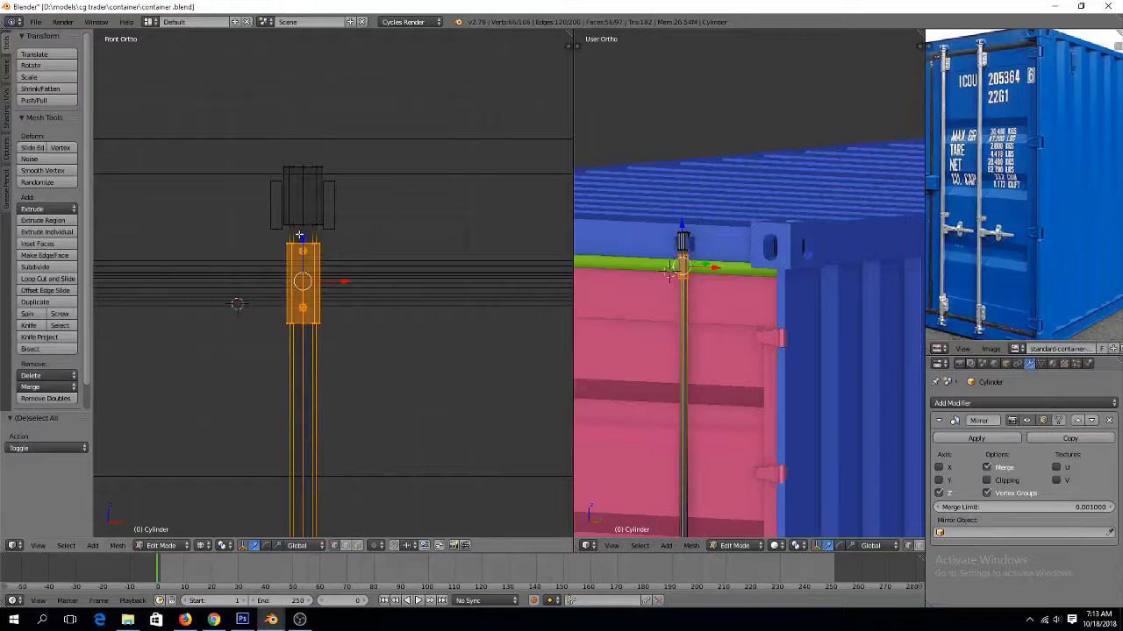
drag(301, 239, 369, 427)
click(314, 329)
key(a)
key(b)
key(g)
key(z)
click(301, 337)
Select the sleeve's lower end with its rivet, move it further down along Z to lengthen the sleeve, and save the file
key(a)
key(b)
key(g)
key(z)
click(347, 301)
key(Tab)
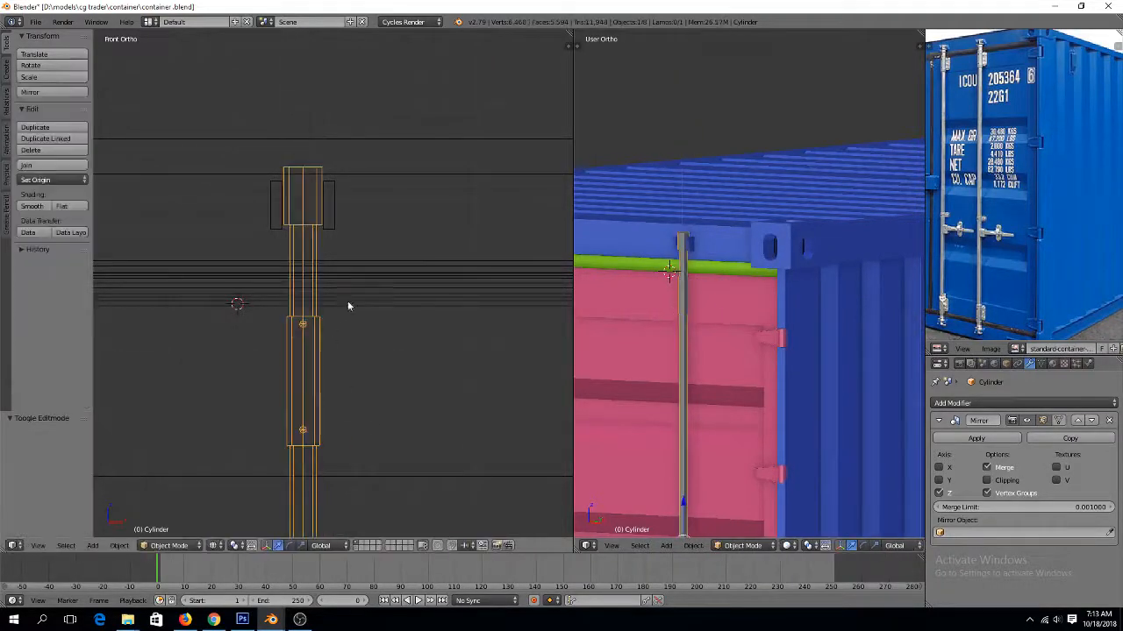
key(z)
key(ctrl+s)
click(353, 296)
Add a loop cut around the sleeve and slide it up to the height of the upper rivet
middle_drag(351, 296, 295, 338)
scroll(296, 340, up, 4)
key(Tab)
shift+scroll(301, 347, down, 3)
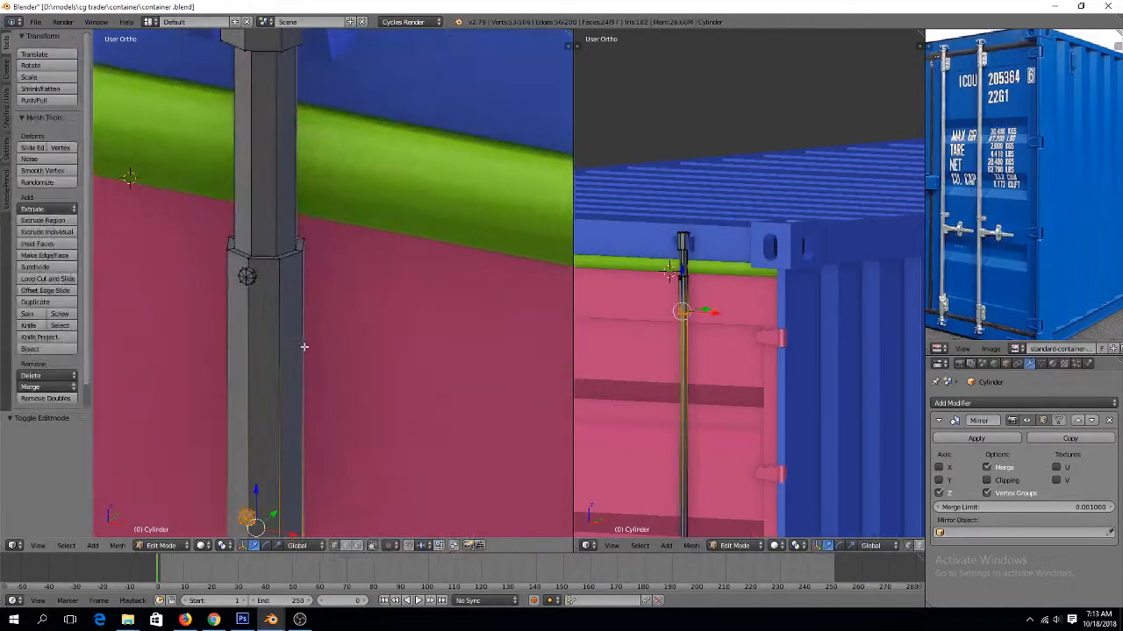
scroll(306, 345, up, 2)
shift+scroll(308, 334, down, 2)
key(ctrl+r)
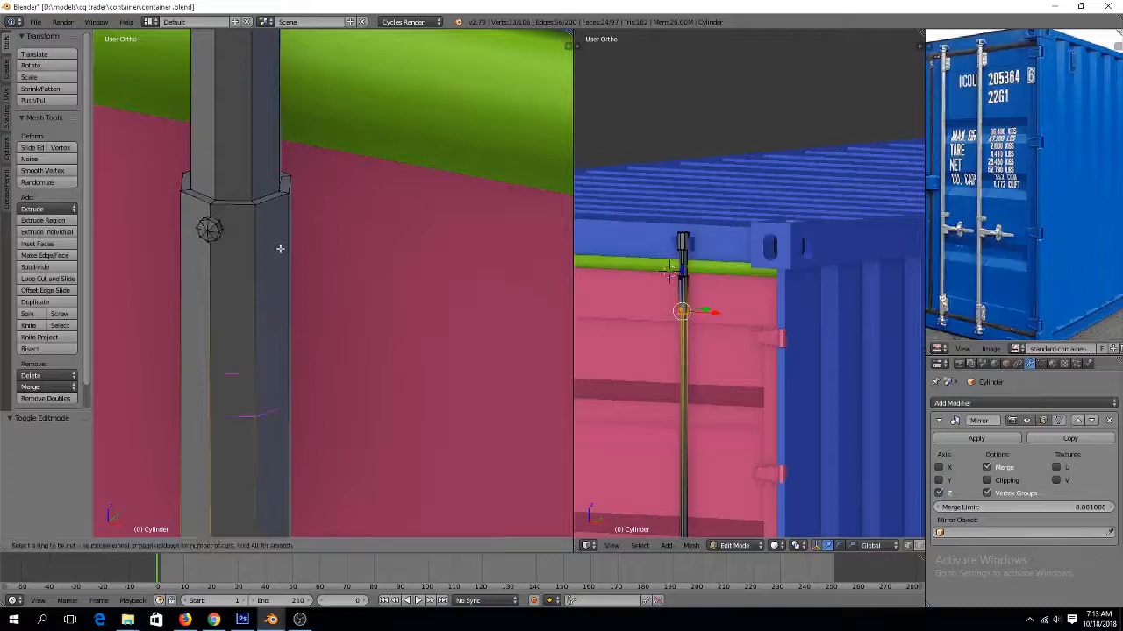
click(278, 248)
click(325, 74)
Add a second loop cut around the sleeve and slide it down to the height of the lower rivet
shift+scroll(303, 289, down, 3)
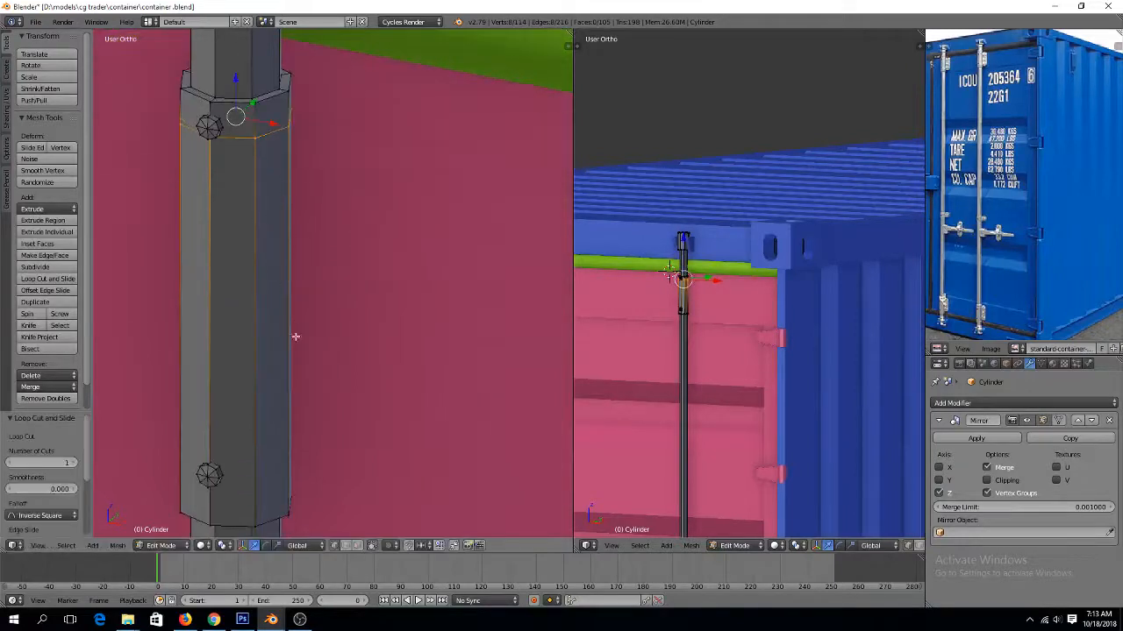
key(ctrl+r)
click(260, 363)
click(263, 487)
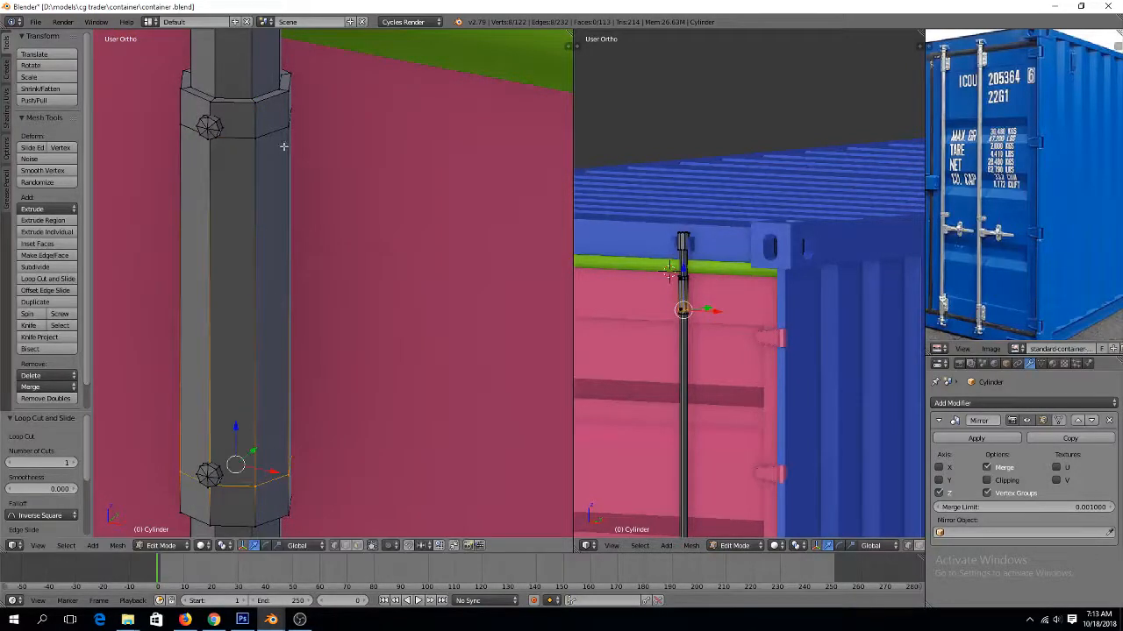
Select both new edge loops on the sleeve and bevel them into bands wide enough to surround the rivets
key(ctrl+Tab)
click(274, 155)
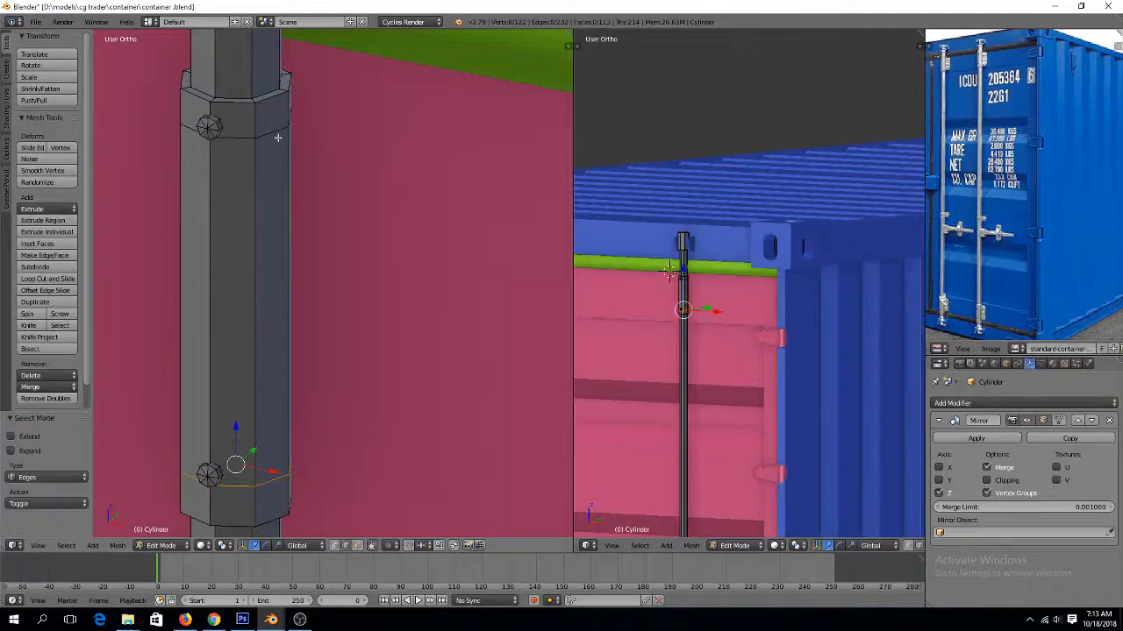
alt+shift+click(277, 138)
key(ctrl+b)
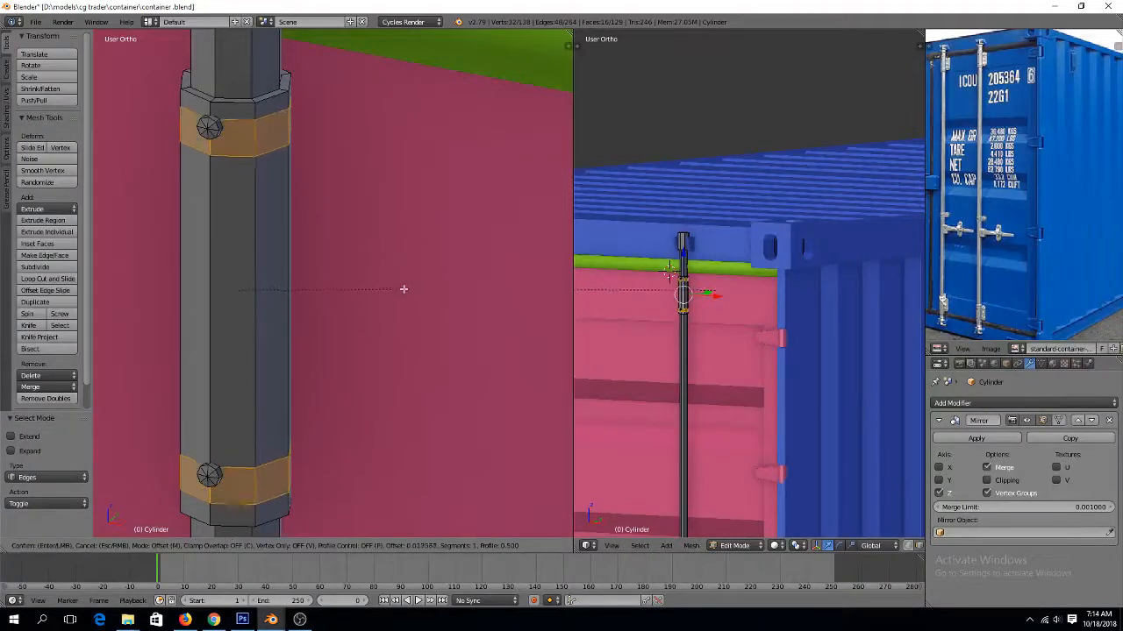
click(405, 287)
Extrude both bands in place and scale them slightly outward in X and Y only, forming raised collars
key(e)
right_click(400, 282)
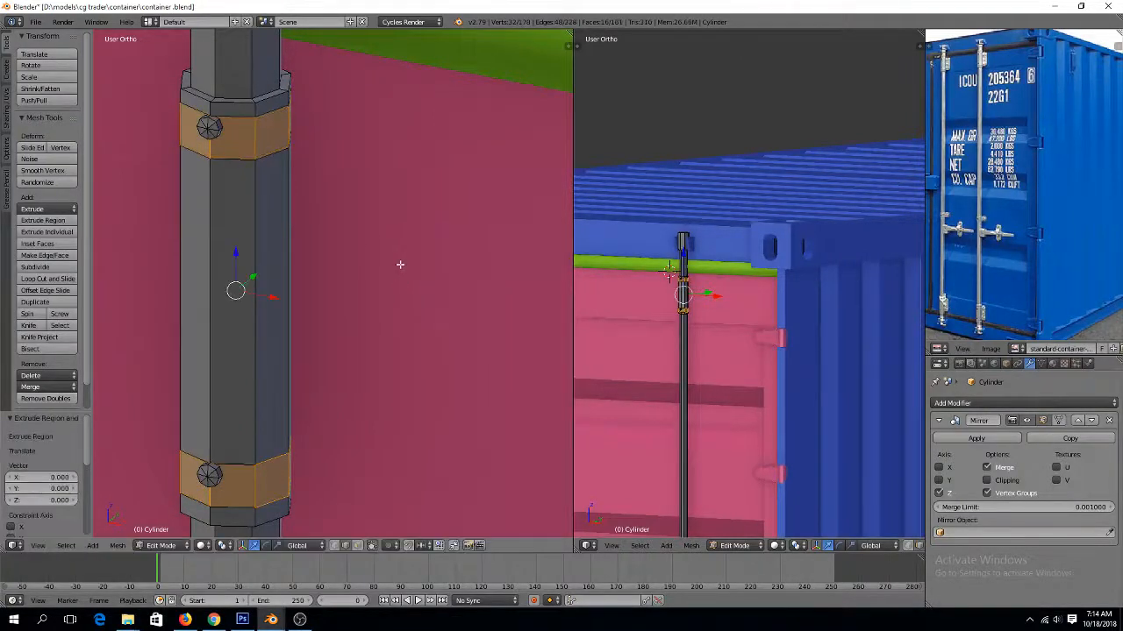
key(s)
key(shift+z)
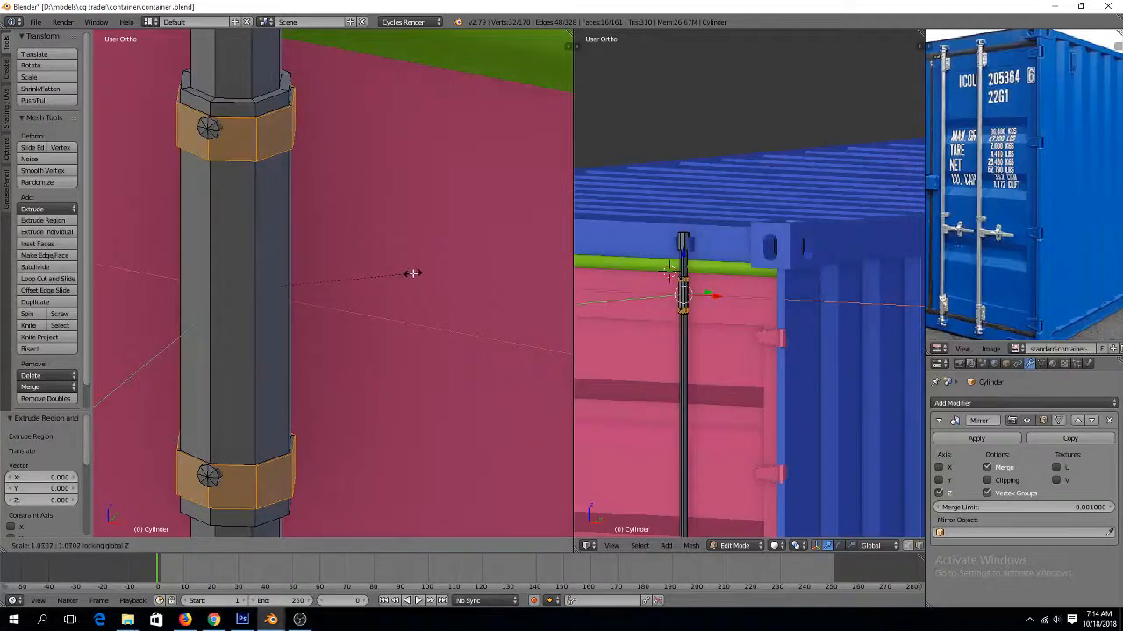
click(410, 268)
key(Tab)
scroll(385, 226, down, 5)
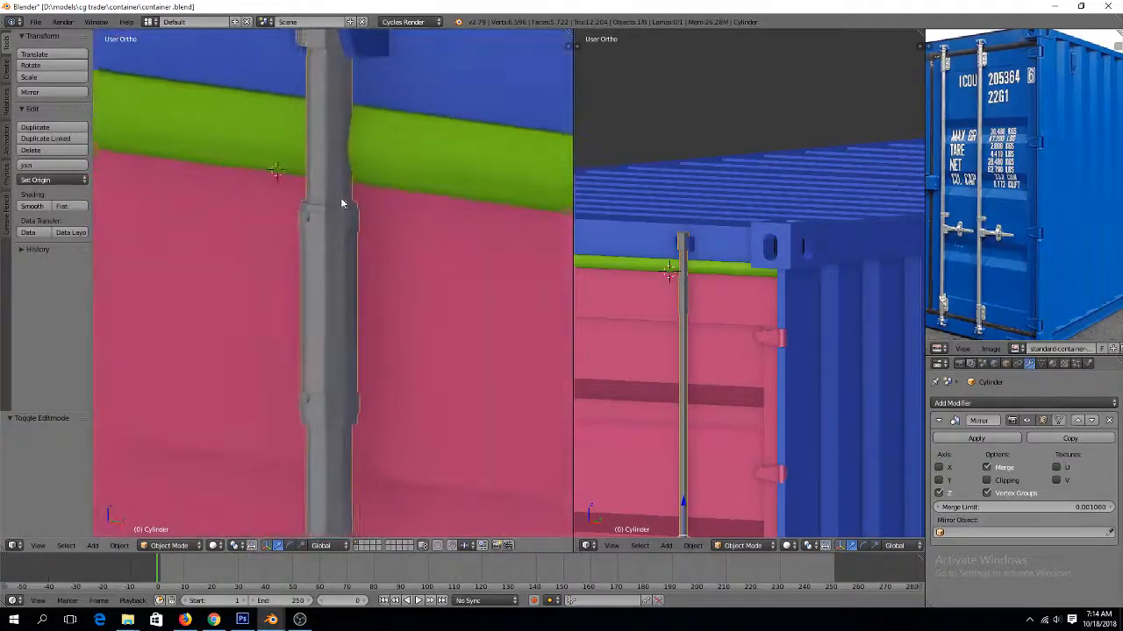
scroll(342, 204, up, 2)
Select both whole rivets on the sleeve's collars
key(Tab)
right_click(282, 185)
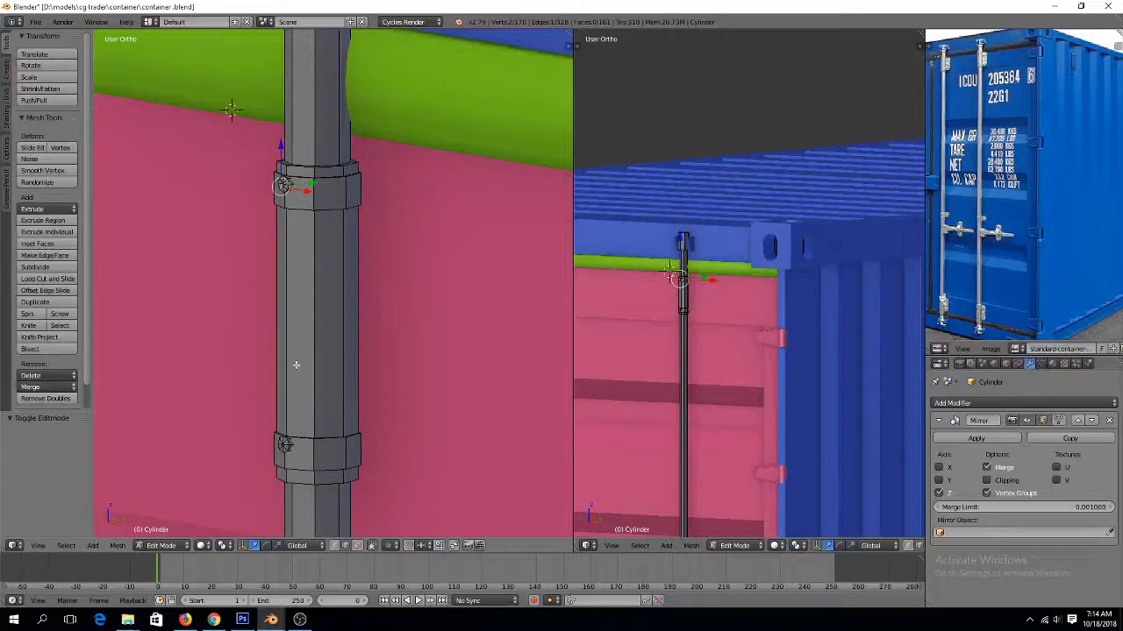
shift+right_click(284, 443)
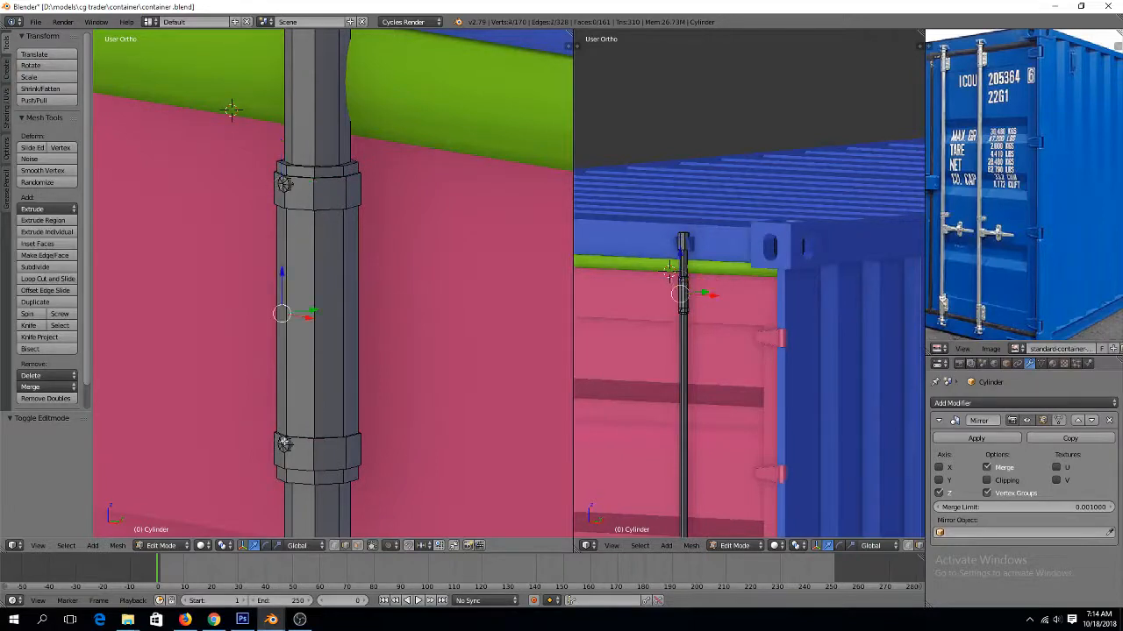
key(ctrl+l)
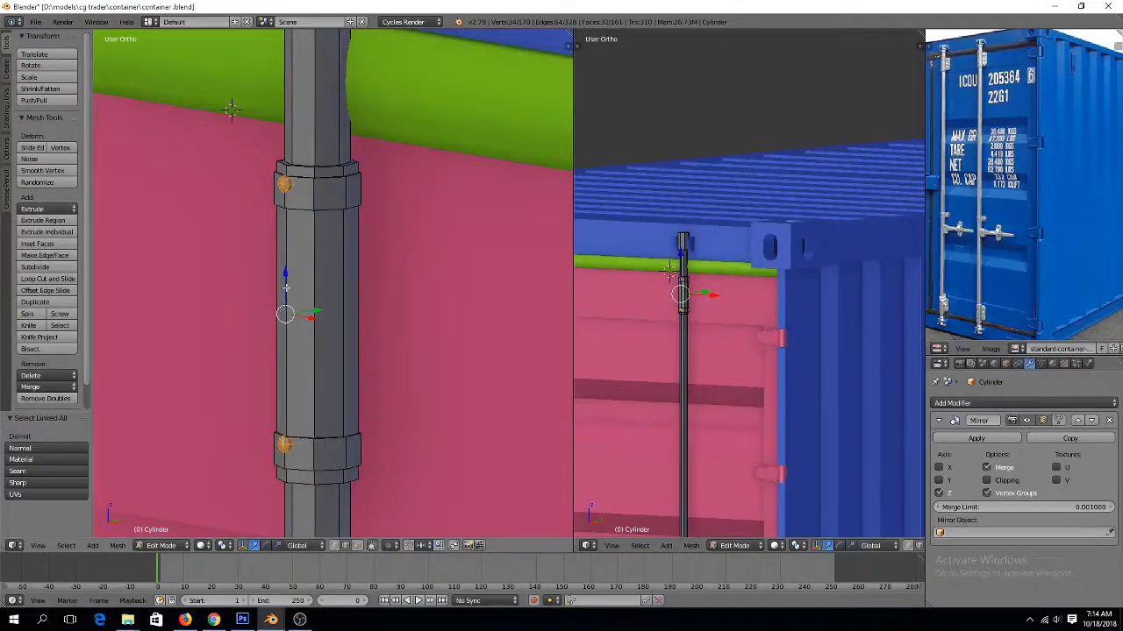
key(Tab)
scroll(295, 270, down, 2)
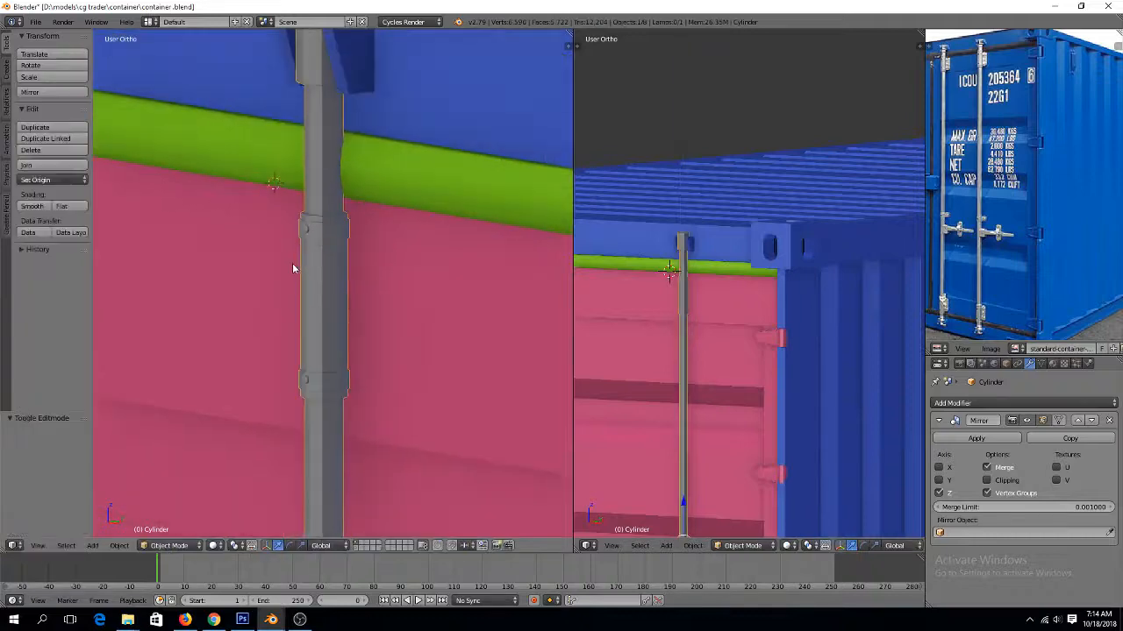
right_click(291, 262)
key(a)
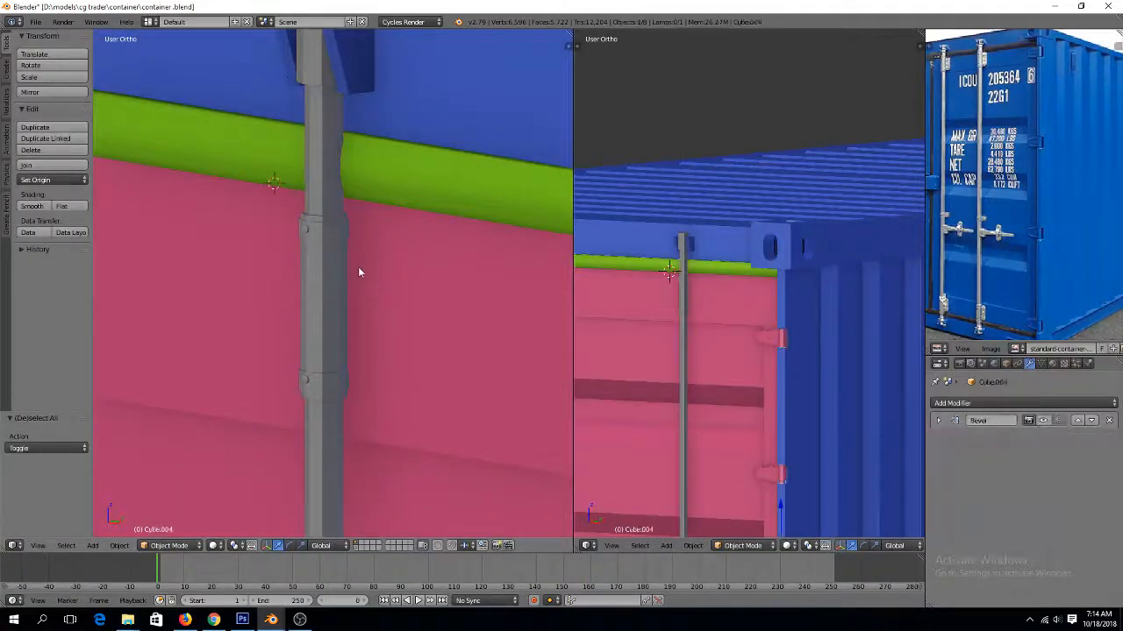
Select the face on the sleeve's +X side between the collars and extrude it 0.108 along X into a plate
right_click(328, 258)
key(Tab)
scroll(347, 226, up, 4)
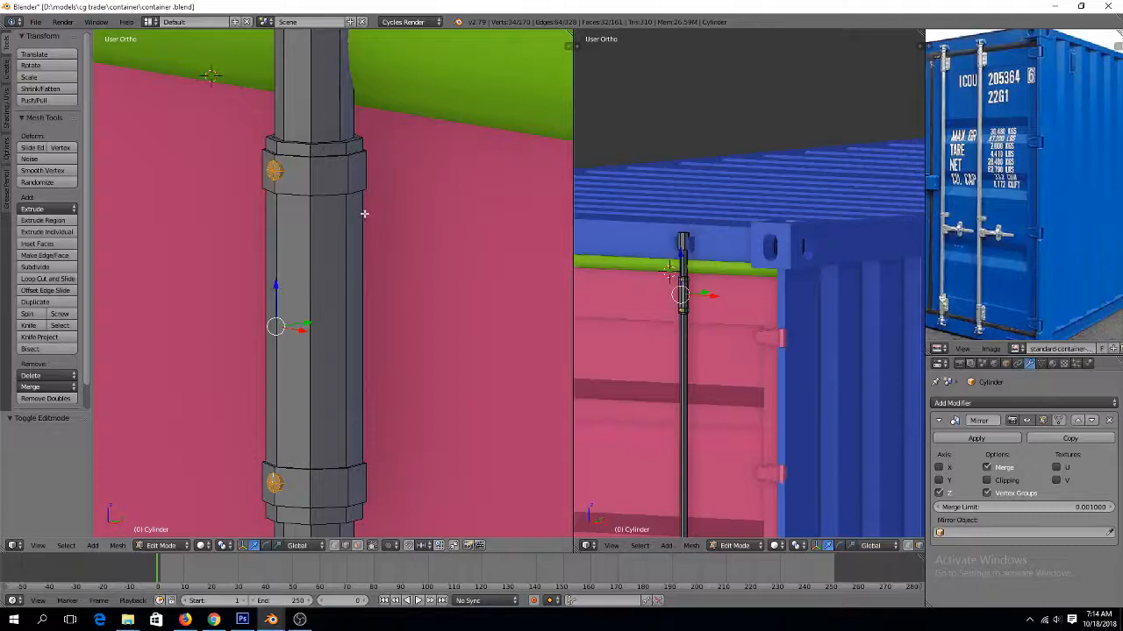
key(KP_1)
alt+right_click(250, 225)
key(ctrl+Tab)
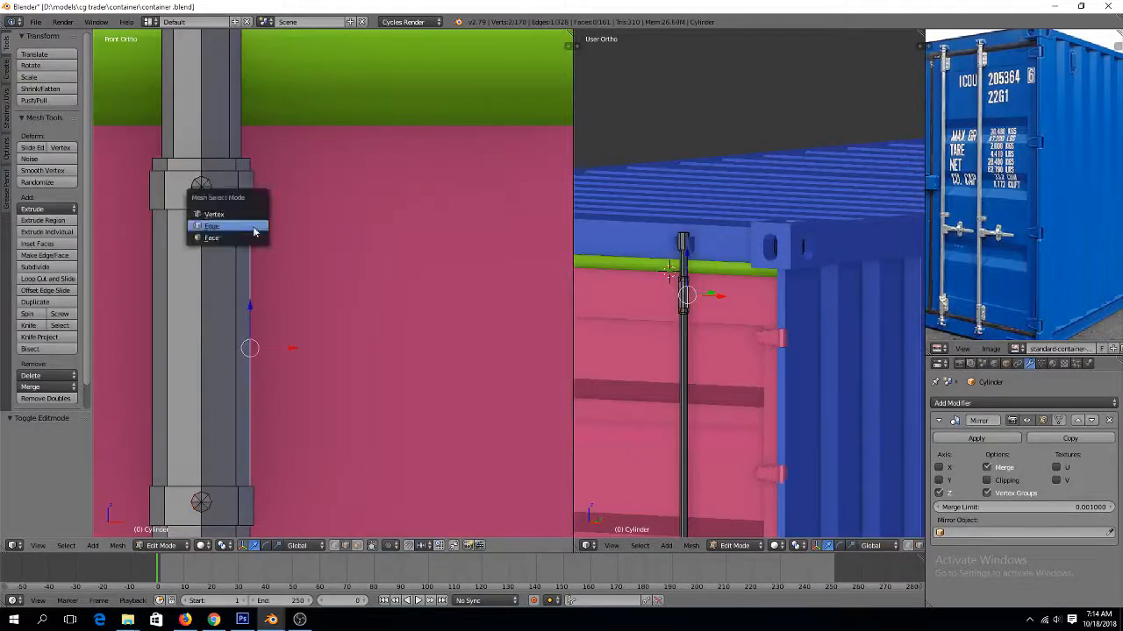
click(247, 237)
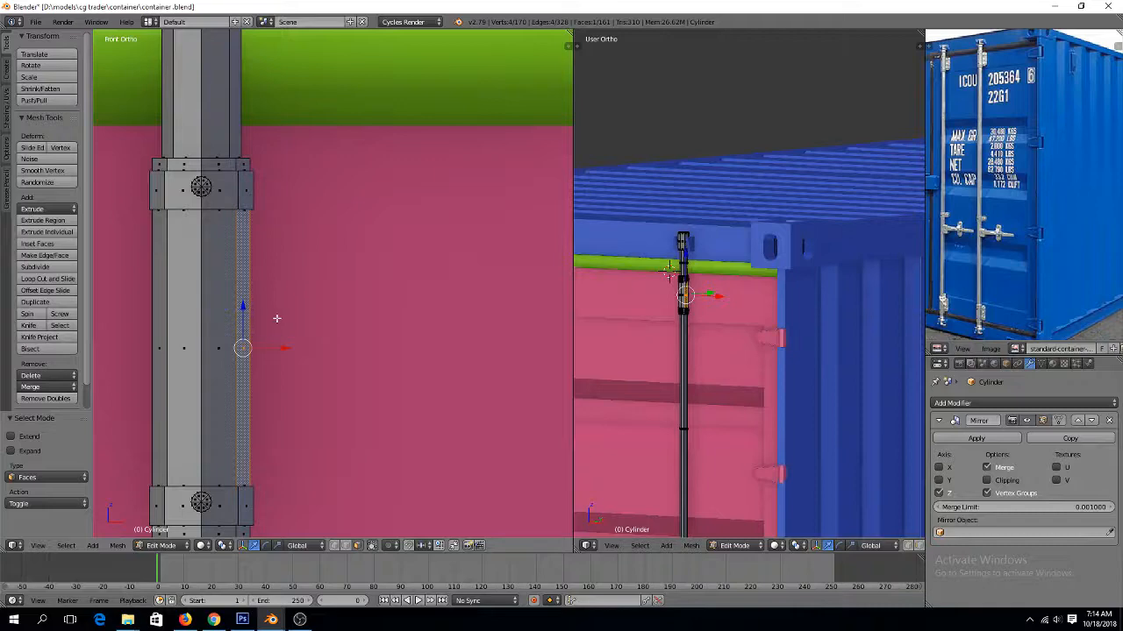
key(e)
drag(279, 344, 378, 353)
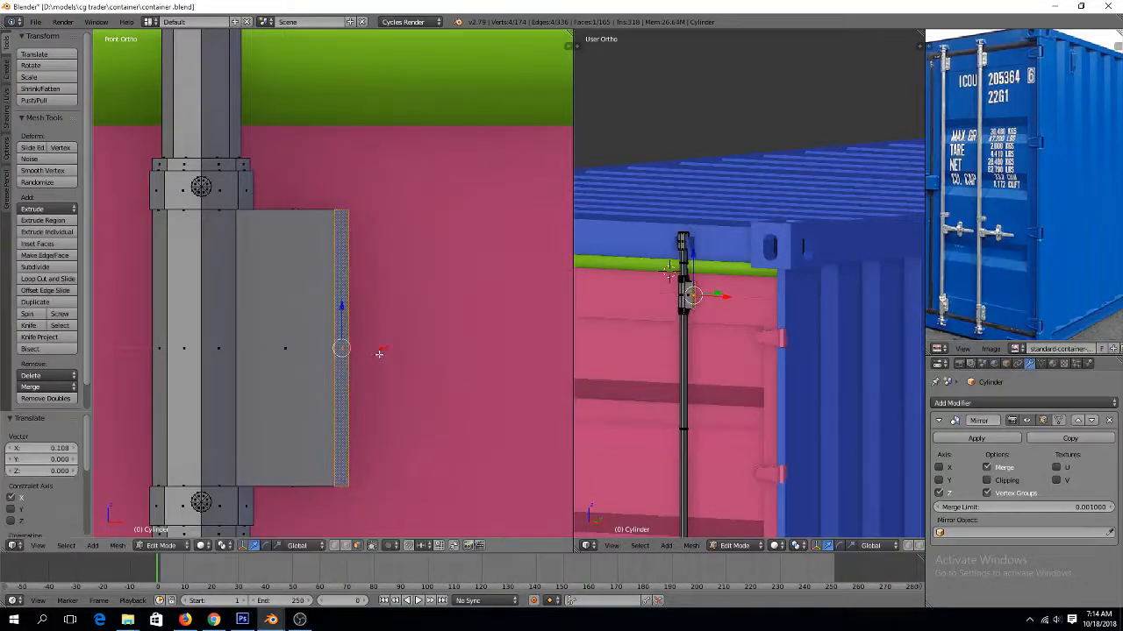
Move the extruded plate's end face 0.077 along Y toward the door
middle_drag(393, 279, 309, 327)
key(g)
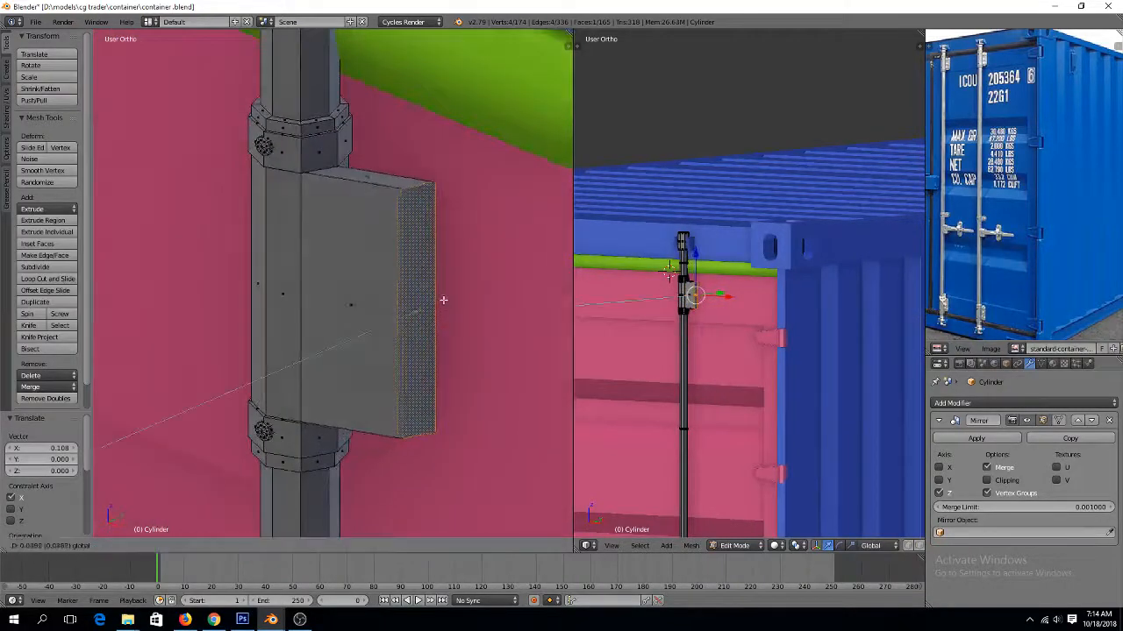
key(x)
click(462, 293)
Select the opposite side face of the sleeve, extrude it, and move it -0.095 along X to form a second plate
middle_drag(442, 298, 366, 238)
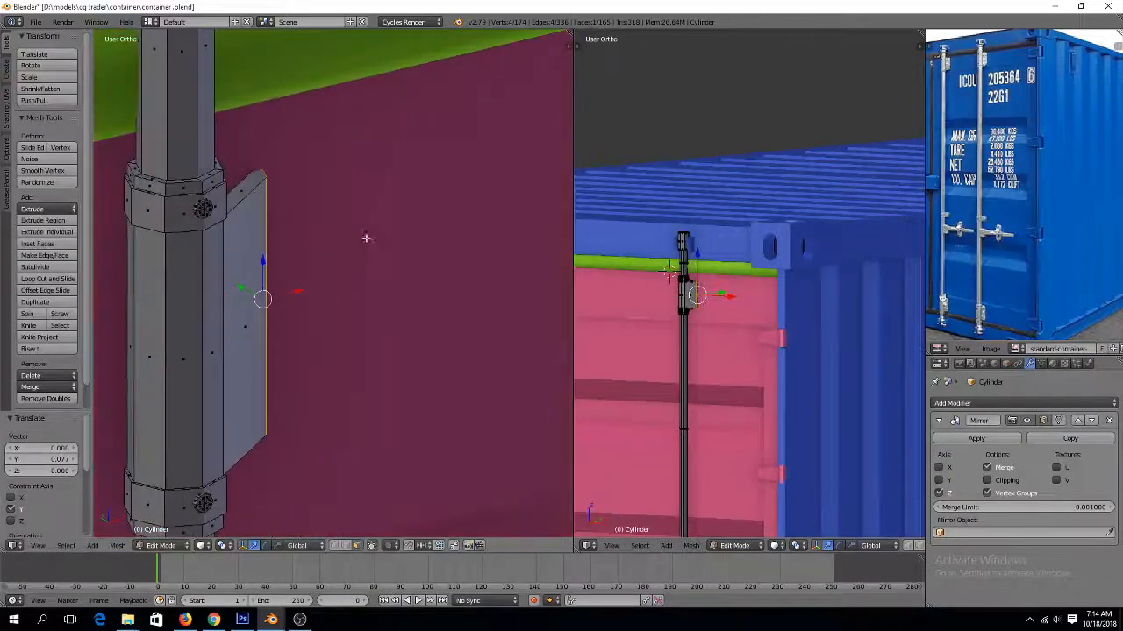
right_click(147, 290)
key(KP_1)
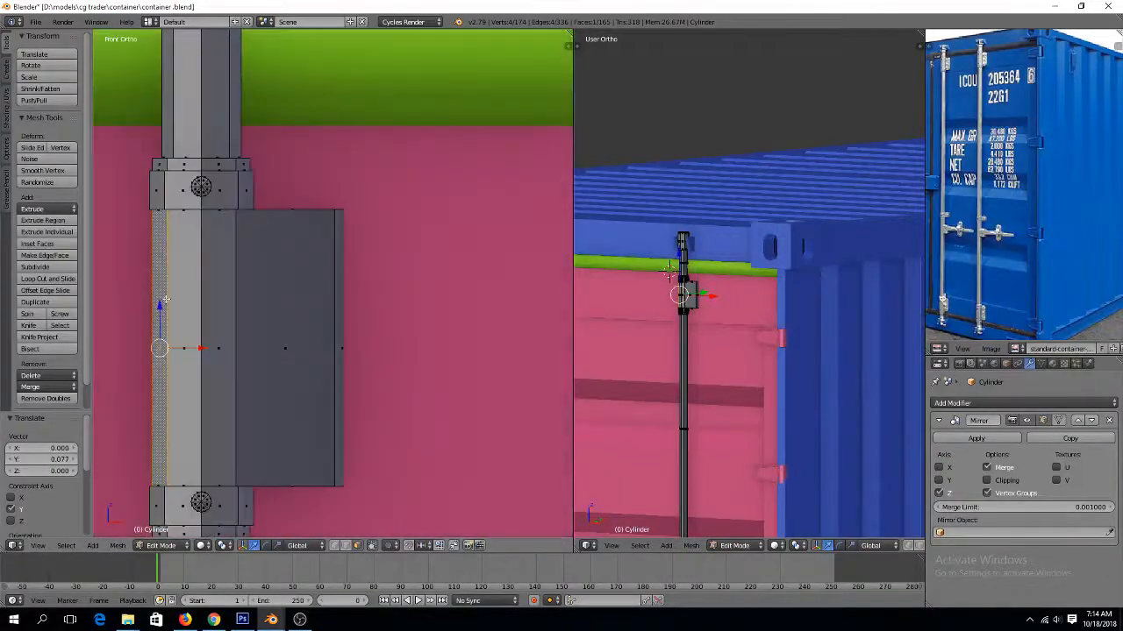
ctrl+scroll(174, 286, down, 7)
key(e)
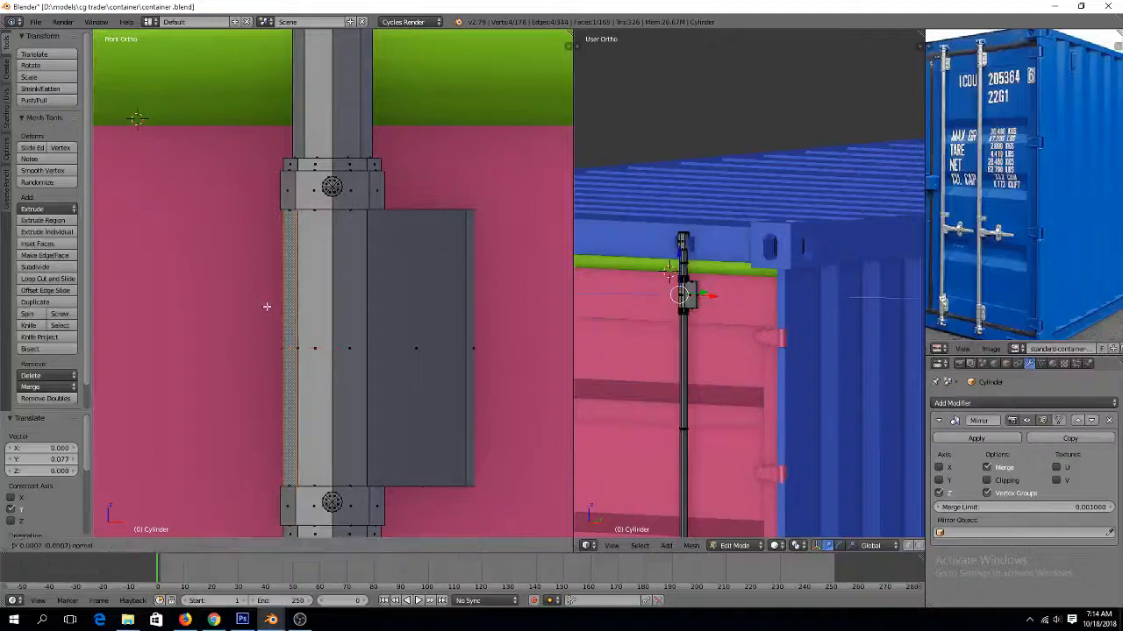
right_click(267, 307)
click(321, 344)
key(g)
key(x)
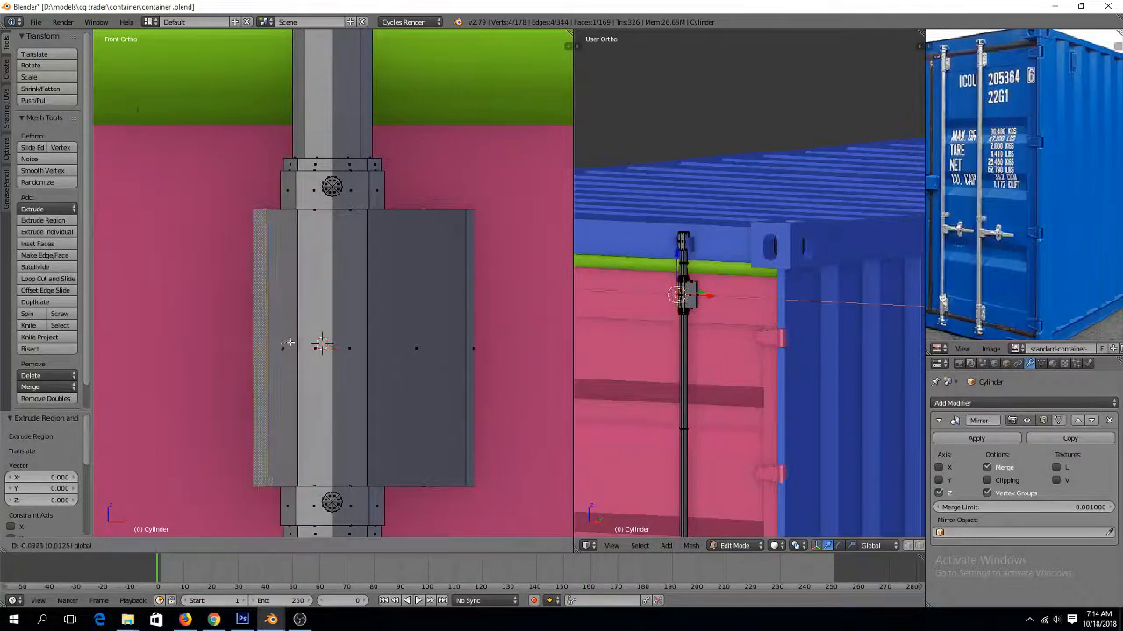
click(219, 341)
Move the second plate's end face 0.076 along Y toward the door
middle_drag(184, 316, 218, 338)
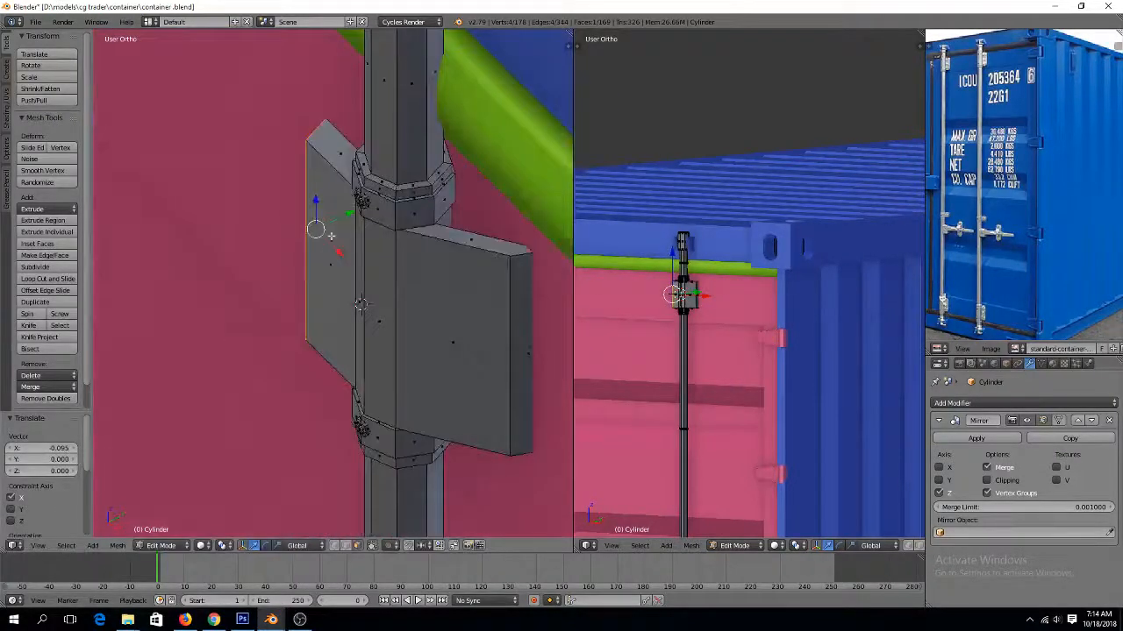
key(g)
key(x)
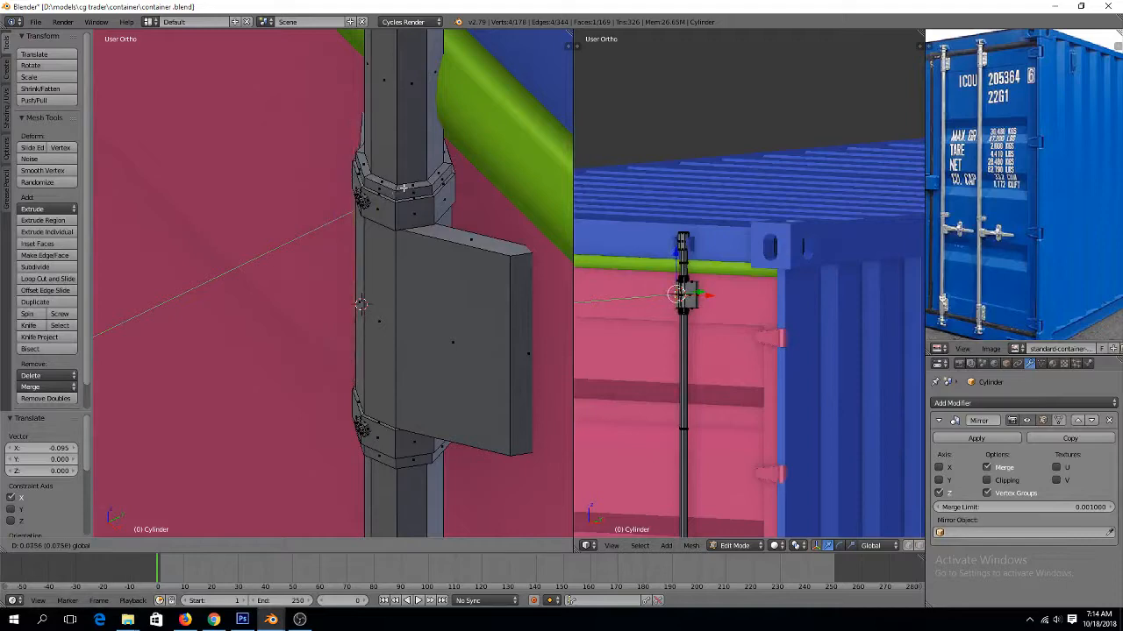
click(395, 193)
key(KP_1)
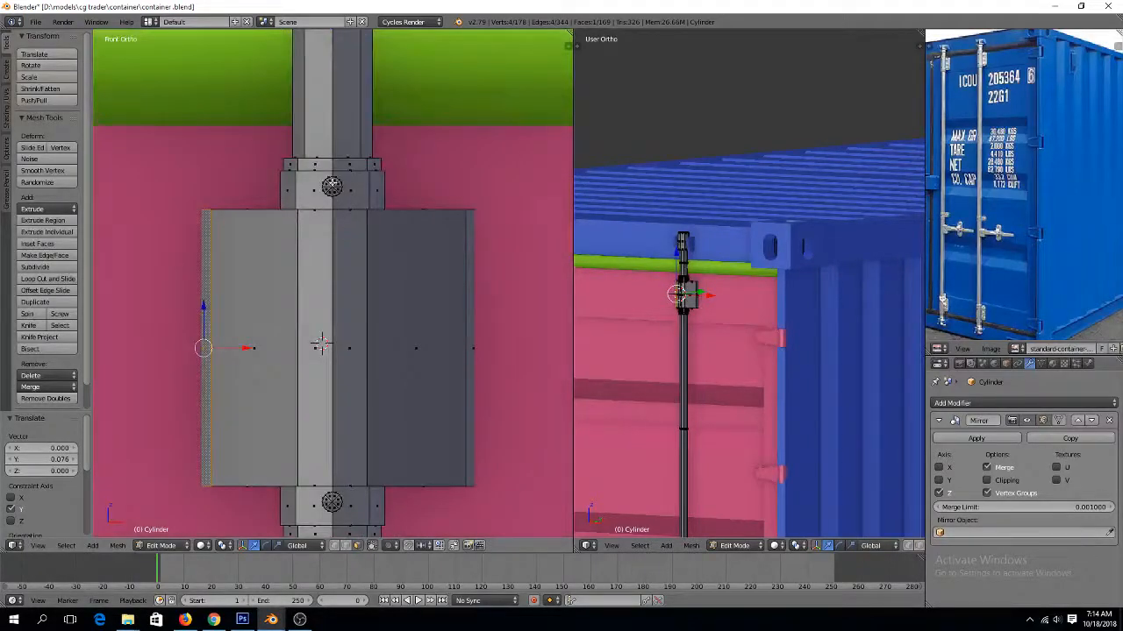
Select the whole upper rivet, duplicate it, and place the copy 0.104 in X and -0.062 in Z on the +X plate
key(ctrl+Tab)
click(328, 172)
right_click(332, 187)
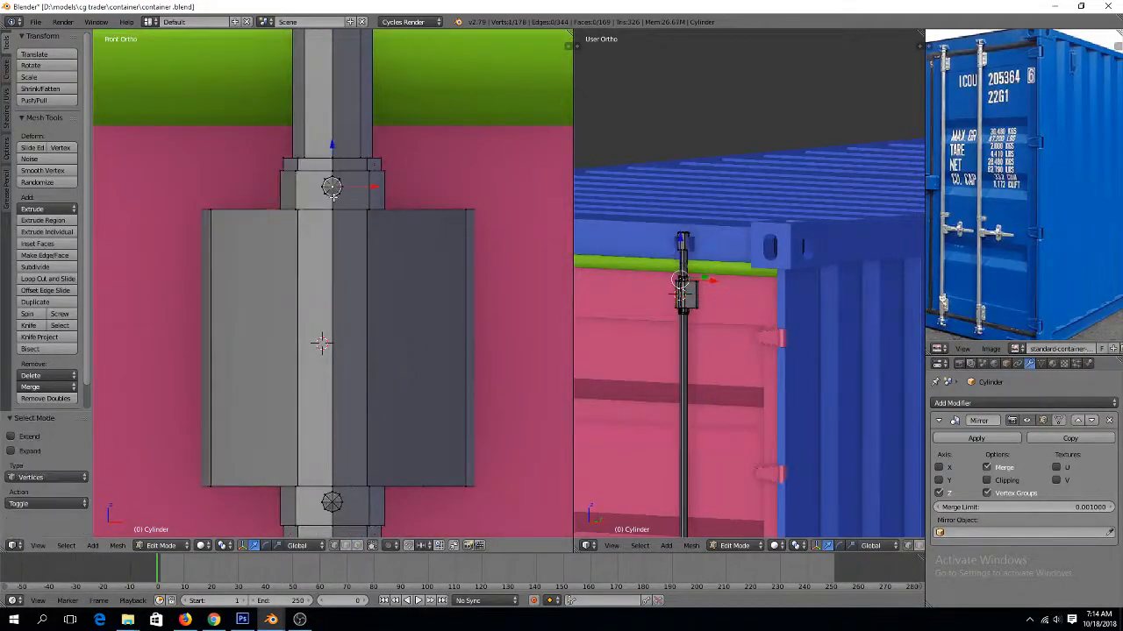
key(ctrl+l)
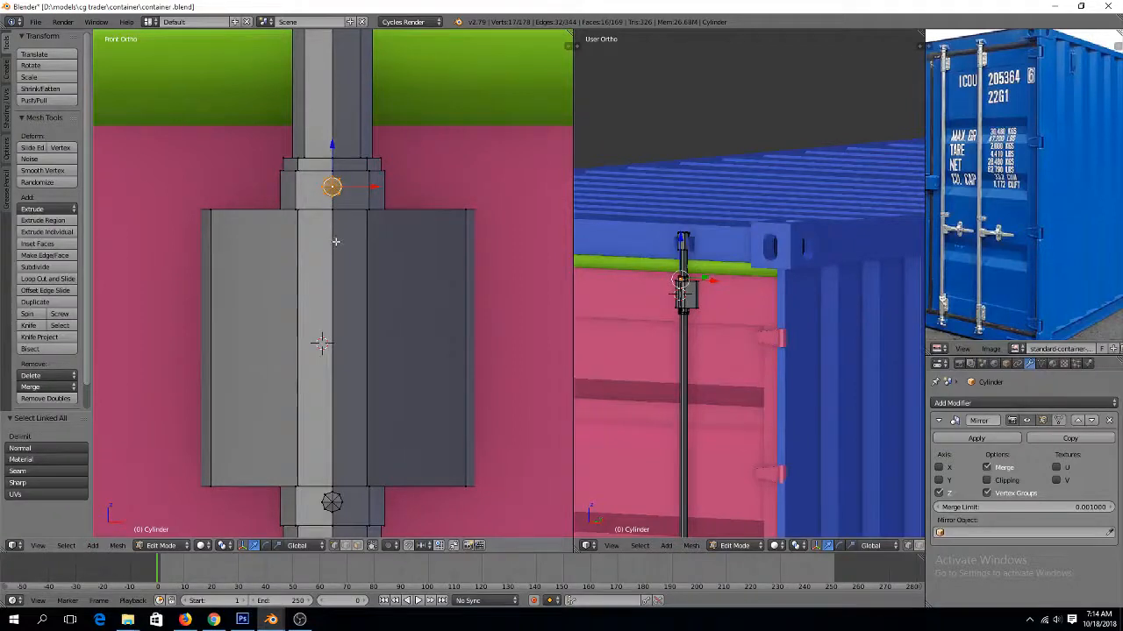
key(shift+d)
click(433, 298)
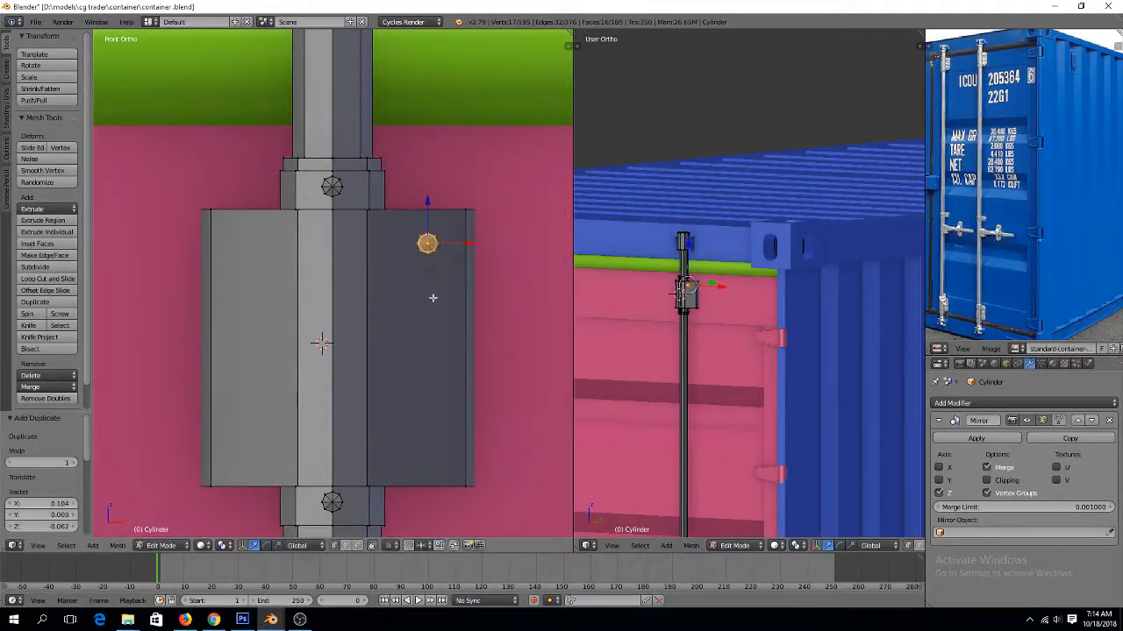
Duplicate the plate's rivet, move the copy -0.184 along Z to the plate's lower part, and select both plate rivets
key(shift+d)
key(z)
click(425, 464)
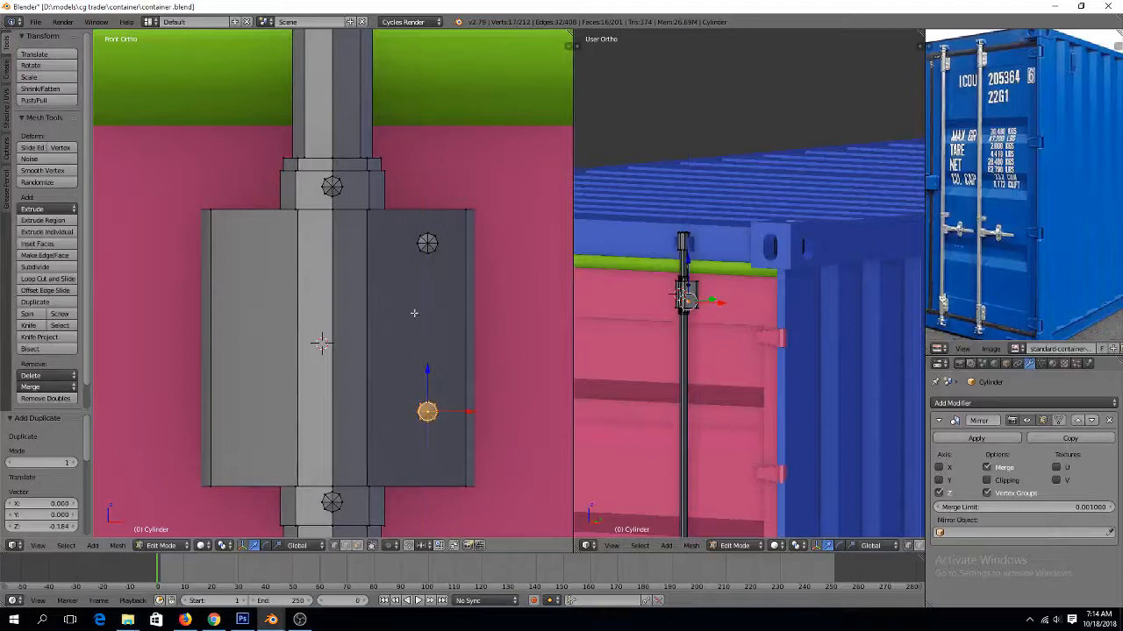
shift+right_click(429, 243)
key(ctrl+l)
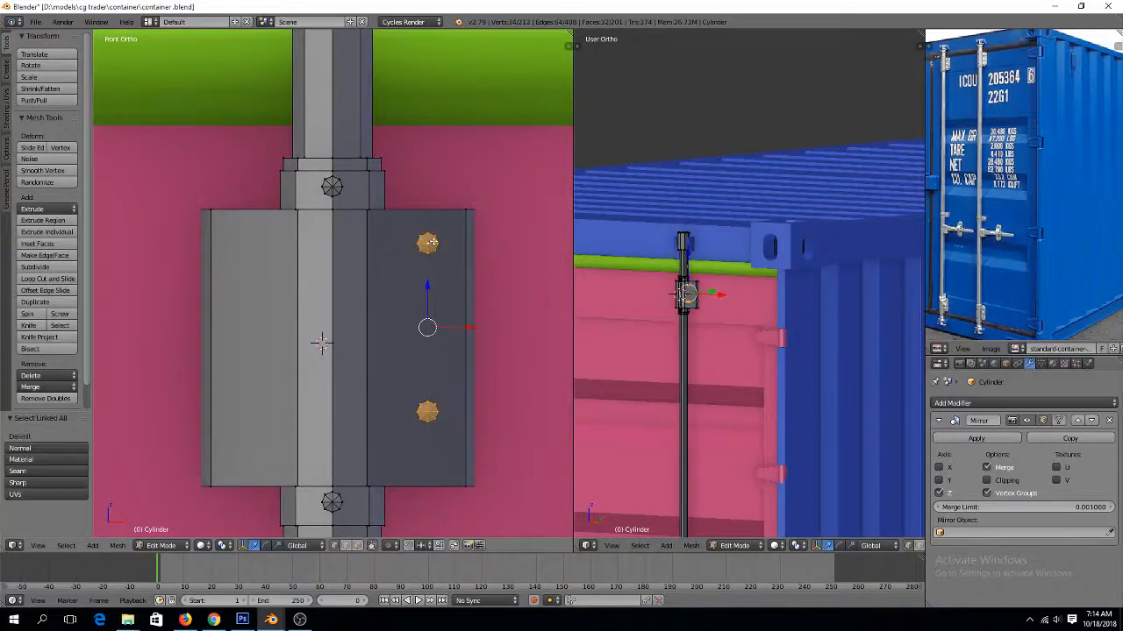
Scale up the two rivets on the +X plate about 1.7 times and move the lower one 0.029 along Z
key(s)
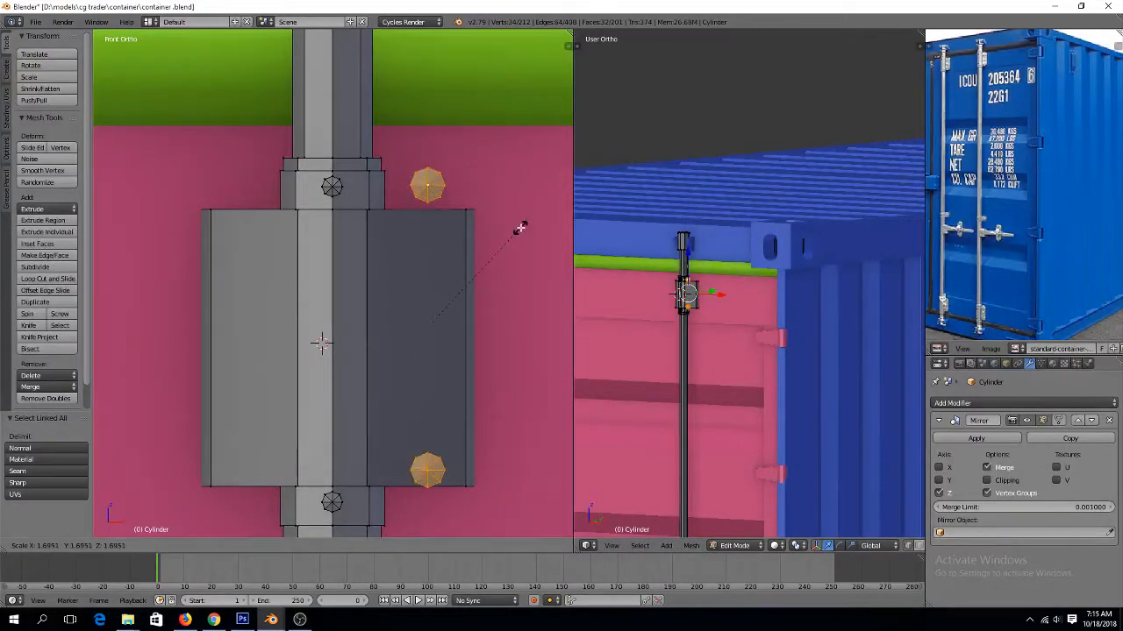
ctrl+click(519, 229)
right_click(425, 476)
key(ctrl+l)
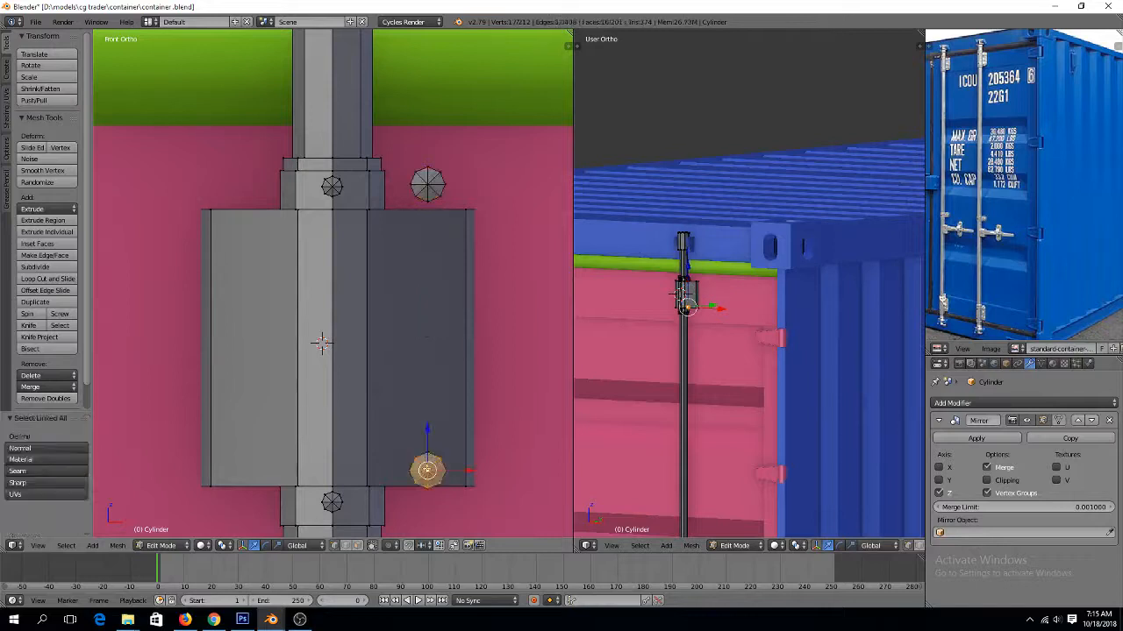
drag(428, 442, 427, 413)
Select the whole upper plate rivet and move it -0.073 along Z back onto the plate
right_click(427, 183)
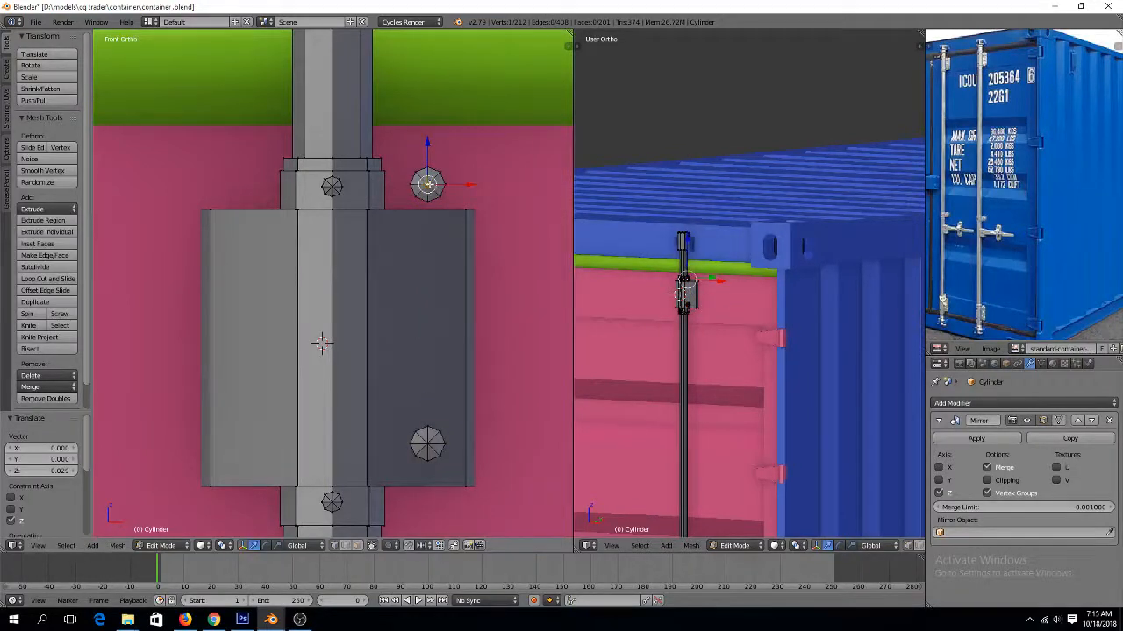
key(ctrl+l)
drag(429, 155, 436, 221)
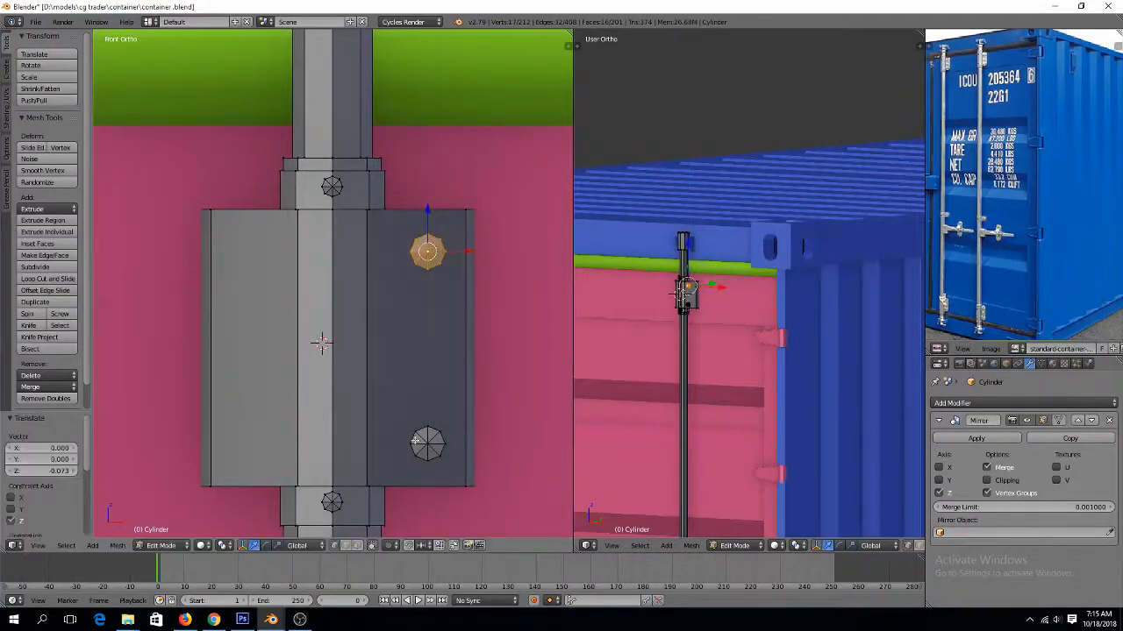
Select both rivets of the +X plate and move them 0.072 along Y toward the plate surface
shift+right_click(428, 440)
key(ctrl+l)
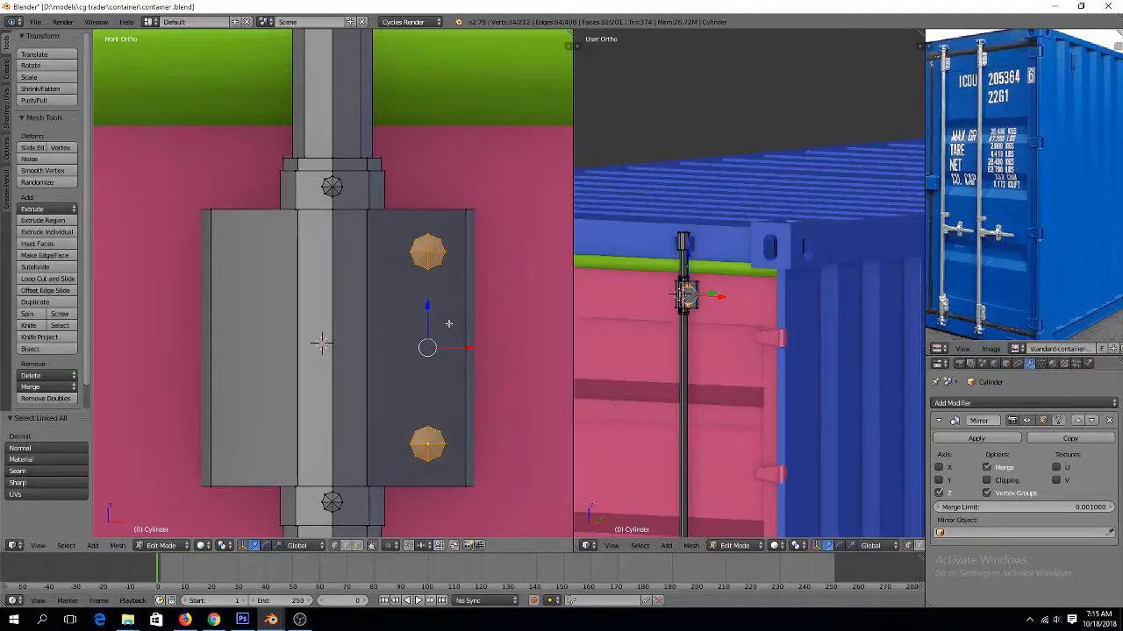
middle_drag(431, 313, 449, 360)
drag(449, 359, 511, 348)
click(510, 348)
Rotate the two plate rivets 36.2° around the Z axis to match the angled plate
key(r)
key(z)
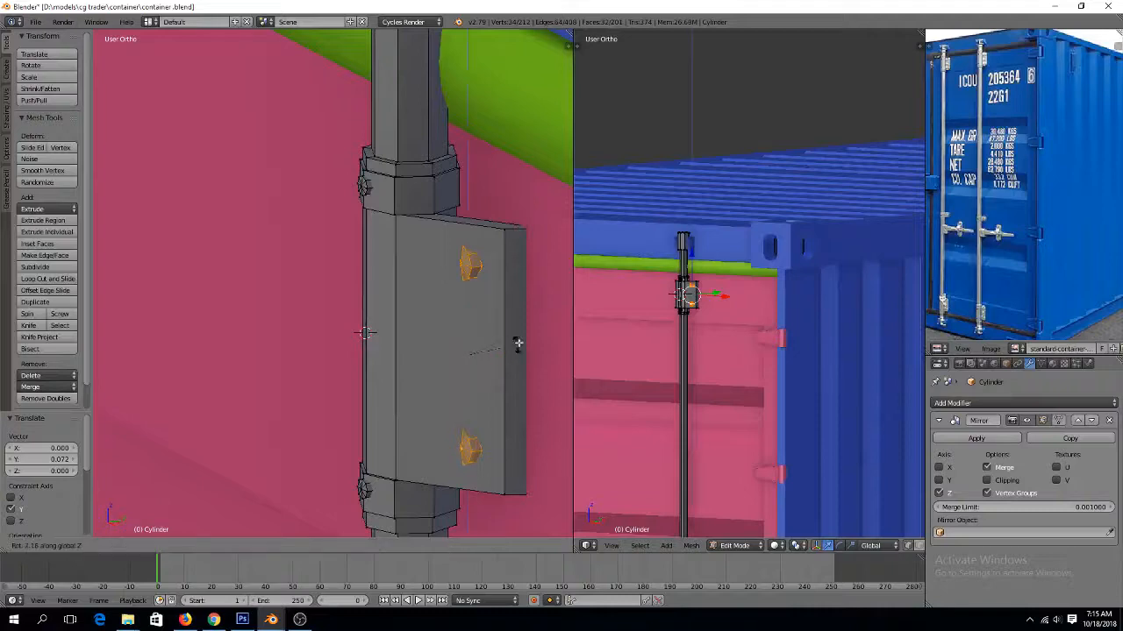
click(539, 281)
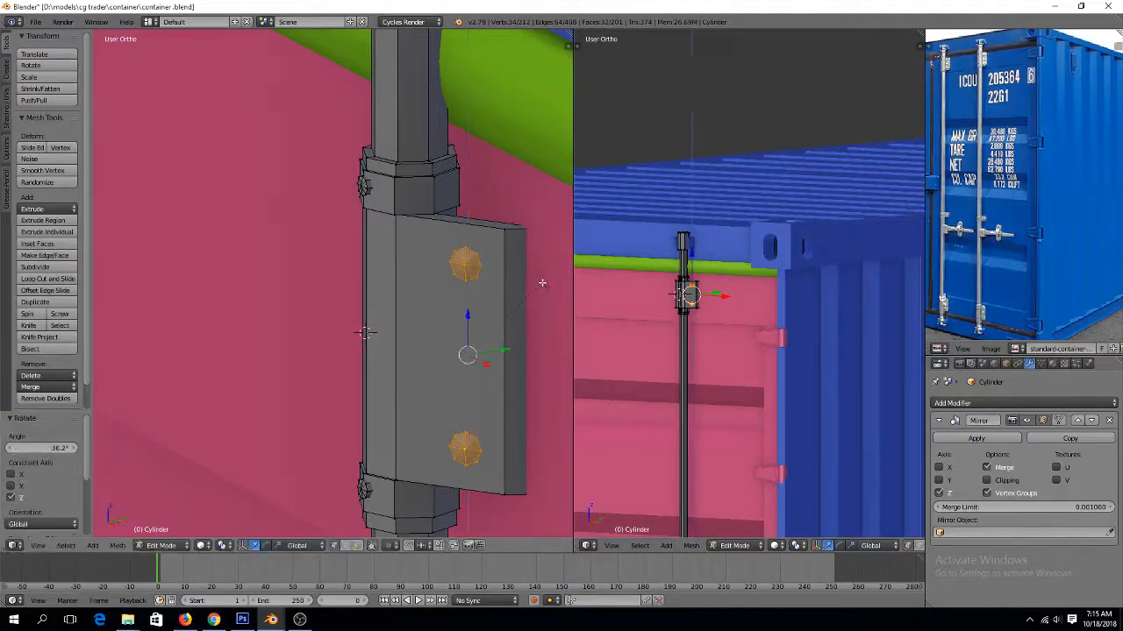
Move the two rotated rivets -0.009 along Y so they protrude from the plate face
middle_drag(539, 281, 538, 334)
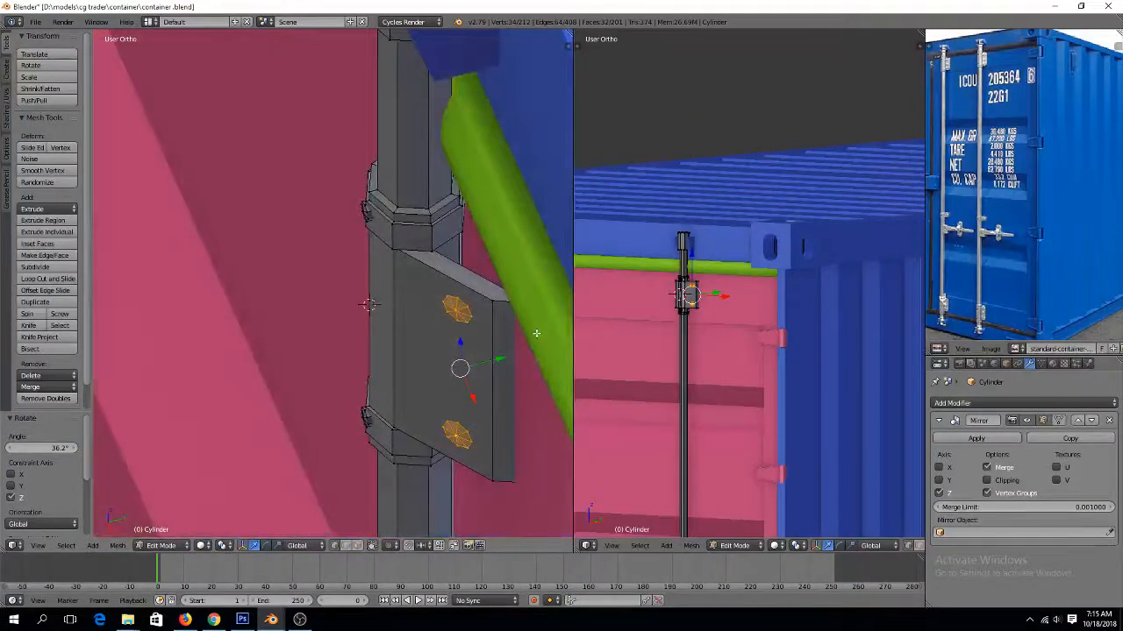
key(y)
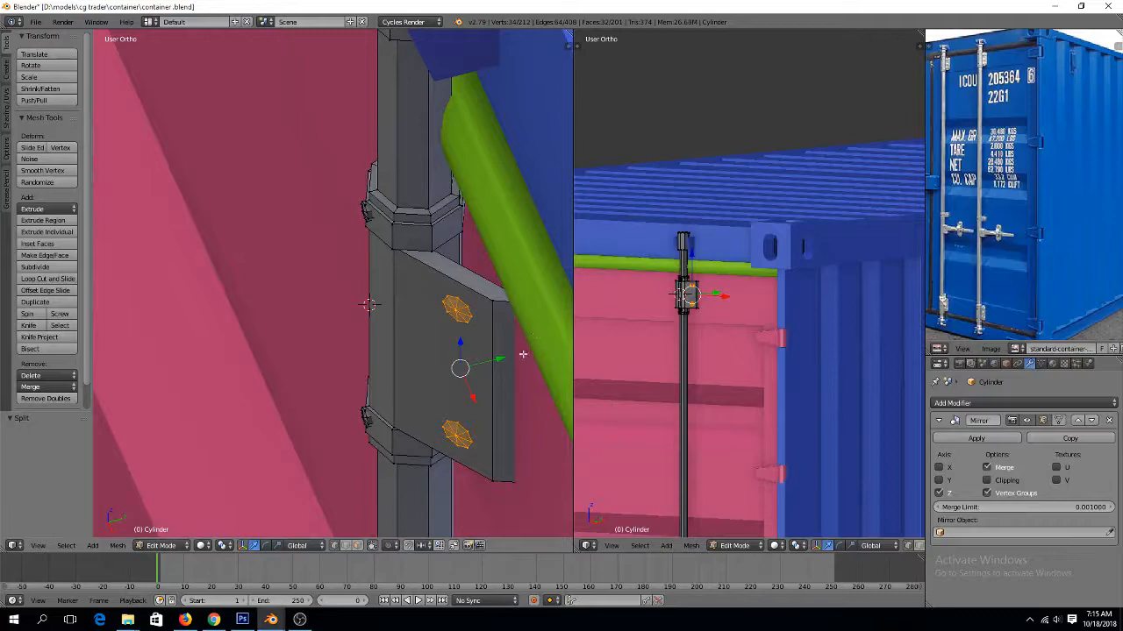
key(g)
key(y)
click(483, 371)
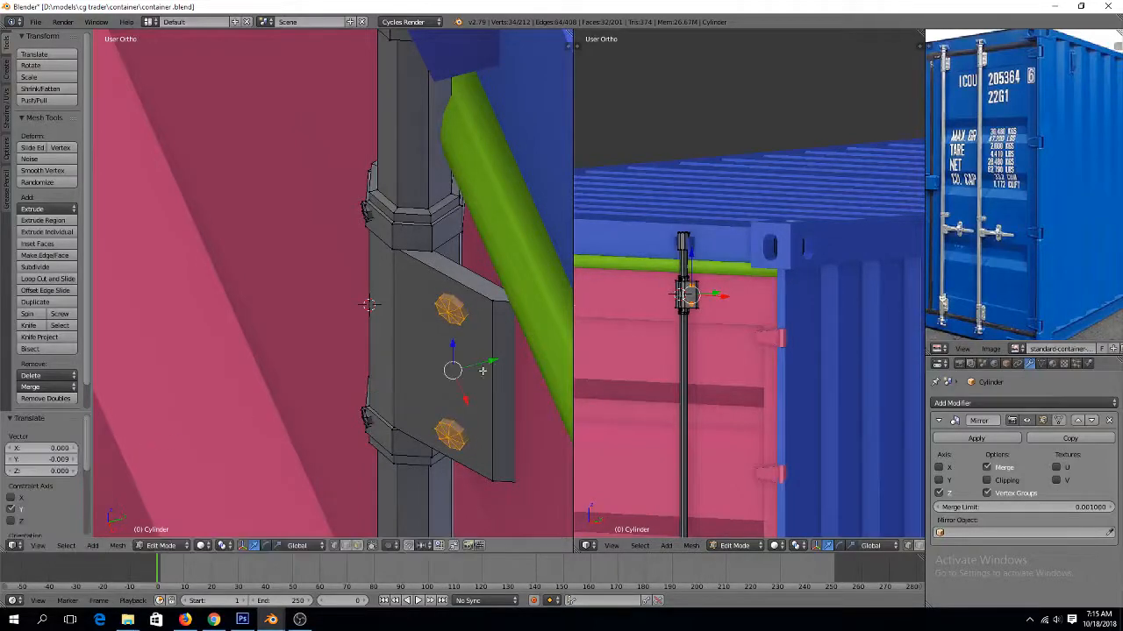
Duplicate the two rivets, place the copies -0.193 along X on the opposite plate, and mirror them along X
key(KP_1)
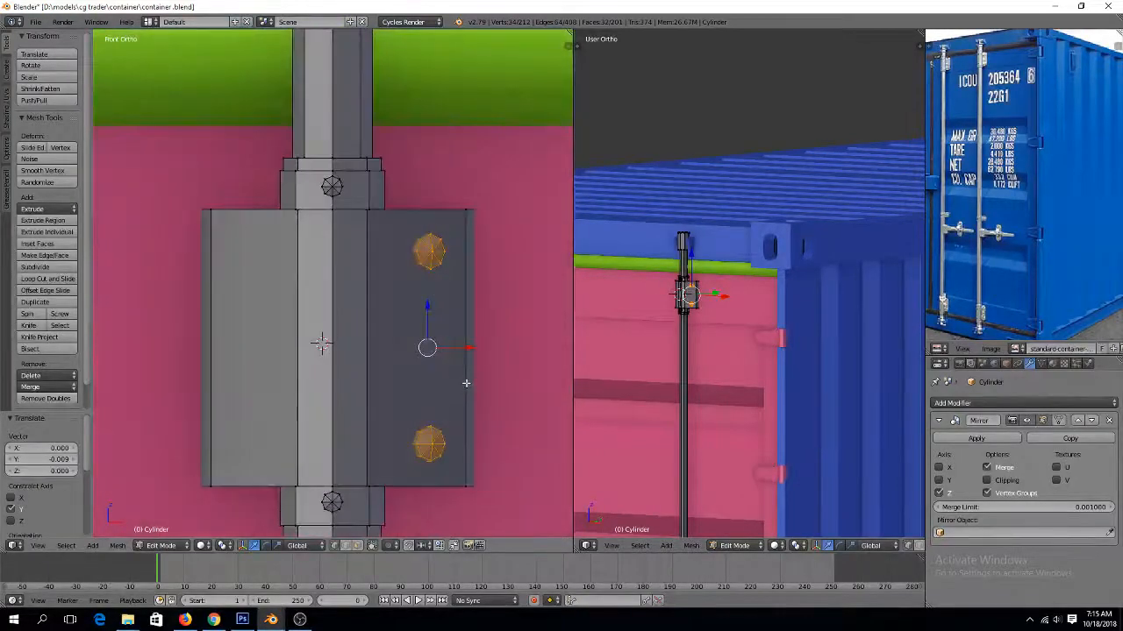
key(shift+d)
key(x)
click(290, 344)
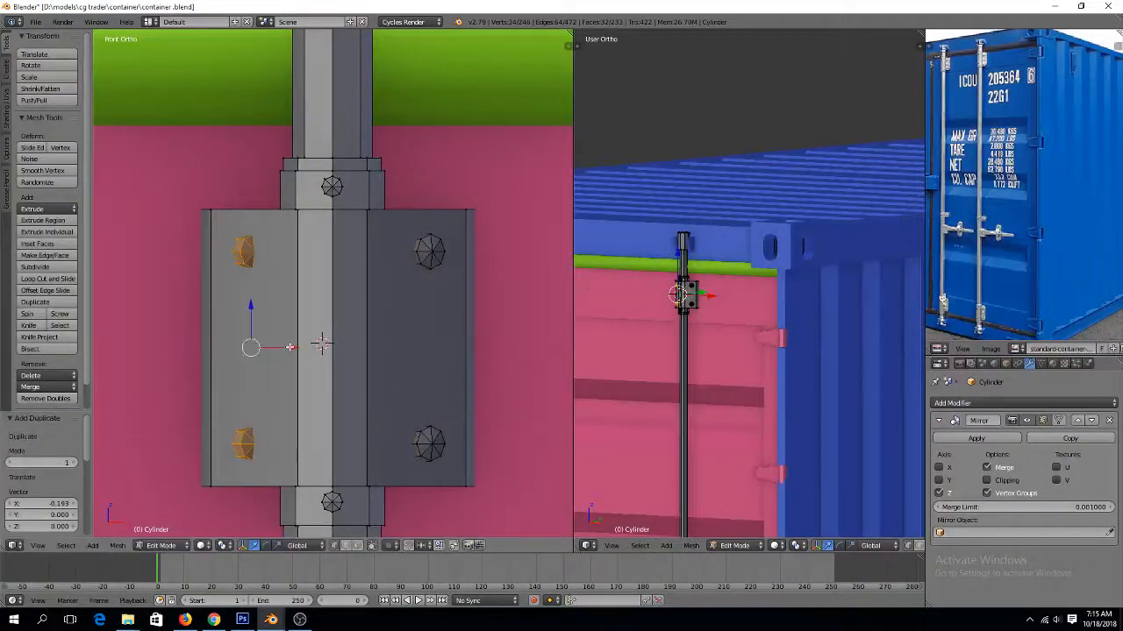
key(ctrl+m)
key(x)
click(290, 345)
middle_drag(290, 346, 285, 363)
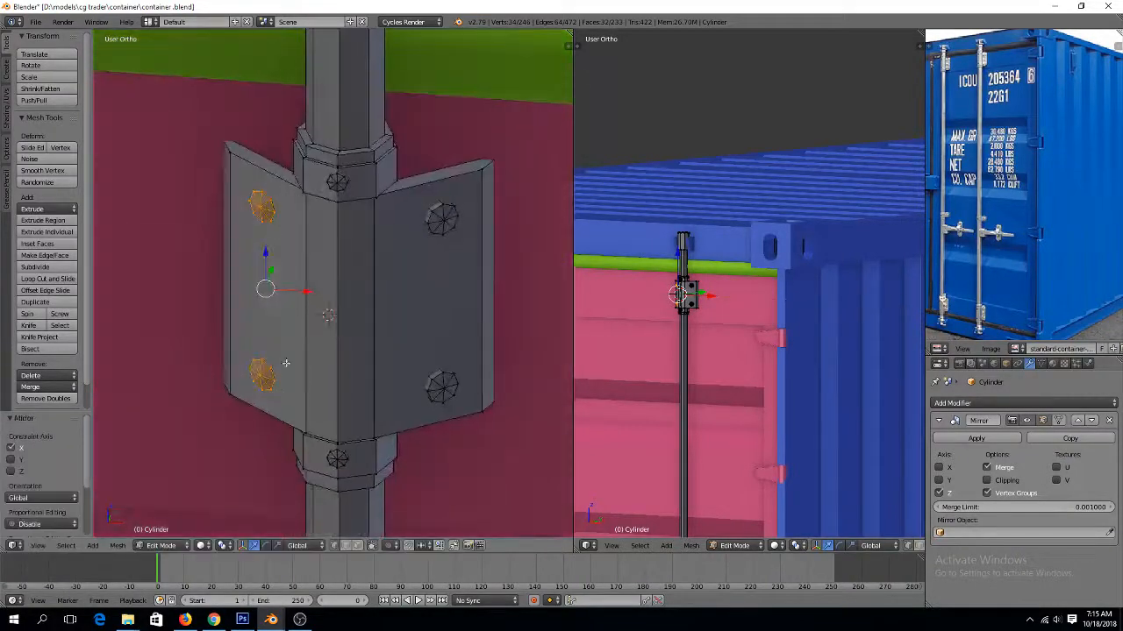
Make the normals of the whole locking bar mesh consistent and return to object mode
key(a)
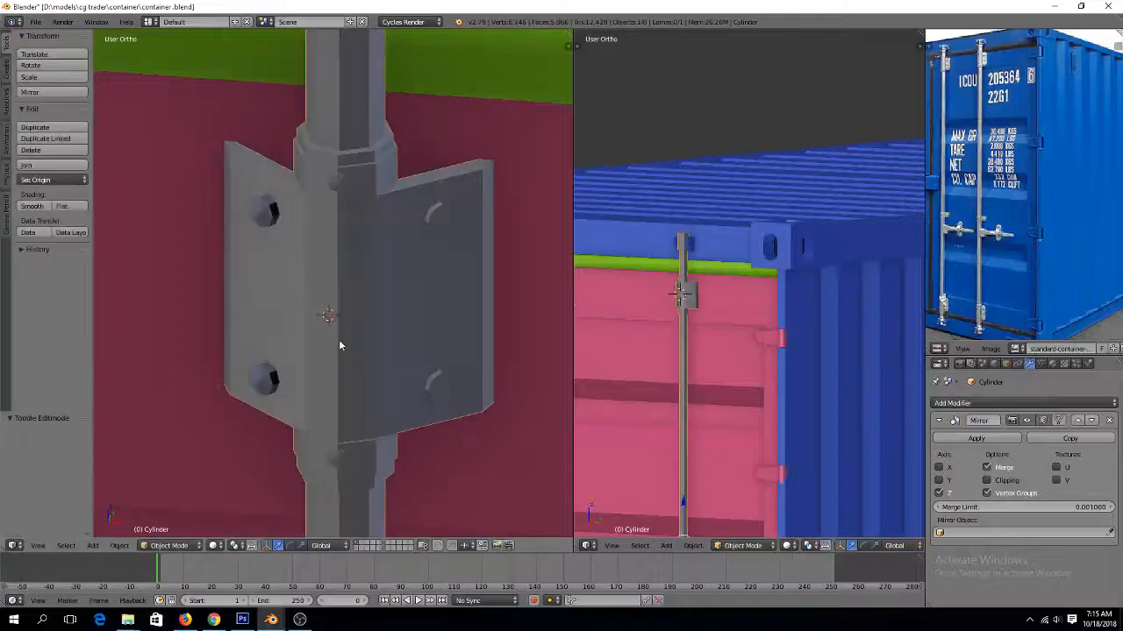
scroll(341, 346, down, 6)
key(a)
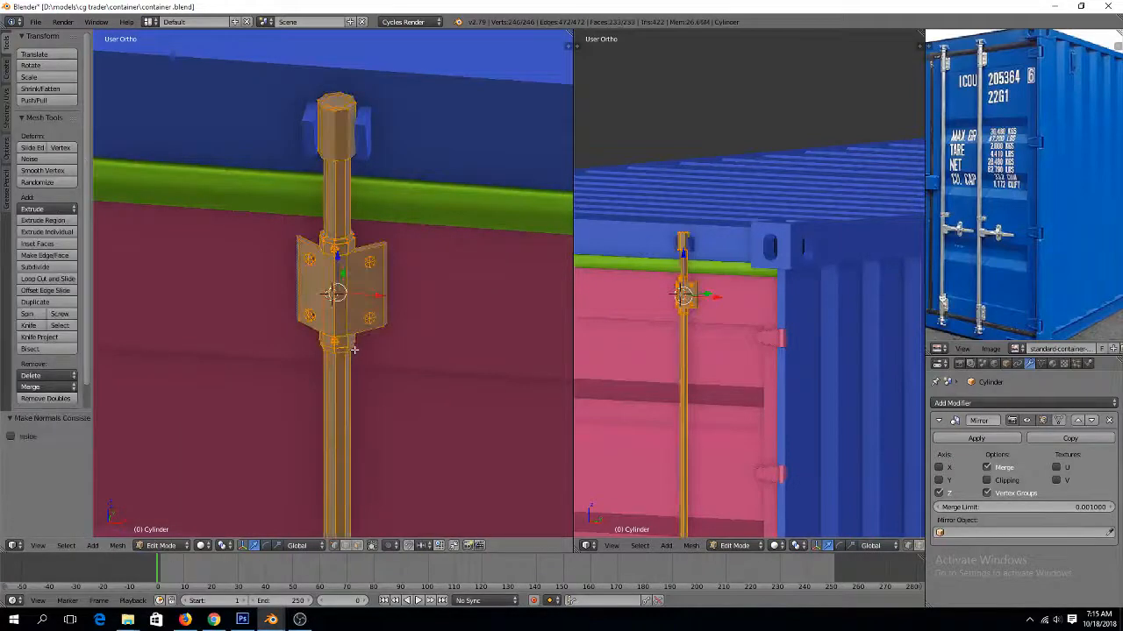
key(Tab)
scroll(358, 349, down, 5)
scroll(368, 335, up, 10)
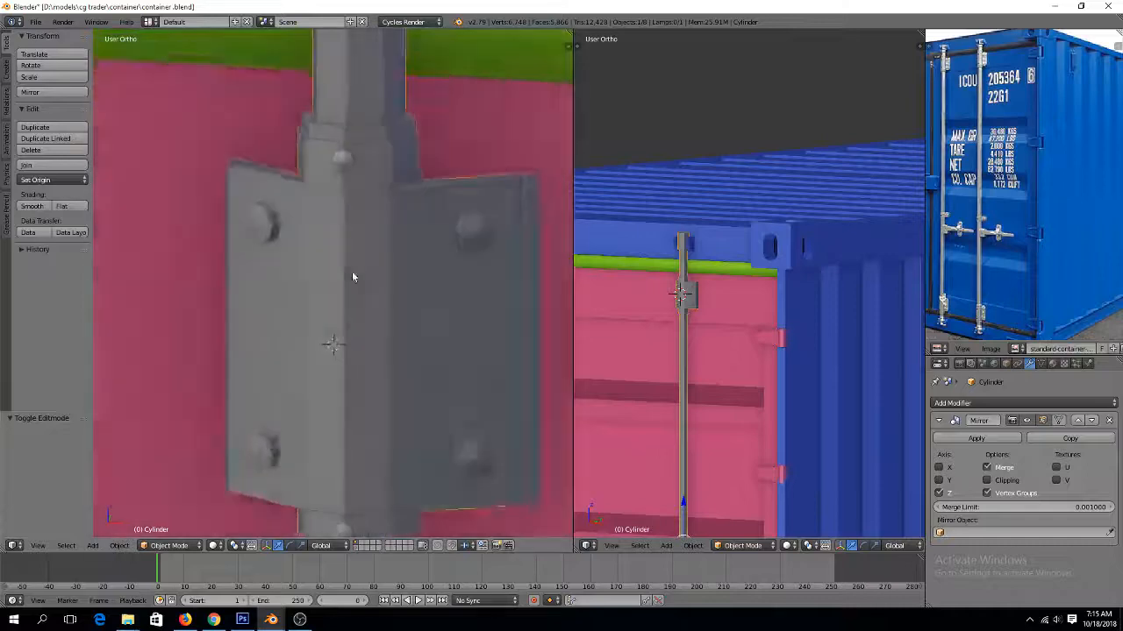
middle_drag(351, 277, 363, 289)
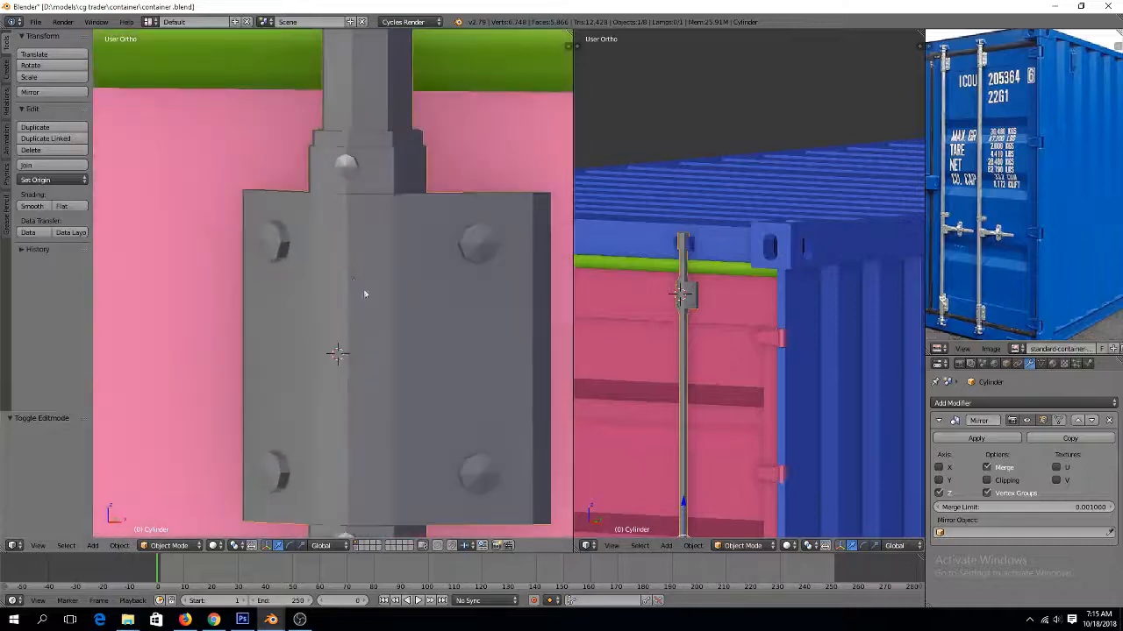
Add two horizontal loop cuts around the sleeve and its plates, at the heights of the upper and lower plate rivets
key(Tab)
key(a)
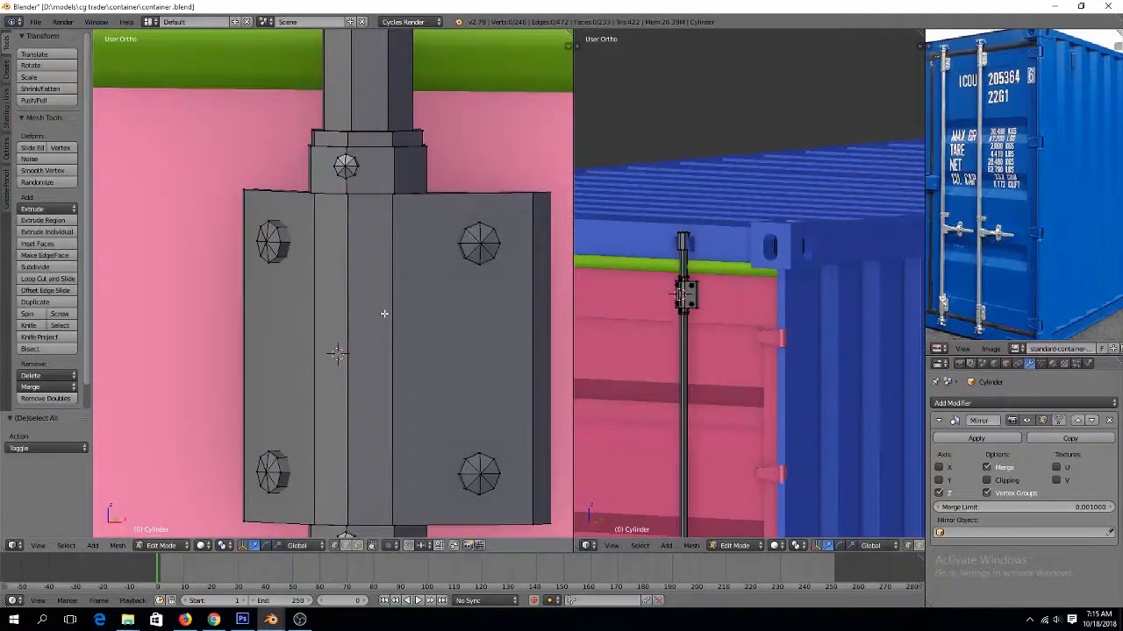
key(ctrl+r)
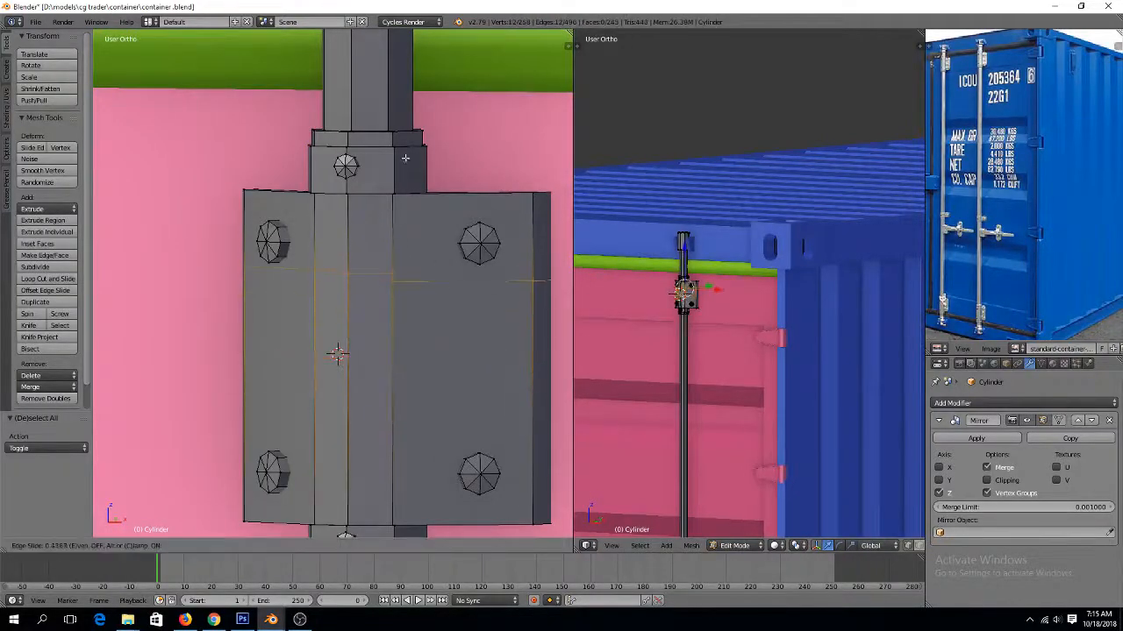
click(395, 243)
click(418, 125)
key(ctrl+r)
click(409, 389)
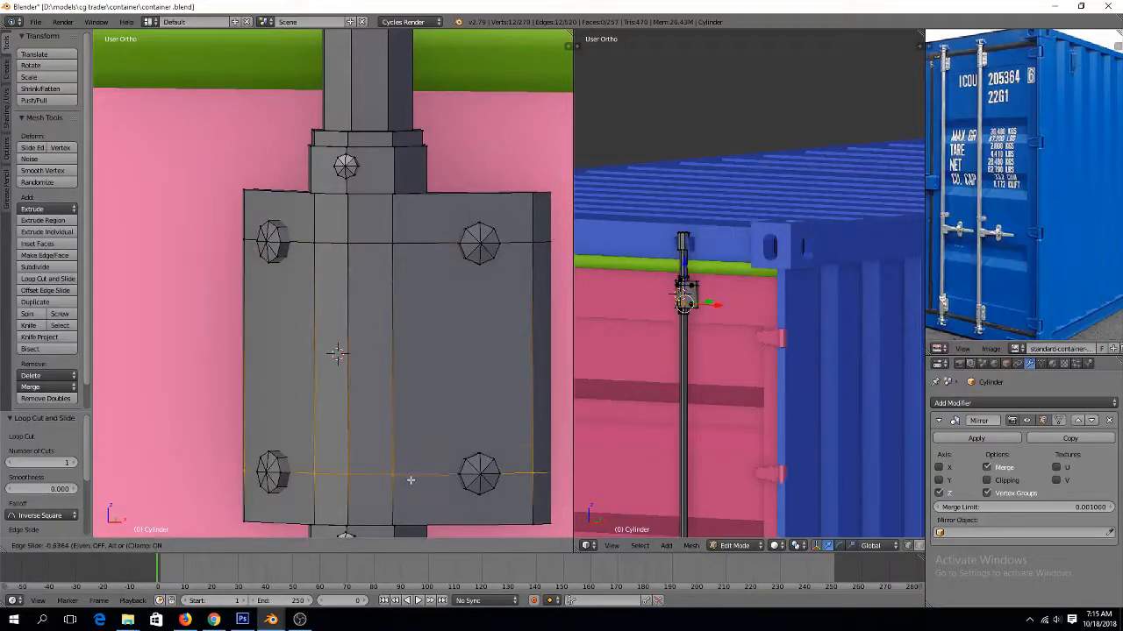
click(412, 475)
Select both new edge loops in edge mode and bevel them by 0.009 with one segment into narrow bands
alt+shift+right_click(409, 231)
key(ctrl+Tab)
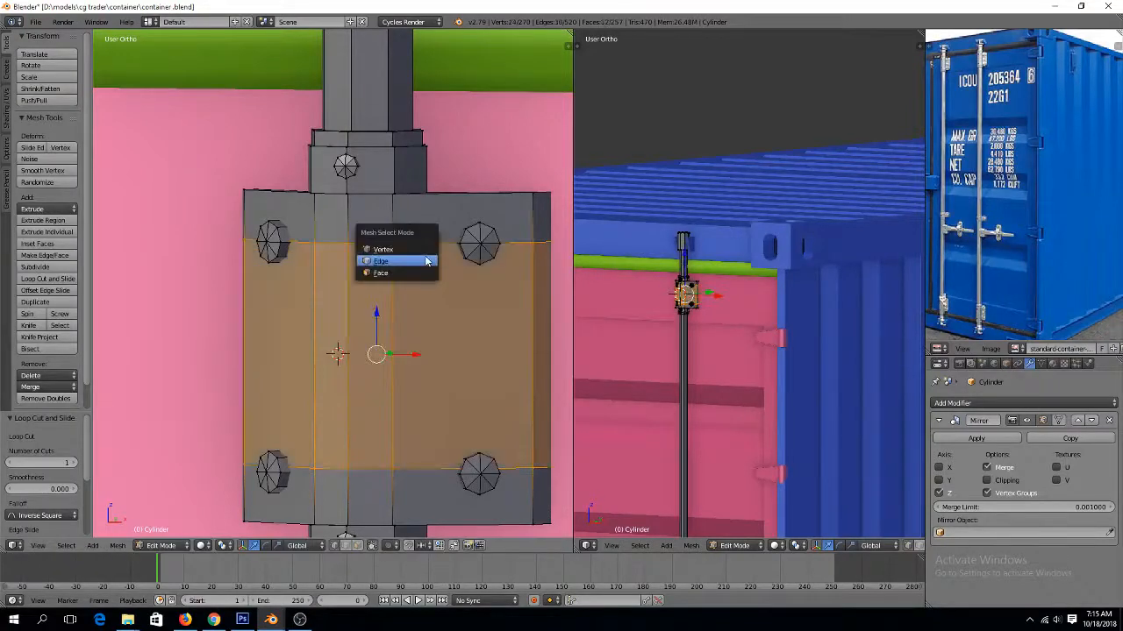
click(426, 259)
alt+right_click(442, 242)
alt+shift+right_click(434, 470)
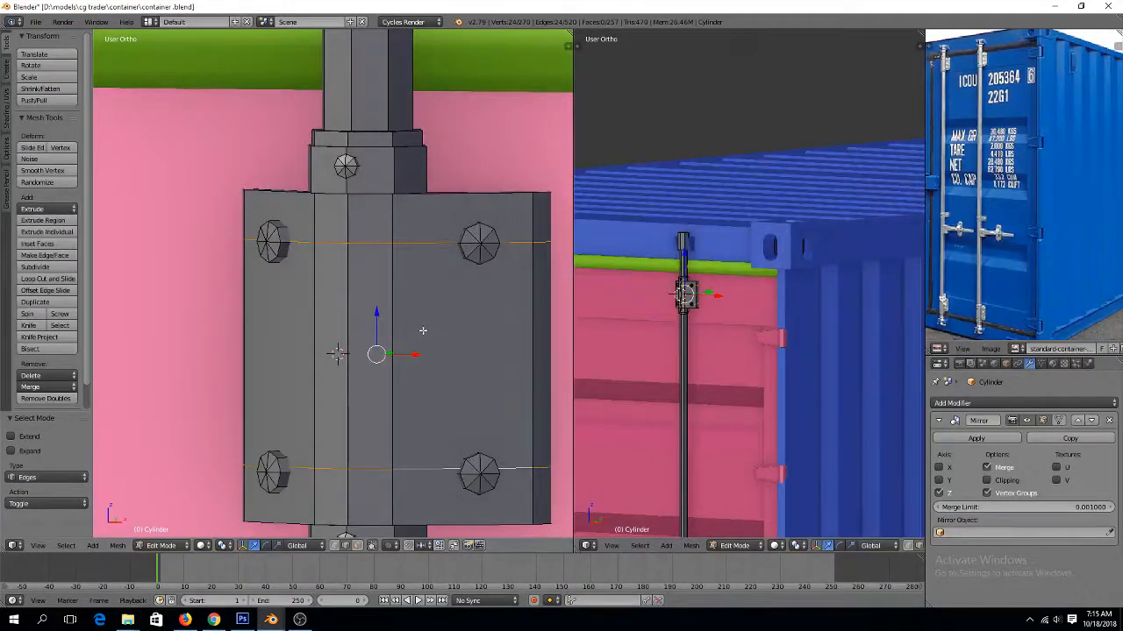
middle_drag(423, 331, 401, 359)
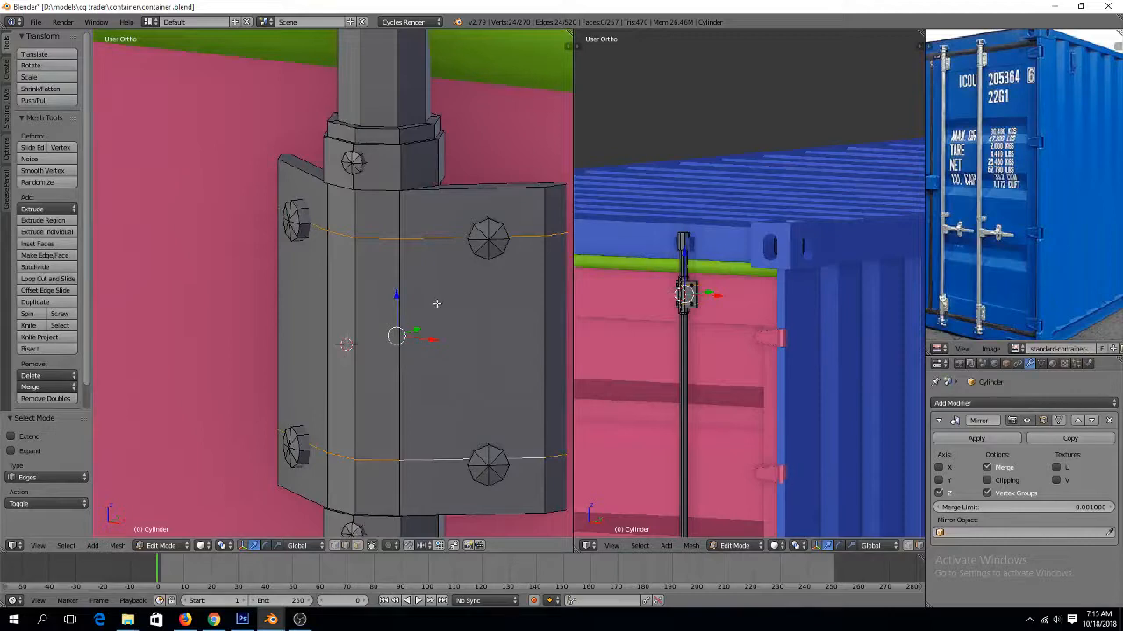
key(ctrl+b)
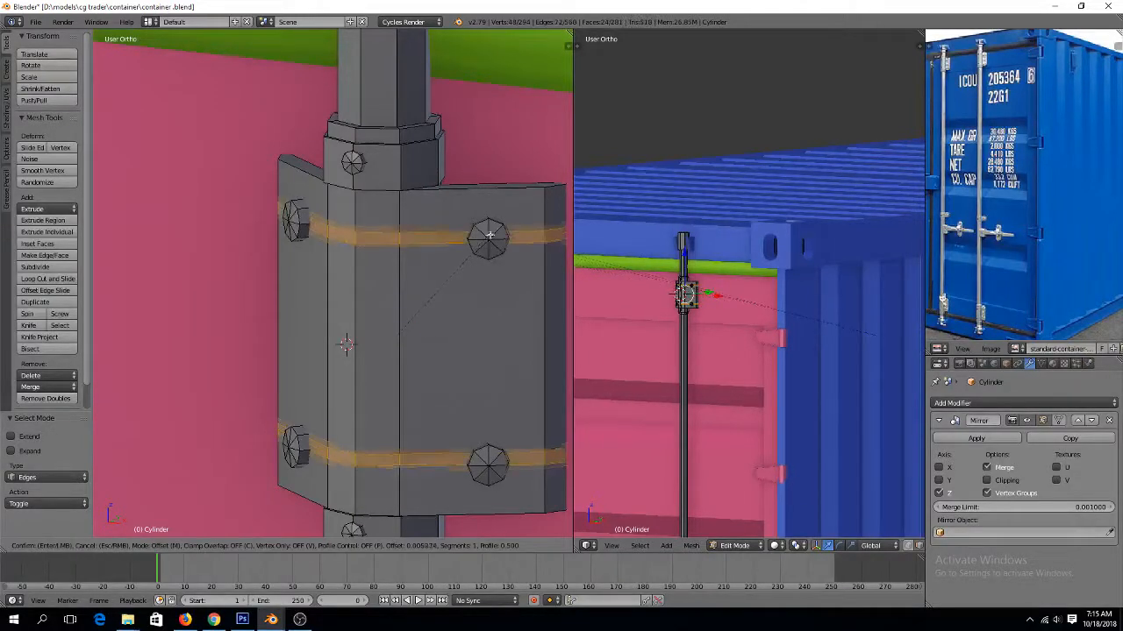
click(492, 235)
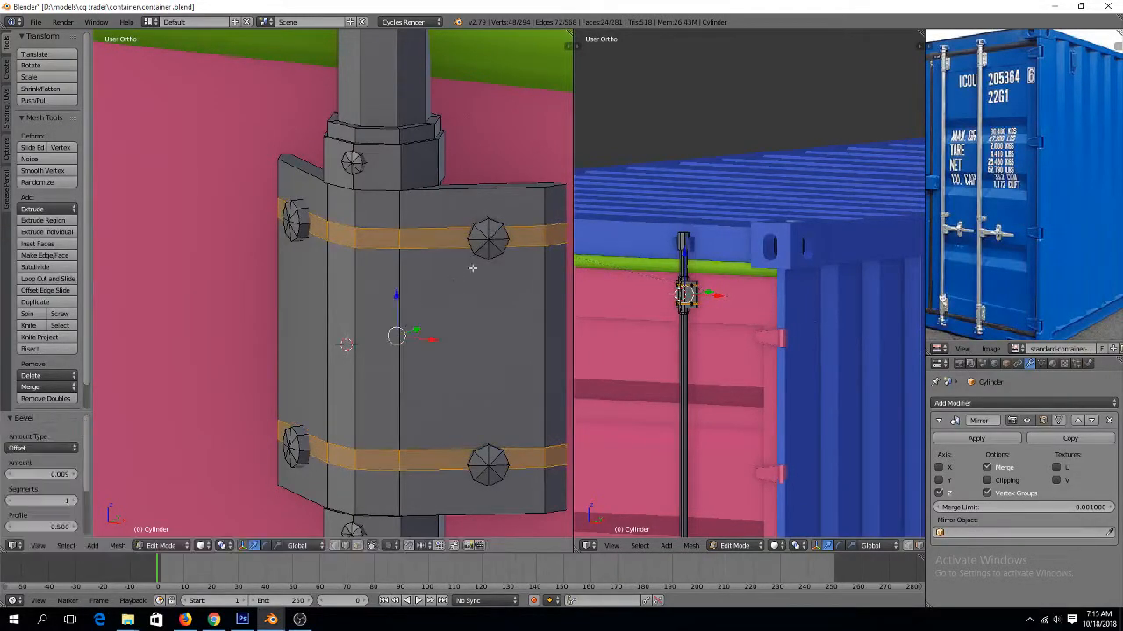
Switch the mesh selection mode to faces
middle_drag(465, 263, 428, 292)
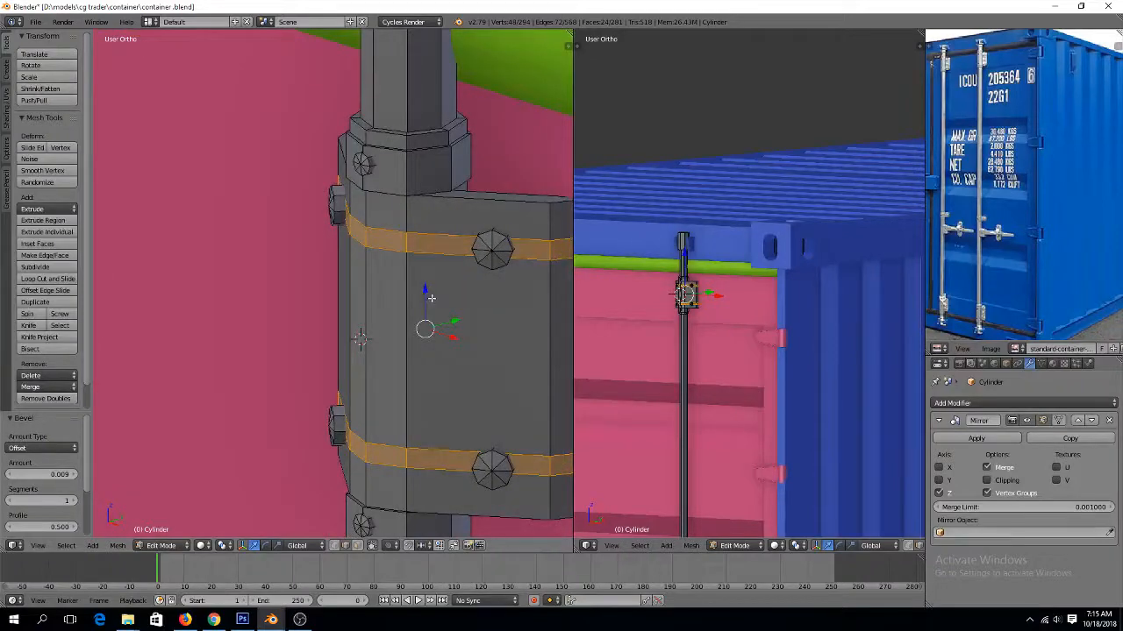
scroll(438, 297, up, 2)
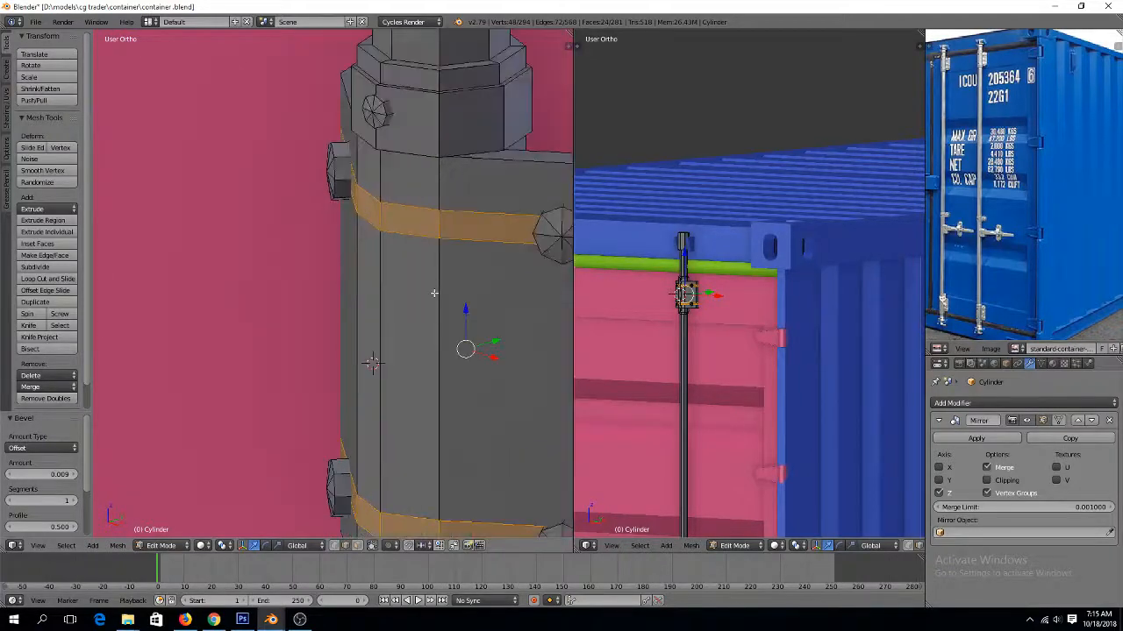
scroll(476, 272, down, 2)
middle_drag(478, 274, 463, 248)
key(ctrl+Tab)
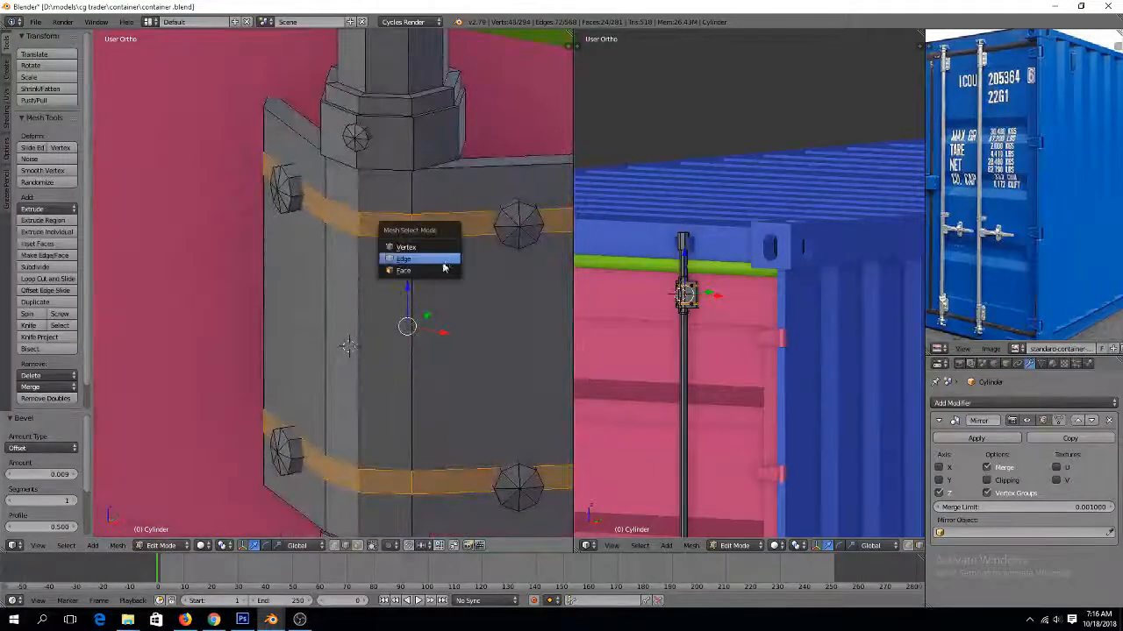
click(440, 266)
right_click(269, 173)
scroll(429, 258, down, 3)
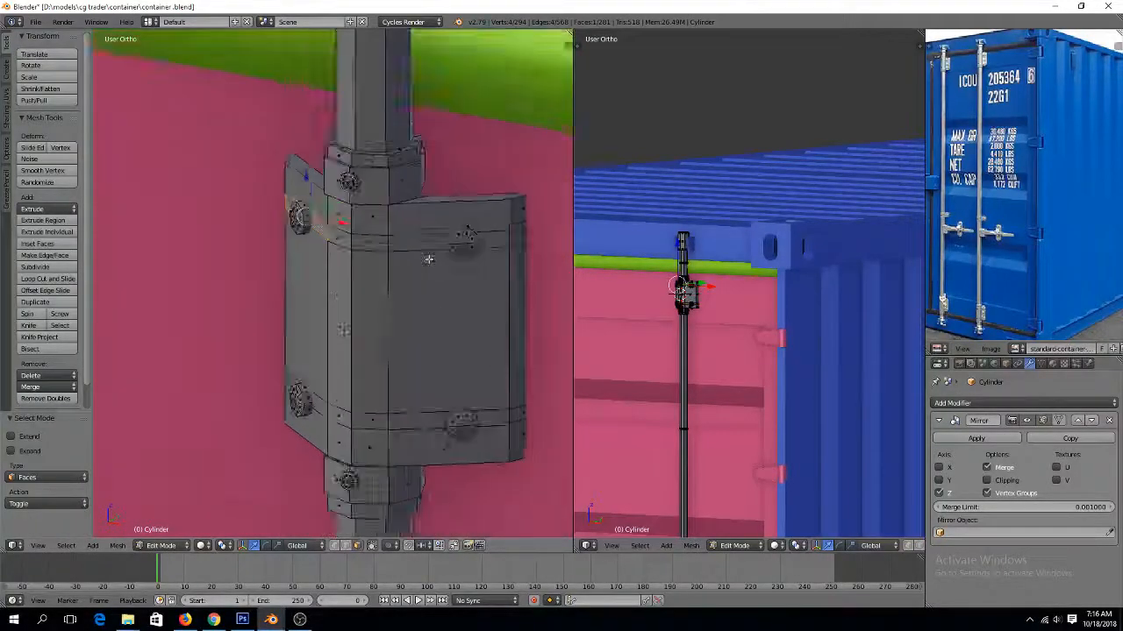
ctrl+right_click(474, 247)
middle_drag(476, 250, 470, 256)
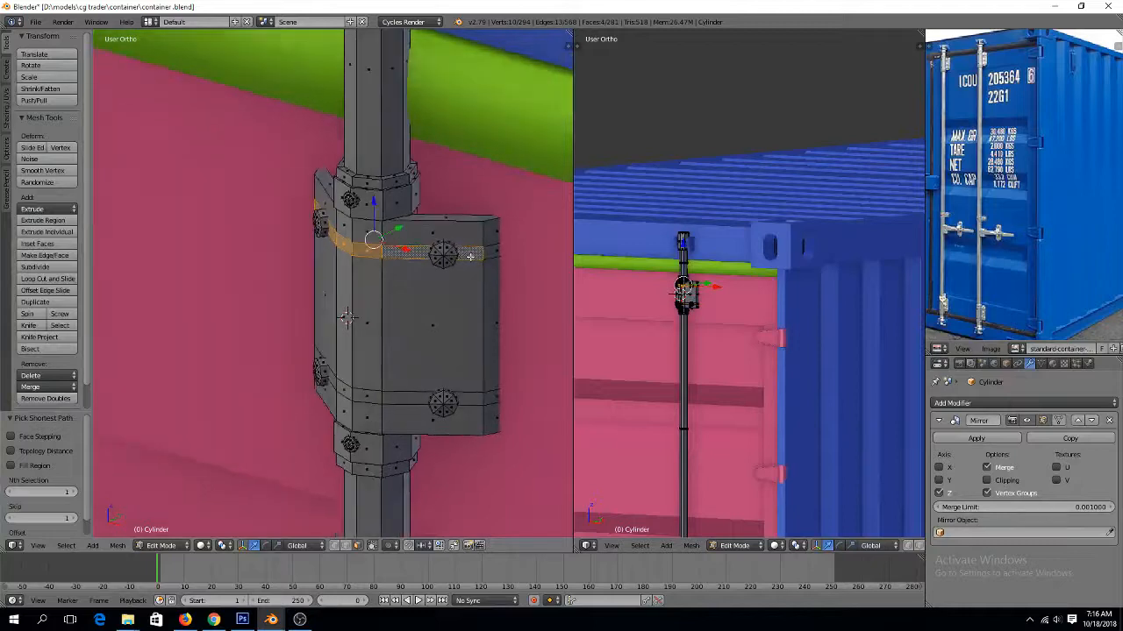
alt+shift+right_click(491, 249)
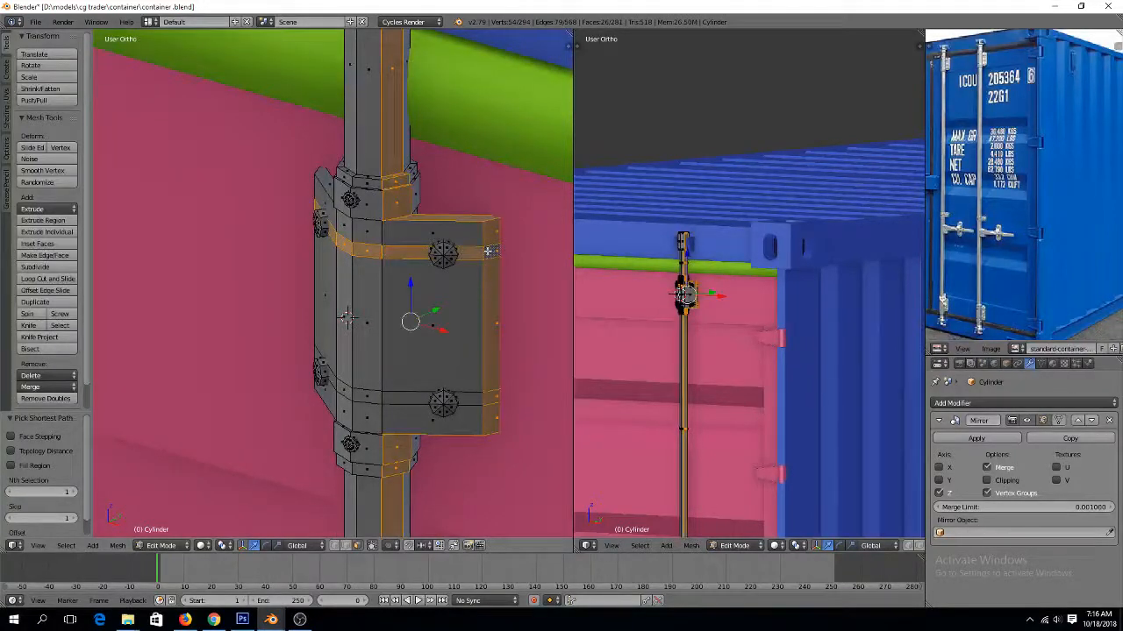
key(ctrl+z)
Select the complete lower and upper face bands running around the sleeve and its plates
alt+right_click(488, 399)
alt+right_click(482, 396)
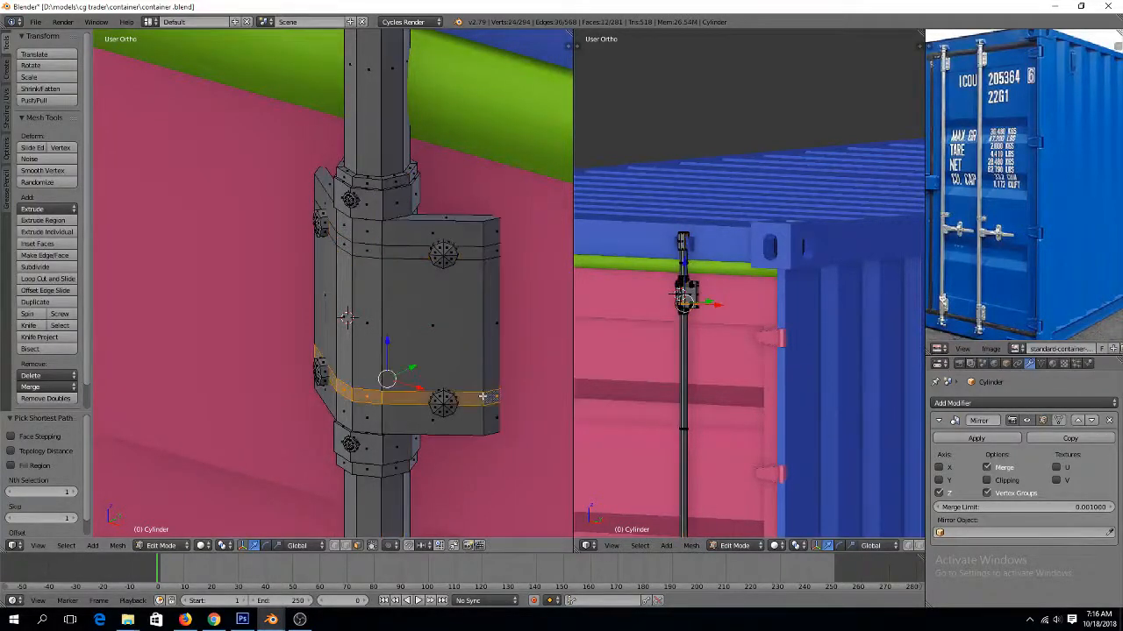
alt+shift+right_click(488, 253)
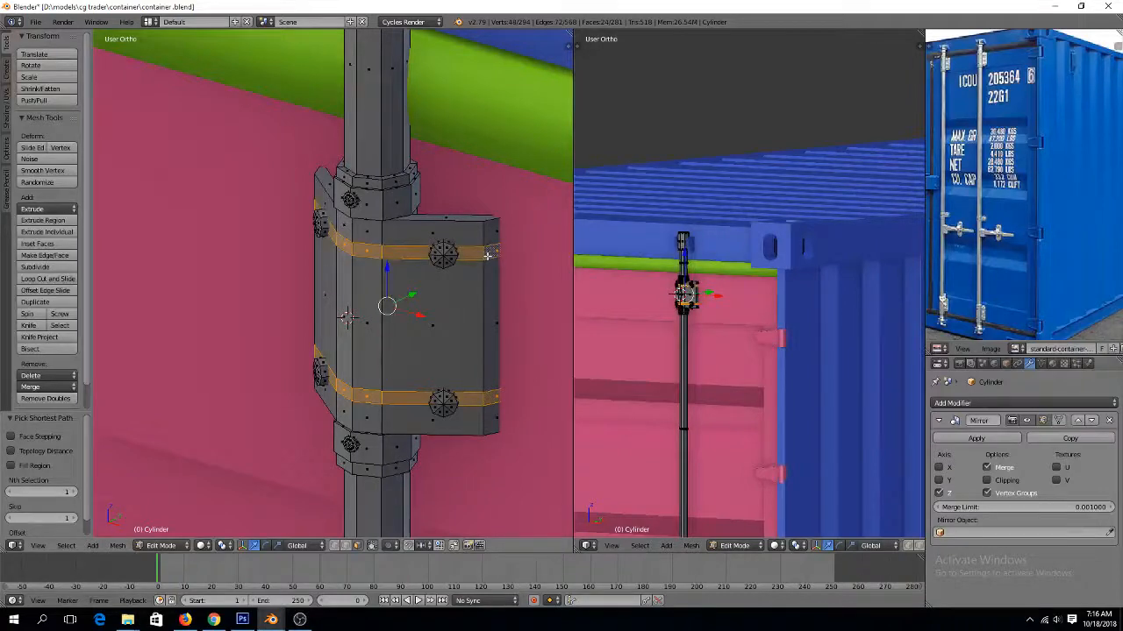
scroll(487, 255, up, 2)
middle_drag(496, 248, 463, 266)
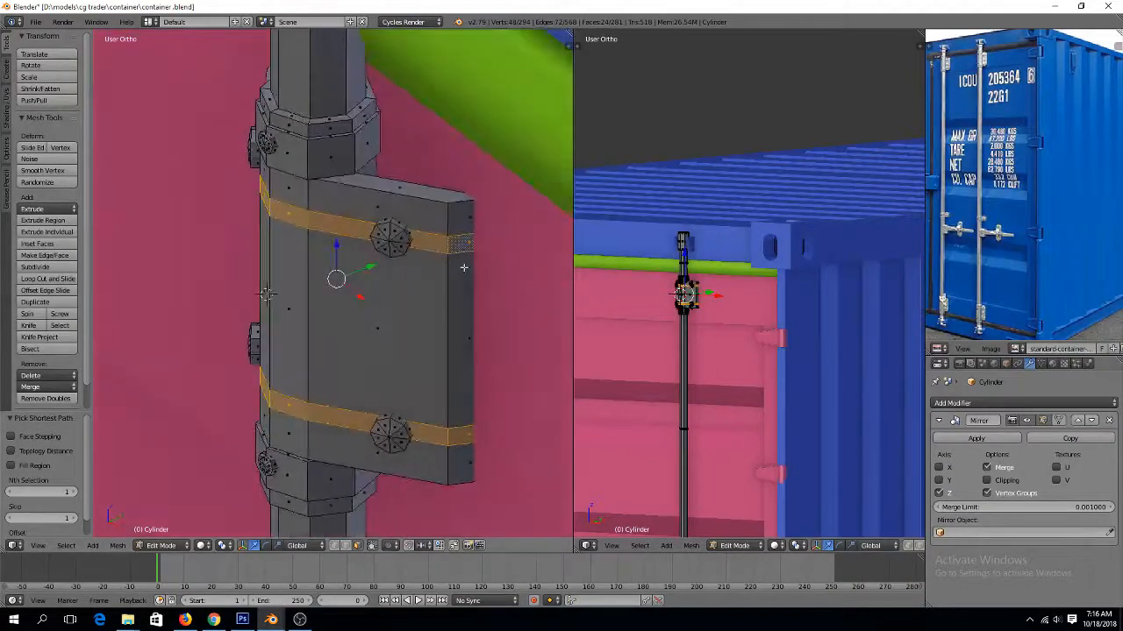
scroll(463, 266, up, 2)
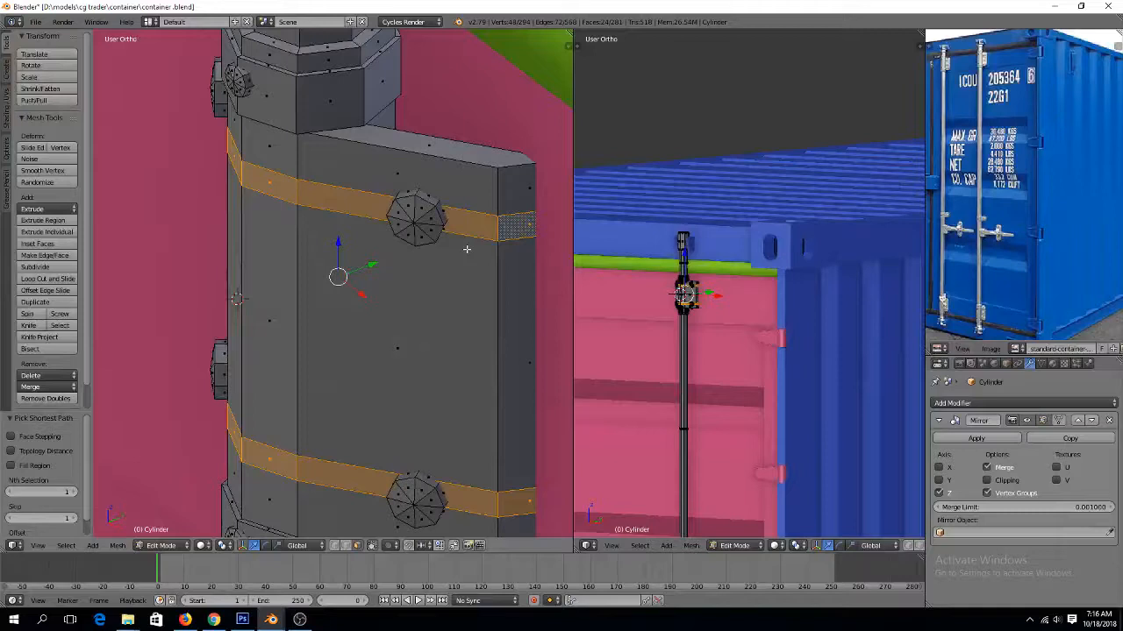
Extrude the selected sleeve bands in place and fatten them outward by about 0.004 into raised strips
key(e)
right_click(466, 249)
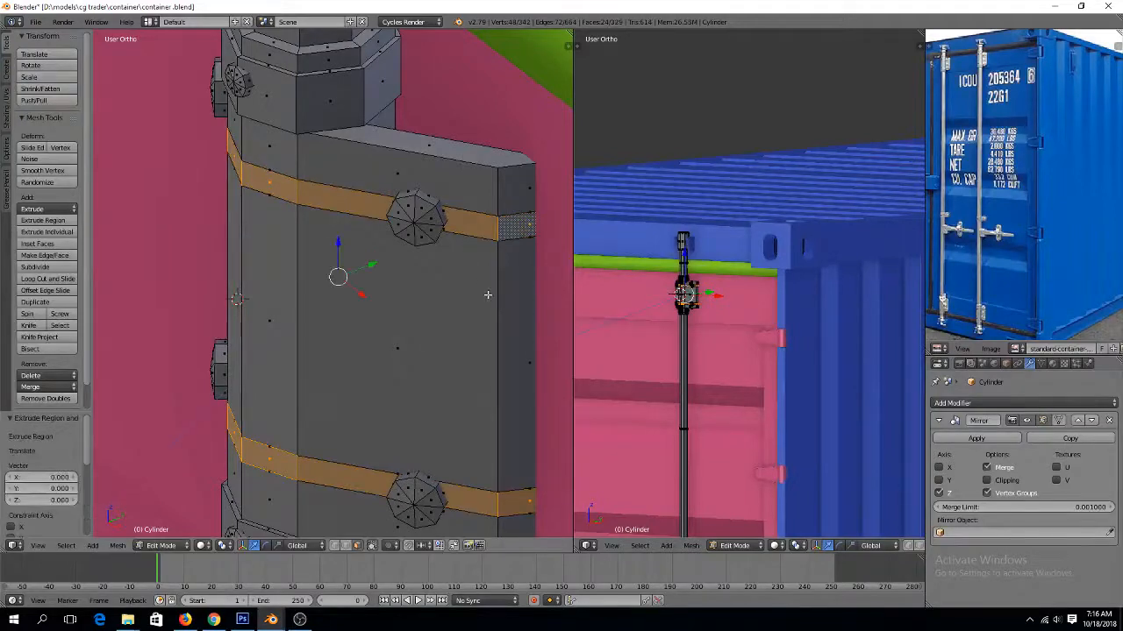
key(alt+s)
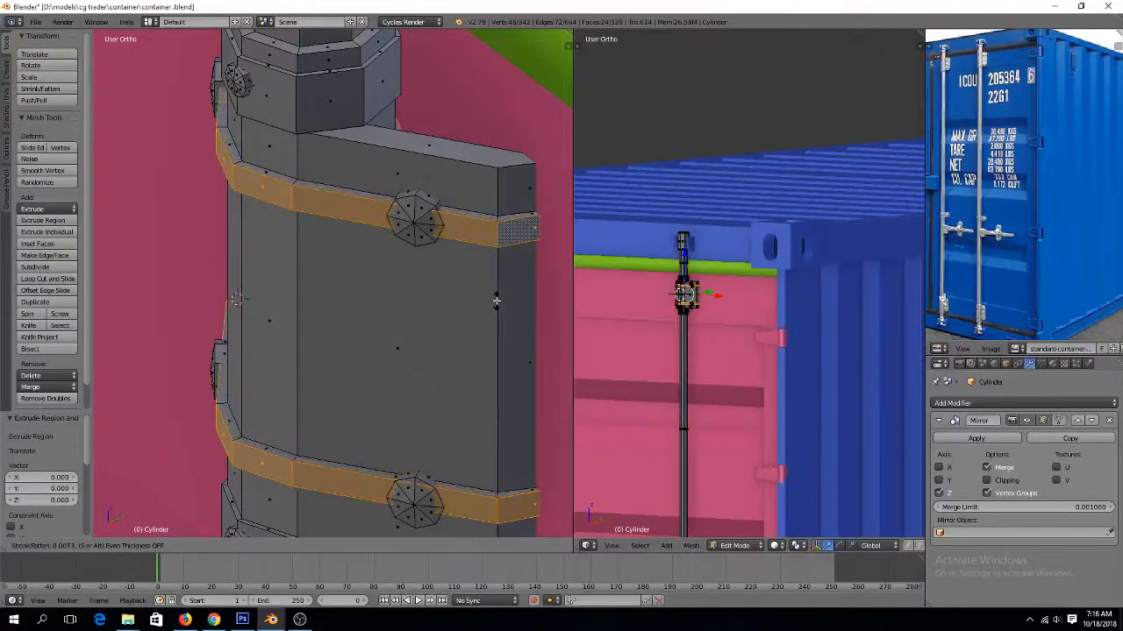
click(500, 299)
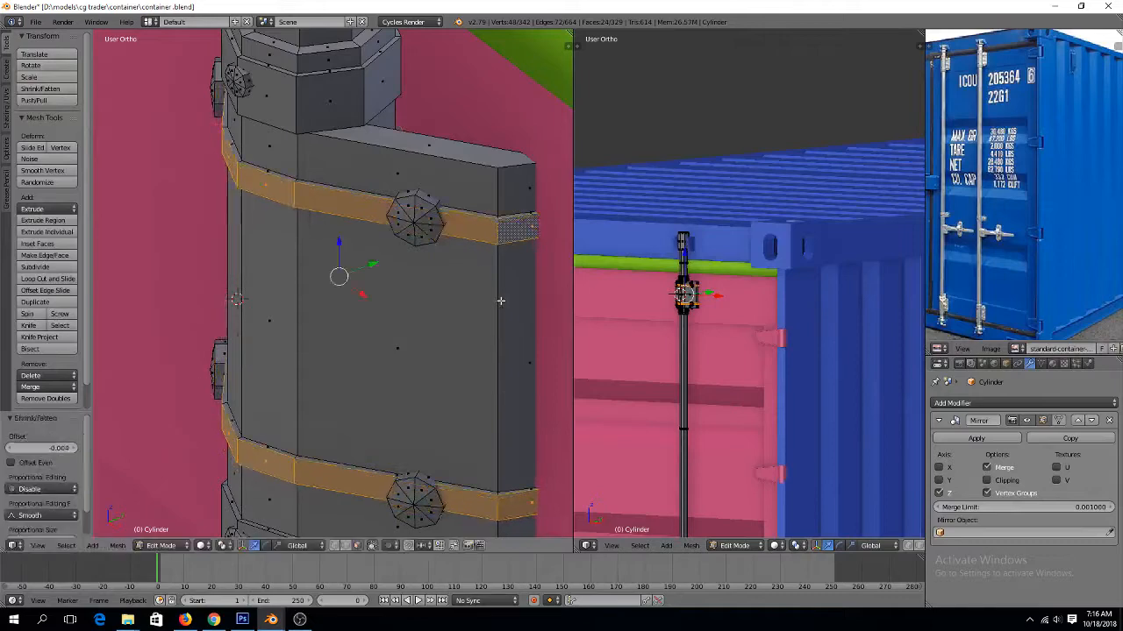
key(Tab)
scroll(501, 296, up, 4)
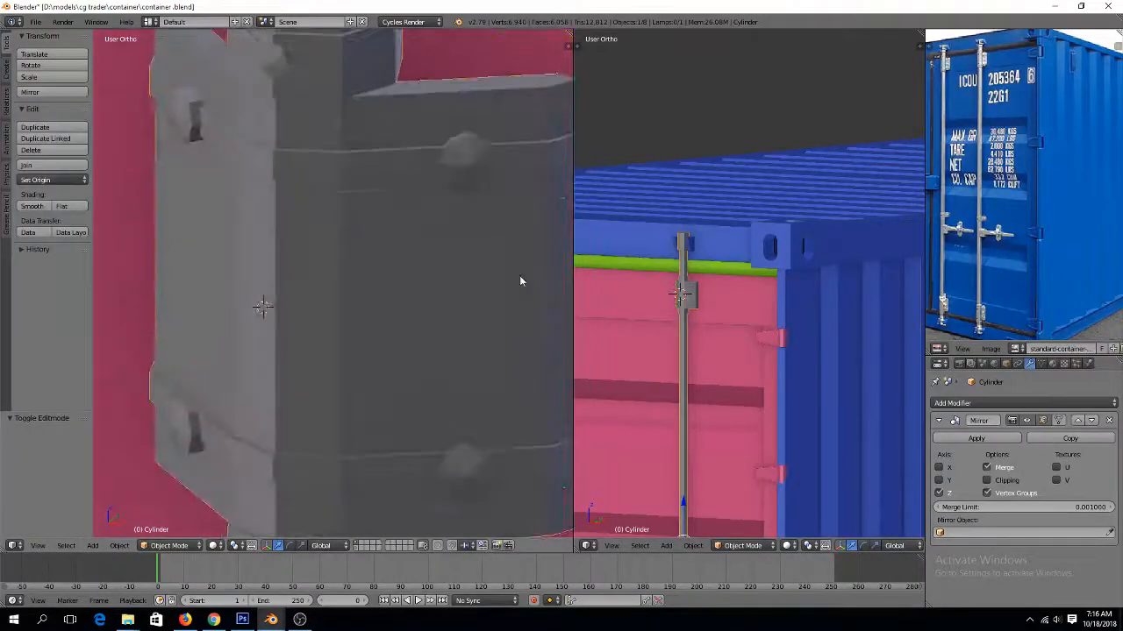
scroll(519, 276, down, 2)
scroll(491, 250, down, 1)
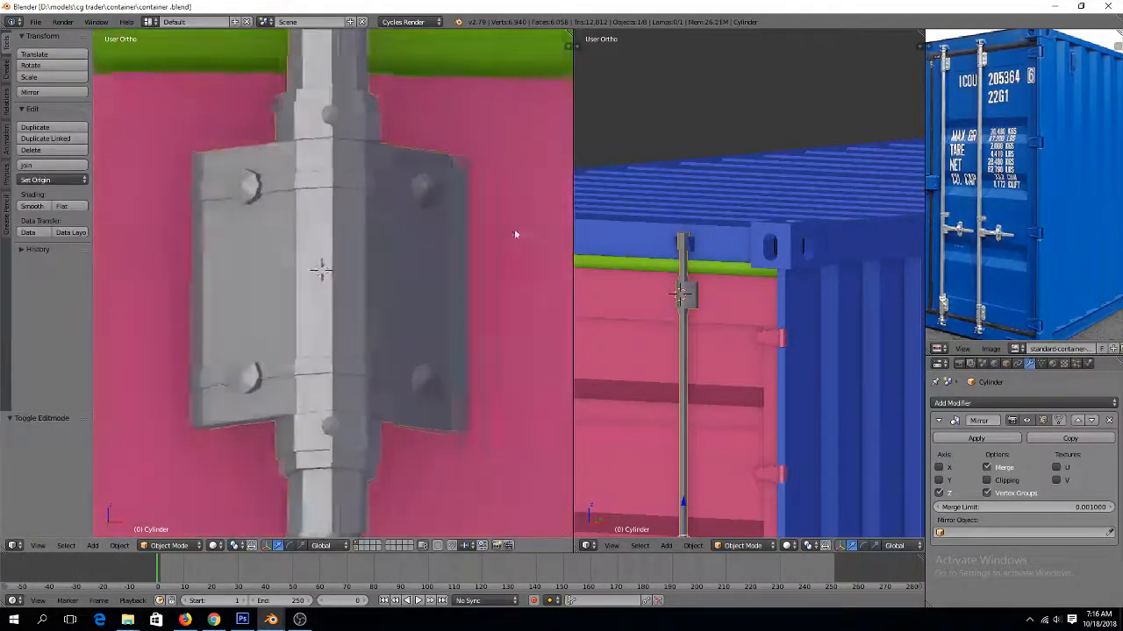
middle_drag(515, 234, 418, 300)
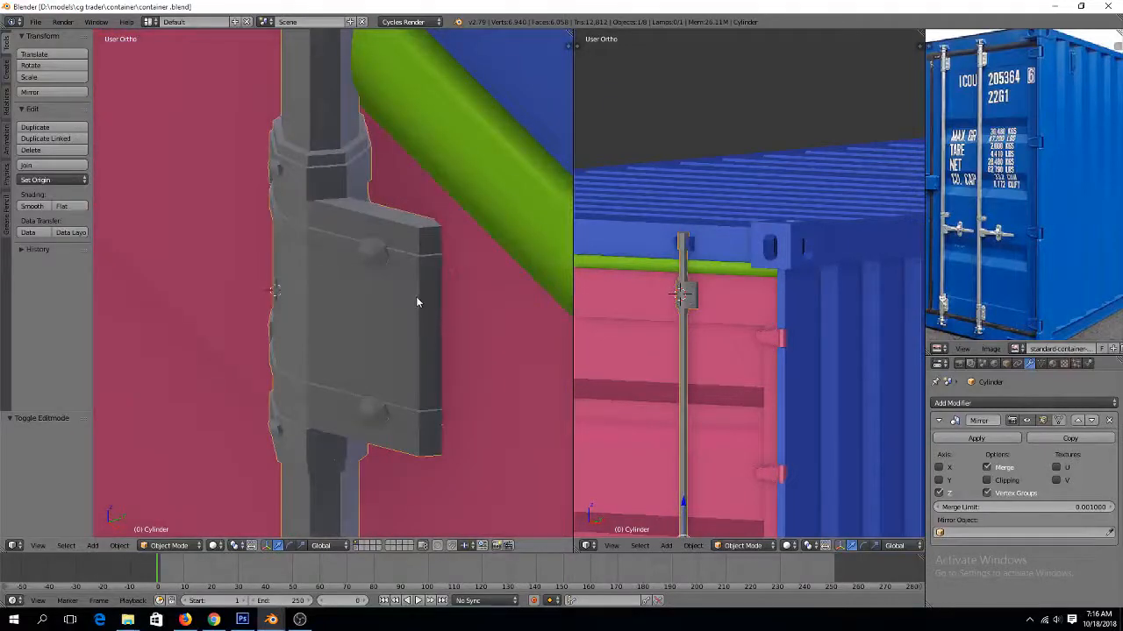
Save the scene over the existing container.blend file after adding the raised strips
scroll(412, 300, down, 5)
key(ctrl+s)
click(413, 308)
key(ctrl+s)
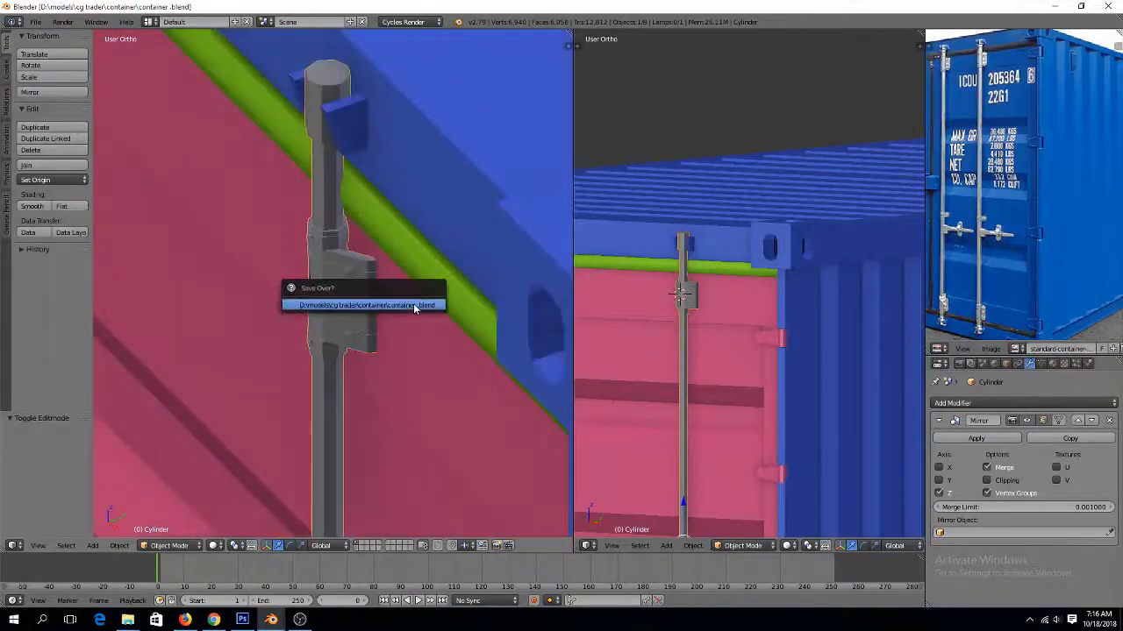
click(413, 308)
scroll(408, 312, down, 3)
scroll(408, 315, down, 2)
key(ctrl+s)
click(408, 315)
key(ctrl+s)
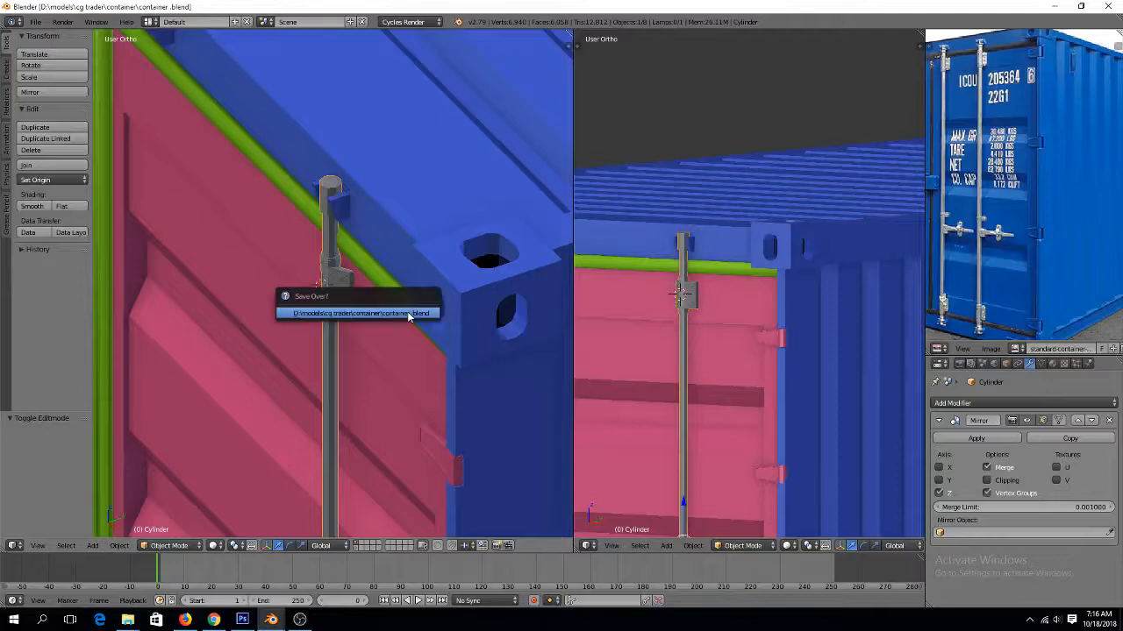
click(408, 315)
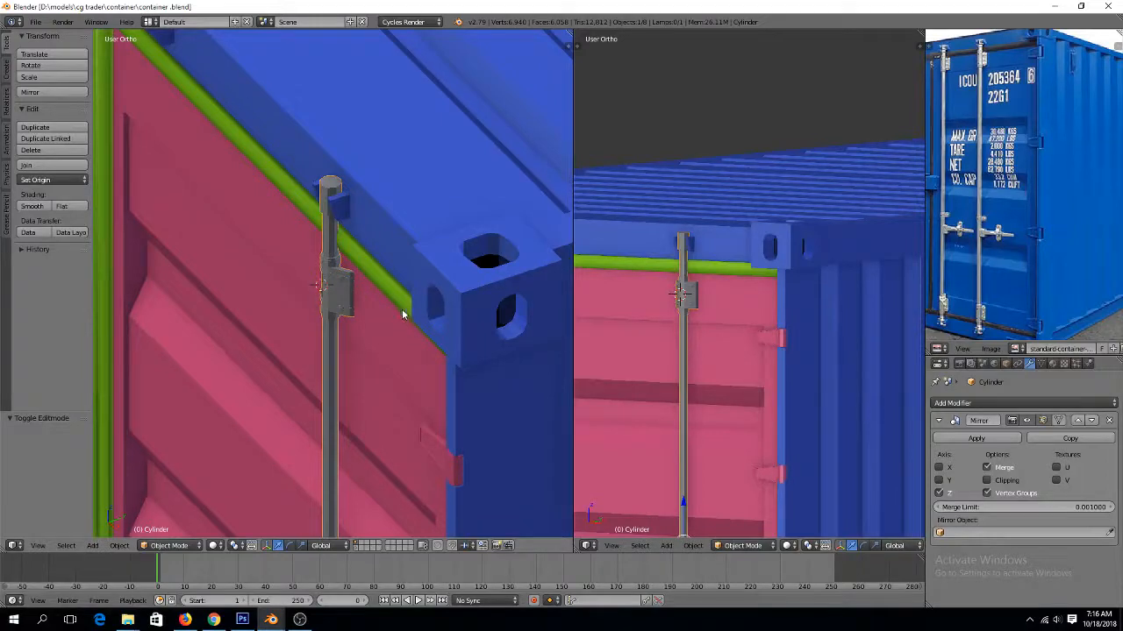
Raise the top face of the locking bar's end cap by 0.011 along Z
scroll(361, 255, up, 5)
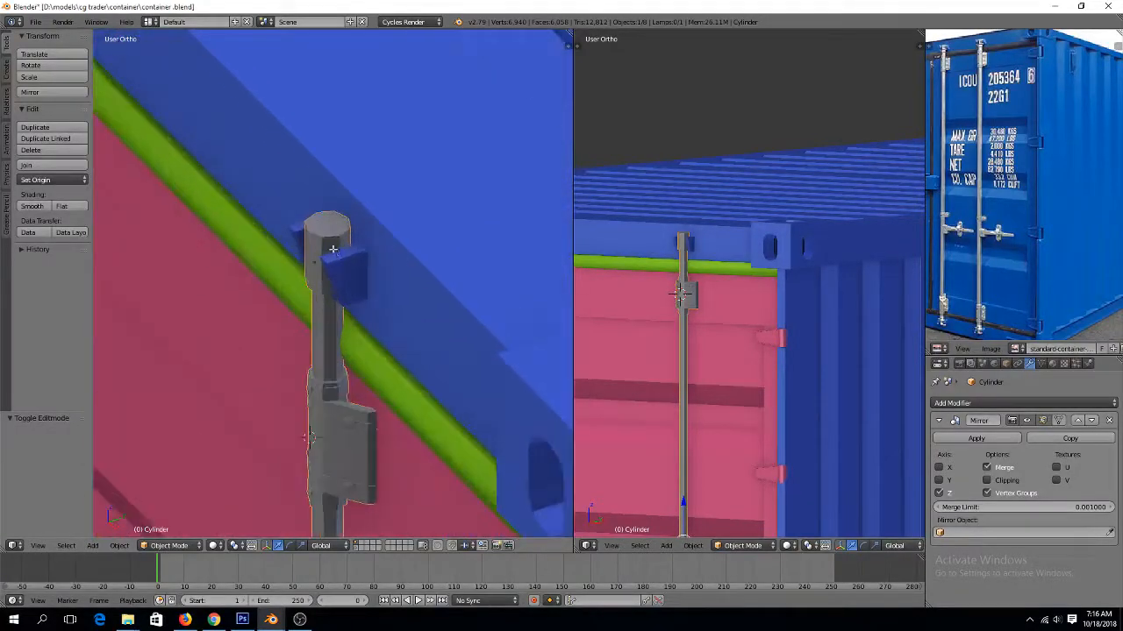
key(Tab)
right_click(322, 194)
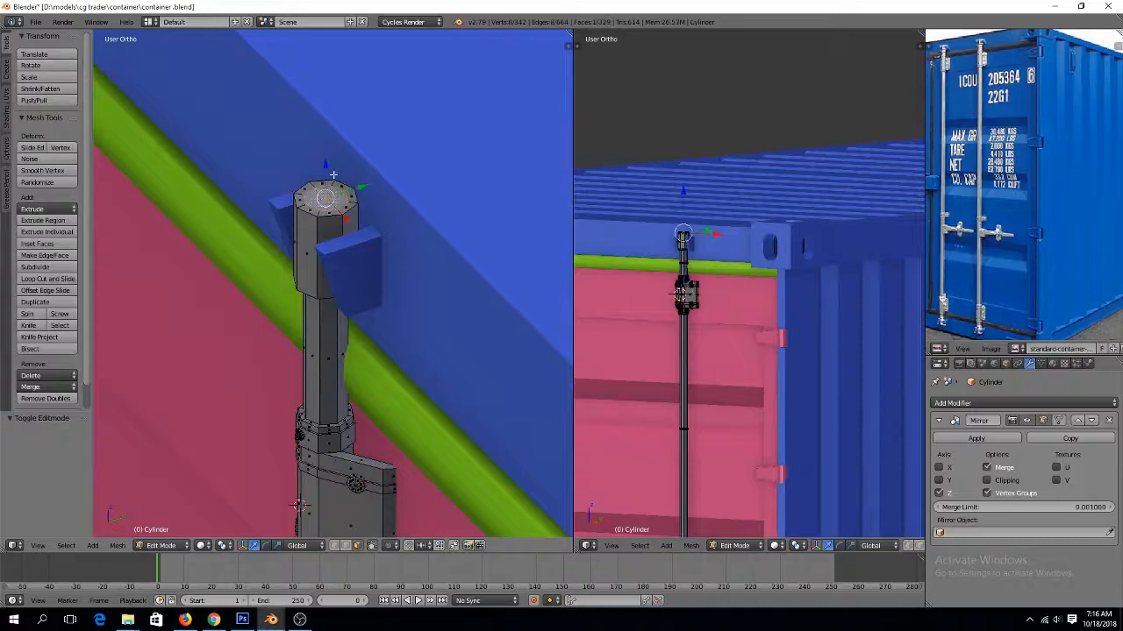
drag(325, 167, 330, 162)
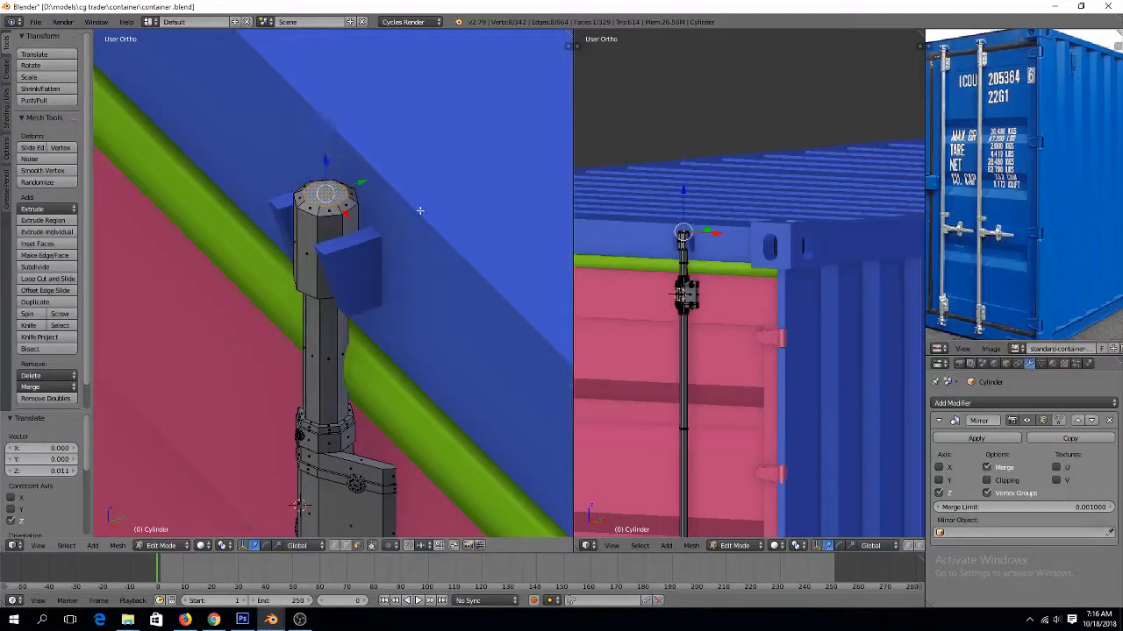
Inset the cap's top face by 0.0223 and raise the inner face 0.006 along Z to round the cap
scroll(420, 210, up, 4)
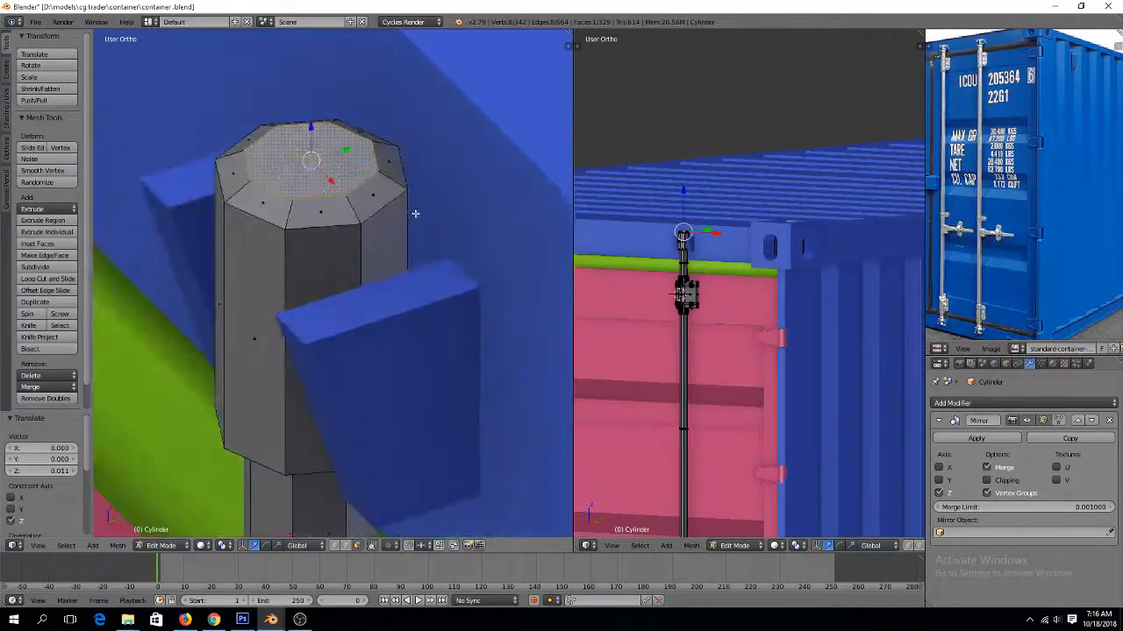
key(i)
click(389, 205)
middle_drag(388, 205, 384, 236)
shift+middle_drag(386, 173, 388, 246)
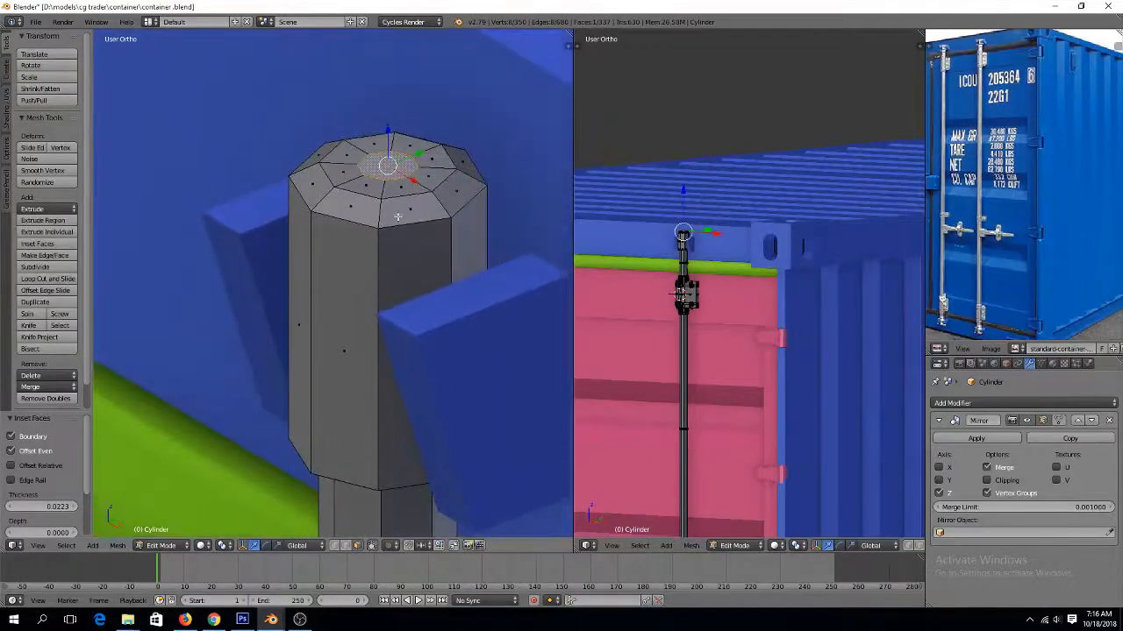
drag(387, 131, 388, 124)
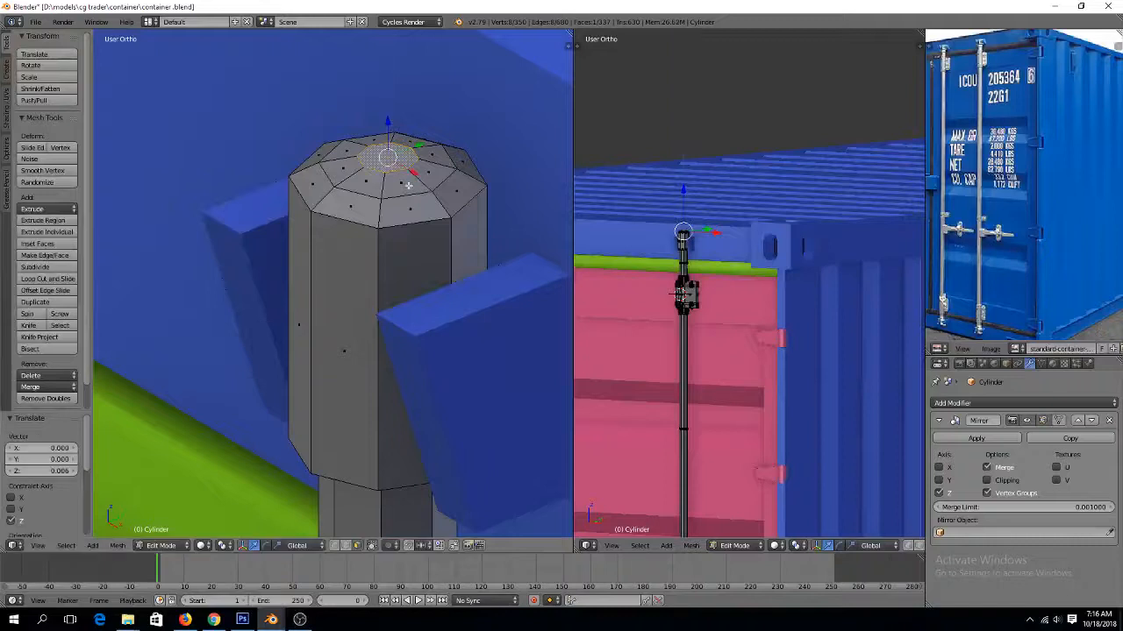
Leave mesh editing and save the rounded bar cap over the existing container.blend file
scroll(410, 186, down, 3)
key(Tab)
scroll(417, 207, down, 3)
key(ctrl+s)
click(418, 206)
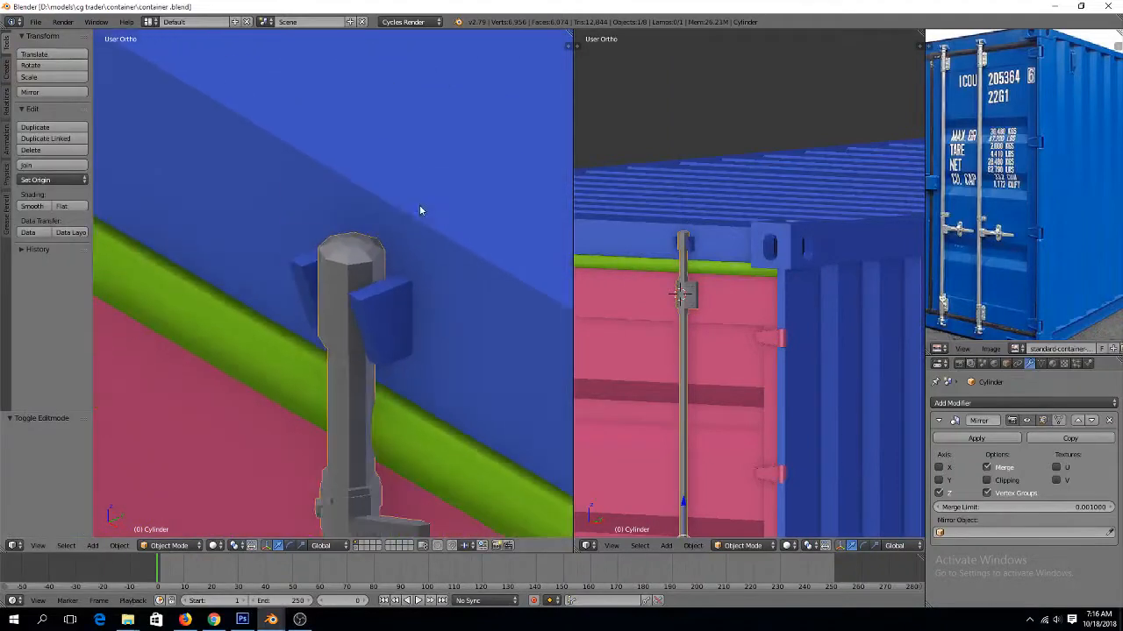
key(ctrl+s)
click(417, 206)
Examine the locking bar's placement on the container doors from the side and front views
shift+scroll(418, 204, down, 5)
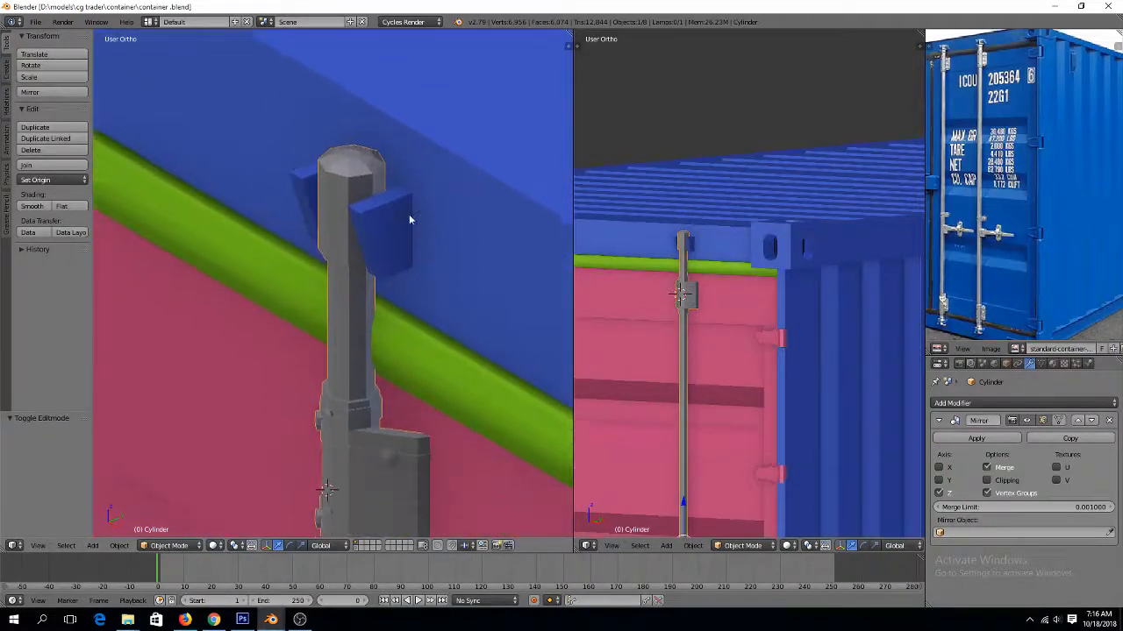
scroll(406, 210, down, 6)
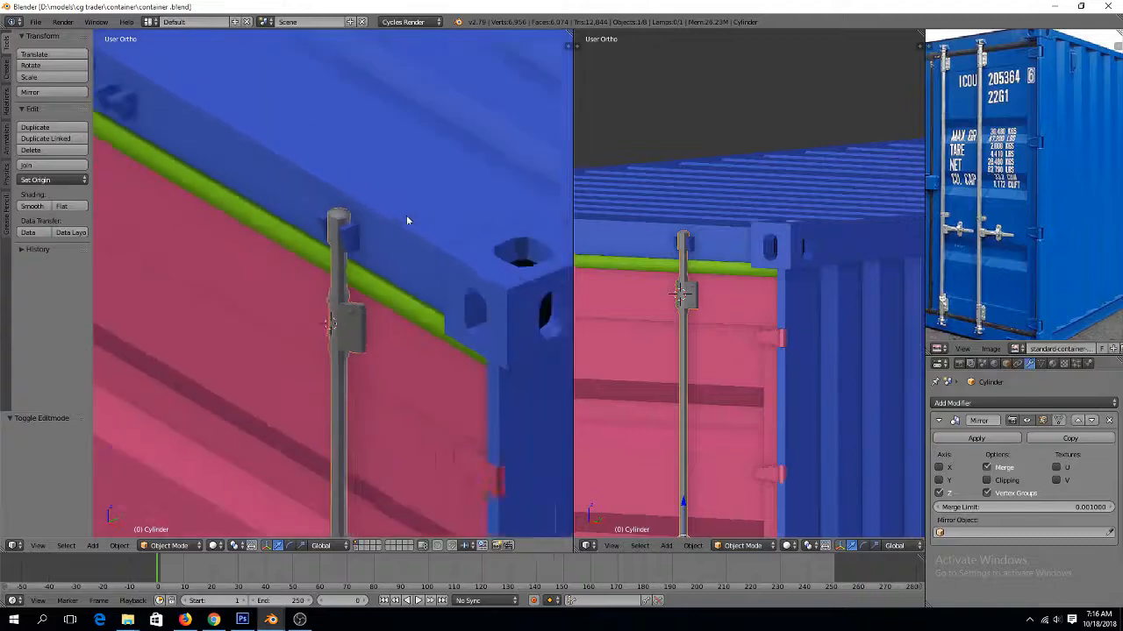
middle_drag(406, 215, 448, 228)
scroll(447, 229, down, 4)
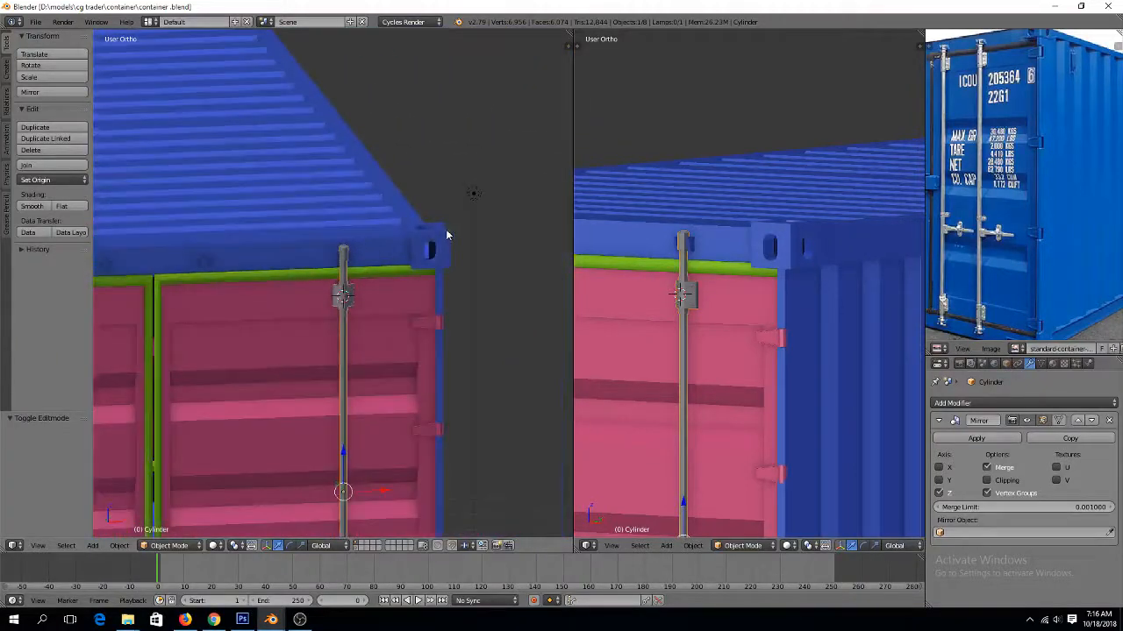
key(KP_3)
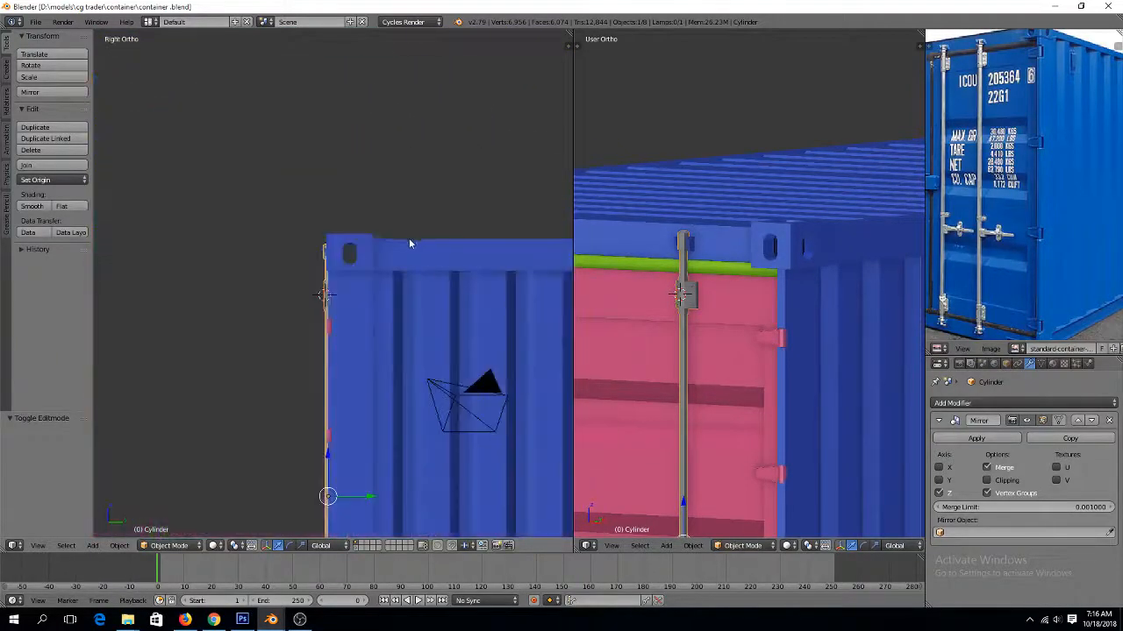
key(KP_1)
scroll(399, 248, down, 5)
ctrl+scroll(398, 258, down, 5)
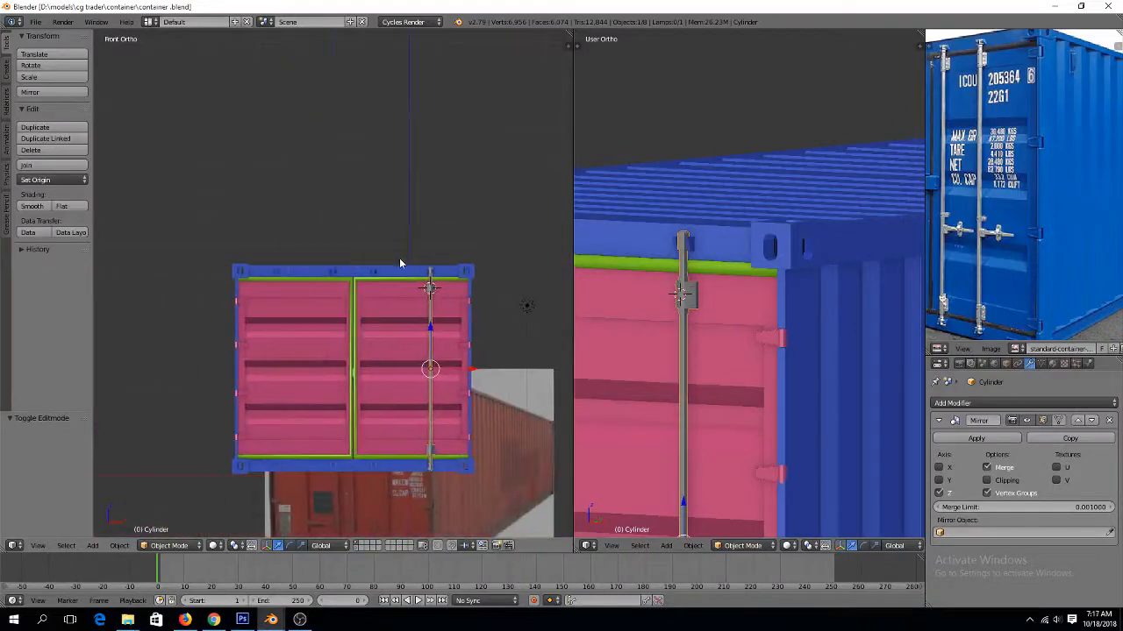
scroll(476, 319, up, 4)
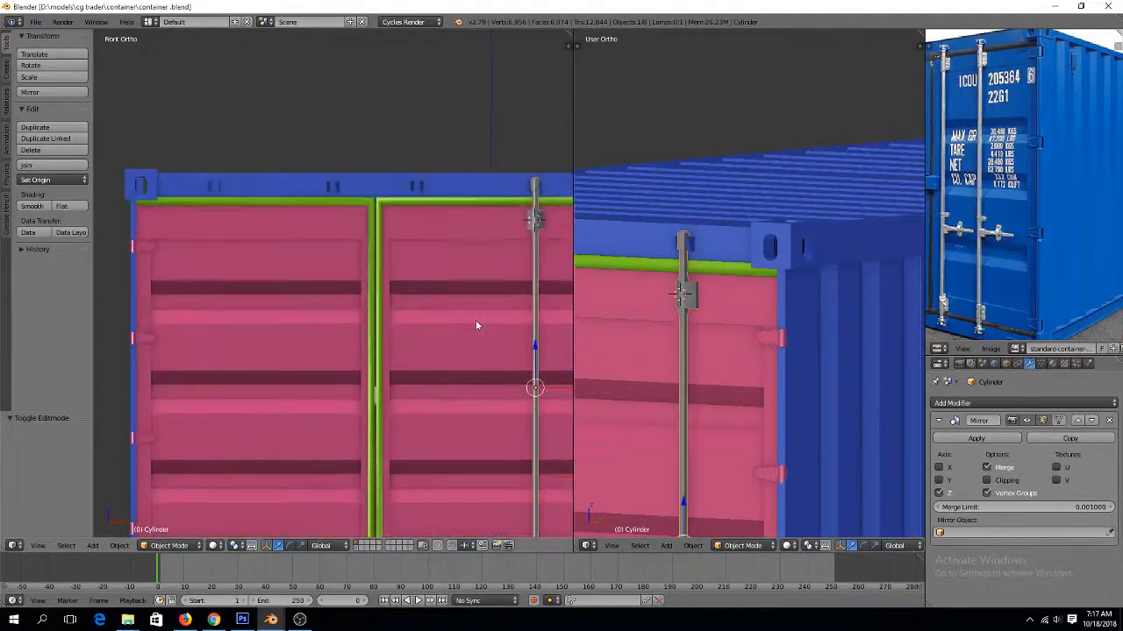
ctrl+scroll(530, 351, up, 6)
shift+scroll(529, 352, up, 2)
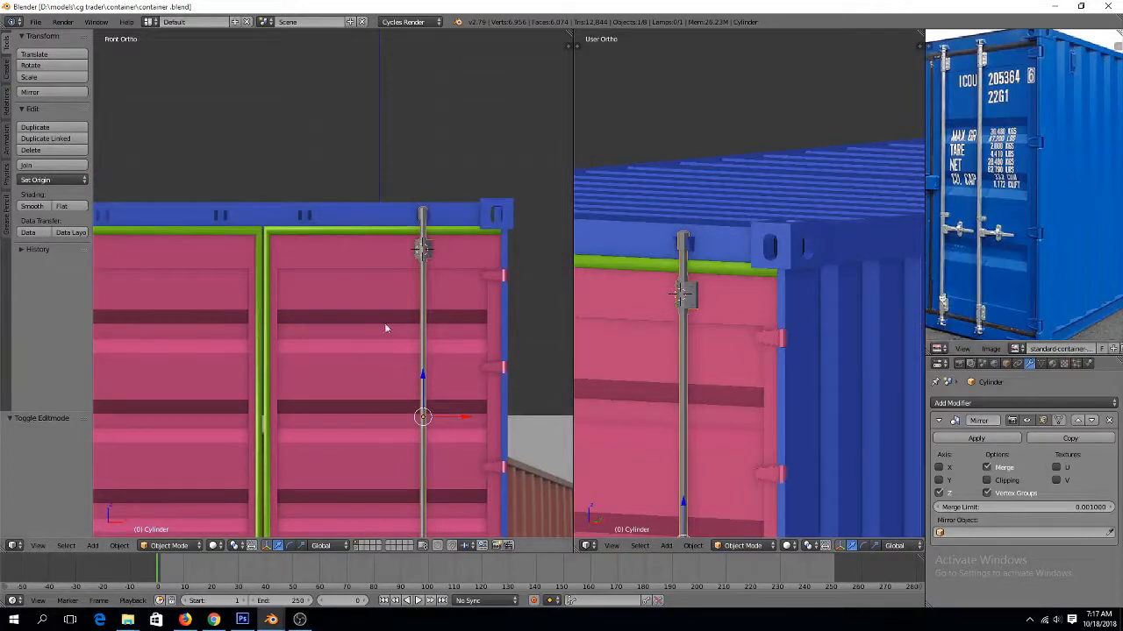
scroll(461, 246, up, 5)
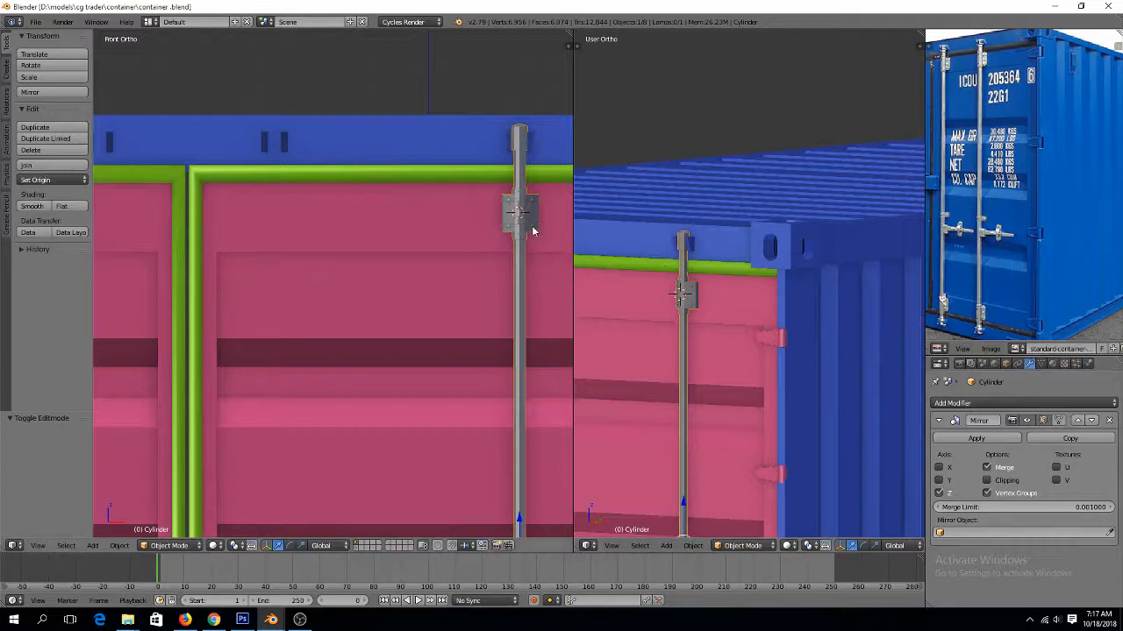
Add a horizontal loop cut around the middle section of the locking bar and bevel it by 0.067 into a band
shift+scroll(536, 265, down, 8)
key(Tab)
ctrl+scroll(509, 387, up, 4)
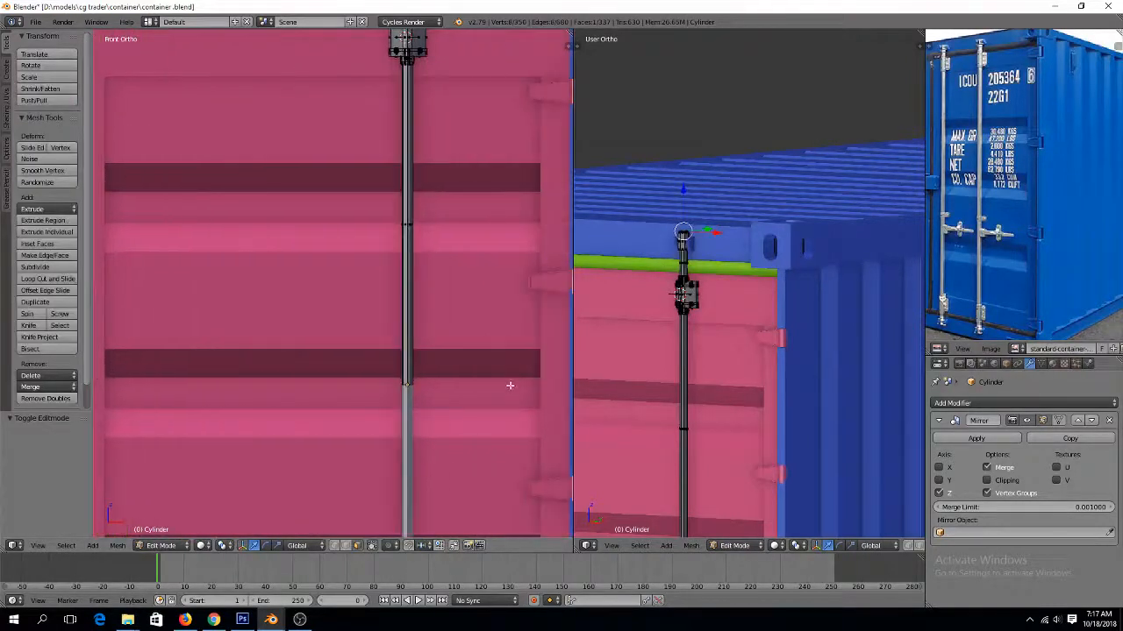
ctrl+scroll(508, 380, up, 3)
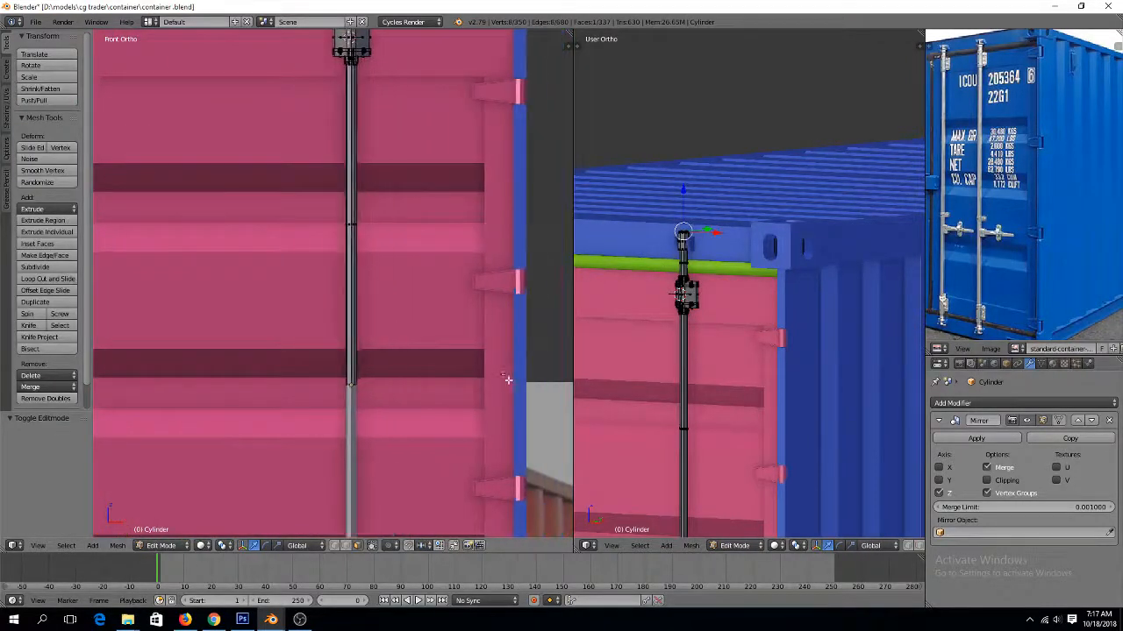
key(ctrl+r)
click(352, 249)
click(353, 279)
scroll(369, 271, up, 3)
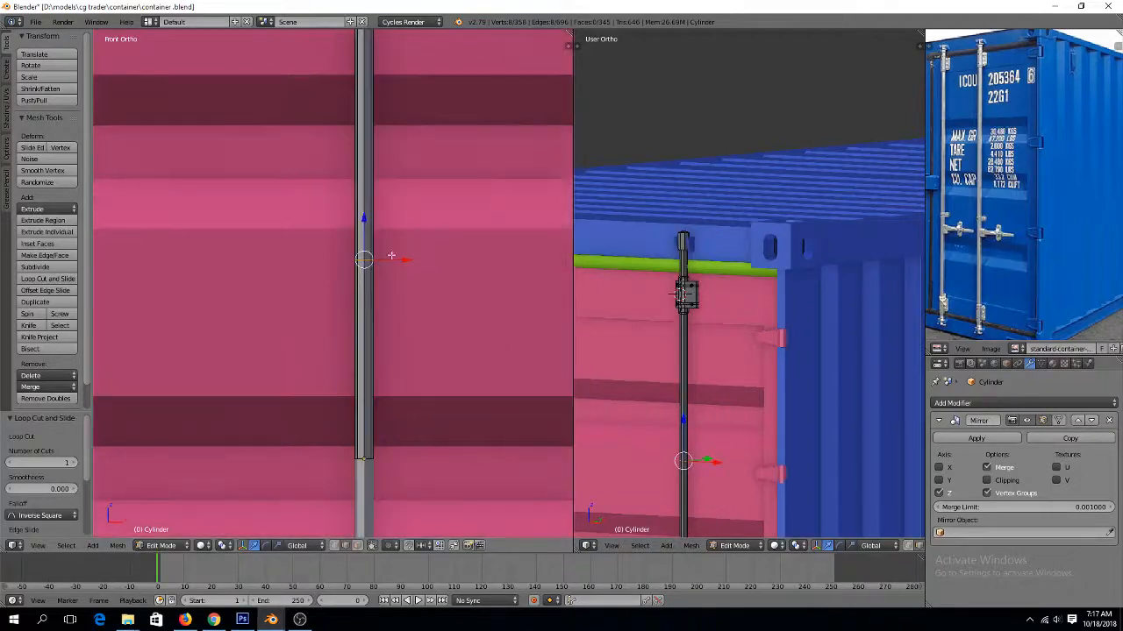
key(ctrl+b)
click(436, 181)
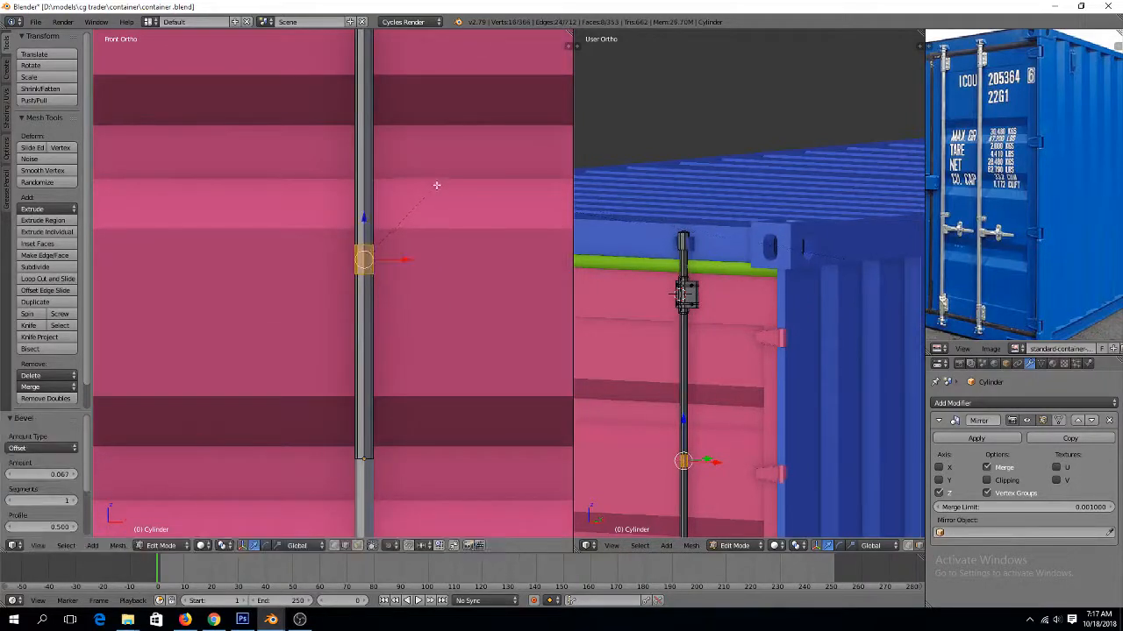
Extrude the band's outward side face by 0.118 in face mode and shift the new end face along Y toward the door
scroll(437, 189, up, 3)
ctrl+scroll(429, 206, up, 2)
key(ctrl+Tab)
click(406, 229)
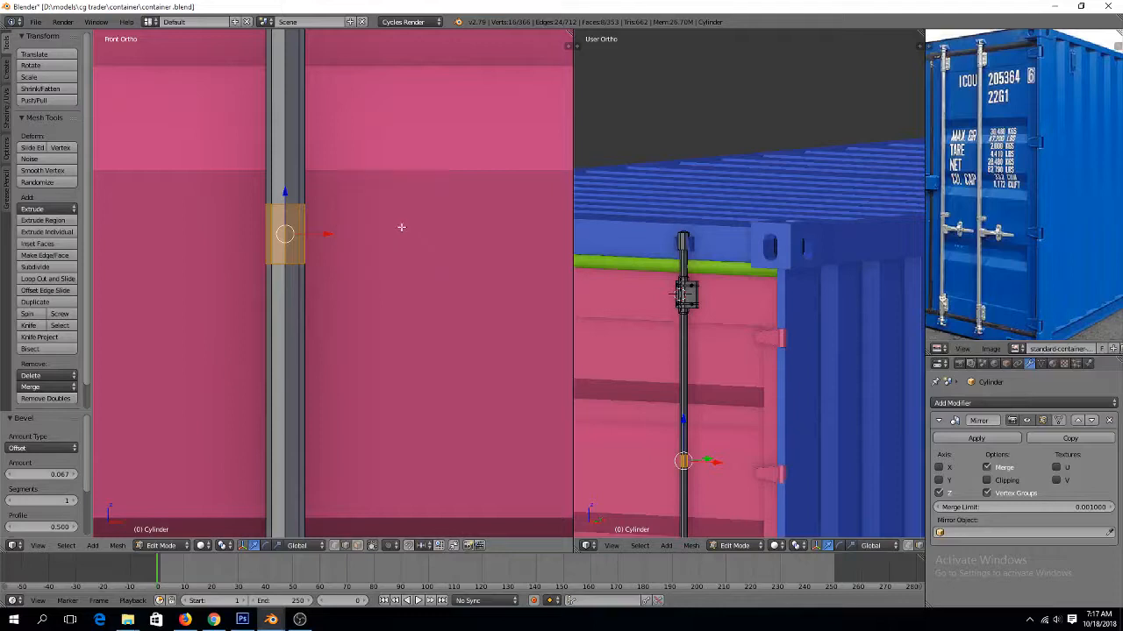
key(ctrl+Tab)
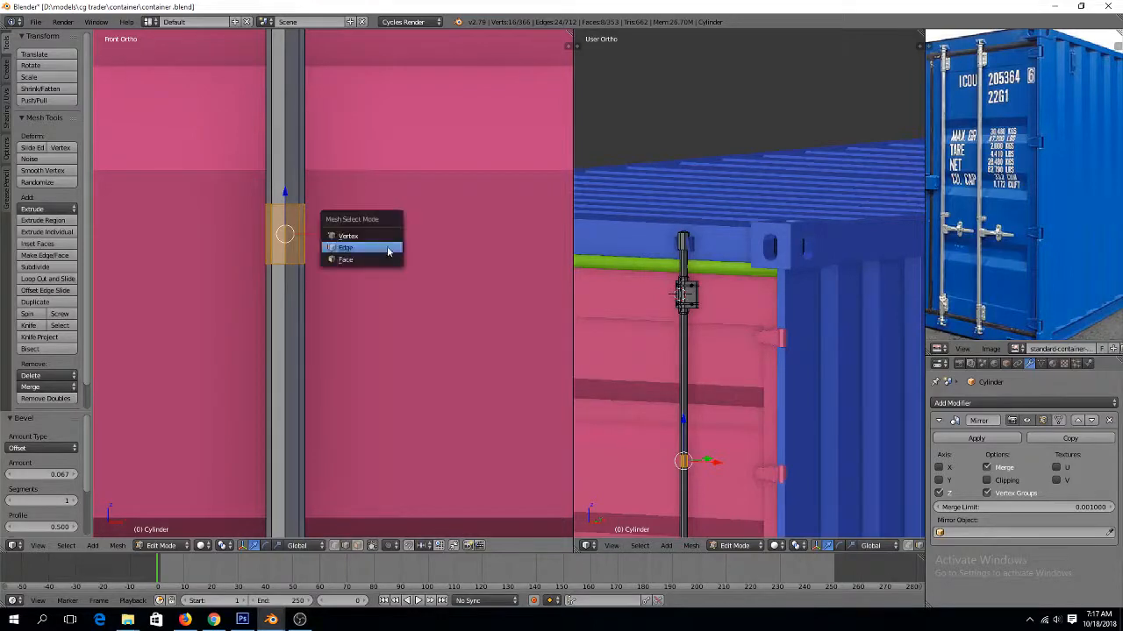
click(387, 255)
key(e)
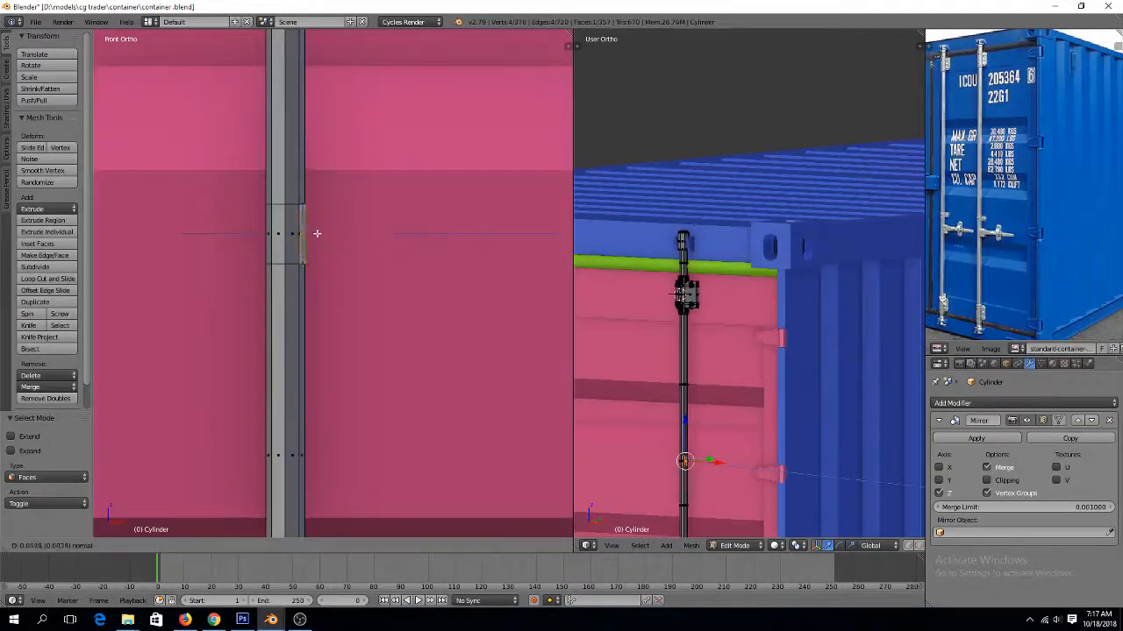
click(359, 249)
middle_drag(358, 249, 305, 282)
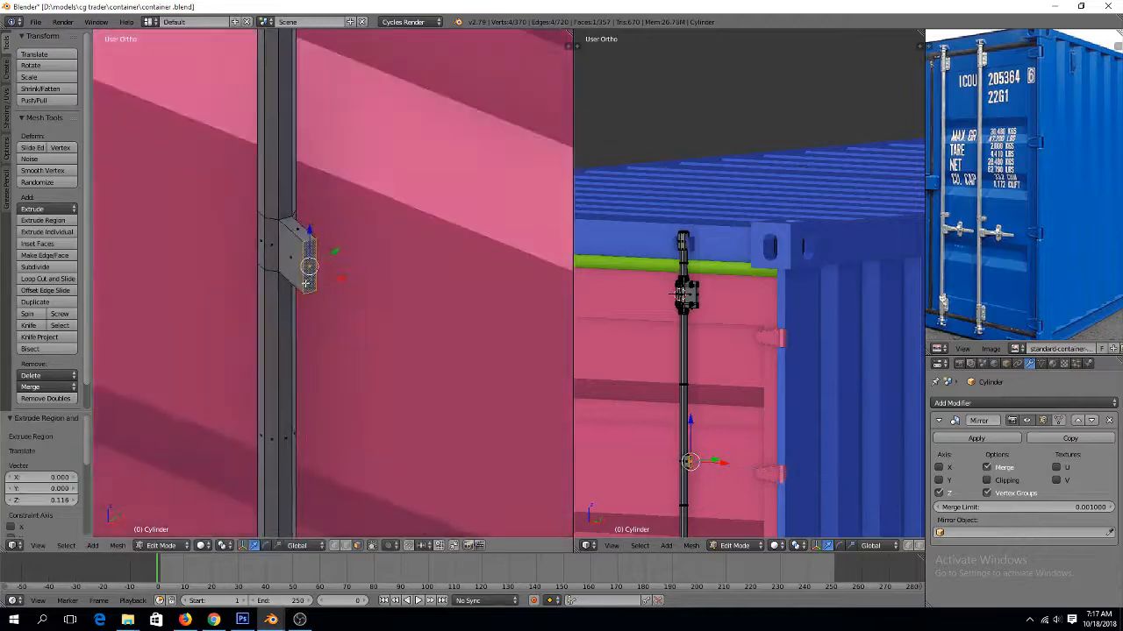
drag(336, 253, 356, 247)
Add a horizontal loop cut around the extruded block and bevel the middle edge of its outer end by 0.035
scroll(356, 248, up, 4)
key(ctrl+r)
click(326, 233)
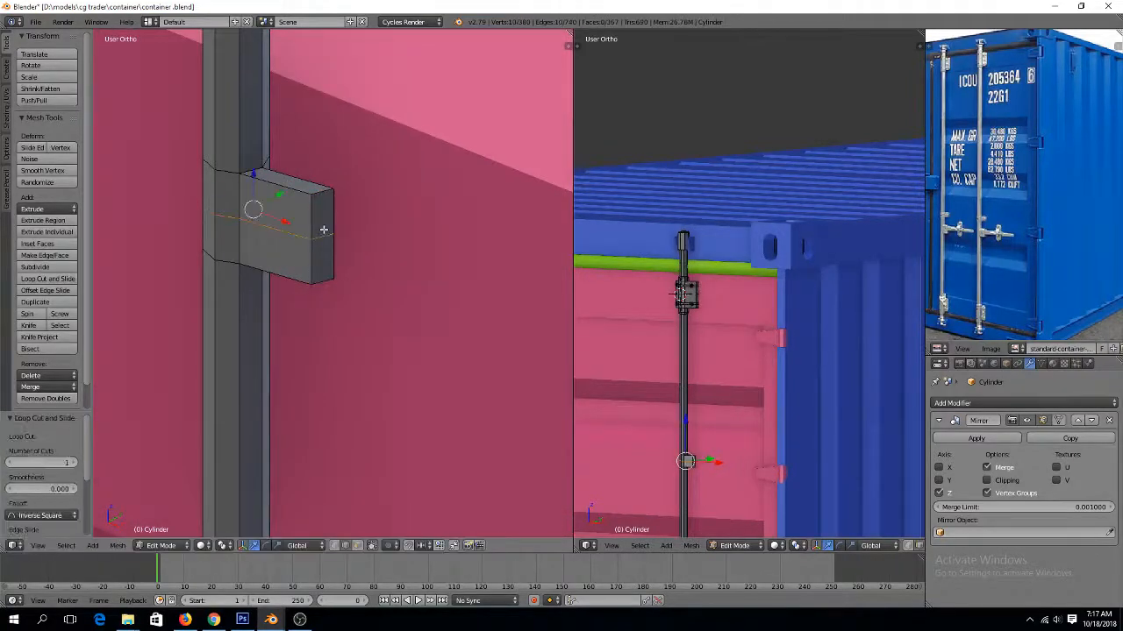
key(ctrl+b)
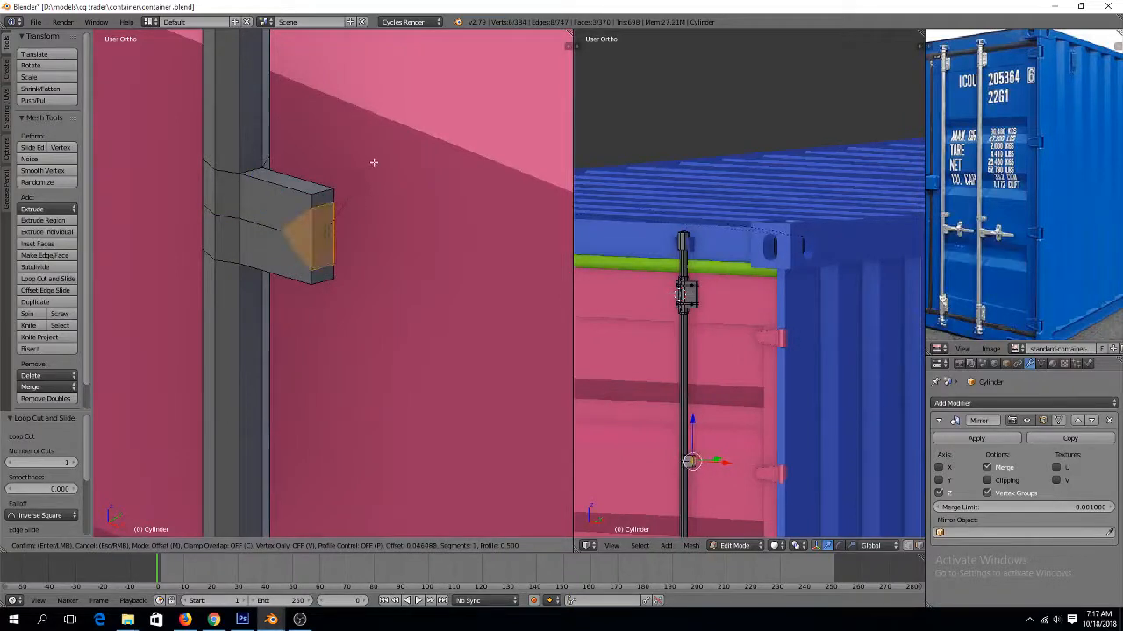
click(372, 170)
Extrude the middle face of the block's outer end into an arm, moving it 0.128 and another 0.030 along X
key(ctrl+Tab)
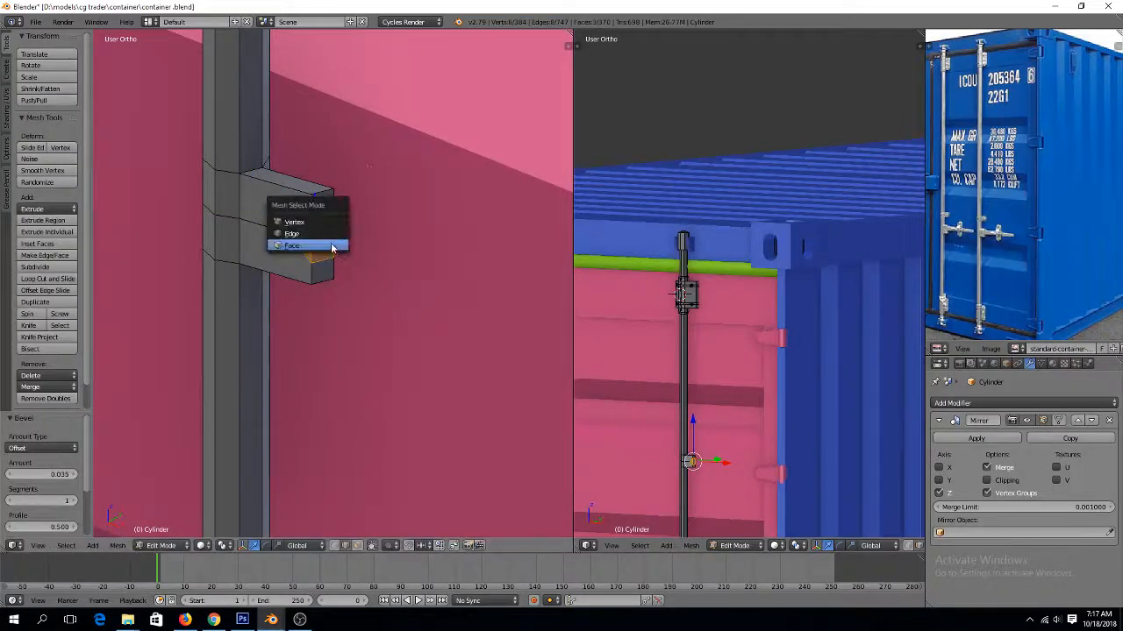
click(332, 248)
key(e)
right_click(380, 261)
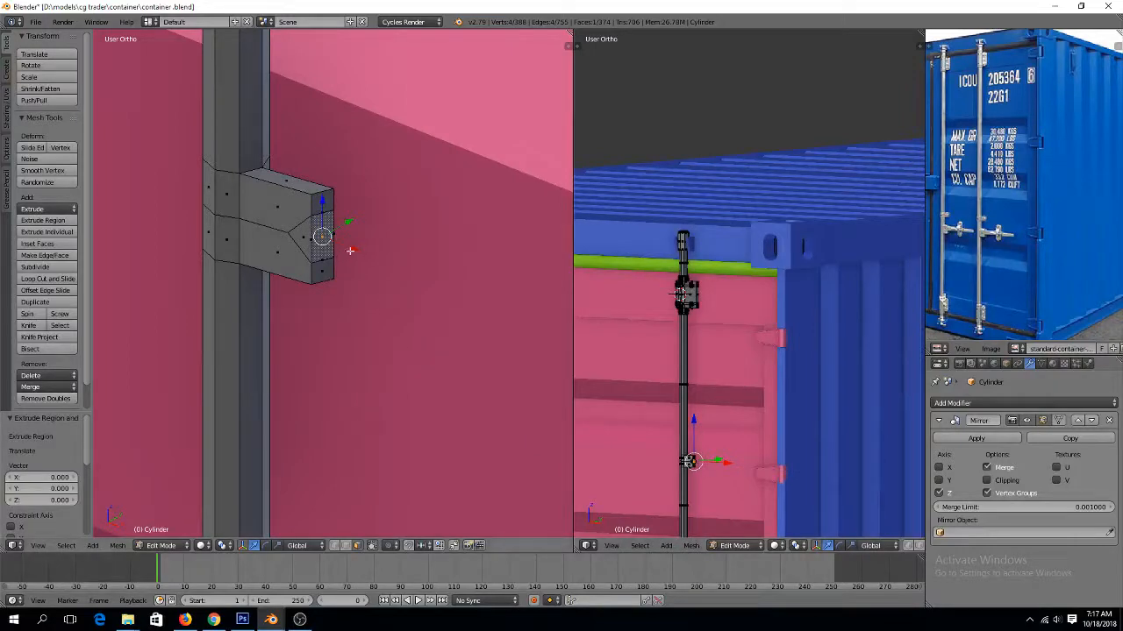
drag(350, 251, 417, 281)
middle_drag(418, 281, 356, 301)
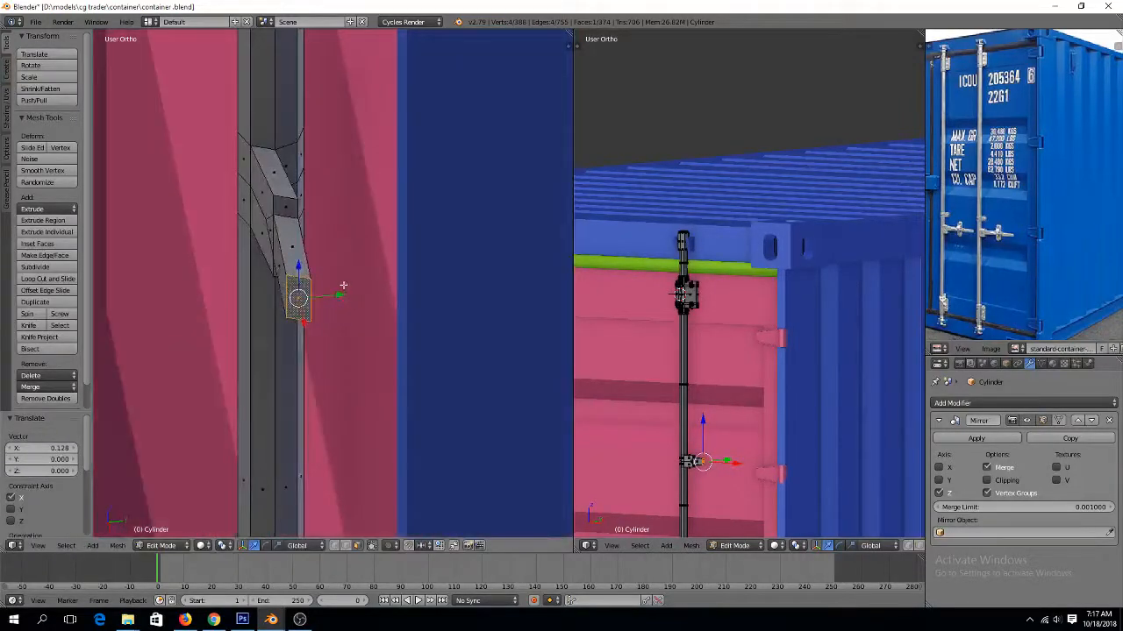
drag(300, 320, 304, 336)
alt+right_click(292, 265)
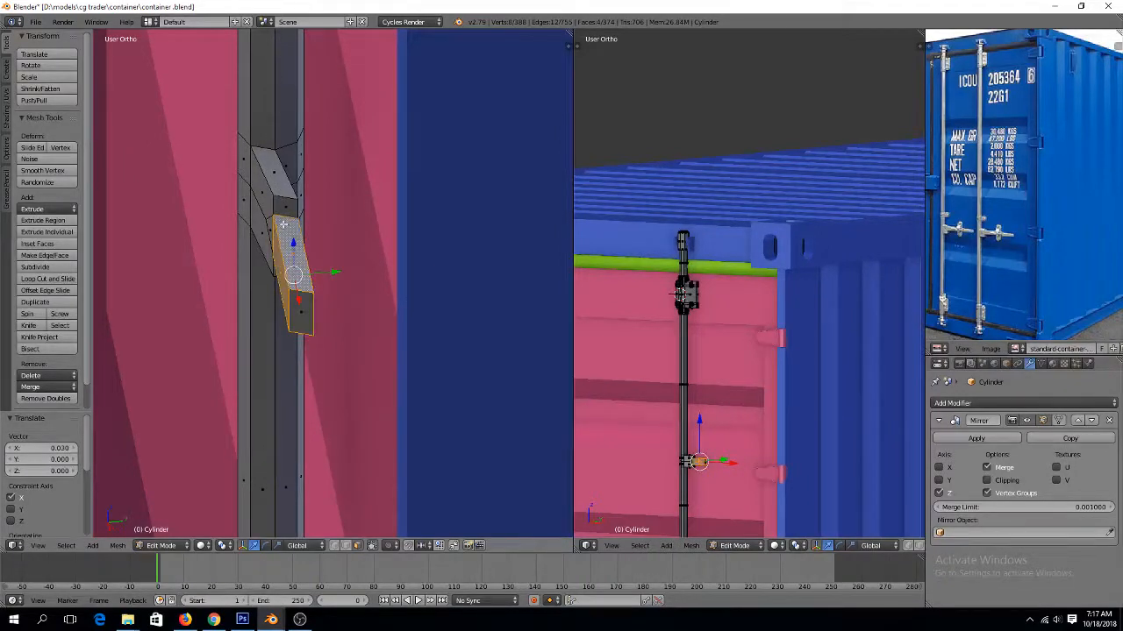
mouse_move(337, 271)
mouse_down()
mouse_move(359, 261)
mouse_move(347, 260)
mouse_up()
key(ctrl+z)
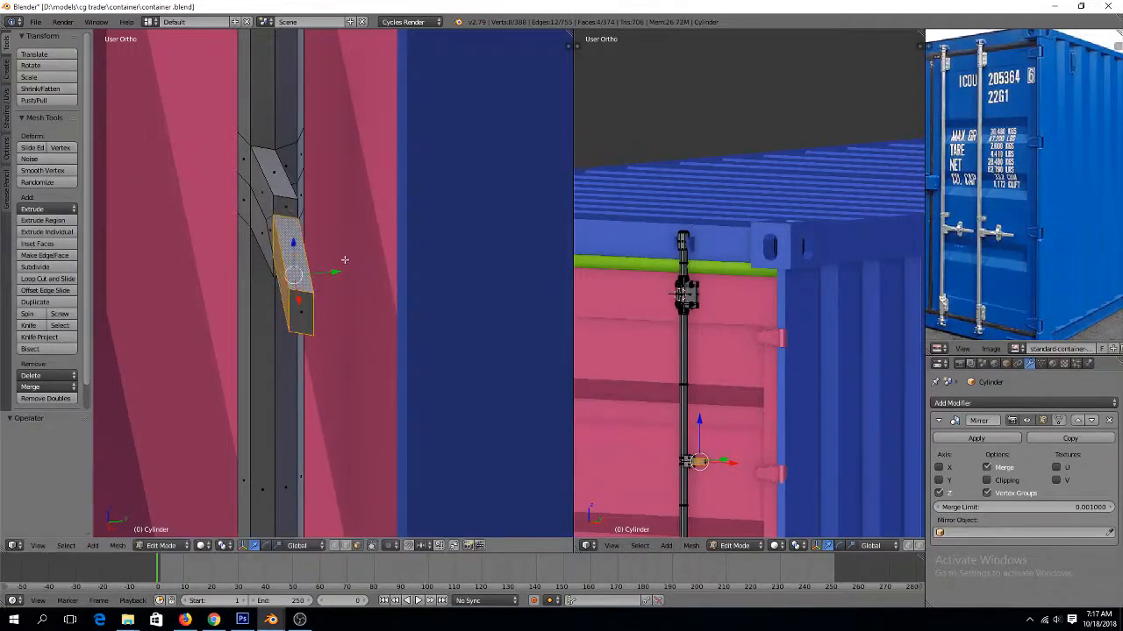
Select the block's end faces together with the arm's surrounding faces and shift them 0.039 along Y
right_click(292, 213)
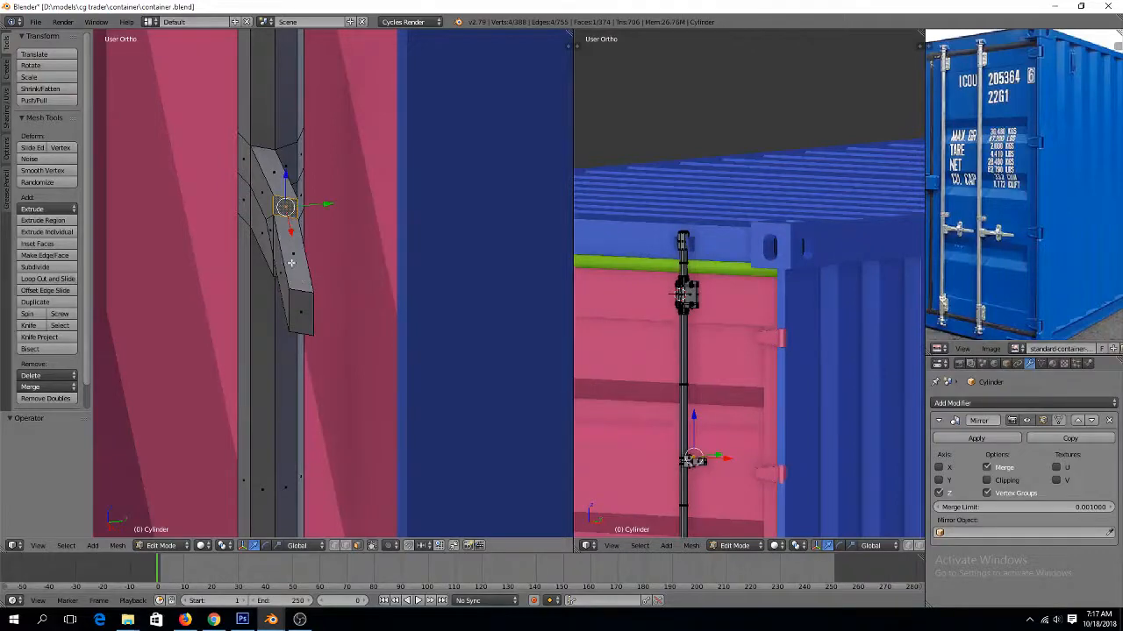
alt+right_click(288, 261)
shift+right_click(289, 210)
middle_drag(288, 209, 321, 145)
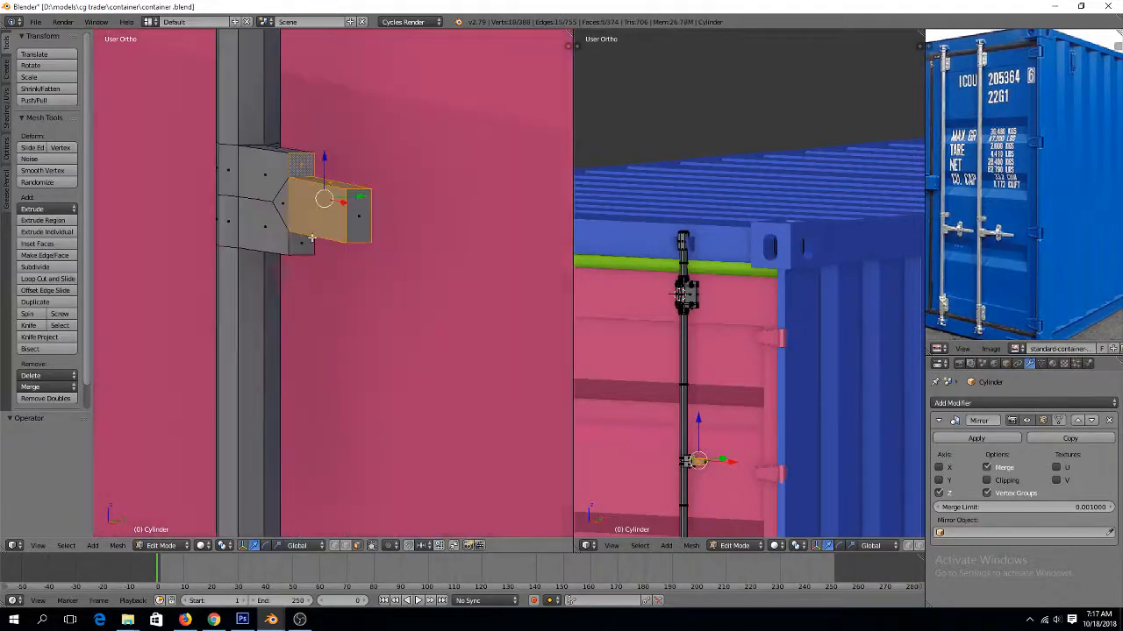
shift+right_click(307, 244)
mouse_move(309, 244)
middle_down()
mouse_move(293, 226)
mouse_move(266, 223)
mouse_move(297, 273)
mouse_move(353, 271)
middle_up()
shift+right_click(279, 213)
key(z)
key(z)
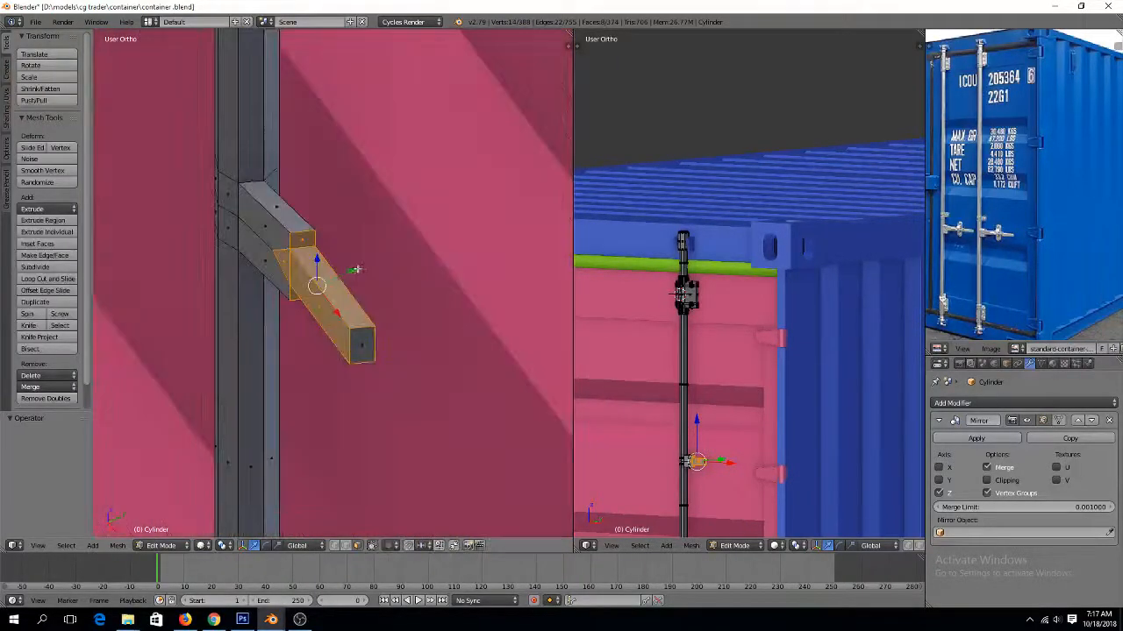
key(e)
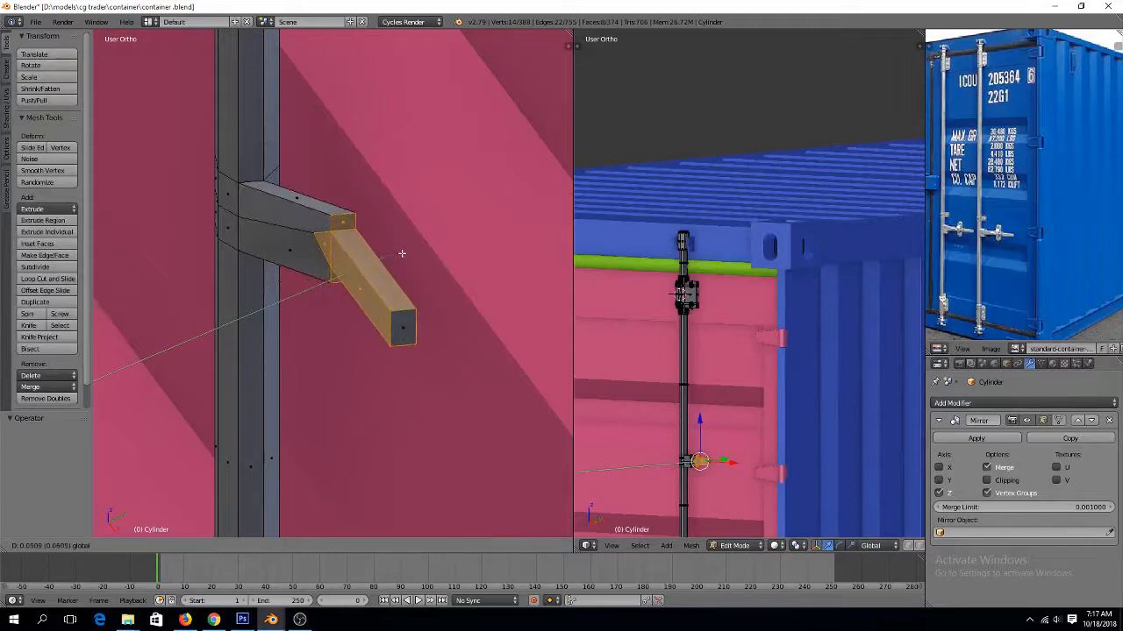
click(387, 260)
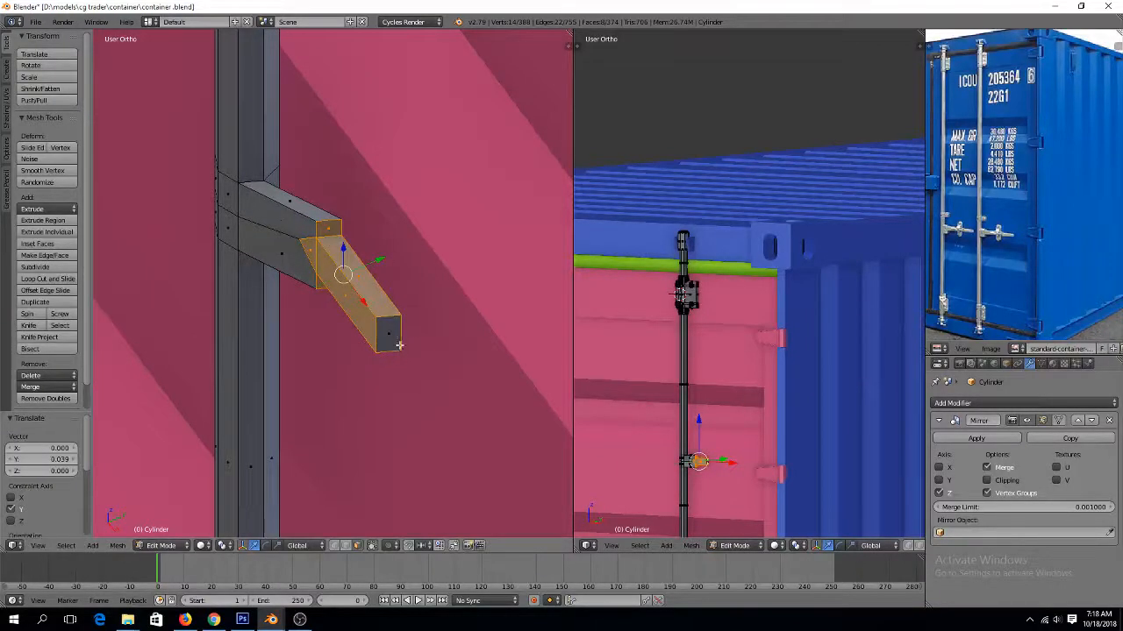
Pull the arm's end face outward along X in the front view to lengthen the handle
right_click(391, 338)
scroll(401, 346, down, 3)
key(KP_1)
scroll(411, 331, down, 3)
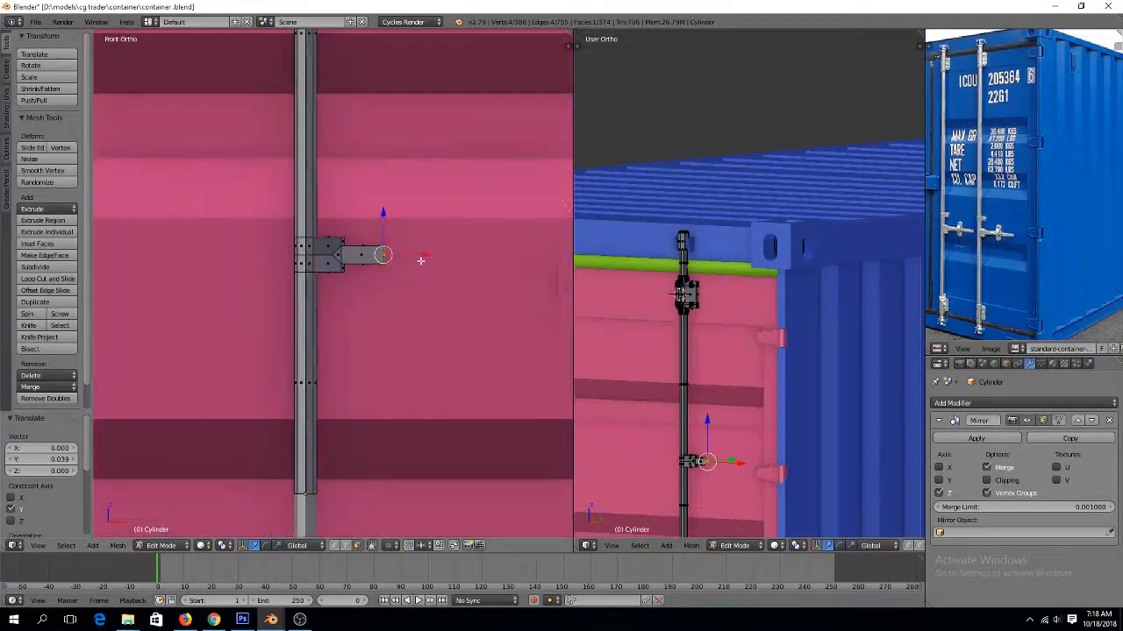
drag(420, 260, 499, 247)
scroll(491, 247, down, 2)
key(Tab)
scroll(484, 251, down, 3)
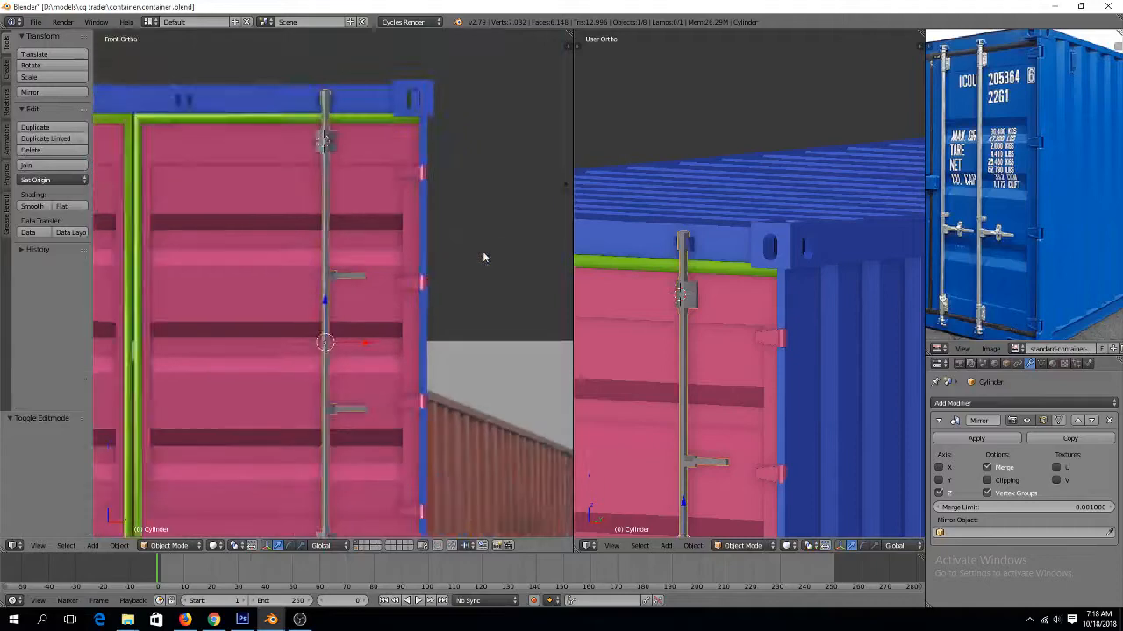
Extend the arm's end face another 0.047 along X and scale it down to taper the handle
scroll(483, 251, up, 2)
key(Tab)
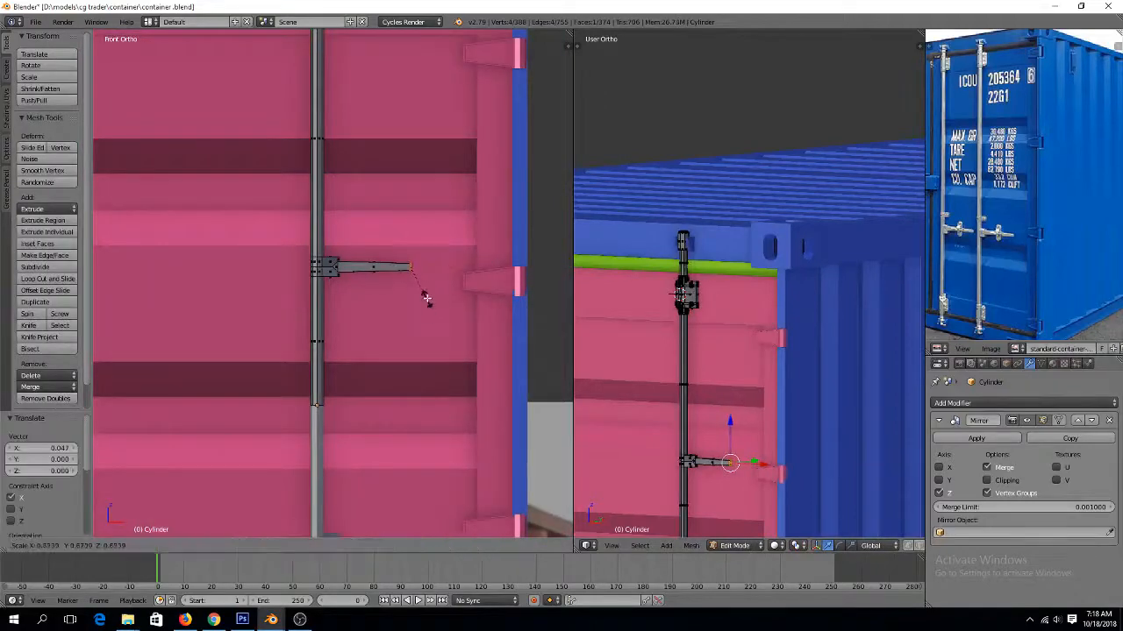
key(Tab)
scroll(417, 289, up, 4)
scroll(407, 275, up, 3)
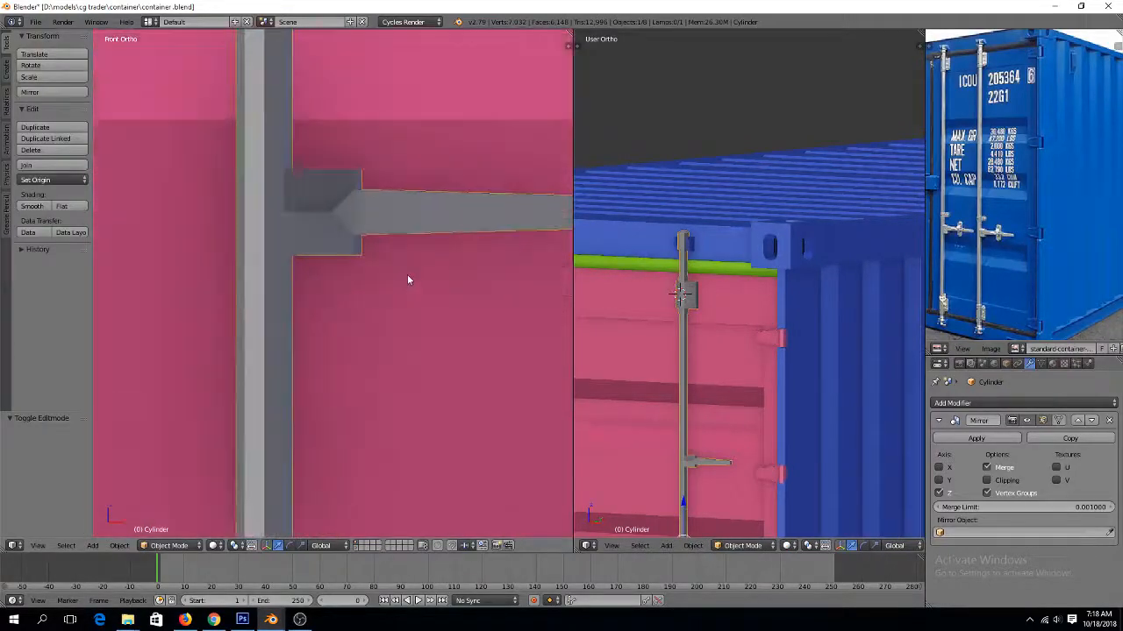
scroll(407, 274, down, 4)
scroll(409, 274, down, 2)
shift+scroll(407, 265, up, 5)
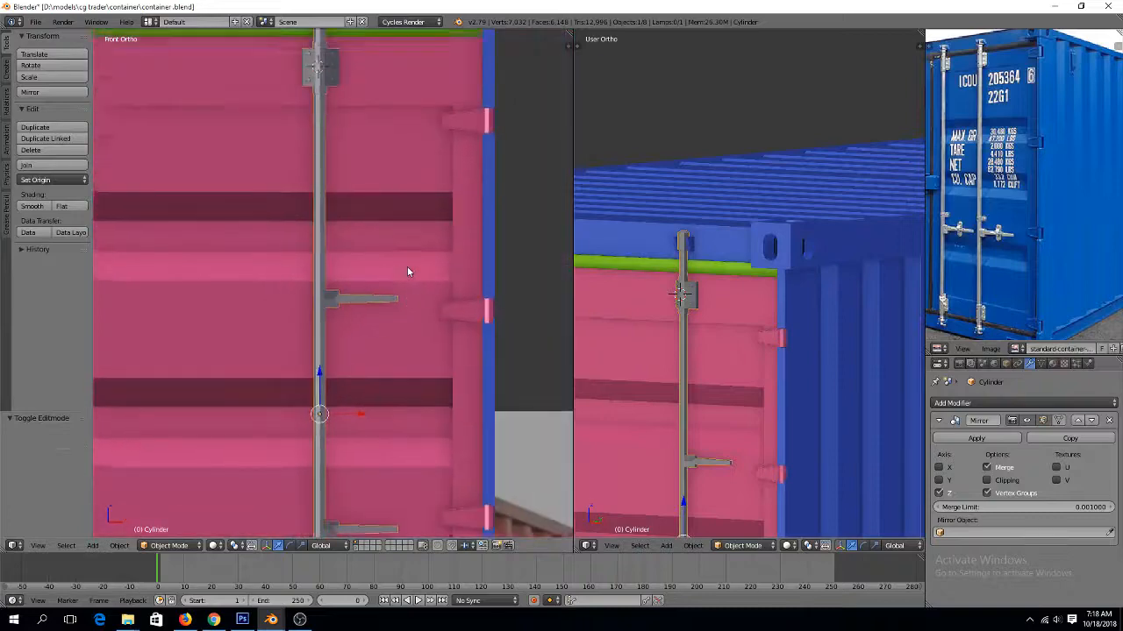
Duplicate the small bolt above the upper bracket plate in vertex mode, offset 0.065 in X and -2.001 in Z onto the handle bracket
key(Tab)
scroll(349, 190, up, 4)
key(ctrl+Tab)
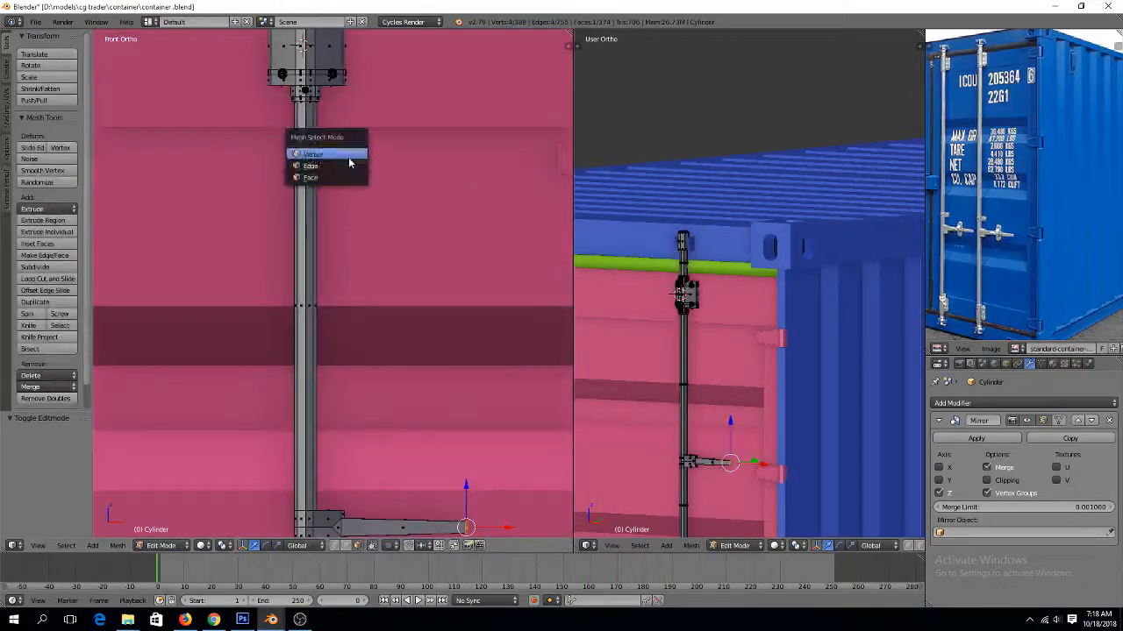
click(346, 160)
right_click(338, 74)
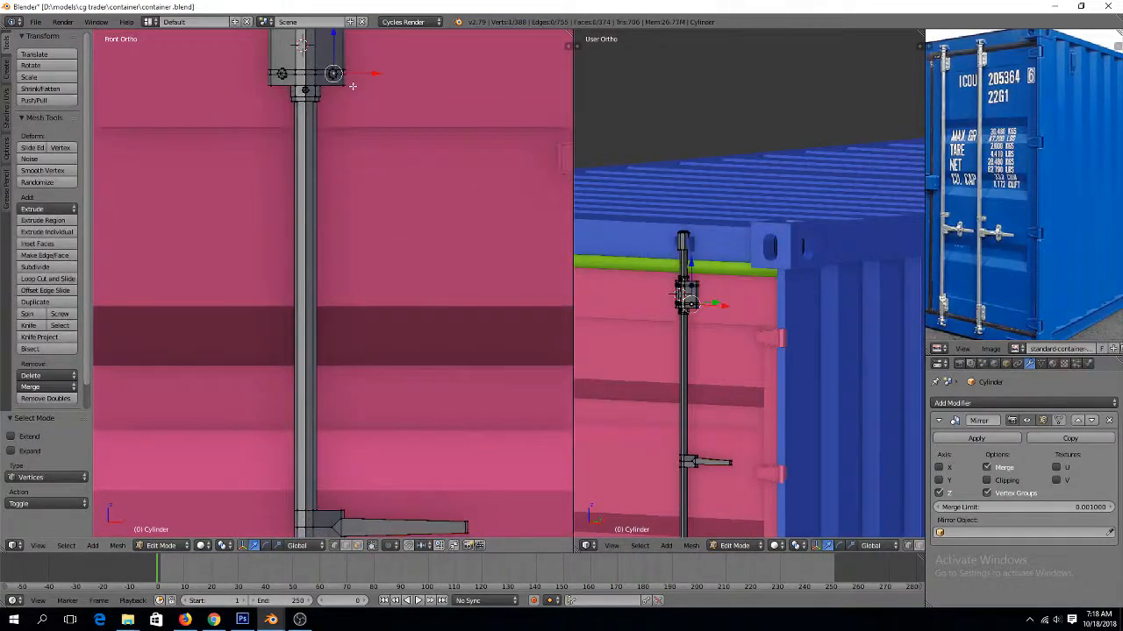
scroll(354, 88, down, 2)
right_click(313, 87)
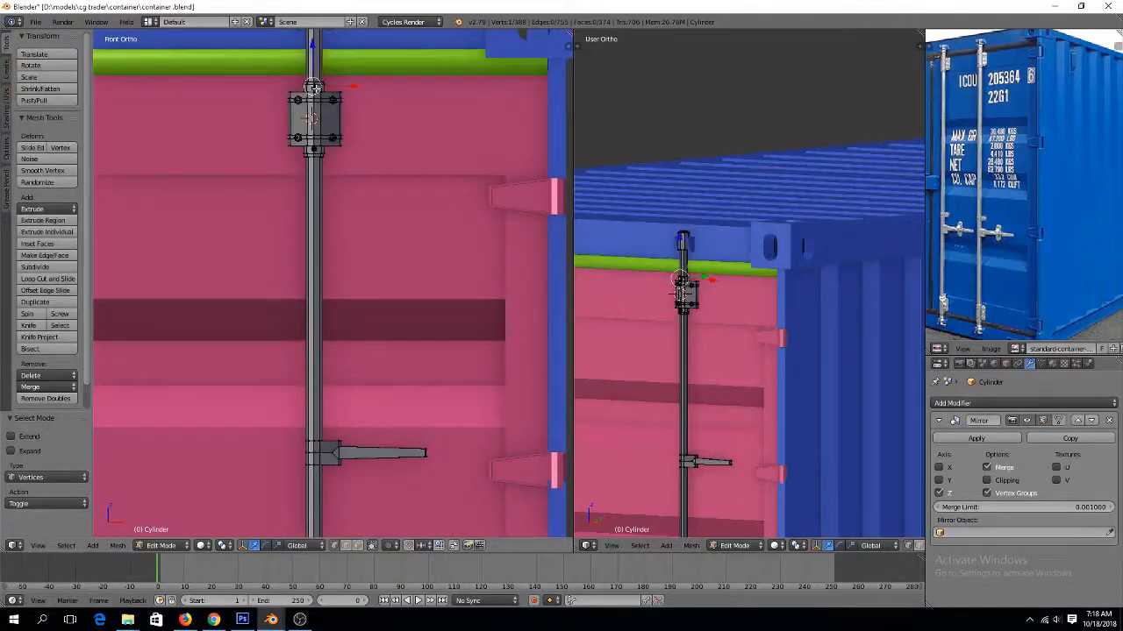
key(ctrl+l)
key(shift+d)
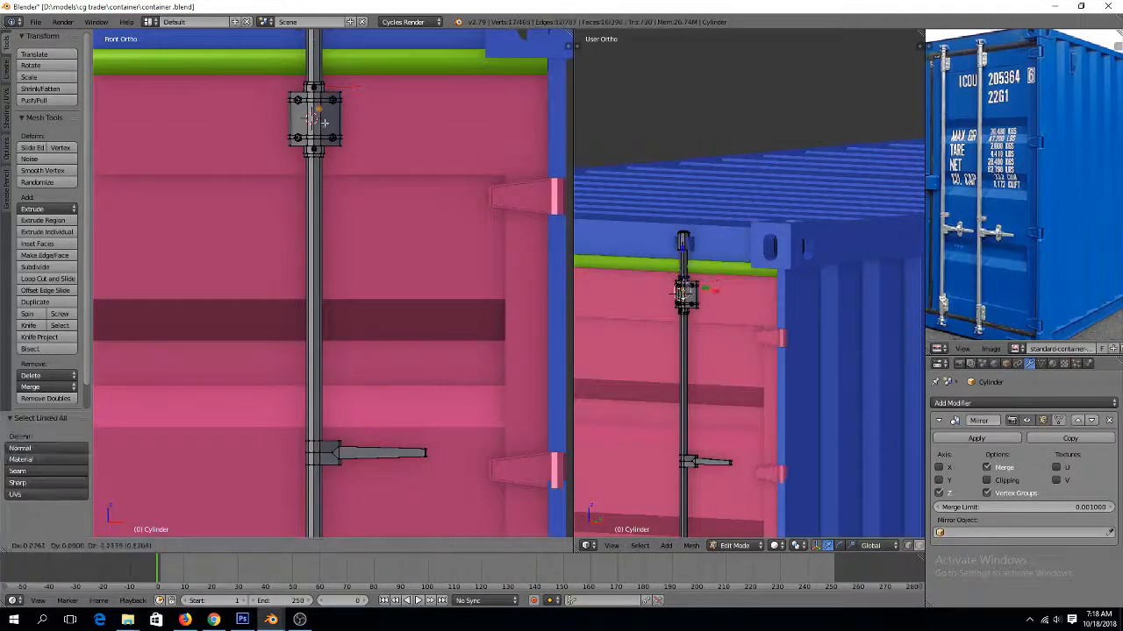
click(329, 453)
Move the duplicated bolt 0.045 in X and 0.009 in Z onto the upper half of the handle bracket
key(KP_Decimal)
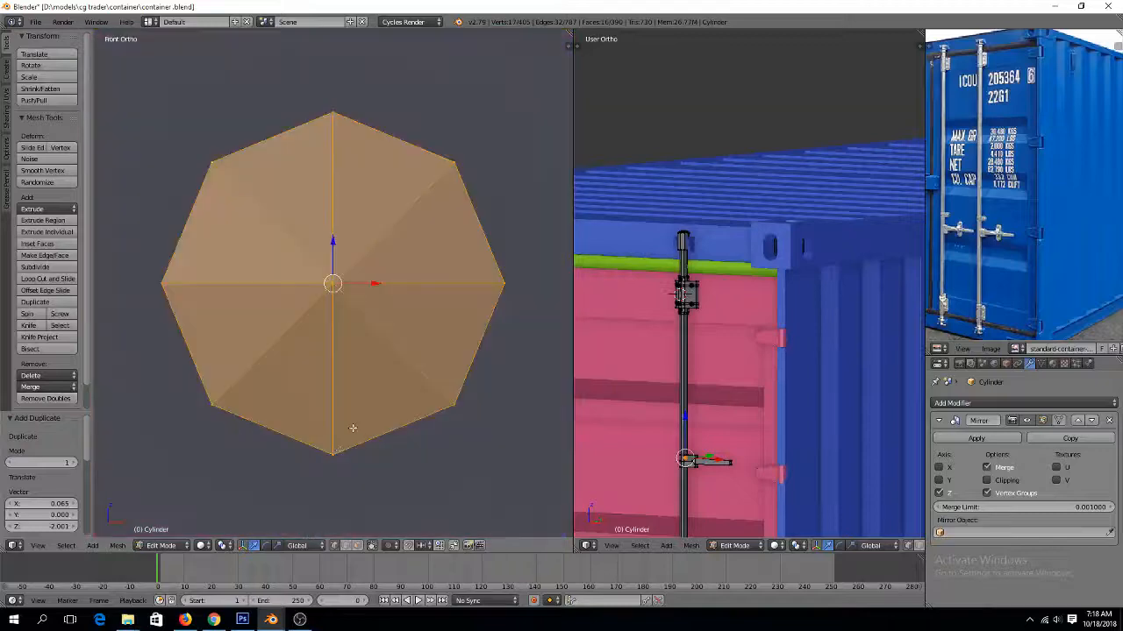
scroll(359, 399, down, 10)
key(g)
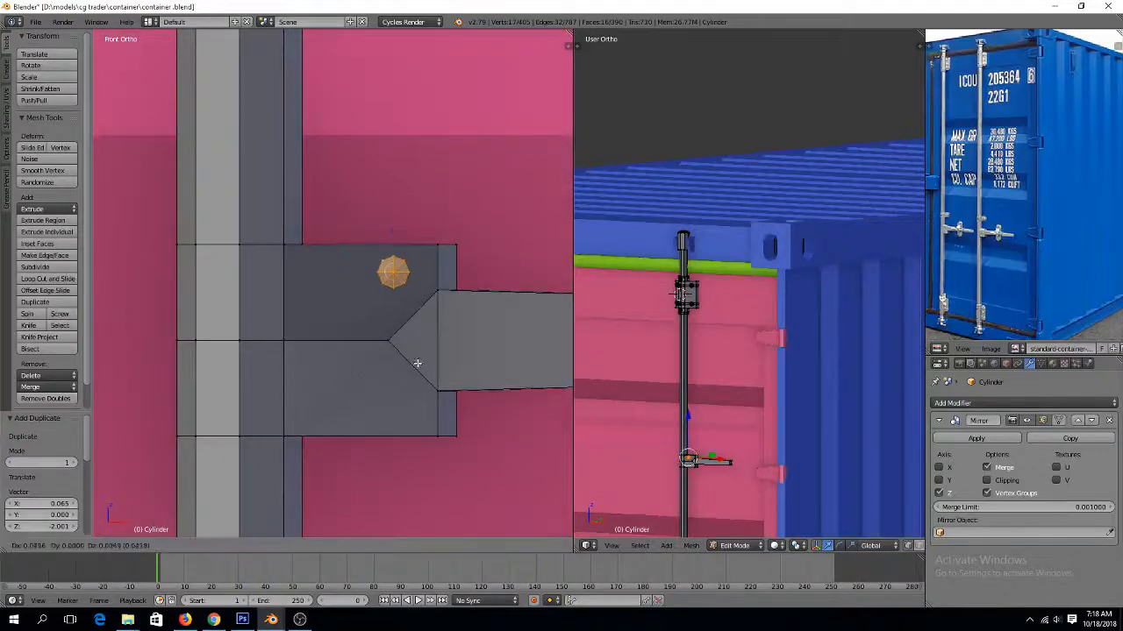
click(422, 362)
Merge the tip vertex of the bracket's V-shaped edges into the vertex beside the bar, using At Last
right_click(382, 342)
shift+right_click(286, 322)
key(alt+m)
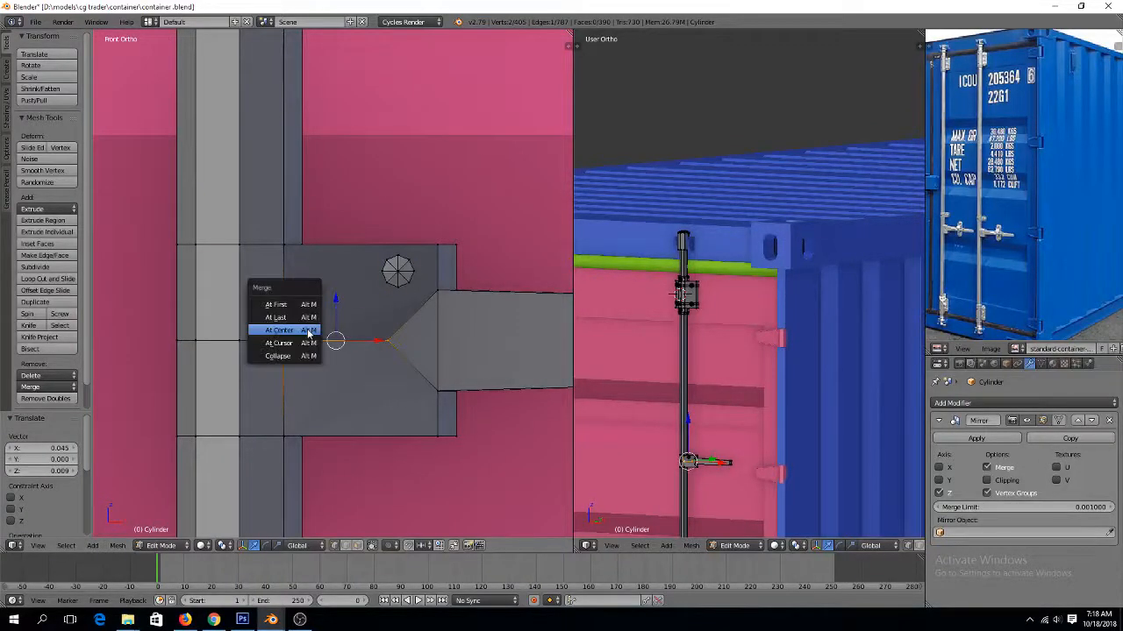
click(308, 329)
key(ctrl+z)
key(alt+m)
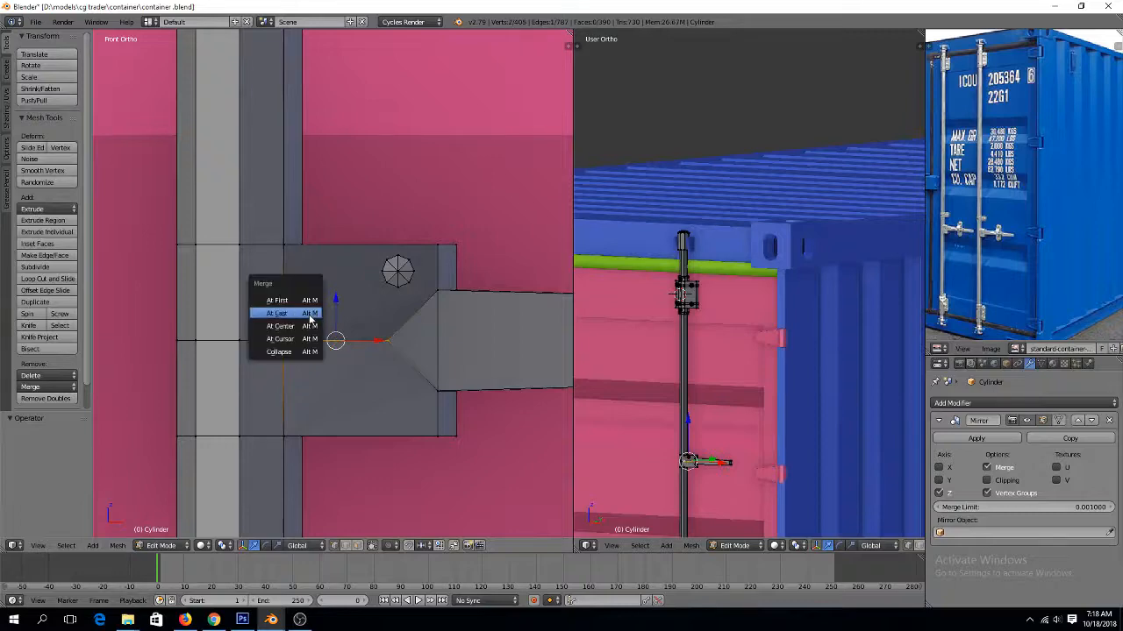
click(277, 313)
Select the whole bolt, move it 0.064 along Y onto the bracket surface and rotate it 25.9° about Z
middle_drag(277, 313, 270, 340)
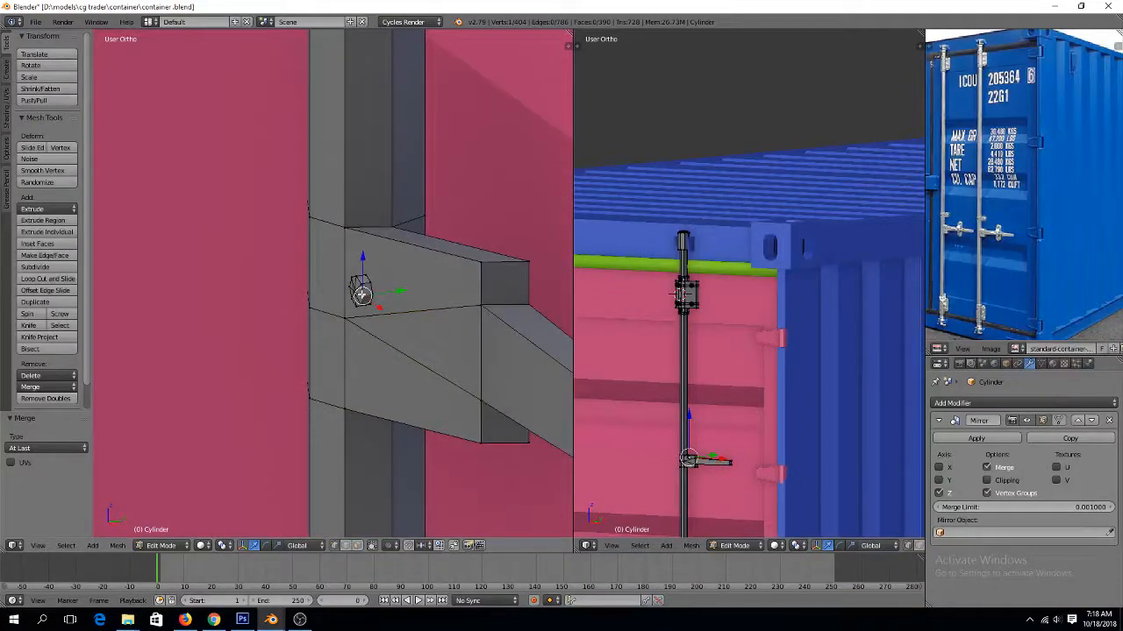
key(ctrl+l)
middle_drag(345, 310, 328, 339)
drag(378, 310, 466, 308)
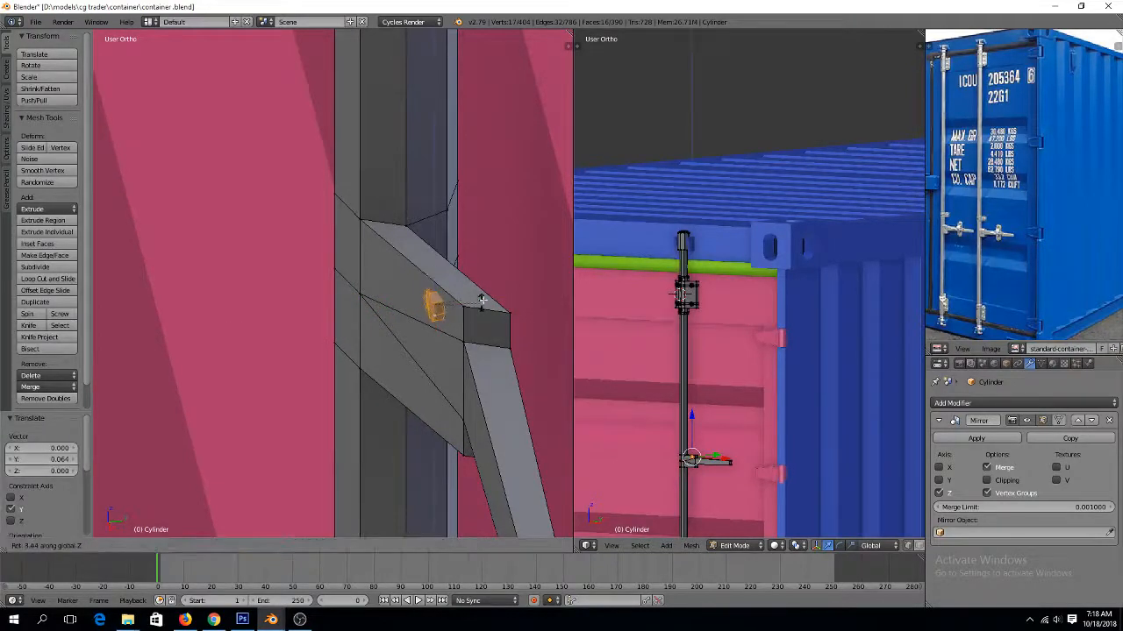
click(484, 286)
Duplicate the bolt straight down along Z onto the bracket's lower half, return to Object Mode and deselect everything
key(KP_1)
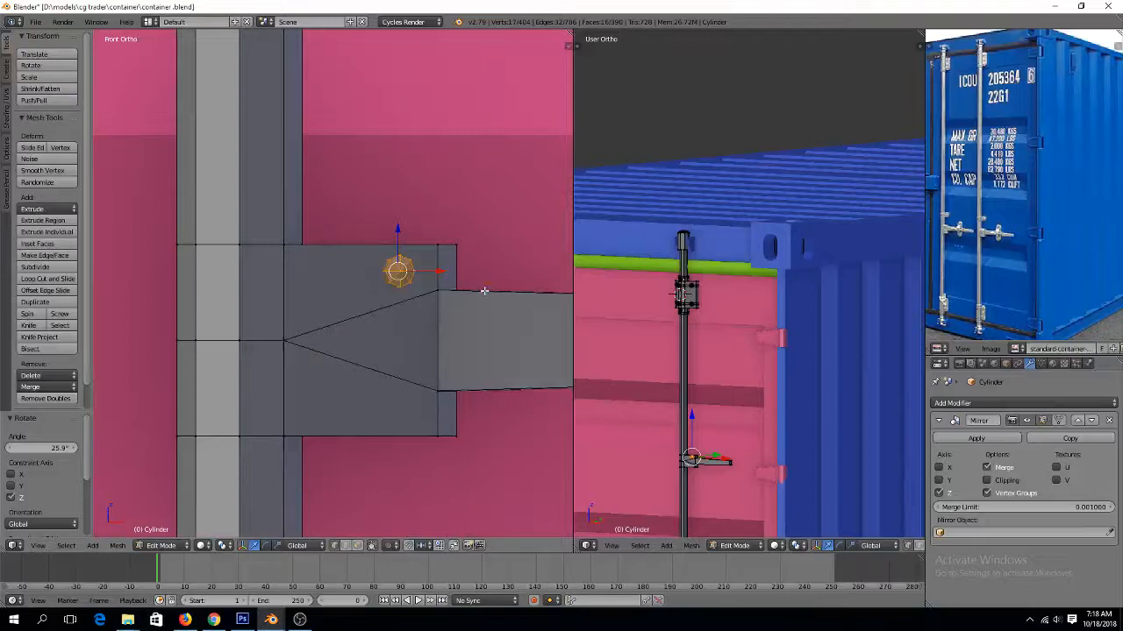
key(shift+d)
key(z)
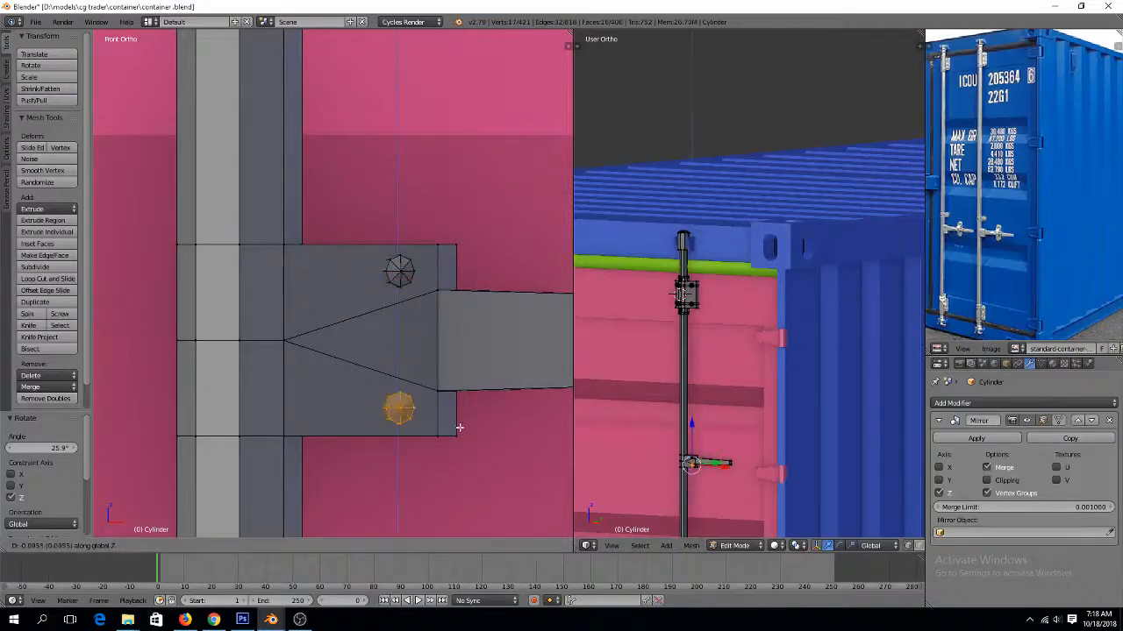
click(462, 390)
scroll(462, 390, down, 5)
key(Tab)
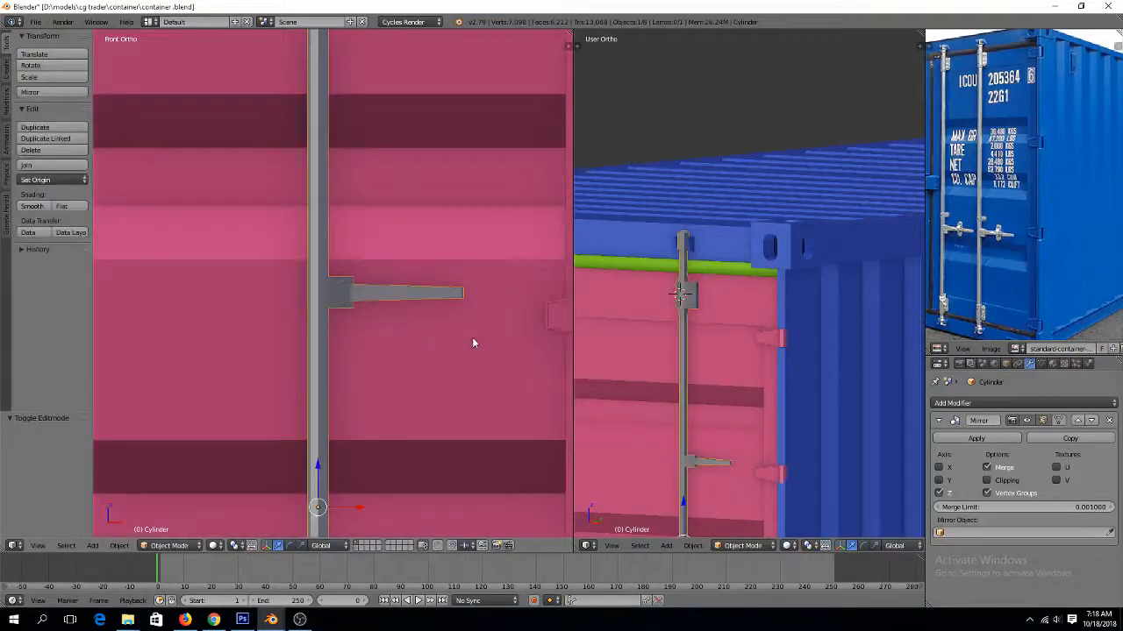
scroll(472, 343, down, 2)
scroll(475, 333, down, 3)
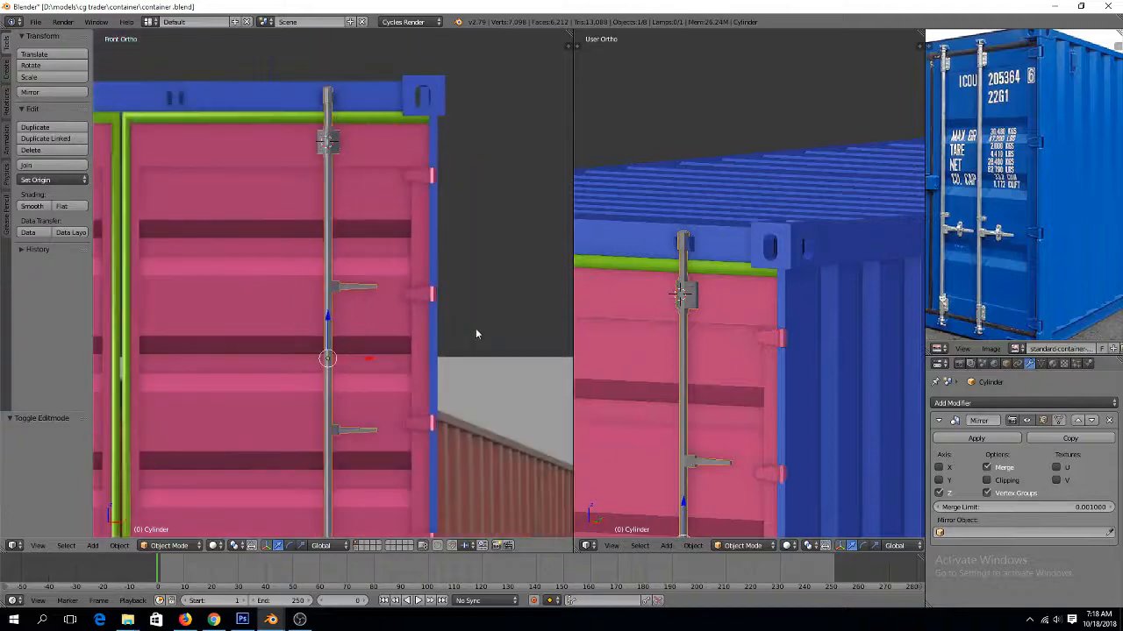
key(a)
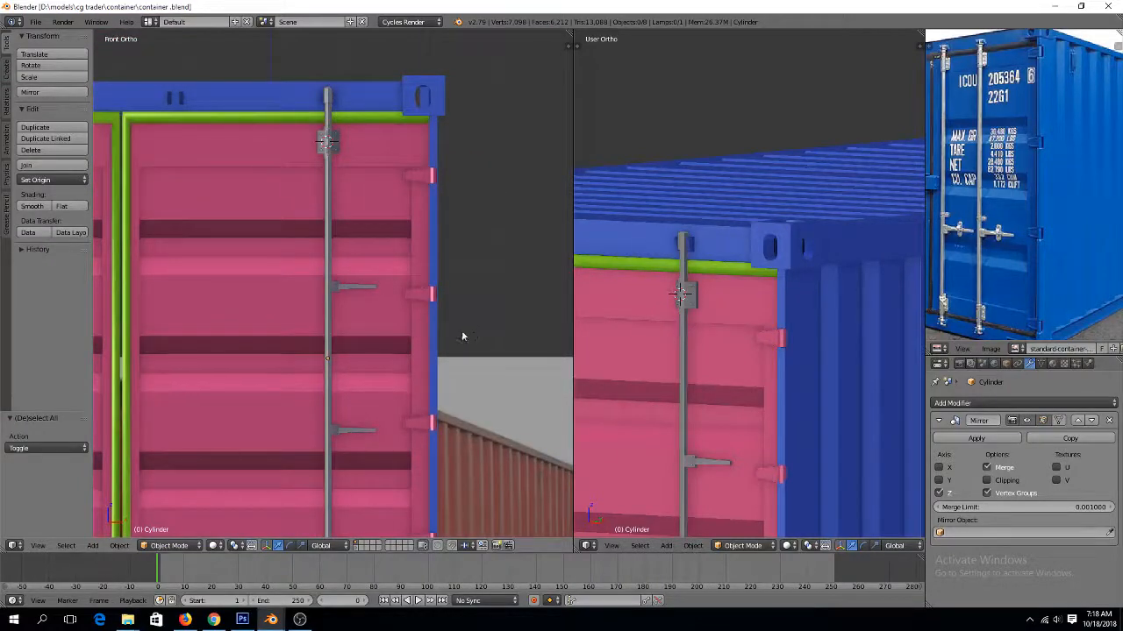
Add a centered vertical loop cut across the middle of the tapered handle arm
middle_drag(461, 333, 430, 378)
scroll(439, 374, up, 5)
scroll(438, 370, up, 3)
key(Tab)
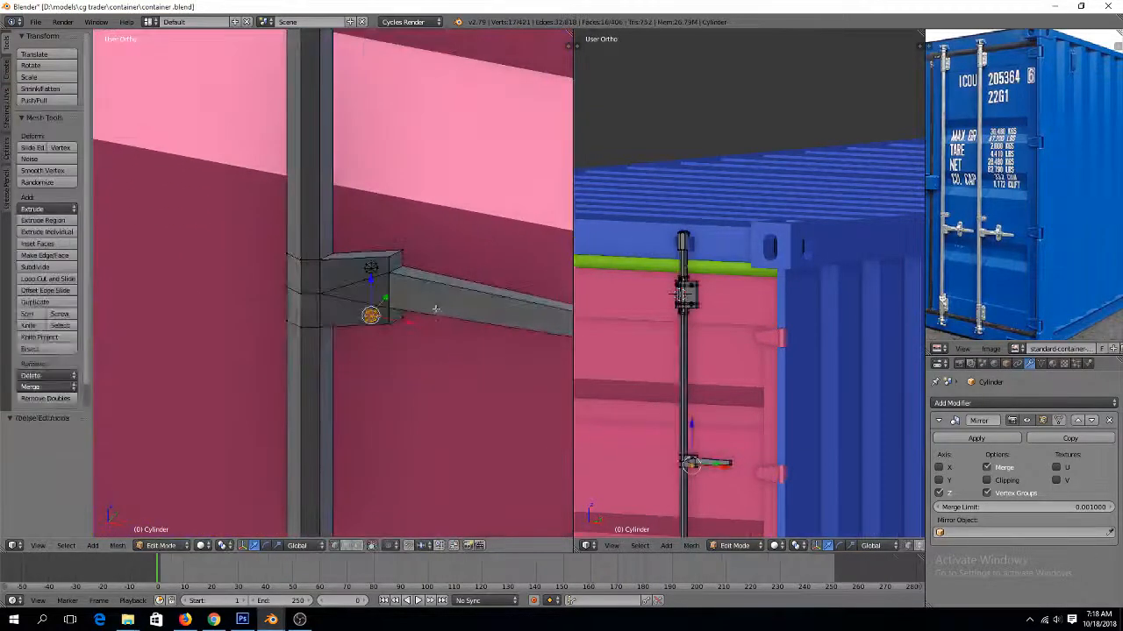
shift+middle_drag(438, 311, 308, 313)
key(ctrl+r)
click(434, 299)
right_click(434, 299)
scroll(371, 290, up, 2)
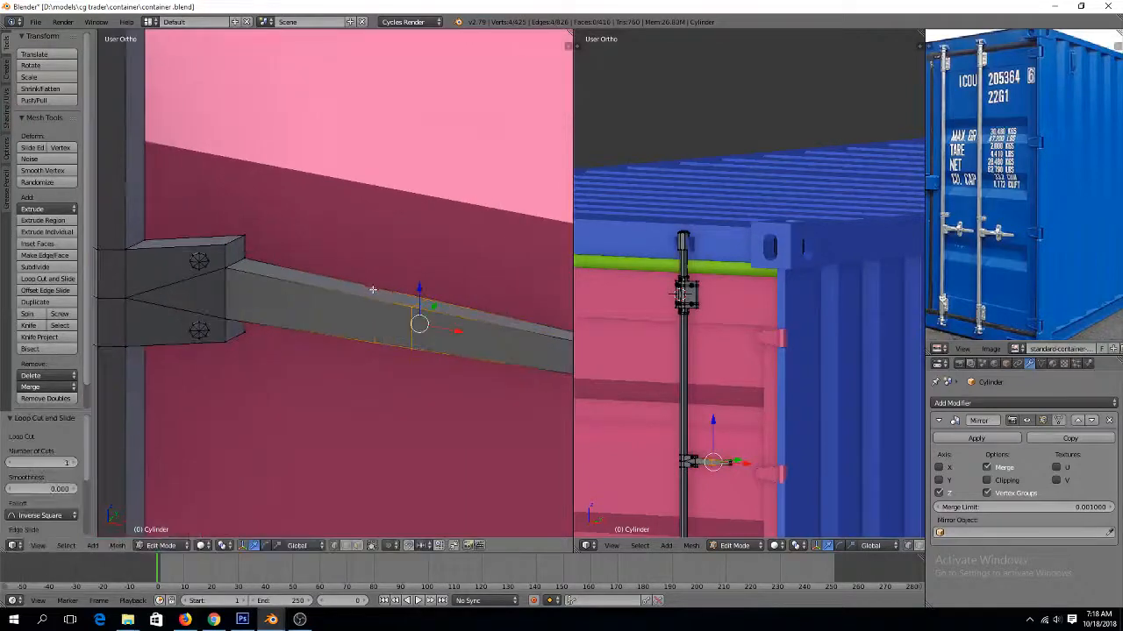
Bevel the arm's new edge loop by 0.011 into a narrow band and switch to face selection
key(ctrl+Tab)
key(ctrl+b)
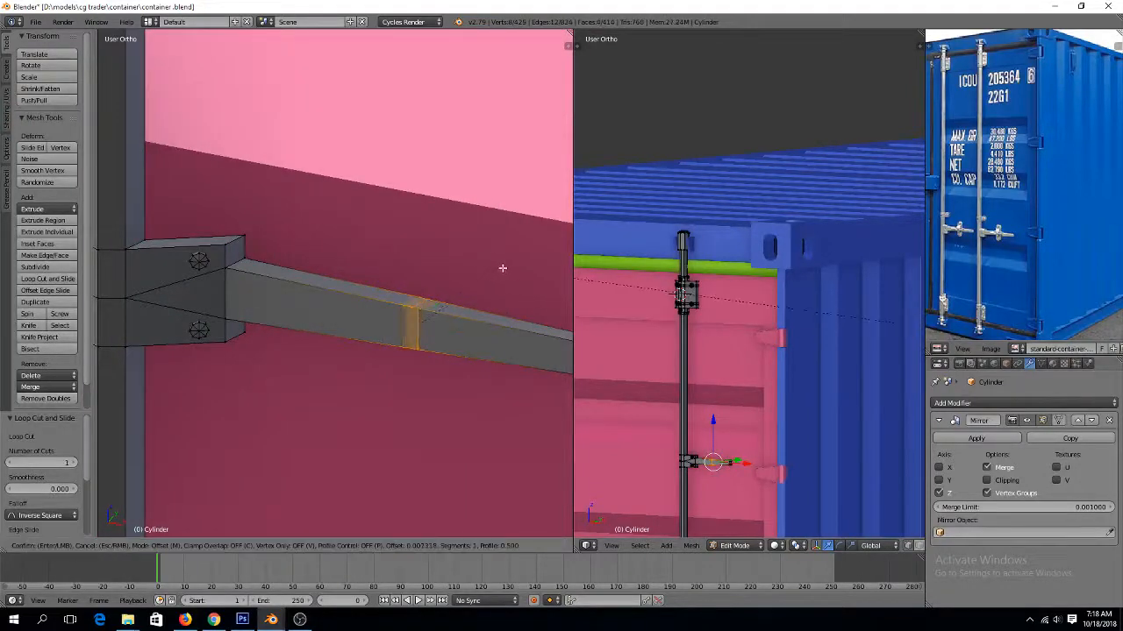
click(506, 271)
key(ctrl+Tab)
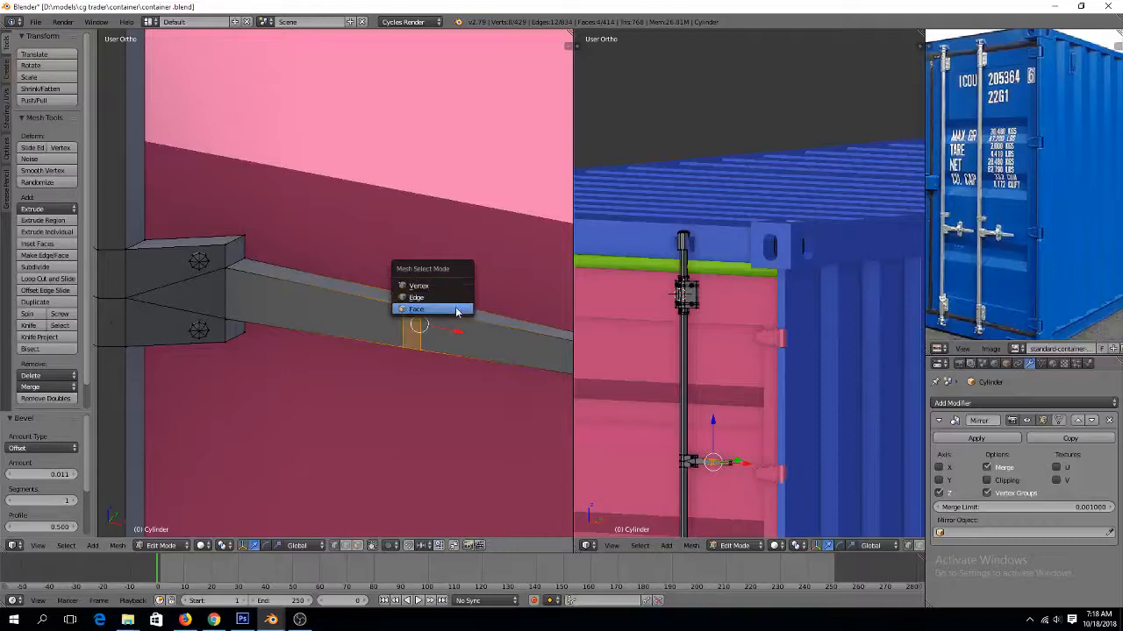
click(439, 309)
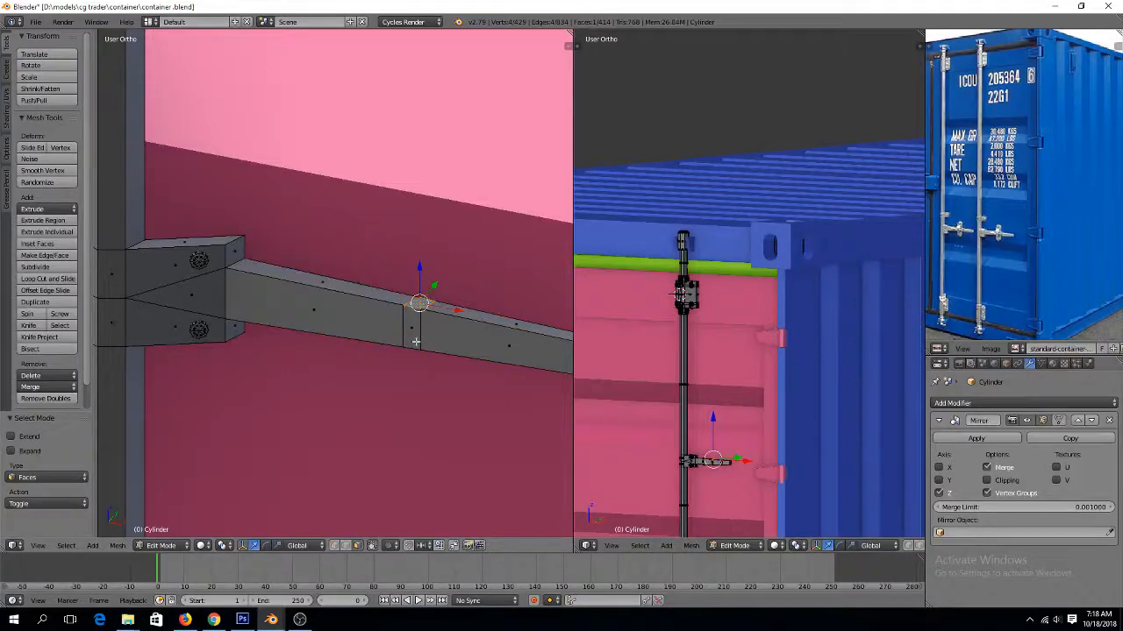
Extrude the upper and lower faces of the arm's narrow band and scale them by 4.46 along Z into a vertical crosspiece
middle_drag(416, 342, 419, 322)
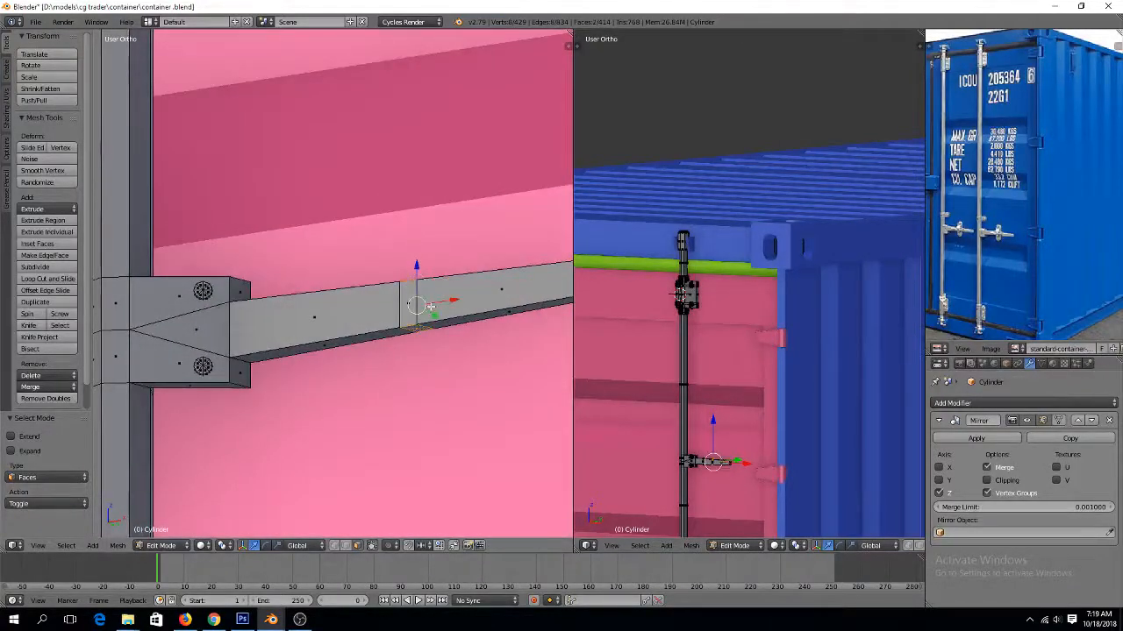
key(e)
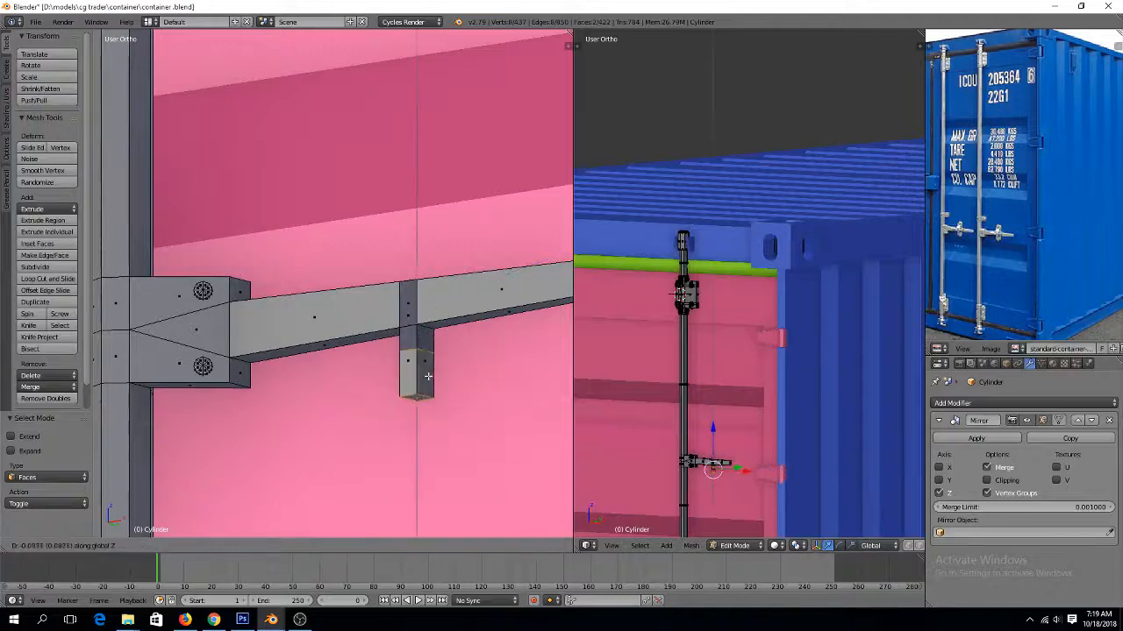
right_click(427, 378)
key(s)
key(z)
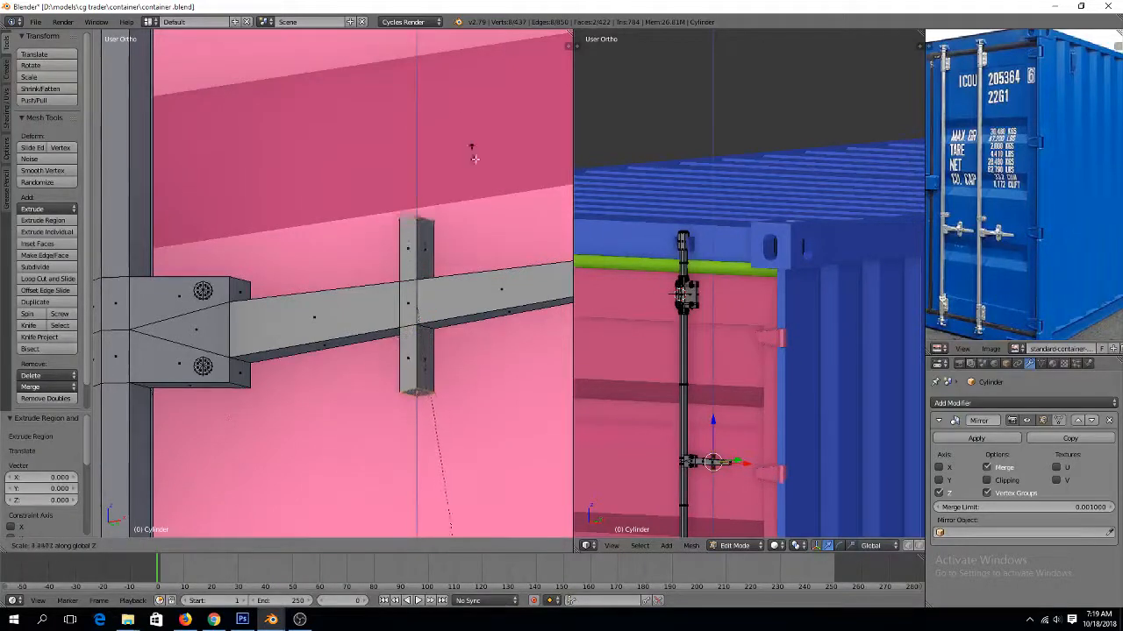
click(489, 206)
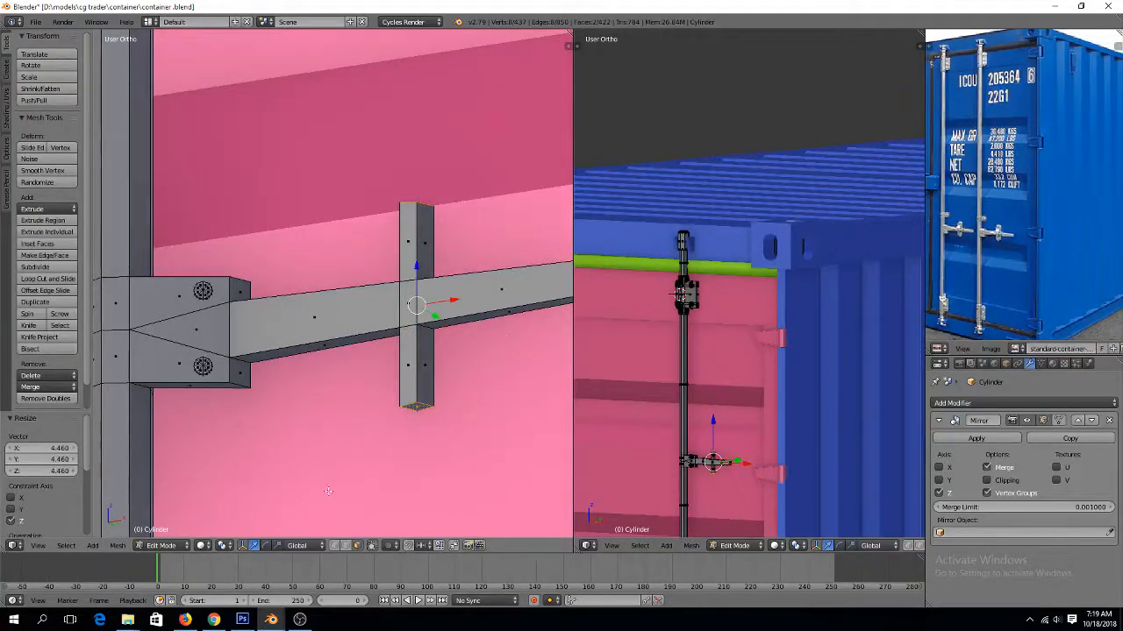
Taper the crosspiece by scaling its two end faces to 0.194 along Y, and move them 0.02 along Y
click(225, 546)
click(250, 508)
key(s)
key(x)
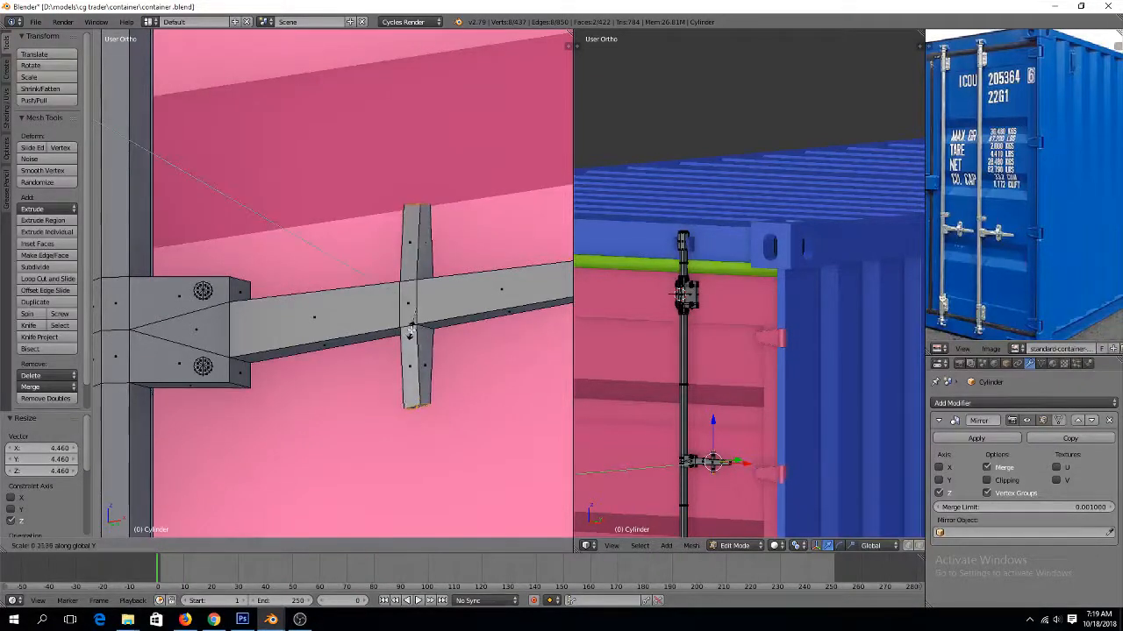
click(407, 333)
middle_drag(407, 334, 375, 375)
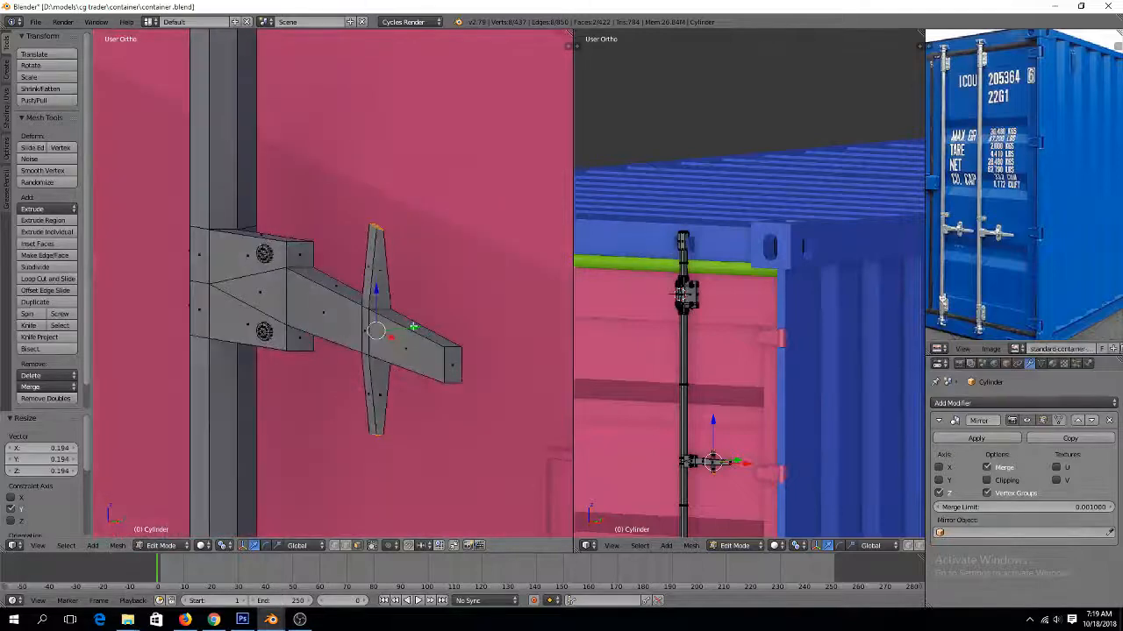
drag(413, 326, 429, 322)
scroll(385, 331, up, 2)
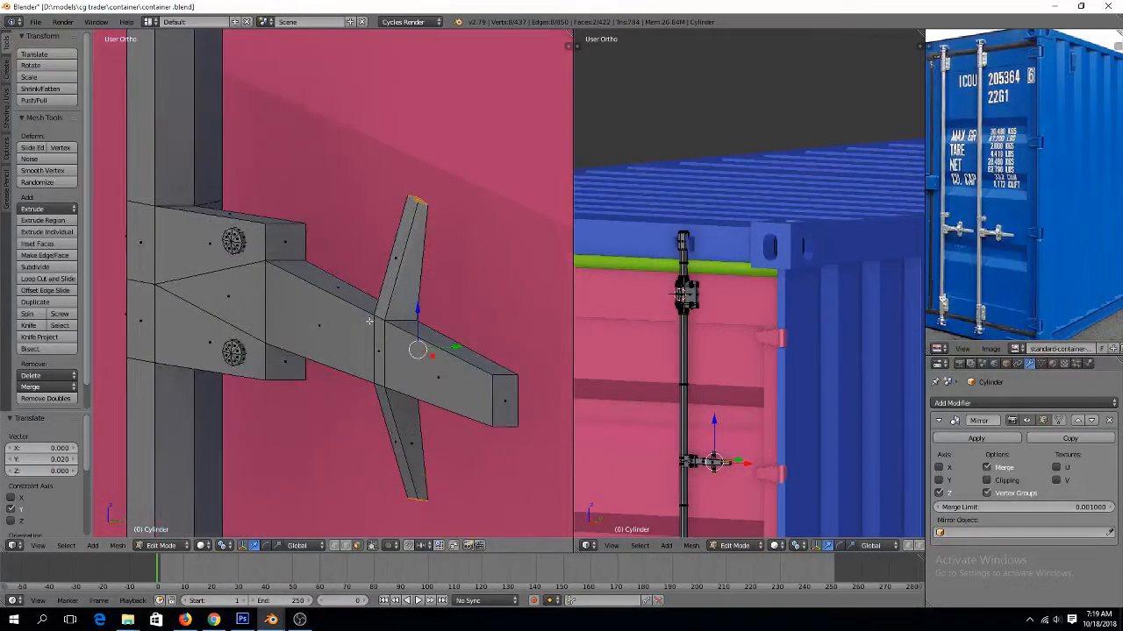
Select the crosspiece's front face strip from upper to lower end, extrude it outward by about 0.005 and scale it down to about 0.89
right_click(399, 245)
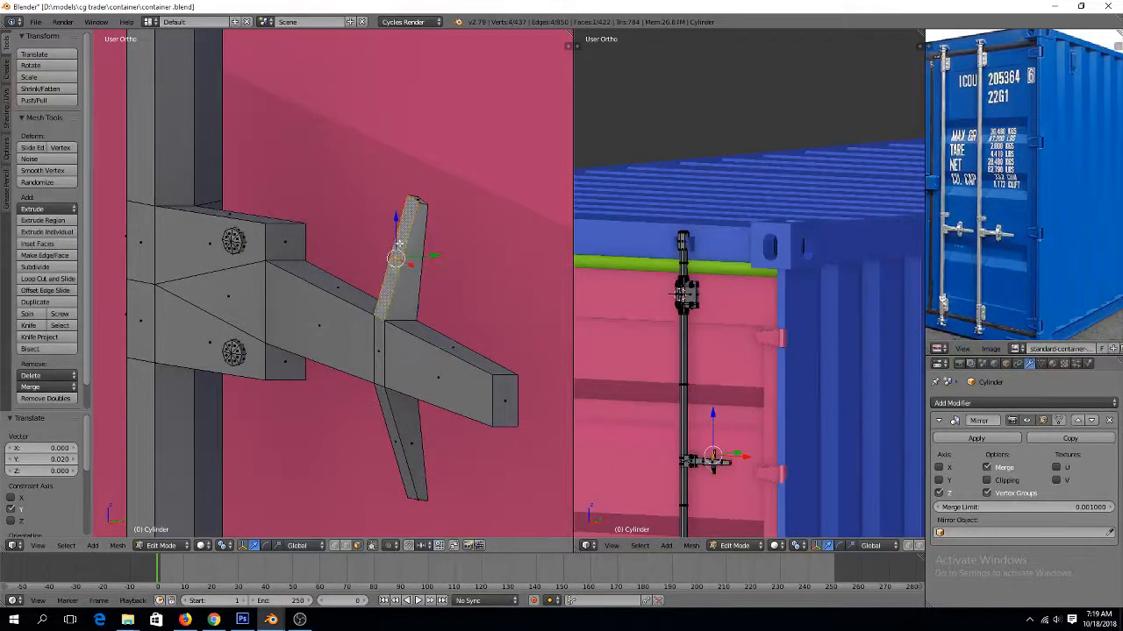
ctrl+right_click(397, 451)
key(e)
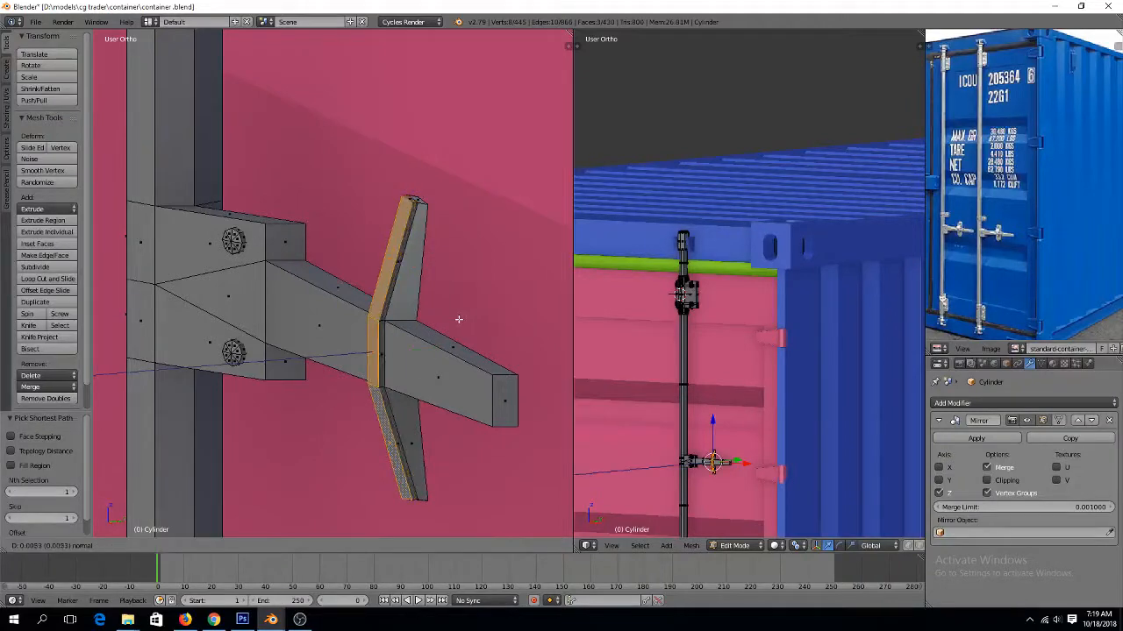
click(457, 321)
key(s)
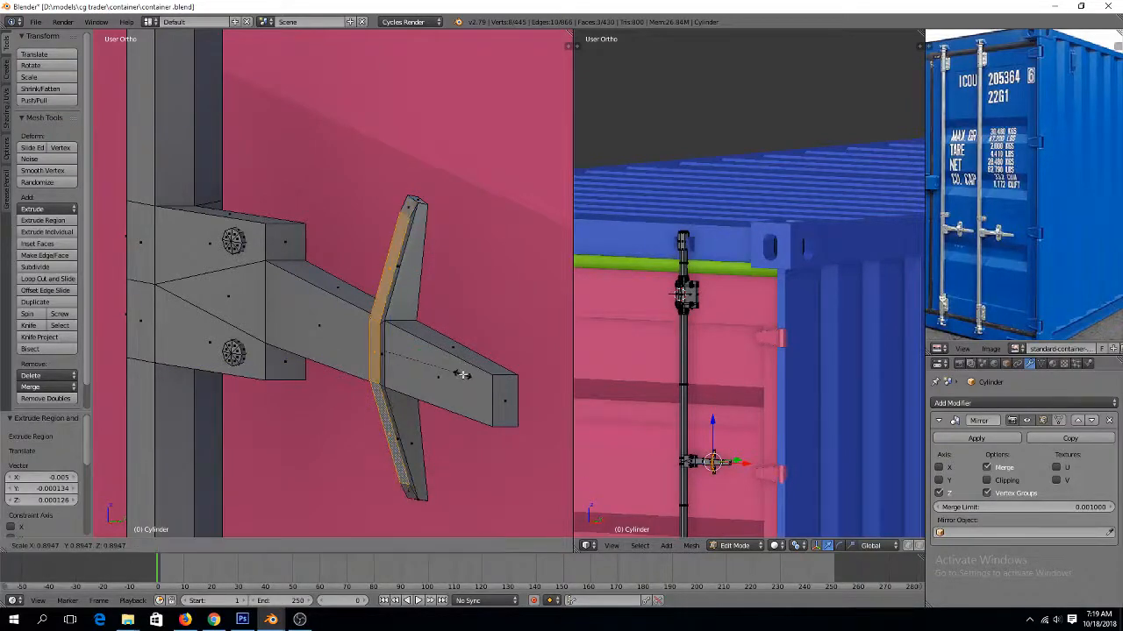
click(462, 375)
Return to Object Mode, check the finished handle from the front and save over container.blend
middle_drag(462, 376, 565, 376)
key(Tab)
scroll(520, 344, down, 5)
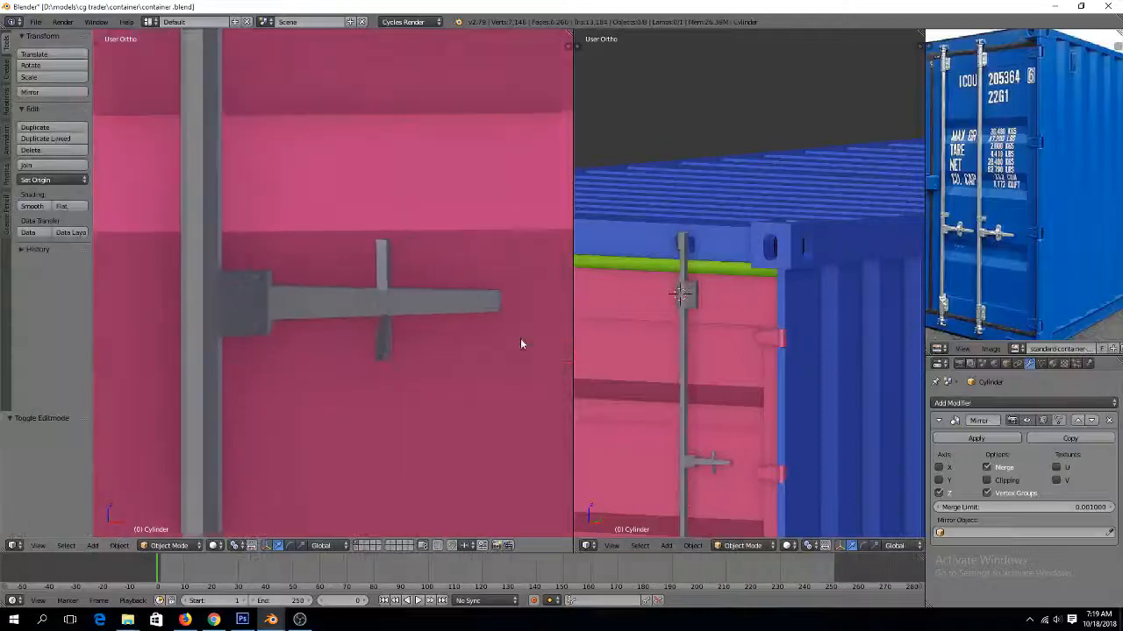
scroll(517, 339, down, 1)
key(KP_1)
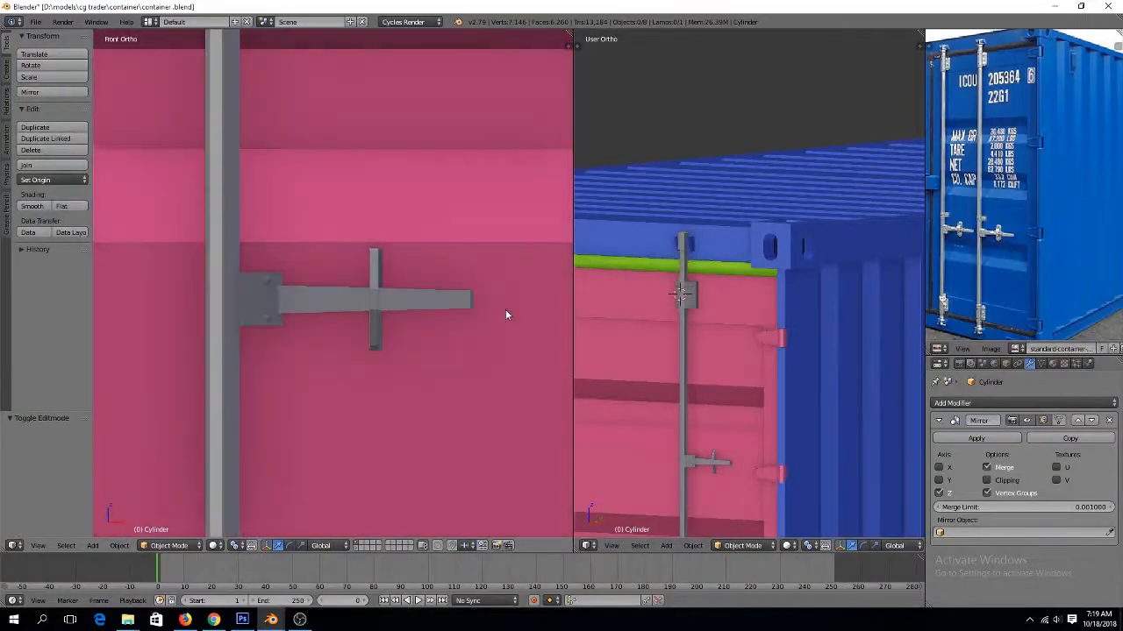
scroll(503, 307, up, 2)
key(Tab)
key(Tab)
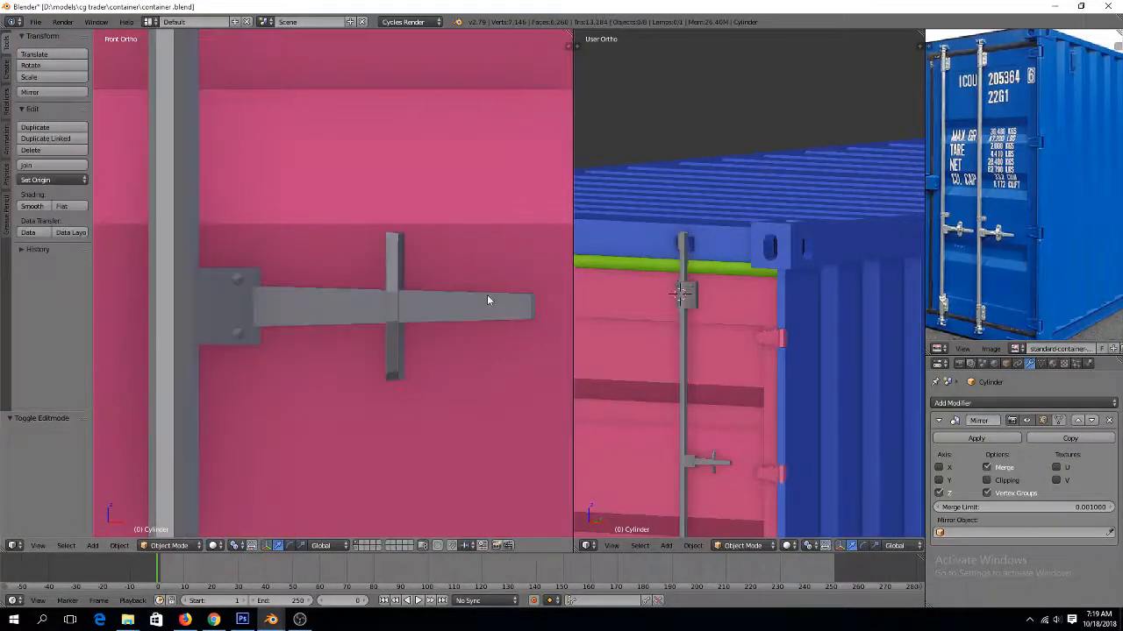
scroll(487, 295, down, 4)
key(ctrl+s)
click(481, 300)
scroll(481, 303, down, 4)
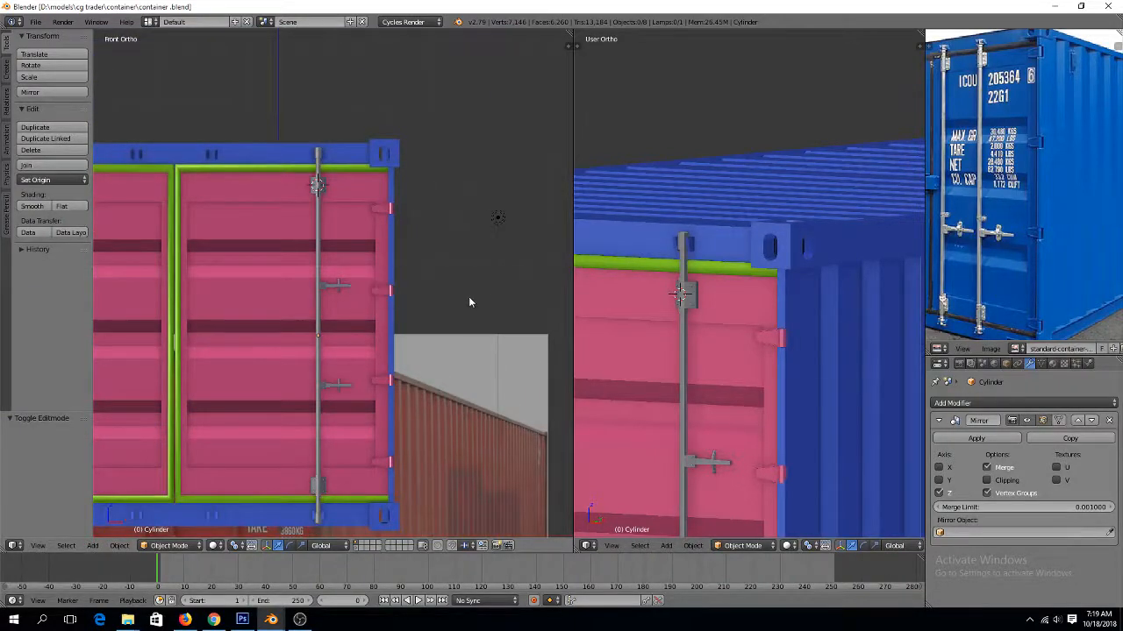
Select the locking bar object and save the file again
scroll(469, 302, down, 3)
right_click(326, 295)
key(ctrl+s)
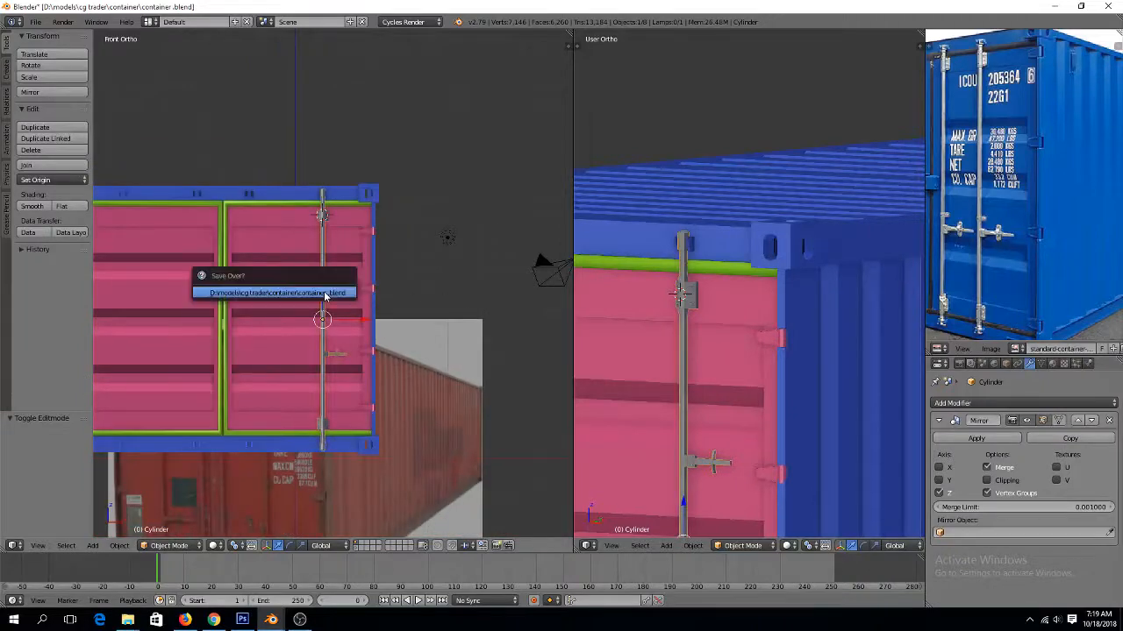
click(325, 295)
View the locking bar from above, check its mesh in wireframe, return to solid Object Mode and resave the file
middle_drag(325, 295, 334, 339)
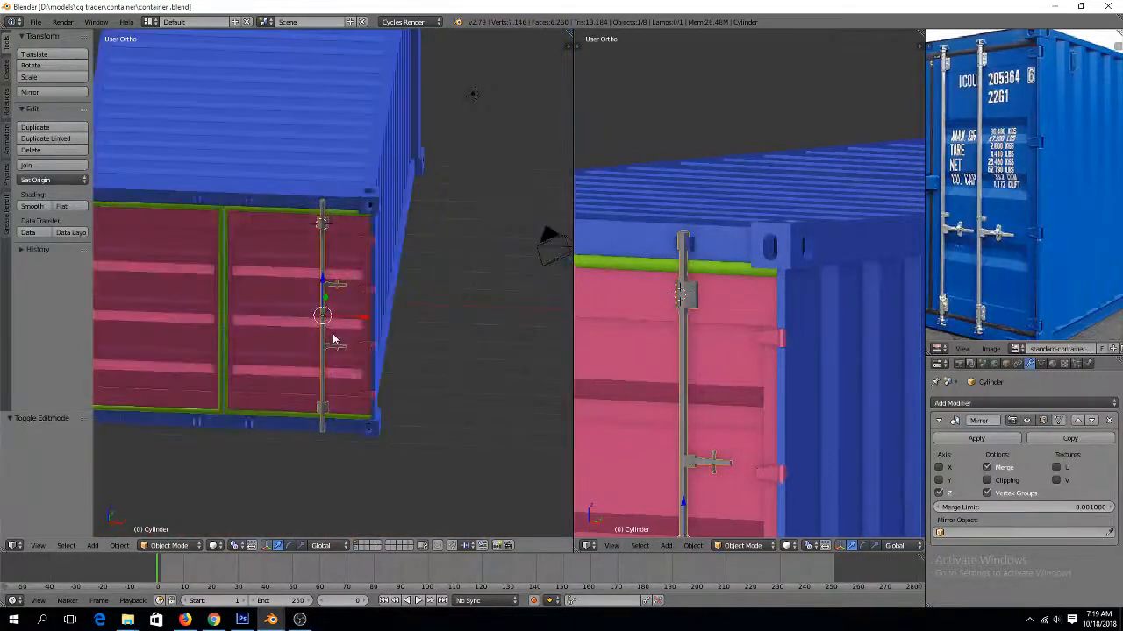
key(KP_7)
scroll(356, 305, up, 3)
key(Tab)
key(z)
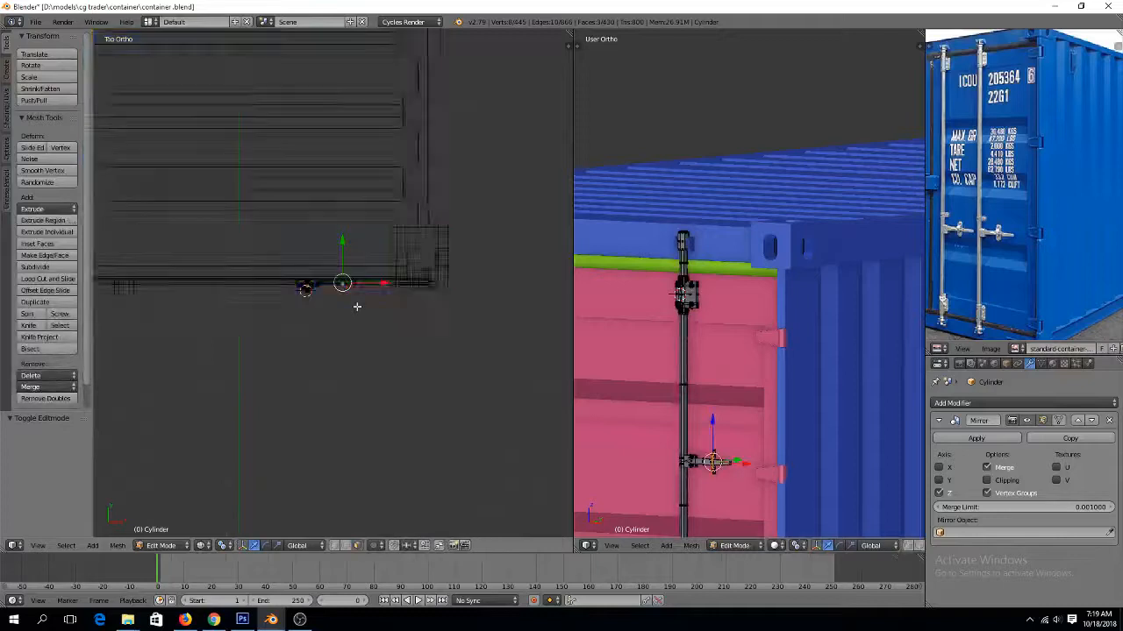
key(z)
key(Tab)
key(ctrl+s)
click(356, 308)
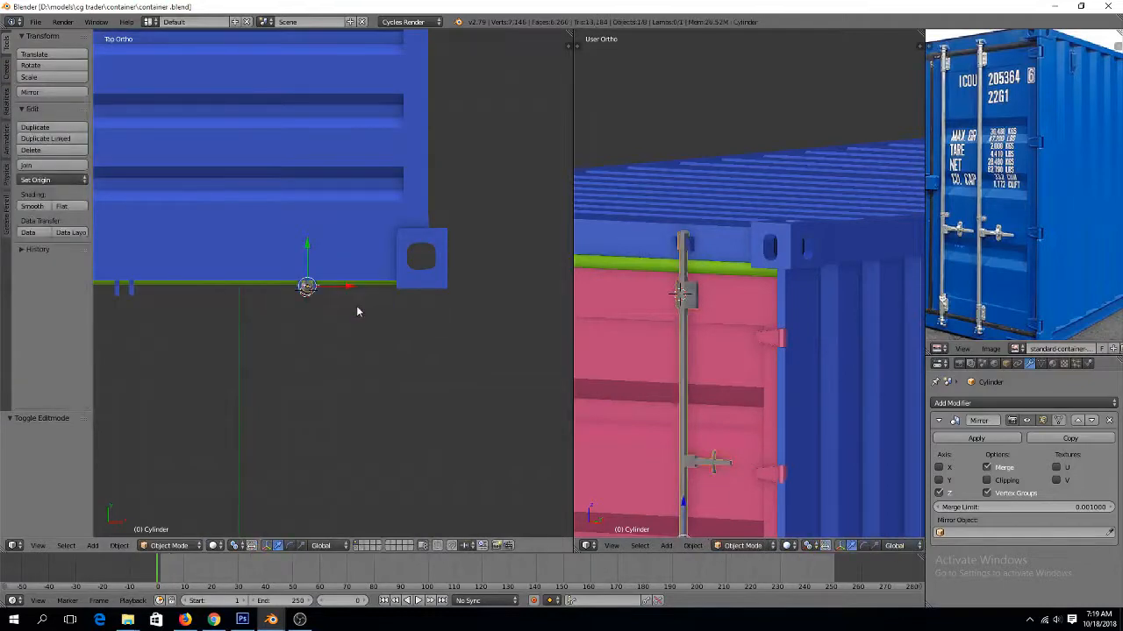
Switch the top view to wireframe and add an Array modifier to the locking bar after its Mirror modifier
key(ctrl+KP_4)
key(z)
click(938, 421)
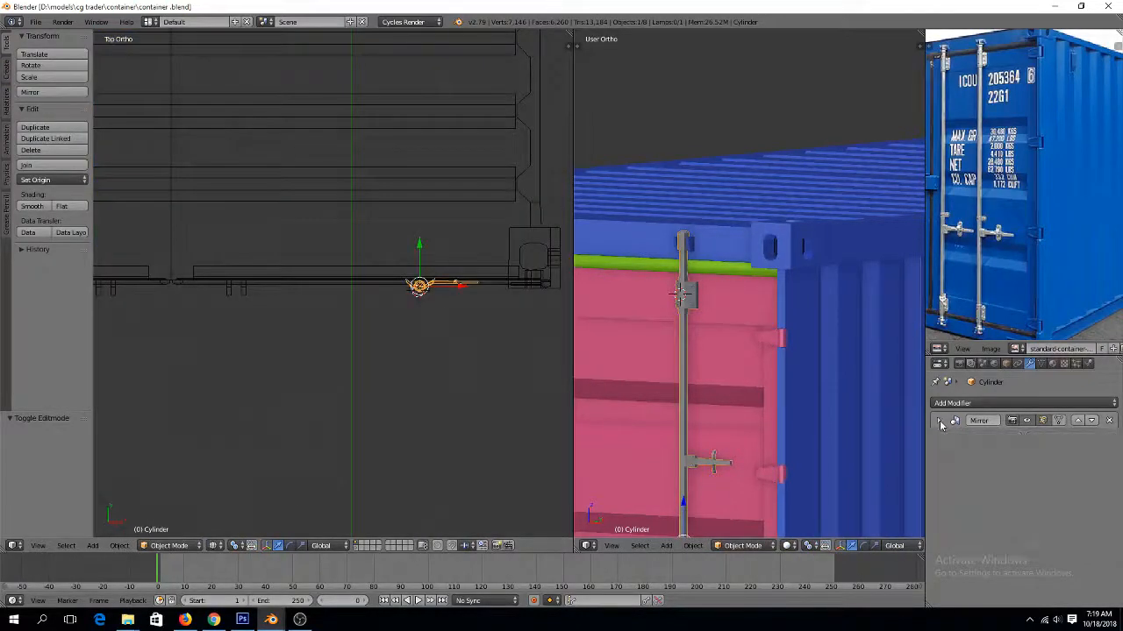
click(973, 403)
click(877, 200)
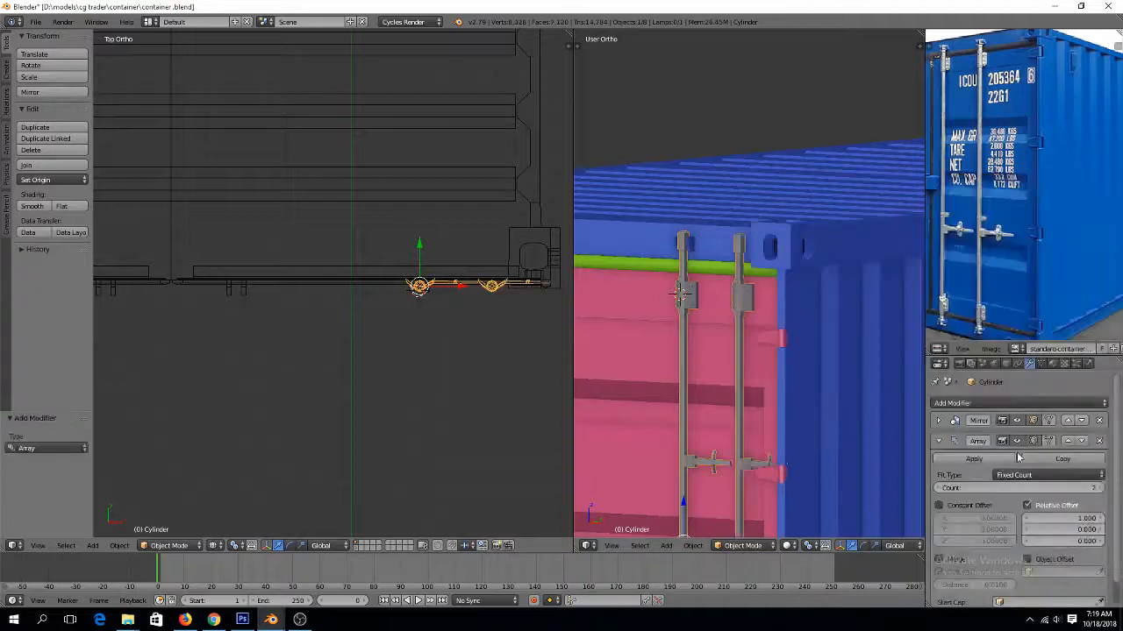
Set the array's relative X offset to -2 and adjust it further in the negative direction toward the door's inner bracket pair
click(1083, 519)
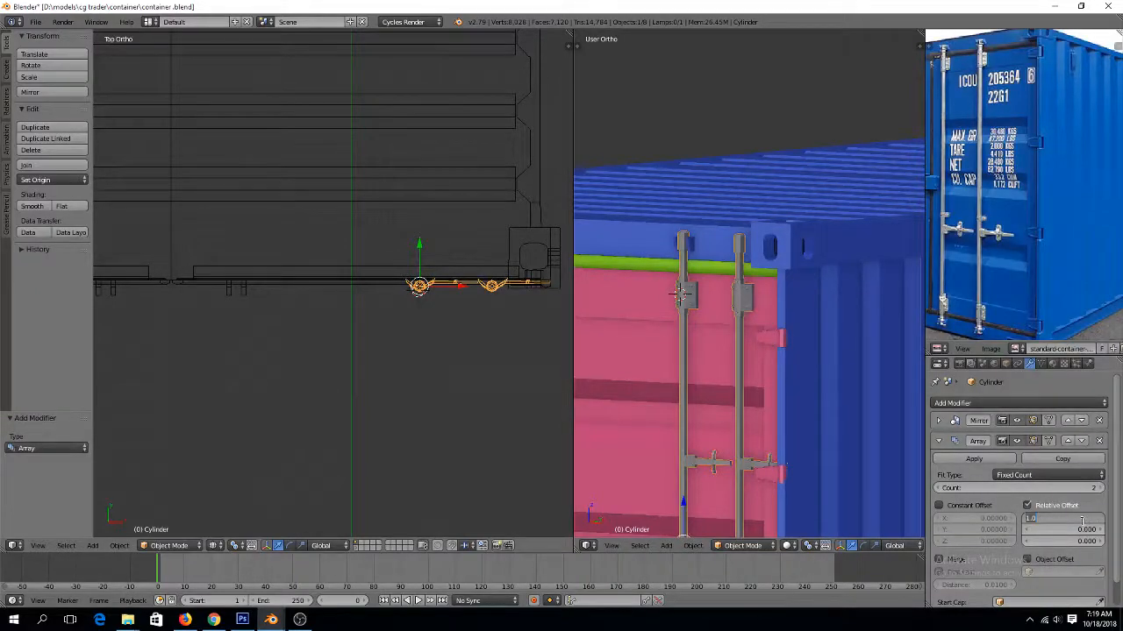
key(Return)
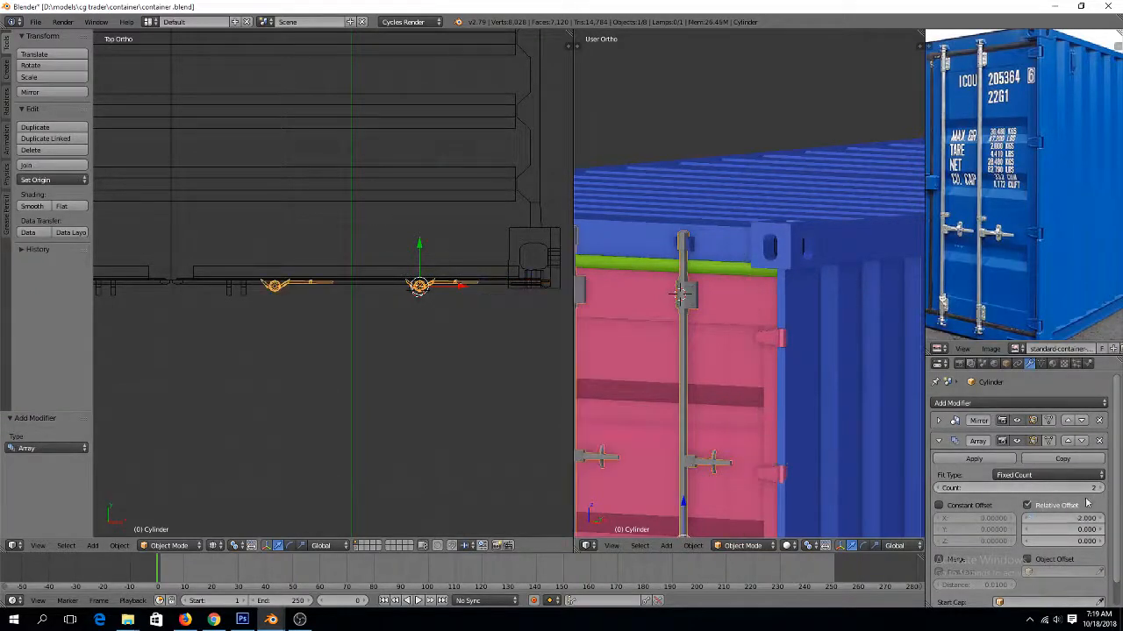
mouse_move(1065, 518)
mouse_down()
mouse_move(1093, 518)
mouse_move(1062, 519)
mouse_up()
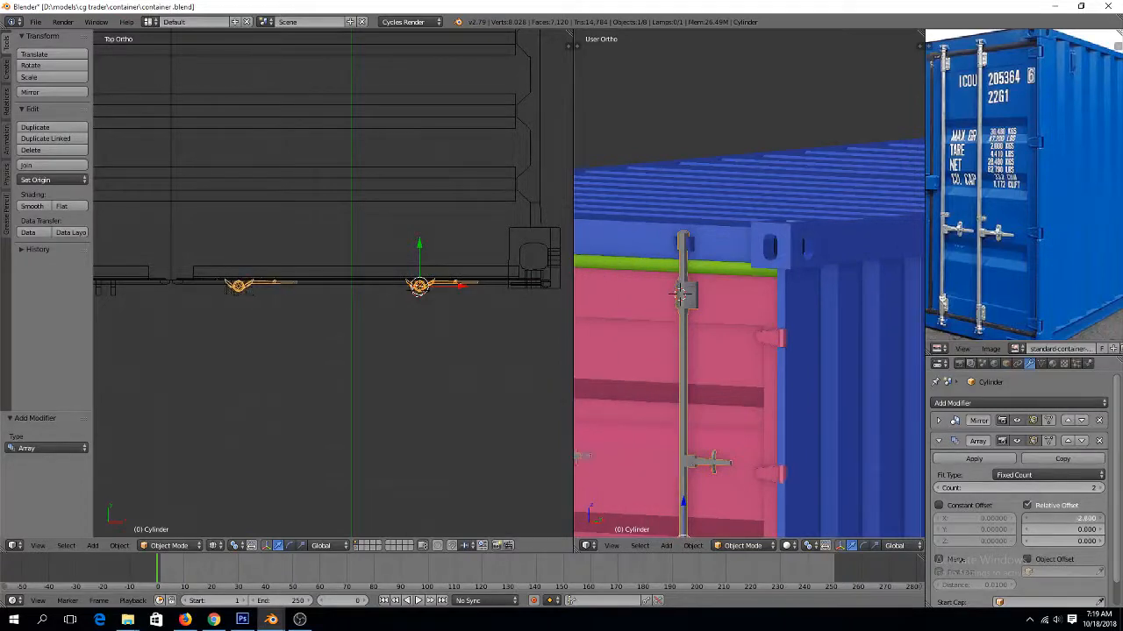
Set the lock rods' Array modifier relative X offset to -2.510 so the copied rod aligns with its brackets
scroll(165, 230, up, 5)
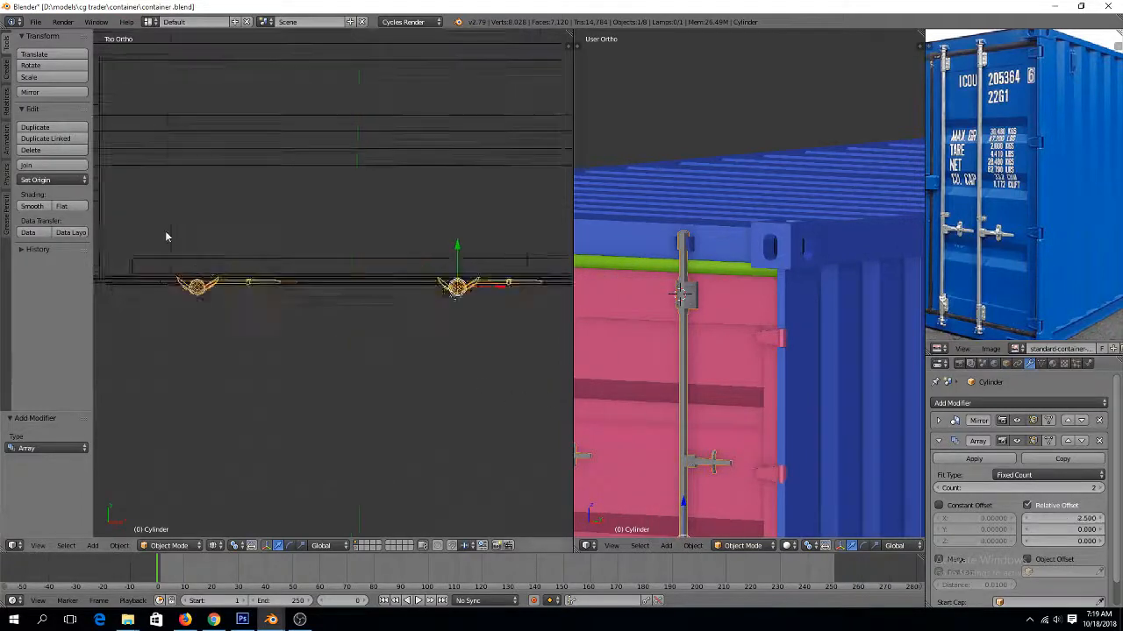
scroll(174, 251, up, 1)
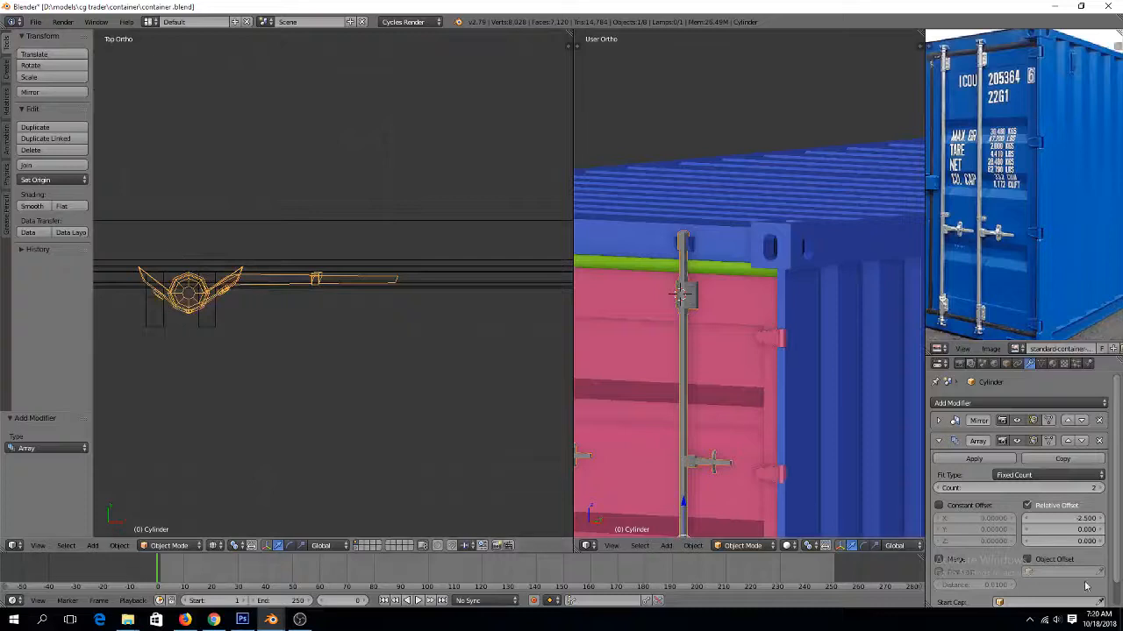
mouse_move(1086, 518)
mouse_down()
mouse_move(1072, 518)
mouse_move(1085, 518)
mouse_up()
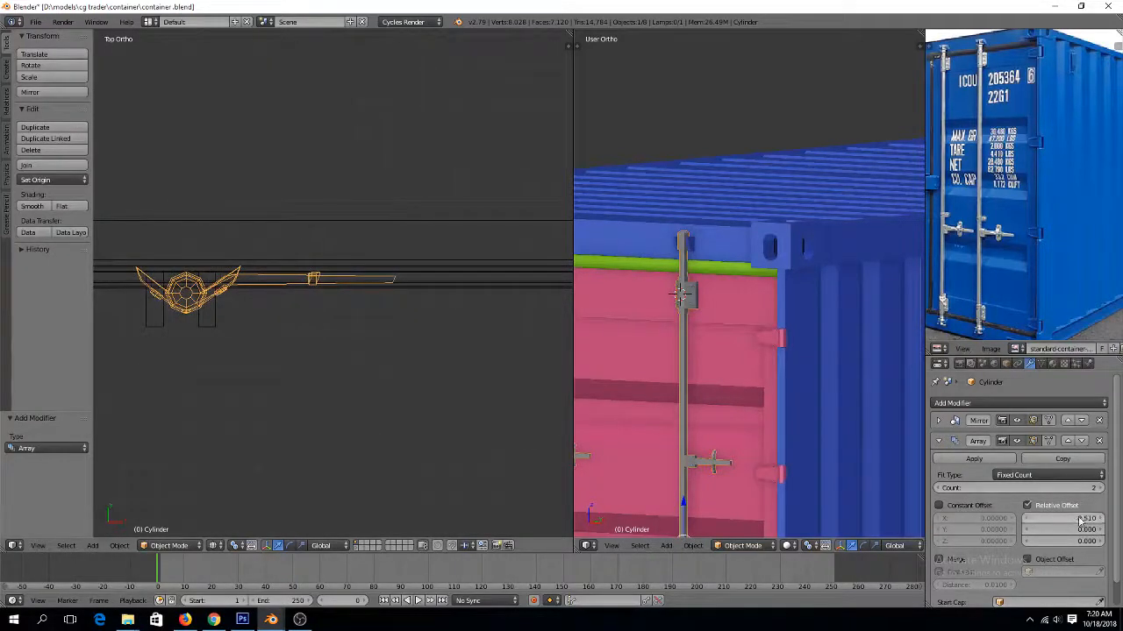
Parent the lock rods to the right door panel with the Object option
middle_drag(333, 312, 401, 243)
right_click(376, 204)
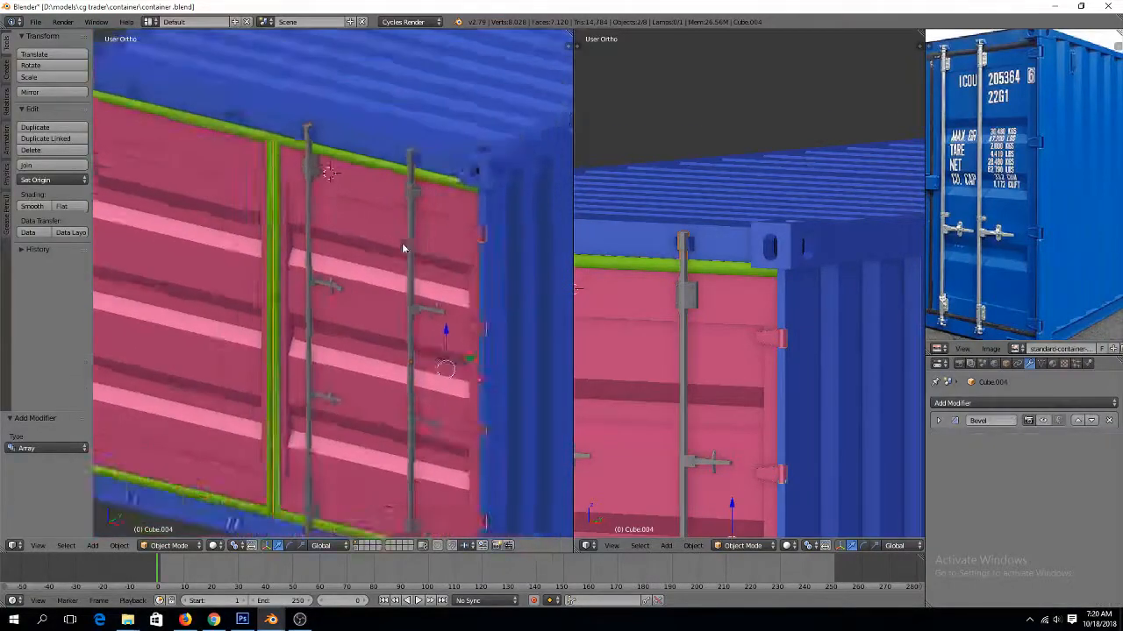
scroll(401, 243, down, 3)
key(z)
key(z)
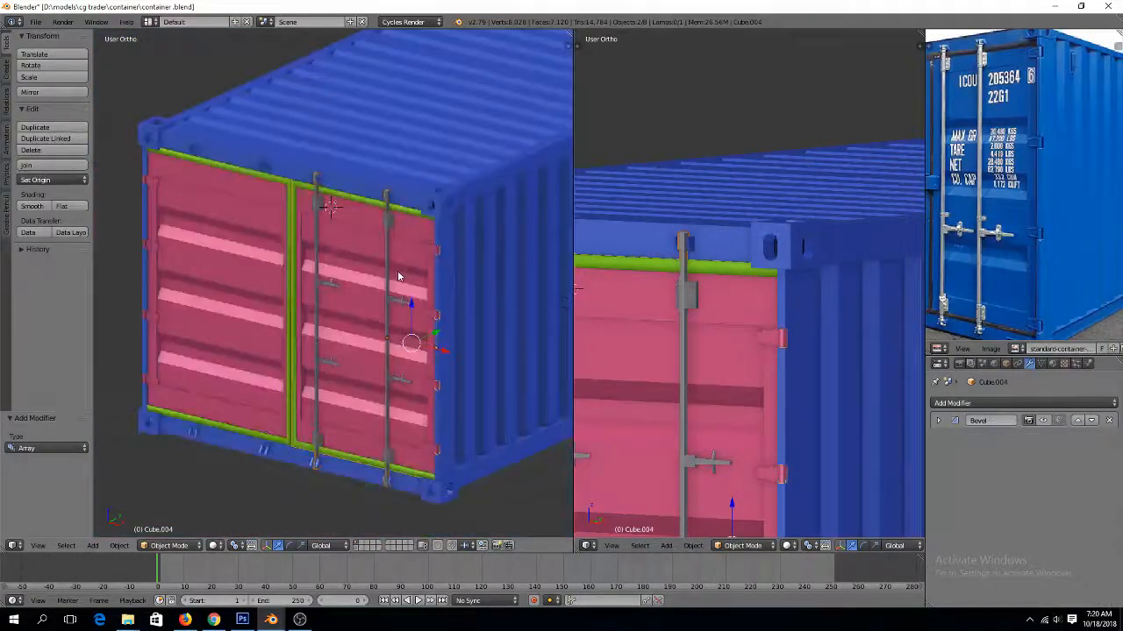
key(ctrl+p)
click(373, 266)
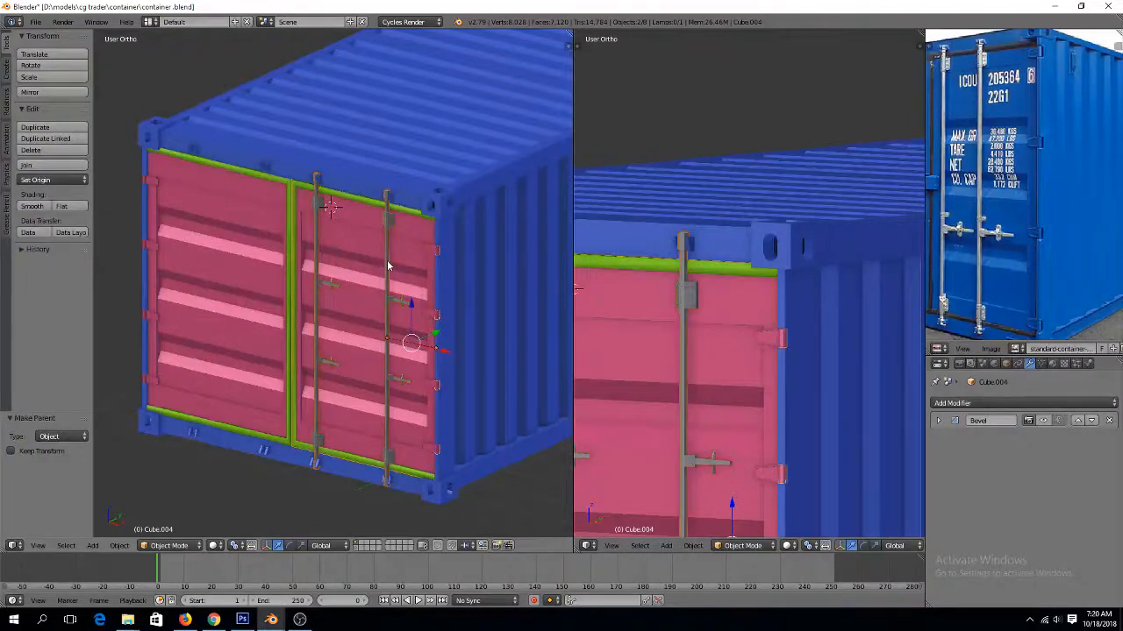
Make a linked duplicate of the lock rods and move it -3.376 along global X onto the left door
right_click(387, 261)
key(KP_7)
shift+middle_drag(309, 273, 439, 279)
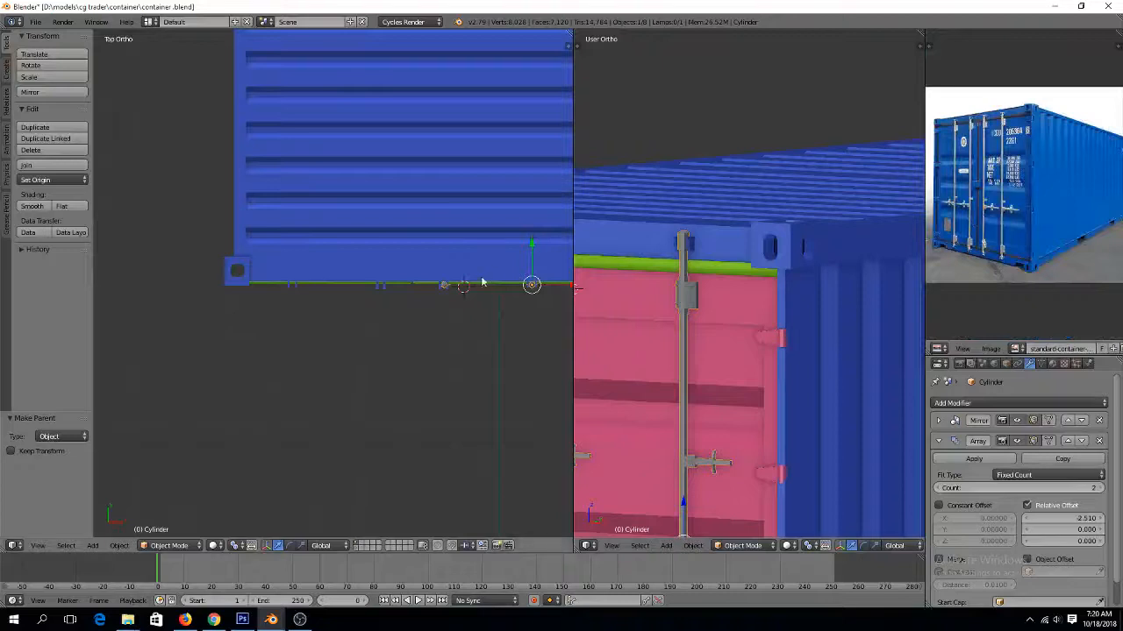
scroll(482, 281, up, 2)
key(shift+d)
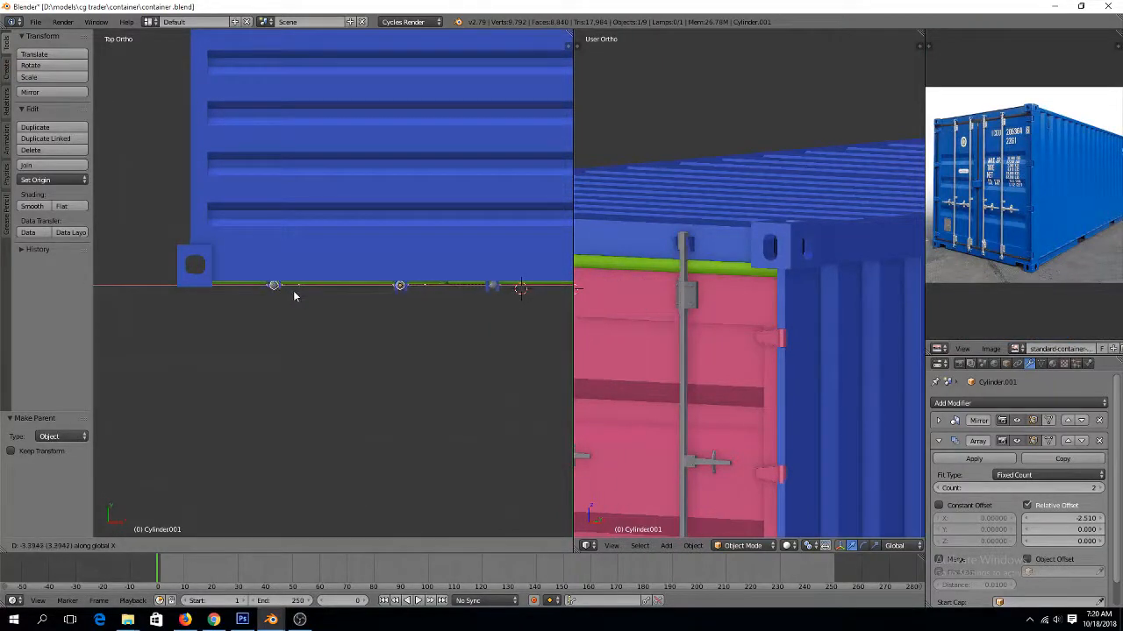
click(295, 297)
Mirror the duplicated lock rods along global X and shift them -0.036 along X
key(ctrl+m)
key(x)
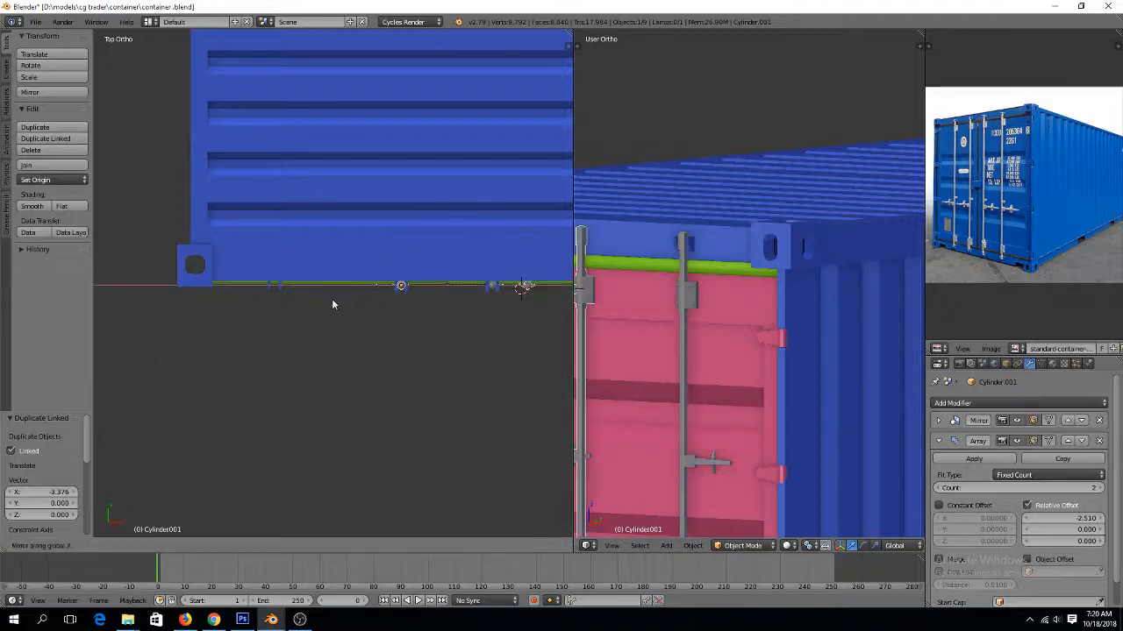
click(333, 300)
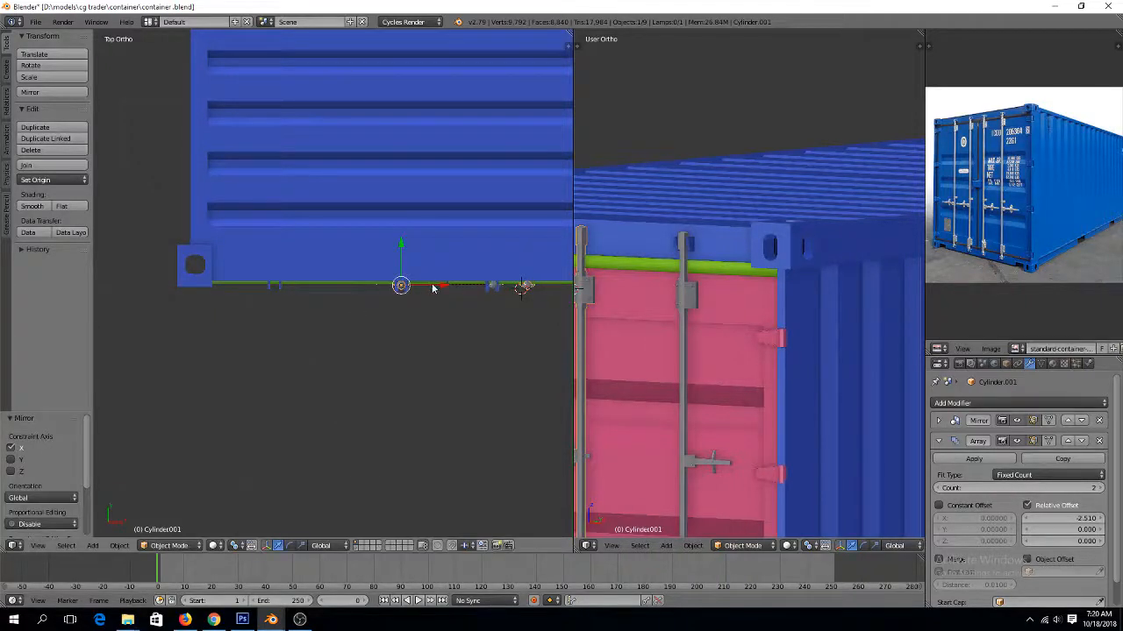
drag(433, 285, 314, 281)
Save the container file, overwriting the existing version
scroll(401, 325, down, 2)
middle_drag(401, 325, 393, 184)
key(ctrl+s)
click(394, 182)
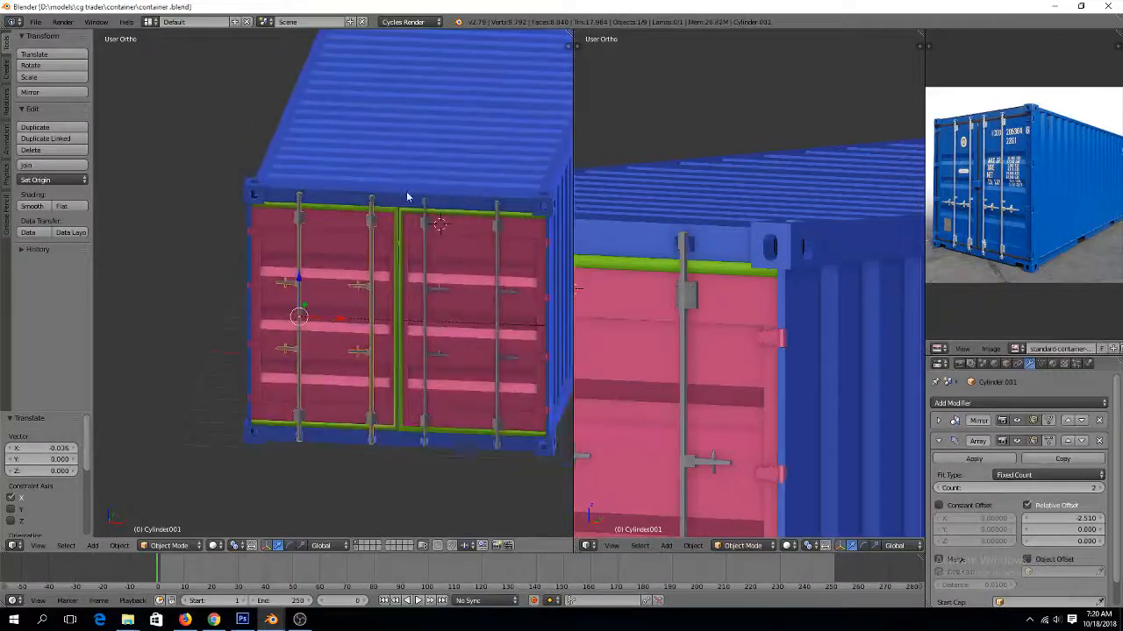
Try to parent the right door's lock rods to the door panel again
right_click(430, 253)
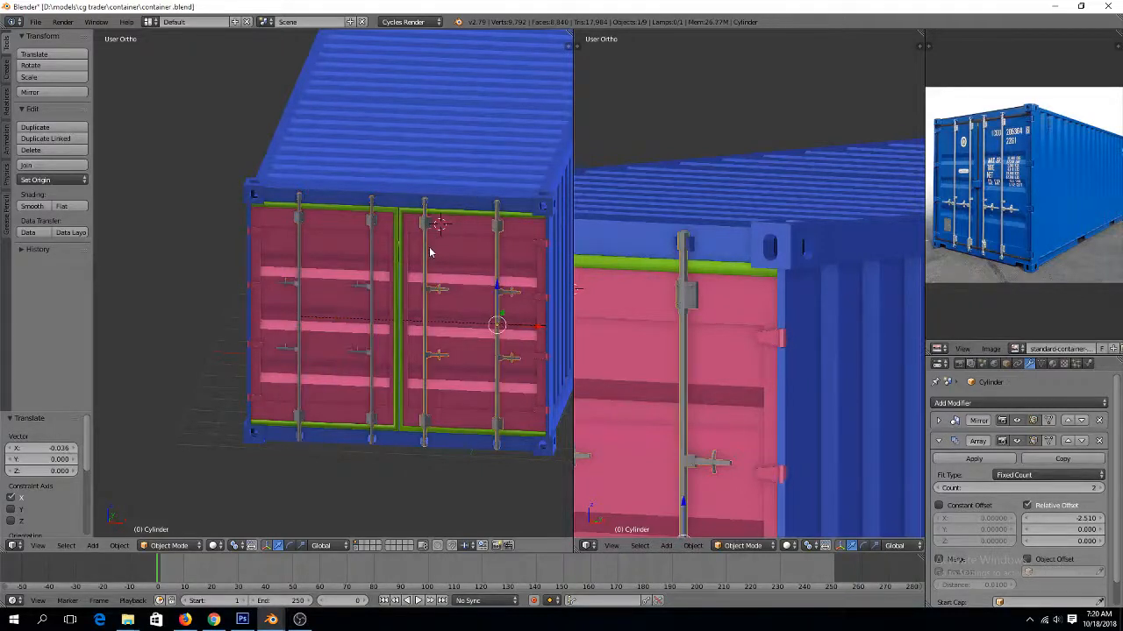
shift+right_click(449, 252)
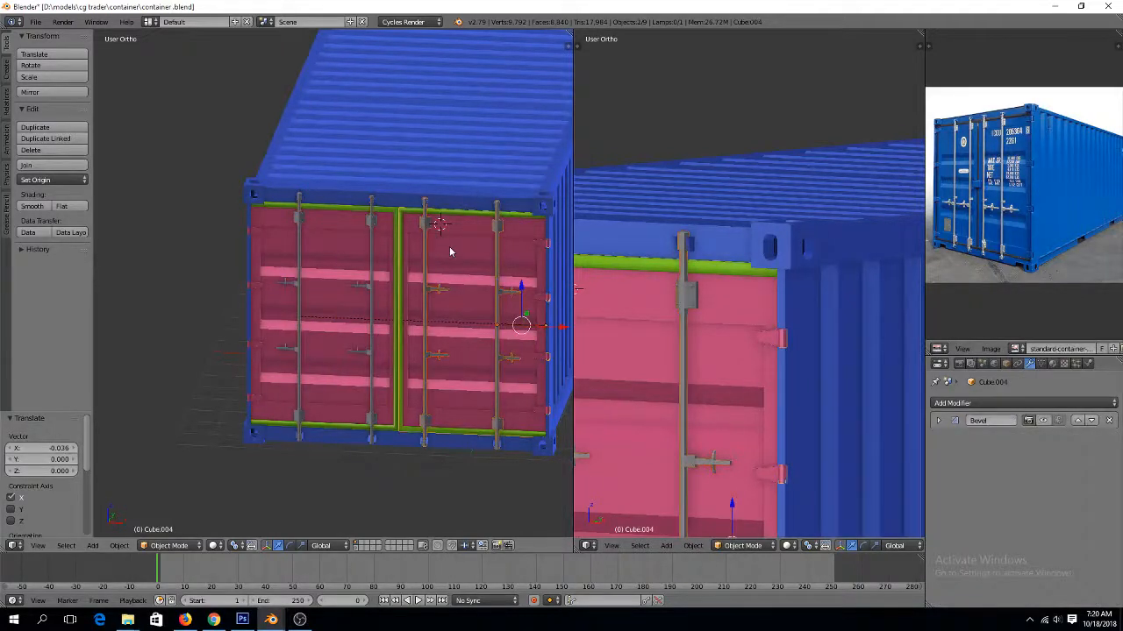
key(ctrl+p)
click(449, 249)
Try to apply the Mirror modifier on the right door's lock rods
right_click(496, 241)
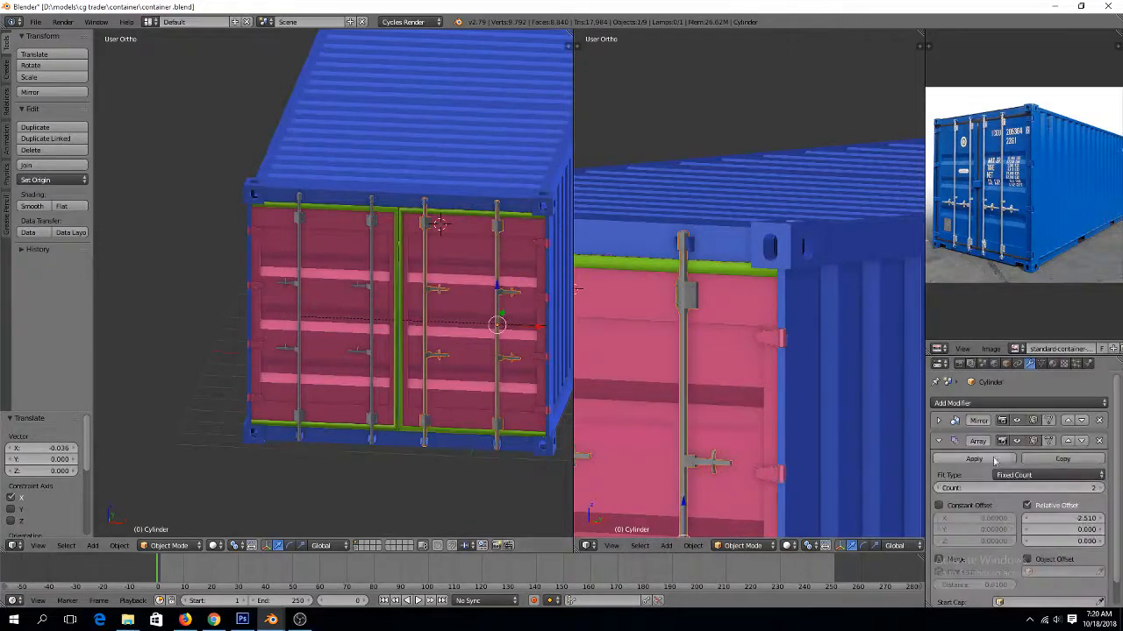
click(938, 420)
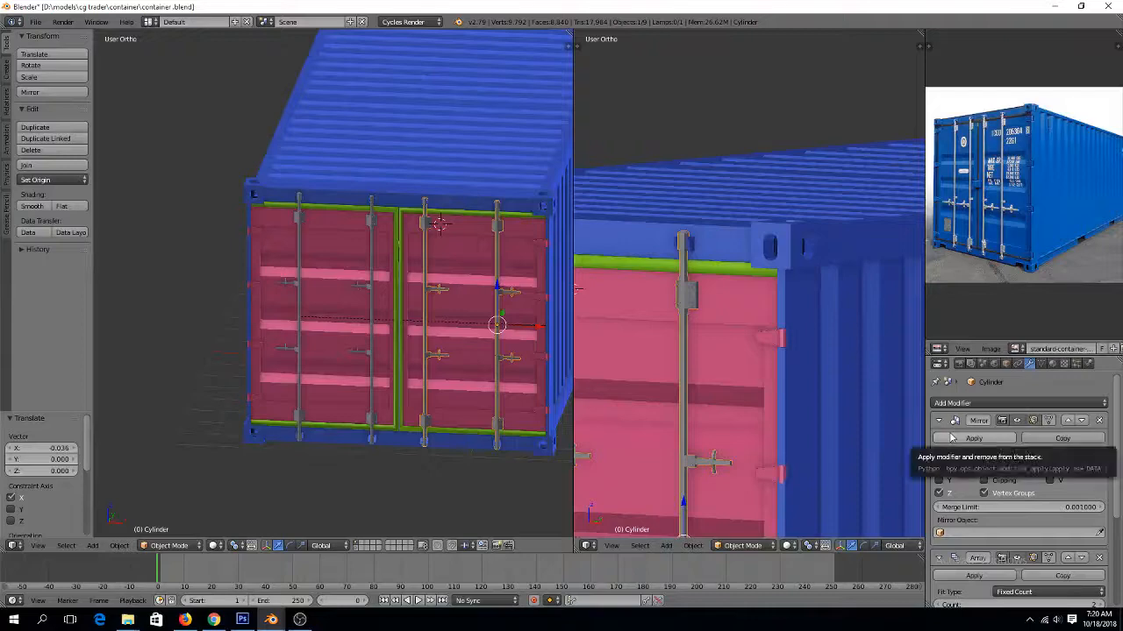
right_click(449, 281)
key(Tab)
key(Tab)
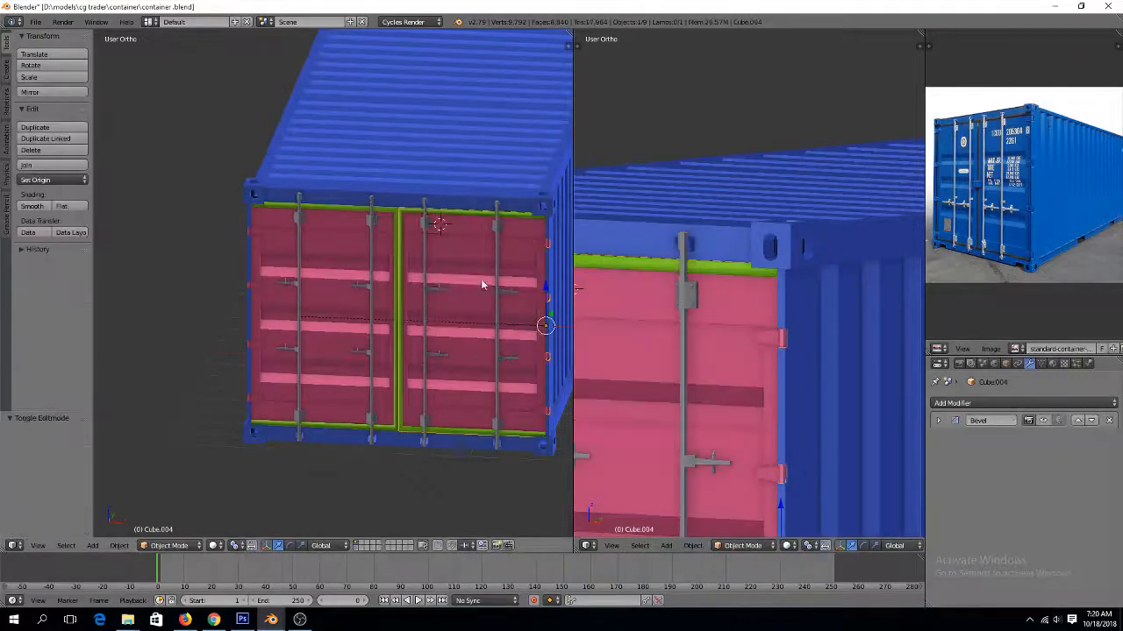
right_click(495, 285)
click(974, 438)
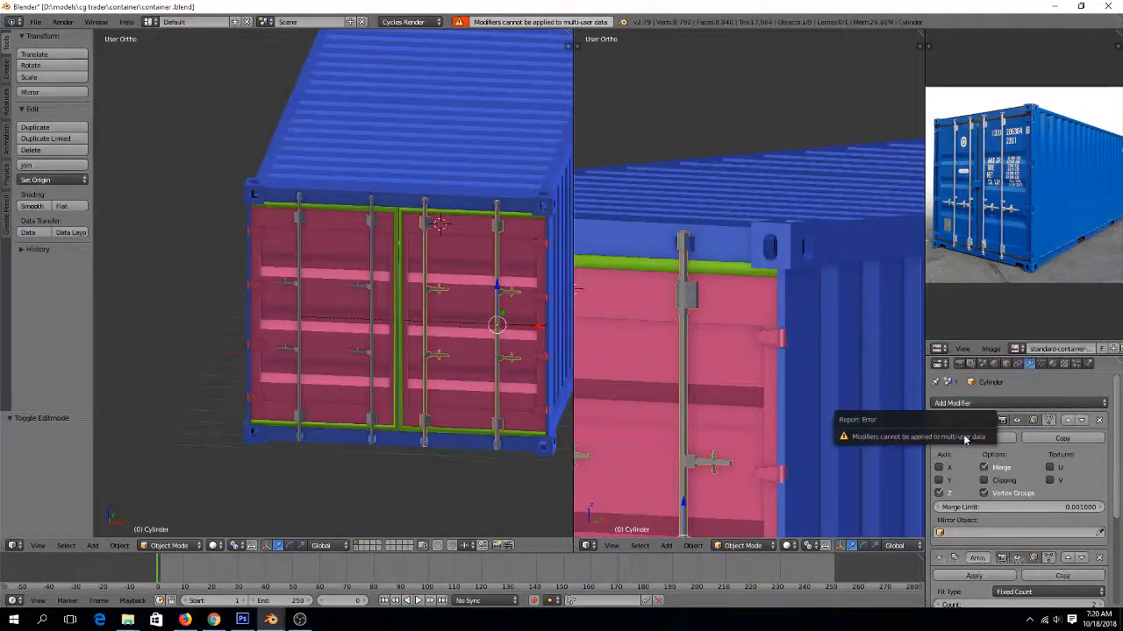
Delete the duplicated lock rods from the left door
right_click(371, 255)
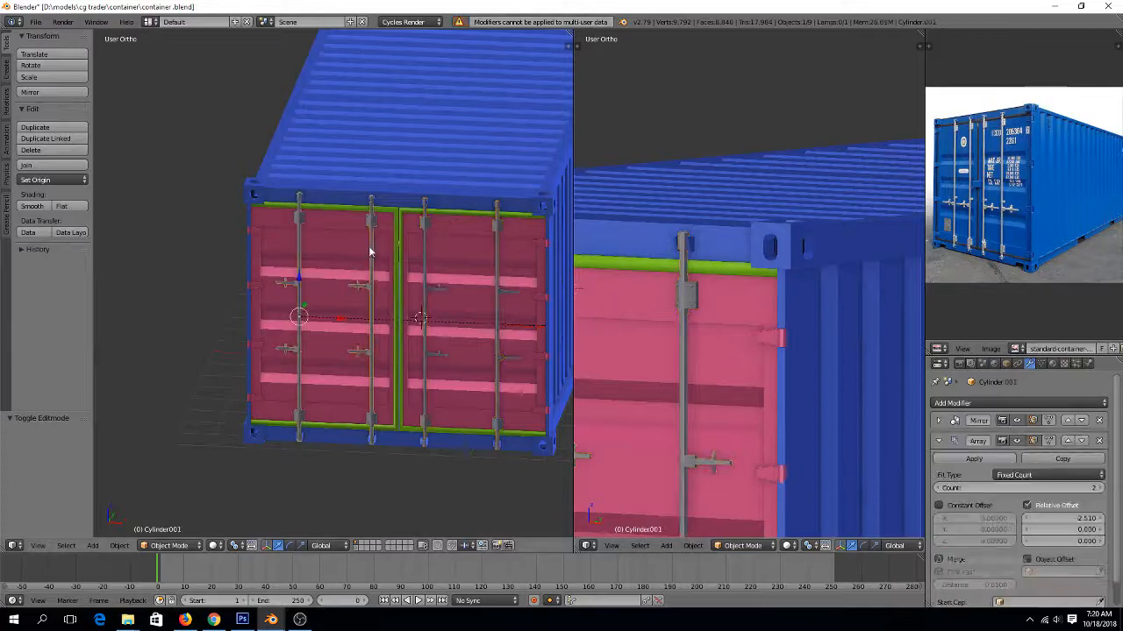
key(x)
click(351, 250)
Apply the Mirror and Array modifiers on the right door's lock rods
right_click(496, 279)
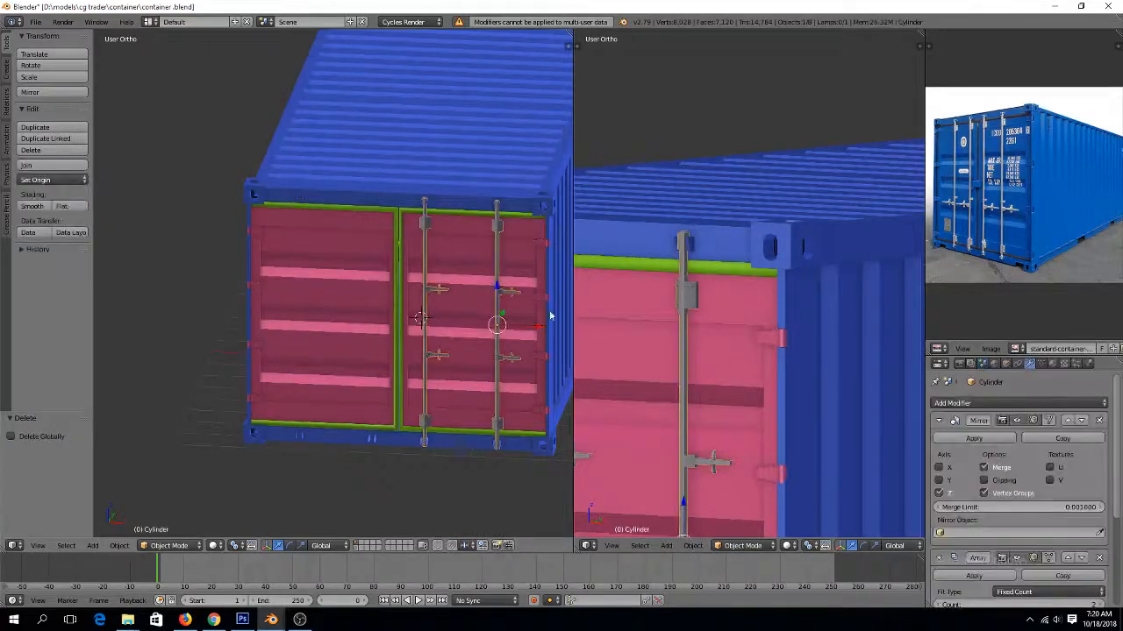
click(971, 438)
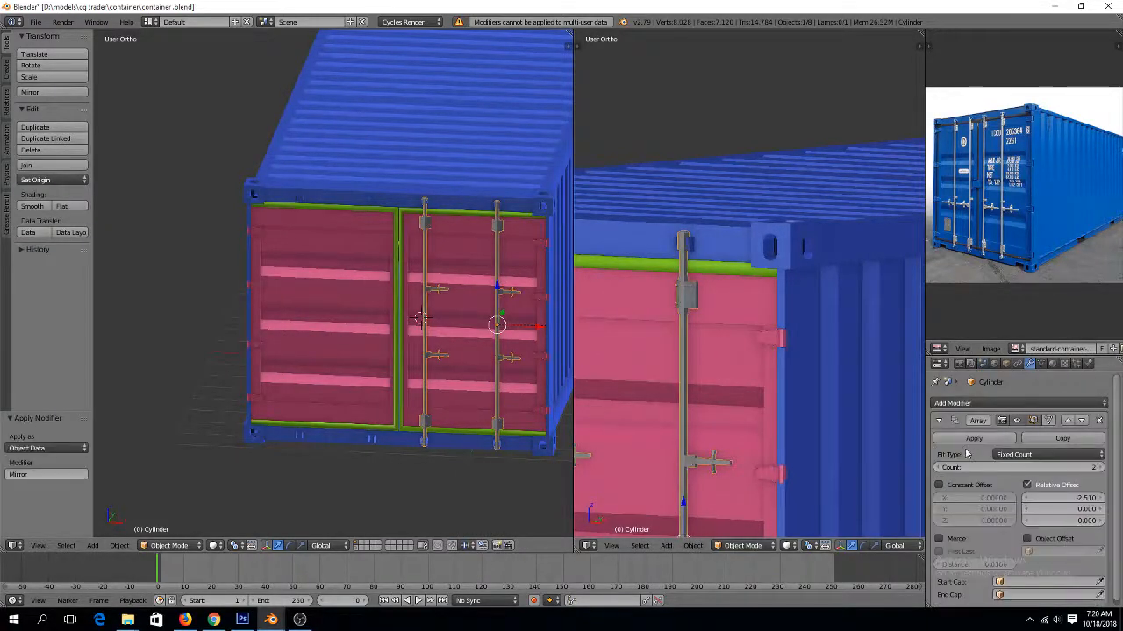
click(973, 438)
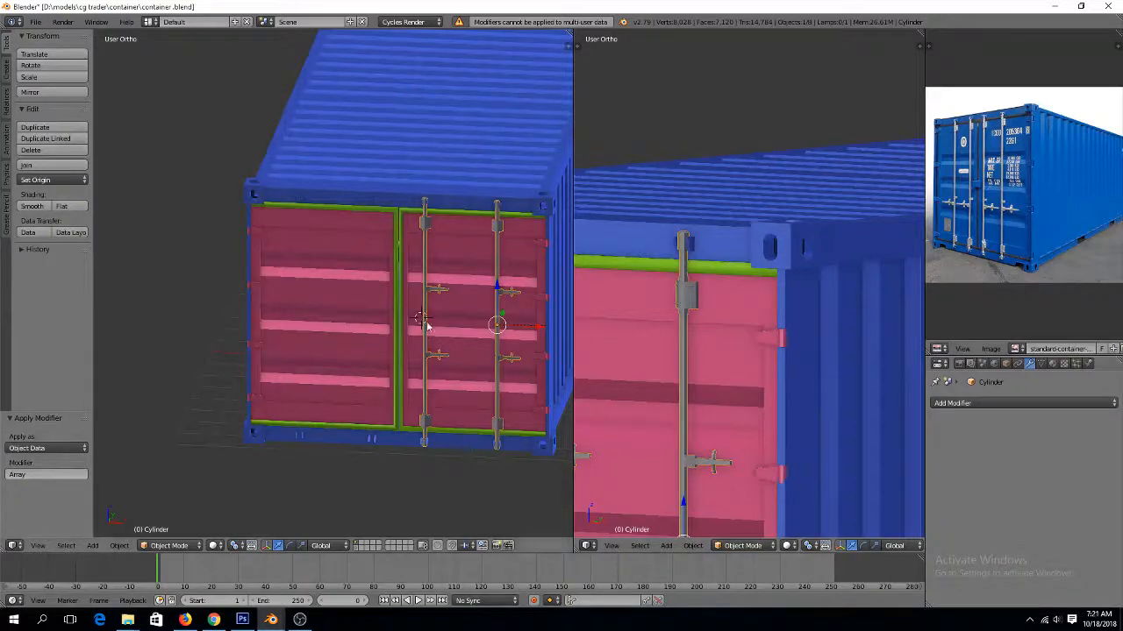
Try joining the lock rods into the right door panel, then undo the join
shift+right_click(468, 296)
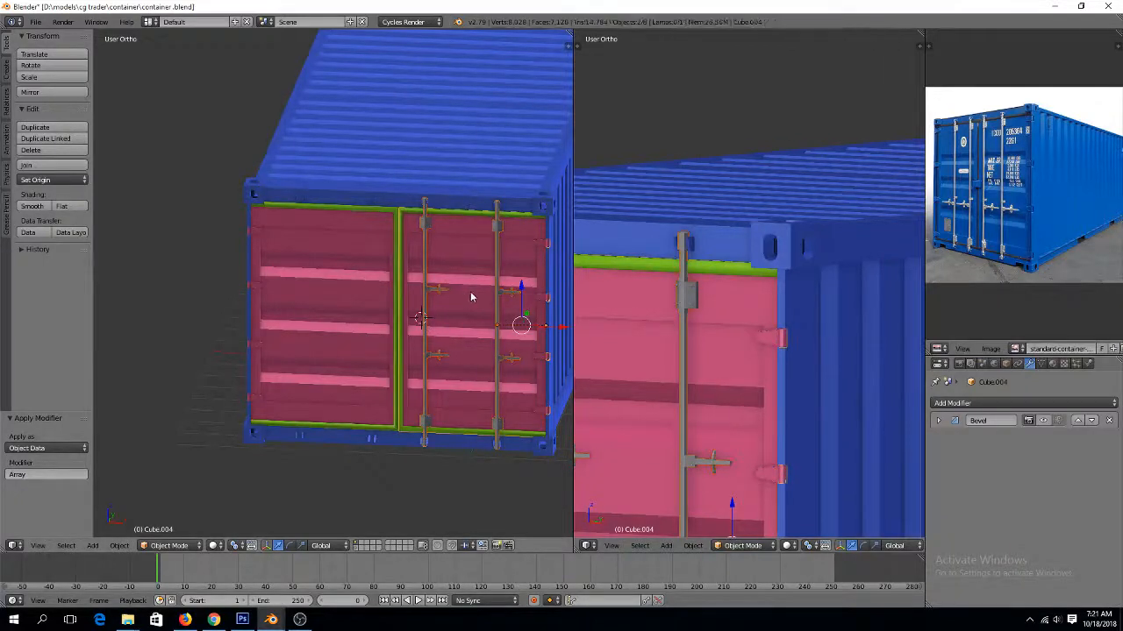
key(ctrl+j)
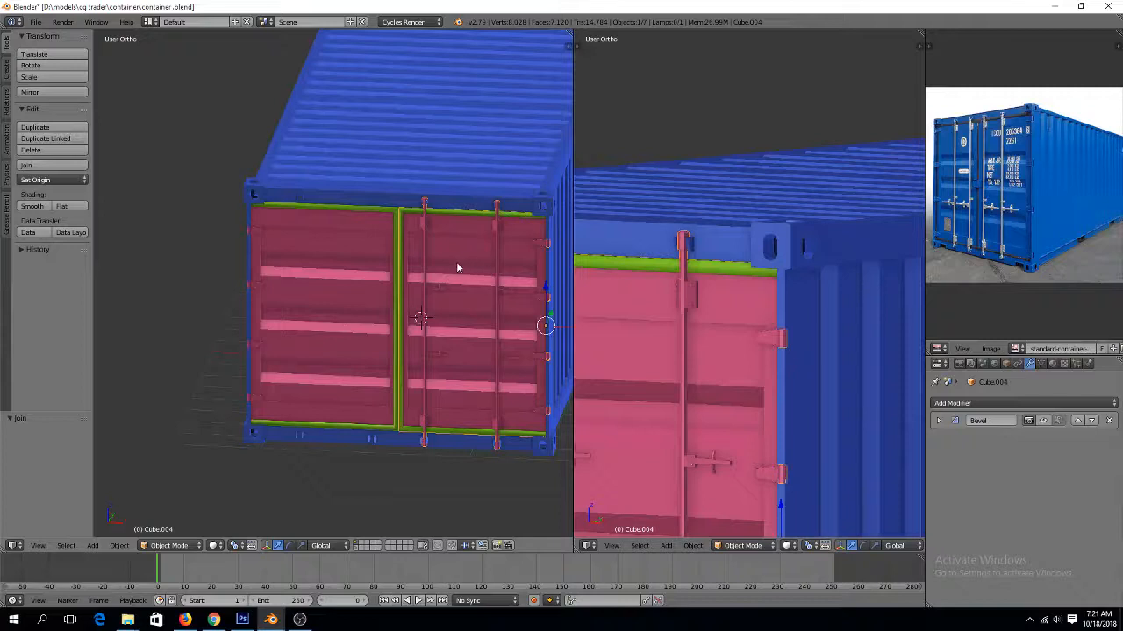
key(ctrl+z)
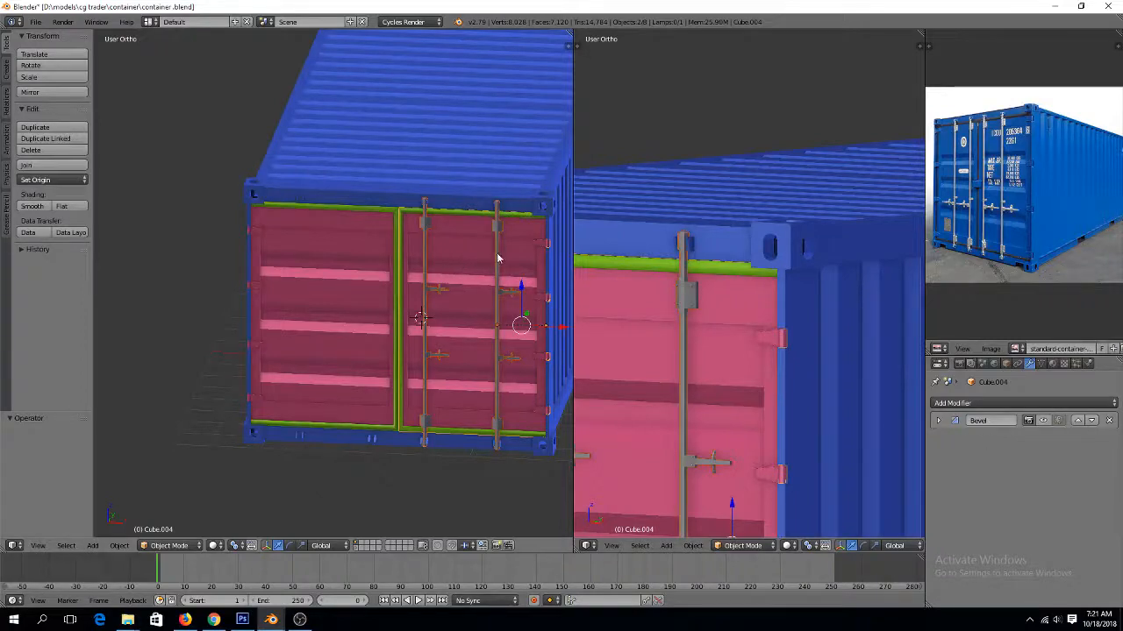
Unwrap the entire lock rod mesh with Smart UV Project at its default settings and save the file
right_click(496, 256)
key(Tab)
key(a)
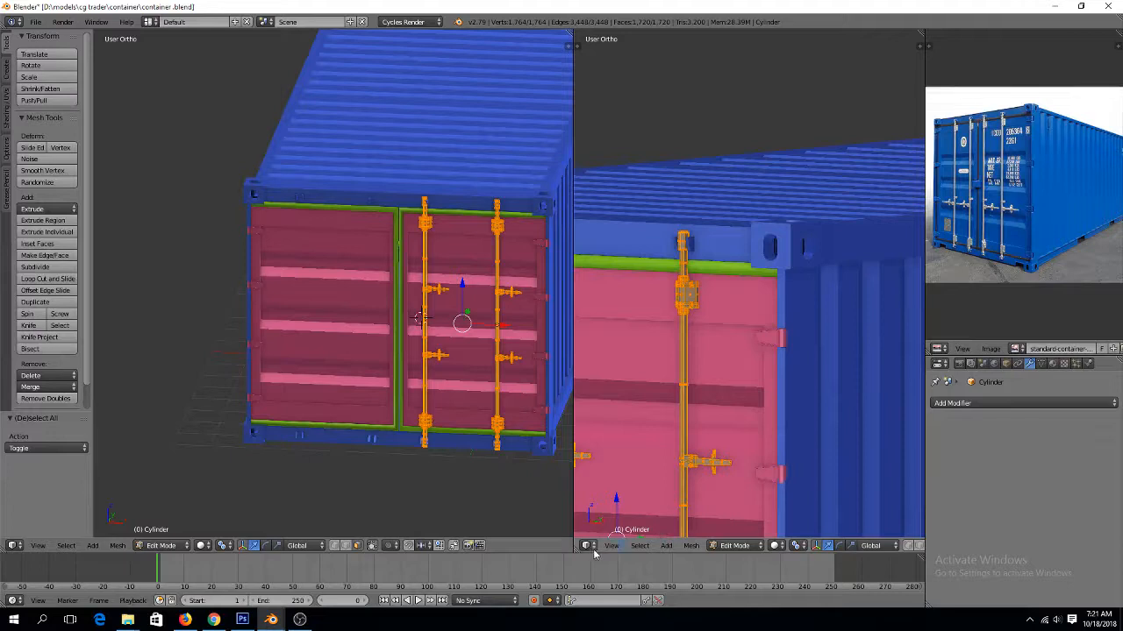
key(u)
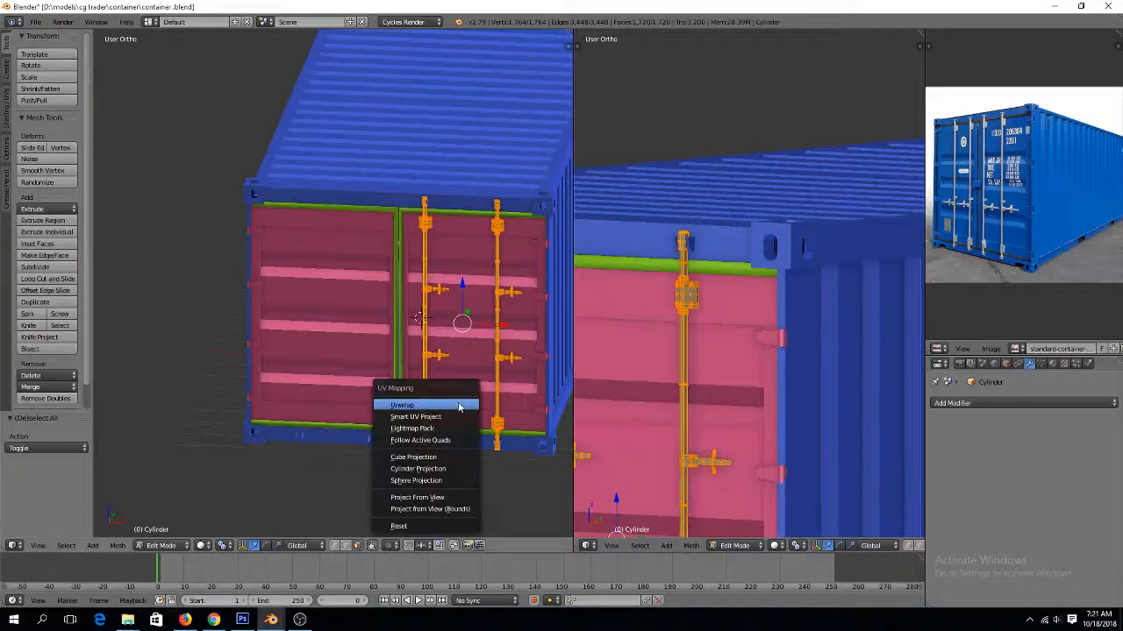
click(434, 418)
click(452, 506)
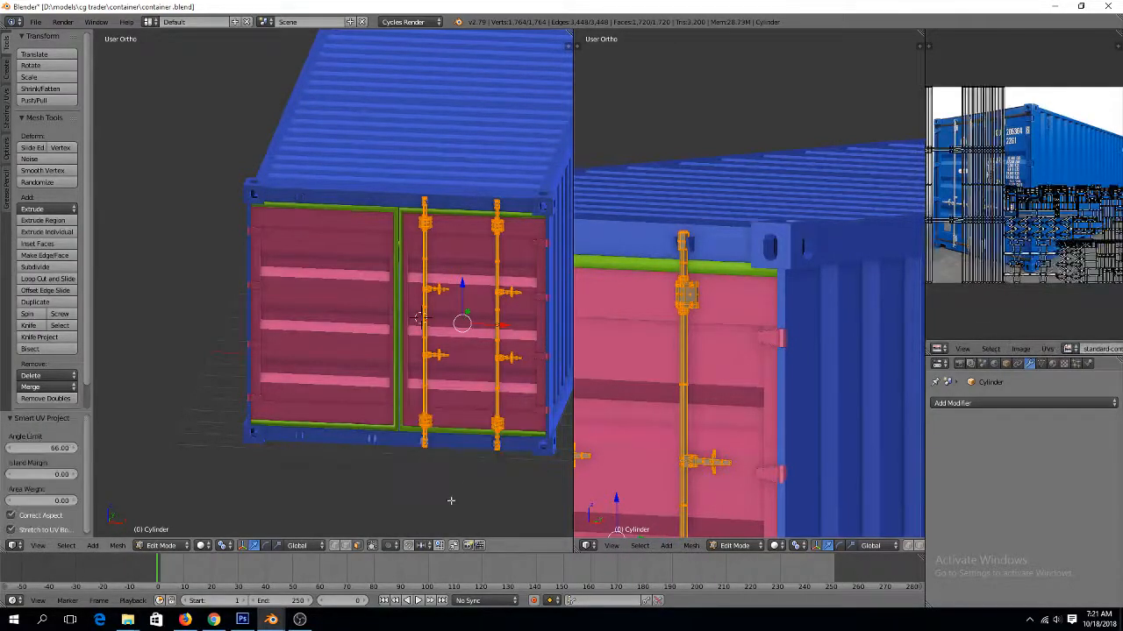
key(a)
key(a)
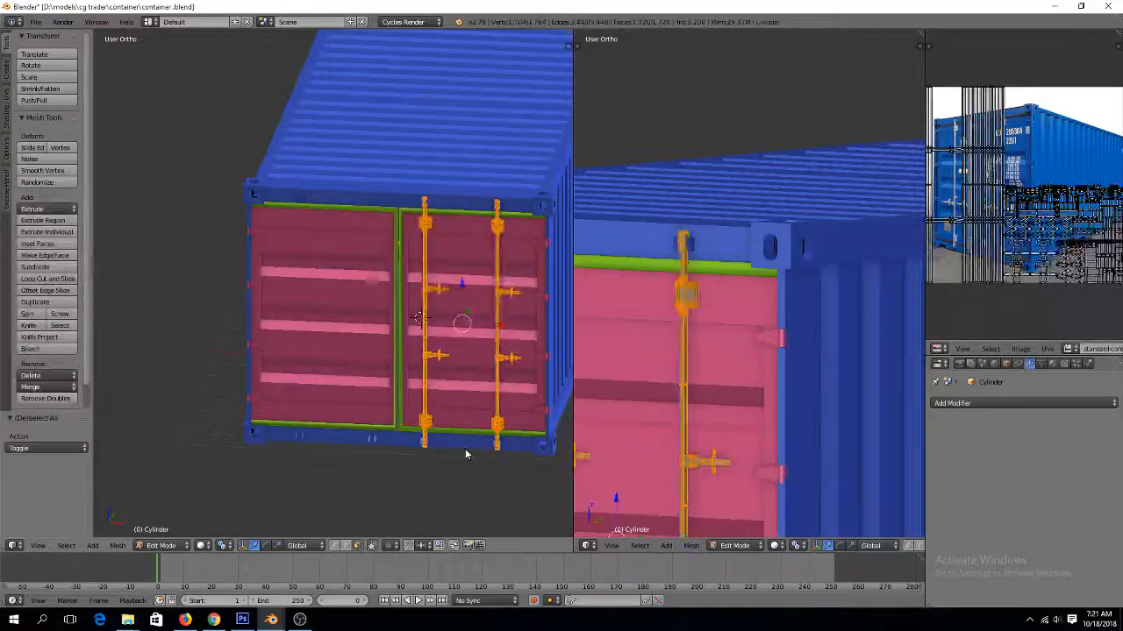
key(Tab)
key(ctrl+s)
click(421, 450)
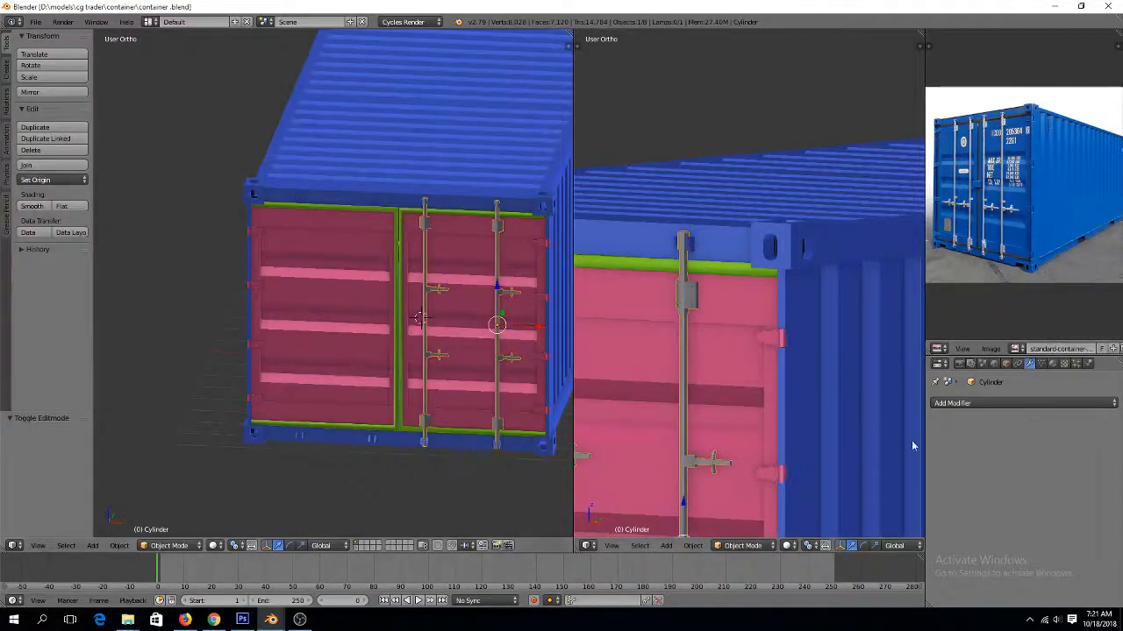
Add a new material to the lock rods
click(910, 403)
click(1051, 365)
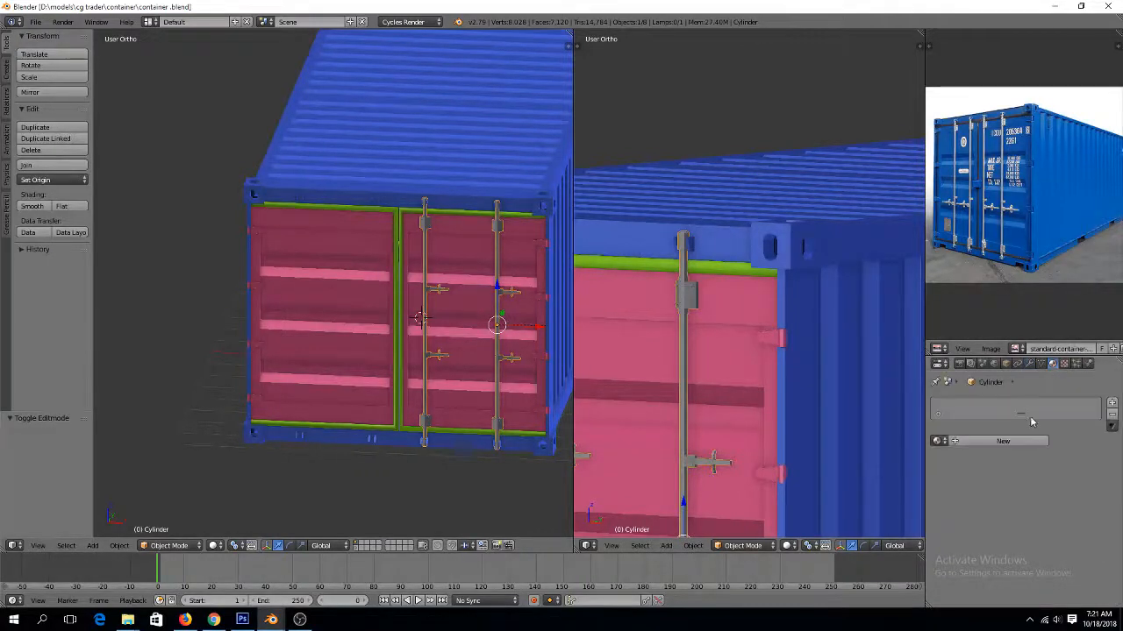
click(1002, 442)
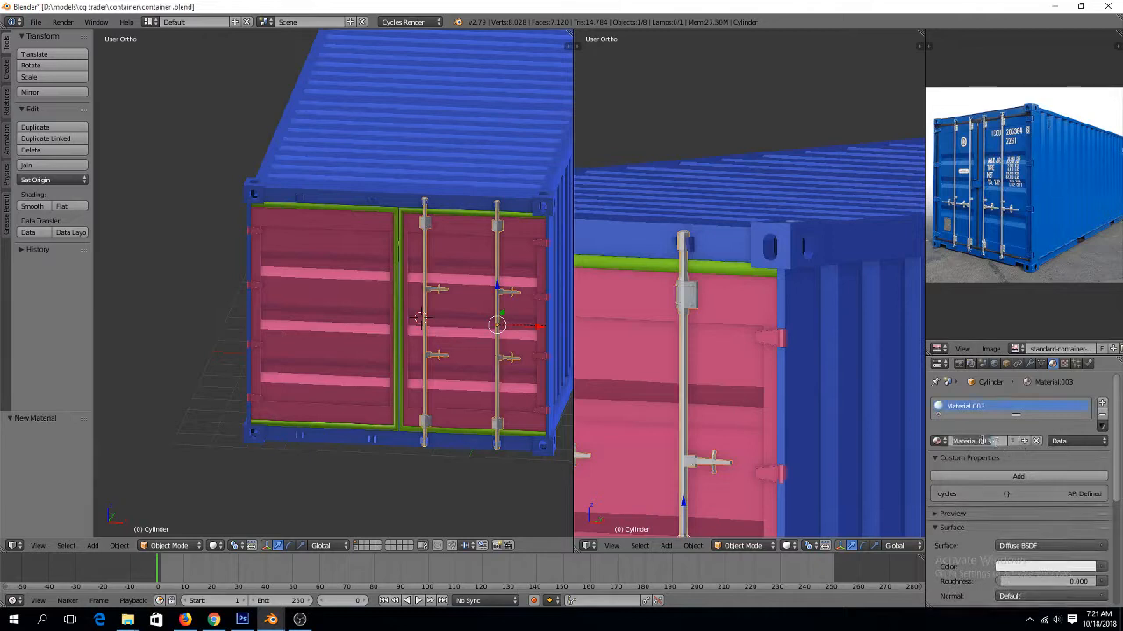
click(982, 441)
Set the lock rod material's viewport color to cyan
scroll(992, 458, down, 6)
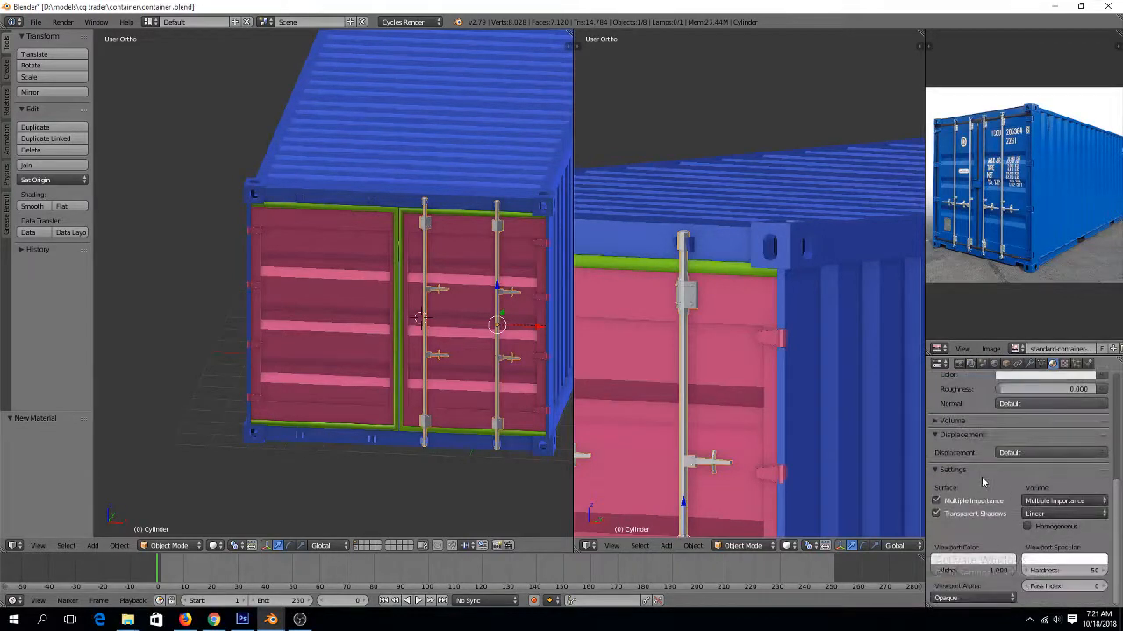
click(983, 559)
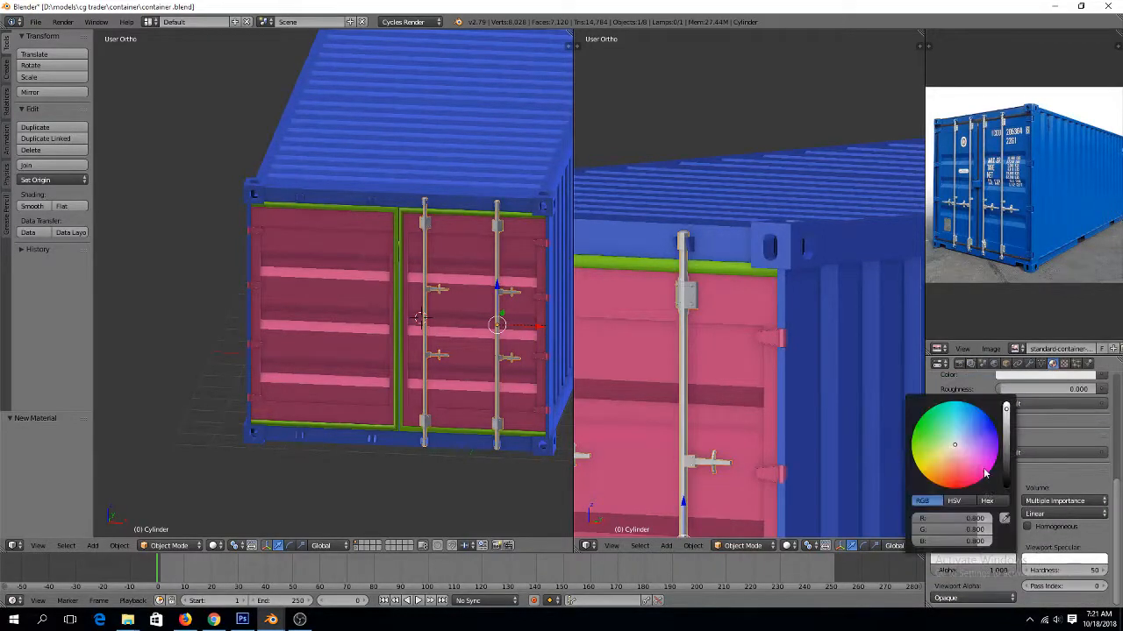
click(926, 430)
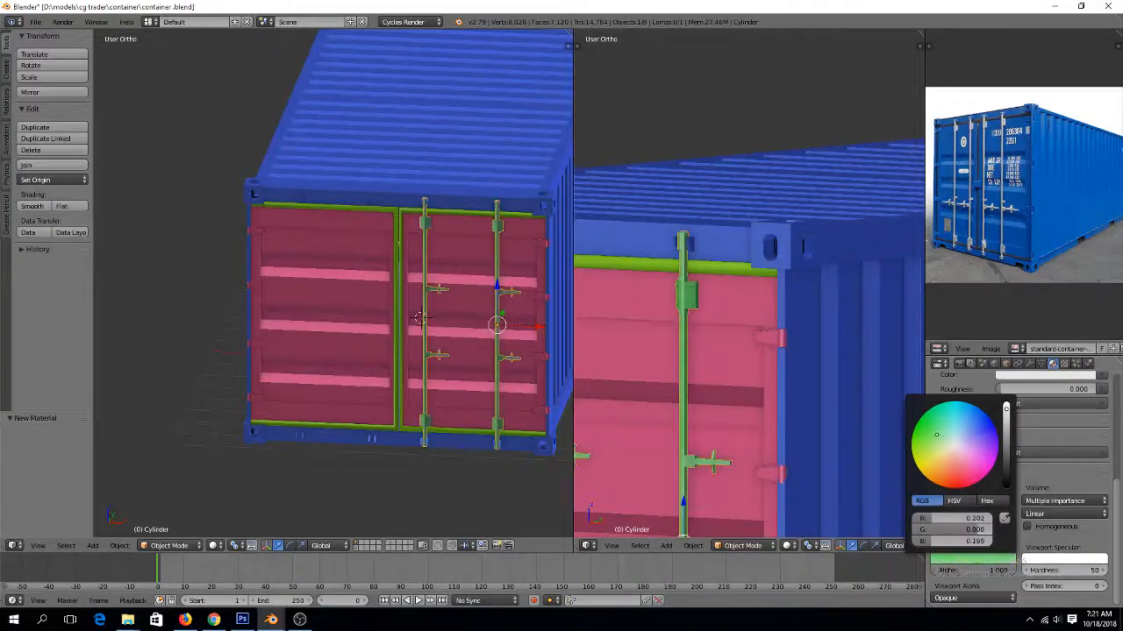
mouse_move(926, 431)
mouse_down()
mouse_move(941, 473)
mouse_move(980, 424)
mouse_move(981, 452)
mouse_move(928, 478)
mouse_move(923, 461)
mouse_move(960, 405)
mouse_up()
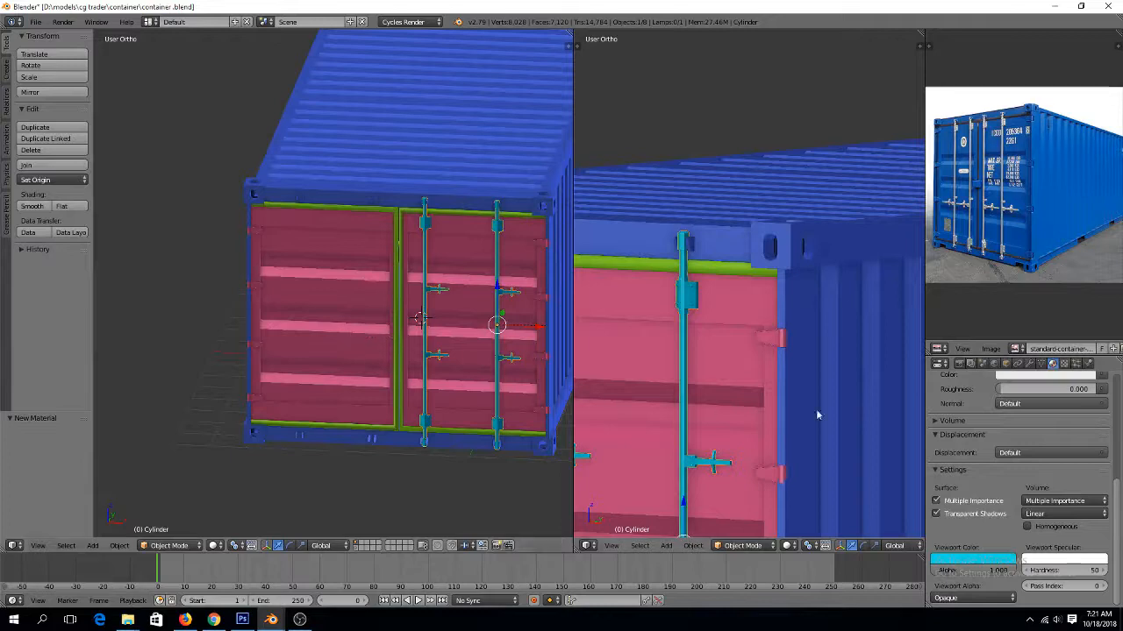
Join the lock rods into the right door panel and save the file
right_click(439, 272)
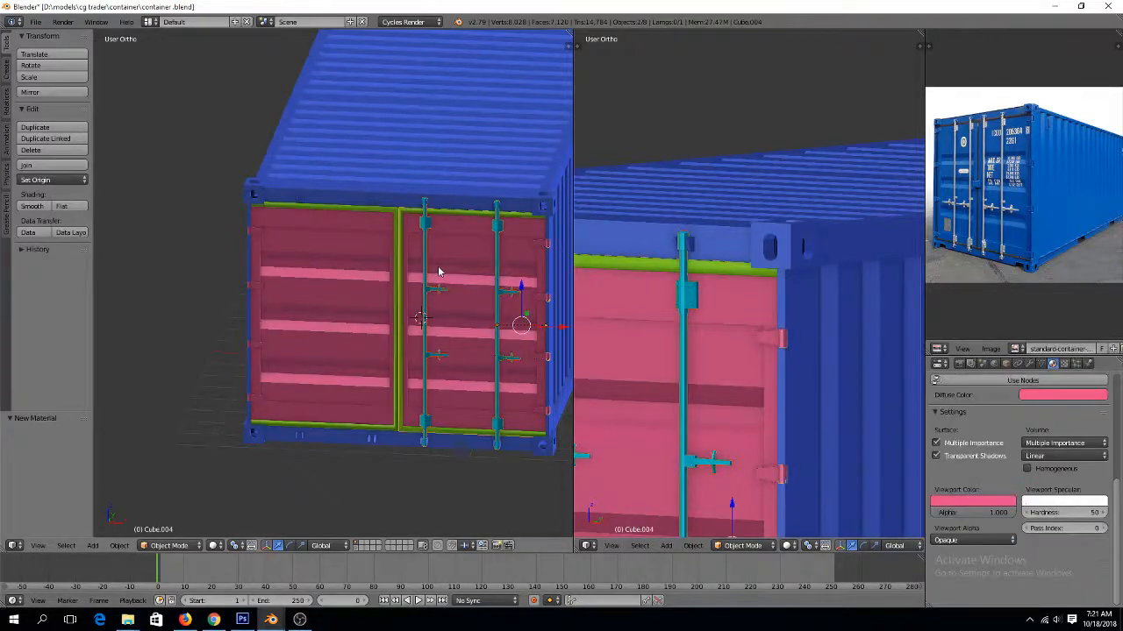
key(ctrl+j)
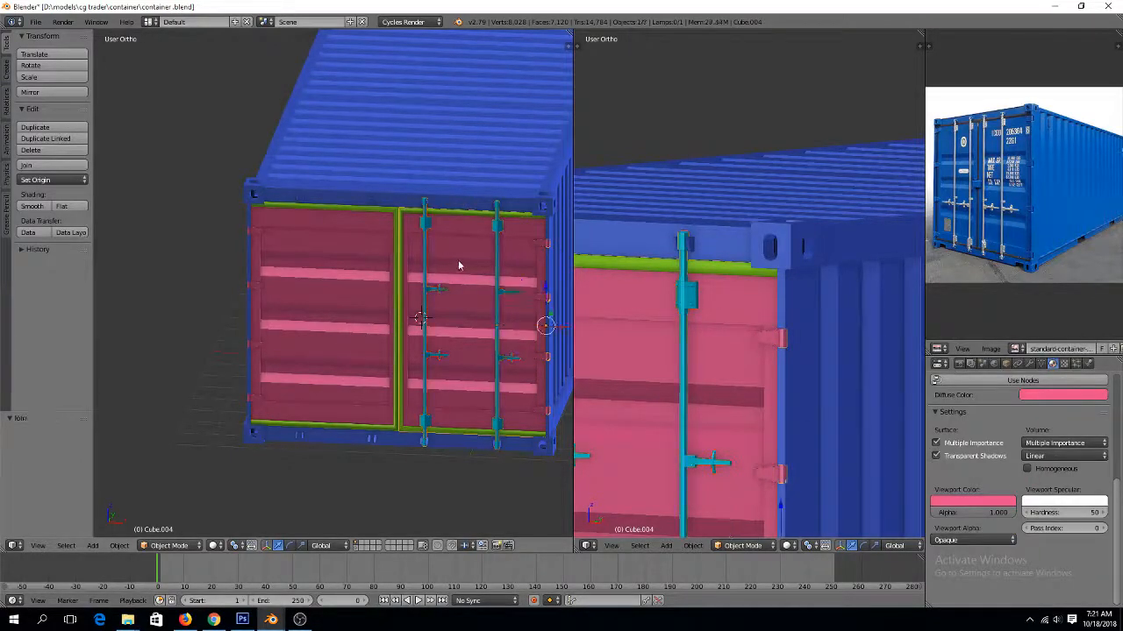
key(ctrl+s)
click(460, 263)
key(ctrl+s)
click(461, 262)
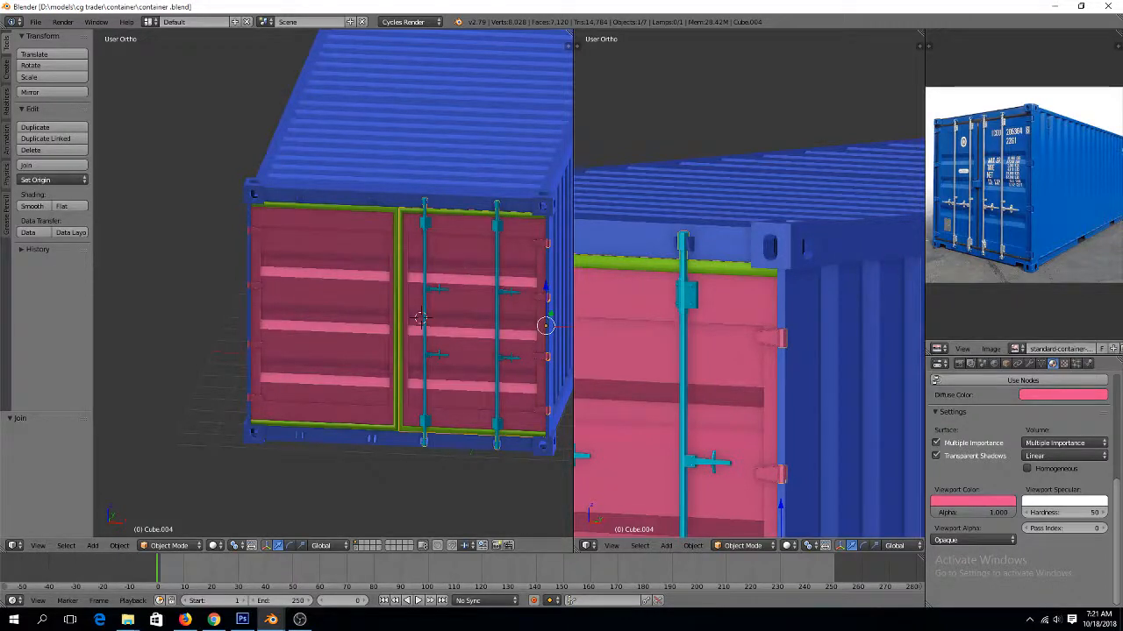
scroll(449, 229, up, 1)
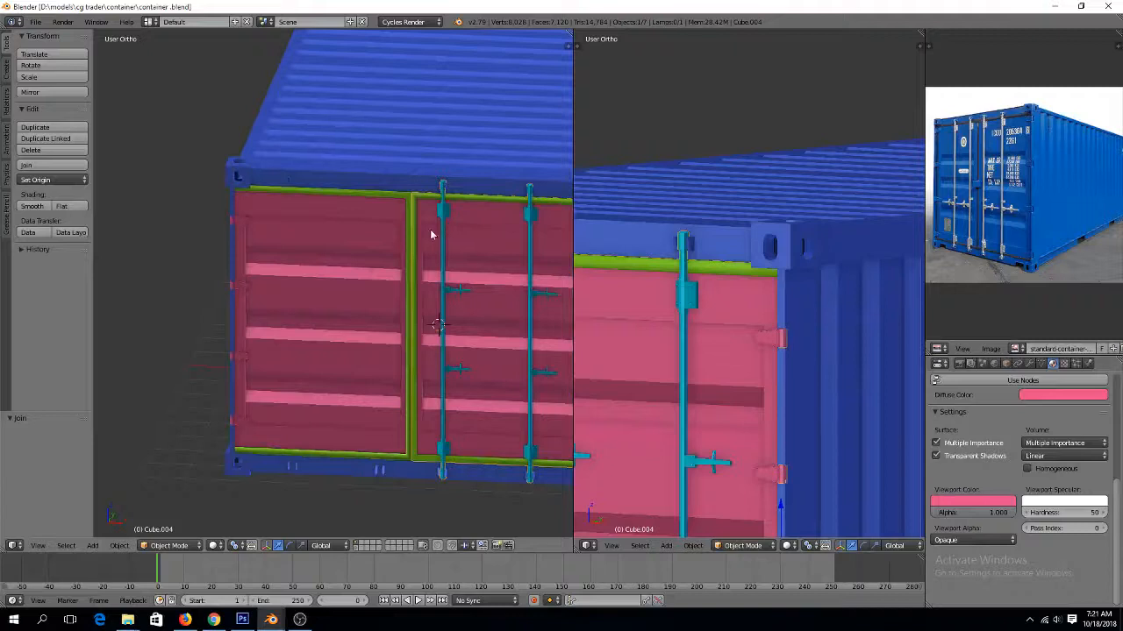
right_click(404, 235)
key(z)
key(z)
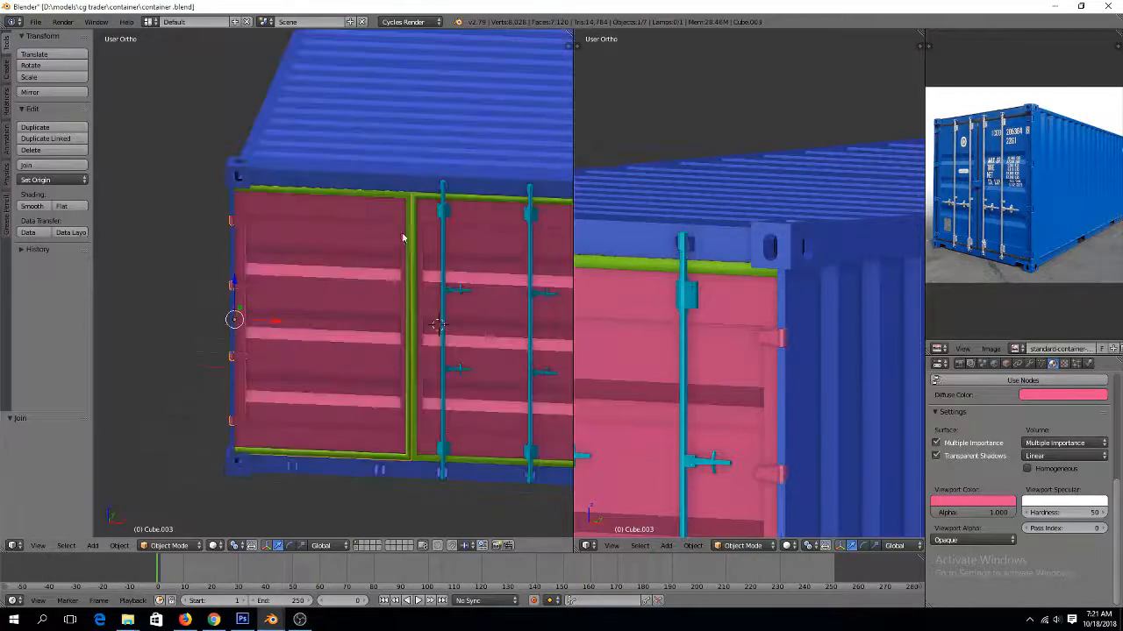
shift+right_click(478, 245)
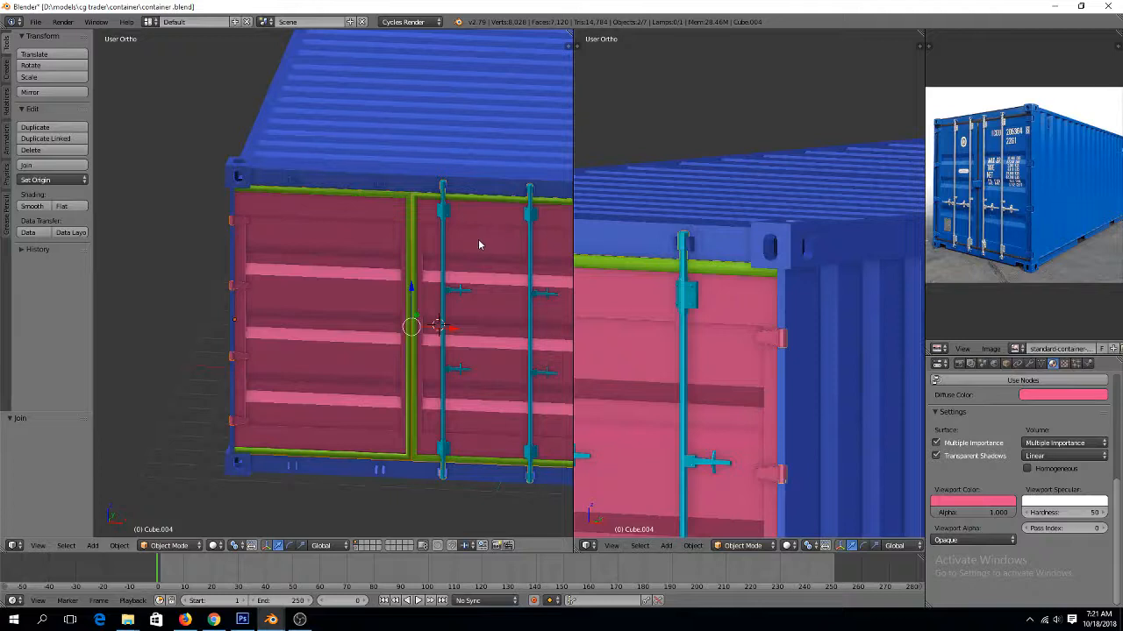
key(ctrl+j)
key(a)
key(z)
key(z)
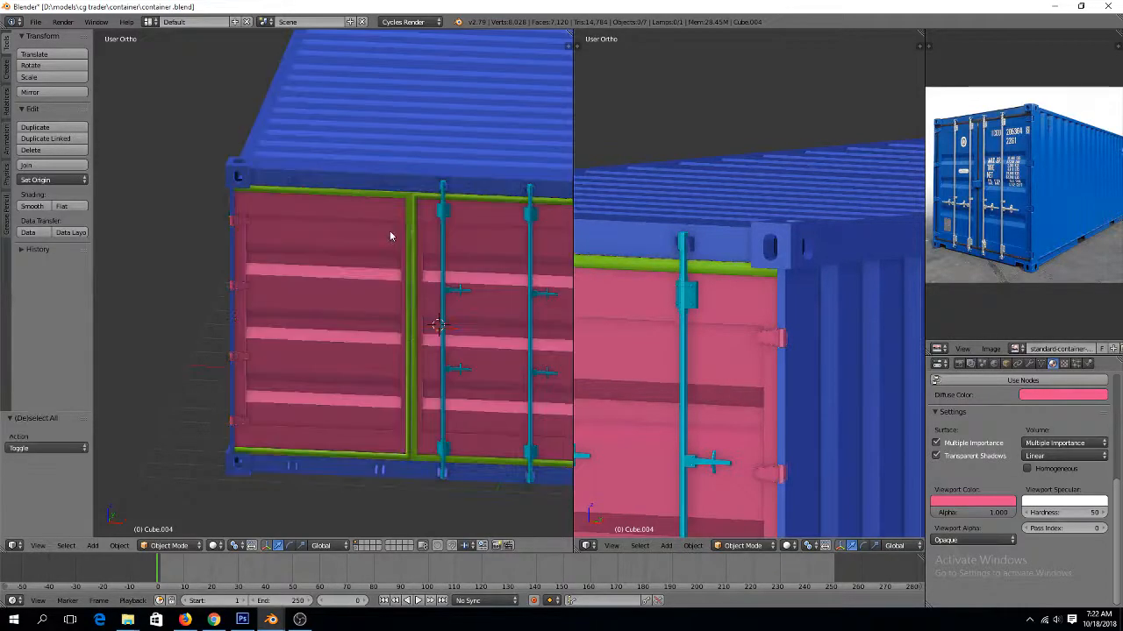
right_click(394, 245)
shift+right_click(496, 231)
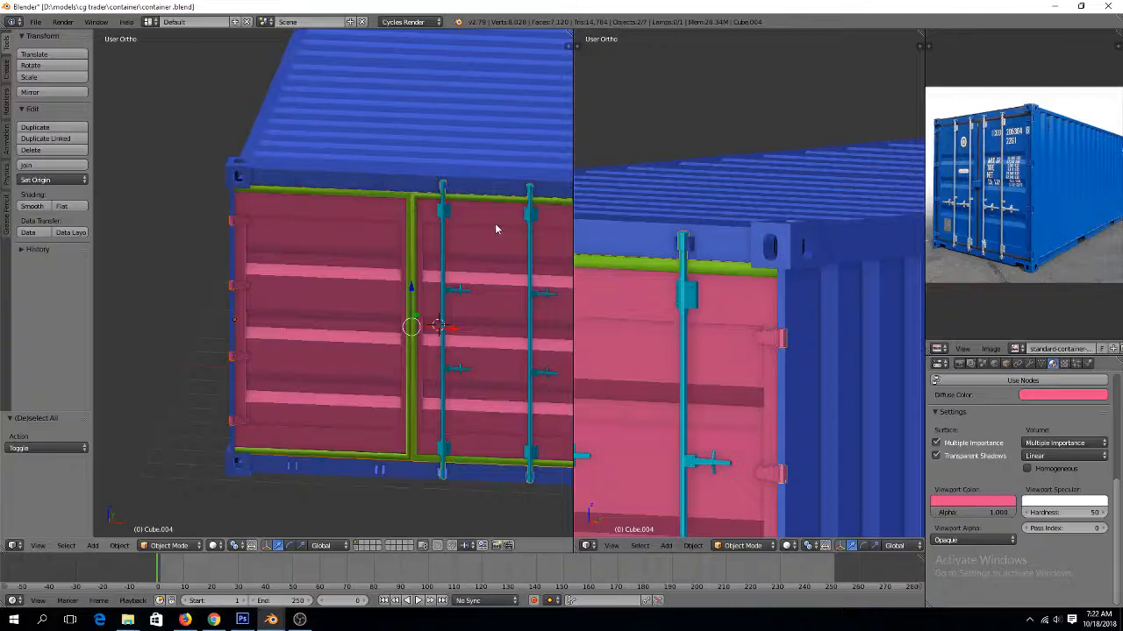
key(x)
click(119, 545)
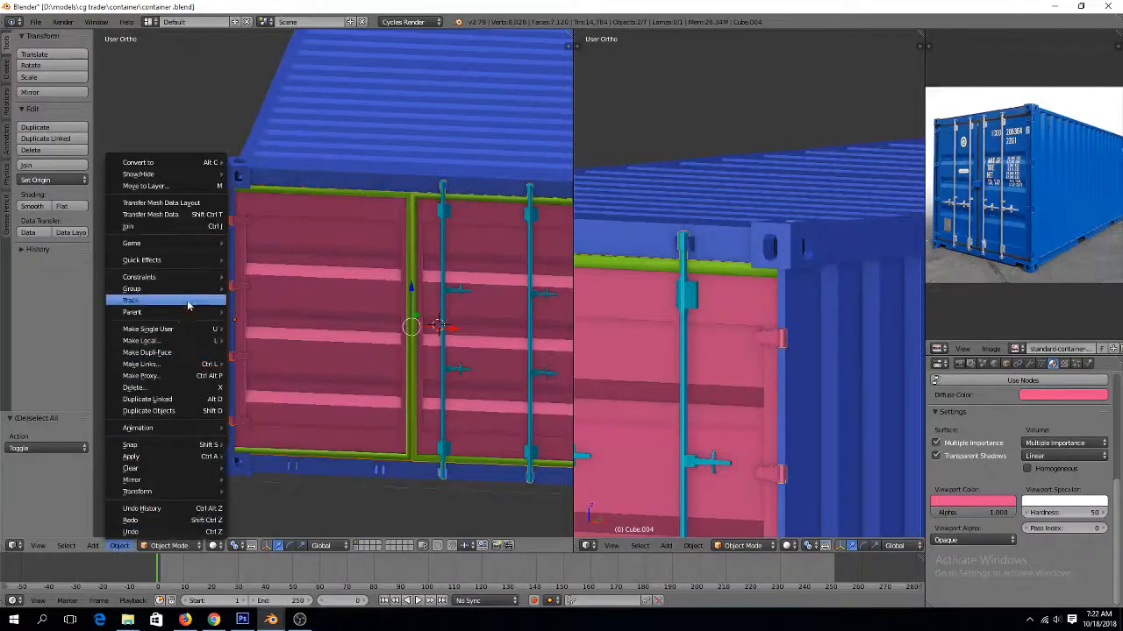
mouse_move(194, 340)
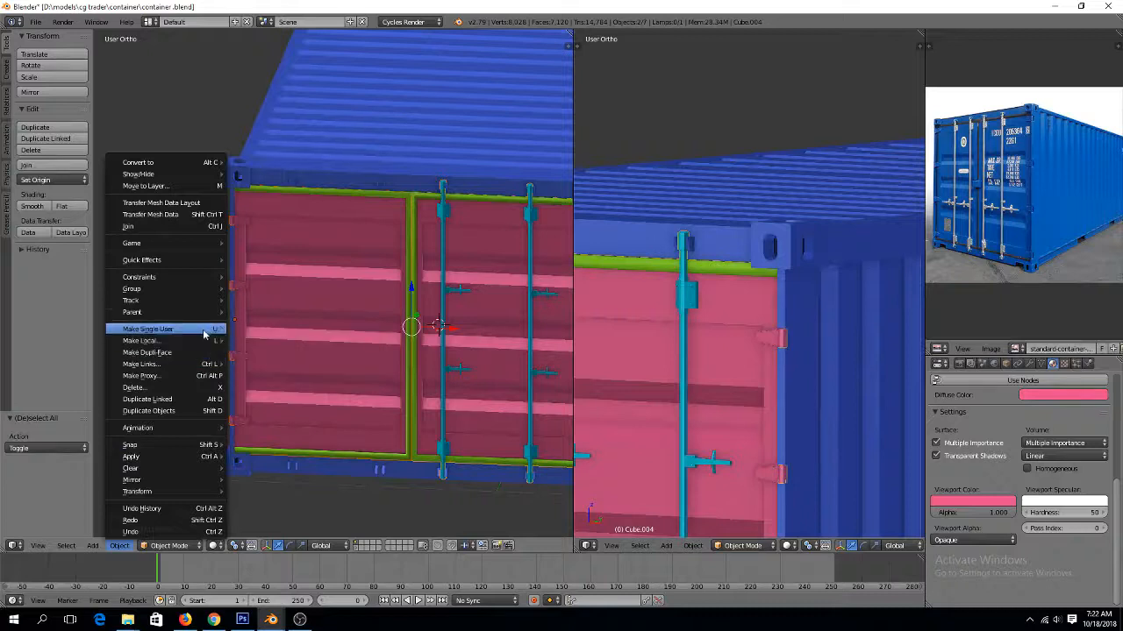
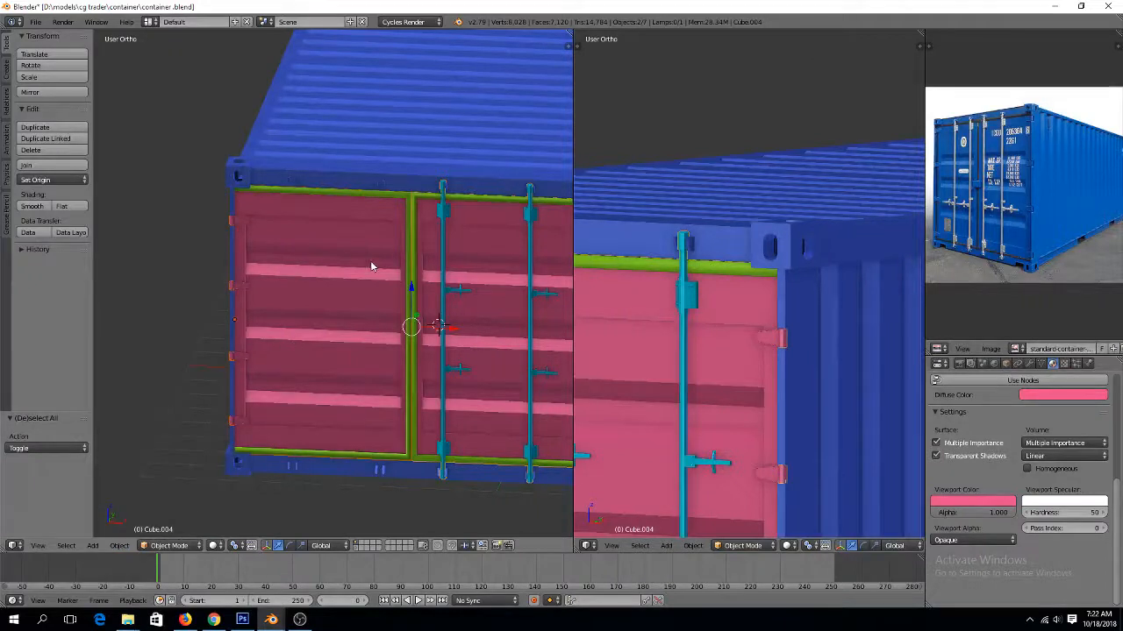
Delete the left door and make a linked duplicate of the right door mirrored along the X axis
right_click(410, 292)
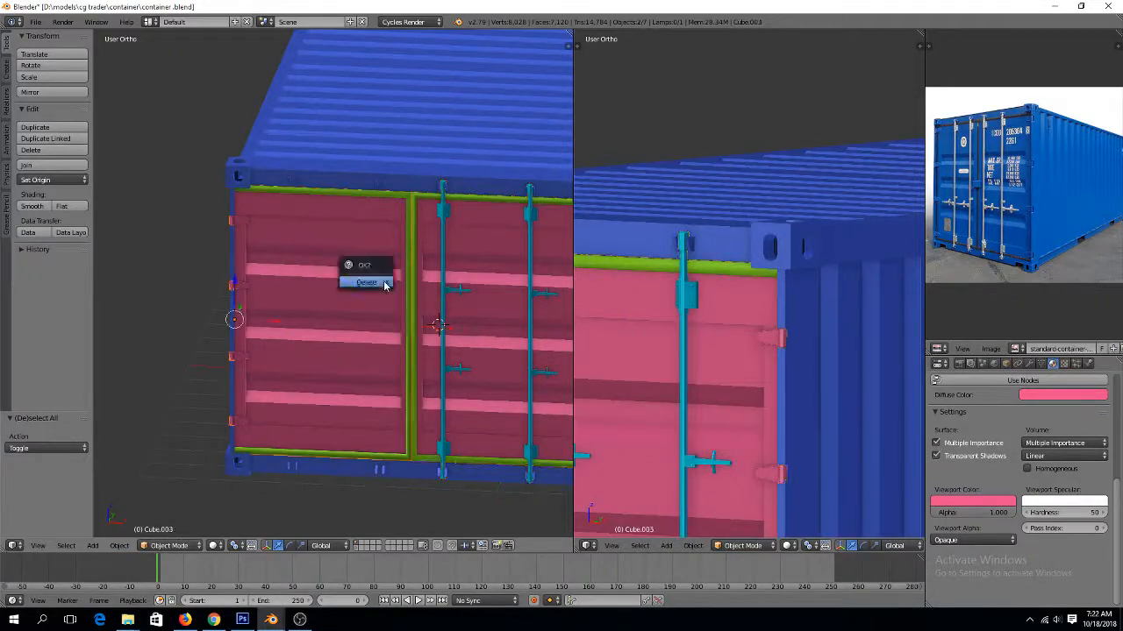
click(383, 282)
key(KP_1)
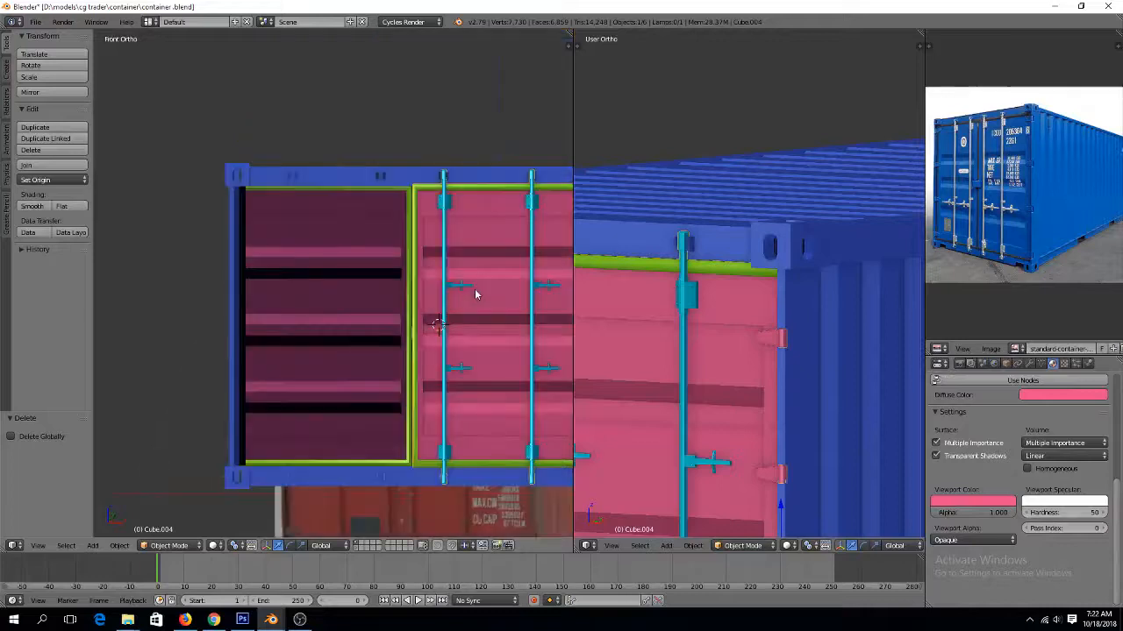
key(alt+d)
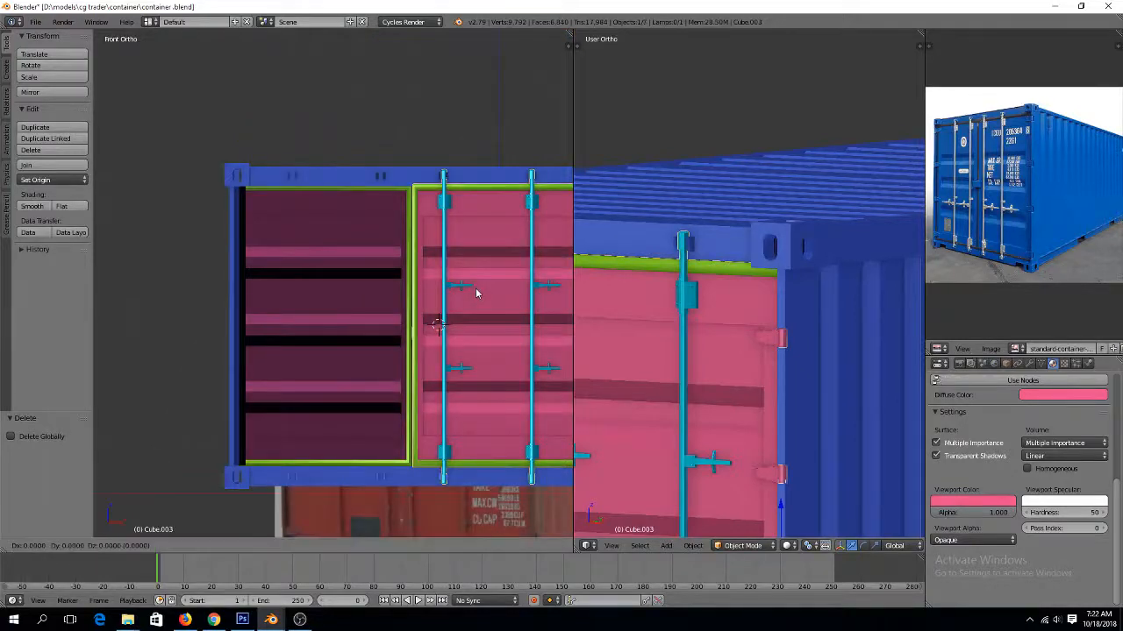
key(x)
key(Return)
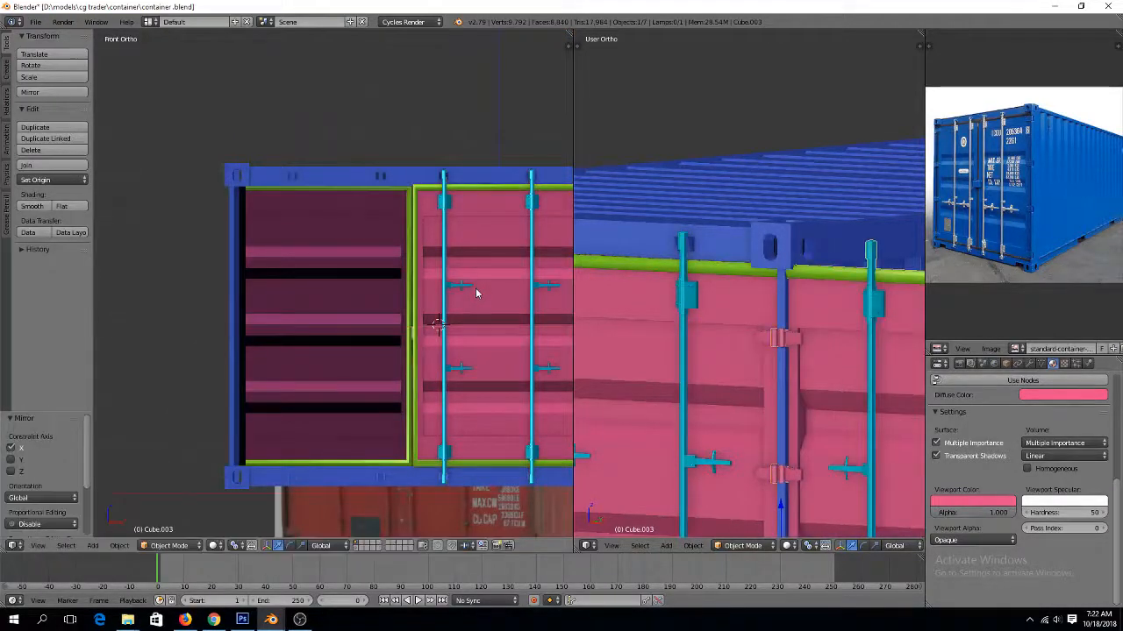
Move the mirrored door about -7.97 along X so that it fills the empty left door opening
scroll(475, 290, down, 2)
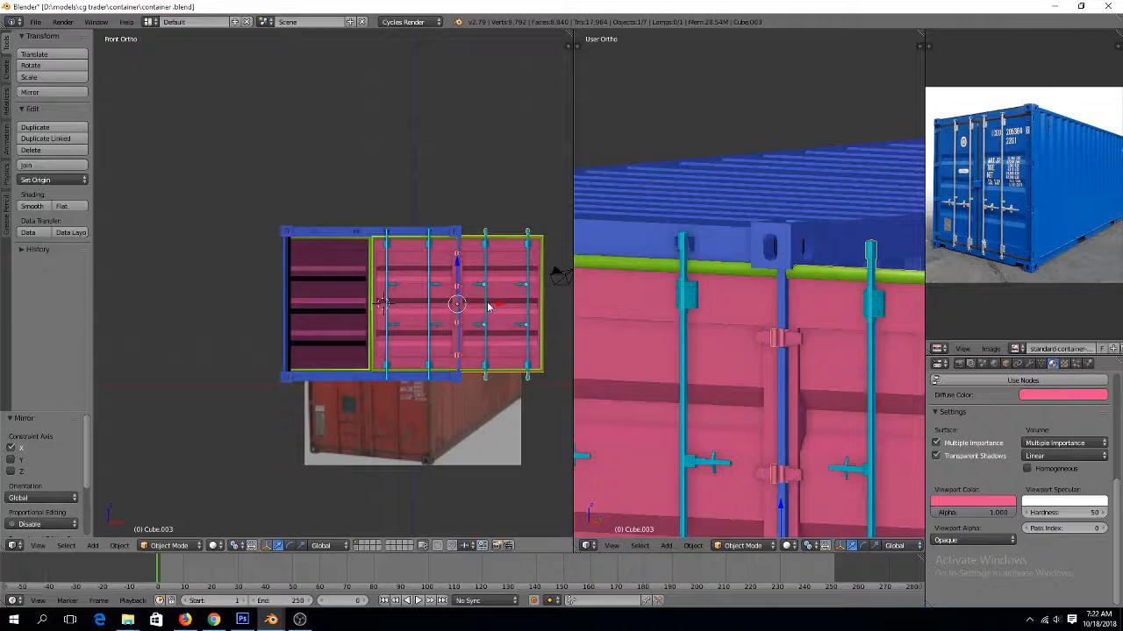
key(g)
key(x)
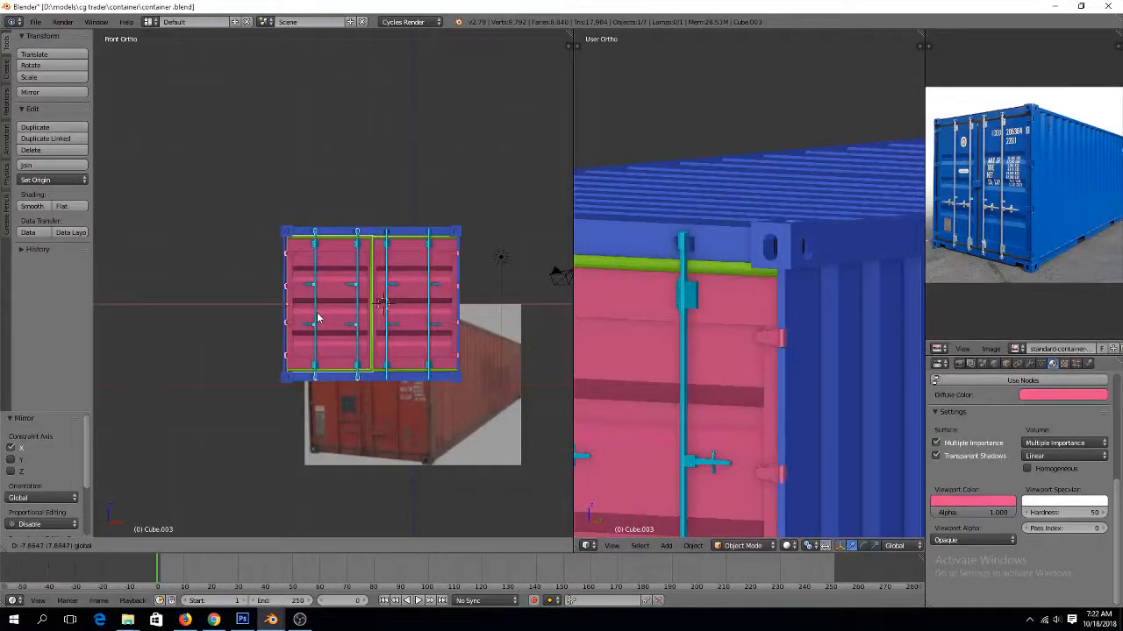
click(315, 318)
scroll(351, 298, up, 3)
scroll(365, 285, down, 1)
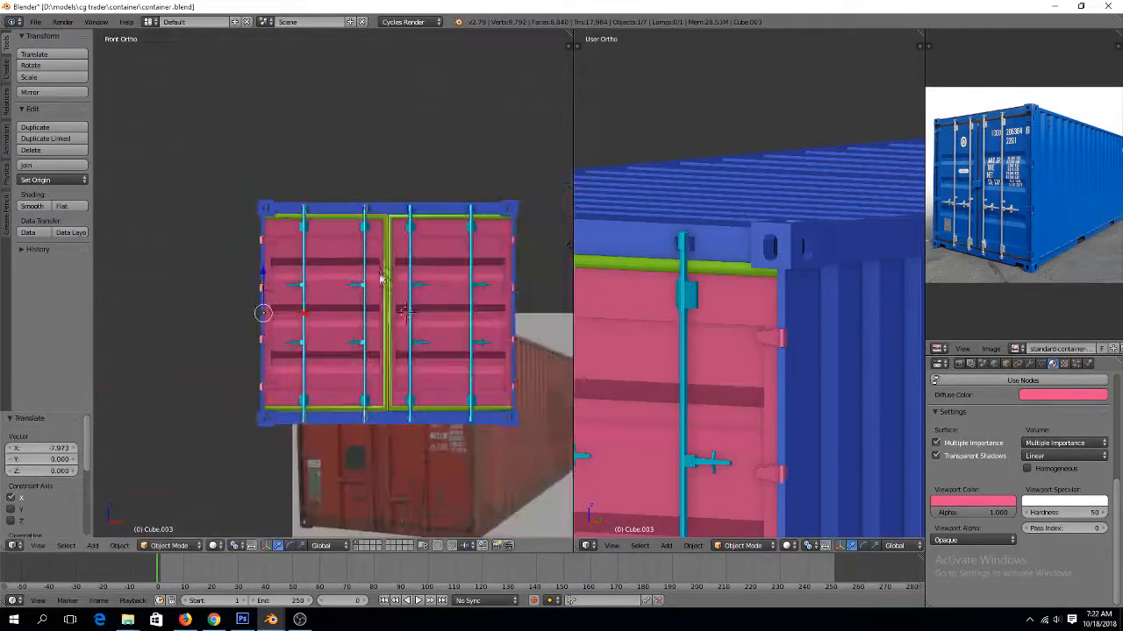
scroll(365, 285, up, 1)
scroll(298, 369, up, 1)
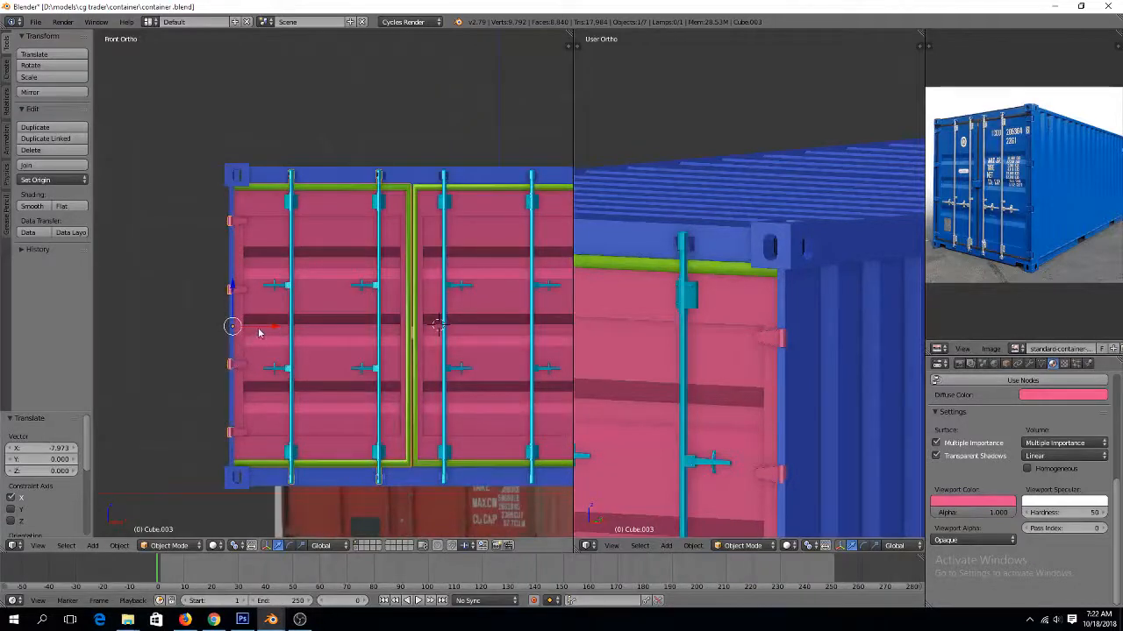
key(g)
key(x)
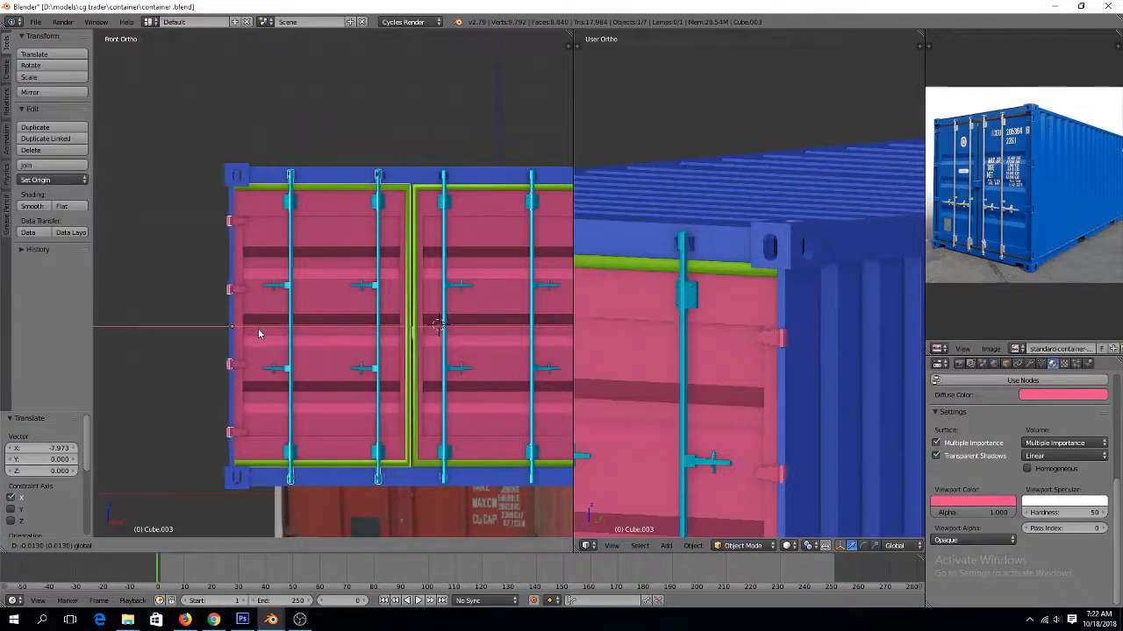
right_click(259, 330)
Deselect everything and save the container file with its new door pair
key(a)
middle_drag(343, 254, 271, 304)
scroll(274, 300, down, 4)
key(ctrl+s)
click(353, 286)
Delete the plain doors without lock rods at the container's opposite end
middle_drag(405, 267, 227, 231)
scroll(226, 231, up, 5)
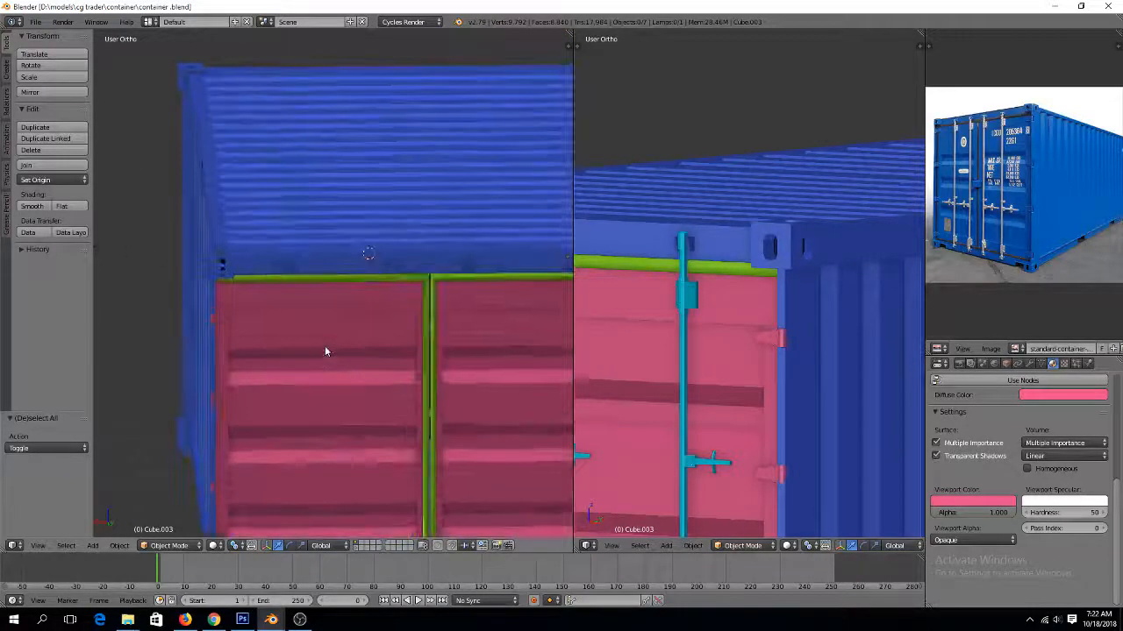
scroll(324, 351, down, 5)
middle_drag(334, 351, 366, 360)
right_click(417, 356)
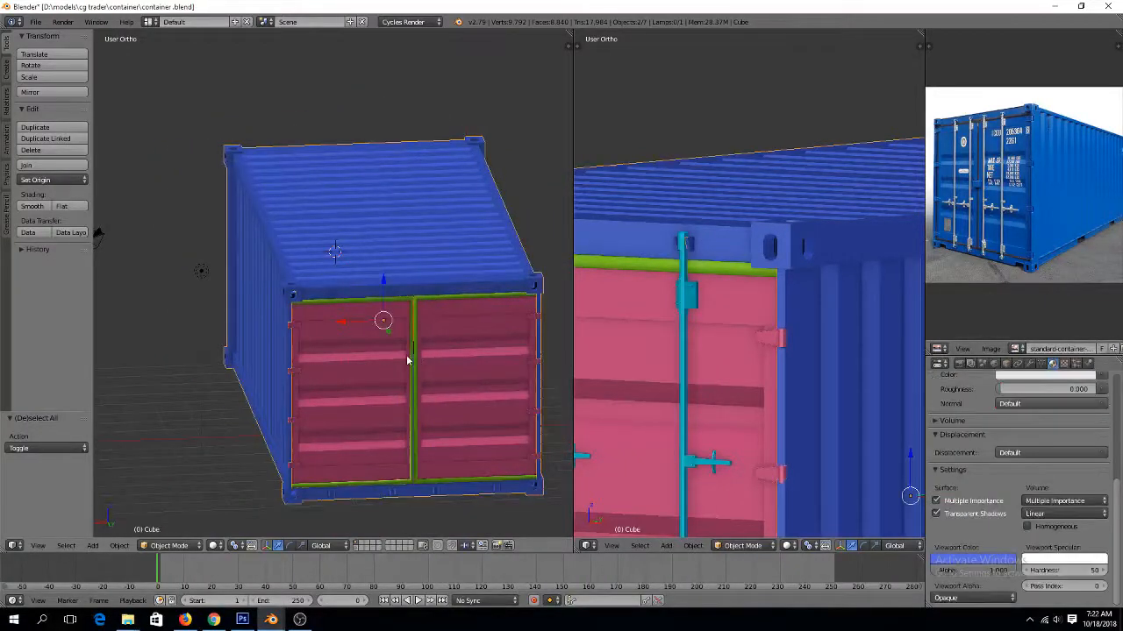
key(x)
click(435, 355)
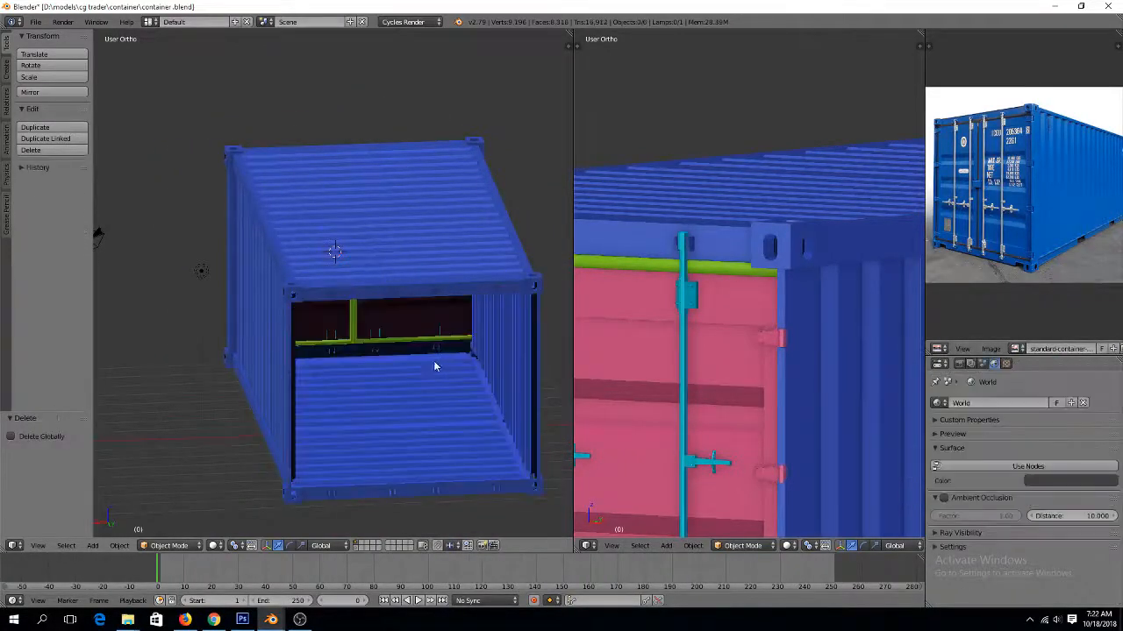
Select both finished doors in a wireframe top view and make linked duplicates of them in place
key(KP_7)
scroll(308, 316, down, 5)
scroll(303, 363, up, 3)
scroll(271, 401, up, 1)
key(z)
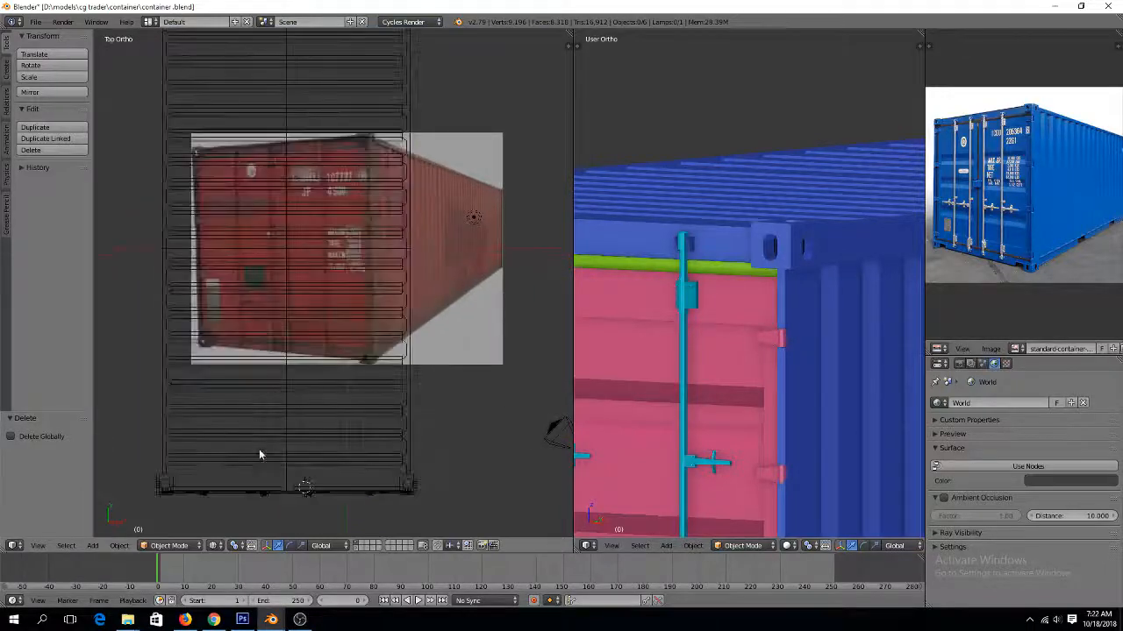
key(a)
right_click(338, 492)
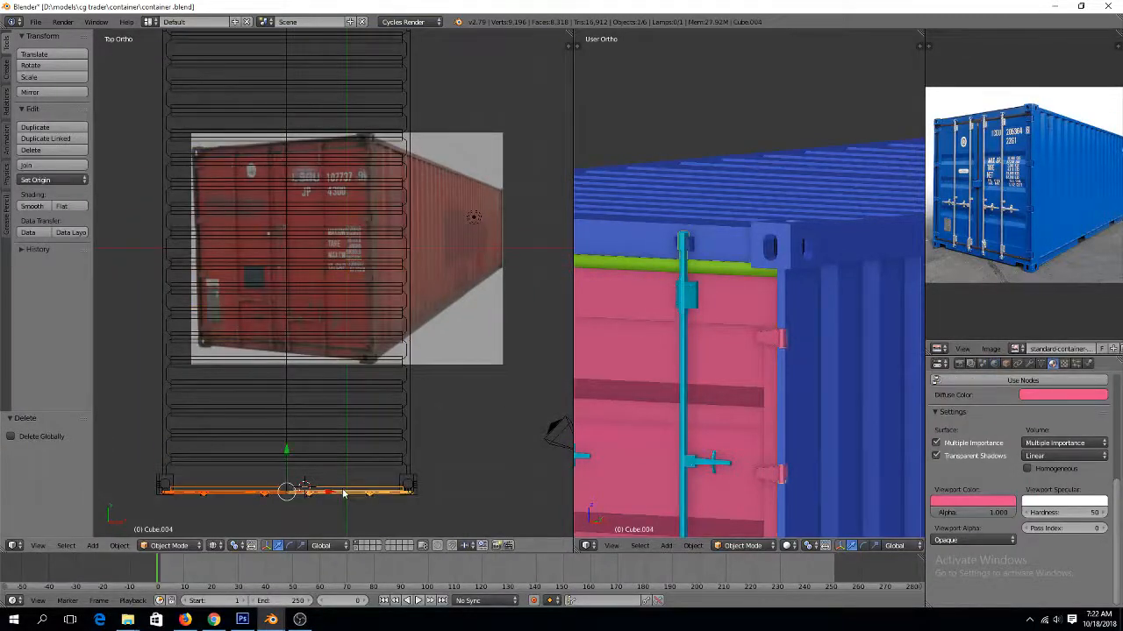
key(alt+d)
right_click(342, 486)
scroll(339, 468, down, 3)
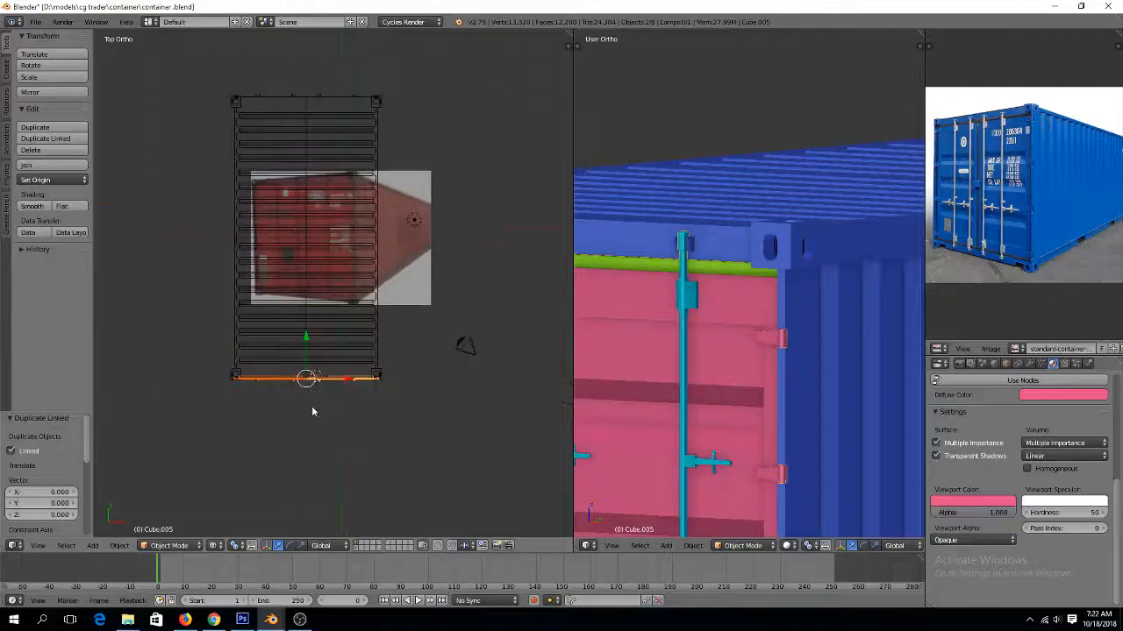
Move the duplicated doors about 15.73 along Y to the container's open end and mirror them along Y
drag(307, 362, 373, 60)
key(KP_Decimal)
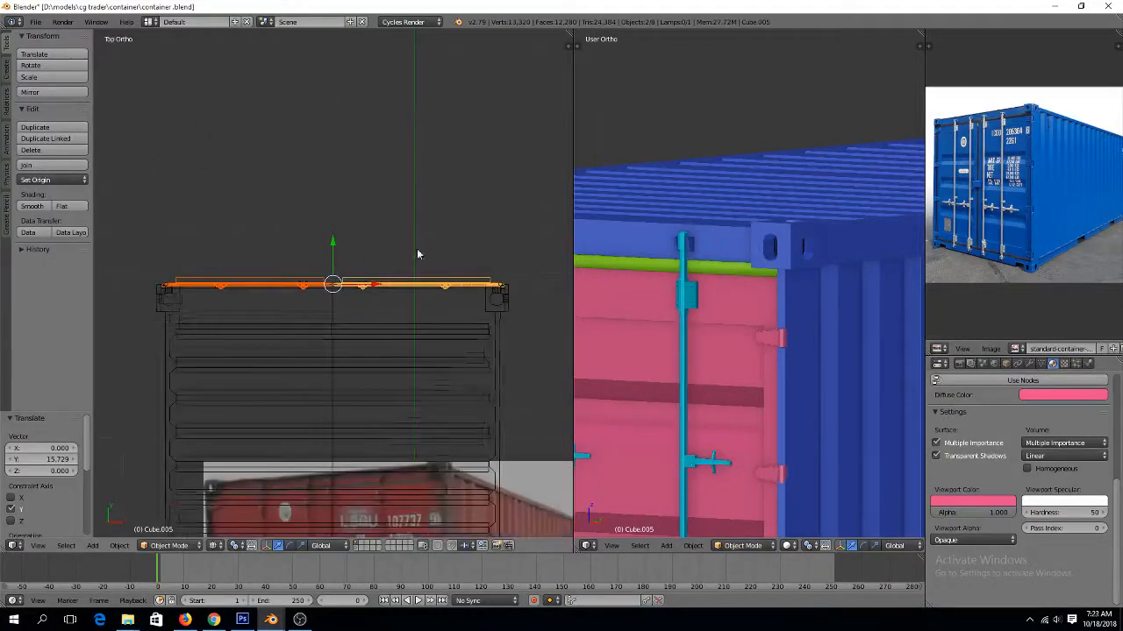
mouse_move(419, 254)
middle_down()
mouse_move(200, 203)
mouse_move(339, 324)
middle_up()
key(z)
key(ctrl+m)
key(y)
click(315, 296)
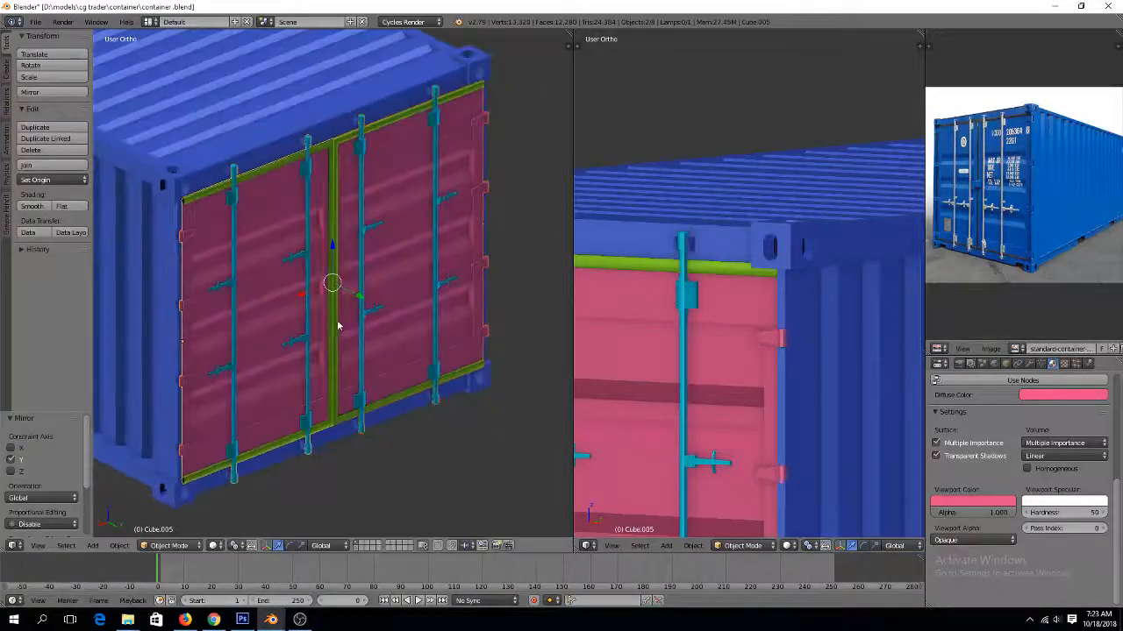
Adjust the duplicated doors by about -0.087 along Y to seat them in the end frame
scroll(342, 325, up, 1)
key(g)
key(y)
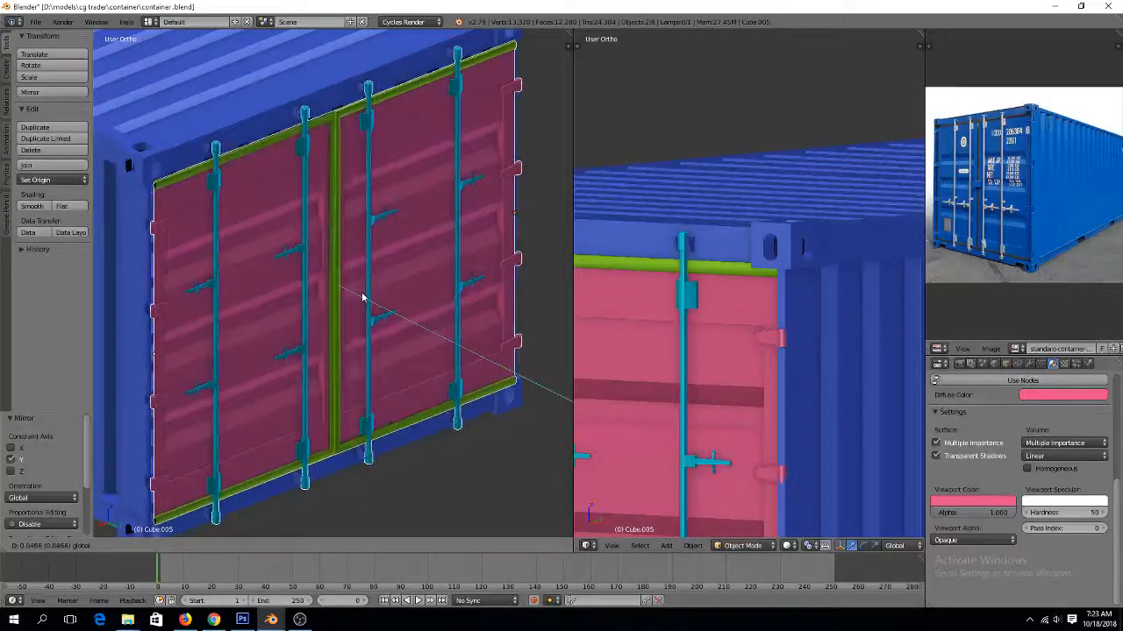
click(358, 293)
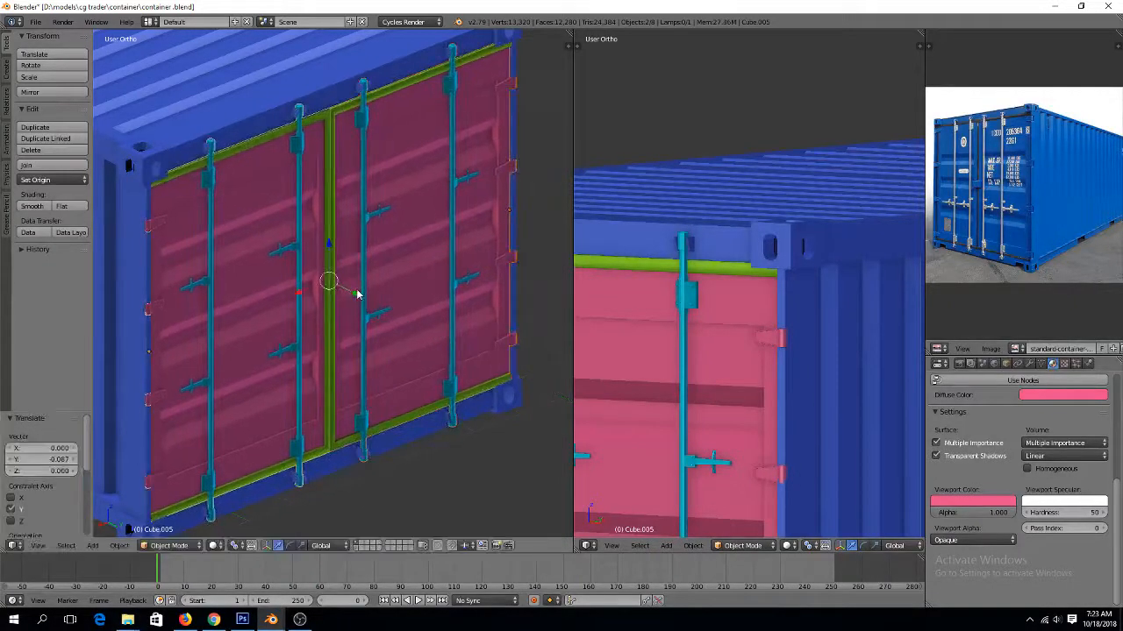
Deselect the doors and save the file with doors on both container ends
scroll(360, 292, down, 1)
key(a)
key(ctrl+s)
click(361, 288)
key(ctrl+s)
click(360, 289)
scroll(351, 282, down, 4)
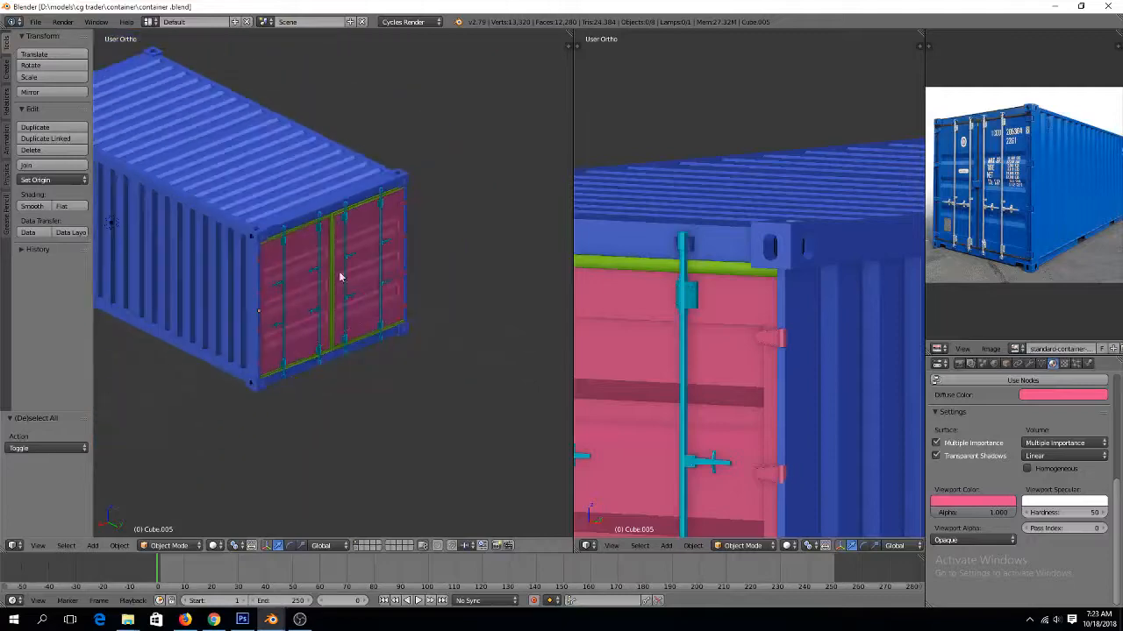
middle_drag(257, 229, 326, 277)
key(ctrl+s)
click(363, 312)
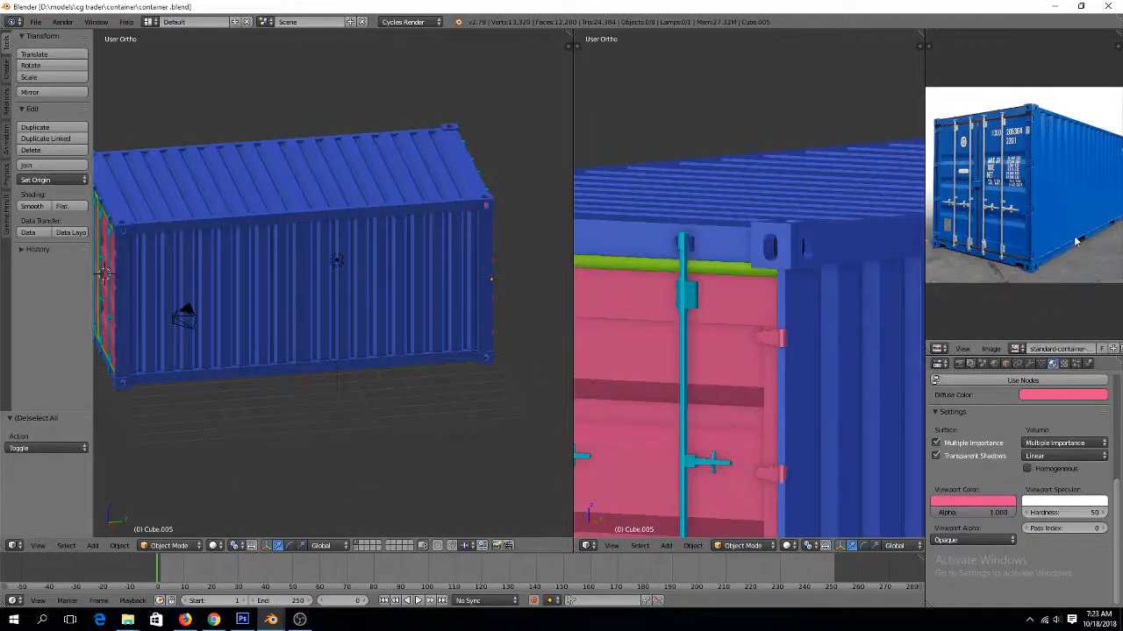
Apply the Mirror modifier on the container body
right_click(321, 243)
scroll(380, 272, up, 3)
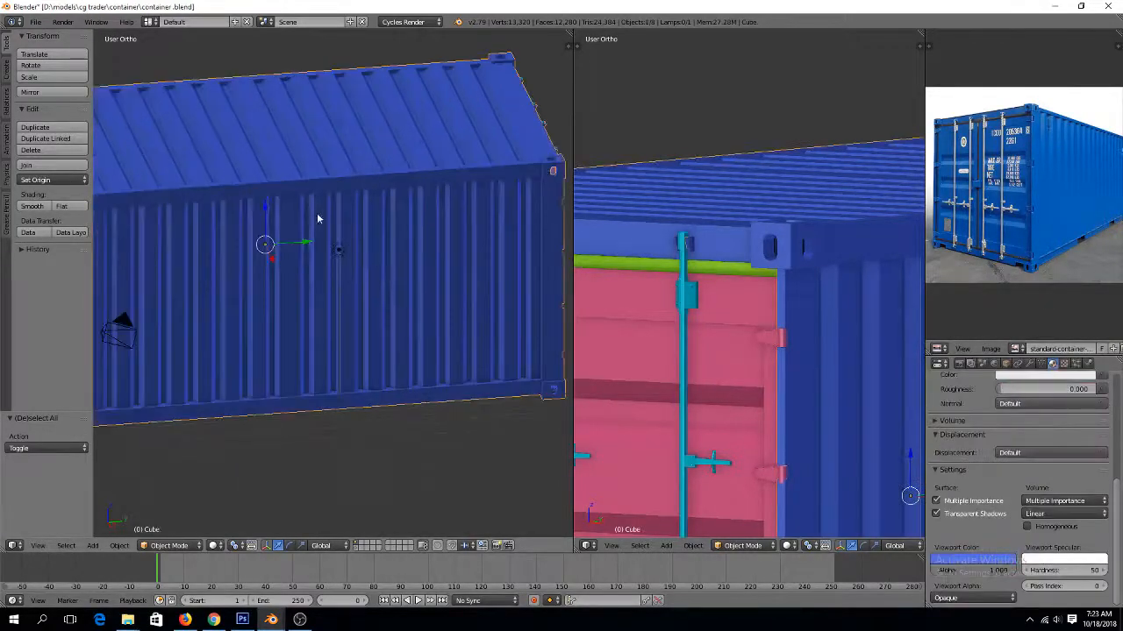
click(1029, 363)
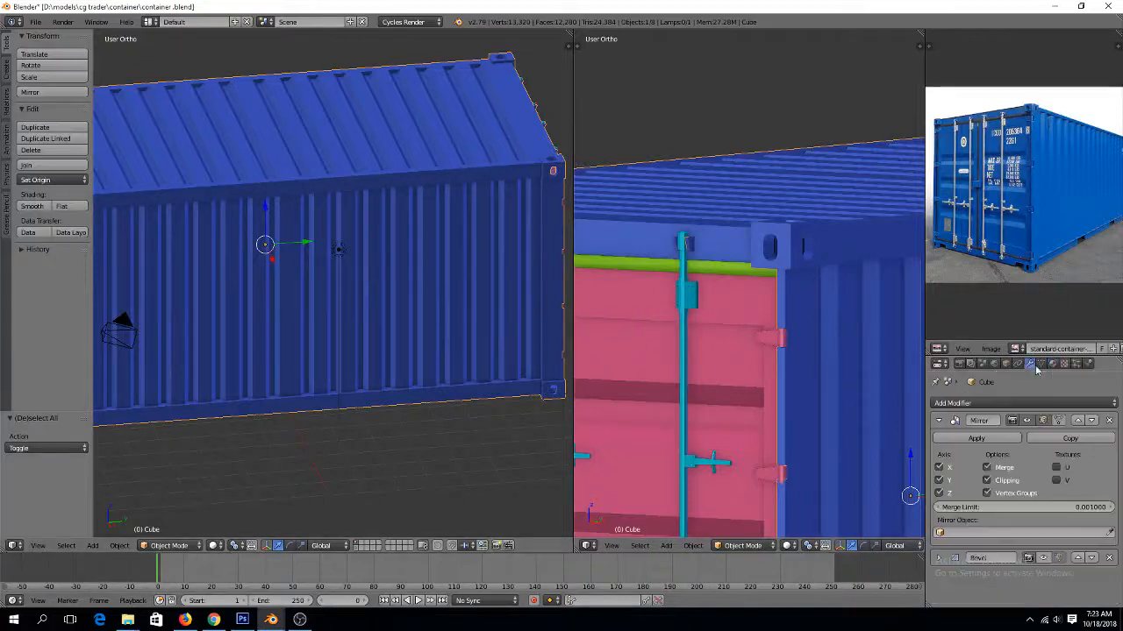
click(973, 438)
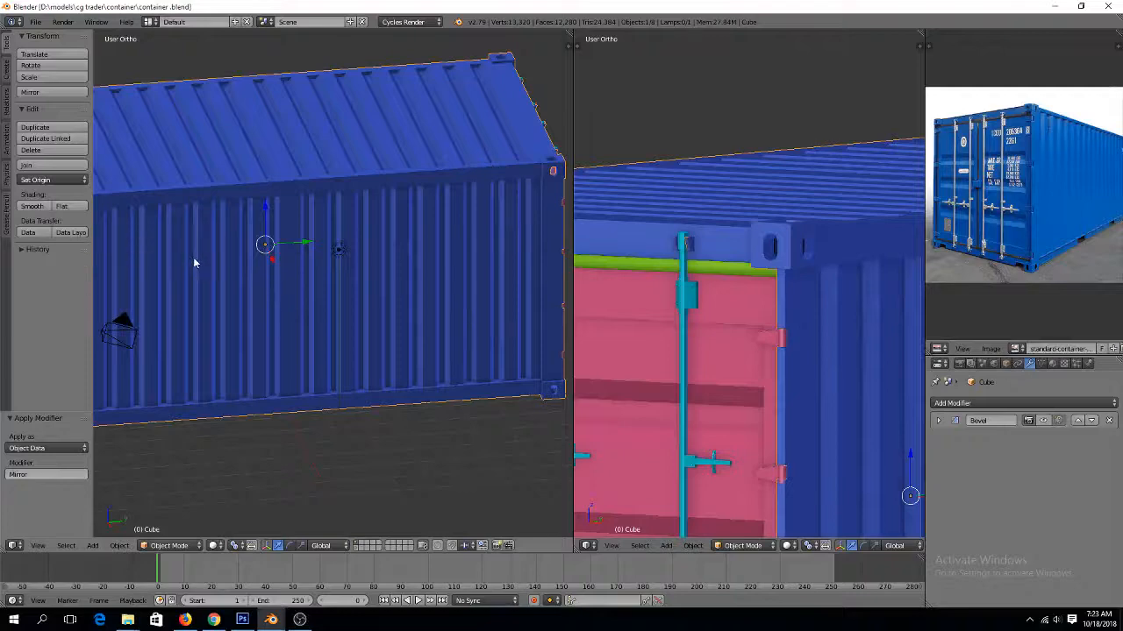
Undo applying the Mirror modifier on the container body
scroll(241, 311, down, 3)
key(KP_3)
key(Tab)
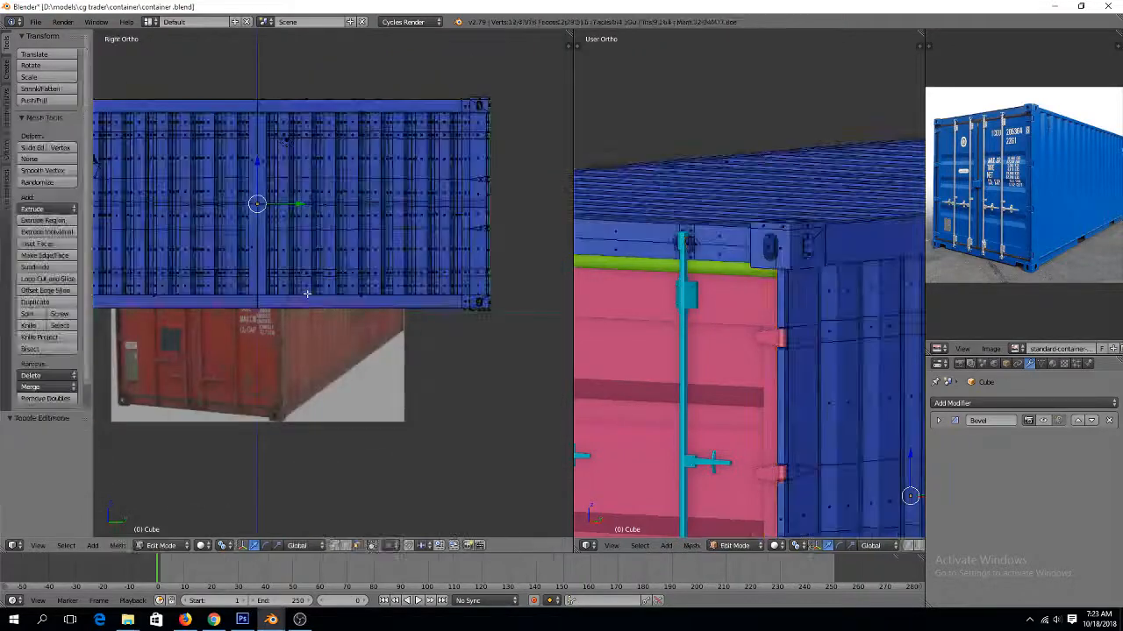
ctrl+scroll(307, 294, down, 4)
scroll(318, 287, up, 3)
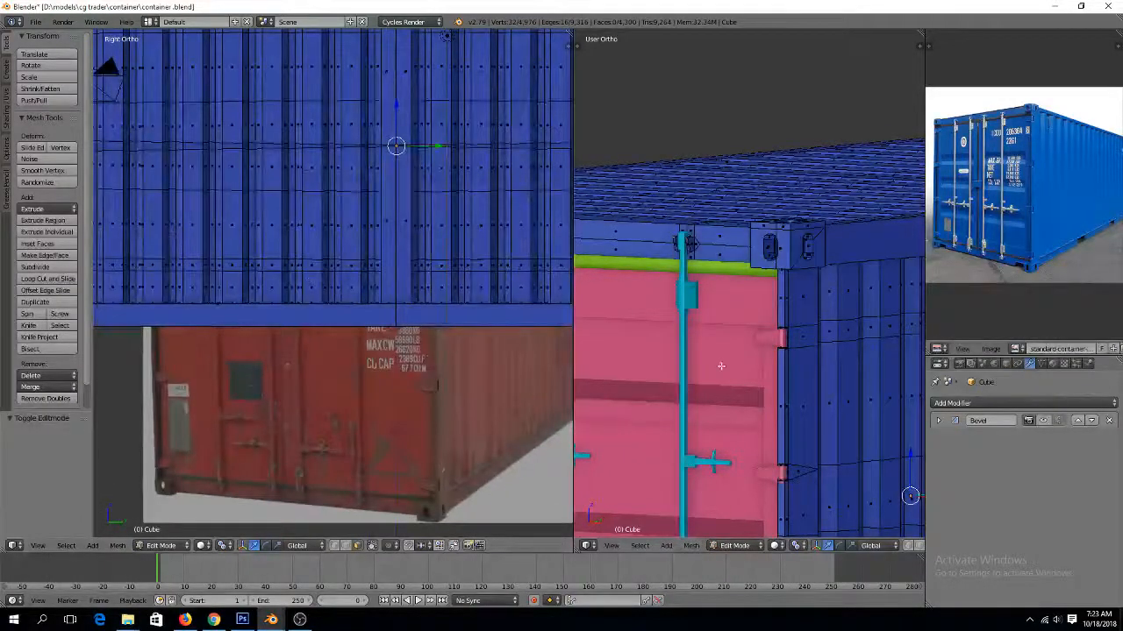
key(ctrl+z)
key(Tab)
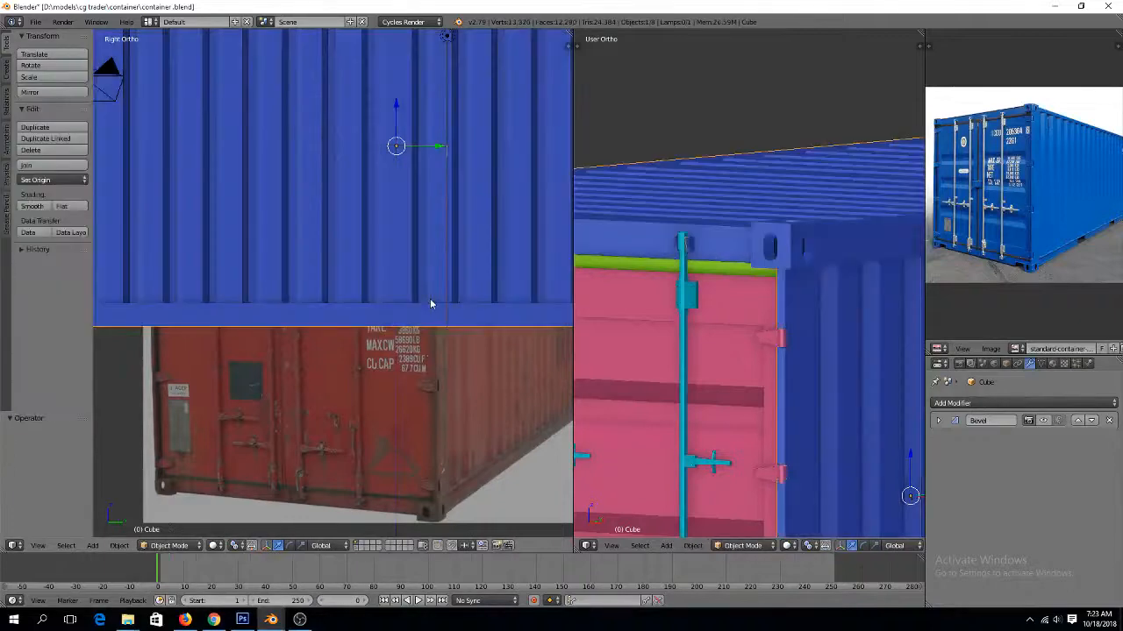
key(ctrl+z)
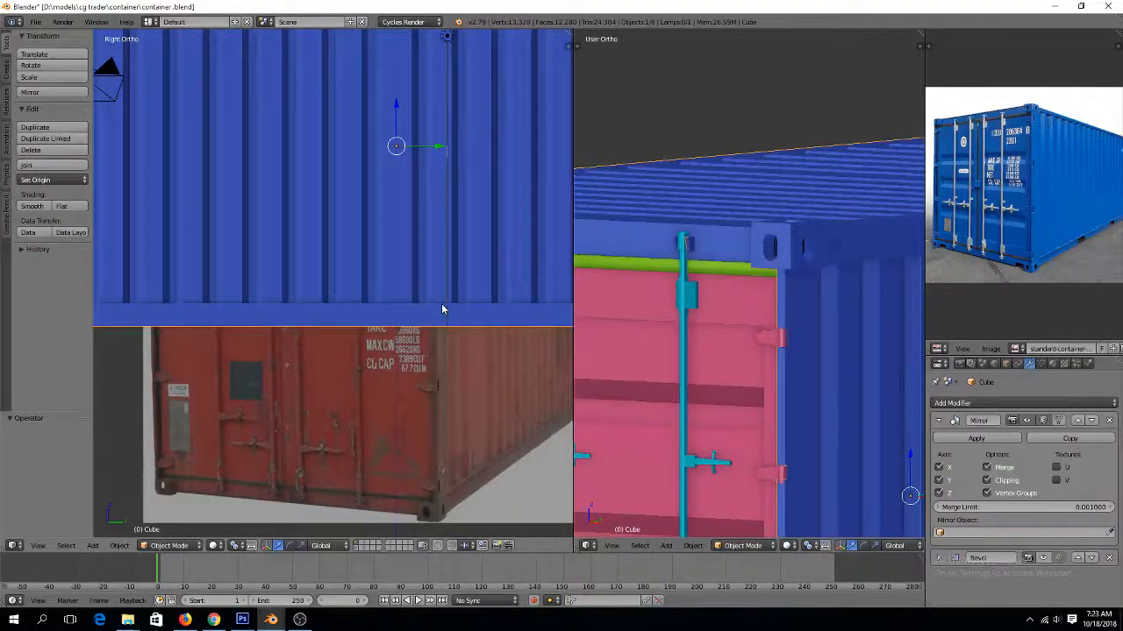
In vertex select mode, merge the stray roof vertex near the door end into the neighbouring centreline vertex, using At Last
scroll(403, 292, down, 5)
key(Tab)
middle_drag(326, 206, 373, 242)
scroll(374, 242, up, 7)
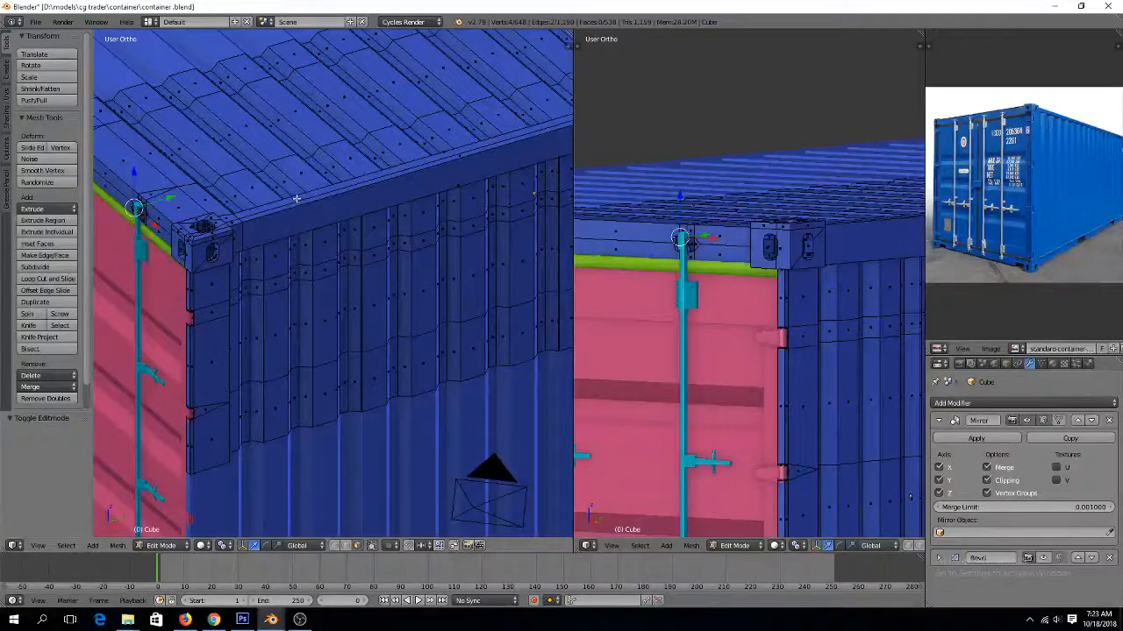
key(ctrl+Tab)
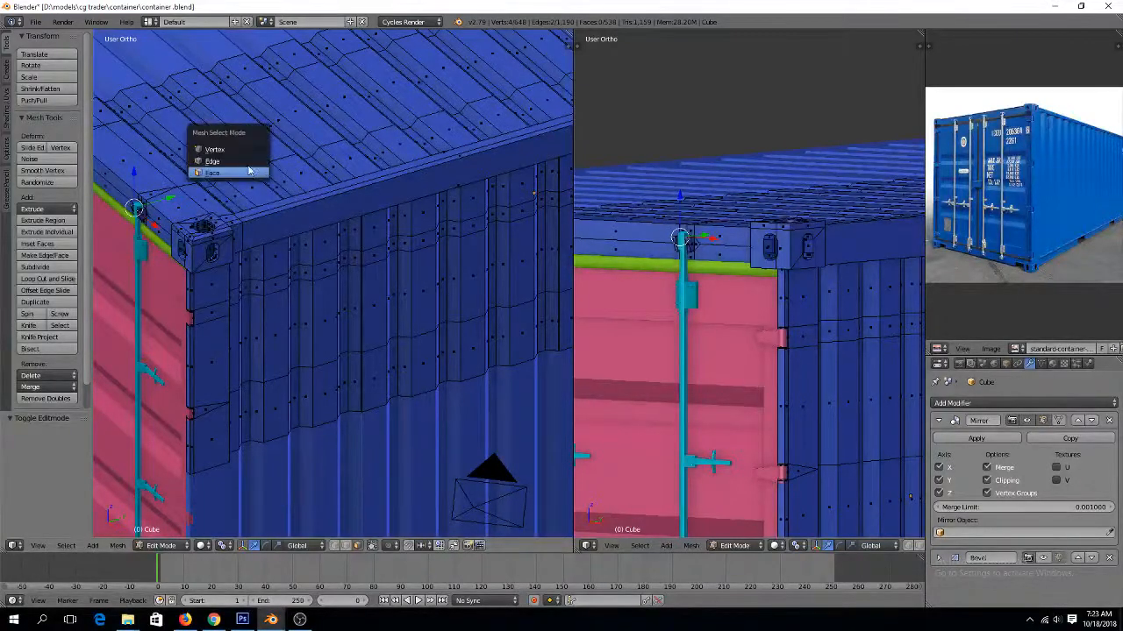
click(246, 151)
middle_drag(247, 152, 283, 188)
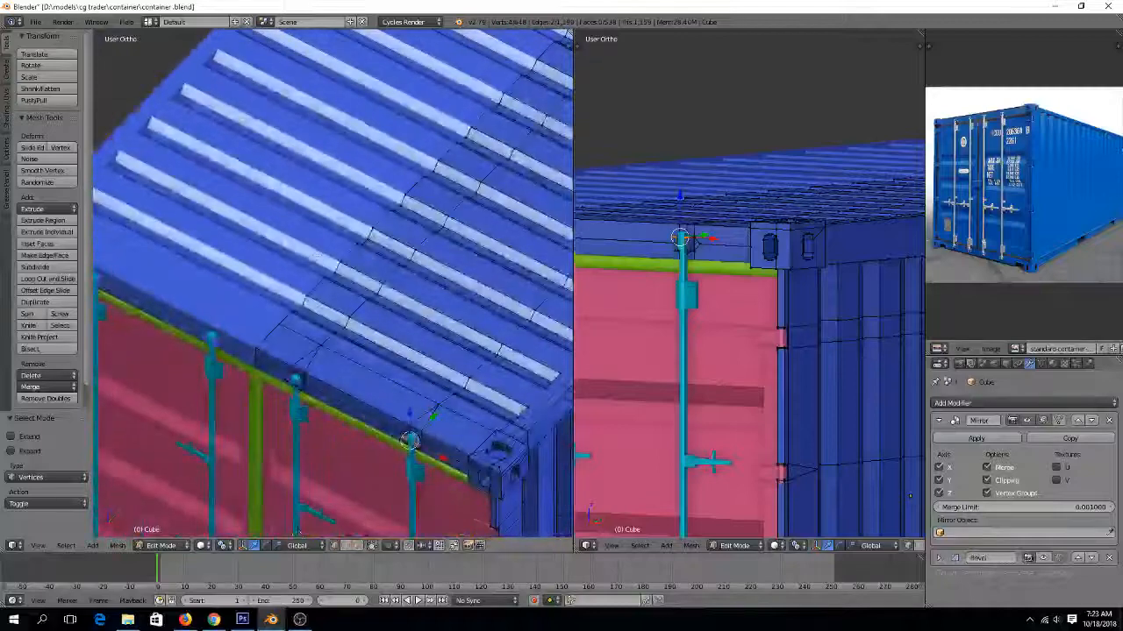
scroll(316, 263, up, 2)
shift+middle_drag(318, 312, 312, 258)
right_click(314, 306)
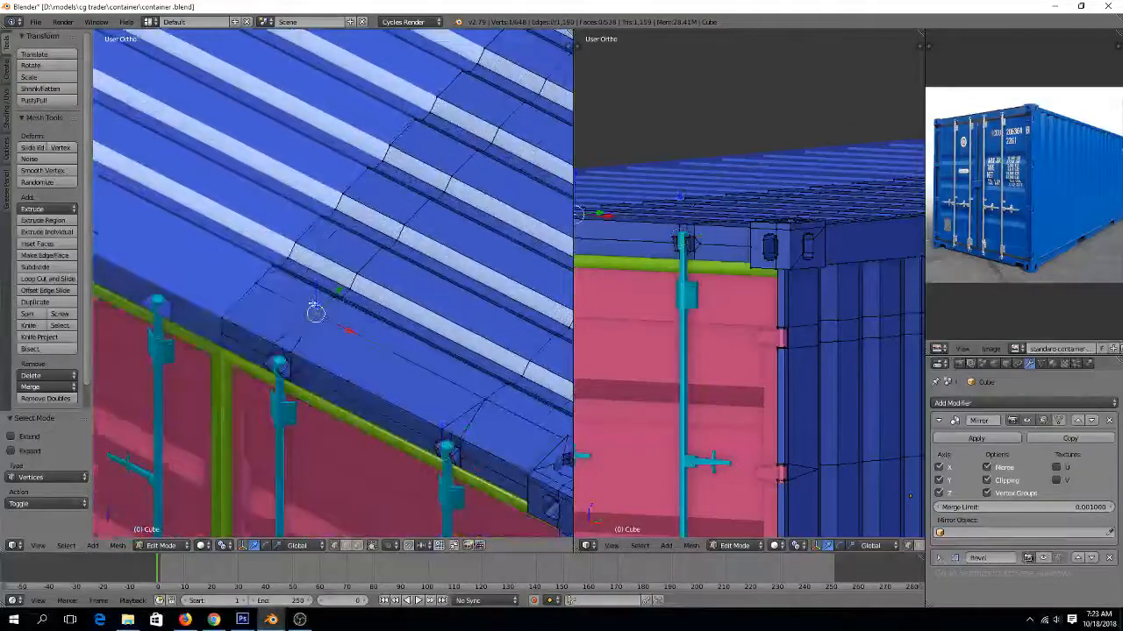
shift+right_click(261, 286)
key(alt+m)
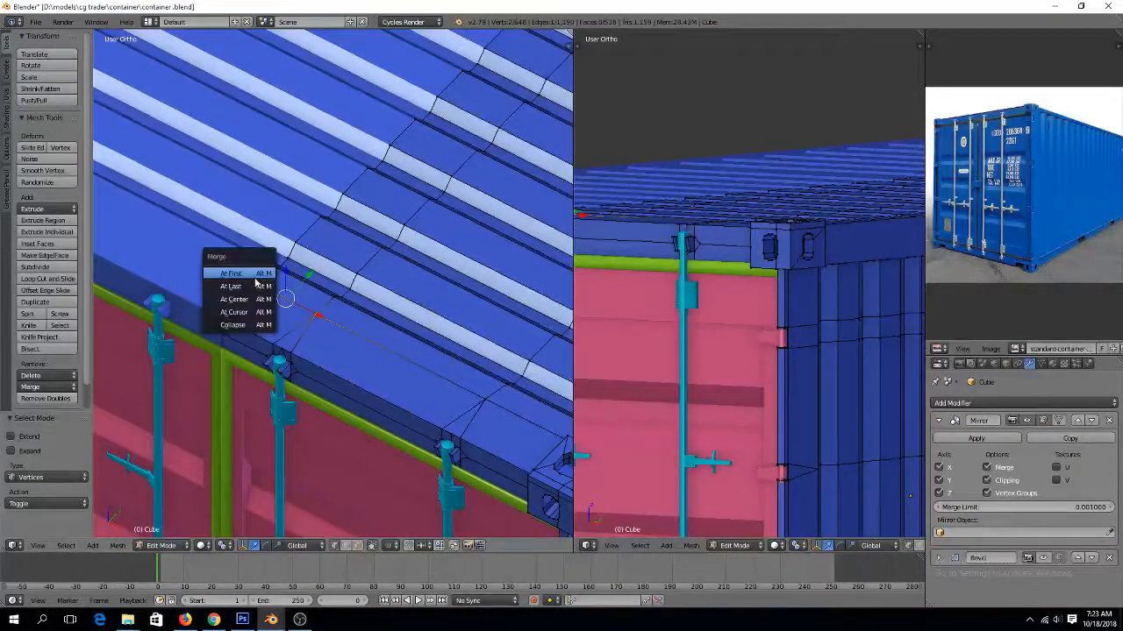
click(256, 284)
Delete the extra edge loop running lengthwise across the roof ribs, keeping the merged centreline vertex out of the selection
alt+right_click(361, 271)
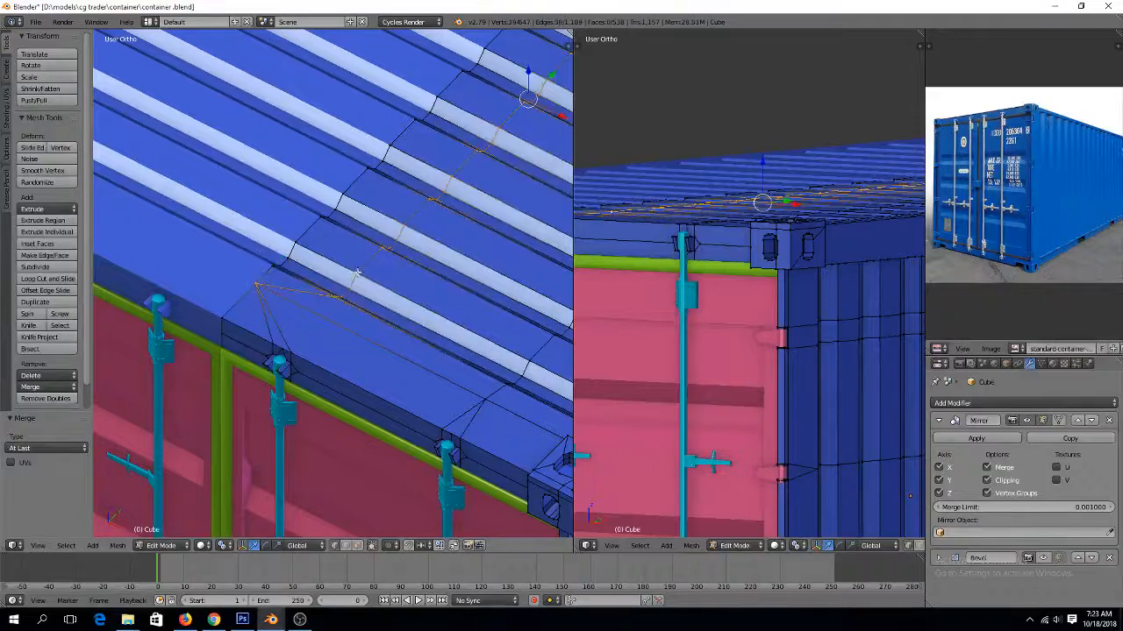
shift+right_click(265, 286)
key(x)
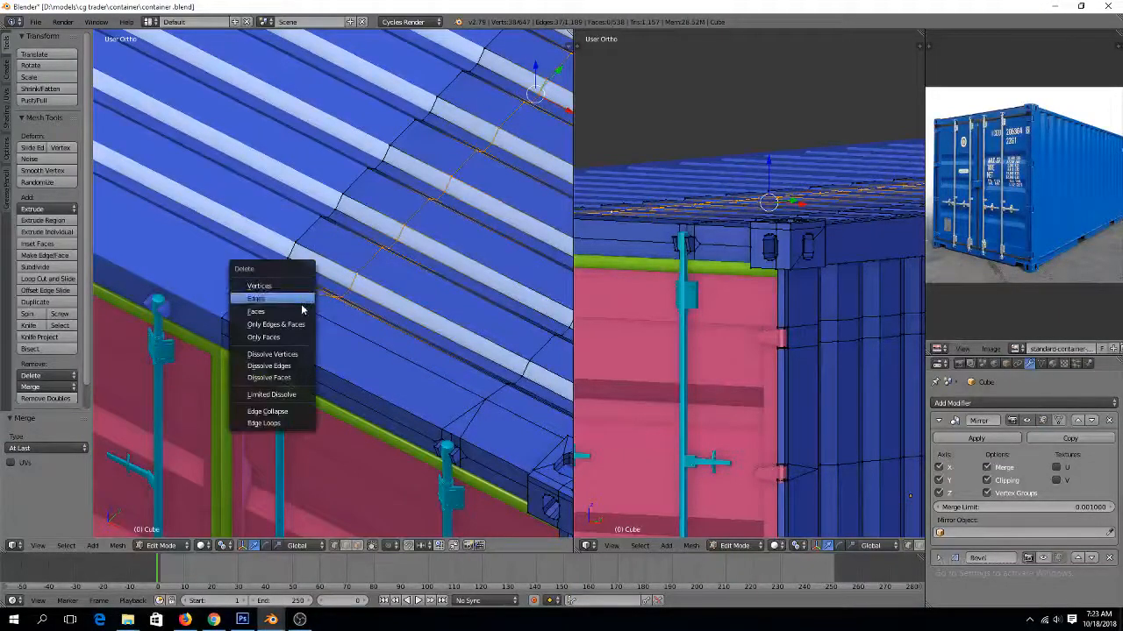
click(281, 422)
key(a)
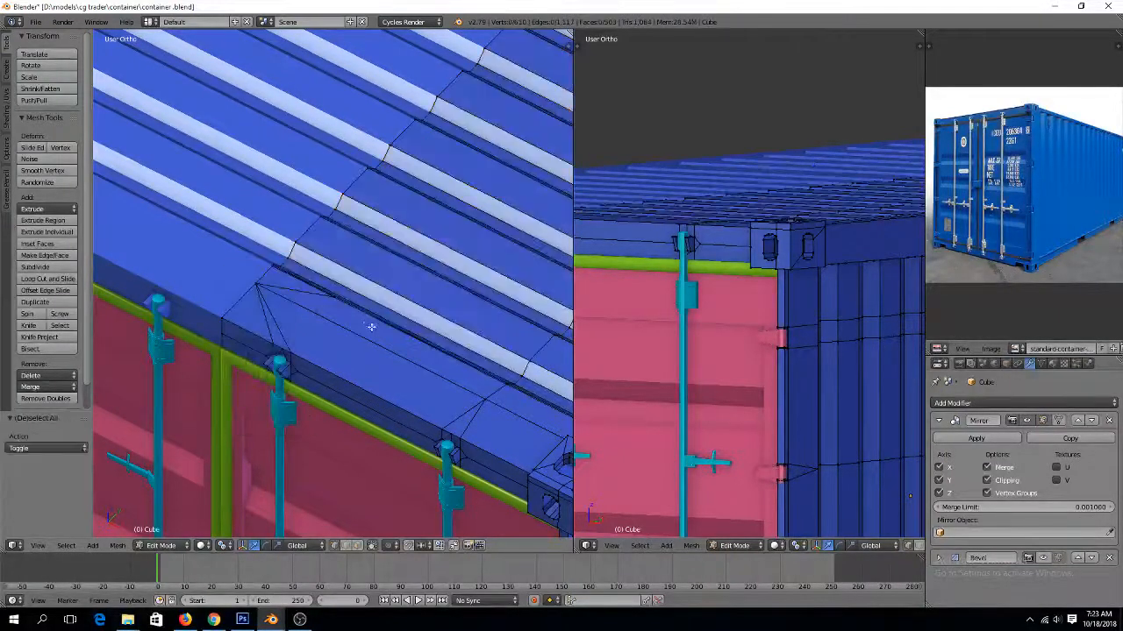
Merge the leftover vertex beside the first roof rib into the rib's vertex at the centreline, using At Last
right_click(337, 305)
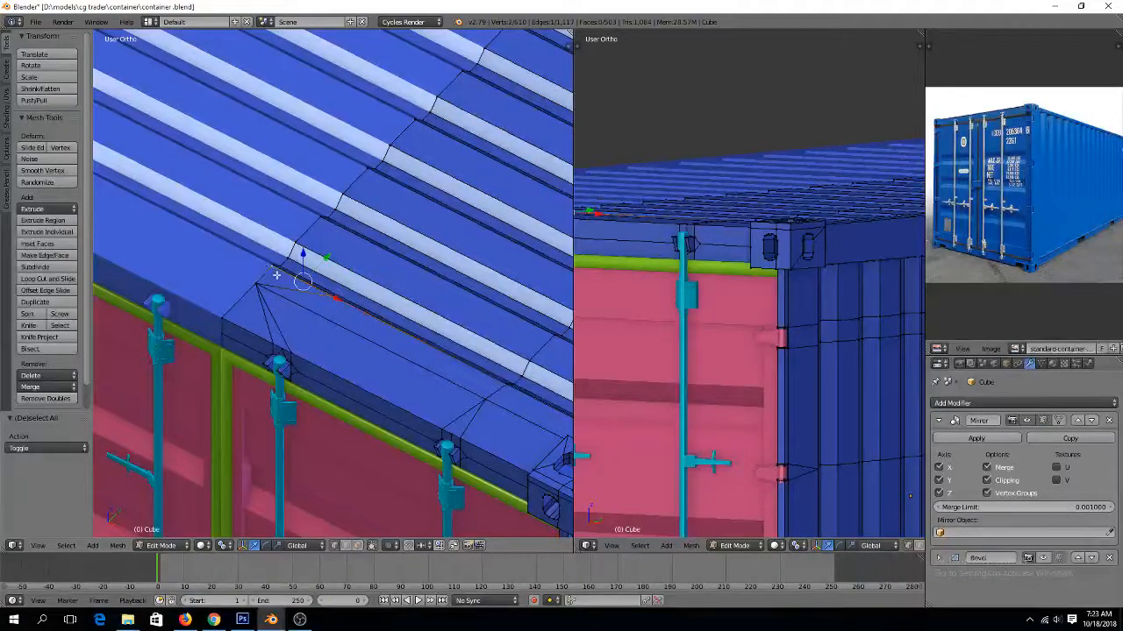
key(alt+m)
click(279, 274)
key(a)
Merge the roof vertex above the outer lock rod into the vertex beside the corner casting, using At Last
ctrl+scroll(551, 382, up, 2)
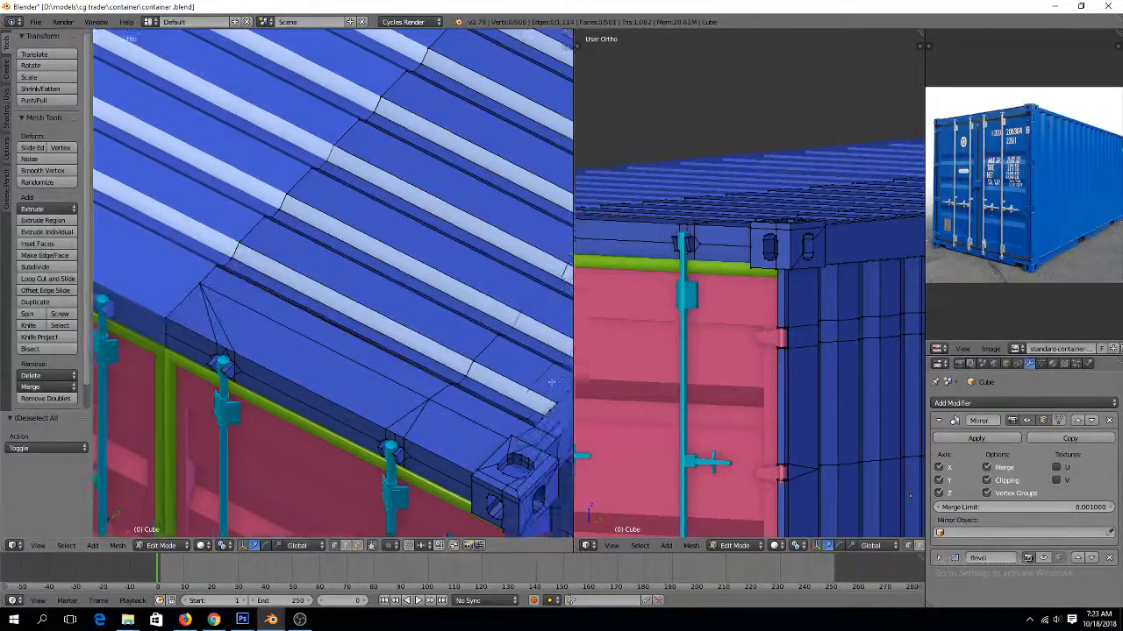
shift+middle_drag(552, 382, 485, 381)
middle_drag(381, 405, 454, 431)
shift+middle_drag(565, 423, 451, 356)
shift+scroll(452, 357, up, 6)
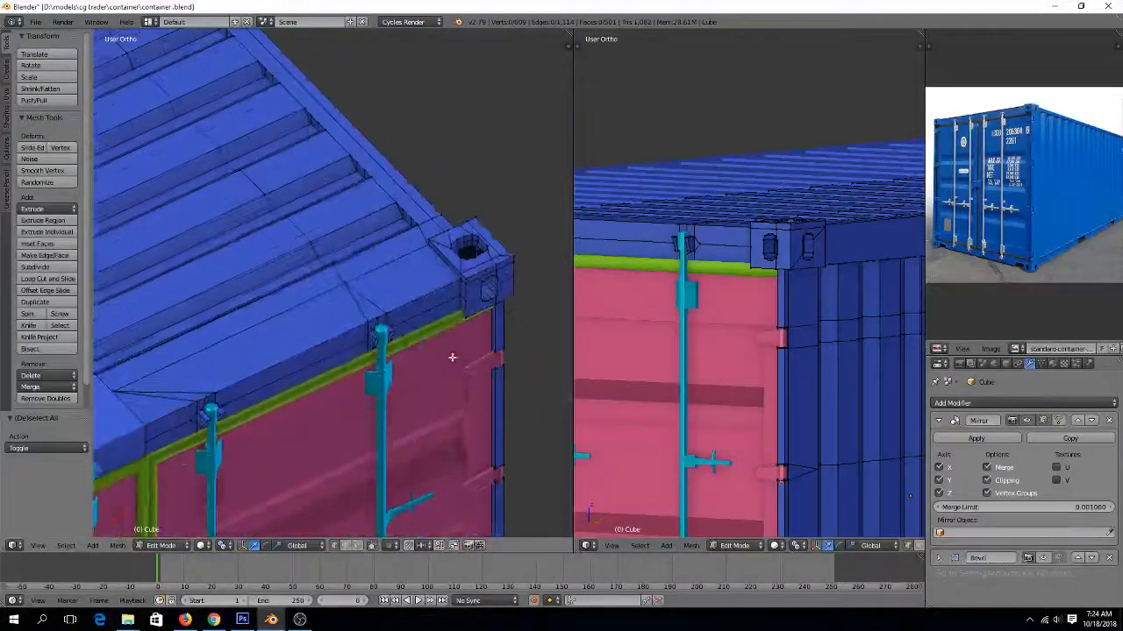
scroll(452, 357, up, 3)
right_click(358, 283)
shift+right_click(536, 207)
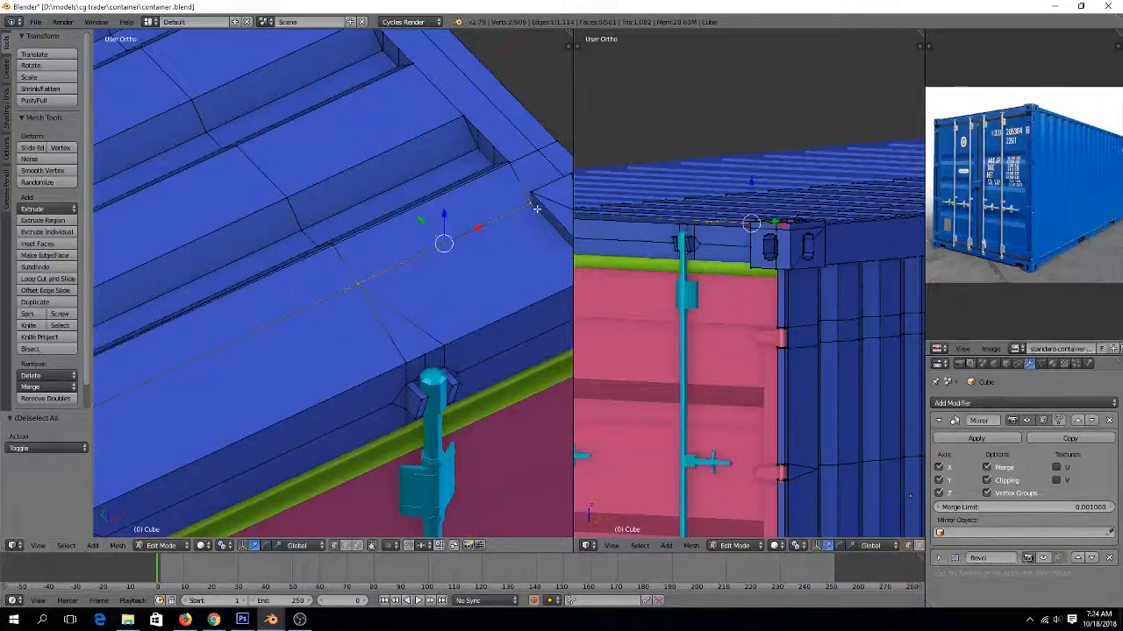
key(alt+m)
click(536, 207)
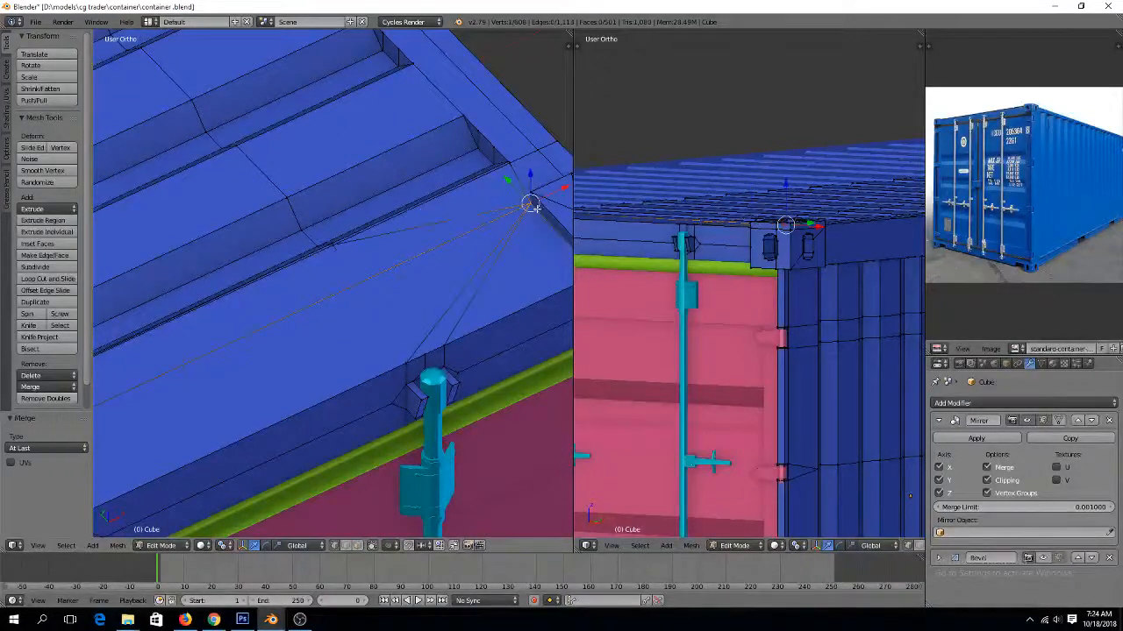
Delete the remaining lengthwise edge loop that crosses the roof ribs
alt+right_click(268, 178)
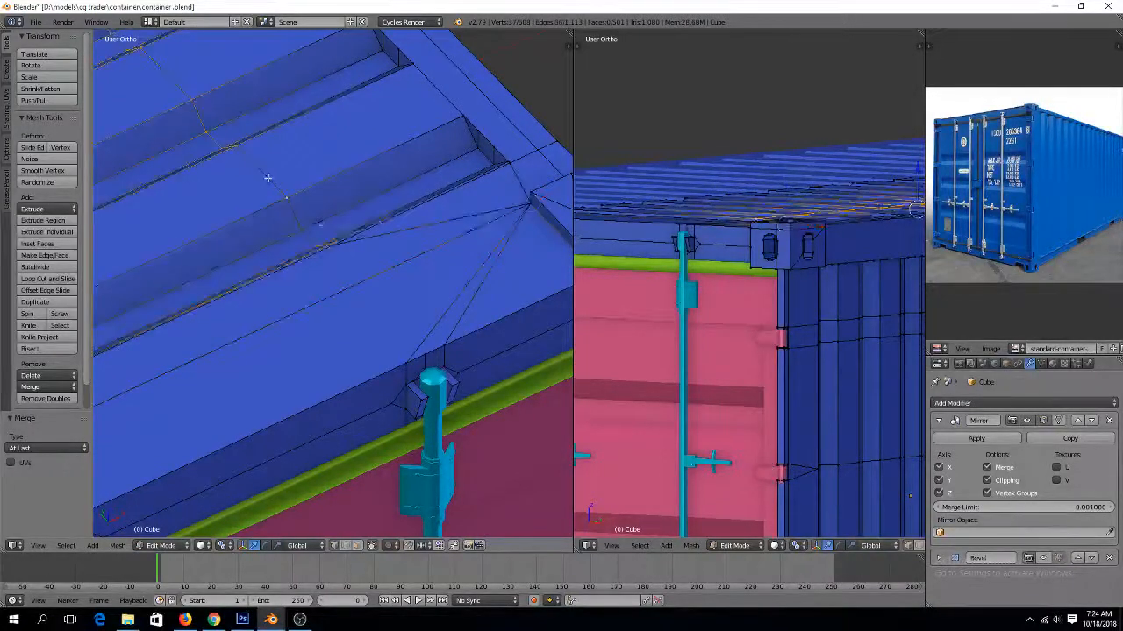
key(x)
click(355, 252)
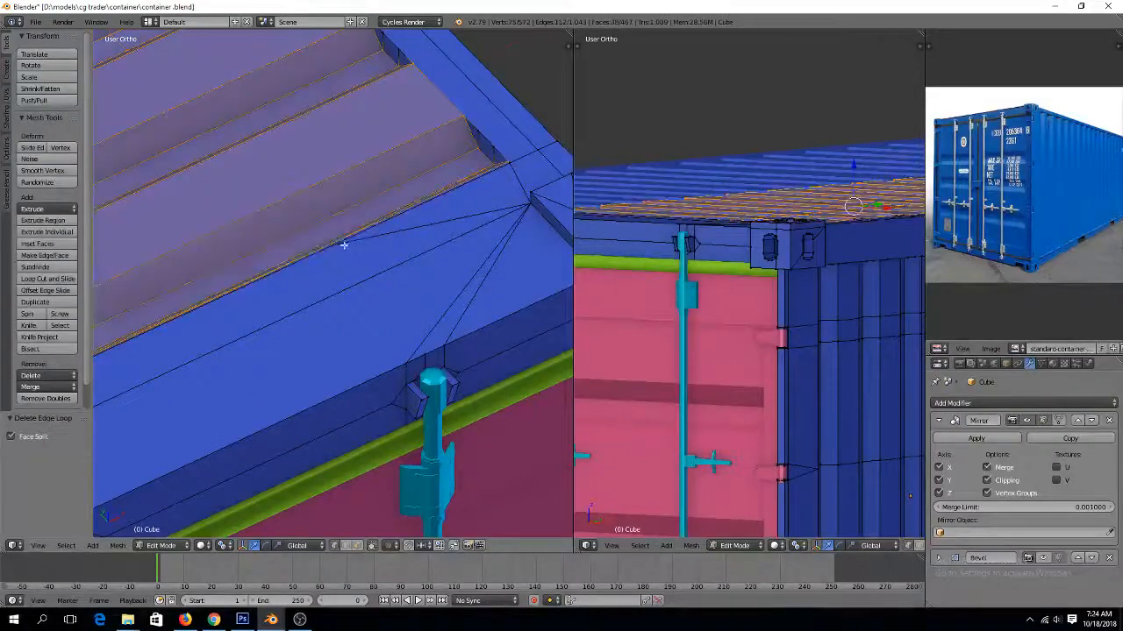
Merge the leftover mid-edge vertex on the first roof rib into the vertex at the rib's outer end
right_click(346, 245)
shift+right_click(333, 246)
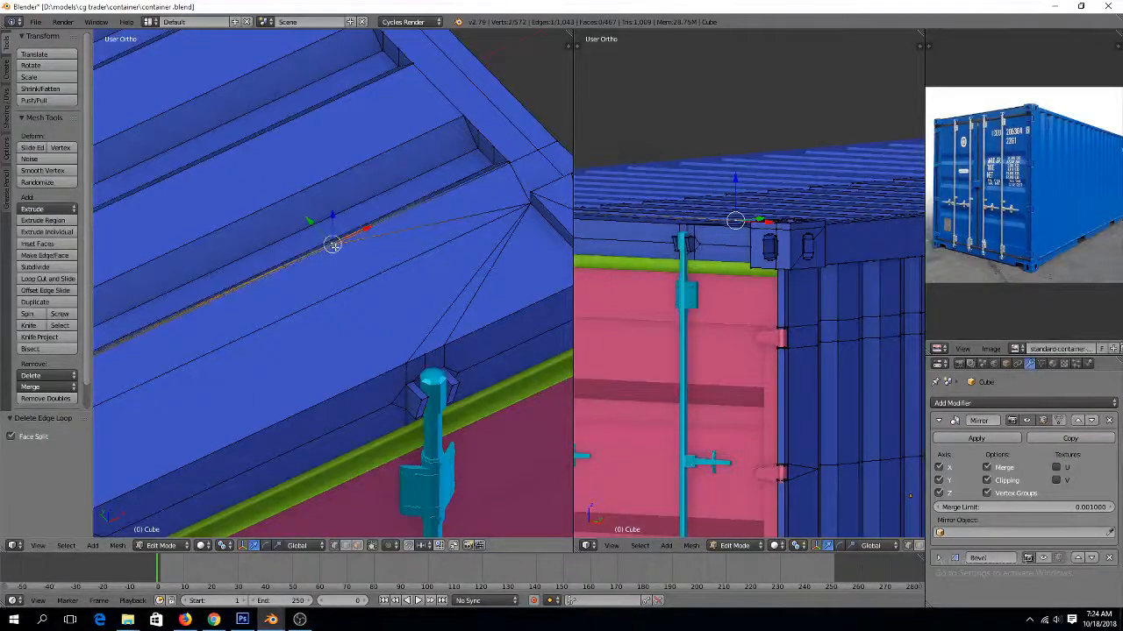
right_click(344, 248)
shift+right_click(517, 170)
key(alt+m)
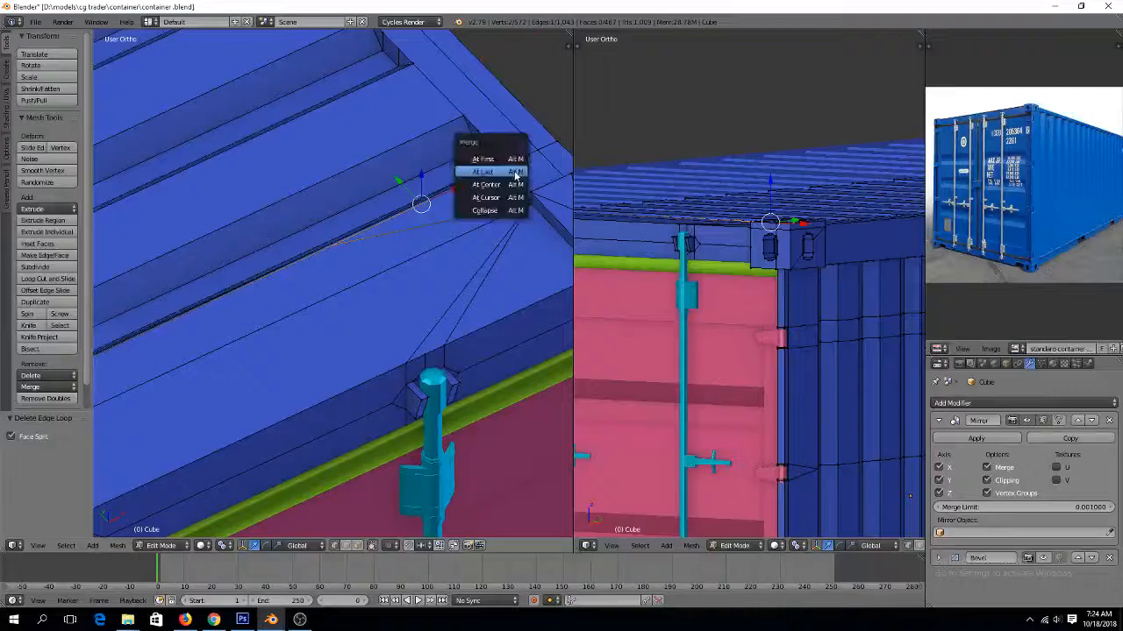
click(516, 175)
key(a)
Merge the other stray vertex along the first roof rib's edge into the rib's outer corner, using At Last
middle_drag(333, 246, 374, 298)
right_click(430, 357)
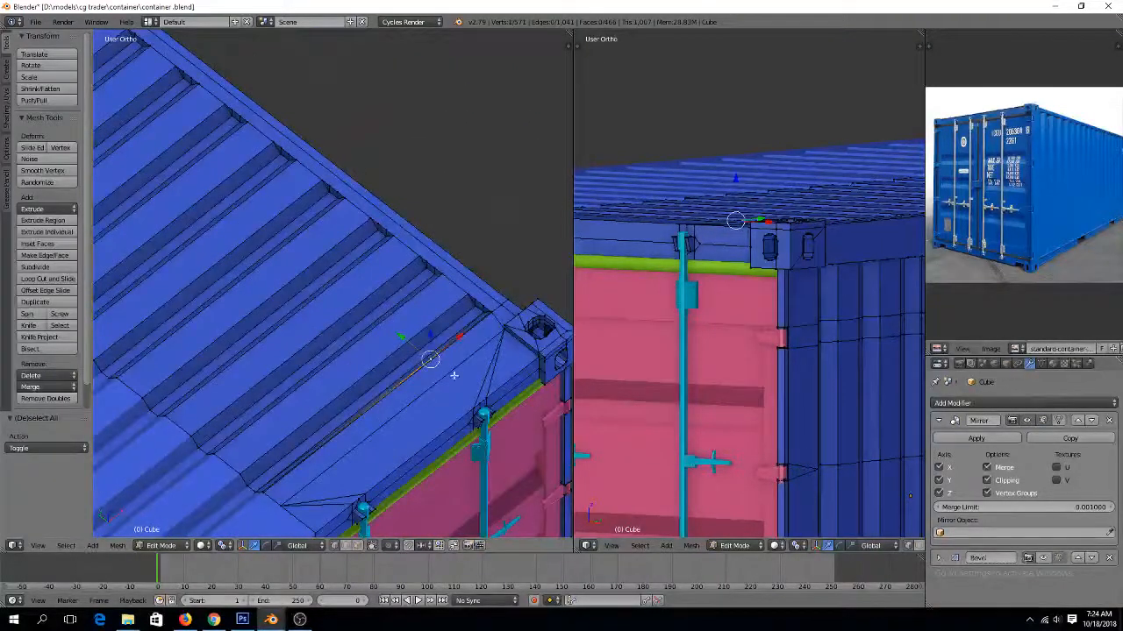
shift+middle_drag(460, 374, 386, 374)
scroll(386, 375, up, 3)
shift+right_click(474, 330)
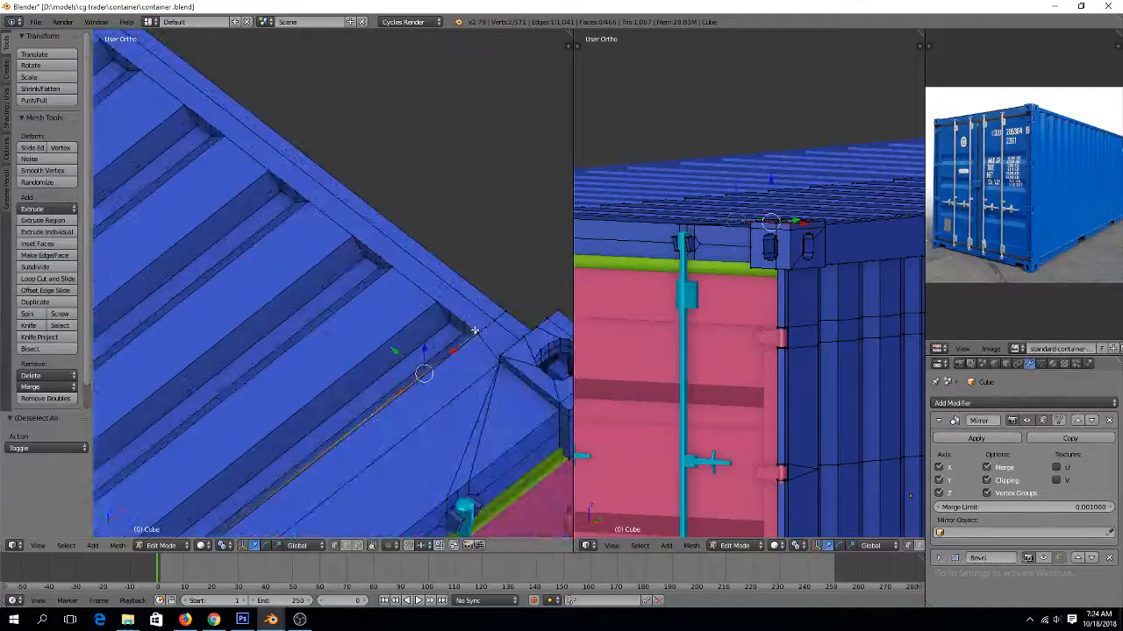
key(alt+m)
click(471, 326)
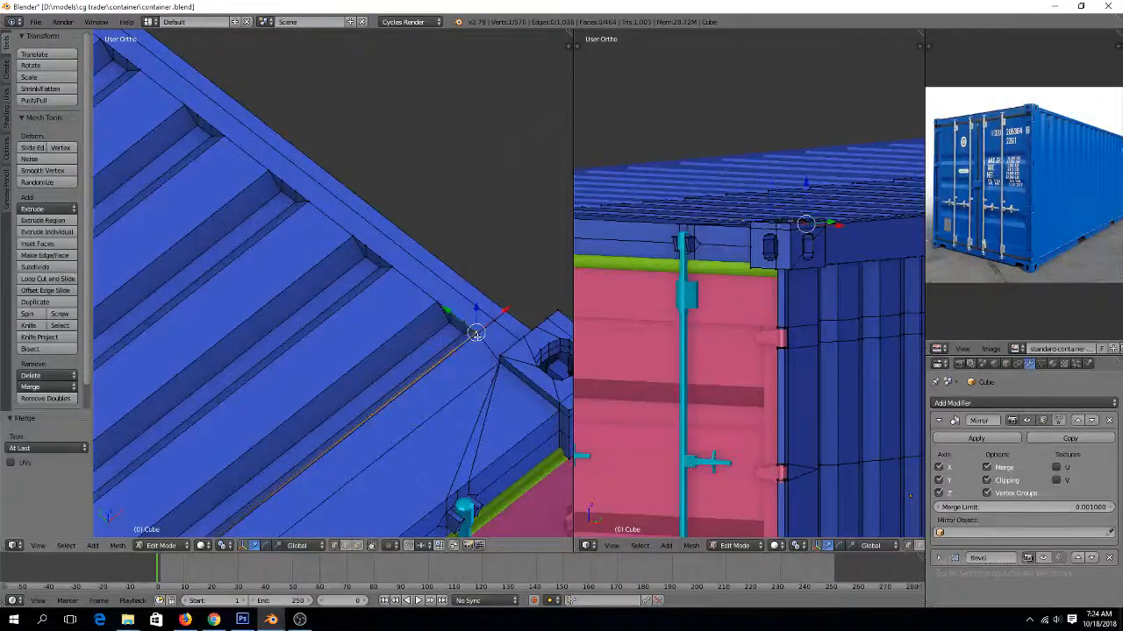
key(a)
Merge the two nearly coincident vertices at the first rib's centreline end, using At Last
scroll(472, 358, up, 2)
mouse_move(473, 358)
middle_down()
mouse_move(445, 378)
mouse_move(451, 358)
middle_up()
scroll(436, 368, down, 5)
scroll(449, 359, up, 4)
scroll(445, 359, up, 2)
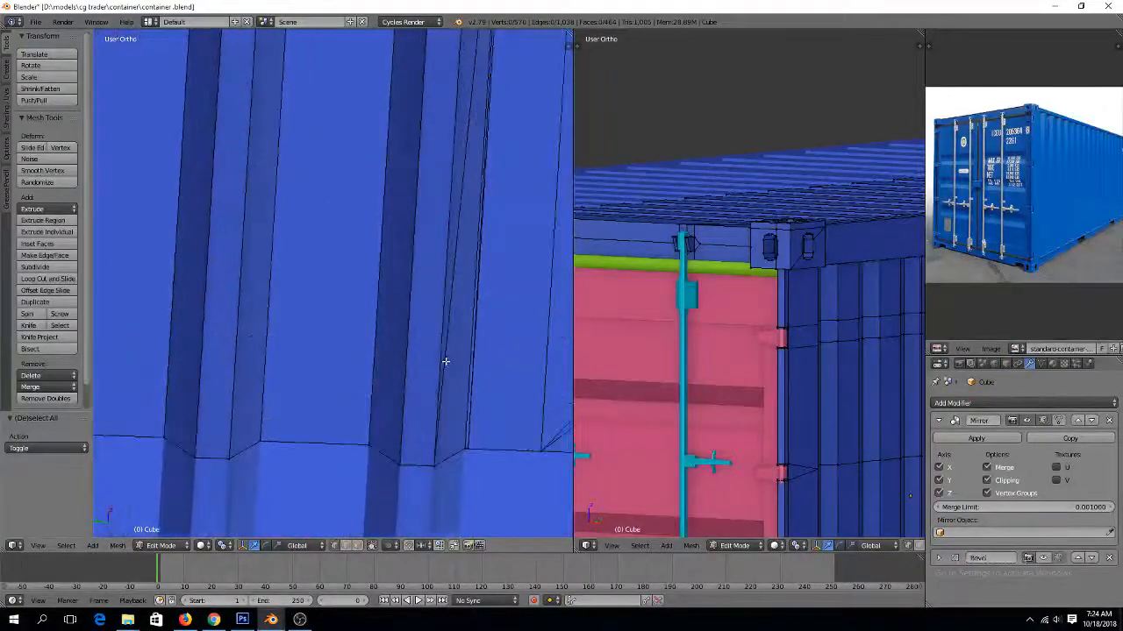
right_click(470, 441)
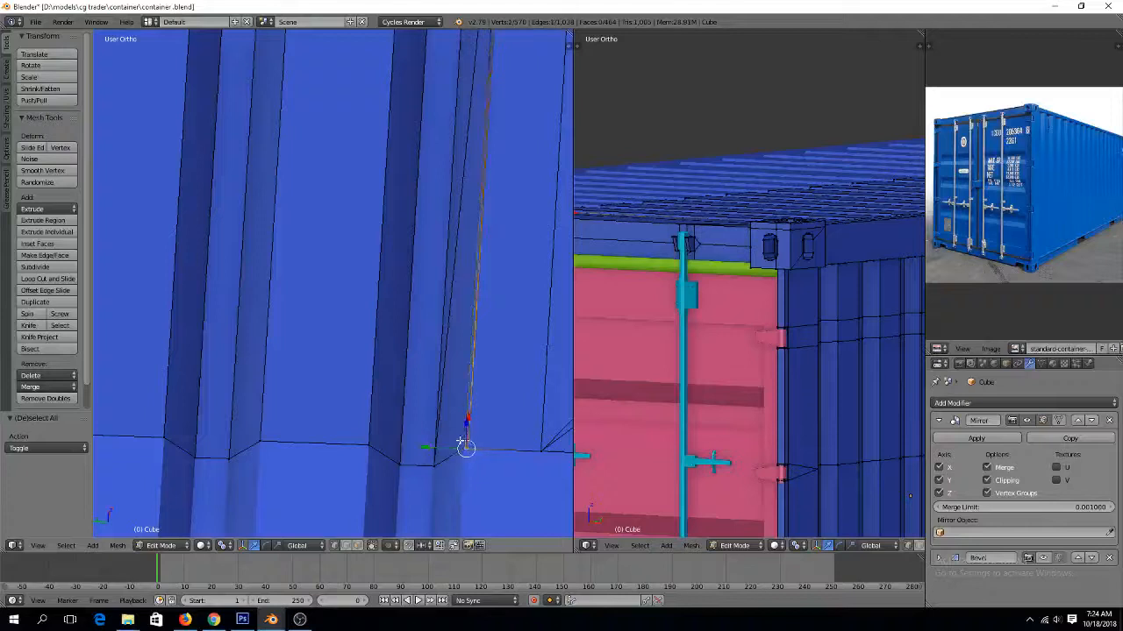
key(alt+m)
click(467, 441)
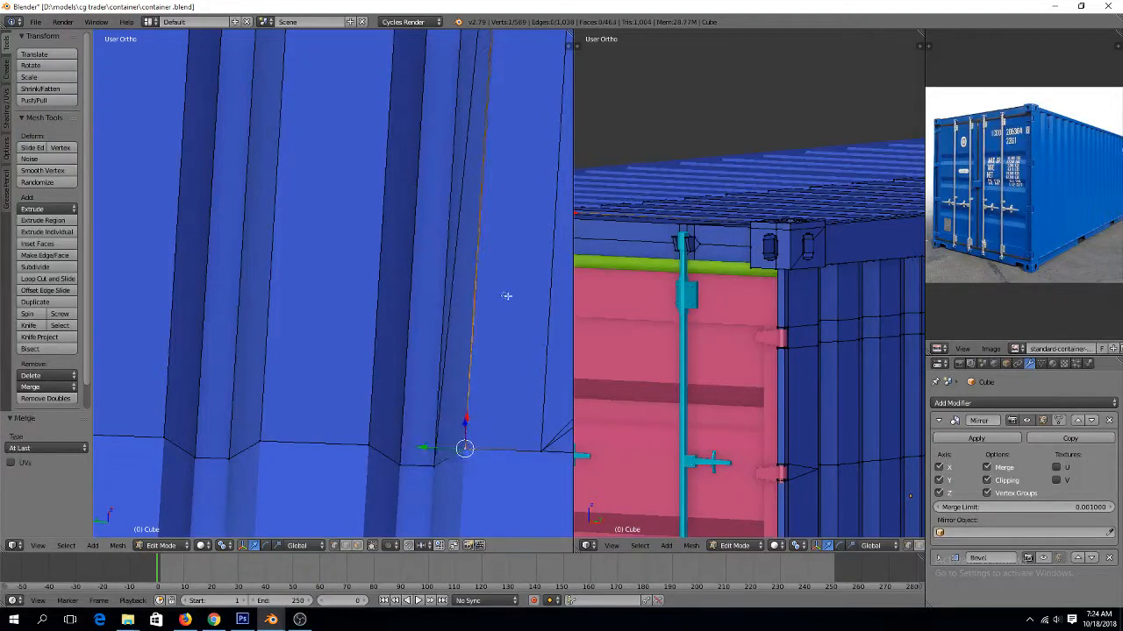
Merge the overlapping vertices at the first rib's outer end near the side rail, using At Last
shift+scroll(511, 296, up, 20)
shift+right_click(513, 142)
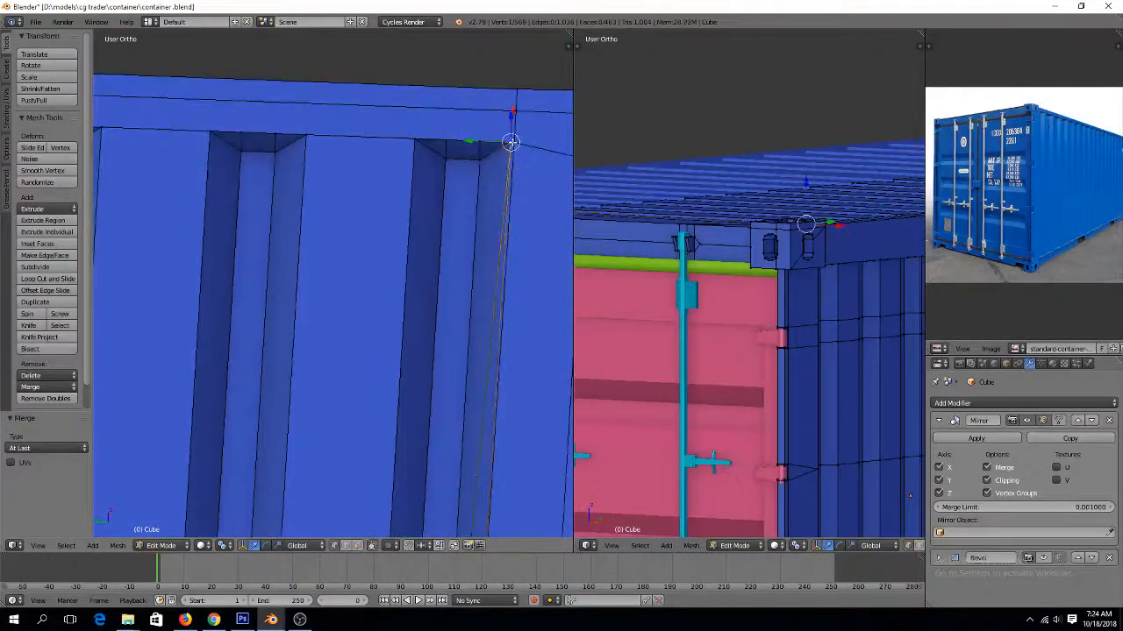
key(alt+m)
click(520, 145)
key(a)
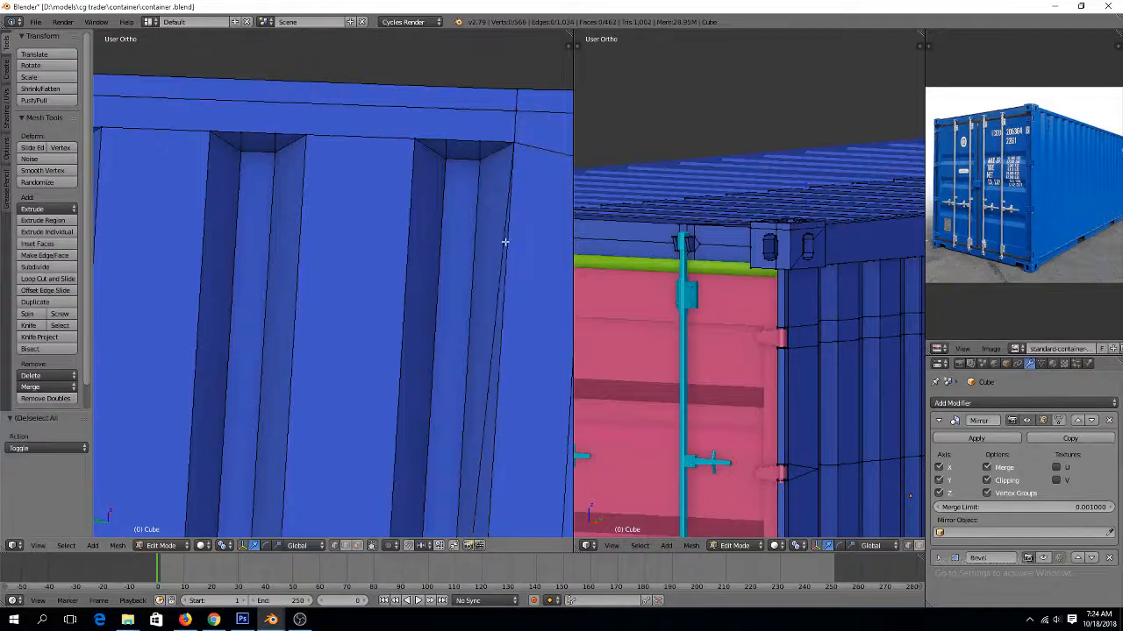
In face select mode, join the split faces on the first rib's slope into one face and save over container.blend
key(ctrl+Tab)
click(495, 292)
right_click(485, 388)
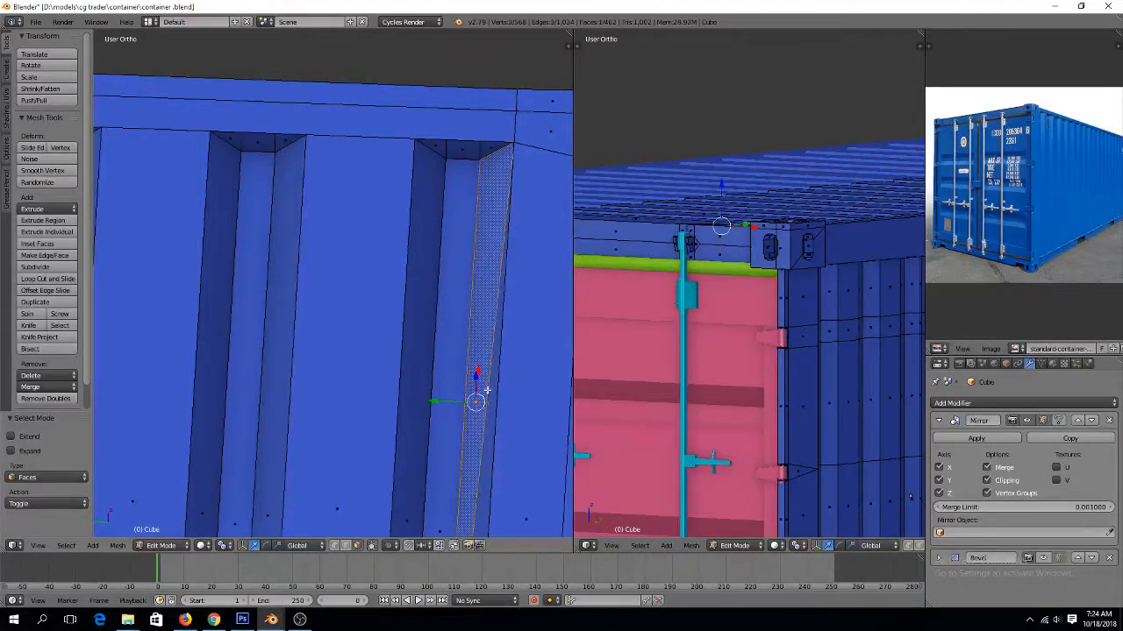
key(f)
key(a)
key(ctrl+s)
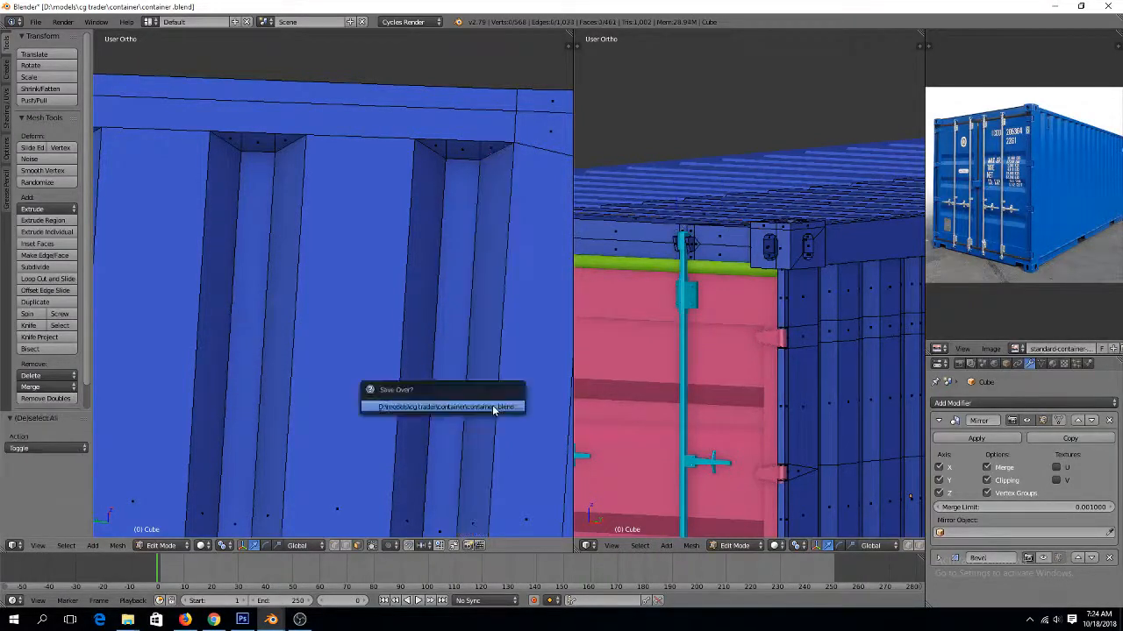
click(492, 406)
key(ctrl+s)
click(492, 406)
Examine the cleaned roof mesh and the mirrored container from several angles, in and out of Edit Mode
scroll(483, 371, down, 7)
scroll(483, 371, up, 4)
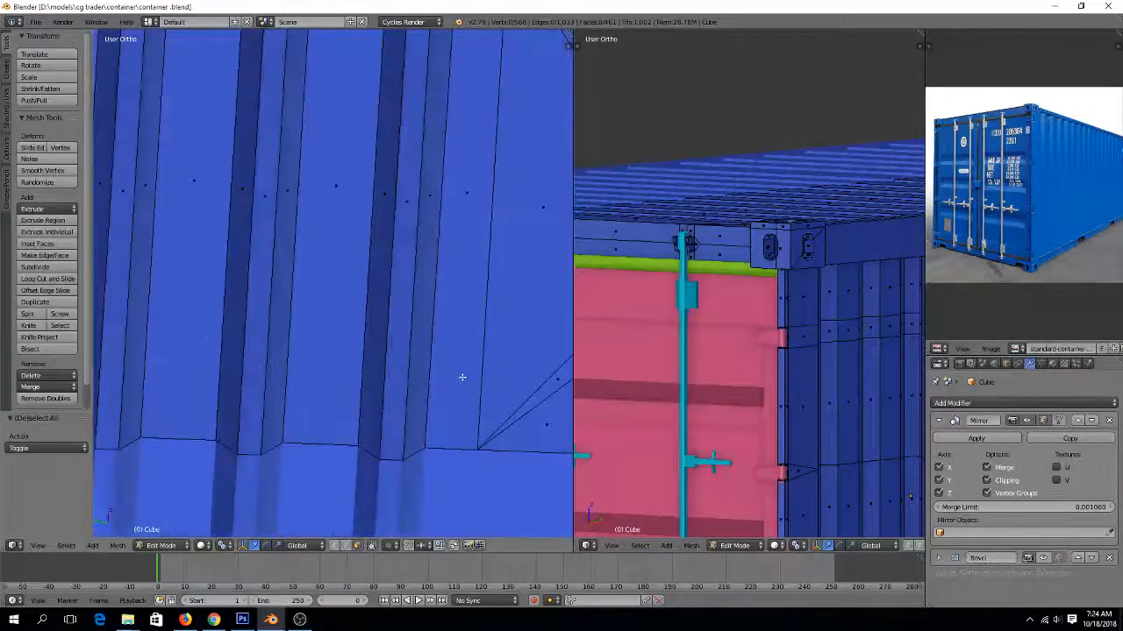
scroll(406, 376, down, 6)
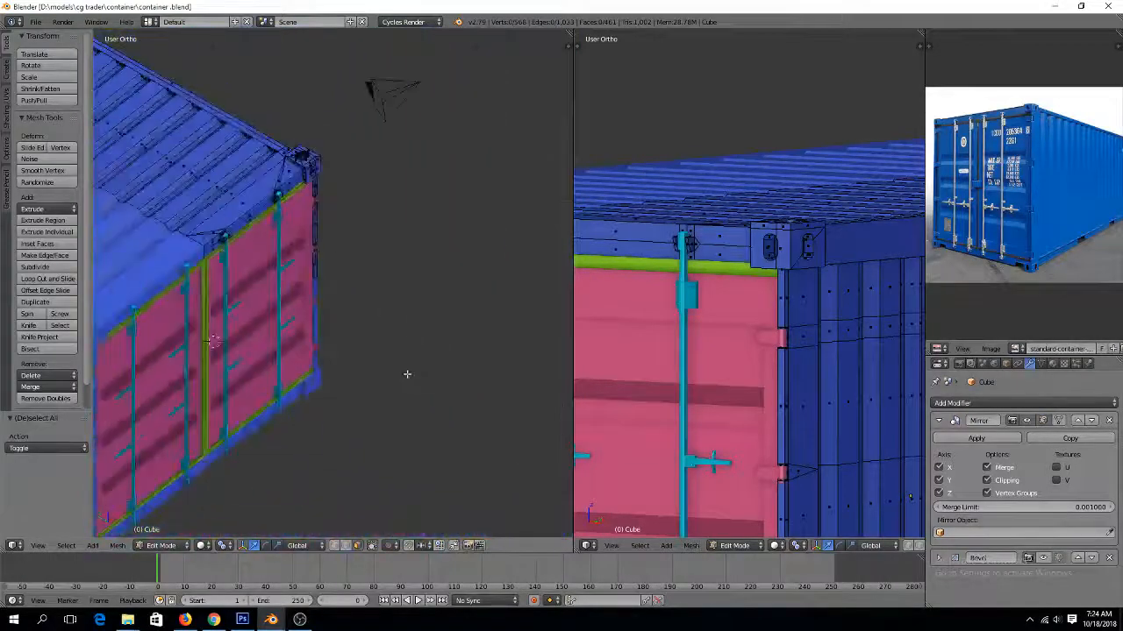
key(Tab)
scroll(406, 376, down, 5)
key(Tab)
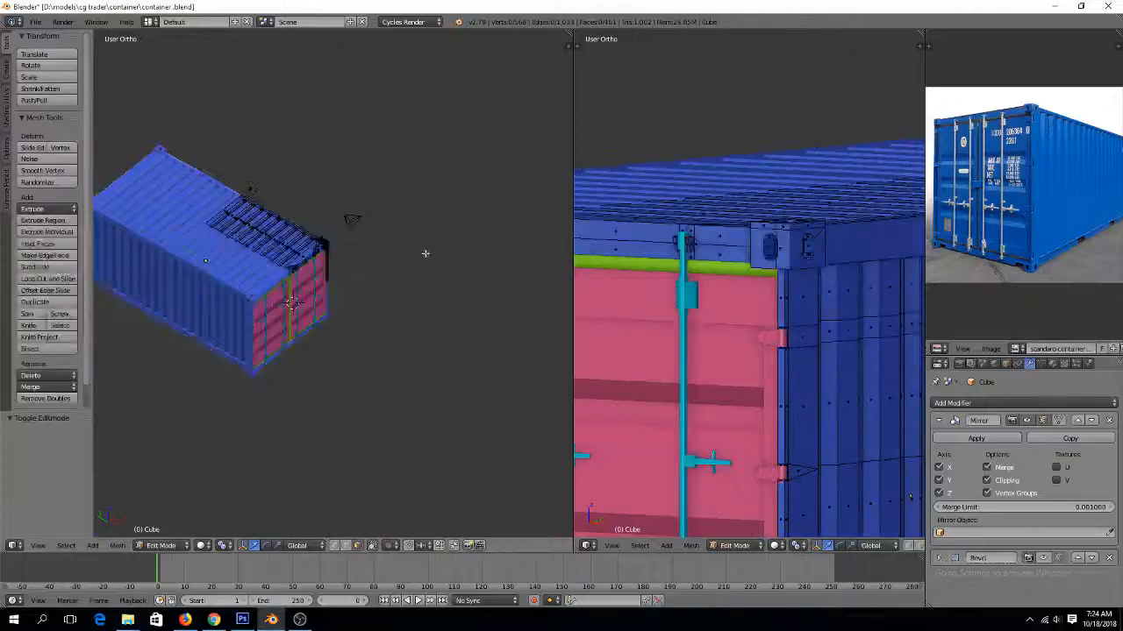
middle_drag(426, 251, 318, 230)
scroll(329, 245, up, 8)
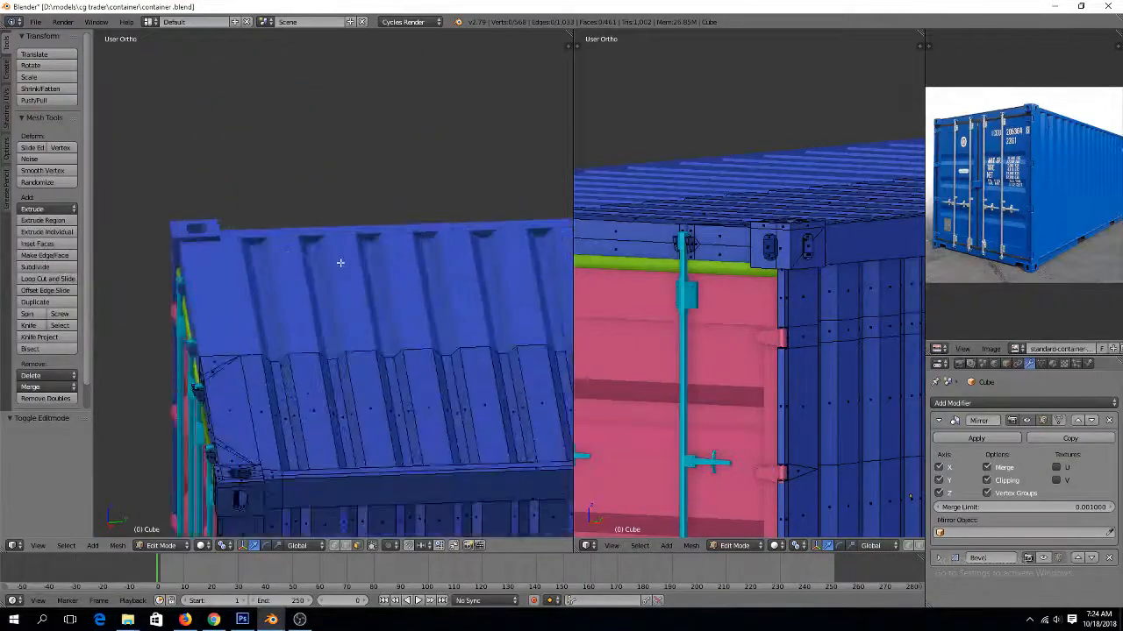
In vertex select mode, merge the corner post's lower hinge vertex into the vertex at the post's mid-height edge, using At Last
shift+scroll(343, 263, down, 5)
scroll(343, 263, up, 2)
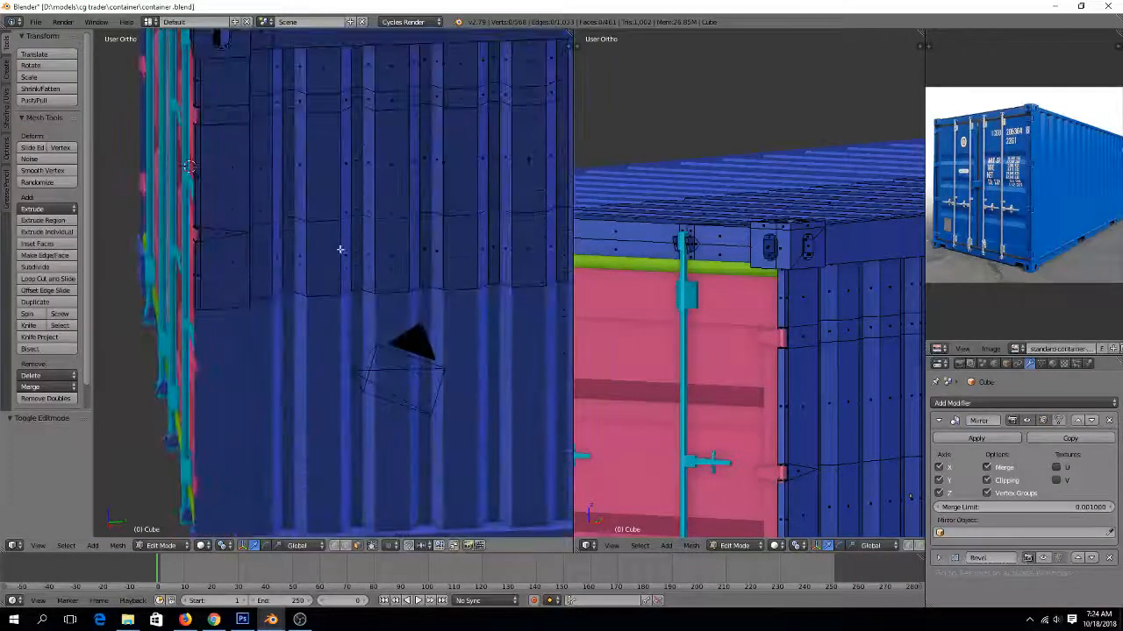
key(ctrl+Tab)
click(301, 210)
scroll(278, 235, up, 2)
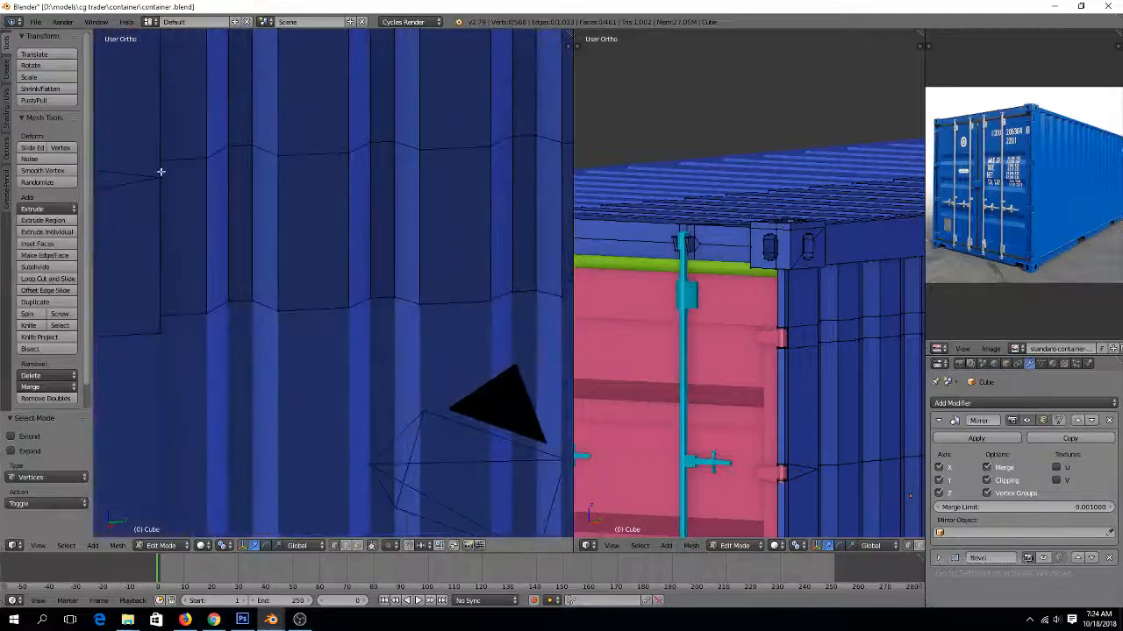
right_click(161, 172)
shift+right_click(167, 321)
middle_drag(248, 259, 191, 257)
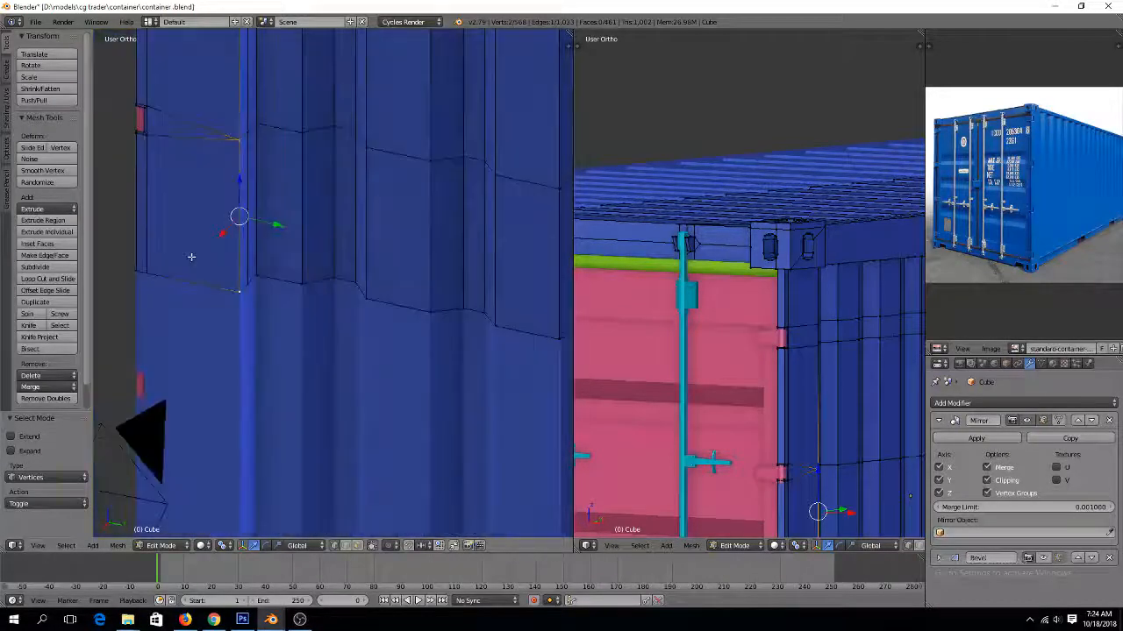
shift+scroll(191, 257, up, 4)
key(alt+m)
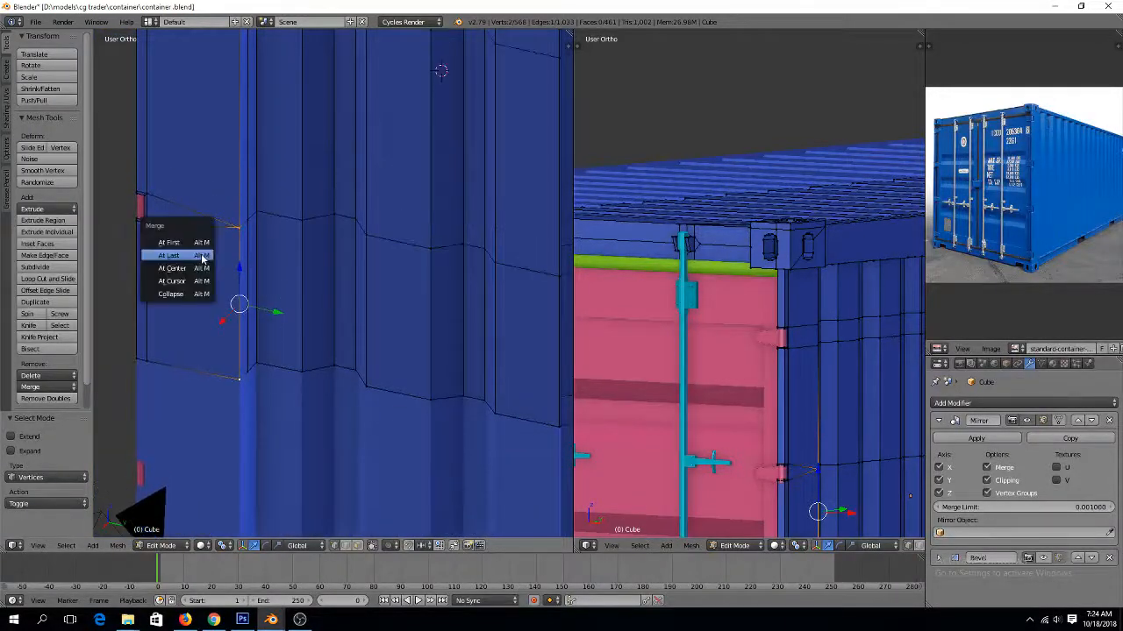
click(202, 255)
key(a)
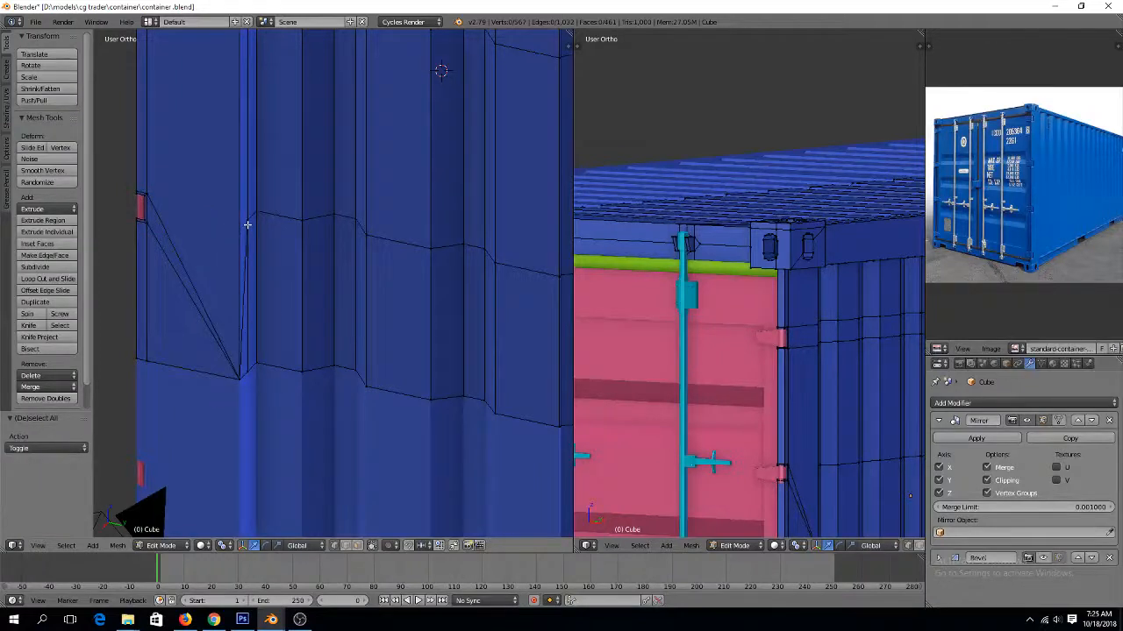
Delete the lowest horizontal edge loop crossing the corrugated side wall at the lower hinge's height
alt+right_click(292, 219)
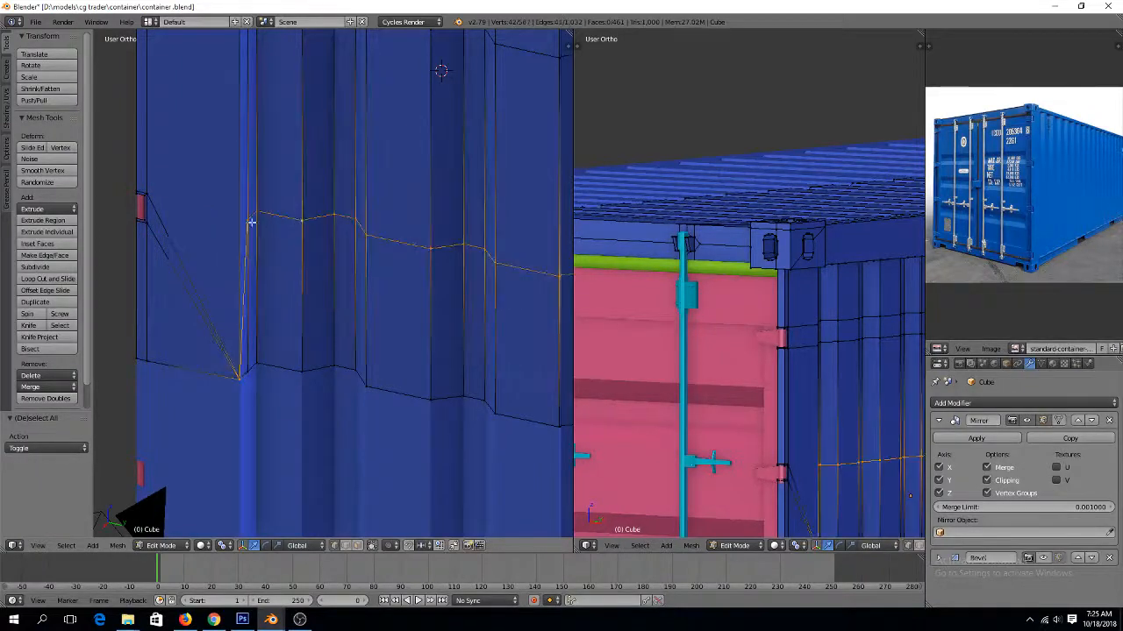
shift+right_click(237, 367)
key(x)
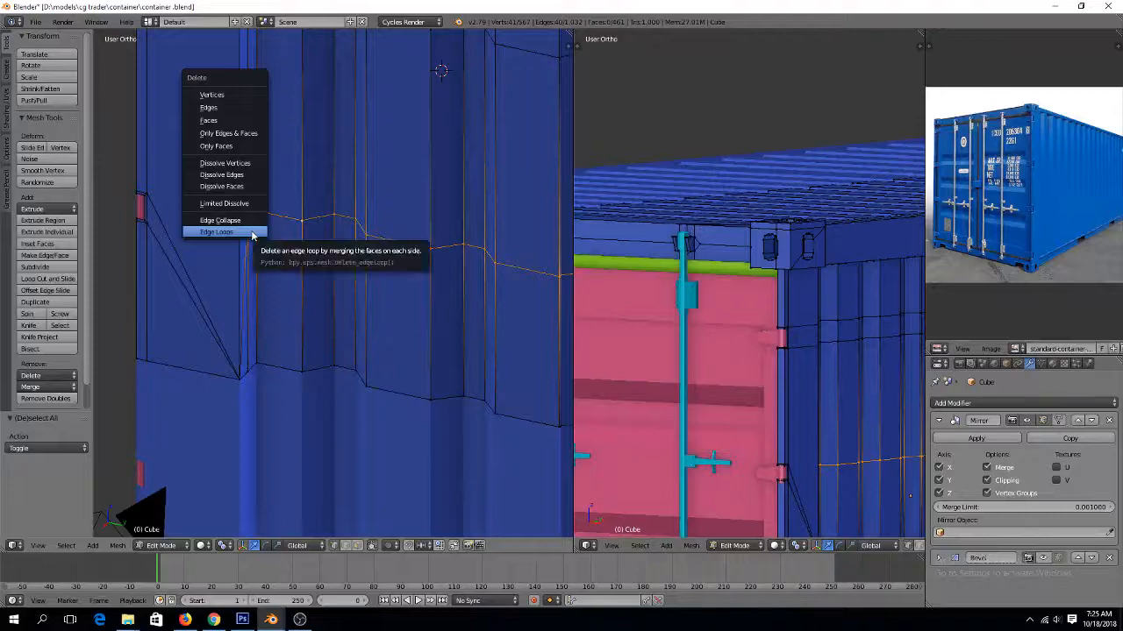
click(253, 231)
key(a)
Merge the stray vertex on the corner post's inner edge into the vertex at its mid-height end, using At Last
right_click(246, 221)
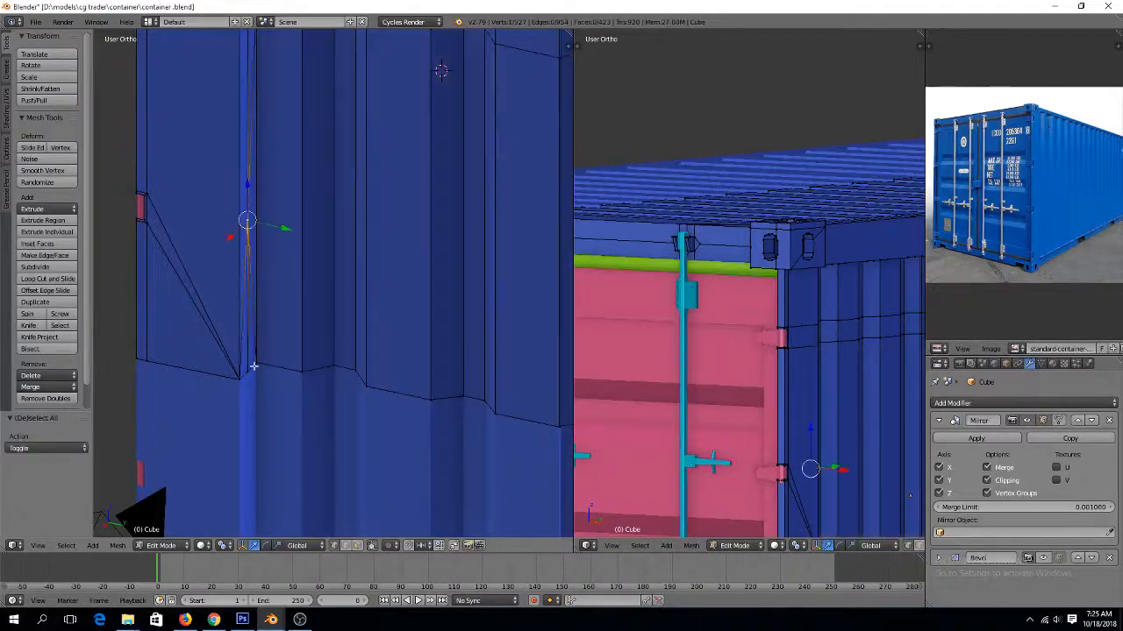
shift+right_click(248, 375)
scroll(295, 262, down, 5)
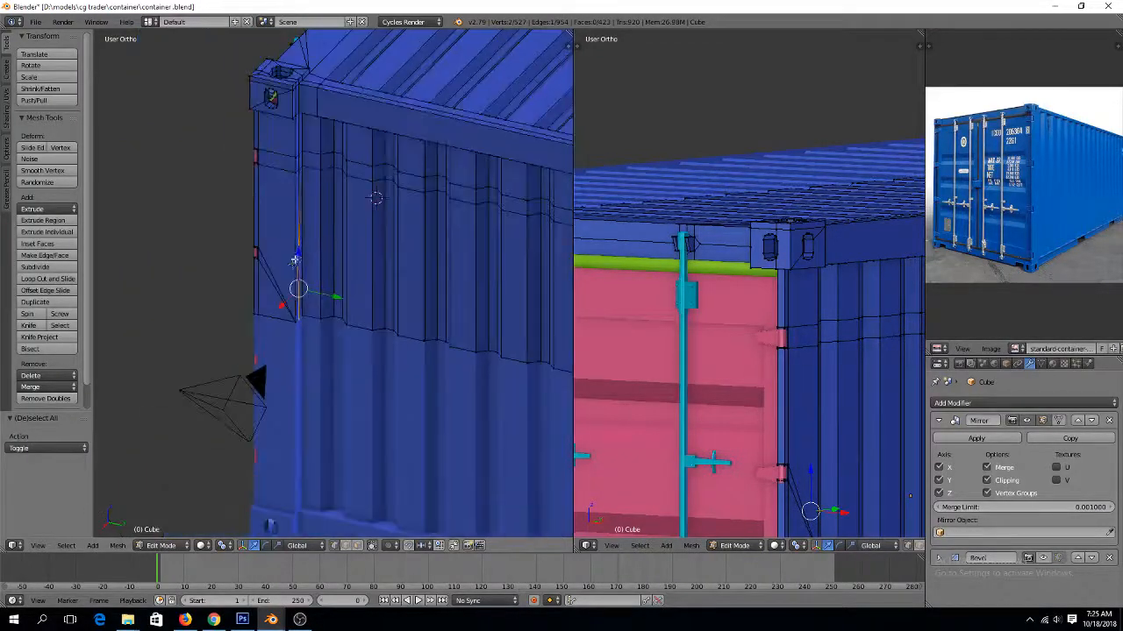
shift+middle_drag(294, 180, 293, 264)
scroll(293, 264, up, 4)
shift+middle_drag(292, 360, 290, 259)
right_click(261, 435)
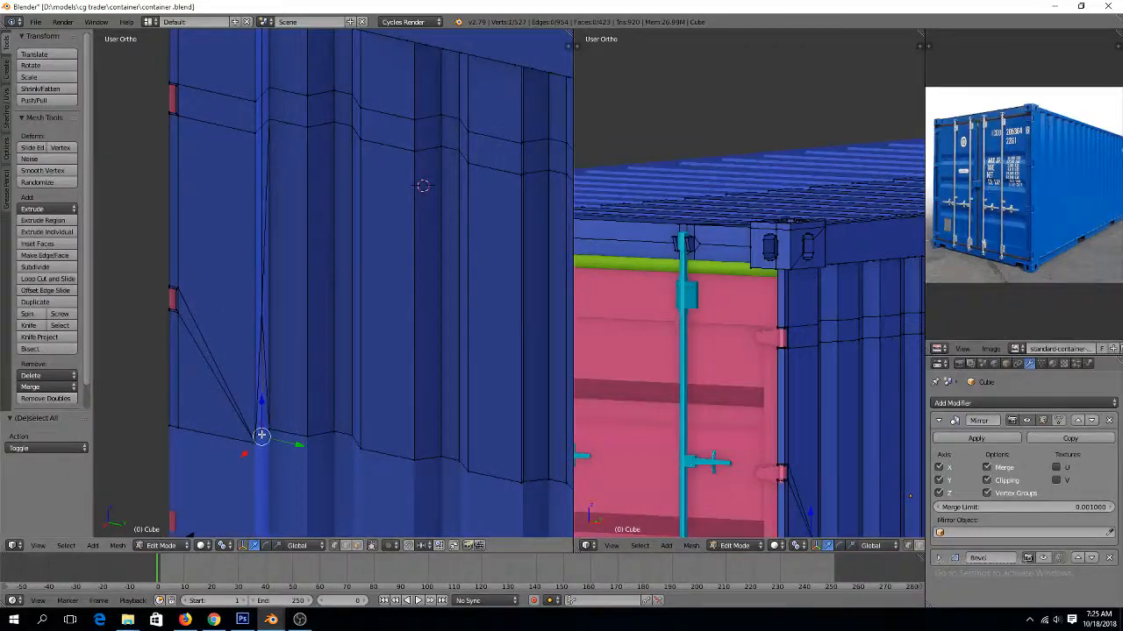
right_click(262, 328)
shift+right_click(264, 423)
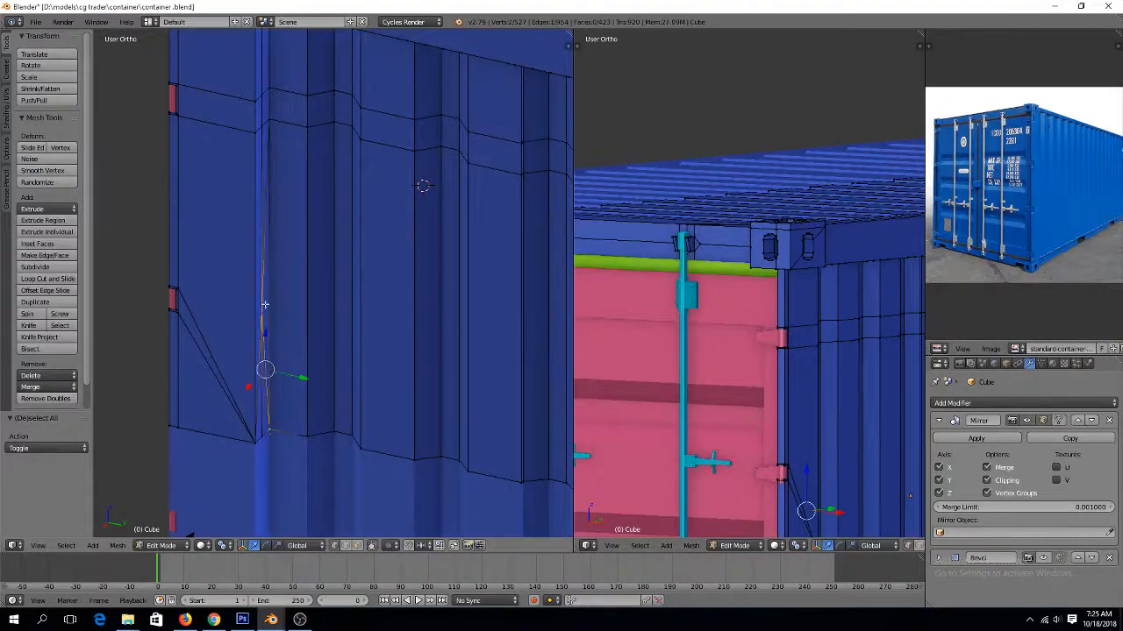
shift+right_click(268, 429)
shift+right_click(268, 433)
key(alt+m)
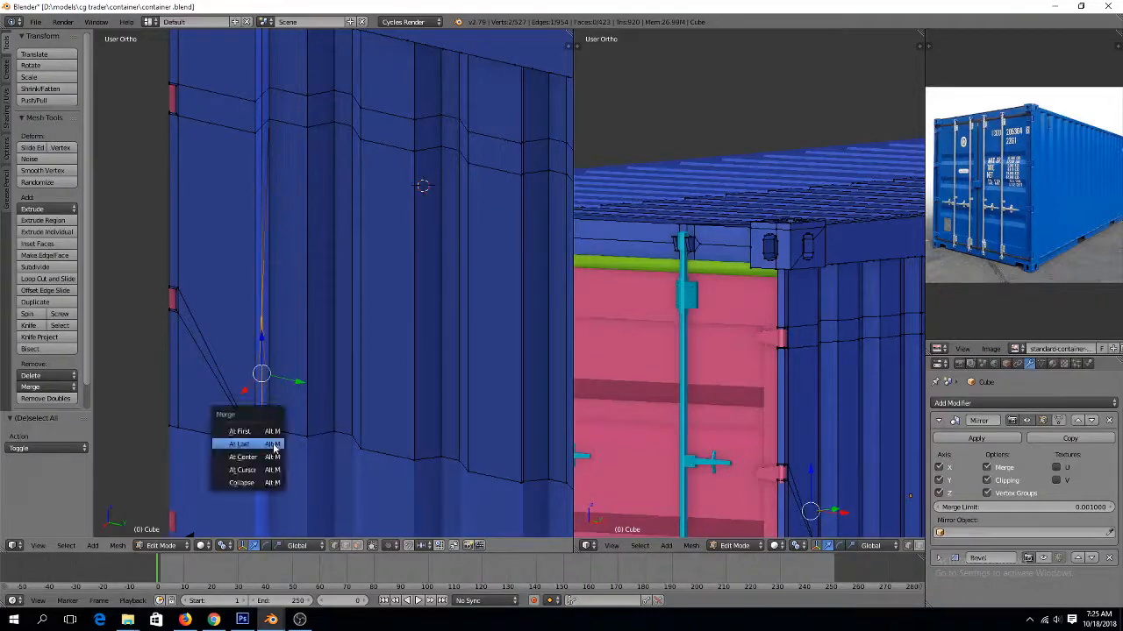
click(245, 444)
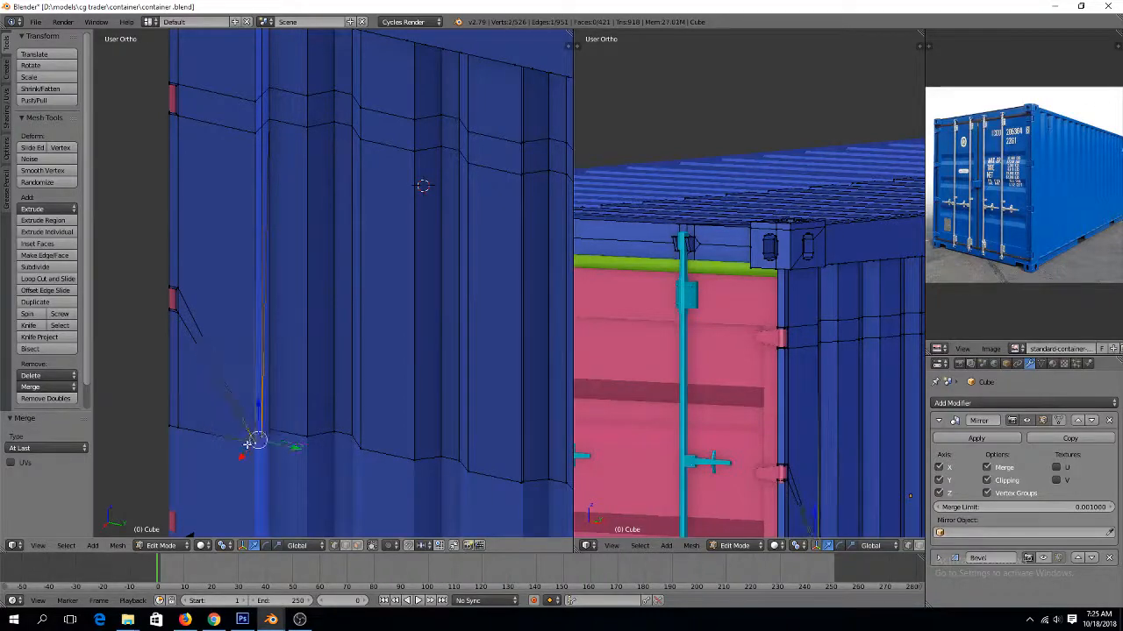
Merge the corner post's two upper hinge vertices into the post's top vertex under the corner casting, using At Last
shift+scroll(282, 222, up, 3)
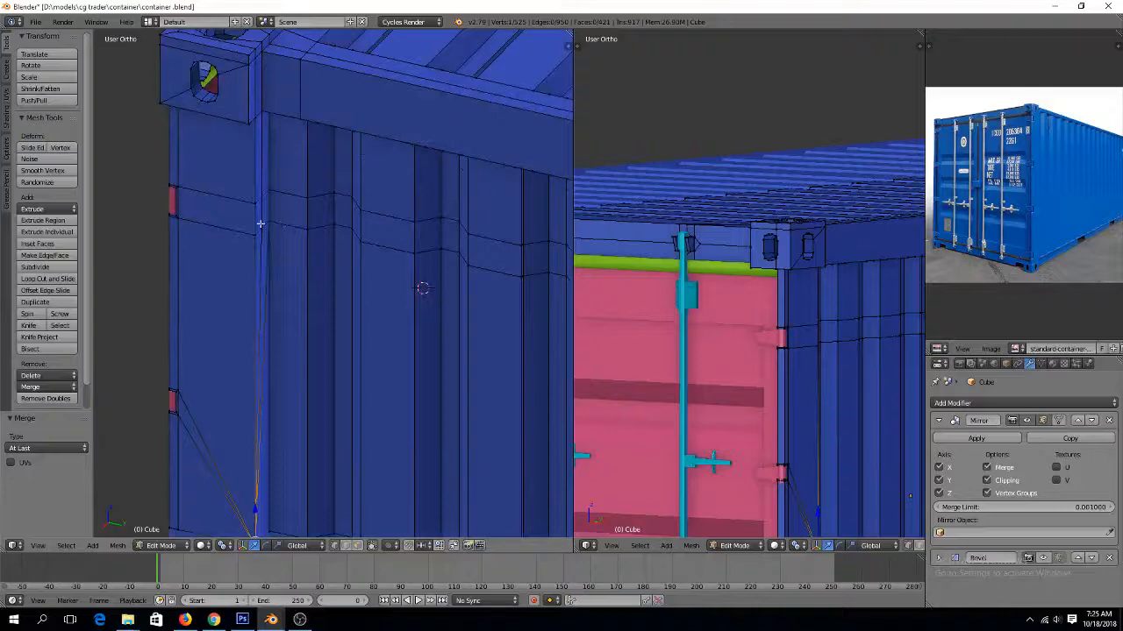
right_click(260, 225)
middle_drag(264, 182, 330, 254)
scroll(270, 283, up, 1)
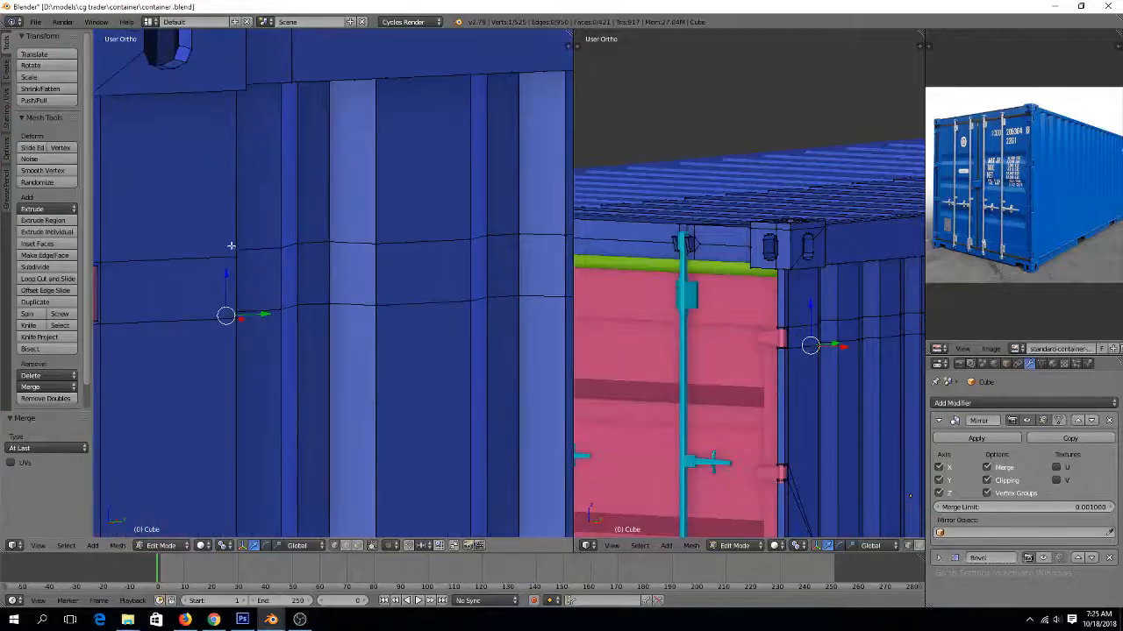
middle_drag(231, 247, 186, 206)
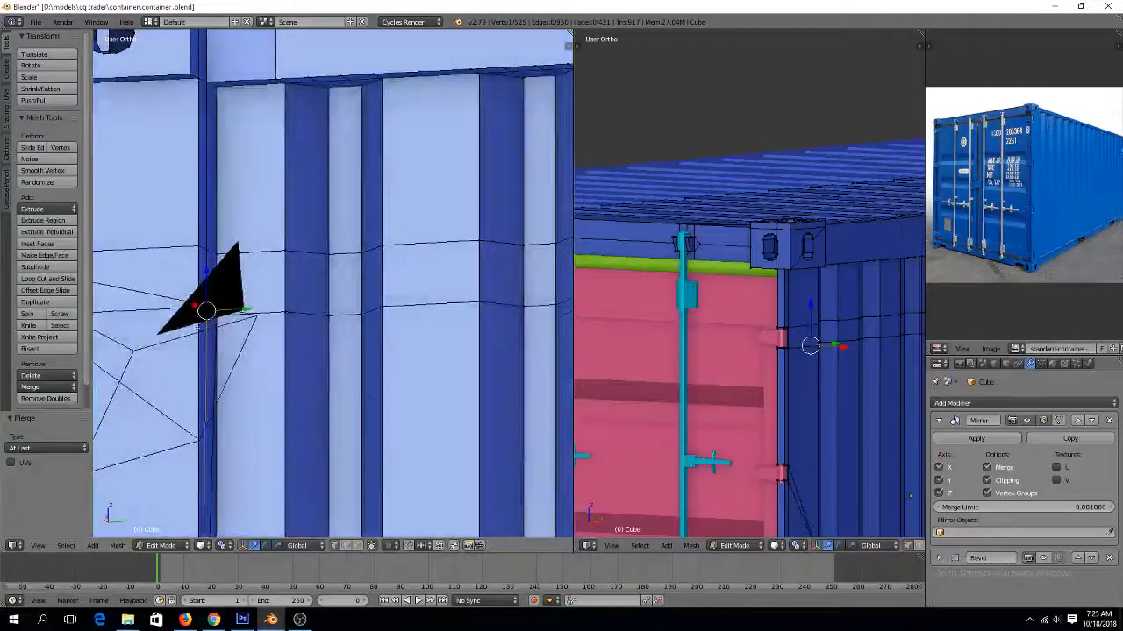
middle_drag(197, 326, 200, 333)
right_click(195, 304)
right_click(196, 305)
shift+right_click(195, 237)
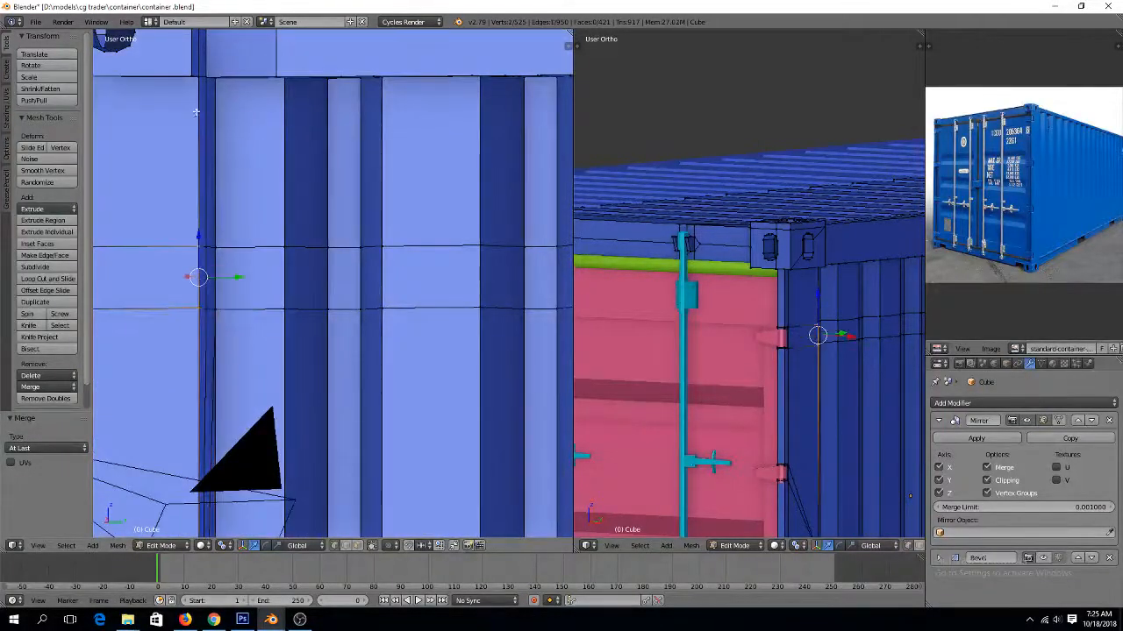
middle_drag(196, 113, 202, 83)
shift+right_click(198, 81)
key(alt+m)
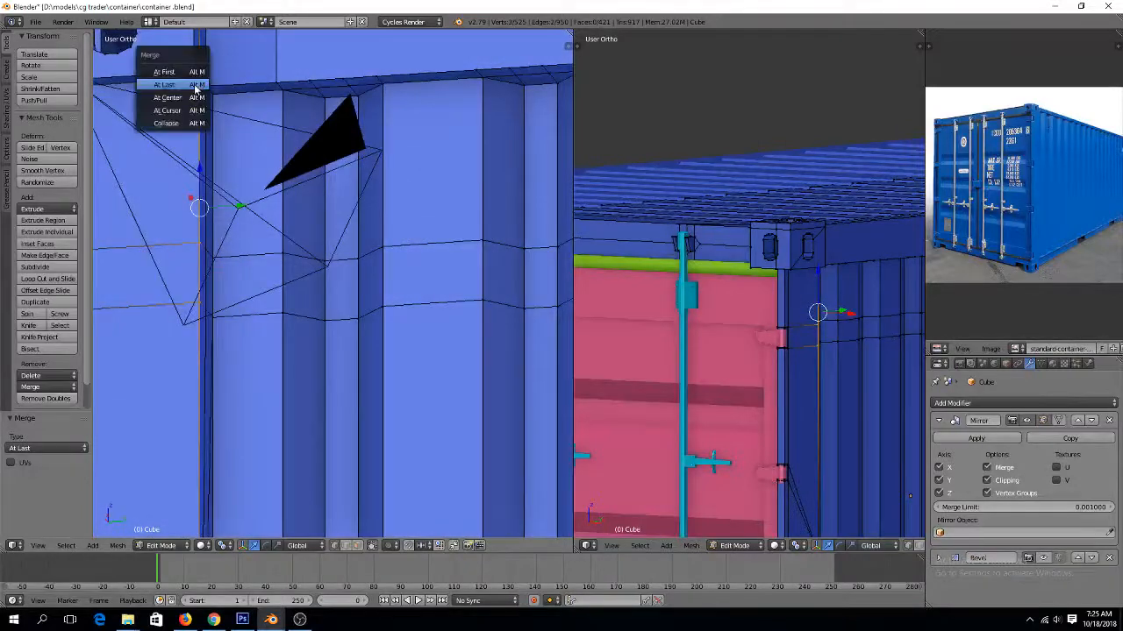
click(196, 84)
Delete the two remaining horizontal edge loops across the upper corrugated side wall
alt+right_click(323, 316)
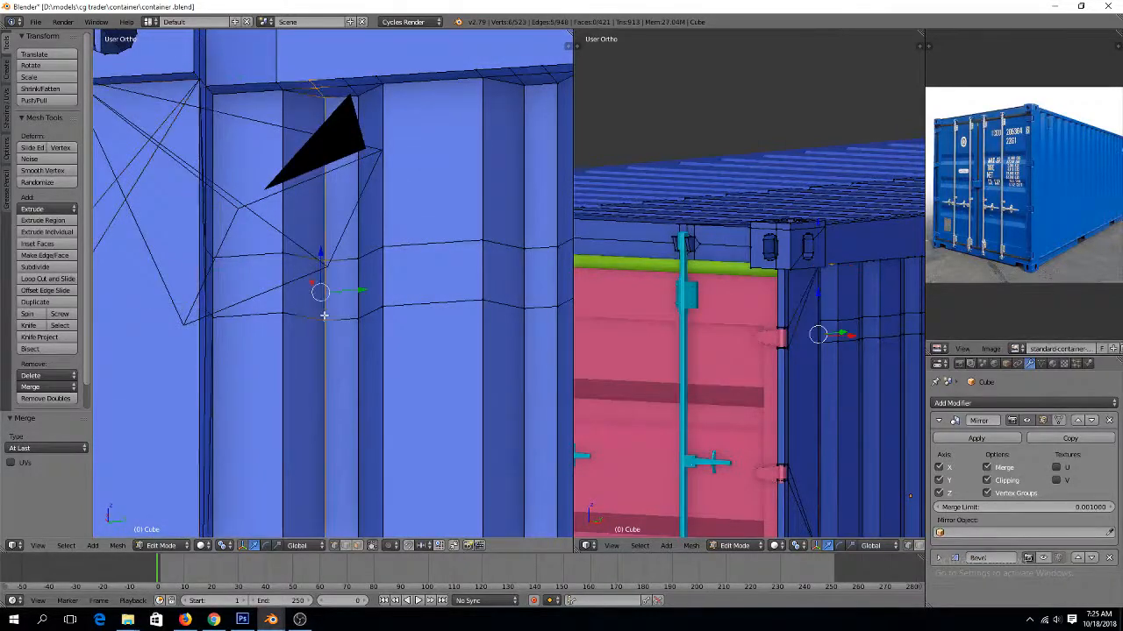
alt+right_click(306, 320)
scroll(306, 320, down, 6)
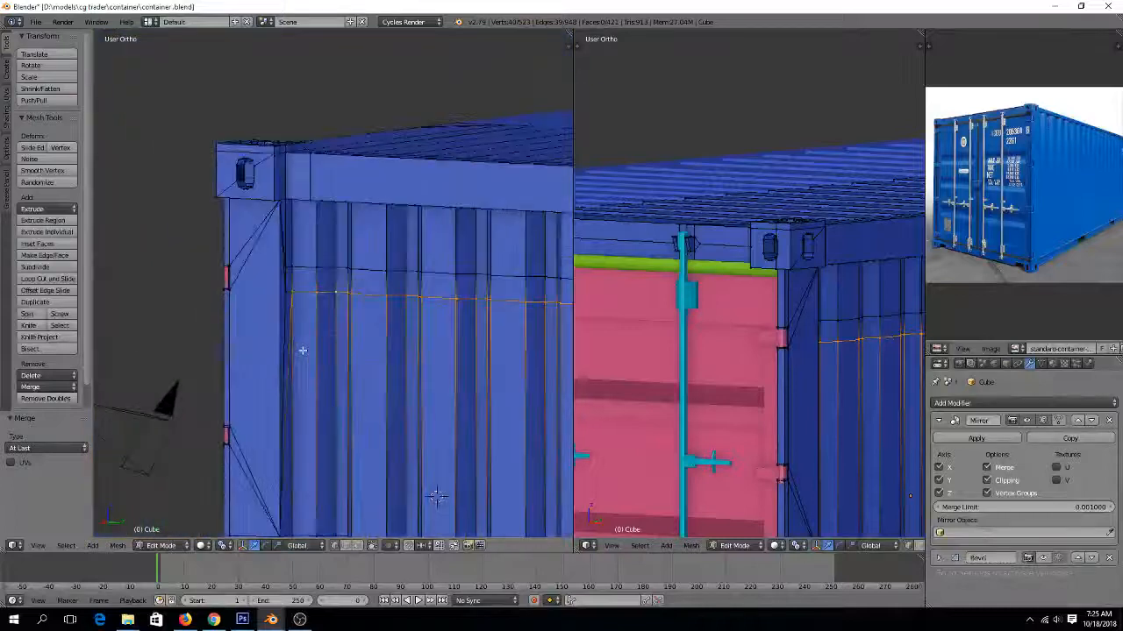
scroll(302, 351, up, 3)
key(x)
click(306, 351)
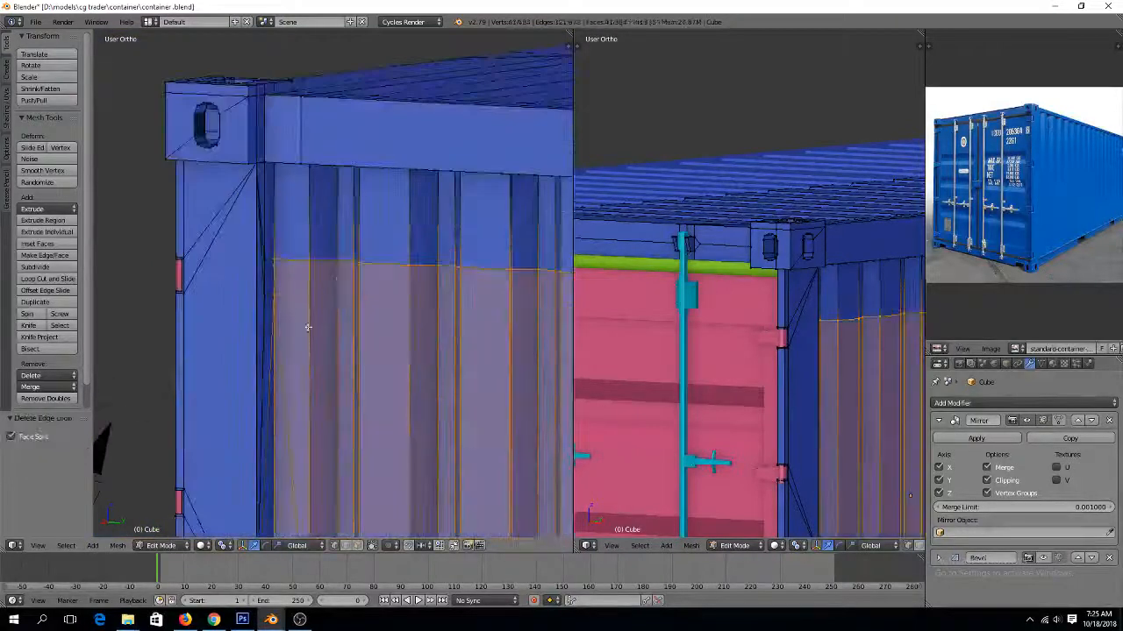
key(x)
click(371, 265)
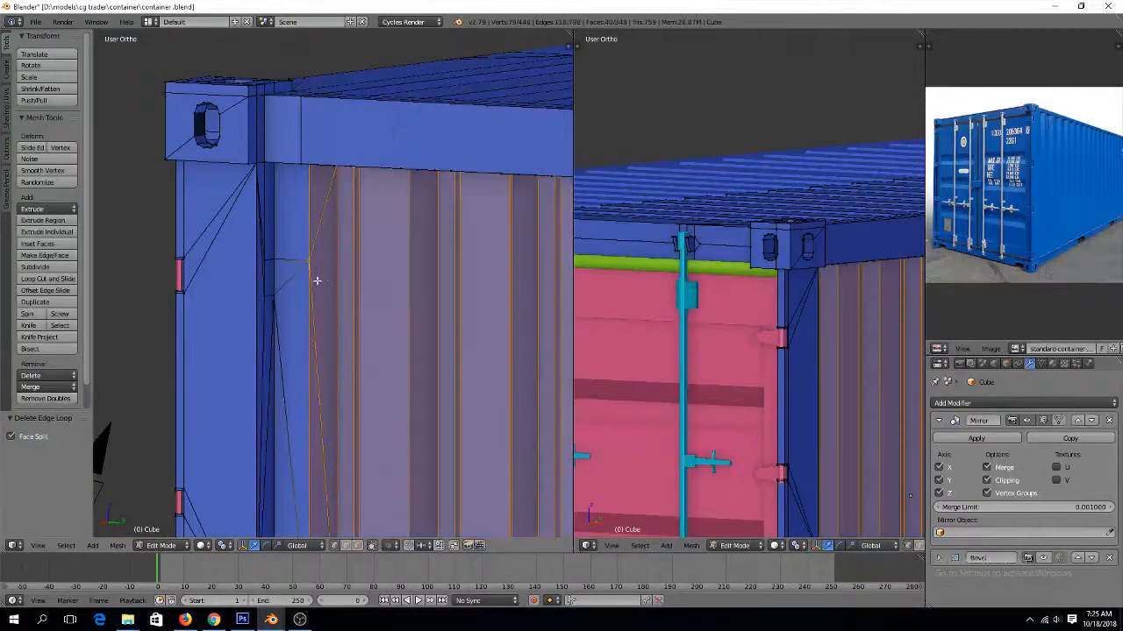
key(a)
Merge the two leftover vertex pairs on the narrow strip beside the corner post into their upper vertices, using At Last
scroll(334, 272, down, 1)
scroll(301, 278, up, 3)
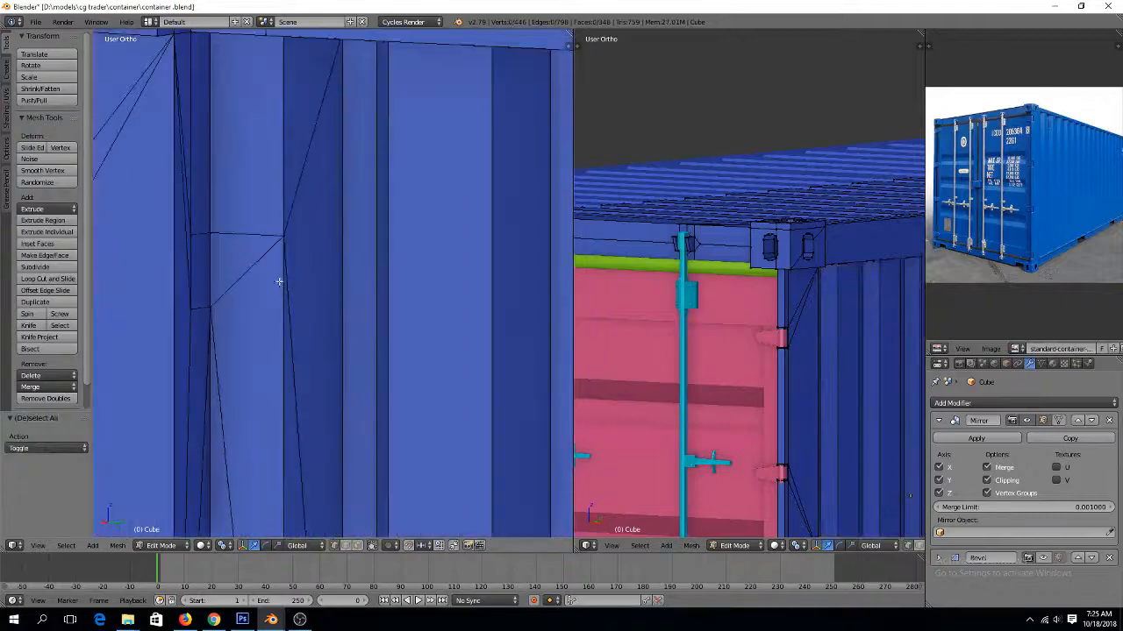
right_click(191, 306)
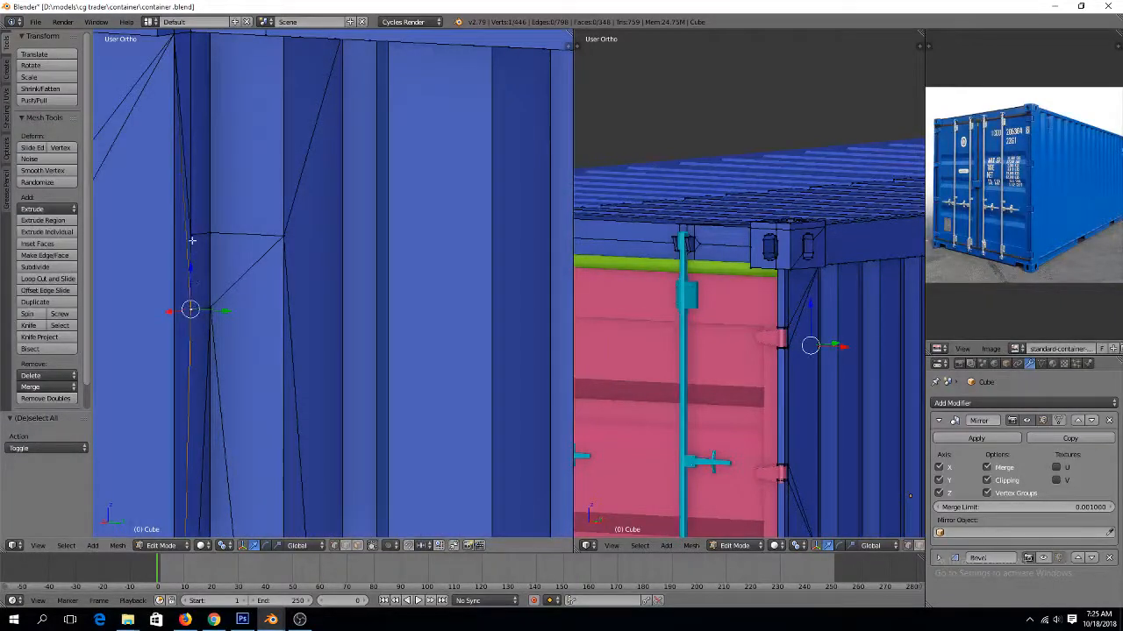
shift+right_click(192, 246)
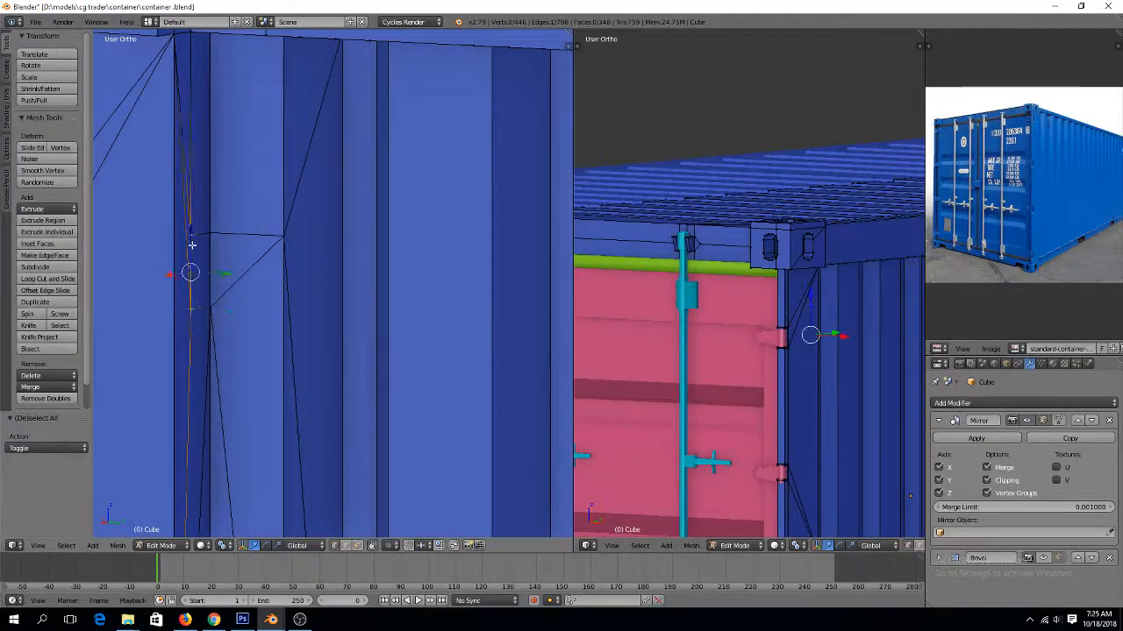
key(alt+m)
click(192, 245)
shift+right_click(207, 238)
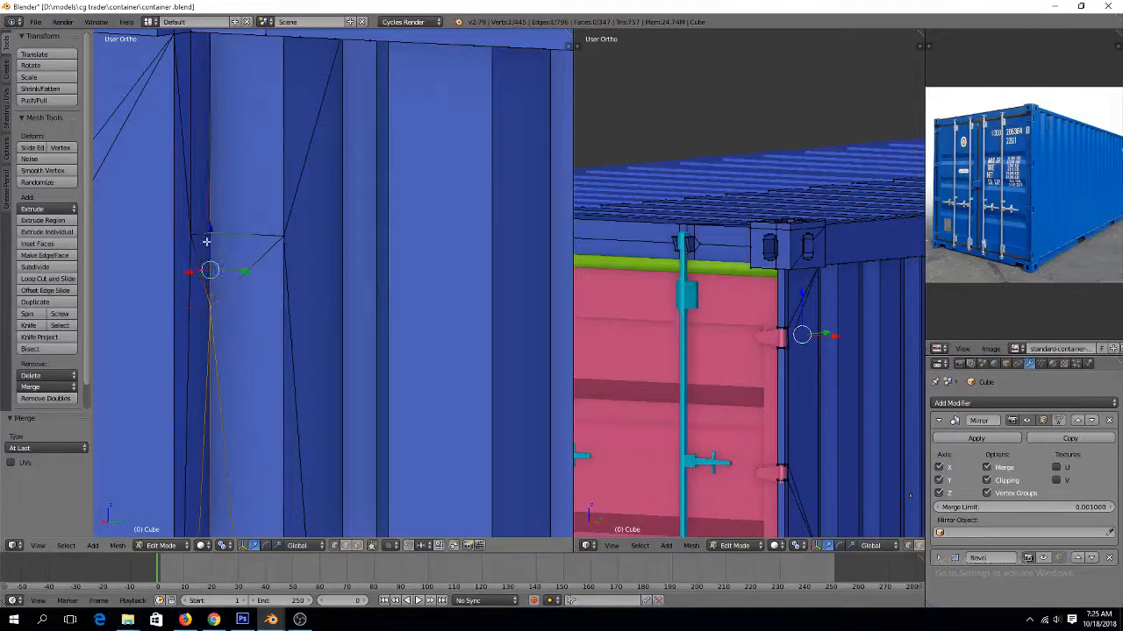
key(alt+m)
click(207, 238)
Merge the leftover vertex on the first corrugation's edge into the vertex directly under the top rail, using At Last
right_click(288, 236)
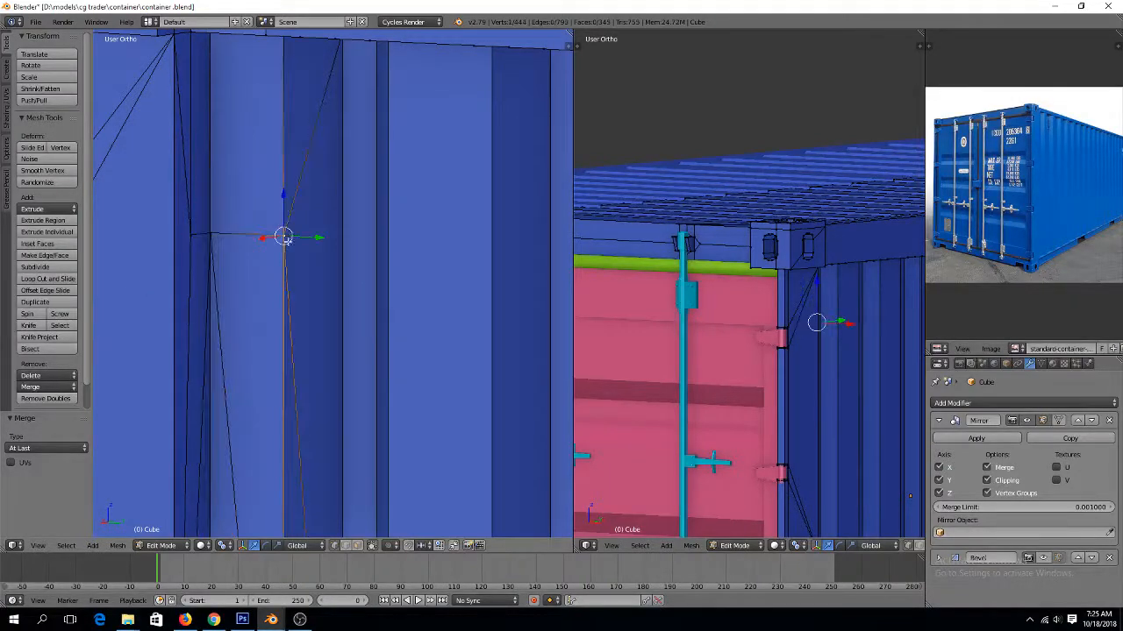
scroll(282, 274, down, 7)
shift+scroll(286, 278, up, 5)
middle_drag(286, 278, 296, 245)
scroll(294, 267, up, 6)
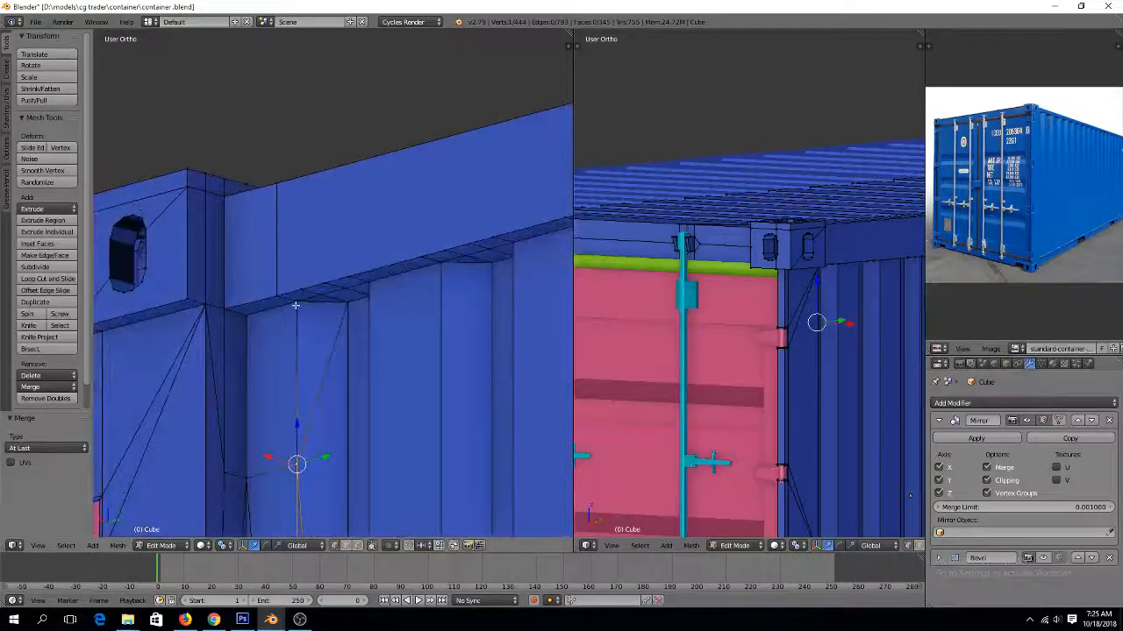
shift+right_click(295, 305)
key(alt+m)
click(294, 307)
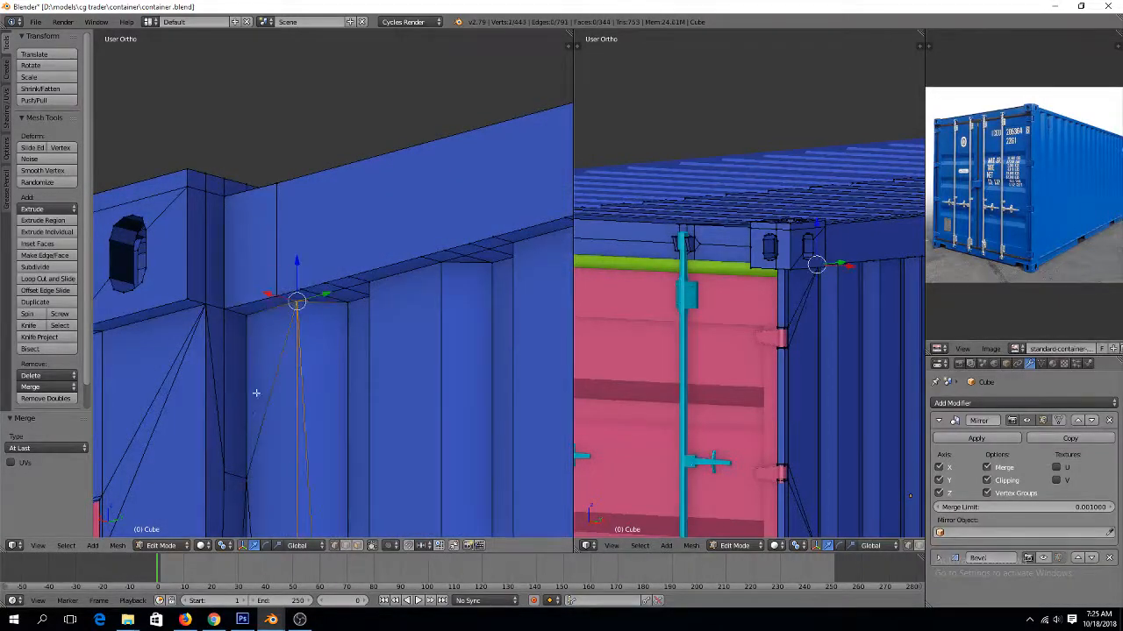
Merge the last two stray vertices beside the corner post into the vertices above them under the top rail, using At Last
right_click(243, 461)
shift+right_click(250, 325)
key(alt+m)
click(251, 326)
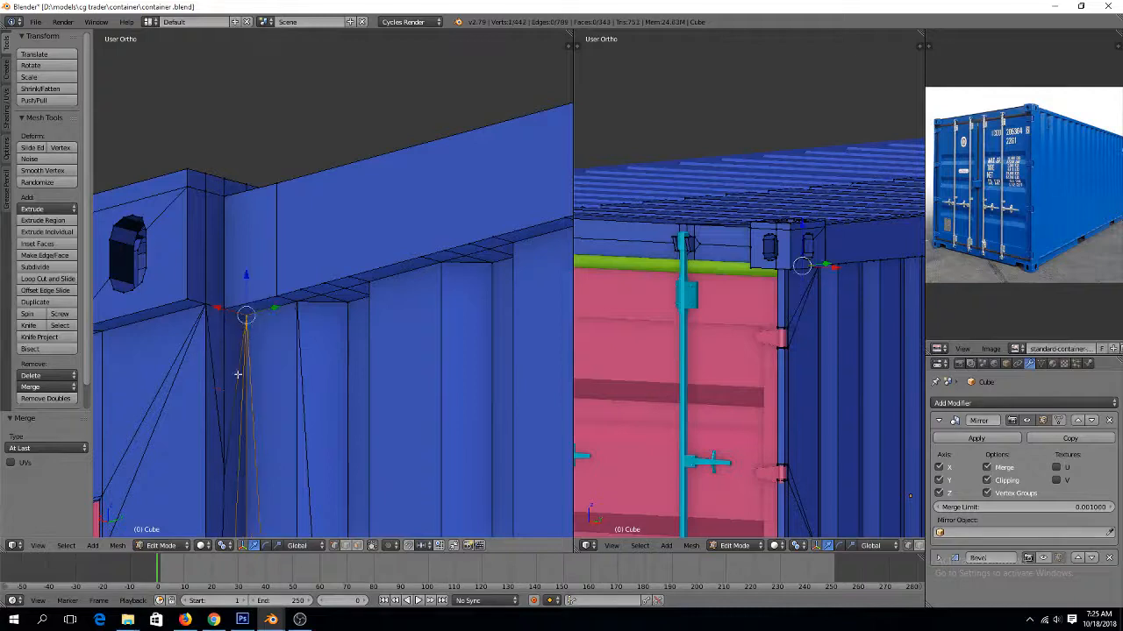
right_click(215, 463)
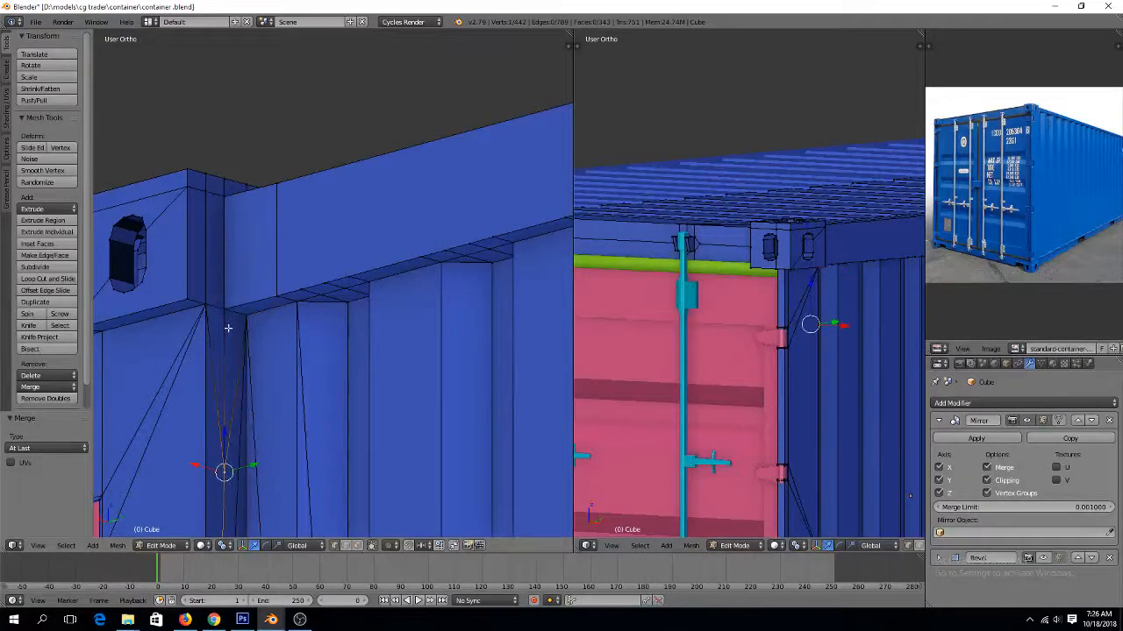
shift+right_click(226, 312)
key(alt+m)
click(225, 309)
key(a)
In face select mode, join the two split faces on the side wall's first corrugation slope into one face
scroll(260, 341, down, 3)
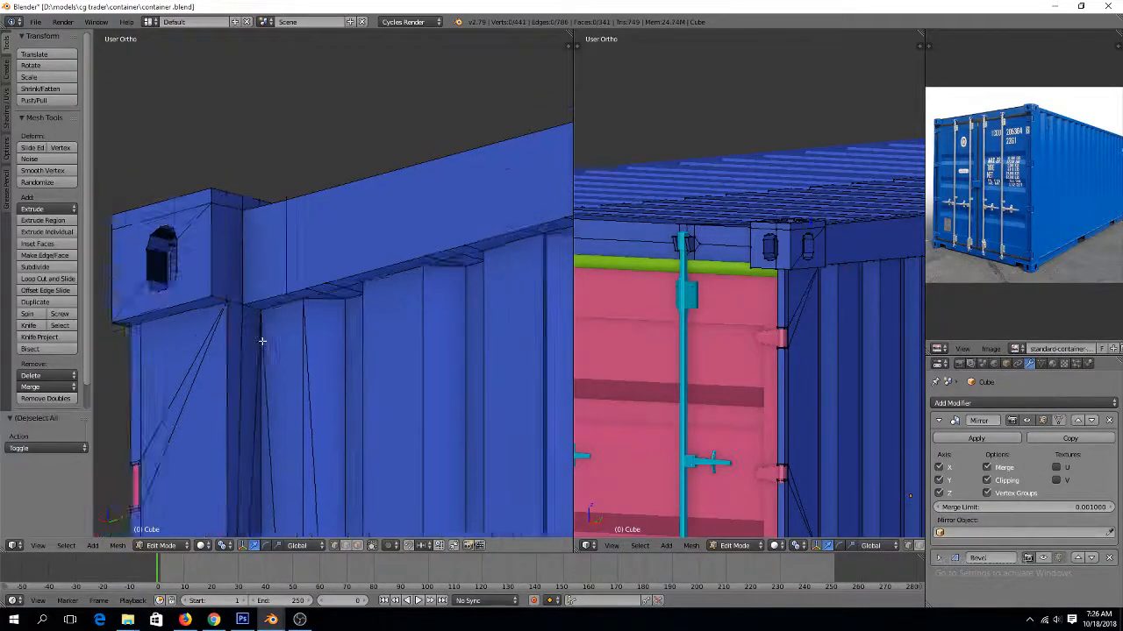
shift+scroll(260, 343, down, 6)
scroll(261, 343, down, 4)
key(ctrl+Tab)
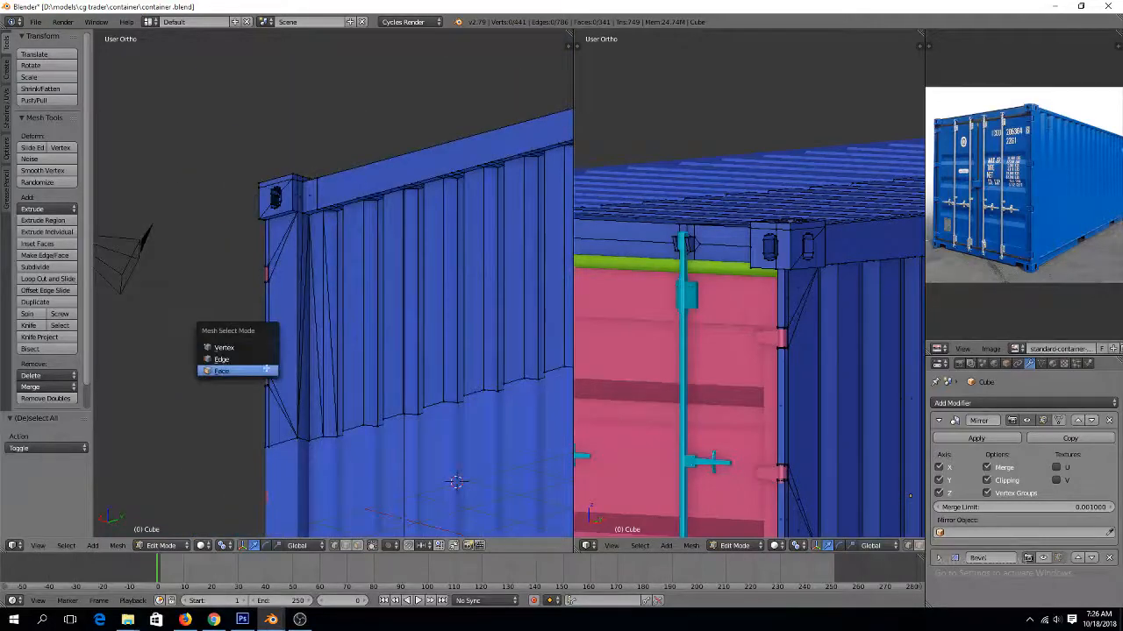
click(265, 371)
scroll(289, 351, up, 3)
right_click(330, 288)
shift+right_click(314, 329)
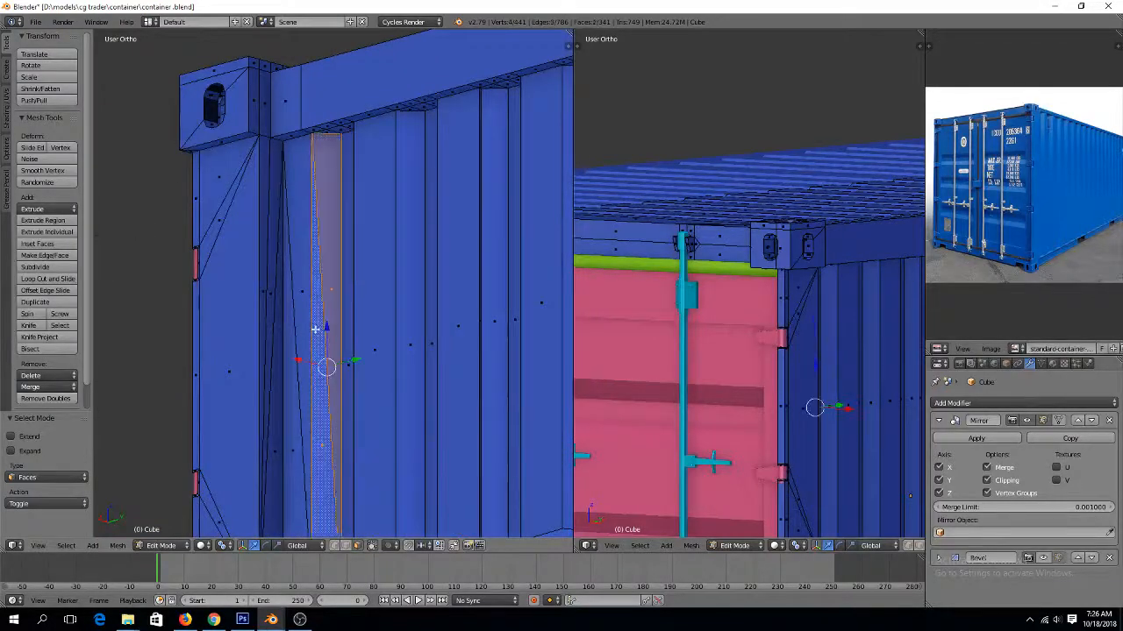
key(g)
right_click(299, 334)
key(f)
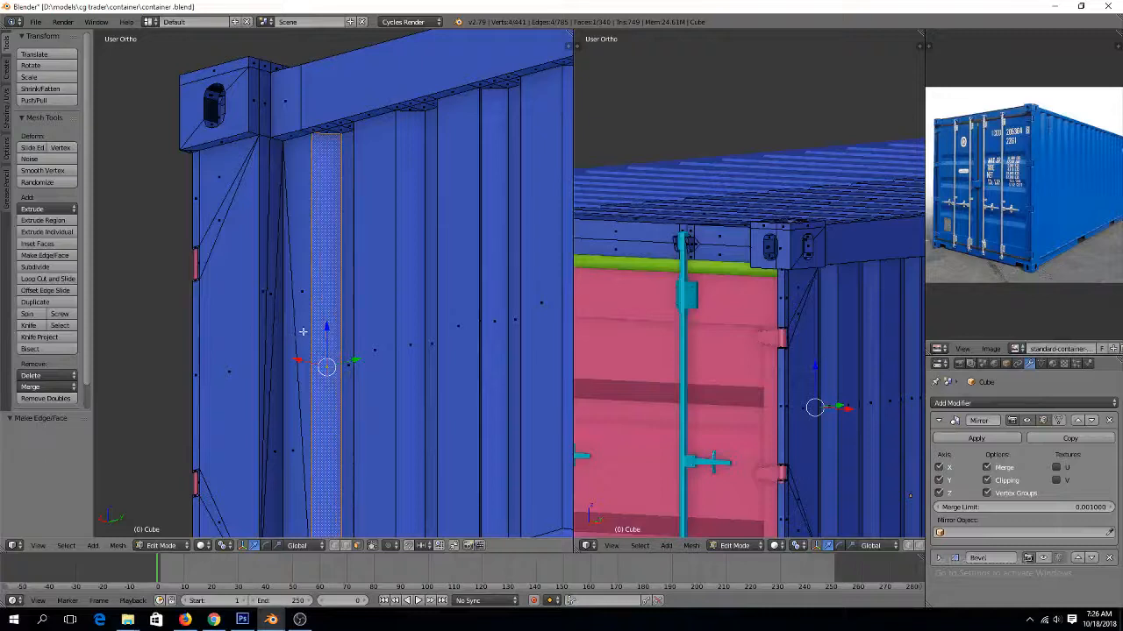
Join the split face pairs on the two narrow side wall strips next to the corner post into one face each
right_click(297, 303)
right_click(289, 328)
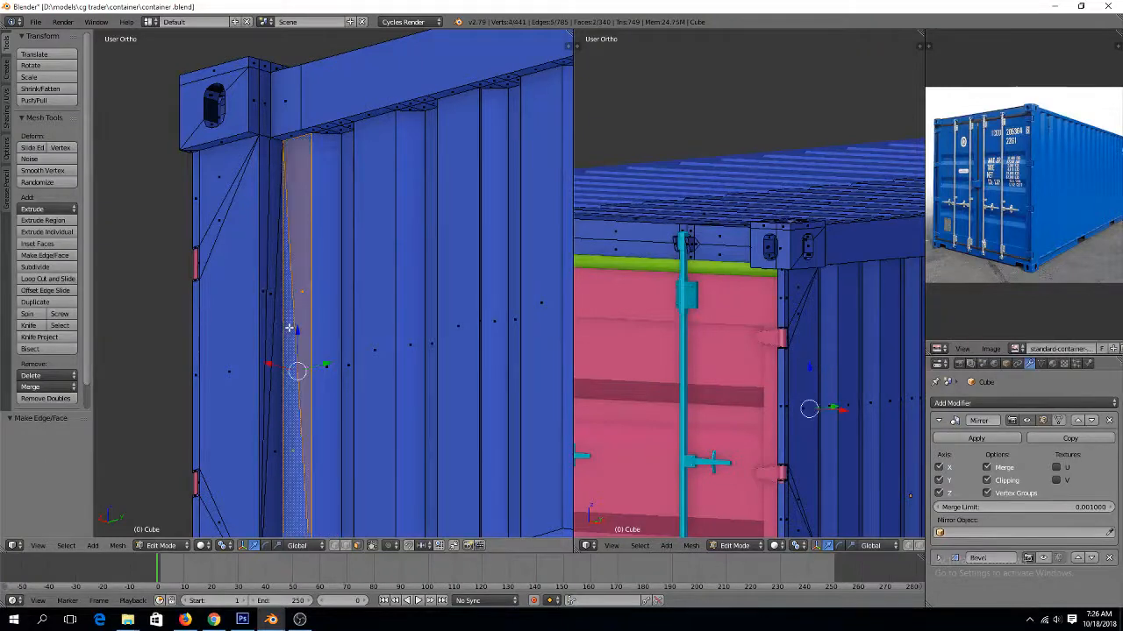
key(alt+j)
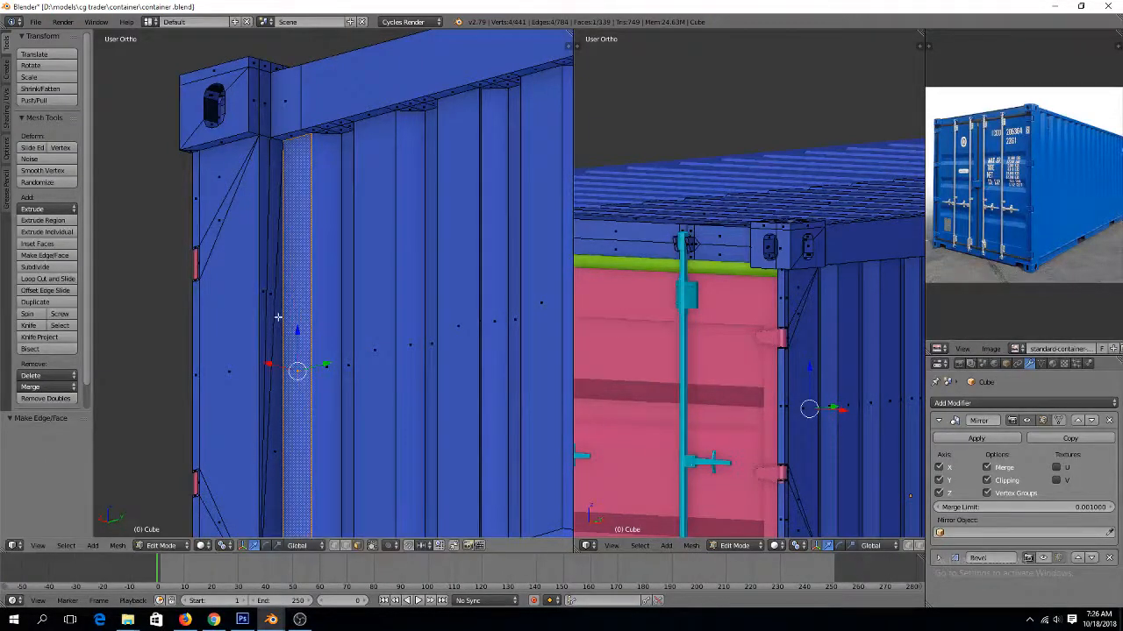
right_click(271, 314)
shift+right_click(277, 328)
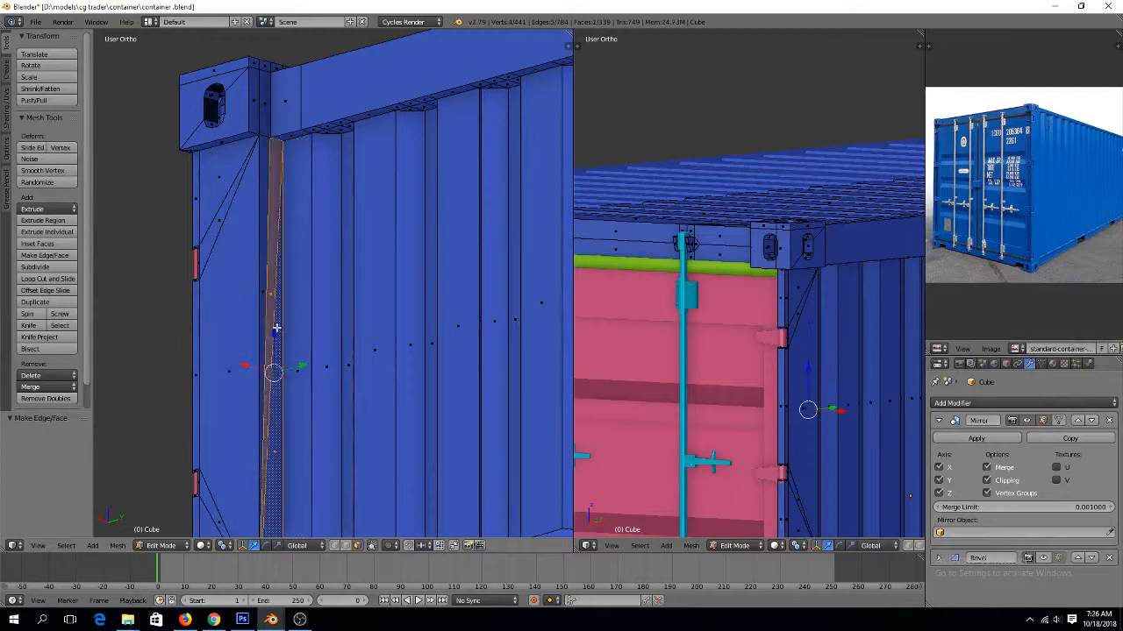
key(alt+j)
key(a)
Examine the cleaned side wall, the roof and the top rail's edges, selecting rail edges in edge select mode
key(KP_6)
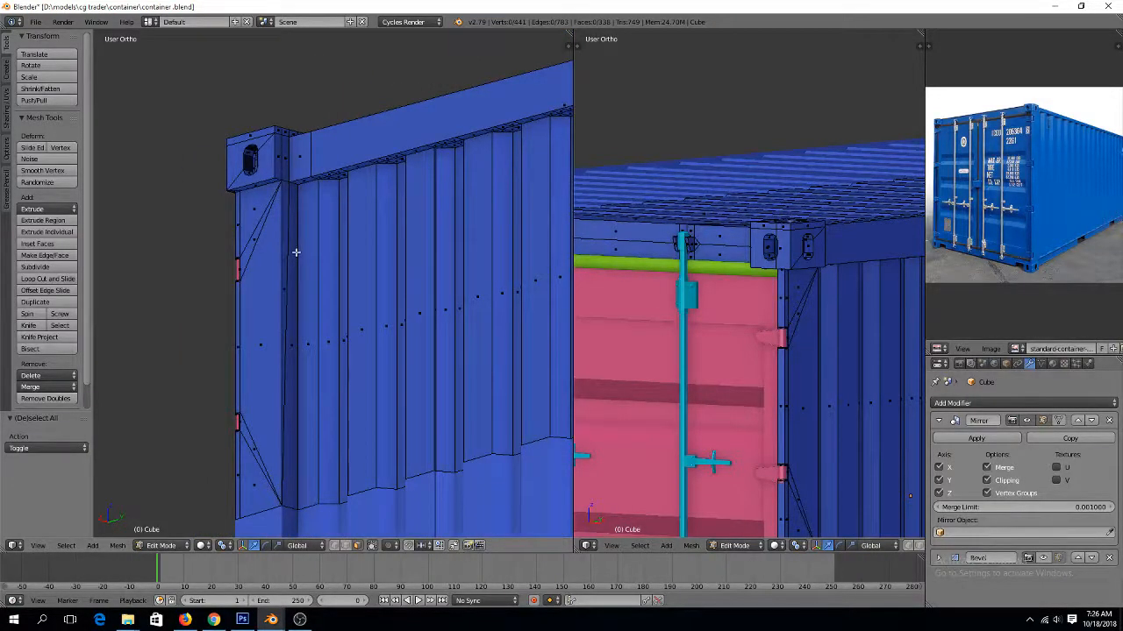
key(KP_6)
key(KP_6)
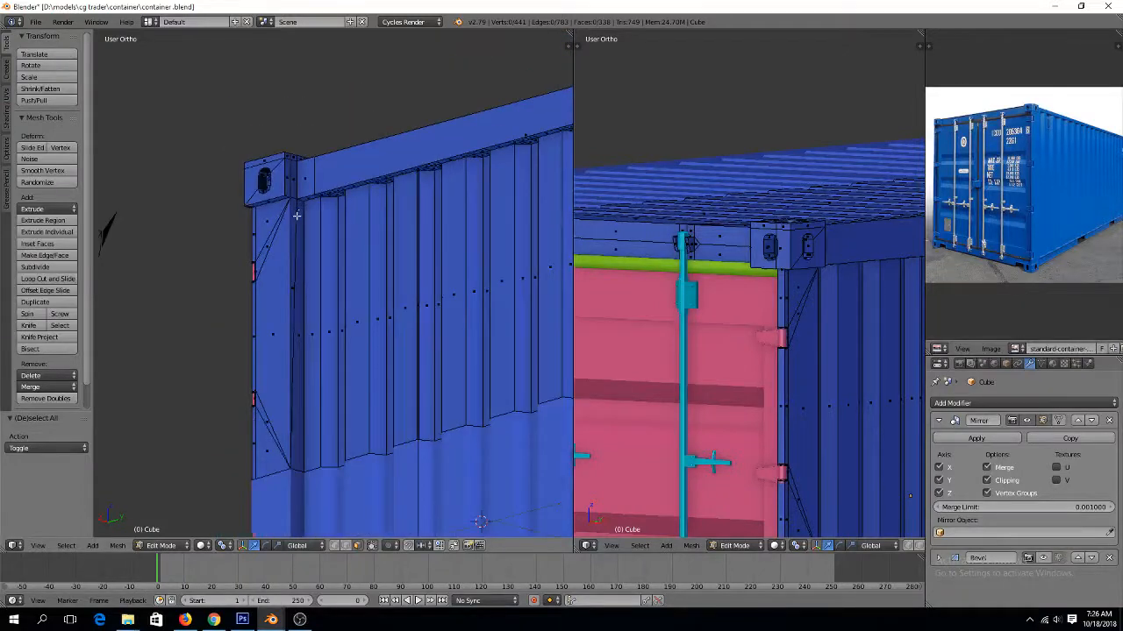
middle_drag(296, 215, 337, 255)
ctrl+scroll(384, 252, up, 4)
scroll(387, 250, down, 2)
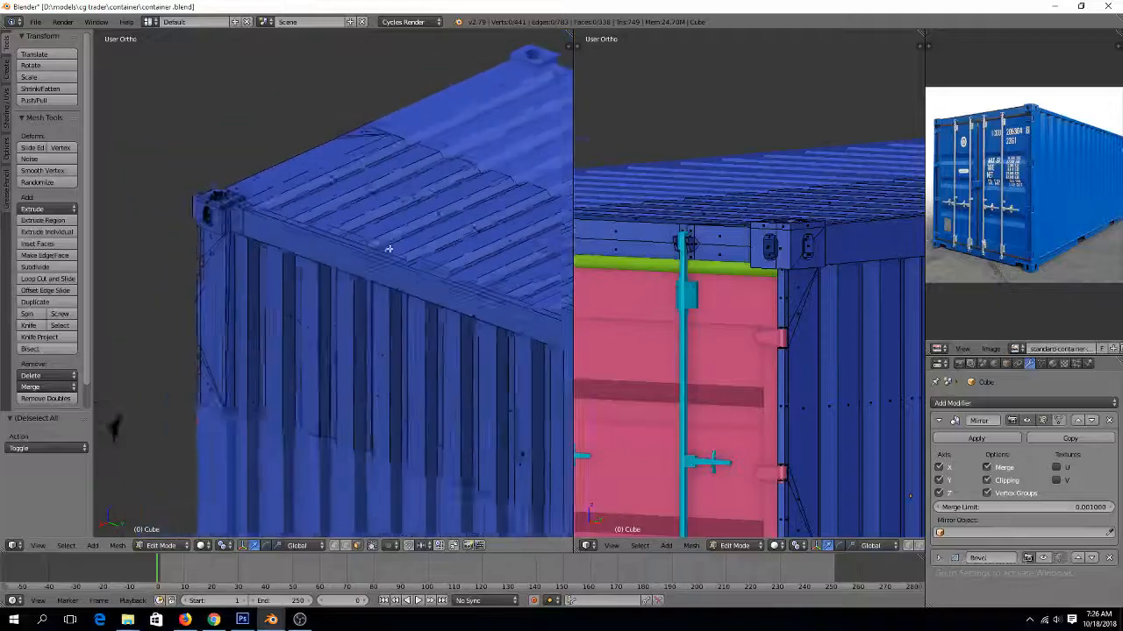
scroll(388, 248, down, 1)
scroll(389, 248, up, 1)
key(ctrl+Tab)
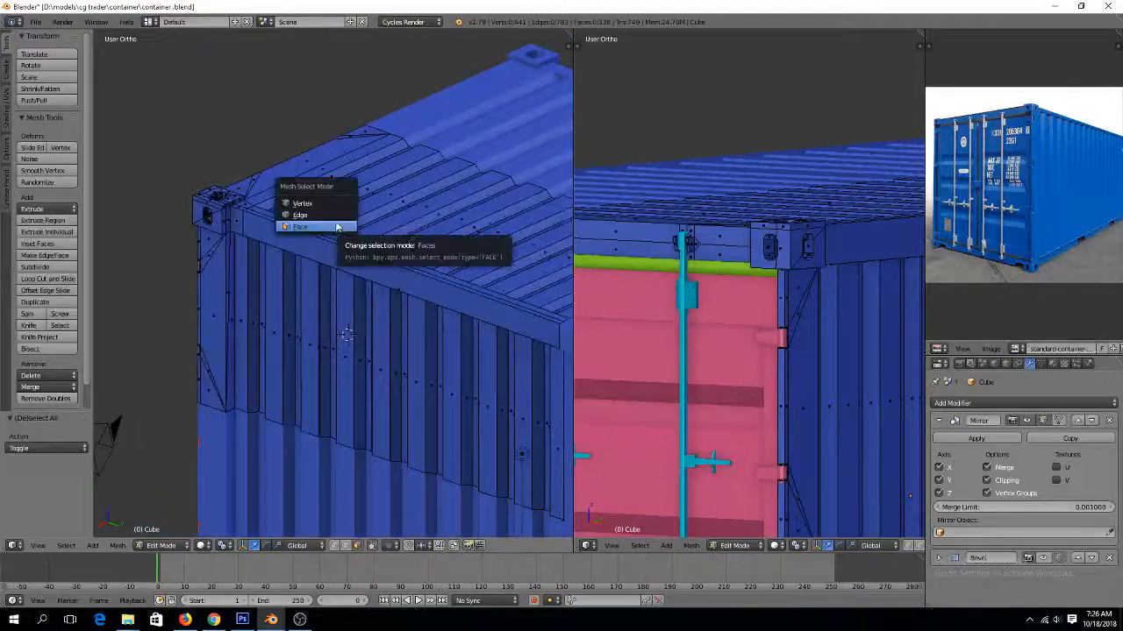
click(335, 218)
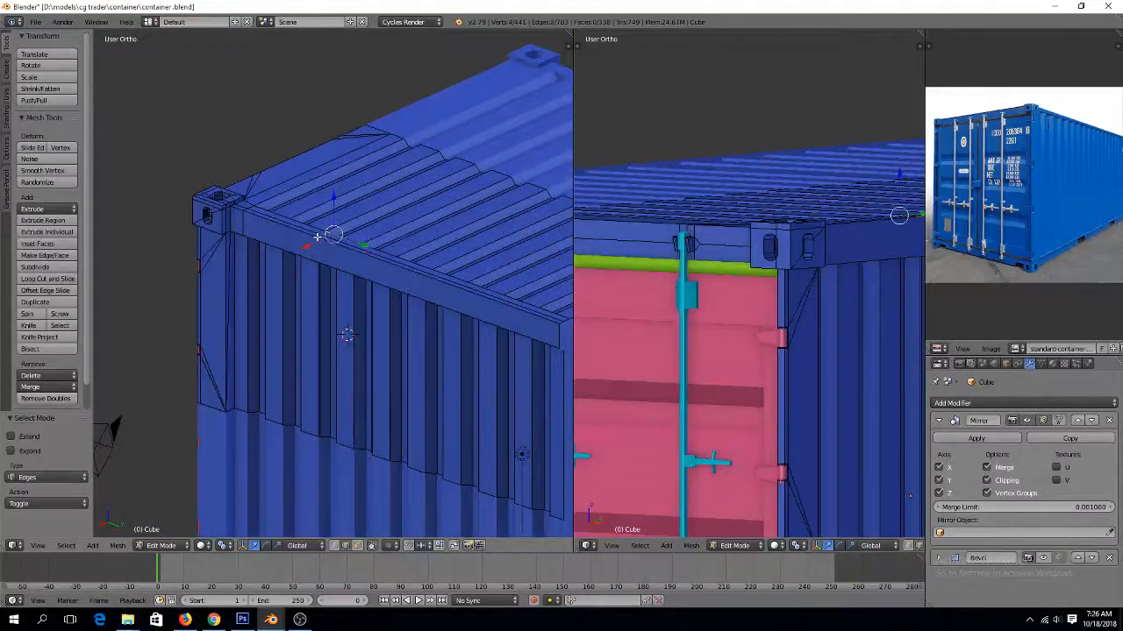
right_click(318, 237)
shift+scroll(298, 233, up, 3)
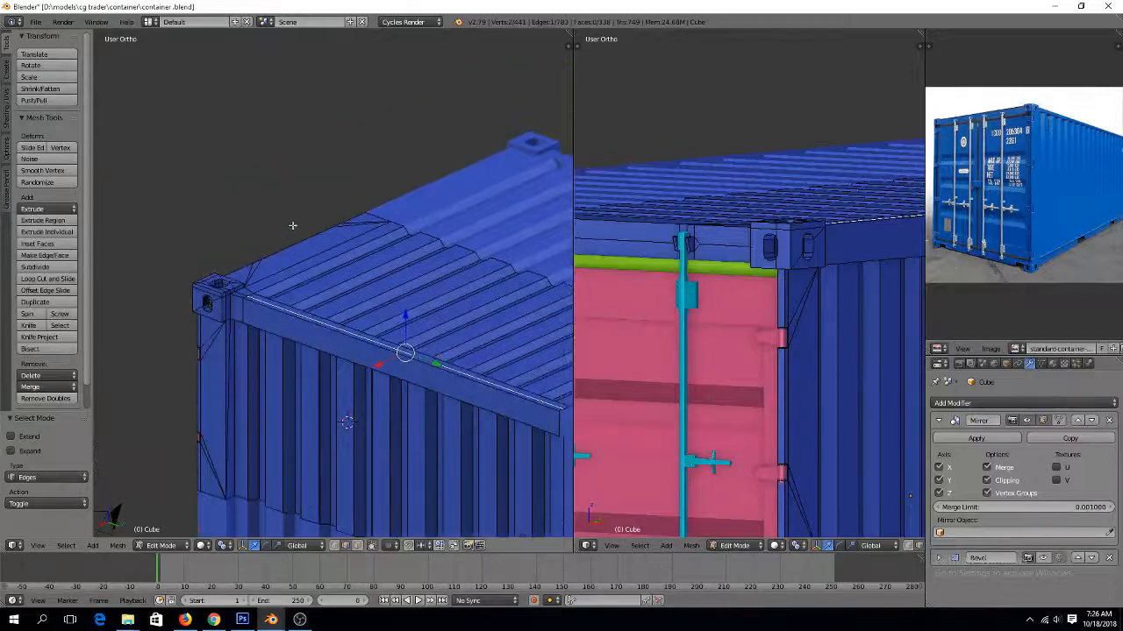
In vertex select mode, merge the vertex pair on the roof's front edge above the outer lock rod, using At Center
mouse_move(293, 226)
middle_down()
mouse_move(288, 163)
mouse_move(276, 220)
middle_up()
key(ctrl+Tab)
click(288, 216)
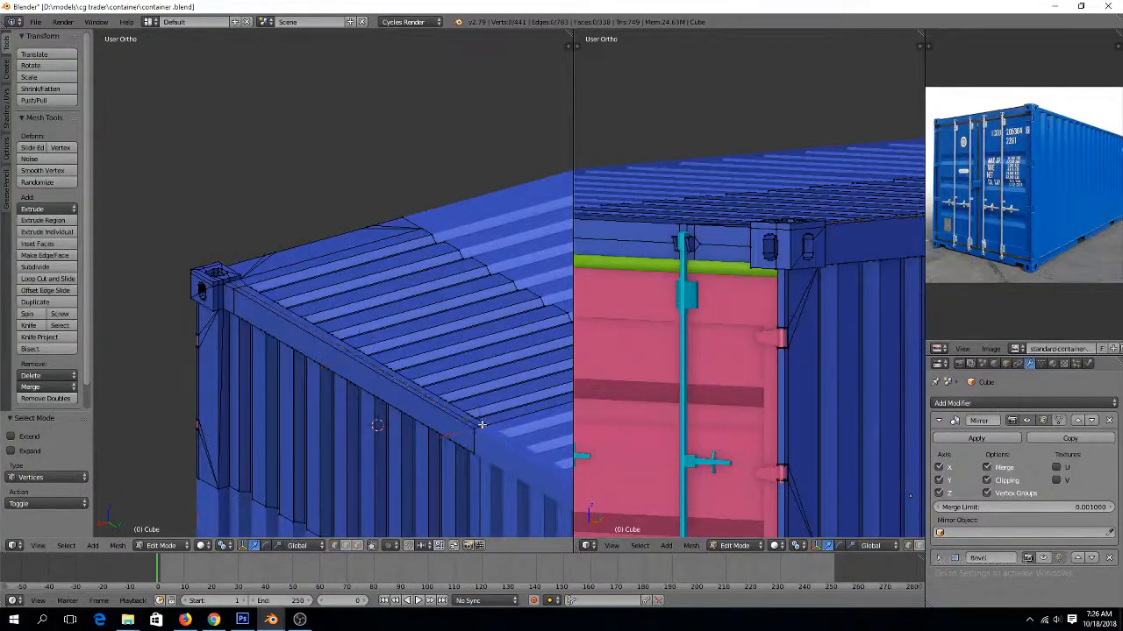
middle_drag(140, 267, 316, 325)
scroll(459, 356, up, 4)
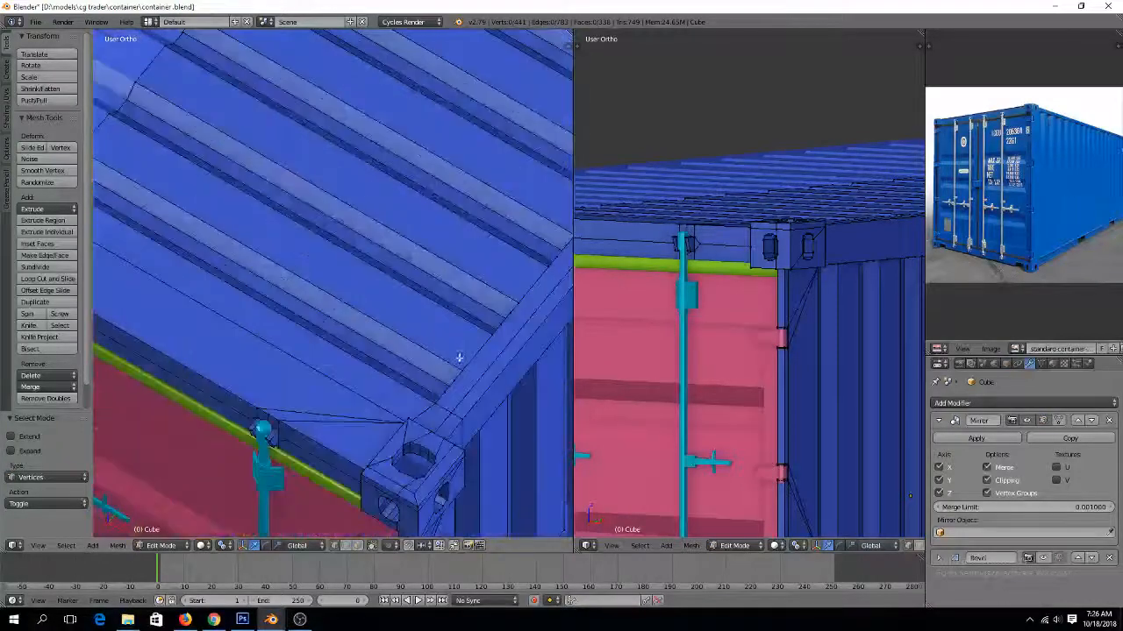
shift+middle_drag(459, 356, 351, 287)
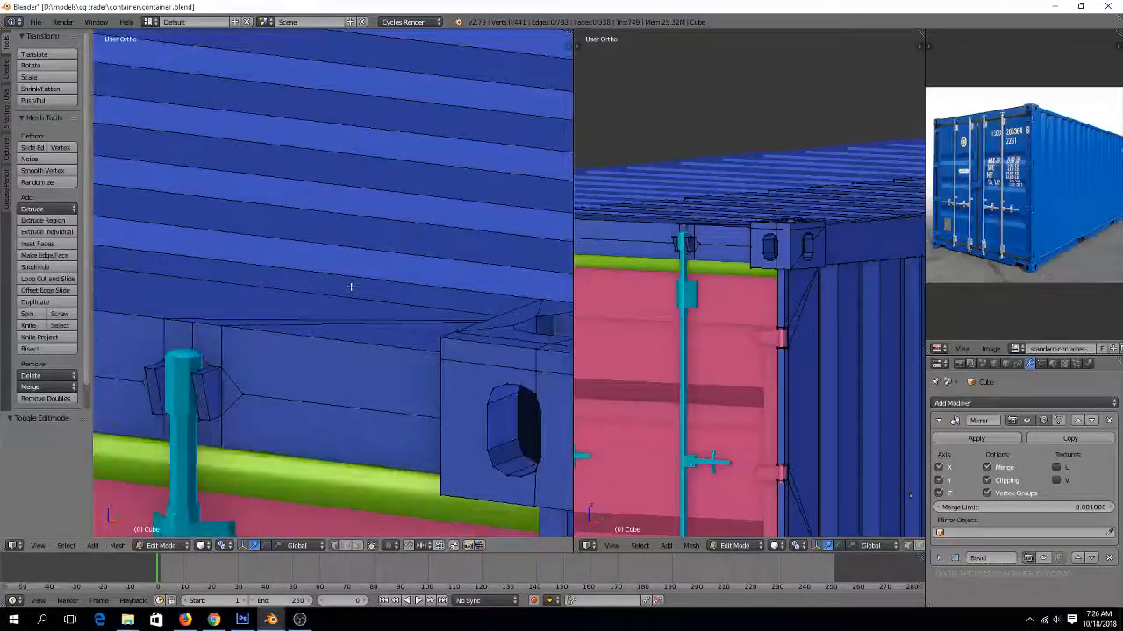
scroll(351, 287, down, 4)
middle_drag(257, 268, 348, 320)
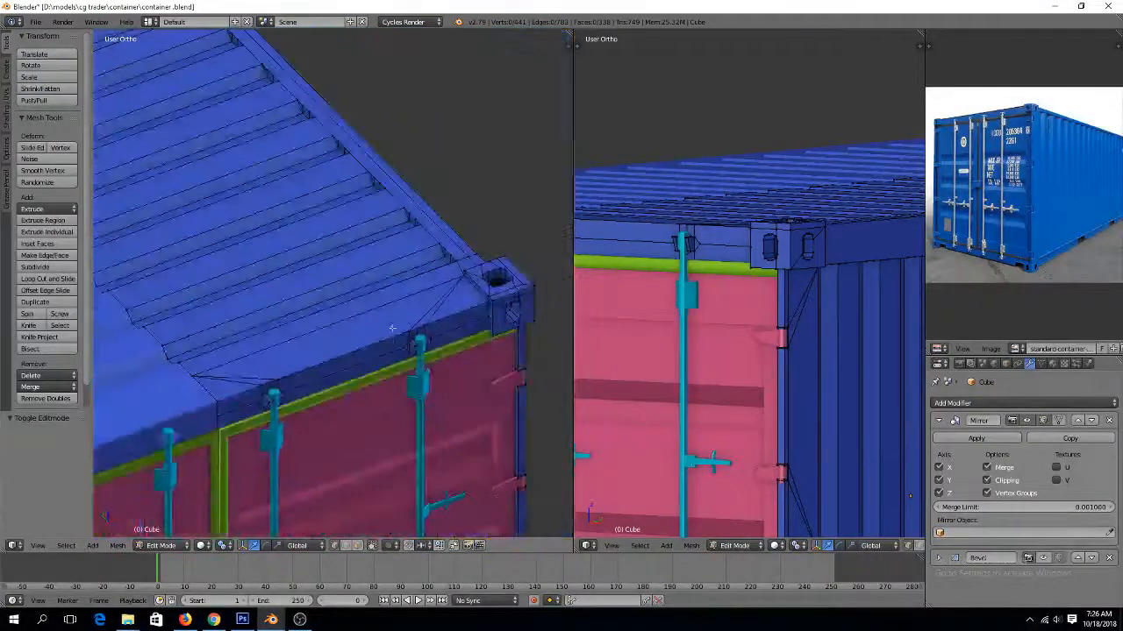
scroll(392, 328, up, 3)
right_click(495, 382)
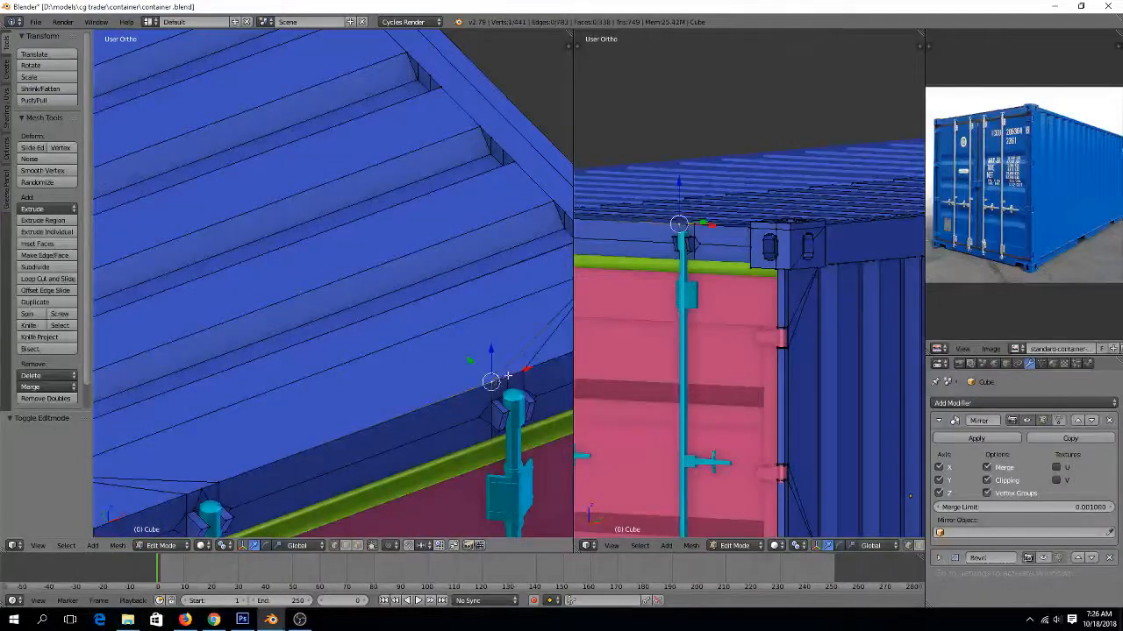
key(alt+m)
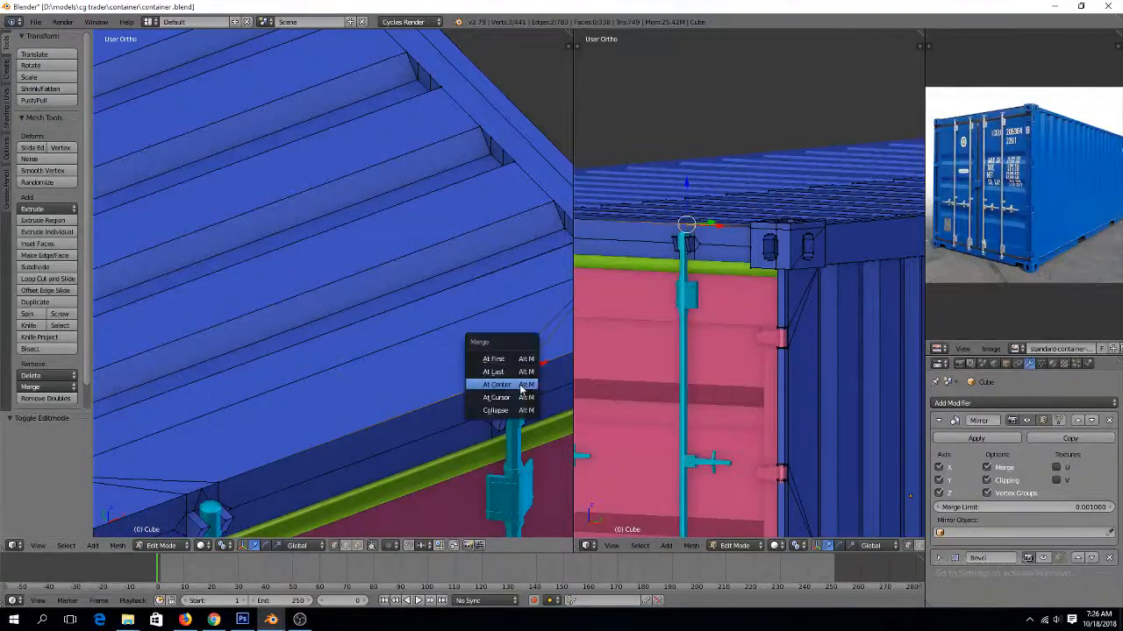
click(509, 388)
key(a)
Merge the vertex pair on the roof's front edge above the inner lock rod, using At Center
right_click(208, 484)
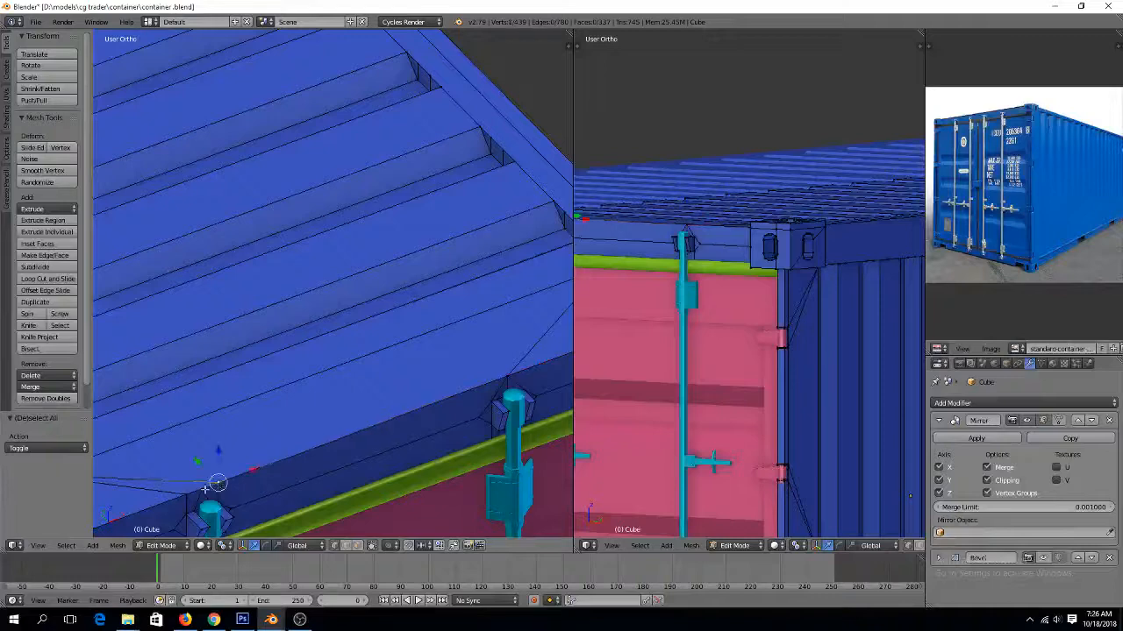
key(alt+m)
click(251, 461)
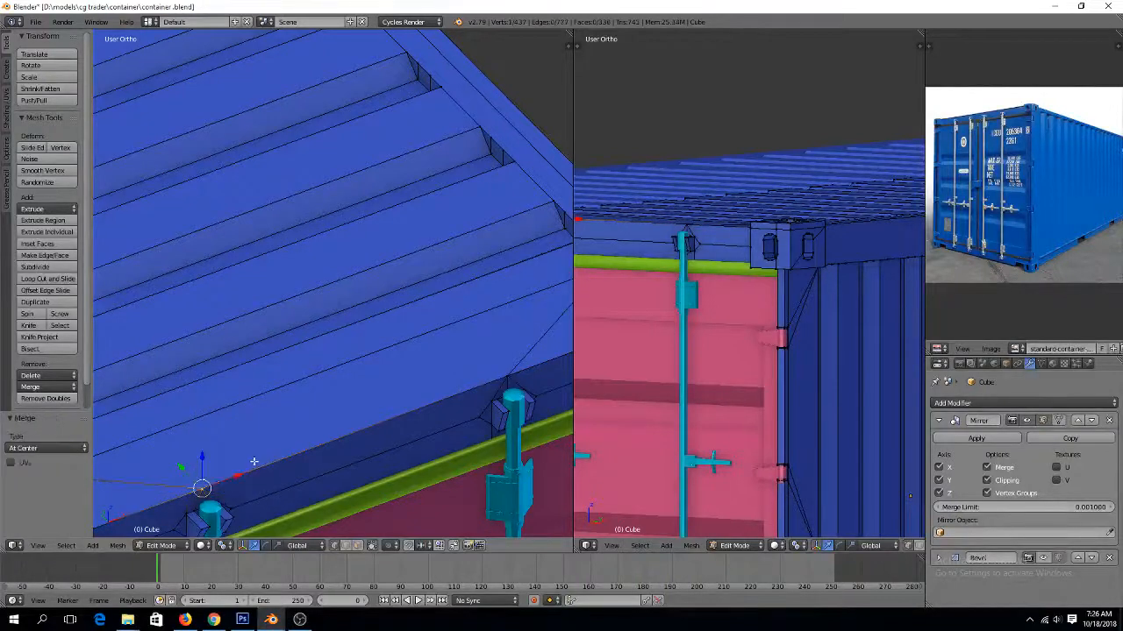
key(a)
middle_drag(306, 438, 317, 424)
Examine the front frame, the top rail and the edges around the corner casting's upper hole
middle_drag(398, 451, 371, 375)
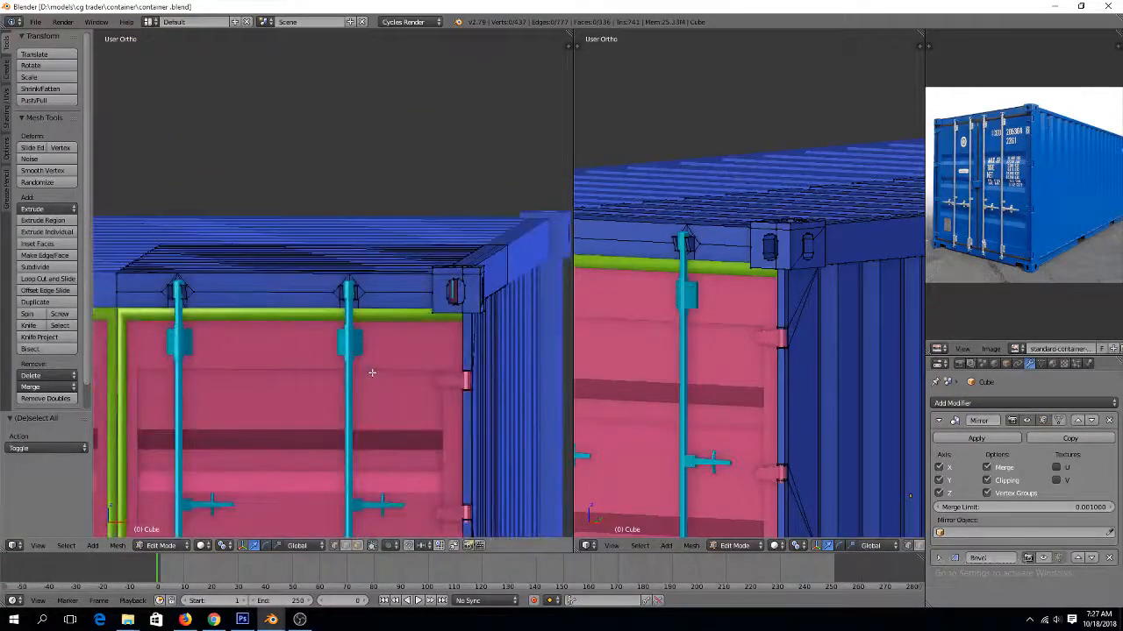
key(Tab)
middle_drag(370, 371, 328, 367)
key(Tab)
scroll(359, 375, up, 5)
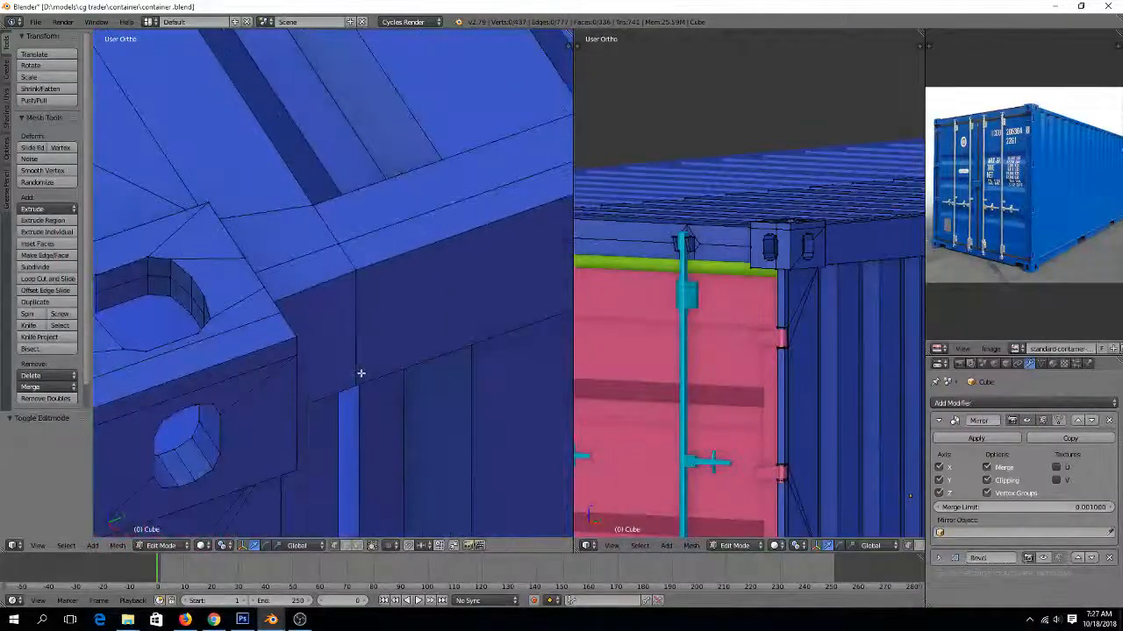
scroll(361, 374, down, 2)
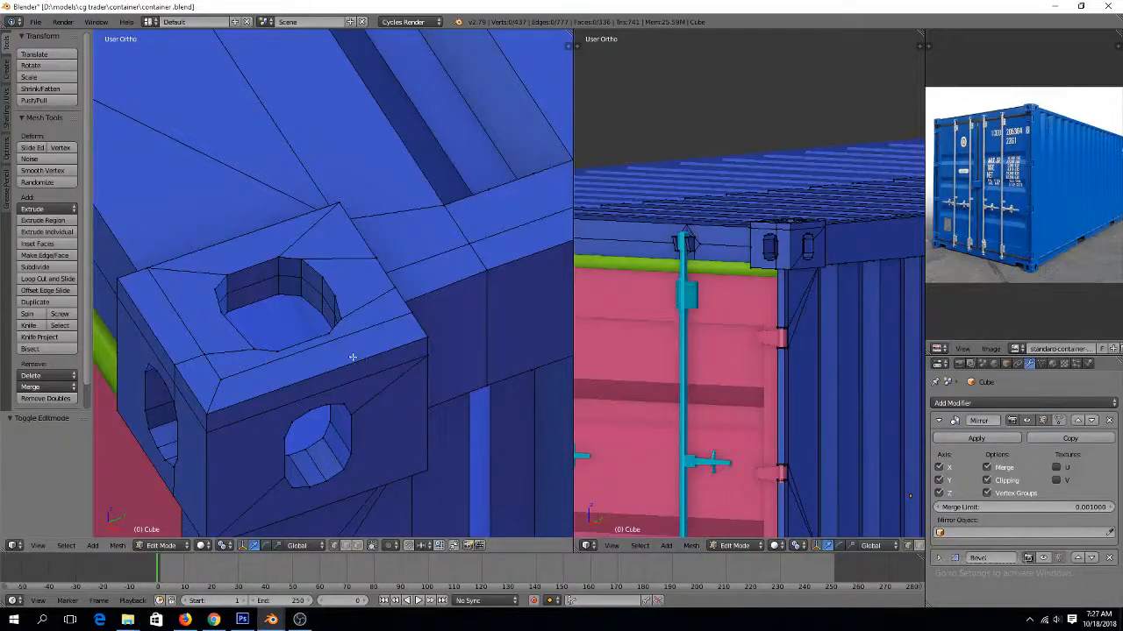
alt+right_click(300, 269)
scroll(296, 272, down, 5)
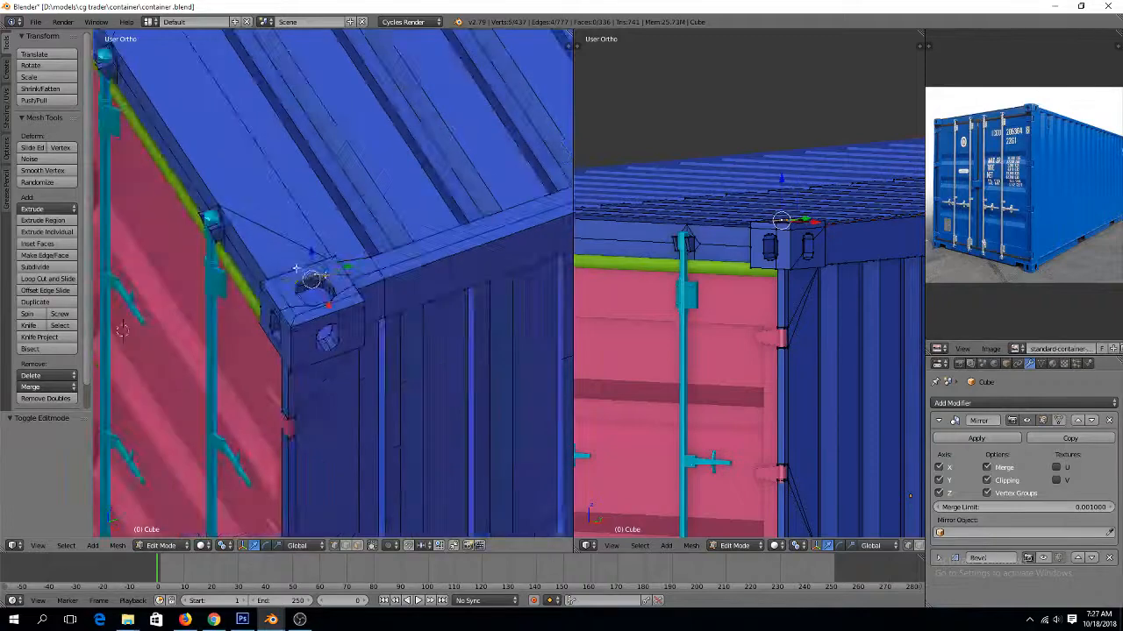
Return to Object Mode and save the container file over the existing one
key(Tab)
key(ctrl+s)
click(337, 281)
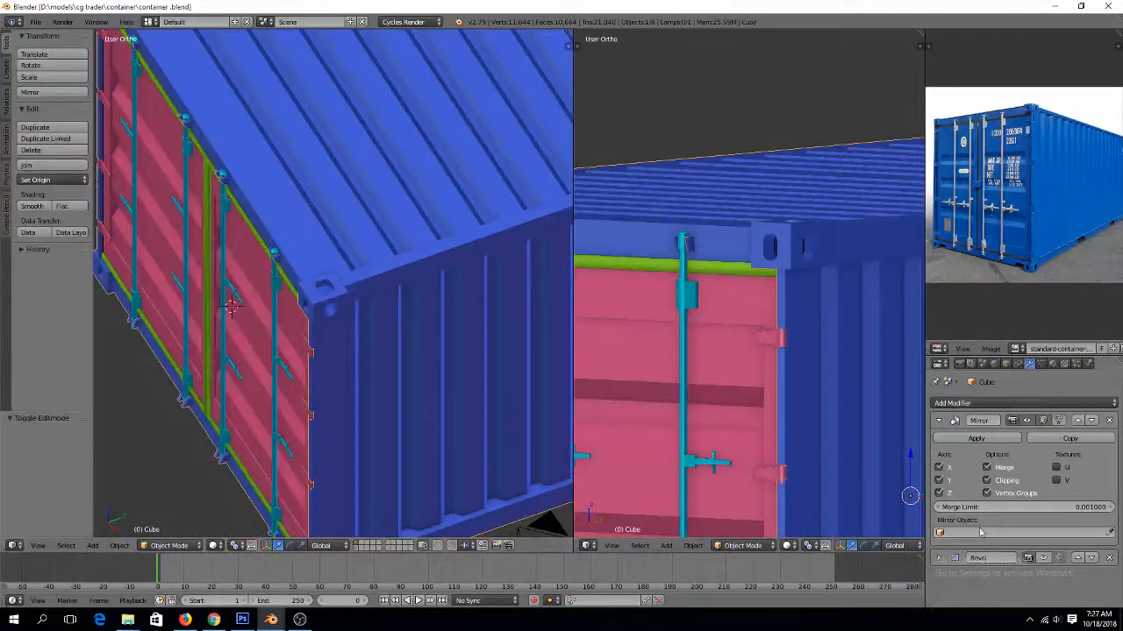
Try applying the Mirror modifier to the body and check the side wall's middle seam in the right view
click(976, 438)
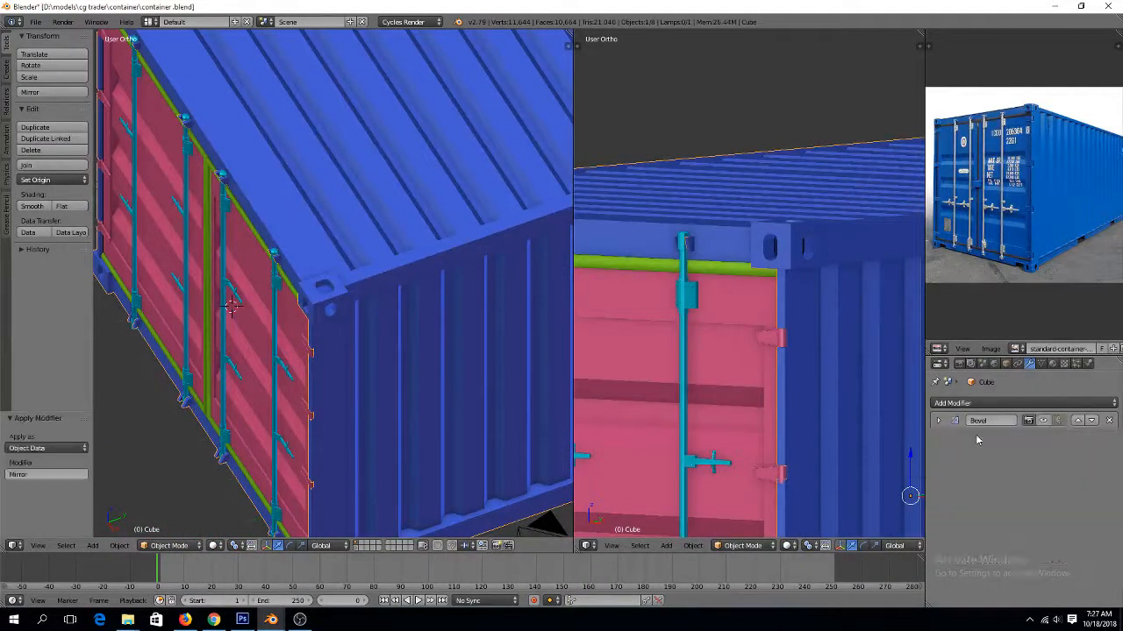
key(Tab)
scroll(429, 332, down, 2)
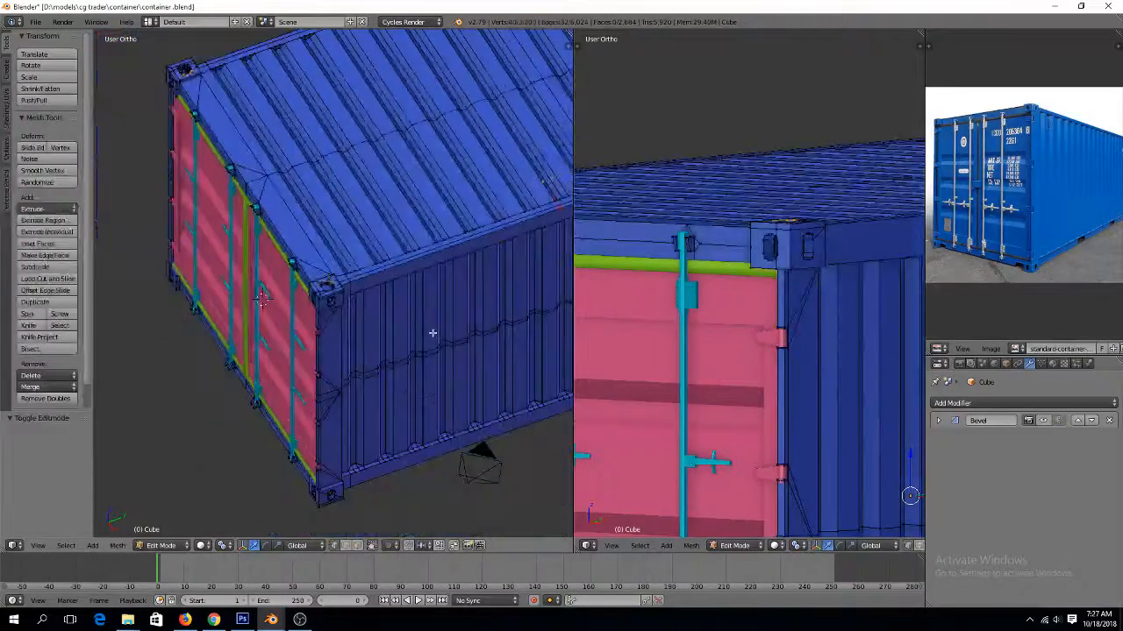
key(a)
key(KP_3)
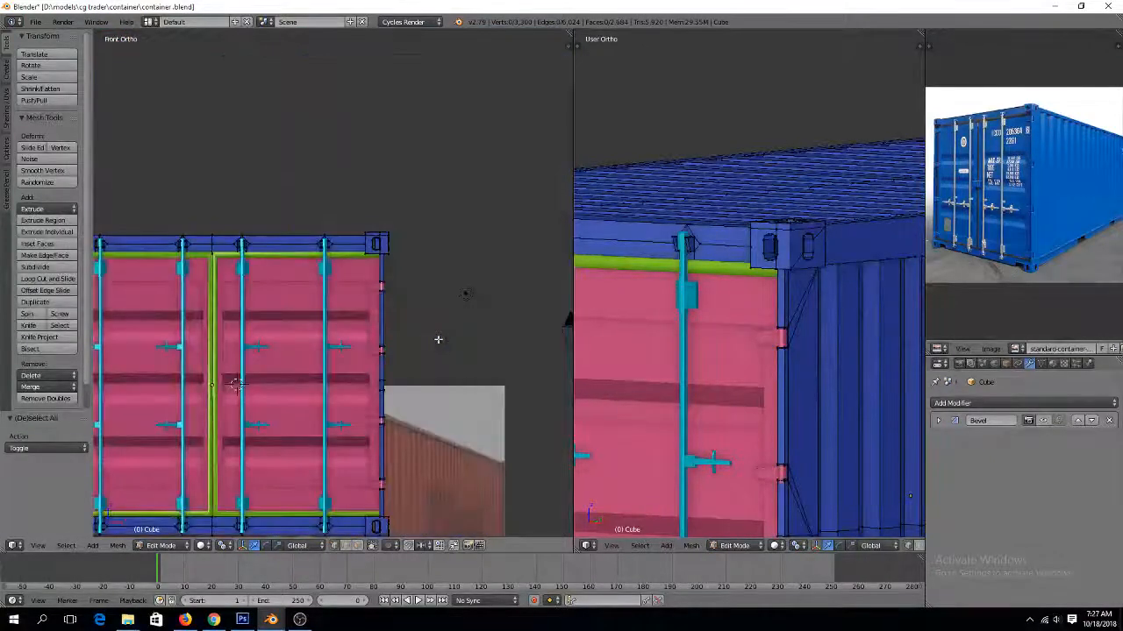
key(KP_3)
scroll(442, 358, up, 4)
shift+scroll(446, 363, down, 8)
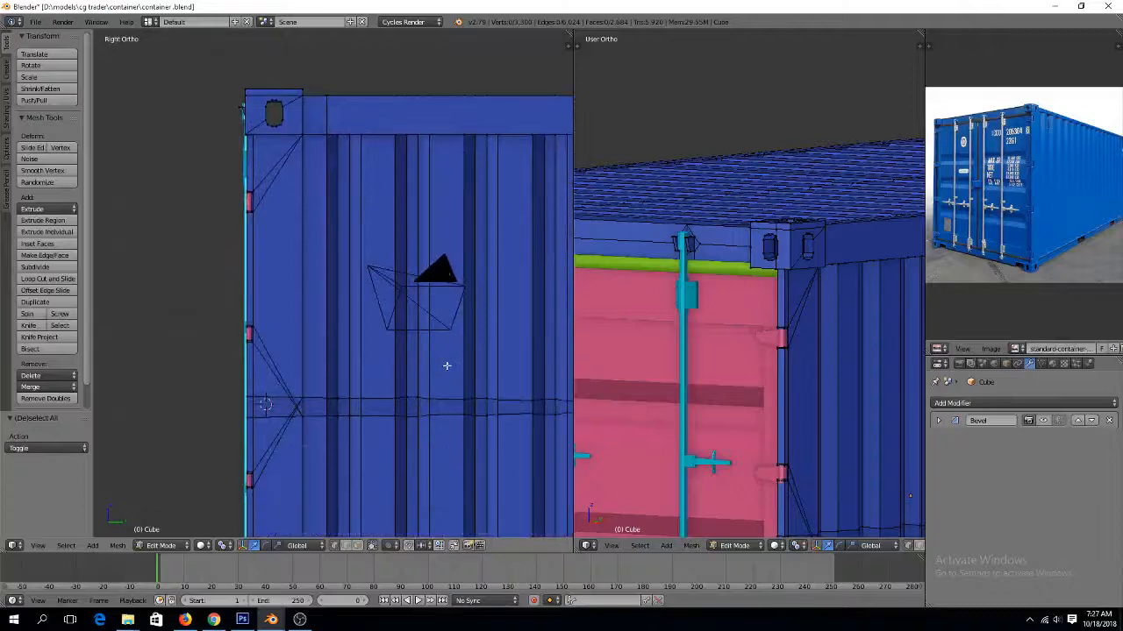
shift+middle_drag(540, 356, 409, 357)
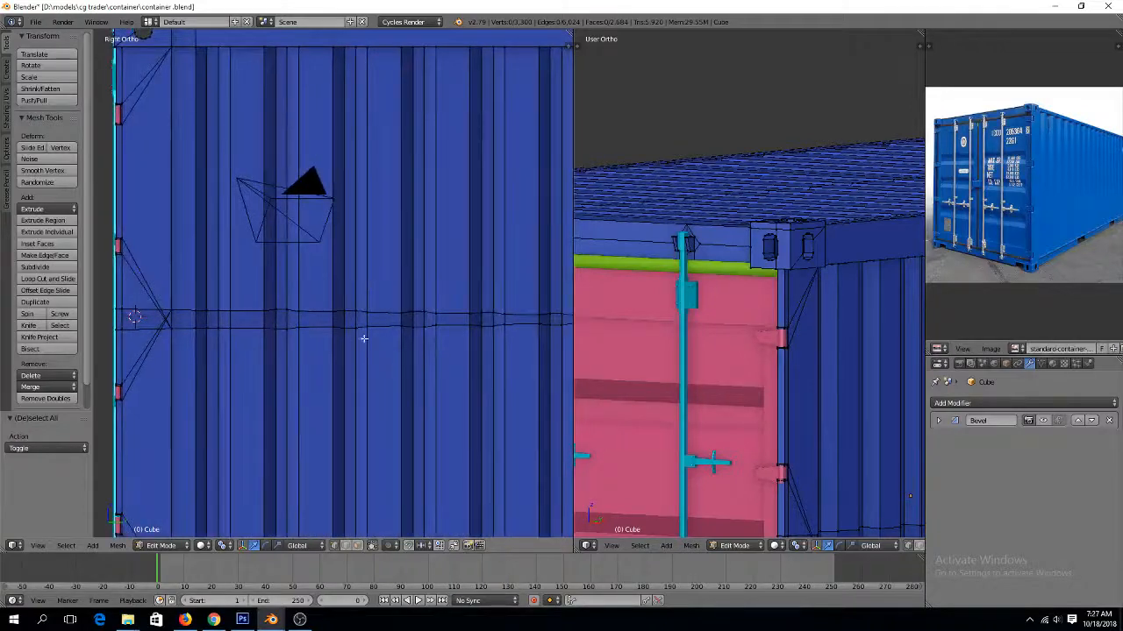
key(Tab)
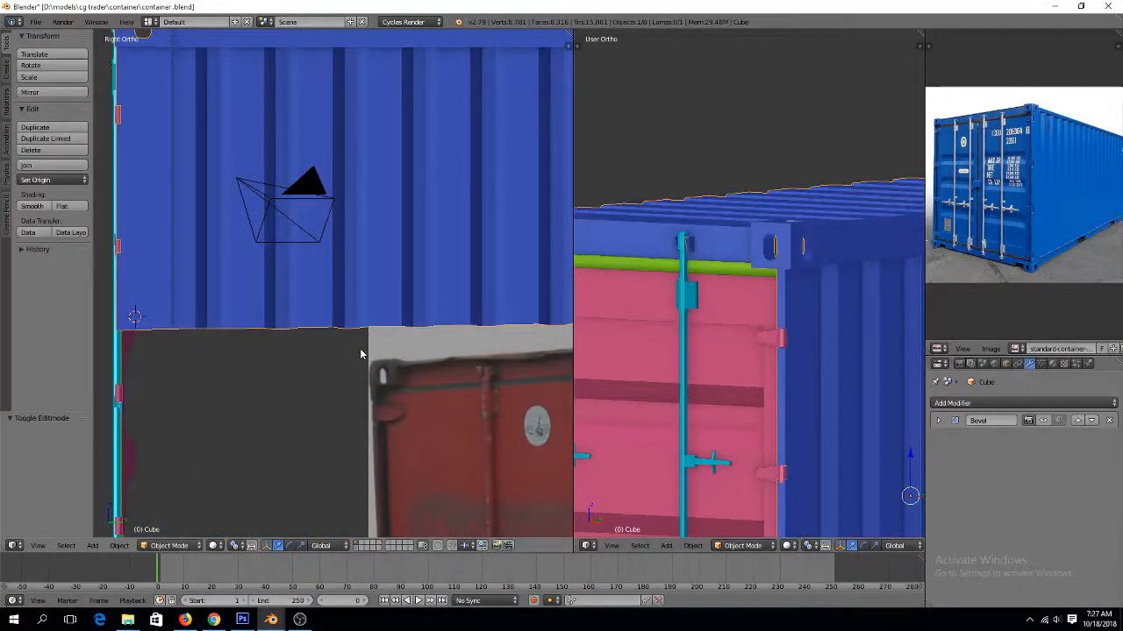
Undo the application of the Mirror modifier and return to editing the body mesh
key(ctrl+z)
key(ctrl+z)
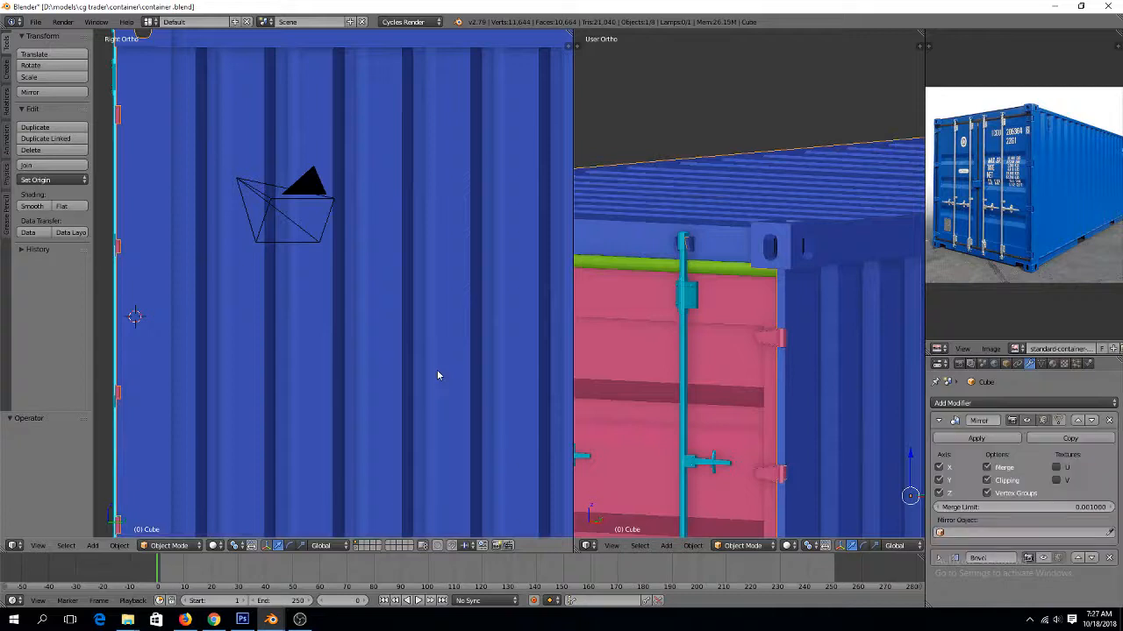
key(ctrl+z)
Try to flatten the side wall's lower edge loop by scaling it to 0 along Z in wireframe display
right_click(444, 318)
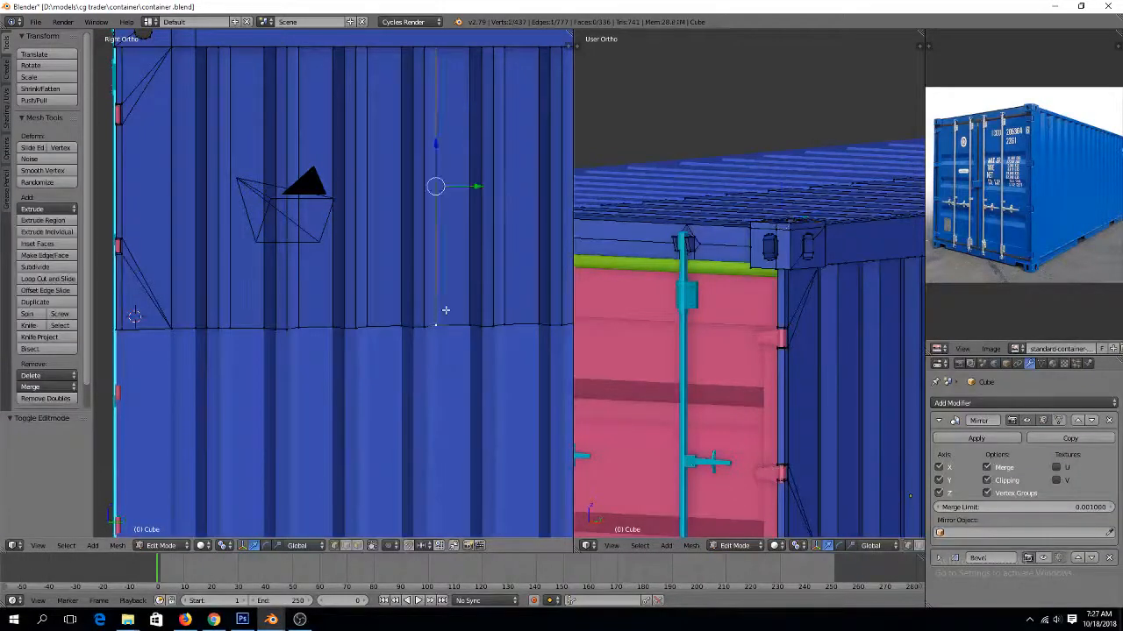
alt+right_click(445, 321)
key(z)
key(s)
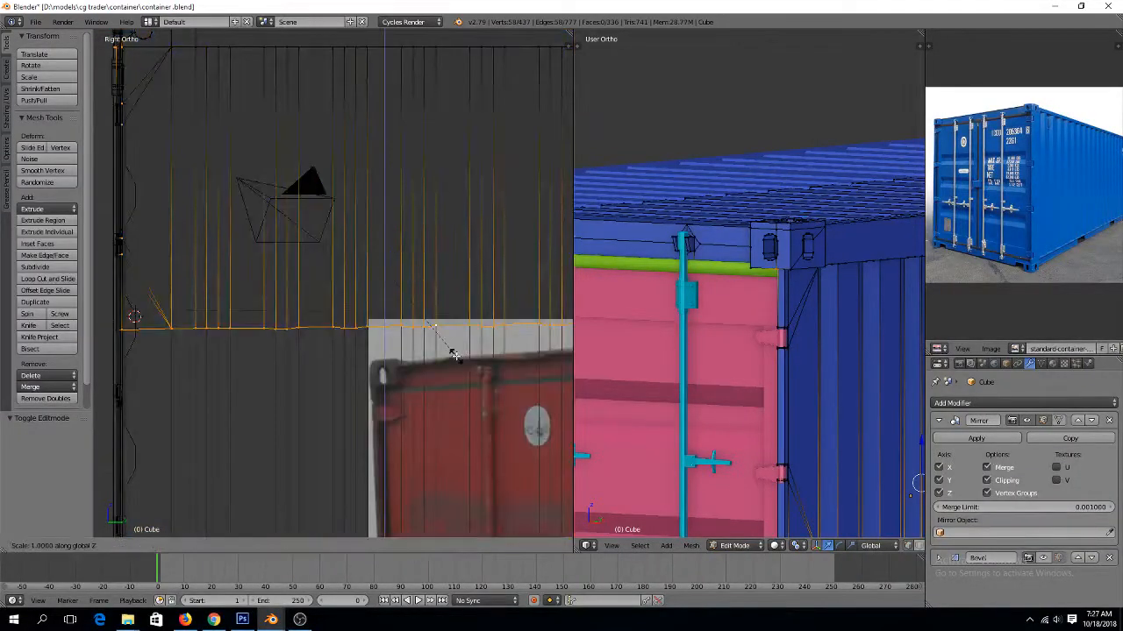
key(z)
key(0)
right_click(457, 355)
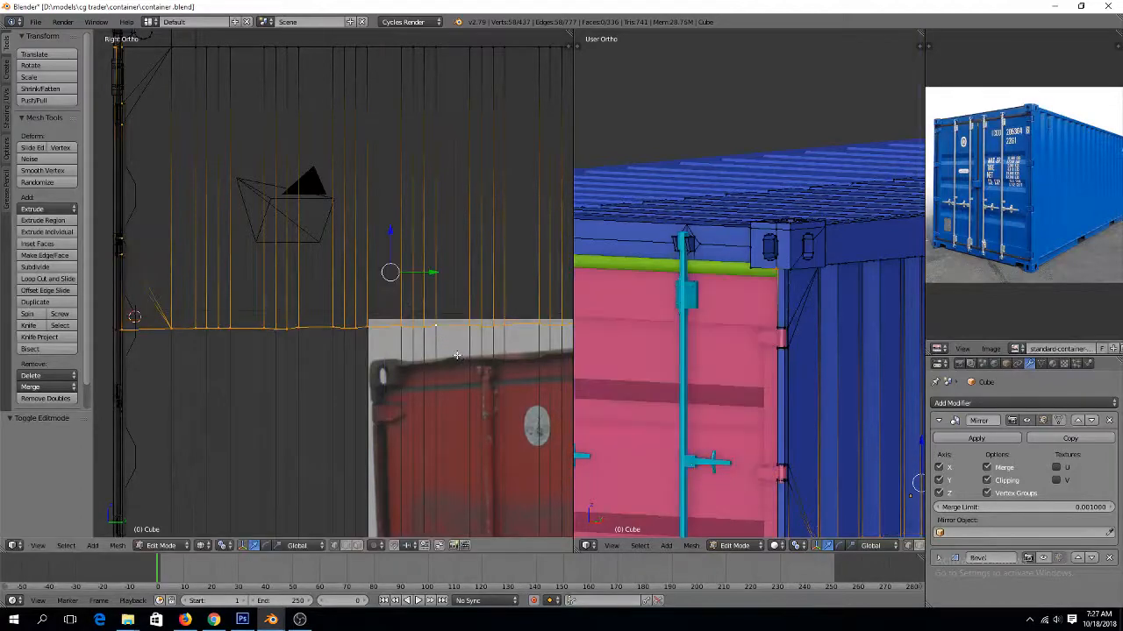
Reselect the side wall's lower edge loop in the right view, adjust it along Z, and return to solid display in Object Mode
middle_drag(388, 339, 459, 374)
key(z)
key(z)
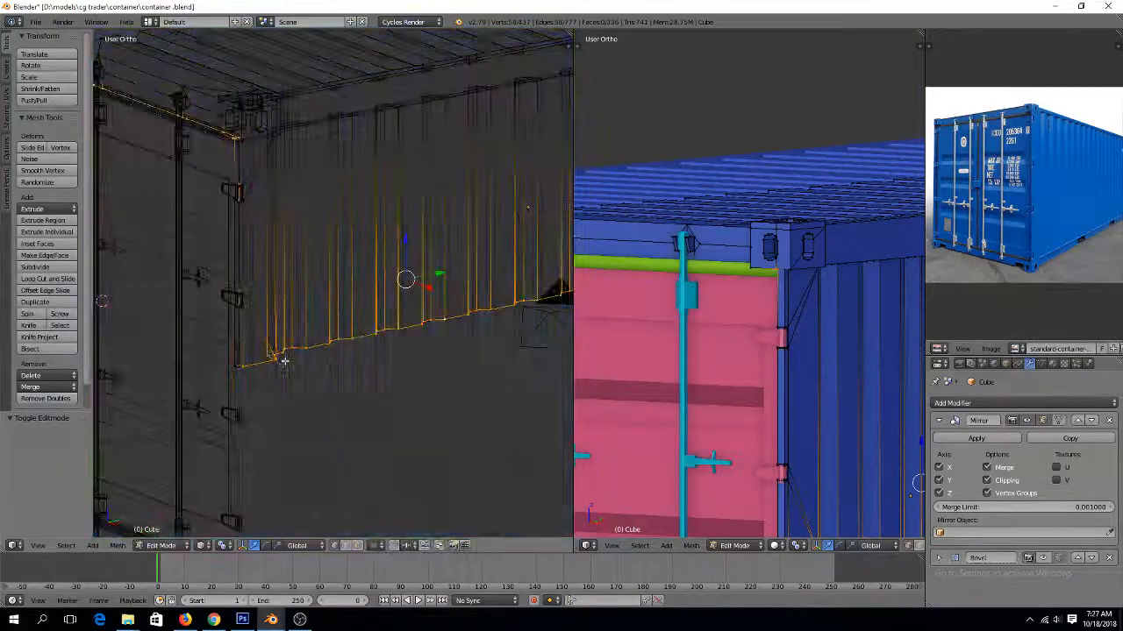
key(KP_3)
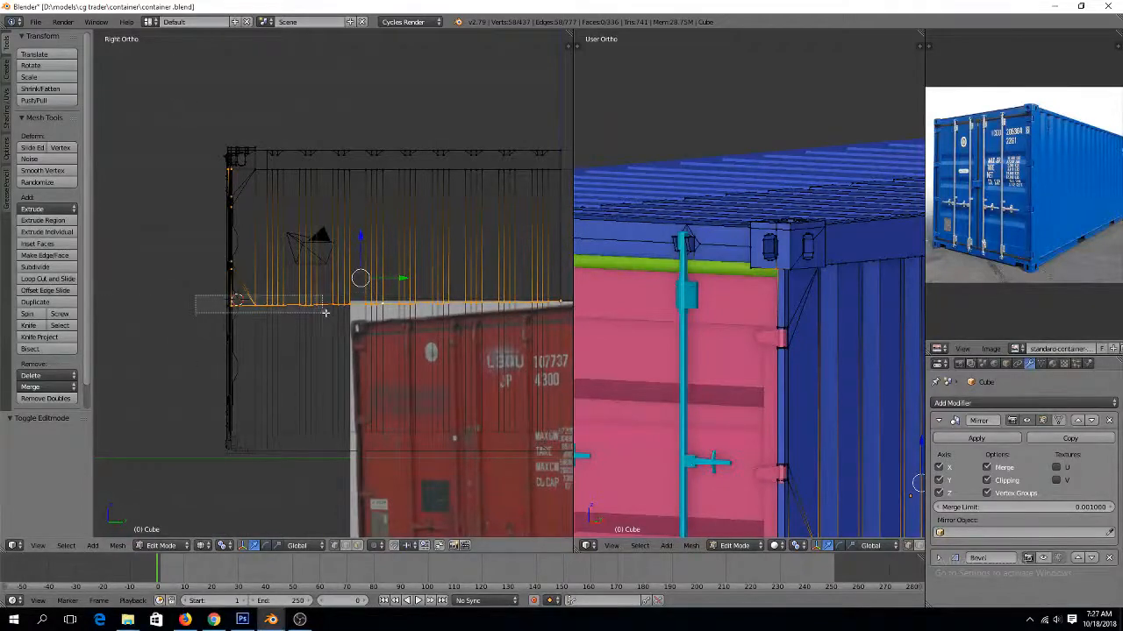
key(a)
scroll(263, 288, down, 1)
key(b)
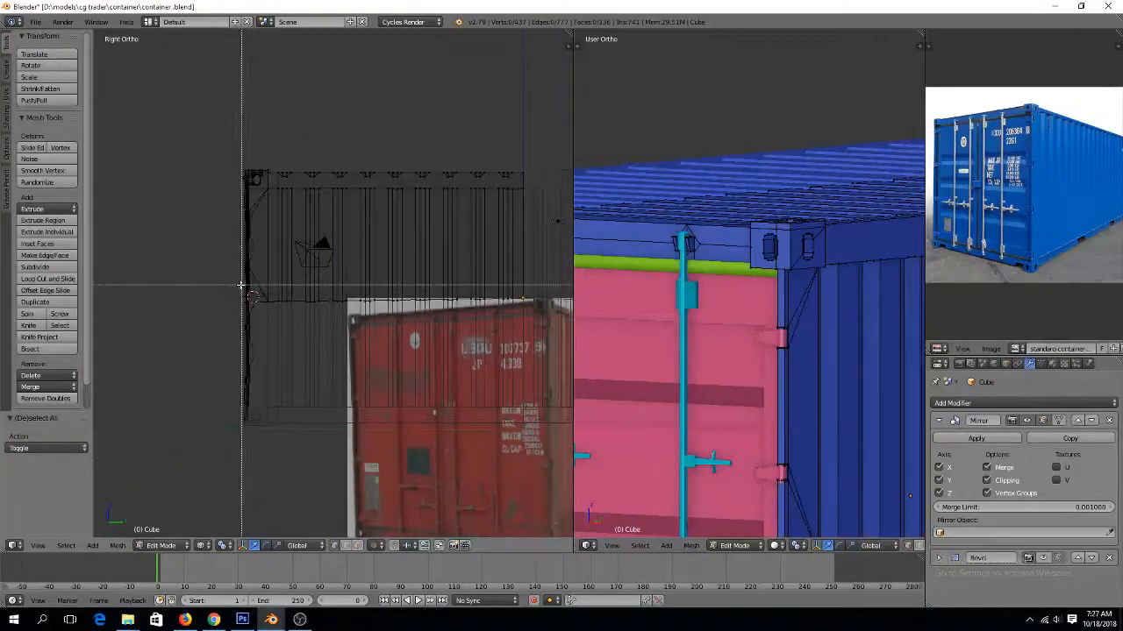
drag(234, 293, 545, 306)
drag(384, 261, 393, 227)
key(Tab)
key(z)
middle_drag(342, 239, 413, 282)
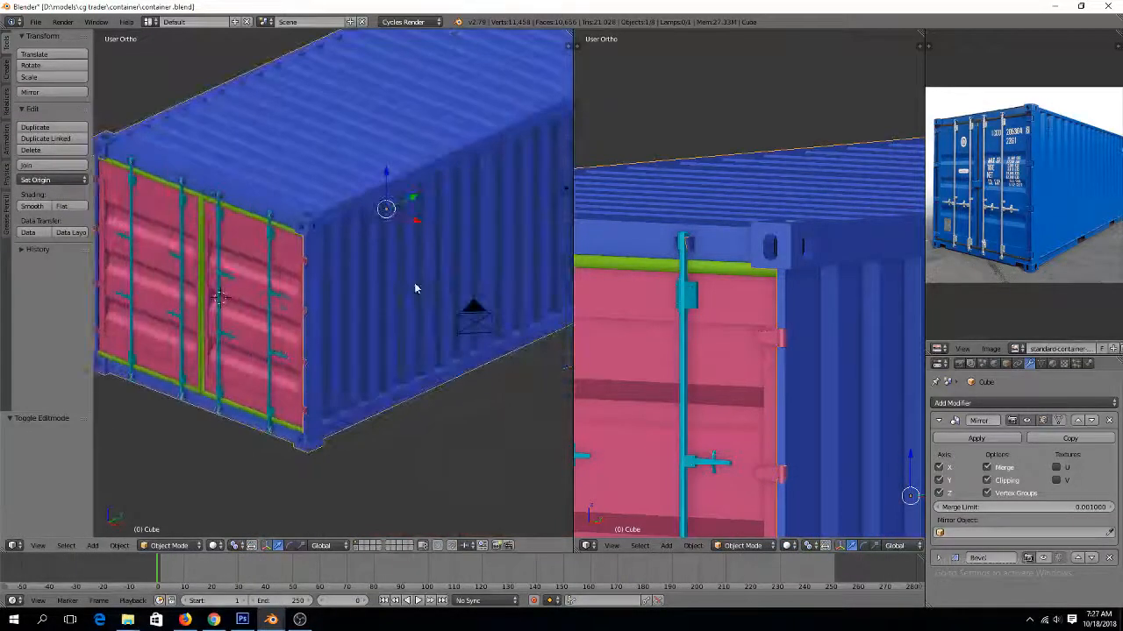
Apply the Mirror modifier to the container body and save the file over the existing one
click(976, 439)
key(Tab)
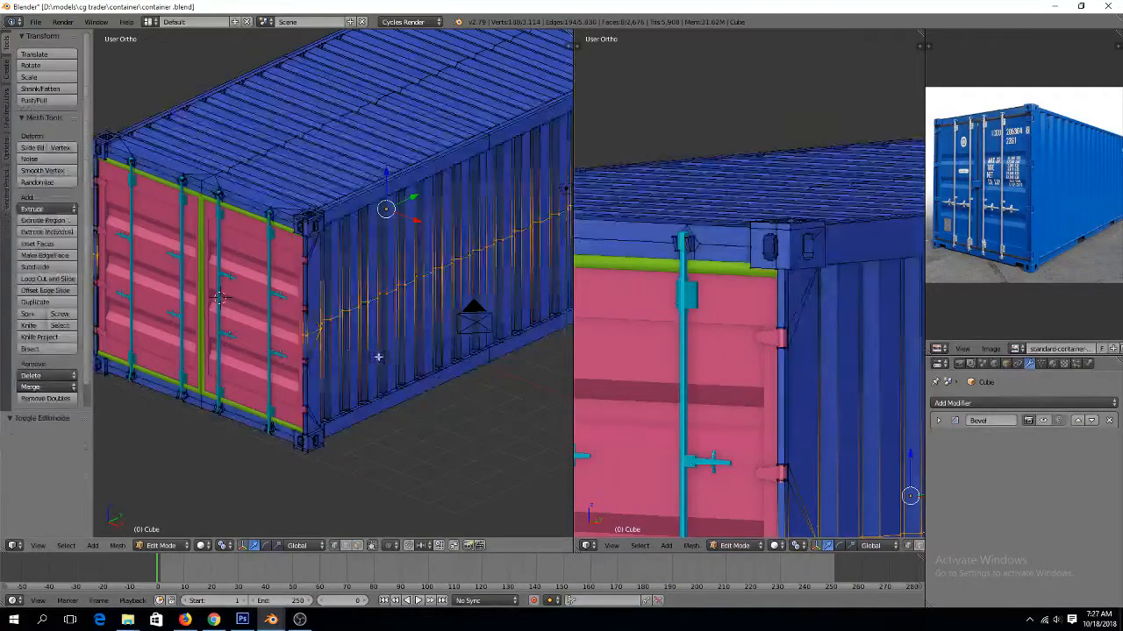
key(a)
mouse_move(382, 338)
middle_down()
mouse_move(230, 299)
mouse_move(195, 303)
mouse_move(306, 350)
mouse_move(363, 336)
middle_up()
key(Tab)
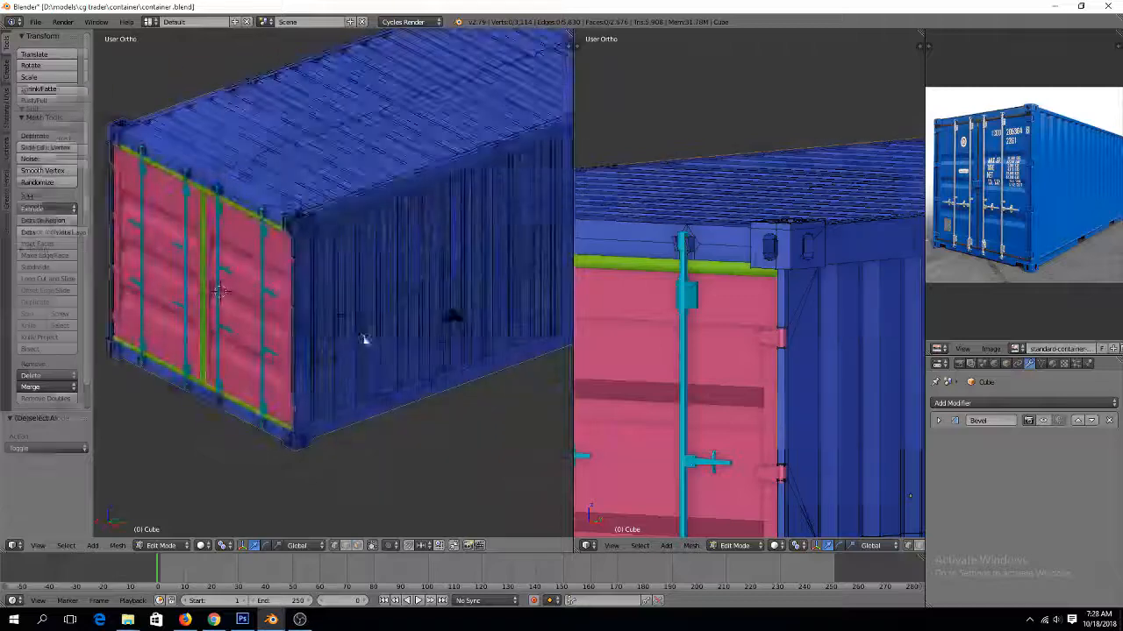
key(ctrl+s)
click(358, 343)
Examine the container body's lower front corner and underside in Edit Mode
key(Tab)
key(KP_1)
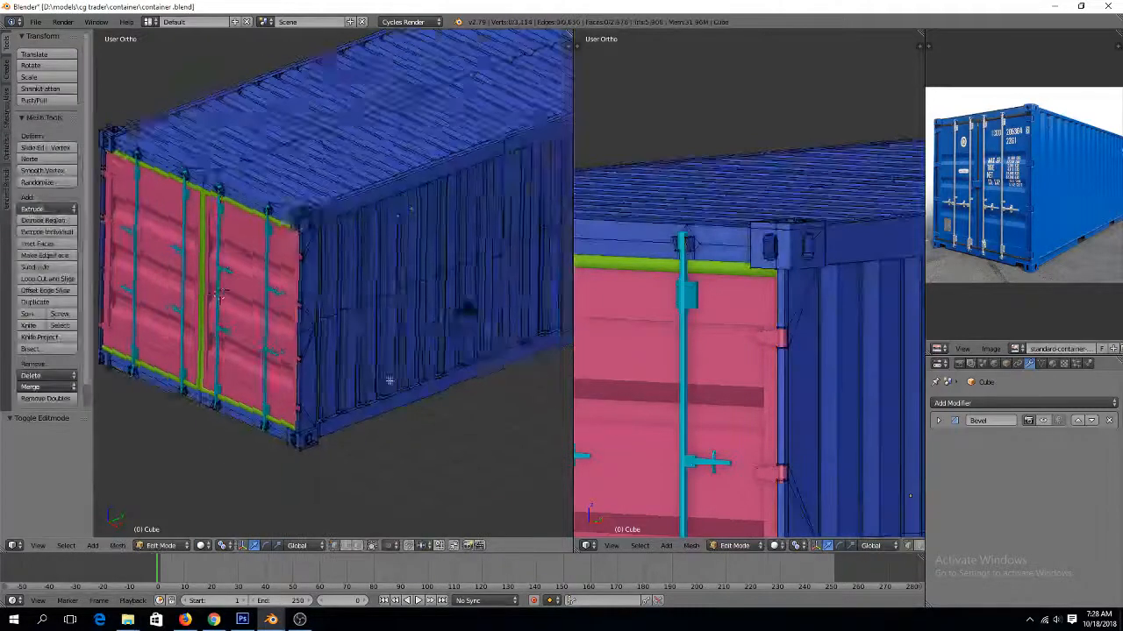
key(Tab)
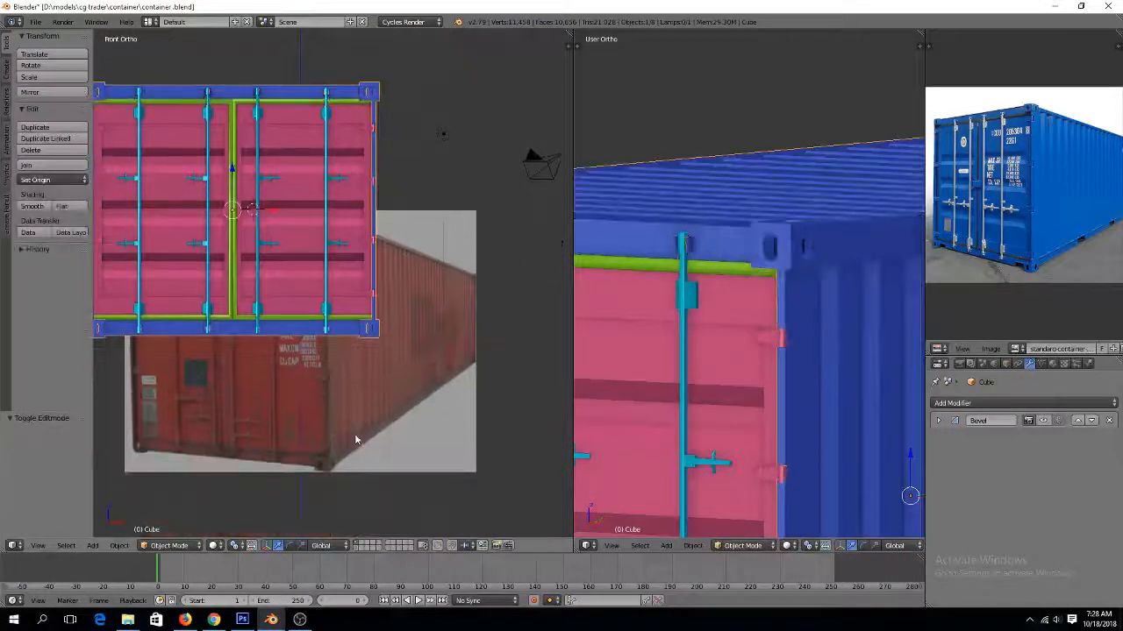
scroll(355, 433, up, 5)
key(Tab)
scroll(253, 414, up, 4)
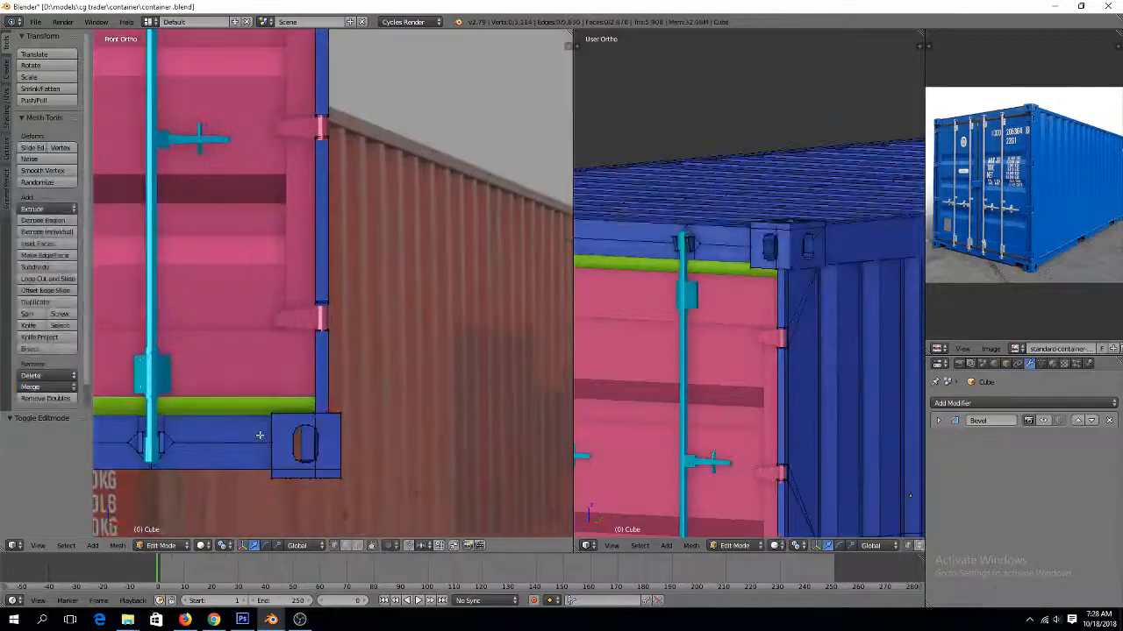
scroll(253, 414, down, 4)
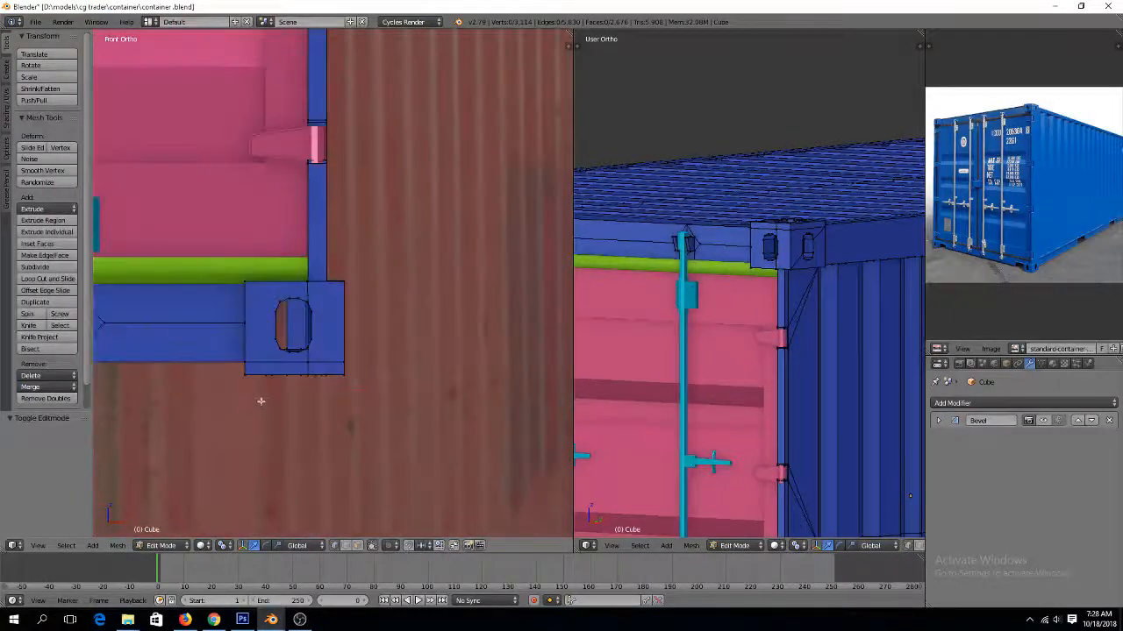
middle_drag(258, 396, 282, 356)
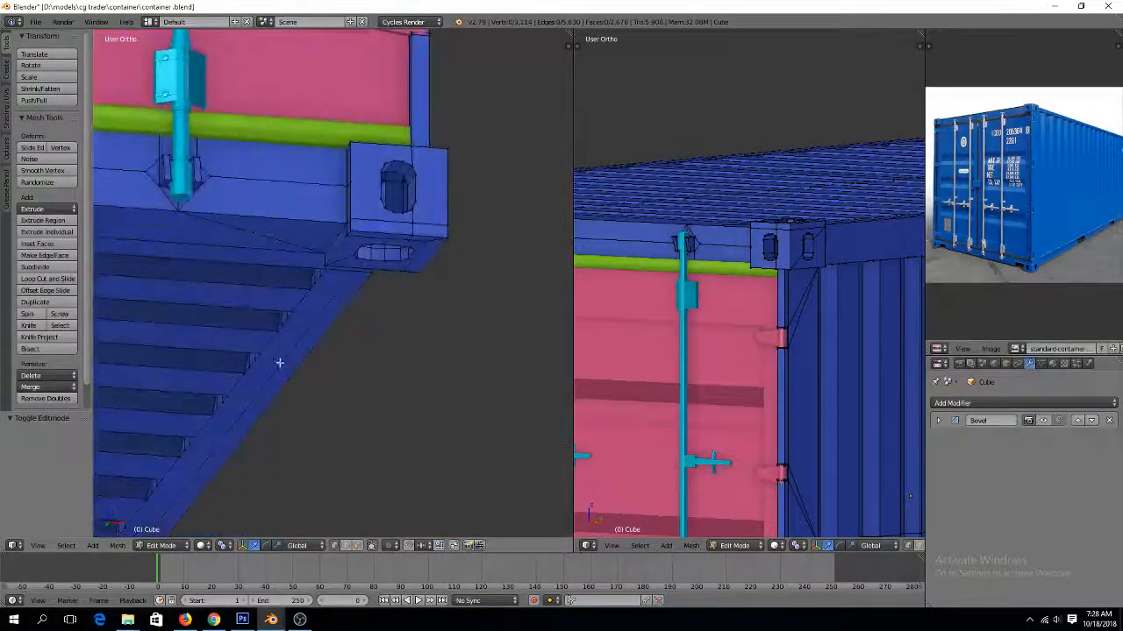
Return to Object Mode in the front view, save the container file over the existing one and deselect everything
key(KP_1)
key(Tab)
scroll(281, 358, down, 2)
key(ctrl+s)
click(280, 359)
key(a)
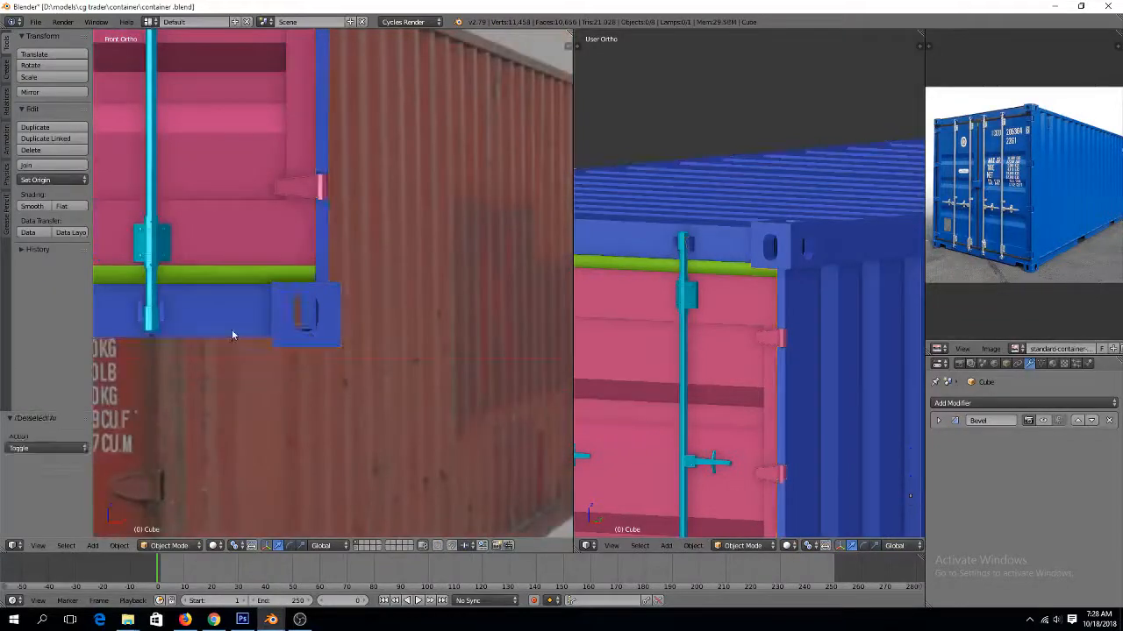
Add a cube over the lower front beam beside the corner casting, scaled to 0.193 and stretched by 1.687 along X
key(shift+a)
mouse_move(230, 327)
click(271, 342)
key(s)
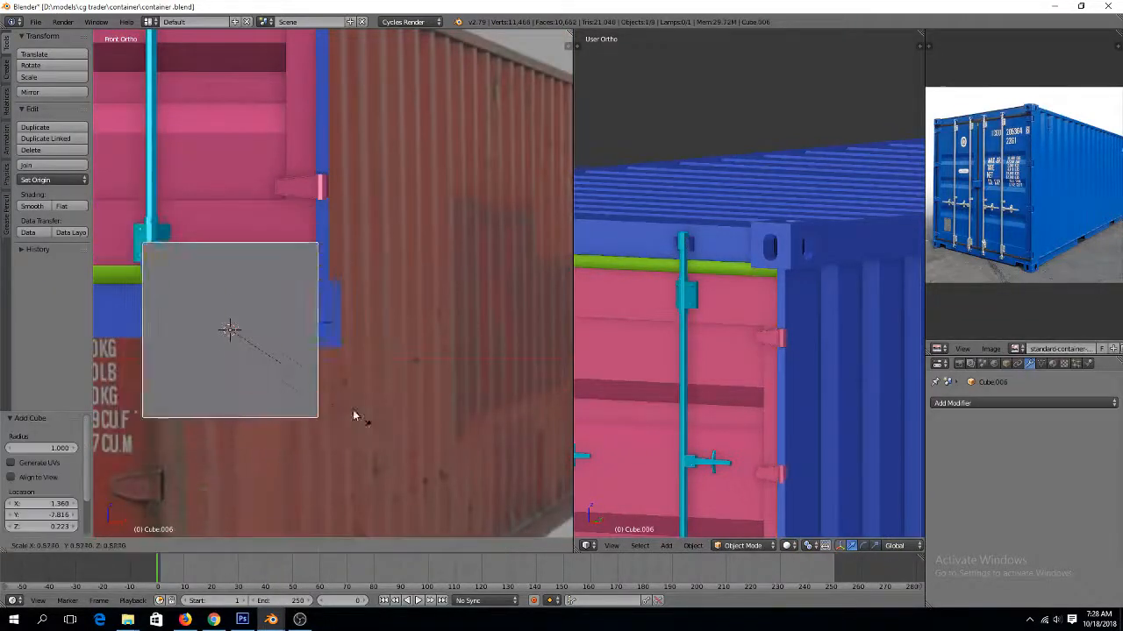
click(268, 352)
key(s)
key(x)
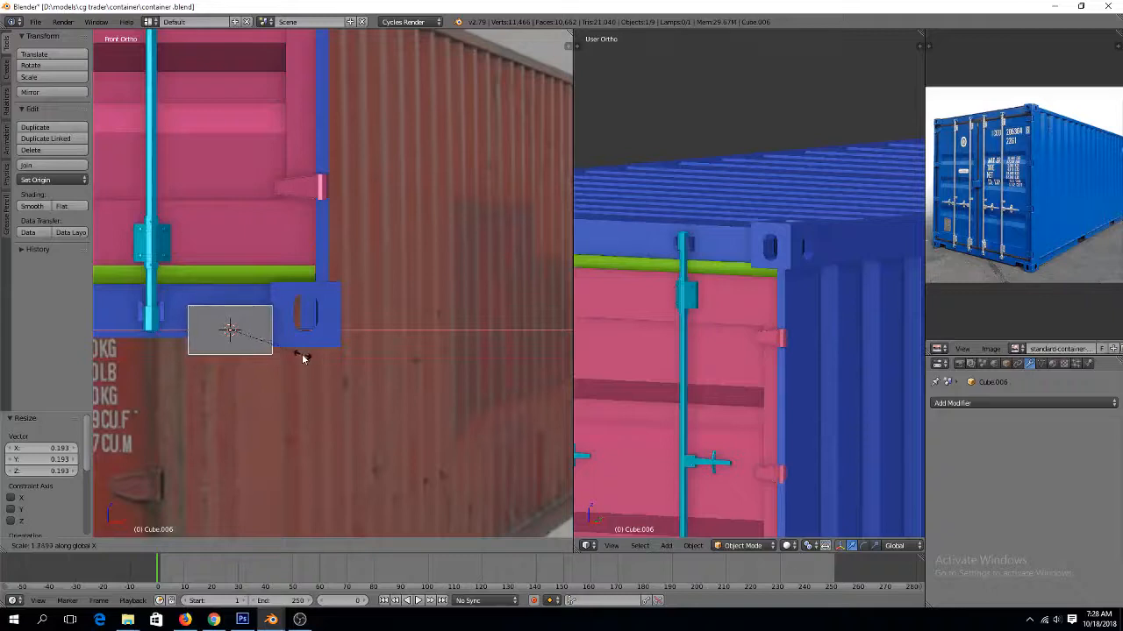
click(307, 356)
Move the cutter cube into place across the lower front beam, between the locking bar and the corner casting
middle_drag(307, 356, 231, 406)
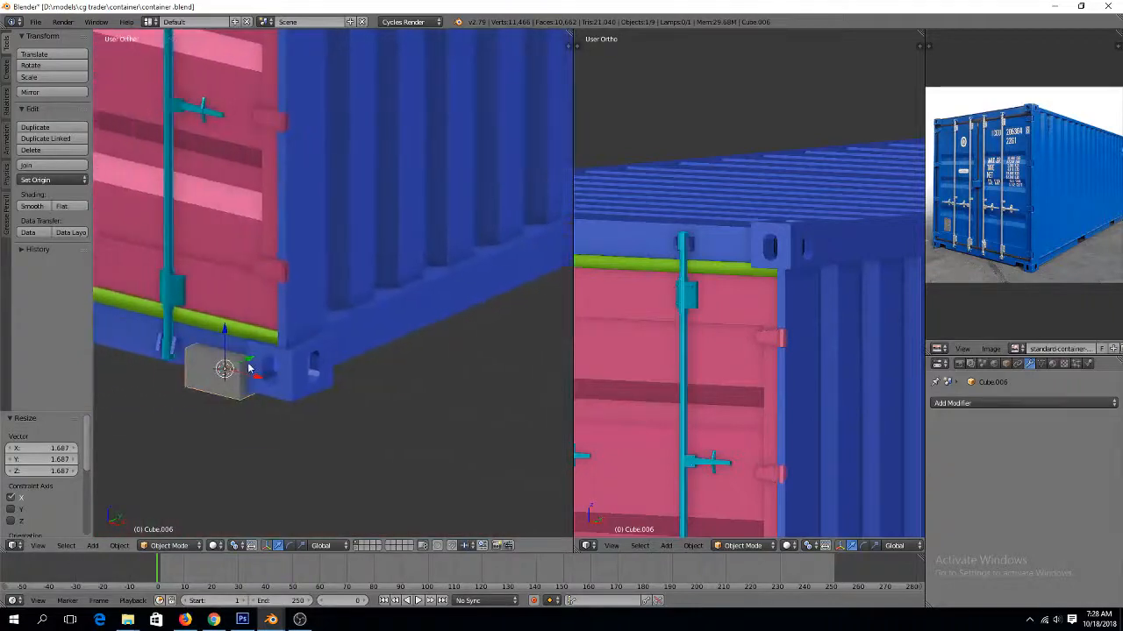
mouse_move(249, 360)
mouse_down()
mouse_move(263, 353)
mouse_move(261, 371)
mouse_up()
middle_drag(261, 371, 313, 383)
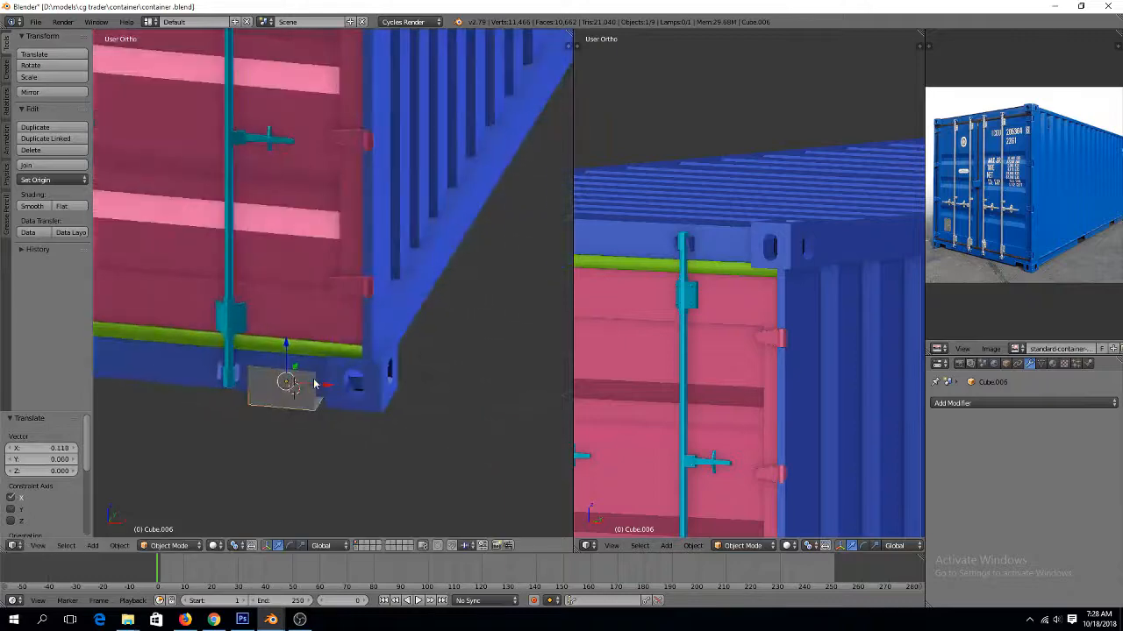
Add a Boolean modifier to the container body with the cutter cube as its object and the operation set to Difference
right_click(333, 381)
click(1035, 403)
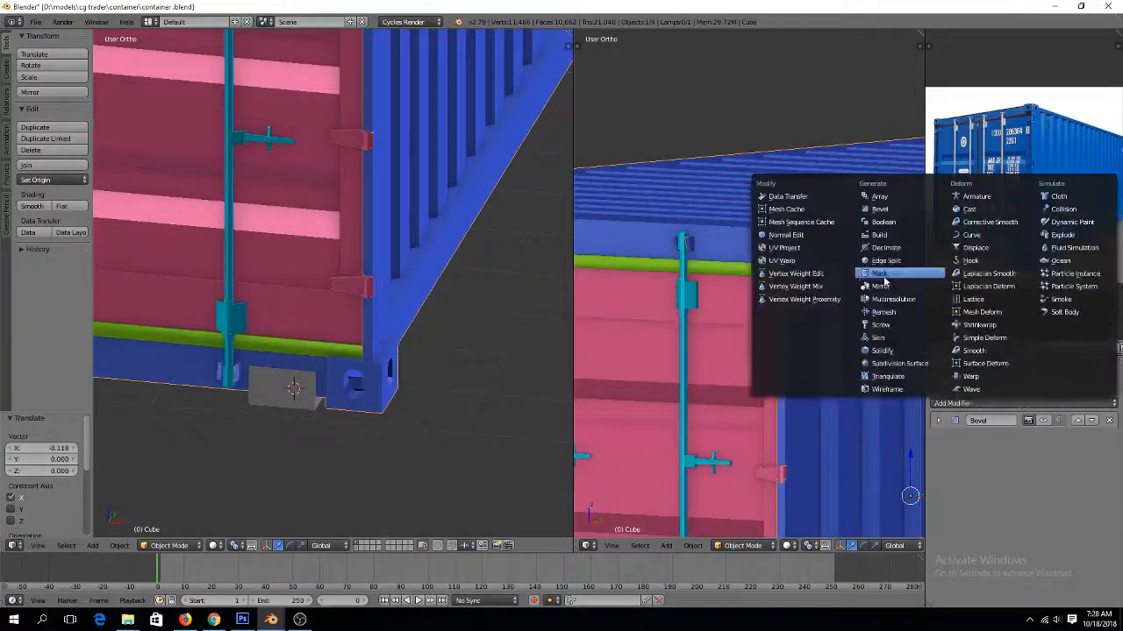
click(891, 233)
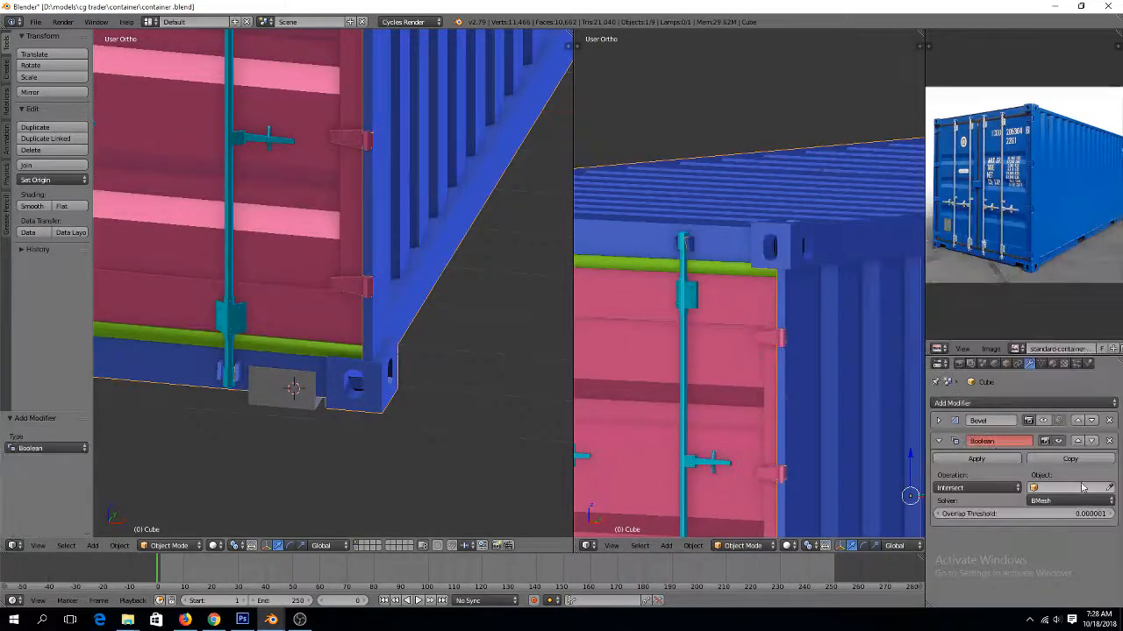
key(e)
click(291, 389)
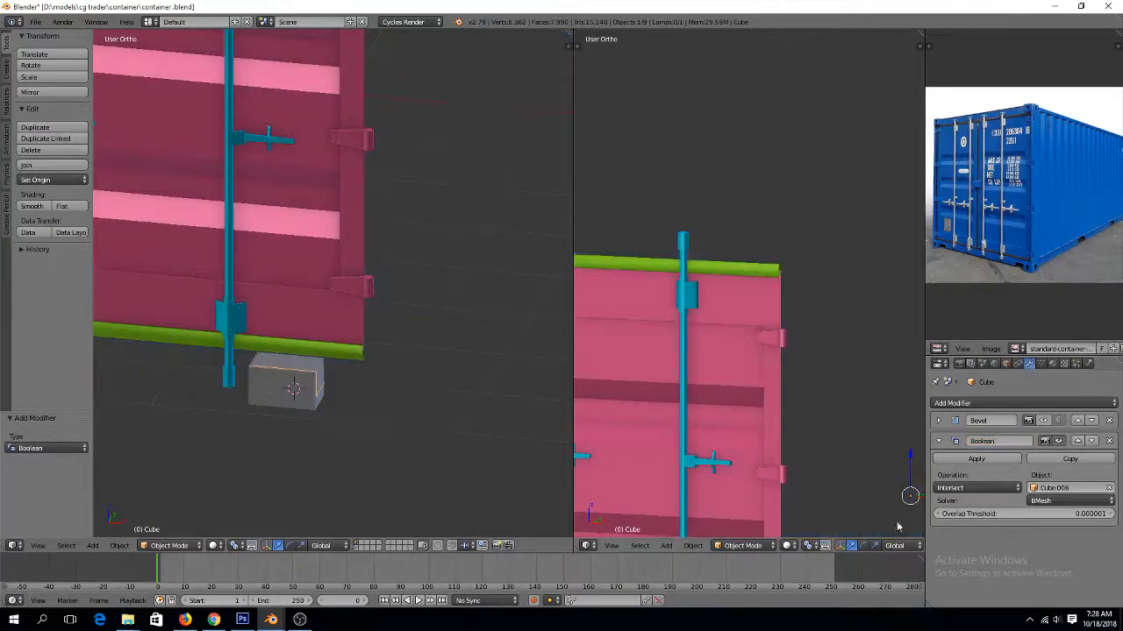
click(999, 488)
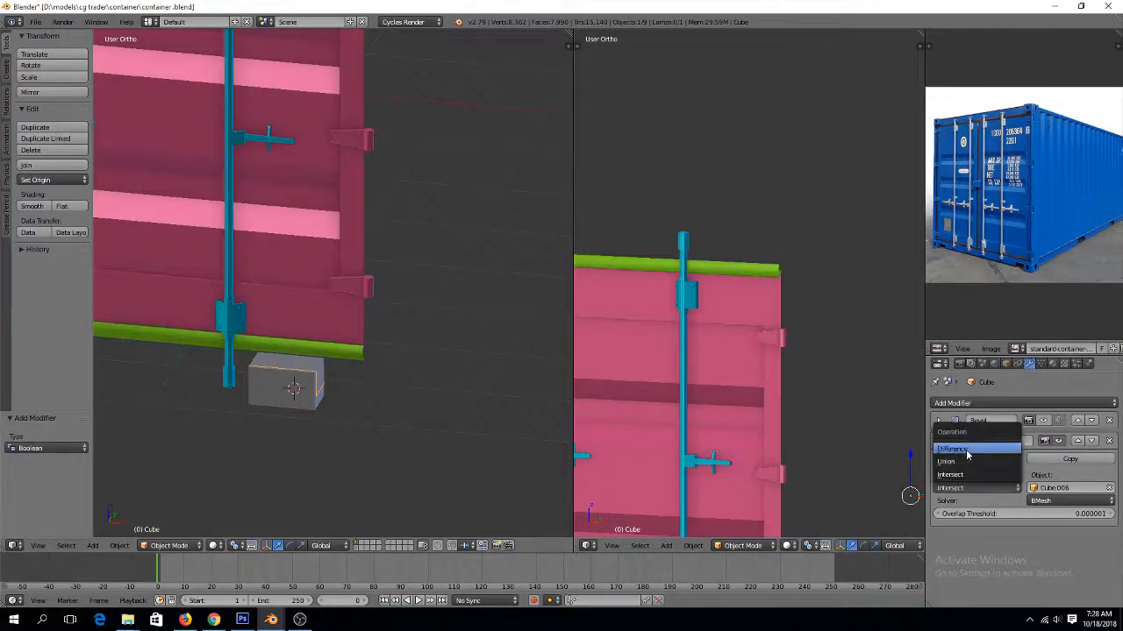
click(974, 453)
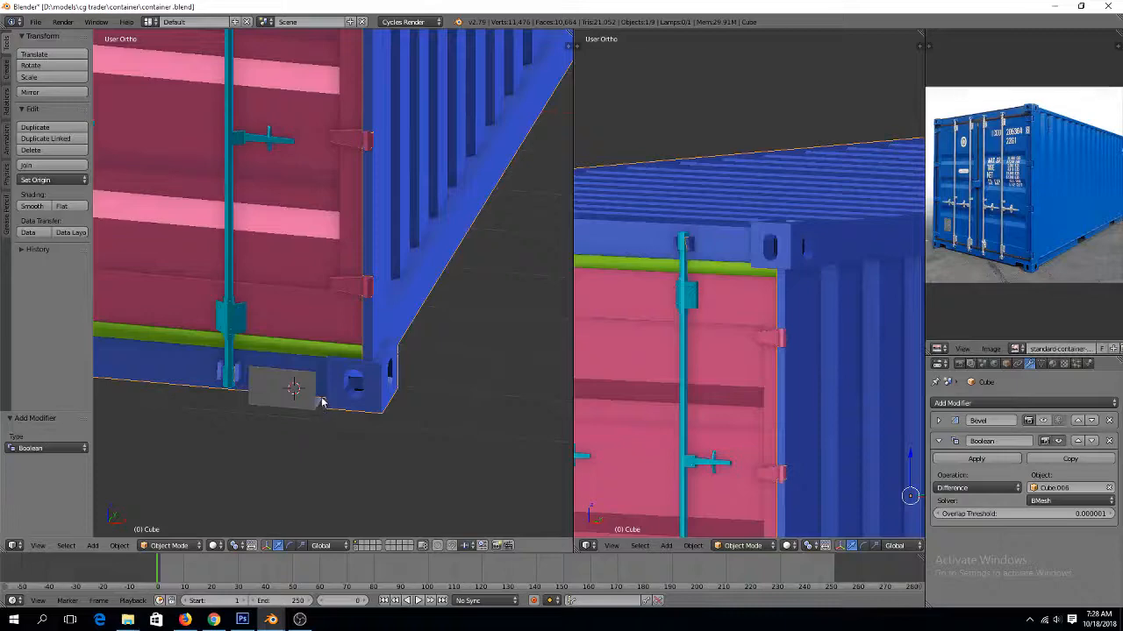
Examine the cutter cube against the lower front beam in wireframe and solid display from the front and in perspective
key(z)
scroll(326, 402, down, 6)
shift+middle_drag(302, 389, 339, 389)
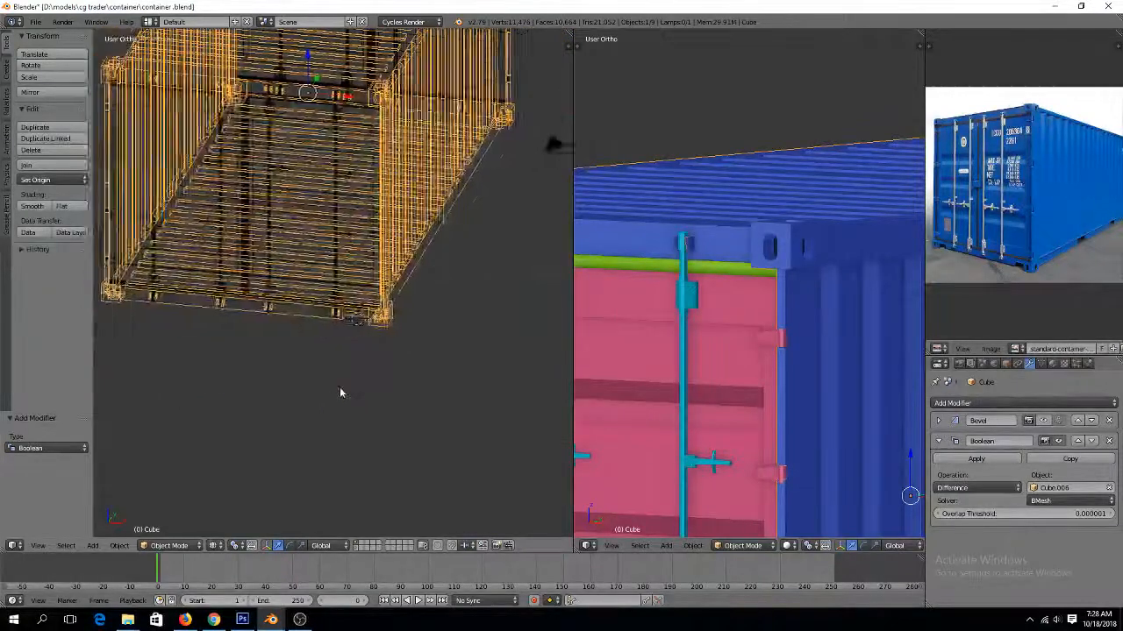
key(KP_1)
scroll(379, 350, up, 3)
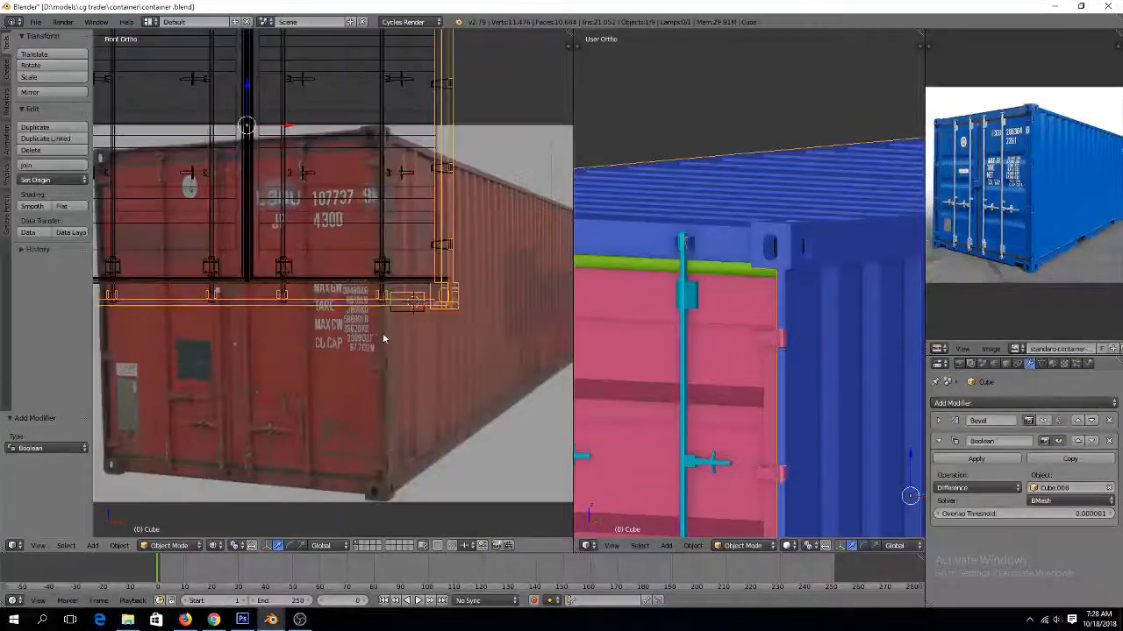
right_click(419, 311)
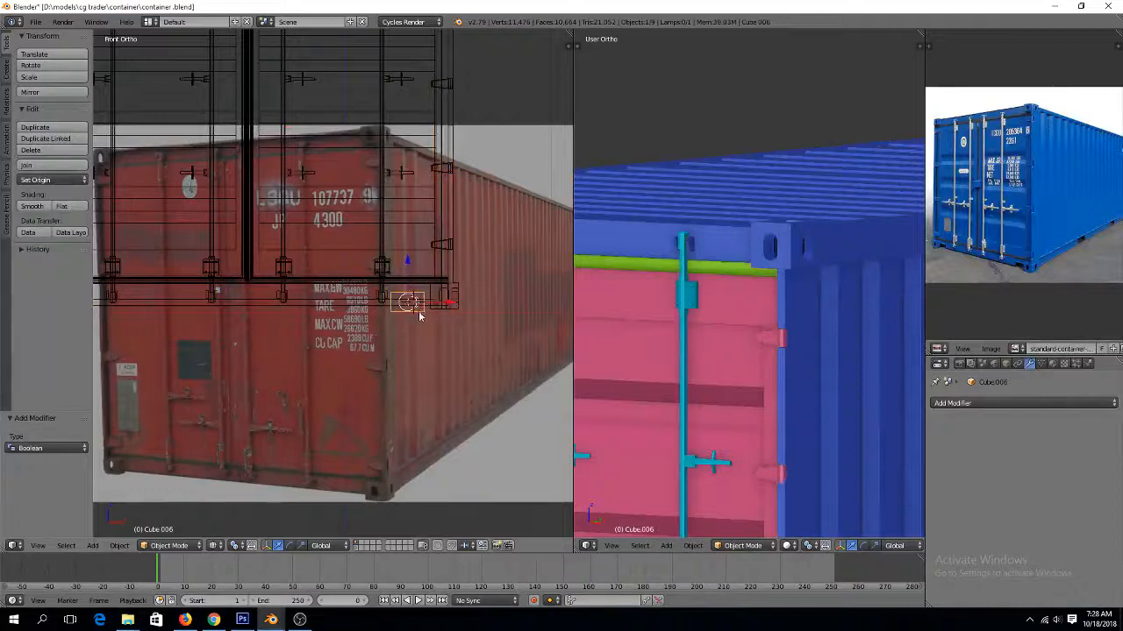
key(z)
scroll(454, 266, down, 2)
middle_drag(444, 276, 387, 296)
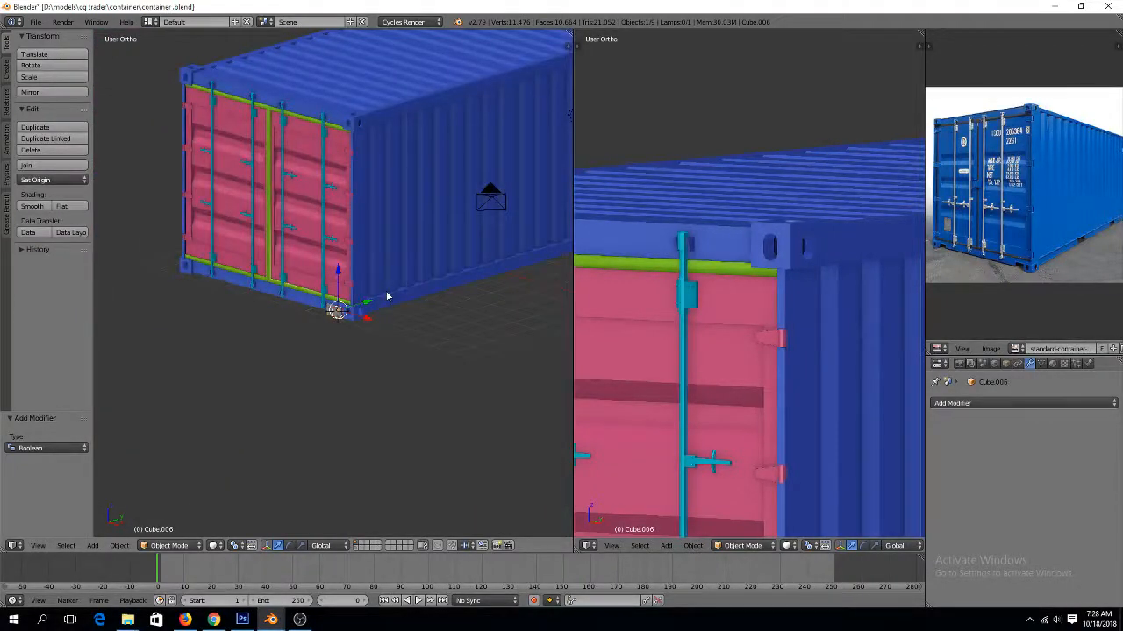
right_click(387, 296)
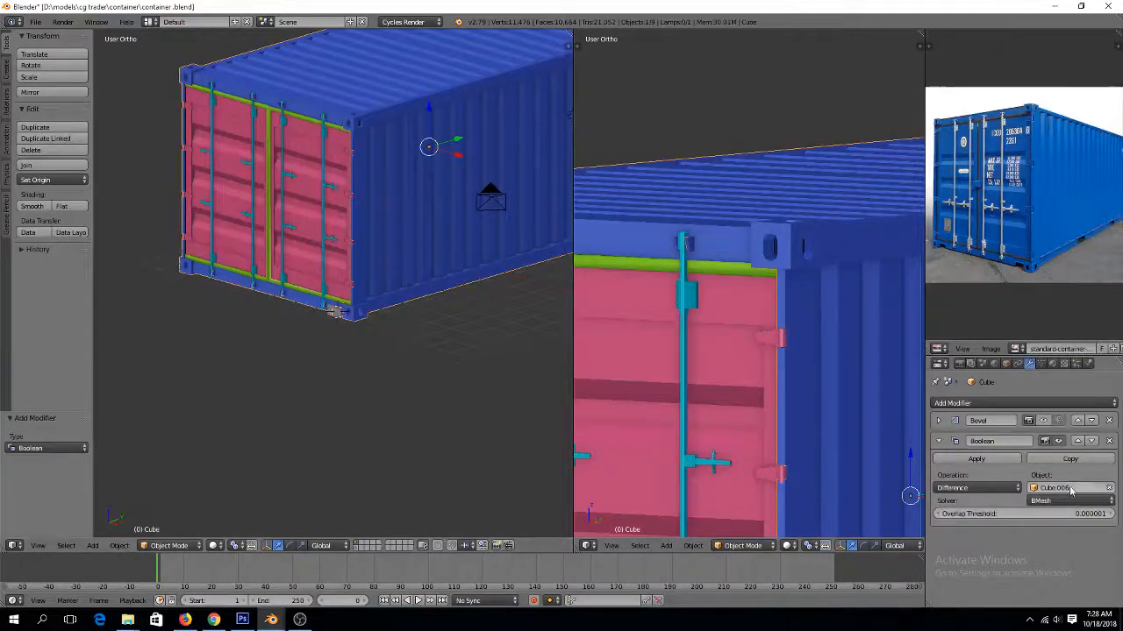
Undo the Boolean modifier, the cutter cube and the application of the body's Mirror modifier
key(ctrl+z)
key(ctrl+z)
key(ctrl+z)
key(ctrl+z)
key(ctrl+z)
key(ctrl+z)
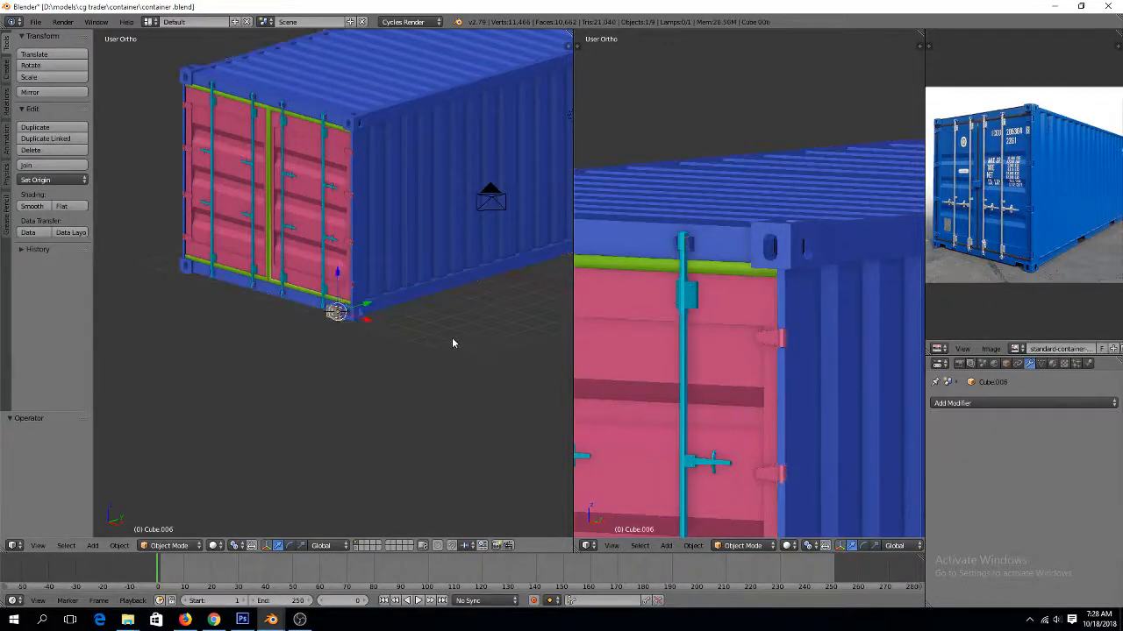
key(ctrl+z)
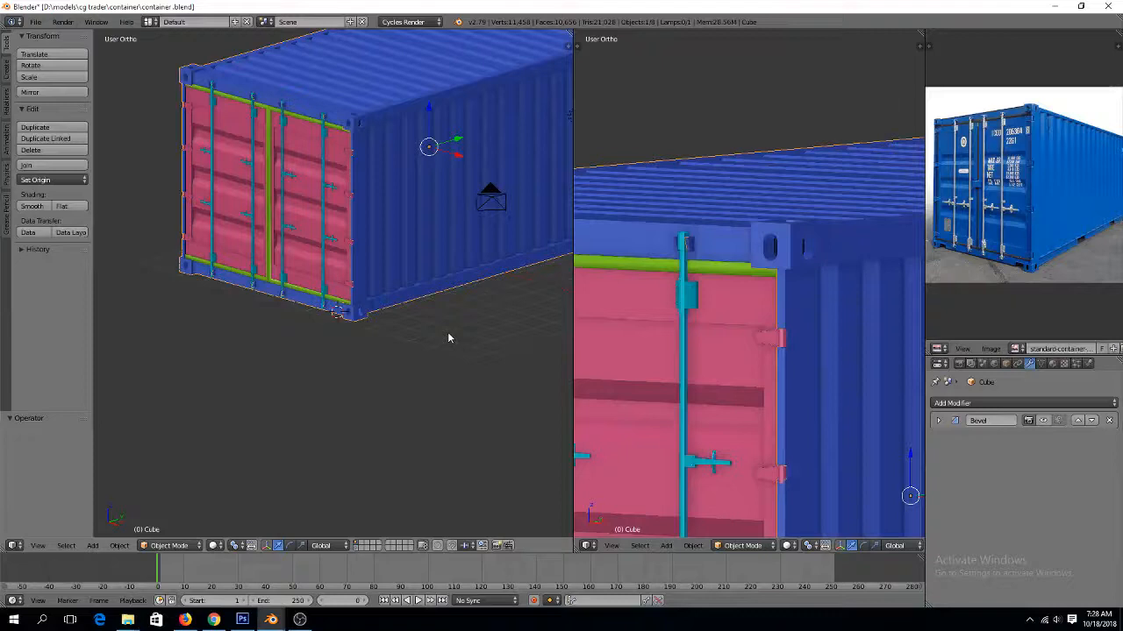
key(ctrl+z)
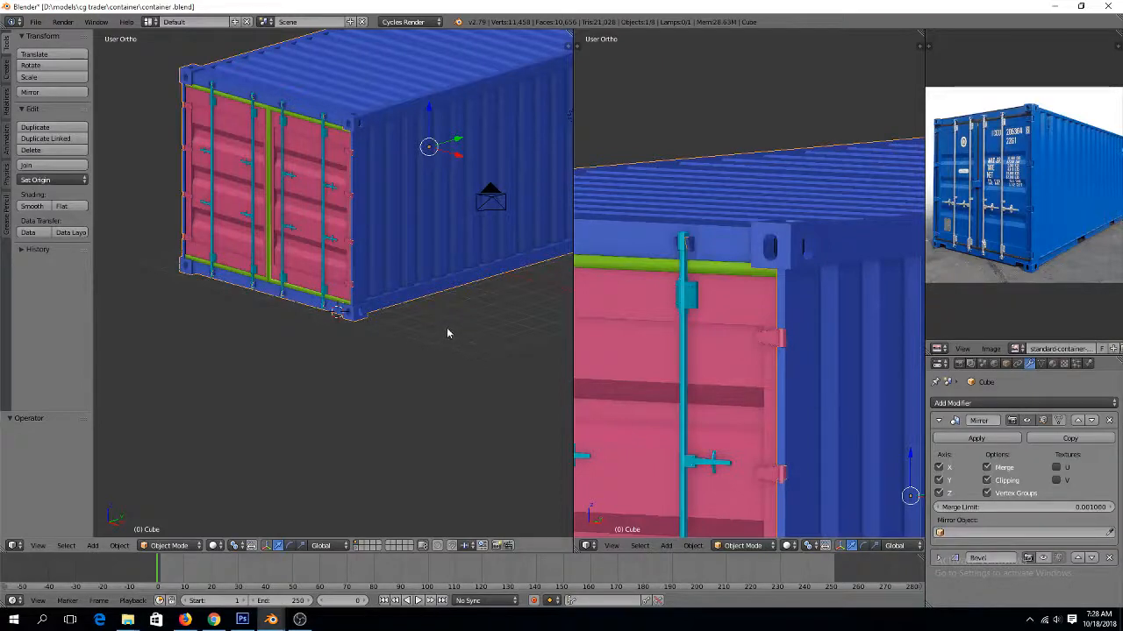
Compare the container body with its Mirror modifier hidden and shown, and with the X and Y mirror axes off and on
click(1026, 421)
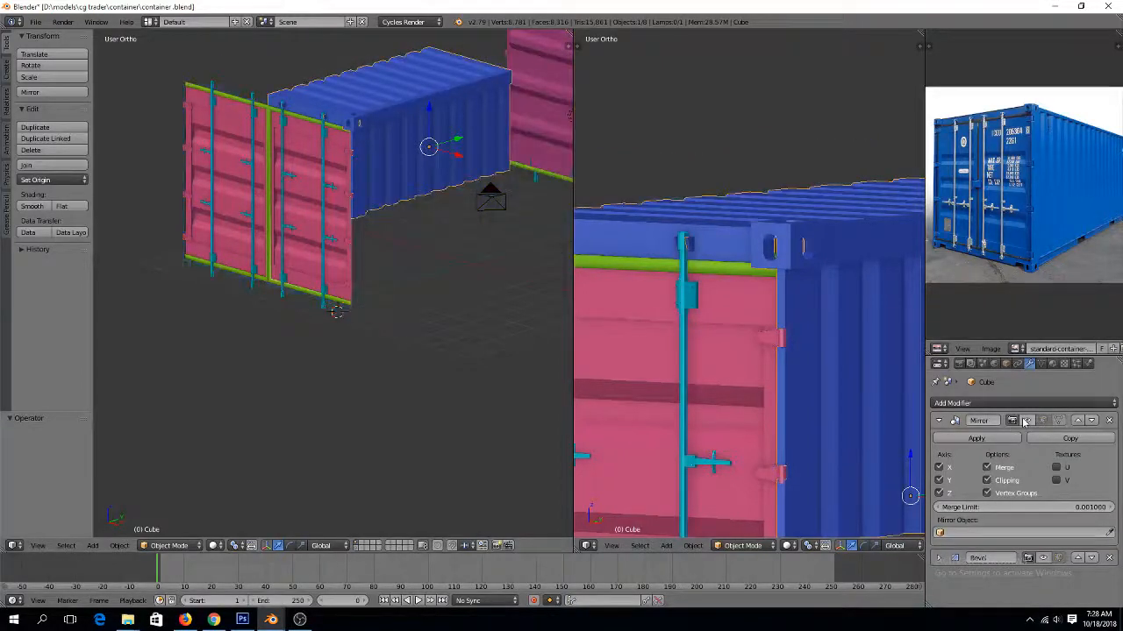
click(1026, 421)
click(1026, 421)
click(1027, 421)
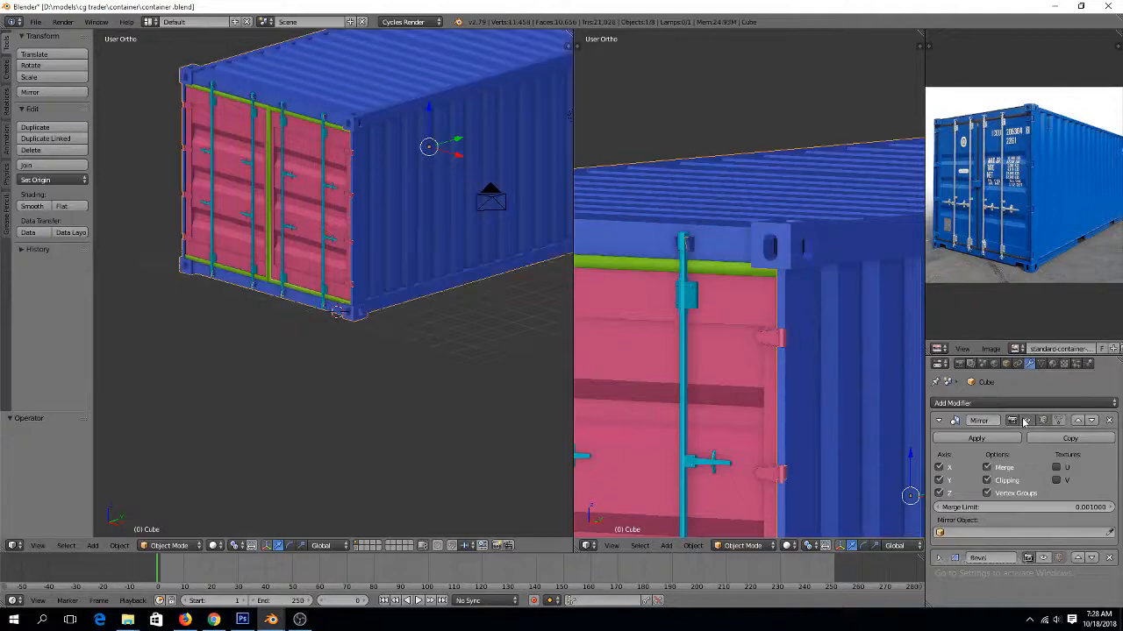
click(1026, 421)
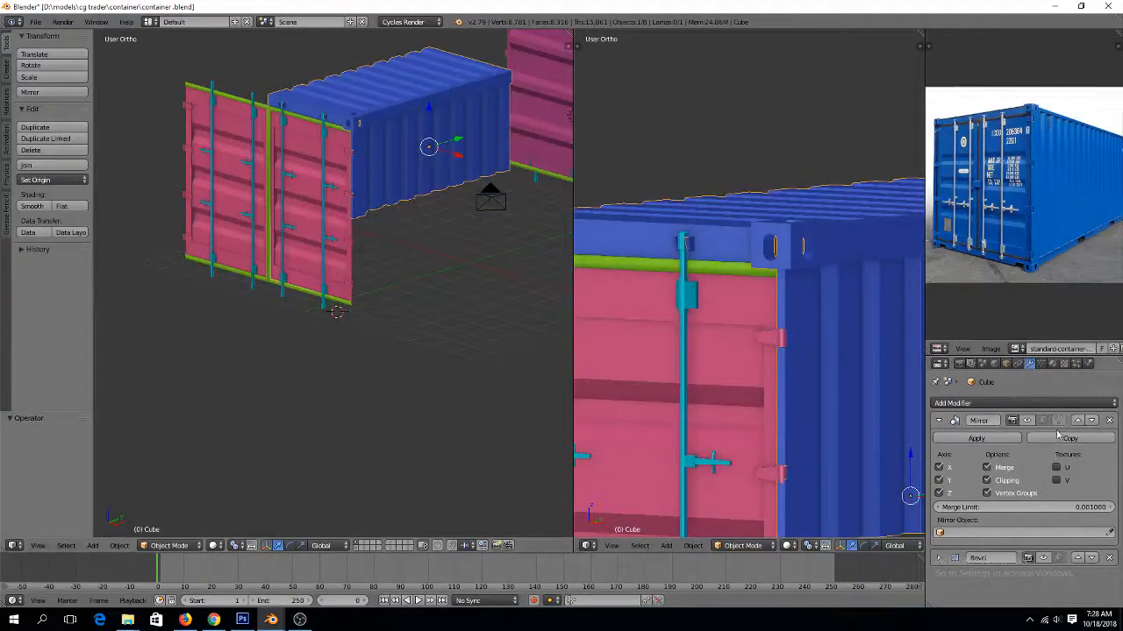
click(1028, 421)
click(1028, 421)
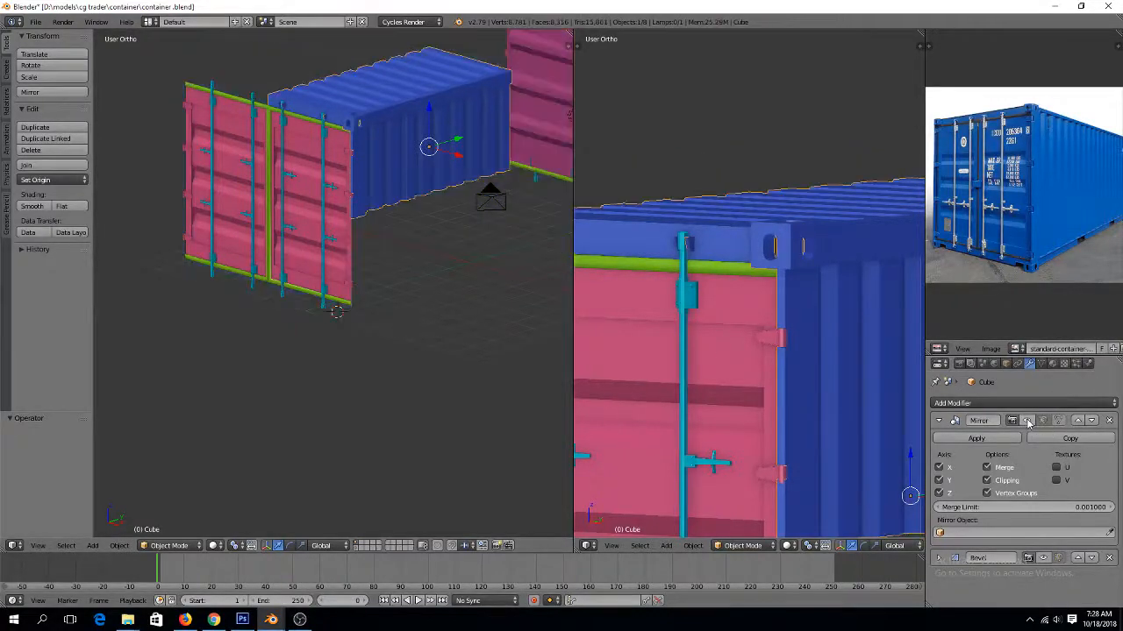
click(1028, 421)
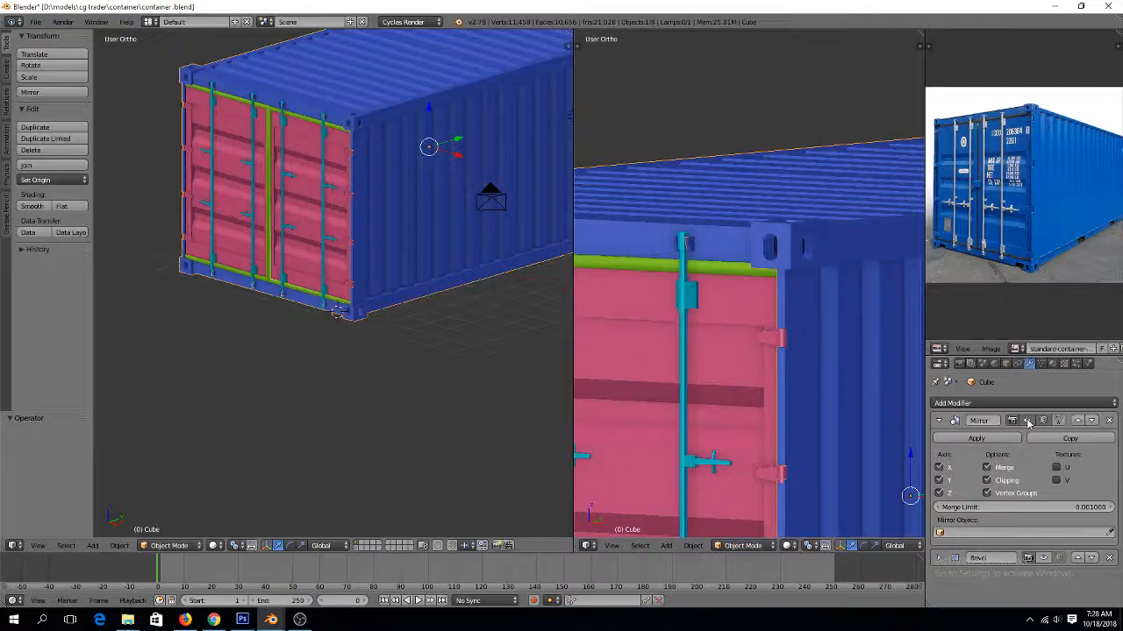
click(947, 480)
click(947, 480)
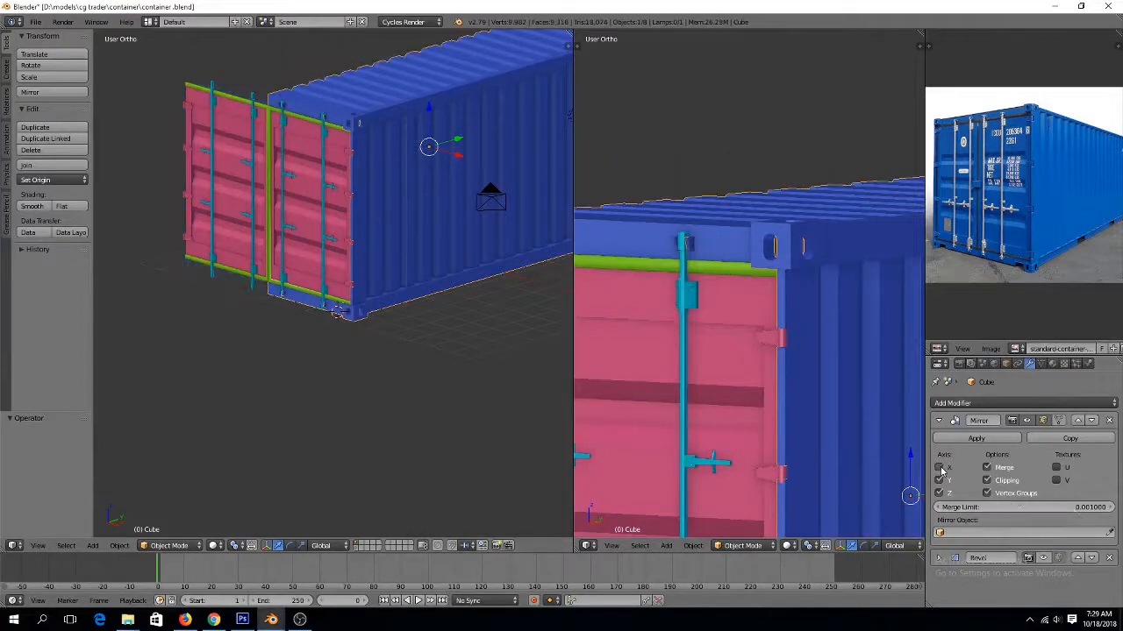
click(940, 481)
click(939, 481)
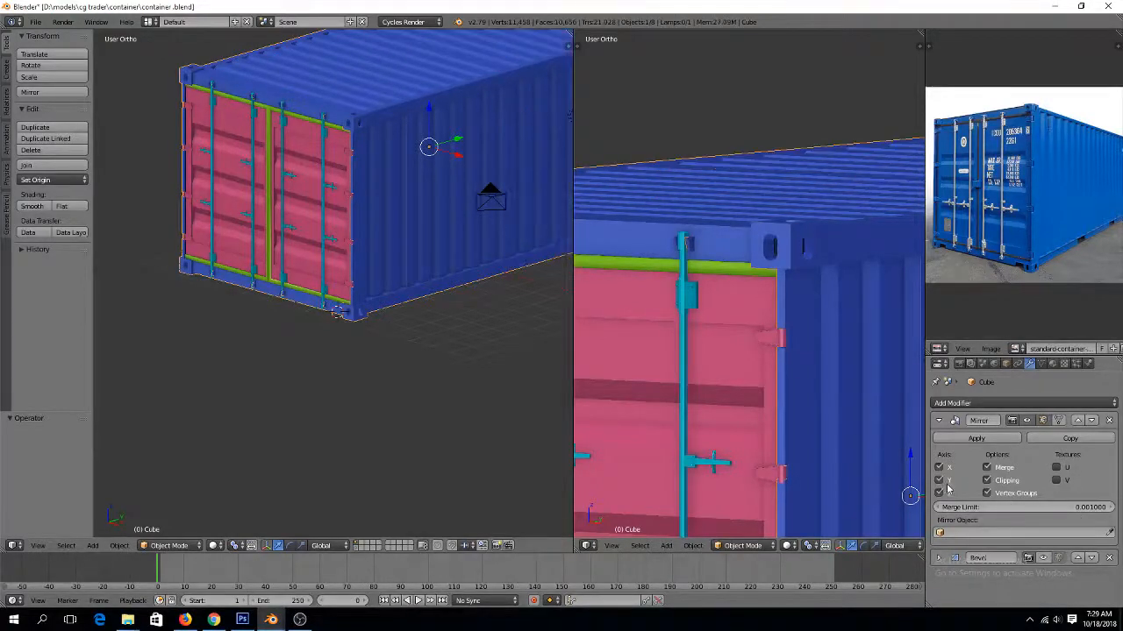
Turn off the Z axis in the body's Mirror modifier and add a second Mirror above Bevel that mirrors only along Z
click(940, 494)
click(940, 494)
click(940, 494)
click(1079, 406)
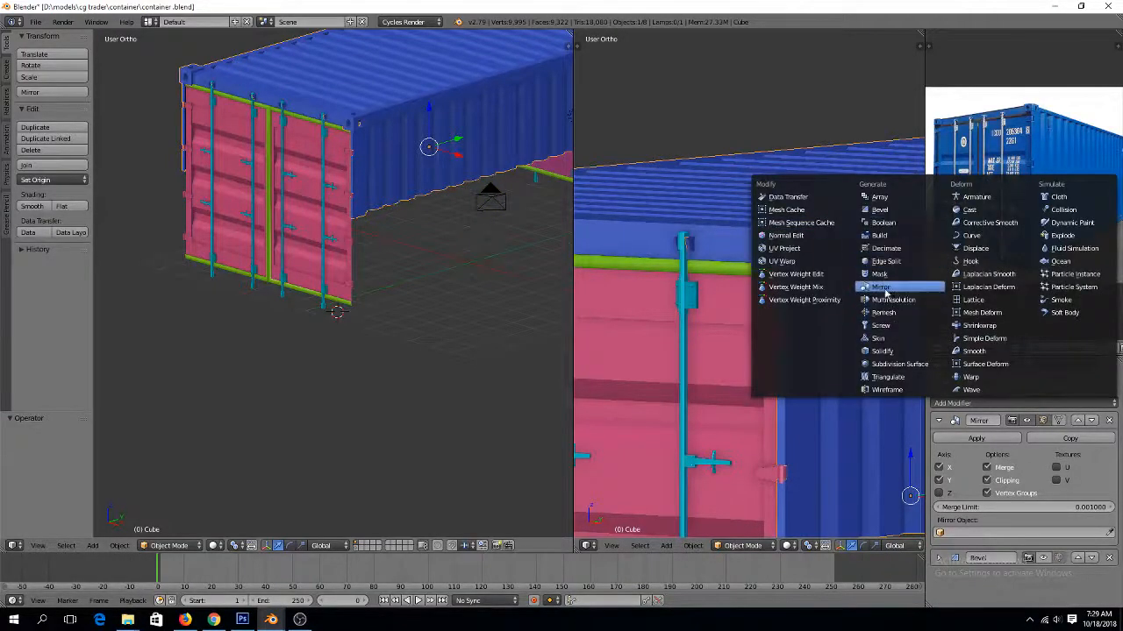
click(882, 287)
scroll(943, 480, down, 4)
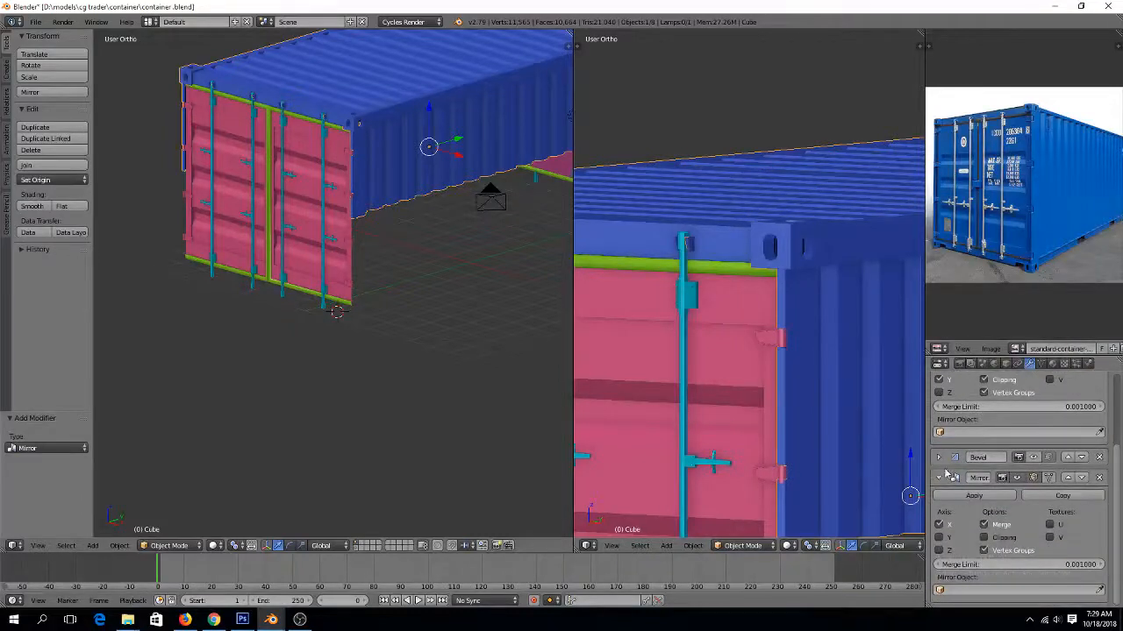
click(1068, 477)
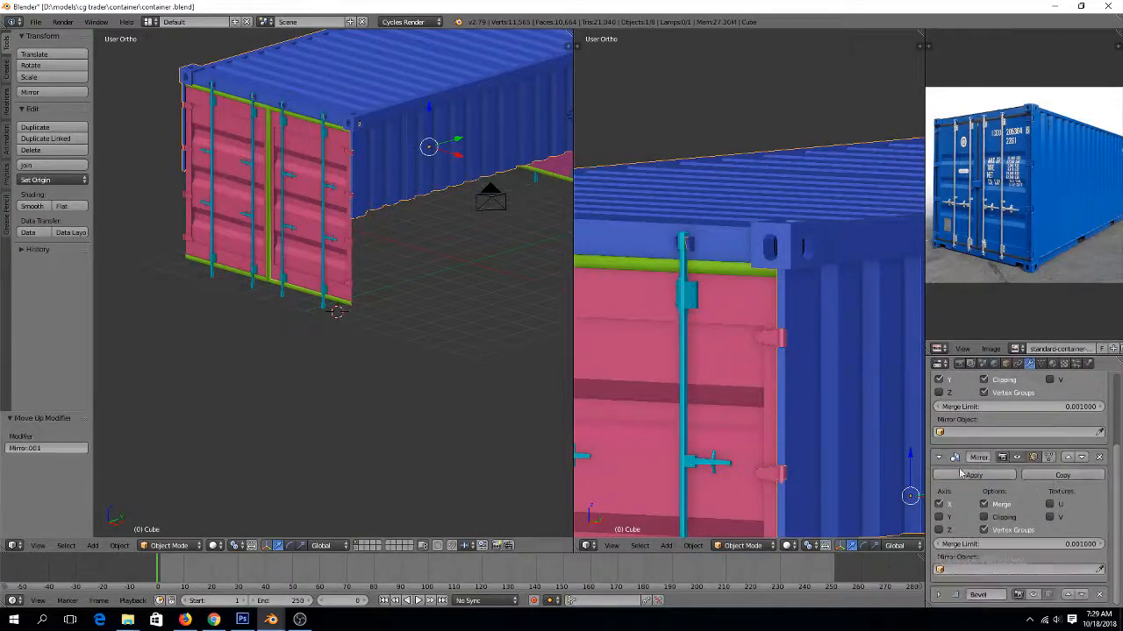
click(939, 531)
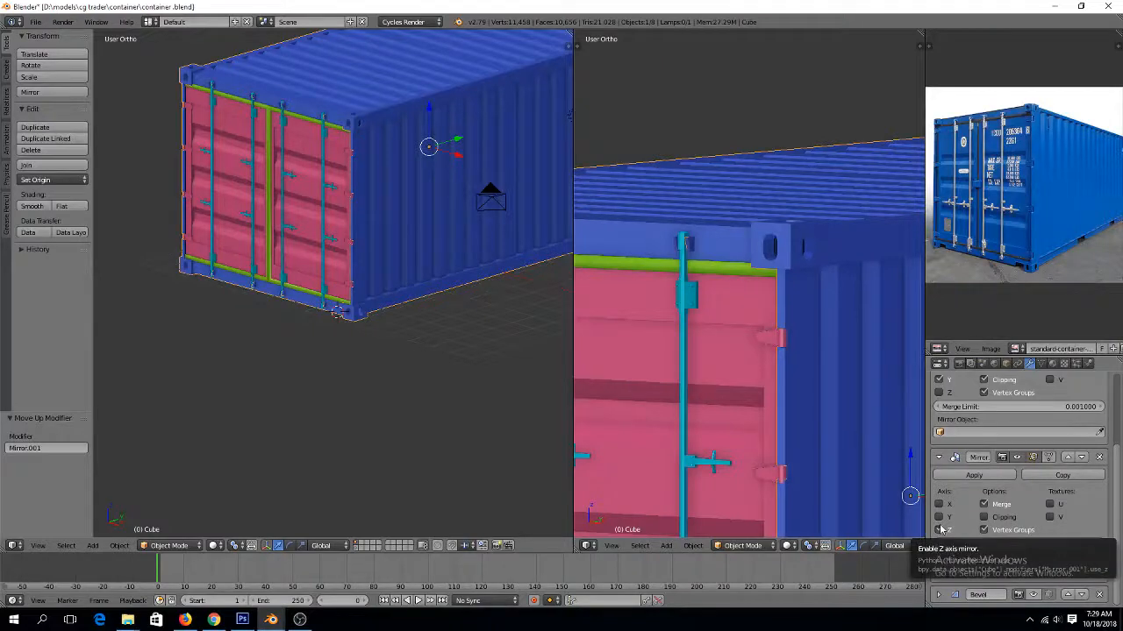
Check what the X and Y axes of the first Mirror modifier contribute to the container body
scroll(947, 444, up, 2)
click(946, 448)
click(946, 448)
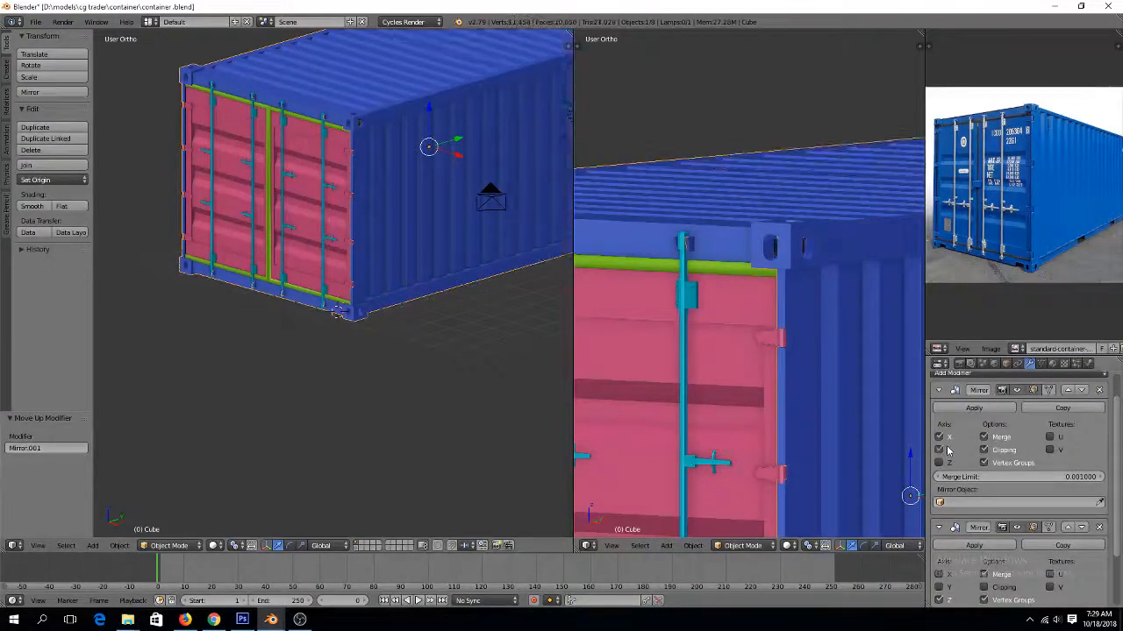
click(947, 450)
click(955, 455)
click(944, 438)
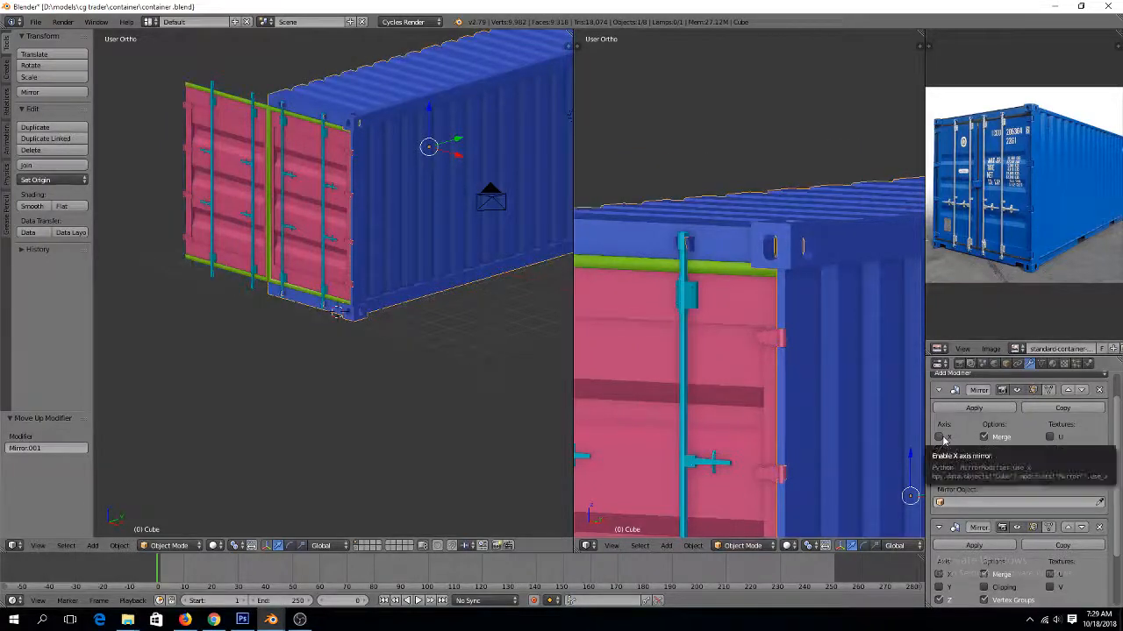
click(942, 438)
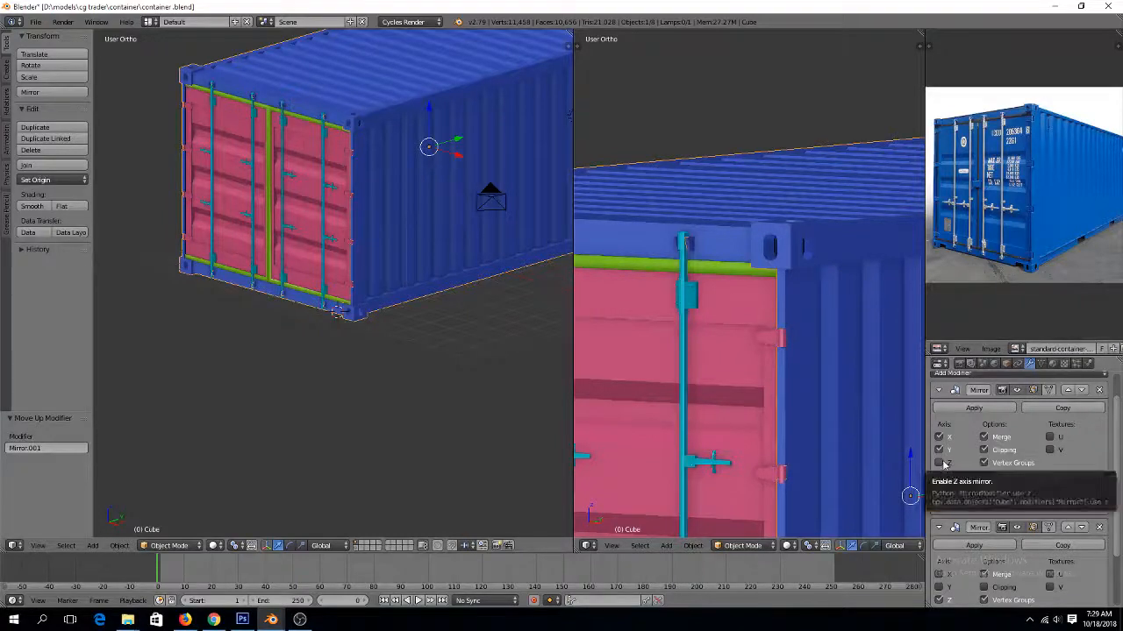
Move the Z-only Mirror modifier to the top of the stack and hide the X/Y Mirror to check the Z mirroring alone
click(1068, 528)
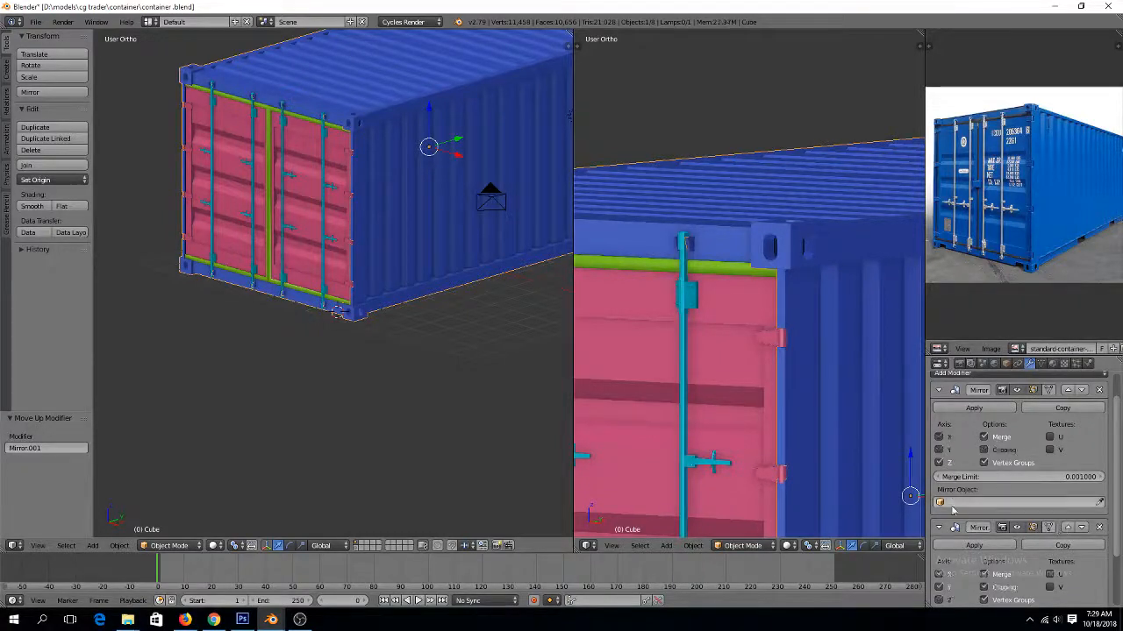
click(1019, 528)
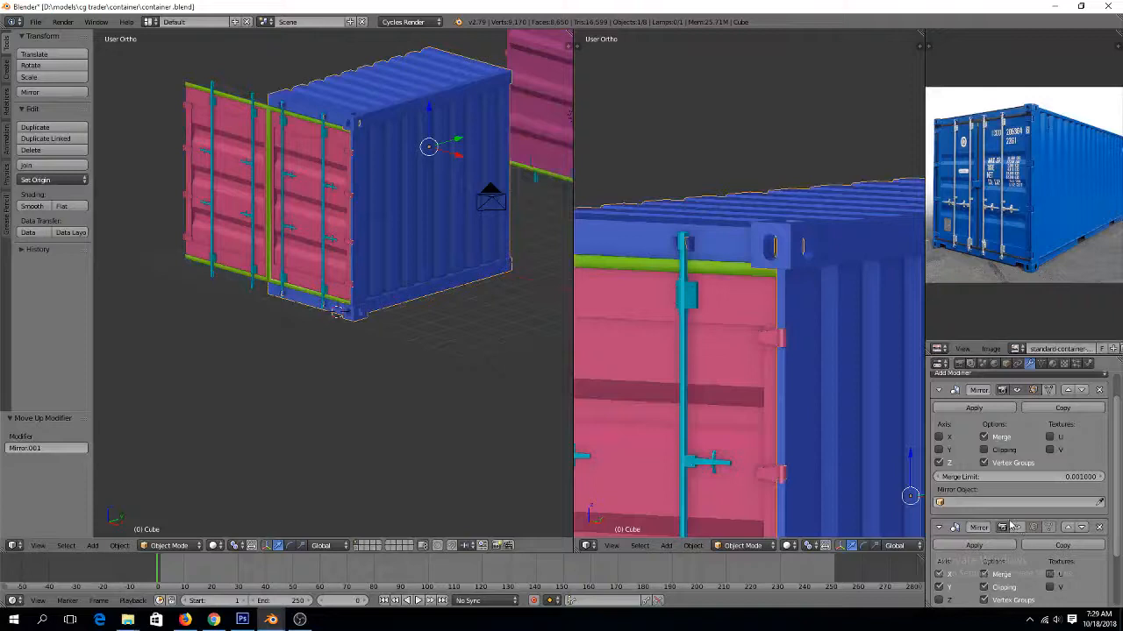
click(939, 463)
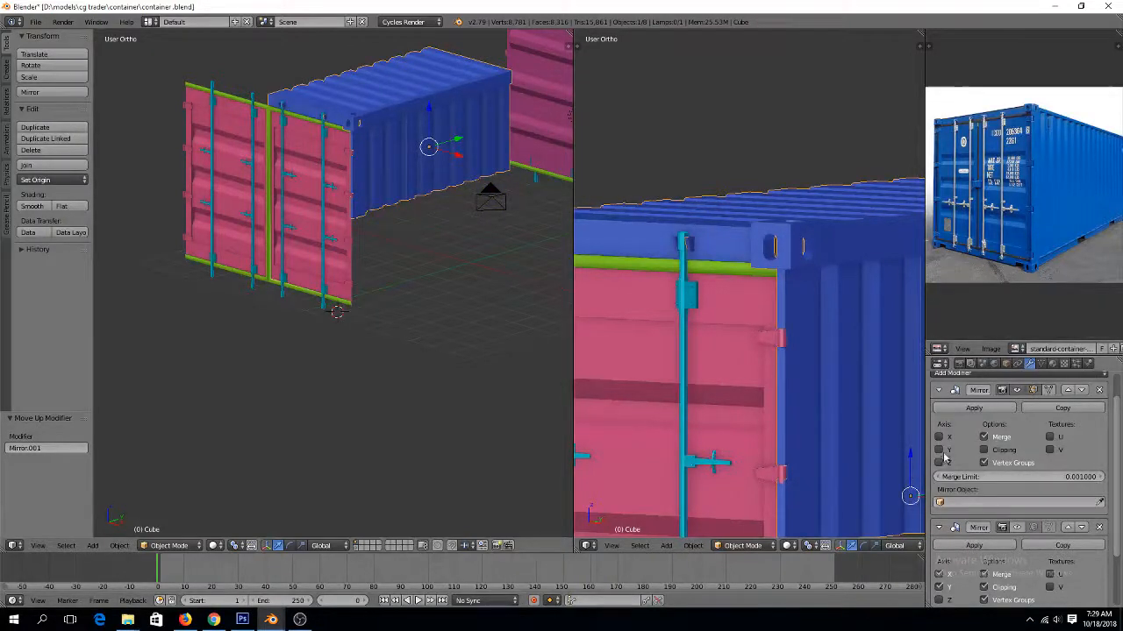
click(939, 463)
click(940, 463)
click(940, 463)
click(939, 463)
click(939, 463)
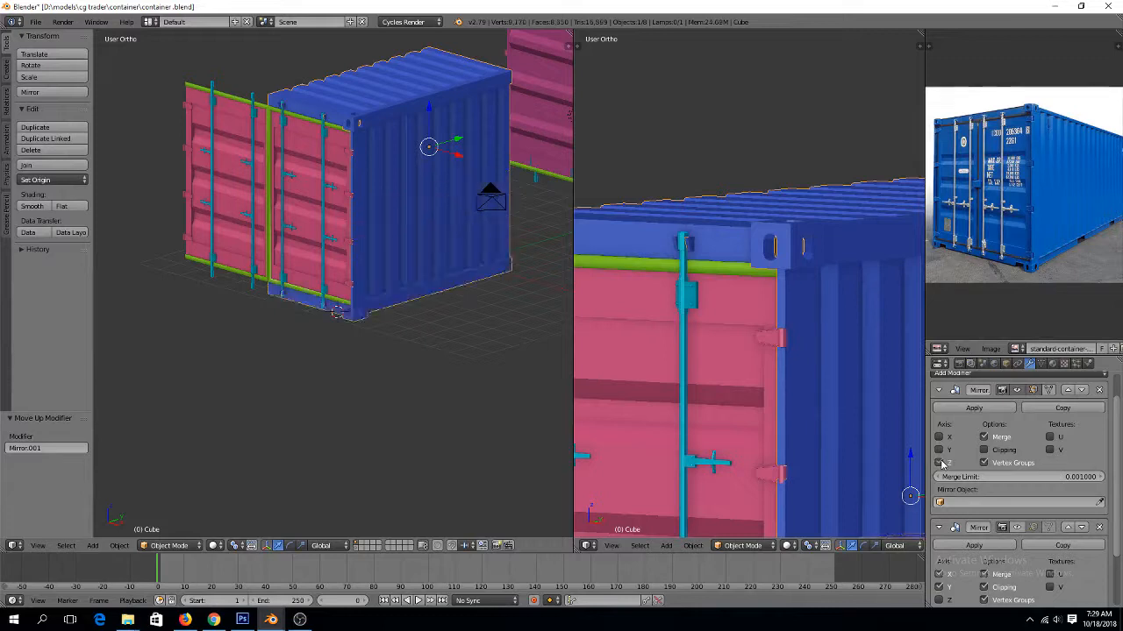
click(939, 463)
click(939, 463)
Apply the Z-only Mirror modifier and show the remaining X/Y Mirror modifier again in the viewport
click(969, 409)
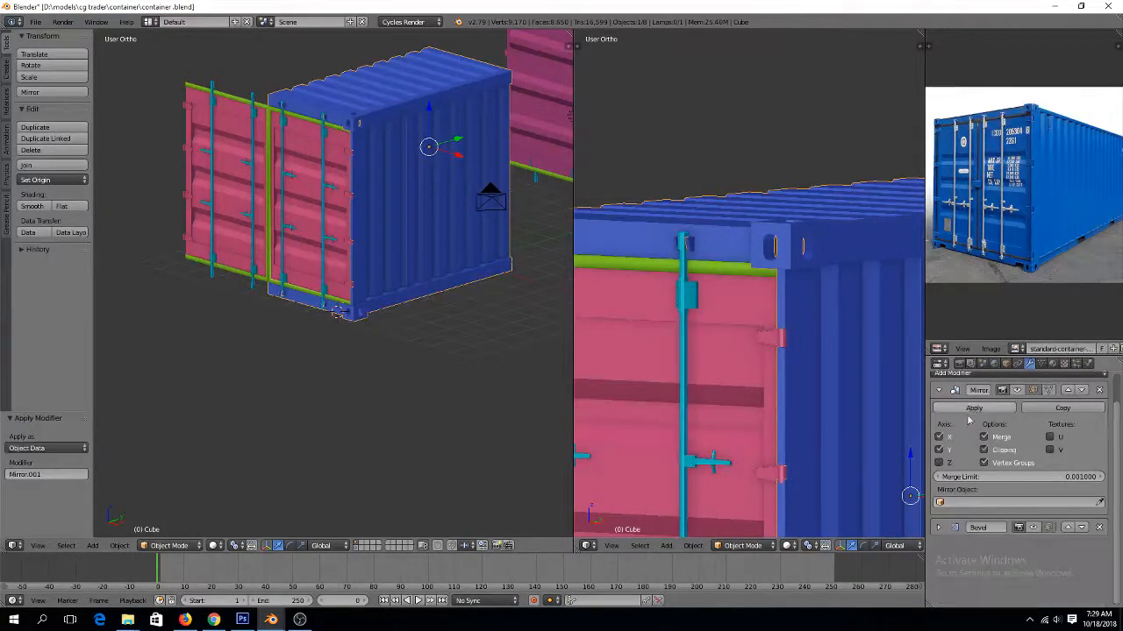
click(1016, 390)
click(940, 450)
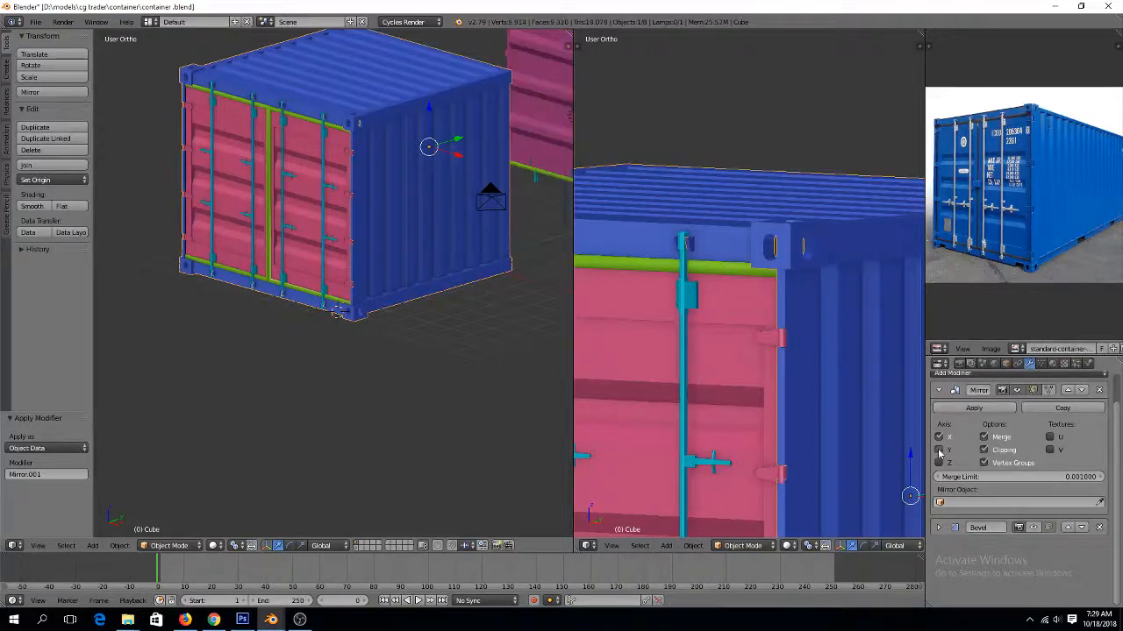
click(939, 450)
Add a cube at the lower front beam between the locking bar and the corner casting, and scale it to 0.300
click(524, 411)
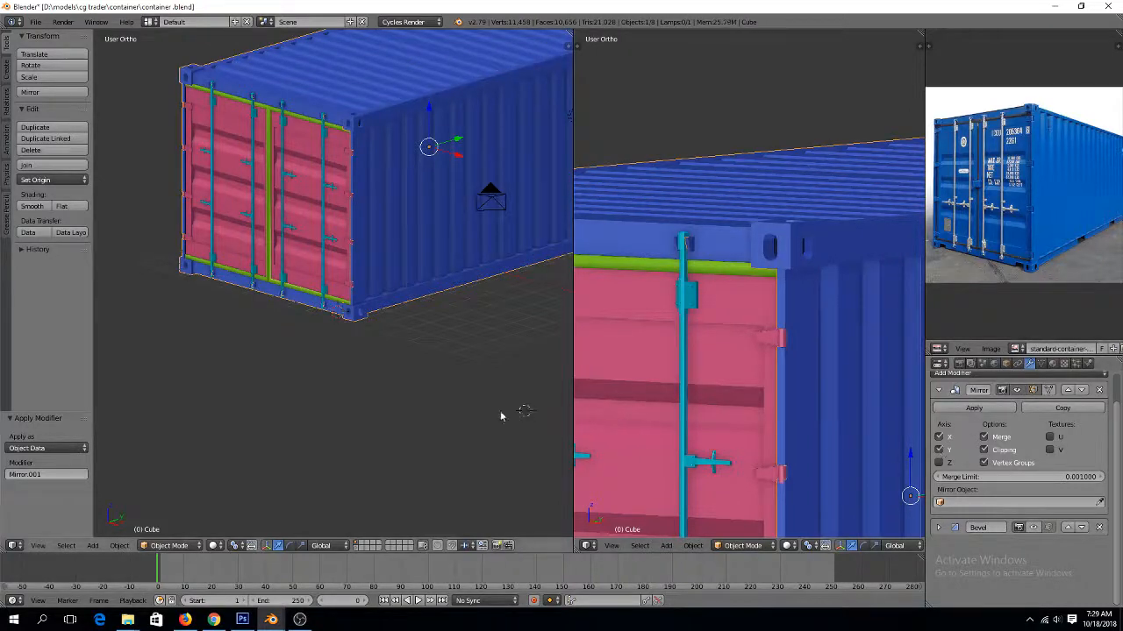
key(KP_1)
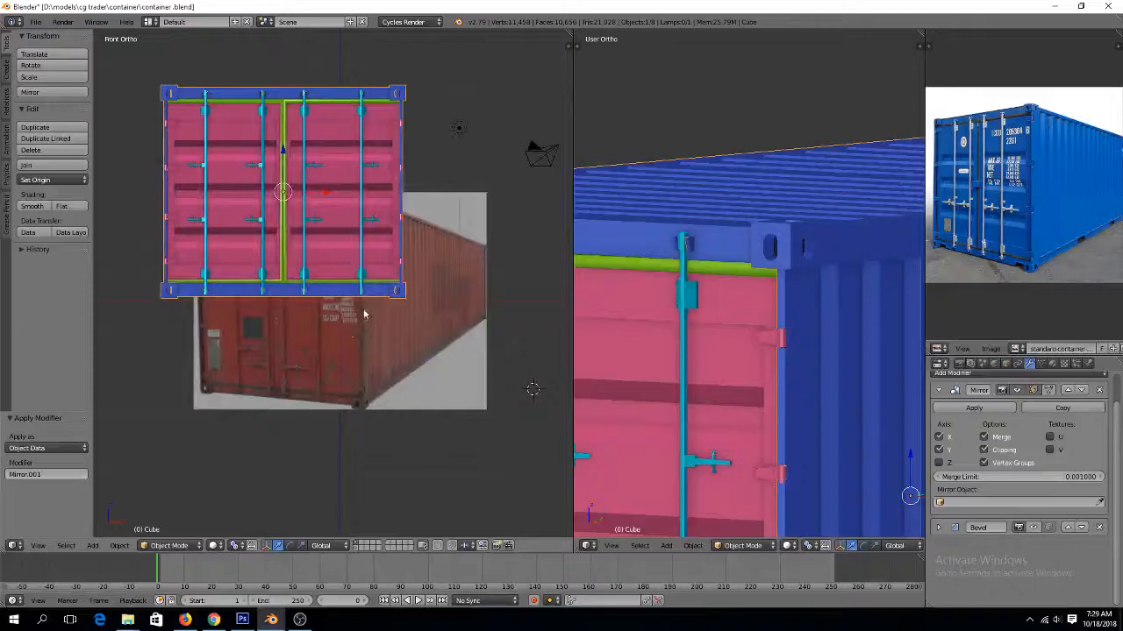
scroll(373, 314, up, 3)
scroll(373, 314, up, 3)
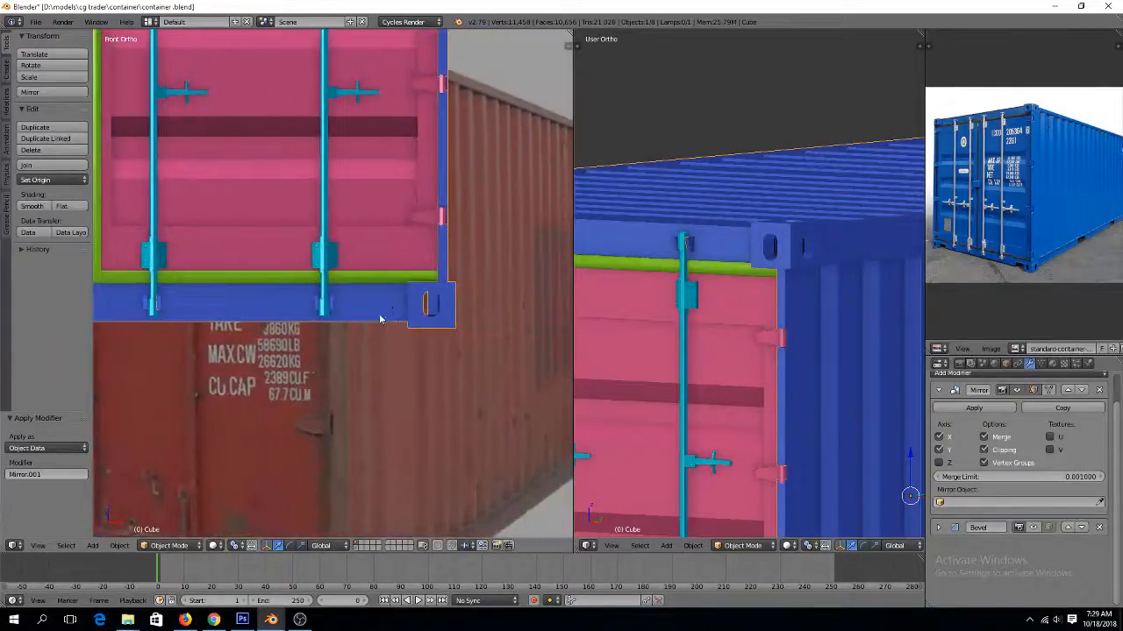
key(shift+a)
mouse_move(386, 321)
click(423, 329)
key(s)
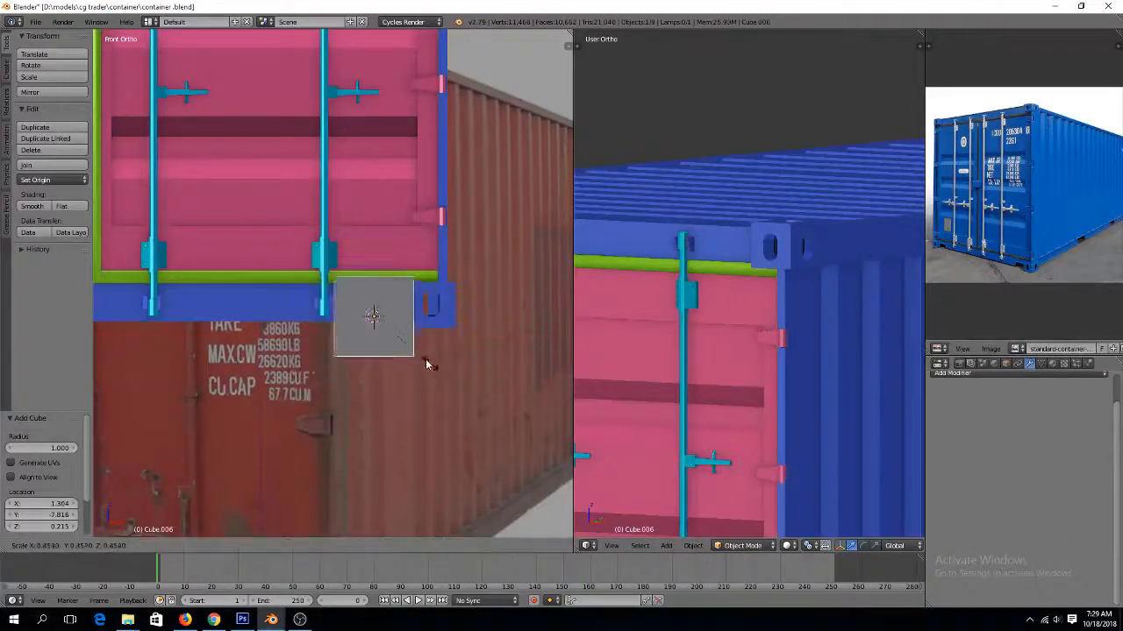
click(412, 349)
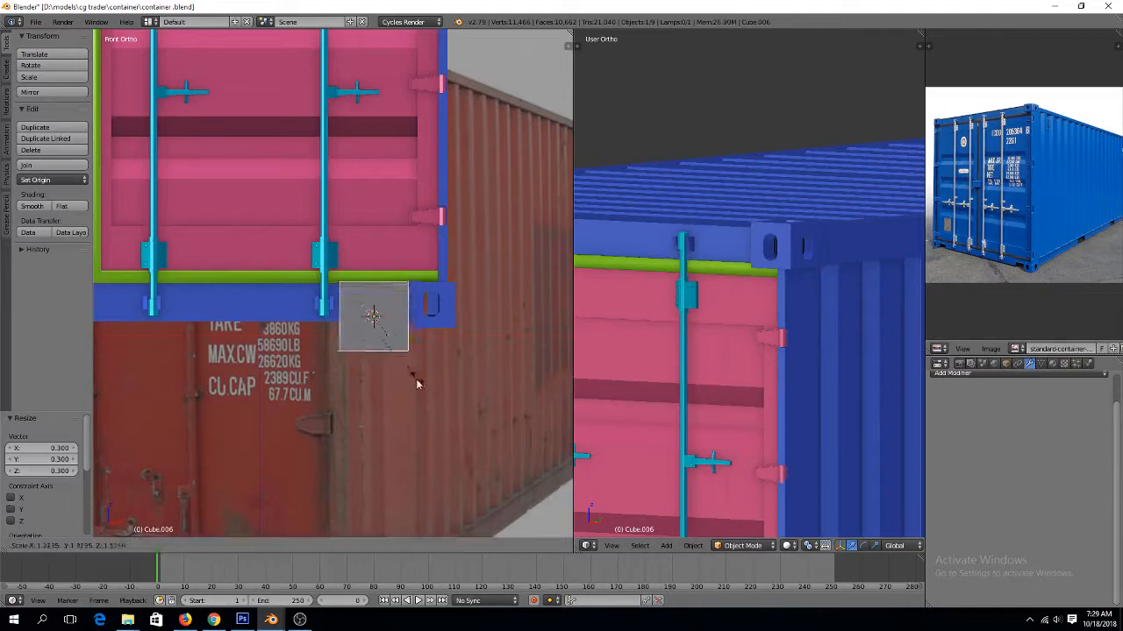
Scale the cutter cube by about 0.992 overall and stretch it by about 1.104 along X
key(s)
click(431, 330)
scroll(431, 330, up, 2)
key(s)
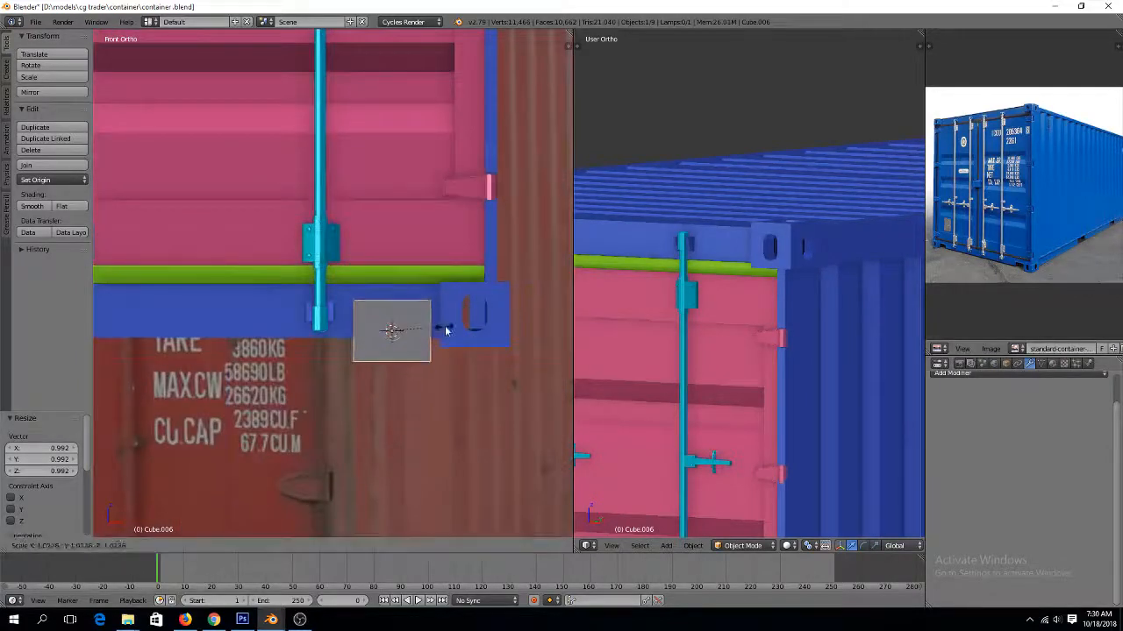
click(448, 326)
Add a Boolean modifier to the container body with the cutter cube as its object and the operation set to Difference
middle_drag(448, 326, 371, 369)
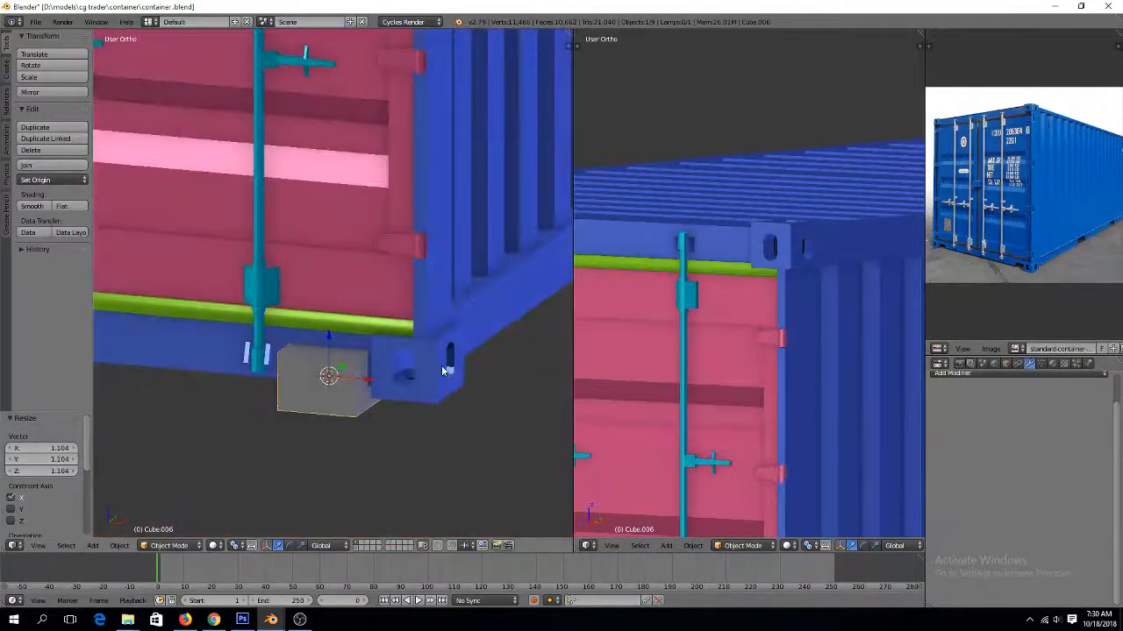
right_click(443, 371)
click(1000, 375)
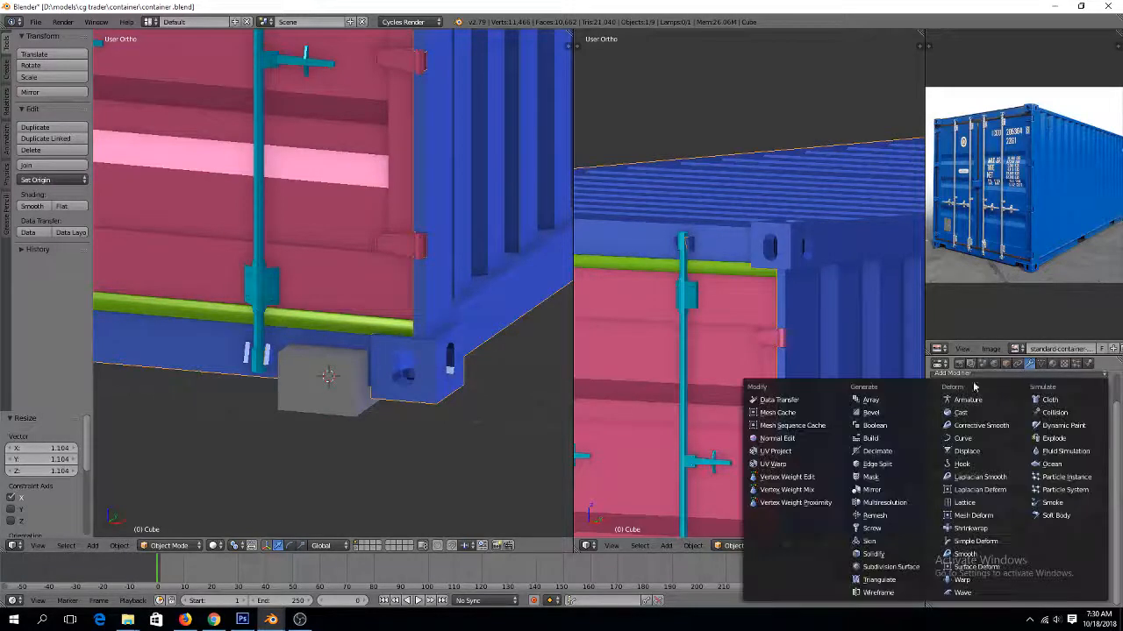
click(875, 425)
scroll(1042, 561, down, 2)
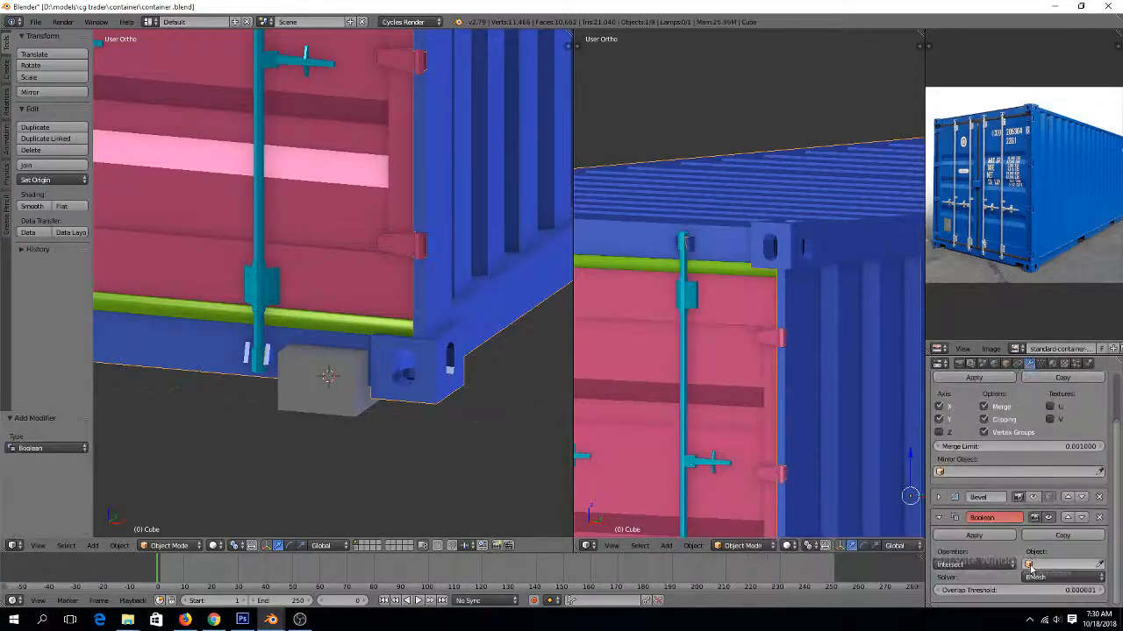
click(1066, 565)
click(858, 529)
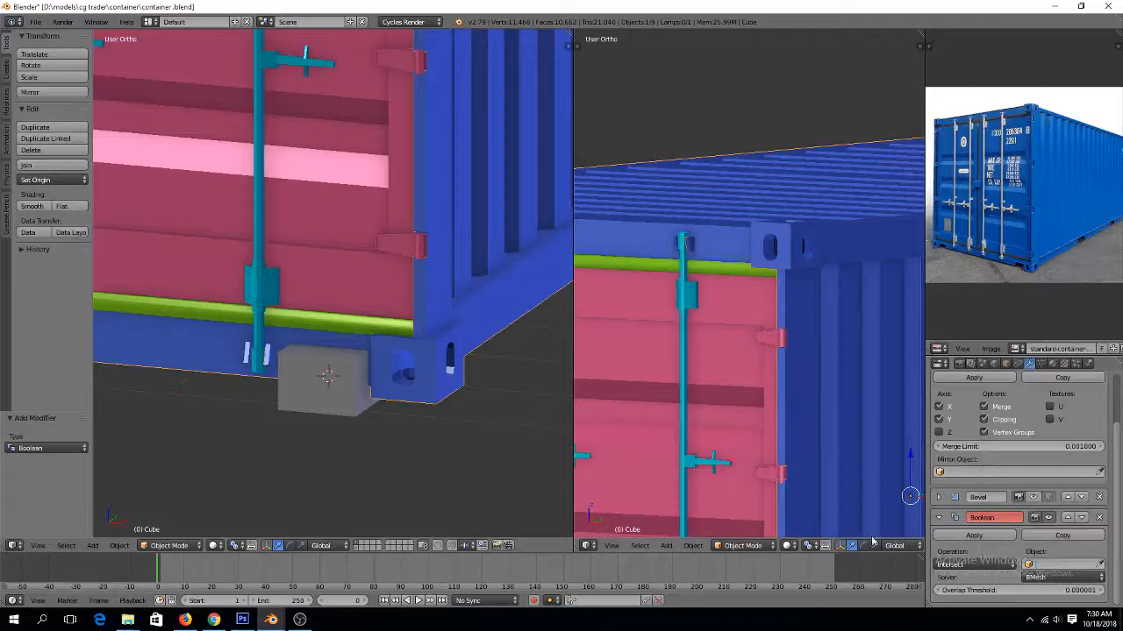
click(1099, 565)
click(342, 400)
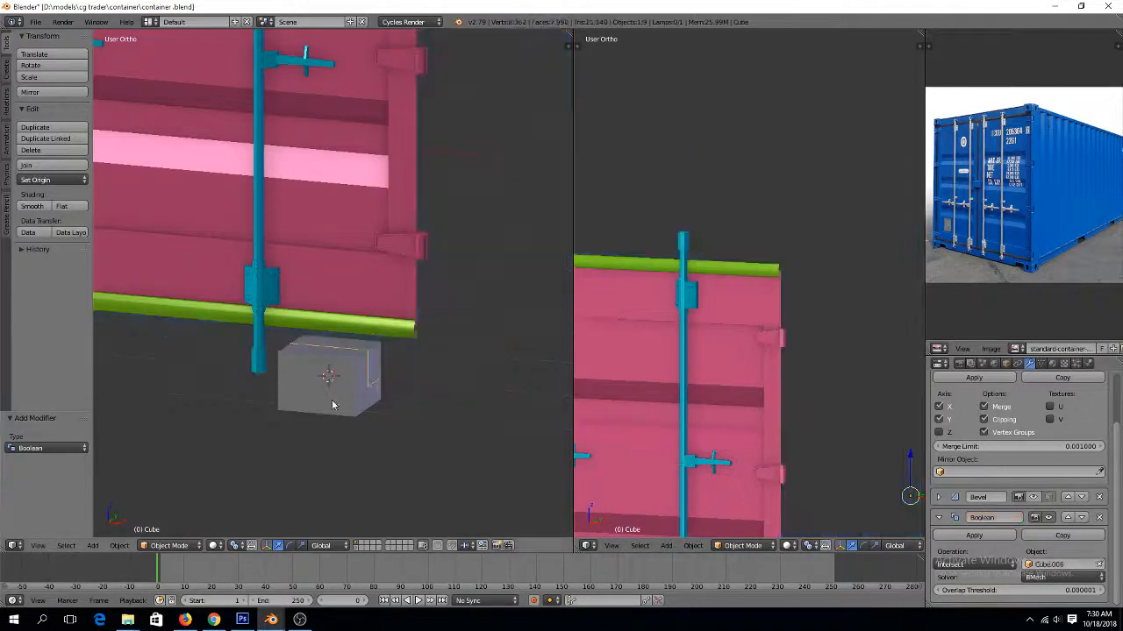
click(972, 564)
click(961, 524)
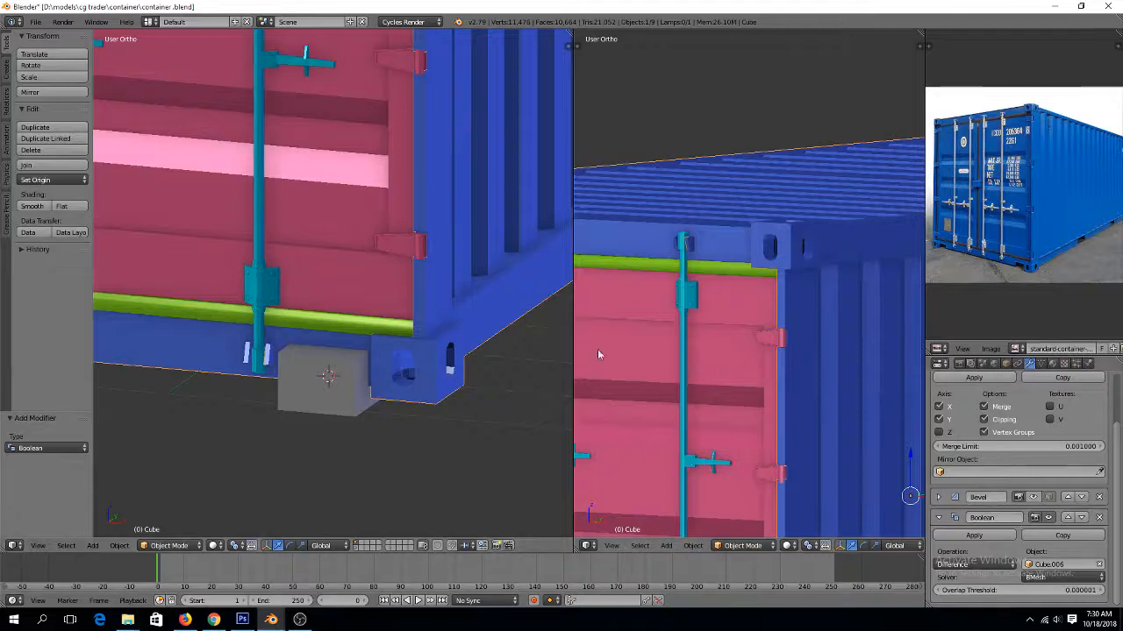
Set the cutter cube's maximum draw type to Wire and check the cut in the lower front beam
right_click(364, 405)
click(1009, 364)
scroll(950, 535, down, 2)
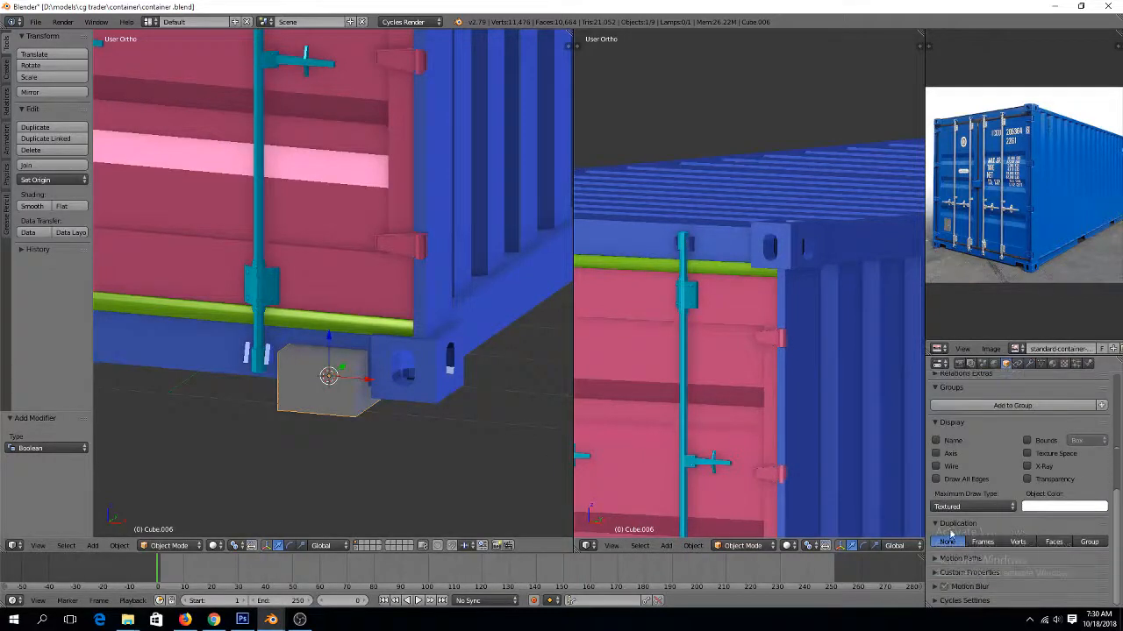
click(982, 509)
click(977, 485)
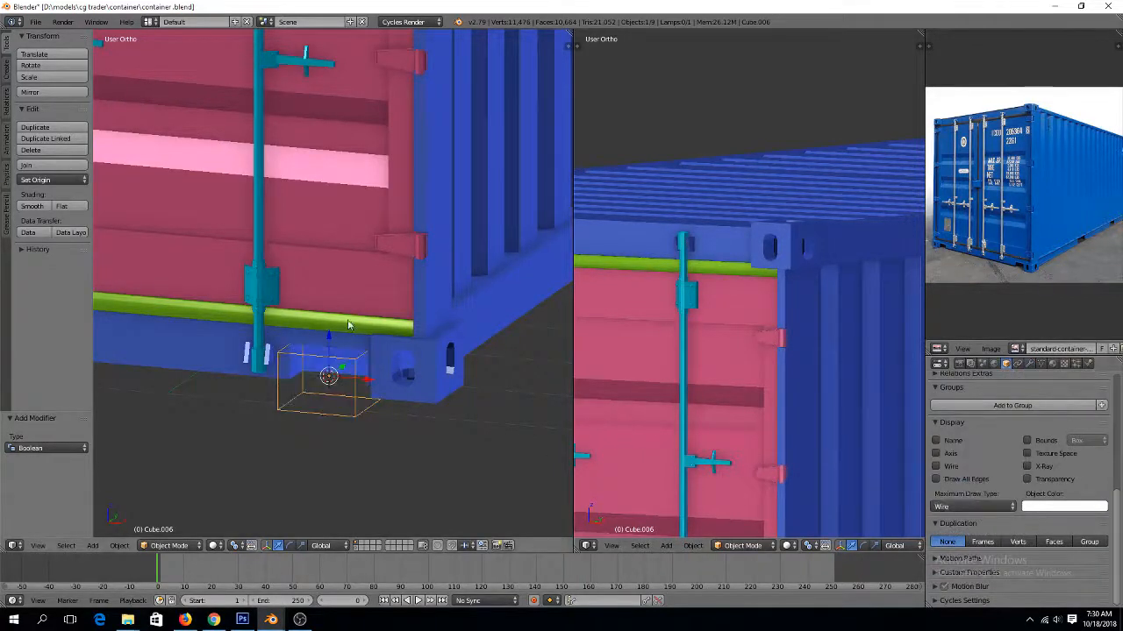
mouse_move(348, 324)
middle_down()
mouse_move(321, 301)
mouse_move(381, 319)
mouse_move(312, 303)
middle_up()
scroll(312, 303, down, 6)
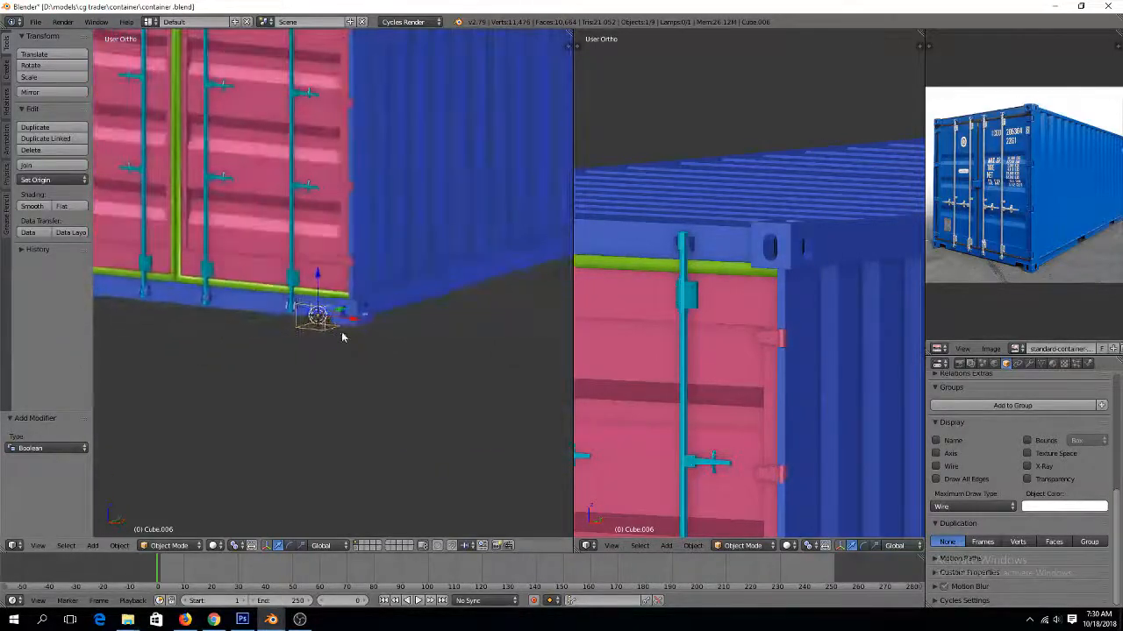
Move the container body's Boolean modifier above Mirror and Bevel to the start of the modifier stack
ctrl+scroll(331, 336, down, 2)
scroll(326, 331, up, 2)
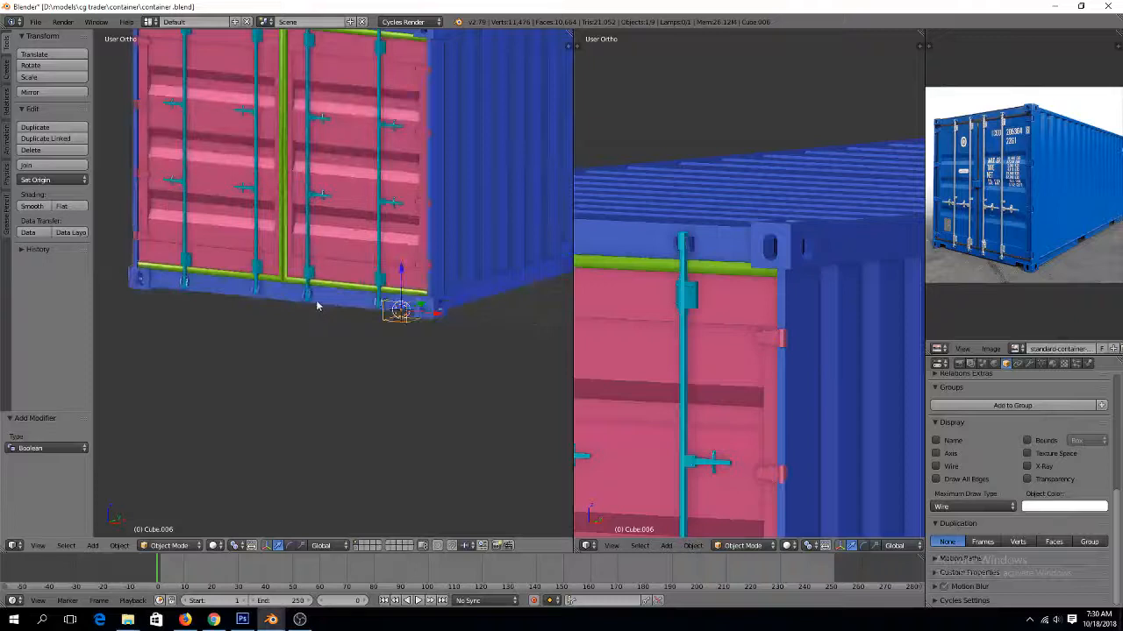
right_click(316, 301)
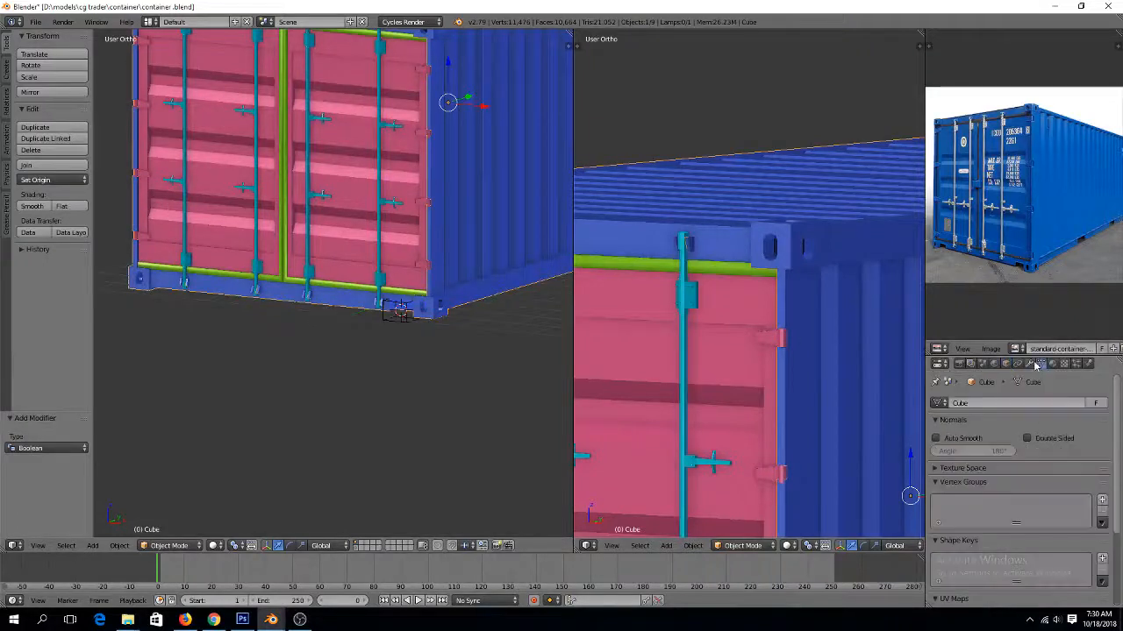
click(1030, 363)
click(939, 421)
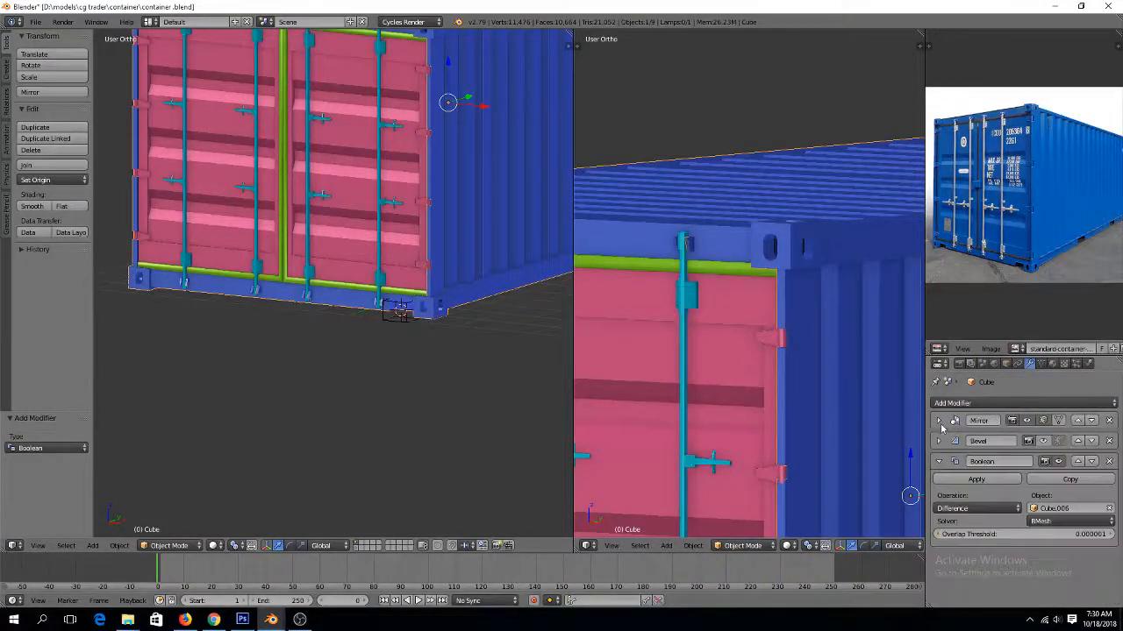
click(1077, 461)
click(1077, 441)
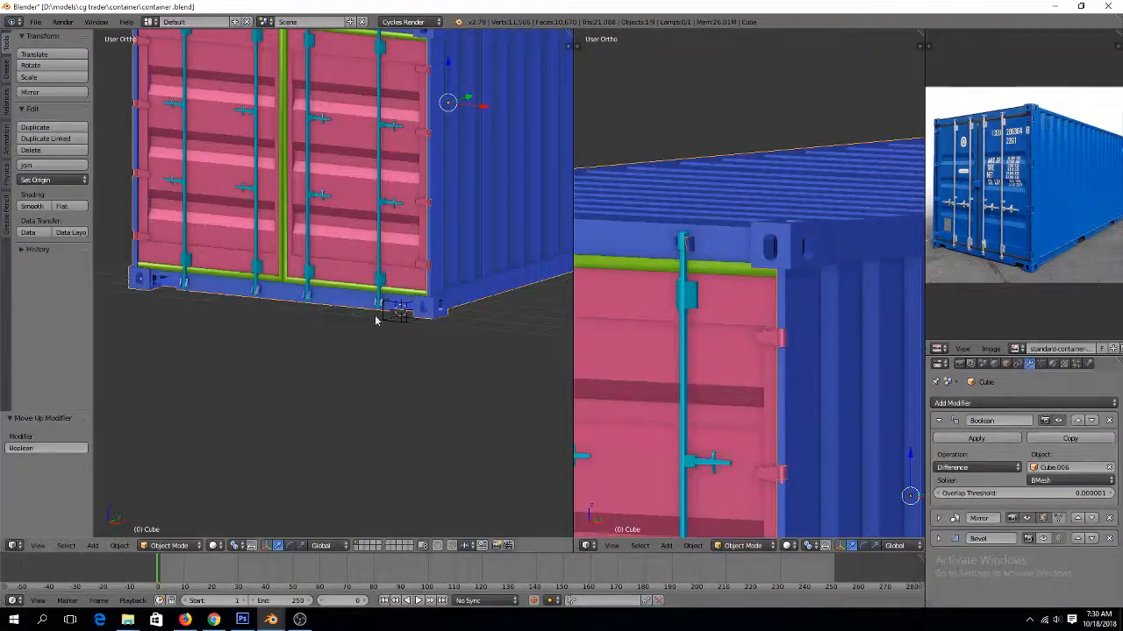
Duplicate the cutter cube in place within its own mesh
middle_drag(377, 318, 348, 309)
scroll(348, 309, down, 5)
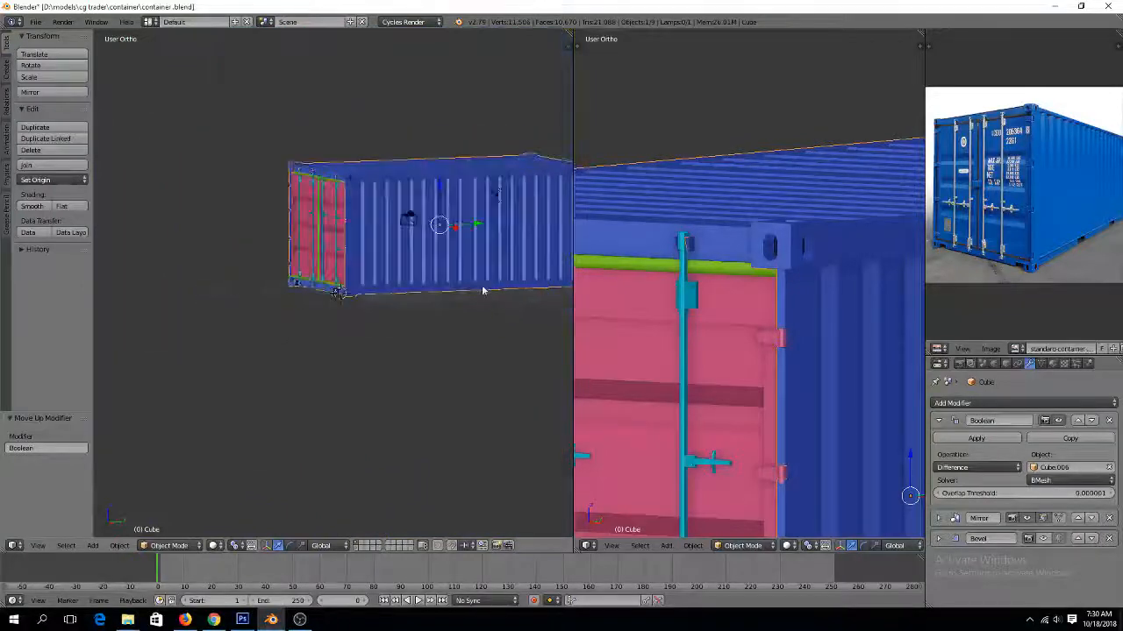
middle_drag(483, 290, 349, 297)
scroll(400, 350, up, 3)
middle_drag(402, 350, 427, 359)
key(KP_1)
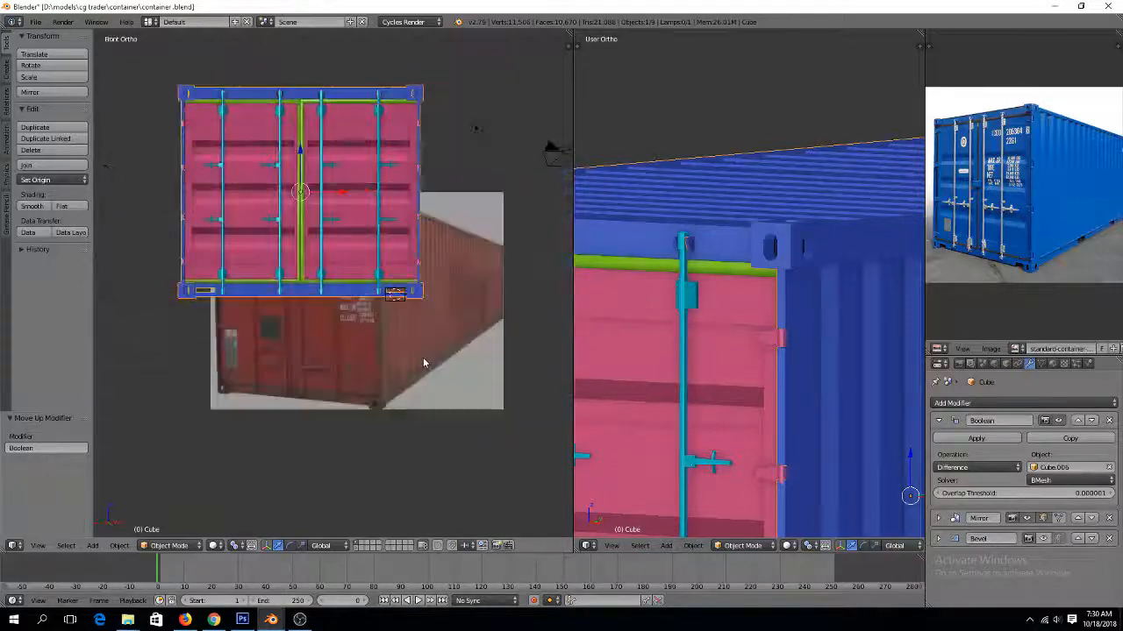
scroll(421, 353, up, 3)
right_click(457, 325)
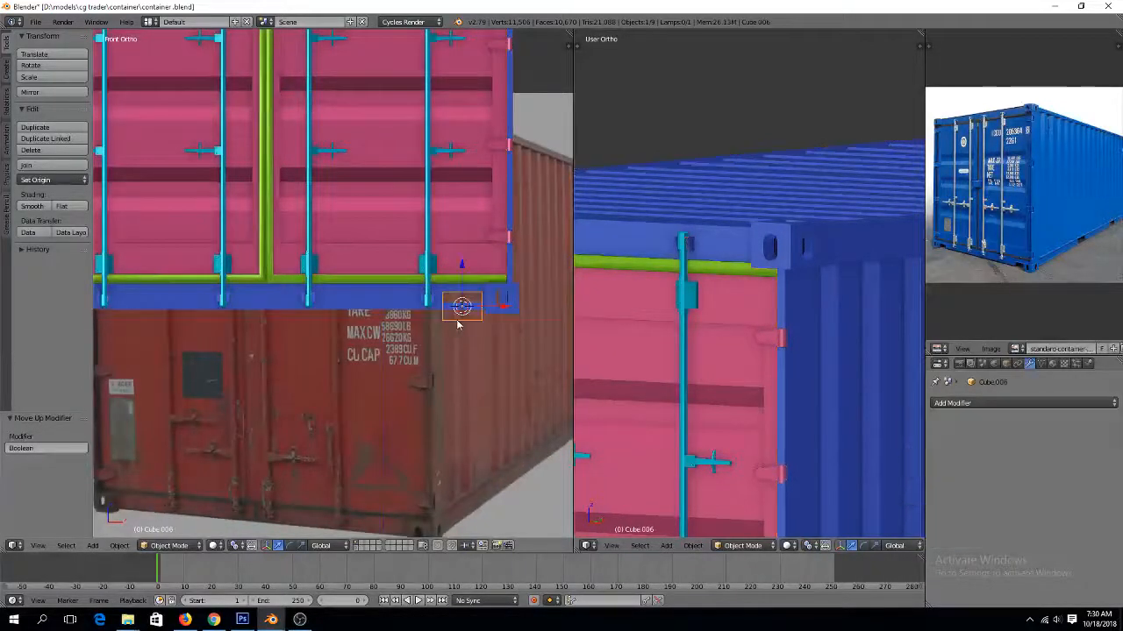
key(Tab)
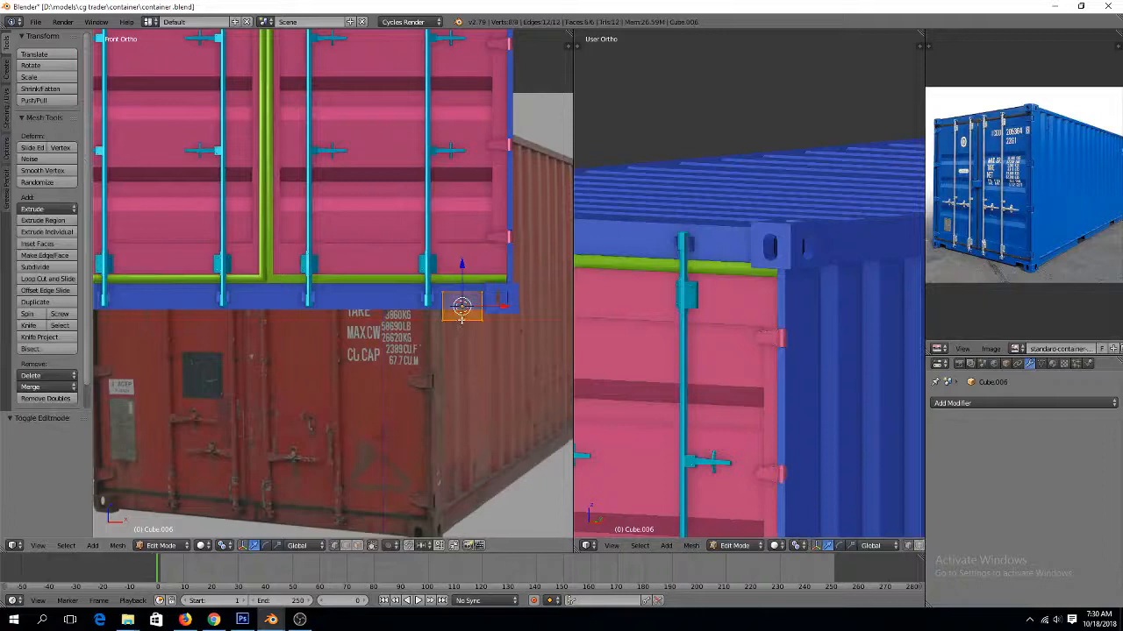
key(shift+d)
right_click(461, 307)
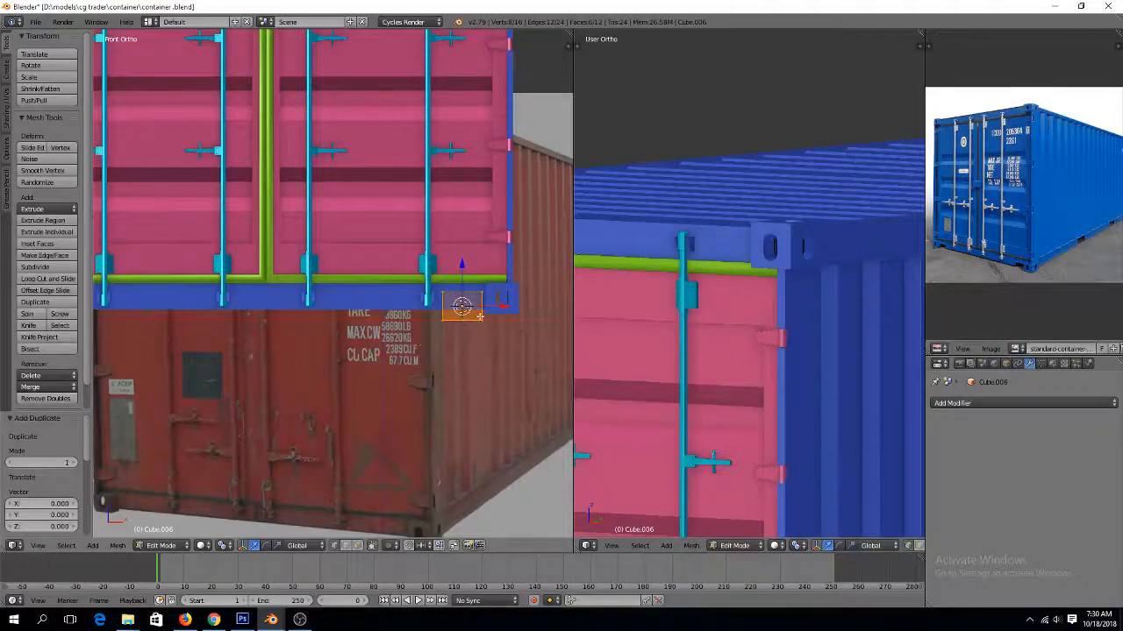
Move the duplicated cube about 0.707 along X and 4.023 along Y onto the long side's lower beam
key(KP_7)
scroll(478, 316, down, 2)
key(z)
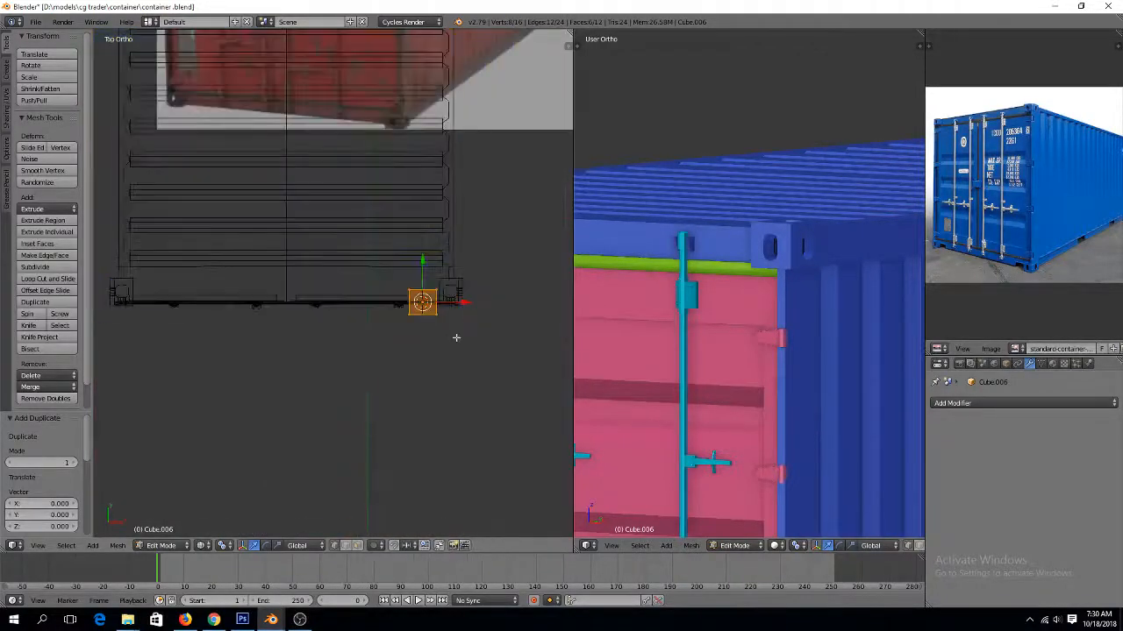
key(g)
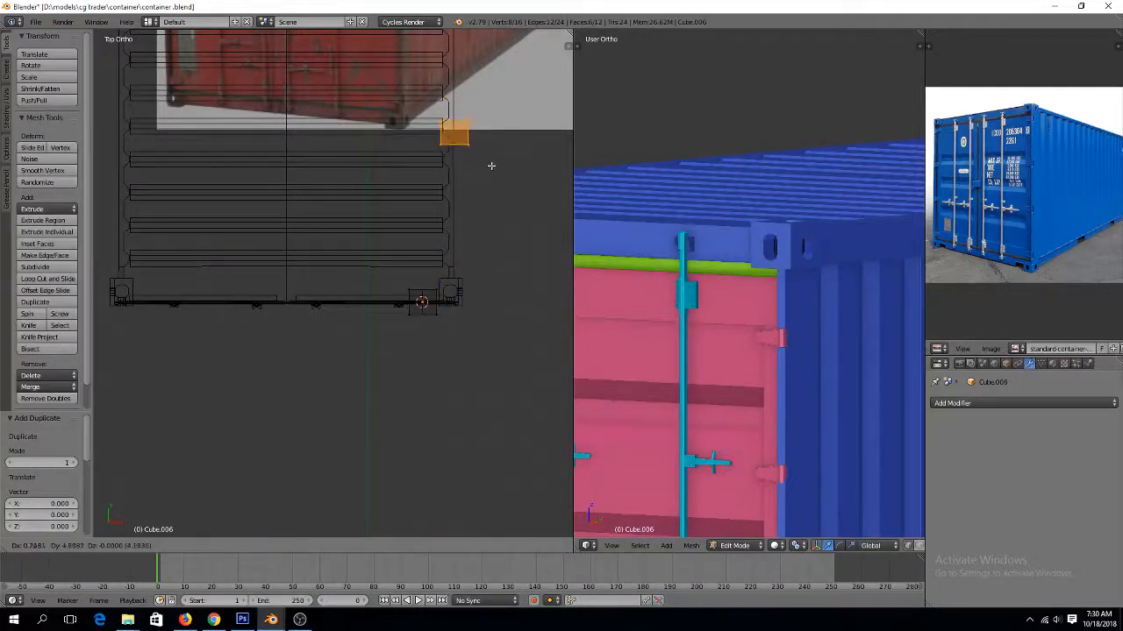
click(491, 167)
Stretch the duplicated cube along Y by about 2.613 and slightly further, and return to Object Mode to check its cut
key(s)
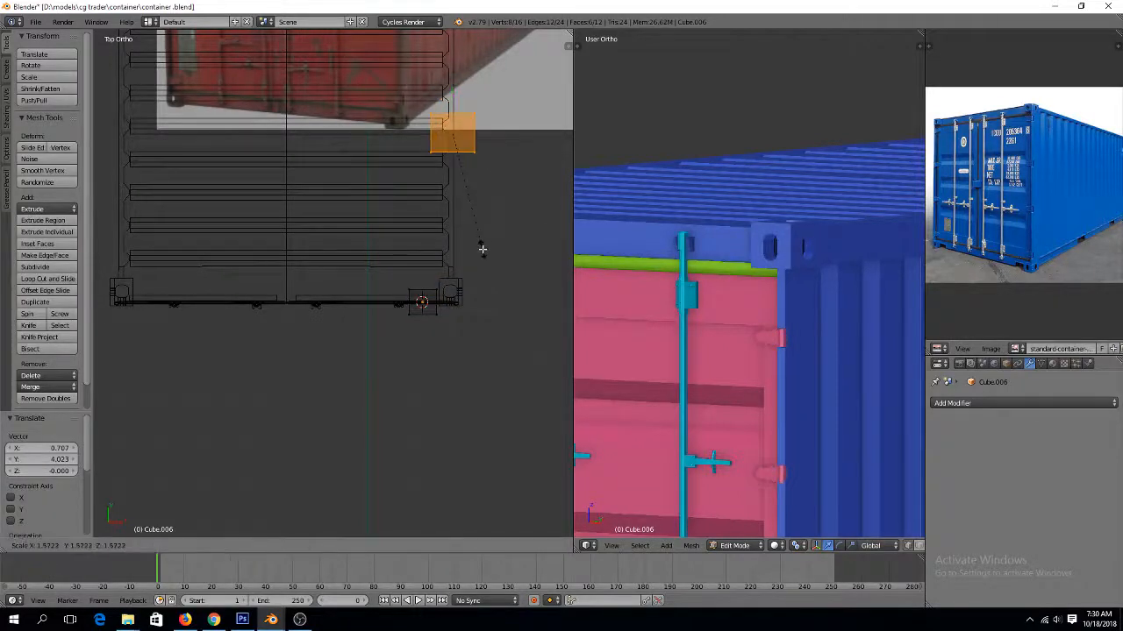
key(y)
click(466, 328)
middle_drag(466, 328, 378, 238)
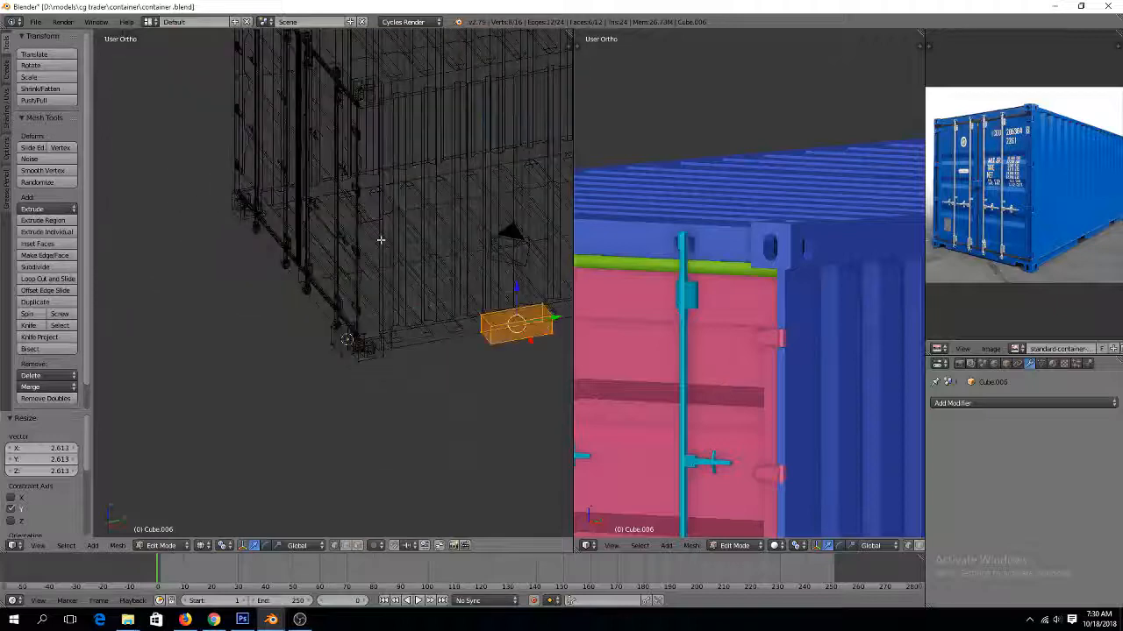
key(z)
middle_drag(478, 328, 413, 302)
key(s)
key(y)
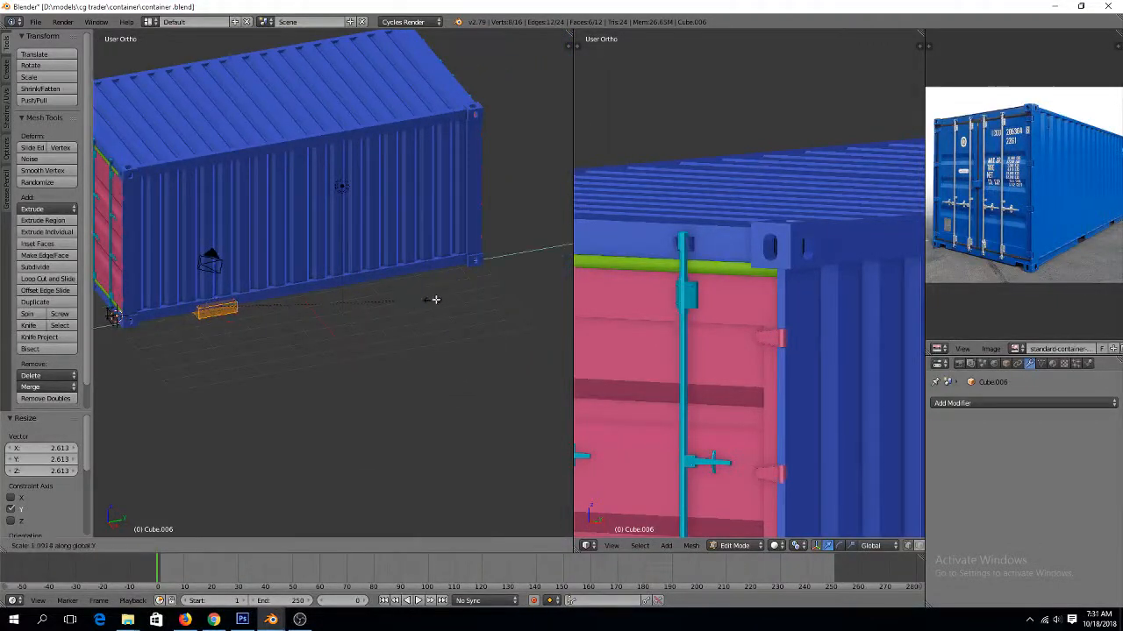
click(469, 284)
key(Tab)
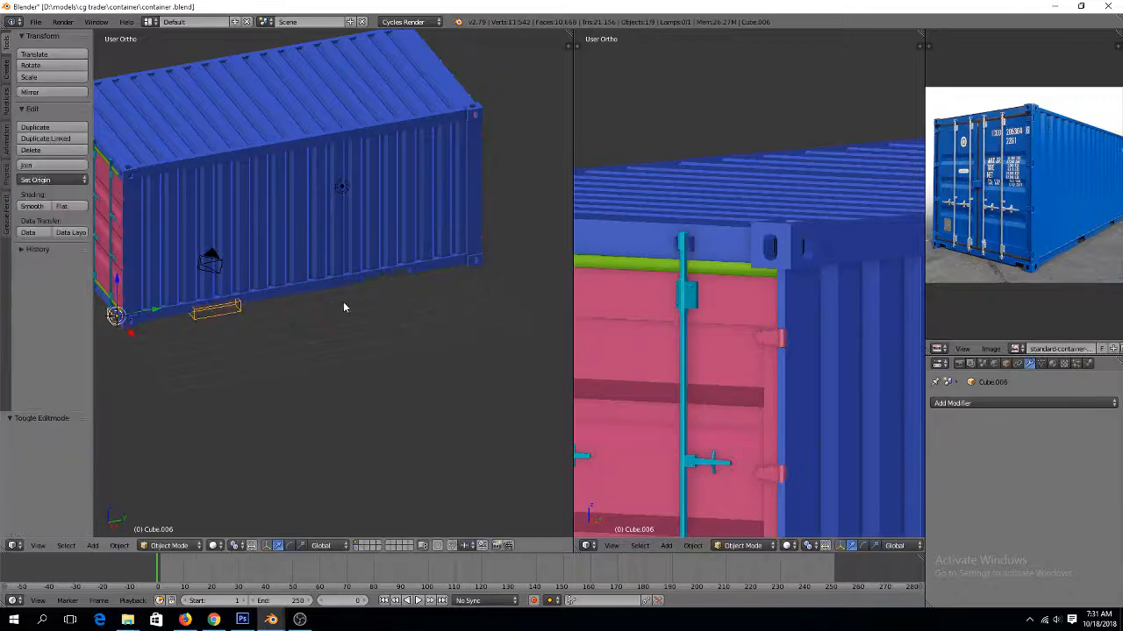
key(KP_Decimal)
mouse_move(344, 305)
middle_down()
mouse_move(333, 263)
mouse_move(351, 275)
mouse_move(363, 198)
mouse_move(336, 243)
mouse_move(334, 295)
mouse_move(356, 294)
middle_up()
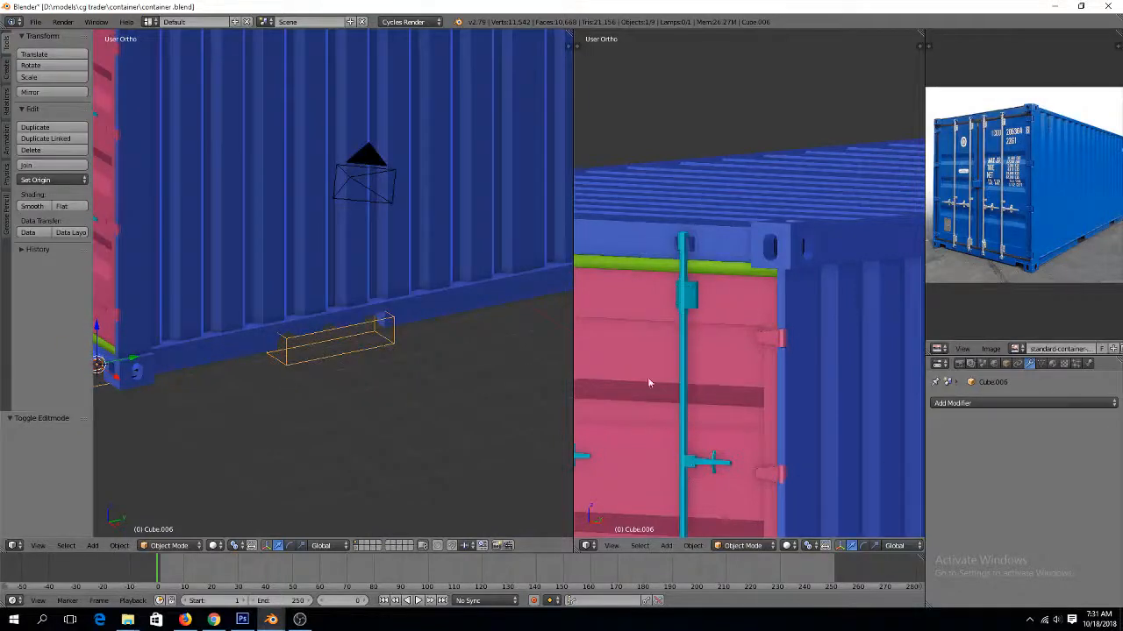
Start editing the container body's mesh at the lower beam of its long side
right_click(783, 386)
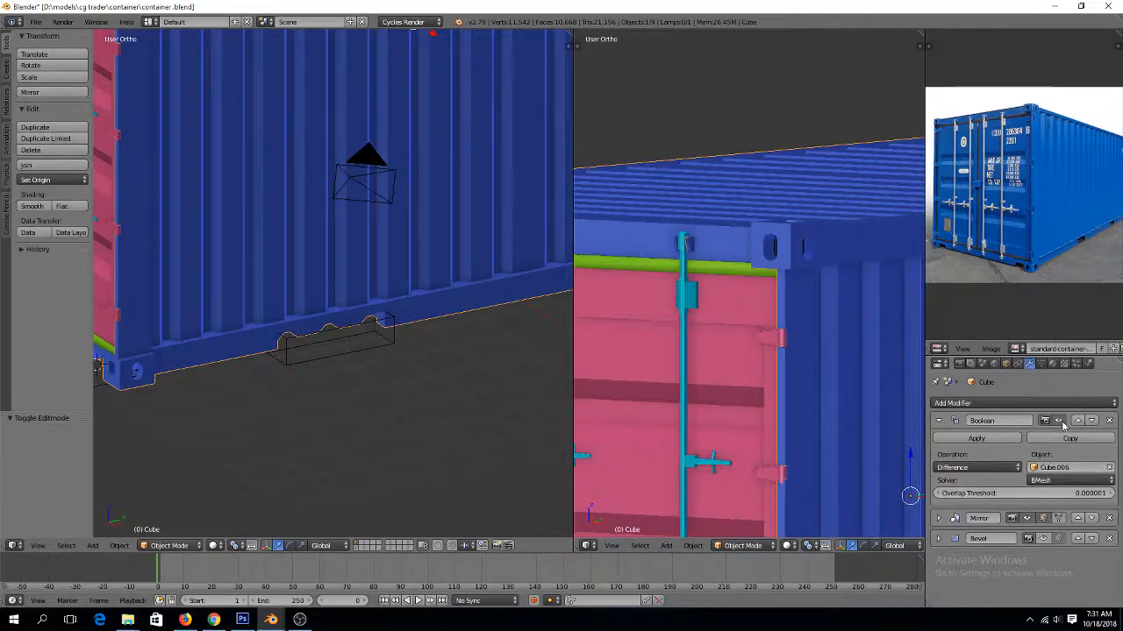
key(Tab)
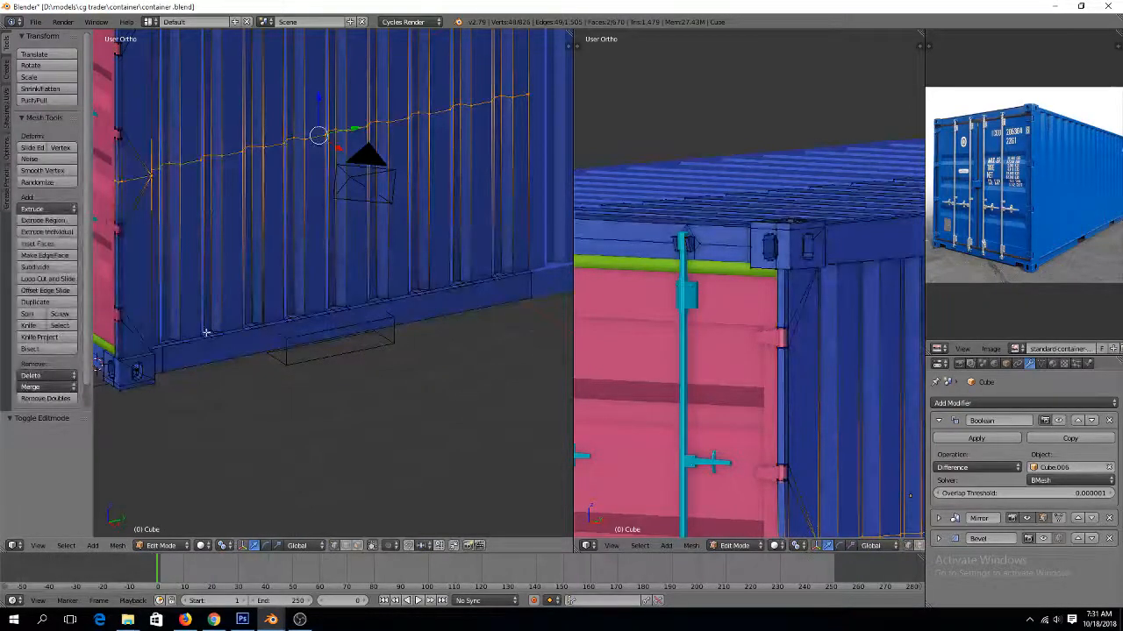
ctrl+scroll(207, 342, down, 4)
scroll(226, 347, up, 3)
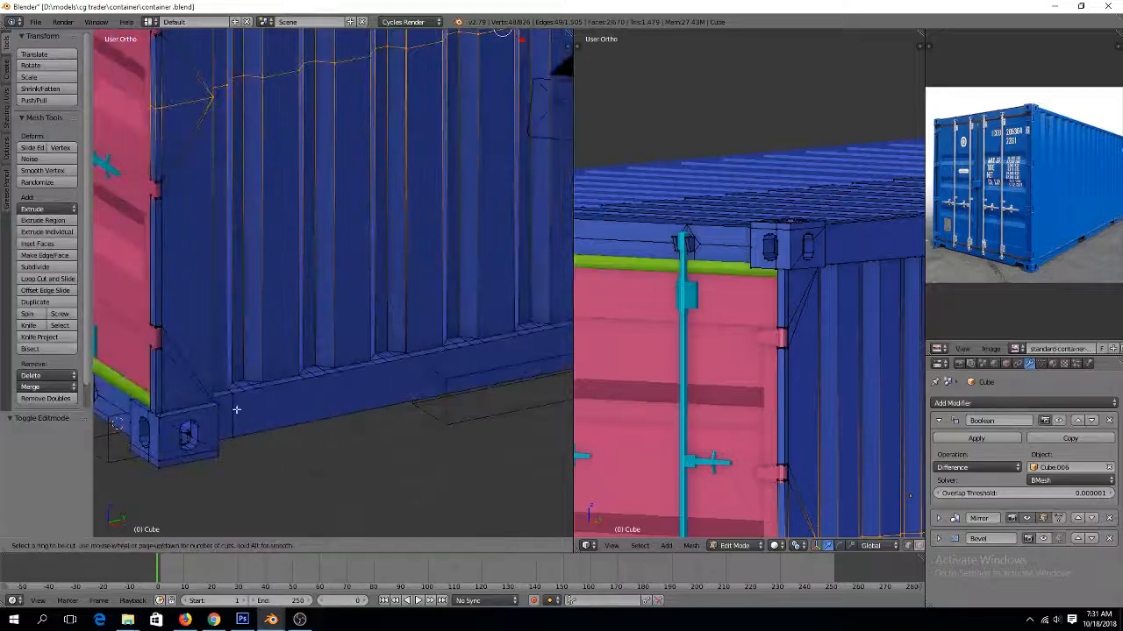
middle_drag(371, 396, 278, 383)
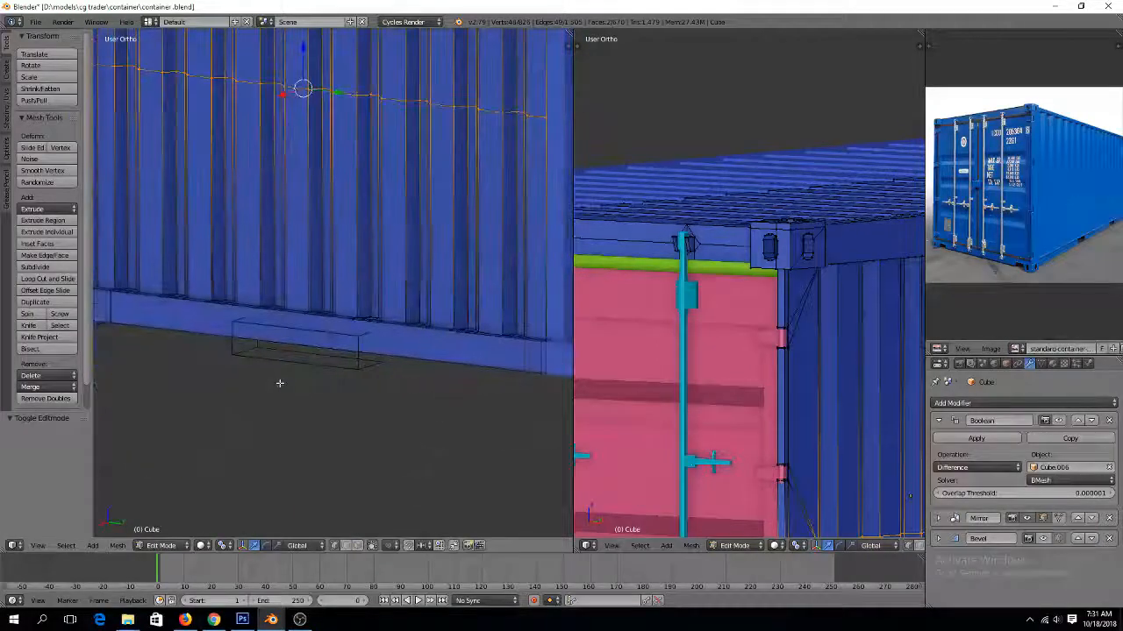
ctrl+scroll(280, 383, down, 5)
scroll(282, 385, up, 3)
Try to inset the outer faces of the long side's lower beam by about 0.0409 and undo the inset
key(ctrl+Tab)
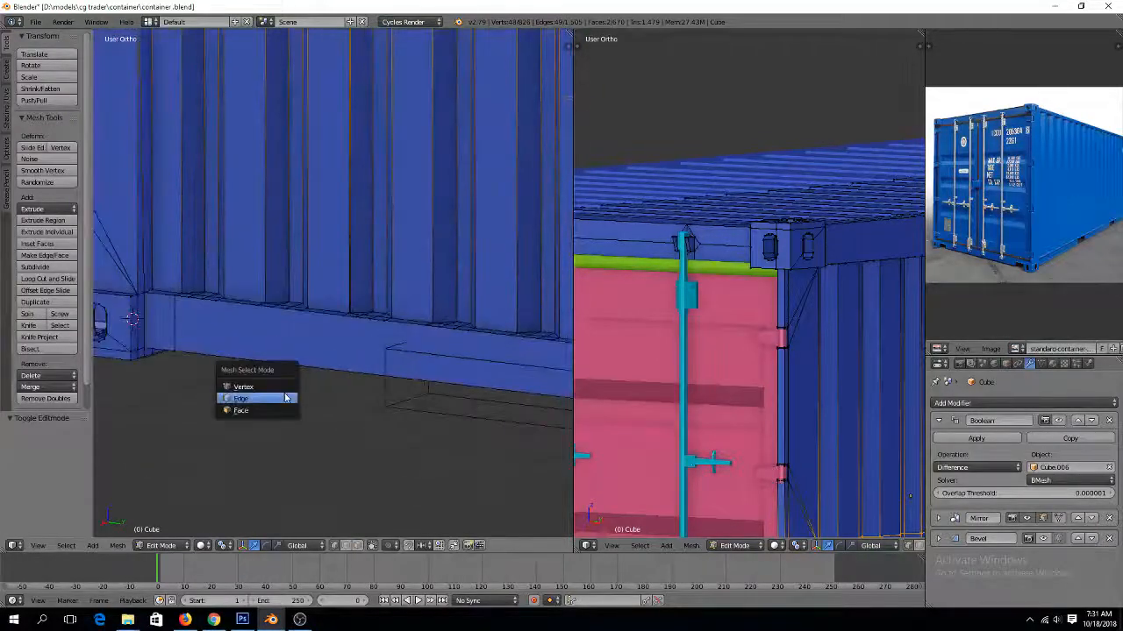
click(286, 410)
right_click(176, 326)
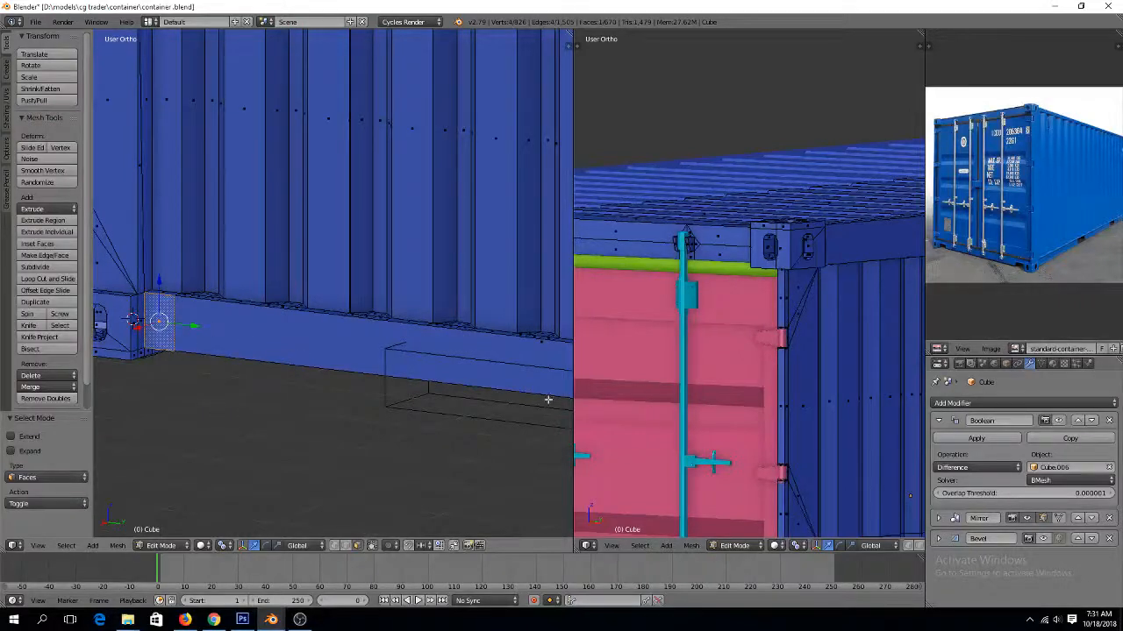
ctrl+right_click(536, 371)
key(i)
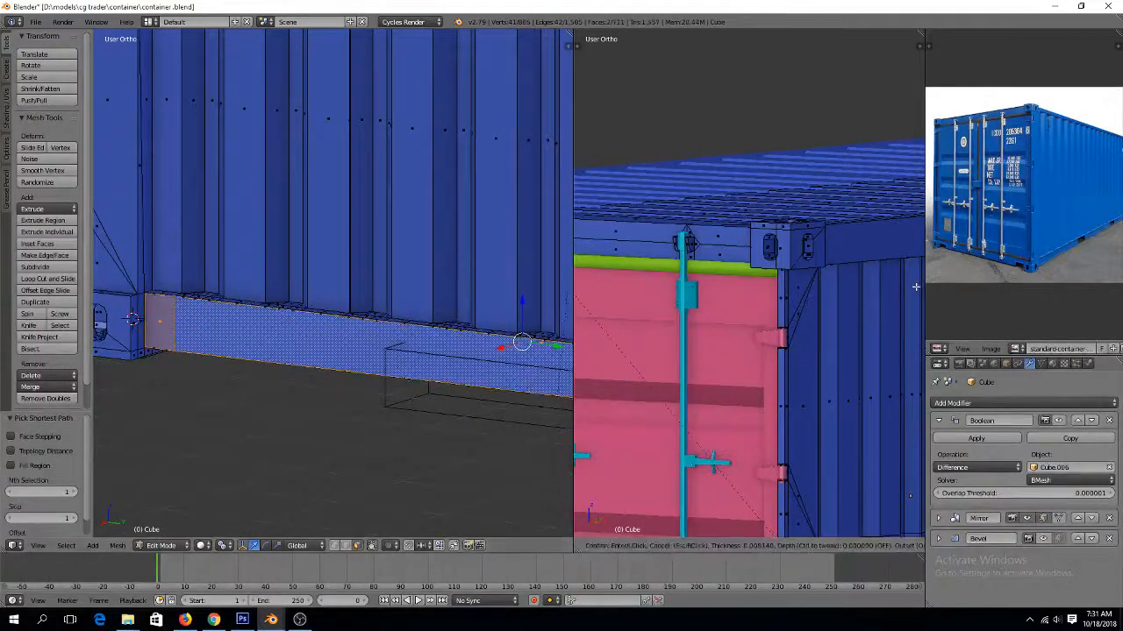
click(913, 292)
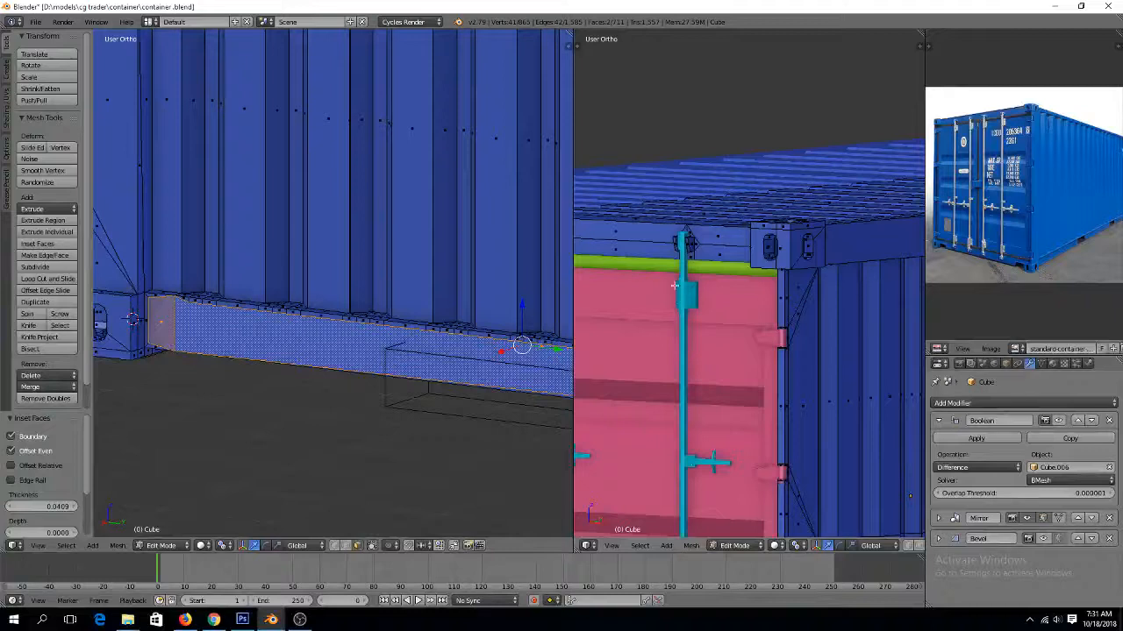
key(ctrl+z)
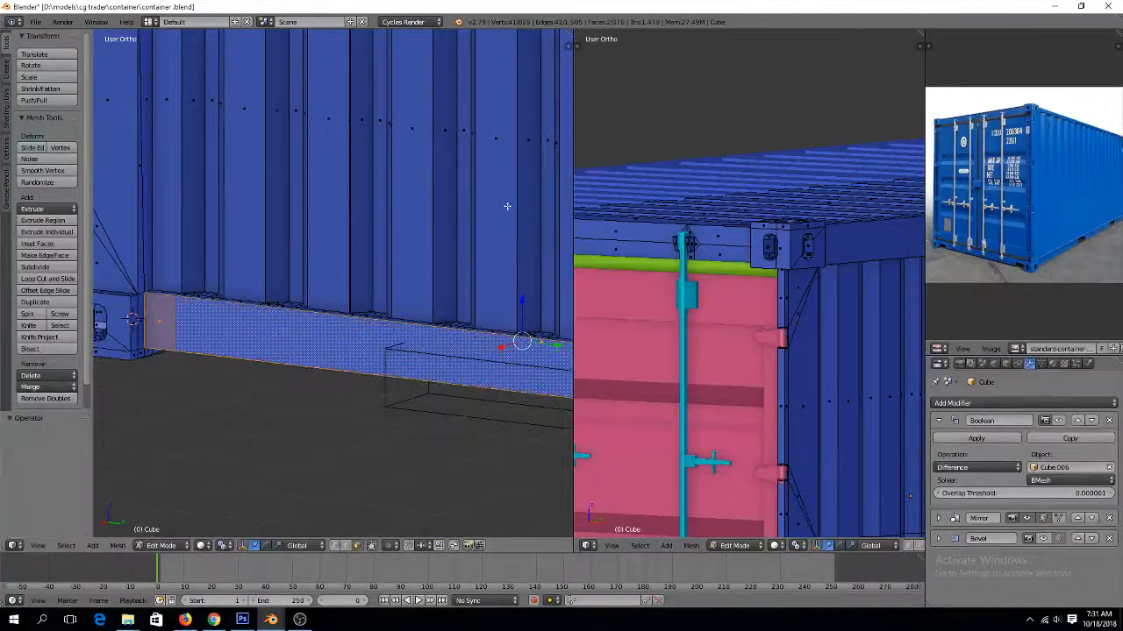
key(i)
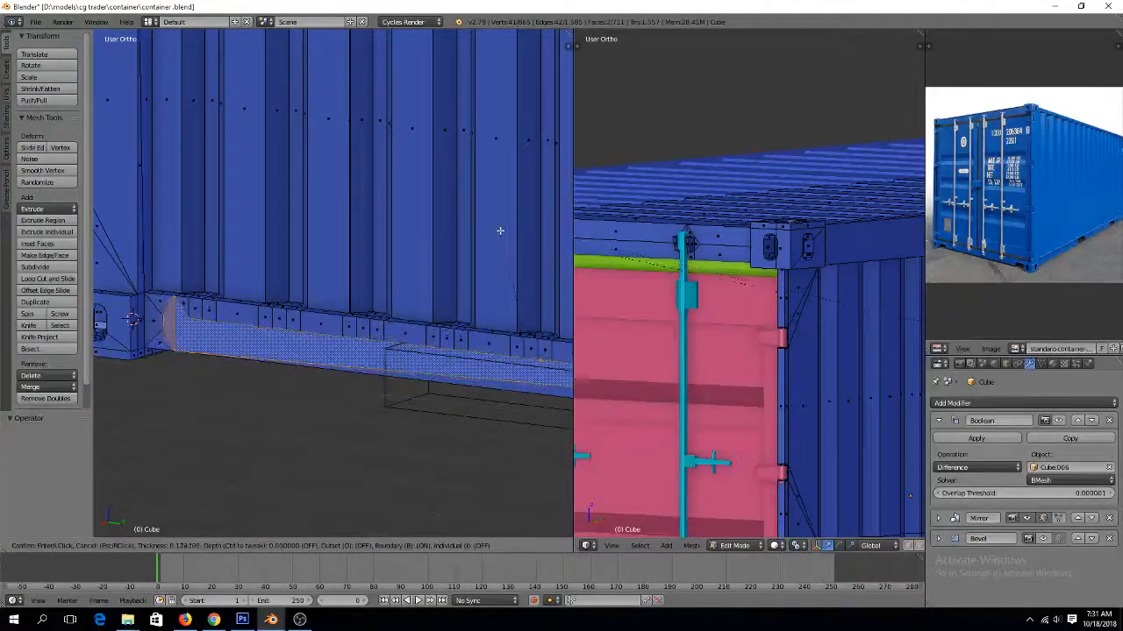
right_click(500, 231)
scroll(479, 258, down, 3)
scroll(484, 298, up, 1)
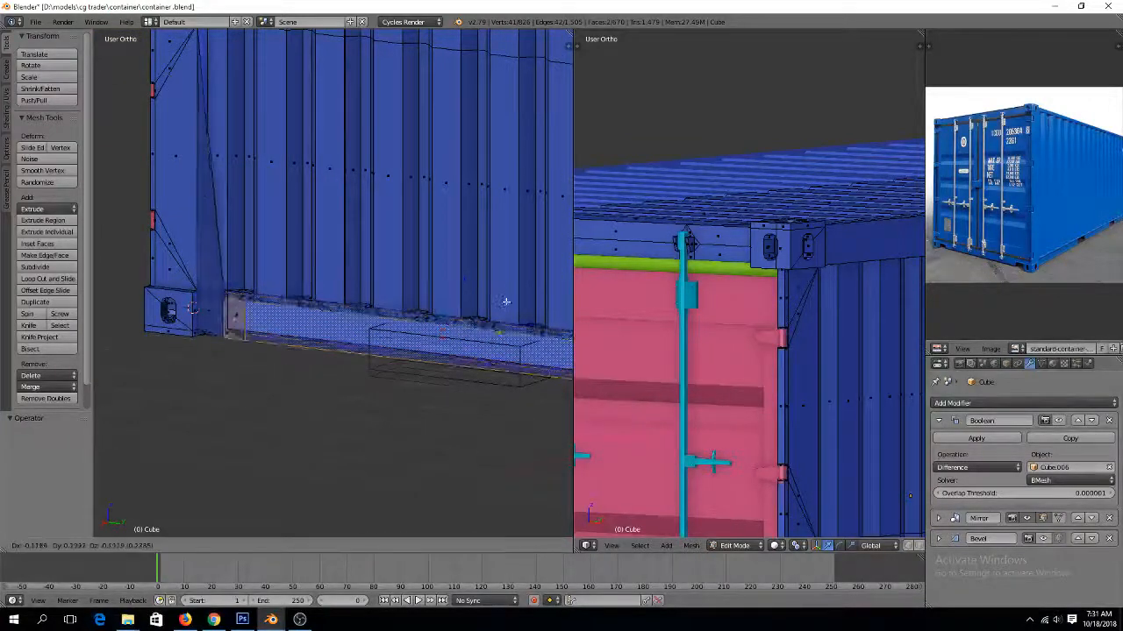
middle_drag(441, 310, 455, 327)
scroll(456, 327, up, 3)
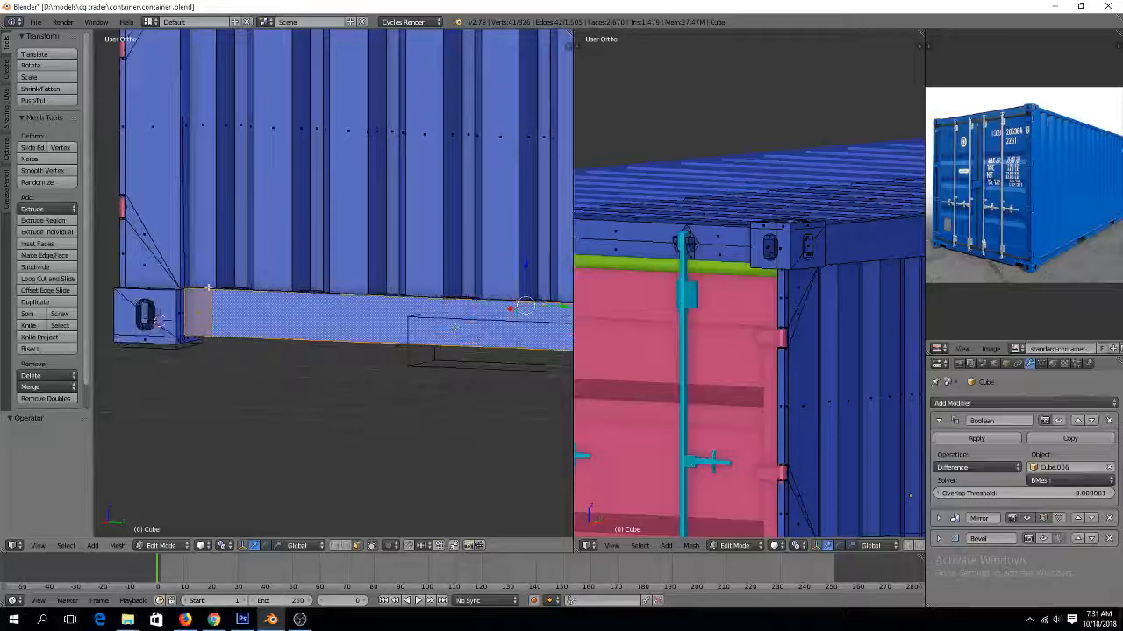
Select the vertical edges near both ends of the lower side beam and subdivide them with one cut
key(a)
key(ctrl+Tab)
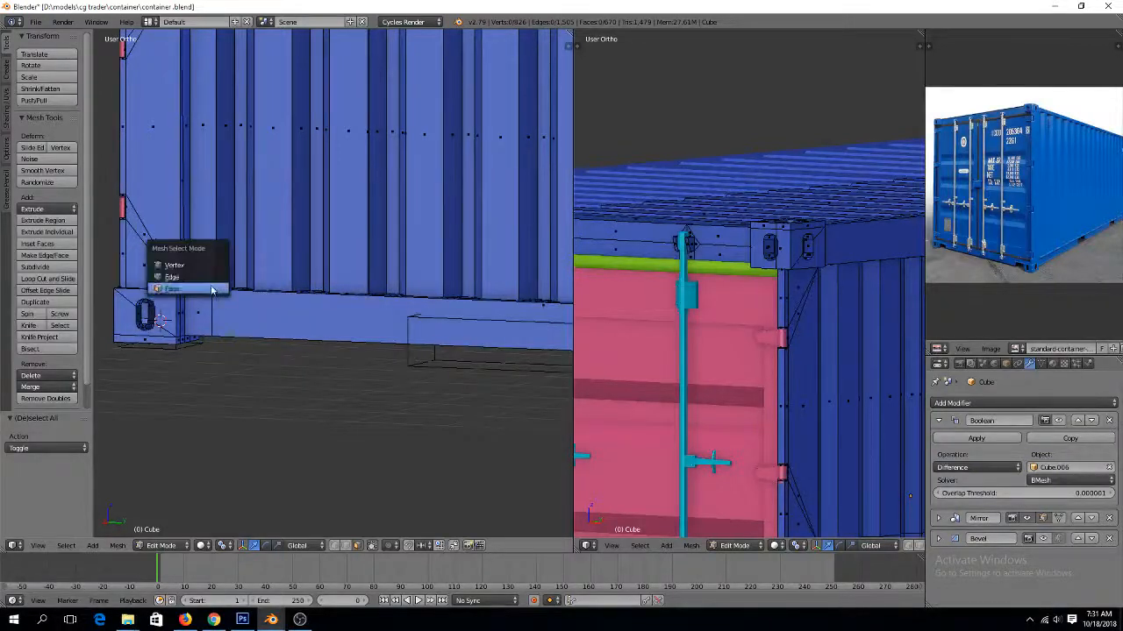
click(206, 281)
shift+right_click(210, 309)
ctrl+scroll(429, 359, up, 15)
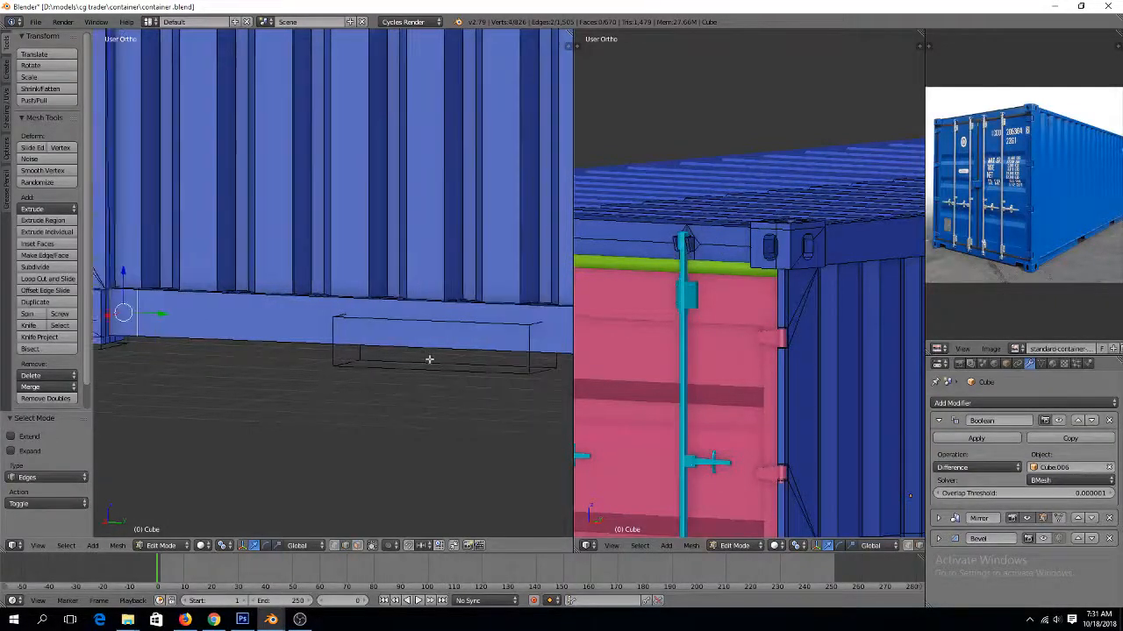
shift+right_click(505, 342)
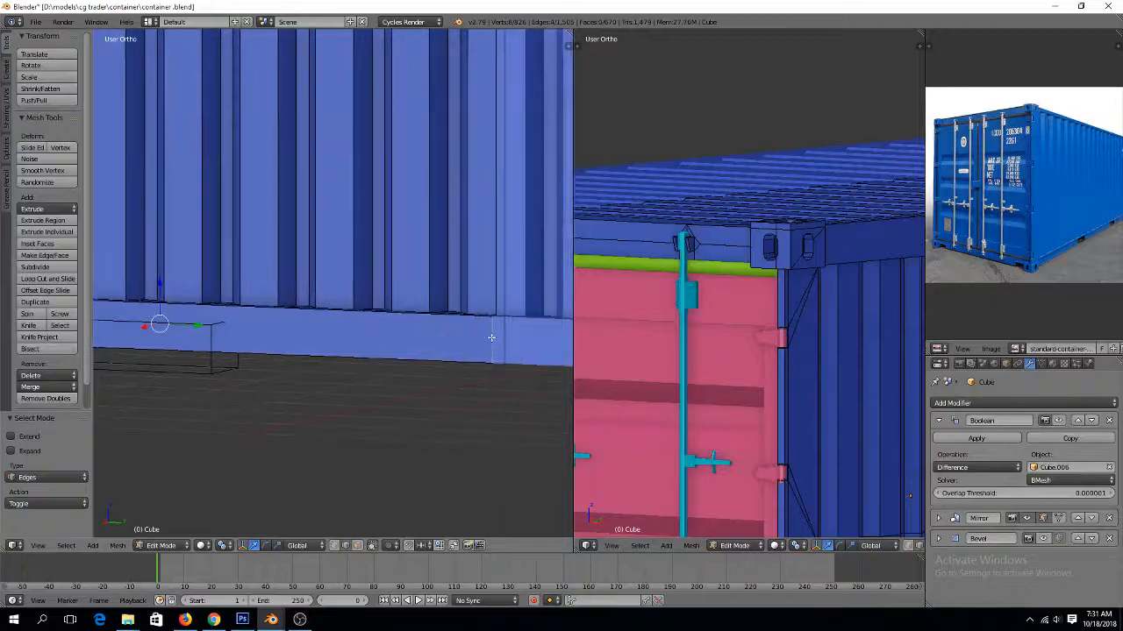
key(w)
click(472, 305)
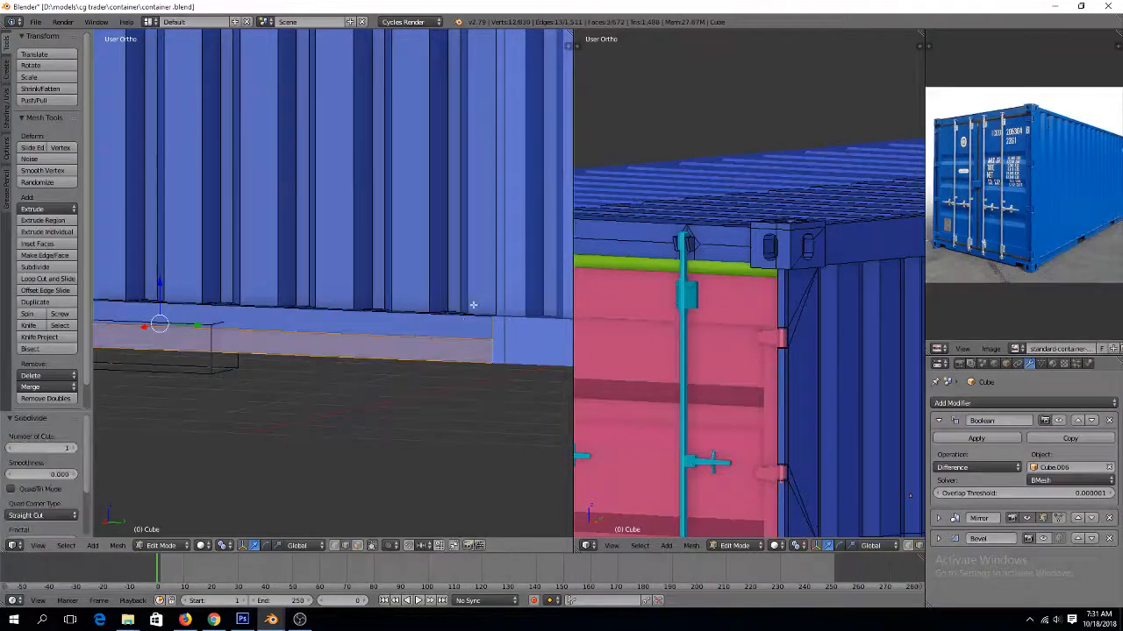
Bevel the horizontal edges running along the middle of the lower side beam by about 0.177 with one segment
right_click(399, 337)
ctrl+scroll(401, 343, down, 14)
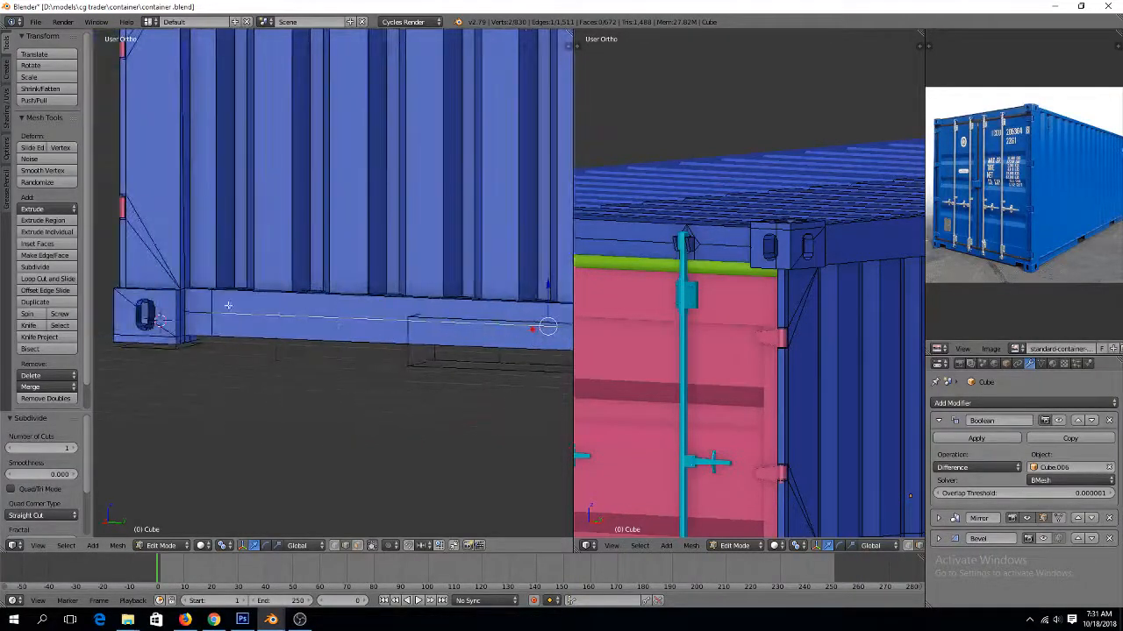
right_click(198, 308)
key(ctrl+b)
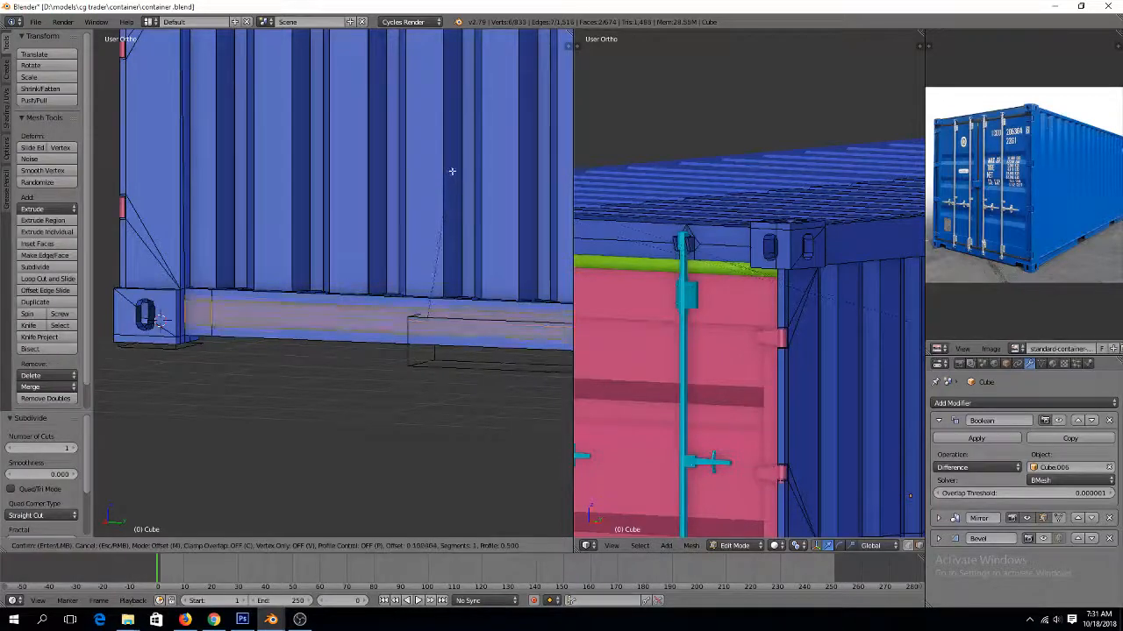
click(455, 167)
middle_drag(423, 193, 354, 235)
ctrl+scroll(349, 235, down, 4)
scroll(342, 234, up, 4)
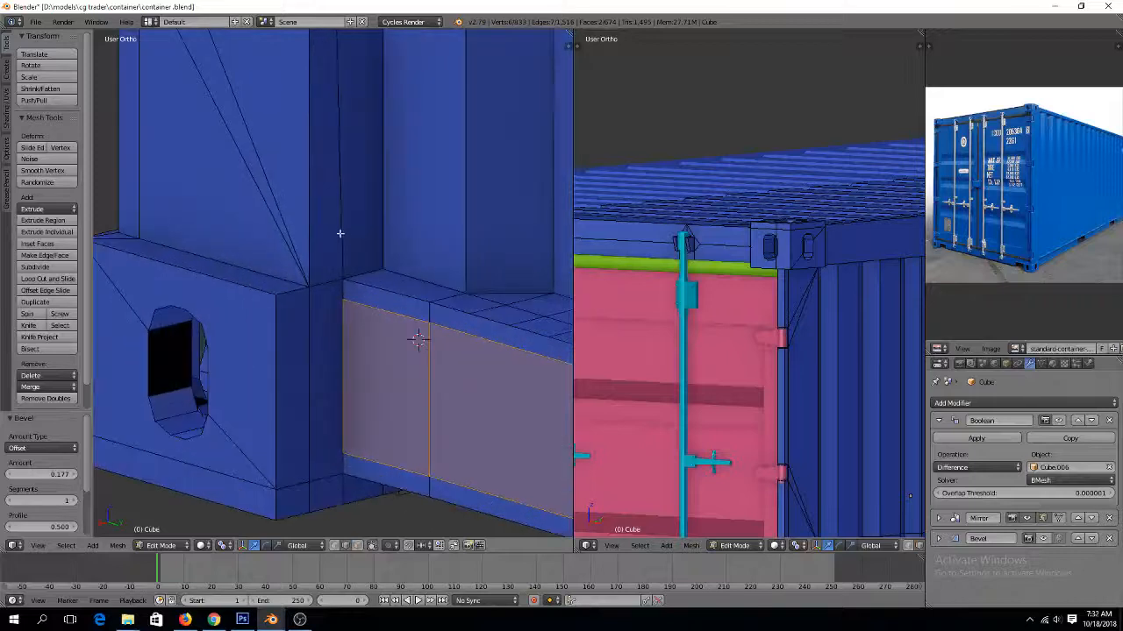
Connect the upper and lower vertex pairs between the corner block and the adjoining end of the lower side beam
key(ctrl+Tab)
click(321, 204)
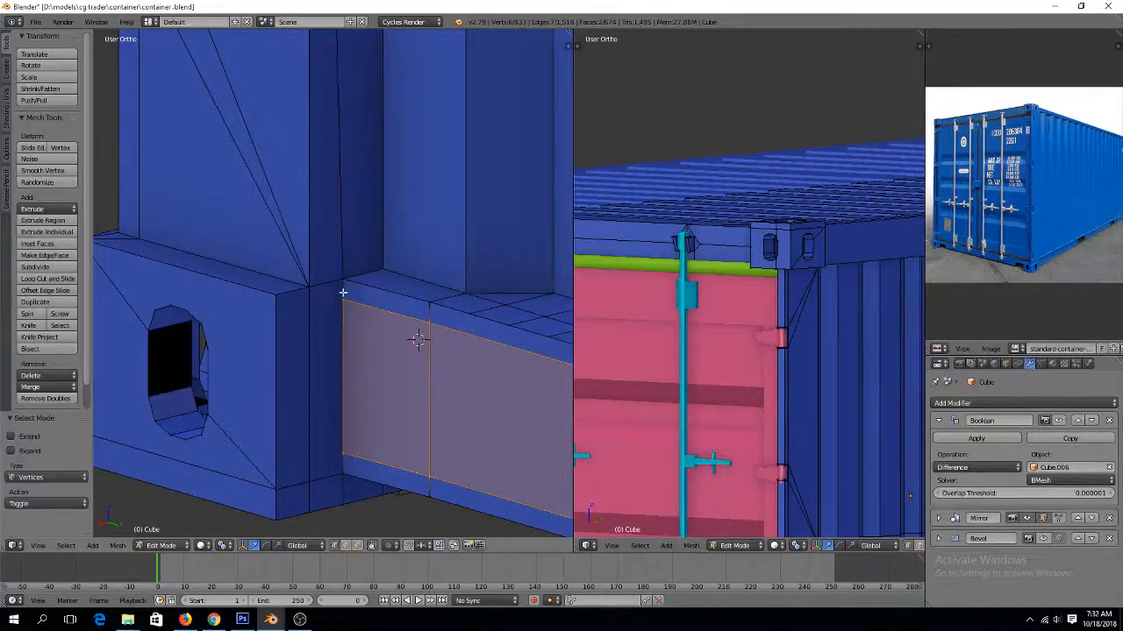
right_click(318, 291)
key(j)
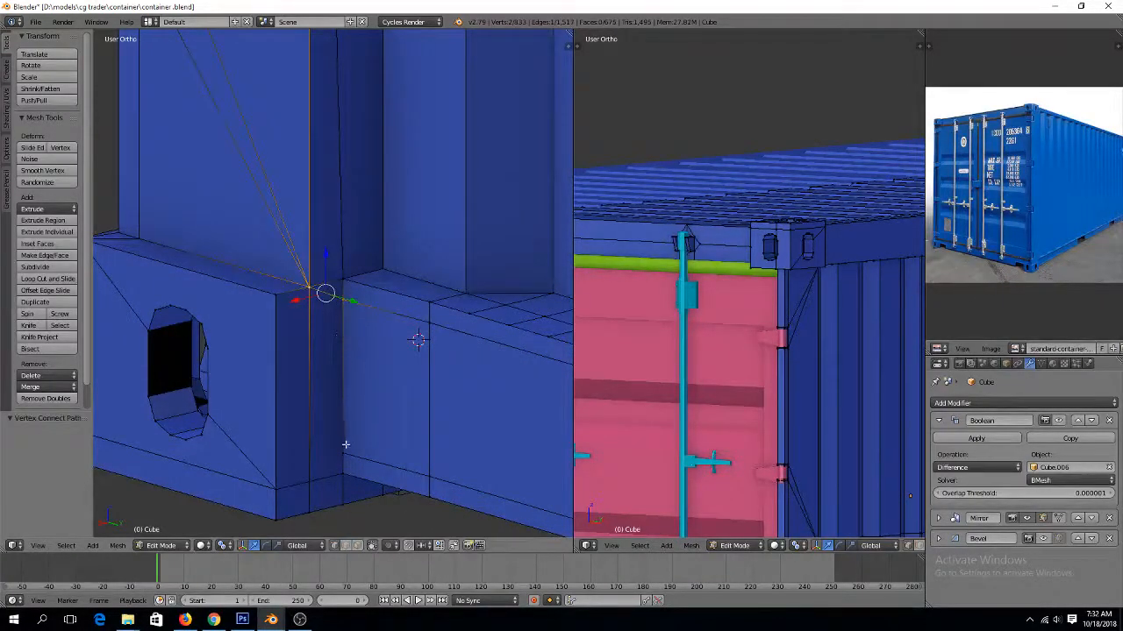
right_click(325, 469)
key(h)
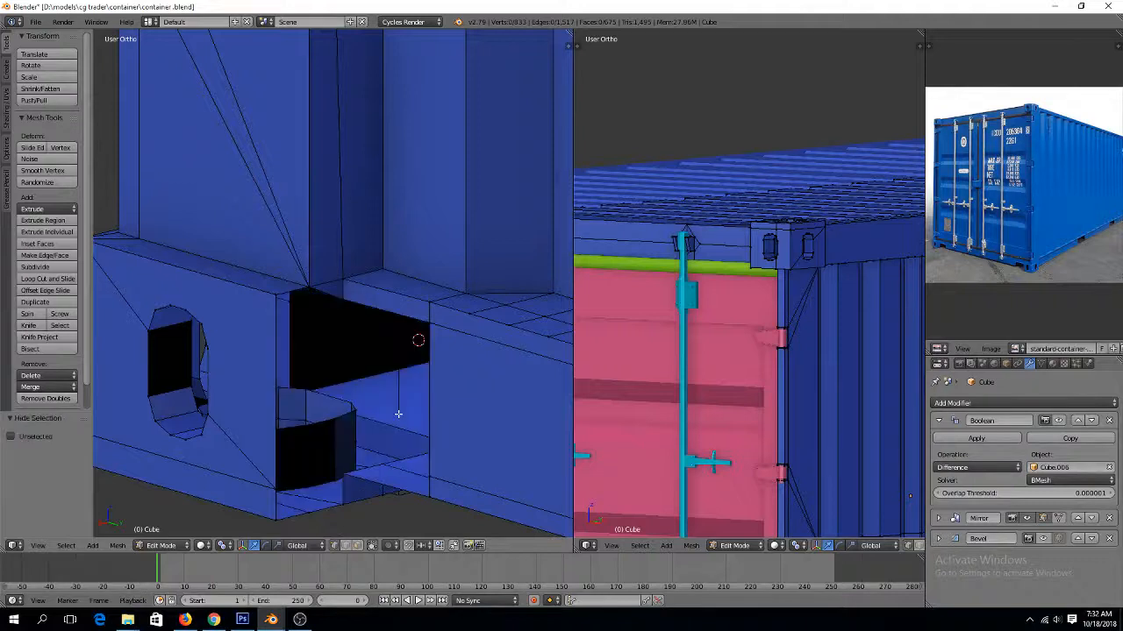
key(alt+h)
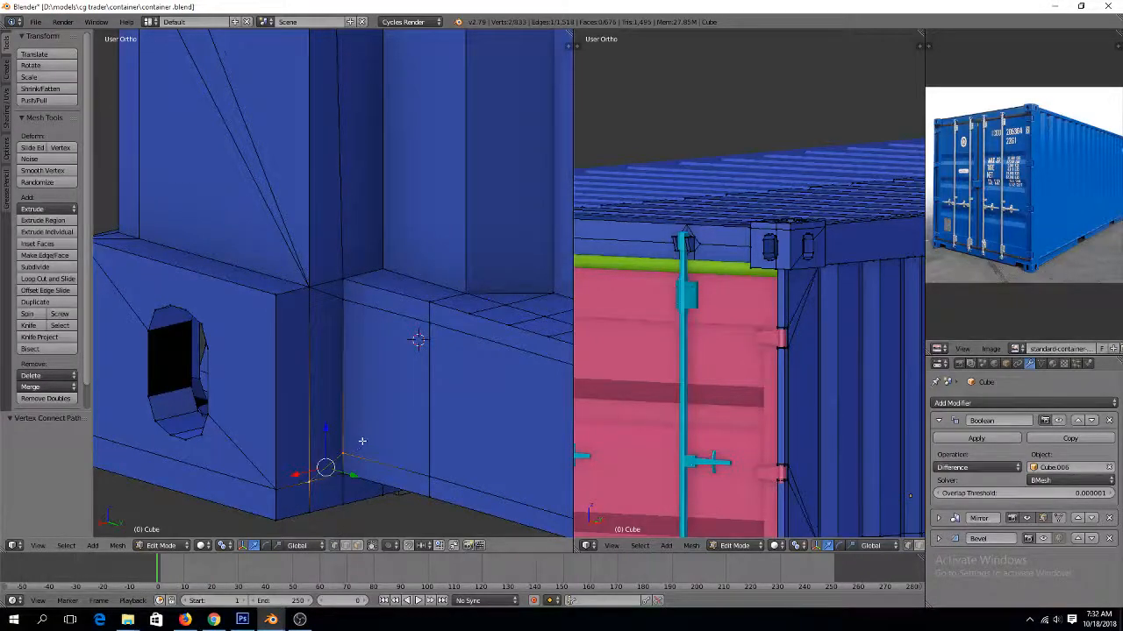
Try to inset the outer faces of the lower side beam by about 0.127 and undo the inset
scroll(361, 441, down, 2)
key(ctrl+Tab)
click(370, 464)
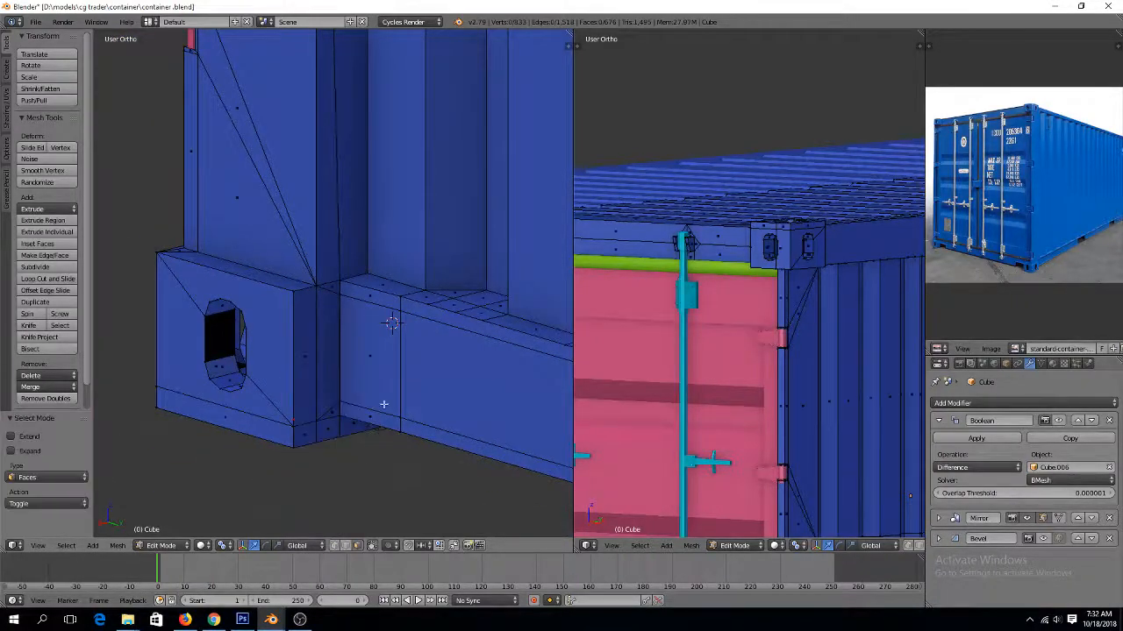
scroll(386, 404, down, 4)
shift+right_click(524, 352)
middle_drag(524, 351, 491, 361)
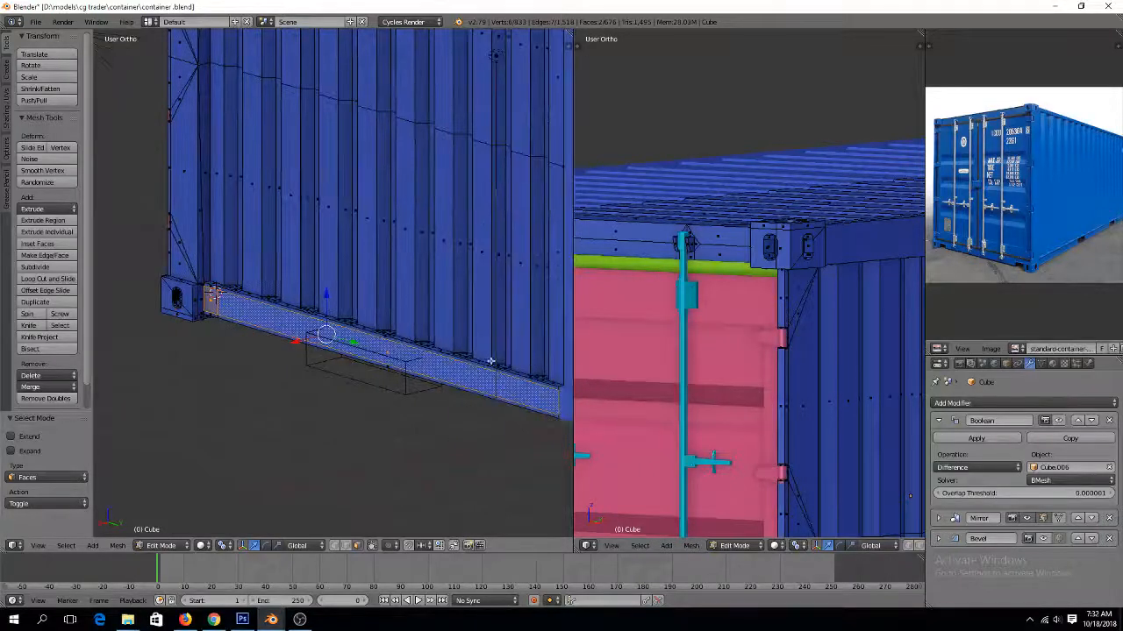
key(i)
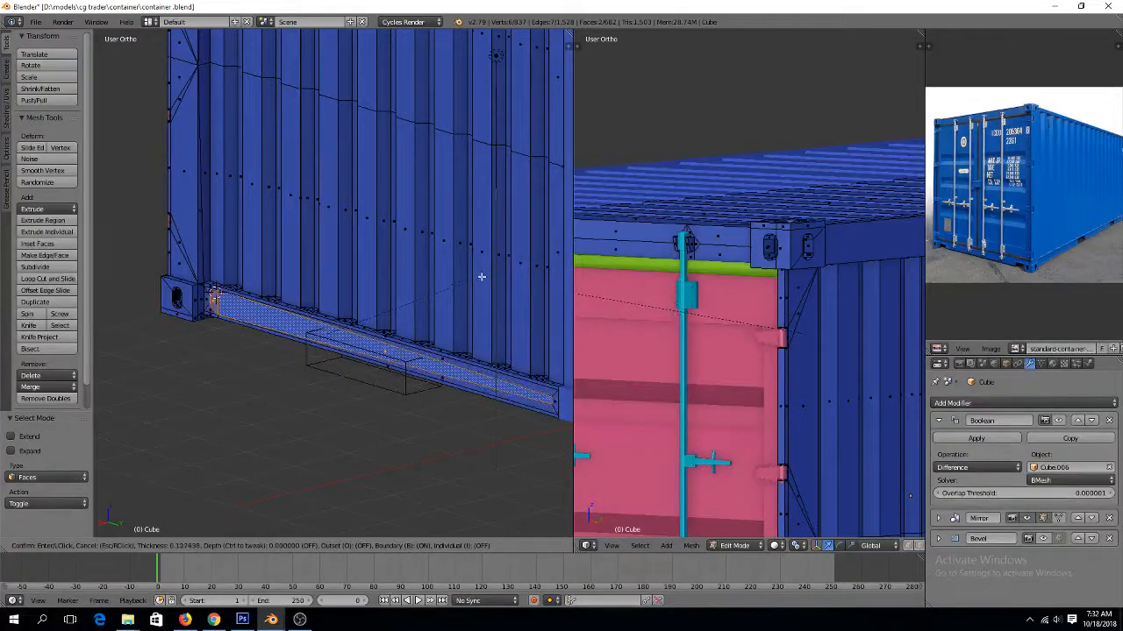
click(481, 276)
key(ctrl+z)
scroll(394, 309, up, 3)
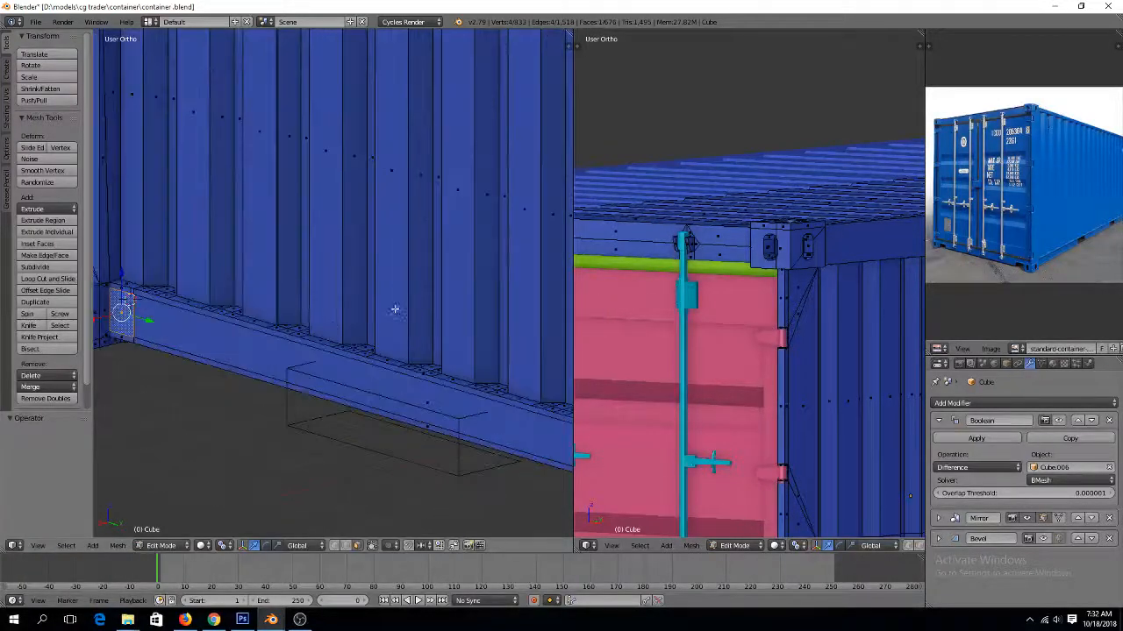
ctrl+scroll(303, 343, down, 11)
scroll(309, 340, up, 5)
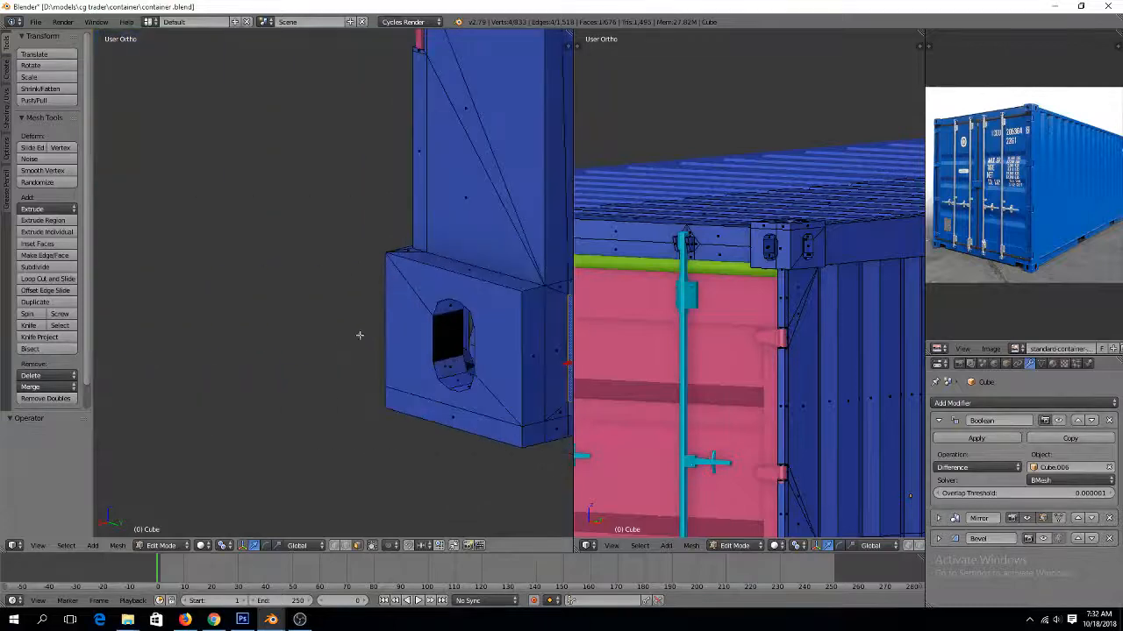
ctrl+scroll(359, 335, up, 5)
ctrl+scroll(418, 331, down, 2)
key(ctrl+r)
key(Escape)
scroll(452, 323, up, 2)
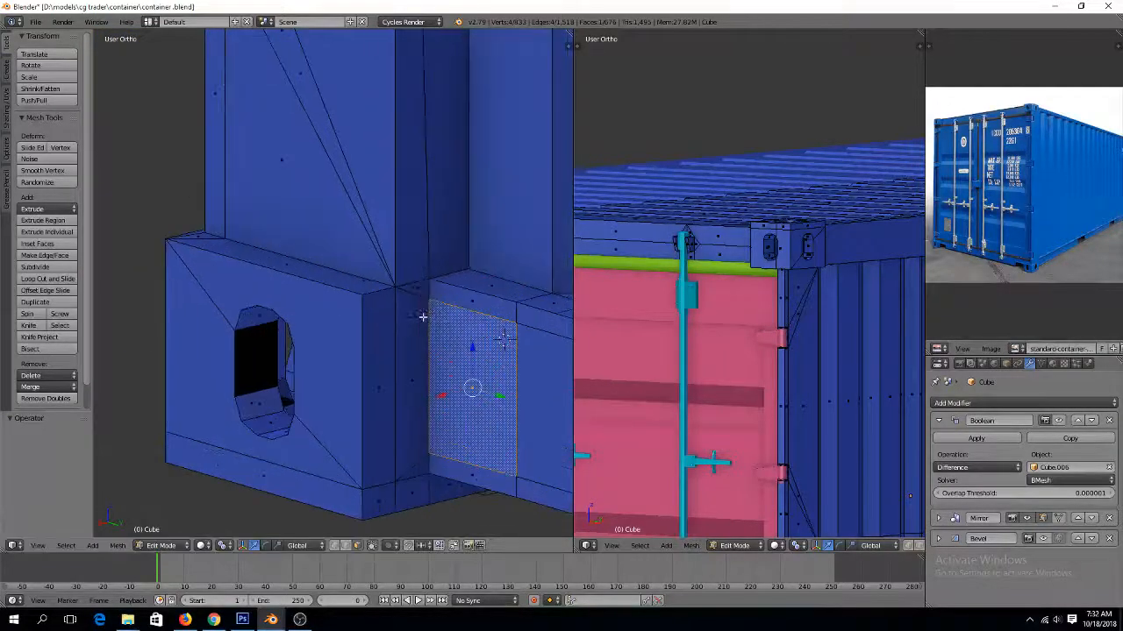
Try to move the vertical edge near the corner-block end of the lower side beam along the Y axis and undo it
key(a)
key(ctrl+Tab)
click(460, 309)
right_click(461, 317)
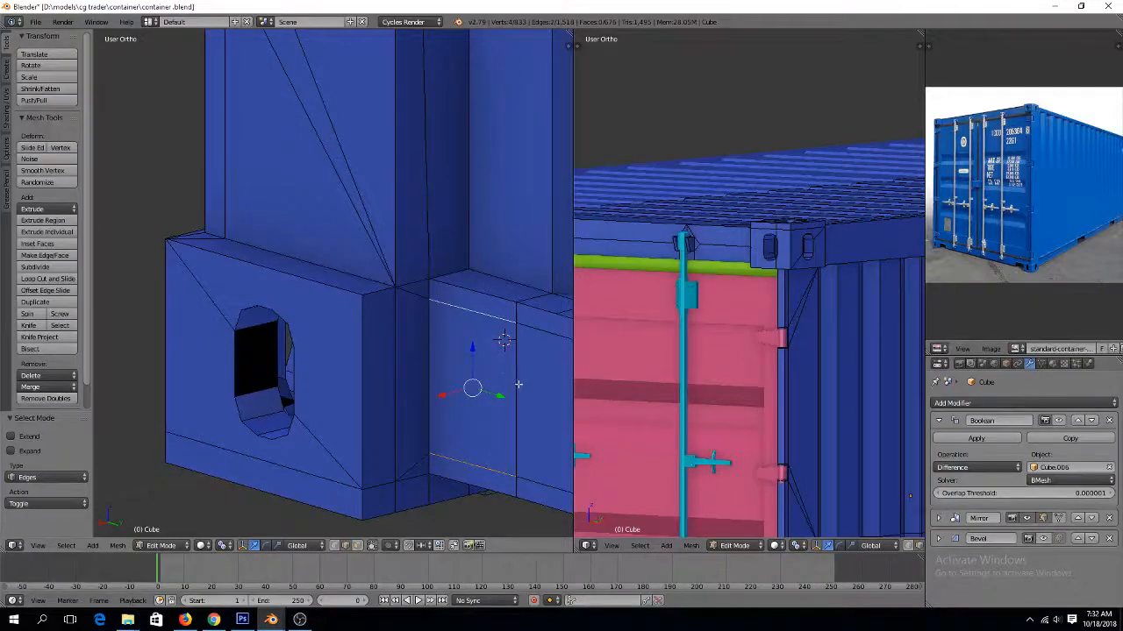
scroll(446, 354, down, 3)
key(g)
key(y)
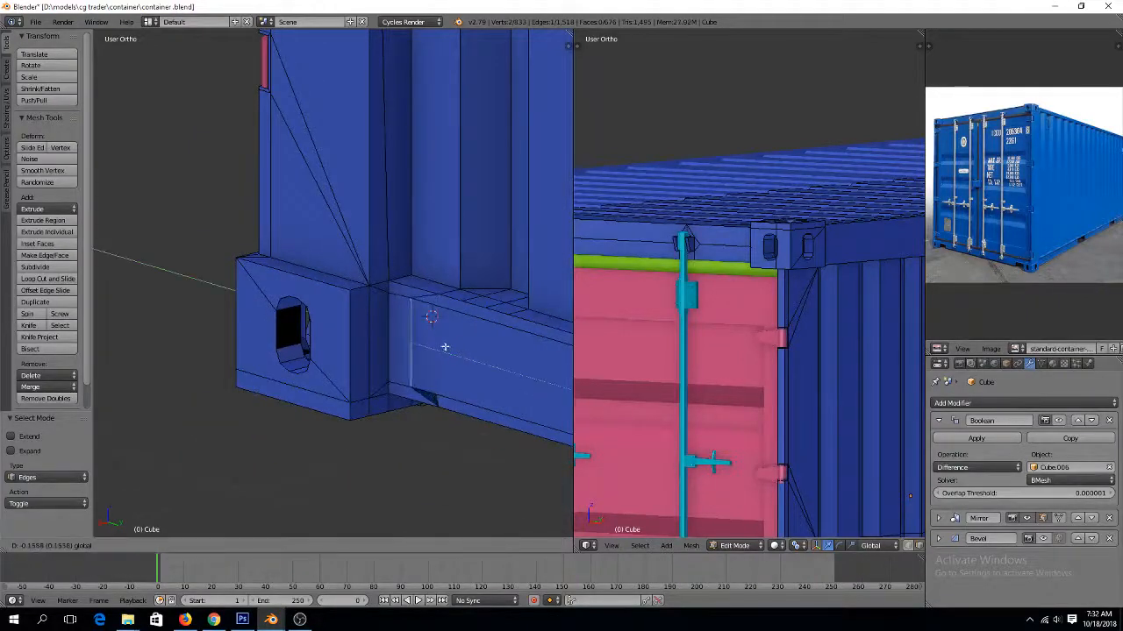
click(444, 348)
key(z)
key(z)
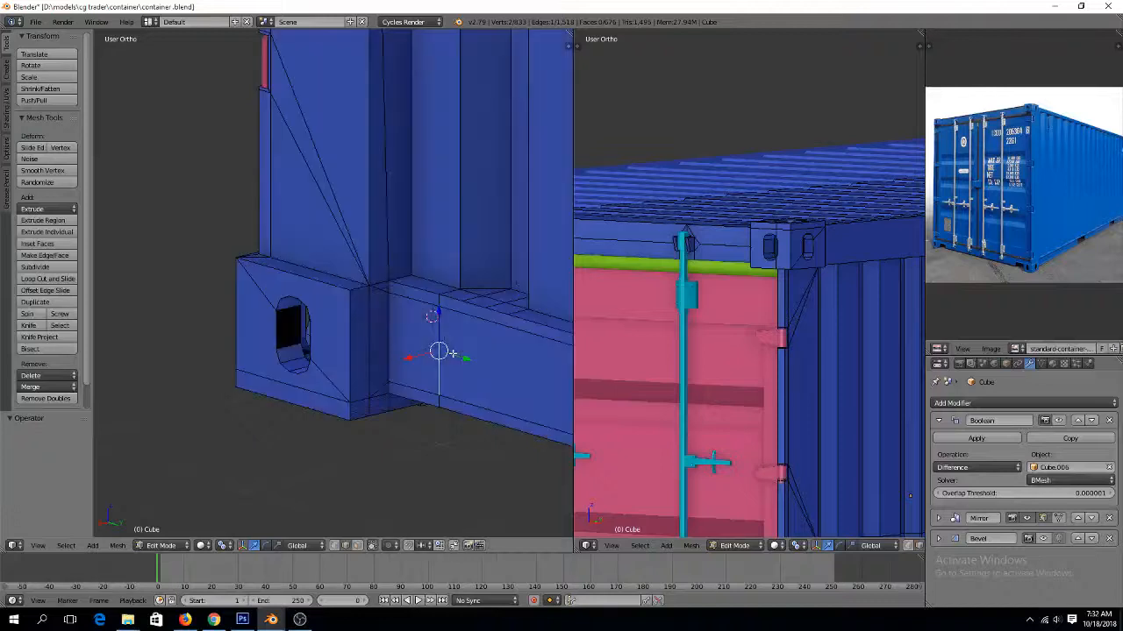
Subdivide the upper and lower edges of the side beam's short end panel with one cut and select the outer faces beyond it
key(w)
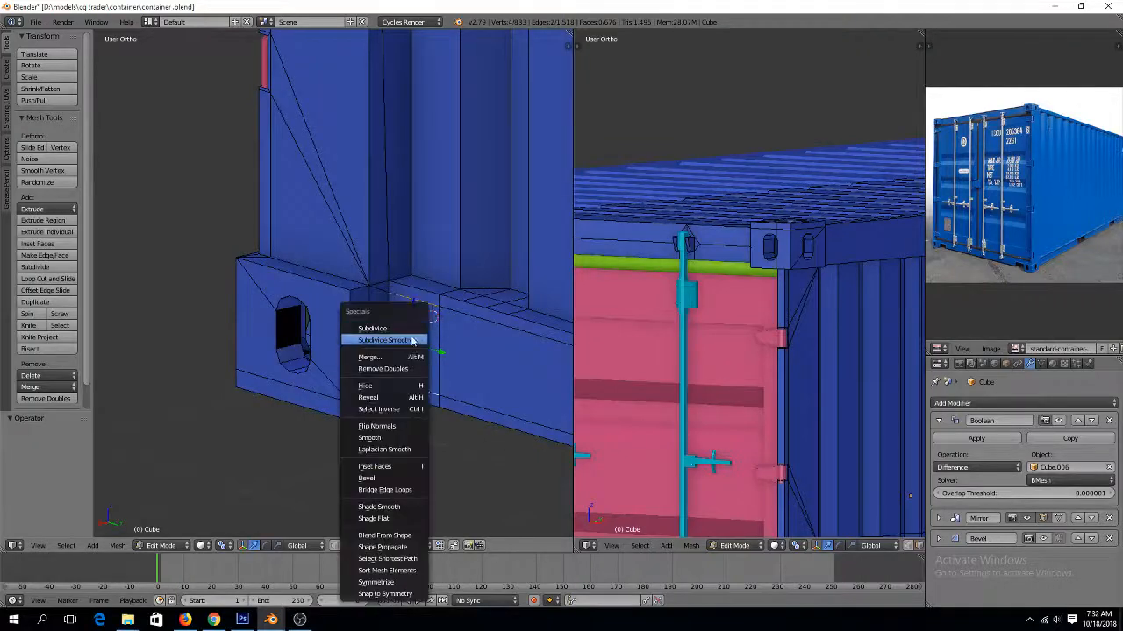
click(408, 329)
key(ctrl+Tab)
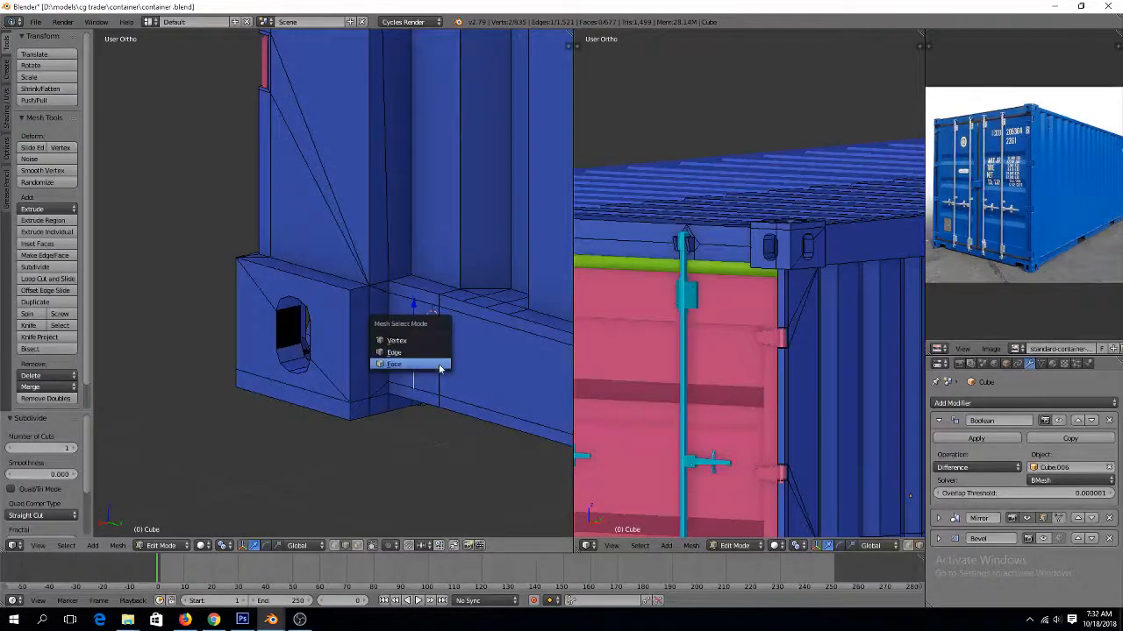
click(434, 364)
shift+right_click(477, 372)
Try to merge the two upper vertices of the narrow panel at the side beam's end and undo the merge
key(ctrl+Tab)
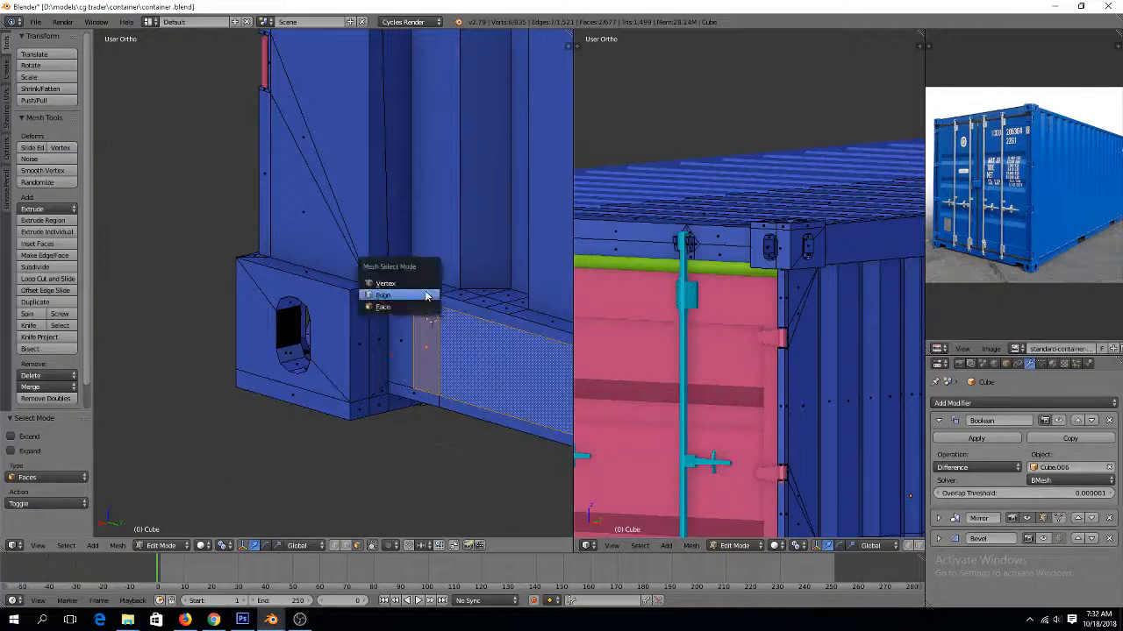
click(428, 291)
right_click(437, 309)
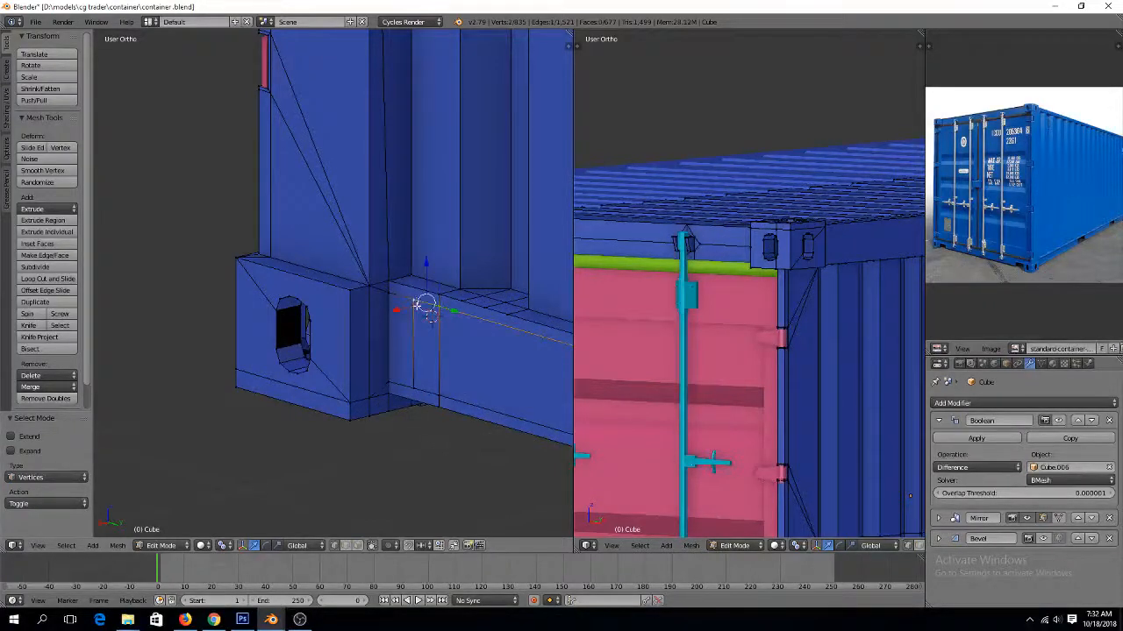
key(alt+m)
click(421, 304)
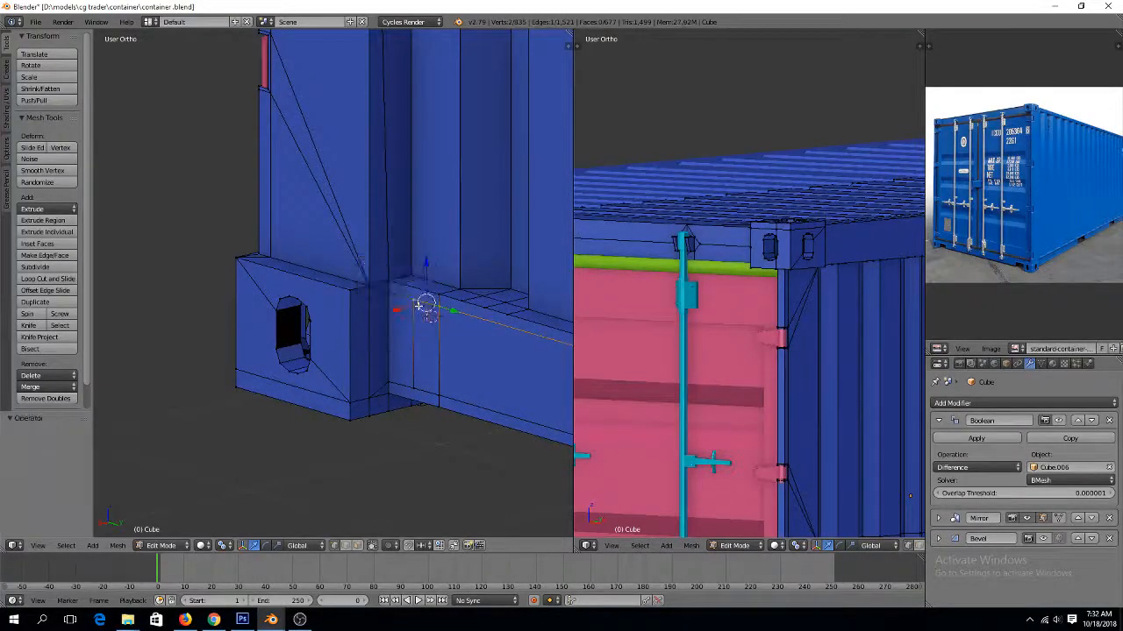
Extrude the outer faces of the lower side beam inward by about 0.036 to form a recess
key(a)
key(ctrl+Tab)
click(436, 361)
right_click(435, 362)
scroll(479, 363, down, 7)
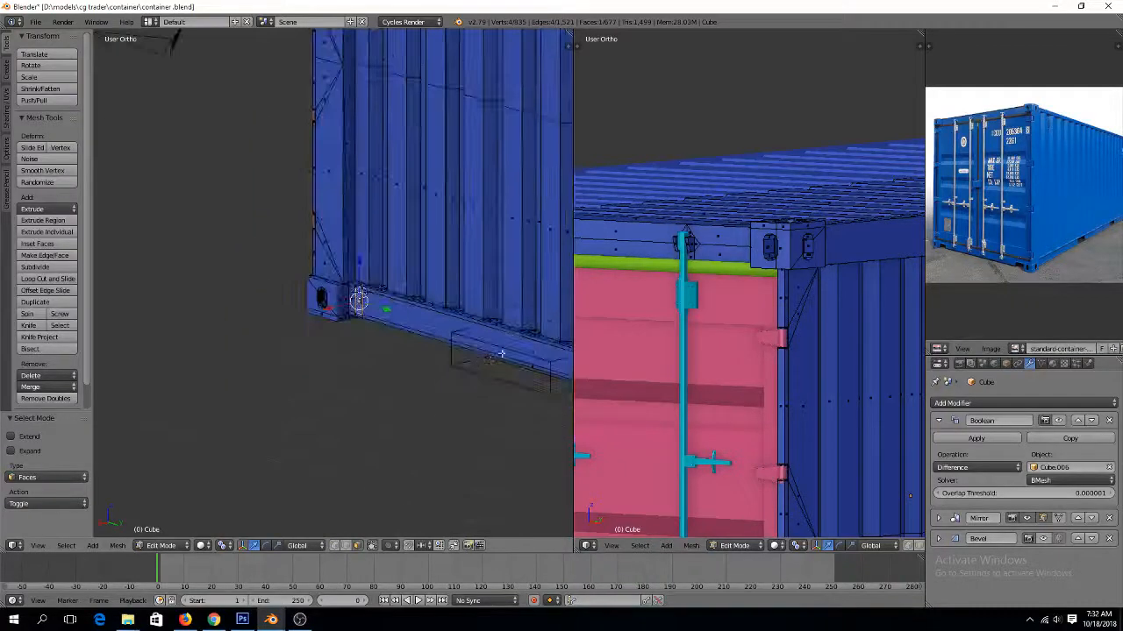
scroll(501, 354, up, 8)
key(e)
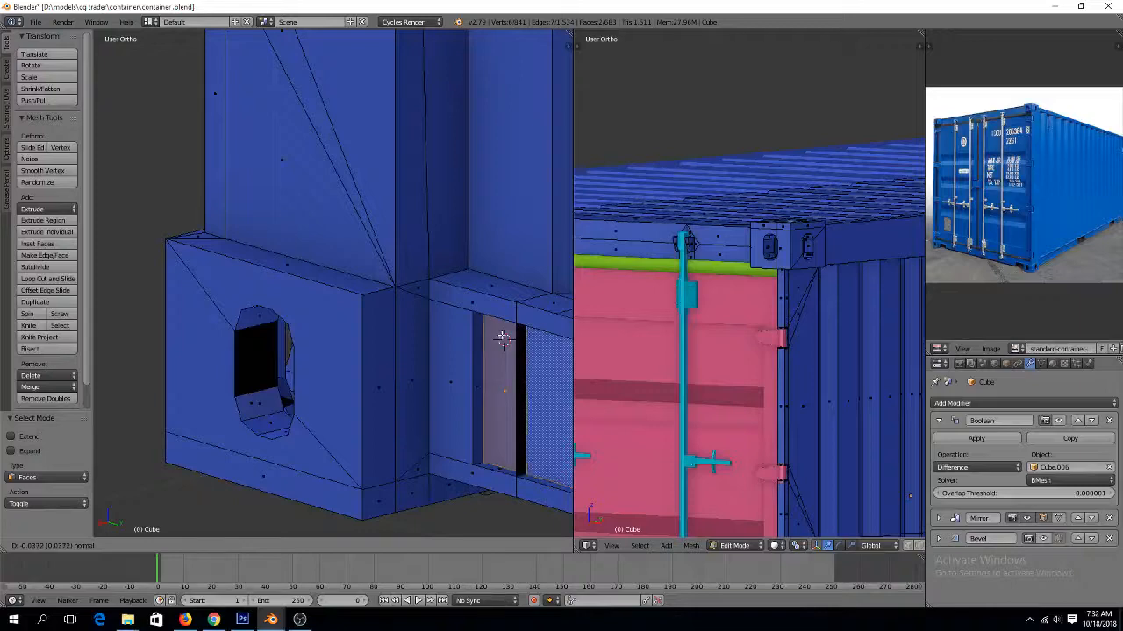
click(503, 338)
Remove doubled vertices from the whole container body mesh
key(z)
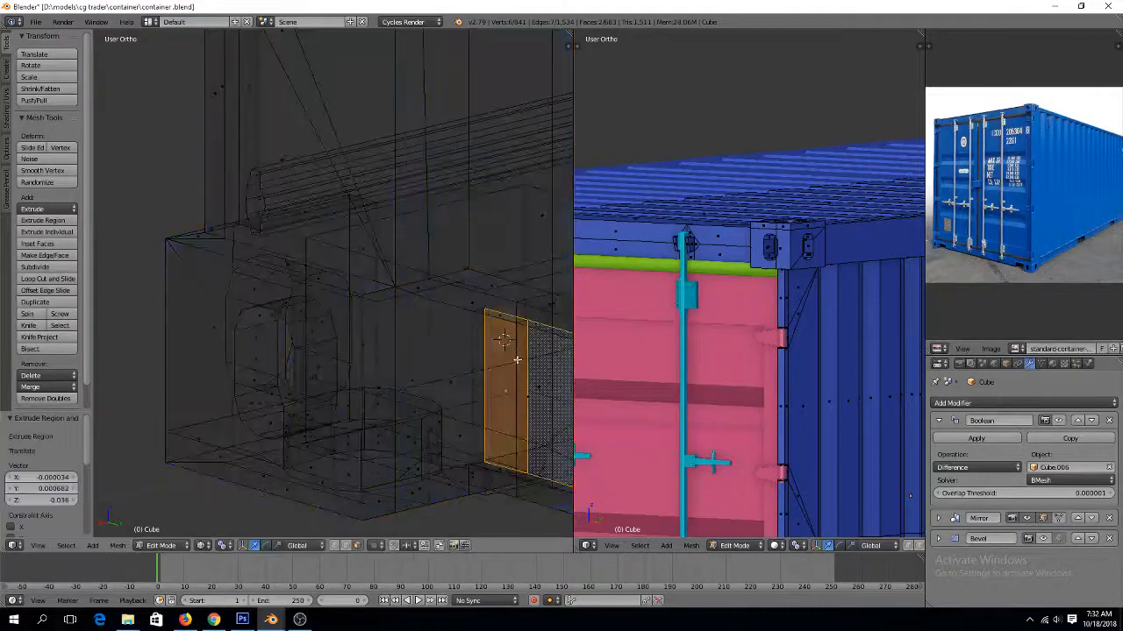
key(a)
key(w)
click(512, 368)
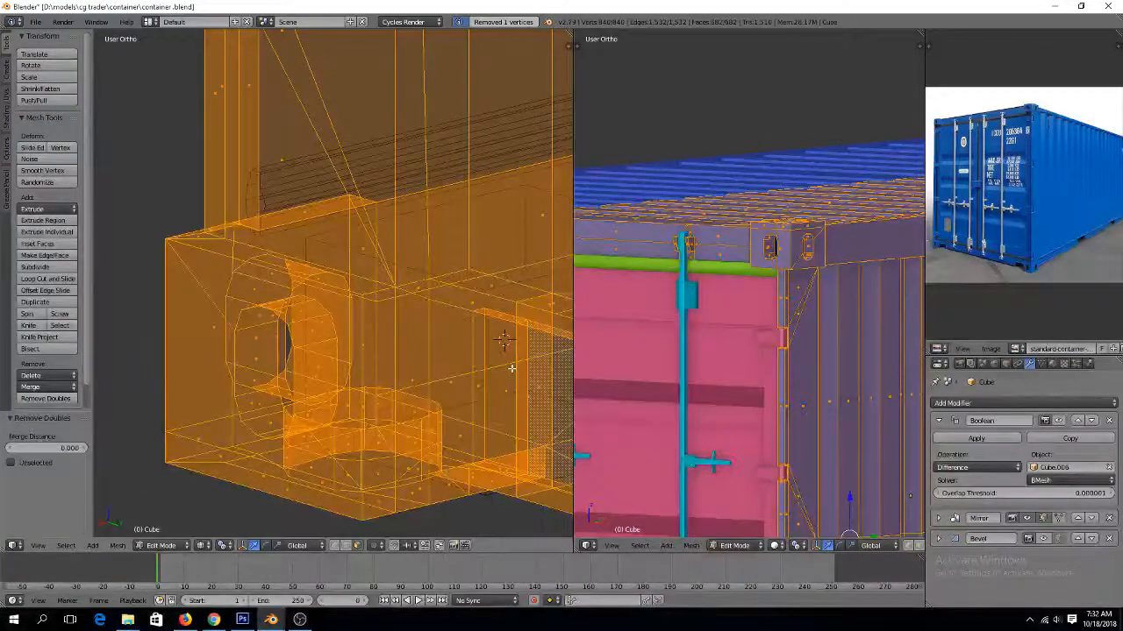
key(a)
key(z)
Delete the leftover face inside the recess near the end of the lower side beam
right_click(513, 364)
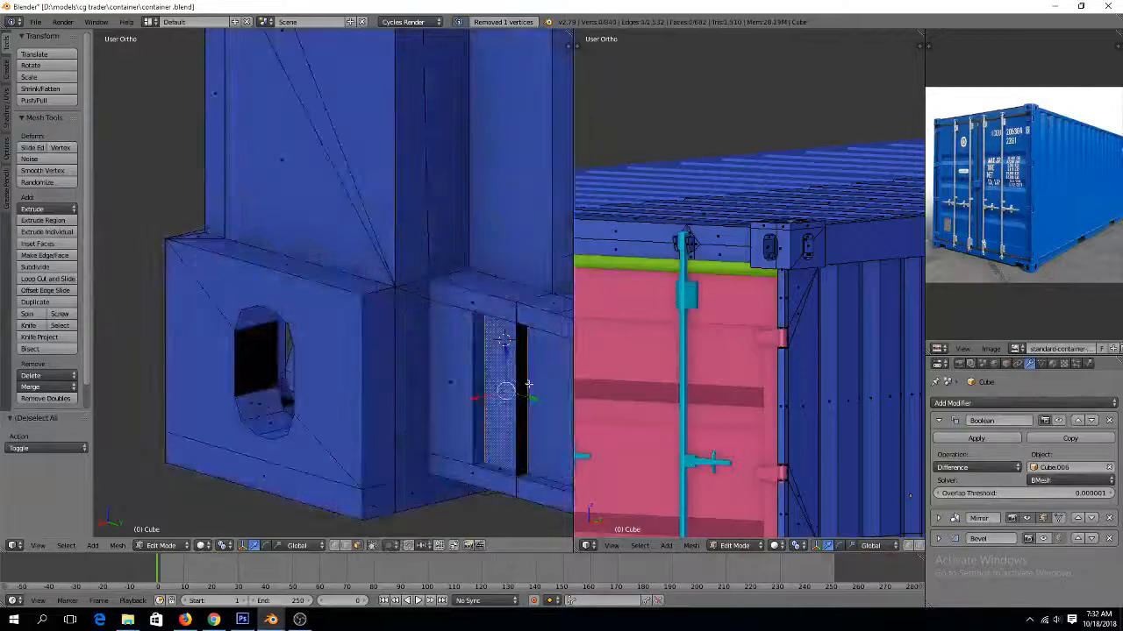
key(z)
right_click(524, 394)
key(z)
key(x)
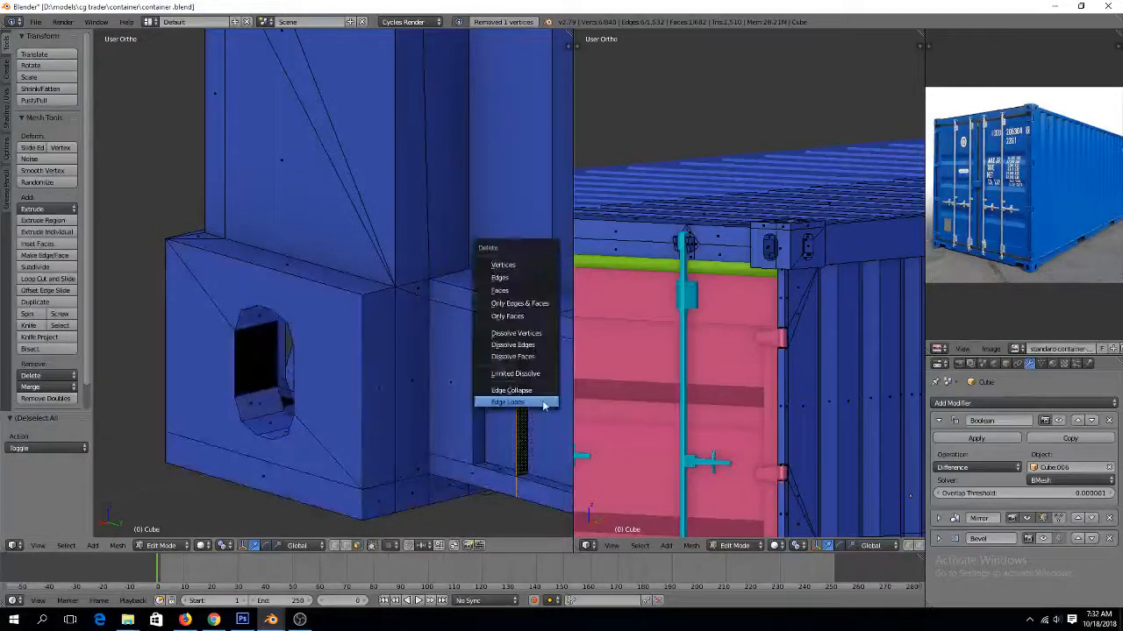
click(528, 290)
middle_drag(528, 383, 523, 417)
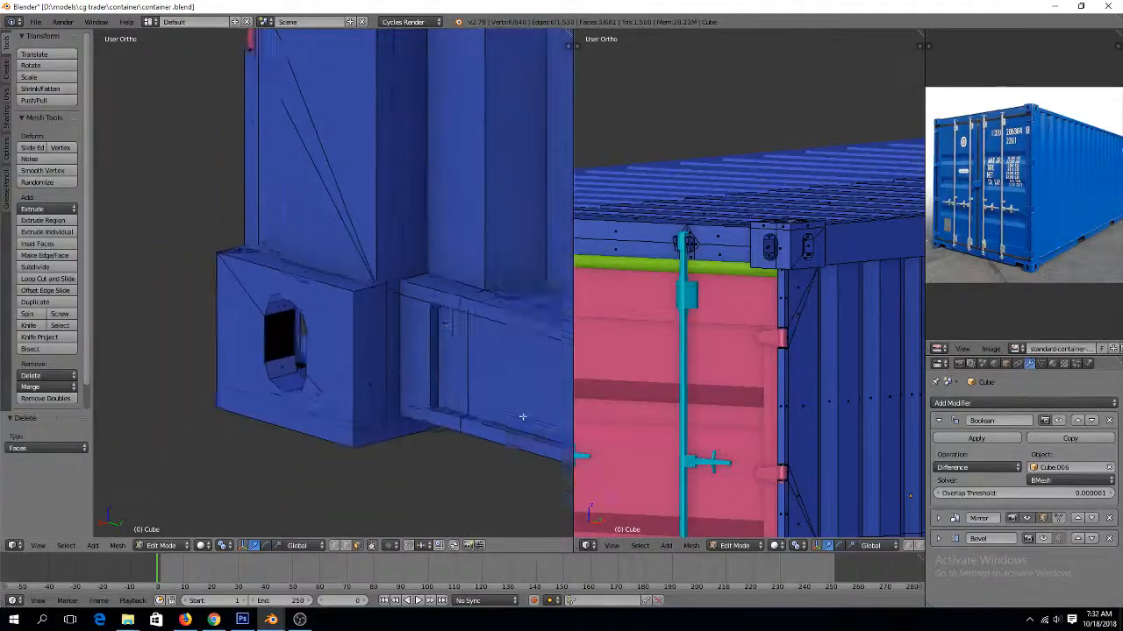
Leave mesh editing of the container body and save the file
scroll(523, 418, down, 3)
key(Tab)
middle_drag(456, 389, 554, 359)
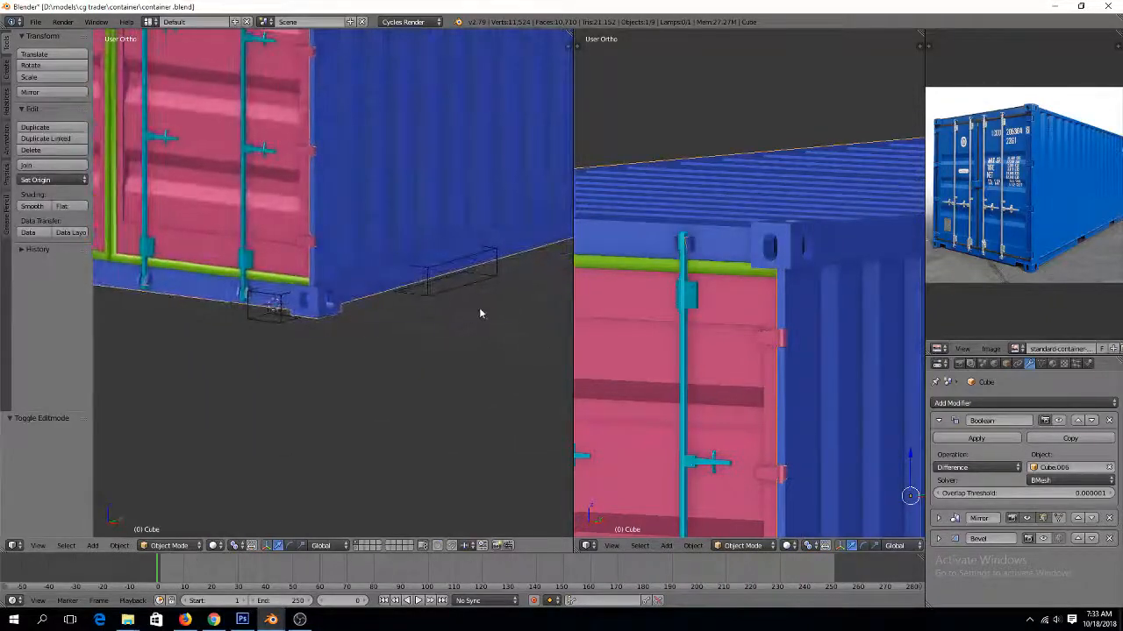
key(ctrl+s)
Show the container body's Boolean difference in the viewport and apply the modifier
right_click(393, 275)
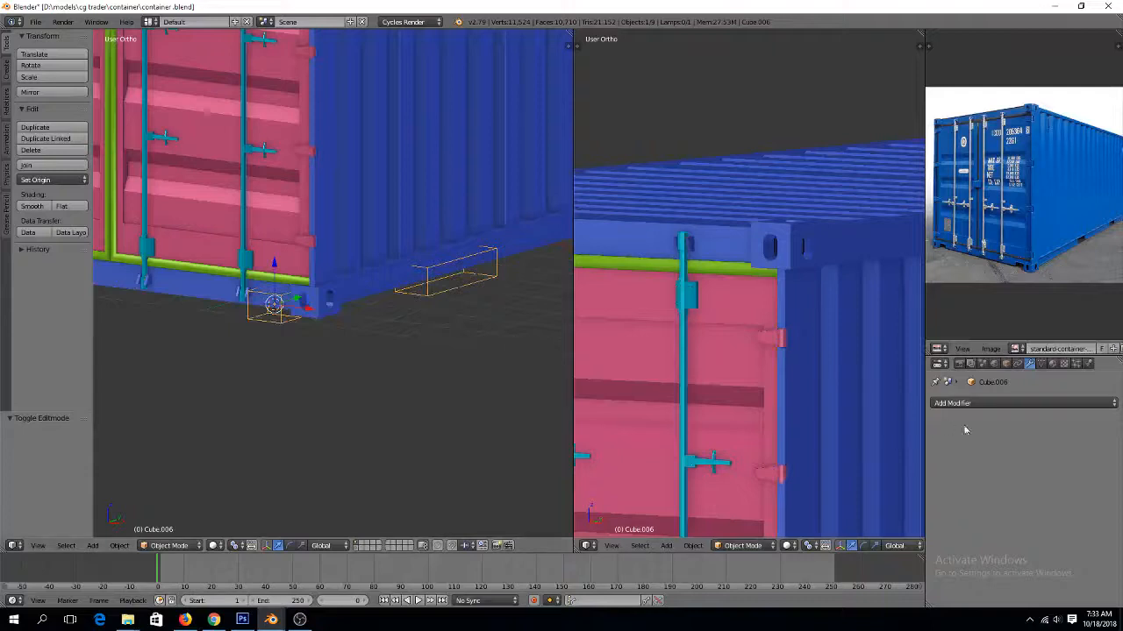
right_click(391, 247)
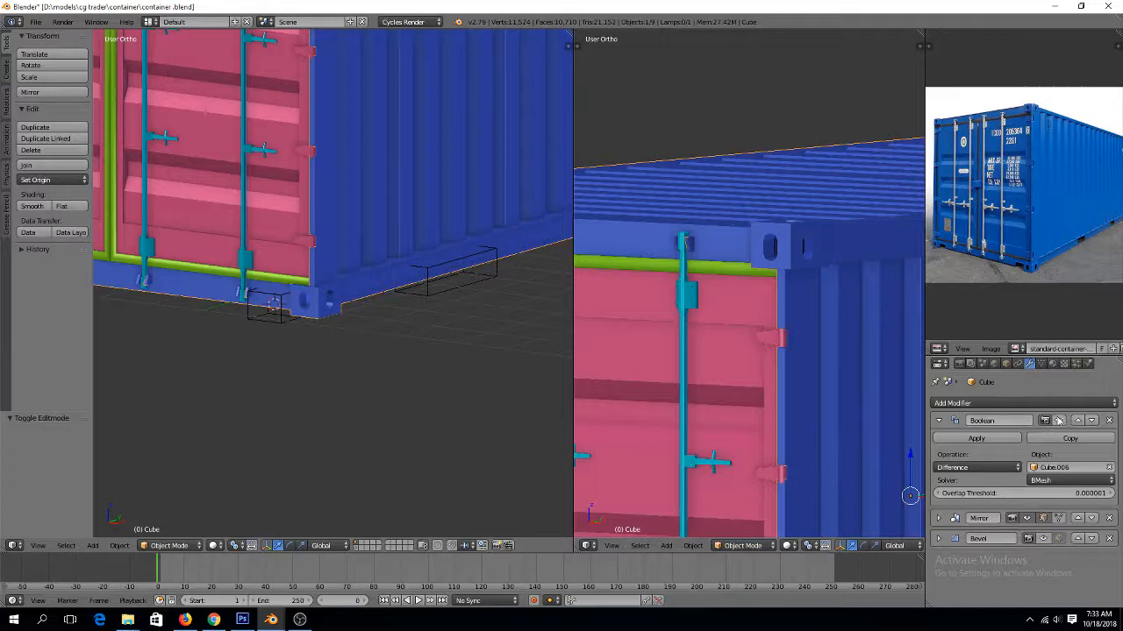
middle_drag(458, 333, 534, 292)
middle_drag(364, 314, 389, 298)
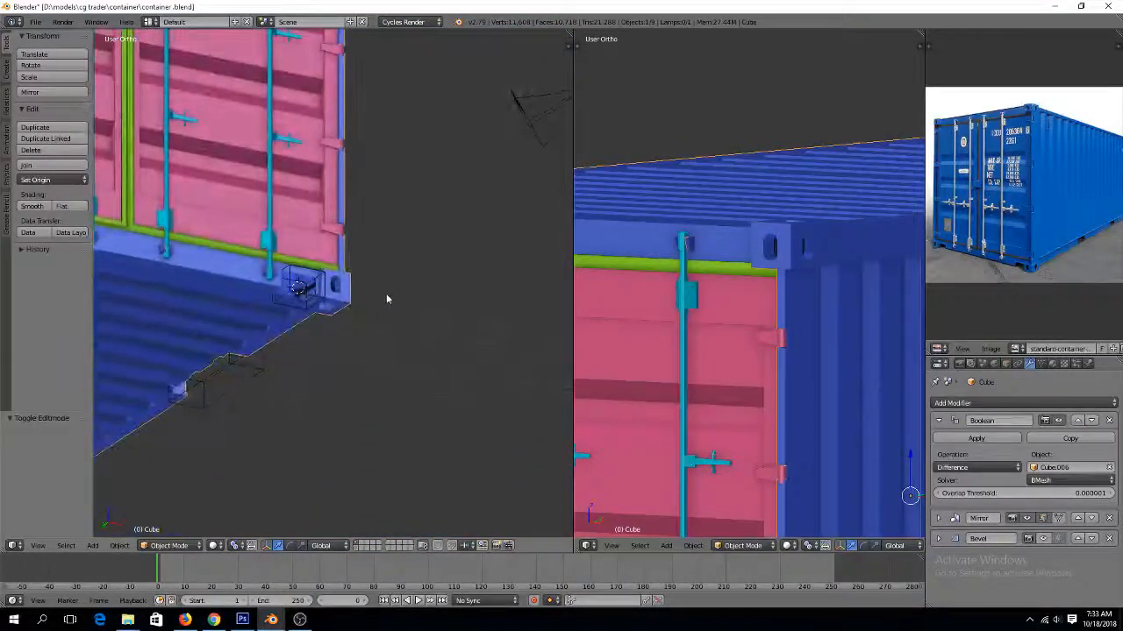
click(978, 438)
Delete the box-shaped cutter object at the lower beams
right_click(298, 294)
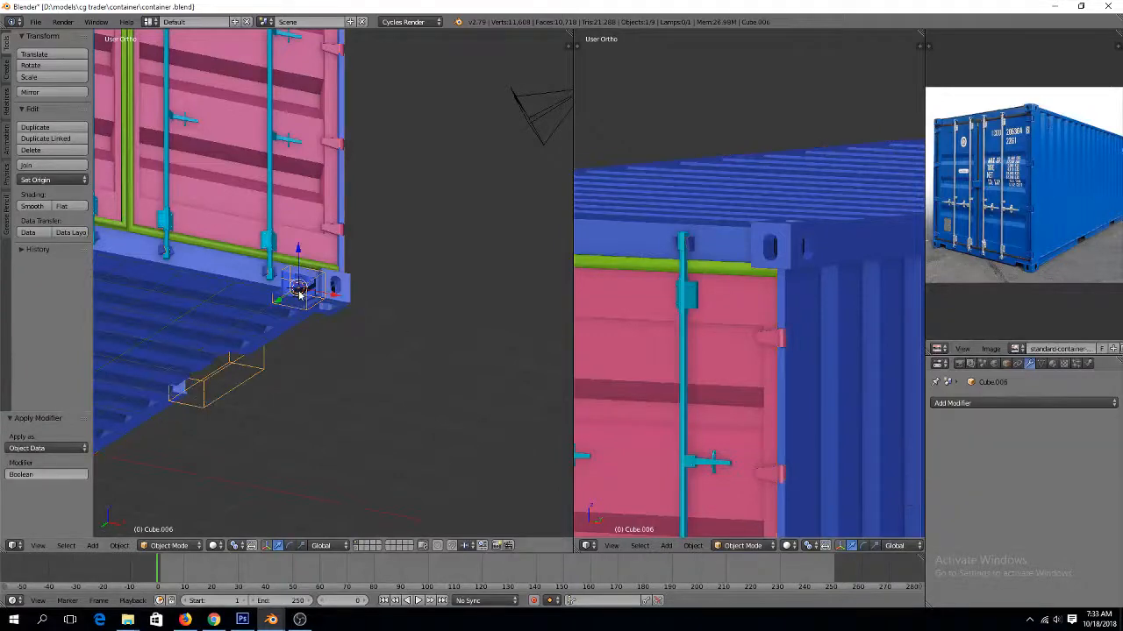
key(x)
click(298, 289)
Start editing the container body's mesh after the cut and remove its doubled vertices
mouse_move(298, 289)
middle_down()
mouse_move(176, 305)
mouse_move(251, 321)
mouse_move(276, 241)
mouse_move(496, 116)
mouse_move(318, 270)
middle_up()
scroll(252, 325, up, 3)
right_click(224, 303)
key(Tab)
key(z)
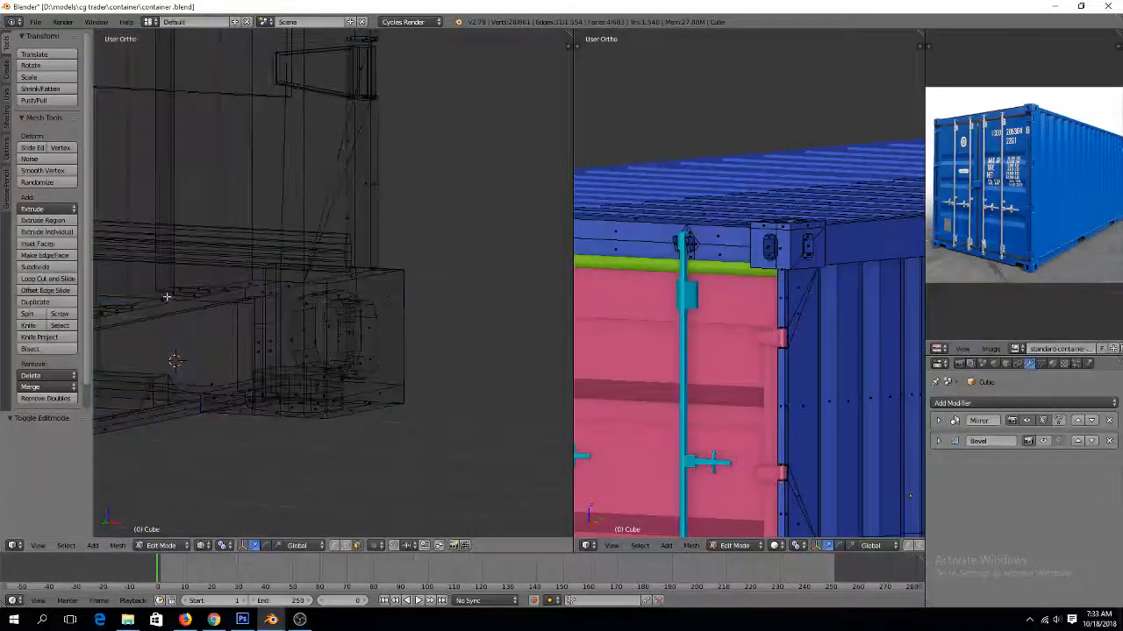
right_click(224, 309)
key(a)
key(w)
click(285, 325)
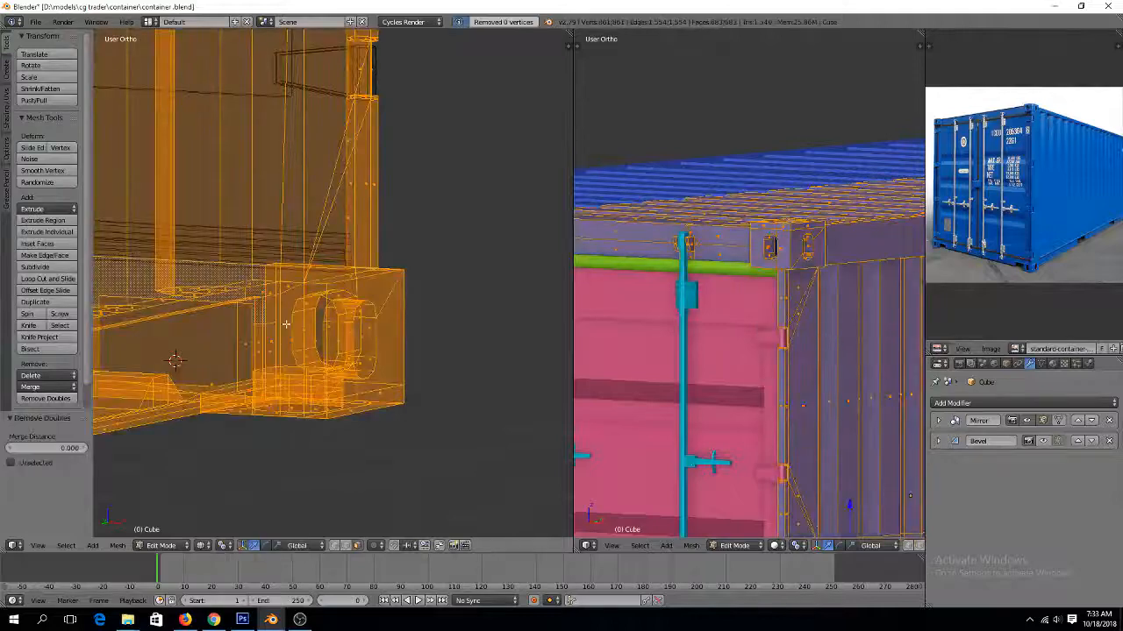
key(a)
key(z)
Connect the upper corner vertex of the opening in the lower door-side beam to a vertex on the beam's upper edge
middle_drag(358, 326, 246, 342)
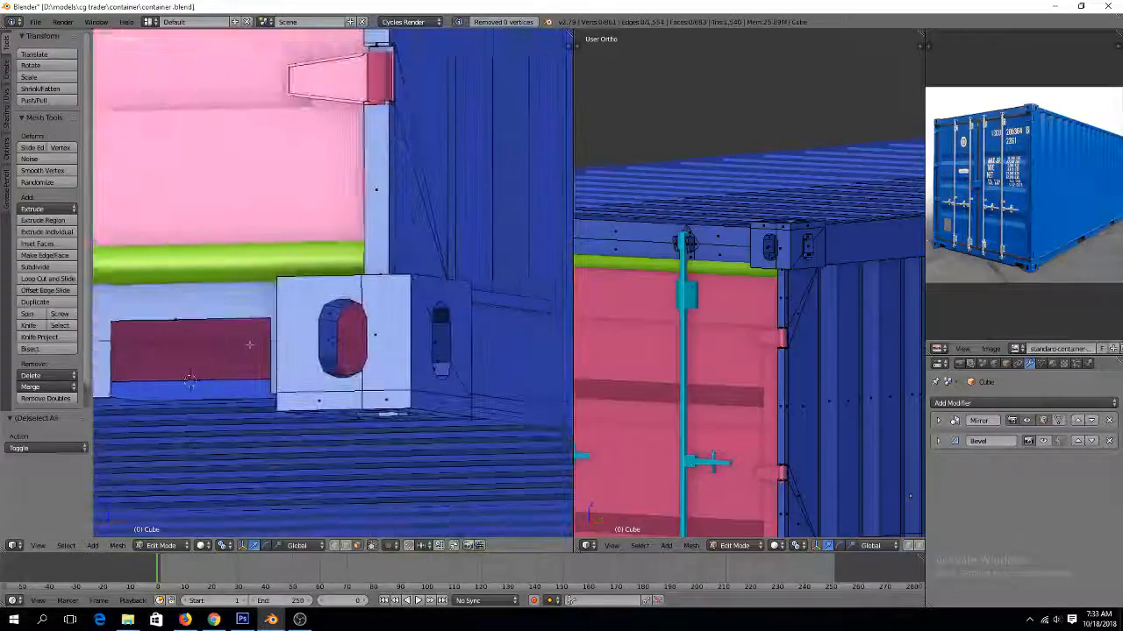
shift+middle_drag(139, 344, 287, 344)
key(z)
right_click(314, 347)
key(z)
scroll(314, 347, up, 3)
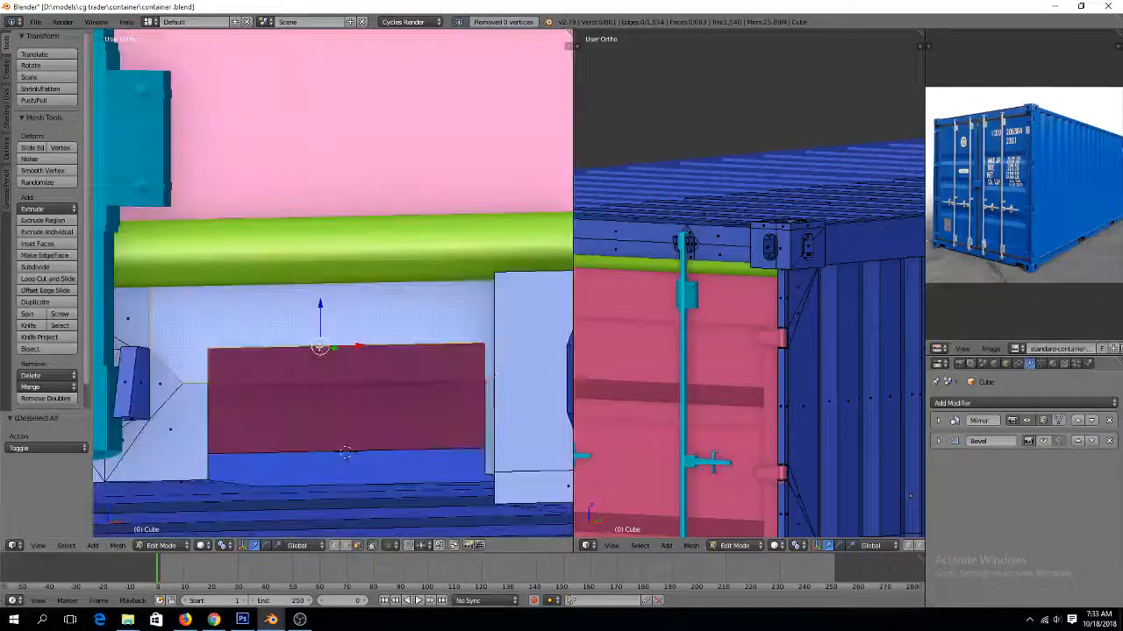
key(ctrl+Tab)
click(280, 324)
mouse_move(280, 325)
middle_down()
mouse_move(184, 327)
mouse_move(383, 318)
mouse_move(456, 336)
mouse_move(517, 311)
middle_up()
key(j)
right_click(508, 360)
key(z)
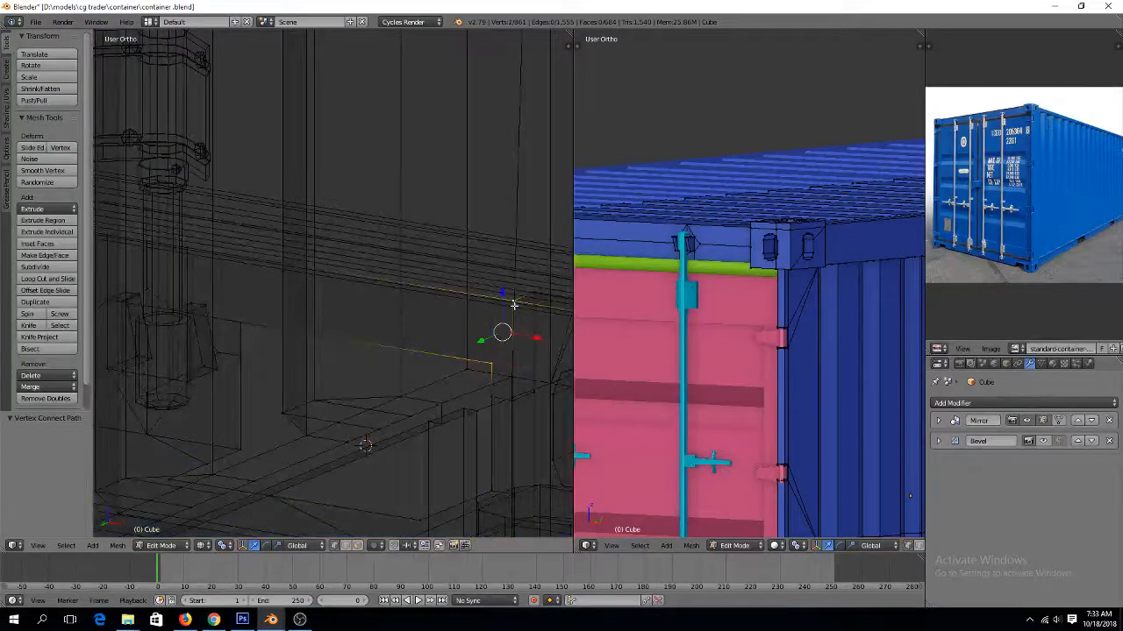
Merge the extra vertices along the beam opening's lower back edge into the corner vertices at its two ends
key(a)
key(z)
middle_drag(499, 336, 389, 374)
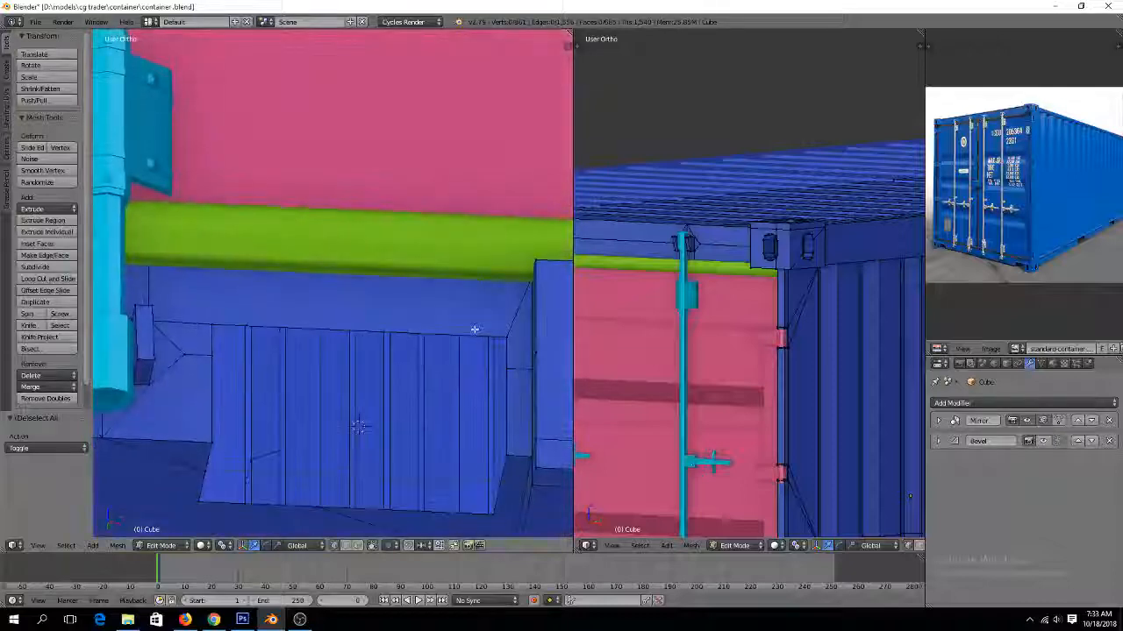
shift+scroll(357, 408, down, 4)
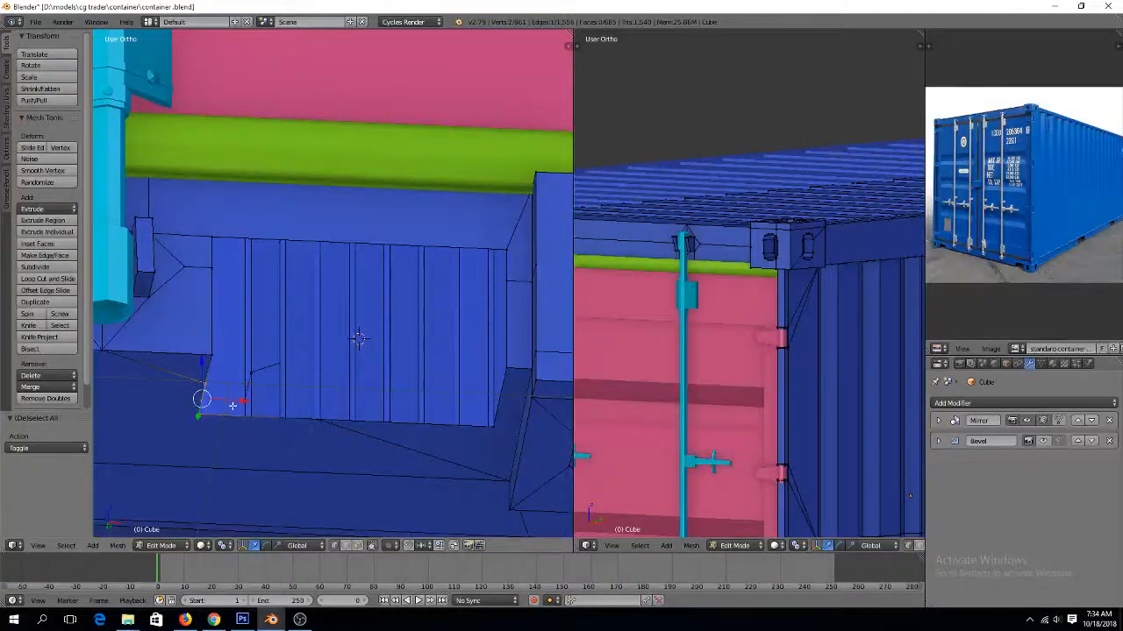
key(alt+m)
click(233, 397)
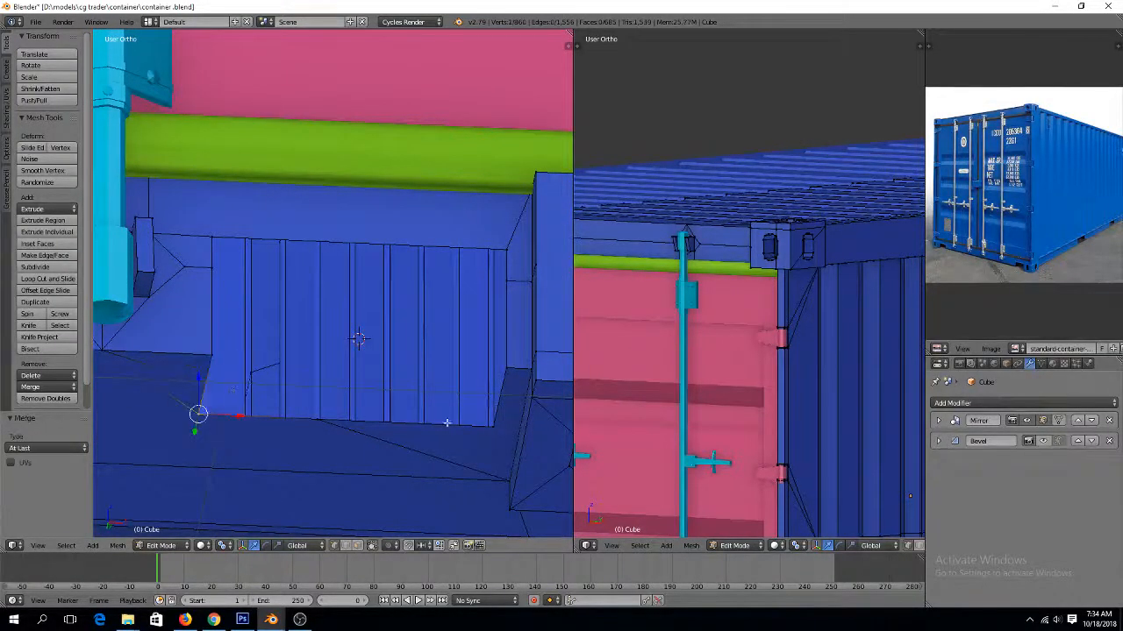
shift+right_click(408, 430)
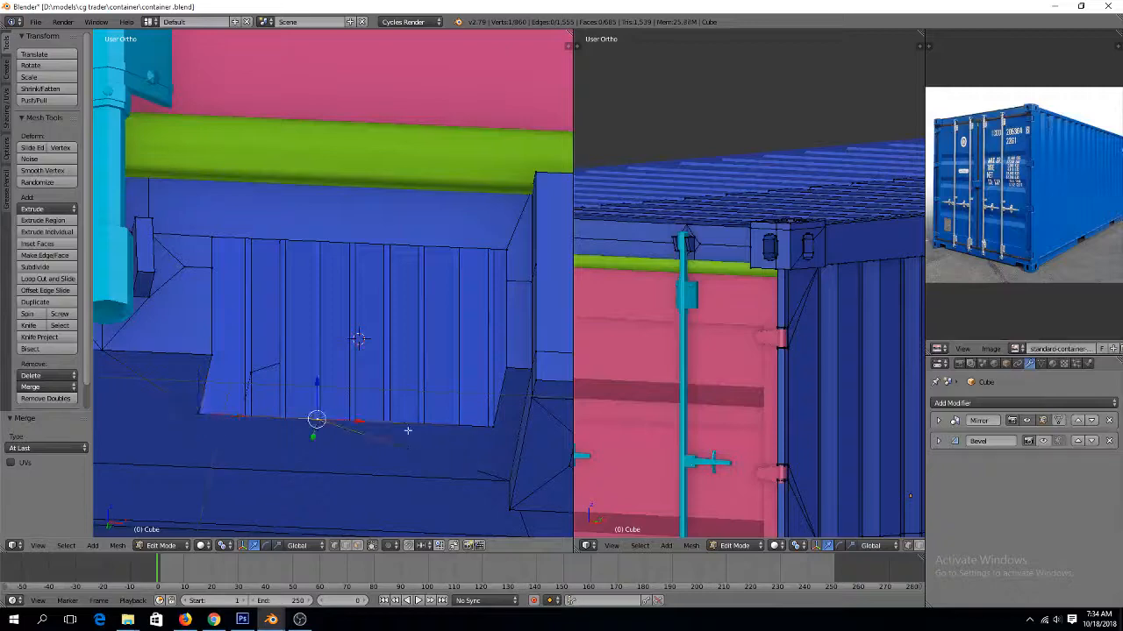
key(alt+m)
click(490, 424)
Merge the extra vertices on the two vertical sides of the opening into its upper corner vertices
key(a)
middle_drag(368, 360, 319, 335)
middle_drag(211, 277, 199, 300)
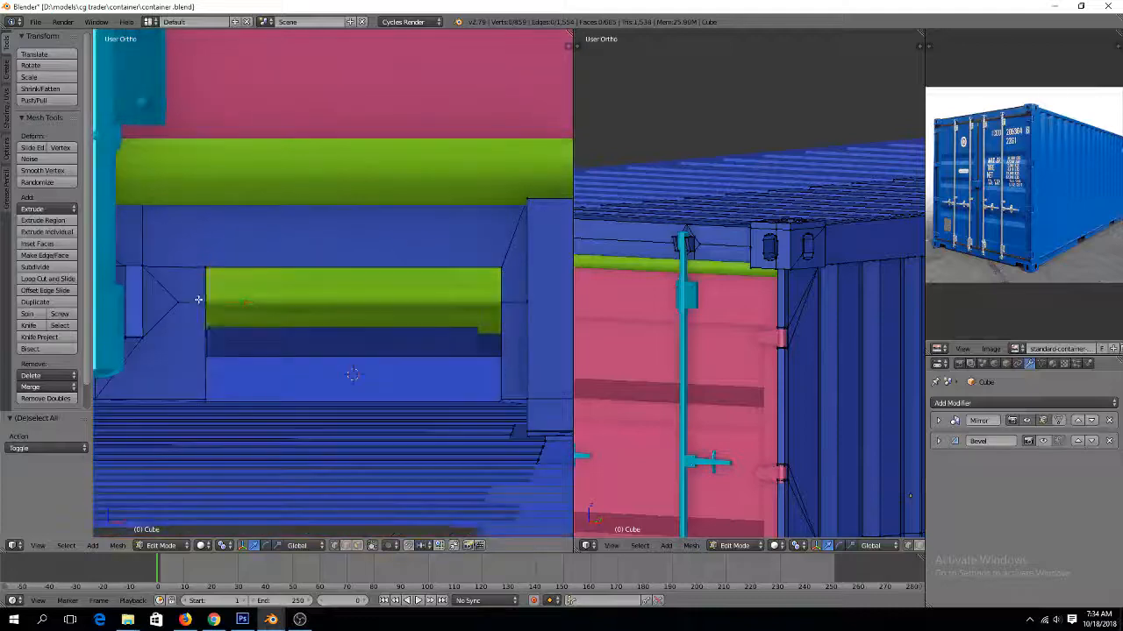
key(alt+m)
click(208, 282)
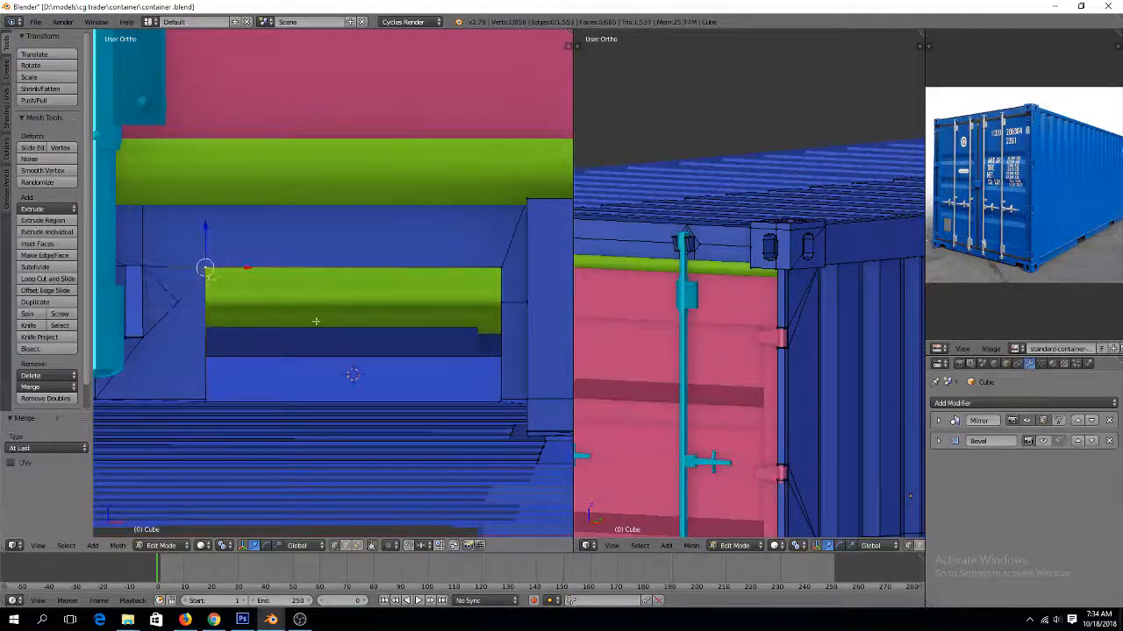
key(a)
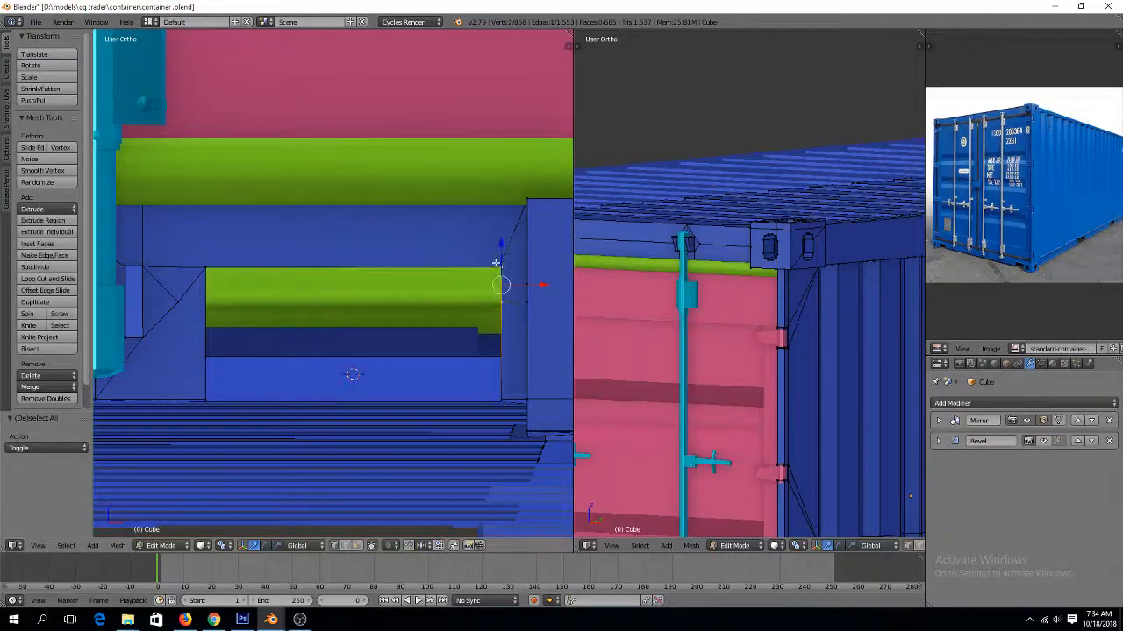
key(alt+m)
click(499, 267)
key(a)
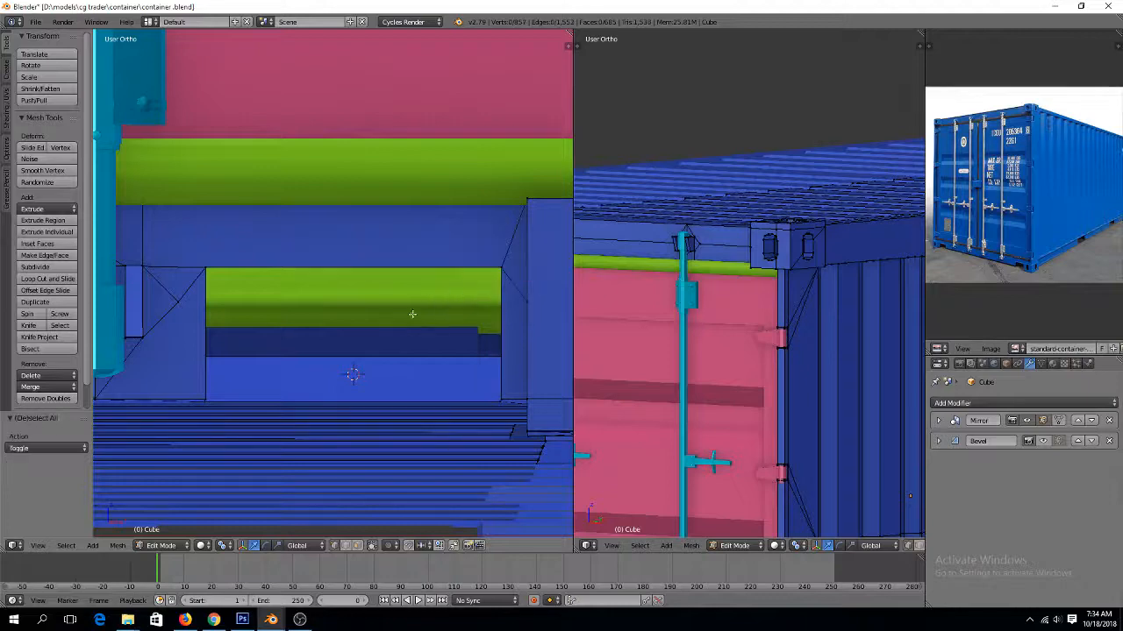
Replace the stray vertex beside the beam opening with an edge to the opening's upper corner, and save the file
middle_drag(413, 314, 409, 337)
right_click(181, 321)
key(x)
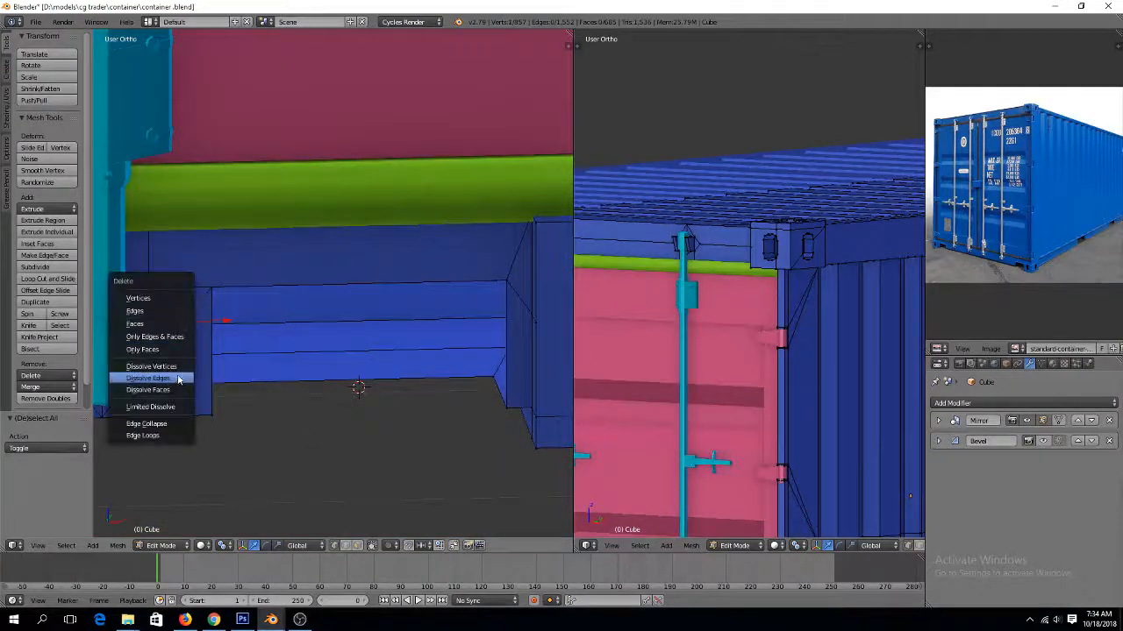
click(151, 365)
scroll(270, 326, up, 4)
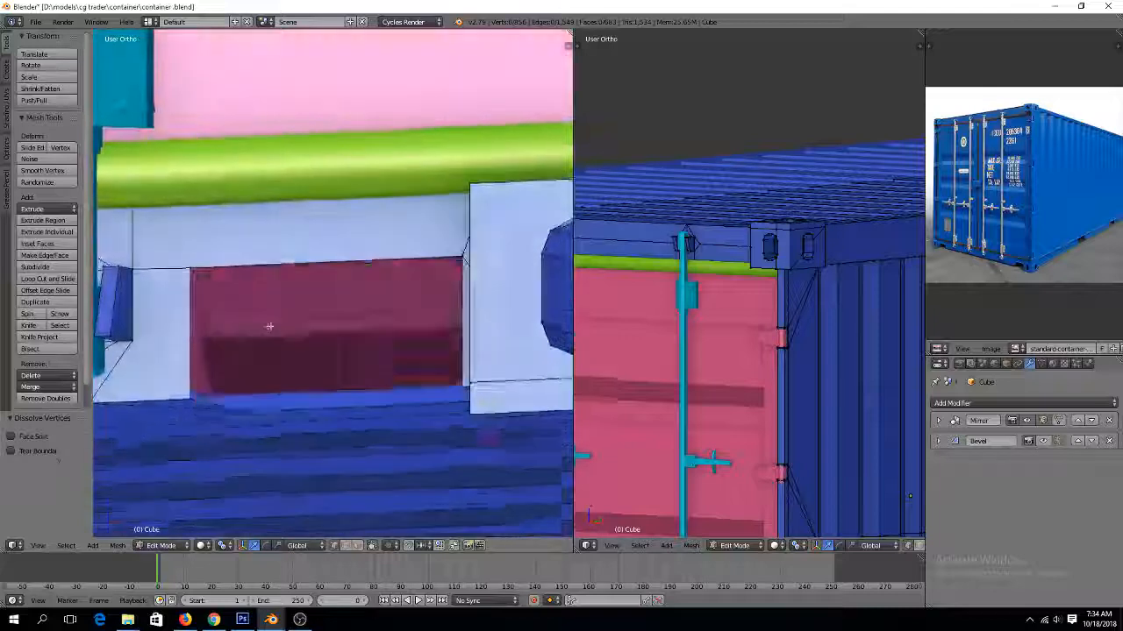
middle_drag(269, 326, 214, 316)
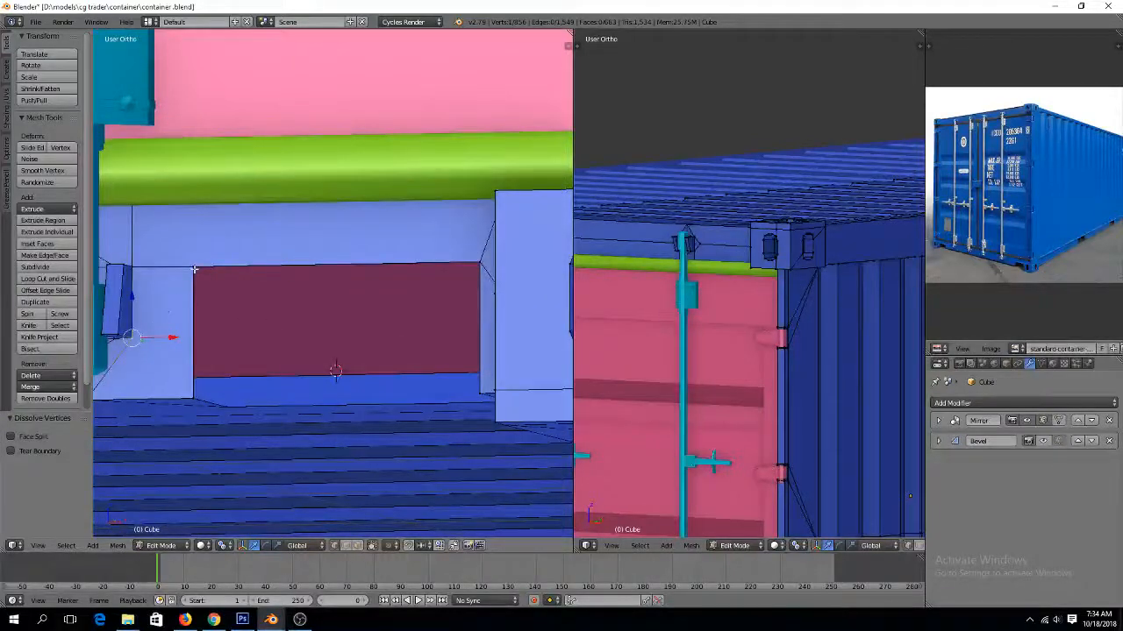
key(a)
key(ctrl+s)
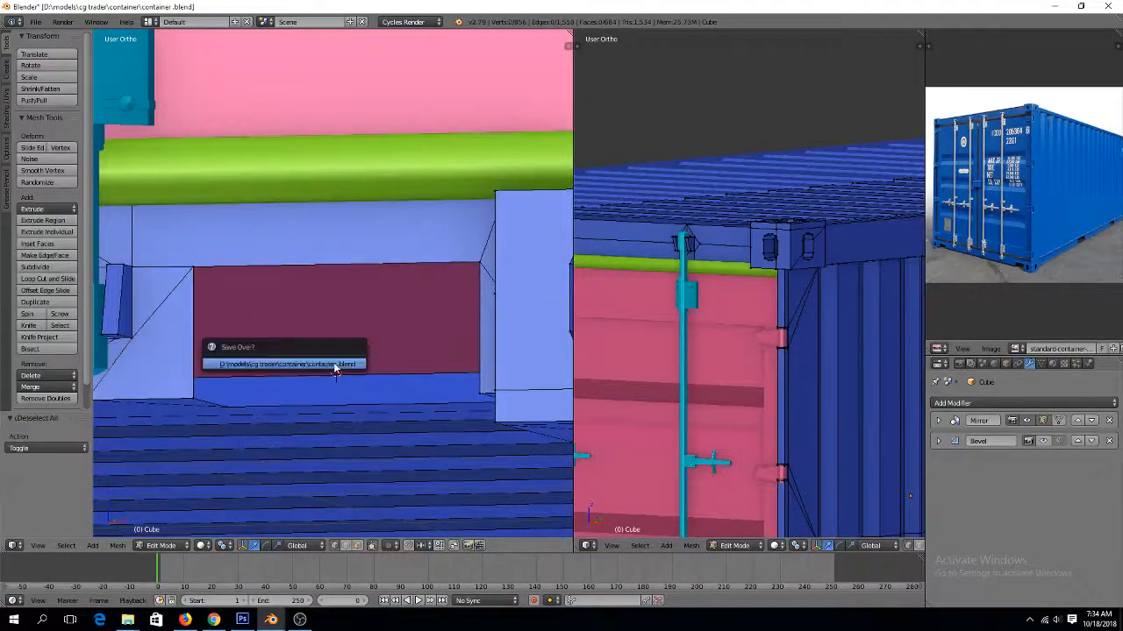
click(336, 367)
Extrude the recess's lower back edge upward 0.294 along Z to the height of the opening's upper edge
middle_drag(336, 367, 354, 385)
key(ctrl+Tab)
click(354, 390)
right_click(353, 385)
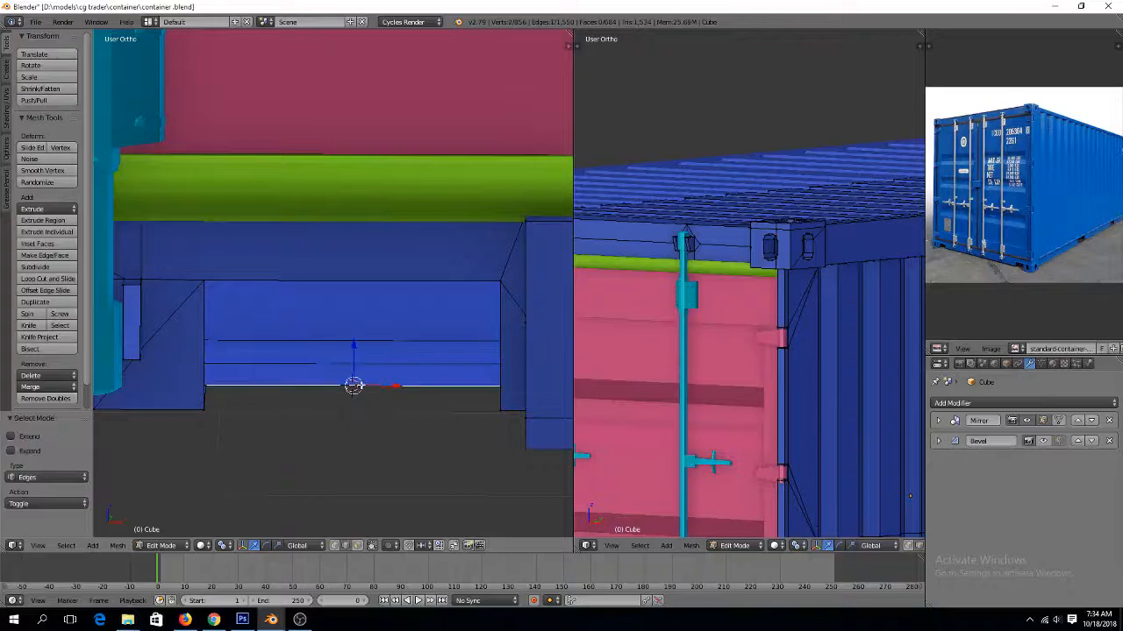
key(KP_1)
key(z)
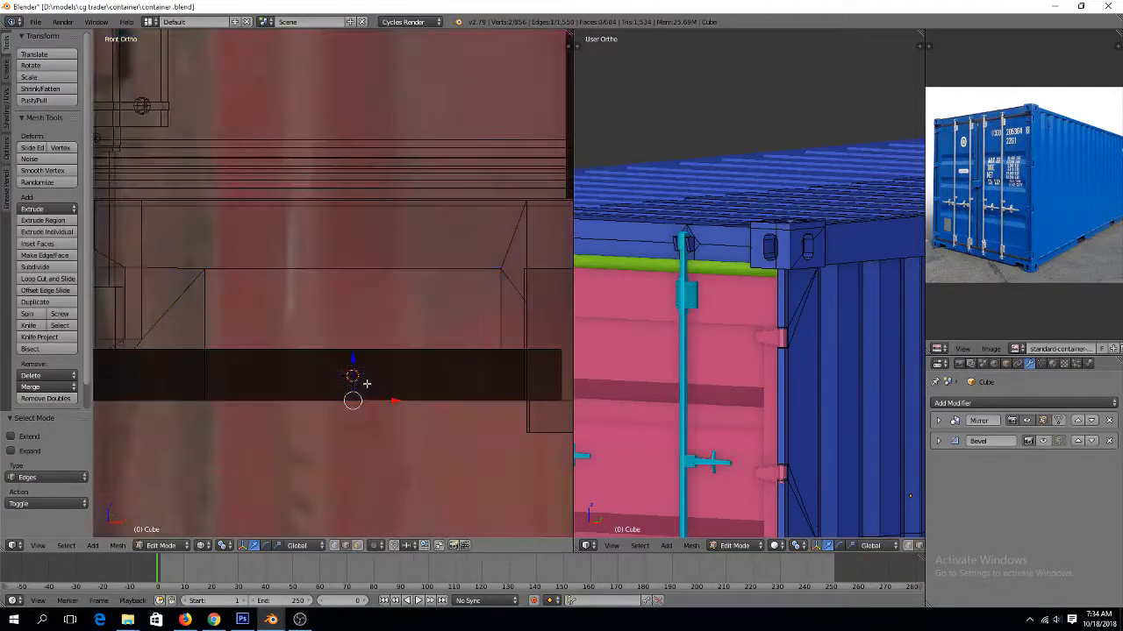
key(e)
key(z)
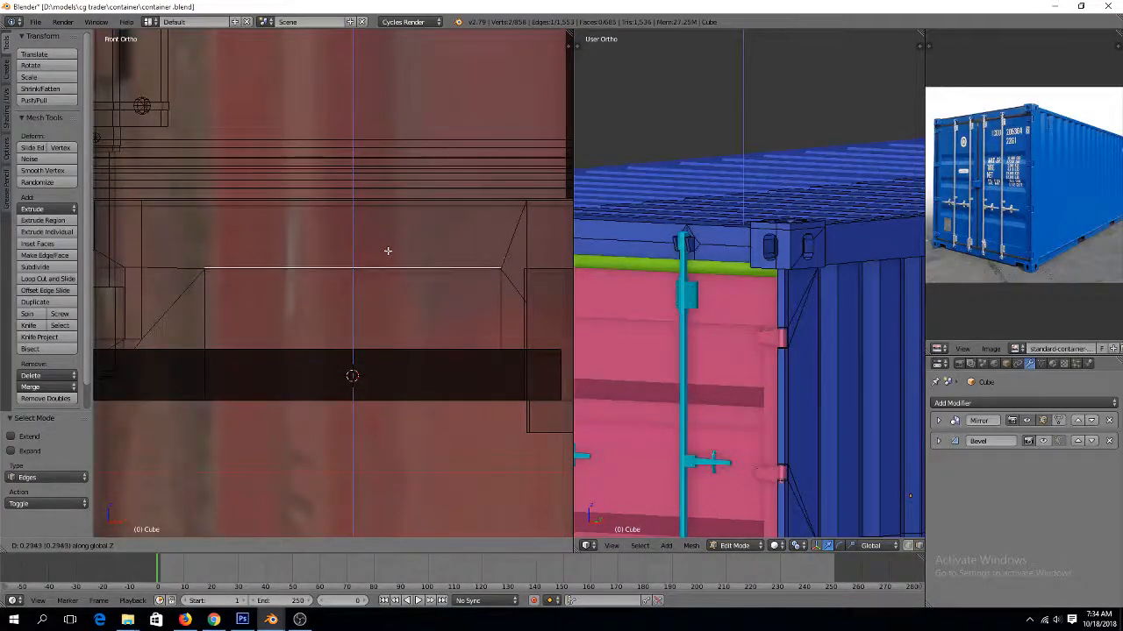
click(388, 251)
key(z)
Fill the recess's top with a face between the opening's upper front edge and the extruded back edge
mouse_move(444, 301)
middle_down()
mouse_move(405, 311)
mouse_move(388, 284)
middle_up()
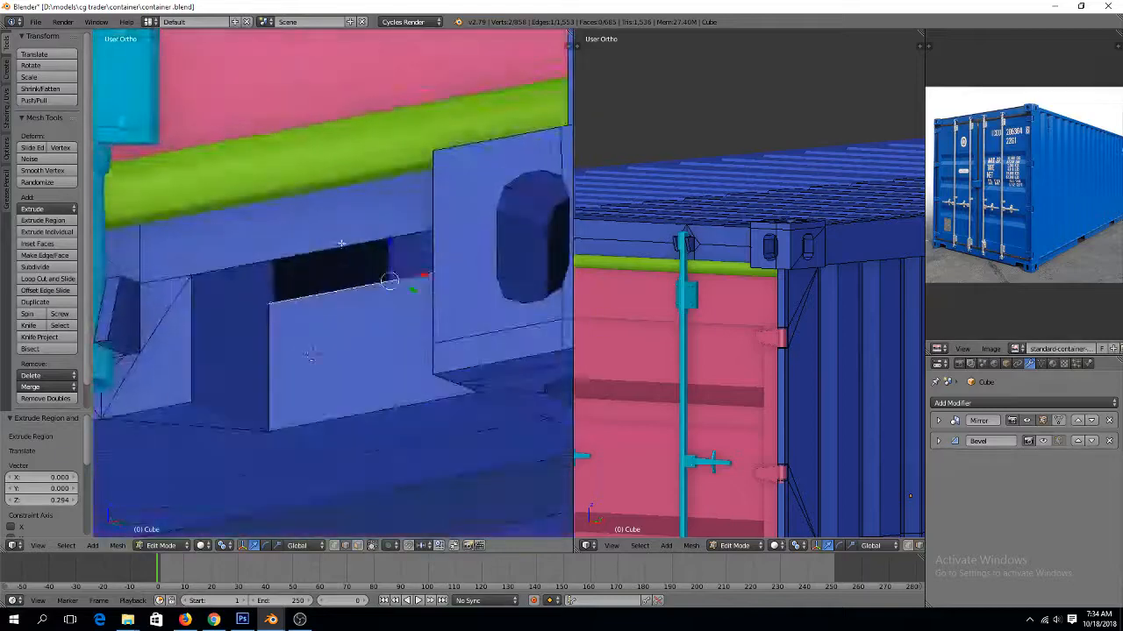
shift+right_click(340, 246)
key(g)
right_click(313, 270)
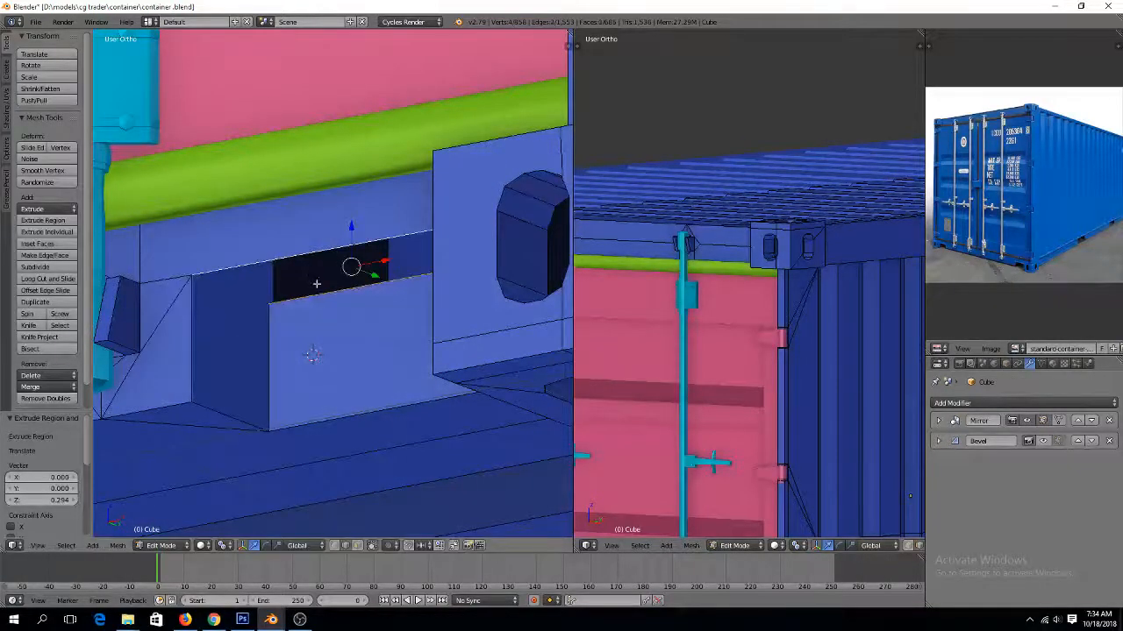
middle_drag(317, 284, 341, 349)
key(f)
Fill the recess's open sides with faces, return to object mode and save the file
key(g)
right_click(452, 295)
key(f)
key(Tab)
scroll(464, 316, down, 4)
scroll(418, 348, down, 2)
key(ctrl+s)
click(342, 349)
Examine the closed recess and its edges in the lower door-side beam from several angles
scroll(372, 317, up, 4)
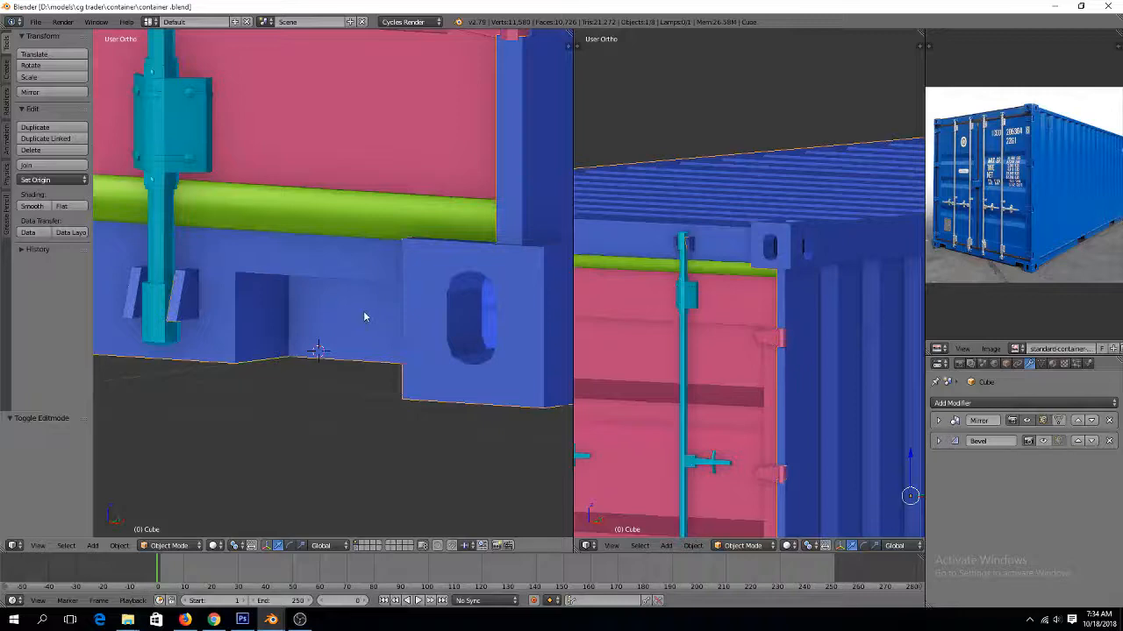
scroll(363, 312, up, 3)
key(Tab)
middle_drag(389, 314, 461, 275)
key(a)
scroll(514, 307, down, 1)
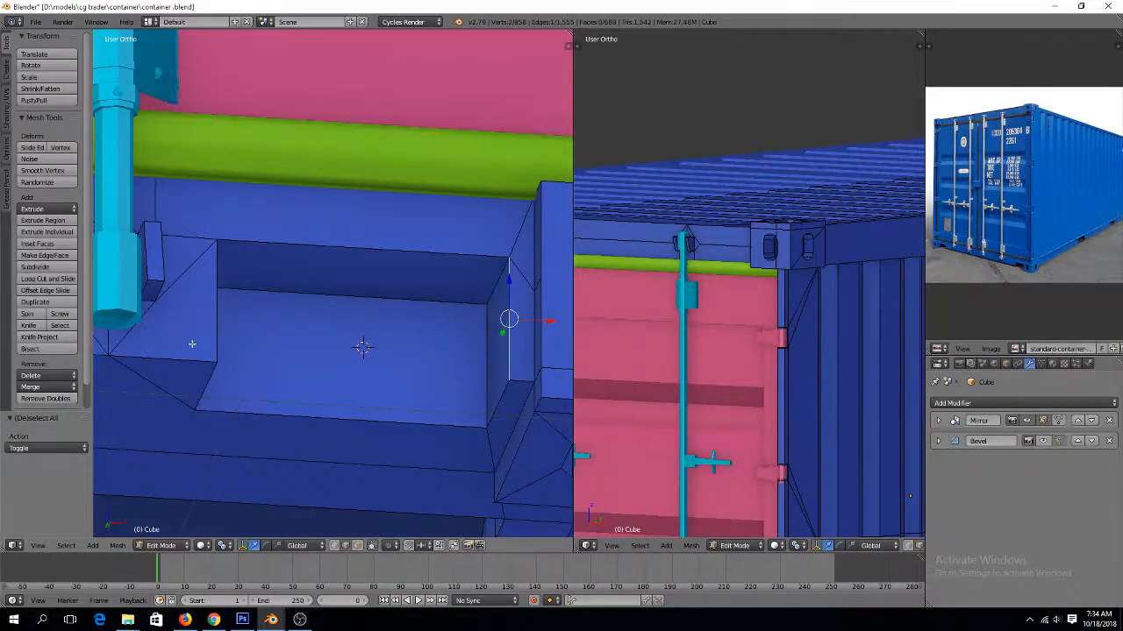
middle_drag(295, 298, 248, 325)
scroll(252, 326, down, 5)
key(Tab)
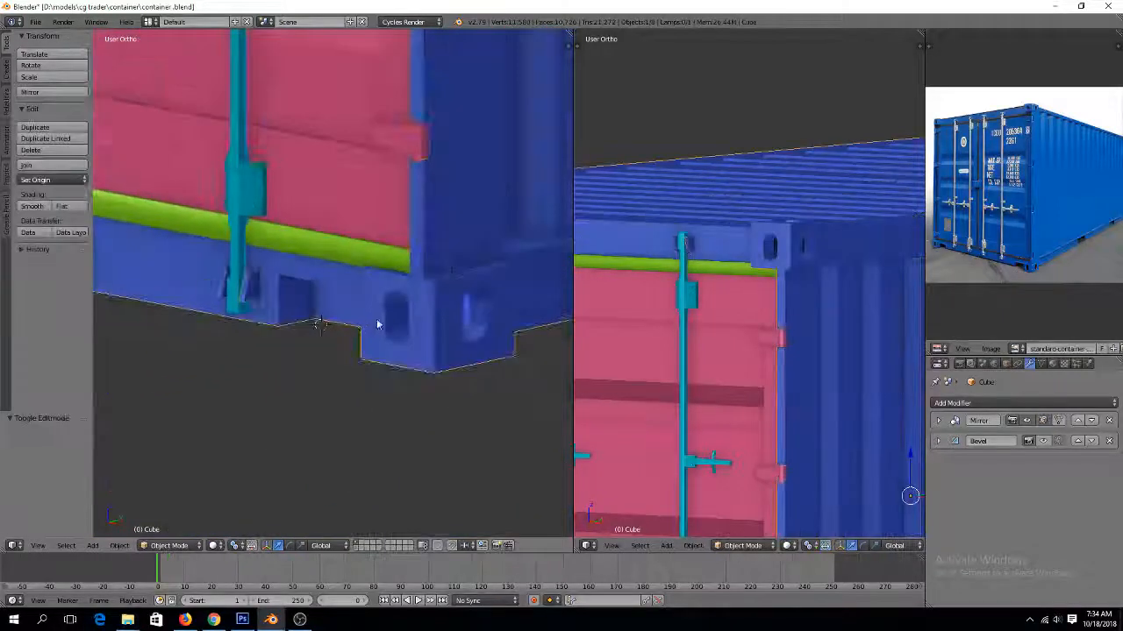
Deselect everything and save the container file over the existing one
scroll(380, 322, down, 8)
key(a)
key(ctrl+s)
click(413, 311)
middle_drag(433, 301, 418, 274)
scroll(478, 292, down, 3)
key(ctrl+s)
click(477, 294)
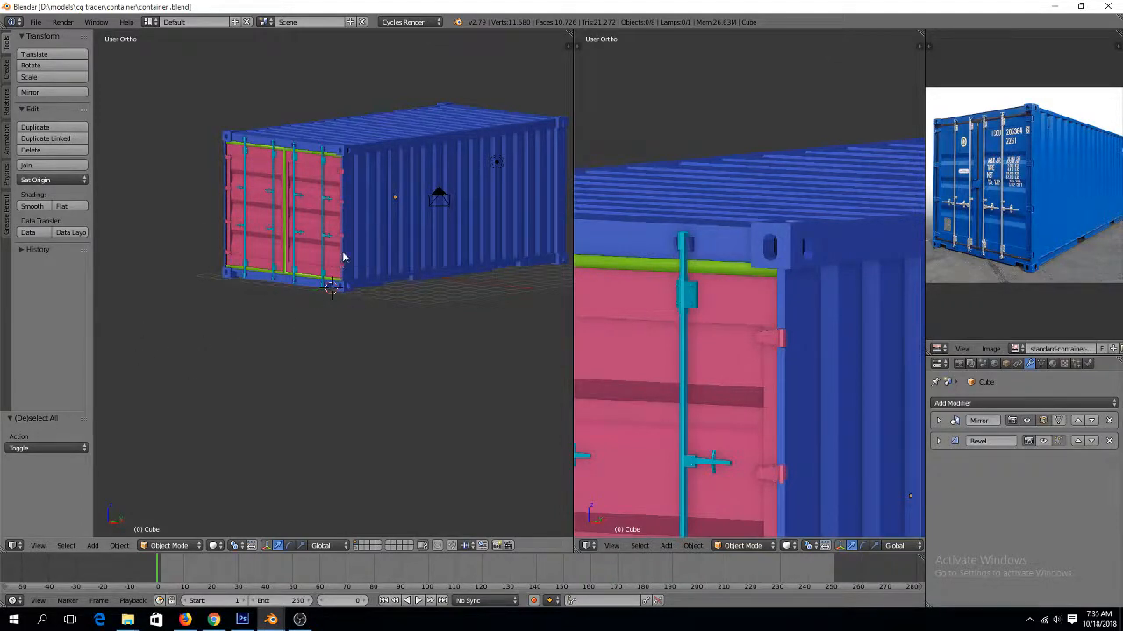
Hide the tool shelf and show the container body's Bevel modifier in the viewport
scroll(345, 253, down, 2)
scroll(345, 253, up, 4)
middle_drag(346, 254, 359, 277)
key(t)
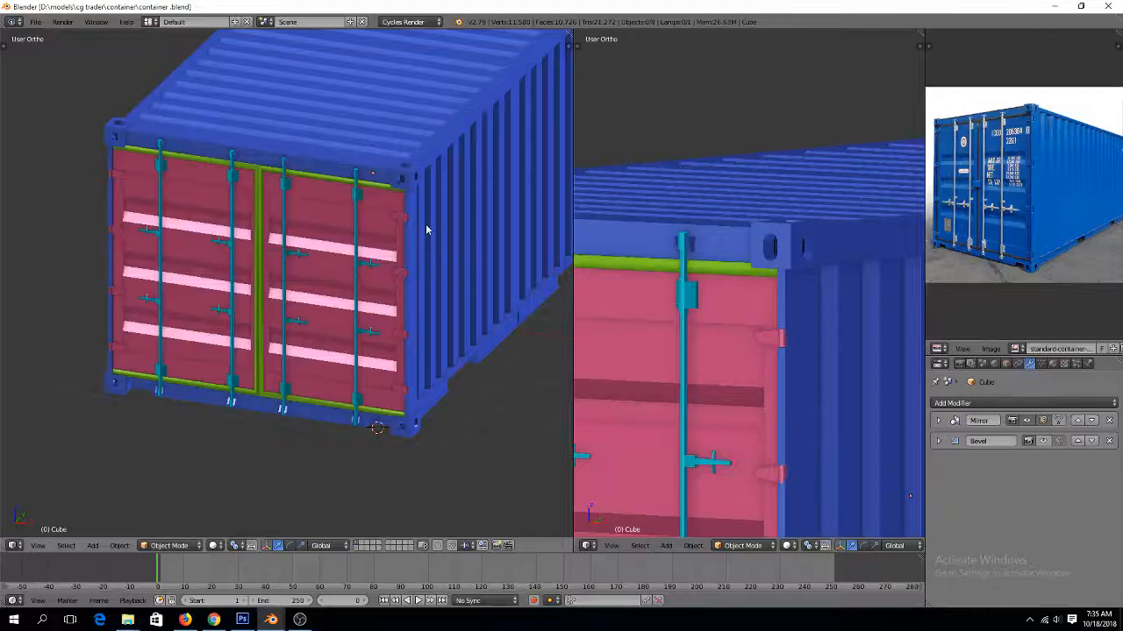
right_click(425, 225)
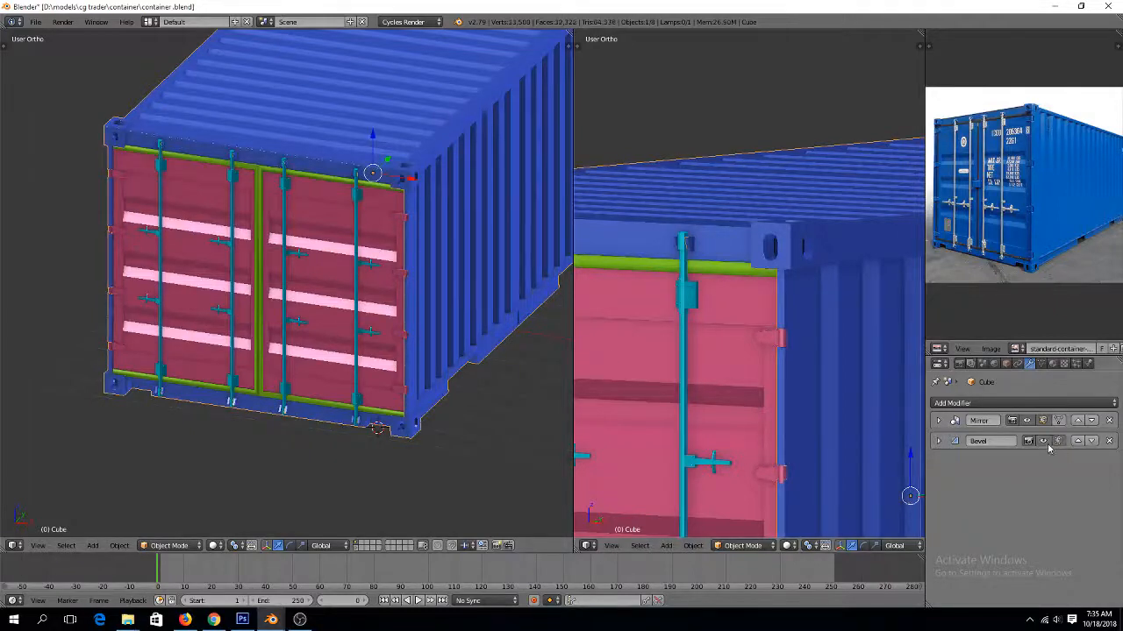
Swing both front doors open by rotating each one outward about the Z axis
right_click(351, 245)
key(r)
key(z)
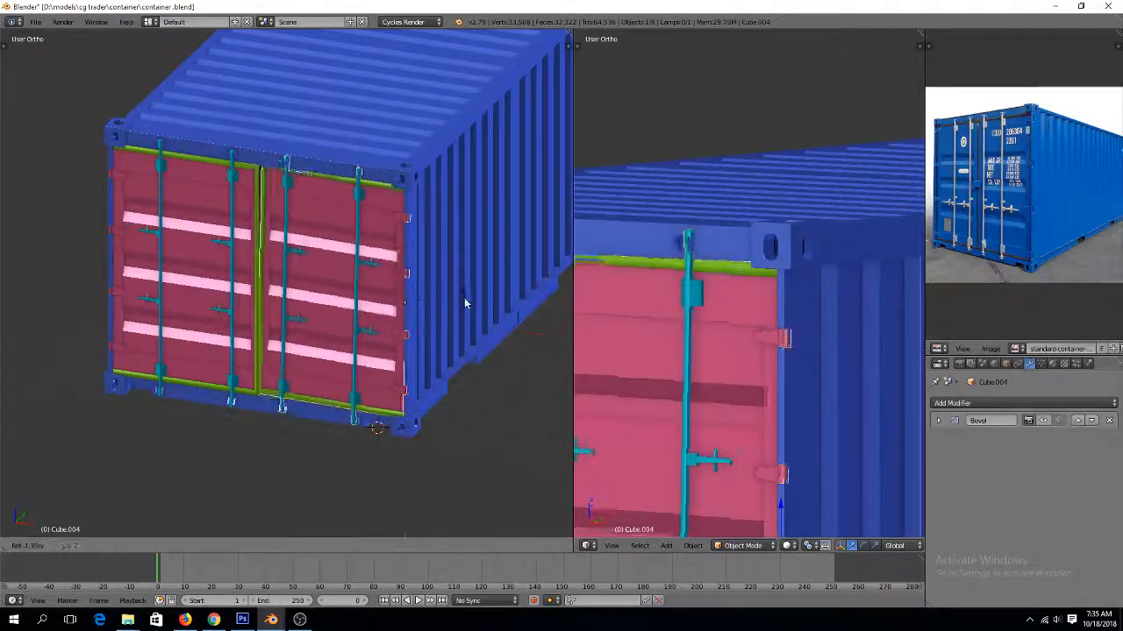
click(447, 188)
right_click(216, 222)
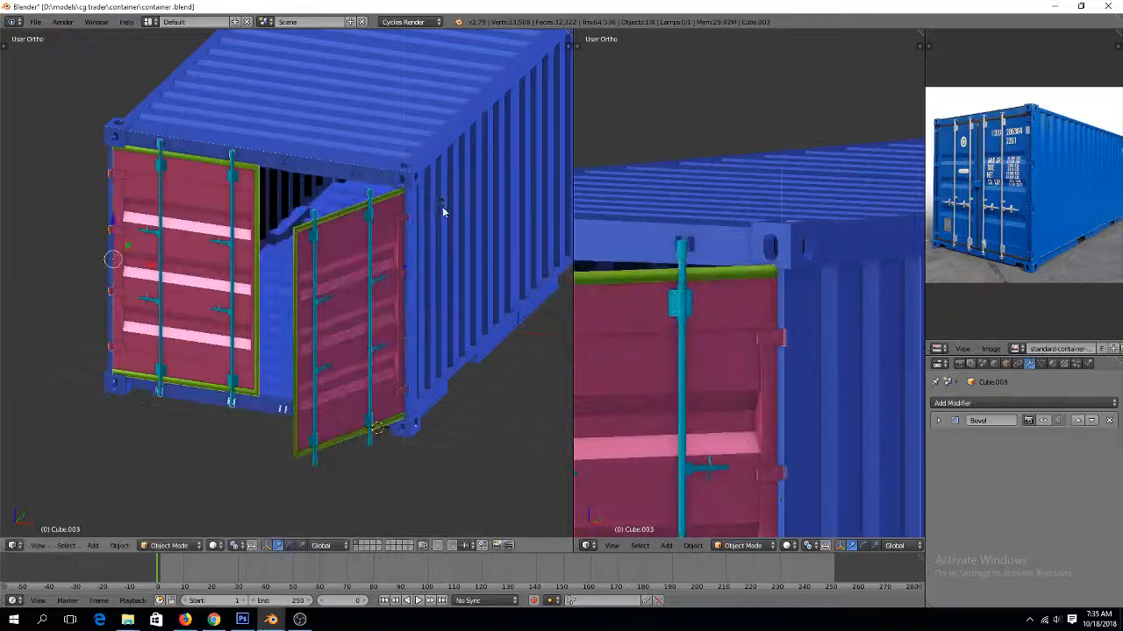
key(r)
key(z)
click(341, 303)
Examine the container's interior and opened doors from several angles
middle_drag(341, 303, 328, 283)
scroll(328, 283, down, 5)
middle_drag(431, 239, 479, 234)
scroll(479, 234, up, 5)
middle_drag(401, 248, 345, 252)
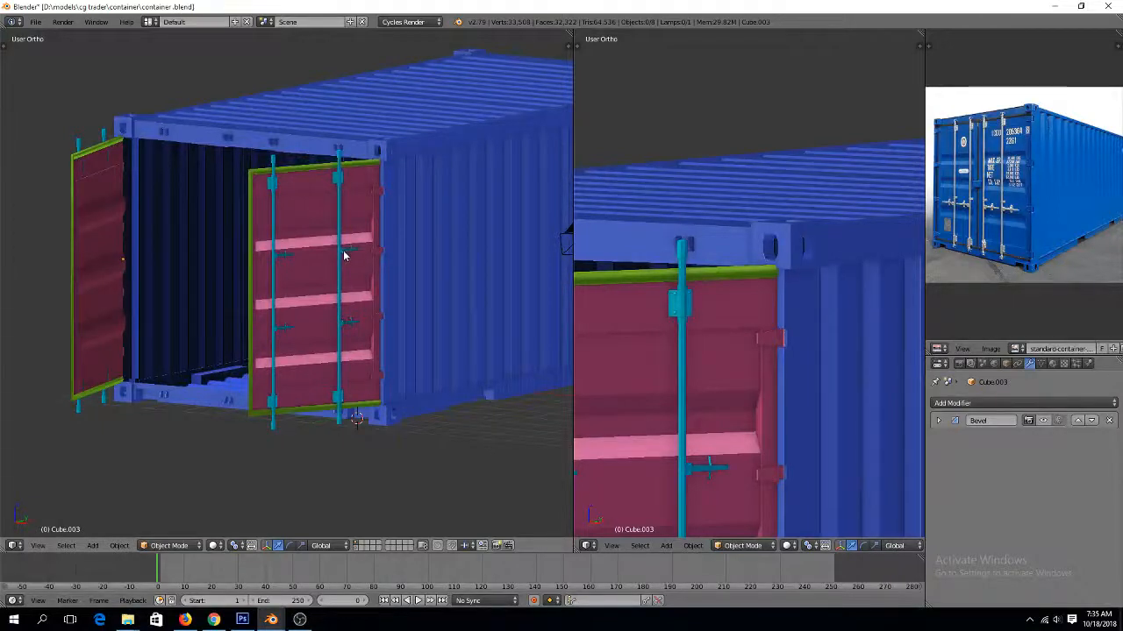
middle_drag(344, 255, 398, 244)
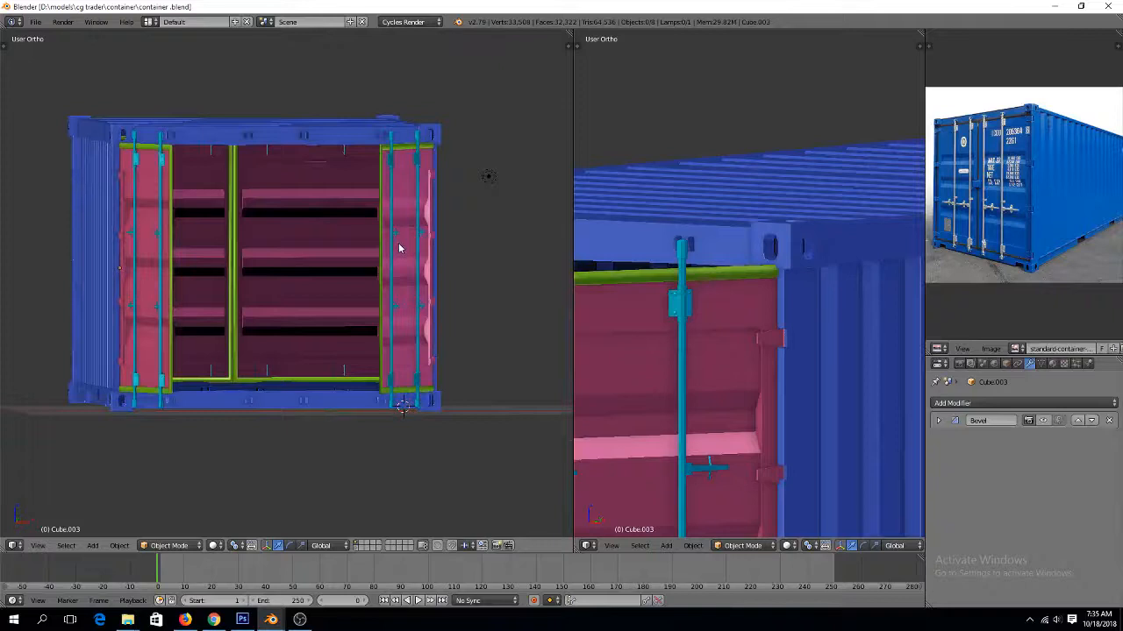